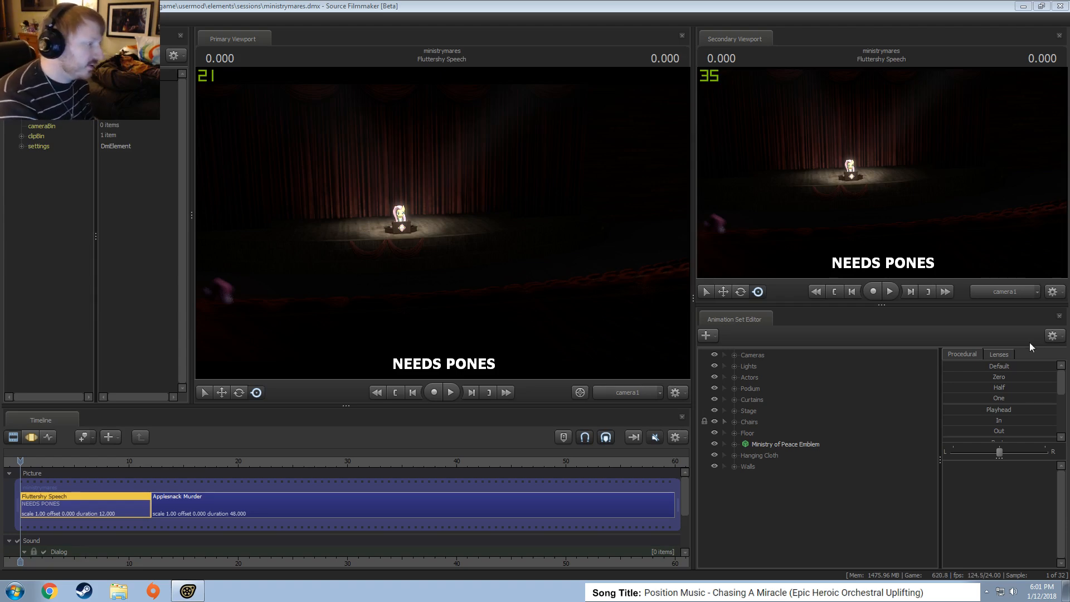
# Move the playhead to 12.458 in the Applesnack Murder shot and show it through the Main Camera in the primary viewport
pyautogui.click(631, 393)
pyautogui.moveTo(376, 271); pyautogui.dragTo(443, 225)
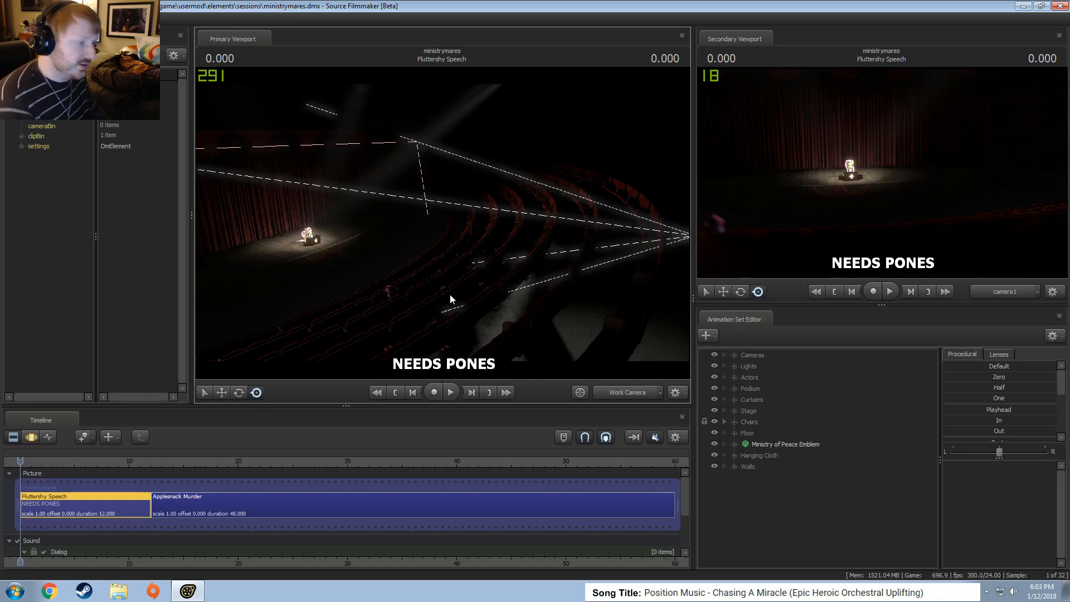
pyautogui.click(156, 464)
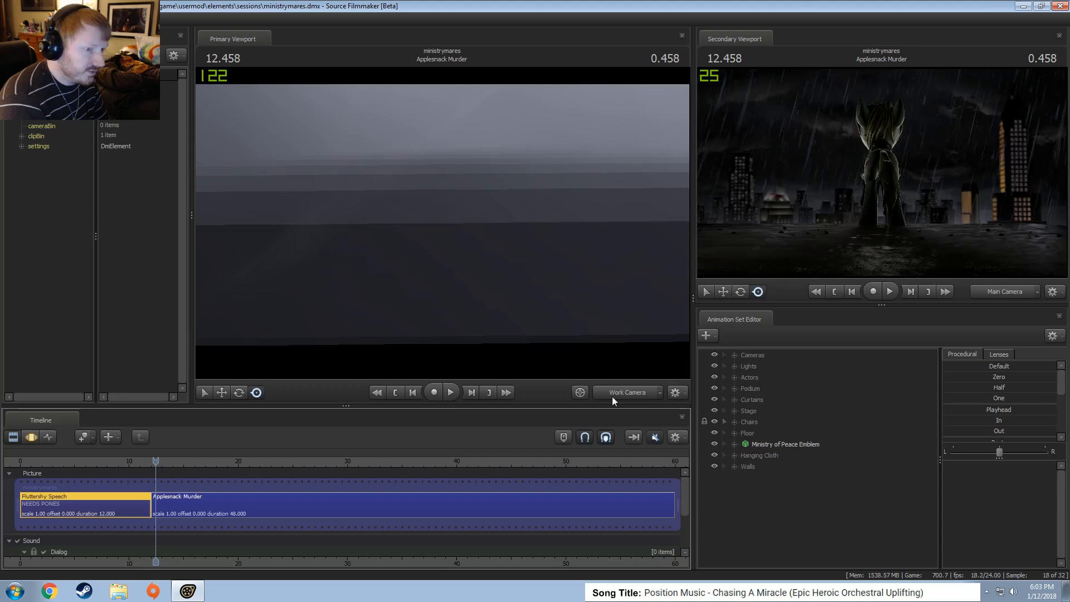
pyautogui.click(617, 396)
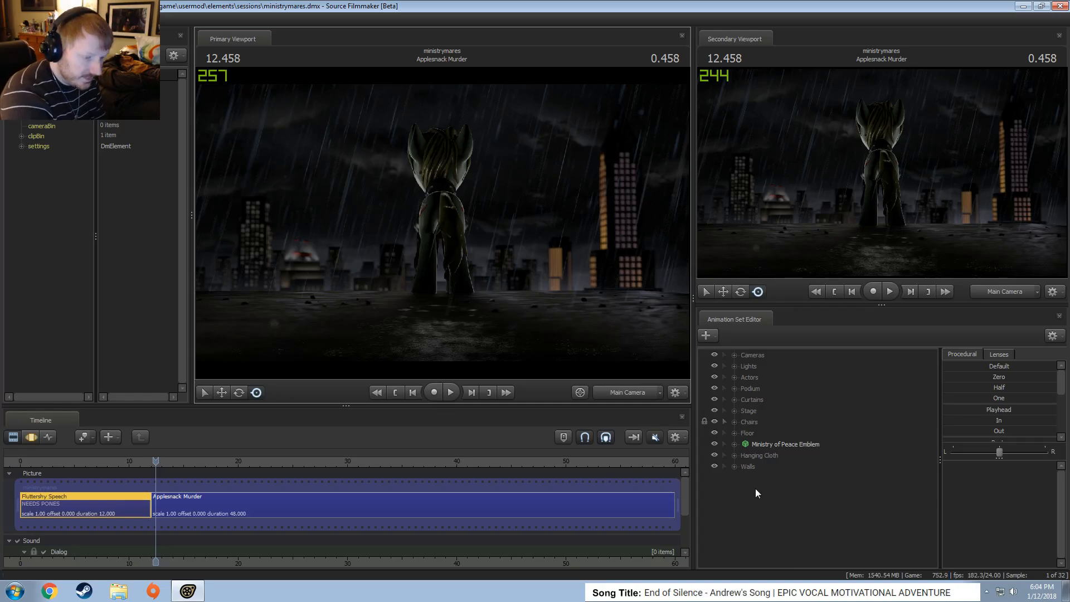
pyautogui.click(734, 467)
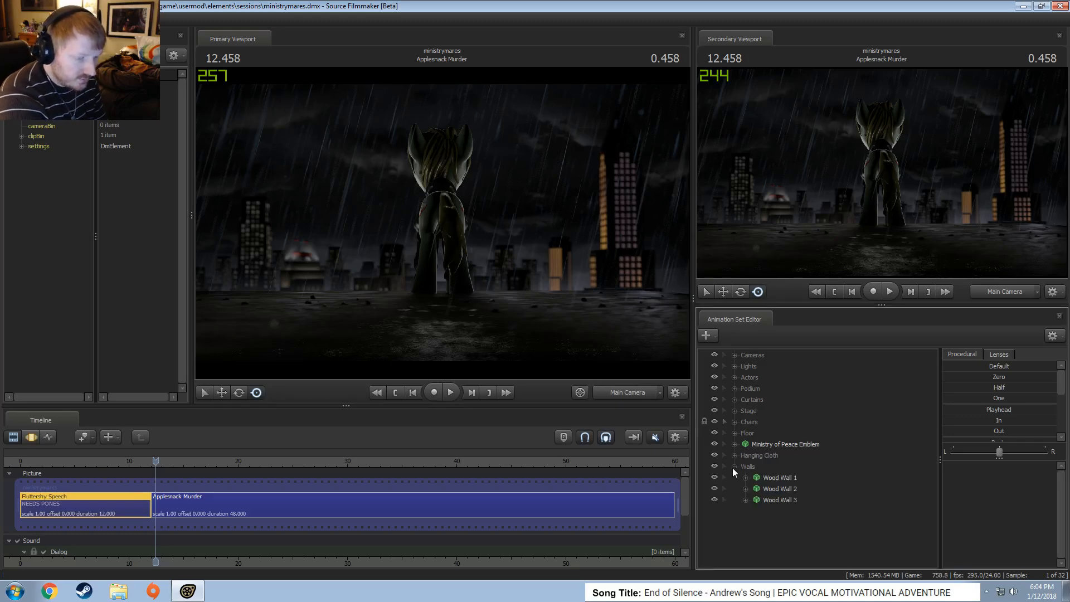
pyautogui.click(735, 467)
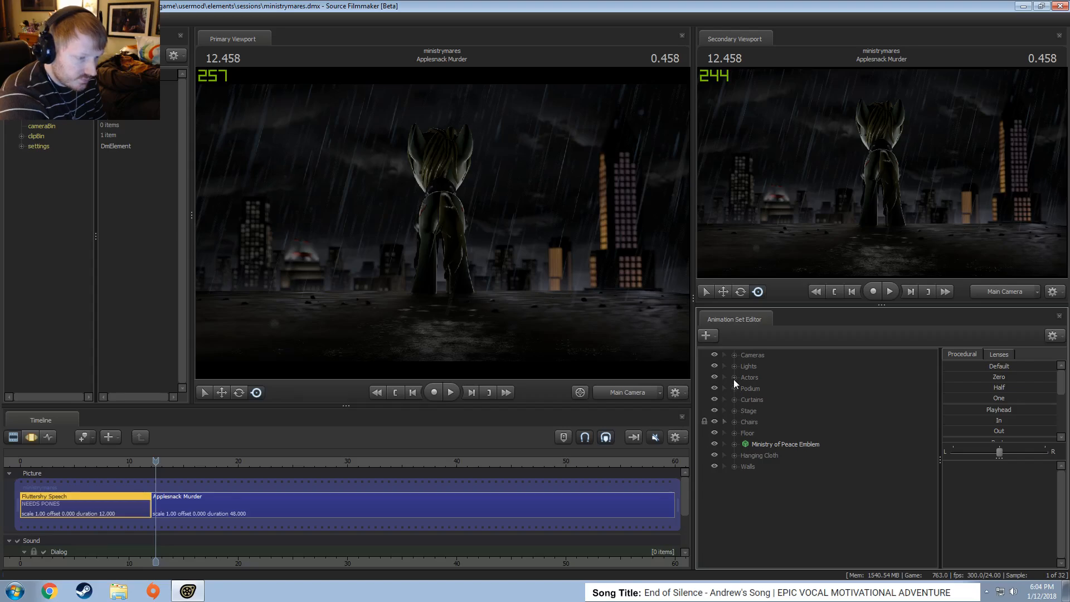
pyautogui.click(733, 410)
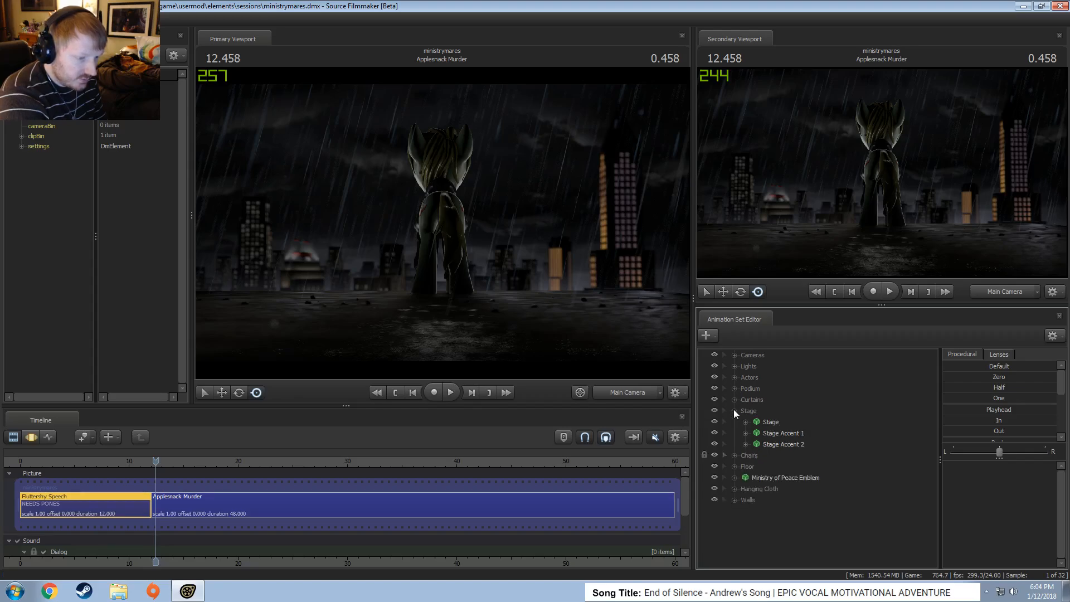
pyautogui.click(733, 411)
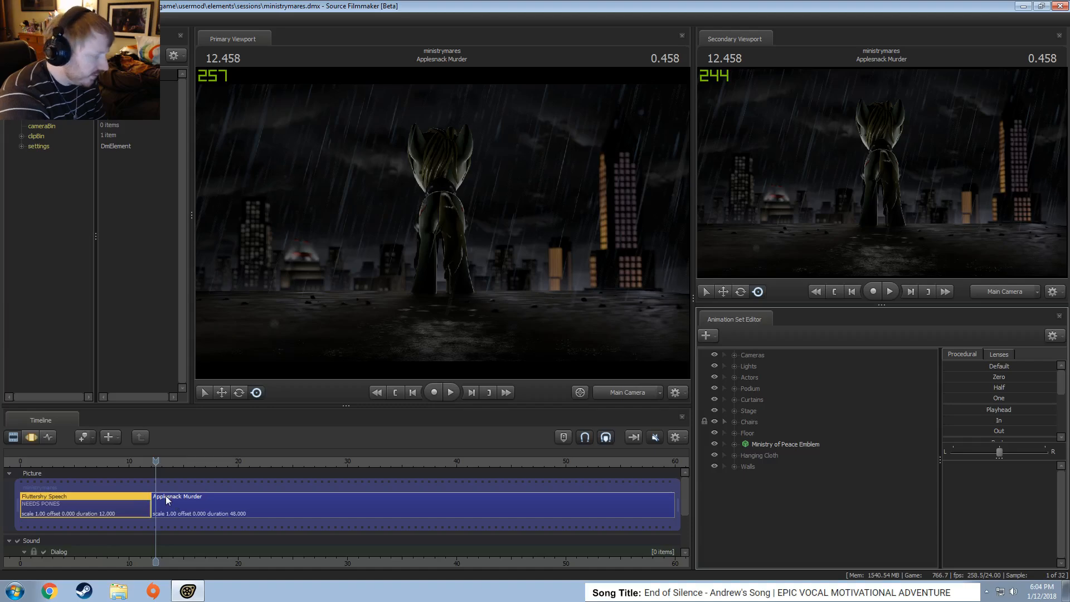
# Select urban_skytower0041 in the Applesnack Murder shot's Building group and go to the shot's start in the Motion Editor
pyautogui.click(165, 496)
pyautogui.click(734, 410)
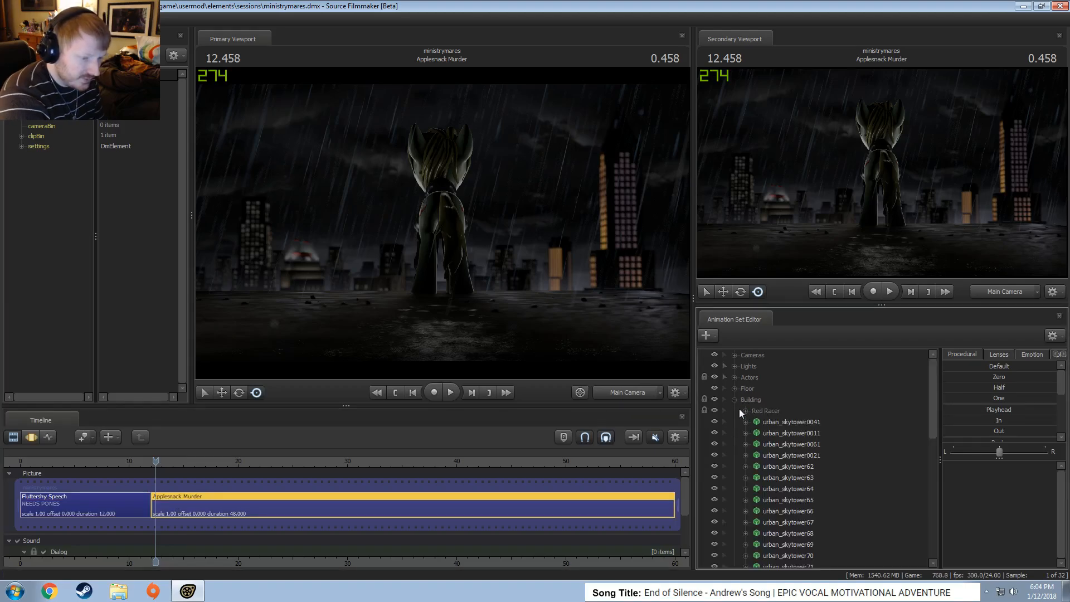
pyautogui.click(734, 410)
pyautogui.moveTo(759, 410); pyautogui.dragTo(765, 427)
pyautogui.click(735, 399)
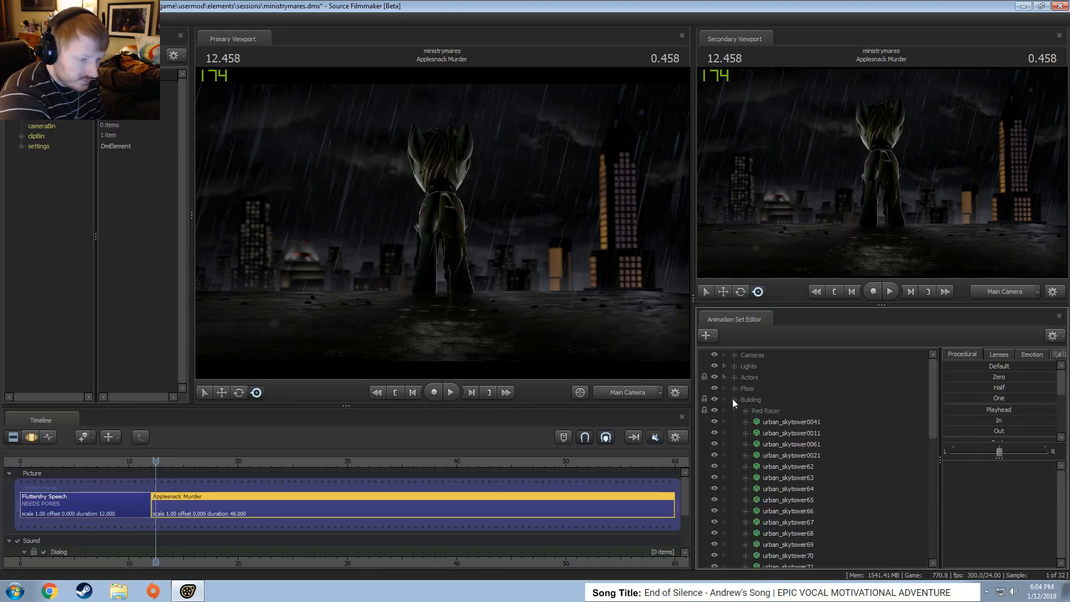
pyautogui.scroll(-1, 774, 436)
pyautogui.click(787, 388)
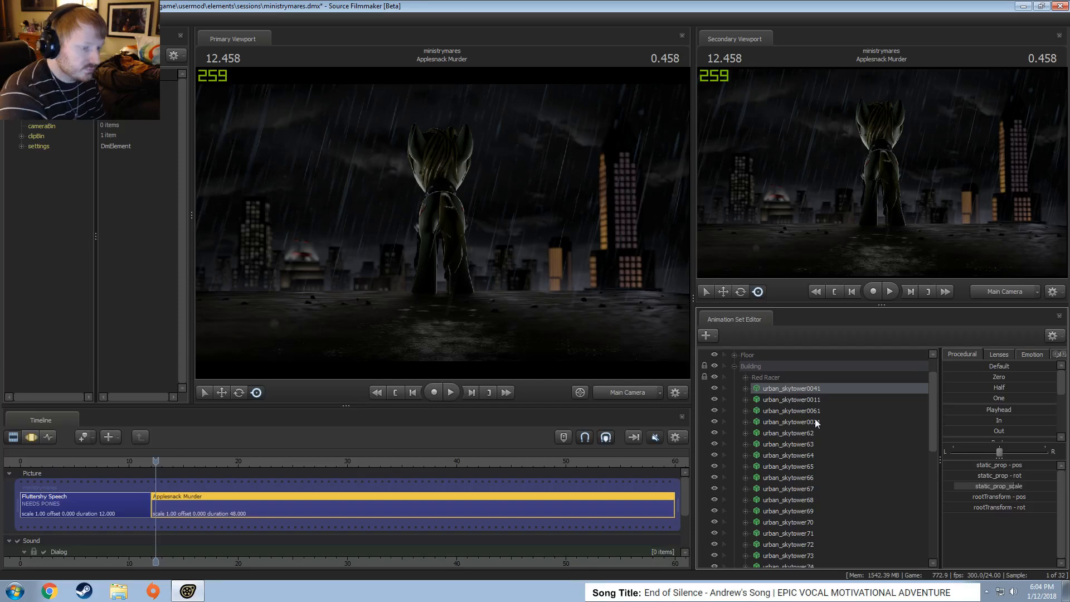
pyautogui.press('F3')
pyautogui.press('Home')
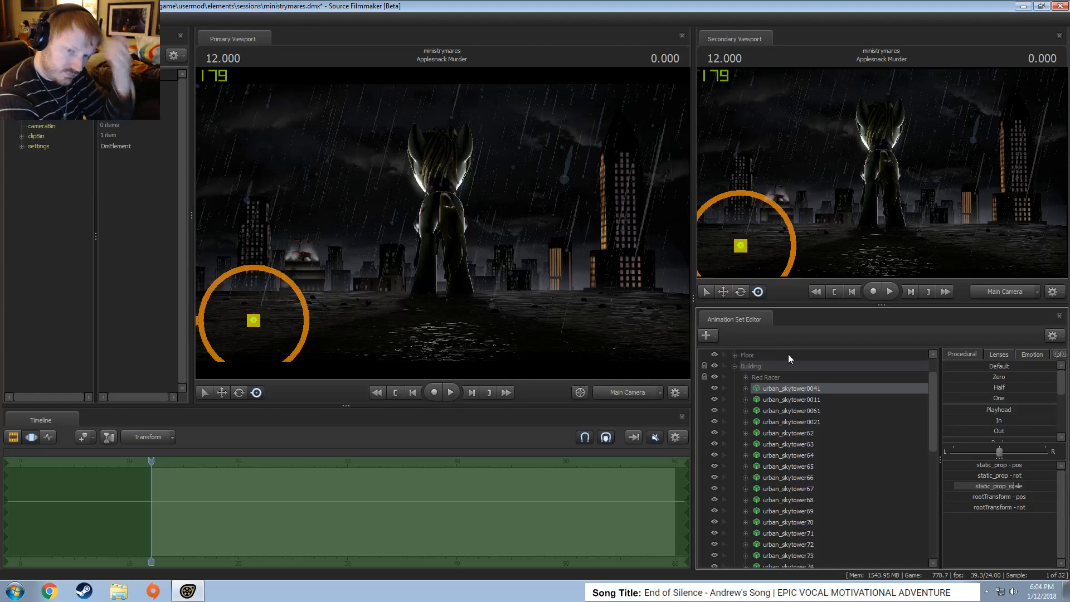
# Locate urban_skytower0061 and urban_skytower0011 in the scene by selecting each, toggling the visibility of urban_skytower0011
pyautogui.click(814, 401)
pyautogui.click(807, 410)
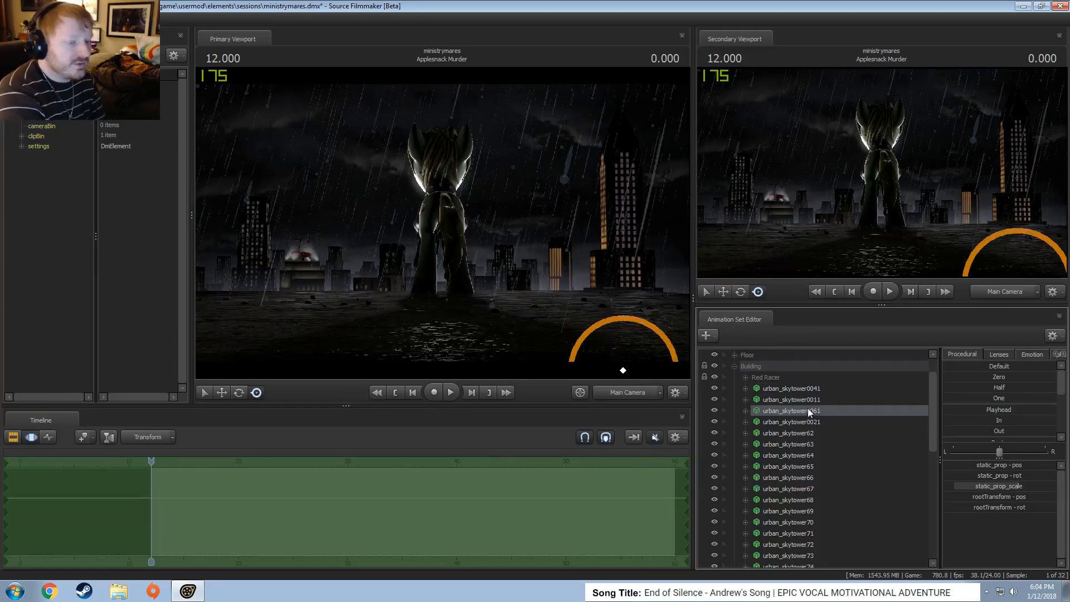
pyautogui.click(763, 399)
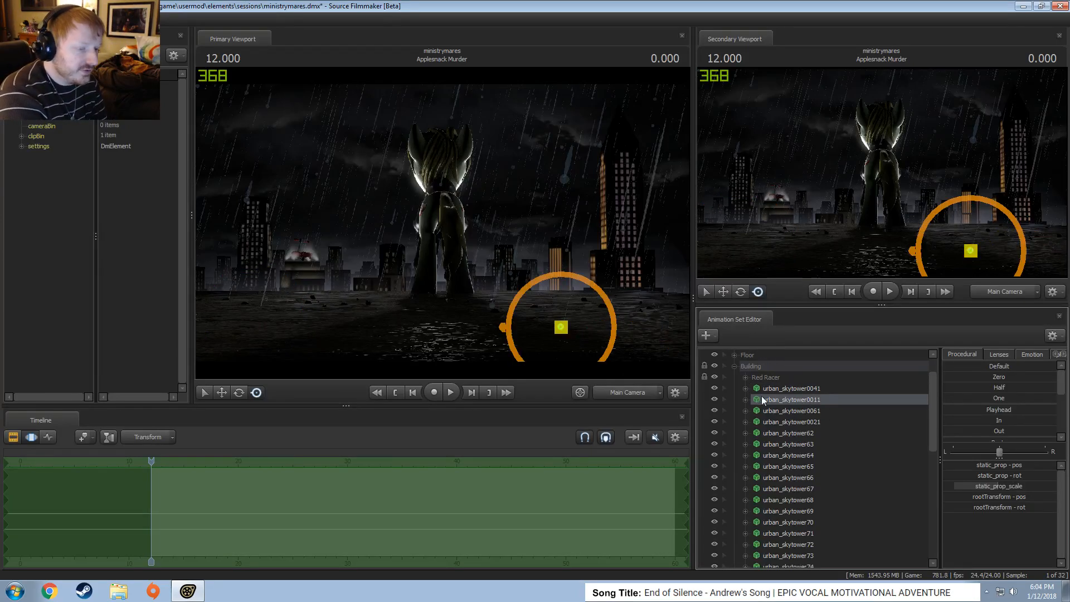
pyautogui.click(714, 399)
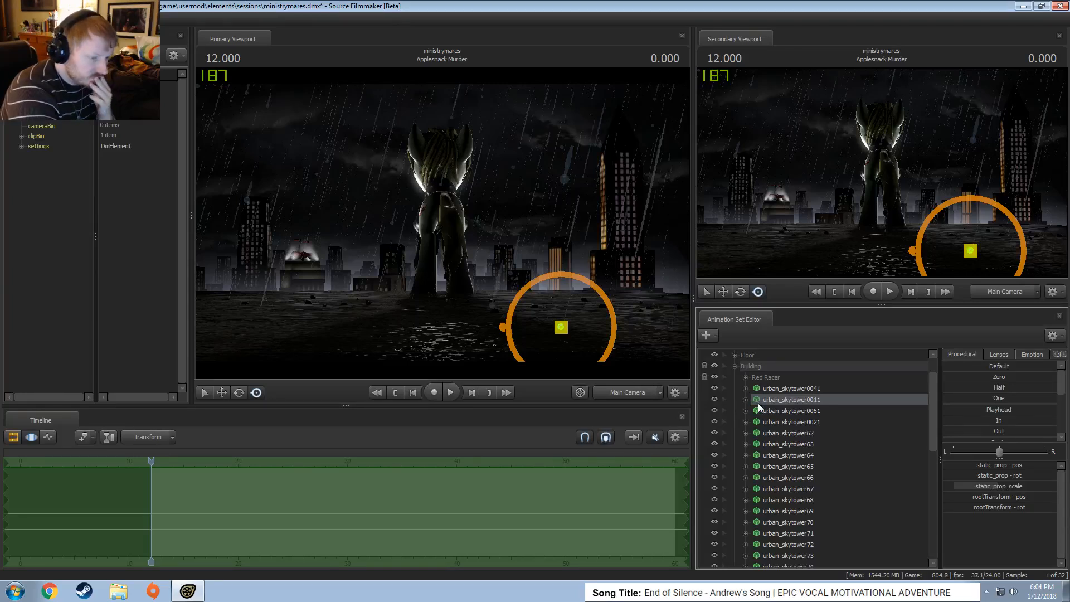
pyautogui.click(714, 400)
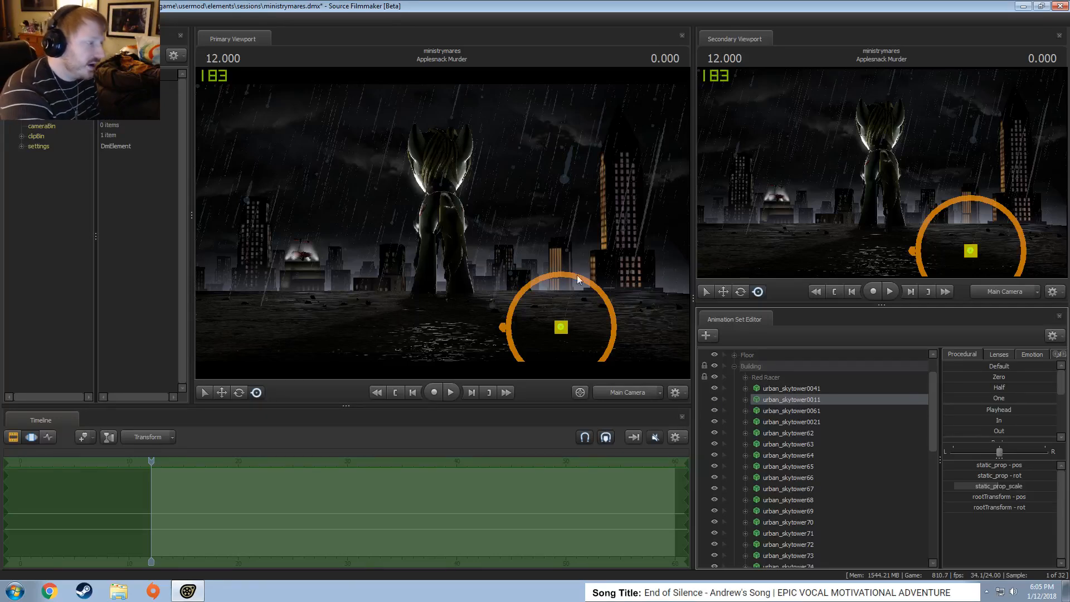
# Show the model of urban_skytower0061 in the Element Viewer and add override materials to it
pyautogui.click(809, 411)
pyautogui.rightClick(808, 410)
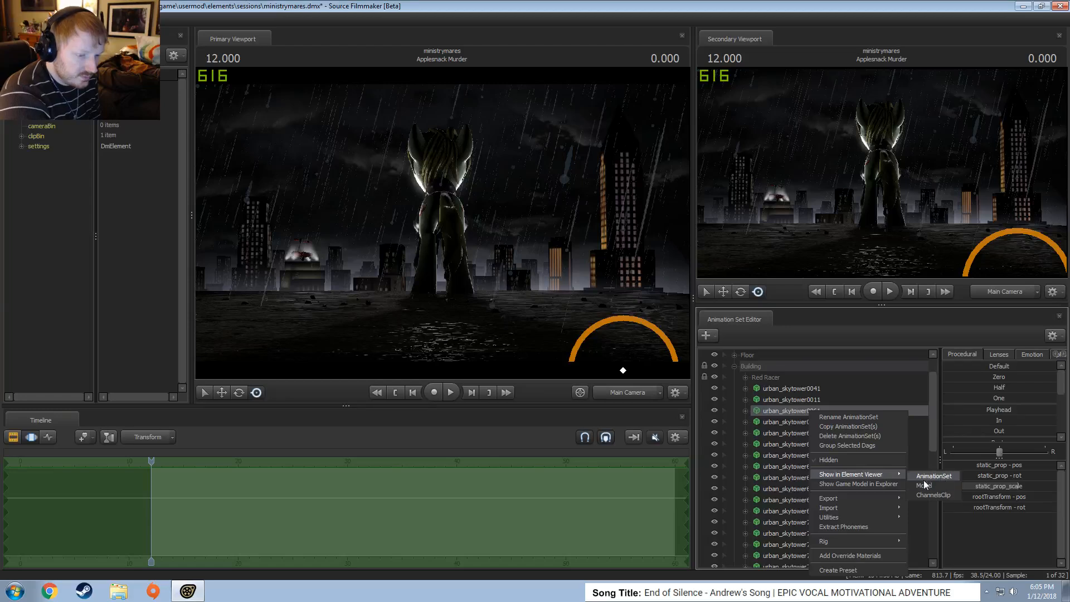
pyautogui.click(925, 485)
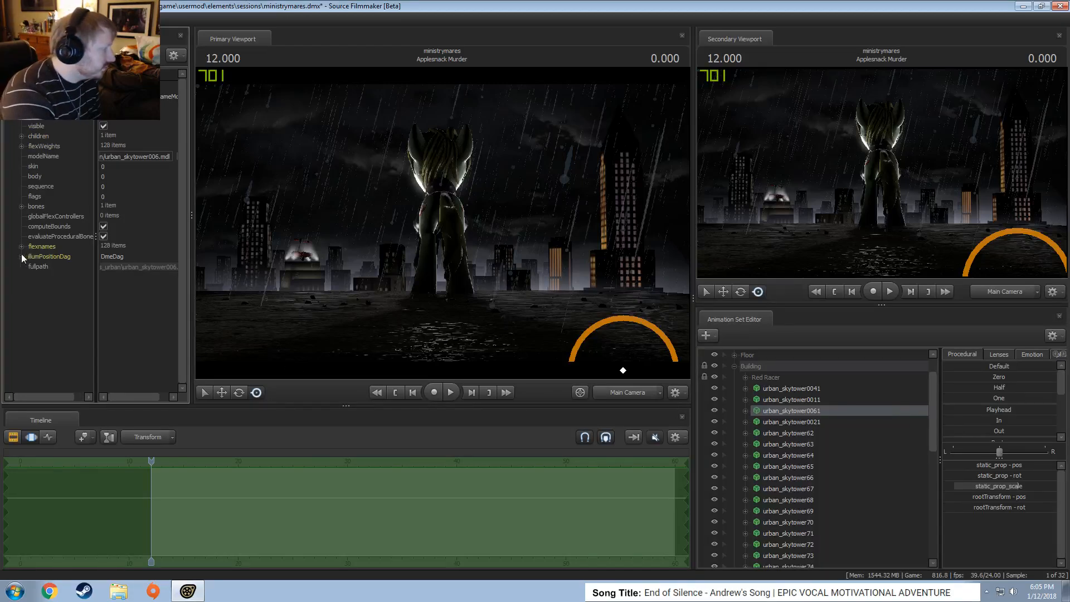
pyautogui.rightClick(813, 407)
pyautogui.click(797, 413)
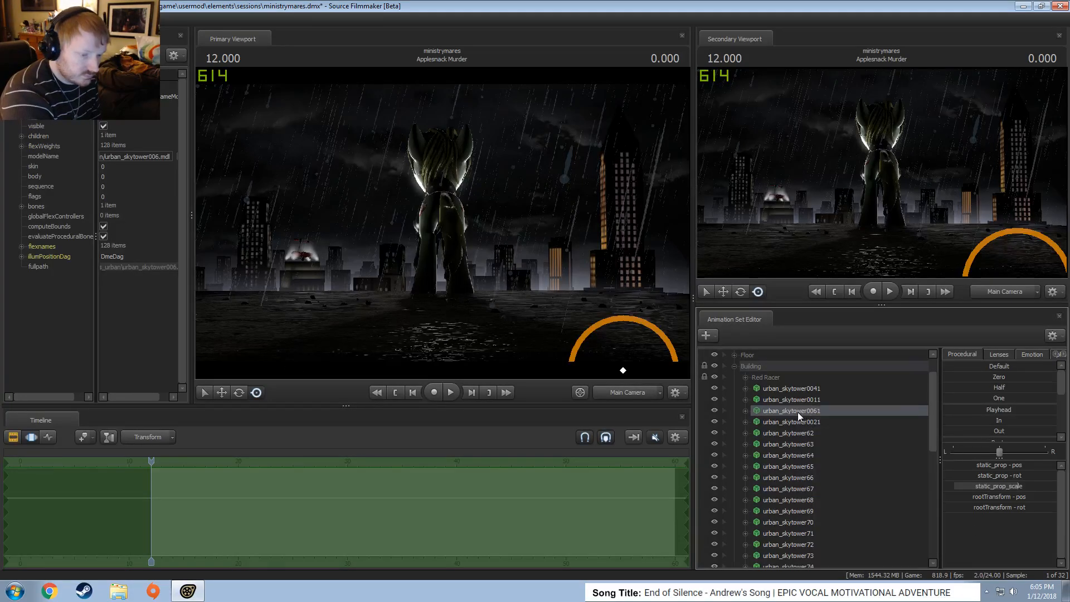
pyautogui.rightClick(798, 412)
pyautogui.click(851, 557)
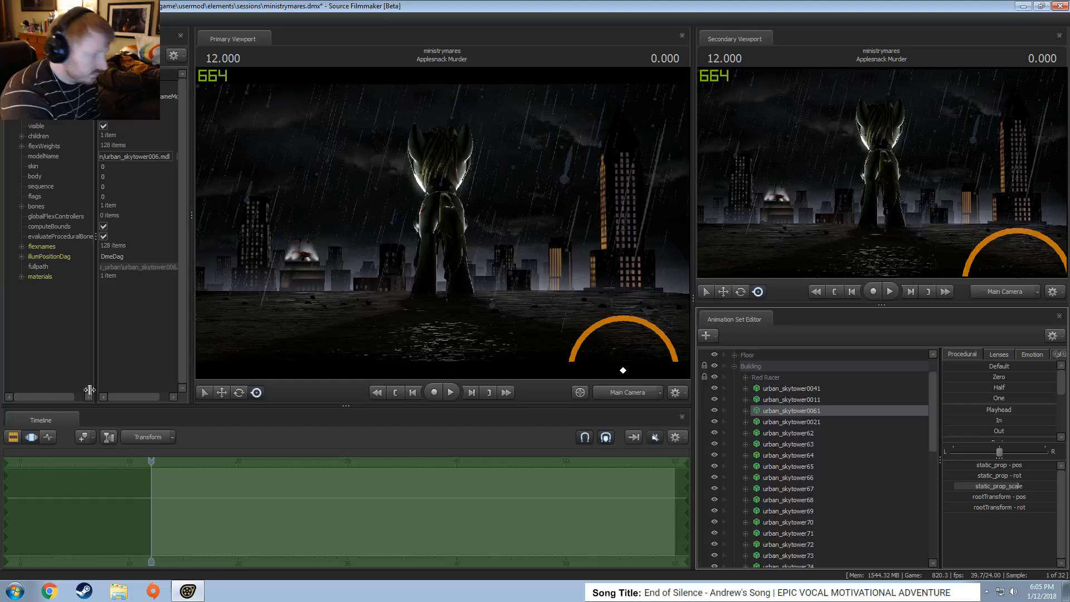
# Expand the model's urban_skytower006 override material and select its mtlName path
pyautogui.click(22, 277)
pyautogui.click(33, 287)
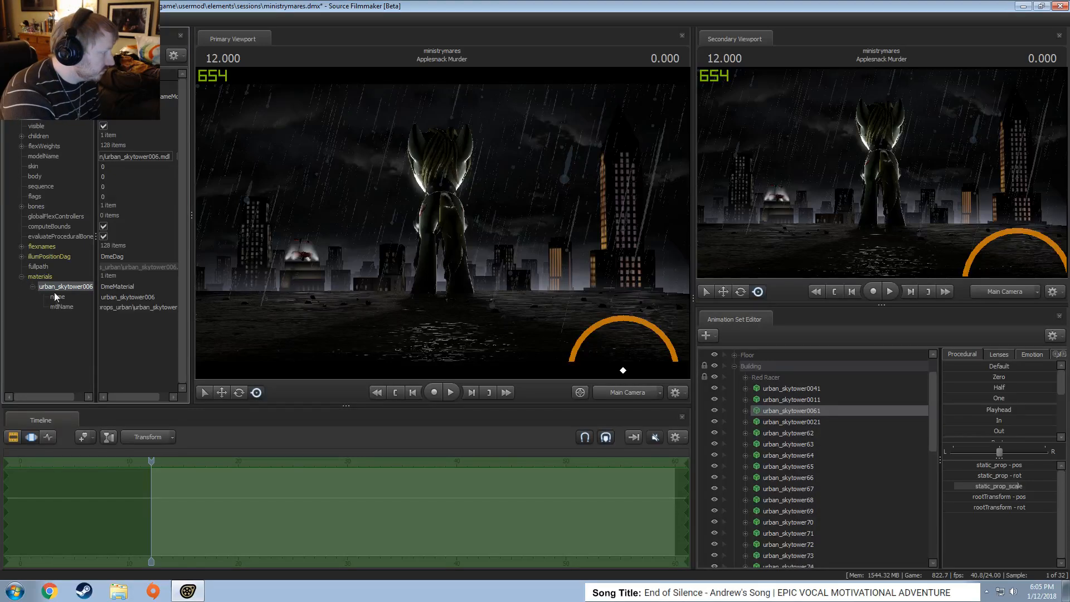
pyautogui.rightClick(58, 287)
pyautogui.click(92, 296)
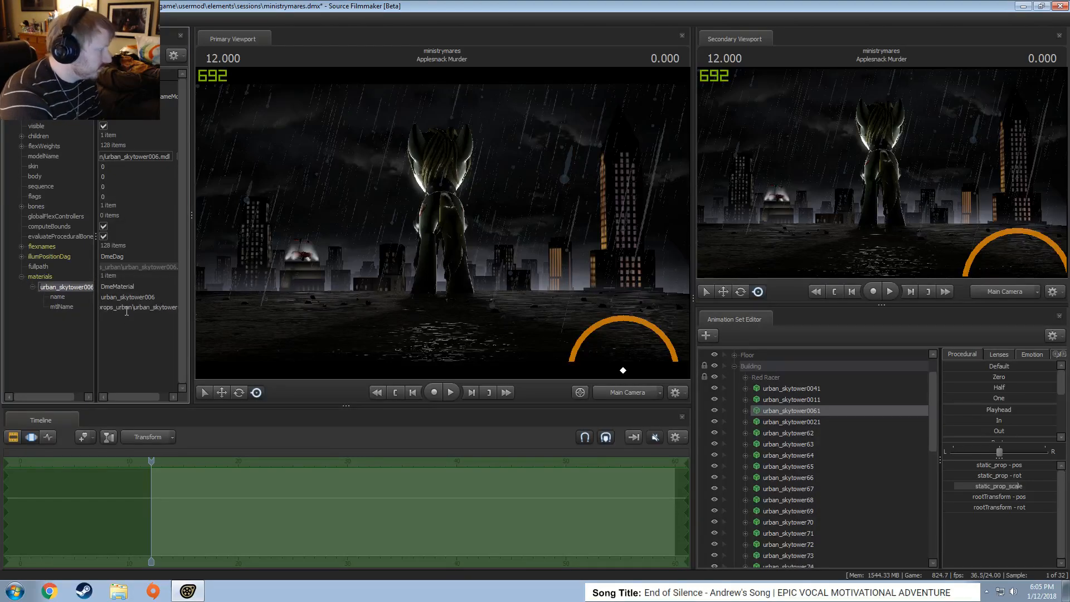
pyautogui.click(127, 308)
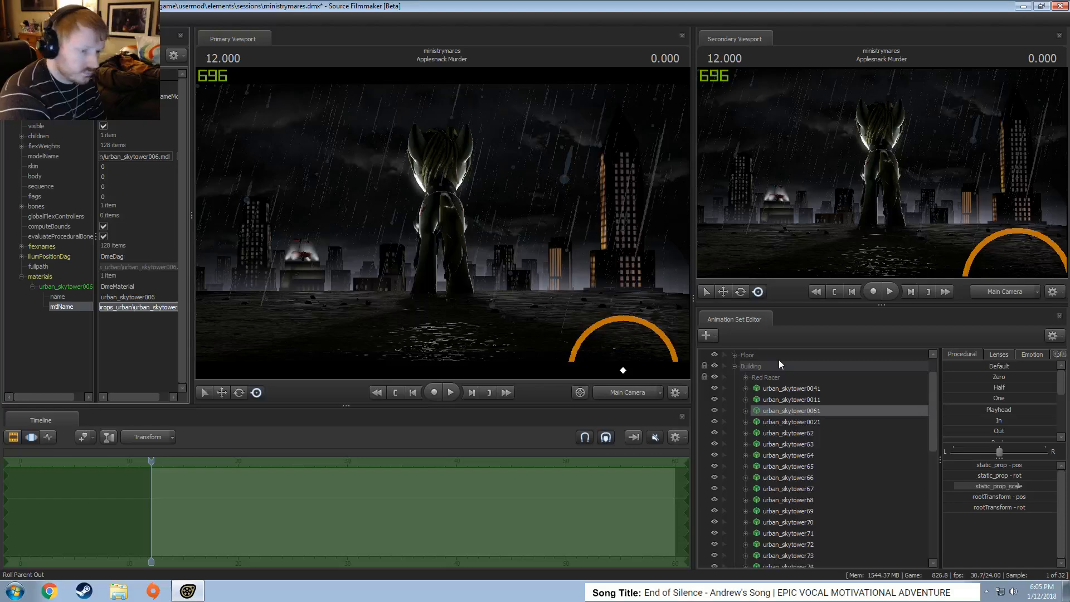
# Show the game model file of urban_skytower0061 in Windows Explorer and restore the maximized window to a smaller size
pyautogui.rightClick(777, 412)
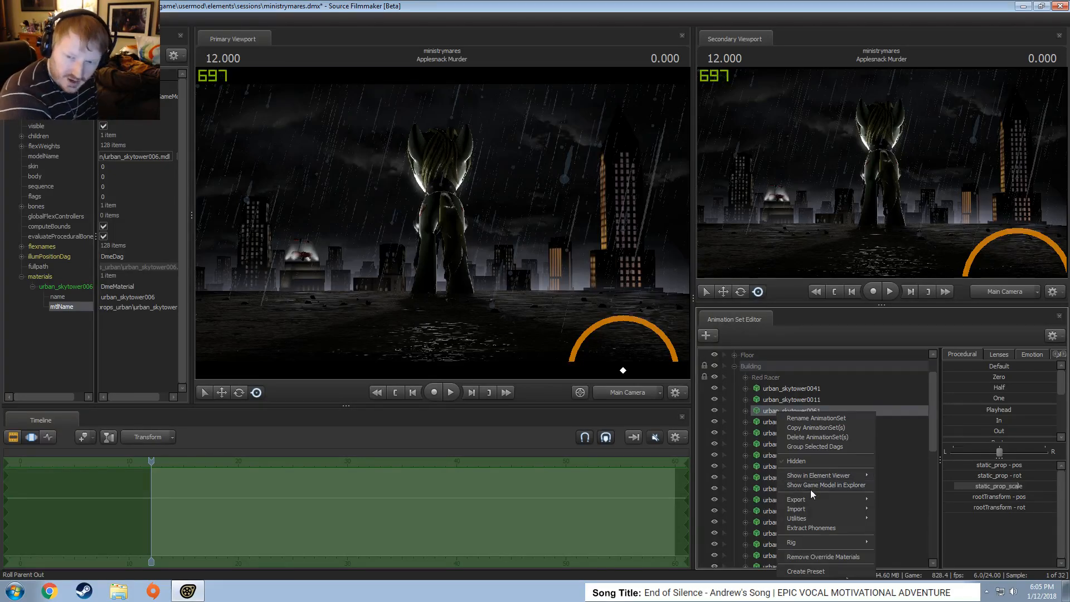
pyautogui.moveTo(818, 474)
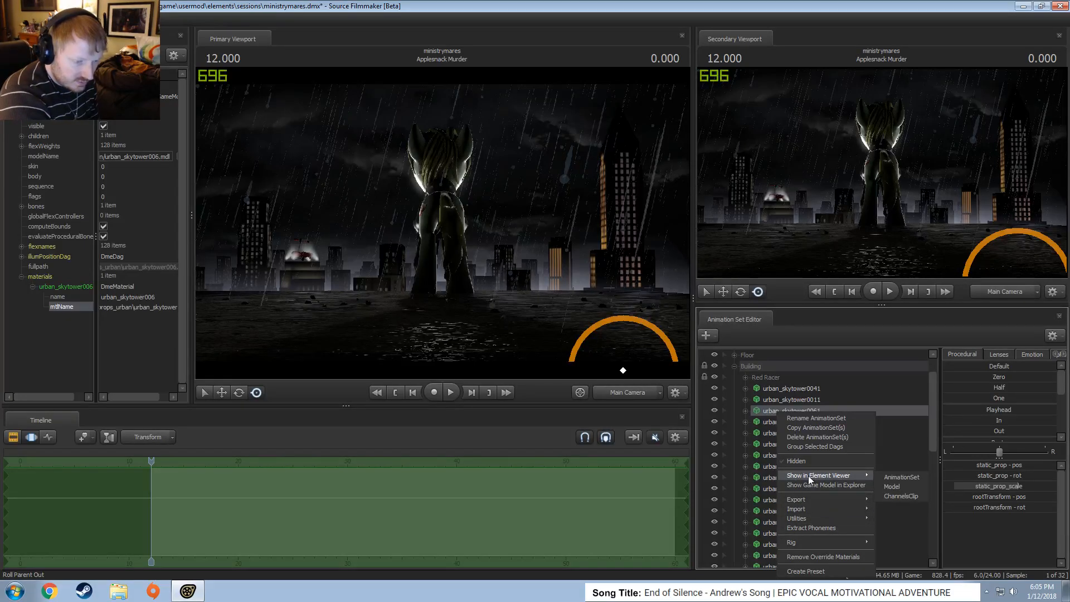
pyautogui.click(806, 486)
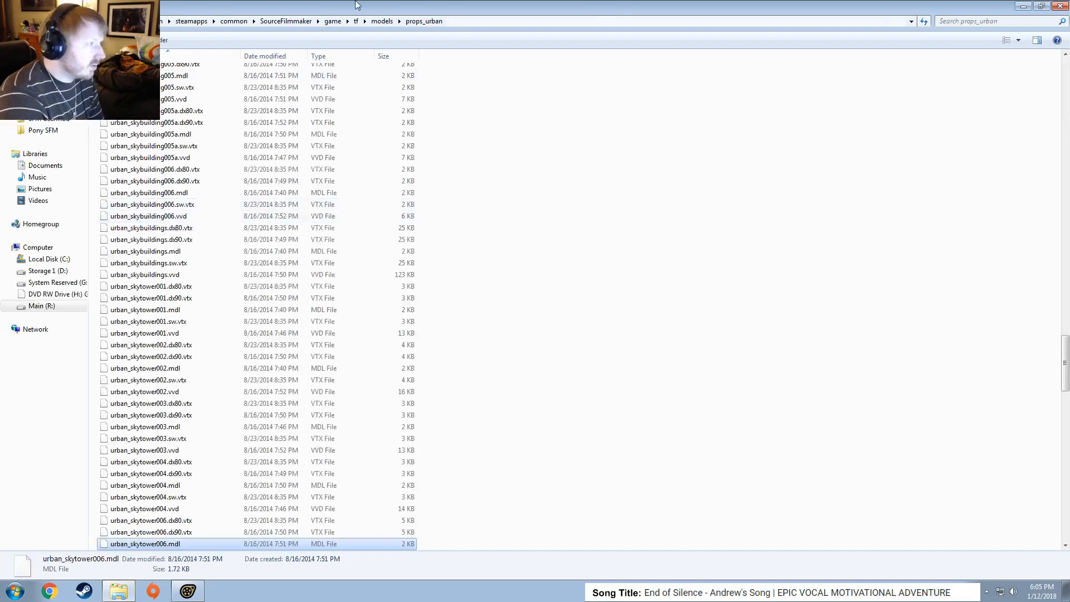
pyautogui.moveTo(357, 6); pyautogui.dragTo(484, 193)
# Change the Explorer path to the tf\materials\models\props_urban folder
pyautogui.click(616, 212)
pyautogui.click(531, 211)
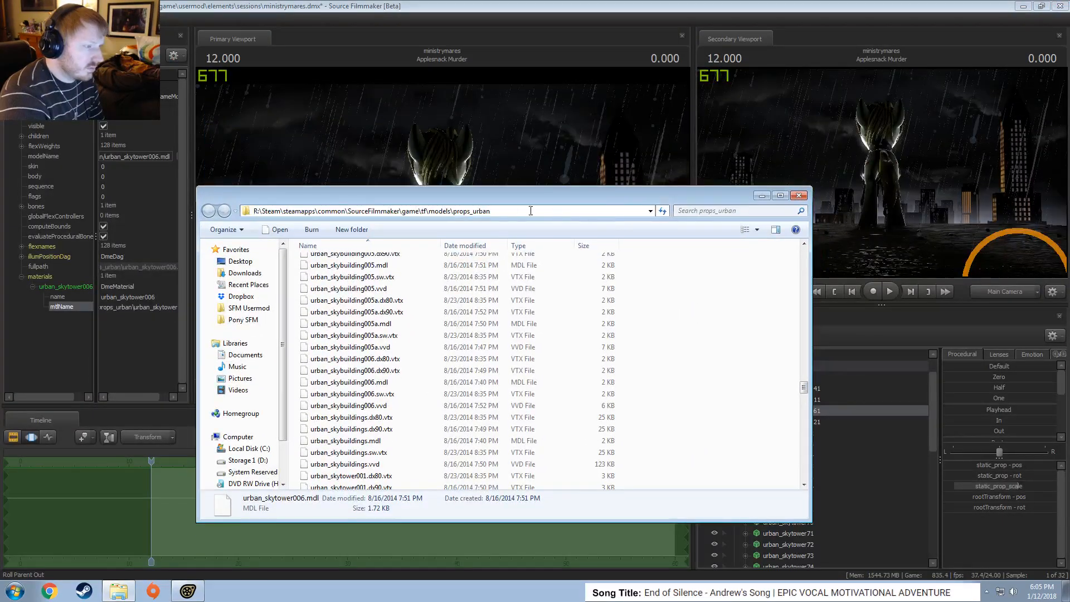
pyautogui.moveTo(429, 210); pyautogui.dragTo(491, 210)
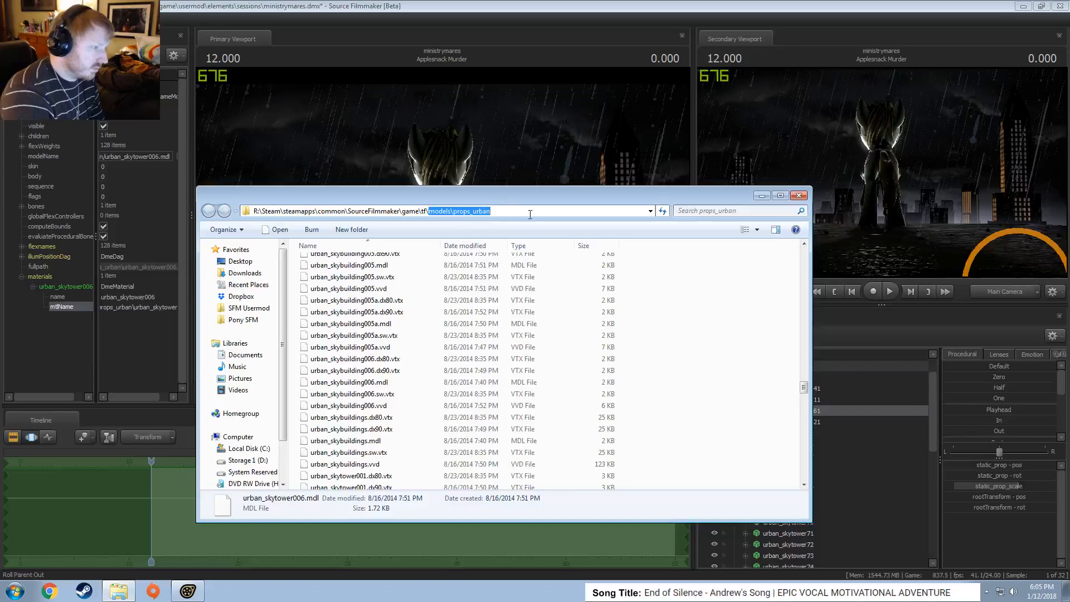
pyautogui.press('BackSpace')
pyautogui.write('ma')
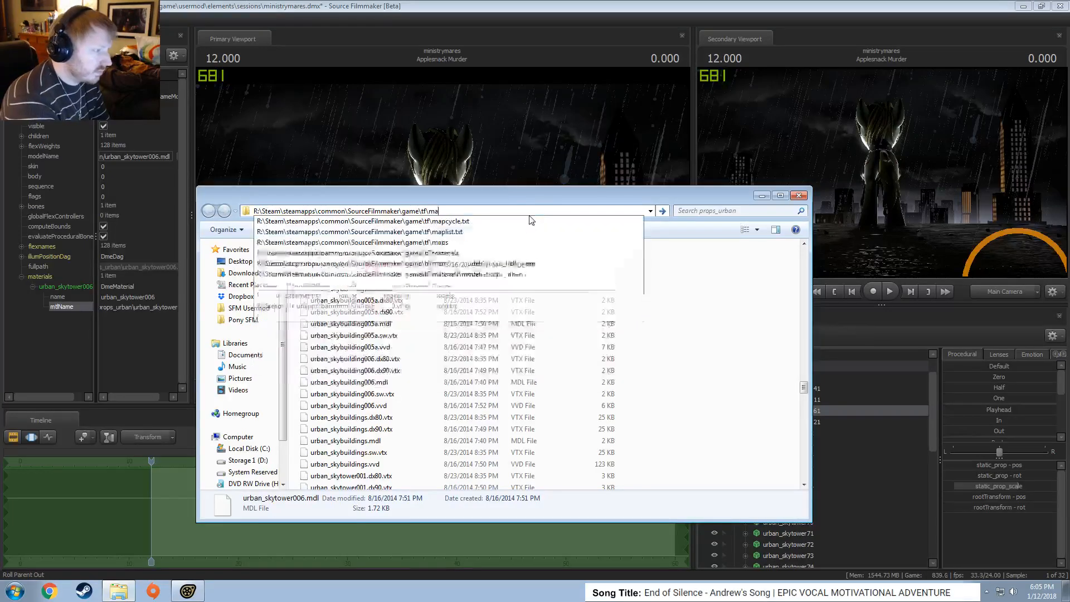
pyautogui.write('terials\\models\\props_urban\\urban_skytower00')
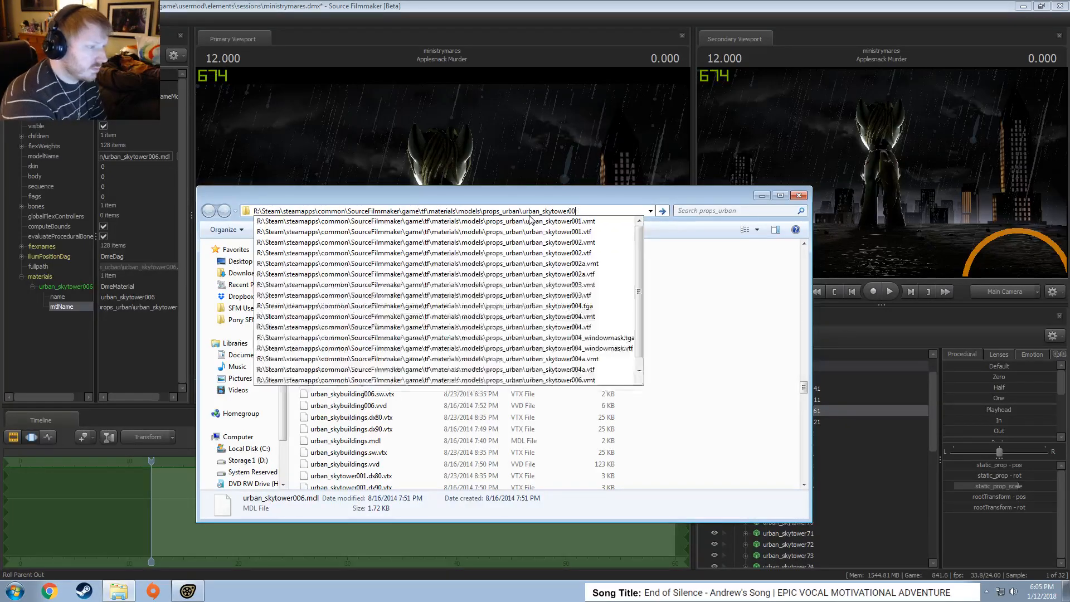
pyautogui.press('BackSpace')
pyautogui.press('BackSpace')
pyautogui.press('BackSpace')
pyautogui.press('BackSpace')
pyautogui.press('BackSpace')
pyautogui.press('BackSpace')
pyautogui.press('BackSpace')
pyautogui.press('BackSpace')
pyautogui.press('BackSpace')
pyautogui.press('BackSpace')
pyautogui.press('BackSpace')
pyautogui.press('BackSpace')
pyautogui.press('Return')
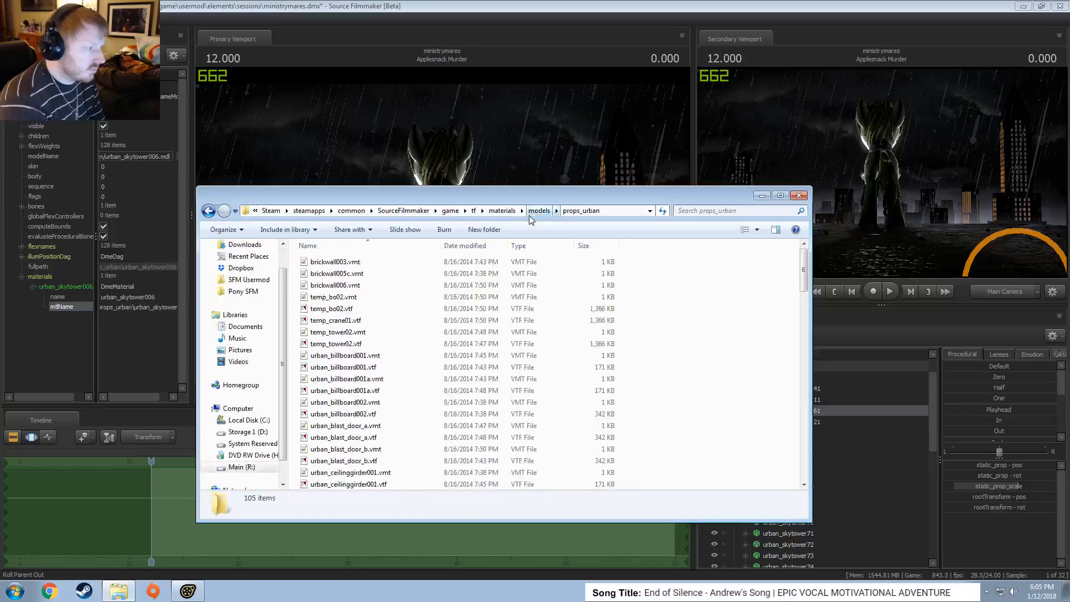
# Find the urban_skytower006.vtf texture in the props_urban materials folder and open it in the VTF viewer
pyautogui.scroll(-2, 397, 340)
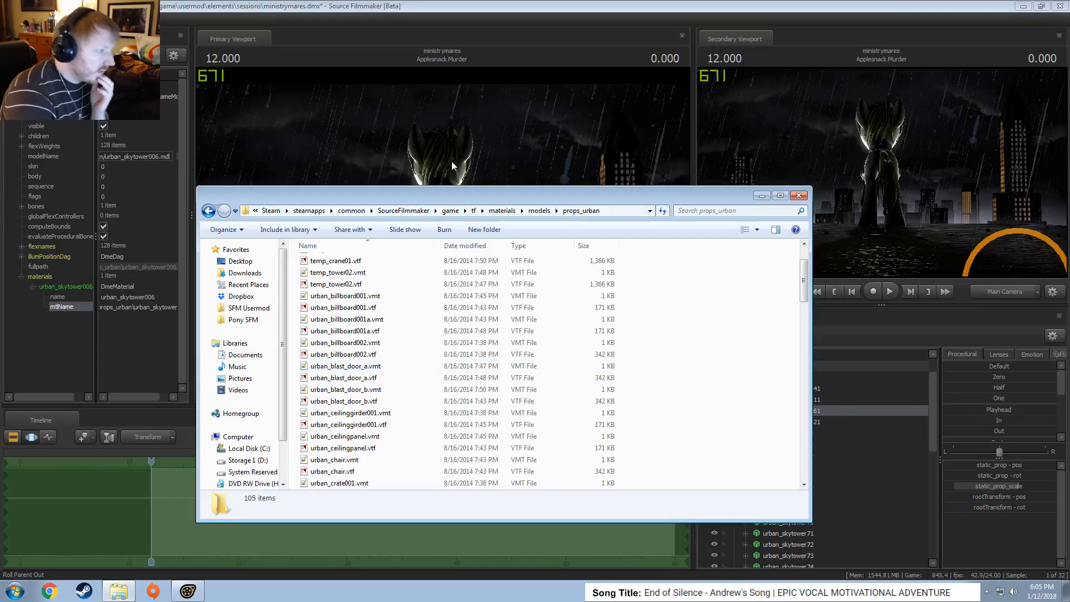
pyautogui.click(340, 401)
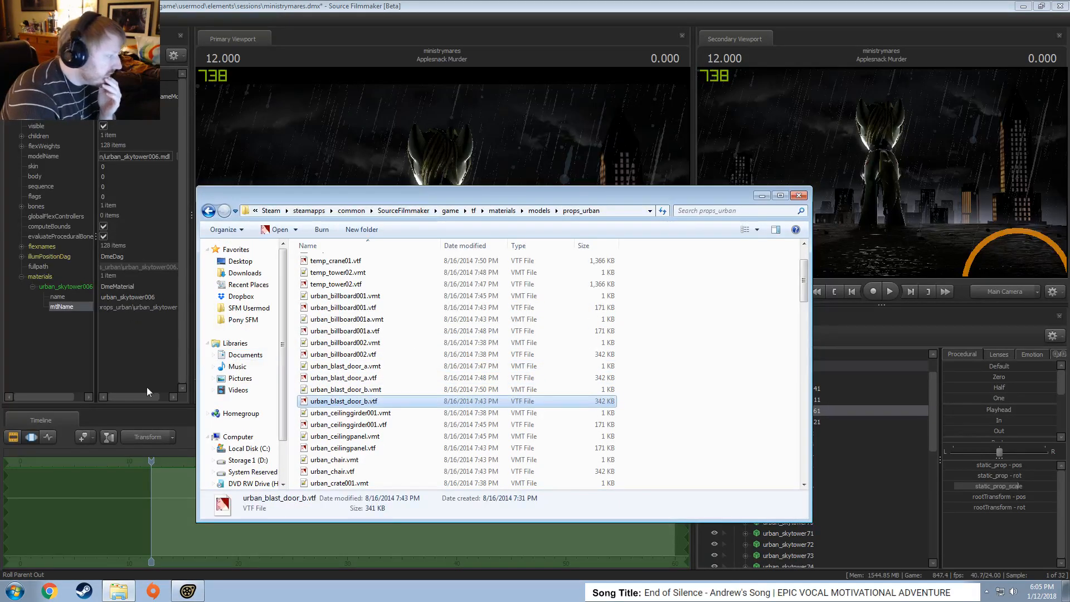
pyautogui.click(166, 393)
pyautogui.hotkey('alt', 'Tab')
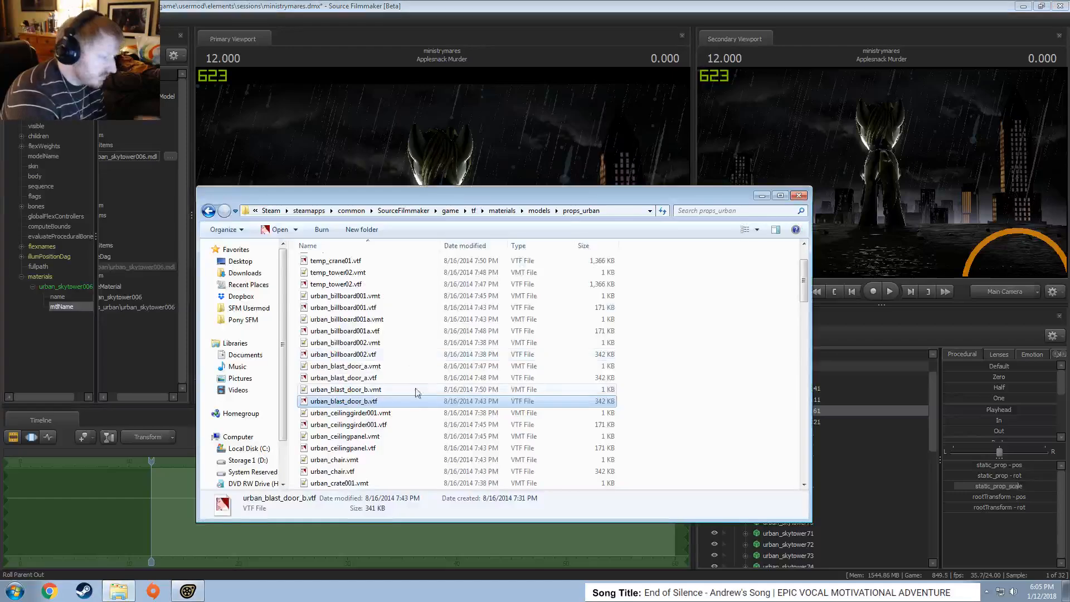
pyautogui.click(414, 390)
pyautogui.scroll(-15, 411, 399)
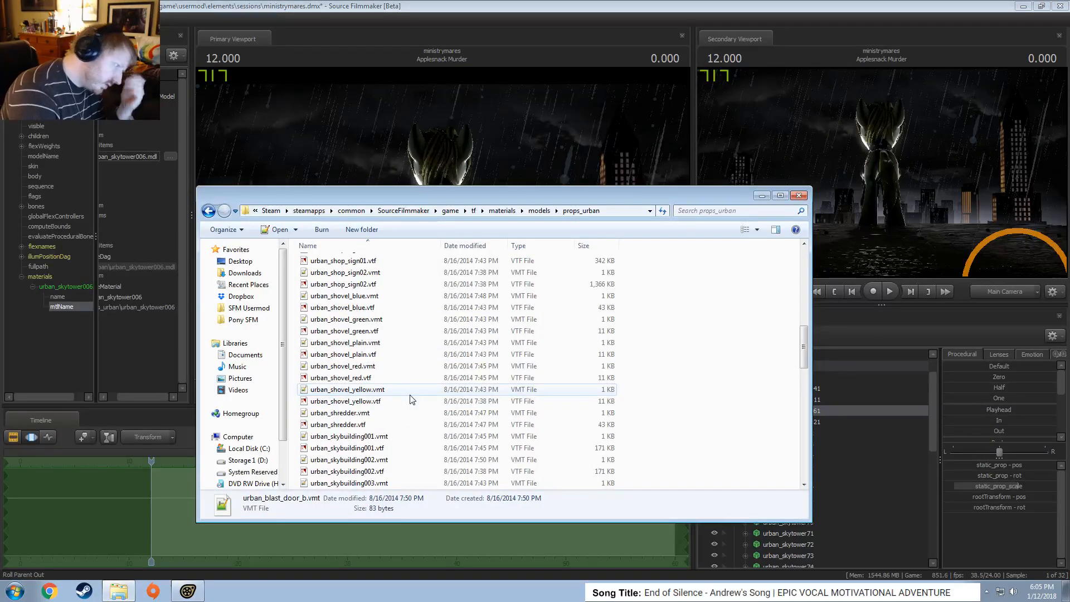
pyautogui.scroll(-6, 411, 399)
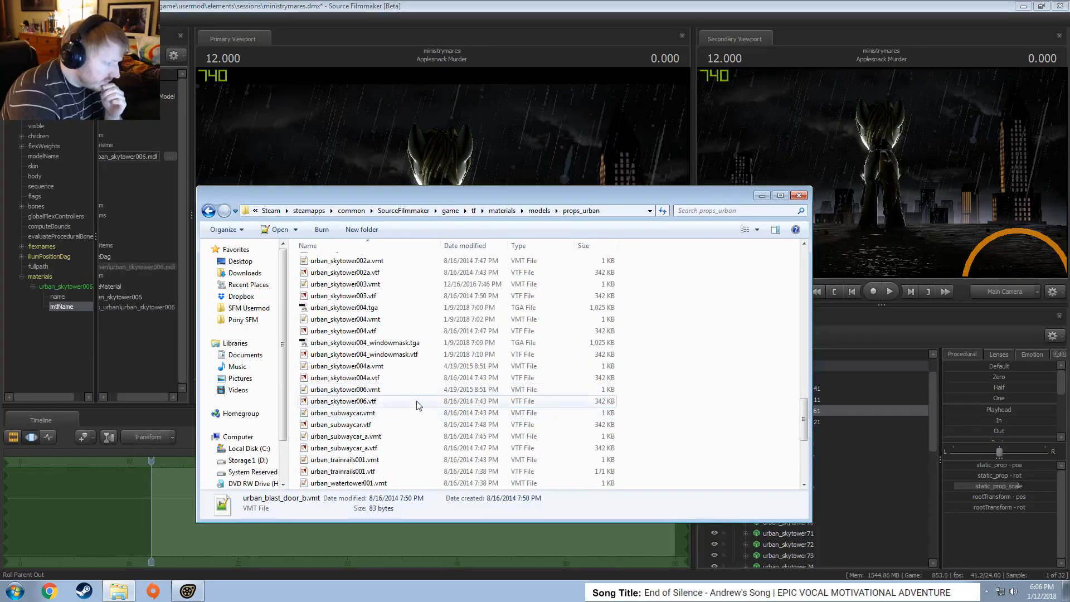
pyautogui.doubleClick(377, 402)
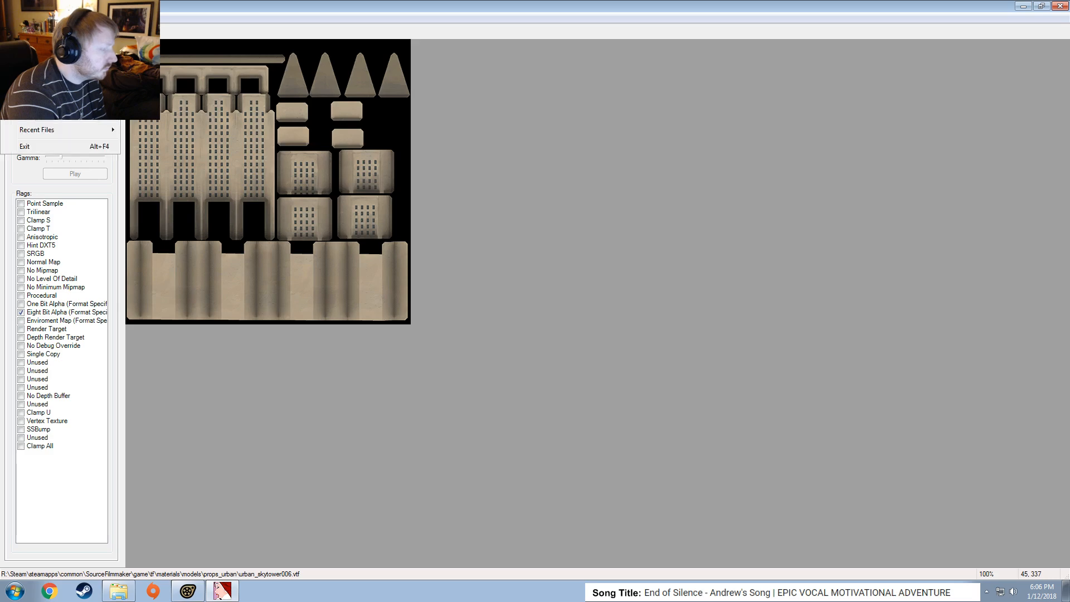
# Export the texture as urban_skytower006.tga into the tf\materials\models\props_urban folder, reusing the folder path from Explorer
pyautogui.hotkey('alt', 'Tab')
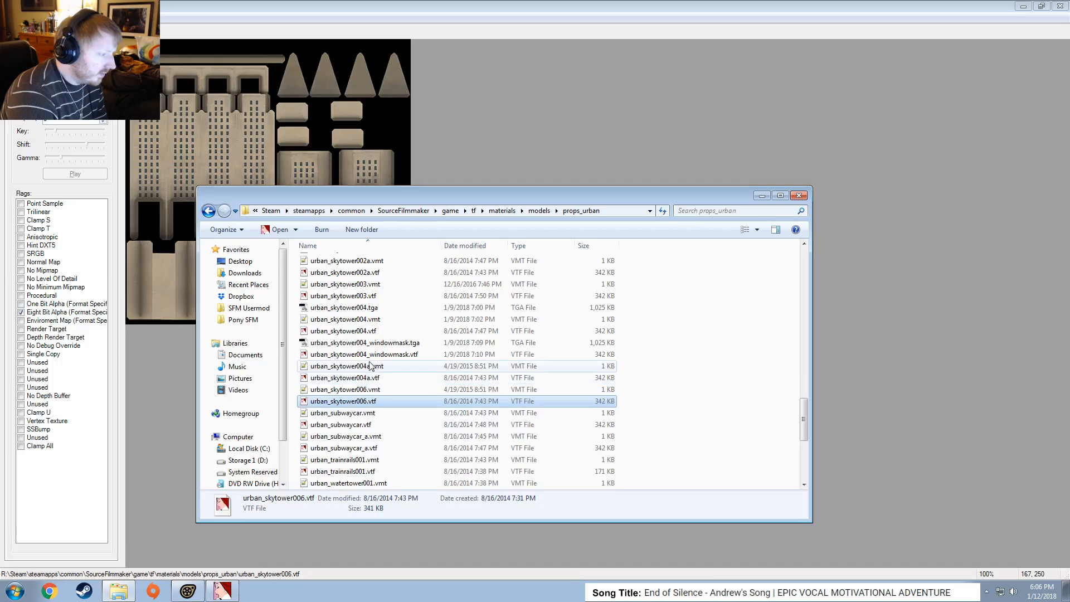
pyautogui.hotkey('alt', 'Tab')
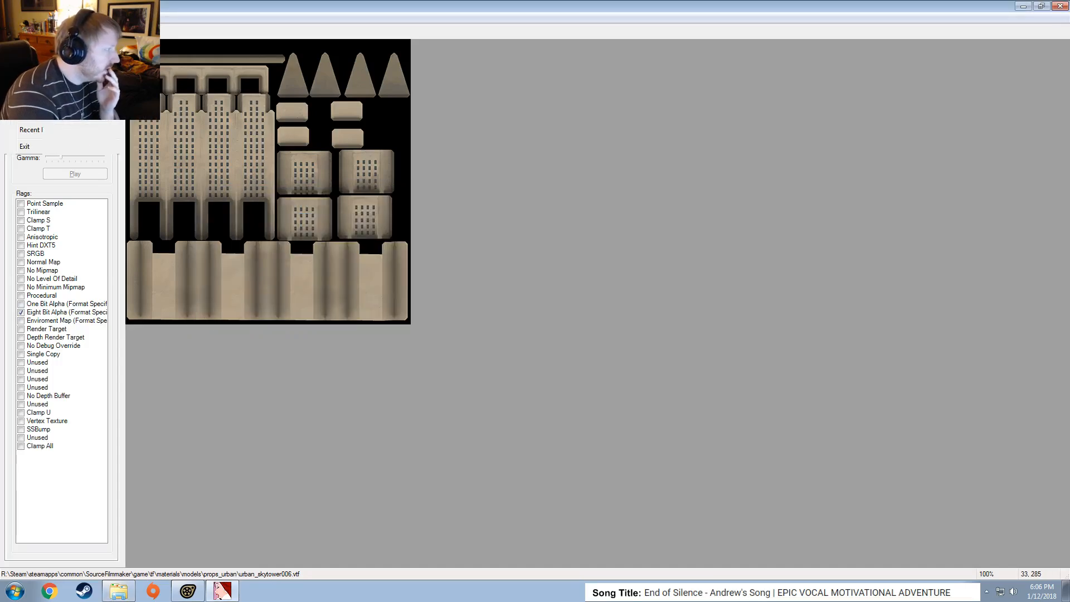
pyautogui.click(29, 114)
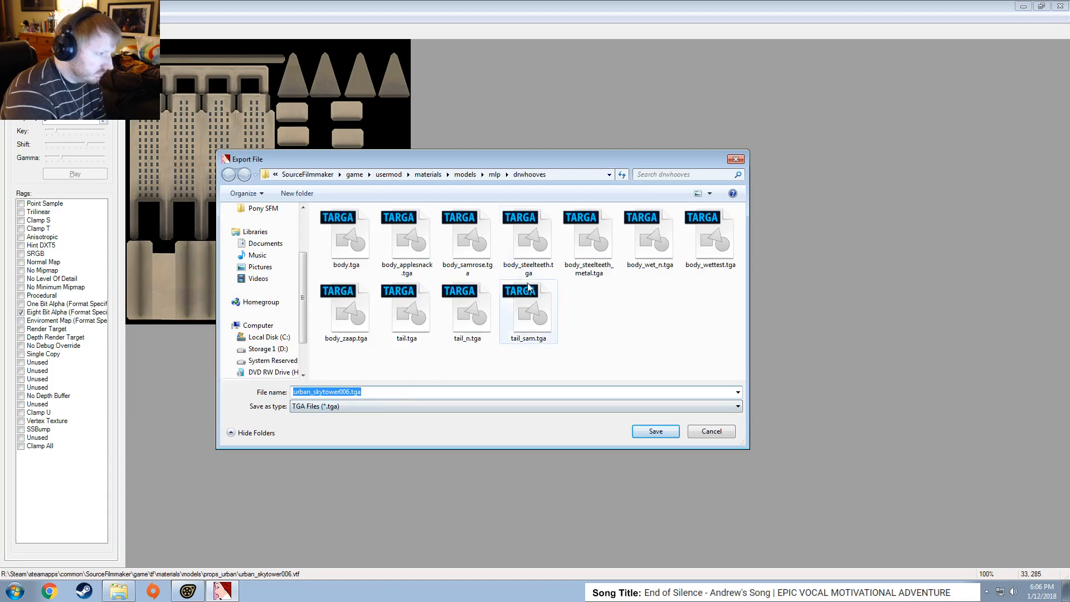
pyautogui.hotkey('alt', 'Tab')
pyautogui.click(603, 204)
pyautogui.hotkey('ctrl', 'c')
pyautogui.hotkey('alt', 'Tab')
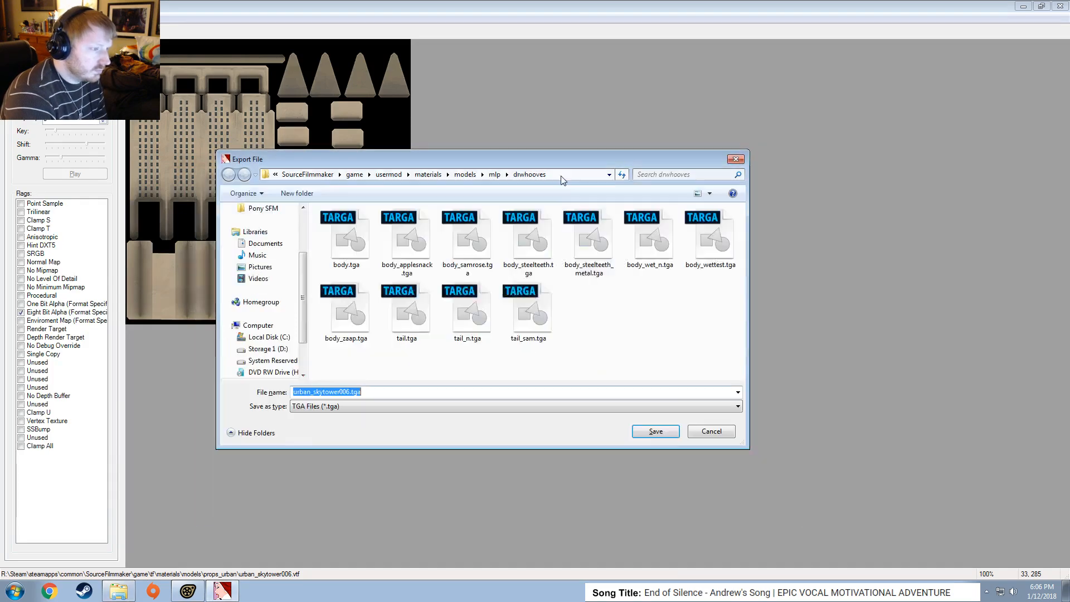
pyautogui.click(563, 175)
pyautogui.hotkey('ctrl', 'v')
pyautogui.press('Return')
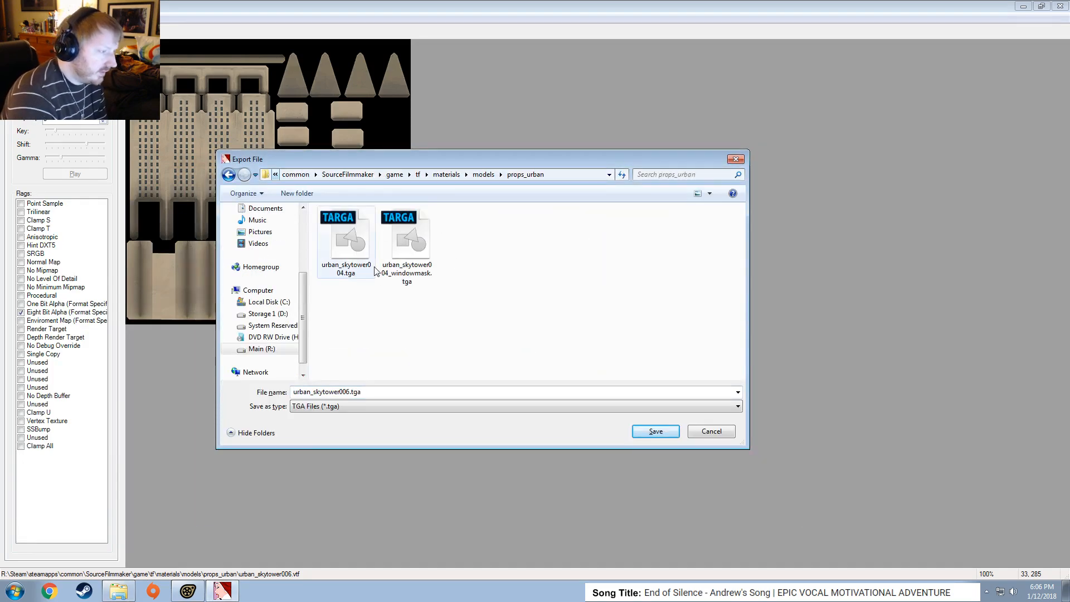
pyautogui.click(672, 434)
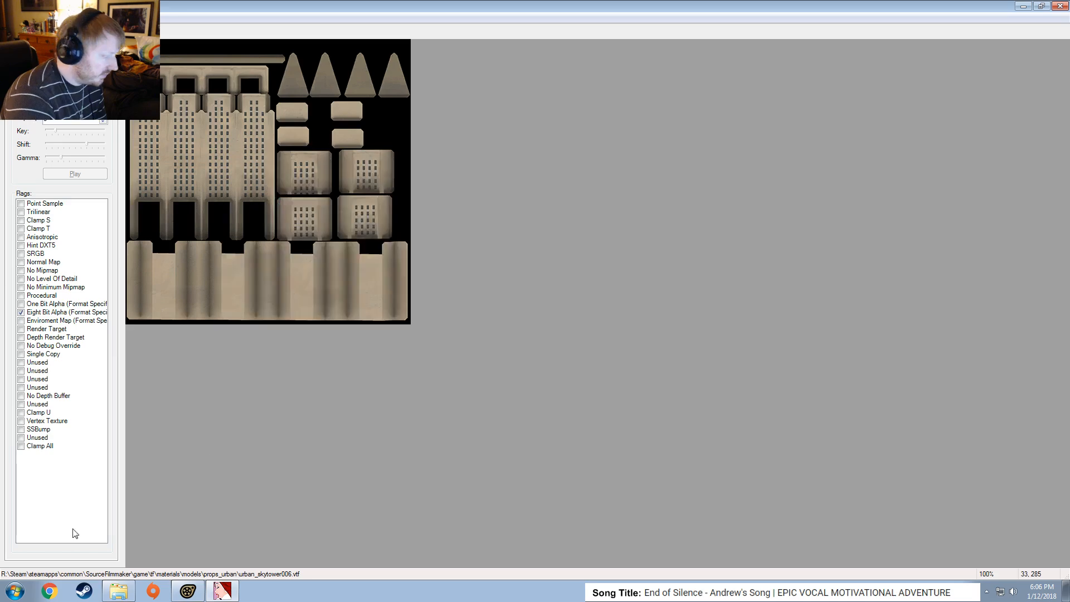
# Open the exported urban_skytower006.tga in Photoshop and display its Alpha 1 channel
pyautogui.click(118, 591)
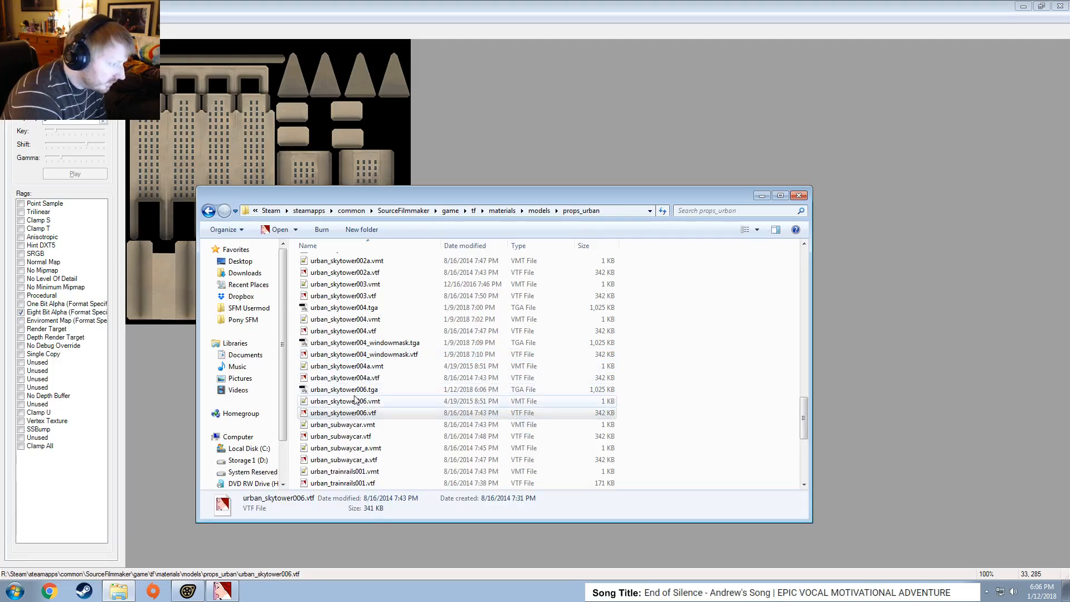
pyautogui.doubleClick(402, 390)
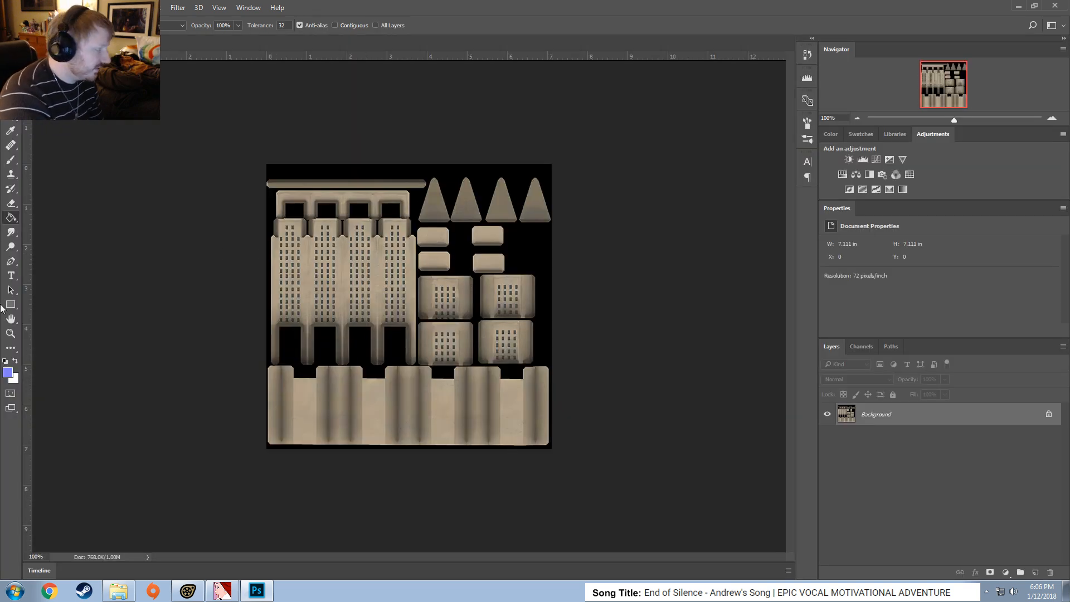
pyautogui.click(862, 346)
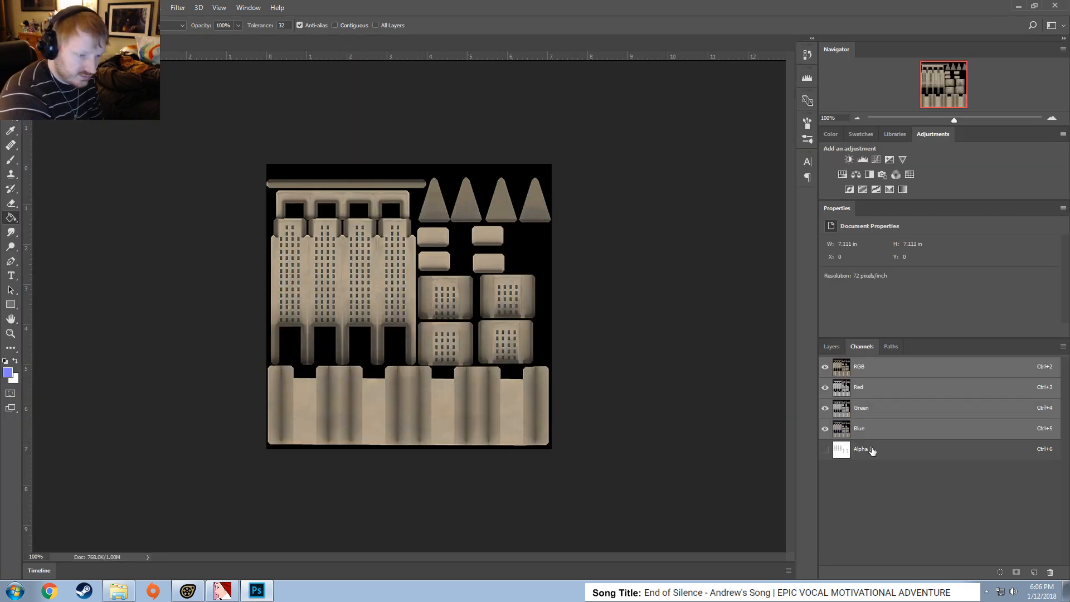
pyautogui.click(872, 450)
# Select and copy the whole Alpha 1 channel, then show the RGB channels with the alpha hidden and return to the layers
pyautogui.hotkey('ctrl', 'a')
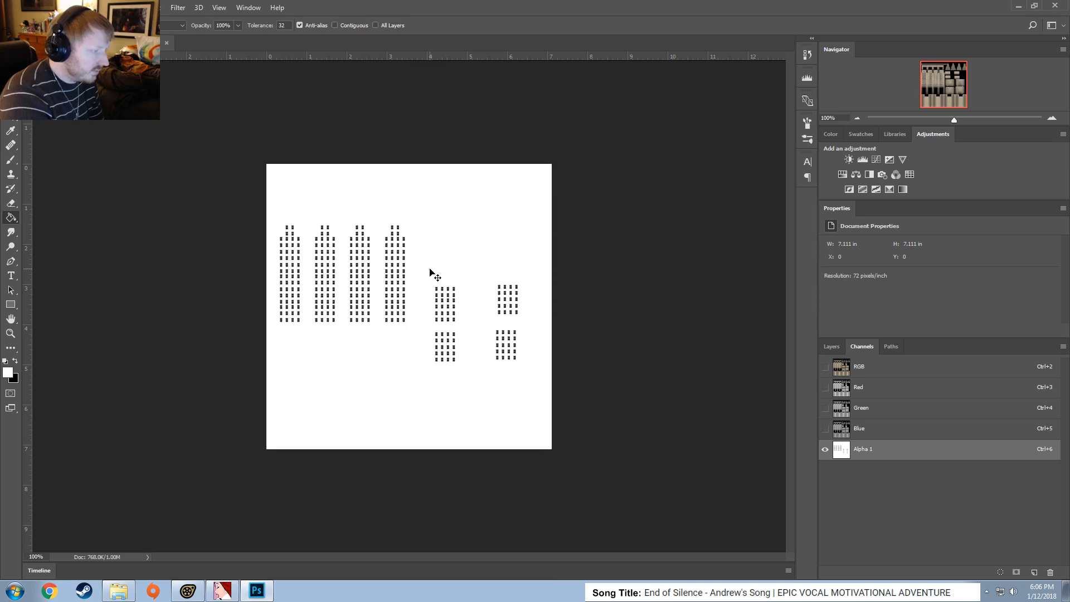
pyautogui.press('l')
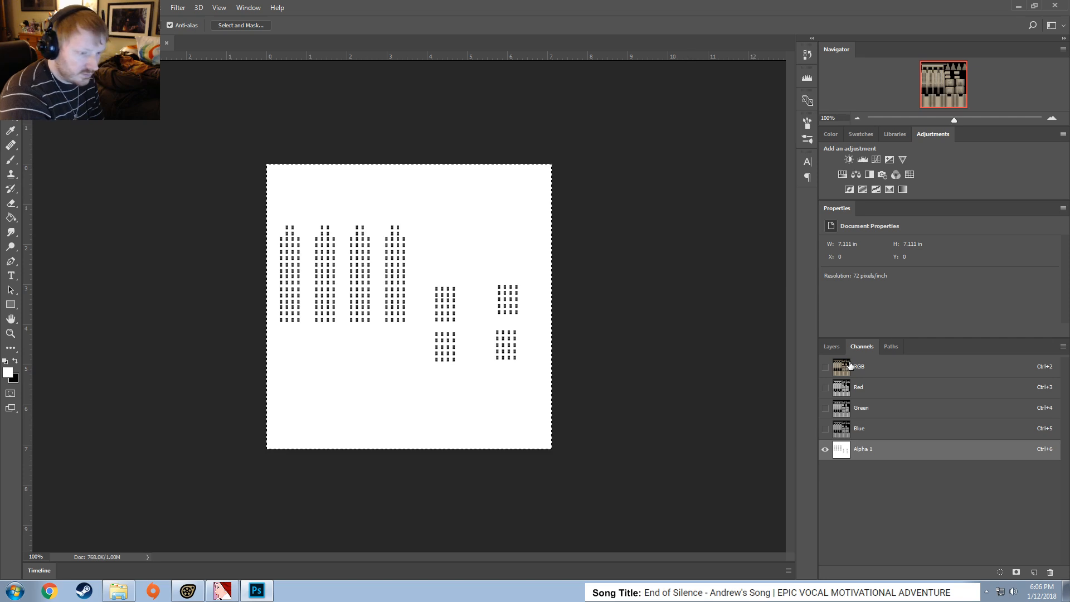
pyautogui.click(836, 346)
pyautogui.click(861, 347)
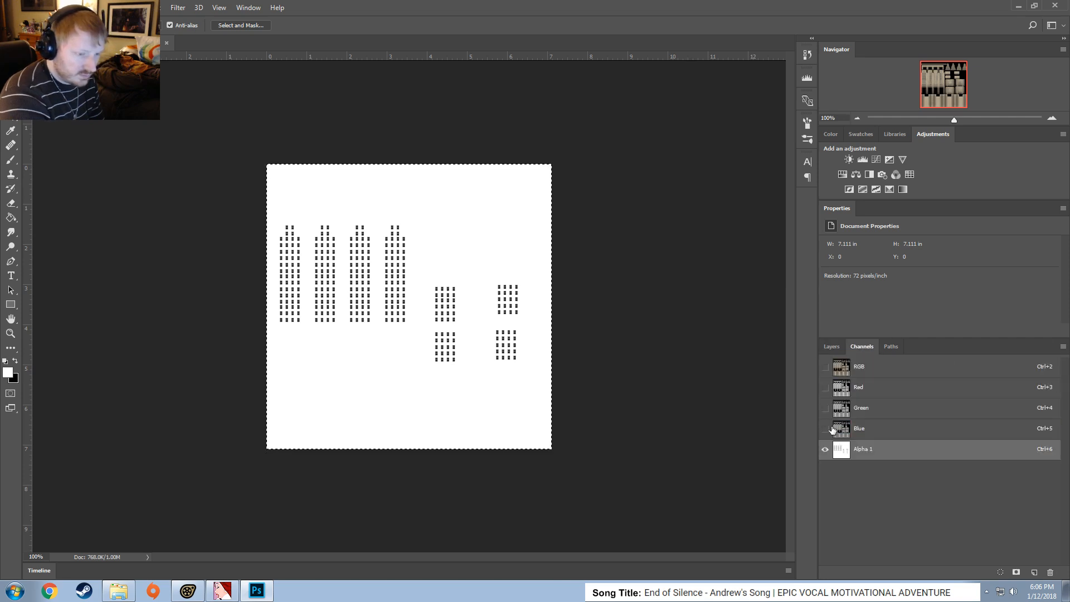
pyautogui.click(827, 428)
pyautogui.click(829, 426)
pyautogui.click(826, 367)
pyautogui.click(825, 449)
pyautogui.click(832, 346)
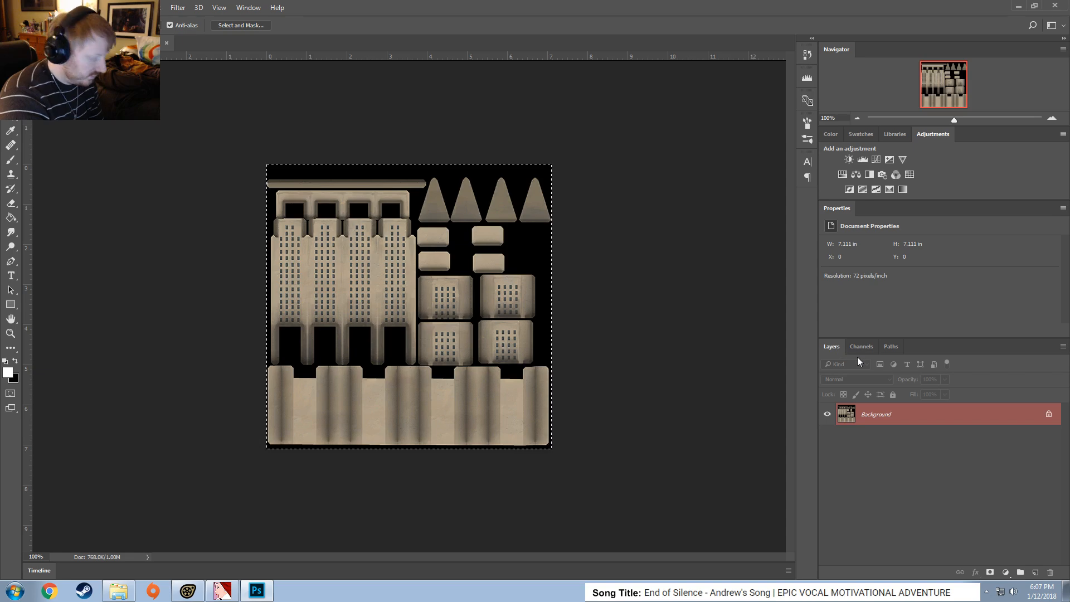
# Add a new layer above the Background containing the copied alpha channel image
pyautogui.hotkey('shift', 'ctrl', 'n')
pyautogui.press('Return')
pyautogui.hotkey('ctrl', 'BackSpace')
pyautogui.hotkey('ctrl', 'd')
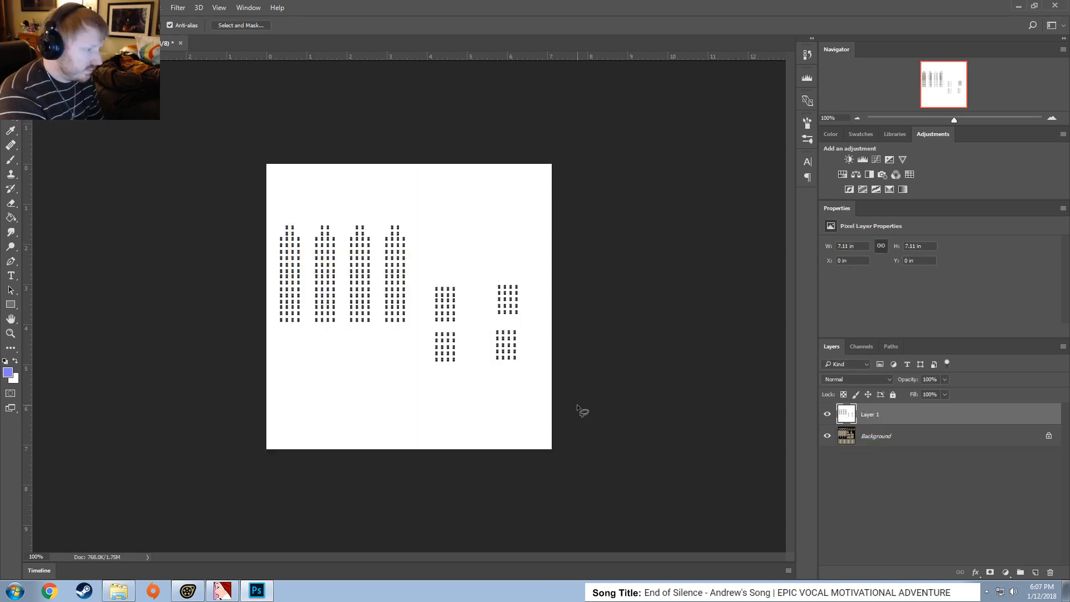
# Invert the colors of Layer 1 so the windows are white on black
pyautogui.click(76, 7)
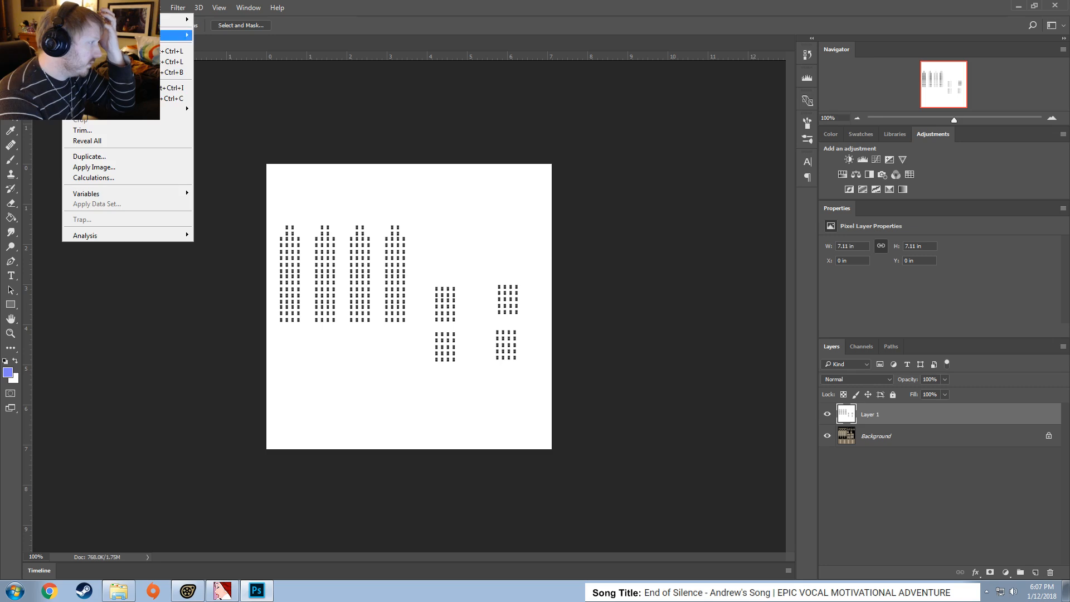
pyautogui.moveTo(123, 34)
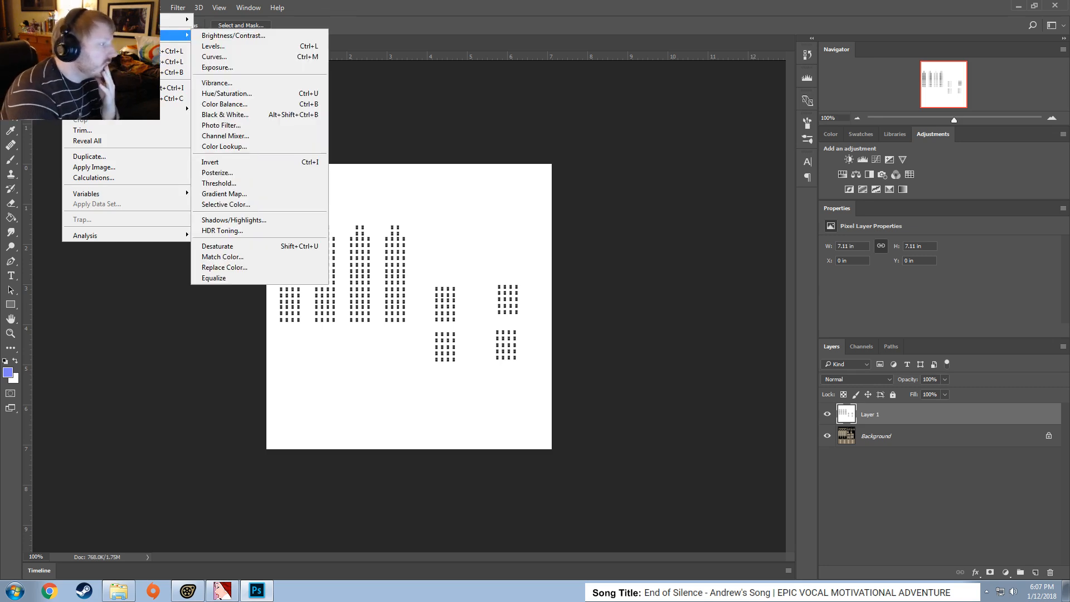
pyautogui.click(211, 162)
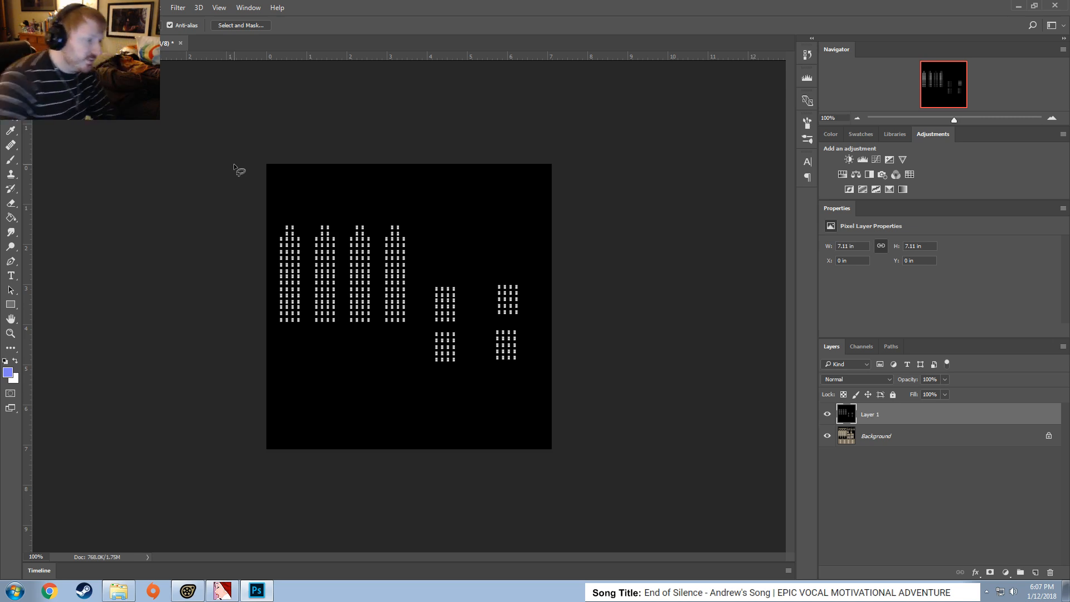
# Apply a Black & White adjustment with the Default preset to Layer 1
pyautogui.keyDown('alt'); pyautogui.scroll(8, 249, 238); pyautogui.keyUp('alt')
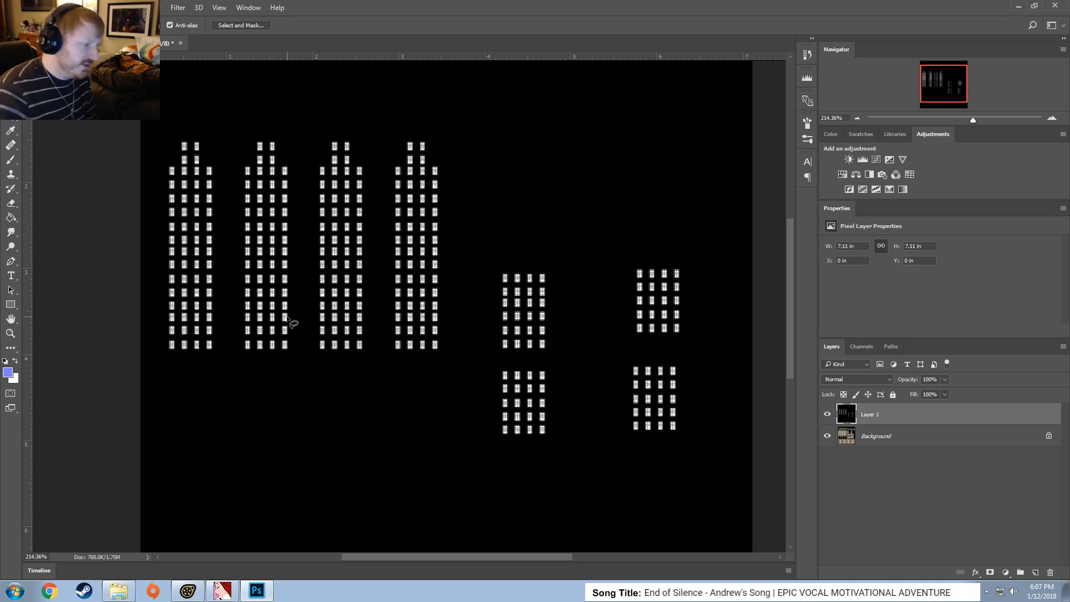
pyautogui.keyDown('alt'); pyautogui.scroll(2, 417, 221); pyautogui.keyUp('alt')
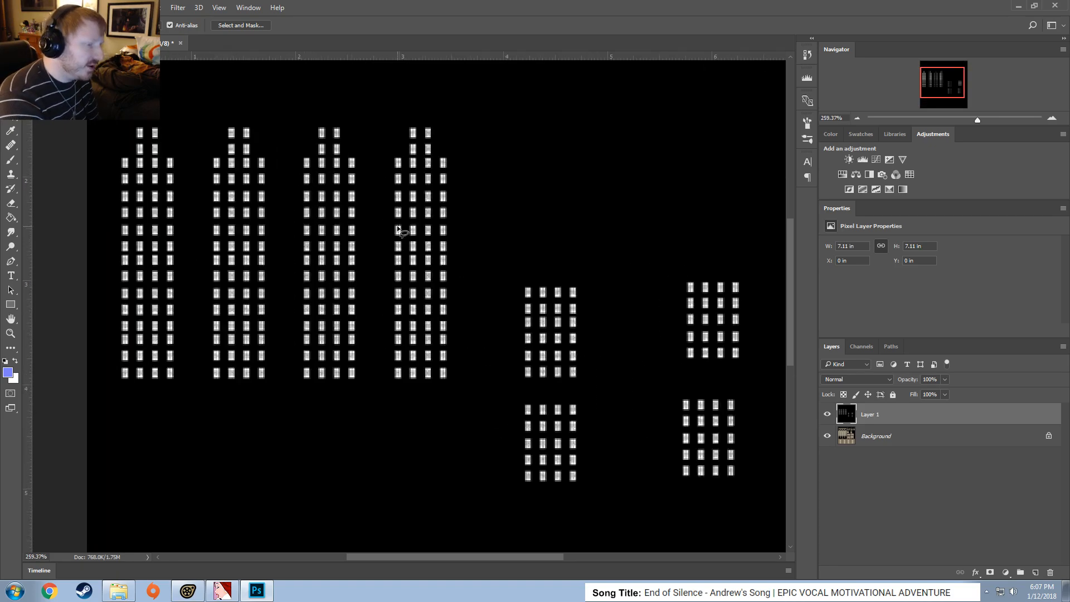
pyautogui.keyDown('alt'); pyautogui.scroll(1, 417, 221); pyautogui.keyUp('alt')
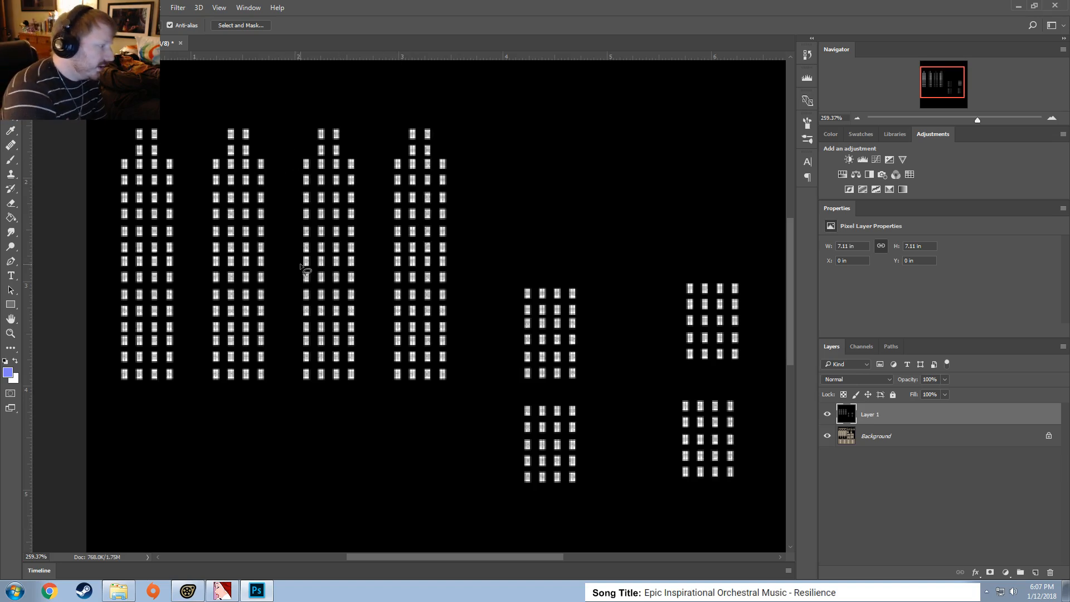
pyautogui.keyDown('alt'); pyautogui.scroll(-1, 289, 230); pyautogui.keyUp('alt')
pyautogui.keyDown('alt'); pyautogui.scroll(-1, 283, 220); pyautogui.keyUp('alt')
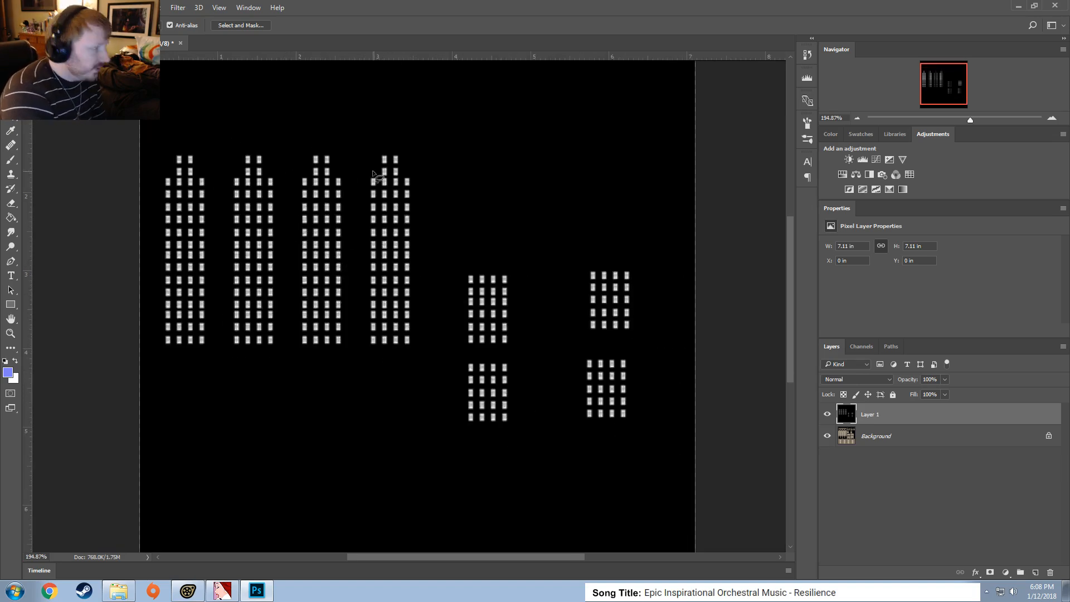
pyautogui.click(48, 8)
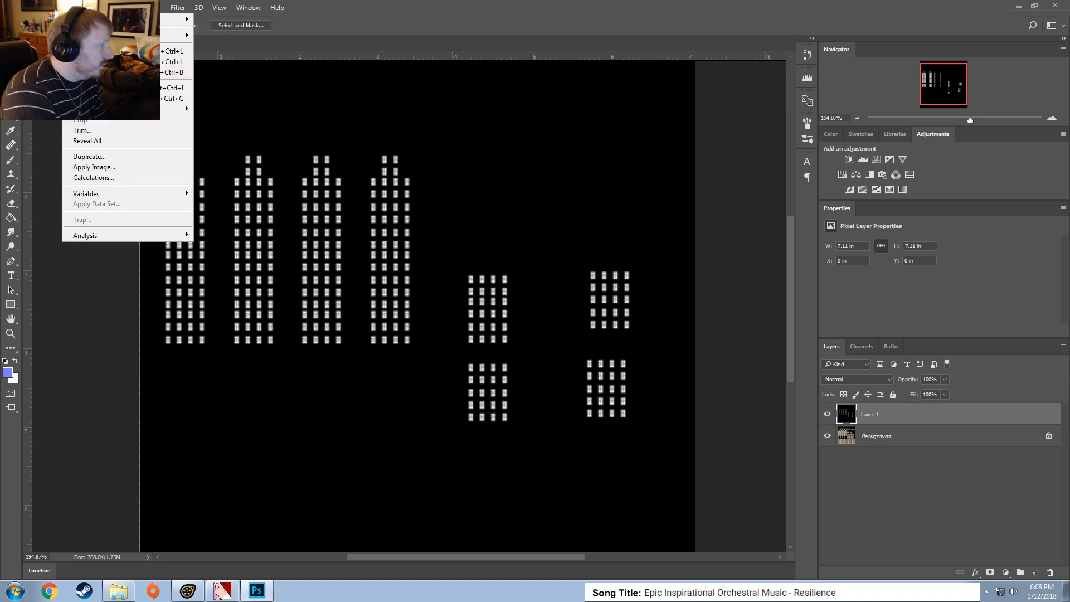
pyautogui.click(73, 7)
pyautogui.click(51, 8)
pyautogui.moveTo(73, 8)
pyautogui.moveTo(128, 34)
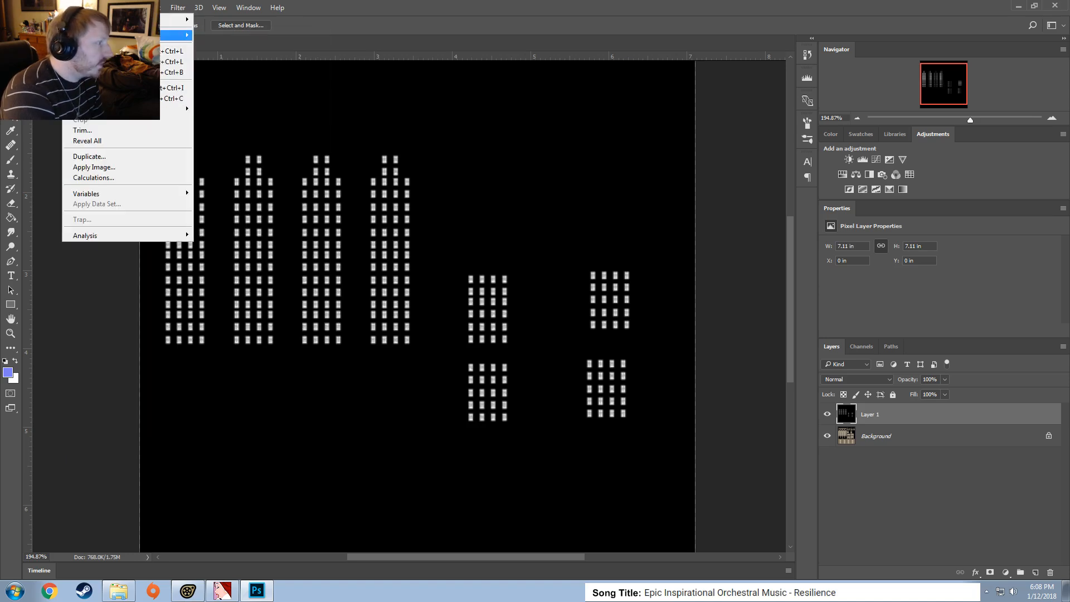
pyautogui.moveTo(178, 35)
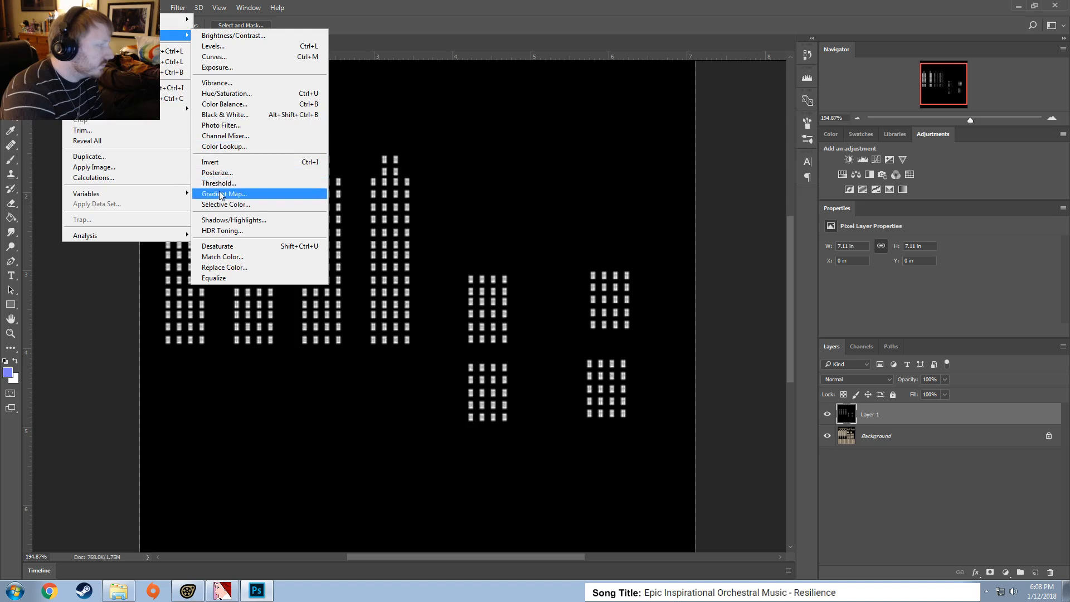
pyautogui.click(233, 115)
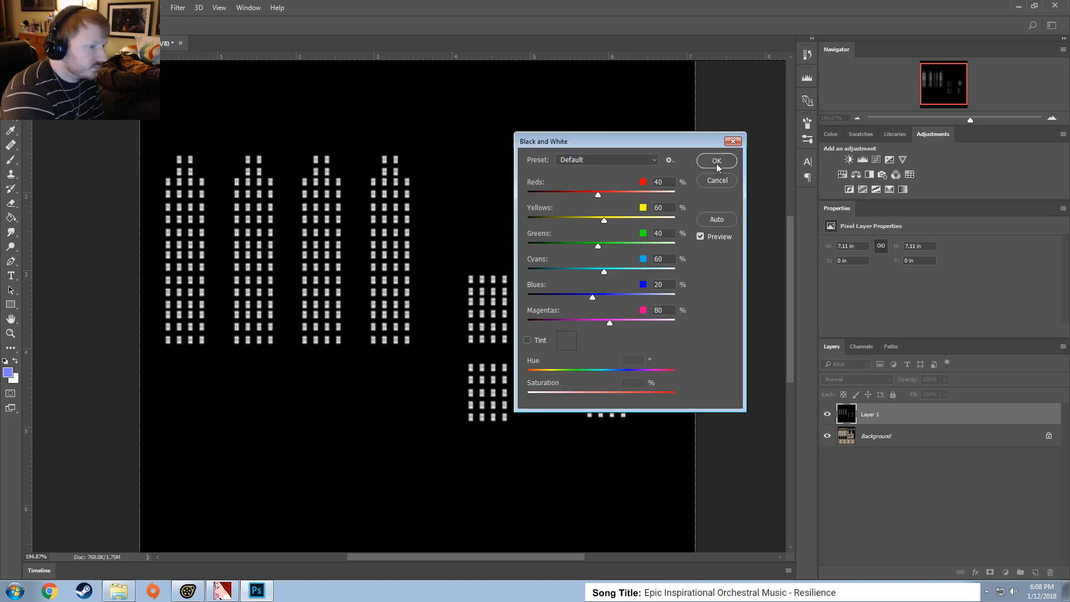
pyautogui.click(717, 161)
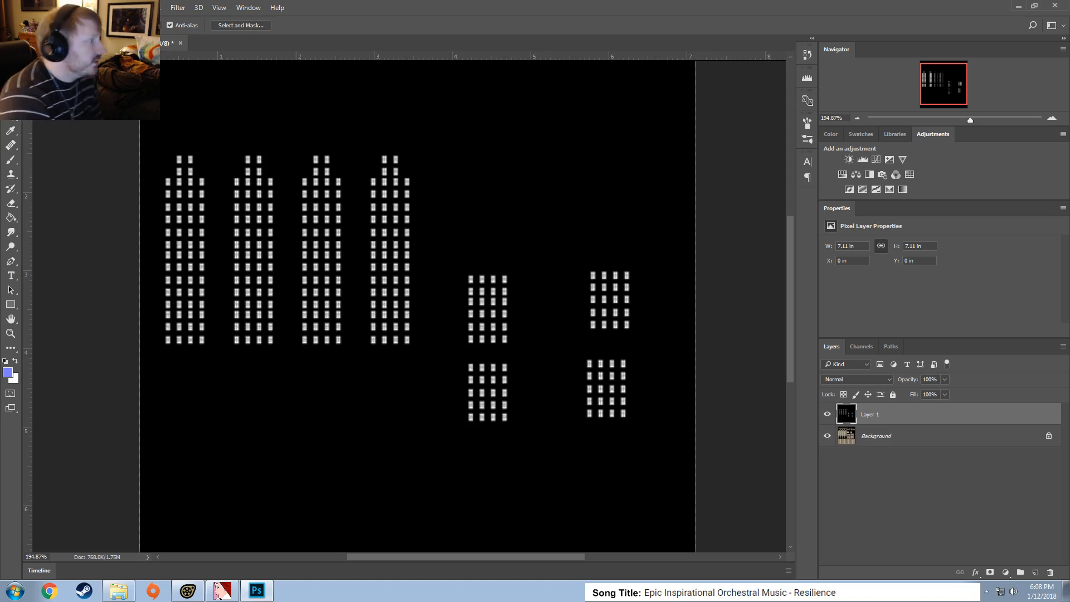
pyautogui.click(75, 7)
pyautogui.moveTo(178, 35)
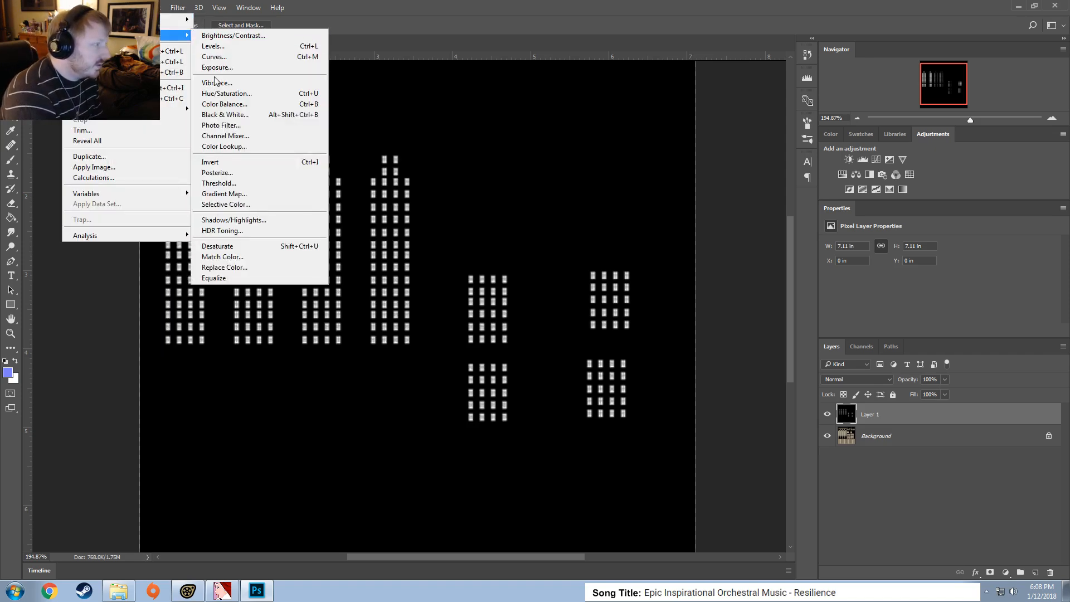
pyautogui.click(221, 125)
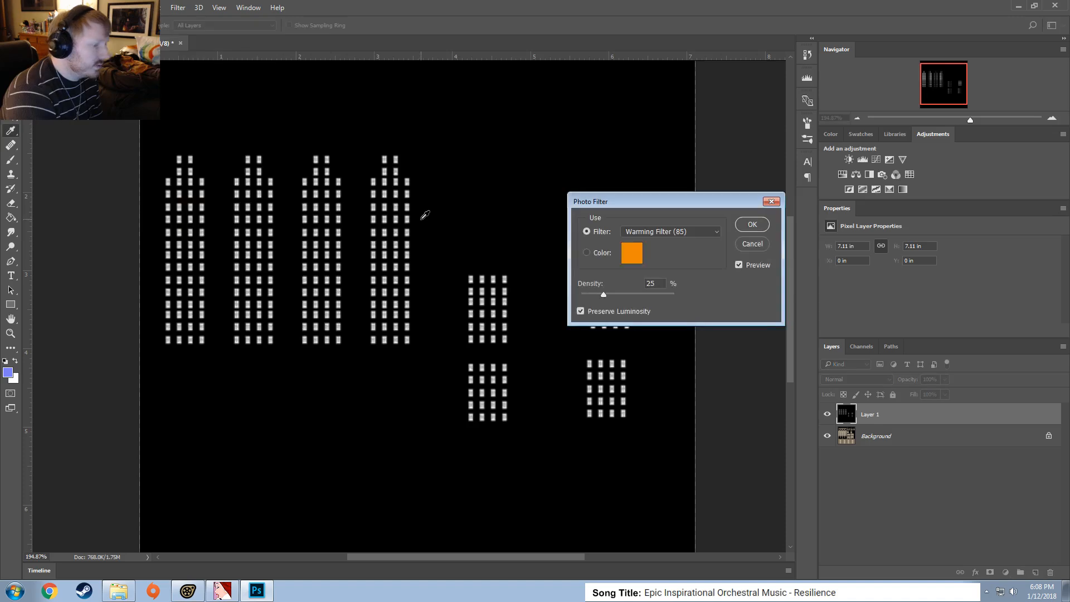
pyautogui.click(612, 258)
pyautogui.click(751, 241)
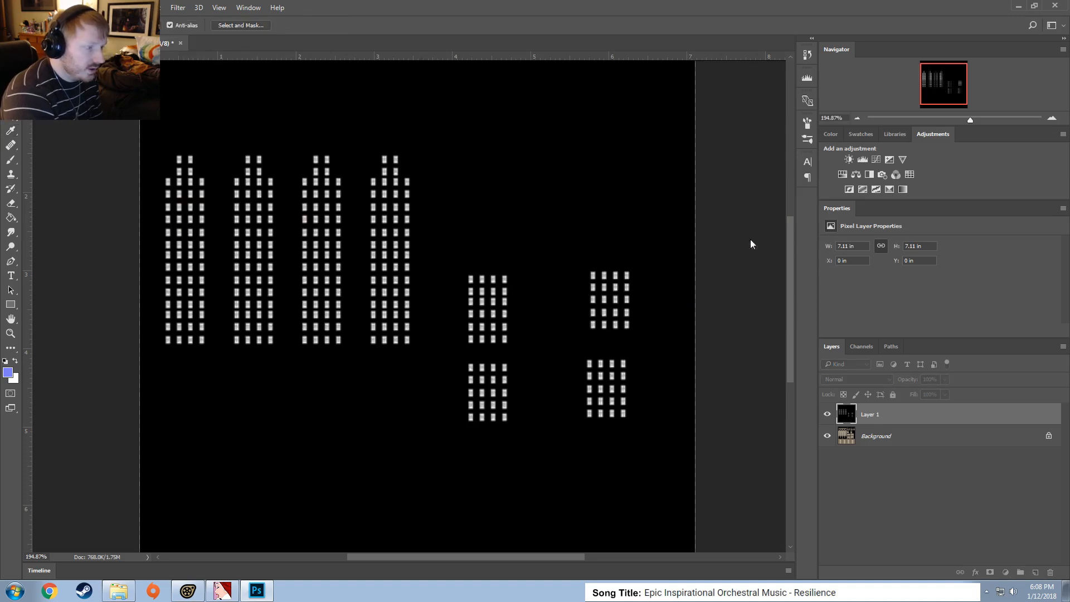
pyautogui.click(75, 8)
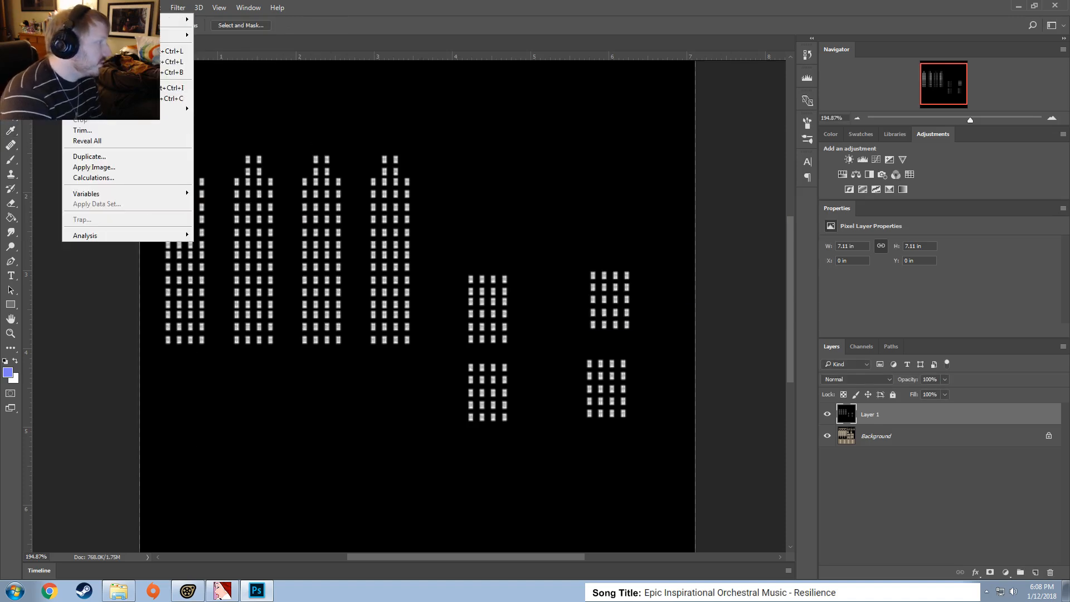
pyautogui.moveTo(102, 8)
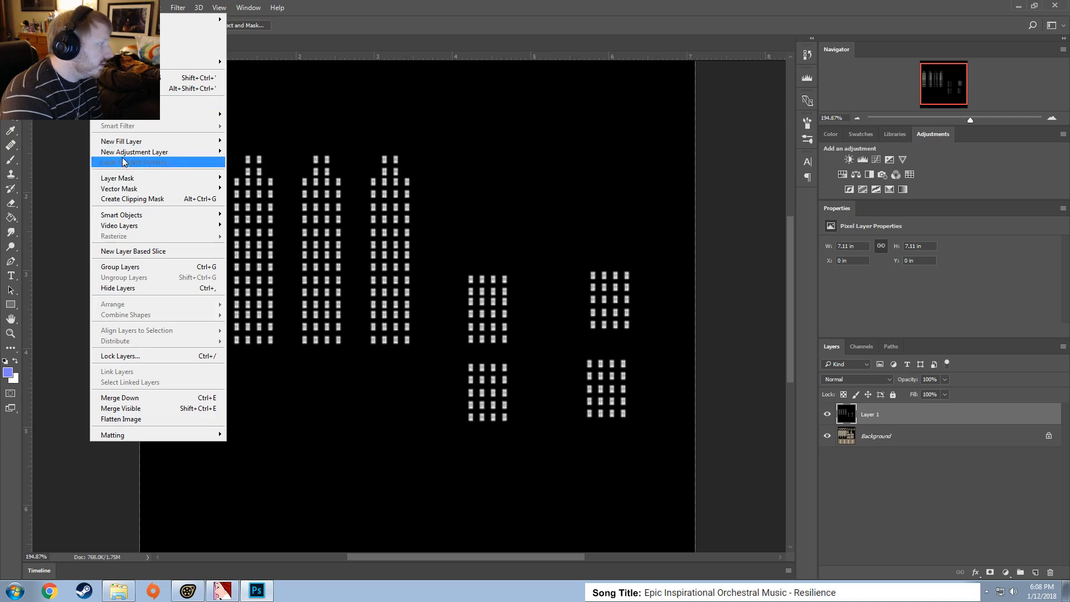
pyautogui.moveTo(134, 151)
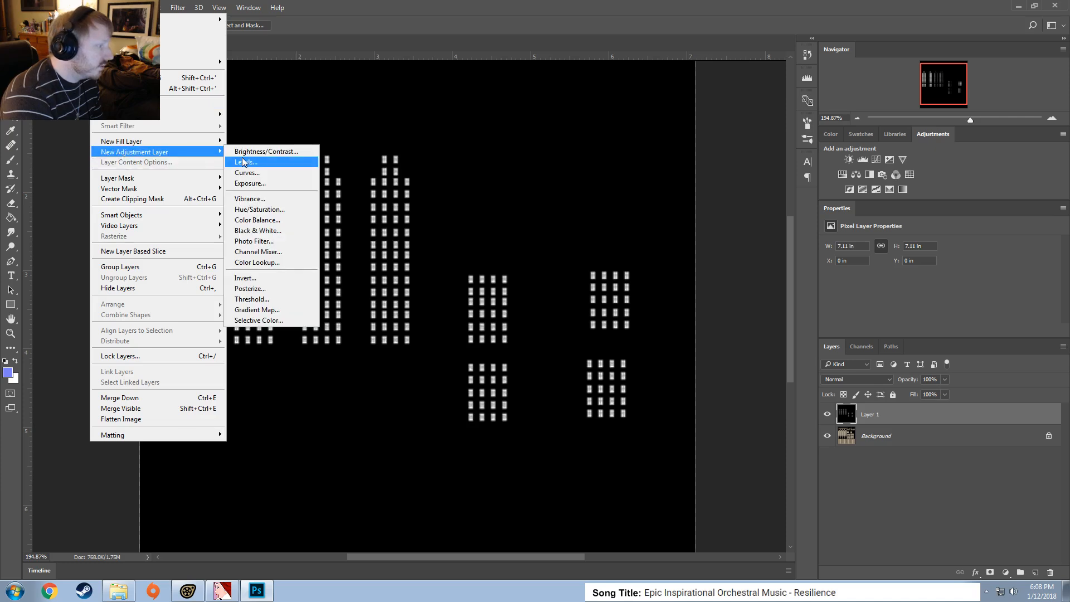
pyautogui.click(273, 240)
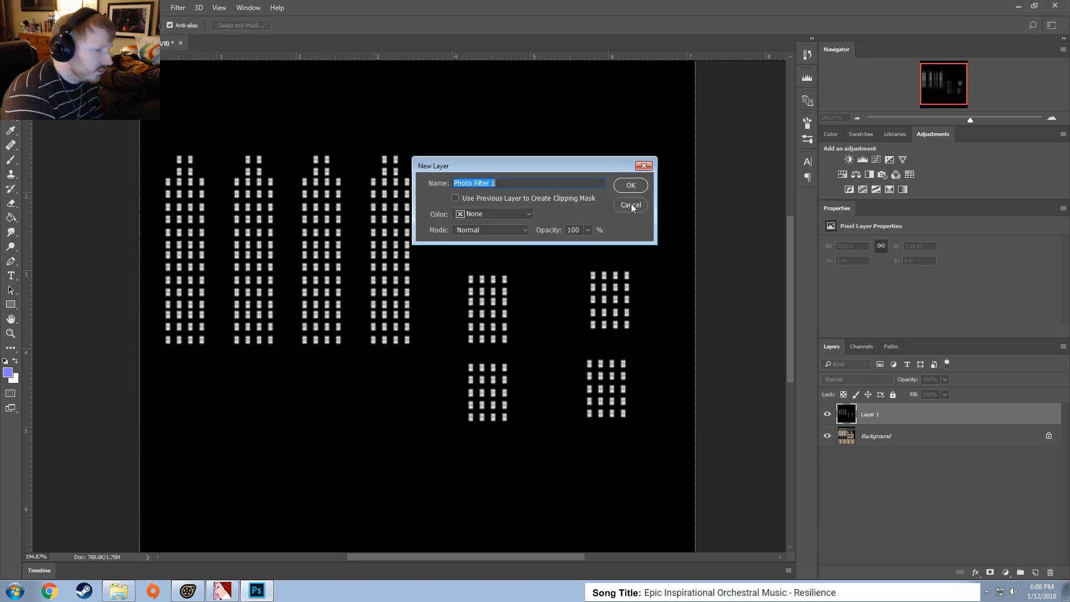
pyautogui.click(632, 206)
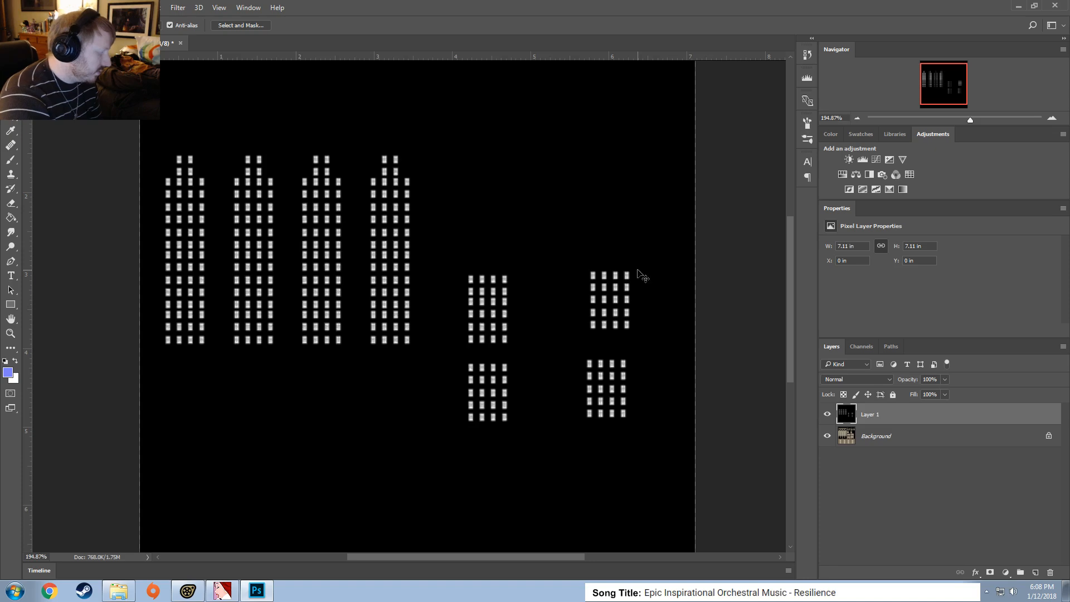
# Add a new layer above Layer 1 and fill it entirely with orange-yellow #ffbb02
pyautogui.hotkey('ctrl', 'shift', 'n')
pyautogui.press('Return')
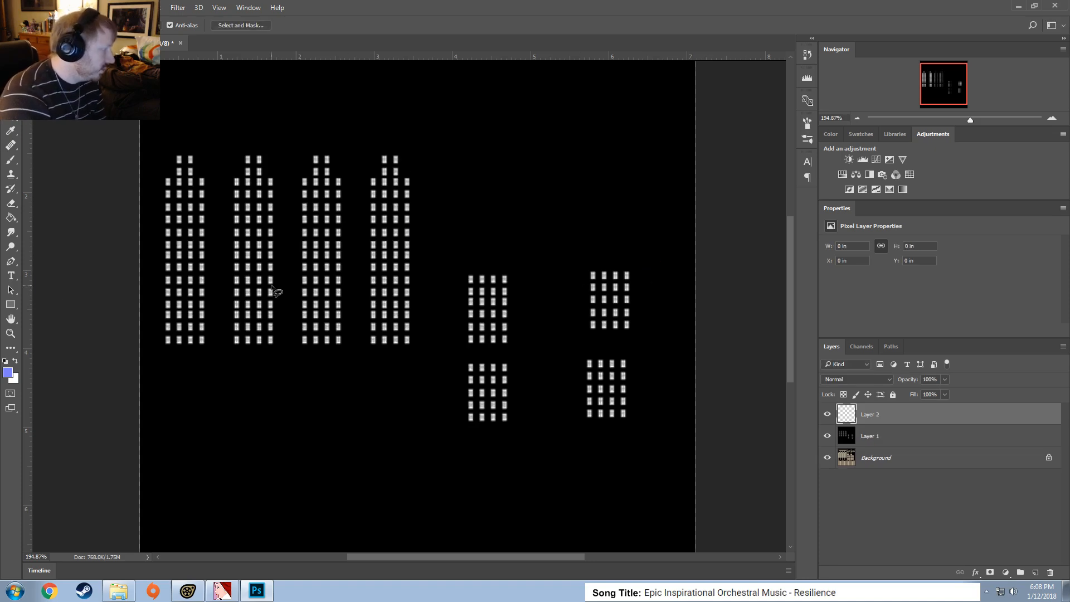
pyautogui.click(7, 373)
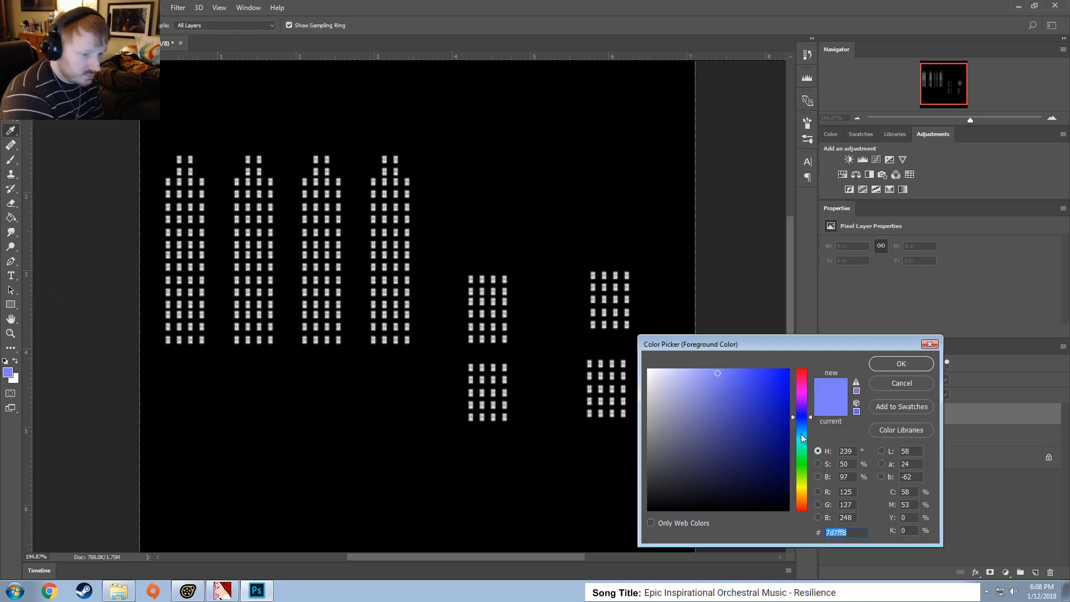
pyautogui.moveTo(802, 439); pyautogui.dragTo(808, 494)
pyautogui.click(788, 370)
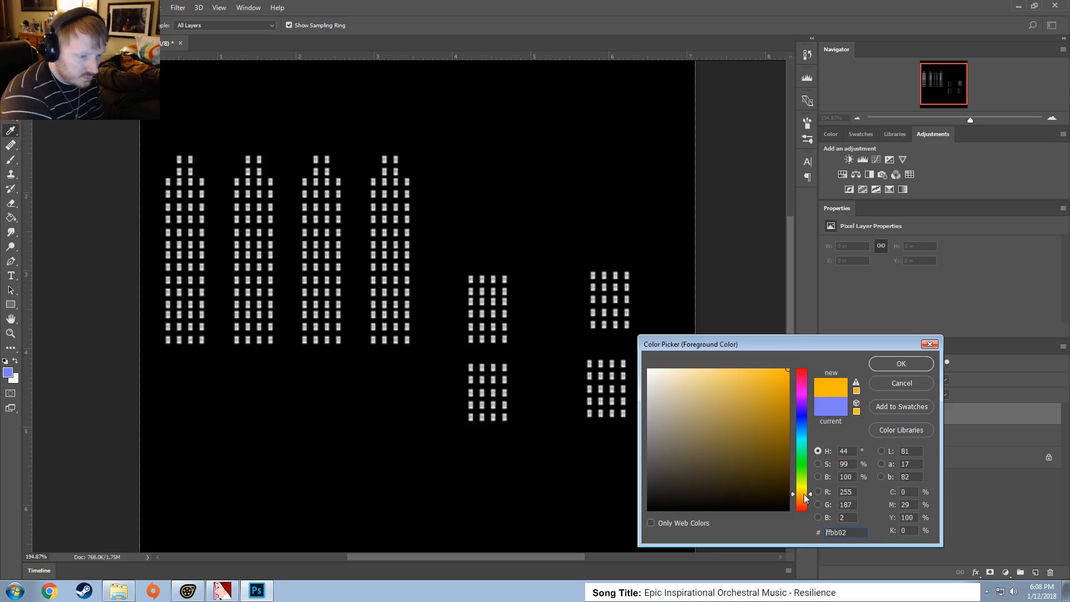
pyautogui.press('Return')
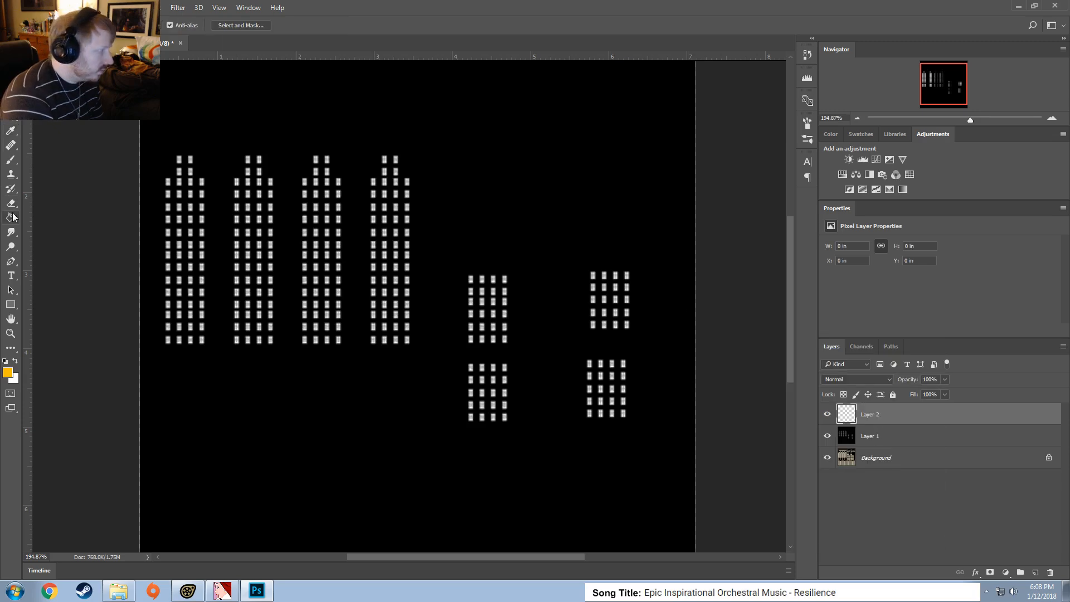
pyautogui.click(11, 217)
pyautogui.click(418, 179)
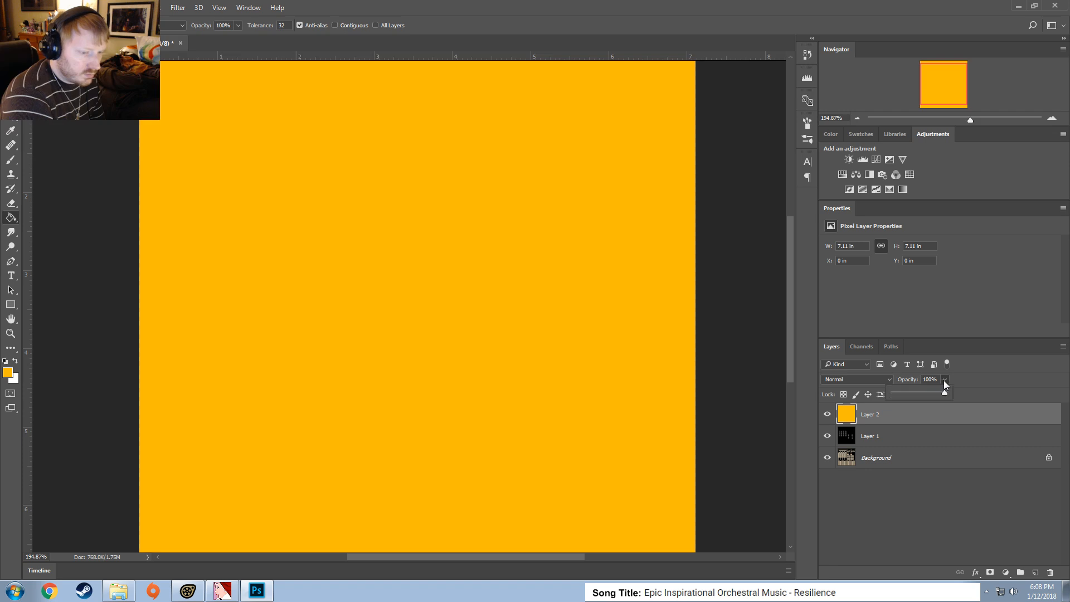
# Set the orange Layer 2's blend mode to Soft Light and lower its opacity to about 29%
pyautogui.click(857, 379)
pyautogui.click(853, 415)
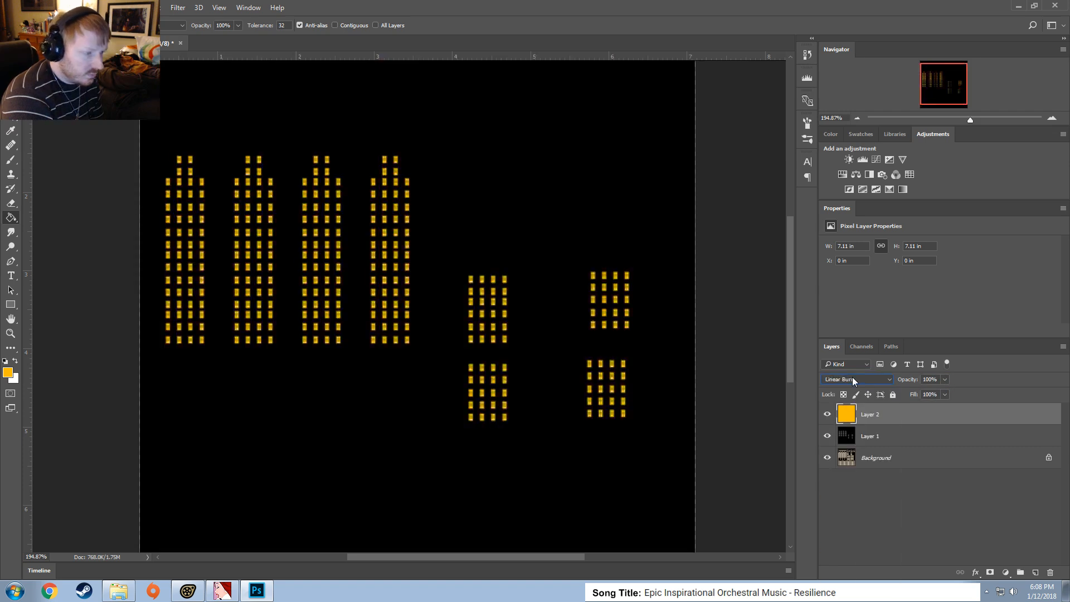
pyautogui.scroll(-12, 851, 377)
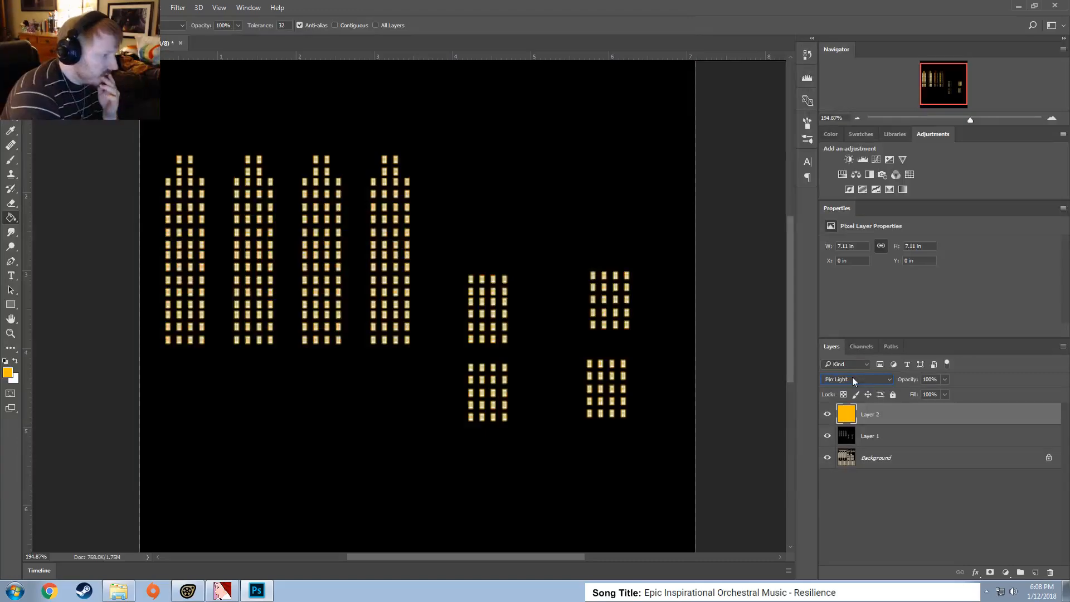
pyautogui.scroll(4, 852, 377)
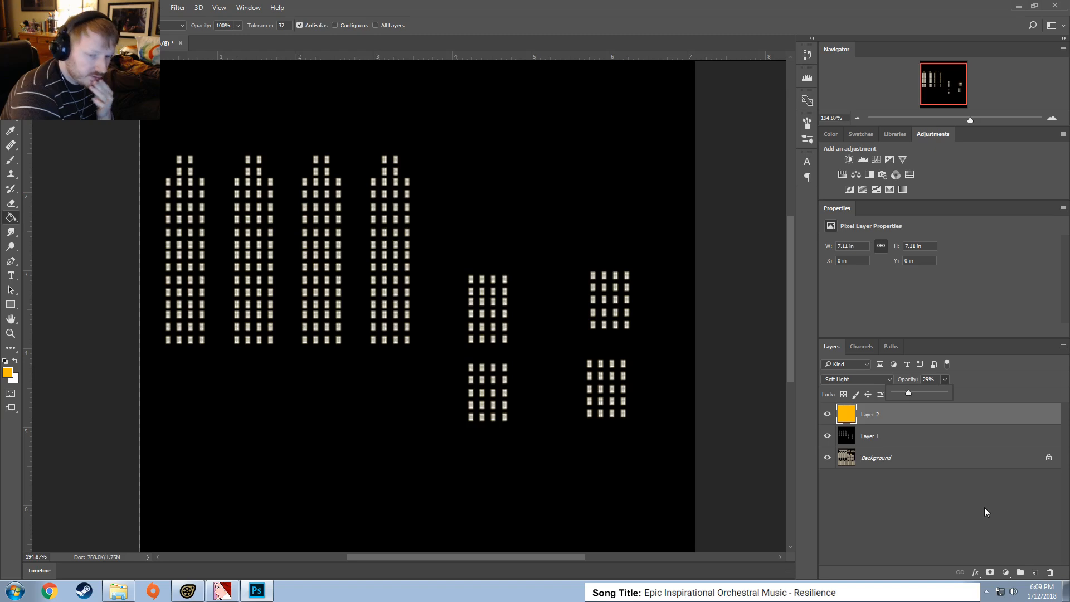
pyautogui.click(1008, 489)
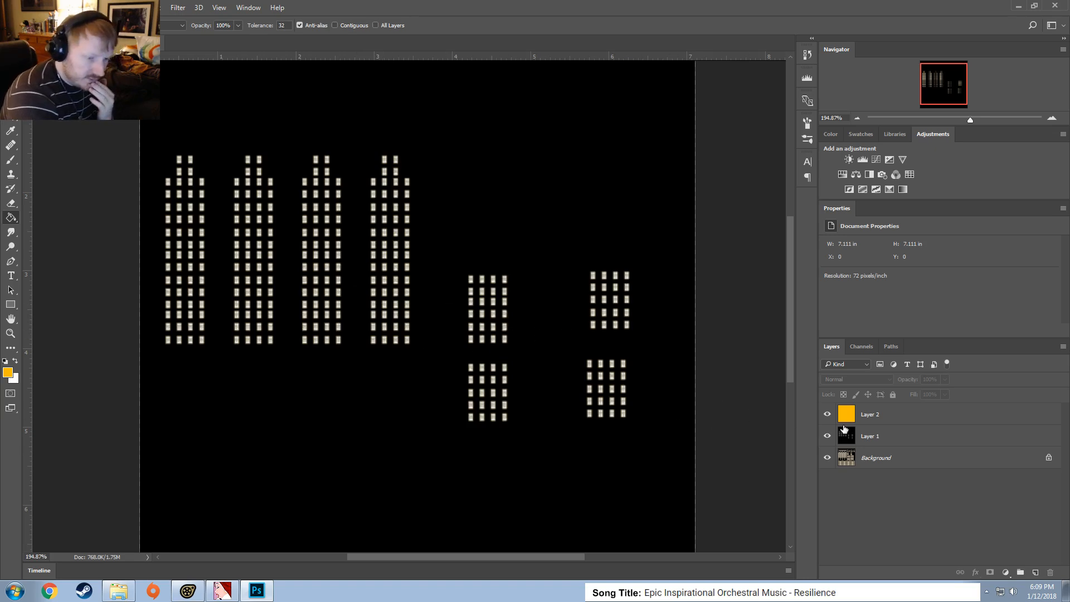
# Add a new layer between Layer 1 and the orange layer and ready the Brush with the default black foreground color
pyautogui.hotkey('ctrl', 'shift', 'n')
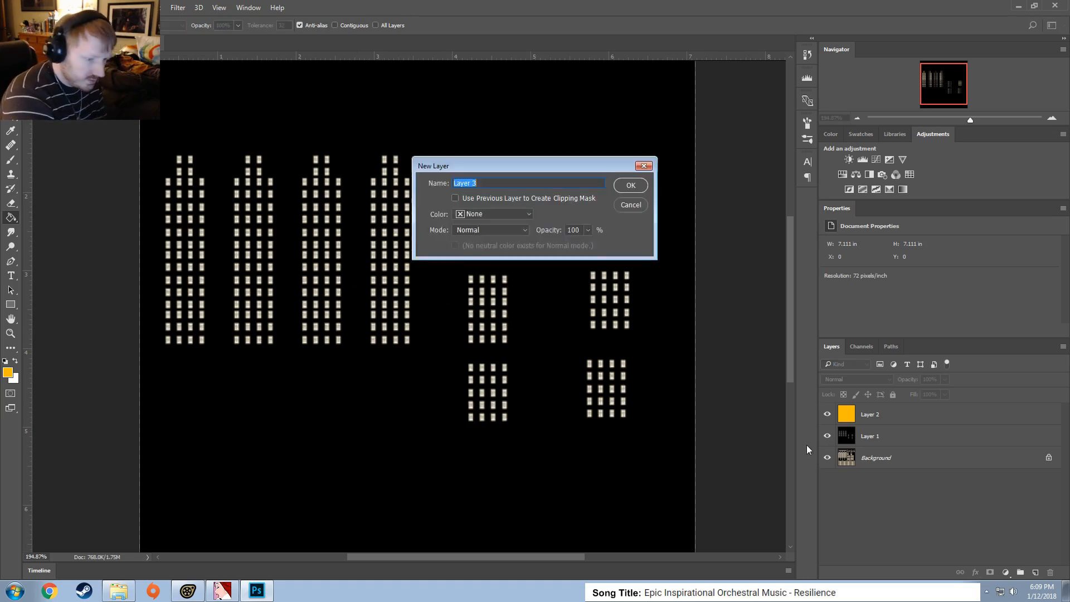
pyautogui.press('Return')
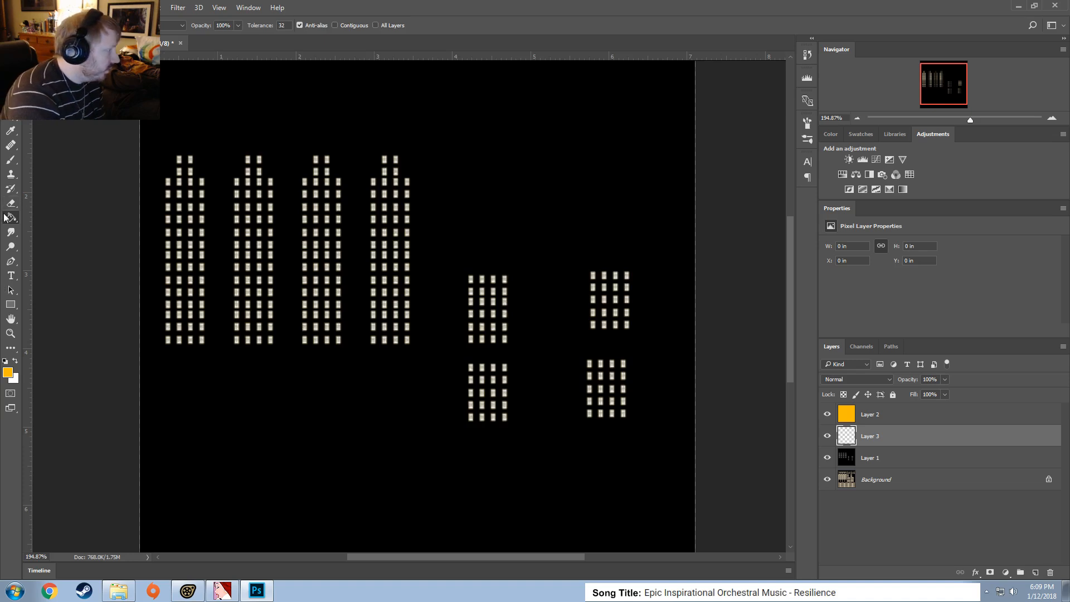
pyautogui.click(11, 161)
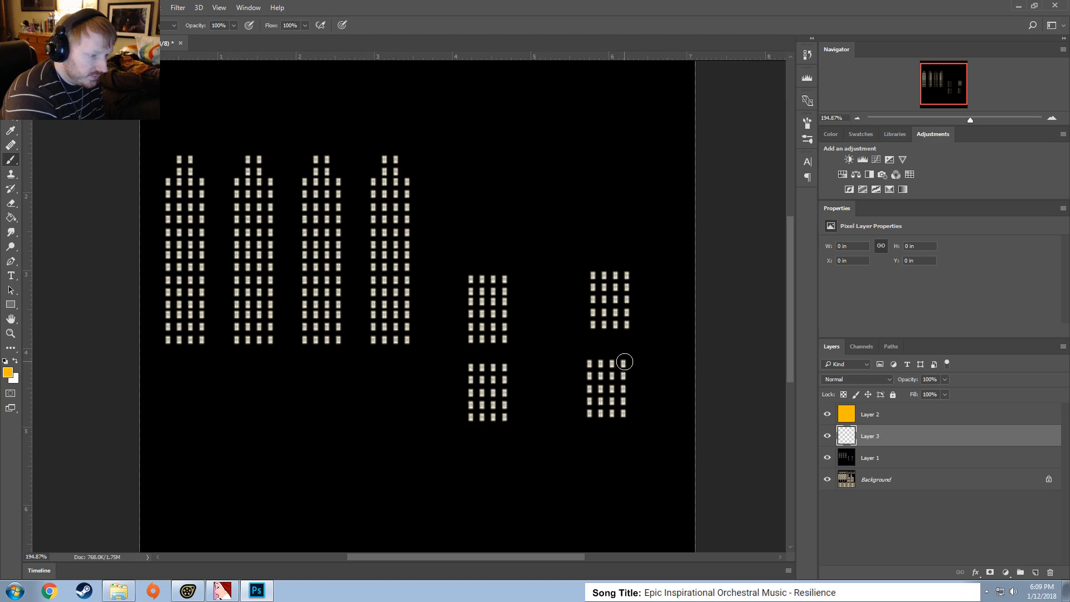
pyautogui.click(625, 363)
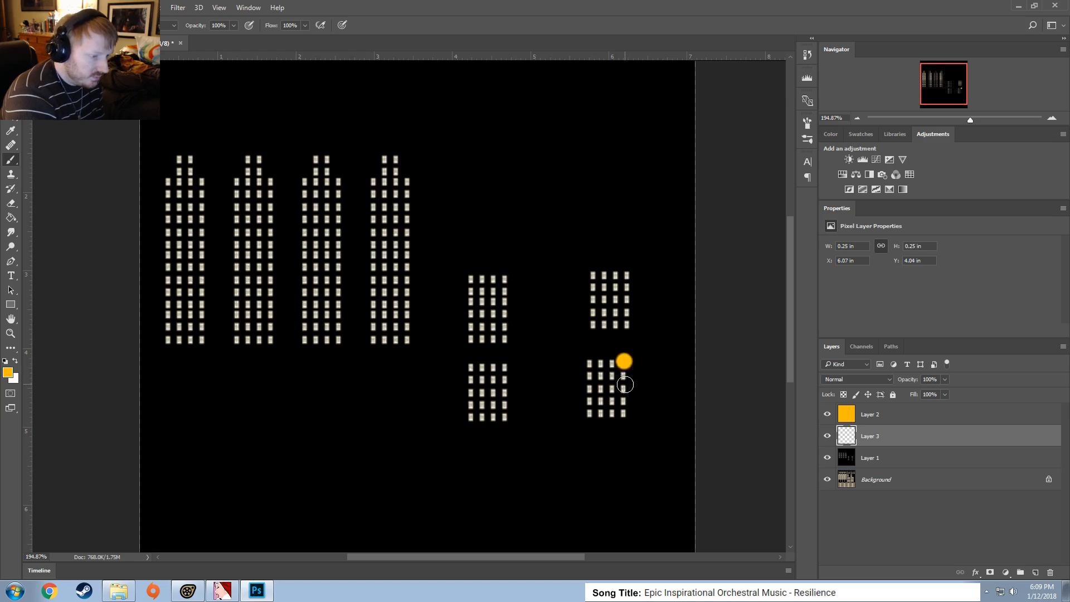
pyautogui.hotkey('ctrl', 'z')
pyautogui.click(5, 362)
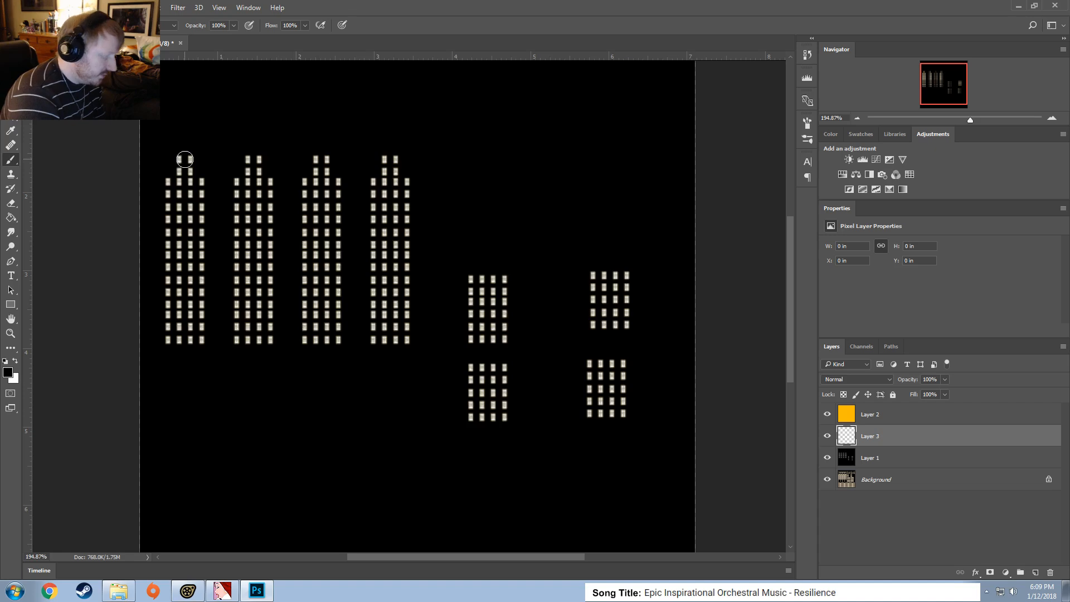
# Paint black over randomly scattered windows throughout the first window block on Layer 3, leaving the others lit
pyautogui.keyDown('alt'); pyautogui.scroll(5, 186, 160); pyautogui.keyUp('alt')
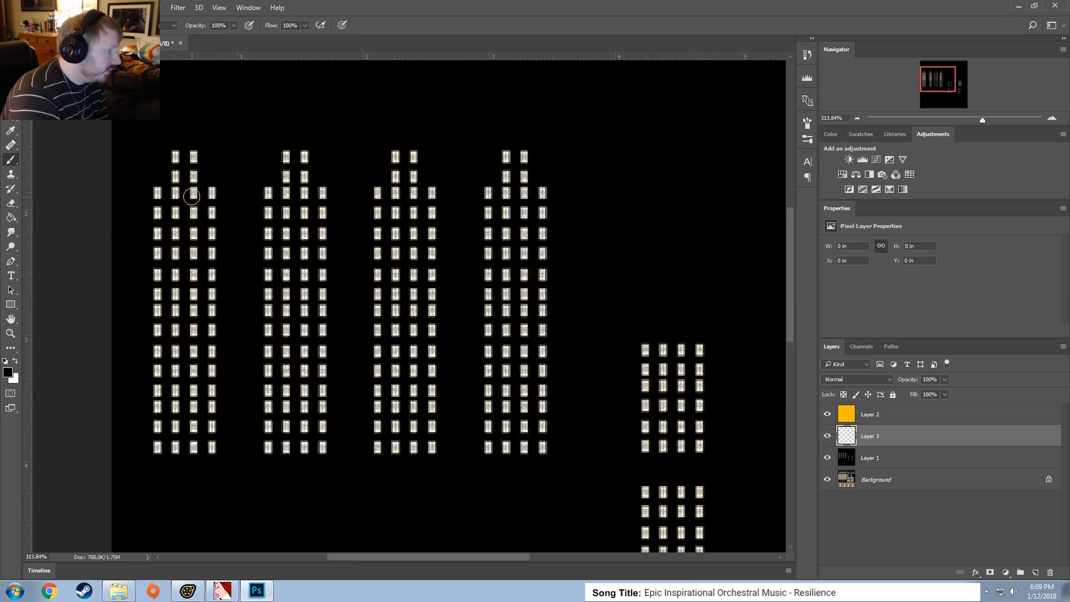
pyautogui.click(193, 156)
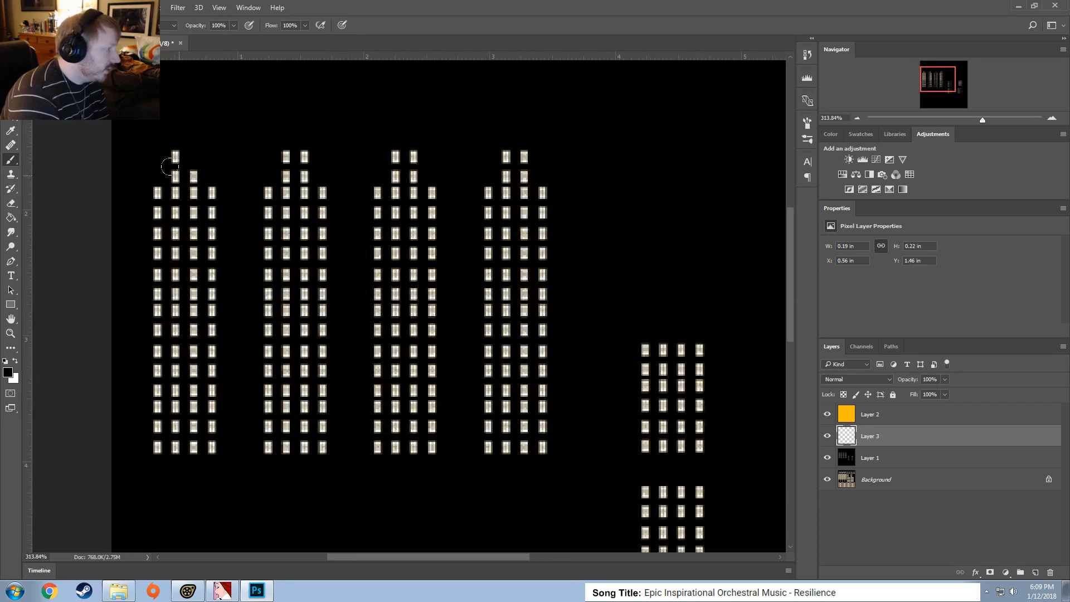
pyautogui.moveTo(176, 175); pyautogui.dragTo(175, 195)
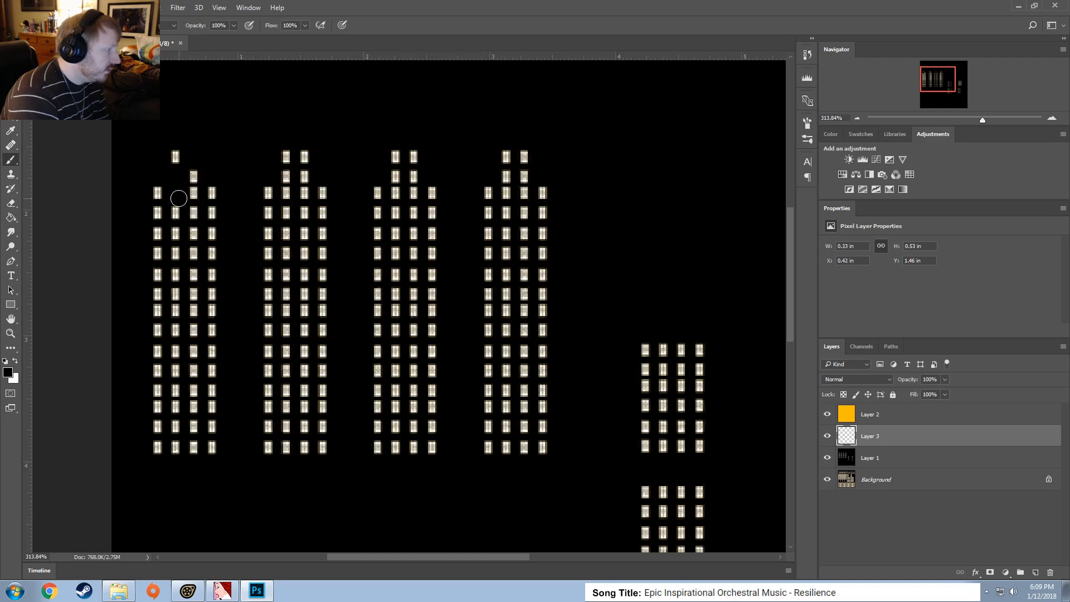
pyautogui.click(193, 193)
pyautogui.moveTo(214, 233); pyautogui.dragTo(176, 234)
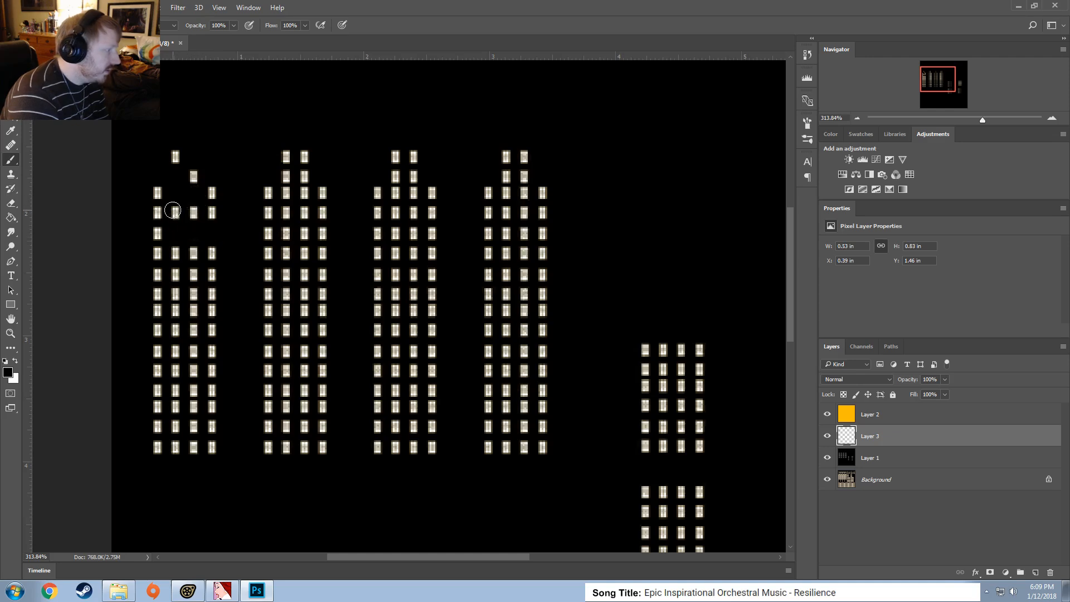
pyautogui.click(175, 212)
pyautogui.moveTo(160, 223); pyautogui.dragTo(155, 297)
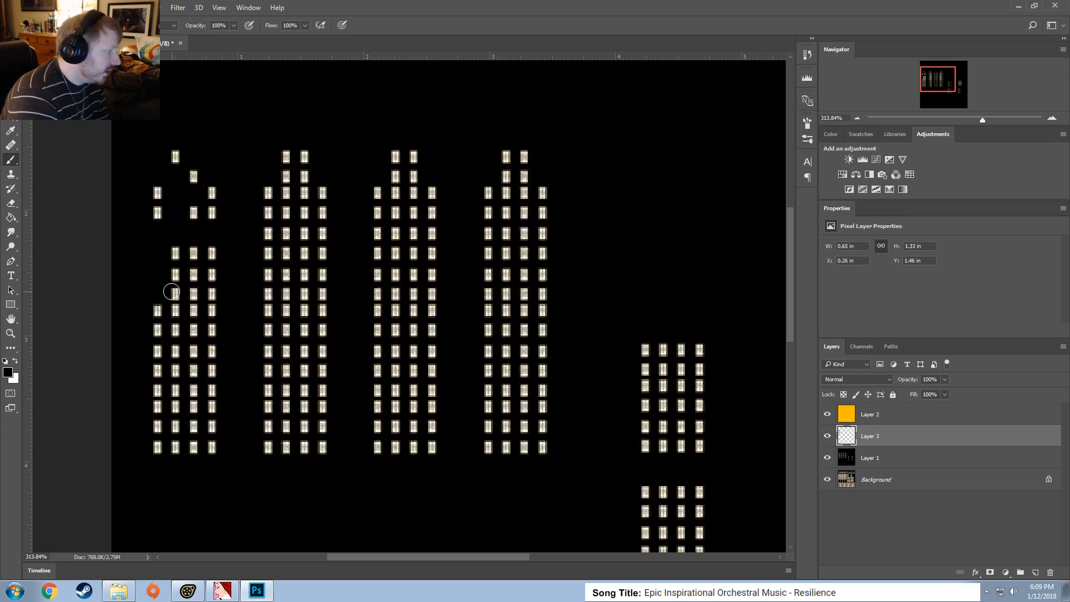
pyautogui.click(175, 294)
pyautogui.click(193, 275)
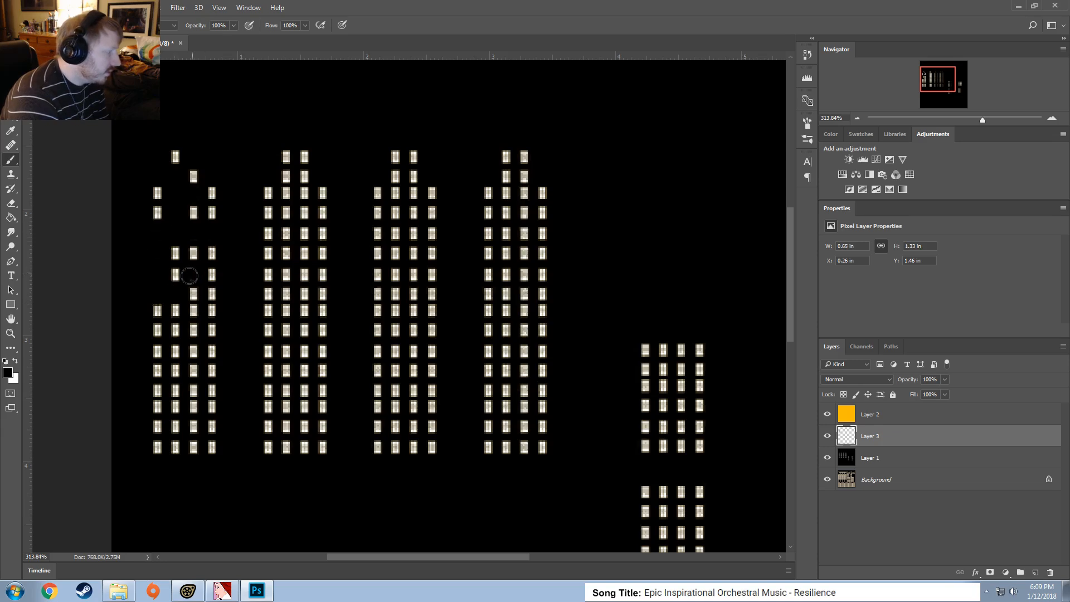
pyautogui.click(212, 251)
pyautogui.click(212, 309)
pyautogui.click(193, 310)
pyautogui.click(194, 331)
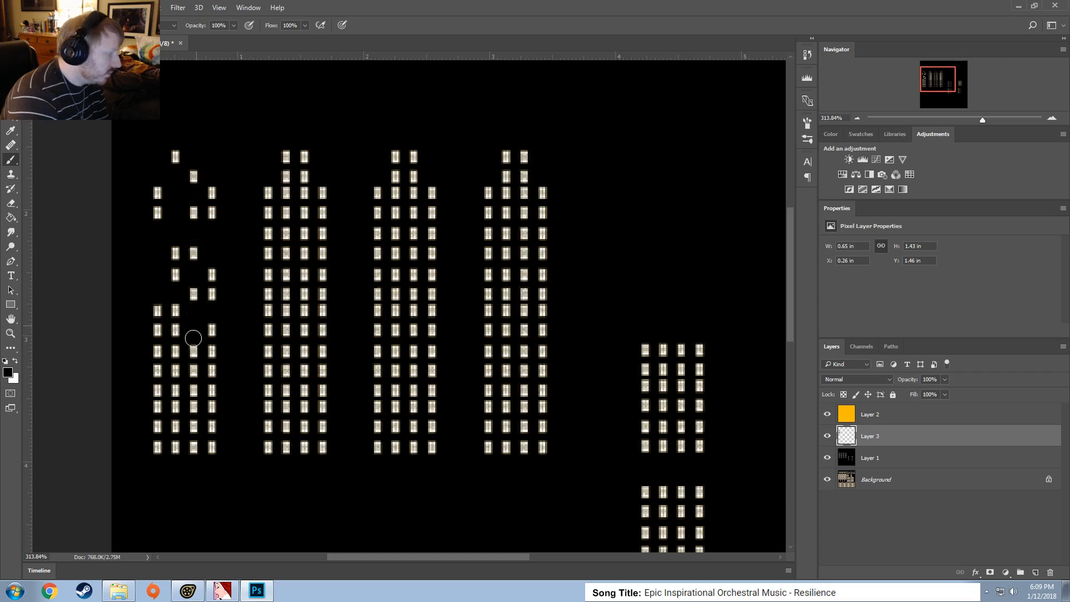
pyautogui.click(194, 352)
pyautogui.click(195, 368)
pyautogui.click(180, 371)
pyautogui.moveTo(180, 372)
pyautogui.mouseDown()
pyautogui.moveTo(174, 348)
pyautogui.moveTo(212, 336)
pyautogui.moveTo(230, 381)
pyautogui.moveTo(187, 409)
pyautogui.moveTo(200, 408)
pyautogui.mouseUp()
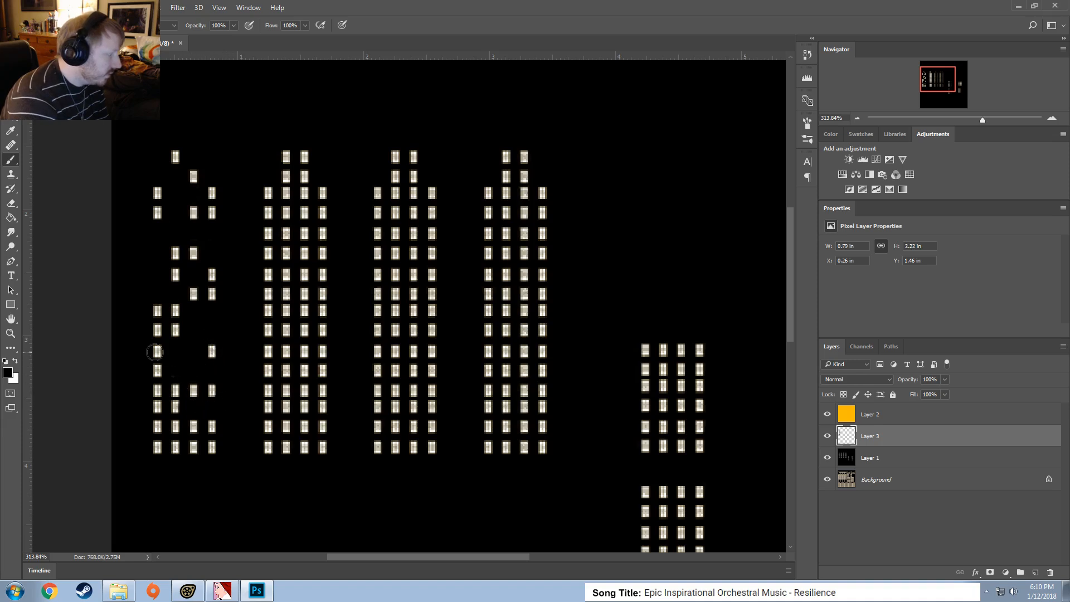
pyautogui.moveTo(155, 354); pyautogui.dragTo(159, 350)
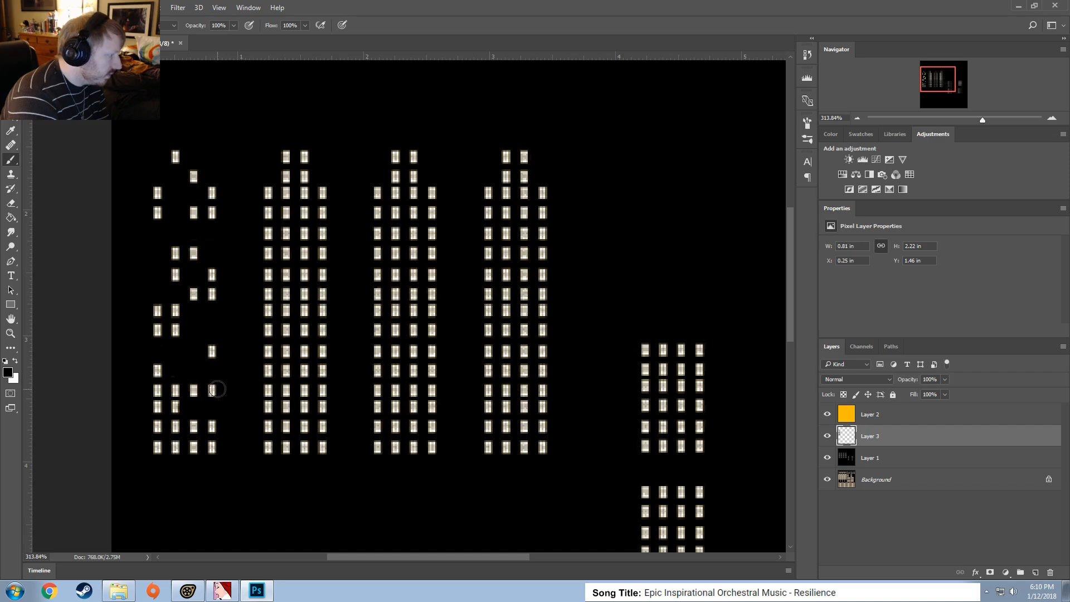
pyautogui.click(174, 427)
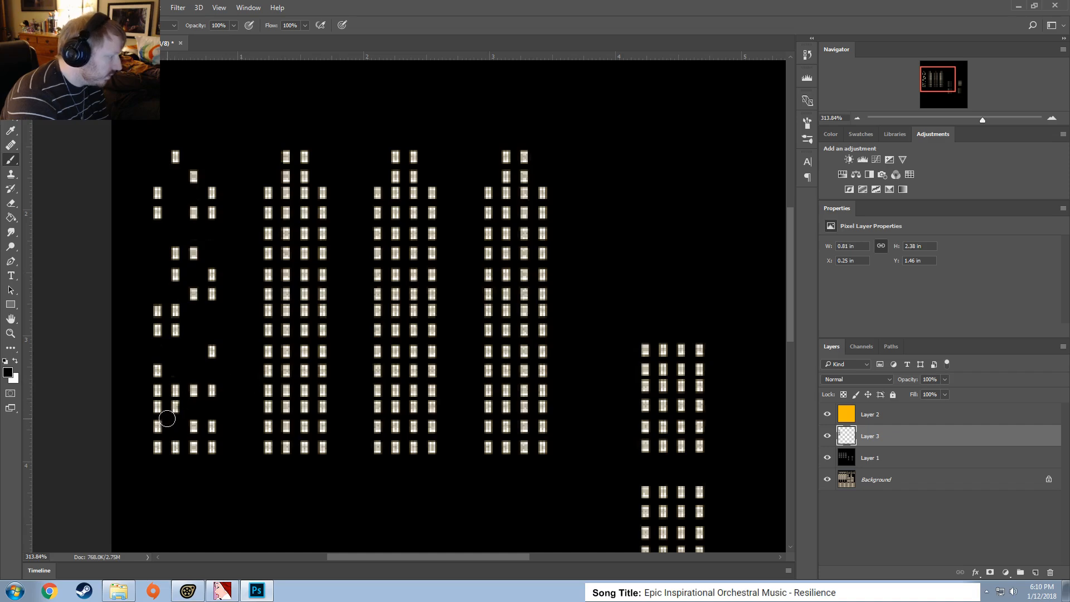
pyautogui.click(196, 449)
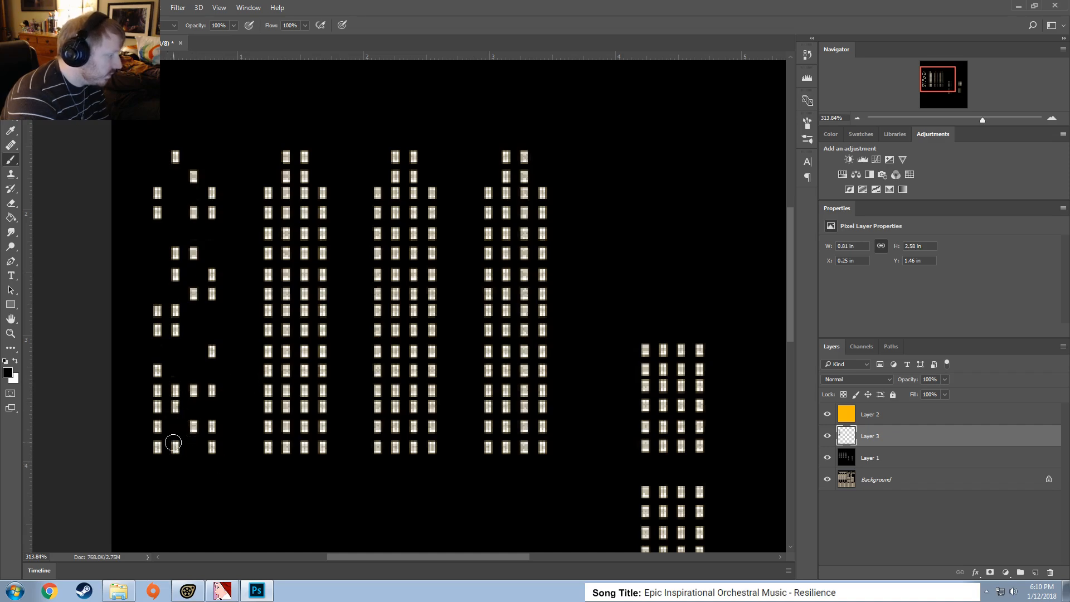
pyautogui.click(156, 407)
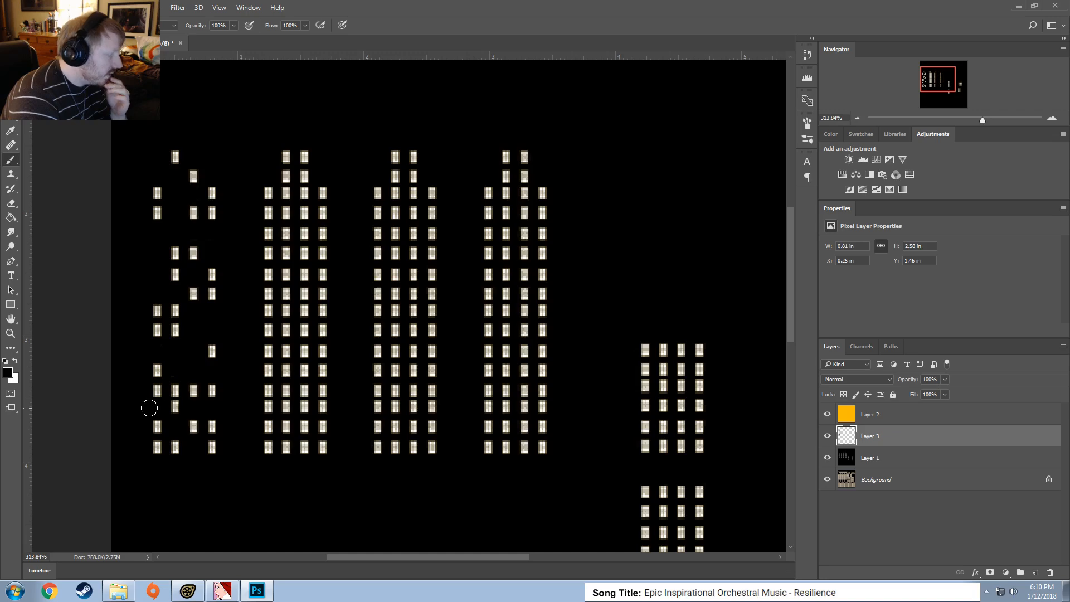
pyautogui.click(155, 427)
pyautogui.moveTo(149, 428); pyautogui.dragTo(155, 426)
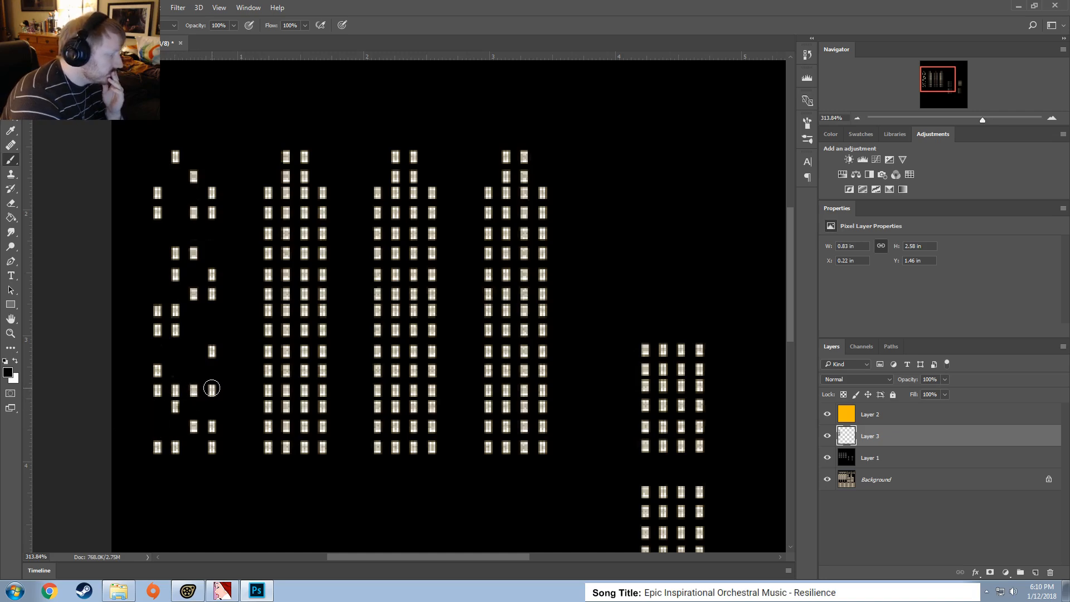
pyautogui.click(213, 391)
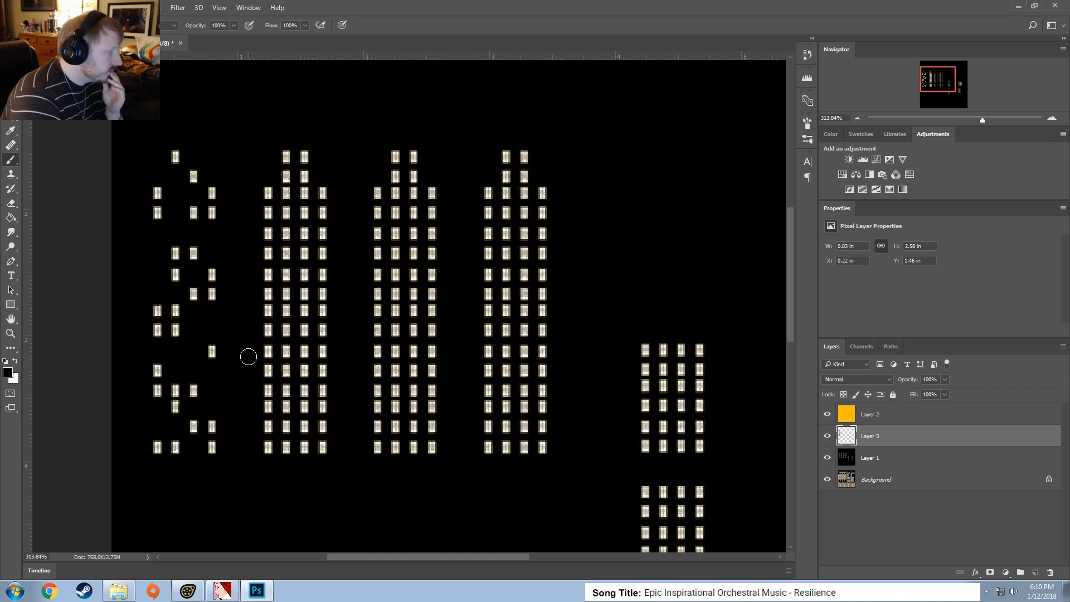
# Paint black over randomly scattered windows throughout the second window block on Layer 3, leaving the remaining ones lit
pyautogui.click(268, 213)
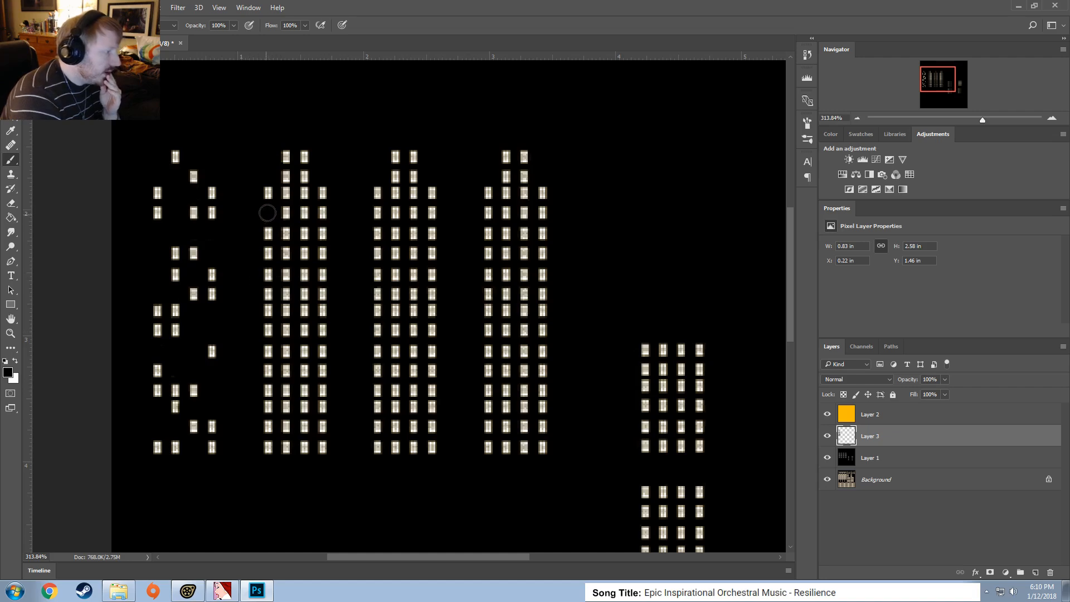
pyautogui.click(304, 233)
pyautogui.click(305, 275)
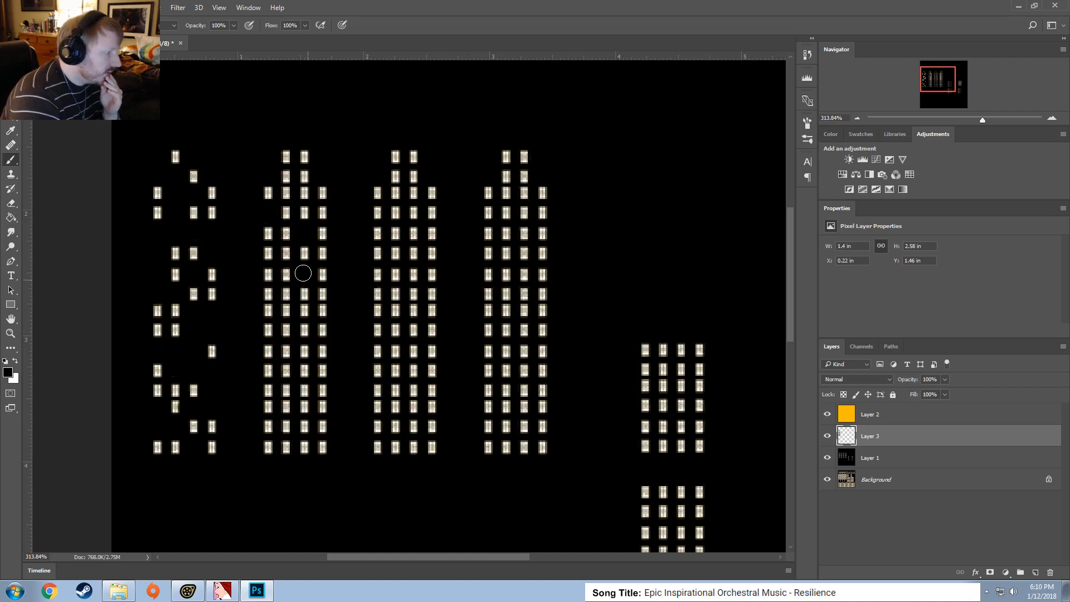
pyautogui.click(306, 292)
pyautogui.click(286, 293)
pyautogui.click(286, 311)
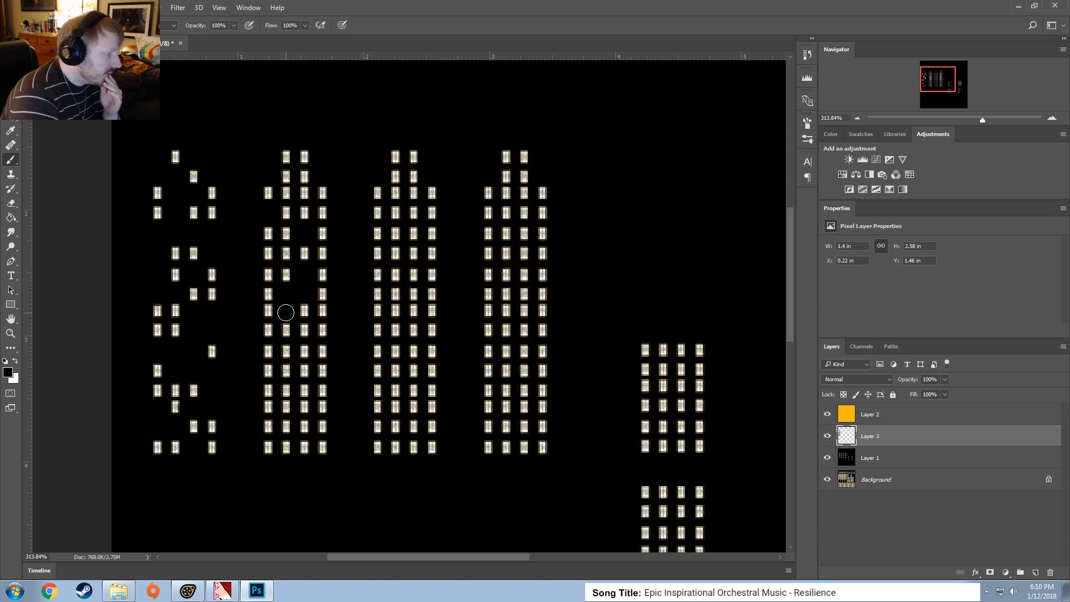
pyautogui.click(325, 352)
pyautogui.click(306, 350)
pyautogui.click(303, 374)
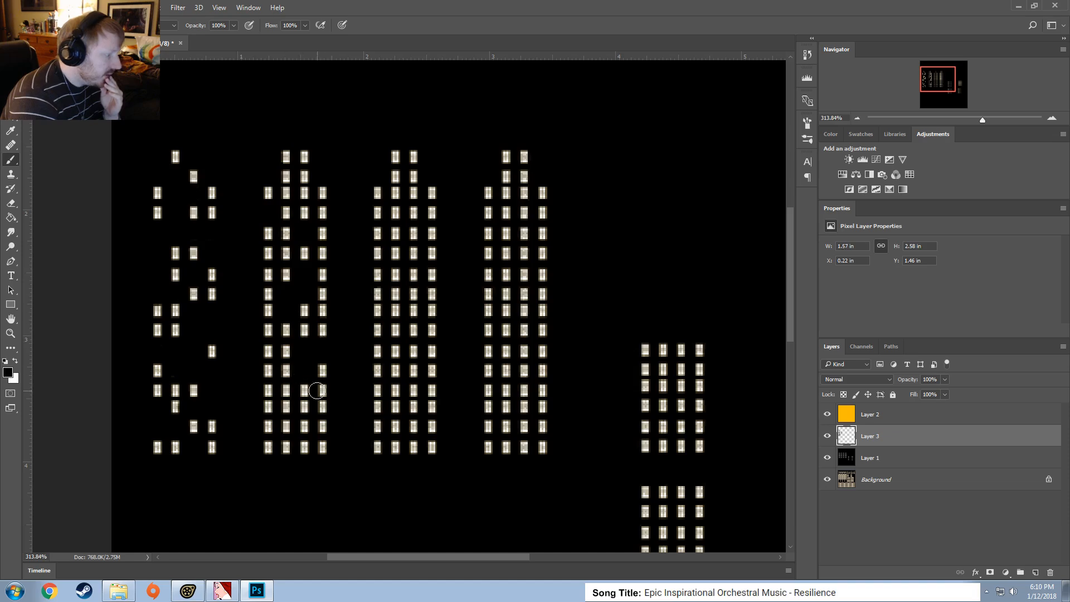
pyautogui.click(323, 392)
pyautogui.click(323, 406)
pyautogui.click(286, 407)
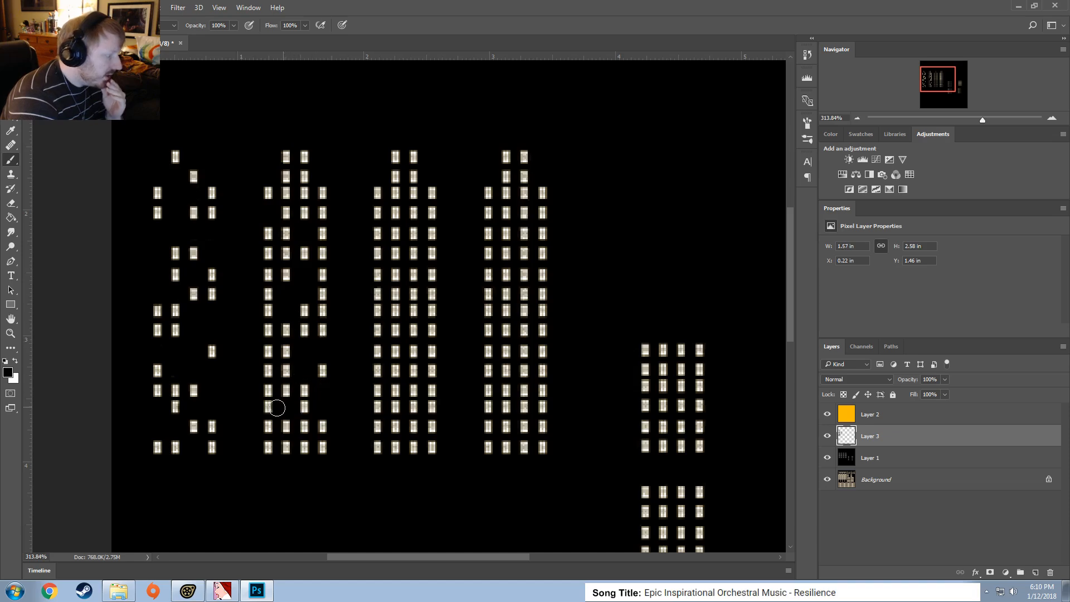
pyautogui.click(267, 407)
pyautogui.click(268, 372)
pyautogui.click(285, 351)
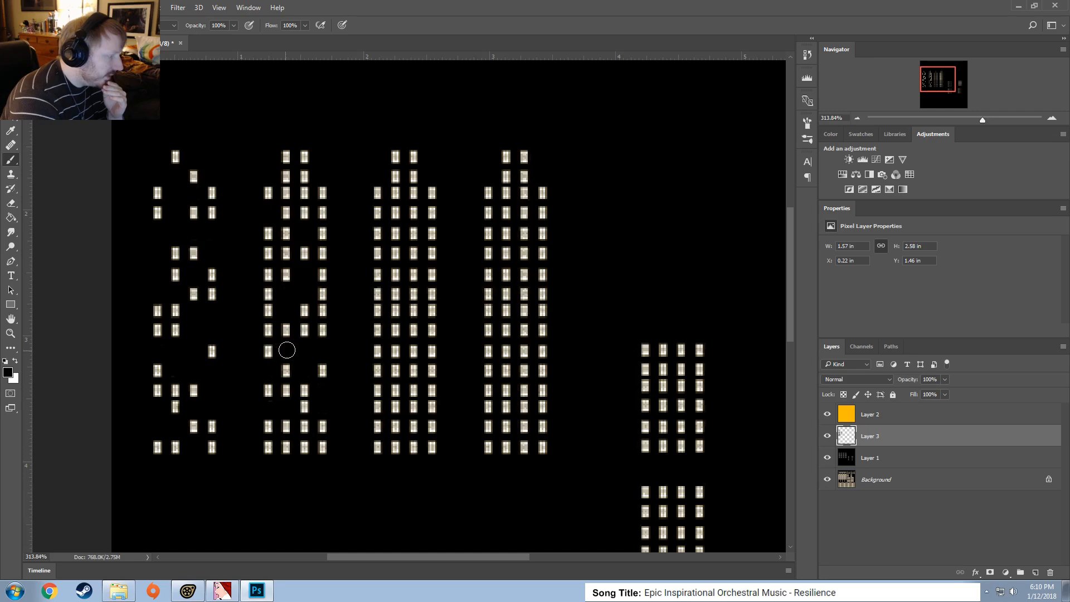
pyautogui.click(268, 293)
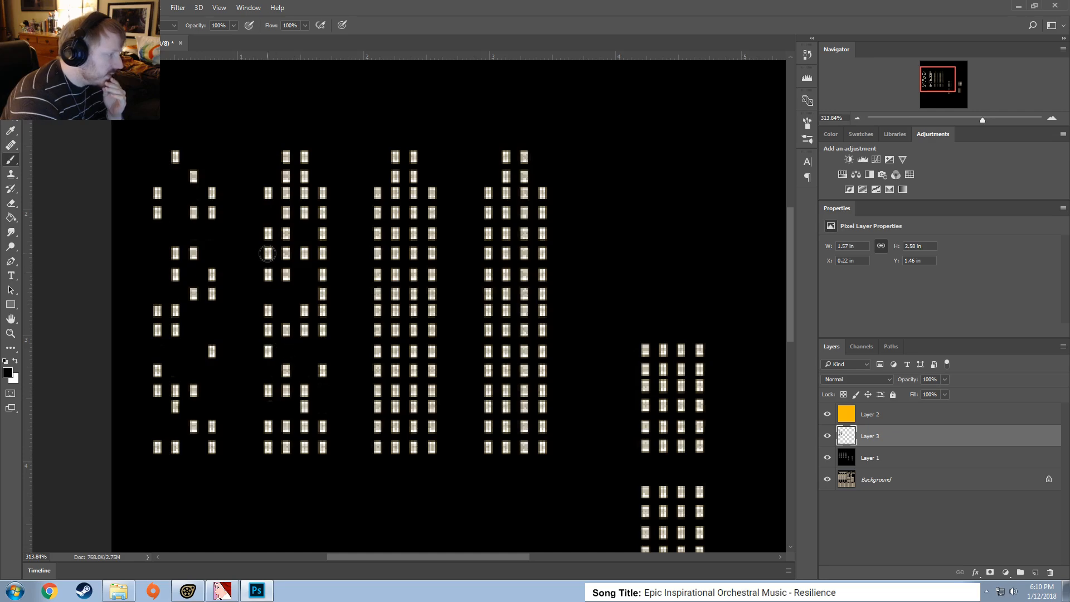
pyautogui.click(268, 253)
pyautogui.click(304, 212)
pyautogui.click(286, 193)
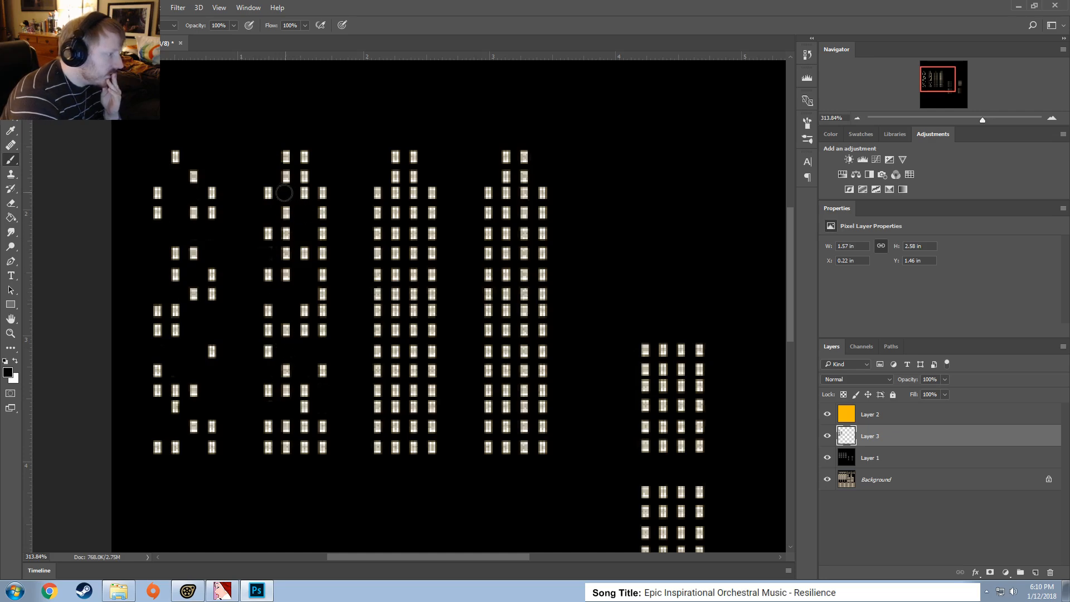
pyautogui.click(286, 212)
pyautogui.click(305, 177)
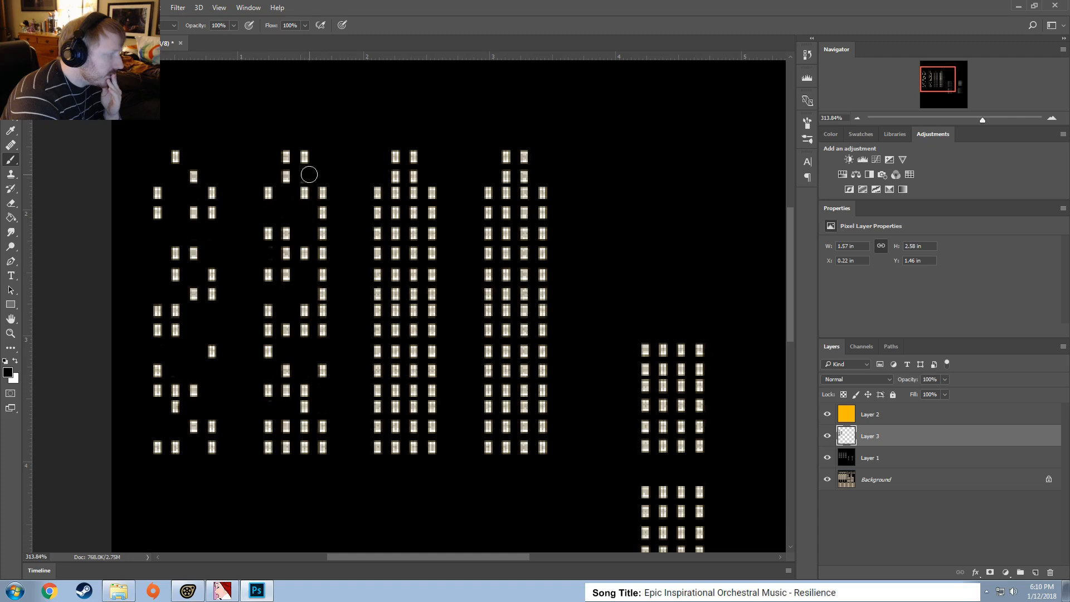
pyautogui.click(304, 157)
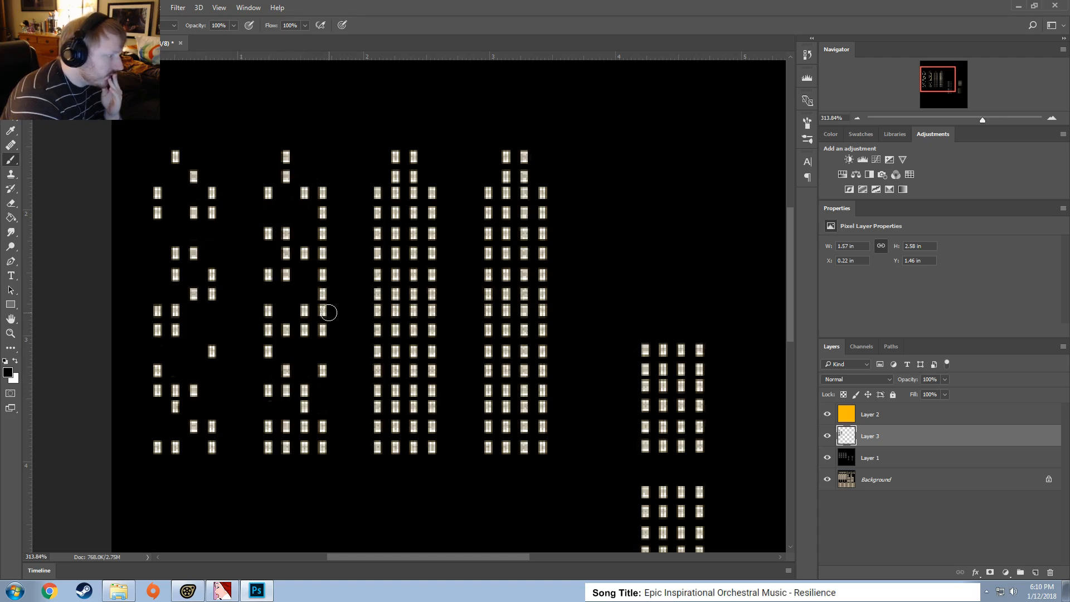
pyautogui.click(321, 292)
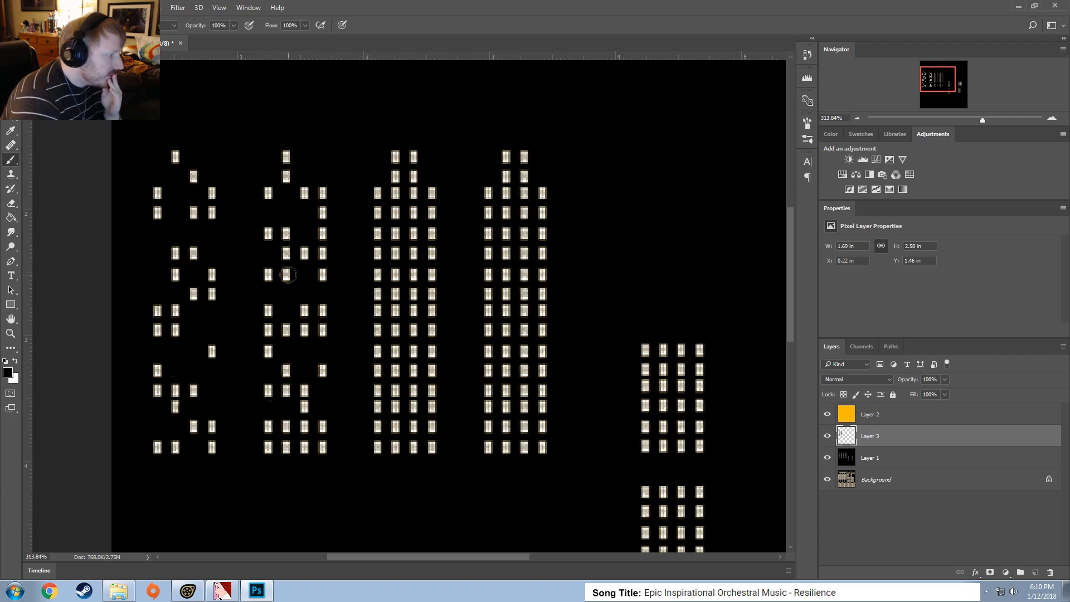
pyautogui.click(287, 275)
pyautogui.click(305, 331)
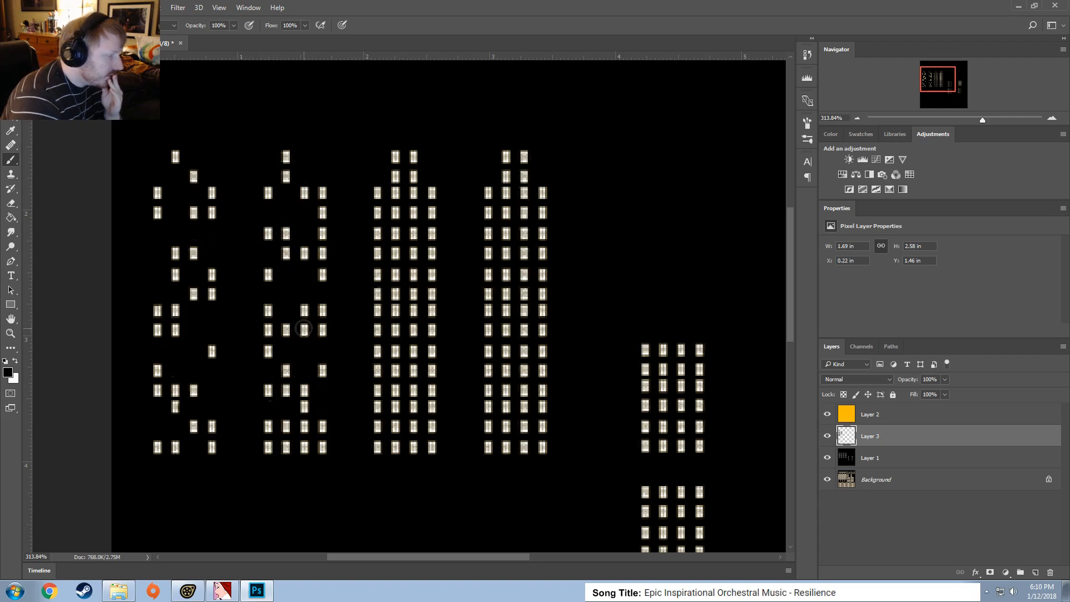
pyautogui.click(306, 429)
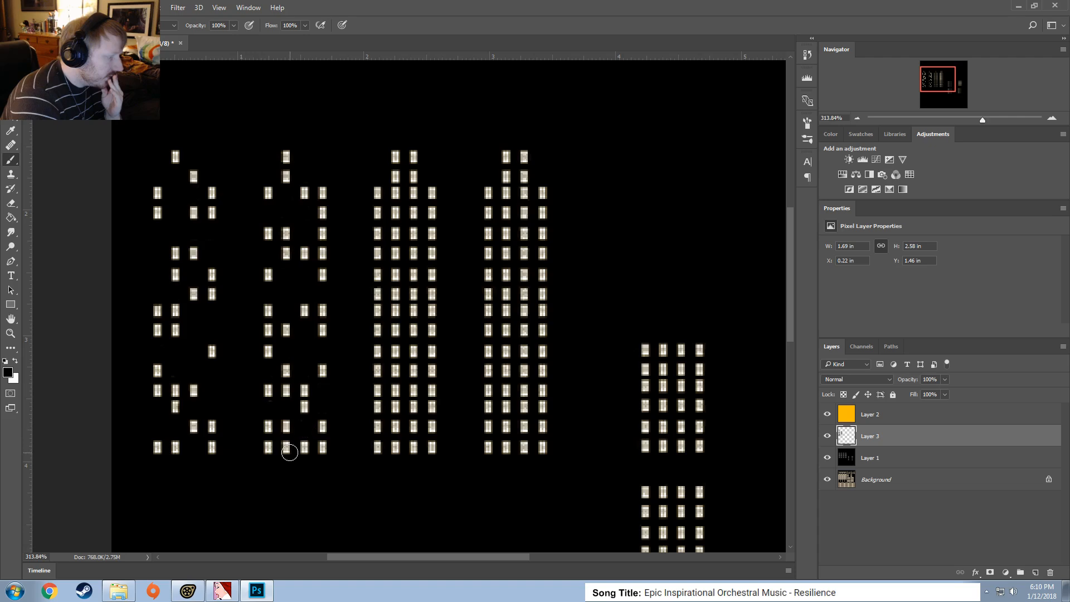
pyautogui.click(286, 448)
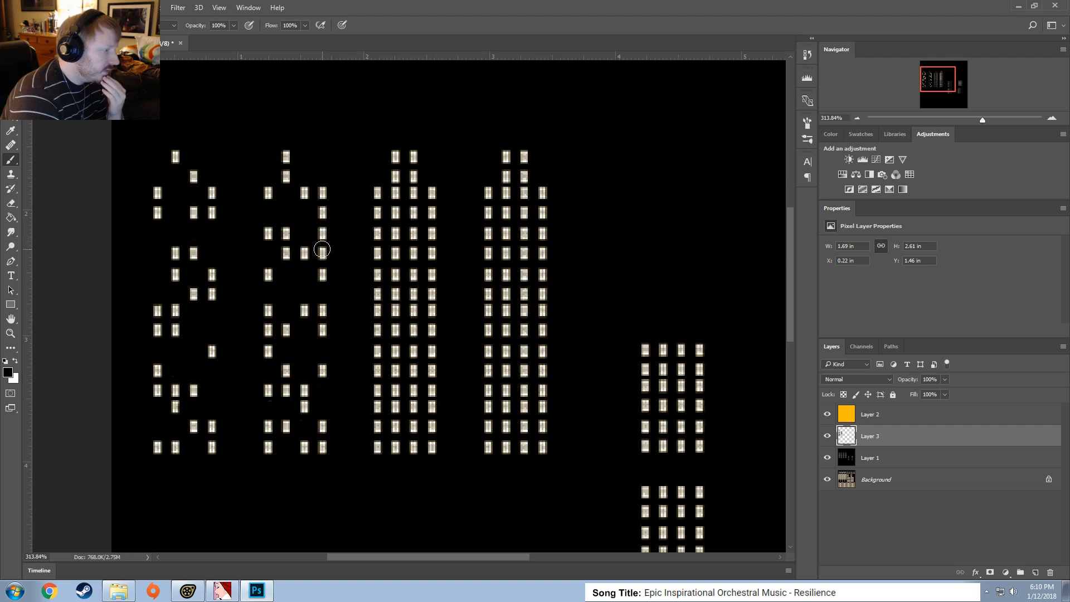
pyautogui.click(325, 234)
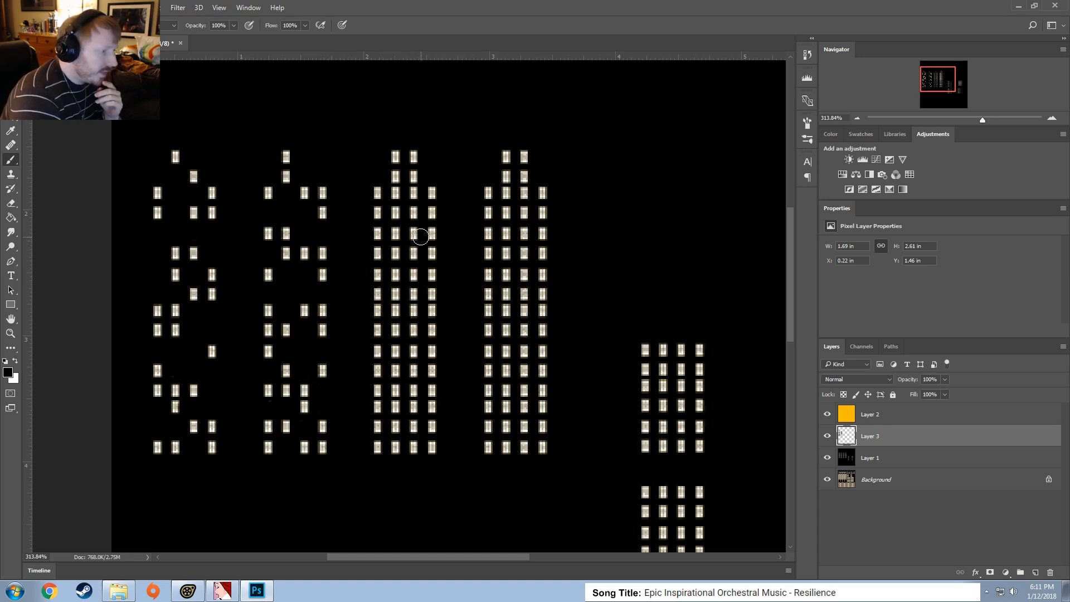
# Black out a random scatter of windows across the third window block on Layer 3, keeping the rest lit
pyautogui.click(412, 213)
pyautogui.click(413, 253)
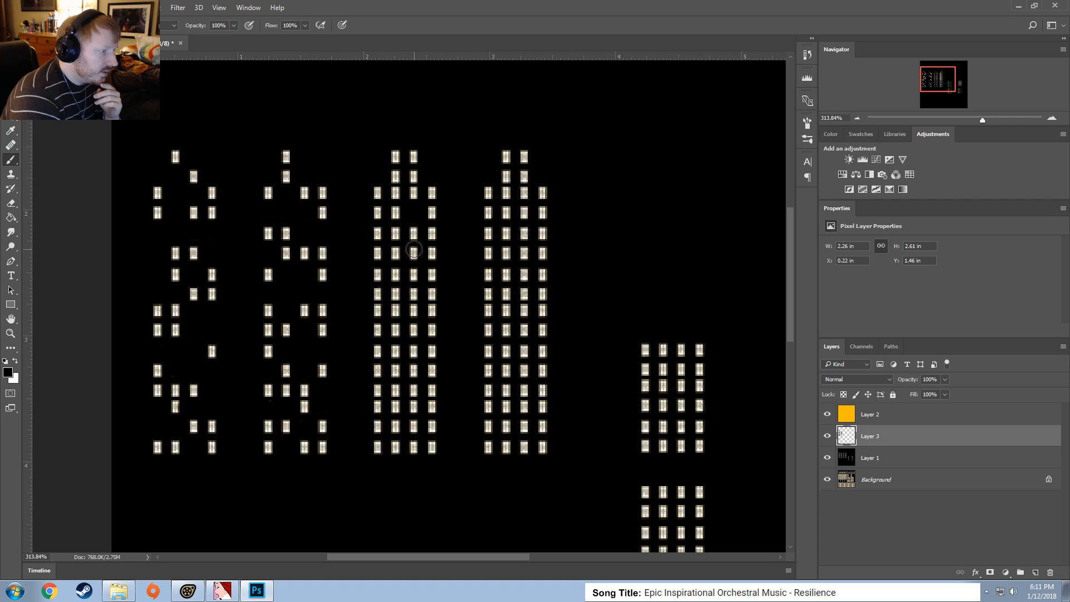
pyautogui.click(395, 294)
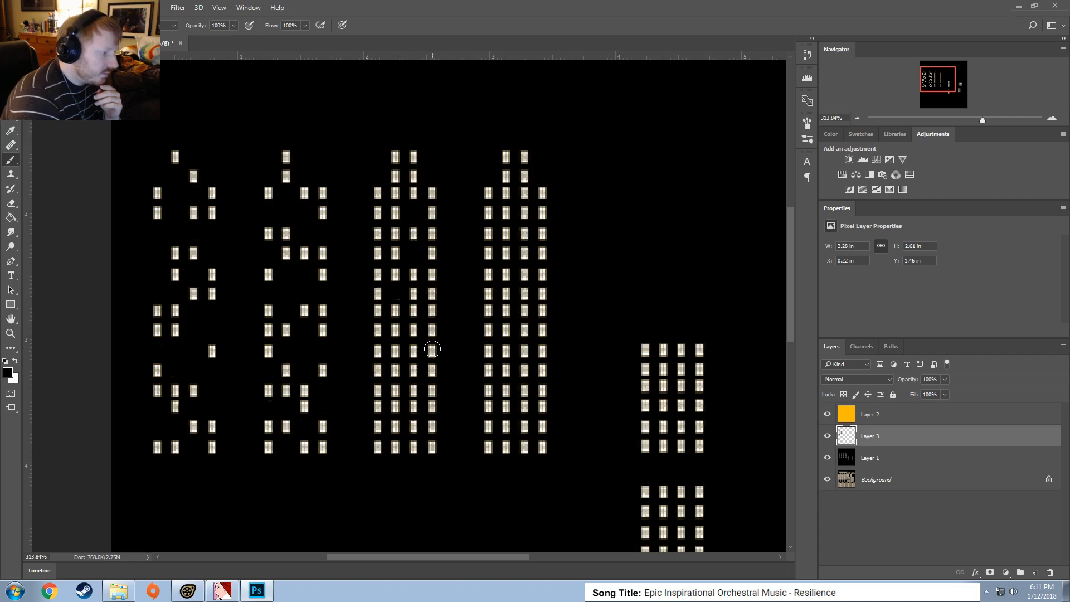
pyautogui.click(432, 350)
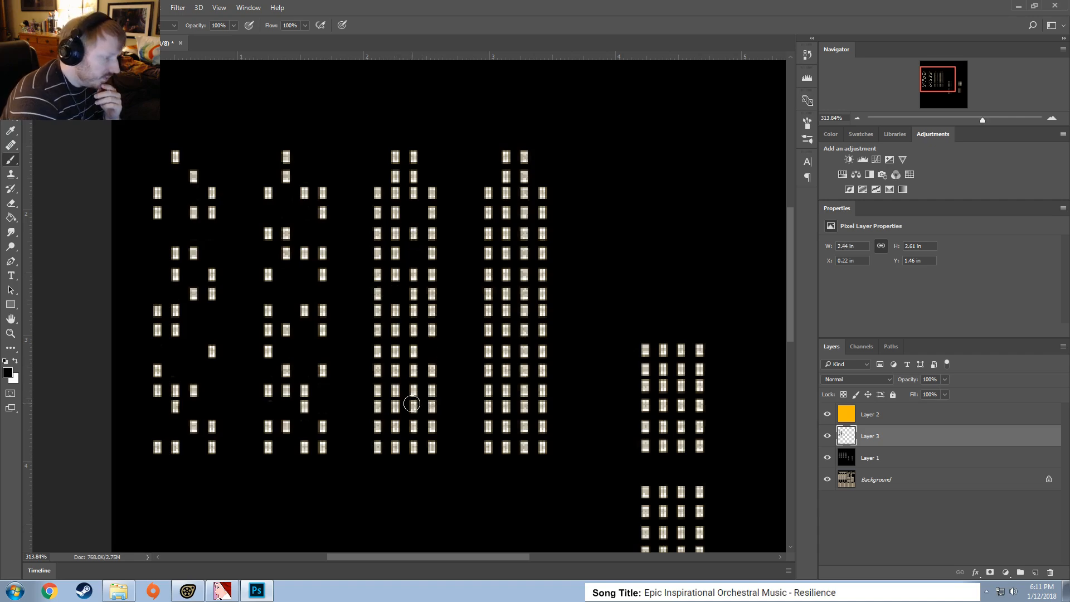
pyautogui.click(413, 405)
pyautogui.click(377, 427)
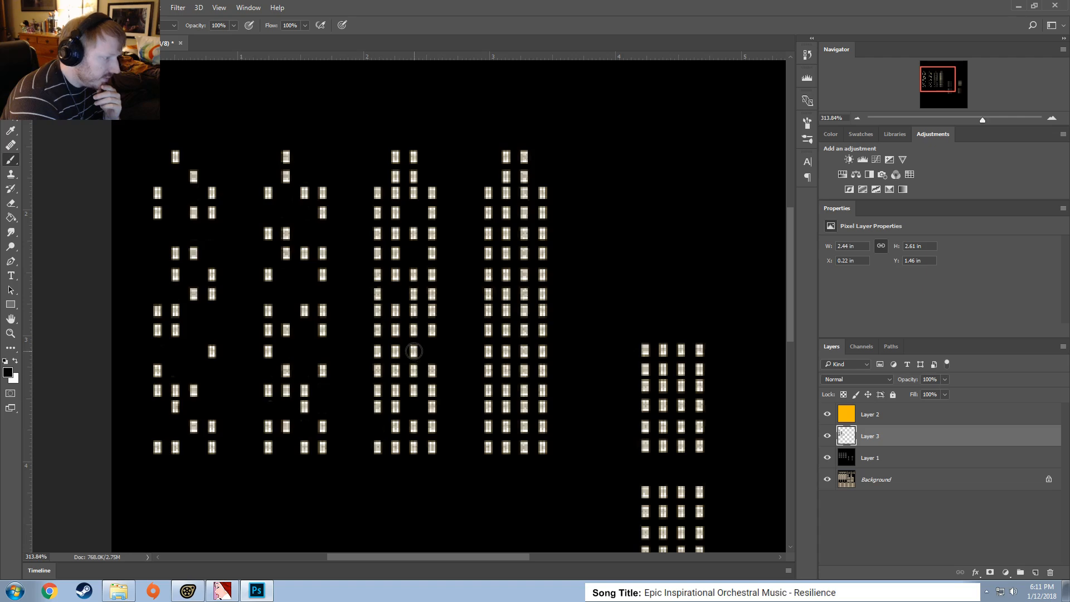
pyautogui.click(414, 350)
pyautogui.click(377, 294)
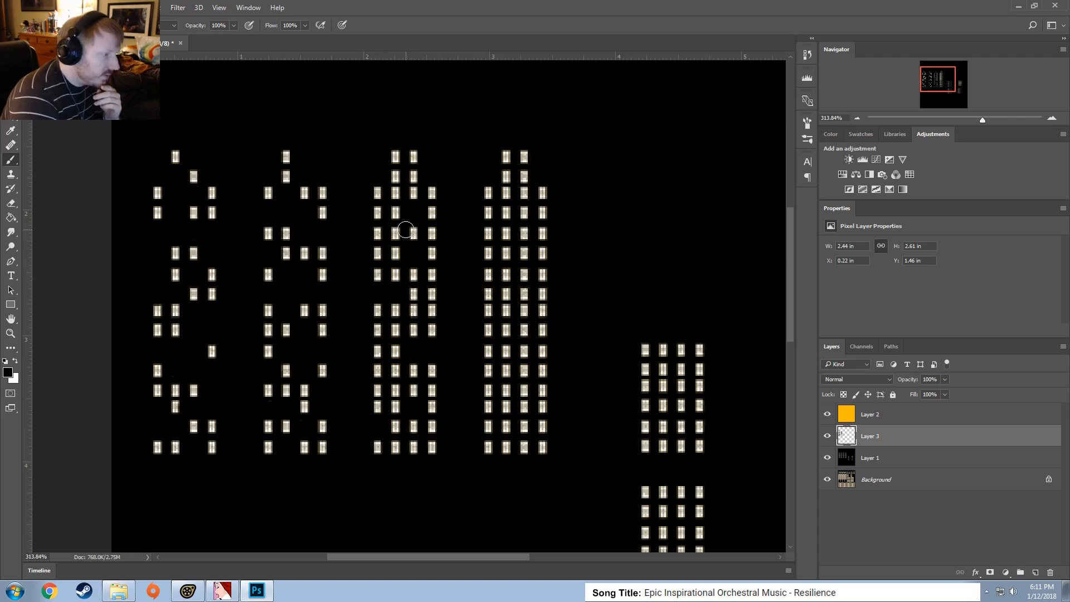
pyautogui.click(414, 233)
pyautogui.click(395, 177)
pyautogui.click(412, 157)
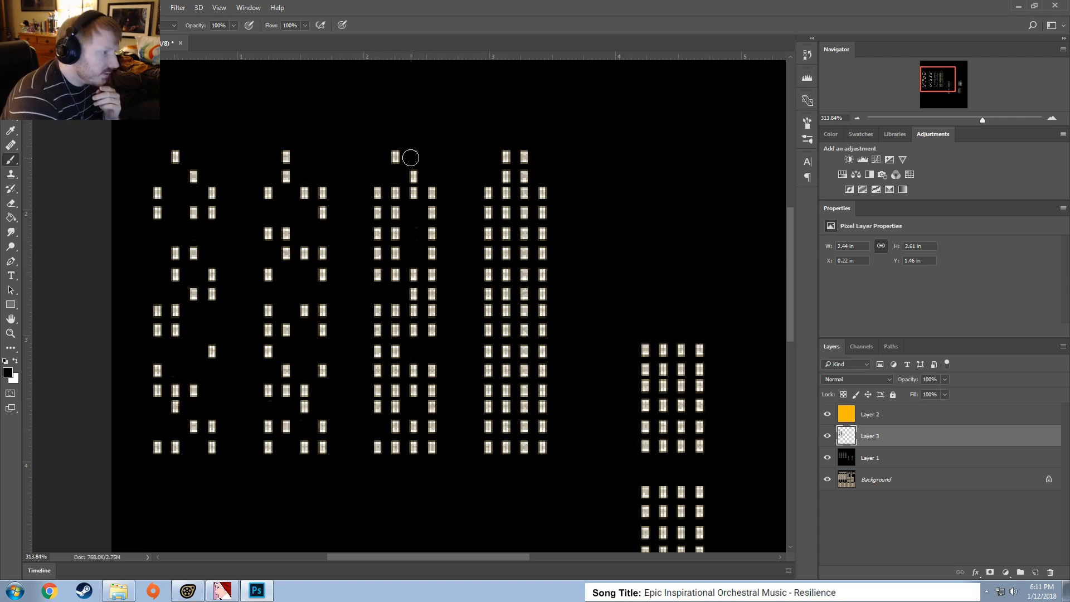
pyautogui.click(432, 213)
pyautogui.click(396, 253)
pyautogui.click(433, 310)
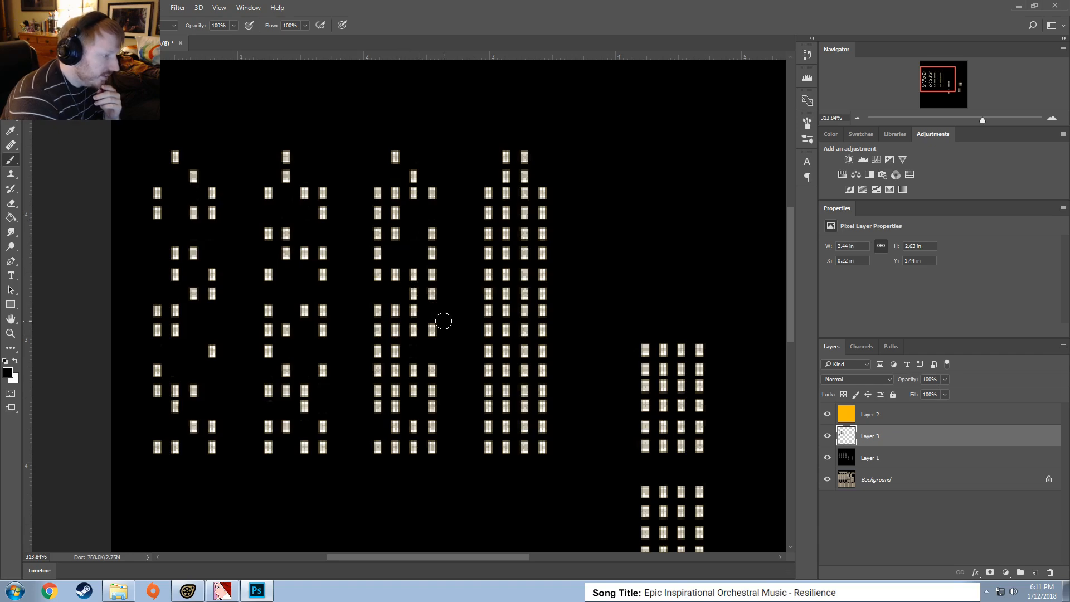
pyautogui.click(376, 352)
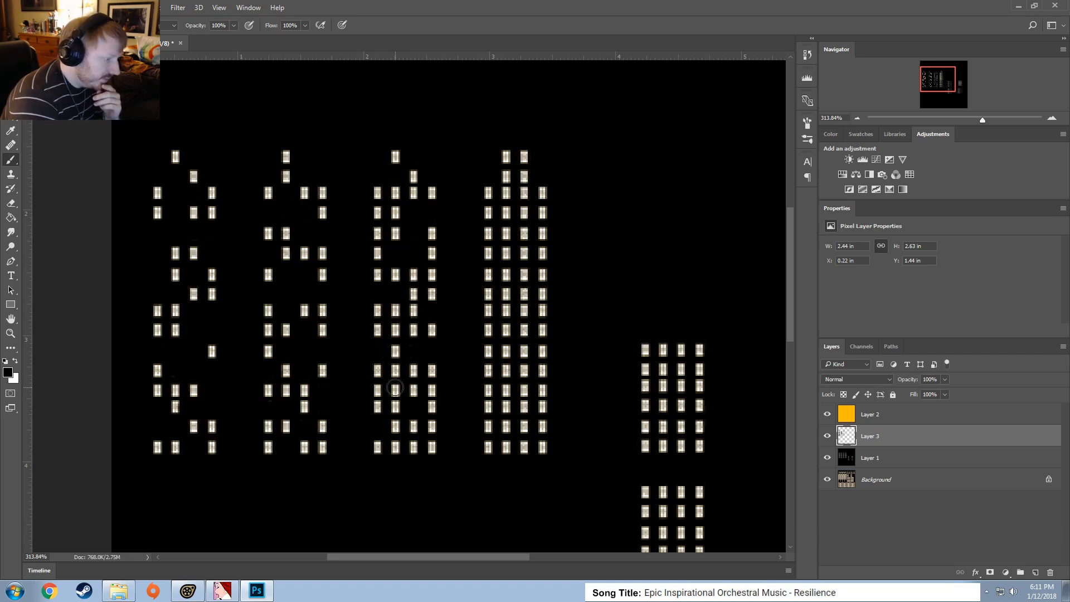
pyautogui.click(396, 390)
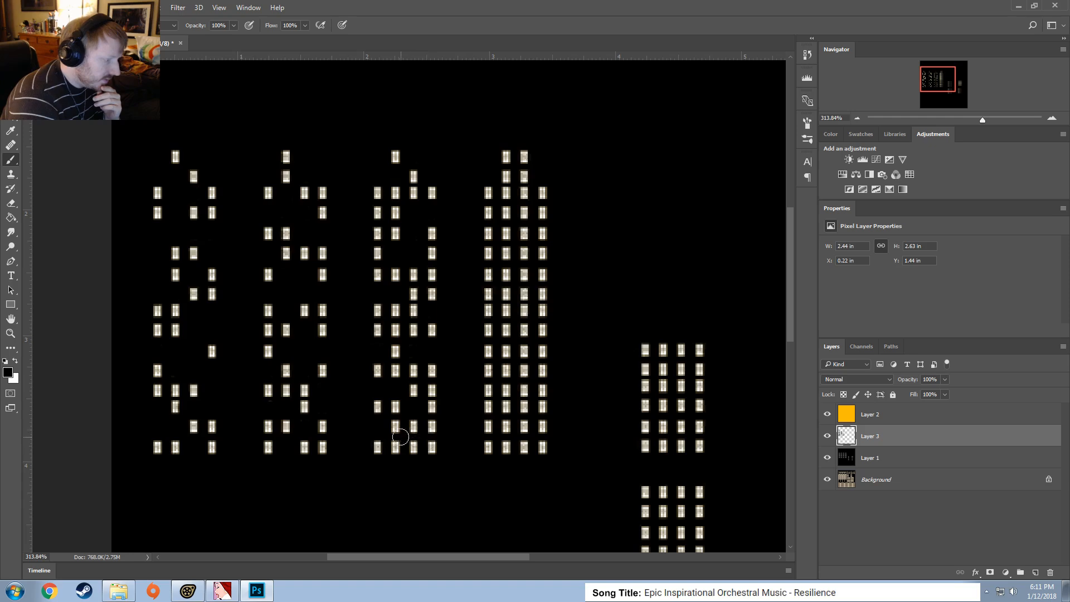
pyautogui.click(395, 427)
pyautogui.click(414, 447)
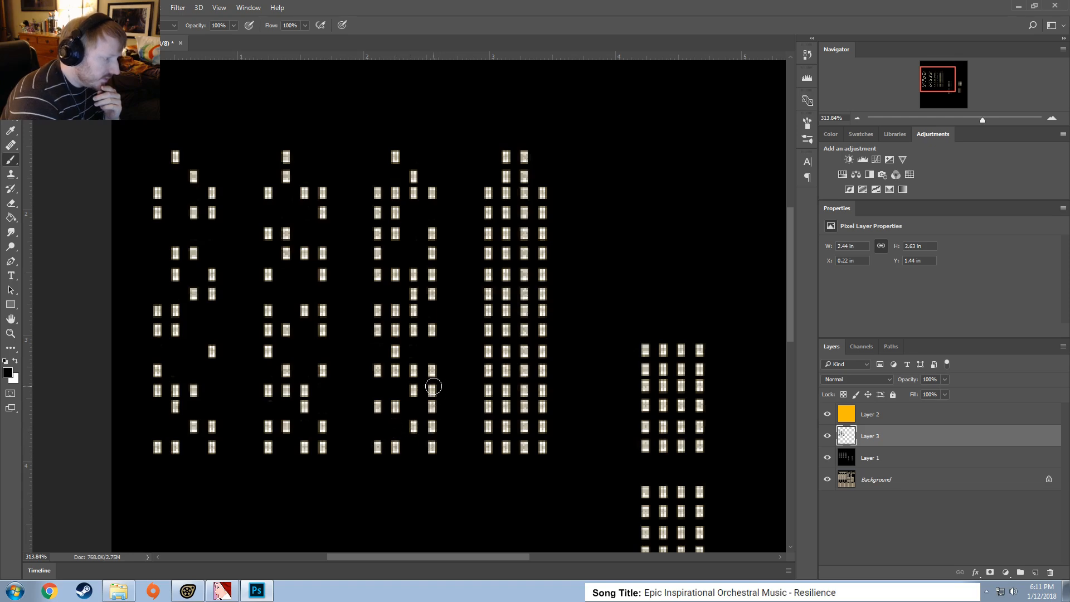
pyautogui.click(433, 389)
pyautogui.click(395, 370)
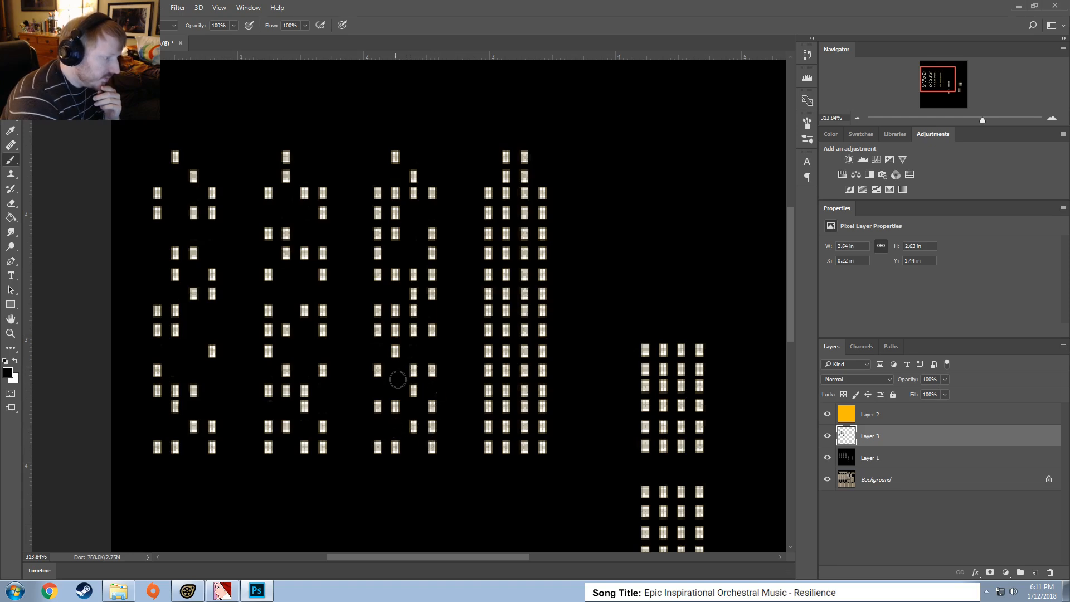
pyautogui.click(395, 330)
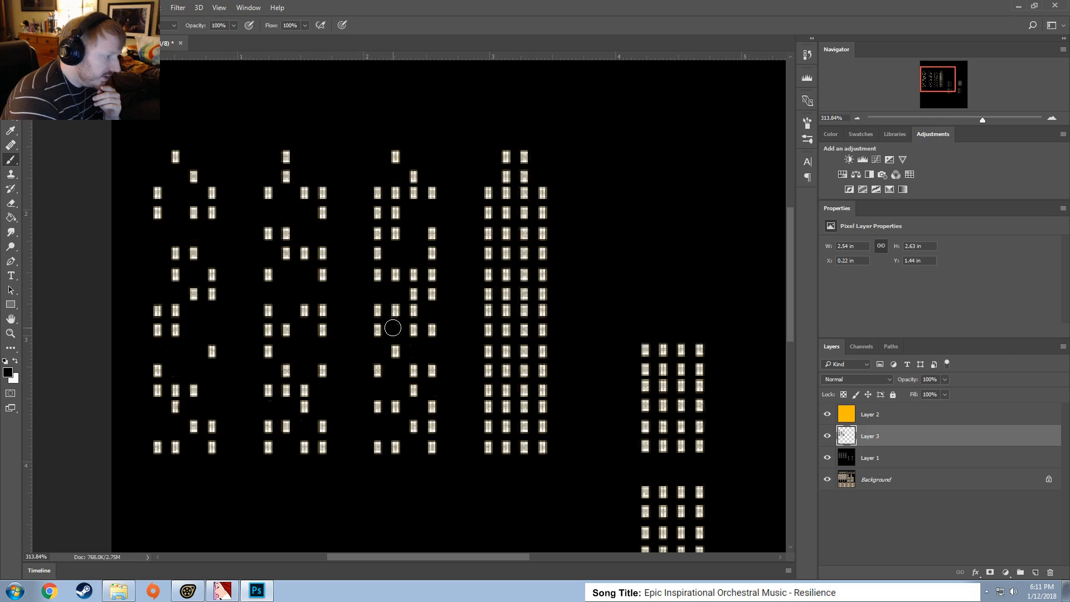
pyautogui.click(378, 311)
pyautogui.click(395, 275)
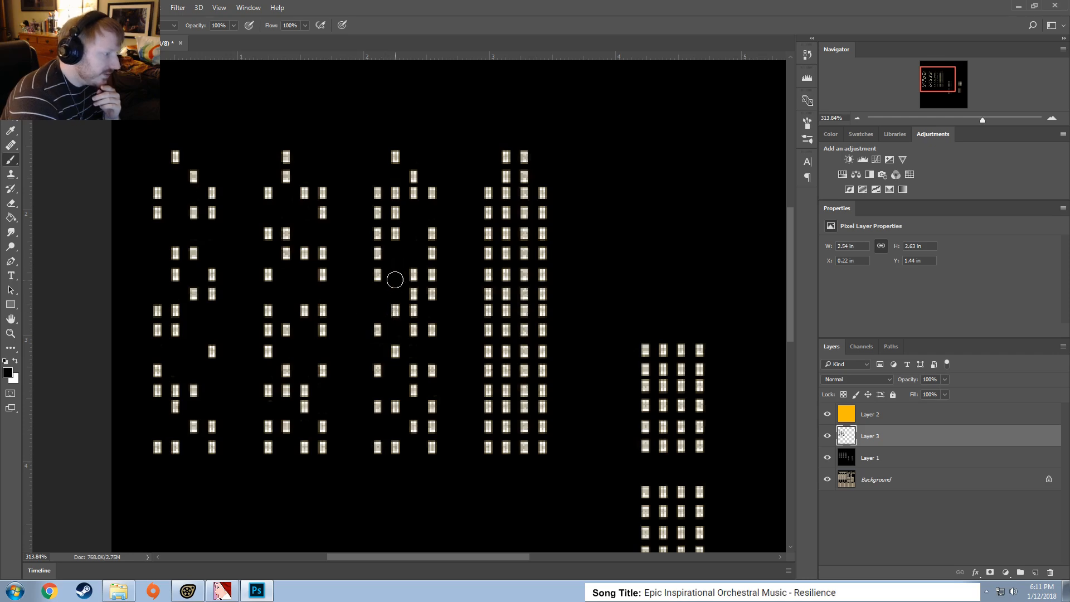
pyautogui.click(432, 254)
pyautogui.click(414, 293)
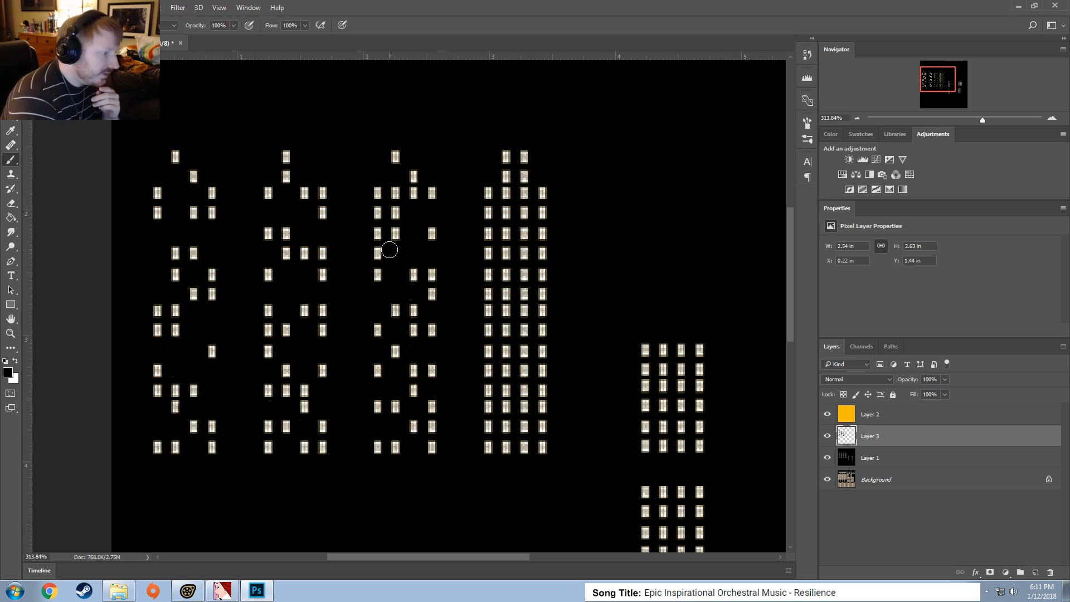
pyautogui.click(396, 213)
pyautogui.click(395, 192)
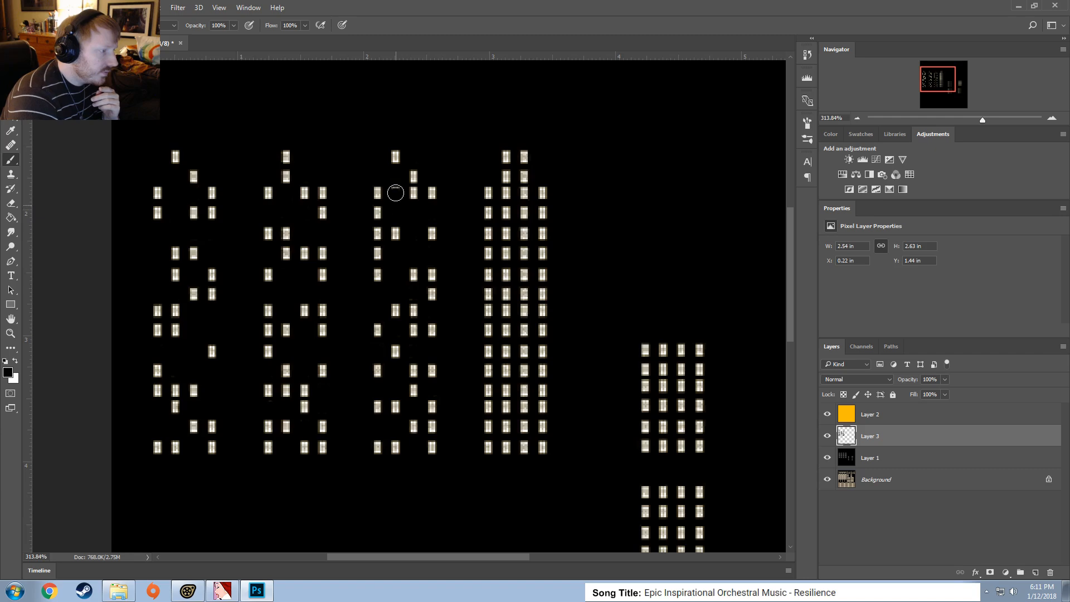
pyautogui.click(378, 233)
pyautogui.click(379, 253)
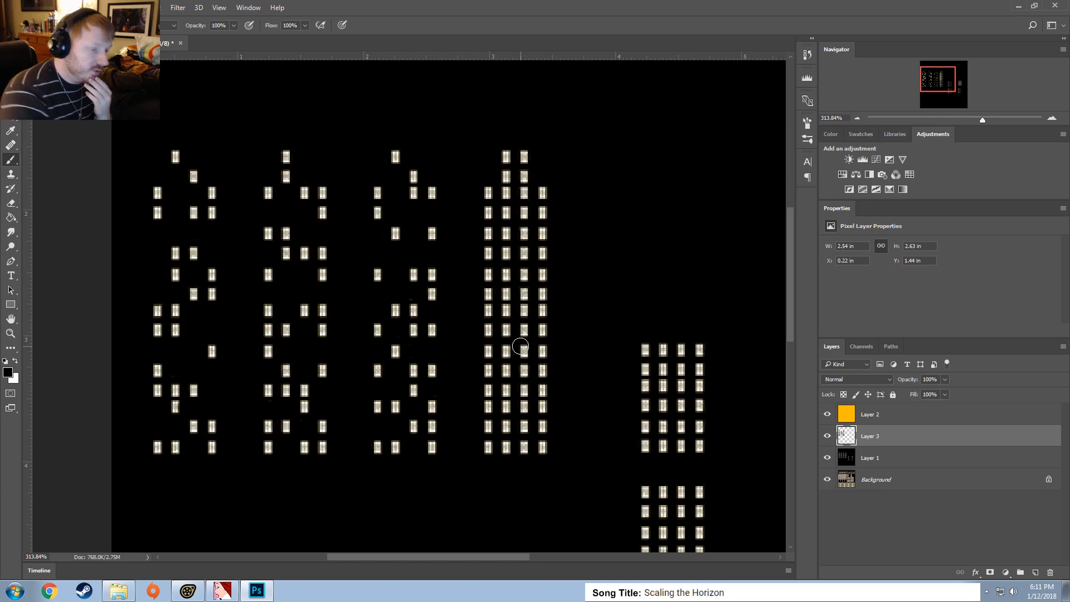
# Paint black over randomly scattered windows throughout the fourth tall window block on Layer 3, leaving the others lit
pyautogui.click(542, 192)
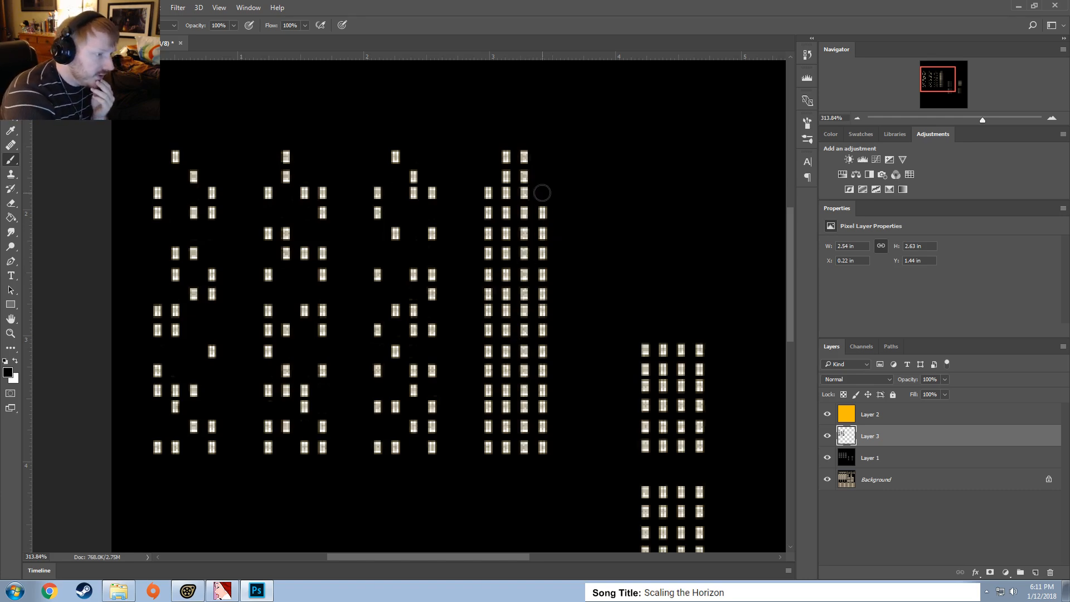
pyautogui.click(541, 233)
pyautogui.click(524, 232)
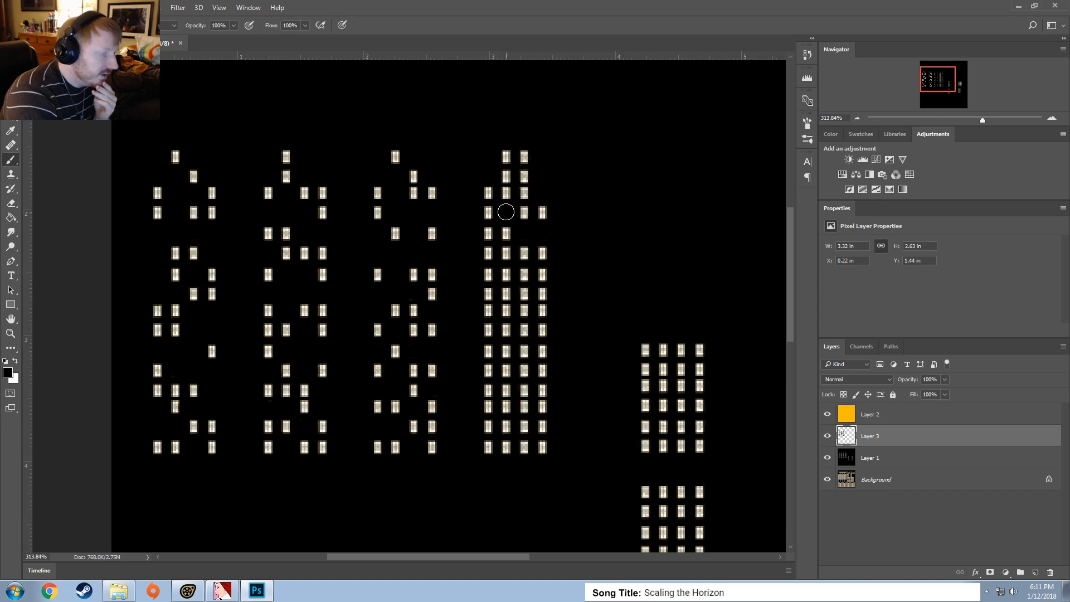
pyautogui.click(506, 213)
pyautogui.click(507, 177)
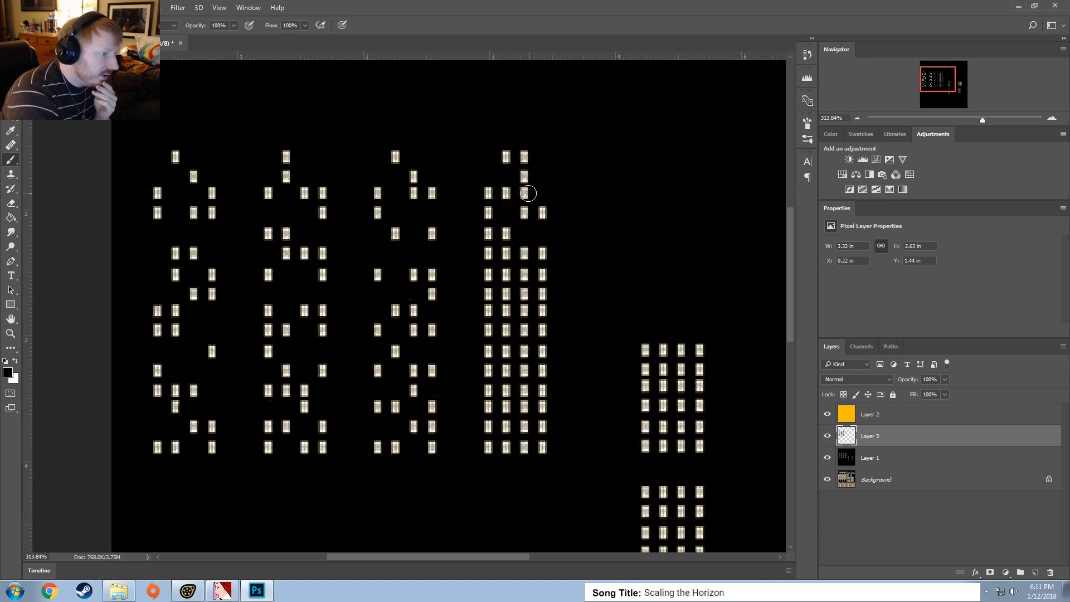
pyautogui.click(527, 194)
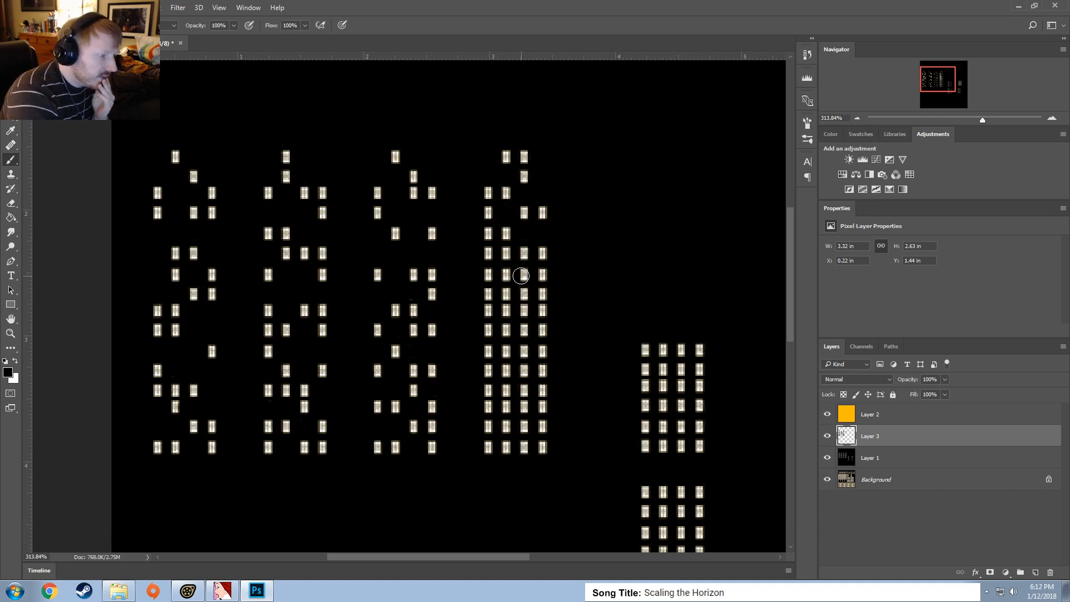
pyautogui.click(522, 276)
pyautogui.click(507, 276)
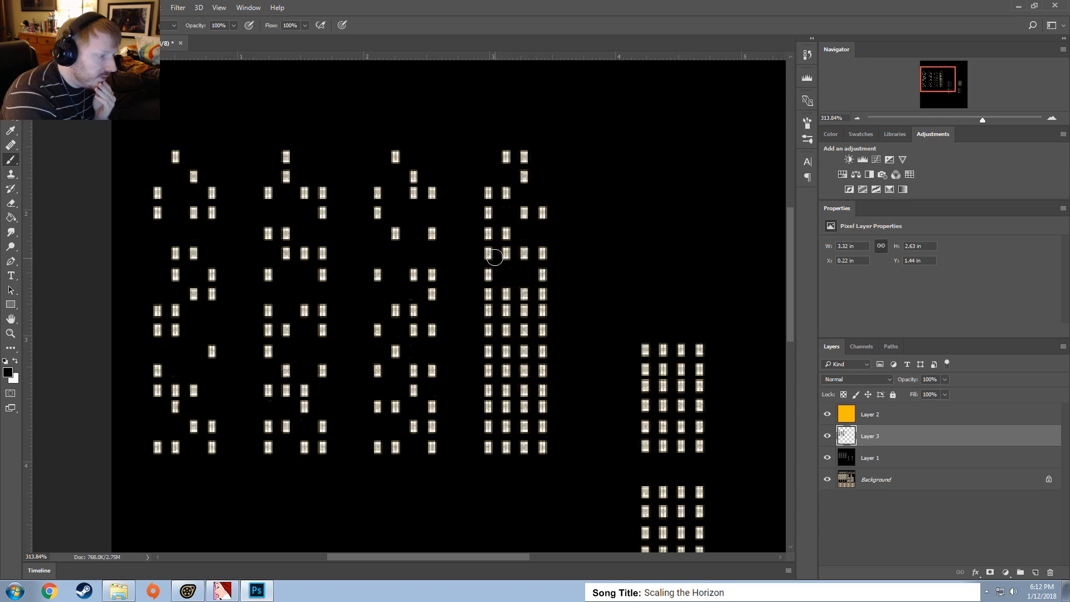
pyautogui.click(488, 253)
pyautogui.click(489, 233)
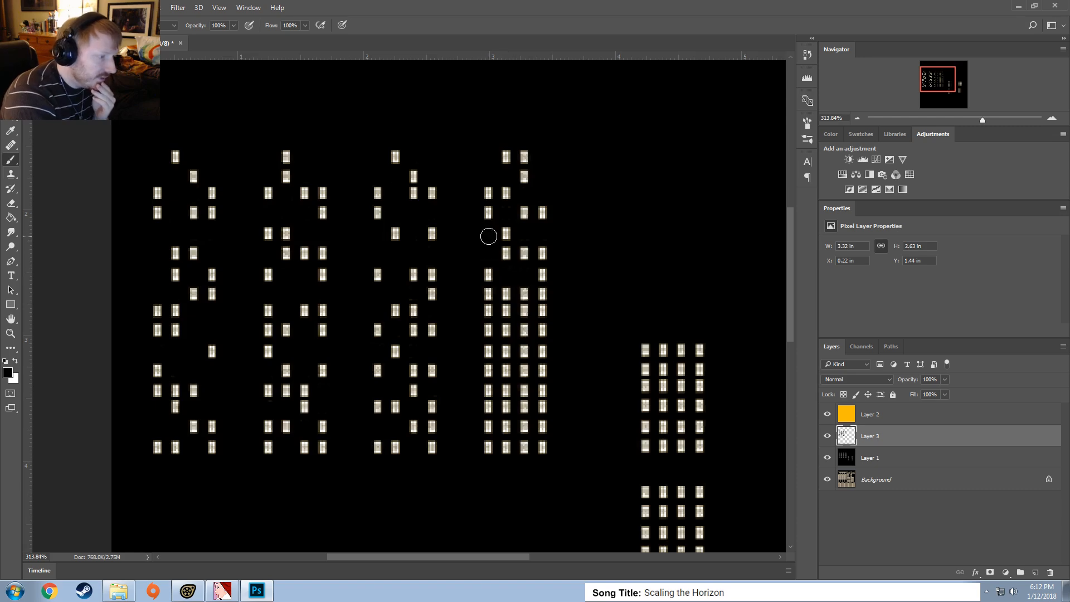
pyautogui.click(525, 295)
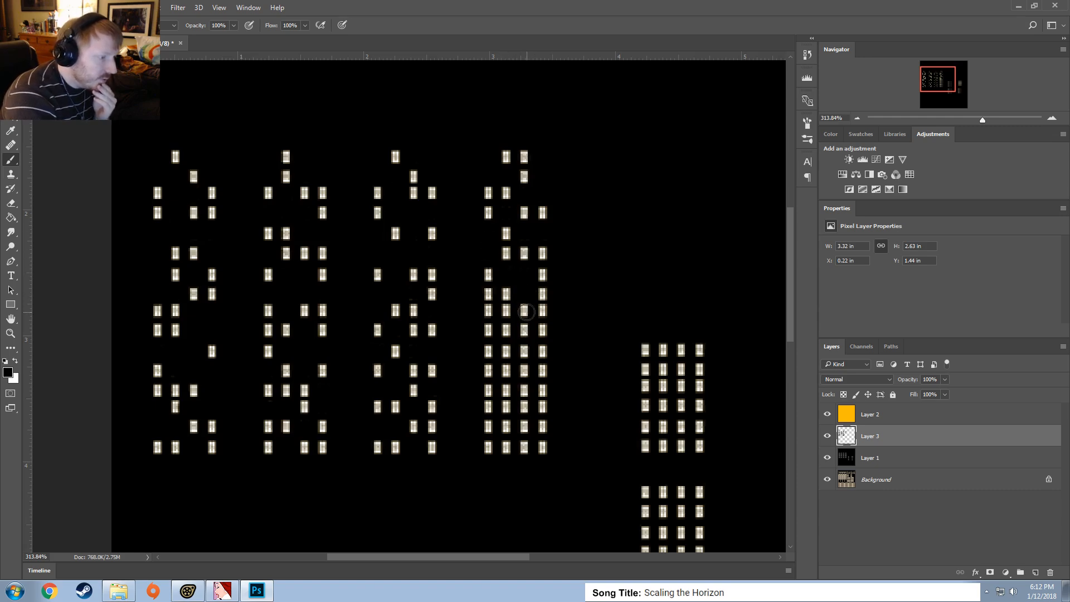
pyautogui.click(506, 312)
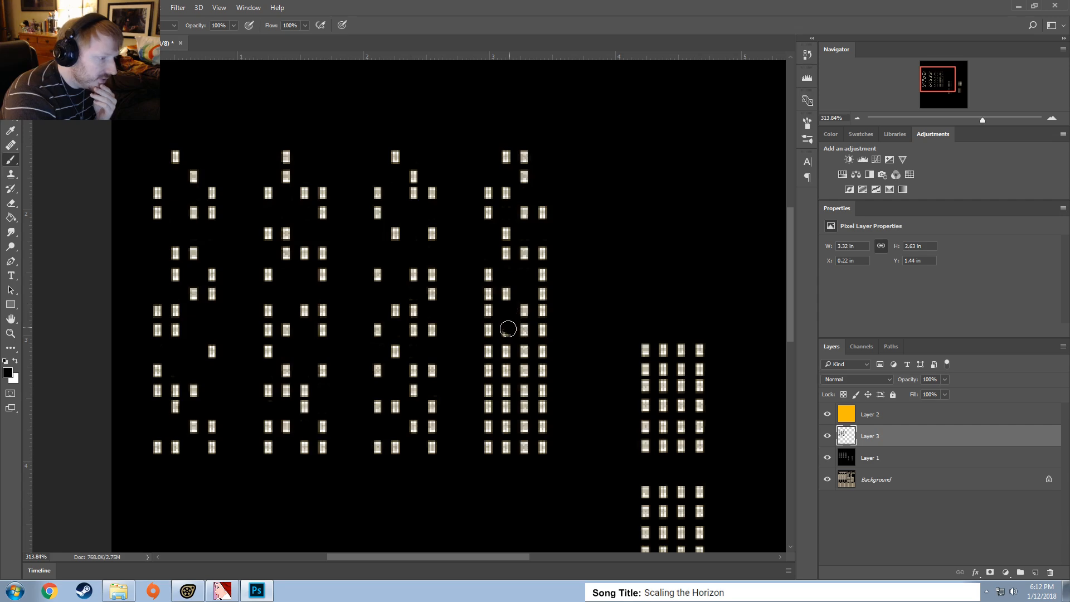
pyautogui.click(505, 331)
pyautogui.click(507, 352)
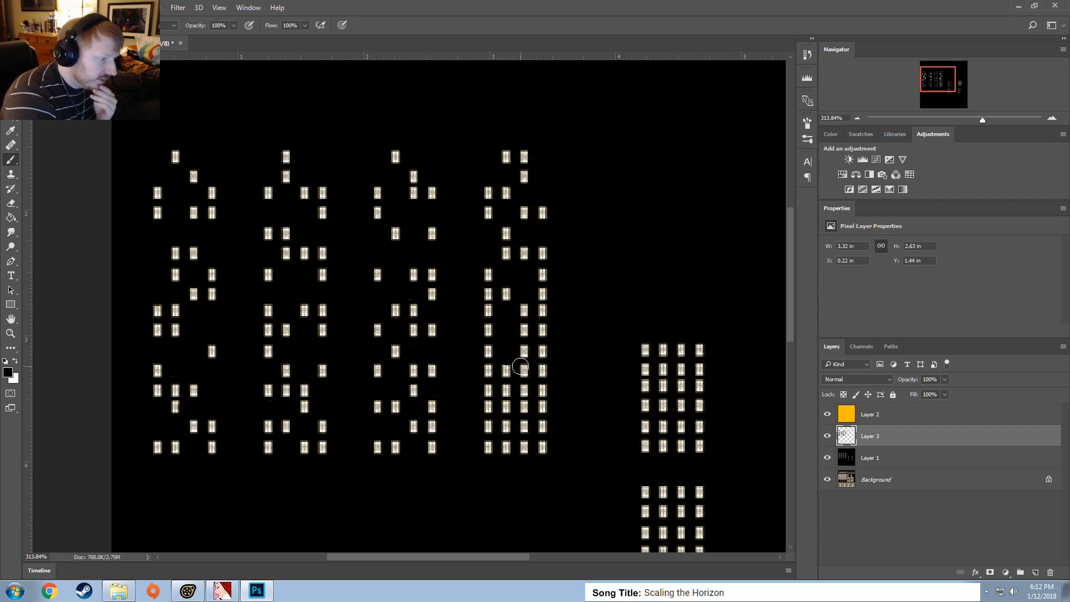
pyautogui.click(522, 367)
pyautogui.click(521, 350)
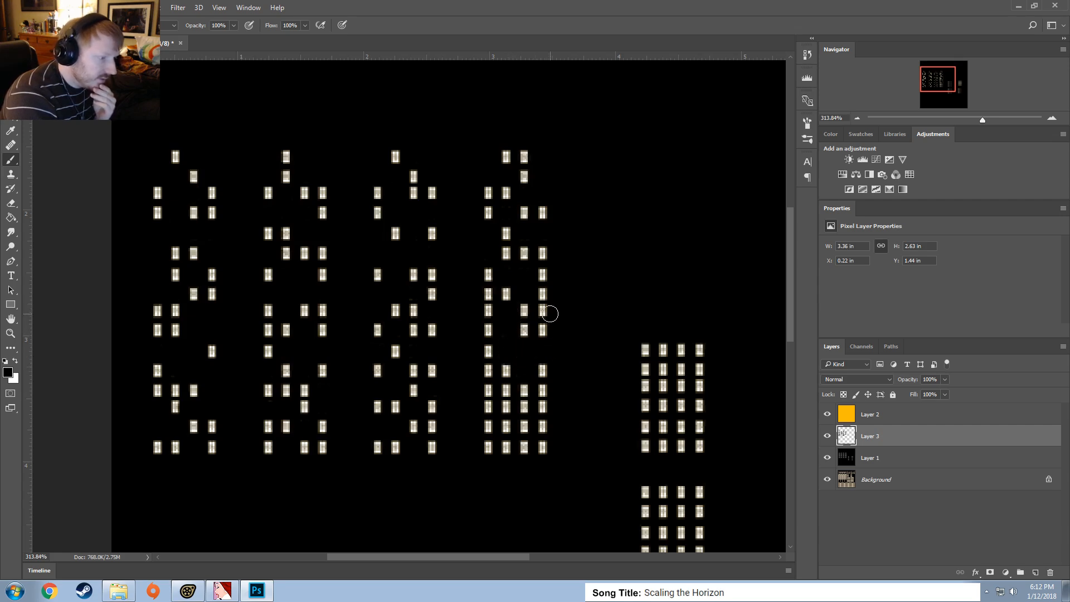
pyautogui.click(545, 312)
pyautogui.click(490, 311)
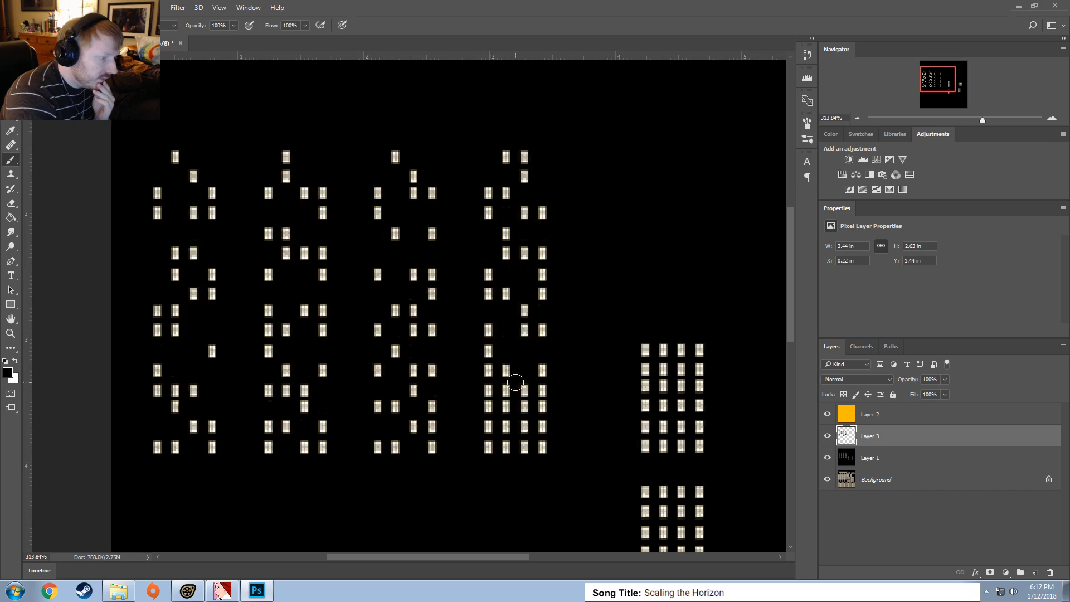
pyautogui.click(489, 389)
pyautogui.click(509, 390)
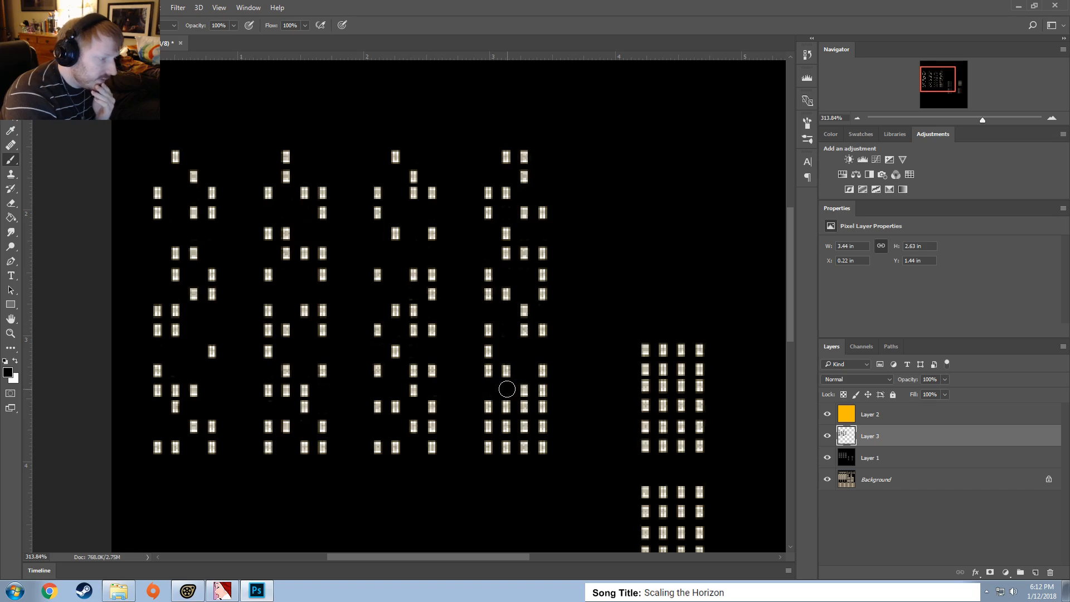
pyautogui.click(506, 407)
pyautogui.click(523, 407)
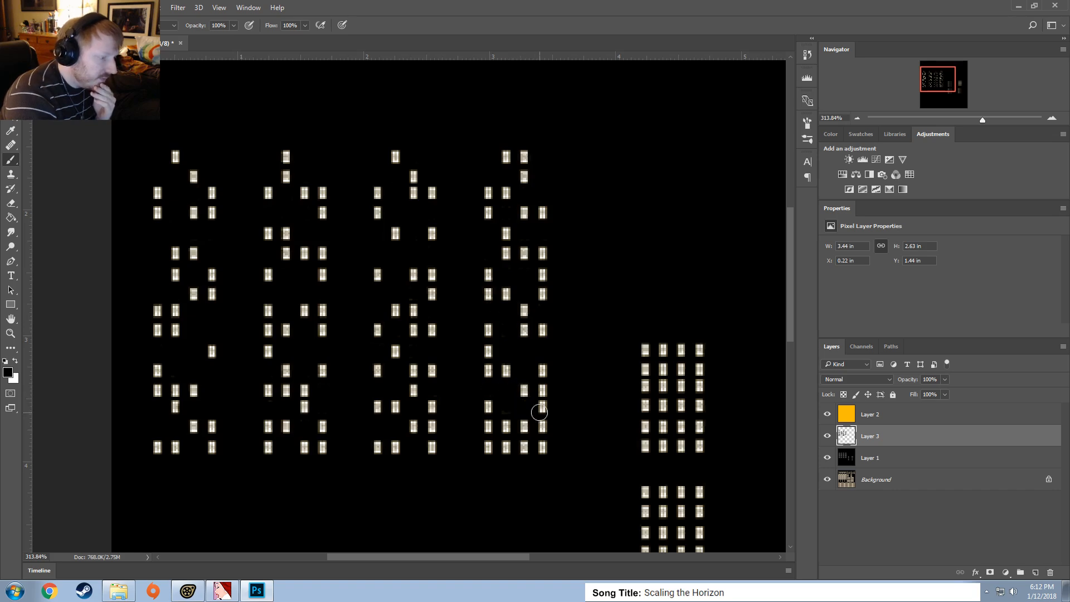
pyautogui.click(524, 427)
pyautogui.click(544, 425)
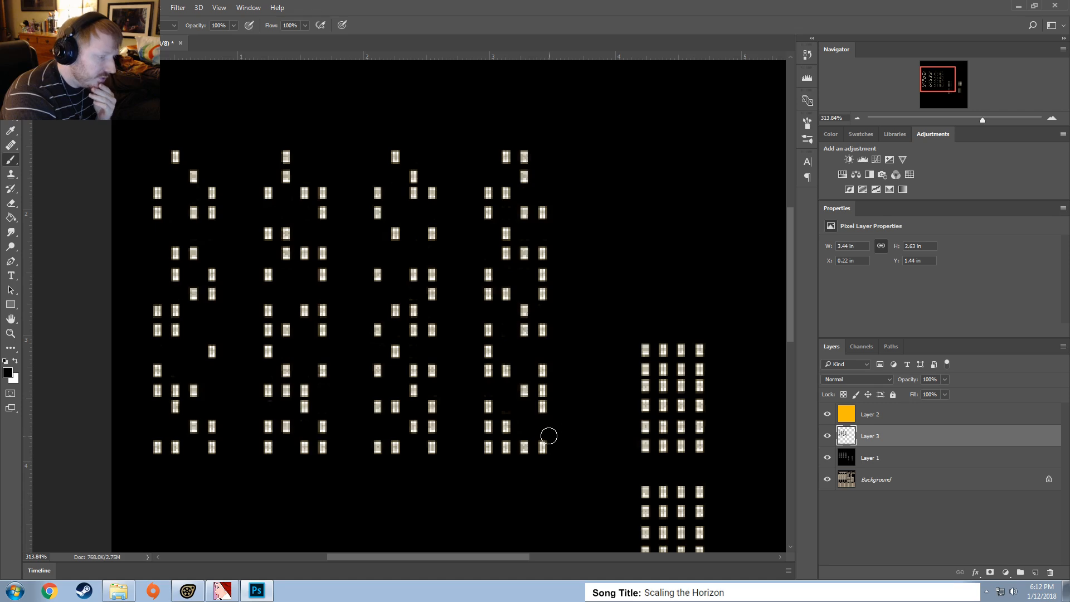
pyautogui.click(507, 447)
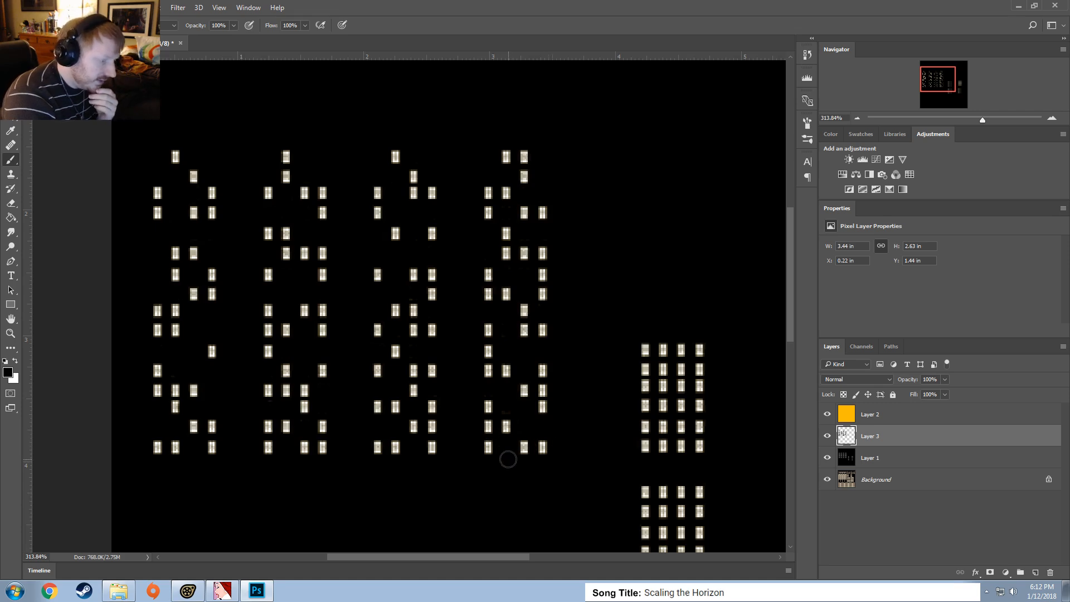
pyautogui.click(543, 275)
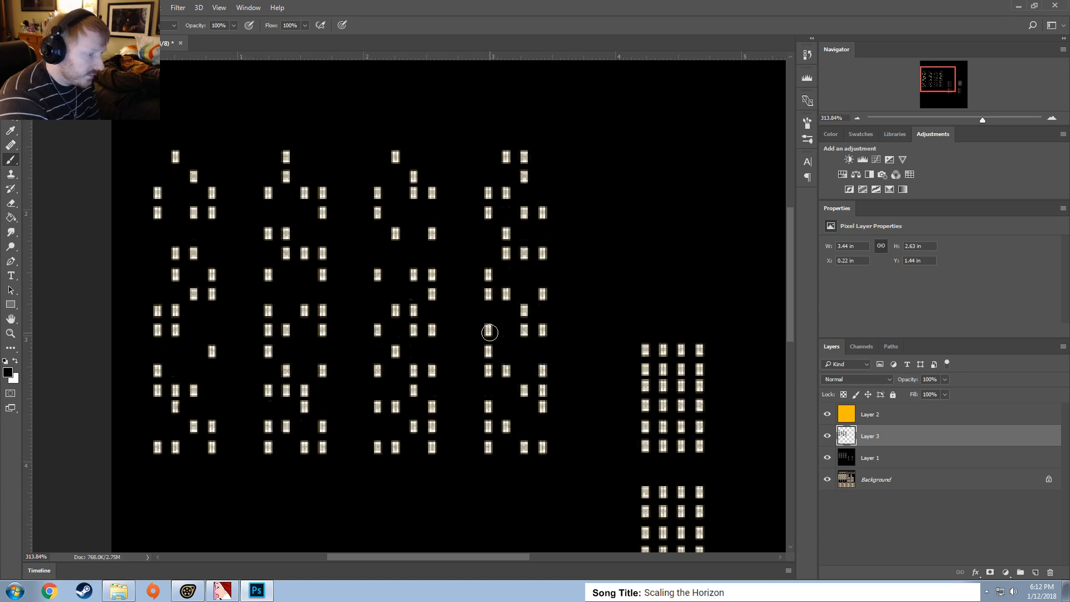
pyautogui.click(488, 330)
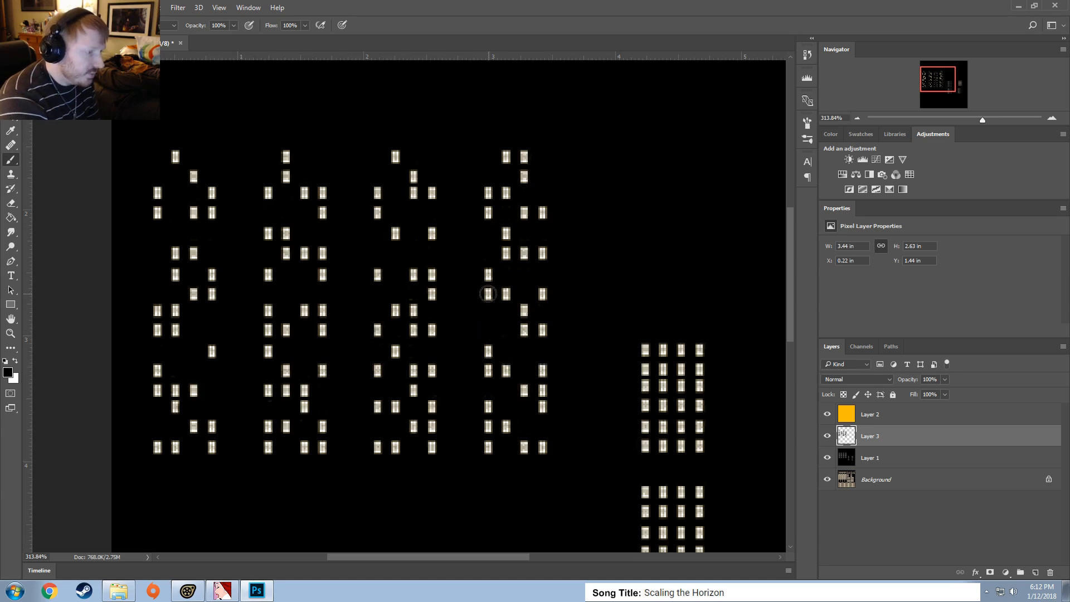
pyautogui.click(488, 294)
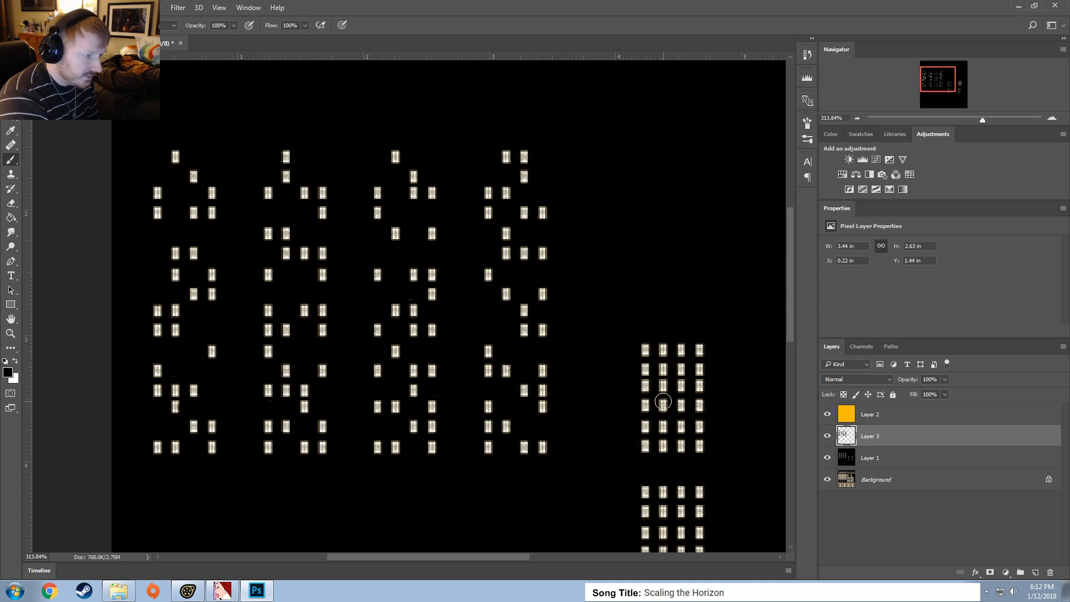
# Darken a random scatter of windows in the upper of the two small window blocks with black paint on Layer 3
pyautogui.keyDown('alt'); pyautogui.scroll(-3, 722, 390); pyautogui.keyUp('alt')
pyautogui.keyDown('alt'); pyautogui.scroll(4, 736, 394); pyautogui.keyUp('alt')
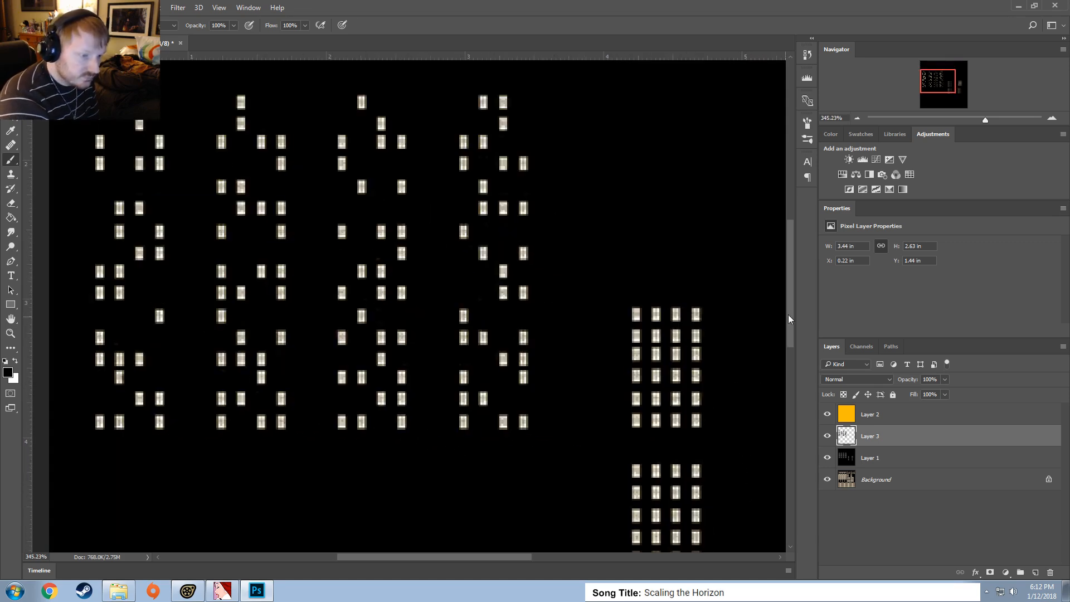
pyautogui.moveTo(788, 319); pyautogui.dragTo(791, 341)
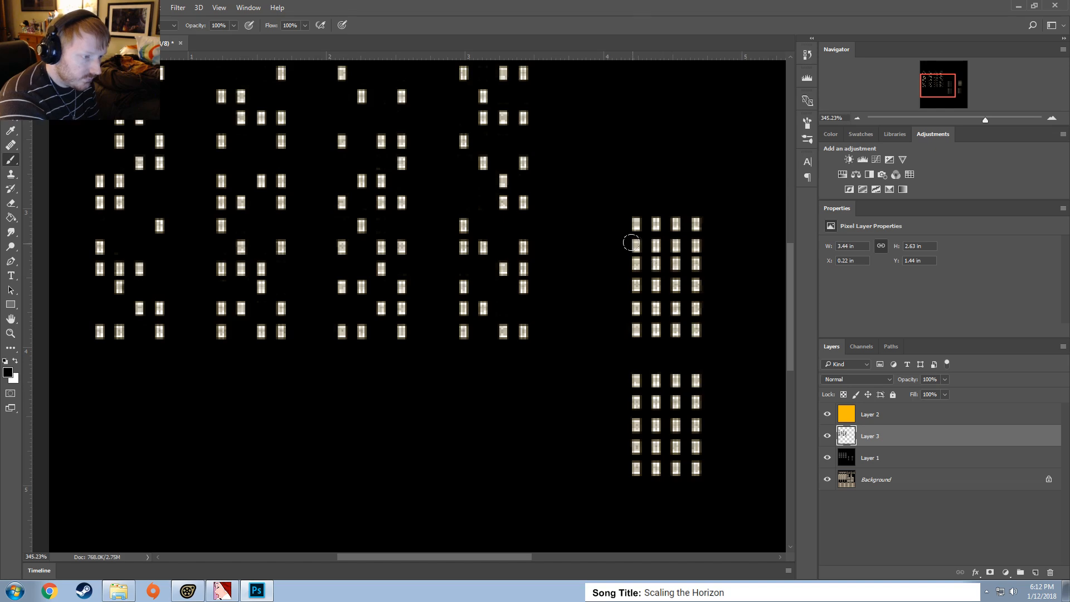
pyautogui.click(635, 244)
pyautogui.click(678, 264)
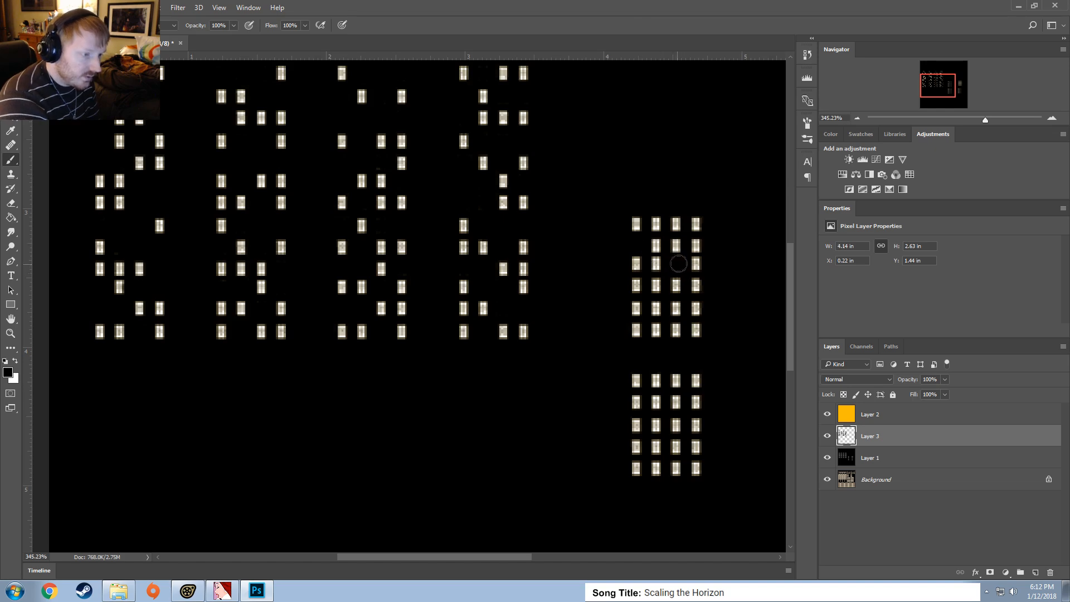
pyautogui.click(697, 286)
pyautogui.click(696, 308)
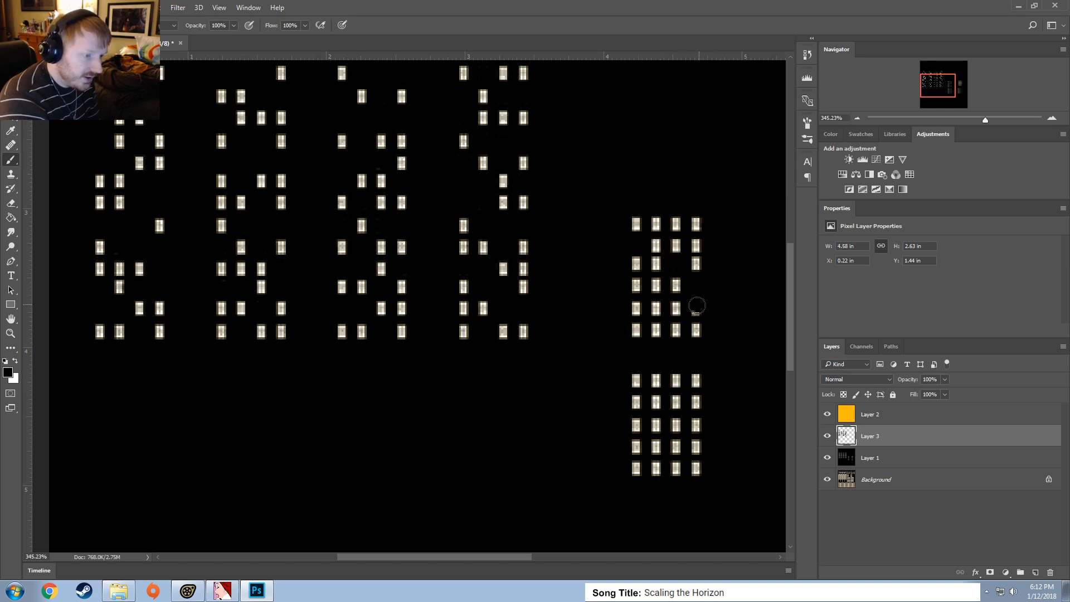
pyautogui.click(655, 286)
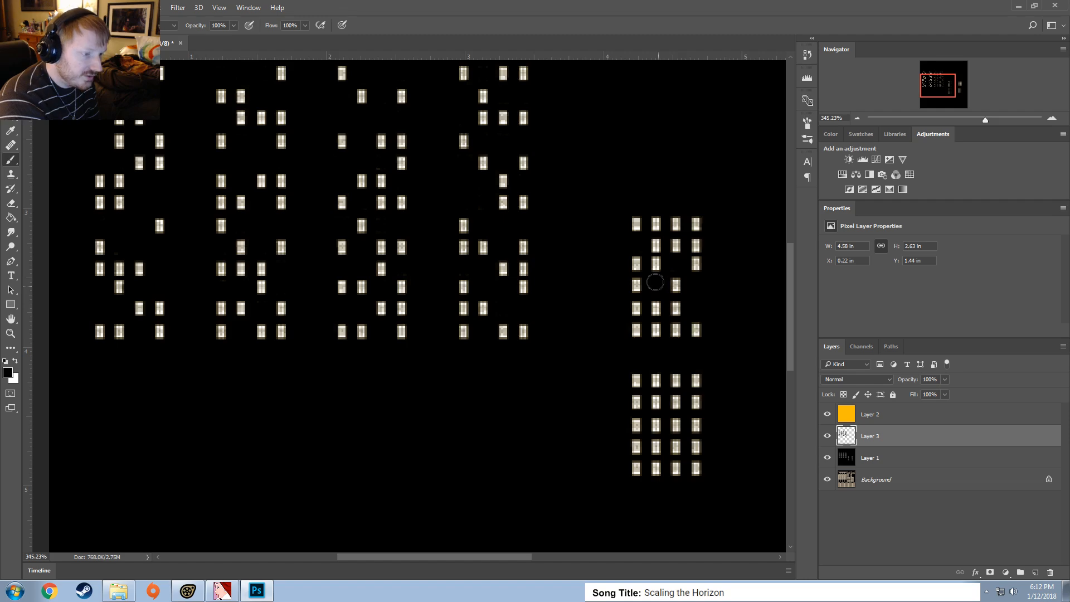
pyautogui.click(637, 285)
pyautogui.click(655, 329)
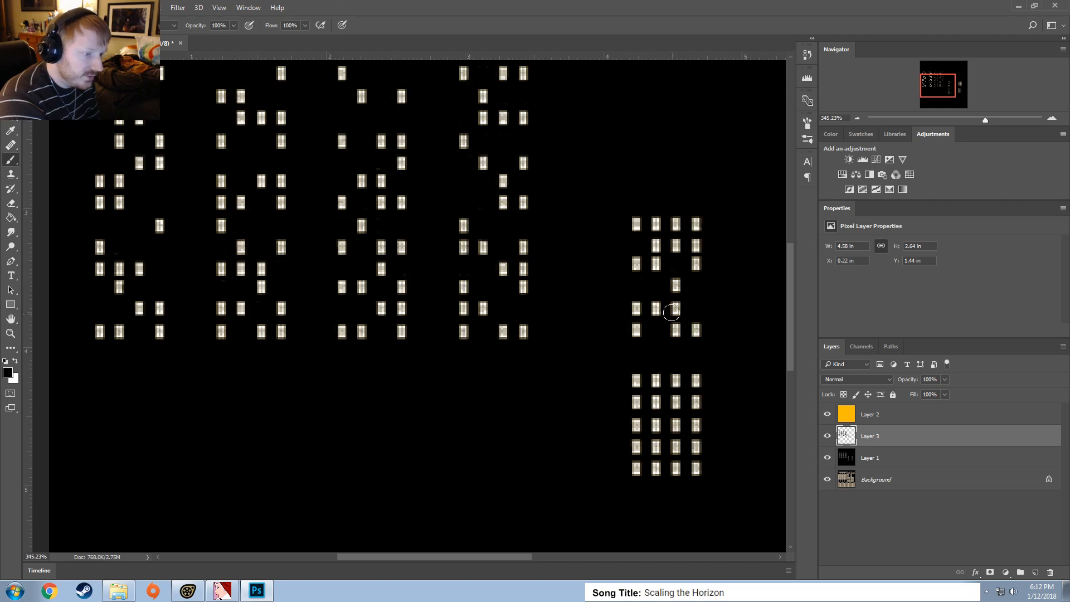
pyautogui.click(675, 309)
pyautogui.click(674, 247)
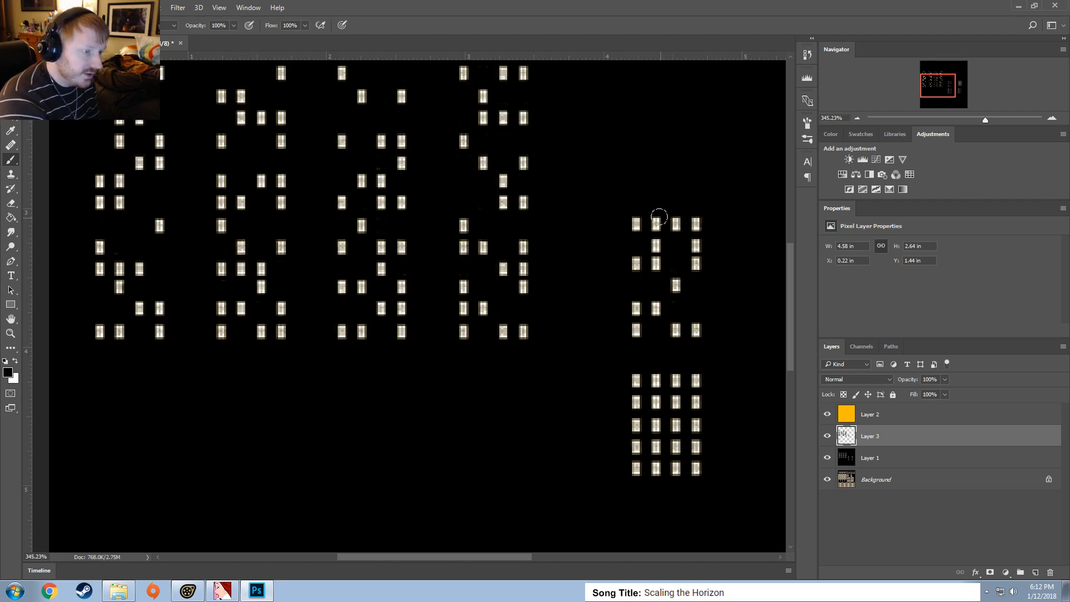
pyautogui.click(656, 223)
pyautogui.click(695, 223)
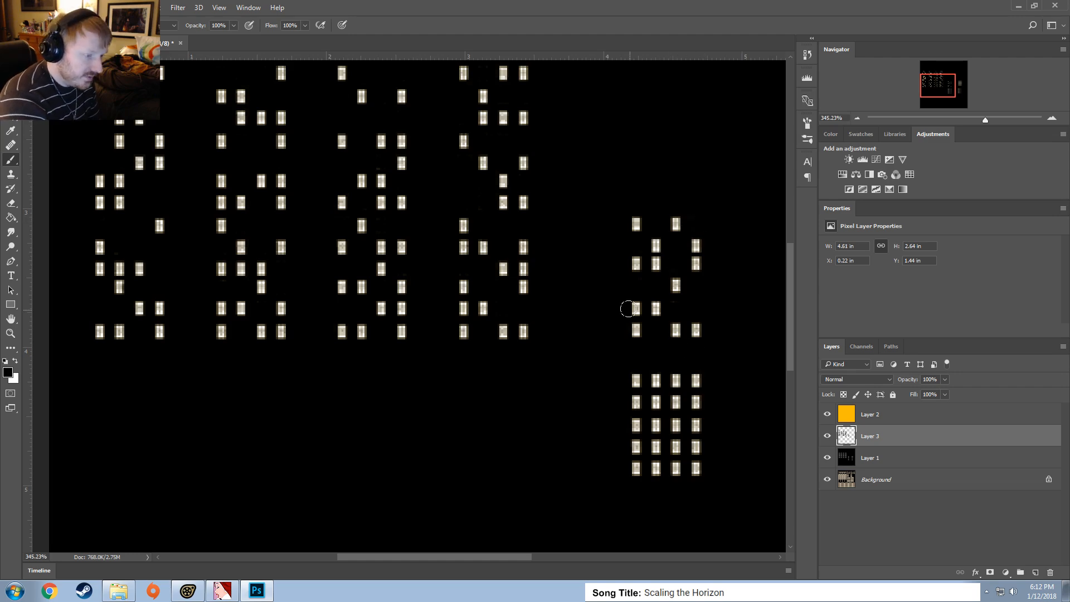
pyautogui.click(635, 329)
# Black out randomly chosen windows in the lower small window block on Layer 3, keeping the rest lit
pyautogui.click(697, 402)
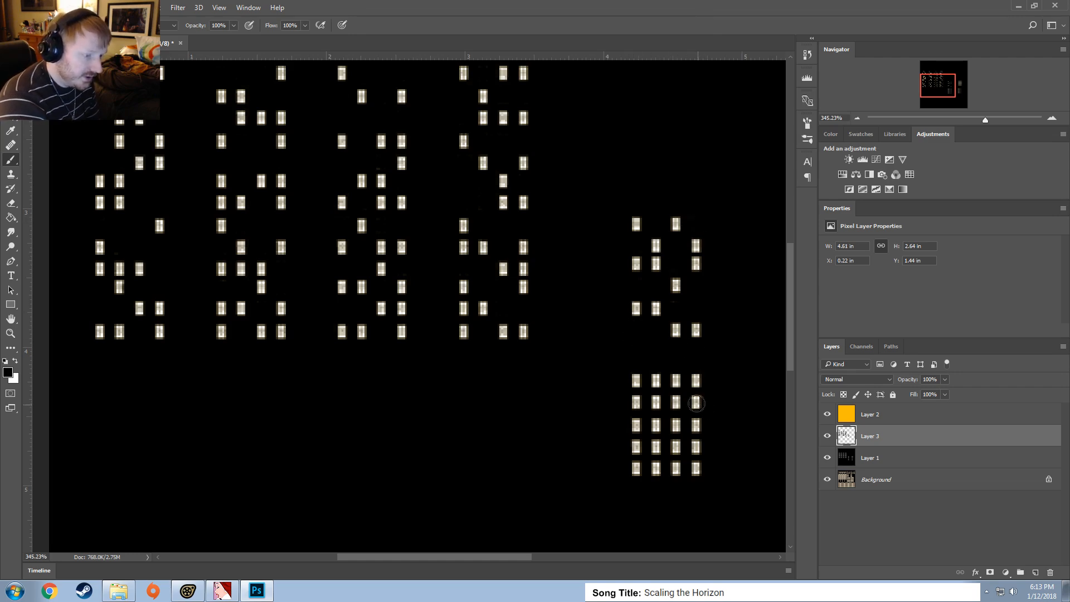
pyautogui.click(676, 381)
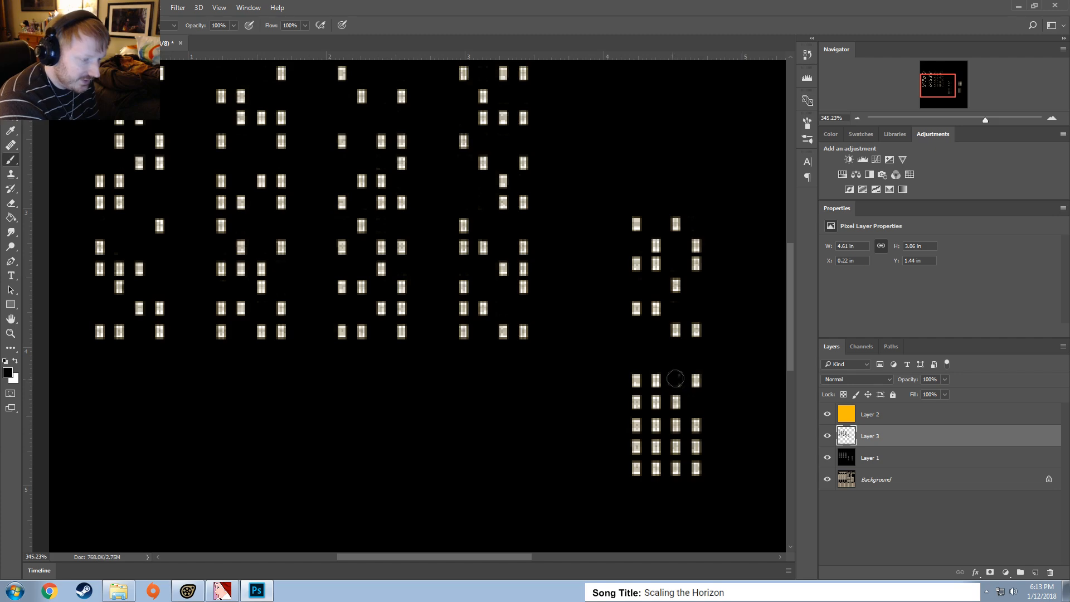
pyautogui.click(656, 402)
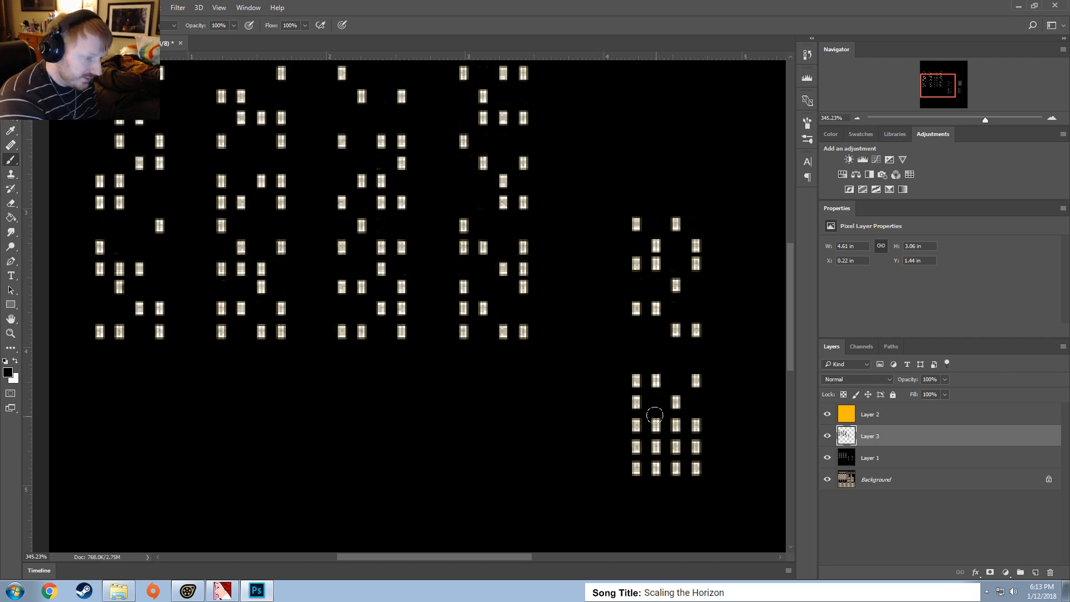
pyautogui.click(656, 425)
pyautogui.click(634, 424)
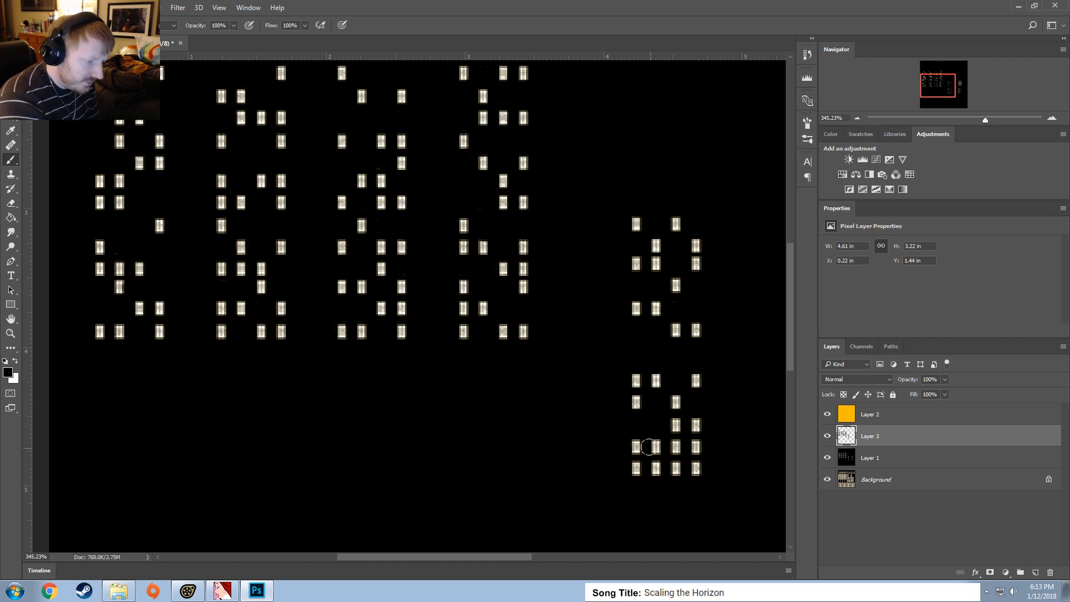
pyautogui.click(656, 469)
pyautogui.click(676, 447)
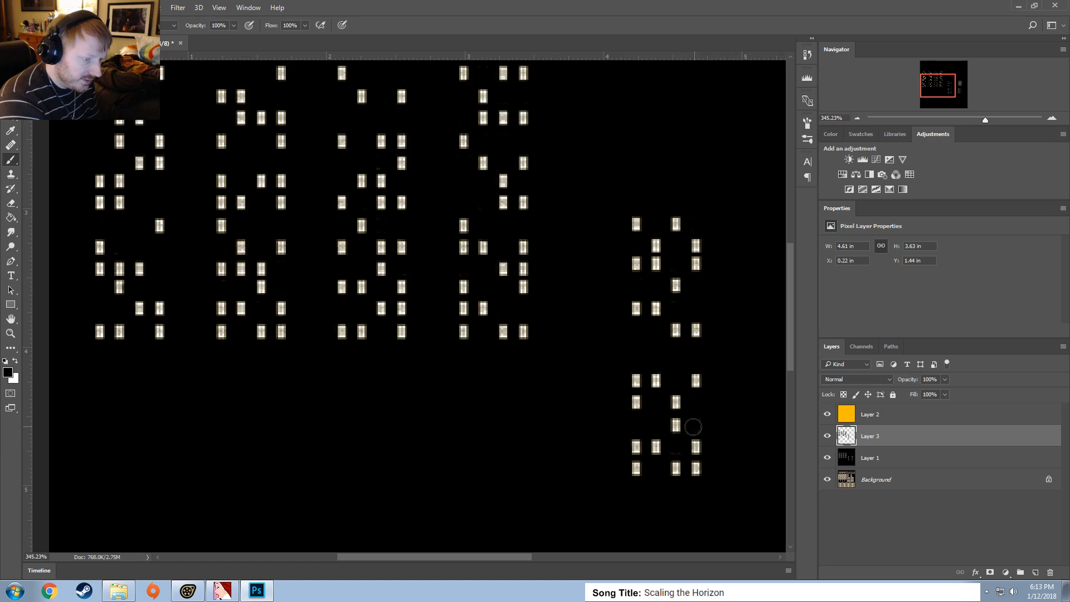
pyautogui.click(636, 380)
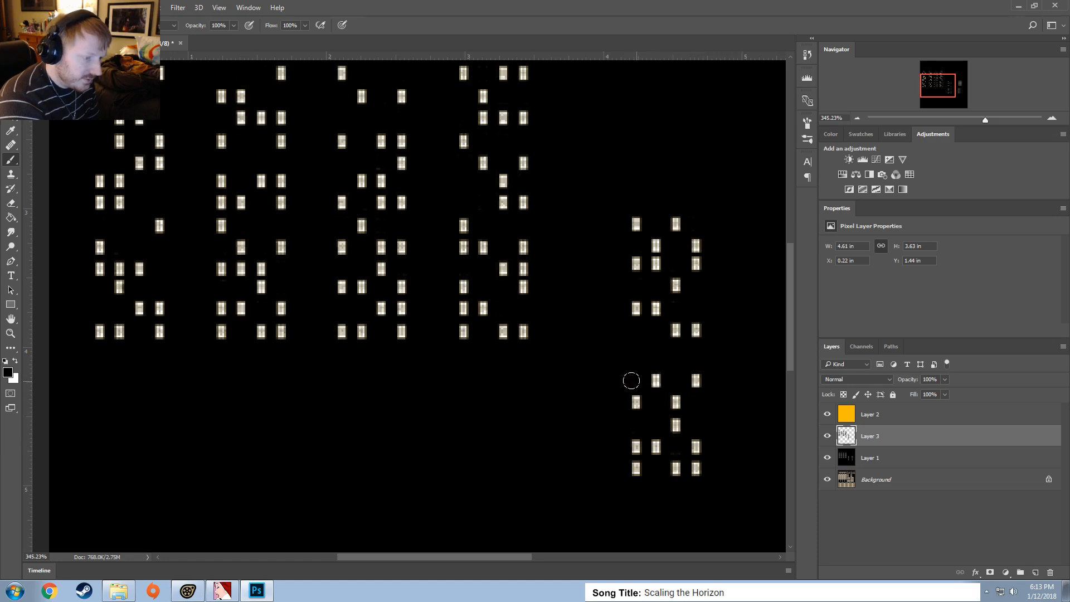
pyautogui.click(676, 425)
pyautogui.click(658, 445)
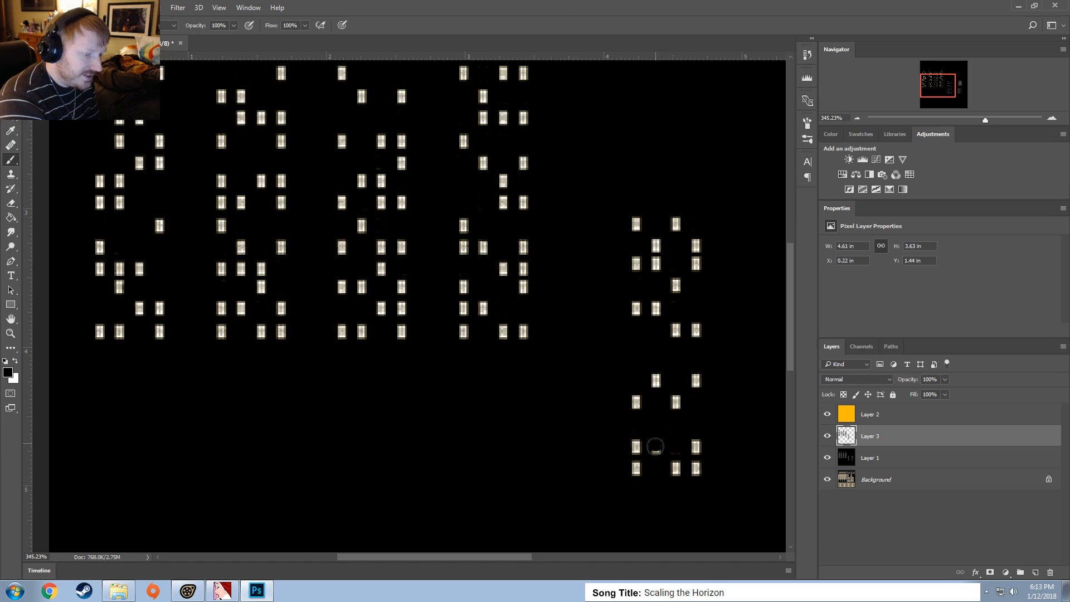
pyautogui.keyDown('alt'); pyautogui.scroll(-2, 755, 409); pyautogui.keyUp('alt')
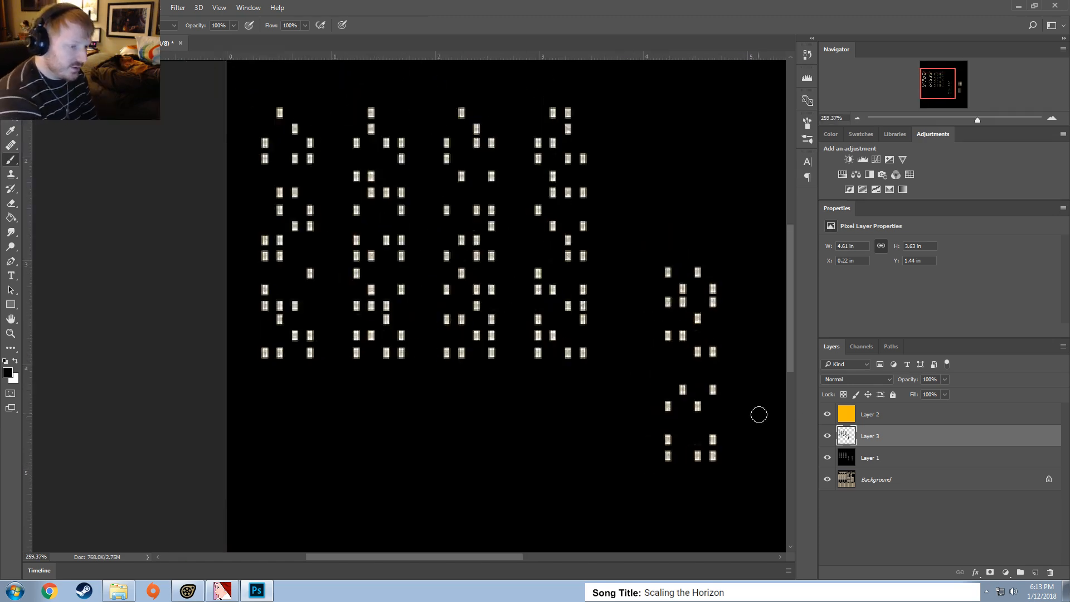
pyautogui.hotkey('ctrl', 'alt', 'z')
pyautogui.hotkey('ctrl', 'alt', 'z')
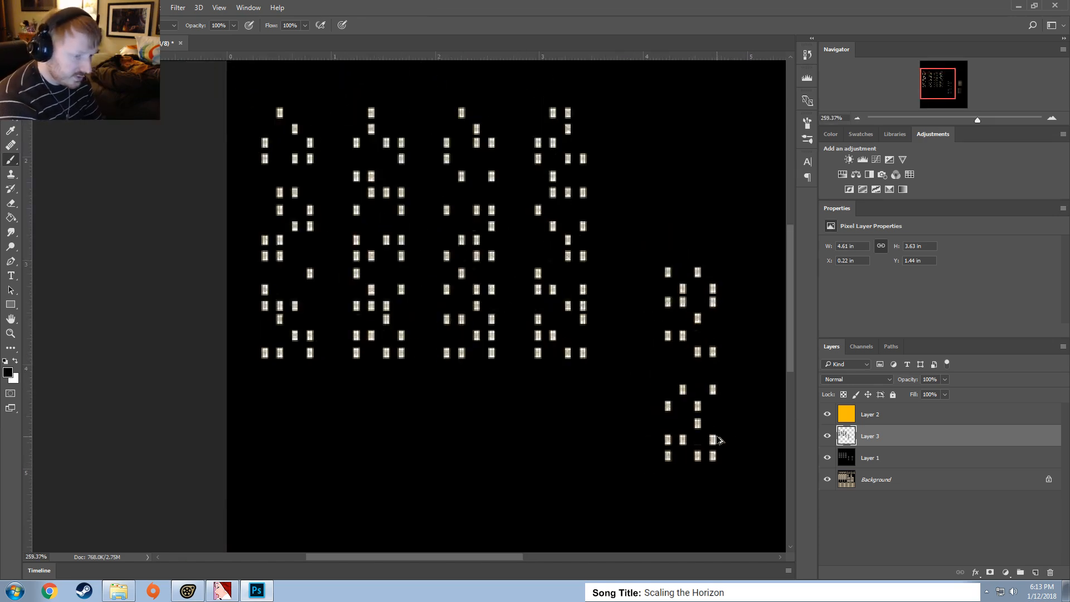
# Undo the latest black strokes in the lower small window block on Layer 3 and black out a different scatter of windows there
pyautogui.click(698, 407)
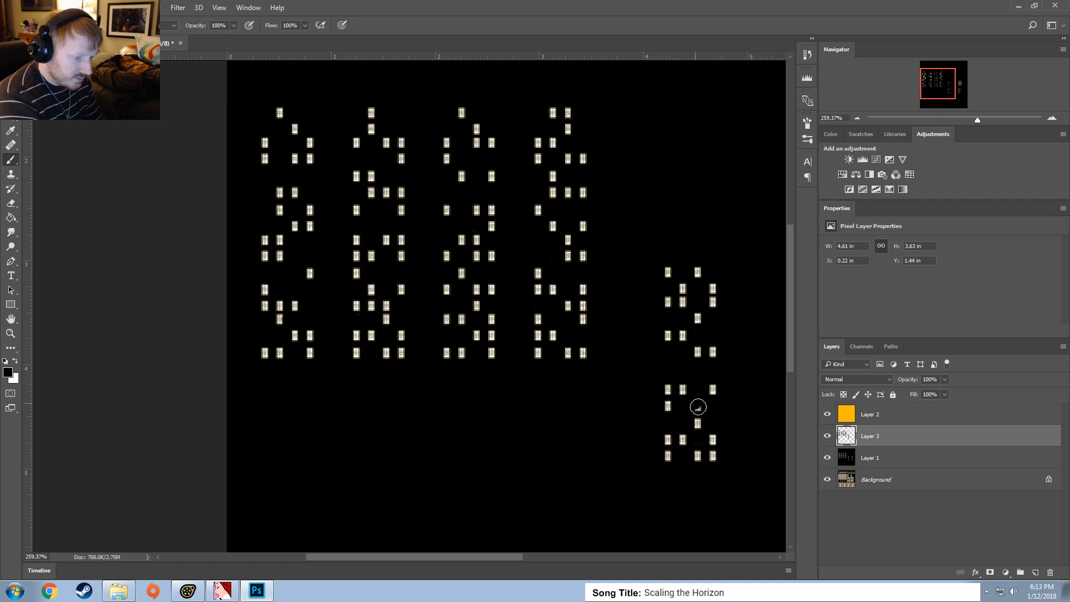
pyautogui.click(683, 389)
pyautogui.hotkey('ctrl', 'alt', 'z')
pyautogui.hotkey('ctrl', 'alt', 'z')
pyautogui.hotkey('ctrl', 'alt', 'z')
pyautogui.hotkey('ctrl', 'alt', 'z')
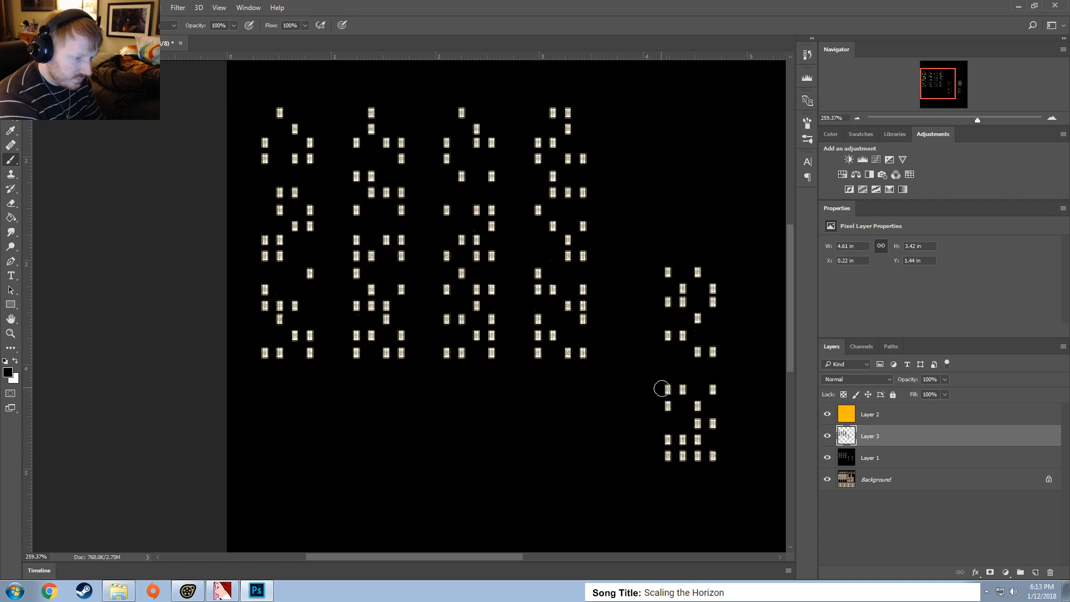
pyautogui.click(668, 389)
pyautogui.click(697, 457)
pyautogui.click(669, 439)
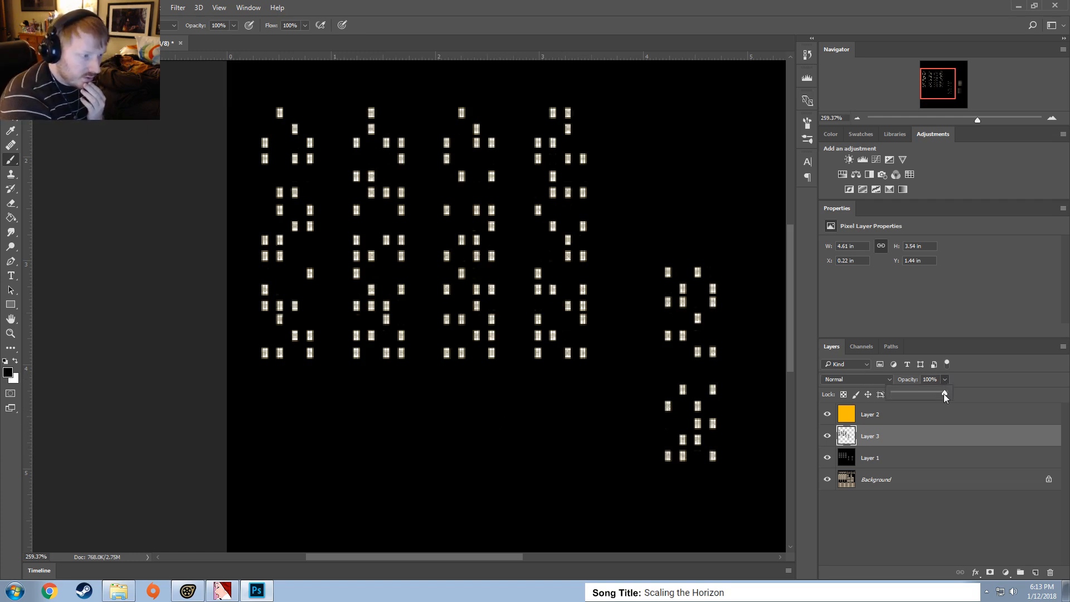
# Lower Layer 3's opacity to slightly above 90% so the blacked-out windows show through faintly
pyautogui.moveTo(935, 393); pyautogui.dragTo(926, 395)
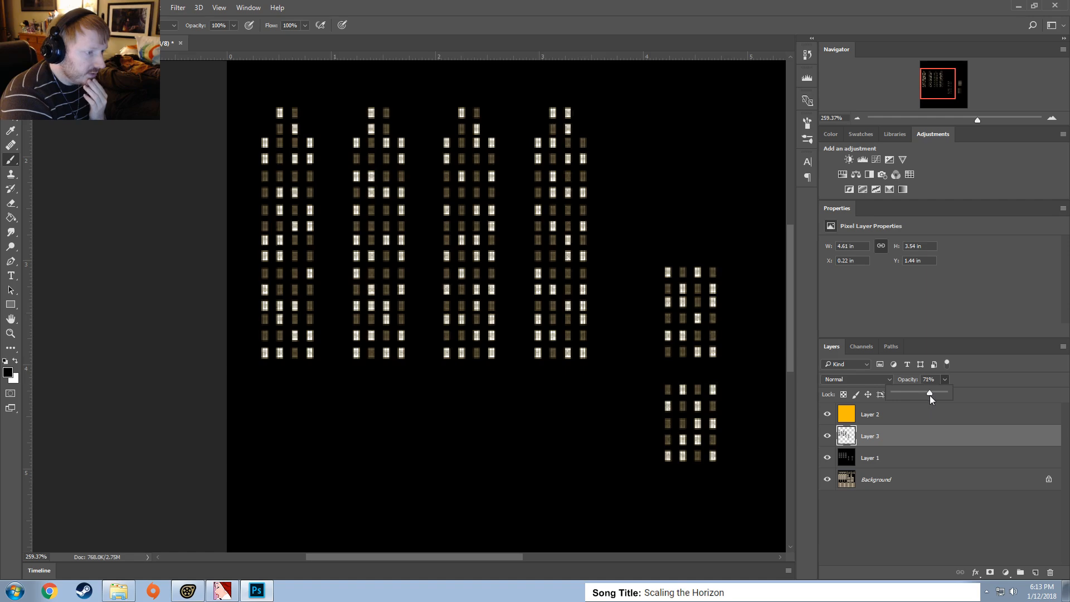
pyautogui.moveTo(935, 394); pyautogui.dragTo(937, 395)
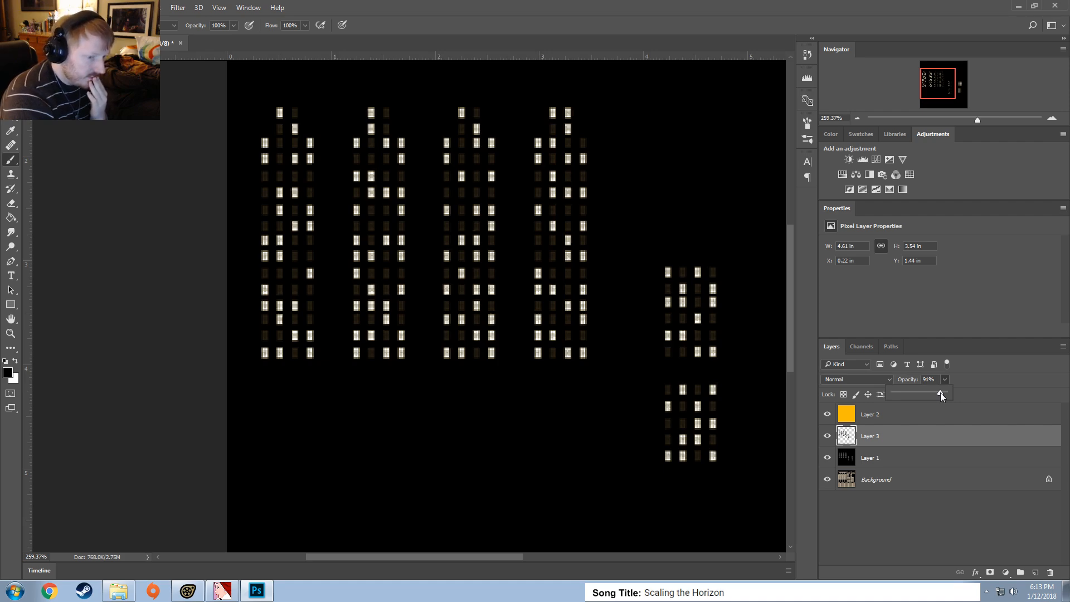
pyautogui.moveTo(939, 393); pyautogui.dragTo(941, 394)
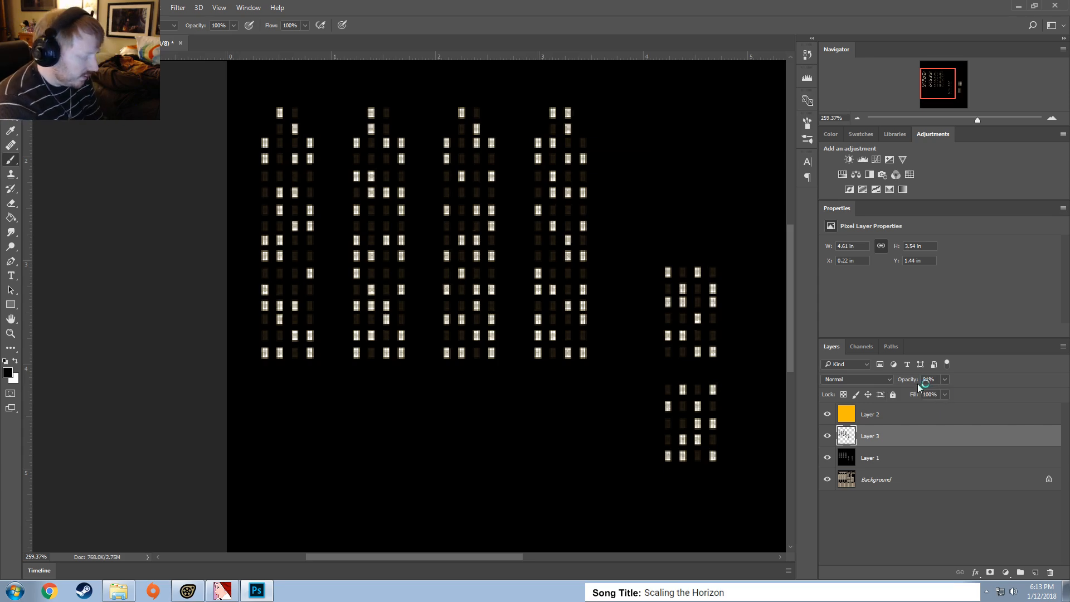
# Add a new layer above Layer 3 and black out a few scattered lit windows in the first three tall blocks
pyautogui.hotkey('ctrl', 'shift', 'n')
pyautogui.press('Return')
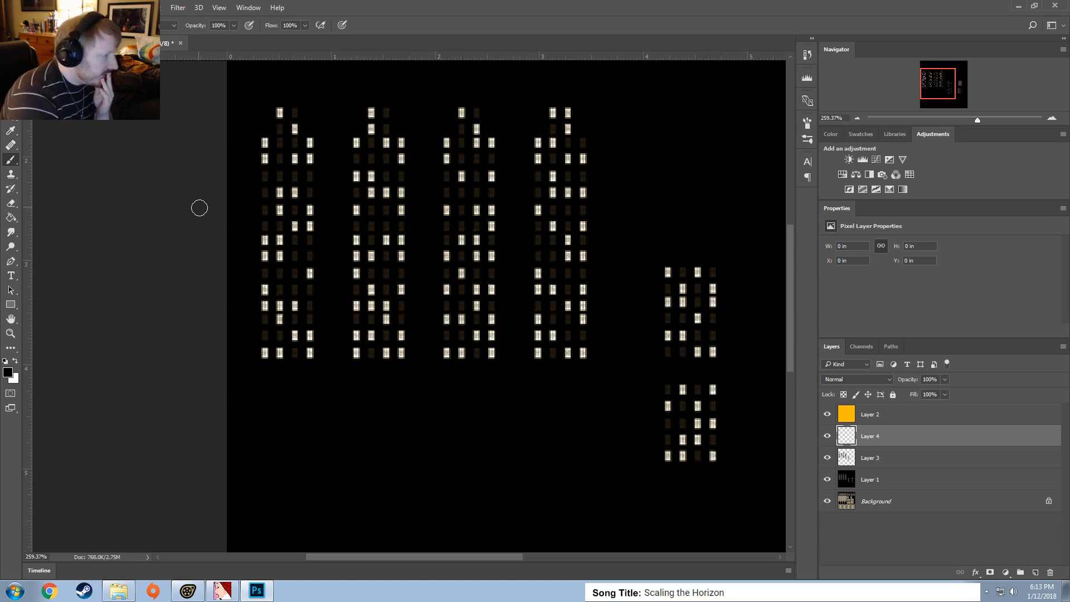
pyautogui.click(401, 193)
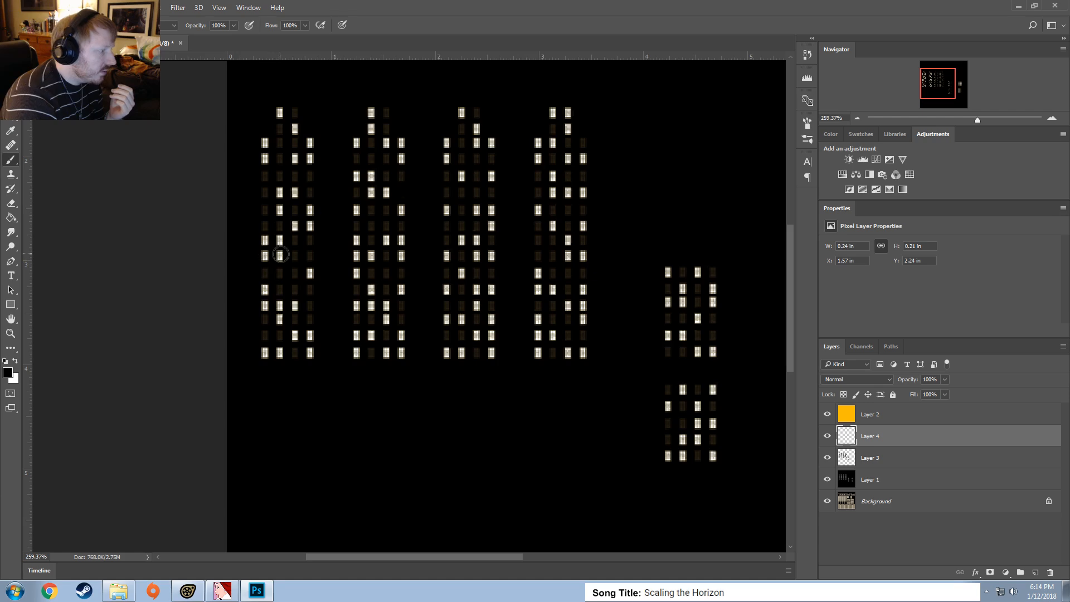
pyautogui.click(280, 256)
pyautogui.click(280, 192)
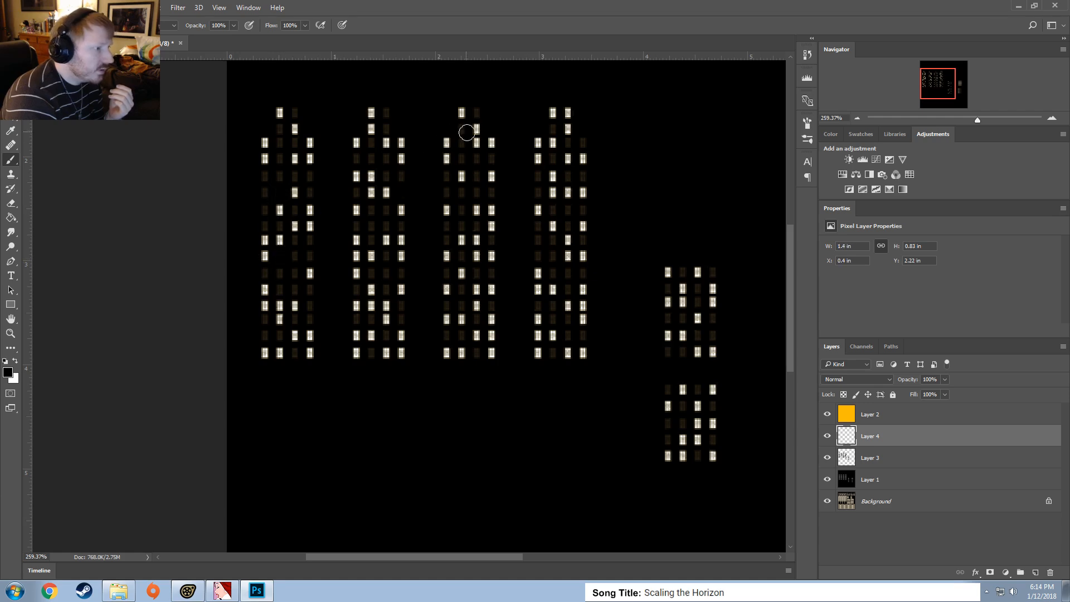
pyautogui.click(476, 129)
pyautogui.click(476, 306)
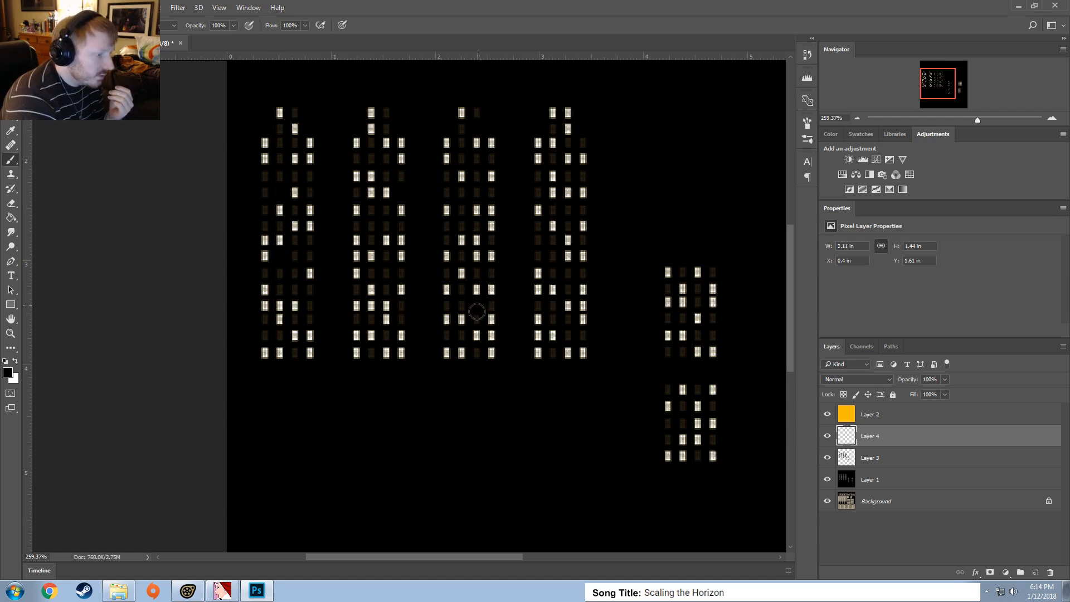
# Black out several scattered windows in the fourth tall block and one low window each in the third and second blocks on Layer 4
pyautogui.click(553, 226)
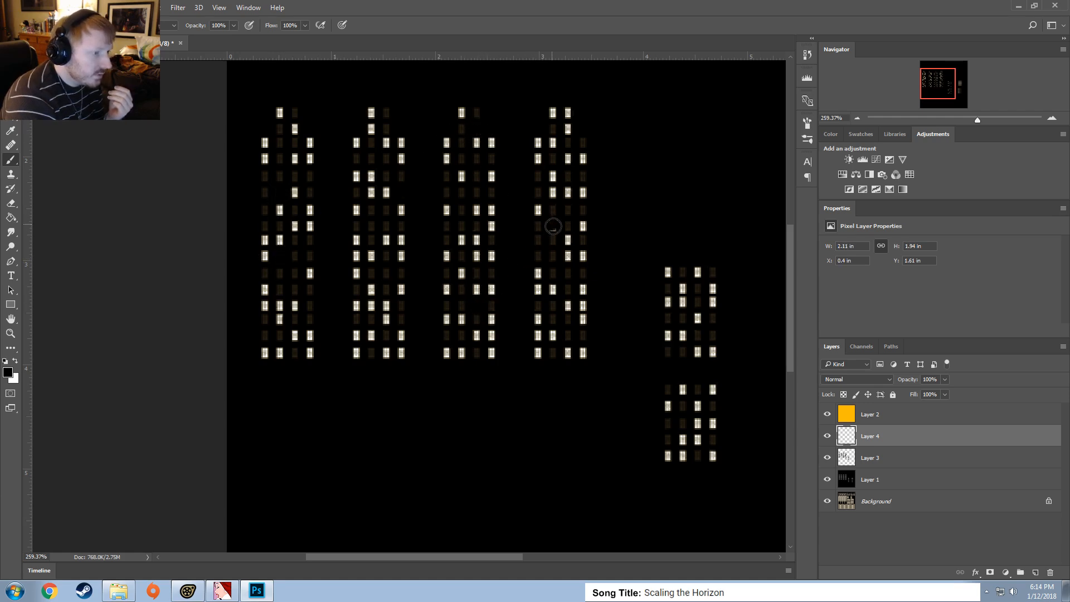
pyautogui.click(583, 319)
pyautogui.click(584, 160)
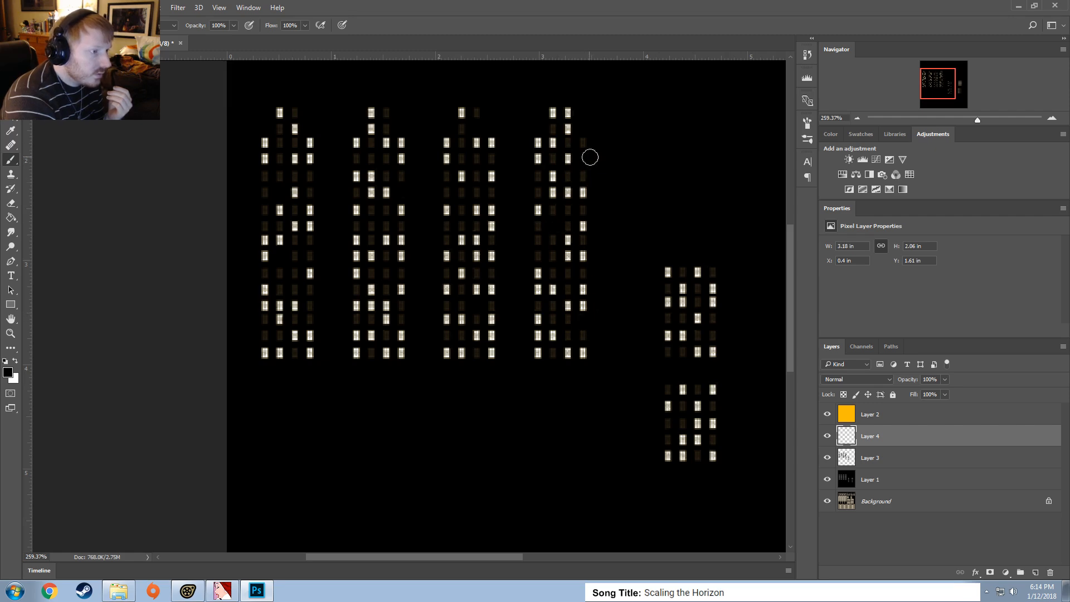
pyautogui.click(567, 128)
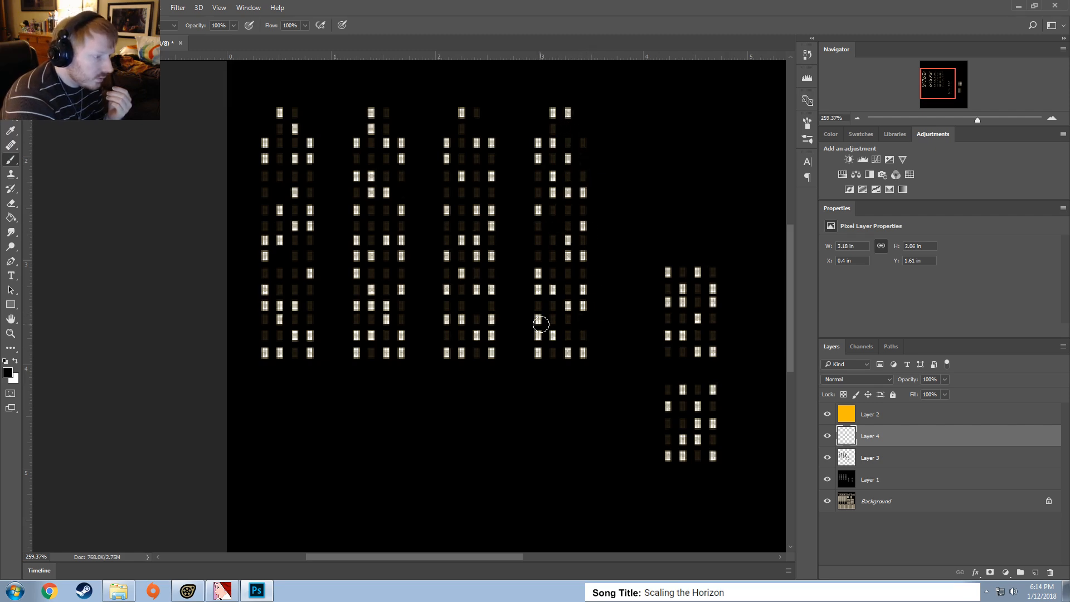
pyautogui.click(536, 321)
pyautogui.click(462, 355)
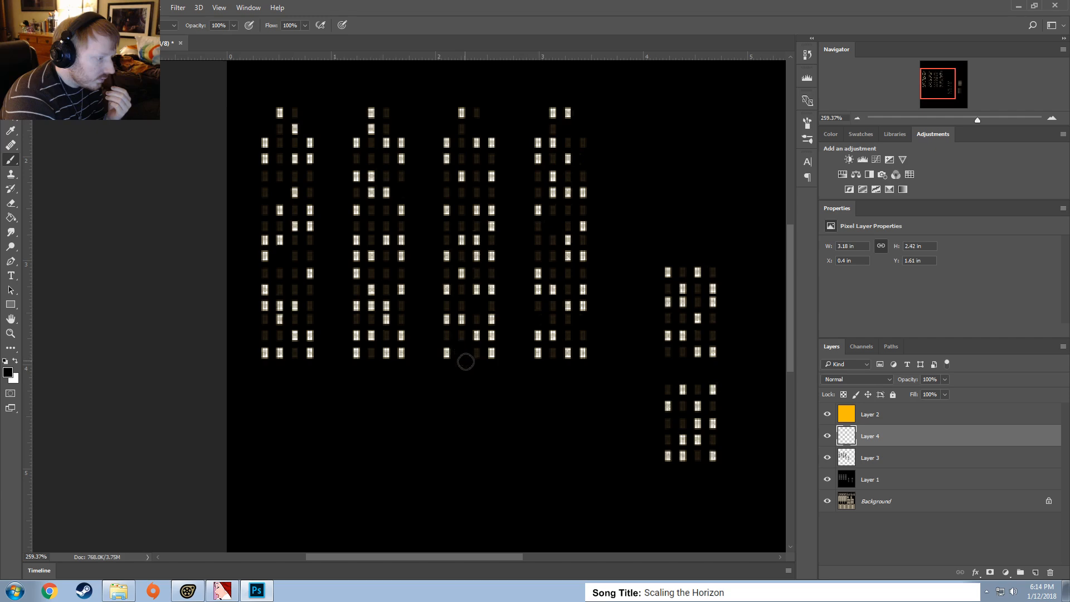
pyautogui.click(353, 335)
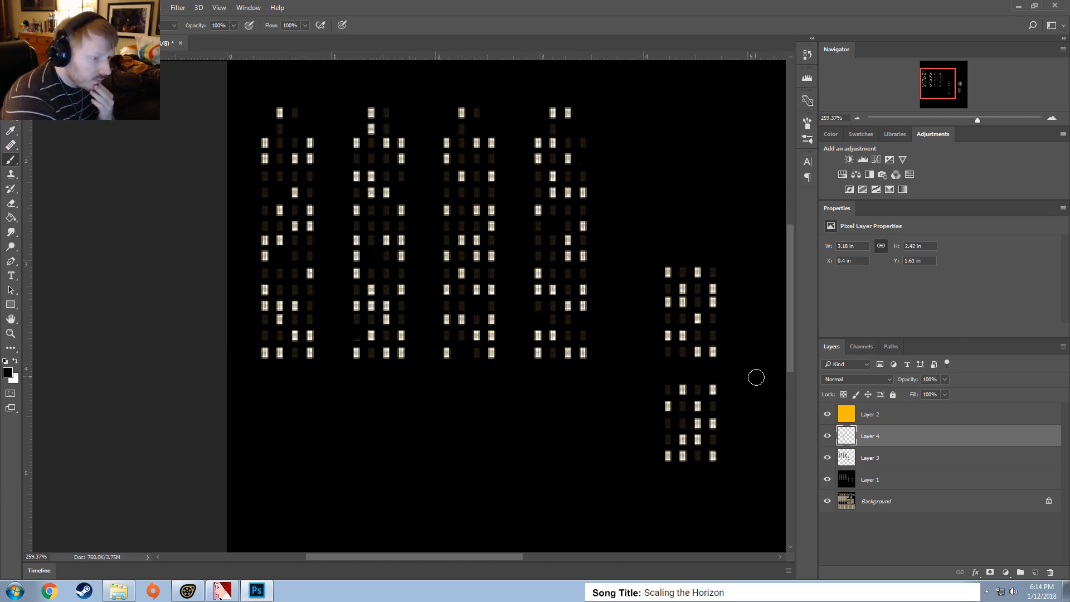
# Black out scattered windows in both small blocks and the second tall block on Layer 4, and set that layer's opacity to 49%
pyautogui.click(712, 303)
pyautogui.moveTo(682, 336); pyautogui.dragTo(665, 336)
pyautogui.click(700, 424)
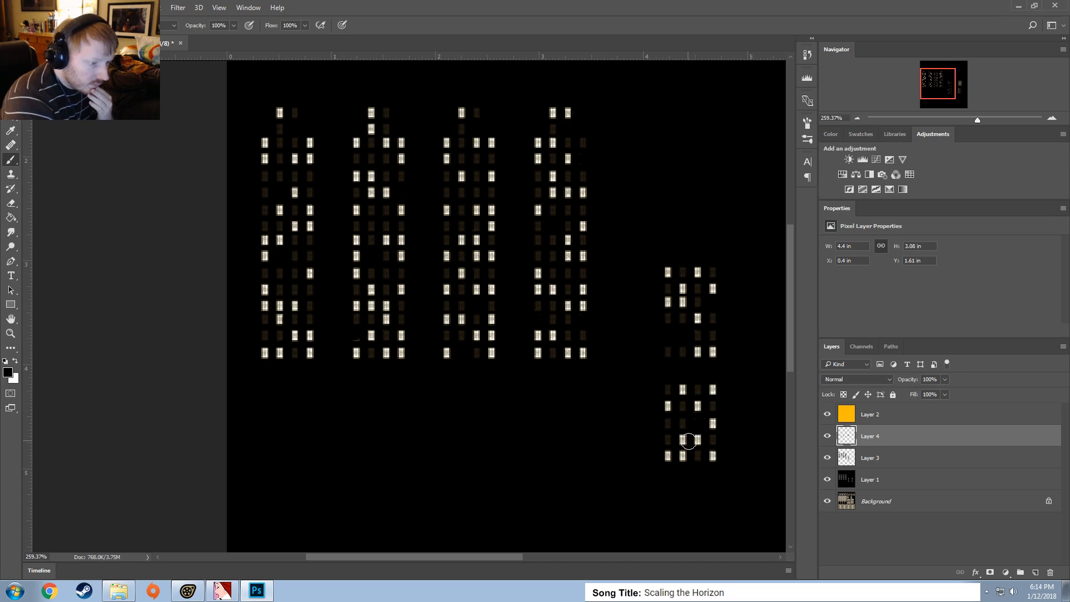
pyautogui.click(684, 441)
pyautogui.click(686, 390)
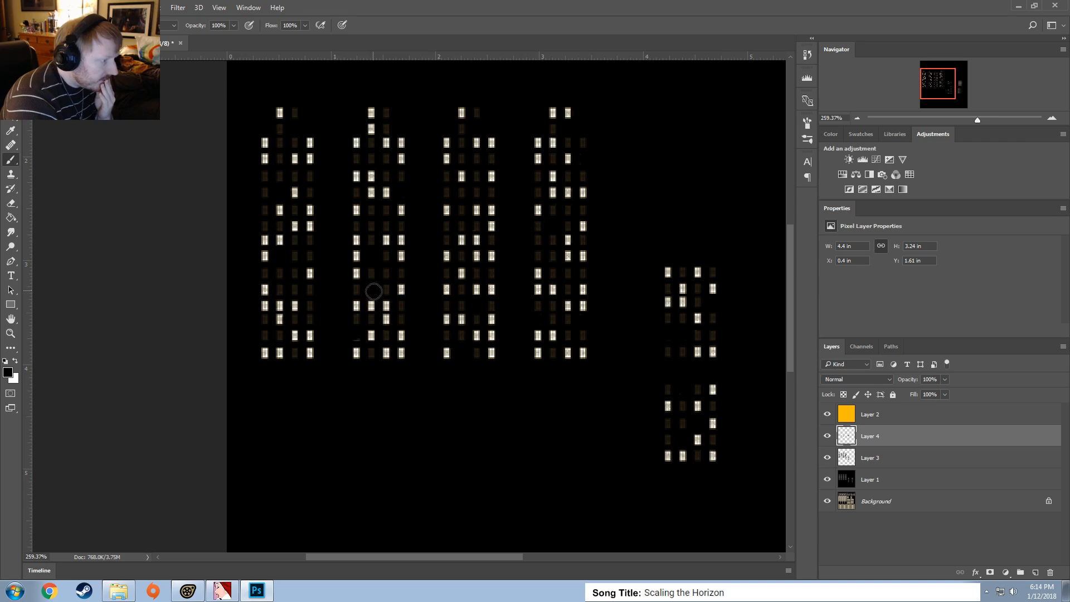
pyautogui.click(385, 144)
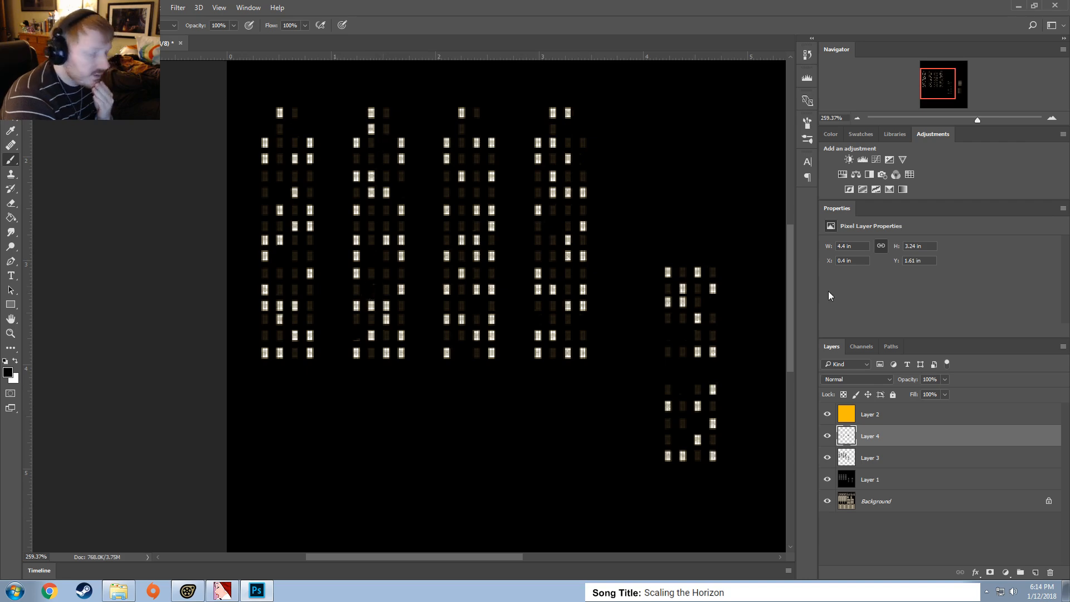
pyautogui.click(945, 380)
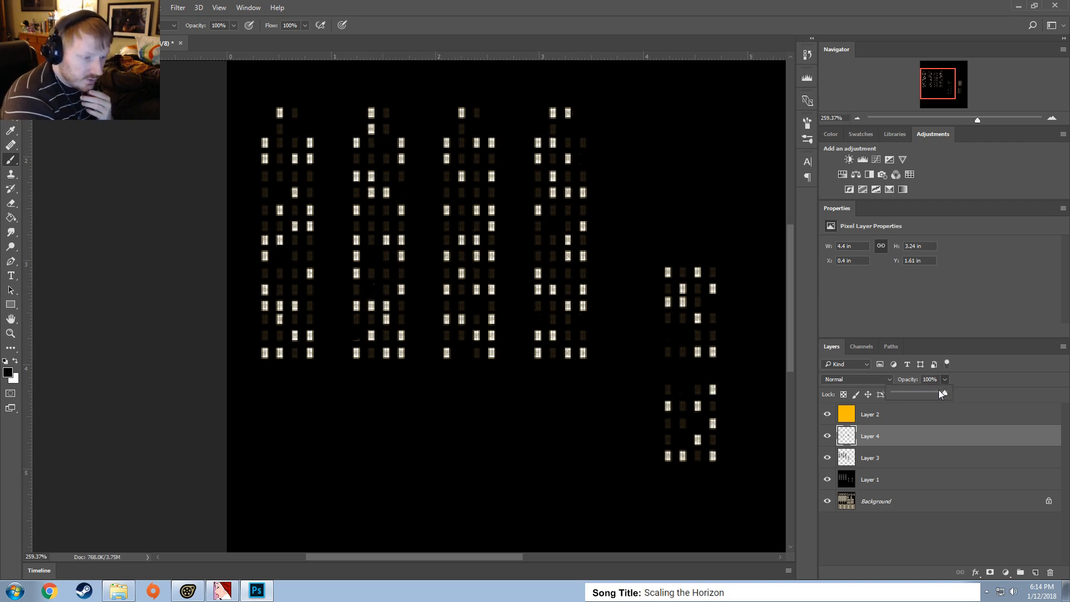
pyautogui.moveTo(912, 392); pyautogui.dragTo(921, 392)
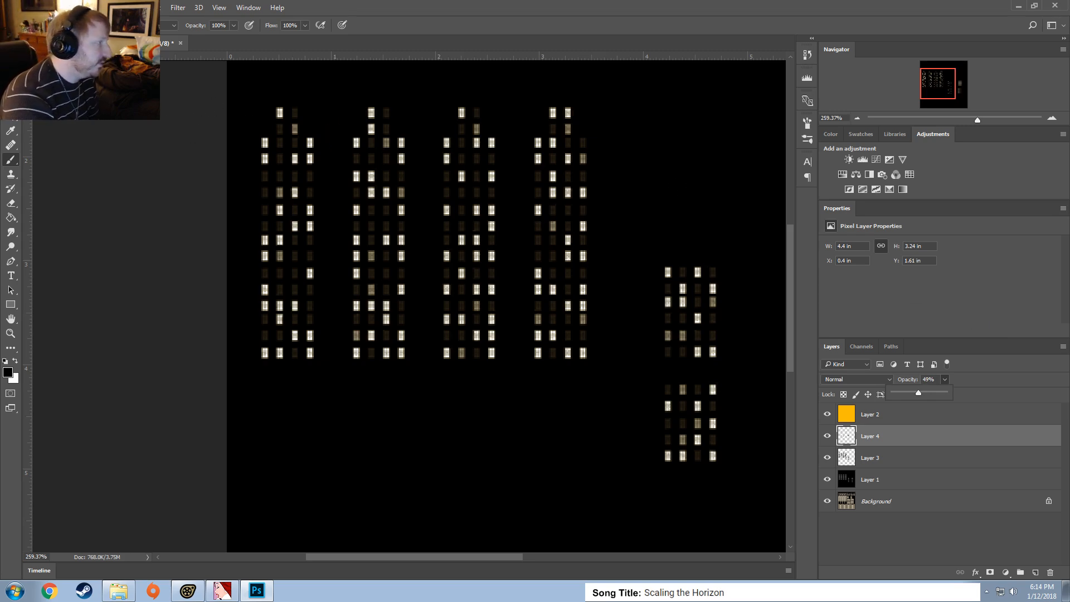
# Save the image as a 32 bits/pixel Targa file named urban_skytower006_windowmask.tga in the props_urban folder
pyautogui.click(30, 7)
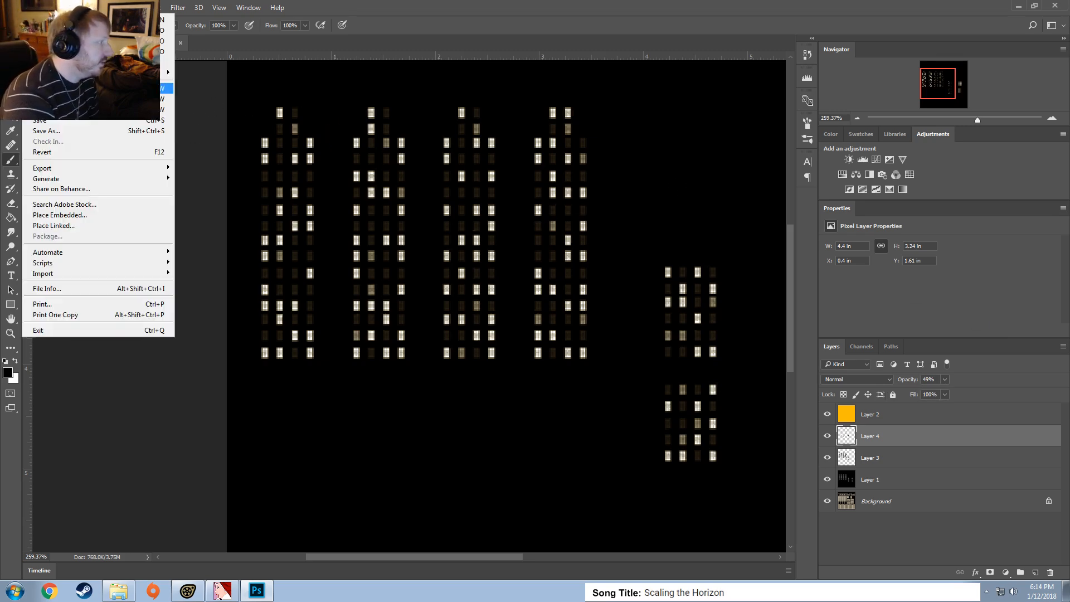
pyautogui.click(48, 122)
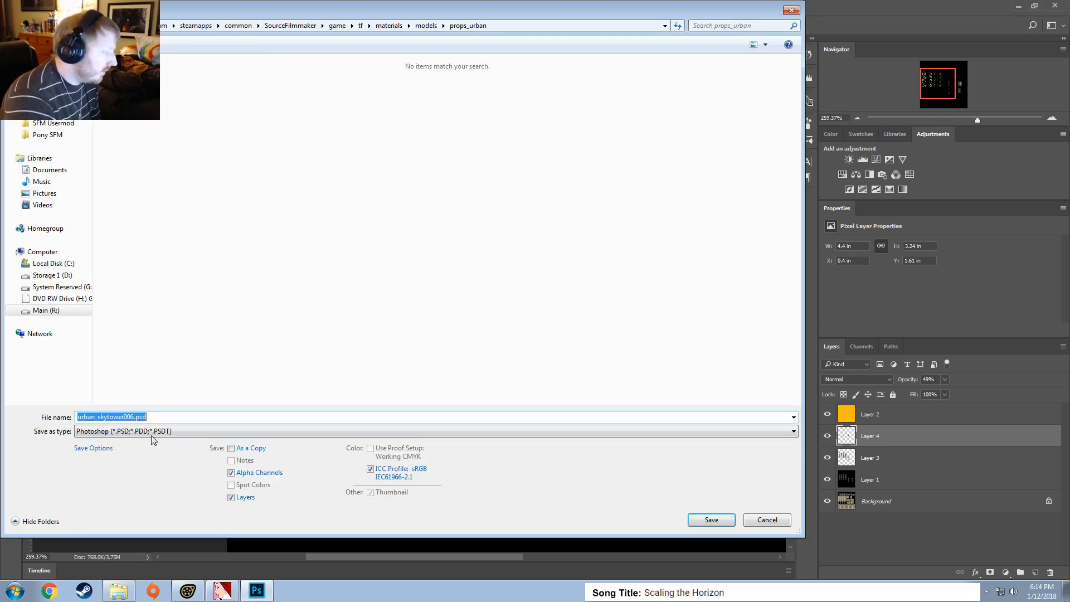
pyautogui.click(152, 432)
pyautogui.click(112, 411)
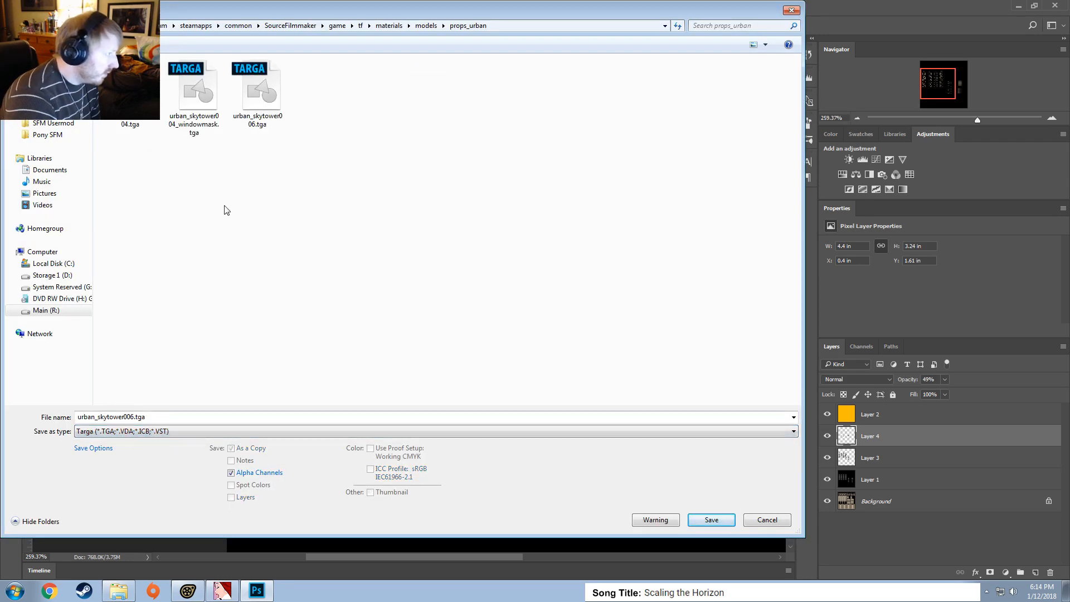
pyautogui.click(195, 135)
pyautogui.click(134, 415)
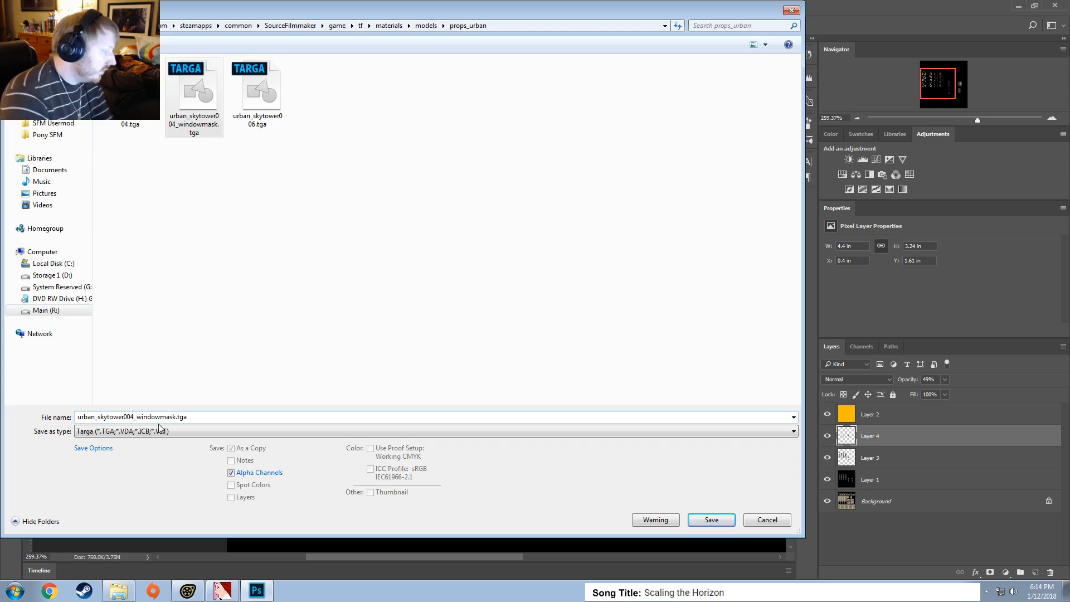
pyautogui.press('Return')
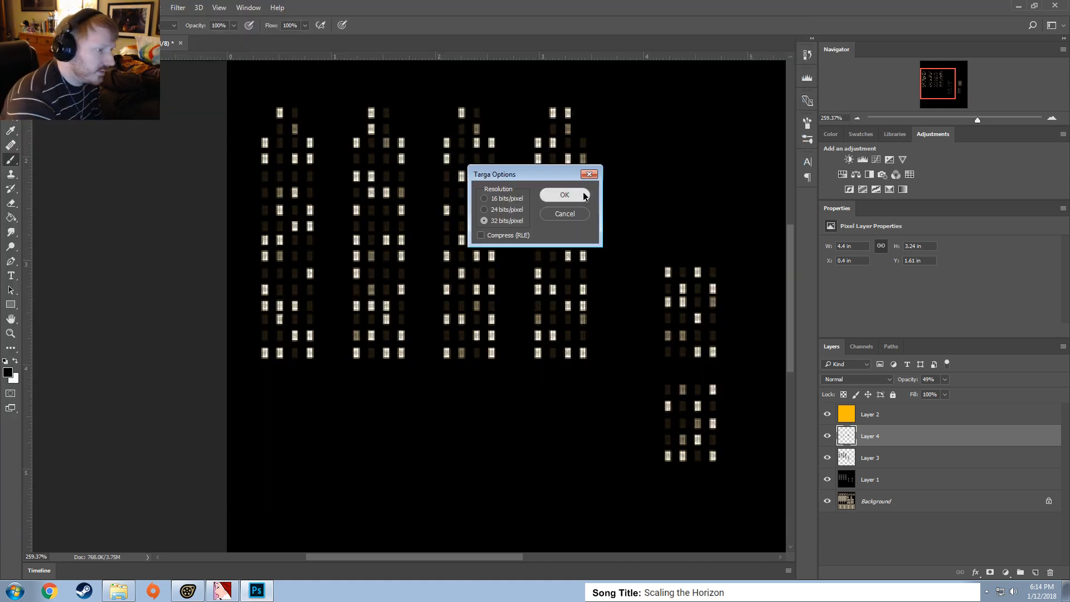
pyautogui.click(565, 194)
# Launch Notepad++ and bring up the already open urban_skytower004.vmt material as a reference
pyautogui.click(119, 591)
pyautogui.click(15, 591)
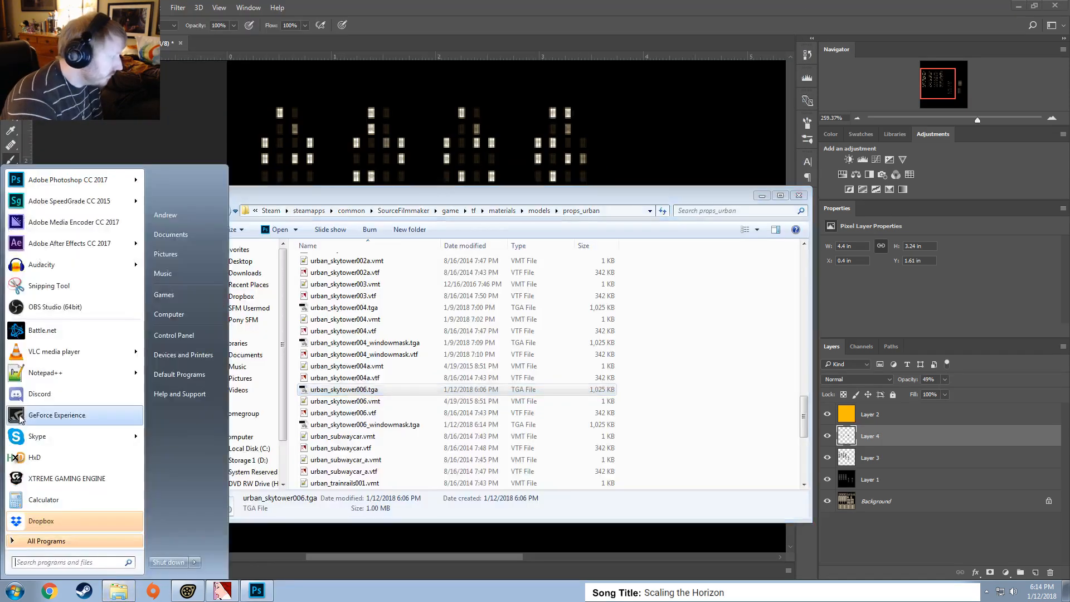
pyautogui.click(34, 372)
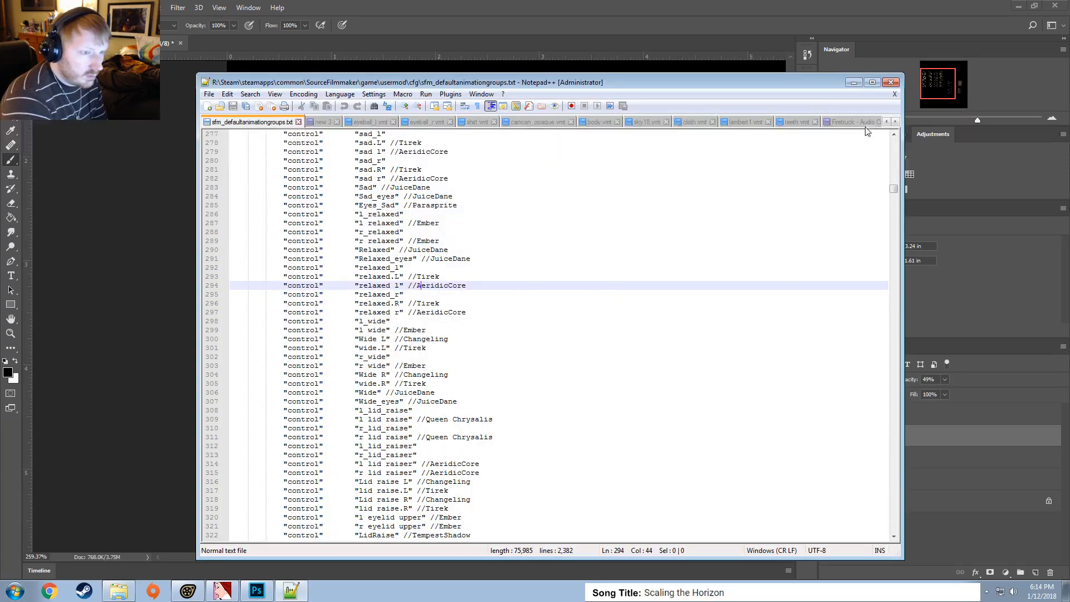
pyautogui.click(895, 121)
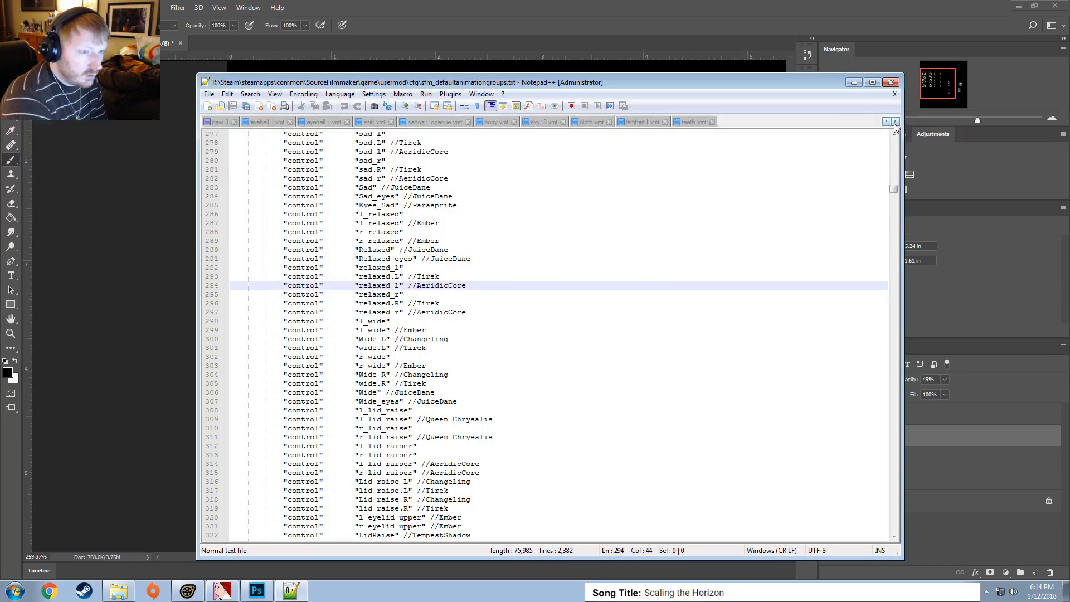
pyautogui.click(896, 122)
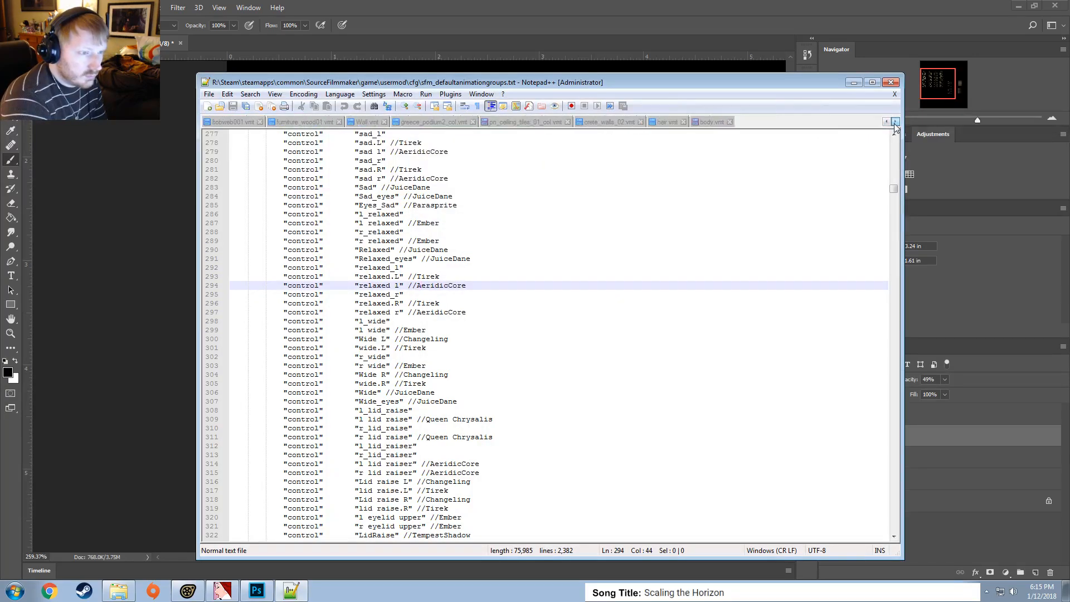
pyautogui.click(785, 123)
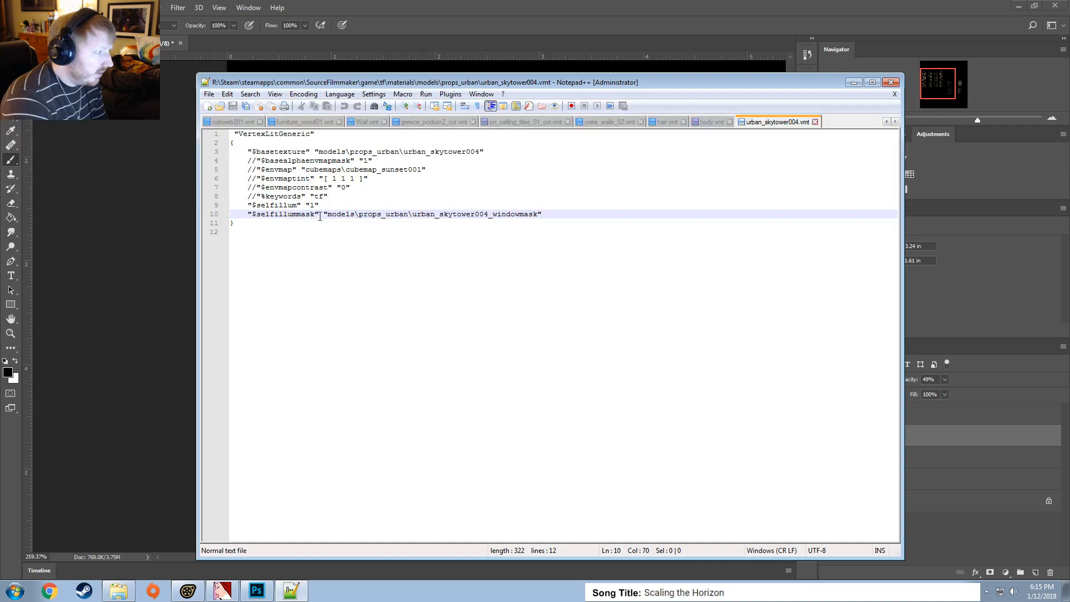
# Open urban_skytower006.vmt from the props_urban folder in Notepad++
pyautogui.hotkey('alt', 'Tab')
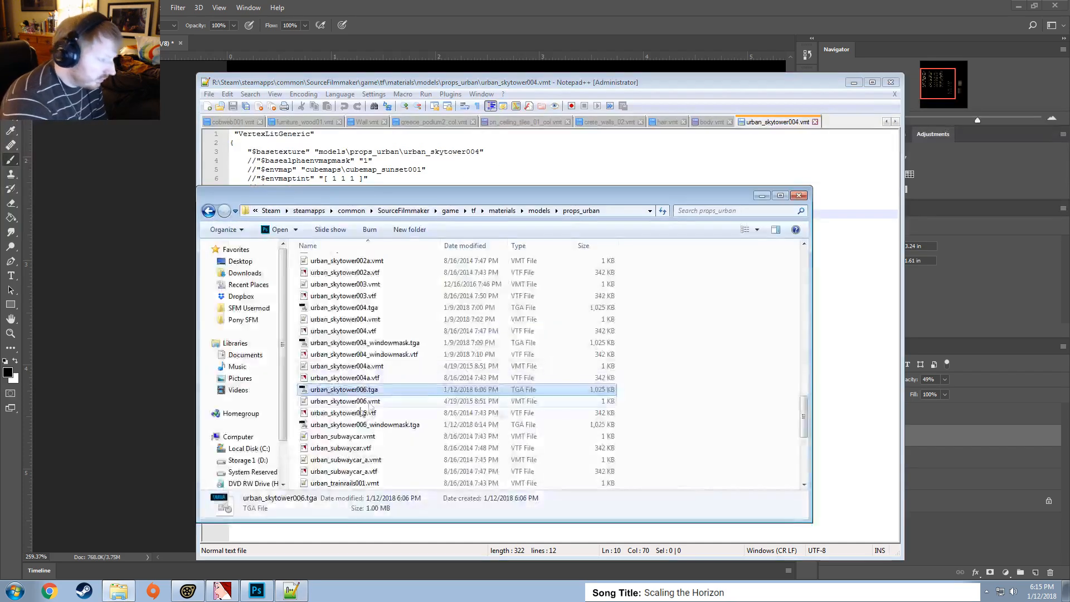
pyautogui.click(358, 403)
pyautogui.doubleClick(359, 403)
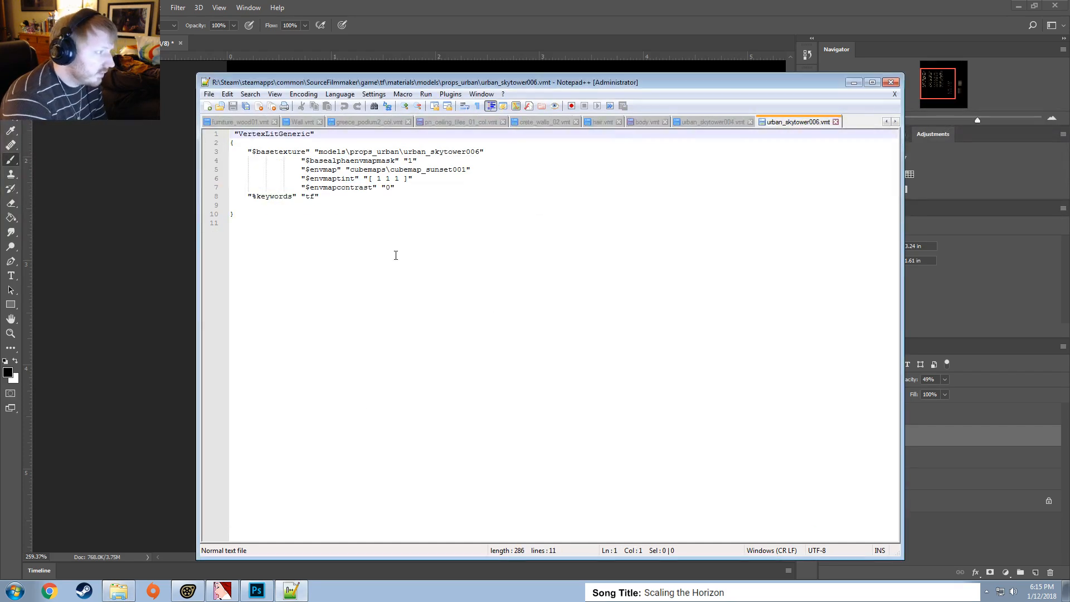
# Remove the extra indentation from the $basealphaenvmapmask, $envmap, $envmaptint and $envmapcontrast lines so they align with $basetexture
pyautogui.click(301, 161)
pyautogui.press('BackSpace')
pyautogui.press('BackSpace')
pyautogui.press('BackSpace')
pyautogui.press('BackSpace')
pyautogui.press('BackSpace')
pyautogui.press('BackSpace')
pyautogui.press('BackSpace')
pyautogui.press('BackSpace')
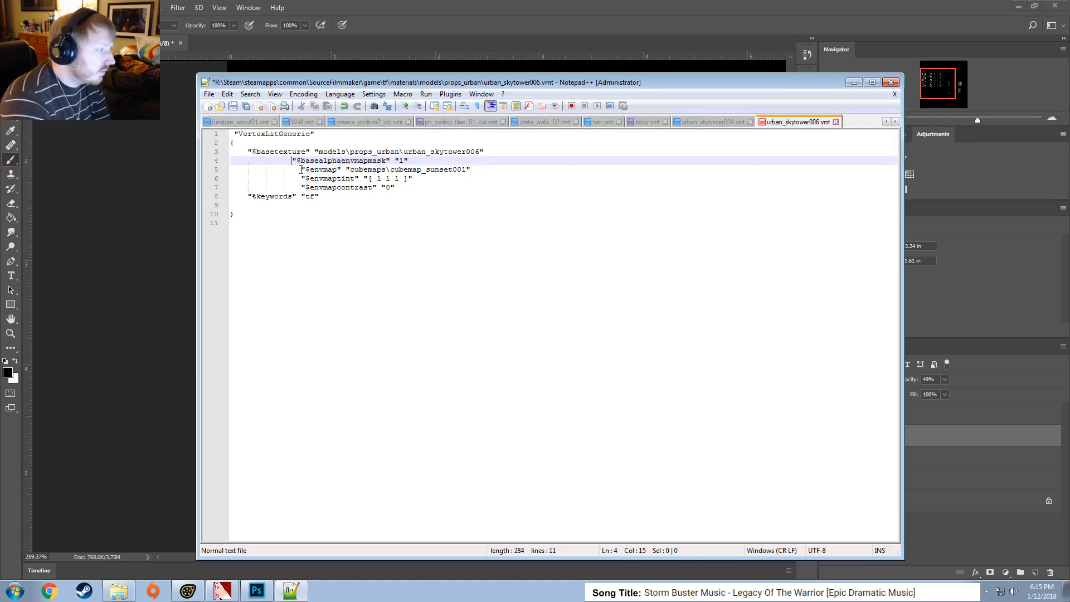
pyautogui.press('BackSpace')
pyautogui.press('BackSpace')
pyautogui.press('BackSpace')
pyautogui.press('BackSpace')
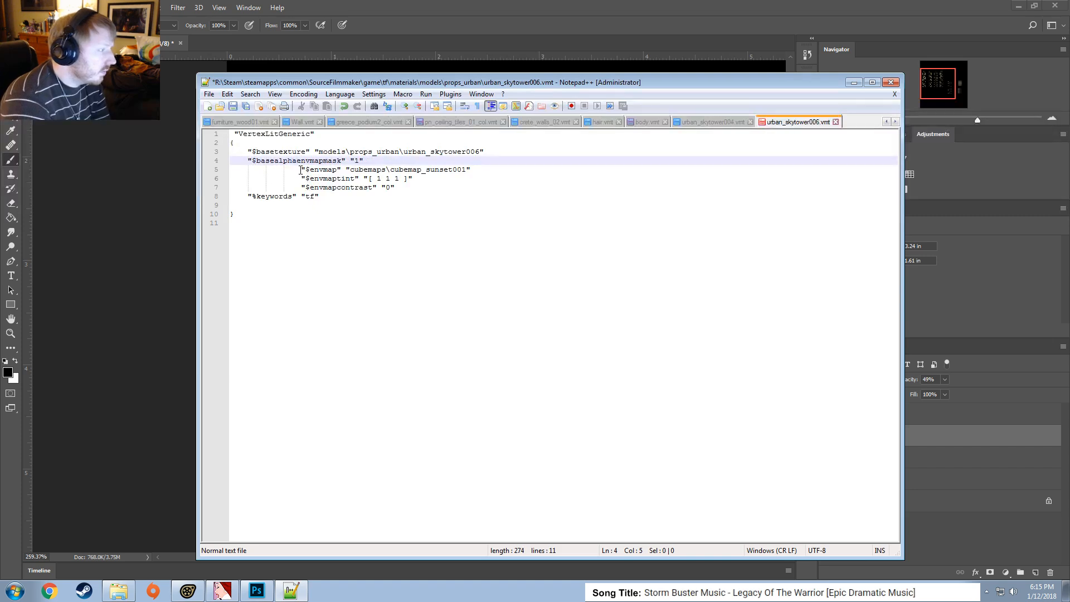
pyautogui.moveTo(300, 170); pyautogui.dragTo(249, 190)
pyautogui.press('BackSpace')
pyautogui.press('BackSpace')
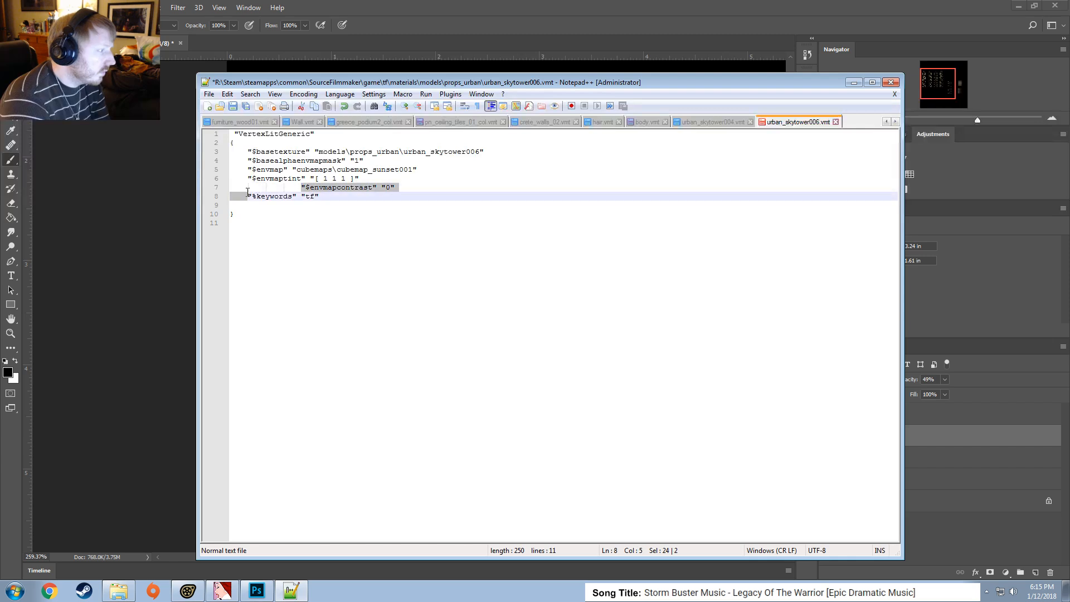
pyautogui.press('BackSpace')
# Comment out the $basealphaenvmapmask, $envmap, $envmaptint, $envmapcontrast and %keywords lines with // in urban_skytower006.vmt
pyautogui.click(248, 199)
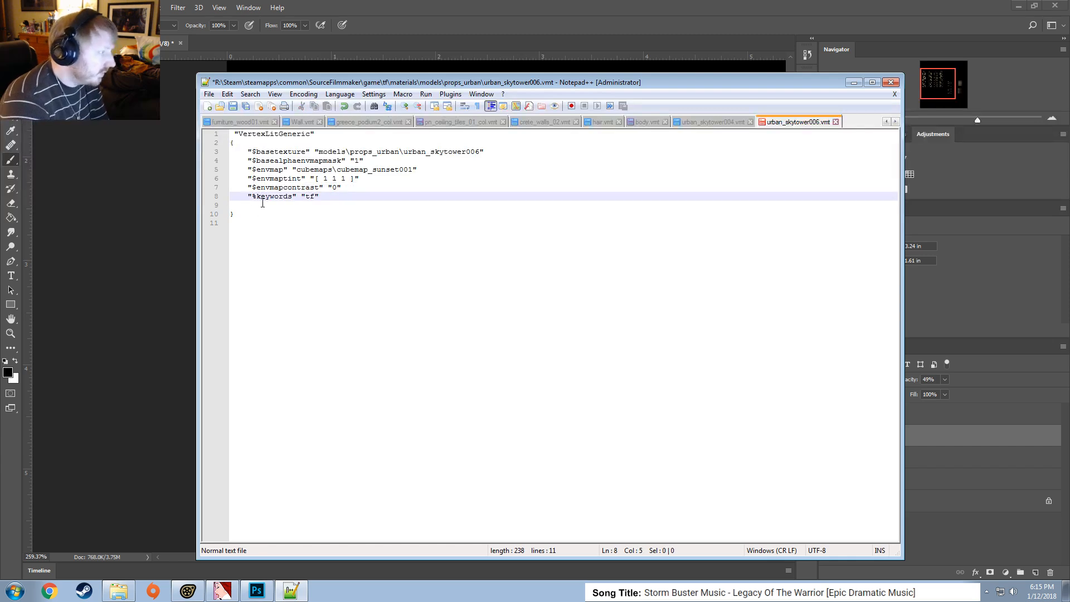
pyautogui.write('//')
pyautogui.click(247, 190)
pyautogui.write('//')
pyautogui.click(248, 180)
pyautogui.write('//')
pyautogui.click(247, 172)
pyautogui.write('/')
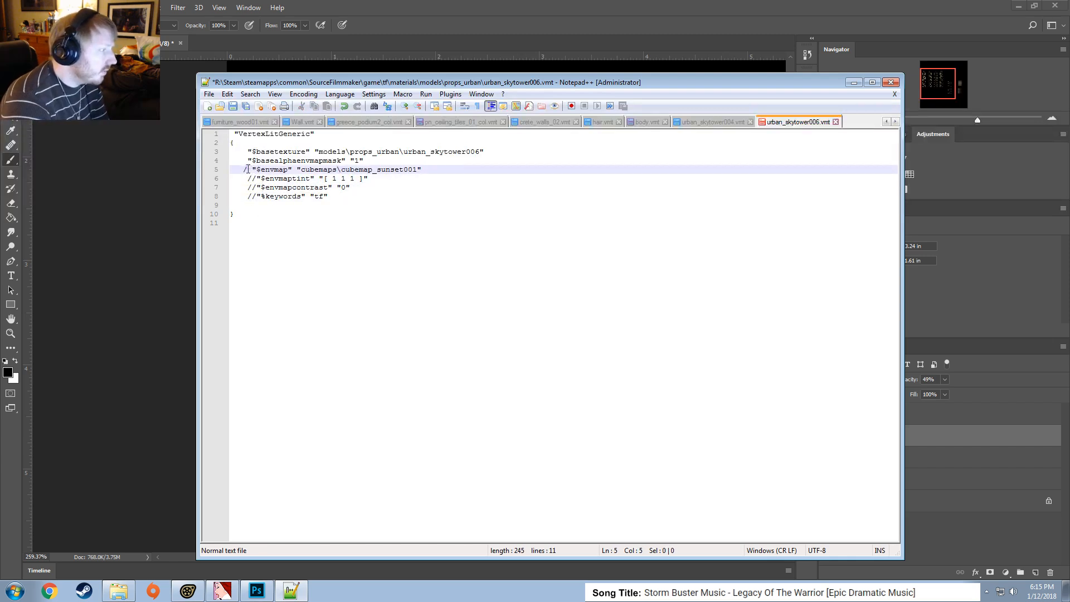
pyautogui.press('BackSpace')
pyautogui.press('Delete')
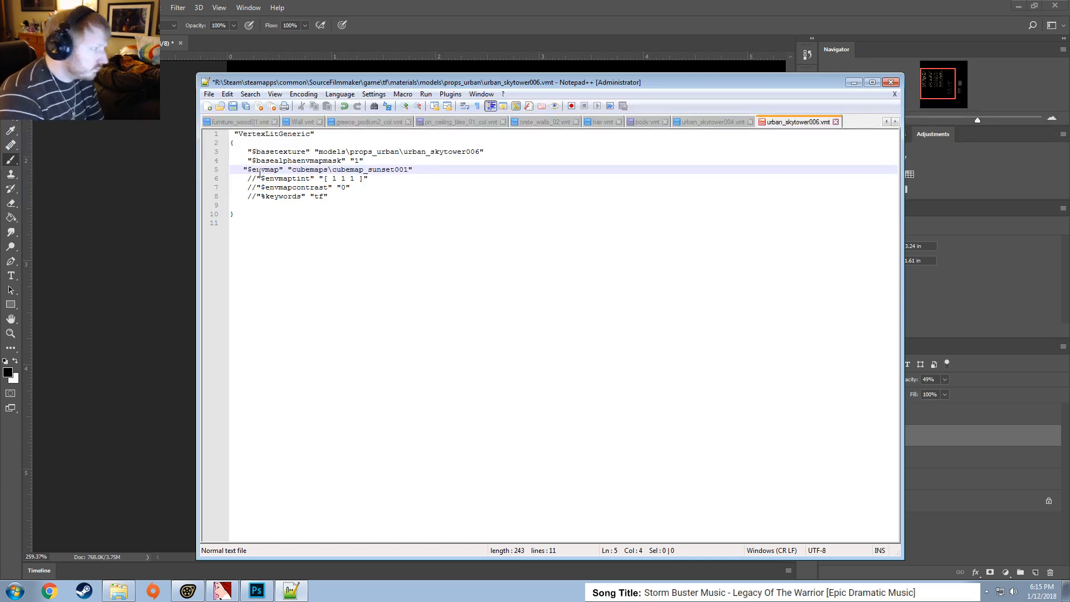
pyautogui.write('//')
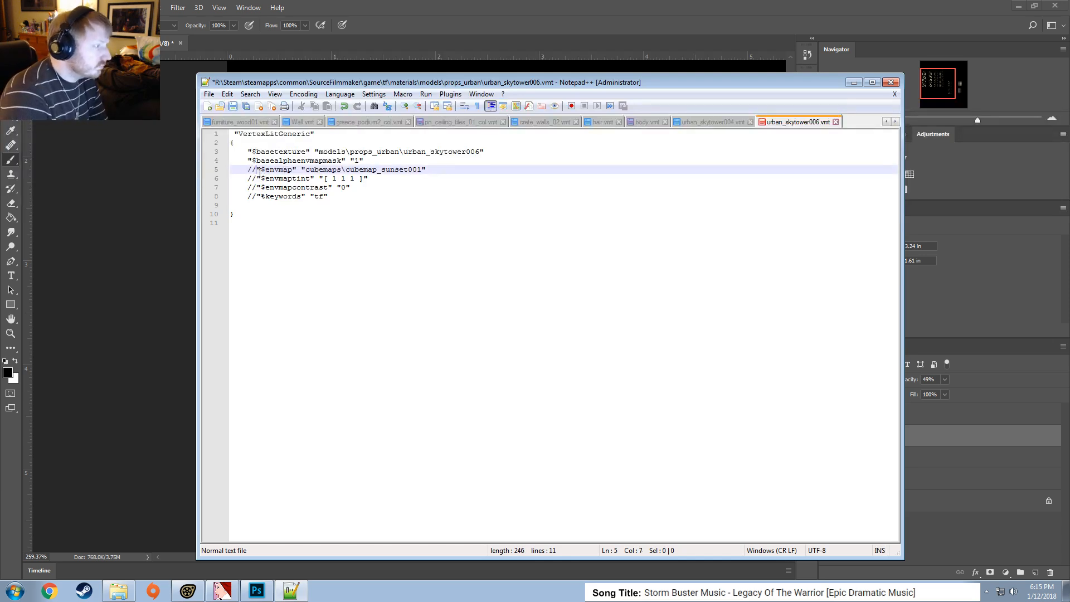
pyautogui.press('Up')
pyautogui.press('Home')
pyautogui.write('//')
# Copy the $selfillum and $selfillummask lines from urban_skytower004.vmt into the empty line of urban_skytower006.vmt and indent them to match
pyautogui.click(726, 124)
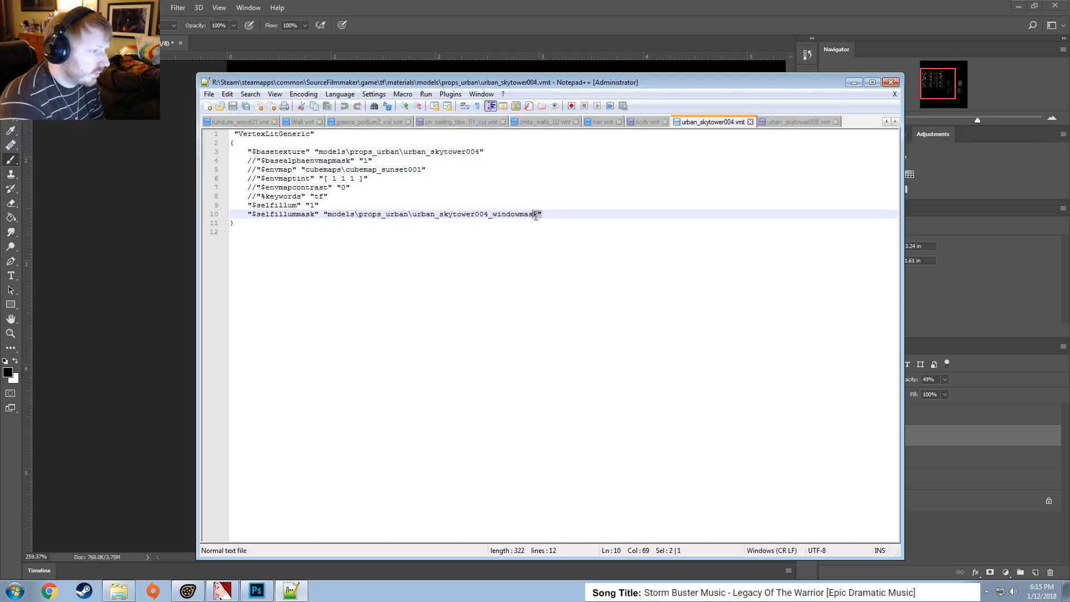
pyautogui.moveTo(536, 216); pyautogui.dragTo(243, 206)
pyautogui.hotkey('ctrl', 'c')
pyautogui.click(809, 121)
pyautogui.click(274, 206)
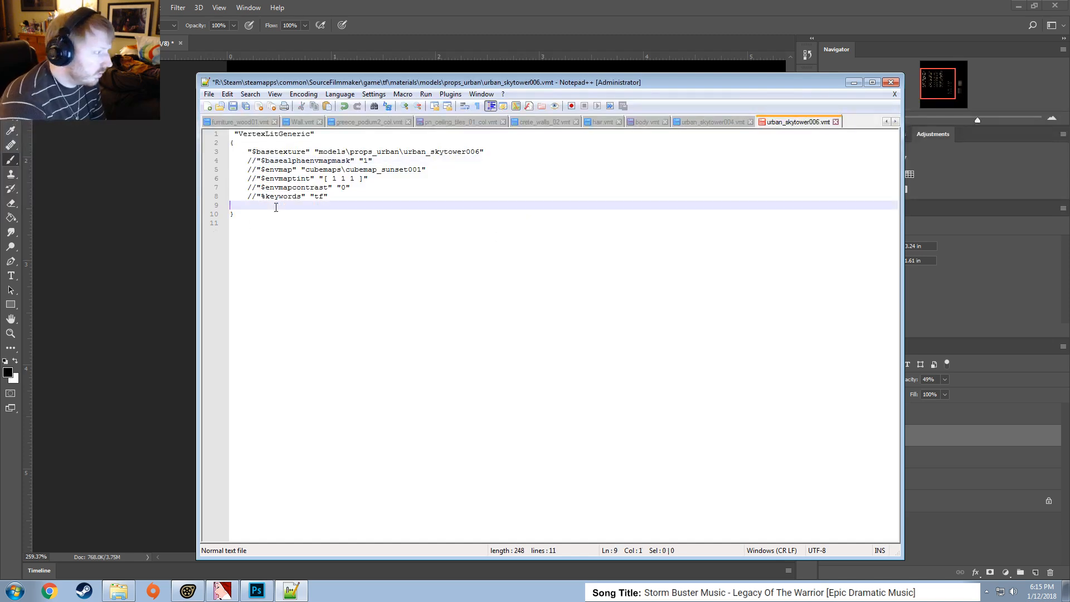
pyautogui.hotkey('ctrl', 'v')
pyautogui.click(232, 207)
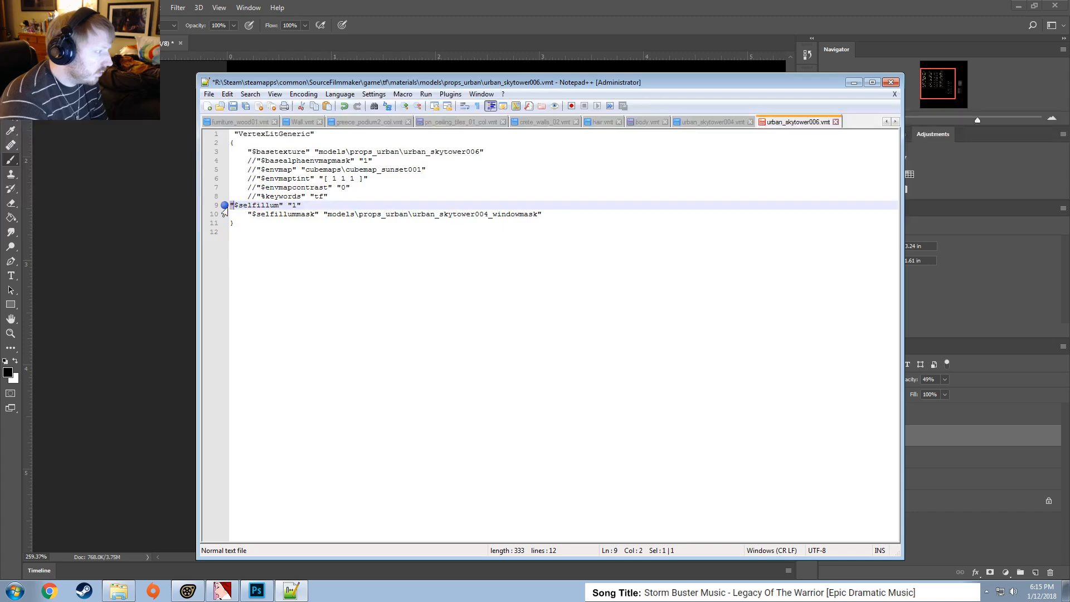
pyautogui.press('Tab')
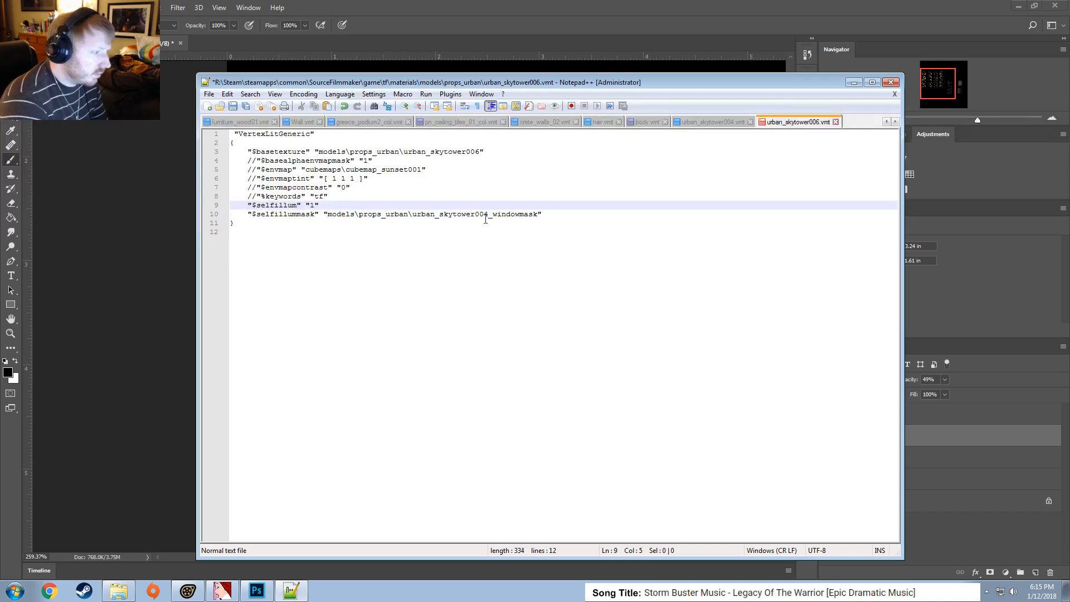
# Point $selfillummask at models\props_urban\urban_skytower006_windowmask and save the material file
pyautogui.click(485, 217)
pyautogui.press('BackSpace')
pyautogui.write('6')
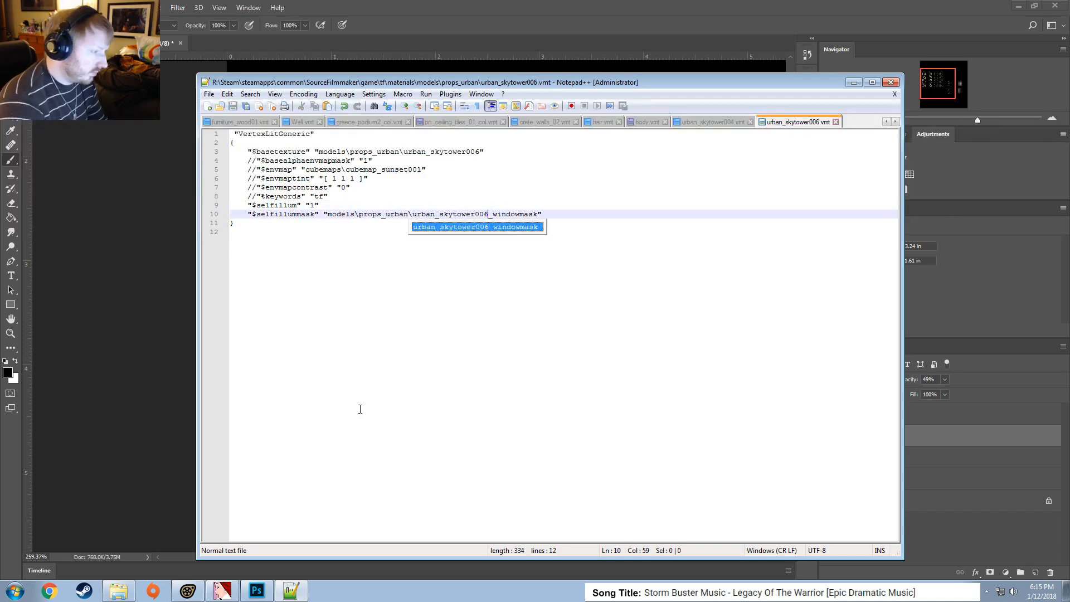
# Switch to VTFEdit and import urban_skytower006_windowmask.tga with the default VTF options
pyautogui.click(188, 591)
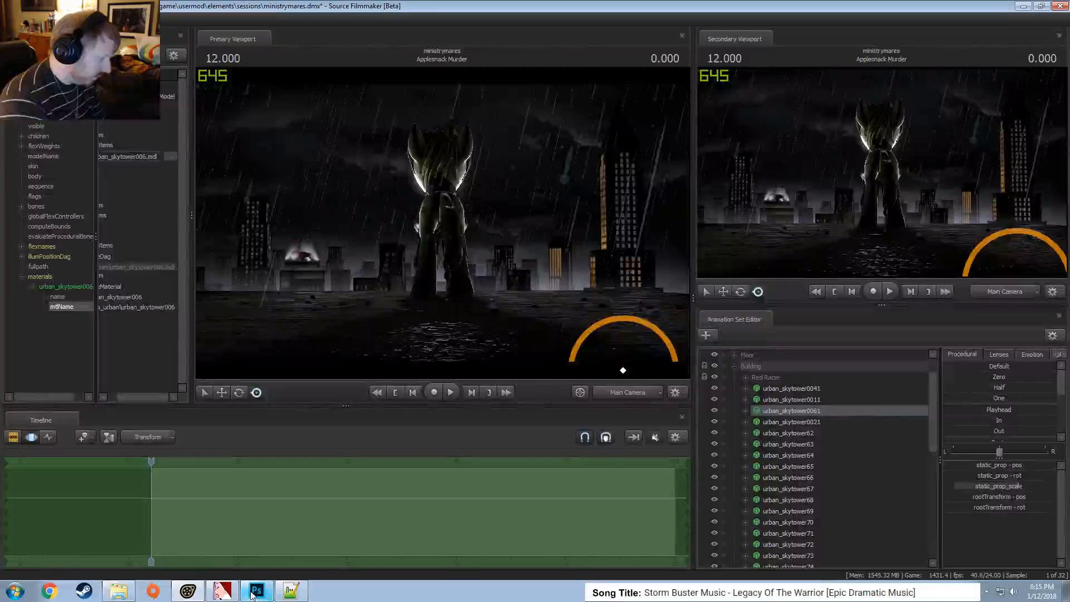
pyautogui.click(252, 595)
pyautogui.click(224, 592)
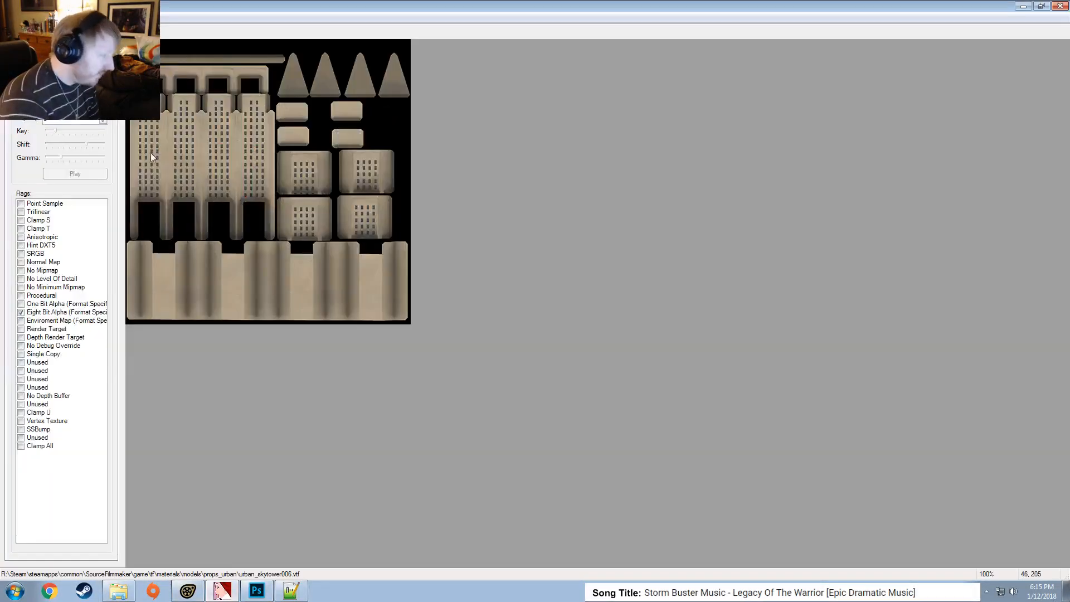
pyautogui.click(9, 31)
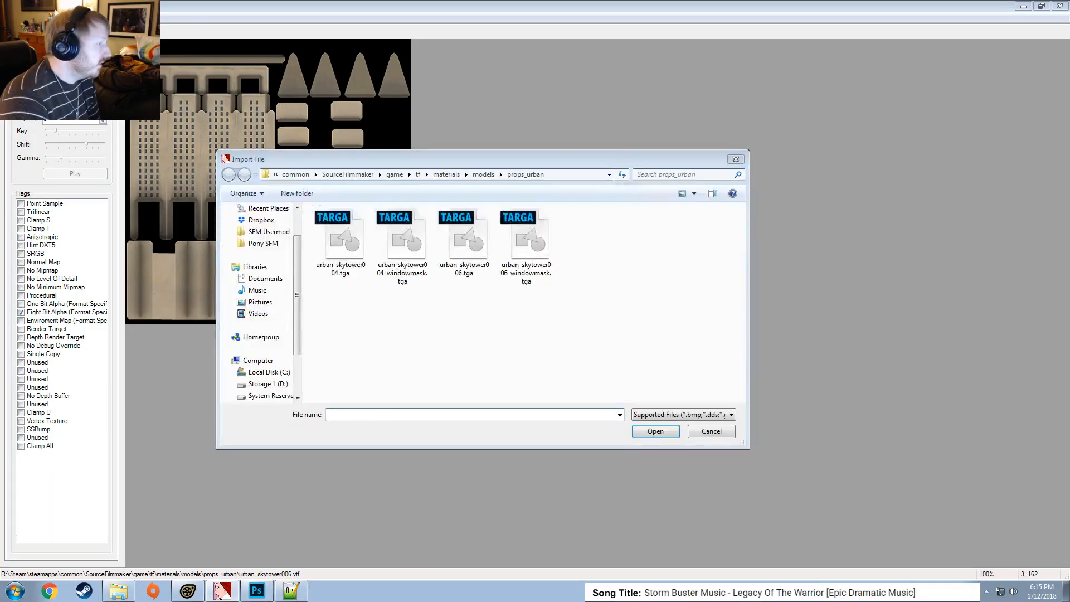
pyautogui.press('Escape')
pyautogui.click(9, 18)
pyautogui.click(32, 101)
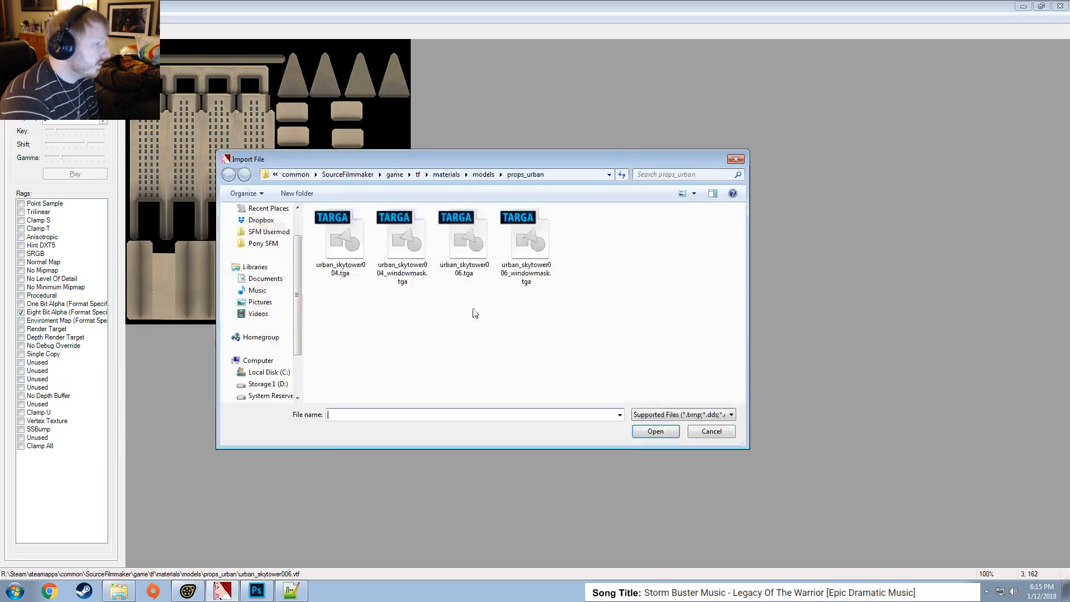
pyautogui.doubleClick(527, 242)
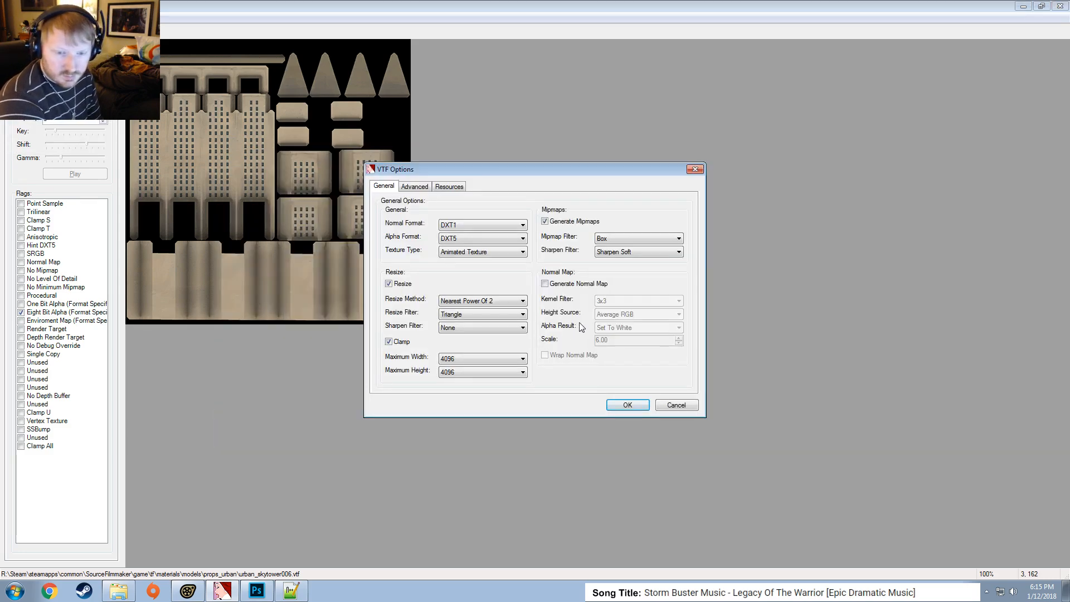
pyautogui.click(623, 405)
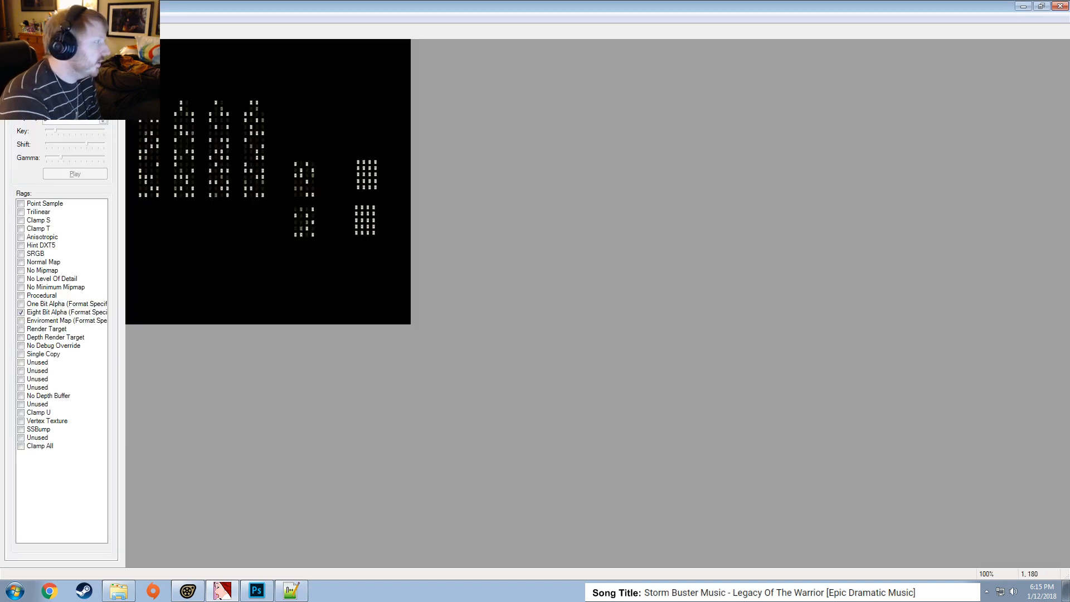
# Save the imported mask as urban_skytower006_windowmask.vtf in the props_urban folder
pyautogui.click(11, 17)
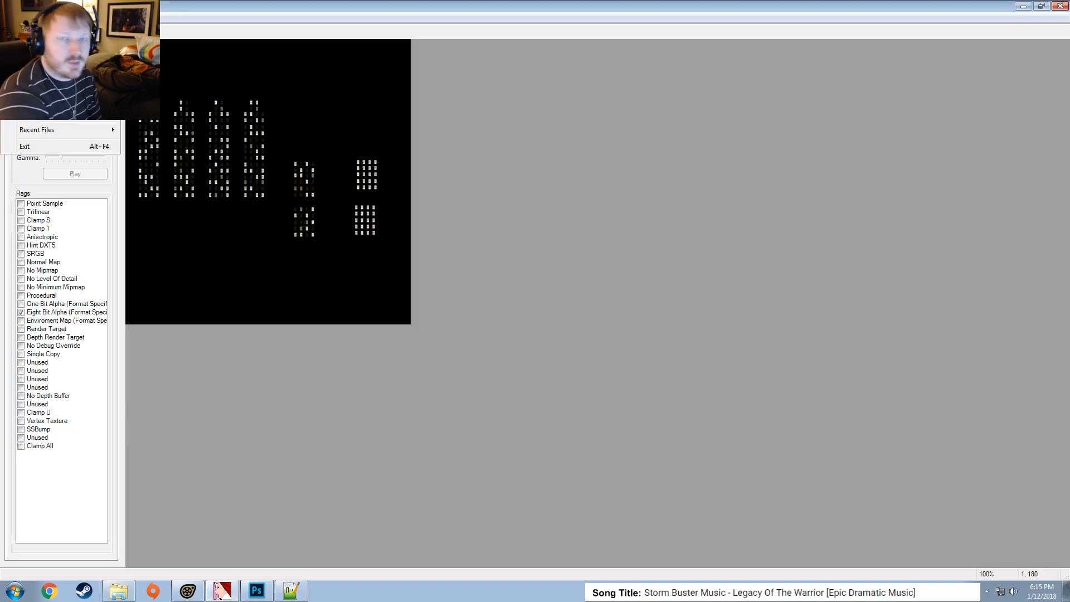
pyautogui.click(33, 71)
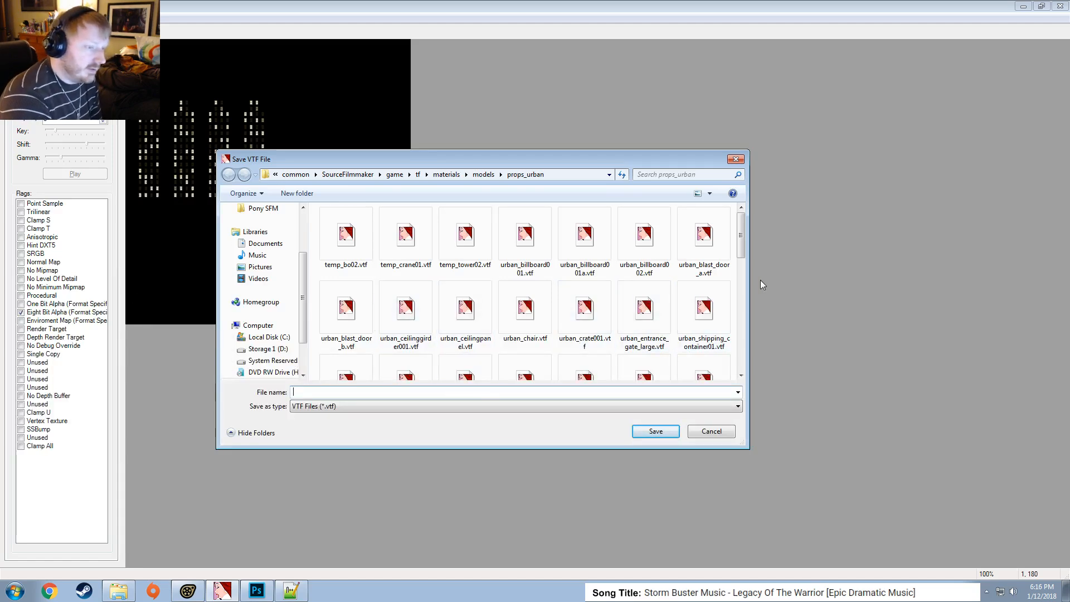
pyautogui.moveTo(737, 247); pyautogui.dragTo(751, 262)
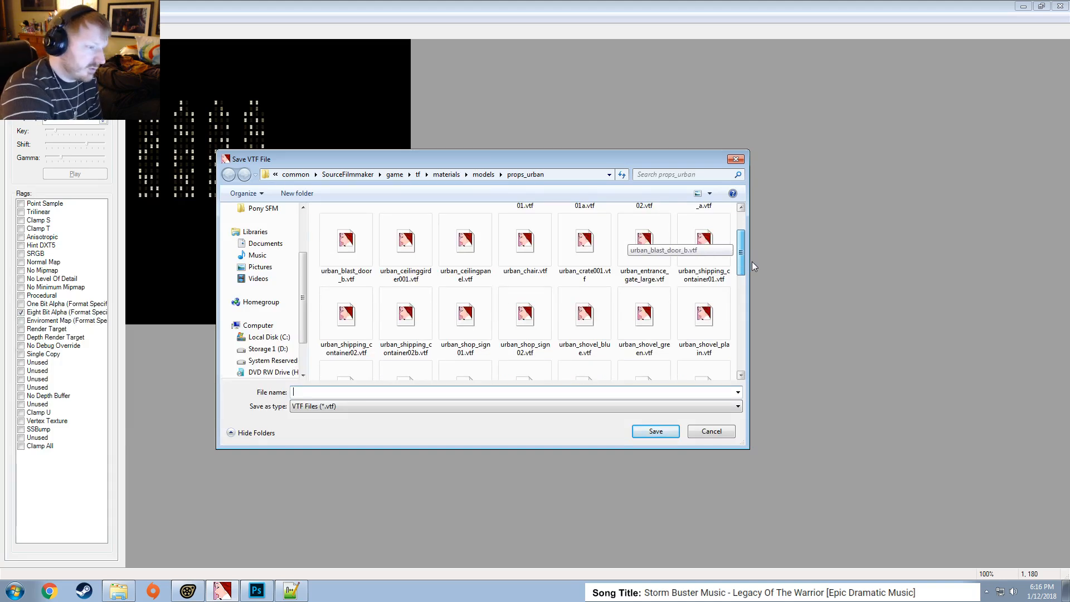
pyautogui.moveTo(751, 262); pyautogui.dragTo(781, 319)
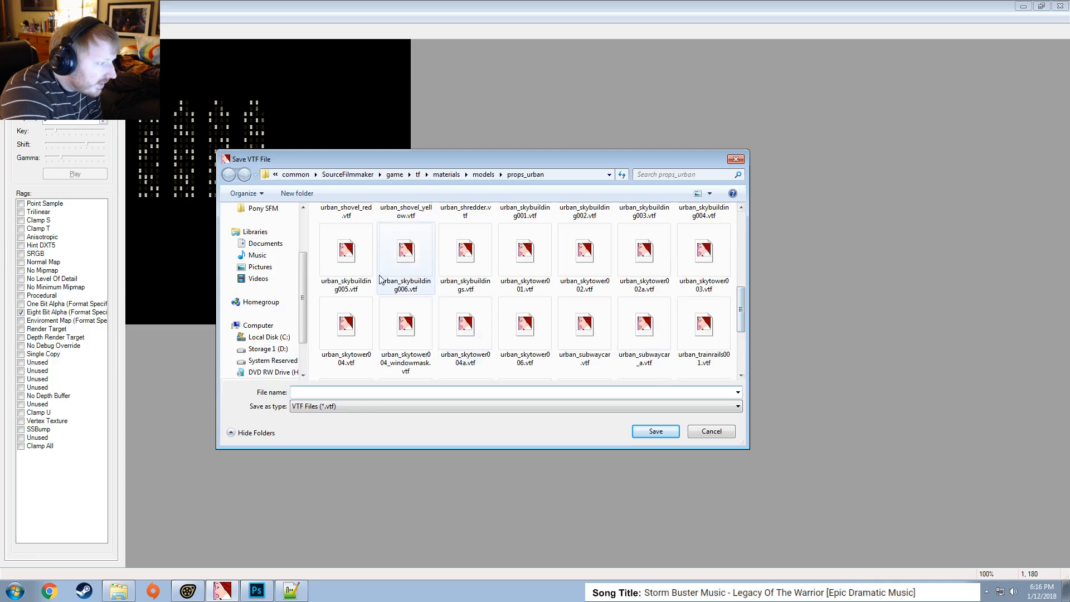
pyautogui.click(405, 254)
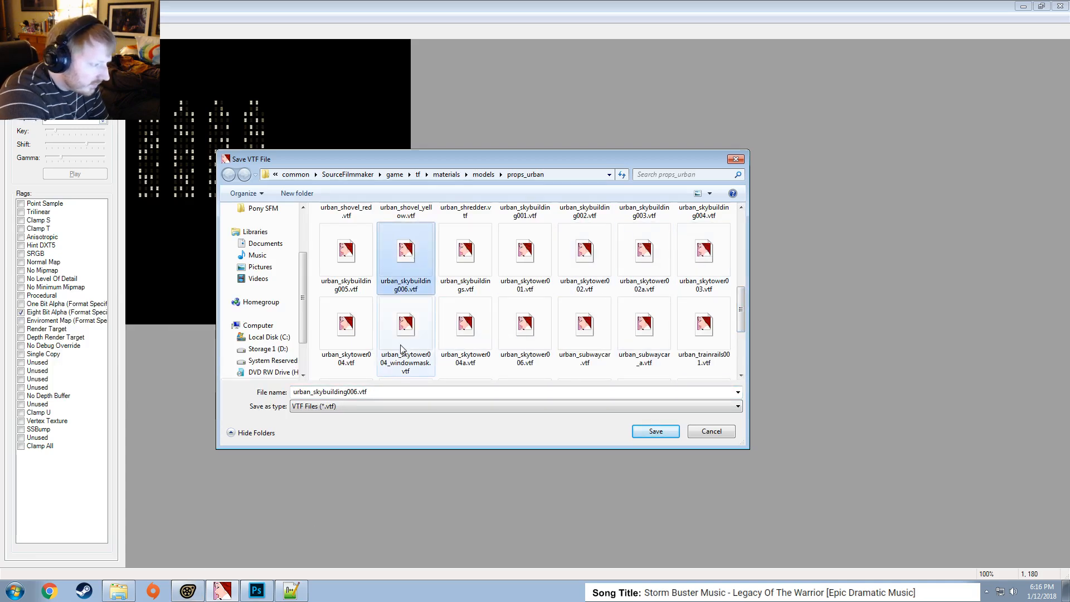
pyautogui.click(531, 330)
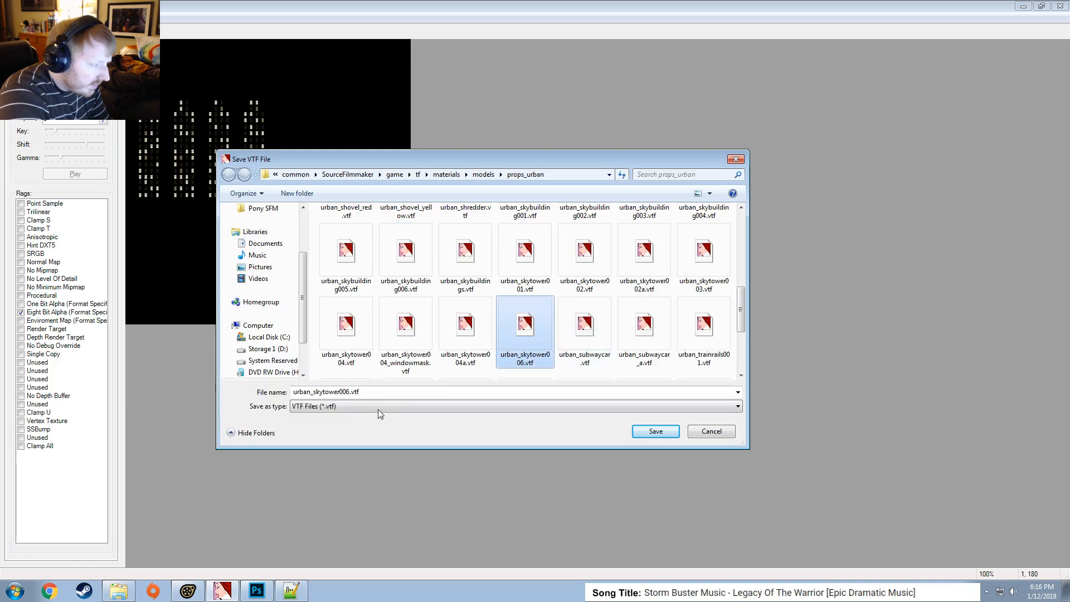
pyautogui.click(347, 392)
pyautogui.click(349, 391)
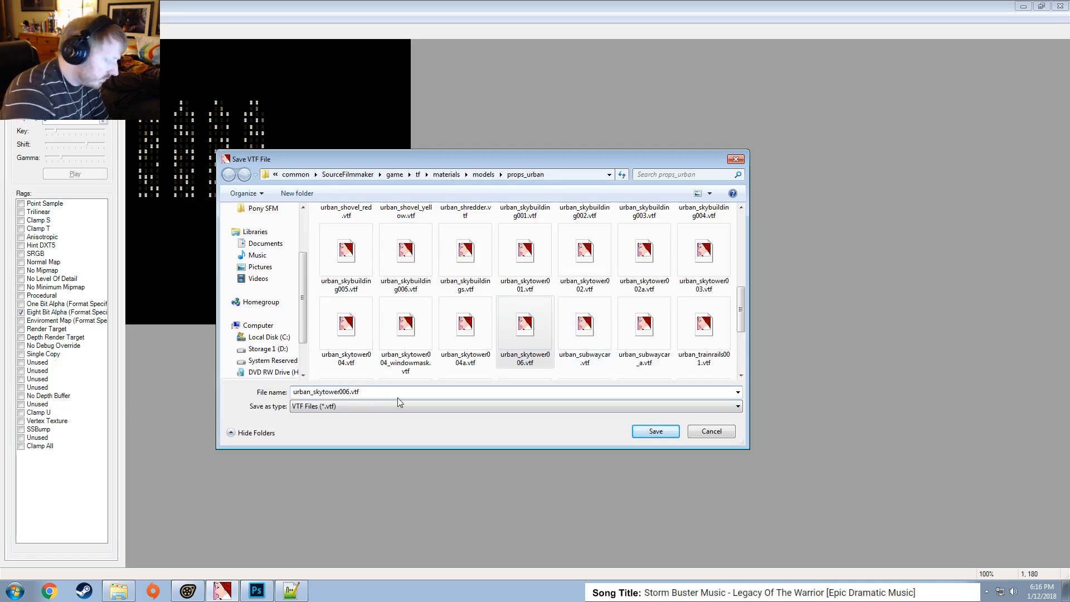
pyautogui.write('_windowmask')
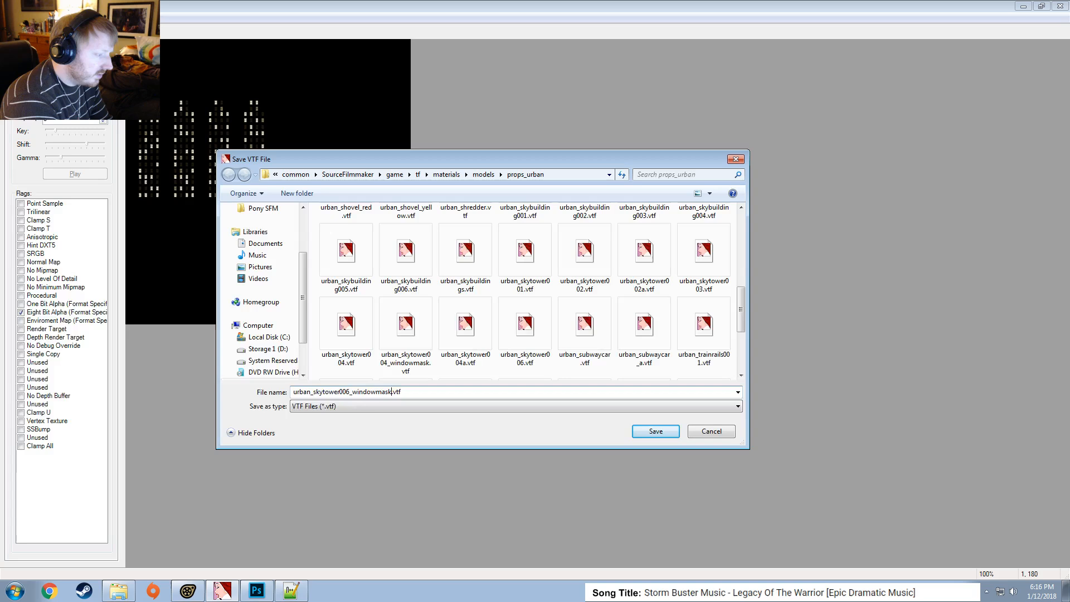
pyautogui.press('Return')
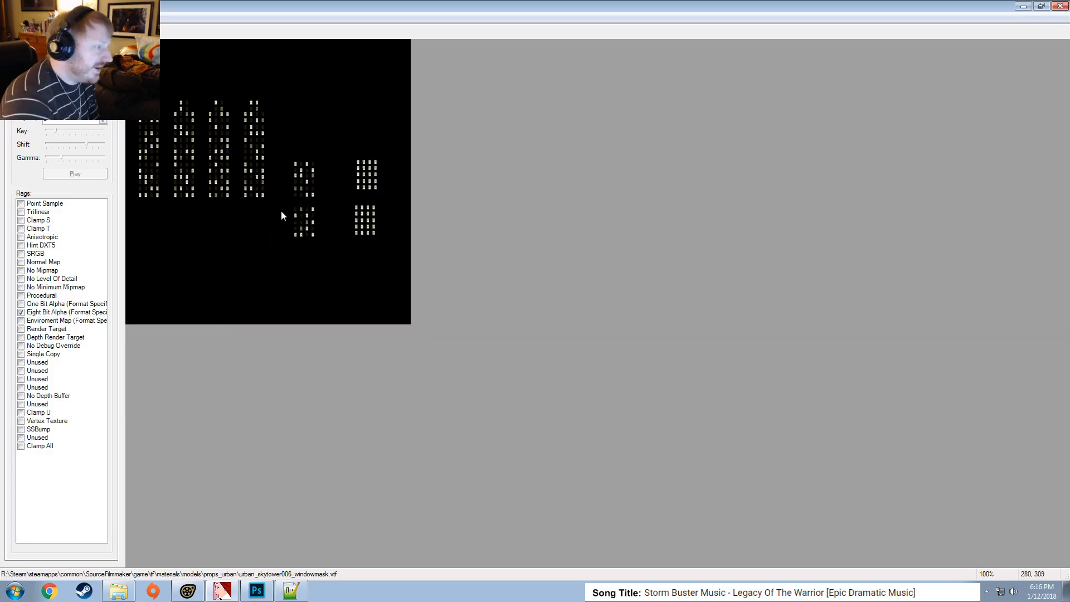
# Switch to Photoshop and, on Layer 3, paint black over nine scattered windows in the upper block of the fully lit windows
pyautogui.click(270, 595)
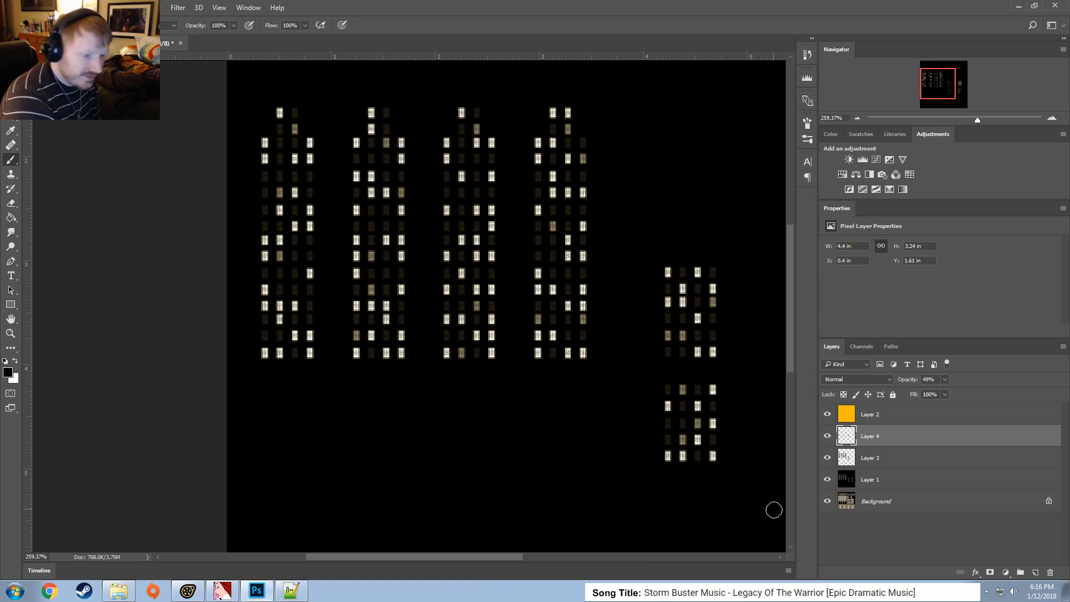
pyautogui.click(870, 459)
pyautogui.keyDown('alt'); pyautogui.scroll(1, 790, 387); pyautogui.keyUp('alt')
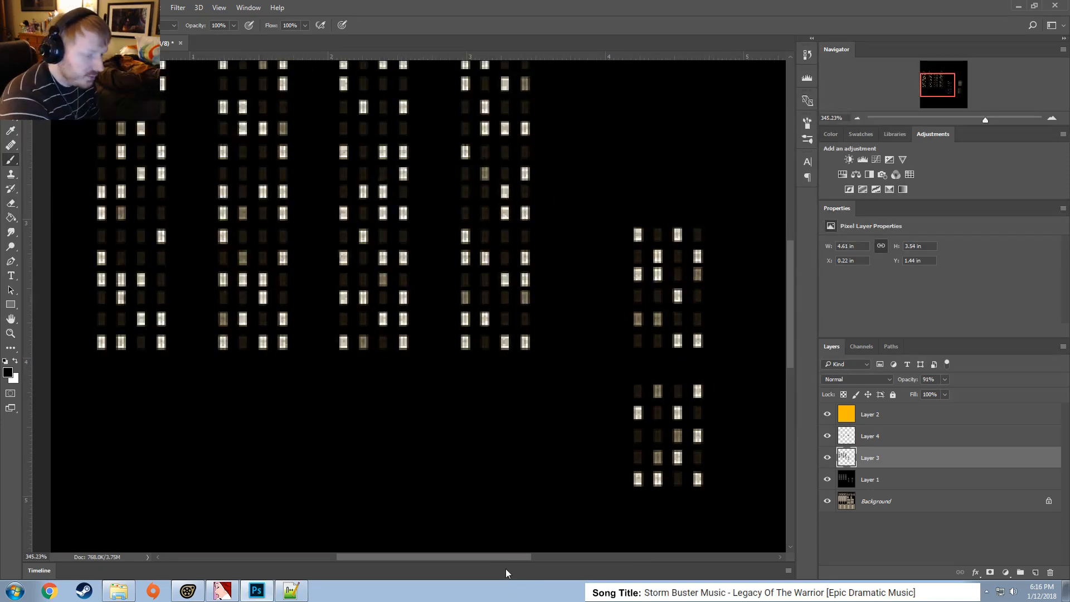
pyautogui.moveTo(502, 558); pyautogui.dragTo(617, 557)
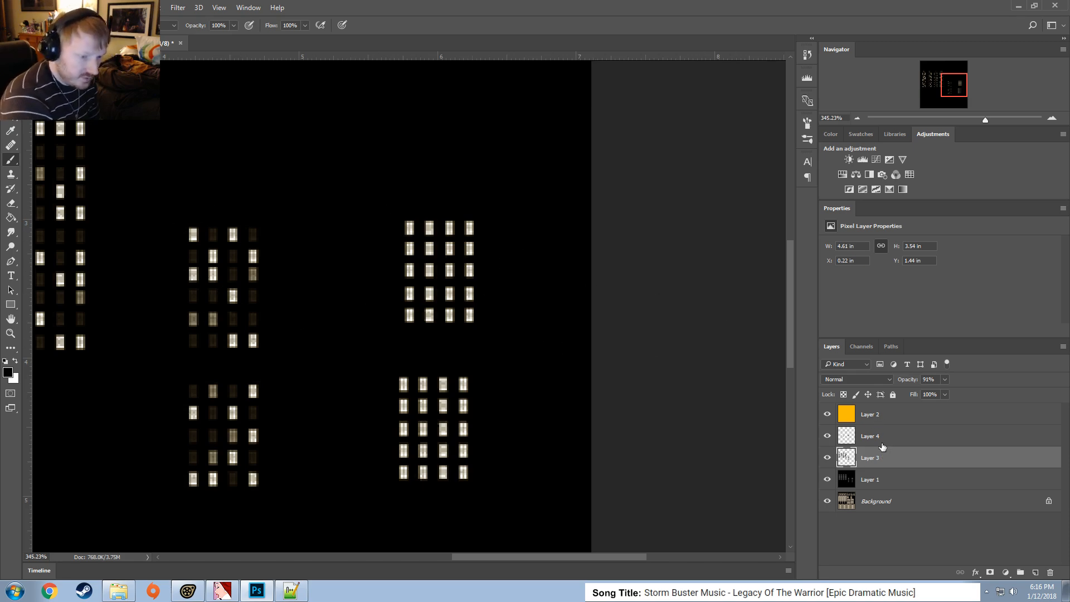
pyautogui.click(407, 227)
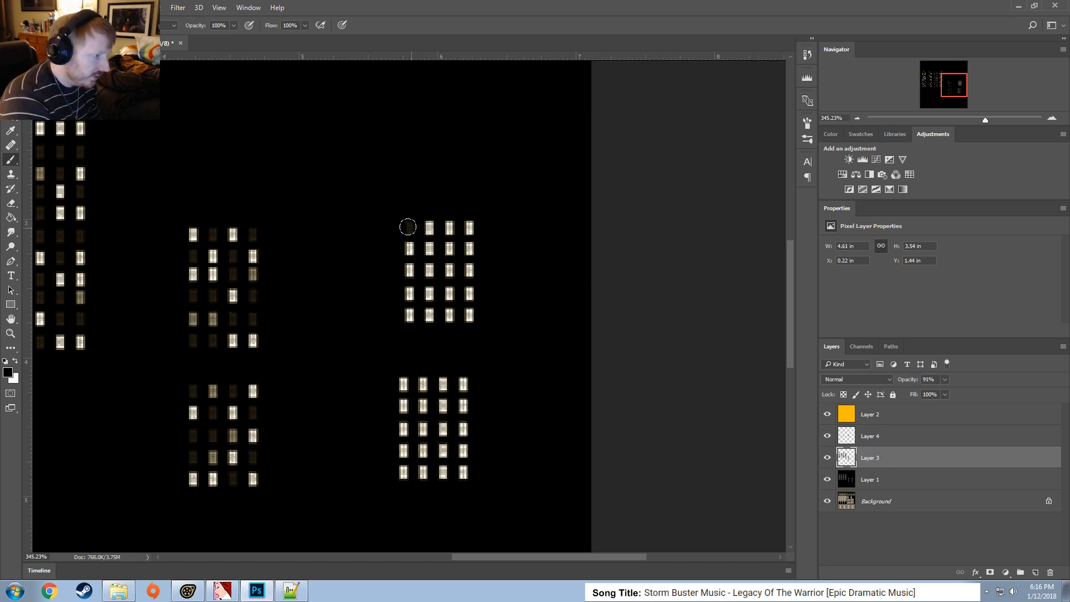
pyautogui.click(471, 248)
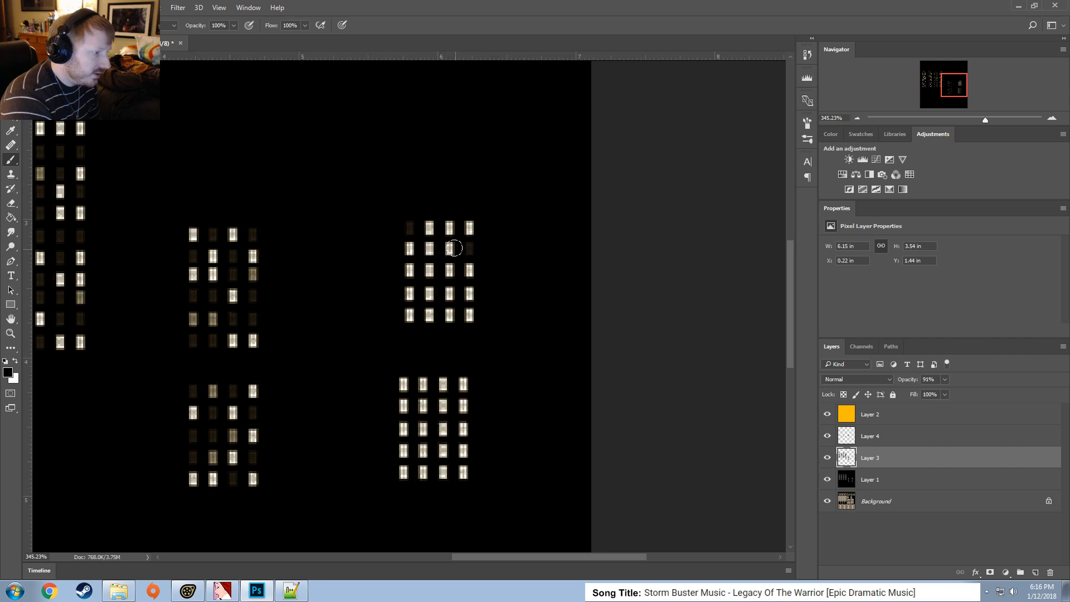
pyautogui.click(448, 248)
pyautogui.click(429, 271)
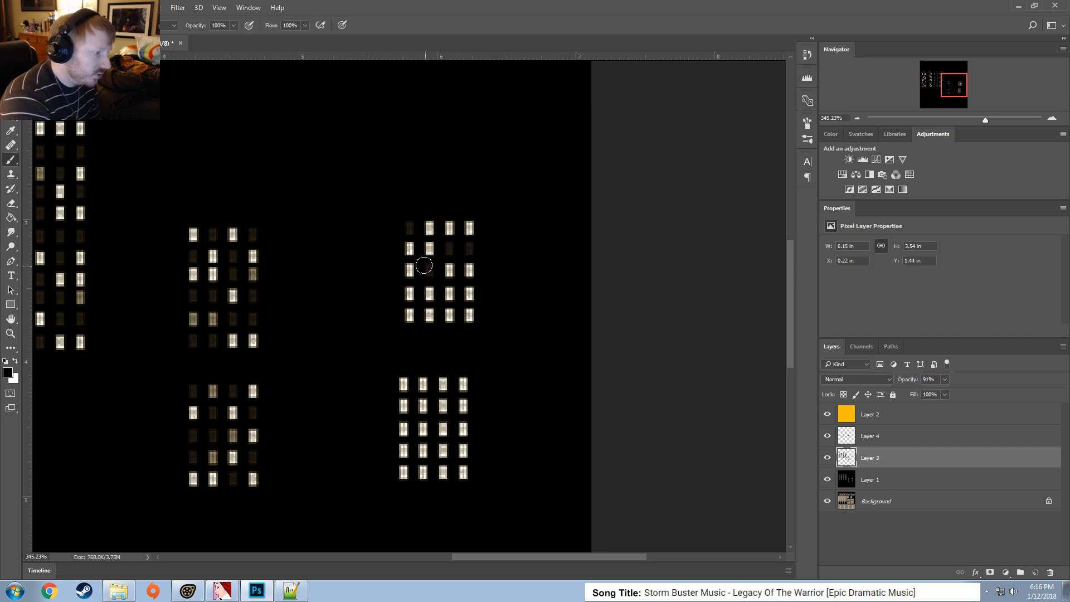
pyautogui.click(409, 270)
pyautogui.click(450, 294)
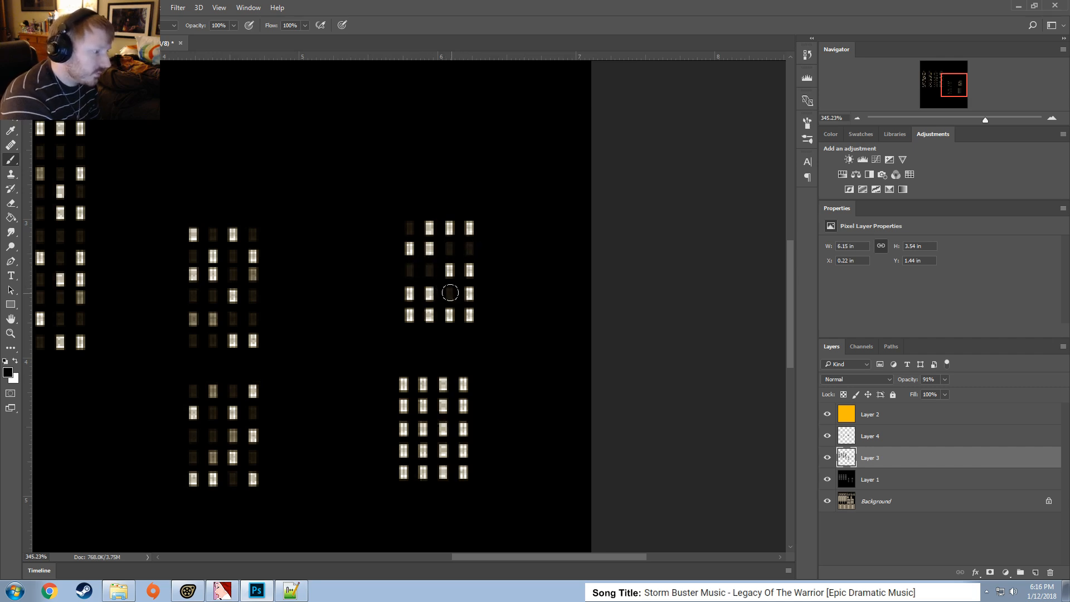
pyautogui.click(449, 315)
pyautogui.click(449, 228)
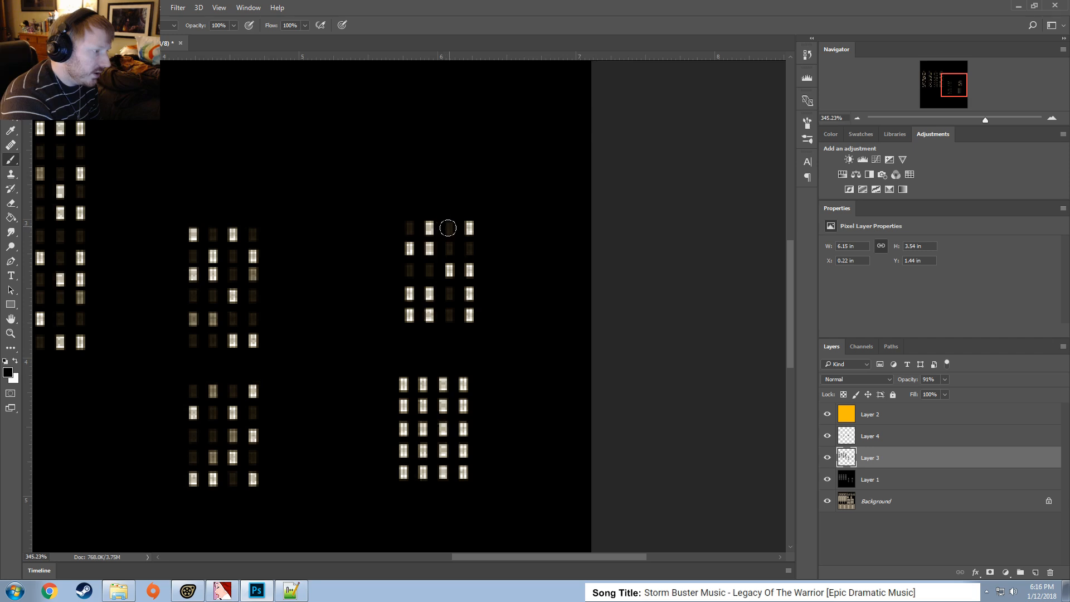
pyautogui.click(408, 315)
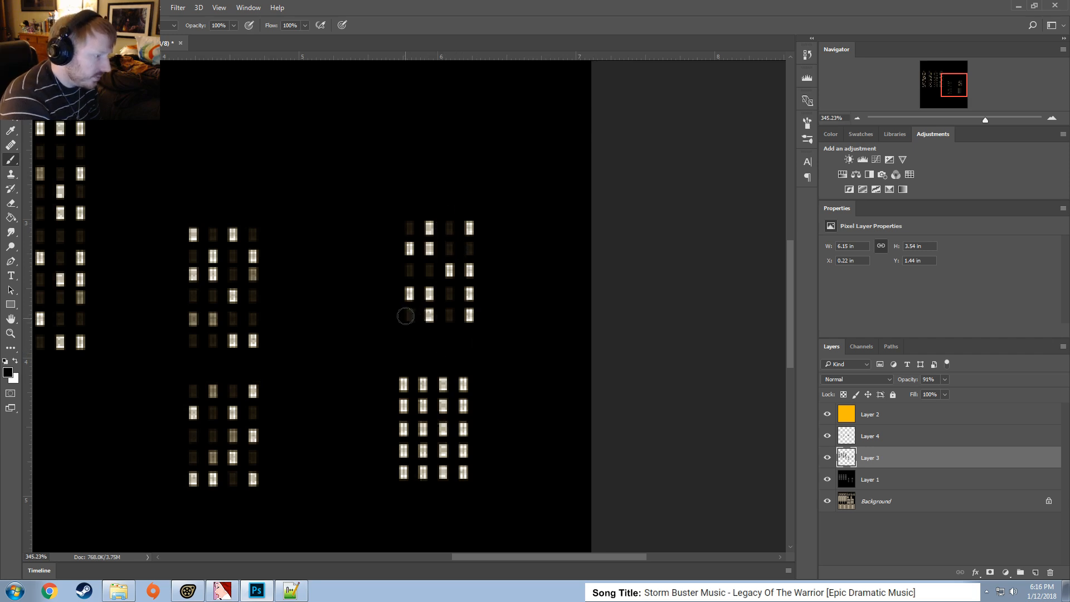
# Paint black over eleven scattered windows in the lower fully lit block on Layer 3
pyautogui.click(461, 425)
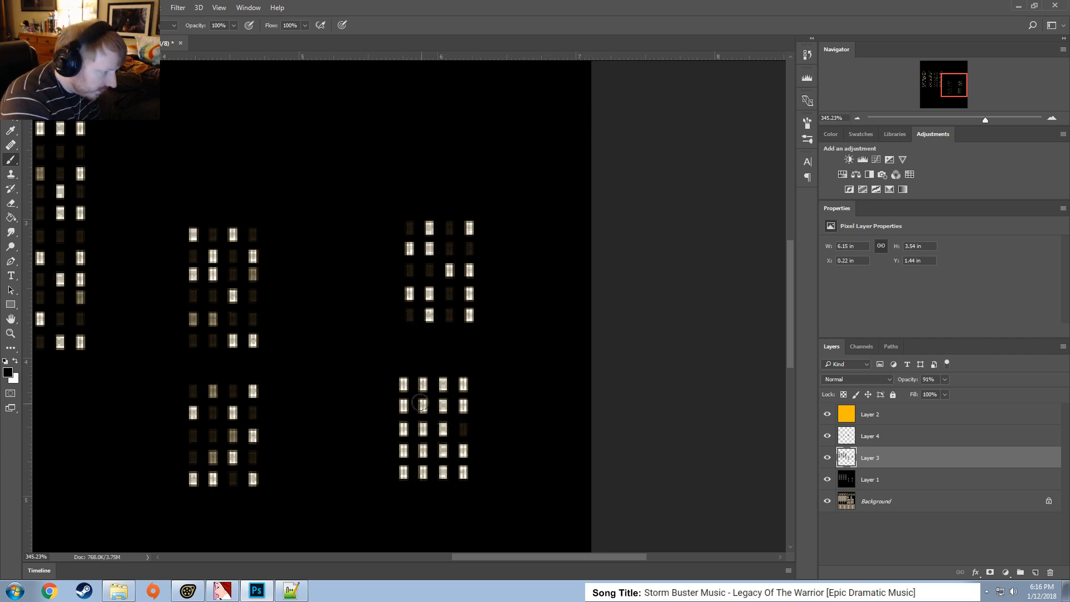
pyautogui.click(422, 404)
pyautogui.click(442, 451)
pyautogui.click(423, 452)
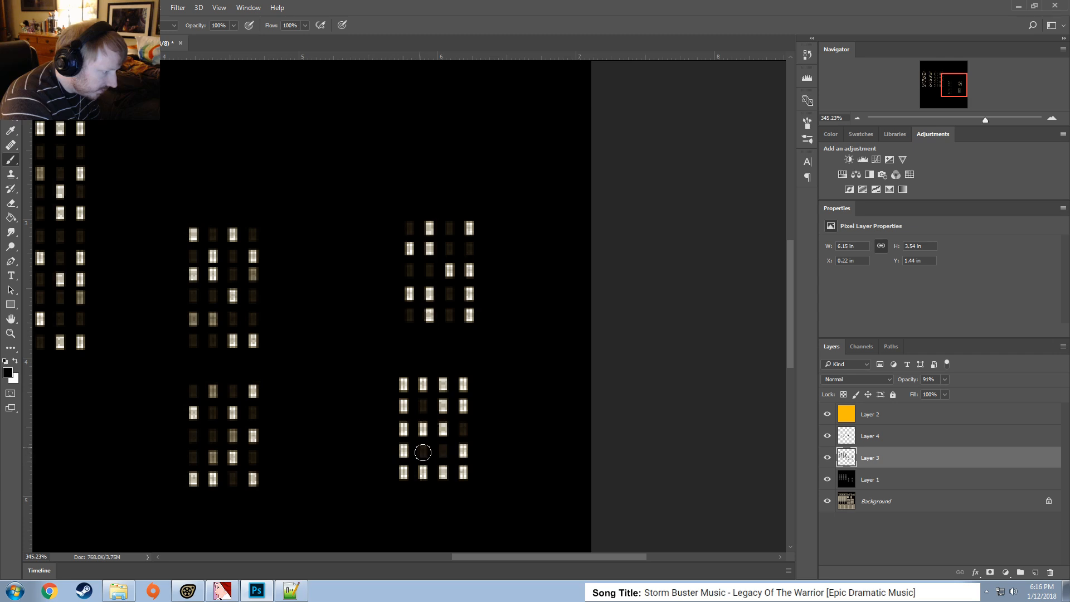
pyautogui.click(402, 429)
pyautogui.click(422, 384)
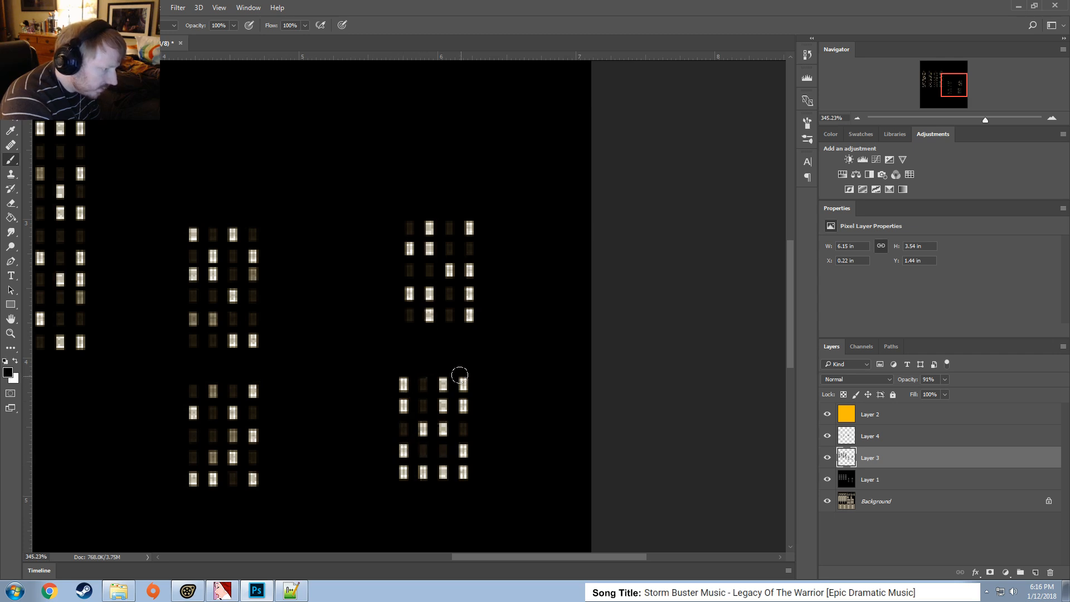
pyautogui.click(462, 383)
pyautogui.click(442, 405)
pyautogui.click(464, 449)
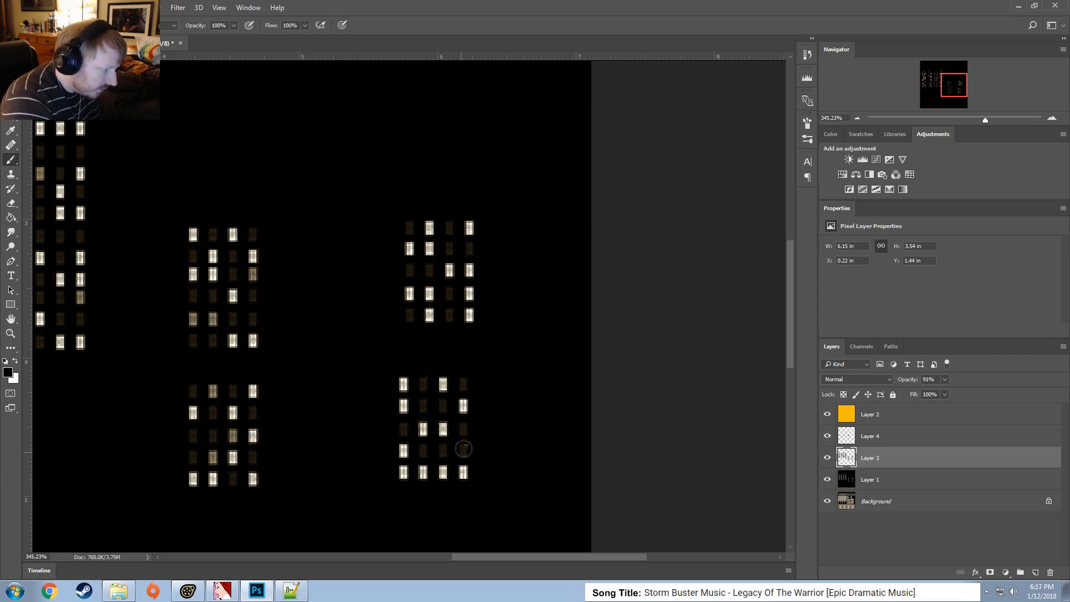
pyautogui.click(442, 472)
pyautogui.click(404, 473)
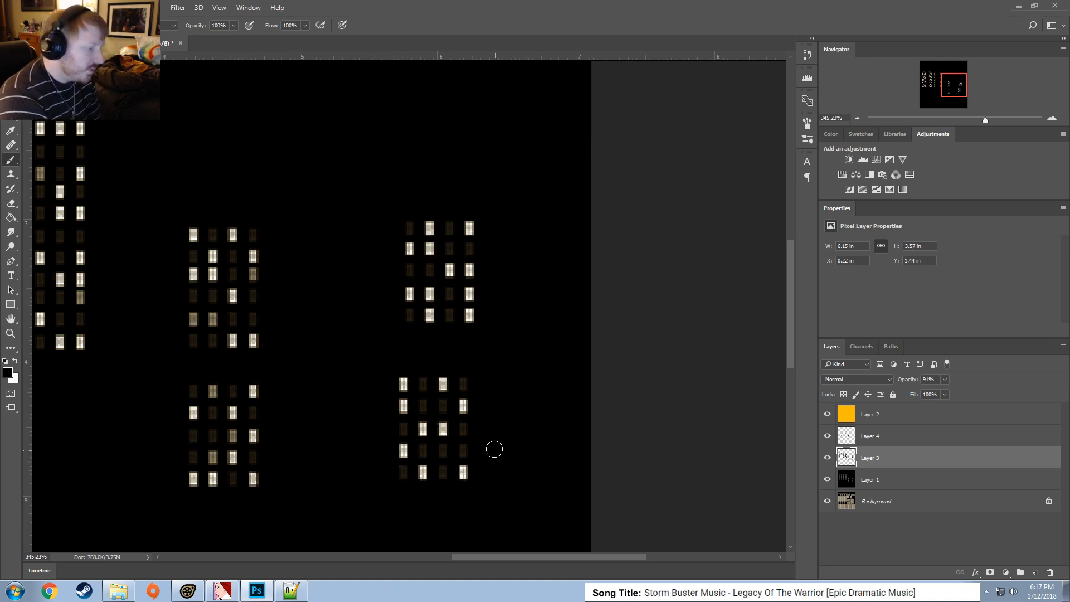
# On Layer 4, dim two of the lit windows in the lower block with the semi-transparent black brush
pyautogui.click(881, 437)
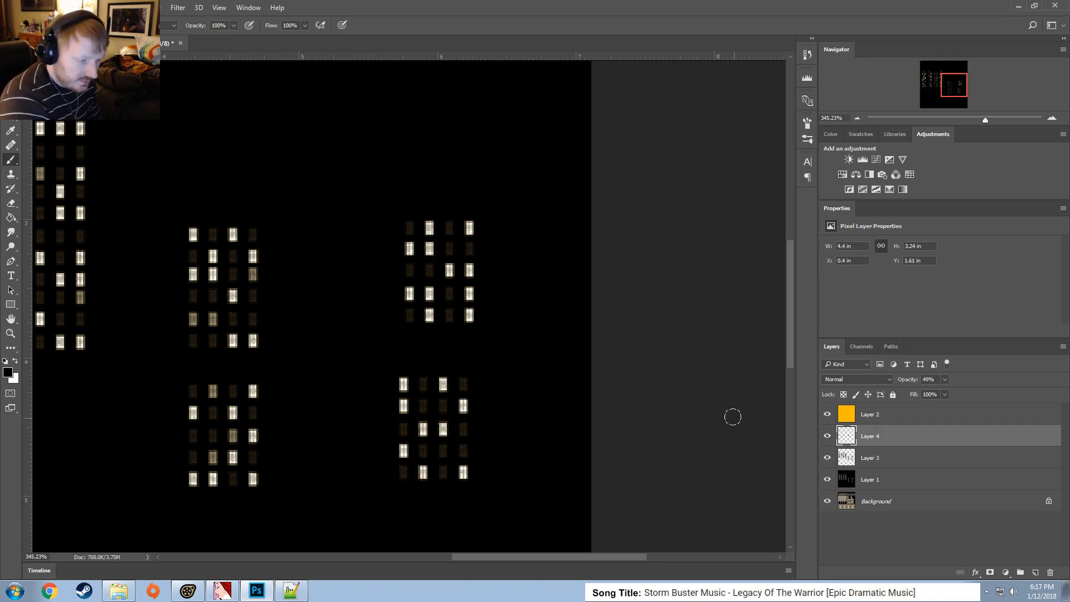
pyautogui.click(443, 429)
pyautogui.click(404, 384)
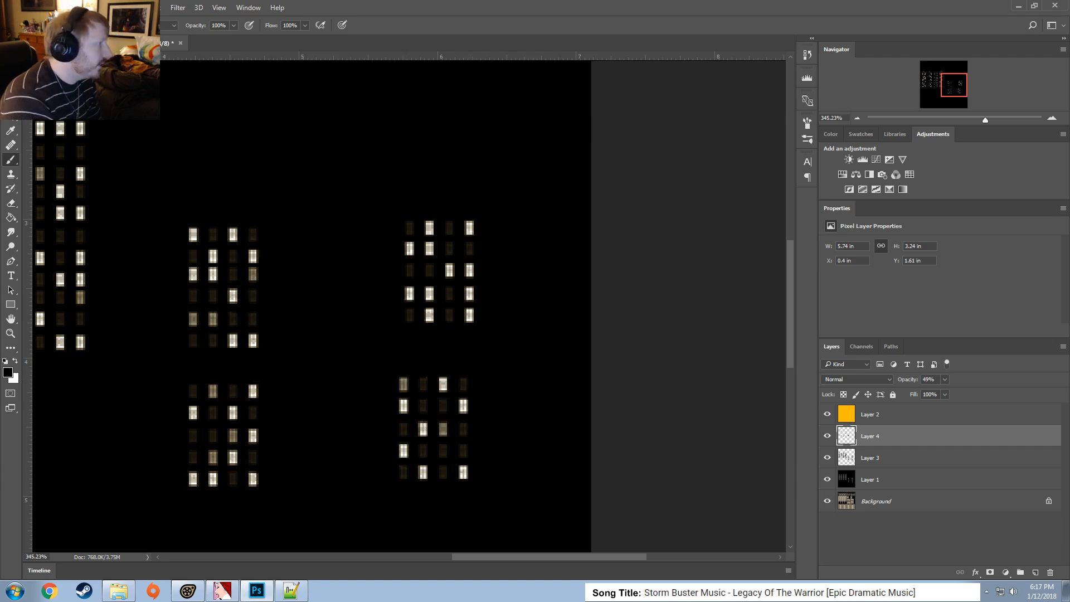
# Save the mask as a Targa file, overwriting urban_skytower006_windowmask.tga in the props_urban folder
pyautogui.click(31, 8)
pyautogui.click(58, 132)
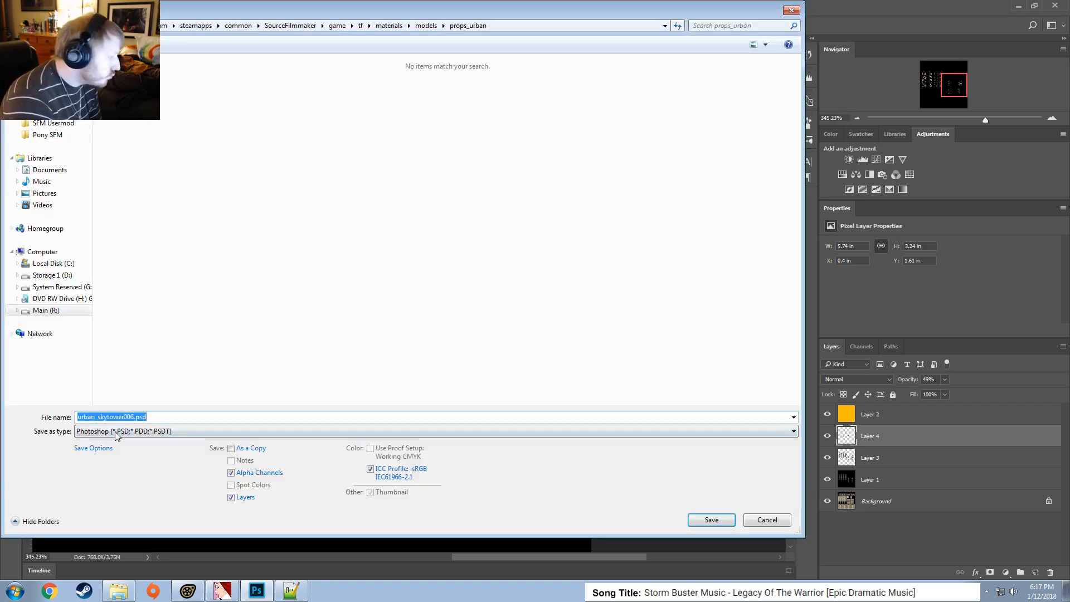
pyautogui.click(239, 432)
pyautogui.click(98, 411)
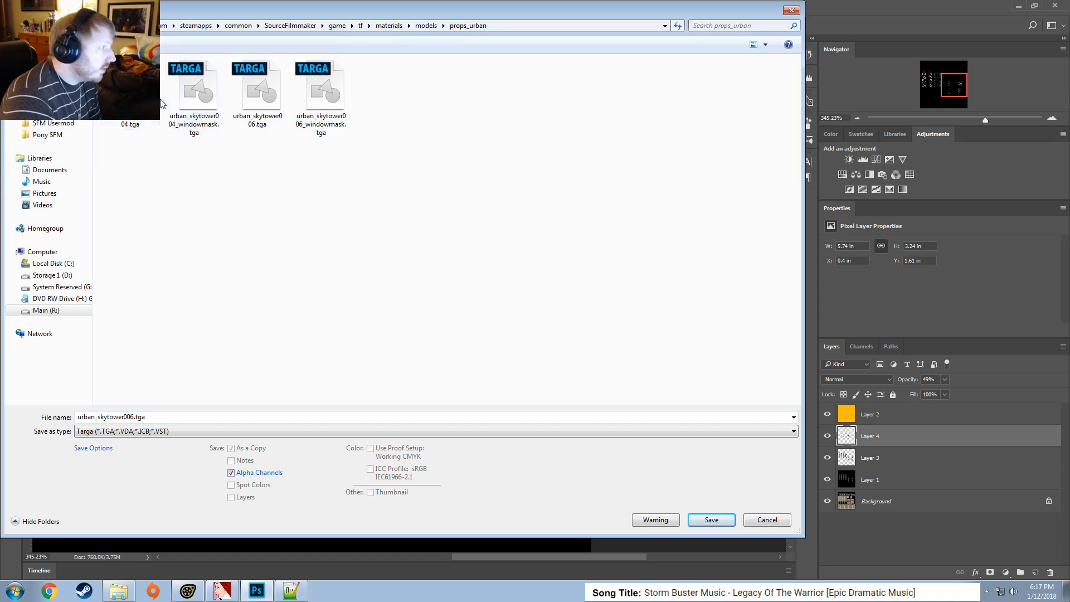
pyautogui.doubleClick(321, 95)
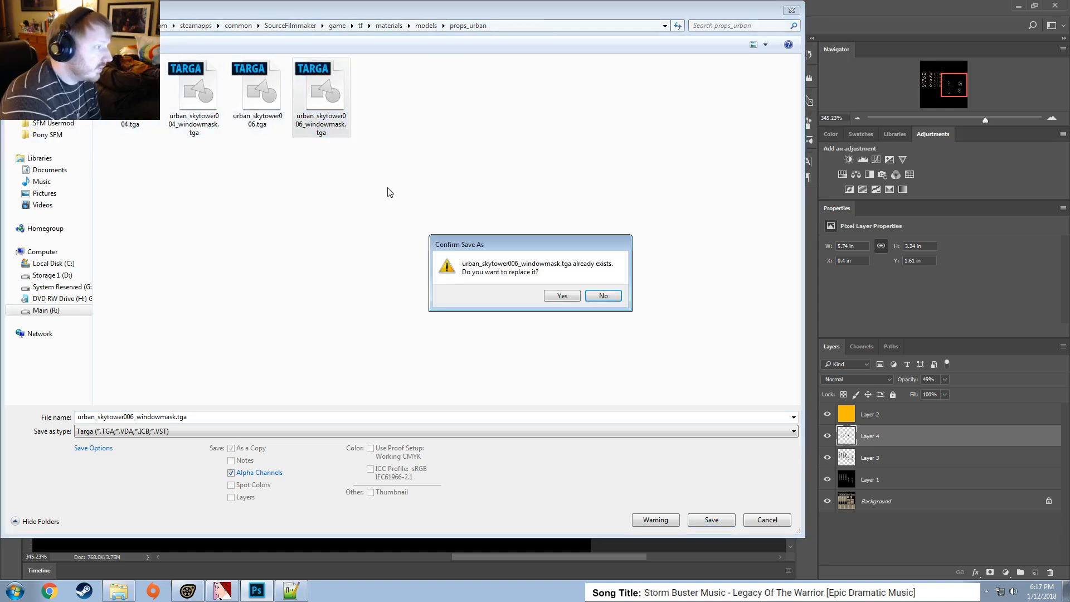
pyautogui.click(565, 297)
pyautogui.press('Return')
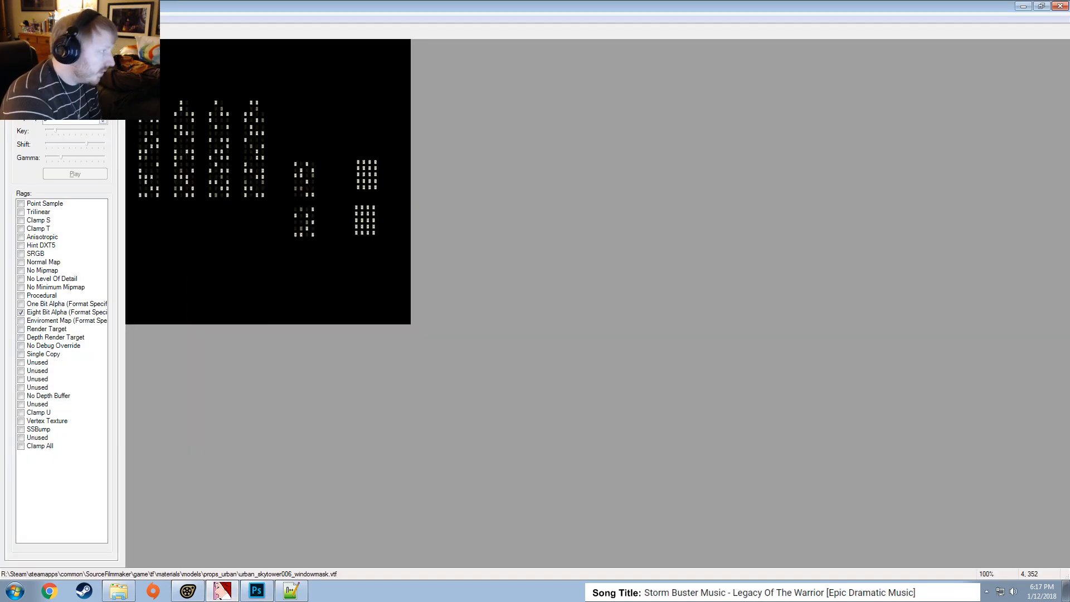
# Import the updated urban_skytower006_windowmask.tga into VTFEdit with the default VTF options
pyautogui.press('super+Down')
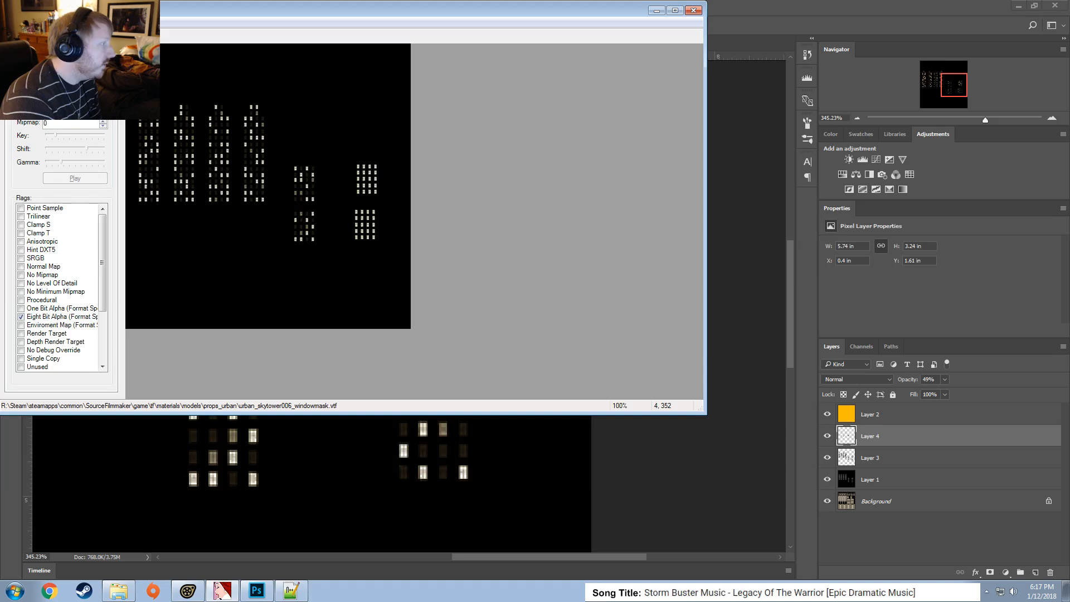
pyautogui.press('super+Up')
pyautogui.hotkey('ctrl', 'i')
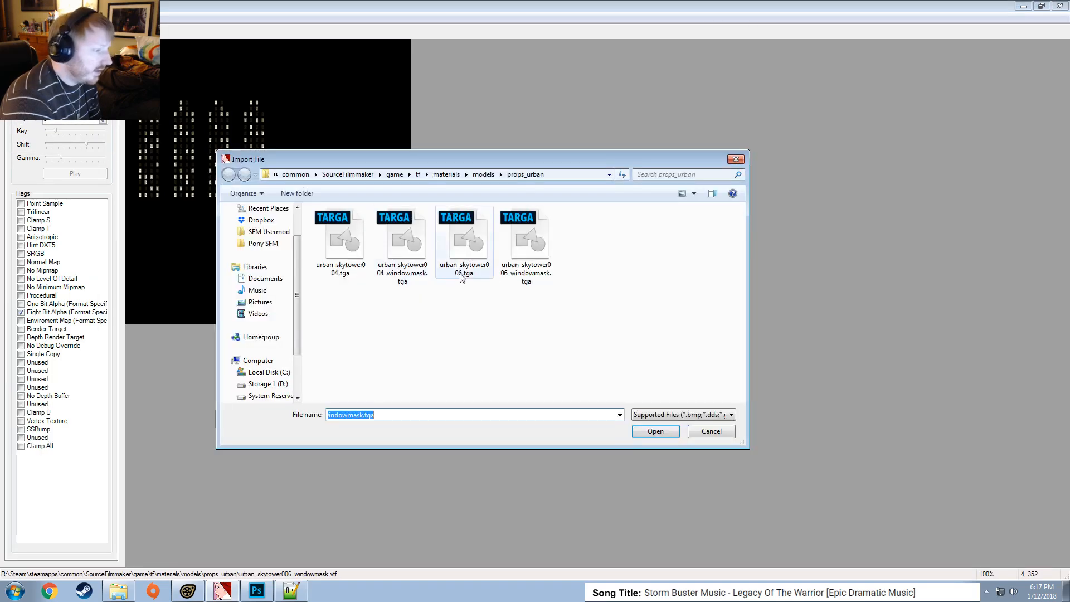
pyautogui.doubleClick(526, 236)
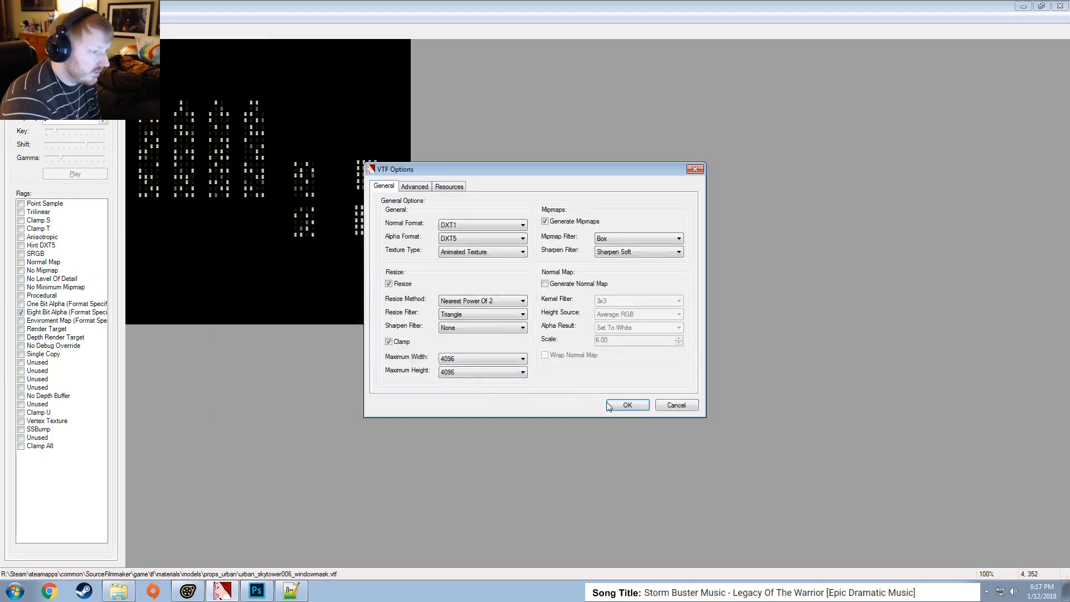
pyautogui.click(609, 407)
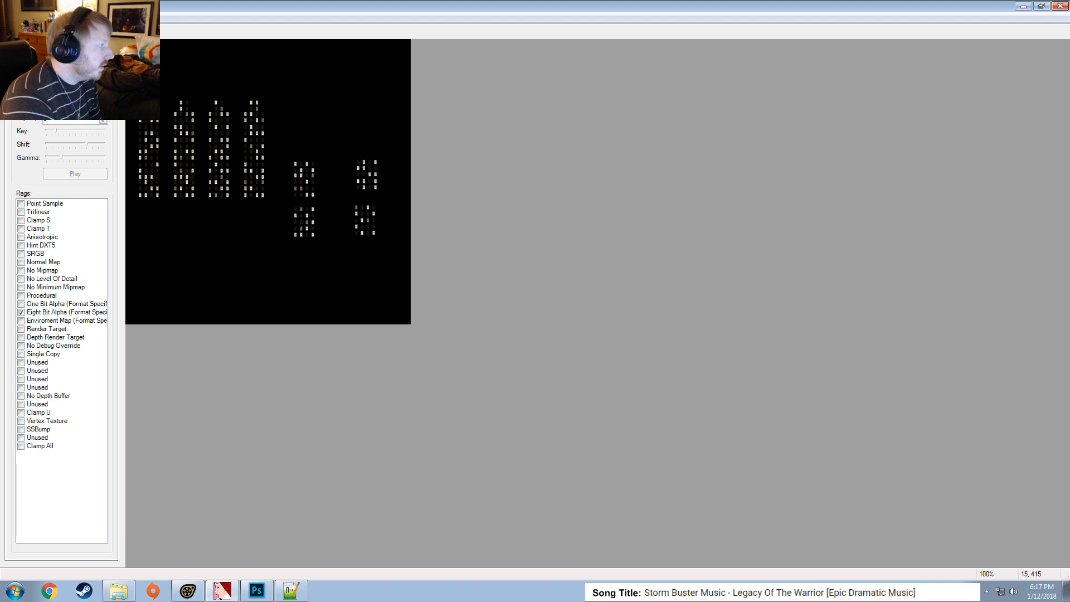
# Save the reimported mask over the existing urban_skytower006_windowmask.vtf in the props_urban folder
pyautogui.click(8, 18)
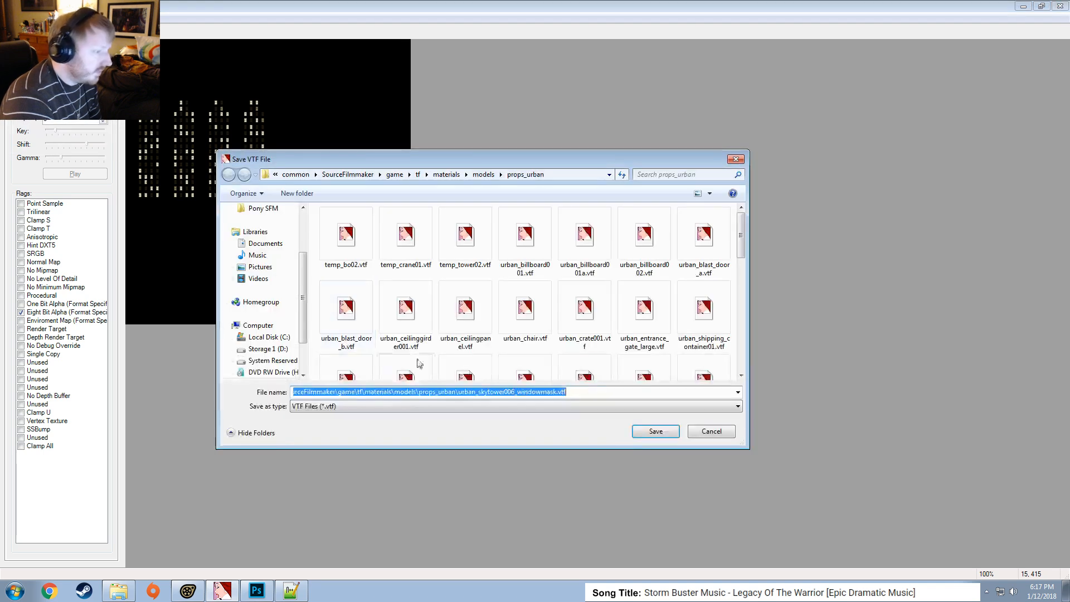
pyautogui.click(640, 433)
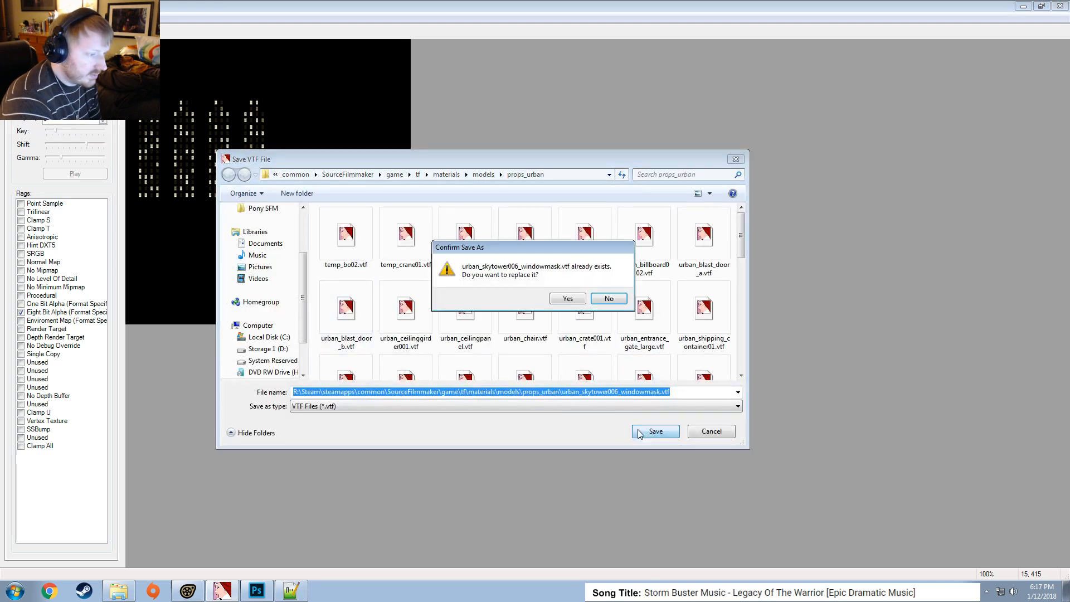
pyautogui.click(561, 300)
# Switch to Source Filmmaker and examine the urban_skytower006 windows up close through the work camera
pyautogui.click(190, 590)
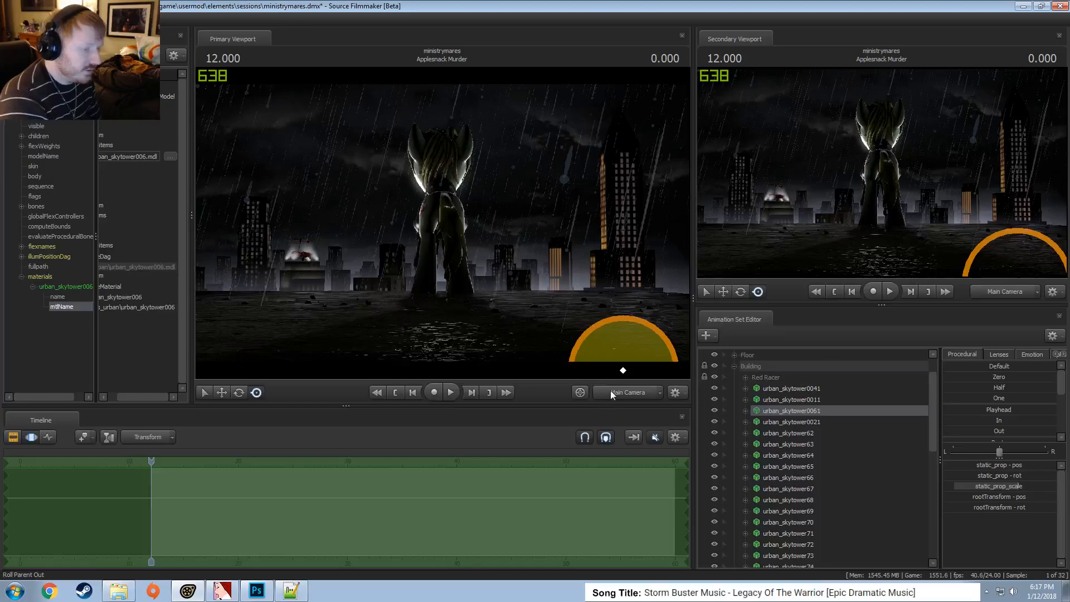
pyautogui.click(625, 392)
pyautogui.press('w')
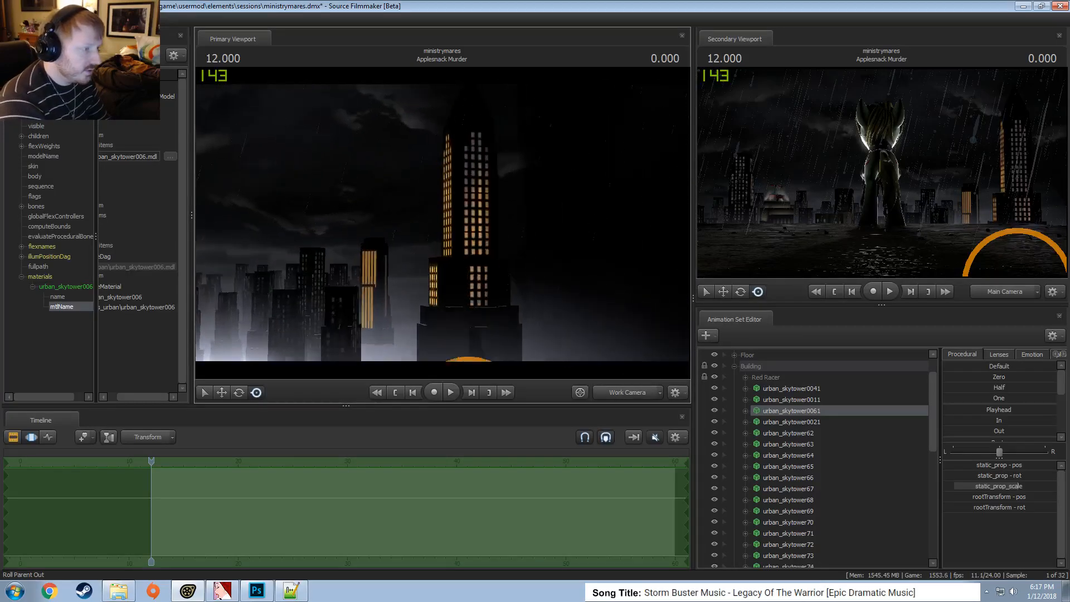
pyautogui.press('a')
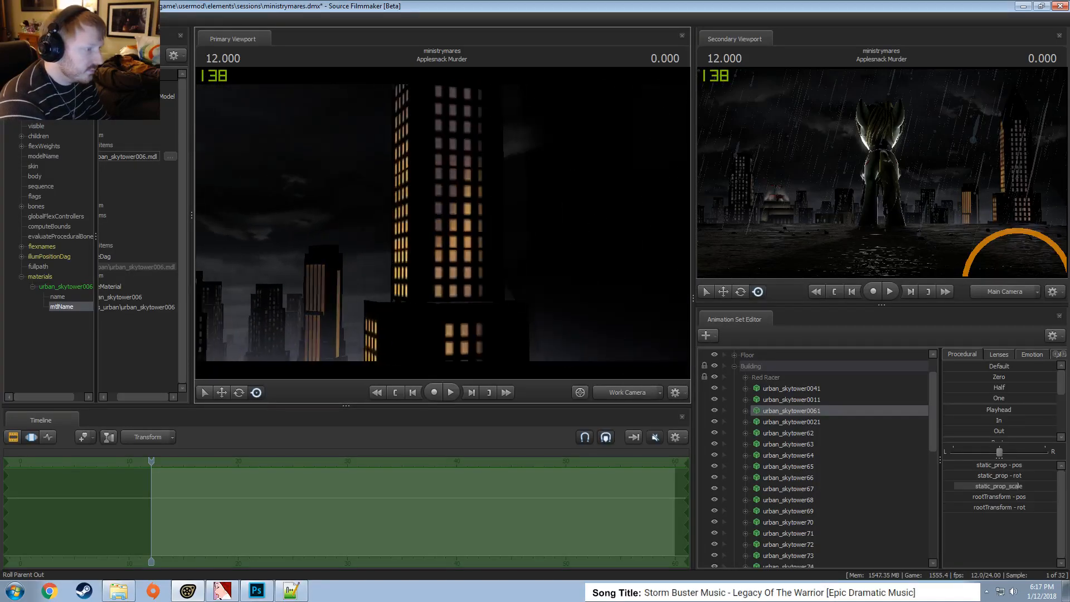
pyautogui.press('a')
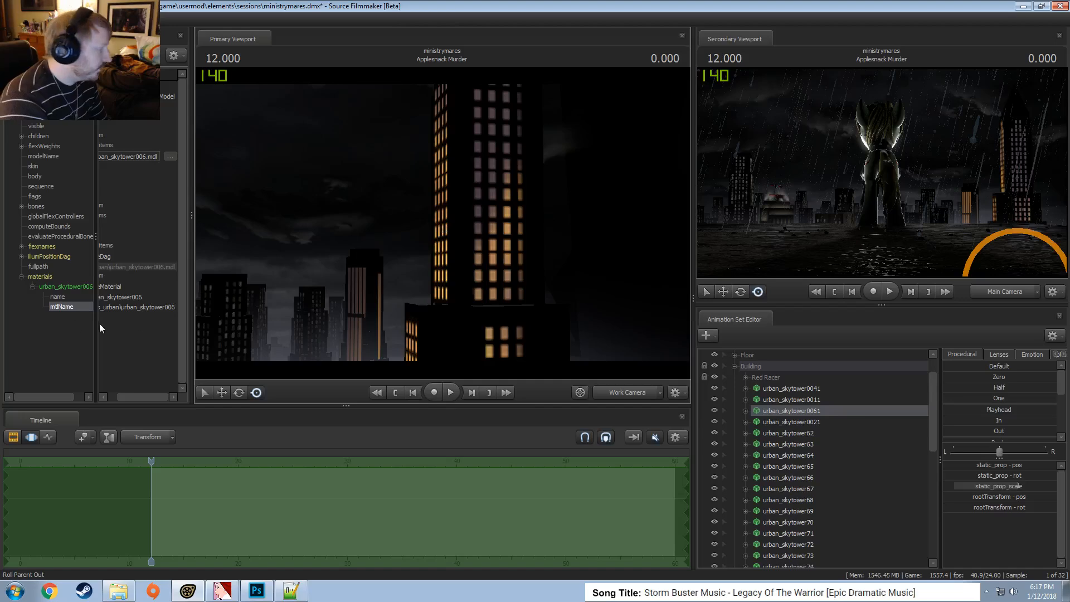
pyautogui.rightClick(45, 286)
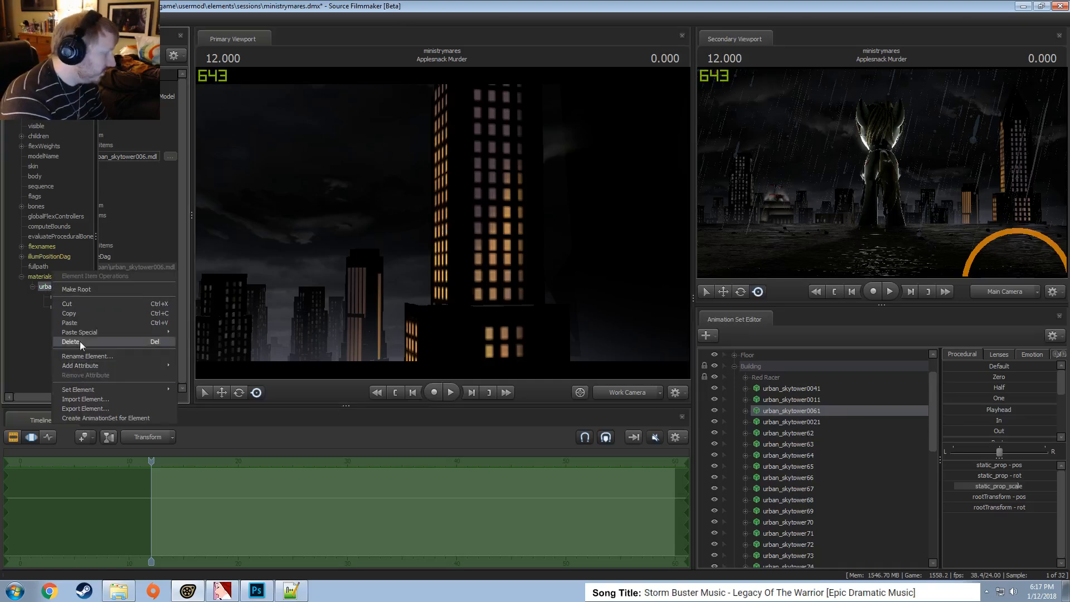
pyautogui.moveTo(95, 365)
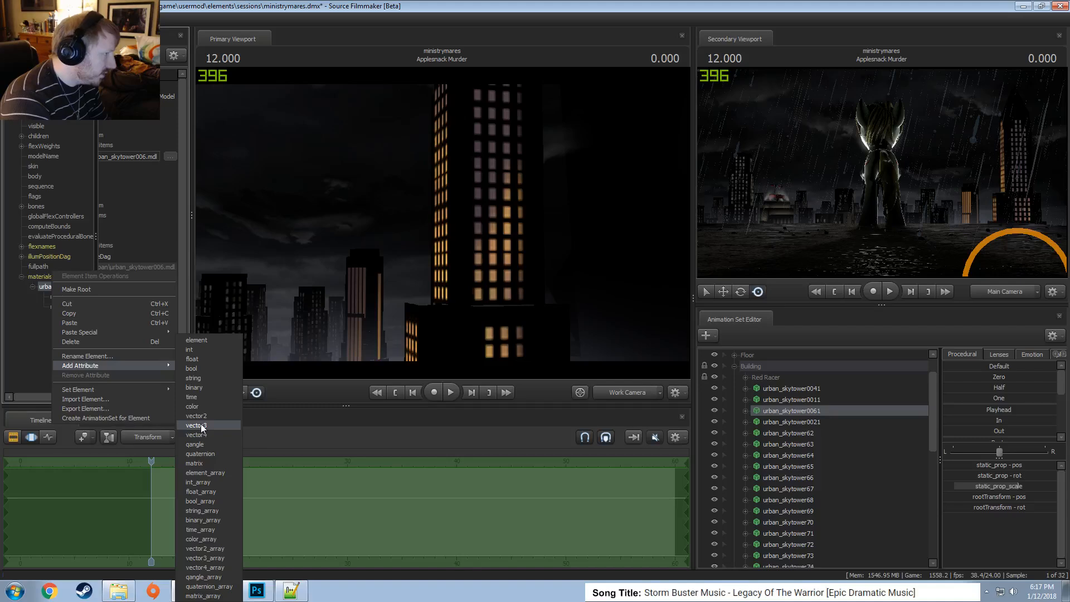
pyautogui.click(38, 350)
# Save the ministrymares session and check the tower's windows through the work camera before returning to the main camera
pyautogui.hotkey('ctrl', 's')
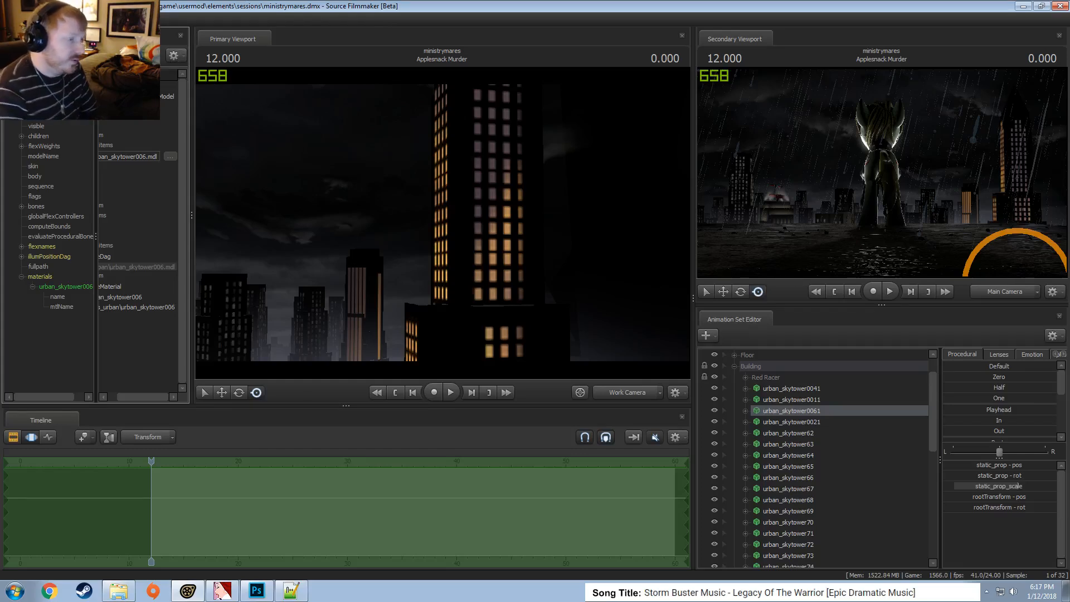
pyautogui.moveTo(447, 240); pyautogui.dragTo(472, 228)
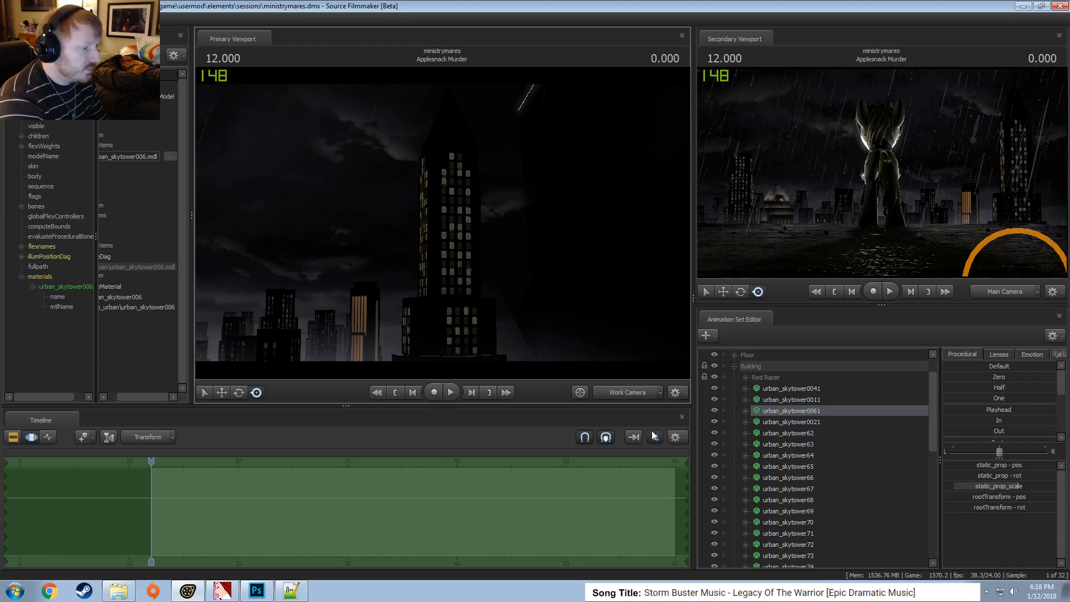
pyautogui.click(636, 392)
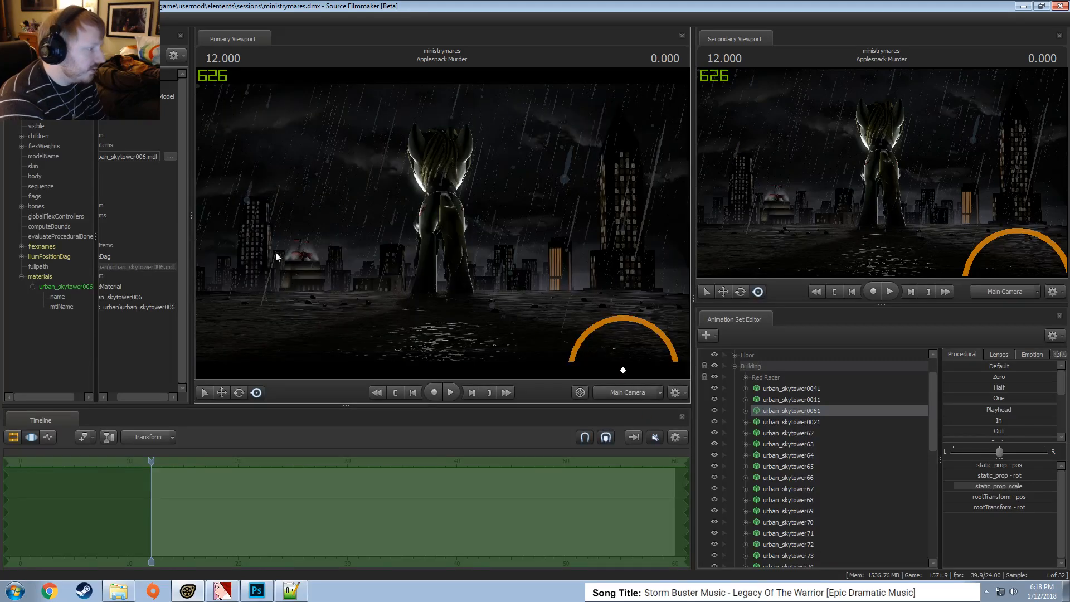
# Show the urban_skytower0041 model in the Element Viewer and inspect the entries under its materials
pyautogui.rightClick(805, 393)
pyautogui.click(929, 463)
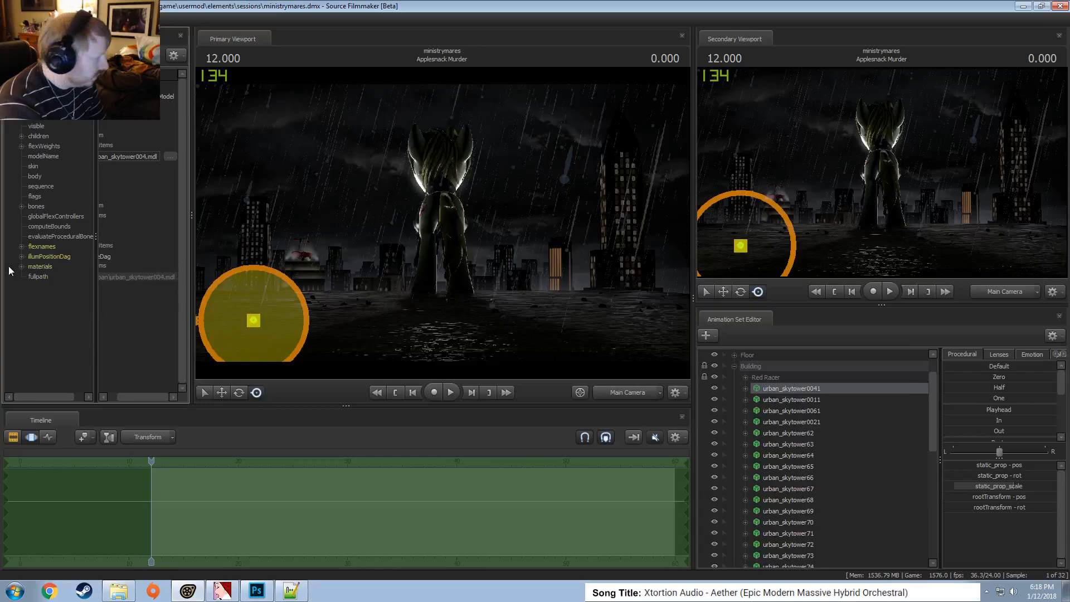
pyautogui.click(20, 266)
pyautogui.click(32, 286)
pyautogui.click(32, 287)
pyautogui.click(32, 276)
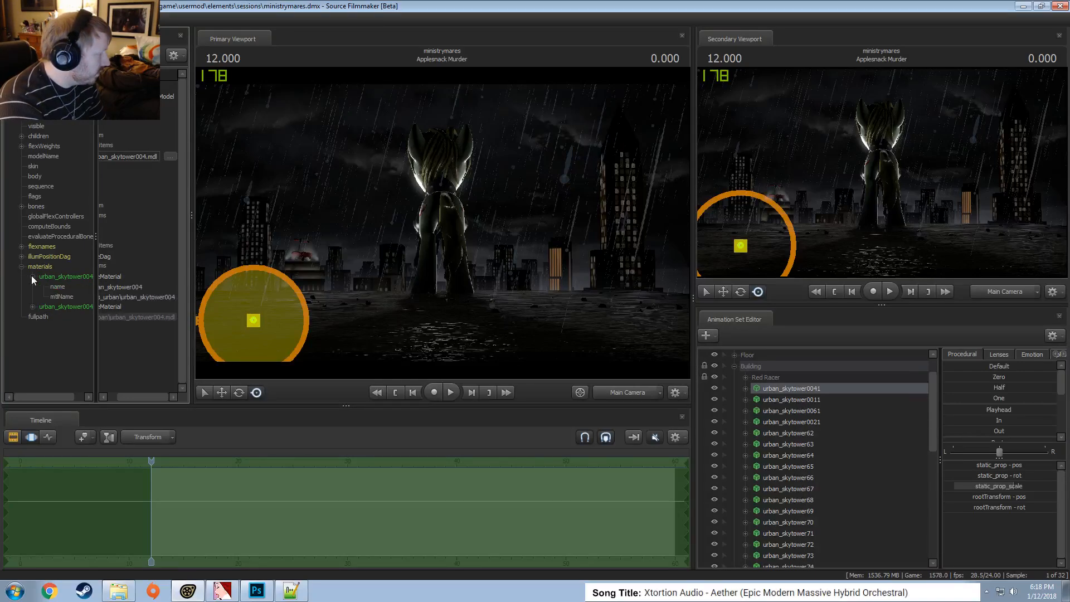
pyautogui.click(31, 277)
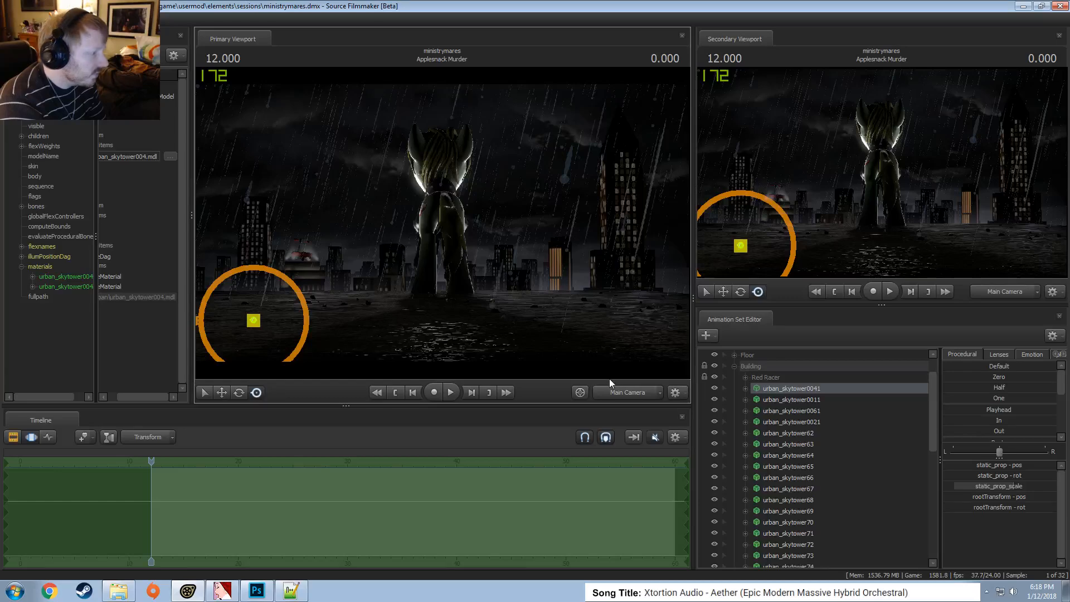
# Examine the urban_skytower0041 windows up close through the work camera, and return to the main camera
pyautogui.click(622, 394)
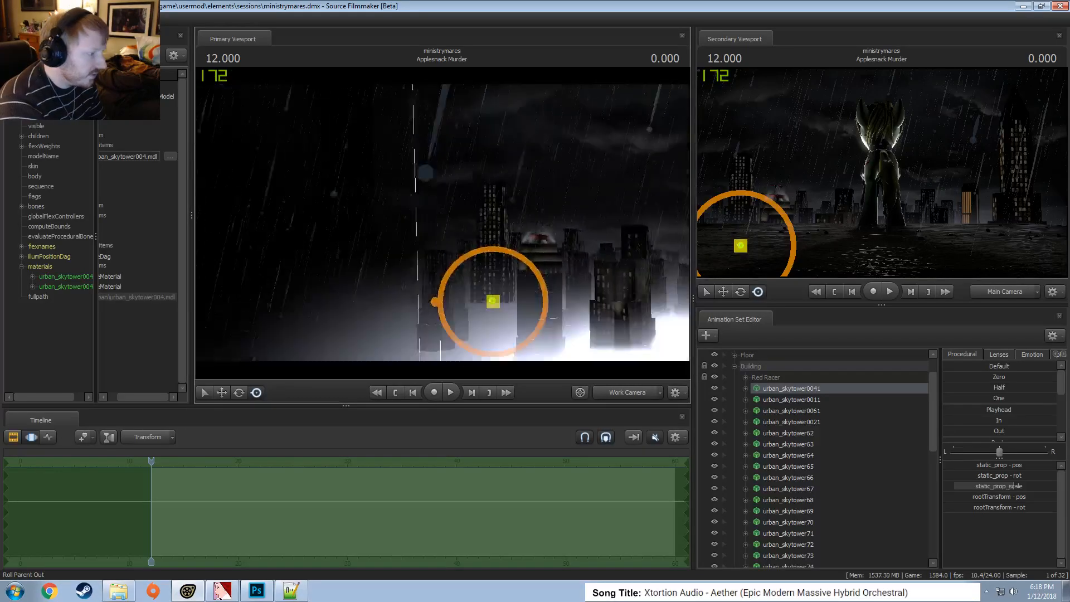
pyautogui.press('w')
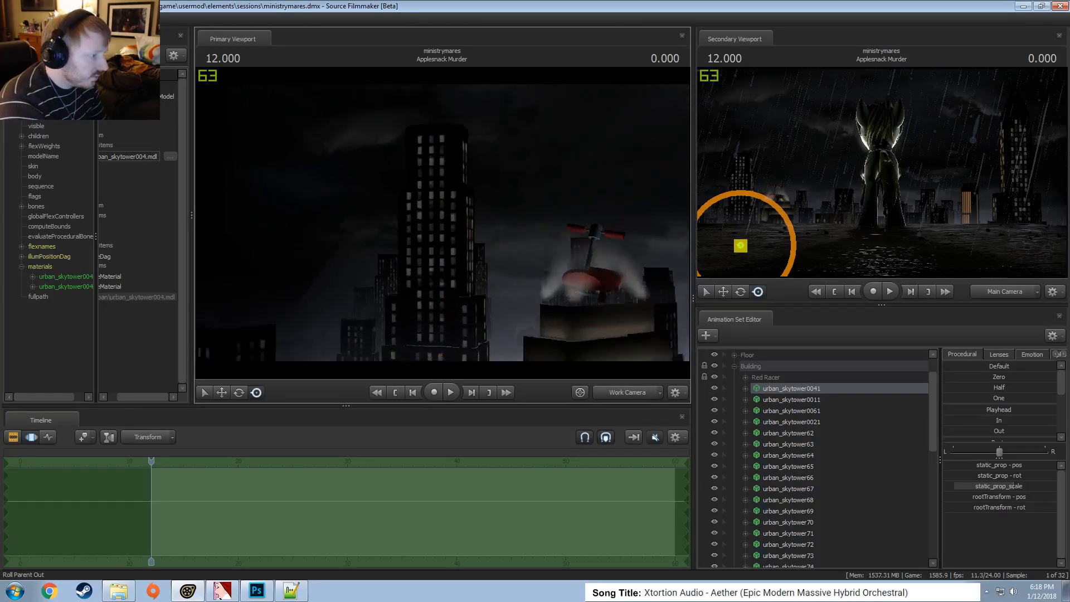
pyautogui.press('w')
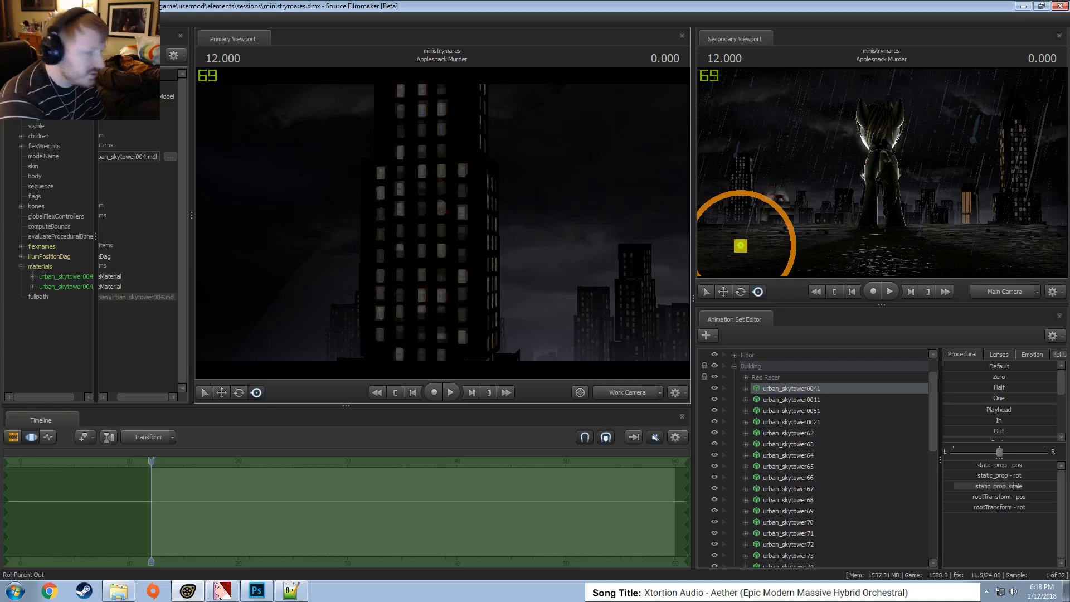
pyautogui.click(617, 393)
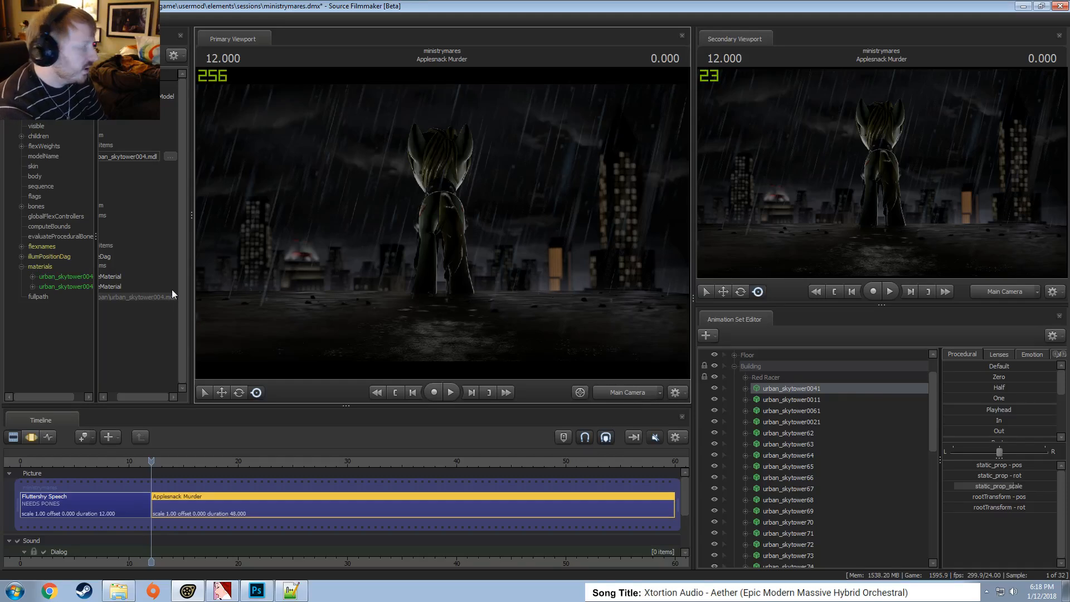
pyautogui.click(32, 277)
pyautogui.rightClick(51, 278)
pyautogui.moveTo(67, 363)
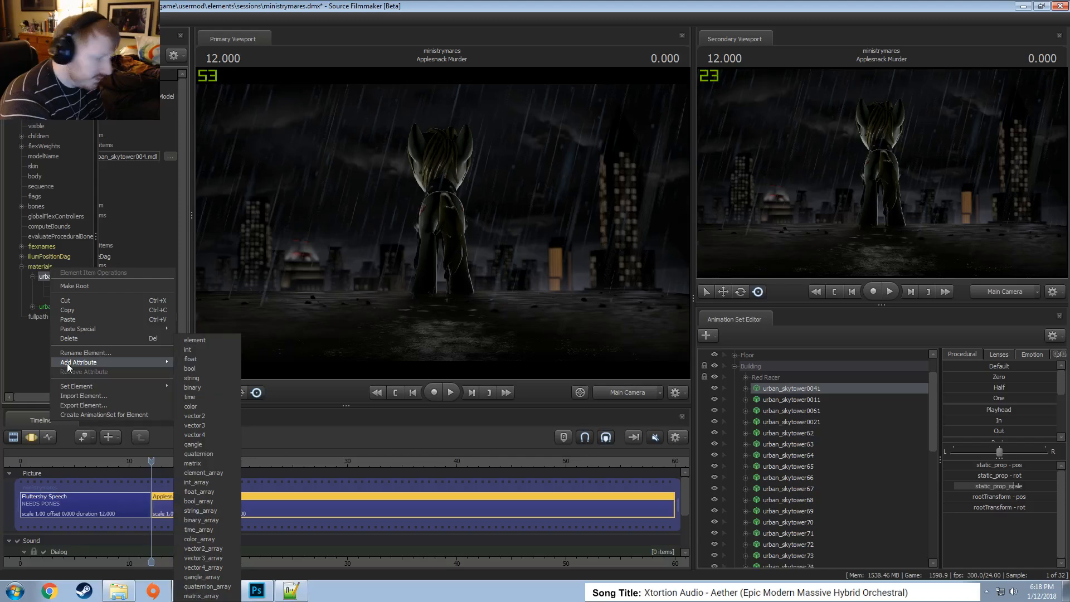
pyautogui.click(16, 354)
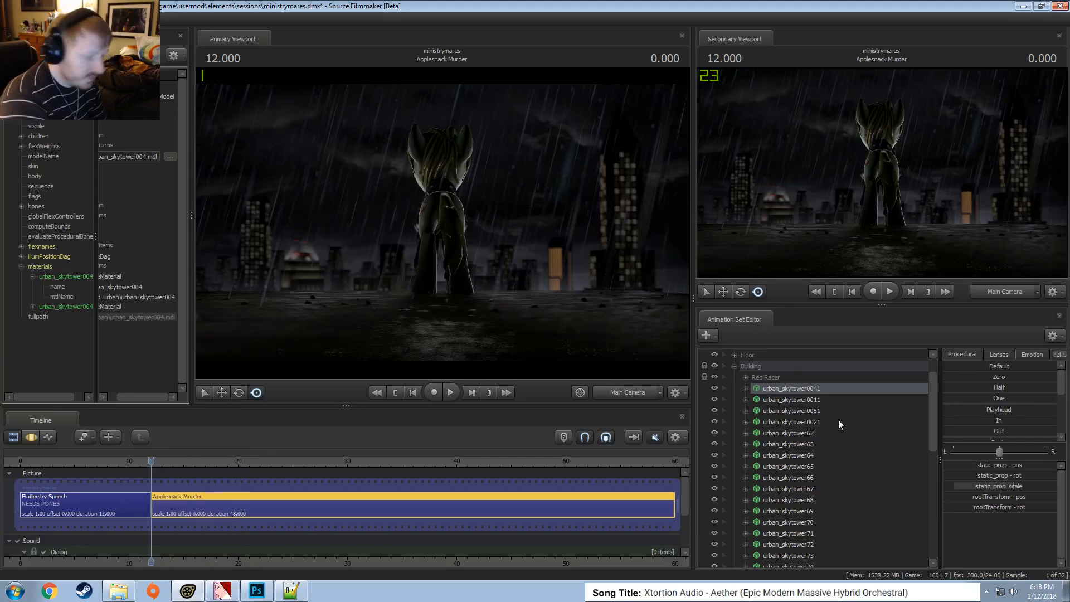
# Show the urban_skytower0061 model in the Element Viewer and add a vector3 attribute named $color to its urban_skytower006 material
pyautogui.click(792, 412)
pyautogui.rightClick(796, 415)
pyautogui.moveTo(842, 477)
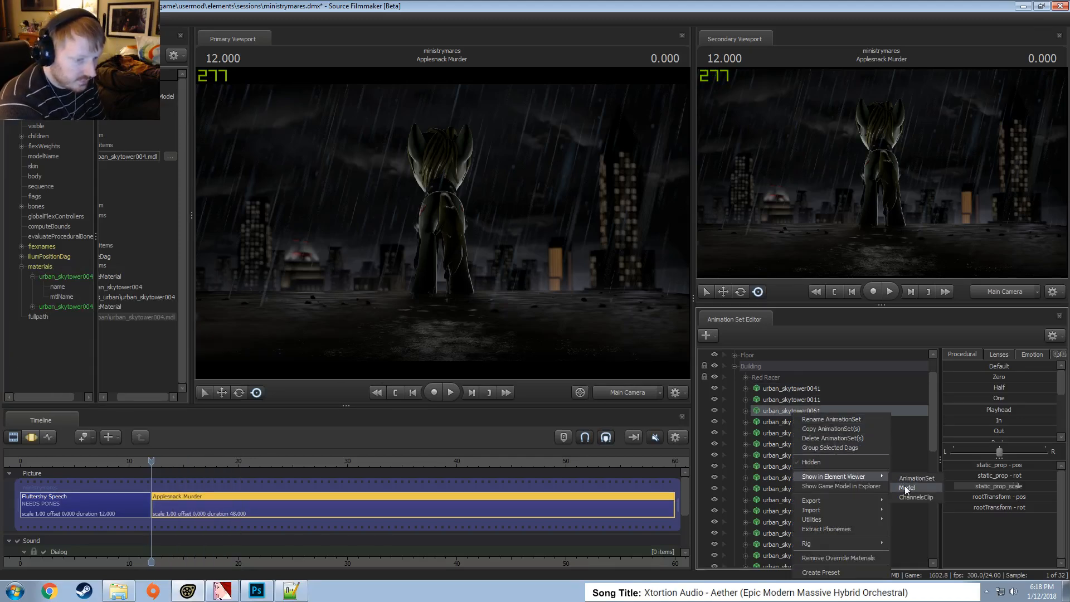
pyautogui.click(907, 488)
pyautogui.click(32, 287)
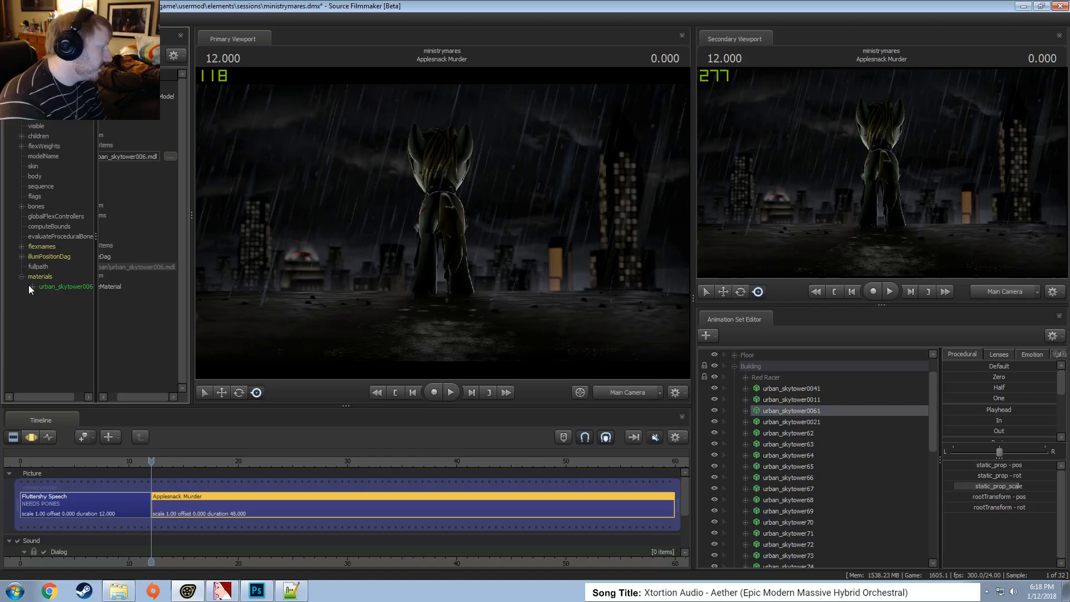
pyautogui.rightClick(61, 288)
pyautogui.moveTo(83, 371)
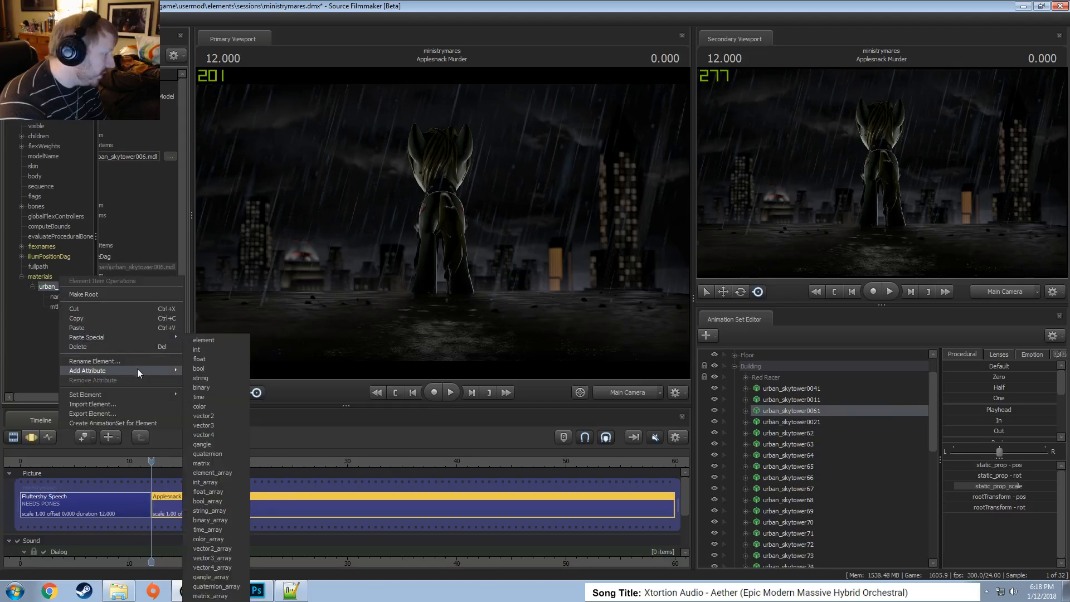
pyautogui.click(198, 425)
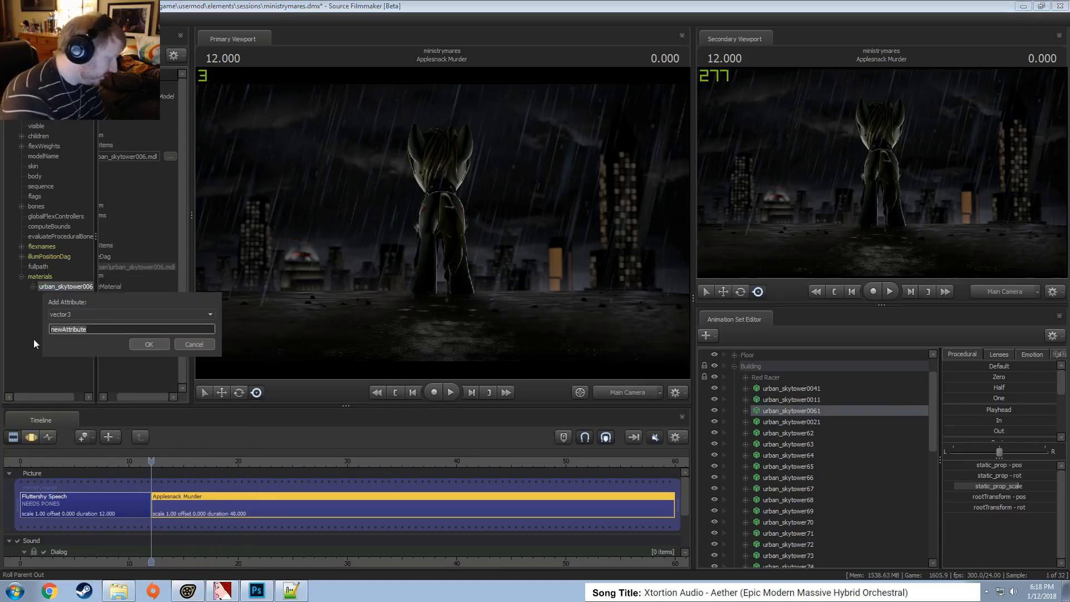
pyautogui.write('$color')
pyautogui.press('Return')
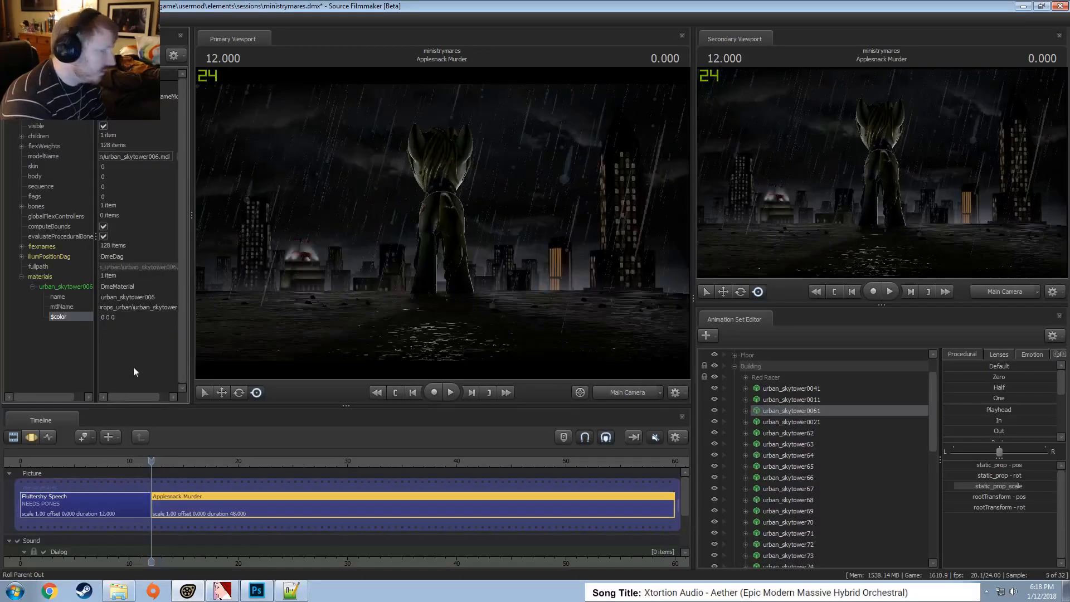
# Rename the material's $color attribute to $selfillumtint
pyautogui.rightClick(69, 314)
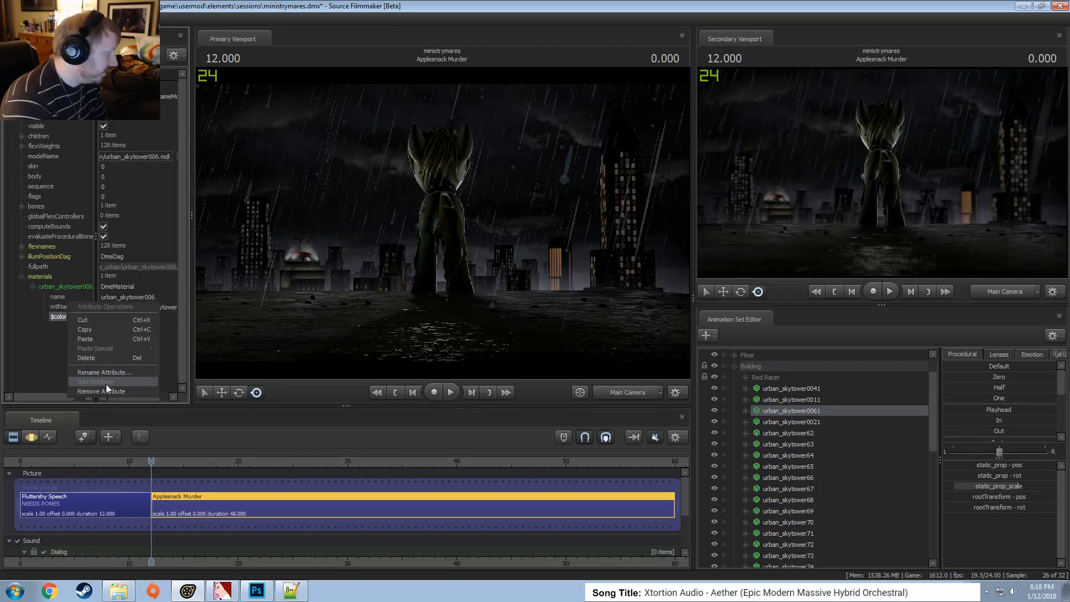
pyautogui.click(104, 372)
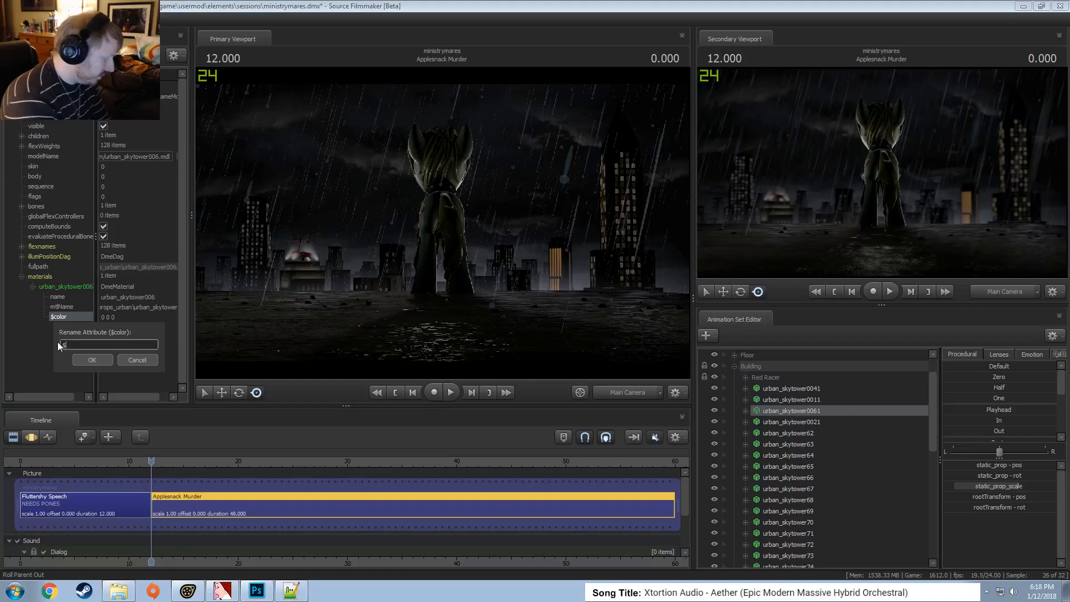
pyautogui.write('$selfillumtint')
pyautogui.press('Return')
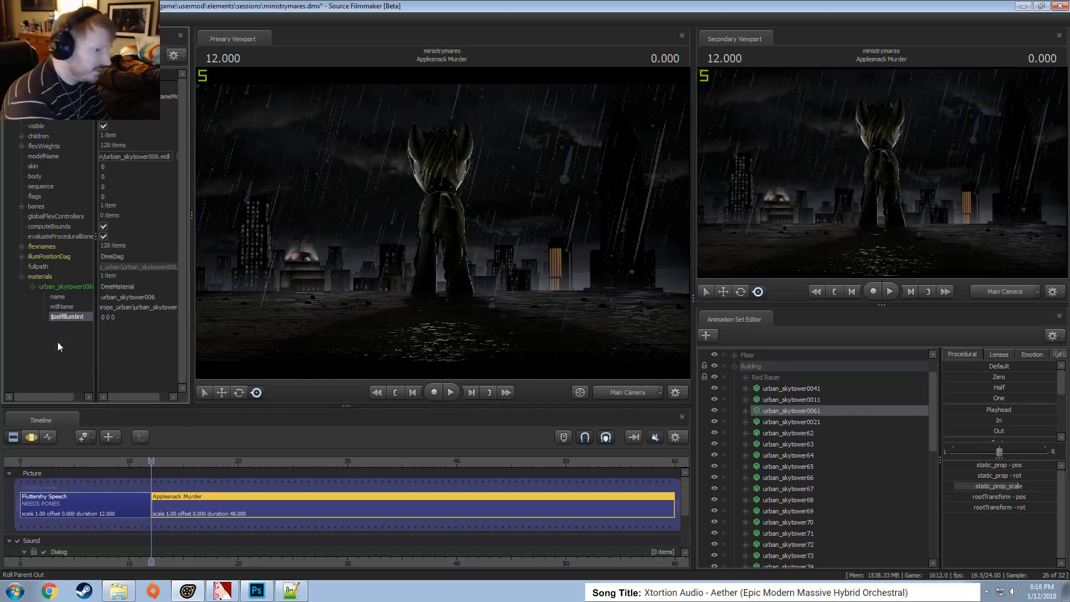
# Set the $selfillumtint value of the urban_skytower006 material to 0.5 0.5 0.5
pyautogui.moveTo(131, 320); pyautogui.dragTo(95, 319)
pyautogui.write('0')
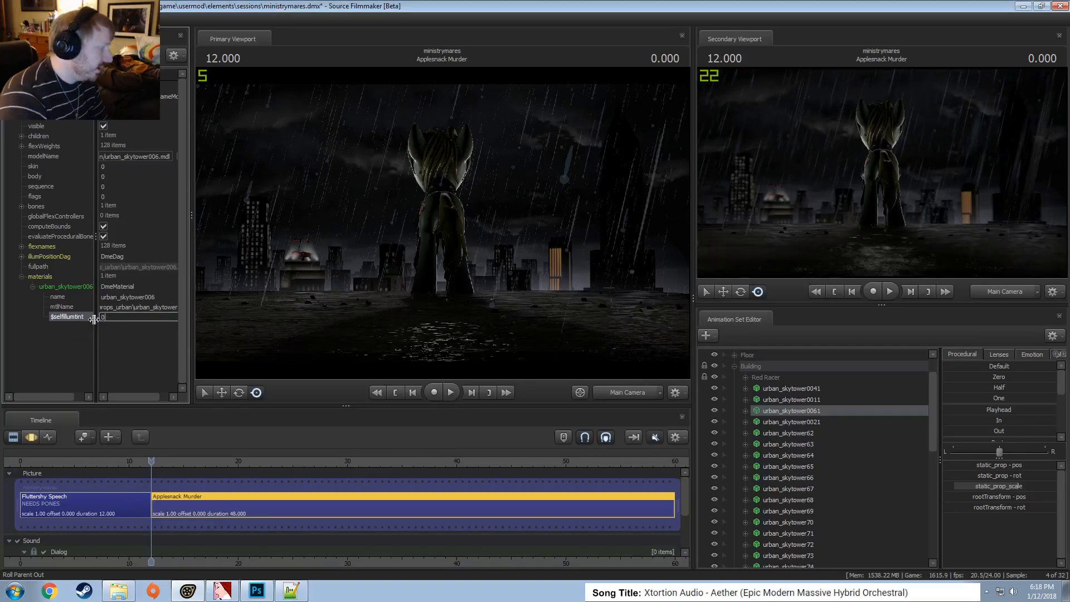
pyautogui.write('.5 0.5 0.5')
pyautogui.press('Return')
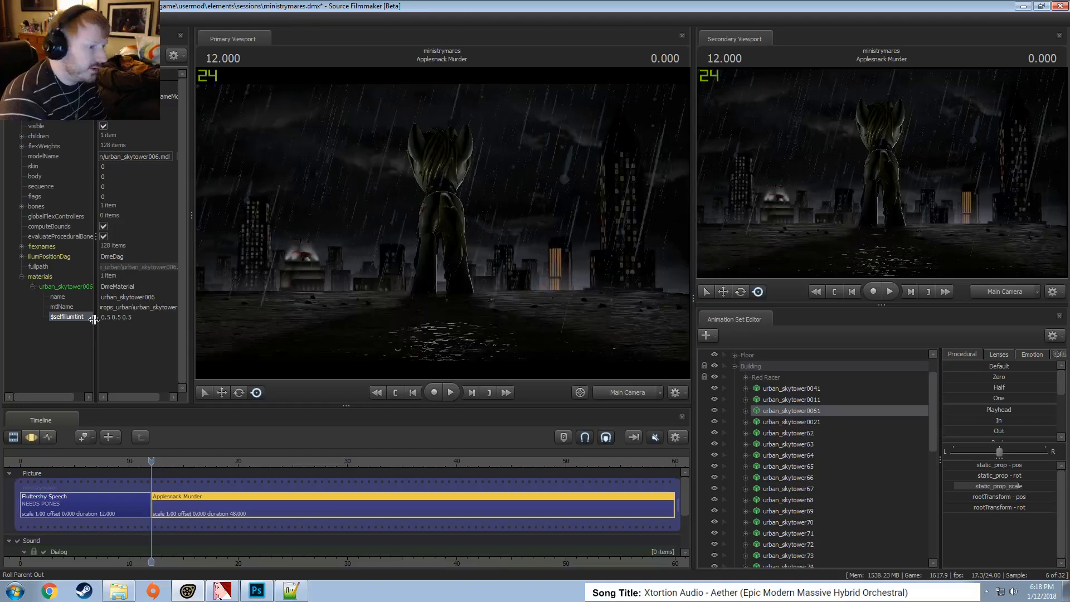
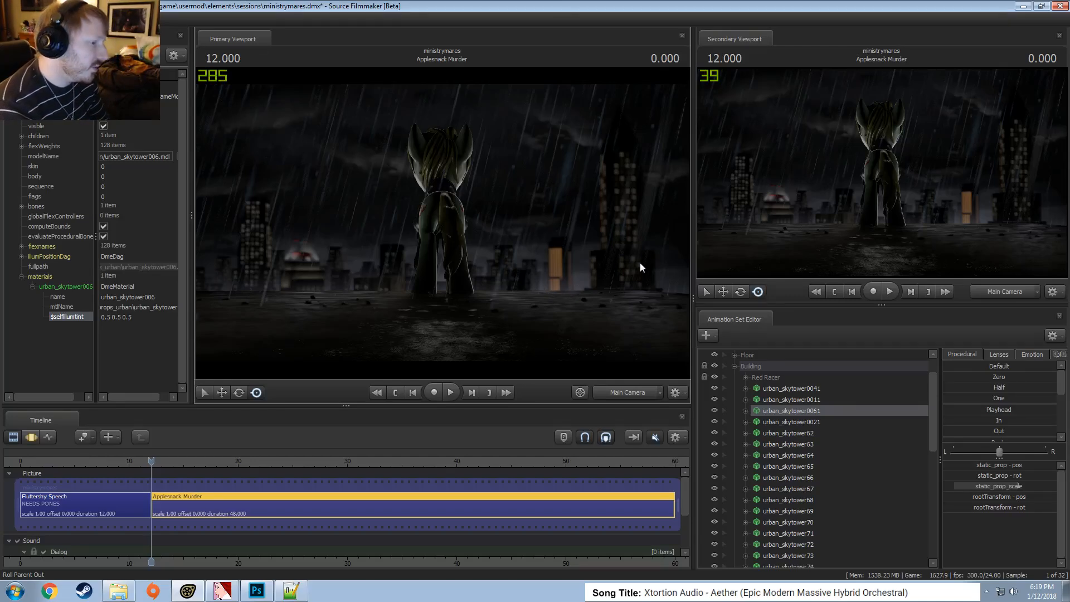
# Switch to the window mask in Photoshop and set the opacity of Layer 3 to 95%
pyautogui.hotkey('alt', 'Tab')
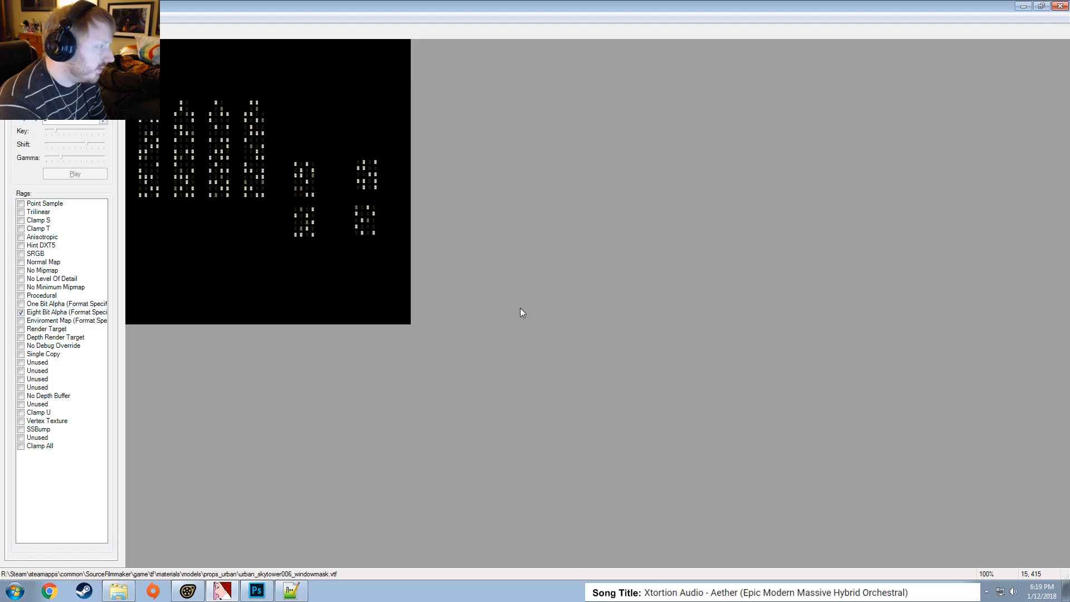
pyautogui.hotkey('alt', 'Tab')
pyautogui.hotkey('alt', 'Tab')
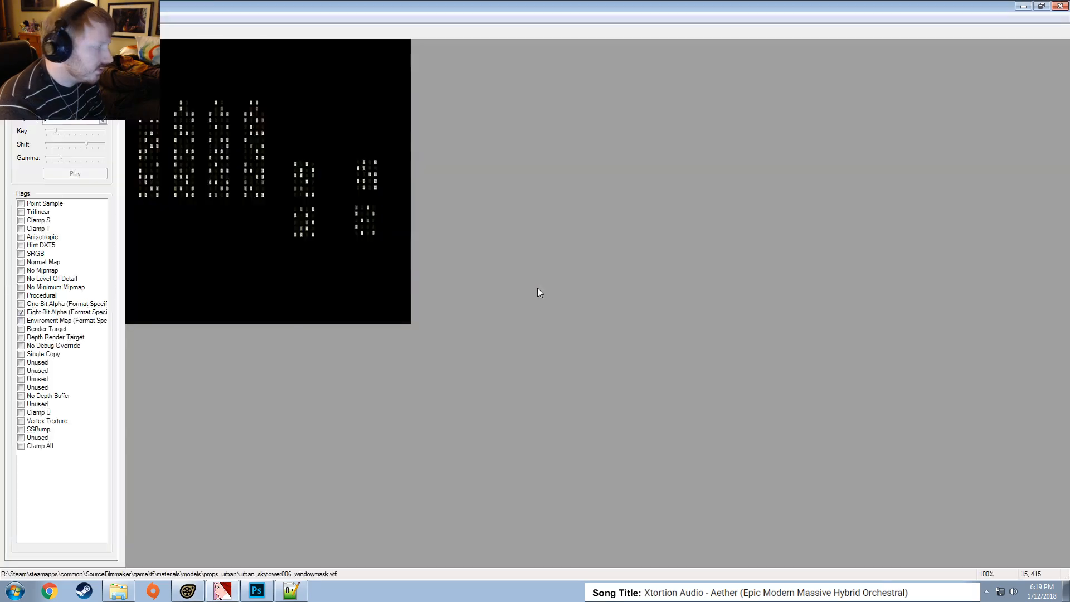
pyautogui.hotkey('alt', 'Tab')
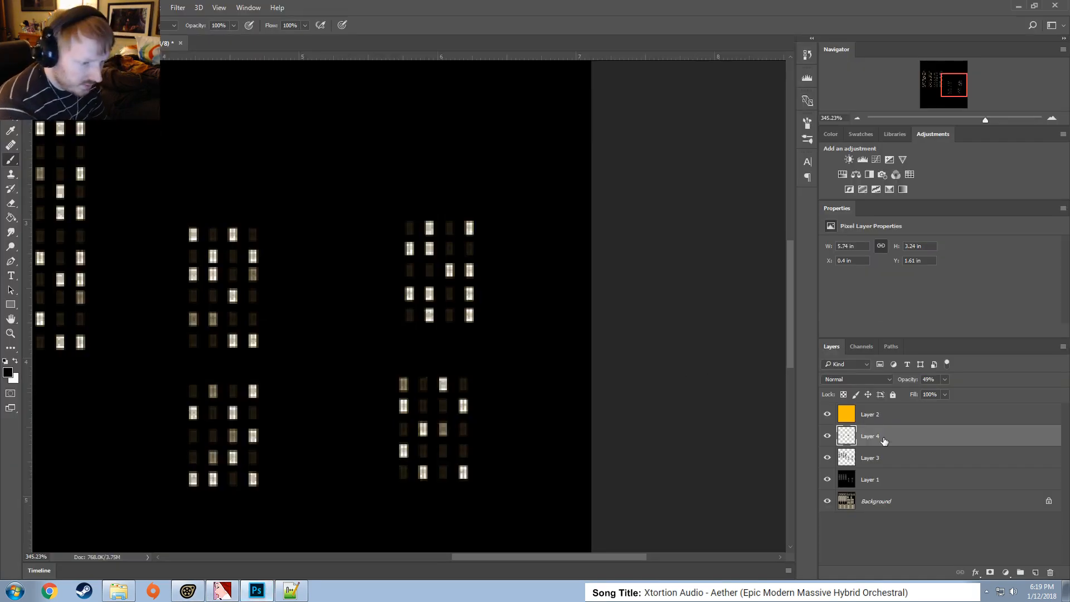
pyautogui.scroll(-9, 392, 384)
pyautogui.scroll(2, 376, 317)
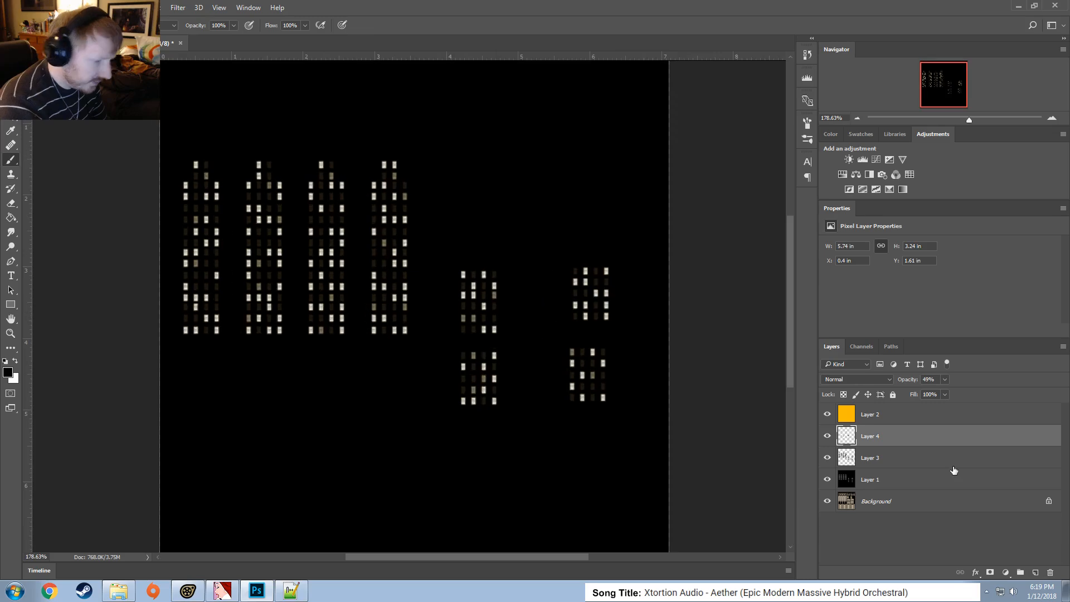
pyautogui.click(886, 461)
pyautogui.click(884, 437)
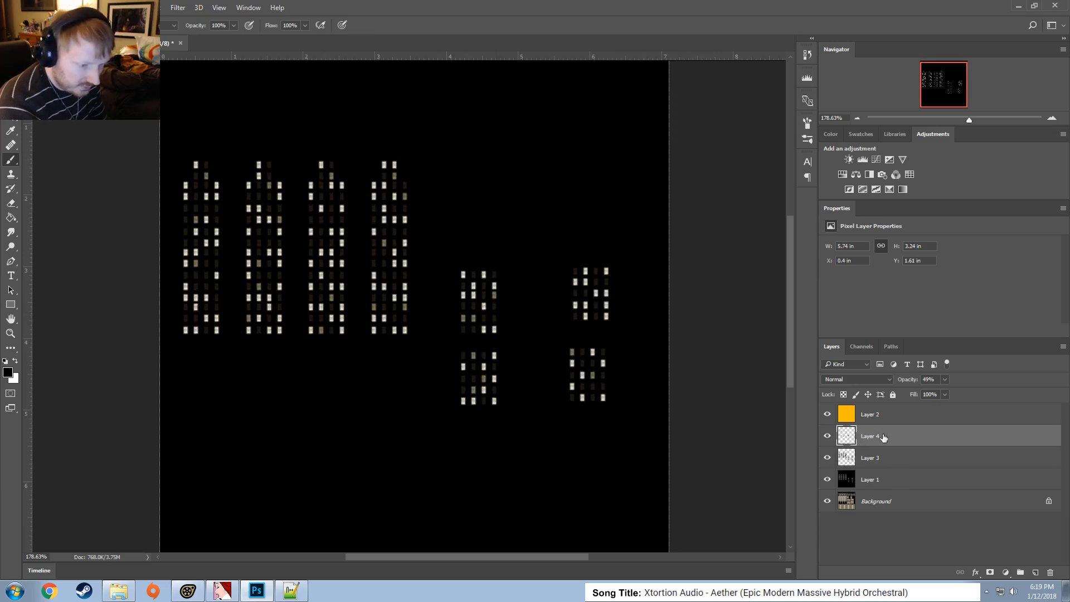
pyautogui.click(893, 463)
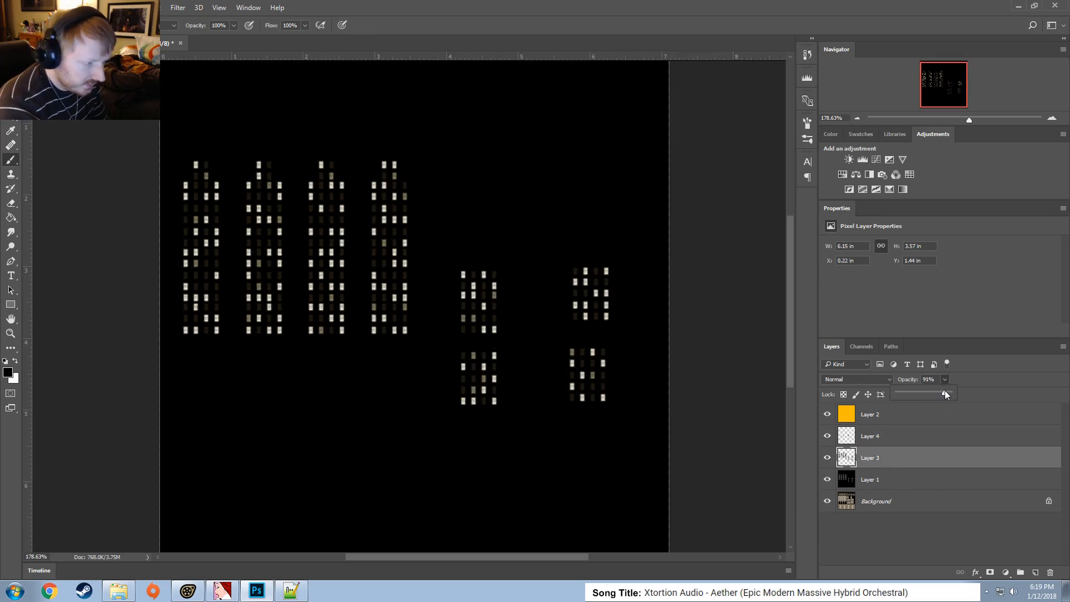
pyautogui.moveTo(948, 393); pyautogui.dragTo(945, 394)
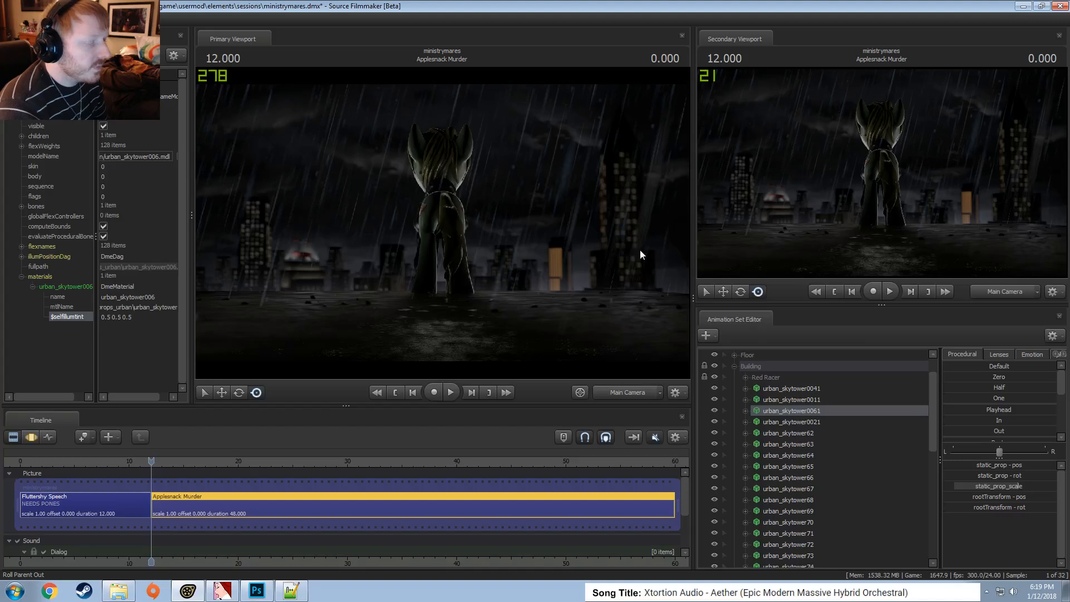
# Check the scene in Source Filmmaker, return to Photoshop and add a new layer directly above Layer 4
pyautogui.hotkey('alt', 'Tab')
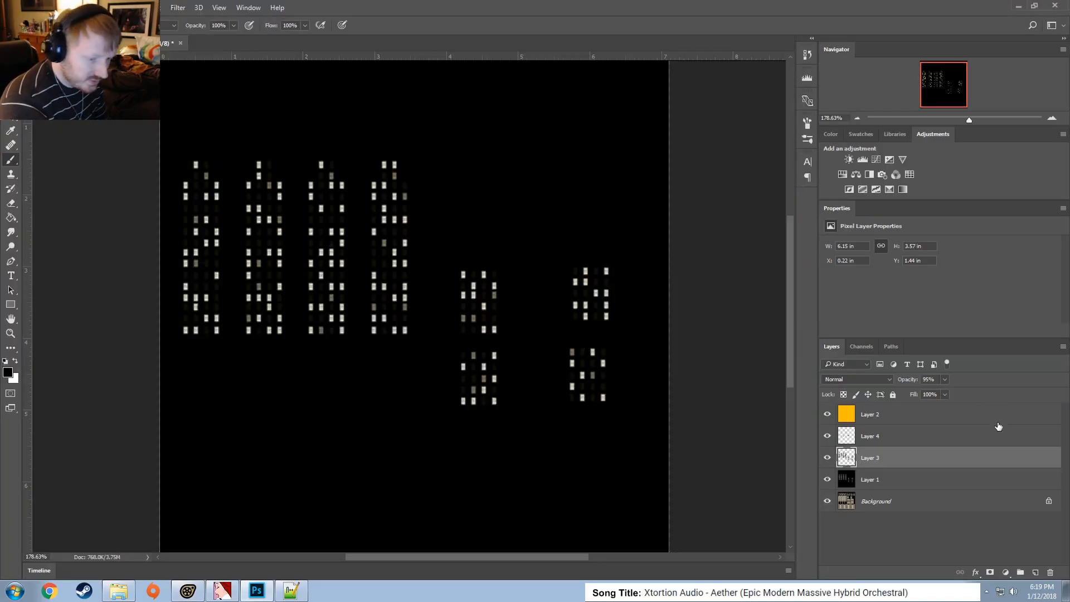
pyautogui.click(920, 443)
pyautogui.hotkey('ctrl', 'shift', 'n')
pyautogui.press('Return')
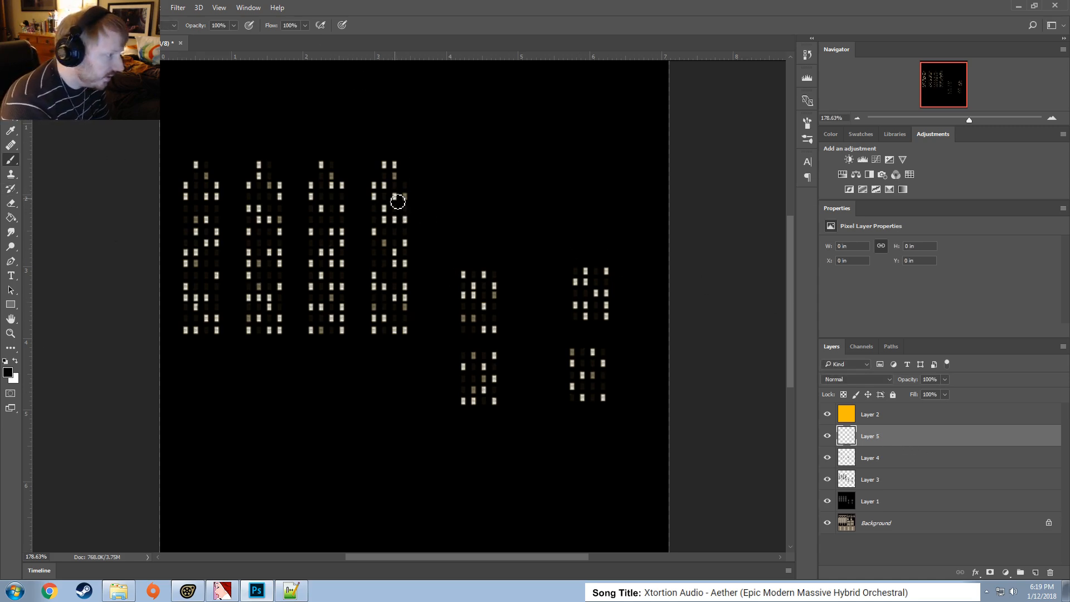
# Paint black on Layer 5 over scattered lit windows throughout the four tall window columns to dim them
pyautogui.moveTo(398, 200); pyautogui.dragTo(390, 219)
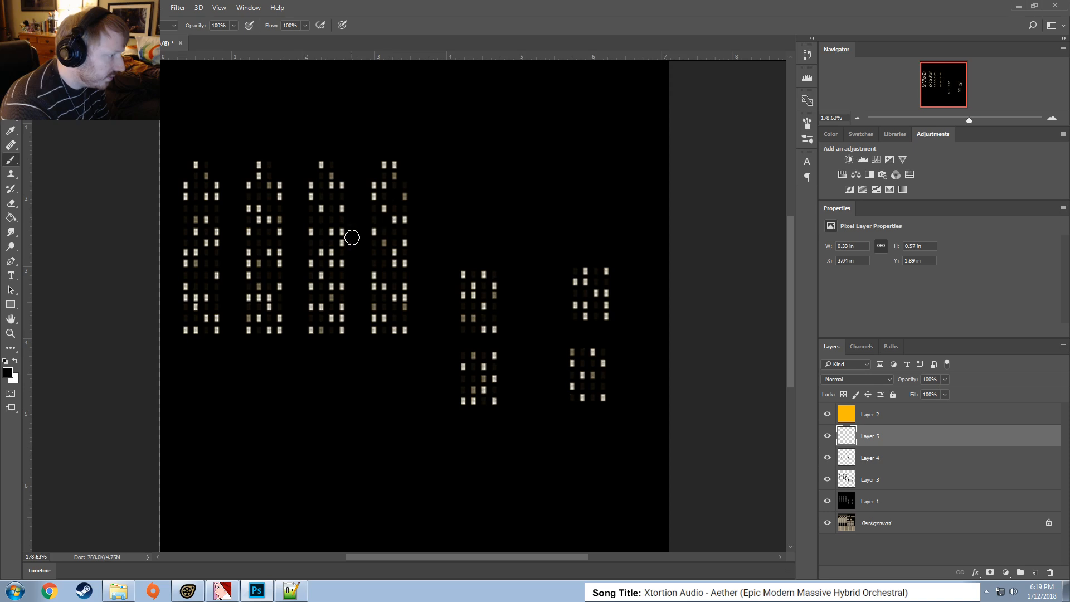
pyautogui.click(271, 222)
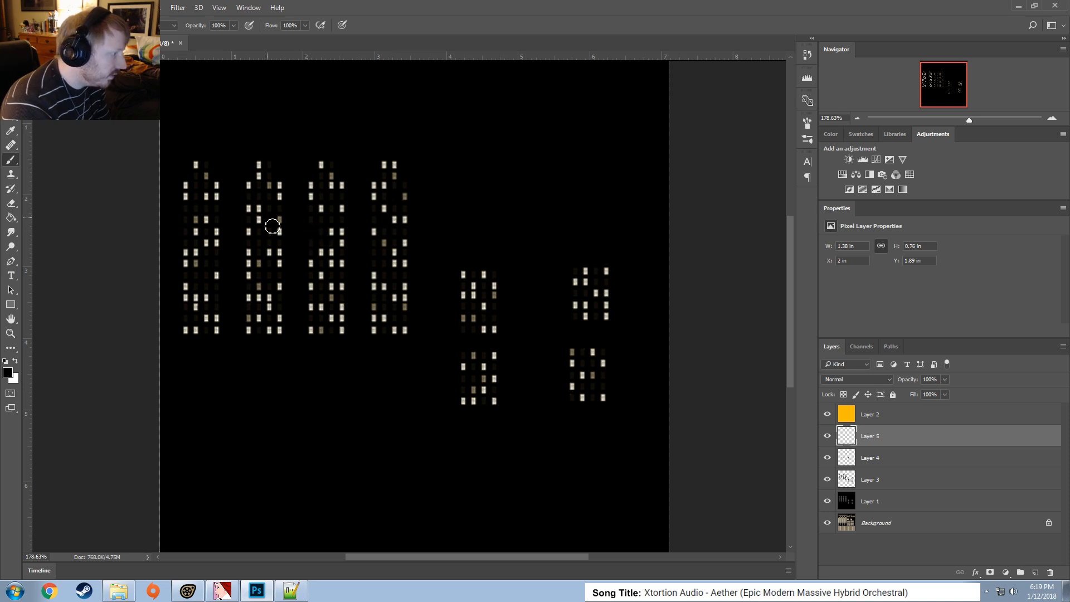
pyautogui.click(220, 199)
pyautogui.click(210, 245)
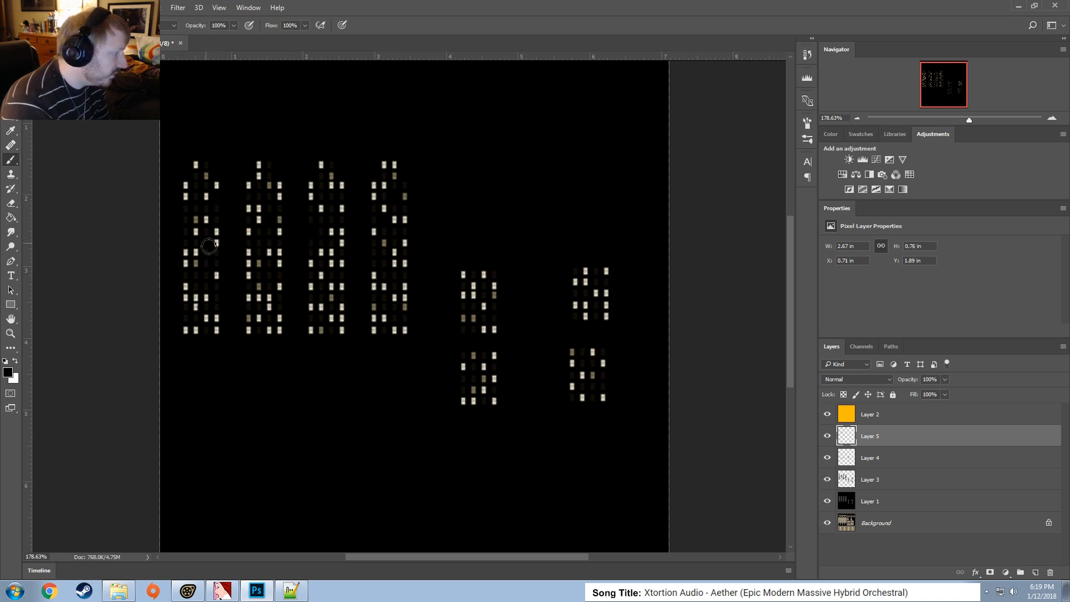
pyautogui.click(201, 298)
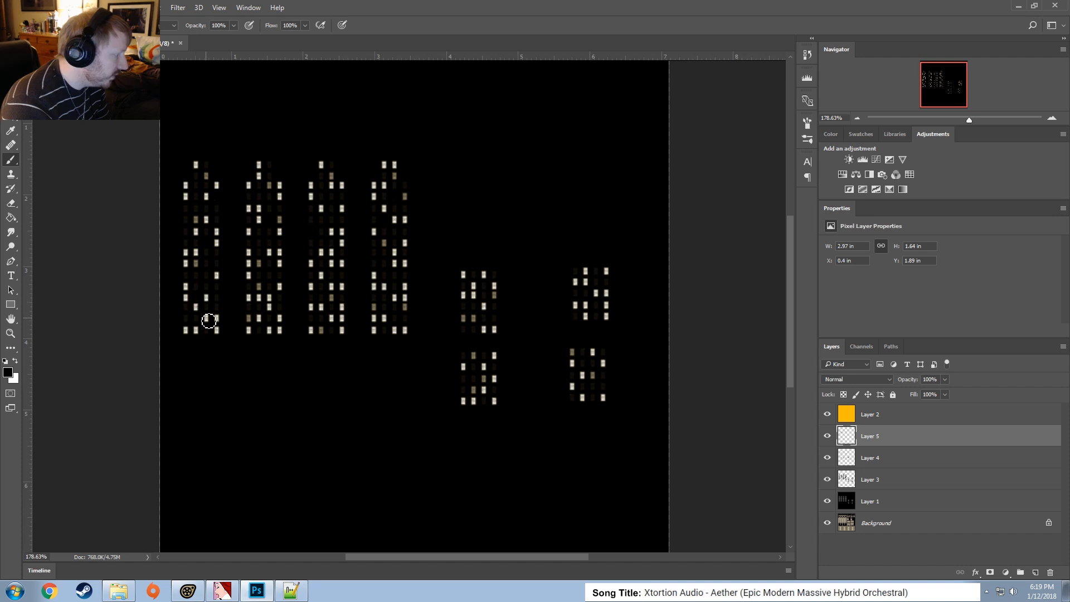
pyautogui.click(187, 298)
pyautogui.click(195, 331)
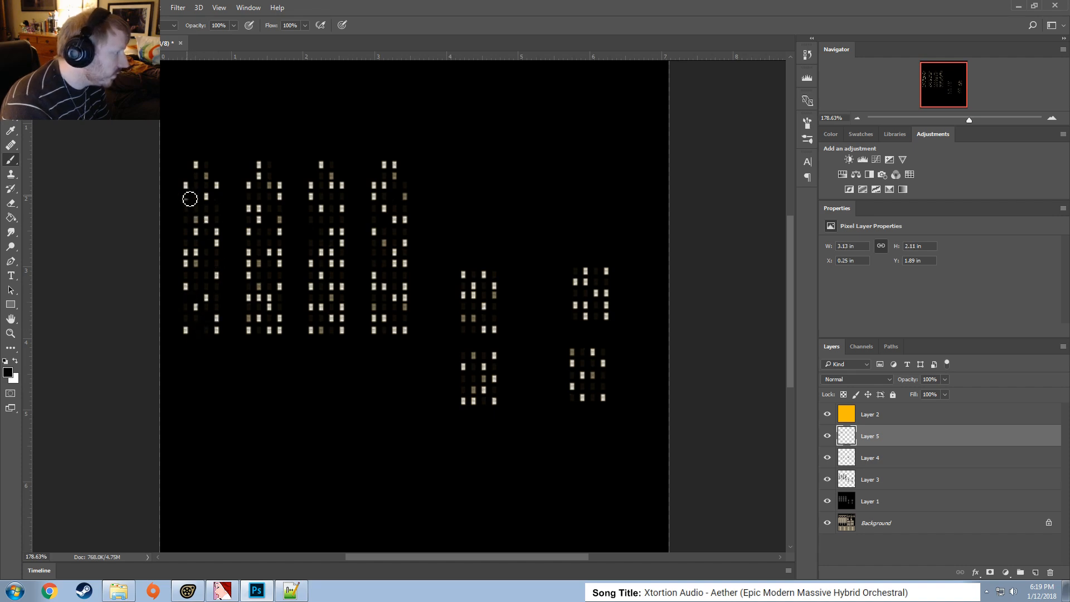
pyautogui.click(220, 188)
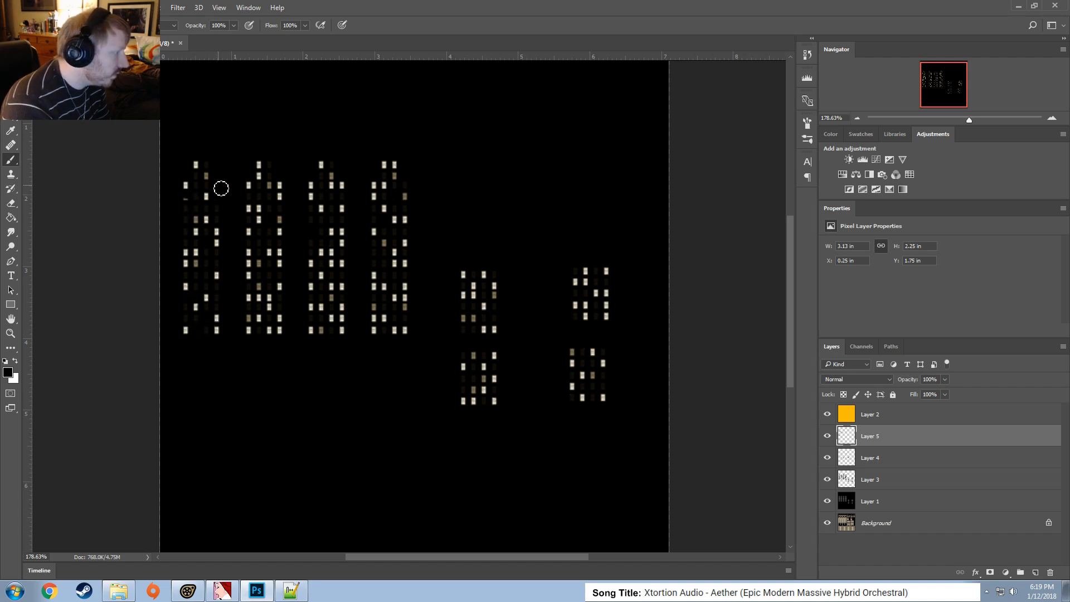
pyautogui.click(259, 209)
pyautogui.click(259, 177)
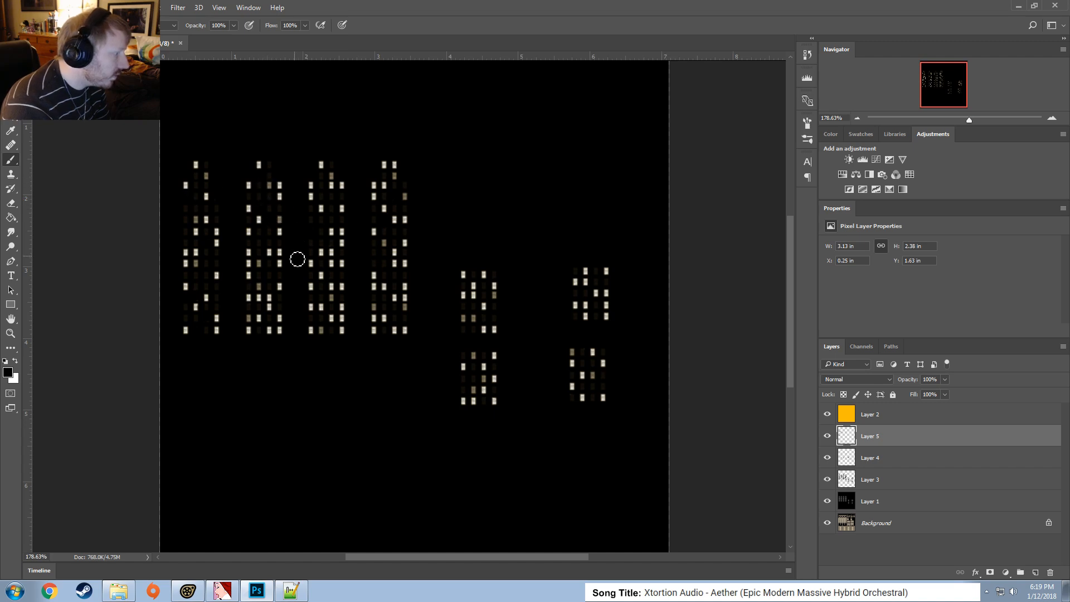
pyautogui.click(280, 253)
pyautogui.click(260, 299)
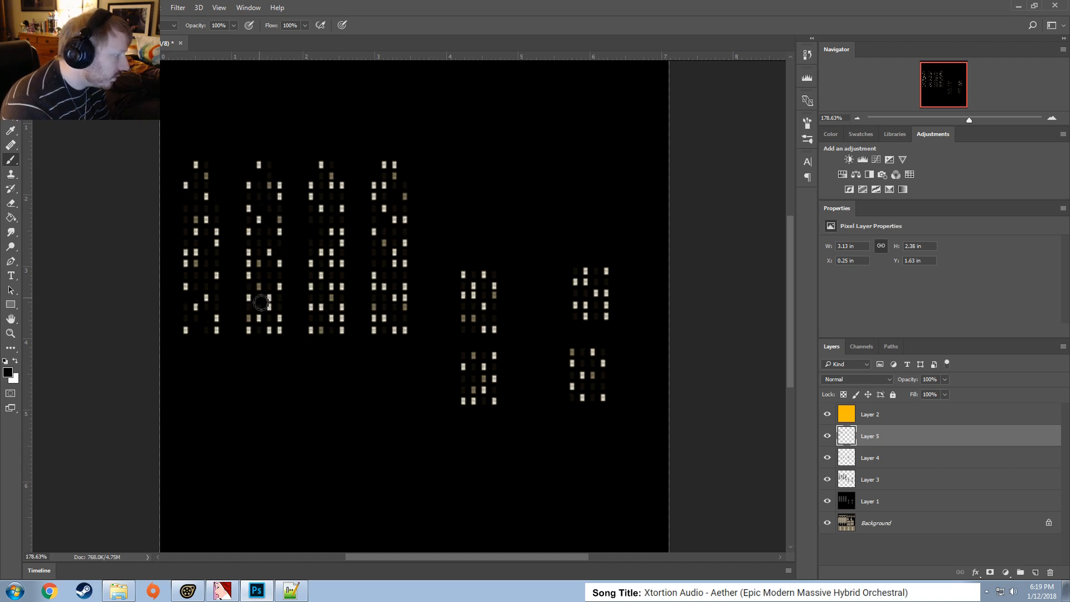
pyautogui.click(249, 263)
pyautogui.click(284, 320)
pyautogui.click(272, 304)
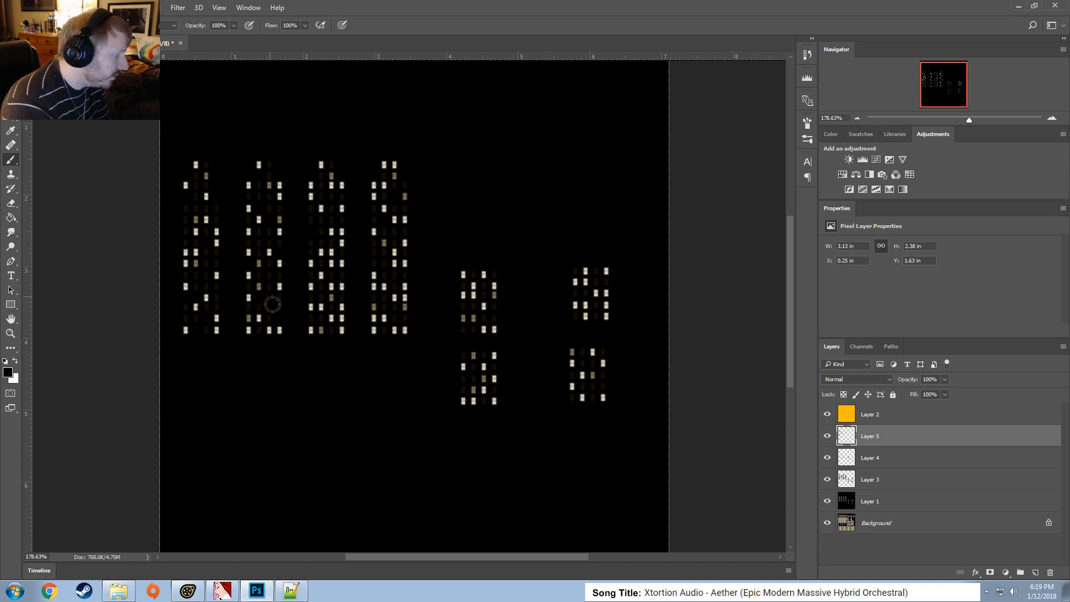
pyautogui.click(336, 320)
pyautogui.click(345, 312)
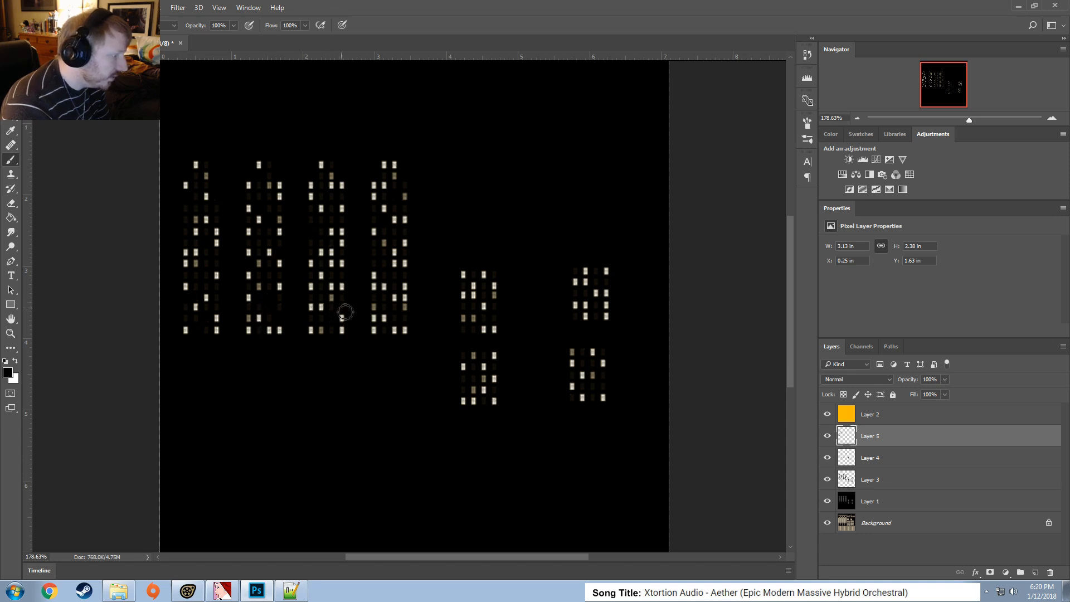
pyautogui.click(345, 247)
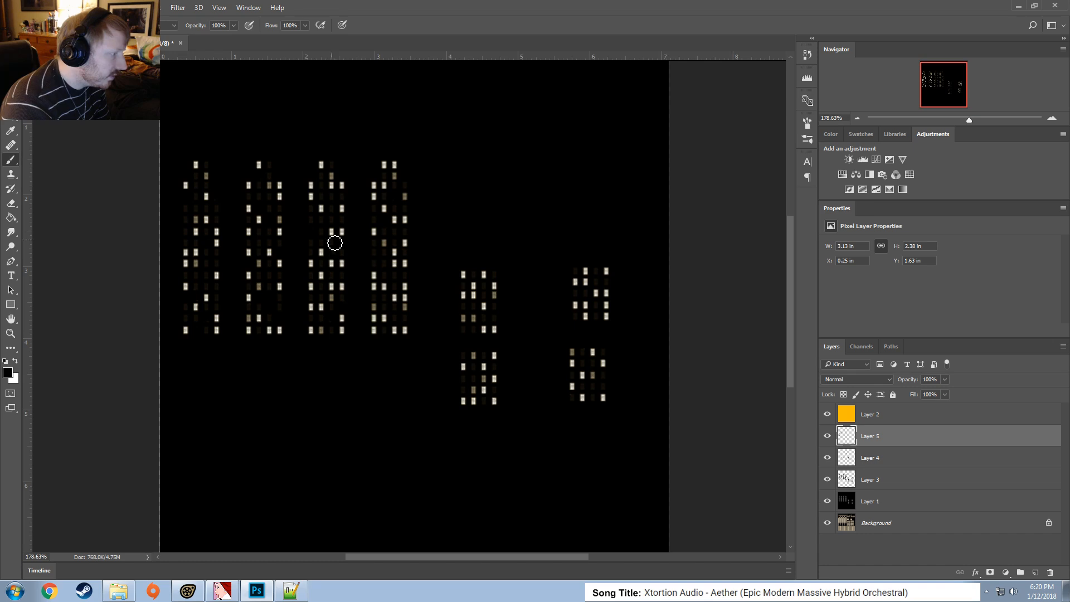
pyautogui.click(313, 200)
pyautogui.click(334, 190)
pyautogui.click(314, 310)
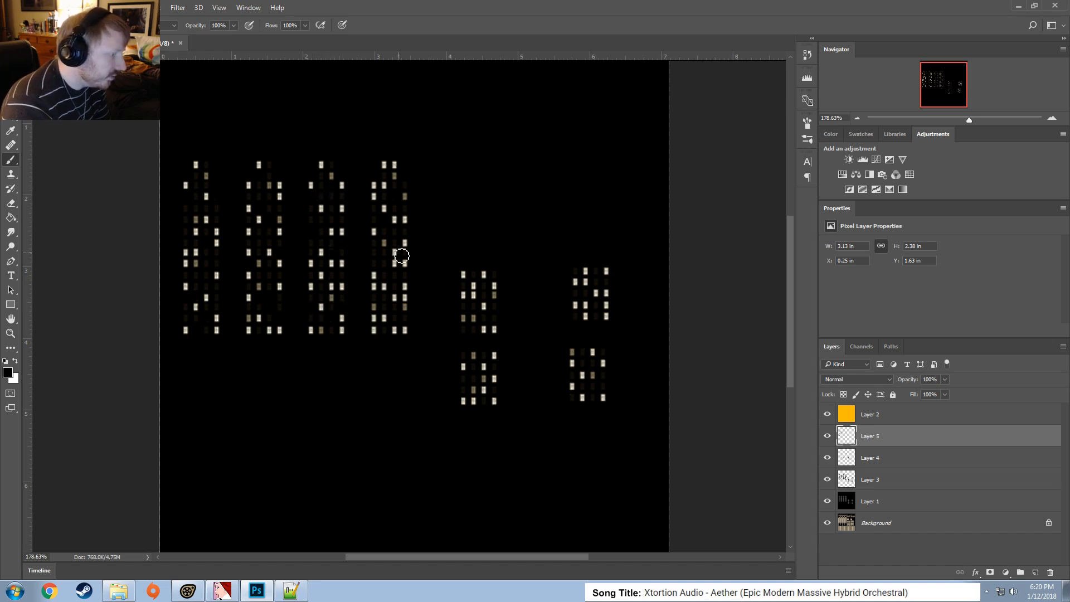
pyautogui.click(407, 265)
pyautogui.click(388, 212)
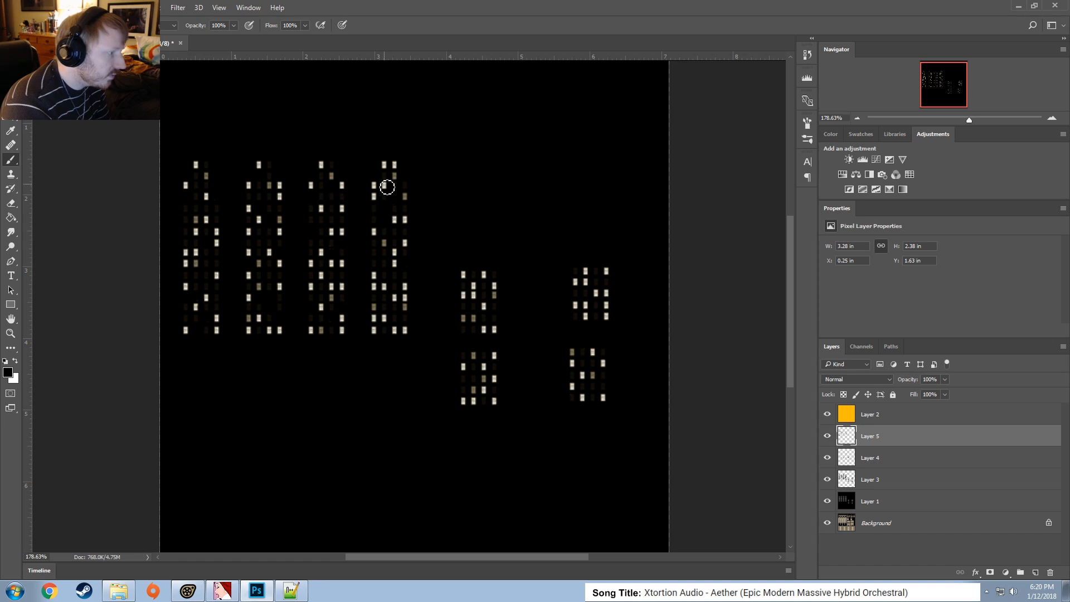
pyautogui.click(387, 187)
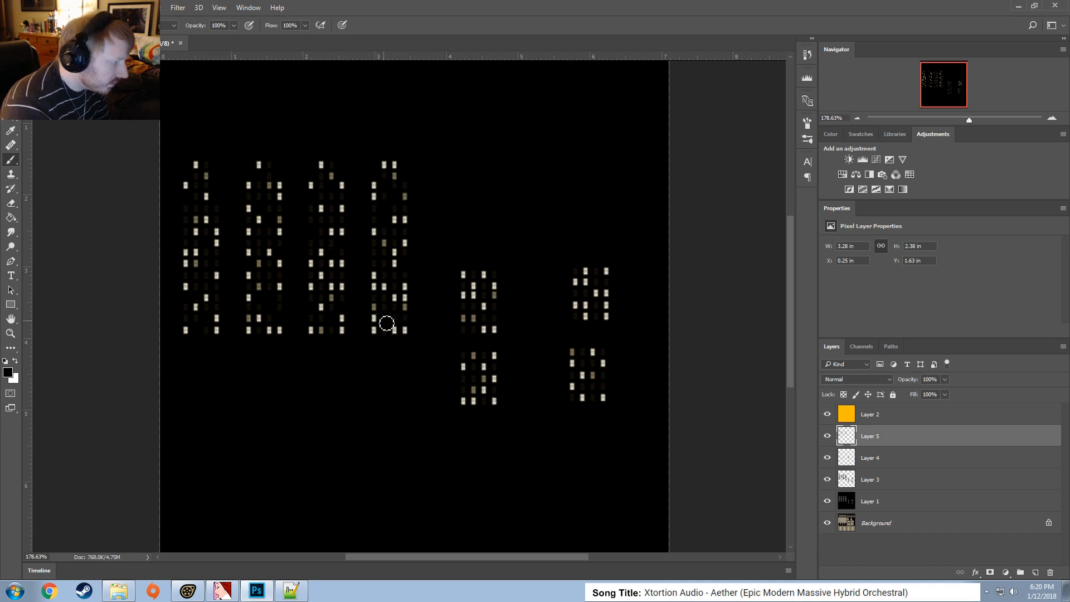
pyautogui.click(409, 289)
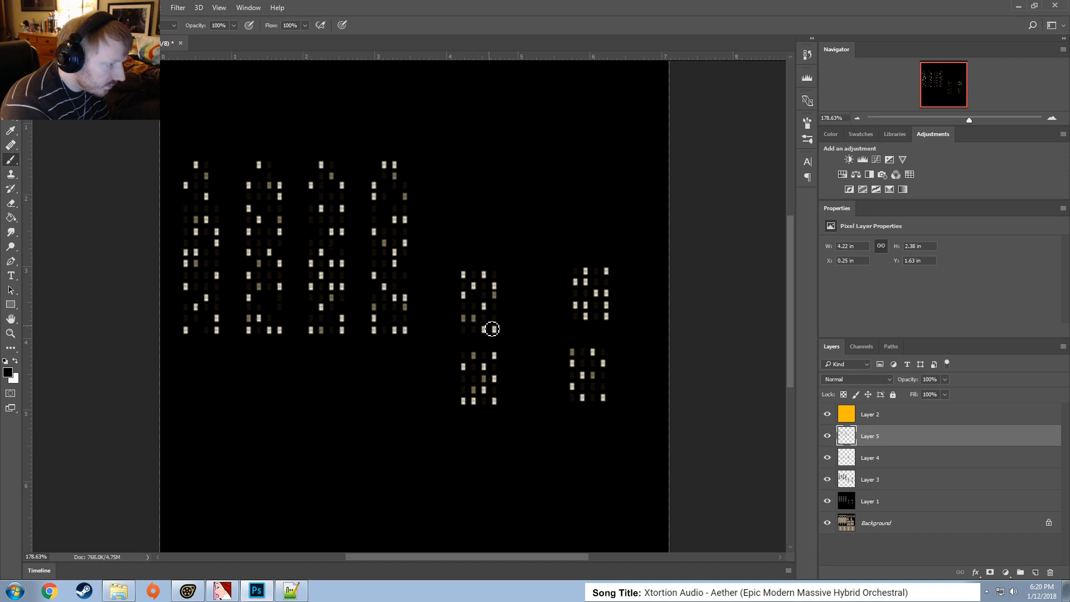
# Paint black over scattered lit windows in the four smaller window blocks, and set Layer 5's opacity to 74%
pyautogui.click(495, 330)
pyautogui.click(465, 275)
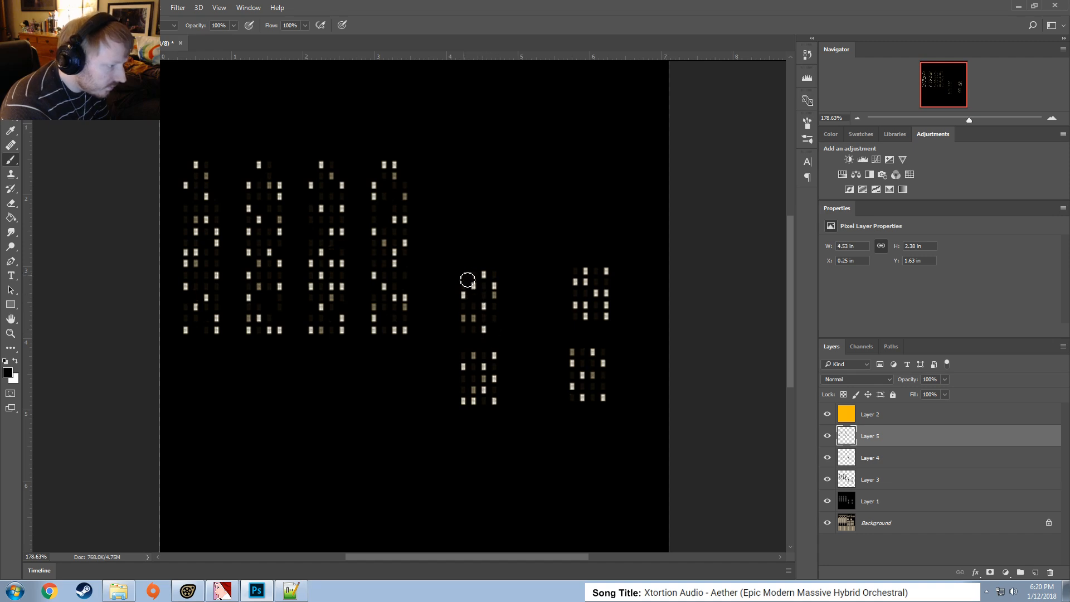
pyautogui.click(494, 380)
pyautogui.moveTo(482, 401); pyautogui.dragTo(476, 407)
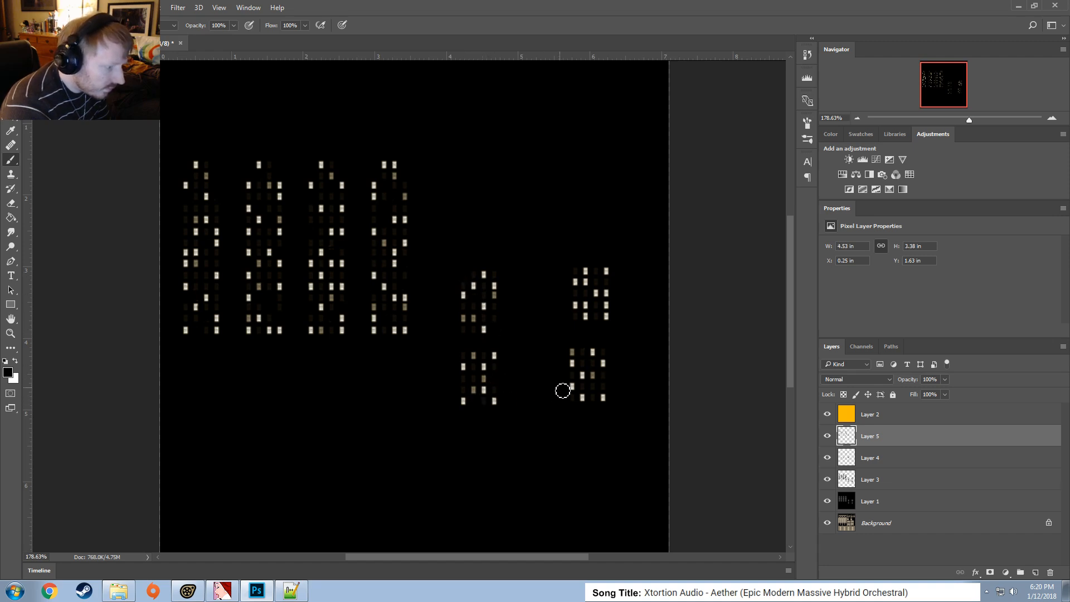
pyautogui.click(582, 375)
pyautogui.click(607, 293)
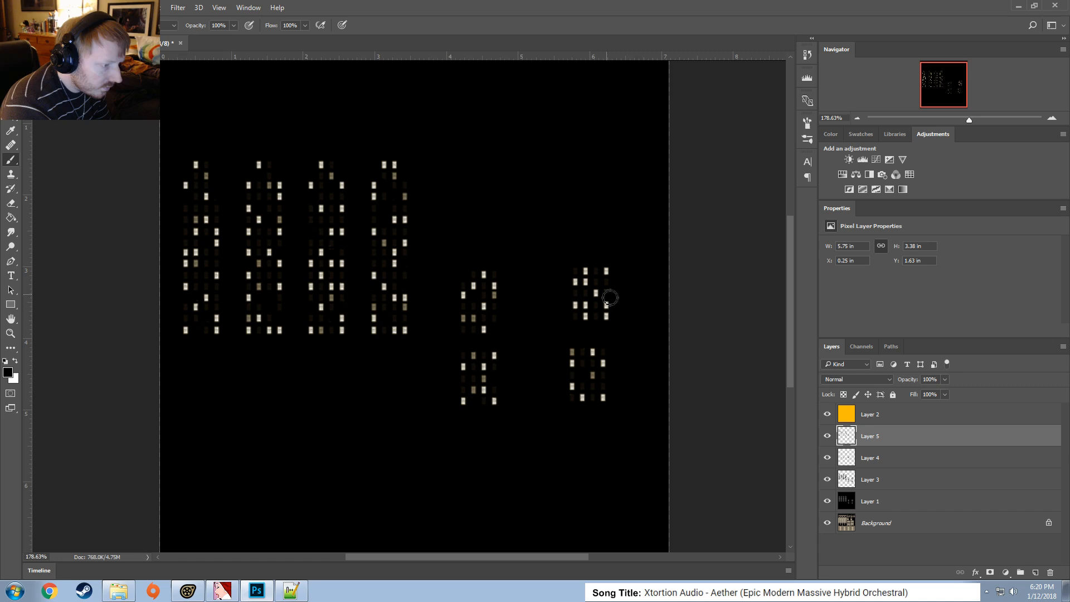
pyautogui.click(586, 282)
pyautogui.click(586, 305)
pyautogui.click(607, 306)
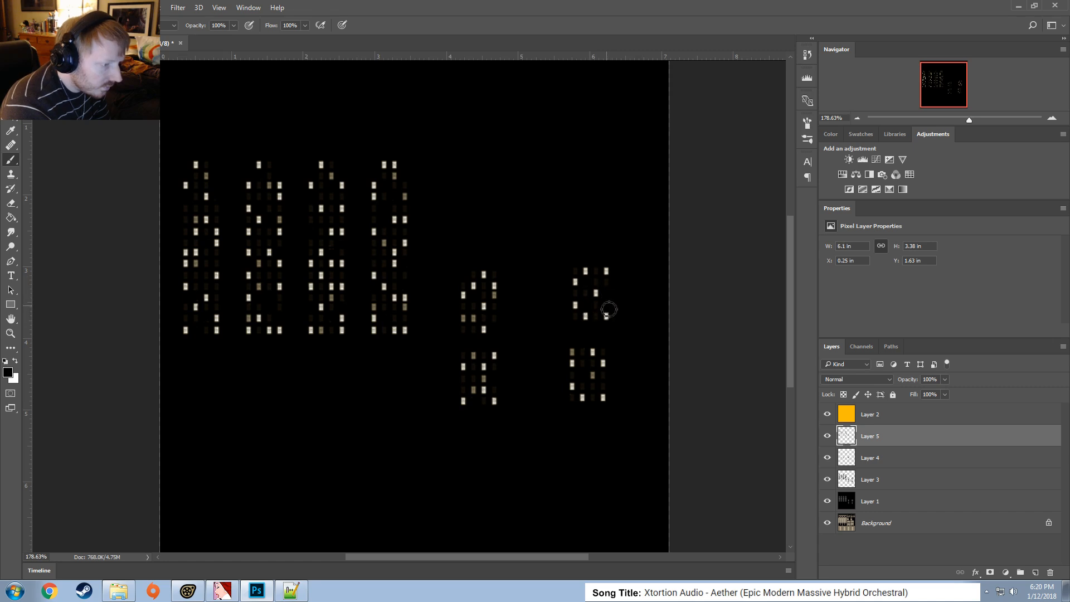
pyautogui.click(586, 272)
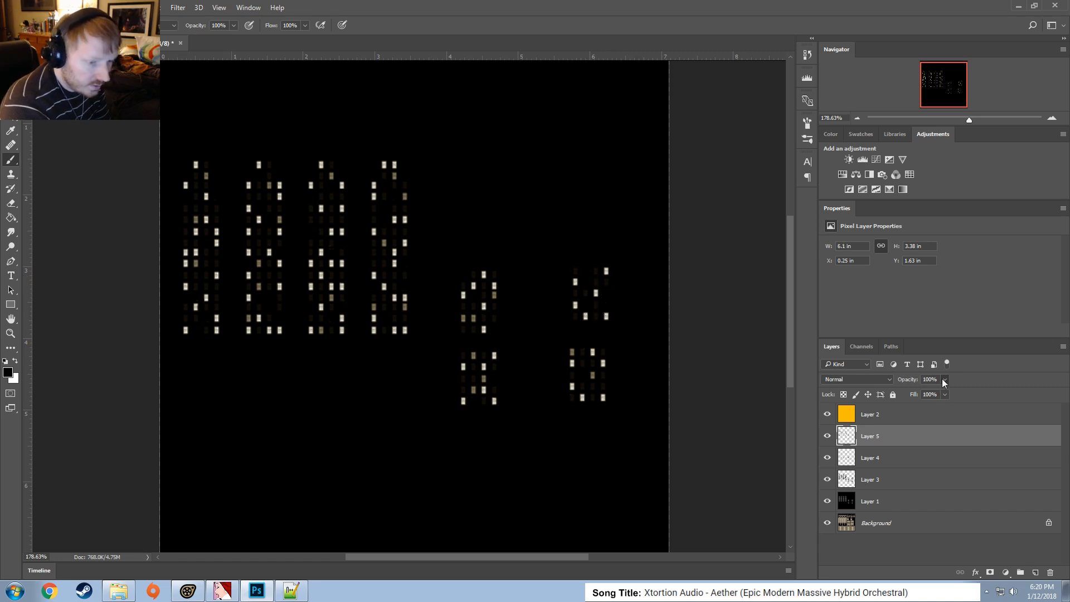
pyautogui.moveTo(922, 393); pyautogui.dragTo(928, 390)
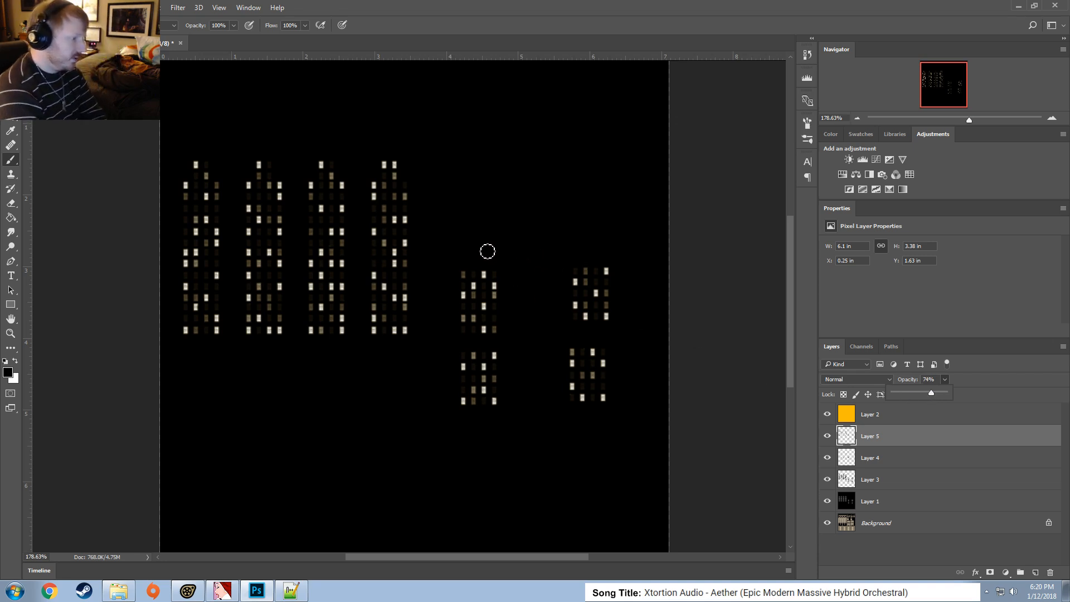
# Save the mask as a Targa file, overwriting urban_skytower006_windowmask.tga in the props_urban folder
pyautogui.click(26, 8)
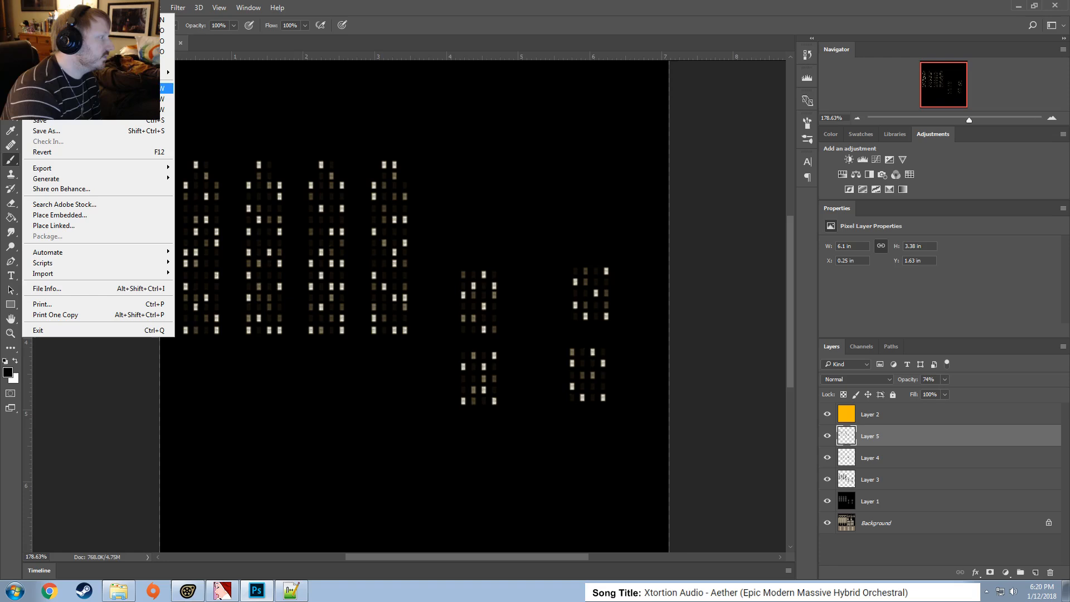
pyautogui.click(44, 131)
pyautogui.click(112, 431)
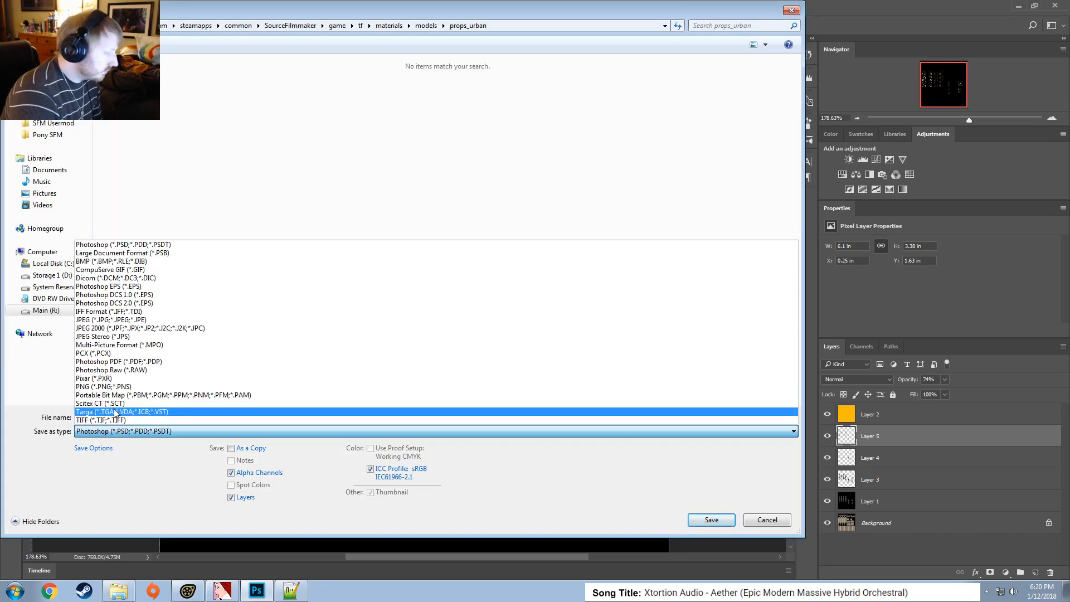
pyautogui.click(117, 412)
pyautogui.doubleClick(316, 97)
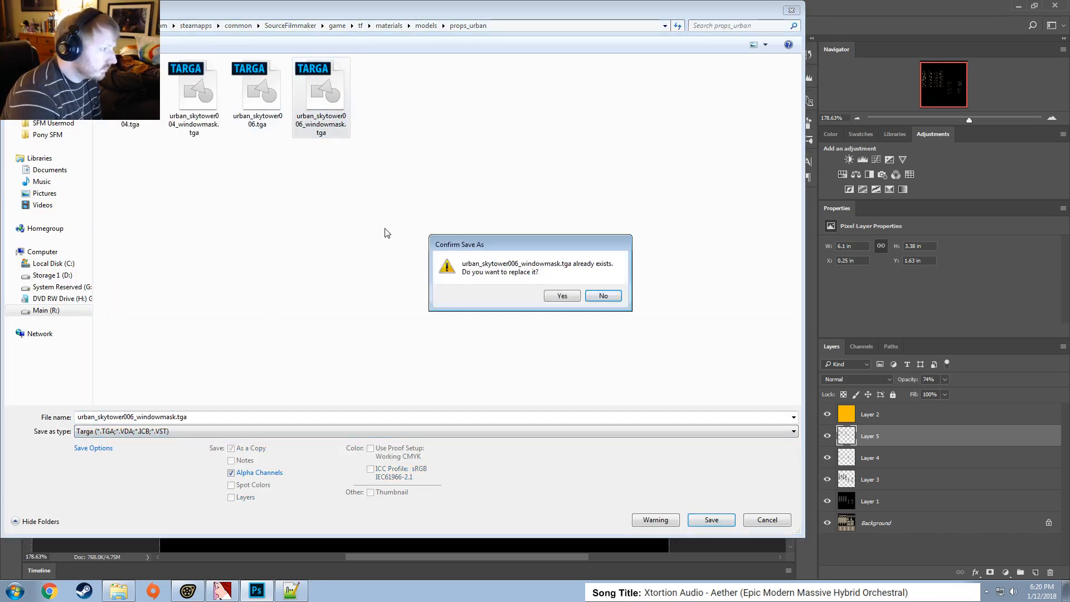
pyautogui.click(564, 296)
pyautogui.click(565, 195)
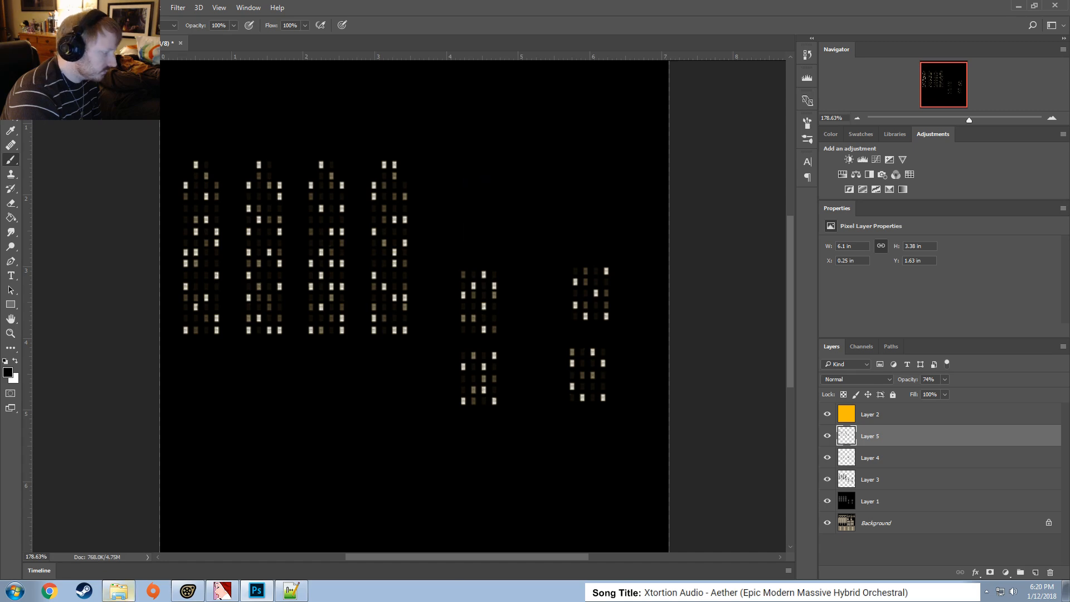
# Switch to VTFEdit and import urban_skytower006_windowmask.tga, keeping the existing VTF options
pyautogui.click(291, 591)
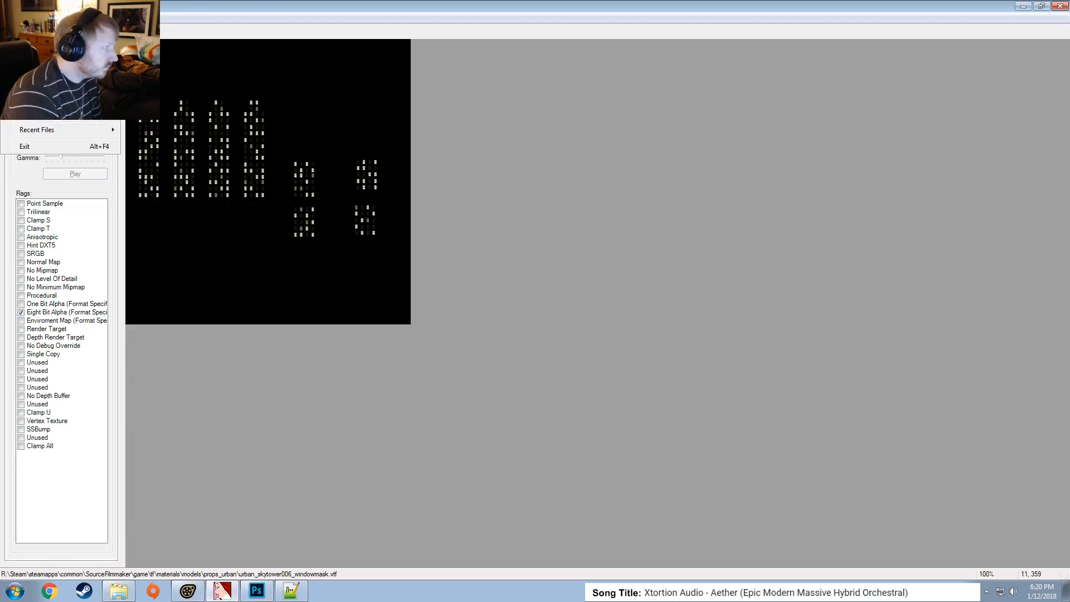
pyautogui.click(33, 89)
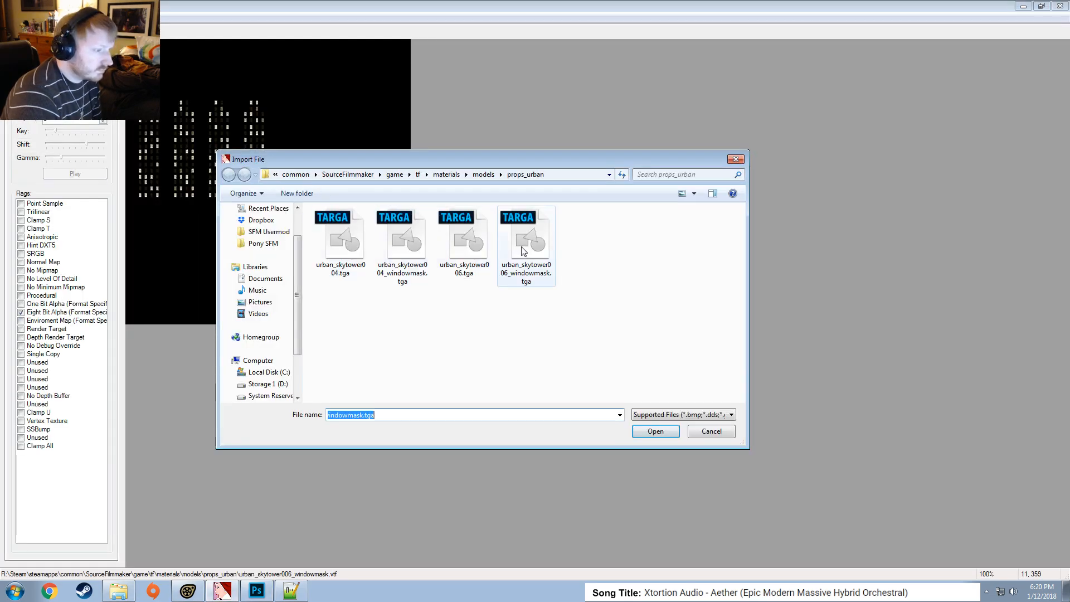
pyautogui.doubleClick(525, 251)
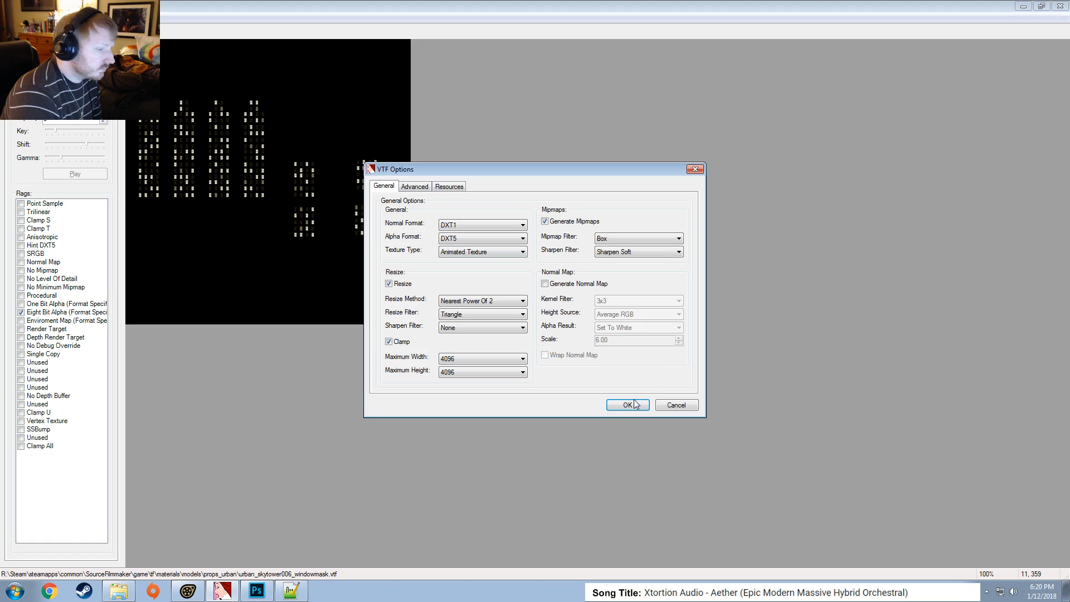
pyautogui.click(629, 405)
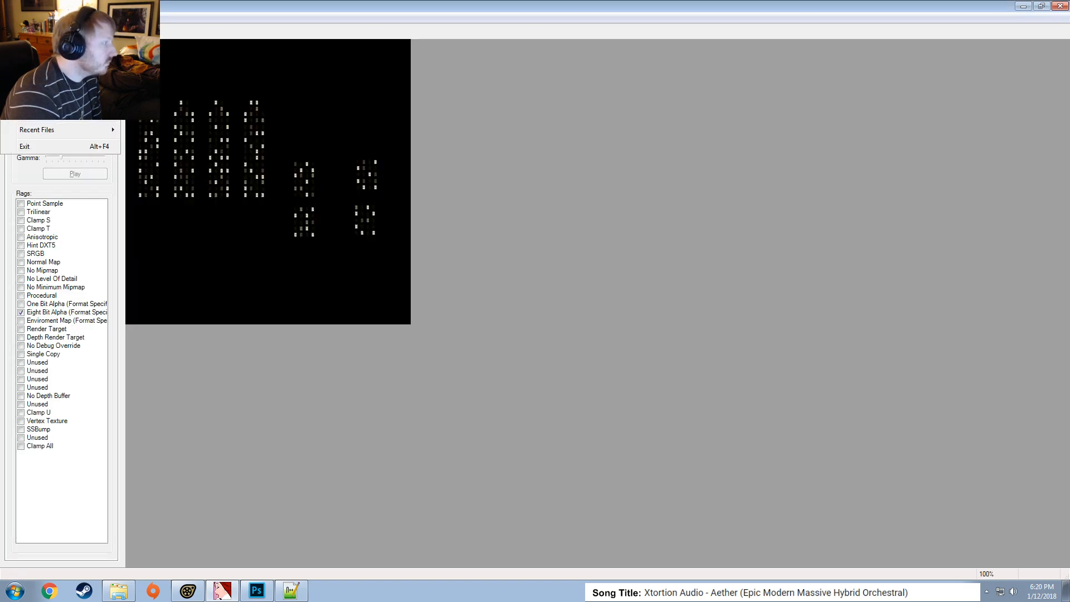
# Save the imported texture over the existing urban_skytower006_windowmask.vtf in props_urban
pyautogui.click(34, 82)
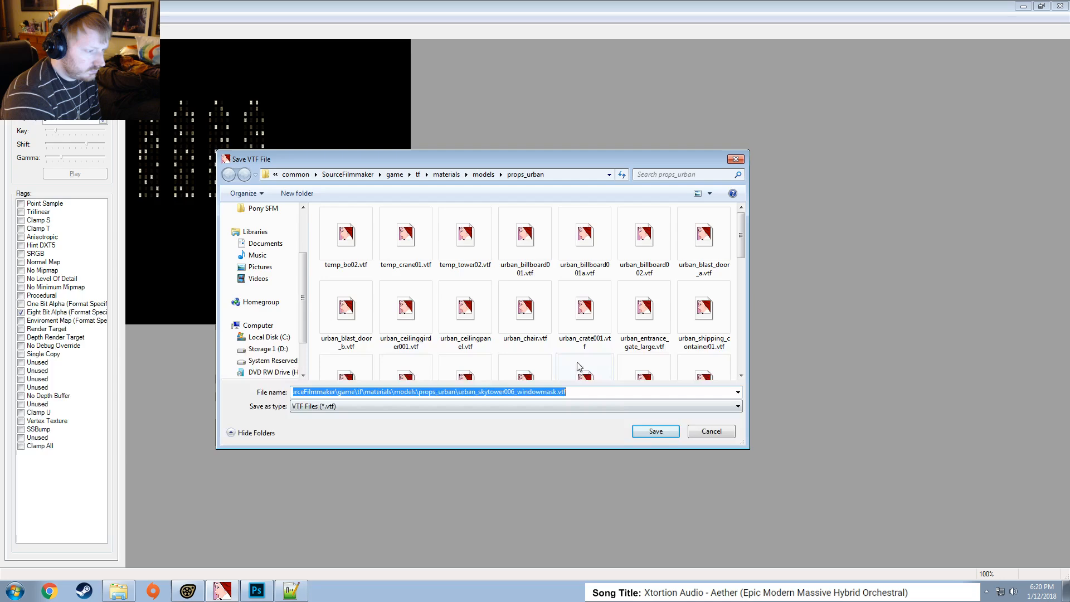
pyautogui.click(664, 435)
pyautogui.click(571, 299)
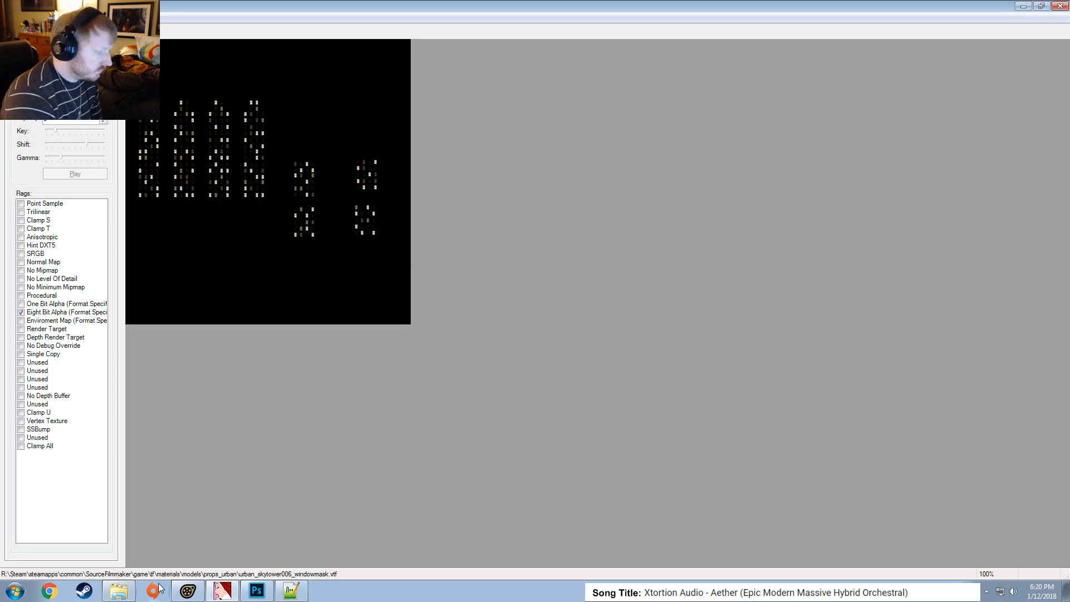
# Switch to Source Filmmaker and move the playhead a little further into the Applesnack Murder shot to check the tower windows
pyautogui.click(188, 591)
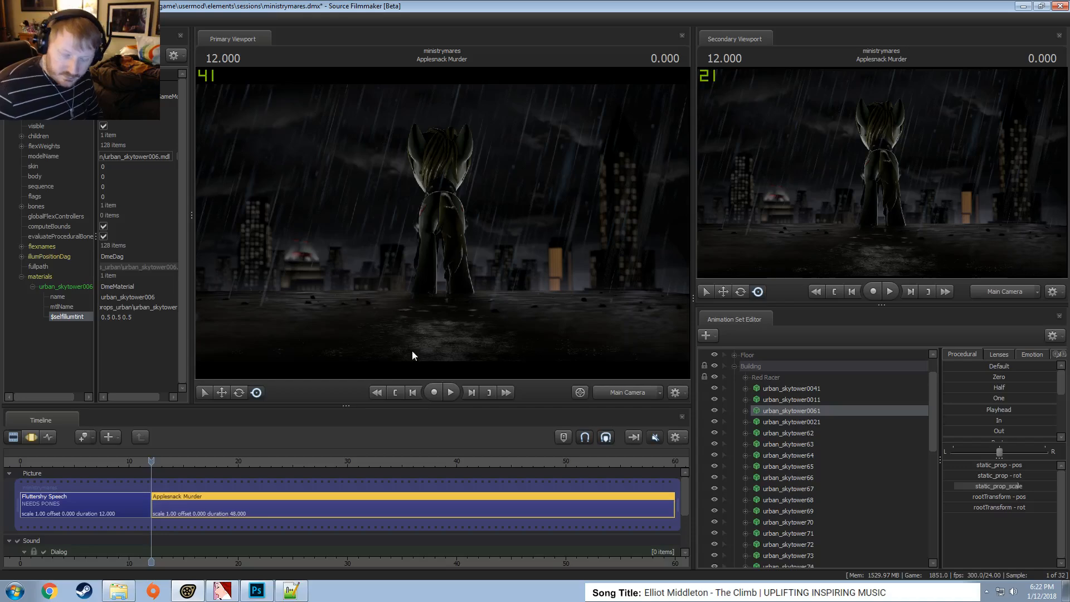
pyautogui.moveTo(149, 464); pyautogui.dragTo(165, 464)
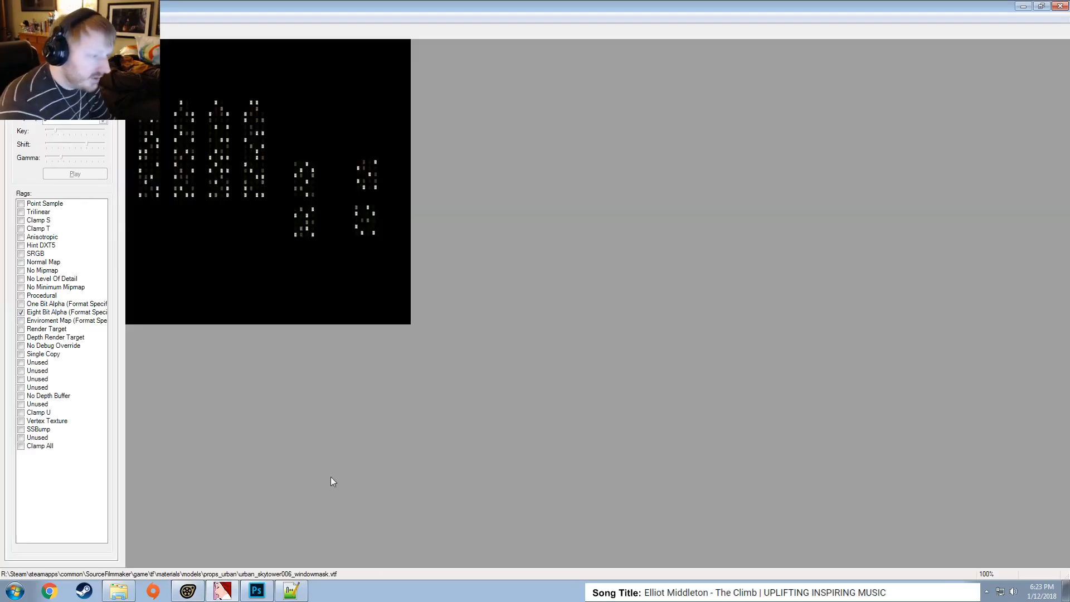
# Switch to Photoshop and set the opacity of the orange Layer 2 to 11%
pyautogui.click(258, 592)
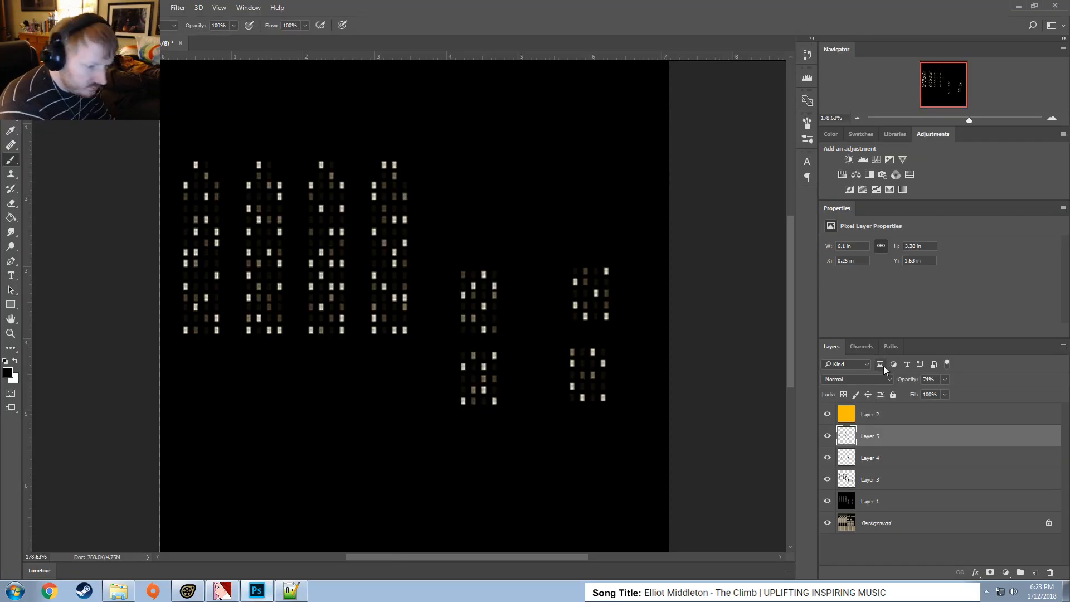
pyautogui.click(870, 415)
pyautogui.click(943, 380)
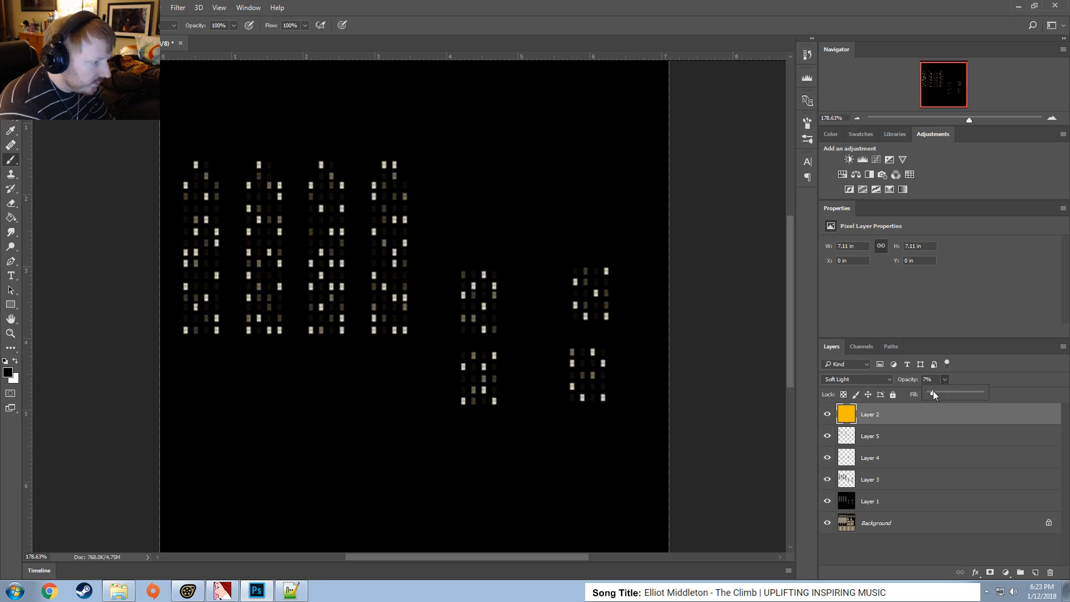
# Switch to Source Filmmaker to check the tower windows, and return to Photoshop with Layer 5 selected
pyautogui.hotkey('alt', 'Tab')
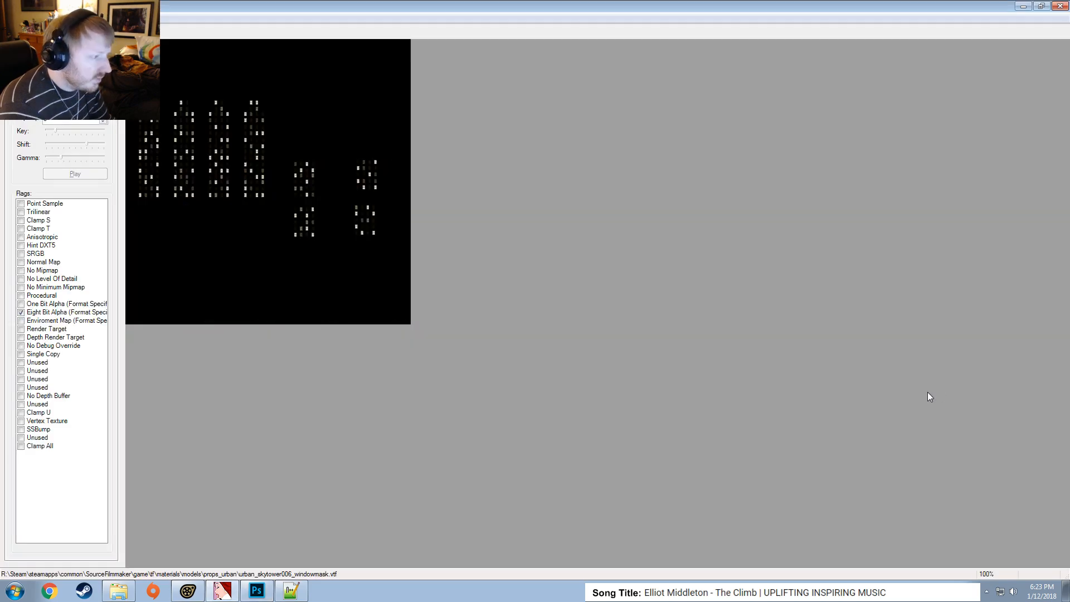
pyautogui.hotkey('alt', 'Tab')
pyautogui.hotkey('alt', 'Tab')
pyautogui.hotkey('alt', 'Tab')
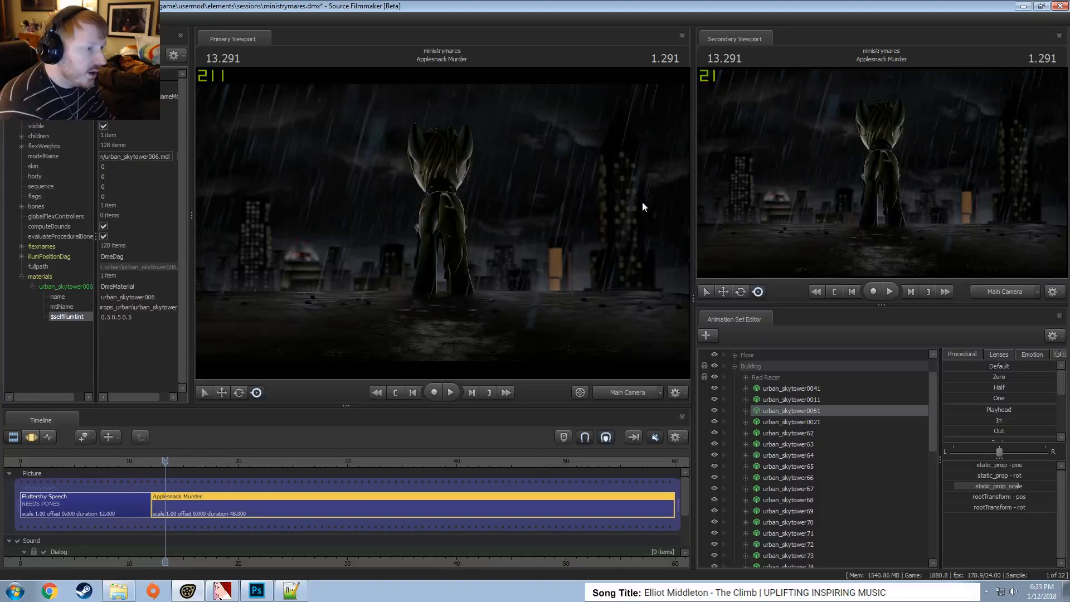
pyautogui.hotkey('alt', 'Tab')
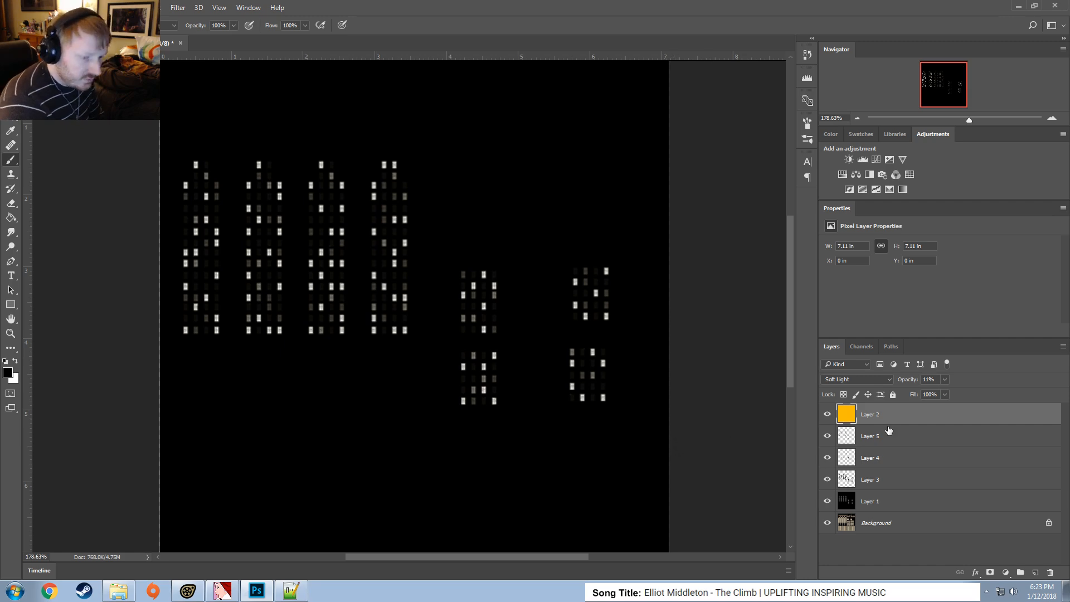
pyautogui.click(907, 438)
# Switch to Source Filmmaker and delete the $selfillumtint attribute from the urban_skytower006 material
pyautogui.hotkey('alt', 'Tab')
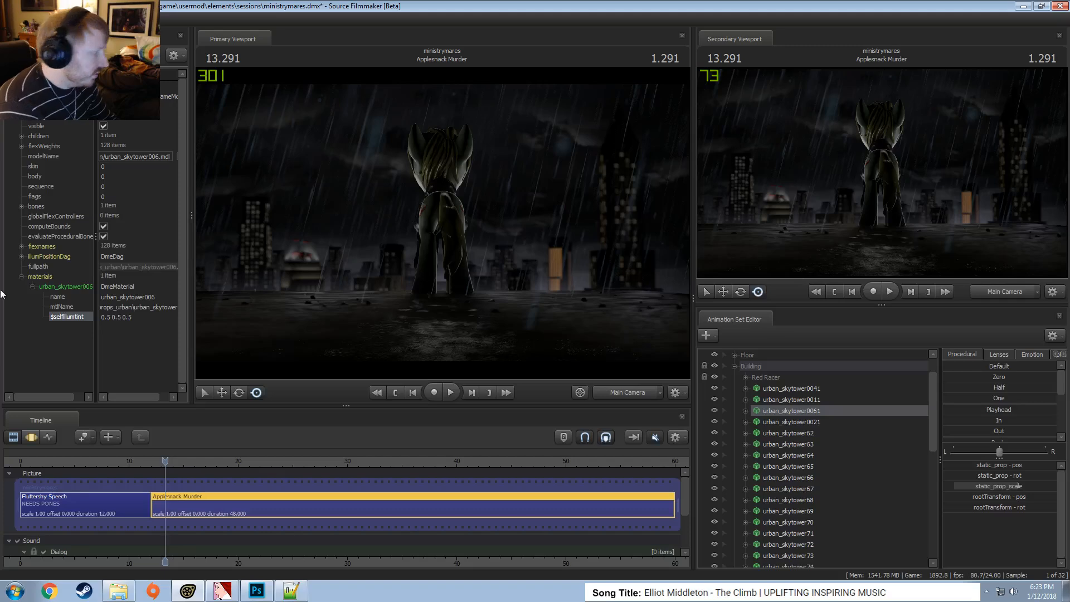
pyautogui.rightClick(82, 317)
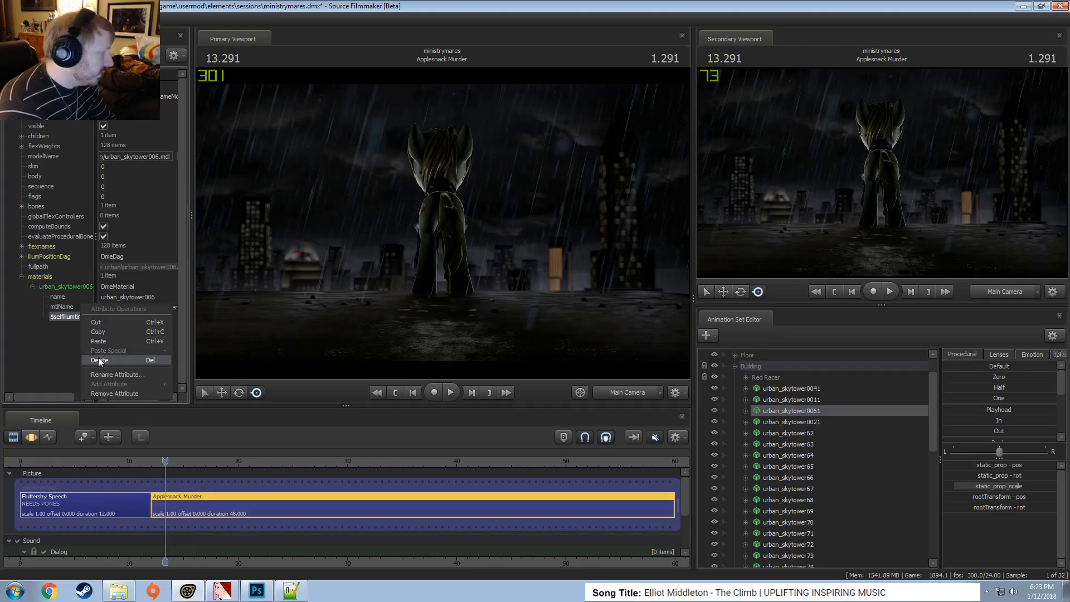
pyautogui.click(119, 357)
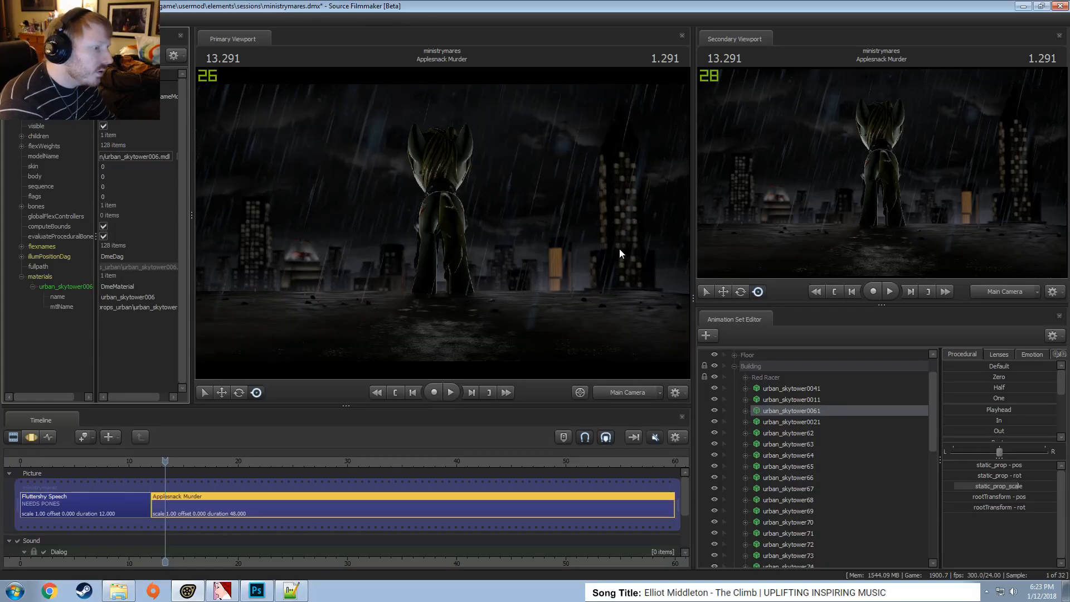
# Switch to Photoshop, add a new empty layer above Layer 5 and make white the foreground colour
pyautogui.hotkey('alt', 'Tab')
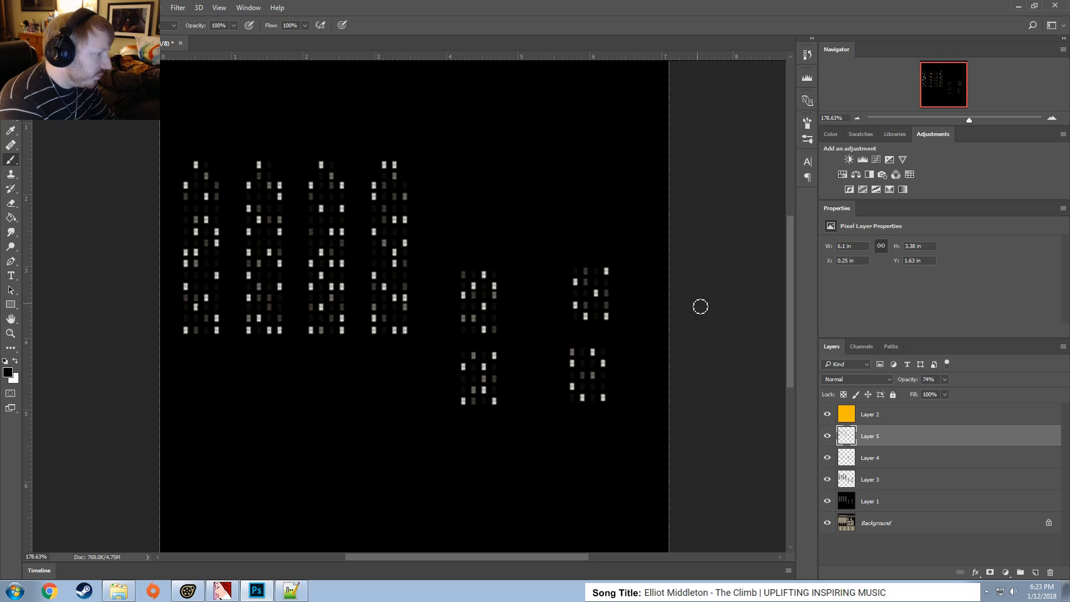
pyautogui.keyDown('alt'); pyautogui.scroll(3, 424, 291); pyautogui.keyUp('alt')
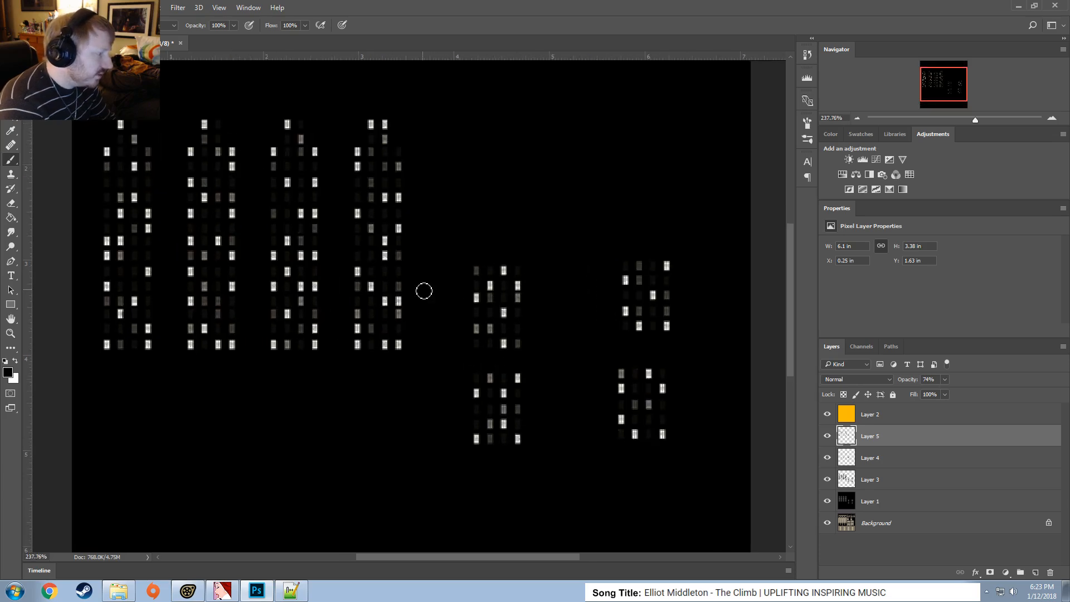
pyautogui.hotkey('ctrl', 'shift', 'n')
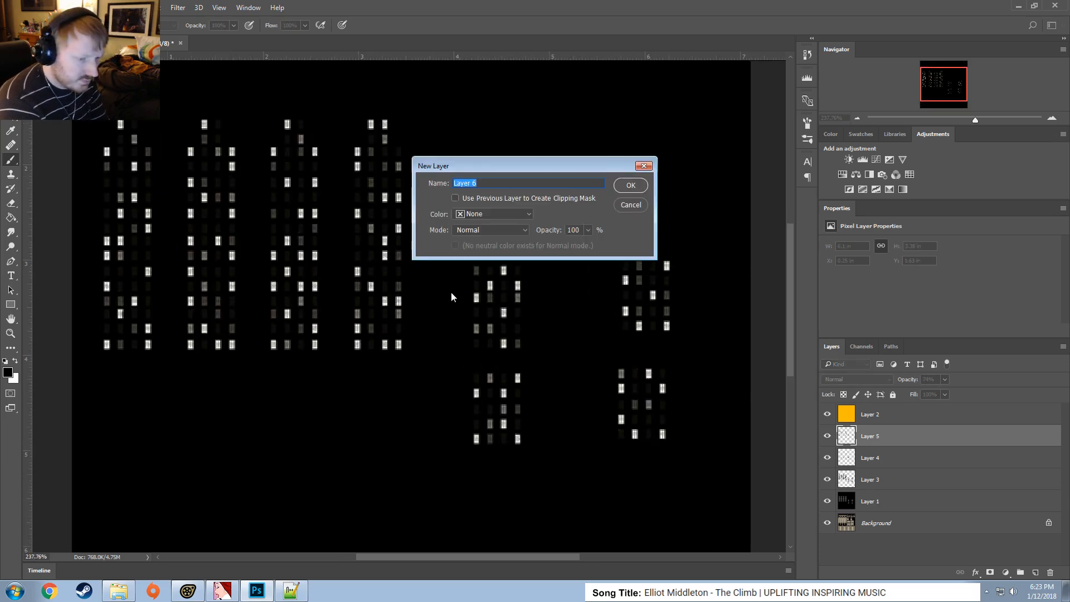
pyautogui.press('Return')
pyautogui.click(16, 361)
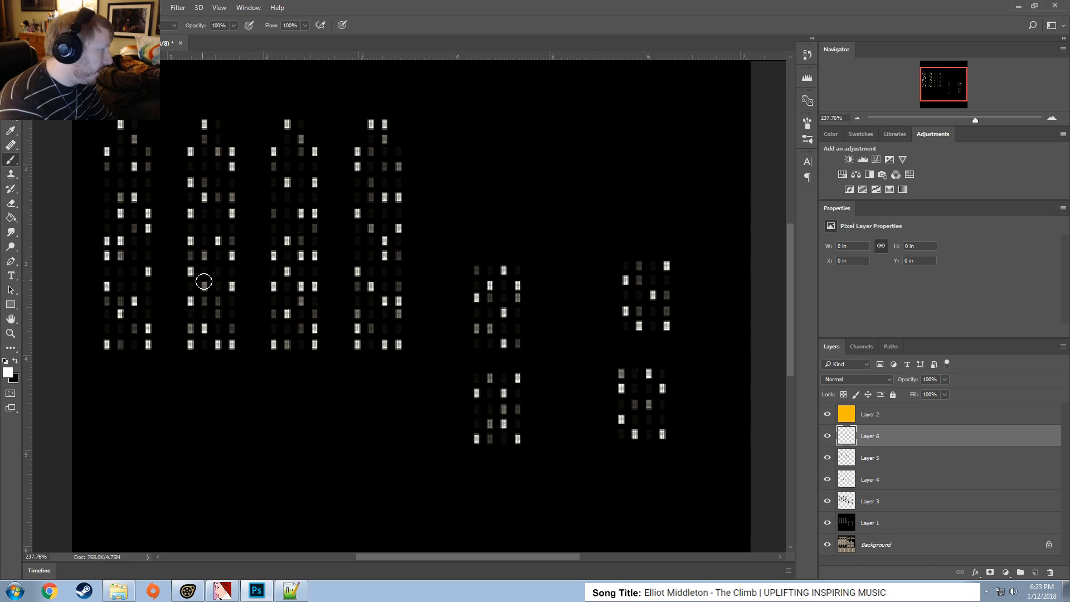
# Paint white brush dots over single scattered windows in all the window groups on Layer 6
pyautogui.click(272, 151)
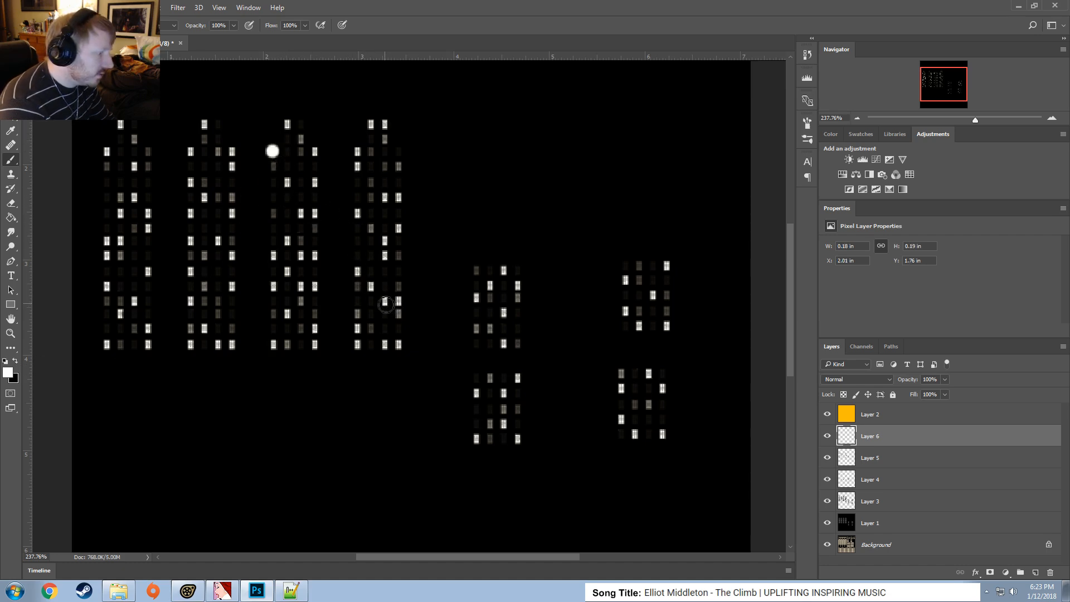
pyautogui.click(384, 301)
pyautogui.click(217, 240)
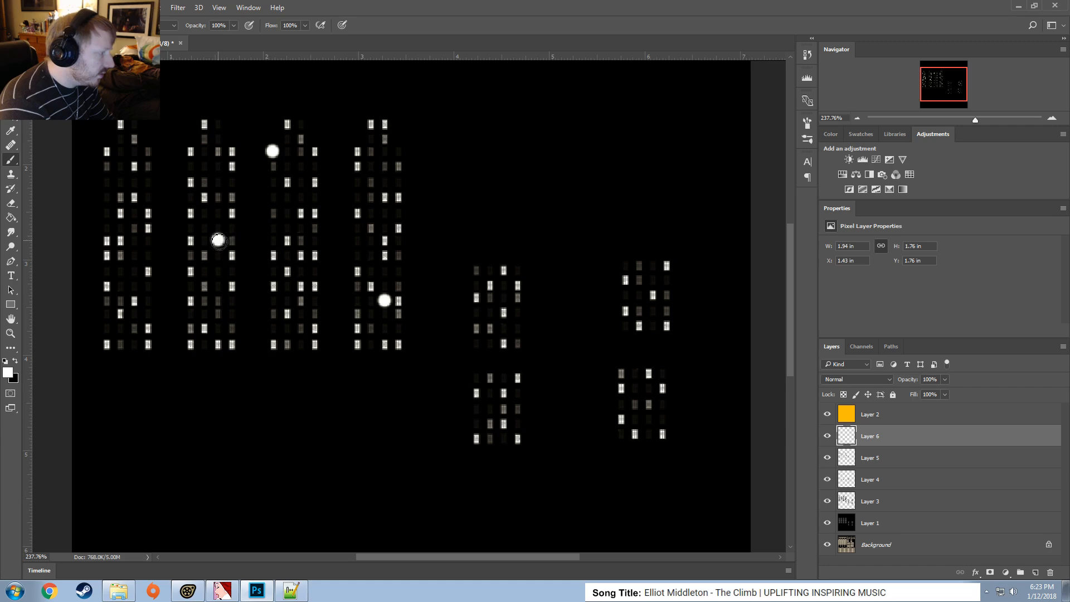
pyautogui.click(132, 196)
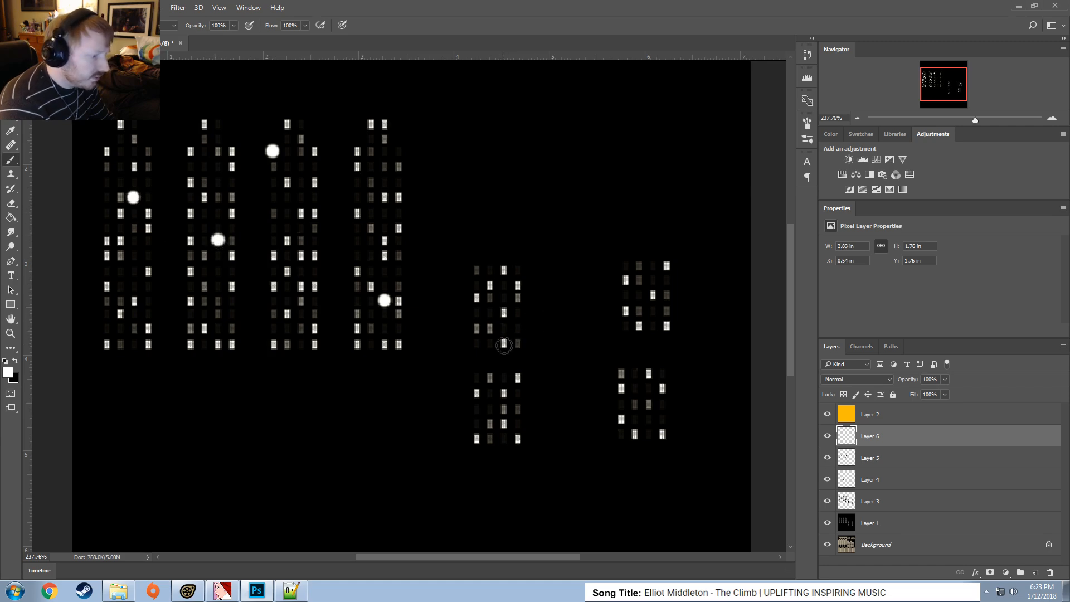
pyautogui.click(503, 342)
pyautogui.click(667, 263)
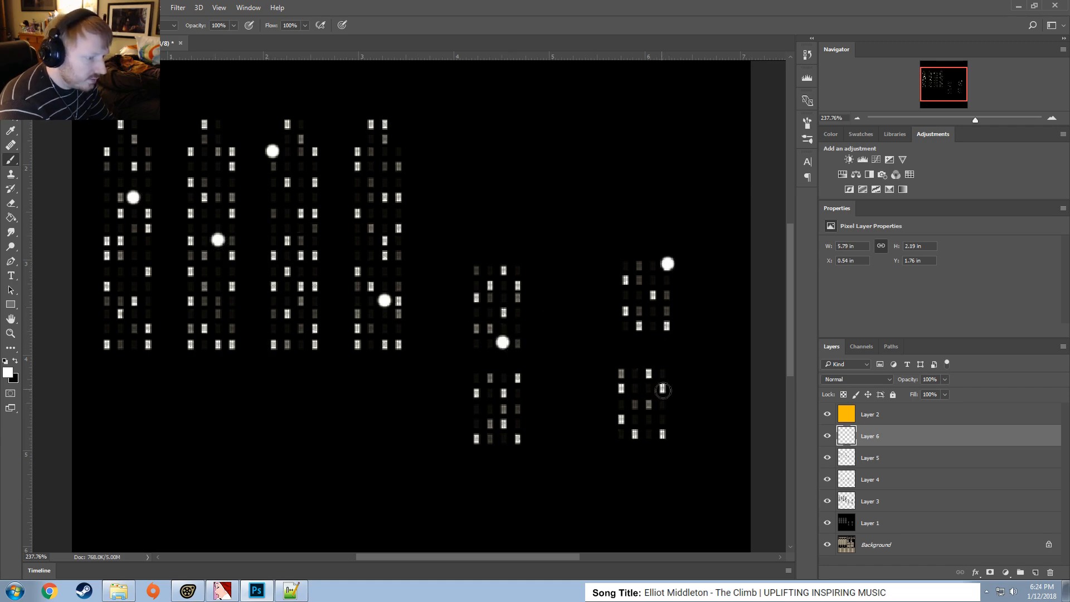
pyautogui.click(662, 388)
pyautogui.click(478, 437)
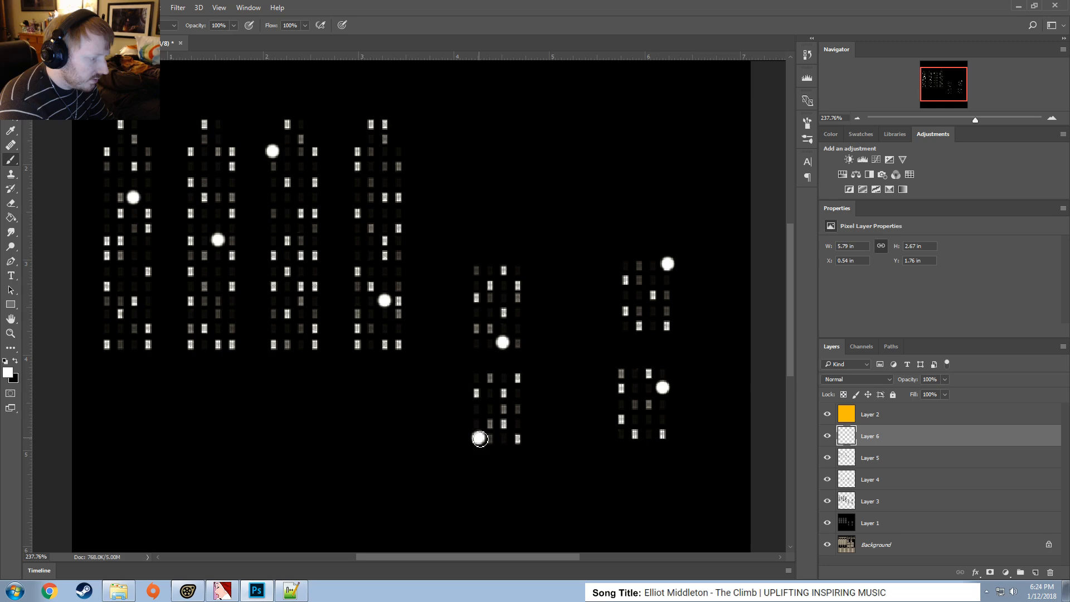
pyautogui.click(505, 394)
pyautogui.click(302, 286)
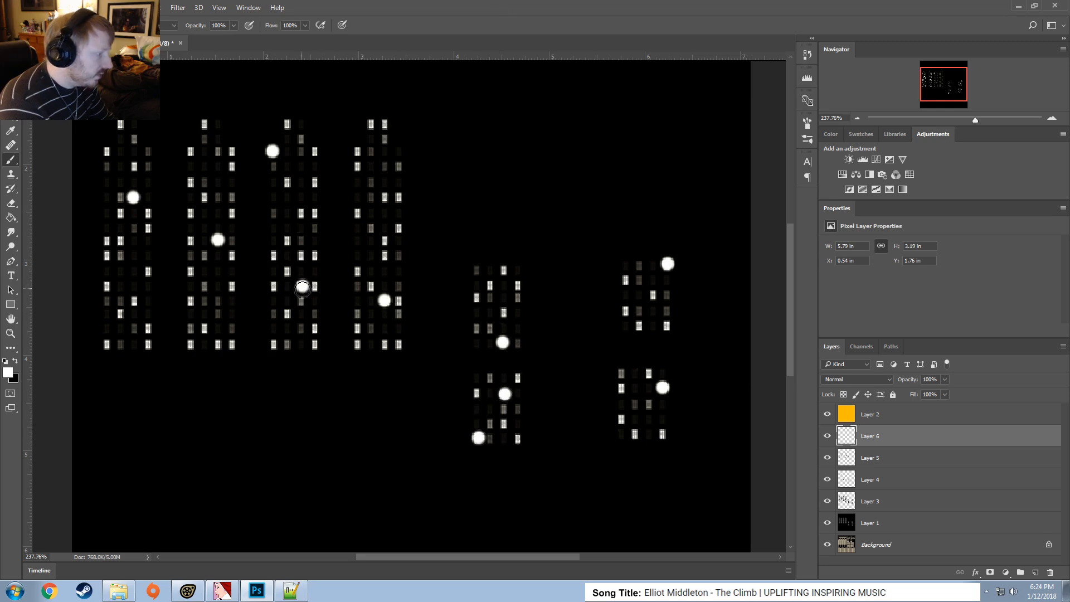
pyautogui.click(288, 240)
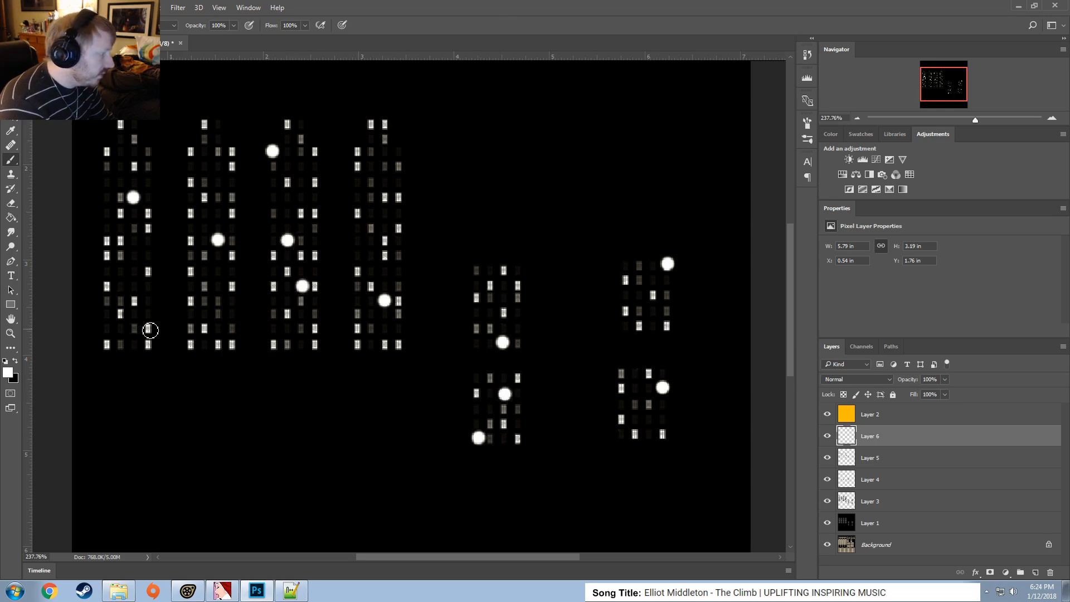
pyautogui.click(147, 328)
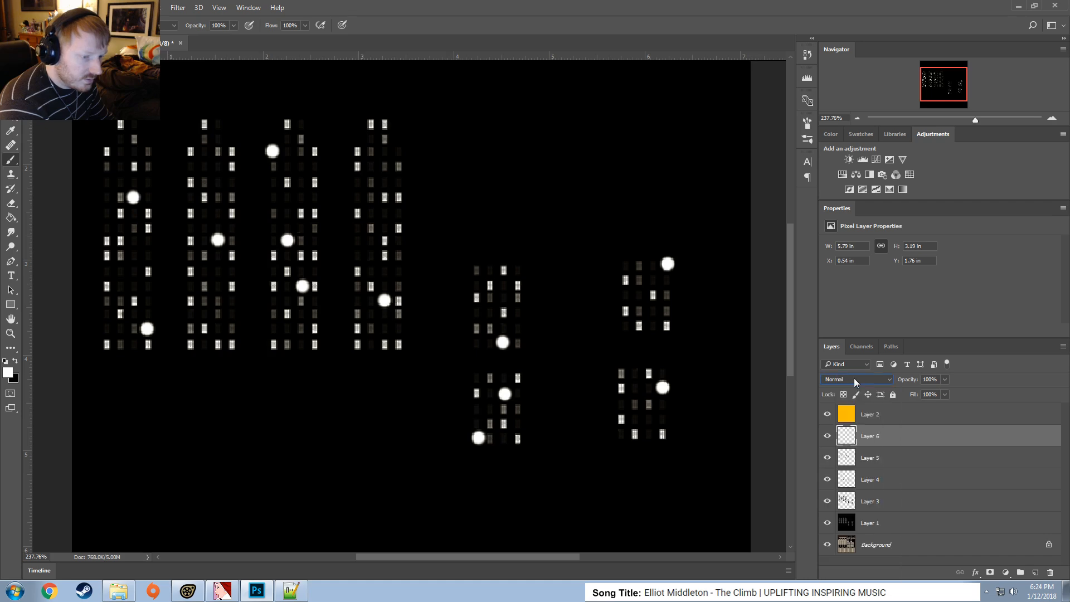
# Try different blend modes on Layer 6, including Lighten, Color Dodge, Overlay and Lighter Color
pyautogui.scroll(-4, 856, 379)
pyautogui.scroll(-1, 856, 378)
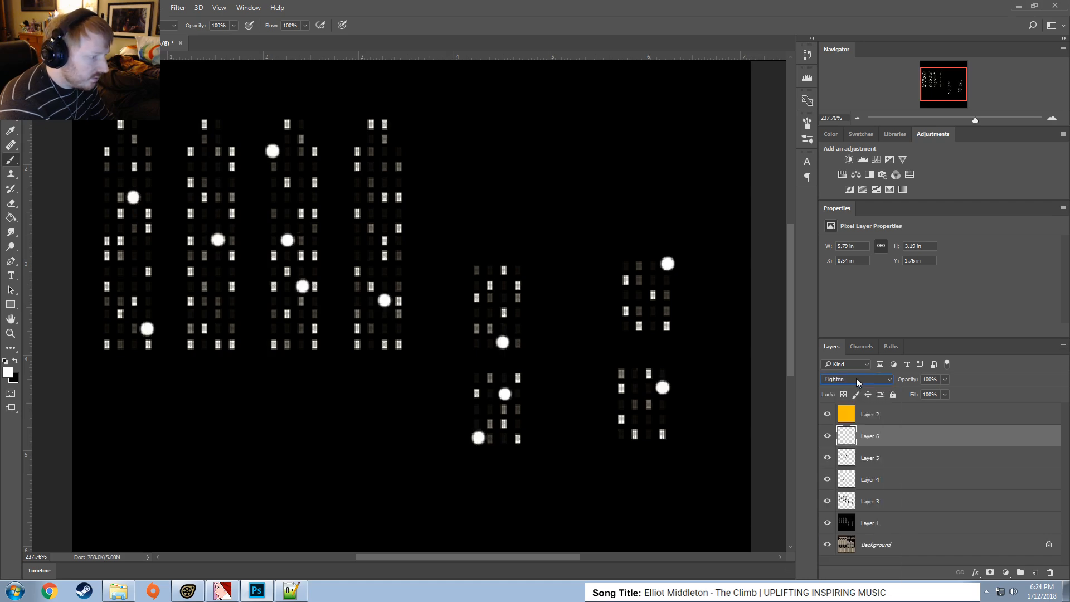
pyautogui.scroll(1, 856, 378)
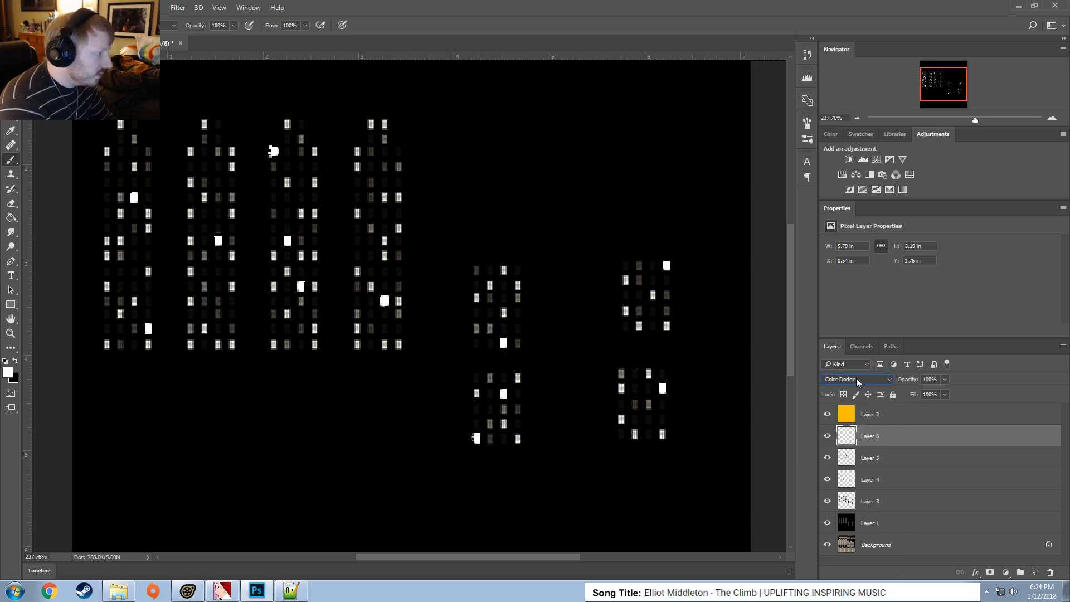
pyautogui.scroll(-1, 856, 378)
pyautogui.scroll(-3, 856, 378)
pyautogui.scroll(3, 855, 378)
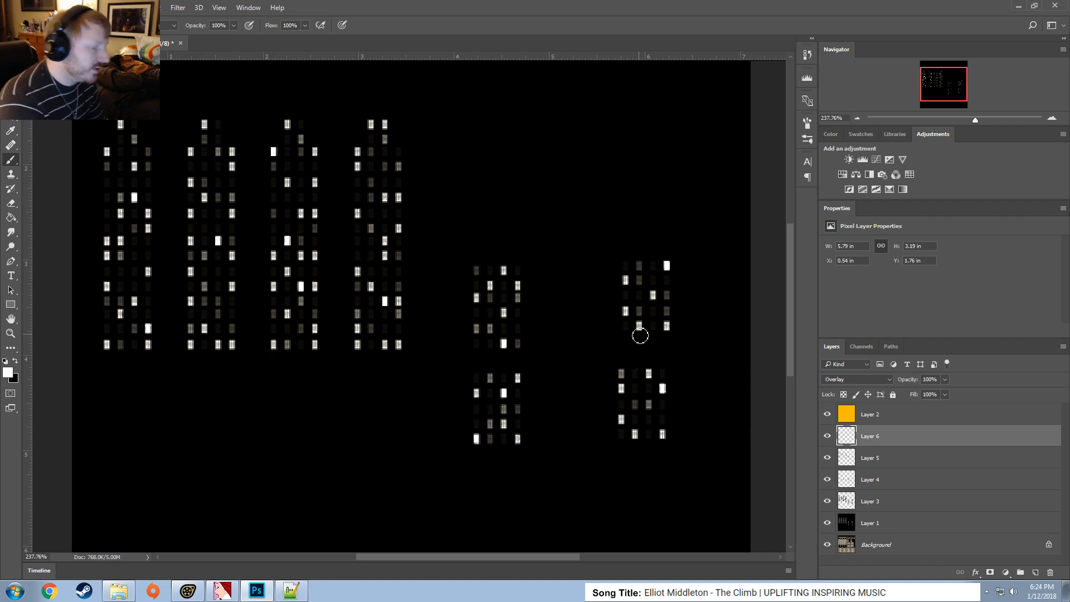
pyautogui.press('Up')
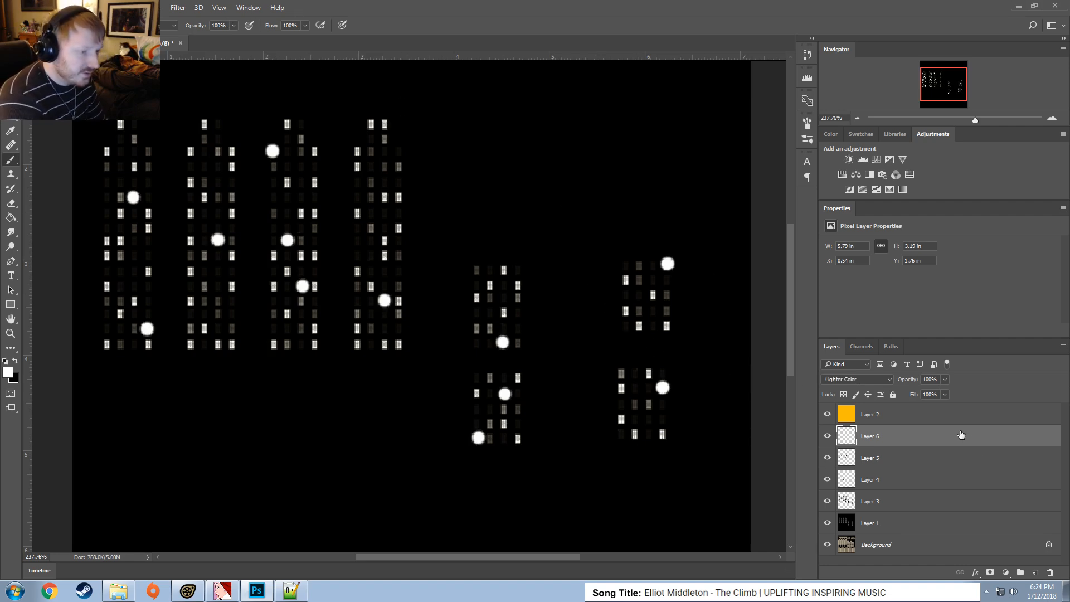
# Delete Layer 6 with its painted white dots
pyautogui.rightClick(889, 436)
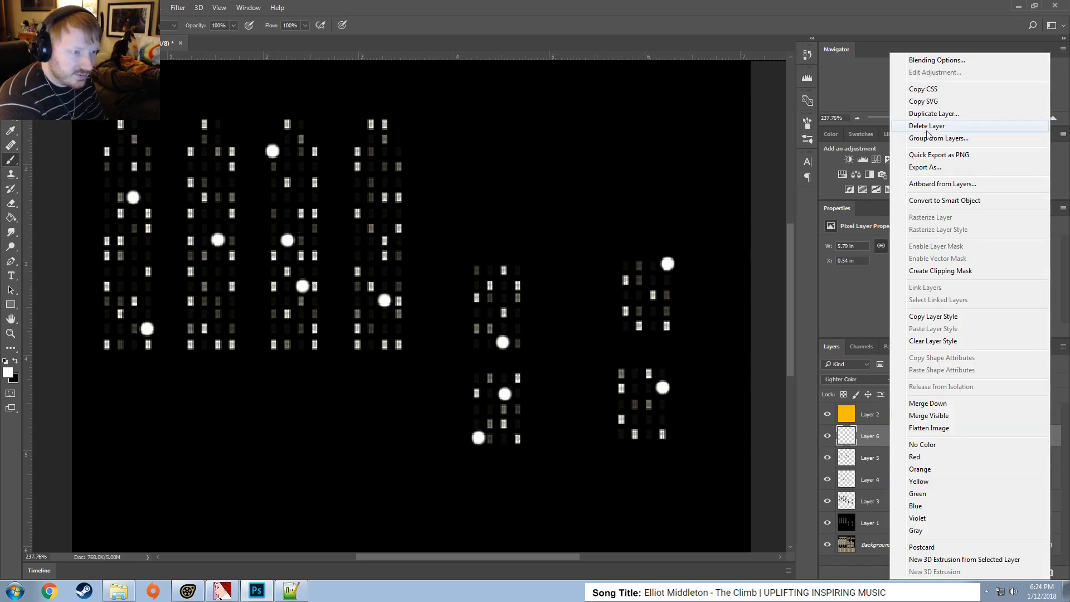
pyautogui.click(928, 126)
pyautogui.click(527, 218)
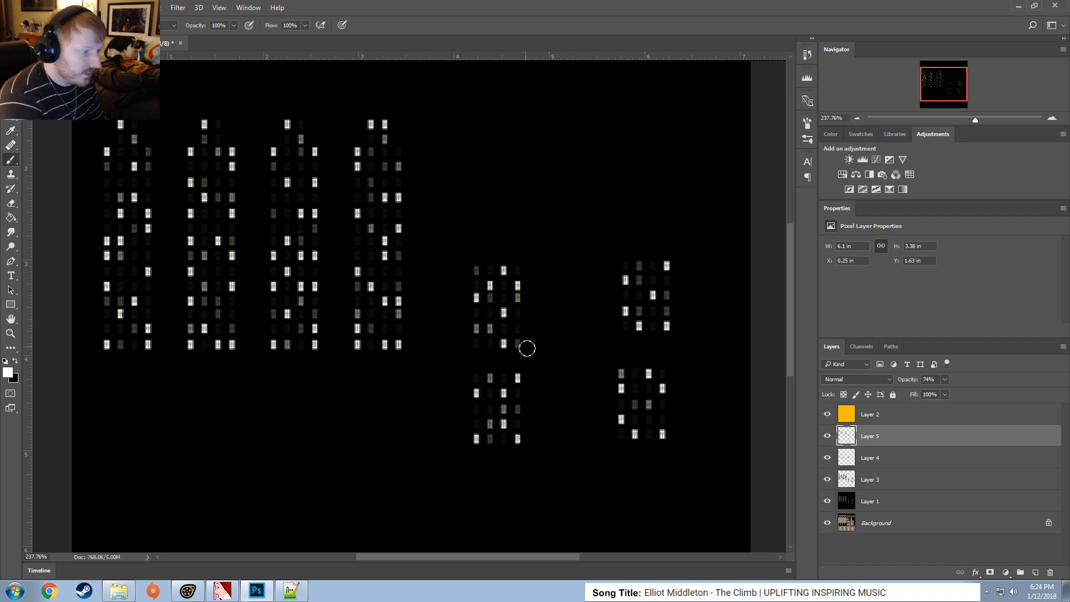
# Save the mask as a 32 bits/pixel Targa file, overwriting urban_skytower006_windowmask.tga in the props_urban folder
pyautogui.click(12, 7)
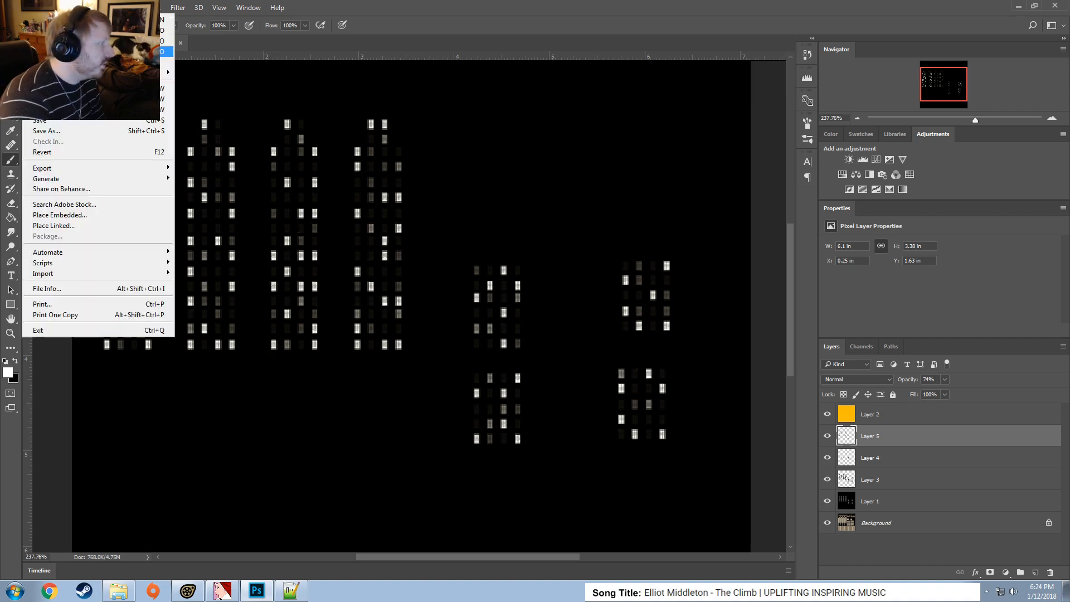
pyautogui.click(63, 132)
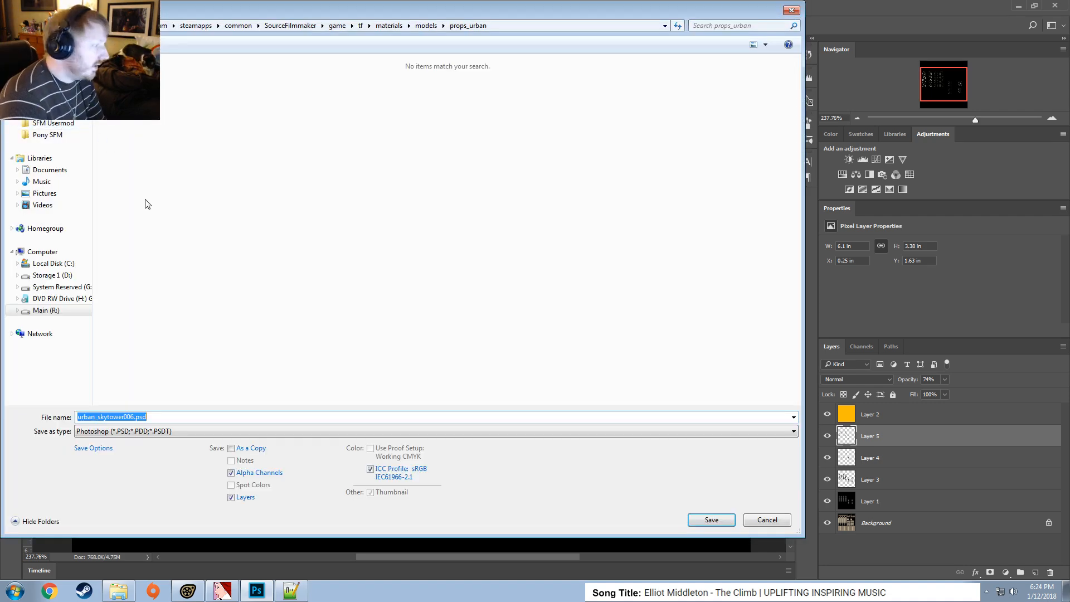
pyautogui.click(141, 431)
pyautogui.click(137, 402)
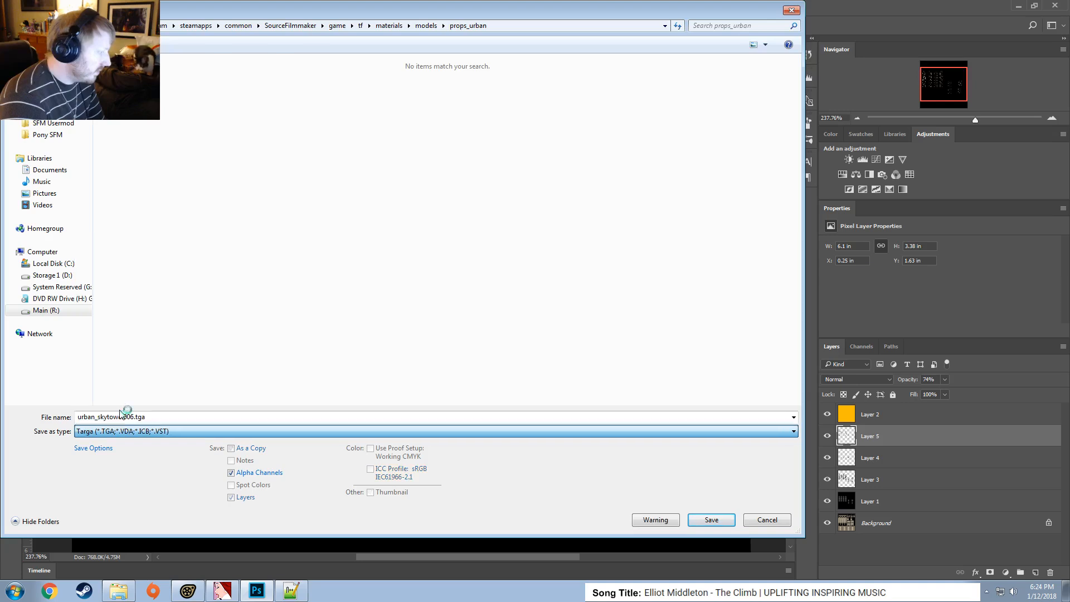
pyautogui.doubleClick(321, 92)
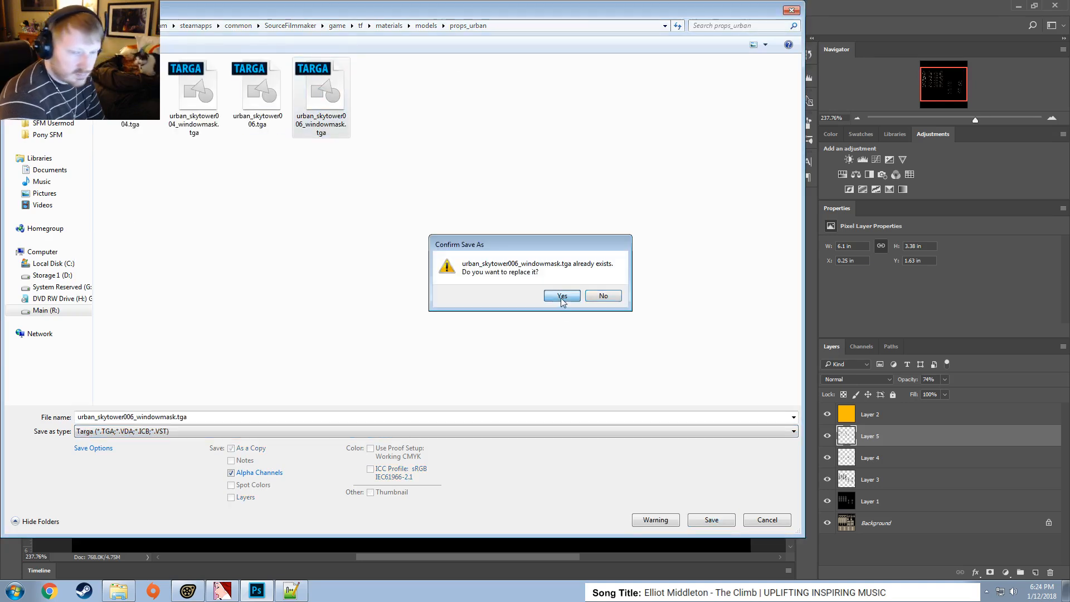
pyautogui.click(560, 299)
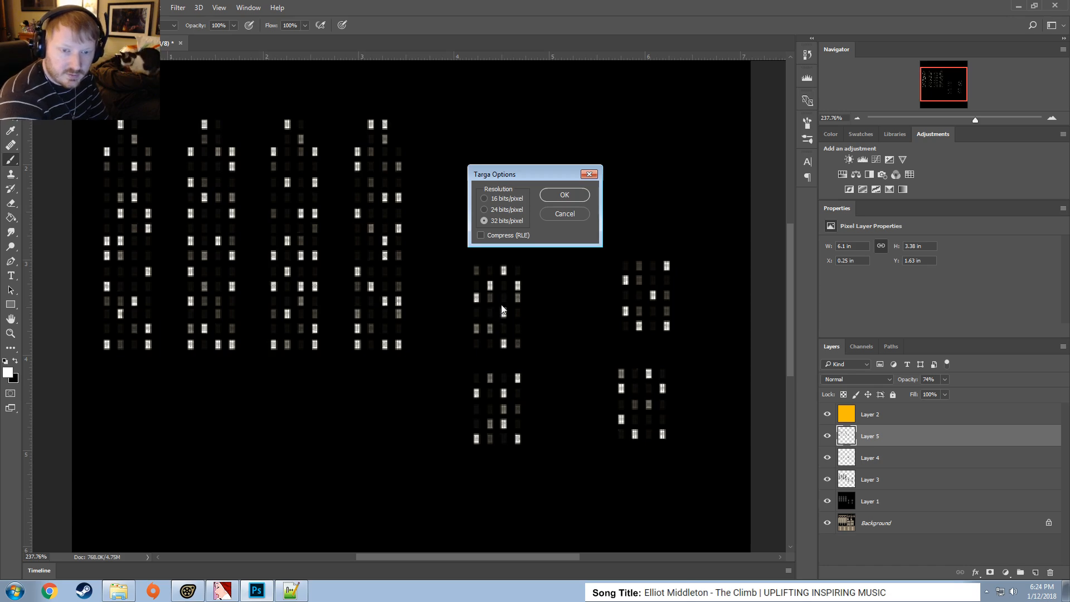
pyautogui.click(565, 195)
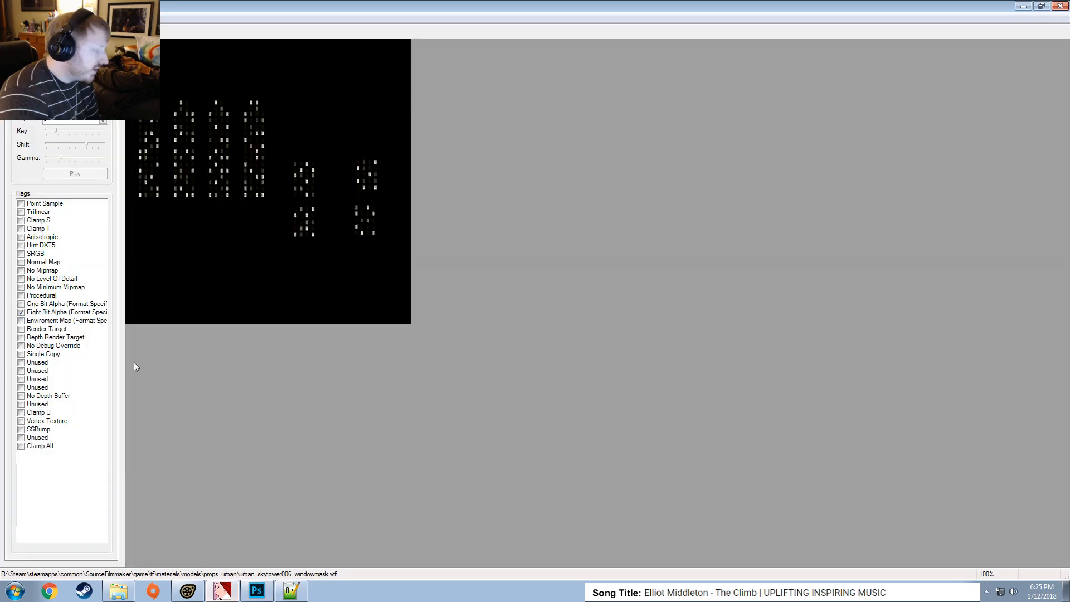
# Switch to VTFEdit and import the updated urban_skytower006_windowmask.tga with the existing VTF options
pyautogui.click(222, 591)
pyautogui.click(9, 16)
pyautogui.click(28, 101)
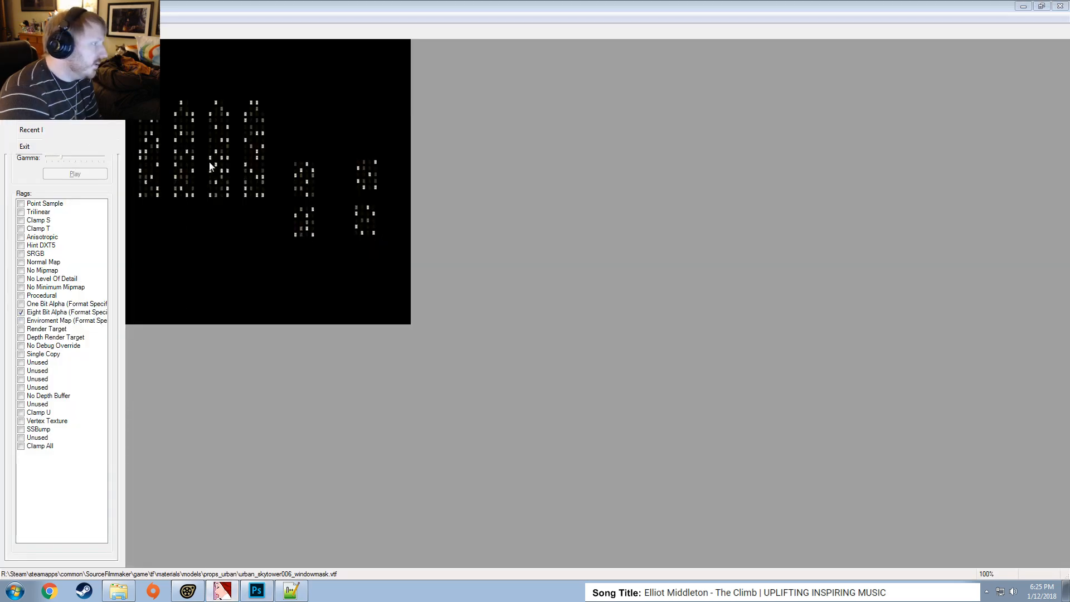
pyautogui.doubleClick(533, 226)
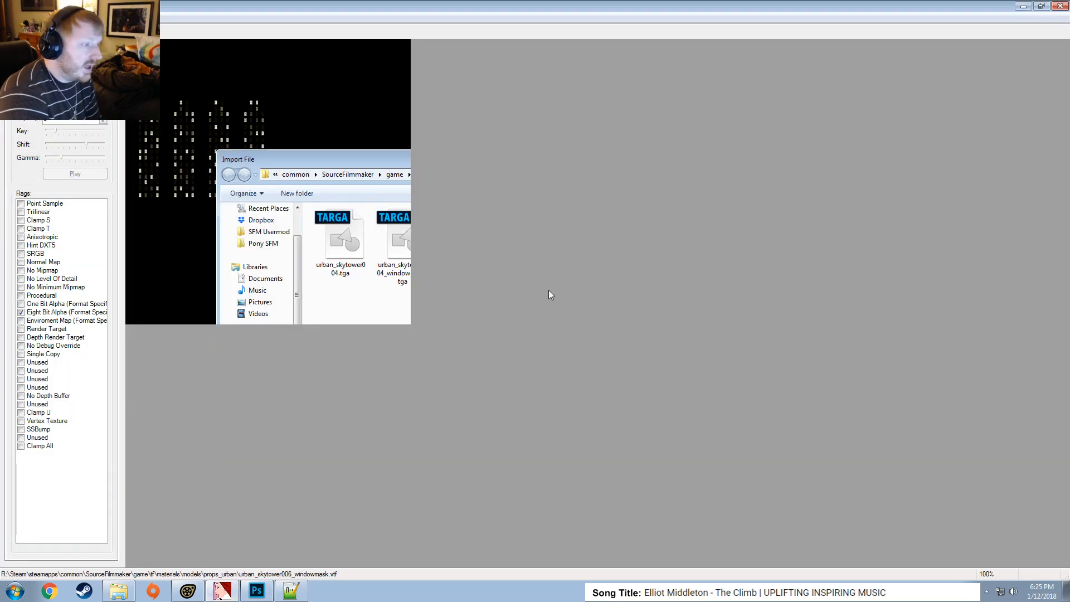
pyautogui.click(628, 405)
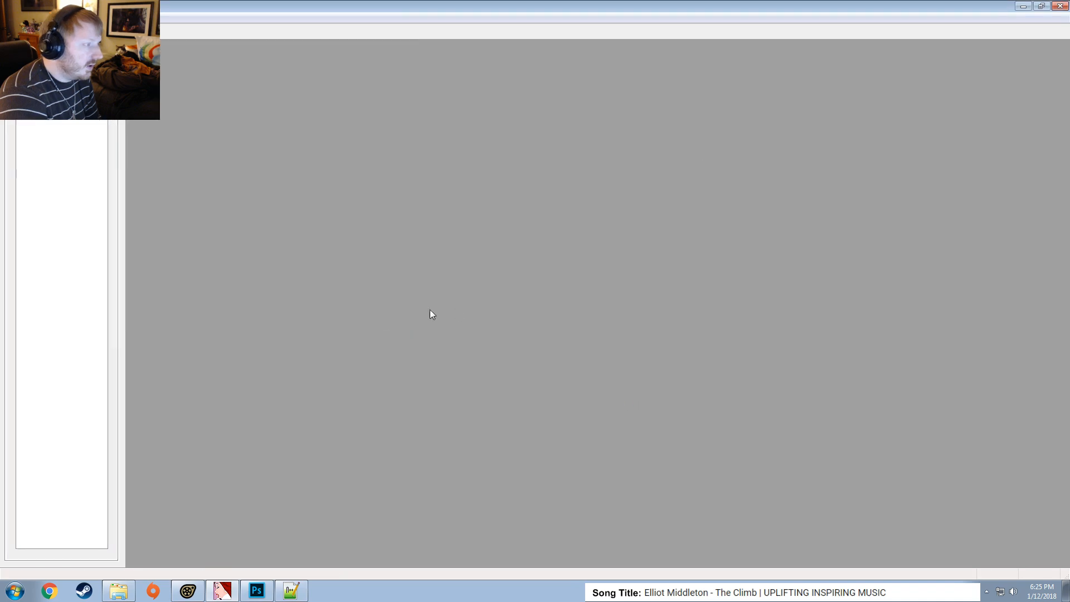
# Save the texture as urban_skytower006_windowmask.vtf in the props_urban folder, overwriting the existing file
pyautogui.click(8, 18)
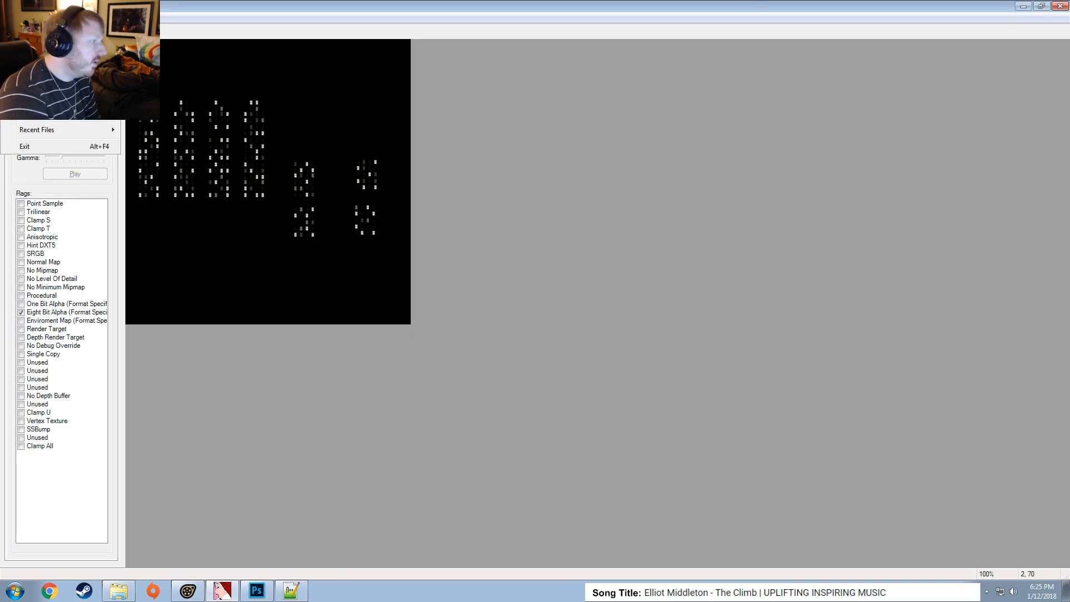
pyautogui.click(34, 63)
pyautogui.click(651, 434)
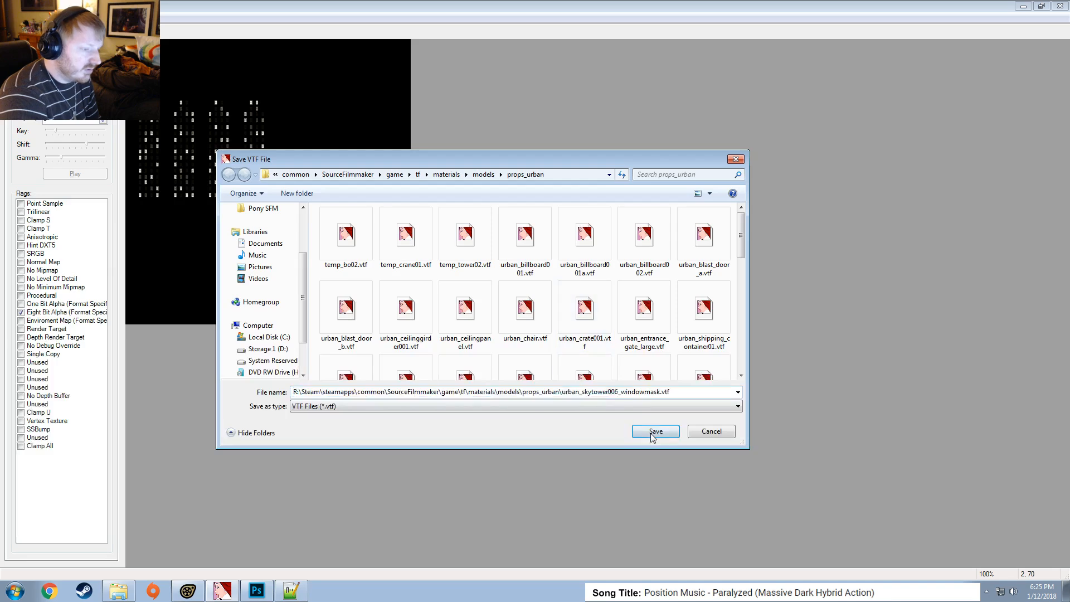
pyautogui.click(577, 298)
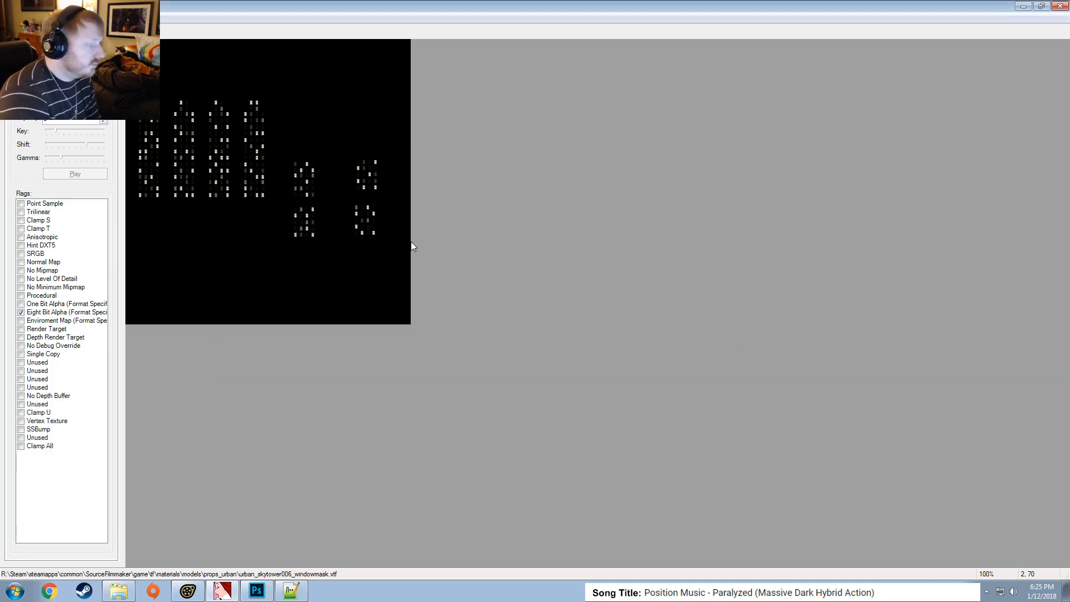
# Switch to Source Filmmaker and examine the tower's window lights with the re-exported mask in the Applesnack Murder shot
pyautogui.click(187, 588)
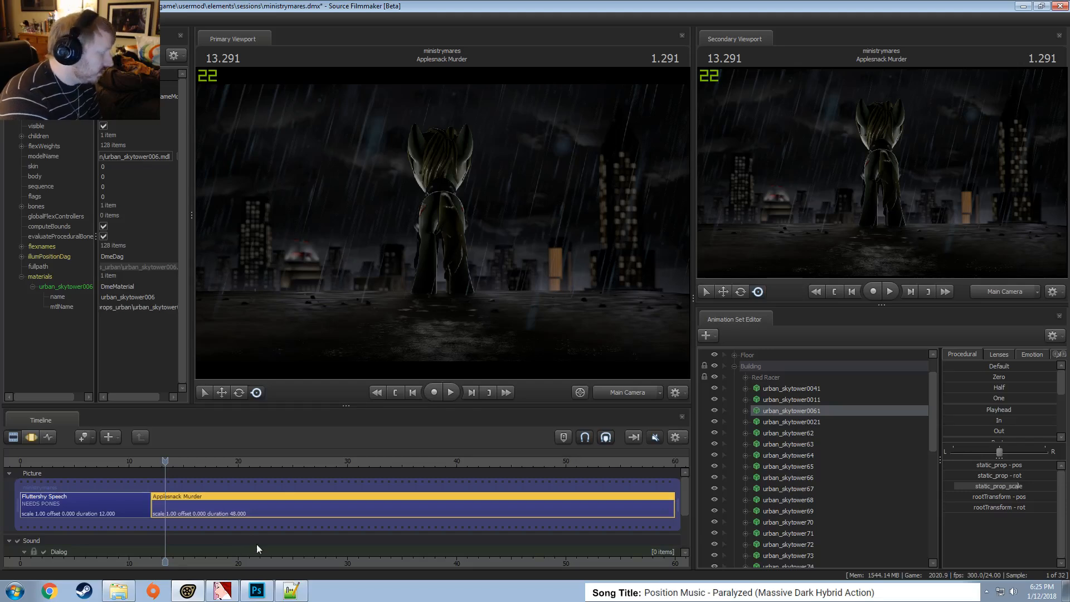
pyautogui.click(100, 19)
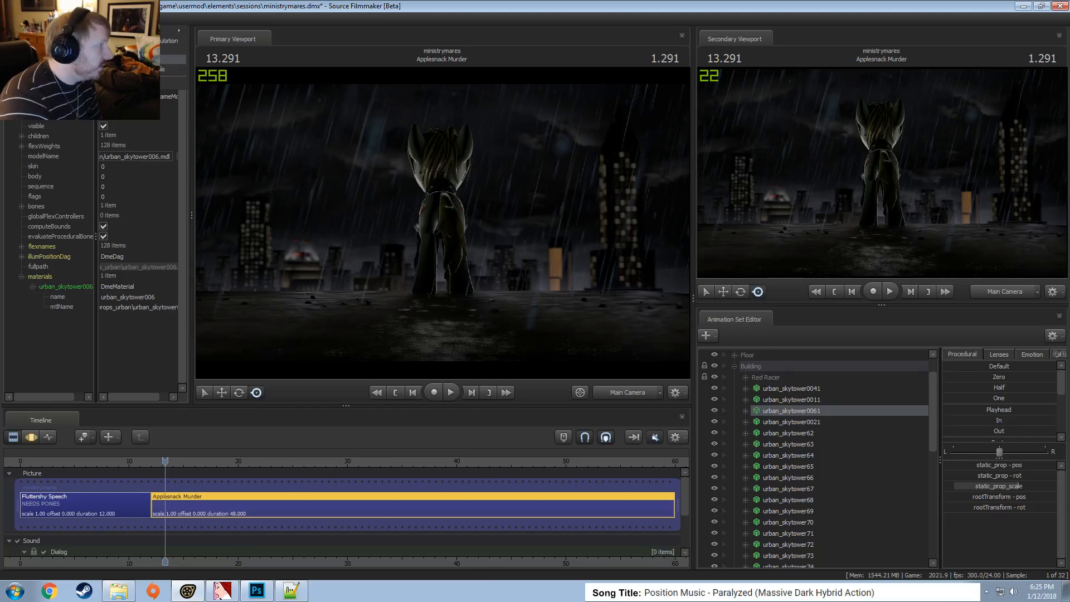
pyautogui.click(379, 275)
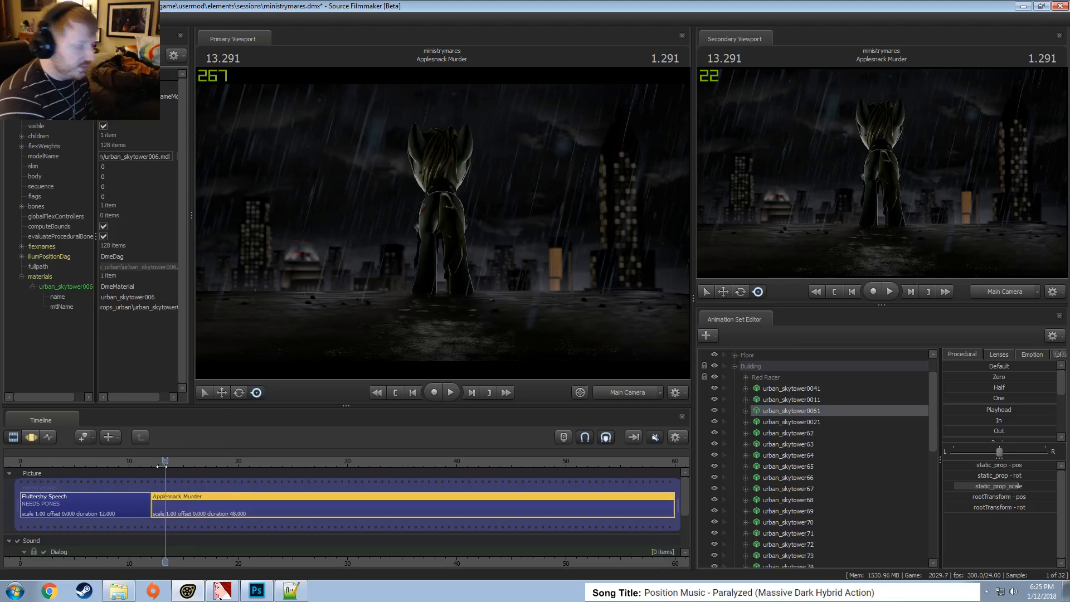
pyautogui.moveTo(163, 466); pyautogui.dragTo(163, 466)
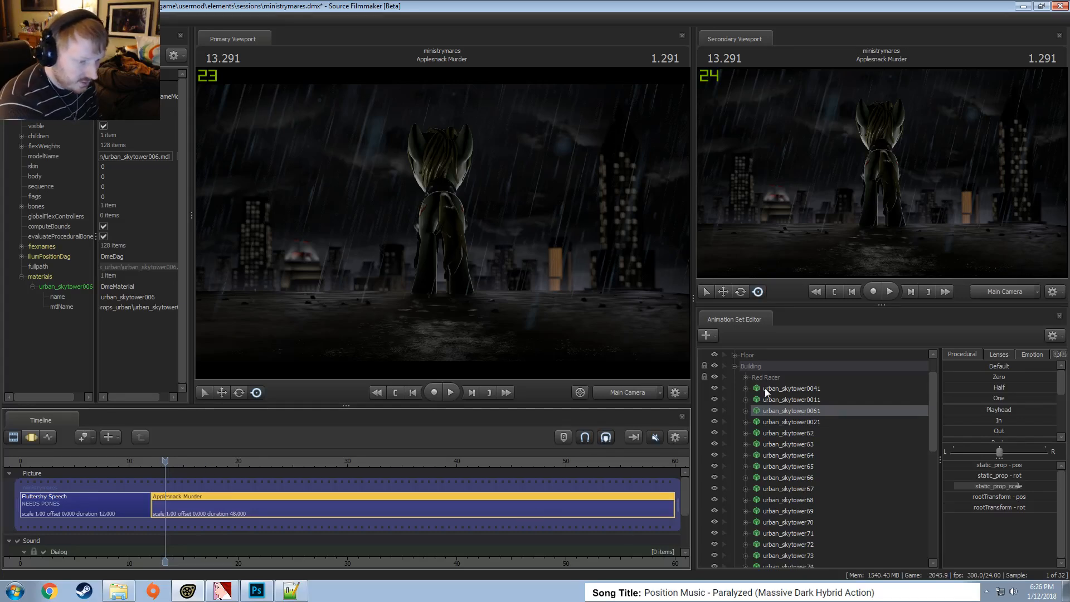
# Enter the Motion Editor, check which buildings the skytower animation sets belong to, and select urban_skytower65
pyautogui.click(791, 455)
pyautogui.click(790, 437)
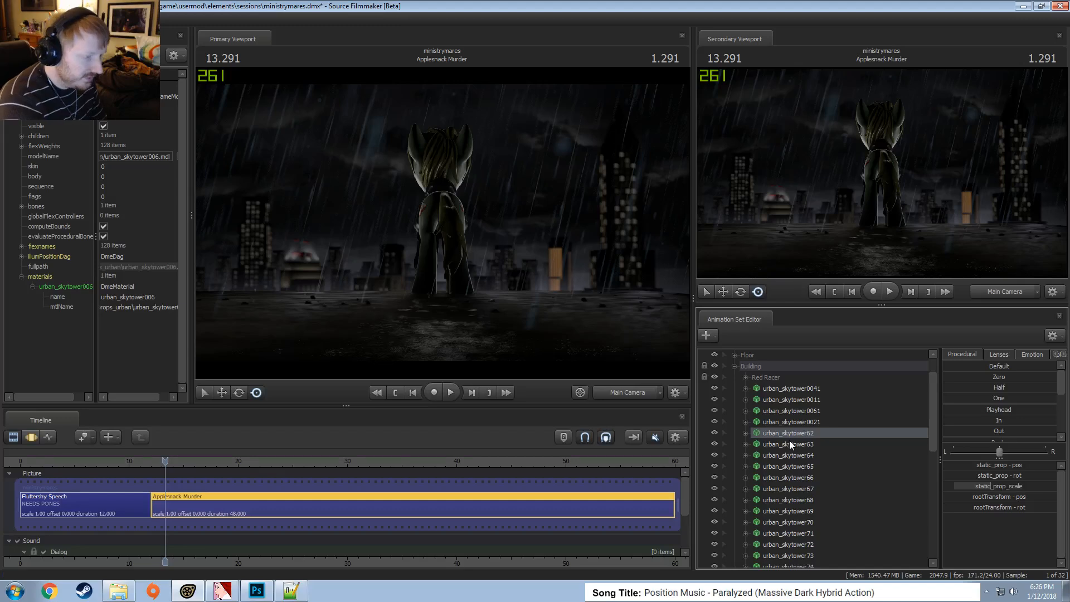
pyautogui.press('F3')
pyautogui.scroll(-9, 799, 470)
pyautogui.click(792, 510)
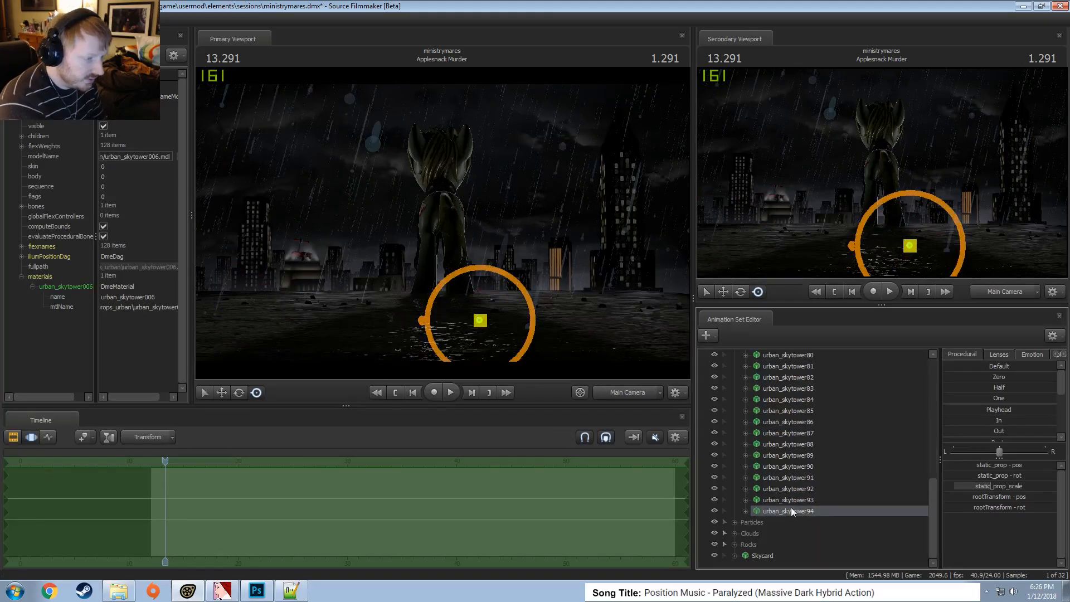
pyautogui.click(791, 439)
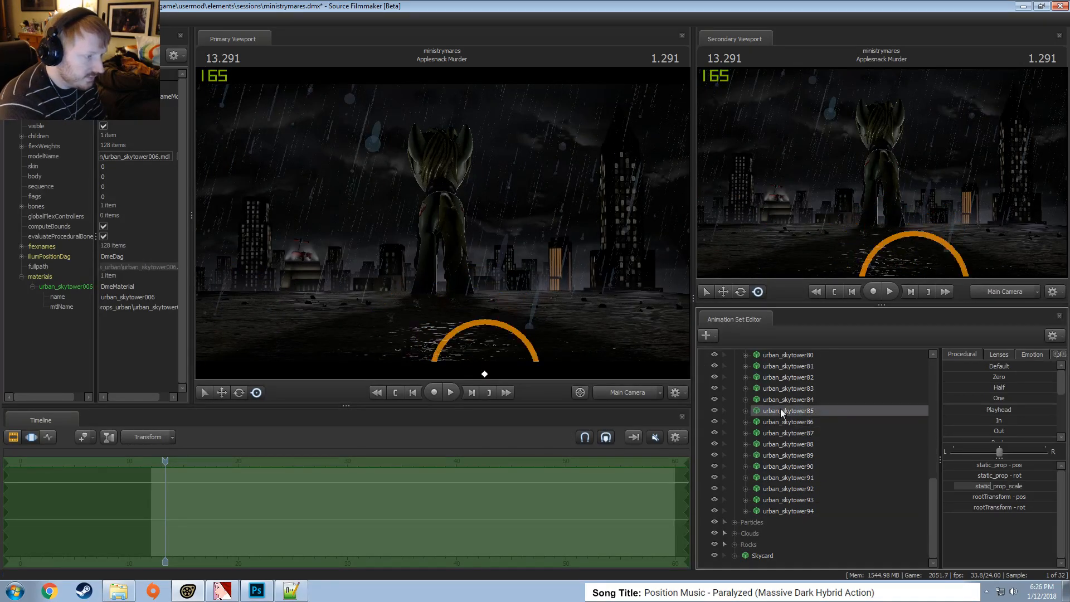
pyautogui.click(780, 411)
pyautogui.scroll(4, 782, 421)
pyautogui.click(783, 422)
pyautogui.scroll(6, 786, 446)
pyautogui.click(791, 489)
pyautogui.click(792, 500)
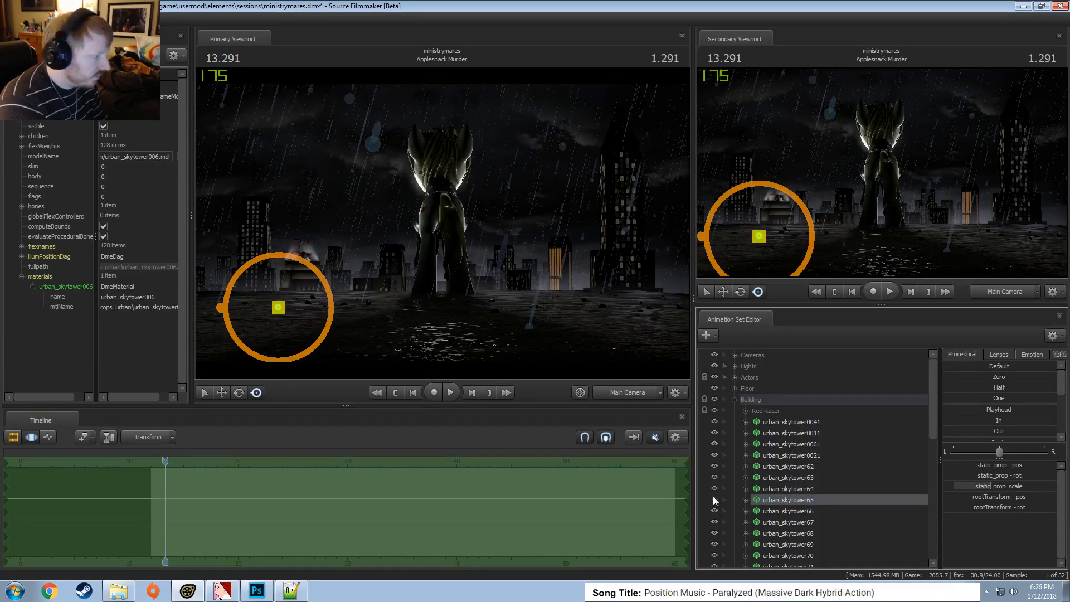
# Copy the urban_skytower65 animation set and paste a duplicate at the root of the animation set list
pyautogui.rightClick(784, 500)
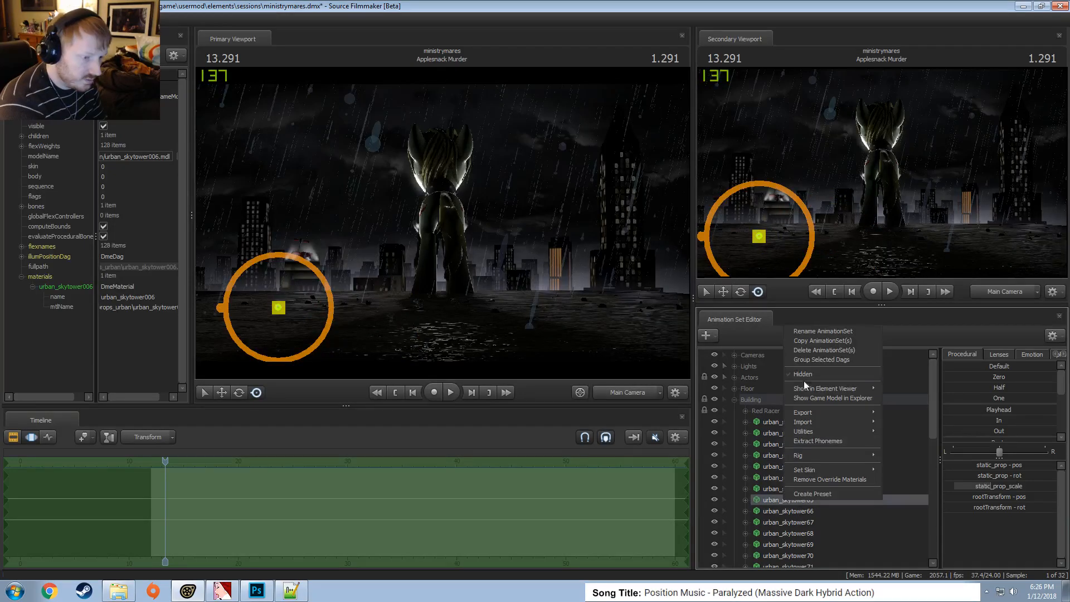
pyautogui.click(798, 341)
pyautogui.click(735, 400)
pyautogui.rightClick(779, 474)
pyautogui.click(805, 532)
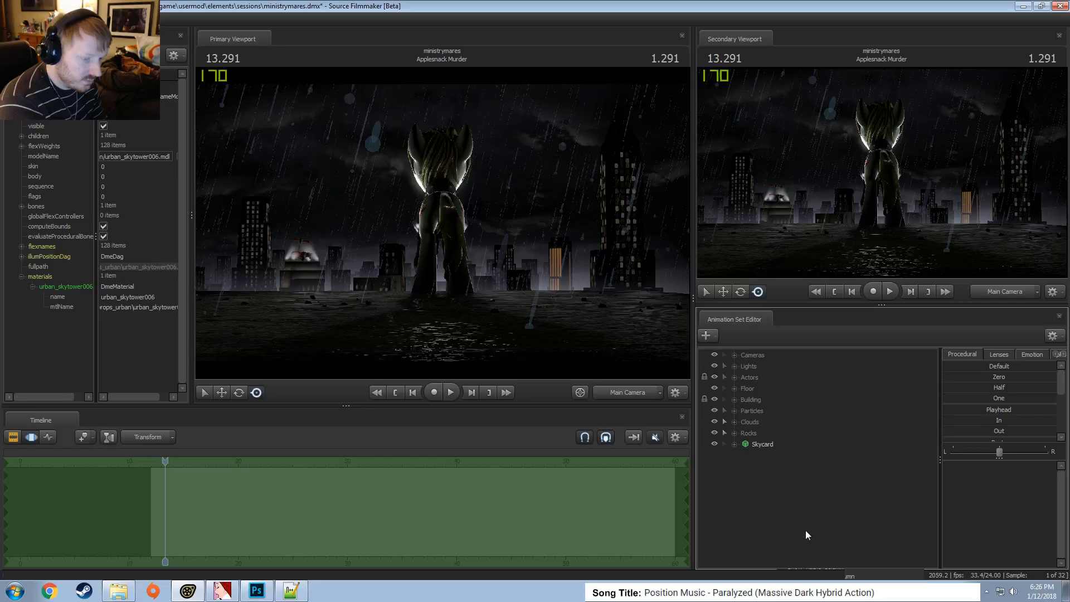
# Collapse the Building group and select the pasted duplicate, urban_skytower95, outside the groups
pyautogui.click(733, 366)
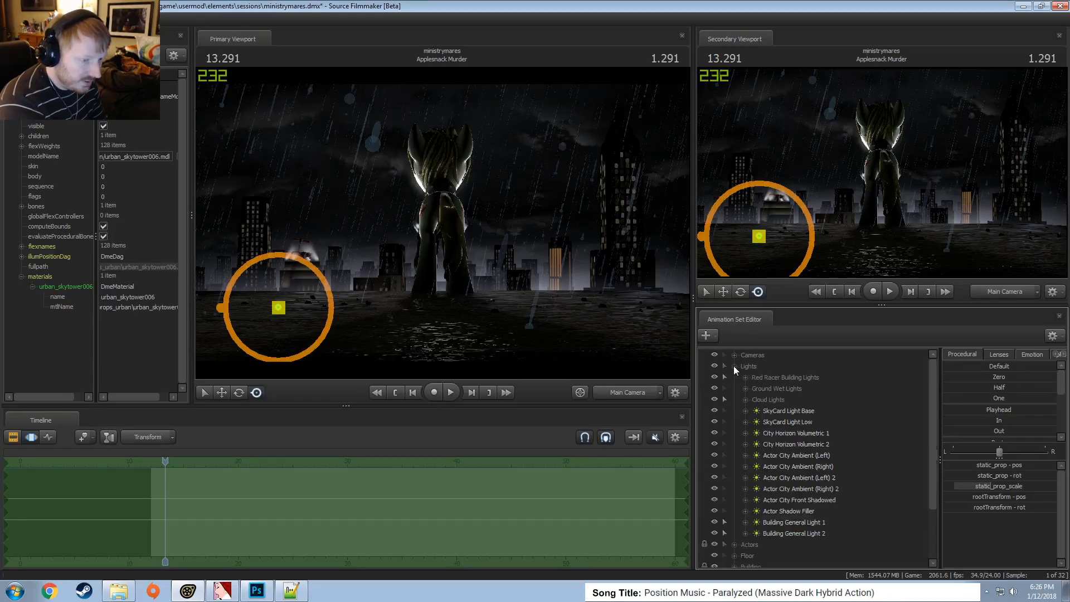
pyautogui.click(734, 370)
pyautogui.click(735, 399)
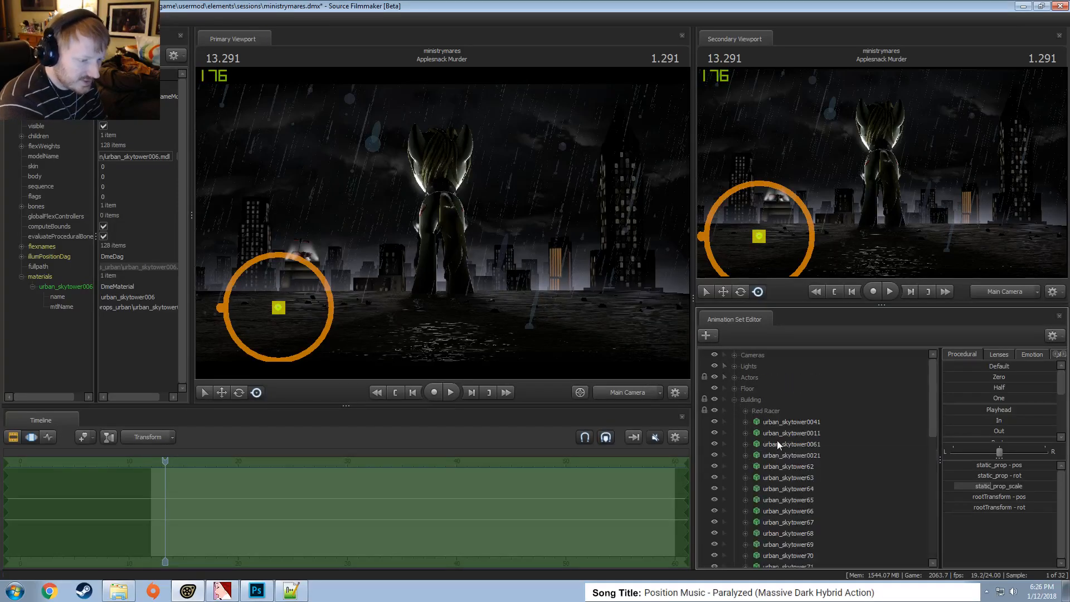
pyautogui.click(734, 432)
pyautogui.click(735, 400)
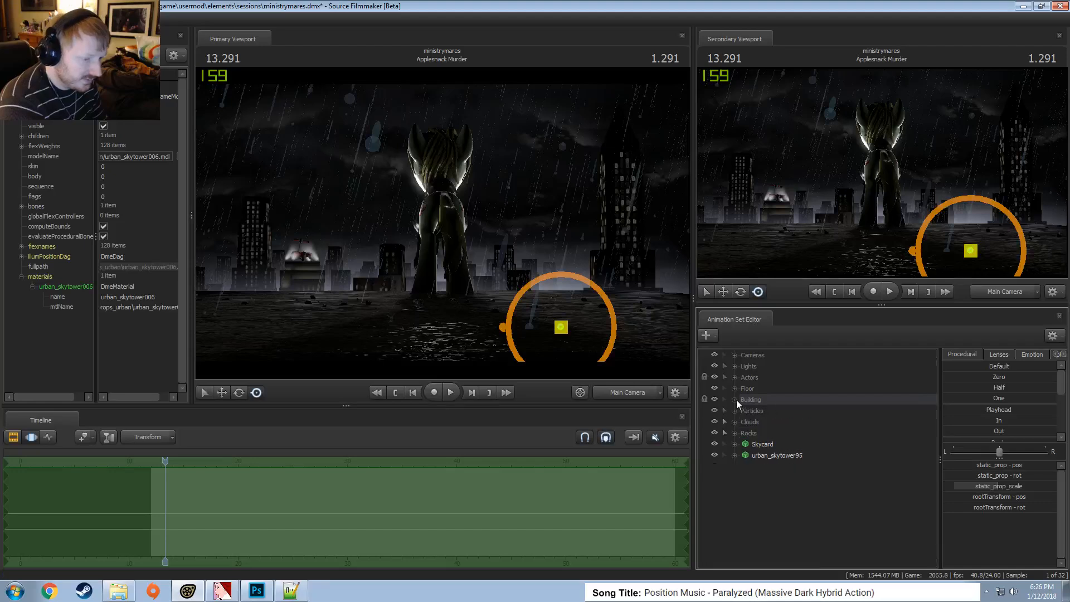
pyautogui.click(767, 456)
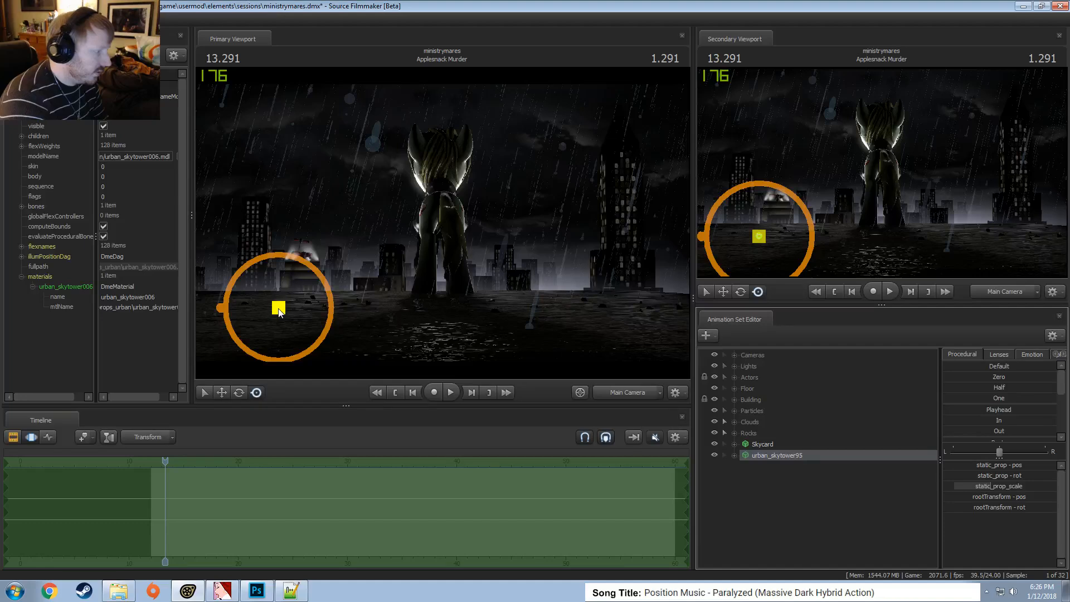
# Move urban_skytower95 toward the foreground beside the tall lit tower and adjust its static_prop_scale
pyautogui.press('w')
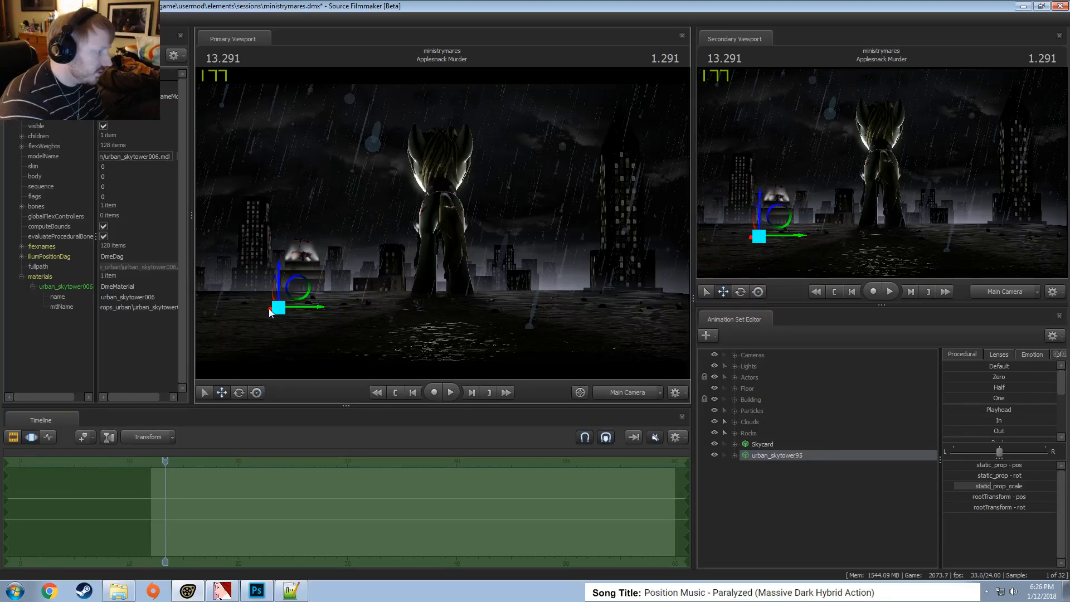
pyautogui.moveTo(278, 314); pyautogui.dragTo(589, 358)
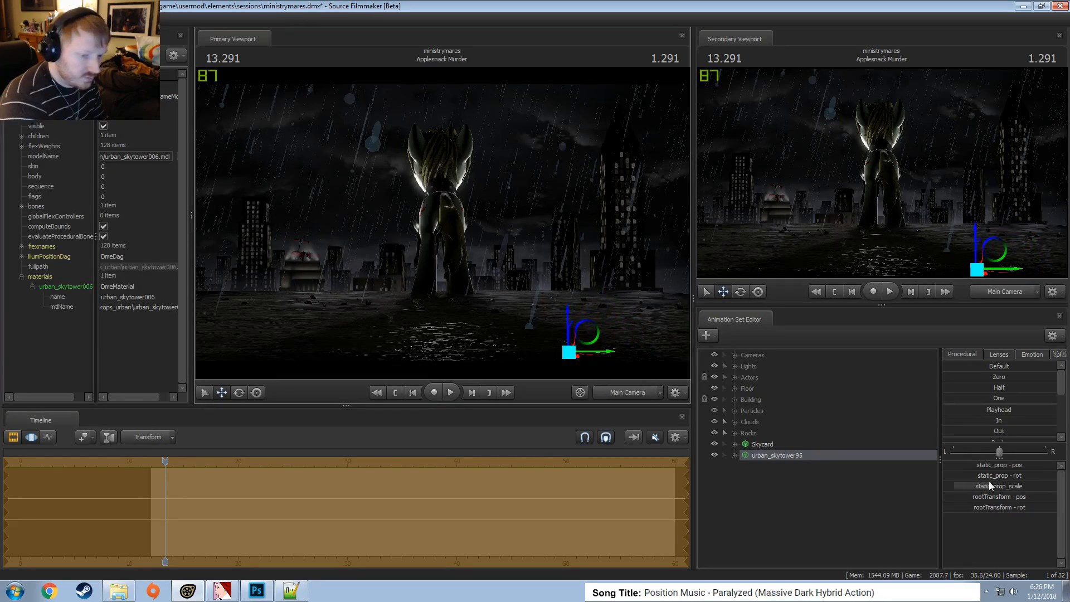
pyautogui.moveTo(991, 485); pyautogui.dragTo(1038, 485)
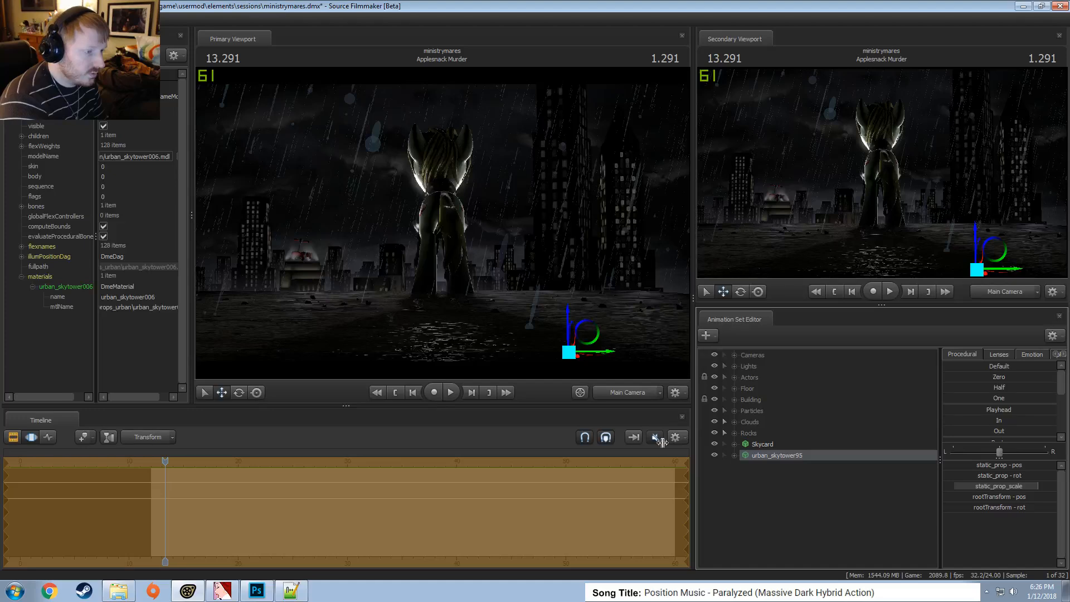
pyautogui.moveTo(595, 351); pyautogui.dragTo(753, 363)
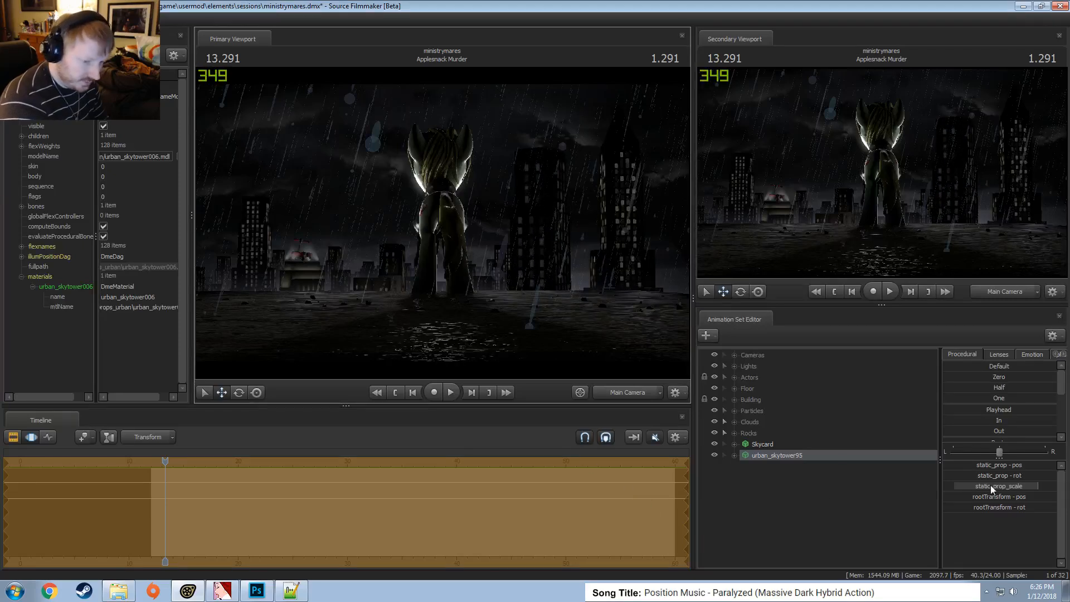
pyautogui.moveTo(992, 490); pyautogui.dragTo(1010, 486)
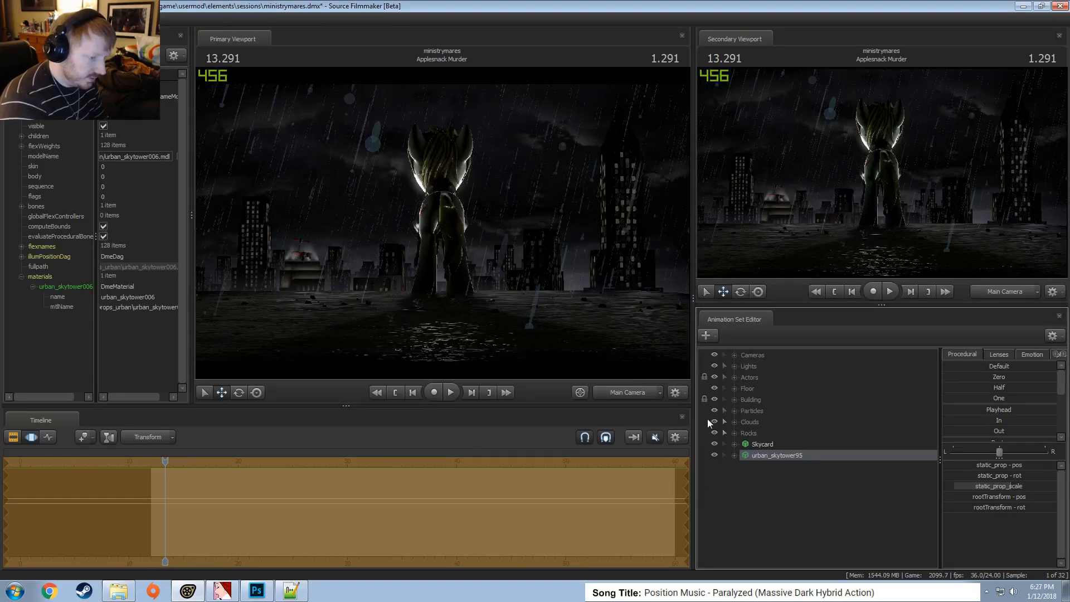
# Commit the changes to urban_skytower95, reposition it using the work camera, and commit its placement in the main camera's view
pyautogui.press('F2')
pyautogui.press('F3')
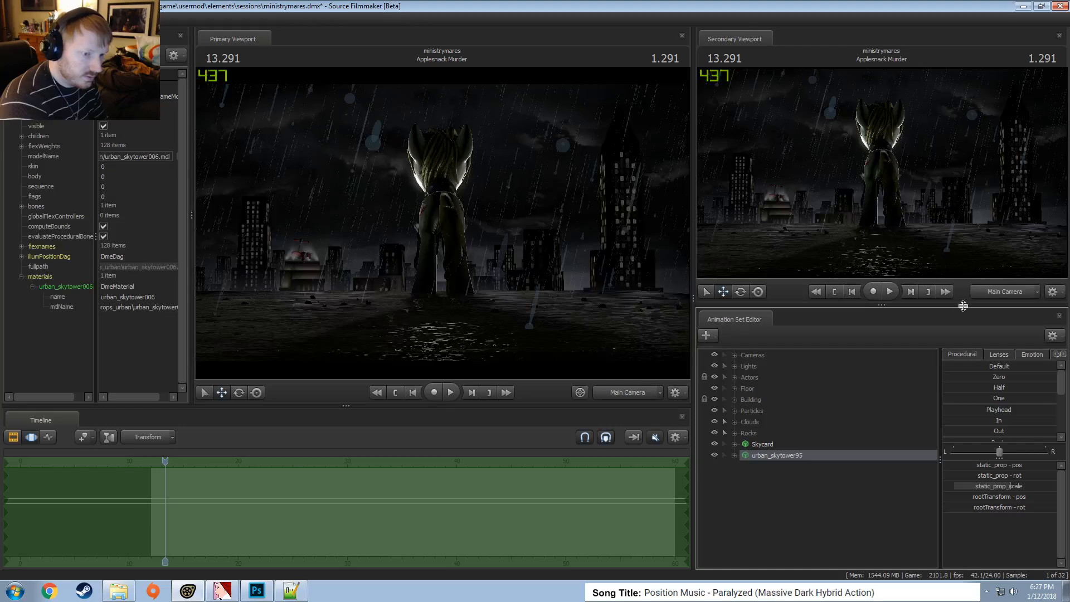
pyautogui.keyDown('ctrl'); pyautogui.click(995, 294); pyautogui.keyUp('ctrl')
pyautogui.moveTo(914, 181); pyautogui.dragTo(917, 203)
pyautogui.moveTo(962, 244); pyautogui.dragTo(968, 206)
pyautogui.click(1004, 292)
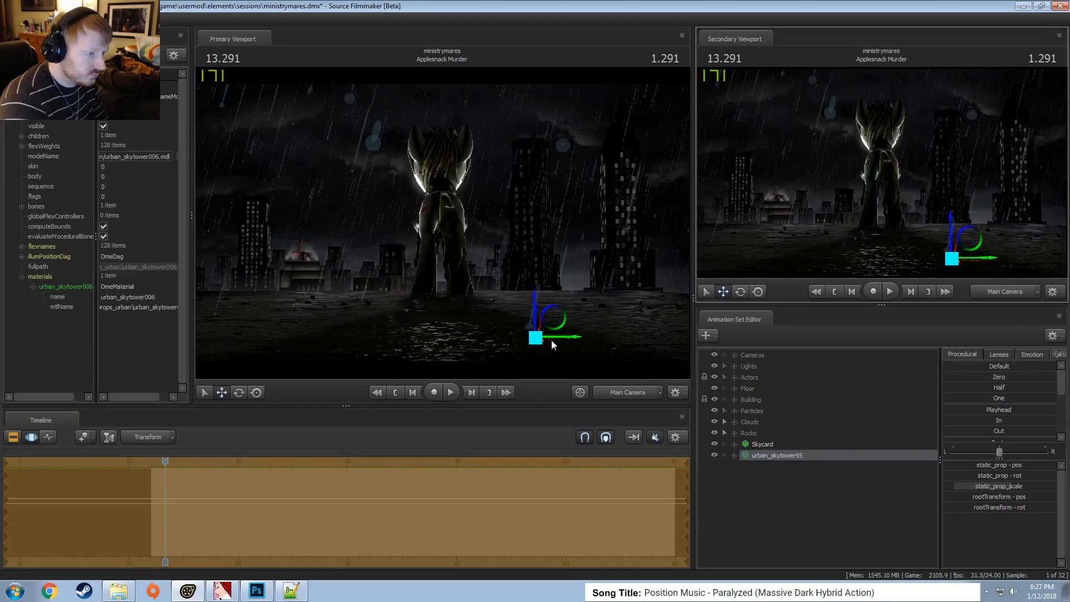
pyautogui.press('F2')
pyautogui.press('F3')
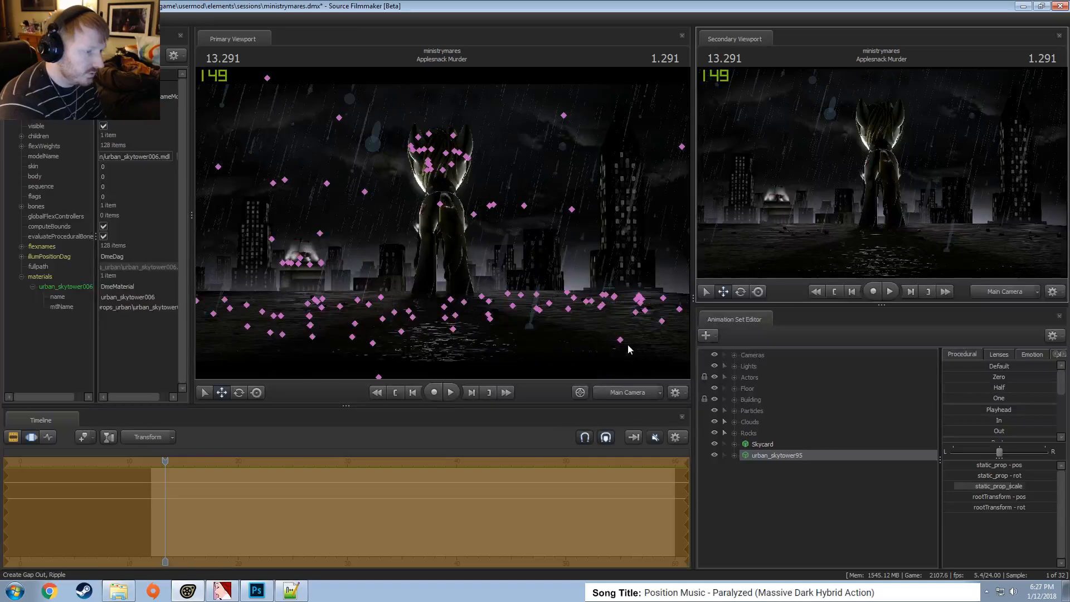
# Undo the last three changes and reposition urban_skytower95 in the skyline between the pony and the large tower
pyautogui.hotkey('ctrl', 'z')
pyautogui.hotkey('ctrl', 'z')
pyautogui.hotkey('ctrl', 'z')
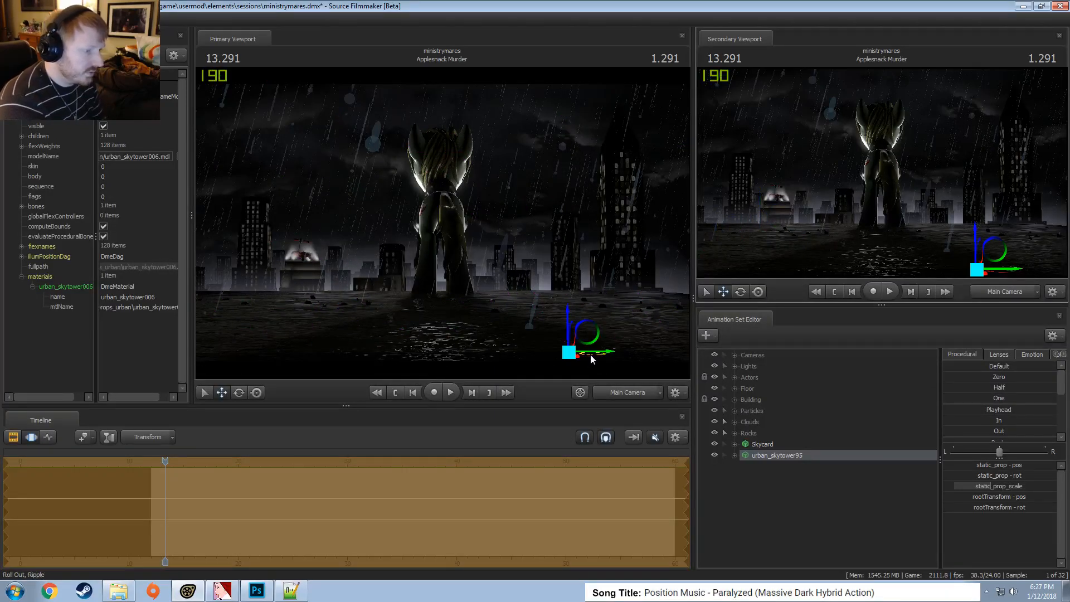
pyautogui.moveTo(587, 374); pyautogui.dragTo(569, 338)
# Check urban_skytower95 from the work camera, and move it farther back in the main camera's shot
pyautogui.click(619, 392)
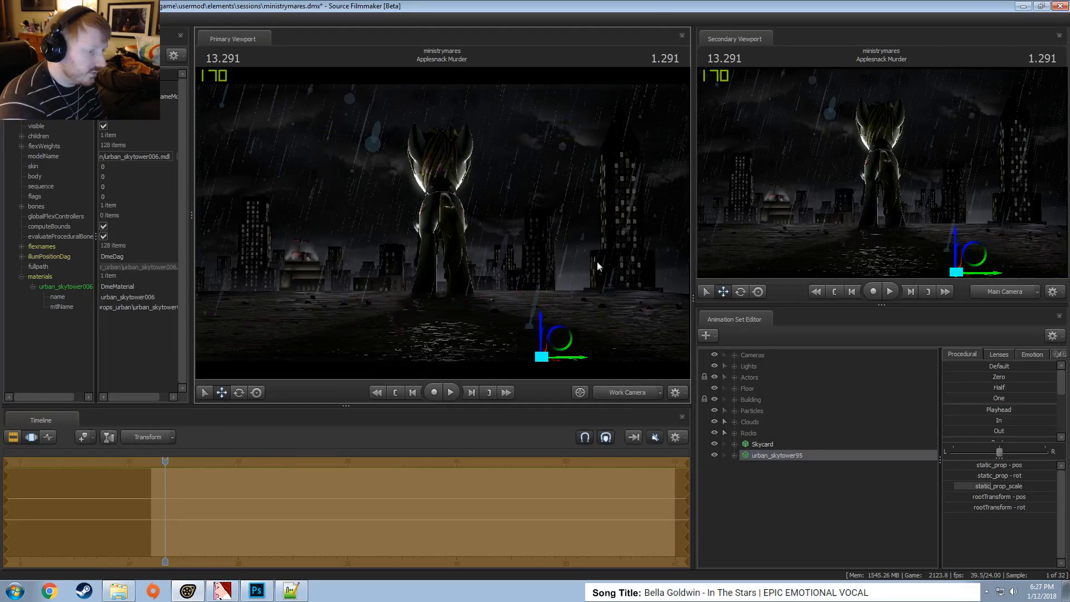
pyautogui.moveTo(461, 243)
pyautogui.mouseDown()
pyautogui.moveTo(463, 268)
pyautogui.moveTo(461, 244)
pyautogui.mouseUp()
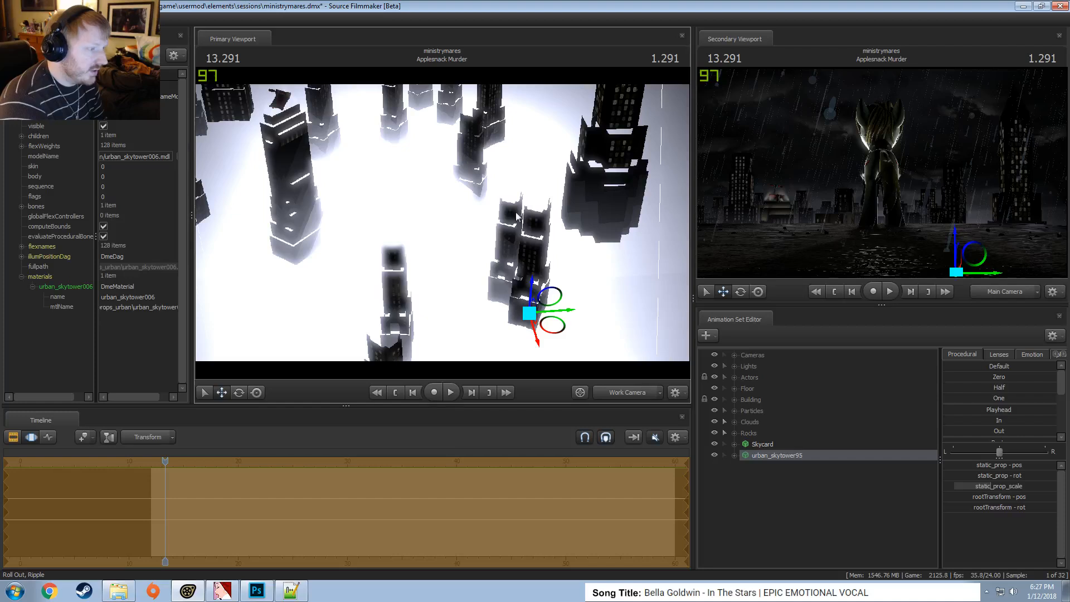
pyautogui.click(619, 392)
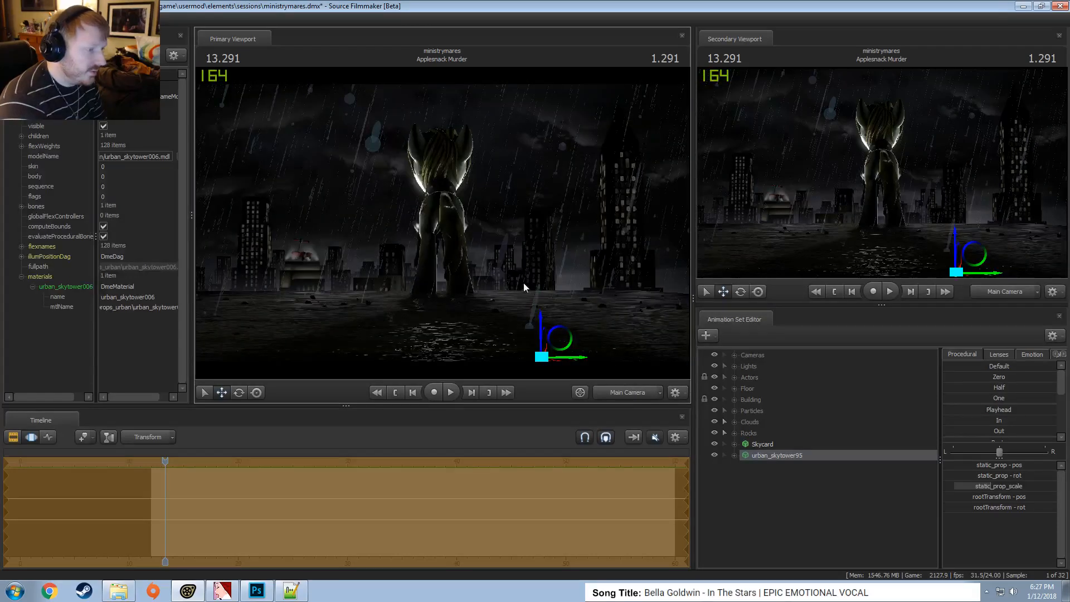
pyautogui.moveTo(574, 358); pyautogui.dragTo(591, 337)
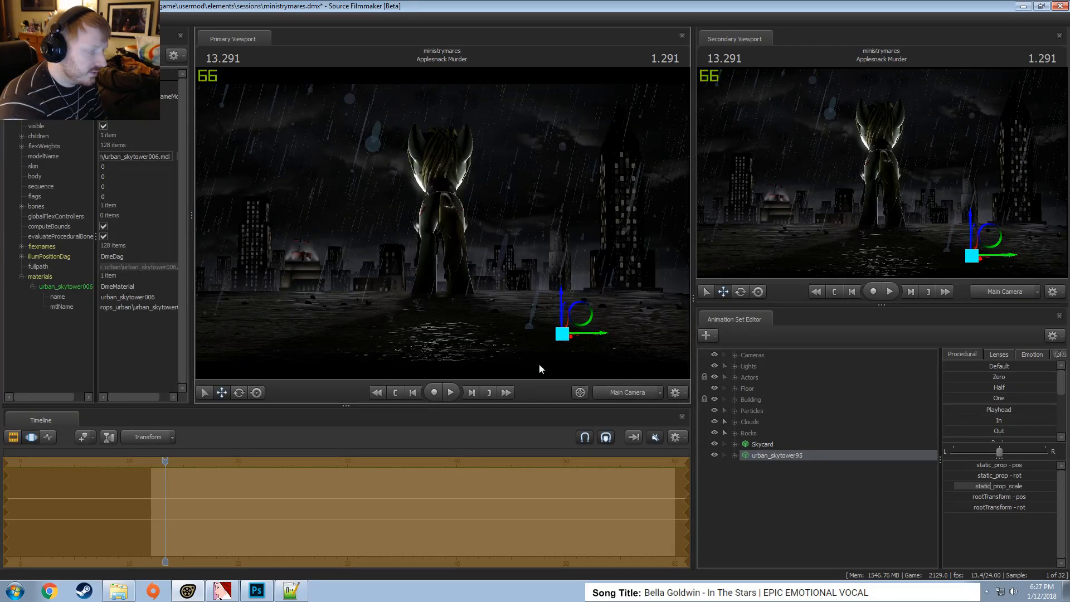
# Examine the scene's depth and building placement by moving the work camera sideways, and return to the main camera
pyautogui.click(619, 392)
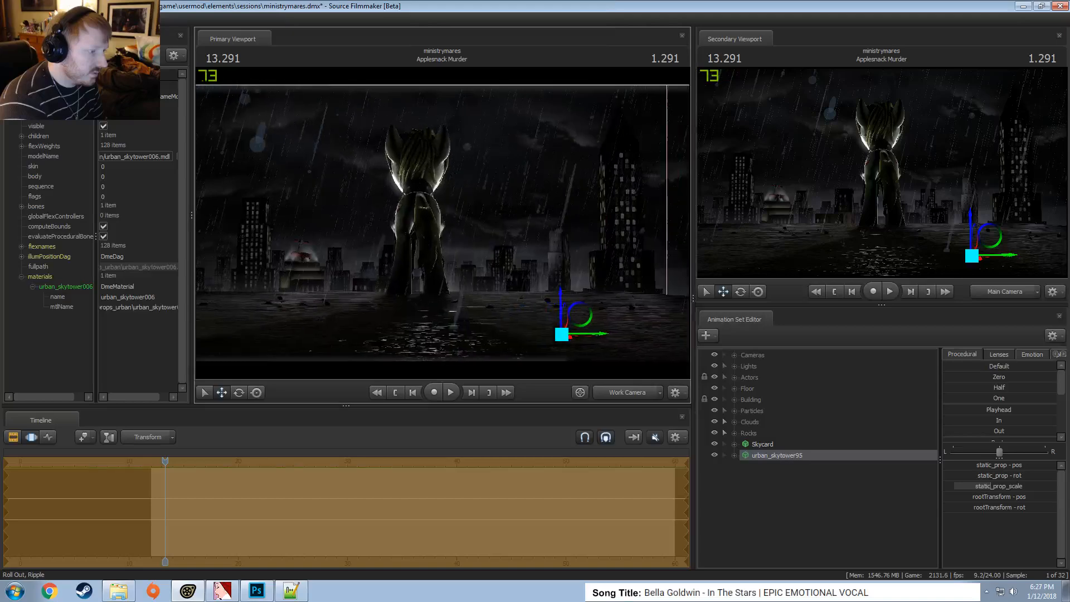
pyautogui.press('d')
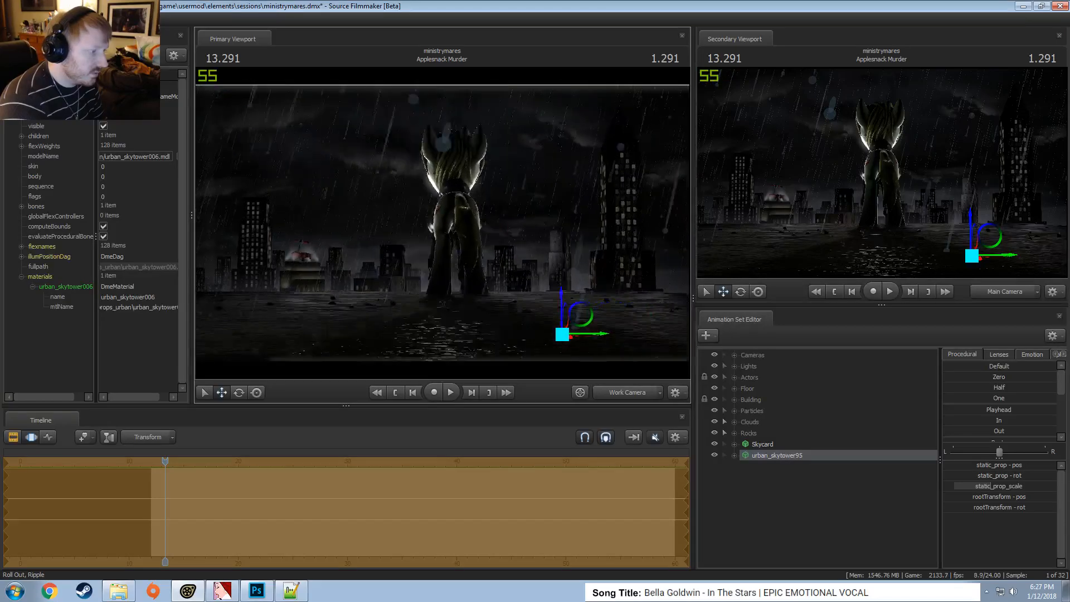
pyautogui.press('d')
pyautogui.press('a')
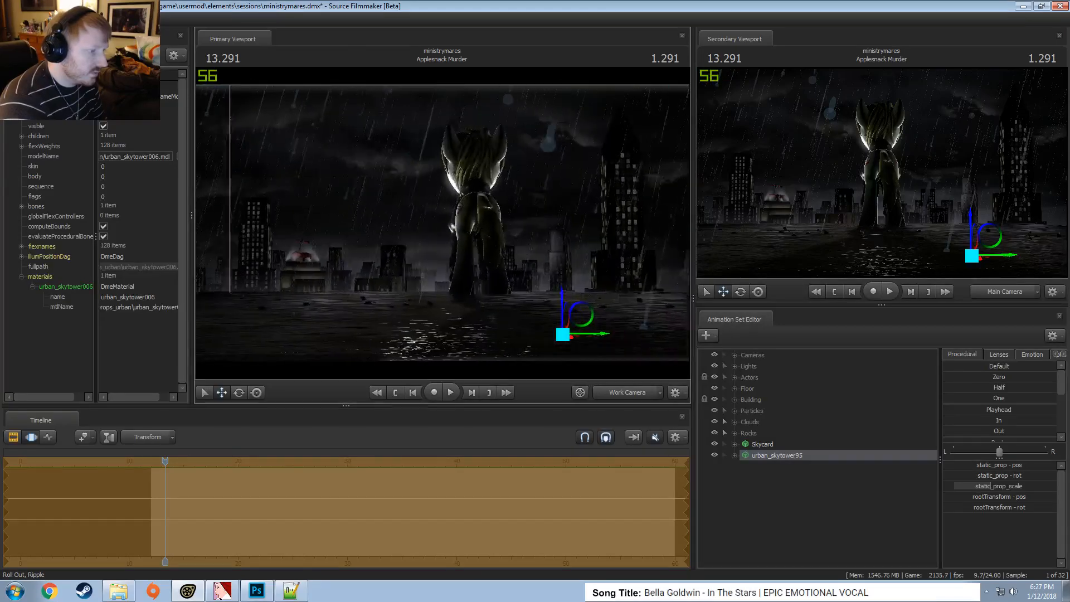
pyautogui.press('d')
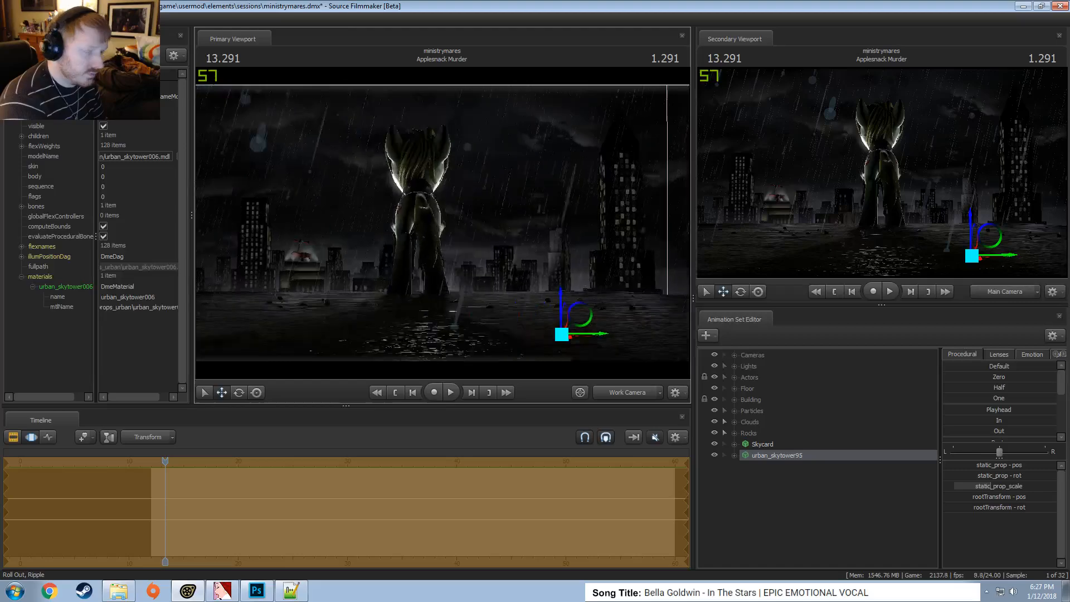
pyautogui.press('a')
pyautogui.press('d')
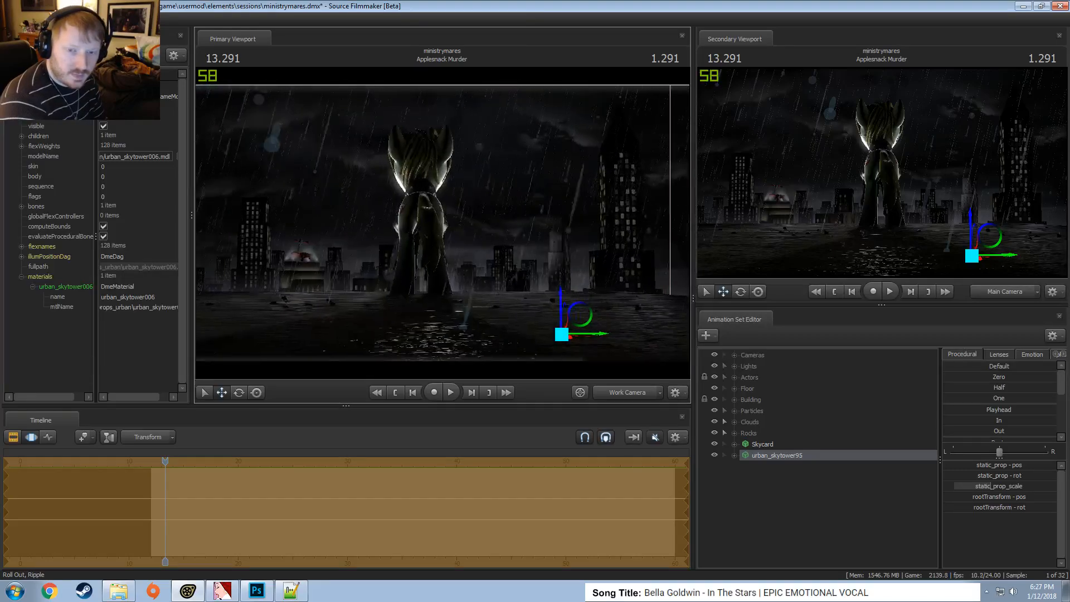
pyautogui.press('d')
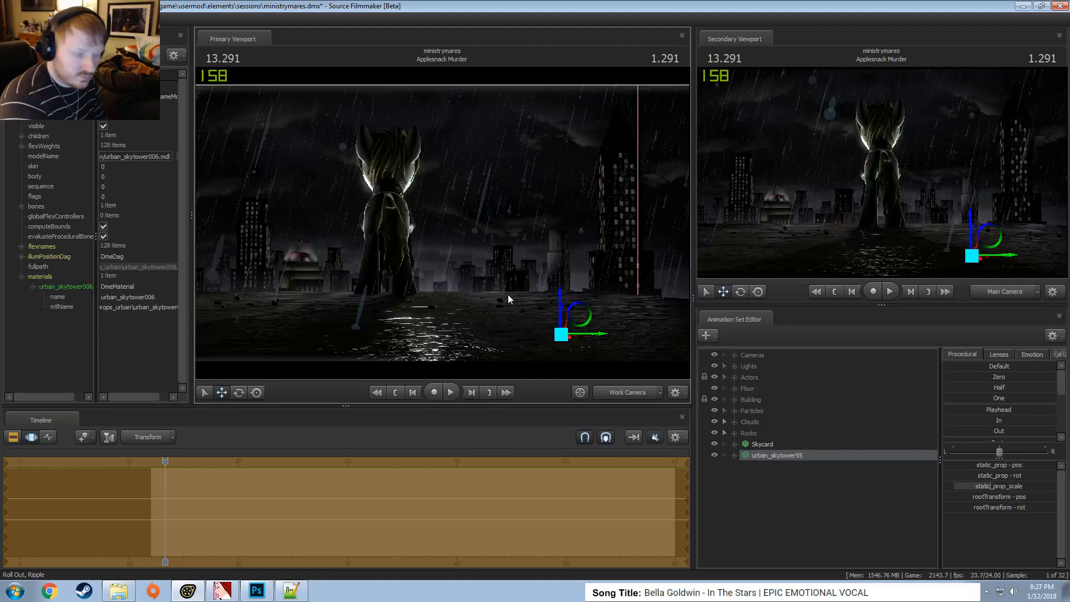
pyautogui.click(613, 391)
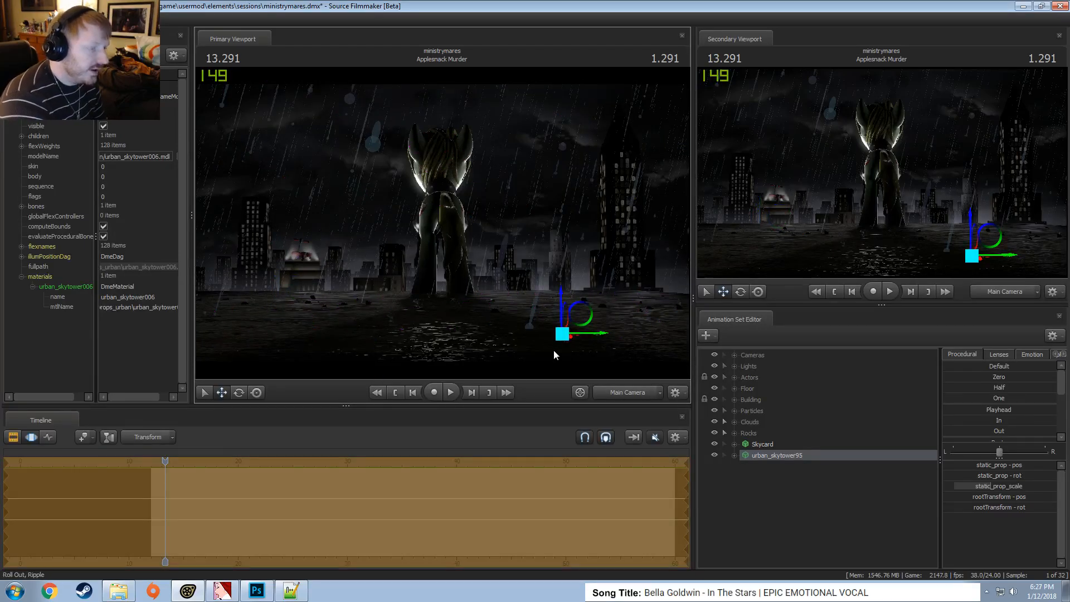
# Shift urban_skytower95 slightly left in the shot and inspect its placement among the buildings from above with the work camera
pyautogui.click(581, 315)
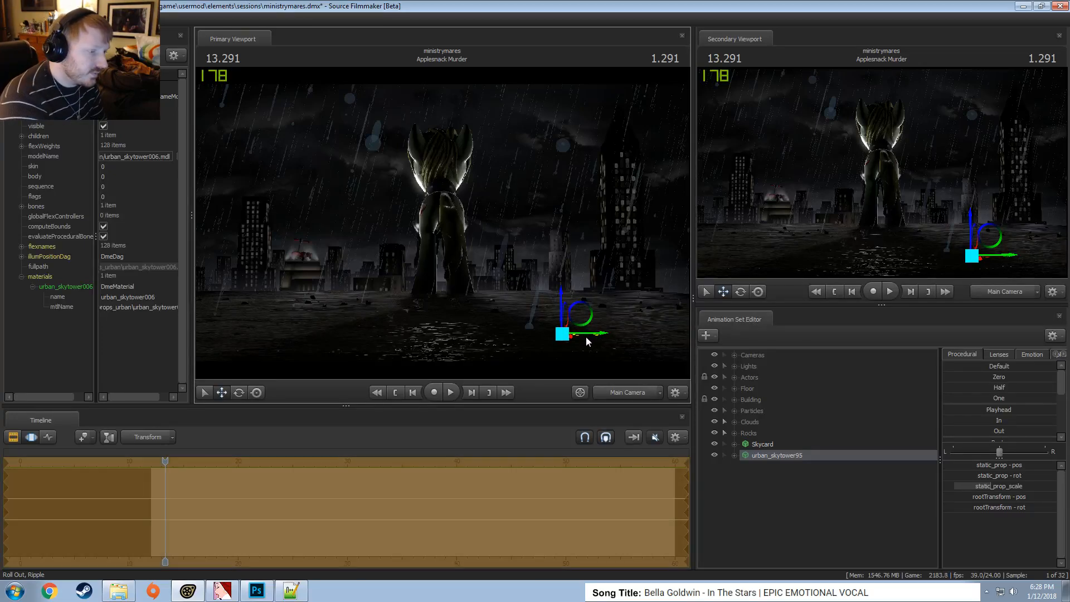
pyautogui.moveTo(586, 337); pyautogui.dragTo(574, 357)
pyautogui.click(624, 393)
pyautogui.moveTo(443, 223)
pyautogui.mouseDown()
pyautogui.moveTo(442, 237)
pyautogui.moveTo(443, 225)
pyautogui.mouseUp()
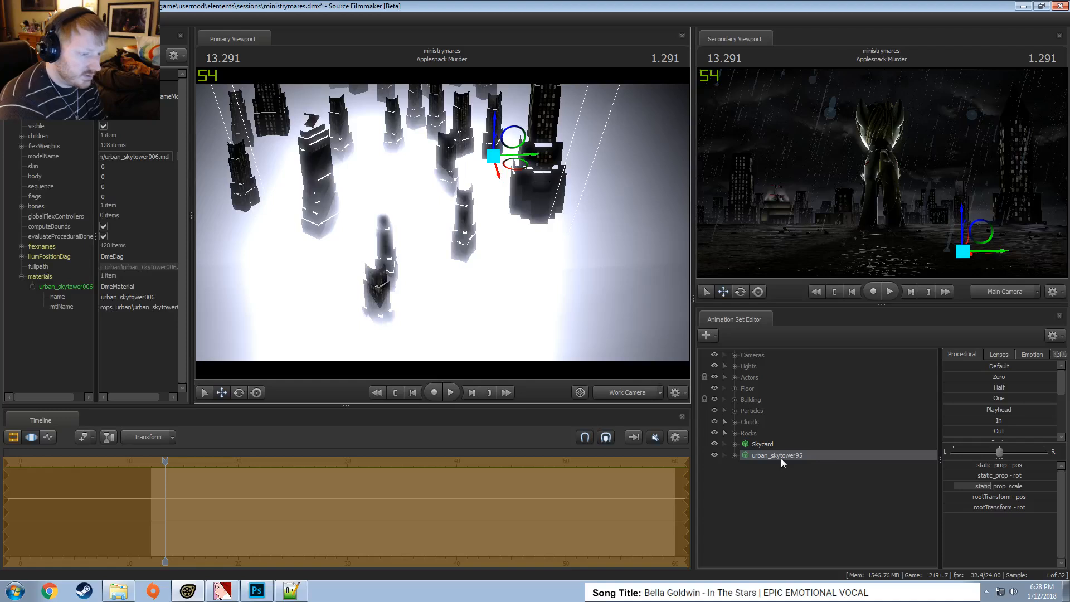
# Move urban_skytower0061 from the Building group closer to the main camera and reduce its static_prop_scale
pyautogui.click(734, 399)
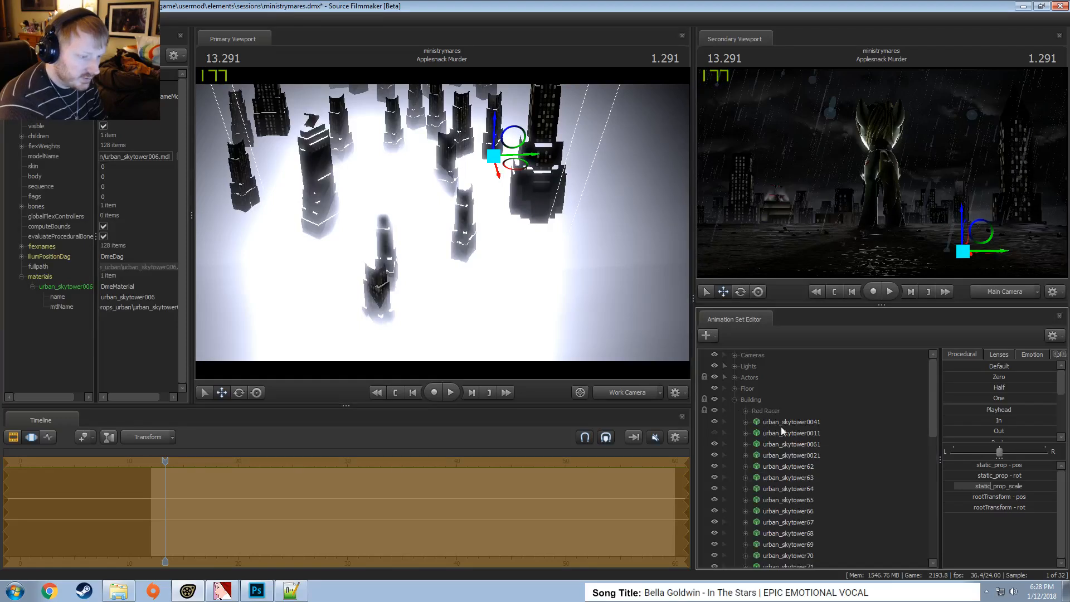
pyautogui.click(782, 424)
pyautogui.click(783, 433)
pyautogui.click(781, 444)
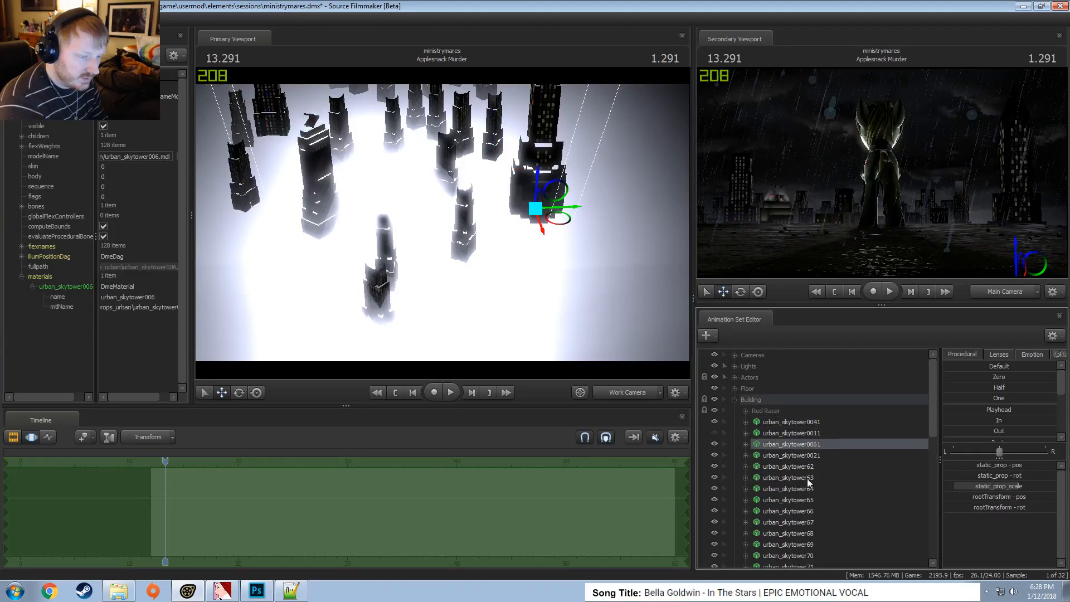
pyautogui.moveTo(558, 232); pyautogui.dragTo(534, 315)
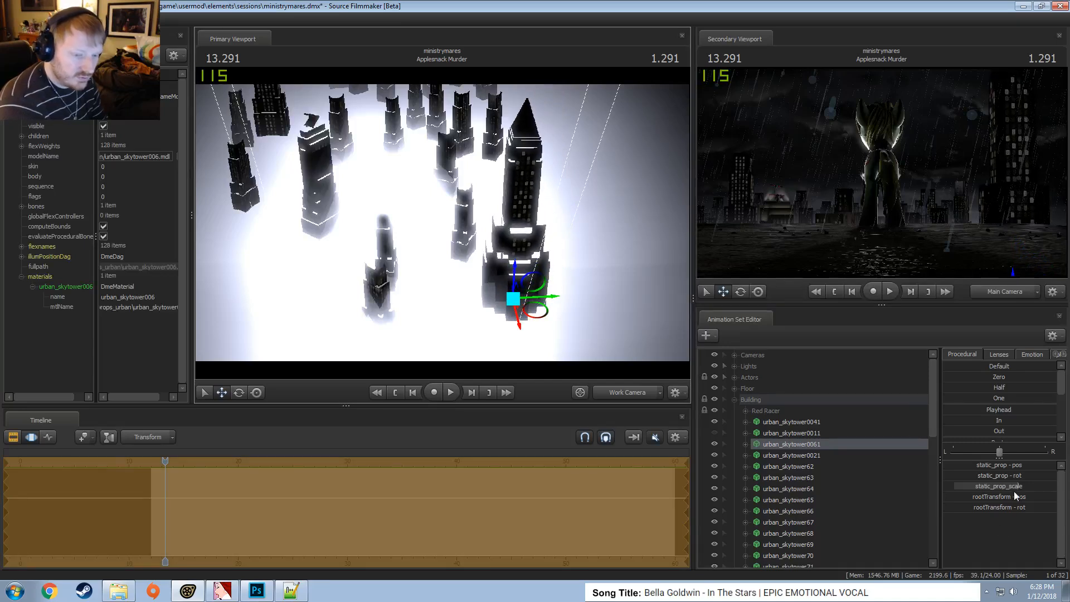
pyautogui.moveTo(1015, 489); pyautogui.dragTo(1002, 490)
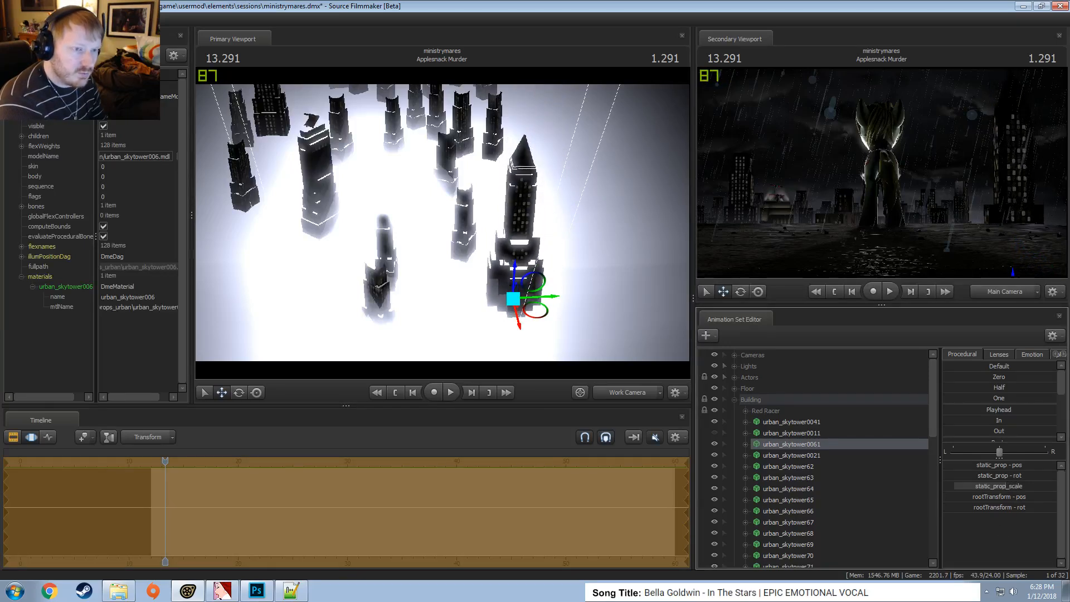
pyautogui.moveTo(536, 310); pyautogui.dragTo(516, 318)
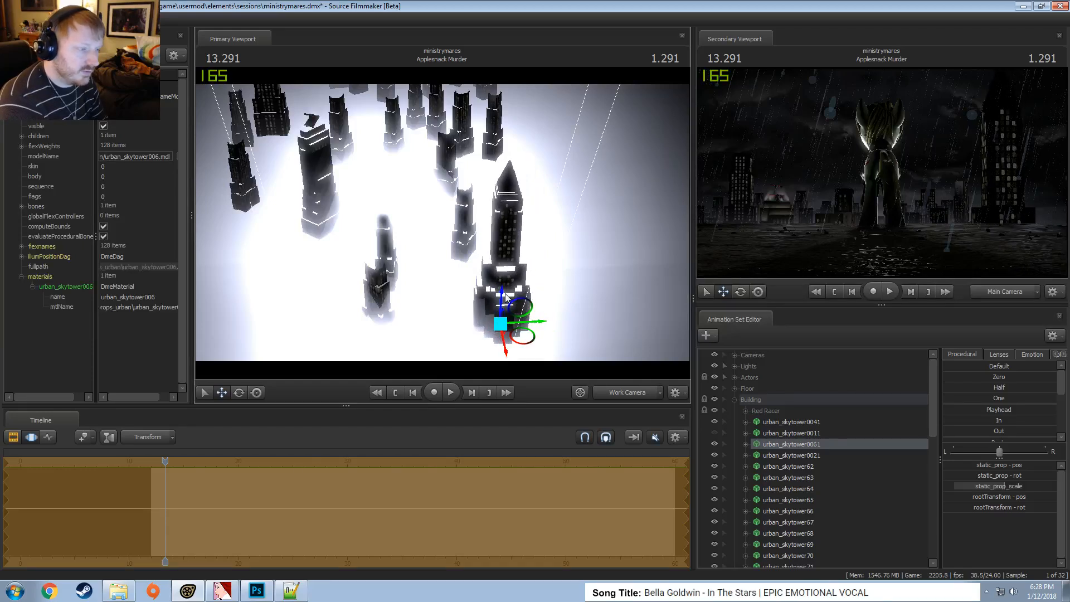
# Preview the shot's lighting and refine the height and placement of urban_skytower0061
pyautogui.press('F2')
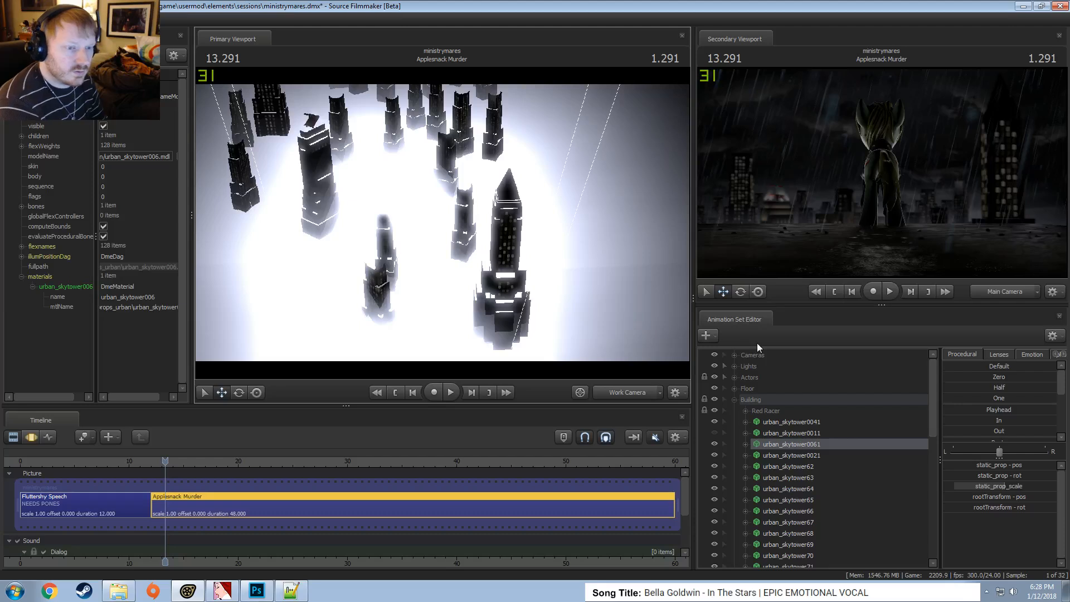
pyautogui.press('F3')
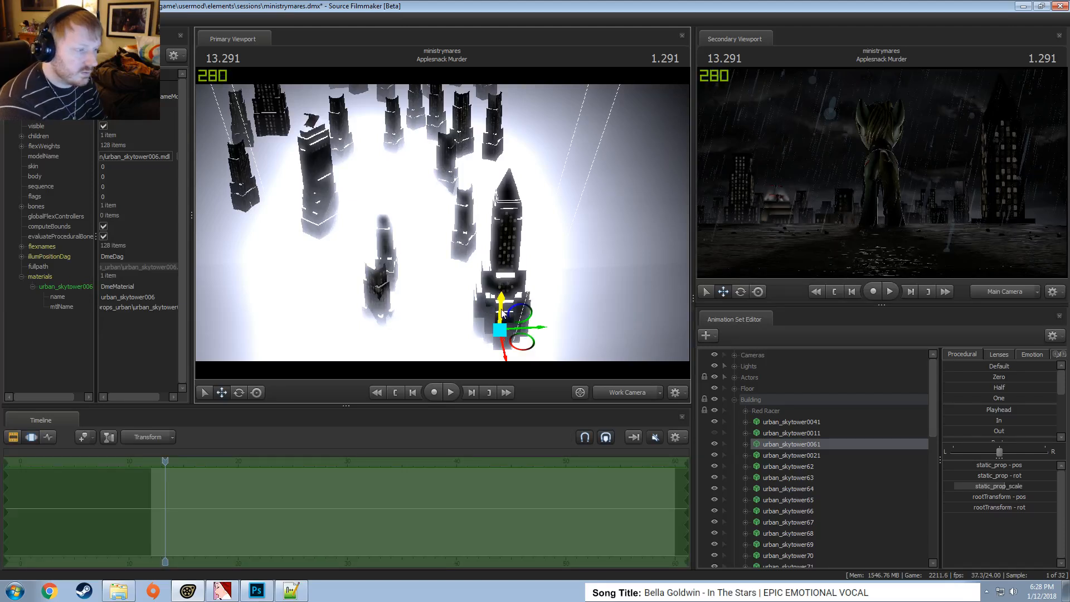
pyautogui.moveTo(502, 310); pyautogui.dragTo(501, 309)
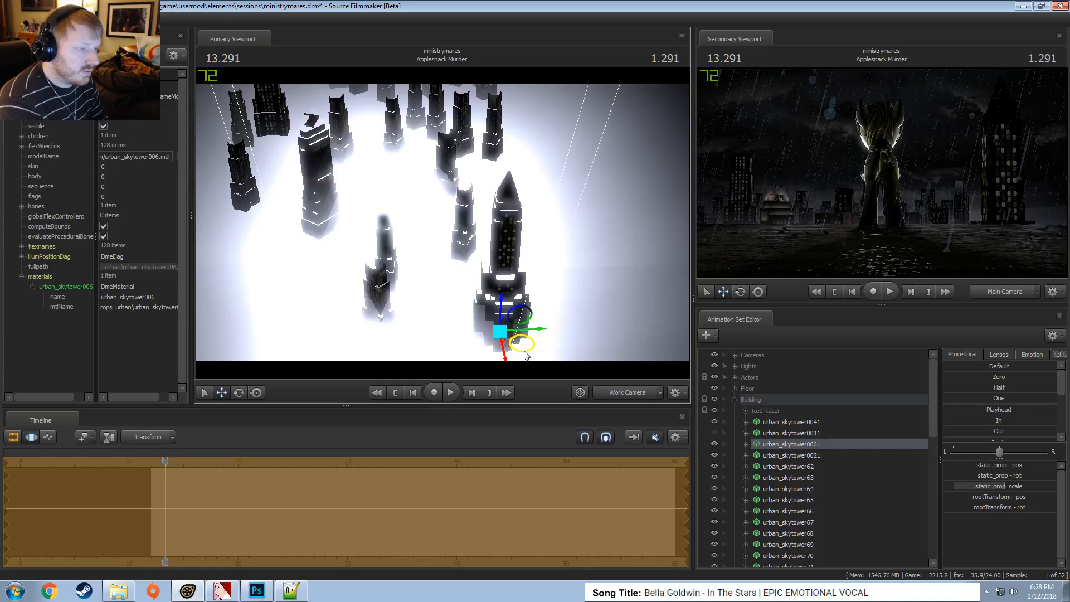
pyautogui.moveTo(523, 345); pyautogui.dragTo(526, 349)
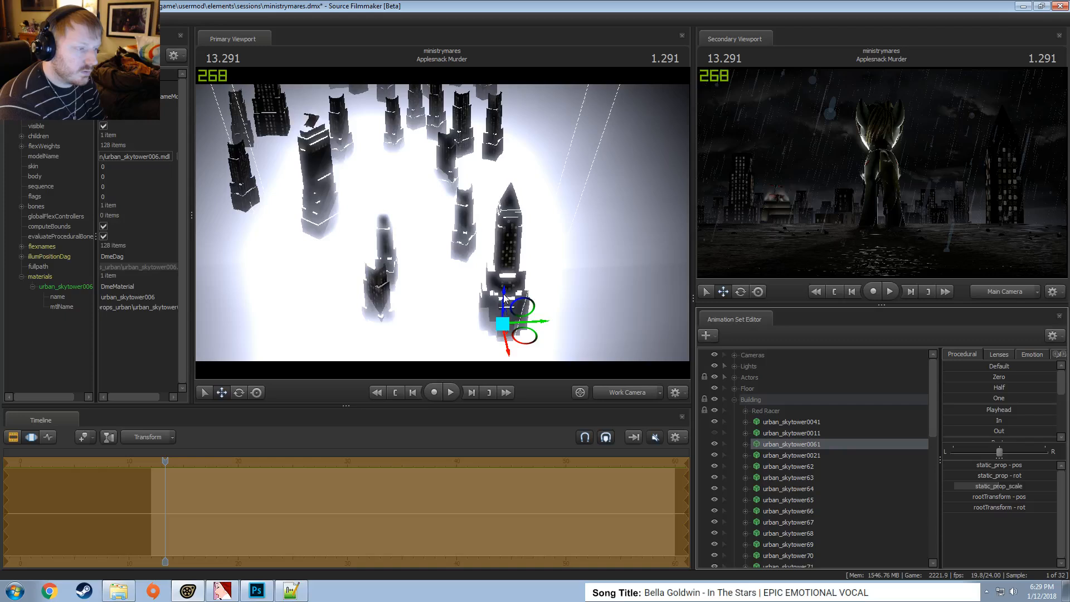
pyautogui.moveTo(504, 295); pyautogui.dragTo(500, 271)
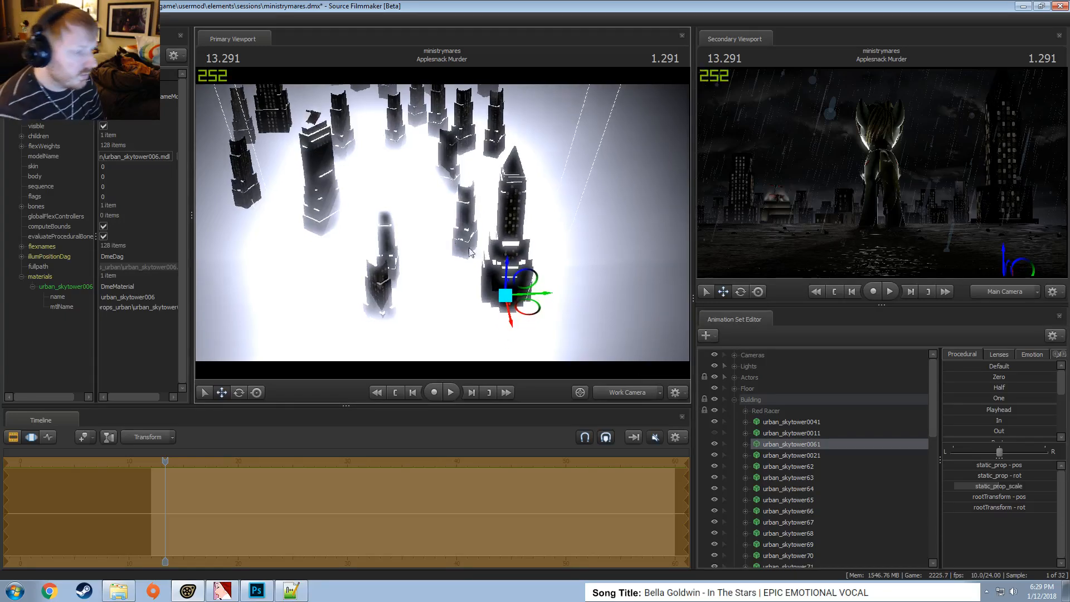
# Show the main camera in the primary viewport and the work camera in the secondary, and rotate urban_skytower0061 about its vertical axis
pyautogui.click(631, 394)
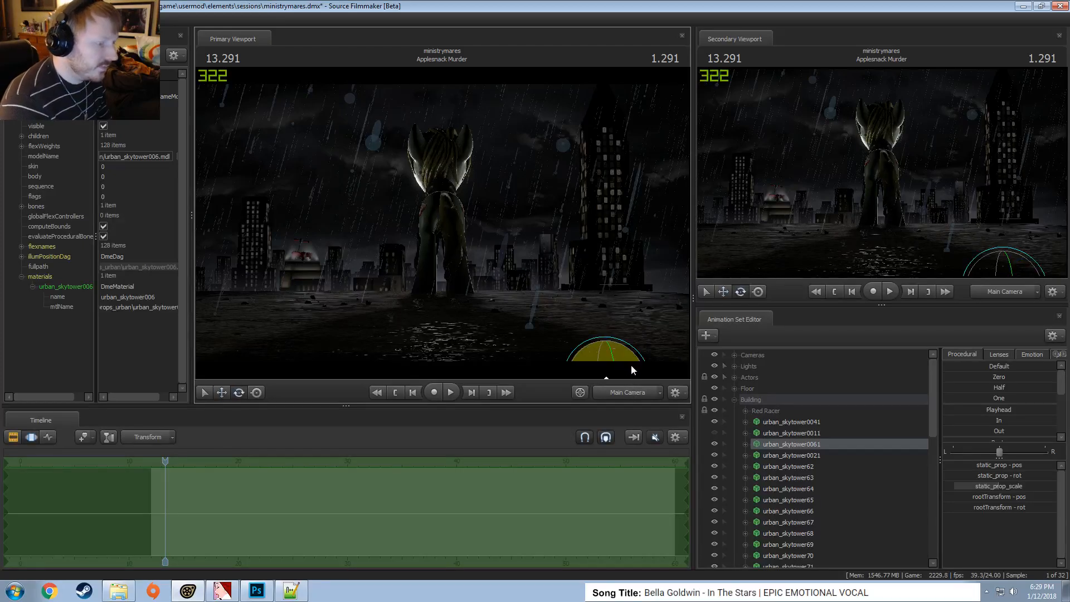
pyautogui.click(1006, 292)
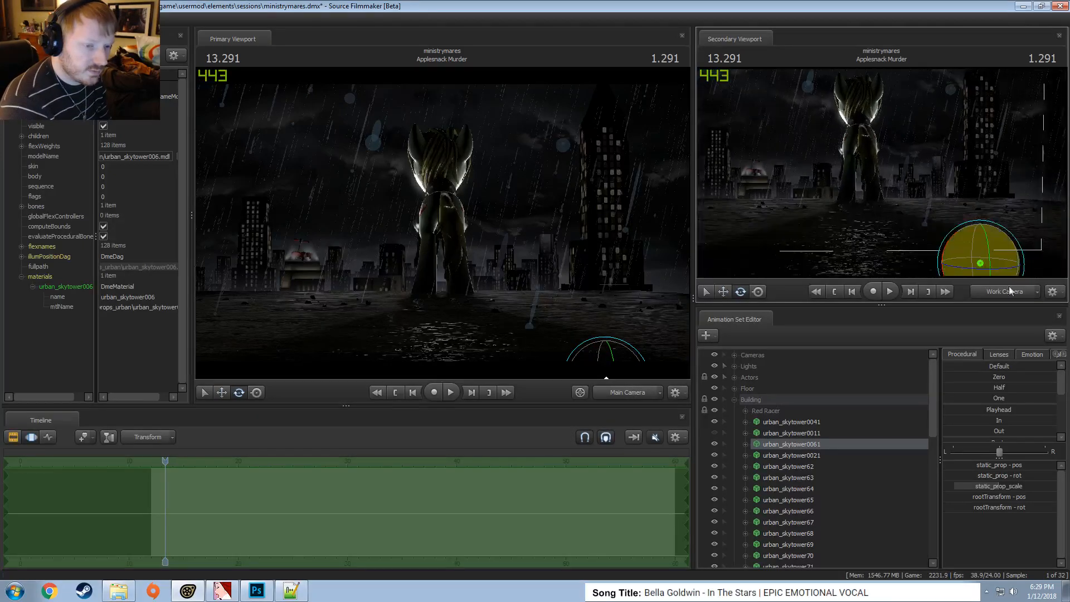
pyautogui.moveTo(964, 271)
pyautogui.mouseDown()
pyautogui.moveTo(952, 271)
pyautogui.moveTo(983, 276)
pyautogui.mouseUp()
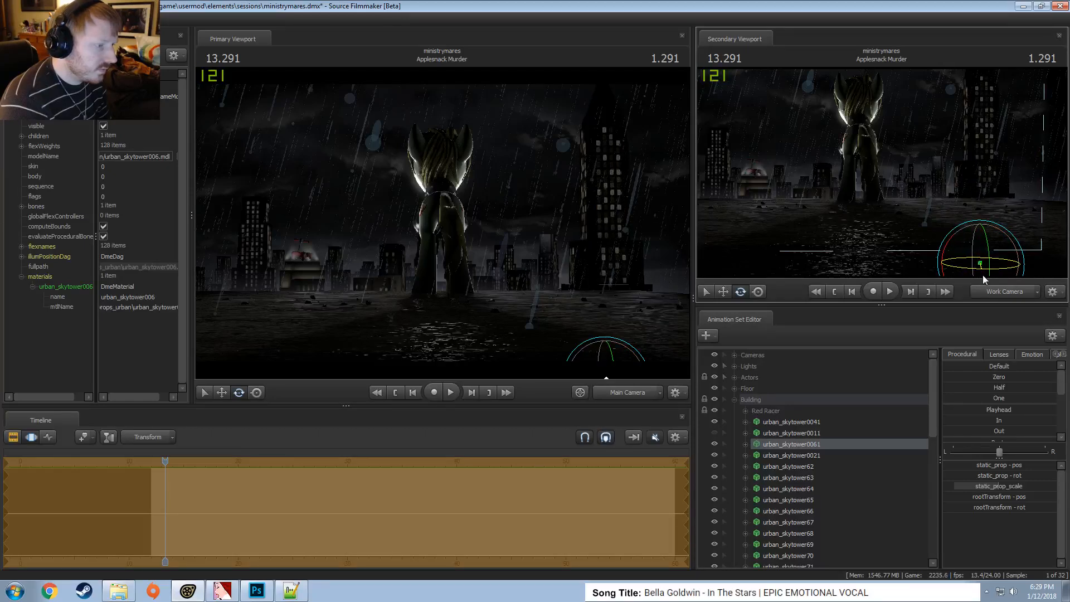
pyautogui.press('F2')
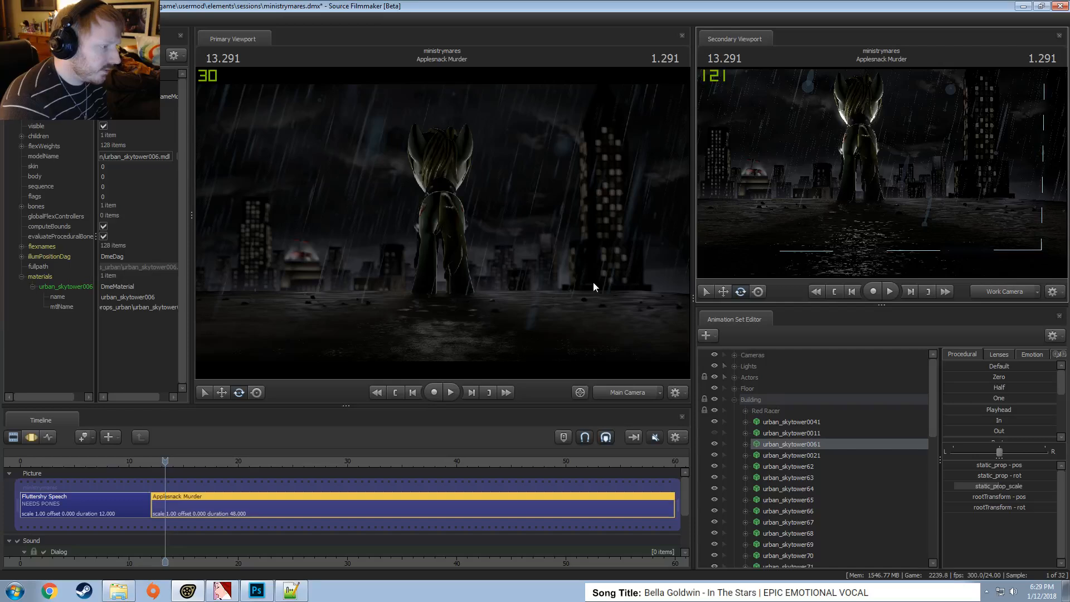
pyautogui.press('F3')
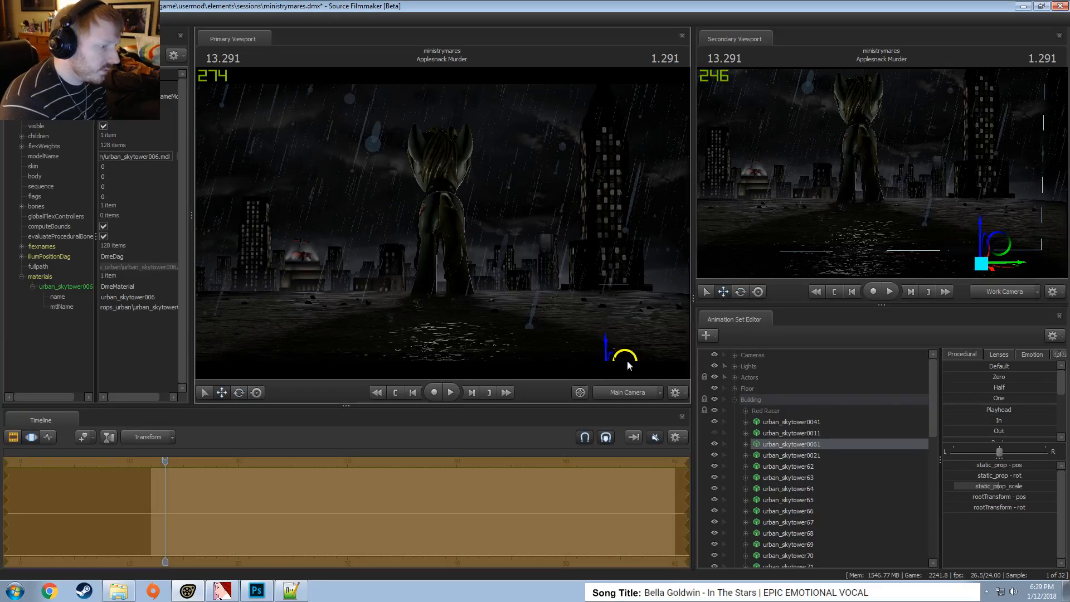
# Move urban_skytower0061 slightly left so its spire fits the shot, and preview the scene at 19.750 seconds
pyautogui.moveTo(628, 365); pyautogui.dragTo(623, 371)
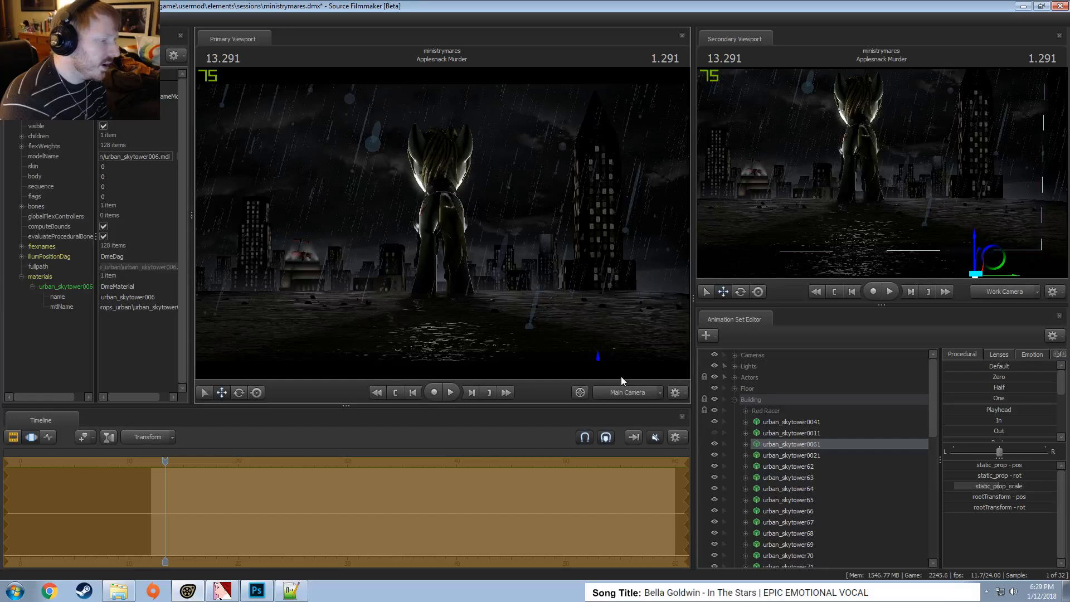
pyautogui.press('F2')
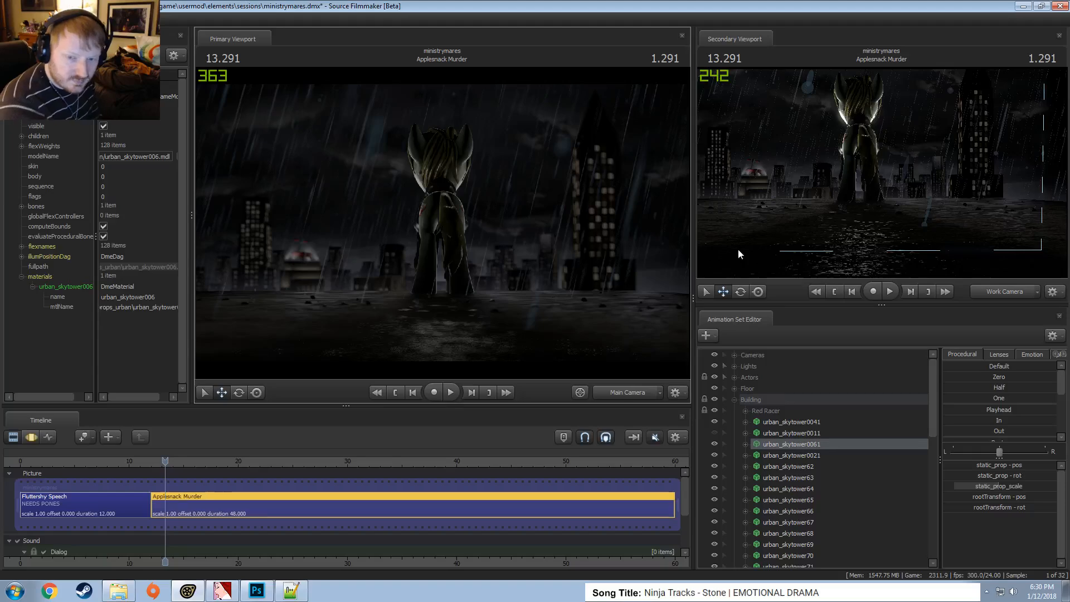
pyautogui.moveTo(175, 460); pyautogui.dragTo(236, 485)
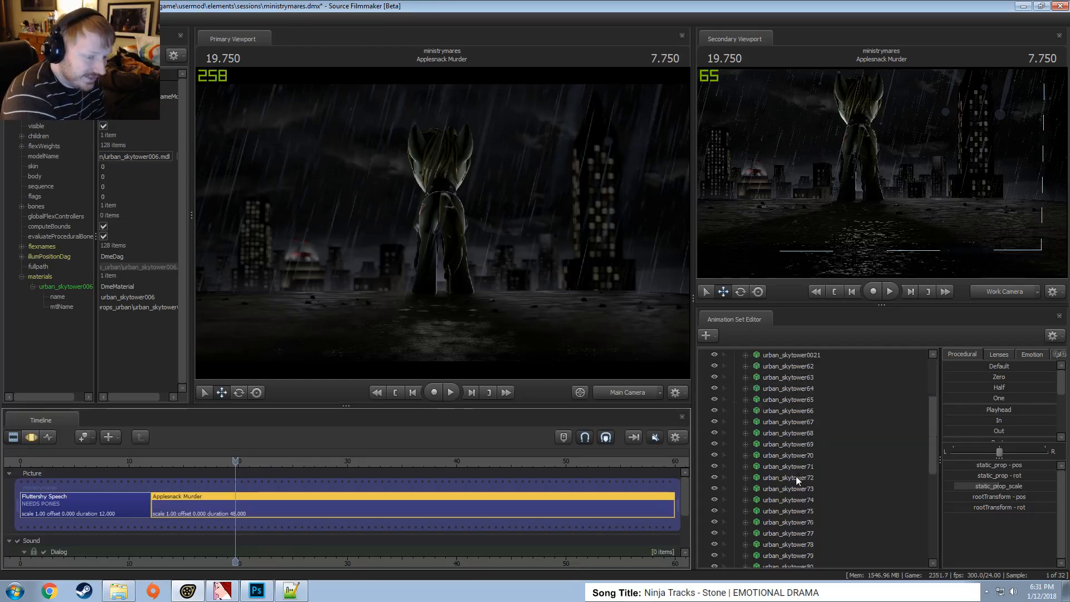
# Collapse the Building group and move urban_skytower95 to the far right edge of the main camera's shot
pyautogui.click(735, 401)
pyautogui.click(775, 456)
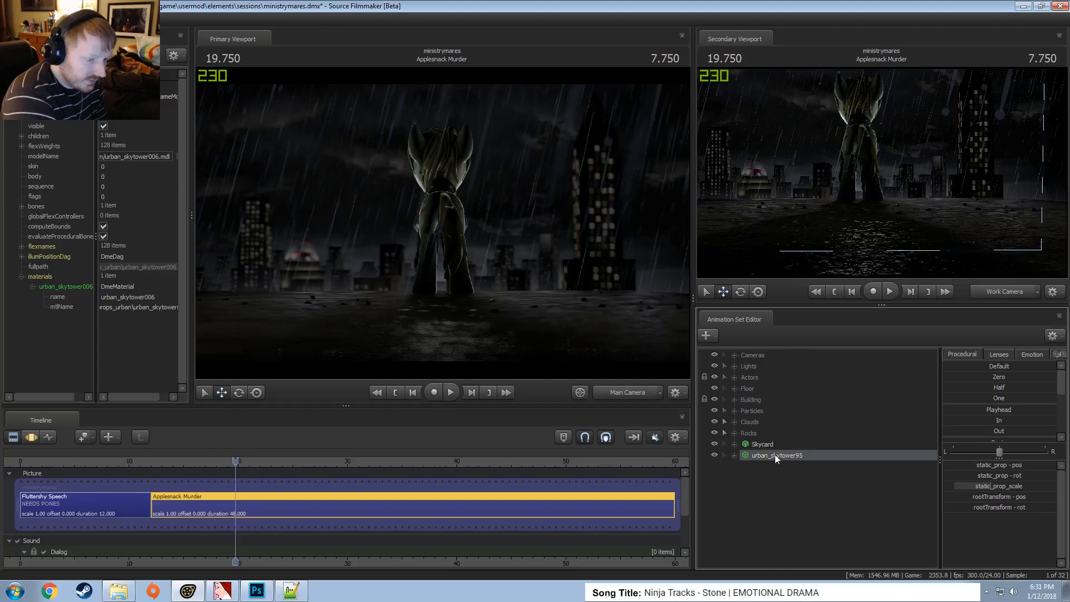
pyautogui.moveTo(567, 333); pyautogui.dragTo(684, 346)
pyautogui.press('e')
pyautogui.press('w')
# Duplicate urban_skytower95 and move the copy left and farther back in the main camera's shot
pyautogui.rightClick(772, 455)
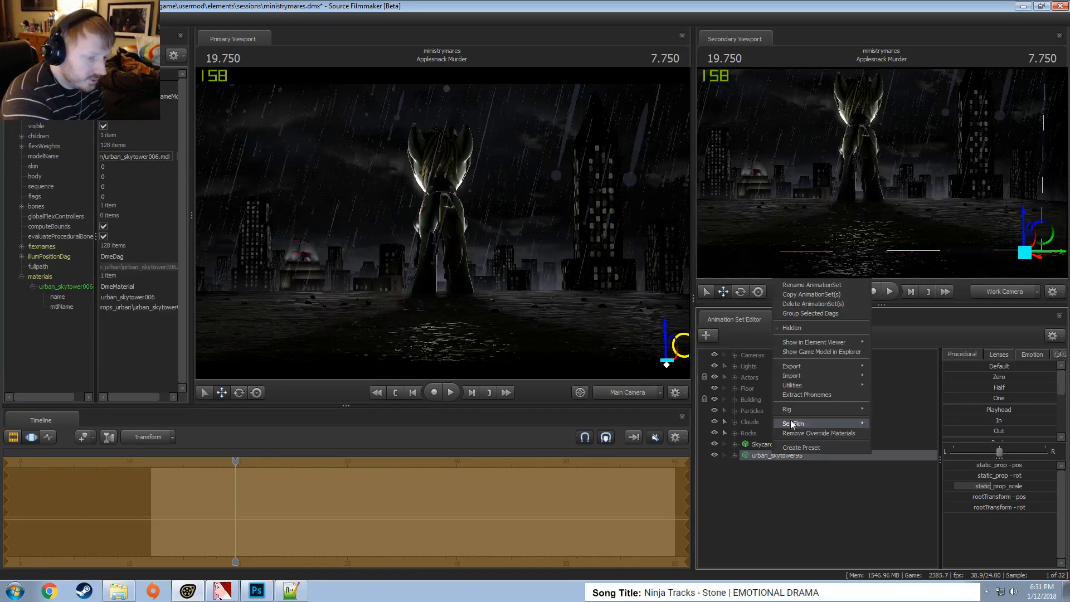
pyautogui.click(798, 296)
pyautogui.rightClick(782, 488)
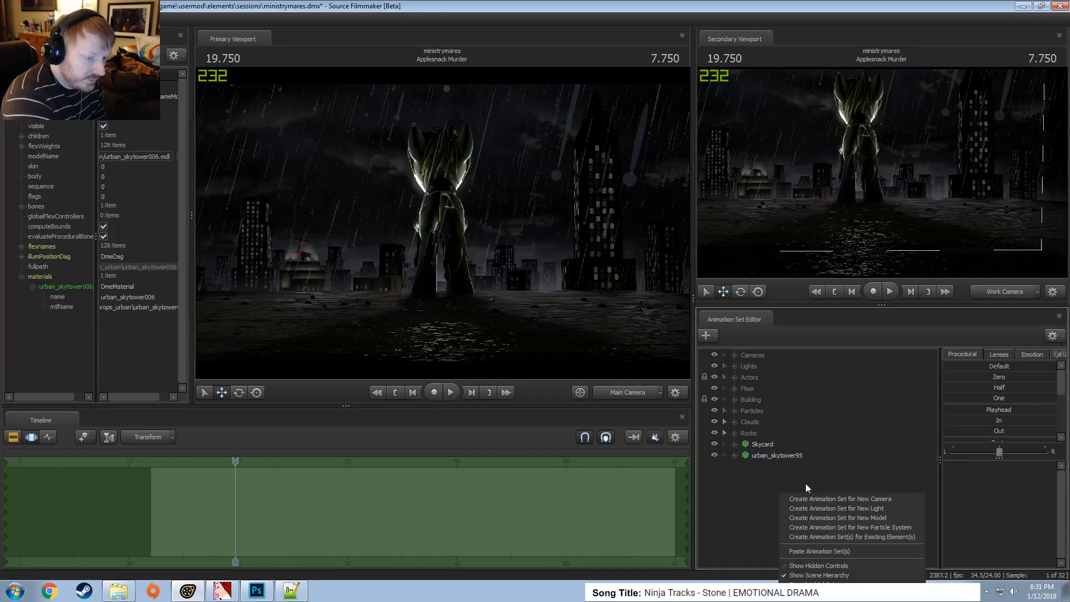
pyautogui.click(809, 551)
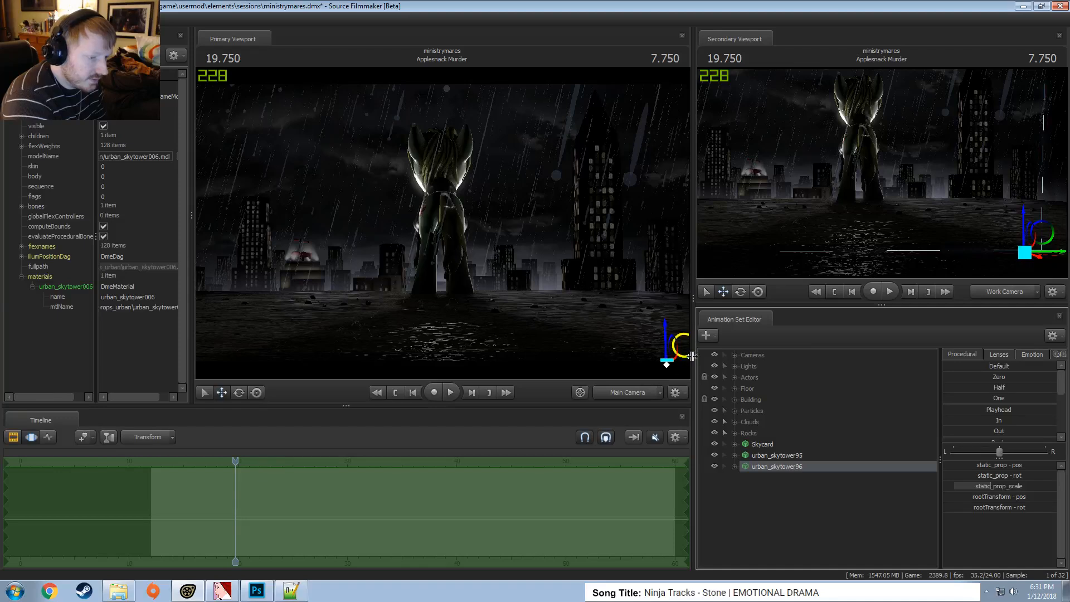
pyautogui.moveTo(1055, 256); pyautogui.dragTo(1032, 249)
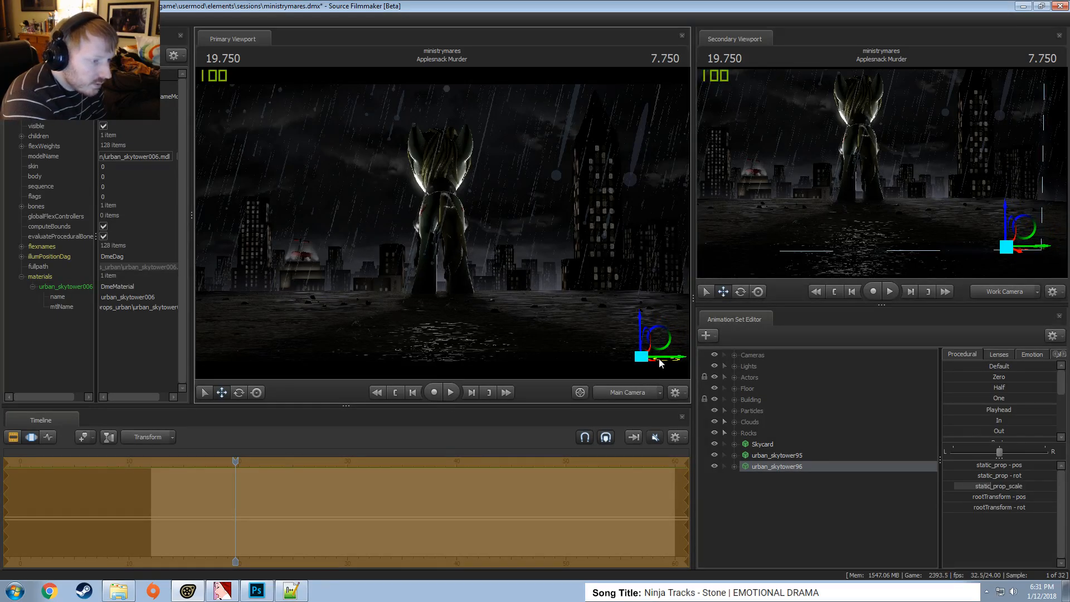
pyautogui.press('e')
pyautogui.moveTo(673, 363); pyautogui.dragTo(630, 352)
pyautogui.press('w')
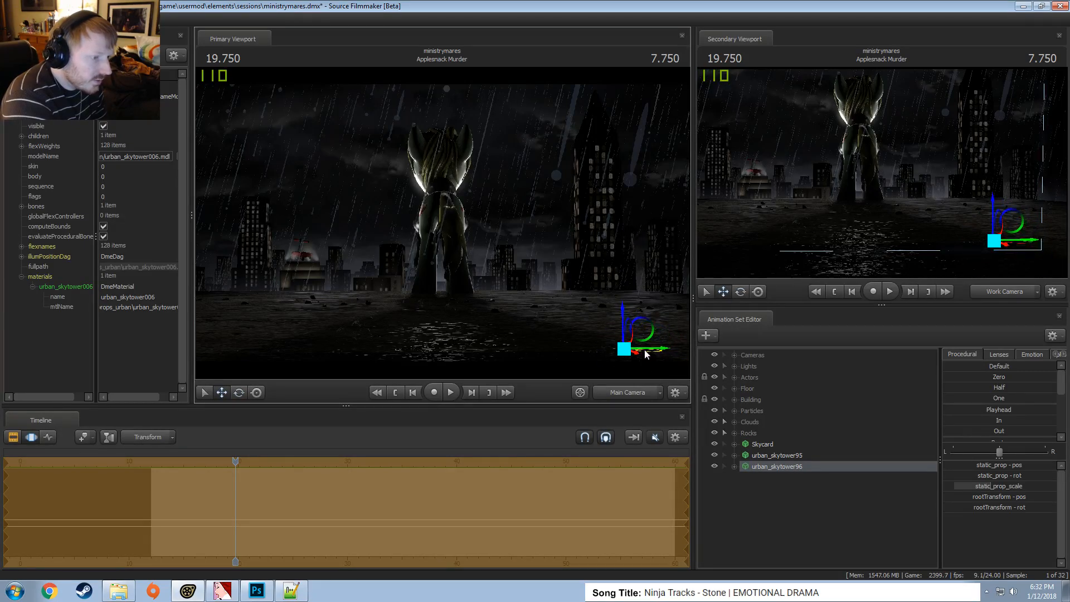
# Rotate urban_skytower96 about its vertical axis, move it closer to the camera, and preview the shot's lighting
pyautogui.press('e')
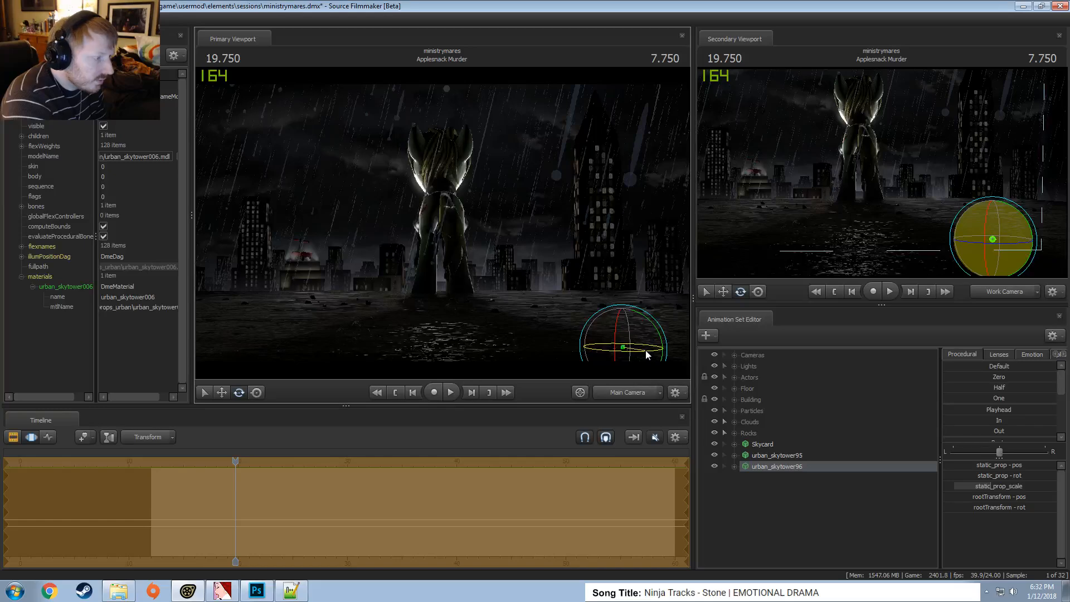
pyautogui.moveTo(646, 351); pyautogui.dragTo(659, 350)
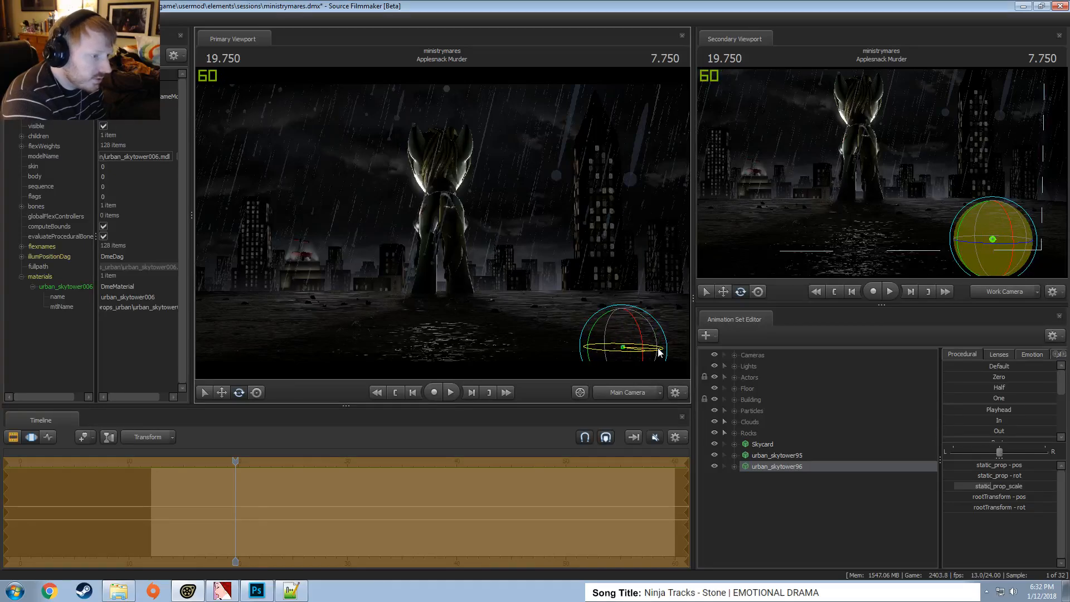
pyautogui.press('w')
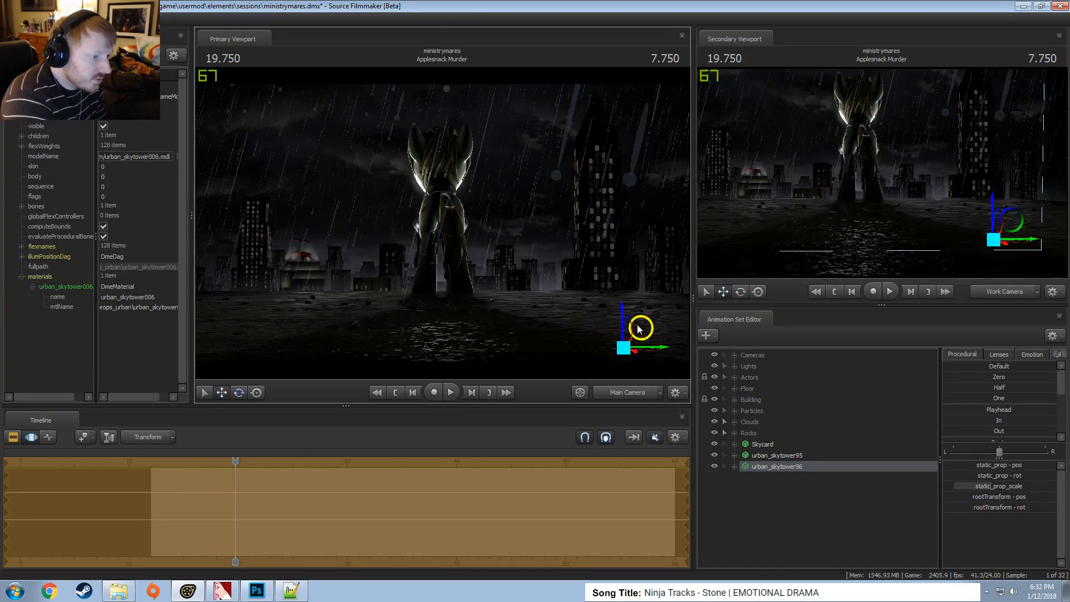
pyautogui.moveTo(639, 330); pyautogui.dragTo(643, 348)
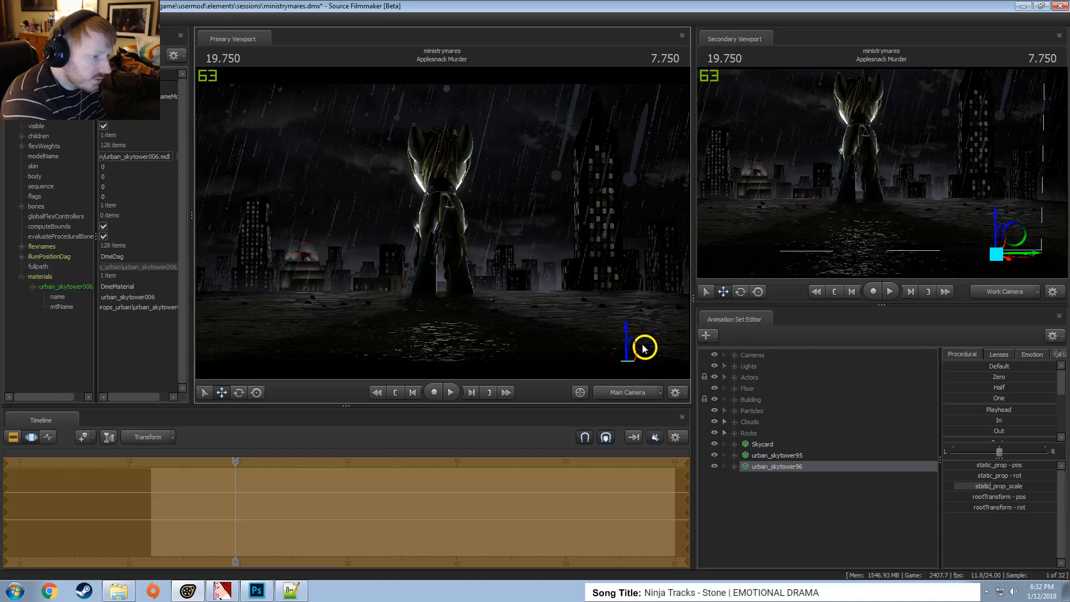
pyautogui.press('F2')
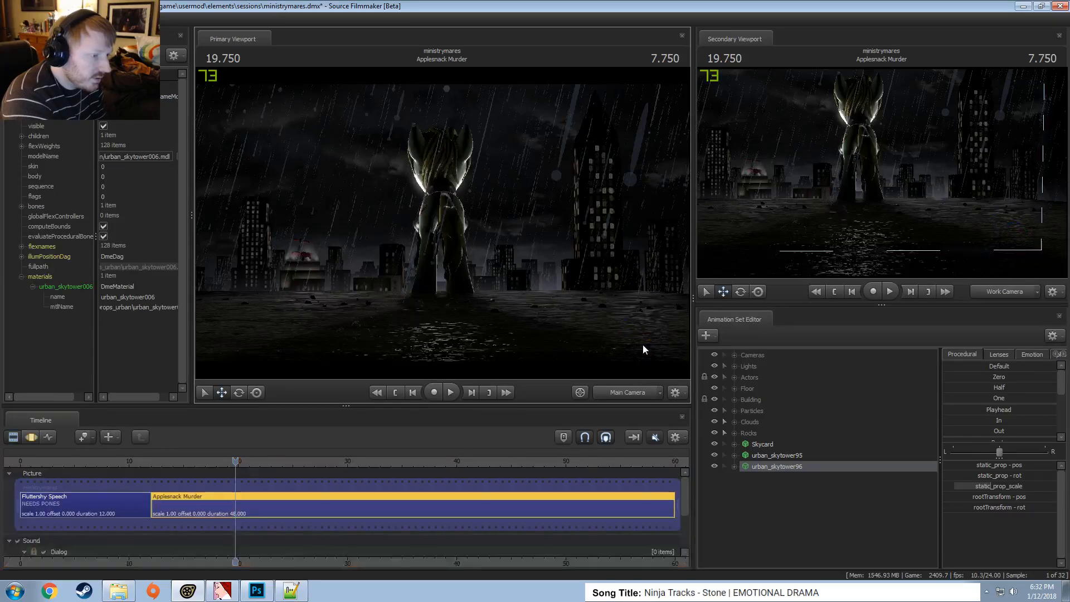
# Push urban_skytower96 farther back among the skyline buildings and preview the shot again
pyautogui.press('F3')
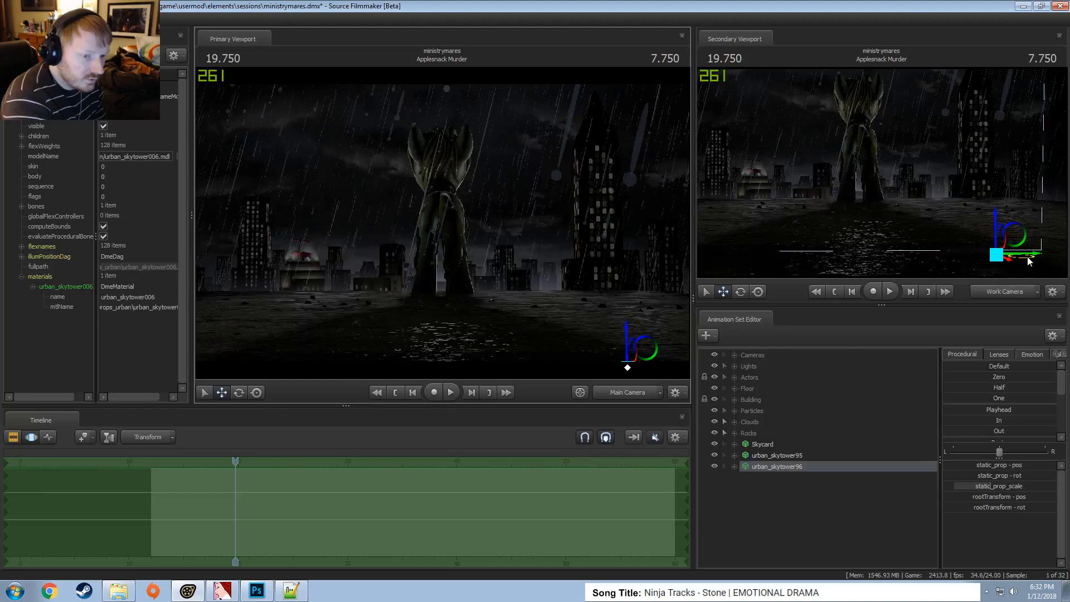
pyautogui.moveTo(1029, 262); pyautogui.dragTo(1033, 234)
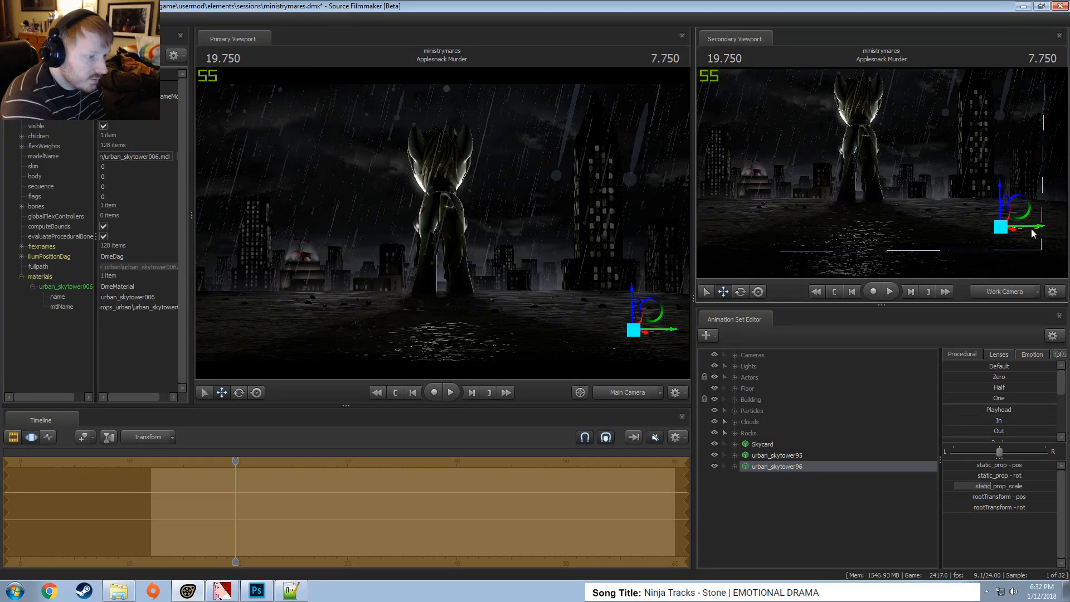
pyautogui.moveTo(657, 312); pyautogui.dragTo(657, 299)
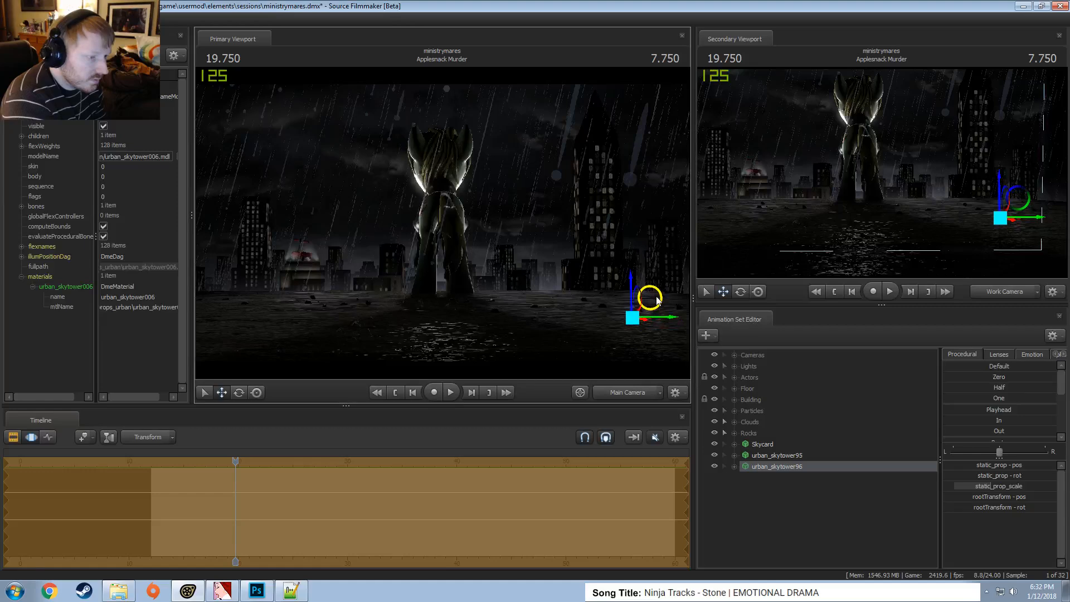
pyautogui.press('F2')
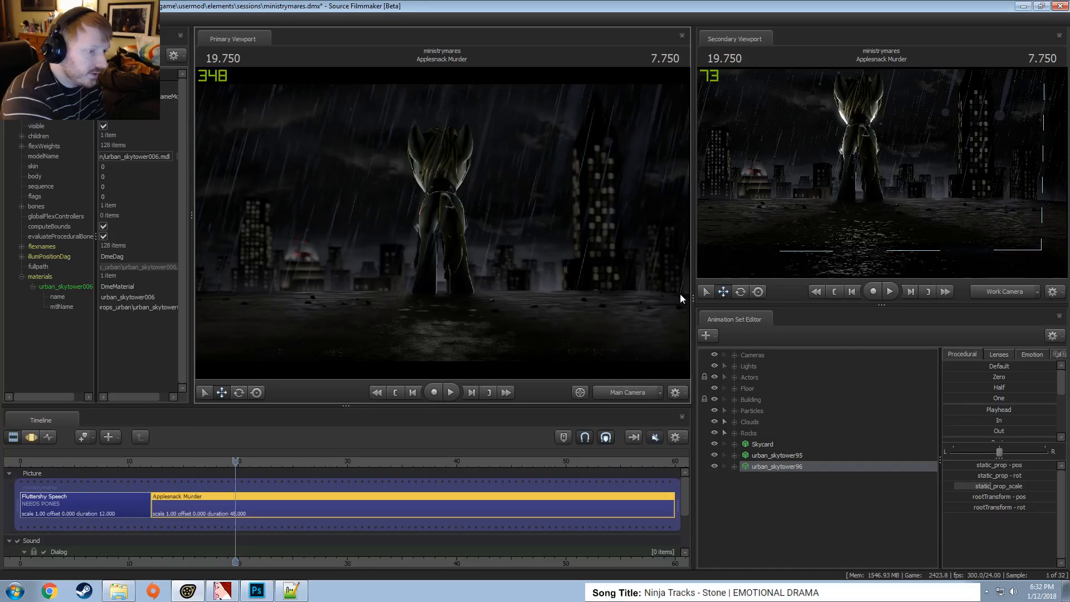
# Paste another copy of the skytower, move it farther back along the shot's far right edge, and preview the shot
pyautogui.rightClick(796, 444)
pyautogui.click(814, 449)
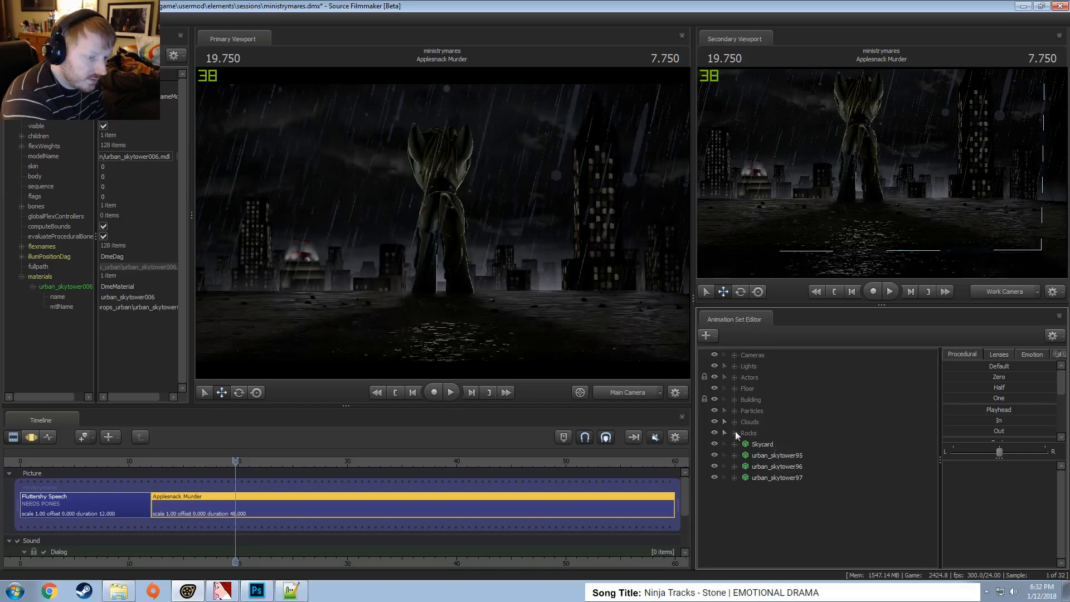
pyautogui.press('F3')
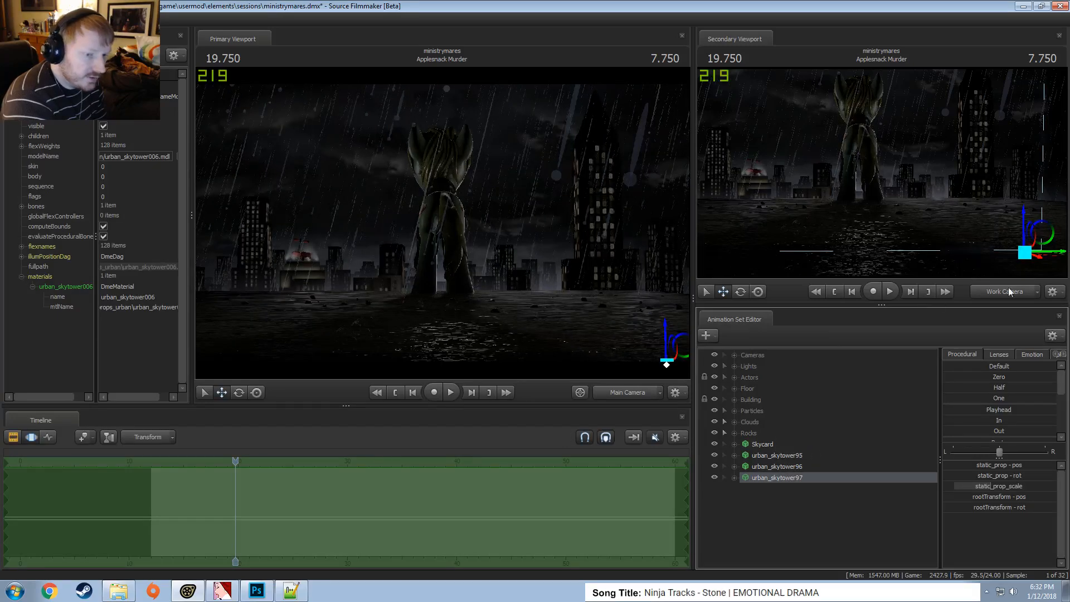
pyautogui.moveTo(1057, 256); pyautogui.dragTo(1069, 221)
pyautogui.press('F2')
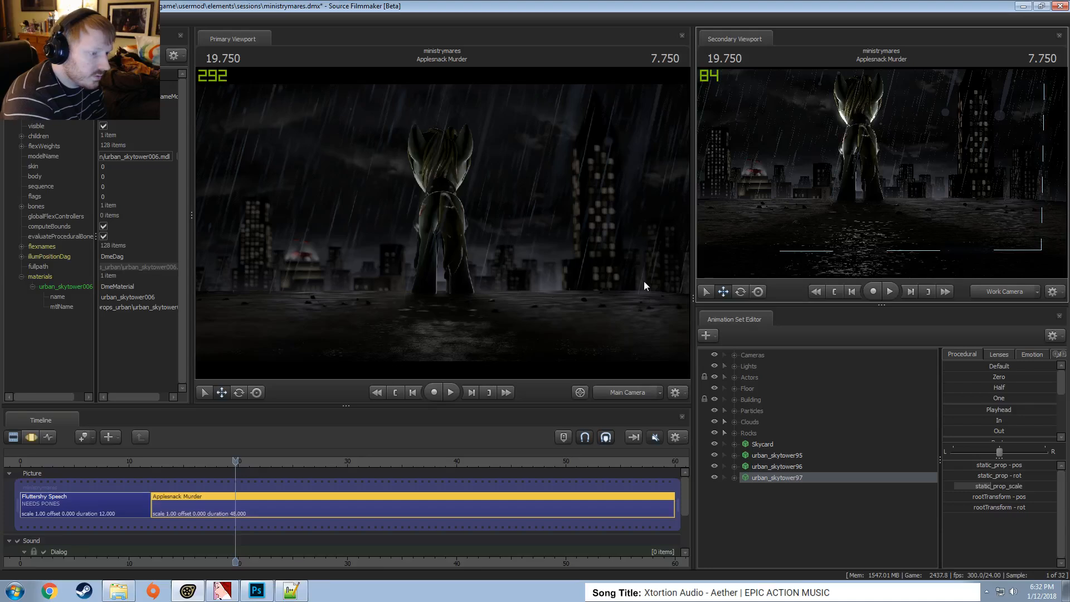
# Paste one more skytower copy, place it slightly left of the shot's far right edge, and preview the result
pyautogui.click(807, 515)
pyautogui.rightClick(797, 514)
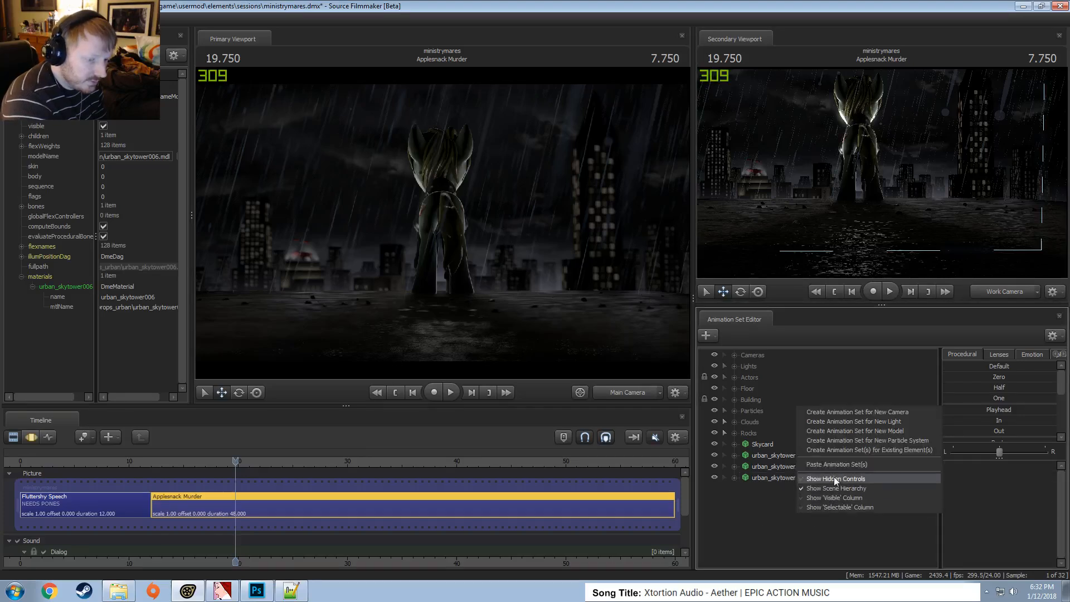
pyautogui.click(825, 466)
pyautogui.click(774, 486)
pyautogui.press('F3')
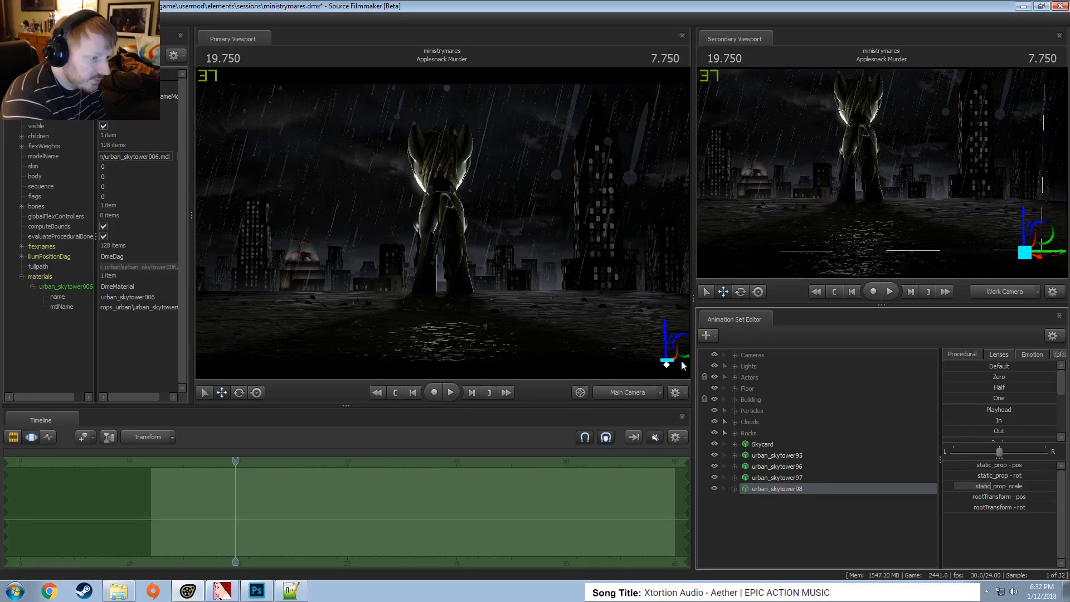
pyautogui.moveTo(1051, 262); pyautogui.dragTo(1033, 244)
pyautogui.moveTo(667, 319); pyautogui.dragTo(664, 365)
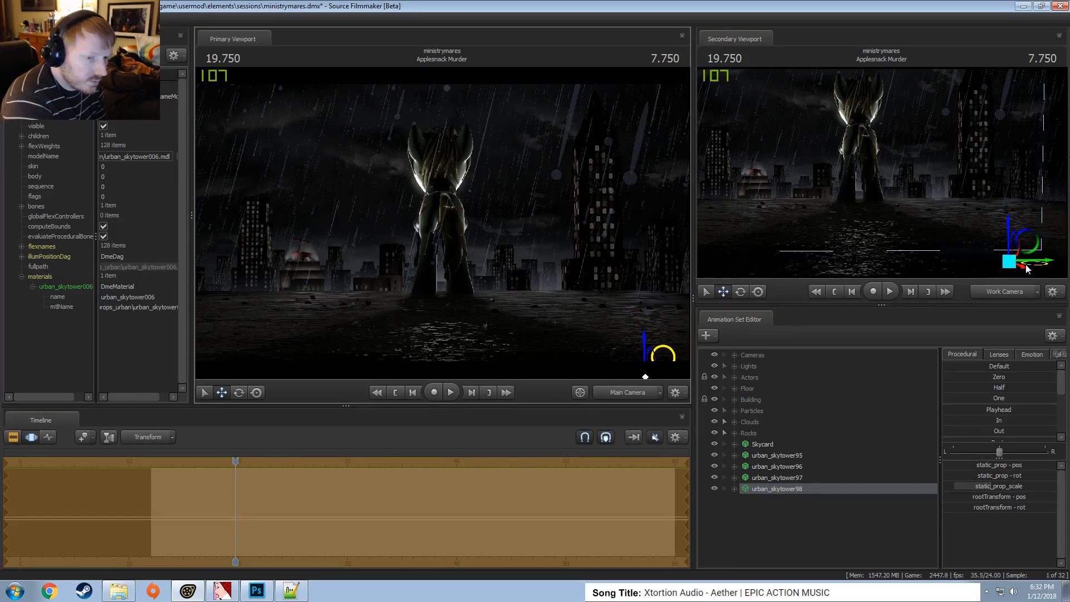
pyautogui.moveTo(1027, 253); pyautogui.dragTo(1027, 256)
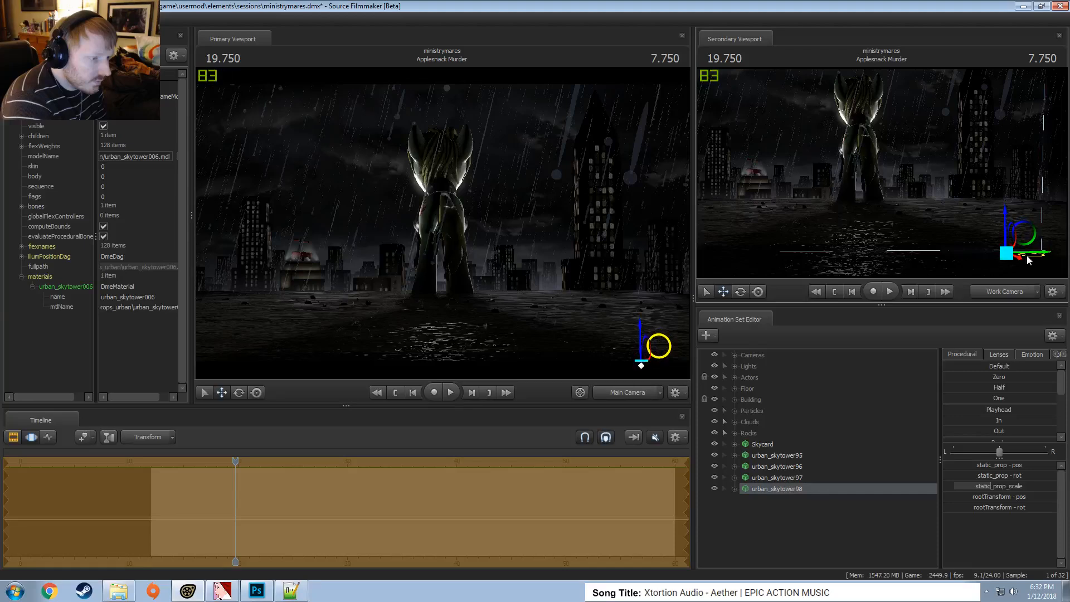
pyautogui.press('F2')
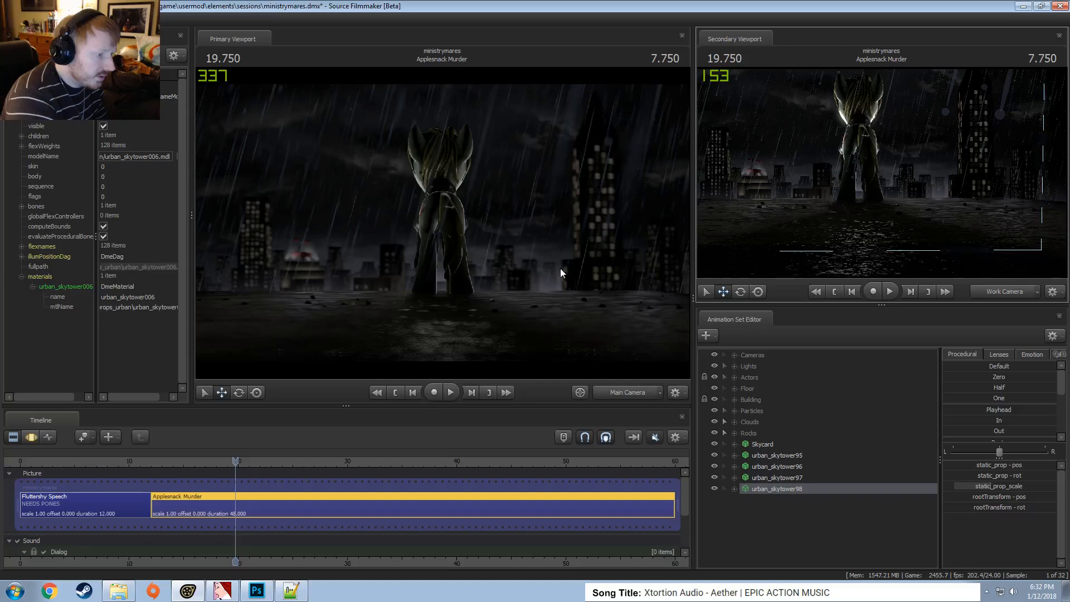
# Copy the Building General Light 1 animation set from the Lights group and collapse the group
pyautogui.click(725, 366)
pyautogui.scroll(-3, 779, 470)
pyautogui.click(792, 424)
pyautogui.rightClick(792, 426)
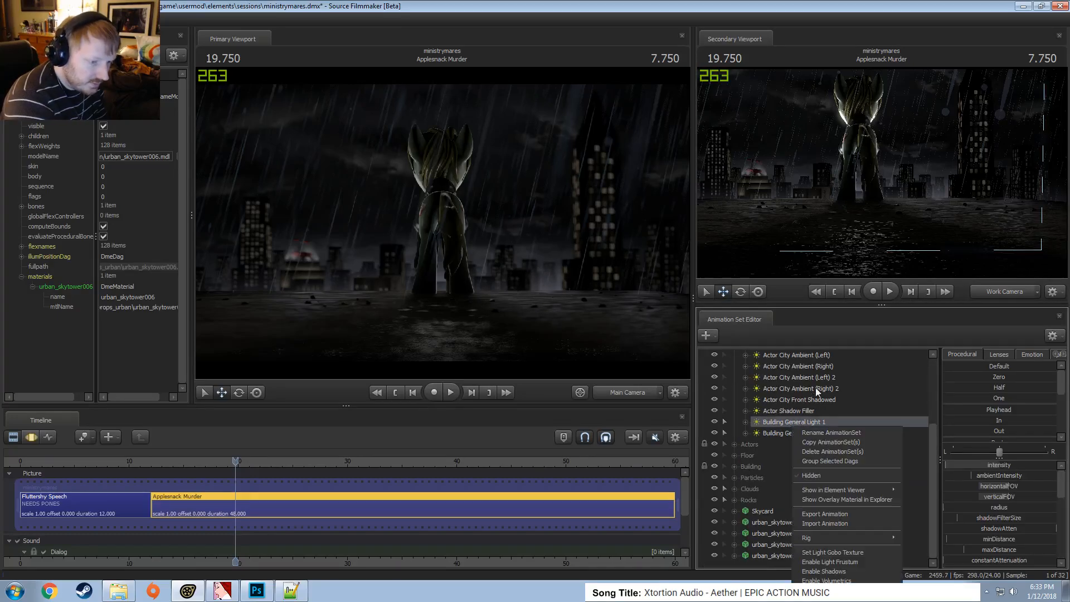
pyautogui.scroll(3, 769, 416)
pyautogui.click(735, 369)
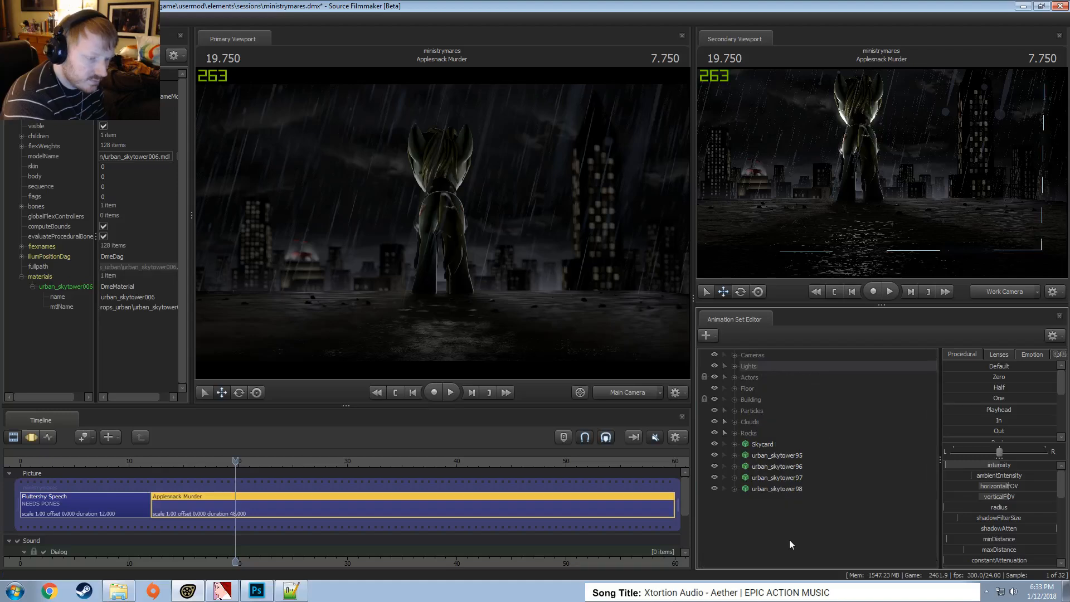
# Paste the copied building light and move it right, toward the tall skytower on the shot's right side
pyautogui.rightClick(780, 527)
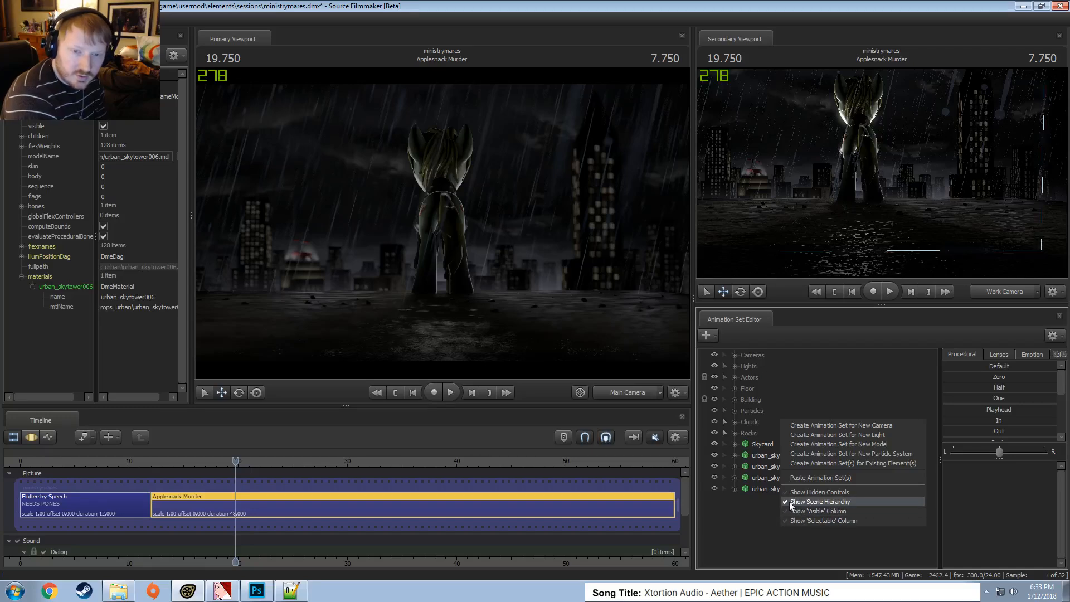
pyautogui.click(758, 511)
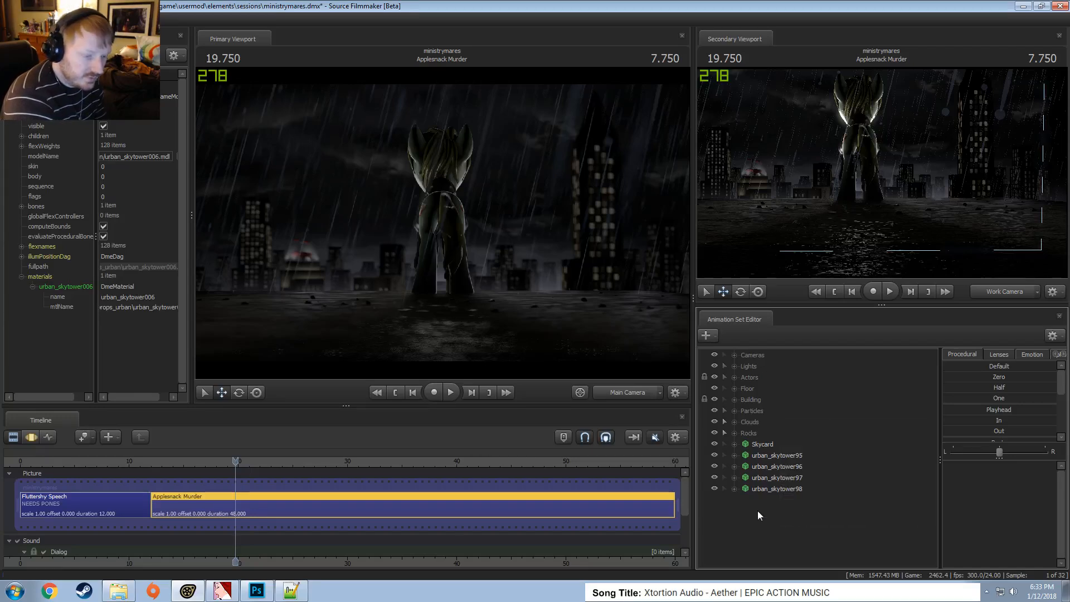
pyautogui.click(775, 489)
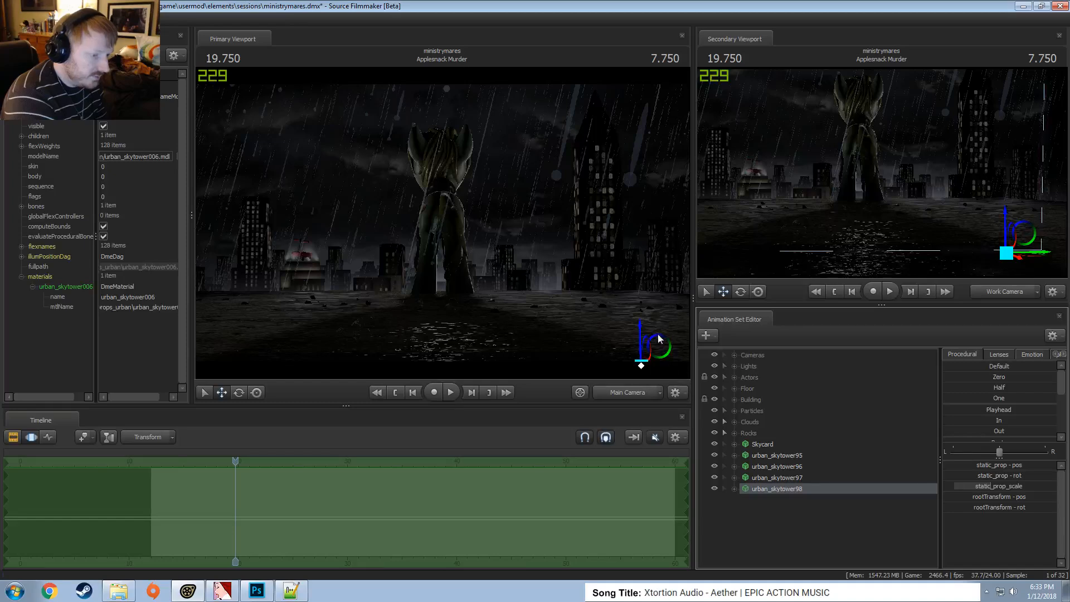
pyautogui.rightClick(763, 508)
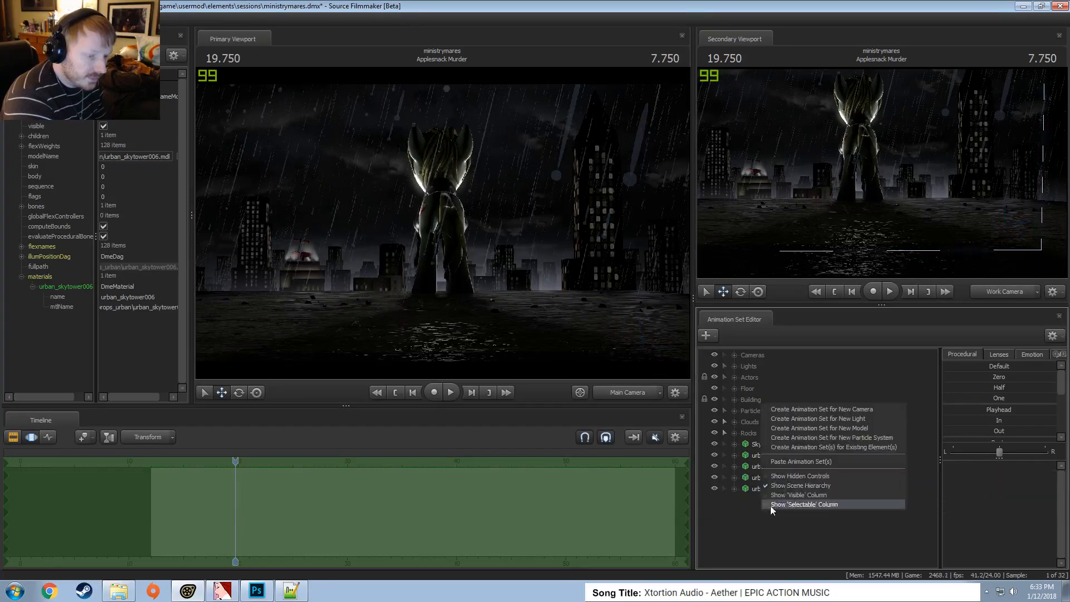
pyautogui.click(789, 461)
pyautogui.click(772, 500)
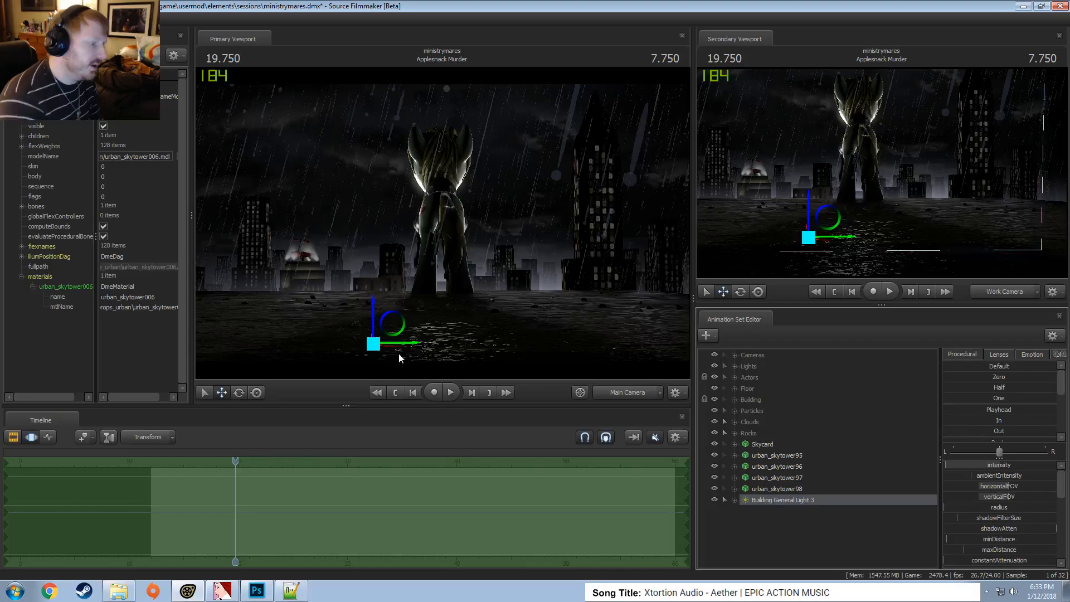
pyautogui.moveTo(406, 344); pyautogui.dragTo(569, 367)
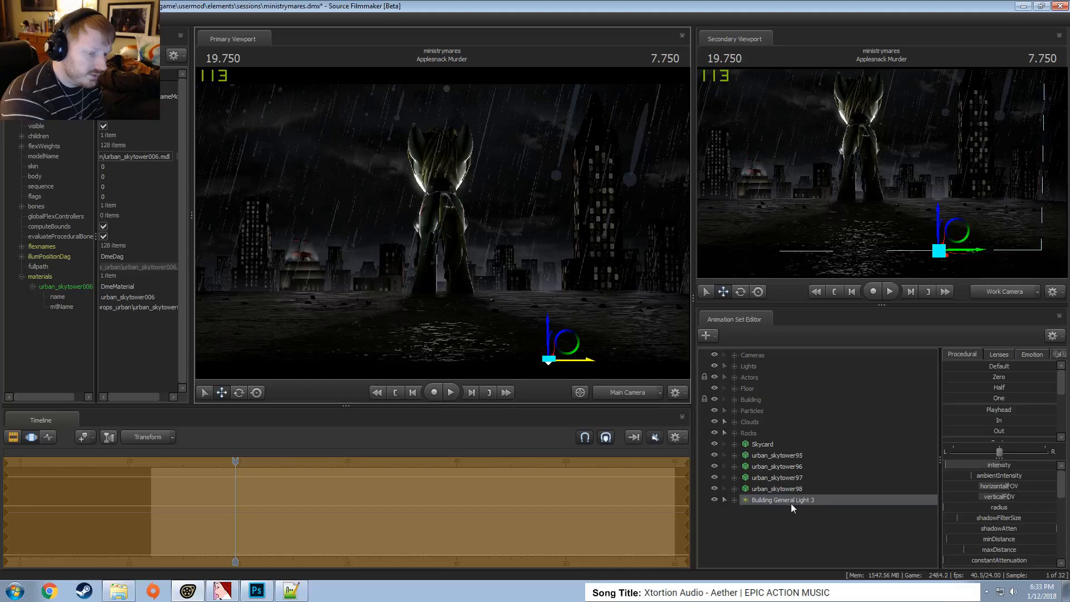
# Look through Building General Light 3 in the primary viewport and reposition it to aim up at the tall skytower
pyautogui.moveTo(791, 501); pyautogui.dragTo(515, 213)
pyautogui.press('z')
pyautogui.press('d')
pyautogui.press('w')
pyautogui.press('x')
pyautogui.press('x')
pyautogui.press('a')
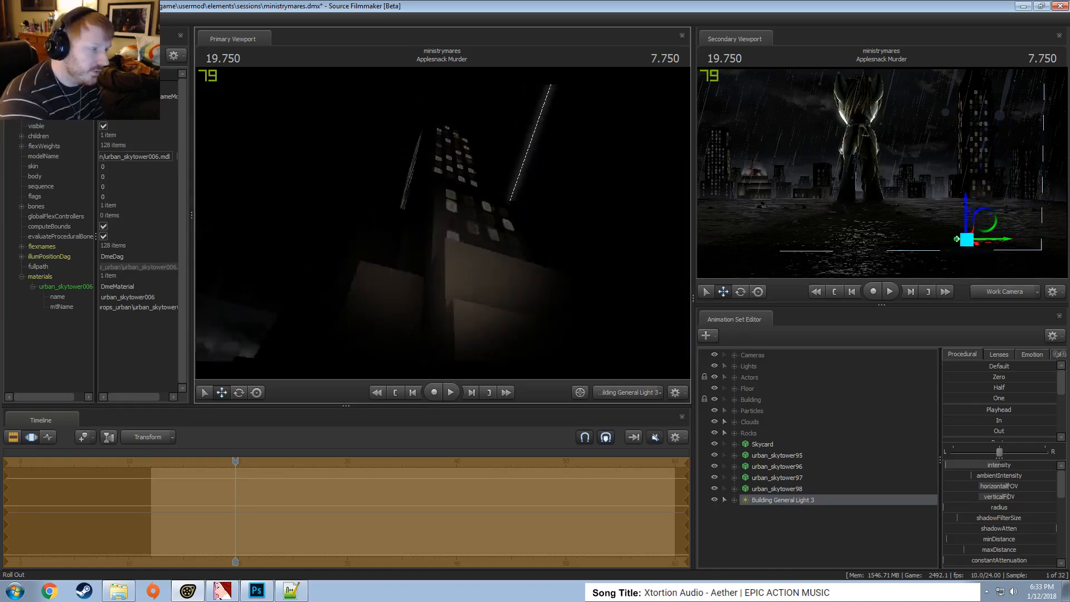
pyautogui.moveTo(443, 223); pyautogui.dragTo(443, 223)
pyautogui.press('d')
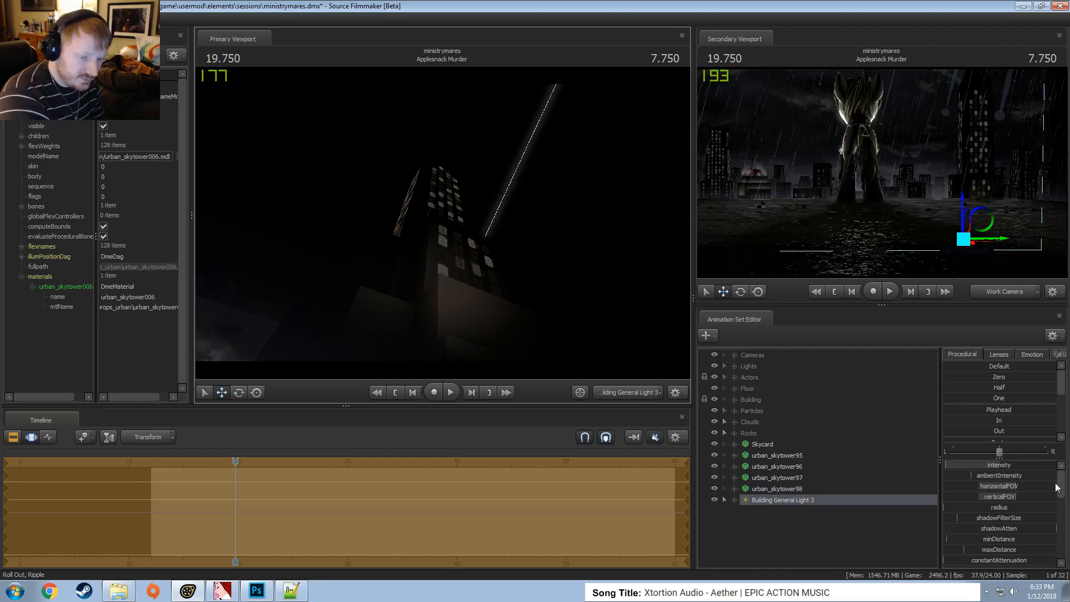
# Increase the maxDistance and farZAtten of Building General Light 3 so its light reaches farther over the skytower
pyautogui.scroll(-2, 988, 504)
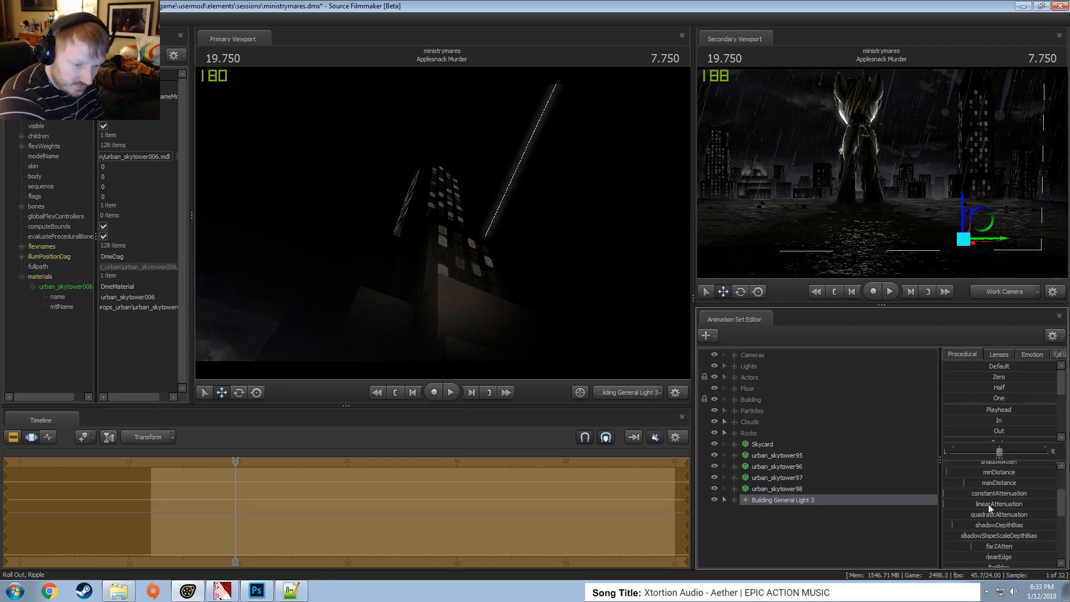
pyautogui.moveTo(992, 486); pyautogui.dragTo(1045, 488)
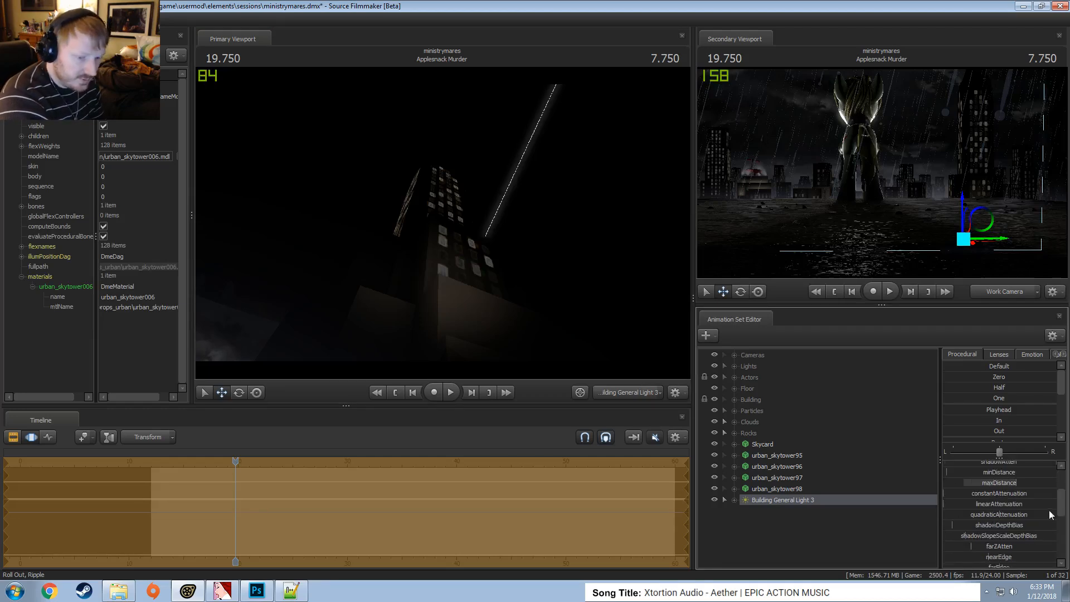
pyautogui.moveTo(970, 549); pyautogui.dragTo(1056, 549)
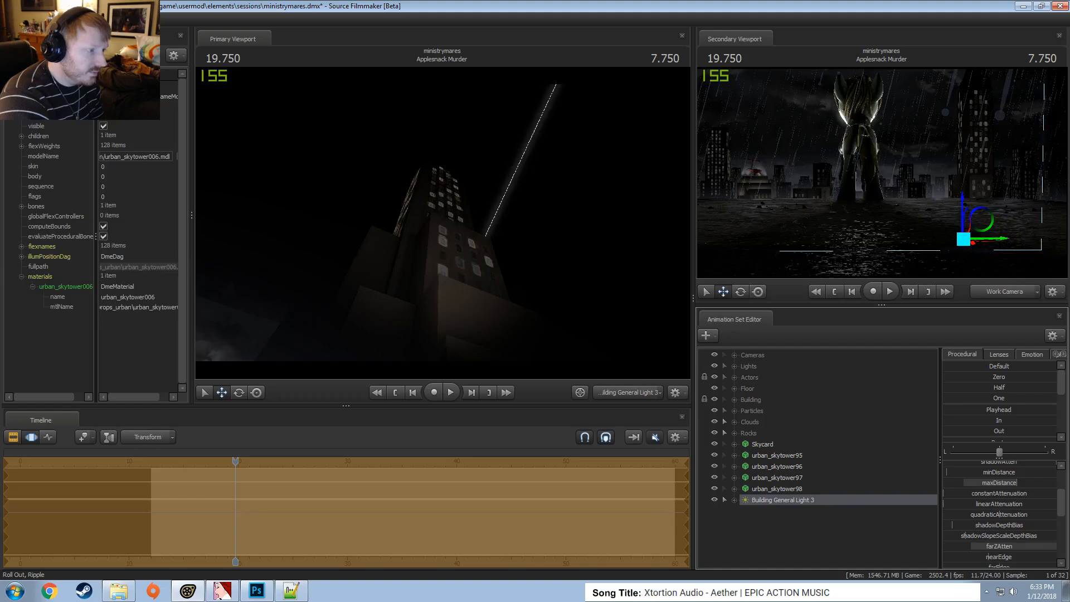
# Re-aim Building General Light 3 at the tall skytower and return the primary viewport to Main Camera to preview the lighting
pyautogui.moveTo(526, 343); pyautogui.dragTo(540, 366)
pyautogui.press('a')
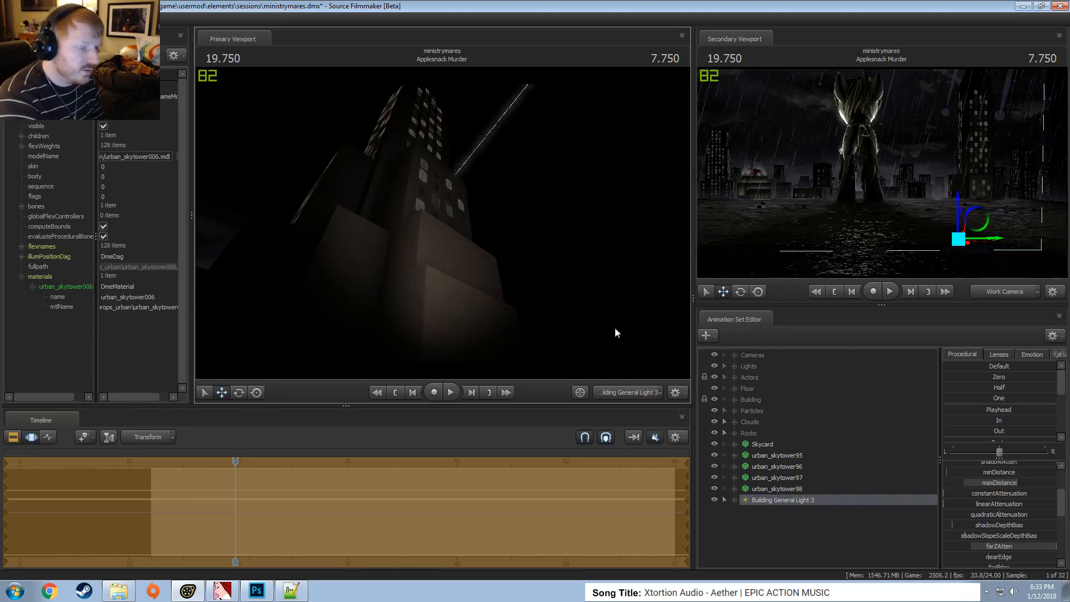
pyautogui.click(634, 390)
pyautogui.click(634, 390)
pyautogui.press('F2')
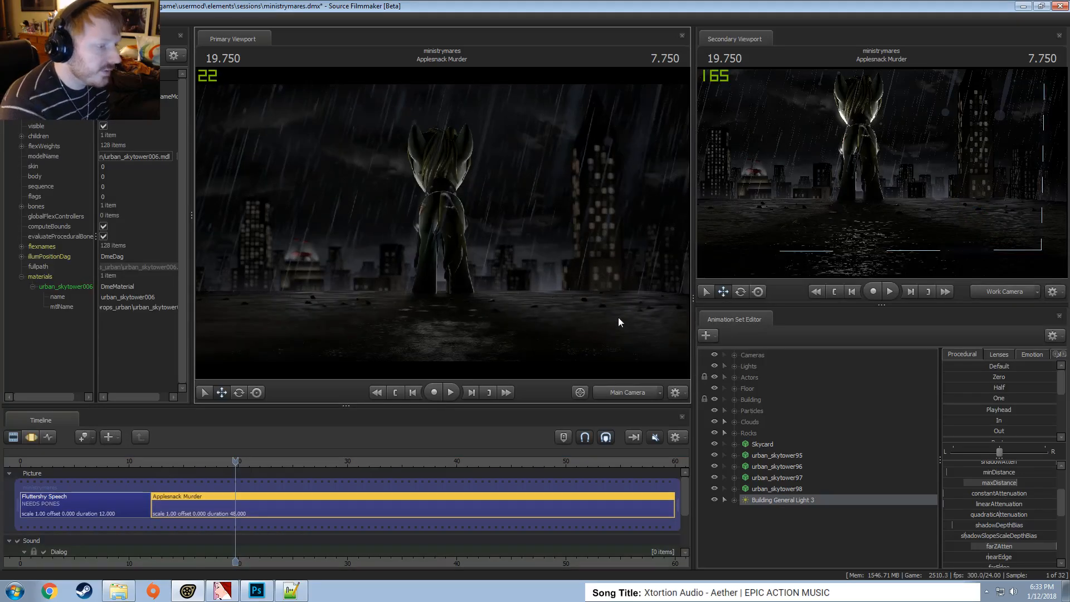
pyautogui.press('F3')
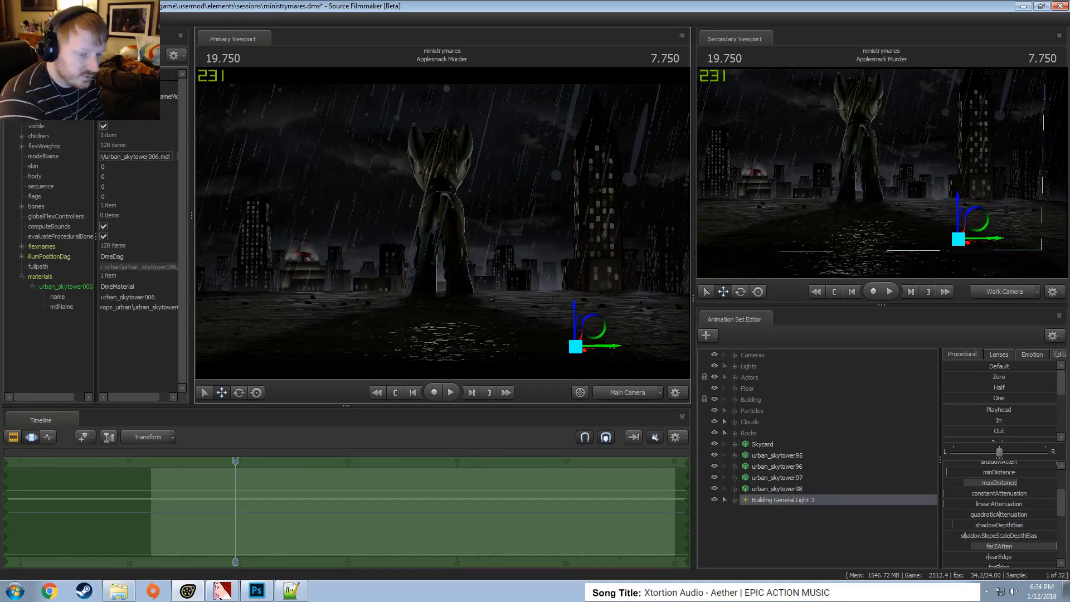
# Raise the maximum allowed farZAtten for Building General Light 3 and increase the light's farZAtten
pyautogui.rightClick(1002, 544)
pyautogui.click(1009, 558)
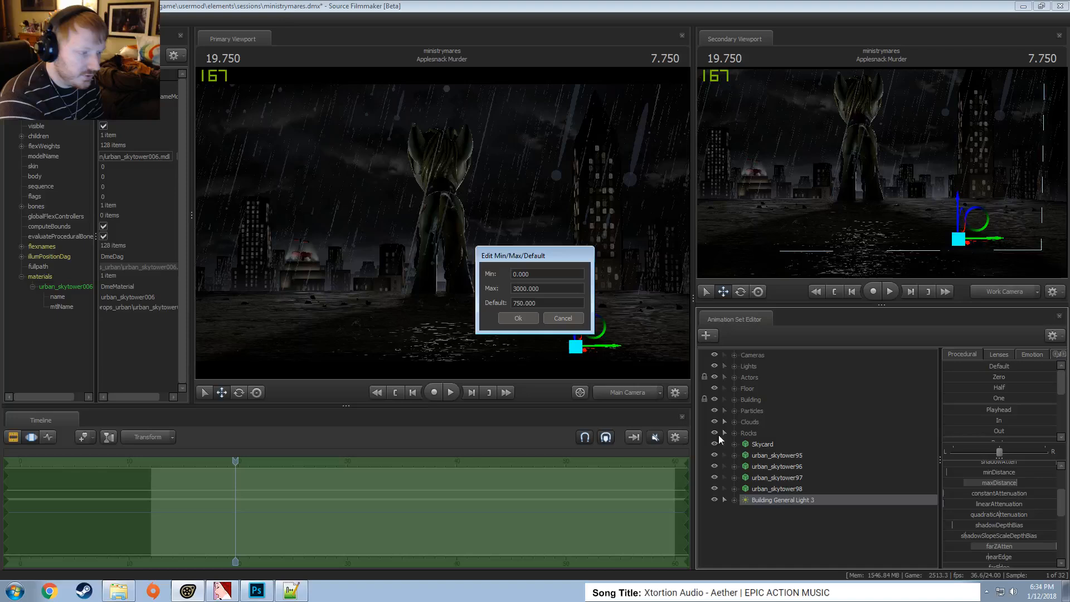
pyautogui.click(514, 289)
pyautogui.press('Return')
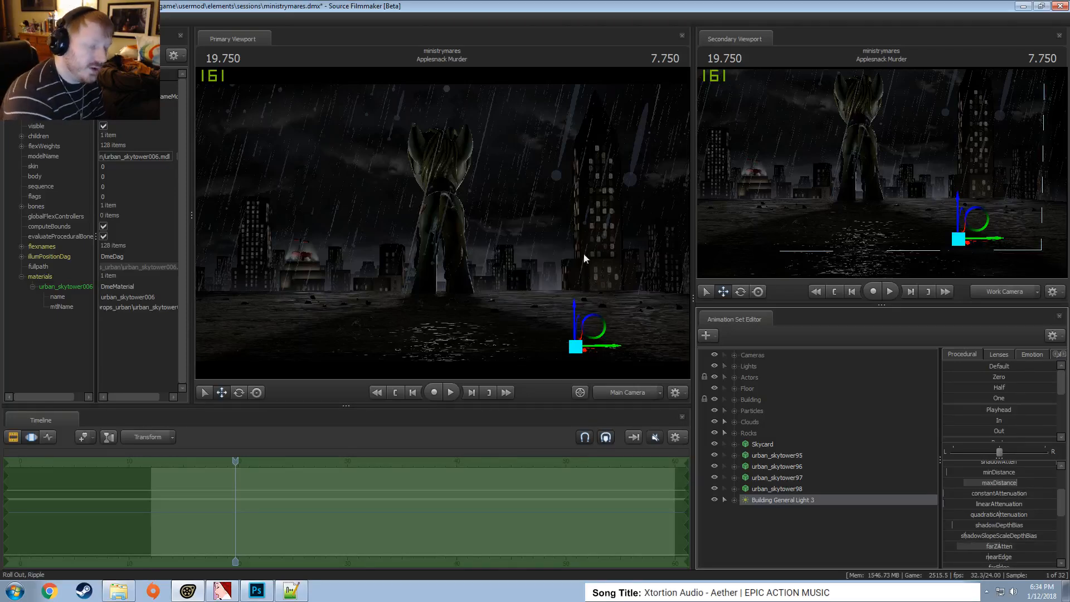
pyautogui.moveTo(1003, 546); pyautogui.dragTo(1019, 551)
pyautogui.scroll(2, 1009, 529)
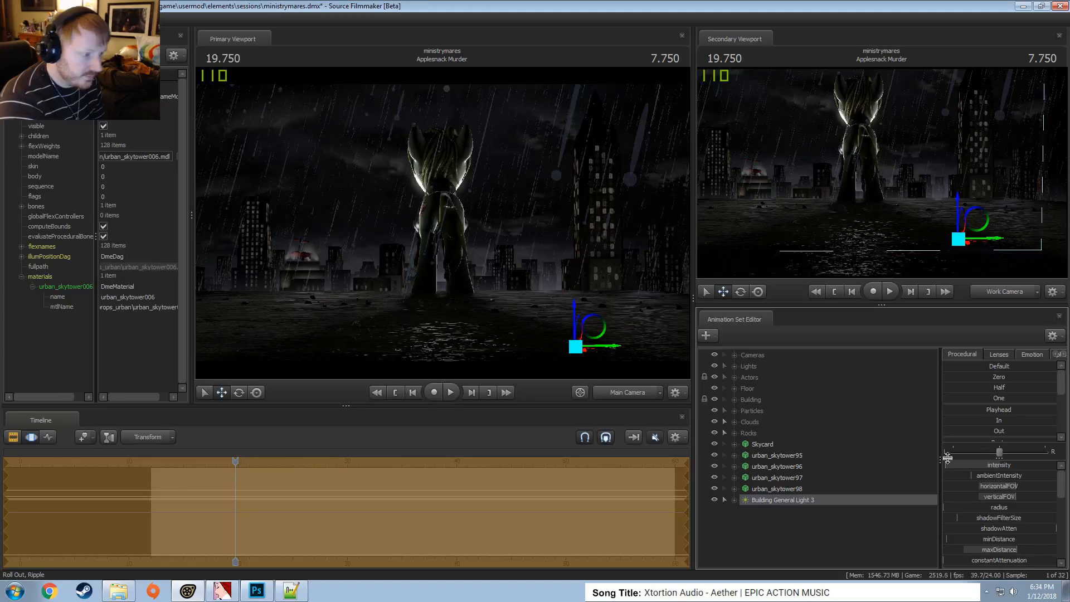
# Examine the pony from the side through the Work Camera, then return the primary viewport to Main Camera
pyautogui.keyDown('ctrl'); pyautogui.click(628, 398); pyautogui.keyUp('ctrl')
pyautogui.press('F2')
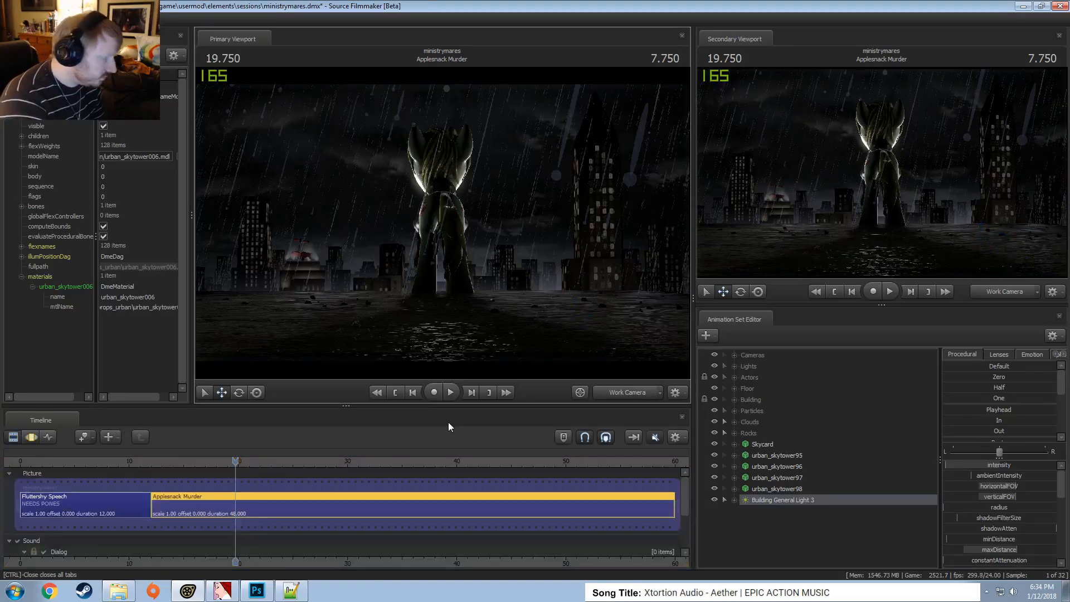
pyautogui.moveTo(443, 312); pyautogui.dragTo(535, 283)
pyautogui.press('w')
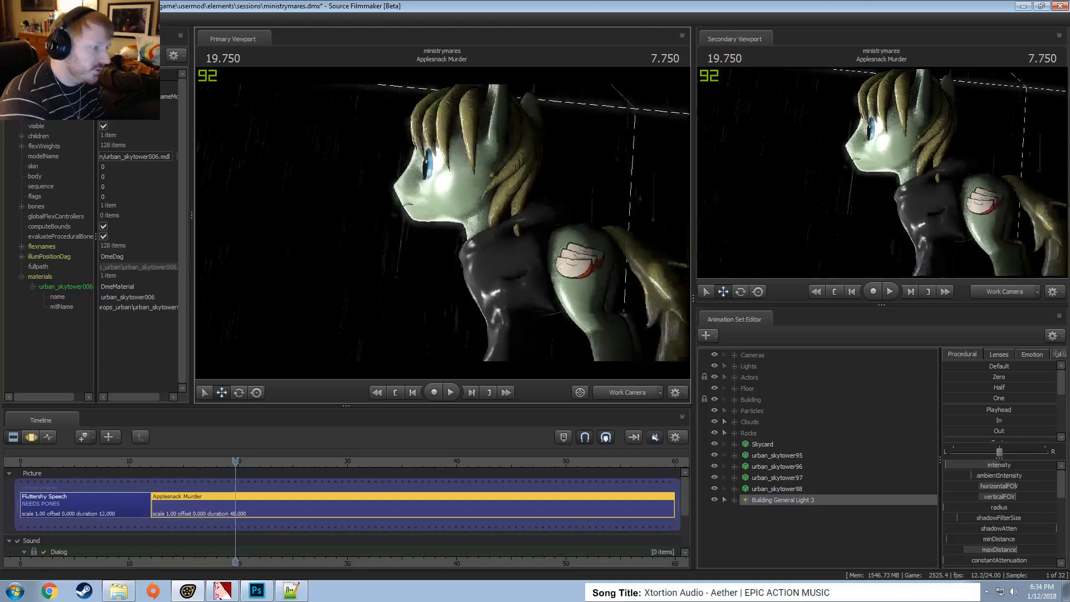
pyautogui.press('s')
pyautogui.moveTo(442, 224); pyautogui.dragTo(441, 224)
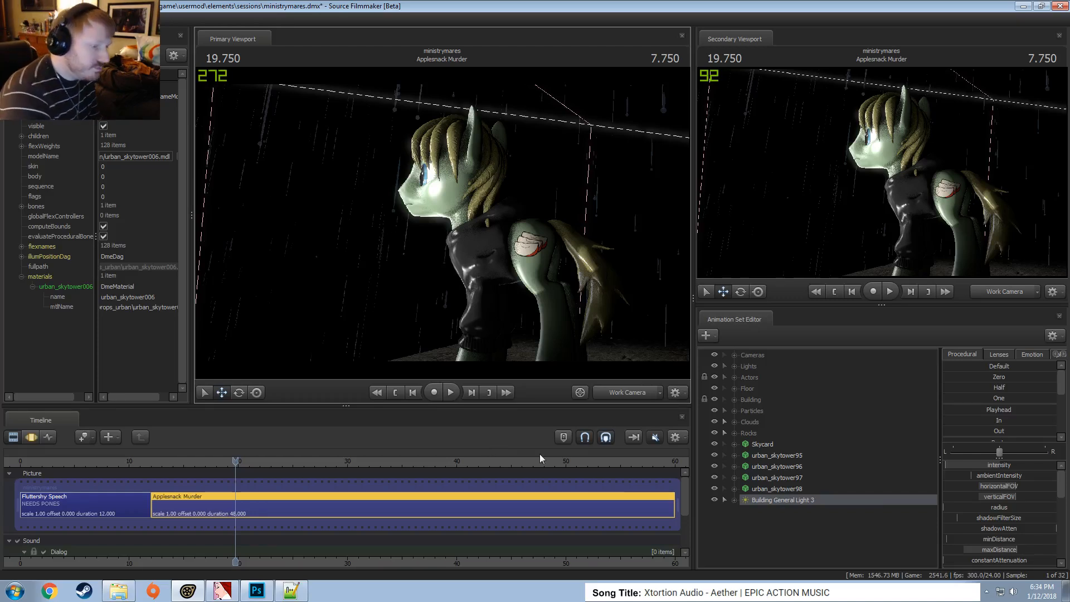
pyautogui.click(634, 391)
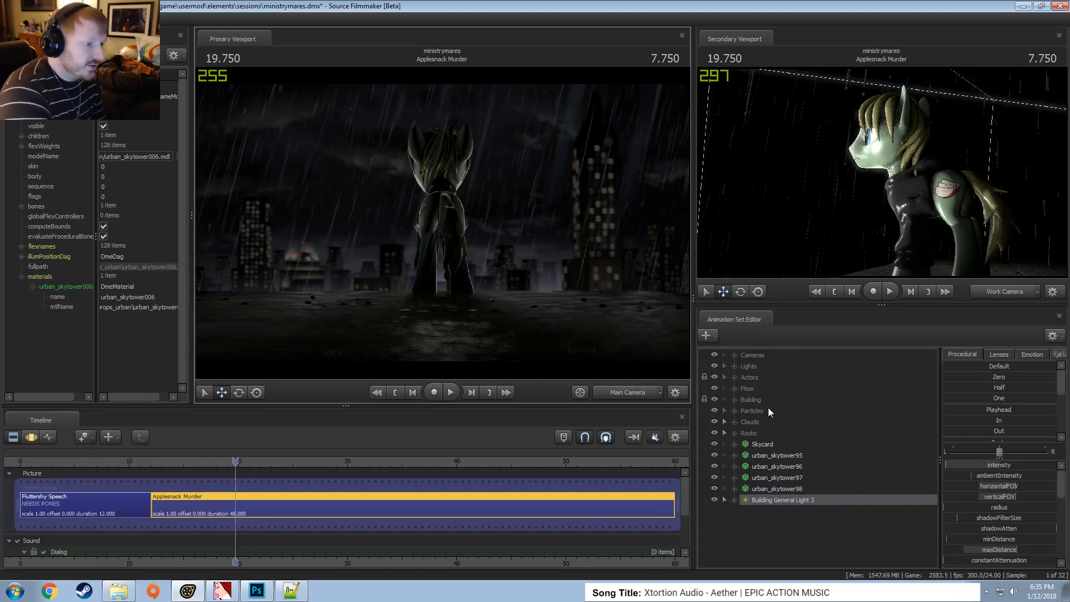
# Copy the urban_skytower98 animation set and paste it as a new skytower in the shot
pyautogui.click(772, 489)
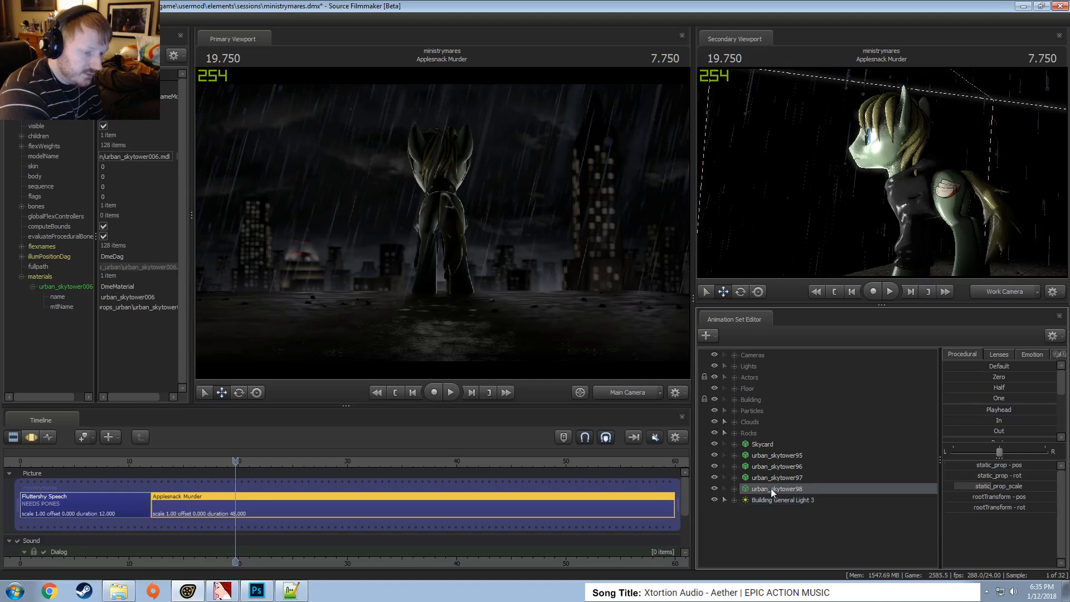
pyautogui.click(774, 454)
pyautogui.click(769, 487)
pyautogui.rightClick(769, 488)
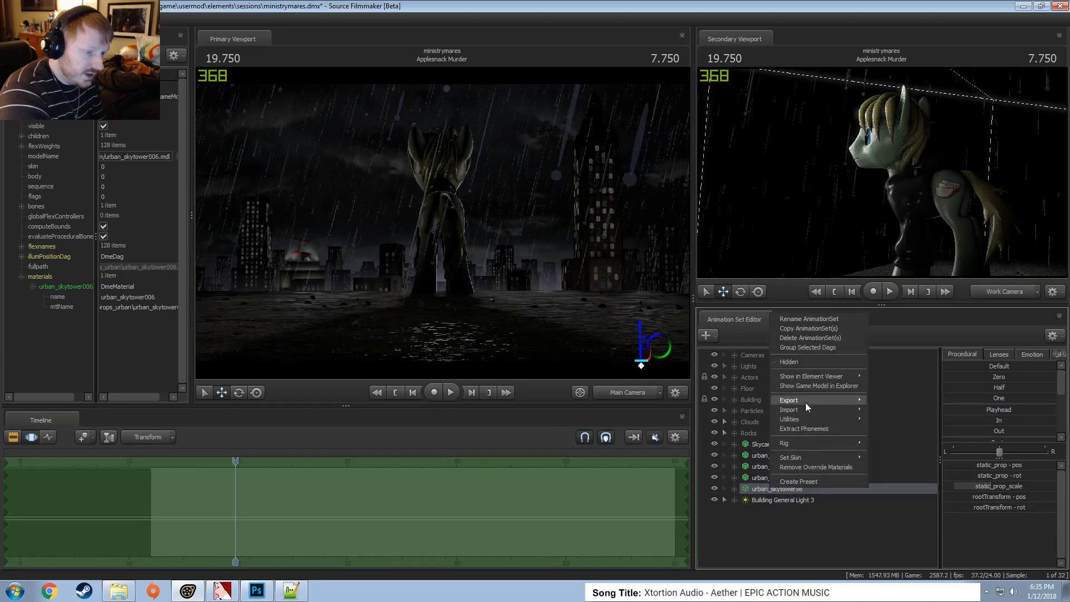
pyautogui.click(800, 328)
pyautogui.rightClick(785, 523)
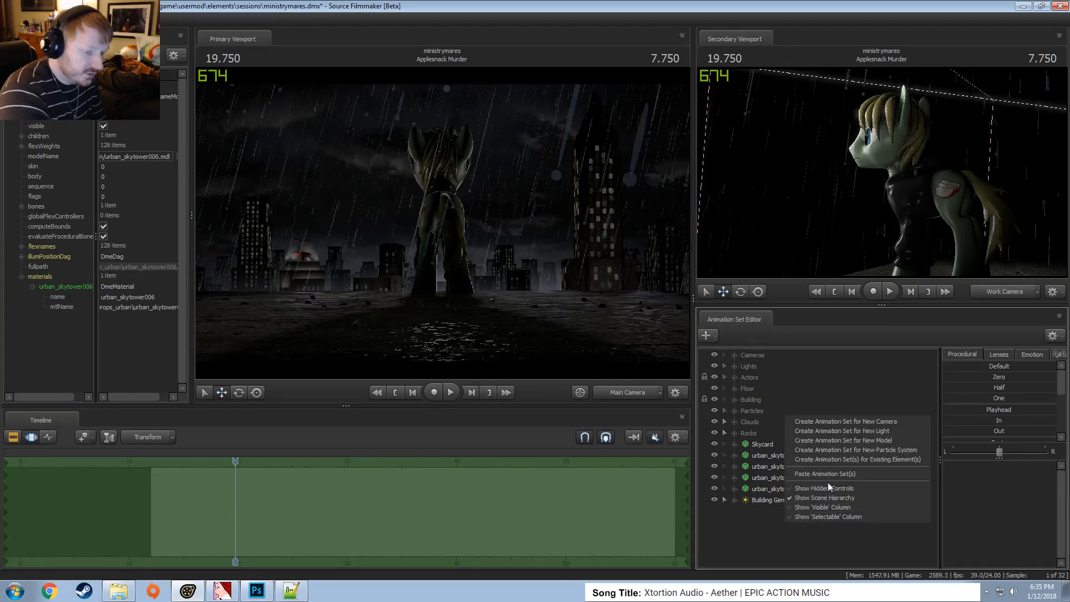
pyautogui.click(828, 483)
# Move the duplicated skytower urban_skytower99 left, into the skyline beside the tall skytower
pyautogui.middleClick(998, 291)
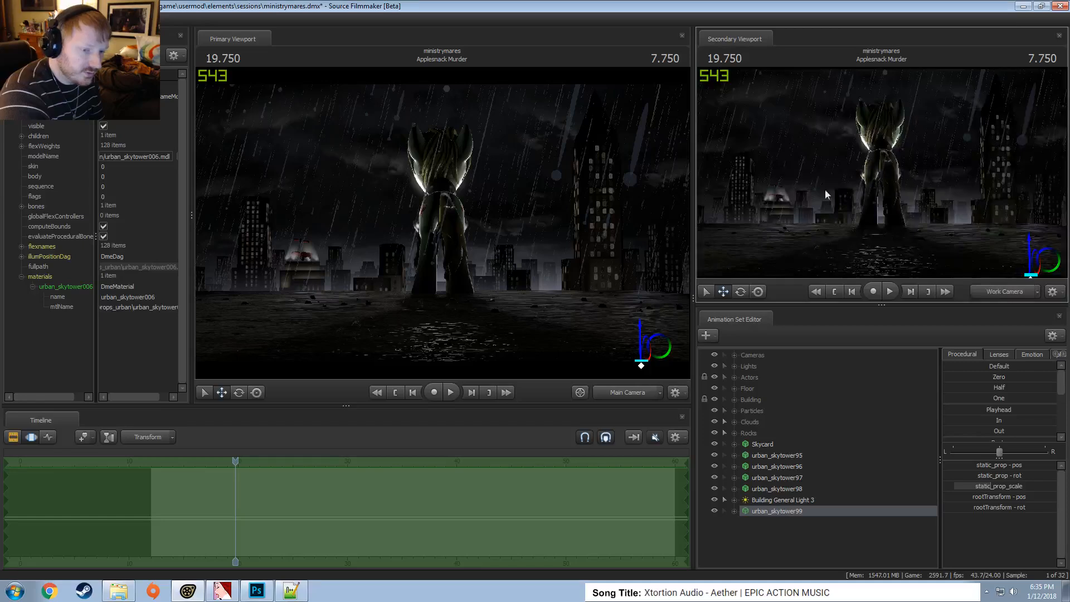
pyautogui.moveTo(826, 193); pyautogui.dragTo(856, 215)
pyautogui.moveTo(1031, 259); pyautogui.dragTo(953, 253)
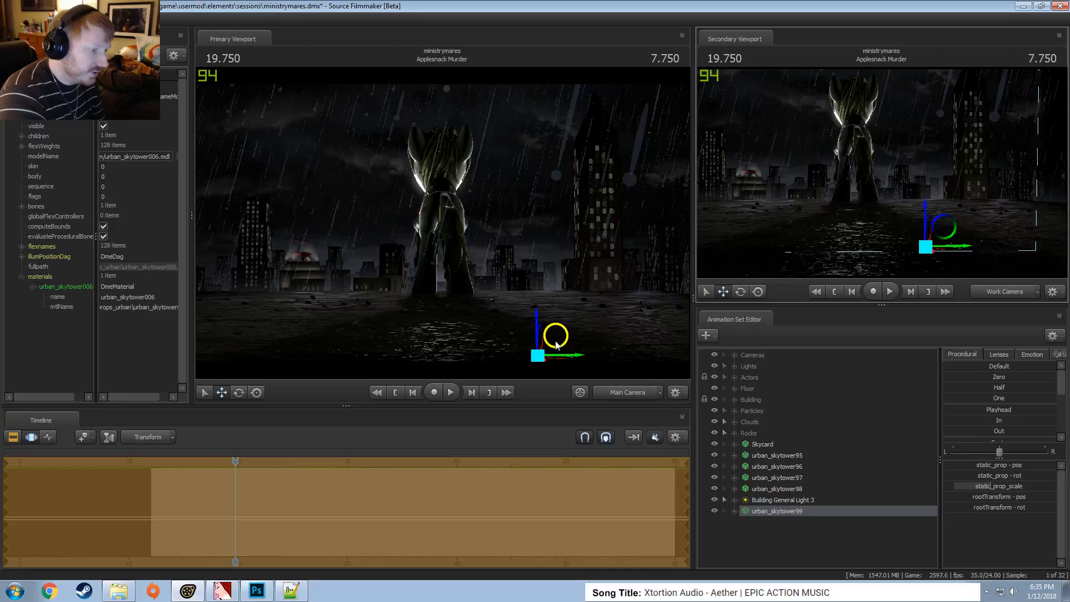
pyautogui.moveTo(558, 341)
pyautogui.mouseDown()
pyautogui.moveTo(555, 314)
pyautogui.moveTo(557, 392)
pyautogui.moveTo(563, 375)
pyautogui.moveTo(512, 383)
pyautogui.moveTo(549, 371)
pyautogui.moveTo(553, 346)
pyautogui.mouseUp()
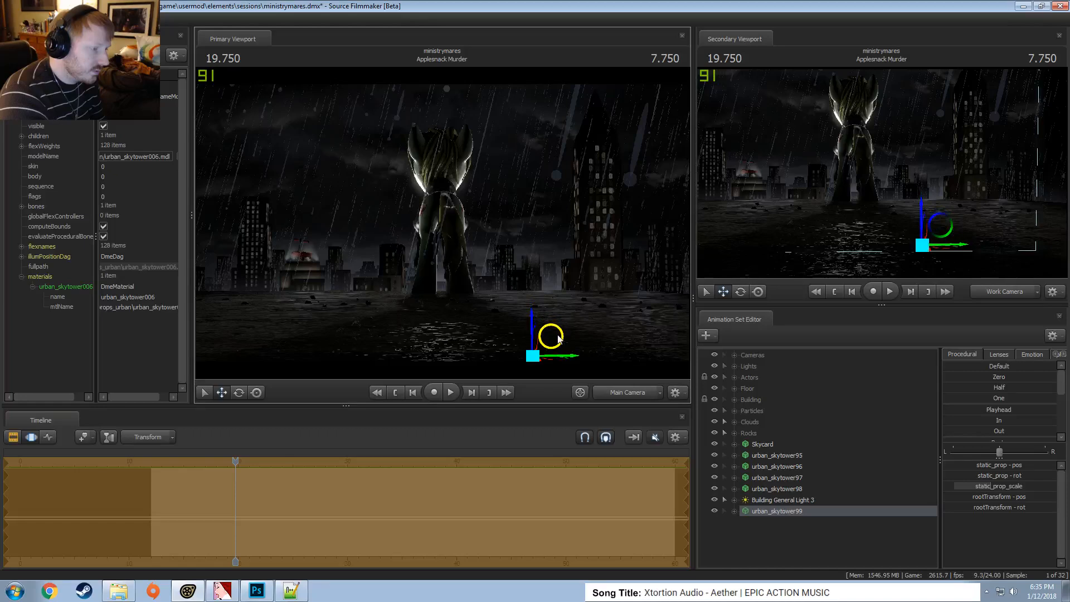
pyautogui.hotkey('ctrl', 'z')
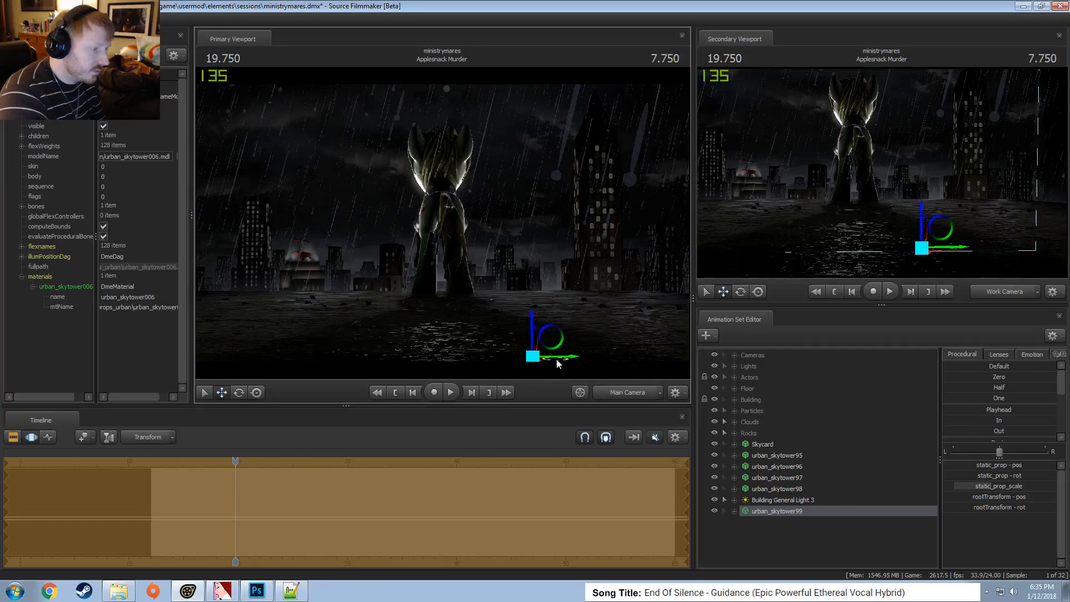
pyautogui.moveTo(557, 359); pyautogui.dragTo(554, 356)
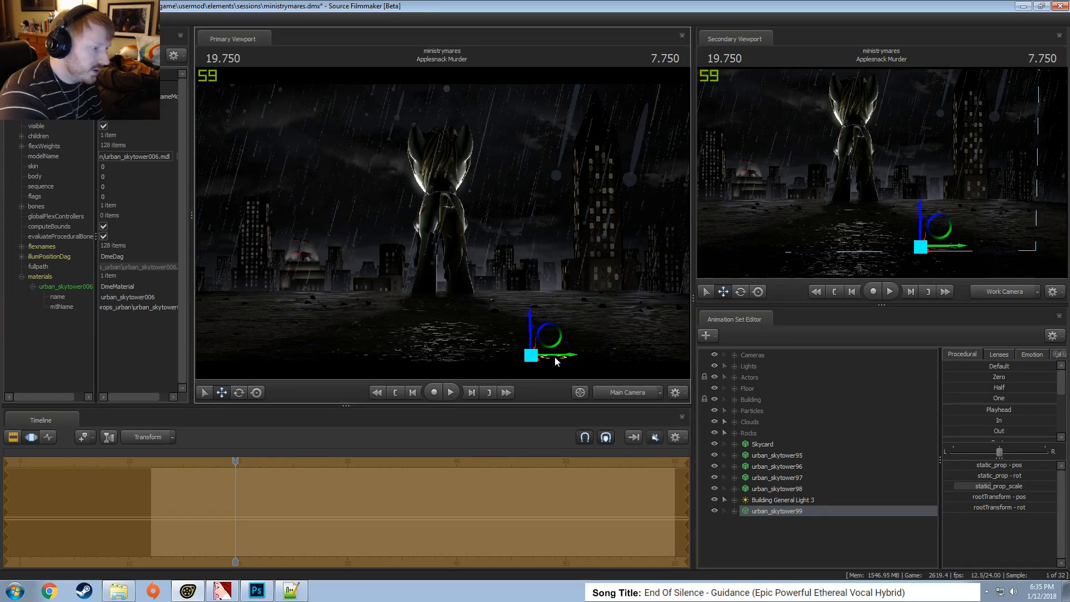
# Rotate urban_skytower99 to a different facing, fine-tune its position and preview the shot
pyautogui.press('e')
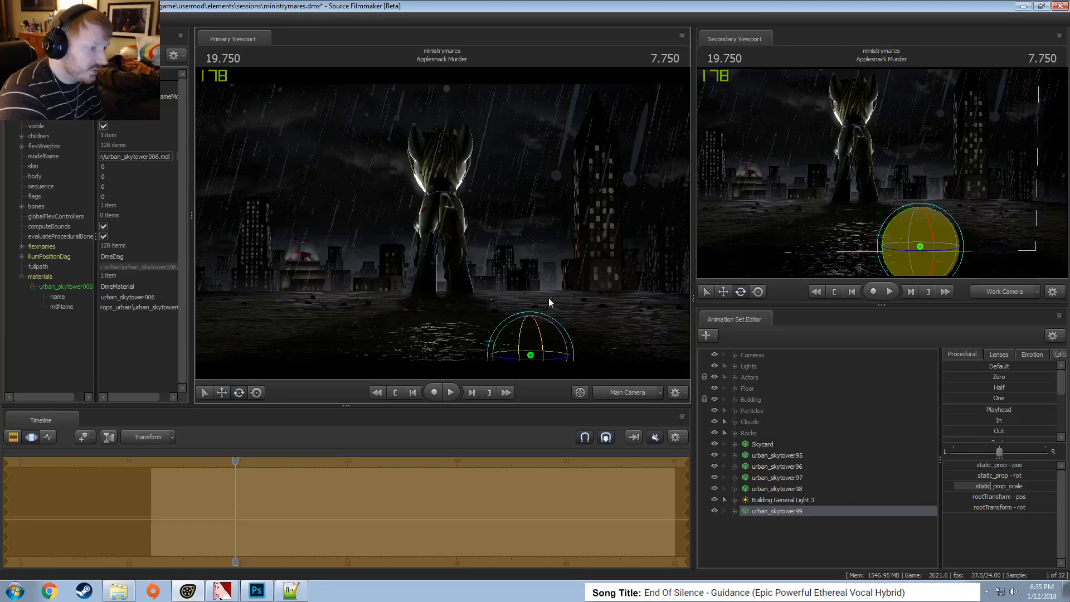
pyautogui.moveTo(561, 356); pyautogui.dragTo(564, 356)
pyautogui.press('w')
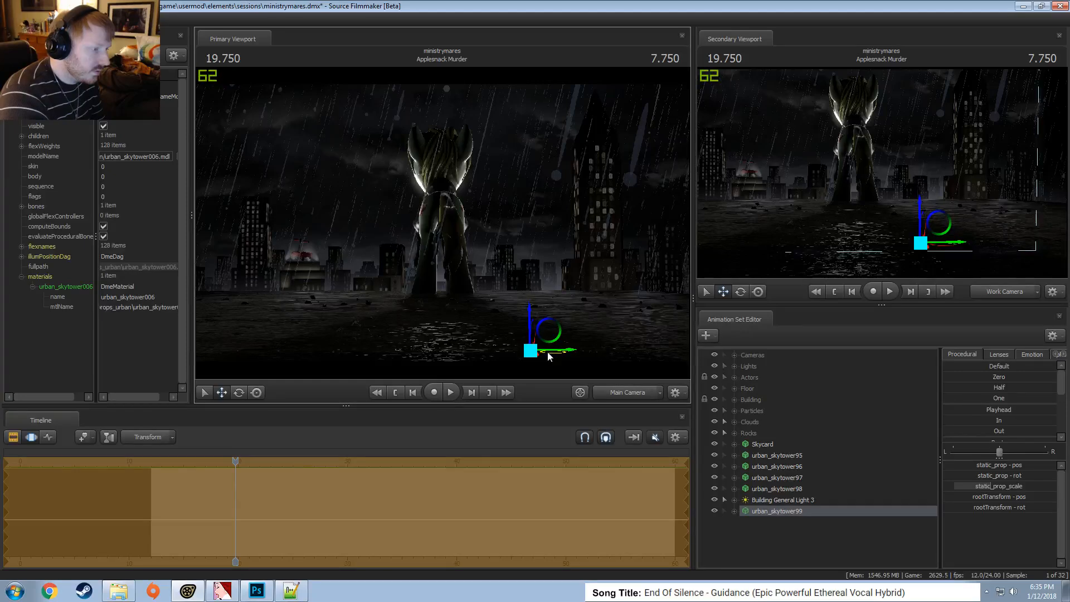
pyautogui.press('F2')
pyautogui.press('F3')
# Duplicate urban_skytower99 by copying and pasting its animation set, and reposition the new tower in the skyline
pyautogui.rightClick(764, 525)
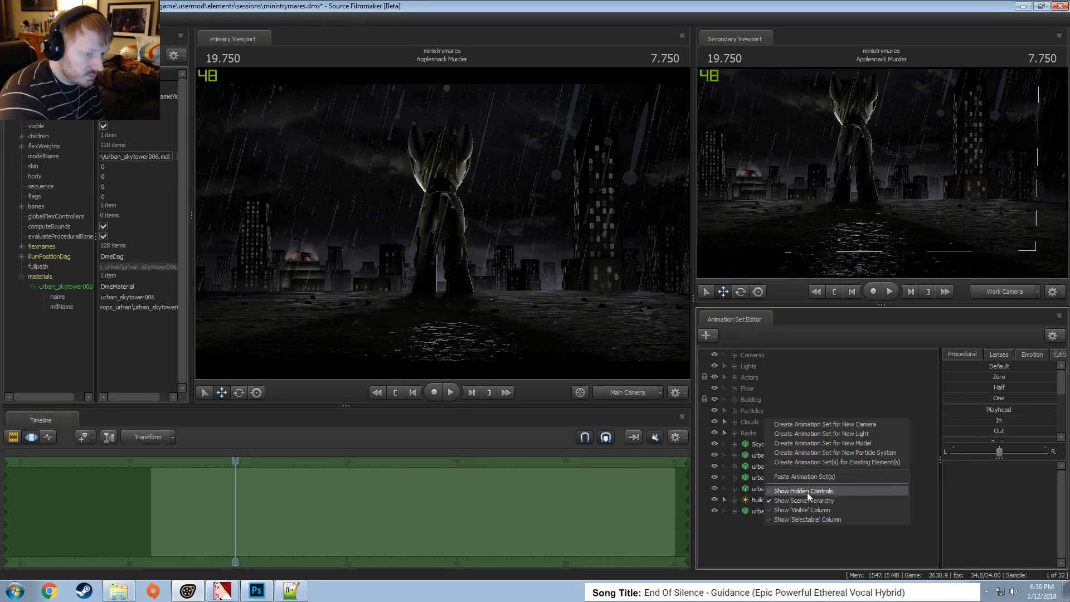
pyautogui.rightClick(751, 514)
pyautogui.click(777, 354)
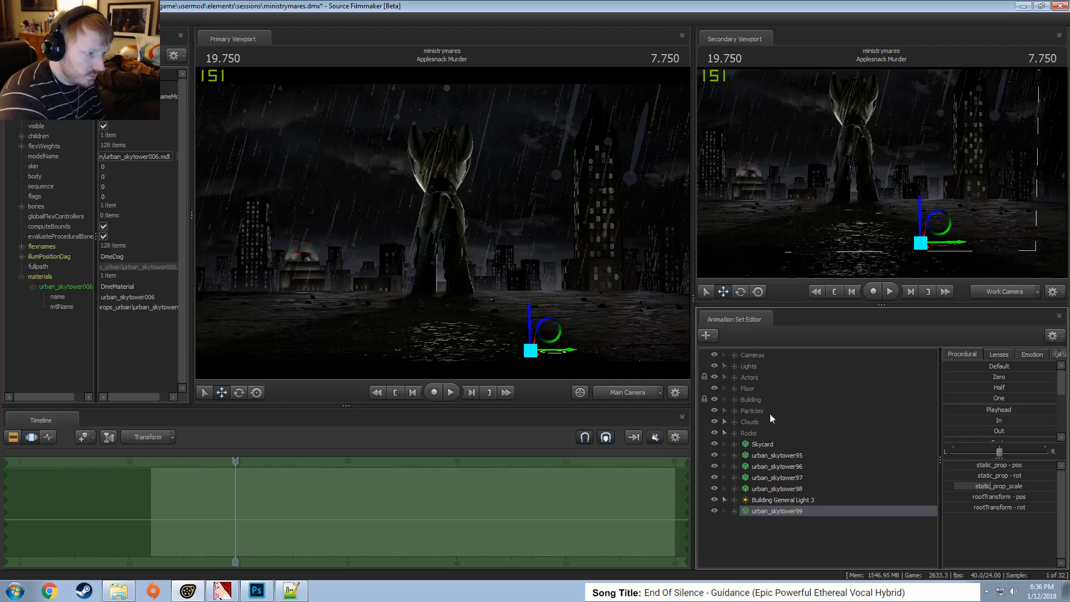
pyautogui.rightClick(767, 514)
pyautogui.rightClick(781, 533)
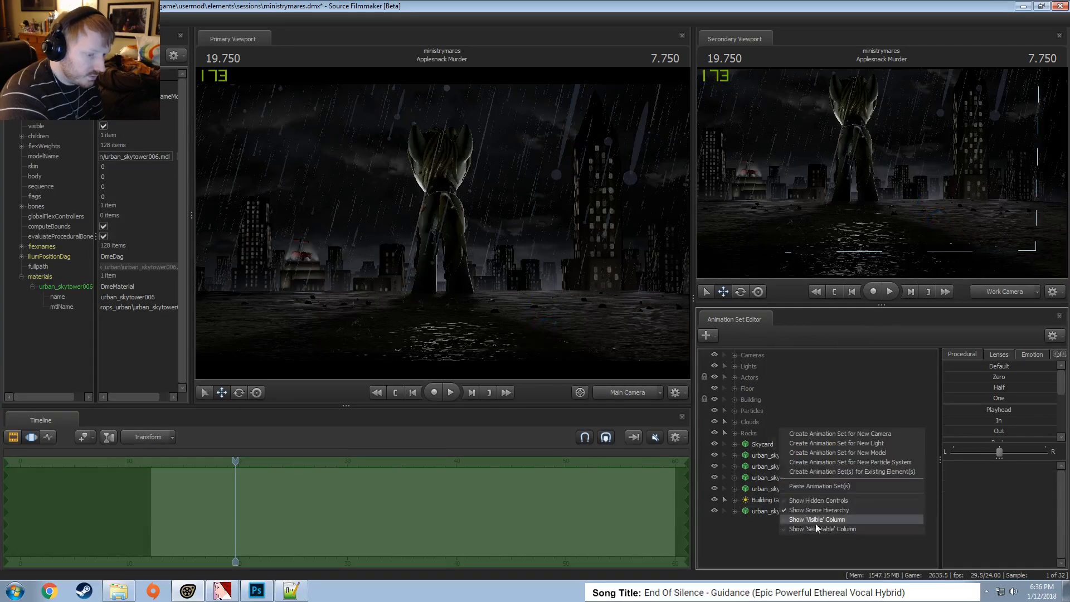
pyautogui.click(803, 486)
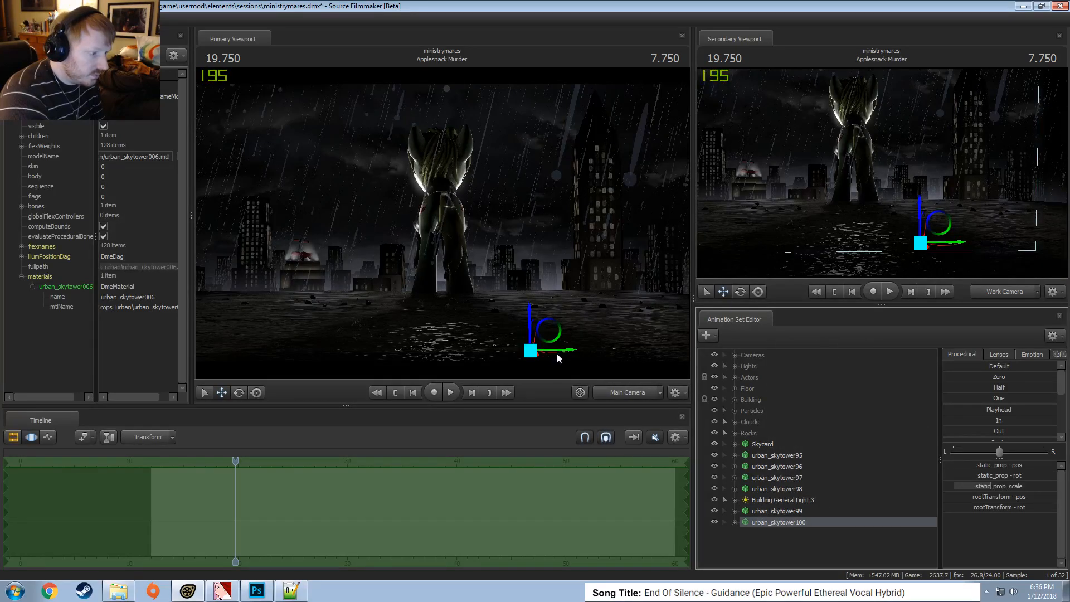
pyautogui.moveTo(557, 357); pyautogui.dragTo(578, 286)
pyautogui.press('F2')
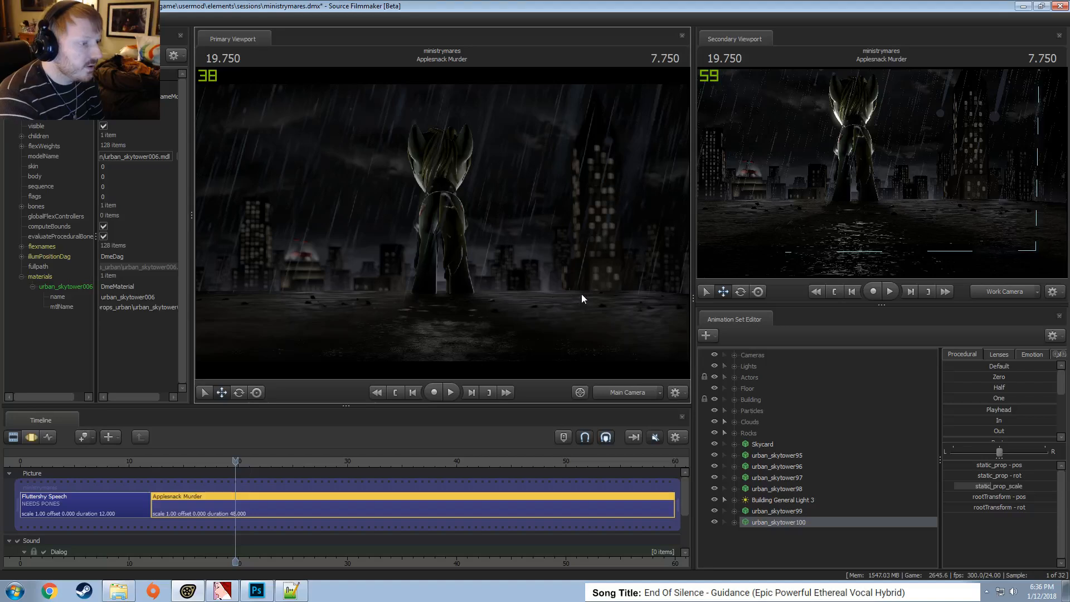
# Paste another skytower from the copied animation set and move it slightly right, toward the tall skytower
pyautogui.rightClick(783, 539)
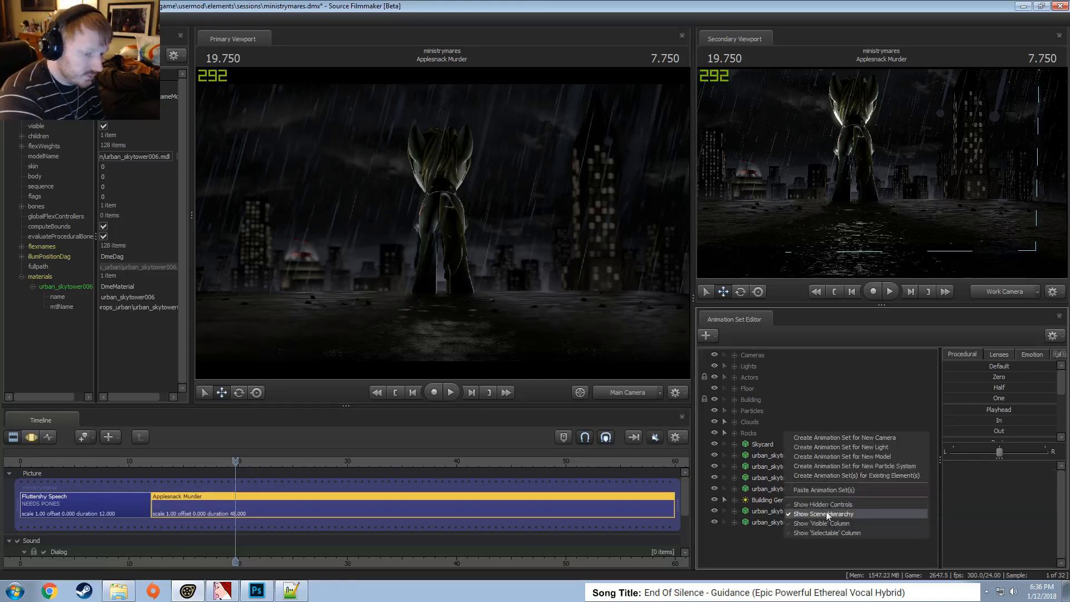
pyautogui.click(812, 491)
pyautogui.click(784, 531)
pyautogui.press('F3')
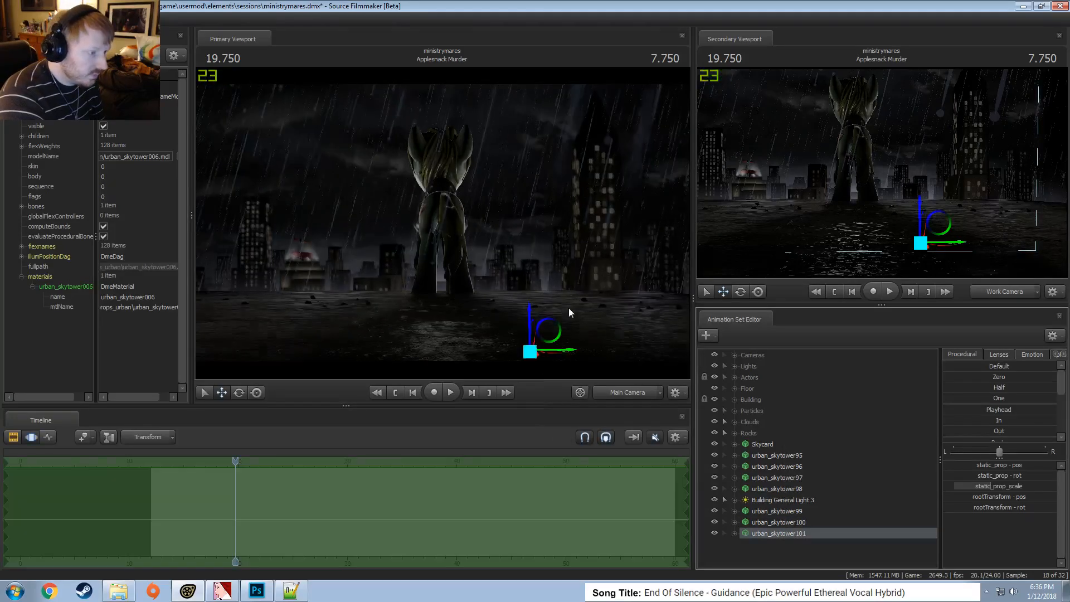
pyautogui.moveTo(549, 346); pyautogui.dragTo(567, 364)
# Rotate urban_skytower101 about its vertical axis and fine-tune its position in the skyline
pyautogui.press('e')
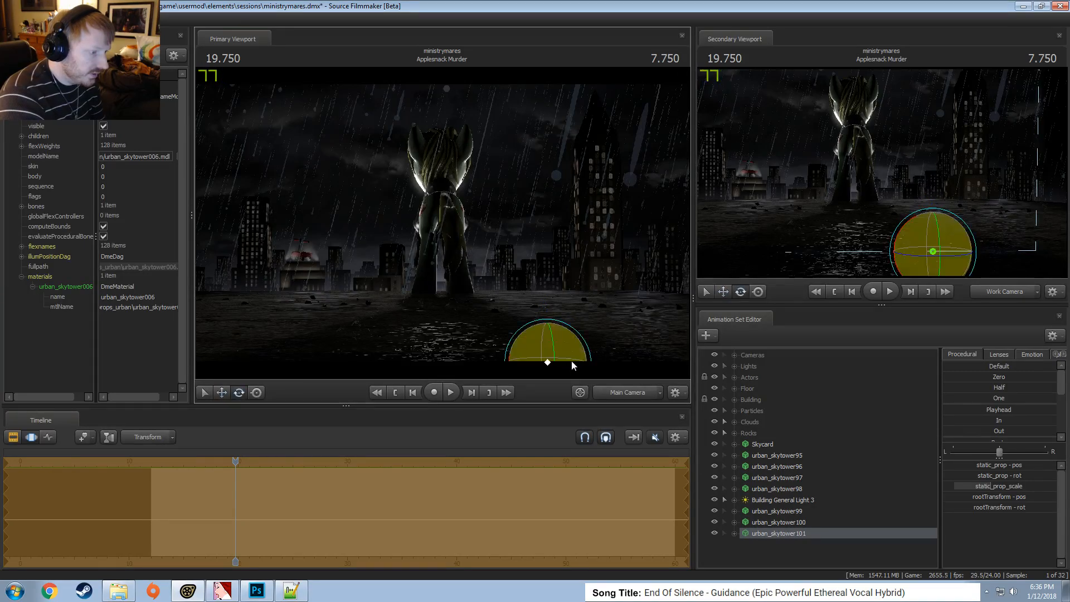
pyautogui.moveTo(915, 256); pyautogui.dragTo(892, 258)
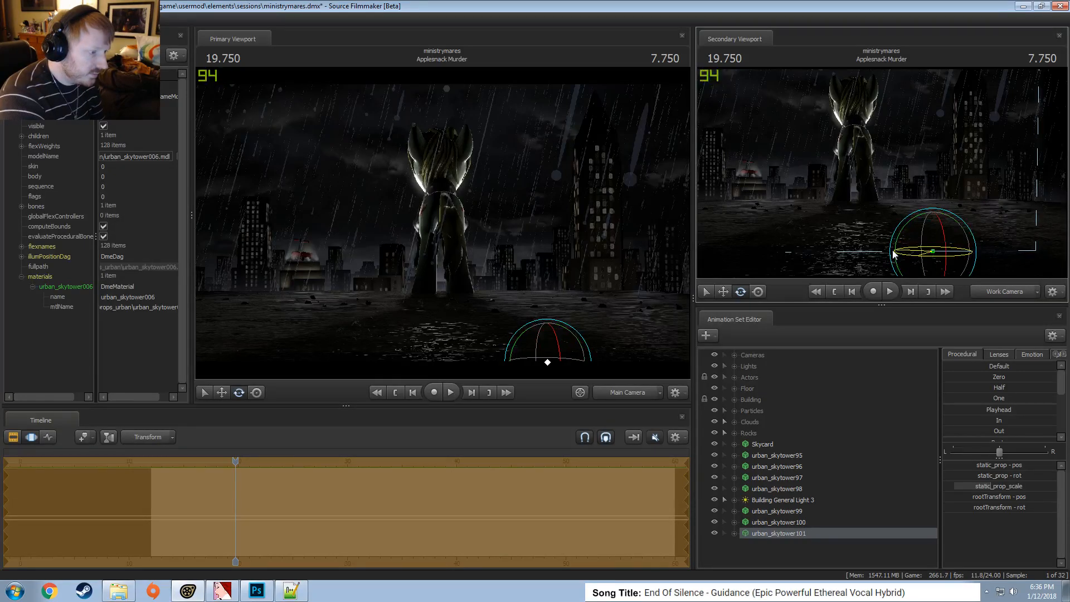
pyautogui.press('w')
pyautogui.moveTo(570, 348)
pyautogui.mouseDown()
pyautogui.moveTo(572, 357)
pyautogui.moveTo(570, 348)
pyautogui.mouseUp()
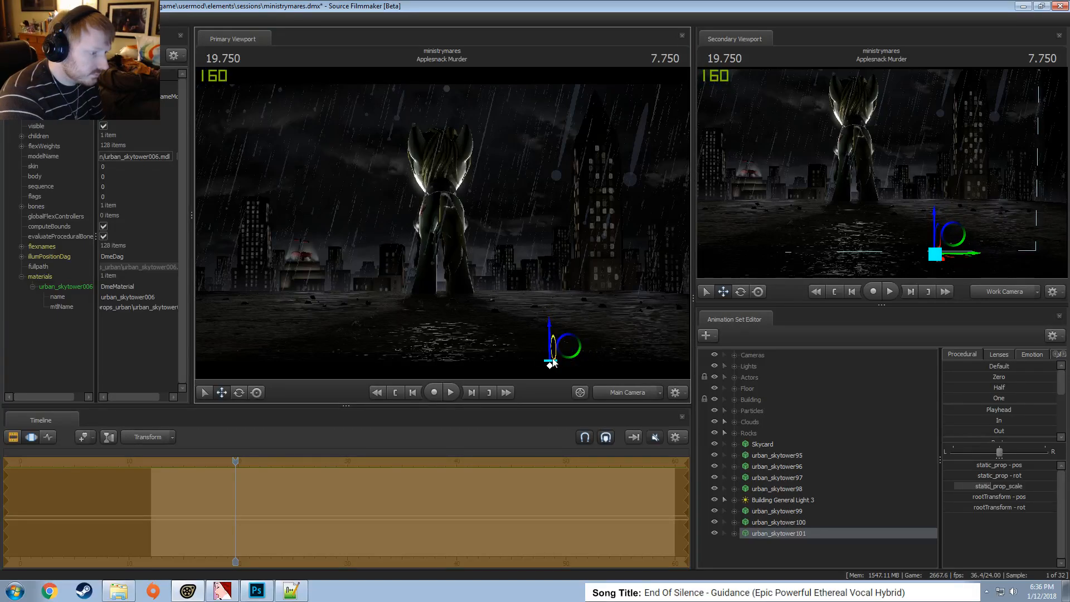
pyautogui.press('F3')
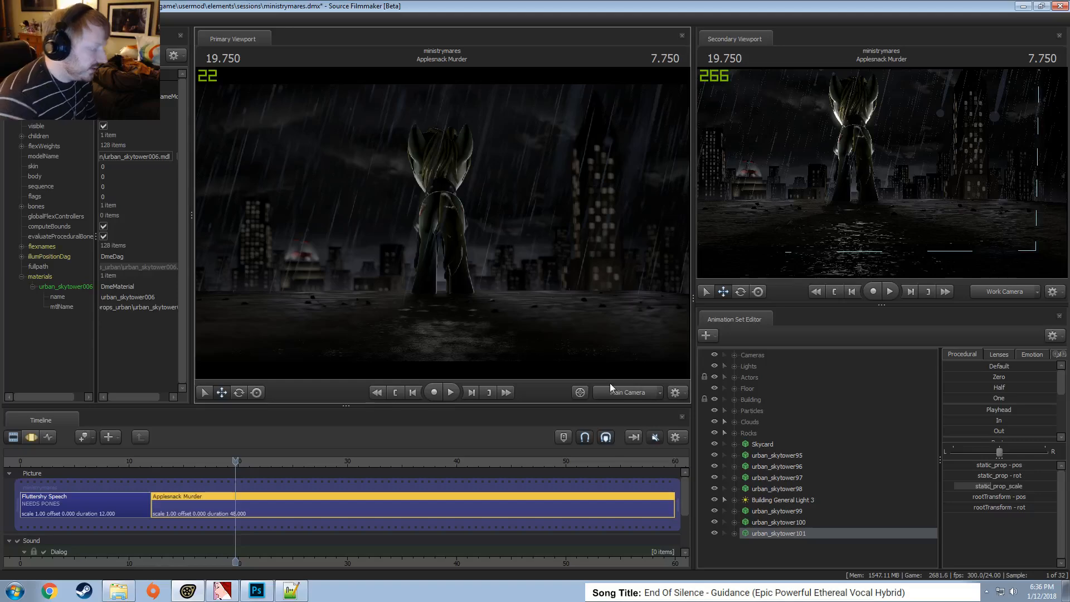
# Examine the whole skytower layout from above through the Work Camera, then return the primary viewport to Main Camera
pyautogui.click(610, 387)
pyautogui.press('w')
pyautogui.moveTo(580, 312); pyautogui.dragTo(580, 371)
pyautogui.press('z')
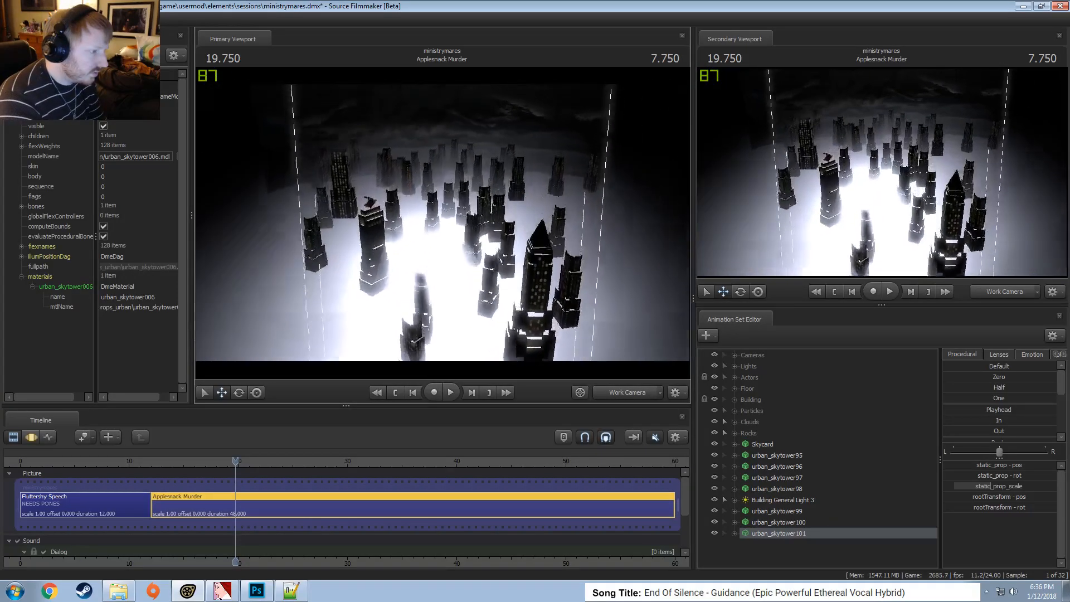
pyautogui.moveTo(563, 258); pyautogui.dragTo(559, 273)
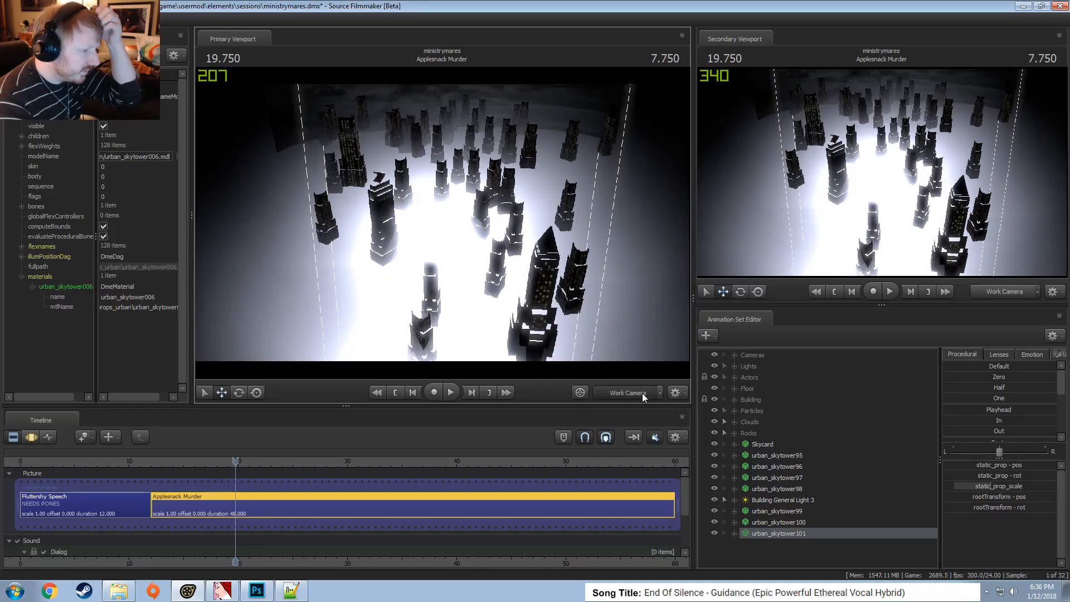
pyautogui.click(642, 394)
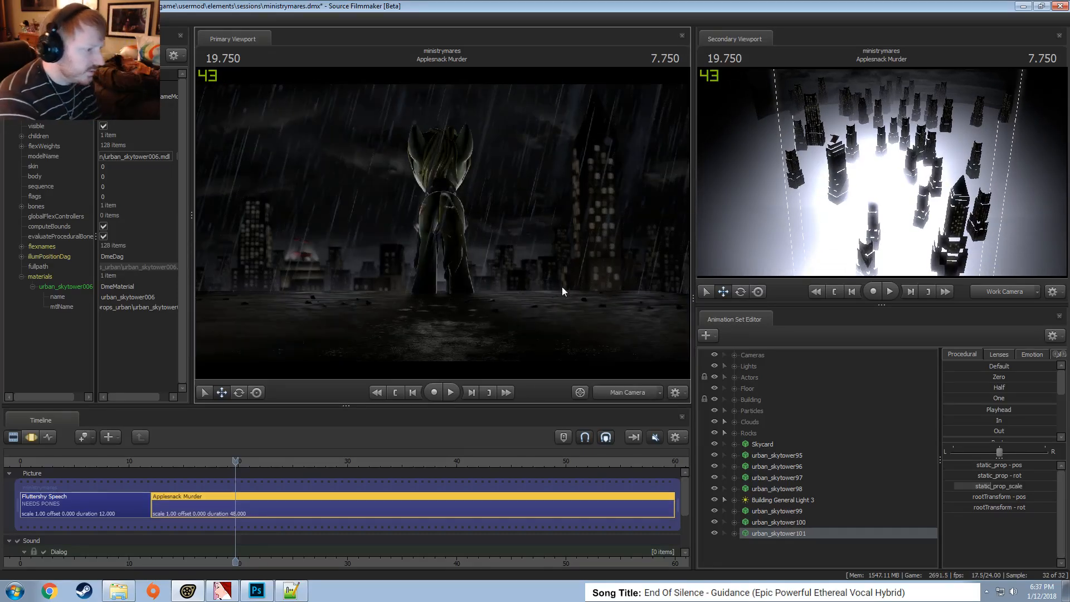
# Examine the existing lights in the Lights group, including the building general, SkyCard and City Horizon Volumetric lights
pyautogui.click(736, 366)
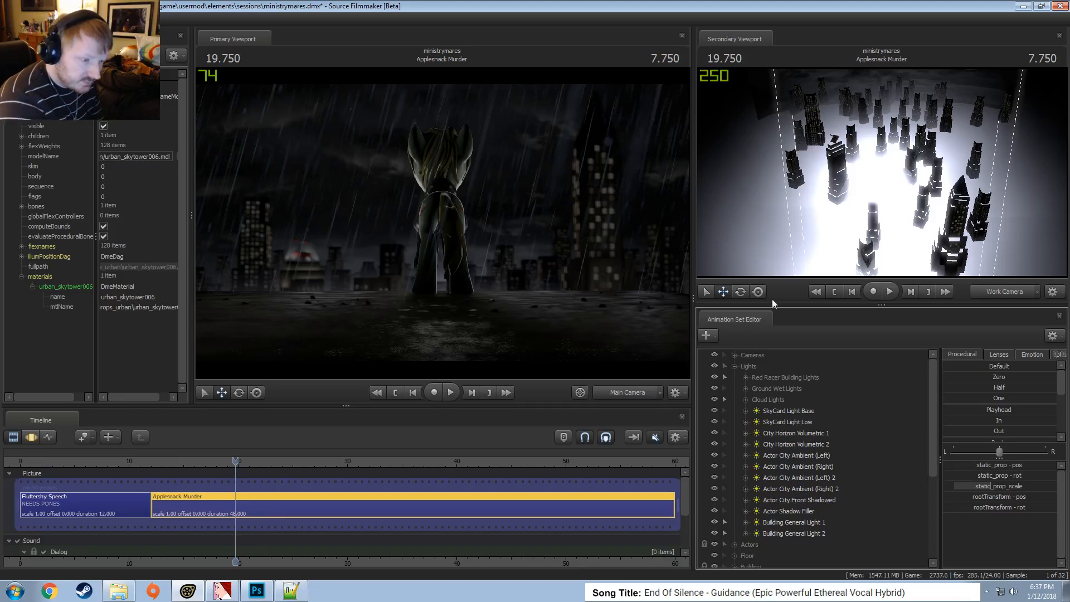
pyautogui.click(735, 366)
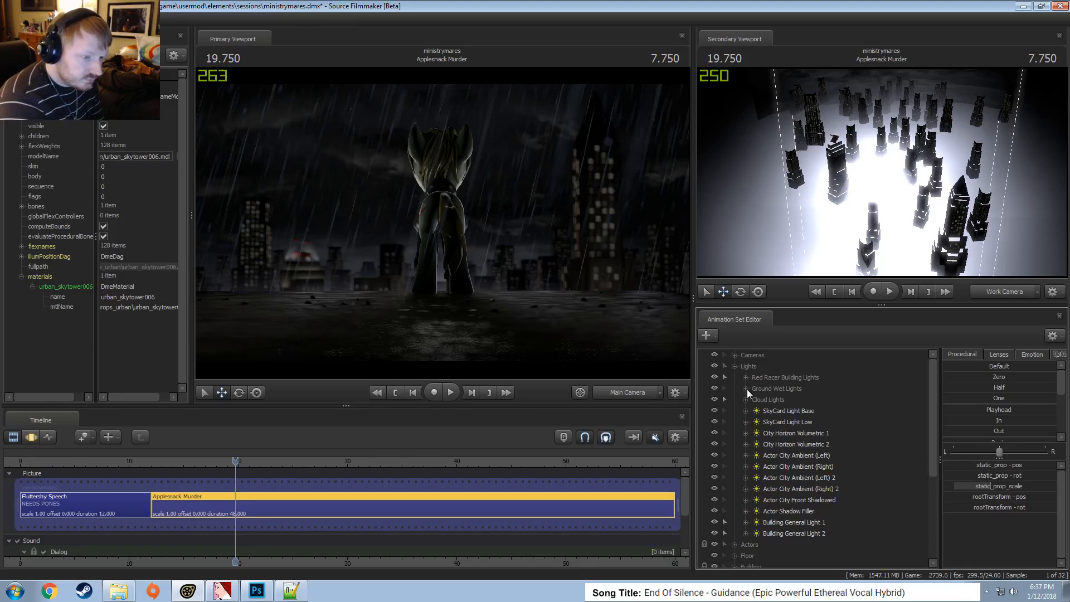
pyautogui.click(791, 533)
pyautogui.click(793, 524)
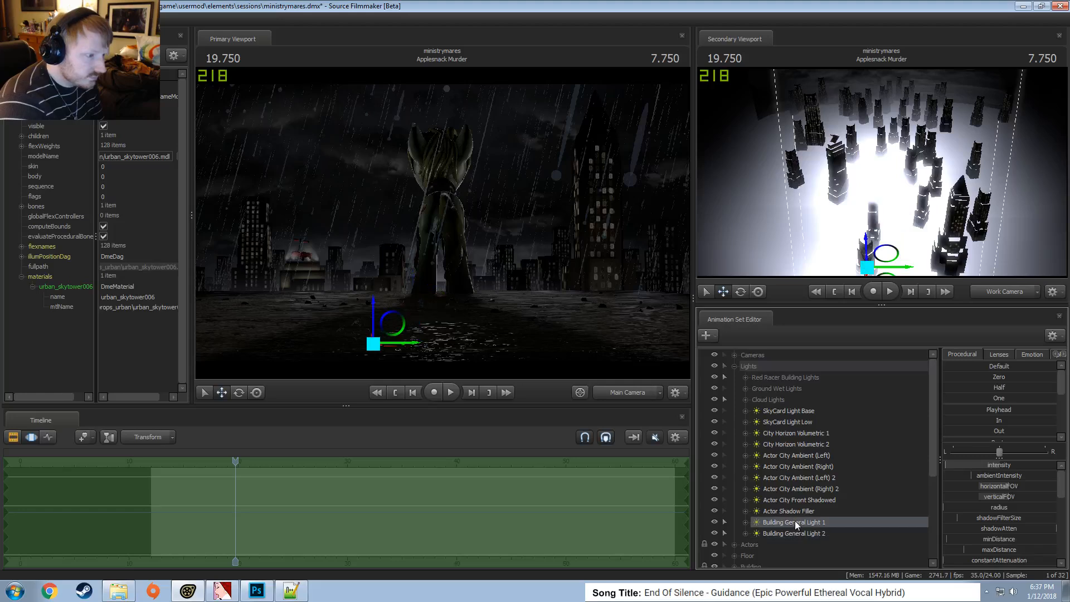
pyautogui.click(800, 509)
pyautogui.click(796, 443)
pyautogui.click(791, 433)
pyautogui.click(787, 422)
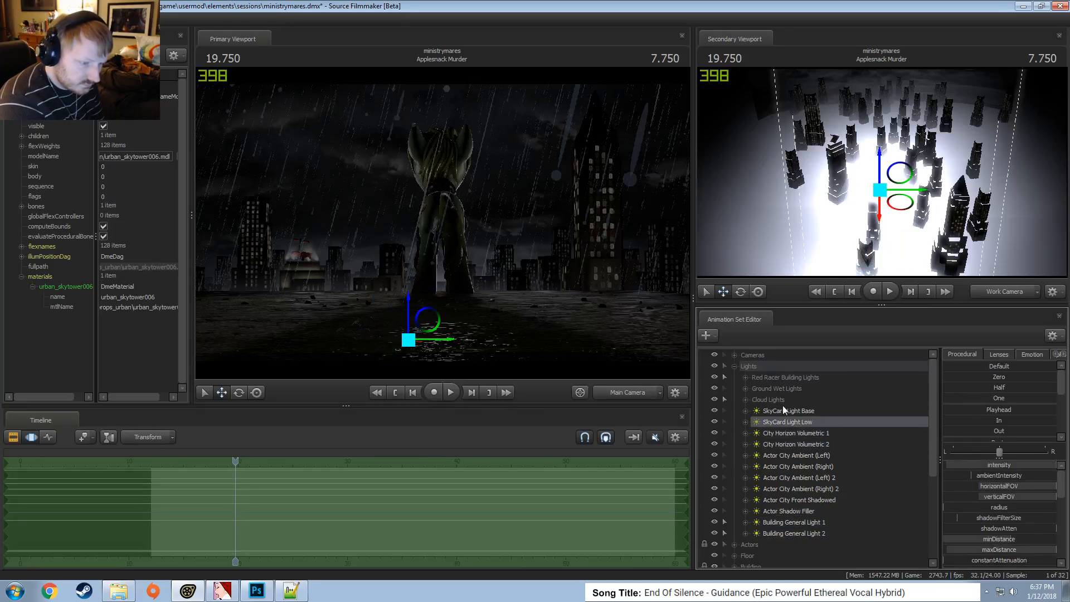
pyautogui.click(782, 408)
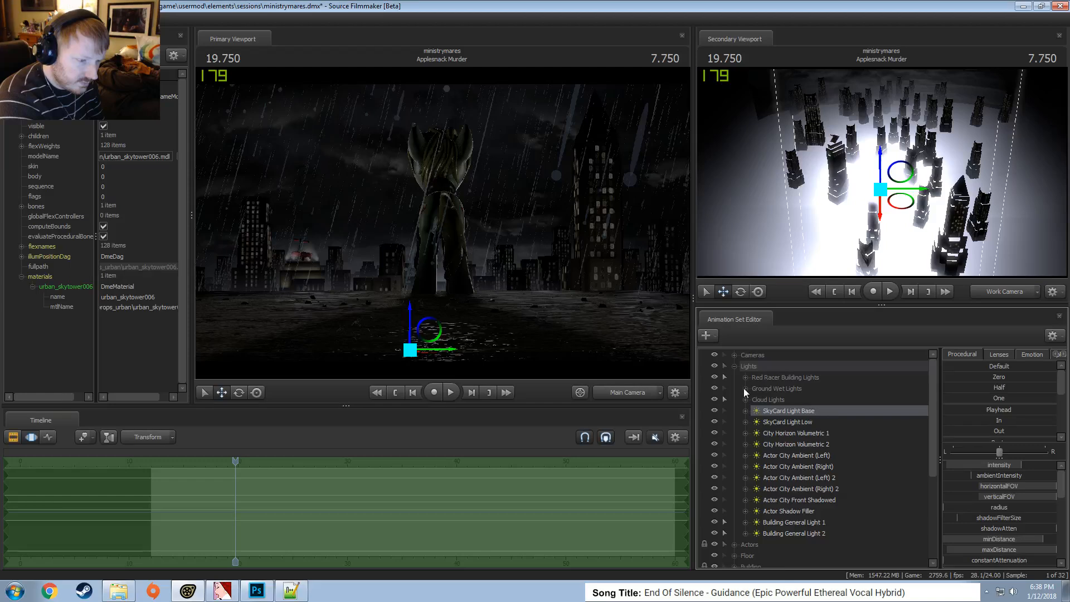
pyautogui.click(798, 434)
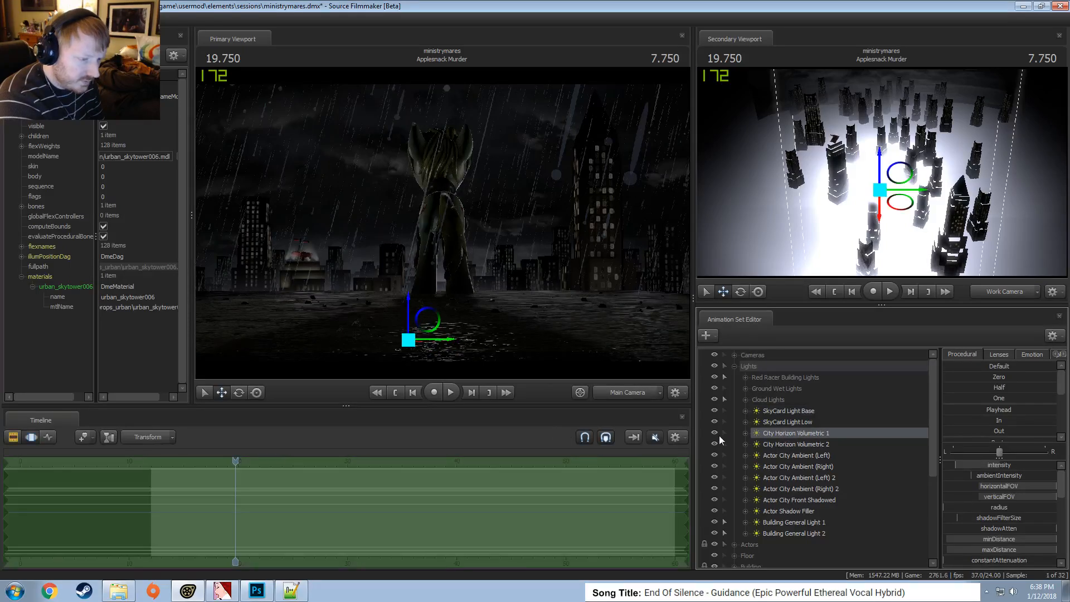
# Compare the shot with City Horizon Volumetric 1 and 2 hidden and visible, viewing it through the Work Camera in the primary viewport
pyautogui.click(714, 433)
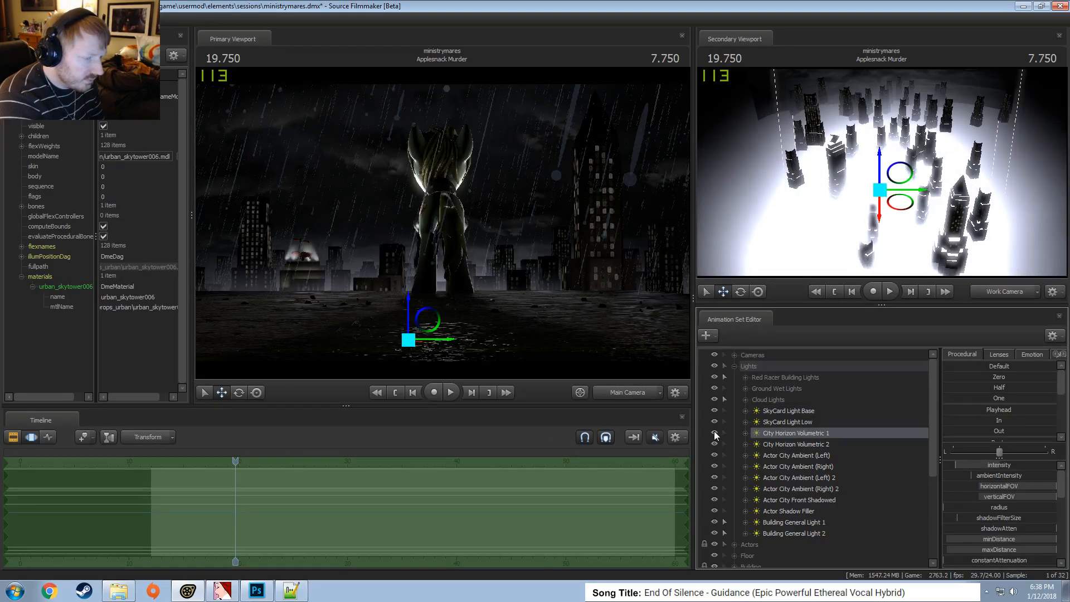
pyautogui.click(714, 433)
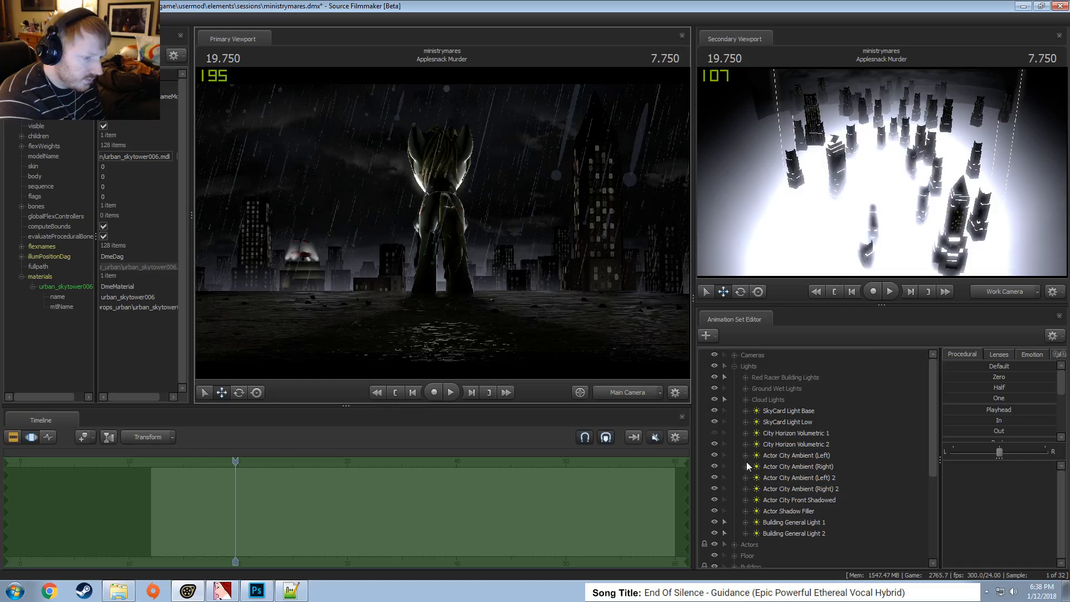
pyautogui.click(714, 444)
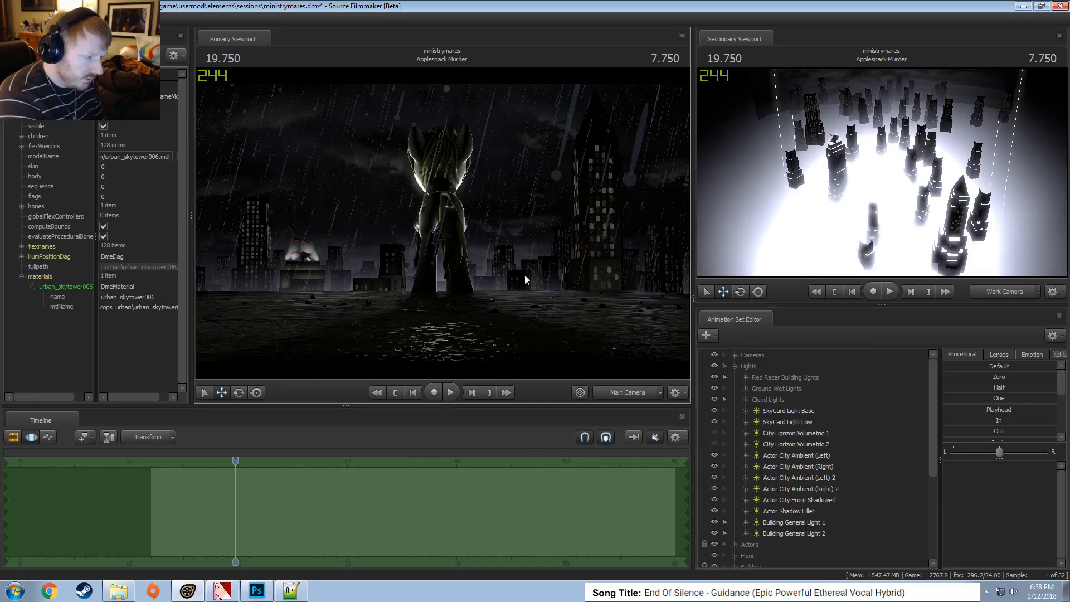
pyautogui.click(627, 393)
pyautogui.click(633, 403)
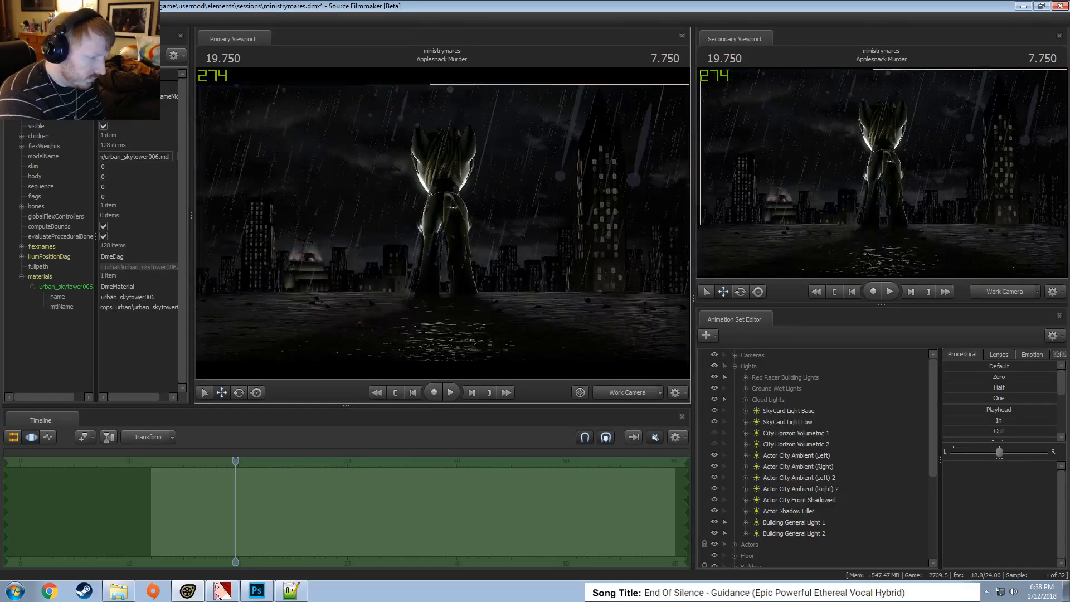
pyautogui.click(715, 433)
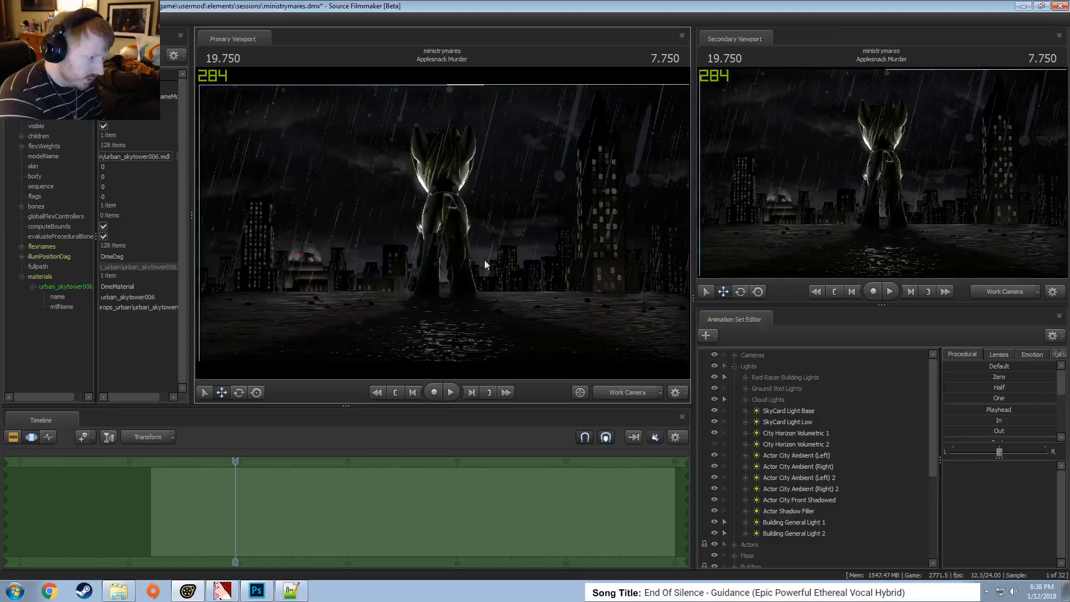
pyautogui.click(714, 444)
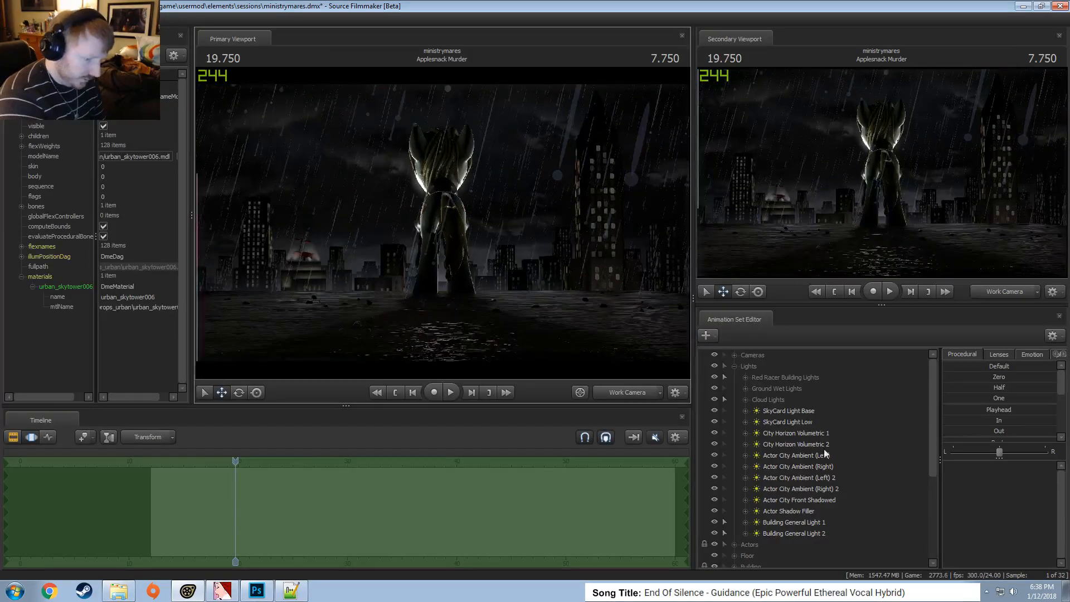
# Copy the City Horizon Volumetric 2 animation set from the Lights group
pyautogui.click(764, 445)
pyautogui.rightClick(763, 445)
pyautogui.click(785, 287)
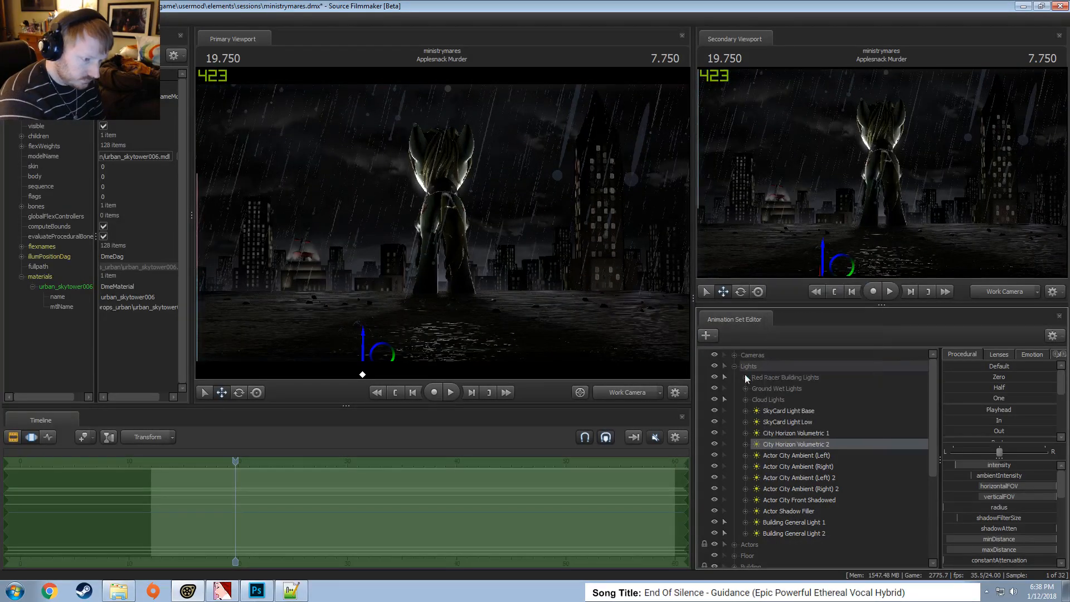
# Move all the ungrouped towers from urban_skytower95 through urban_skytower101 into the Building group, leaving out Building General Light 3
pyautogui.click(735, 366)
pyautogui.click(776, 533)
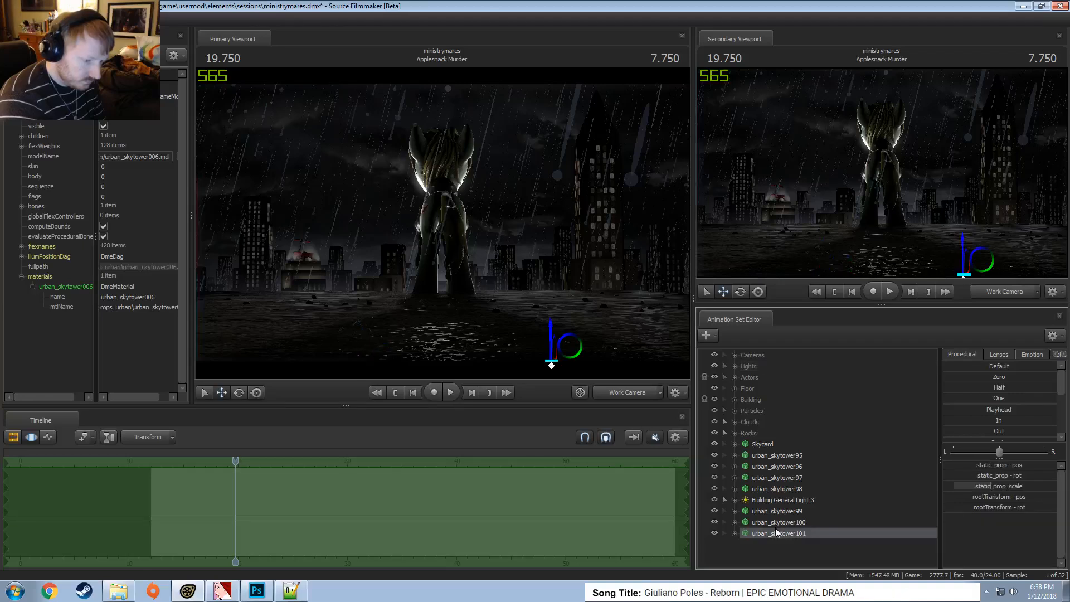
pyautogui.keyDown('shift'); pyautogui.click(775, 456); pyautogui.keyUp('shift')
pyautogui.keyDown('ctrl'); pyautogui.click(772, 500); pyautogui.keyUp('ctrl')
pyautogui.moveTo(765, 462); pyautogui.dragTo(752, 411)
# Move Building General Light 3 into the Lights group
pyautogui.rightClick(777, 494)
pyautogui.click(760, 456)
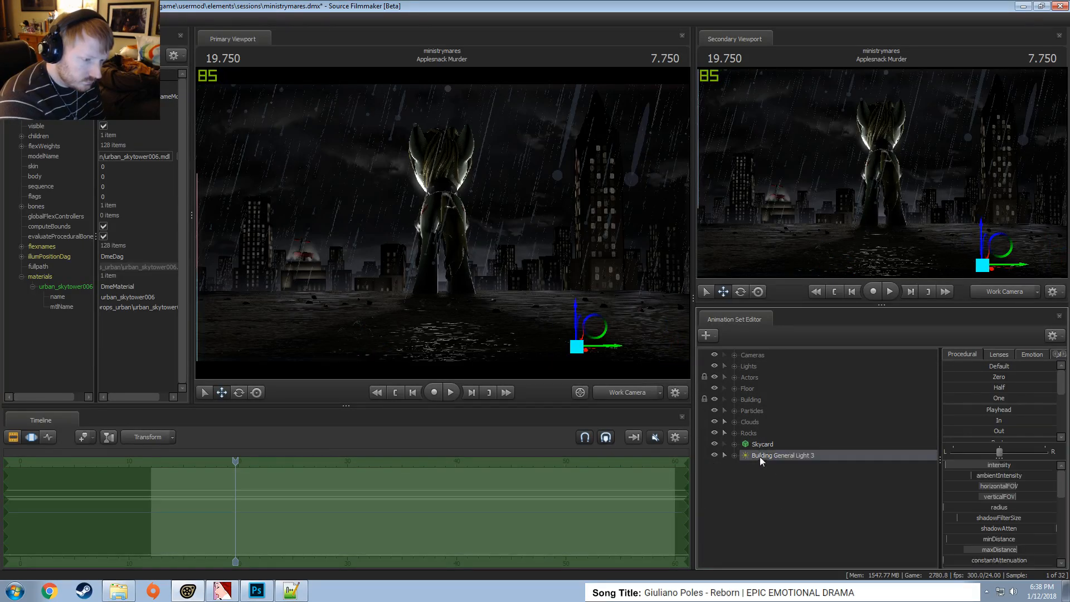
pyautogui.click(734, 367)
pyautogui.moveTo(794, 557); pyautogui.dragTo(780, 480)
pyautogui.scroll(3, 778, 477)
pyautogui.click(734, 366)
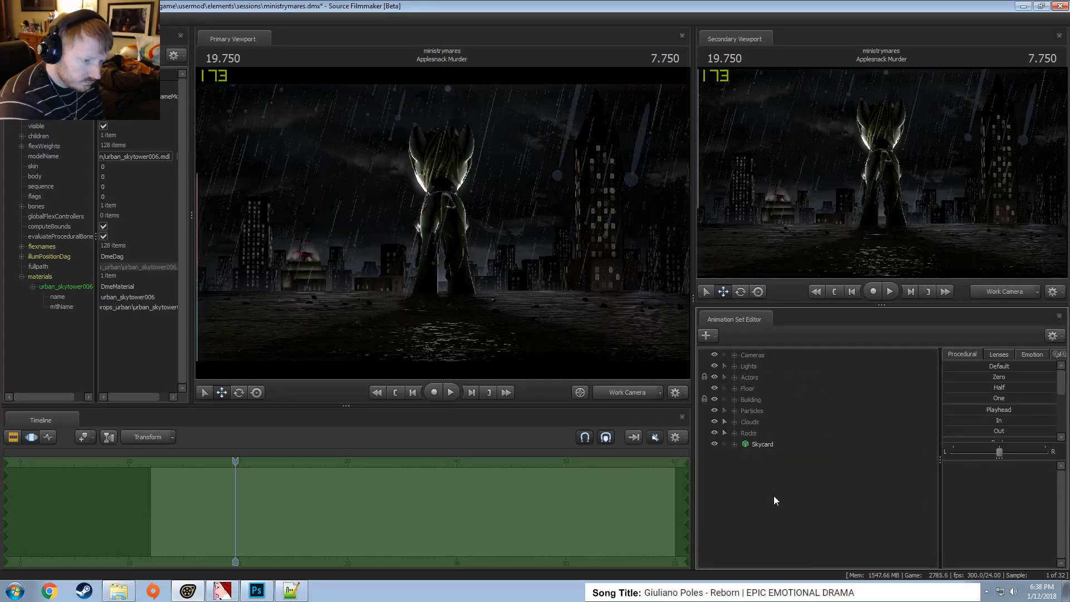
# Paste the copied horizon light and, looking through it in the primary viewport, re-aim it toward one side of the skyline with a narrower field of view
pyautogui.rightClick(774, 500)
pyautogui.click(804, 453)
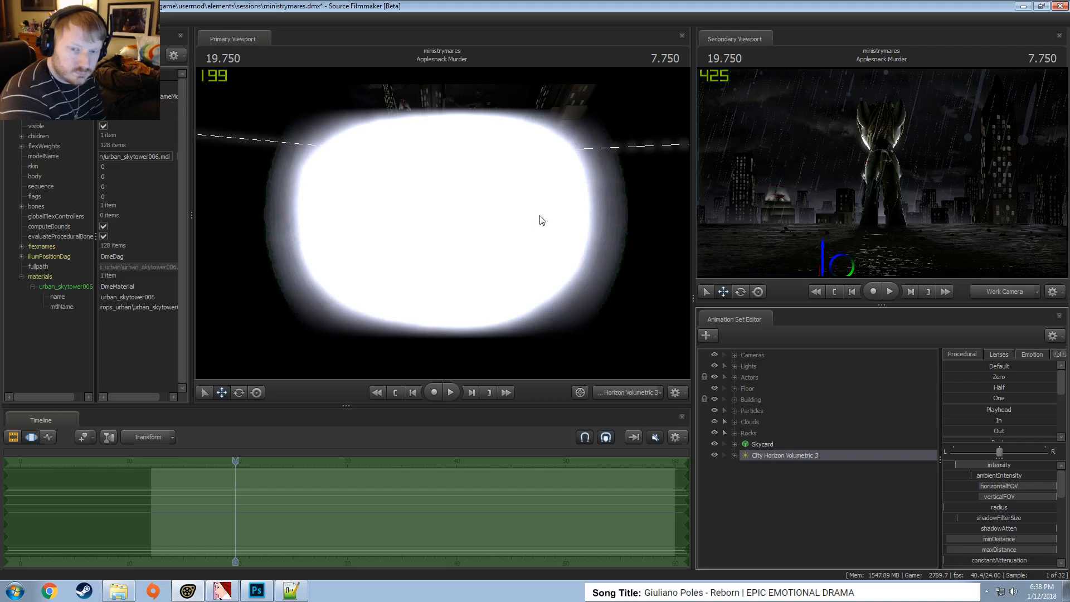
pyautogui.moveTo(540, 219); pyautogui.dragTo(560, 230)
pyautogui.moveTo(443, 223); pyautogui.dragTo(452, 223)
pyautogui.press('F2')
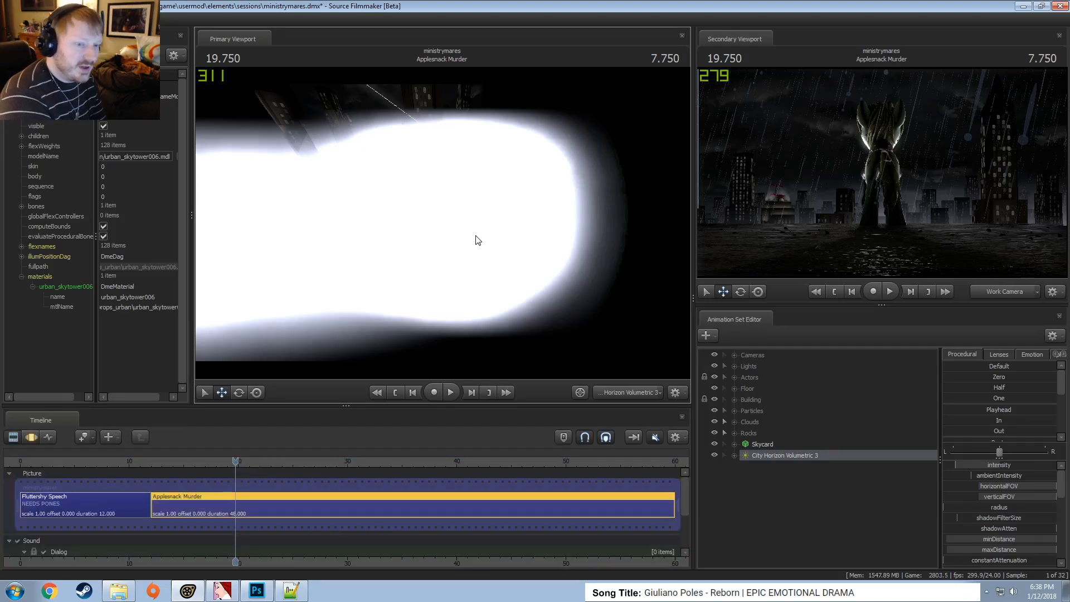
pyautogui.press('F2')
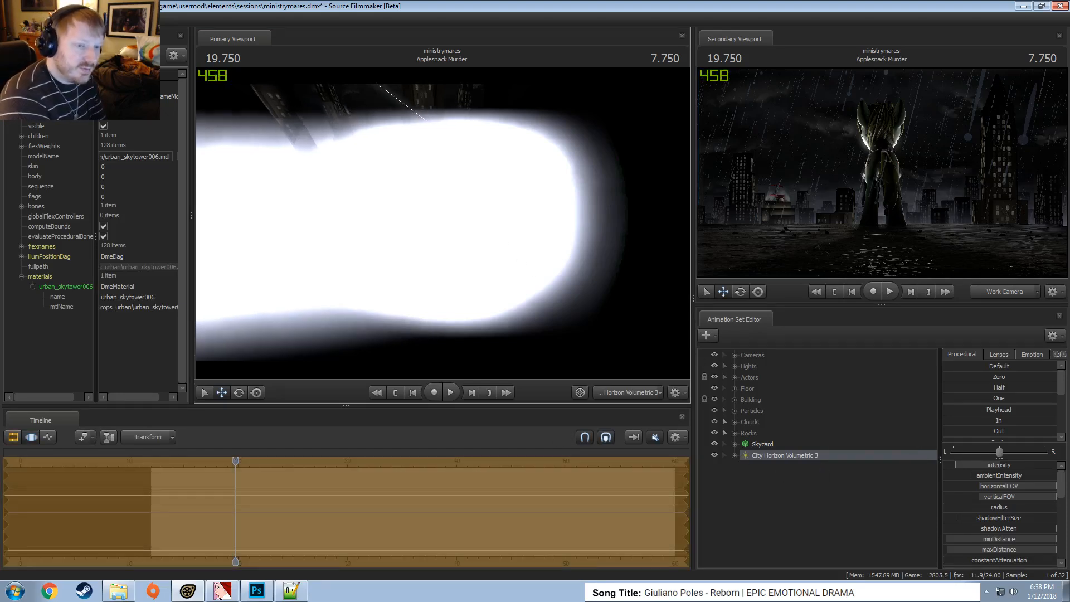
pyautogui.moveTo(445, 229); pyautogui.dragTo(454, 222)
pyautogui.scroll(4, 445, 229)
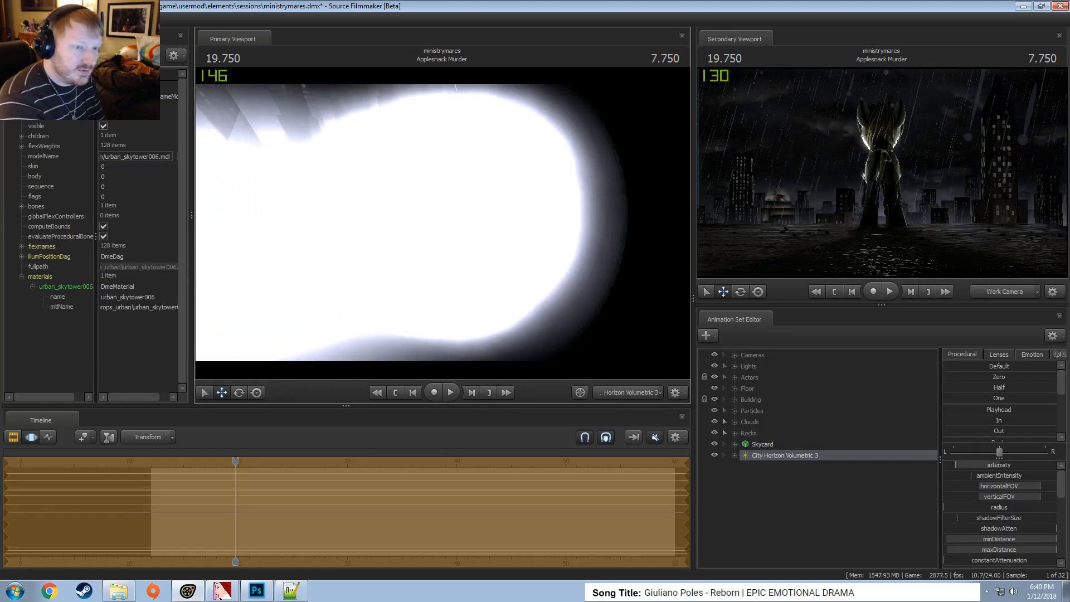
pyautogui.press('F2')
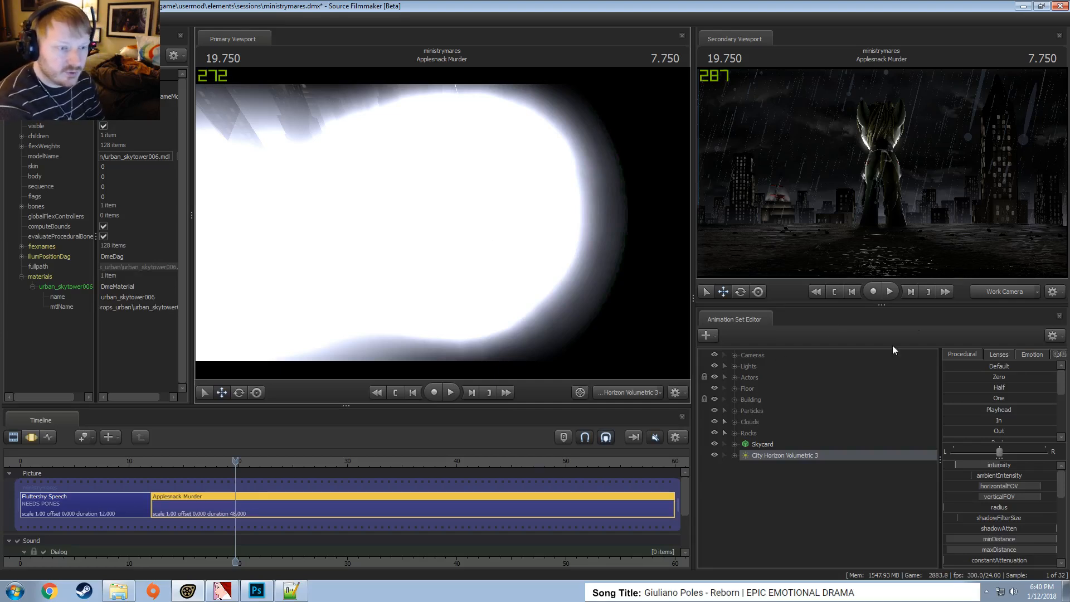
# Duplicate City Horizon Volumetric 3 by copying and pasting its animation set, and aim the copy toward the opposite side of the skyline
pyautogui.rightClick(780, 453)
pyautogui.click(806, 293)
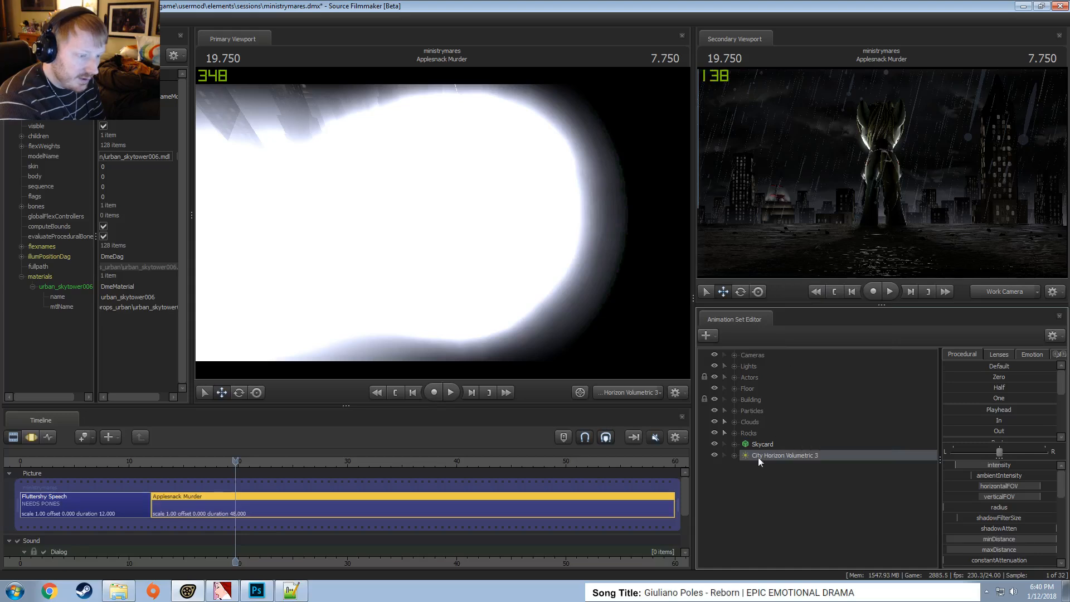
pyautogui.rightClick(758, 472)
pyautogui.click(801, 531)
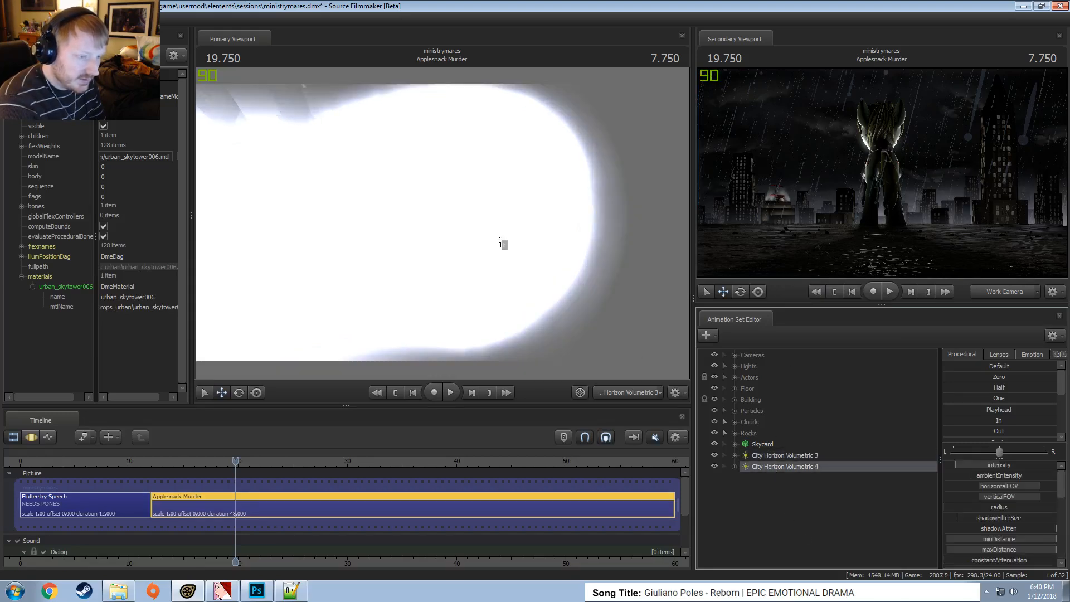
pyautogui.press('F3')
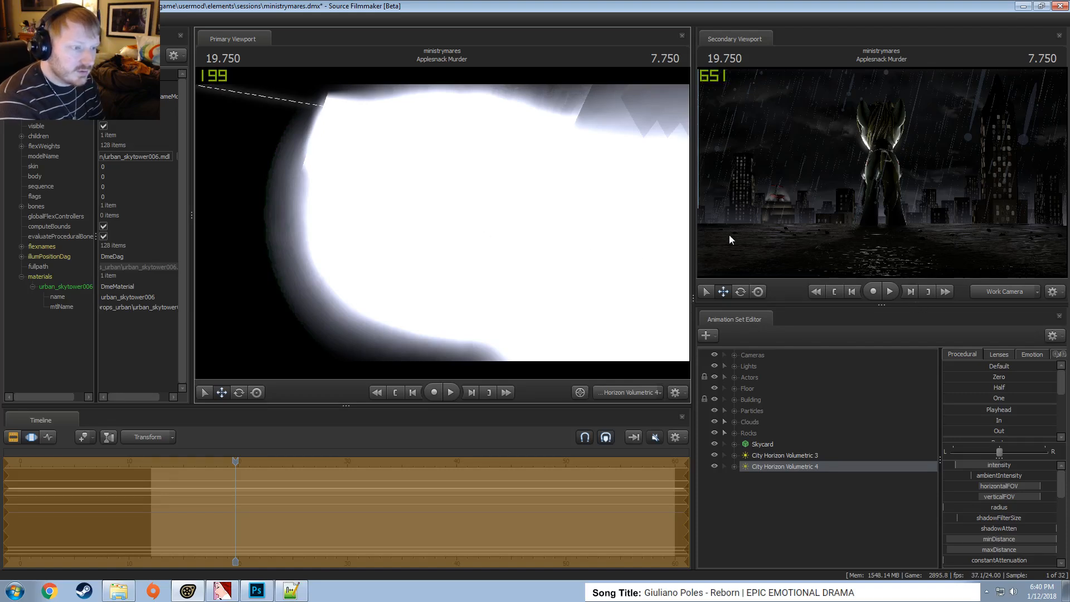
pyautogui.press('F2')
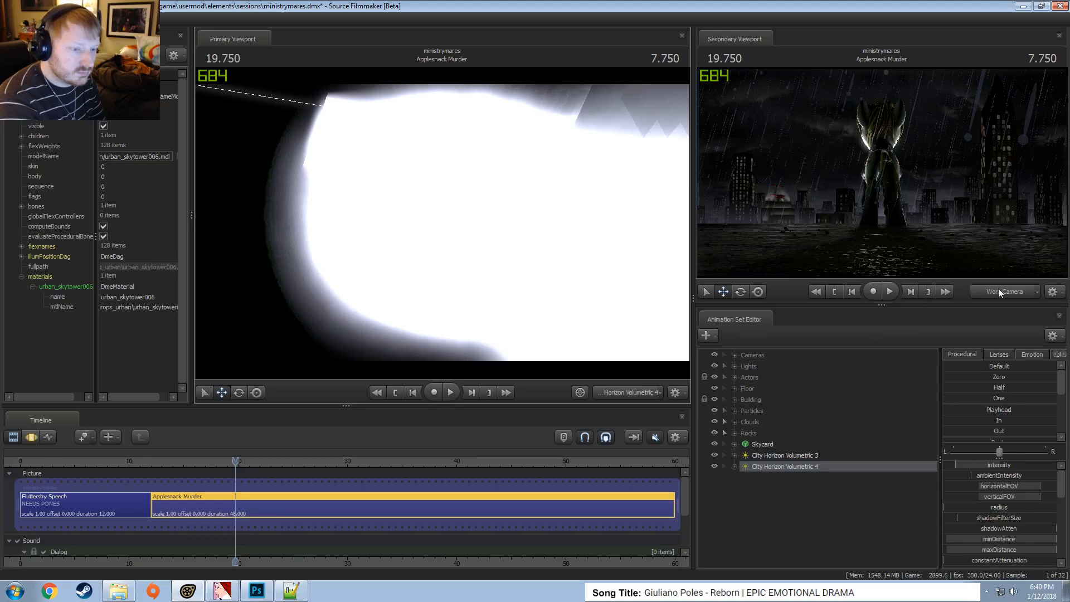
# Return the primary viewport to Main Camera and move City Horizon Volumetric 3 and 4 into the Lights group
pyautogui.click(618, 390)
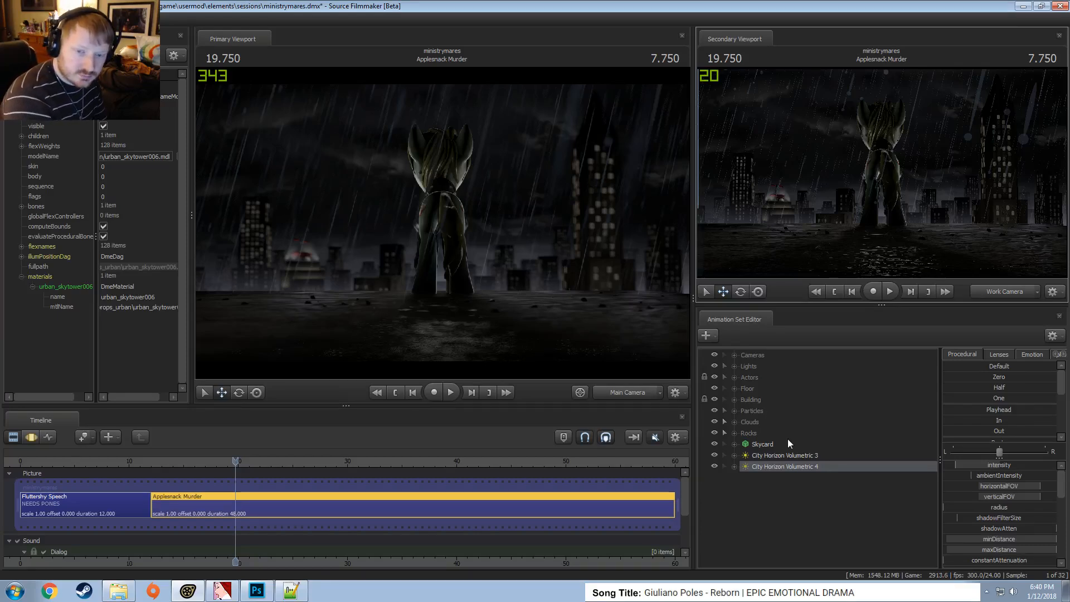
pyautogui.keyDown('ctrl'); pyautogui.click(768, 456); pyautogui.keyUp('ctrl')
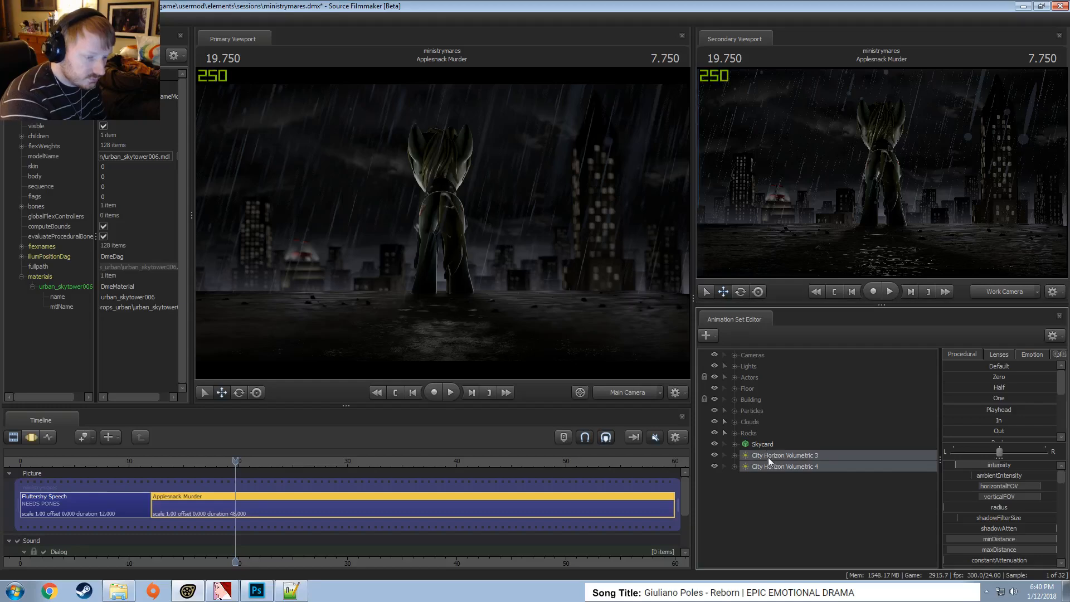
pyautogui.moveTo(768, 457); pyautogui.dragTo(749, 366)
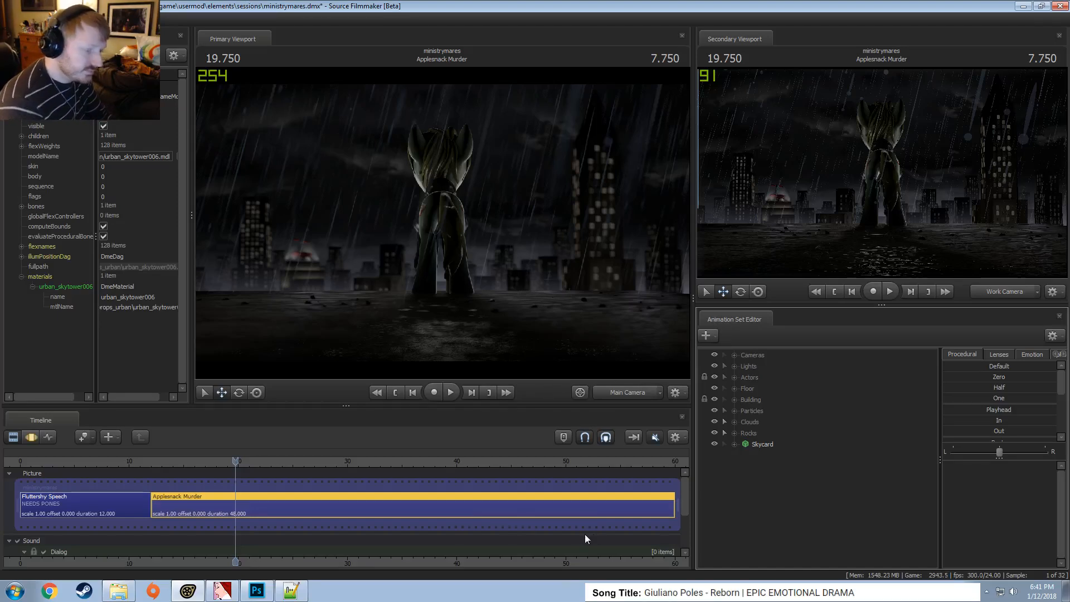
pyautogui.press('F3')
pyautogui.press('F2')
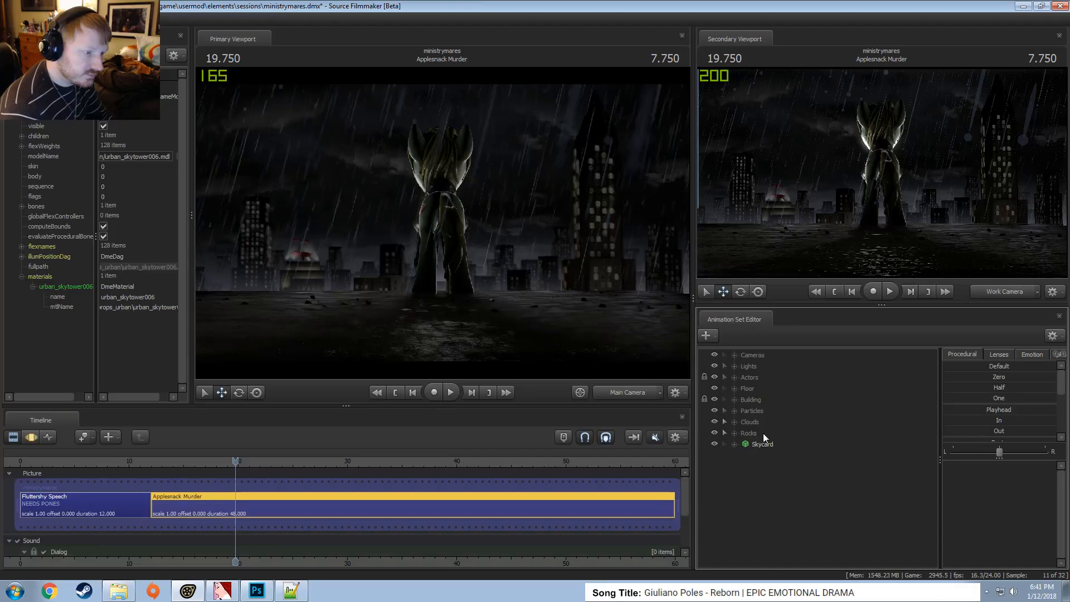
# Find urban_skytower97 among the last towers of the Building group and move it slightly left at the skyline's right edge
pyautogui.click(734, 367)
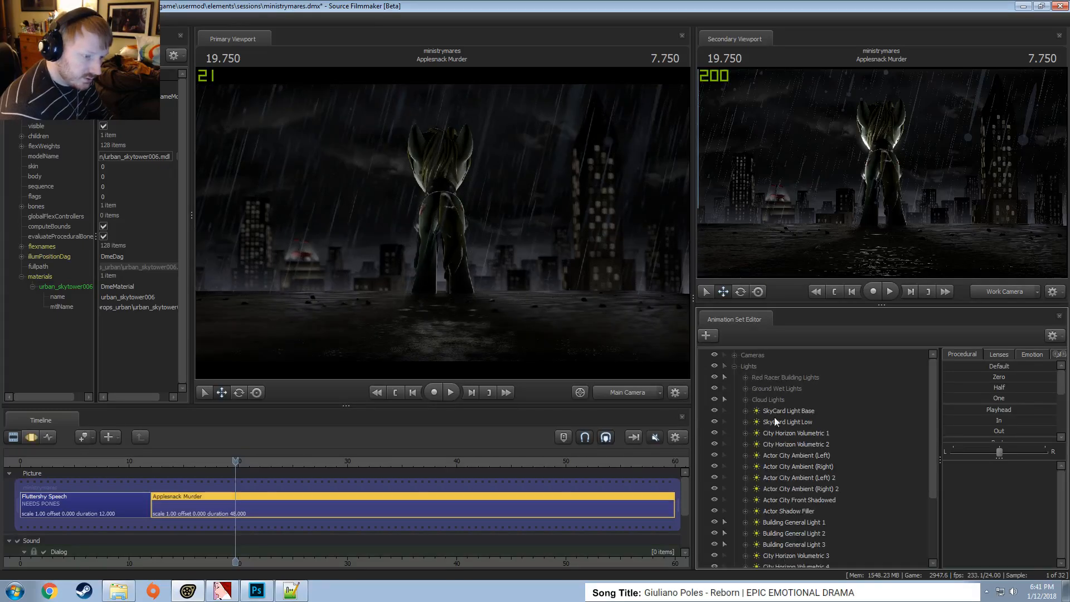
pyautogui.click(734, 366)
pyautogui.click(735, 400)
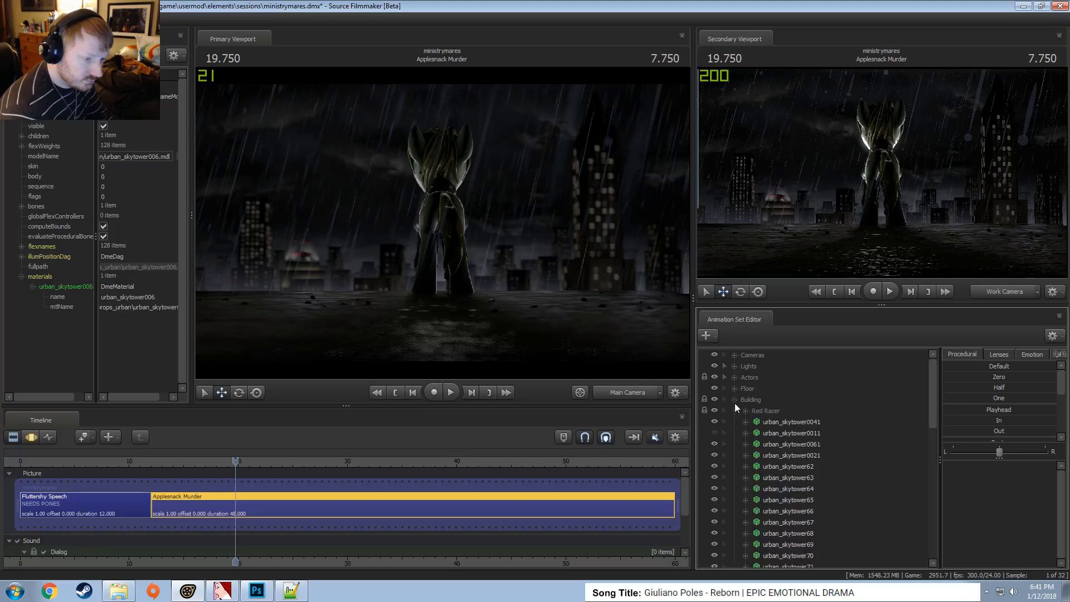
pyautogui.scroll(-10, 788, 467)
pyautogui.click(791, 509)
pyautogui.scroll(-1, 801, 491)
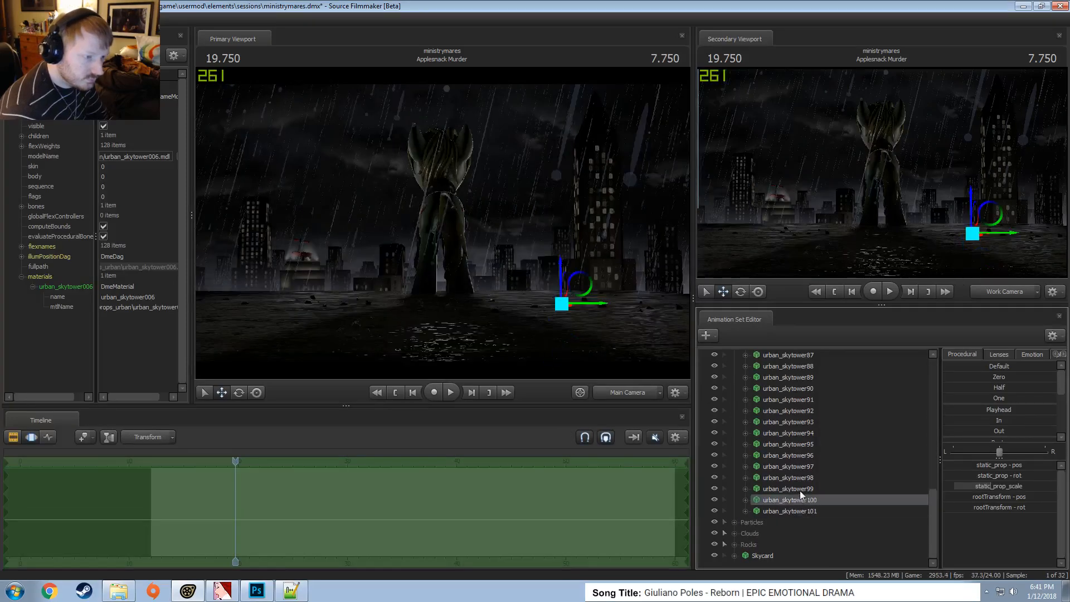
pyautogui.click(801, 491)
pyautogui.click(792, 478)
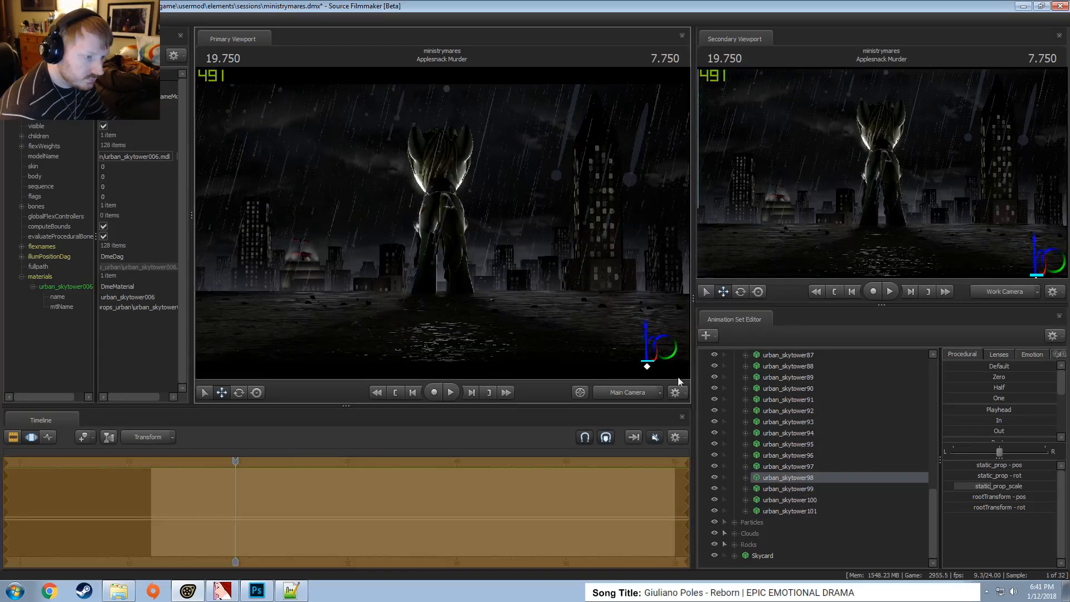
pyautogui.click(801, 467)
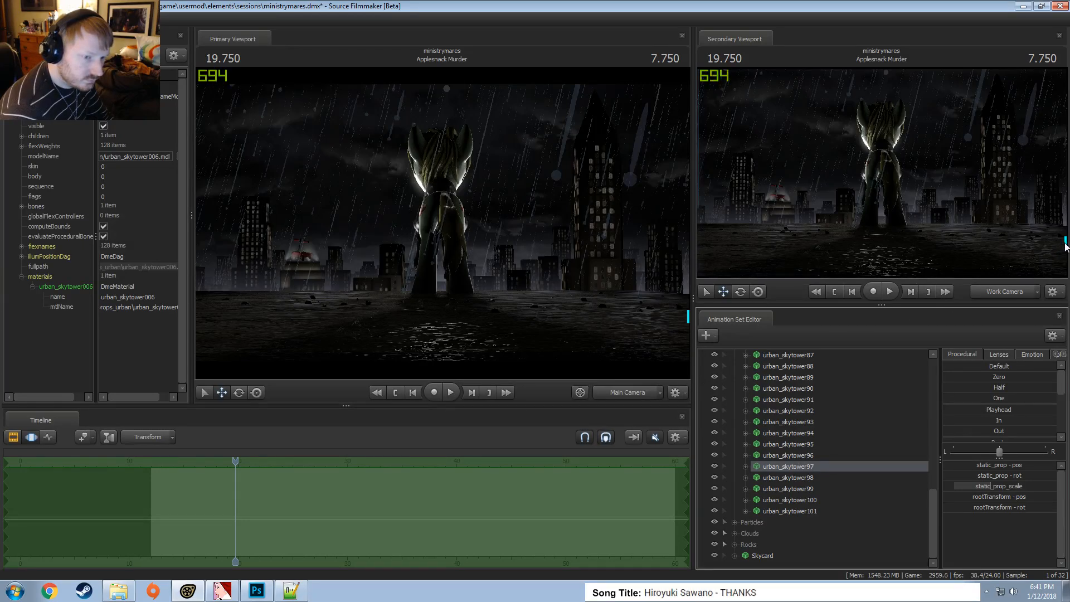
pyautogui.moveTo(1066, 244); pyautogui.dragTo(1061, 246)
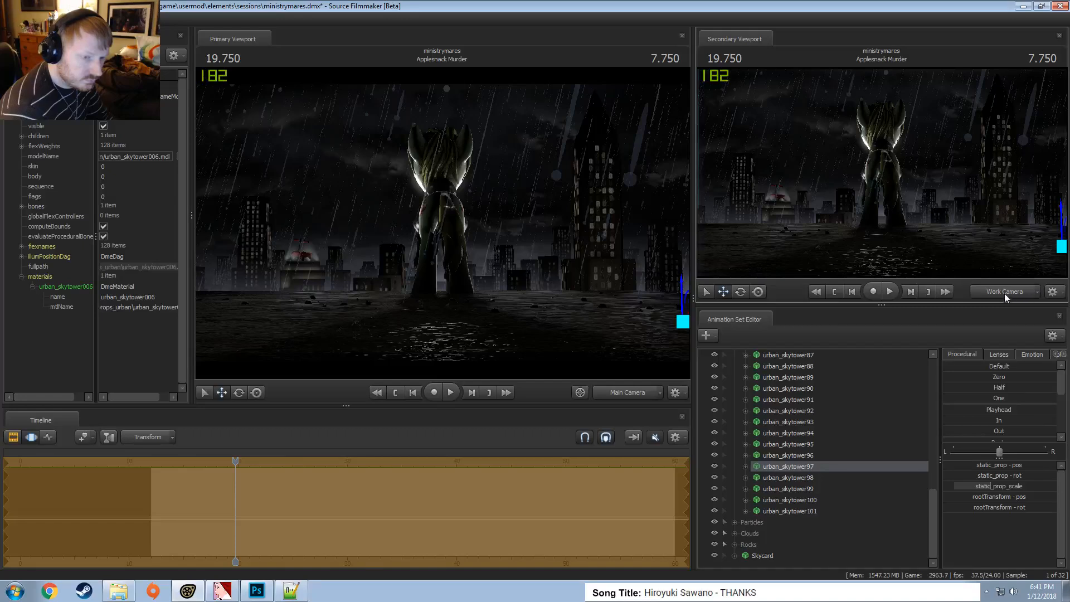
# Move urban_skytower97 closer to the camera at the skyline's right edge and adjust its height
pyautogui.moveTo(892, 221); pyautogui.dragTo(885, 173)
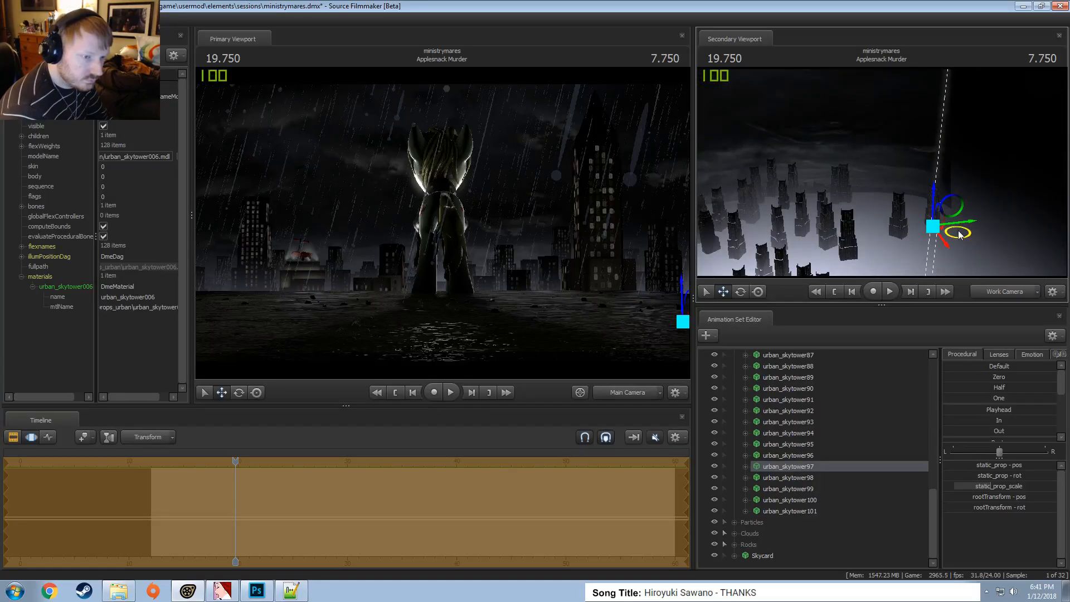
pyautogui.moveTo(961, 234); pyautogui.dragTo(951, 326)
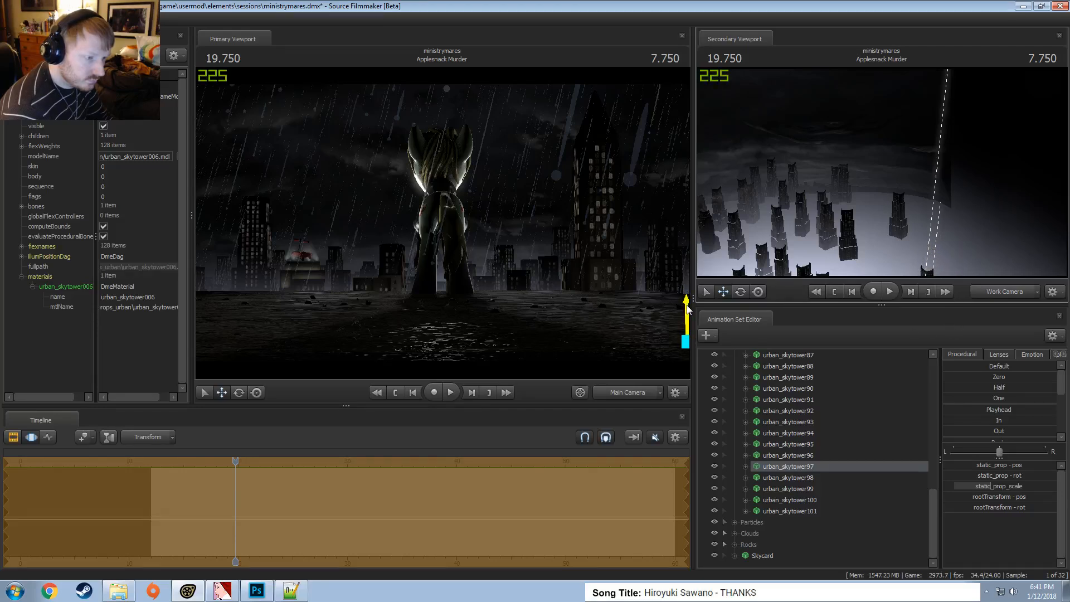
pyautogui.moveTo(690, 318); pyautogui.dragTo(694, 329)
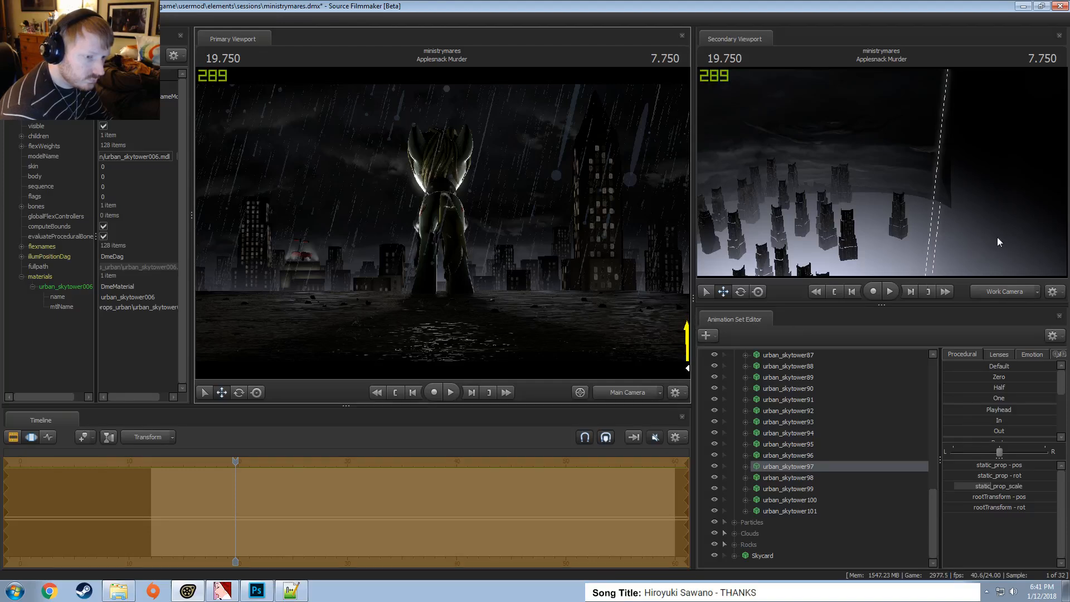
pyautogui.press('f')
pyautogui.moveTo(919, 236)
pyautogui.mouseDown()
pyautogui.moveTo(908, 316)
pyautogui.moveTo(887, 262)
pyautogui.mouseUp()
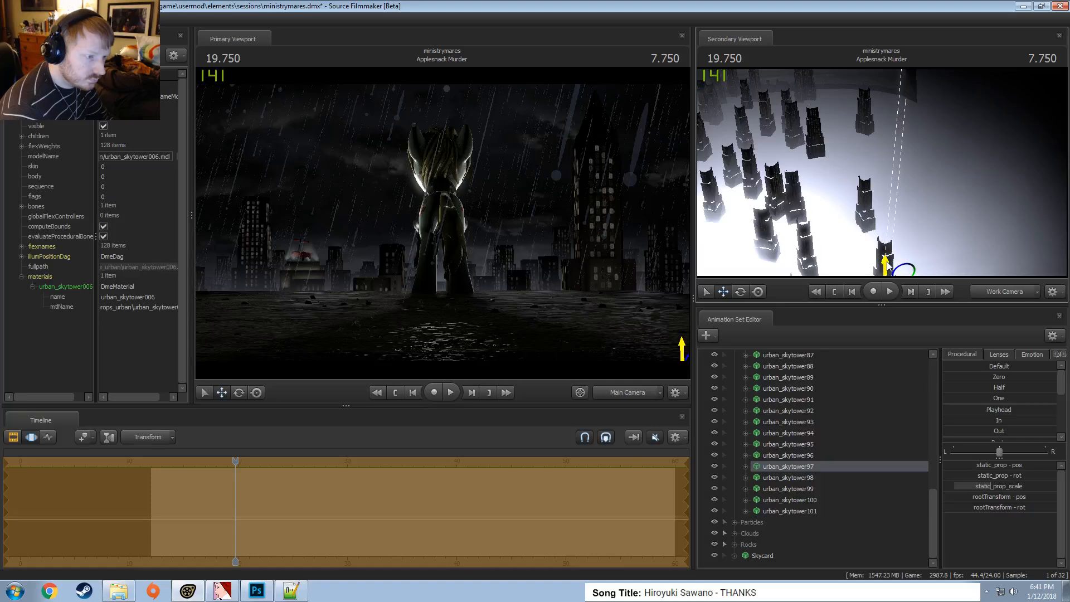
# Duplicate urban_skytower97 by copying and pasting its animation set
pyautogui.rightClick(811, 465)
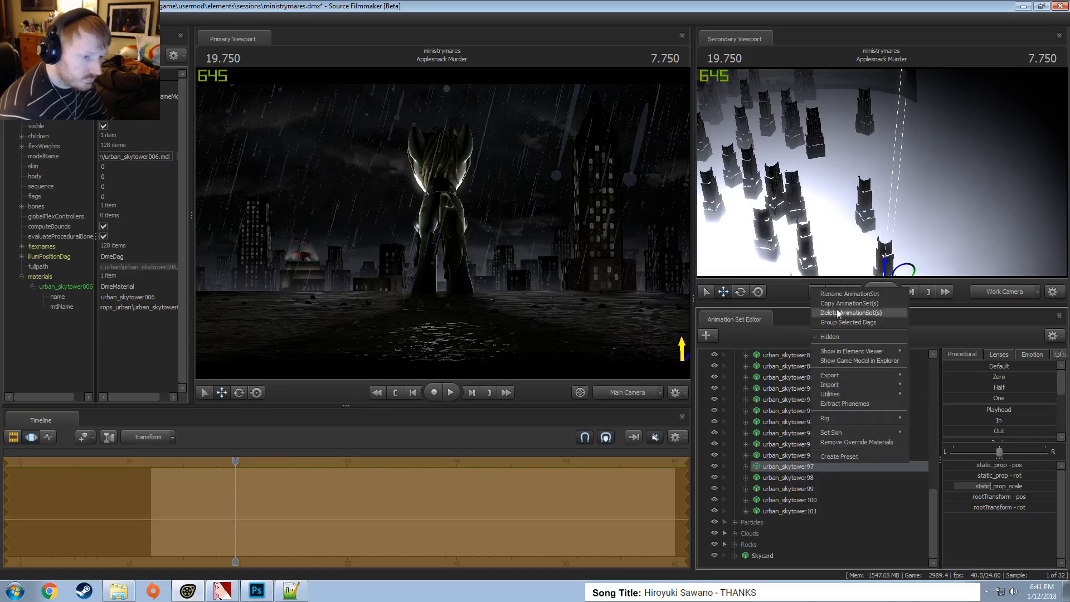
pyautogui.click(836, 304)
pyautogui.scroll(12, 769, 379)
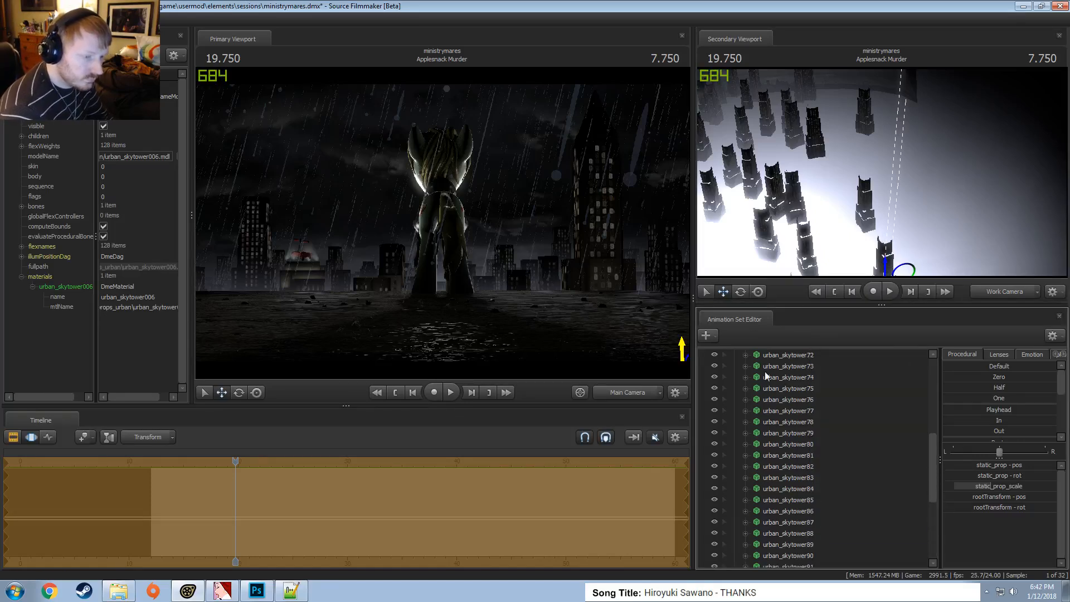
pyautogui.click(733, 400)
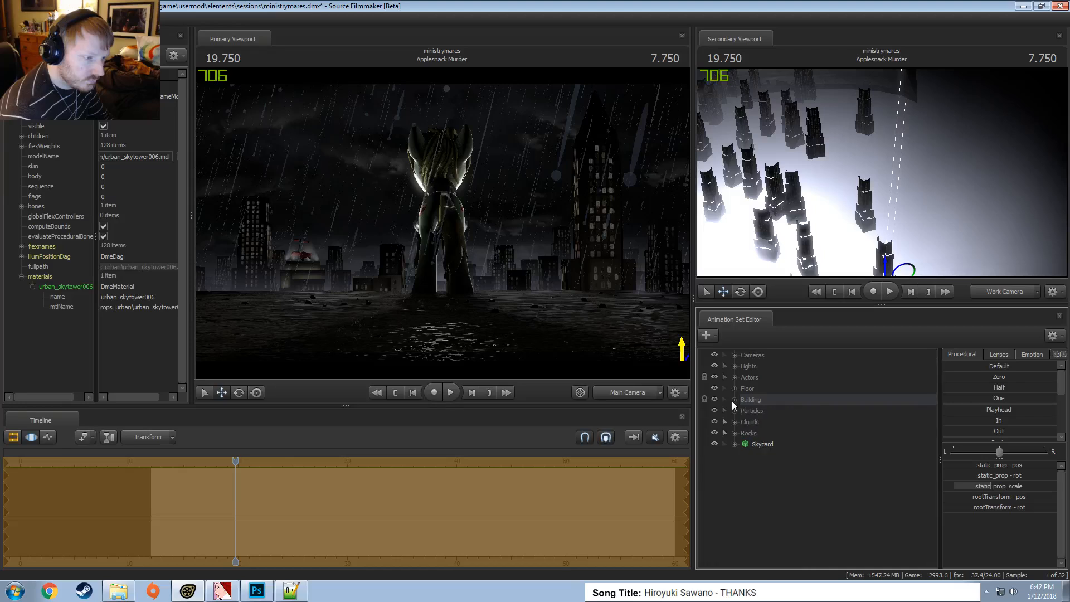
pyautogui.rightClick(773, 513)
pyautogui.click(804, 467)
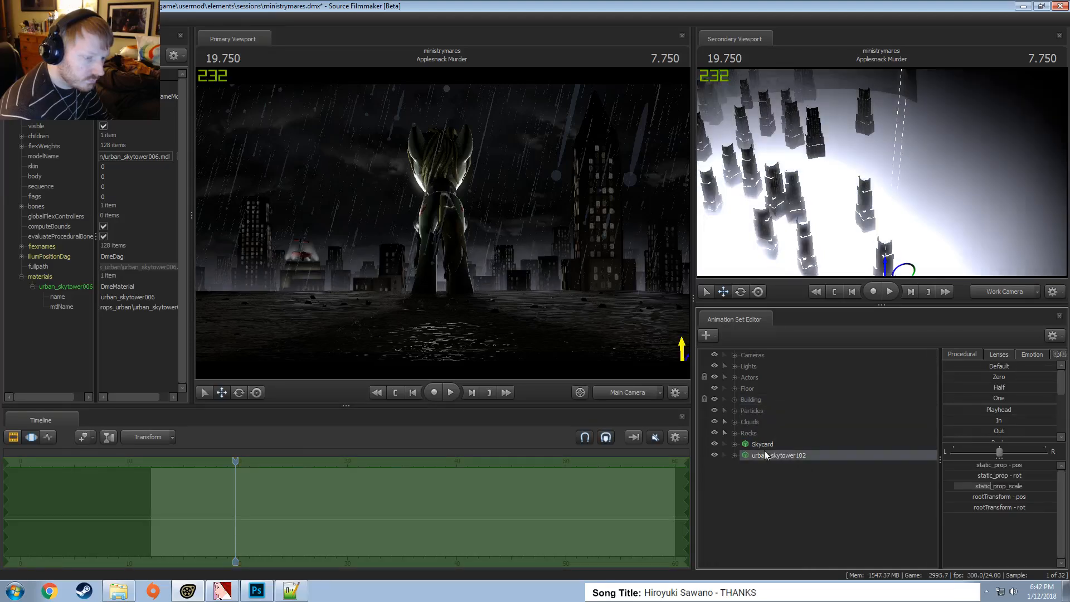
# Move urban_skytower102 farther back into the city behind its source tower and check it in the Main Camera view
pyautogui.moveTo(912, 270); pyautogui.dragTo(888, 169)
pyautogui.moveTo(906, 251); pyautogui.dragTo(890, 112)
pyautogui.press('F2')
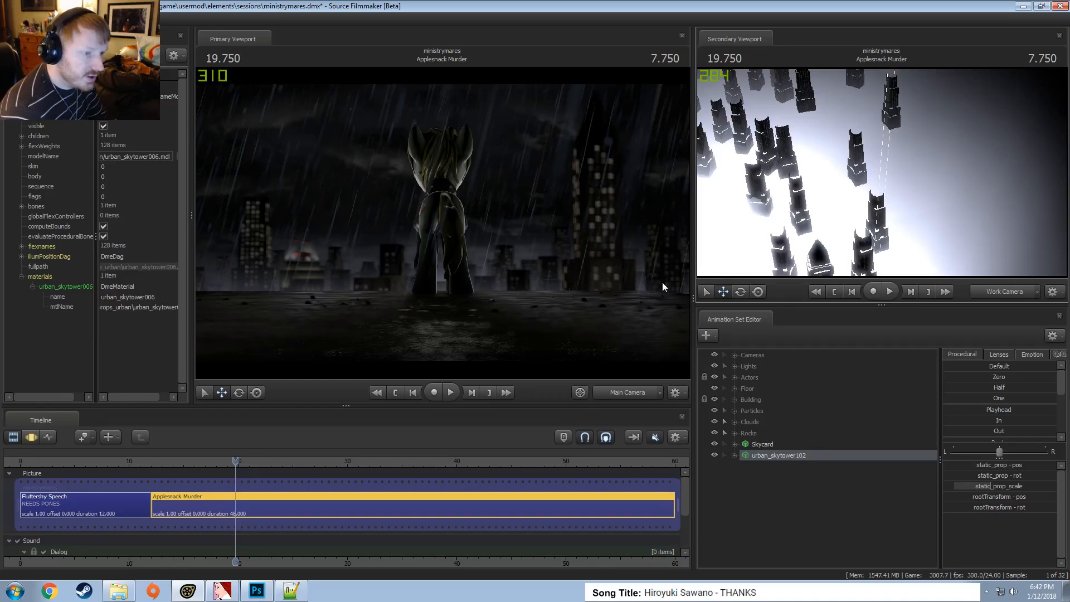
pyautogui.press('F3')
pyautogui.press('ctrl')
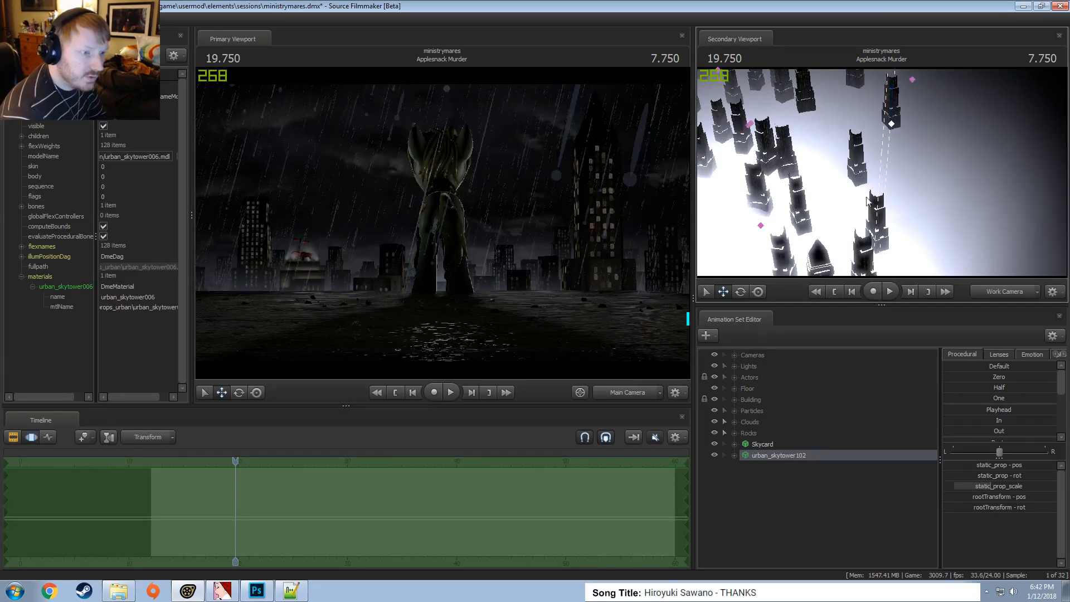
pyautogui.moveTo(860, 164); pyautogui.dragTo(834, 155)
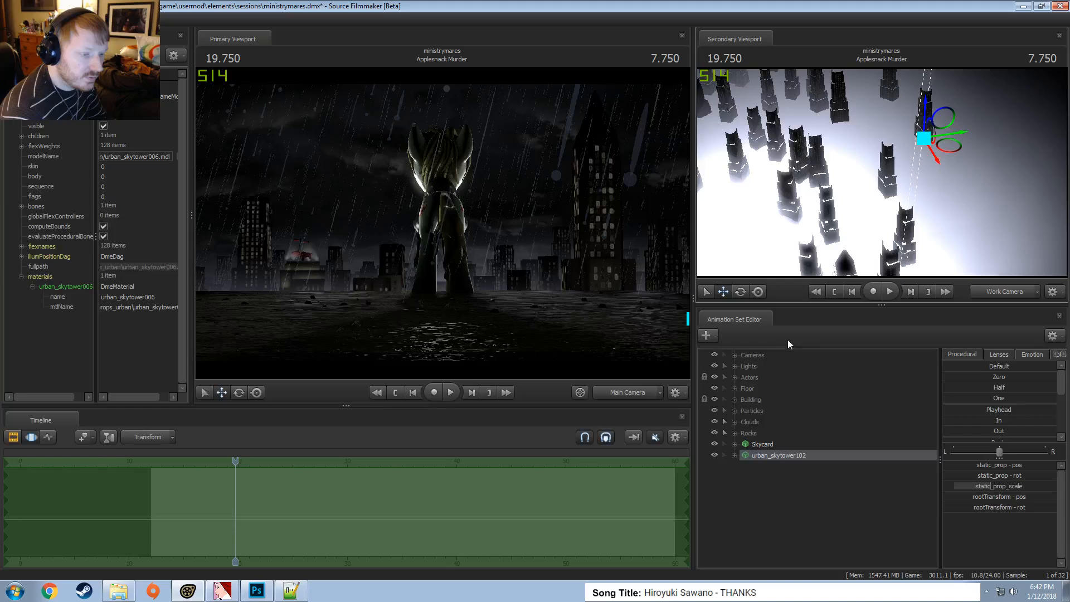
# Make the Building group's contents selectable and move urban_skytower102 into that group
pyautogui.click(724, 400)
pyautogui.moveTo(777, 453); pyautogui.dragTo(755, 401)
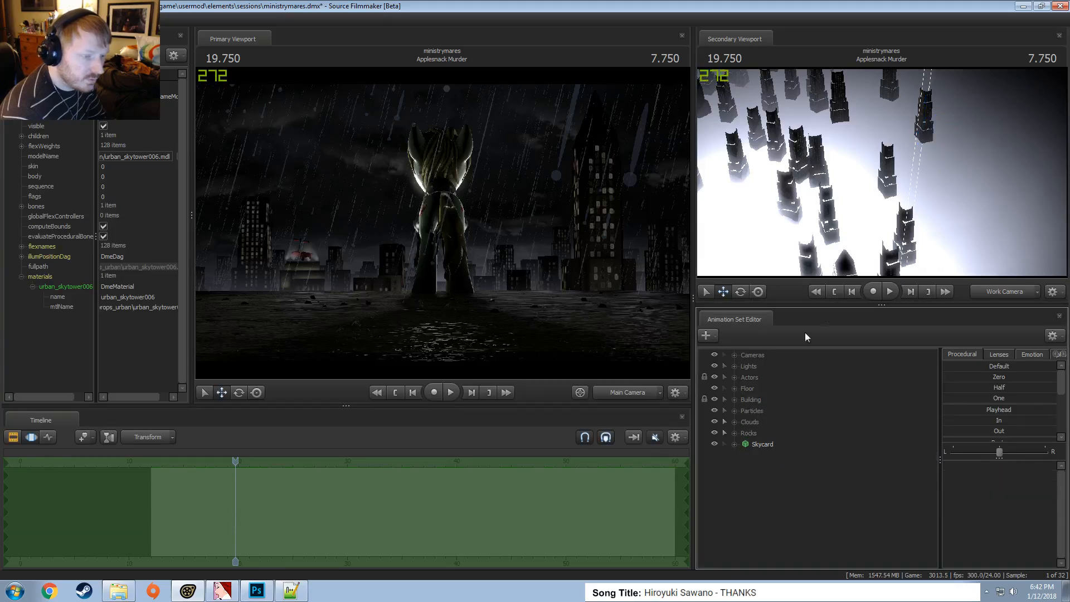
# Select urban_skytower98 in the Building group and move it toward the camera, beside urban_skytower97 at the skyline's right edge
pyautogui.press('ctrl')
pyautogui.keyDown('ctrl'); pyautogui.click(889, 191); pyautogui.keyUp('ctrl')
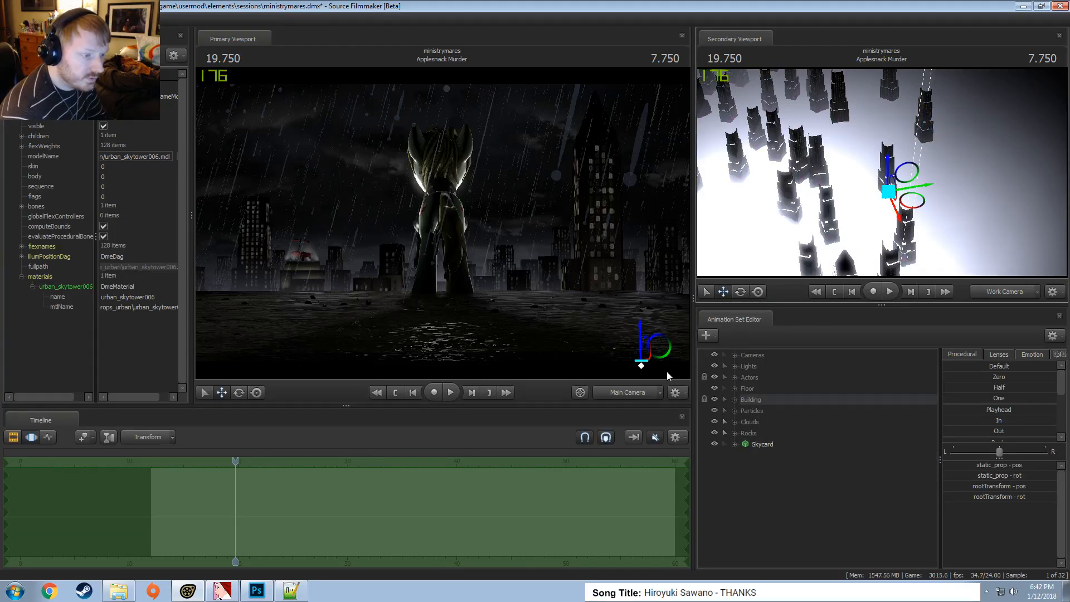
pyautogui.click(734, 399)
pyautogui.scroll(-10, 767, 456)
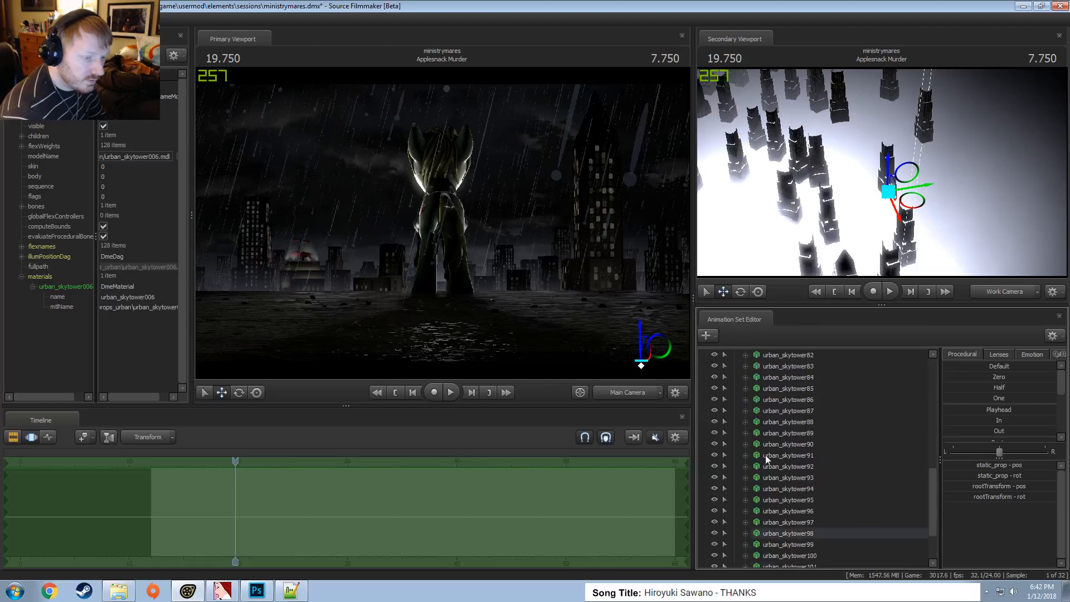
pyautogui.click(788, 498)
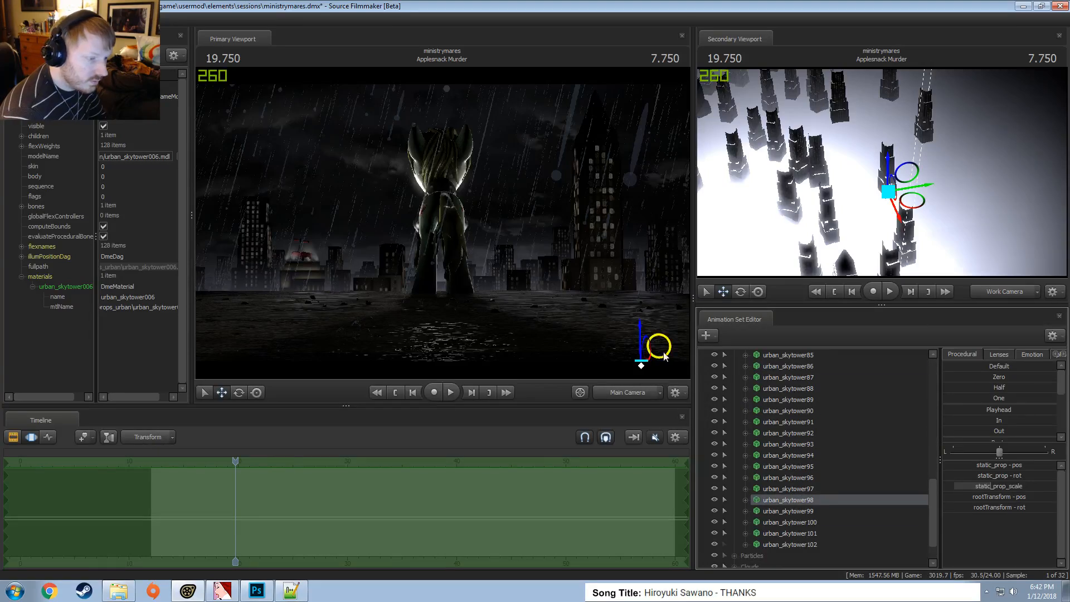
pyautogui.moveTo(912, 198); pyautogui.dragTo(904, 234)
pyautogui.press('F2')
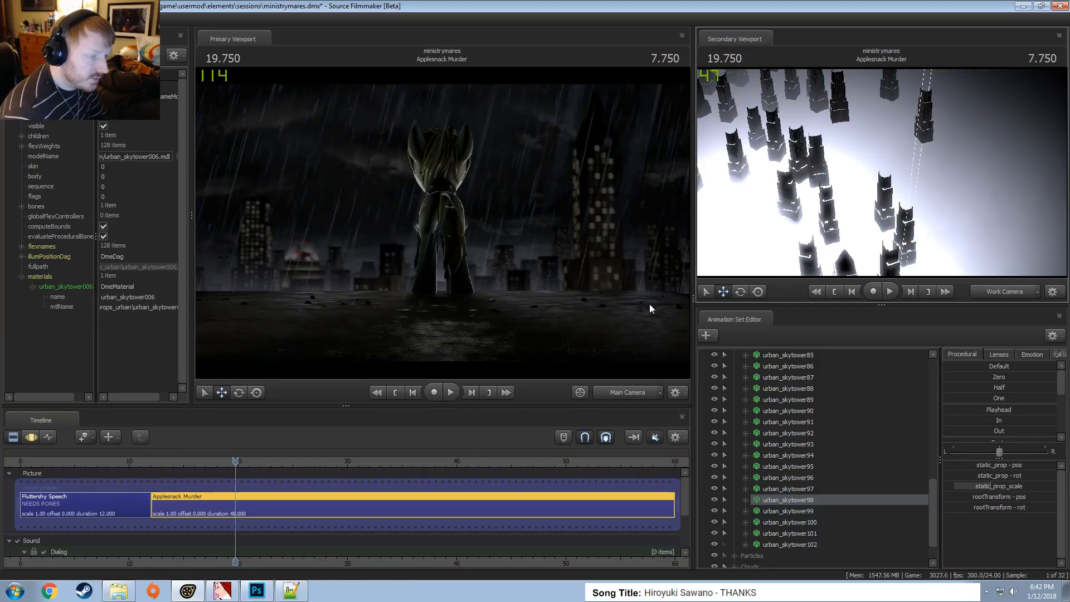
pyautogui.press('F3')
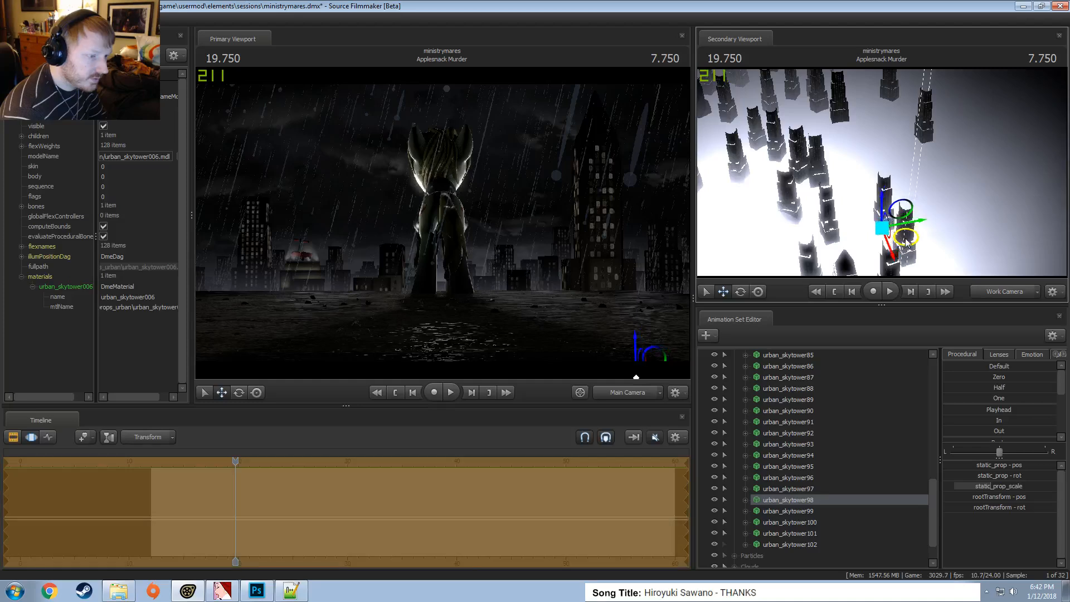
pyautogui.moveTo(906, 241); pyautogui.dragTo(911, 271)
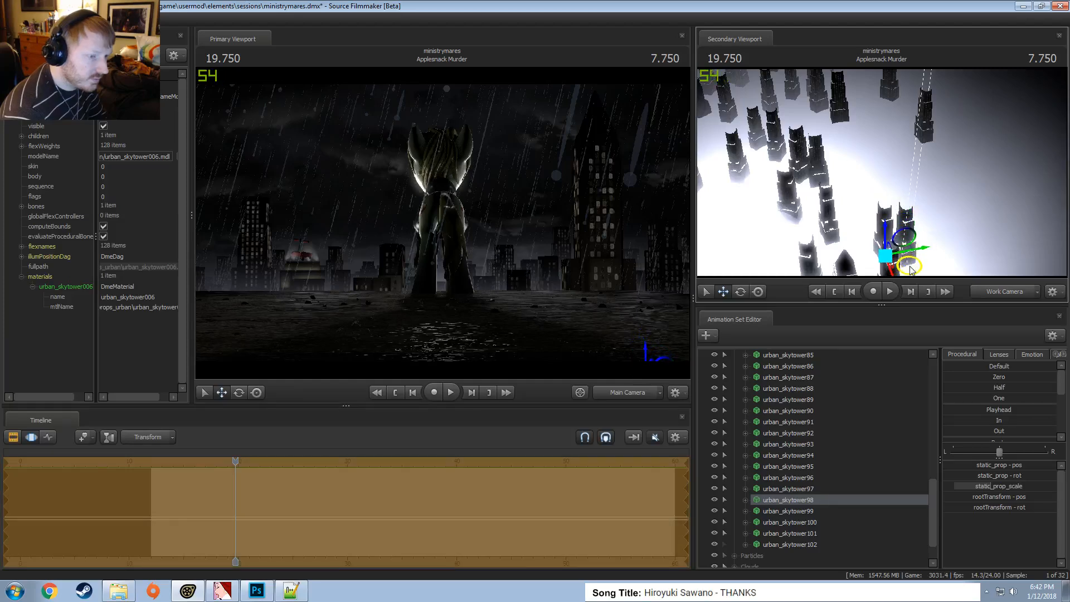
pyautogui.press('F2')
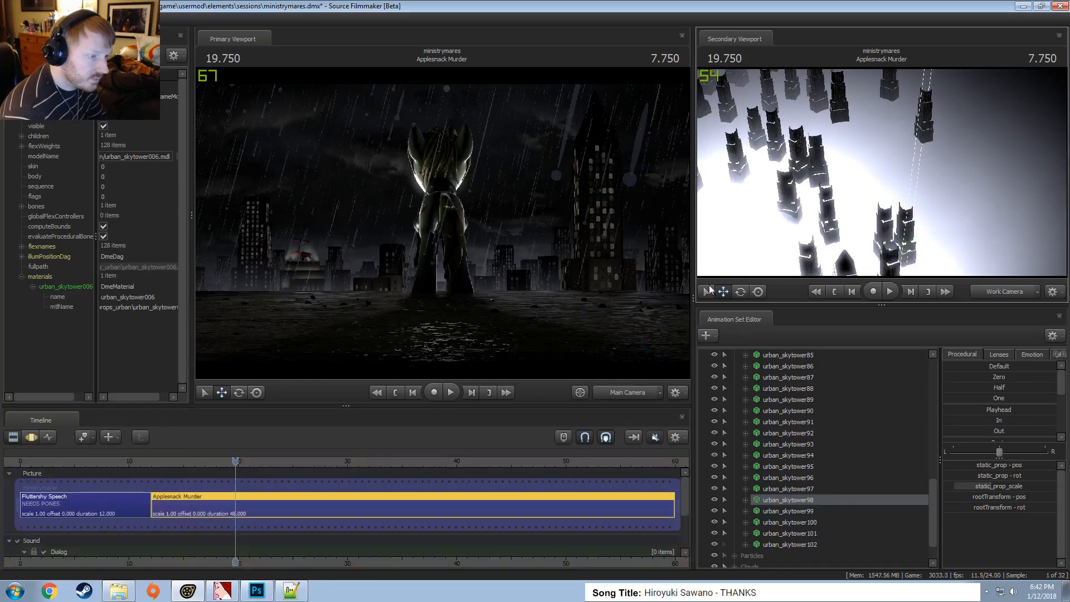
# Duplicate urban_skytower98 by copying and pasting its animation set
pyautogui.rightClick(792, 500)
pyautogui.click(828, 339)
pyautogui.scroll(11, 775, 365)
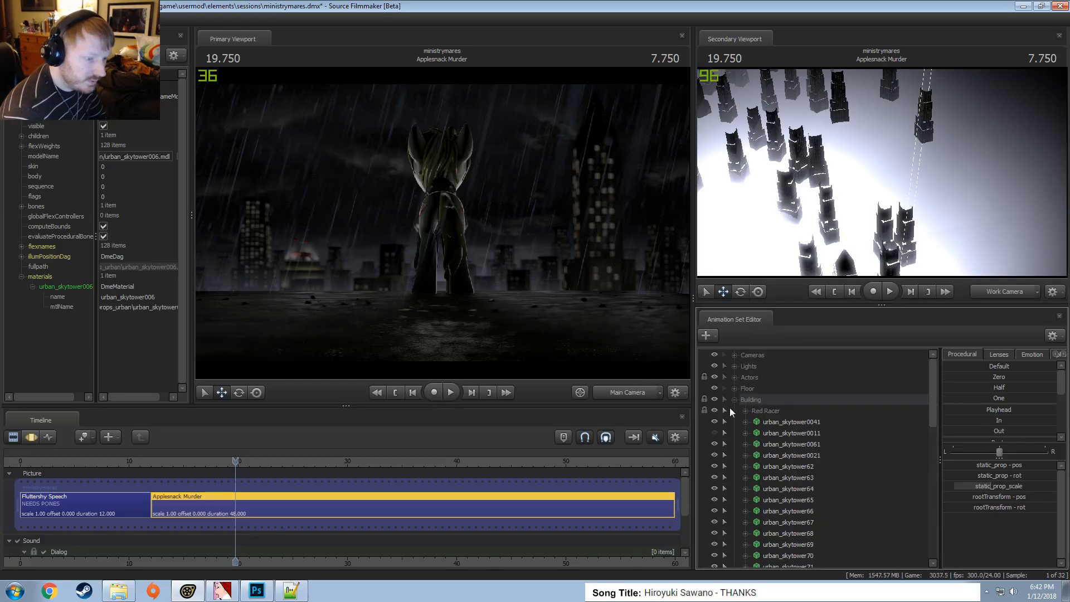
pyautogui.click(734, 399)
pyautogui.rightClick(756, 477)
pyautogui.click(786, 534)
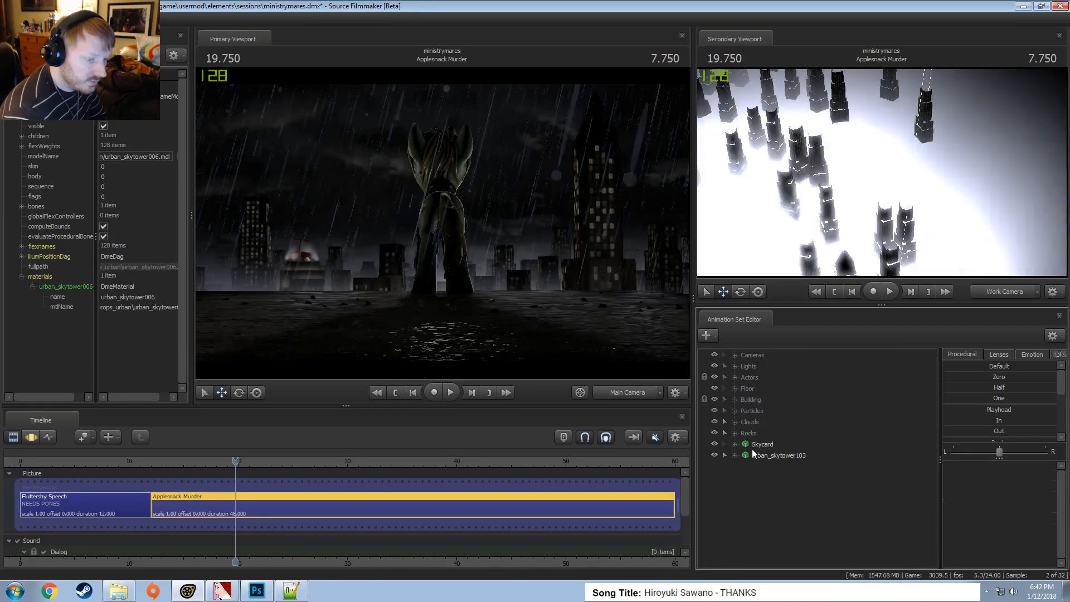
# Move urban_skytower103 far back into the city to fill the right side of the skyline
pyautogui.click(754, 454)
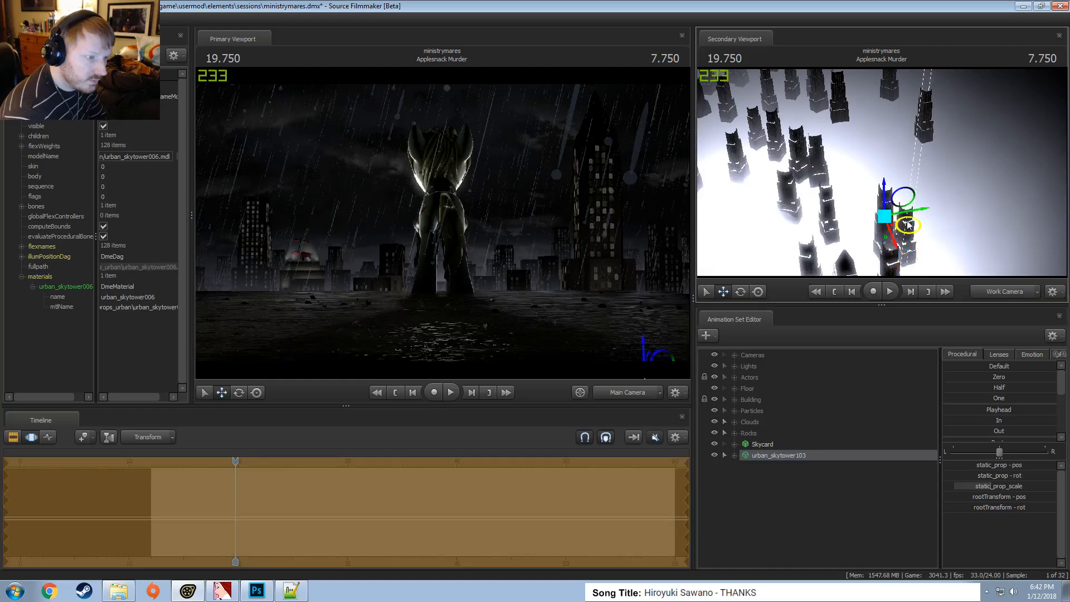
pyautogui.moveTo(907, 224); pyautogui.dragTo(922, 89)
pyautogui.moveTo(914, 109); pyautogui.dragTo(884, 171)
pyautogui.moveTo(897, 96); pyautogui.dragTo(900, 80)
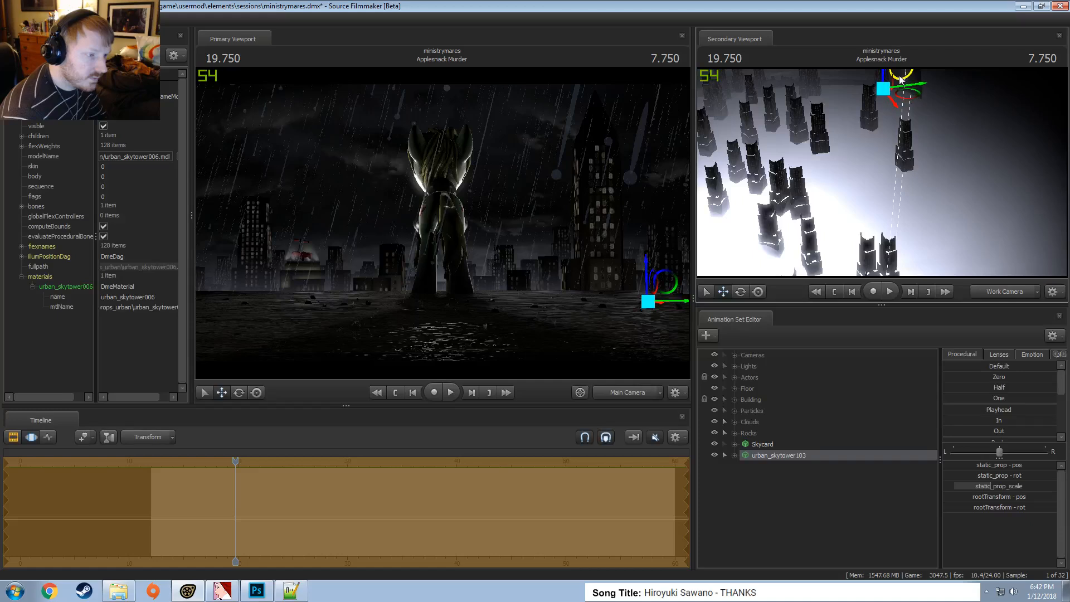
pyautogui.press('F2')
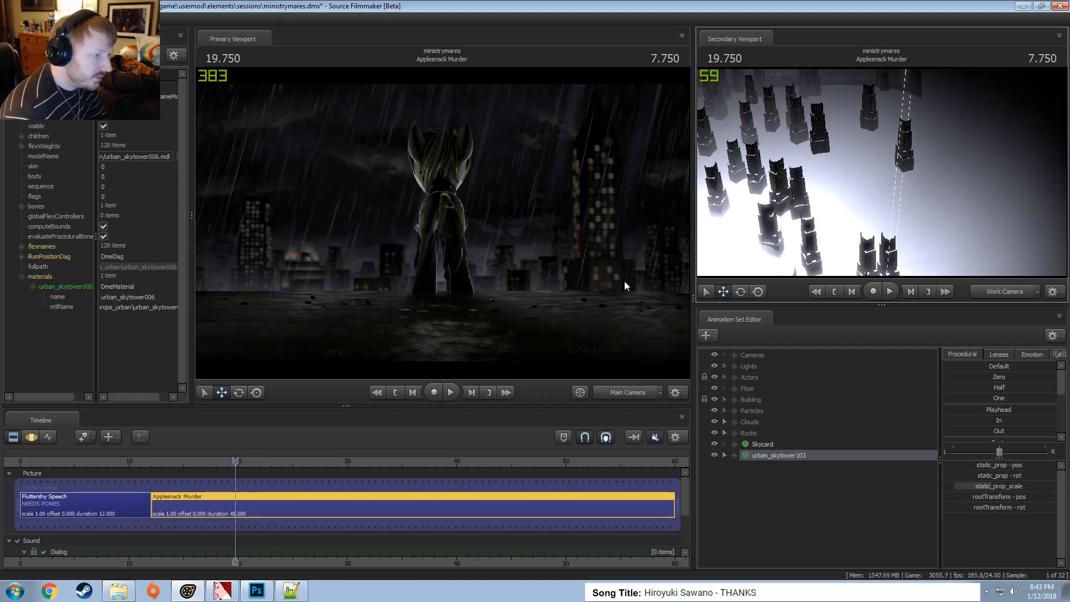
# Paste the copied tower again and move the new copy to the skyline's left edge, adjusting its height
pyautogui.rightClick(777, 474)
pyautogui.click(817, 534)
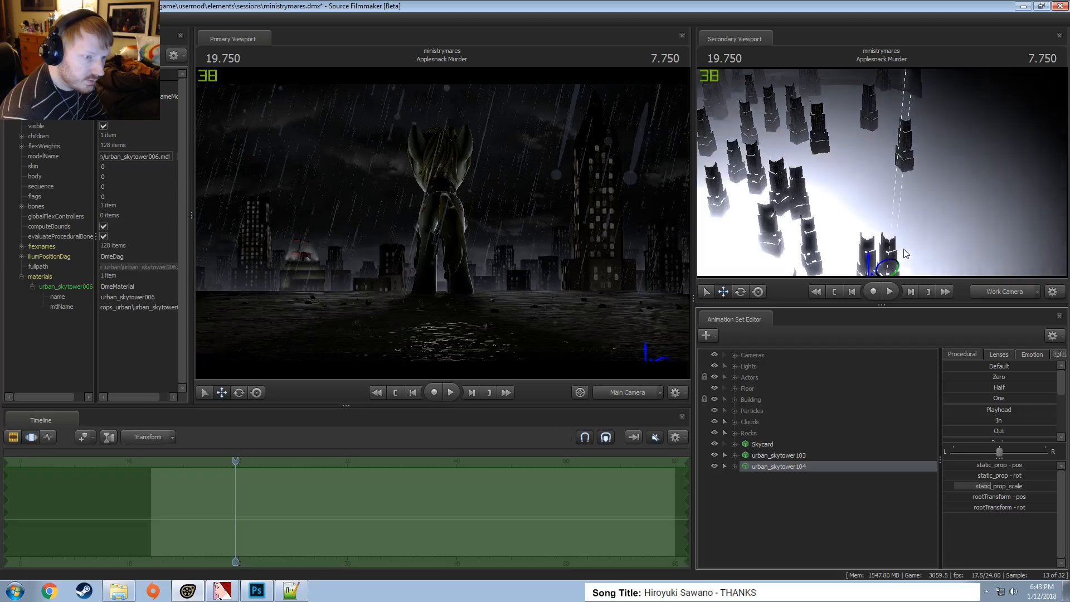
pyautogui.moveTo(997, 219); pyautogui.dragTo(749, 255)
pyautogui.moveTo(914, 188); pyautogui.dragTo(901, 187)
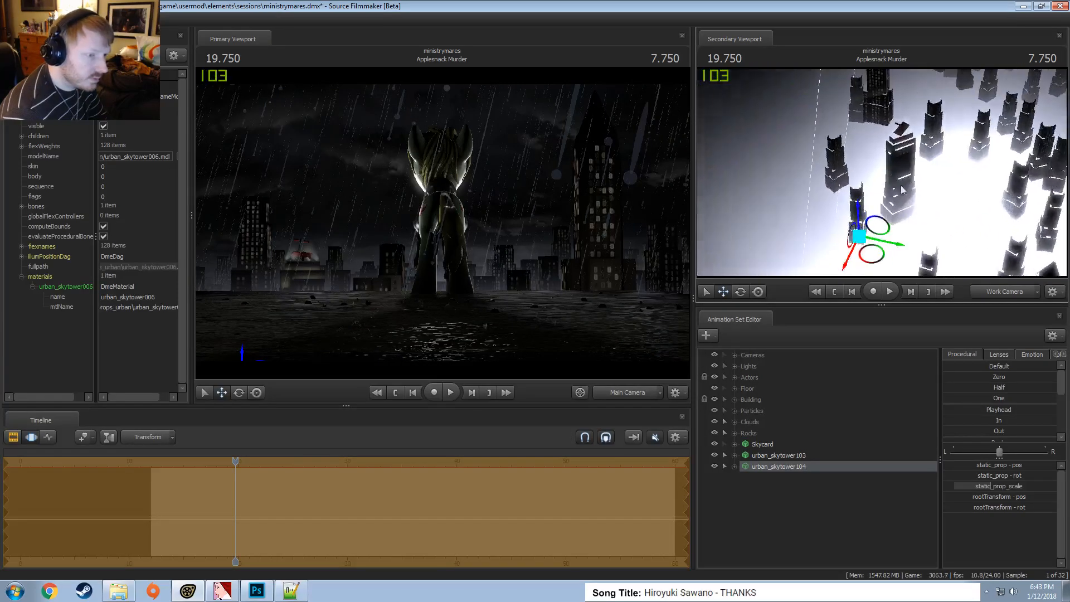
pyautogui.moveTo(874, 257); pyautogui.dragTo(862, 257)
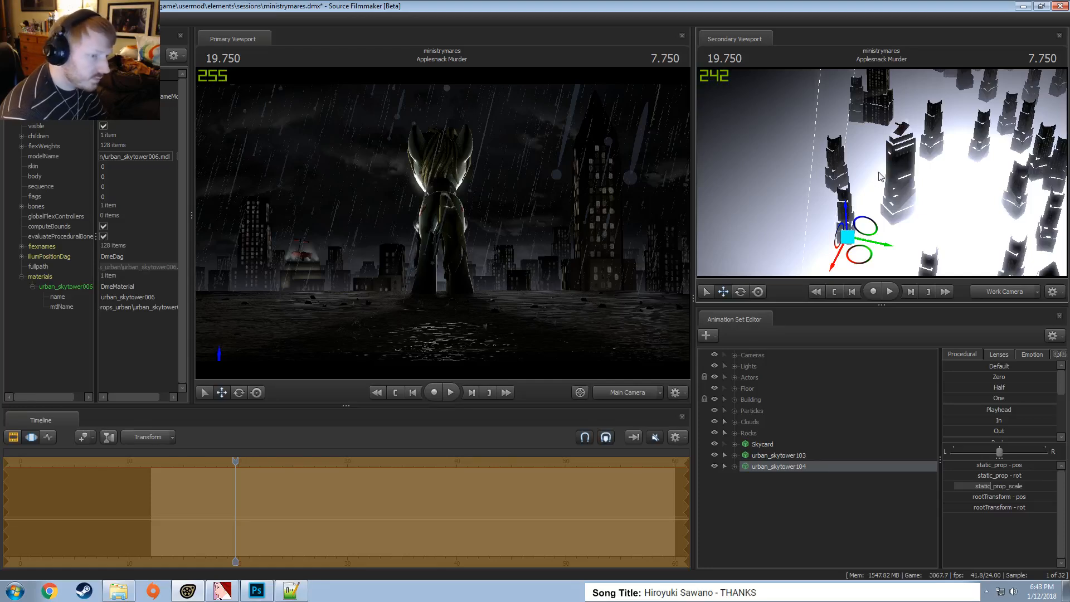
pyautogui.moveTo(845, 212); pyautogui.dragTo(847, 197)
# Rotate urban_skytower104 slightly about its vertical axis and bring it closer to the camera
pyautogui.press('e')
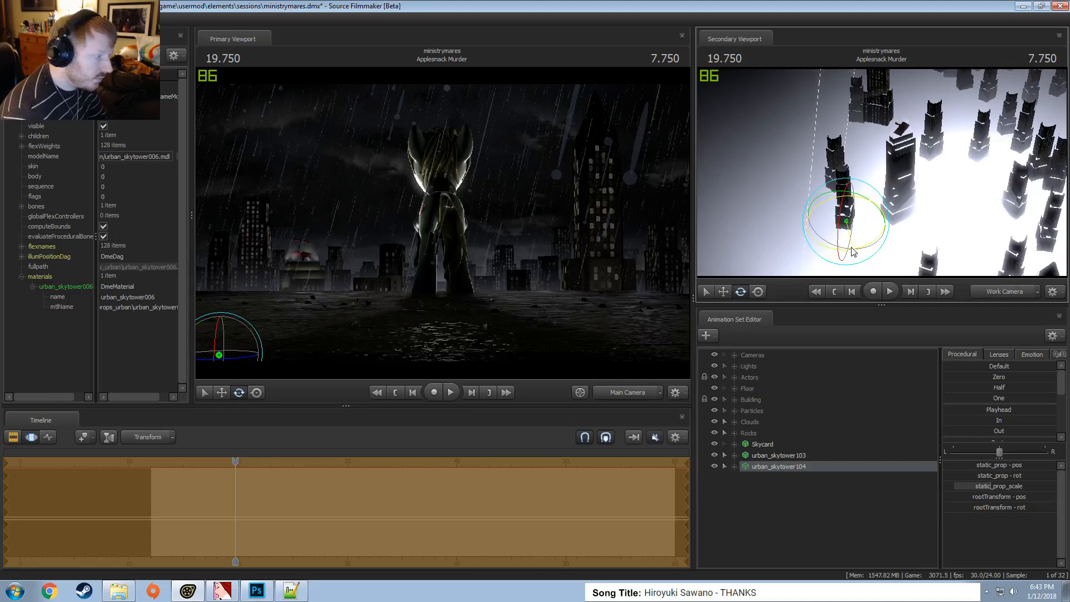
pyautogui.moveTo(853, 252); pyautogui.dragTo(845, 253)
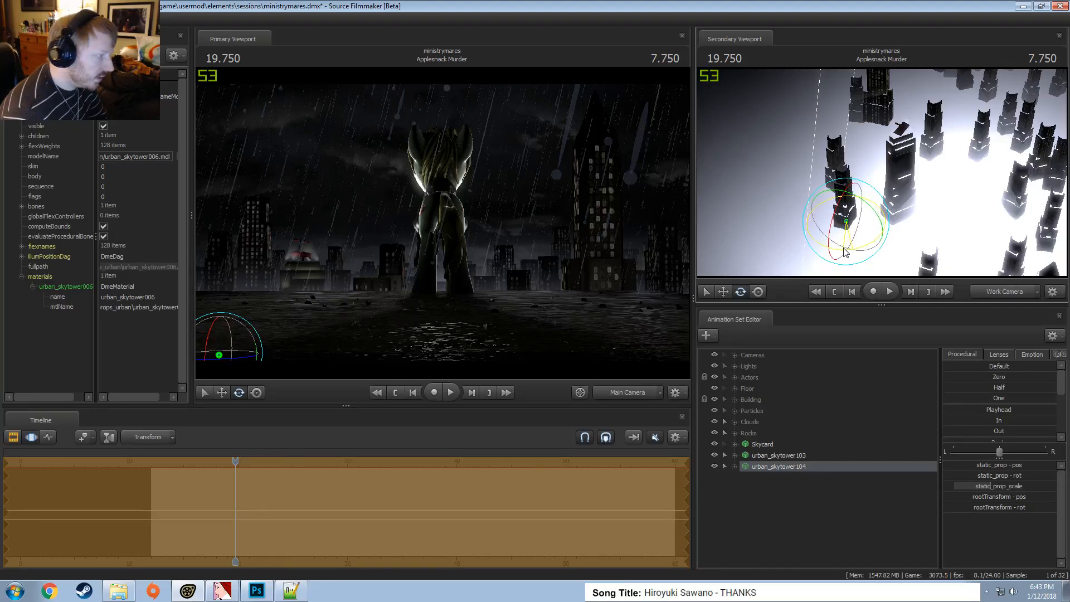
pyautogui.press('w')
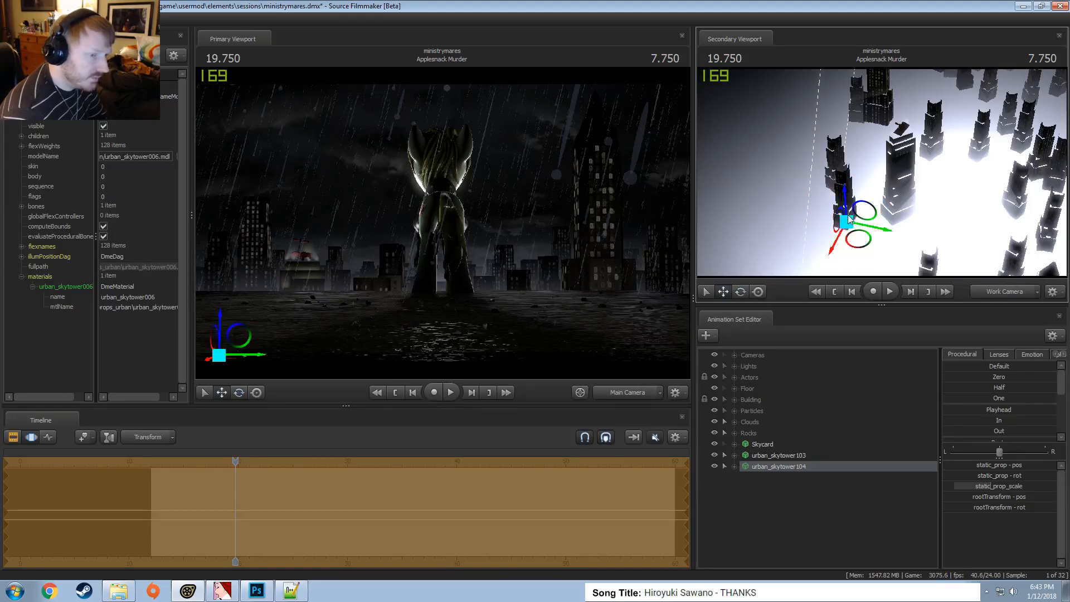
pyautogui.moveTo(840, 225); pyautogui.dragTo(853, 282)
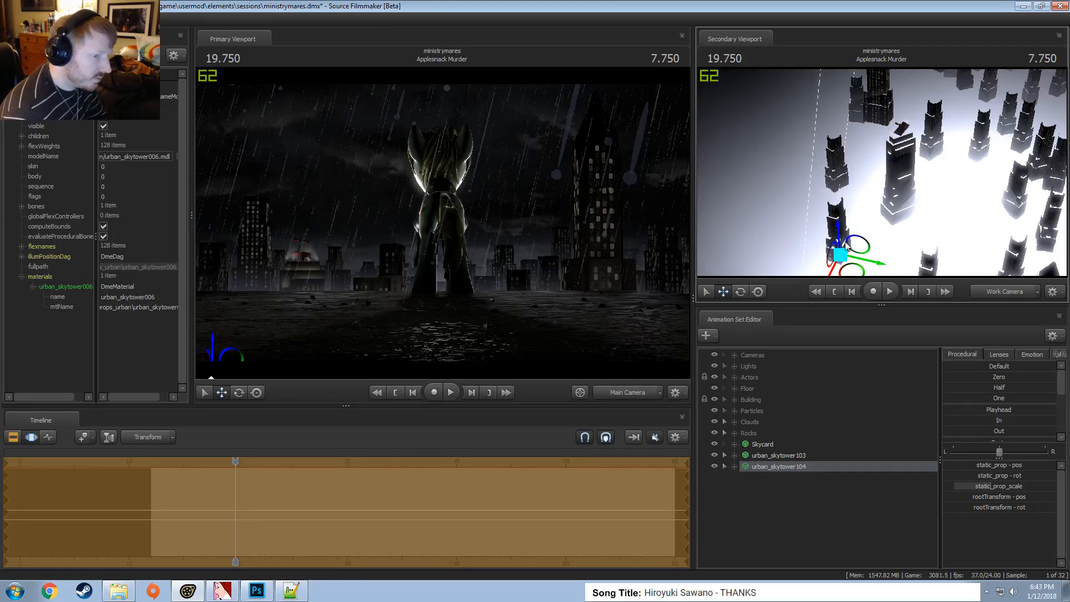
# Scale urban_skytower104 up slightly and lower it at the skyline's left edge
pyautogui.moveTo(1005, 487); pyautogui.dragTo(1023, 488)
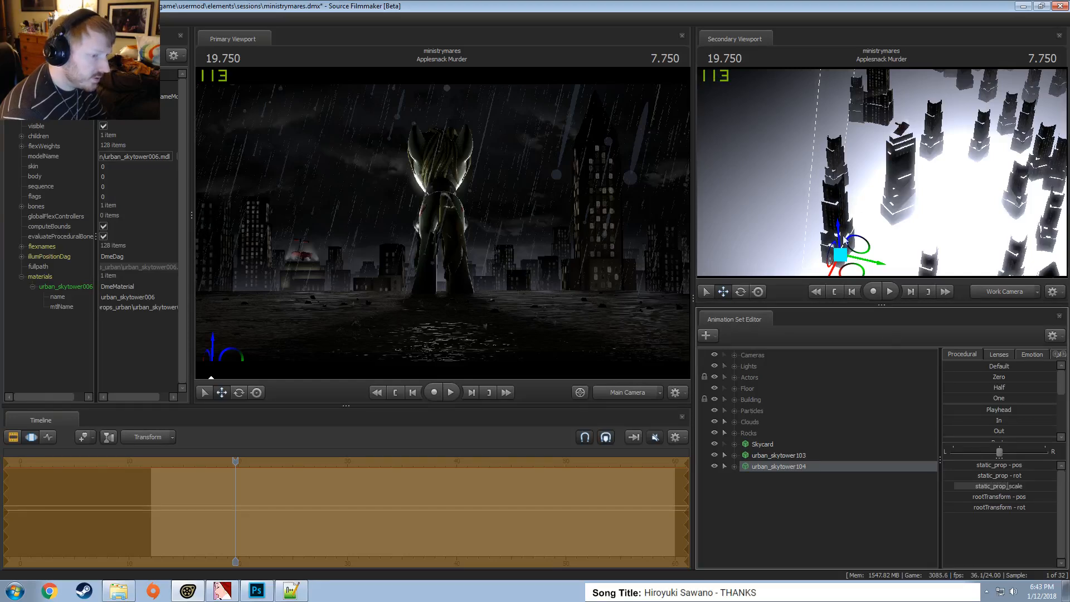
pyautogui.moveTo(839, 231); pyautogui.dragTo(842, 259)
pyautogui.press('F2')
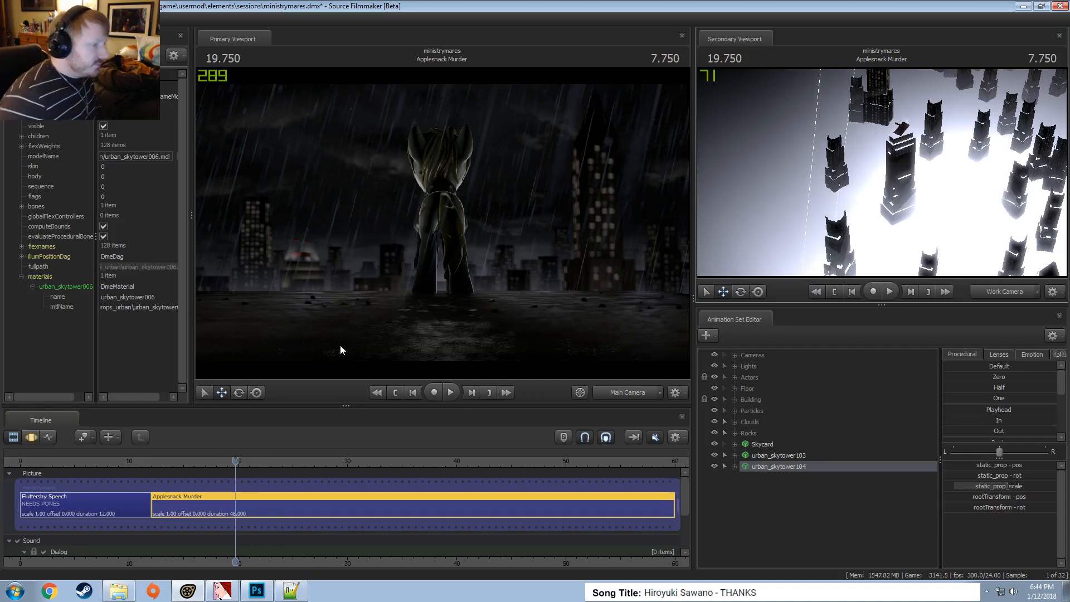
# Play back the Applesnack Murder shot from near its start to review the skyline, and stop playback
pyautogui.moveTo(236, 454); pyautogui.dragTo(163, 454)
pyautogui.press('space')
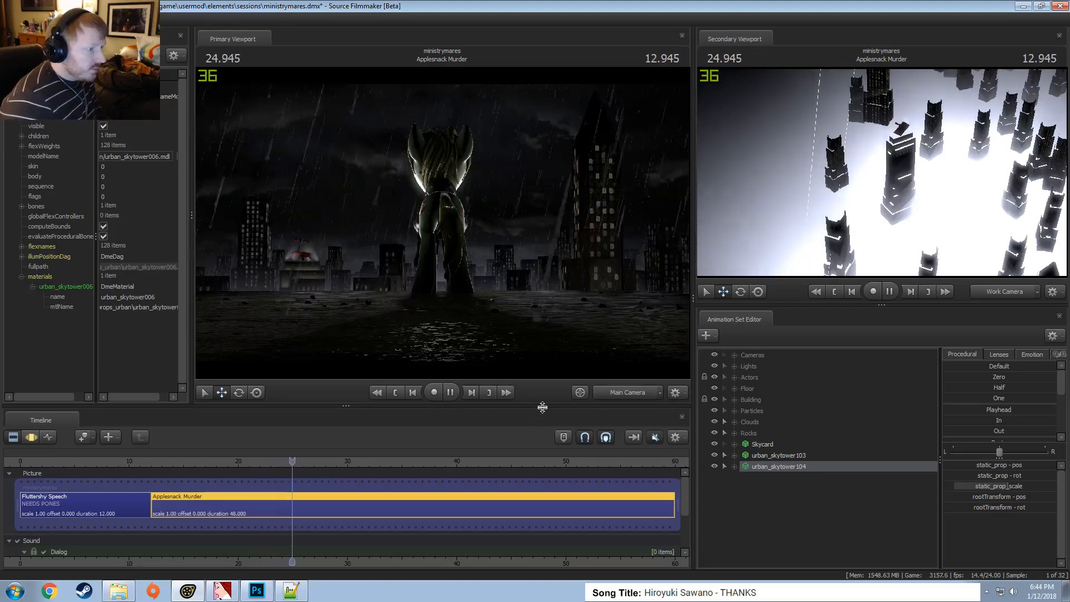
pyautogui.press('space')
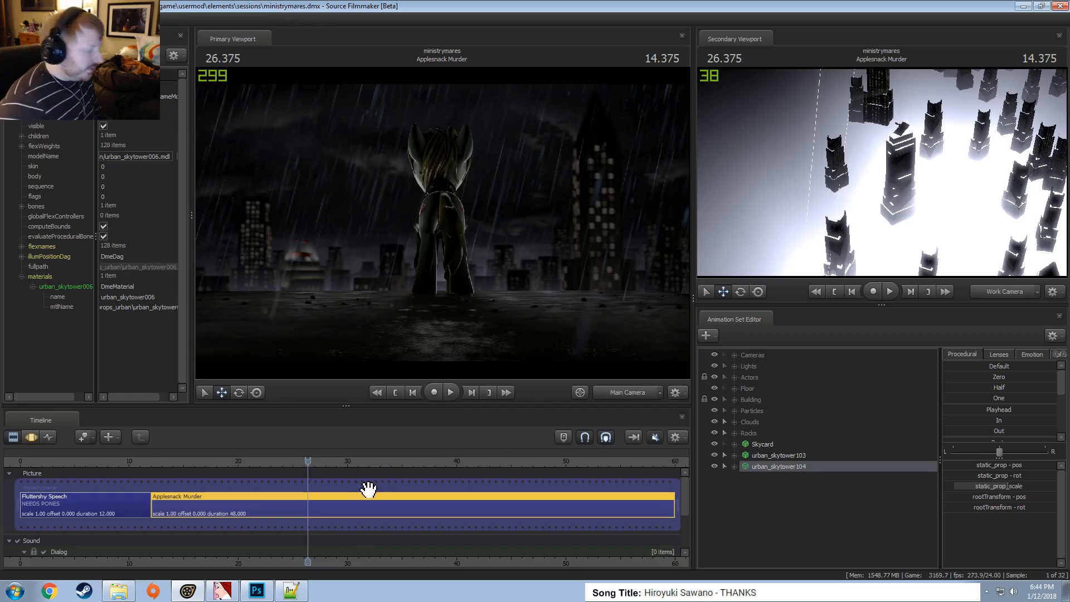
# Split the Applesnack Murder shot at 24 seconds and select the second part
pyautogui.moveTo(204, 463); pyautogui.dragTo(272, 479)
pyautogui.moveTo(156, 469)
pyautogui.mouseDown()
pyautogui.moveTo(151, 480)
pyautogui.moveTo(148, 463)
pyautogui.mouseUp()
pyautogui.scroll(2, 157, 495)
pyautogui.scroll(7, 160, 496)
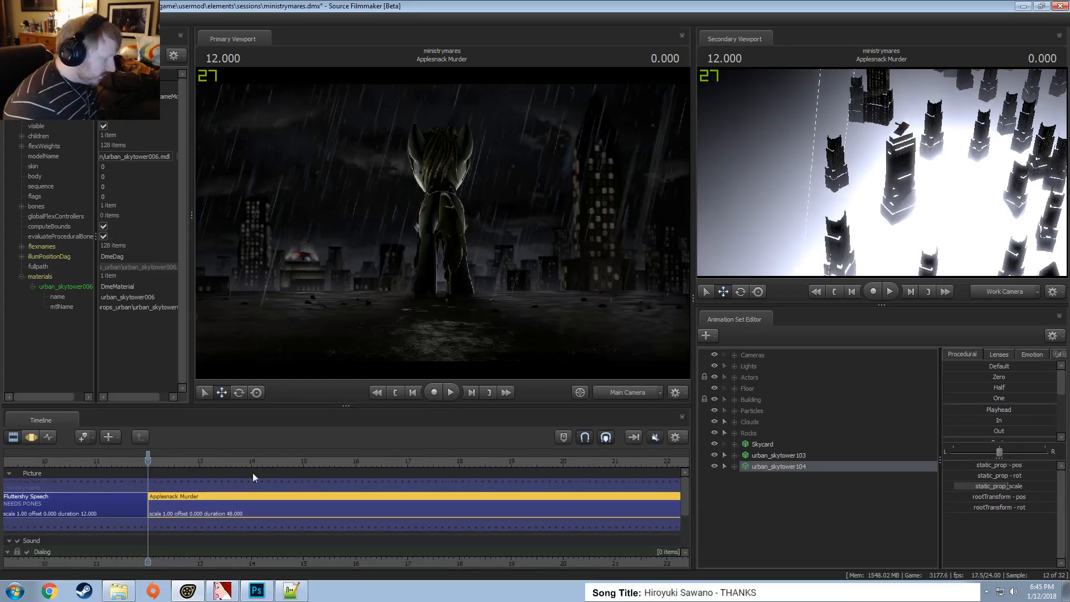
pyautogui.scroll(-4, 262, 471)
pyautogui.click(536, 460)
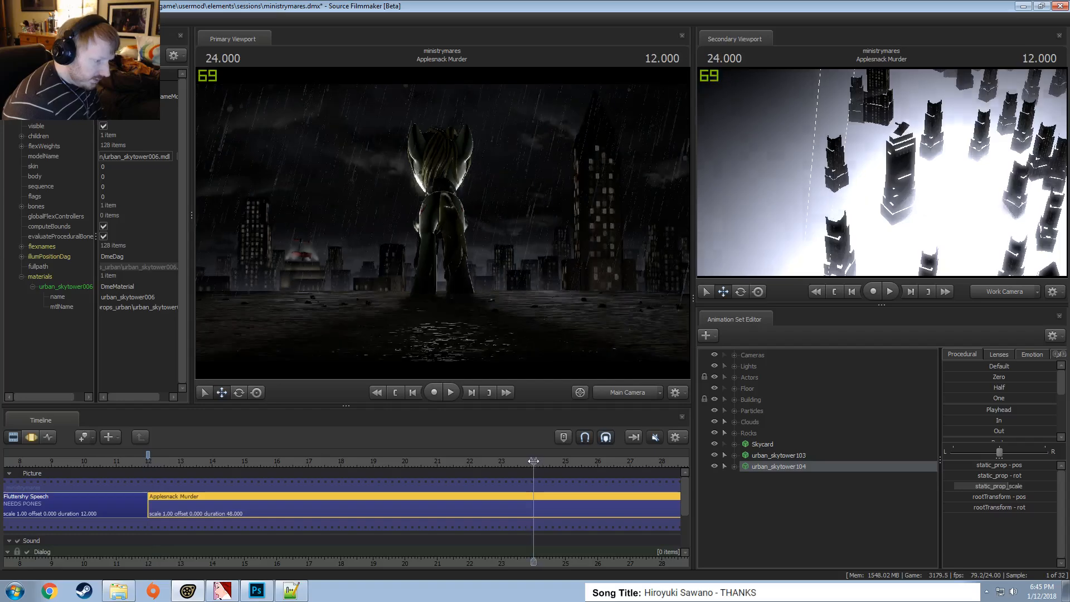
pyautogui.scroll(-3, 548, 533)
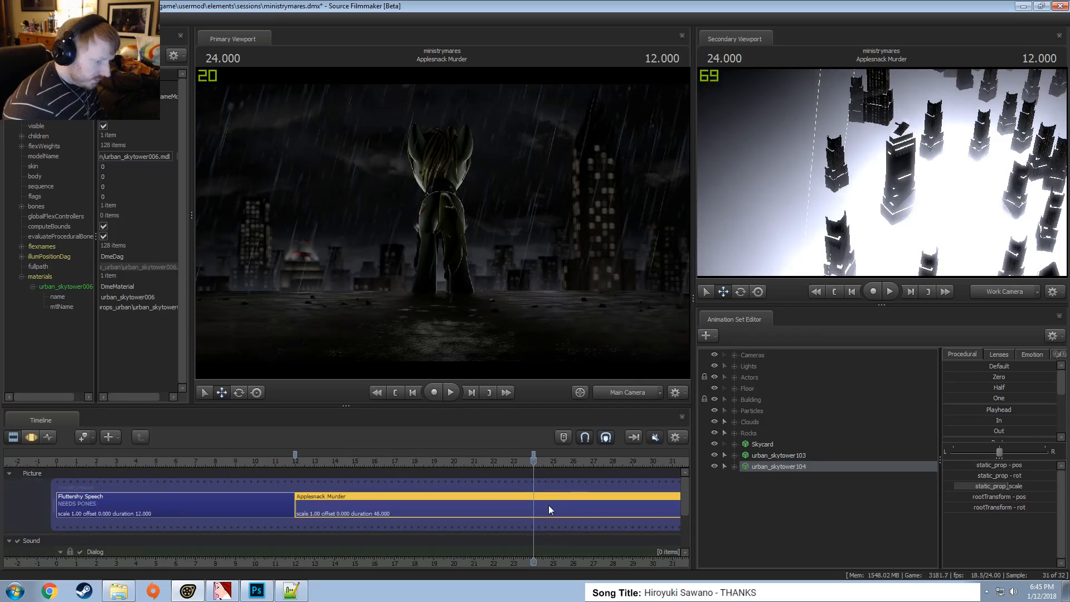
pyautogui.press('b')
pyautogui.moveTo(613, 524); pyautogui.dragTo(383, 520, button='middle')
pyautogui.click(362, 504)
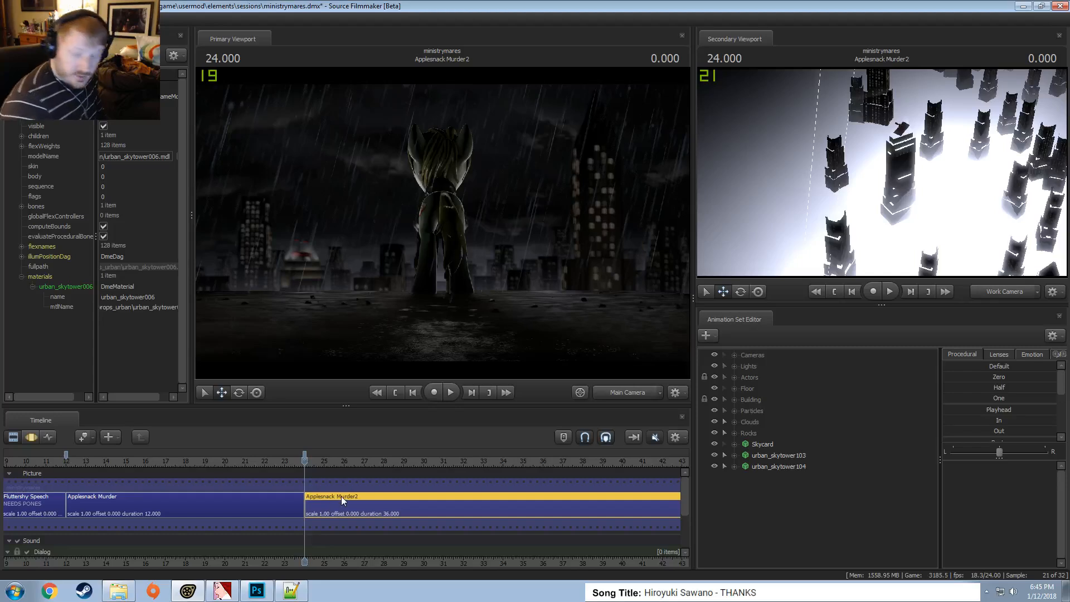
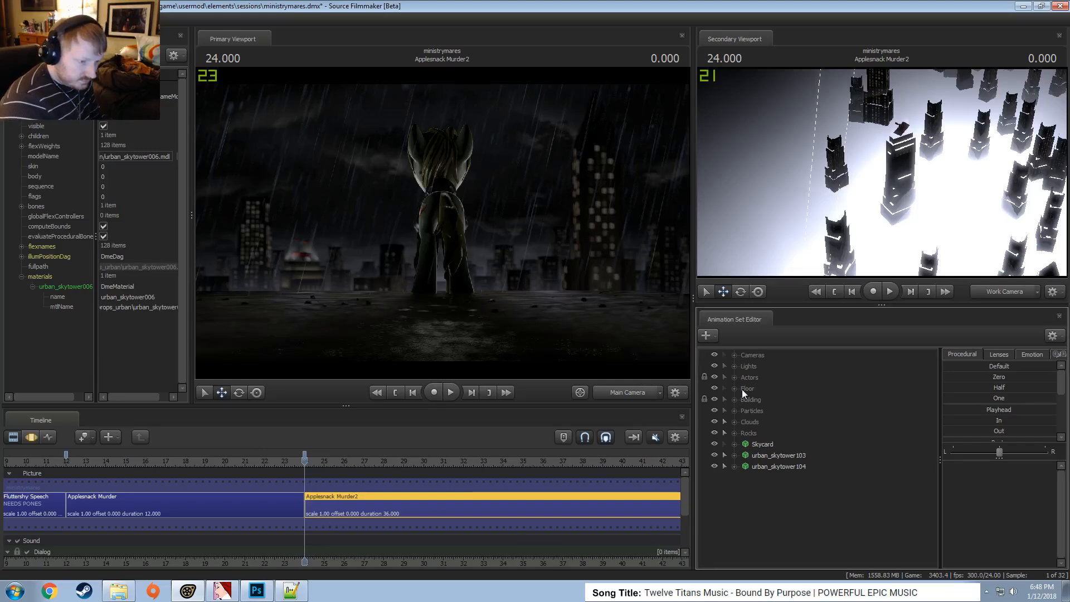
pyautogui.press('f')
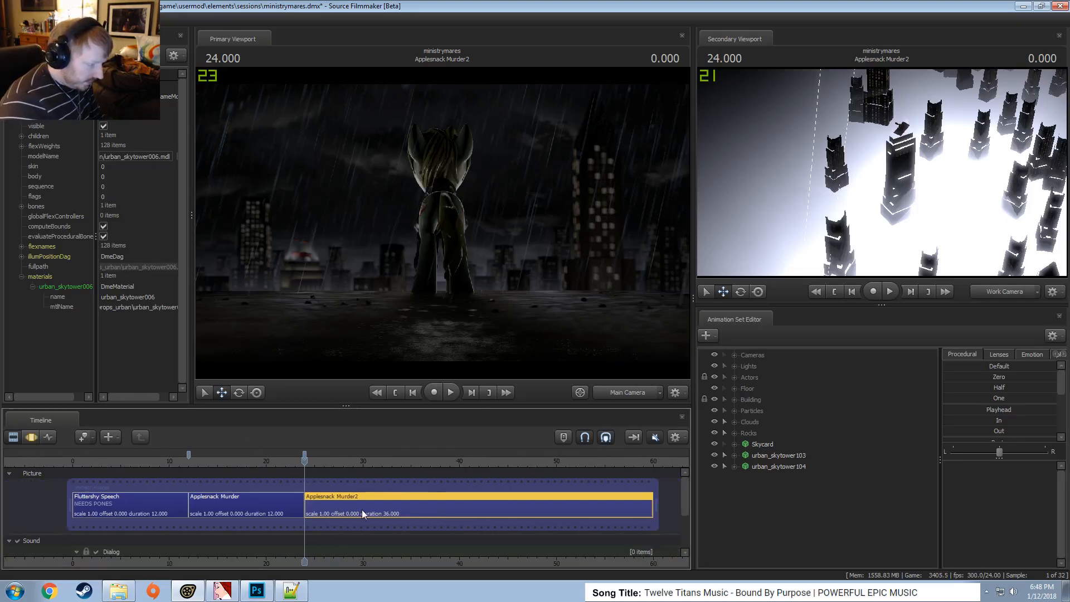
pyautogui.rightClick(363, 509)
pyautogui.click(324, 493)
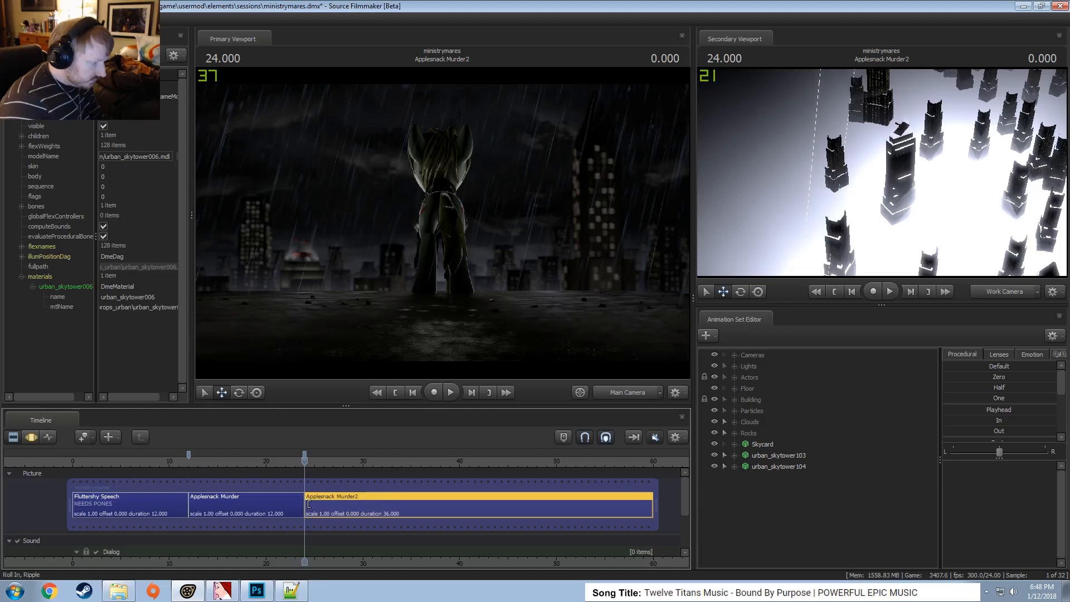
pyautogui.moveTo(309, 504); pyautogui.dragTo(319, 504)
pyautogui.hotkey('ctrl', 'z')
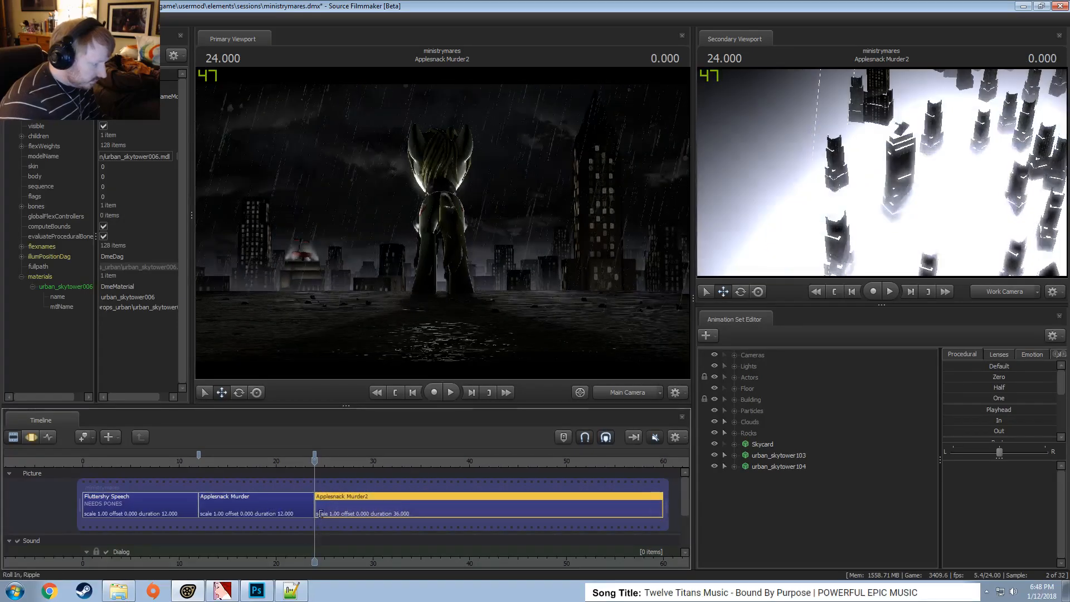
pyautogui.moveTo(352, 559); pyautogui.dragTo(277, 525, button='middle')
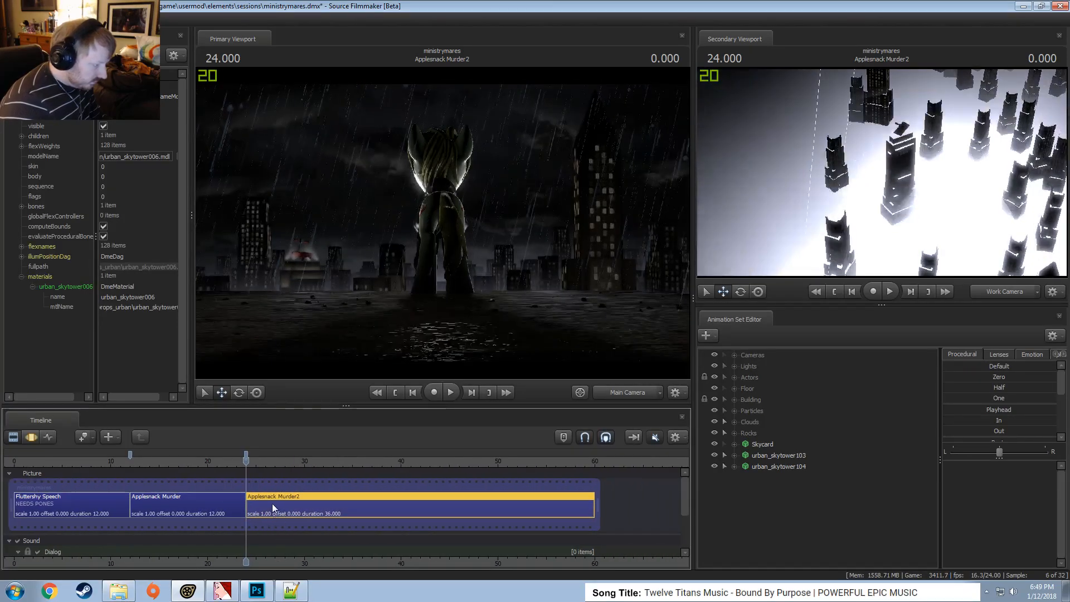
# Split the Applesnack Murder2 shot at 36 seconds
pyautogui.click(274, 461)
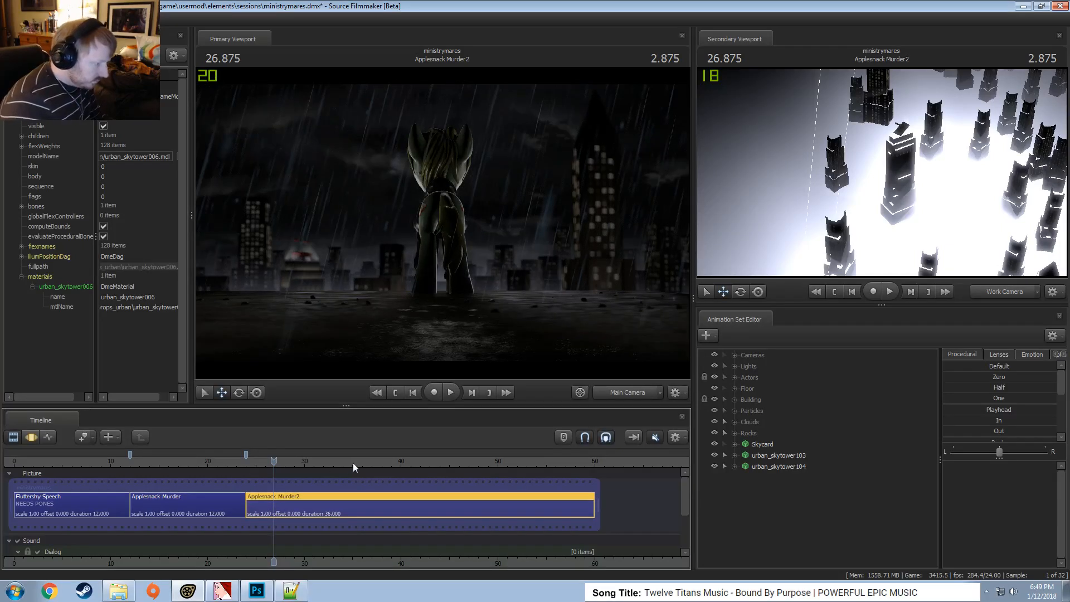
pyautogui.scroll(3, 330, 470)
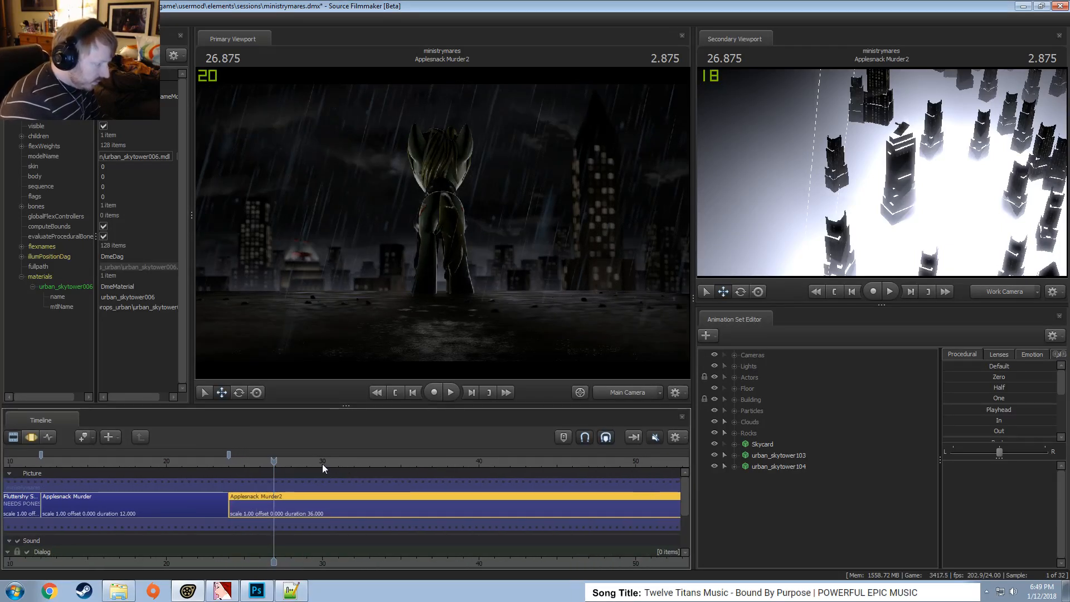
pyautogui.moveTo(450, 461); pyautogui.dragTo(417, 474)
pyautogui.scroll(3, 417, 474)
pyautogui.scroll(3, 416, 470)
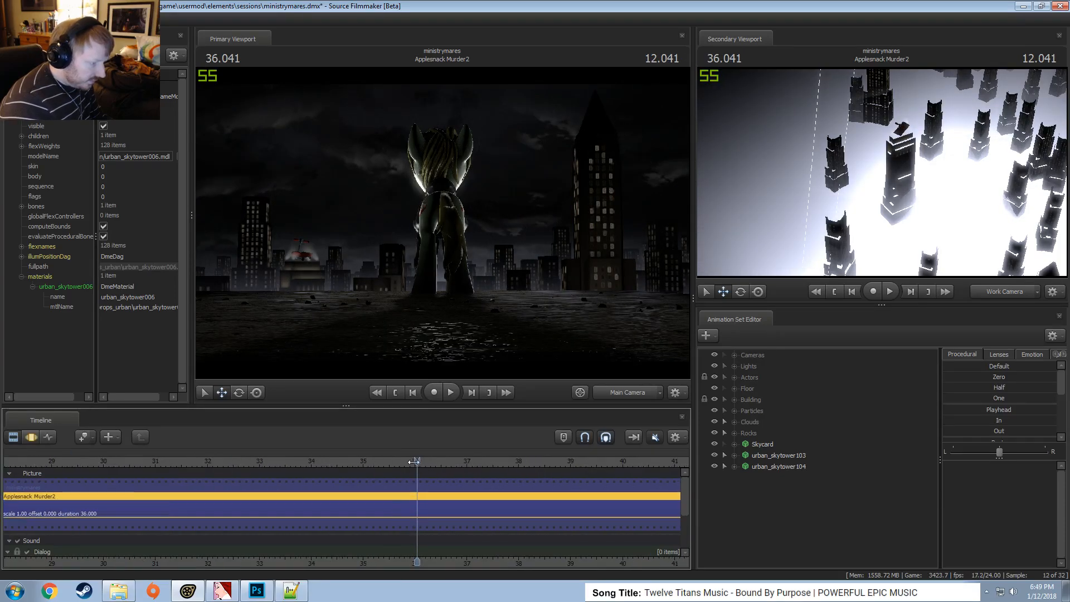
pyautogui.moveTo(414, 461); pyautogui.dragTo(414, 460)
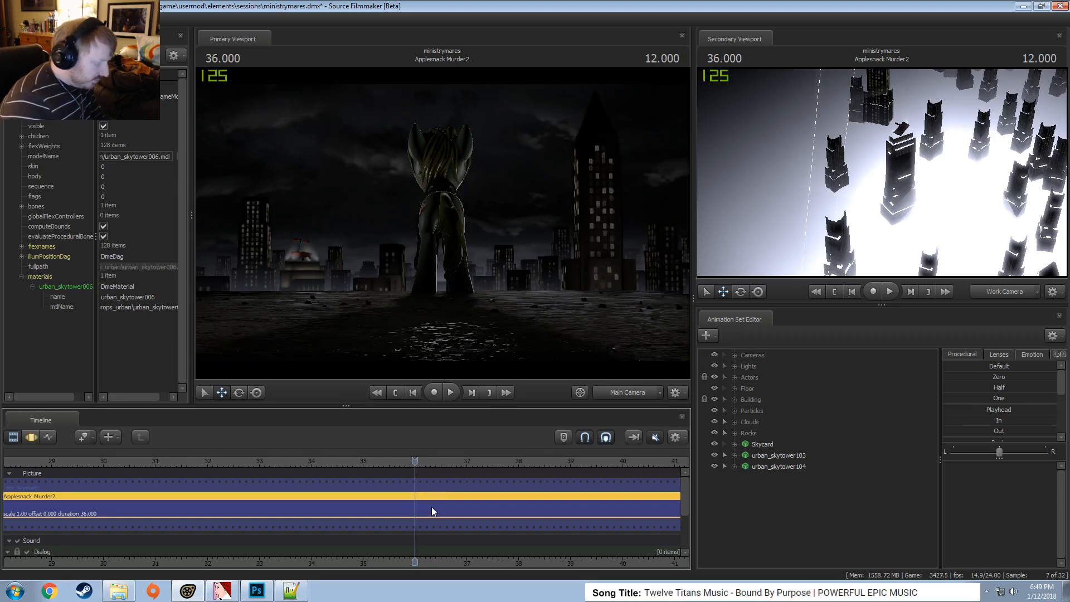
pyautogui.press('b')
pyautogui.scroll(-6, 403, 518)
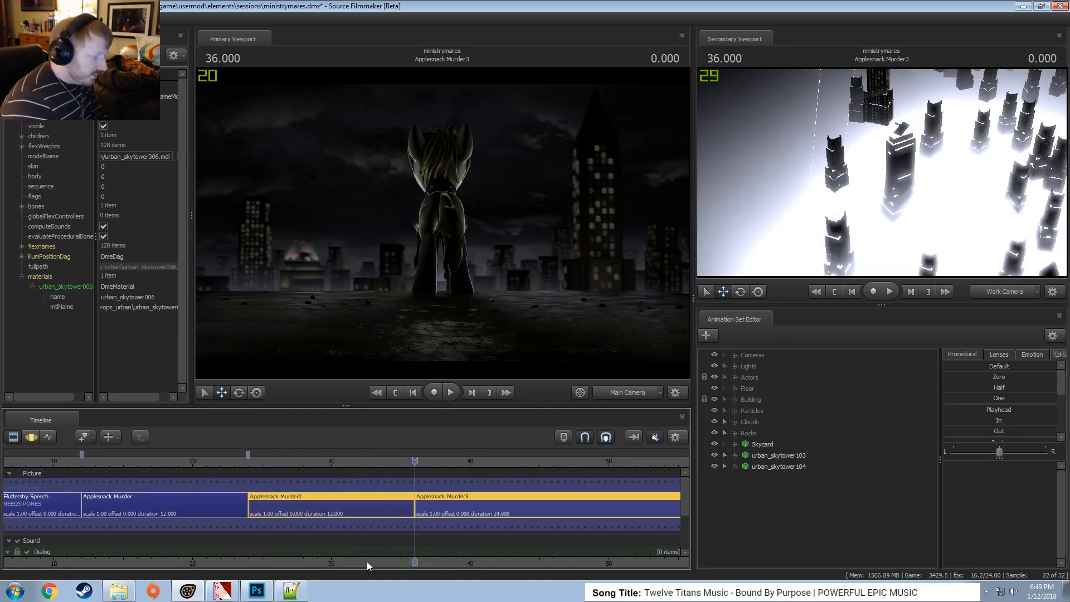
pyautogui.moveTo(367, 560); pyautogui.dragTo(384, 559, button='middle')
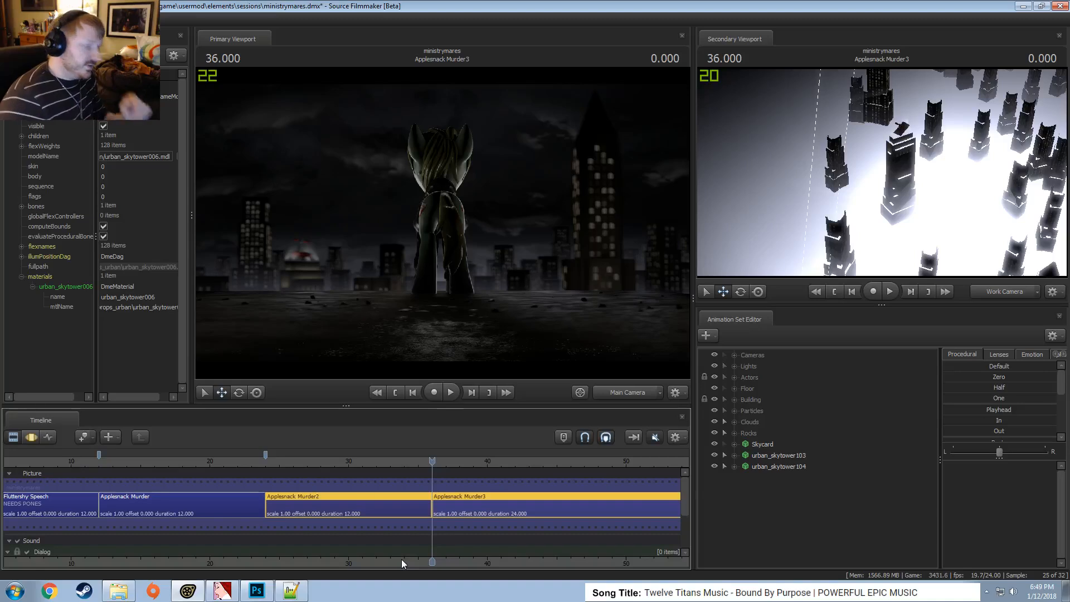
# Try deleting only the Applesnack Murder2 clip, and undo the deletion
pyautogui.scroll(2, 390, 524)
pyautogui.click(315, 515)
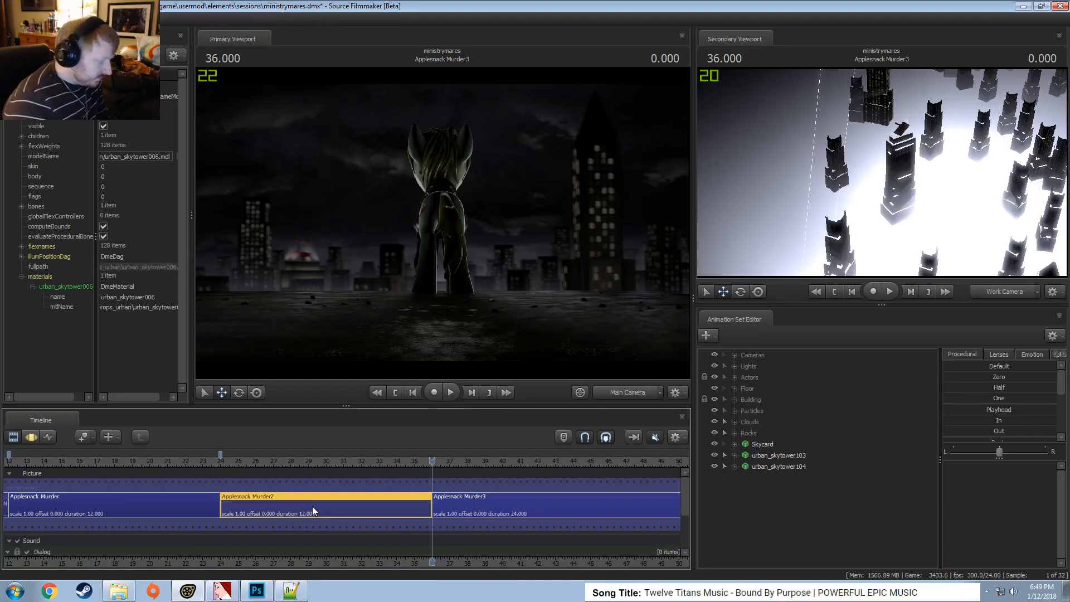
pyautogui.rightClick(312, 506)
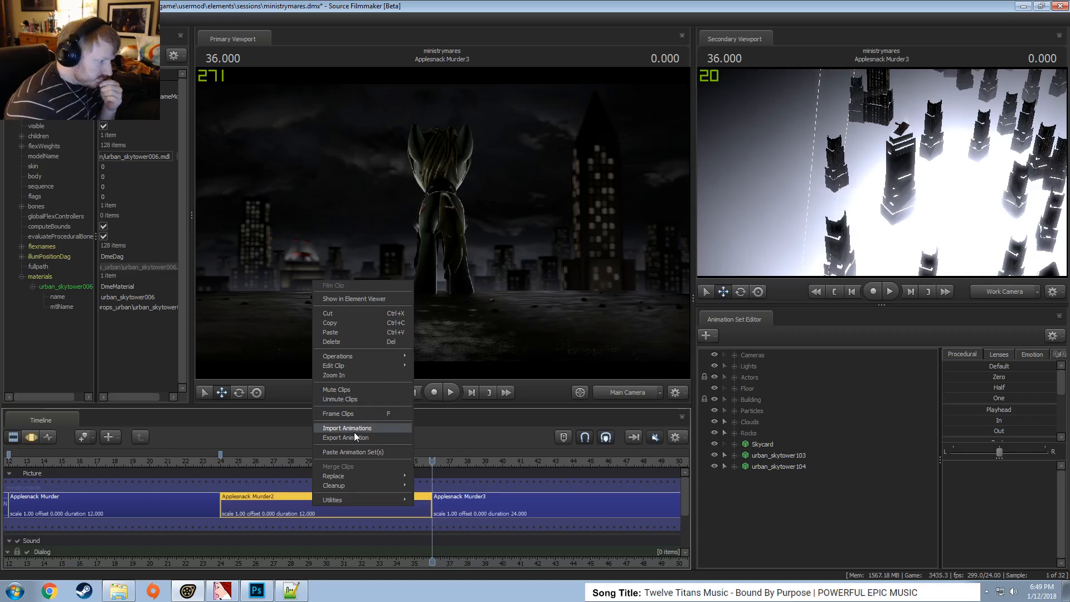
pyautogui.click(349, 341)
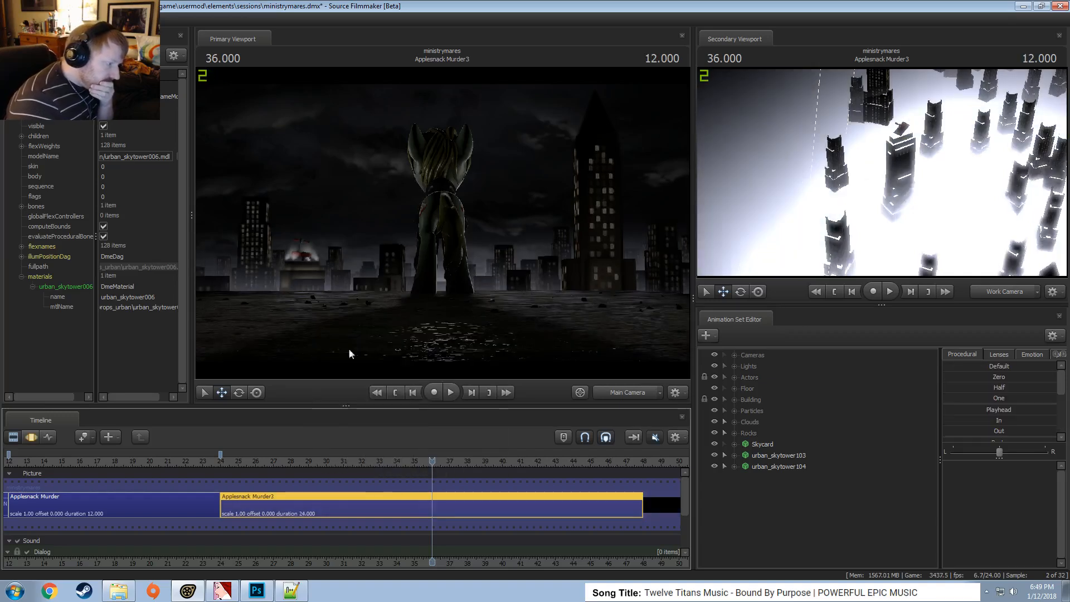
pyautogui.hotkey('ctrl', 'z')
# Try replacing the Applesnack Murder2 clip with black, inspect the replacement at about 25 seconds, and undo it
pyautogui.rightClick(366, 501)
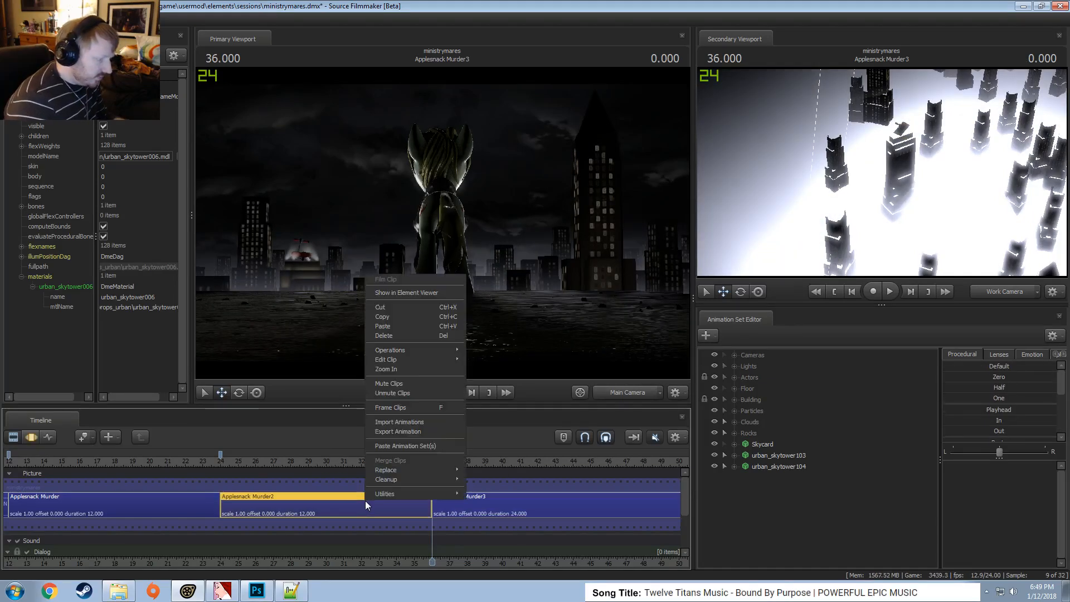
pyautogui.moveTo(402, 470)
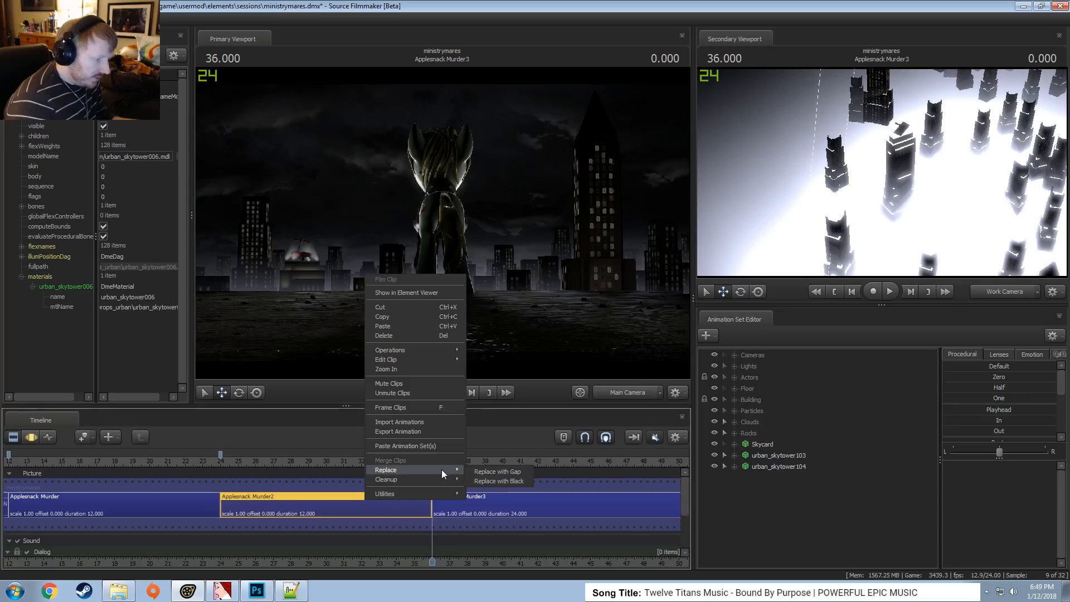
pyautogui.click(499, 481)
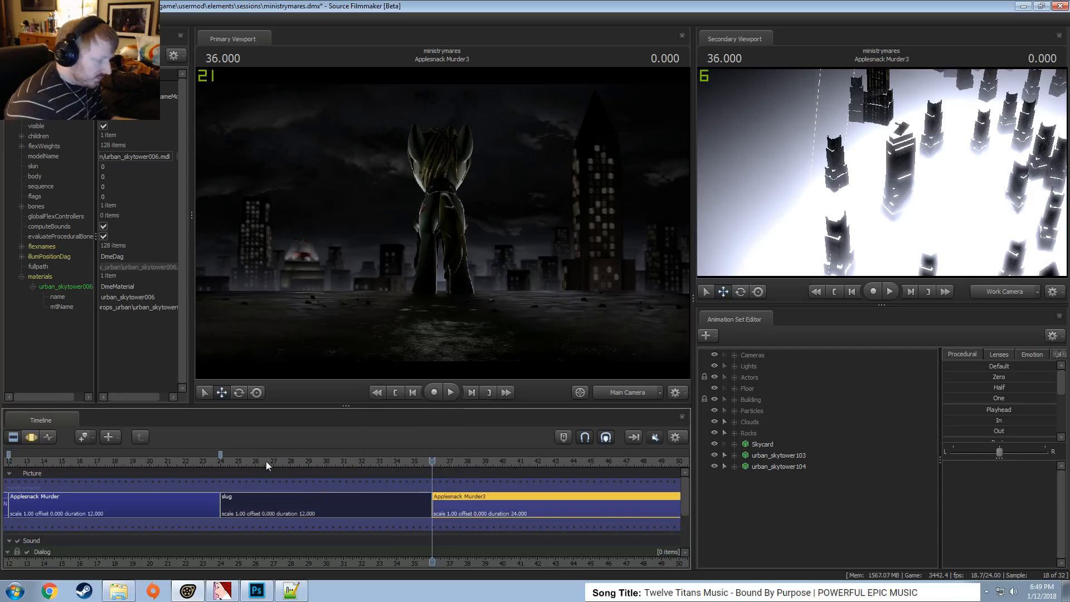
pyautogui.click(239, 460)
pyautogui.click(242, 503)
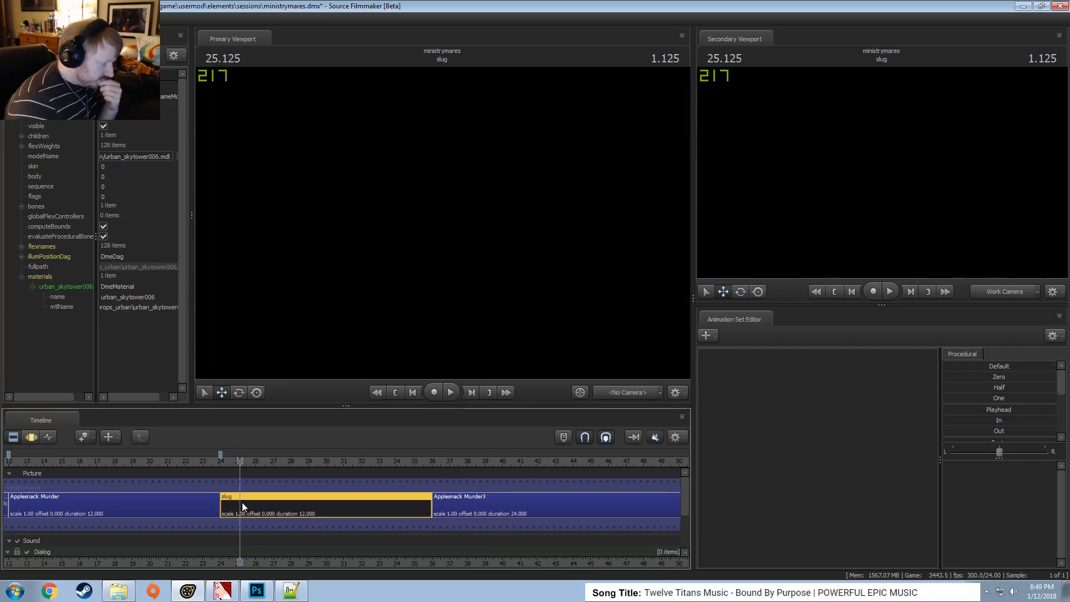
pyautogui.hotkey('ctrl', 'z')
pyautogui.rightClick(295, 504)
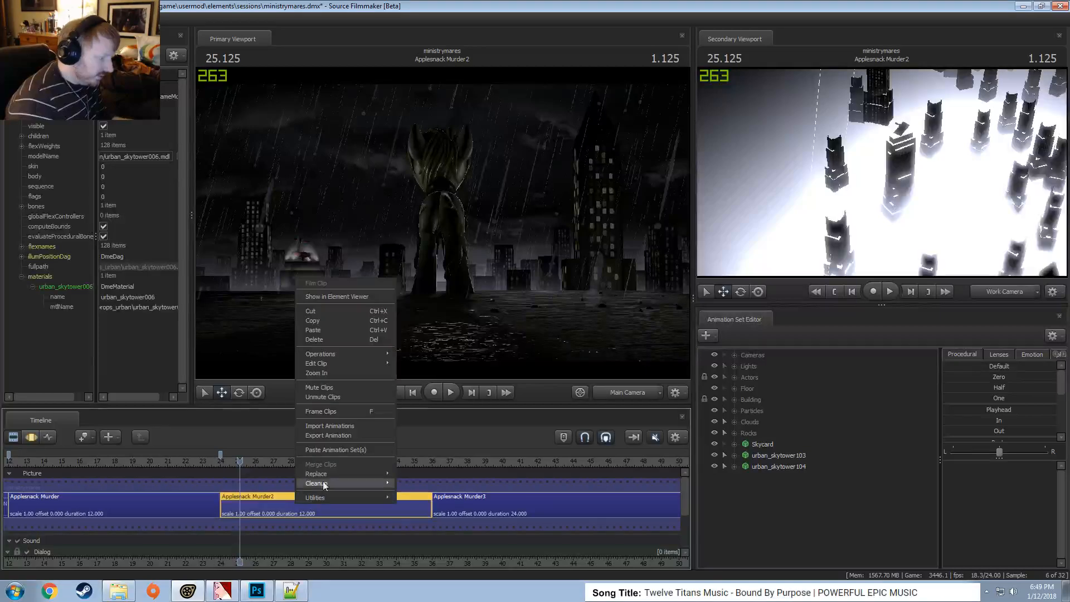
pyautogui.moveTo(372, 473)
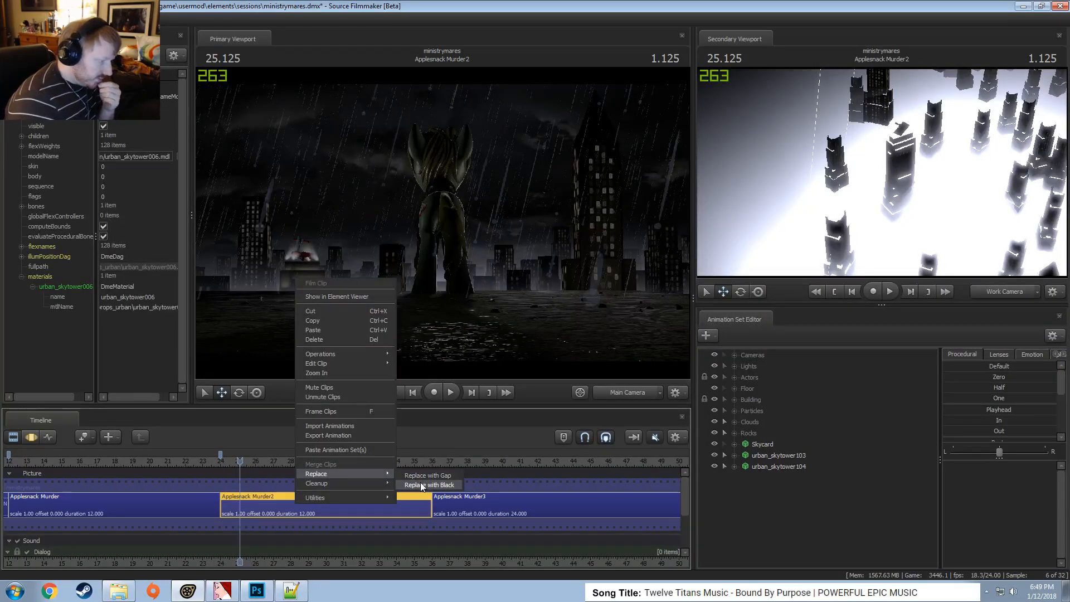
pyautogui.click(279, 501)
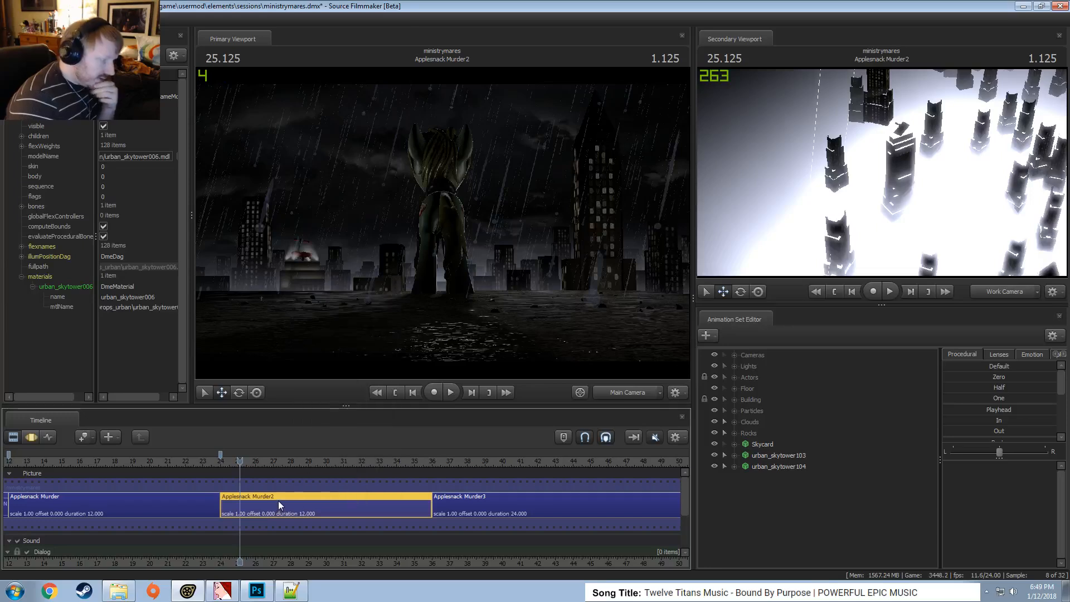
pyautogui.rightClick(279, 502)
pyautogui.moveTo(305, 351)
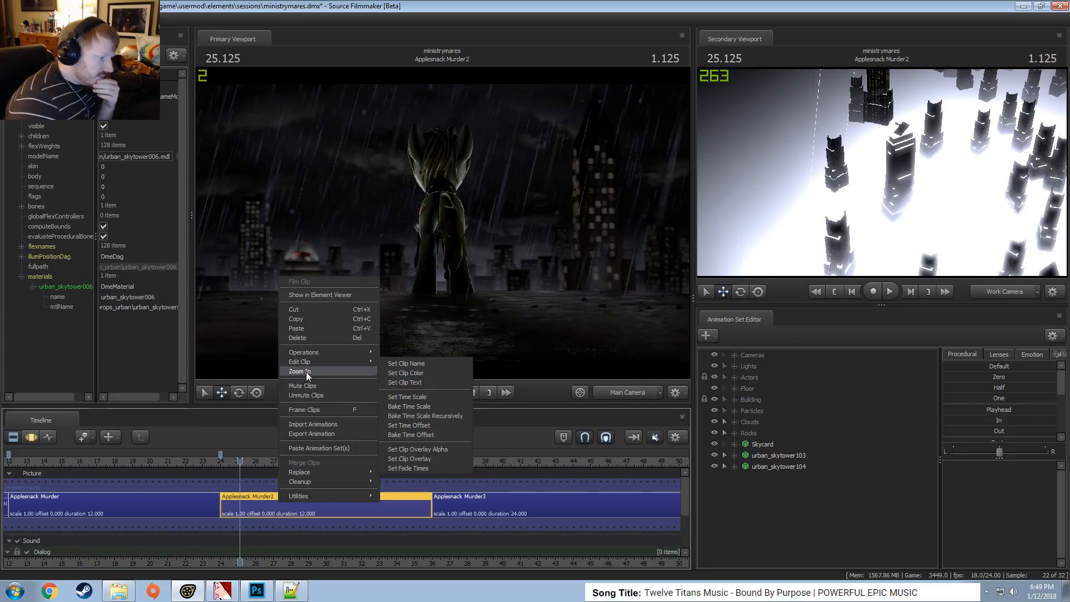
pyautogui.moveTo(313, 497)
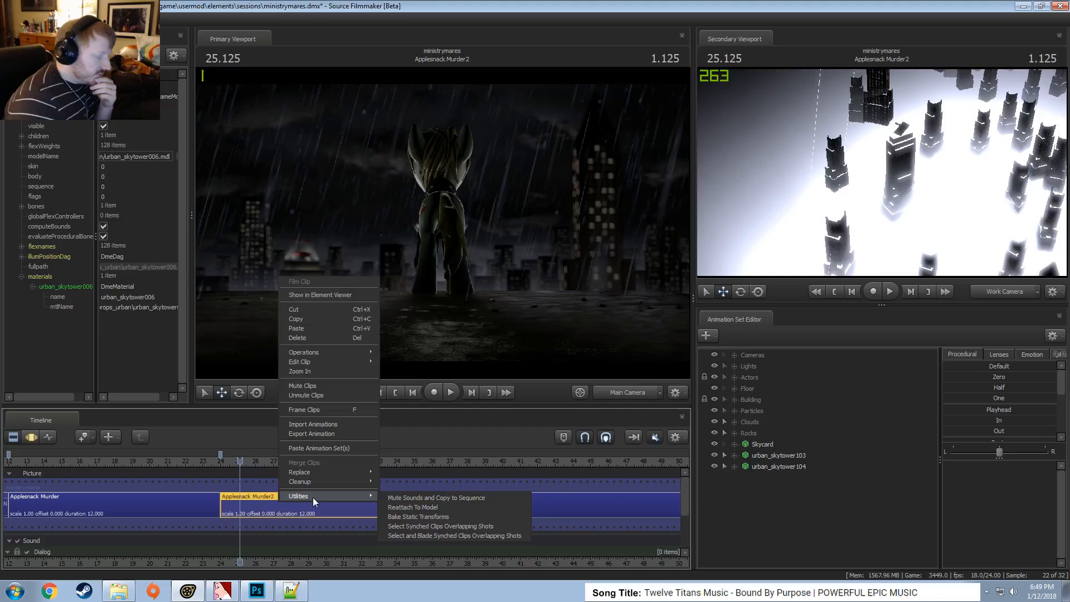
pyautogui.click(285, 511)
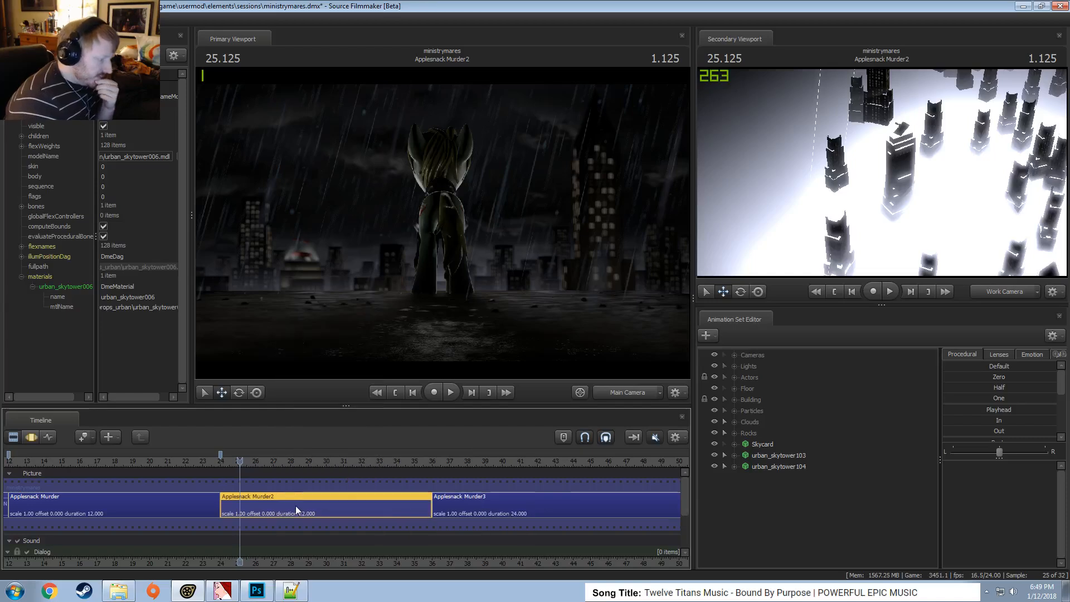
# Delete all animation sets of Applesnack Murder2 from the Lights group through urban_skytower104, keeping the Cameras group
pyautogui.click(750, 466)
pyautogui.keyDown('shift'); pyautogui.click(744, 366); pyautogui.keyUp('shift')
pyautogui.doubleClick(744, 365)
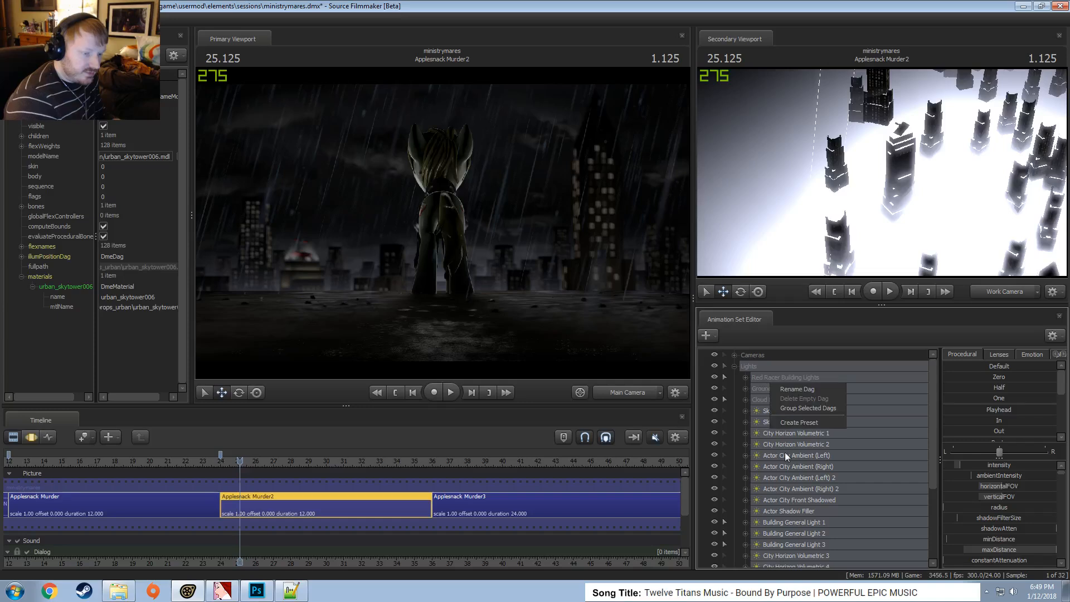
pyautogui.rightClick(776, 464)
pyautogui.click(795, 314)
# Show hidden controls in the animation set list and delete the empty group nested under Building
pyautogui.rightClick(758, 427)
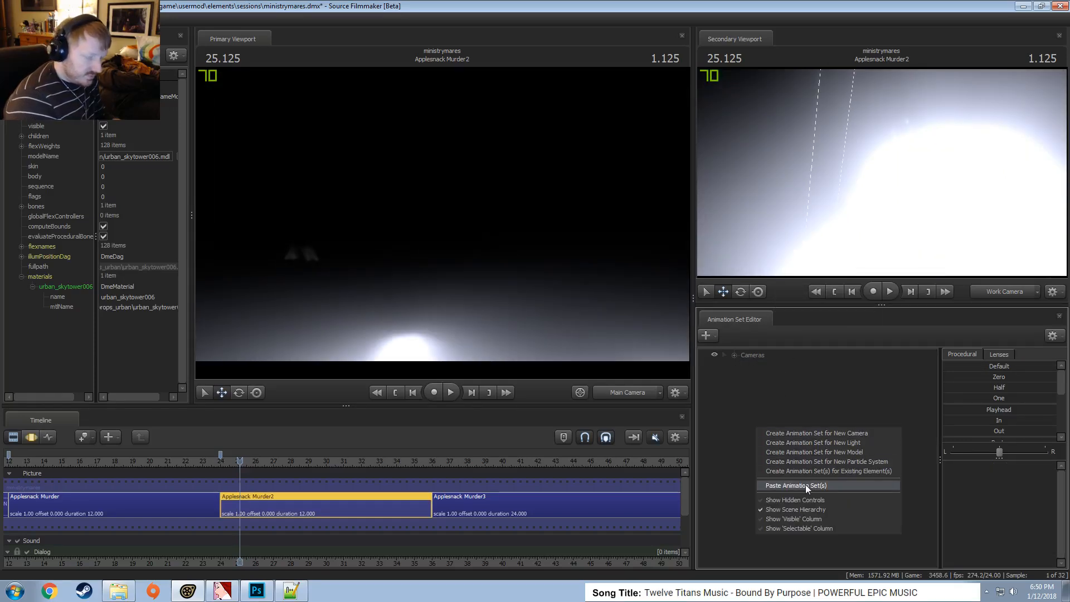
pyautogui.click(798, 500)
pyautogui.click(735, 400)
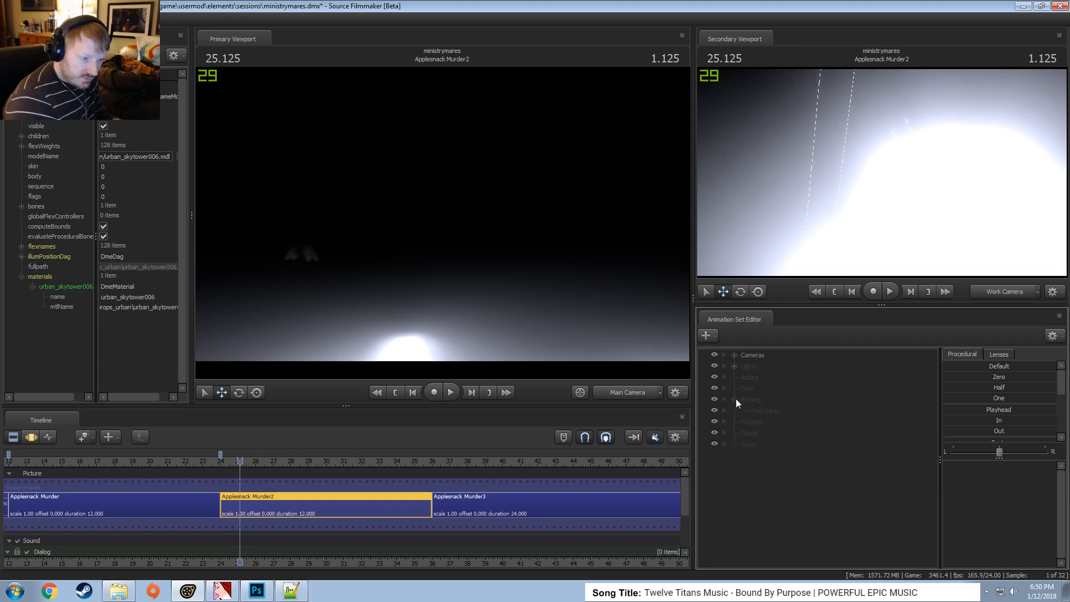
pyautogui.rightClick(761, 412)
pyautogui.click(774, 428)
# Delete the empty Particles, Building and Clouds groups from the Applesnack Murder2 shot
pyautogui.rightClick(758, 406)
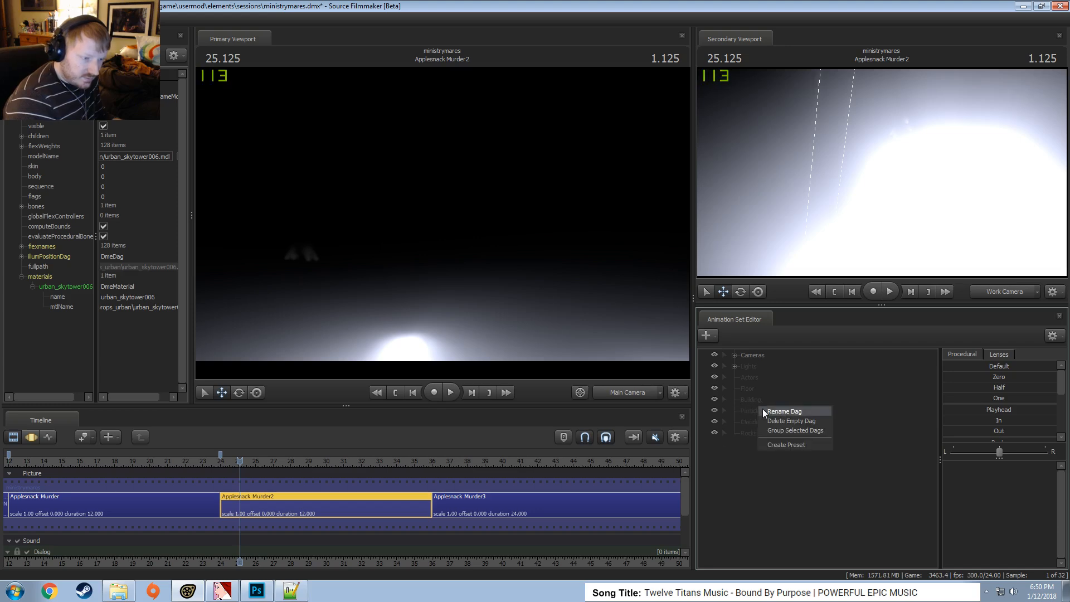
pyautogui.click(771, 420)
pyautogui.rightClick(757, 401)
pyautogui.click(770, 417)
pyautogui.rightClick(757, 399)
pyautogui.click(773, 411)
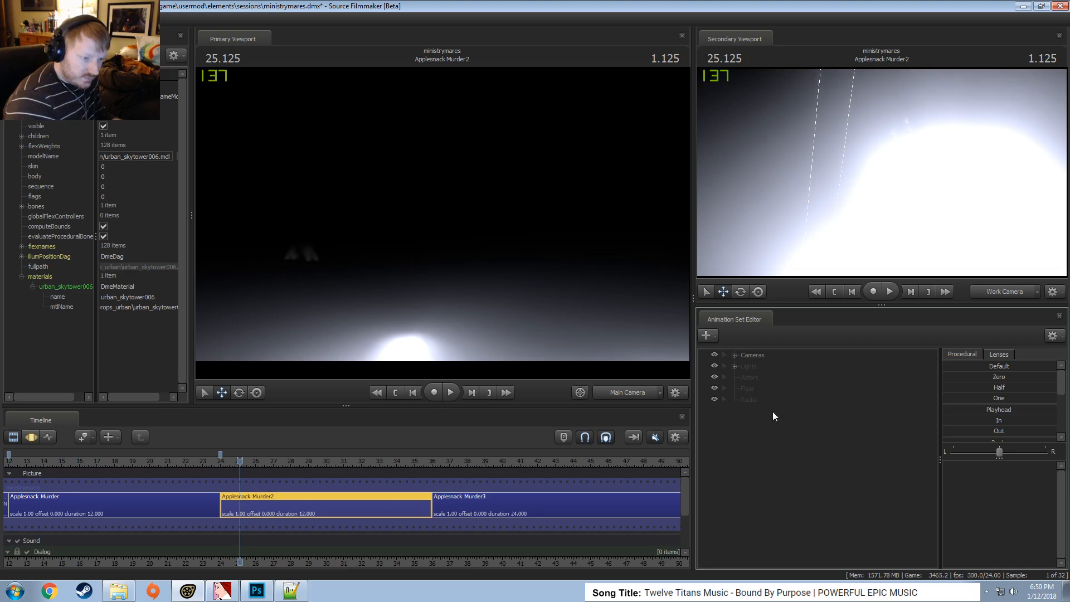
# Delete the empty Rocks, Floor and Actors groups from the Applesnack Murder2 shot
pyautogui.rightClick(761, 399)
pyautogui.click(775, 411)
pyautogui.rightClick(751, 389)
pyautogui.click(777, 403)
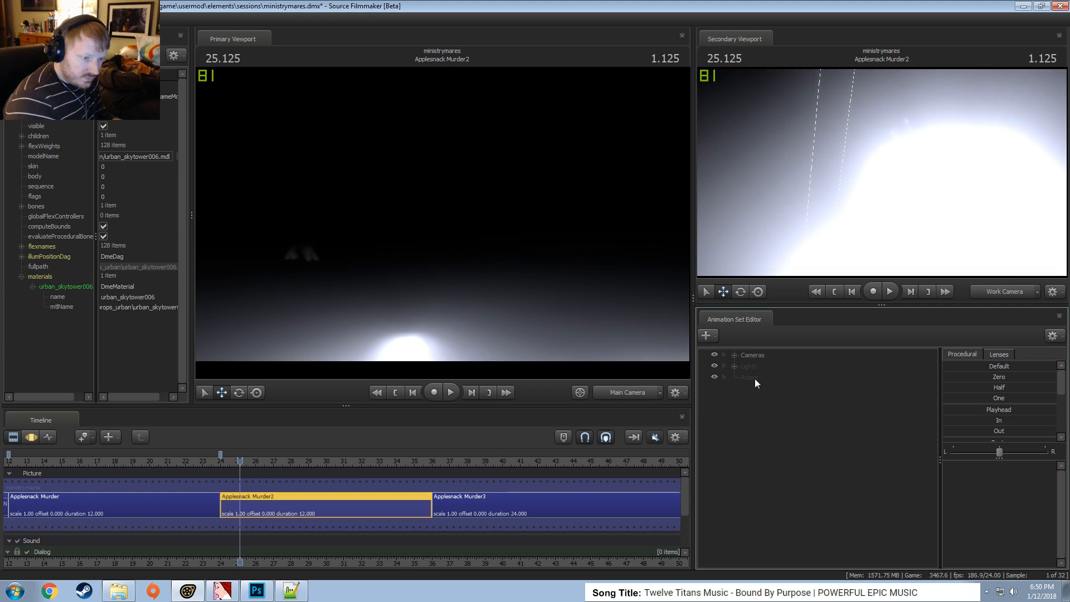
pyautogui.rightClick(755, 379)
pyautogui.click(768, 395)
# Delete the empty groups nested under Lights in the Applesnack Murder2 shot
pyautogui.click(736, 366)
pyautogui.rightClick(759, 377)
pyautogui.click(769, 394)
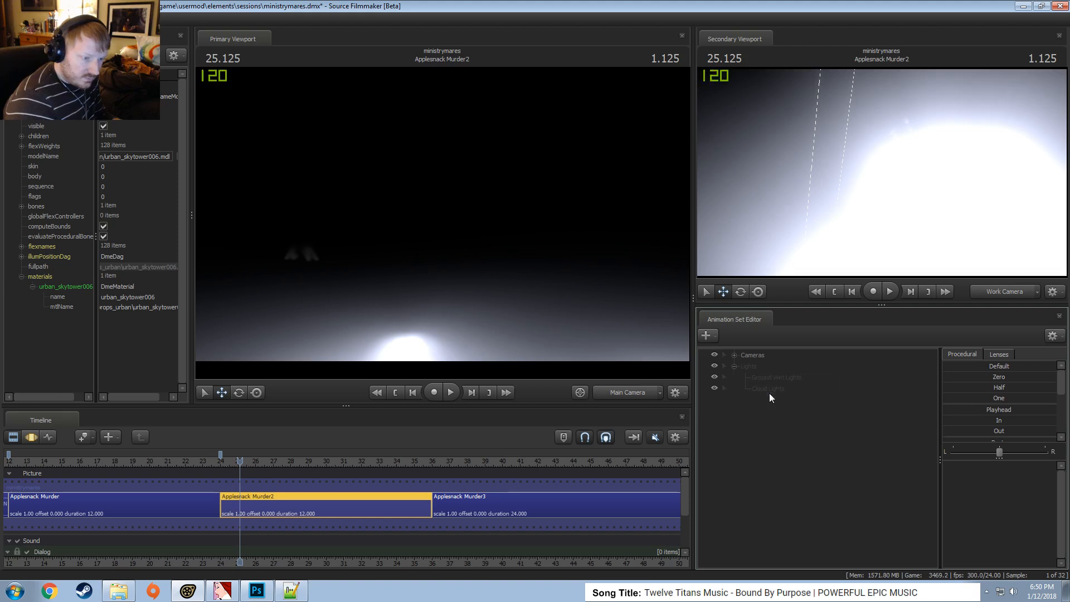
pyautogui.rightClick(765, 379)
pyautogui.click(775, 395)
pyautogui.rightClick(760, 379)
pyautogui.click(778, 395)
# Select the Main Camera in the Cameras group and disable lighting in the primary viewport
pyautogui.click(735, 355)
pyautogui.click(765, 366)
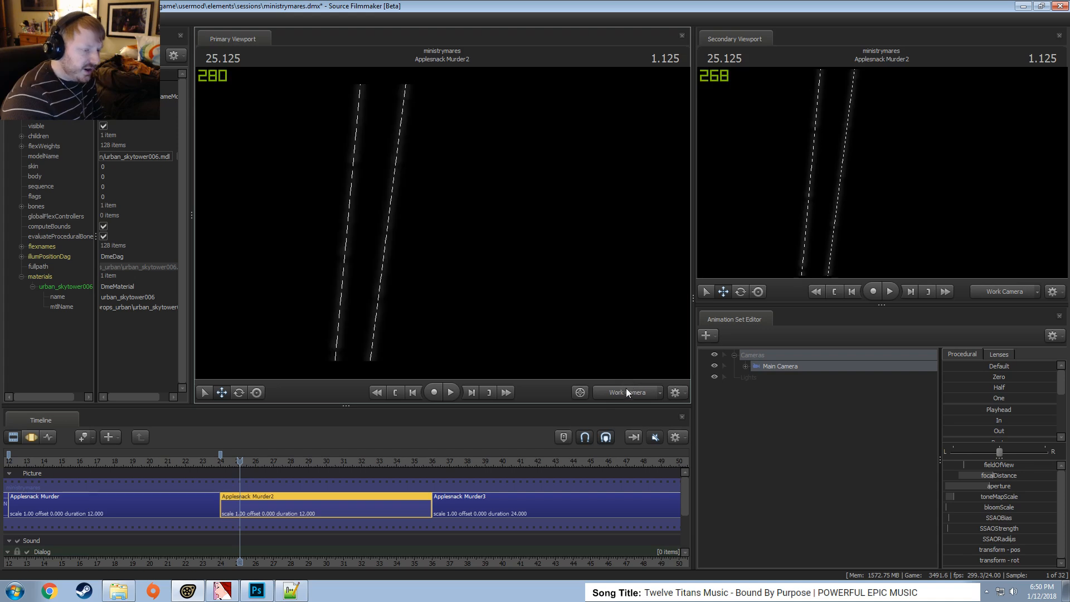
pyautogui.rightClick(544, 249)
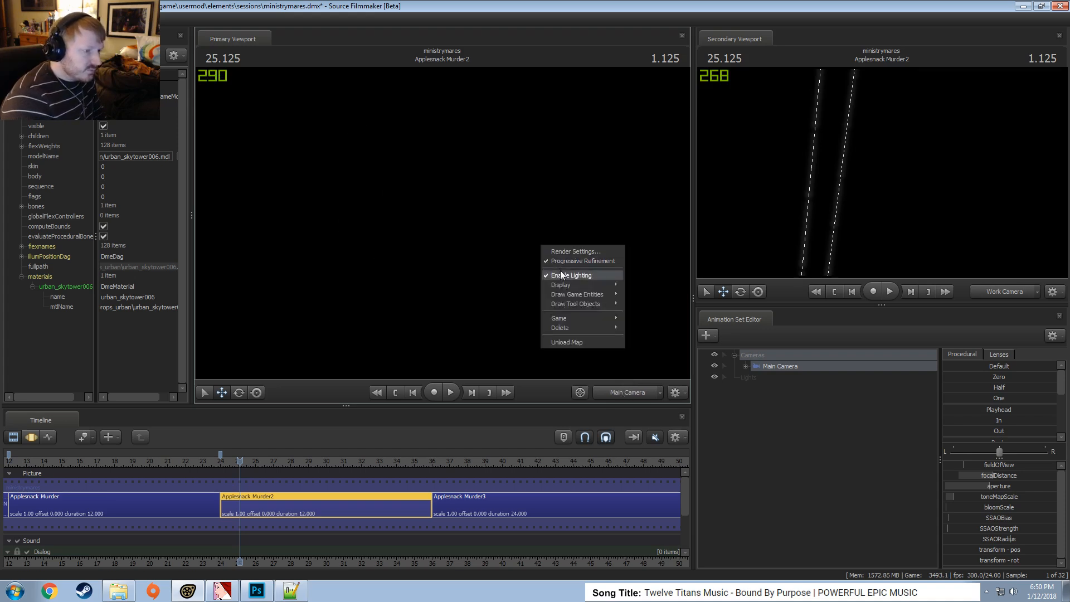
pyautogui.click(602, 275)
# Switch the primary viewport to the work camera, frame the Main Camera in the empty room and activate the Motion Editor
pyautogui.click(631, 394)
pyautogui.moveTo(586, 335); pyautogui.dragTo(501, 418)
pyautogui.moveTo(442, 223)
pyautogui.mouseDown()
pyautogui.moveTo(468, 167)
pyautogui.moveTo(437, 127)
pyautogui.moveTo(391, 145)
pyautogui.moveTo(373, 305)
pyautogui.moveTo(449, 222)
pyautogui.moveTo(437, 226)
pyautogui.mouseUp()
pyautogui.press('F3')
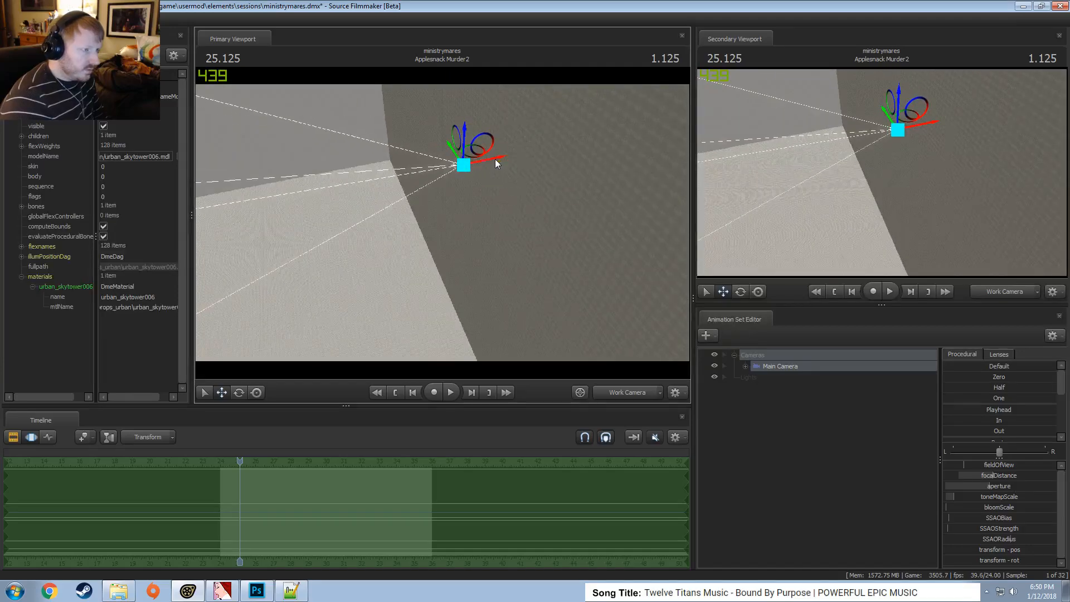
pyautogui.press('F2')
pyautogui.moveTo(446, 234); pyautogui.dragTo(470, 276)
pyautogui.press('F3')
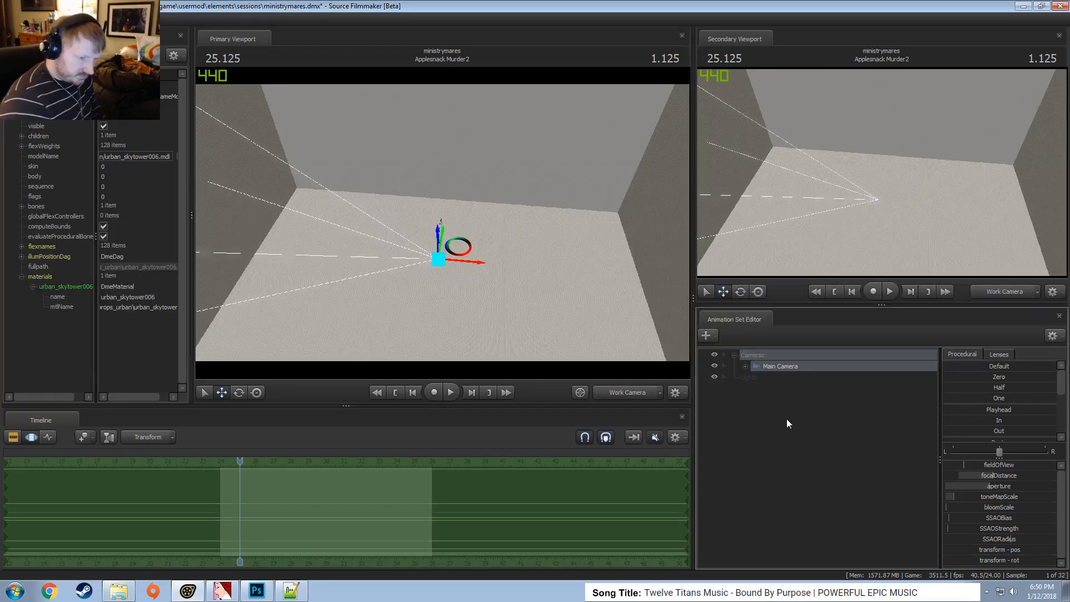
# Deselect the Main Camera and turn off the display of hidden controls in the animation set list
pyautogui.click(787, 419)
pyautogui.rightClick(767, 411)
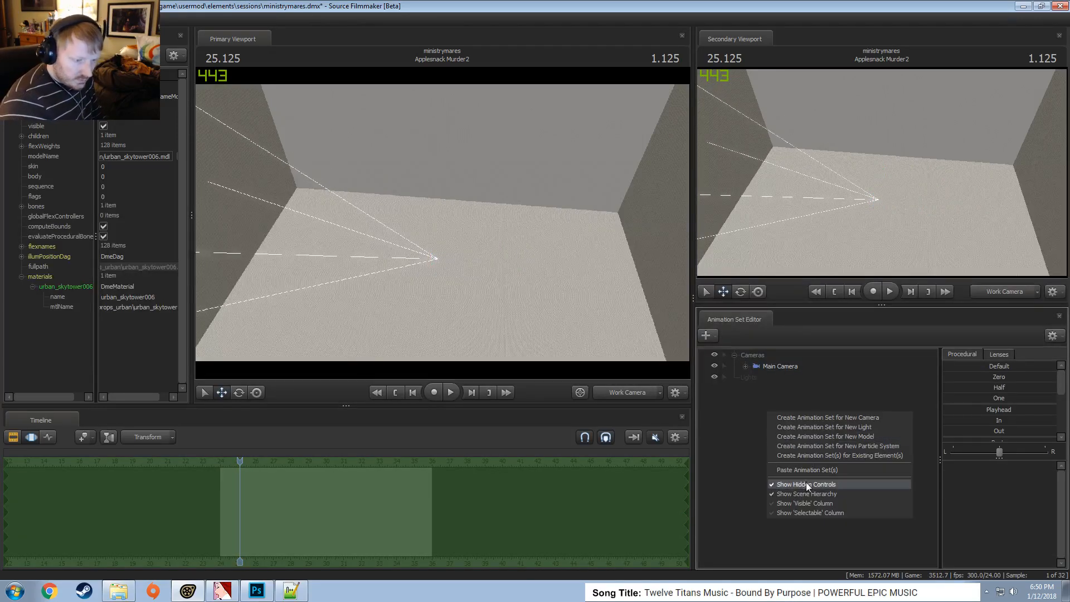
pyautogui.click(806, 483)
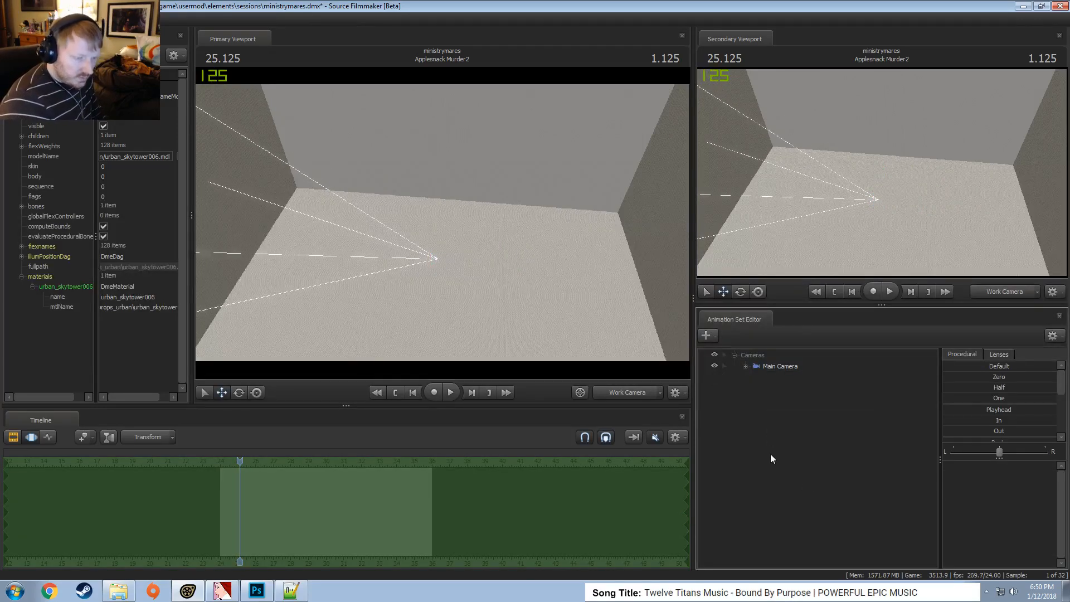
pyautogui.rightClick(738, 411)
pyautogui.click(748, 387)
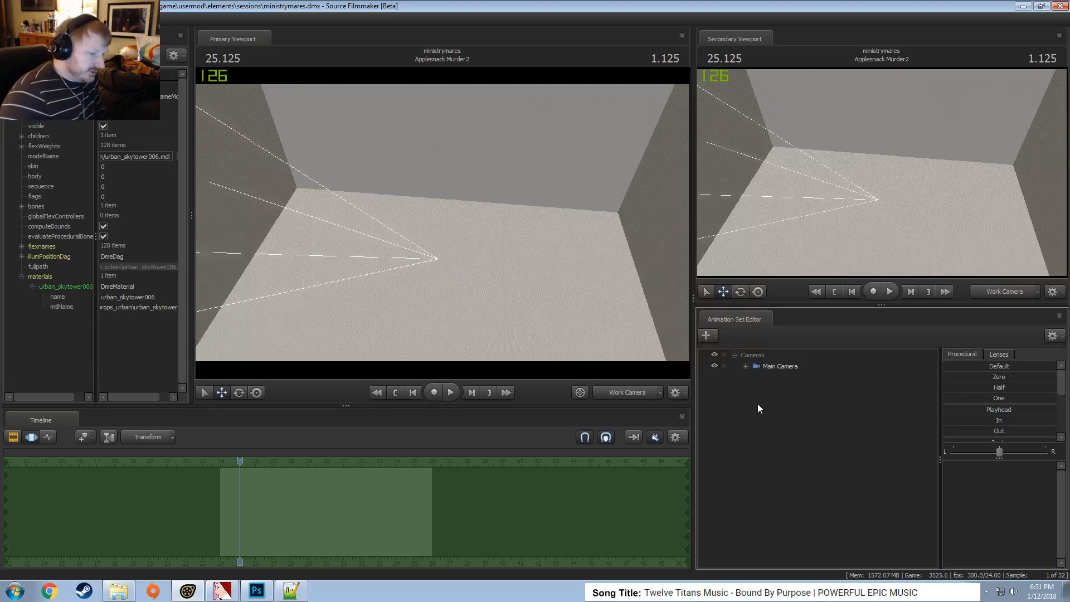
# Search the models for a new animation set with the filter v_ and preview weapons\v_amerk.mdl
pyautogui.rightClick(759, 407)
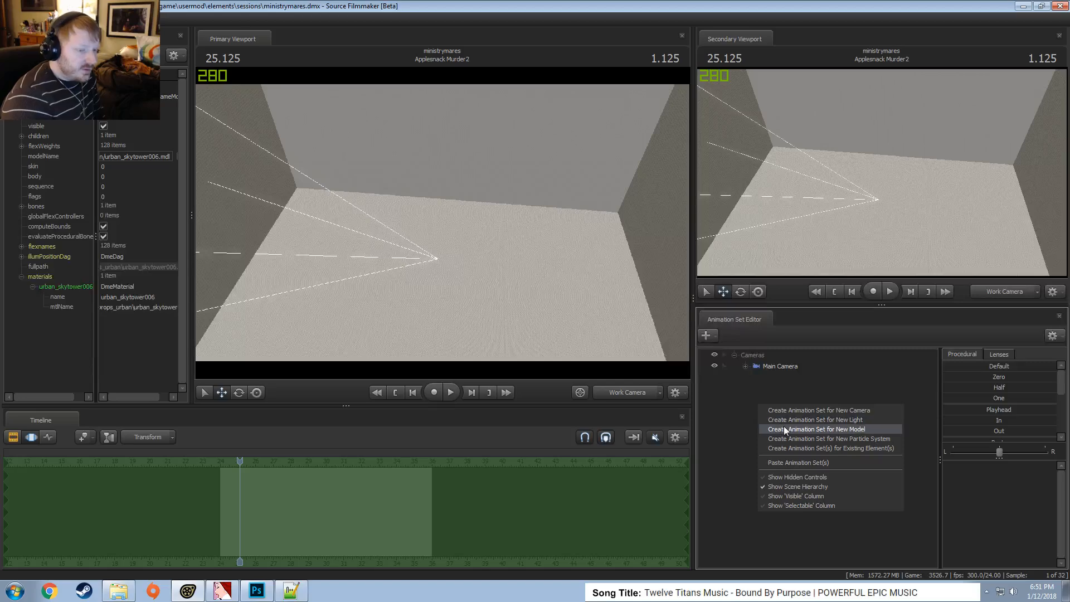
pyautogui.click(784, 427)
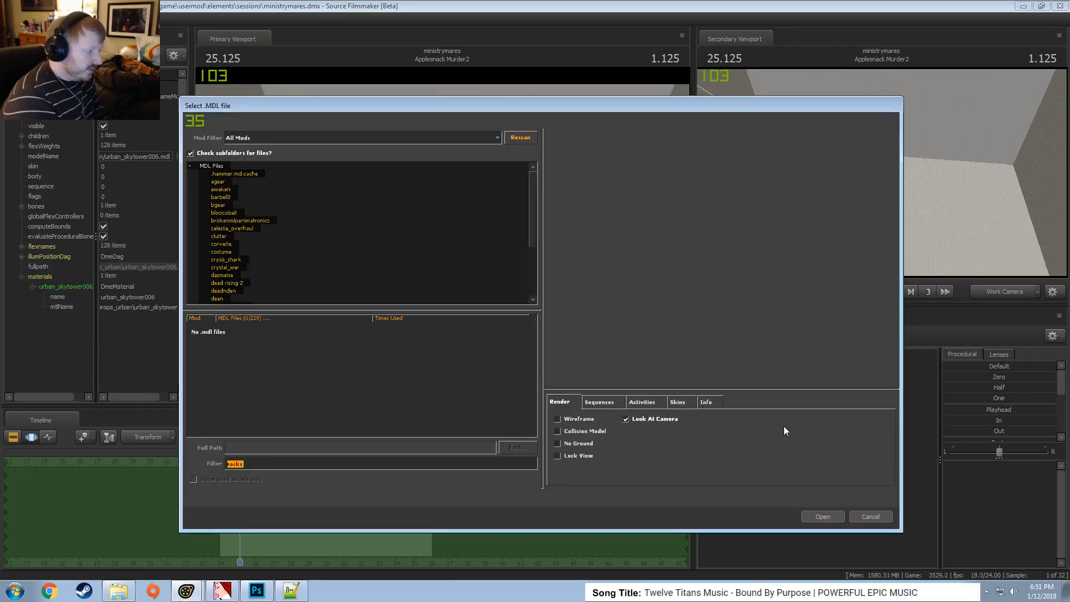
pyautogui.write('v')
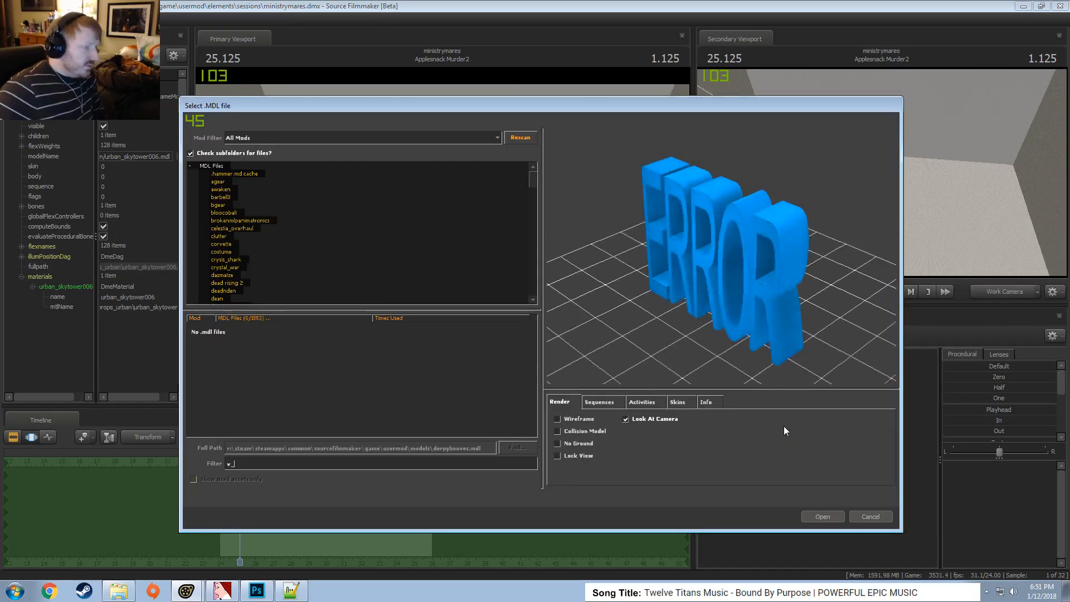
pyautogui.press('Escape')
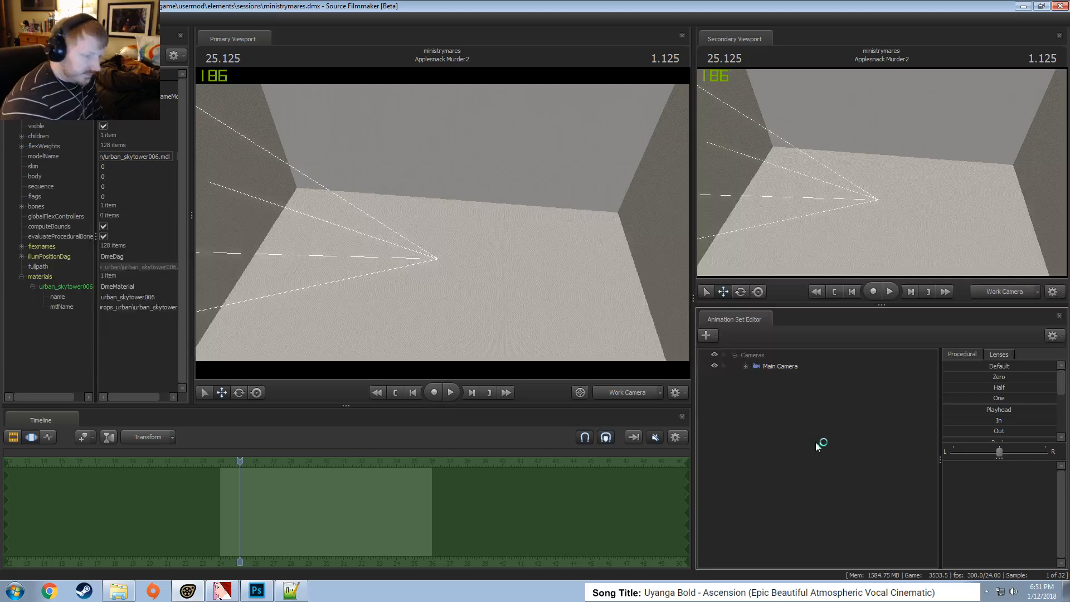
pyautogui.rightClick(775, 402)
pyautogui.click(814, 426)
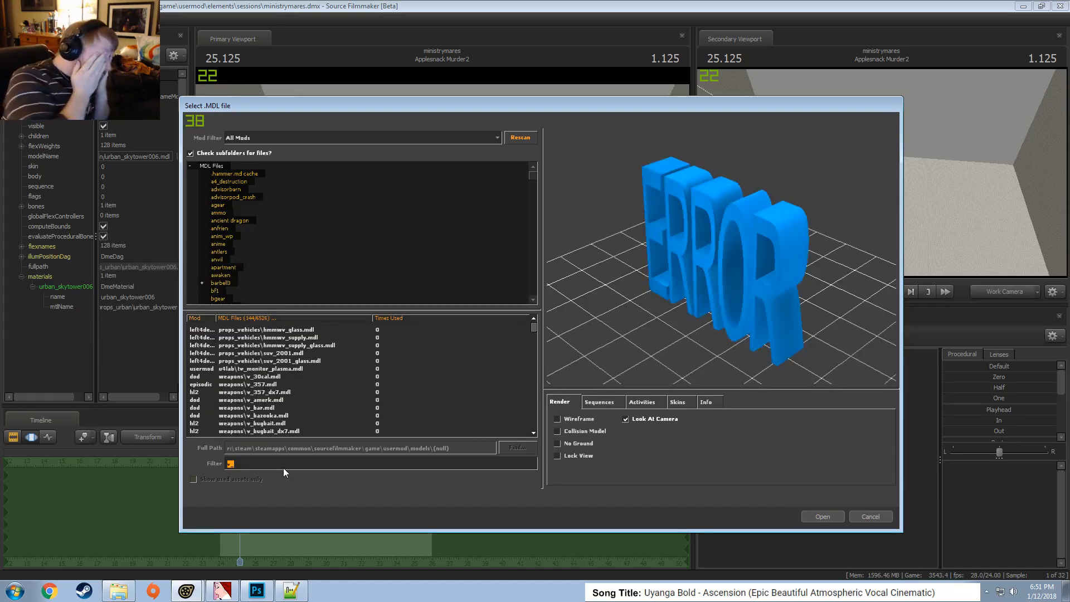
pyautogui.click(266, 400)
pyautogui.moveTo(623, 273); pyautogui.dragTo(744, 270)
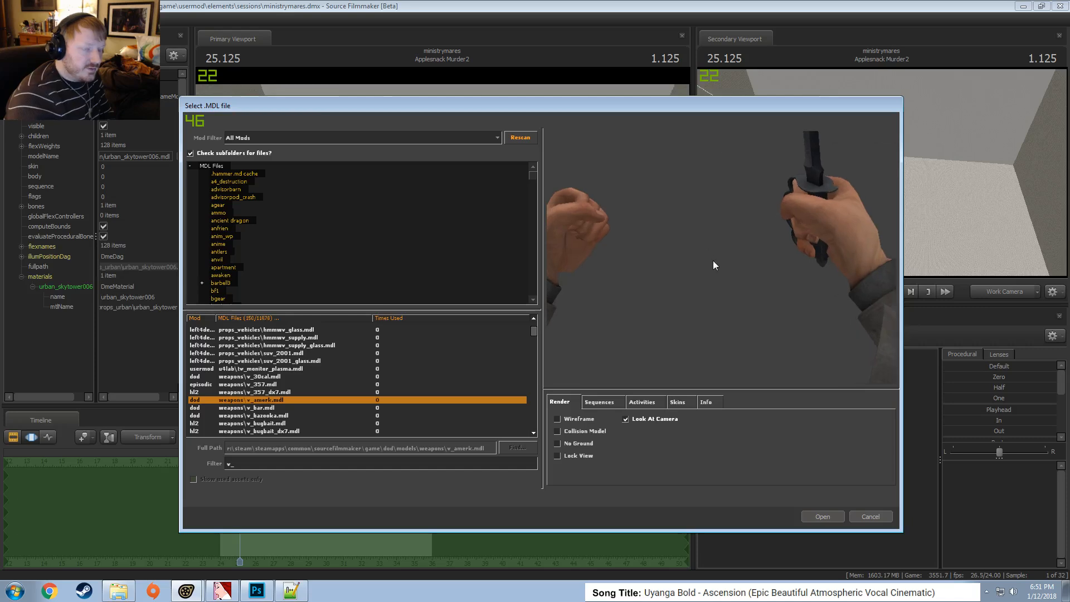
pyautogui.moveTo(714, 261)
pyautogui.mouseDown()
pyautogui.moveTo(697, 272)
pyautogui.moveTo(714, 277)
pyautogui.mouseUp()
pyautogui.moveTo(713, 276); pyautogui.dragTo(714, 304, button='right')
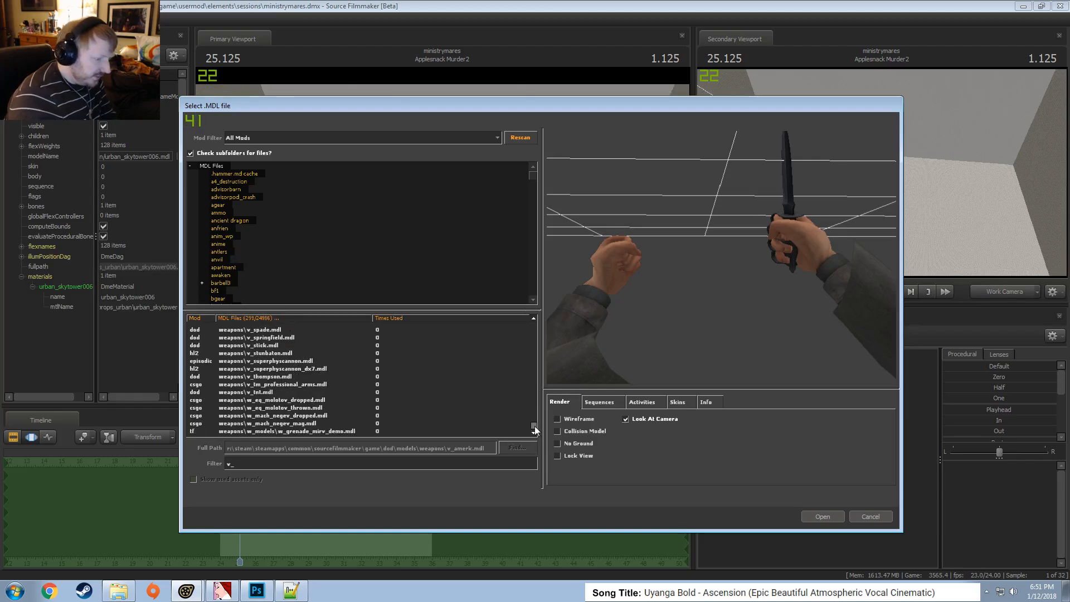
# Look through the rest of the v_ models, previewing a Morrowind shortsword and a v_models weapon
pyautogui.moveTo(534, 426); pyautogui.dragTo(531, 321)
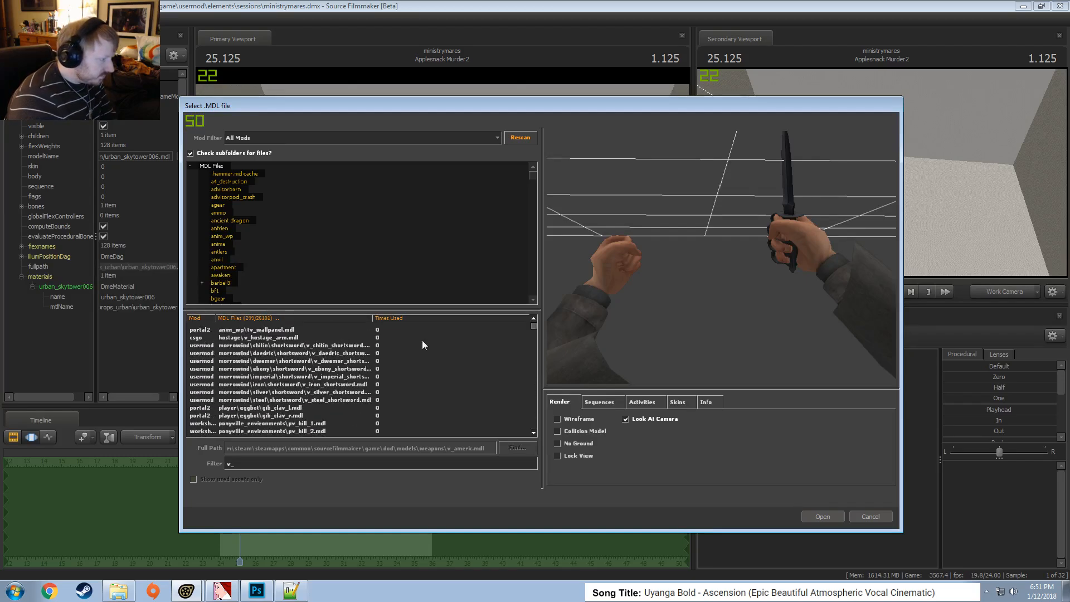
pyautogui.click(254, 393)
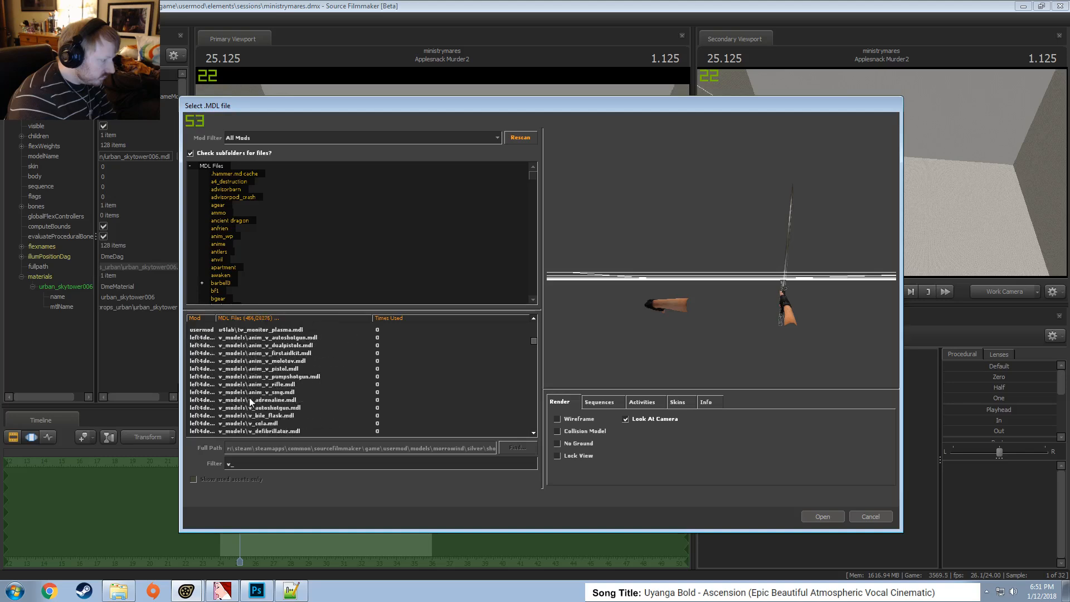
pyautogui.click(251, 397)
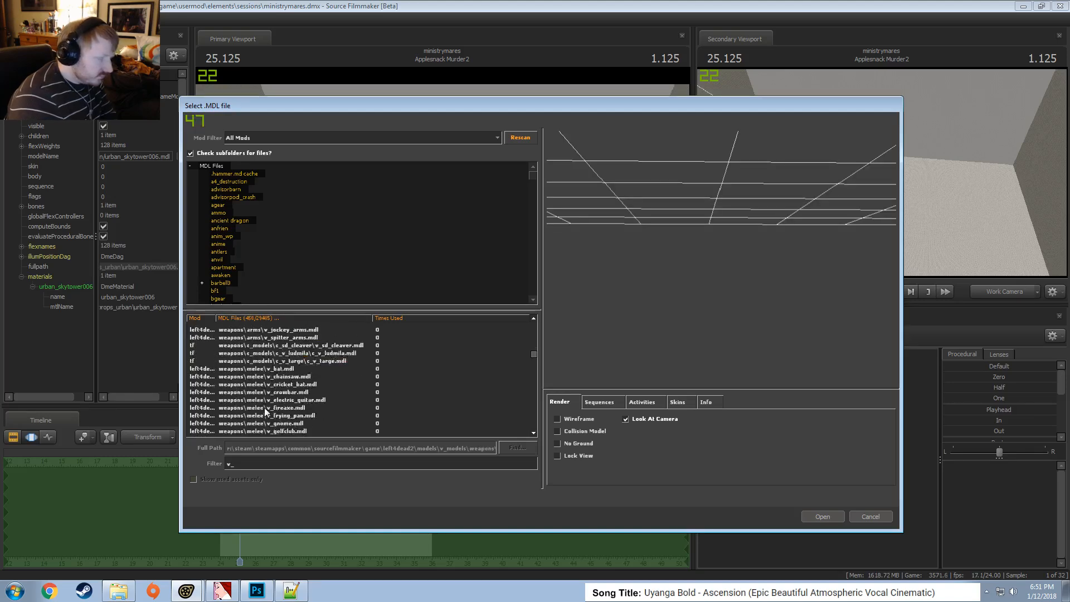
pyautogui.scroll(-20, 265, 409)
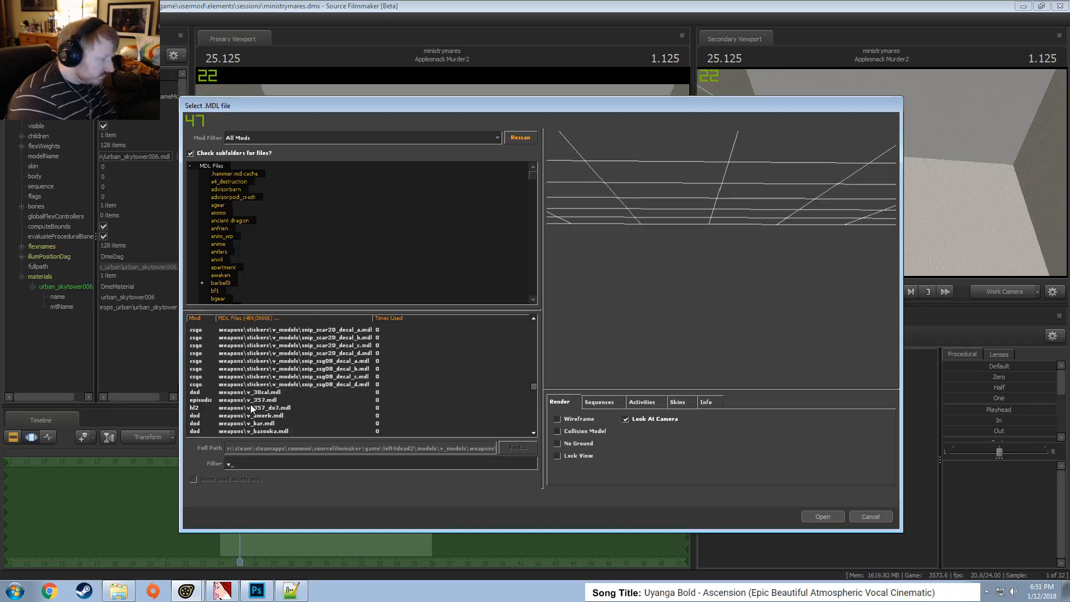
pyautogui.scroll(-15, 250, 404)
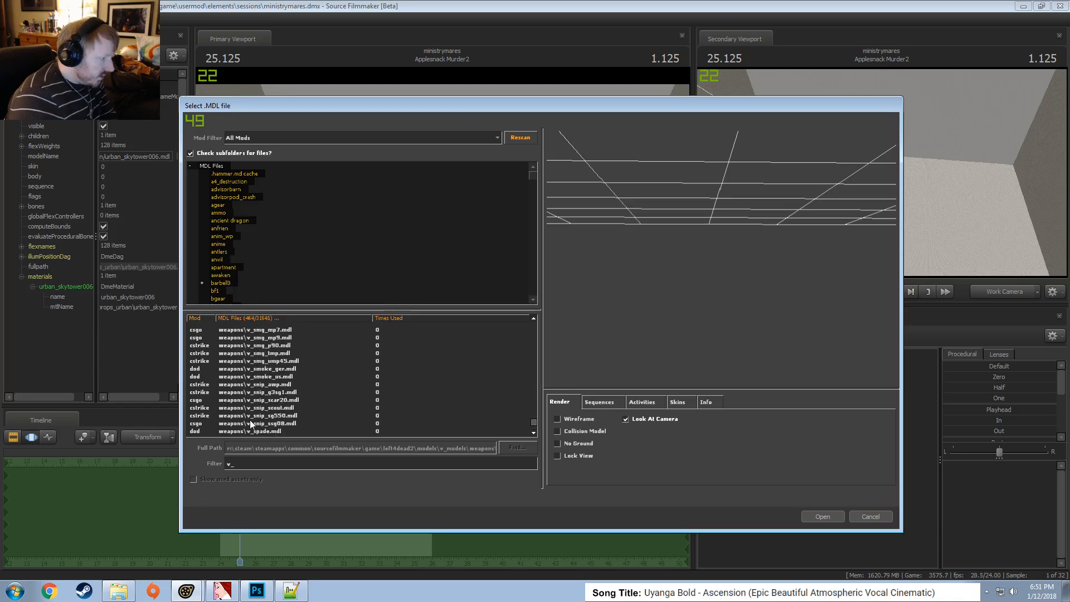
# Filter the models by fallout and preview props_fallout\vacunit.mdl and the models listed right after it
pyautogui.doubleClick(231, 464)
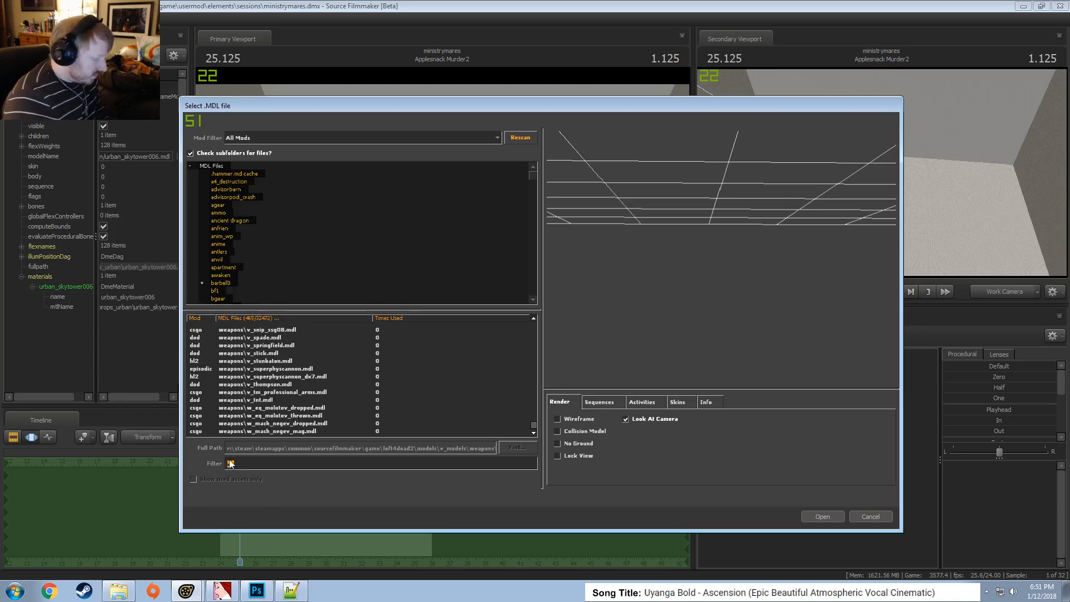
pyautogui.write('fallout')
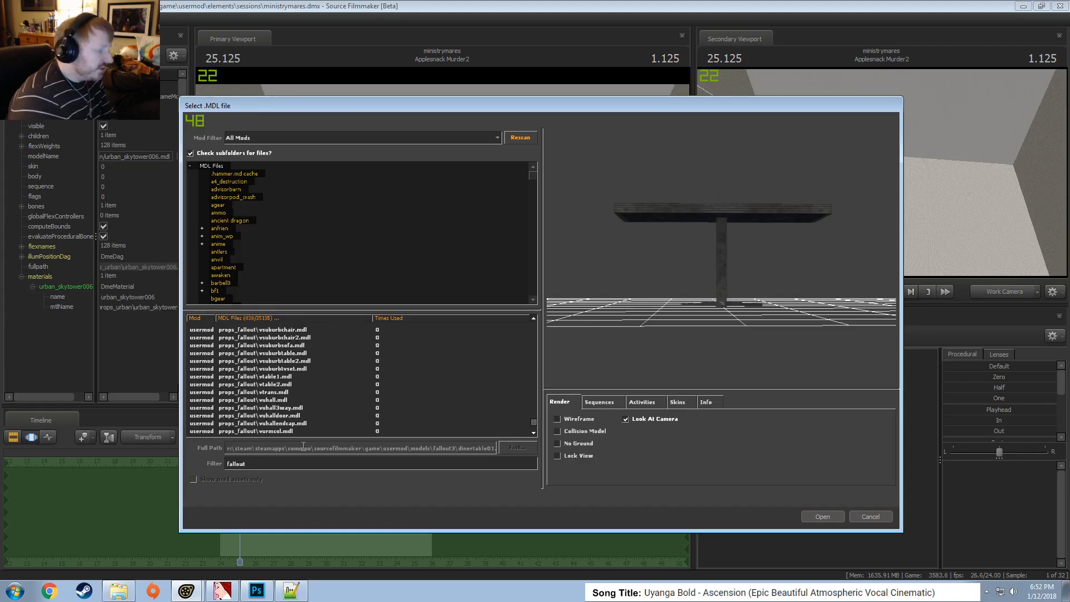
pyautogui.scroll(15, 277, 401)
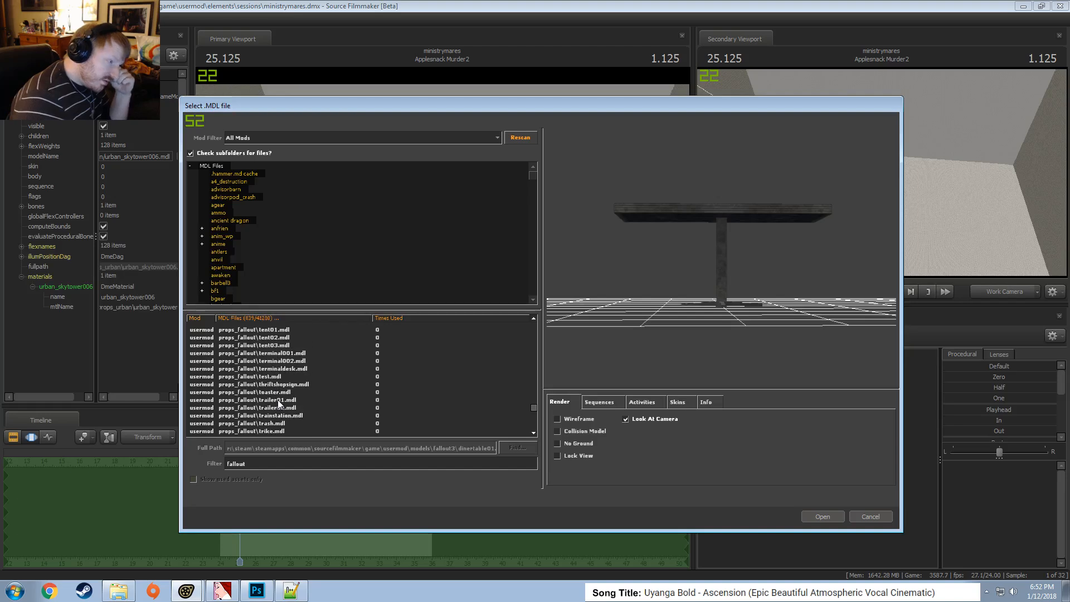
pyautogui.scroll(5, 275, 413)
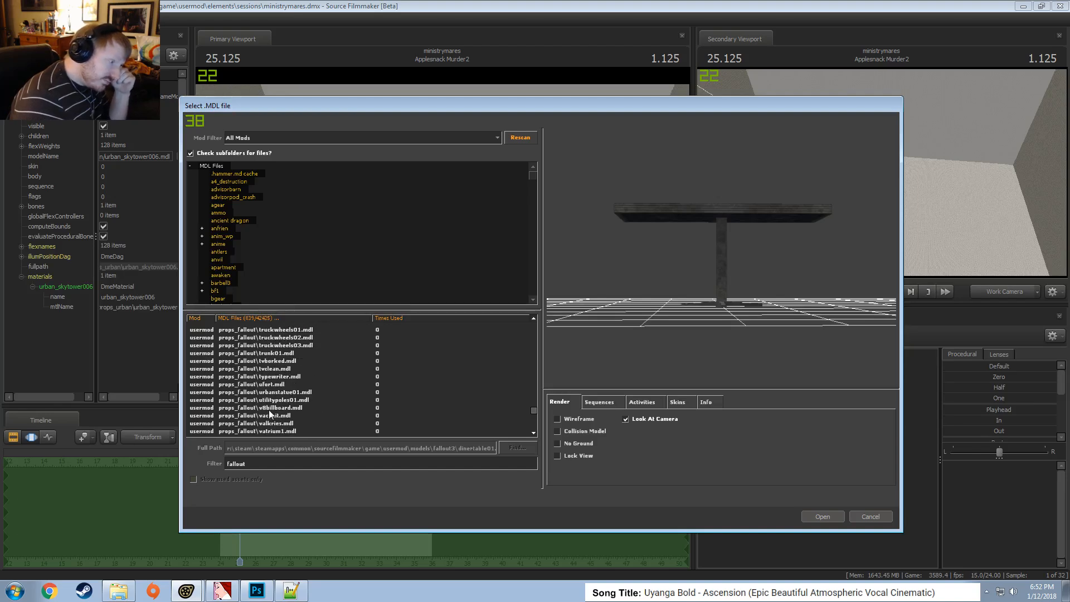
pyautogui.click(270, 415)
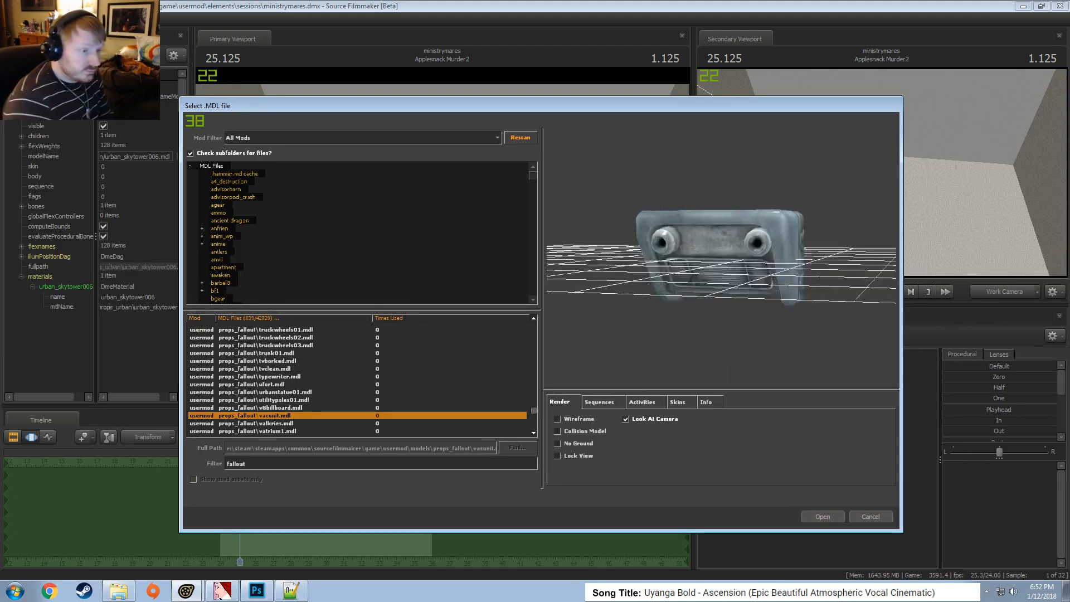
pyautogui.click(270, 423)
pyautogui.click(270, 431)
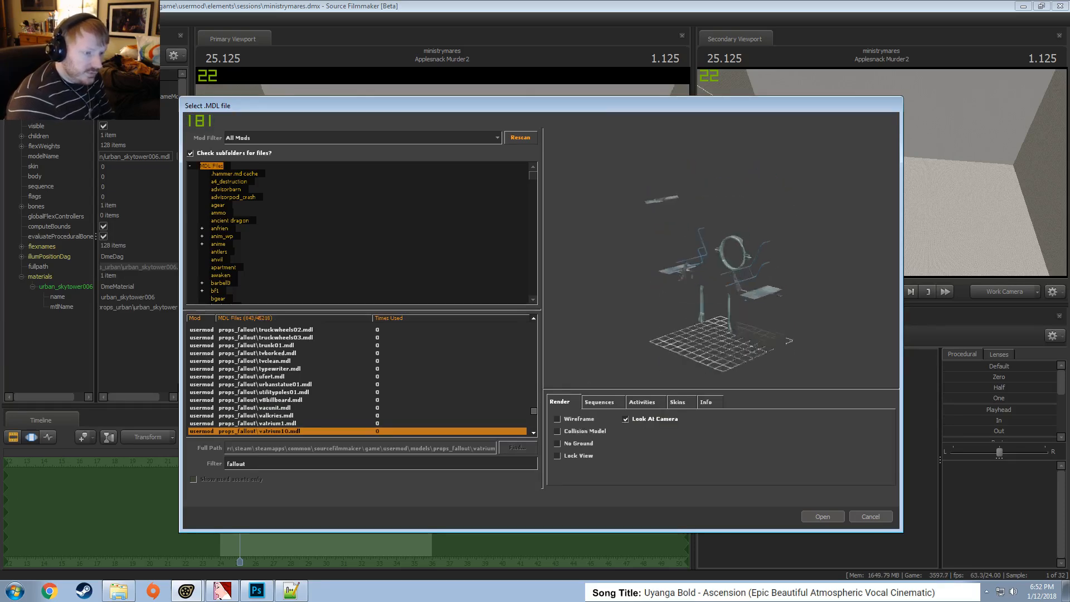
# Preview the vault atrium pieces and the props_fallout models that follow them, through vbench.mdl
pyautogui.press('Down')
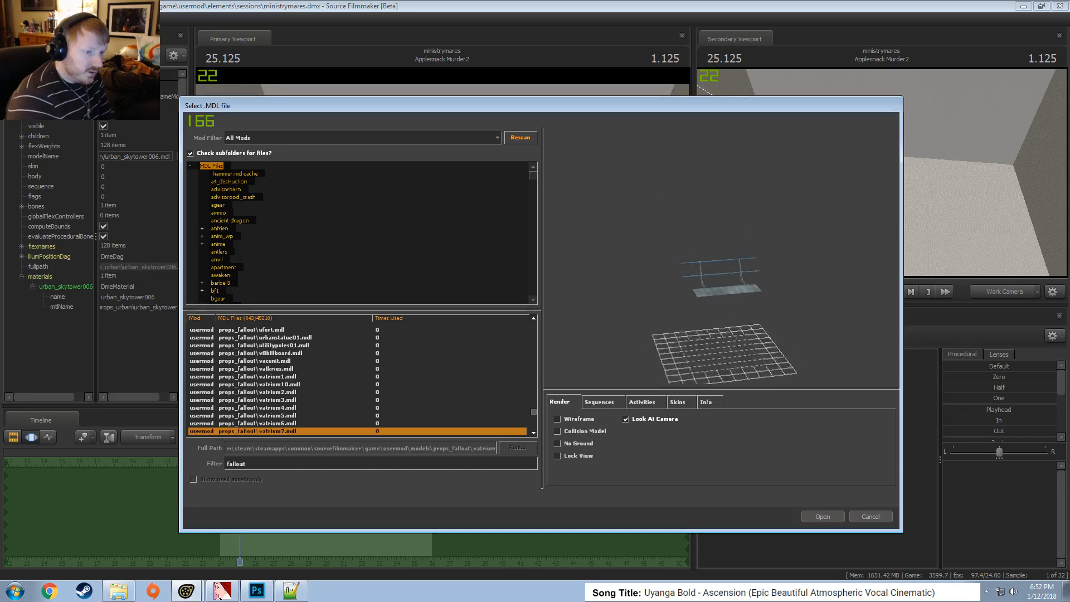
pyautogui.press('Down')
pyautogui.press('Down')
pyautogui.press('Down')
pyautogui.press('Down')
pyautogui.press('Down')
pyautogui.press('Down')
pyautogui.press('Down')
pyautogui.press('Down')
pyautogui.press('Down')
pyautogui.press('Down')
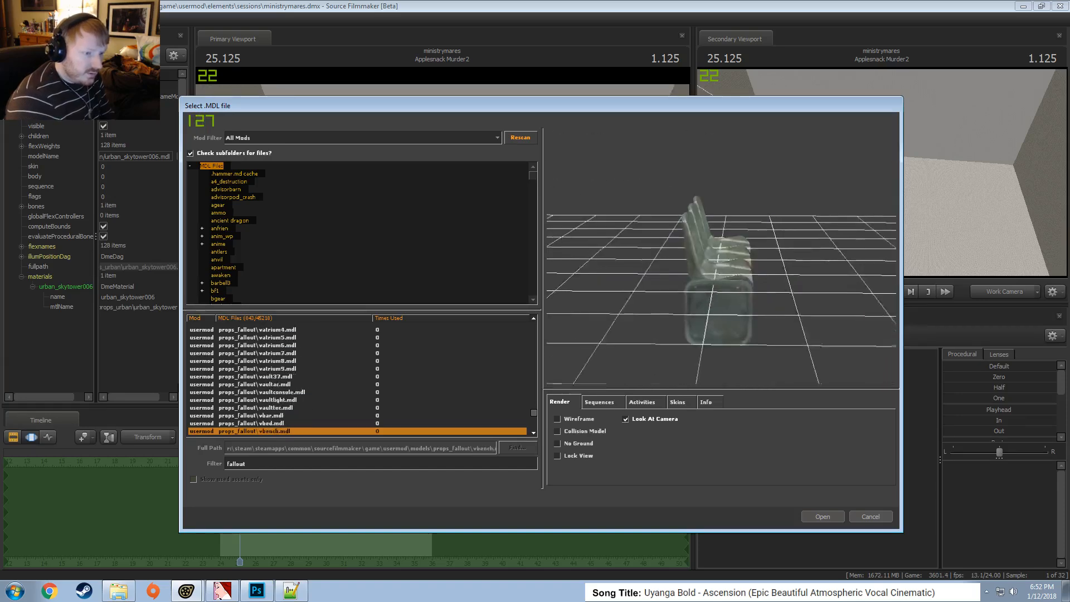
# Preview the vault chair, chalkboard, control panel and counter models, continuing through props_fallout\vdoor1.mdl
pyautogui.press('Down')
pyautogui.press('Down')
pyautogui.press('Down')
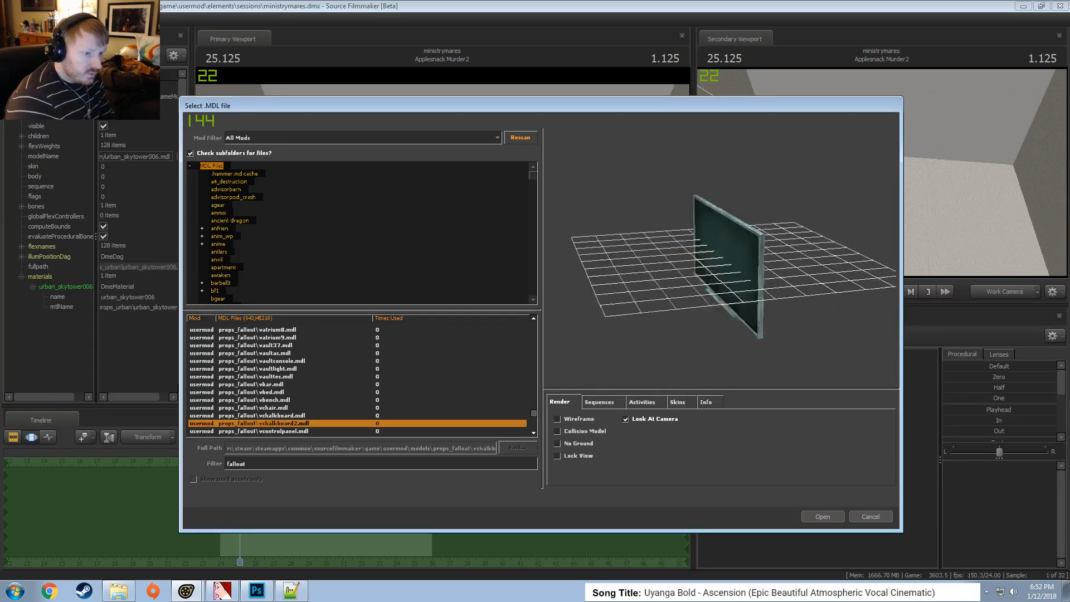
pyautogui.press('Down')
pyautogui.press('Down')
pyautogui.press('Down')
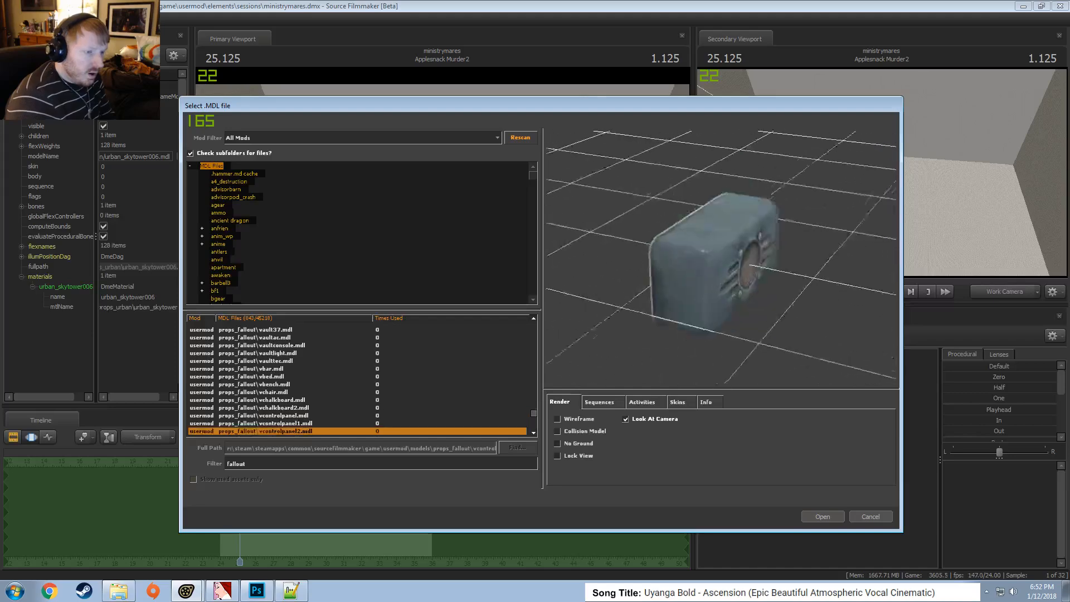
pyautogui.press('Down')
pyautogui.press('Down')
pyautogui.press('Down')
pyautogui.press('Down')
pyautogui.press('Down')
pyautogui.press('Down')
pyautogui.press('Down')
pyautogui.press('Down')
pyautogui.press('Down')
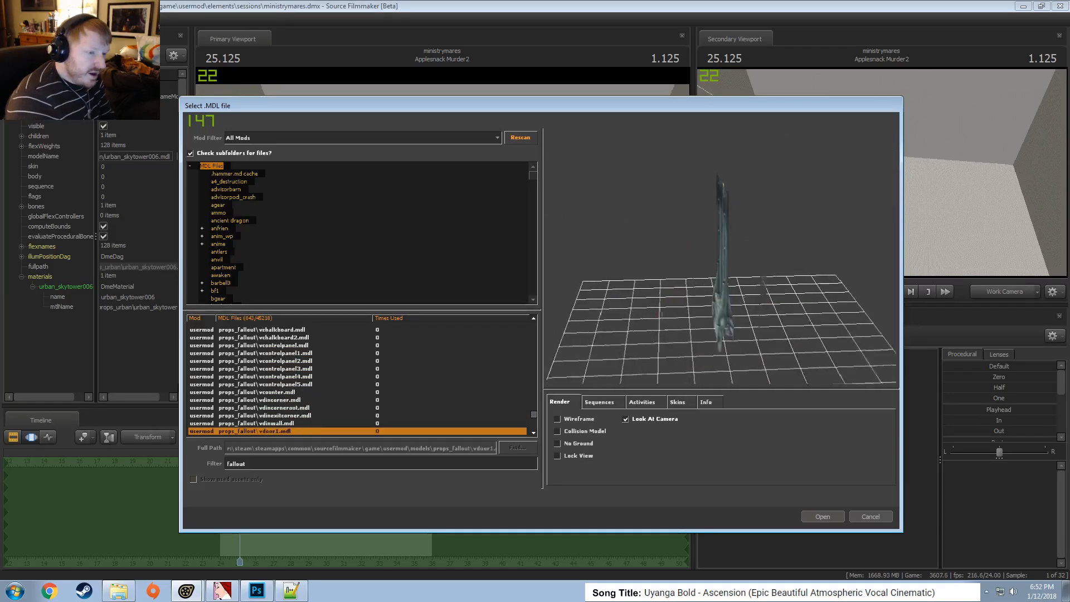
# Preview the vault utility door, dresser, gear door and hallway models through props_fallout\vhalls2.mdl
pyautogui.press('Down')
pyautogui.press('Down')
pyautogui.press('Down')
pyautogui.press('Down')
pyautogui.press('Down')
pyautogui.press('Down')
pyautogui.press('Down')
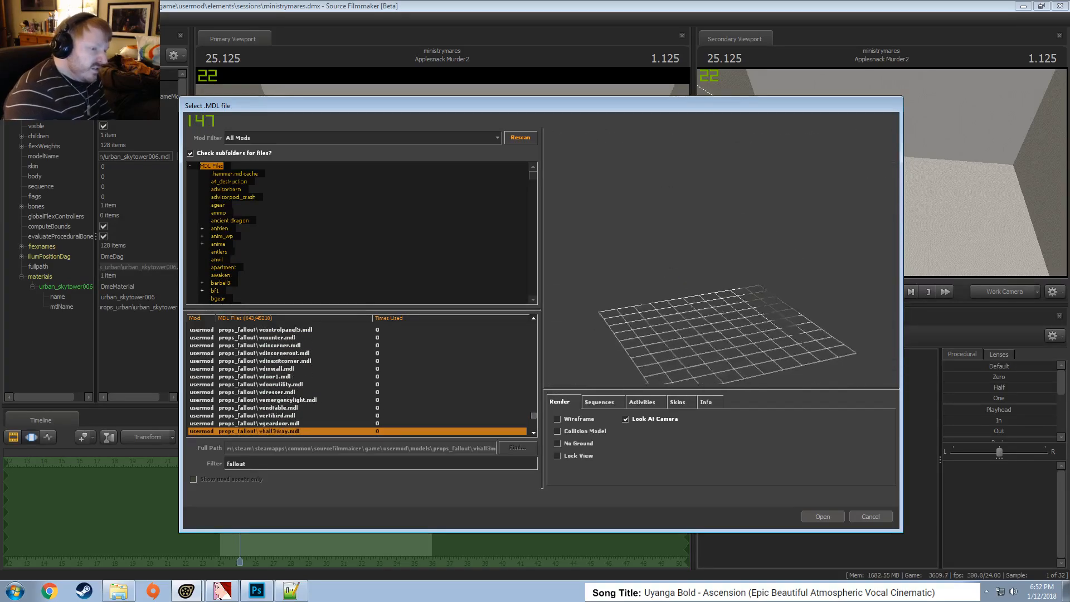
pyautogui.press('Down')
pyautogui.press('Down')
pyautogui.press('Down')
pyautogui.press('Down')
pyautogui.press('Down')
pyautogui.press('Down')
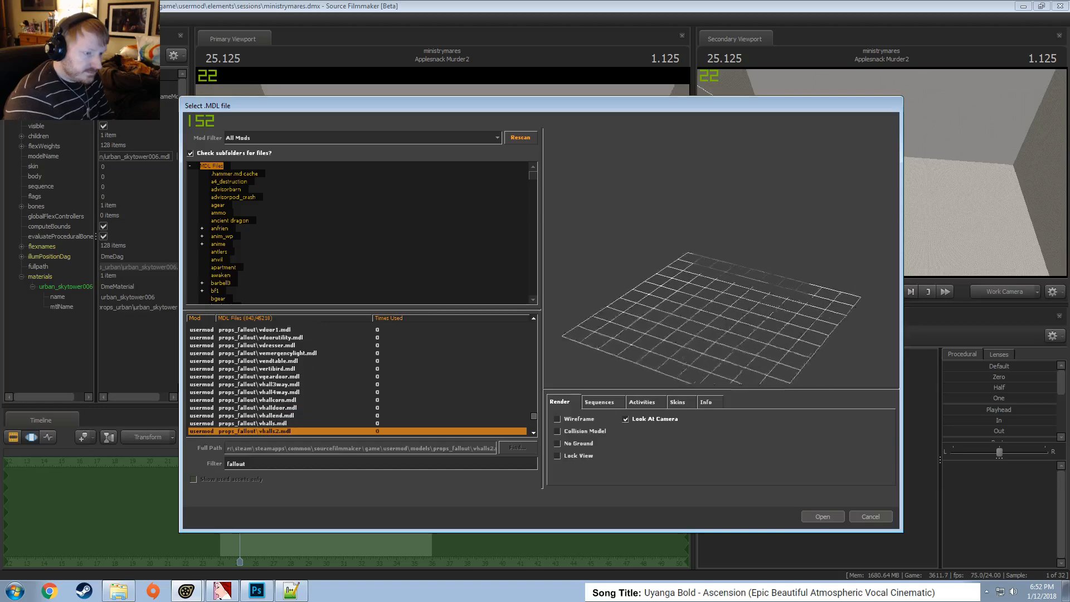
# Continue to the vault overseer models and compare voverseercomputer.mdl with voverseerdesk.mdl
pyautogui.press('Down')
pyautogui.press('Down')
pyautogui.press('Down')
pyautogui.press('Down')
pyautogui.press('Down')
pyautogui.press('Down')
pyautogui.press('Down')
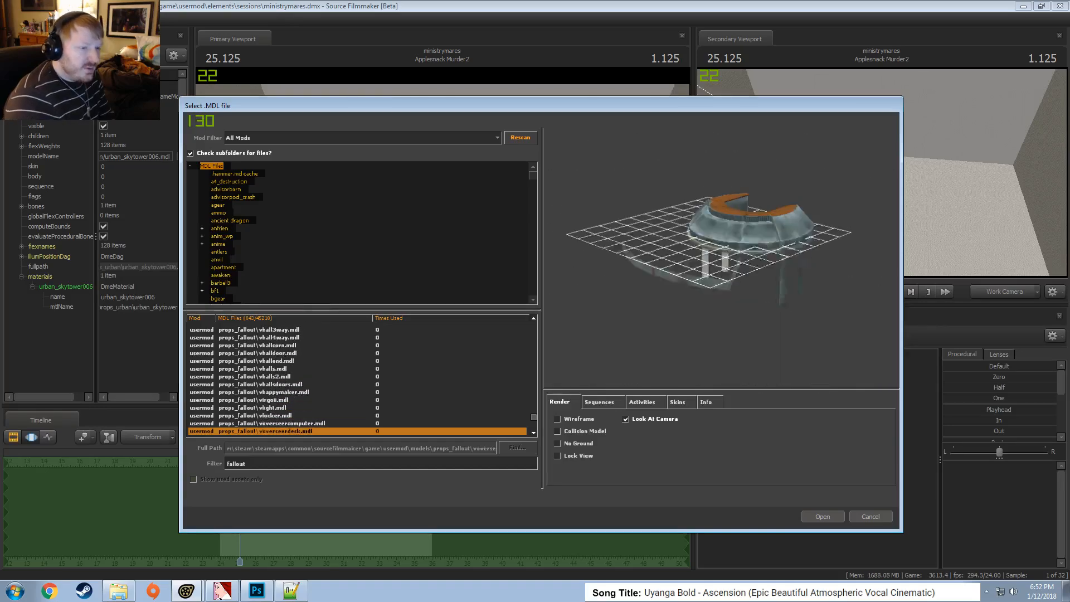
pyautogui.press('Down')
pyautogui.press('Up')
pyautogui.press('Up')
pyautogui.press('Up')
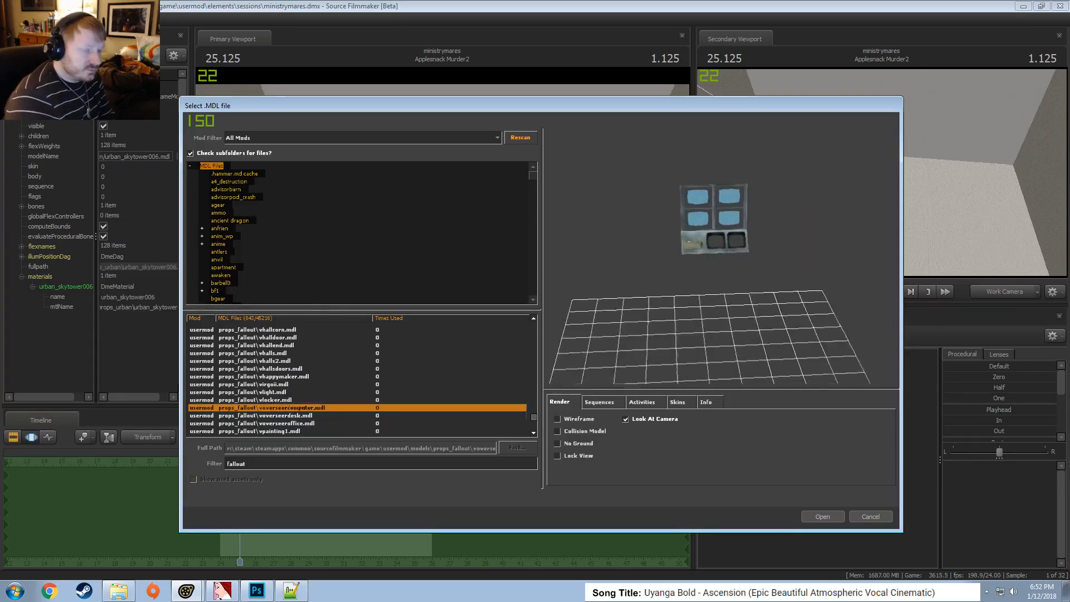
pyautogui.press('Down')
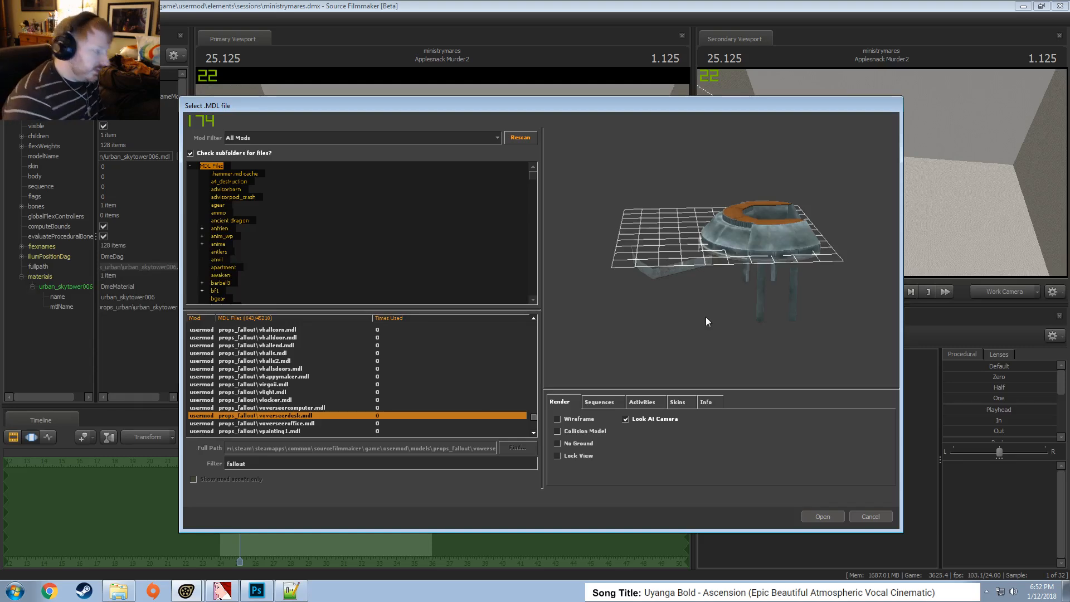
# Search the models with the filter vats
pyautogui.write('v')
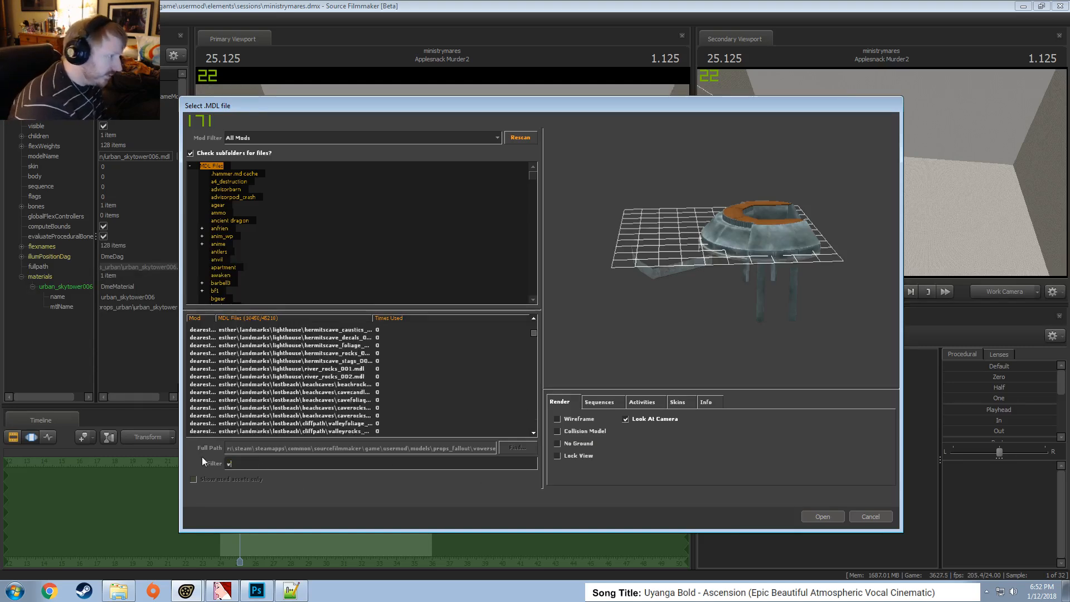
pyautogui.write('ats')
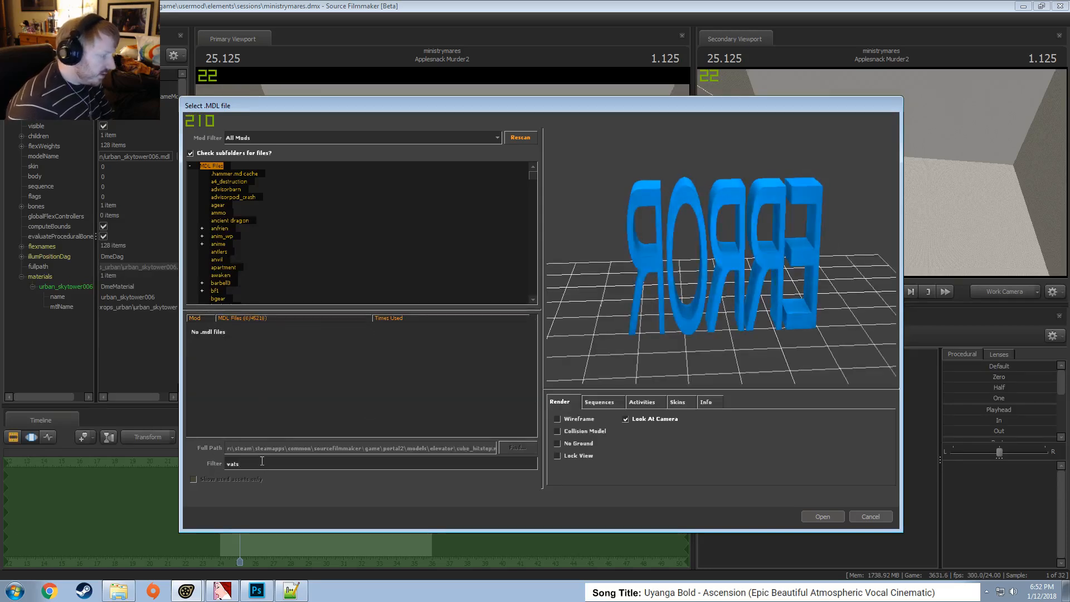
# Filter the models by tank and preview the boss_bot tank models at the start of the list
pyautogui.doubleClick(229, 465)
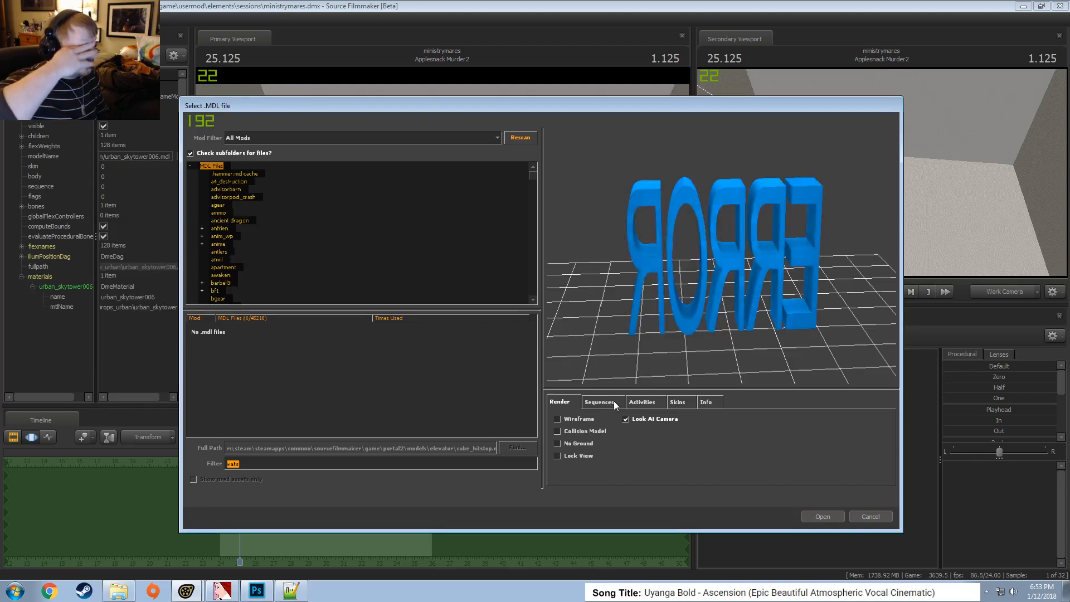
pyautogui.write('tank')
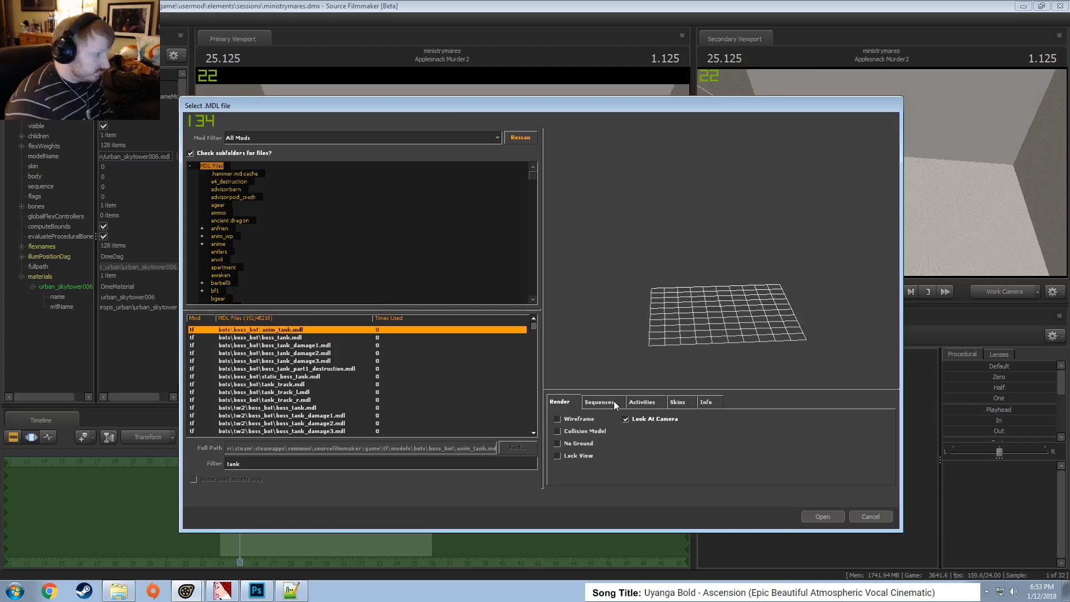
pyautogui.press('Down')
pyautogui.press('Down')
pyautogui.press('Down')
pyautogui.press('Down')
pyautogui.press('Down')
pyautogui.press('Down')
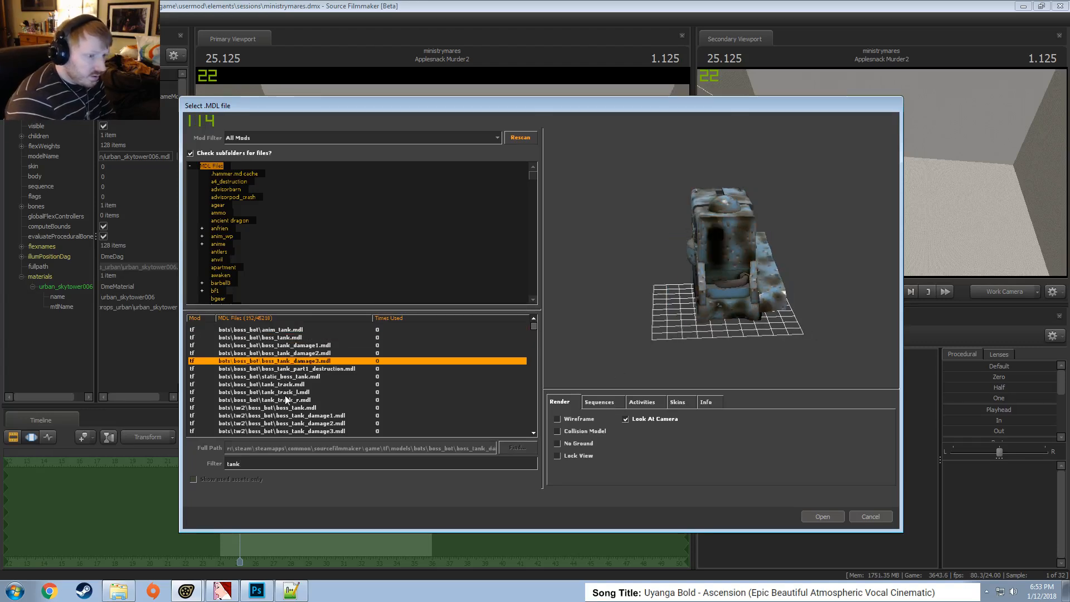
pyautogui.press('Down')
pyautogui.press('Down')
pyautogui.press('Down')
pyautogui.press('Down')
pyautogui.press('Down')
pyautogui.press('Down')
pyautogui.press('Down')
pyautogui.press('Down')
pyautogui.press('Down')
pyautogui.press('Down')
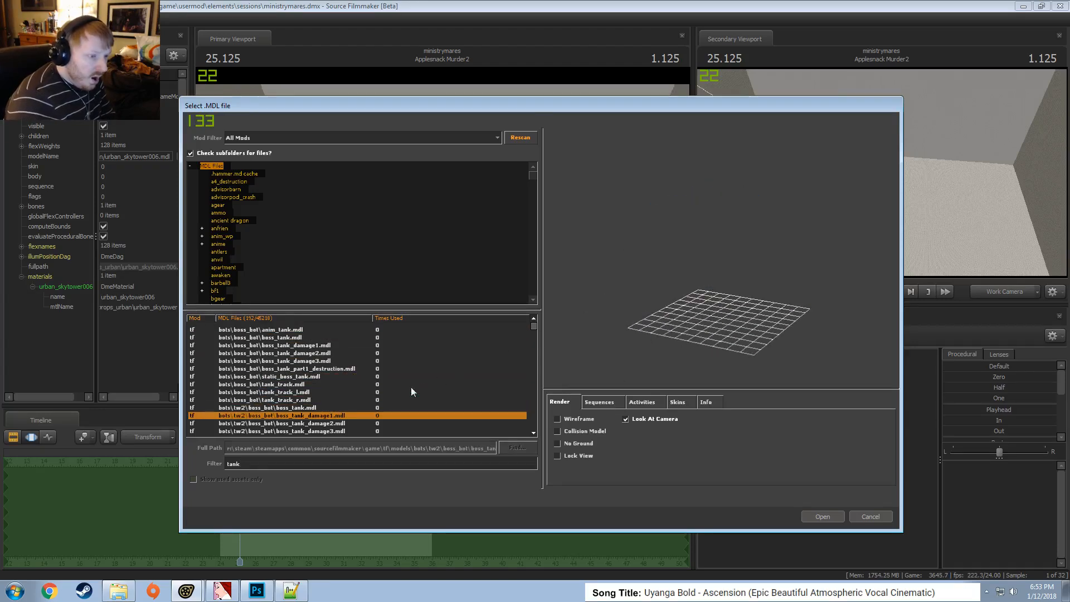
# Preview tanker_drawing_table.mdl and the destruction_tanker models, including the truck cab, debris and rear part
pyautogui.press('Down')
pyautogui.press('Down')
pyautogui.press('Down')
pyautogui.press('Down')
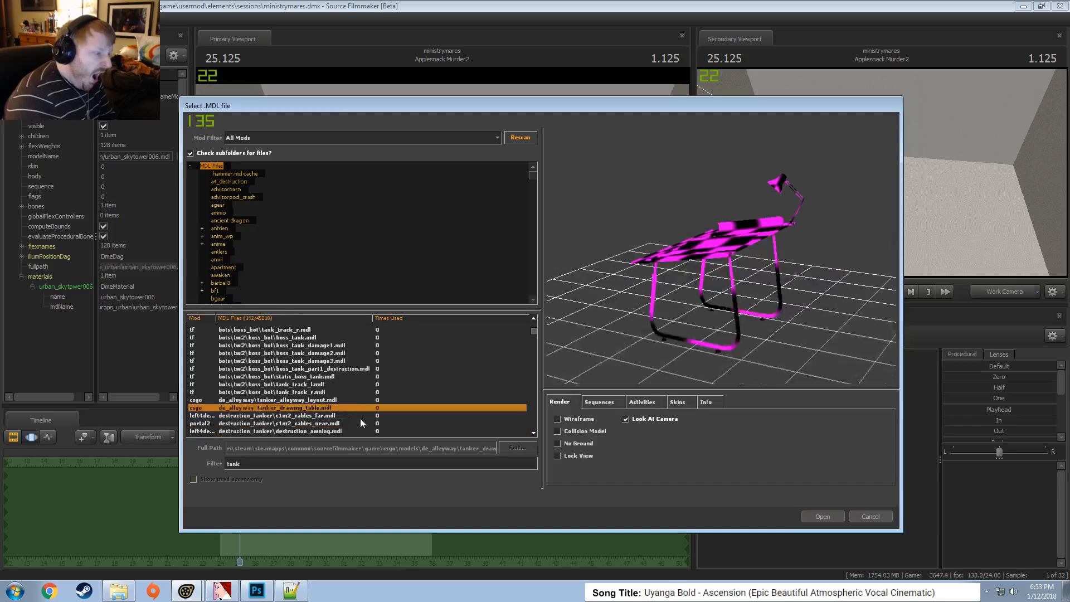
pyautogui.press('Down')
pyautogui.press('Down')
pyautogui.press('Down')
pyautogui.press('Down')
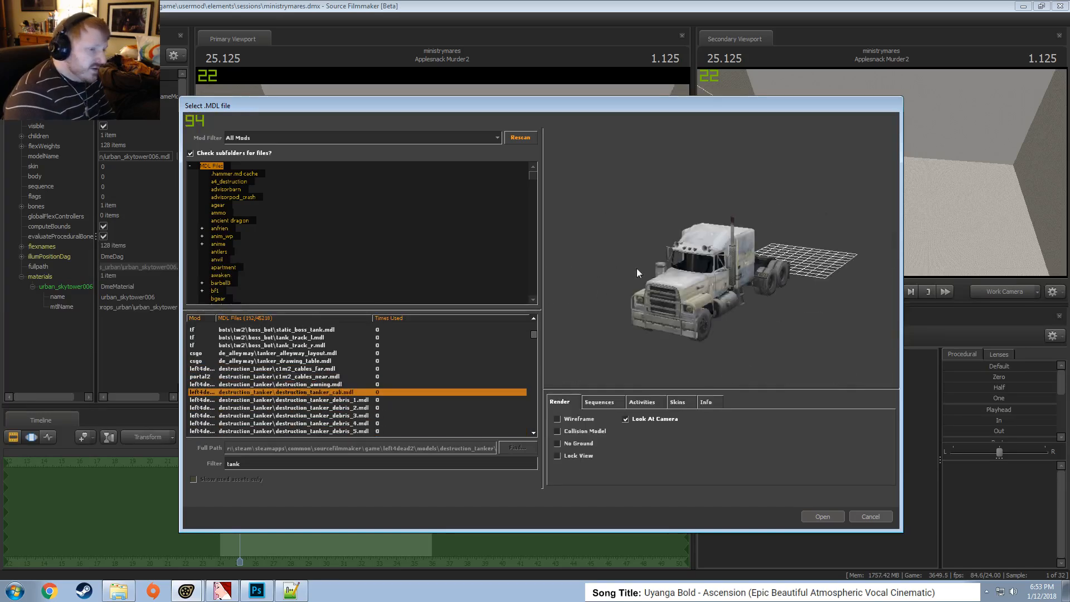
pyautogui.press('Down')
pyautogui.press('Down')
pyautogui.press('Down')
pyautogui.press('Down')
pyautogui.press('Down')
pyautogui.press('Down')
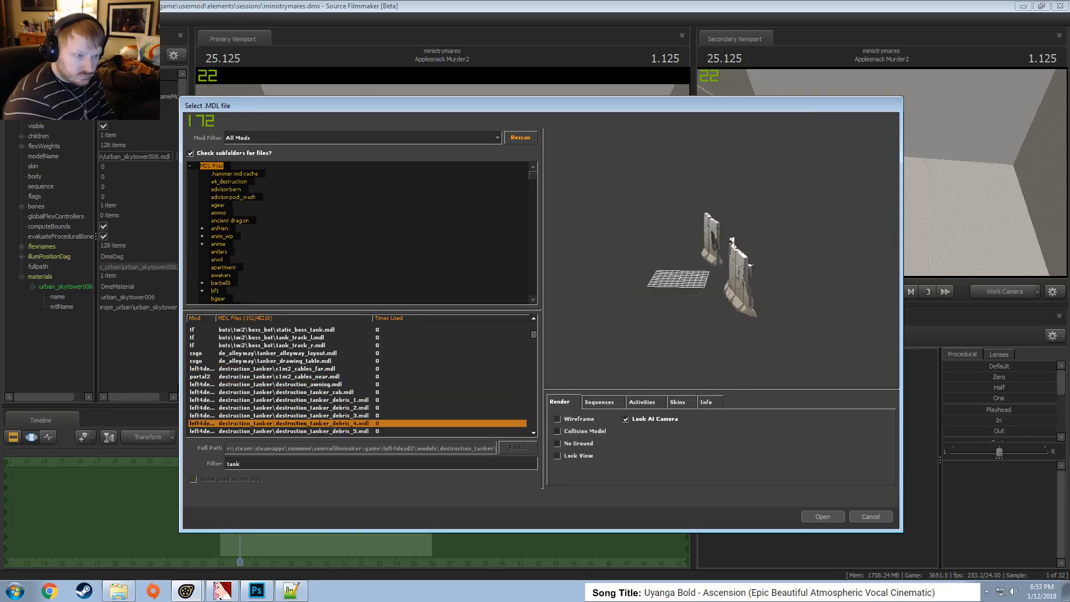
pyautogui.press('Up')
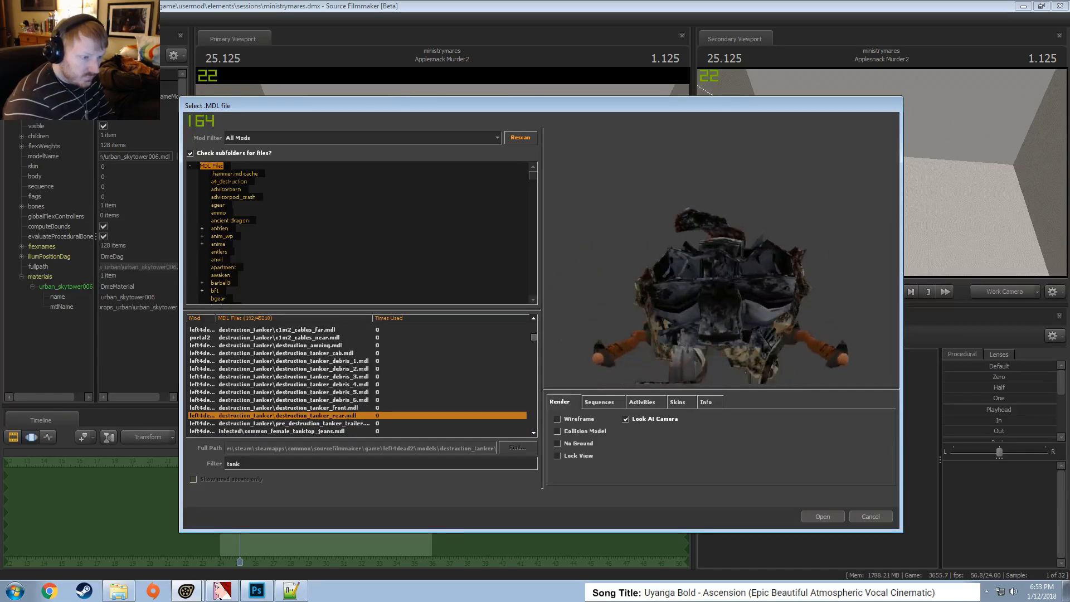
# Move past the infested tanktop models to the usermod tanks and preview holdingtank3.mdl
pyautogui.press('Down')
pyautogui.press('Down')
pyautogui.press('Down')
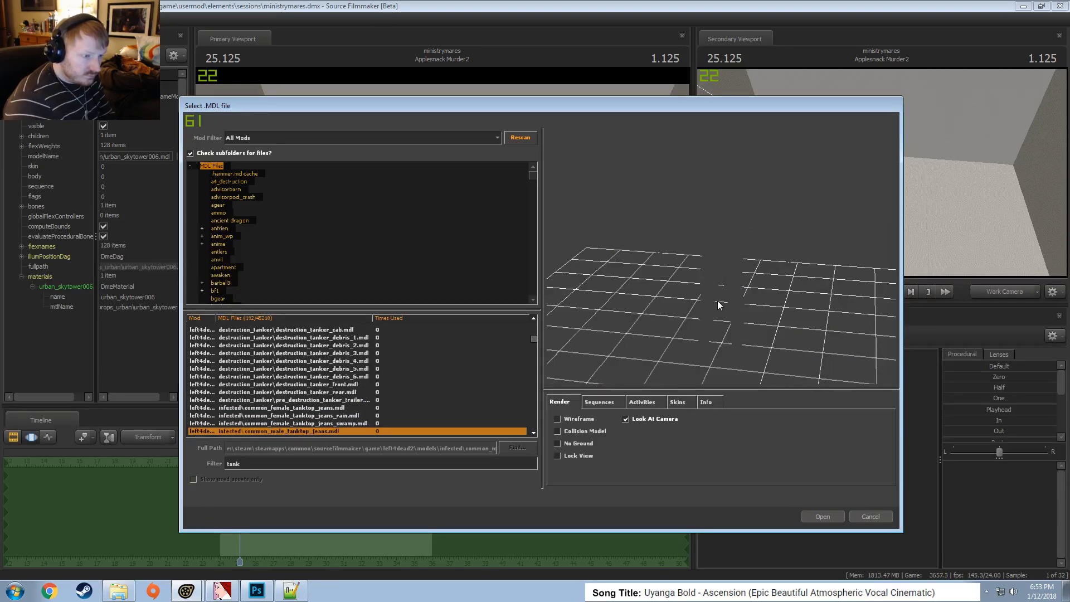
pyautogui.scroll(-5, 333, 389)
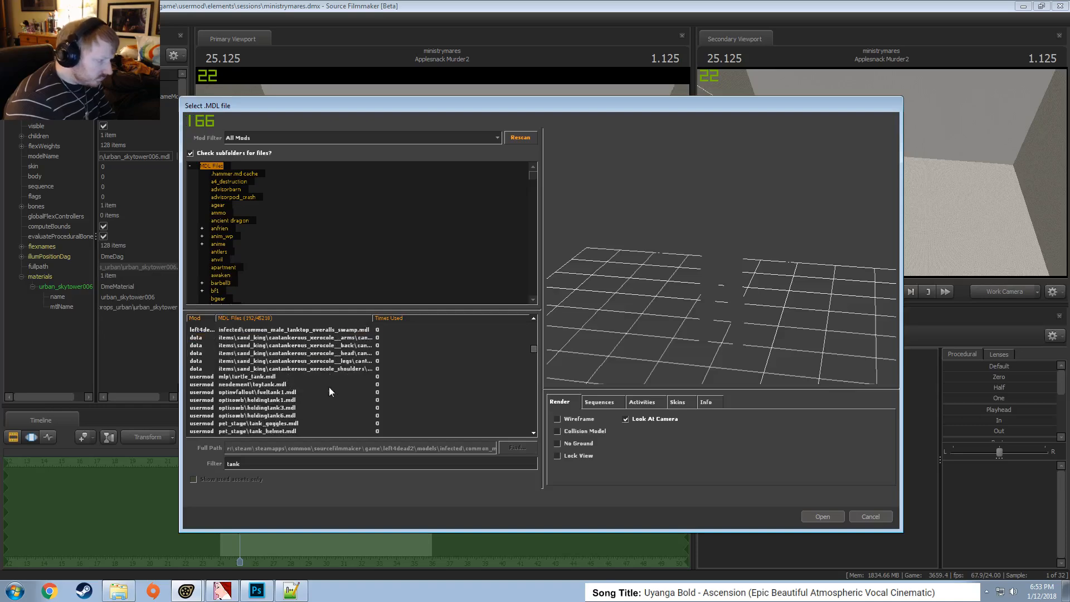
pyautogui.press('Down')
pyautogui.press('Down')
pyautogui.press('Down')
pyautogui.press('Down')
pyautogui.press('Down')
pyautogui.press('Down')
pyautogui.press('Down')
pyautogui.press('Down')
pyautogui.press('Down')
pyautogui.press('Down')
pyautogui.press('Down')
pyautogui.press('Down')
pyautogui.press('Down')
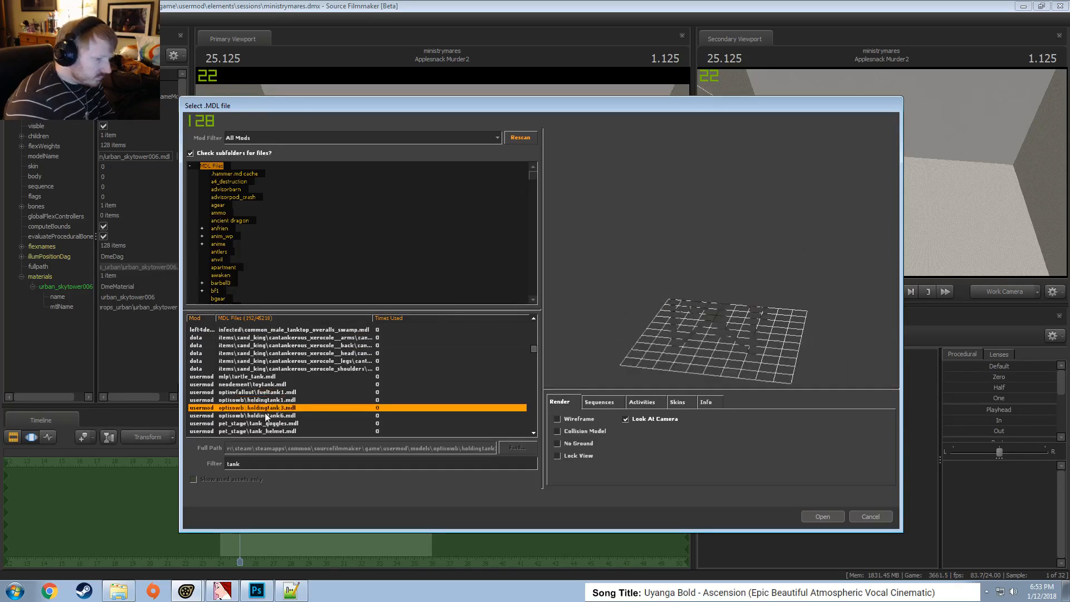
# Examine holdingtank1.mdl in the model preview with wireframe rendering
pyautogui.click(580, 419)
pyautogui.press('Up')
pyautogui.press('Up')
pyautogui.press('Up')
pyautogui.press('Up')
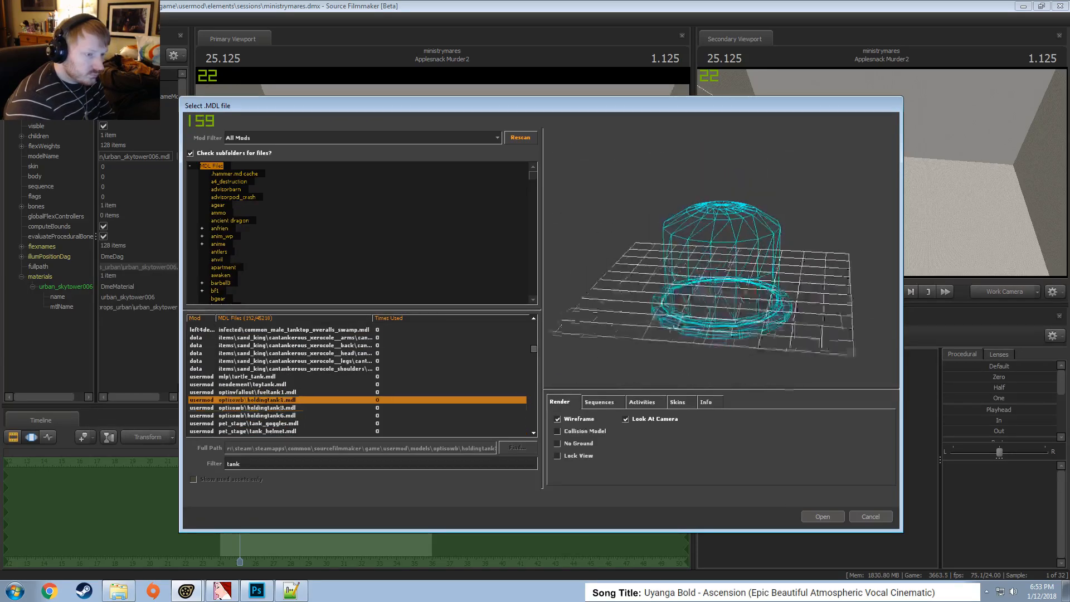
pyautogui.press('Down')
pyautogui.press('Down')
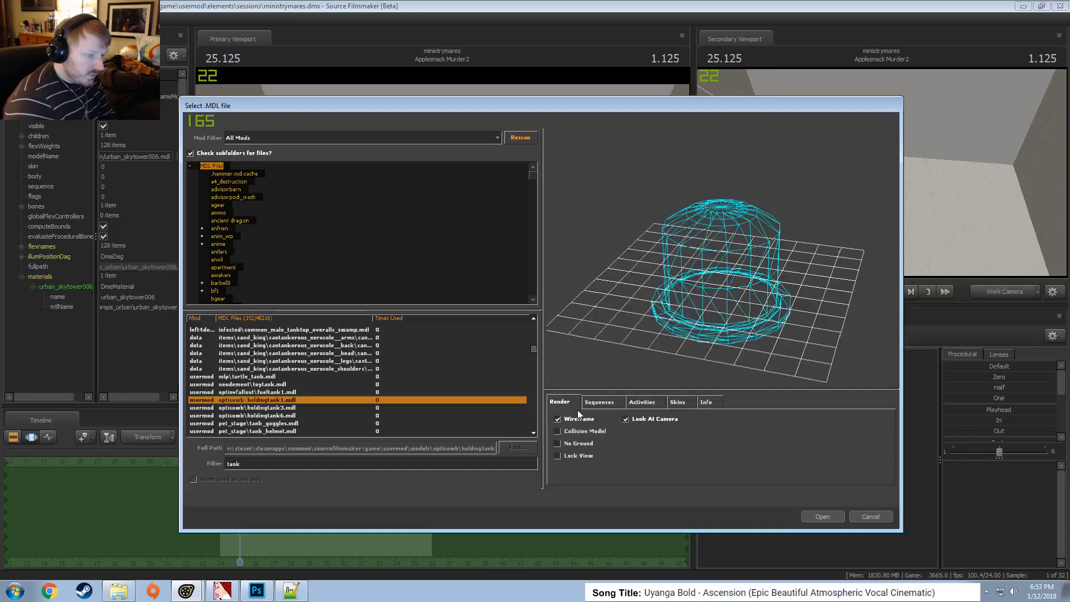
pyautogui.click(579, 418)
pyautogui.press('Down')
pyautogui.click(580, 418)
# Preview the models after the holding tanks in wireframe, through props\de_mill\de_mill_tank_medium02.mdl
pyautogui.press('Down')
pyautogui.press('Down')
pyautogui.press('Down')
pyautogui.press('Down')
pyautogui.press('Down')
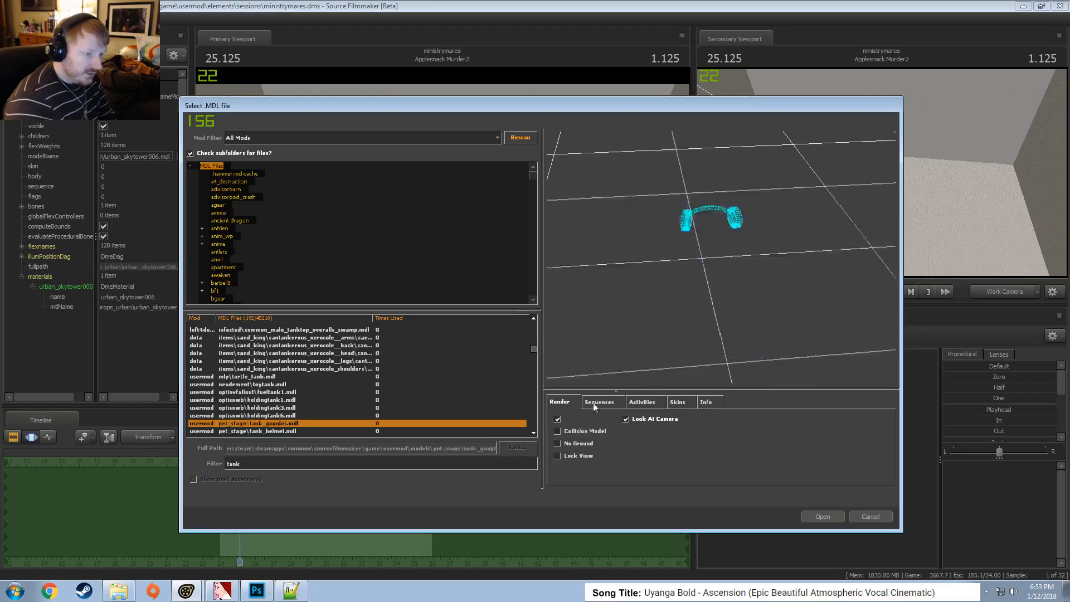
pyautogui.press('Down')
pyautogui.press('Down')
pyautogui.press('Down')
pyautogui.press('Down')
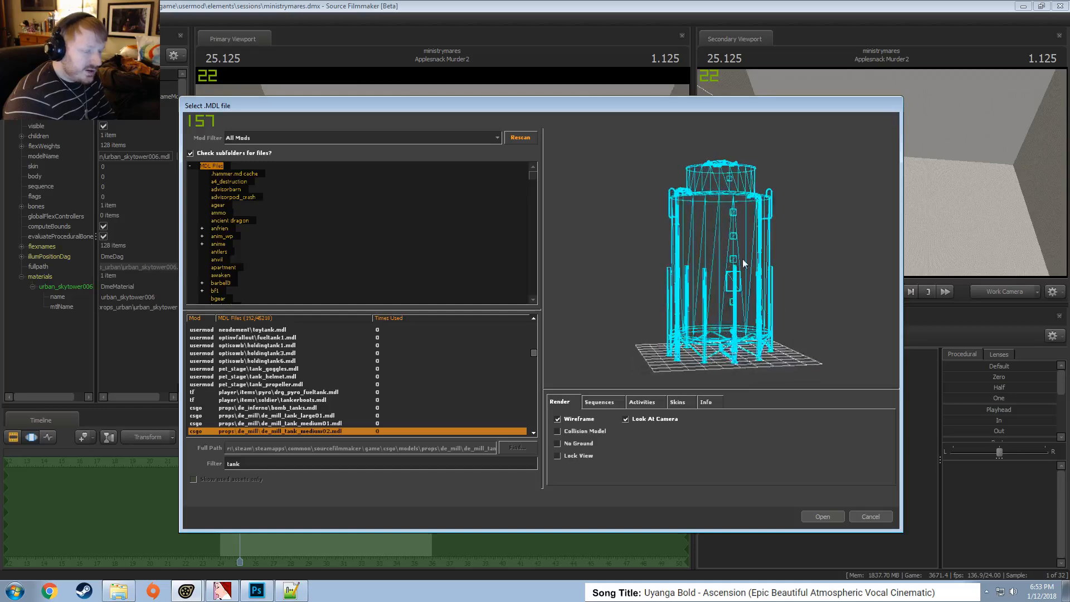
# Turn off wireframe rendering and examine the de_mill tanks, tankerboots.mdl and bomb_tanks.mdl with their textures
pyautogui.click(592, 418)
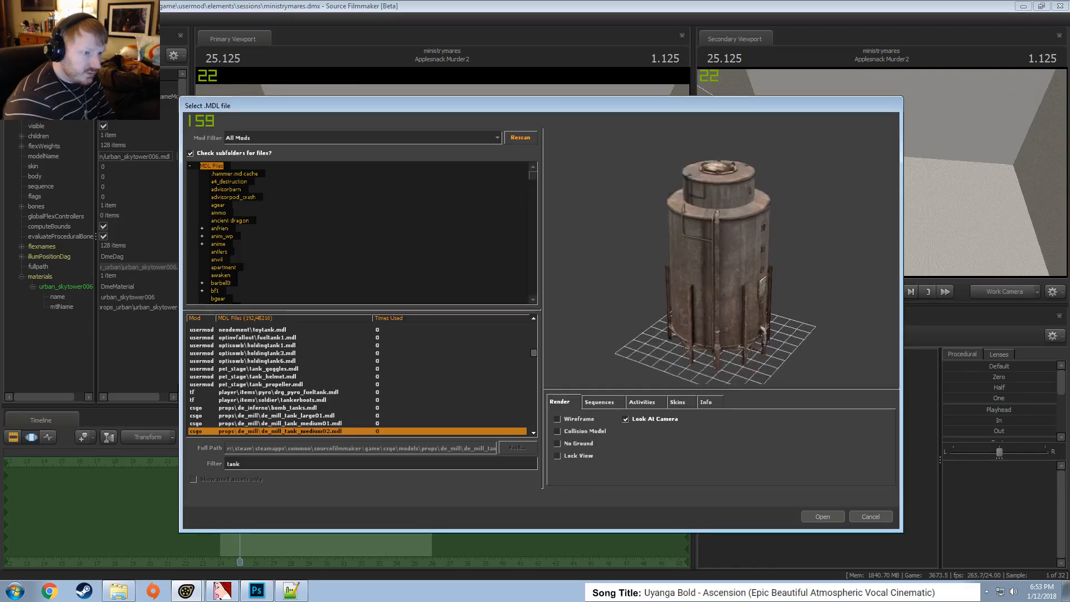
pyautogui.press('Up')
pyautogui.press('Up')
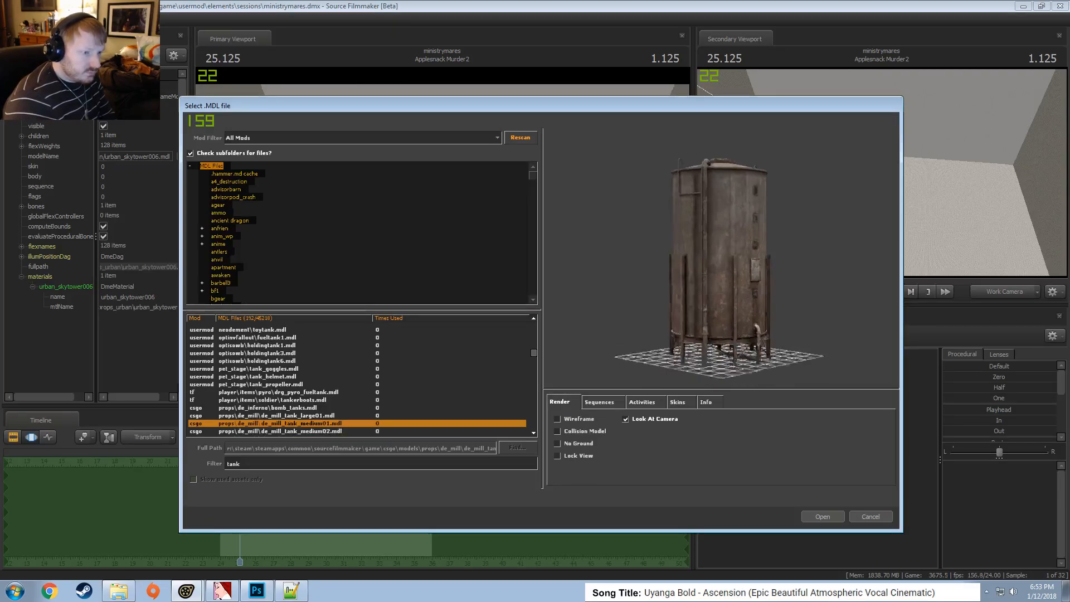
pyautogui.press('Up')
pyautogui.press('Up')
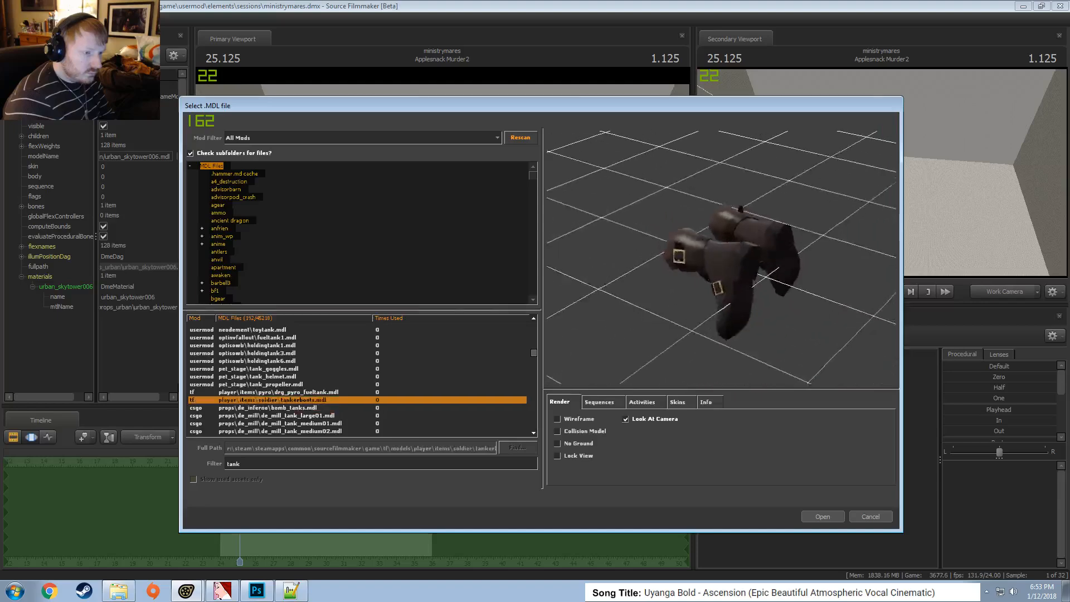
pyautogui.press('Down')
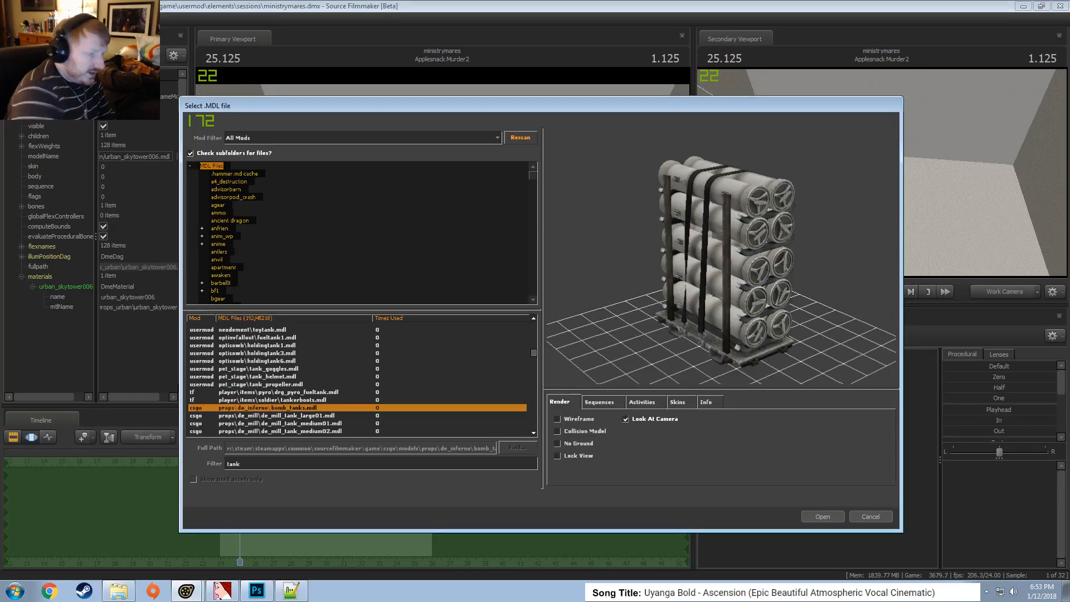
pyautogui.moveTo(675, 277); pyautogui.dragTo(747, 284)
pyautogui.scroll(5, 675, 277)
# Examine de_mill_tank_large01.mdl again and preview the remaining de_mill tanks through oil_tank_medium01.mdl
pyautogui.press('Up')
pyautogui.press('Down')
pyautogui.press('Down')
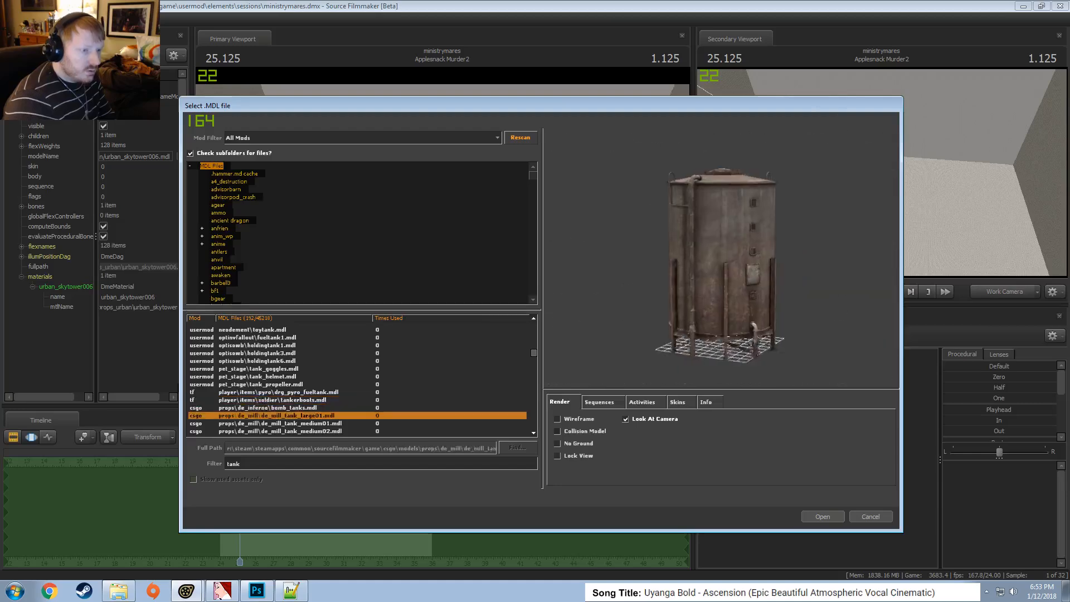
pyautogui.press('Up')
pyautogui.press('Up')
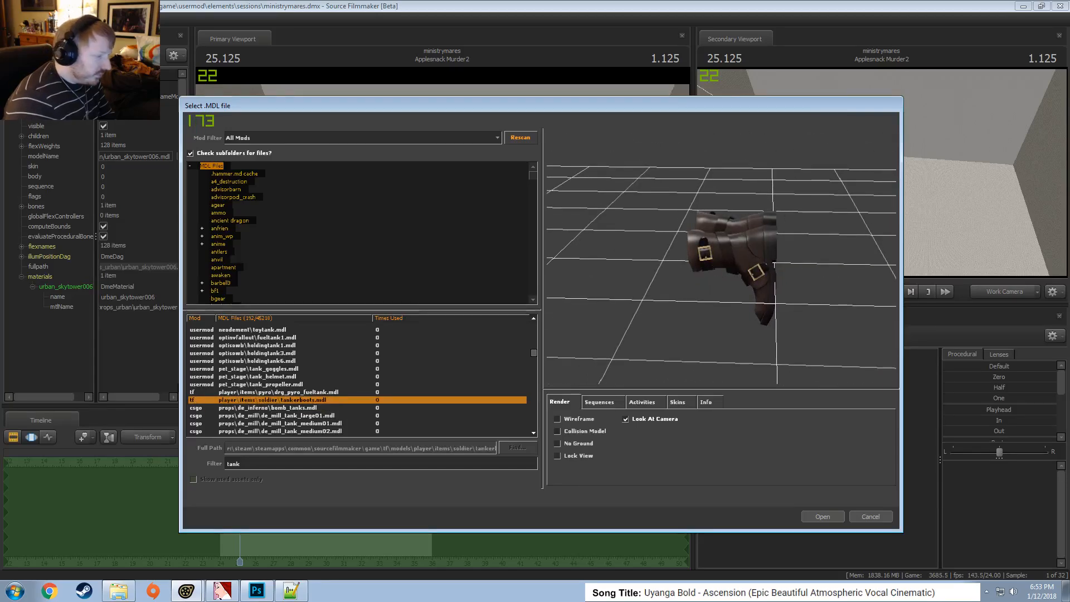
pyautogui.press('Down')
pyautogui.press('Down')
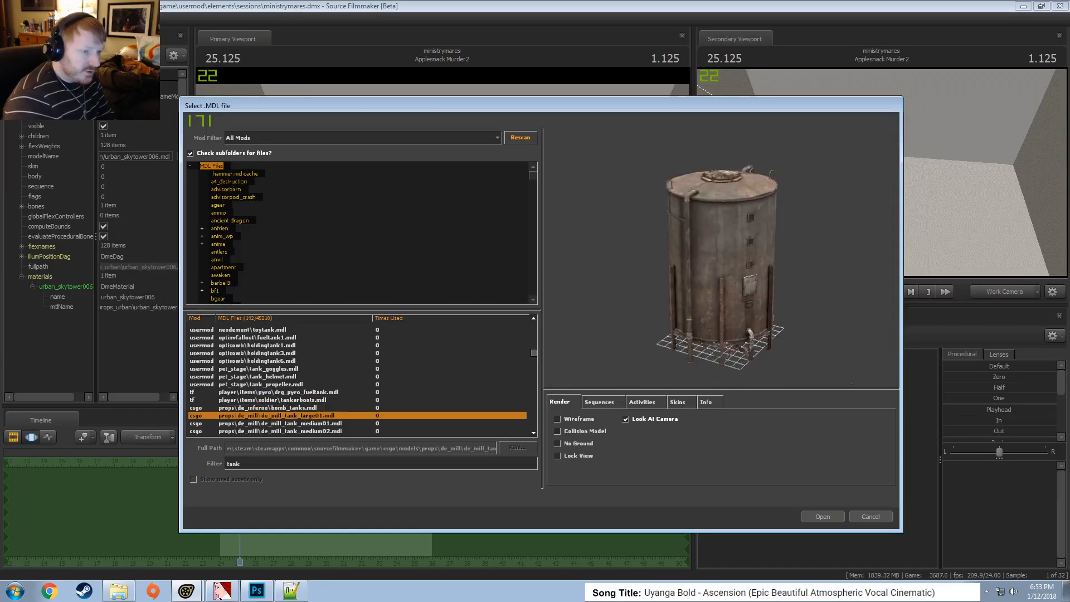
pyautogui.press('Down')
pyautogui.press('Down')
pyautogui.press('Down')
pyautogui.press('Down')
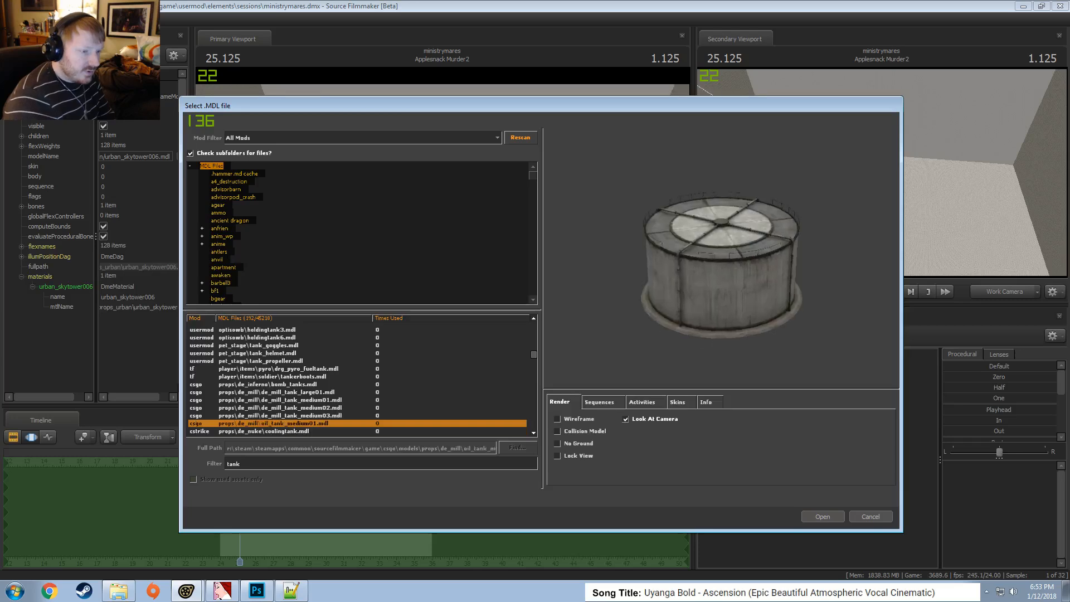
# Compare oil_tank_medium01.mdl with the de_nuke coolingtank.mdl and powerplanttank.mdl in the model preview
pyautogui.press('Down')
pyautogui.press('Down')
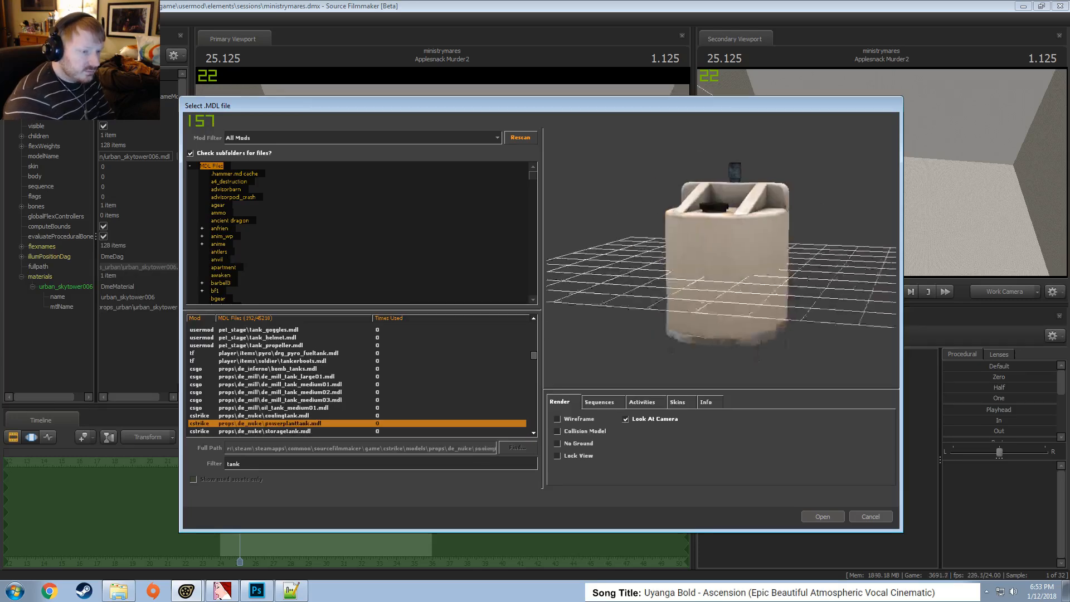
pyautogui.press('Up')
pyautogui.press('Up')
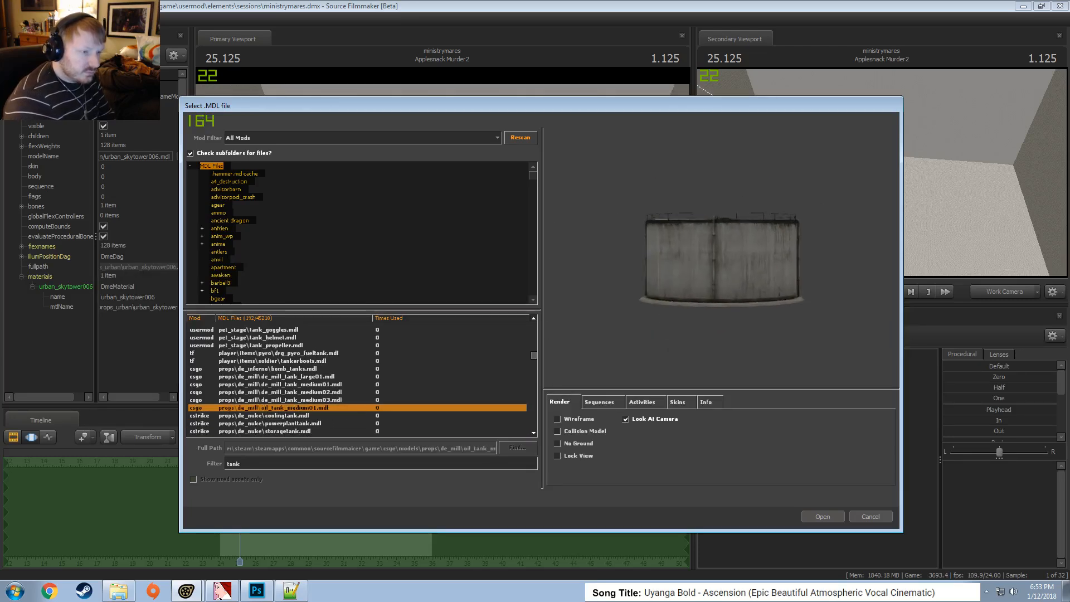
pyautogui.press('Down')
pyautogui.press('Down')
pyautogui.press('Down')
pyautogui.press('Down')
pyautogui.press('Down')
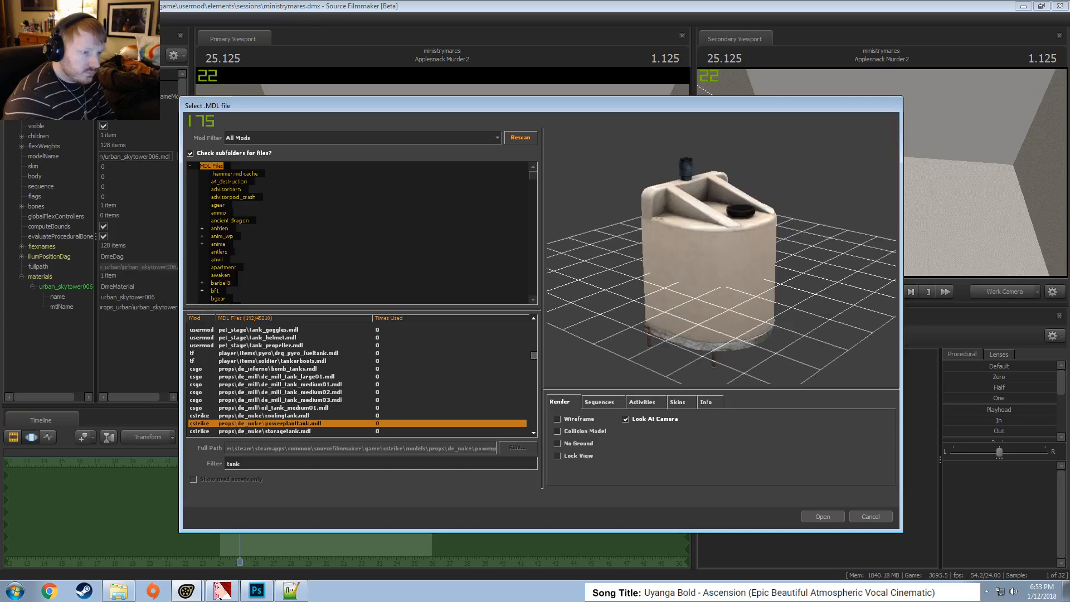
# Preview the tanks after powerplanttank.mdl, through the de_port oil tanks to props\de_train\biohazardtank_dm_05.mdl
pyautogui.press('Down')
pyautogui.press('Down')
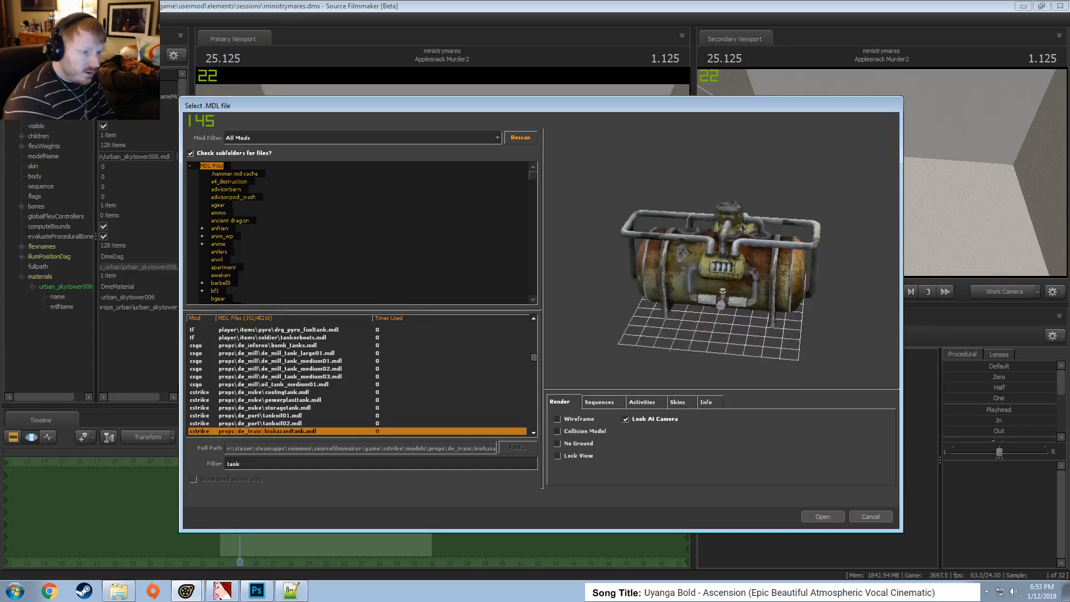
pyautogui.press('Up')
pyautogui.press('Down')
pyautogui.press('Down')
pyautogui.press('Down')
pyautogui.press('Down')
pyautogui.press('Down')
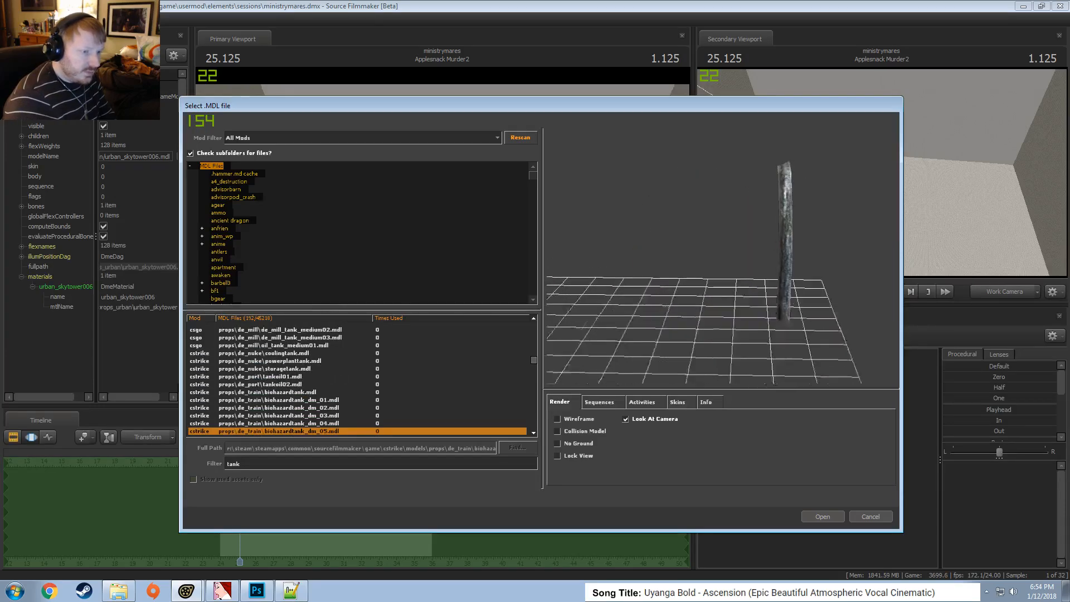
# Preview the remaining biohazard tank pieces and the horizontal cooling tanks through props\de_train\tanker.mdl
pyautogui.press('Down')
pyautogui.press('Down')
pyautogui.press('Down')
pyautogui.press('Down')
pyautogui.press('Down')
pyautogui.press('Down')
pyautogui.press('Down')
pyautogui.press('Down')
pyautogui.press('Down')
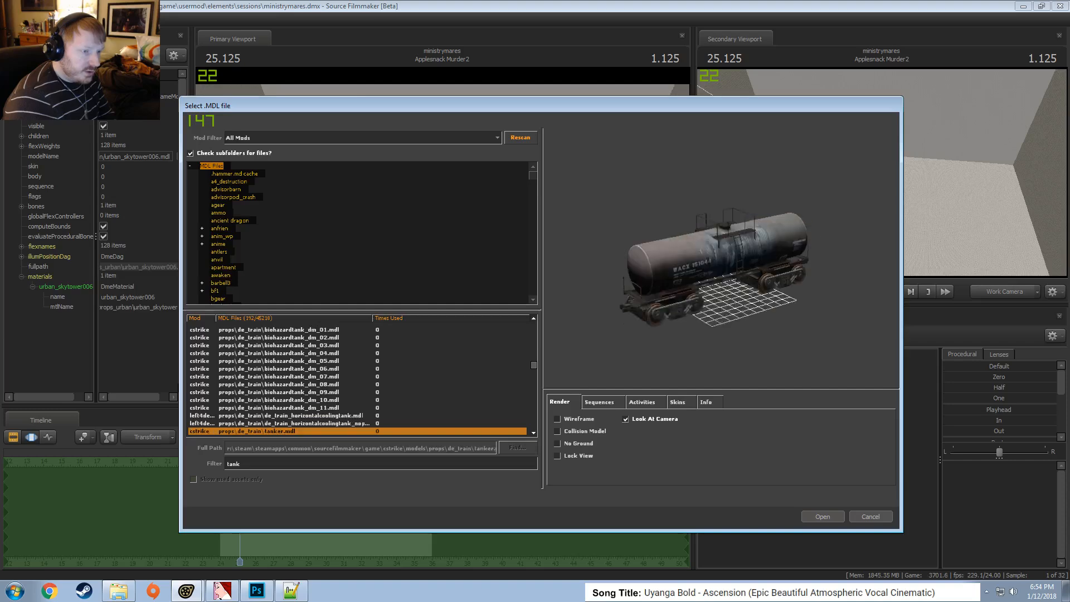
# Preview the props_gameplay biohazard tank parts and propane_tank_tall01.mdl through props_2fort\tank001.mdl
pyautogui.press('Down')
pyautogui.press('Down')
pyautogui.press('Down')
pyautogui.press('Down')
pyautogui.press('Down')
pyautogui.press('Down')
pyautogui.press('Down')
pyautogui.press('Down')
pyautogui.press('Down')
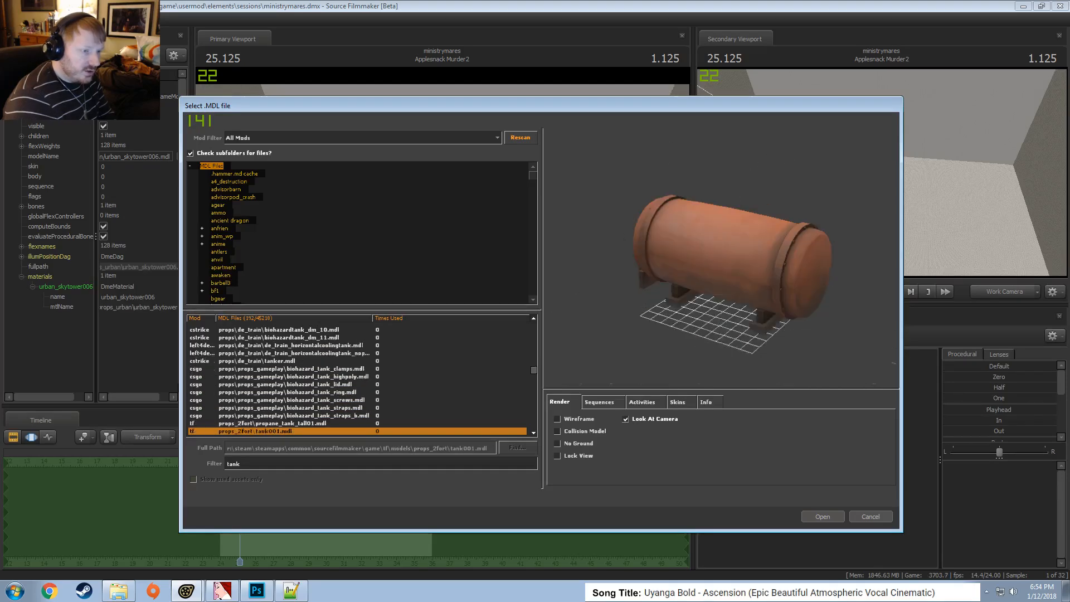
# Preview the toxin, oxygen and concrete plant tanks through props_exteriors\tanks_liquid.mdl
pyautogui.press('Down')
pyautogui.press('Down')
pyautogui.press('Down')
pyautogui.press('Down')
pyautogui.press('Down')
pyautogui.press('Down')
pyautogui.press('Down')
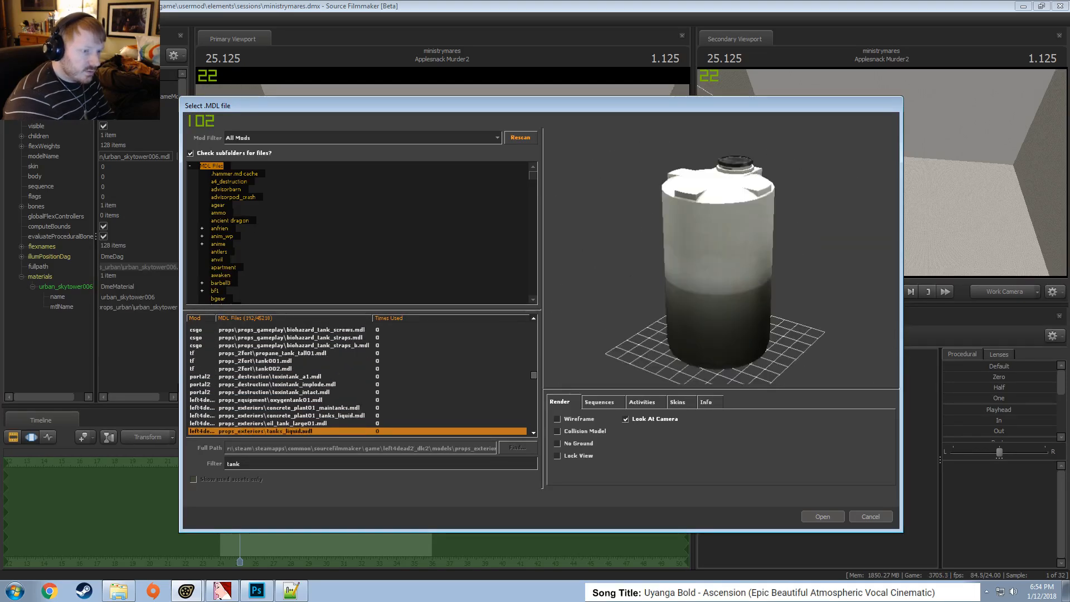
# Preview the small liquid tank, chem_tank.mdl and the neurotoxin tank through neurotoxin_tank_mount.mdl
pyautogui.press('Down')
pyautogui.press('Down')
pyautogui.press('Down')
pyautogui.press('Down')
pyautogui.press('Down')
pyautogui.press('Down')
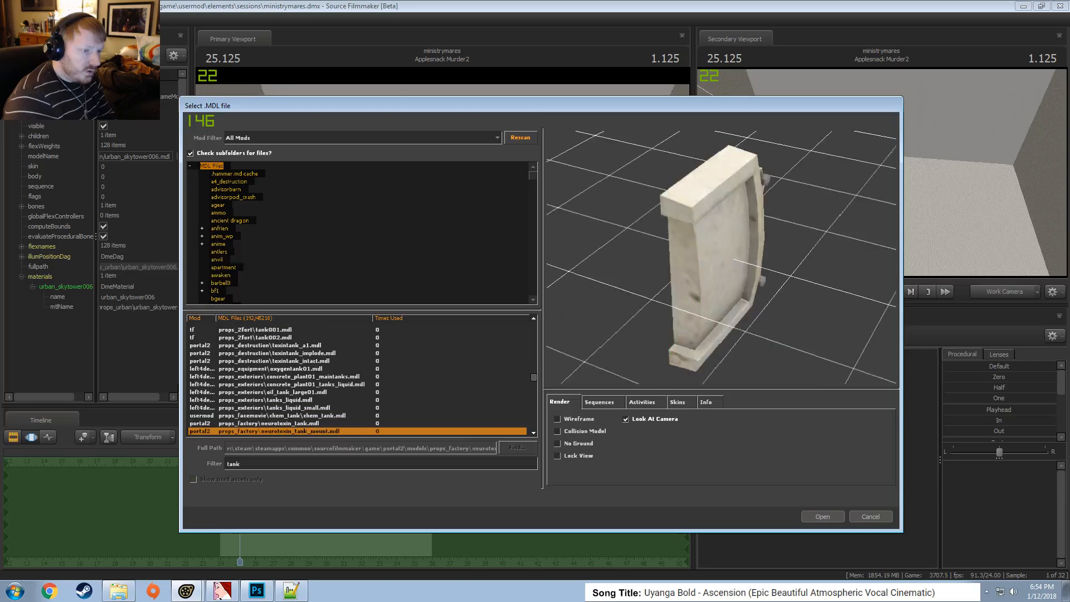
# Preview the props_fallout tanks and propane_tank001a.mdl through props_medieval\tank_entrance_rottenburg_intact.mdl
pyautogui.press('Down')
pyautogui.press('Down')
pyautogui.press('Down')
pyautogui.press('Down')
pyautogui.press('Down')
pyautogui.press('Down')
pyautogui.press('Down')
pyautogui.press('Down')
pyautogui.press('Down')
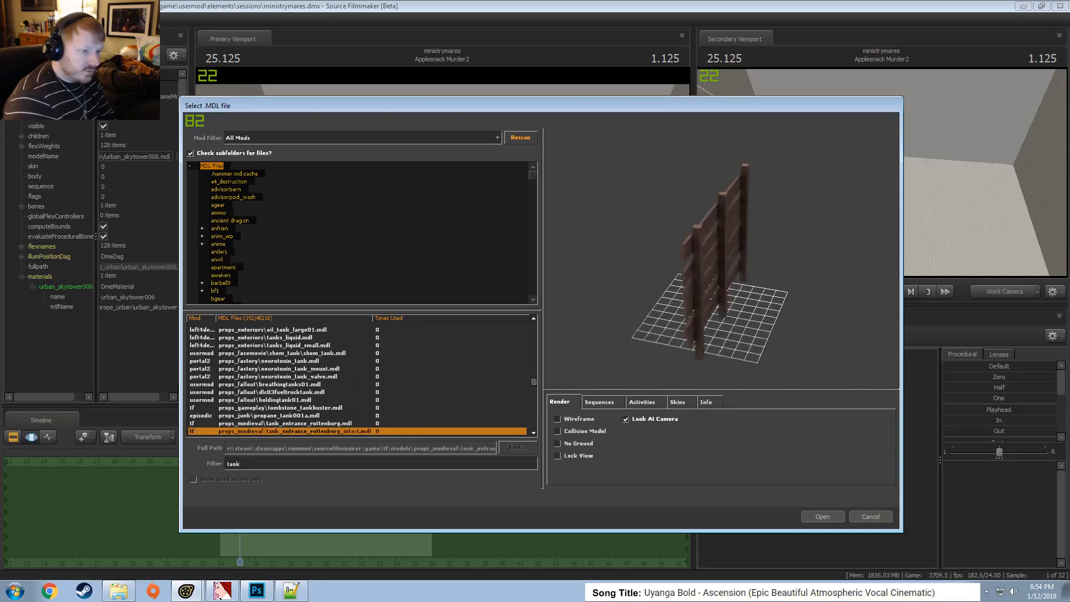
# Preview the props_mill, props_mining and moonbase tanks and examine moon_redbase_tanks01.mdl
pyautogui.press('Down')
pyautogui.press('Down')
pyautogui.press('Down')
pyautogui.press('Down')
pyautogui.press('Down')
pyautogui.press('Down')
pyautogui.press('Down')
pyautogui.press('Down')
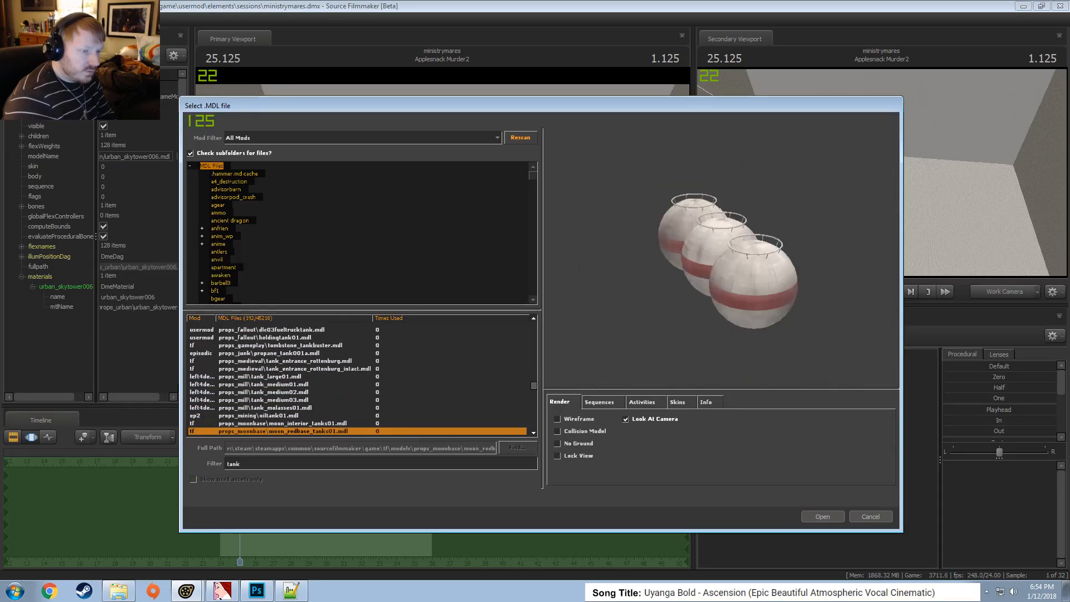
pyautogui.press('Up')
pyautogui.press('Up')
pyautogui.press('Up')
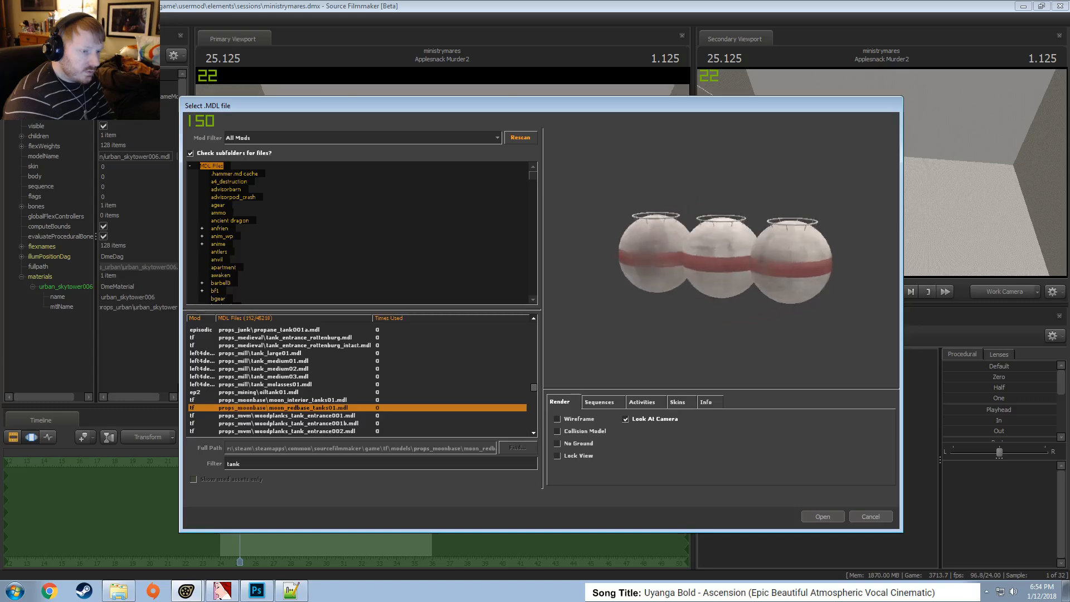
# Preview the models after the moonbase tanks, through the props_vehicles tanks to tanker\tanker2.mdl
pyautogui.press('Down')
pyautogui.press('Down')
pyautogui.press('Down')
pyautogui.press('Down')
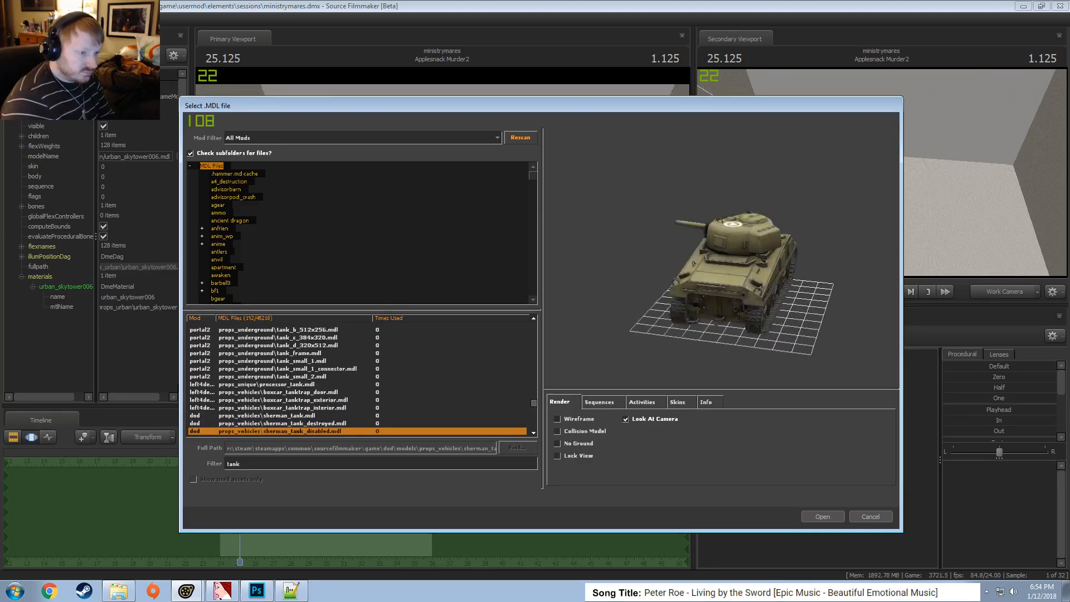
pyautogui.press('Down')
pyautogui.press('Down')
pyautogui.press('Down')
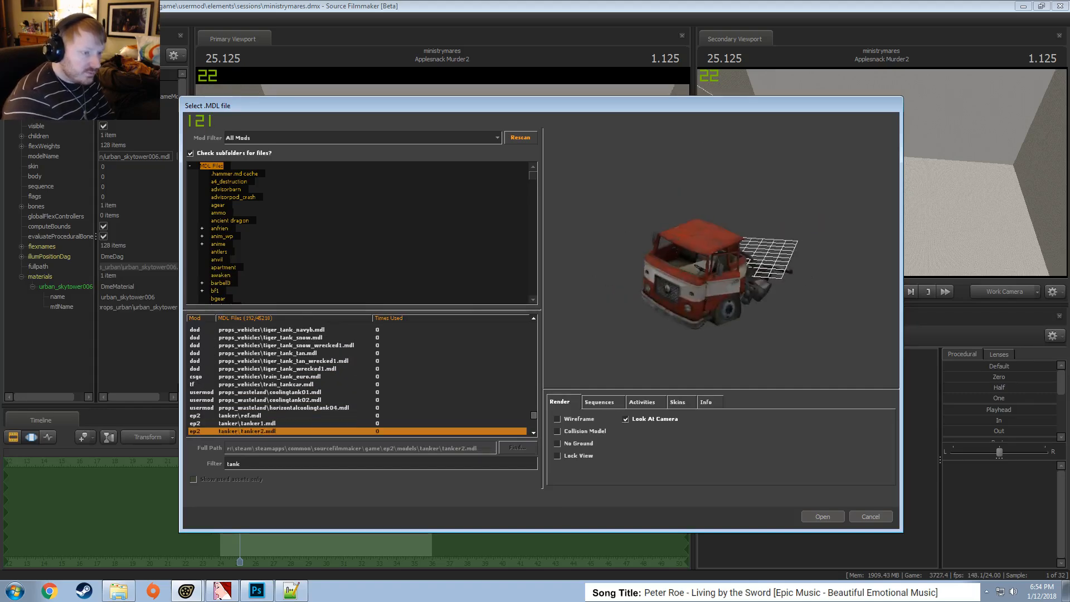
# Preview the themask industrial frame, gas canister, oil tank and ace_machine models
pyautogui.press('Down')
pyautogui.press('Down')
pyautogui.press('Down')
pyautogui.press('Down')
pyautogui.press('Down')
pyautogui.press('Down')
pyautogui.press('Down')
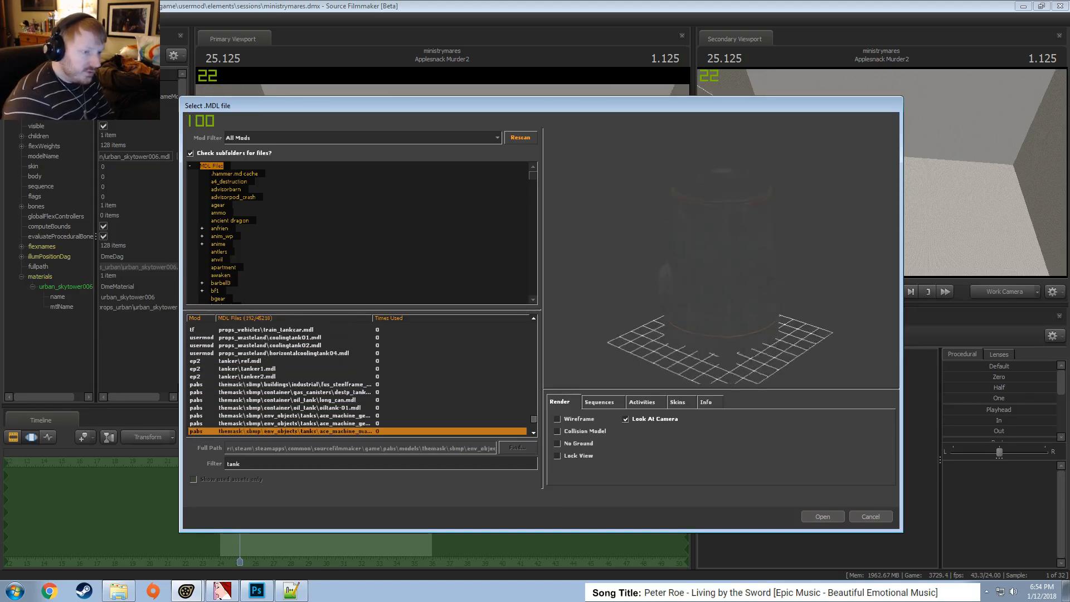
# Preview barreltank02.mdl and the proptank models in the themask env_objects tanks folder
pyautogui.press('Down')
pyautogui.press('Down')
pyautogui.press('Down')
pyautogui.press('Down')
pyautogui.press('Down')
pyautogui.press('Down')
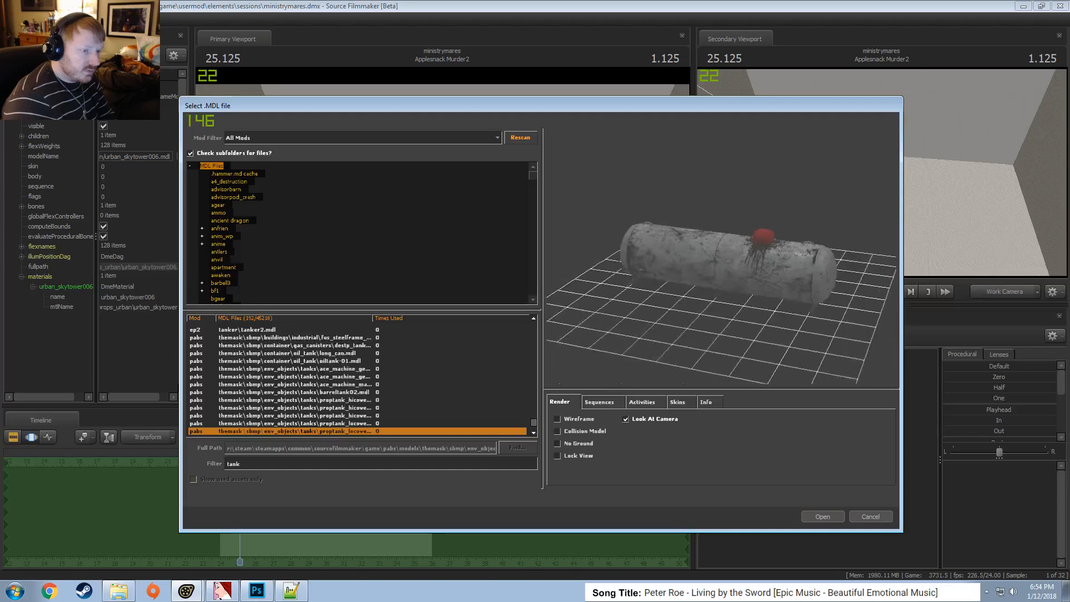
# Preview small_oil_tank.mdl, the homebrew fermentation tanks and the scenebuildthemes lab chemical tank
pyautogui.press('Down')
pyautogui.press('Down')
pyautogui.press('Down')
pyautogui.press('Down')
pyautogui.press('Down')
pyautogui.press('Down')
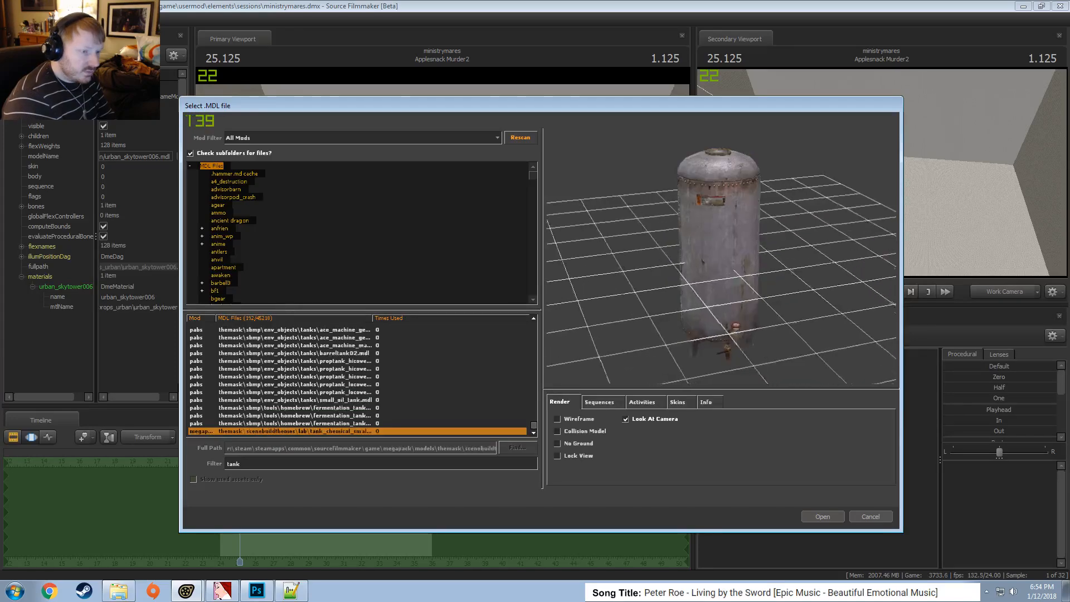
pyautogui.press('Up')
pyautogui.press('Up')
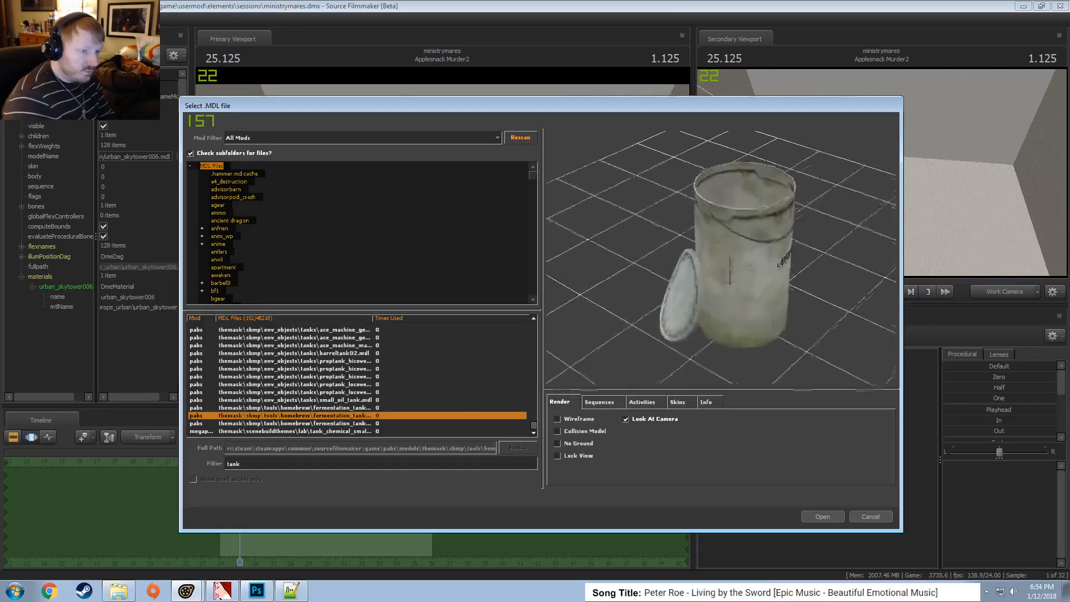
pyautogui.press('Down')
pyautogui.press('Down')
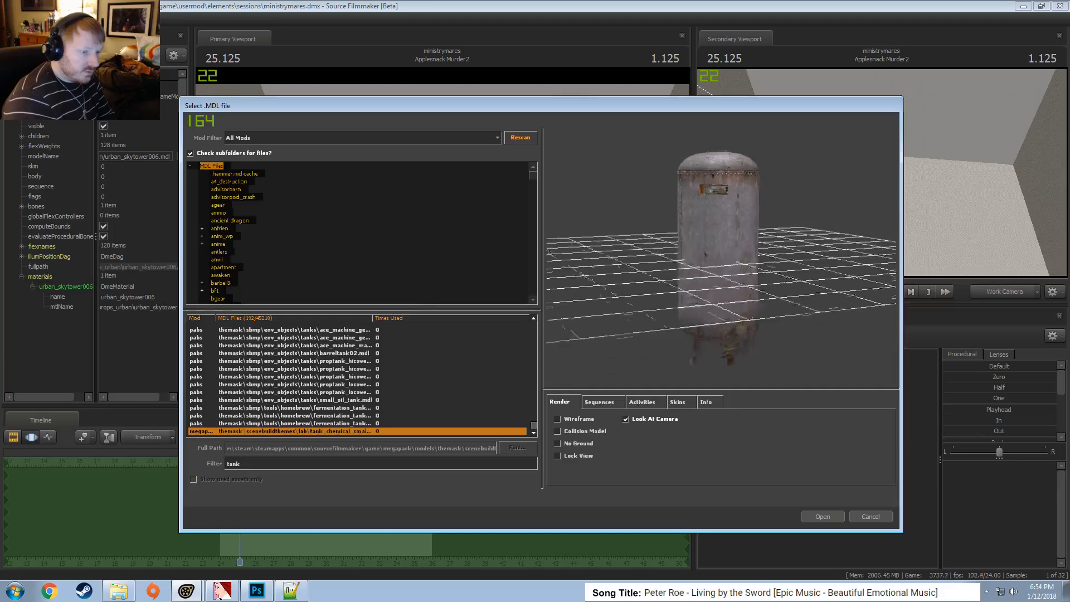
# Go back to earlier tank results and preview destruction_awning.mdl and biohazardtank_dm_05.mdl
pyautogui.scroll(10, 332, 387)
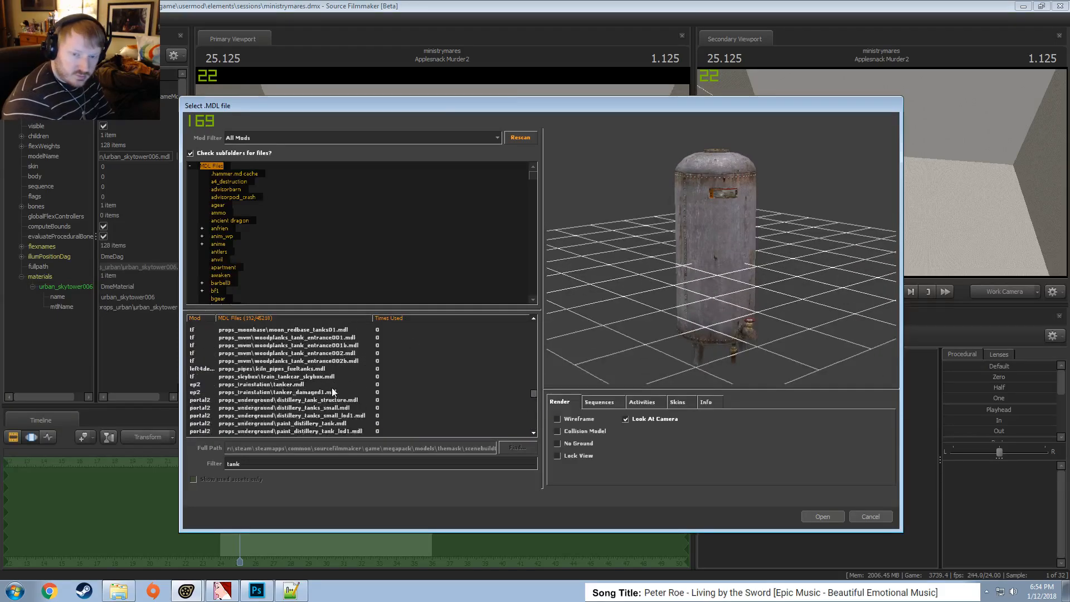
pyautogui.scroll(5, 333, 390)
pyautogui.click(340, 391)
pyautogui.scroll(1, 352, 383)
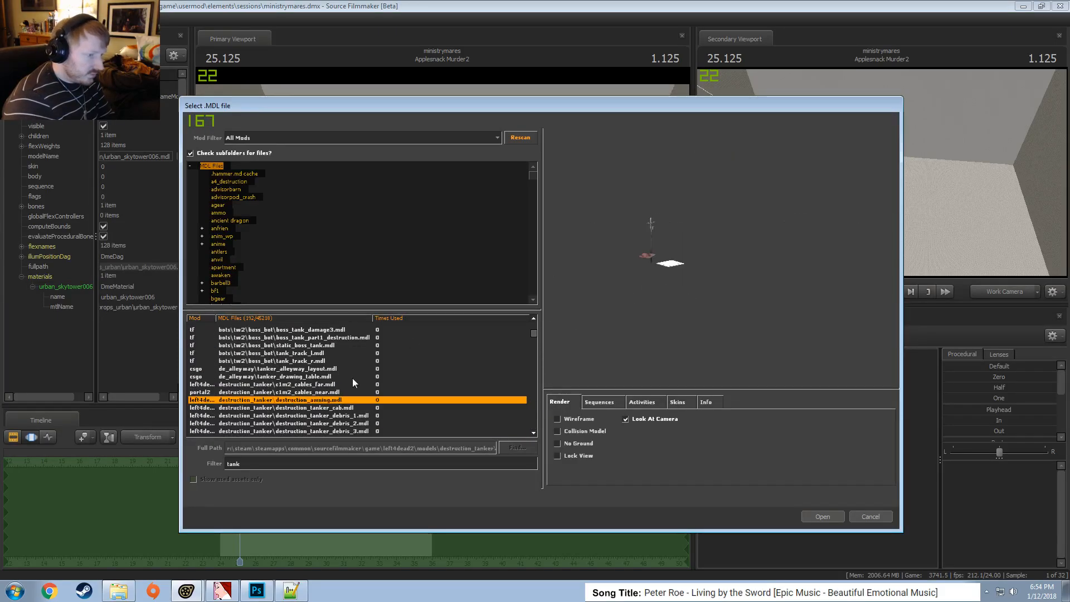
pyautogui.scroll(-10, 285, 391)
pyautogui.click(283, 386)
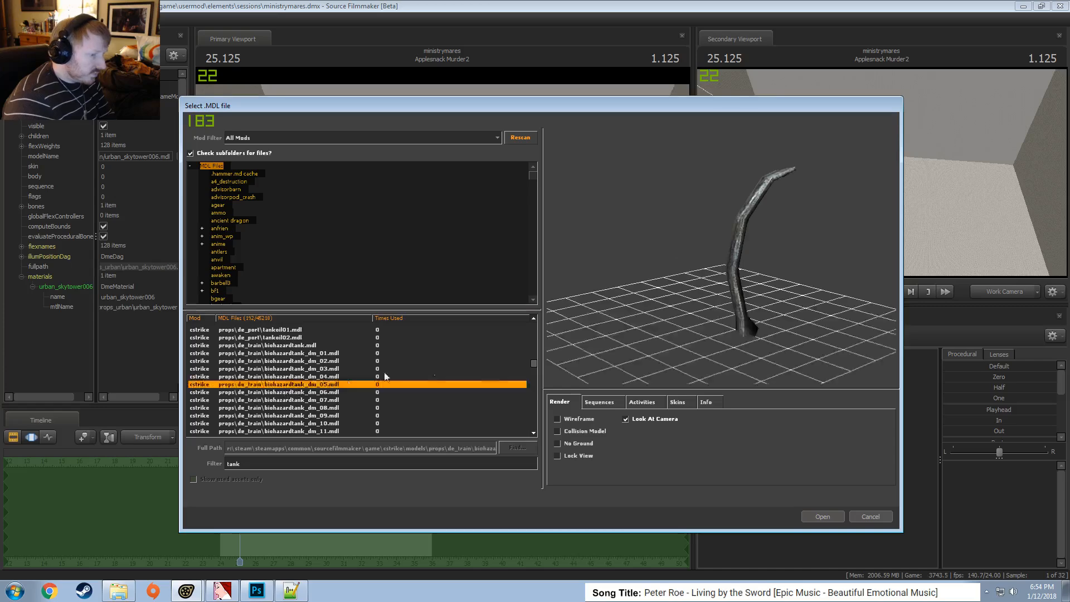
# Preview the models after biohazardtank_dm_05.mdl again, through props_2fort\propane_tank_tall01.mdl
pyautogui.press('Down')
pyautogui.press('Down')
pyautogui.press('Down')
pyautogui.press('Down')
pyautogui.press('Down')
pyautogui.press('Down')
pyautogui.press('Down')
pyautogui.press('Down')
pyautogui.press('Down')
pyautogui.press('Down')
pyautogui.press('Down')
pyautogui.press('Down')
pyautogui.press('Down')
pyautogui.press('Down')
pyautogui.press('Down')
pyautogui.press('Down')
pyautogui.press('Down')
pyautogui.press('Down')
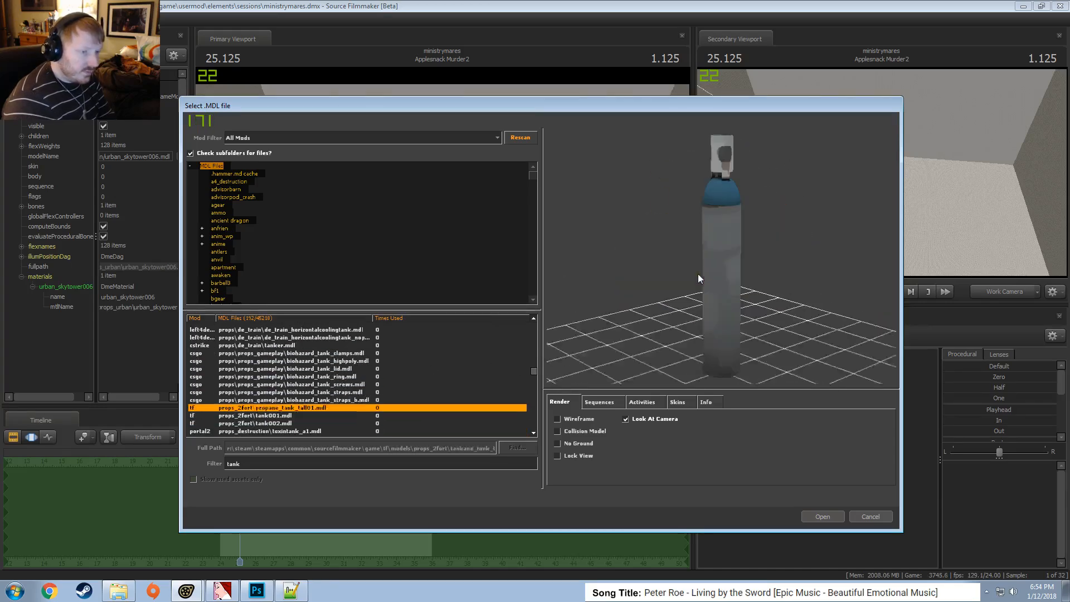
# Recheck the models just before propane_tank_tall01.mdl and examine props_2fort\tank001.mdl
pyautogui.press('Up')
pyautogui.press('Up')
pyautogui.press('Up')
pyautogui.press('Down')
pyautogui.press('Down')
pyautogui.press('Down')
pyautogui.press('Down')
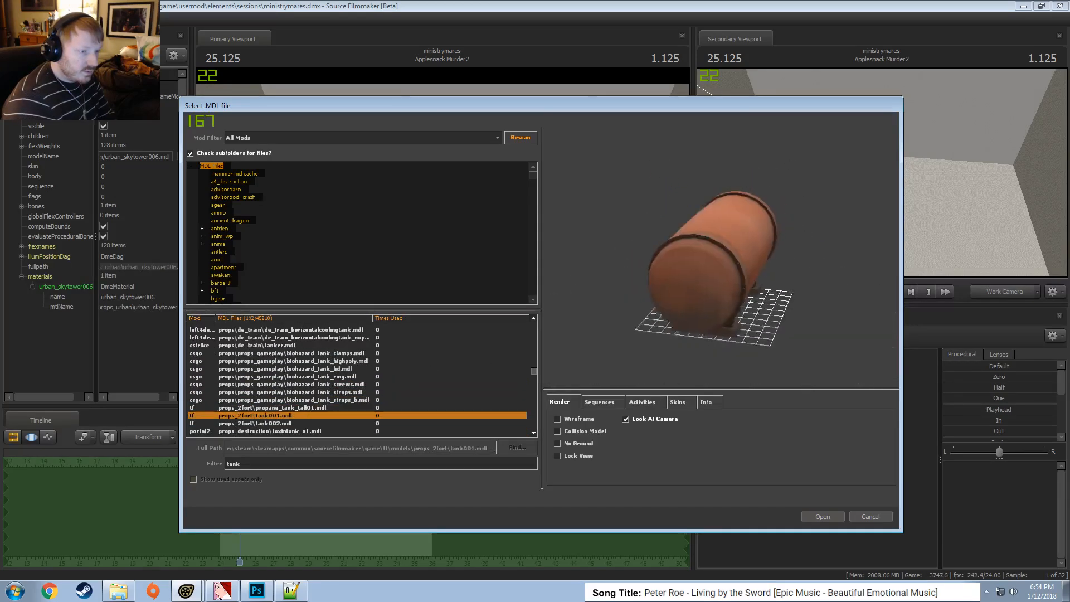
# Preview tank002.mdl and the toxin, oxygen and concrete plant tanks again, through props_exteriors\oil_tank_large01.mdl
pyautogui.press('Down')
pyautogui.press('Down')
pyautogui.press('Down')
pyautogui.press('Down')
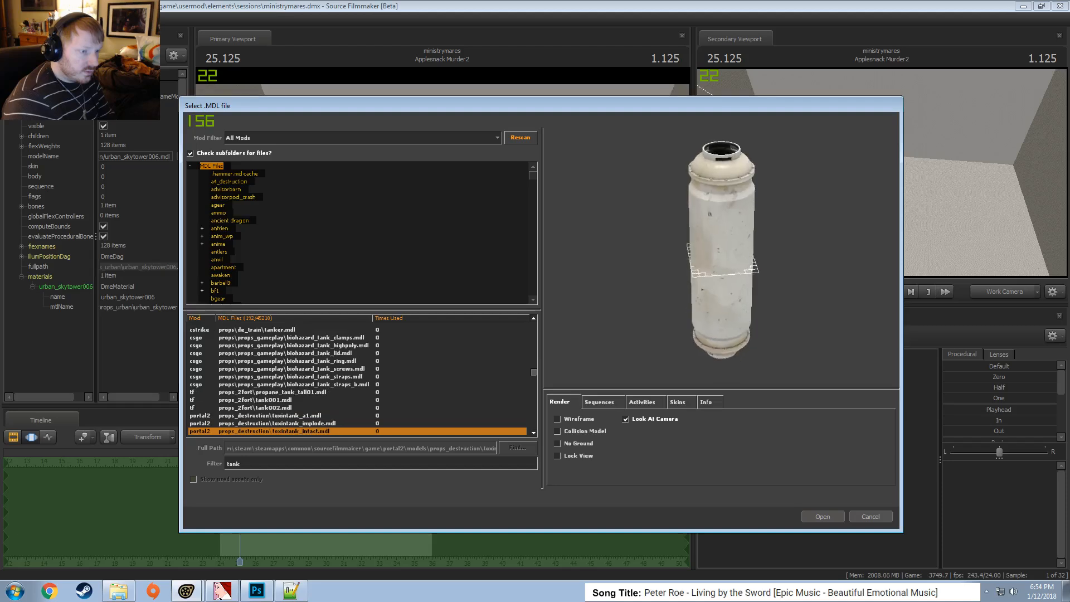
pyautogui.press('Down')
pyautogui.press('Down')
pyautogui.press('Down')
pyautogui.press('Down')
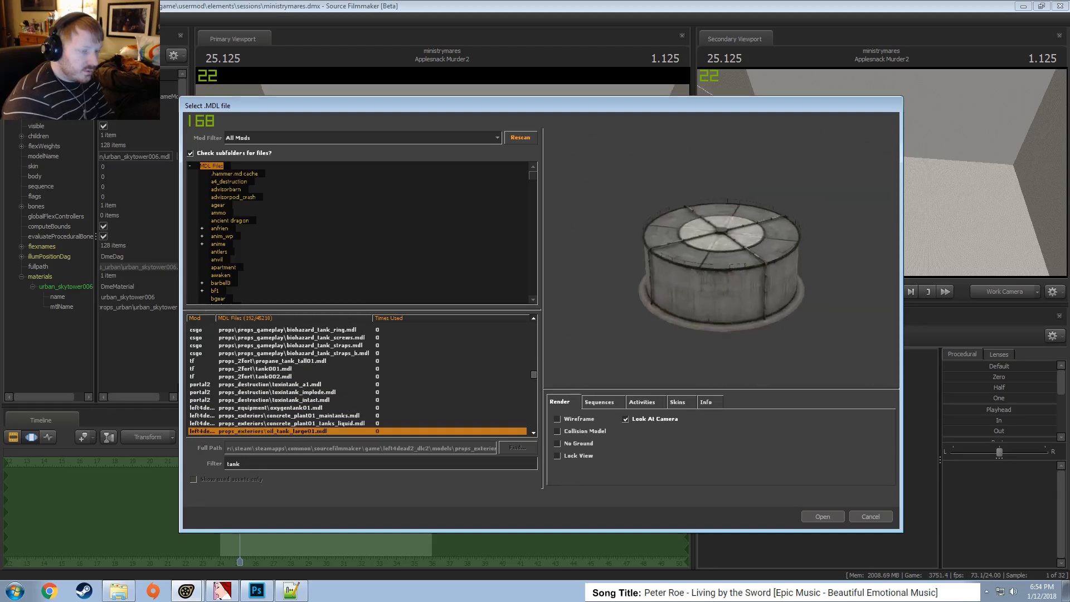
# Compare concrete_plant01_tanks_liquid.mdl with oil_tank_large01.mdl in the model preview
pyautogui.press('Down')
pyautogui.press('Up')
pyautogui.press('Up')
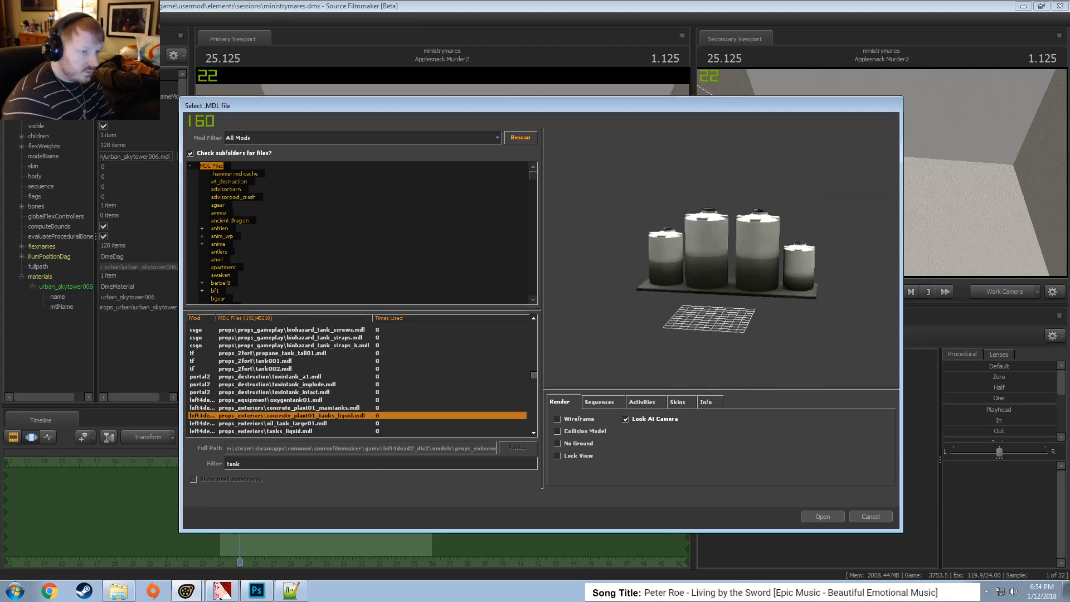
pyautogui.press('Down')
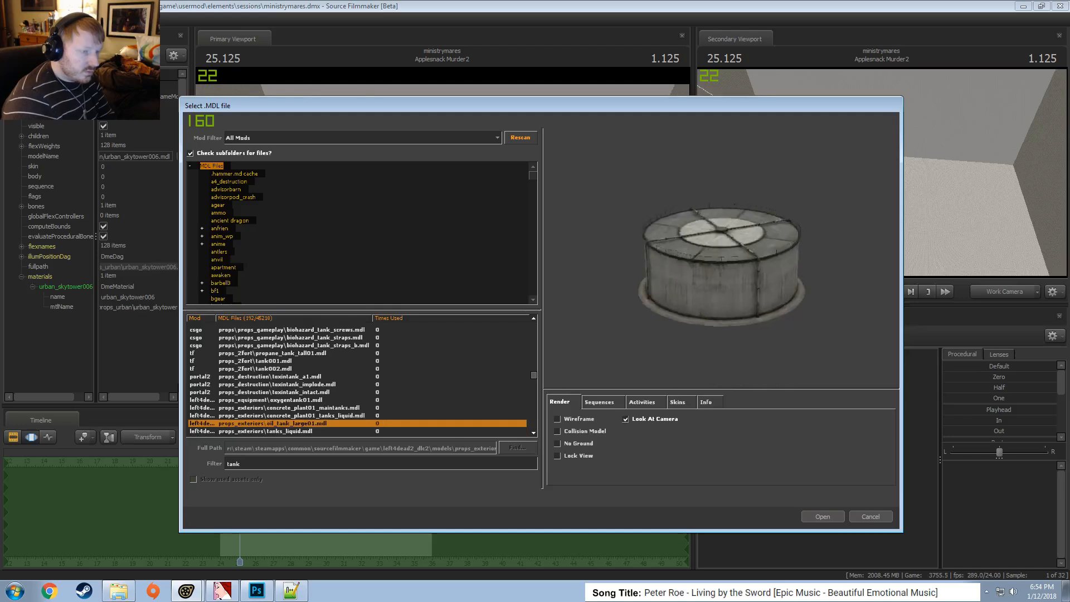
# Examine tanks_liquid_small.mdl, oil_tank_large01.mdl and tanks_liquid.mdl from props_exteriors in the model preview
pyautogui.press('Down')
pyautogui.press('Down')
pyautogui.press('Down')
pyautogui.press('Down')
pyautogui.press('Up')
pyautogui.press('Up')
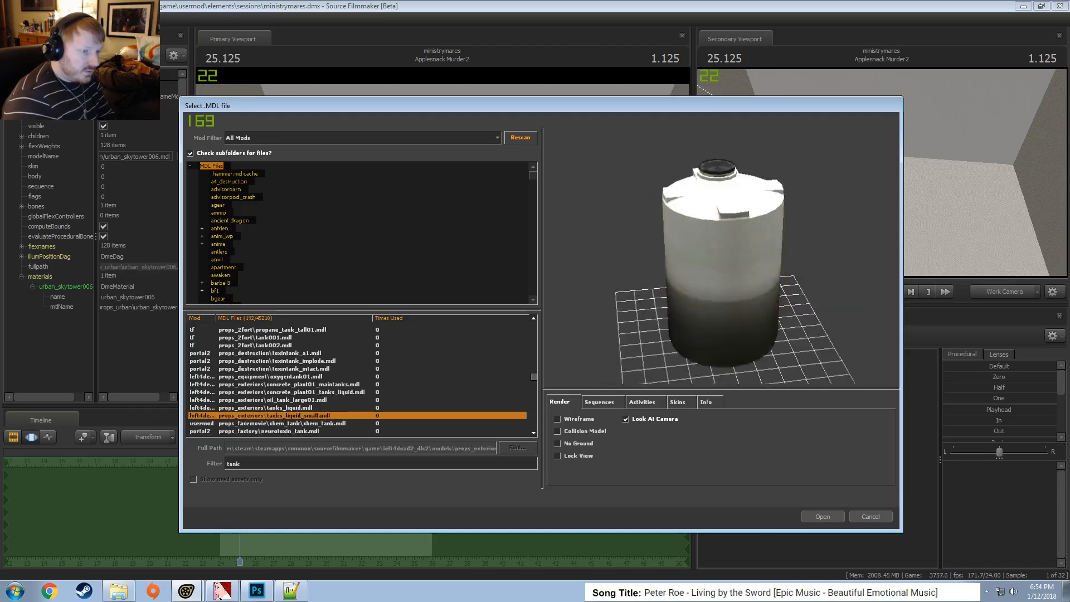
pyautogui.press('Up')
pyautogui.press('Up')
pyautogui.press('Up')
pyautogui.press('Down')
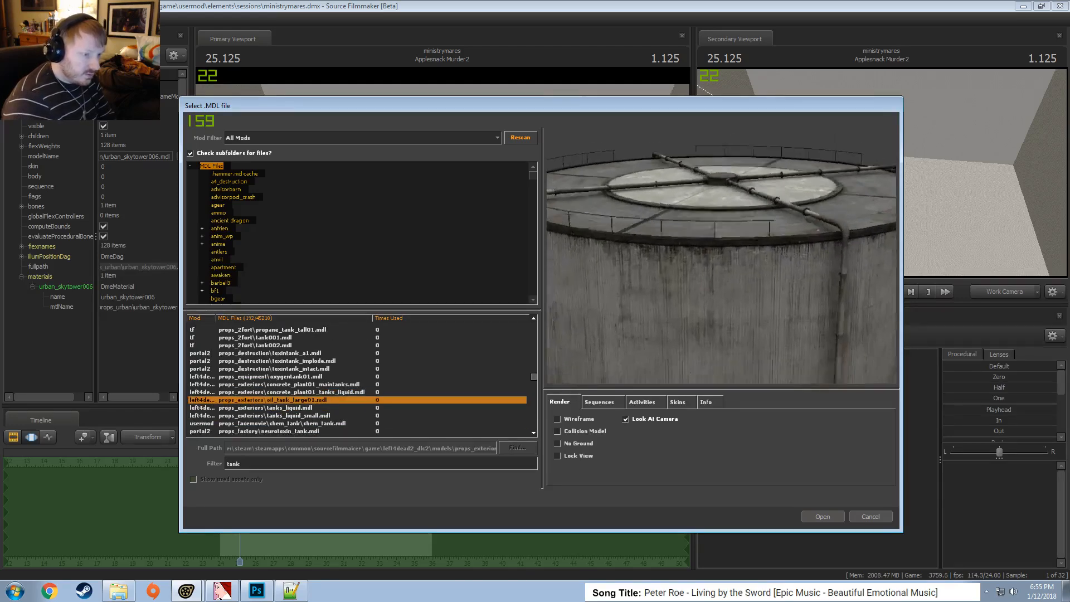
pyautogui.press('Down')
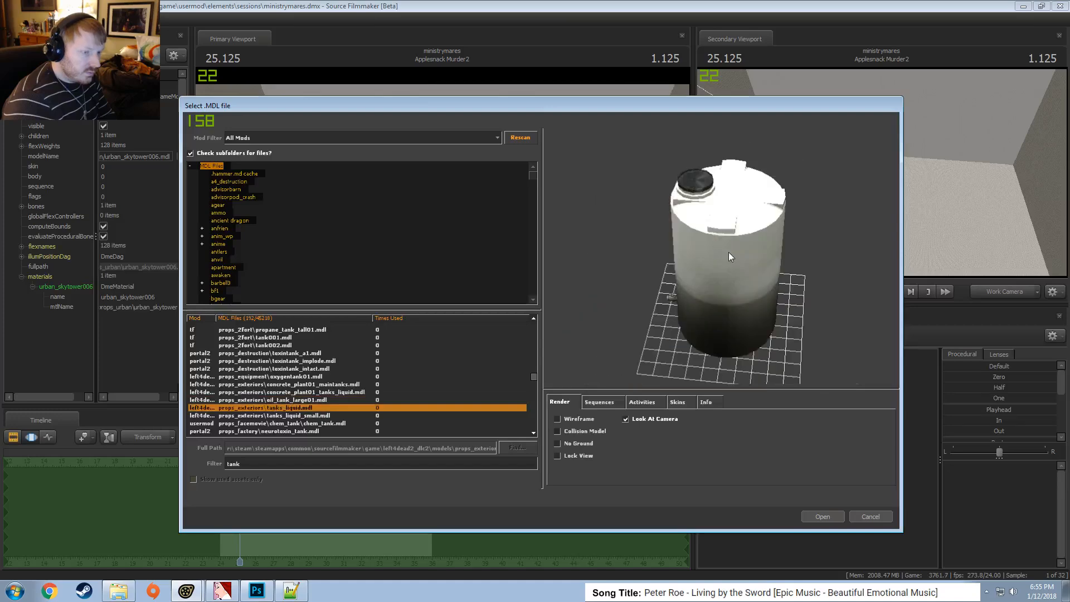
# Preview chem_tank.mdl and the neurotoxin tank models again, through props_factory\neurotoxin_tank_valve.mdl
pyautogui.press('Down')
pyautogui.press('Down')
pyautogui.press('Down')
pyautogui.press('Down')
pyautogui.press('Down')
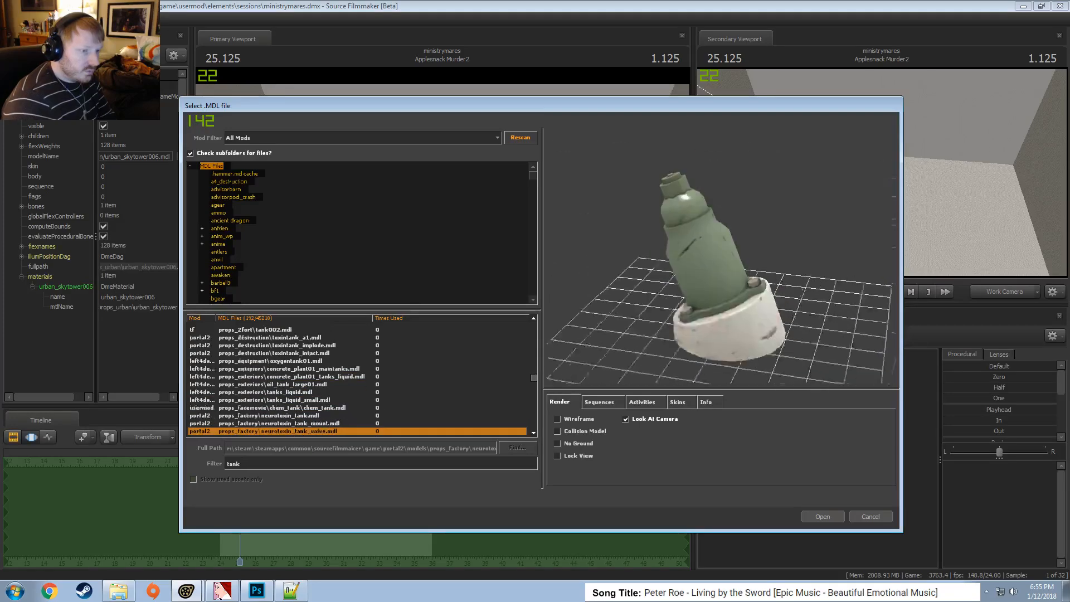
# Browse the remaining tank models and add props_mill\tank_medium01.mdl to the shot
pyautogui.press('Down')
pyautogui.press('Down')
pyautogui.press('Down')
pyautogui.press('Down')
pyautogui.press('Down')
pyautogui.press('Down')
pyautogui.press('Down')
pyautogui.press('Down')
pyautogui.press('Down')
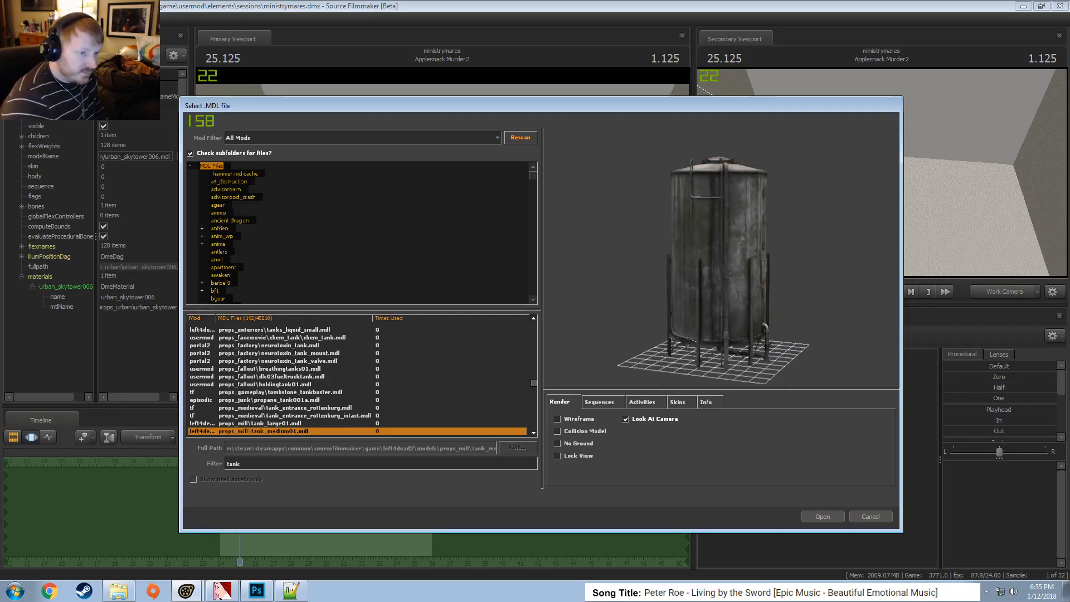
pyautogui.click(834, 516)
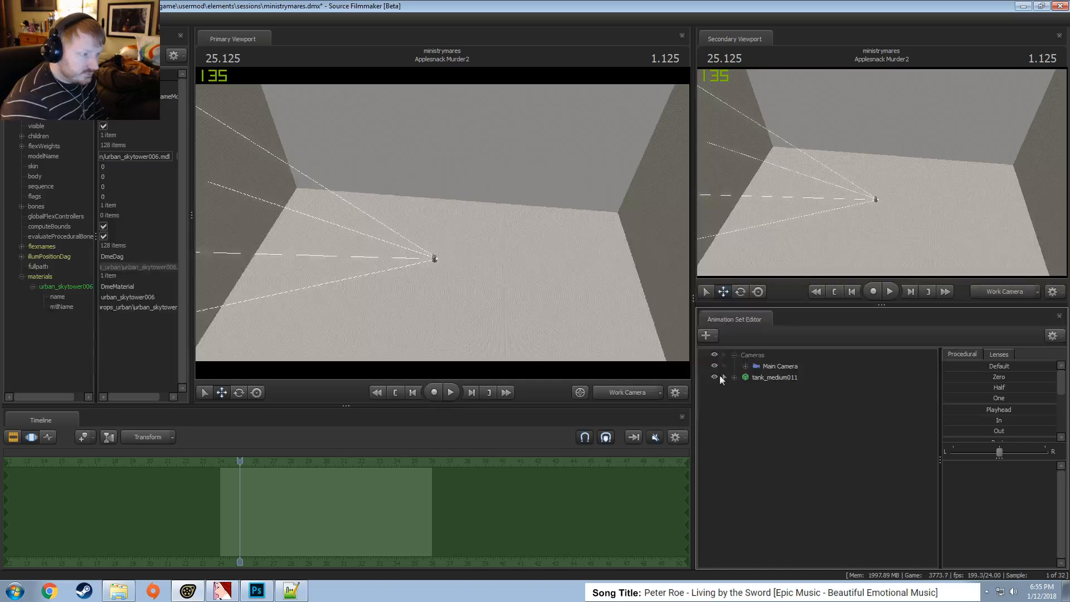
# Show Main Camera's view in the secondary viewport and set its lens to 35 mm
pyautogui.click(777, 374)
pyautogui.click(981, 292)
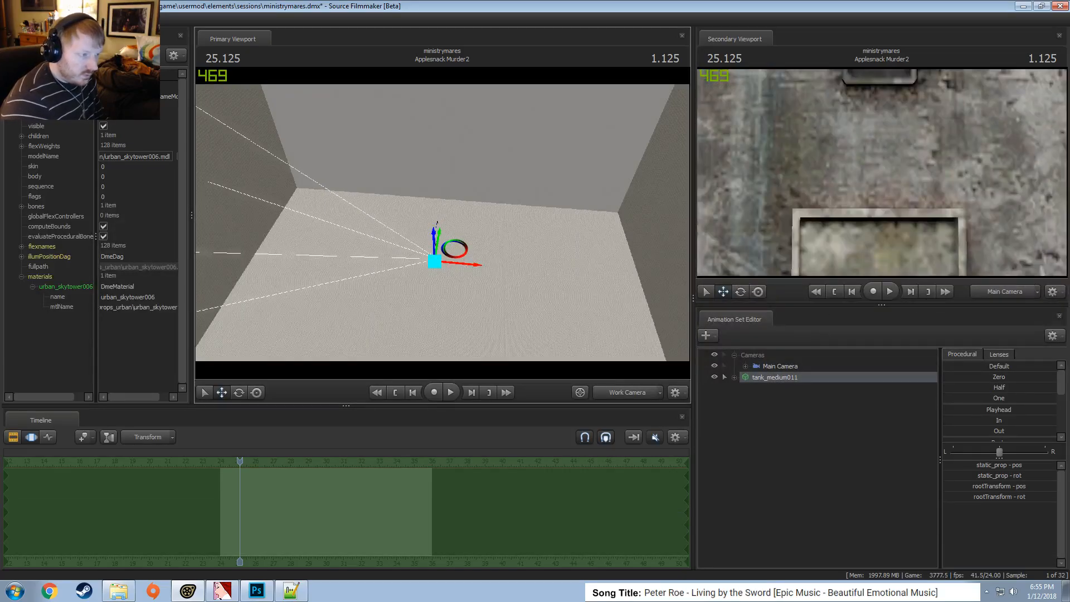
pyautogui.click(746, 367)
pyautogui.click(745, 367)
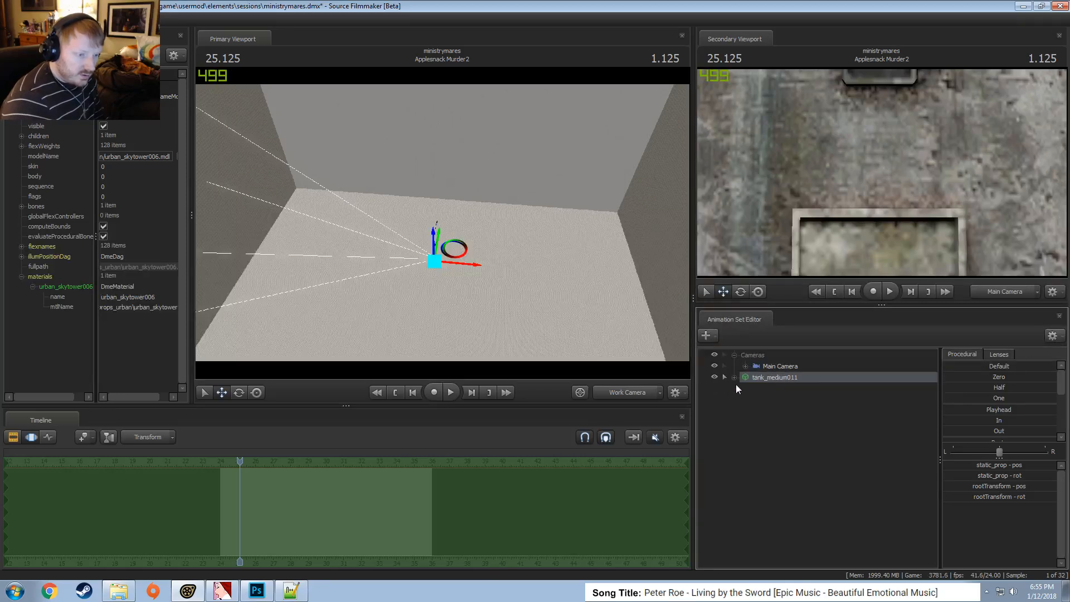
pyautogui.click(734, 378)
pyautogui.click(746, 389)
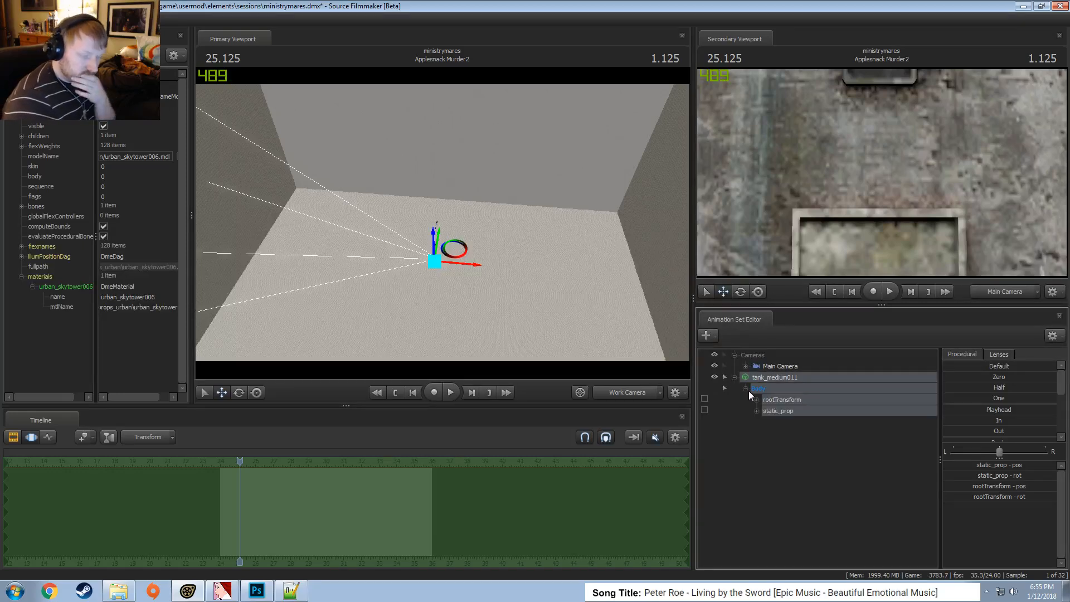
pyautogui.click(767, 365)
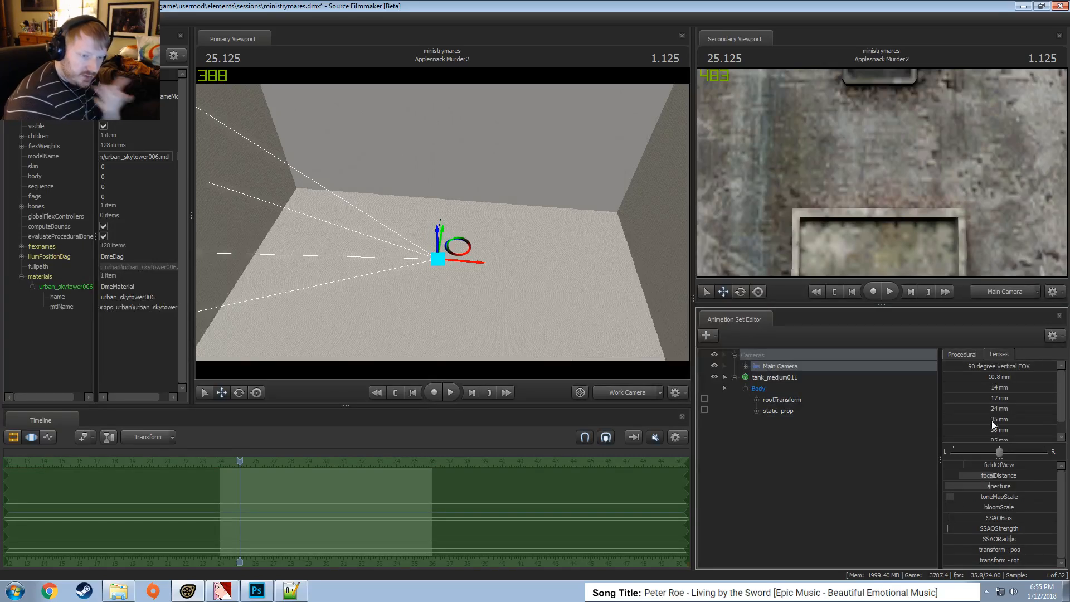
pyautogui.click(992, 422)
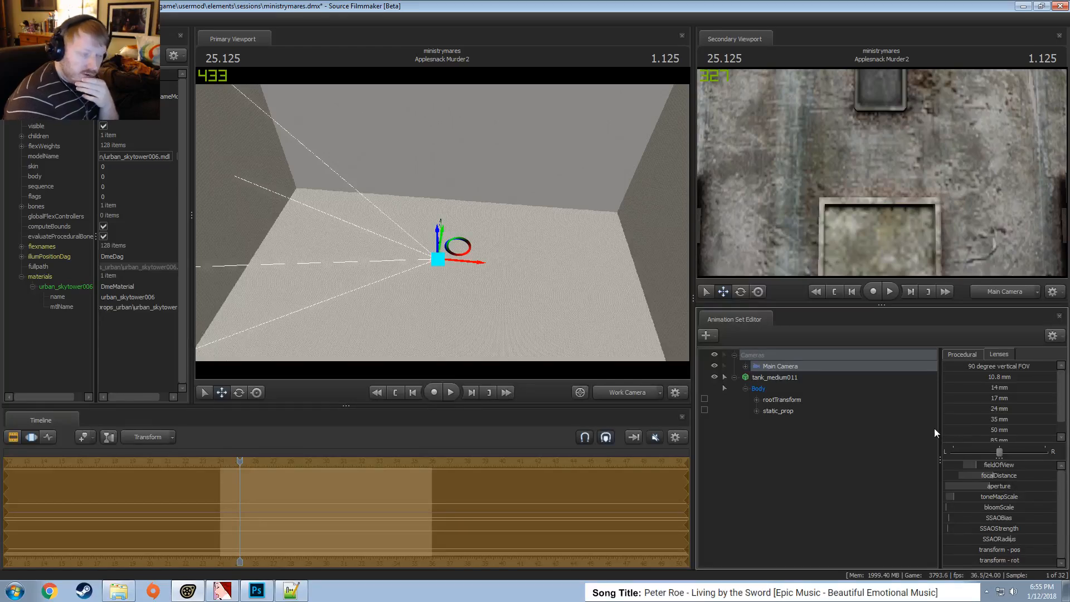
# Move Main Camera back from the tank until the whole tank fits in its frame
pyautogui.click(764, 377)
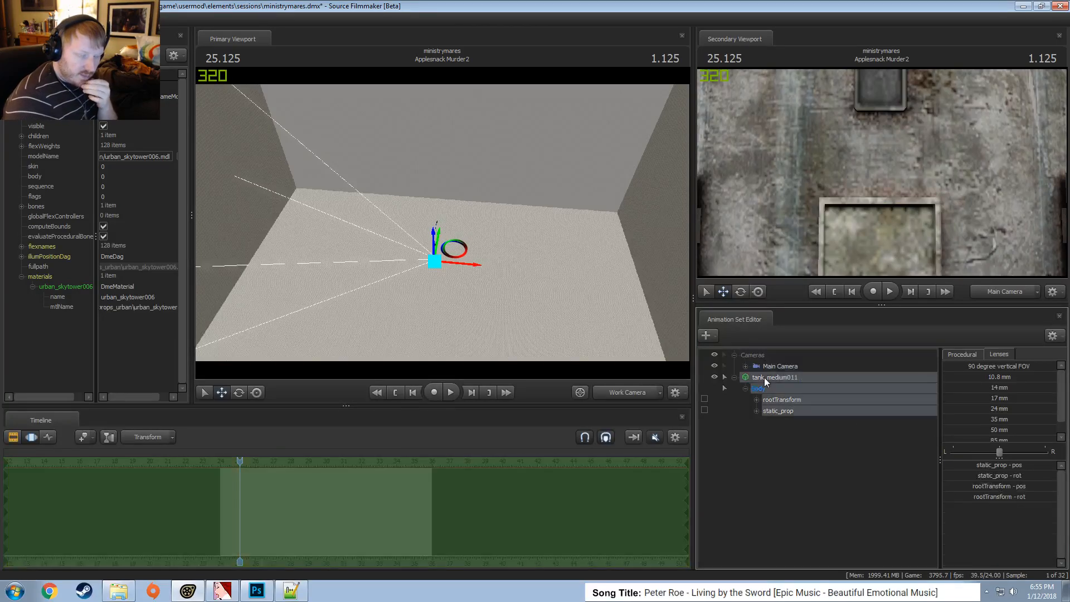
pyautogui.click(773, 367)
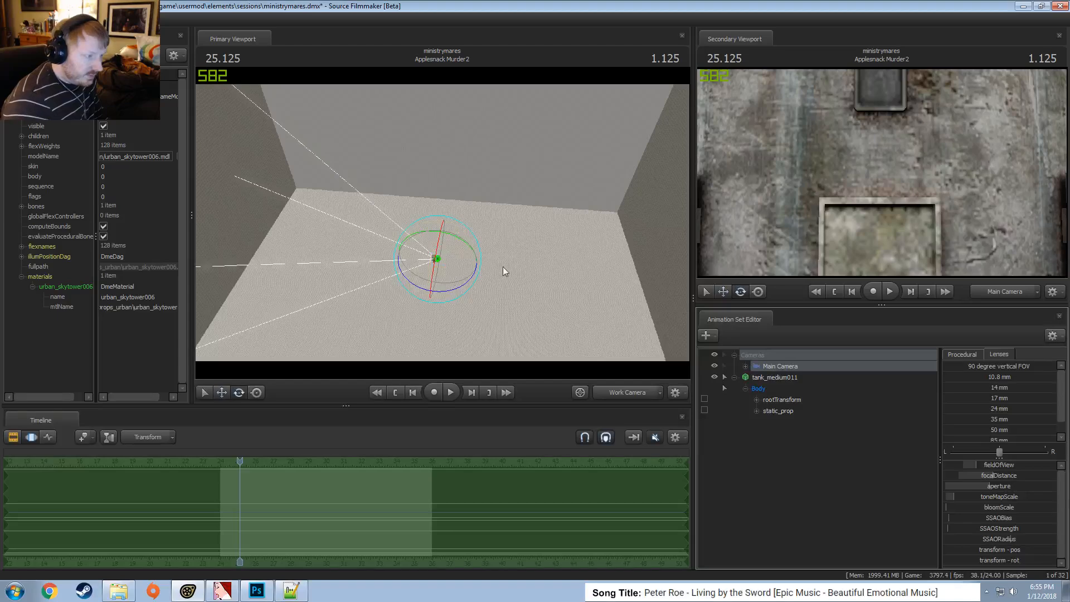
pyautogui.keyDown('alt'); pyautogui.moveTo(503, 267); pyautogui.dragTo(487, 251); pyautogui.keyUp('alt')
# Move the tank to the left edge of Main Camera's frame and lower it
pyautogui.click(759, 389)
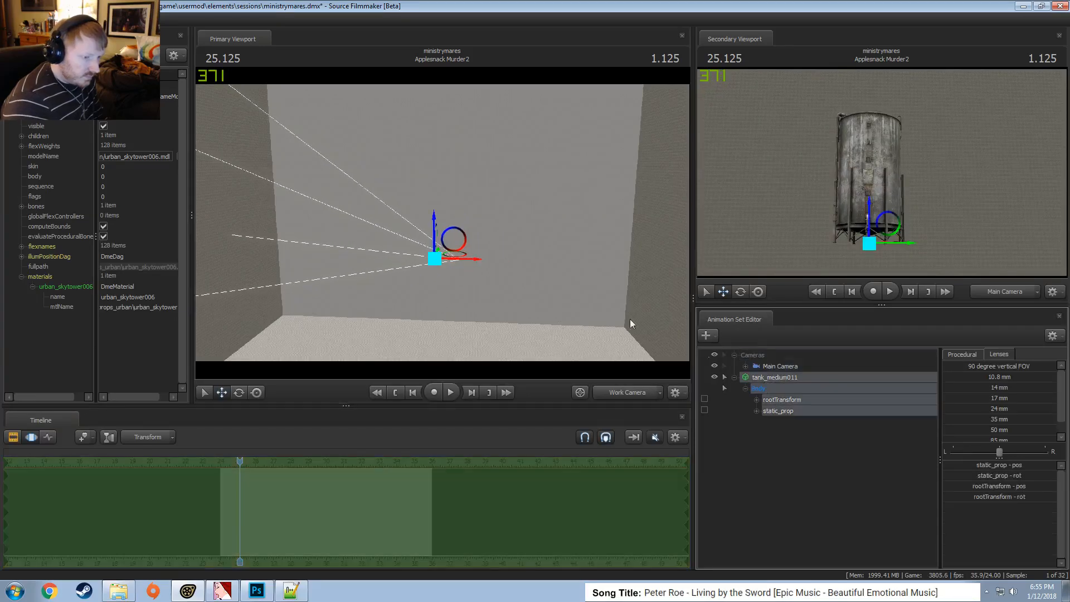
pyautogui.keyDown('alt'); pyautogui.moveTo(586, 304); pyautogui.dragTo(350, 255); pyautogui.keyUp('alt')
pyautogui.press('w')
pyautogui.press('w')
pyautogui.press('e')
pyautogui.press('w')
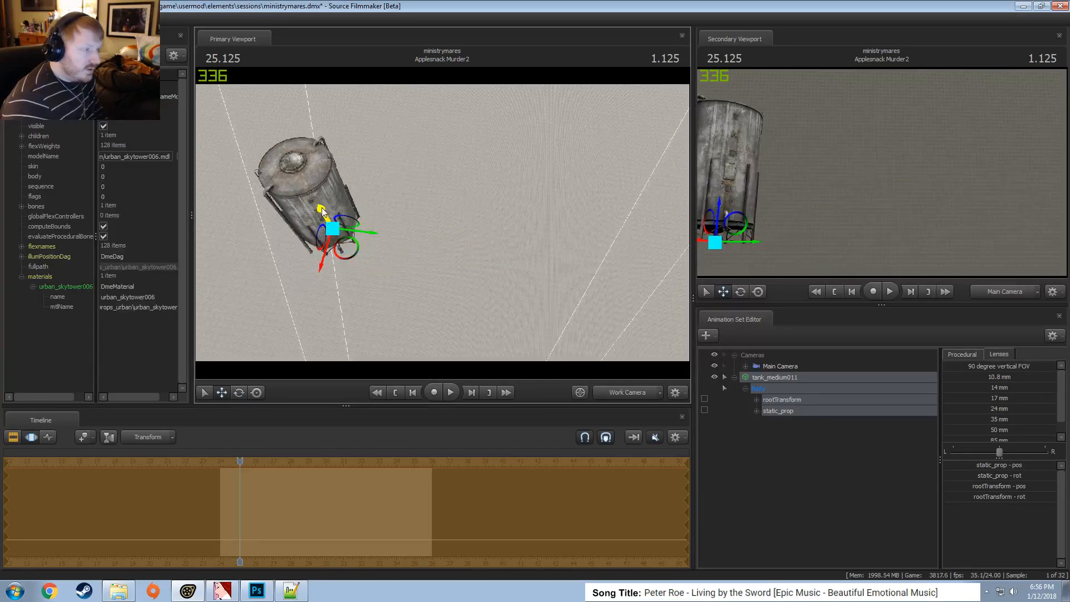
pyautogui.moveTo(322, 207); pyautogui.dragTo(338, 244)
# Tilt Main Camera slightly downward and shift the tank lower and further into the frame
pyautogui.click(775, 368)
pyautogui.press('f')
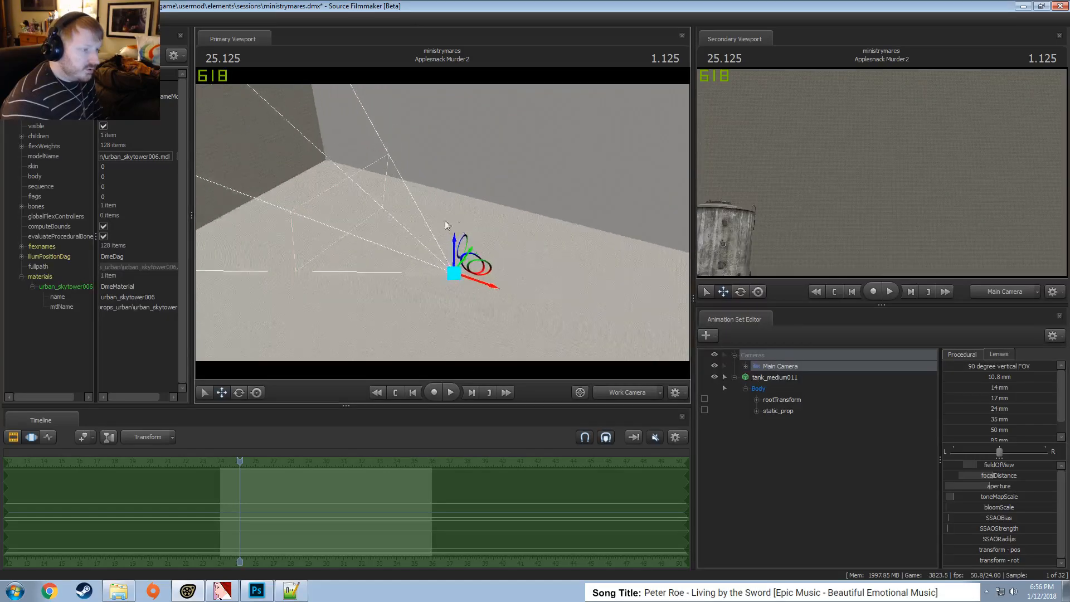
pyautogui.moveTo(483, 261); pyautogui.dragTo(477, 258)
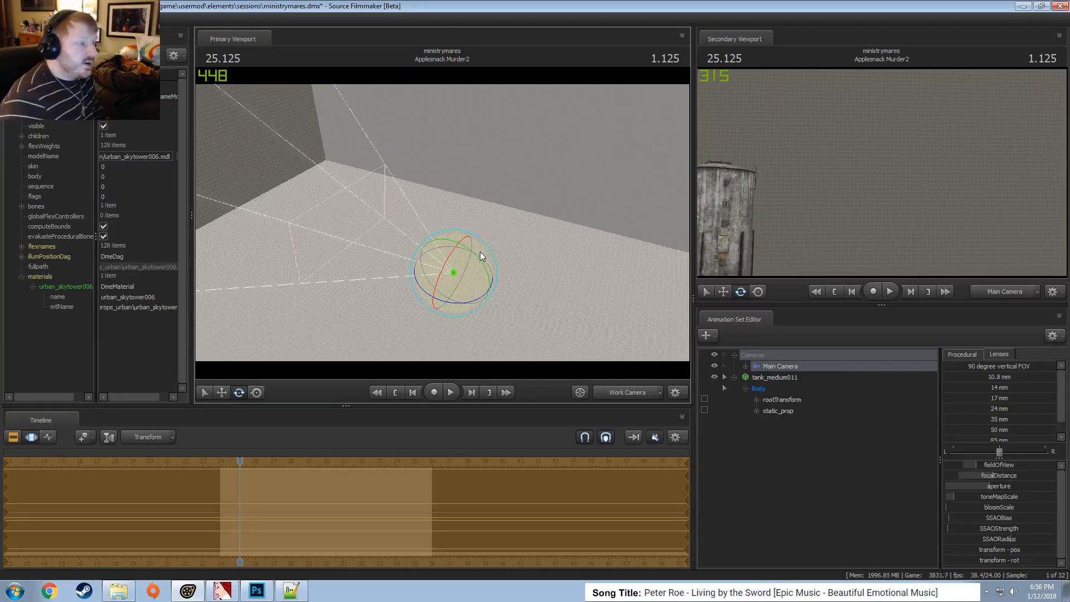
pyautogui.moveTo(611, 326); pyautogui.dragTo(611, 326)
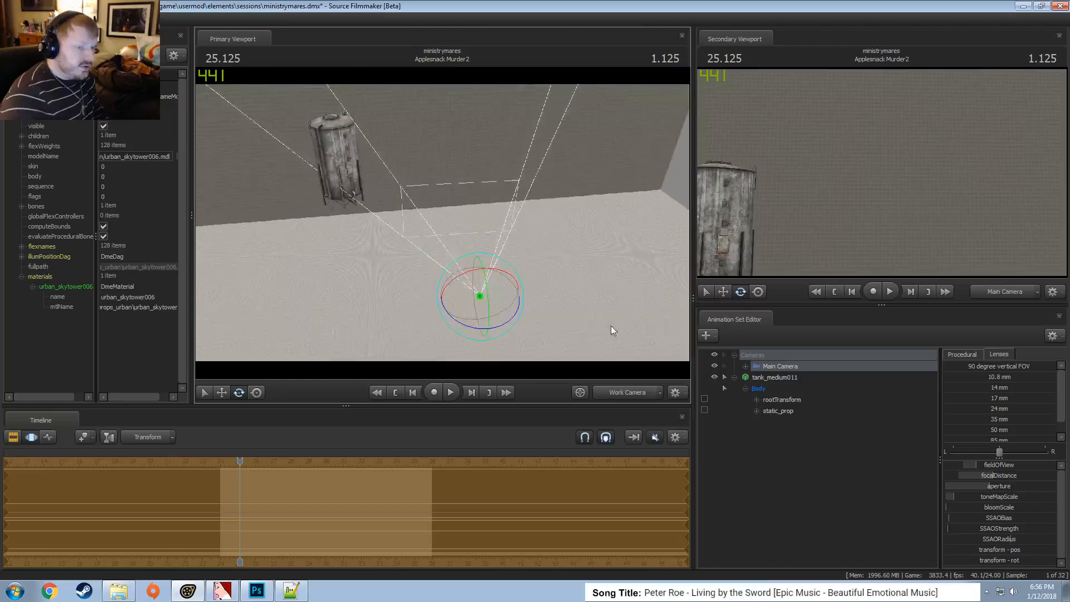
pyautogui.click(791, 388)
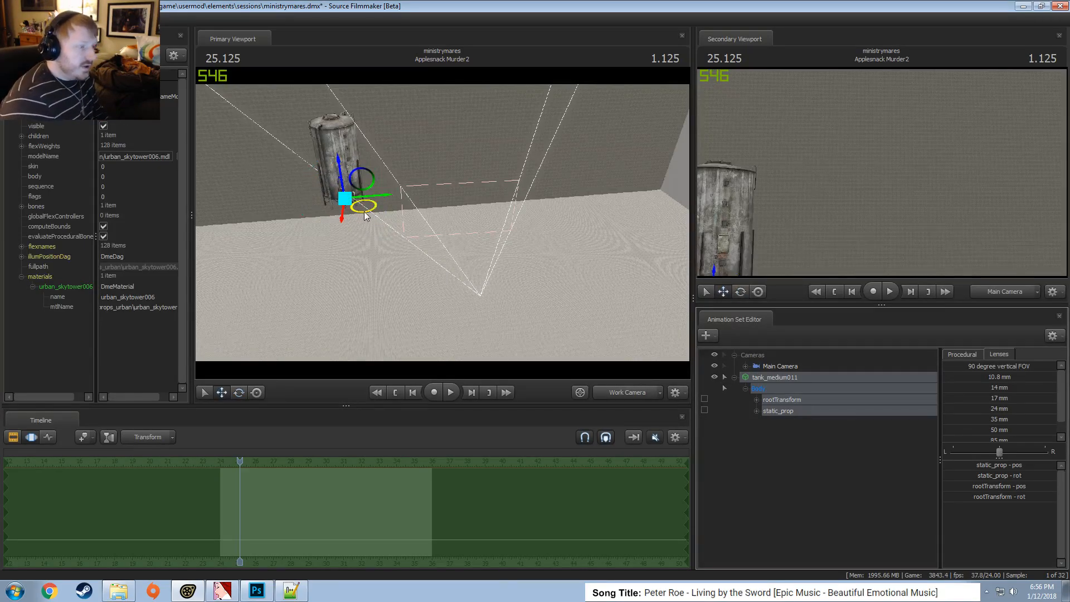
pyautogui.moveTo(365, 215)
pyautogui.mouseDown()
pyautogui.moveTo(383, 214)
pyautogui.moveTo(376, 185)
pyautogui.moveTo(382, 218)
pyautogui.moveTo(372, 197)
pyautogui.mouseUp()
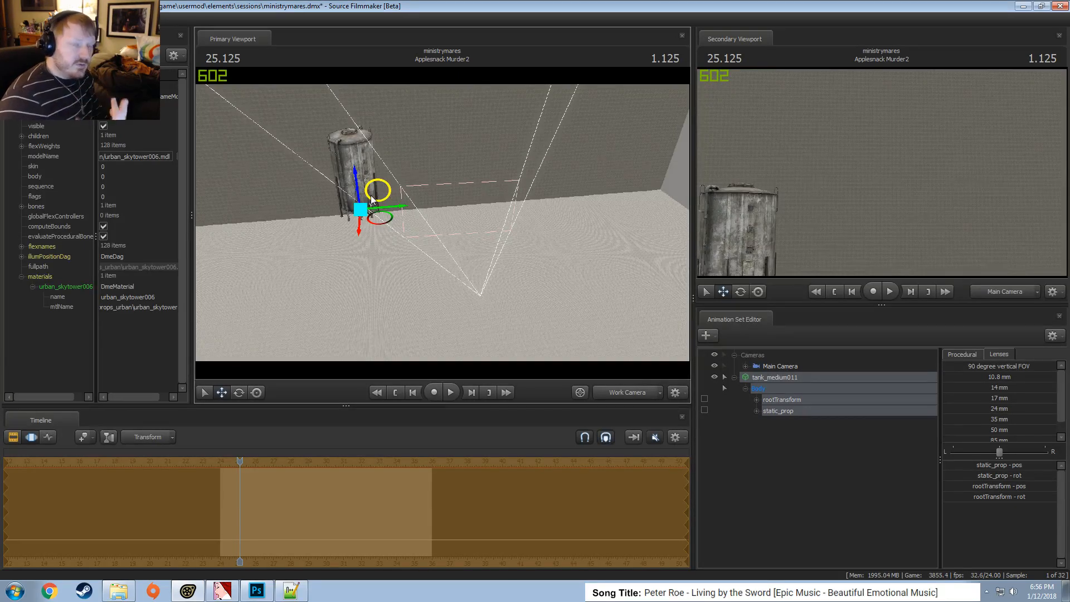
# Search the models for catwalk and preview the themask floorstuff catwalk_512 piece in wireframe
pyautogui.rightClick(819, 450)
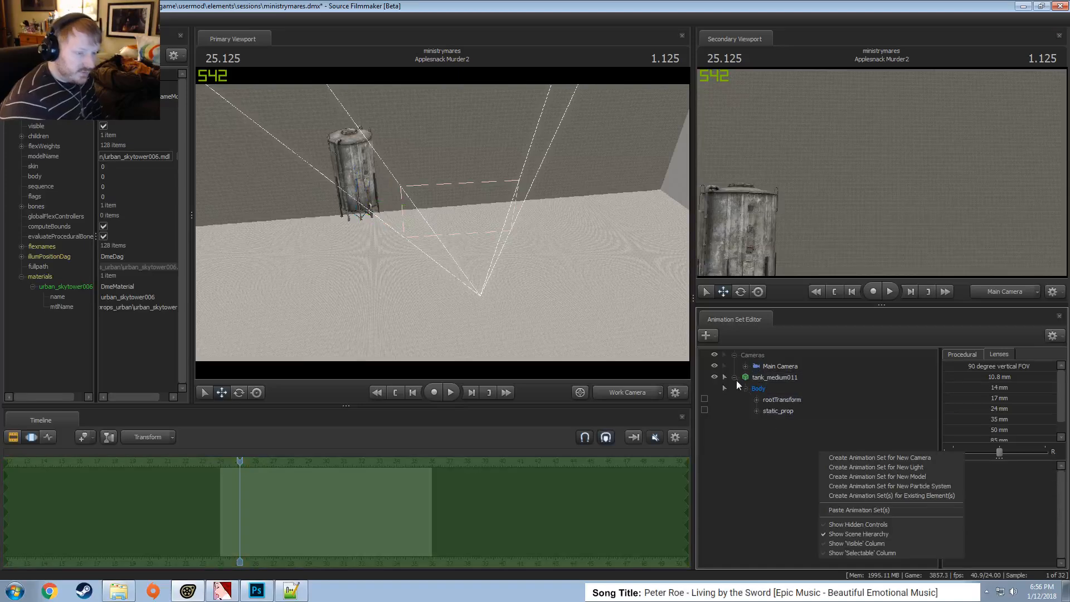
pyautogui.click(735, 378)
pyautogui.rightClick(759, 410)
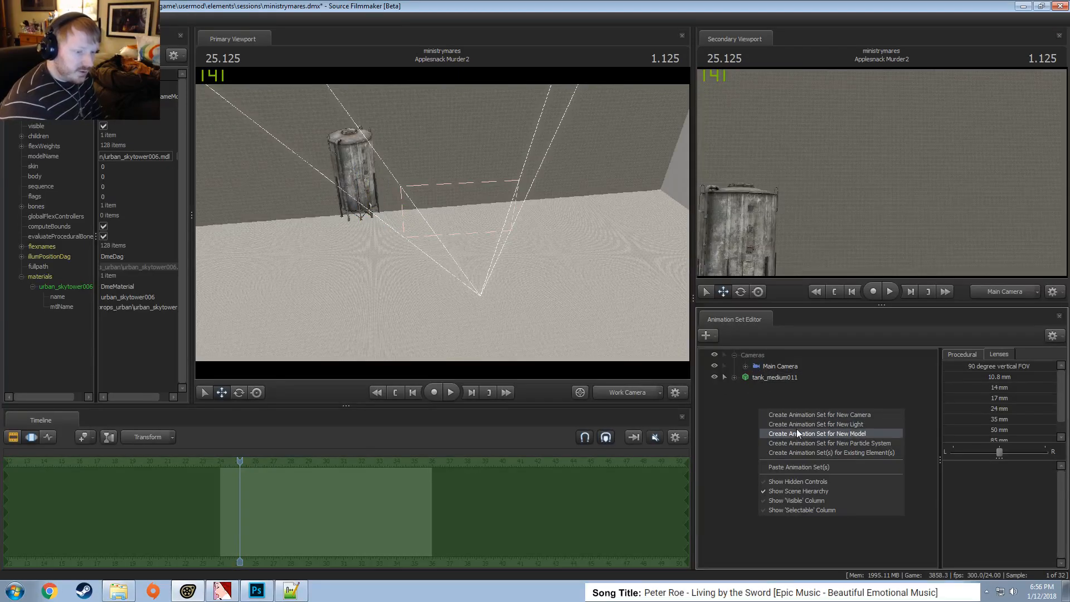
pyautogui.click(823, 434)
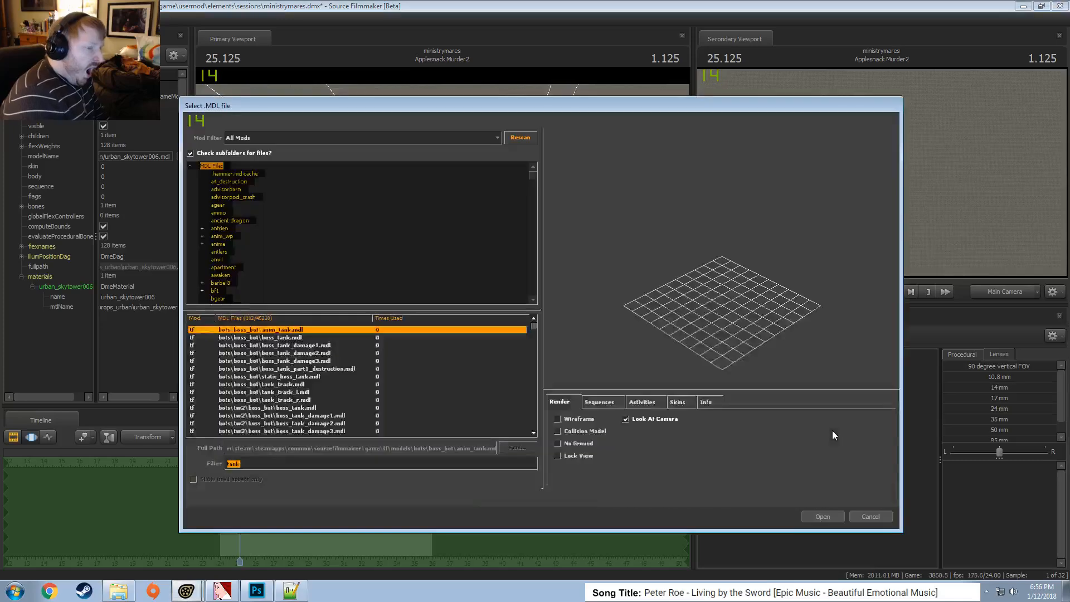
pyautogui.write('catwalk')
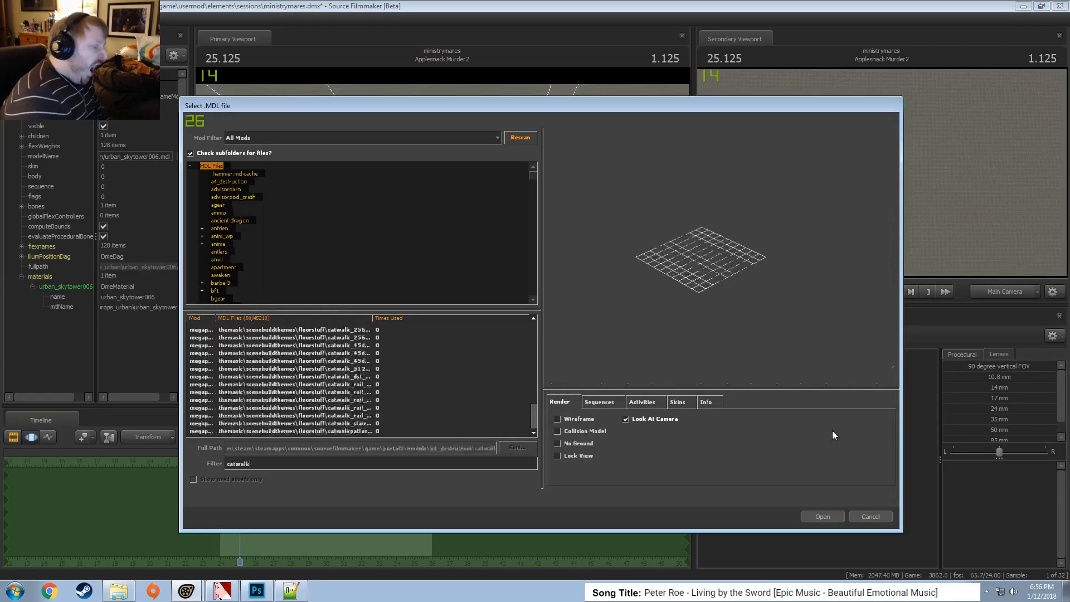
pyautogui.scroll(3, 290, 379)
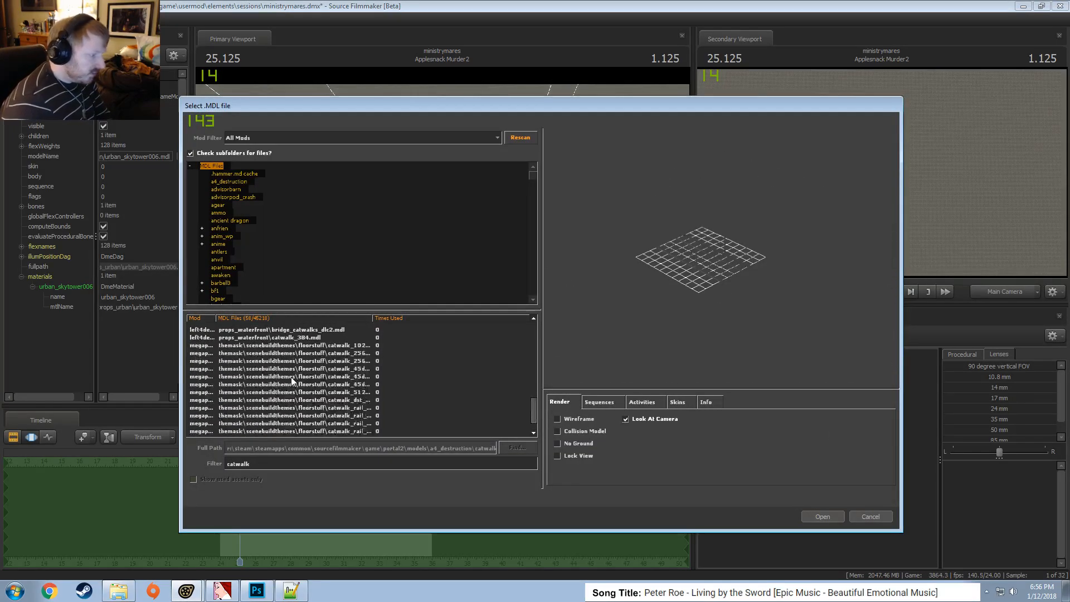
pyautogui.click(291, 384)
pyautogui.scroll(2, 295, 379)
pyautogui.click(584, 418)
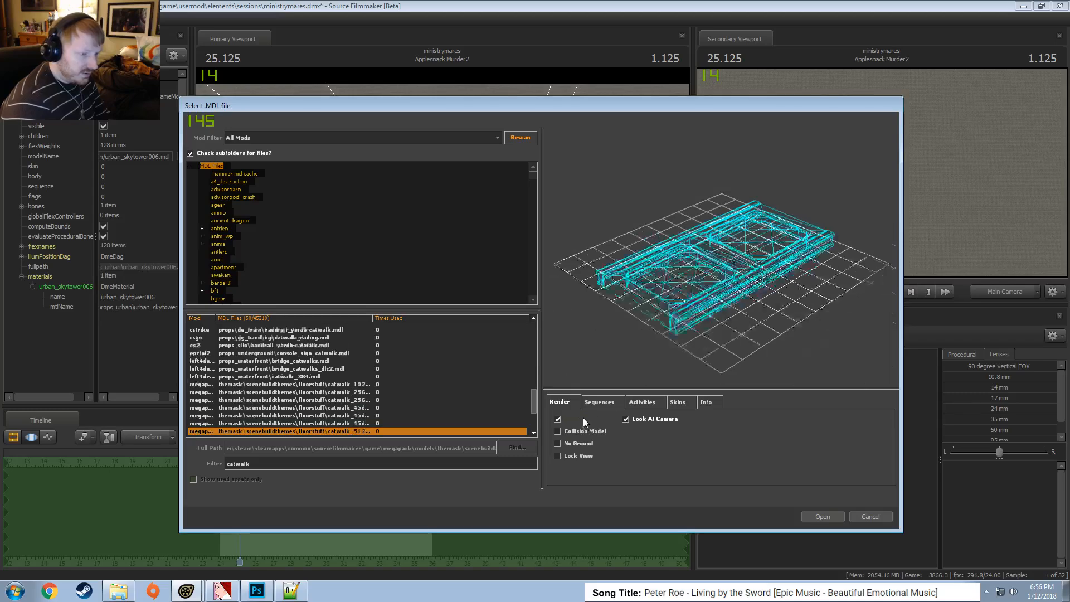
# Compare the neighbouring floorstuff catwalk pieces and add the catwalk_512 model to the shot
pyautogui.press('Down')
pyautogui.press('Down')
pyautogui.press('Down')
pyautogui.press('Up')
pyautogui.press('Up')
pyautogui.moveTo(642, 295); pyautogui.dragTo(702, 299)
pyautogui.click(580, 419)
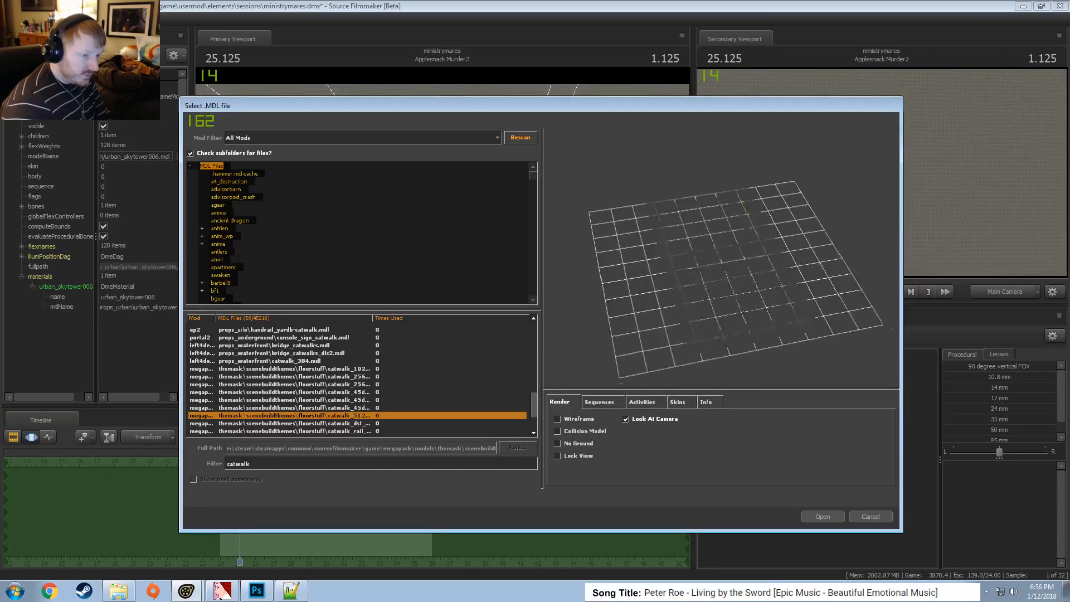
pyautogui.moveTo(702, 298); pyautogui.dragTo(703, 251, button='right')
pyautogui.moveTo(702, 251); pyautogui.dragTo(750, 274)
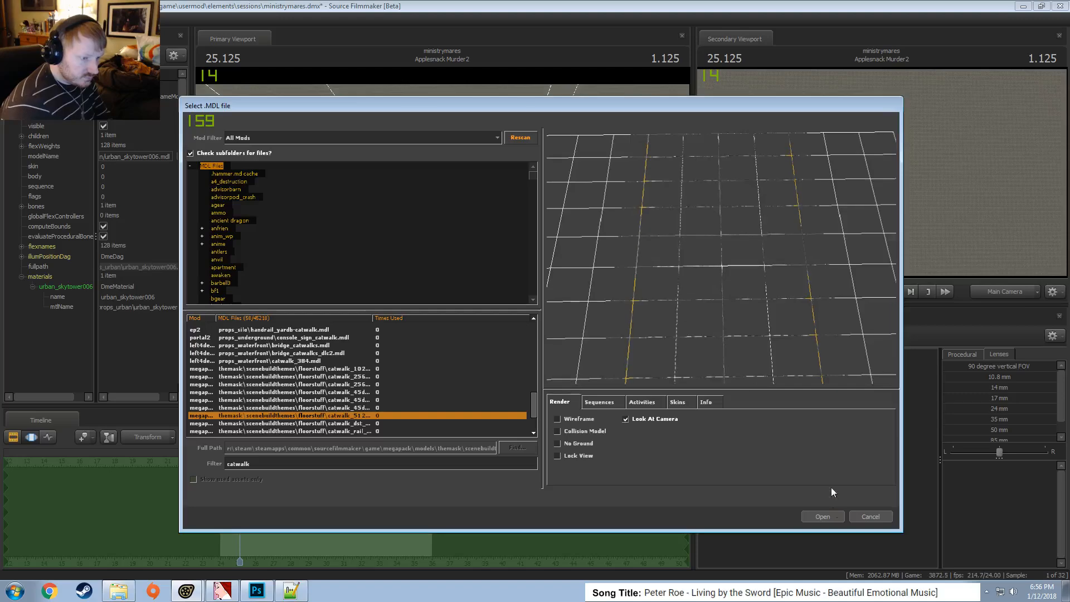
pyautogui.click(833, 514)
# Move the catwalk_512 platform away from the camera, so that it sits beside the tank in the frame
pyautogui.moveTo(480, 251)
pyautogui.mouseDown()
pyautogui.moveTo(491, 295)
pyautogui.moveTo(478, 236)
pyautogui.mouseUp()
pyautogui.press('w')
pyautogui.press('d')
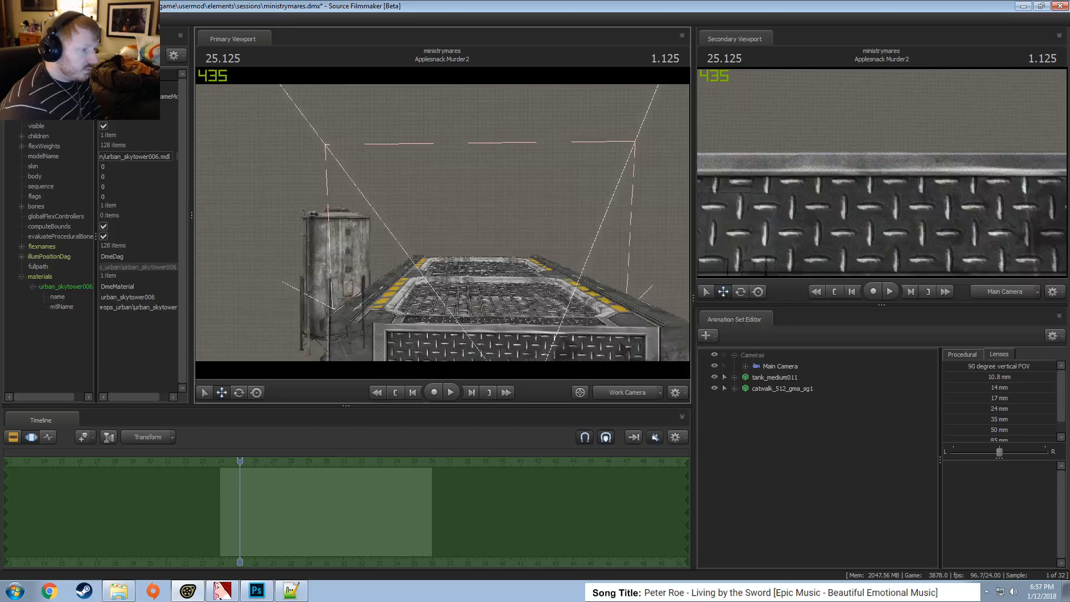
pyautogui.click(763, 390)
pyautogui.moveTo(503, 306); pyautogui.dragTo(467, 274)
pyautogui.keyDown('alt'); pyautogui.moveTo(526, 291); pyautogui.dragTo(527, 251); pyautogui.keyUp('alt')
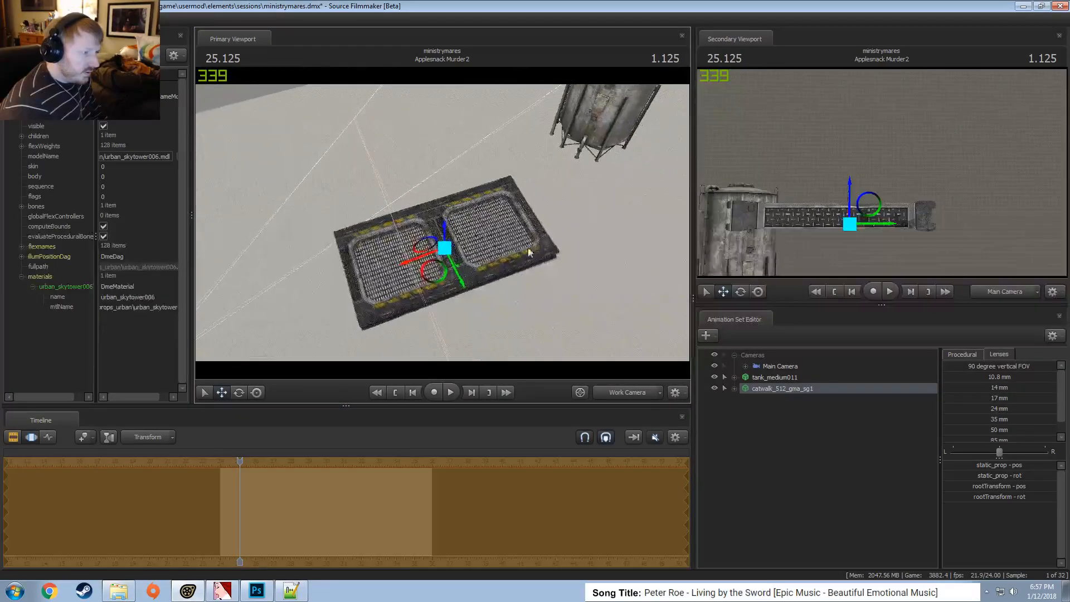
# Reopen the model selection for another new model and preview catwalk_destruction\catwalk_fx_b.mdl in wireframe from several angles
pyautogui.rightClick(821, 434)
pyautogui.click(862, 458)
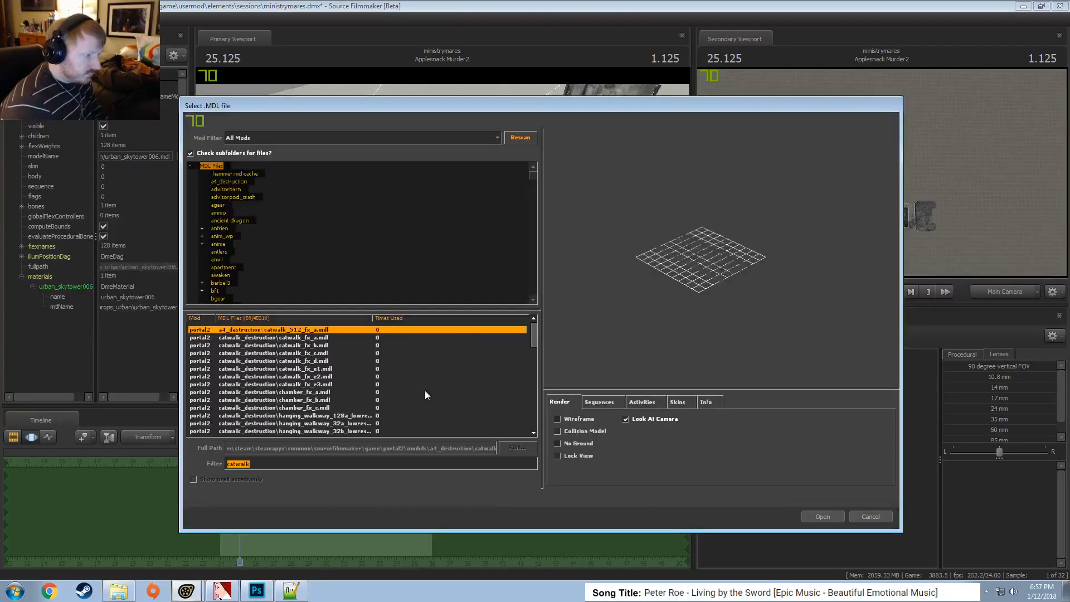
pyautogui.click(316, 346)
pyautogui.click(593, 420)
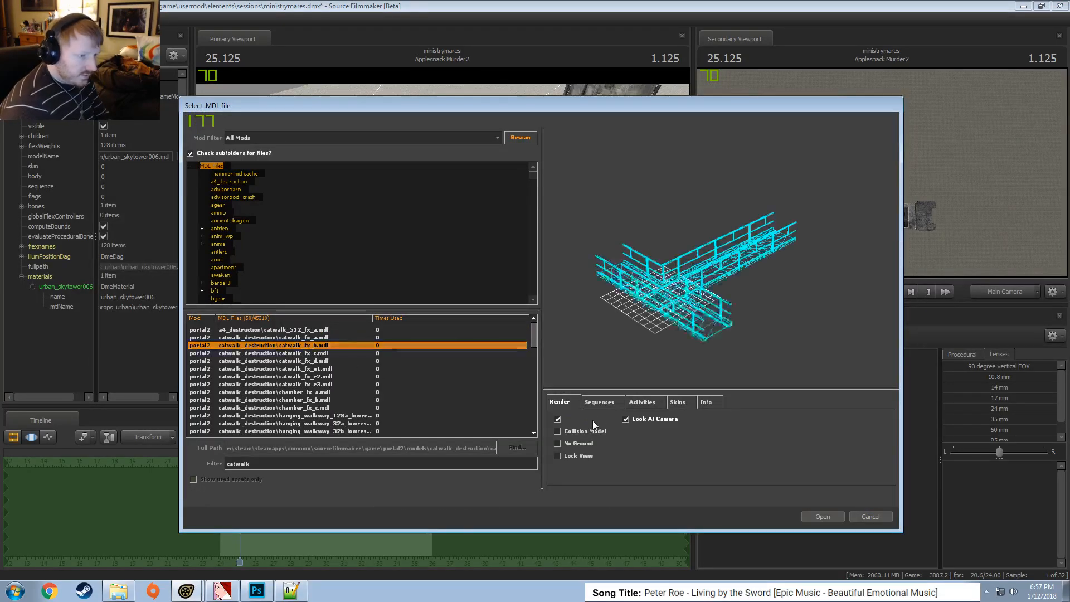
pyautogui.moveTo(742, 317); pyautogui.dragTo(767, 294)
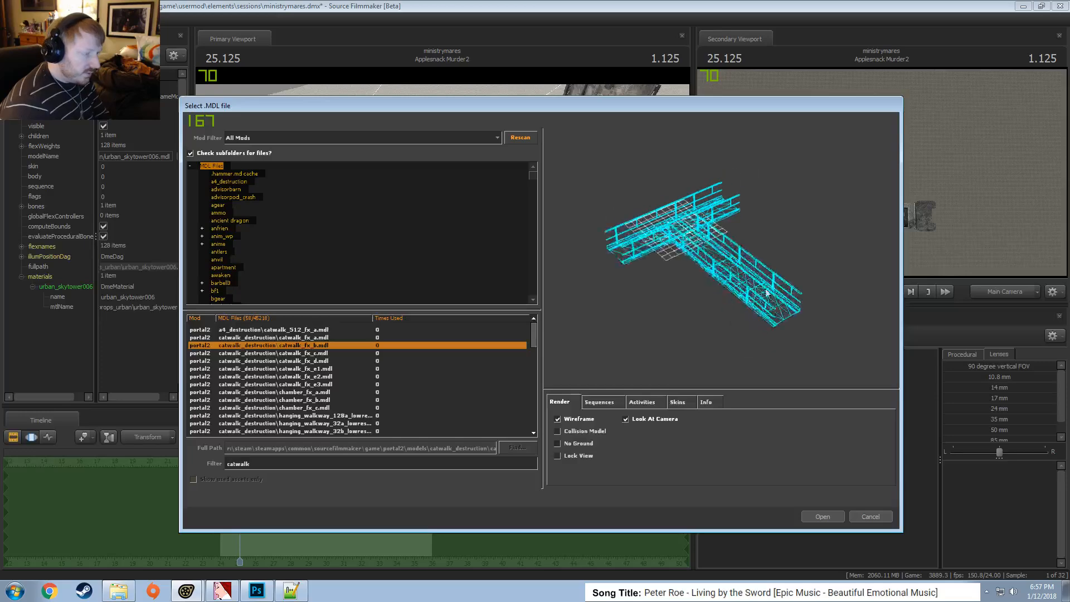
pyautogui.moveTo(747, 106); pyautogui.dragTo(875, 69)
# Compare the next catwalk_destruction models and add catwalk_fx_d.mdl to the shot
pyautogui.press('Down')
pyautogui.press('Down')
pyautogui.press('Down')
pyautogui.press('Up')
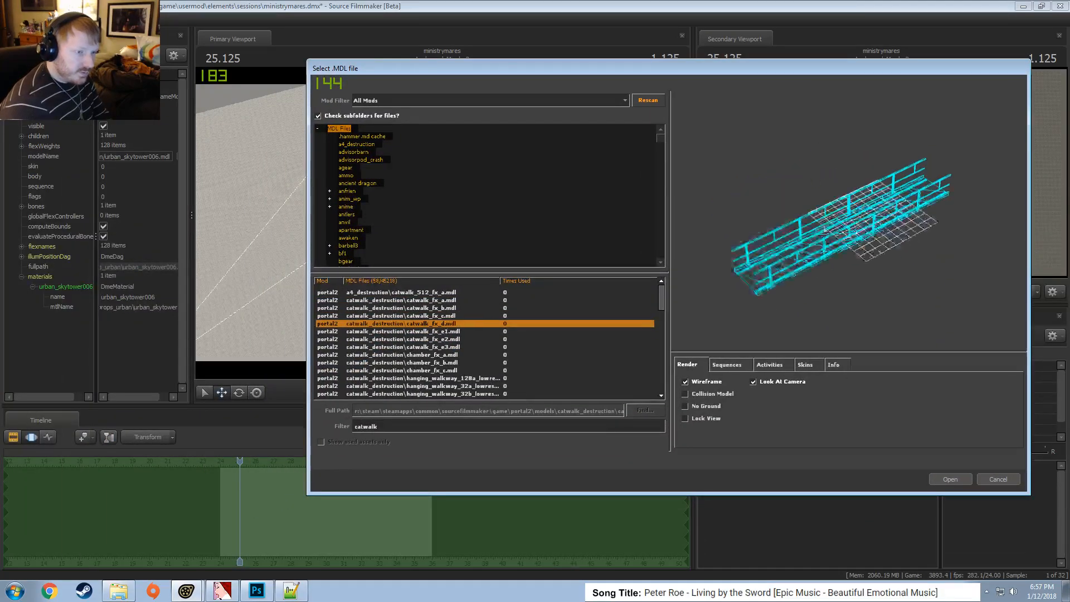
pyautogui.moveTo(792, 197)
pyautogui.mouseDown()
pyautogui.moveTo(830, 229)
pyautogui.moveTo(808, 201)
pyautogui.mouseUp()
pyautogui.press('Down')
pyautogui.press('Up')
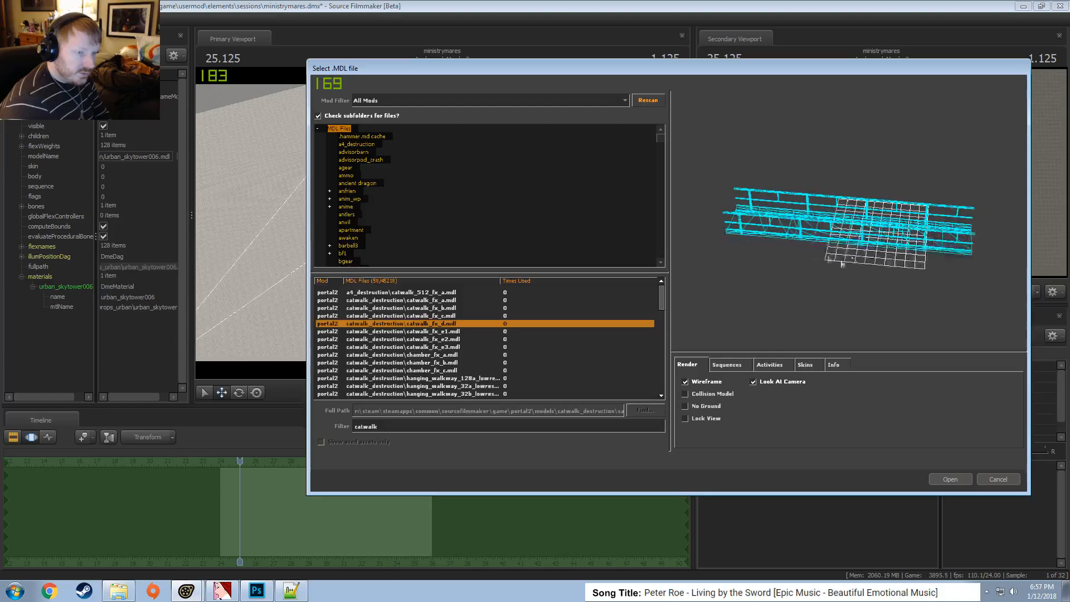
pyautogui.click(952, 479)
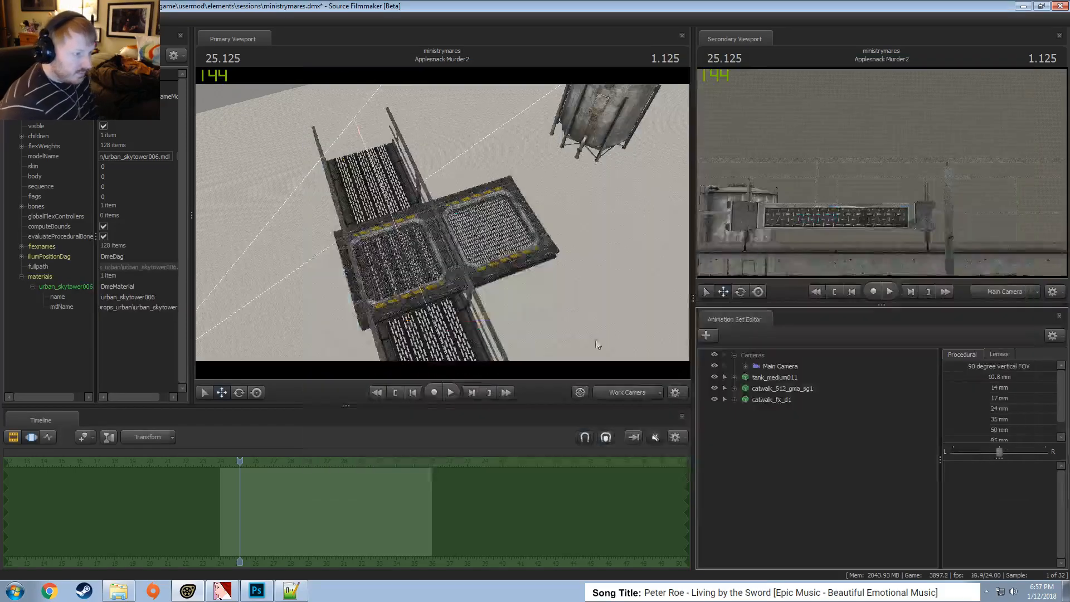
# Delete the catwalk_512_gma_sg1 platform from the shot
pyautogui.moveTo(507, 263); pyautogui.dragTo(444, 222)
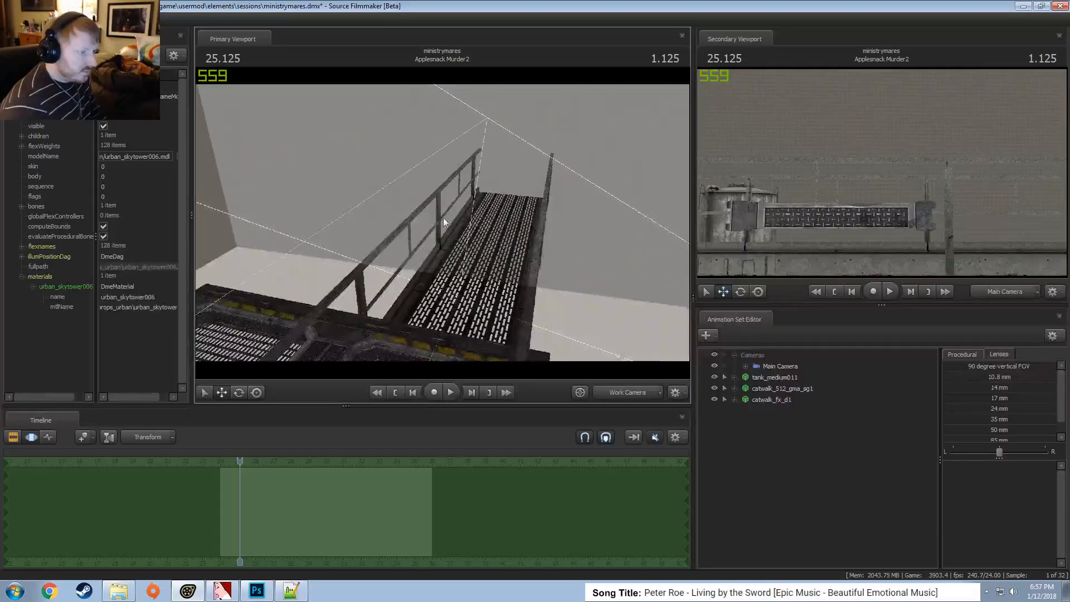
pyautogui.click(787, 393)
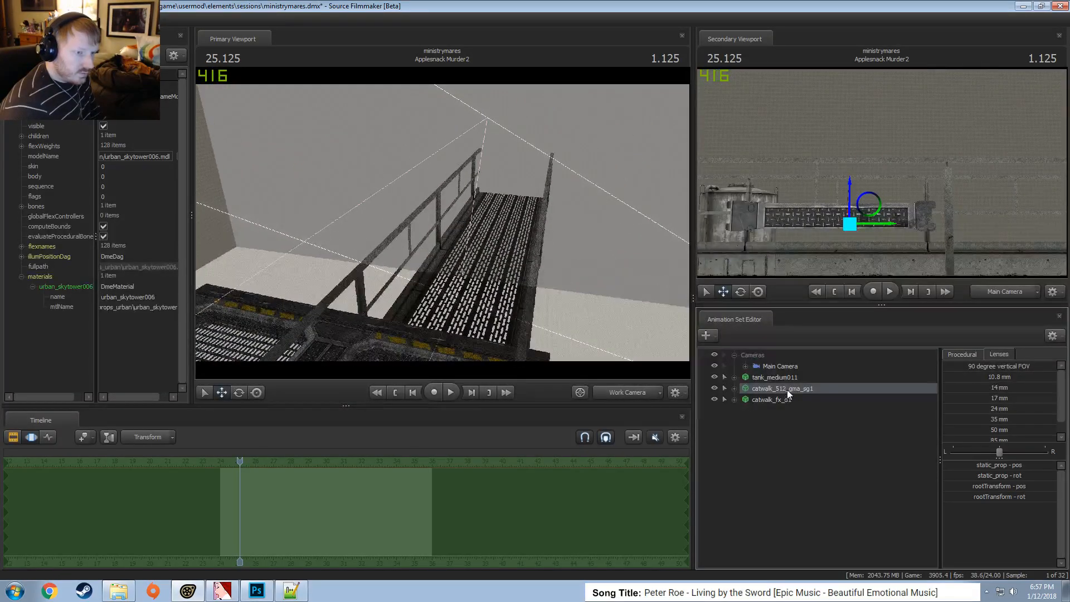
pyautogui.rightClick(787, 393)
pyautogui.click(820, 414)
# Adjust the Main Camera's yaw rotation numerically so that it faces the tank and catwalk squarely
pyautogui.moveTo(490, 227); pyautogui.dragTo(474, 223)
pyautogui.click(770, 367)
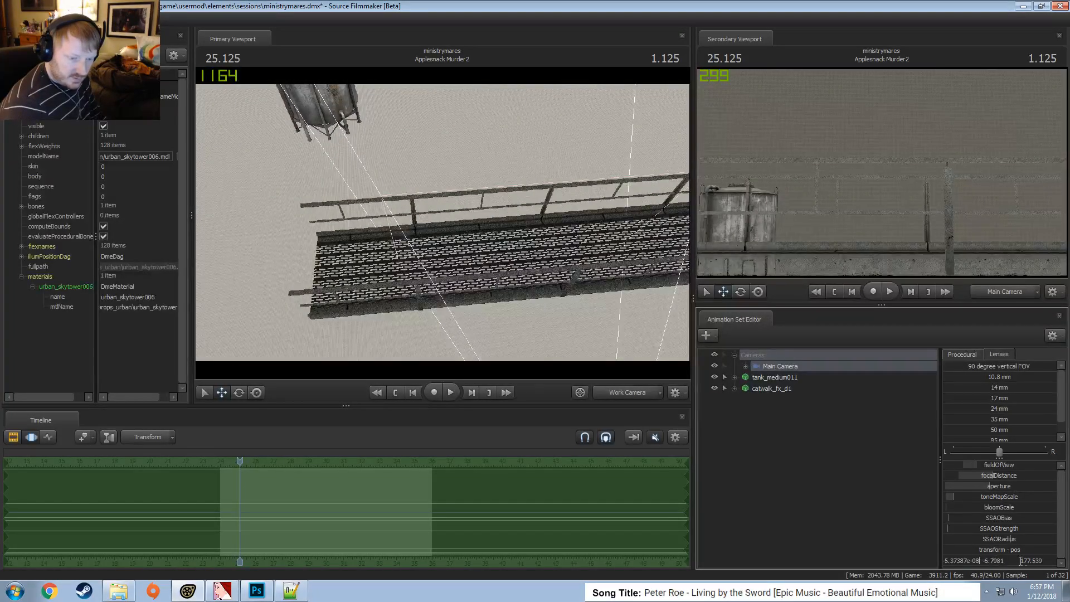
pyautogui.click(1032, 561)
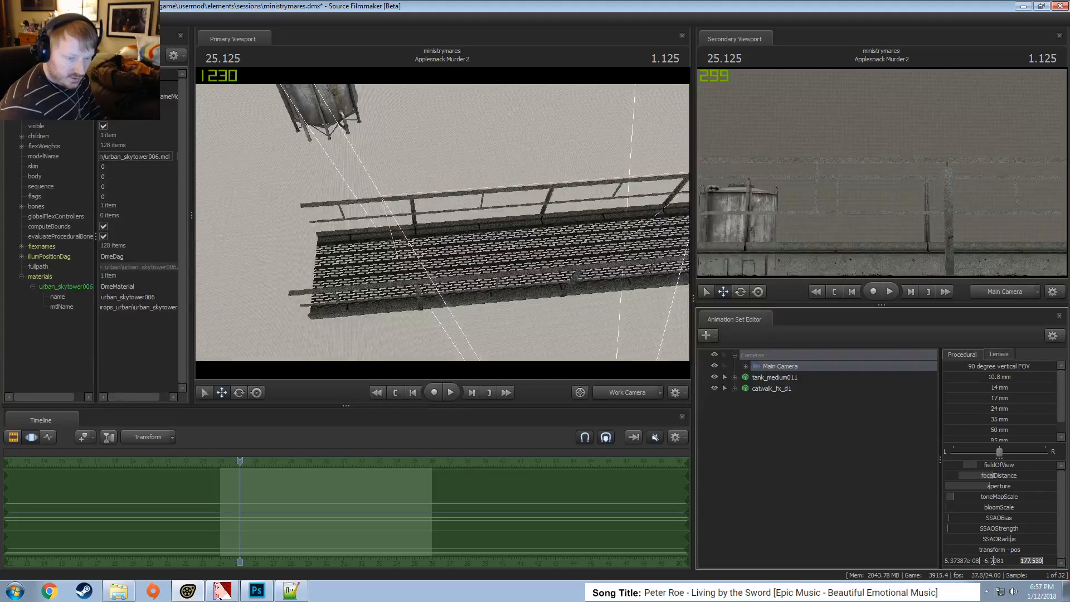
pyautogui.press('Return')
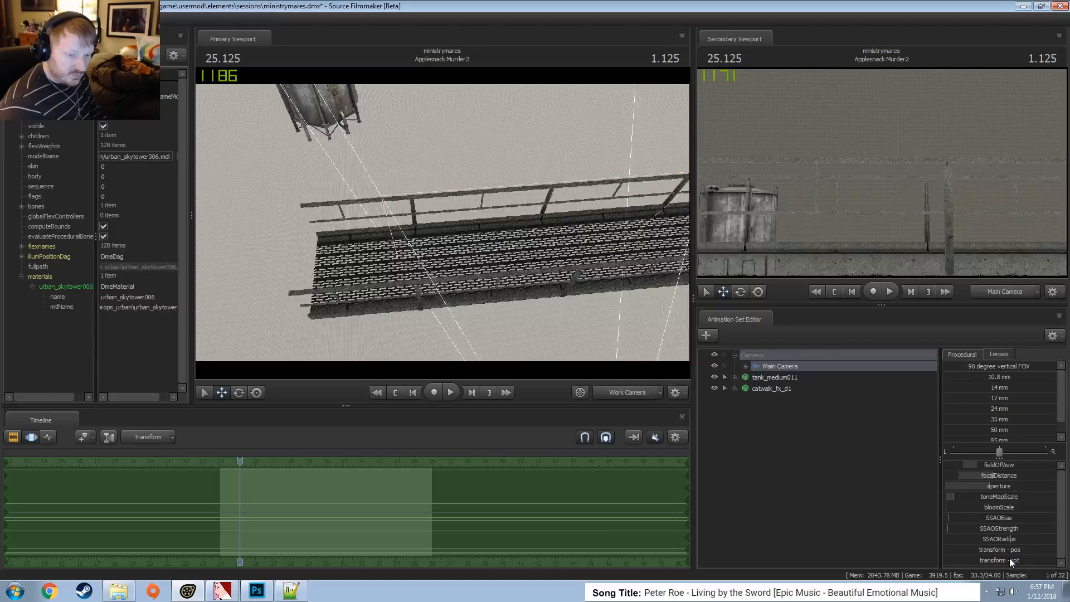
pyautogui.click(1033, 560)
pyautogui.press('Return')
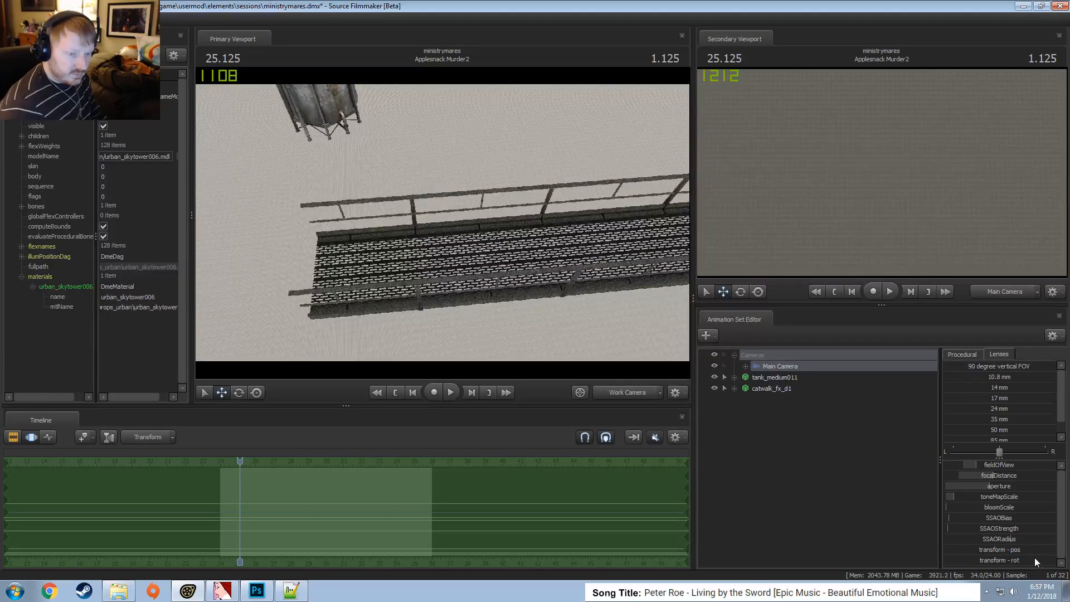
pyautogui.moveTo(441, 223)
pyautogui.mouseDown()
pyautogui.moveTo(447, 212)
pyautogui.moveTo(437, 222)
pyautogui.mouseUp()
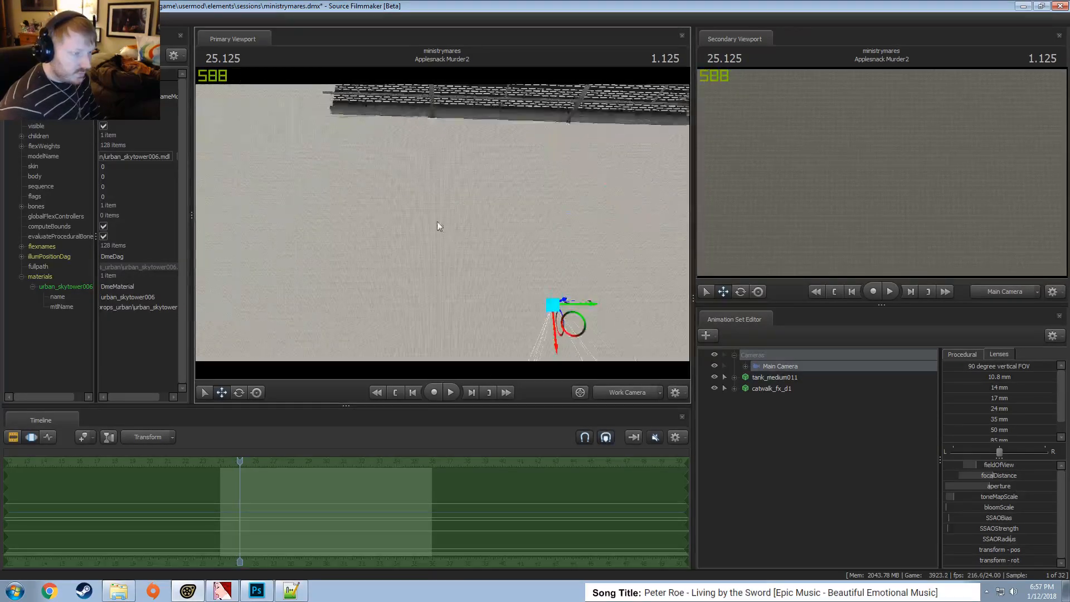
pyautogui.moveTo(1020, 560)
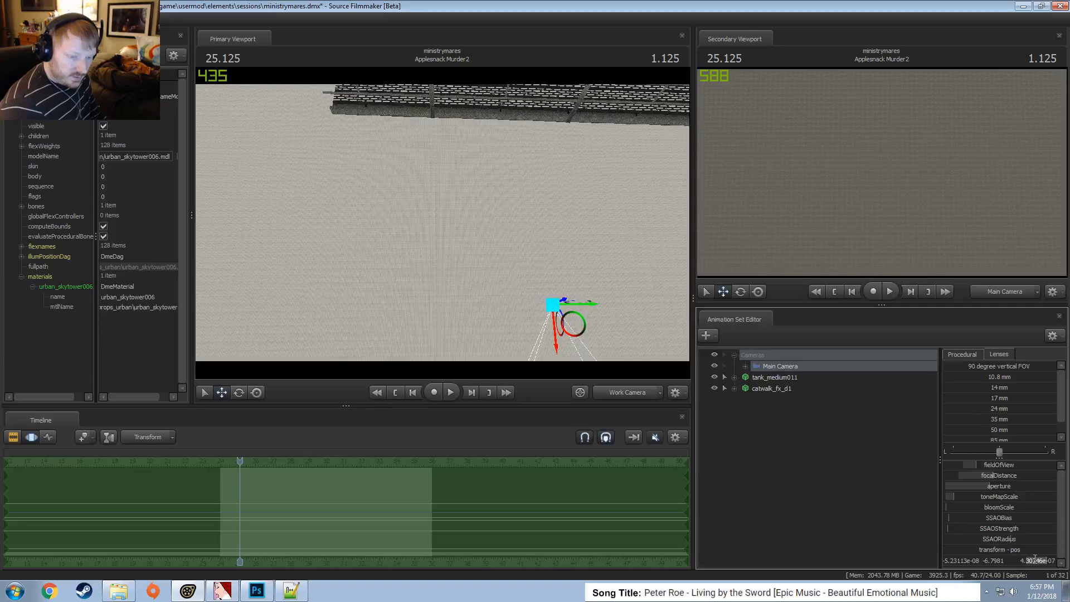
pyautogui.press('Return')
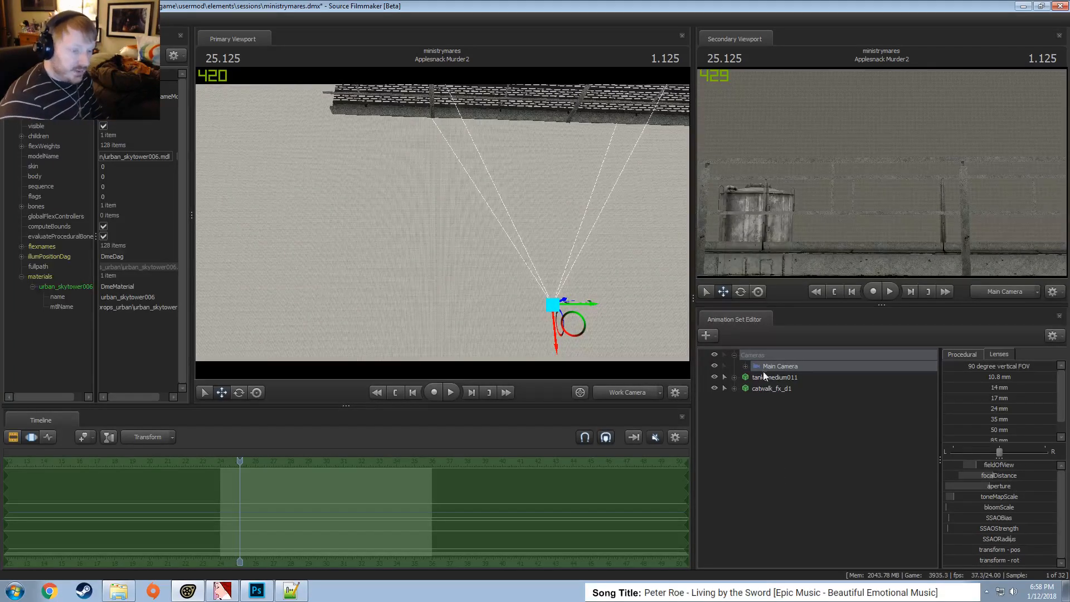
# Try moving a single railing joint of catwalk_fx_d1, and undo the move
pyautogui.moveTo(506, 255); pyautogui.dragTo(460, 213)
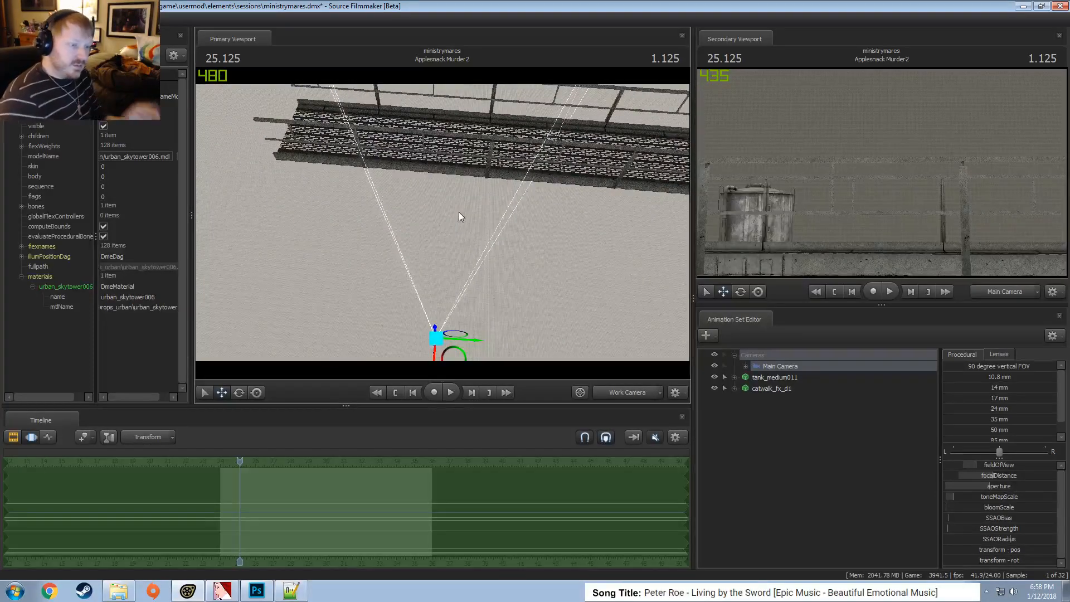
pyautogui.click(780, 388)
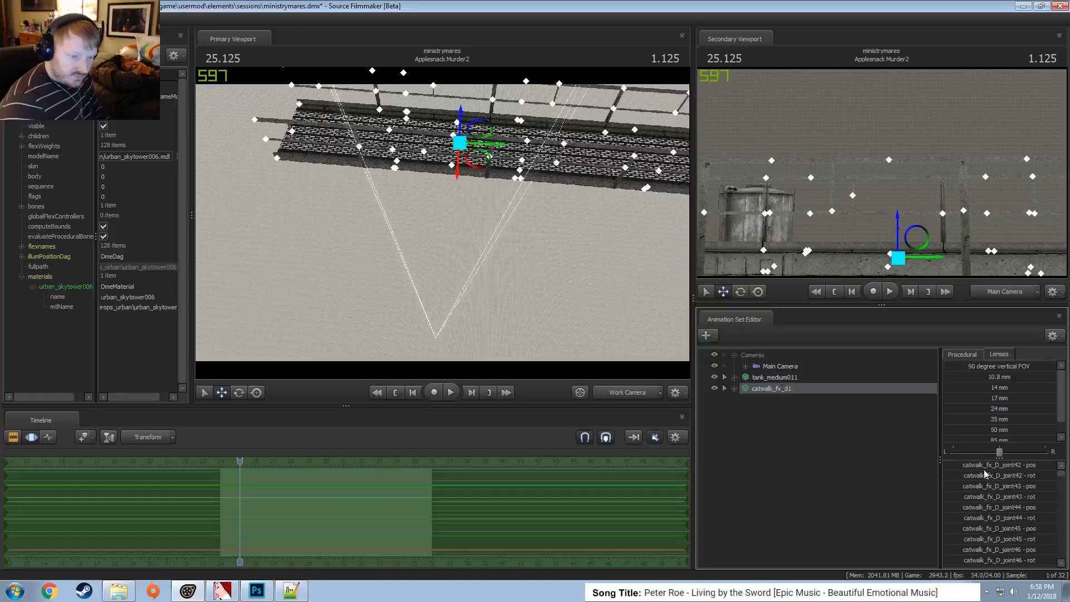
pyautogui.moveTo(519, 257); pyautogui.dragTo(446, 215)
pyautogui.keyDown('ctrl'); pyautogui.click(495, 156); pyautogui.keyUp('ctrl')
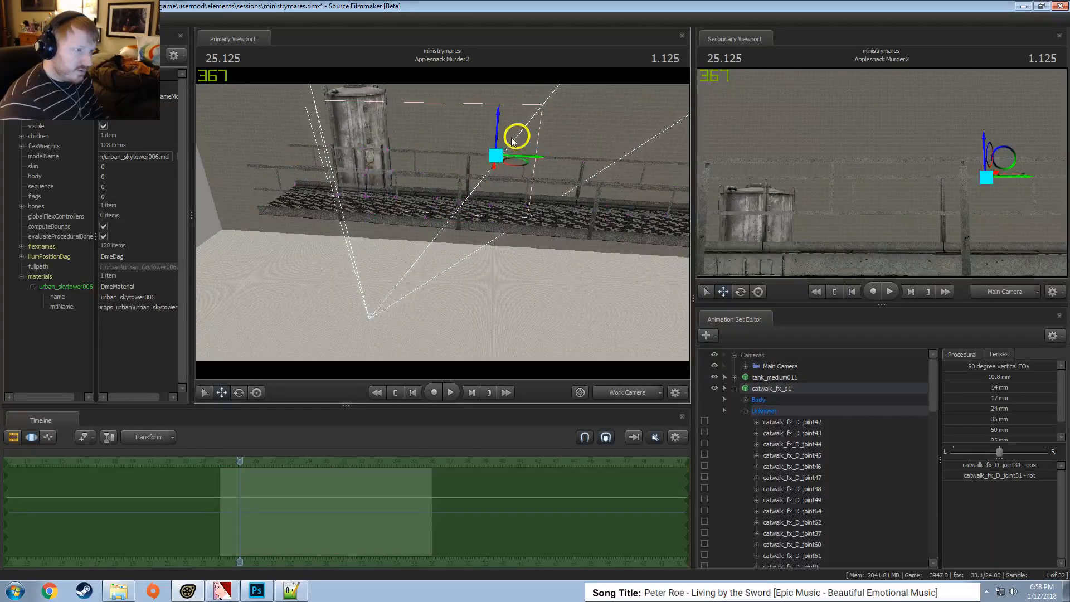
pyautogui.moveTo(513, 137); pyautogui.dragTo(264, 229)
pyautogui.hotkey('ctrl', 'z')
# Select the group of joints at one end of catwalk_fx_d1, try rotating them in World rotation mode, and undo it
pyautogui.moveTo(470, 224)
pyautogui.keyDown('alt'); pyautogui.mouseDown()
pyautogui.moveTo(463, 245)
pyautogui.moveTo(425, 223)
pyautogui.moveTo(410, 231)
pyautogui.moveTo(474, 209)
pyautogui.moveTo(435, 236)
pyautogui.moveTo(474, 214)
pyautogui.mouseUp(); pyautogui.keyUp('alt')
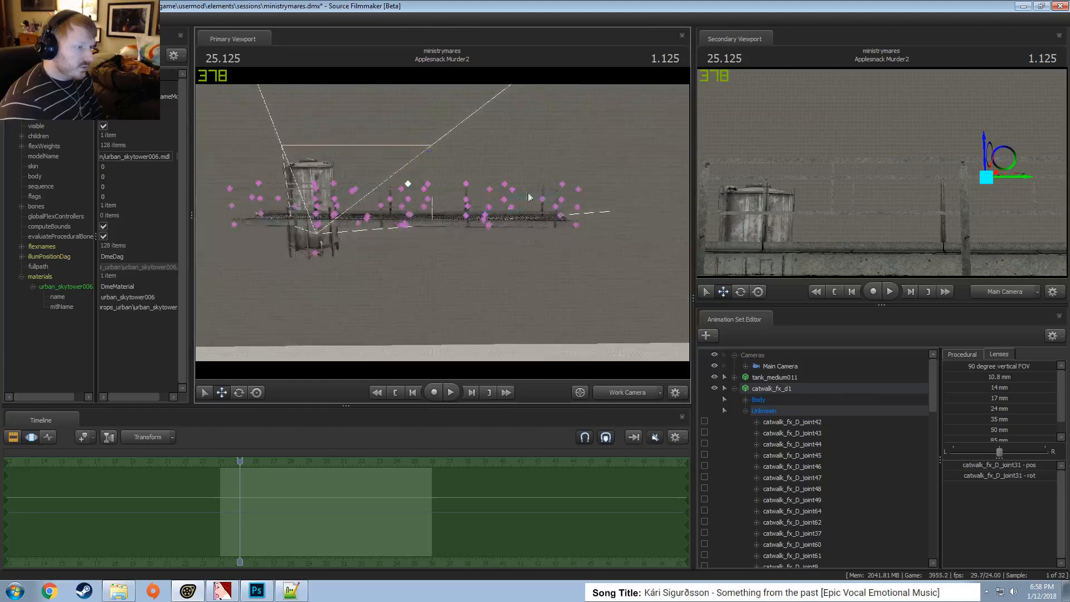
pyautogui.moveTo(543, 164)
pyautogui.keyDown('ctrl'); pyautogui.mouseDown()
pyautogui.moveTo(469, 246)
pyautogui.moveTo(560, 242)
pyautogui.mouseUp(); pyautogui.keyUp('ctrl')
pyautogui.rightClick(516, 191)
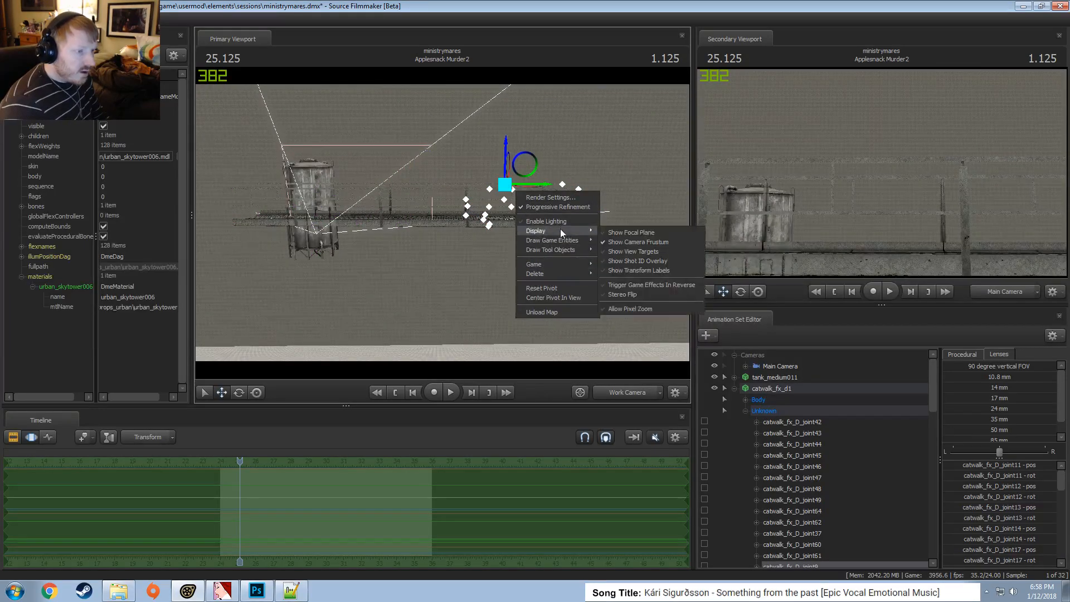
pyautogui.rightClick(508, 185)
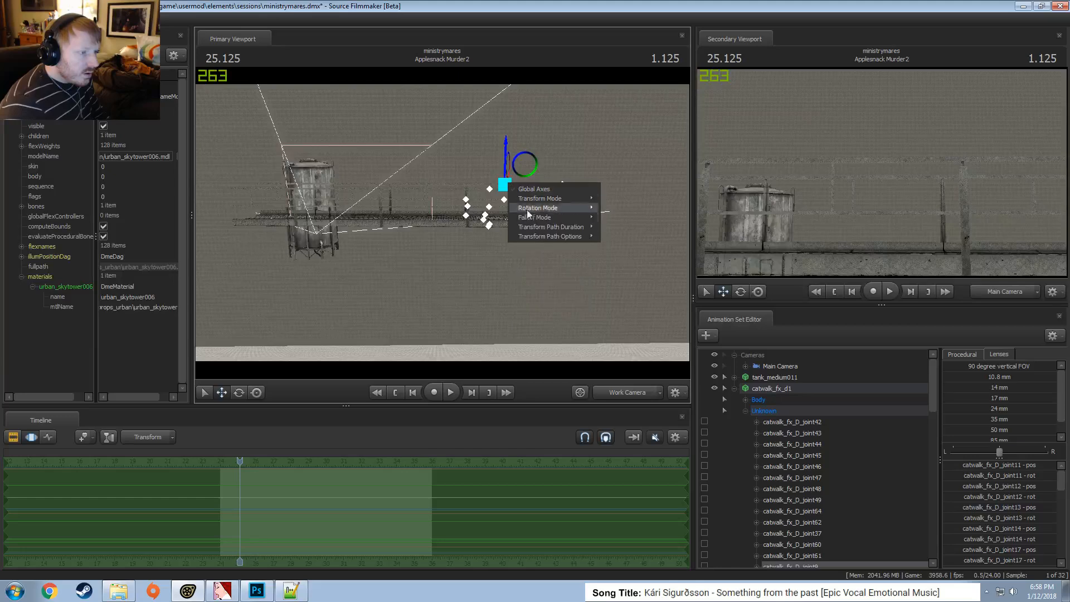
pyautogui.moveTo(580, 208)
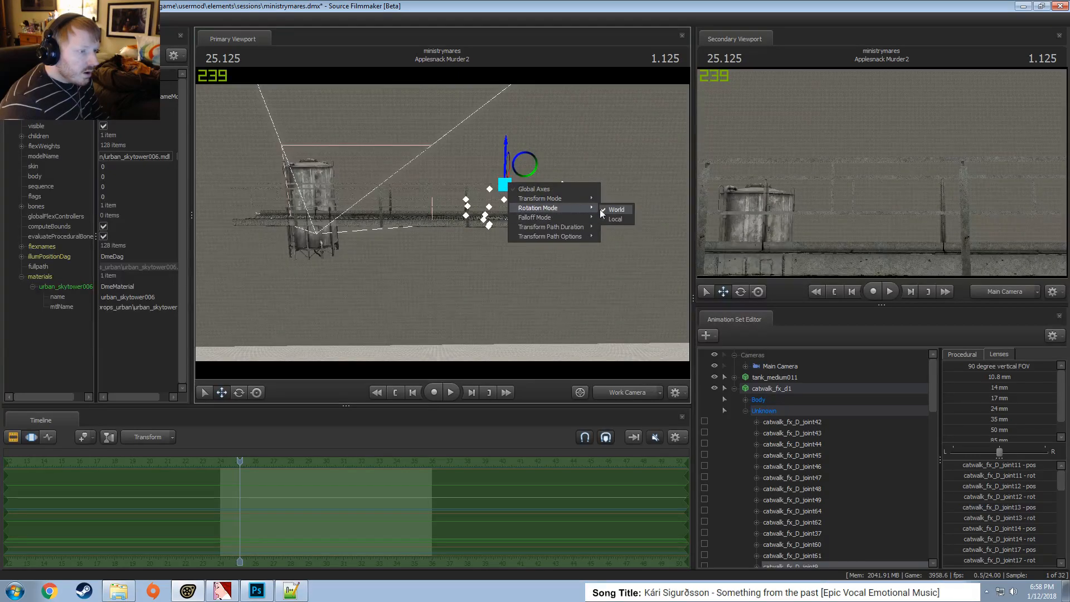
pyautogui.click(605, 209)
pyautogui.press('e')
pyautogui.moveTo(543, 172); pyautogui.dragTo(538, 196)
pyautogui.hotkey('ctrl', 'z')
pyautogui.press('w')
# Try rotating the single joint catwalk_fx_D_joint21 on the catwalk railing
pyautogui.moveTo(549, 233); pyautogui.dragTo(446, 232)
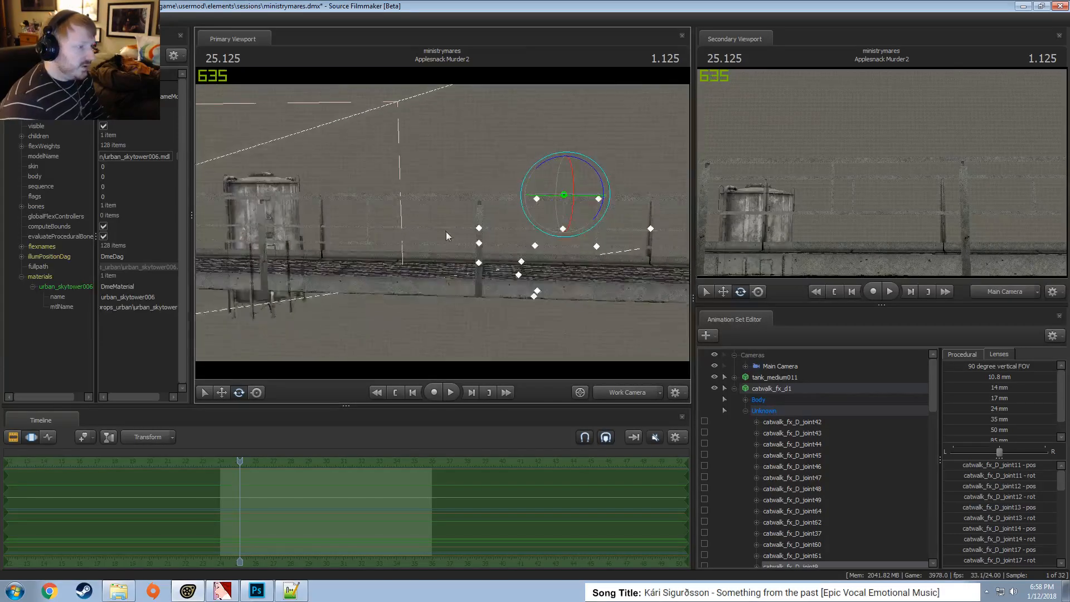
pyautogui.click(538, 199)
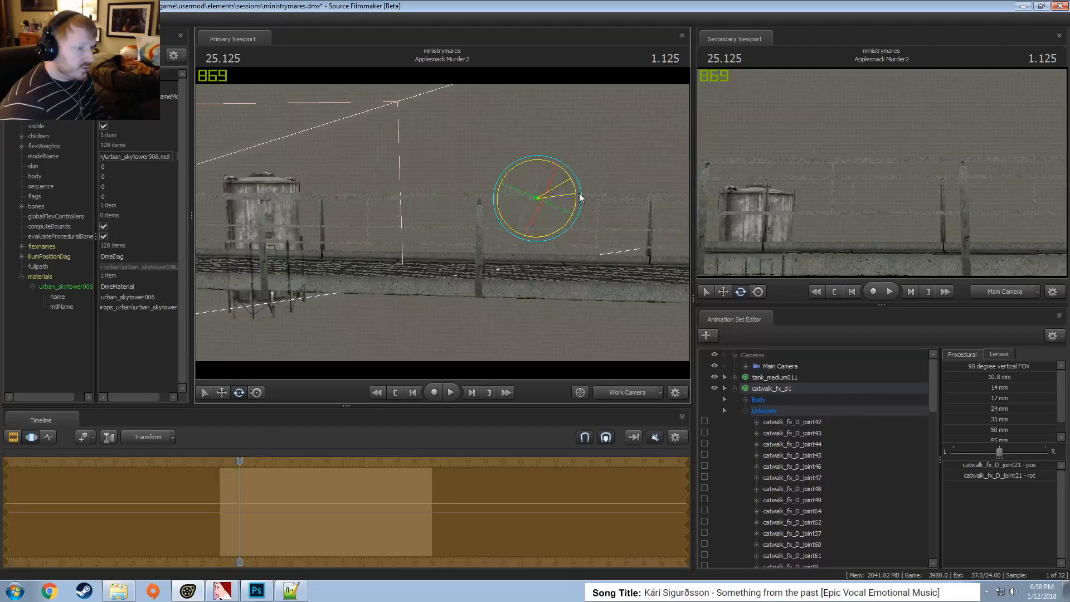
pyautogui.moveTo(579, 194); pyautogui.dragTo(514, 167)
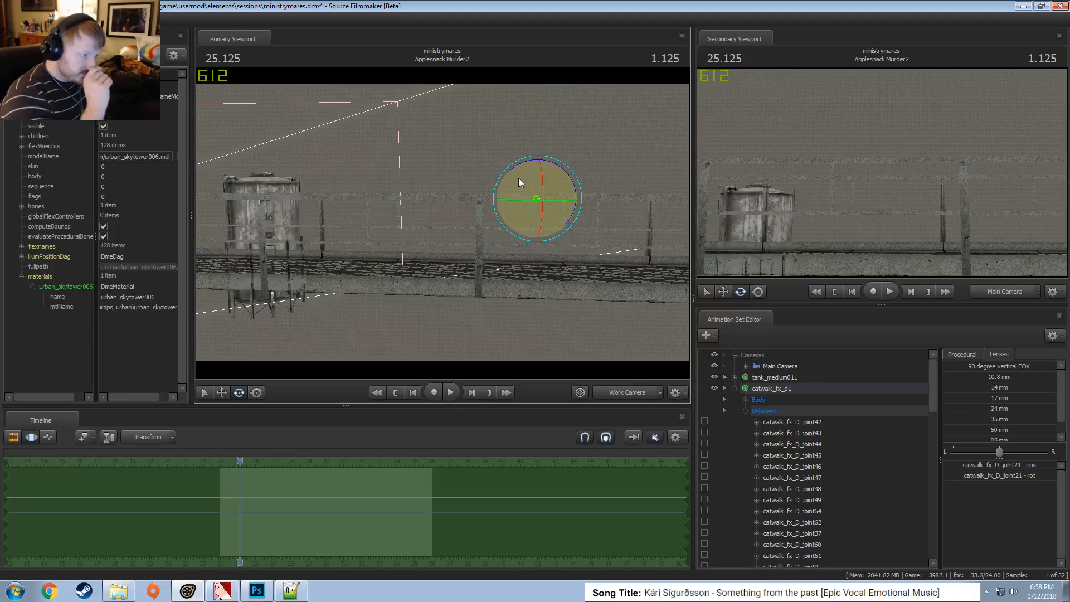
# Set the yaw of catwalk_fx_d1's rootTransform rotation to 90 so that the catwalk runs away from the camera
pyautogui.moveTo(376, 278); pyautogui.dragTo(503, 205)
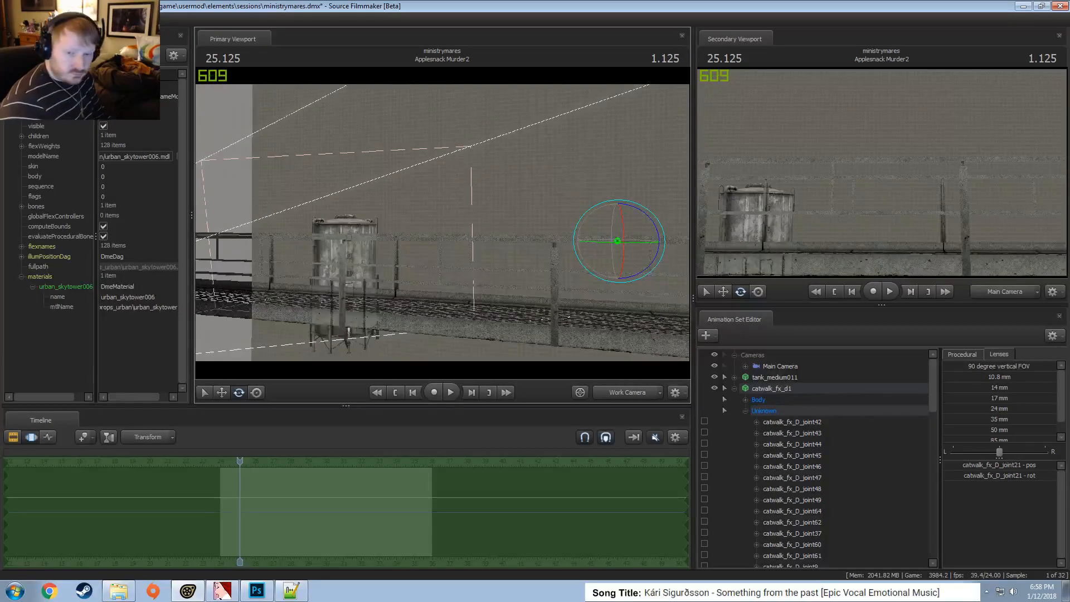
pyautogui.moveTo(559, 288); pyautogui.dragTo(482, 252)
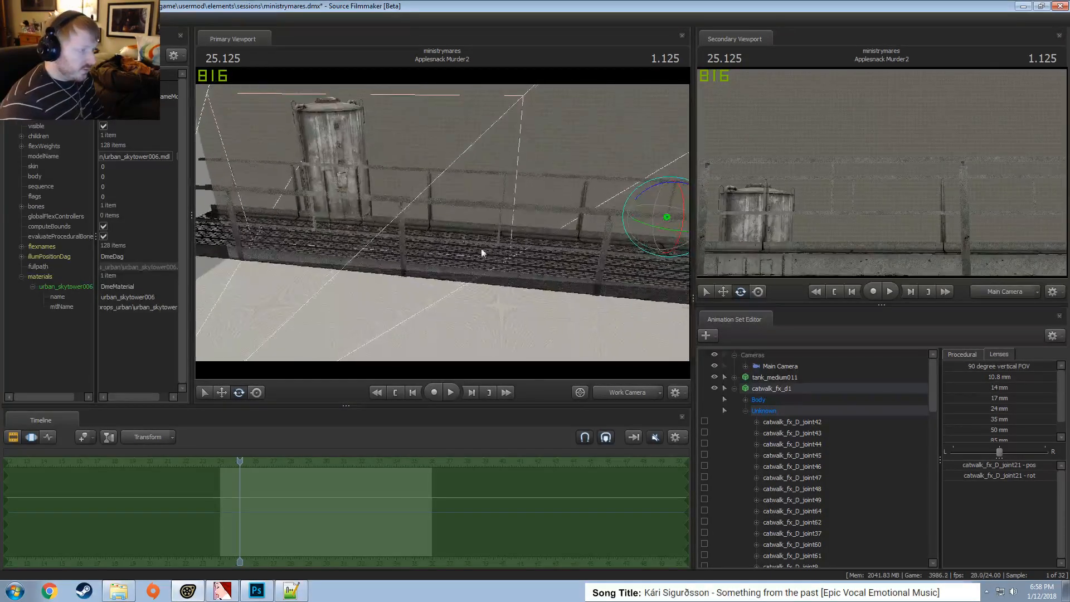
pyautogui.click(745, 401)
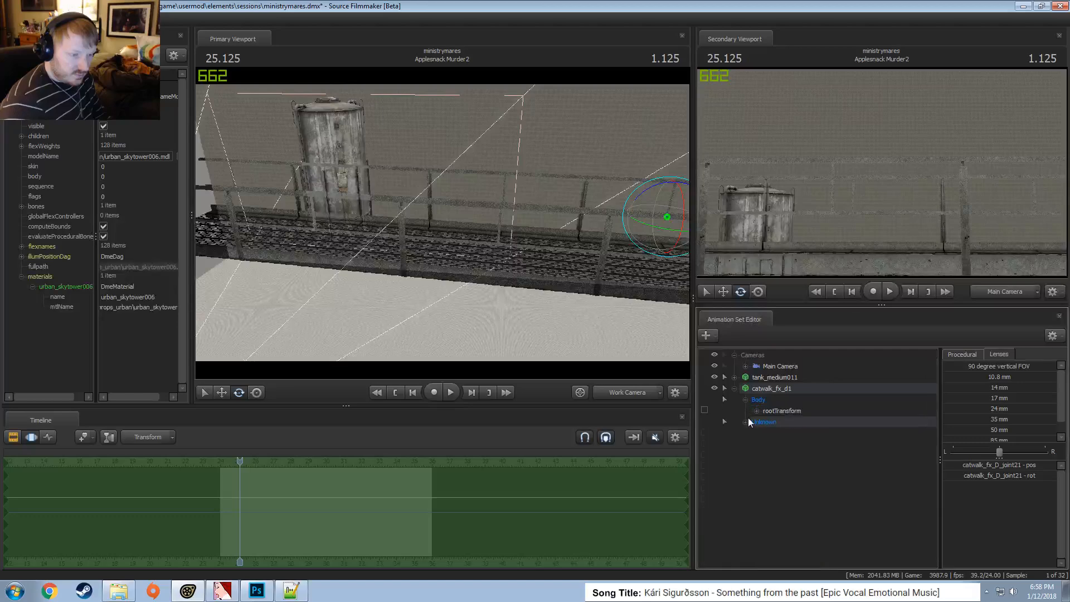
pyautogui.doubleClick(1036, 478)
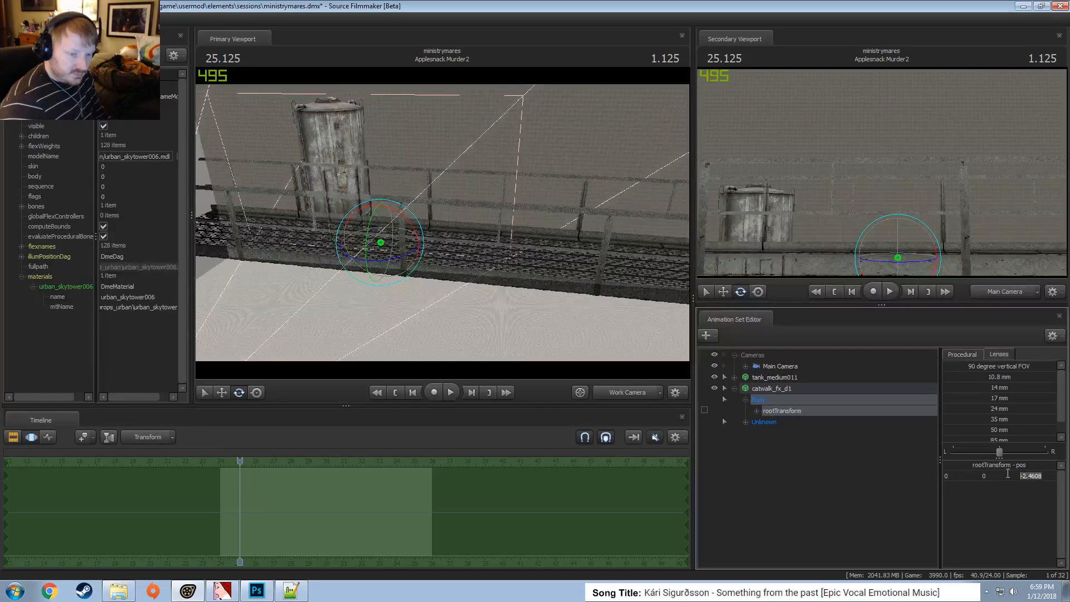
pyautogui.press('Return')
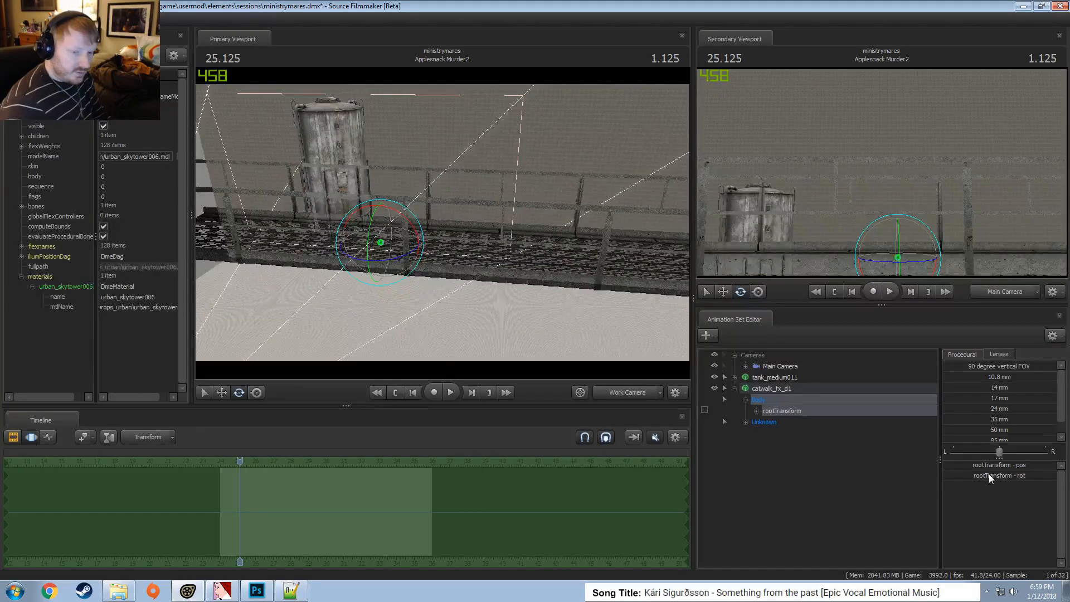
pyautogui.doubleClick(1042, 477)
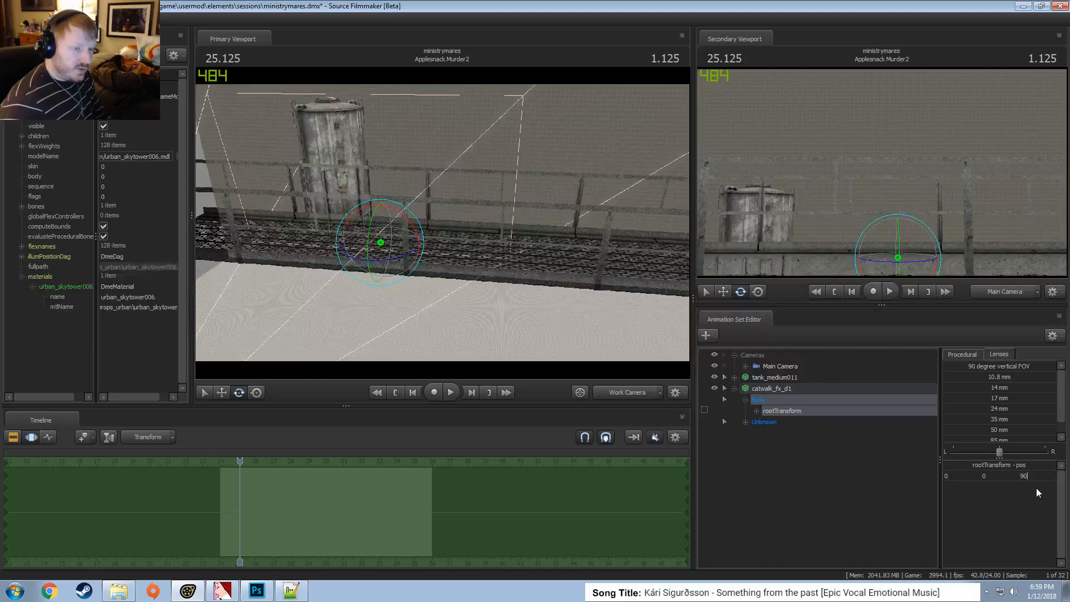
pyautogui.press('Return')
# Lock catwalk_fx_d1's rootTransform to the Main Camera's transform and zero its position to bring the catwalk to the camera
pyautogui.moveTo(504, 223); pyautogui.dragTo(477, 253)
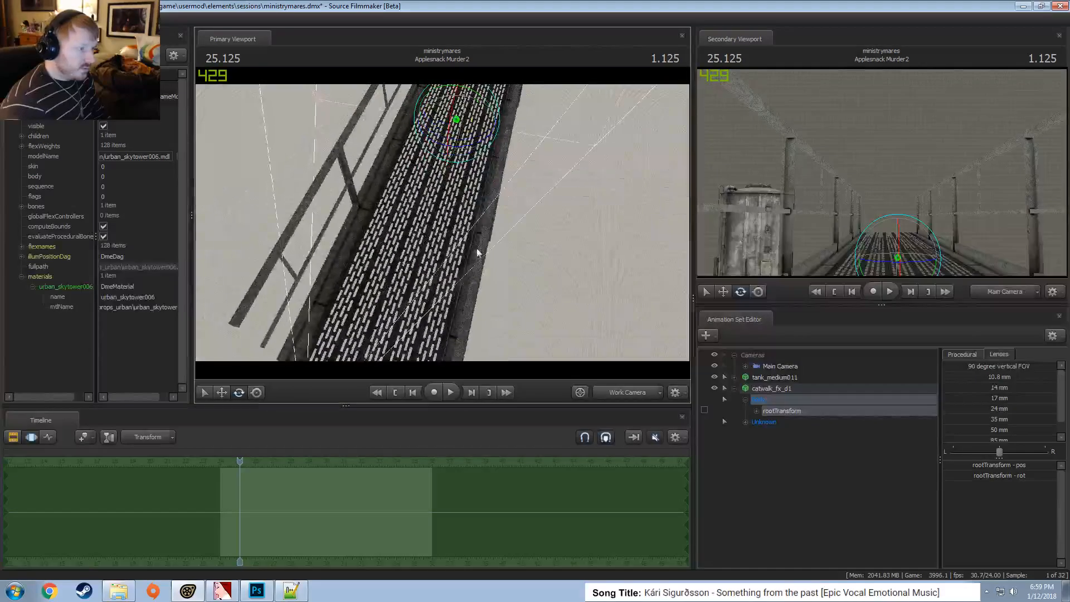
pyautogui.press('w')
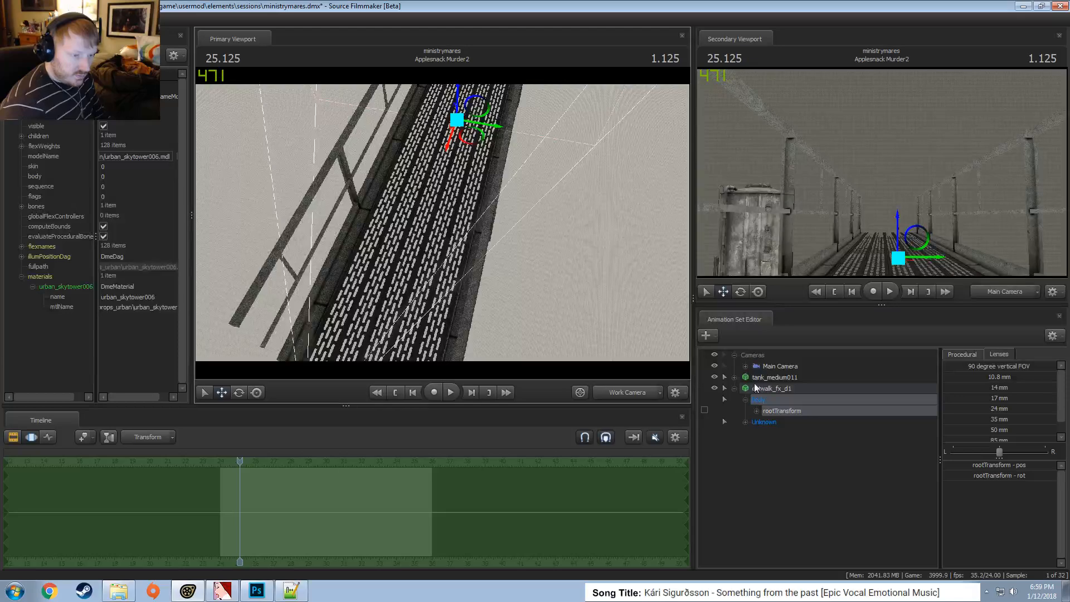
pyautogui.click(746, 366)
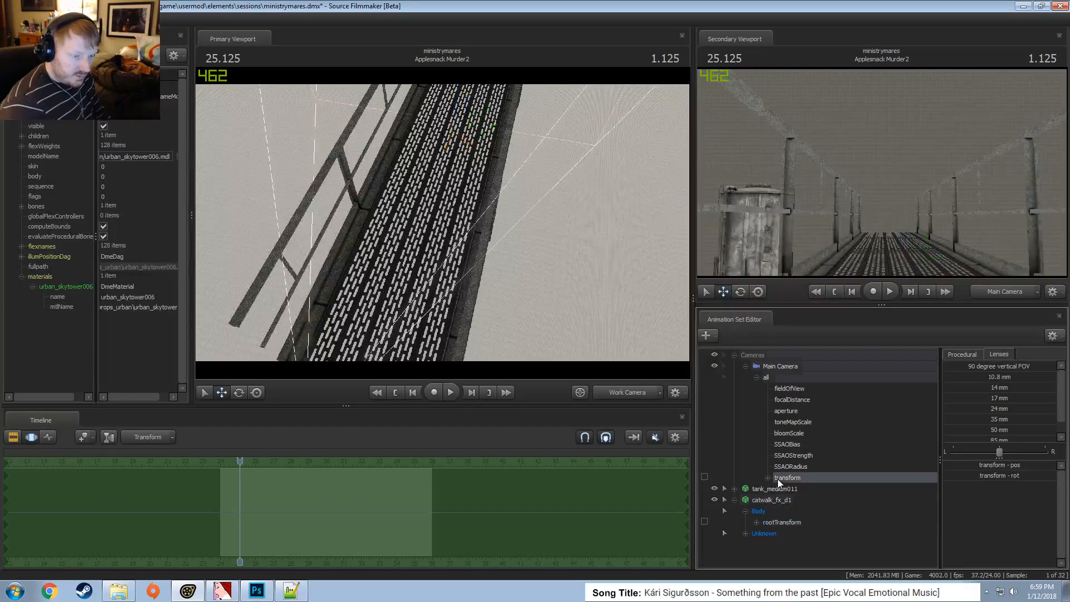
pyautogui.click(786, 523)
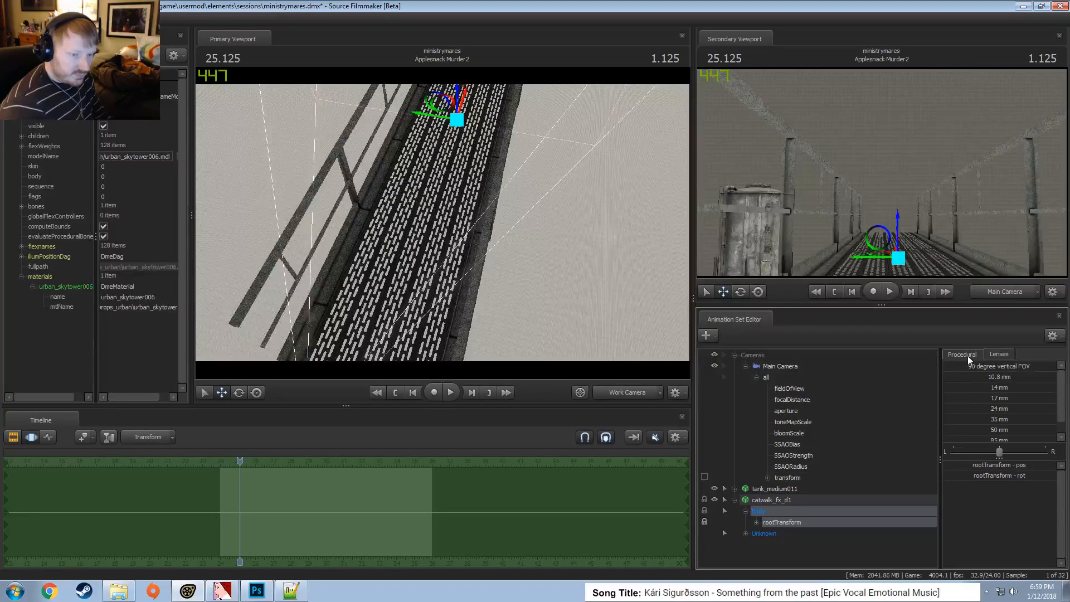
pyautogui.click(757, 523)
pyautogui.click(786, 533)
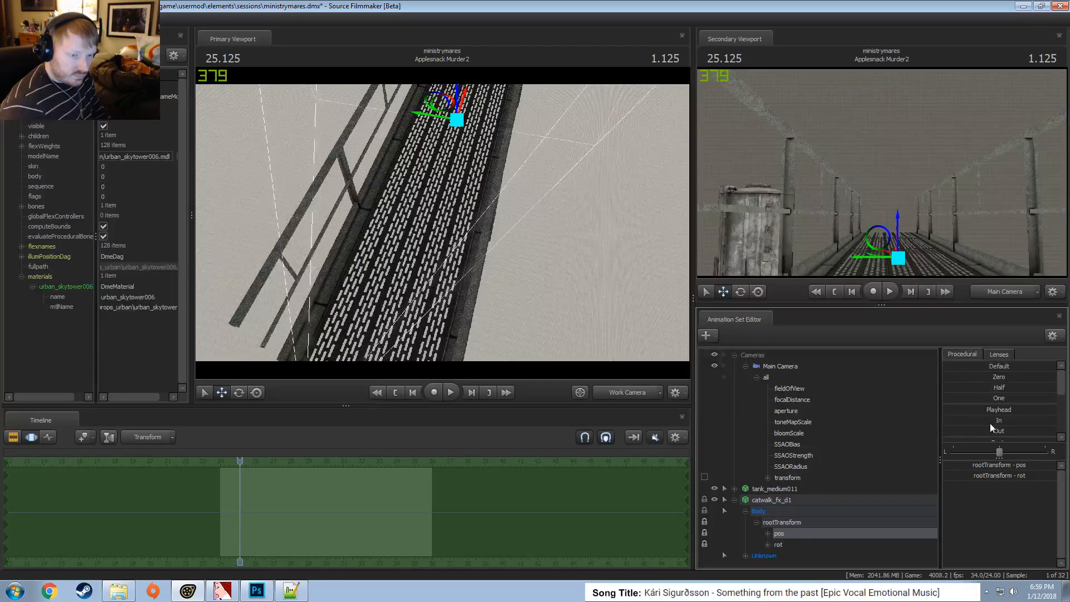
pyautogui.moveTo(990, 374); pyautogui.dragTo(1039, 379)
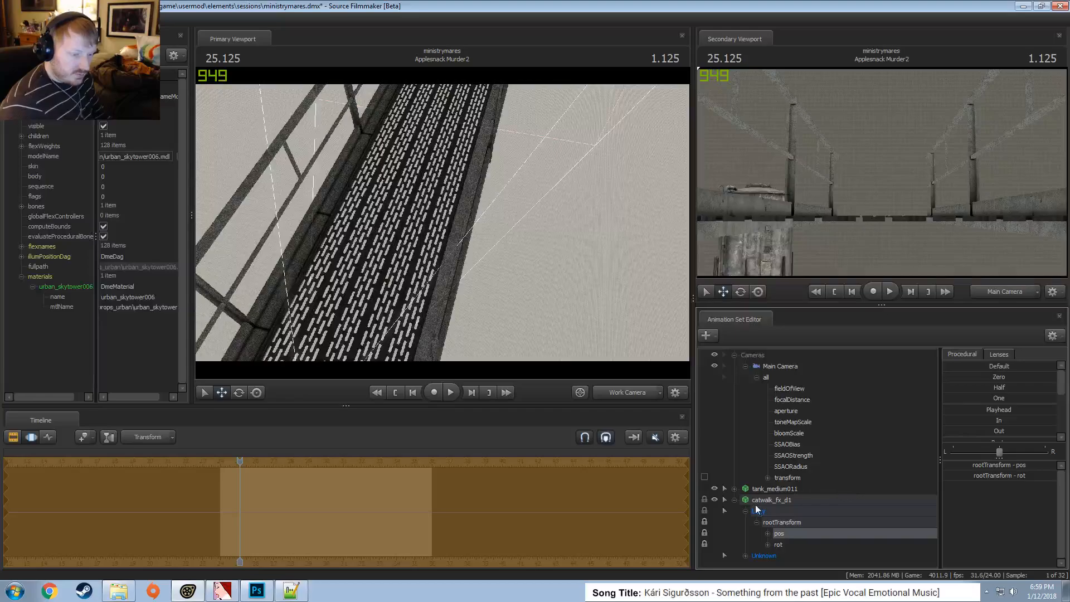
# Release the catwalk's lock and lower catwalk_fx_d1 beneath the Main Camera so that the camera looks along its walkway
pyautogui.click(736, 500)
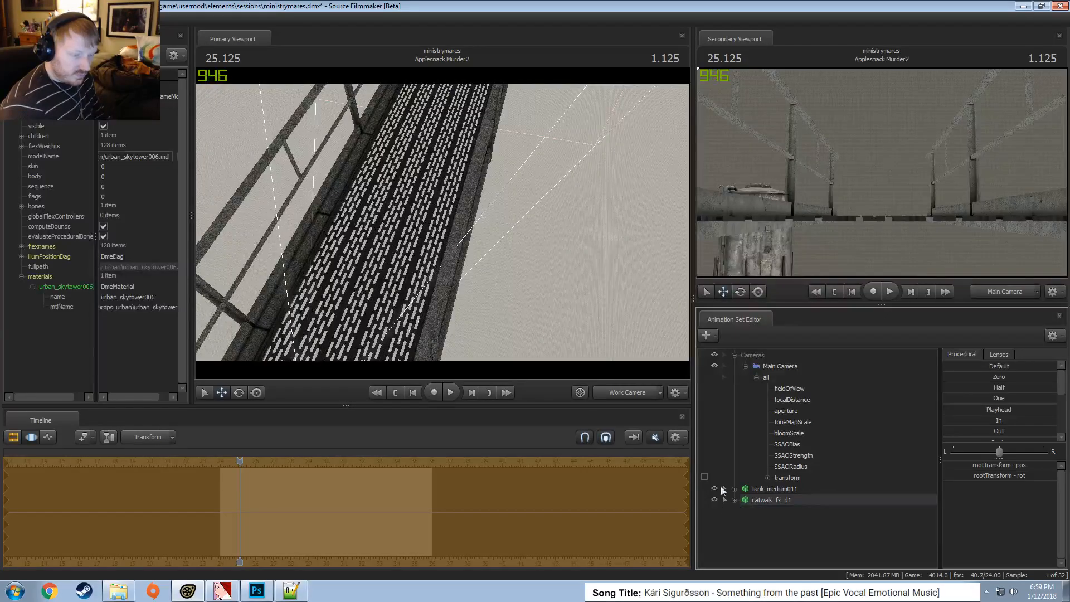
pyautogui.moveTo(449, 239); pyautogui.dragTo(850, 224)
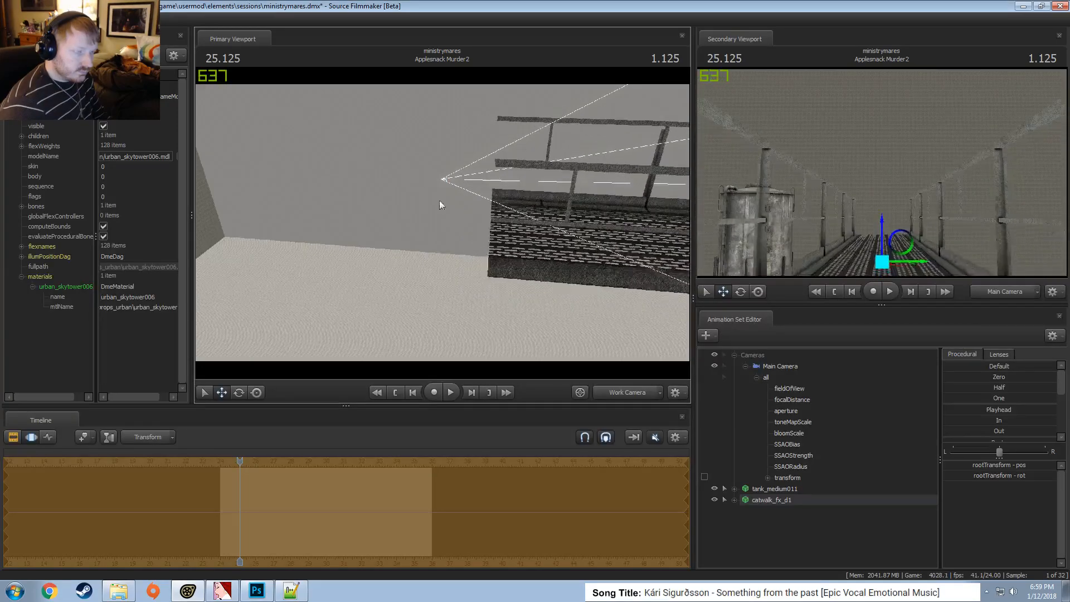
pyautogui.moveTo(440, 200); pyautogui.dragTo(534, 278)
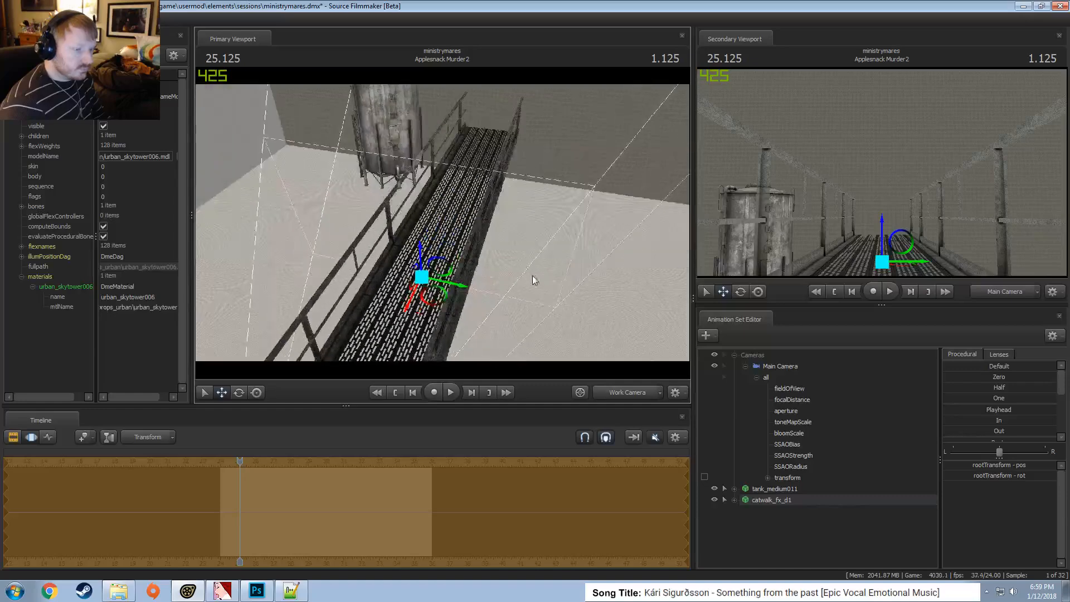
# Collapse the Main Camera and the Cameras group in the animation set list
pyautogui.click(768, 488)
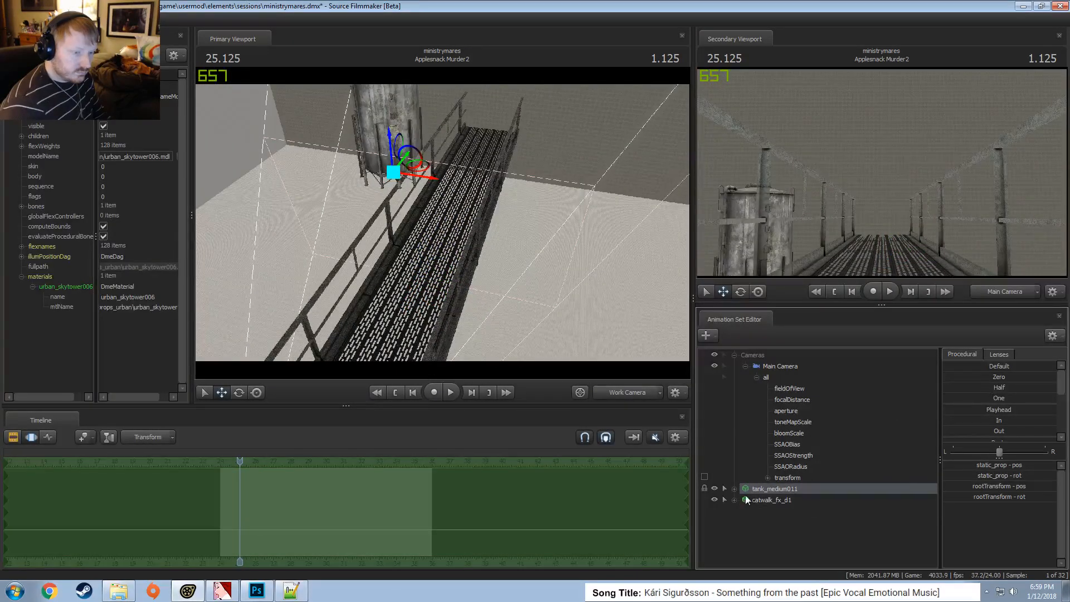
pyautogui.moveTo(546, 265); pyautogui.dragTo(559, 262)
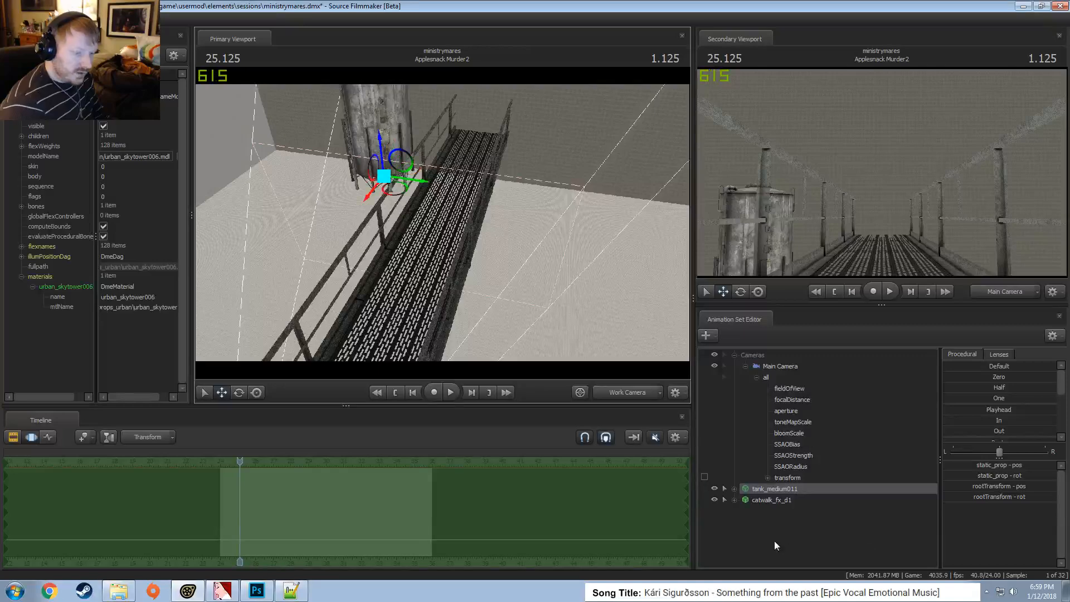
pyautogui.click(746, 368)
pyautogui.click(734, 354)
# Start a new model animation set and switch the preview of the catwalk models to wireframe
pyautogui.rightClick(789, 420)
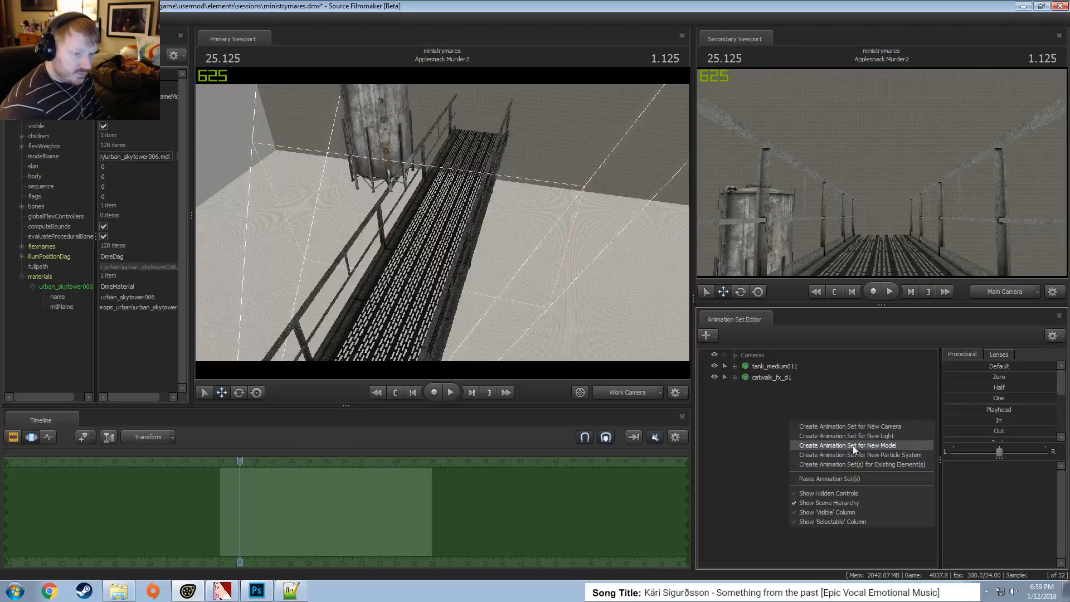
pyautogui.click(854, 442)
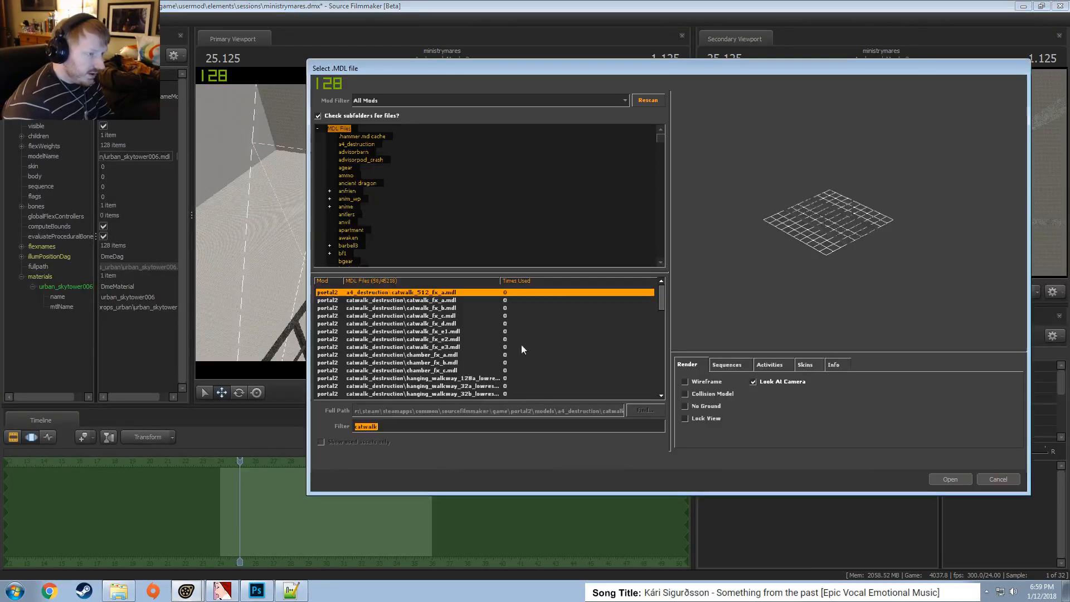
pyautogui.click(449, 348)
pyautogui.press('Down')
pyautogui.click(708, 381)
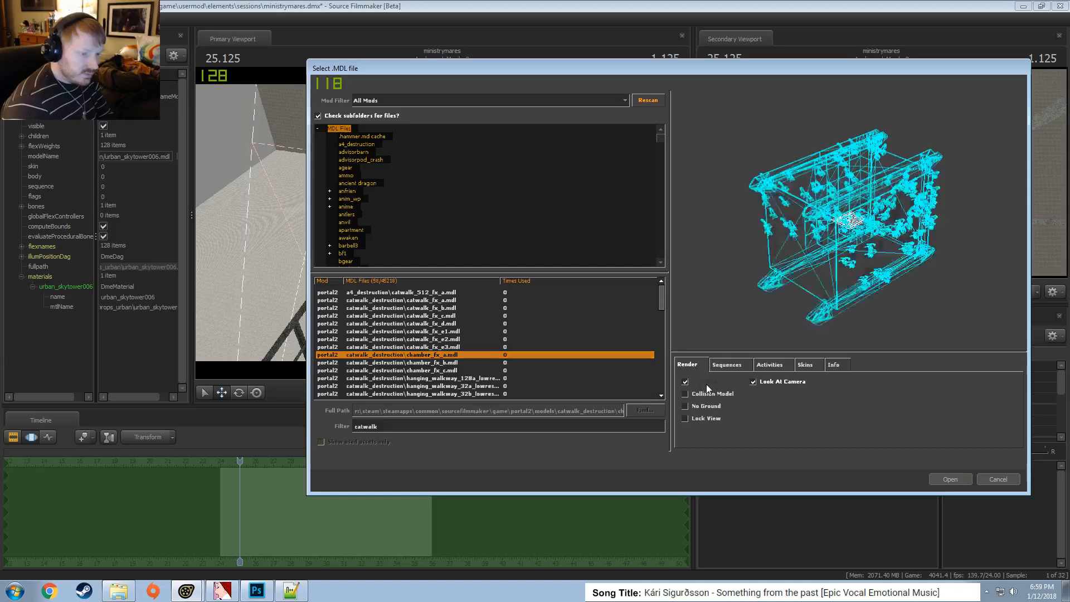
# Browse the catwalk models and add the T-shaped catwalk_fx_b.mdl to the shot
pyautogui.press('Up')
pyautogui.press('Up')
pyautogui.press('Up')
pyautogui.press('Up')
pyautogui.press('Up')
pyautogui.press('Up')
pyautogui.press('Up')
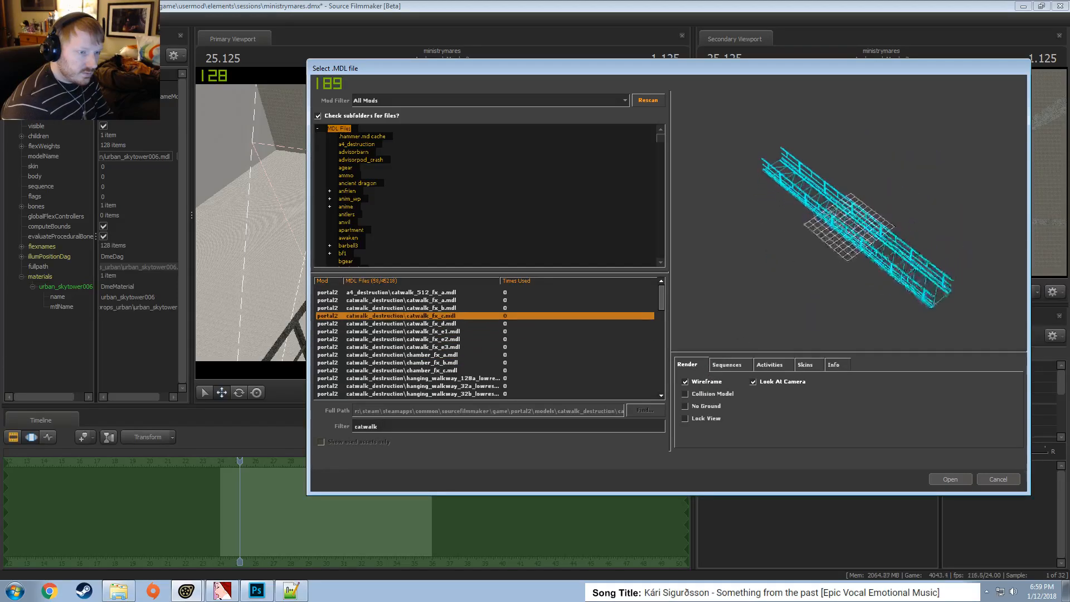
pyautogui.press('Down')
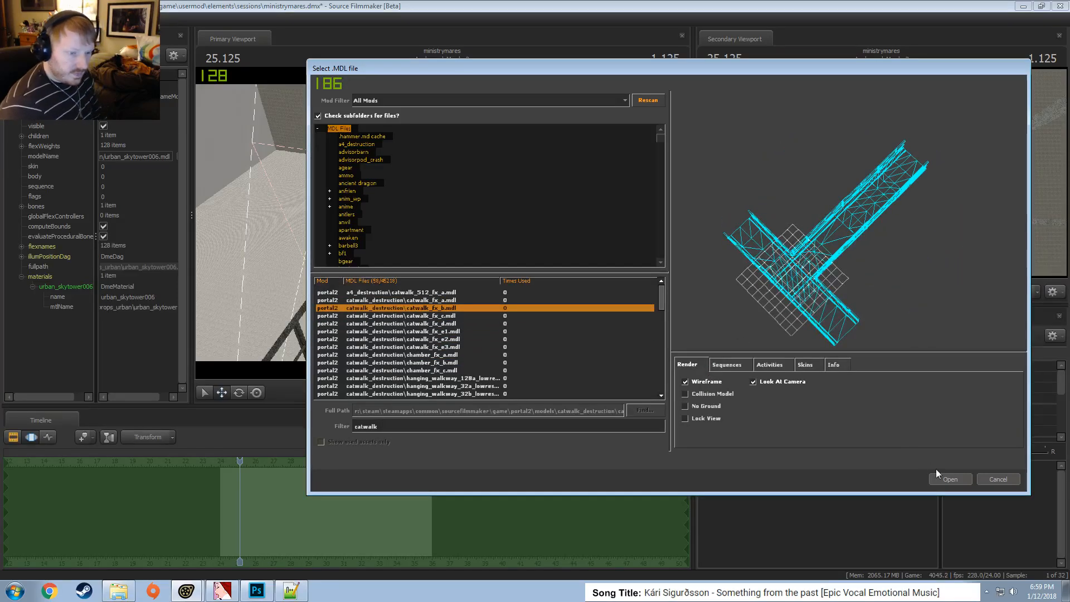
pyautogui.click(950, 479)
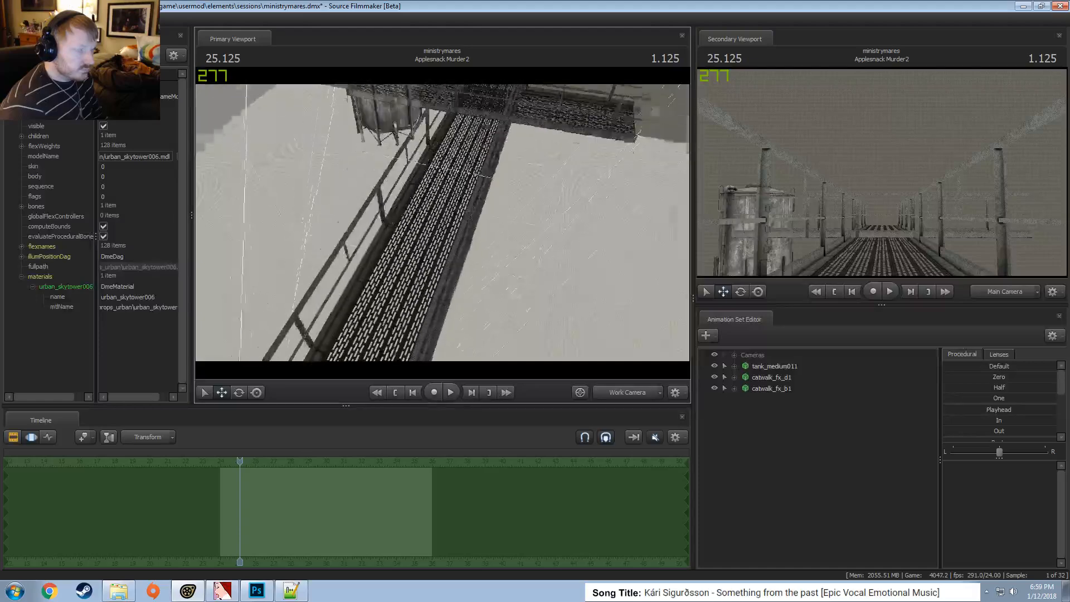
# Rename the catwalk_fx_d1 animation set as Catwalk (Straight) 1
pyautogui.moveTo(443, 223); pyautogui.dragTo(443, 203)
pyautogui.moveTo(775, 380); pyautogui.dragTo(771, 389)
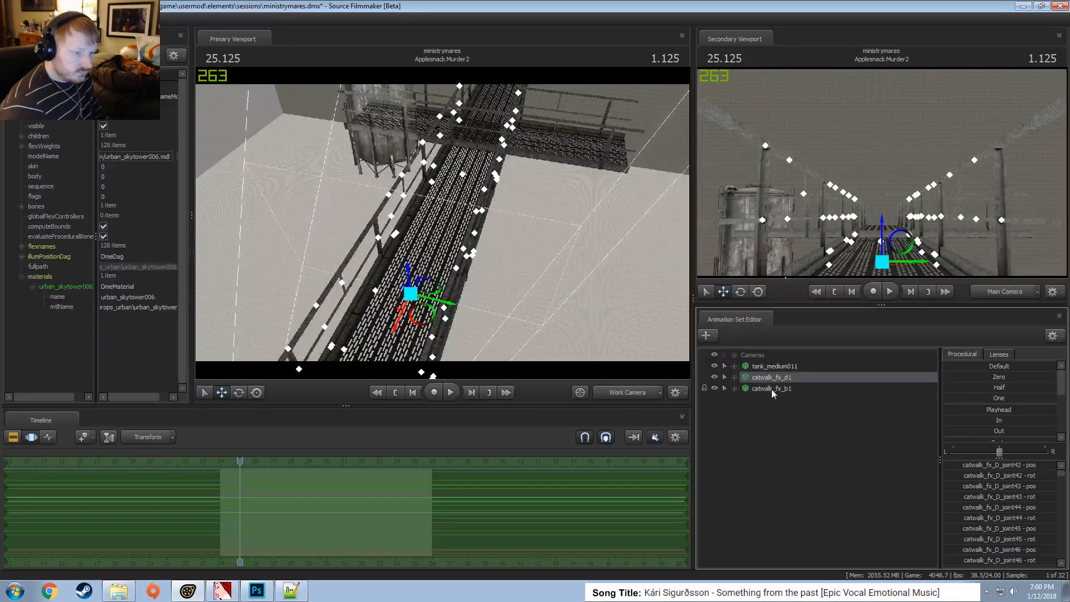
pyautogui.rightClick(772, 380)
pyautogui.click(754, 381)
pyautogui.rightClick(754, 383)
pyautogui.click(787, 389)
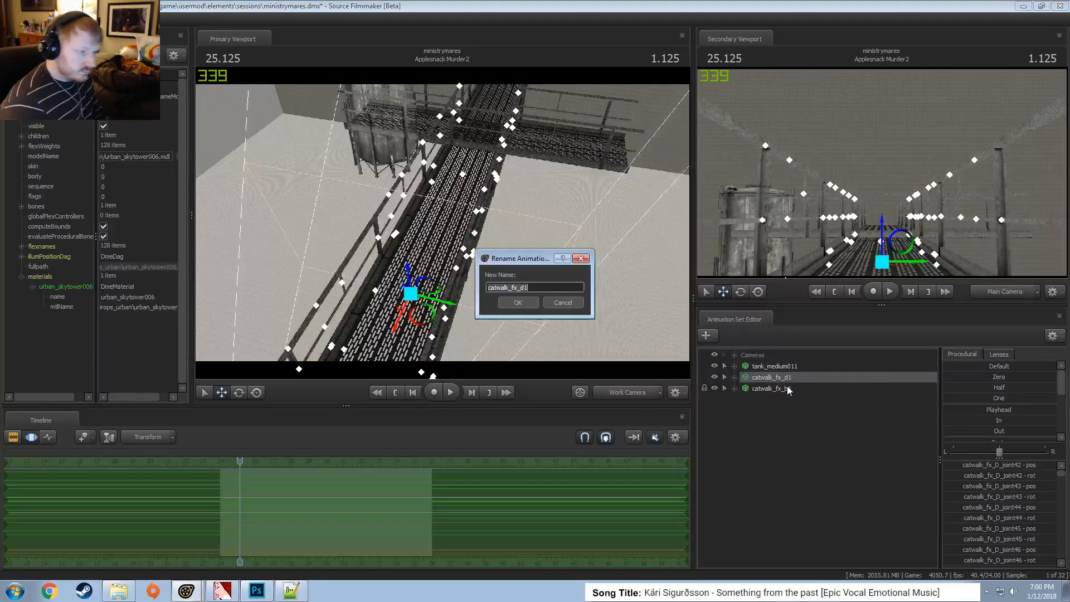
pyautogui.write('Catwalk')
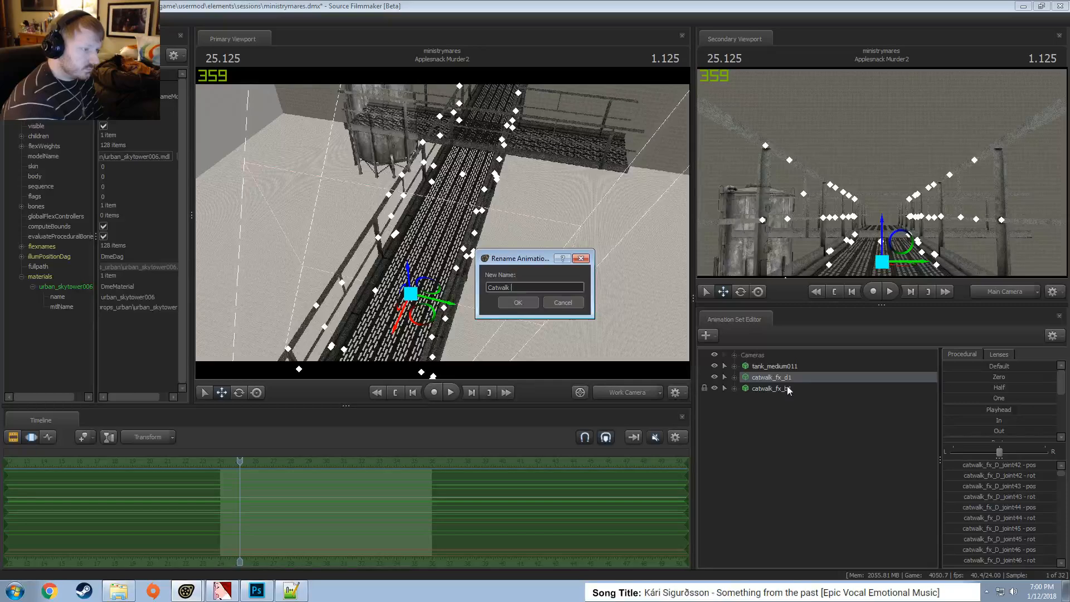
pyautogui.write(' (Straigh')
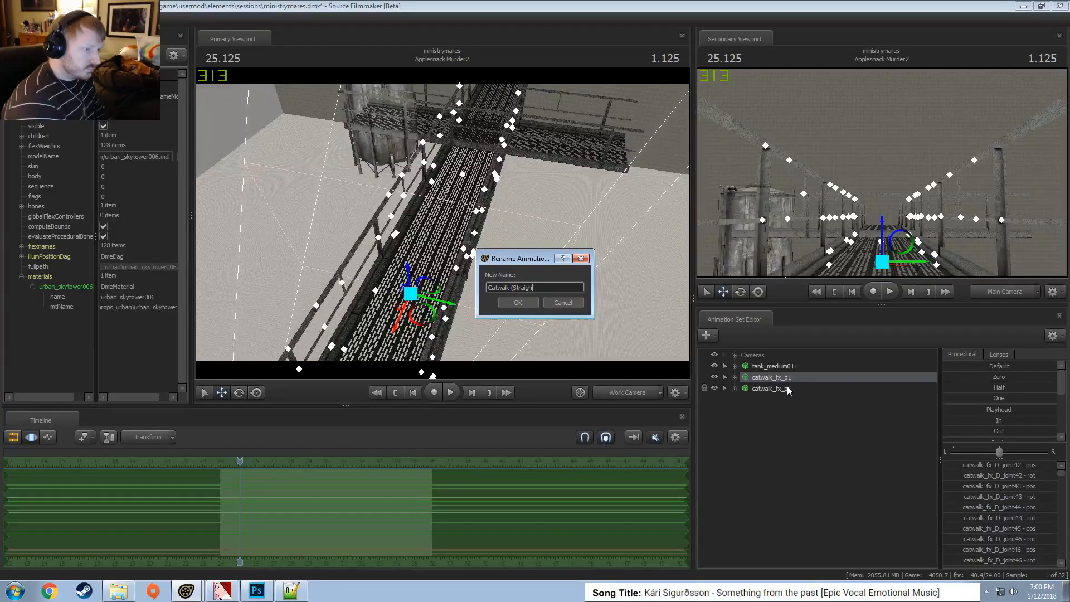
pyautogui.write('t) 1')
pyautogui.press('Return')
# Rename the catwalk_fx_b1 animation set as Catwalk (T) 2
pyautogui.click(787, 386)
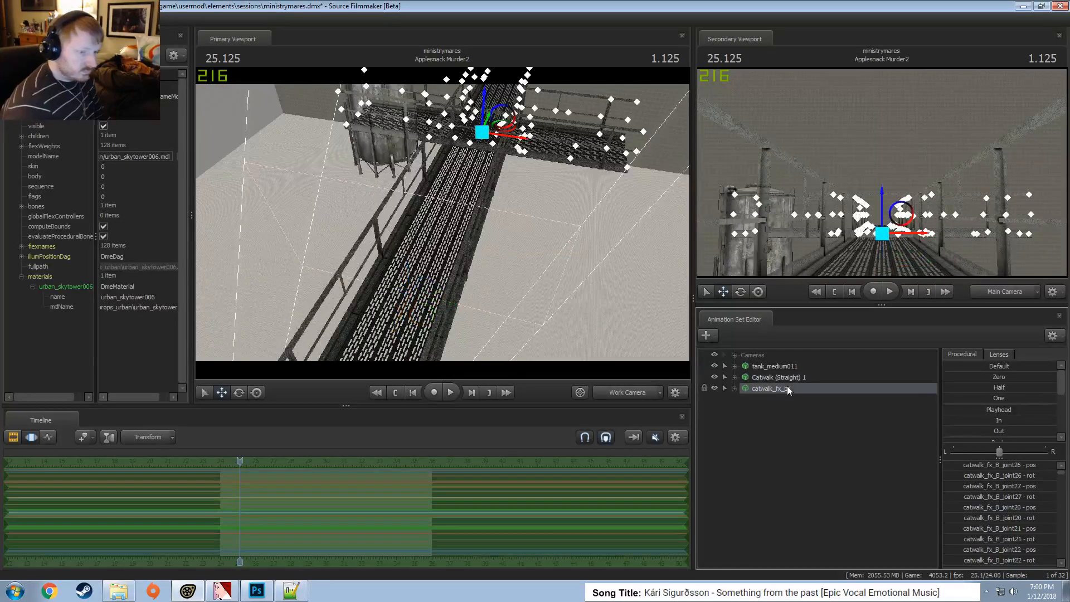
pyautogui.rightClick(787, 386)
pyautogui.click(800, 391)
pyautogui.write('Catwalk (T')
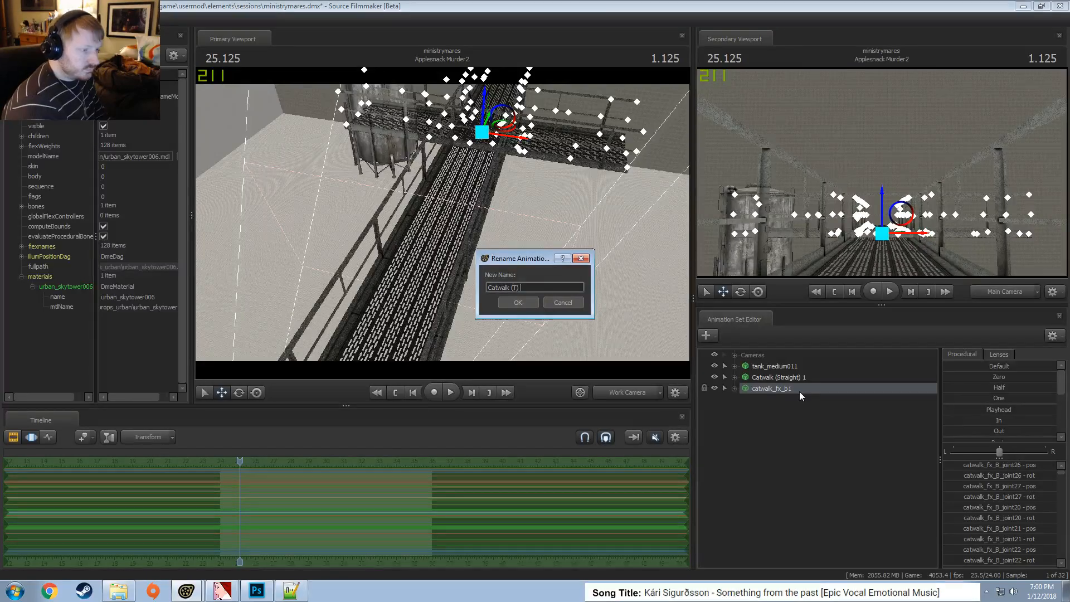
pyautogui.press('Return')
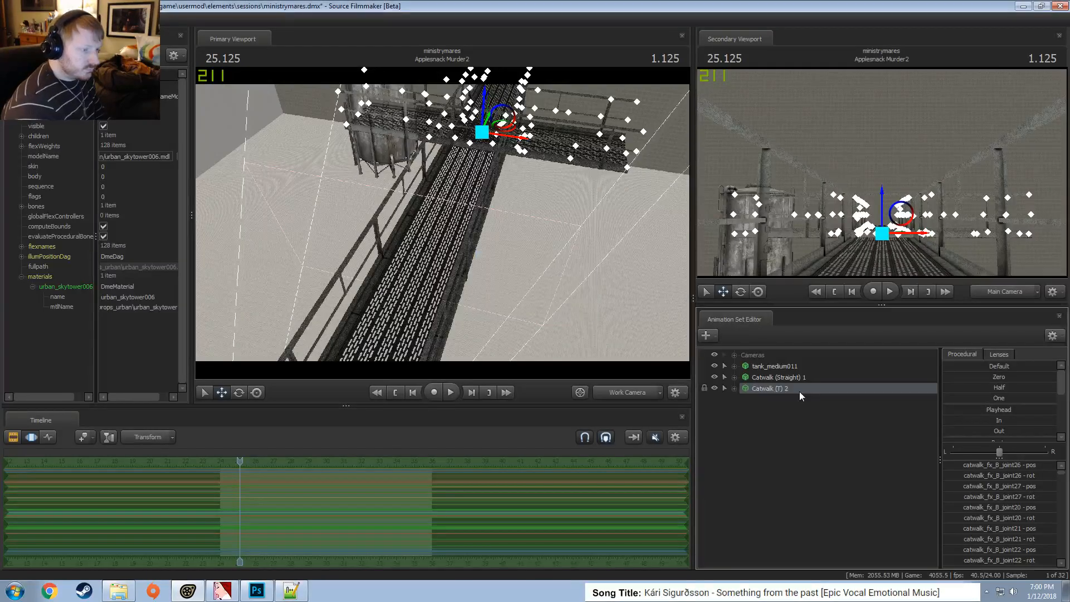
# Rename the T-shaped catwalk's animation set as "Catwalk (T) 1"
pyautogui.rightClick(799, 392)
pyautogui.click(821, 398)
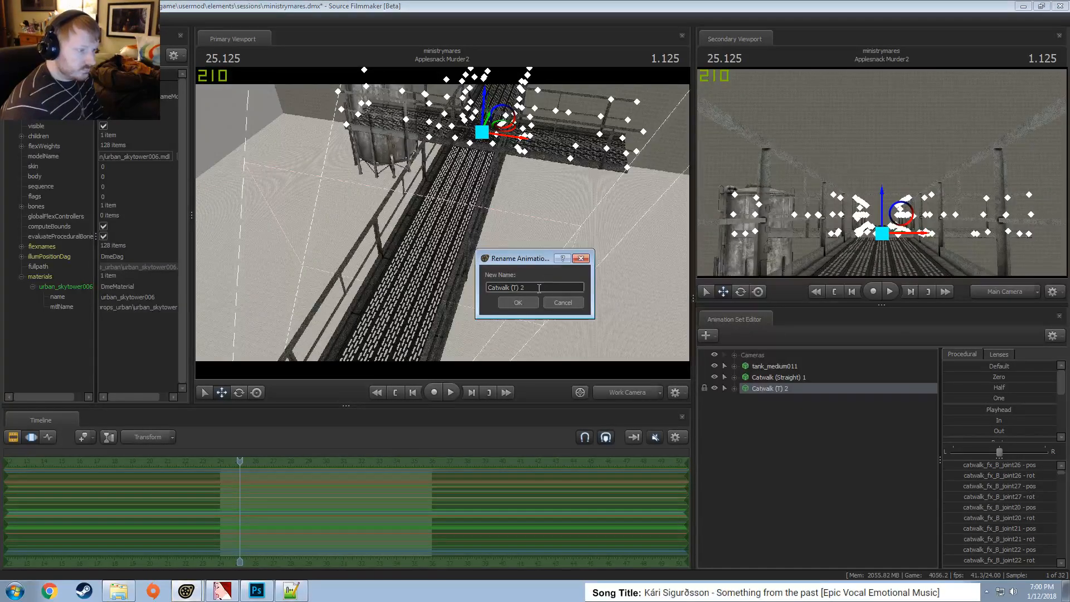
pyautogui.write('1')
pyautogui.press('Return')
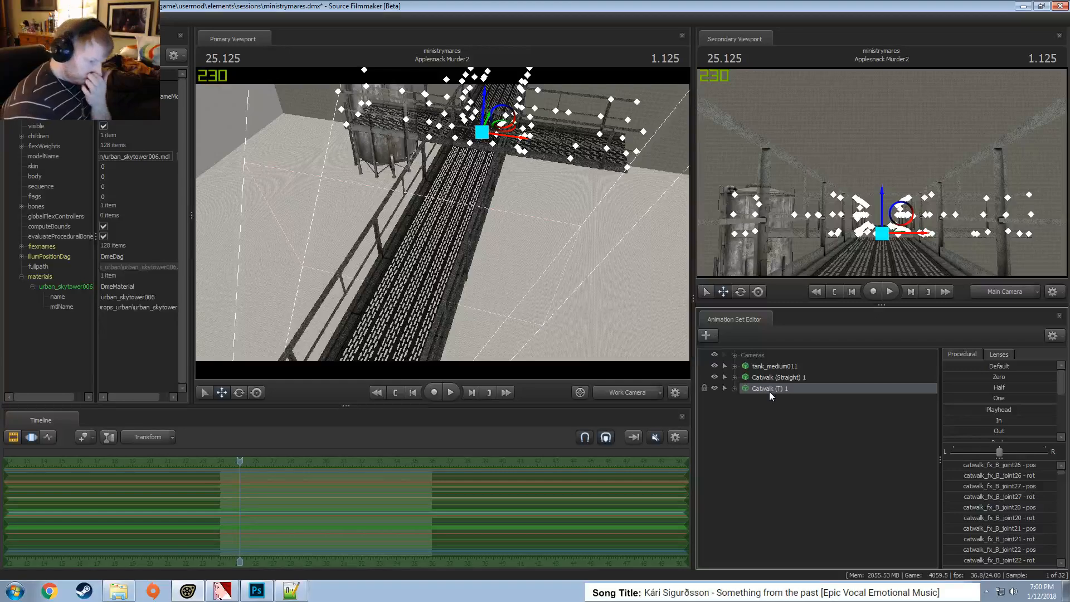
# Zero the rootTransform of Catwalk (T) 1 so the model sits at the scene origin
pyautogui.click(769, 377)
pyautogui.click(786, 389)
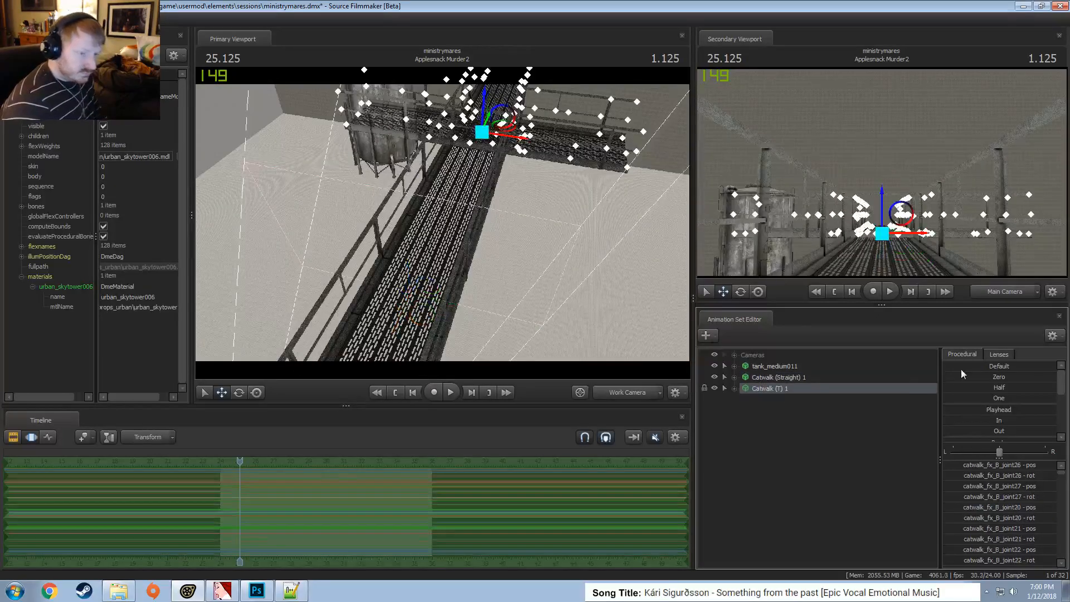
pyautogui.moveTo(979, 376); pyautogui.dragTo(1031, 377)
pyautogui.click(735, 389)
pyautogui.click(746, 400)
pyautogui.click(790, 410)
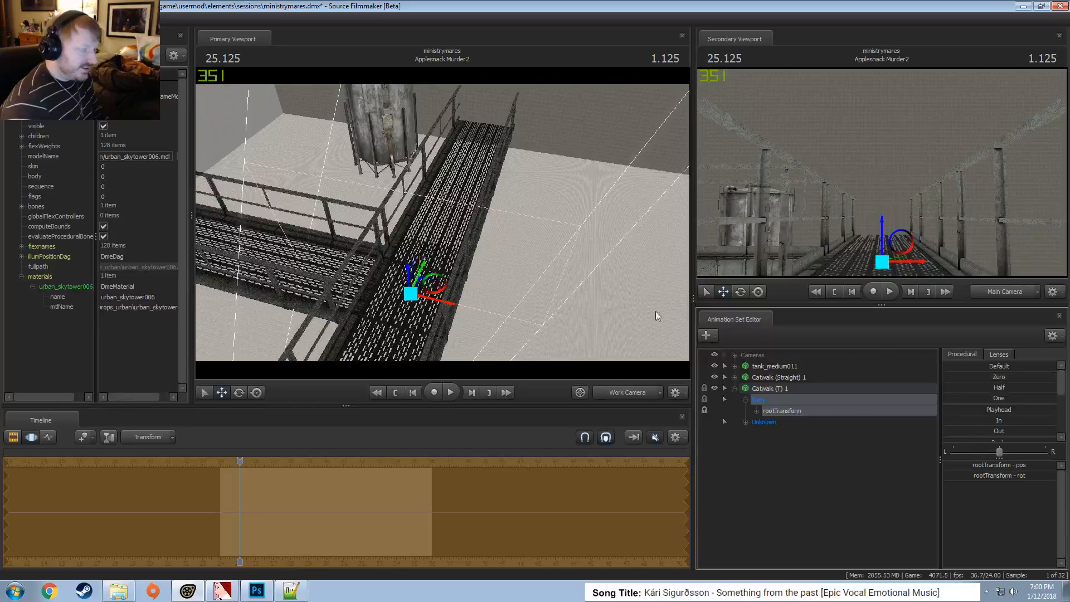
pyautogui.moveTo(568, 261); pyautogui.dragTo(548, 301)
pyautogui.press('w')
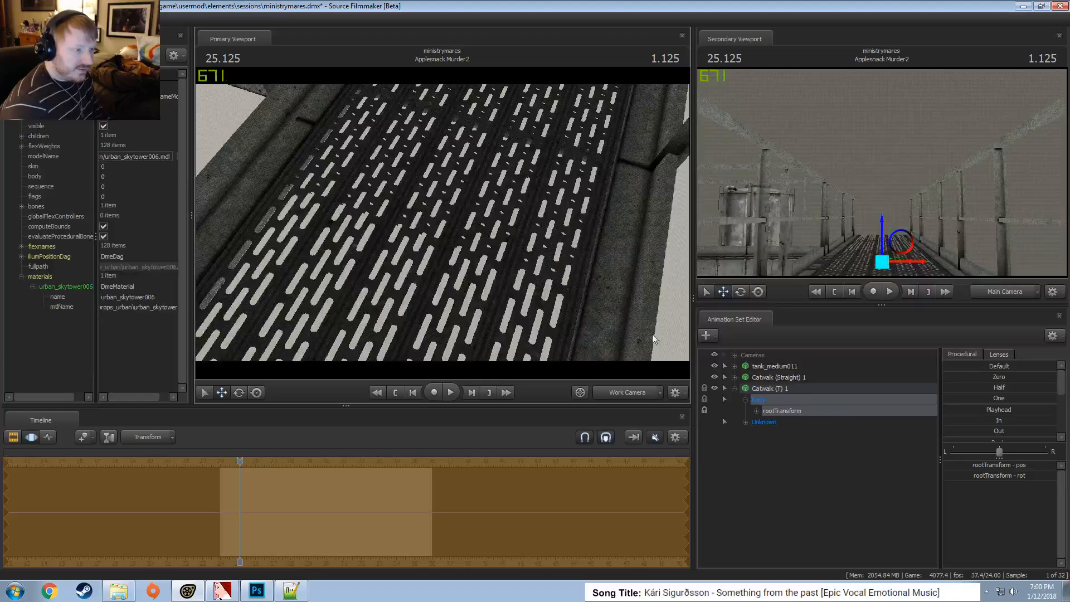
pyautogui.hotkey('ctrl', 'z')
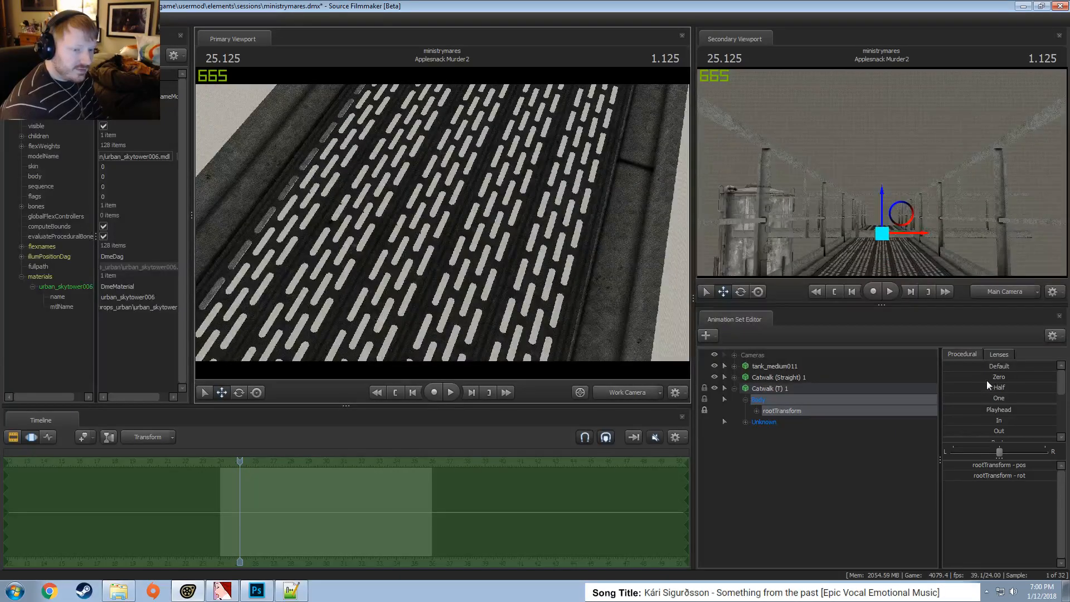
pyautogui.moveTo(987, 380); pyautogui.dragTo(1064, 380)
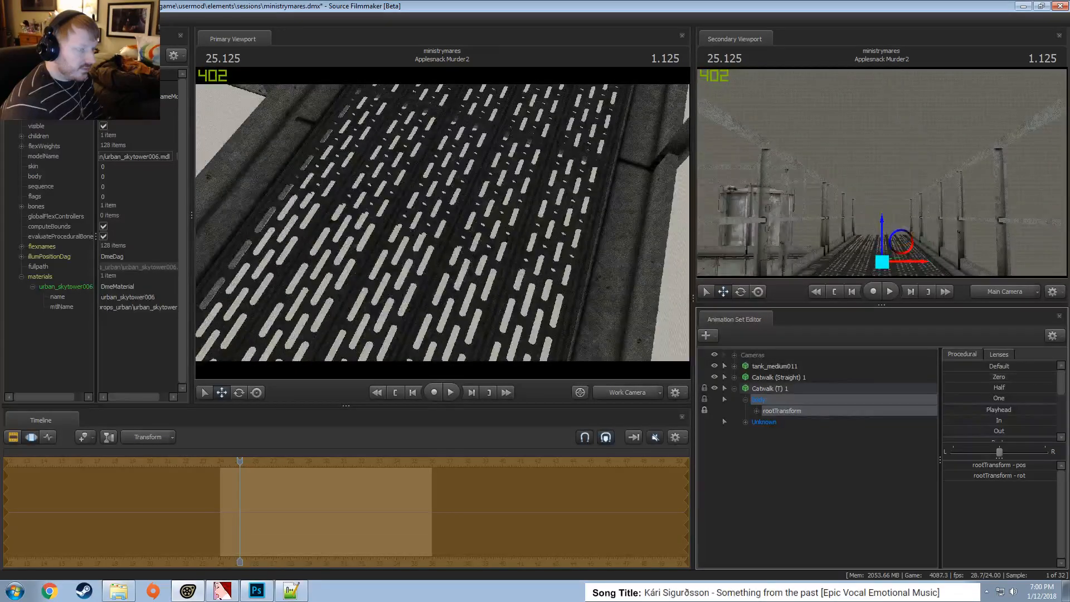
pyautogui.moveTo(443, 223); pyautogui.dragTo(448, 289)
pyautogui.press('s')
pyautogui.press('e')
pyautogui.click(1028, 471)
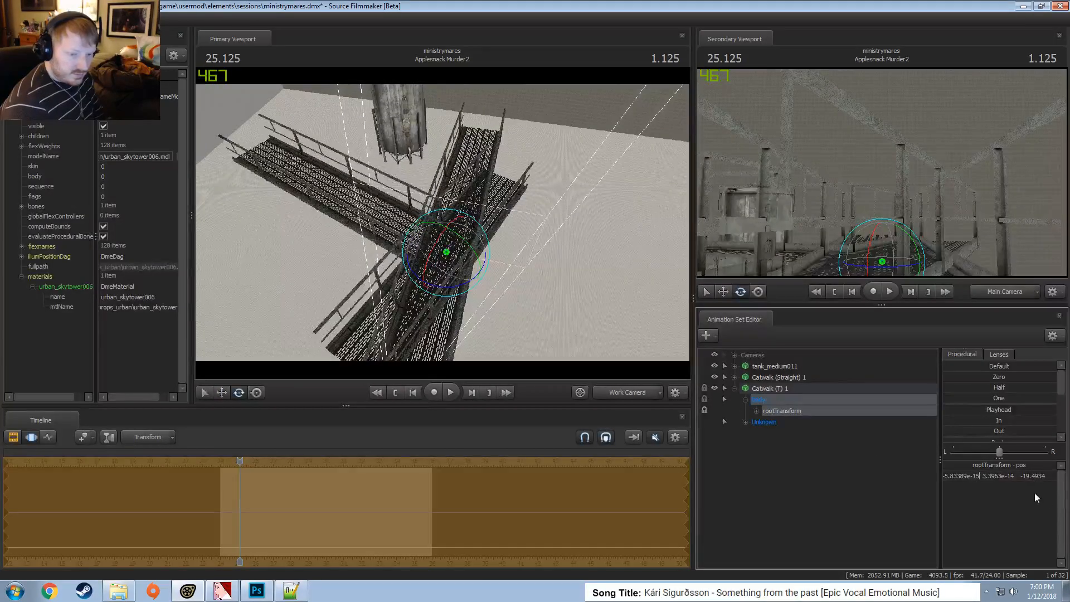
pyautogui.press('Return')
pyautogui.doubleClick(1024, 477)
pyautogui.press('Return')
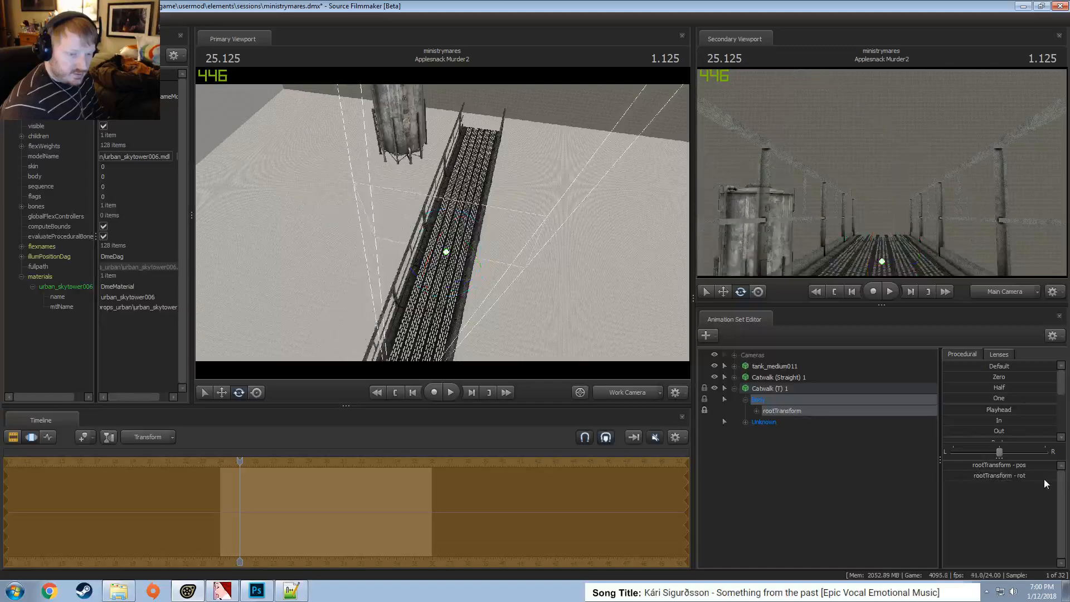
pyautogui.hotkey('ctrl', 'z')
# Set the Z rotation of Catwalk (T) 1's rootTransform to -90 degrees
pyautogui.doubleClick(1022, 475)
pyautogui.moveTo(1022, 476); pyautogui.dragTo(1042, 476)
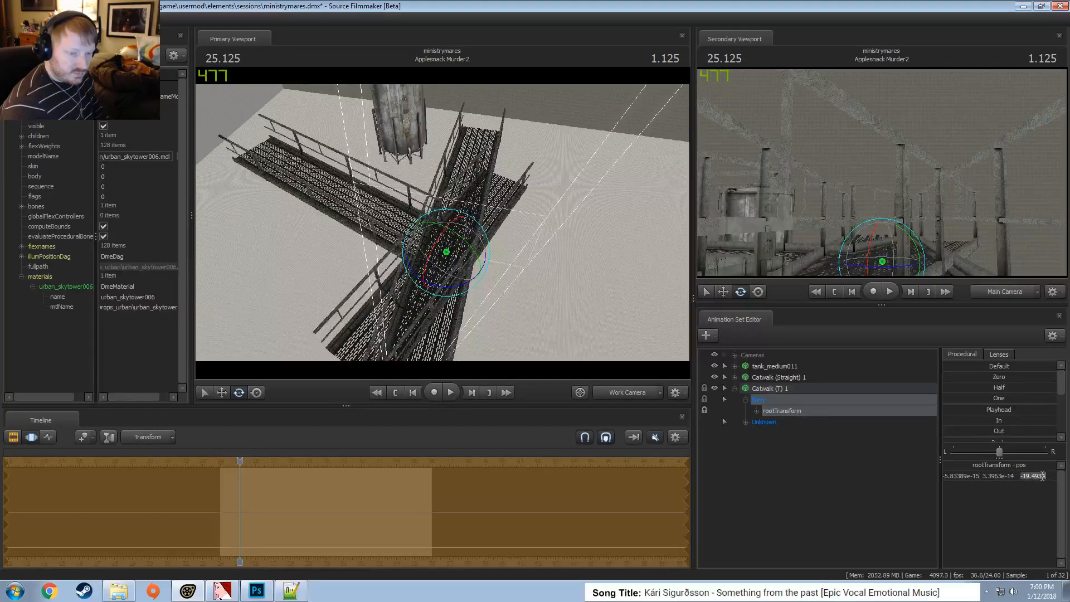
pyautogui.press('Return')
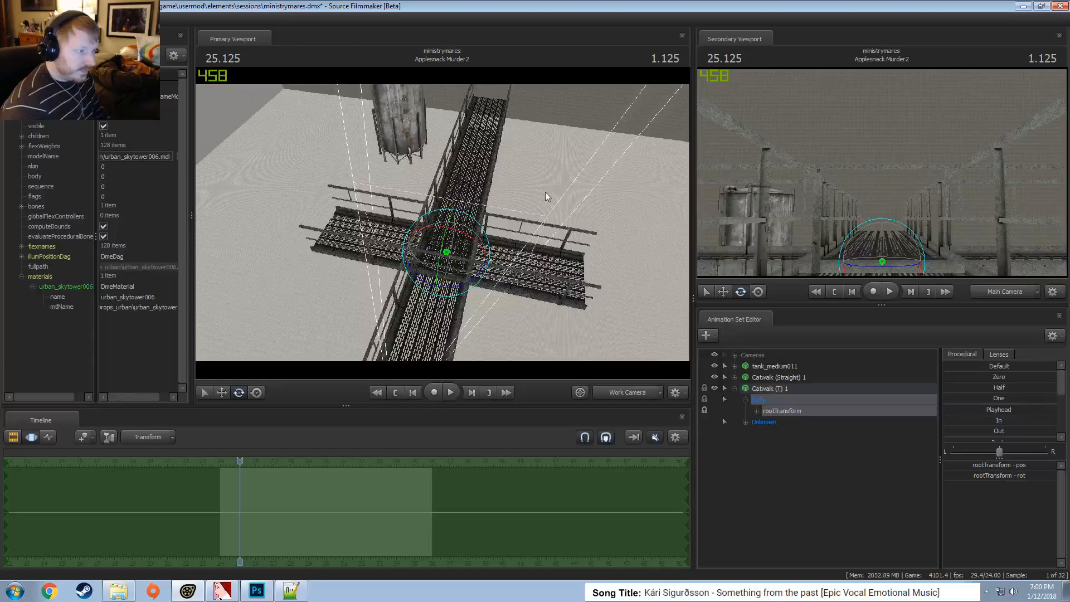
# Reverse the Z rotation of Catwalk (T) 1's rootTransform so its stem runs along the straight catwalk
pyautogui.moveTo(546, 193); pyautogui.dragTo(664, 240)
pyautogui.press('w')
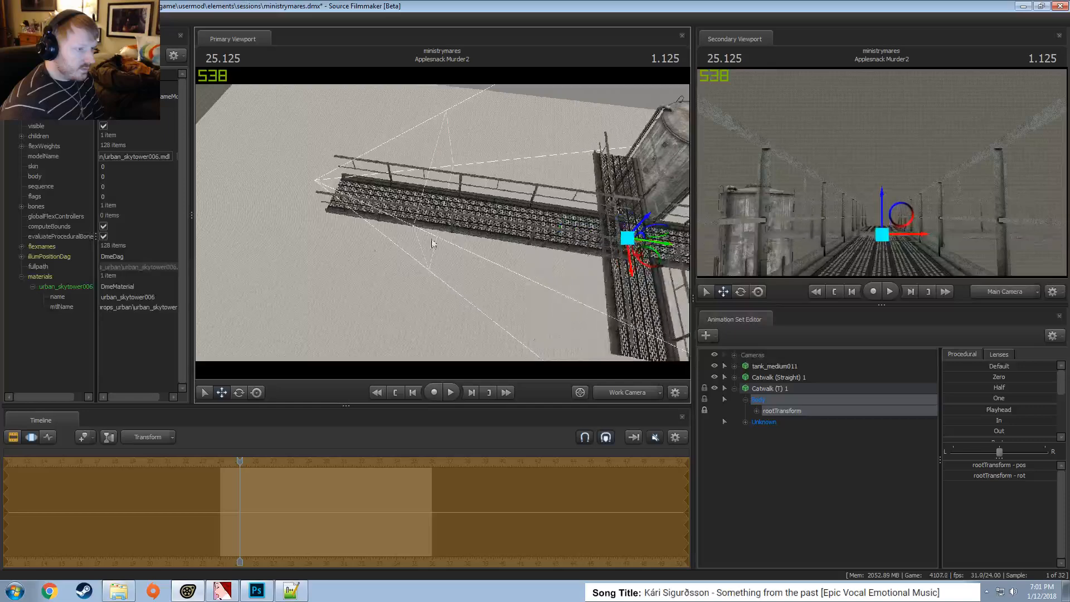
pyautogui.moveTo(433, 242); pyautogui.dragTo(443, 223)
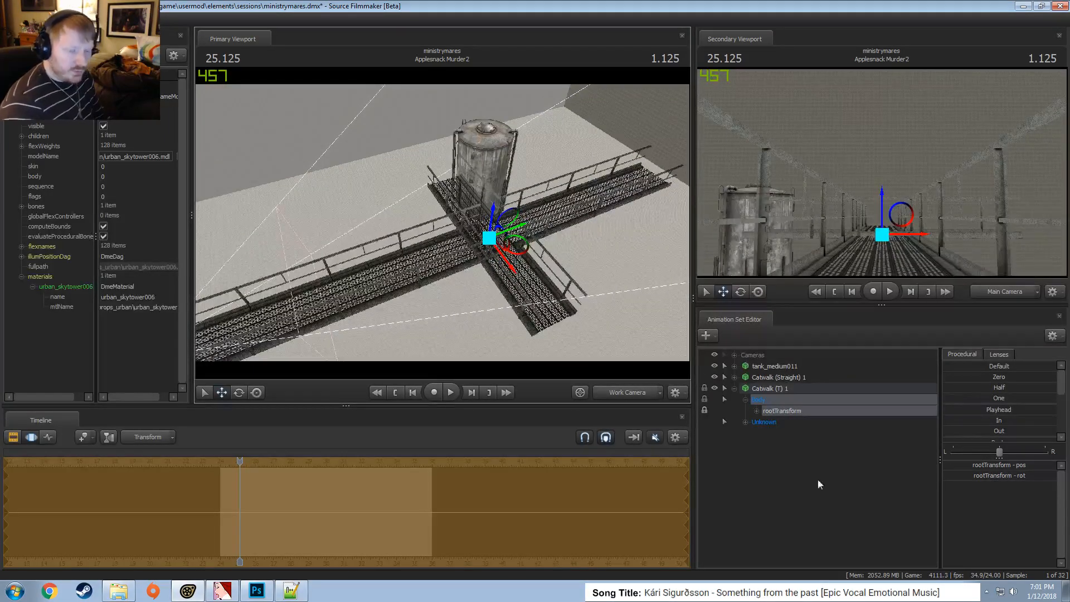
pyautogui.click(1032, 476)
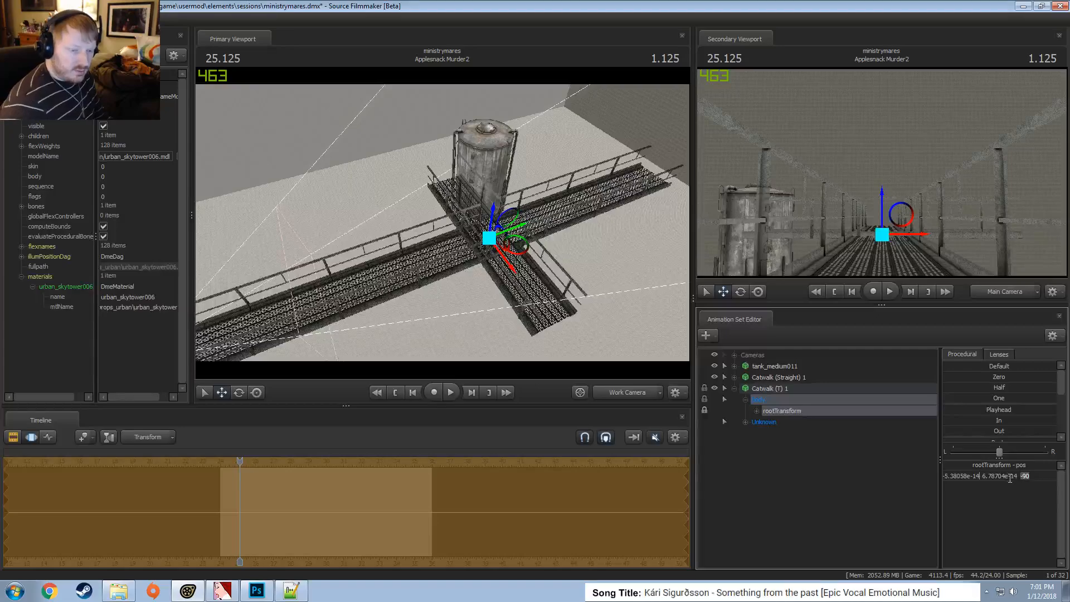
pyautogui.press('Return')
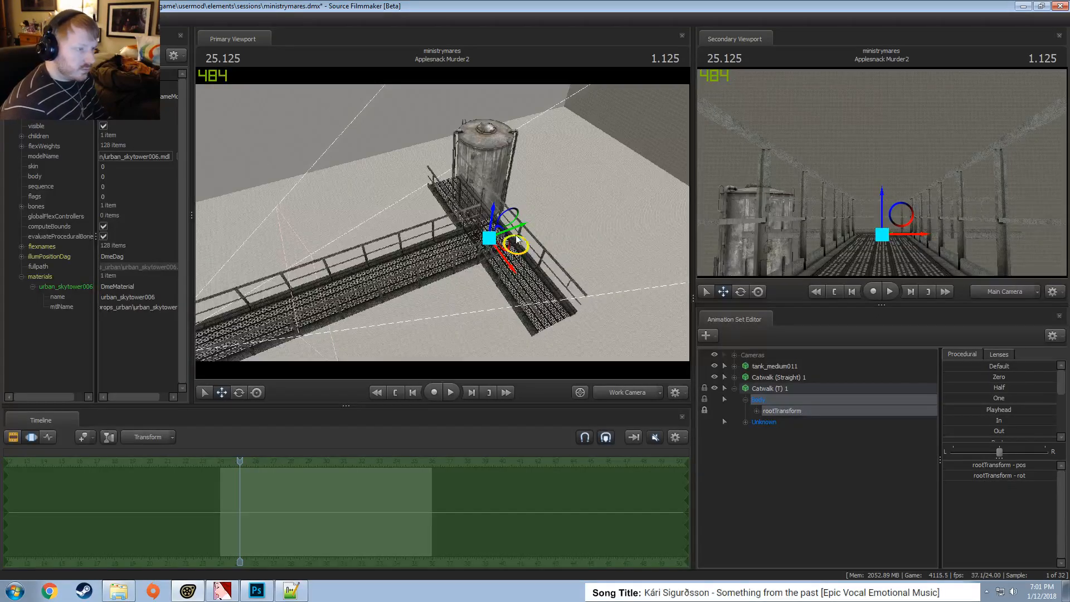
# Move Catwalk (T) 1 along its axis to the far end of the straight catwalk, past the tank
pyautogui.moveTo(520, 230); pyautogui.dragTo(700, 187)
pyautogui.moveTo(558, 184); pyautogui.dragTo(605, 176)
pyautogui.press('w')
pyautogui.moveTo(443, 223); pyautogui.dragTo(453, 218)
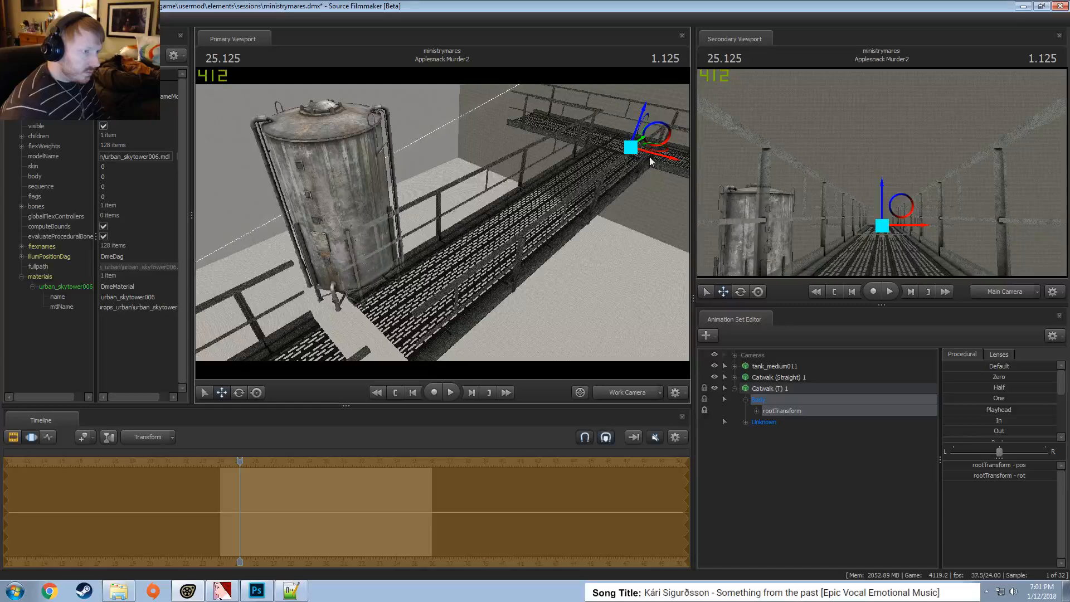
pyautogui.moveTo(641, 139); pyautogui.dragTo(632, 144)
pyautogui.moveTo(424, 235); pyautogui.dragTo(416, 251)
pyautogui.moveTo(657, 122); pyautogui.dragTo(658, 121)
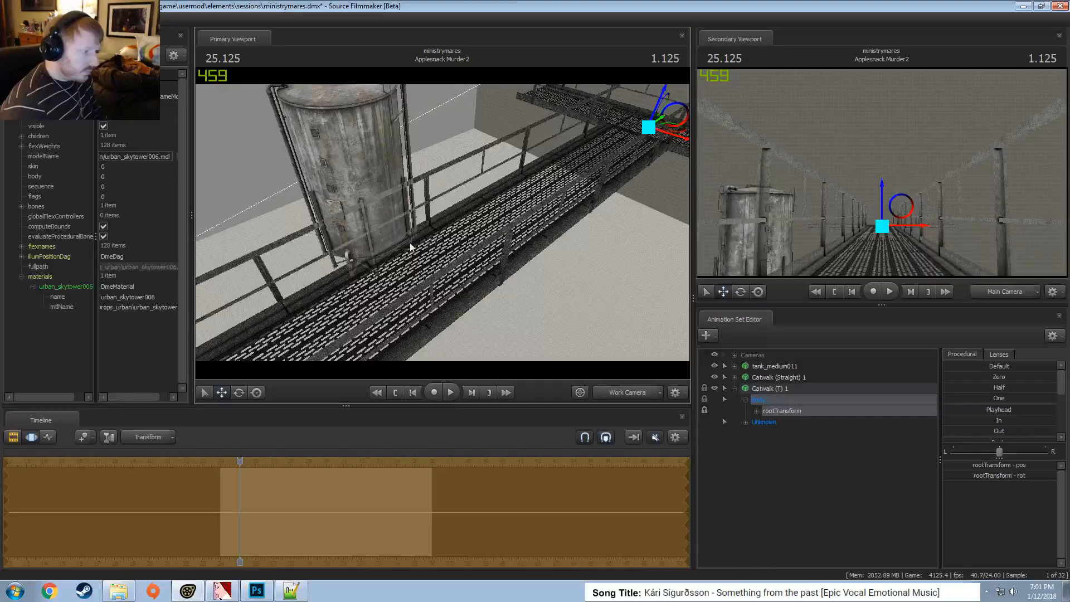
# Fine-tune the seam between Catwalk (T) 1 and the straight catwalk with the Drop preset
pyautogui.press('w')
pyautogui.moveTo(410, 247)
pyautogui.mouseDown()
pyautogui.moveTo(389, 253)
pyautogui.moveTo(421, 260)
pyautogui.mouseUp()
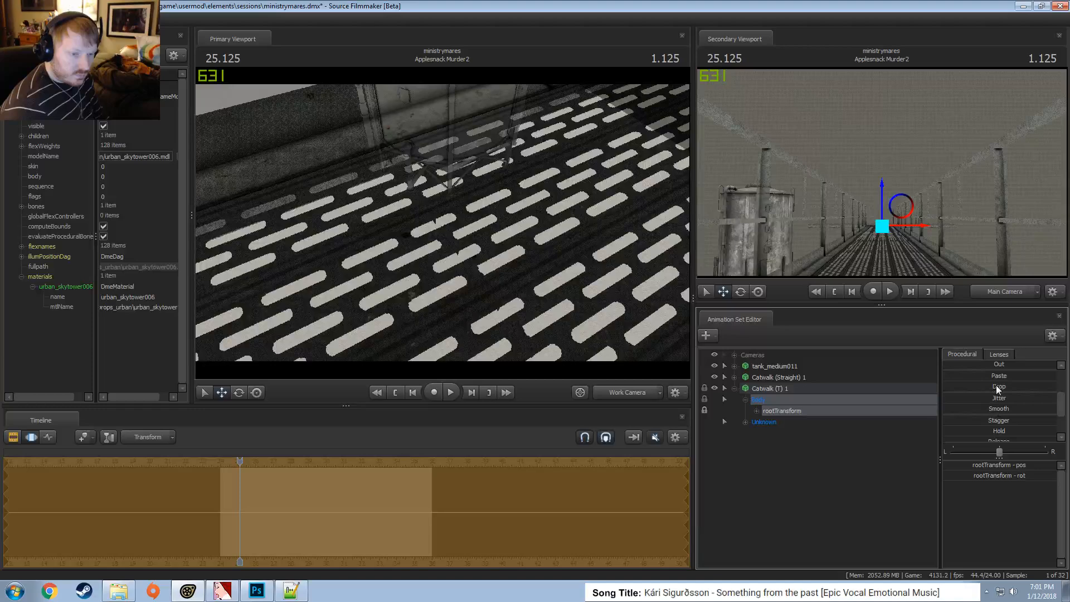
pyautogui.scroll(-2, 998, 409)
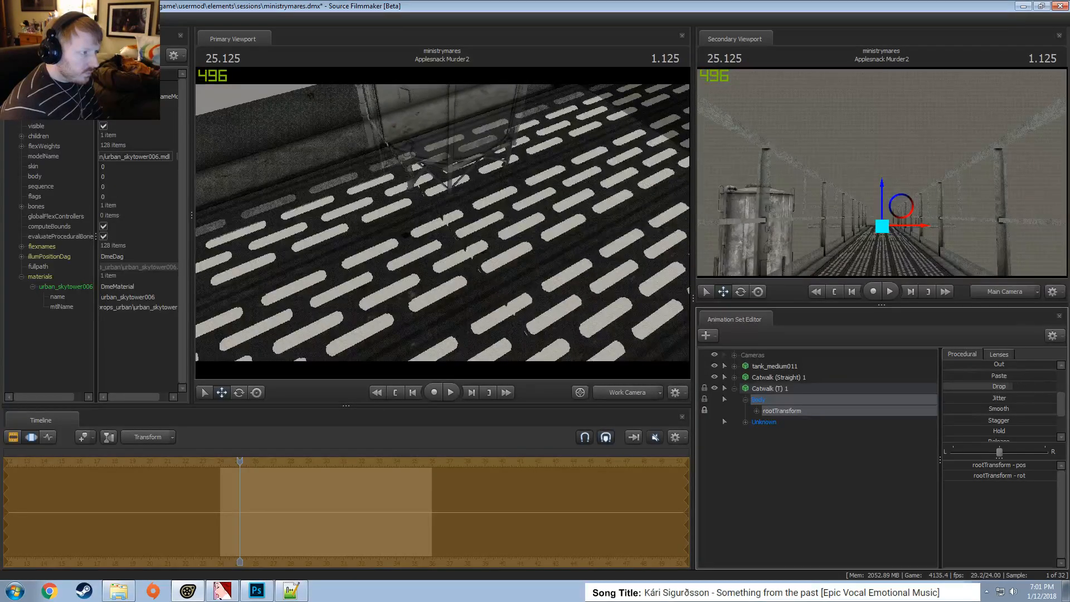
# Examine the catwalk seam up close, and switch to the Clip Editor to view the run and its T junction
pyautogui.moveTo(443, 223)
pyautogui.mouseDown()
pyautogui.moveTo(474, 187)
pyautogui.moveTo(446, 231)
pyautogui.moveTo(410, 211)
pyautogui.moveTo(412, 232)
pyautogui.moveTo(445, 226)
pyautogui.mouseUp()
pyautogui.press('s')
pyautogui.press('w')
pyautogui.press('s')
pyautogui.press('w')
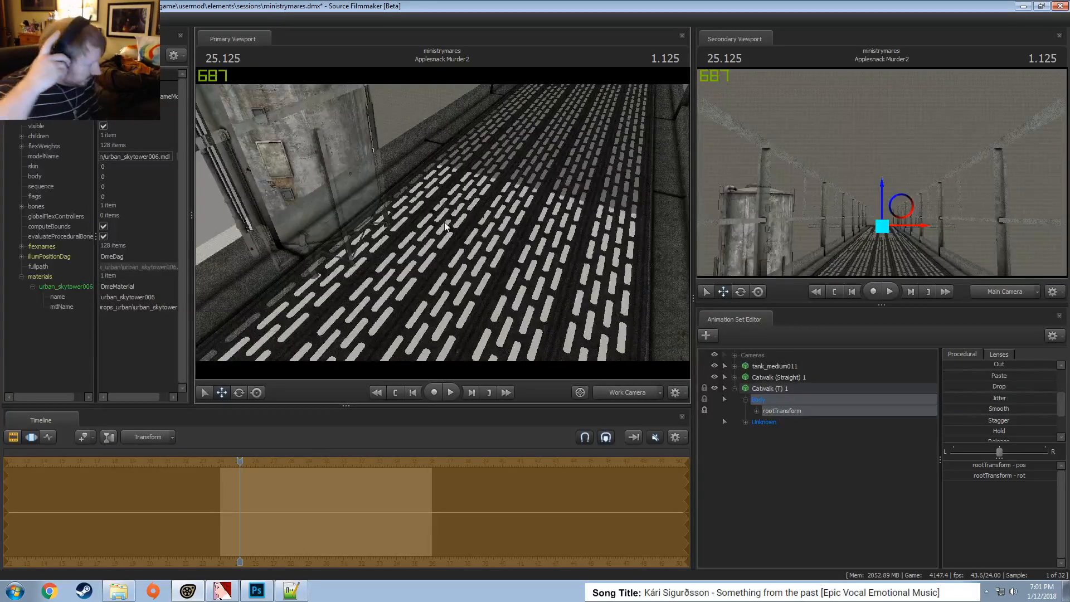
pyautogui.moveTo(452, 170); pyautogui.dragTo(443, 223)
pyautogui.press('w')
pyautogui.press('F2')
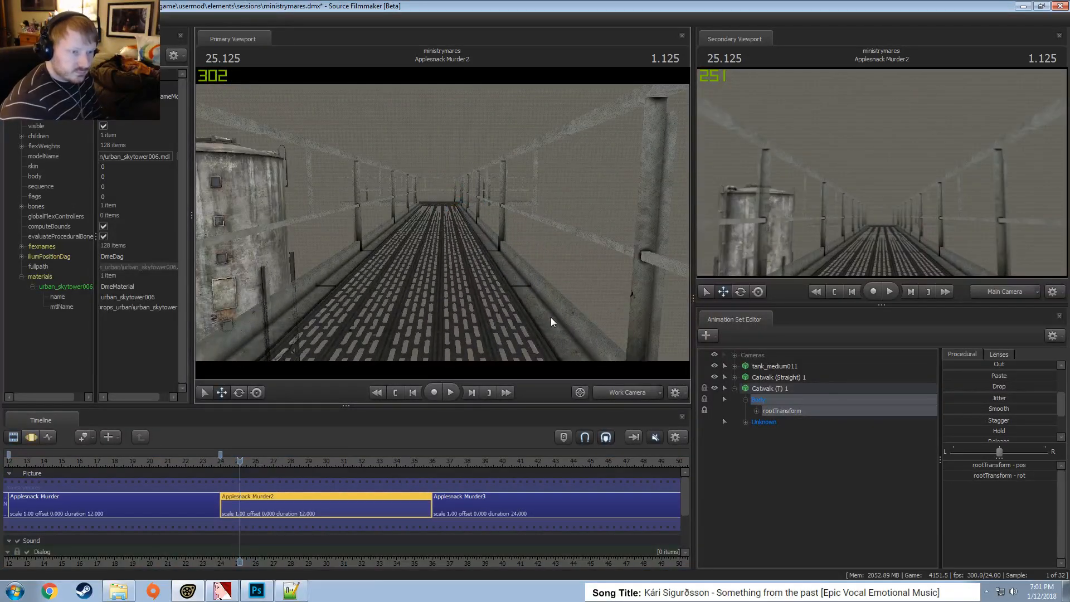
pyautogui.moveTo(571, 338); pyautogui.dragTo(440, 217)
pyautogui.press('z')
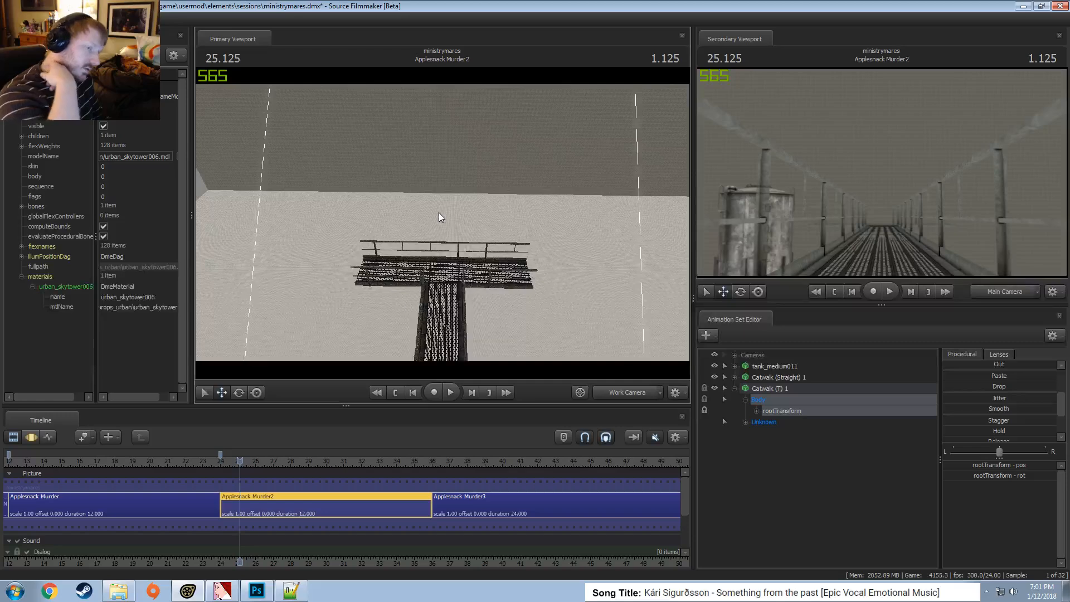
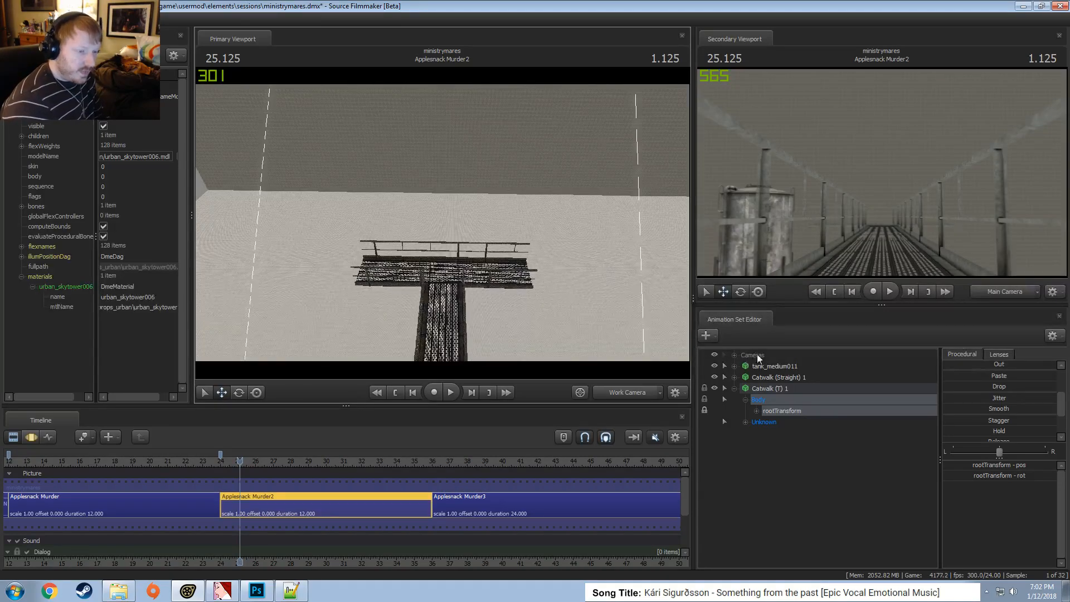
# Copy the Catwalk (Straight) 1 animation set and paste a duplicate into the shot
pyautogui.click(766, 370)
pyautogui.click(768, 375)
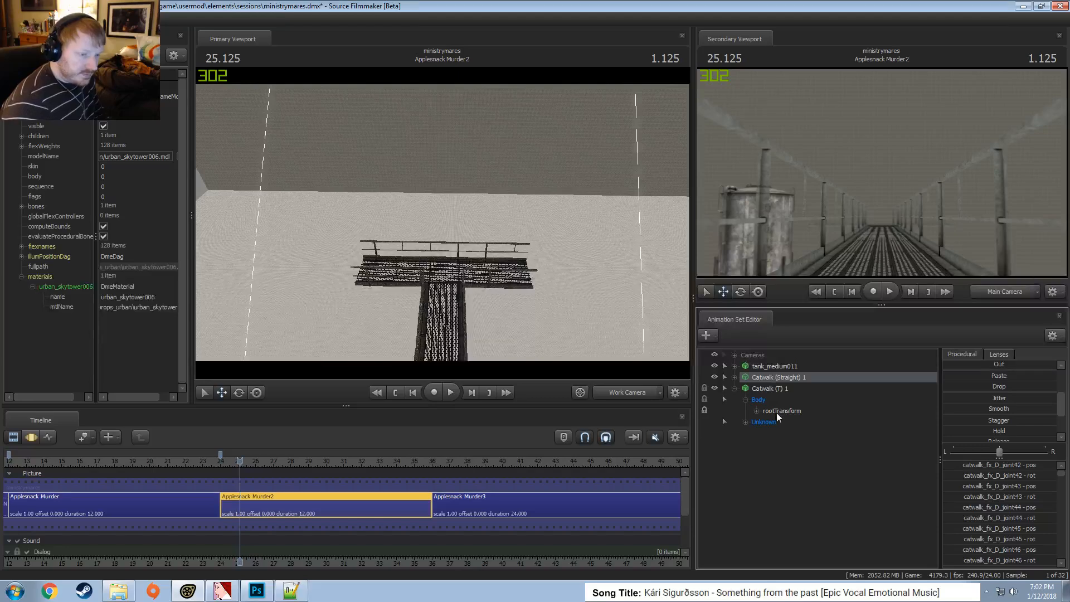
pyautogui.click(771, 390)
pyautogui.rightClick(771, 390)
pyautogui.click(767, 377)
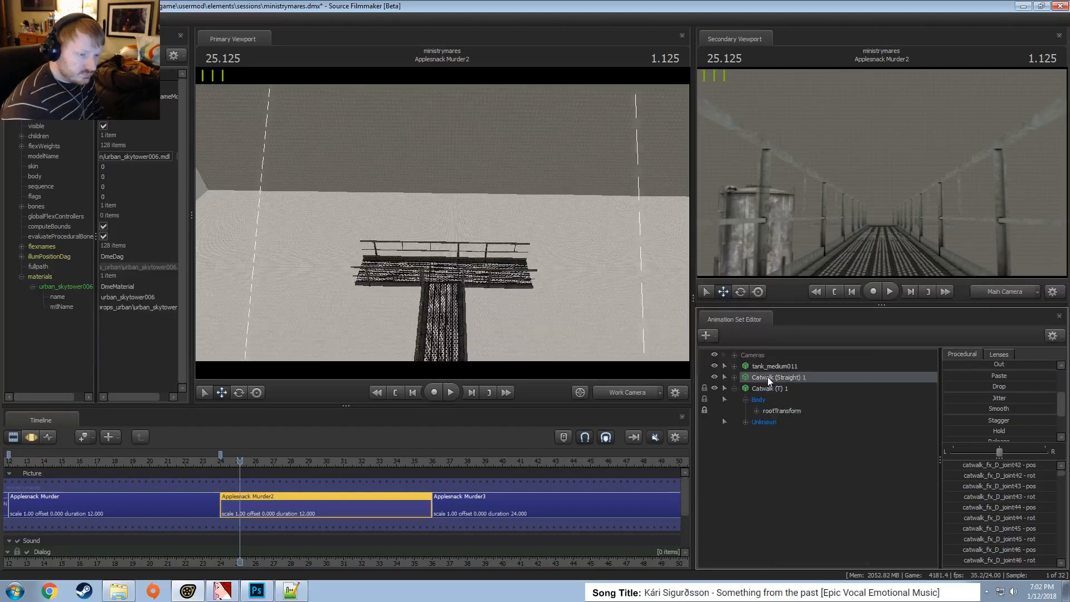
pyautogui.rightClick(768, 377)
pyautogui.click(792, 394)
pyautogui.rightClick(768, 456)
pyautogui.click(807, 510)
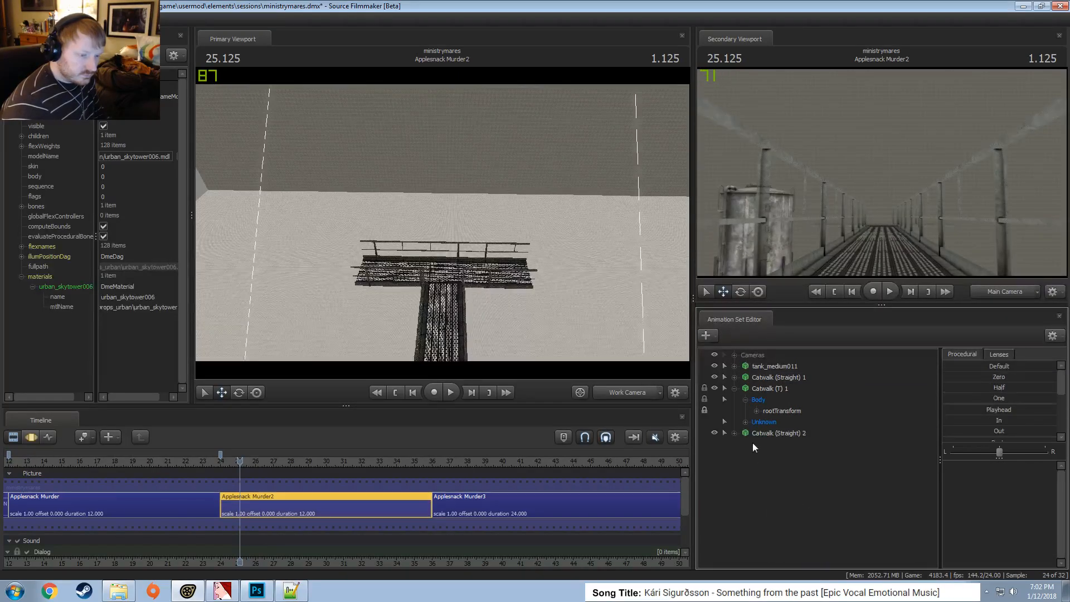
# Select Catwalk (Straight) 2 and switch to the Motion Editor
pyautogui.click(774, 422)
pyautogui.click(777, 434)
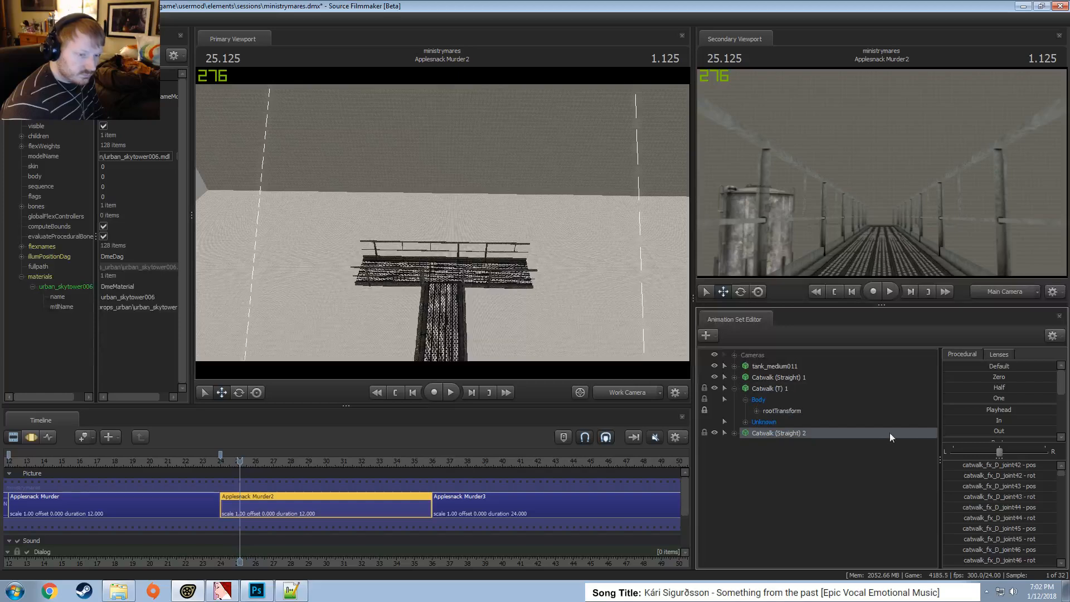
pyautogui.press('F3')
pyautogui.moveTo(999, 377); pyautogui.dragTo(1031, 377)
pyautogui.hotkey('ctrl', 'z')
pyautogui.hotkey('ctrl', 'z')
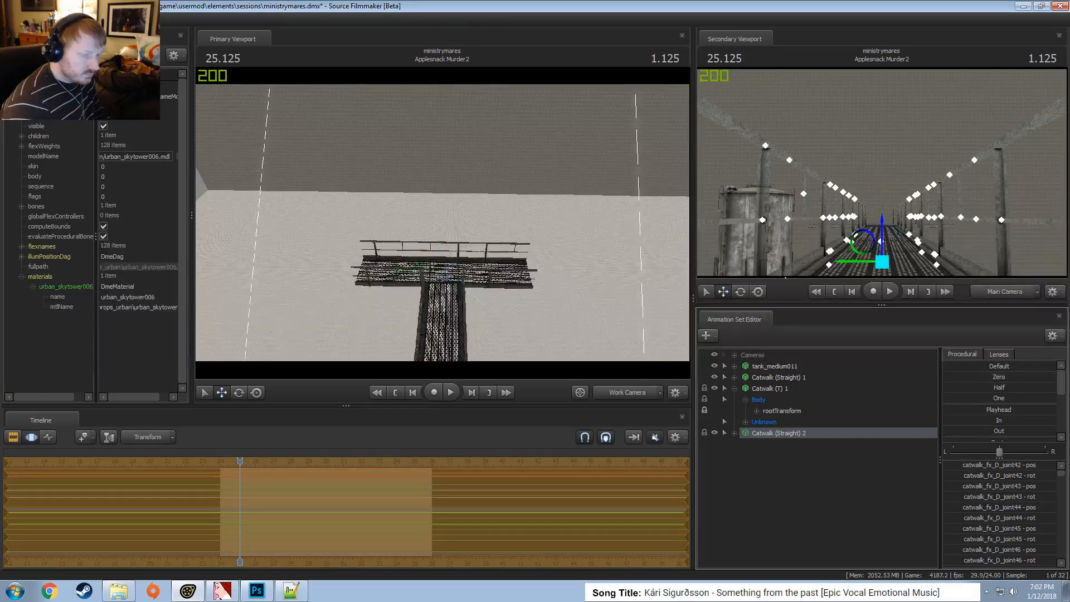
# Zero the rootTransform of Catwalk (Straight) 2
pyautogui.click(735, 434)
pyautogui.click(782, 456)
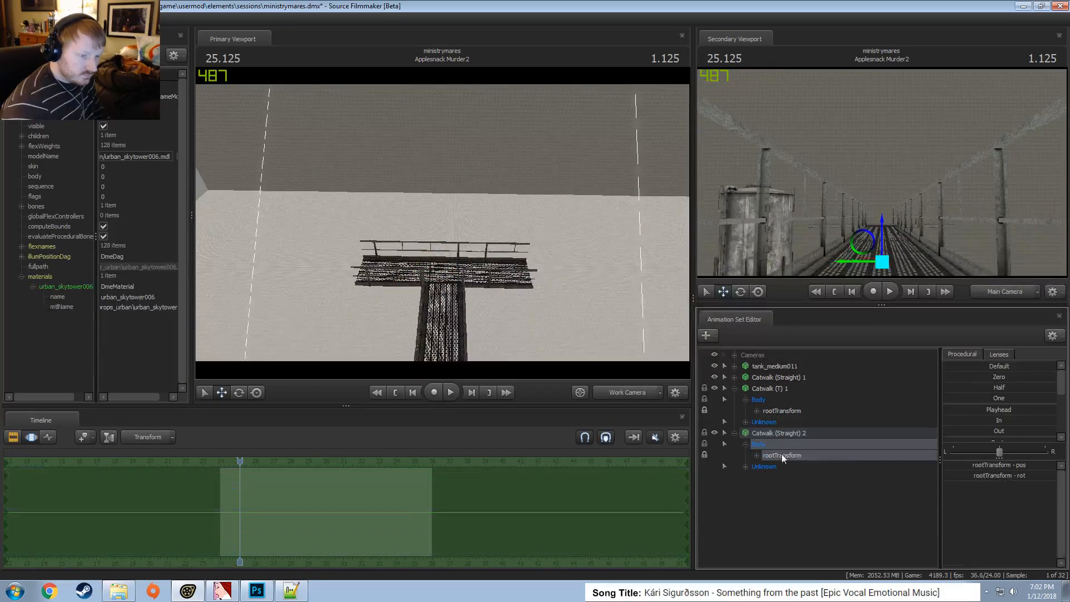
pyautogui.moveTo(999, 378); pyautogui.dragTo(1054, 378)
# Move Catwalk (Straight) 2 to the end of the T catwalk's left arm so the walkway continues
pyautogui.moveTo(490, 312); pyautogui.dragTo(423, 312)
pyautogui.press('w')
pyautogui.moveTo(501, 242); pyautogui.dragTo(219, 231)
pyautogui.press('s')
pyautogui.moveTo(463, 260); pyautogui.dragTo(442, 227)
pyautogui.press('w')
pyautogui.press('s')
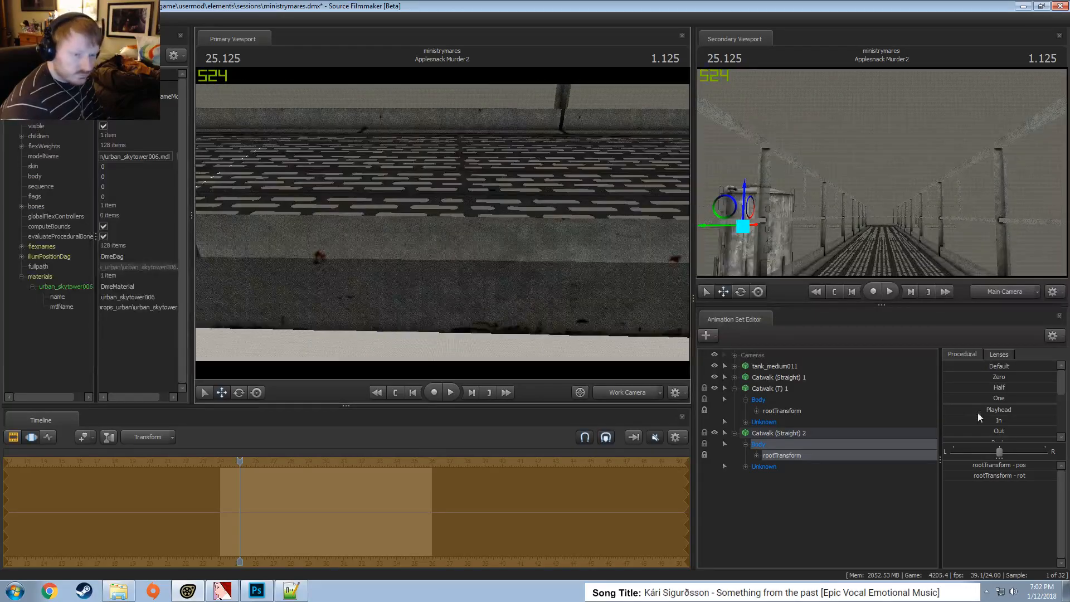
# Fine-tune the seam between Catwalk (Straight) 2 and the T catwalk's arm with the Drop preset
pyautogui.scroll(-1, 990, 426)
pyautogui.moveTo(990, 420); pyautogui.dragTo(1021, 420)
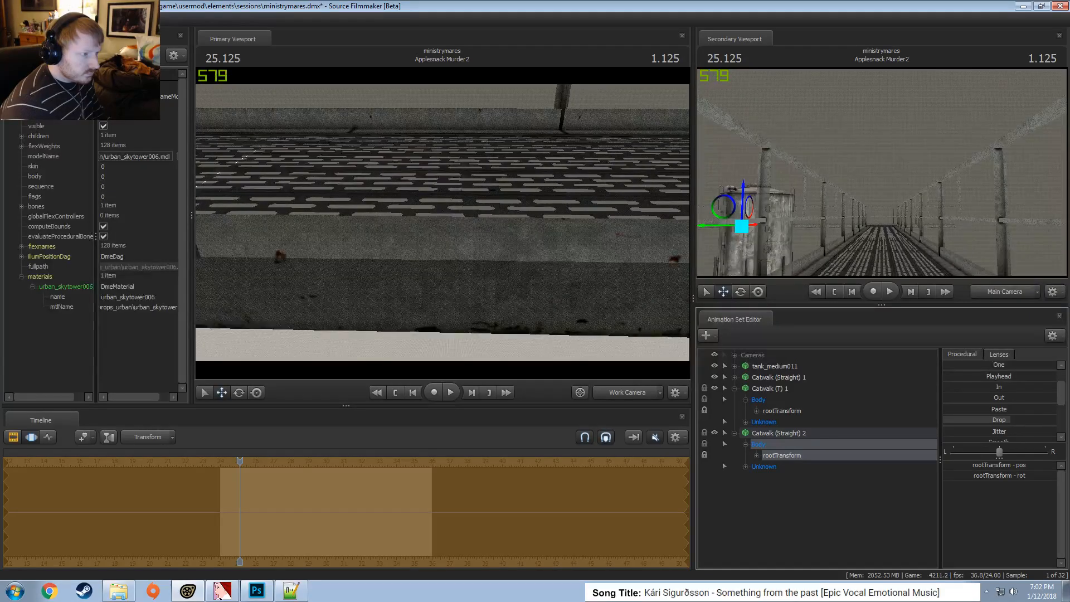
pyautogui.moveTo(1011, 421); pyautogui.dragTo(1010, 421)
pyautogui.moveTo(479, 223)
pyautogui.mouseDown()
pyautogui.moveTo(502, 223)
pyautogui.moveTo(483, 234)
pyautogui.mouseUp()
pyautogui.press('a')
pyautogui.press('s')
# Copy Catwalk (Straight) 2 despite its locked controls and paste a duplicate into the shot
pyautogui.click(758, 435)
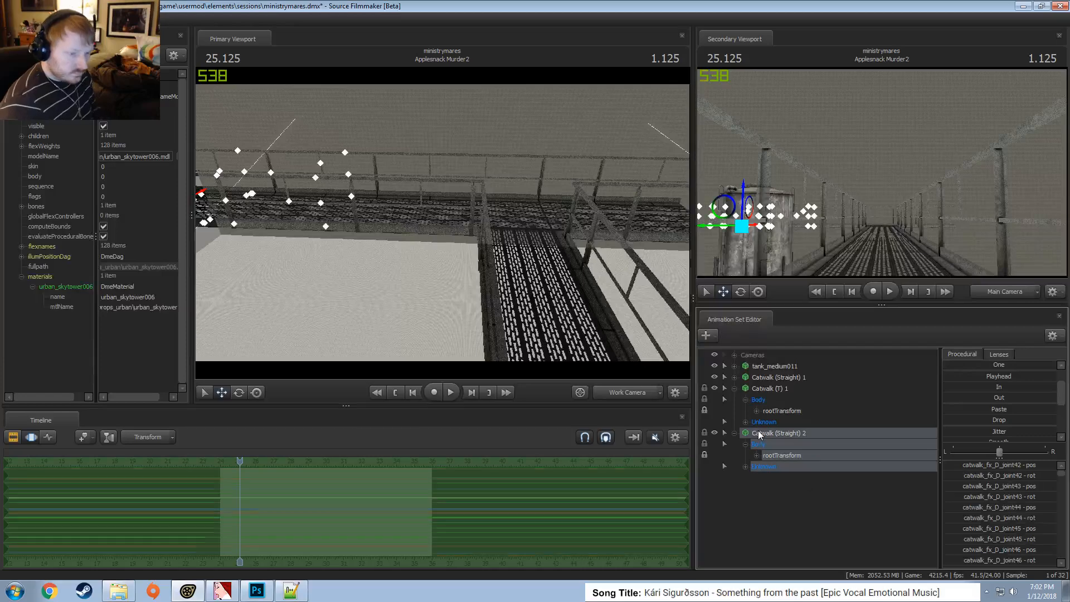
pyautogui.rightClick(759, 430)
pyautogui.click(792, 262)
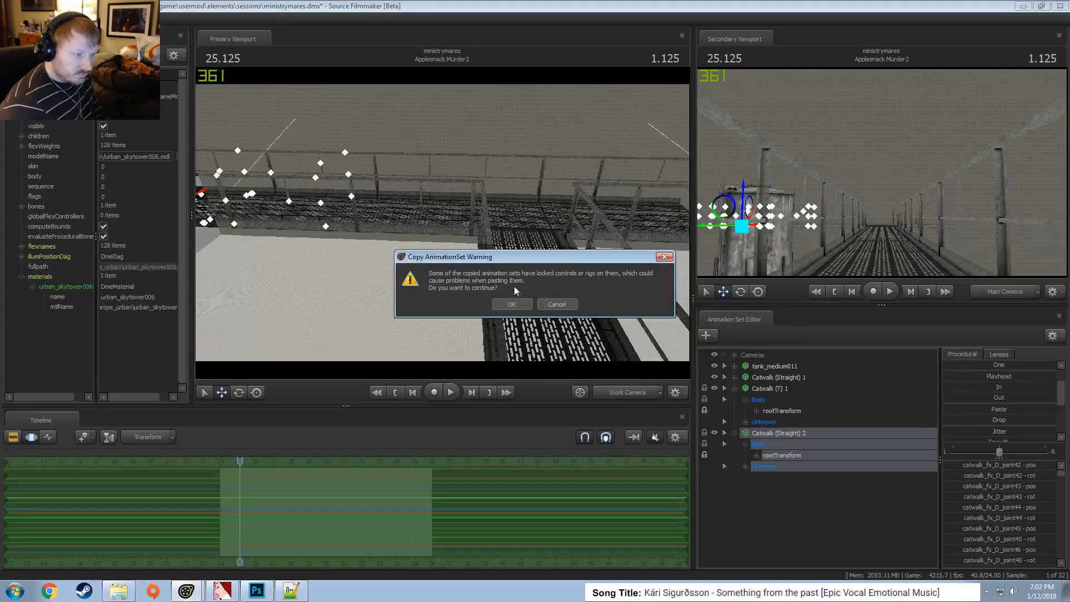
pyautogui.click(512, 304)
pyautogui.click(795, 519)
pyautogui.rightClick(795, 518)
pyautogui.click(828, 477)
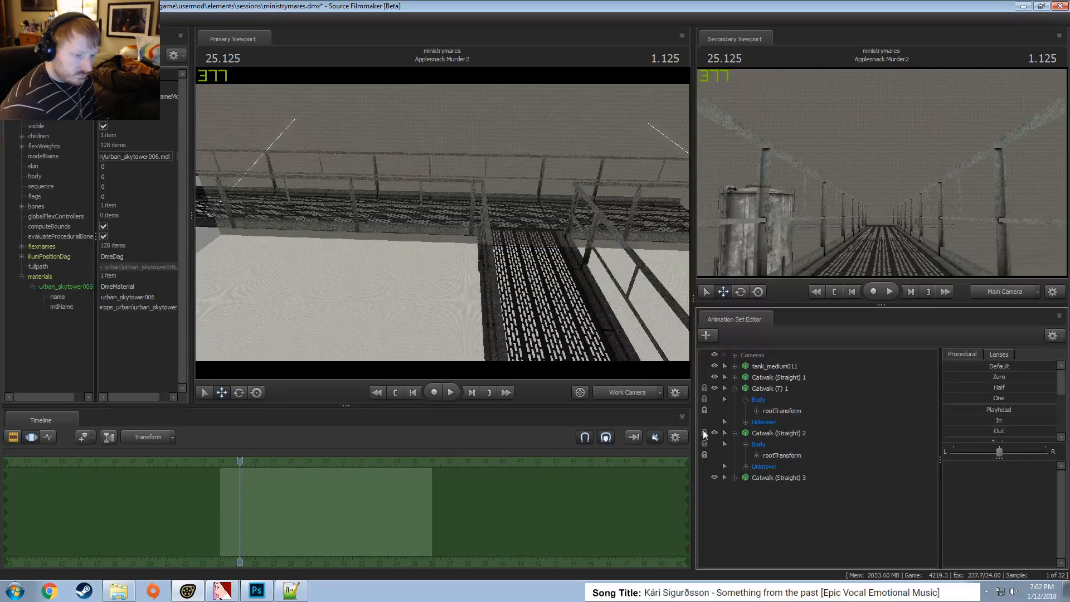
# Collapse the control groups of Catwalk (Straight) 2 and Catwalk (T) 1, and select Catwalk (T) 1
pyautogui.click(735, 433)
pyautogui.click(733, 388)
pyautogui.click(770, 388)
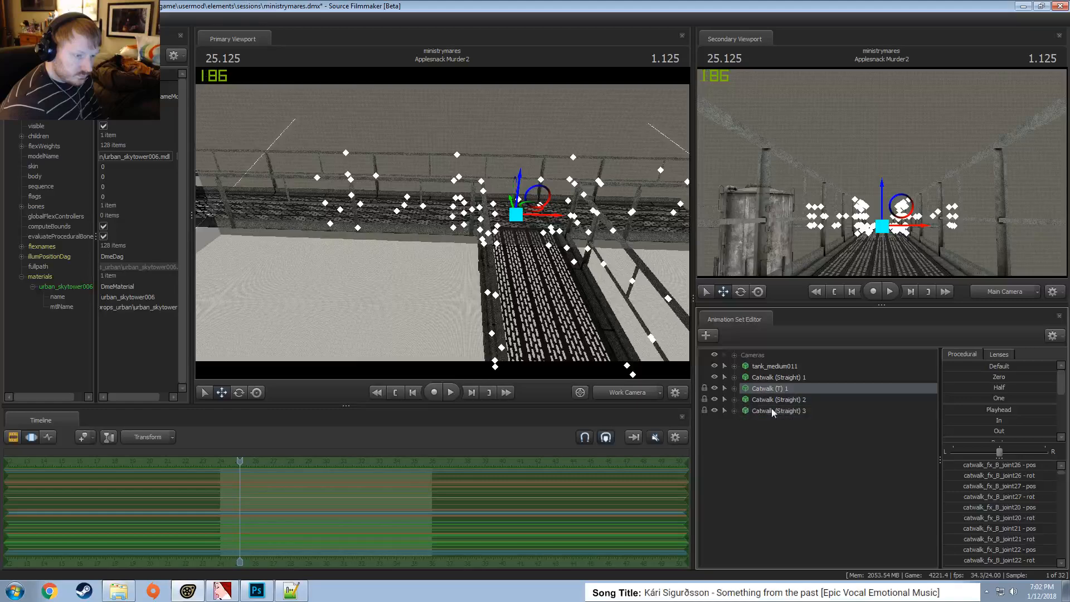
# Reset the rootTransform of Catwalk (Straight) 3 with the Zero preset
pyautogui.click(771, 411)
pyautogui.click(735, 411)
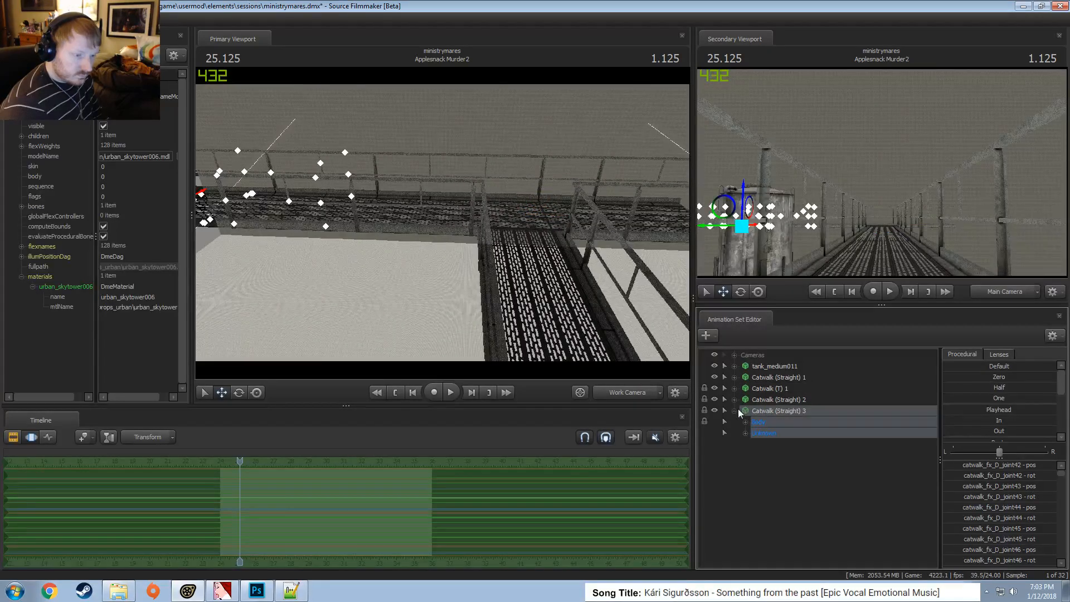
pyautogui.click(746, 422)
pyautogui.click(795, 435)
pyautogui.doubleClick(993, 378)
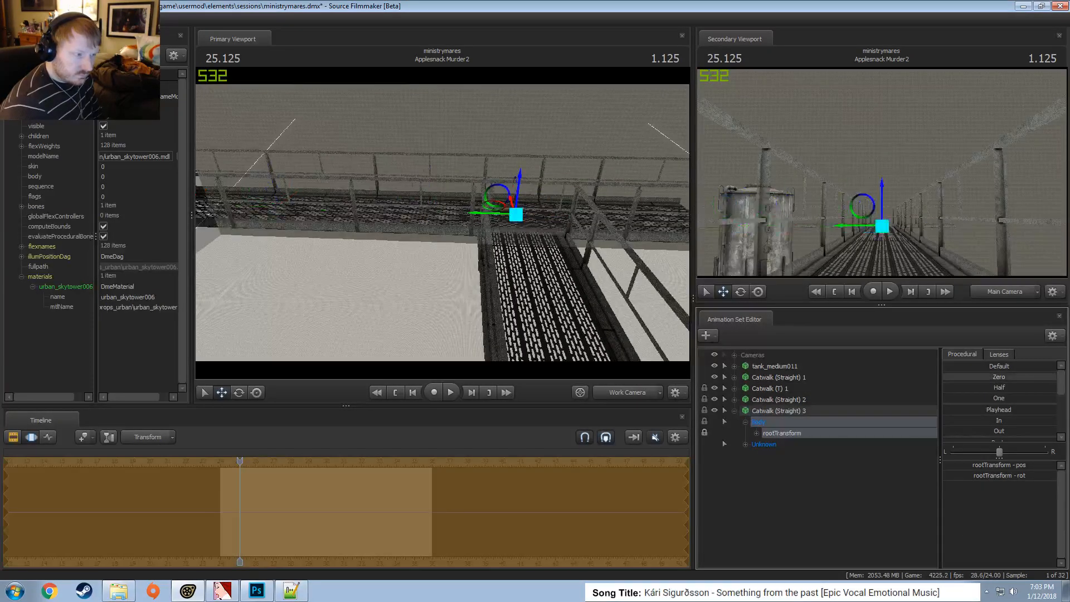
# Move Catwalk (Straight) 3 along the walkway to the open end of the T catwalk's right arm
pyautogui.moveTo(438, 224); pyautogui.dragTo(446, 224)
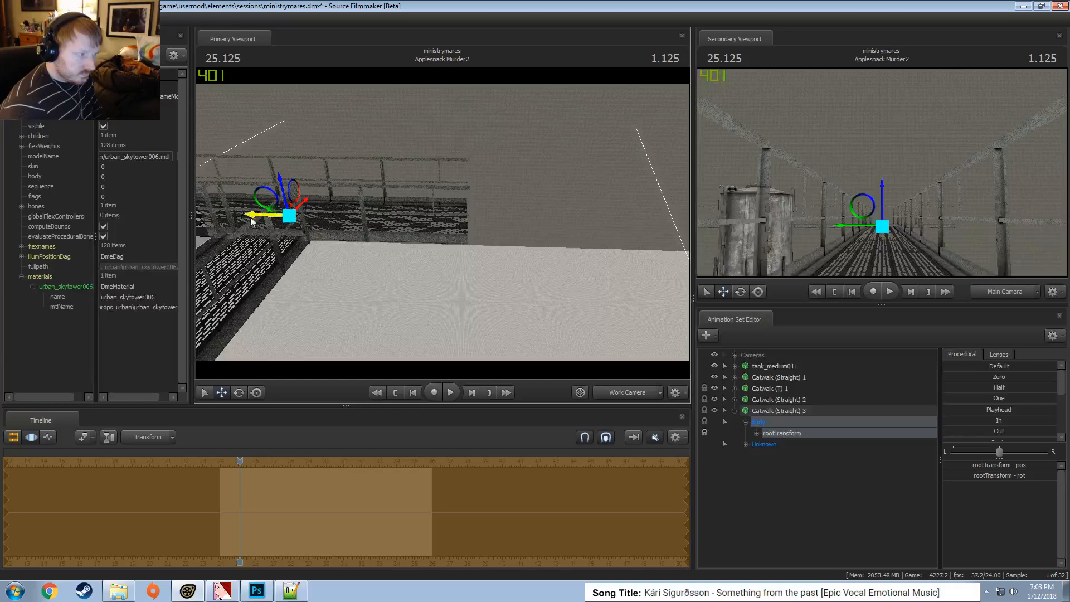
pyautogui.moveTo(255, 219); pyautogui.dragTo(753, 262)
pyautogui.click(429, 227)
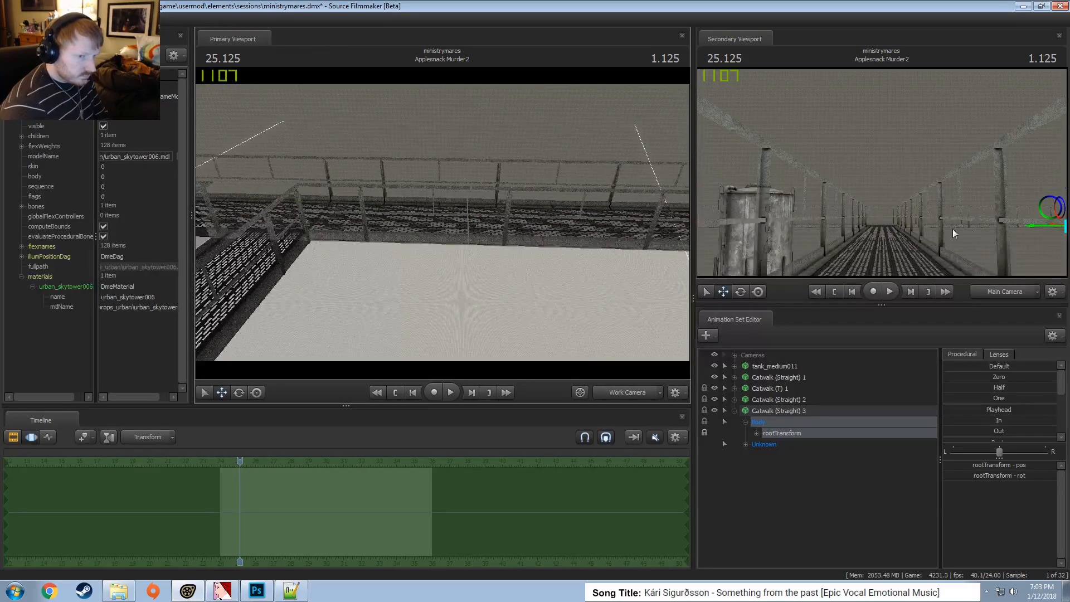
pyautogui.click(1033, 225)
pyautogui.moveTo(1034, 224); pyautogui.dragTo(1032, 224)
# Fine-tune the seam between Catwalk (Straight) 3 and the T catwalk's arm with the Drop preset
pyautogui.click(397, 225)
pyautogui.press('w')
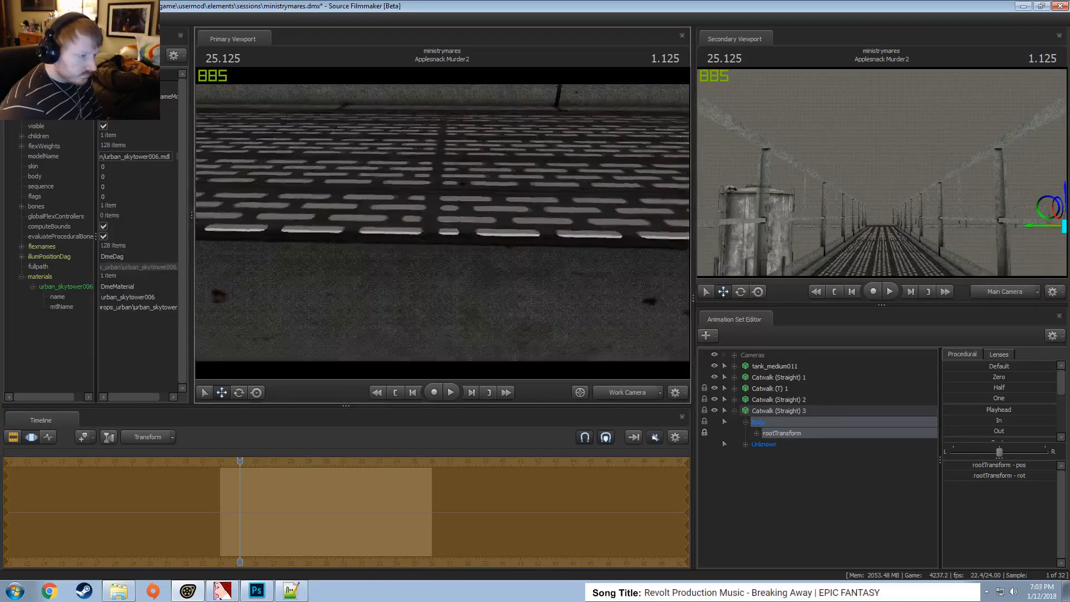
pyautogui.scroll(-1, 989, 406)
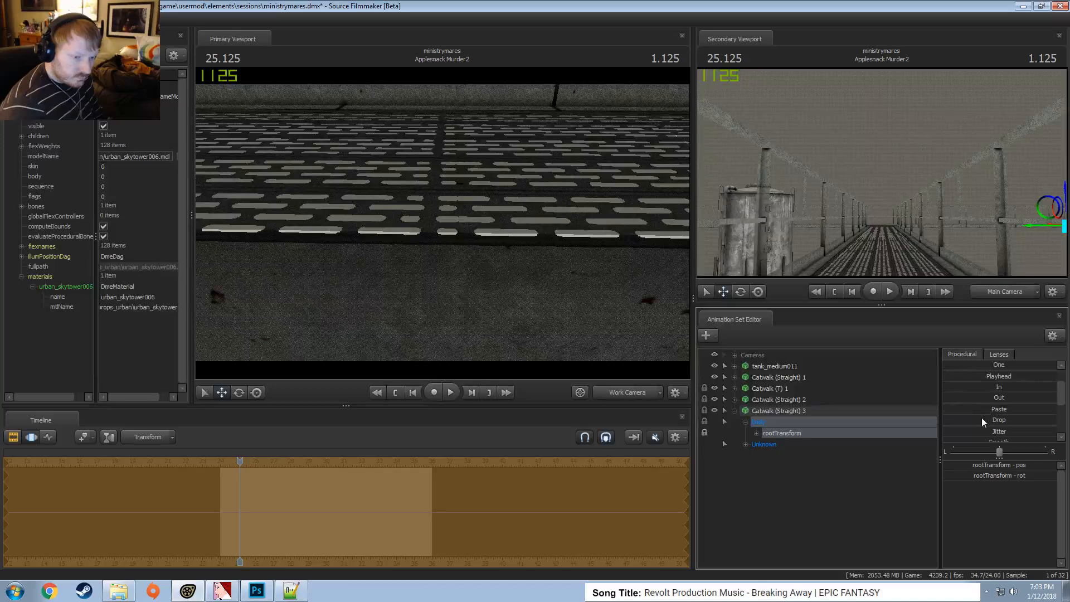
pyautogui.moveTo(982, 420); pyautogui.dragTo(1027, 421)
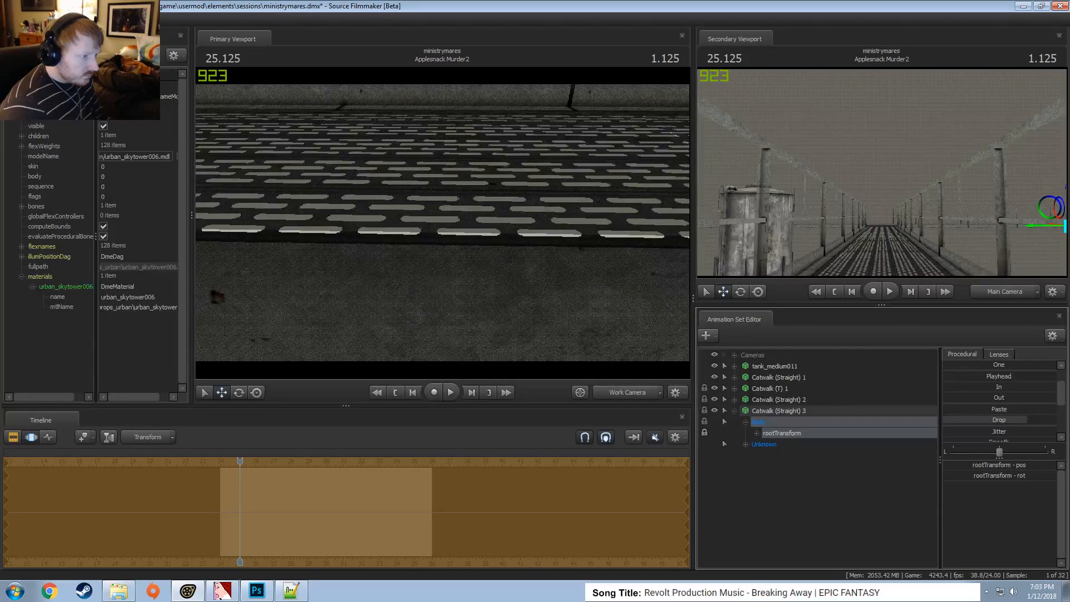
pyautogui.moveTo(1027, 421); pyautogui.dragTo(1027, 420)
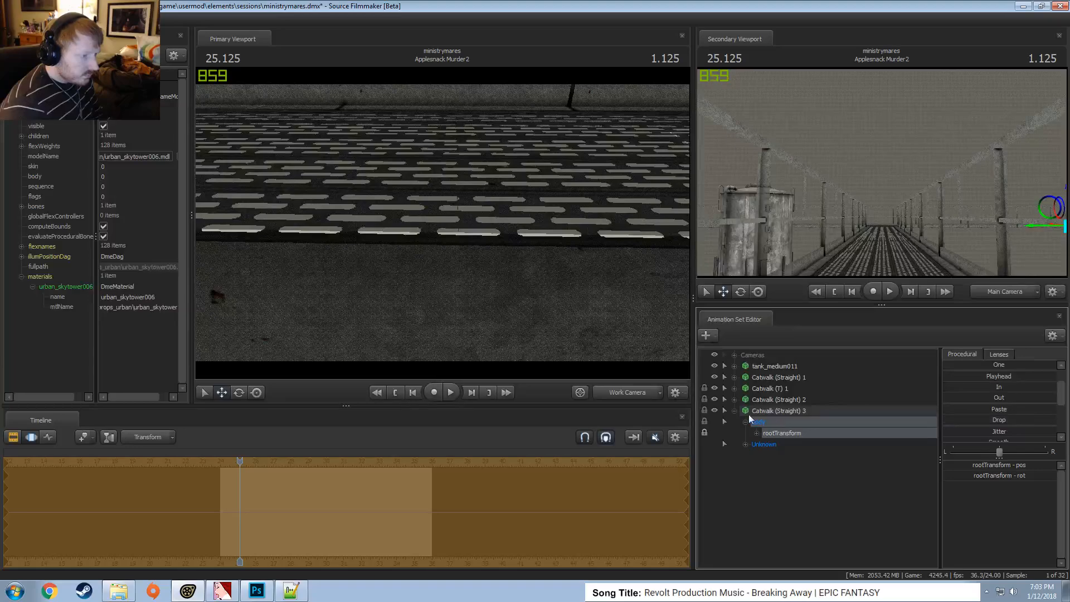
pyautogui.press('s')
pyautogui.moveTo(558, 250); pyautogui.dragTo(552, 245)
pyautogui.moveTo(442, 223)
pyautogui.mouseDown()
pyautogui.moveTo(430, 224)
pyautogui.moveTo(442, 224)
pyautogui.mouseUp()
pyautogui.press('Return')
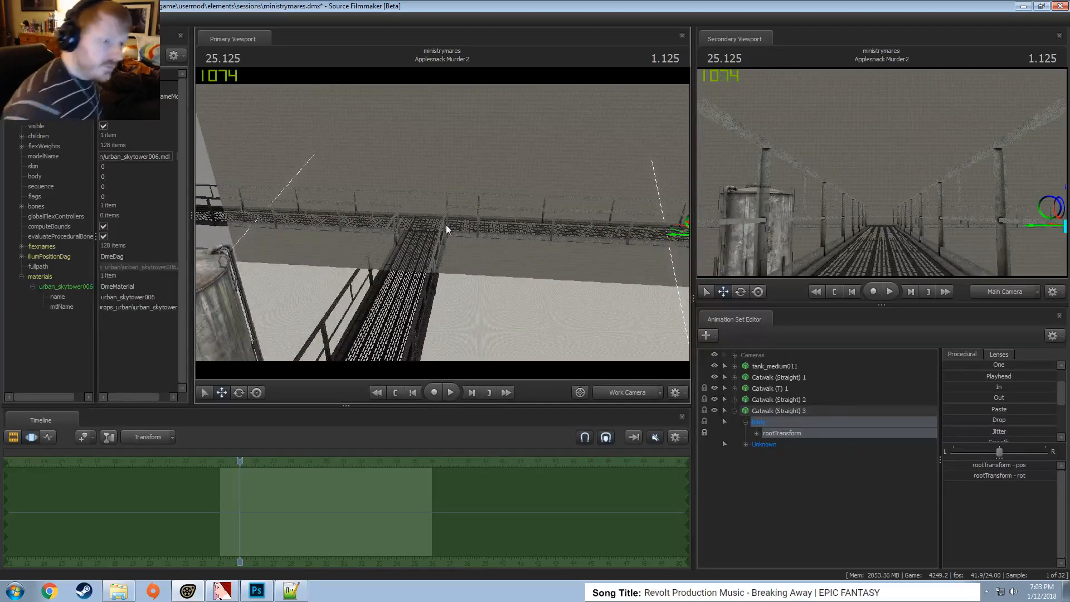
# Group the three straight catwalks and the T catwalk, and name the group Catwalks
pyautogui.click(735, 411)
pyautogui.click(780, 378)
pyautogui.keyDown('shift'); pyautogui.click(775, 410); pyautogui.keyUp('shift')
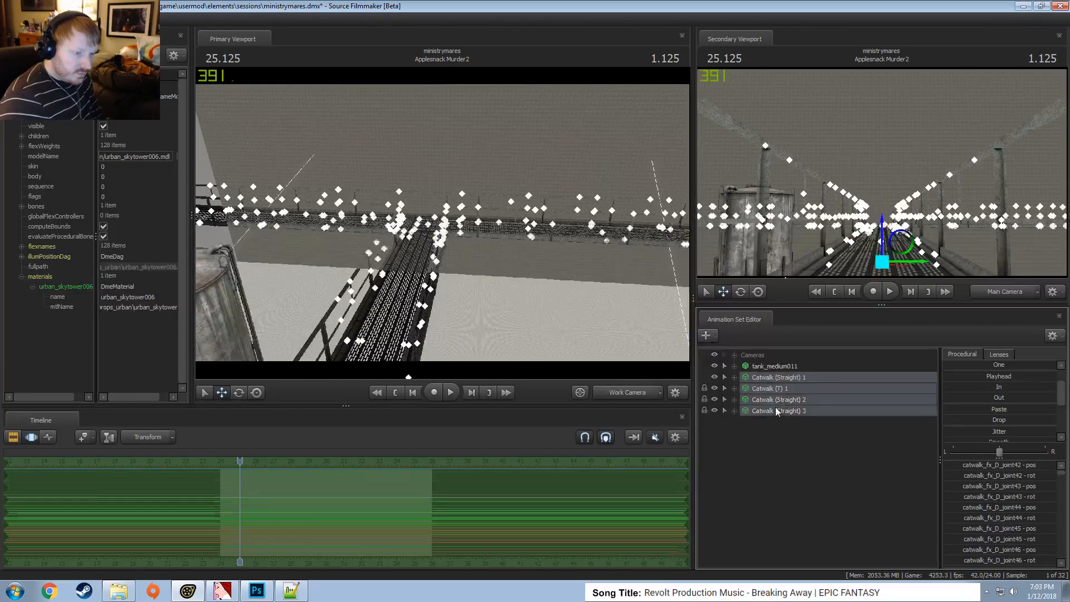
pyautogui.rightClick(780, 395)
pyautogui.click(803, 426)
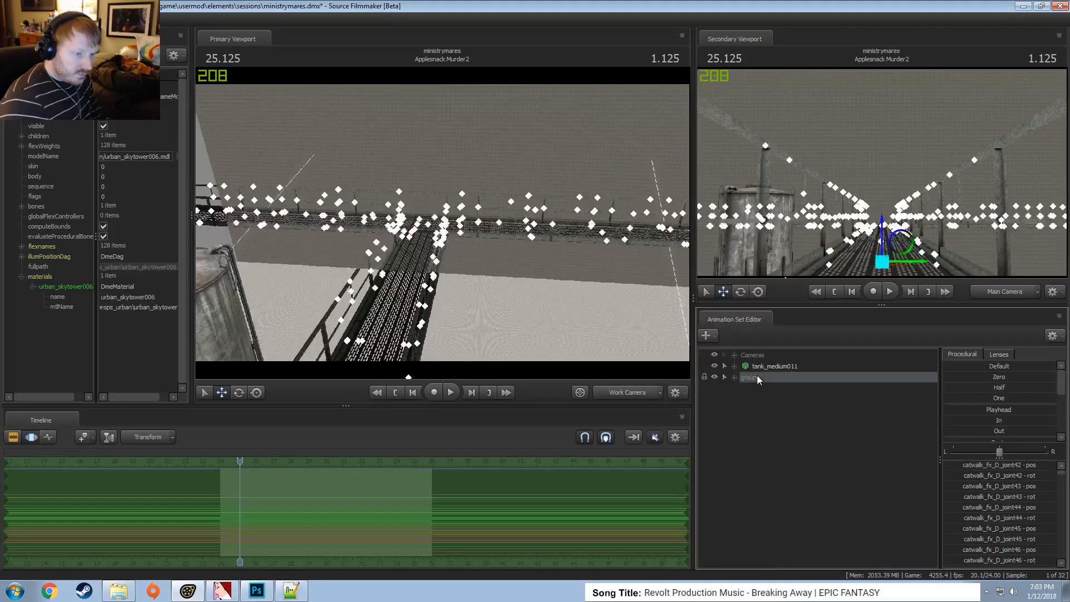
pyautogui.doubleClick(778, 381)
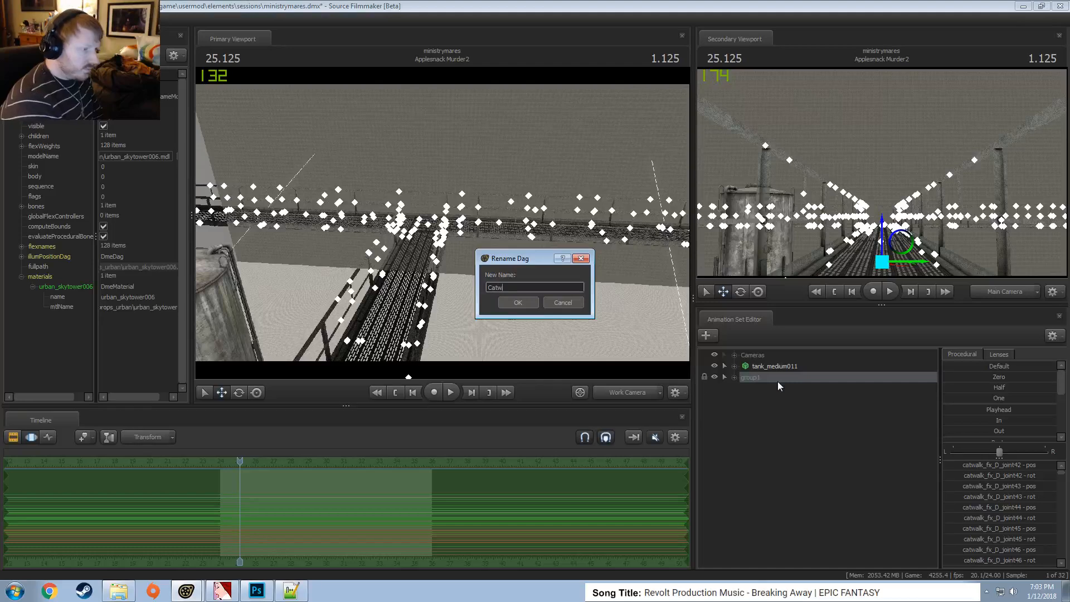
pyautogui.press('Return')
# Rename the tank_medium011 animation set to Tank 1
pyautogui.click(765, 367)
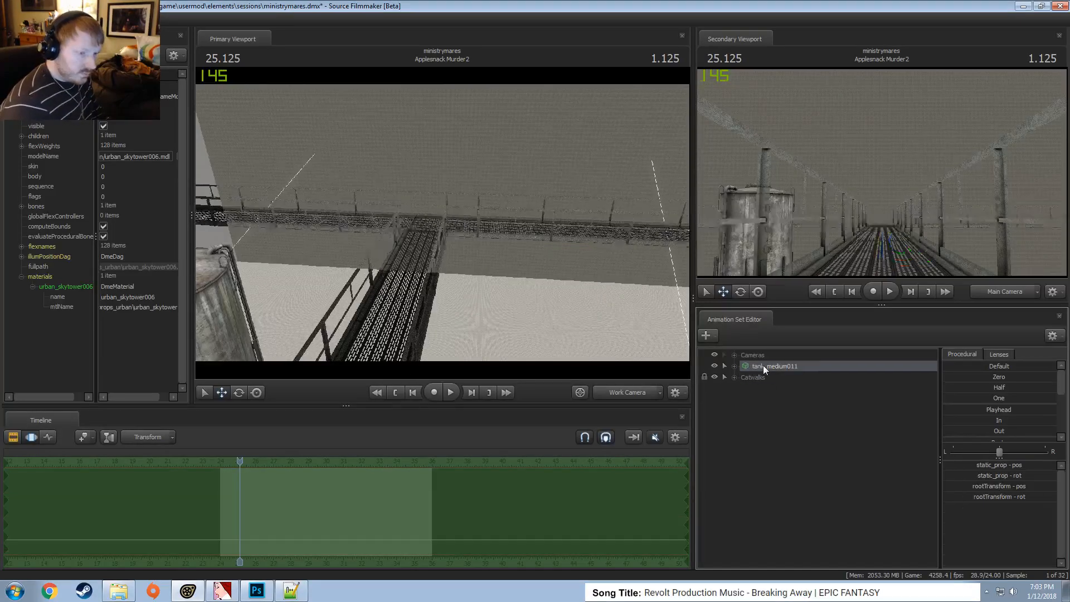
pyautogui.rightClick(764, 369)
pyautogui.click(791, 374)
pyautogui.write('Tank')
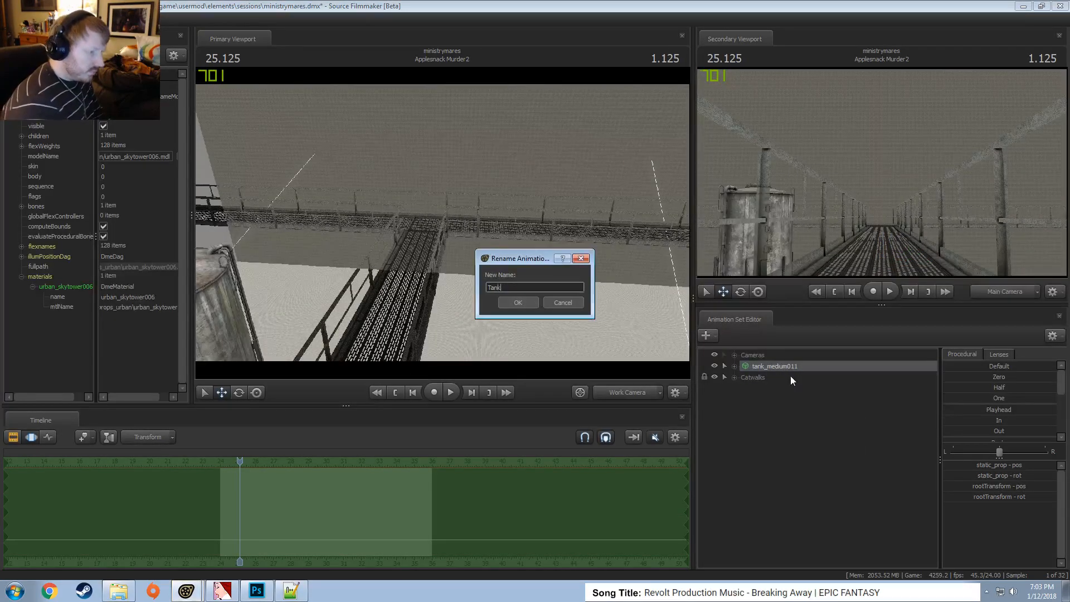
pyautogui.write(' 1')
pyautogui.press('Return')
# Move Tank 1 closer to the side of the straight catwalk
pyautogui.moveTo(558, 267)
pyautogui.mouseDown()
pyautogui.moveTo(436, 305)
pyautogui.moveTo(557, 268)
pyautogui.mouseUp()
pyautogui.moveTo(362, 246); pyautogui.dragTo(454, 238)
pyautogui.moveTo(499, 302)
pyautogui.mouseDown()
pyautogui.moveTo(516, 309)
pyautogui.moveTo(506, 317)
pyautogui.mouseUp()
pyautogui.keyDown('alt'); pyautogui.moveTo(490, 268); pyautogui.dragTo(494, 234); pyautogui.keyUp('alt')
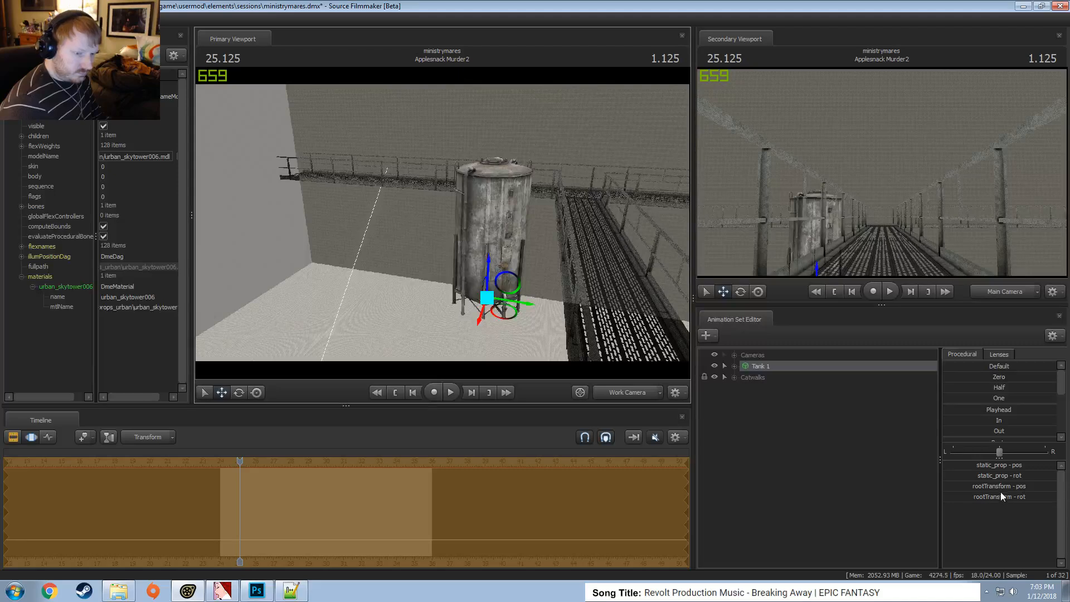
# Add a scale control to Tank 1's static_prop transform and enlarge the tank with it
pyautogui.click(734, 366)
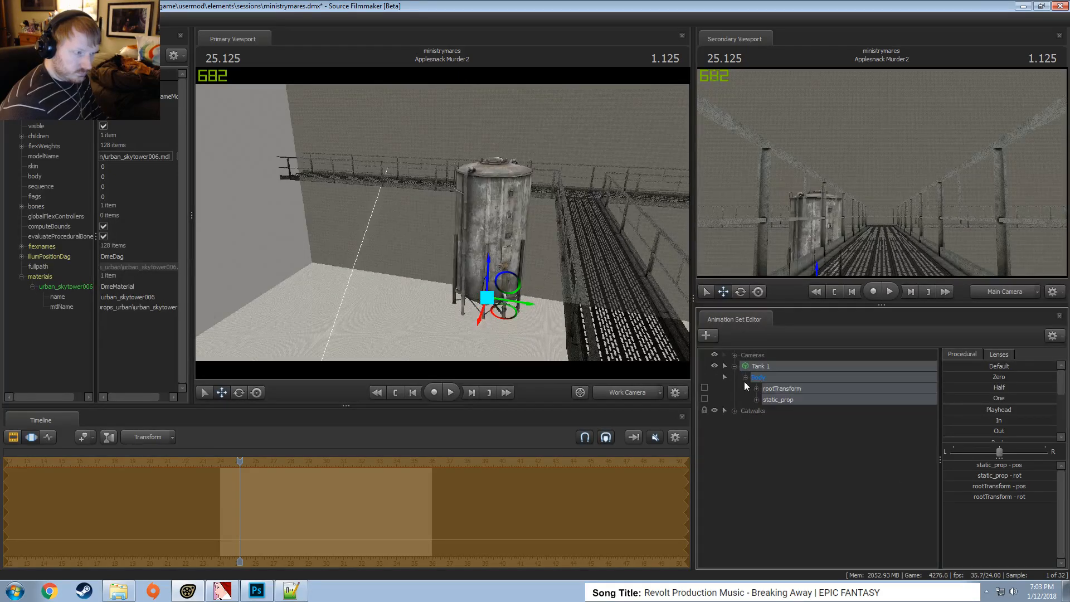
pyautogui.click(783, 401)
pyautogui.rightClick(783, 401)
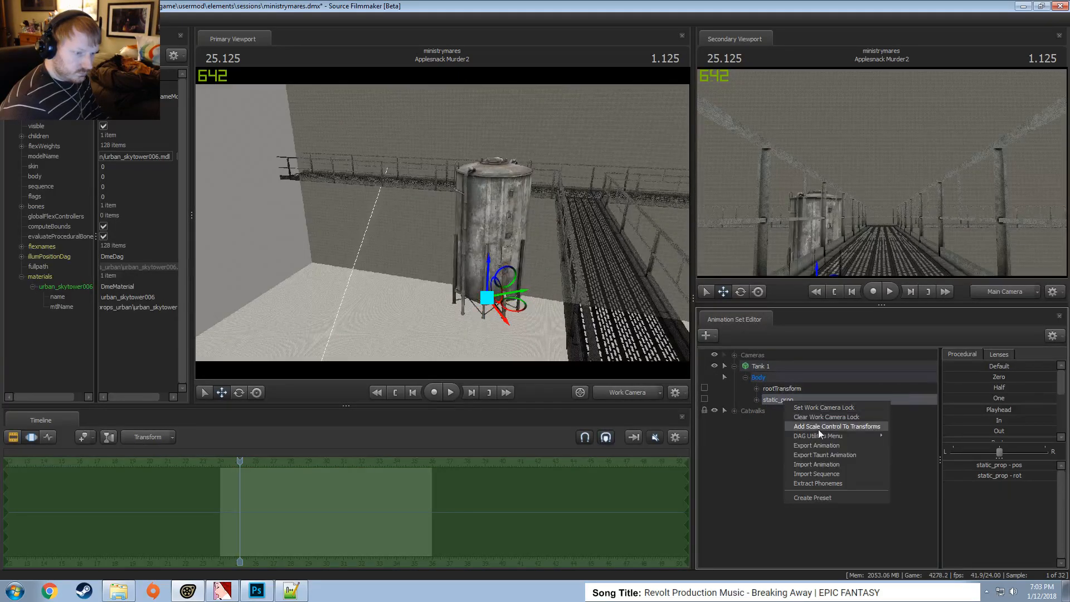
pyautogui.click(818, 429)
pyautogui.moveTo(988, 467); pyautogui.dragTo(1010, 467)
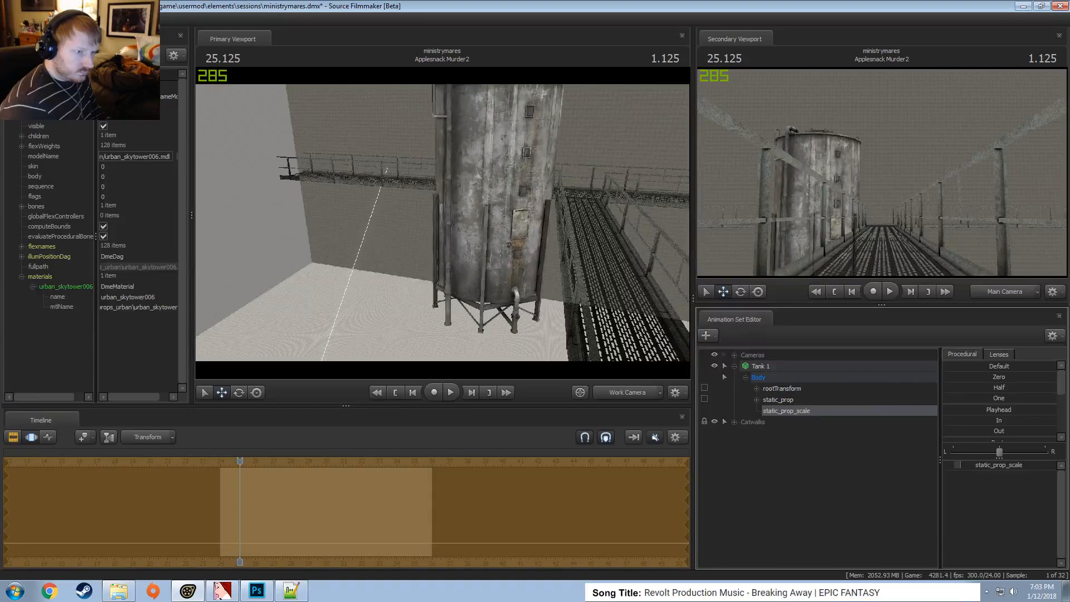
# Rotate Tank 1 about its vertical axis and lower it beside the straight catwalk so its top nears the walkway
pyautogui.click(783, 400)
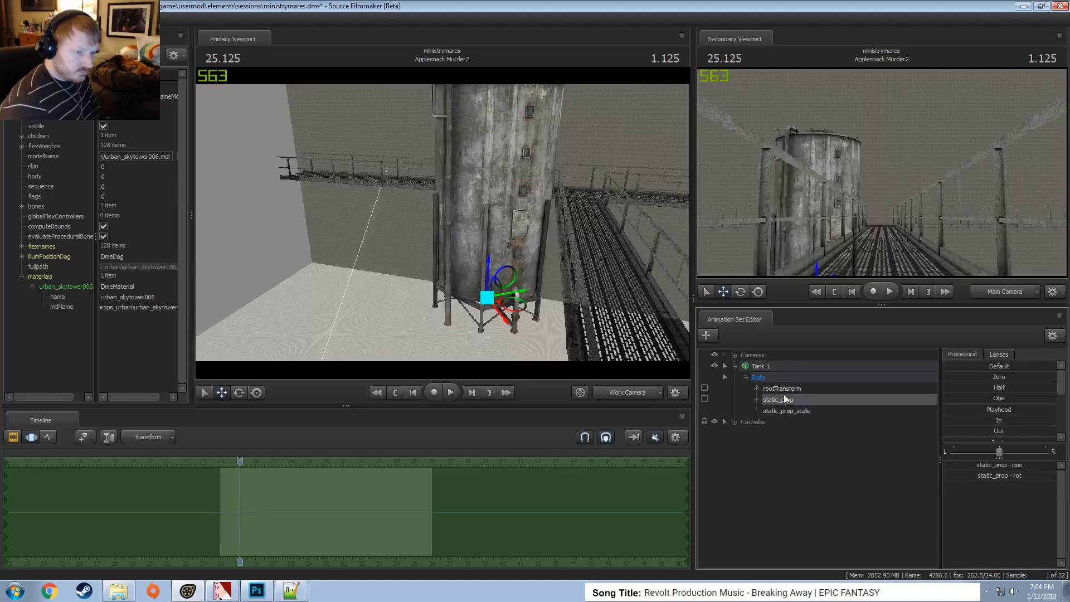
pyautogui.click(773, 379)
pyautogui.press('e')
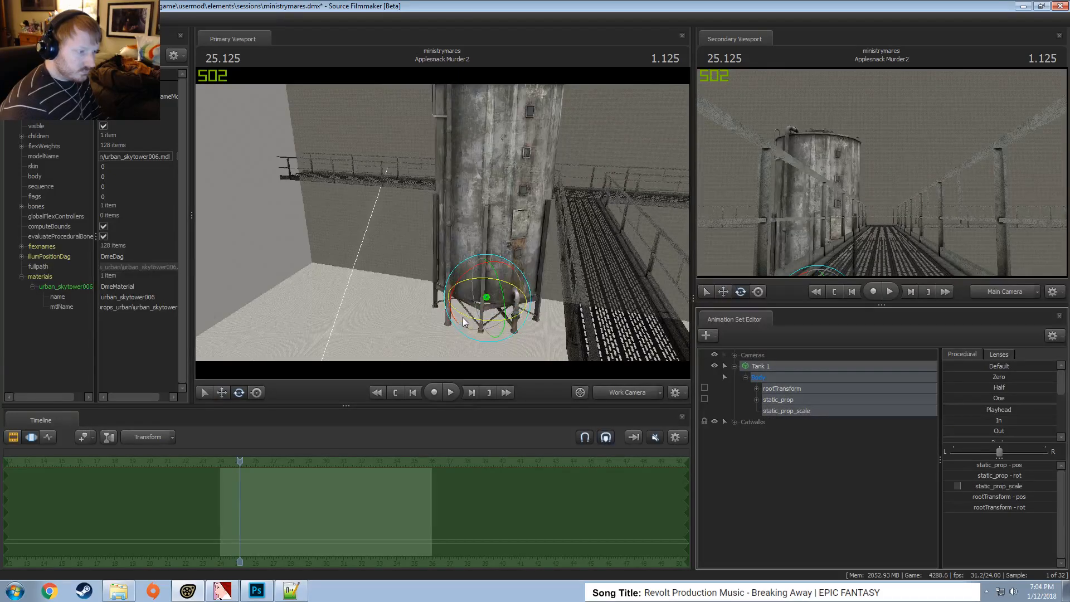
pyautogui.moveTo(471, 319); pyautogui.dragTo(473, 325)
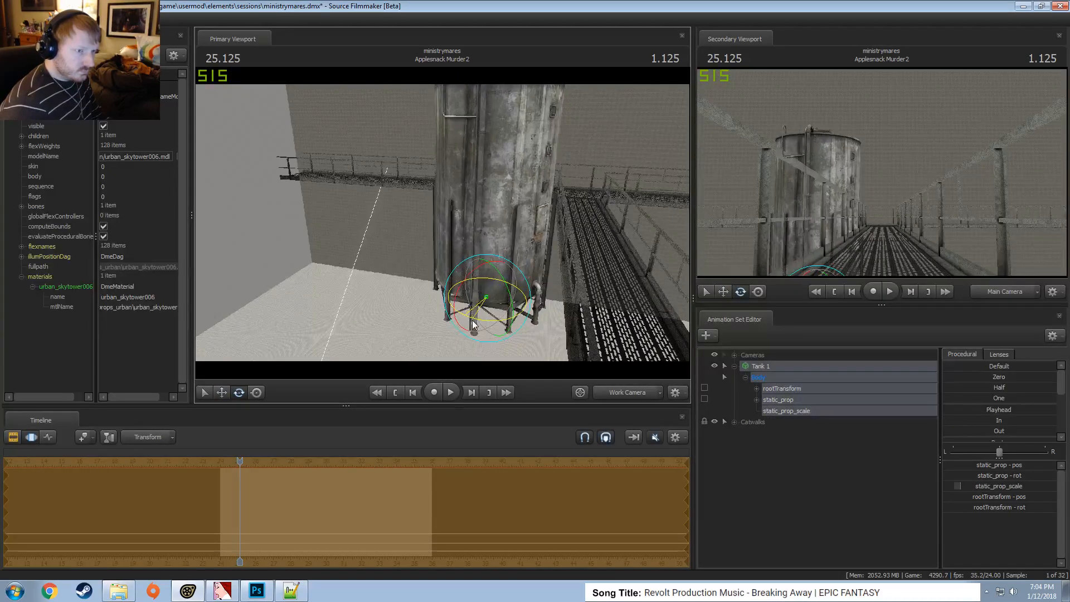
pyautogui.press('w')
pyautogui.moveTo(502, 289); pyautogui.dragTo(441, 365)
pyautogui.moveTo(416, 210)
pyautogui.mouseDown()
pyautogui.moveTo(406, 213)
pyautogui.moveTo(426, 201)
pyautogui.mouseUp()
pyautogui.keyDown('alt'); pyautogui.moveTo(508, 197); pyautogui.dragTo(436, 219); pyautogui.keyUp('alt')
pyautogui.press('e')
pyautogui.press('w')
# Copy the Tank 1 animation set and paste a duplicate into the shot
pyautogui.rightClick(777, 366)
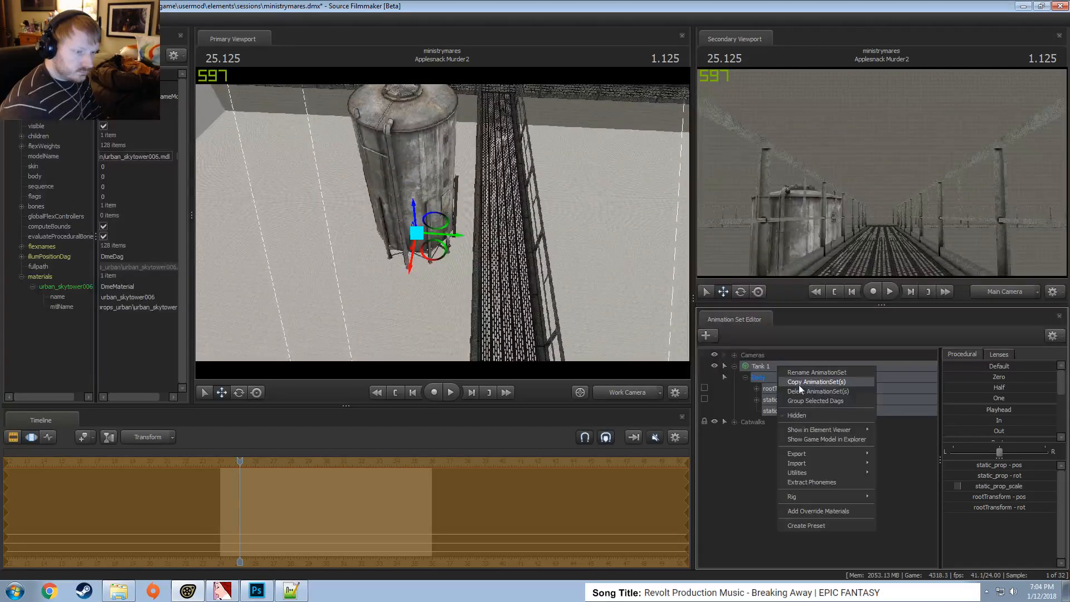
pyautogui.click(798, 384)
pyautogui.click(778, 464)
pyautogui.rightClick(779, 464)
pyautogui.click(822, 517)
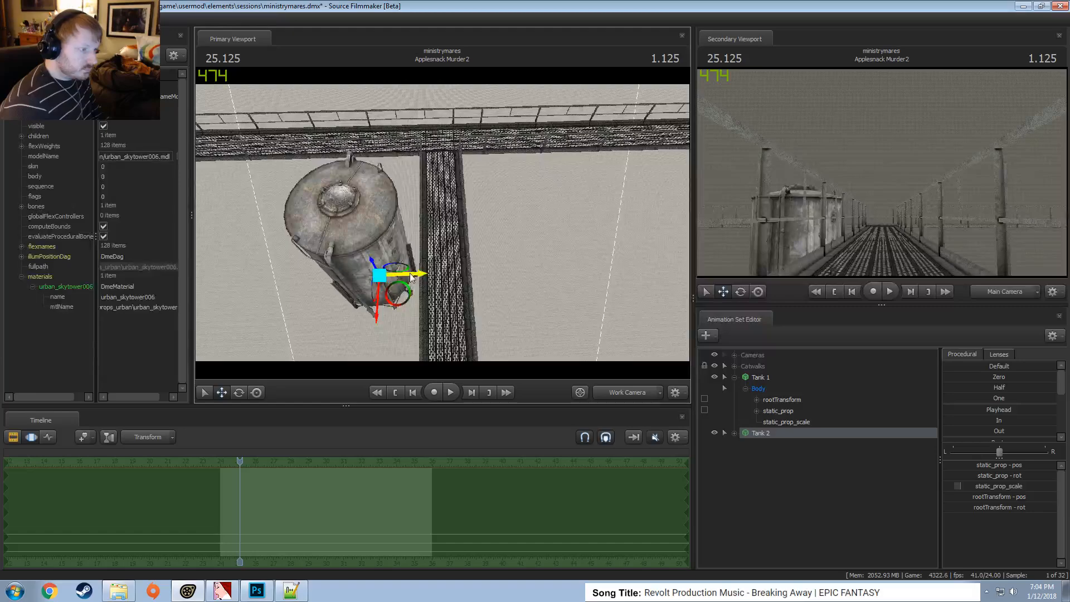
# Move Tank 2 across the straight catwalk to mirror Tank 1 on the opposite side
pyautogui.moveTo(410, 283); pyautogui.dragTo(527, 287)
pyautogui.keyDown('alt'); pyautogui.moveTo(527, 287); pyautogui.dragTo(445, 220); pyautogui.keyUp('alt')
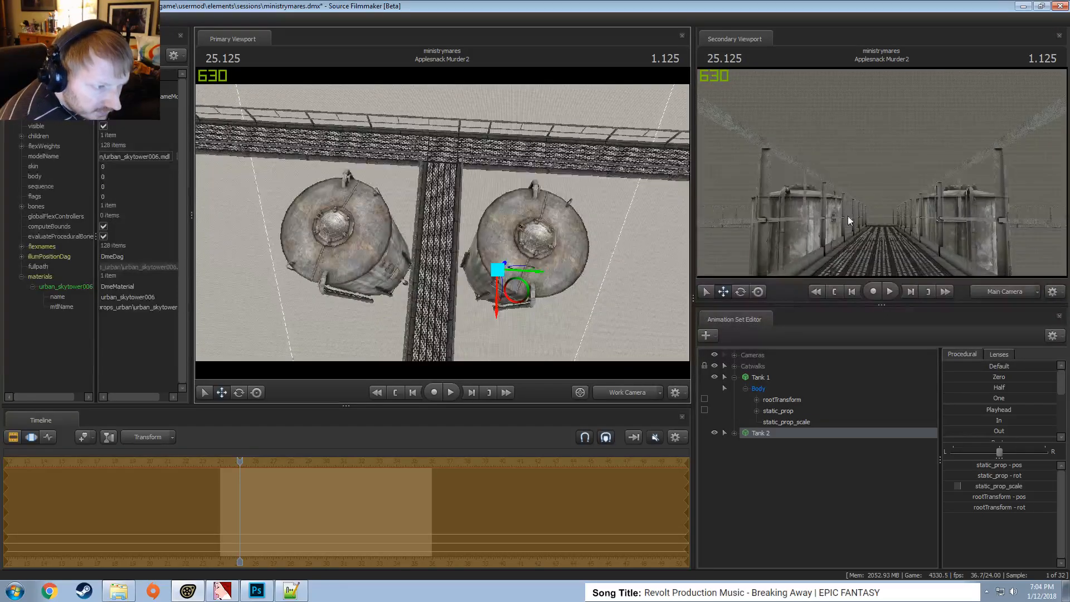
pyautogui.moveTo(535, 273); pyautogui.dragTo(539, 282)
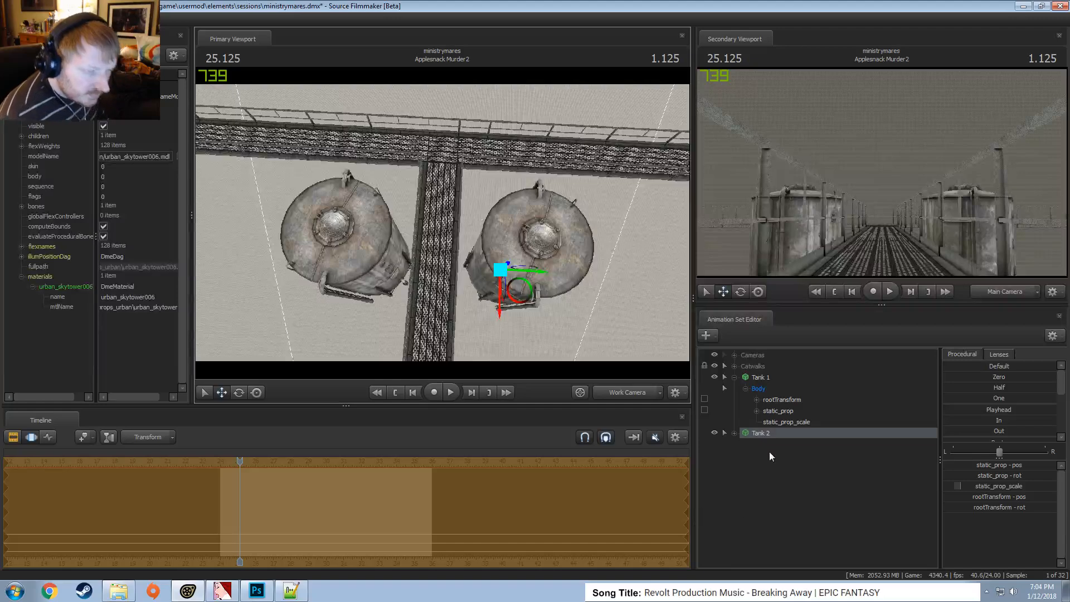
# Collapse Tank 1's controls, then copy Tank 1 and Tank 2 together and paste the duplicates
pyautogui.click(735, 378)
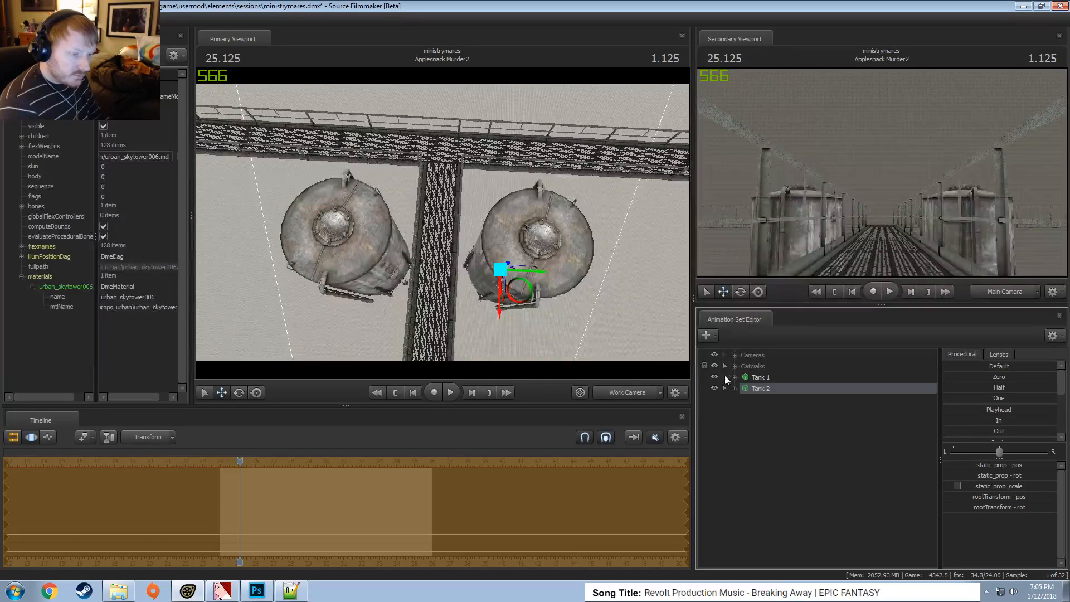
pyautogui.click(760, 377)
pyautogui.keyDown('ctrl'); pyautogui.click(763, 388); pyautogui.keyUp('ctrl')
pyautogui.rightClick(763, 390)
pyautogui.click(772, 407)
pyautogui.rightClick(766, 420)
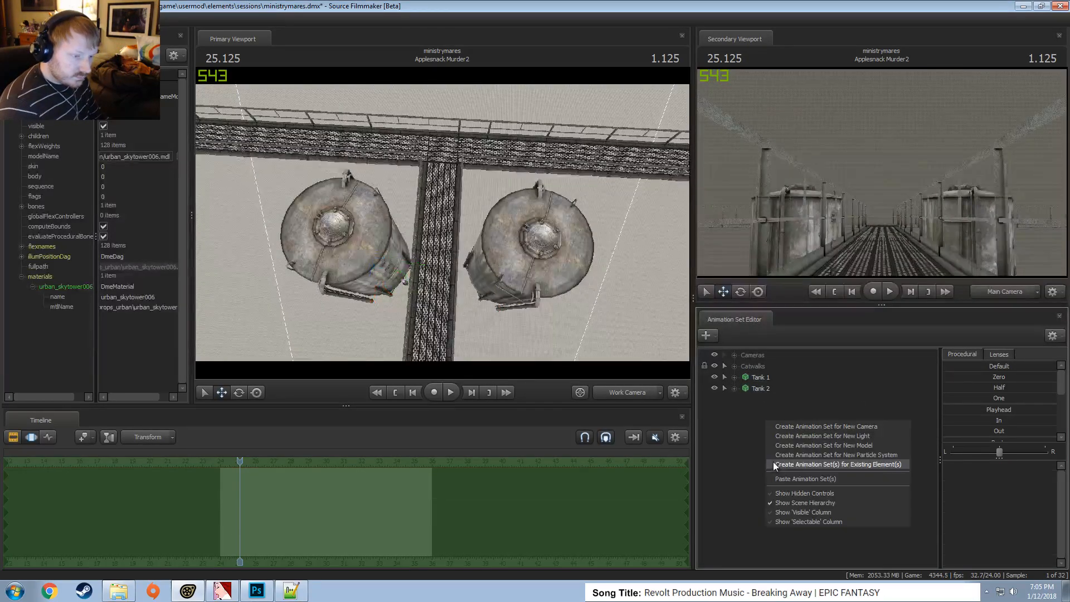
pyautogui.click(782, 482)
# Move Tank 3 and Tank 4 together along the straight catwalk to form a second pair nearer its open end
pyautogui.click(762, 400)
pyautogui.keyDown('ctrl'); pyautogui.click(763, 409); pyautogui.keyUp('ctrl')
pyautogui.moveTo(557, 301); pyautogui.dragTo(443, 187)
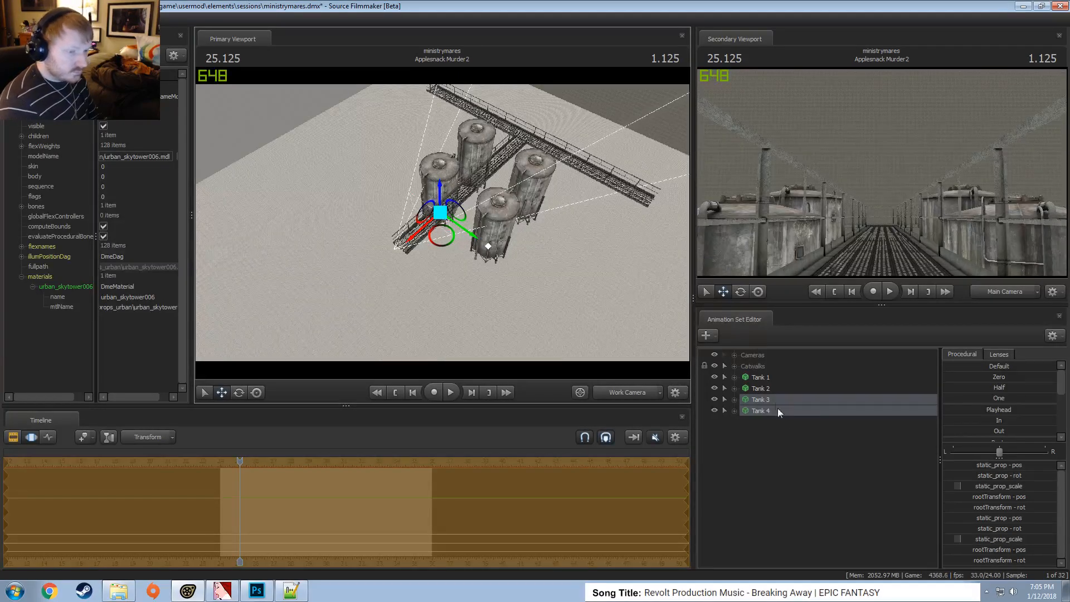
# Paste another duplicate pair of the copied tanks into the shot
pyautogui.click(768, 441)
pyautogui.rightClick(767, 441)
pyautogui.click(794, 499)
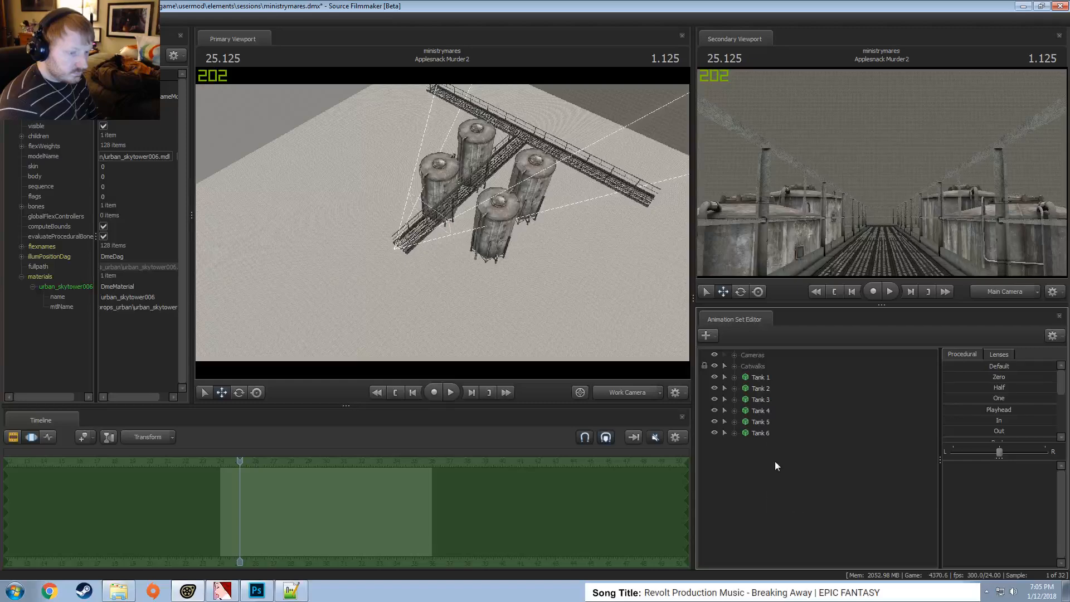
# Move Tank 5 outward beside Tank 1 and Tank 6 outward beside Tank 2, extending the row along the T's crossbar
pyautogui.click(762, 422)
pyautogui.keyDown('alt'); pyautogui.moveTo(437, 212); pyautogui.dragTo(507, 245); pyautogui.keyUp('alt')
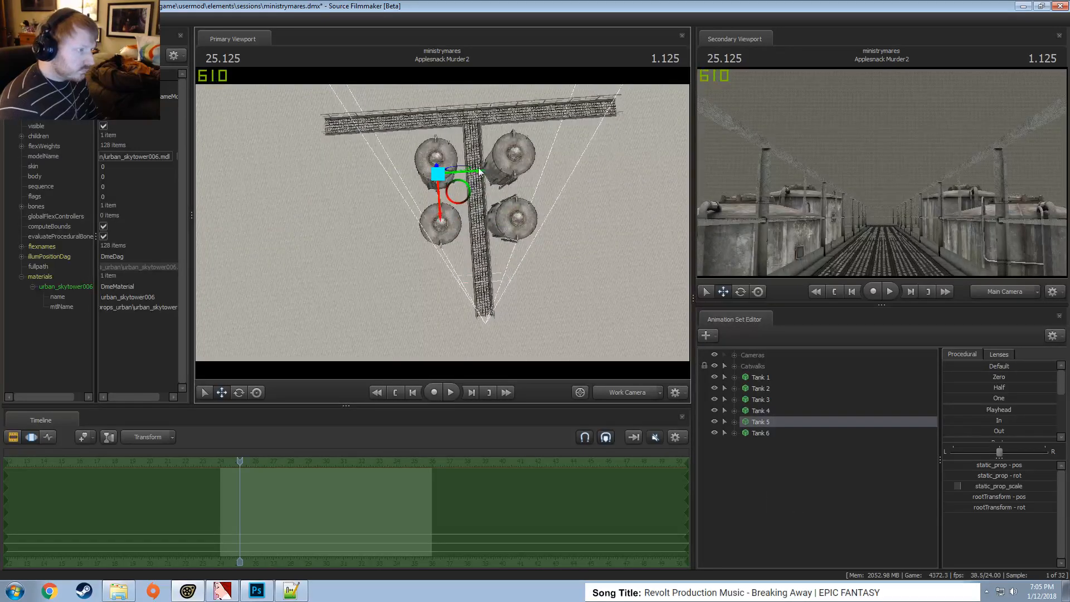
pyautogui.moveTo(479, 174); pyautogui.dragTo(432, 182)
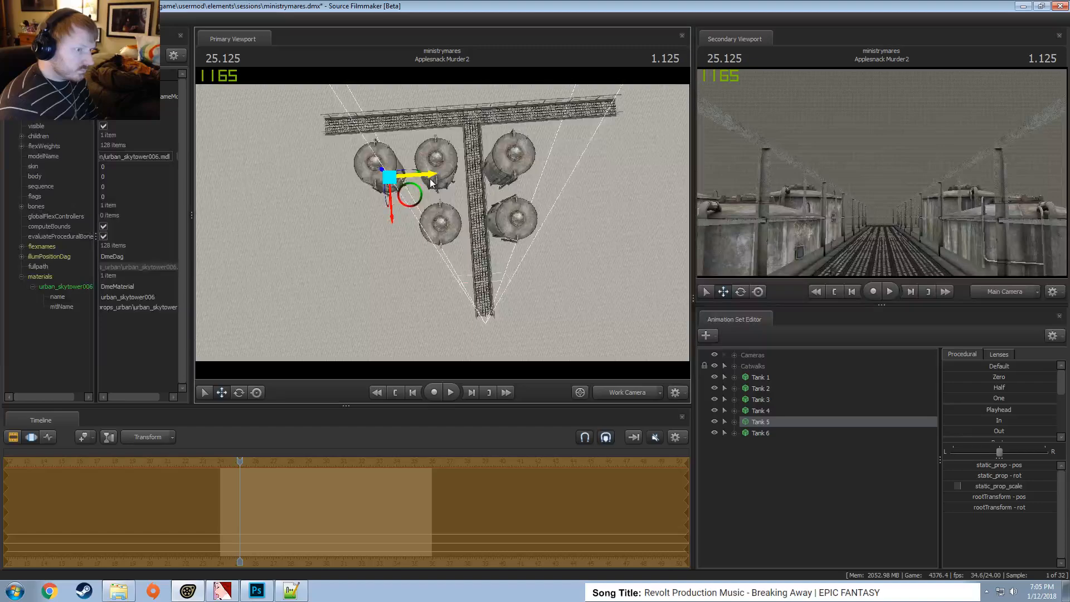
pyautogui.click(761, 433)
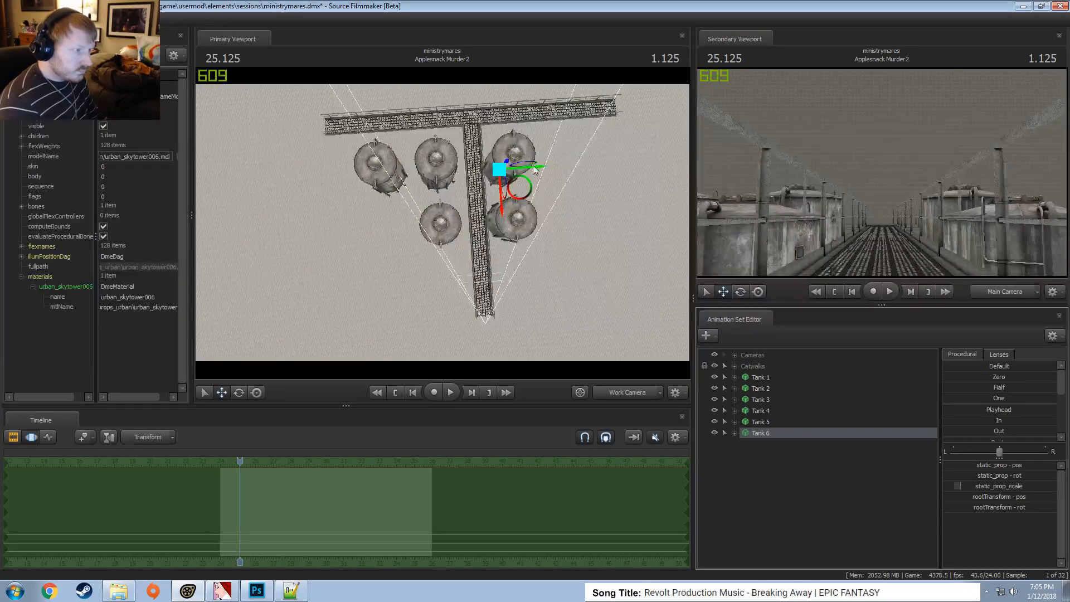
pyautogui.moveTo(534, 172); pyautogui.dragTo(580, 177)
# Select Tank 1 through Tank 6 and lower them together relative to the catwalks
pyautogui.click(775, 378)
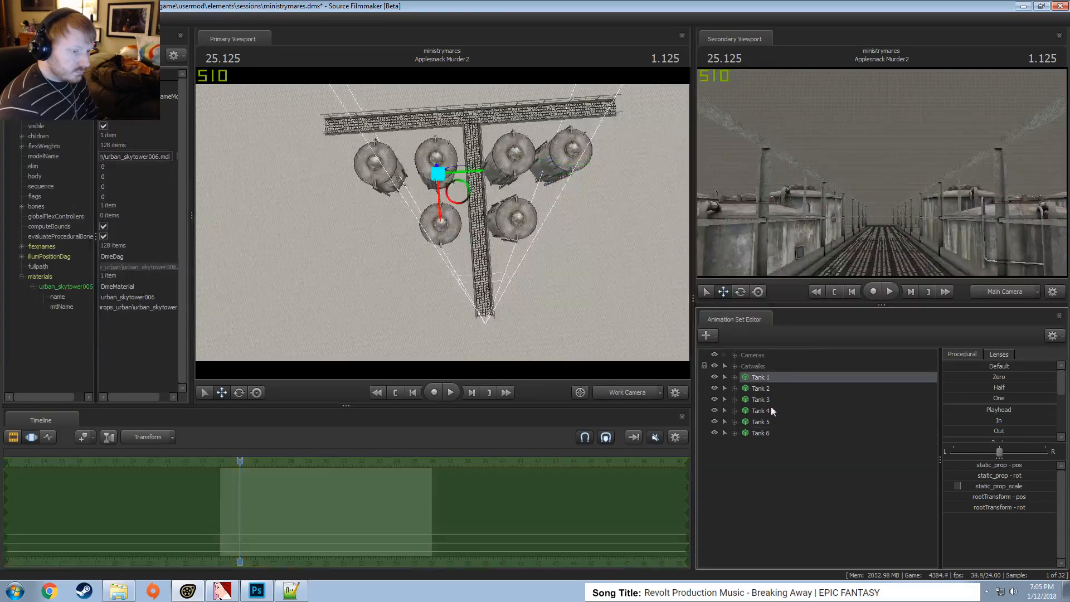
pyautogui.keyDown('shift'); pyautogui.click(761, 433); pyautogui.keyUp('shift')
pyautogui.keyDown('alt'); pyautogui.moveTo(444, 203); pyautogui.dragTo(441, 198); pyautogui.keyUp('alt')
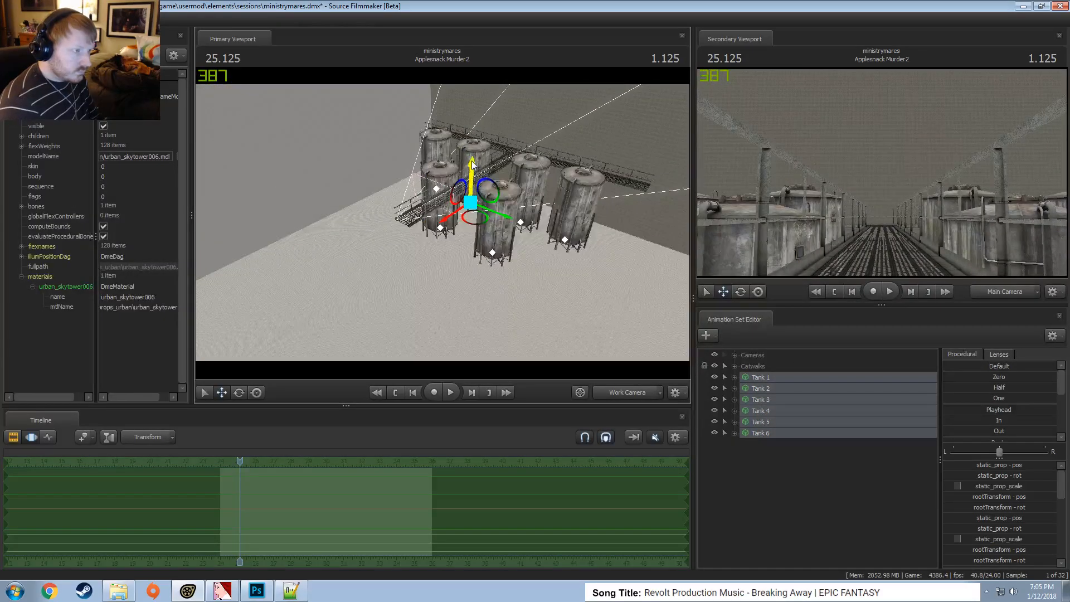
pyautogui.moveTo(473, 163); pyautogui.dragTo(477, 170)
pyautogui.keyDown('alt'); pyautogui.moveTo(618, 202); pyautogui.dragTo(463, 207); pyautogui.keyUp('alt')
# Try to move Tank 6 farther outward from Tank 2 along the T's crossbar, and undo the move
pyautogui.click(770, 422)
pyautogui.click(762, 433)
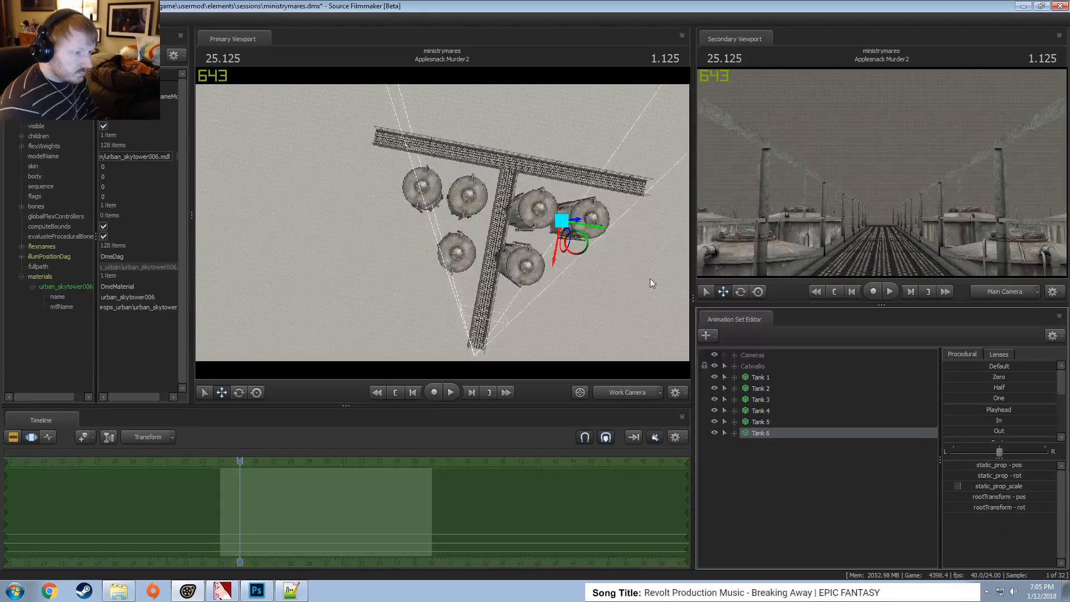
pyautogui.moveTo(603, 232); pyautogui.dragTo(621, 263)
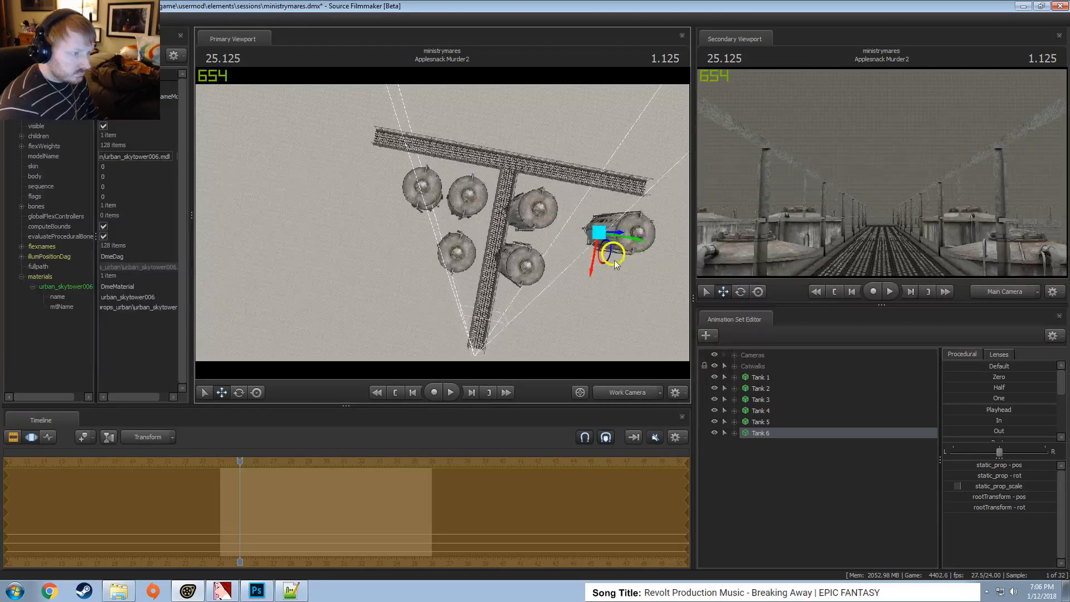
pyautogui.hotkey('ctrl', 'z')
# Select Tank 3 and Tank 4 and move them together along the straight catwalk, closer to the crossbar
pyautogui.keyDown('alt'); pyautogui.moveTo(553, 303); pyautogui.dragTo(536, 278); pyautogui.keyUp('alt')
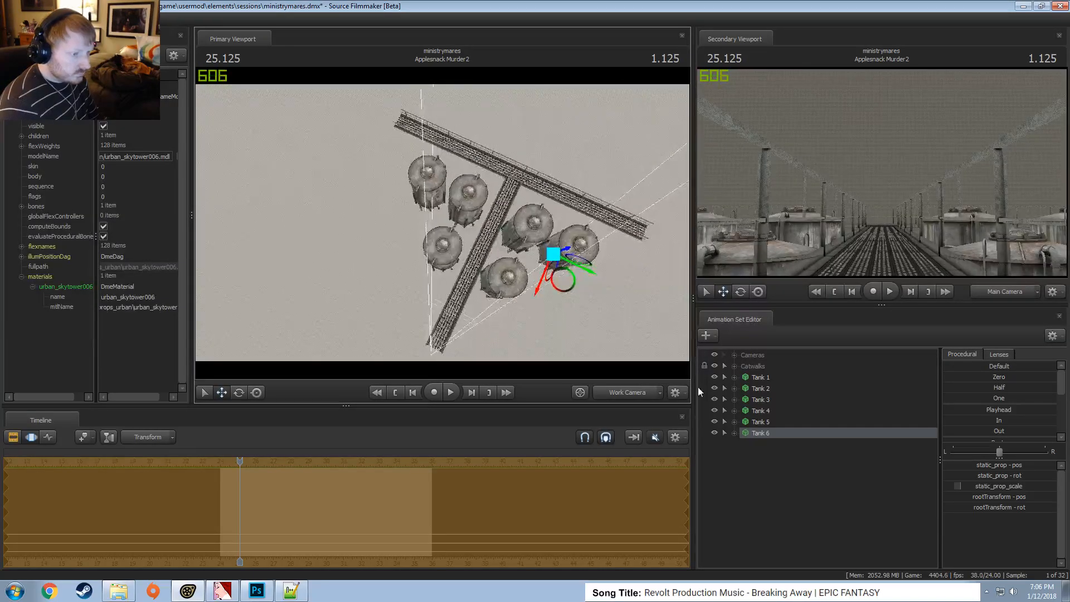
pyautogui.moveTo(767, 411); pyautogui.dragTo(768, 397)
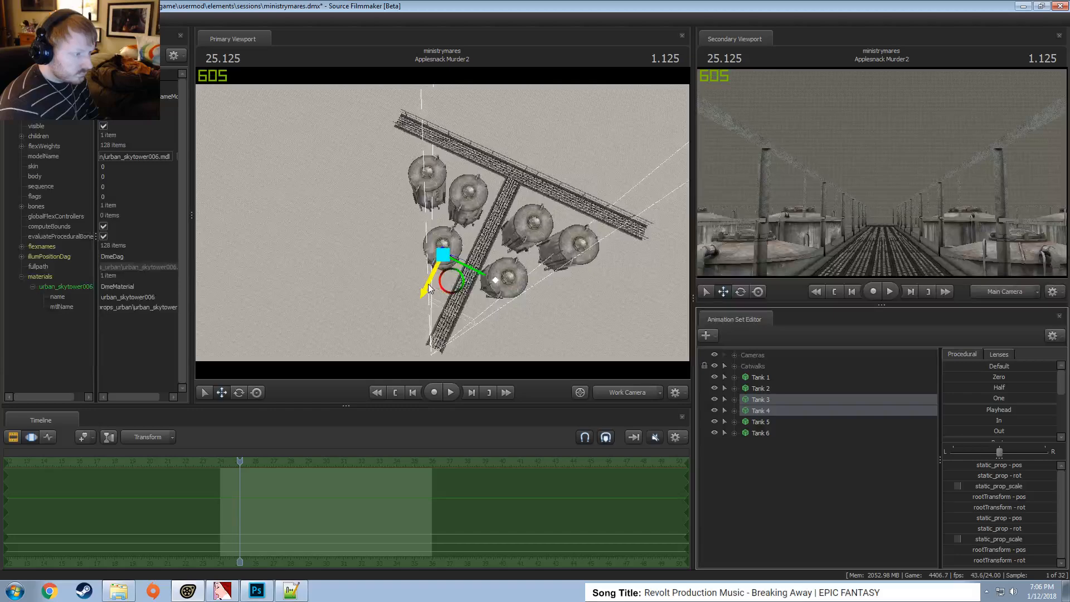
pyautogui.moveTo(433, 289); pyautogui.dragTo(454, 201)
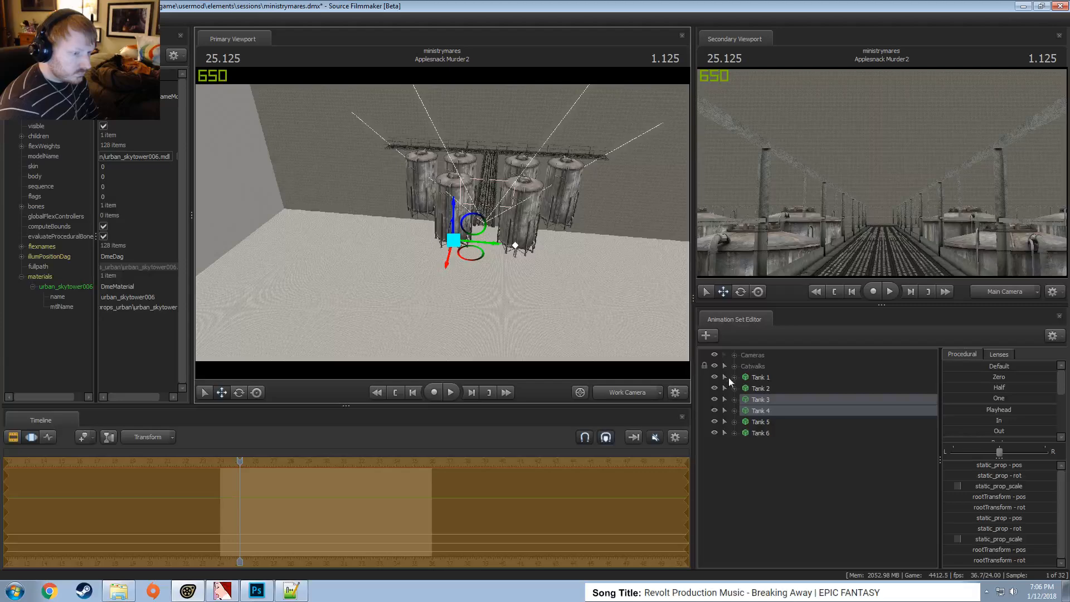
# Copy Tank 3 and Tank 4 and paste the duplicate pair into the shot
pyautogui.rightClick(769, 398)
pyautogui.click(786, 413)
pyautogui.click(759, 491)
pyautogui.rightClick(756, 490)
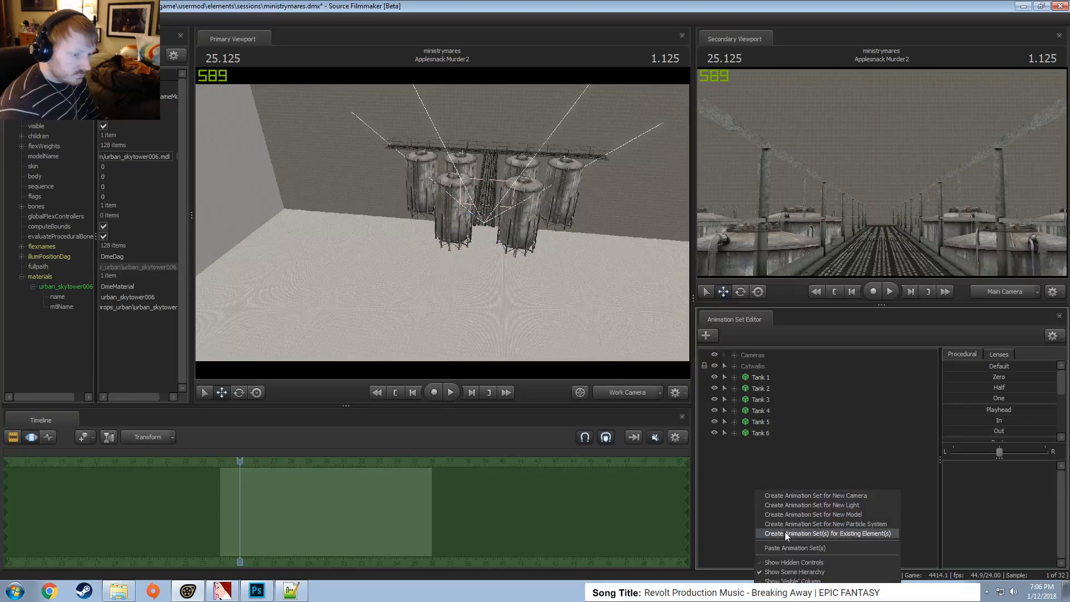
pyautogui.click(786, 533)
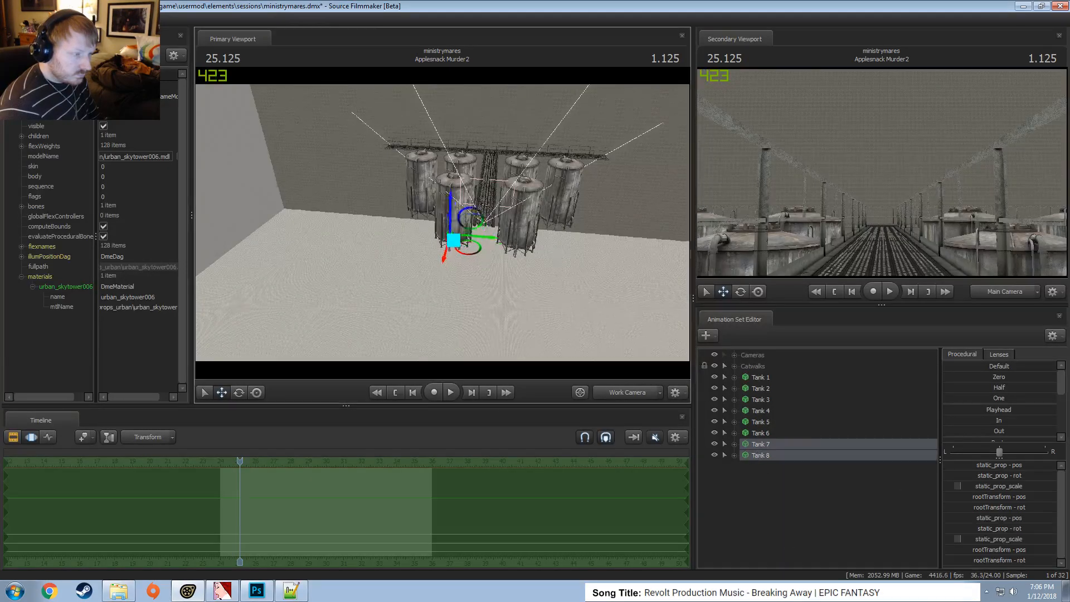
# Move Tank 7 and Tank 8 together to flank the open end of the straight catwalk
pyautogui.moveTo(442, 223); pyautogui.dragTo(411, 299)
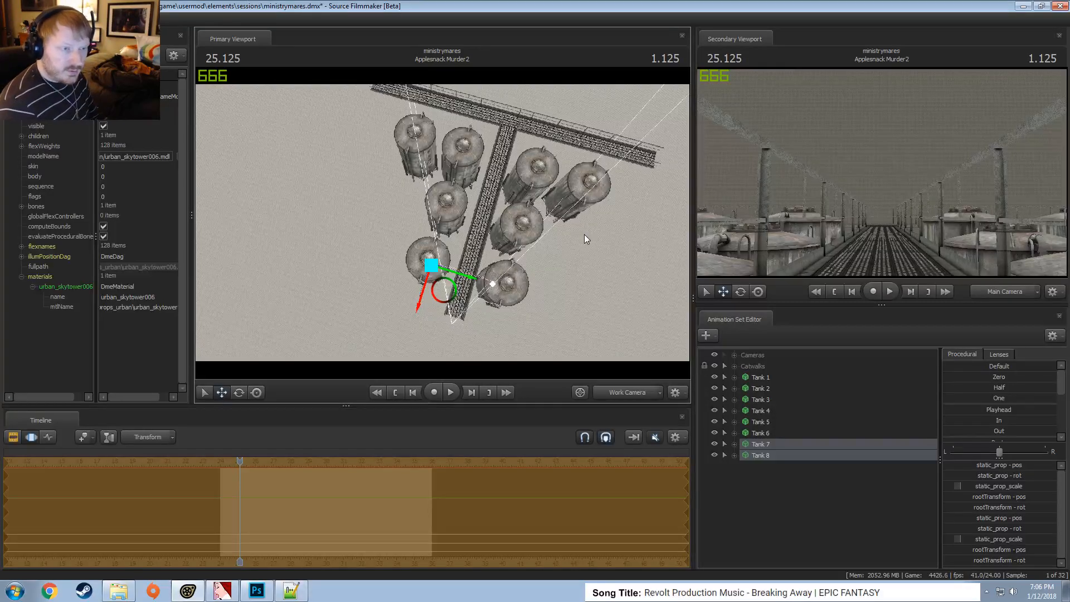
pyautogui.click(748, 485)
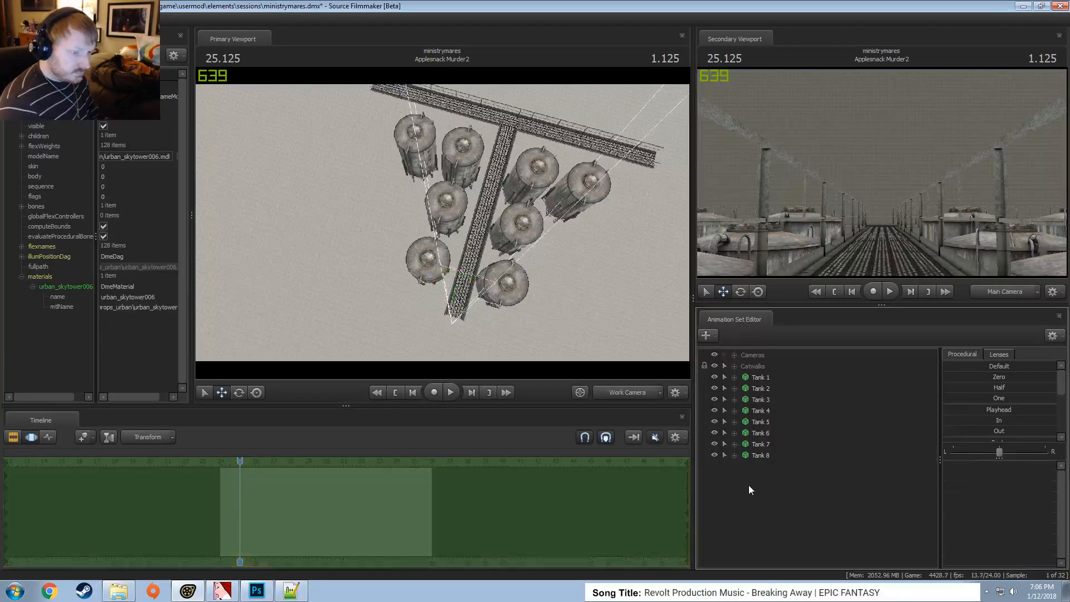
pyautogui.rightClick(748, 485)
pyautogui.click(741, 477)
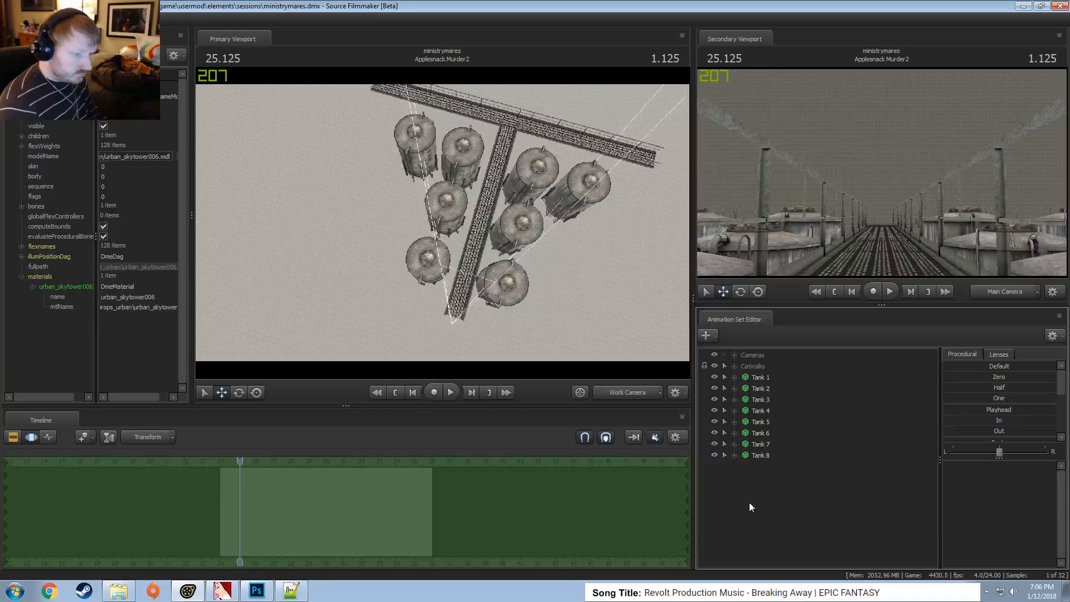
# Create an animation set for the model vn_ministry of arcane sciences.mdl, found by filtering the models by "ministry"
pyautogui.rightClick(751, 500)
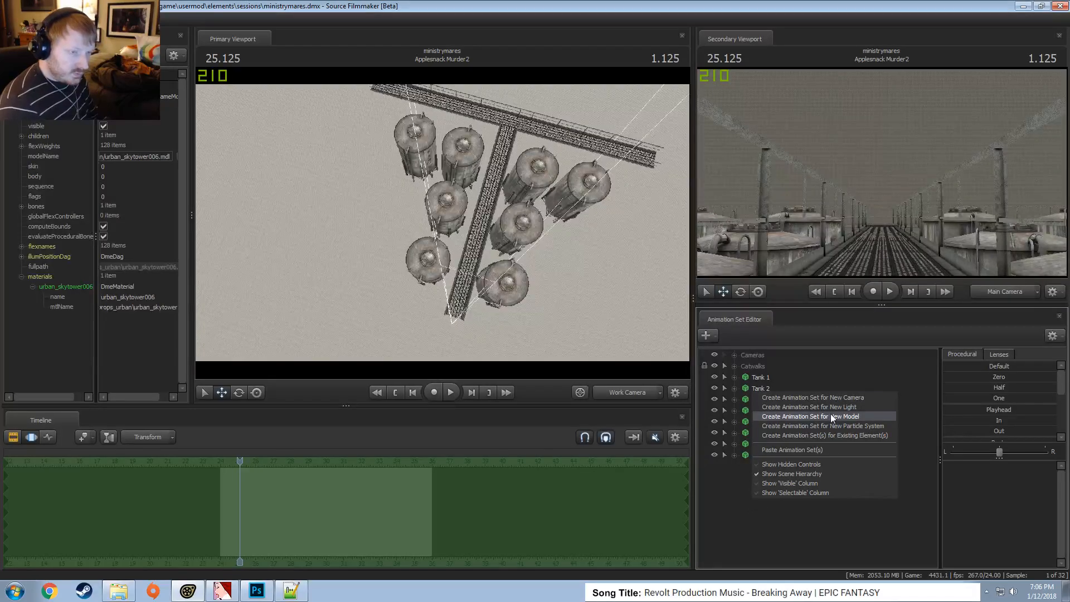
pyautogui.click(833, 416)
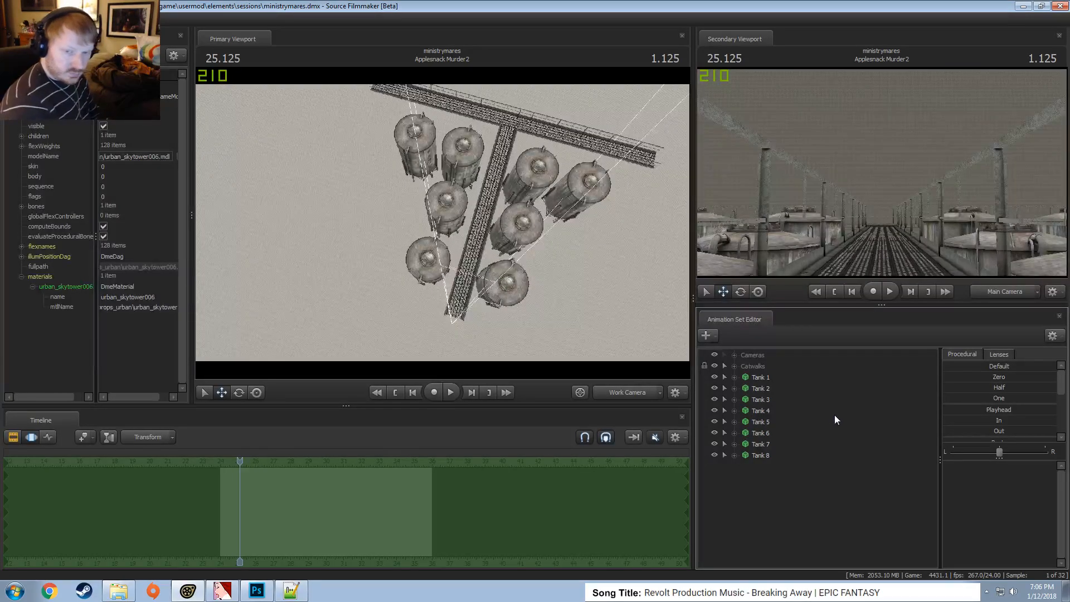
pyautogui.write('twilight')
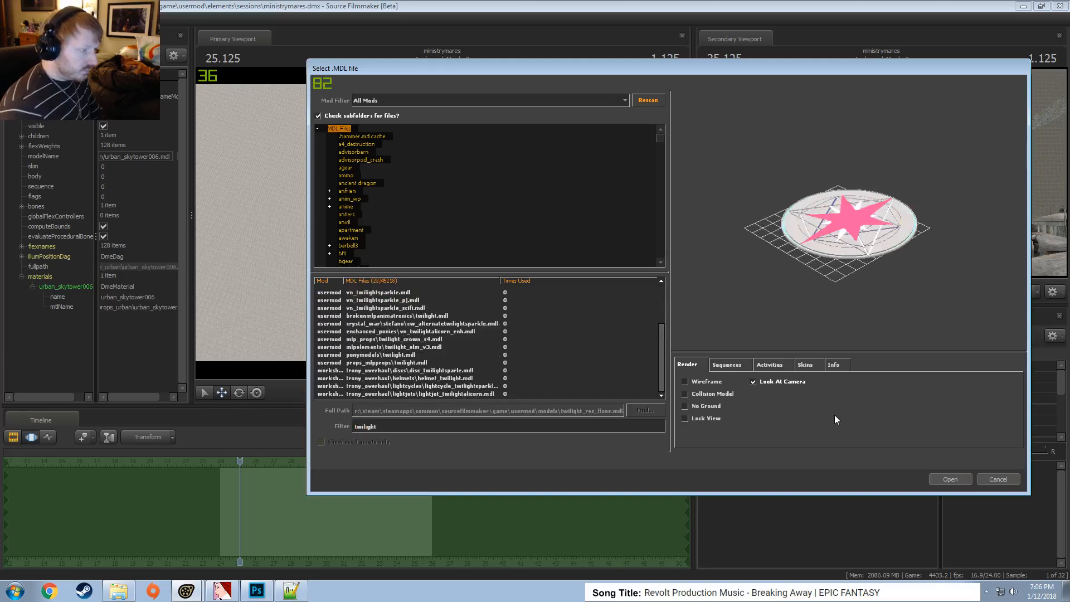
pyautogui.scroll(3, 411, 339)
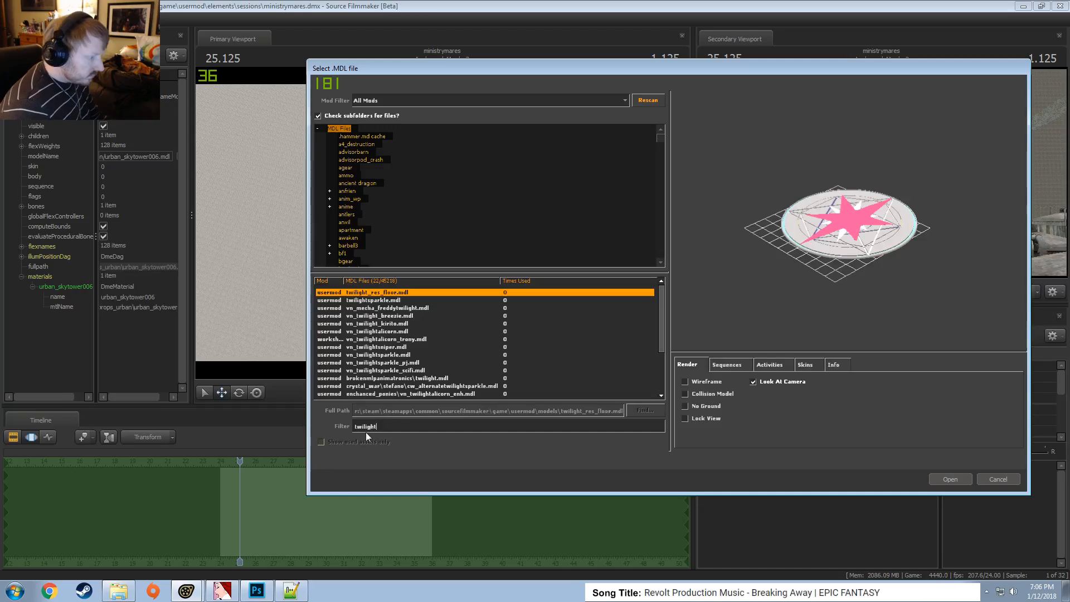
pyautogui.write('mi')
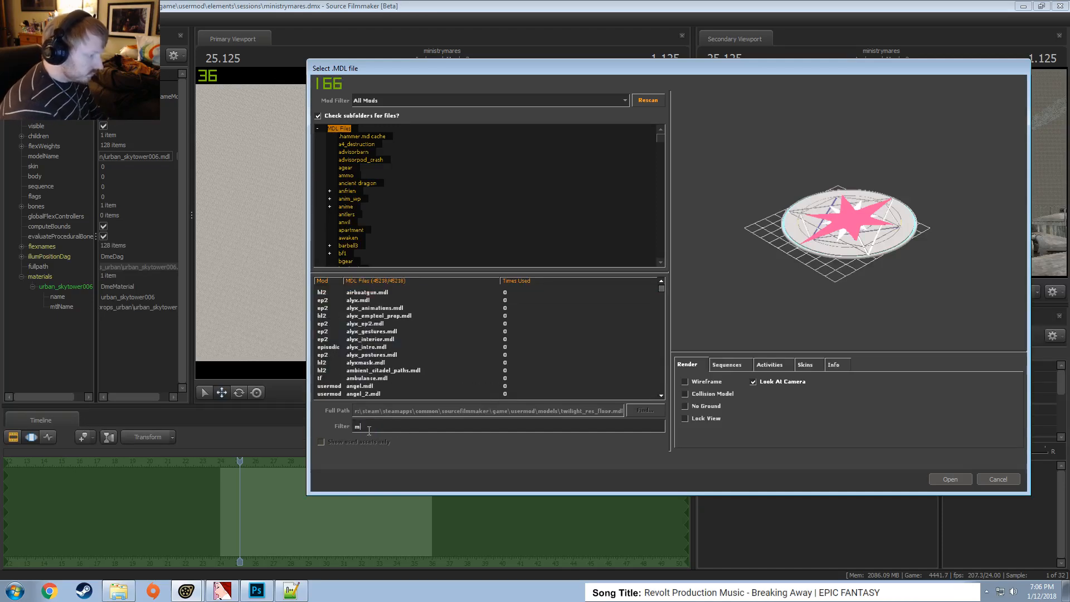
pyautogui.write('nistry')
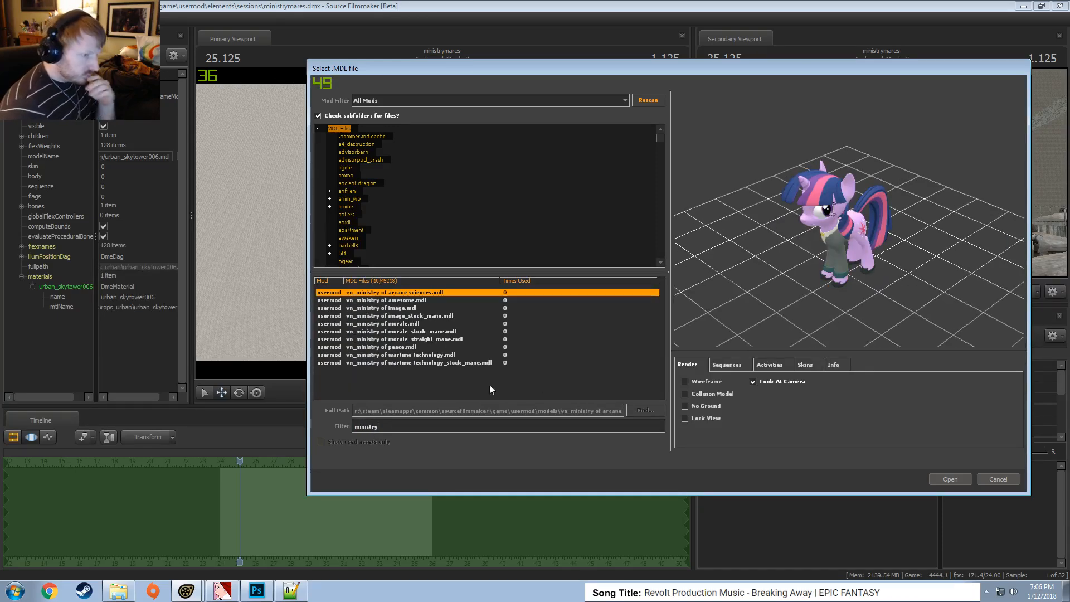
pyautogui.click(951, 479)
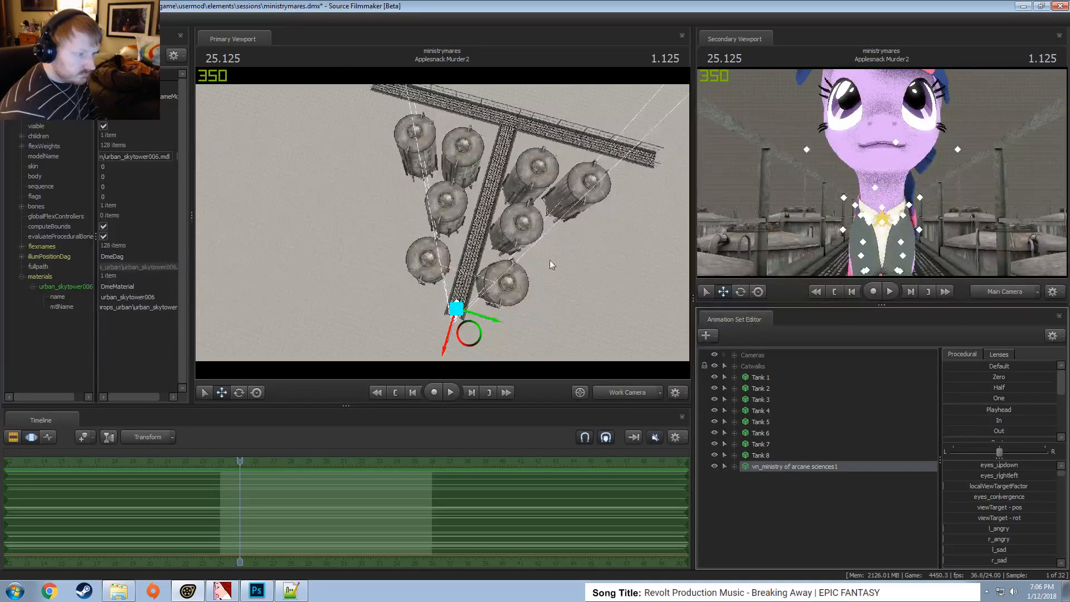
# Select the Eyes controls under the pony's Face group and reposition the view target so it looks straight ahead toward the main camera
pyautogui.keyDown('alt'); pyautogui.moveTo(549, 260); pyautogui.dragTo(647, 195); pyautogui.keyUp('alt')
pyautogui.press('w')
pyautogui.moveTo(443, 223); pyautogui.dragTo(564, 250)
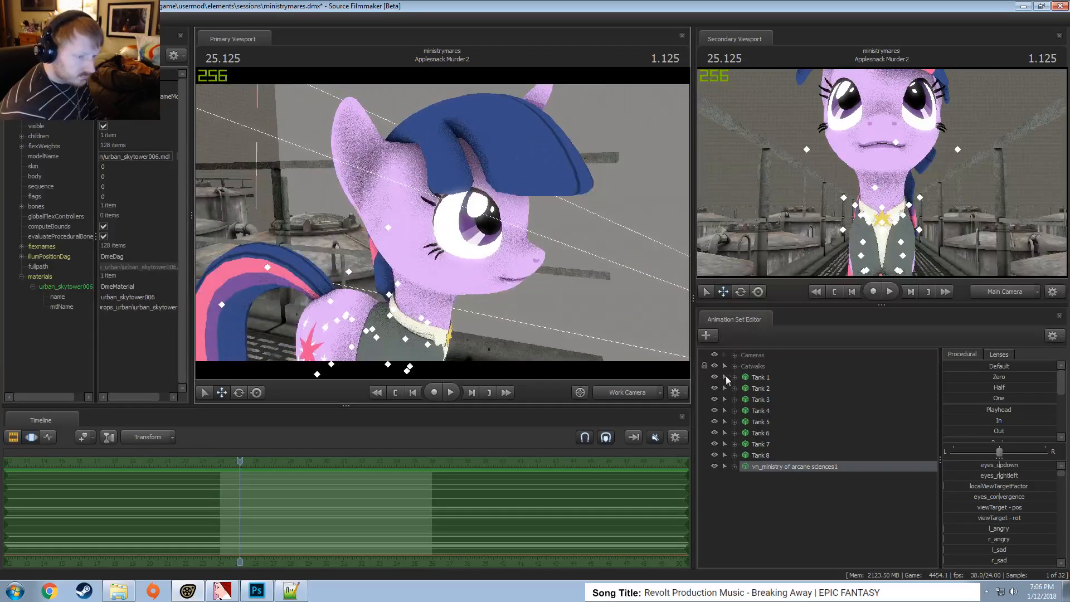
pyautogui.click(734, 466)
pyautogui.click(746, 478)
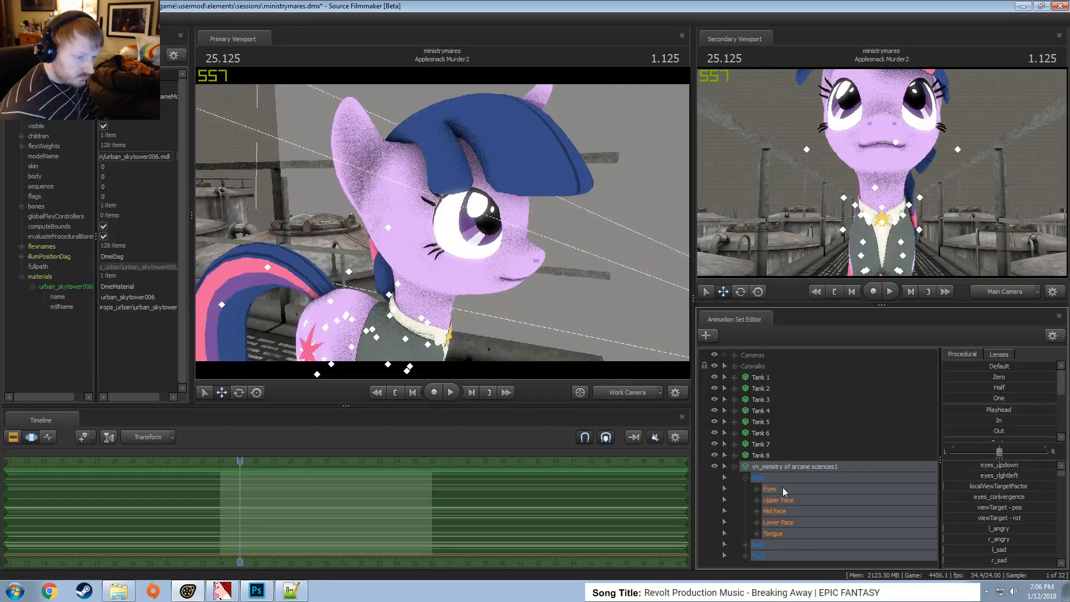
pyautogui.click(782, 489)
pyautogui.moveTo(535, 334); pyautogui.dragTo(512, 301)
pyautogui.press('s')
pyautogui.moveTo(474, 217); pyautogui.dragTo(451, 216)
pyautogui.moveTo(467, 115); pyautogui.dragTo(586, 219)
pyautogui.moveTo(493, 260); pyautogui.dragTo(459, 211)
pyautogui.press('w')
# Blend the pony's l_relaxed and r_relaxed upper-face controls most of the way toward One
pyautogui.click(796, 499)
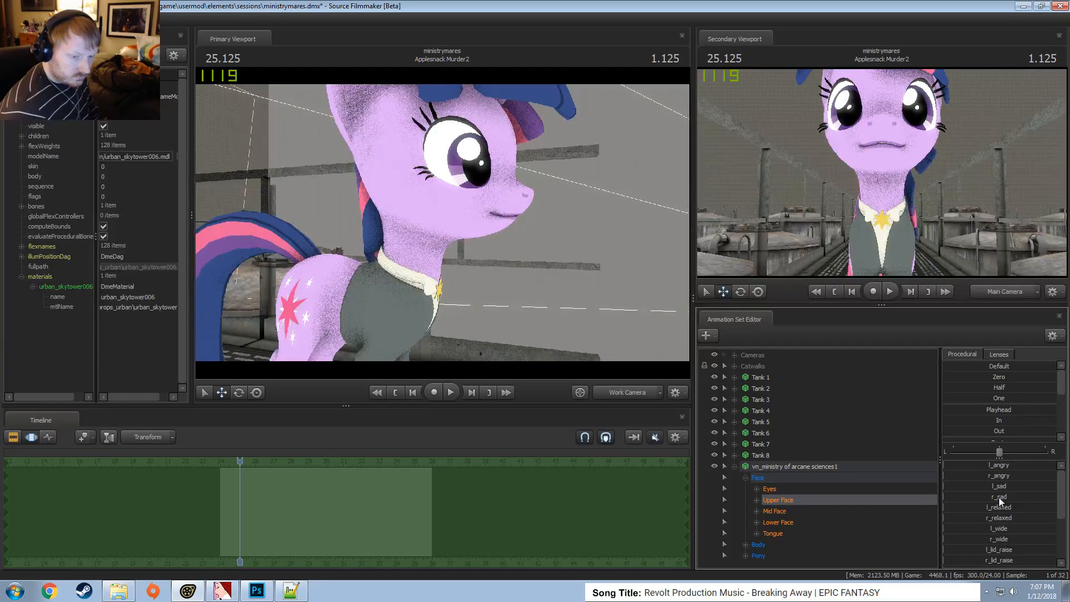
pyautogui.click(757, 501)
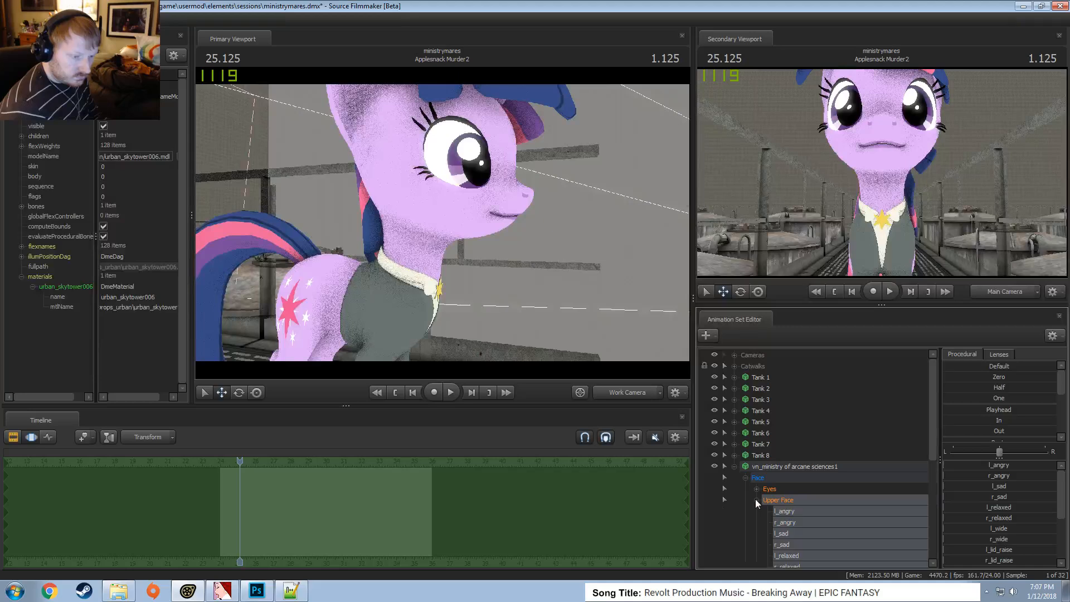
pyautogui.scroll(-1, 801, 530)
pyautogui.click(793, 523)
pyautogui.keyDown('ctrl'); pyautogui.click(792, 534); pyautogui.keyUp('ctrl')
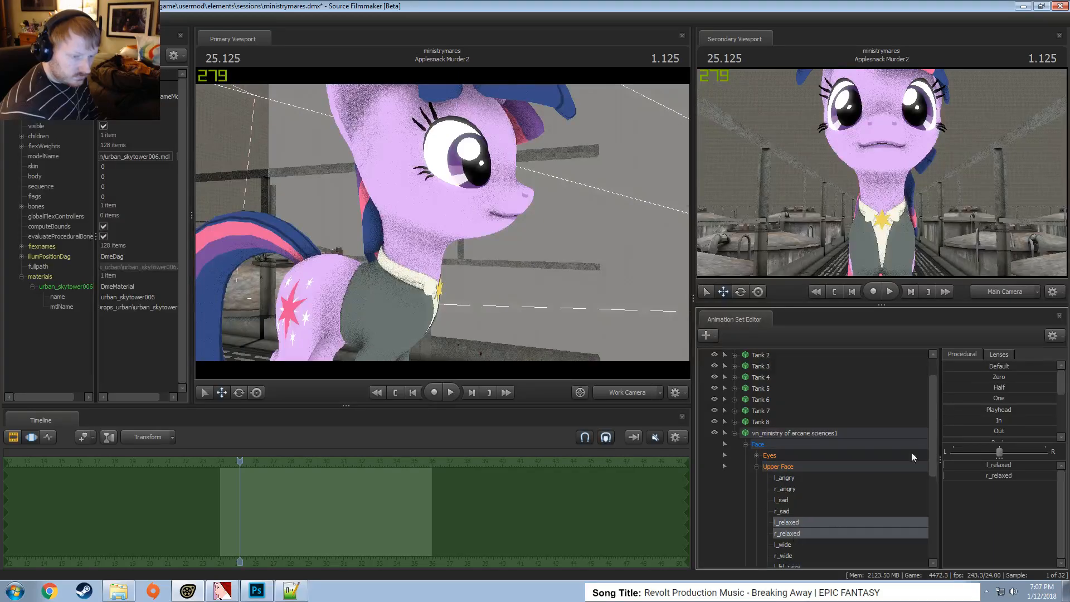
pyautogui.click(986, 398)
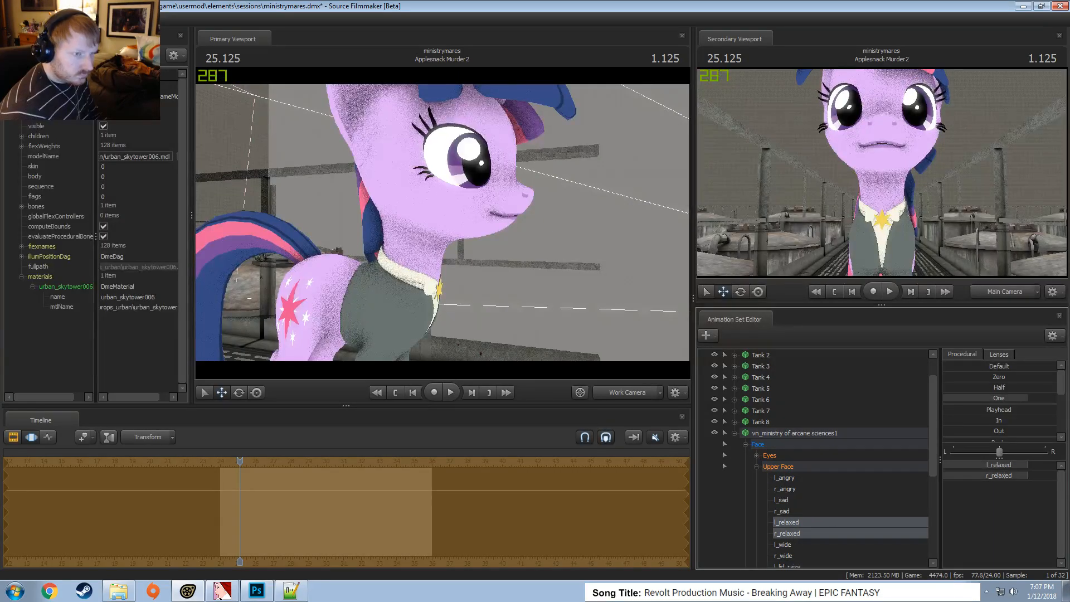
pyautogui.moveTo(1044, 398); pyautogui.dragTo(1038, 398)
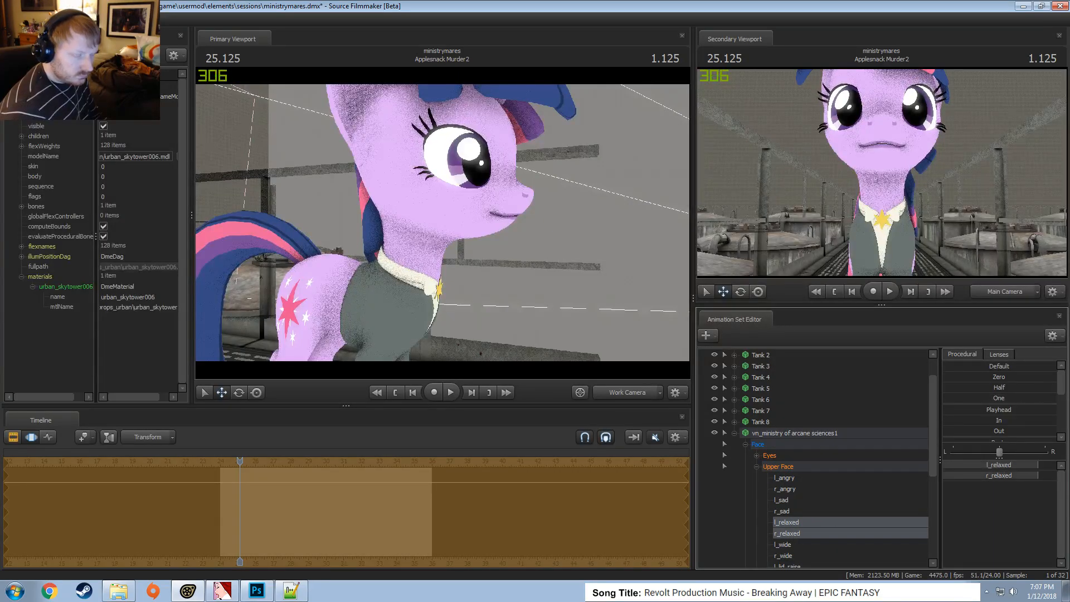
# Blend the pony's l_lid_raise and r_lid_raise controls about a third of the way toward One
pyautogui.scroll(-2, 802, 532)
pyautogui.click(792, 502)
pyautogui.keyDown('ctrl'); pyautogui.click(798, 512); pyautogui.keyUp('ctrl')
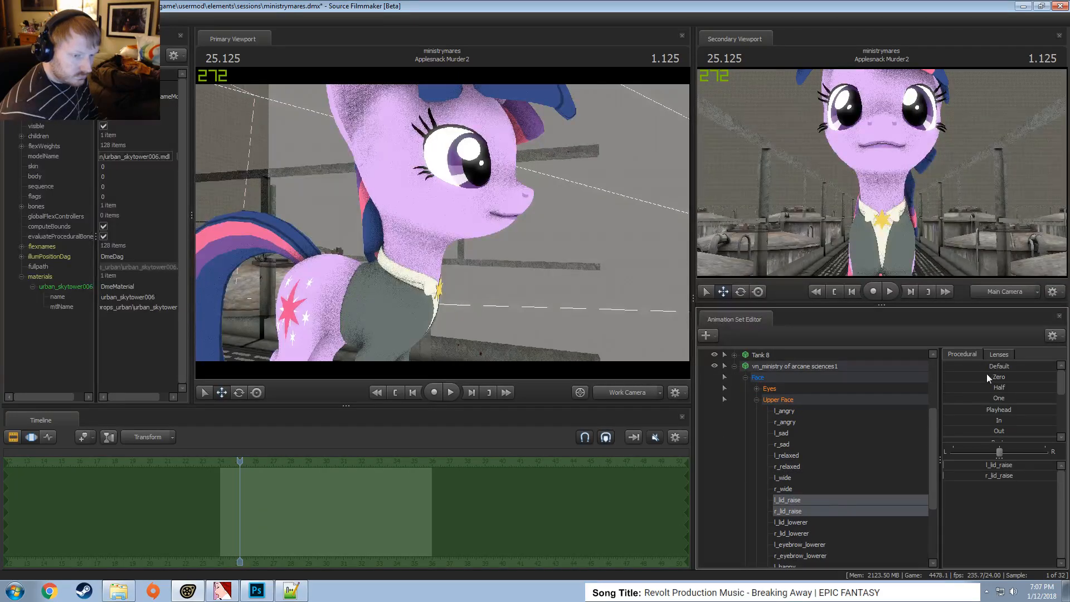
pyautogui.moveTo(985, 398)
pyautogui.mouseDown()
pyautogui.moveTo(997, 398)
pyautogui.moveTo(986, 398)
pyautogui.mouseUp()
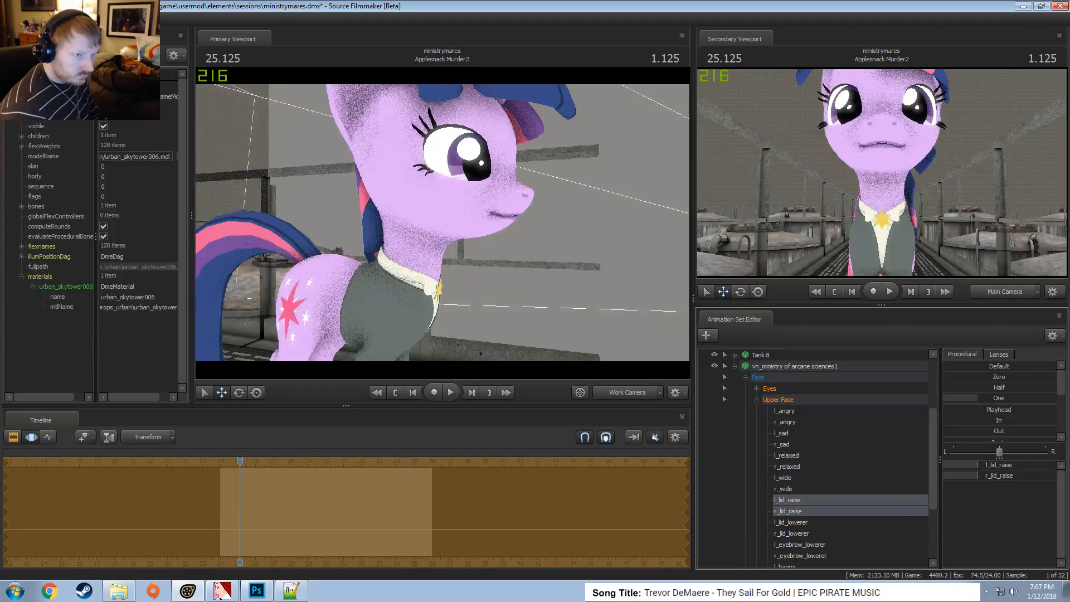
# Rotate the pony's neck and head bones so the head sits lower and the face tilts downward
pyautogui.click(429, 271)
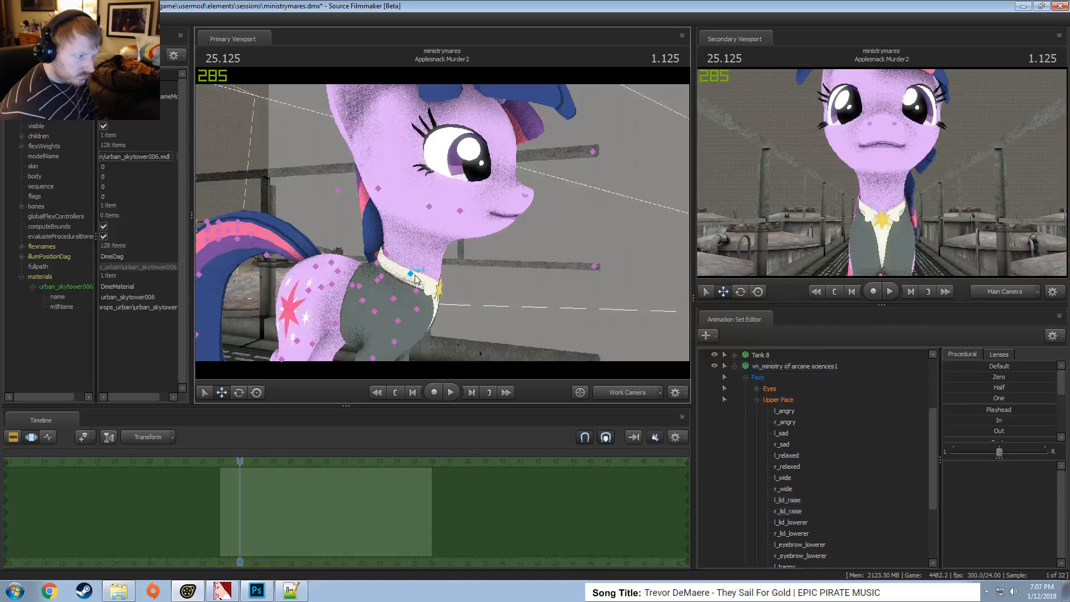
pyautogui.moveTo(447, 266); pyautogui.dragTo(450, 242)
pyautogui.press('ctrl')
pyautogui.click(405, 223)
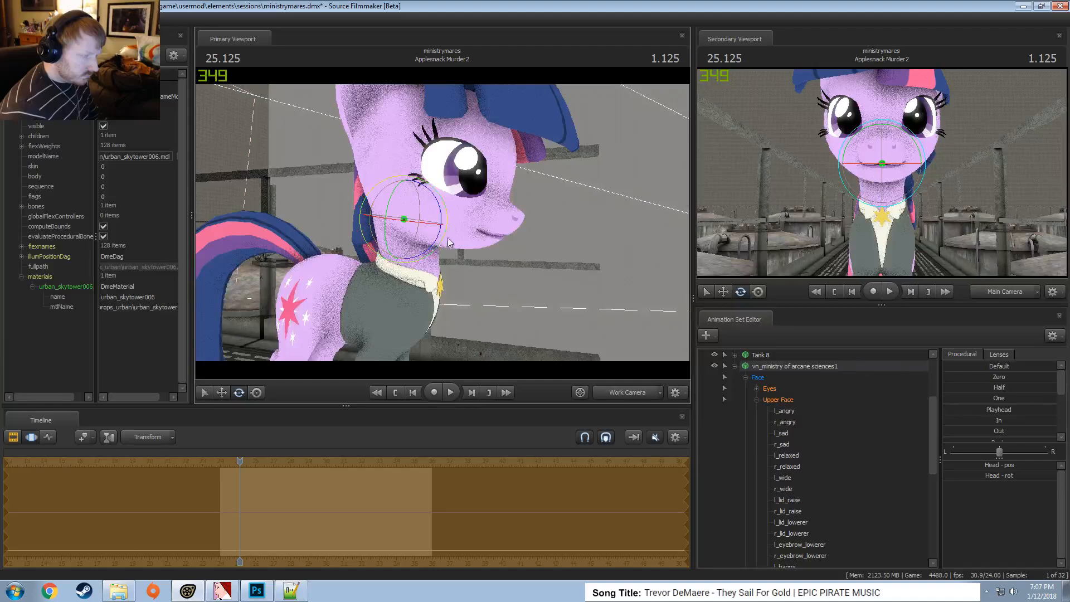
# Select the pony's Eyes controls and move the view target slightly higher and farther ahead of the face
pyautogui.moveTo(516, 242); pyautogui.dragTo(567, 231)
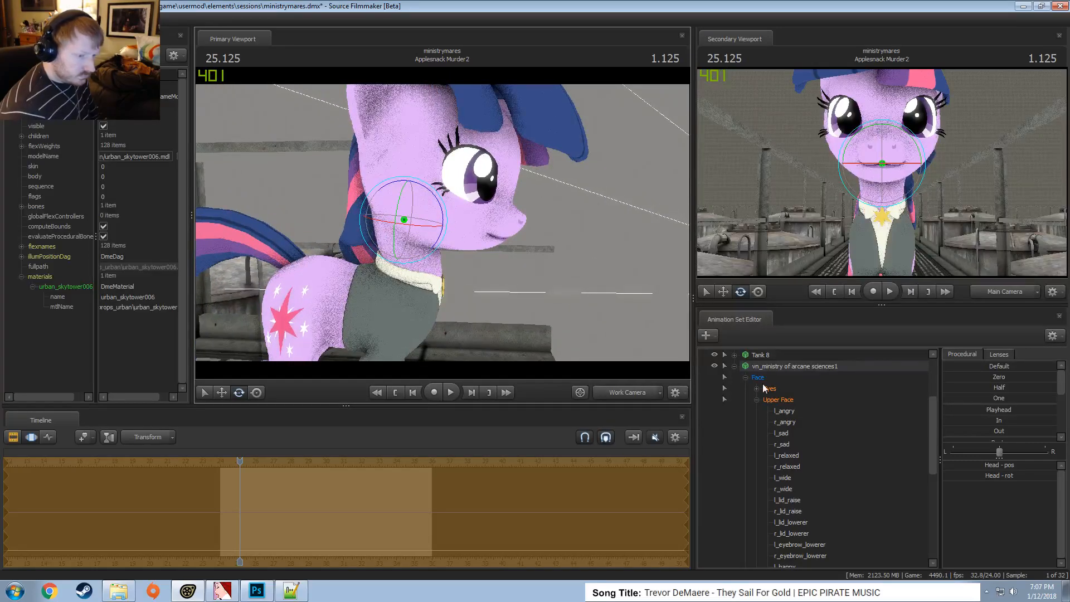
pyautogui.click(825, 388)
pyautogui.scroll(-5, 444, 225)
pyautogui.press('w')
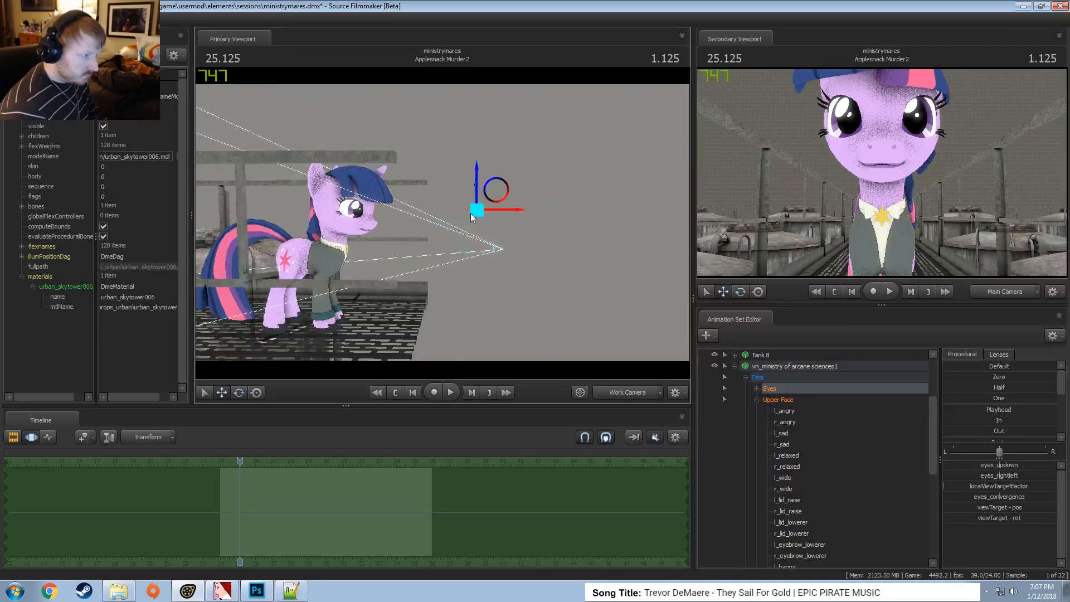
pyautogui.moveTo(494, 191); pyautogui.dragTo(506, 179)
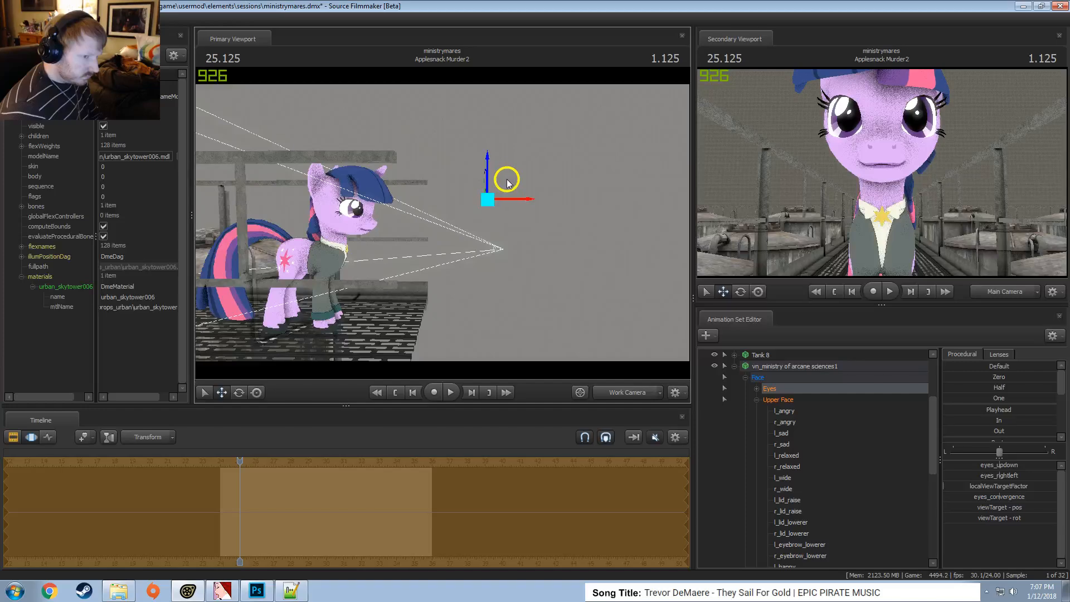
# Select the pony's Head bone and rotate it to tilt the face further down toward the main camera
pyautogui.press('e')
pyautogui.scroll(3, 444, 227)
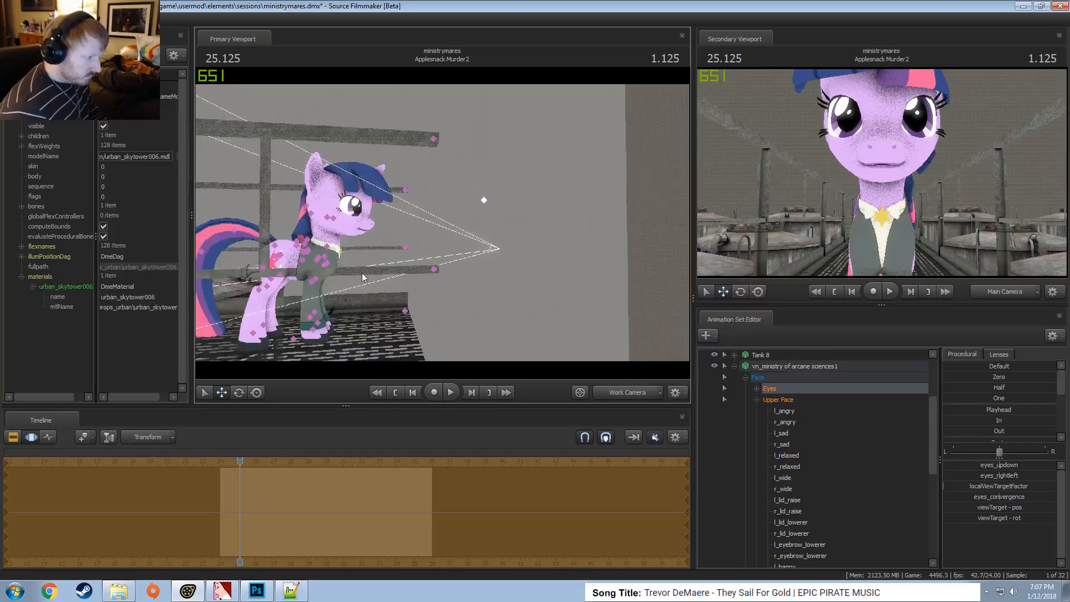
pyautogui.click(328, 248)
pyautogui.keyDown('ctrl'); pyautogui.click(325, 218); pyautogui.keyUp('ctrl')
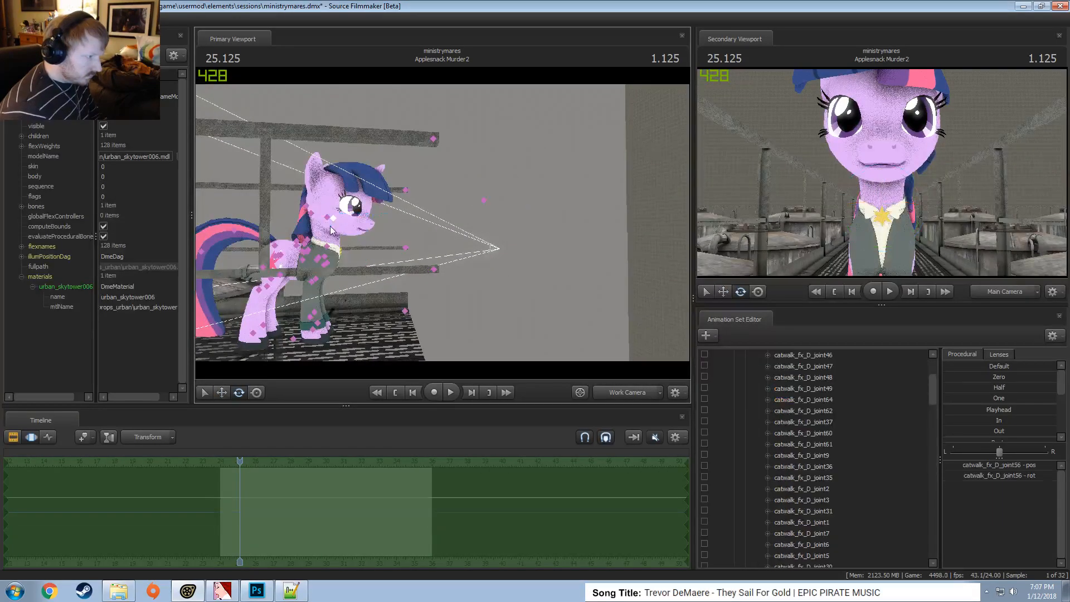
pyautogui.keyDown('ctrl'); pyautogui.click(324, 222); pyautogui.keyUp('ctrl')
pyautogui.moveTo(329, 264); pyautogui.dragTo(397, 258)
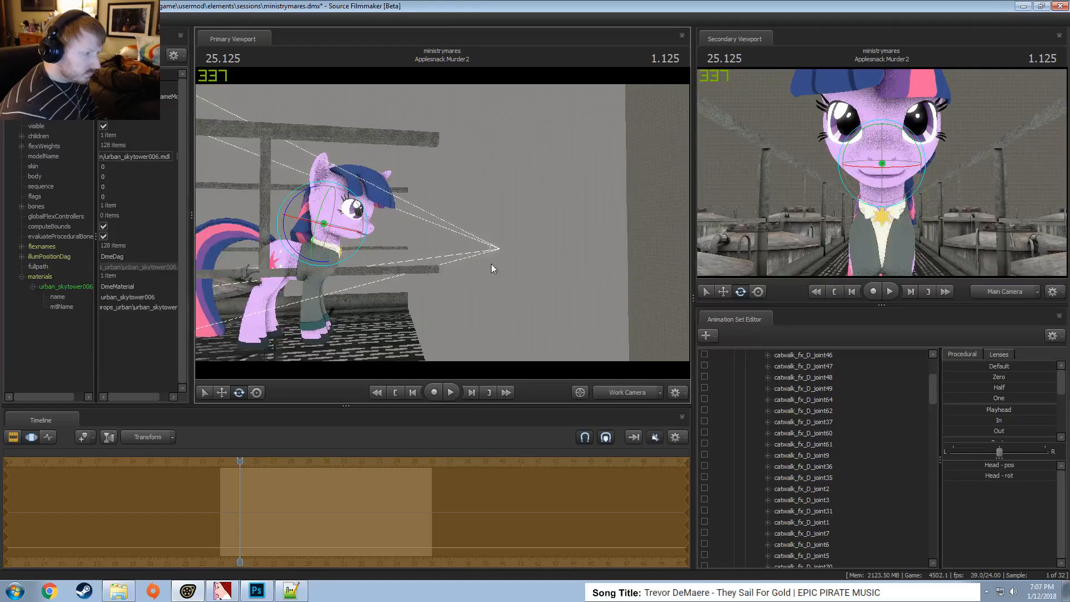
pyautogui.scroll(2, 778, 386)
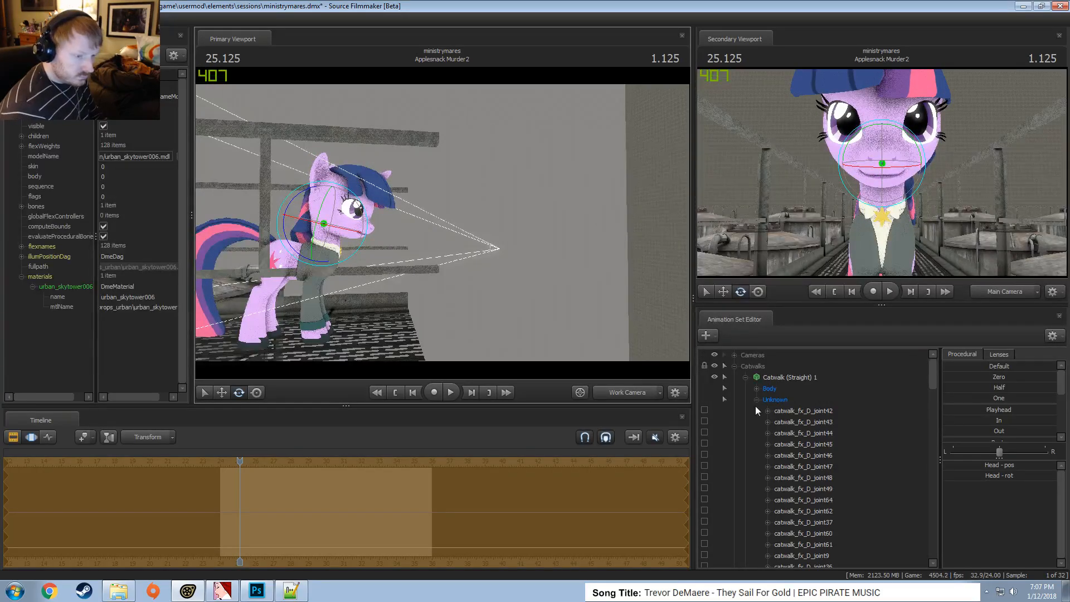
# Group Tank 1 through Tank 8 together and name the new group Tanks
pyautogui.click(745, 377)
pyautogui.click(734, 365)
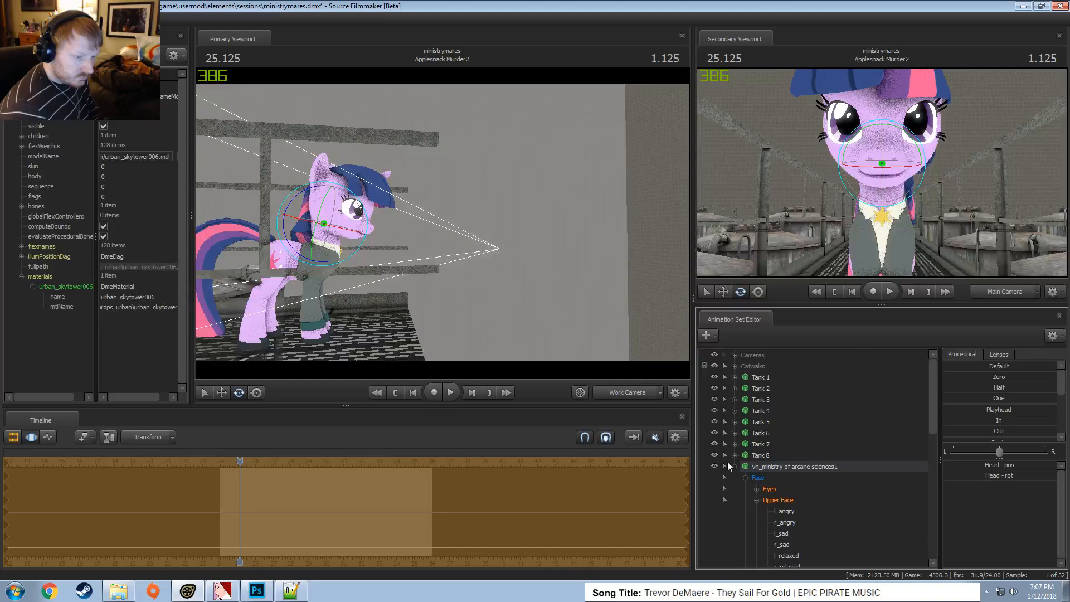
pyautogui.click(759, 455)
pyautogui.keyDown('shift'); pyautogui.click(760, 378); pyautogui.keyUp('shift')
pyautogui.rightClick(762, 379)
pyautogui.click(790, 411)
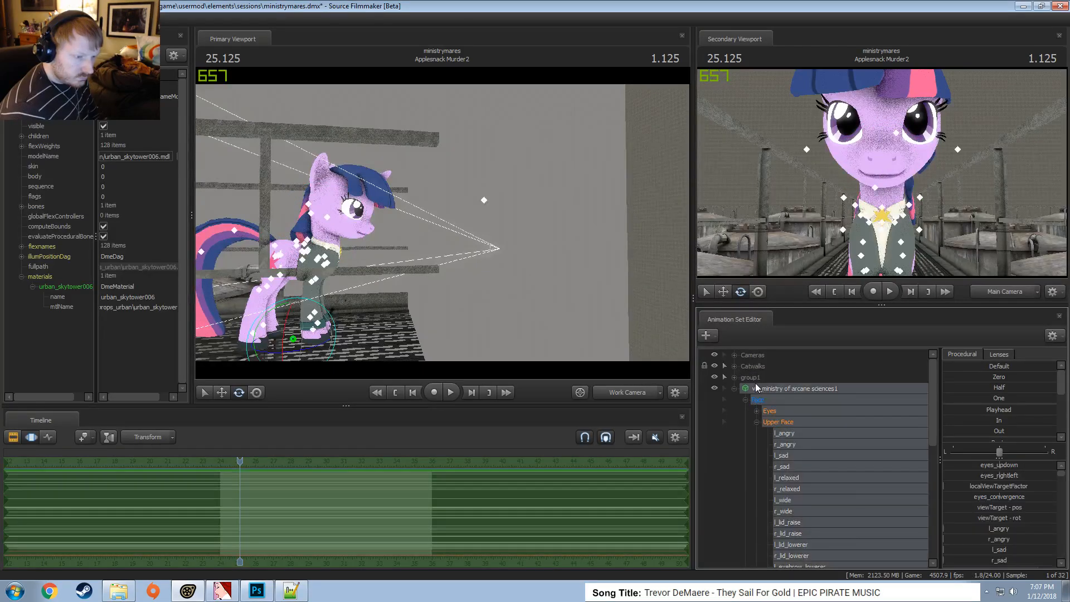
pyautogui.rightClick(761, 377)
pyautogui.click(778, 386)
pyautogui.write('Tanks')
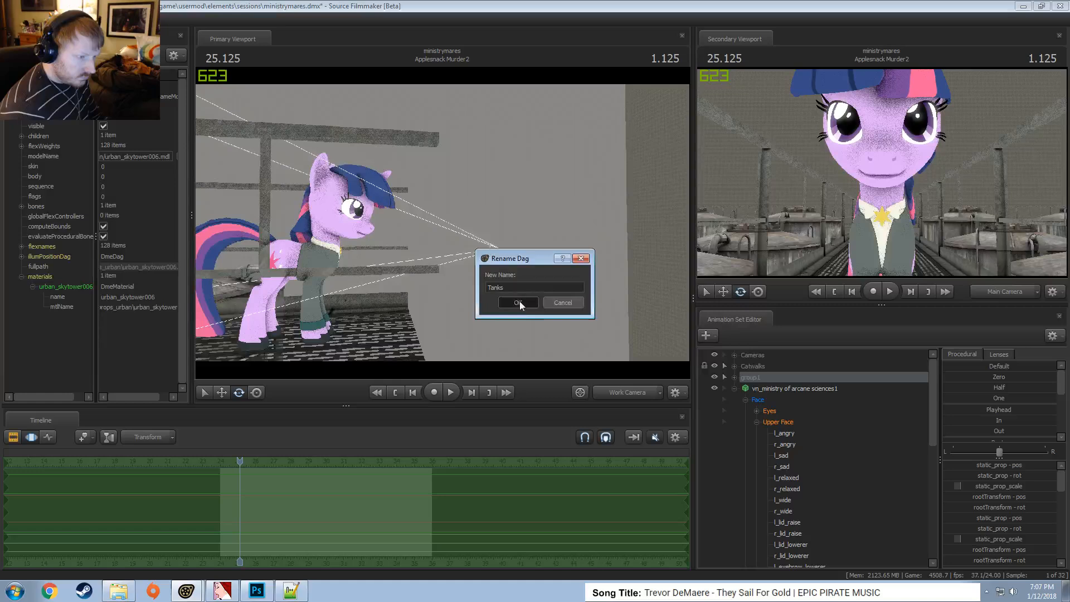
pyautogui.click(518, 303)
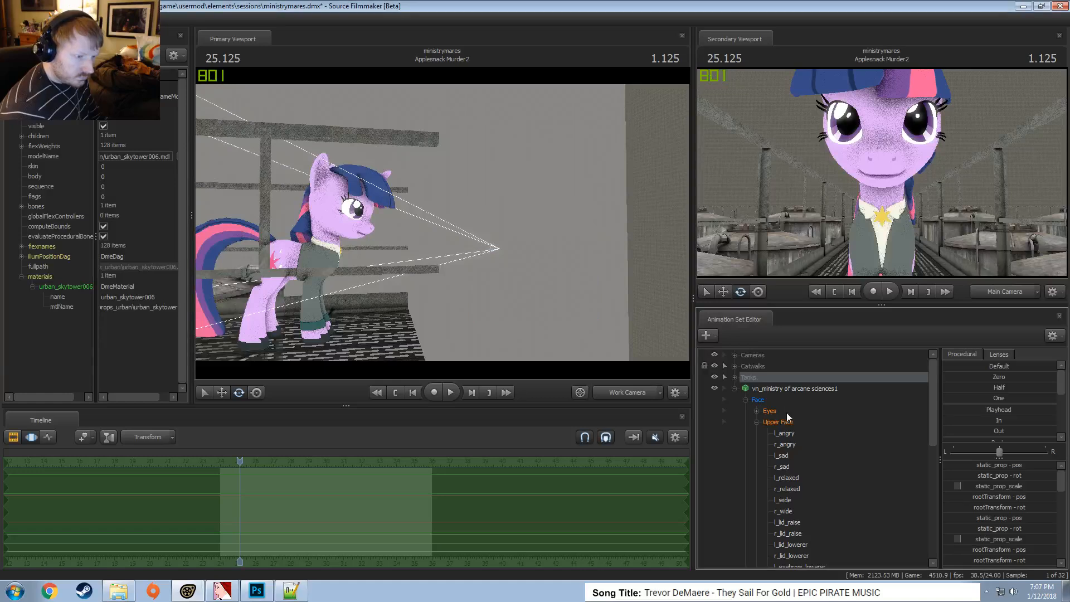
# Rename the vn_ministry of arcane sciences1 animation set to Twilight and collapse its controls
pyautogui.rightClick(785, 391)
pyautogui.click(803, 401)
pyautogui.write('Tw')
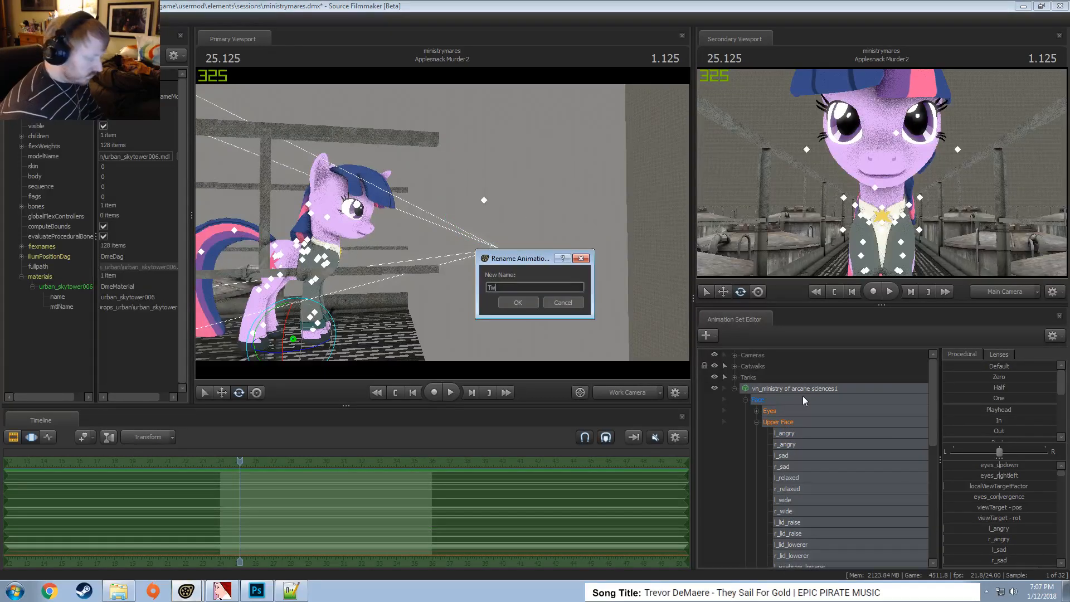
pyautogui.write('ilight')
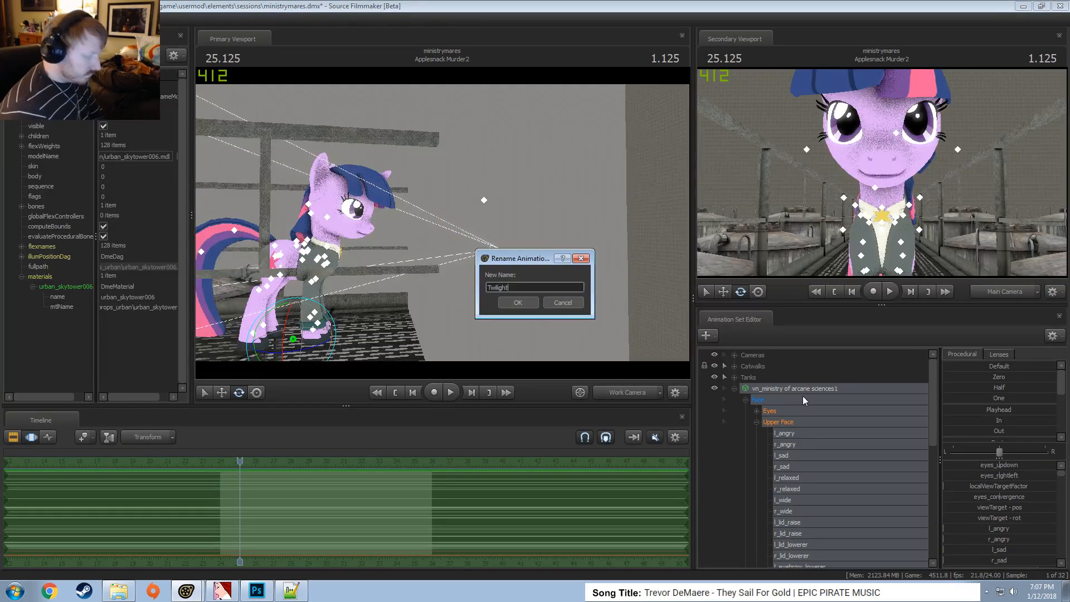
pyautogui.press('Return')
pyautogui.click(735, 389)
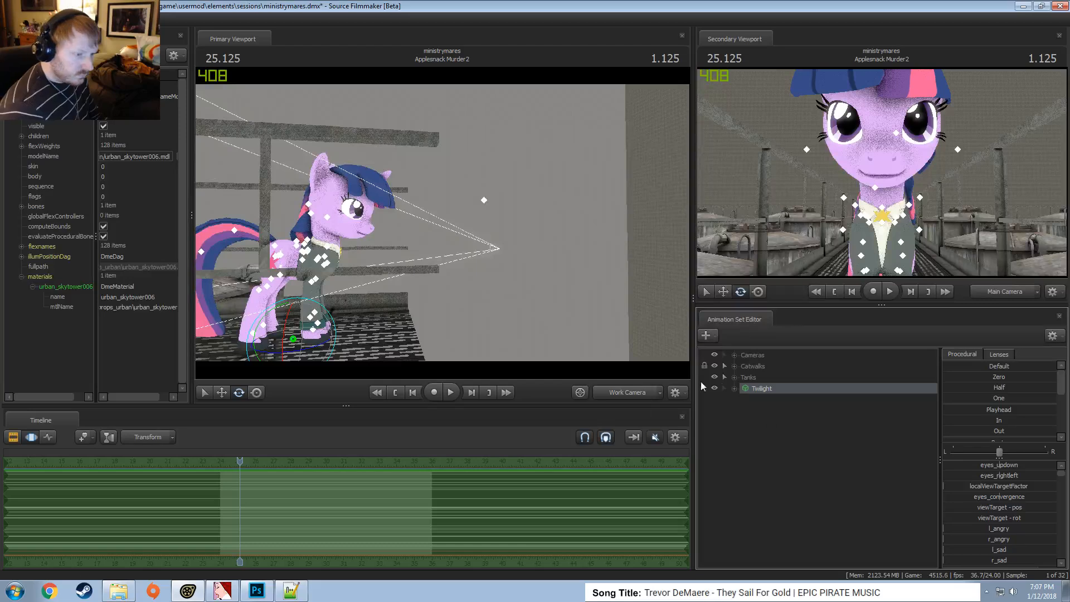
# Put Twilight into a new group and name that group Actors
pyautogui.rightClick(765, 391)
pyautogui.click(775, 423)
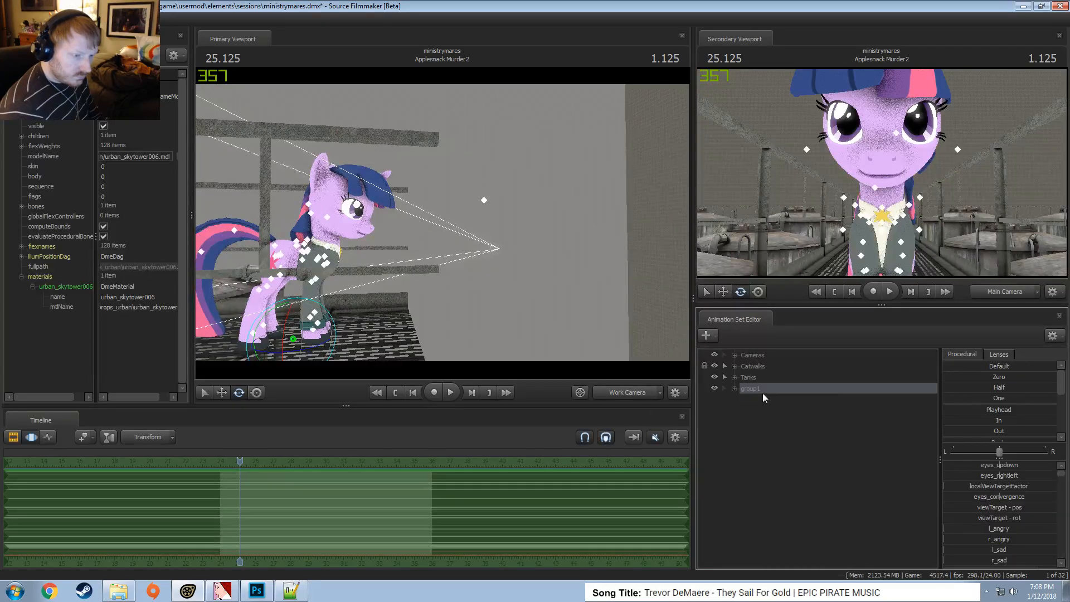
pyautogui.rightClick(765, 393)
pyautogui.click(782, 400)
pyautogui.write('Actor')
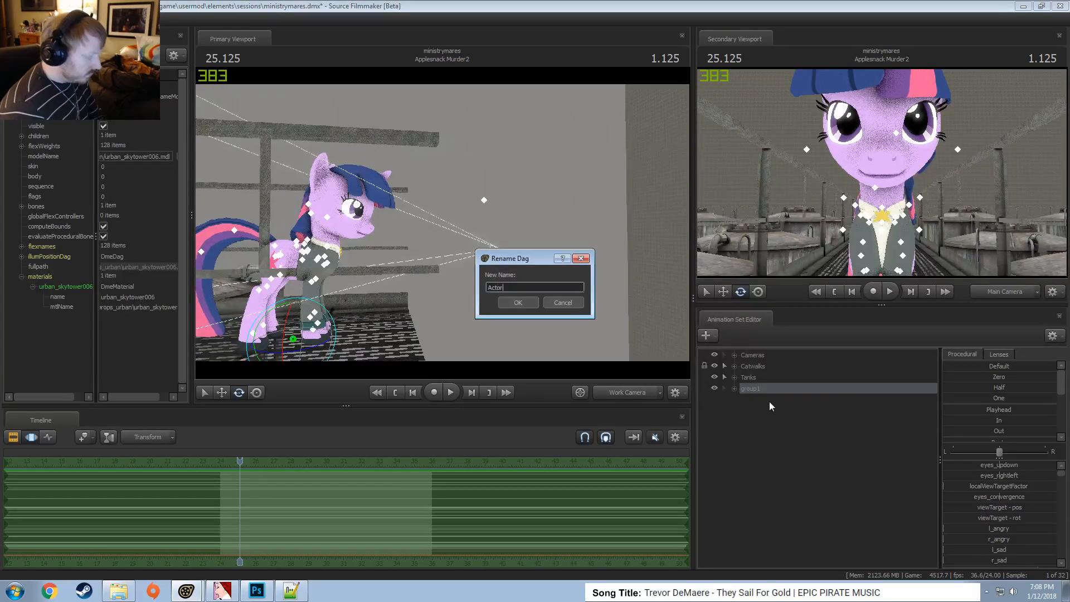
pyautogui.write('s')
pyautogui.press('Return')
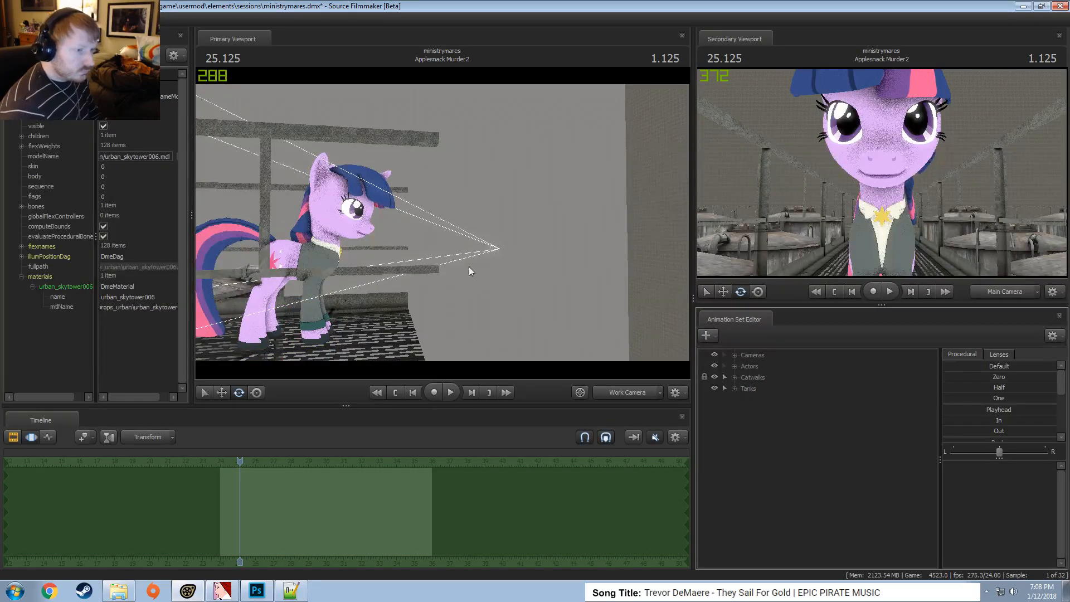
# Frame Twilight's face and blend the Upper Face controls l_angry and r_angry slightly toward One
pyautogui.click(735, 367)
pyautogui.click(746, 377)
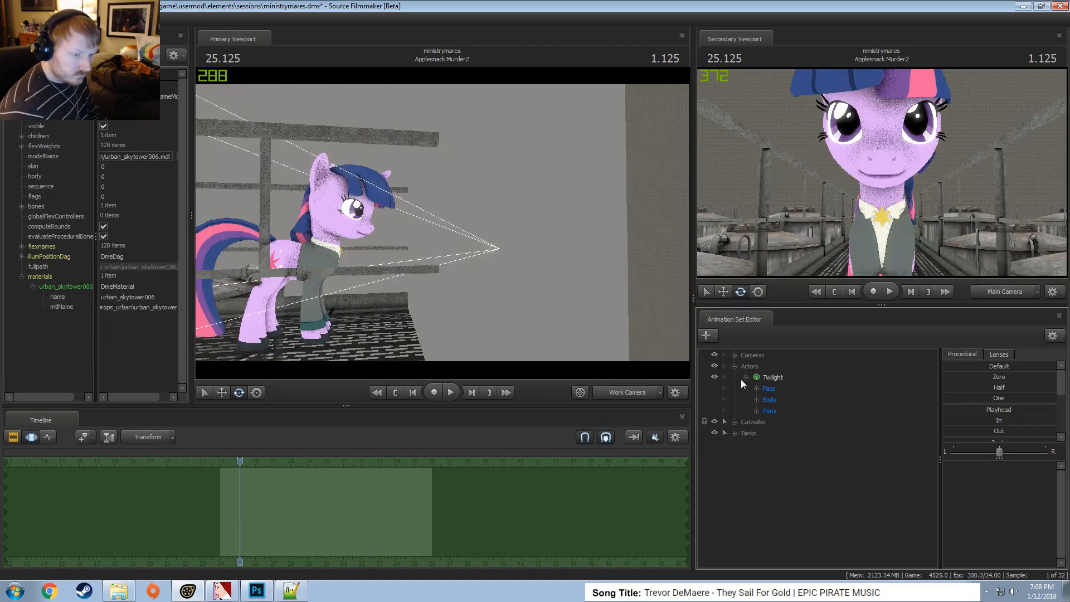
pyautogui.click(769, 389)
pyautogui.press('f')
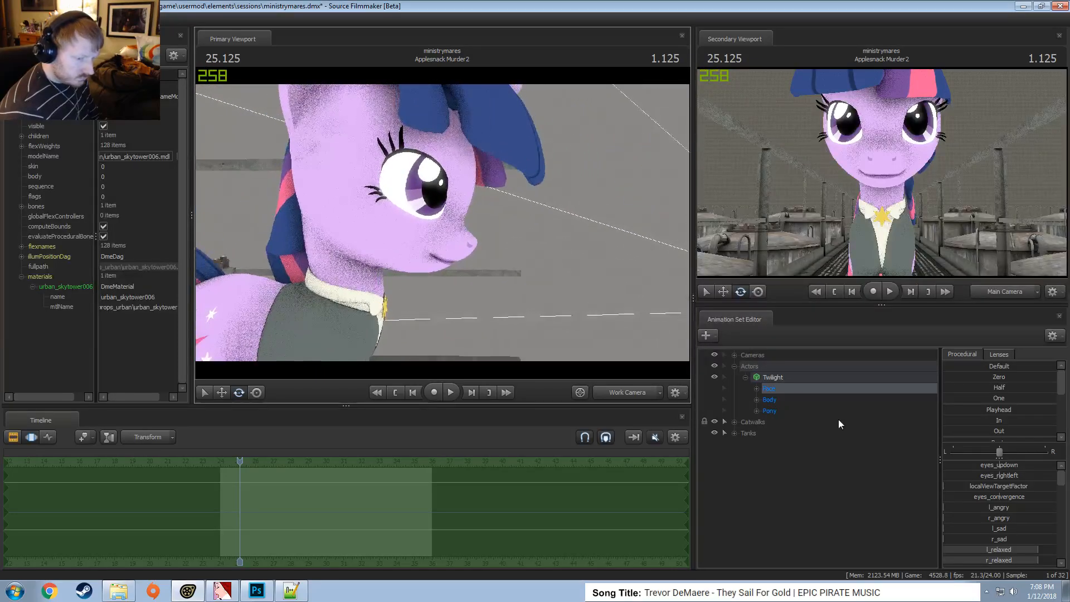
pyautogui.click(757, 389)
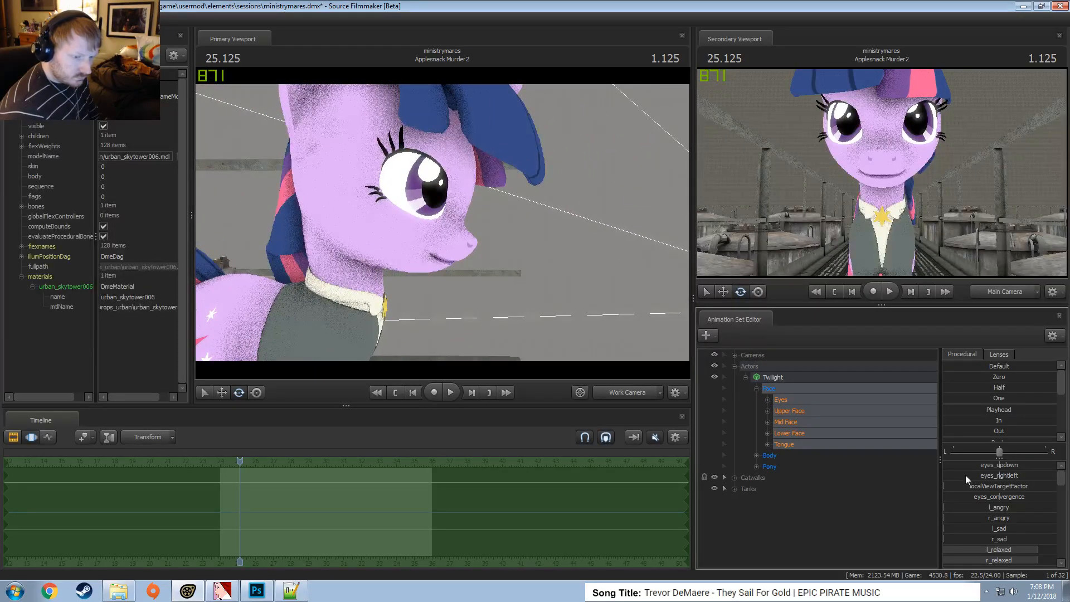
pyautogui.click(803, 411)
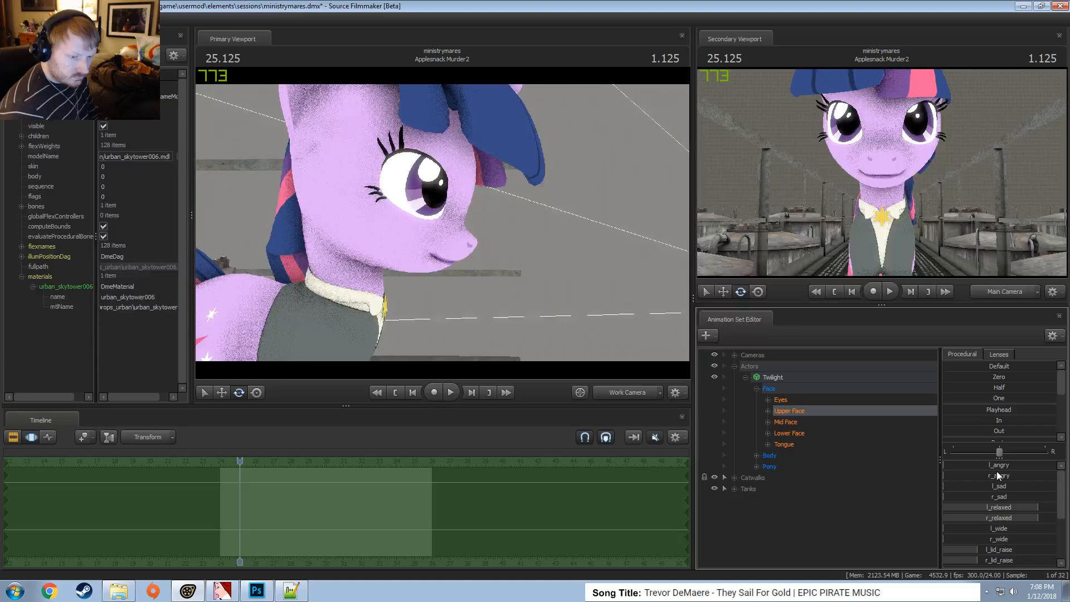
pyautogui.doubleClick(784, 413)
pyautogui.click(814, 422)
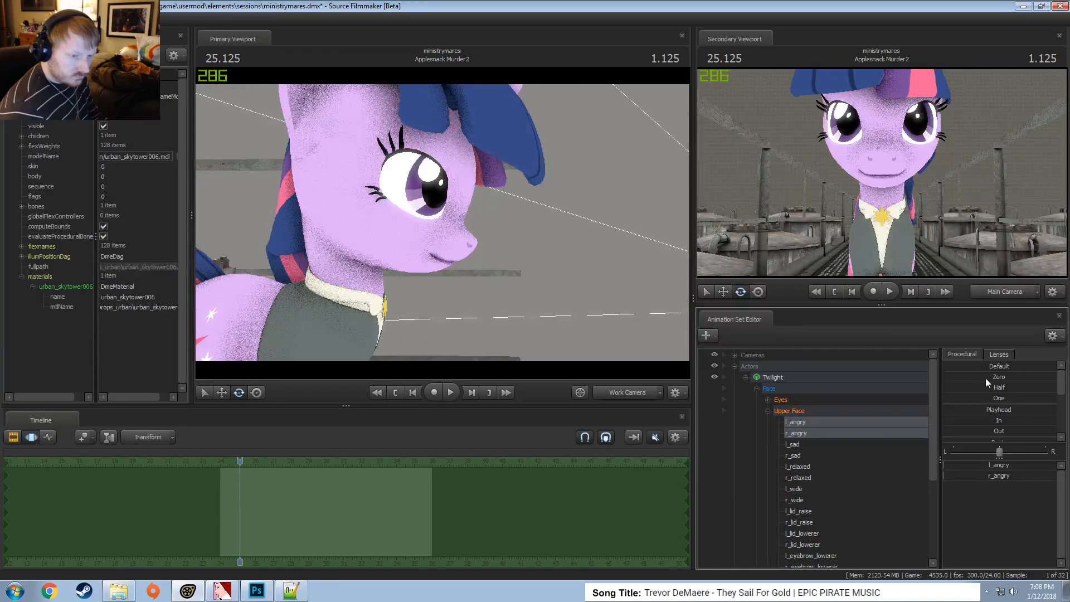
pyautogui.moveTo(988, 401); pyautogui.dragTo(983, 402)
# Raise Twilight's l_lid_raise and r_lid_raise to nearly half, and blend l_relaxed and r_relaxed partway toward Zero
pyautogui.click(797, 513)
pyautogui.keyDown('ctrl'); pyautogui.click(797, 522); pyautogui.keyUp('ctrl')
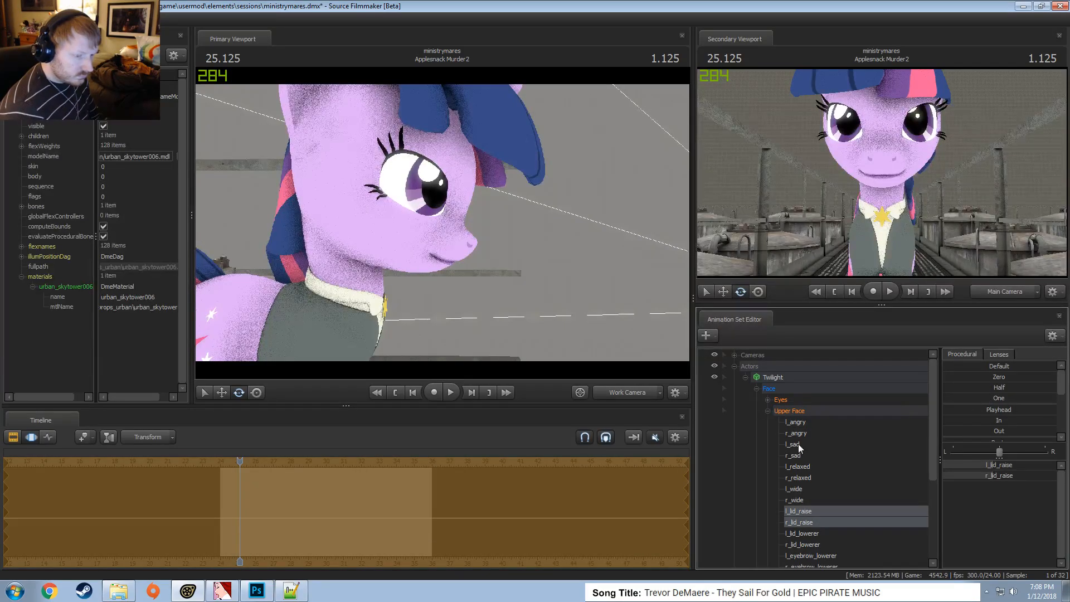
pyautogui.click(799, 467)
pyautogui.keyDown('ctrl'); pyautogui.click(799, 478); pyautogui.keyUp('ctrl')
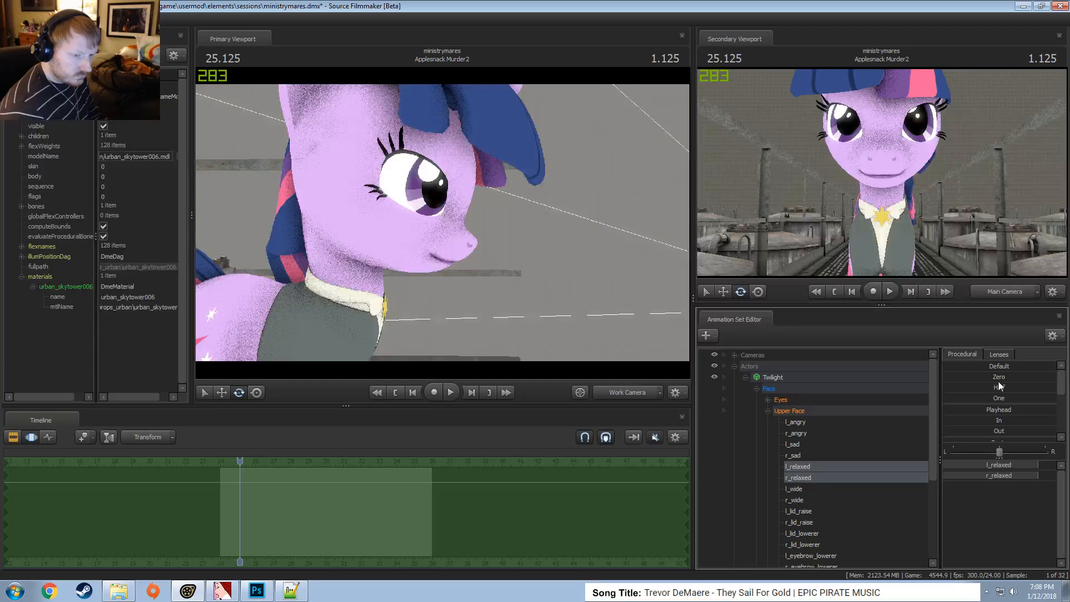
pyautogui.moveTo(998, 381); pyautogui.dragTo(999, 381)
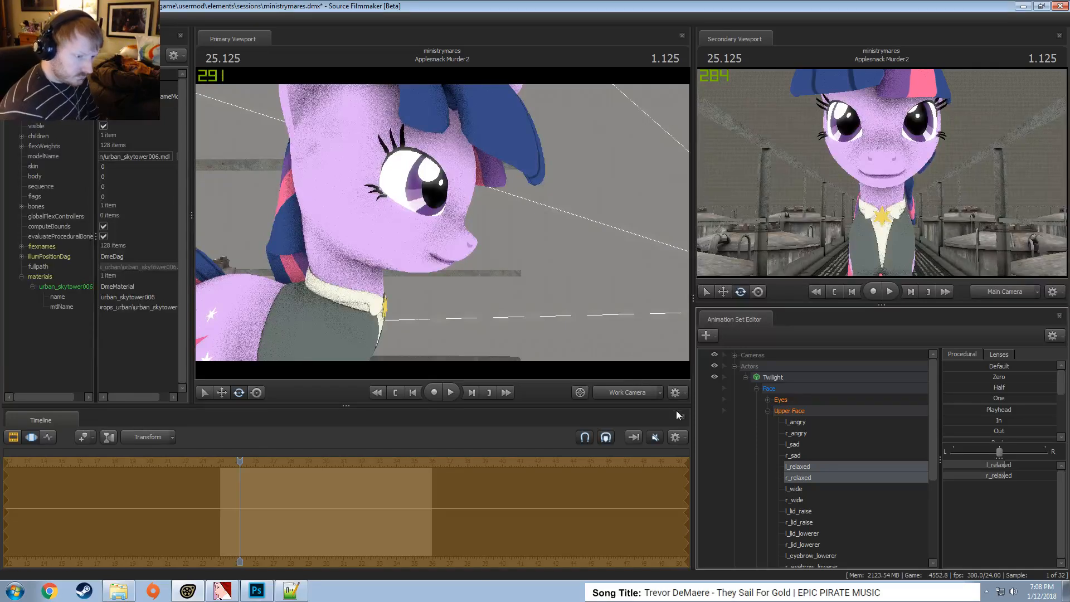
# Blend Twilight's Lower Face controls l_puckerer and r_puckerer about a fifth of the way toward One
pyautogui.click(768, 411)
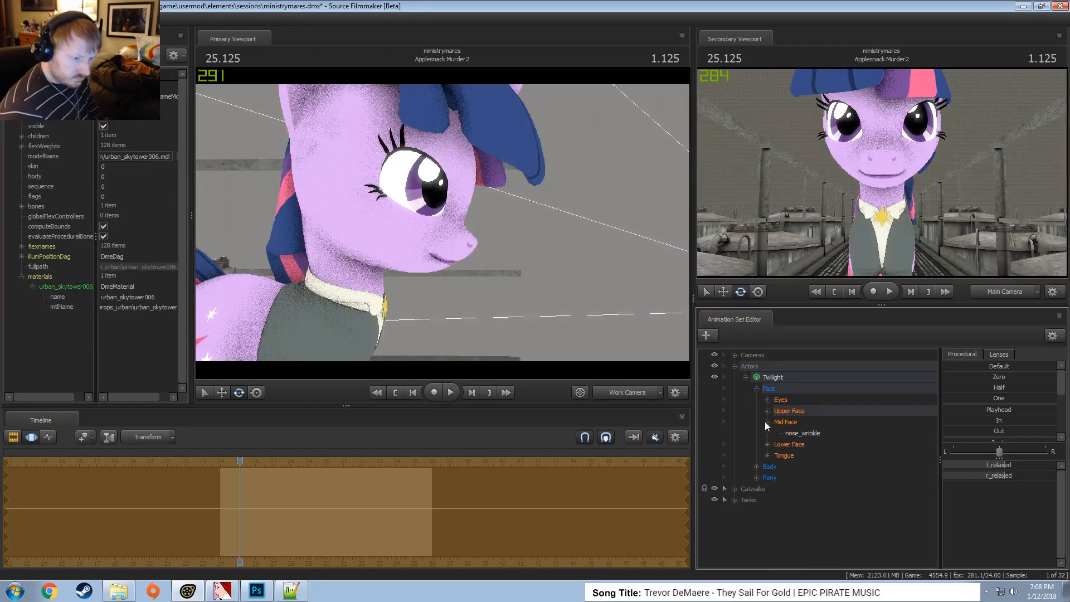
pyautogui.click(768, 433)
pyautogui.click(789, 433)
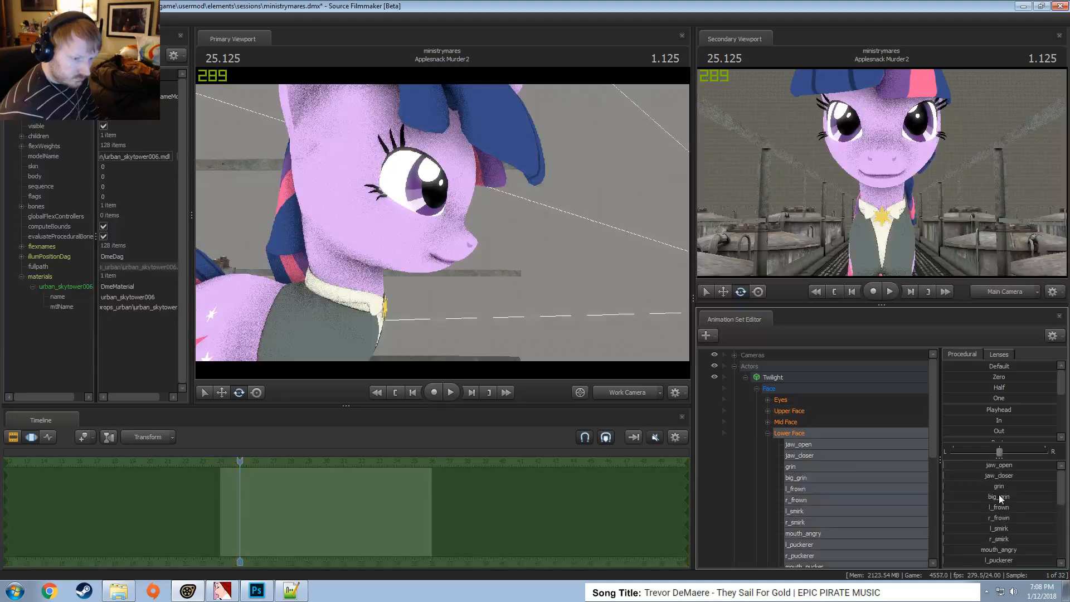
pyautogui.scroll(-2, 999, 507)
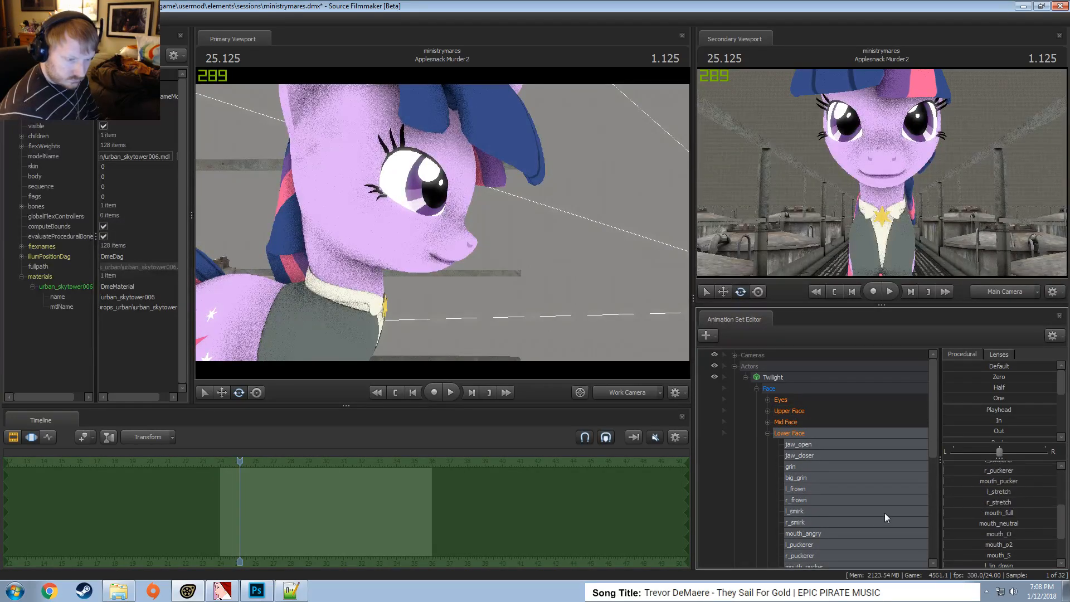
pyautogui.scroll(-2, 858, 516)
pyautogui.click(805, 478)
pyautogui.keyDown('ctrl'); pyautogui.click(806, 490); pyautogui.keyUp('ctrl')
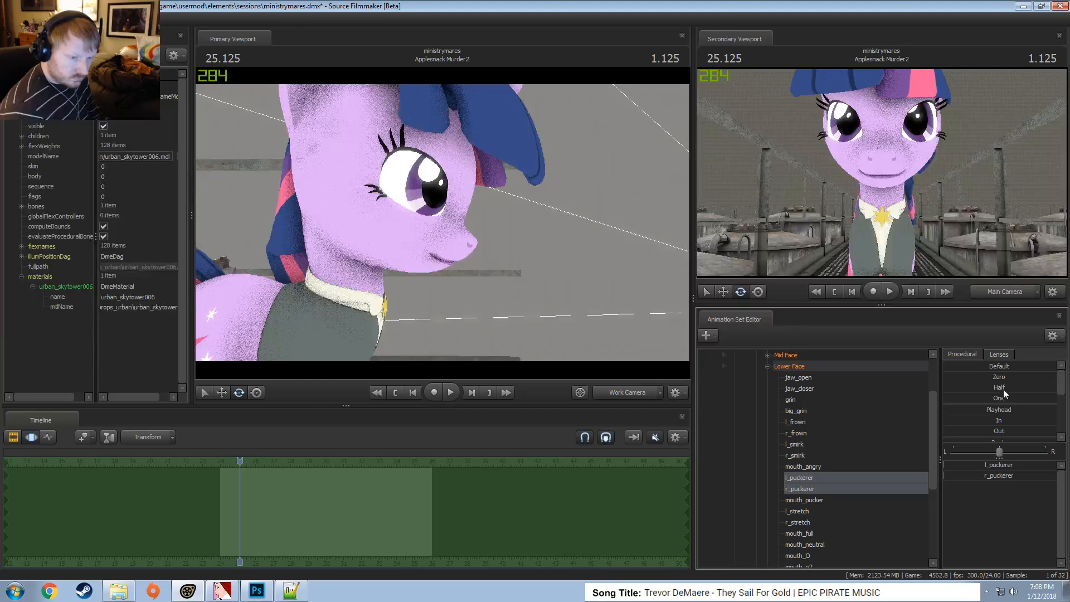
pyautogui.moveTo(994, 399); pyautogui.dragTo(1017, 398)
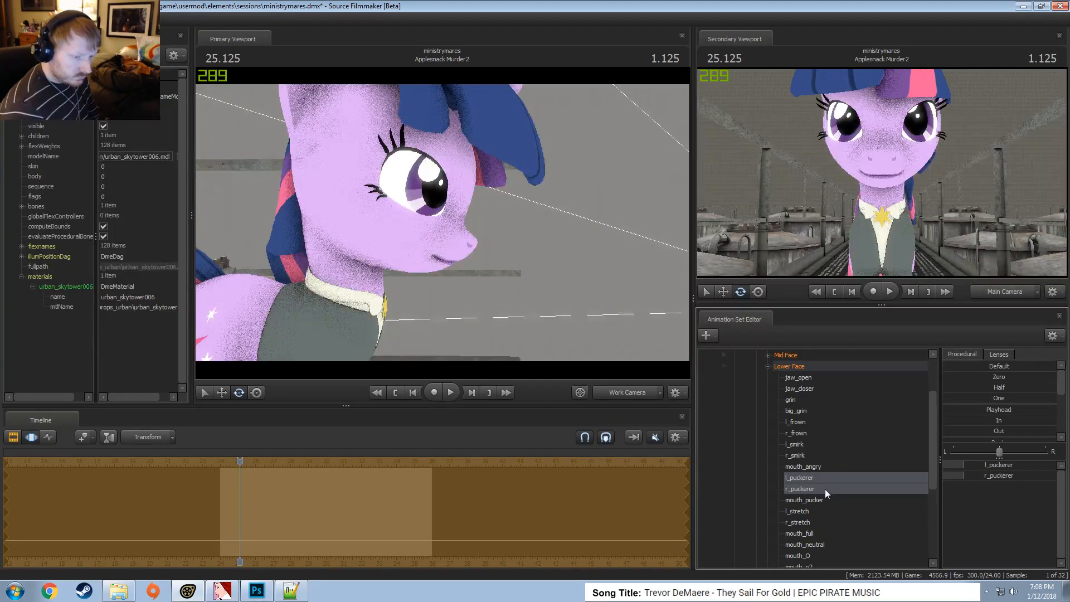
# Raise Twilight's mouth_neutral control to near its maximum
pyautogui.scroll(-1, 824, 490)
pyautogui.click(833, 511)
pyautogui.moveTo(955, 466); pyautogui.dragTo(1048, 466)
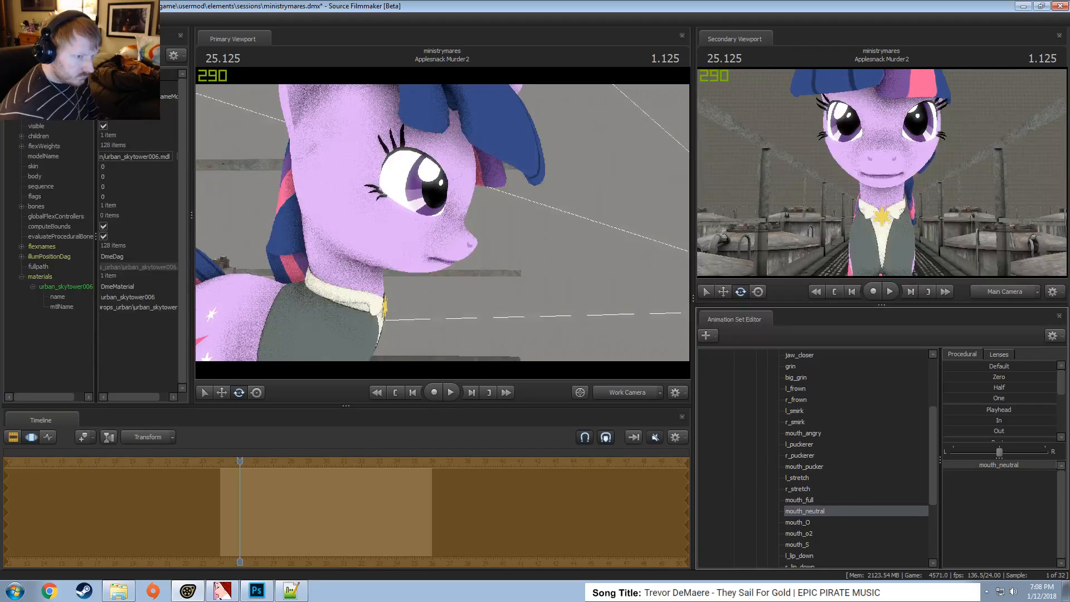
# Blend Twilight's l_frown and r_frown controls about a tenth of the way toward One
pyautogui.moveTo(513, 252); pyautogui.dragTo(449, 217)
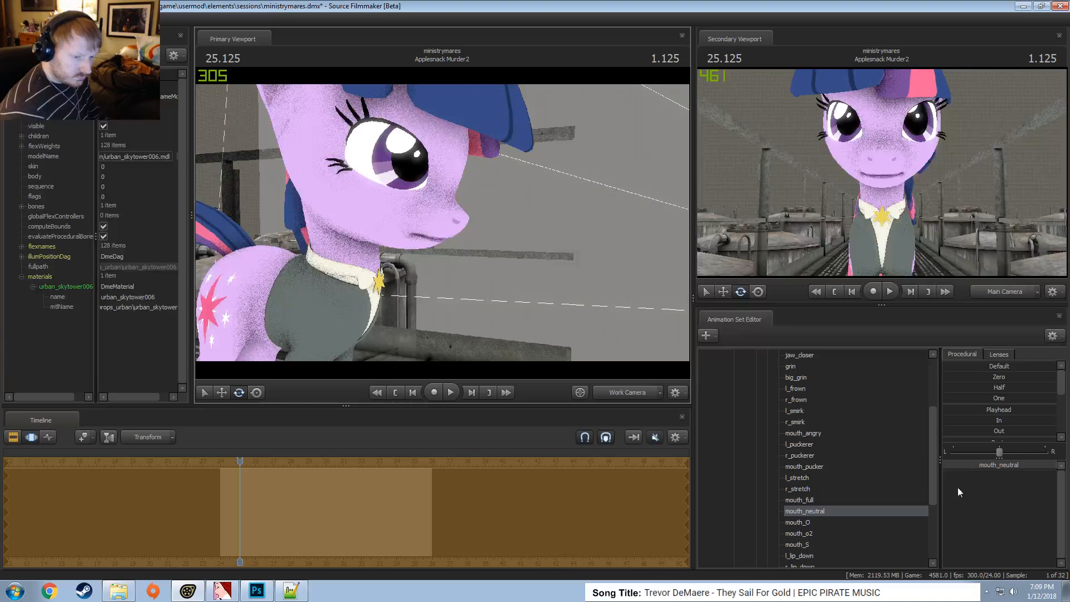
pyautogui.scroll(1, 840, 428)
pyautogui.moveTo(796, 437); pyautogui.dragTo(801, 423)
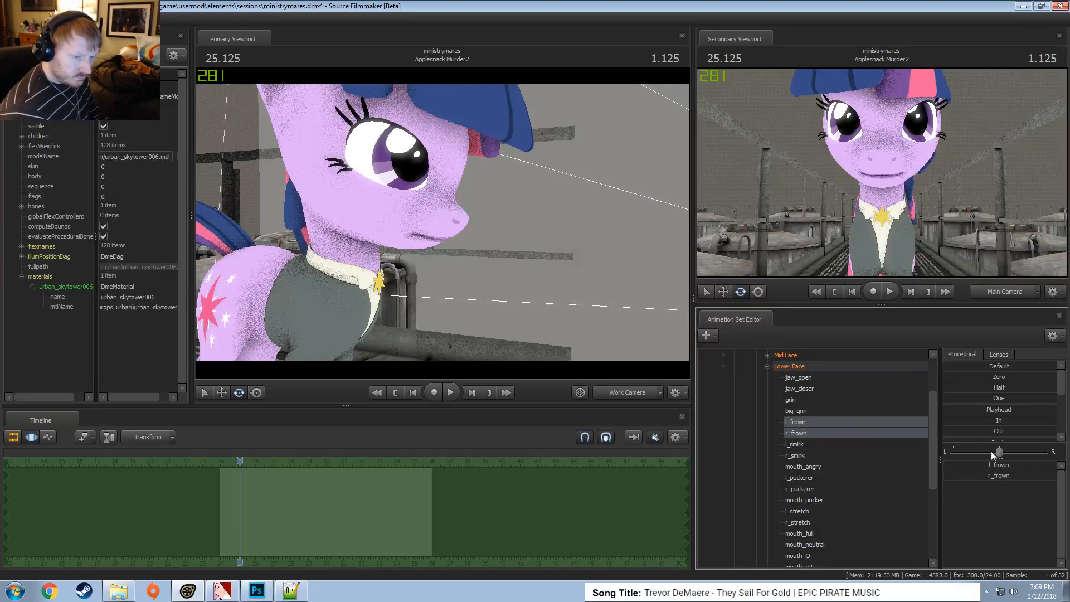
pyautogui.moveTo(996, 397)
pyautogui.mouseDown()
pyautogui.moveTo(1049, 396)
pyautogui.moveTo(1009, 397)
pyautogui.mouseUp()
# Try Twilight's mouth_angry control and raise mouth_o2 to about a fifth of its range
pyautogui.moveTo(501, 234); pyautogui.dragTo(519, 239)
pyautogui.press('w')
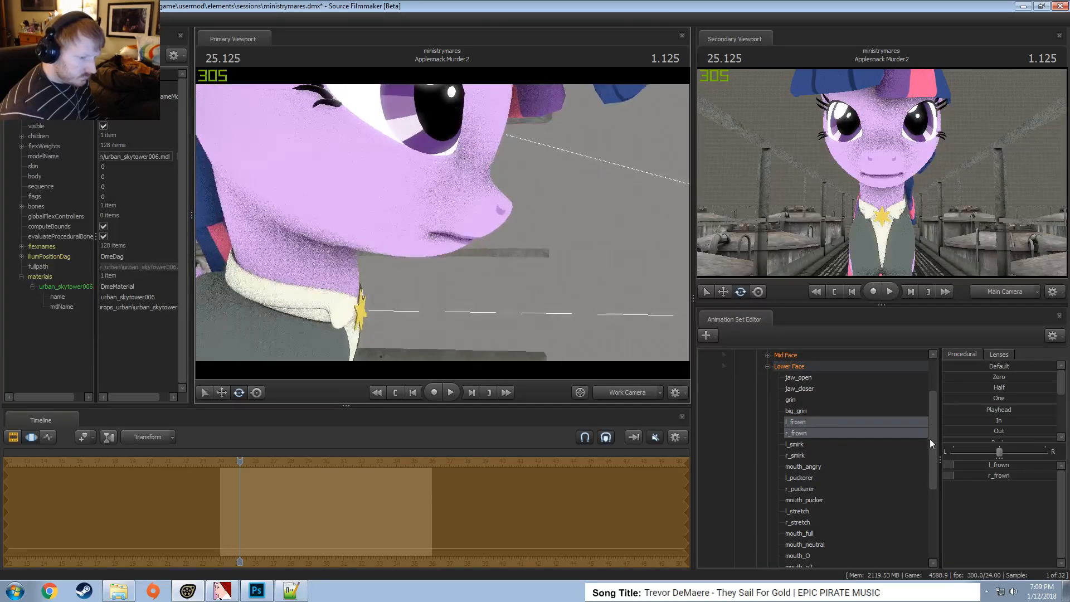
pyautogui.click(815, 467)
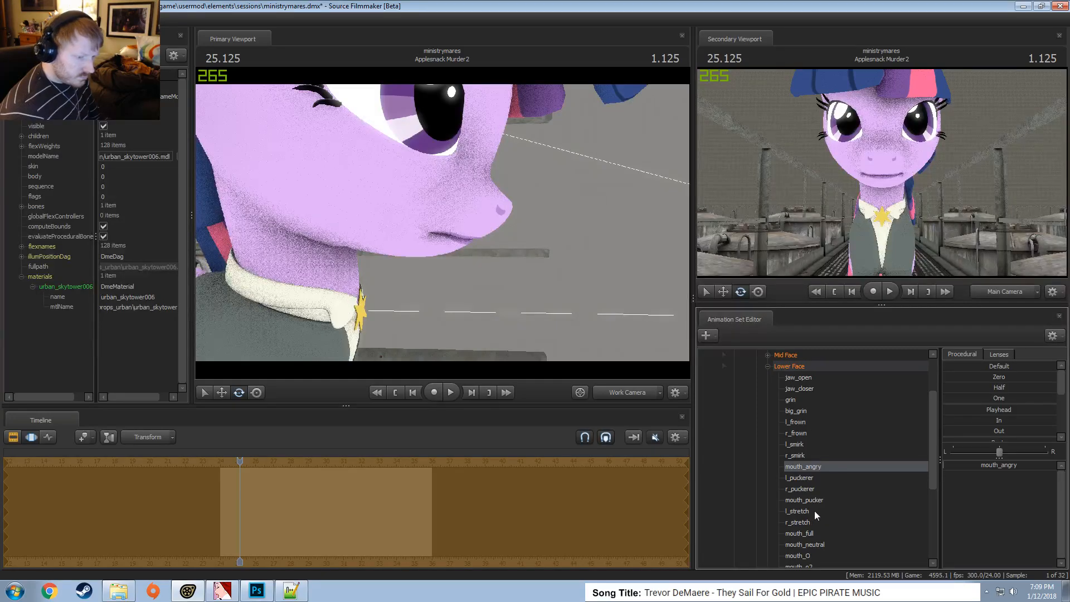
pyautogui.scroll(-3, 808, 505)
pyautogui.click(806, 467)
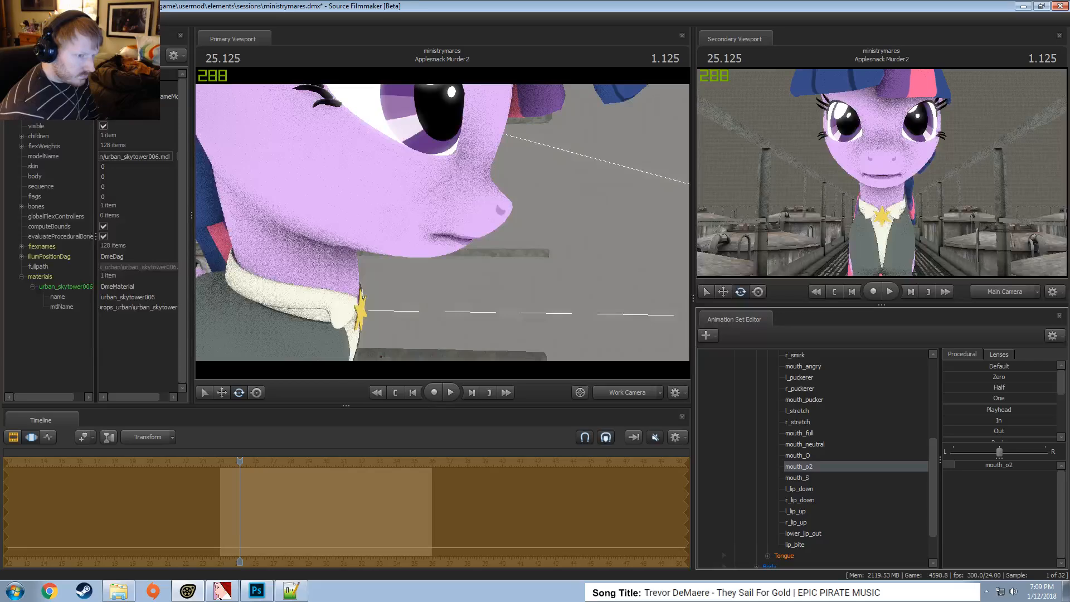
pyautogui.moveTo(972, 467); pyautogui.dragTo(980, 472)
# Check Twilight's face from the front and blend the l_angry and r_angry controls slightly back toward Zero
pyautogui.moveTo(457, 267); pyautogui.dragTo(379, 262)
pyautogui.press('d')
pyautogui.moveTo(444, 227); pyautogui.dragTo(389, 219)
pyautogui.press('w')
pyautogui.scroll(4, 803, 424)
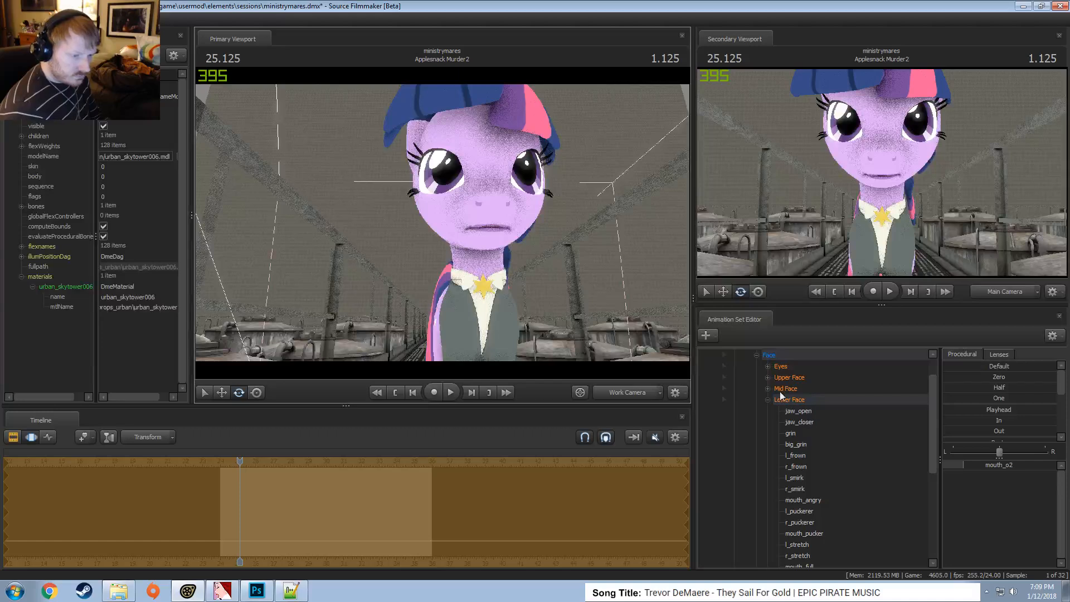
pyautogui.click(768, 377)
pyautogui.click(794, 389)
pyautogui.click(800, 378)
pyautogui.click(798, 392)
pyautogui.keyDown('ctrl'); pyautogui.click(804, 401); pyautogui.keyUp('ctrl')
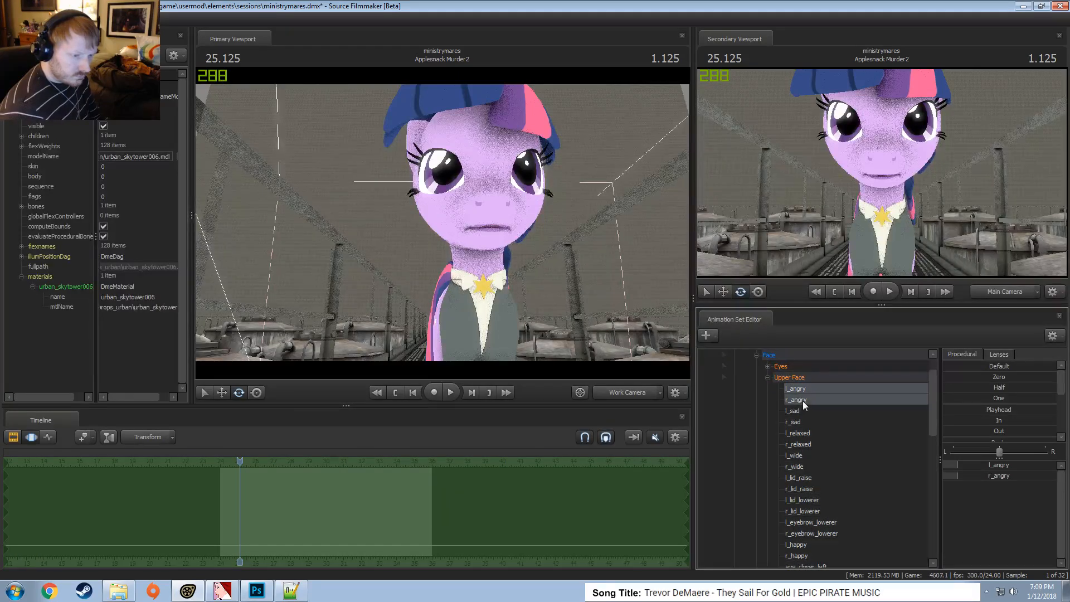
pyautogui.moveTo(999, 378); pyautogui.dragTo(1055, 378)
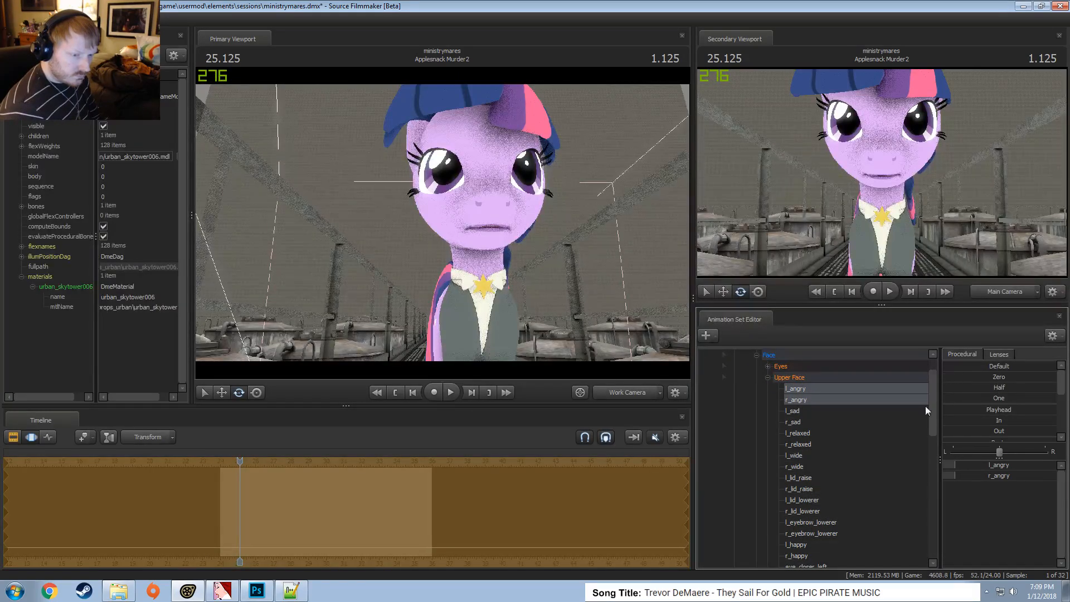
# Blend Twilight's l_sad and r_sad controls about a fifth of the way toward One
pyautogui.click(814, 423)
pyautogui.keyDown('ctrl'); pyautogui.click(822, 412); pyautogui.keyUp('ctrl')
pyautogui.moveTo(992, 398)
pyautogui.mouseDown()
pyautogui.moveTo(1021, 398)
pyautogui.moveTo(1011, 398)
pyautogui.mouseUp()
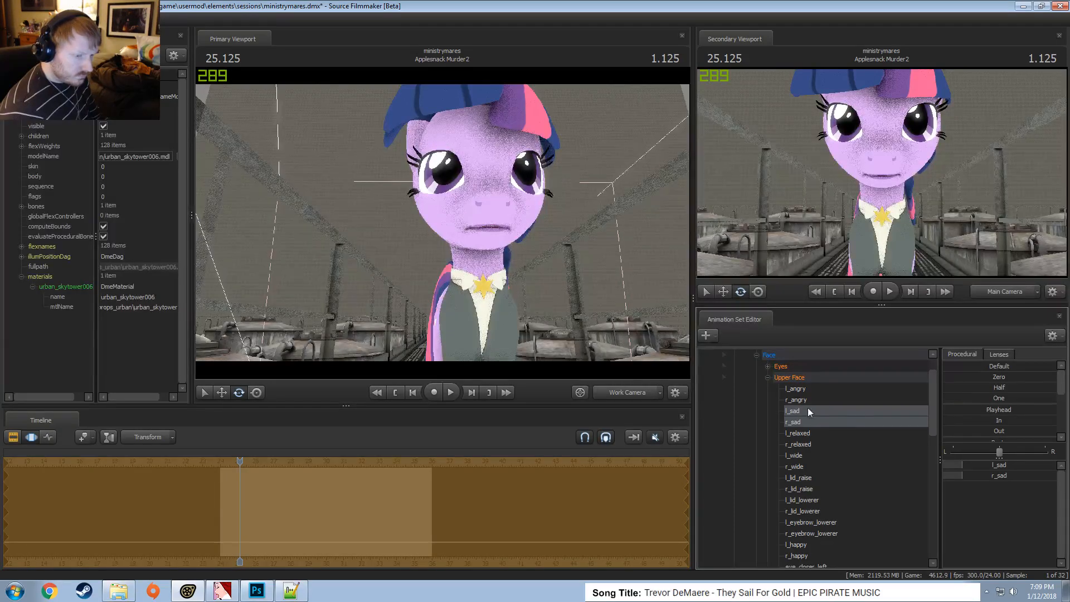
# Select Twilight's Eyes controls and adjust the position of the view target ahead of the face
pyautogui.moveTo(464, 229)
pyautogui.mouseDown()
pyautogui.moveTo(491, 230)
pyautogui.moveTo(463, 229)
pyautogui.mouseUp()
pyautogui.click(779, 366)
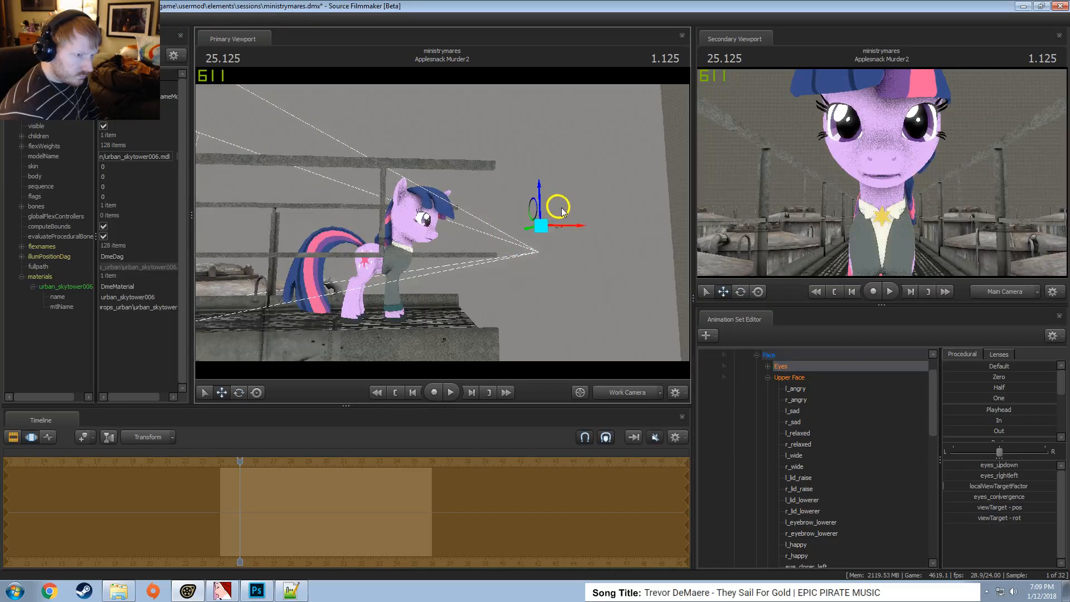
pyautogui.moveTo(563, 306); pyautogui.dragTo(604, 339)
# Move the whole Twilight model far away from the main camera, beyond the catwalks, and switch to the Clip Editor
pyautogui.scroll(1, 789, 369)
pyautogui.click(778, 375)
pyautogui.moveTo(513, 267); pyautogui.dragTo(188, 136)
pyautogui.moveTo(443, 223); pyautogui.dragTo(312, 185)
pyautogui.press('F2')
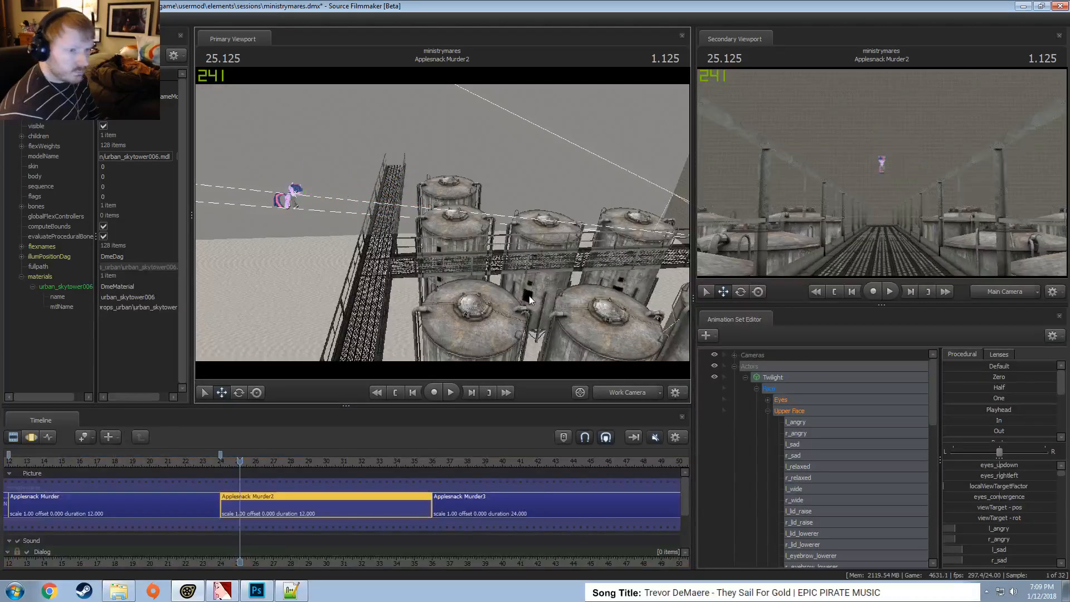
# Switch to the Motion Editor, select the Main Camera and raise the maximum of its focalDistance control to 1000
pyautogui.press('F3')
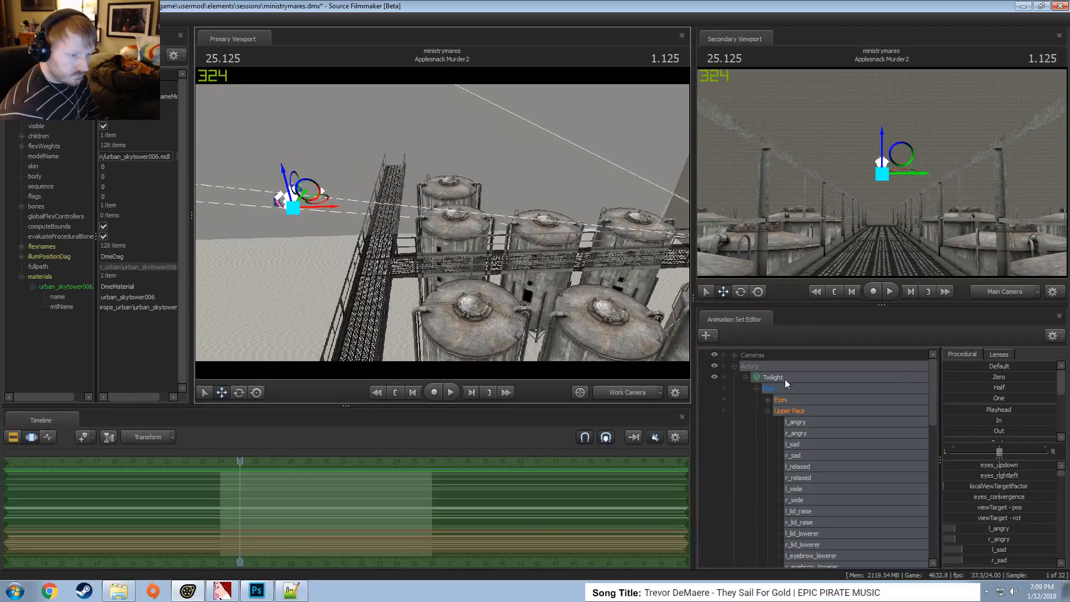
pyautogui.click(734, 356)
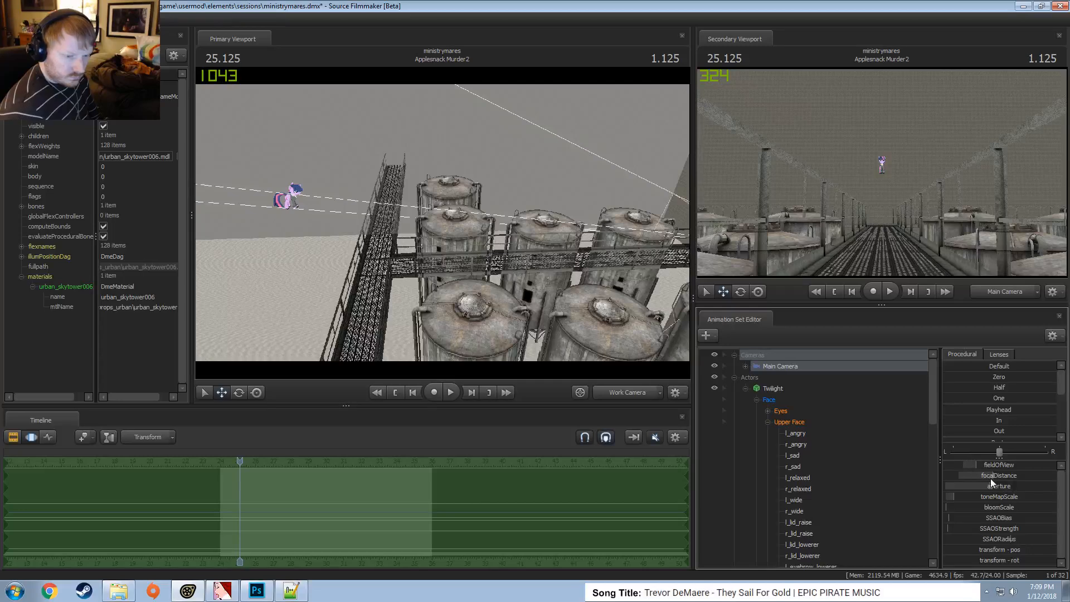
pyautogui.moveTo(995, 476); pyautogui.dragTo(1008, 483)
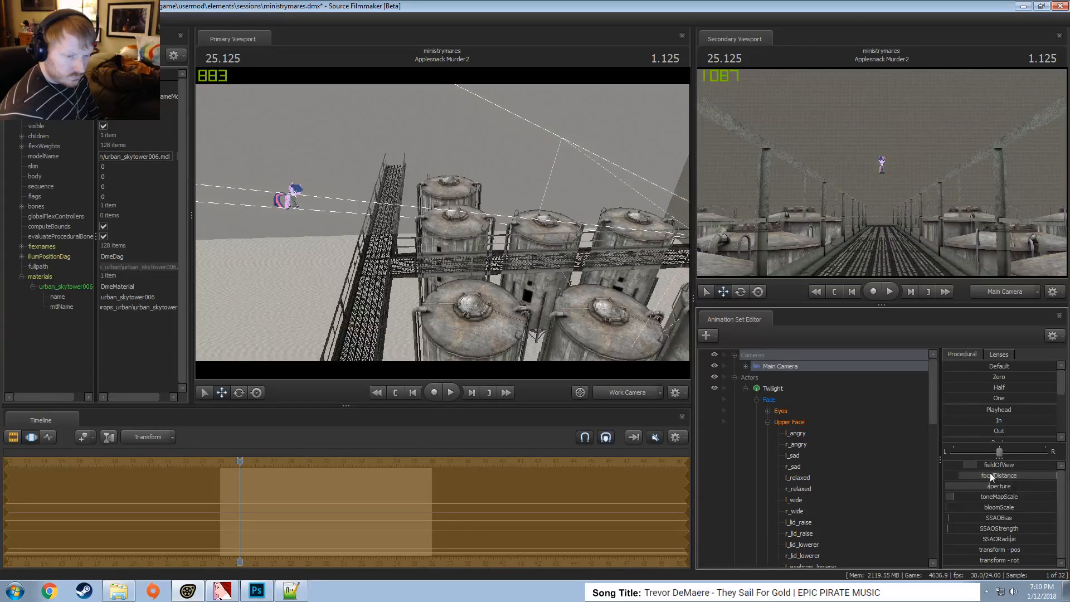
pyautogui.rightClick(990, 473)
pyautogui.click(1025, 489)
pyautogui.click(513, 287)
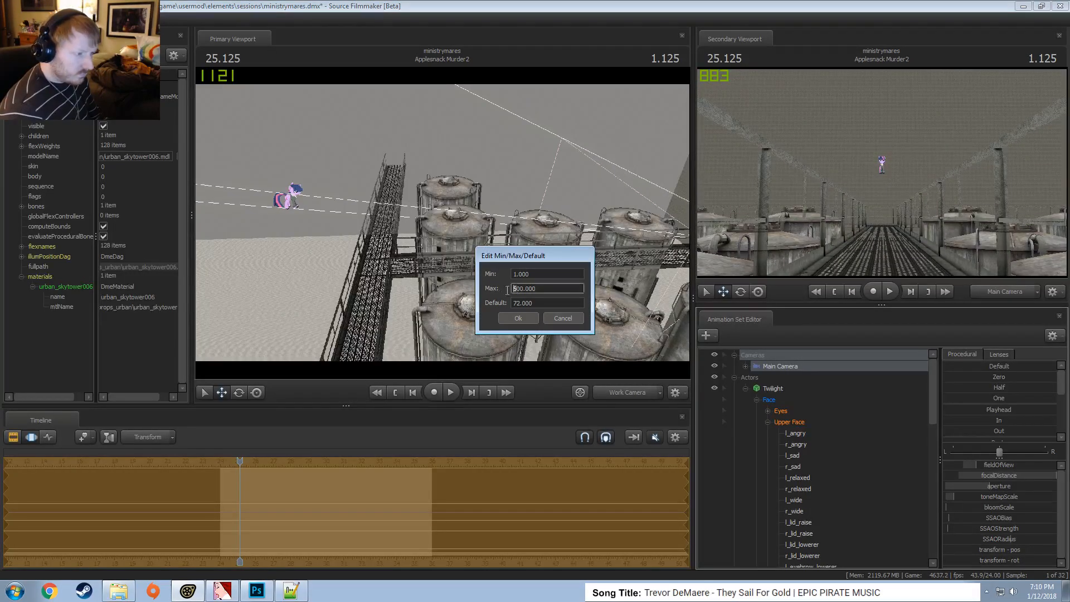
pyautogui.press('Delete')
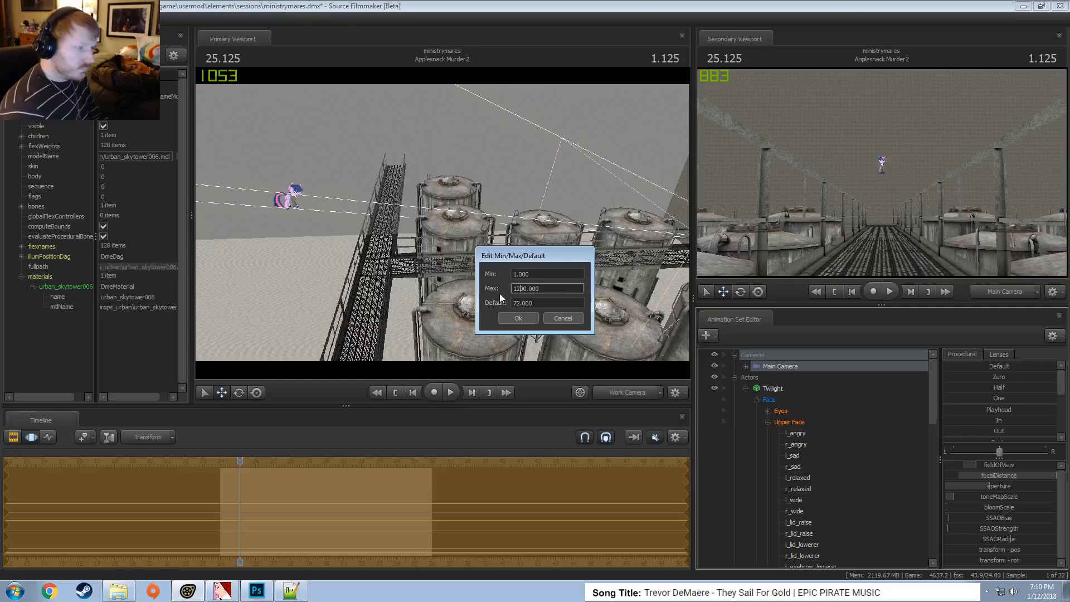
pyautogui.write('10')
pyautogui.press('Return')
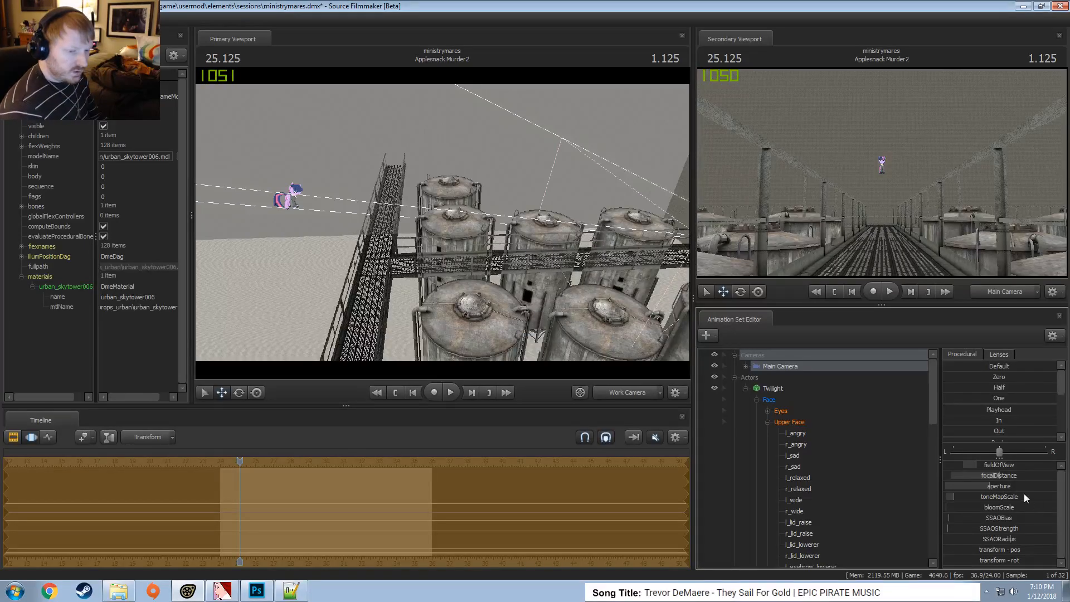
# Push the Main Camera's focalDistance to its limit, compare the focal plane with Twilight, and raise the control's maximum above 1000
pyautogui.moveTo(1000, 476); pyautogui.dragTo(1057, 476)
pyautogui.moveTo(502, 223); pyautogui.dragTo(491, 224)
pyautogui.press('a')
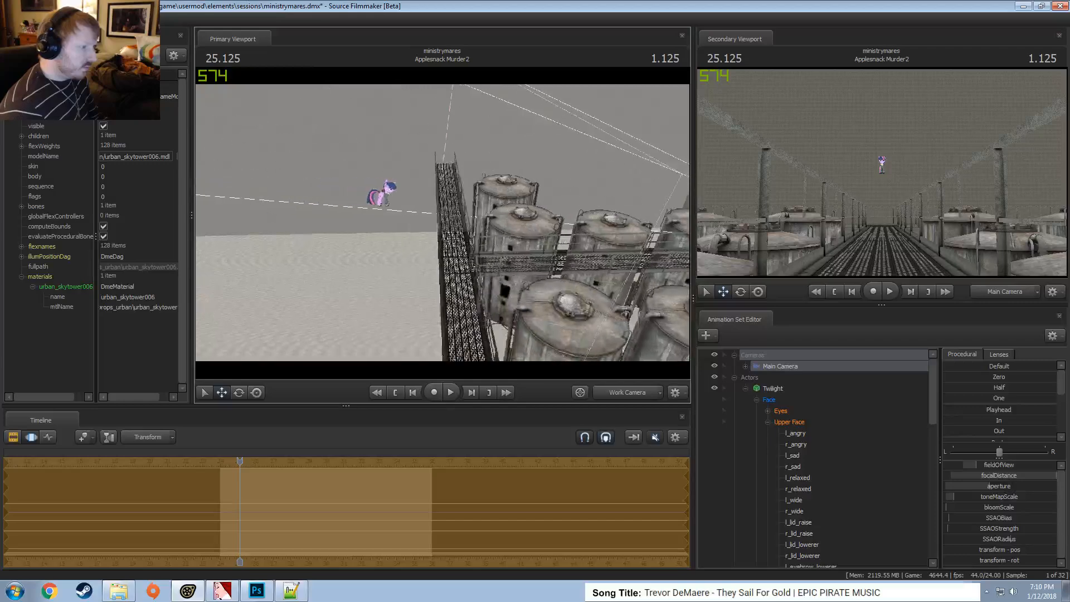
pyautogui.press('d')
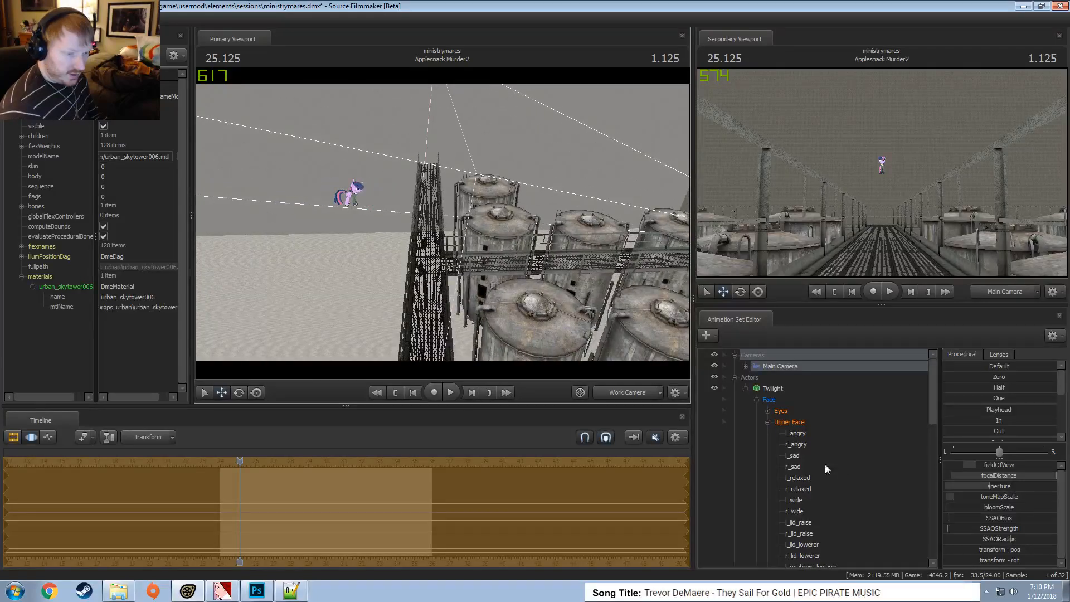
pyautogui.rightClick(774, 366)
pyautogui.click(995, 498)
pyautogui.rightClick(995, 498)
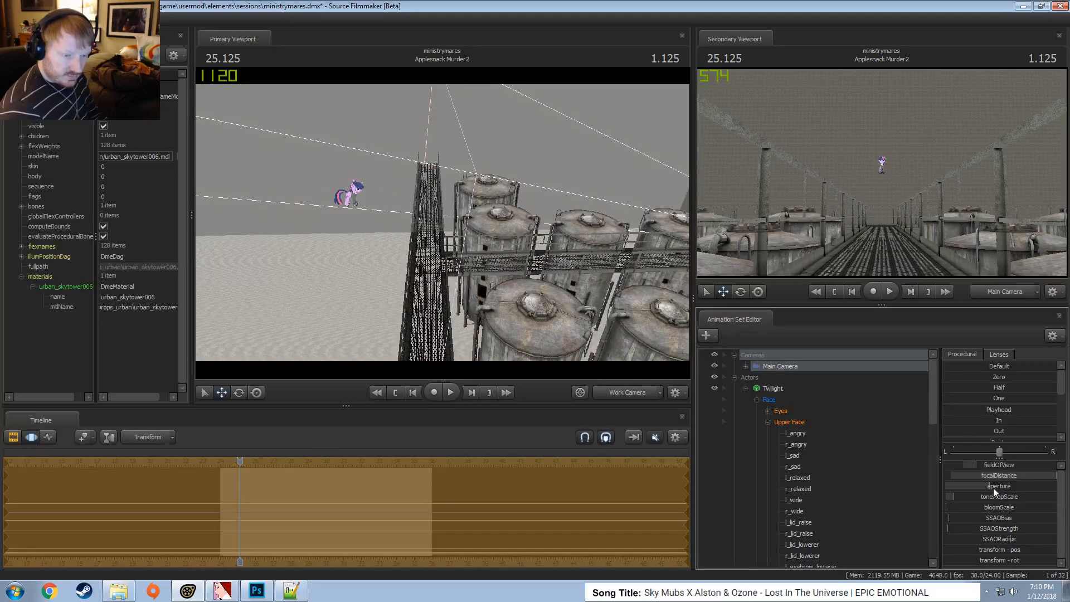
pyautogui.click(1048, 485)
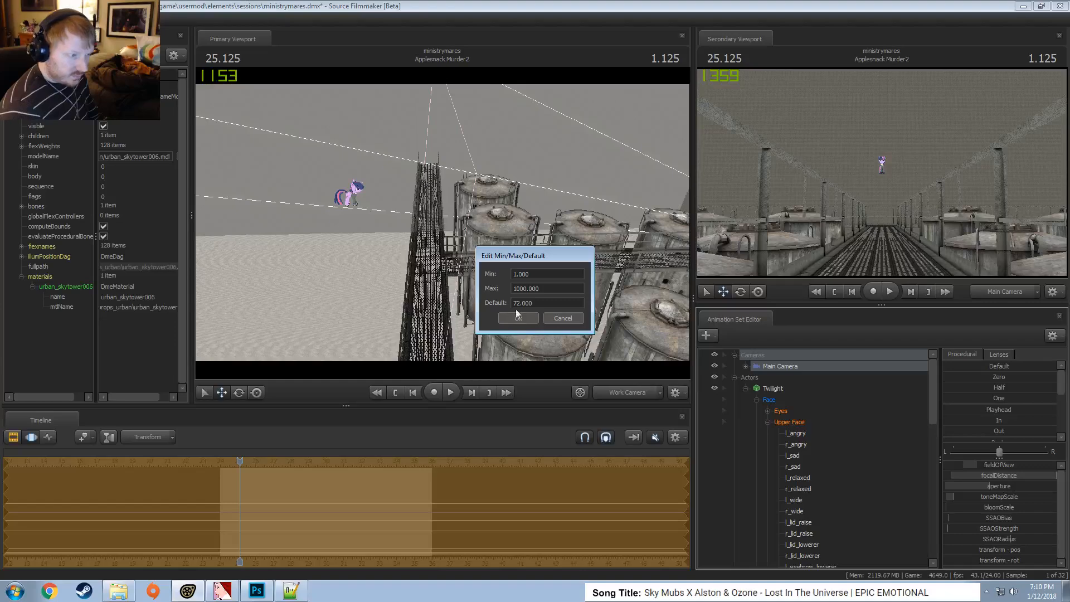
pyautogui.click(518, 289)
pyautogui.press('Return')
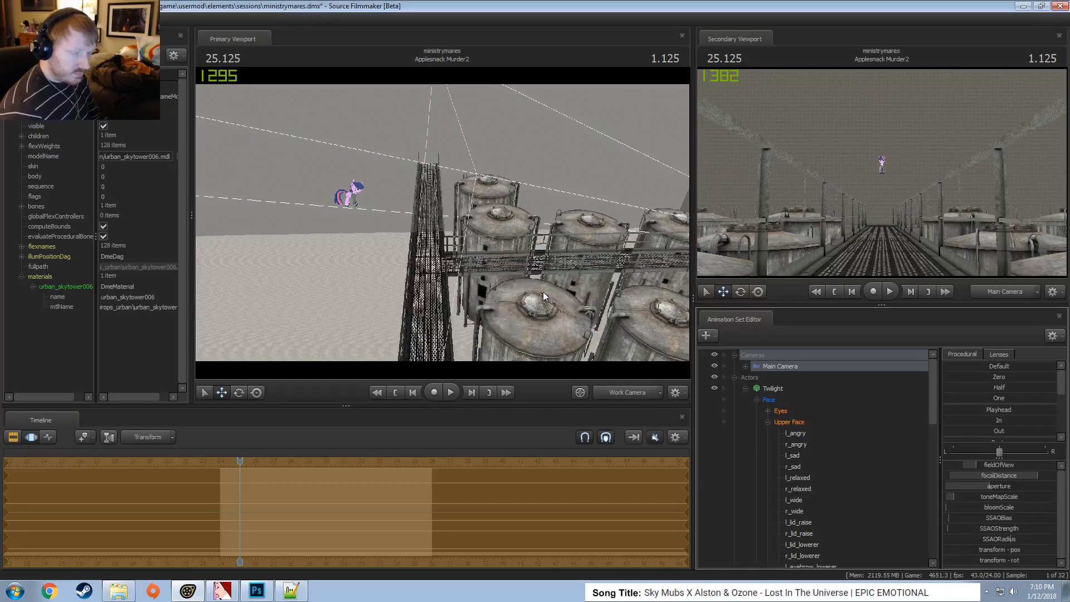
# Adjust the Main Camera's focalDistance until the focal plane reaches Twilight, lower its aperture, and return to the Clip Editor
pyautogui.moveTo(995, 478); pyautogui.dragTo(1021, 478)
pyautogui.press('s')
pyautogui.moveTo(543, 339); pyautogui.dragTo(544, 338)
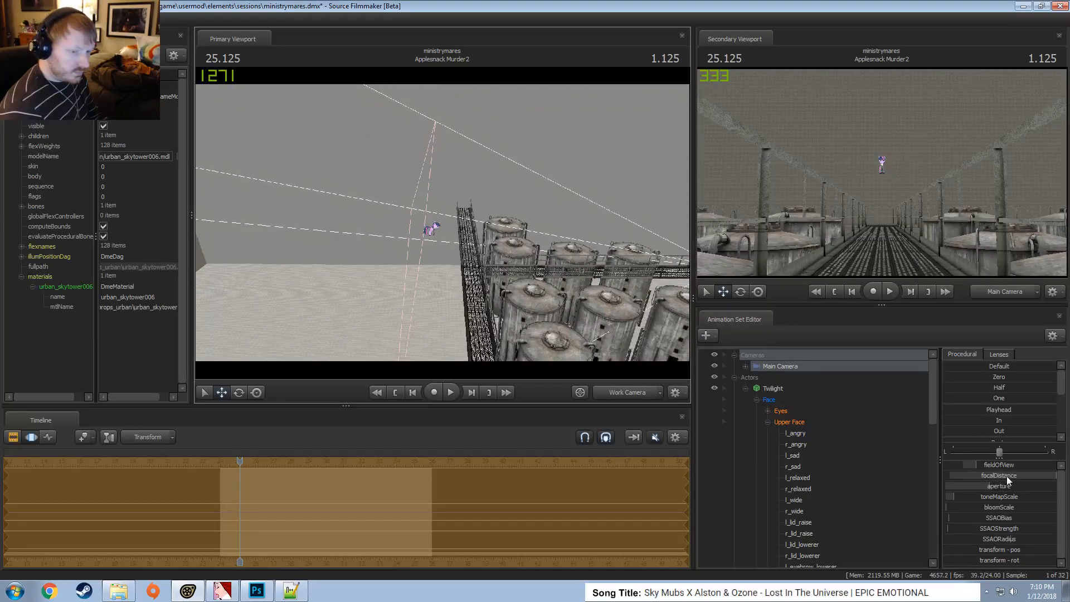
pyautogui.moveTo(1009, 475); pyautogui.dragTo(1001, 480)
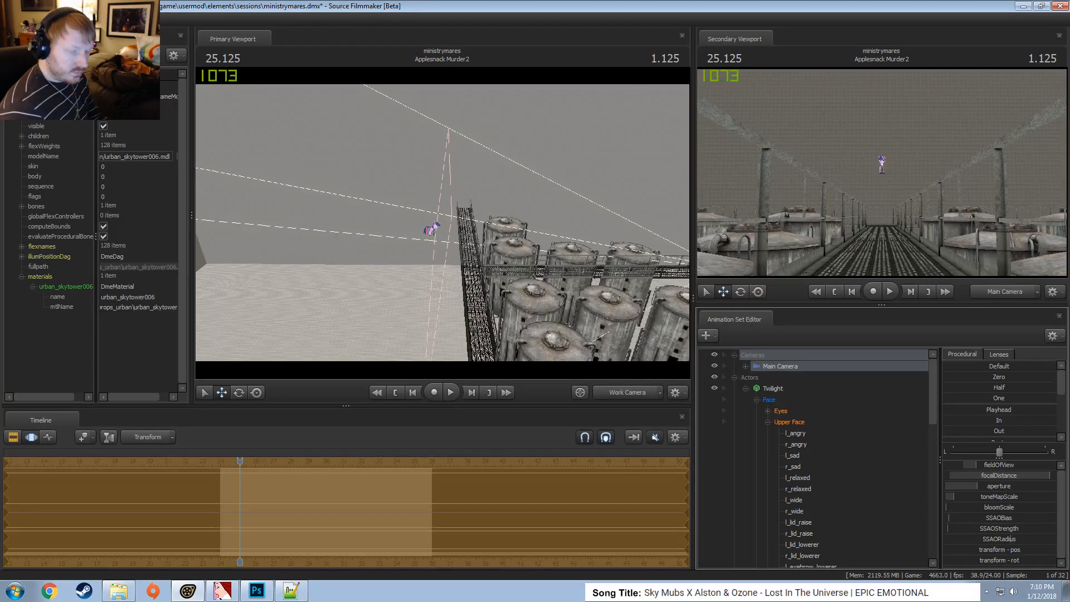
pyautogui.press('F2')
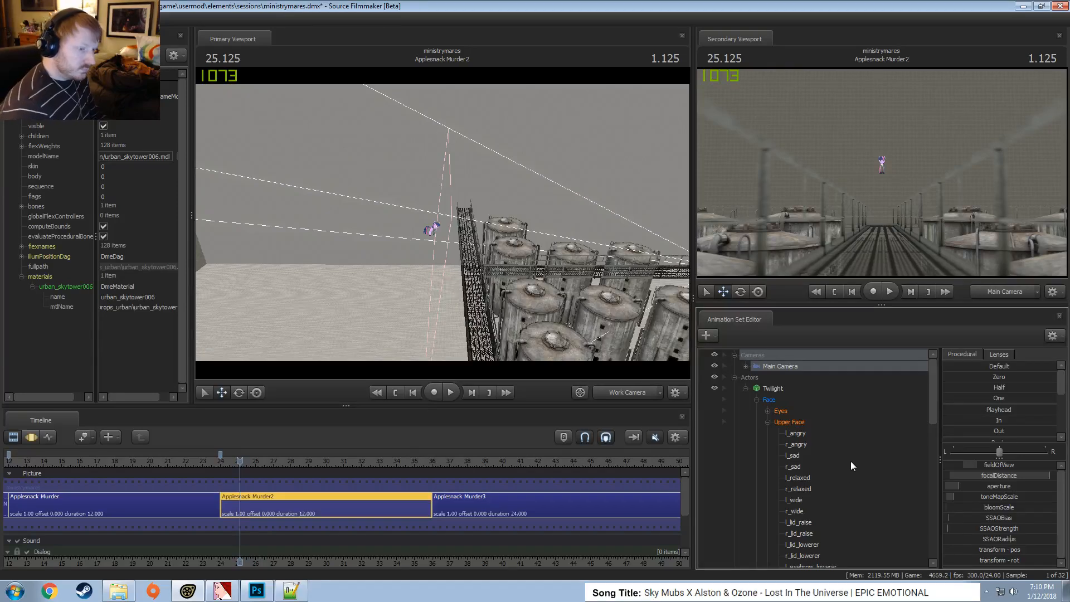
# Collapse Twilight's control tree, clear the animation set selection and save the session
pyautogui.click(746, 388)
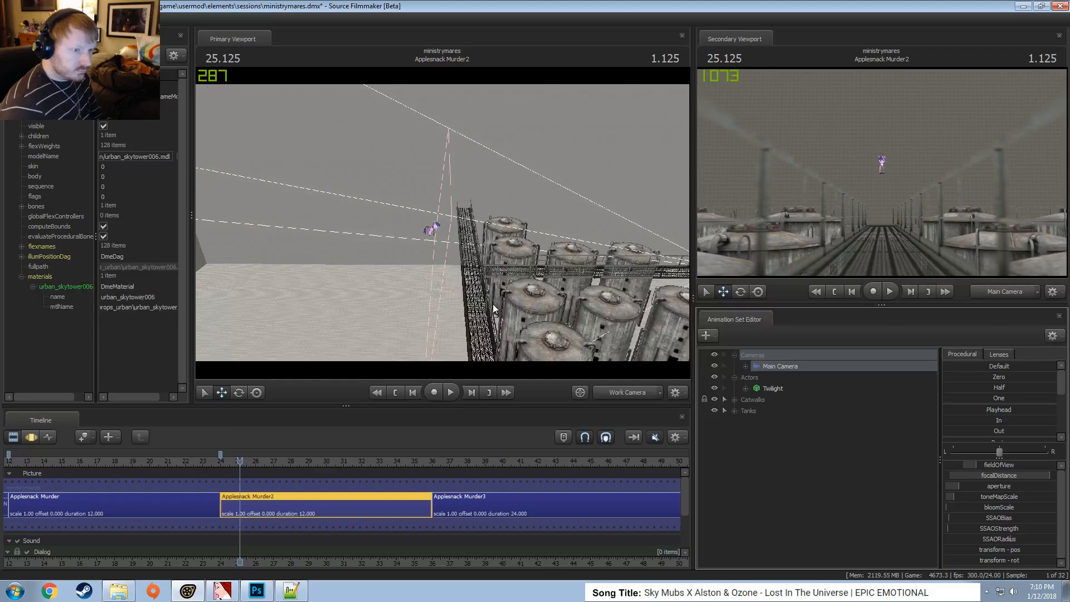
pyautogui.rightClick(757, 460)
pyautogui.click(724, 437)
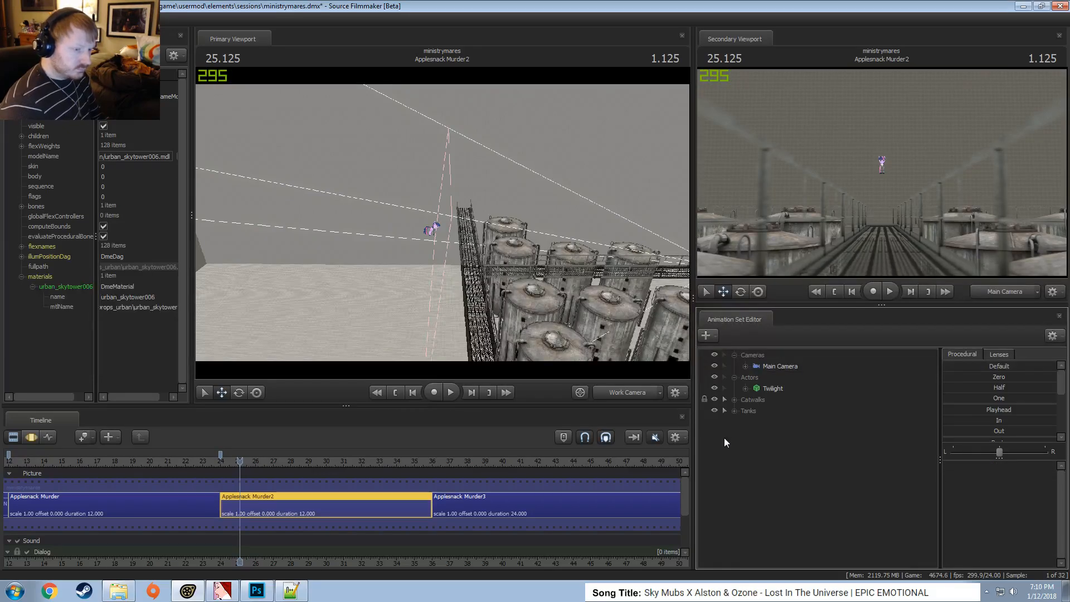
pyautogui.rightClick(731, 439)
pyautogui.click(744, 422)
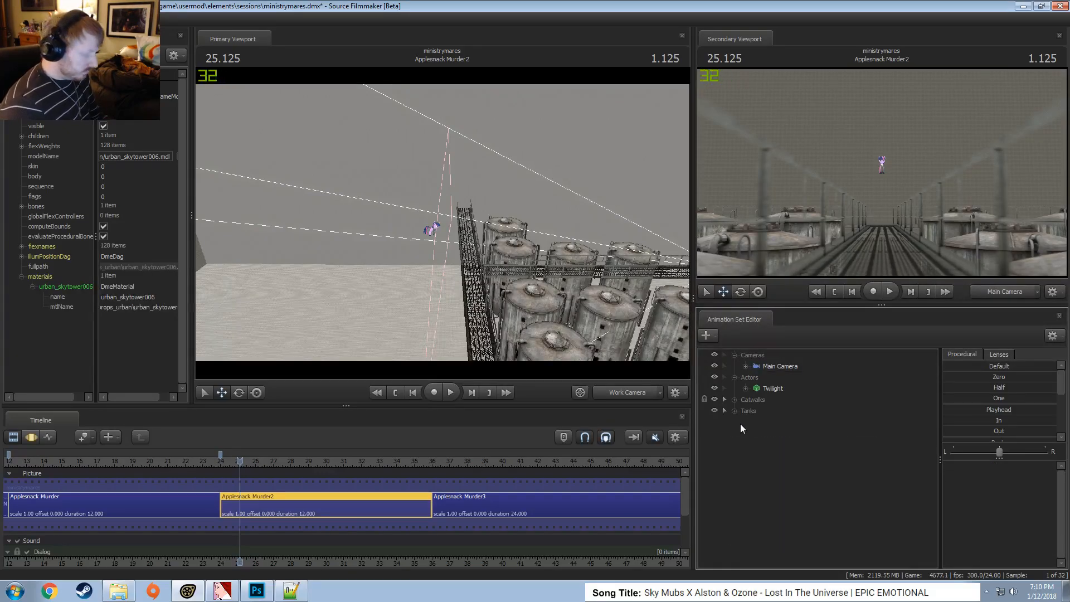
# Start an animation set for a new model, filter the models by "obser" and preview the matches, including observation_office_1x1.mdl
pyautogui.rightClick(768, 460)
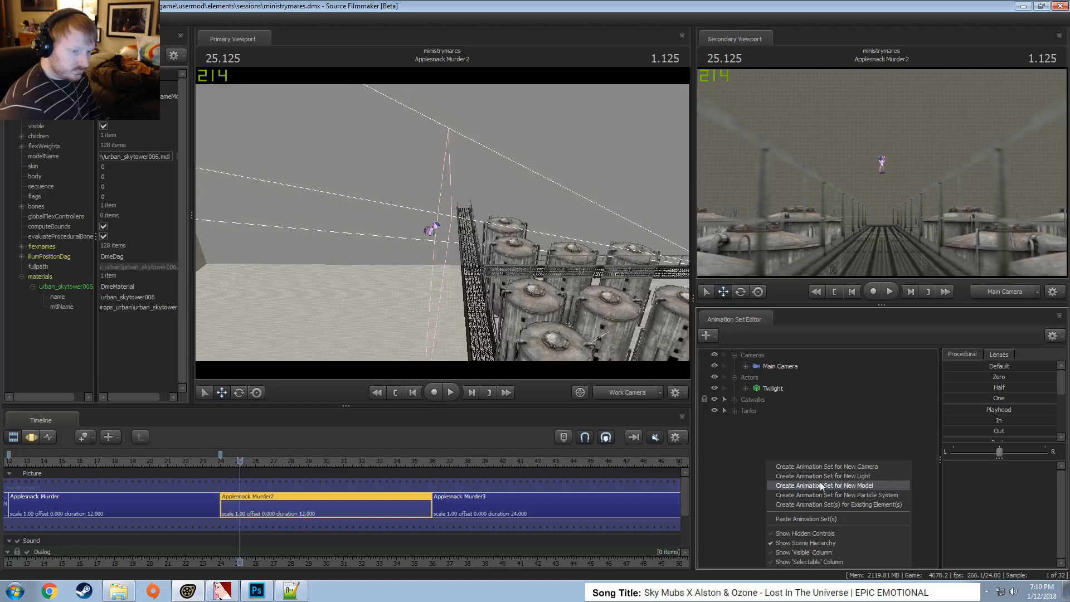
pyautogui.click(821, 482)
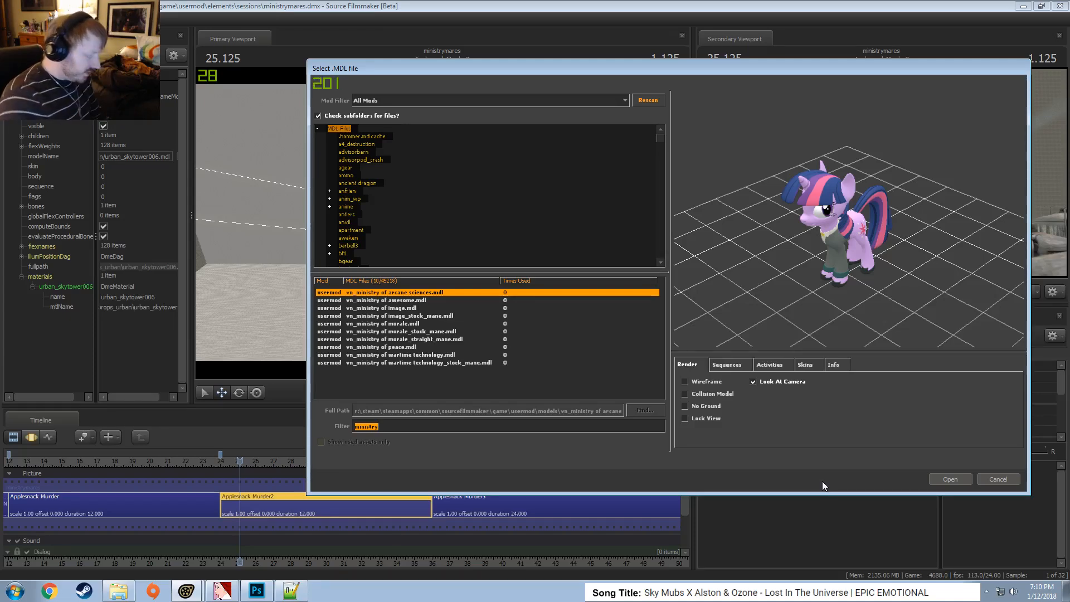
pyautogui.write('obser')
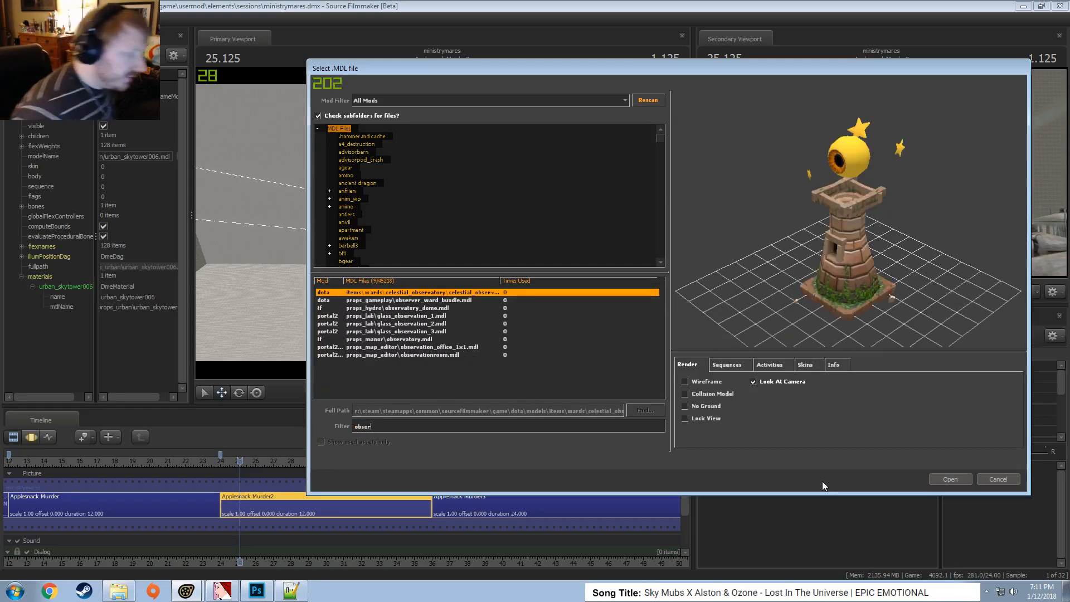
pyautogui.press('Down')
pyautogui.press('Down')
pyautogui.press('Down')
pyautogui.press('Down')
pyautogui.press('Down')
pyautogui.press('Down')
pyautogui.press('Down')
pyautogui.press('Down')
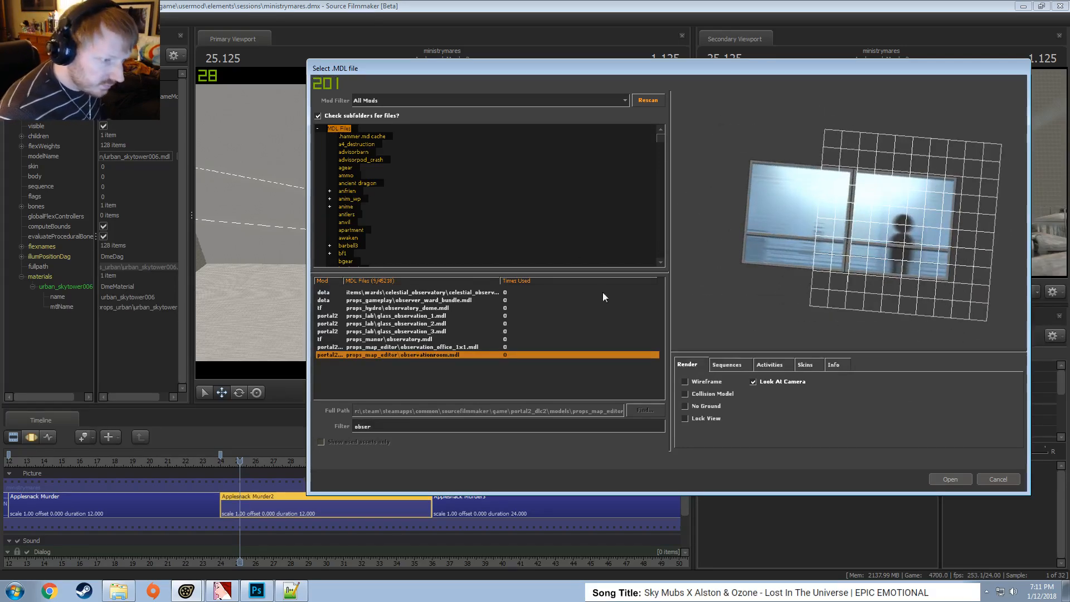
pyautogui.click(401, 348)
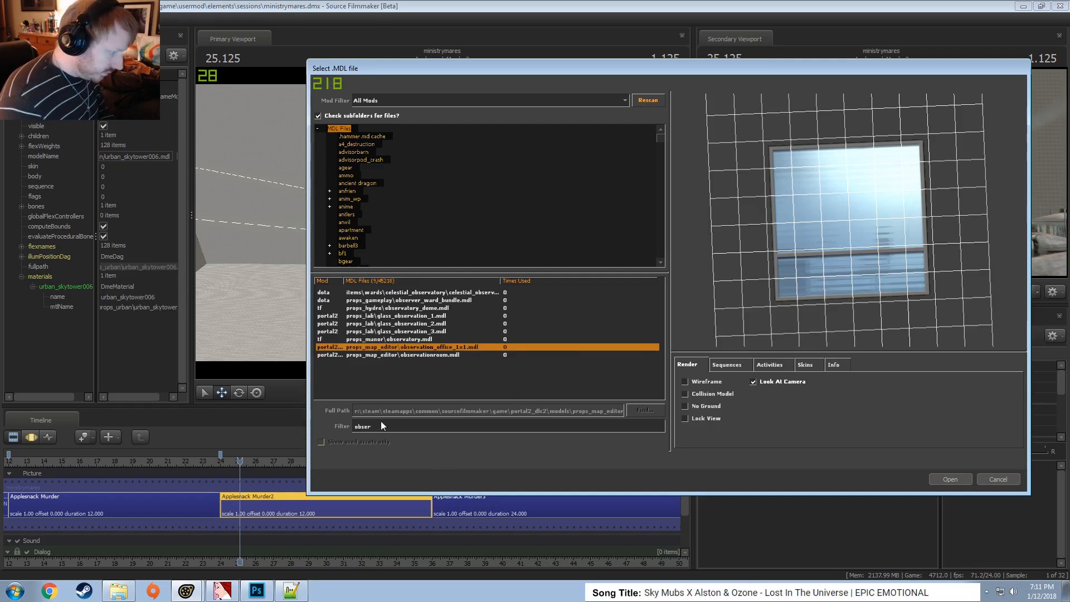
# Filter the models by "frame", preview the first framework models and examine metal_popup_frame.mdl up close
pyautogui.moveTo(379, 427); pyautogui.dragTo(339, 427)
pyautogui.press('BackSpace')
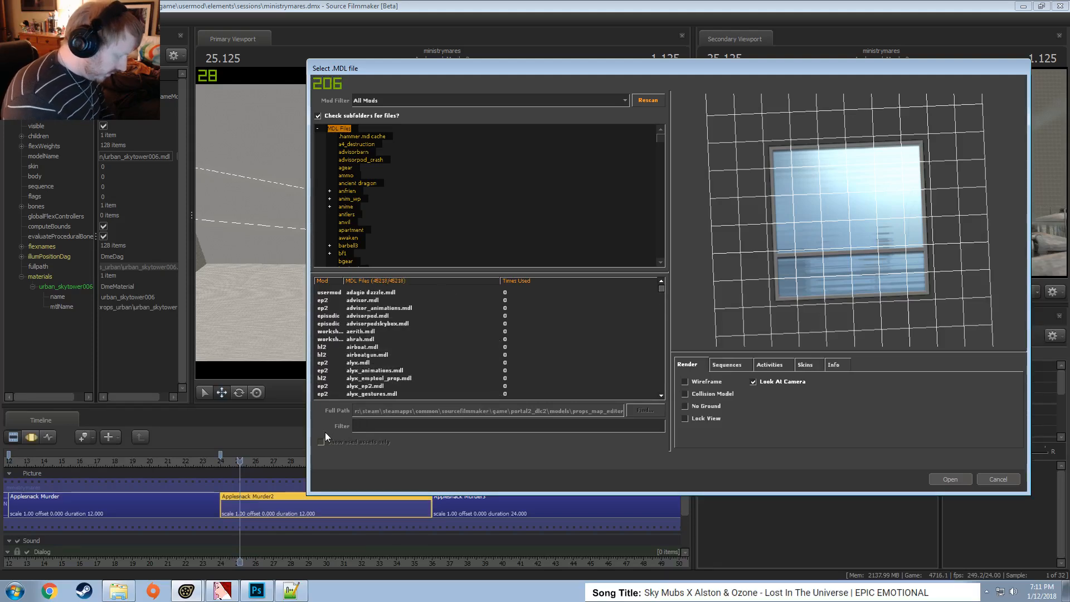
pyautogui.write('frame')
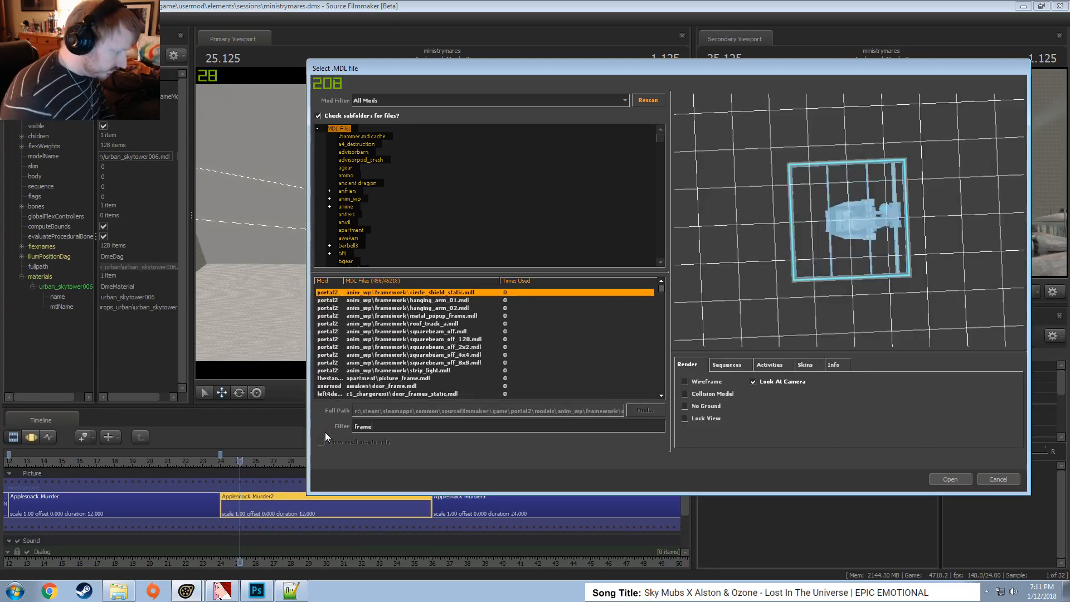
pyautogui.press('Down')
pyautogui.press('Down')
pyautogui.press('Down')
pyautogui.press('Down')
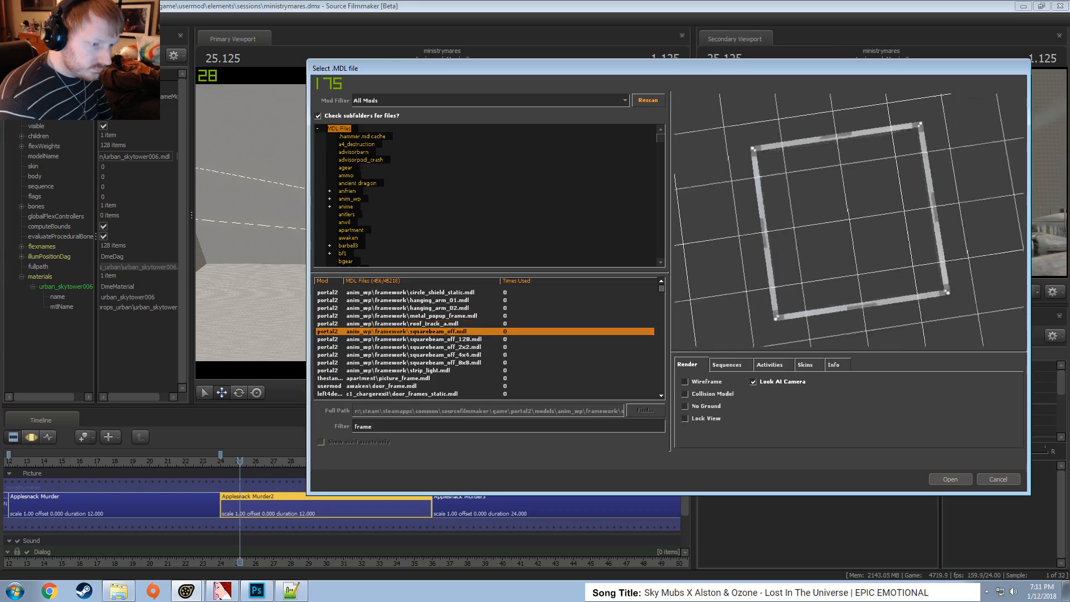
pyautogui.press('Up')
pyautogui.press('Up')
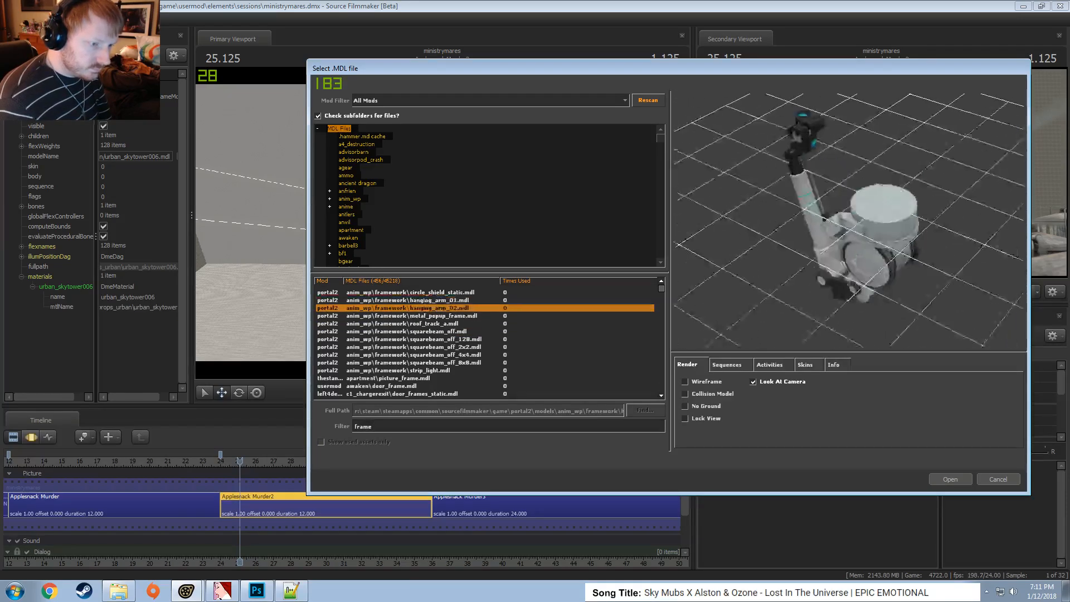
pyautogui.press('Down')
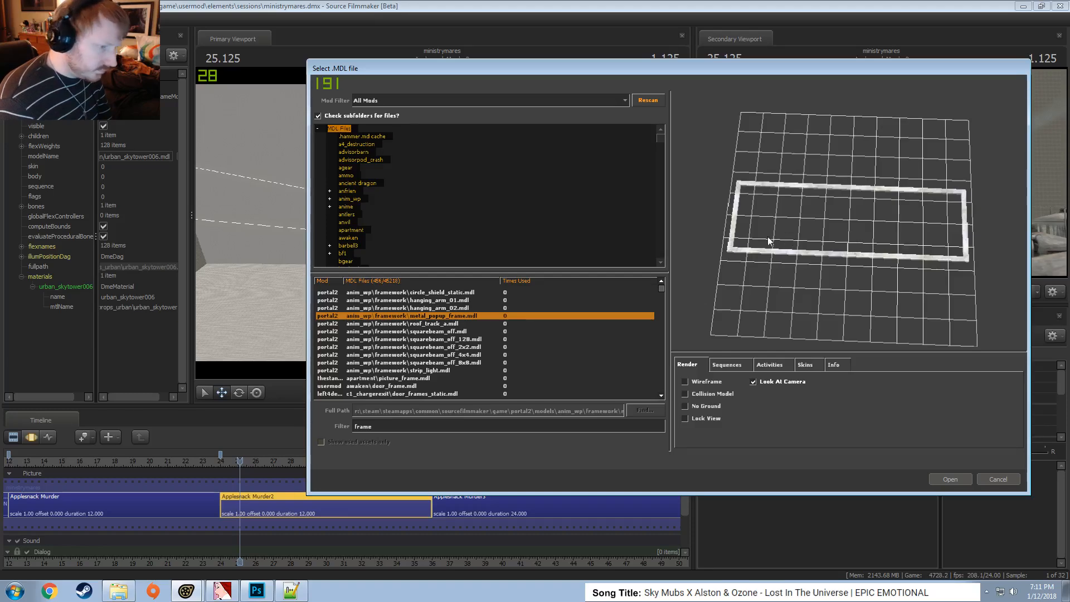
pyautogui.moveTo(769, 242); pyautogui.dragTo(768, 206, button='right')
pyautogui.moveTo(768, 223); pyautogui.dragTo(778, 256)
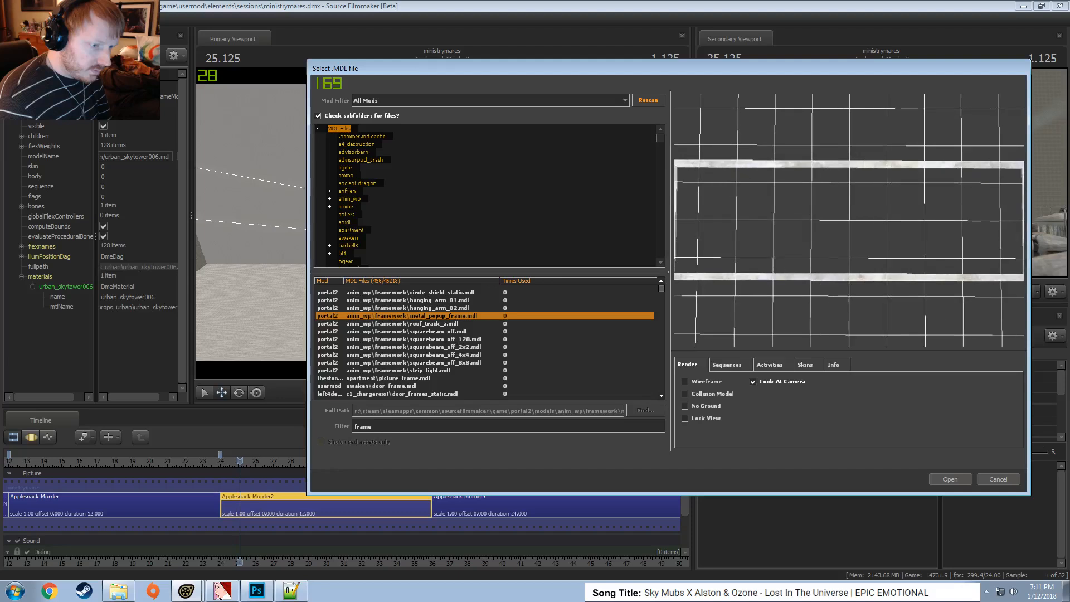
# Preview the squarebeam_off, strip light, picture frame and c1_chargerexit door frame models
pyautogui.press('Down')
pyautogui.press('Down')
pyautogui.press('Down')
pyautogui.press('Down')
pyautogui.press('Down')
pyautogui.press('Down')
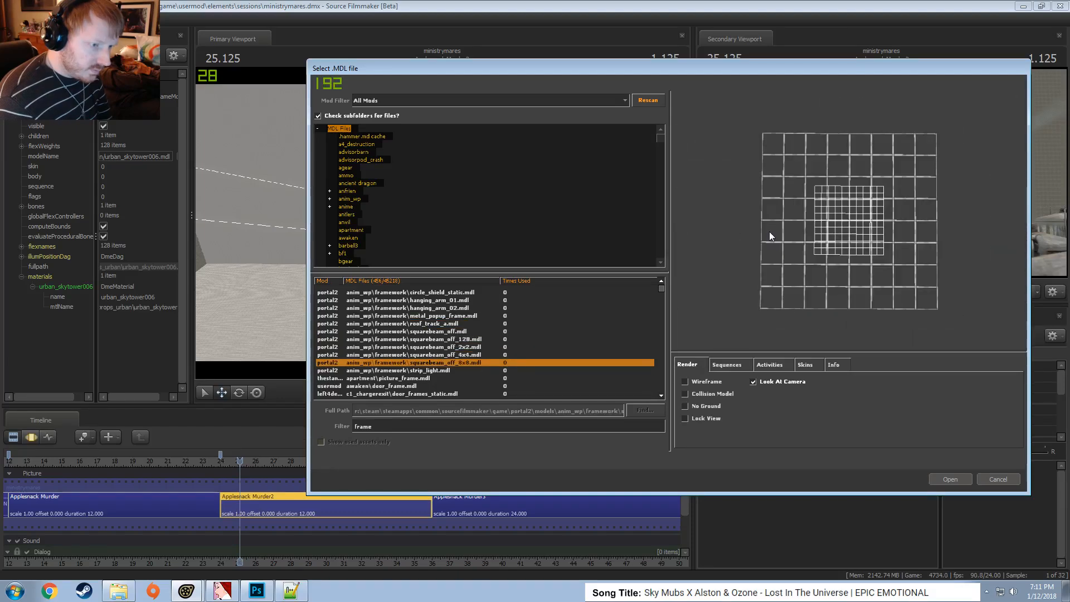
pyautogui.press('Down')
pyautogui.press('Down')
pyautogui.press('Down')
pyautogui.press('Down')
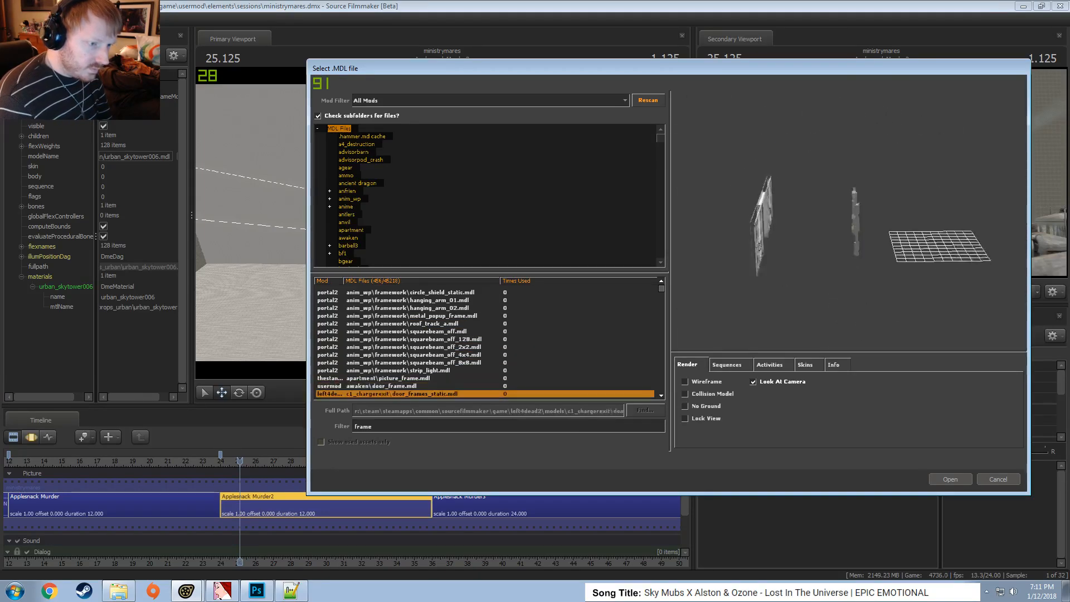
pyautogui.press('Down')
pyautogui.press('Down')
pyautogui.press('Up')
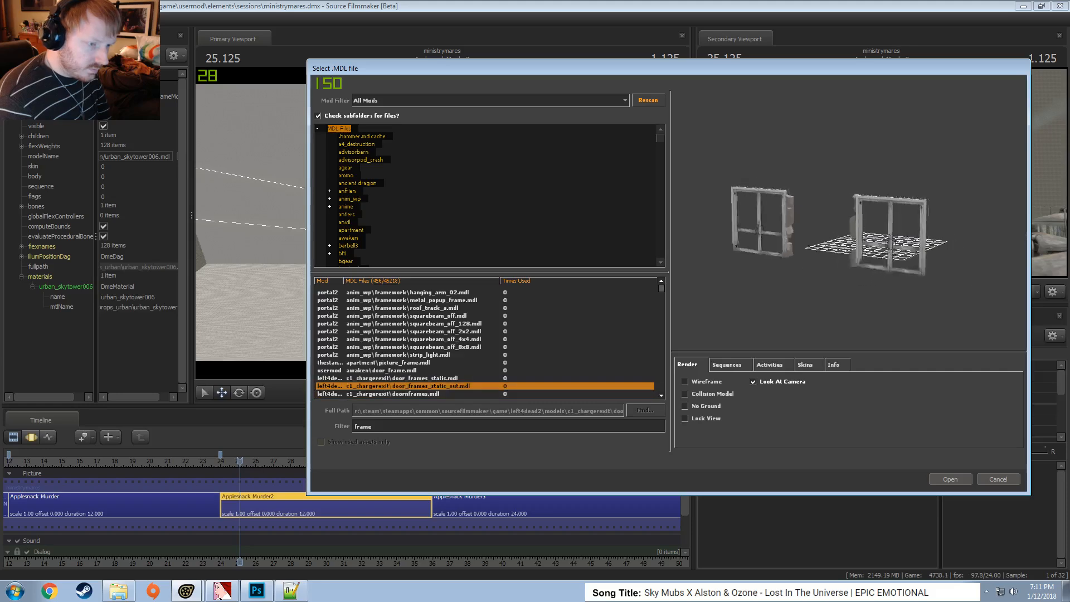
# Preview the crane, elevator, square, standard and wide frame models, continuing to the map12a_hangar frames
pyautogui.press('Down')
pyautogui.press('Down')
pyautogui.press('Down')
pyautogui.press('Down')
pyautogui.press('Down')
pyautogui.press('Down')
pyautogui.press('Down')
pyautogui.press('Down')
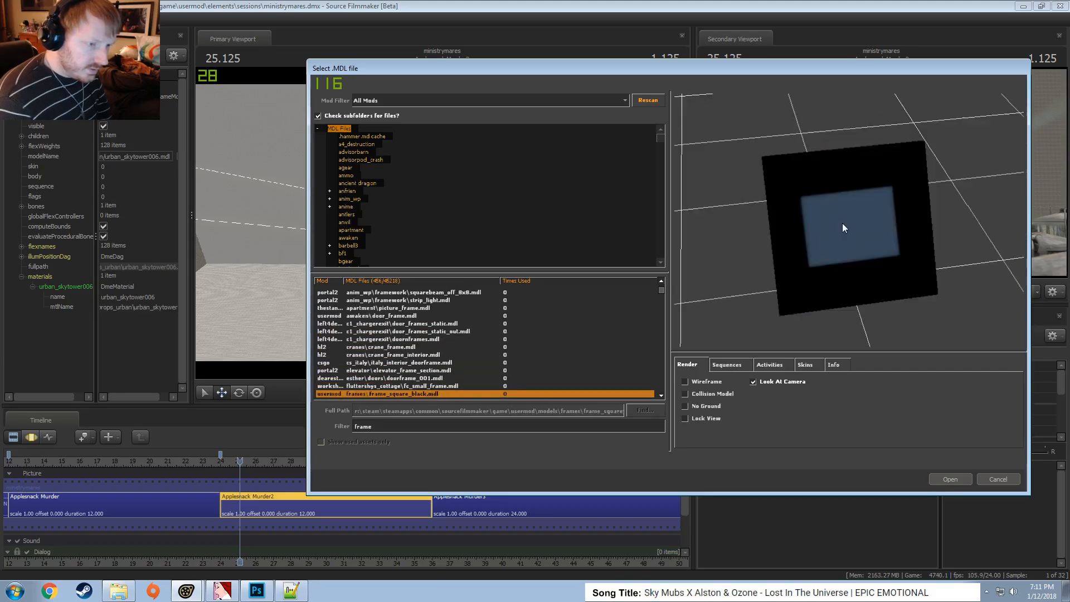
pyautogui.press('Down')
pyautogui.press('Down')
pyautogui.press('Down')
pyautogui.press('Down')
pyautogui.press('Down')
pyautogui.press('Down')
pyautogui.press('Down')
pyautogui.press('Down')
pyautogui.press('Down')
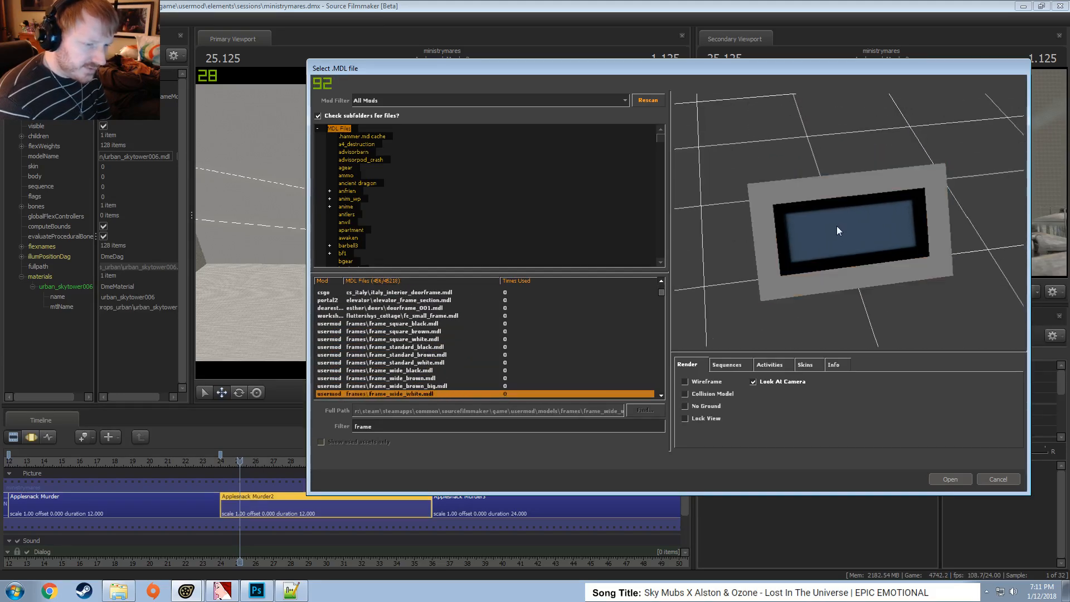
pyautogui.press('Down')
pyautogui.press('Down')
pyautogui.press('Down')
# Show the model preview as wireframe and browse the map12a_hangar, route66 diner door, autoportal and first cs_militia garage framework frames
pyautogui.click(716, 382)
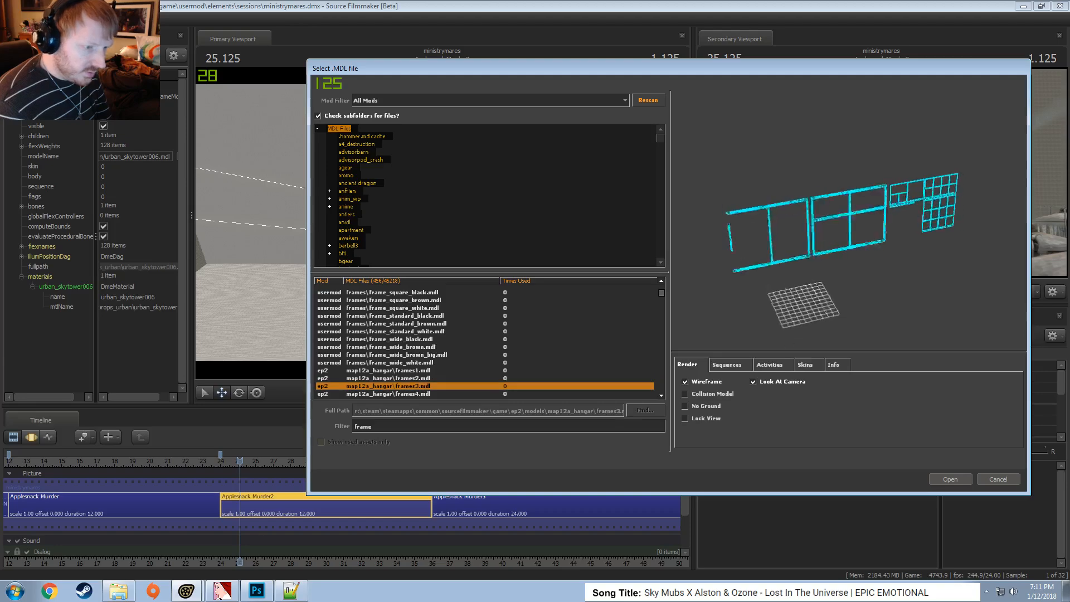
pyautogui.press('Down')
pyautogui.press('Down')
pyautogui.press('Down')
pyautogui.press('Down')
pyautogui.press('Down')
pyautogui.press('Down')
pyautogui.press('Down')
pyautogui.press('Down')
pyautogui.press('Down')
pyautogui.press('Down')
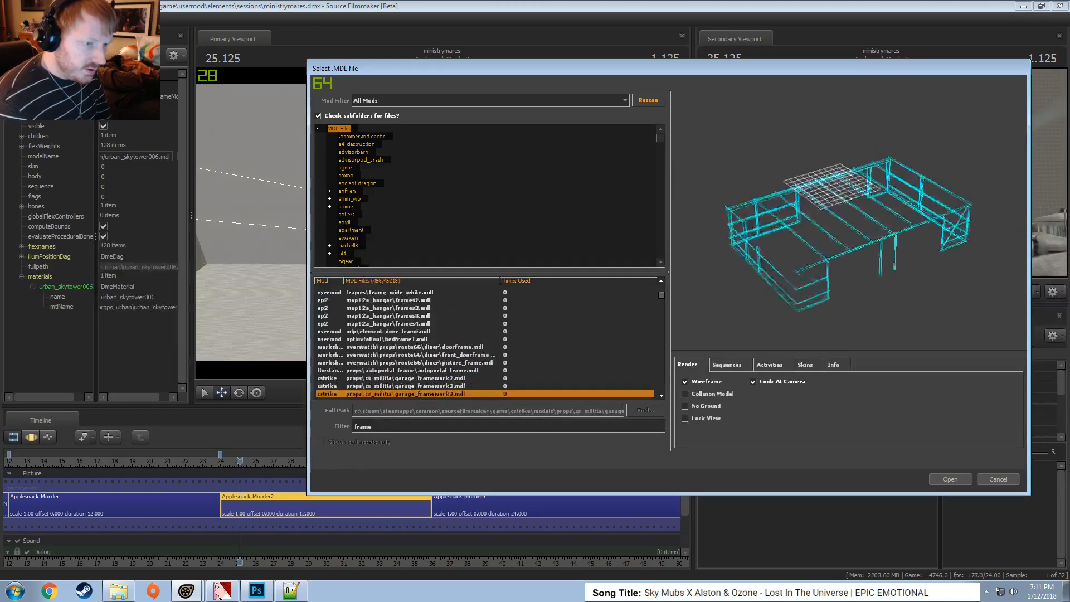
# Preview the remaining garage framework models and the cs_militia, de_boathouse, de_house and de_inferno window and wall frames
pyautogui.press('Down')
pyautogui.press('Down')
pyautogui.press('Down')
pyautogui.press('Down')
pyautogui.press('Down')
pyautogui.press('Down')
pyautogui.press('Down')
pyautogui.press('Down')
pyautogui.press('Down')
pyautogui.press('Down')
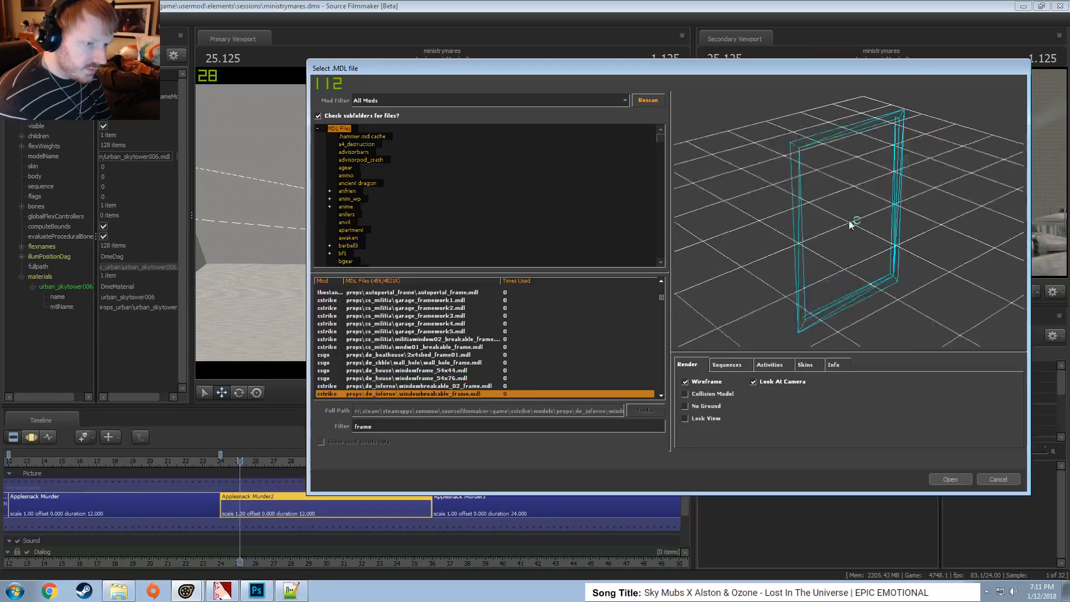
# Preview the de_mirage wall hole frame and the de_tides woodframe archway and bridge models
pyautogui.press('Down')
pyautogui.press('Down')
pyautogui.press('Down')
pyautogui.press('Down')
pyautogui.press('Down')
pyautogui.press('Down')
pyautogui.press('Down')
pyautogui.press('Down')
pyautogui.press('Down')
pyautogui.press('Down')
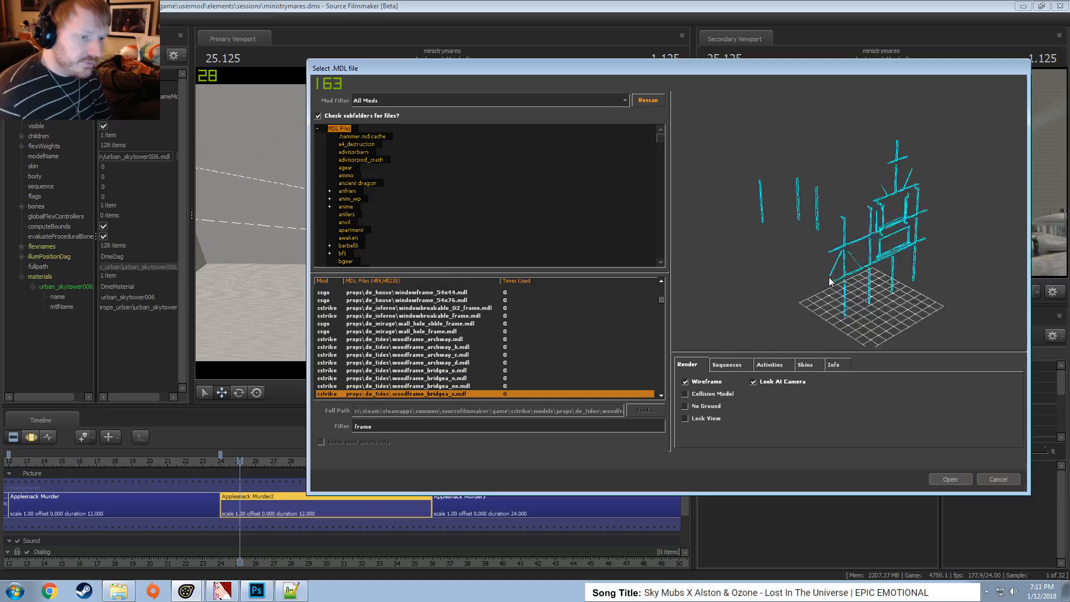
pyautogui.press('Down')
pyautogui.press('Down')
pyautogui.press('Down')
pyautogui.press('Down')
pyautogui.press('Down')
pyautogui.press('Down')
pyautogui.press('Down')
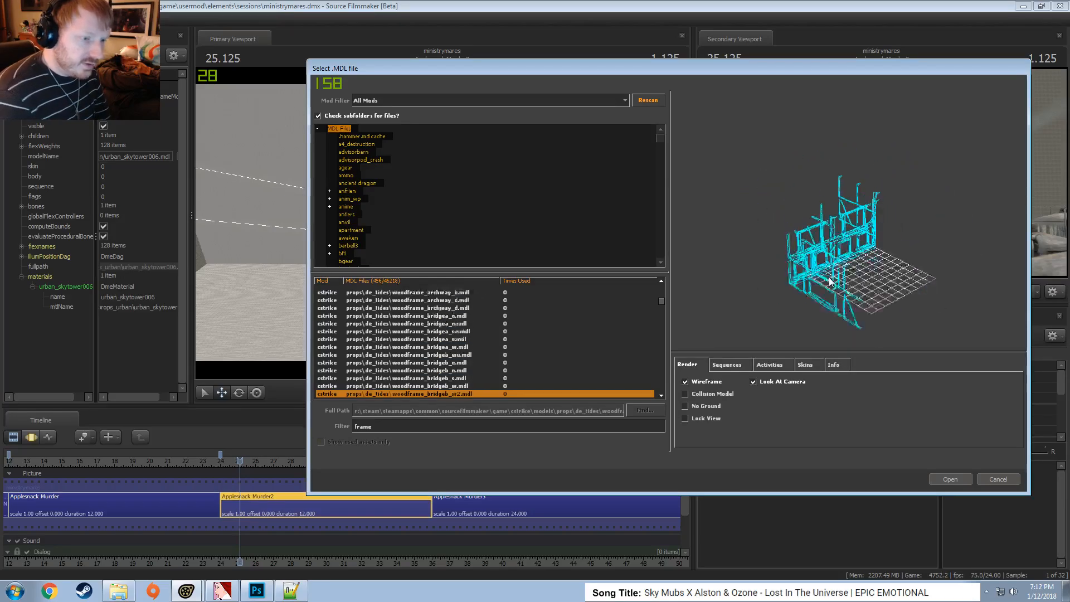
# Preview the de_tides woodframe courtyard, hallway and misc models
pyautogui.press('Down')
pyautogui.press('Down')
pyautogui.press('Down')
pyautogui.press('Down')
pyautogui.press('Down')
pyautogui.press('Down')
pyautogui.press('Down')
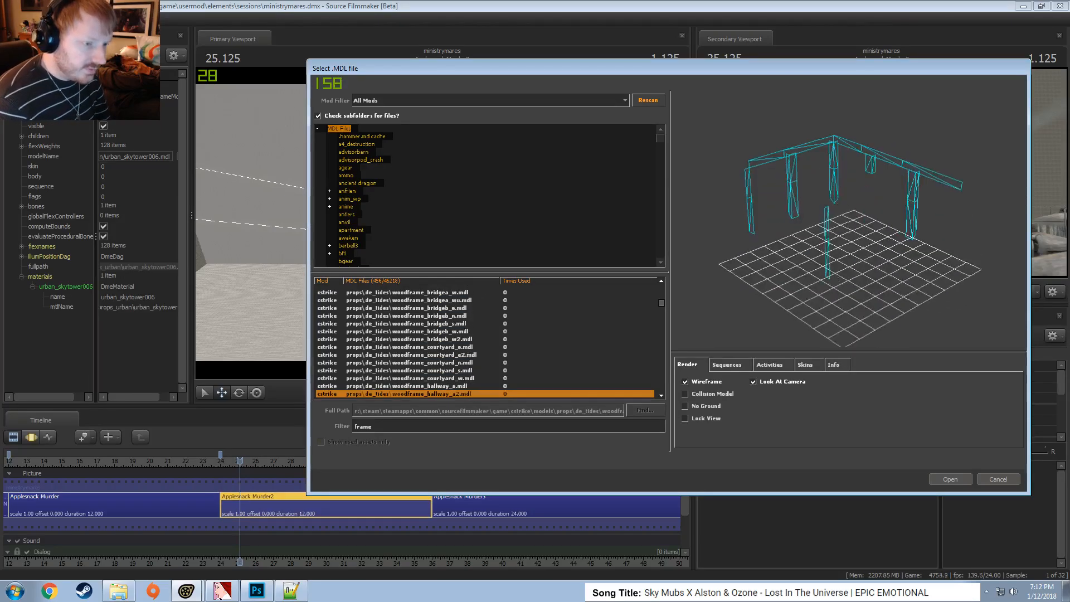
pyautogui.press('Down')
pyautogui.press('Down')
pyautogui.press('Down')
pyautogui.press('Down')
pyautogui.press('Down')
# Preview the de_train window frames, the metal door frame and the de_vertigo metal_2x4_doorframe models
pyautogui.press('Down')
pyautogui.press('Down')
pyautogui.press('Down')
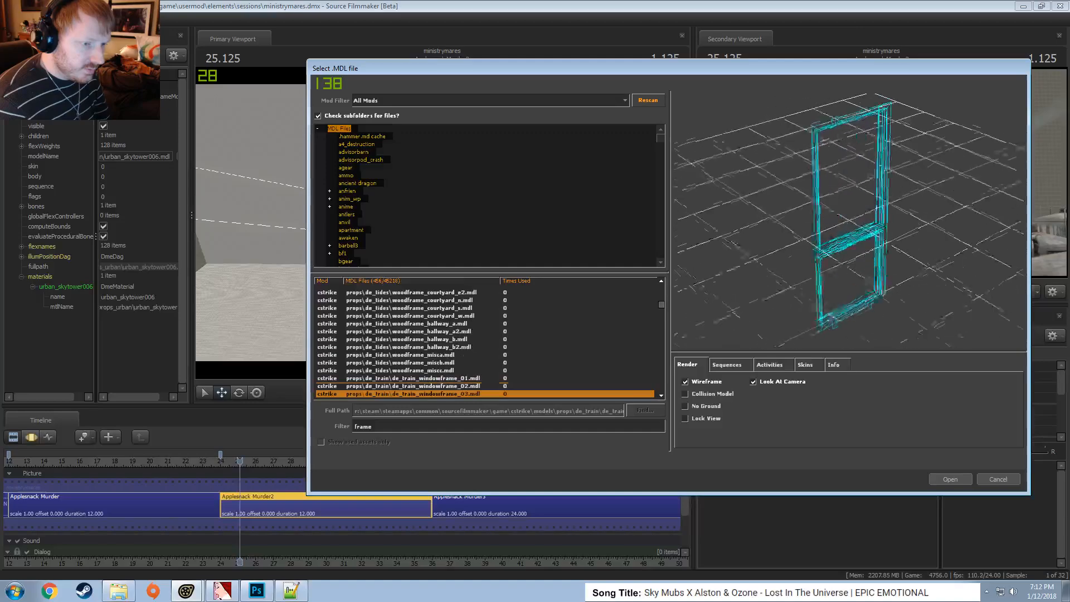
pyautogui.press('Down')
pyautogui.press('Down')
pyautogui.press('Down')
pyautogui.press('Down')
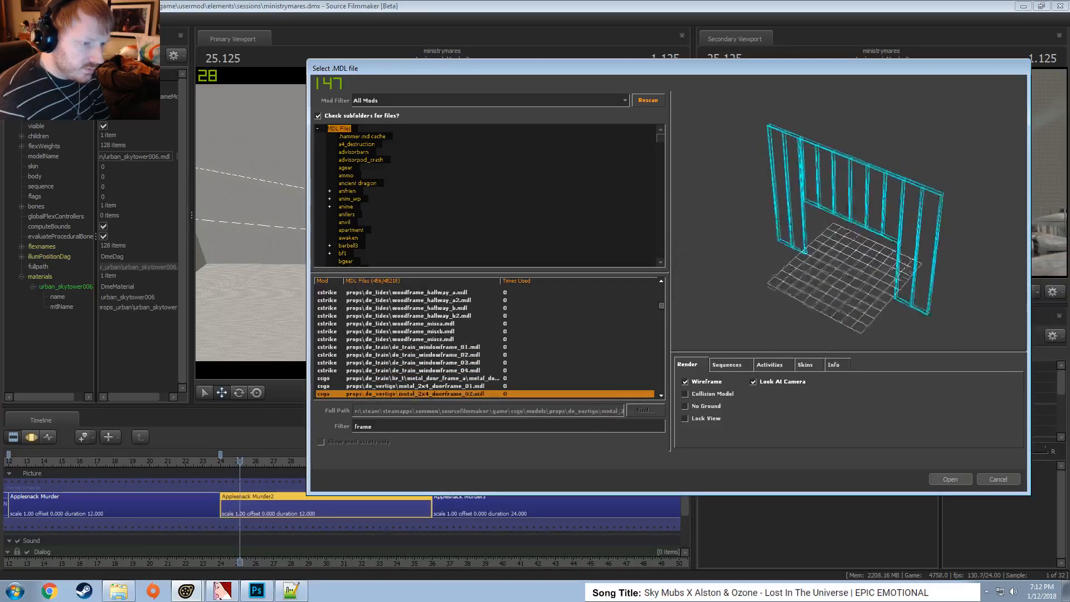
pyautogui.press('Down')
# Preview the Portal 2 door reference frames, the gg_handling gate frames and the gg_tibet door, photo and town window frames
pyautogui.press('Down')
pyautogui.press('Down')
pyautogui.press('Down')
pyautogui.press('Down')
pyautogui.press('Down')
pyautogui.press('Down')
pyautogui.press('Down')
pyautogui.press('Down')
pyautogui.press('Down')
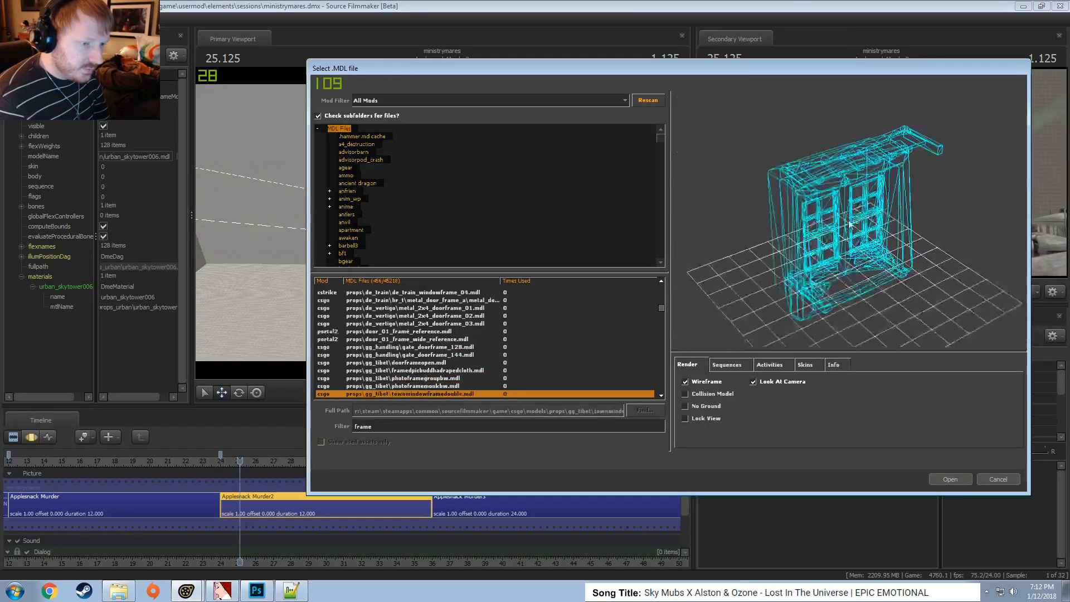
pyautogui.press('Down')
pyautogui.press('Down')
pyautogui.press('Down')
pyautogui.press('Down')
# Compare the portal_door_bits_frame, sign_frame01 and sign_frame02 models, keeping the wireframe preview
pyautogui.press('Down')
pyautogui.press('Down')
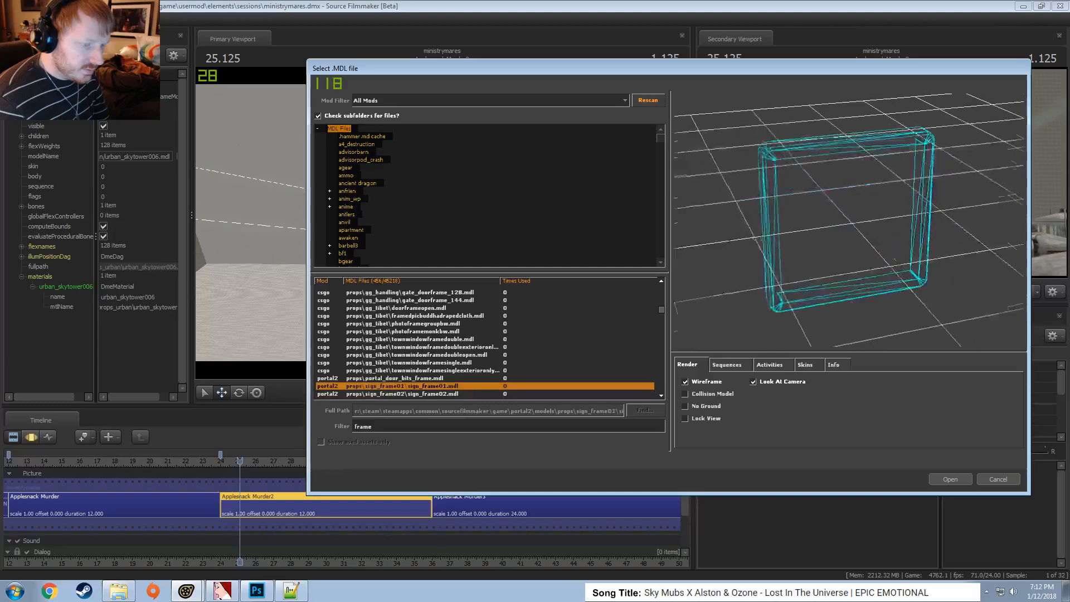
pyautogui.press('Down')
pyautogui.press('Down')
pyautogui.press('Up')
pyautogui.press('Up')
pyautogui.press('Up')
pyautogui.press('Up')
pyautogui.press('Down')
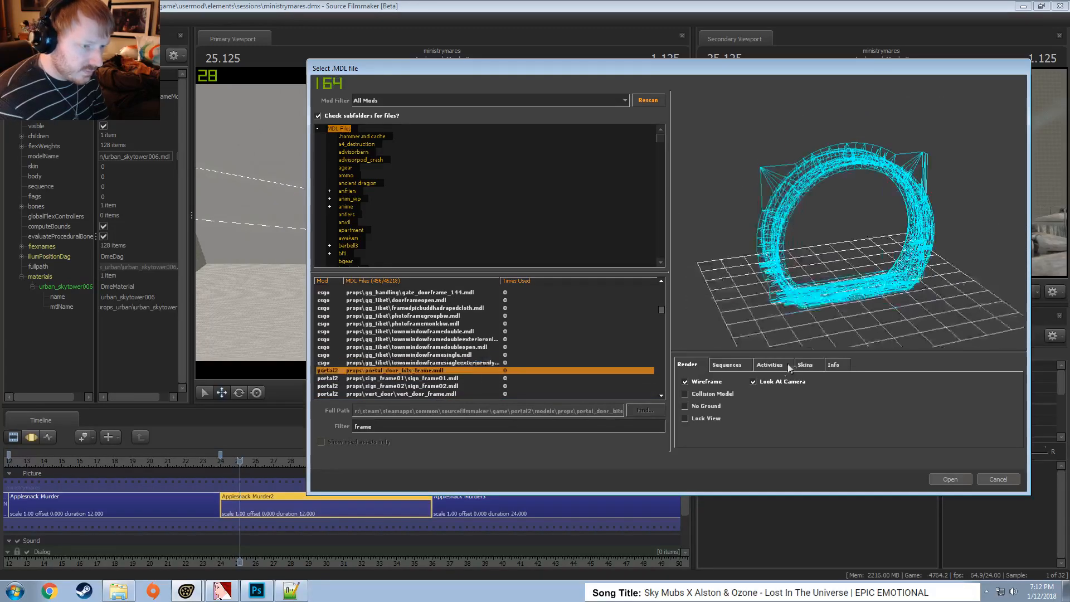
pyautogui.click(706, 385)
pyautogui.click(705, 384)
pyautogui.press('Down')
pyautogui.press('Down')
pyautogui.press('Down')
pyautogui.press('Down')
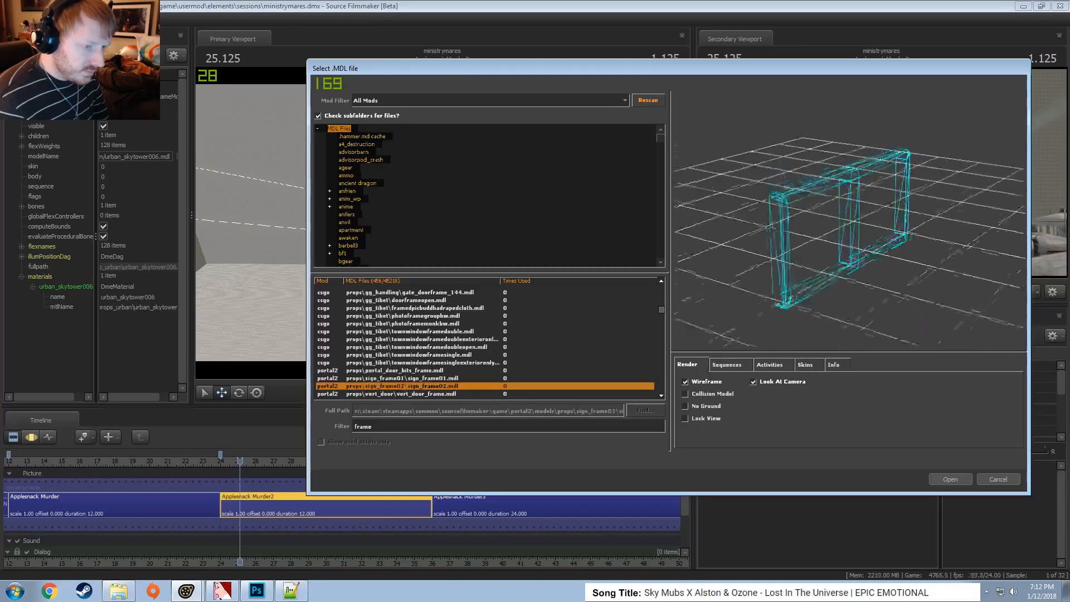
# Preview the vert_door, blast door, glass door, conveyor gate, hanging walkway gate and lab_pod frame models
pyautogui.press('Down')
pyautogui.press('Down')
pyautogui.press('Down')
pyautogui.press('Down')
pyautogui.press('Down')
pyautogui.press('Down')
pyautogui.press('Down')
pyautogui.press('Down')
pyautogui.press('Down')
pyautogui.press('Down')
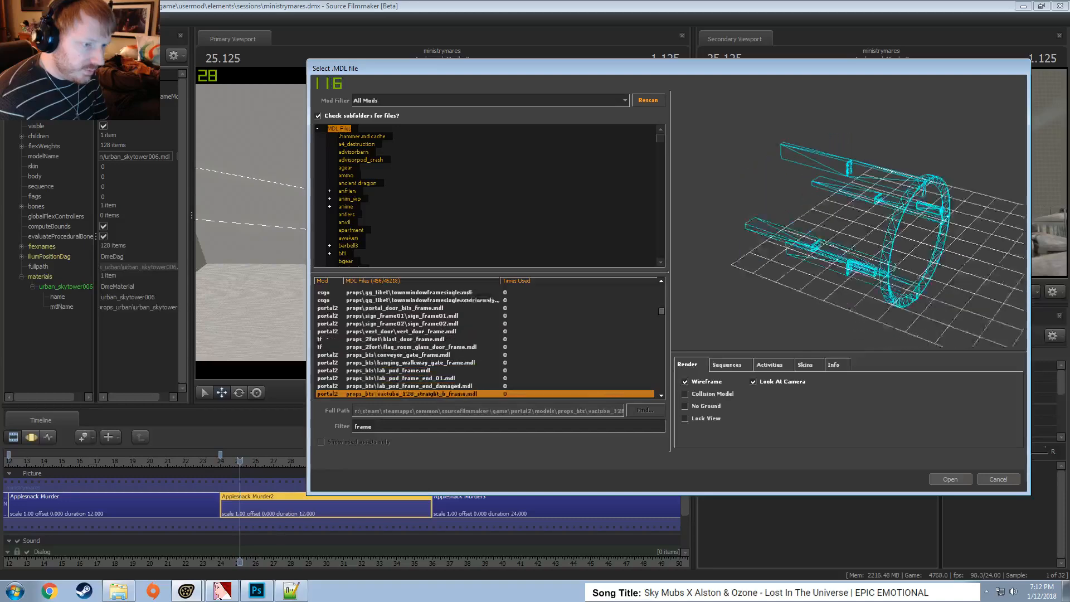
# Preview the props_bts vactube straight, 90deg, crossroads and tjunction frames through to props_c17 frame002a.mdl
pyautogui.press('Down')
pyautogui.press('Down')
pyautogui.press('Down')
pyautogui.press('Down')
pyautogui.press('Down')
pyautogui.press('Down')
pyautogui.press('Down')
pyautogui.press('Down')
pyautogui.press('Down')
pyautogui.press('Down')
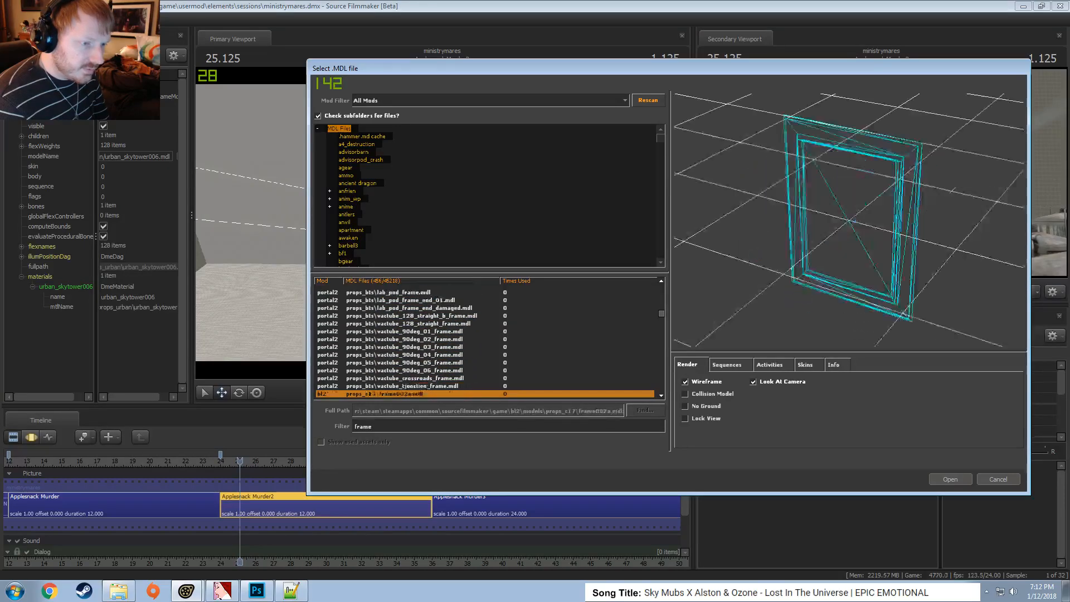
# Preview the combine podframe, the props_destruction box, debris and framework models and the checkpoint doorframes
pyautogui.press('Down')
pyautogui.press('Down')
pyautogui.press('Down')
pyautogui.press('Down')
pyautogui.press('Down')
pyautogui.press('Down')
pyautogui.press('Down')
pyautogui.press('Down')
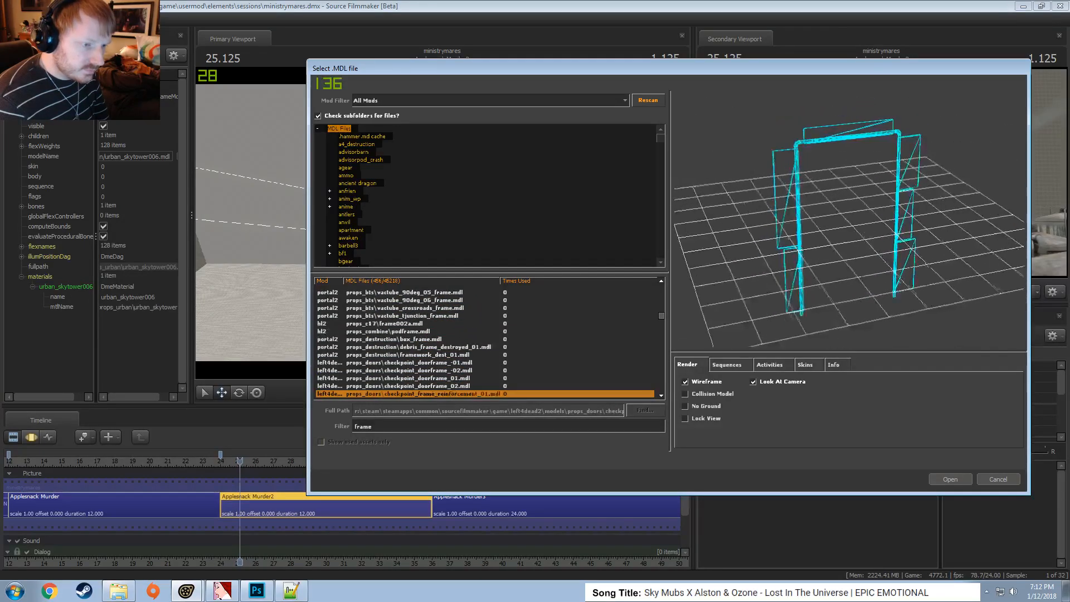
# Preview the checkpoint_frame_reinforcement variants and the dod props_doors doorframe models
pyautogui.press('Down')
pyautogui.press('Down')
pyautogui.press('Down')
pyautogui.press('Down')
pyautogui.press('Down')
pyautogui.press('Down')
pyautogui.press('Down')
pyautogui.press('Down')
pyautogui.press('Down')
pyautogui.press('Down')
pyautogui.press('Down')
pyautogui.press('Down')
pyautogui.press('Down')
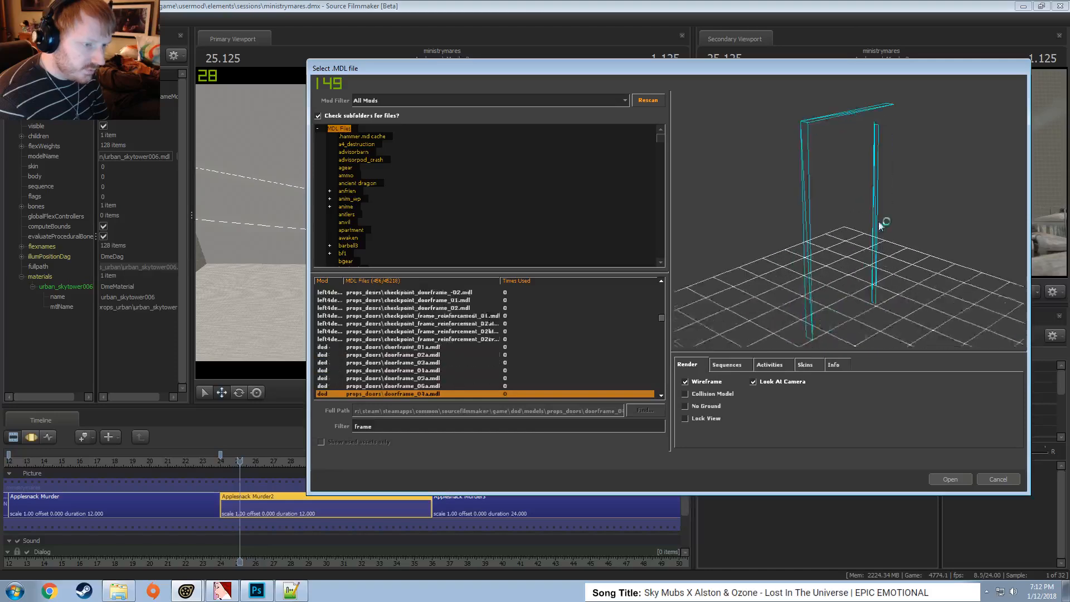
# Preview the frame models from props_doors through the props_fairgrounds coaster frames to the props_farm doorframes
pyautogui.press('Down')
pyautogui.press('Down')
pyautogui.press('Down')
pyautogui.press('Down')
pyautogui.press('Down')
pyautogui.press('Down')
pyautogui.press('Down')
pyautogui.press('Down')
pyautogui.press('Down')
pyautogui.press('Down')
pyautogui.press('Down')
pyautogui.press('Down')
pyautogui.press('Down')
pyautogui.press('Down')
pyautogui.press('Down')
pyautogui.press('Down')
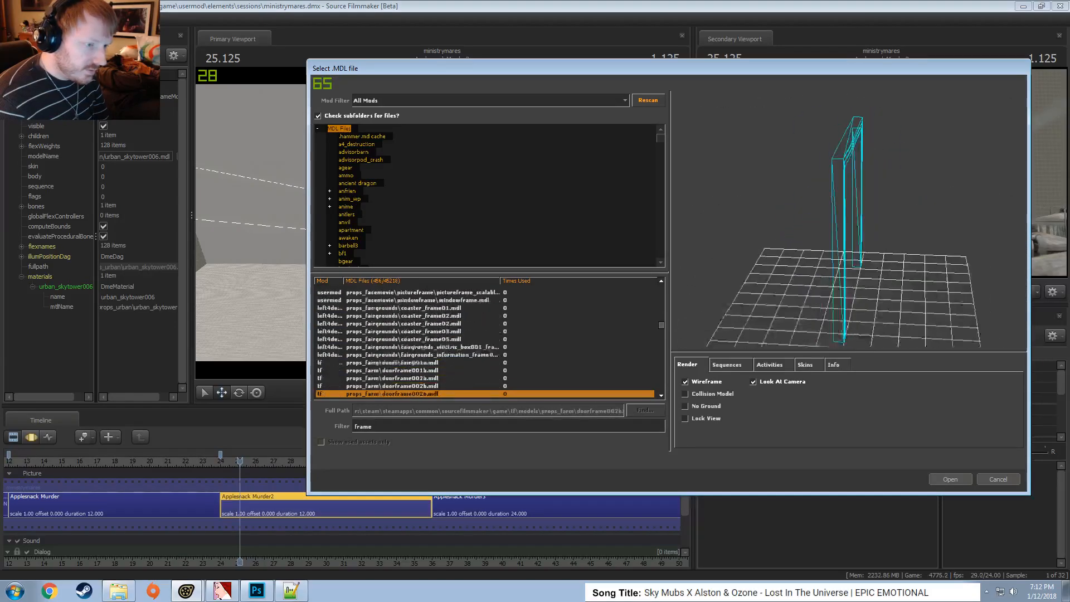
# Preview the props_furniture picture frames, the props_gameplay door grate and slide frames, and the props_halloween hell_frame model
pyautogui.press('Down')
pyautogui.press('Down')
pyautogui.press('Down')
pyautogui.press('Down')
pyautogui.press('Down')
pyautogui.press('Down')
pyautogui.press('Down')
pyautogui.press('Down')
pyautogui.press('Down')
pyautogui.press('Down')
pyautogui.press('Down')
pyautogui.press('Down')
pyautogui.press('Down')
pyautogui.press('Down')
pyautogui.press('Down')
pyautogui.press('Down')
pyautogui.press('Down')
pyautogui.press('Down')
pyautogui.press('Down')
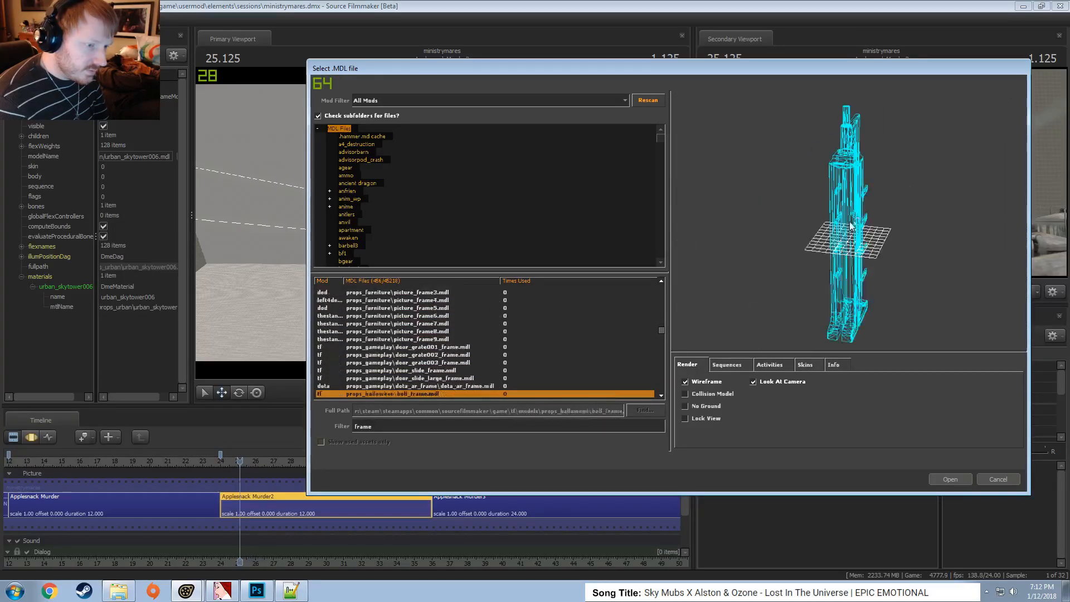
# Preview the window_frame_system, constructionwalls04_frame and quarantine_door_frame models
pyautogui.press('Up')
pyautogui.press('Up')
pyautogui.press('Up')
pyautogui.press('Up')
pyautogui.press('Up')
pyautogui.press('Up')
pyautogui.press('Up')
pyautogui.press('Up')
pyautogui.press('Up')
pyautogui.press('Up')
pyautogui.press('Up')
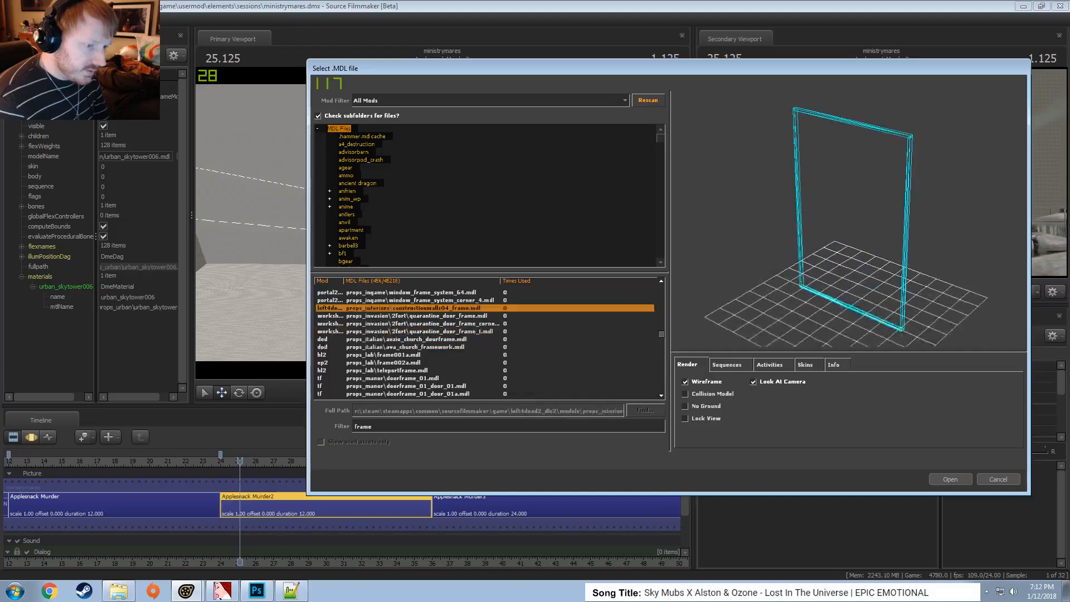
pyautogui.press('Down')
pyautogui.press('Down')
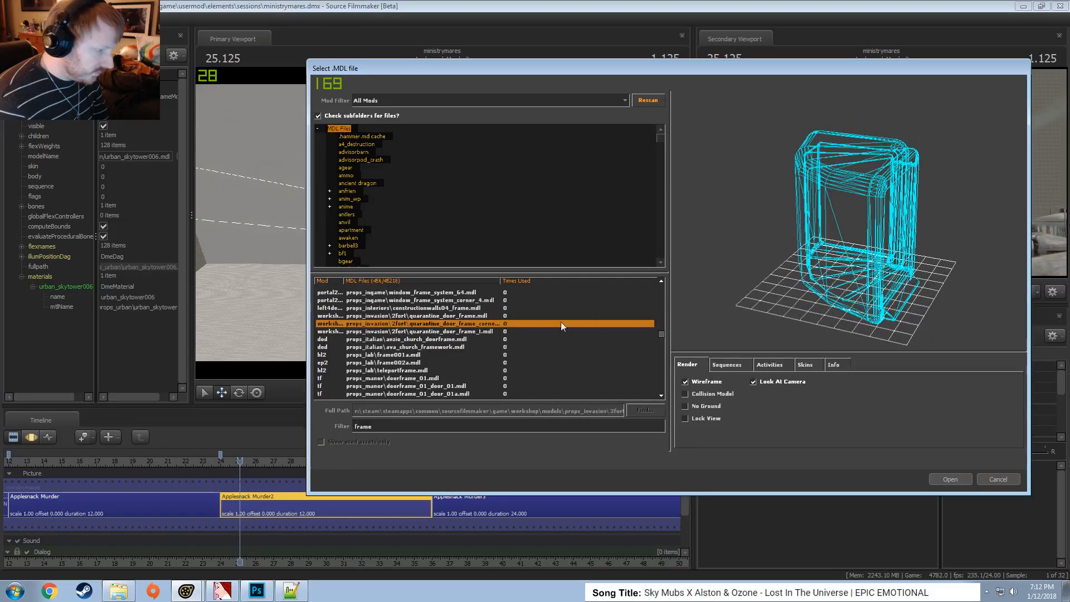
# Return to the anim_wp framework models at the start of the list and load metal_popup_frame.mdl into the scene
pyautogui.moveTo(661, 334); pyautogui.dragTo(663, 288)
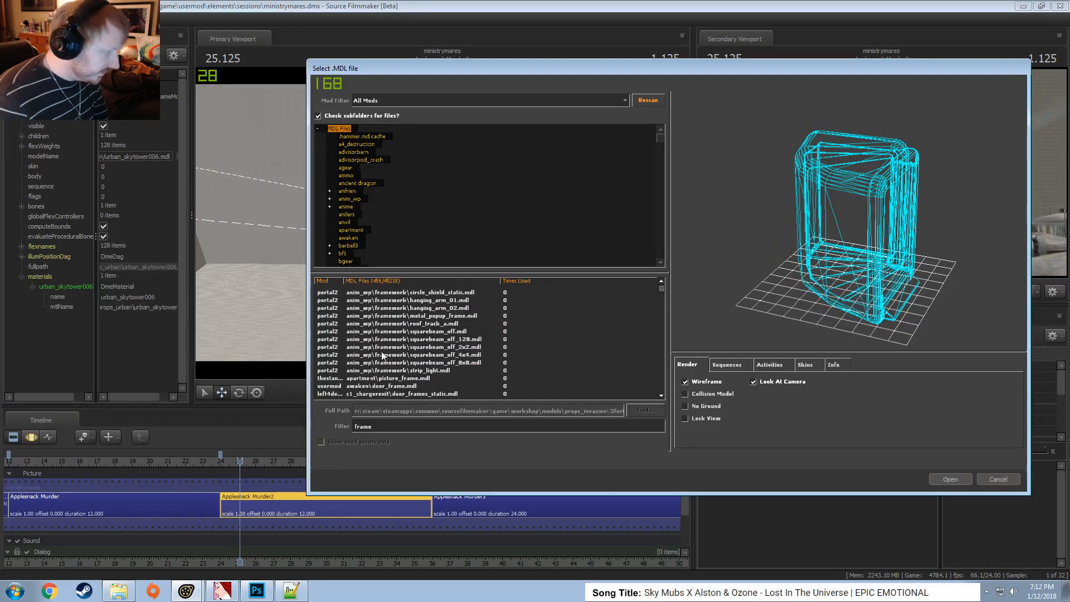
pyautogui.click(391, 364)
pyautogui.click(408, 377)
pyautogui.press('Up')
pyautogui.press('Up')
pyautogui.press('Up')
pyautogui.press('Up')
pyautogui.press('Up')
pyautogui.press('Up')
pyautogui.press('Up')
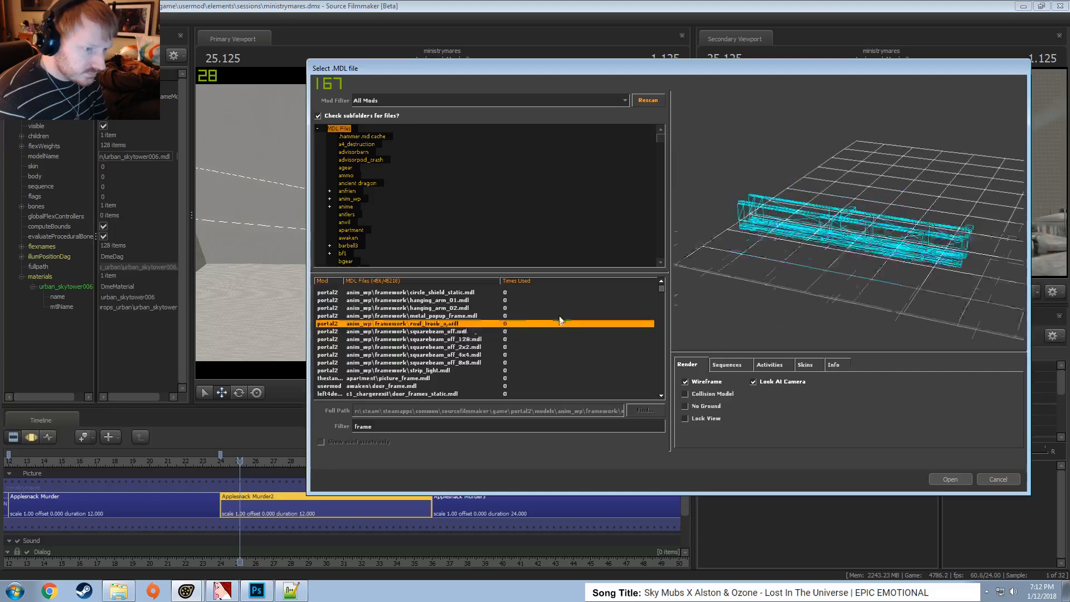
pyautogui.press('Up')
pyautogui.press('Up')
pyautogui.press('Down')
pyautogui.press('Return')
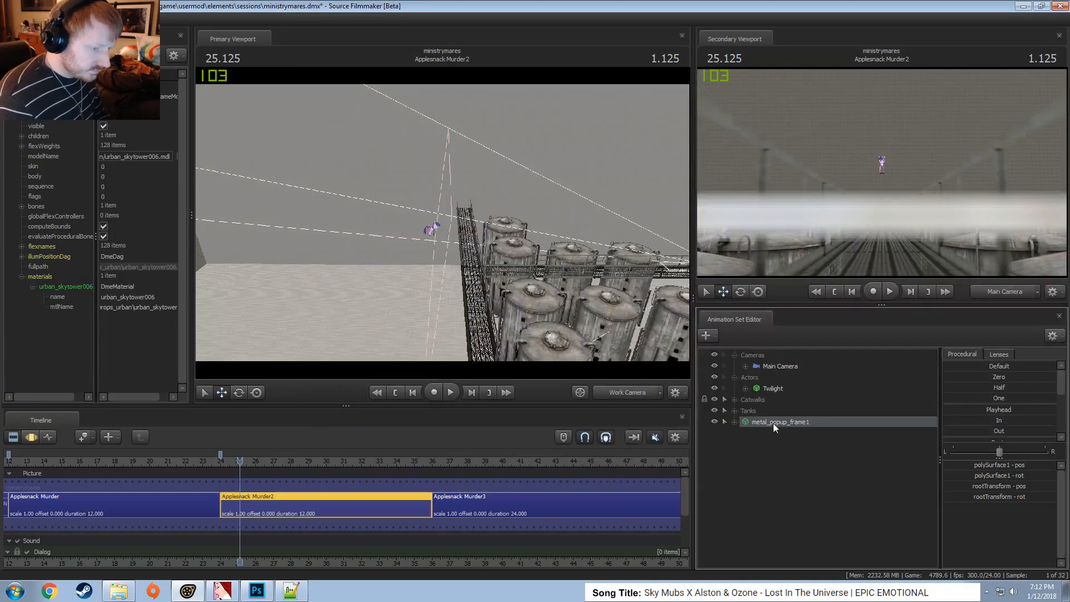
# Switch to the Motion Editor and try moving the metal popup frame down the catwalk
pyautogui.press('F3')
pyautogui.click(623, 393)
pyautogui.moveTo(530, 268); pyautogui.dragTo(524, 301)
pyautogui.press('s')
pyautogui.moveTo(442, 214)
pyautogui.mouseDown()
pyautogui.moveTo(442, 251)
pyautogui.moveTo(442, 215)
pyautogui.mouseUp()
pyautogui.moveTo(469, 282); pyautogui.dragTo(471, 112)
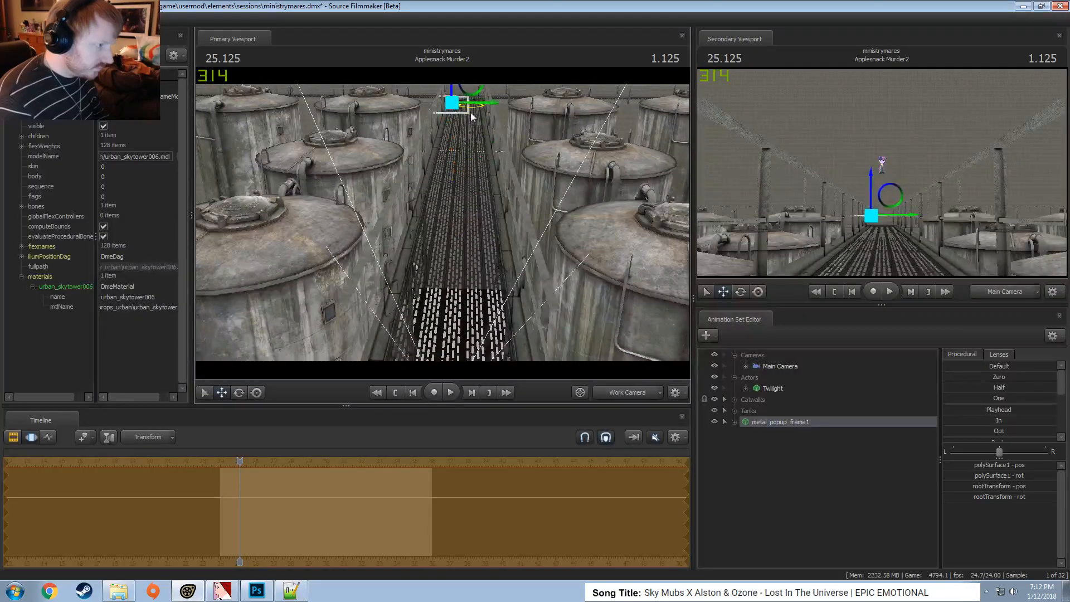
pyautogui.hotkey('ctrl', 'z')
# Stand the metal popup frame upright across the catwalk by setting its rootTransform rotation to 90 on X and 90 on Z
pyautogui.moveTo(576, 167); pyautogui.dragTo(576, 226)
pyautogui.keyDown('alt'); pyautogui.moveTo(515, 253); pyautogui.dragTo(501, 229); pyautogui.keyUp('alt')
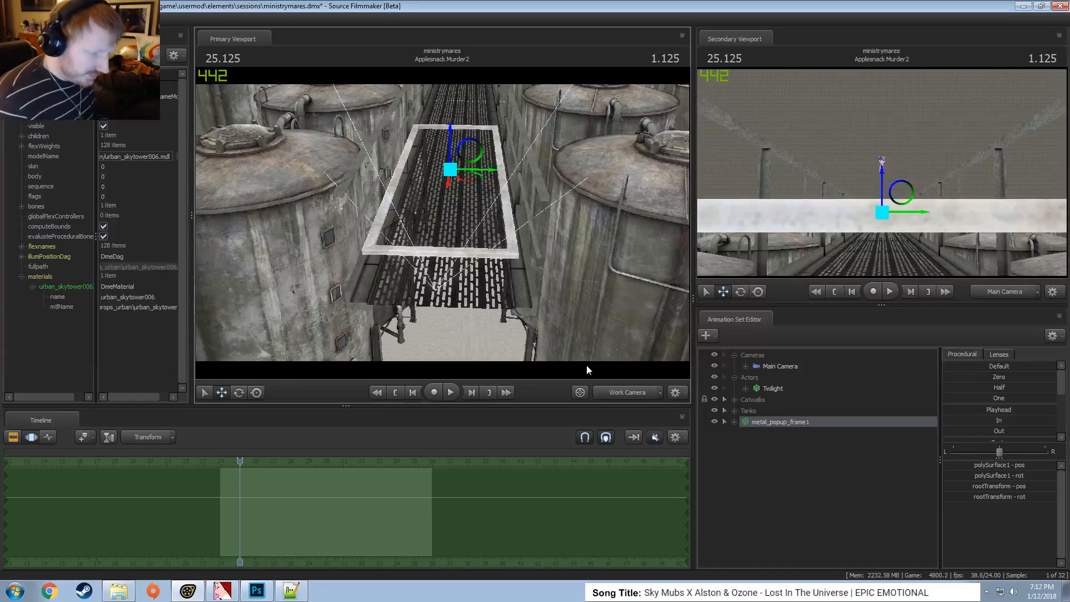
pyautogui.keyDown('alt'); pyautogui.moveTo(580, 367); pyautogui.dragTo(443, 223); pyautogui.keyUp('alt')
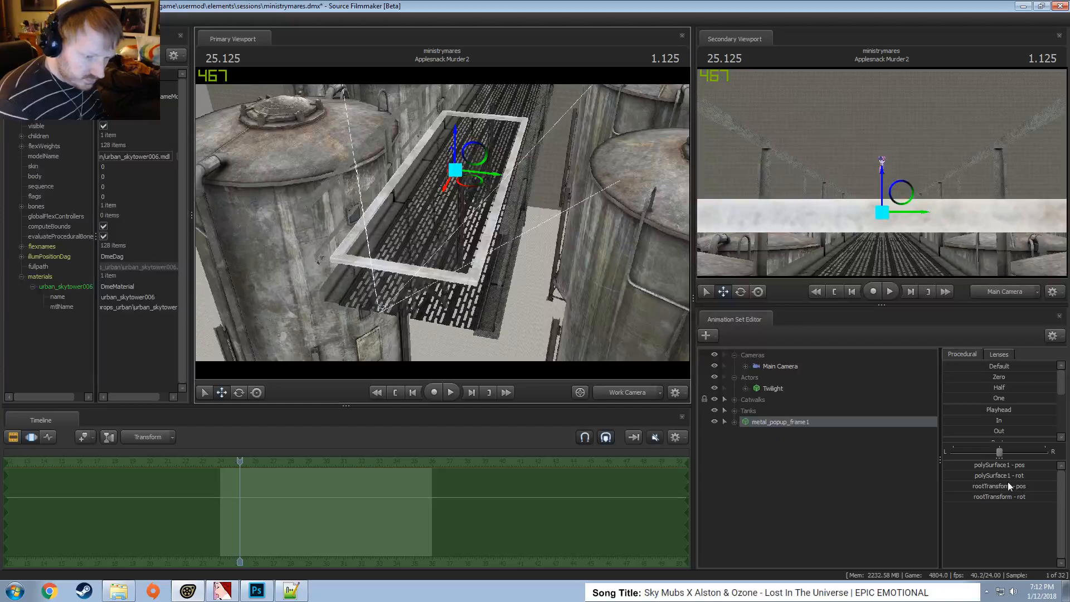
pyautogui.click(1014, 498)
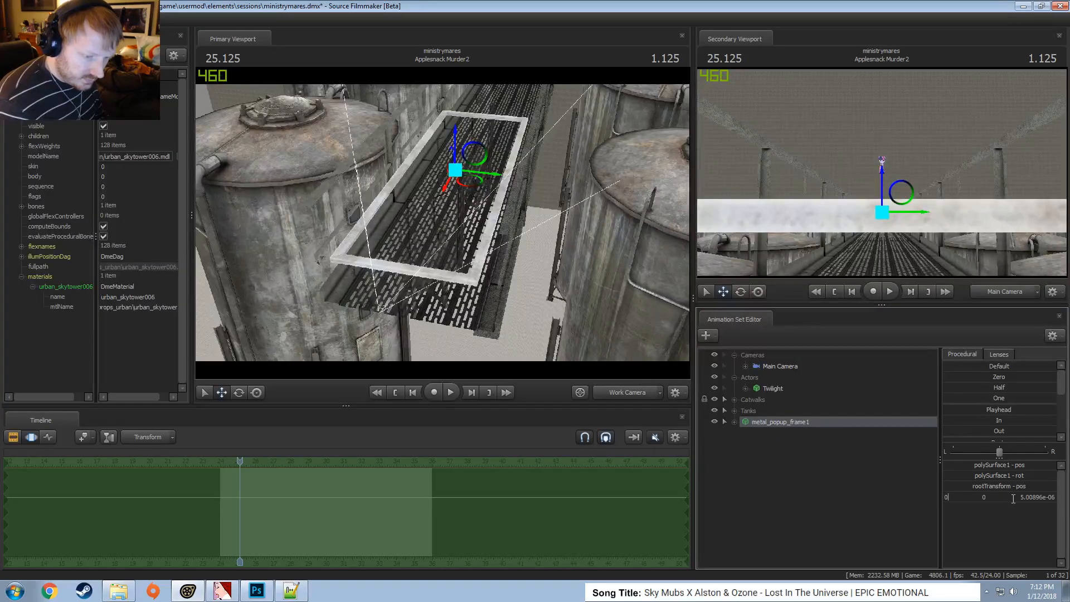
pyautogui.write('90')
pyautogui.press('Return')
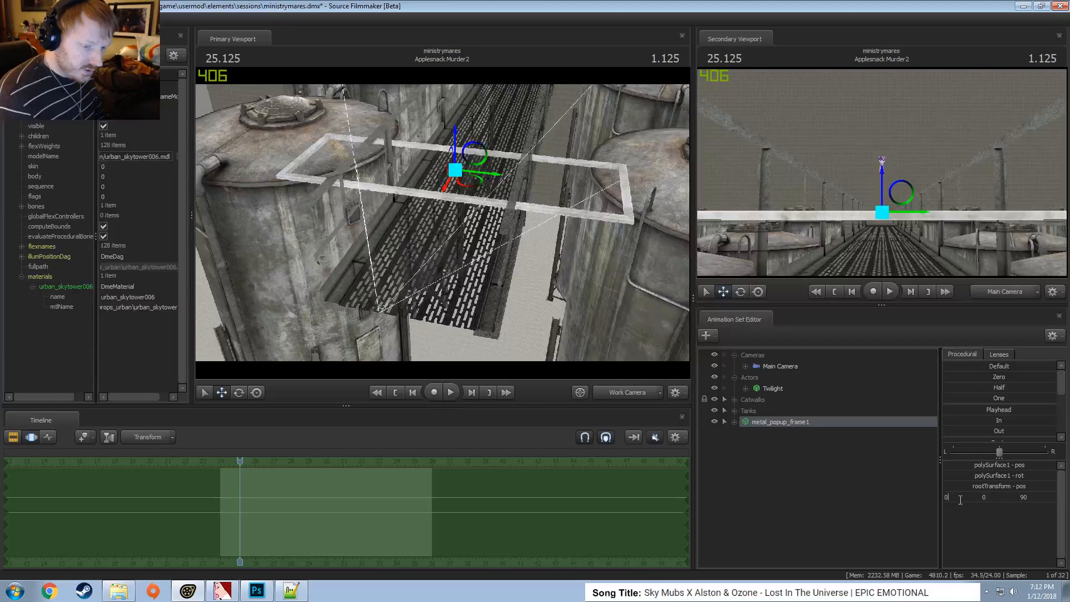
pyautogui.write('90')
pyautogui.press('Return')
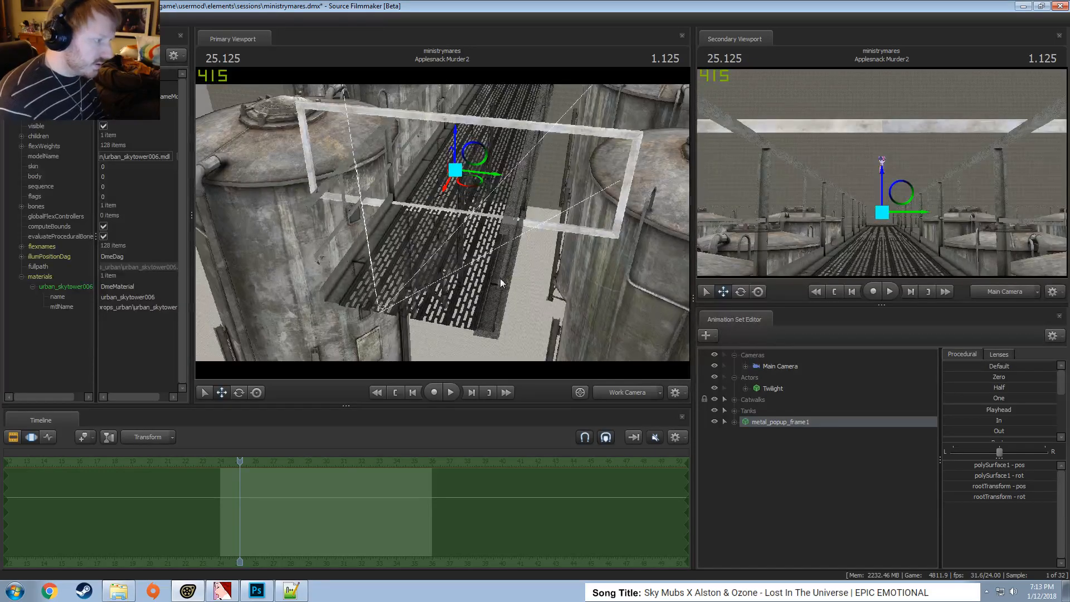
# Move the upright frame along the catwalk to beyond its far end, just in front of Twilight
pyautogui.keyDown('alt'); pyautogui.moveTo(491, 251); pyautogui.dragTo(357, 207); pyautogui.keyUp('alt')
pyautogui.keyDown('alt'); pyautogui.moveTo(432, 233); pyautogui.dragTo(439, 241); pyautogui.keyUp('alt')
pyautogui.moveTo(449, 166); pyautogui.dragTo(1051, 46)
pyautogui.moveTo(472, 208)
pyautogui.mouseDown()
pyautogui.moveTo(513, 206)
pyautogui.moveTo(420, 223)
pyautogui.moveTo(467, 221)
pyautogui.mouseUp()
pyautogui.moveTo(303, 217); pyautogui.dragTo(504, 203)
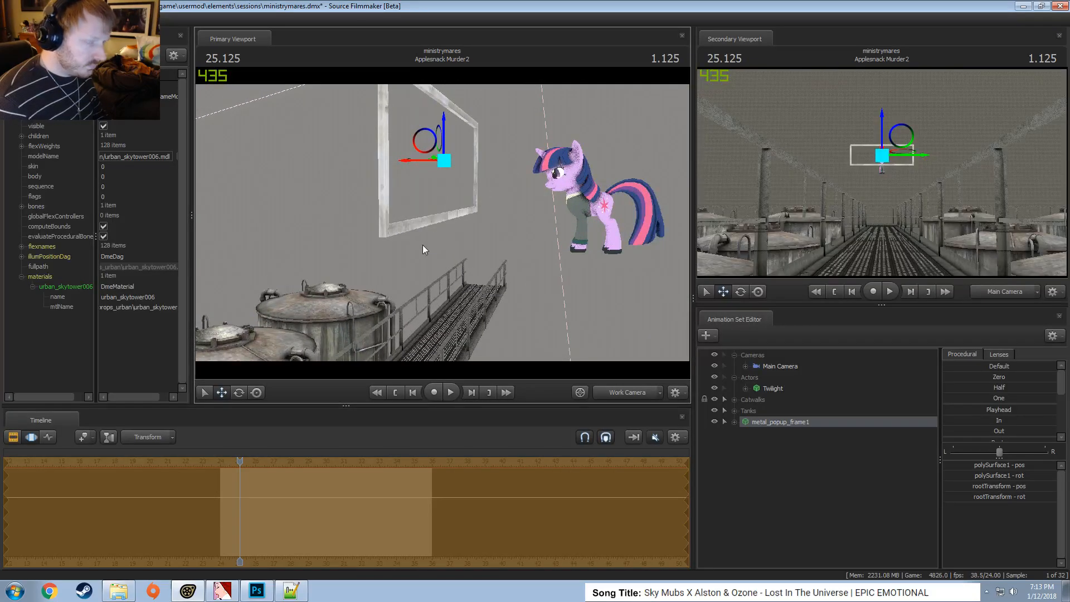
# Rename the metal_popup_frame1 animation set to "Window Frame (Center)"
pyautogui.click(734, 422)
pyautogui.click(747, 434)
pyautogui.rightClick(776, 427)
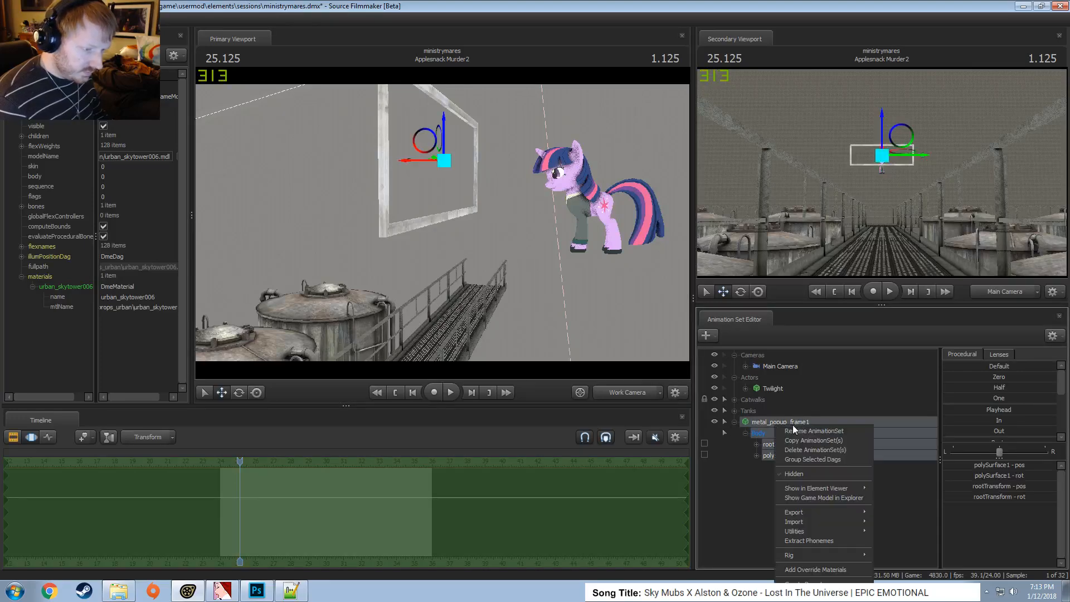
pyautogui.click(794, 430)
pyautogui.write('Window Frame (Ce')
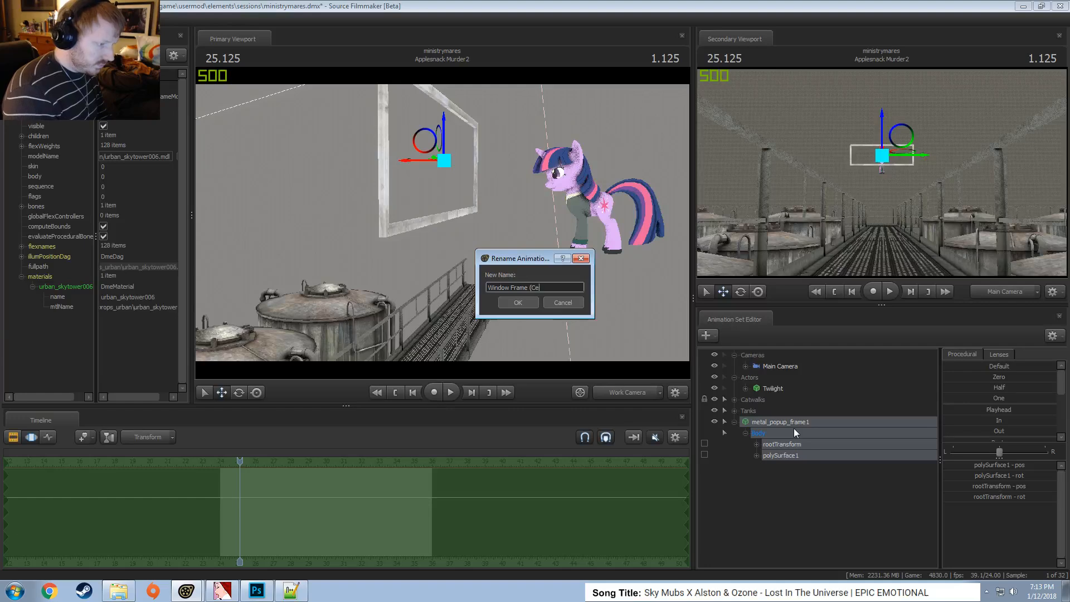
pyautogui.write('nter)')
pyautogui.press('Return')
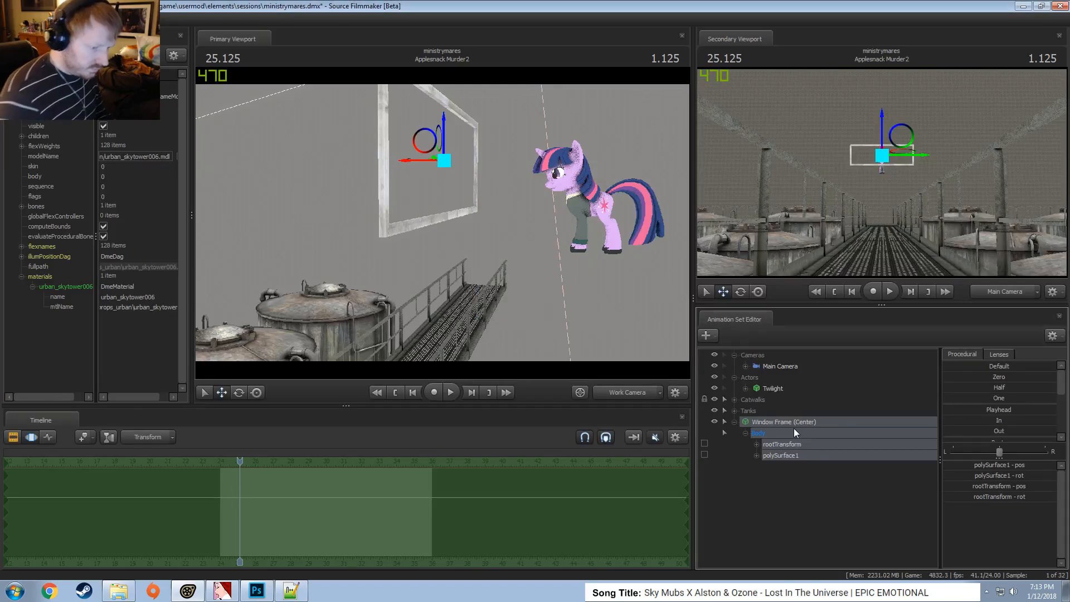
# Add a scale control to the window frame's polySurface1 bone and enlarge the frame with it
pyautogui.click(779, 456)
pyautogui.rightClick(779, 454)
pyautogui.click(803, 476)
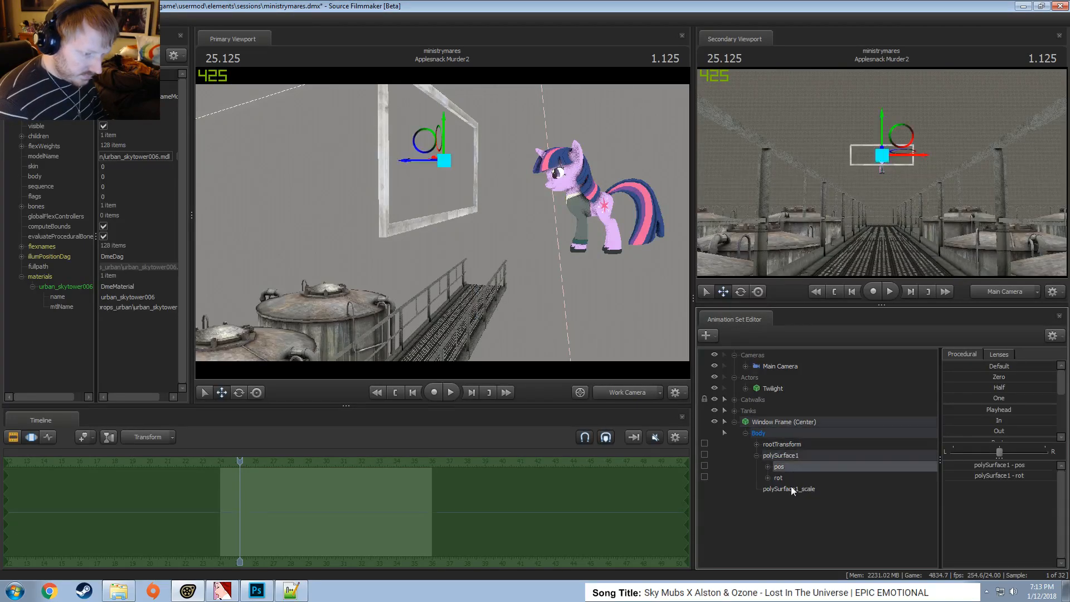
pyautogui.click(791, 488)
pyautogui.moveTo(975, 468); pyautogui.dragTo(998, 468)
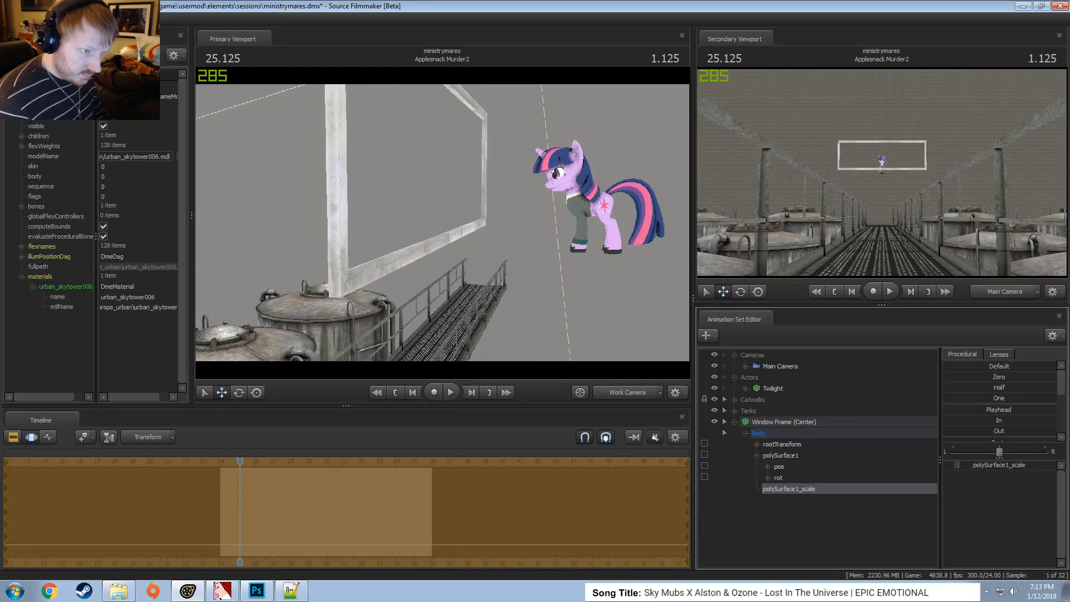
# Select the whole Window Frame (Center) set and move it closer to Twilight
pyautogui.click(779, 433)
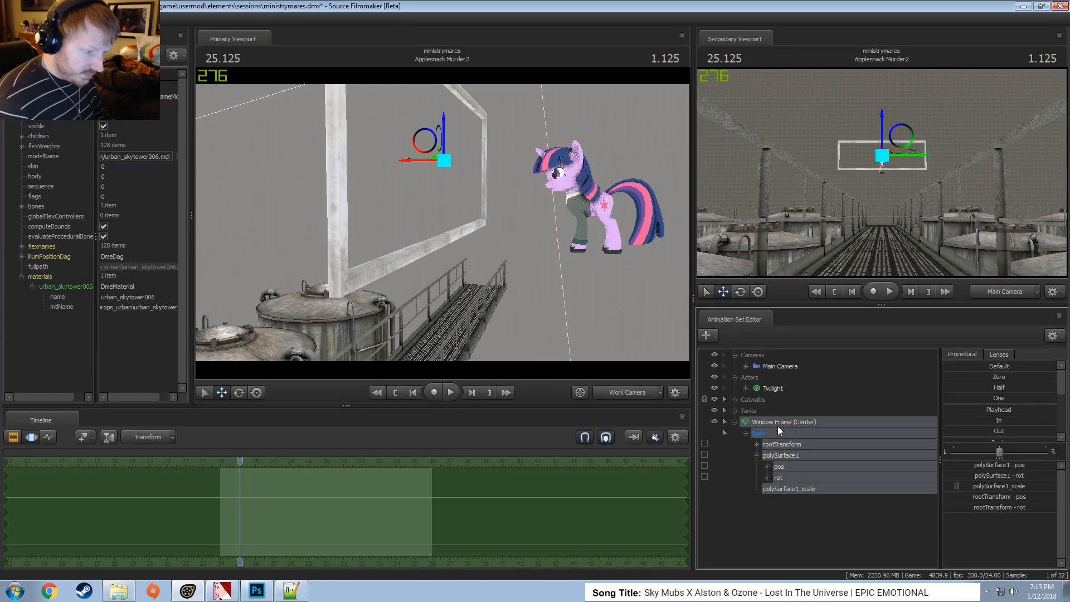
pyautogui.click(756, 455)
pyautogui.moveTo(448, 223); pyautogui.dragTo(448, 223)
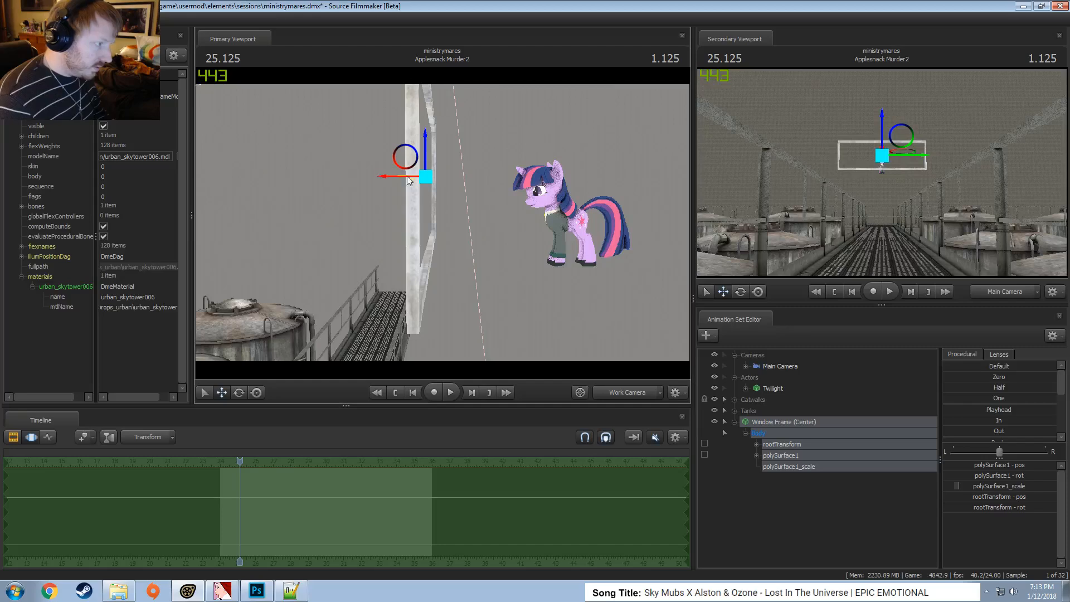
pyautogui.moveTo(388, 177); pyautogui.dragTo(436, 192)
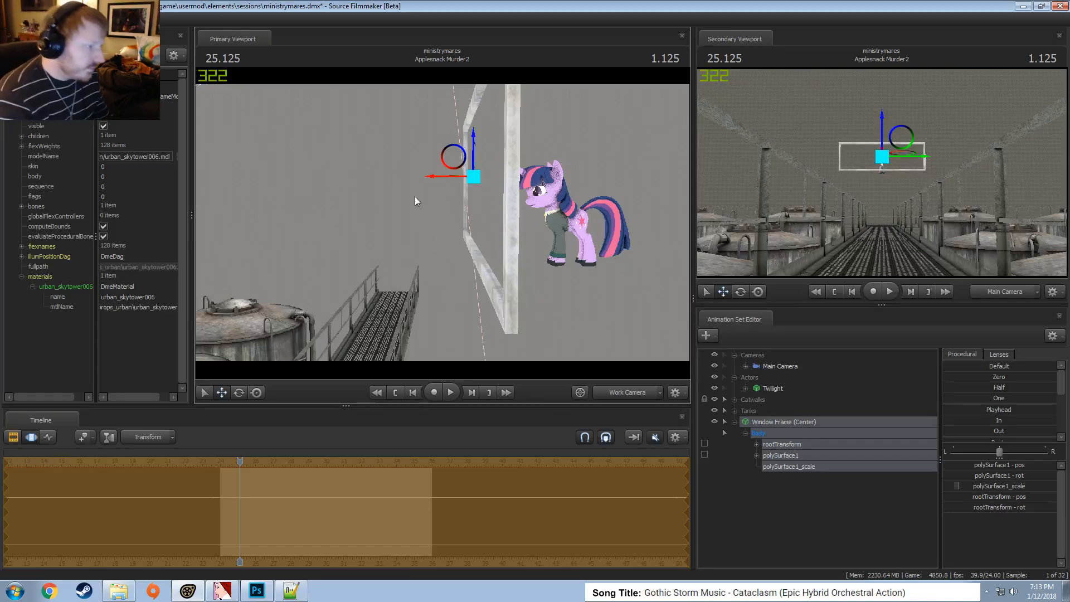
# Rotate the window frame to tilt it slightly in front of Twilight
pyautogui.press('e')
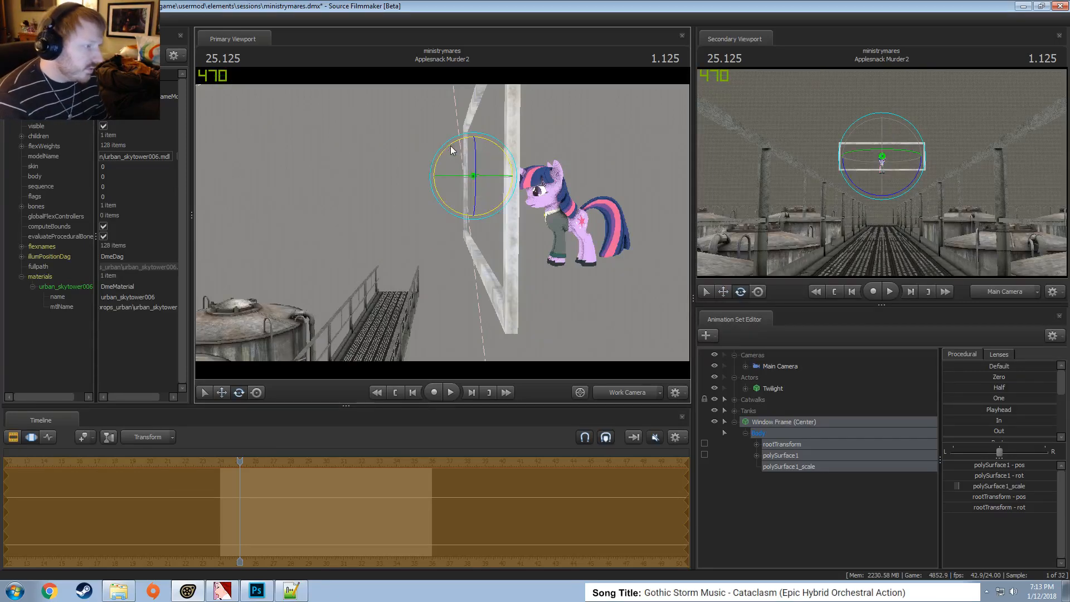
pyautogui.moveTo(451, 147); pyautogui.dragTo(441, 149)
pyautogui.press('Escape')
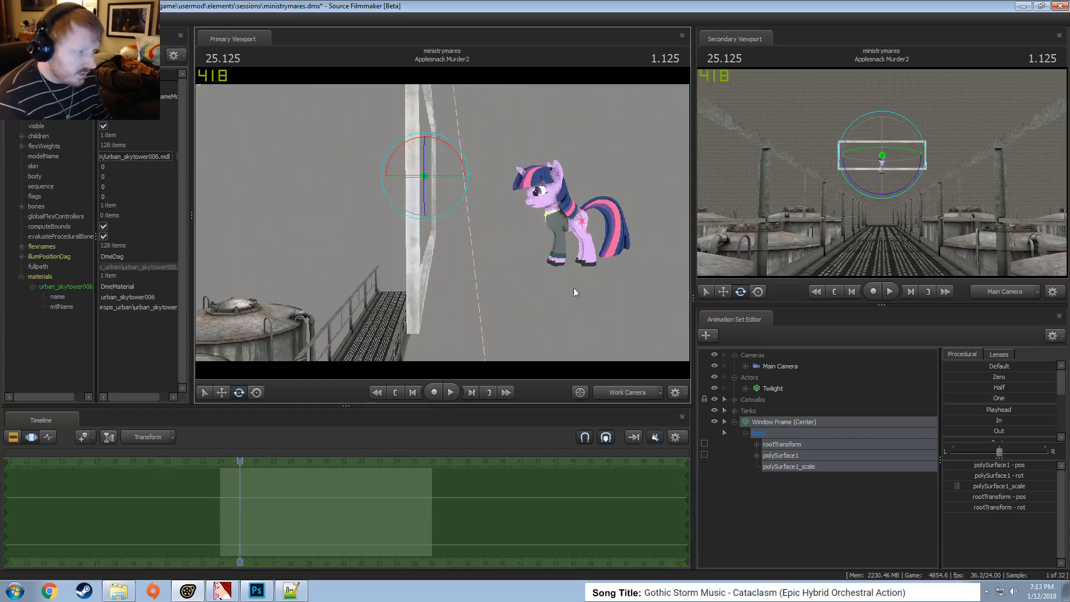
pyautogui.hotkey('ctrl', 'z')
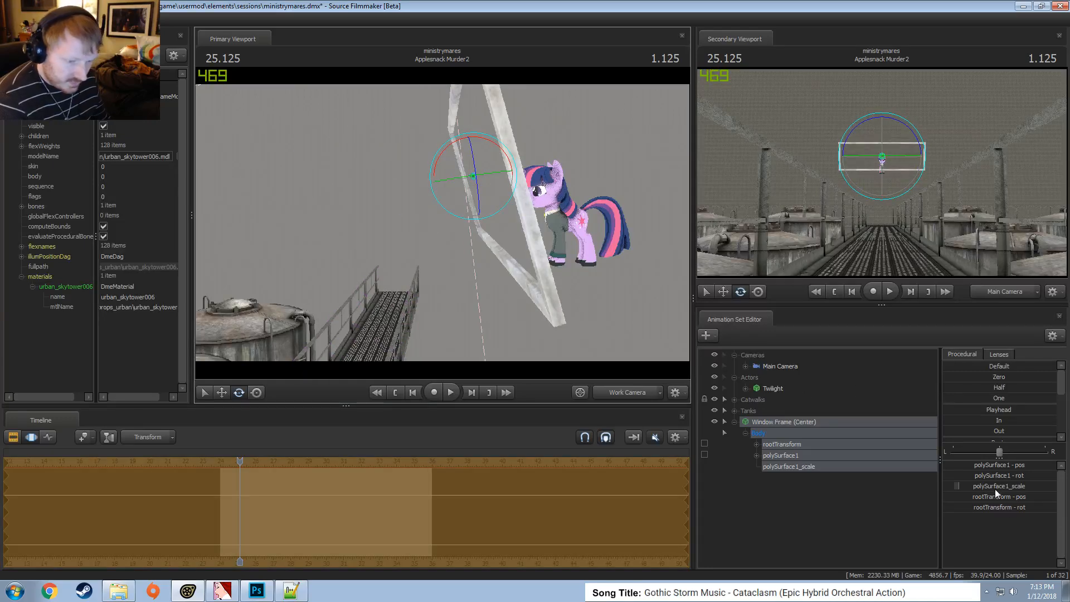
# Set the window frame's rootTransform X rotation to 90
pyautogui.click(989, 507)
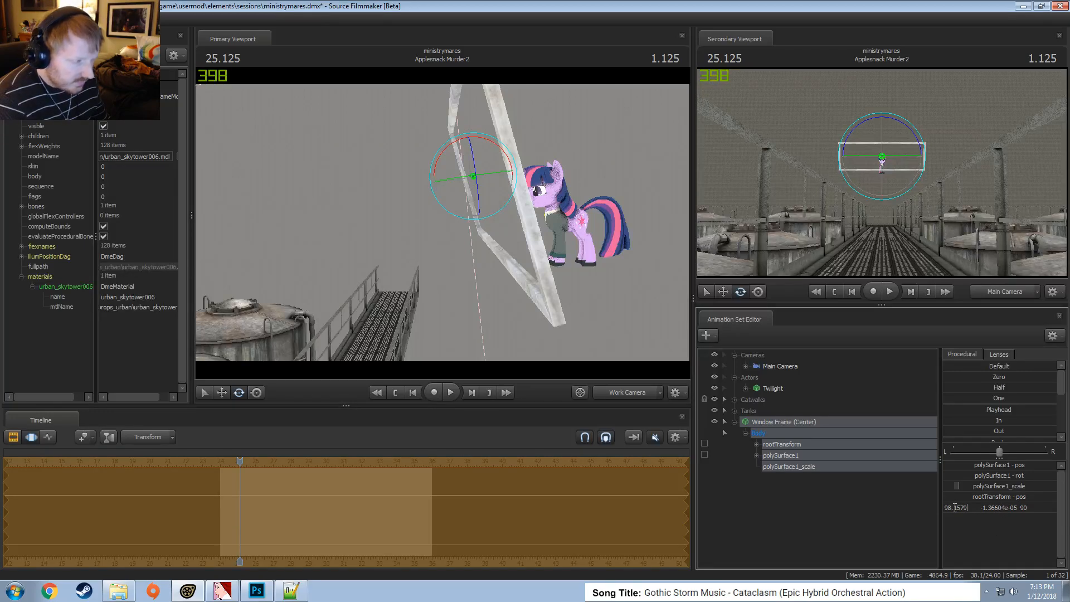
pyautogui.write('90')
pyautogui.press('Return')
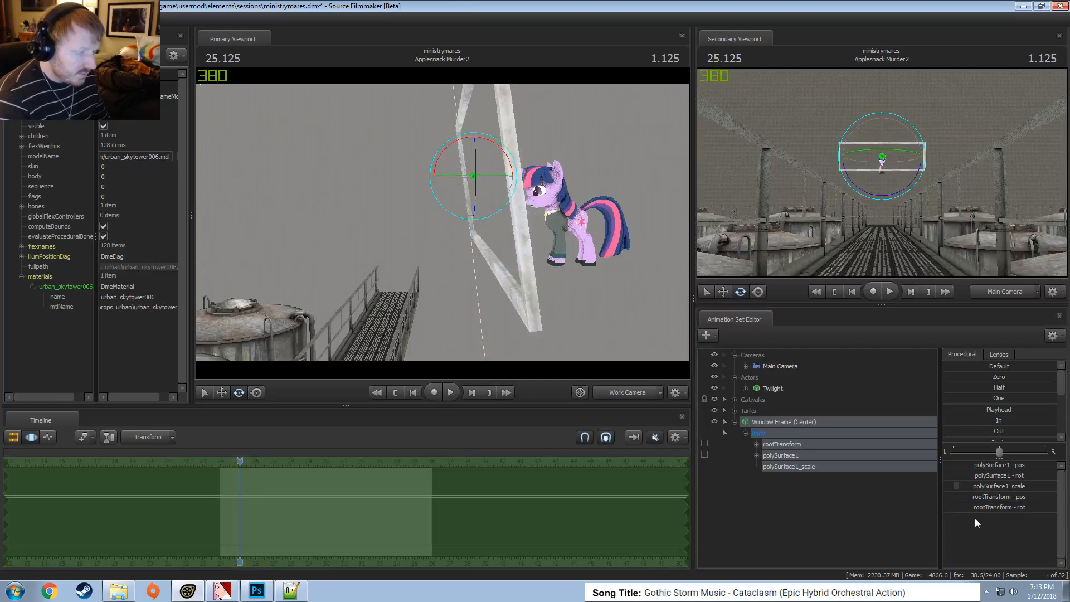
pyautogui.moveTo(443, 227); pyautogui.dragTo(444, 227, button='right')
pyautogui.click(998, 506)
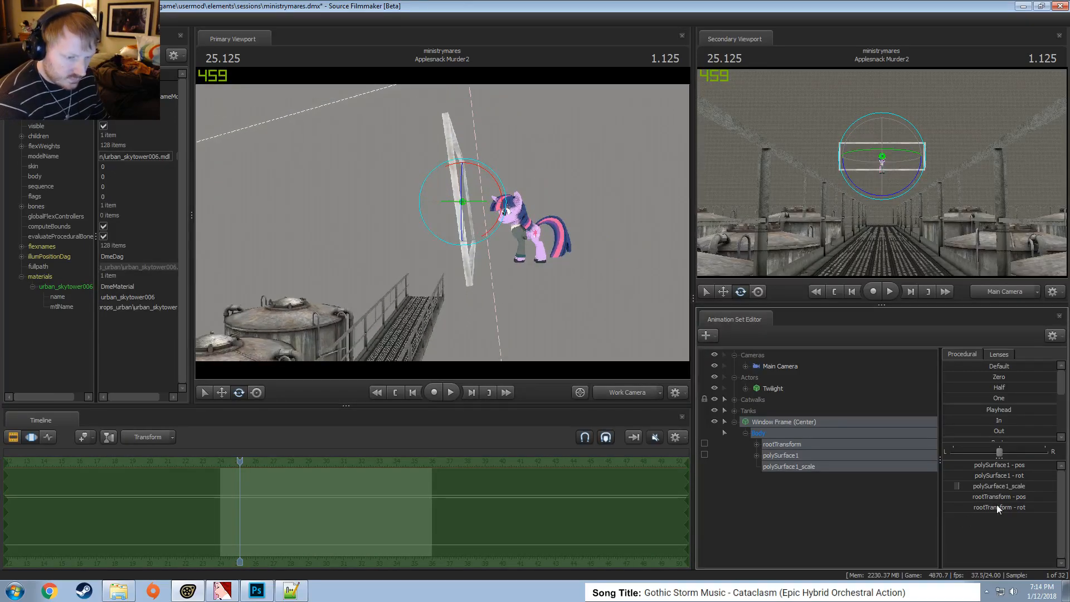
# Try setting the first rotation value of the window frame's polySurface1 bone to 0
pyautogui.click(985, 474)
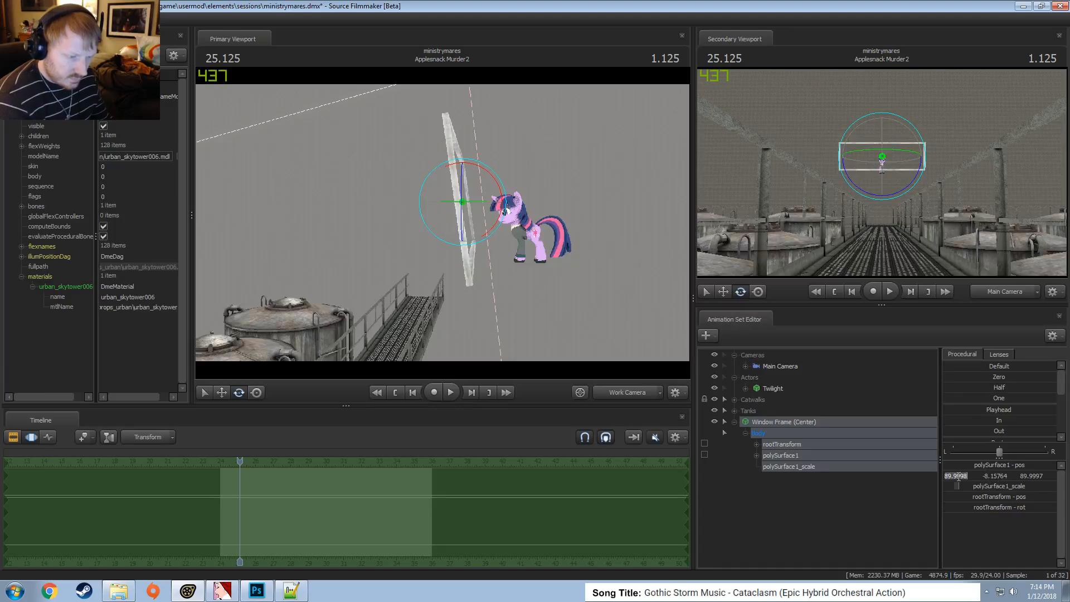
pyautogui.write('0')
pyautogui.press('Return')
pyautogui.hotkey('ctrl', 'z')
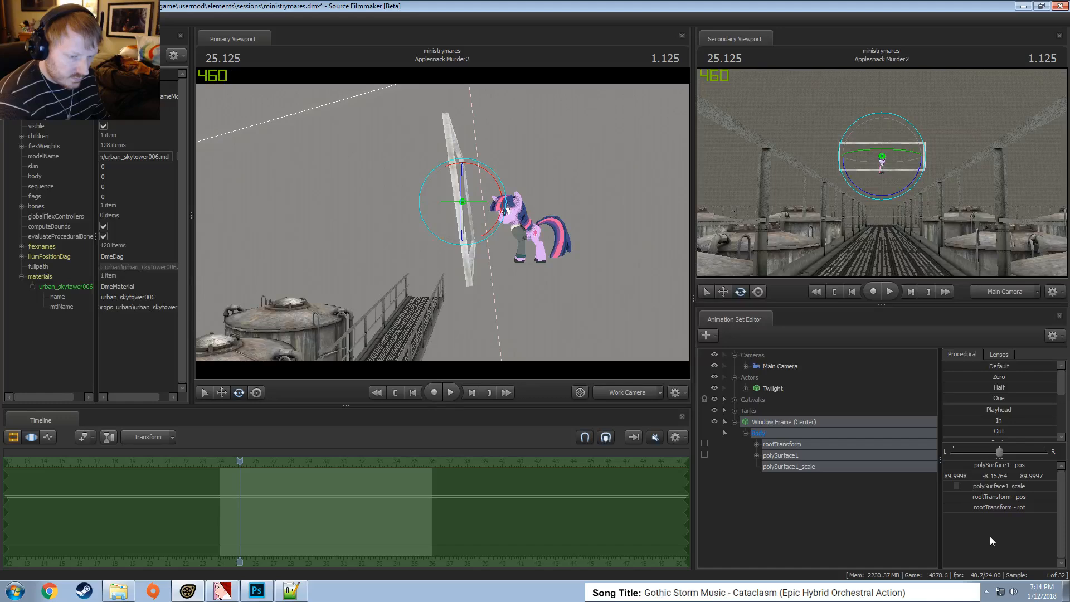
pyautogui.click(976, 475)
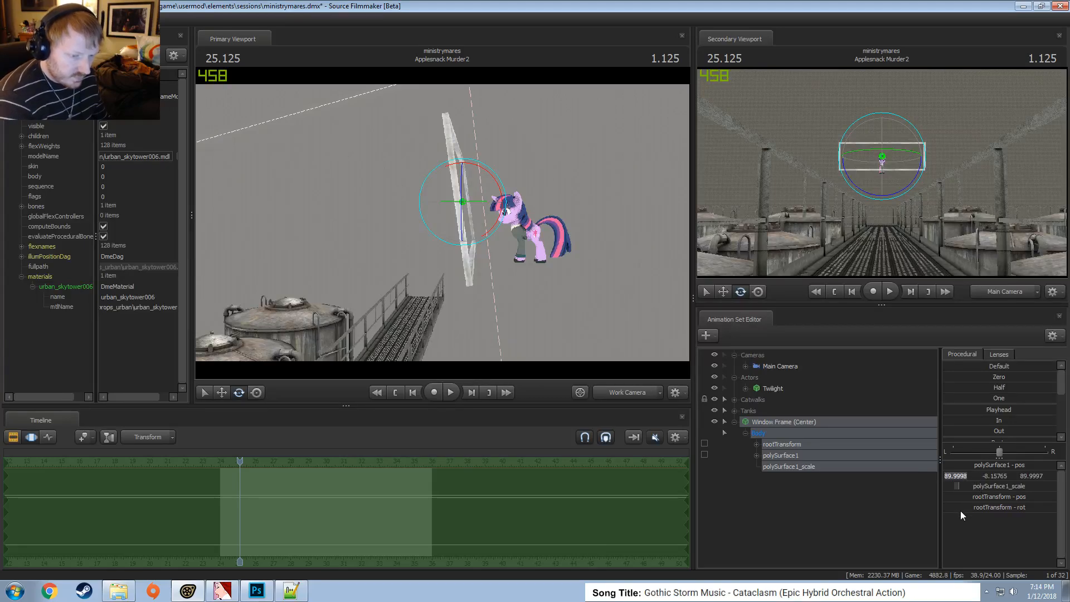
pyautogui.write('0')
pyautogui.press('Return')
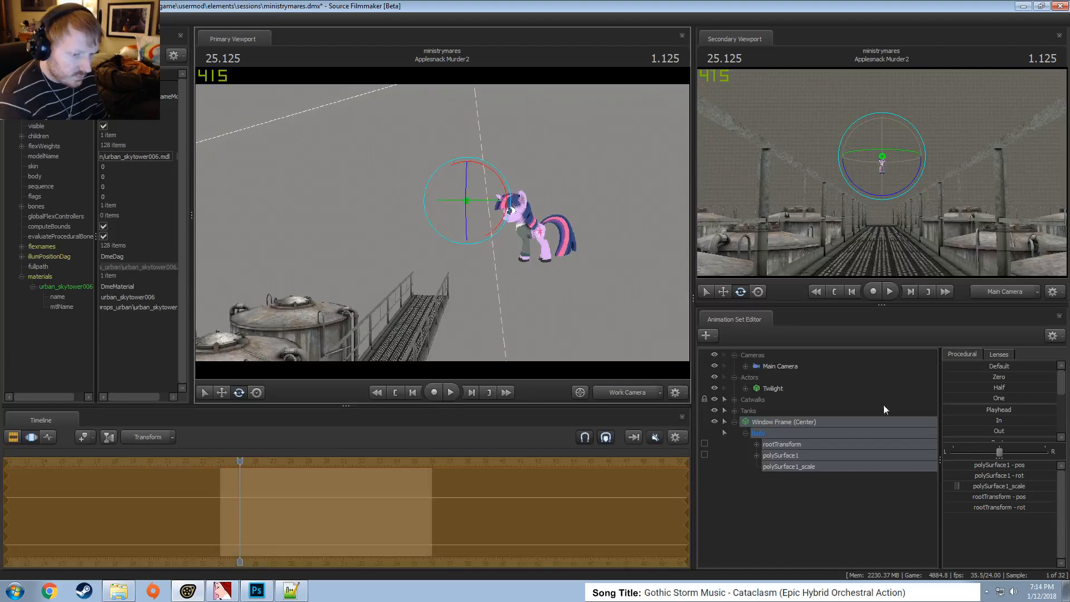
pyautogui.hotkey('ctrl', 'z')
pyautogui.moveTo(966, 474); pyautogui.dragTo(945, 481)
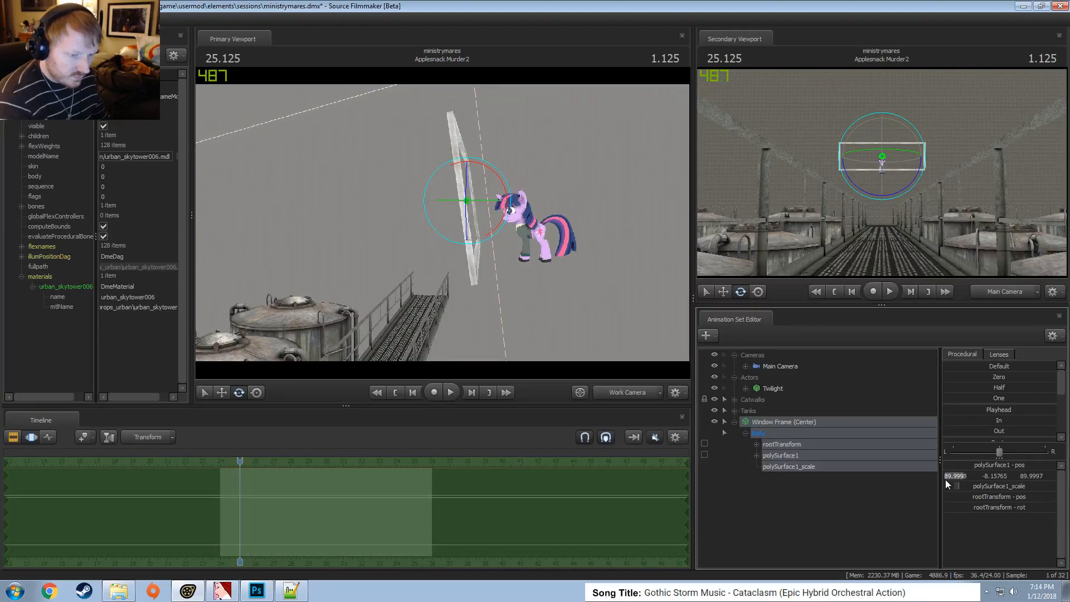
pyautogui.write('0')
pyautogui.press('Return')
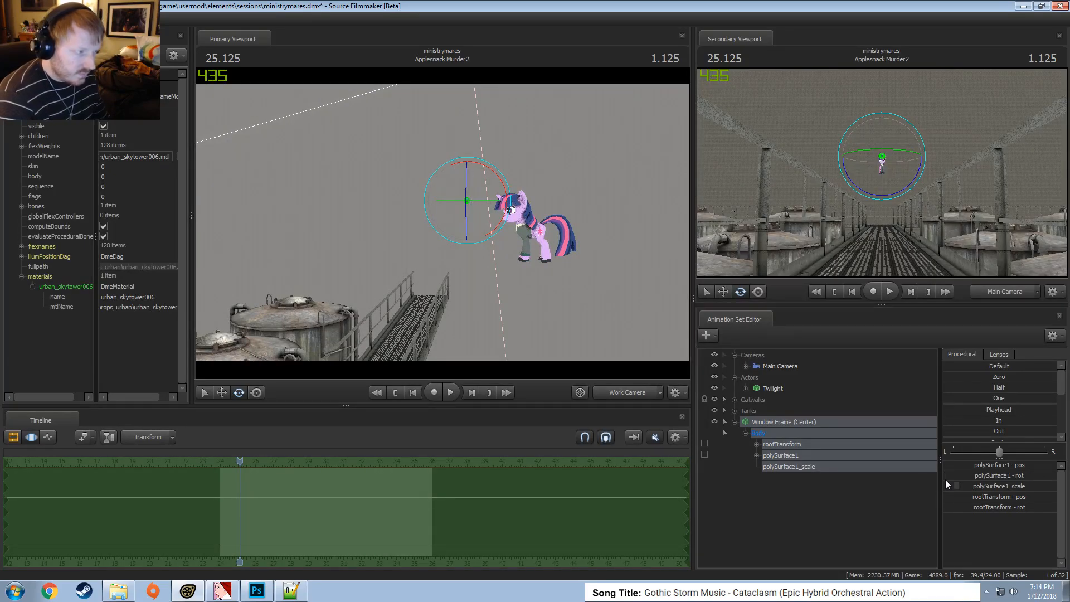
# Undo the recent rotation changes on the window frame
pyautogui.press('Return')
pyautogui.hotkey('ctrl', 'z')
pyautogui.hotkey('ctrl', 'z')
pyautogui.hotkey('ctrl', 'z')
pyautogui.hotkey('ctrl', 'z')
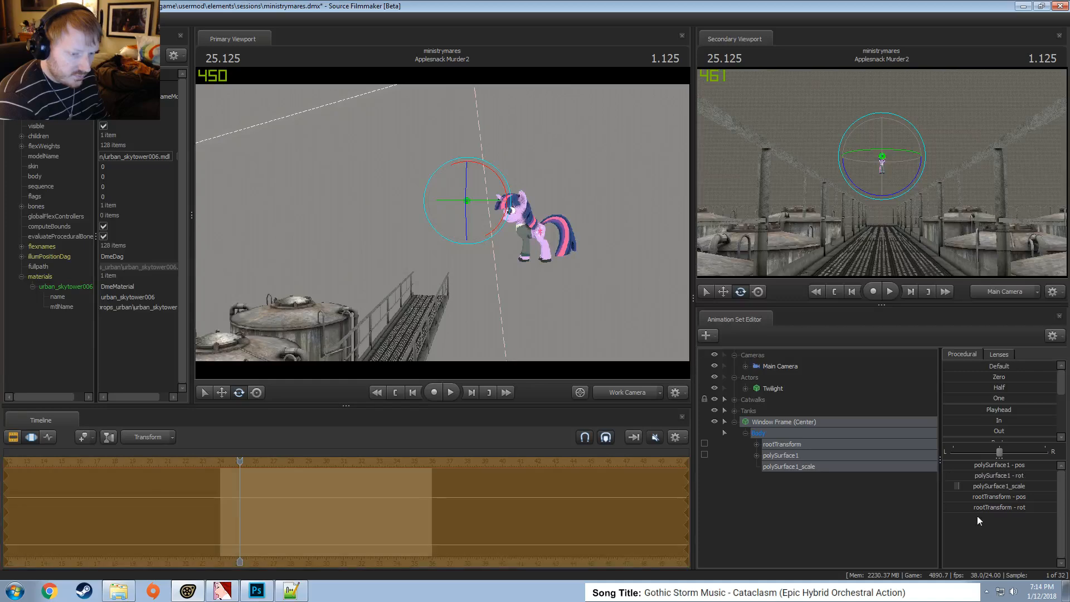
# Set the second rotation value of the window frame's polySurface1 bone to 0
pyautogui.click(979, 475)
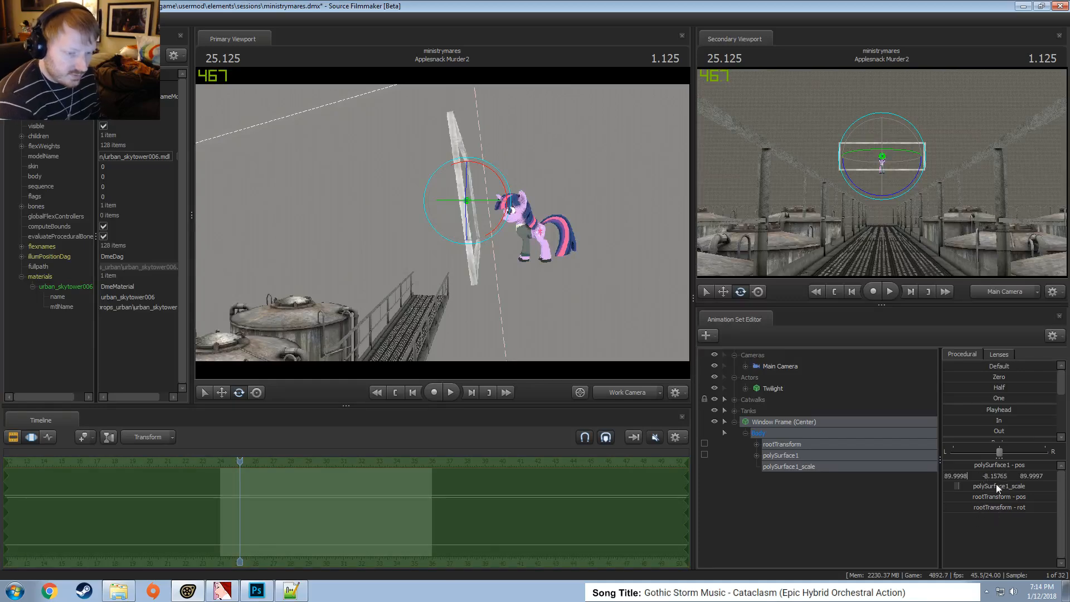
pyautogui.doubleClick(998, 478)
pyautogui.write('0')
pyautogui.press('Return')
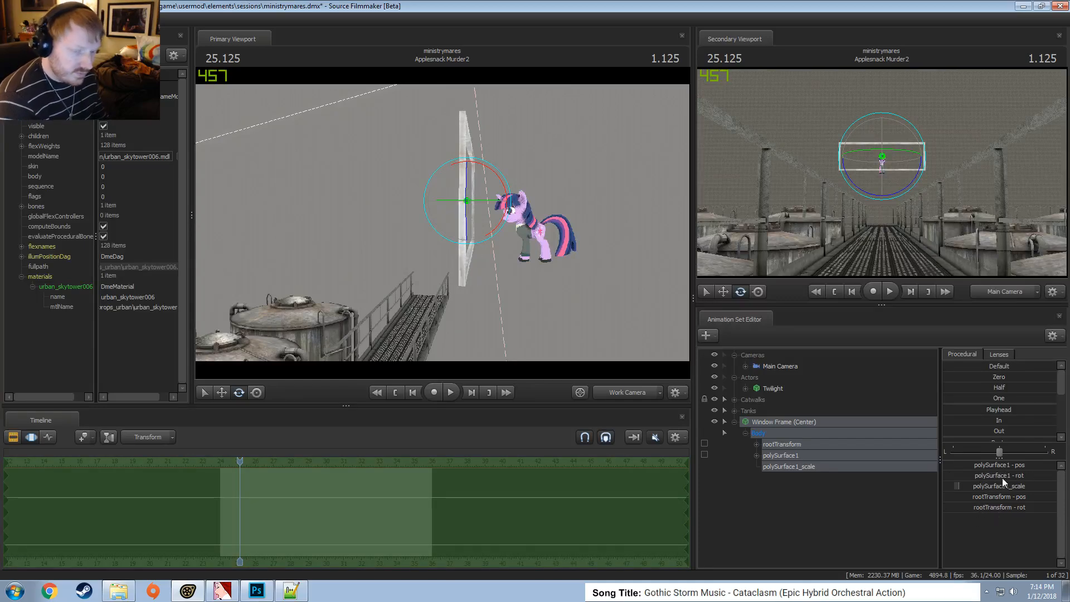
pyautogui.click(1009, 506)
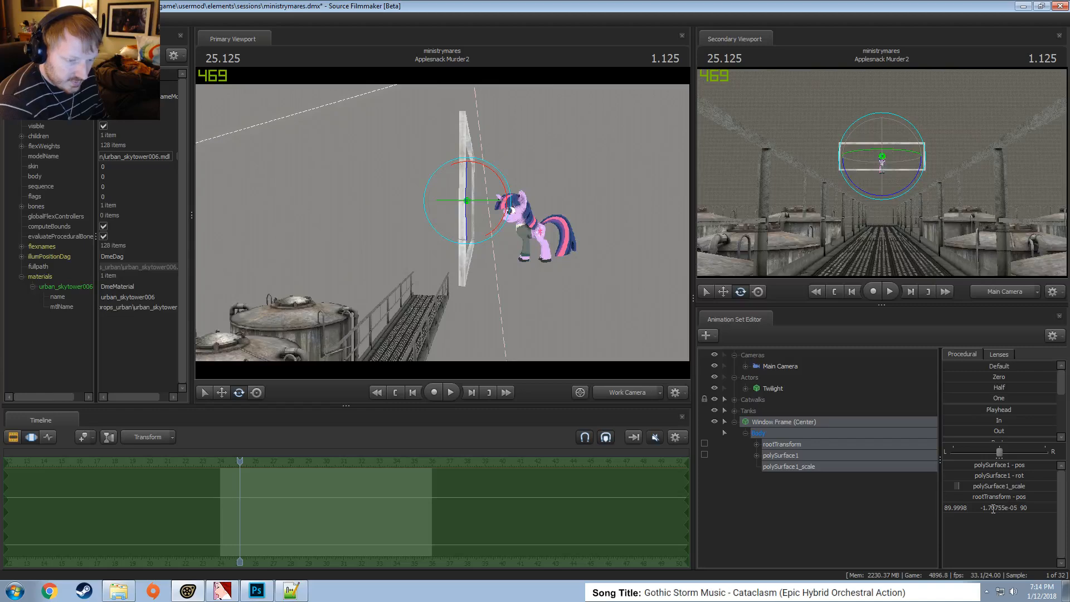
# Try tilting the window frame by setting its second polySurface1 rotation value to 20
pyautogui.click(985, 474)
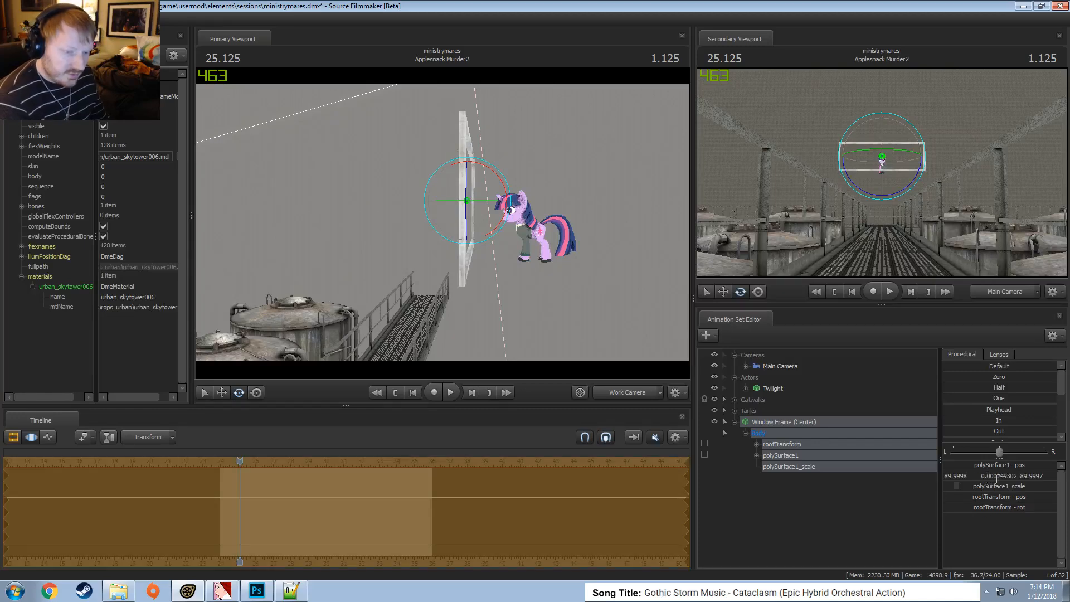
pyautogui.doubleClick(998, 476)
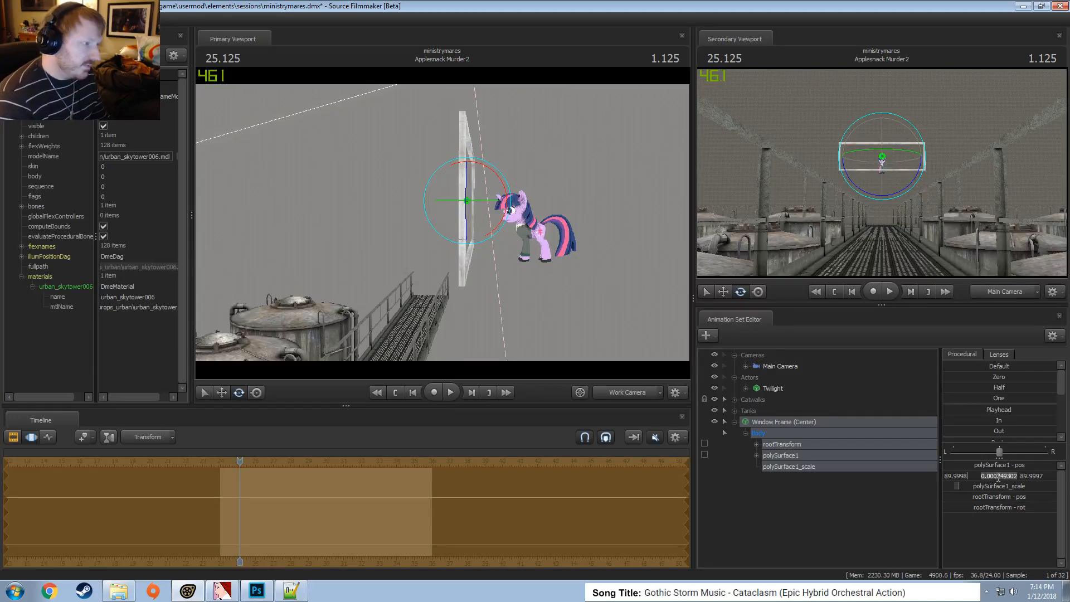
pyautogui.write('20')
pyautogui.press('Return')
pyautogui.click(996, 476)
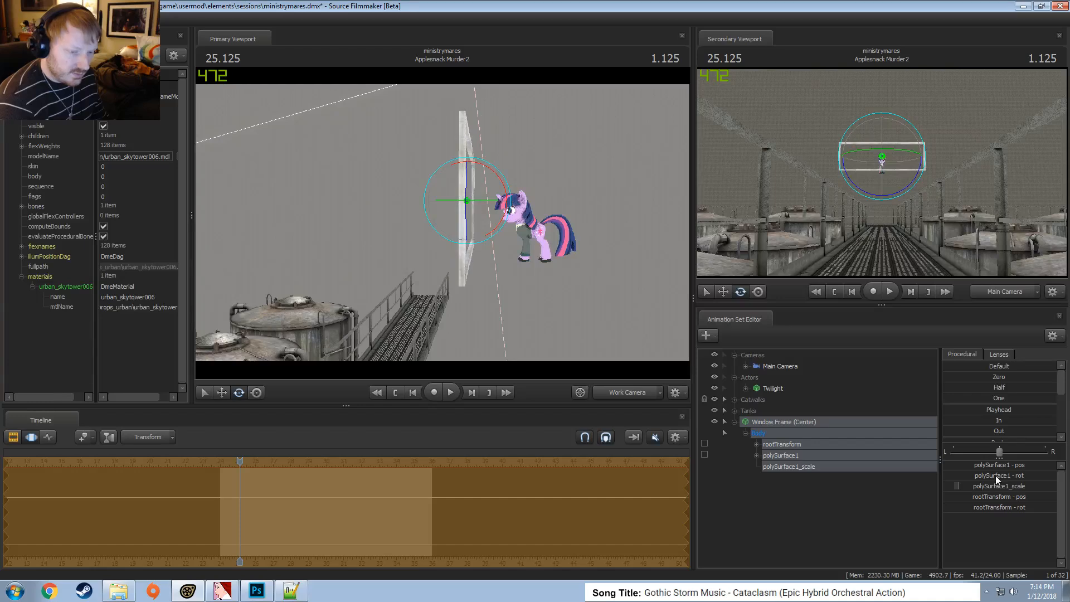
pyautogui.doubleClick(998, 476)
pyautogui.write('20')
pyautogui.press('Return')
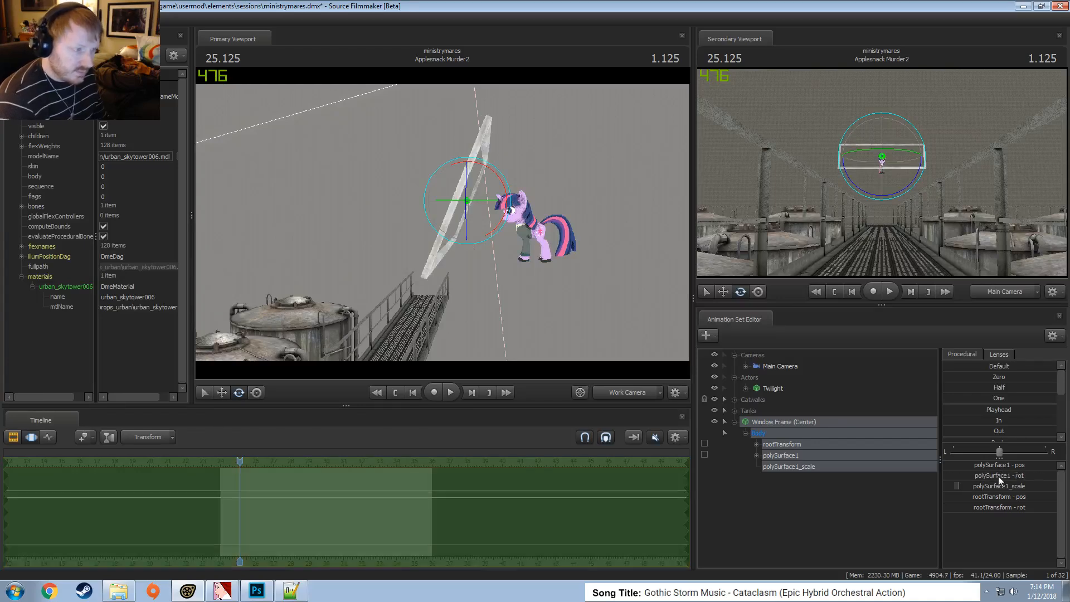
# Try tilting the window frame the opposite way with a different second polySurface1 rotation value
pyautogui.click(995, 473)
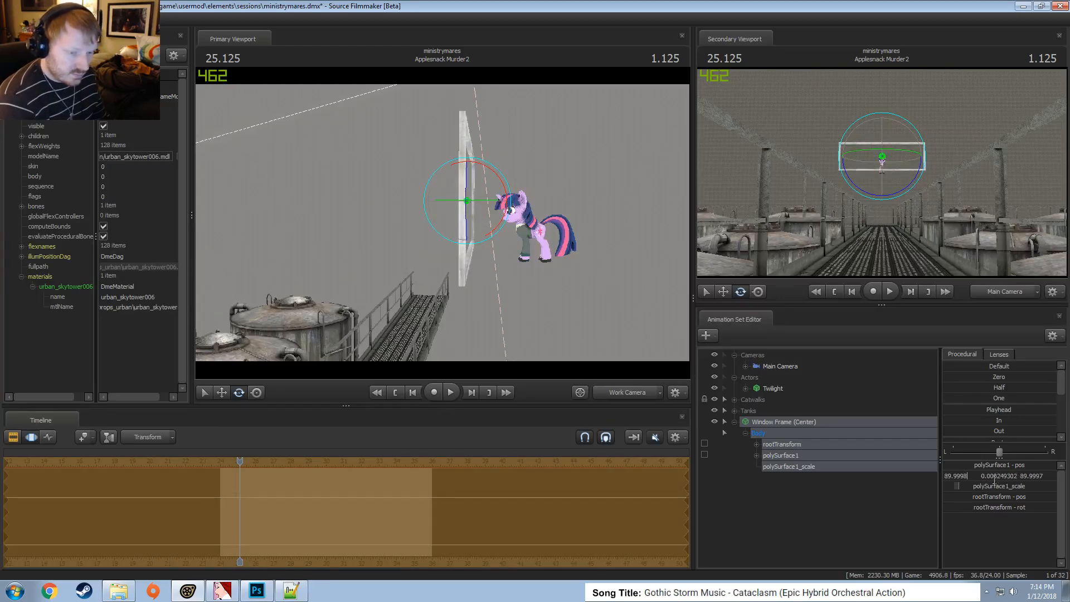
pyautogui.doubleClick(989, 478)
pyautogui.write('15')
pyautogui.press('Return')
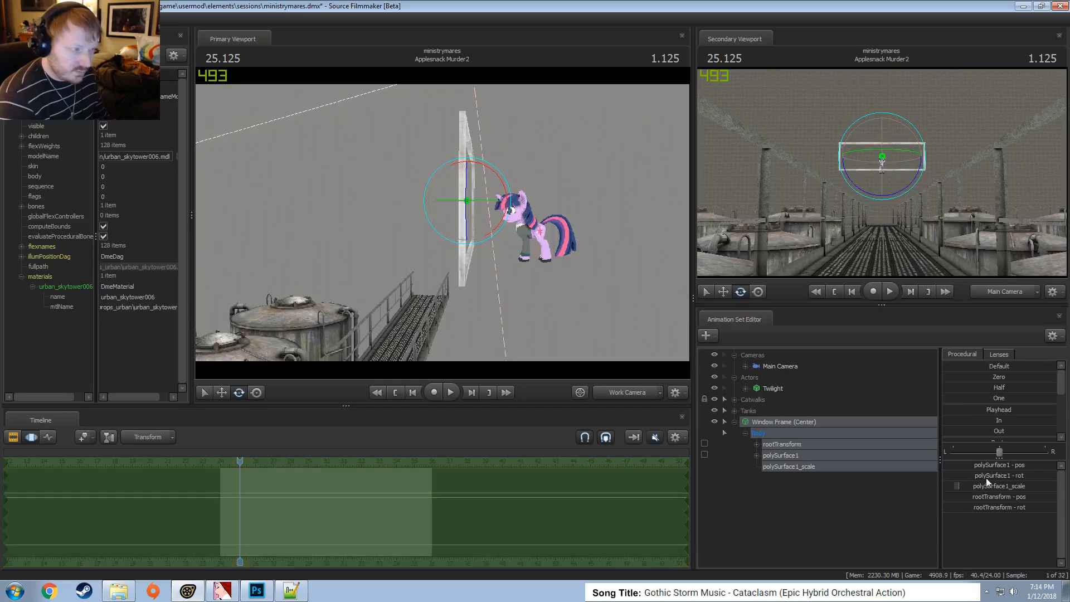
pyautogui.keyDown('alt'); pyautogui.moveTo(535, 313); pyautogui.dragTo(505, 313); pyautogui.keyUp('alt')
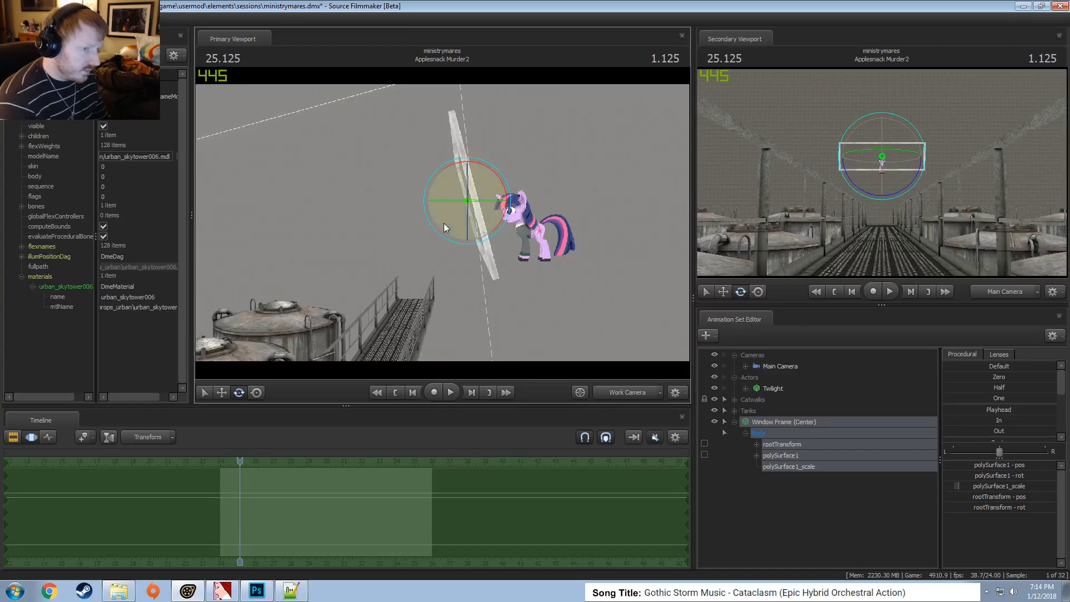
pyautogui.keyDown('alt'); pyautogui.moveTo(443, 223); pyautogui.dragTo(517, 225); pyautogui.keyUp('alt')
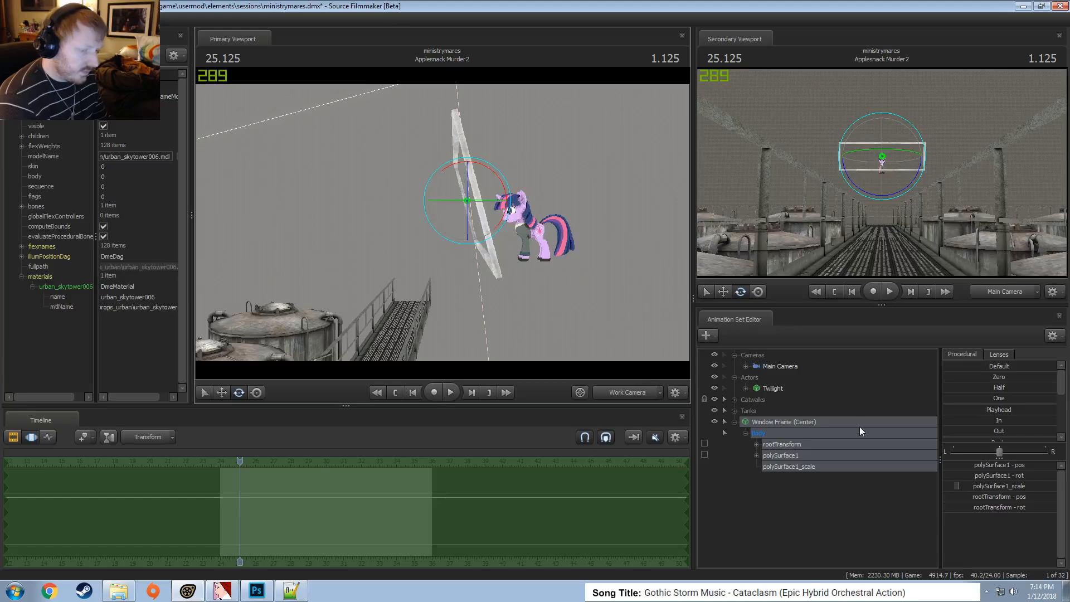
# Enter a new negative second polySurface1 rotation value for the window frame and check its tilt around Twilight from the front and above
pyautogui.click(994, 475)
pyautogui.write('-20')
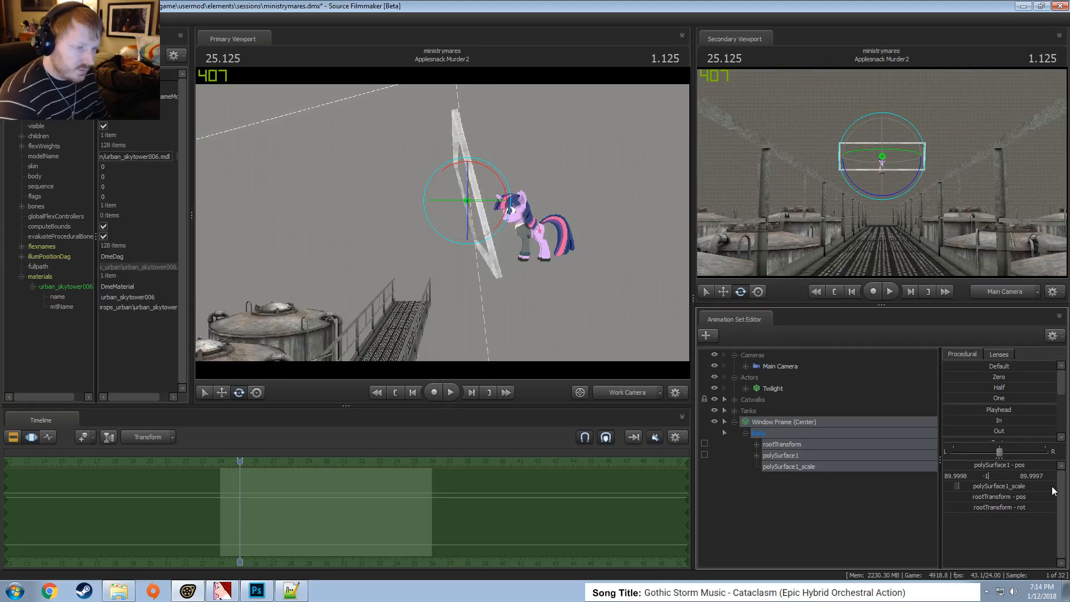
pyautogui.press('Return')
pyautogui.keyDown('alt'); pyautogui.moveTo(546, 301); pyautogui.dragTo(624, 301); pyautogui.keyUp('alt')
pyautogui.moveTo(443, 221)
pyautogui.keyDown('alt'); pyautogui.mouseDown()
pyautogui.moveTo(497, 222)
pyautogui.moveTo(442, 220)
pyautogui.moveTo(454, 195)
pyautogui.moveTo(513, 217)
pyautogui.moveTo(491, 209)
pyautogui.moveTo(446, 227)
pyautogui.mouseUp(); pyautogui.keyUp('alt')
pyautogui.press('w')
pyautogui.press('F2')
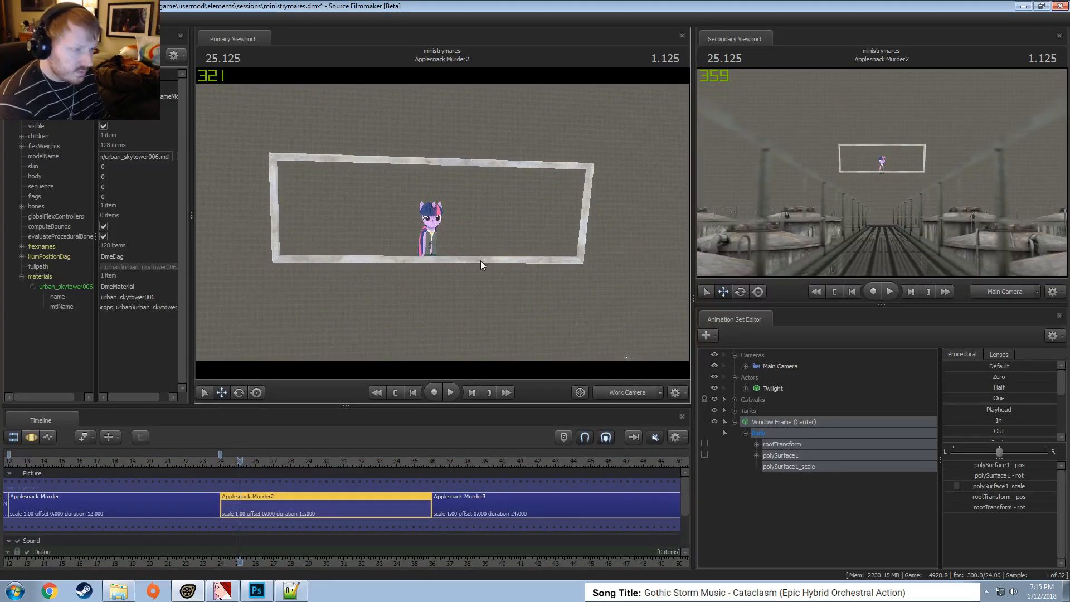
pyautogui.press('F3')
pyautogui.keyDown('alt'); pyautogui.moveTo(506, 259); pyautogui.dragTo(472, 344); pyautogui.keyUp('alt')
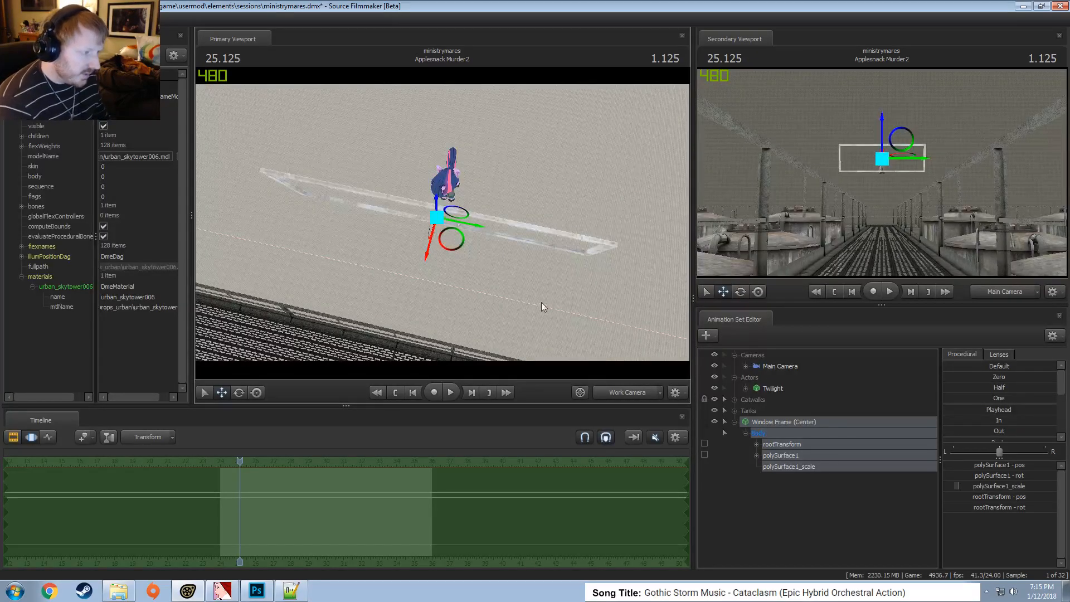
pyautogui.moveTo(484, 277); pyautogui.dragTo(484, 324)
# Duplicate the Window Frame (Center) animation set and select the copy
pyautogui.press('F2')
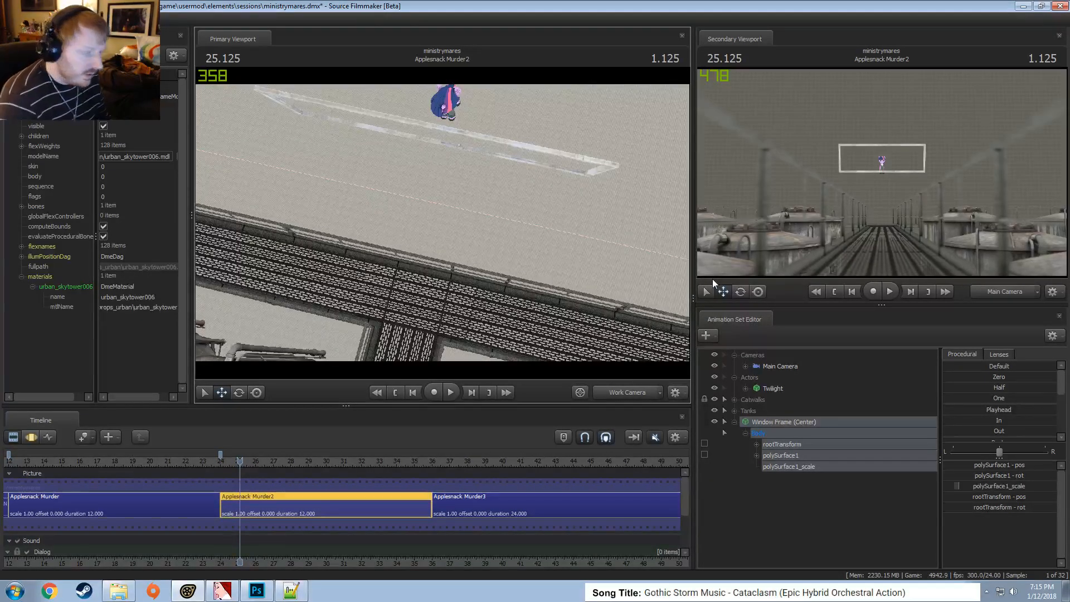
pyautogui.click(735, 422)
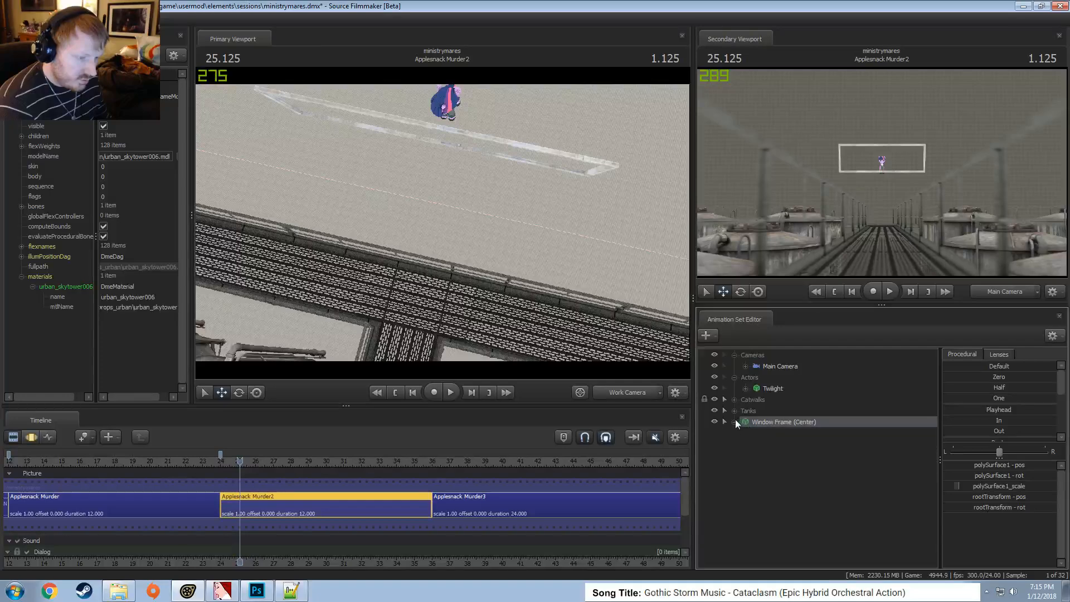
pyautogui.rightClick(771, 422)
pyautogui.click(767, 448)
pyautogui.rightClick(768, 448)
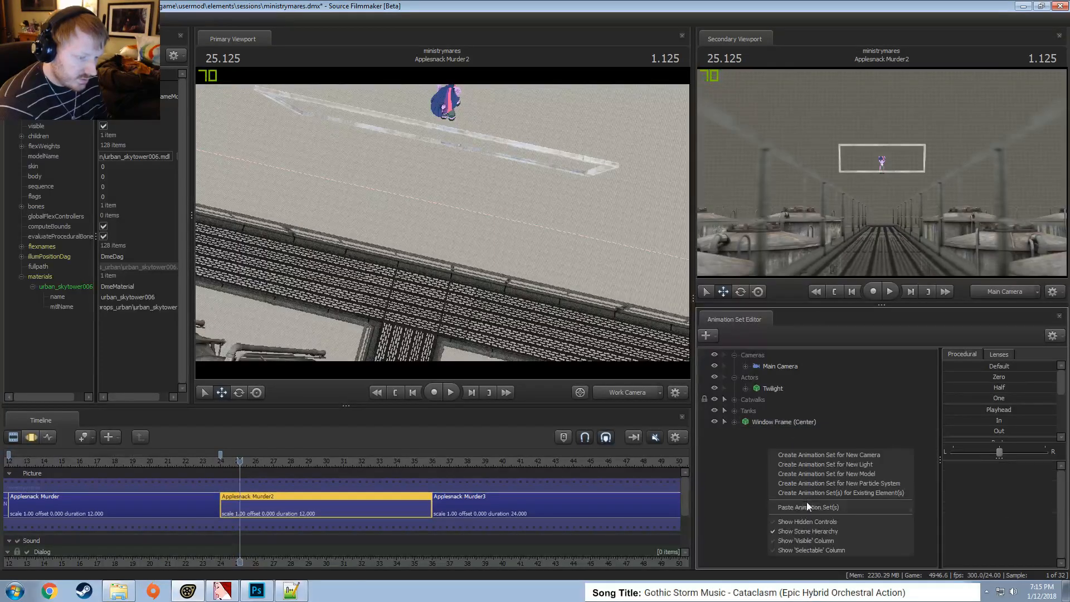
pyautogui.click(807, 501)
pyautogui.click(772, 433)
# Rename the duplicated window frame animation set as Window Frame (Left)
pyautogui.keyDown('alt'); pyautogui.moveTo(457, 216); pyautogui.dragTo(480, 230); pyautogui.keyUp('alt')
pyautogui.keyDown('alt'); pyautogui.moveTo(548, 296); pyautogui.dragTo(644, 346); pyautogui.keyUp('alt')
pyautogui.press('e')
pyautogui.rightClick(806, 433)
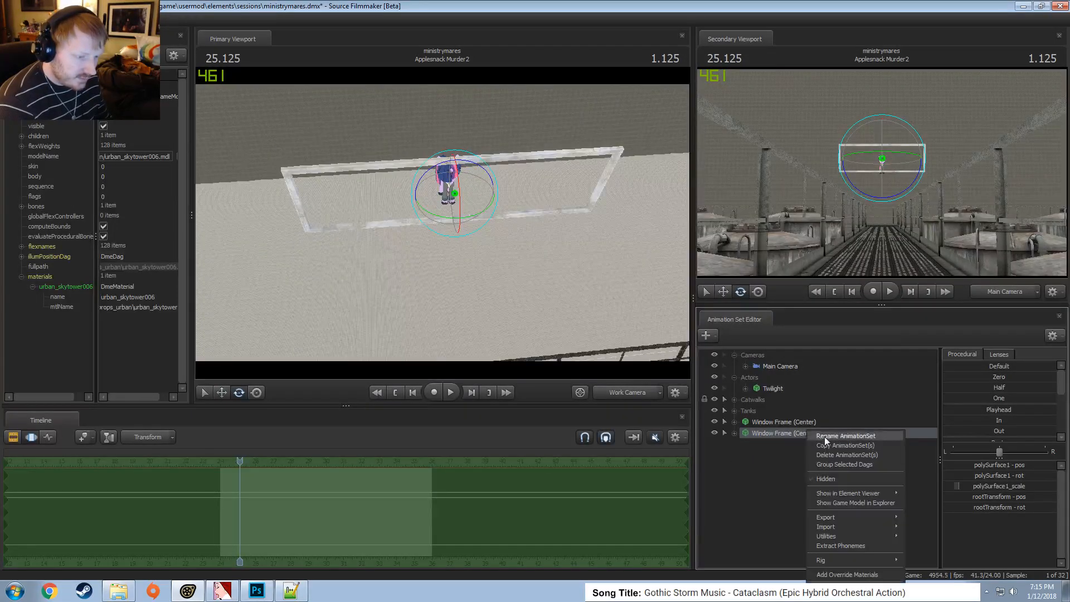
pyautogui.click(825, 437)
pyautogui.click(541, 290)
pyautogui.press('BackSpace')
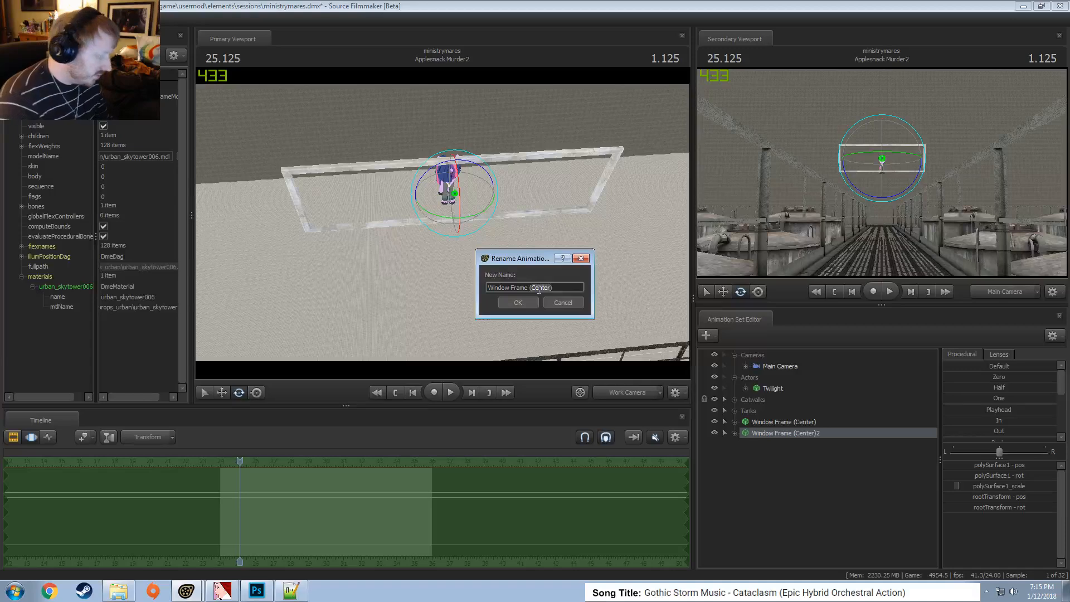
pyautogui.doubleClick(539, 288)
pyautogui.write('Left')
pyautogui.press('Return')
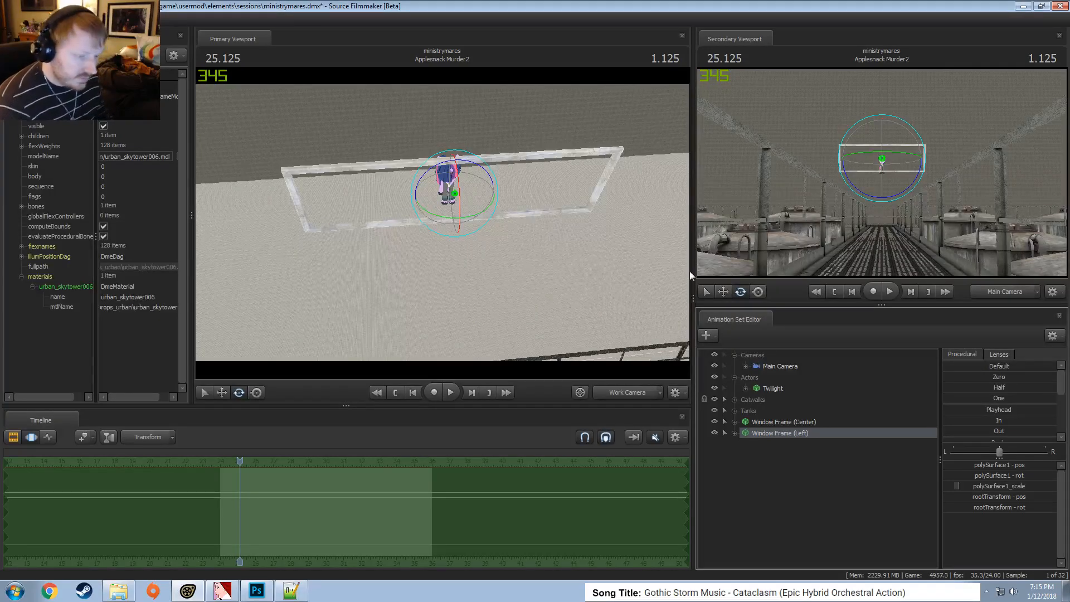
# Select the body controls of Window Frame (Left) and set its first rootTransform rotation value to 90
pyautogui.click(734, 434)
pyautogui.click(752, 448)
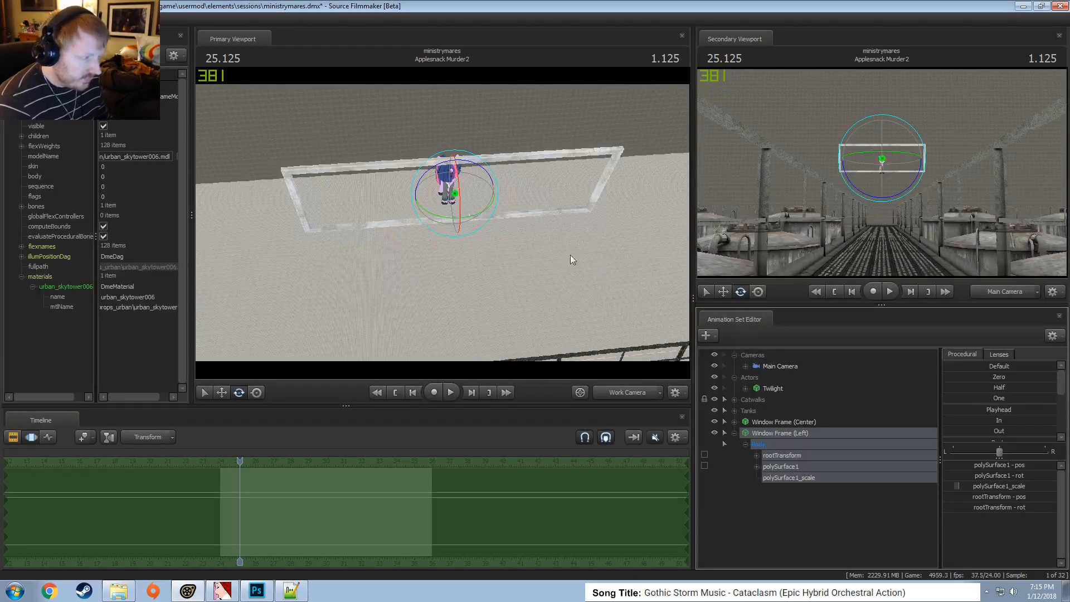
pyautogui.moveTo(571, 256); pyautogui.dragTo(454, 236)
pyautogui.press('w')
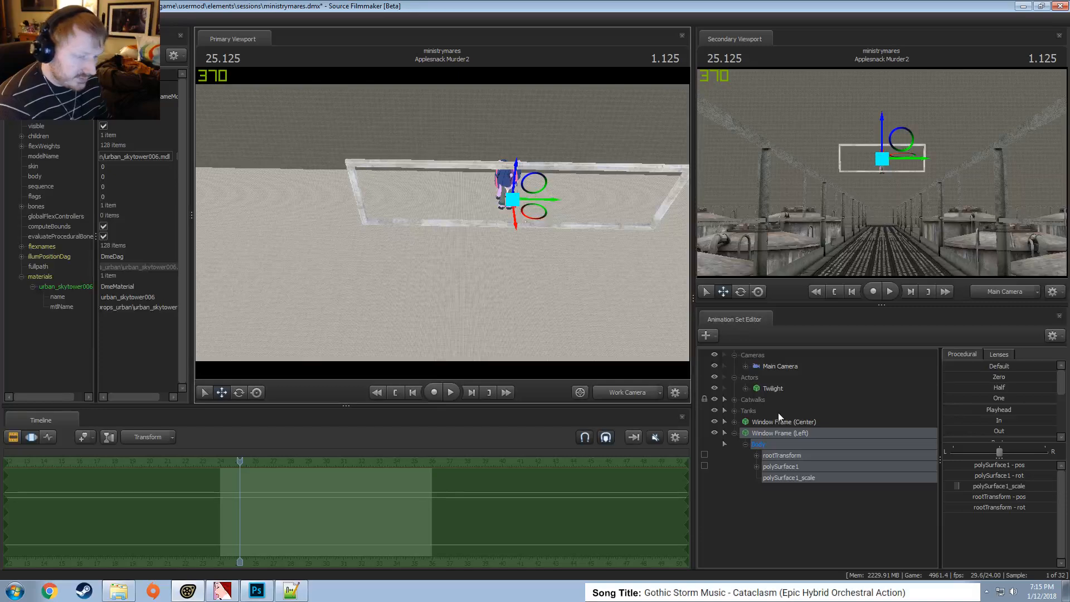
pyautogui.click(1005, 506)
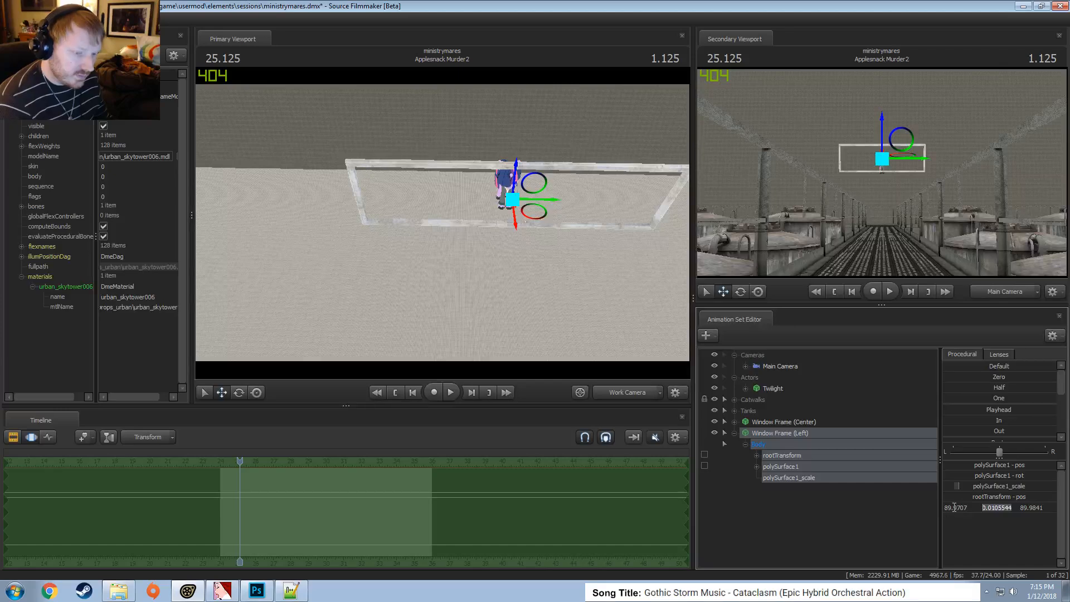
pyautogui.tripleClick(955, 508)
pyautogui.write('90')
pyautogui.press('Return')
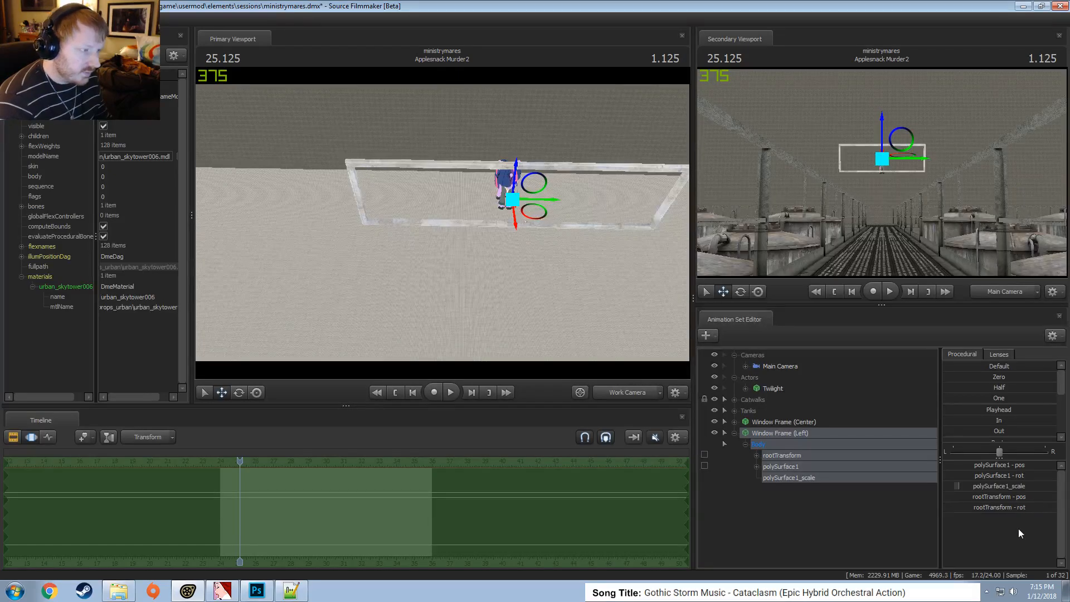
# Try a different first rootTransform rotation value on Window Frame (Left) and undo it
pyautogui.click(998, 506)
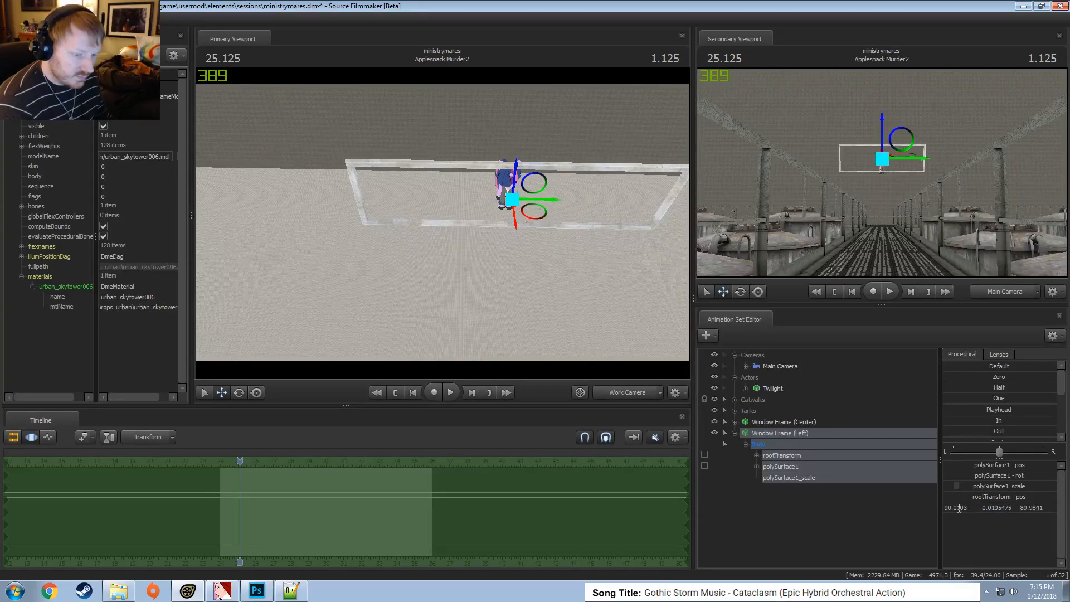
pyautogui.write('0')
pyautogui.press('Return')
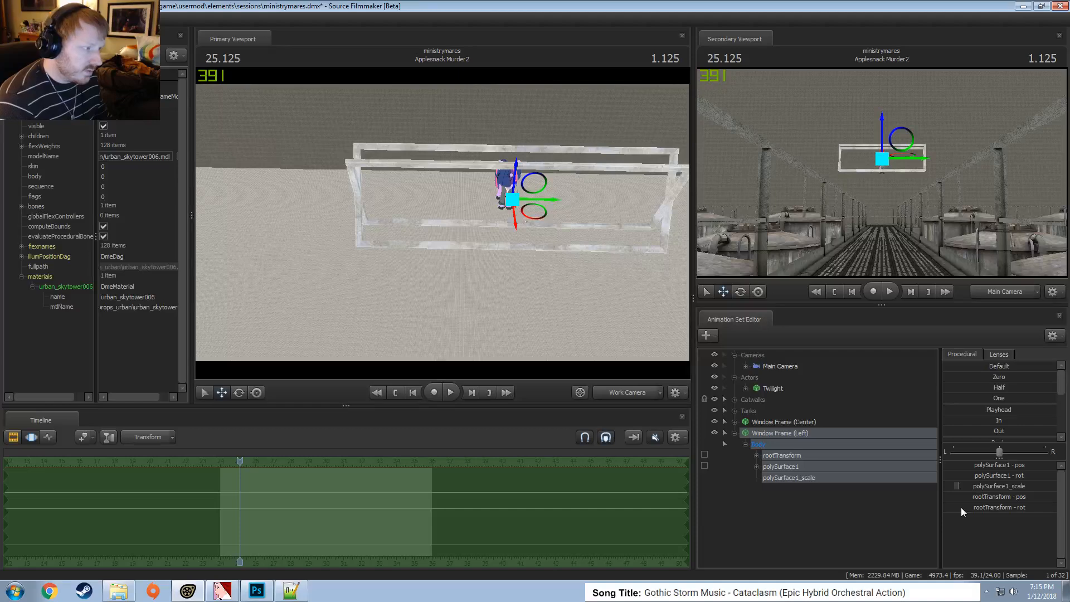
pyautogui.hotkey('ctrl', 'z')
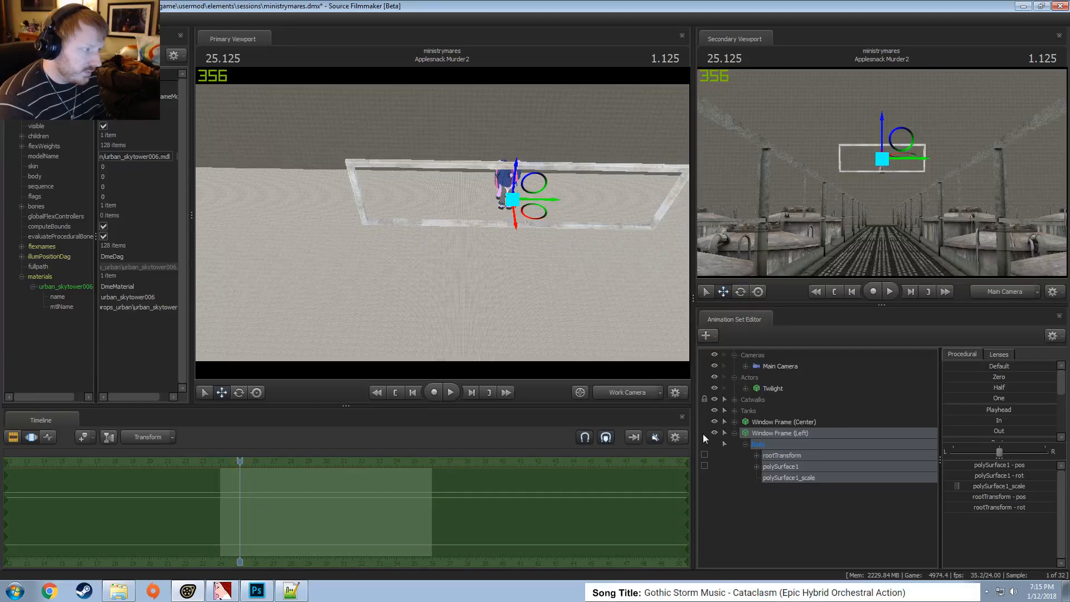
# Try a different second rootTransform rotation value on Window Frame (Left) and undo it
pyautogui.click(1003, 508)
pyautogui.doubleClick(998, 508)
pyautogui.write('0')
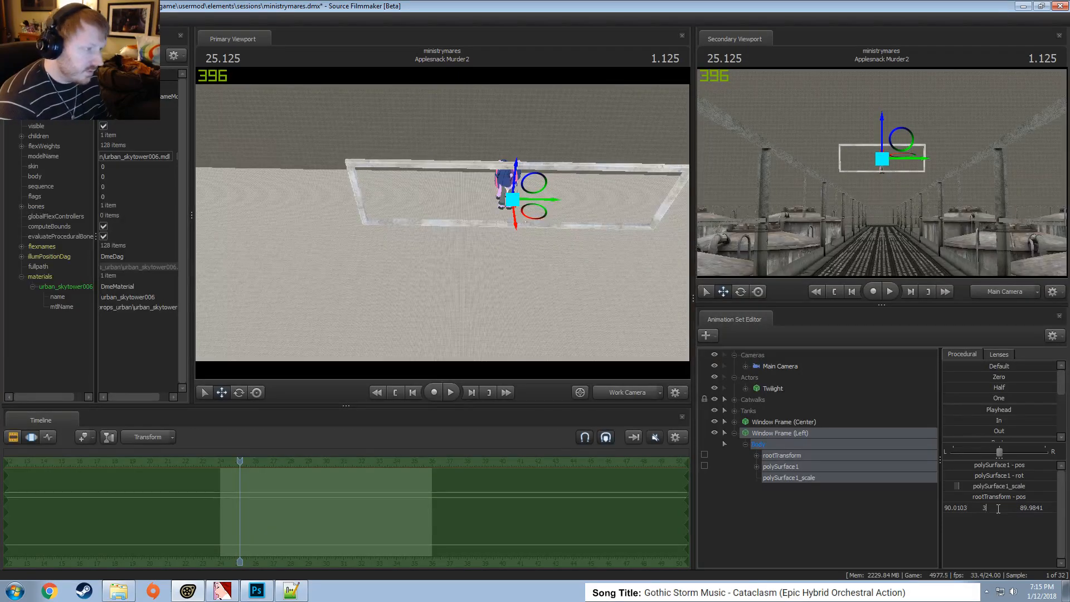
pyautogui.press('Return')
pyautogui.hotkey('ctrl', 'z')
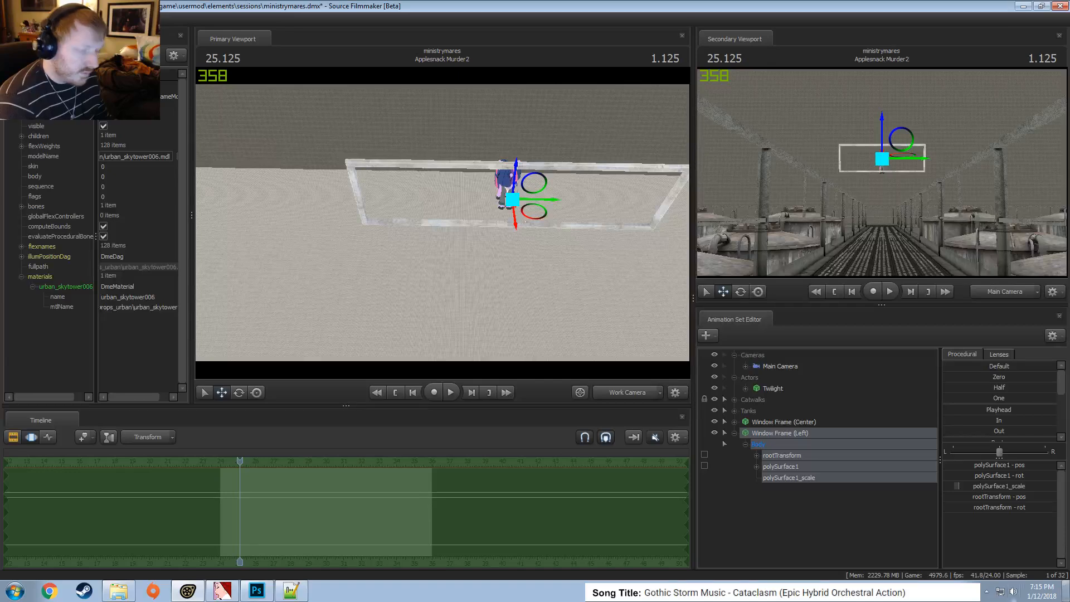
# Angle Window Frame (Left) by setting its third rootTransform rotation value to 70
pyautogui.click(995, 507)
pyautogui.doubleClick(1039, 508)
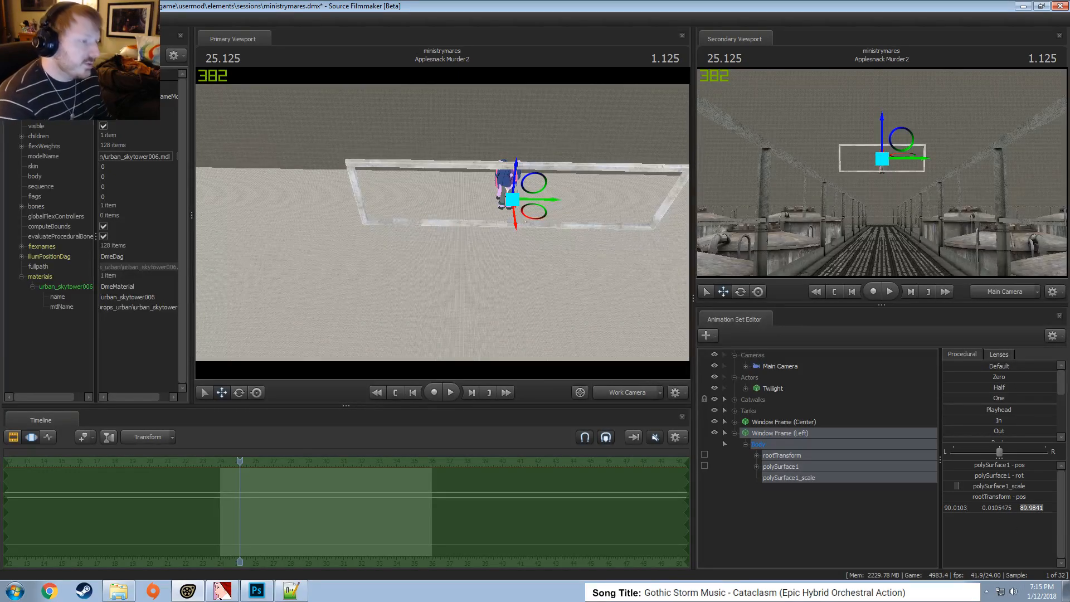
pyautogui.write('70')
pyautogui.press('Return')
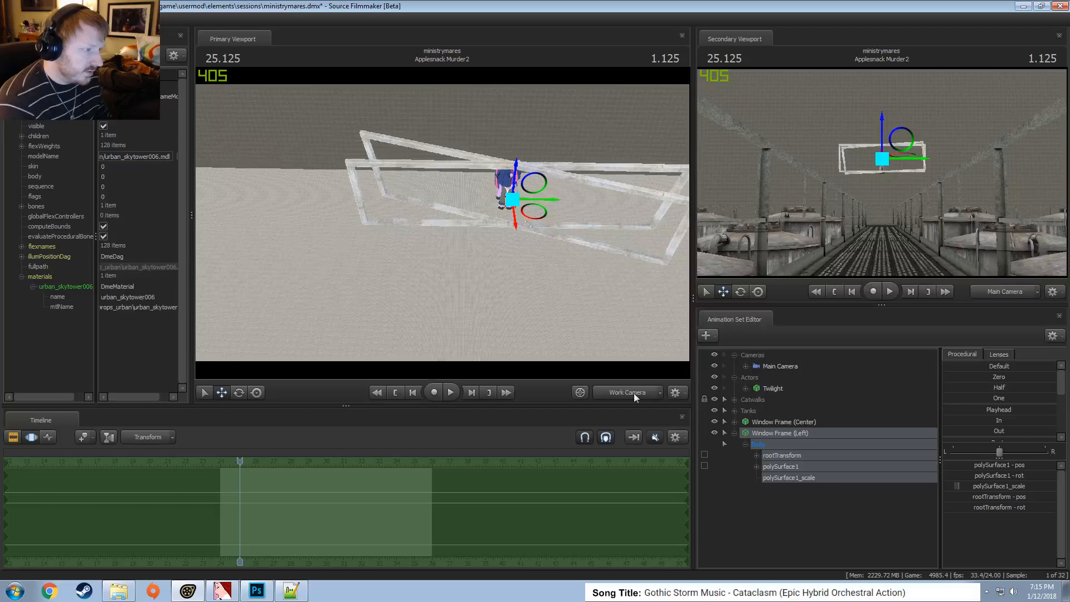
# Move Window Frame (Left) sideways and forward toward the catwalk side as needed so its inner end meets the center frame's left edge
pyautogui.keyDown('alt'); pyautogui.moveTo(505, 226); pyautogui.dragTo(443, 222); pyautogui.keyUp('alt')
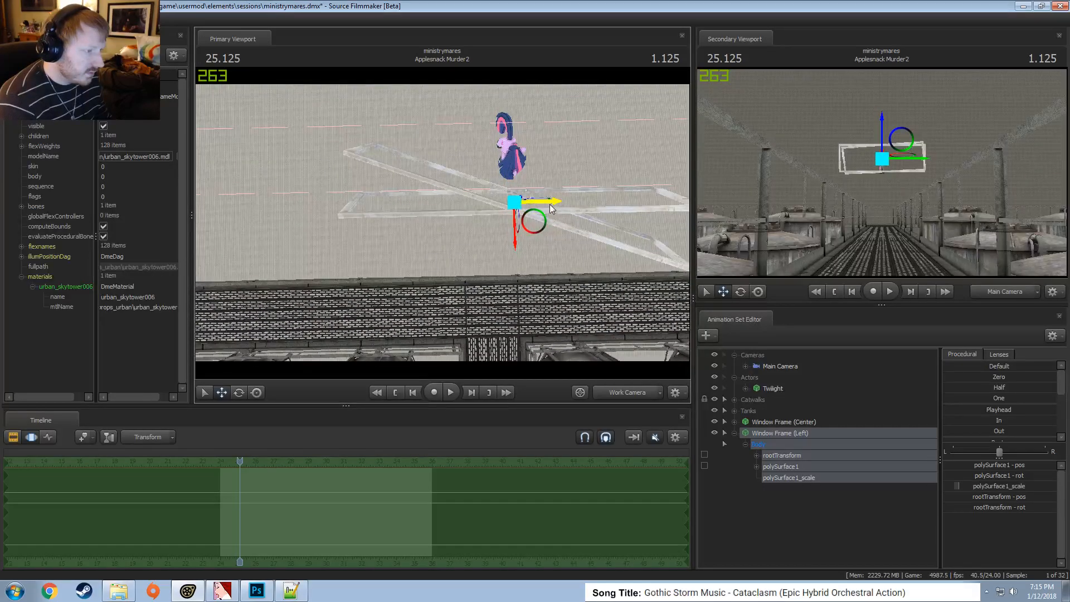
pyautogui.moveTo(554, 200); pyautogui.dragTo(219, 220)
pyautogui.moveTo(461, 209); pyautogui.dragTo(440, 219)
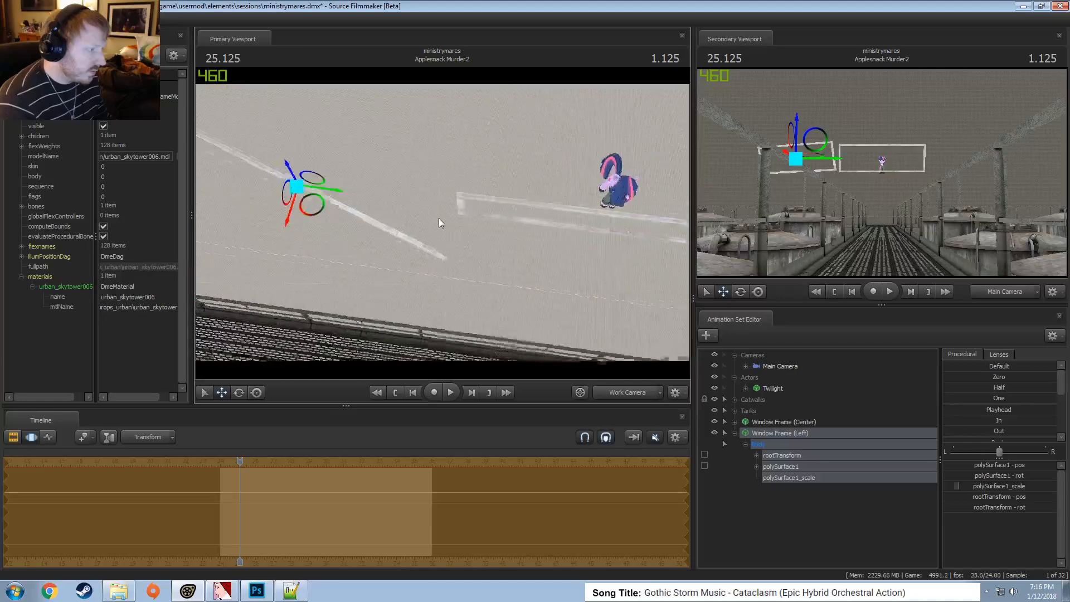
pyautogui.moveTo(289, 216); pyautogui.dragTo(320, 168)
pyautogui.moveTo(440, 219); pyautogui.dragTo(442, 219)
pyautogui.press('F2')
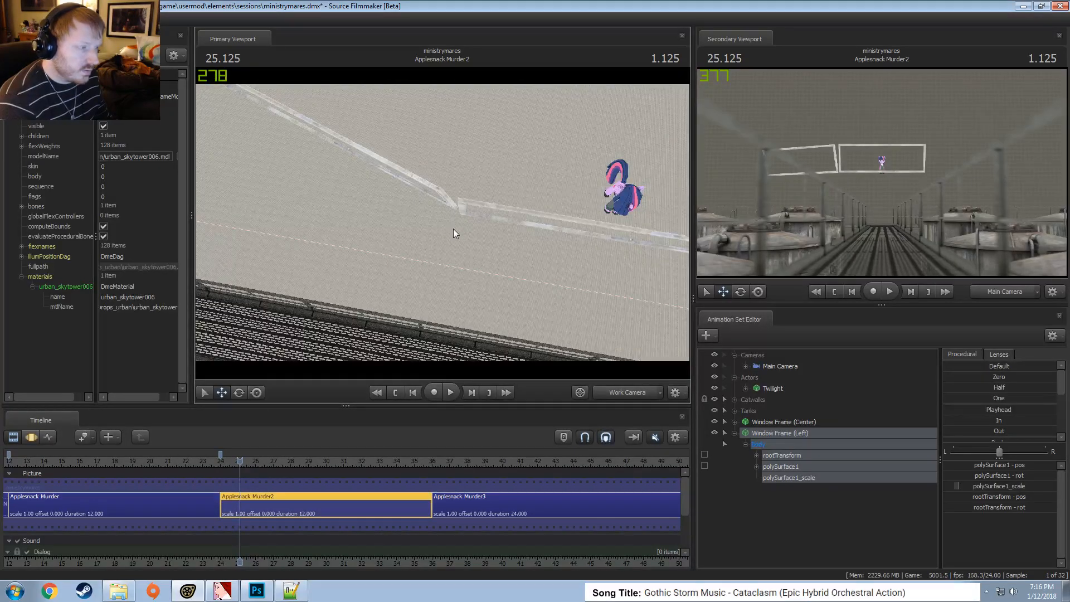
pyautogui.moveTo(522, 216); pyautogui.dragTo(444, 226)
pyautogui.press('F3')
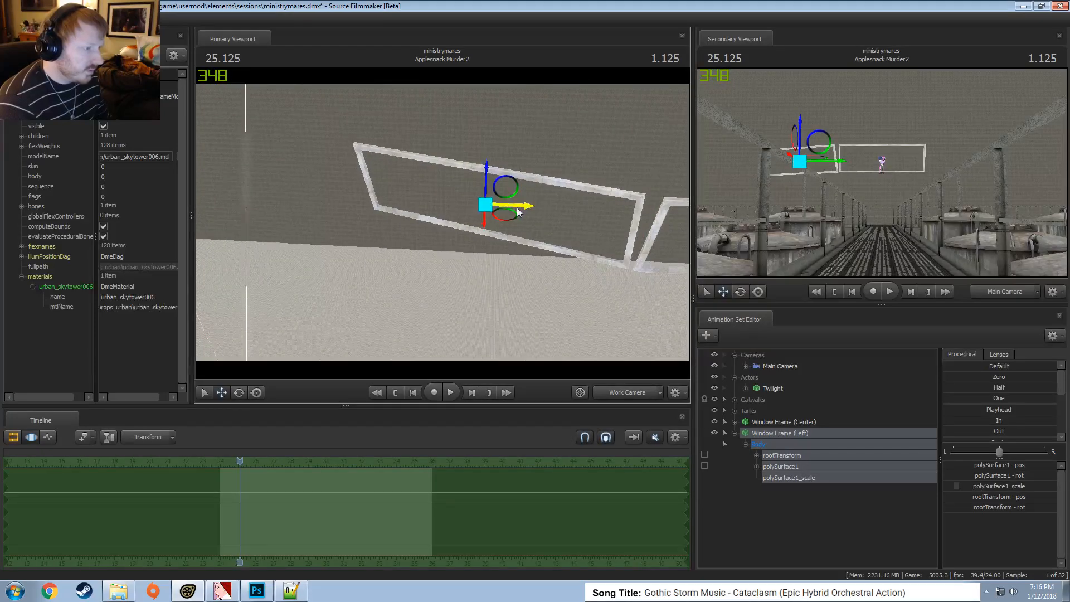
# Shift Window Frame (Left) slightly sideways, away from the center frame
pyautogui.moveTo(517, 207); pyautogui.dragTo(509, 207)
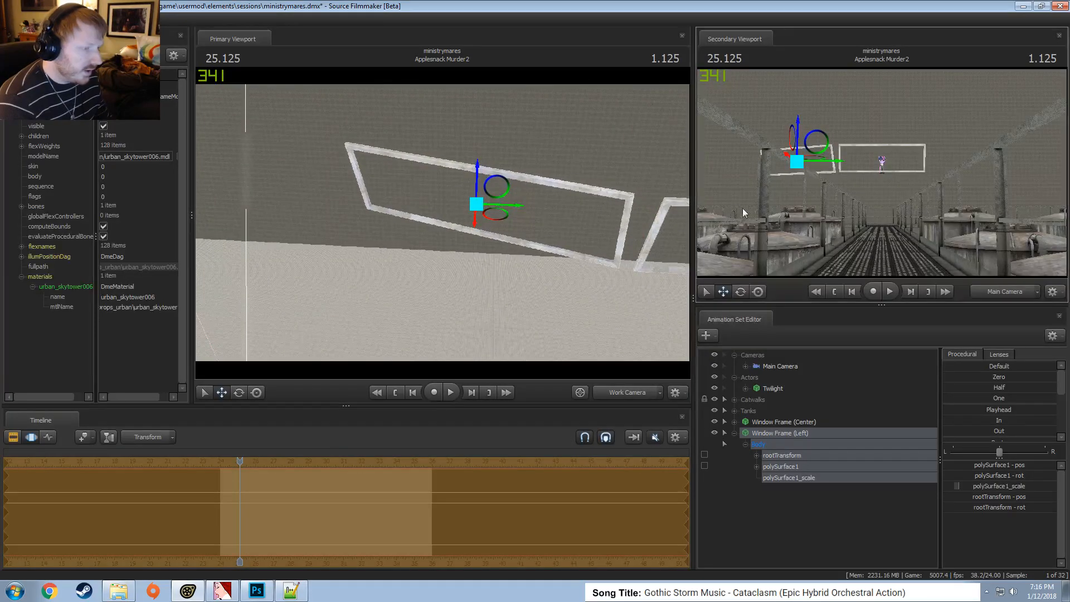
pyautogui.moveTo(595, 206); pyautogui.dragTo(490, 259)
pyautogui.moveTo(582, 222); pyautogui.dragTo(362, 234)
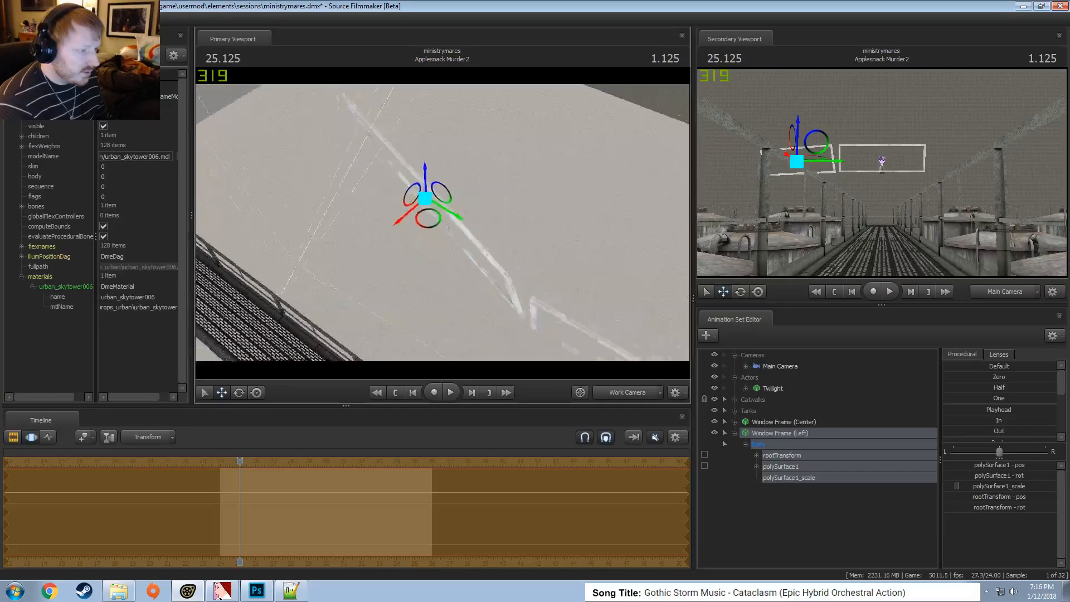
pyautogui.moveTo(443, 223)
pyautogui.keyDown('alt'); pyautogui.mouseDown()
pyautogui.moveTo(410, 226)
pyautogui.moveTo(415, 195)
pyautogui.moveTo(442, 223)
pyautogui.mouseUp(); pyautogui.keyUp('alt')
pyautogui.press('F2')
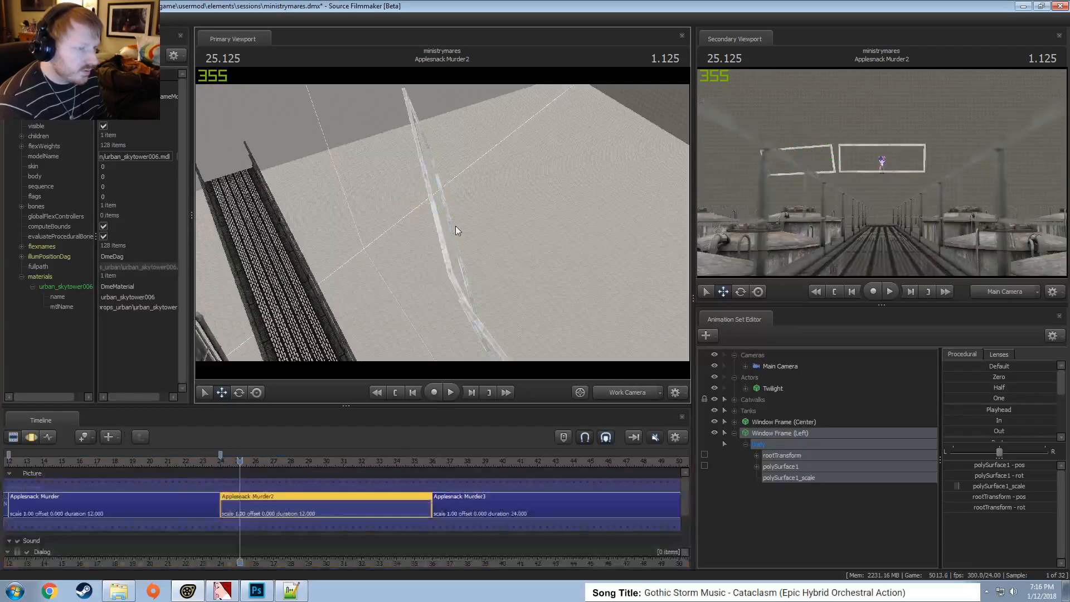
# Set the third rootTransform rotation value of Window Frame (Left) to 65
pyautogui.moveTo(504, 196); pyautogui.dragTo(436, 215)
pyautogui.press('s')
pyautogui.press('F3')
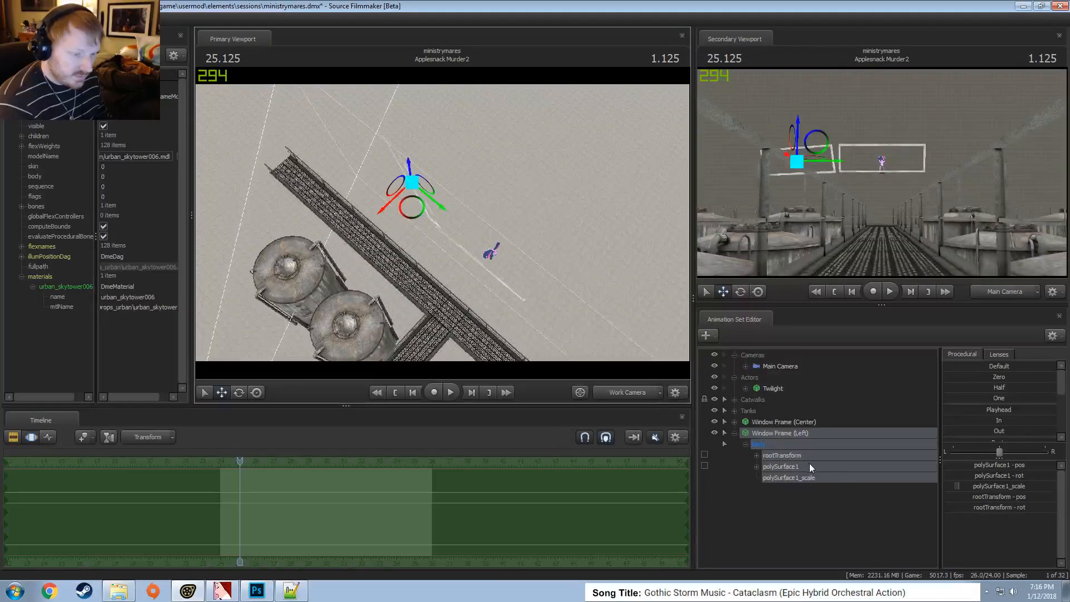
pyautogui.click(803, 456)
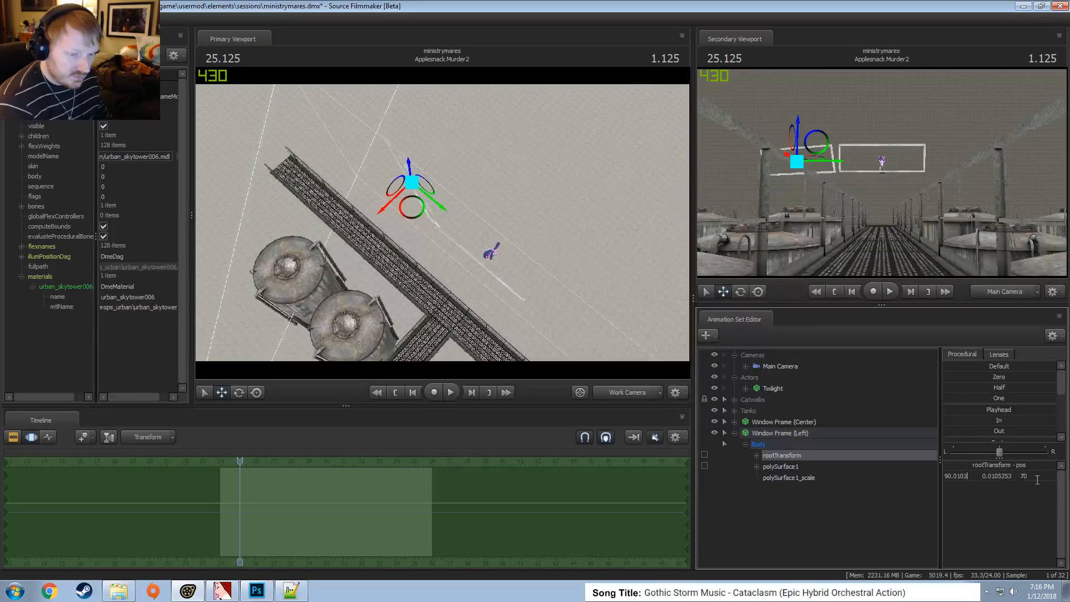
pyautogui.click(1018, 473)
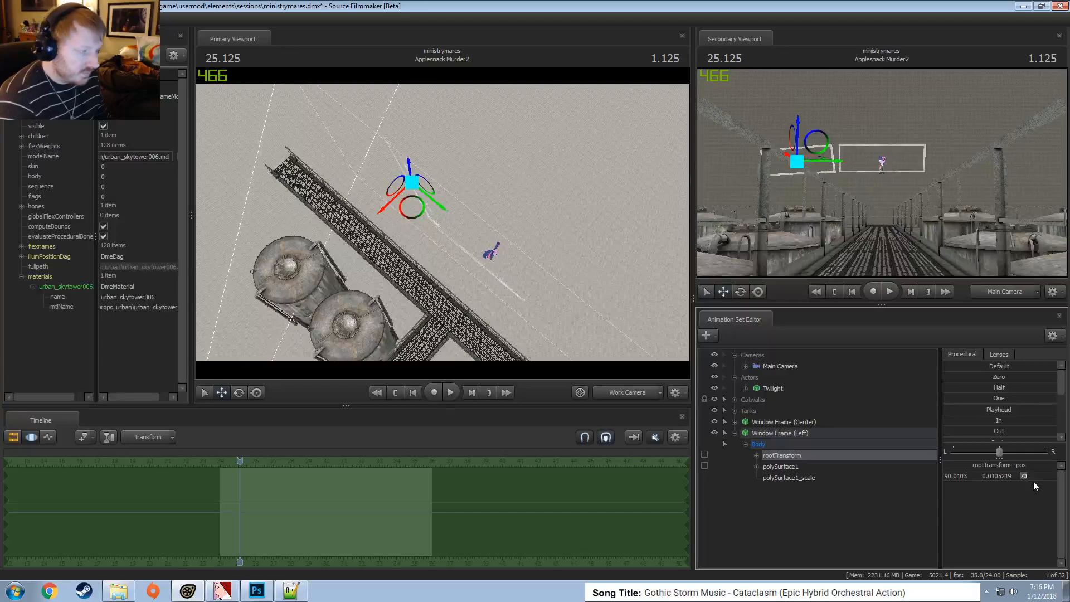
pyautogui.press('Return')
pyautogui.press('F2')
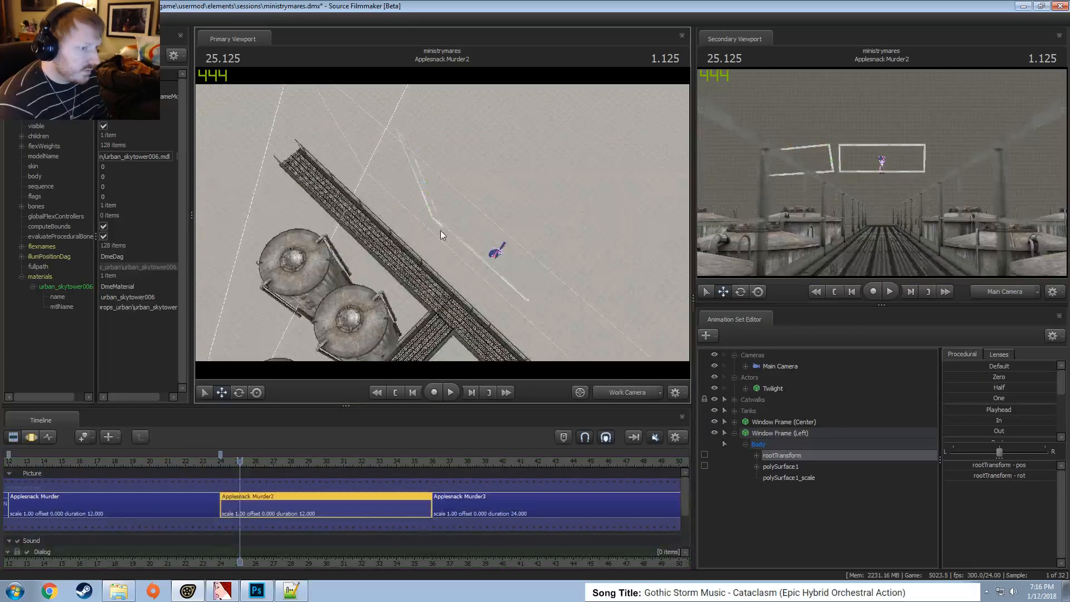
# Move Window Frame (Left) so its inner end lines up with the center frame's left end, leaving a small gap
pyautogui.press('F3')
pyautogui.moveTo(440, 230)
pyautogui.mouseDown()
pyautogui.moveTo(516, 209)
pyautogui.moveTo(443, 222)
pyautogui.mouseUp()
pyautogui.moveTo(396, 193); pyautogui.dragTo(444, 227)
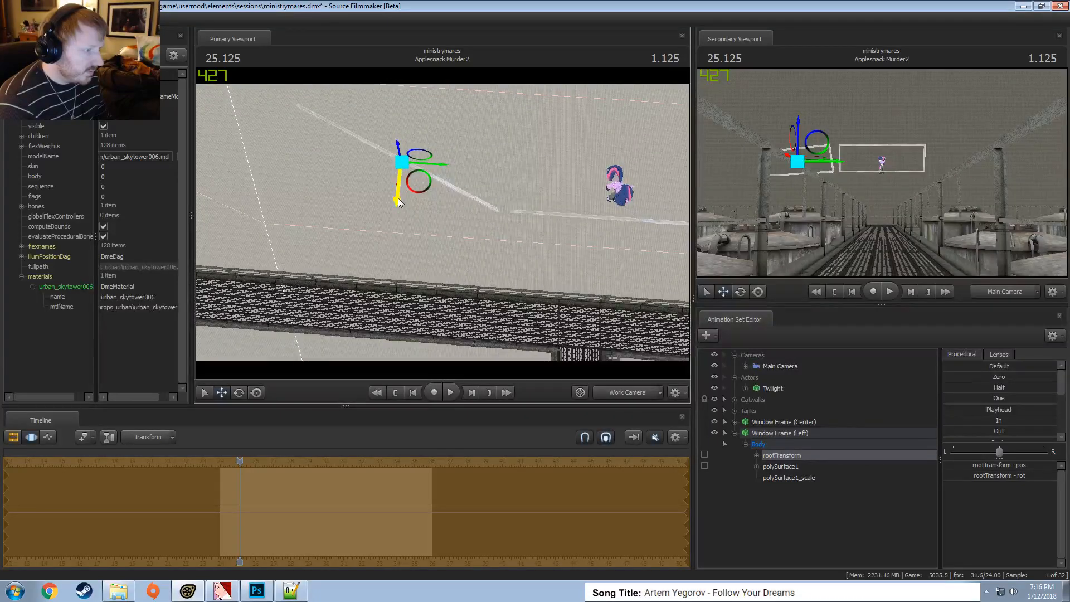
pyautogui.keyDown('alt'); pyautogui.moveTo(399, 199); pyautogui.dragTo(443, 223); pyautogui.keyUp('alt')
pyautogui.press('F2')
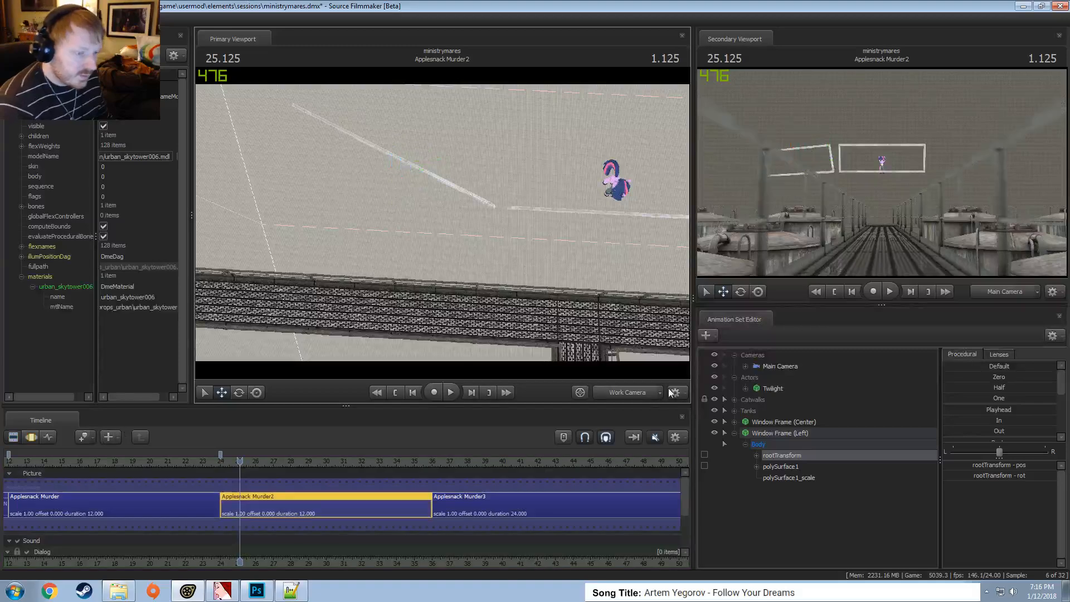
# Duplicate Window Frame (Left) by copying and pasting its animation set
pyautogui.click(781, 434)
pyautogui.rightClick(777, 431)
pyautogui.click(801, 441)
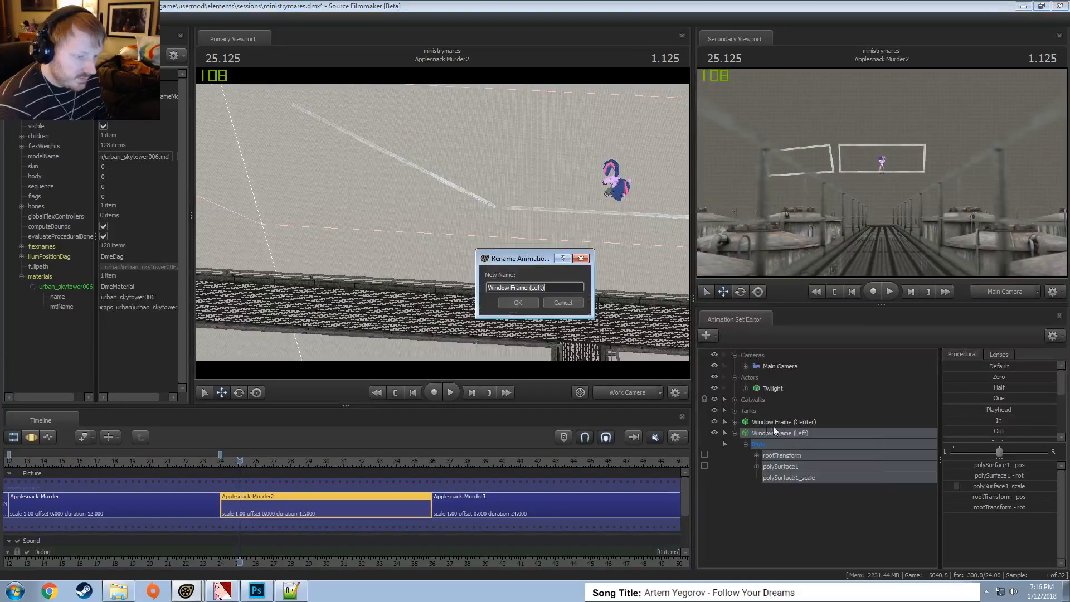
pyautogui.press('Escape')
pyautogui.rightClick(774, 436)
pyautogui.click(791, 451)
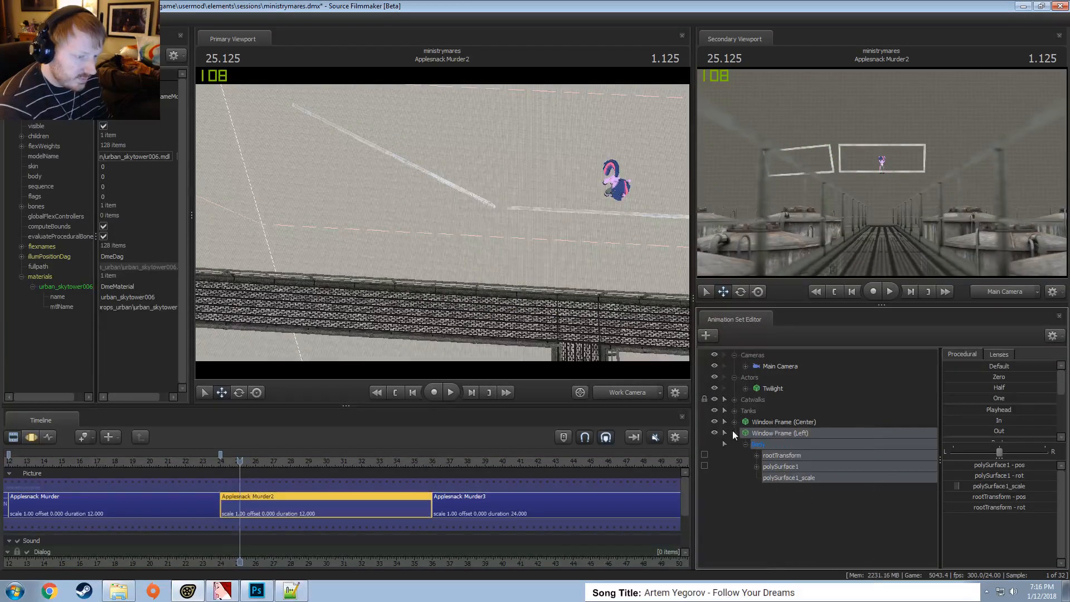
pyautogui.click(734, 434)
pyautogui.click(779, 462)
pyautogui.rightClick(779, 461)
pyautogui.click(811, 520)
# Rename the pasted Window Frame (Left)2 animation set as Window Frame (Right)
pyautogui.click(778, 439)
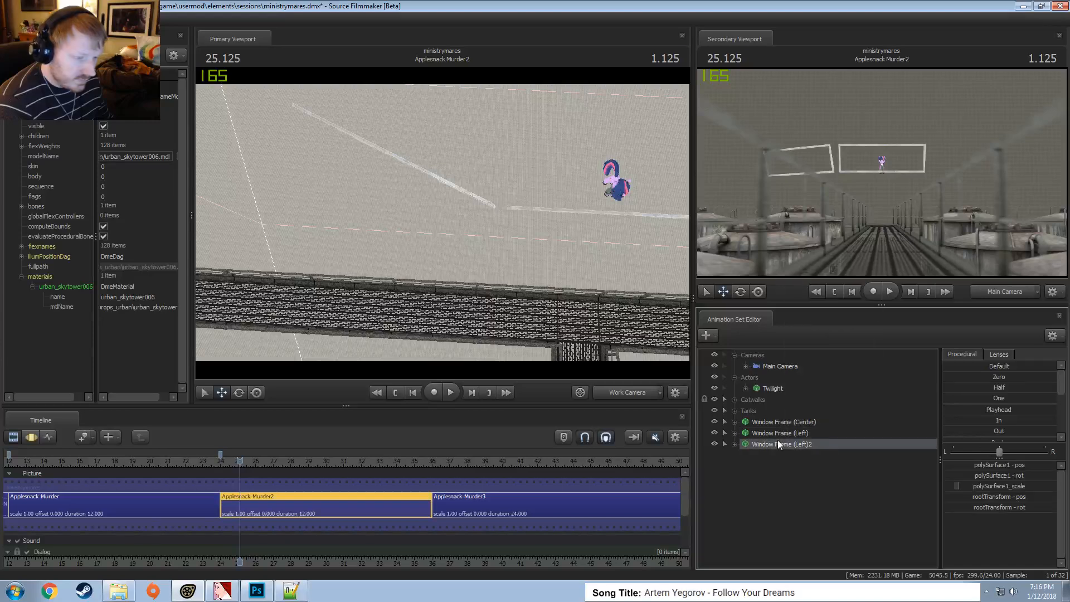
pyautogui.rightClick(786, 440)
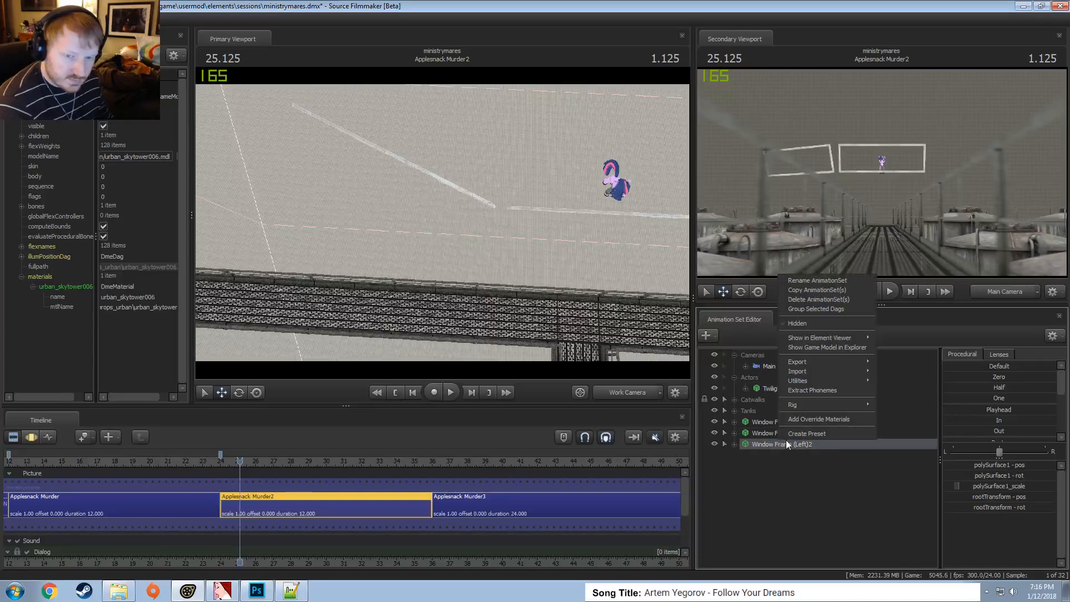
pyautogui.click(815, 281)
pyautogui.click(573, 289)
pyautogui.press('BackSpace')
pyautogui.press('Left')
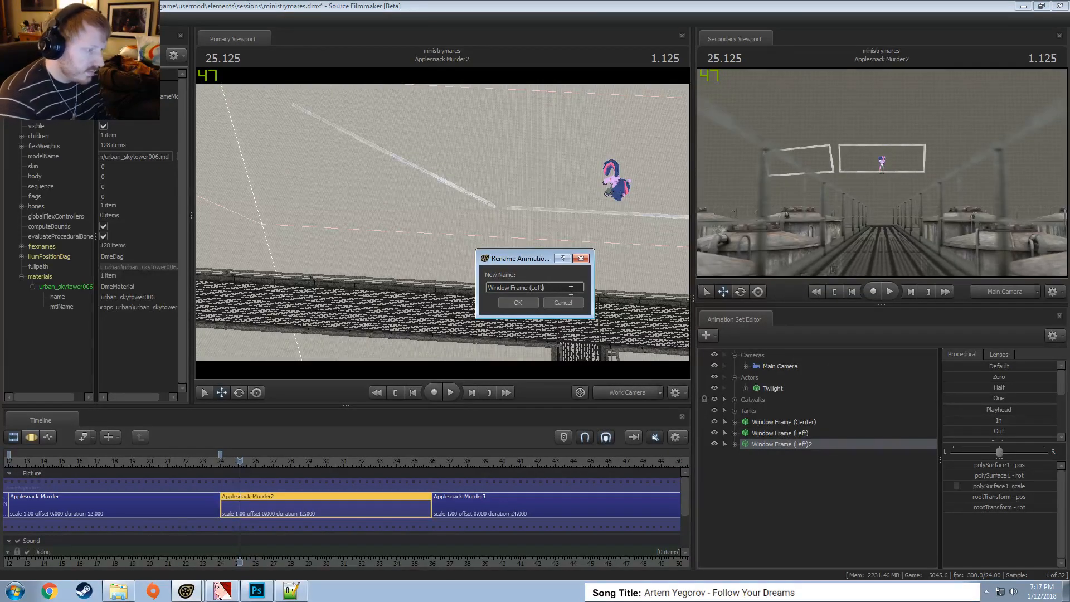
pyautogui.press('BackSpace')
pyautogui.press('BackSpace')
pyautogui.press('BackSpace')
pyautogui.press('BackSpace')
pyautogui.write('REight')
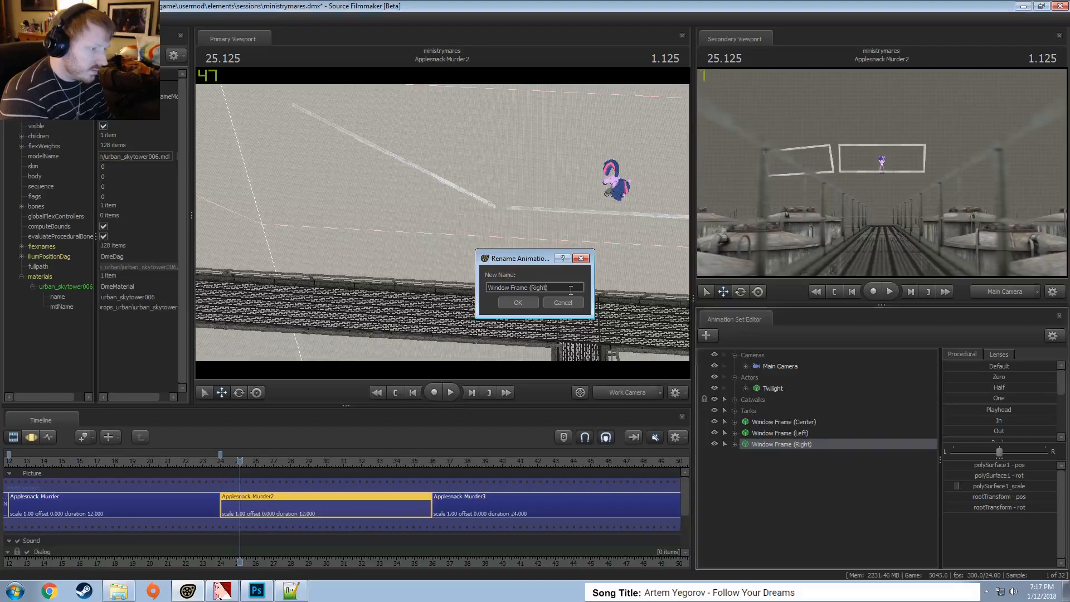
pyautogui.press('Return')
# Mirror Window Frame (Right)'s angle through its third rootTransform rotation value and move it across to the center frame's right side
pyautogui.click(982, 497)
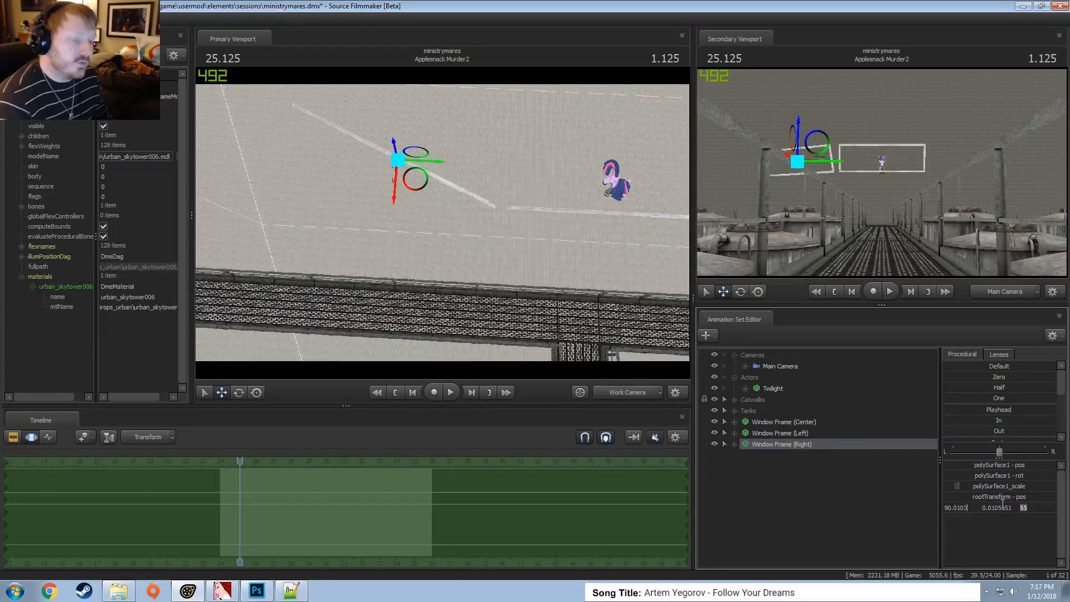
pyautogui.press('Return')
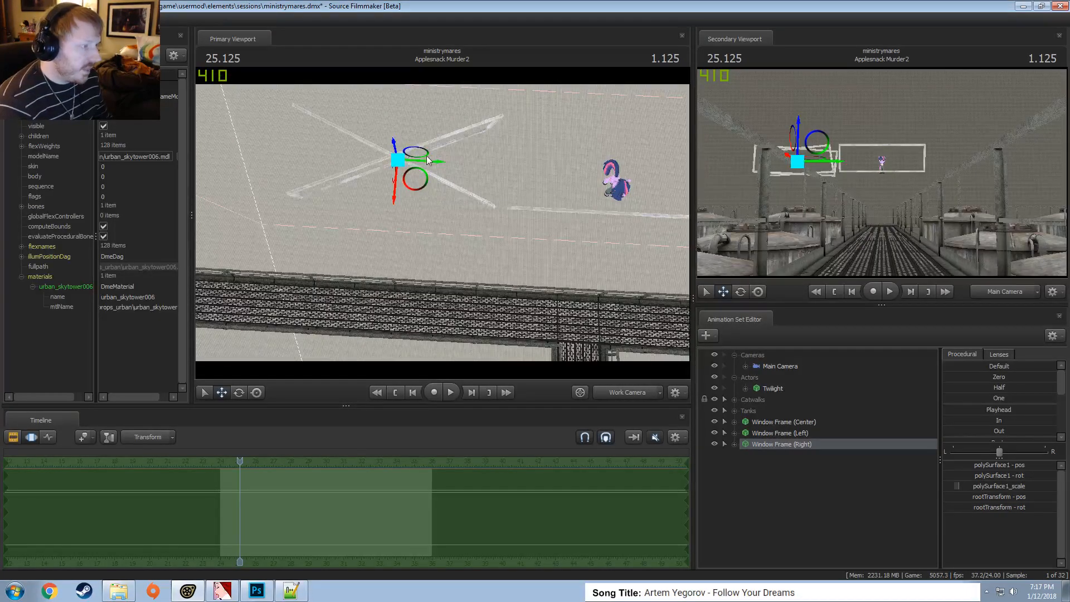
pyautogui.moveTo(429, 165); pyautogui.dragTo(871, 231)
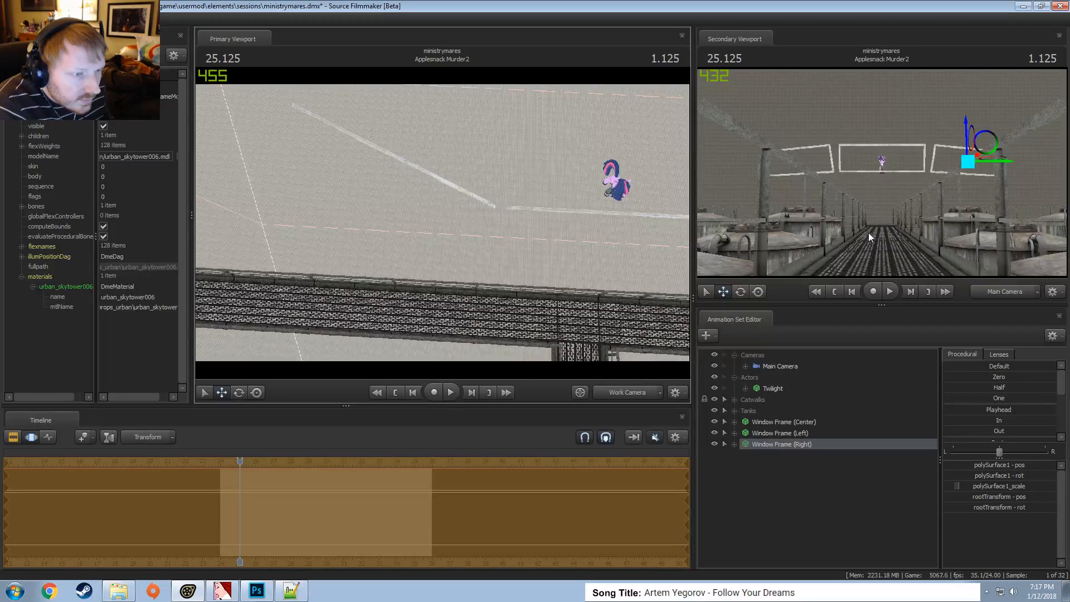
pyautogui.press('F2')
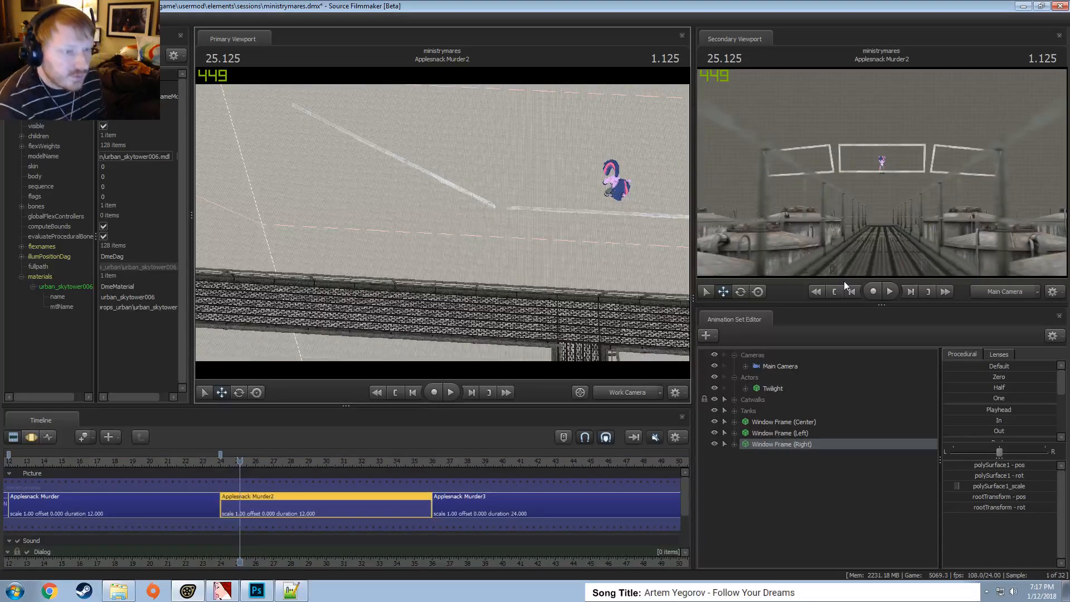
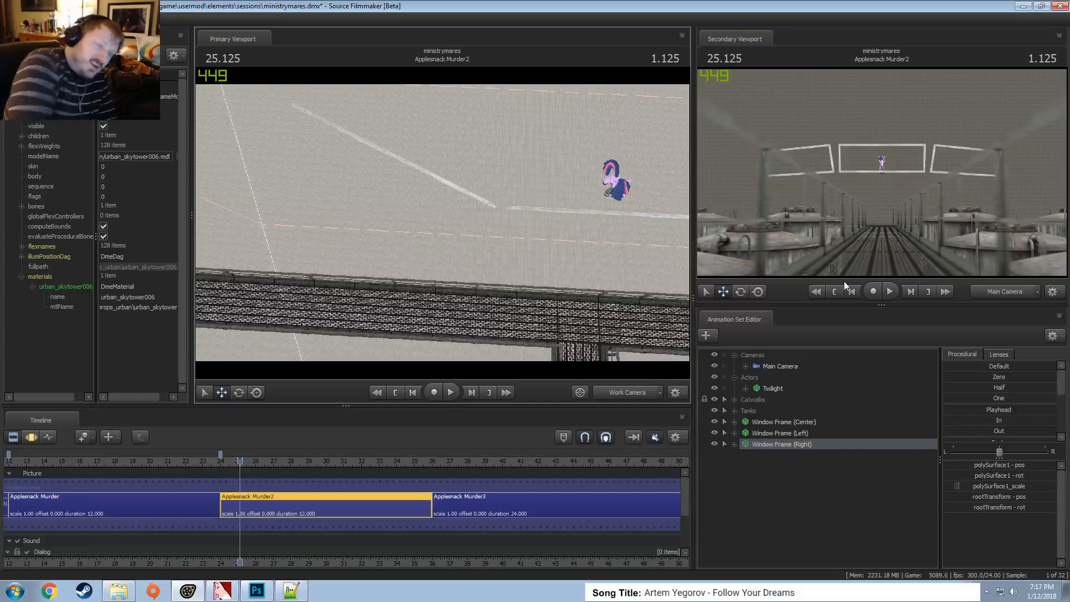
pyautogui.moveTo(523, 312)
pyautogui.mouseDown()
pyautogui.moveTo(535, 319)
pyautogui.moveTo(491, 304)
pyautogui.moveTo(535, 313)
pyautogui.mouseUp()
pyautogui.moveTo(441, 219)
pyautogui.mouseDown()
pyautogui.moveTo(465, 216)
pyautogui.moveTo(462, 205)
pyautogui.moveTo(440, 219)
pyautogui.moveTo(453, 228)
pyautogui.moveTo(445, 223)
pyautogui.mouseUp()
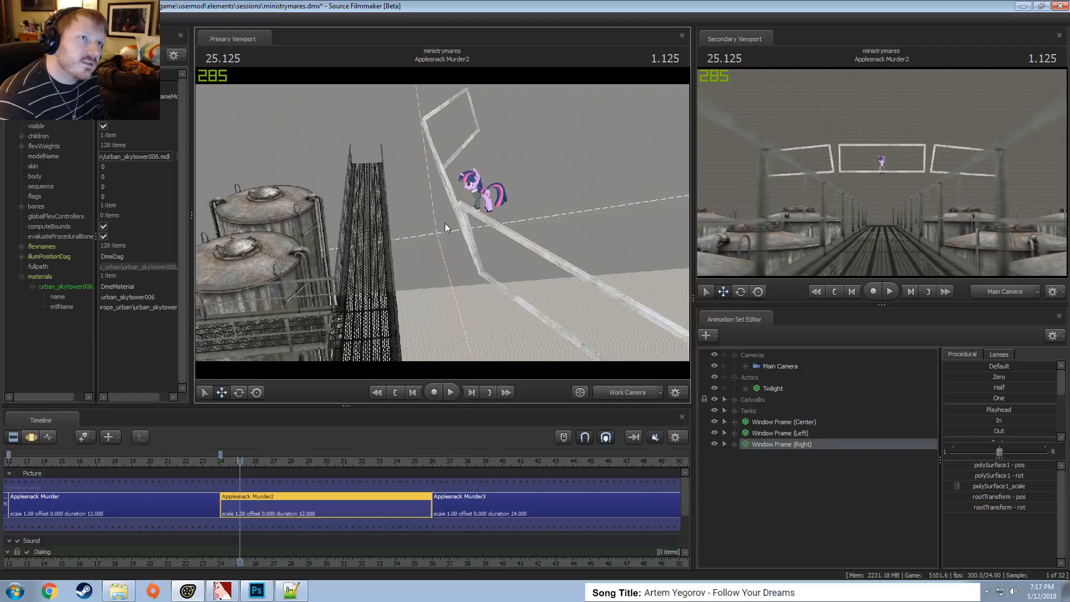
pyautogui.moveTo(462, 225); pyautogui.dragTo(442, 226)
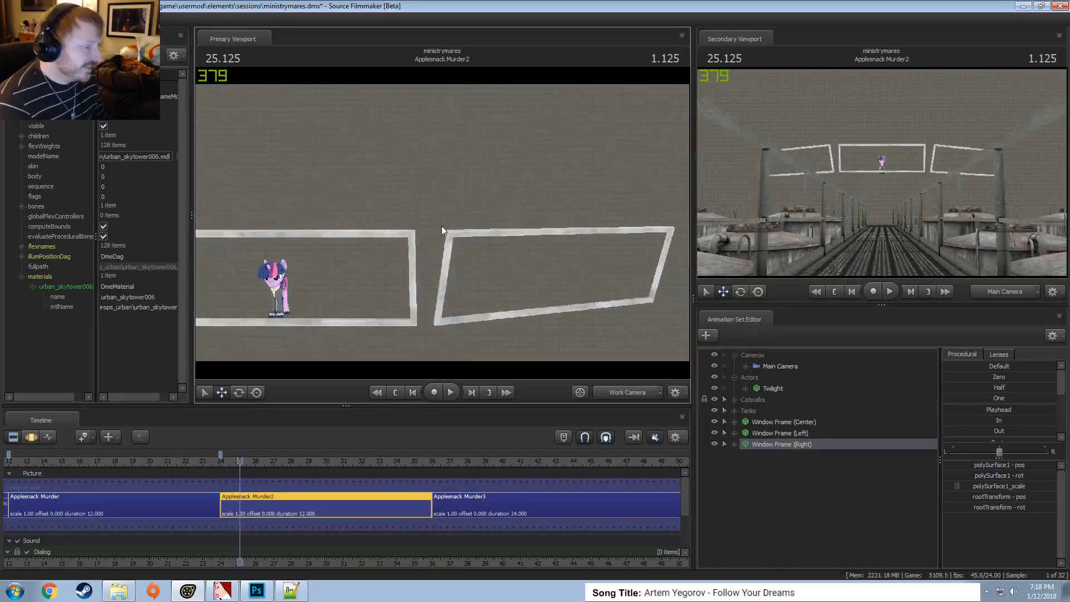
# Start an animation set for a new model and look through the models filtered by "cement" in wireframe preview
pyautogui.click(793, 476)
pyautogui.rightClick(796, 475)
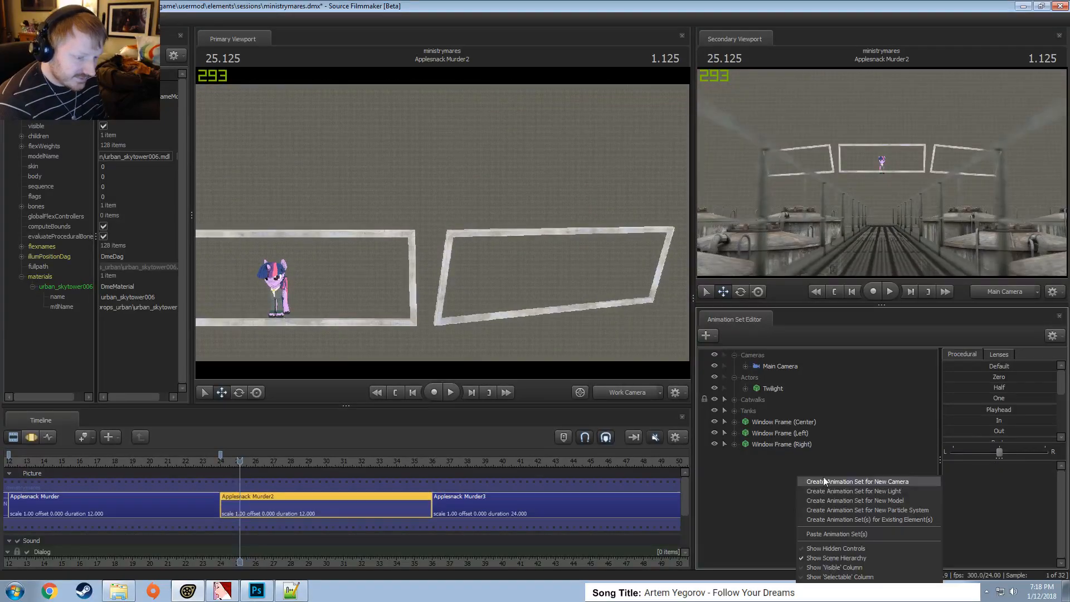
pyautogui.click(873, 500)
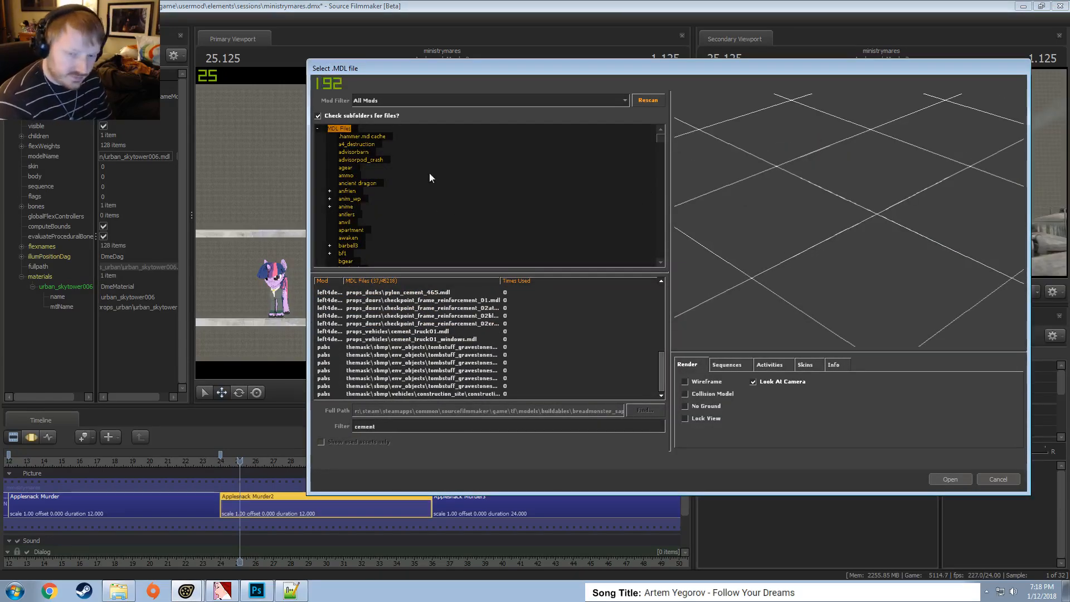
pyautogui.scroll(8, 409, 350)
pyautogui.click(406, 332)
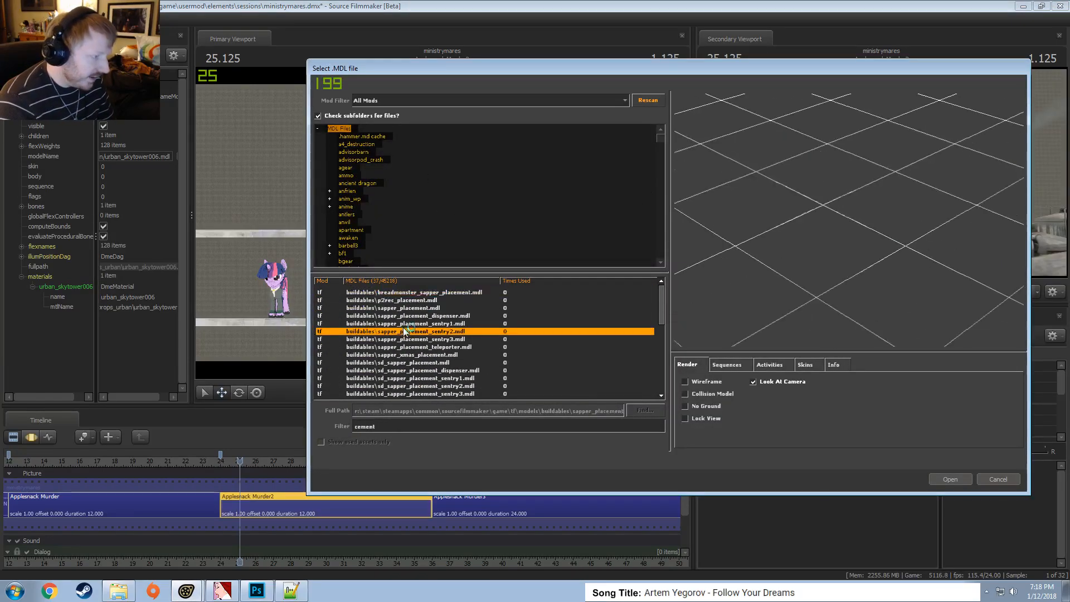
pyautogui.click(686, 382)
pyautogui.press('Down')
pyautogui.press('Down')
pyautogui.press('Down')
pyautogui.press('Down')
pyautogui.press('Down')
pyautogui.press('Down')
pyautogui.press('Down')
pyautogui.press('Down')
pyautogui.press('Down')
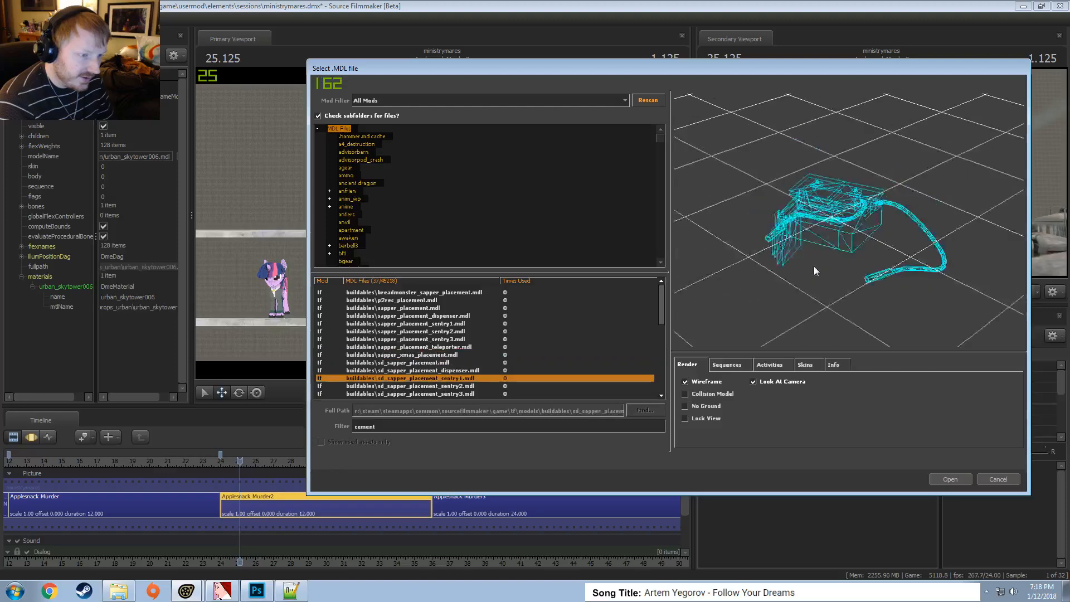
pyautogui.press('Down')
pyautogui.press('Down')
pyautogui.press('Down')
pyautogui.press('Down')
pyautogui.press('Down')
pyautogui.press('Down')
pyautogui.press('Down')
pyautogui.press('Down')
pyautogui.press('Down')
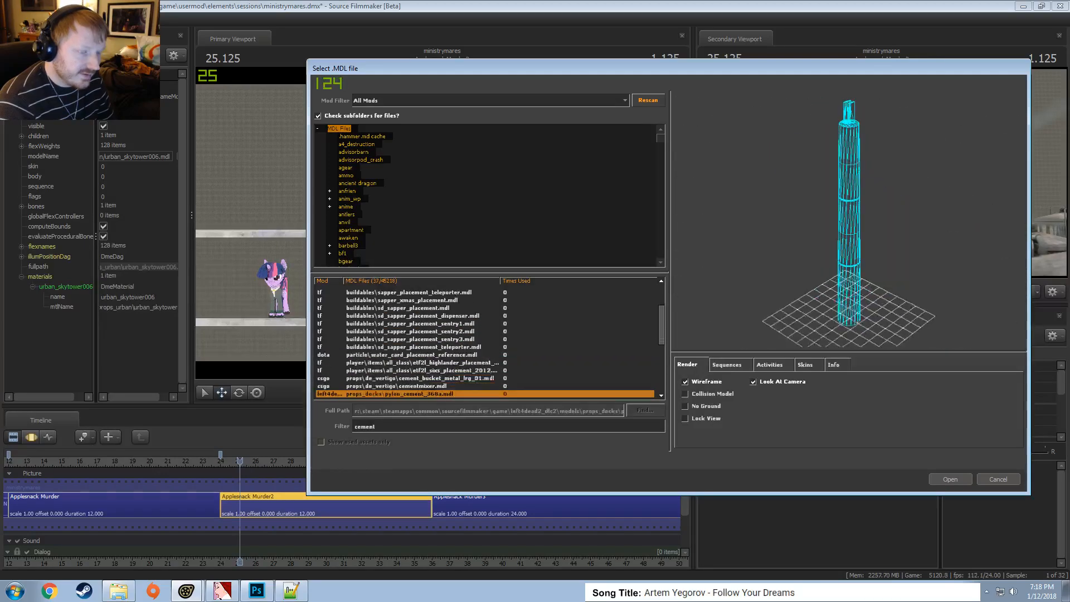
pyautogui.press('Down')
pyautogui.press('Down')
pyautogui.press('Down')
pyautogui.press('Down')
pyautogui.press('Down')
pyautogui.press('Down')
pyautogui.press('Down')
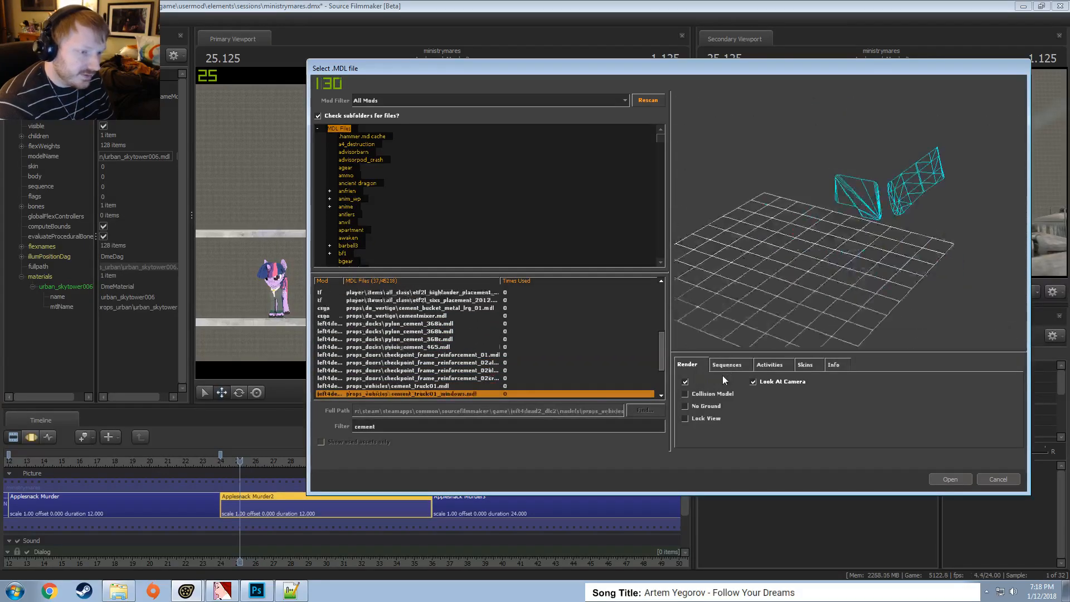
pyautogui.press('Down')
pyautogui.press('Down')
pyautogui.press('Down')
pyautogui.press('Down')
pyautogui.press('Down')
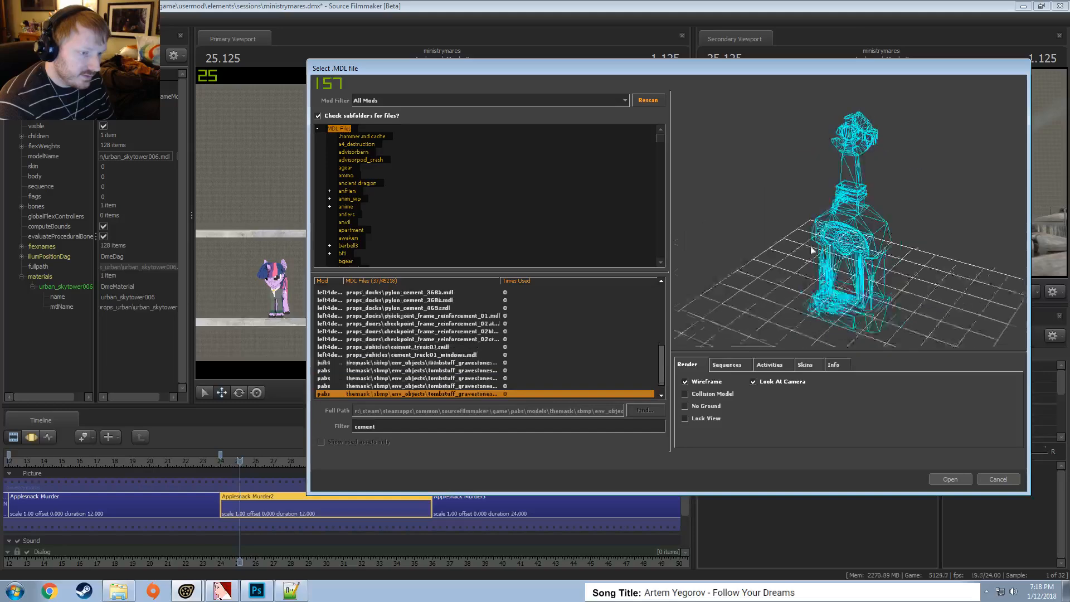
pyautogui.press('Down')
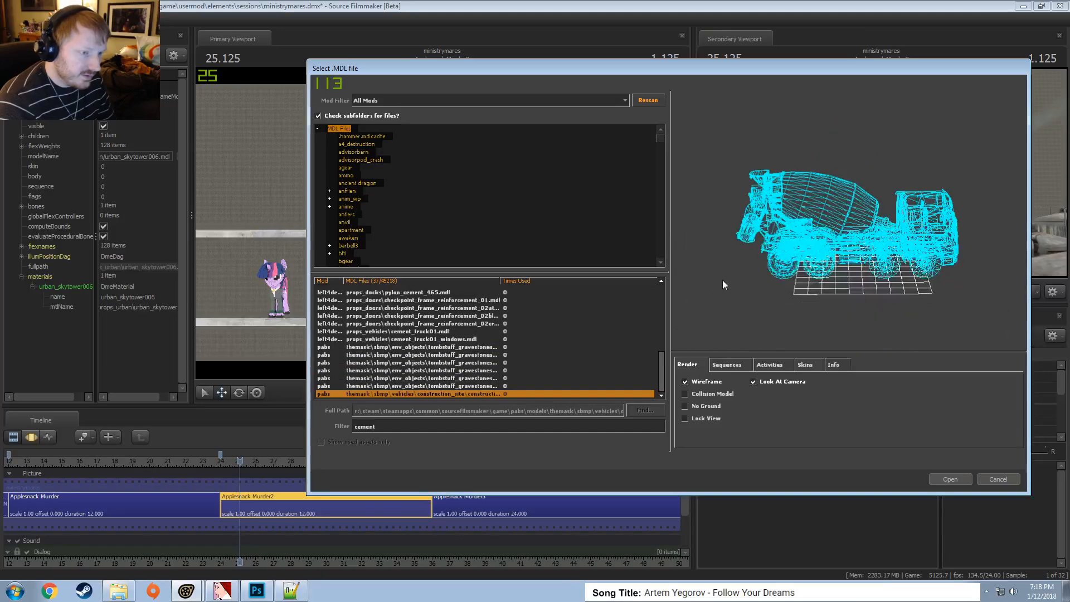
# Filter the model list by "concrete" and preview one of the props_debris concrete chunks
pyautogui.doubleClick(433, 424)
pyautogui.write('concre')
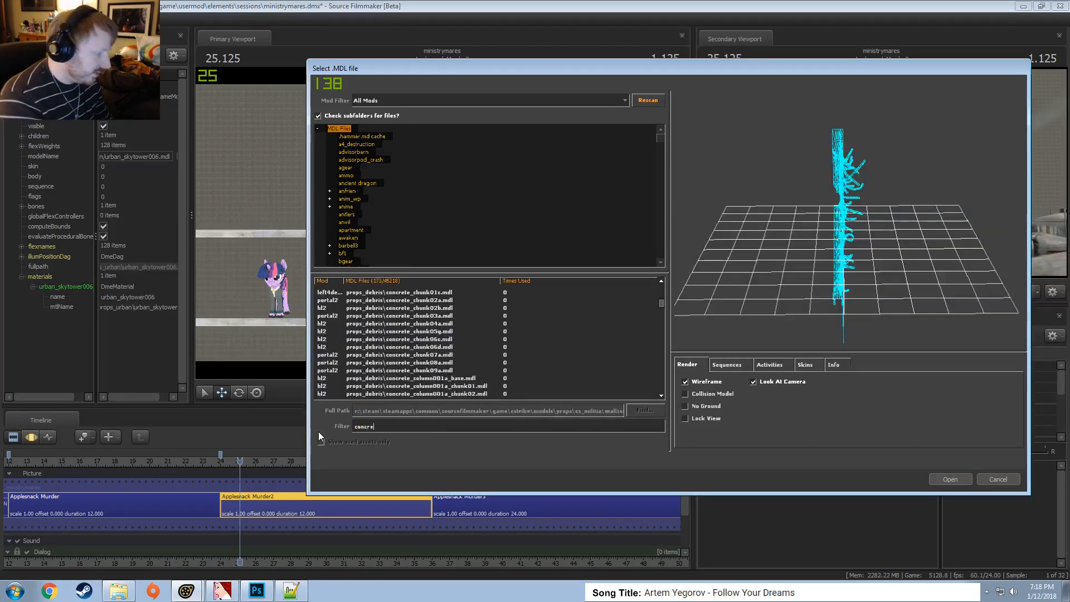
pyautogui.write('te')
pyautogui.scroll(-1, 462, 355)
pyautogui.click(451, 322)
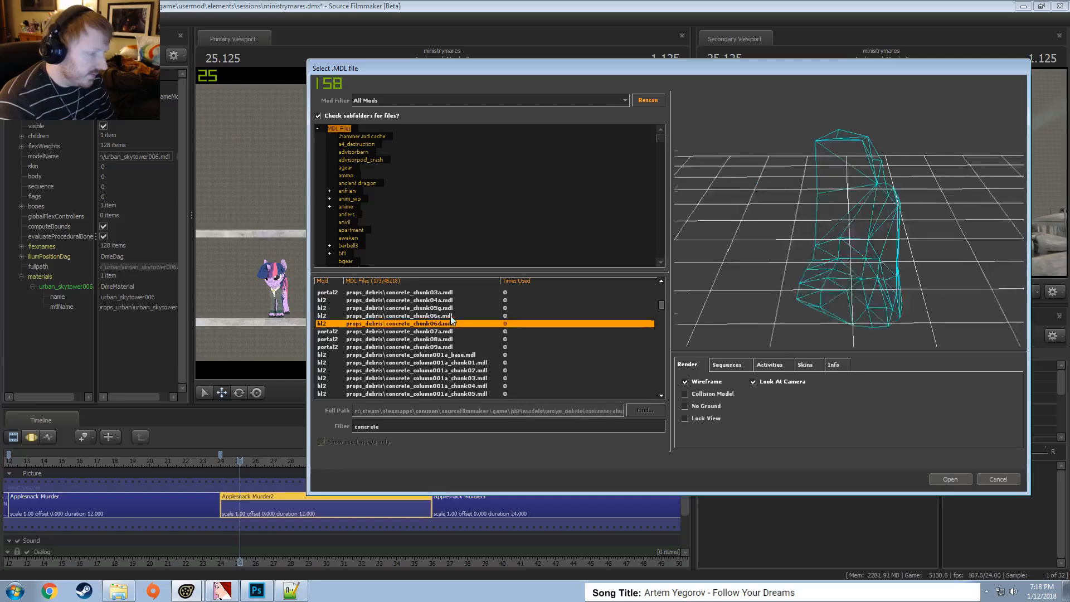
pyautogui.scroll(-5, 512, 346)
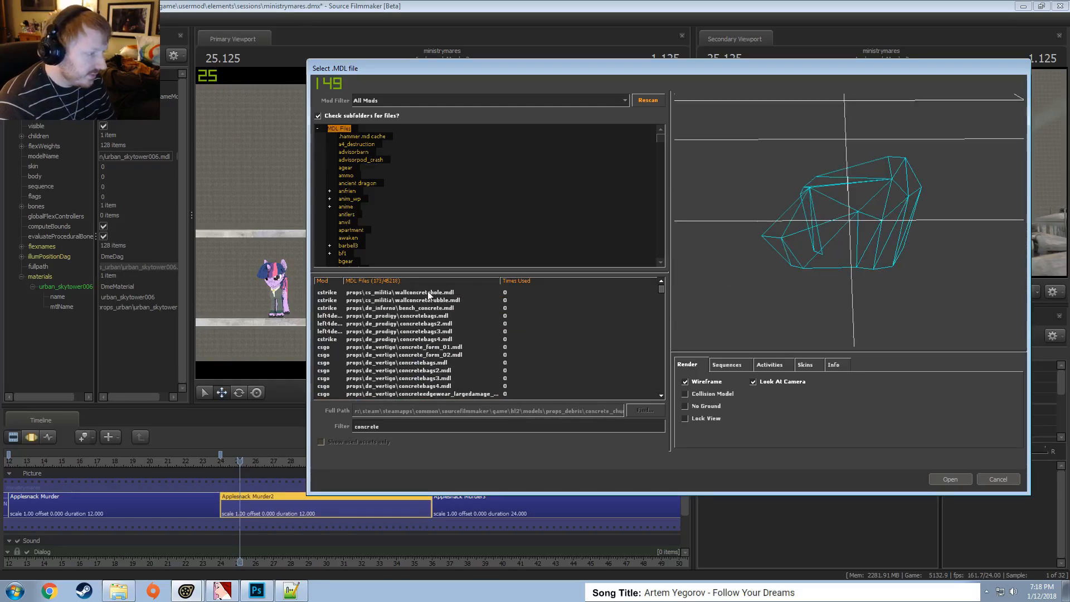
# Preview the cs_militia wallconcreterubble.mdl model and turn off wireframe rendering in the model preview
pyautogui.click(430, 294)
pyautogui.press('Down')
pyautogui.click(716, 394)
pyautogui.click(704, 382)
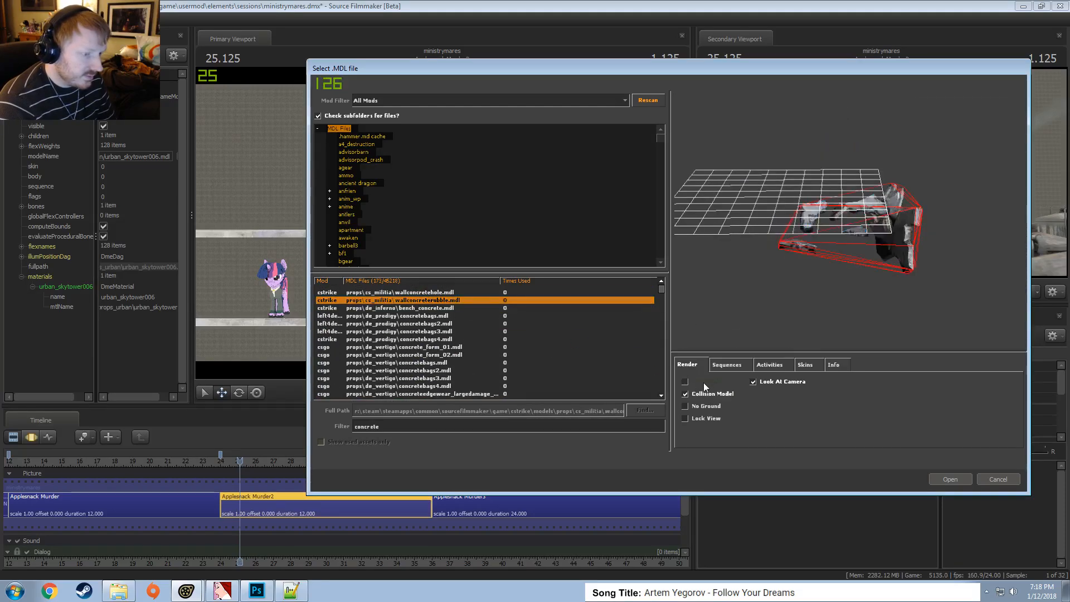
# Look through the concrete bag, form, edge-wear and barrier models in the de_prodigy, de_vertigo and gd_crashsite folders
pyautogui.press('Down')
pyautogui.press('Down')
pyautogui.press('Down')
pyautogui.press('Down')
pyautogui.press('Down')
pyautogui.press('Down')
pyautogui.press('Down')
pyautogui.press('Down')
pyautogui.press('Down')
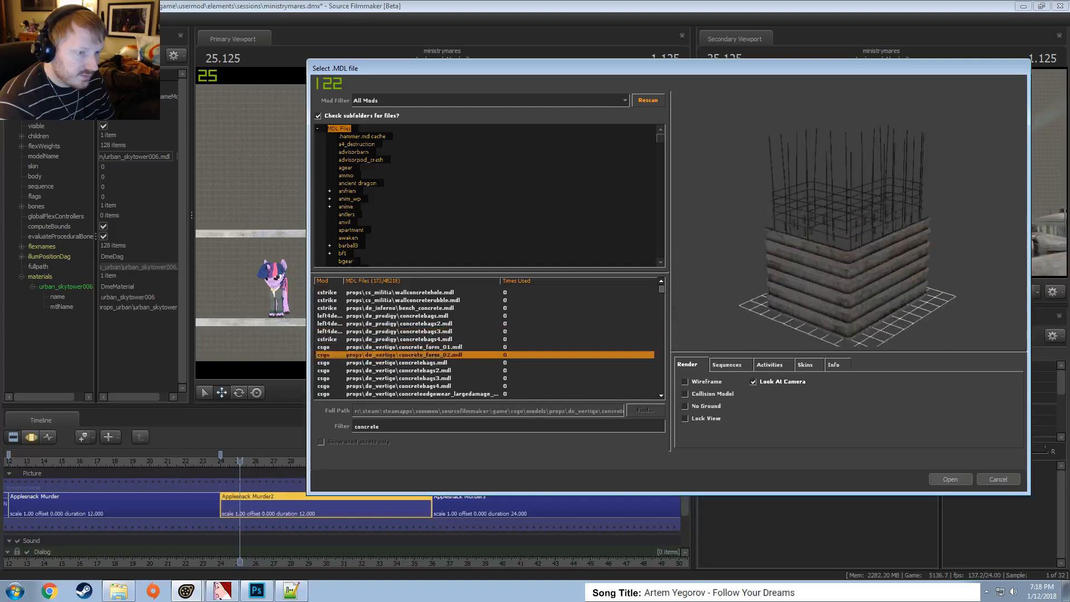
pyautogui.press('Down')
pyautogui.press('Down')
pyautogui.press('Down')
pyautogui.press('Down')
pyautogui.press('Down')
pyautogui.press('Down')
pyautogui.press('Down')
pyautogui.press('Down')
pyautogui.press('Down')
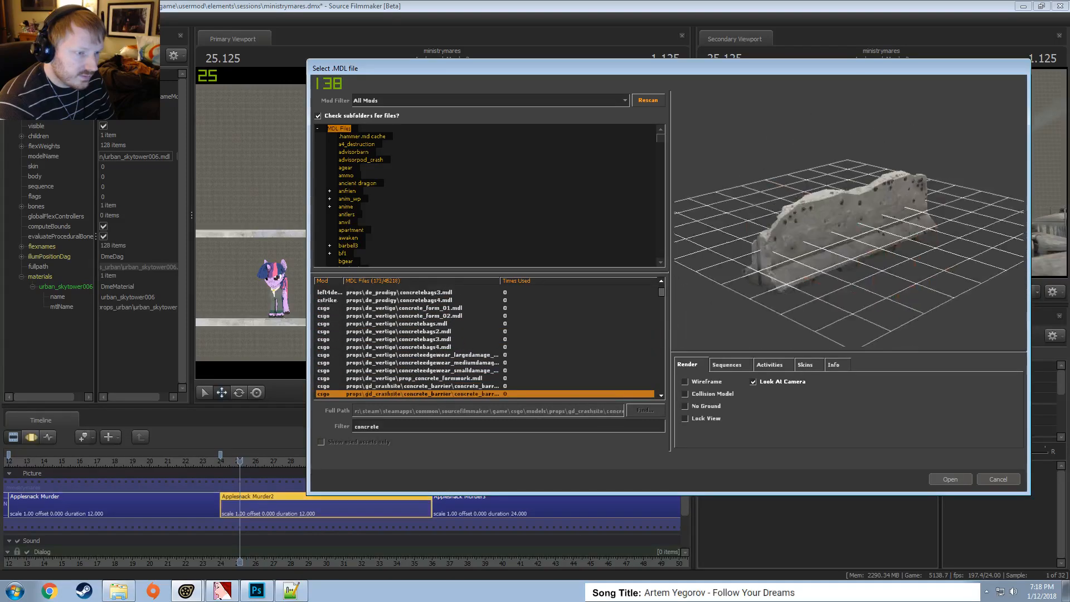
# Look through the props_debris concrete chunk models down to concrete_chunk09a.mdl
pyautogui.press('Down')
pyautogui.press('Down')
pyautogui.press('Down')
pyautogui.press('Down')
pyautogui.press('Down')
pyautogui.press('Down')
pyautogui.press('Down')
pyautogui.press('Down')
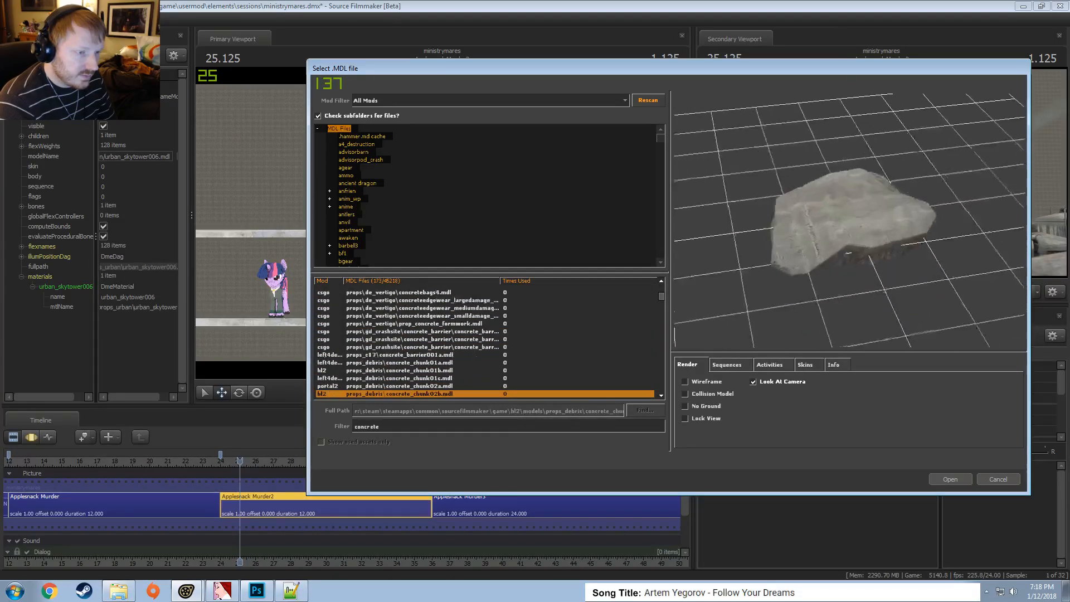
pyautogui.press('Down')
pyautogui.press('Down')
pyautogui.press('Down')
pyautogui.press('Down')
pyautogui.press('Down')
pyautogui.press('Down')
pyautogui.press('Down')
pyautogui.press('Down')
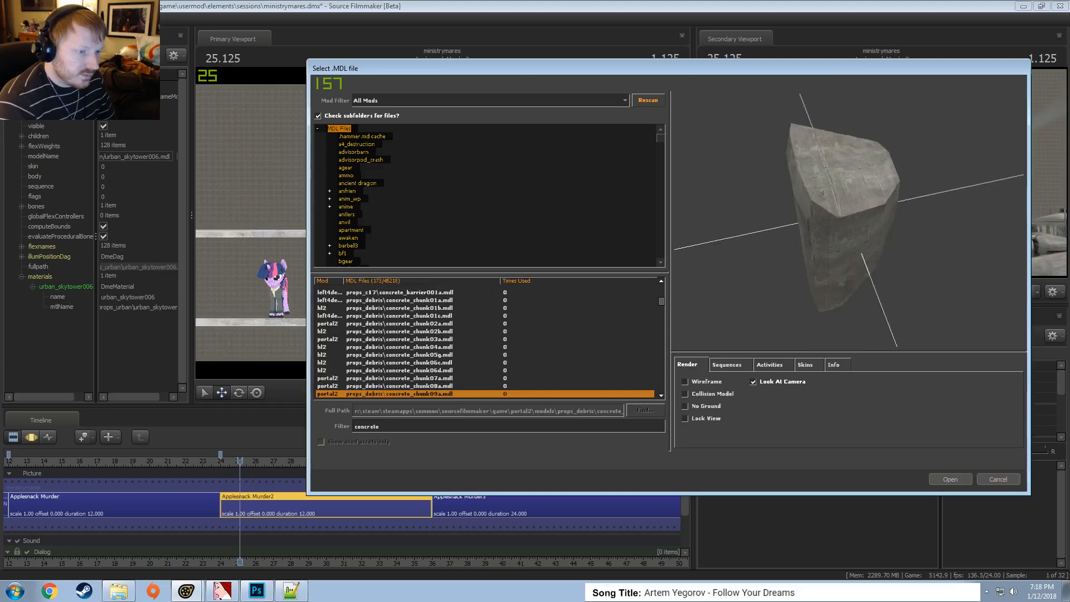
# Examine the last models in the concrete list, from the oldtown kitchen sink to st_plita_podstavka_01
pyautogui.moveTo(660, 304); pyautogui.dragTo(662, 421)
pyautogui.click(359, 347)
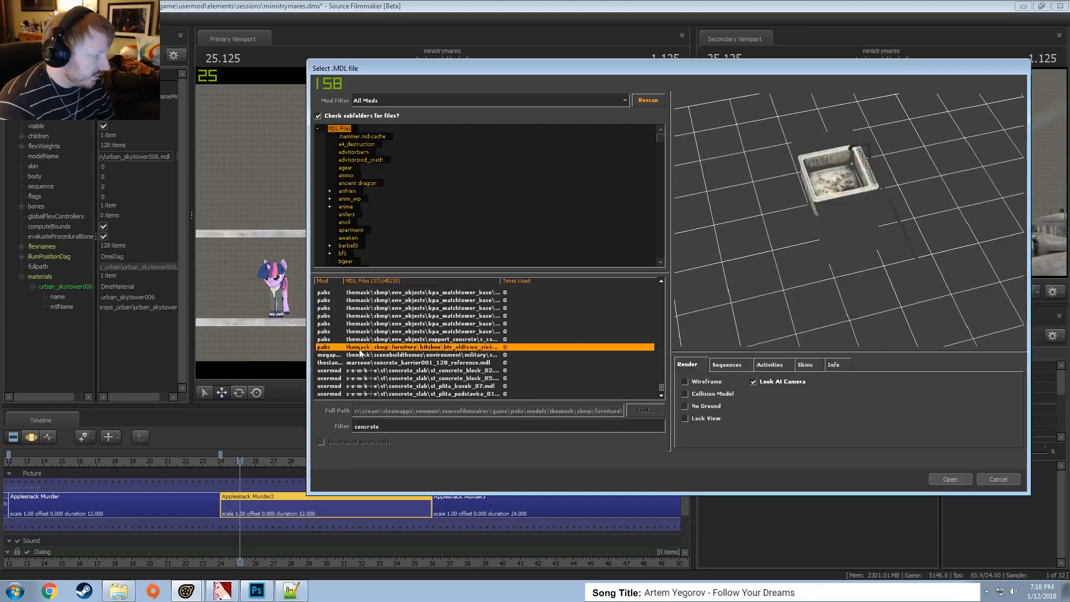
pyautogui.click(367, 355)
pyautogui.click(383, 362)
pyautogui.press('Down')
pyautogui.moveTo(849, 211)
pyautogui.mouseDown()
pyautogui.moveTo(903, 264)
pyautogui.moveTo(859, 221)
pyautogui.mouseUp()
pyautogui.press('Down')
pyautogui.press('Up')
pyautogui.press('Down')
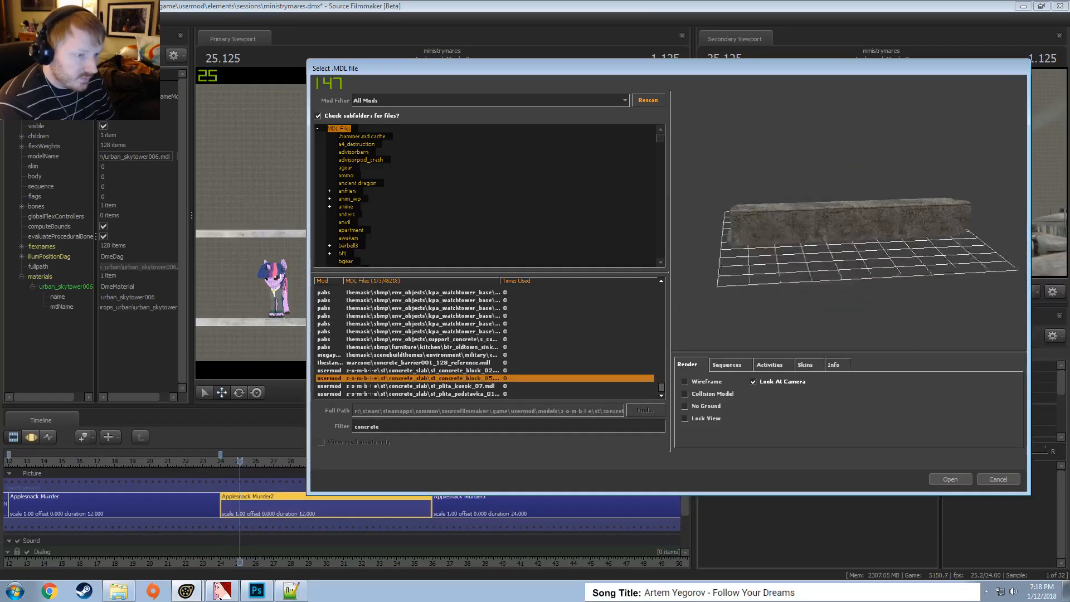
pyautogui.press('Down')
pyautogui.press('Down')
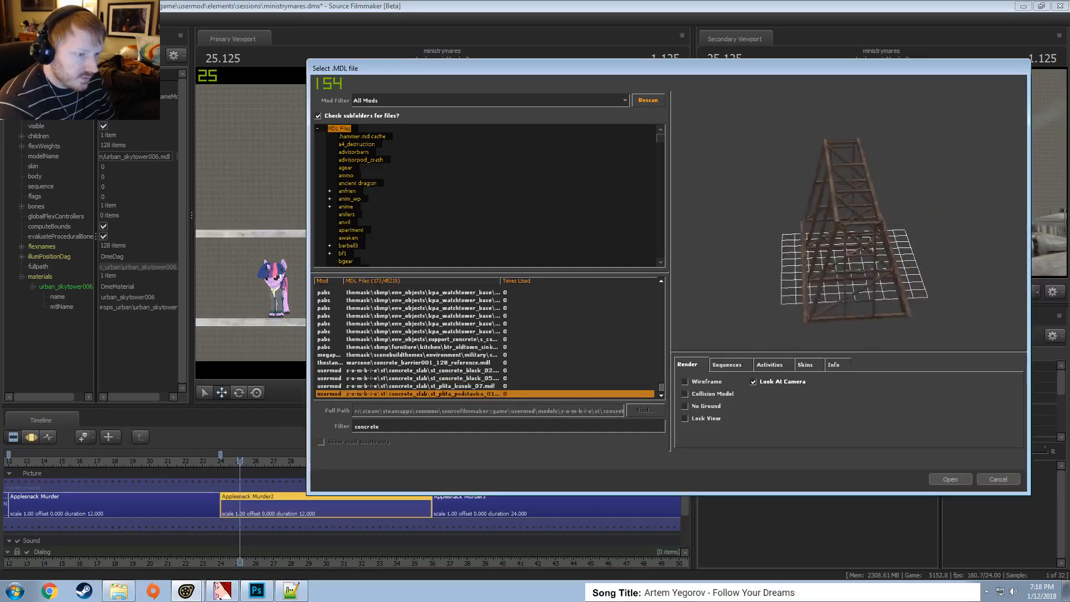
# Compare the usermod concrete_slab models and inspect st_concrete_block_02.mdl closely from several angles
pyautogui.press('Up')
pyautogui.press('Up')
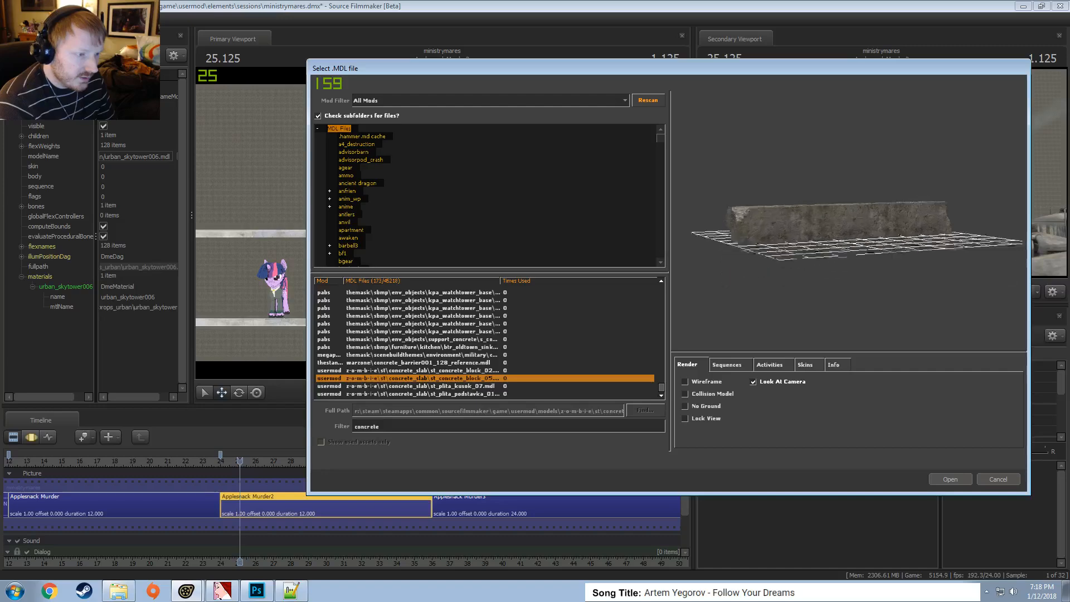
pyautogui.press('Up')
pyautogui.moveTo(848, 217); pyautogui.dragTo(903, 287)
pyautogui.moveTo(903, 288); pyautogui.dragTo(901, 257, button='right')
pyautogui.moveTo(900, 257); pyautogui.dragTo(878, 228)
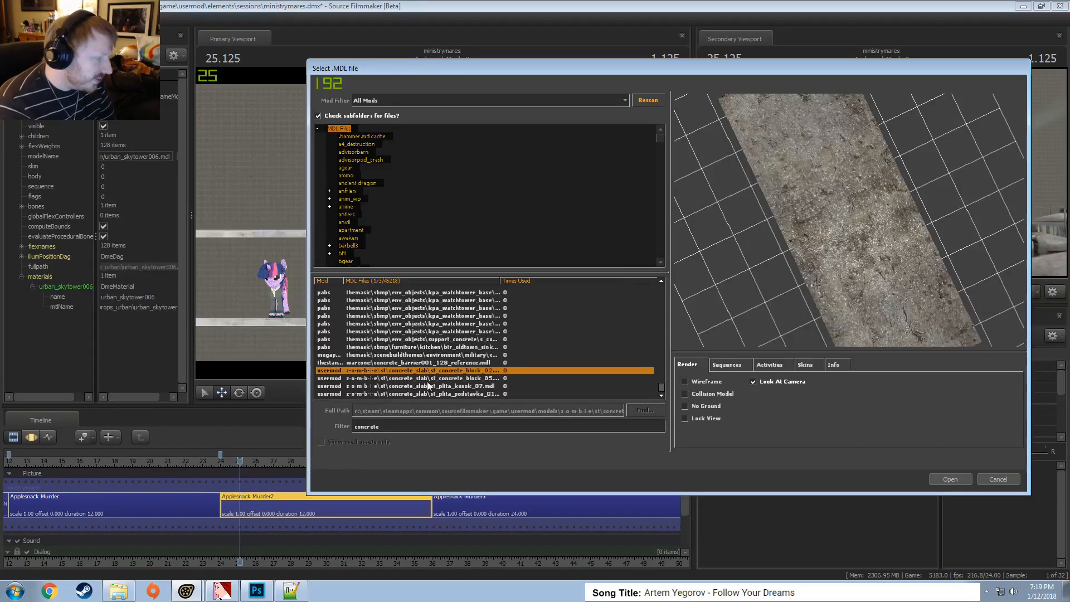
pyautogui.press('Down')
pyautogui.press('Down')
pyautogui.press('Down')
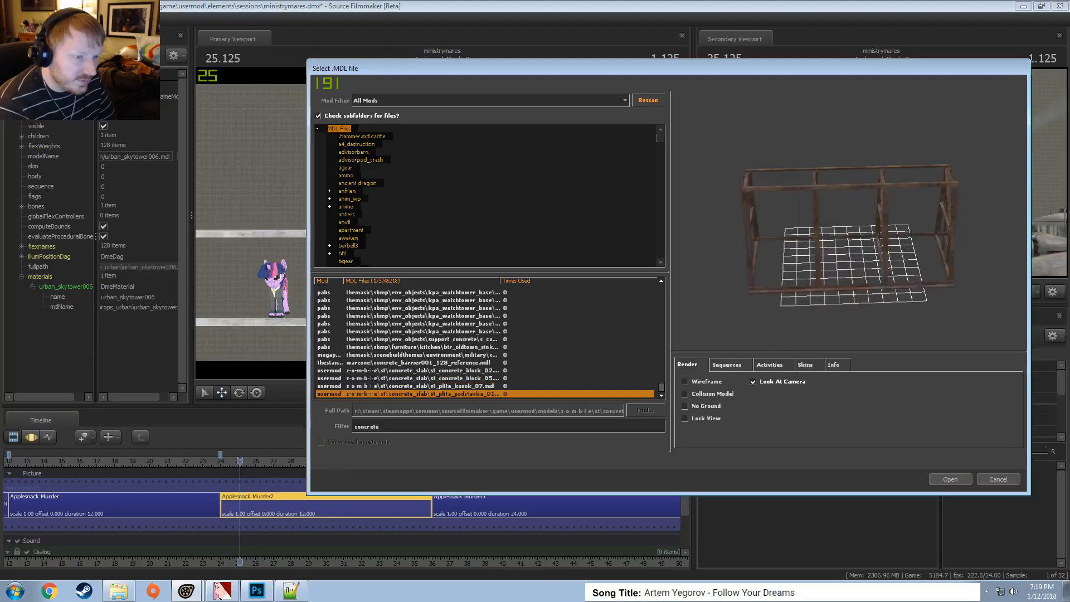
pyautogui.press('Up')
pyautogui.press('Up')
pyautogui.press('Up')
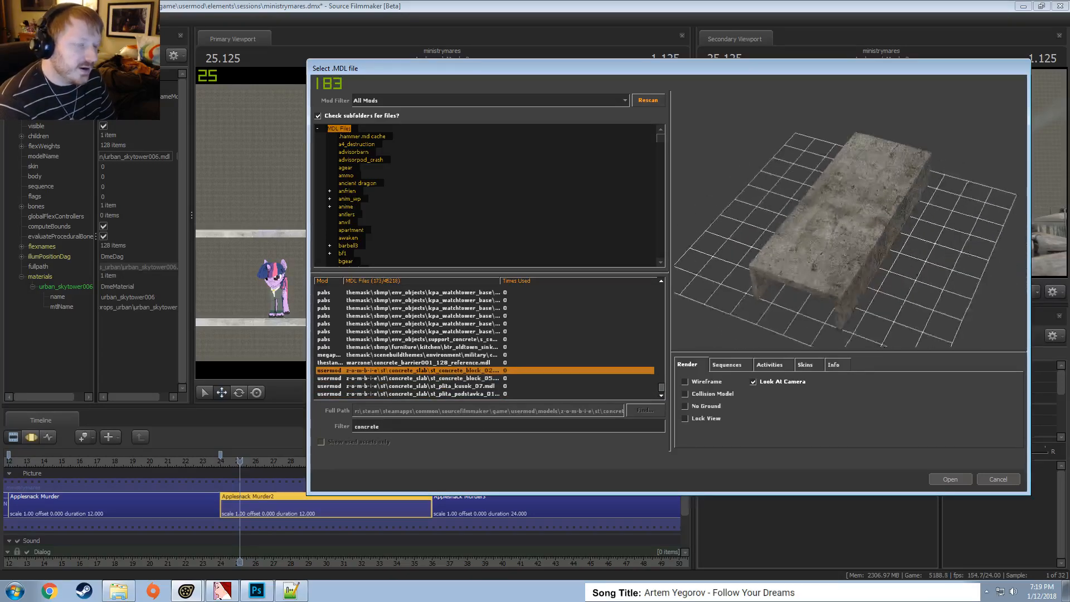
# Browse back up the list to the kpa_watchtower_base concrete wall models and preview the three-panel wall
pyautogui.press('Up')
pyautogui.press('Up')
pyautogui.press('Up')
pyautogui.press('Up')
pyautogui.press('Up')
pyautogui.press('Up')
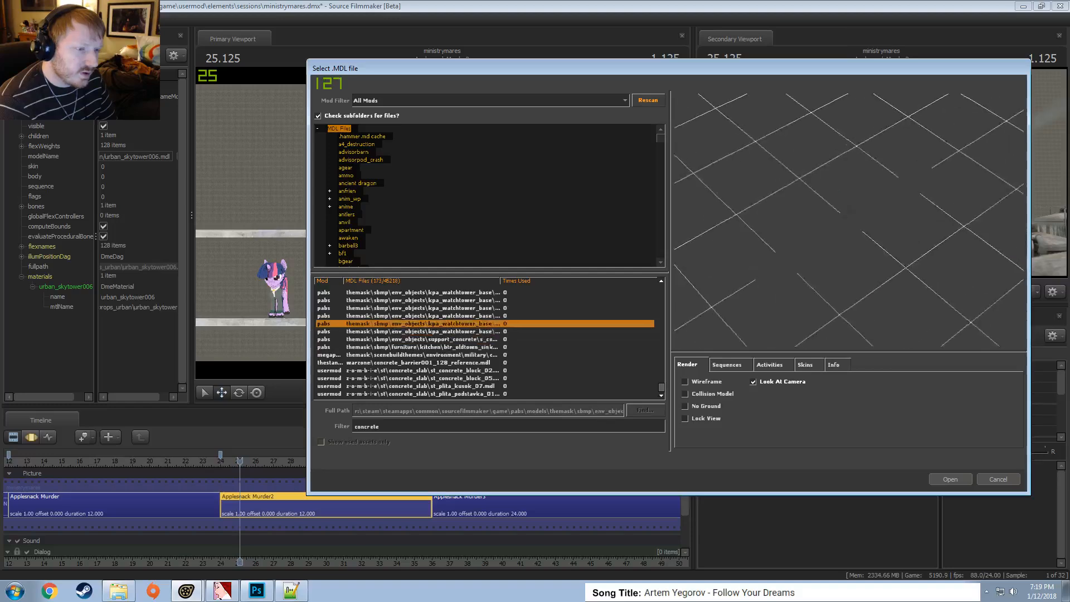
pyautogui.press('Down')
pyautogui.press('Down')
pyautogui.moveTo(850, 220); pyautogui.dragTo(851, 226)
pyautogui.press('Up')
pyautogui.press('Up')
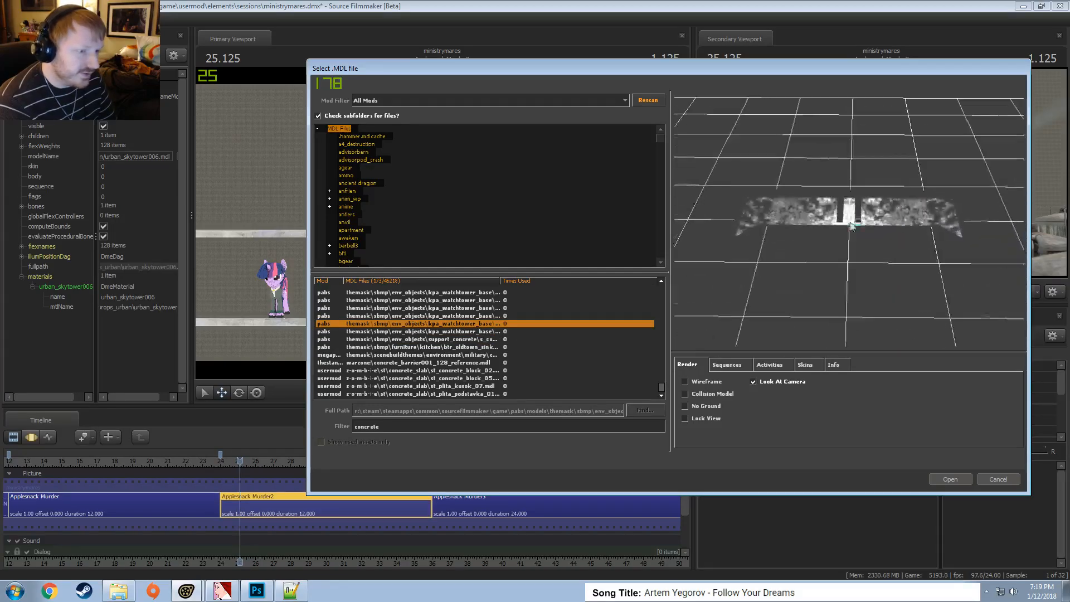
pyautogui.press('Up')
pyautogui.press('Up')
pyautogui.press('Up')
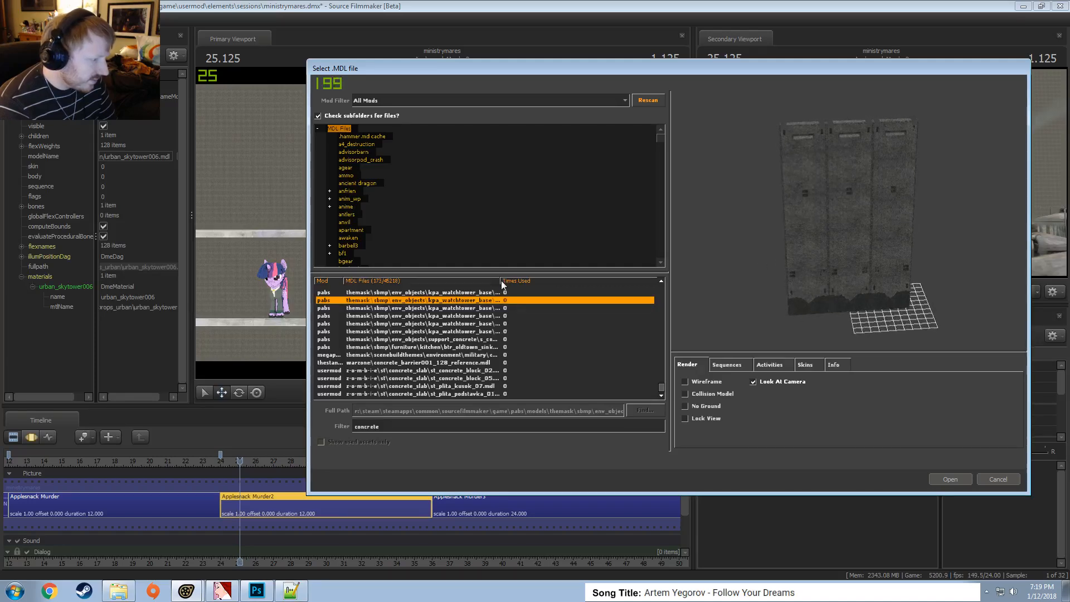
# Widen the model file name column to show full paths and preview kpa_concrete_wall_12m_wide_a.mdl
pyautogui.moveTo(500, 279); pyautogui.dragTo(606, 301)
pyautogui.moveTo(780, 240); pyautogui.dragTo(887, 237)
pyautogui.press('Up')
pyautogui.press('Up')
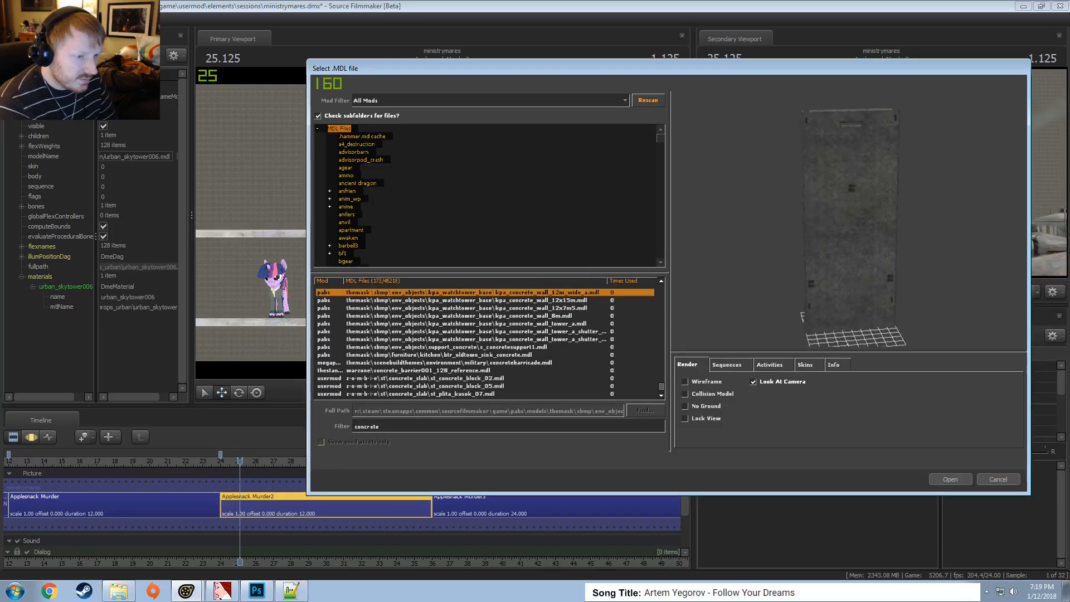
# Compare the kpa_concrete_wall variants between the 12m wall and the tower shutter pieces, returning to kpa_concrete_wall_12x7m5.mdl
pyautogui.press('Up')
pyautogui.press('Up')
pyautogui.press('Up')
pyautogui.press('Up')
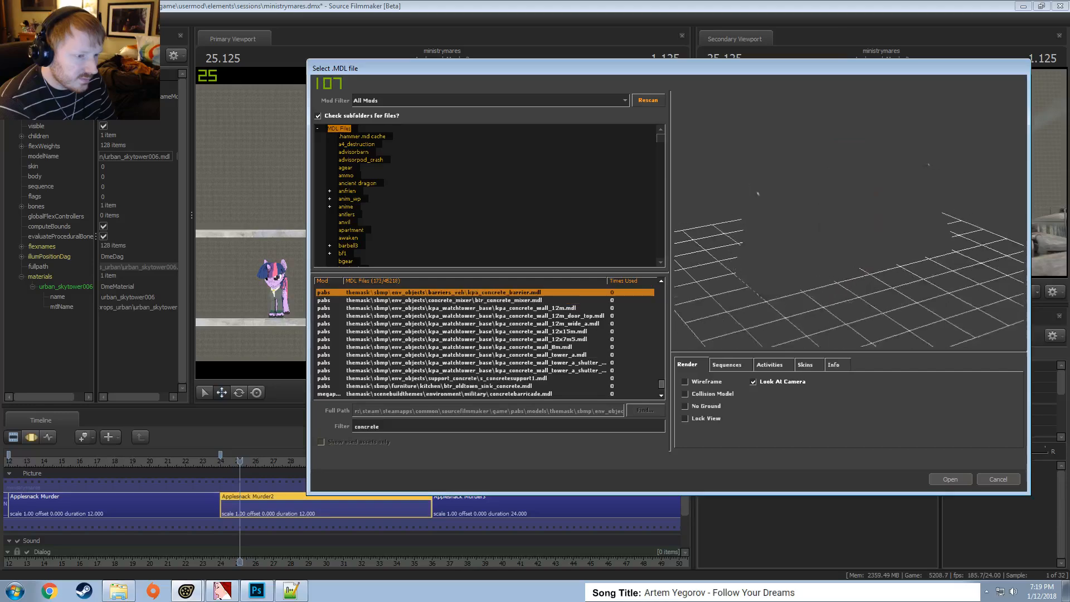
pyautogui.press('Down')
pyautogui.press('Down')
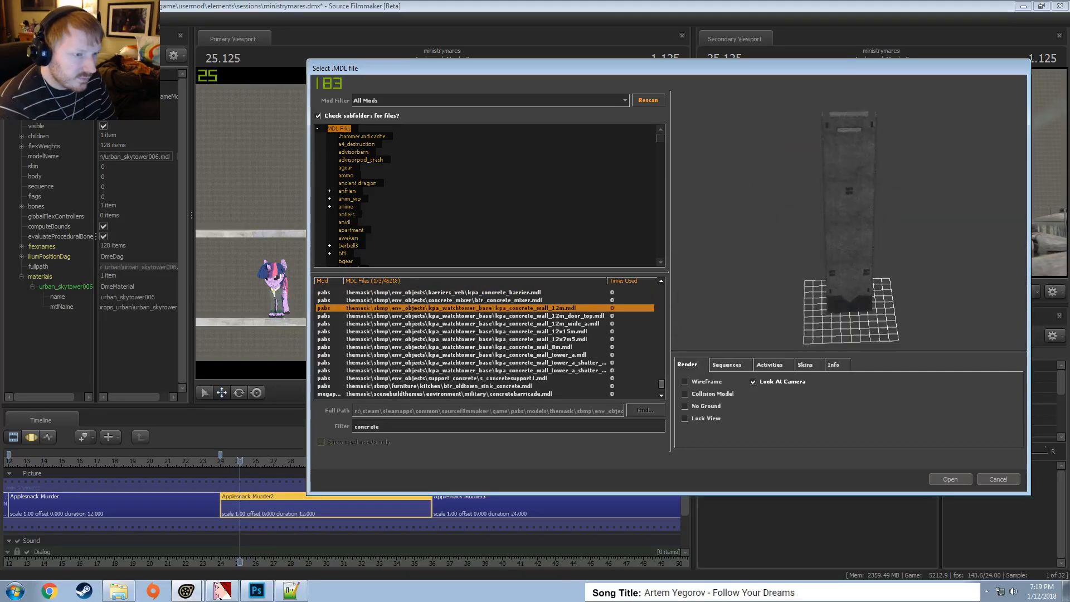
pyautogui.press('Down')
pyautogui.press('Down')
pyautogui.press('Down')
pyautogui.press('Down')
pyautogui.press('Down')
pyautogui.press('Down')
pyautogui.press('Down')
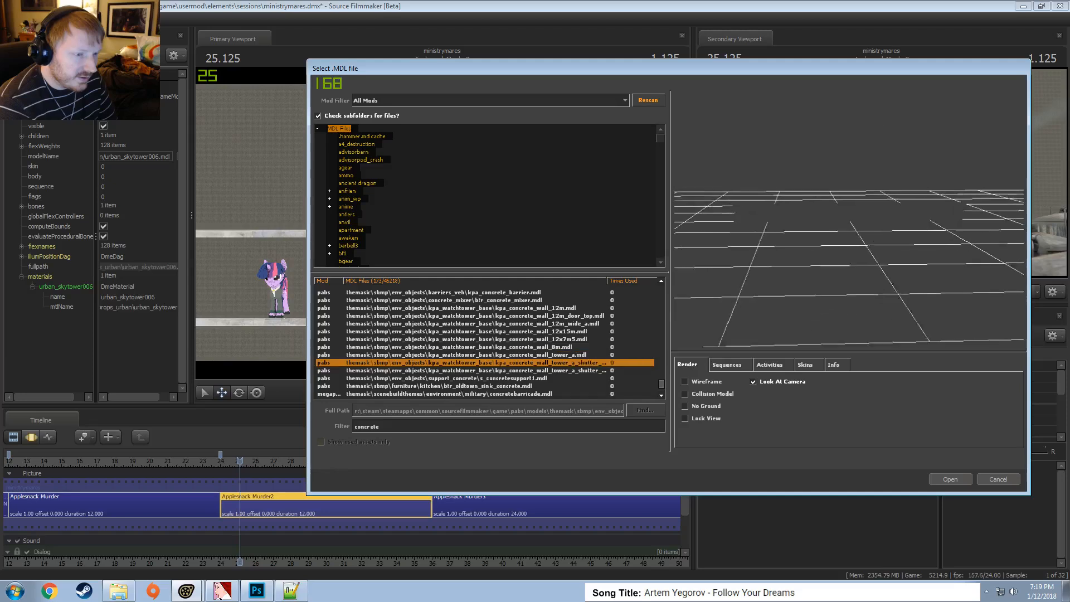
pyautogui.press('Up')
pyautogui.press('Up')
pyautogui.press('Up')
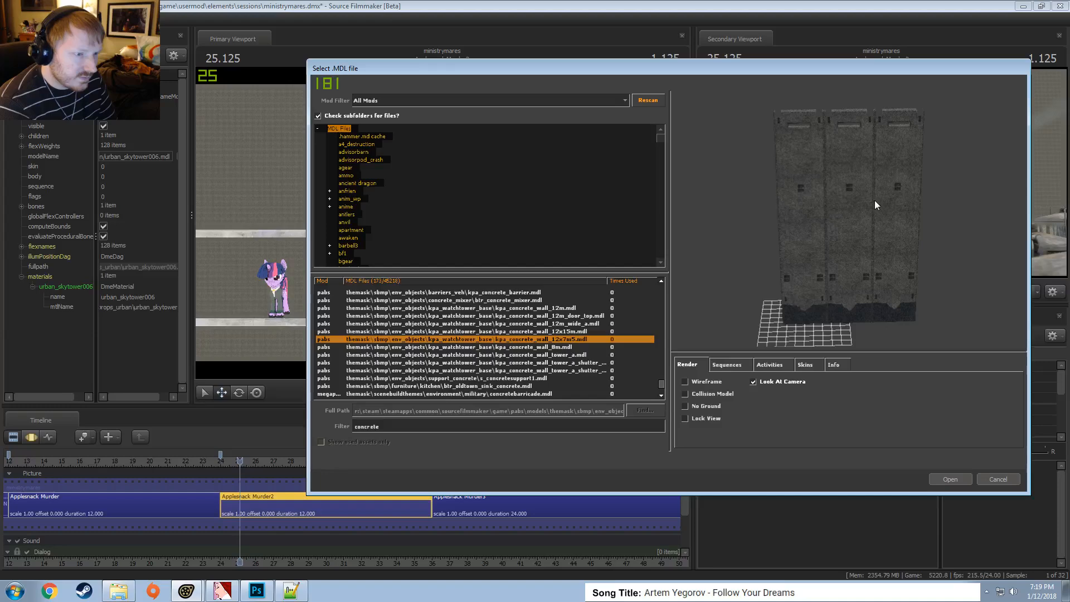
# Look through the barriers_veh models from kpa_concrete_barrier.mdl upward and examine concrete_barrier.mdl
pyautogui.press('Up')
pyautogui.press('Up')
pyautogui.press('Up')
pyautogui.press('Up')
pyautogui.press('Up')
pyautogui.press('Up')
pyautogui.press('Up')
pyautogui.press('Up')
pyautogui.press('Up')
pyautogui.press('Up')
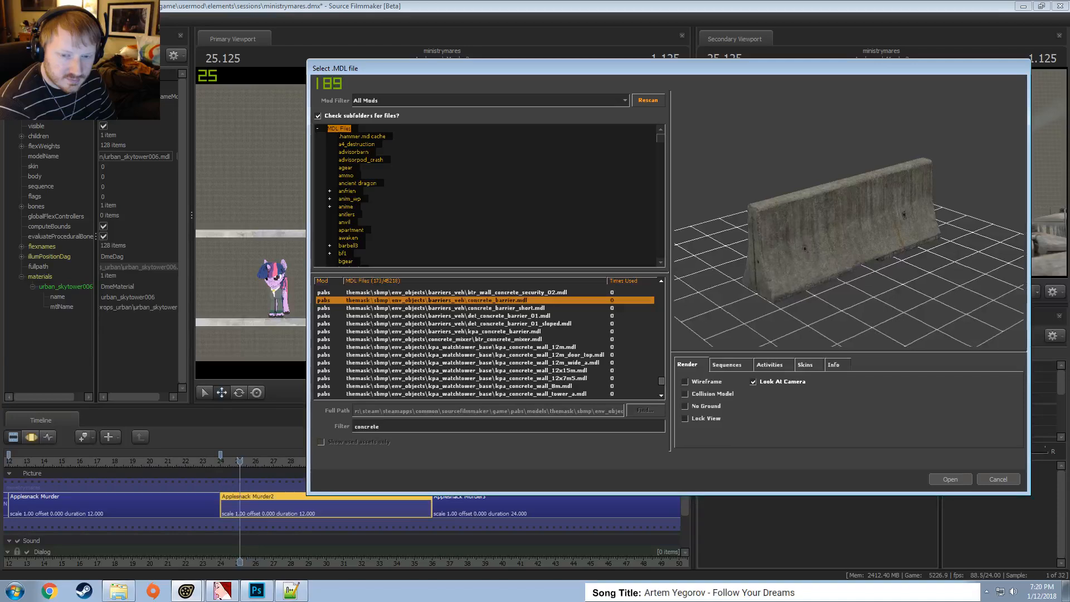
pyautogui.press('Up')
pyautogui.press('Up')
pyautogui.press('Down')
pyautogui.press('Down')
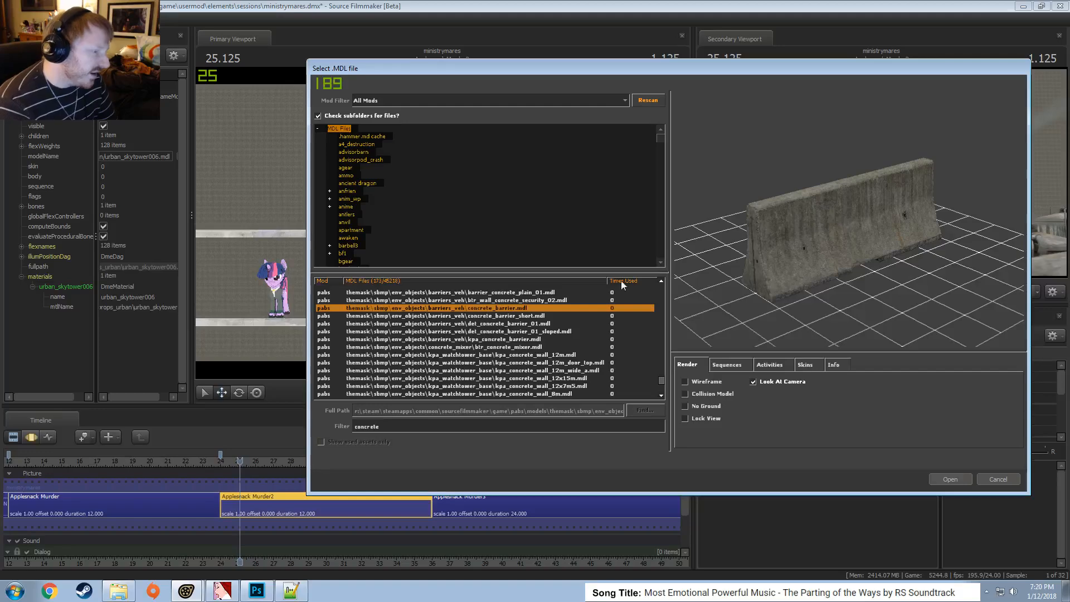
# Examine the barrier_concrete models in barriers_veh, including the plain, modular, bollard and blast_02 versions
pyautogui.press('Up')
pyautogui.press('Up')
pyautogui.press('Up')
pyautogui.press('Up')
pyautogui.press('Down')
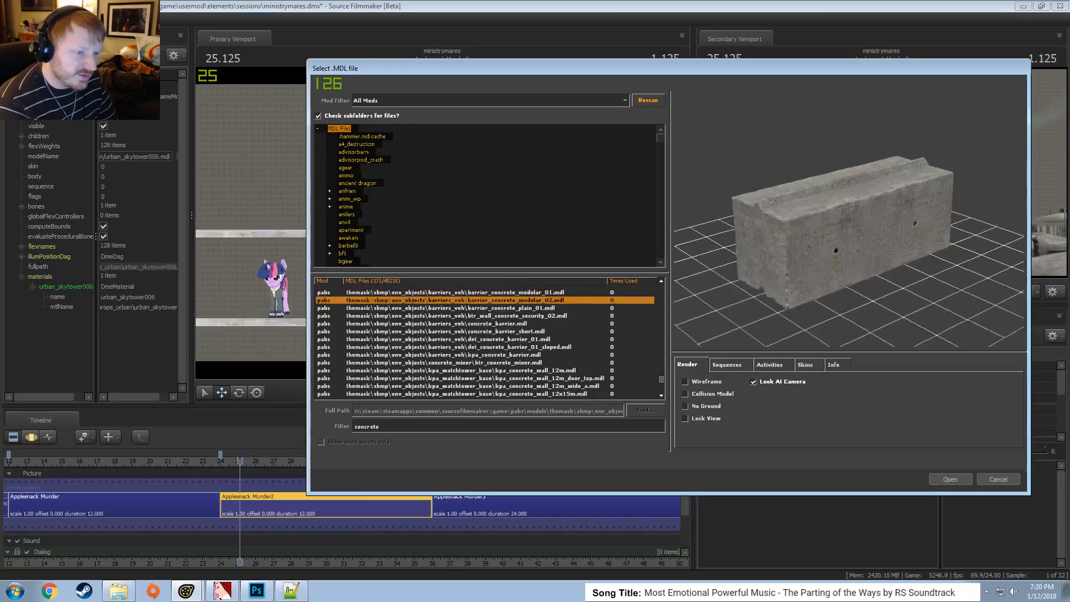
pyautogui.moveTo(792, 273); pyautogui.dragTo(858, 251)
pyautogui.press('Up')
pyautogui.press('Up')
pyautogui.press('Down')
pyautogui.press('Up')
pyautogui.press('Up')
pyautogui.press('Up')
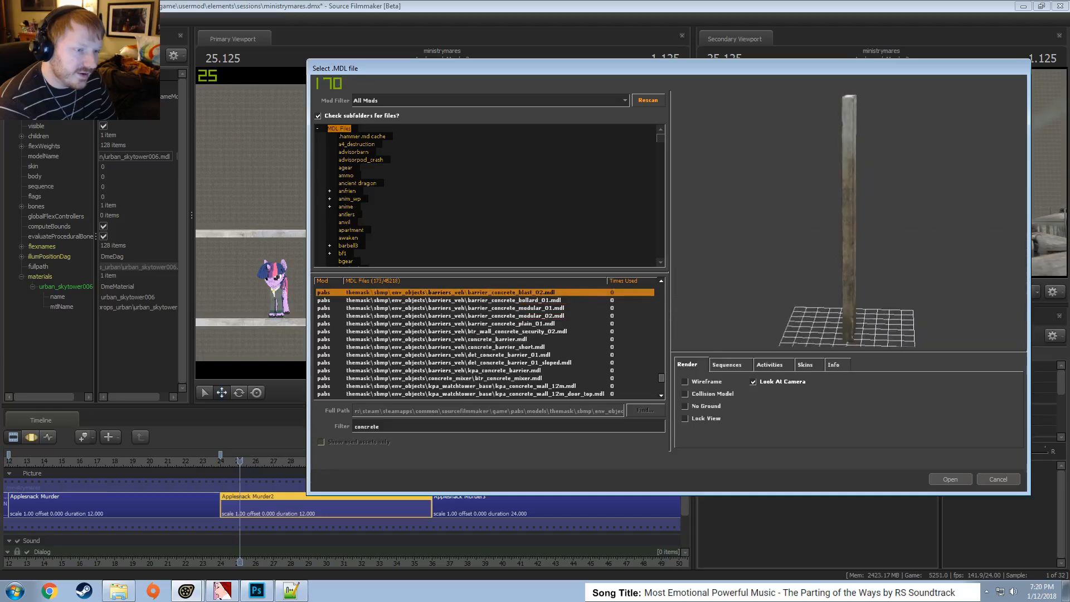
# Examine walls_concrete\concrete_wall.mdl, the large sewer pipe and the set_custom_indoor wall_concrete01.mdl from different angles
pyautogui.press('Up')
pyautogui.press('Down')
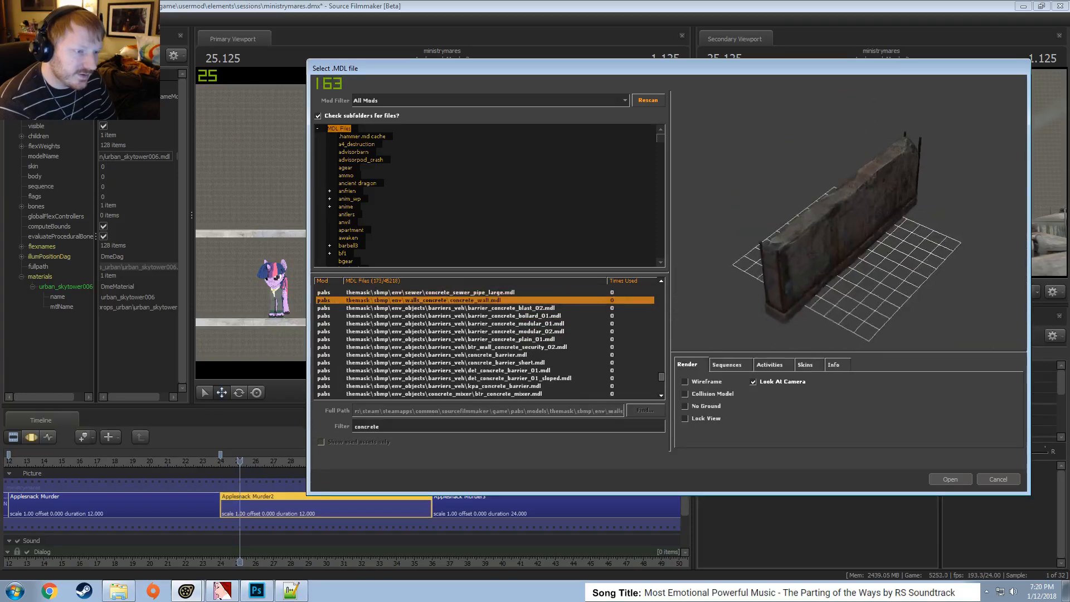
pyautogui.press('Up')
pyautogui.moveTo(836, 234); pyautogui.dragTo(892, 234)
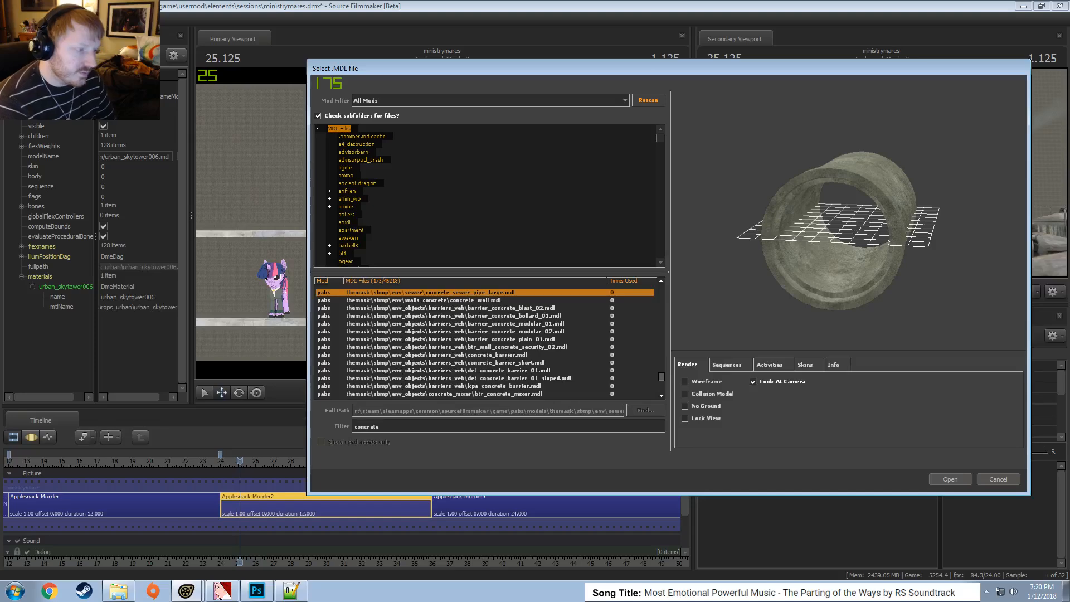
pyautogui.press('Up')
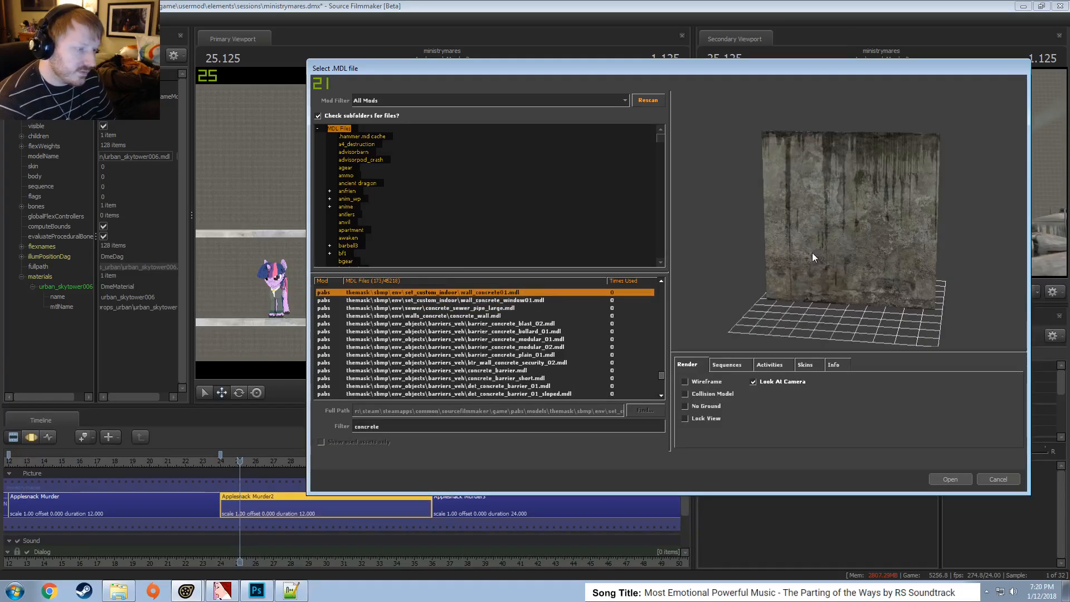
pyautogui.press('Up')
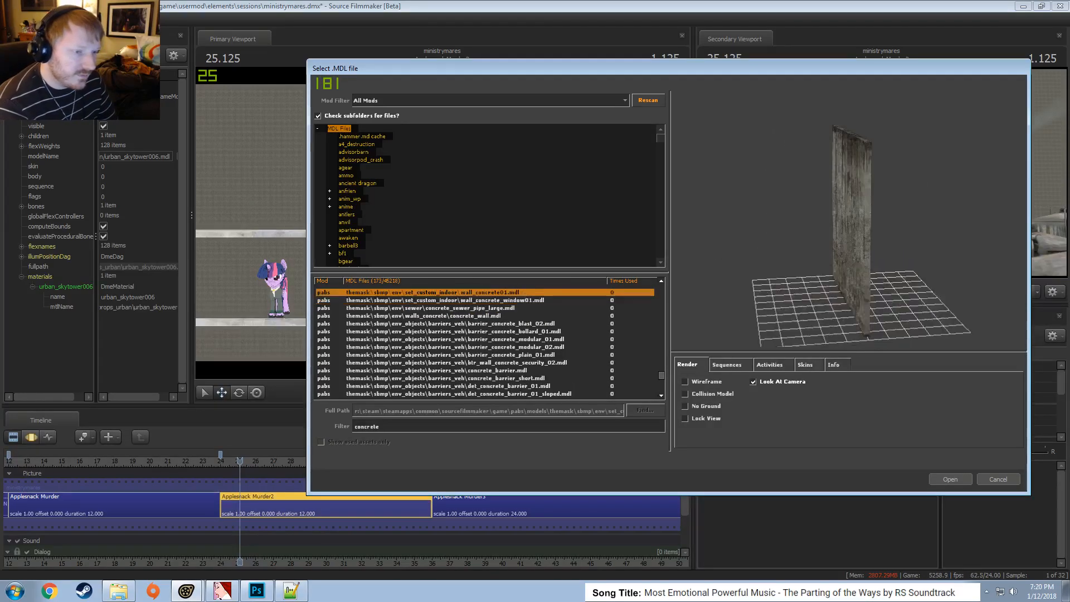
pyautogui.press('Up')
pyautogui.press('Up')
pyautogui.press('Down')
pyautogui.press('Down')
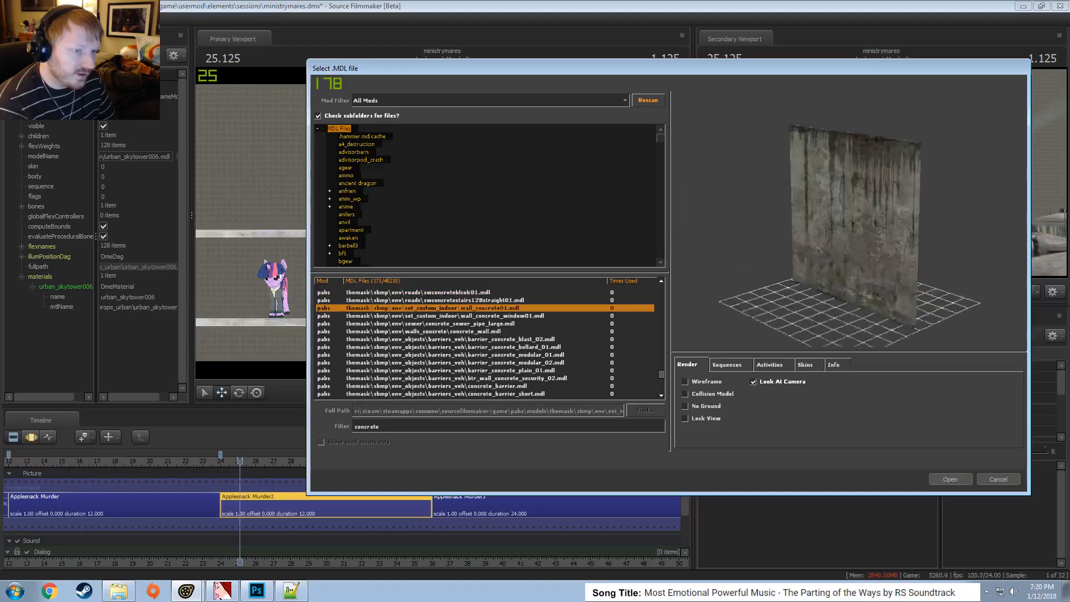
# Look through the concrete road and rubble models in env\roads and the pillars in columns_concrete
pyautogui.press('Up')
pyautogui.press('Up')
pyautogui.press('Up')
pyautogui.press('Up')
pyautogui.press('Up')
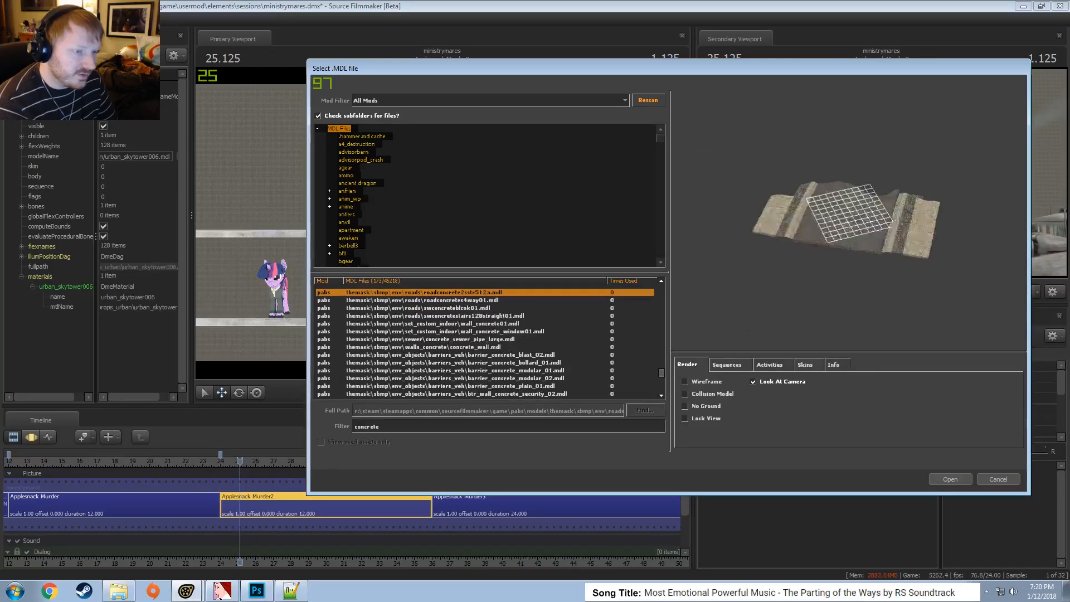
pyautogui.press('Up')
pyautogui.press('Up')
pyautogui.press('Up')
pyautogui.press('Up')
pyautogui.press('Up')
pyautogui.press('Up')
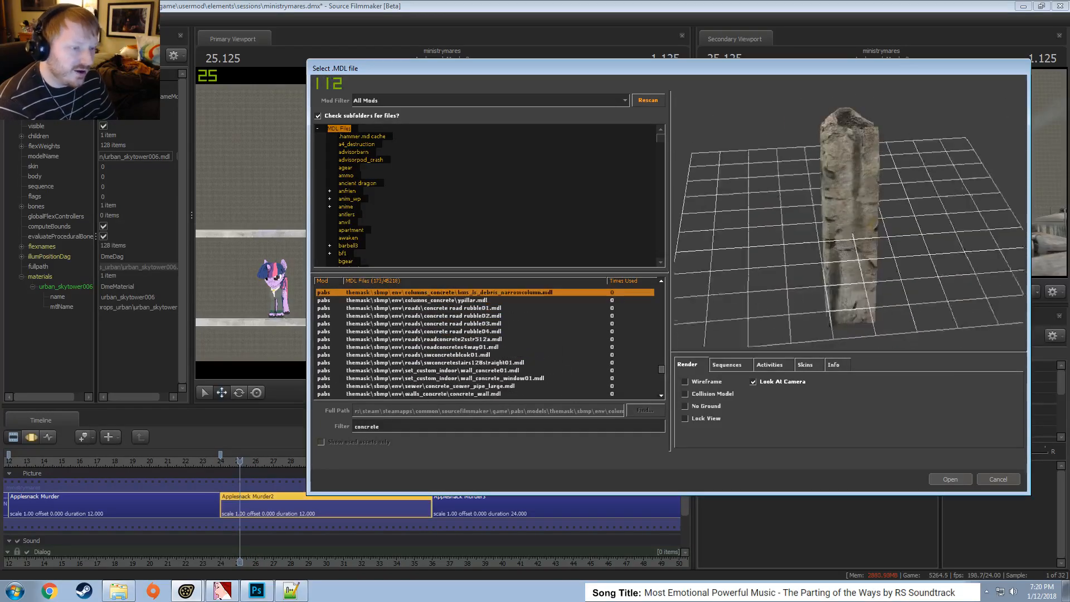
# Look through the concrete models in props_urban, including the concreteblock walls and stair tread, up to the zombiebreakwallinterior01 parts
pyautogui.press('Up')
pyautogui.press('Up')
pyautogui.press('Up')
pyautogui.press('Up')
pyautogui.press('Up')
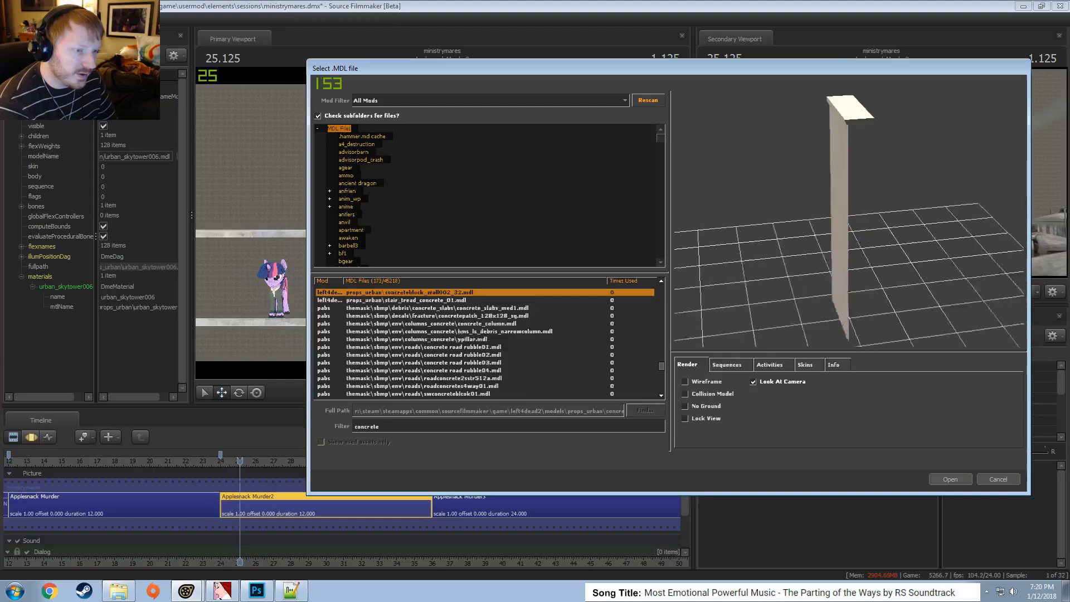
pyautogui.press('Up')
pyautogui.press('Up')
pyautogui.press('Up')
pyautogui.press('Up')
pyautogui.press('Up')
pyautogui.press('Up')
pyautogui.press('Up')
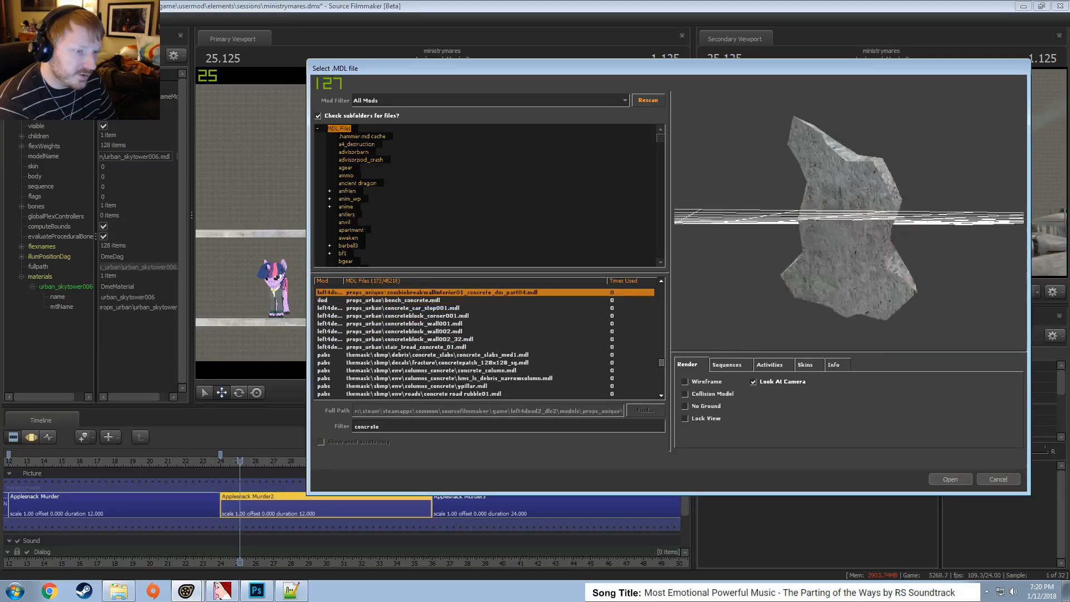
# Examine the remaining zombiebreakwallinterior01 concrete models and the concrete pipes in props_pipes
pyautogui.press('Up')
pyautogui.press('Up')
pyautogui.press('Up')
pyautogui.press('Up')
pyautogui.press('Up')
pyautogui.press('Up')
pyautogui.press('Up')
pyautogui.press('Up')
pyautogui.press('Up')
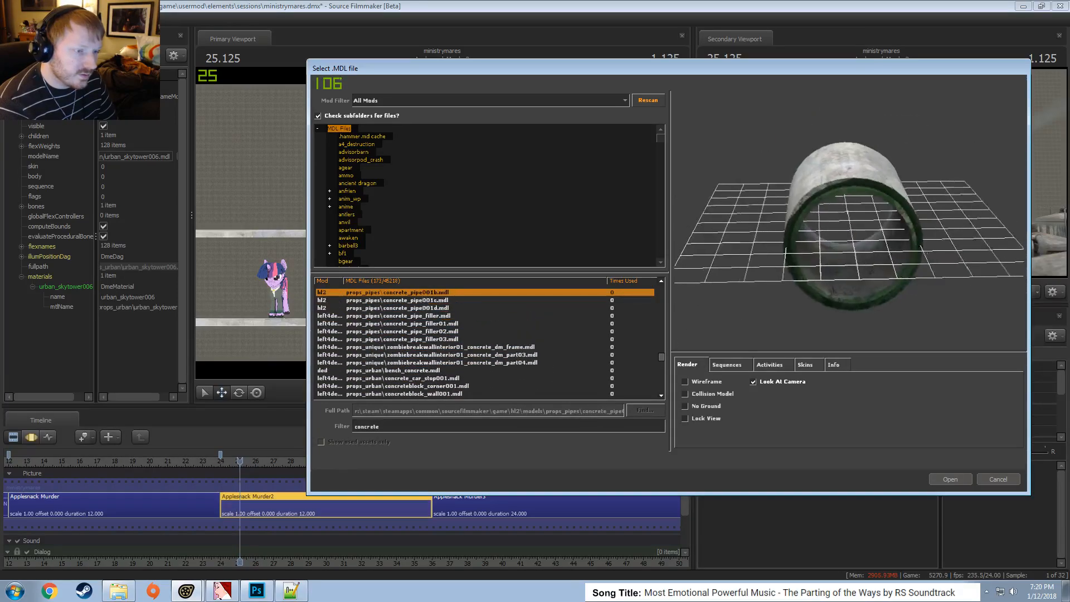
pyautogui.press('Up')
pyautogui.press('Up')
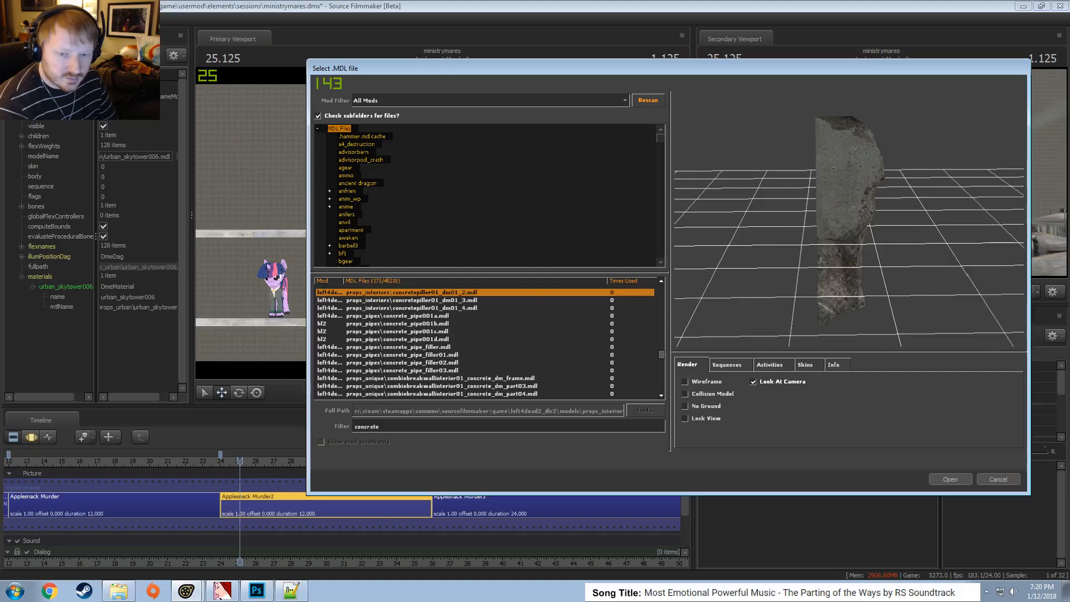
# Look through the concretepillar01 models in props_interiors and the concrete walls and blocks in props_fortifications
pyautogui.press('Up')
pyautogui.press('Up')
pyautogui.press('Up')
pyautogui.press('Up')
pyautogui.press('Up')
pyautogui.press('Up')
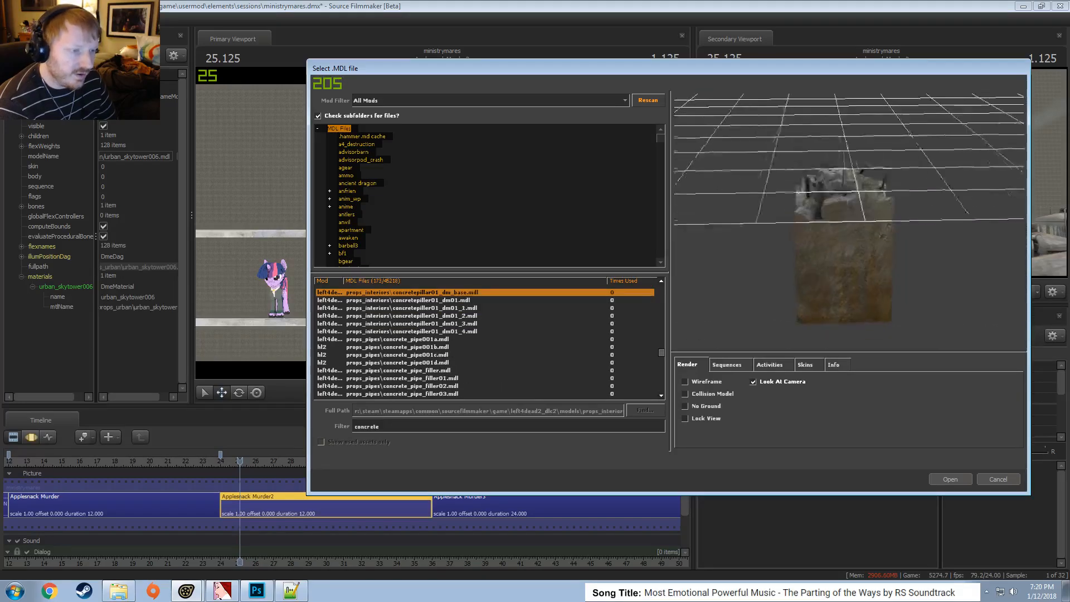
pyautogui.press('Up')
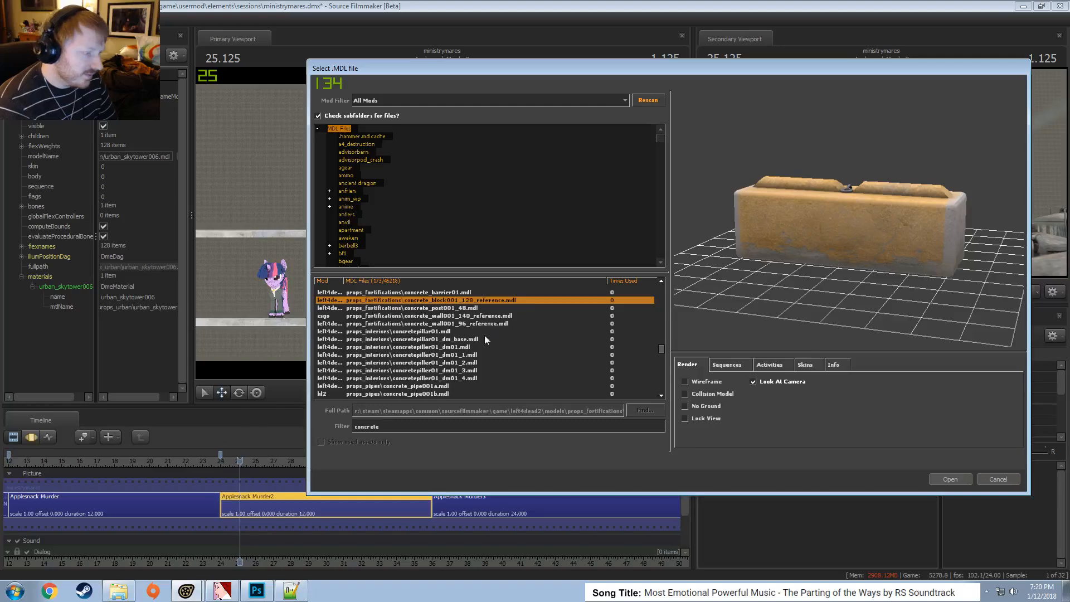
# Preview the warzone concrete barrier and the concrete_slab blocks, and add st_concrete_block_02.mdl to the scene
pyautogui.scroll(-15, 485, 339)
pyautogui.click(388, 392)
pyautogui.click(406, 363)
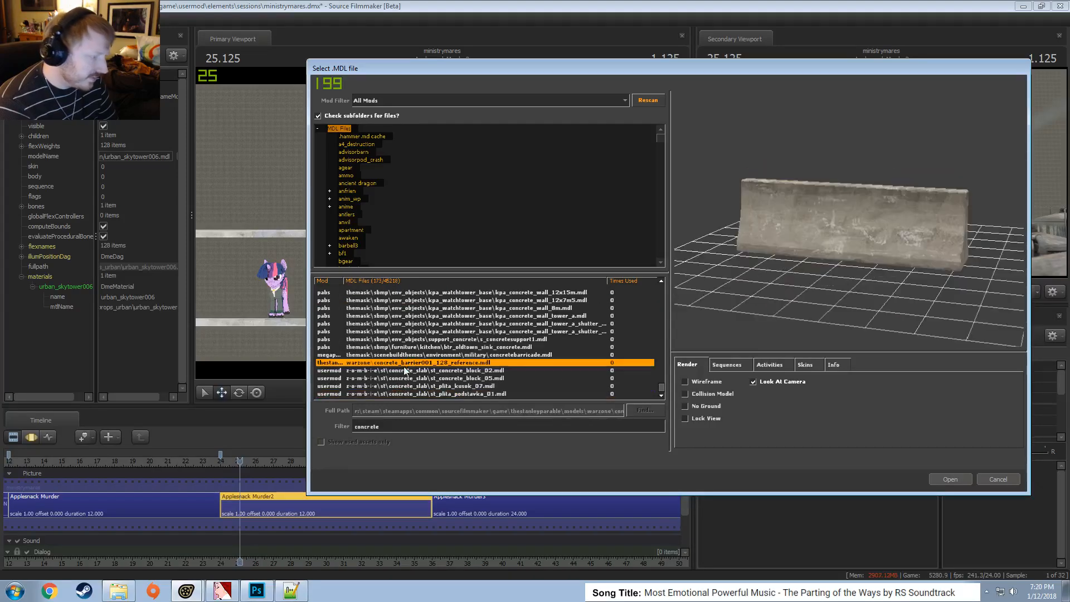
pyautogui.click(406, 369)
pyautogui.press('Down')
pyautogui.press('Up')
pyautogui.moveTo(839, 277)
pyautogui.mouseDown()
pyautogui.moveTo(881, 313)
pyautogui.moveTo(838, 271)
pyautogui.mouseUp()
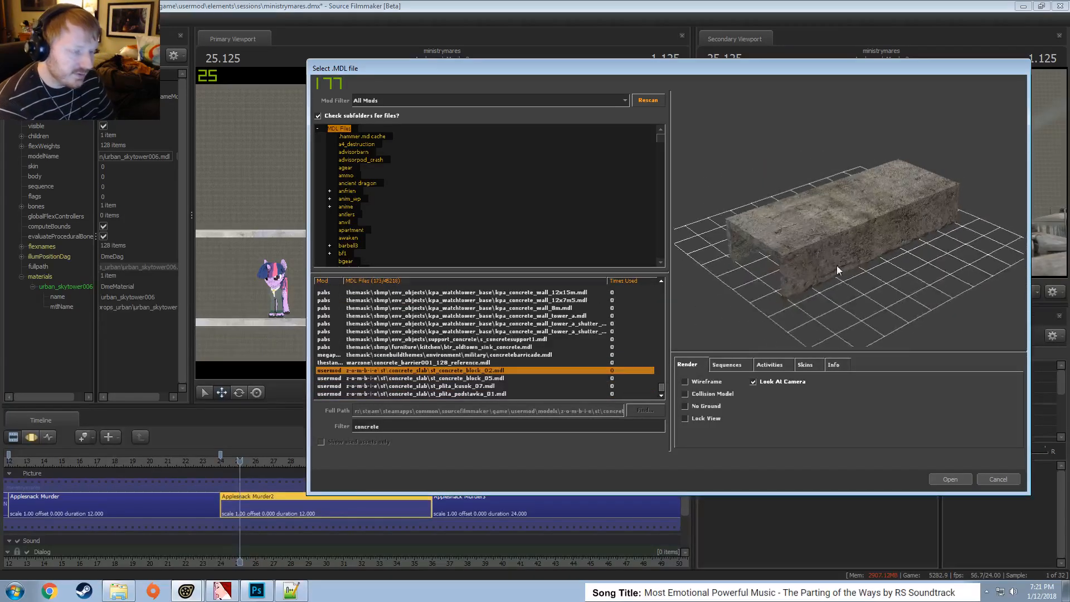
pyautogui.click(962, 481)
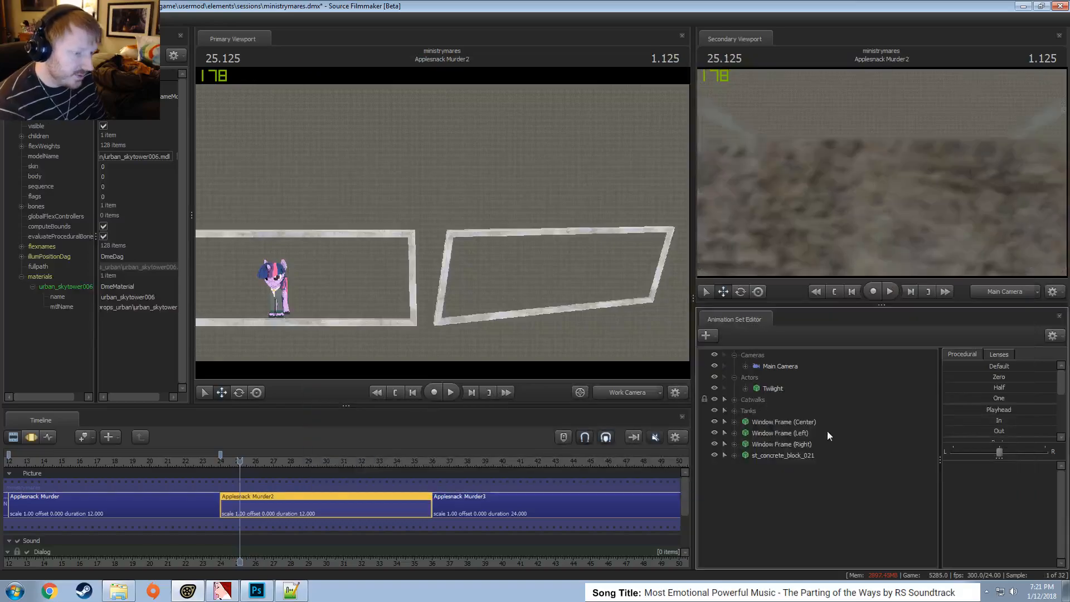
# Match the work camera to the main camera and examine the new concrete block on the catwalk from above and from the side
pyautogui.click(637, 396)
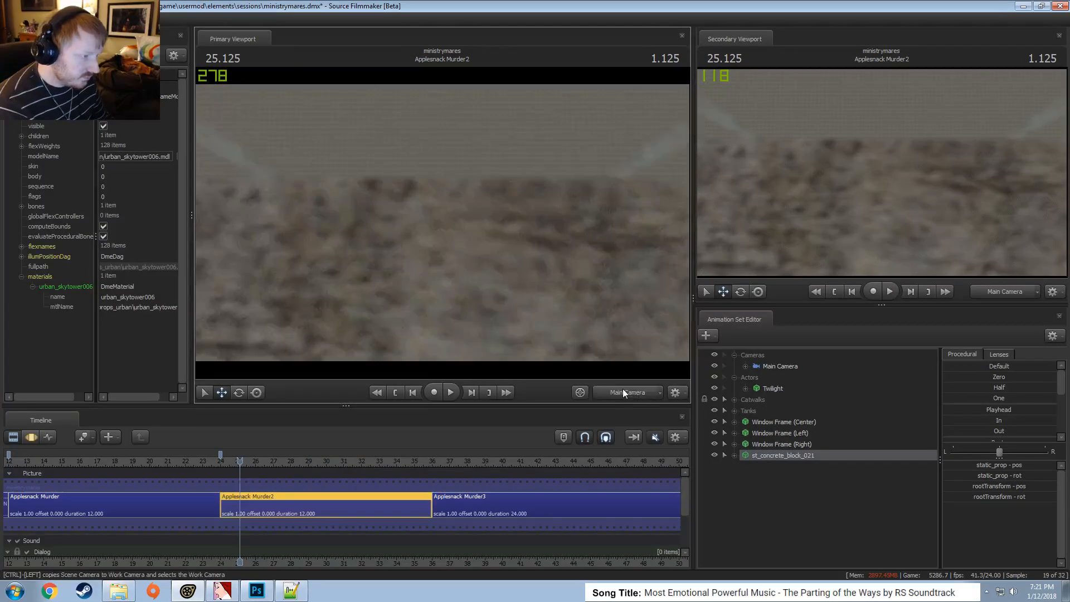
pyautogui.keyDown('ctrl'); pyautogui.click(623, 389); pyautogui.keyUp('ctrl')
pyautogui.press('s')
pyautogui.moveTo(602, 334); pyautogui.dragTo(577, 429)
pyautogui.press('w')
pyautogui.moveTo(478, 223); pyautogui.dragTo(478, 190)
pyautogui.press('w')
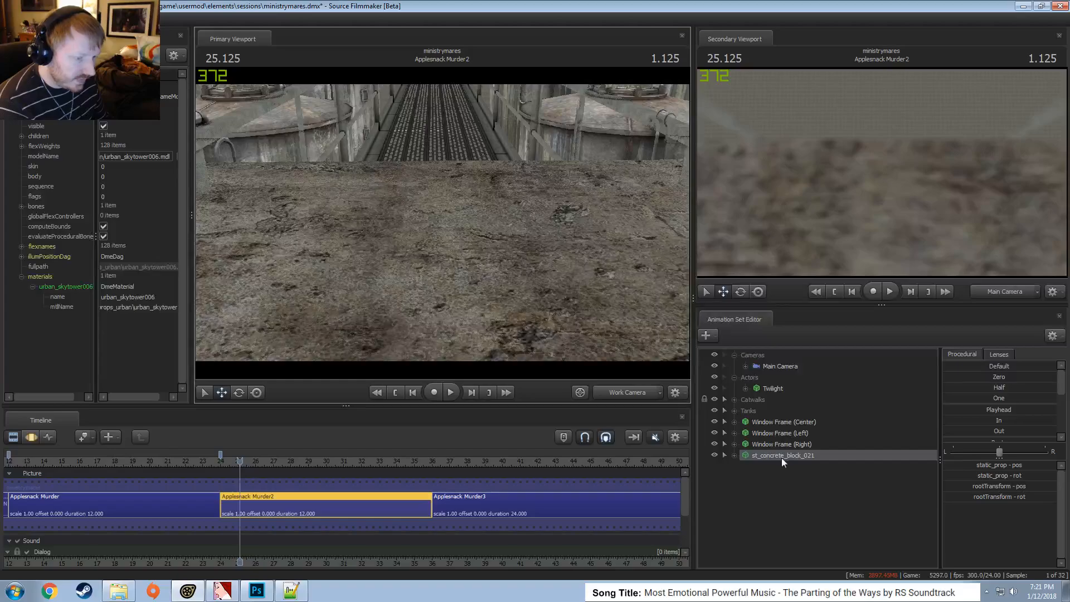
pyautogui.press('s')
pyautogui.moveTo(479, 234); pyautogui.dragTo(454, 211)
pyautogui.press('d')
pyautogui.press('w')
pyautogui.press('s')
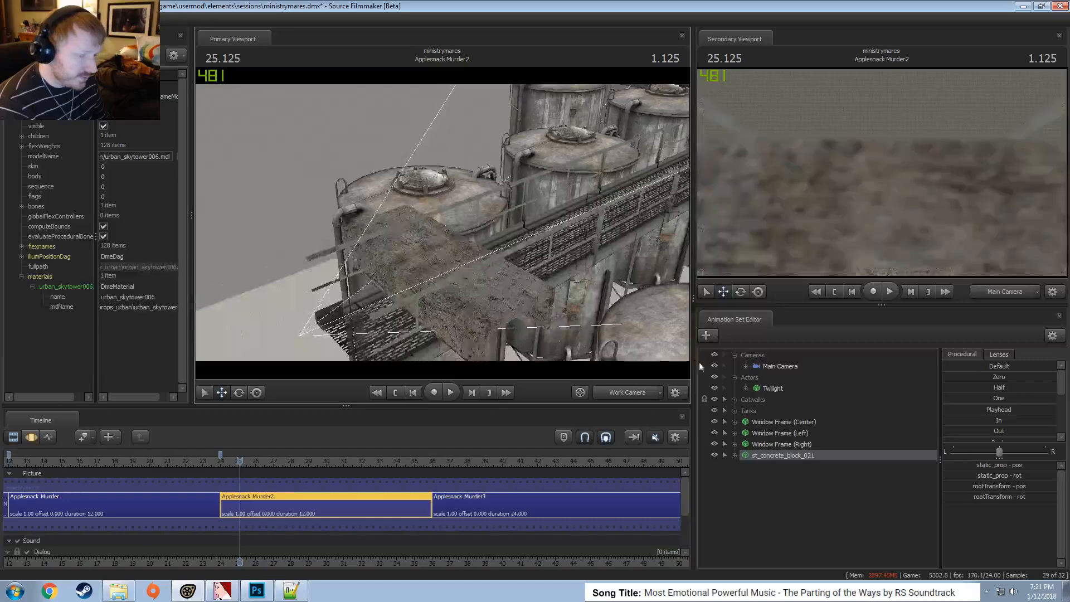
pyautogui.click(1002, 495)
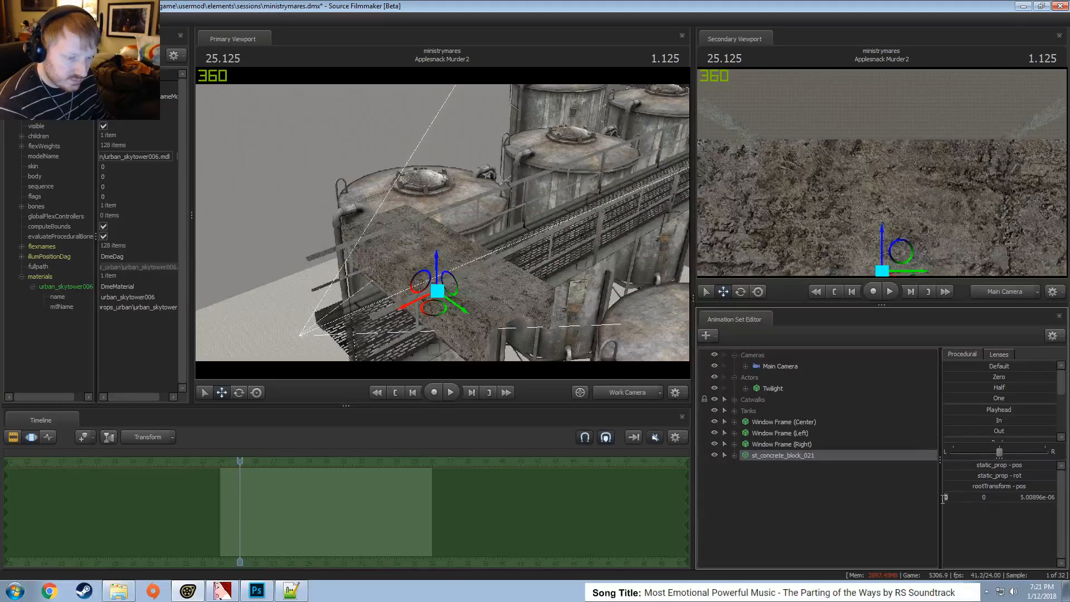
pyautogui.write('90')
pyautogui.press('Return')
pyautogui.hotkey('ctrl', 'z')
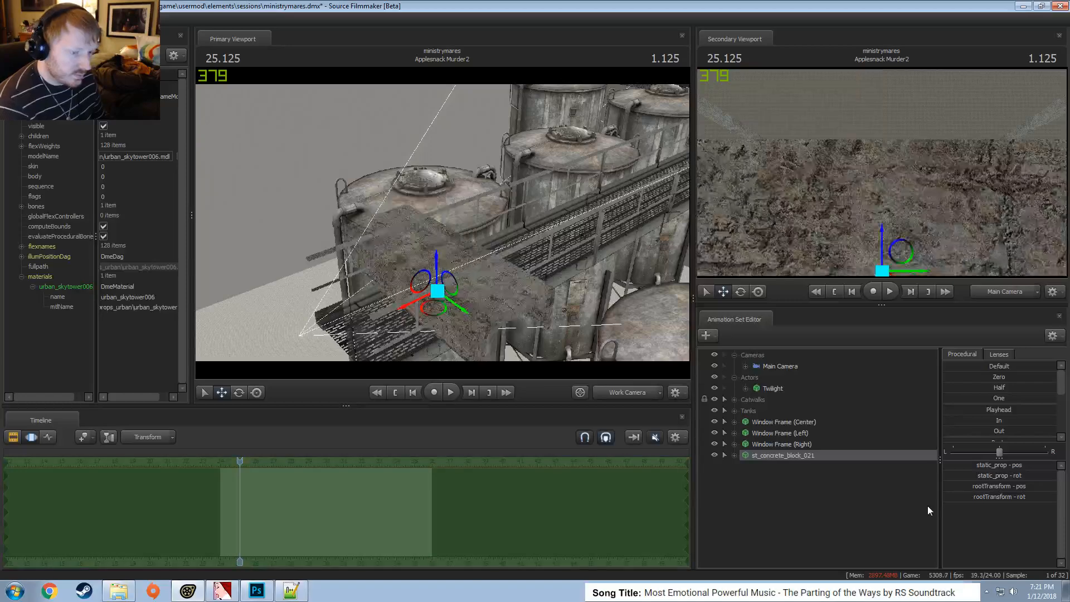
# Stand the concrete block on its side by setting the second rotation value of its rootTransform to 90
pyautogui.click(999, 496)
pyautogui.write('90')
pyautogui.press('Return')
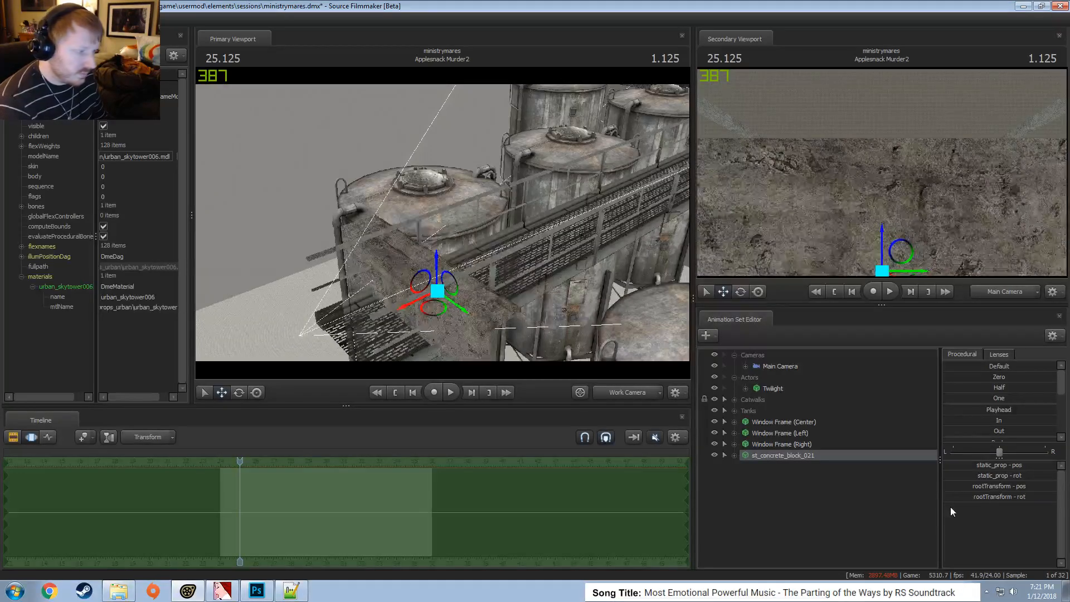
# Move the concrete block from the catwalk across the set to the far wall near the center window frame
pyautogui.moveTo(421, 283); pyautogui.dragTo(802, 106)
pyautogui.moveTo(608, 190); pyautogui.dragTo(669, 175)
pyautogui.moveTo(502, 234); pyautogui.dragTo(421, 236)
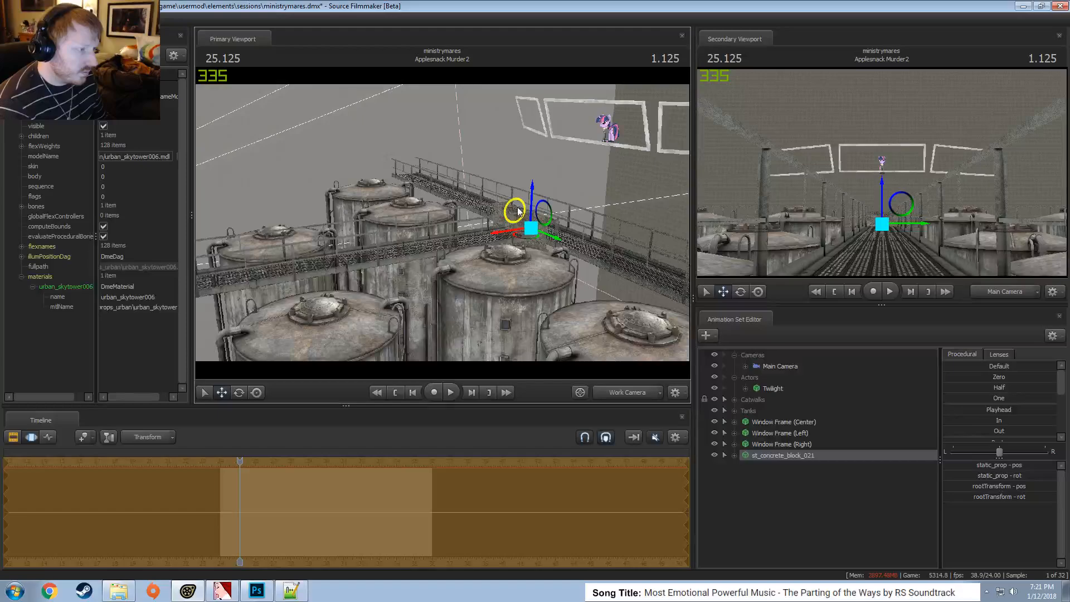
pyautogui.moveTo(518, 212); pyautogui.dragTo(658, 173)
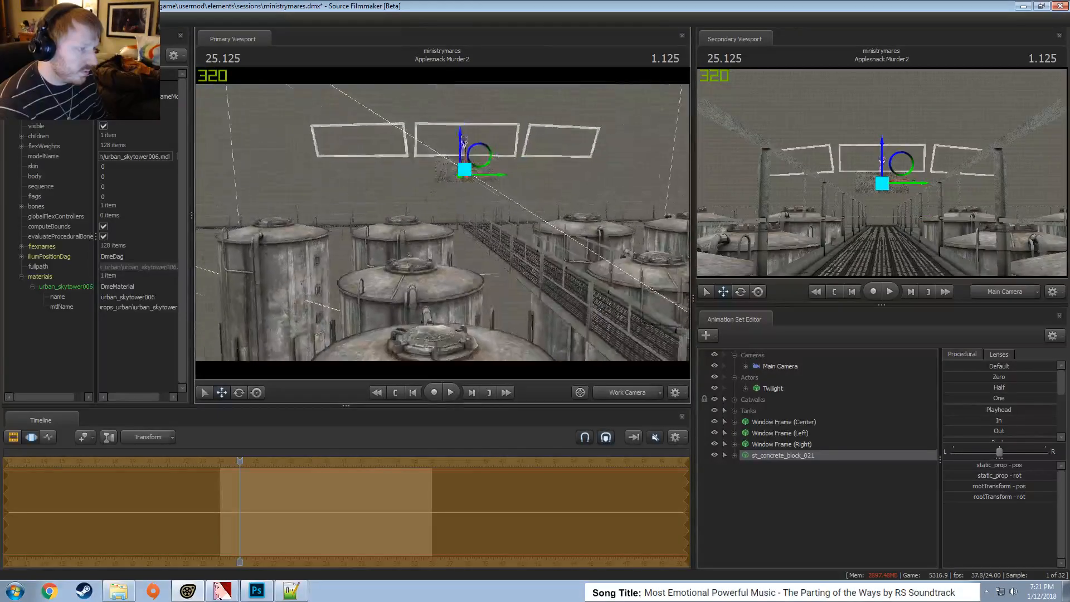
# Position the concrete block a little below the center window frame, facing the tanks
pyautogui.press('w')
pyautogui.moveTo(443, 223); pyautogui.dragTo(276, 193)
pyautogui.press('a')
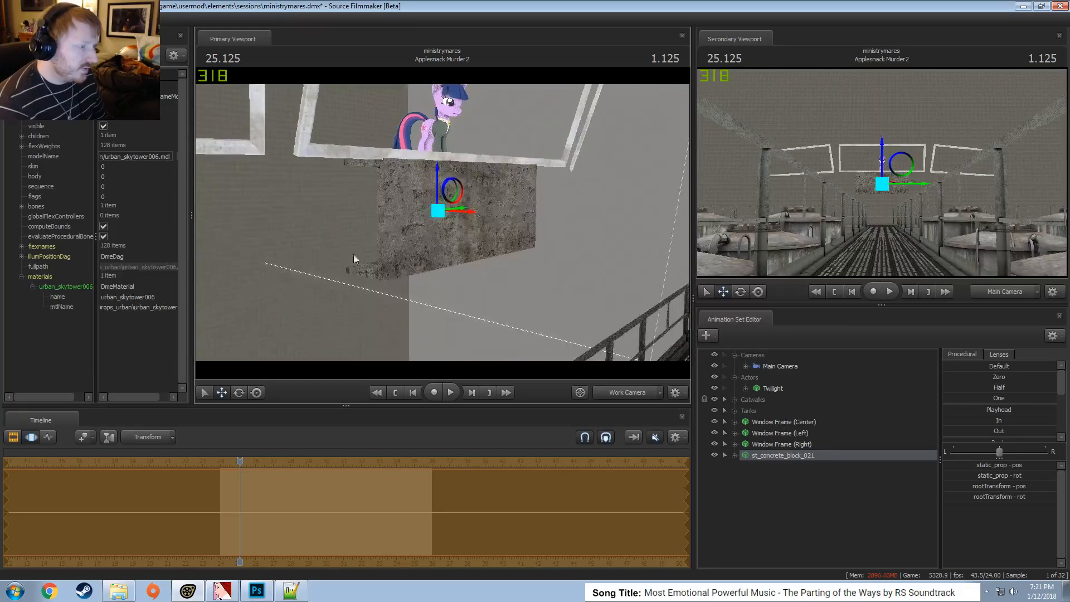
pyautogui.keyDown('alt'); pyautogui.moveTo(354, 255); pyautogui.dragTo(474, 255); pyautogui.keyUp('alt')
pyautogui.moveTo(462, 204); pyautogui.dragTo(441, 265)
pyautogui.moveTo(444, 216)
pyautogui.mouseDown()
pyautogui.moveTo(391, 209)
pyautogui.moveTo(443, 226)
pyautogui.mouseUp()
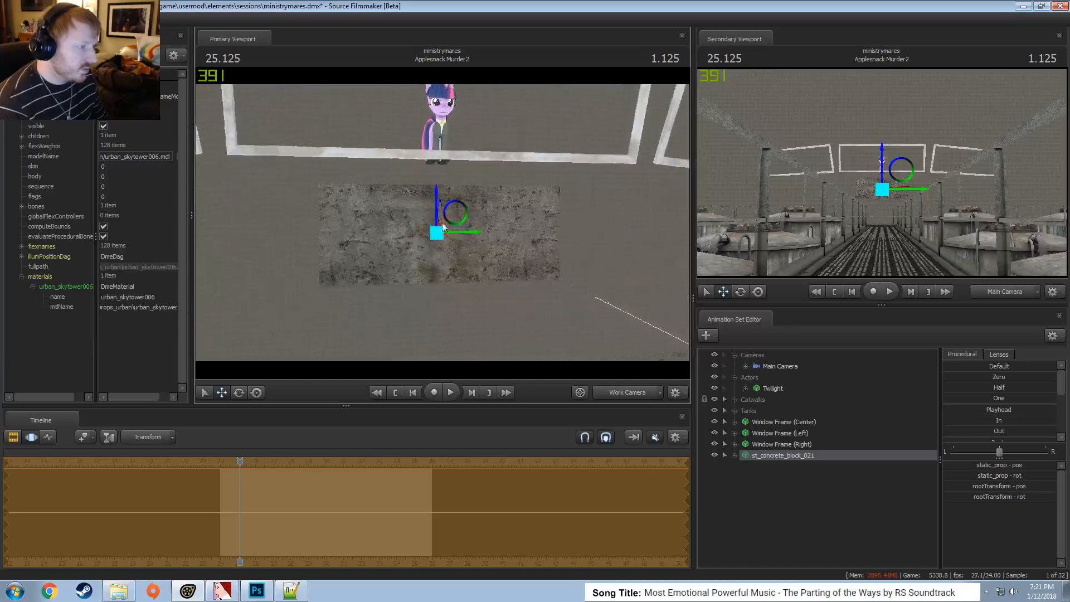
# Rename the concrete block's animation set as Concrete Block 1
pyautogui.rightClick(782, 460)
pyautogui.rightClick(763, 455)
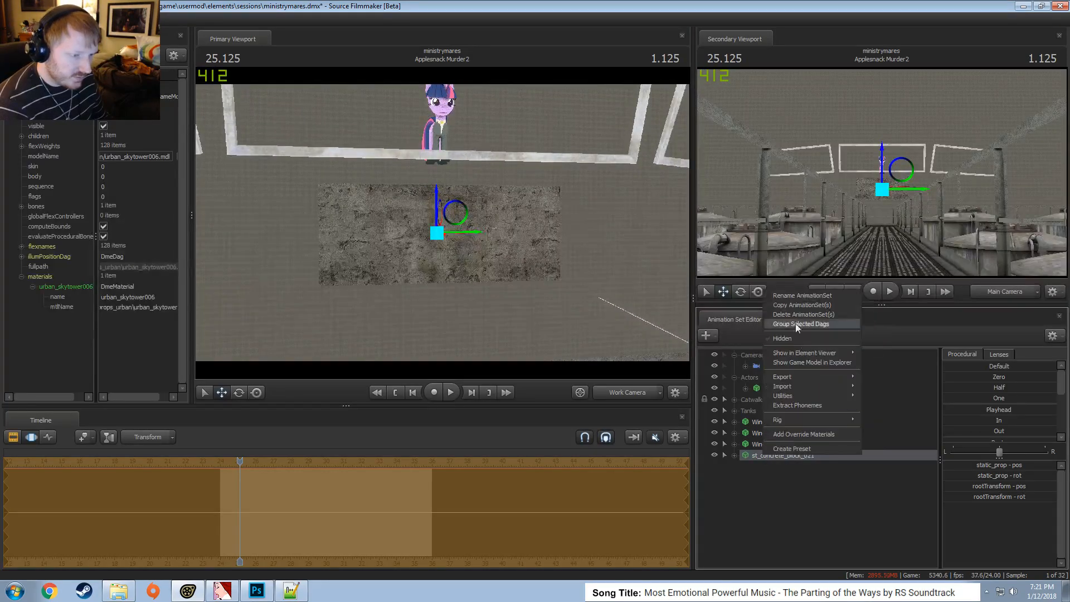
pyautogui.click(798, 296)
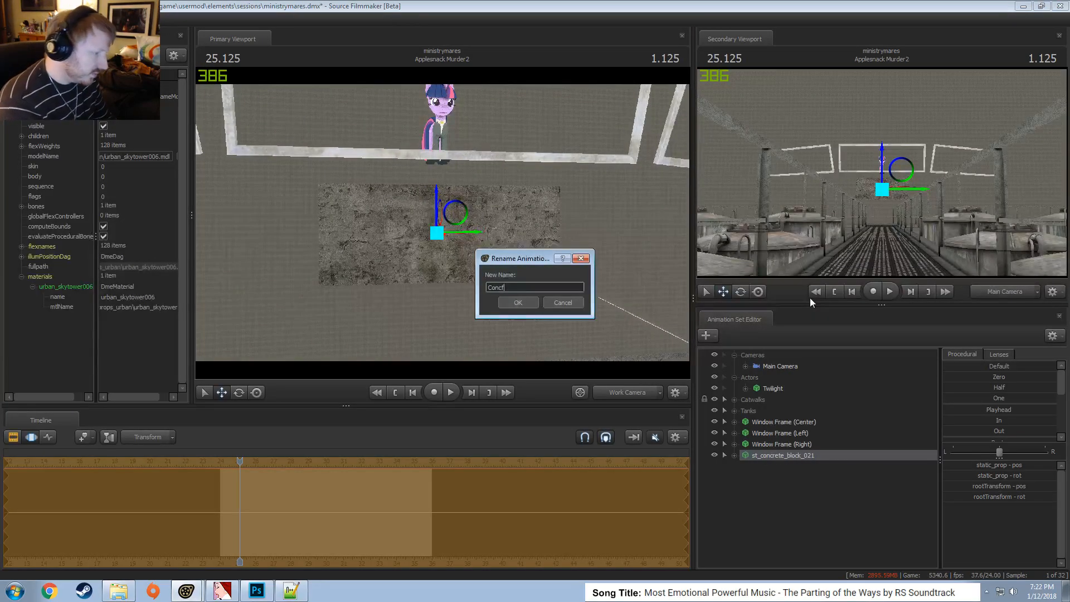
pyautogui.write('Concrete Bloc')
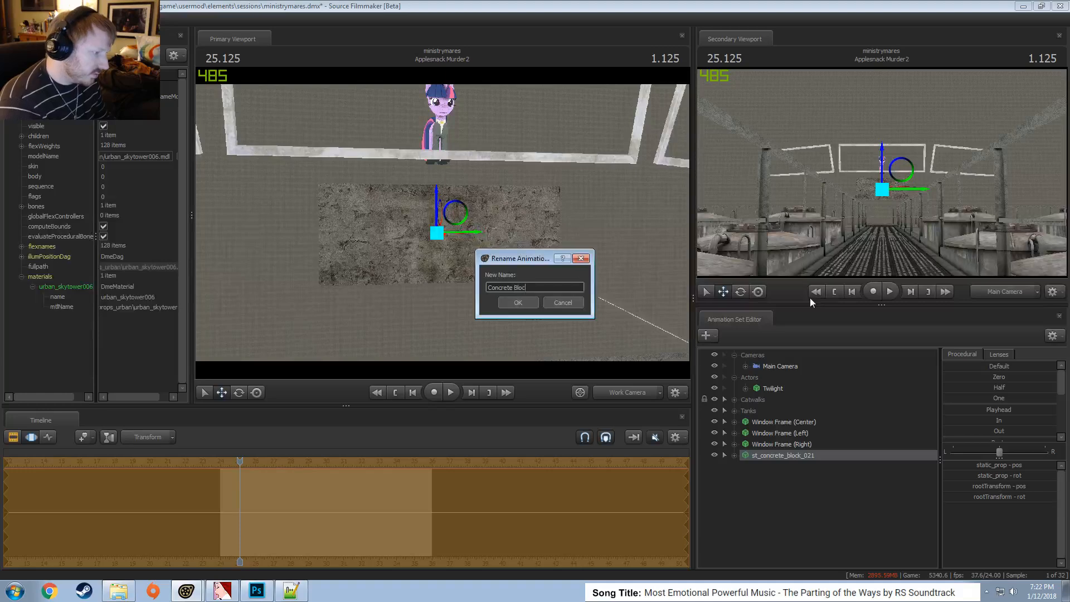
pyautogui.write('k 1')
pyautogui.press('Return')
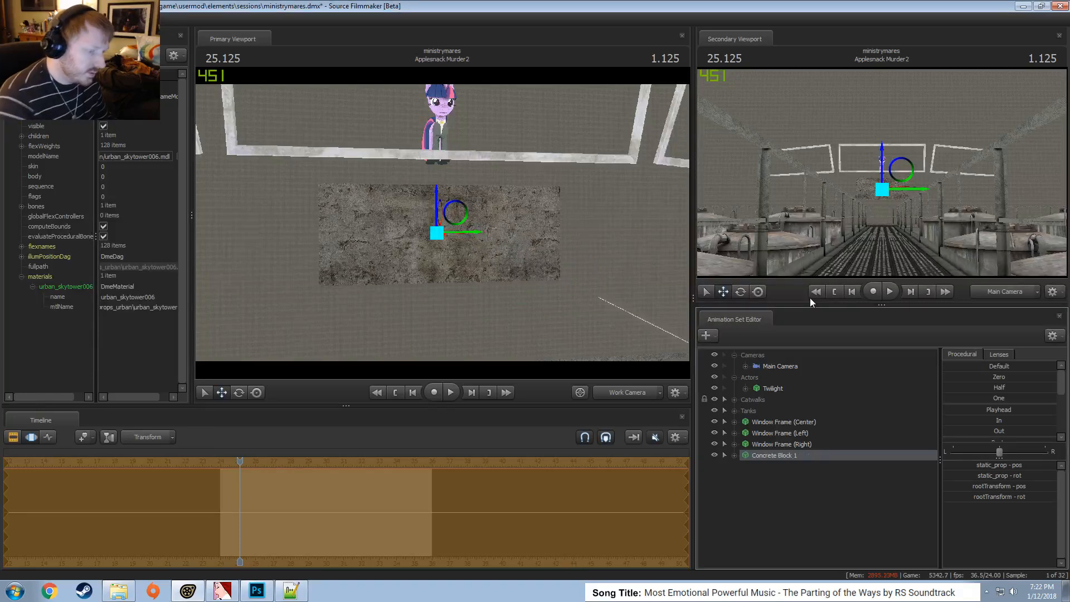
# Add a scale control to the static_prop transform of Concrete Block 1 and enlarge the block with it
pyautogui.click(735, 458)
pyautogui.rightClick(768, 489)
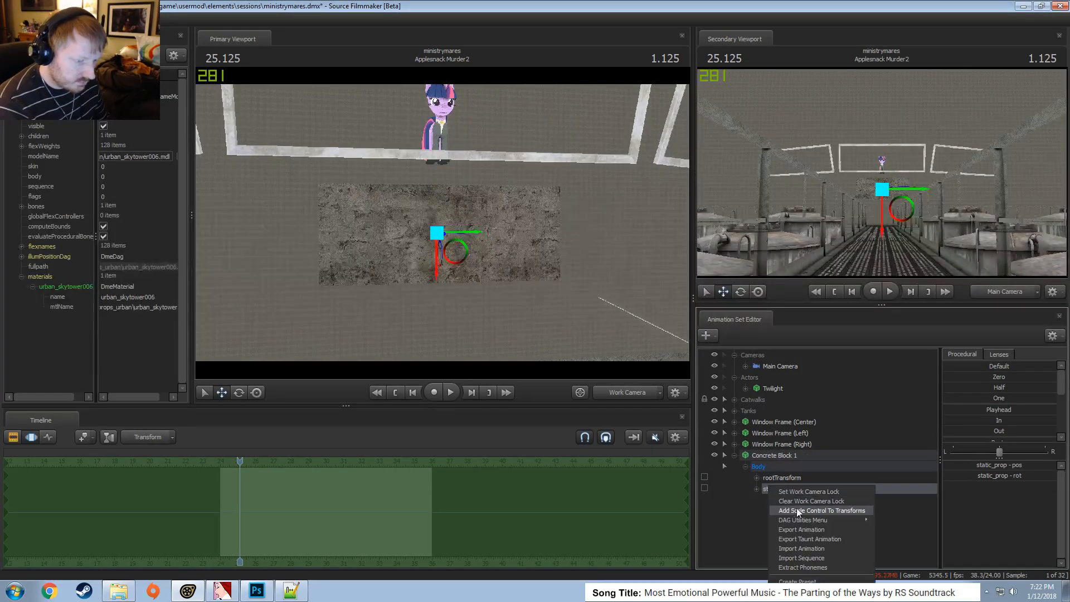
pyautogui.click(798, 511)
pyautogui.moveTo(973, 468); pyautogui.dragTo(1032, 468)
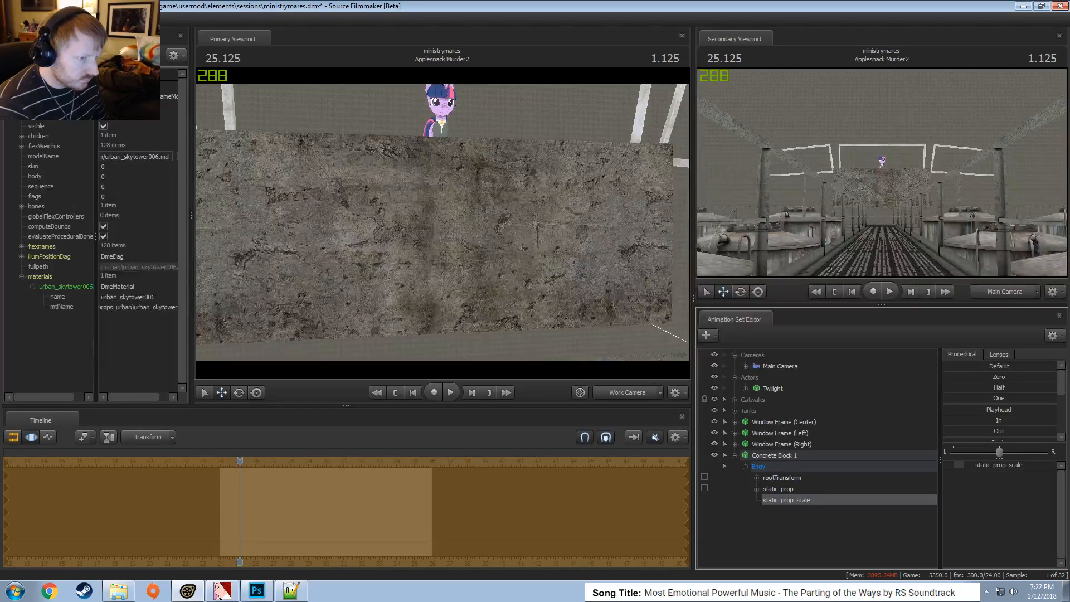
# Move Concrete Block 1 back in line with the center window frame beneath Twilight and fine-tune its scale
pyautogui.moveTo(479, 234); pyautogui.dragTo(441, 225)
pyautogui.press('s')
pyautogui.press('F2')
pyautogui.press('F3')
pyautogui.click(790, 467)
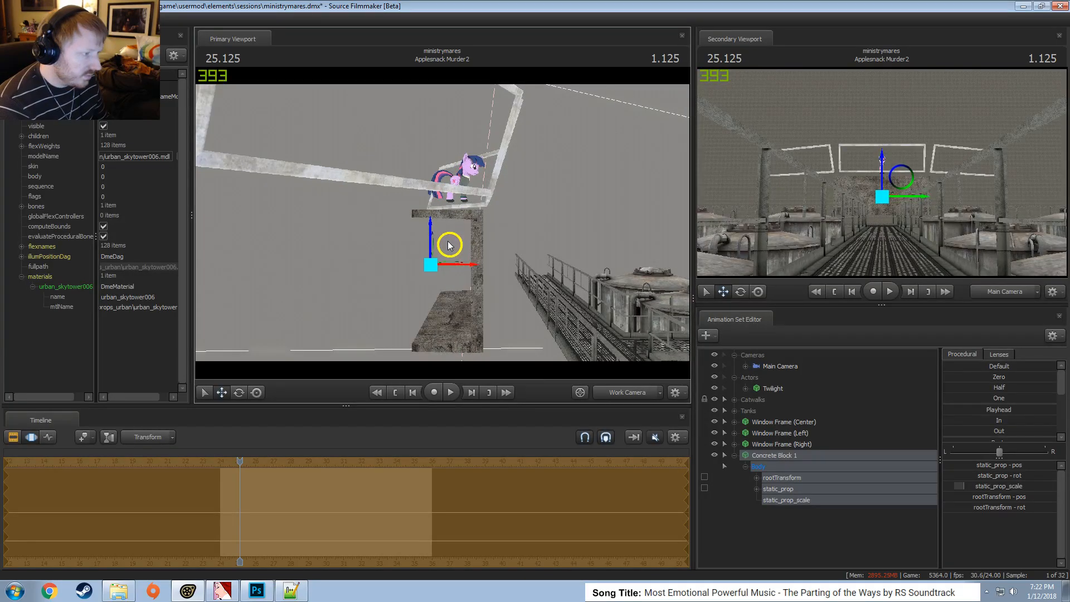
pyautogui.keyDown('alt'); pyautogui.moveTo(450, 244); pyautogui.dragTo(334, 245); pyautogui.keyUp('alt')
pyautogui.keyDown('alt'); pyautogui.moveTo(443, 223); pyautogui.dragTo(390, 223); pyautogui.keyUp('alt')
pyautogui.moveTo(962, 487); pyautogui.dragTo(960, 487)
pyautogui.moveTo(595, 285)
pyautogui.keyDown('alt'); pyautogui.mouseDown()
pyautogui.moveTo(557, 285)
pyautogui.moveTo(591, 287)
pyautogui.mouseUp(); pyautogui.keyUp('alt')
# Fit Concrete Block 1 directly beneath the center window frame, adjusting its scale to match the frame's width
pyautogui.press('Escape')
pyautogui.keyDown('alt'); pyautogui.moveTo(485, 222); pyautogui.dragTo(484, 225); pyautogui.keyUp('alt')
pyautogui.press('space')
pyautogui.moveTo(588, 214); pyautogui.dragTo(589, 248)
pyautogui.press('space')
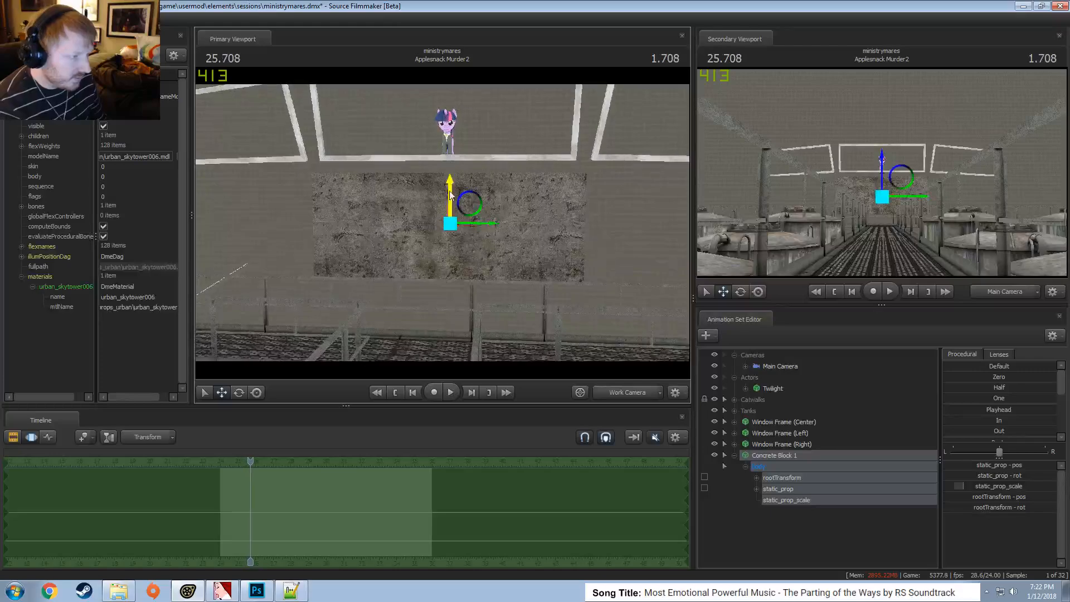
pyautogui.keyDown('alt'); pyautogui.moveTo(541, 134); pyautogui.dragTo(531, 263); pyautogui.keyUp('alt')
pyautogui.press('d')
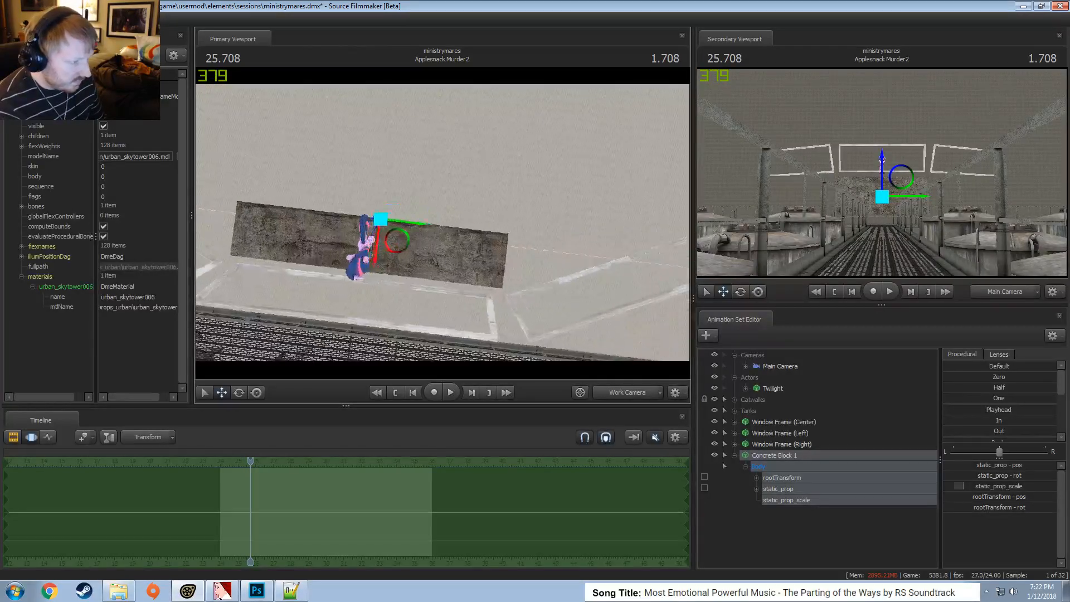
pyautogui.moveTo(1010, 486); pyautogui.dragTo(1011, 488)
pyautogui.keyDown('alt'); pyautogui.moveTo(569, 296); pyautogui.dragTo(490, 246); pyautogui.keyUp('alt')
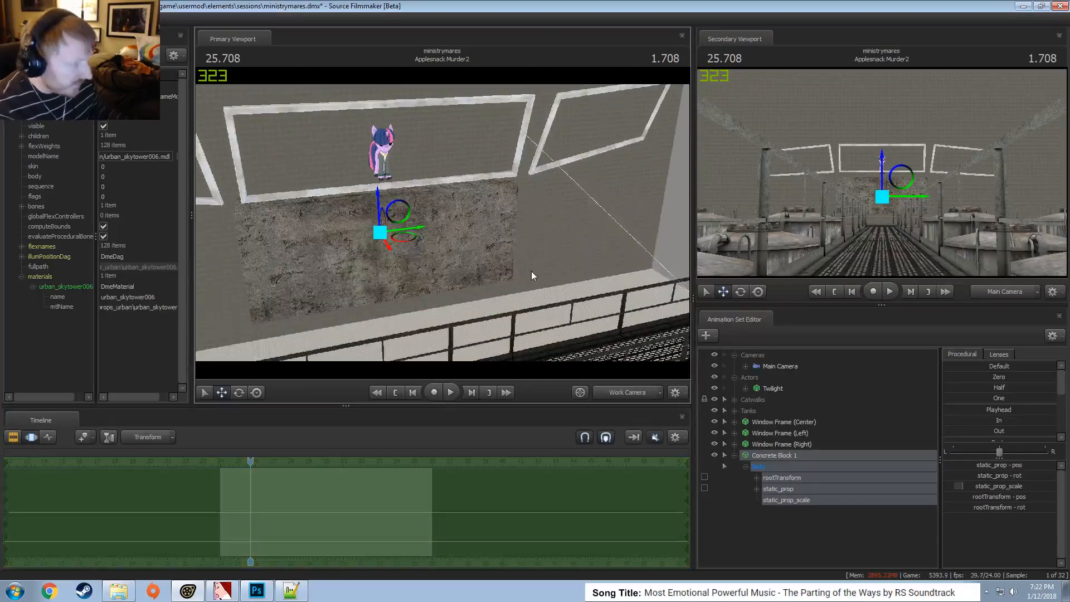
# Duplicate Concrete Block 1 as Concrete Block 2 by copying and pasting its animation set
pyautogui.rightClick(771, 457)
pyautogui.click(792, 303)
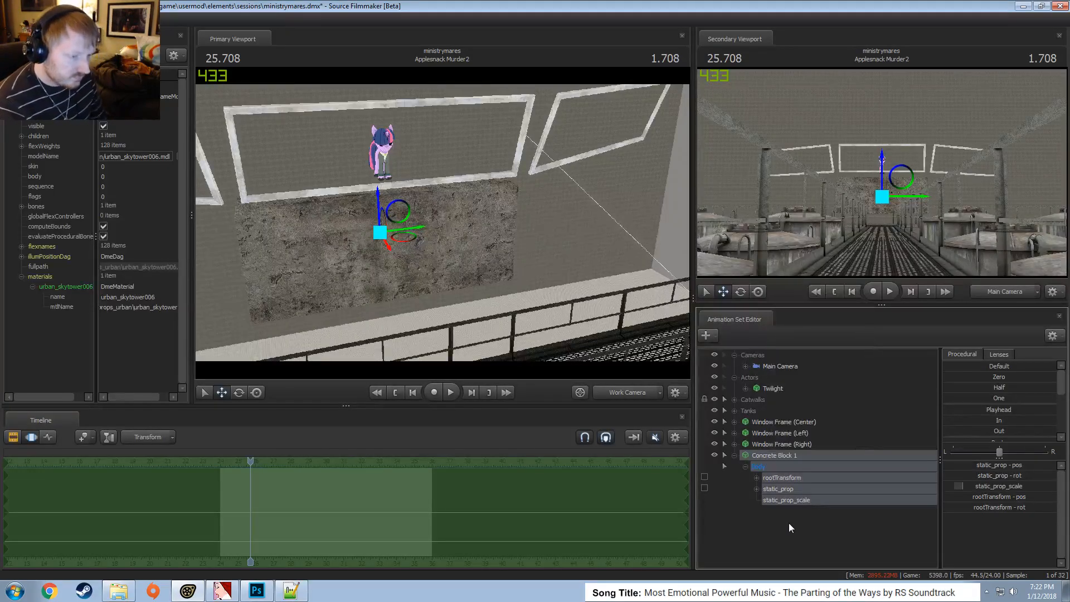
pyautogui.rightClick(797, 420)
pyautogui.click(830, 474)
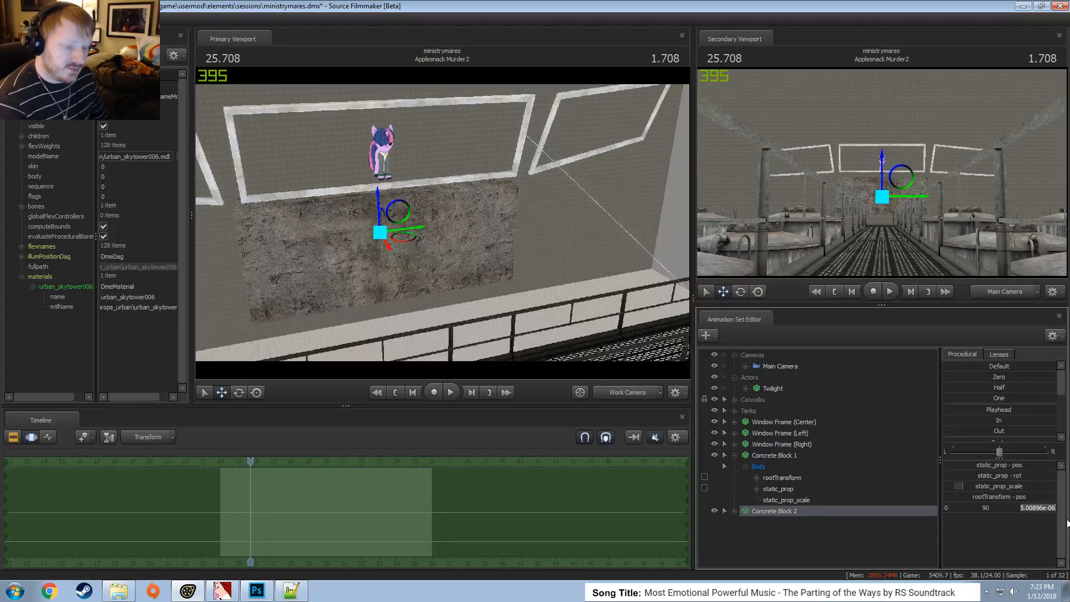
# Turn Concrete Block 2 through its rootTransform rotation and place it beneath the left window frame, adjoining Concrete Block 1
pyautogui.press('Return')
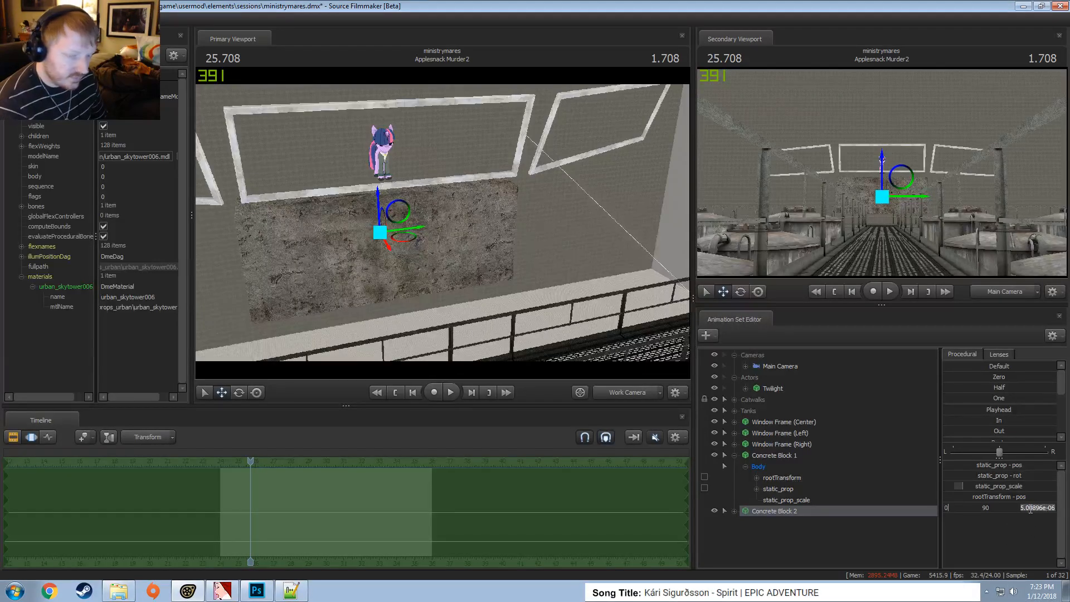
pyautogui.press('Return')
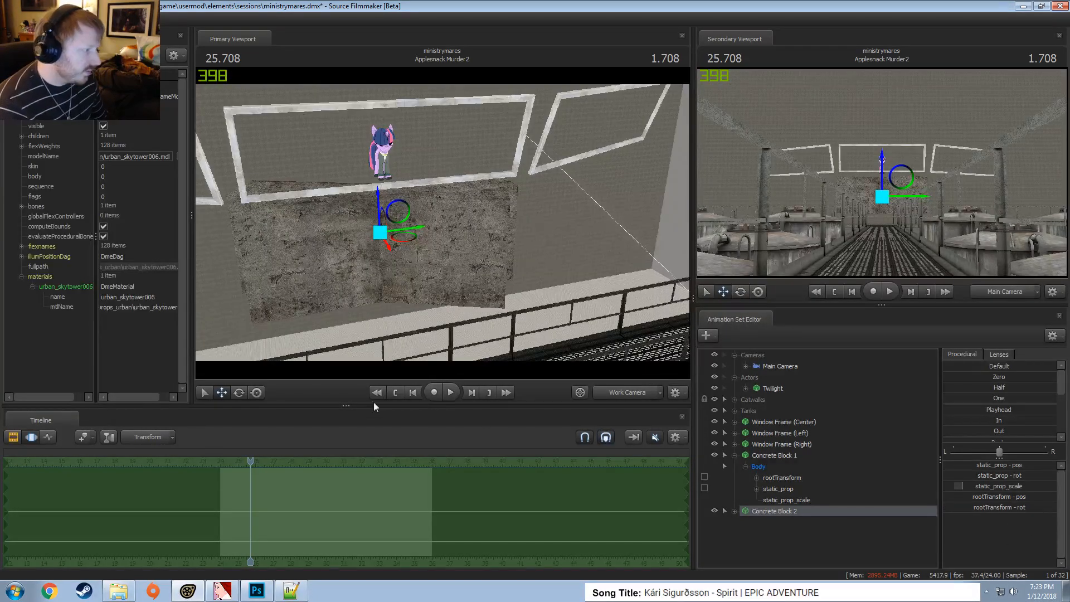
pyautogui.moveTo(369, 316); pyautogui.dragTo(469, 239)
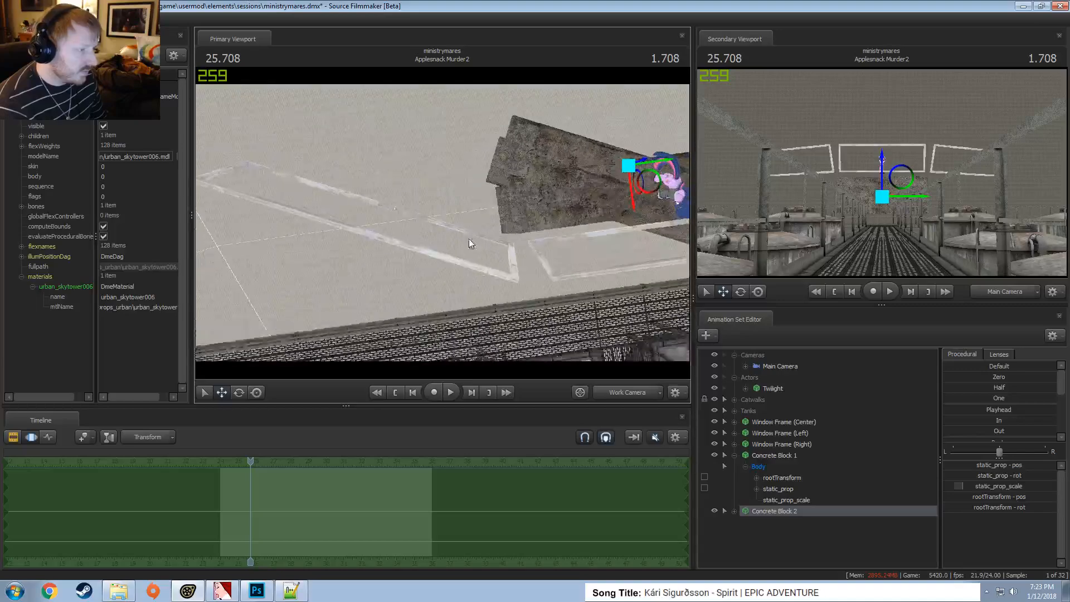
pyautogui.moveTo(662, 198); pyautogui.dragTo(386, 156)
pyautogui.moveTo(487, 253); pyautogui.dragTo(553, 244)
pyautogui.moveTo(337, 176); pyautogui.dragTo(327, 178)
pyautogui.moveTo(476, 232); pyautogui.dragTo(447, 220)
pyautogui.press('s')
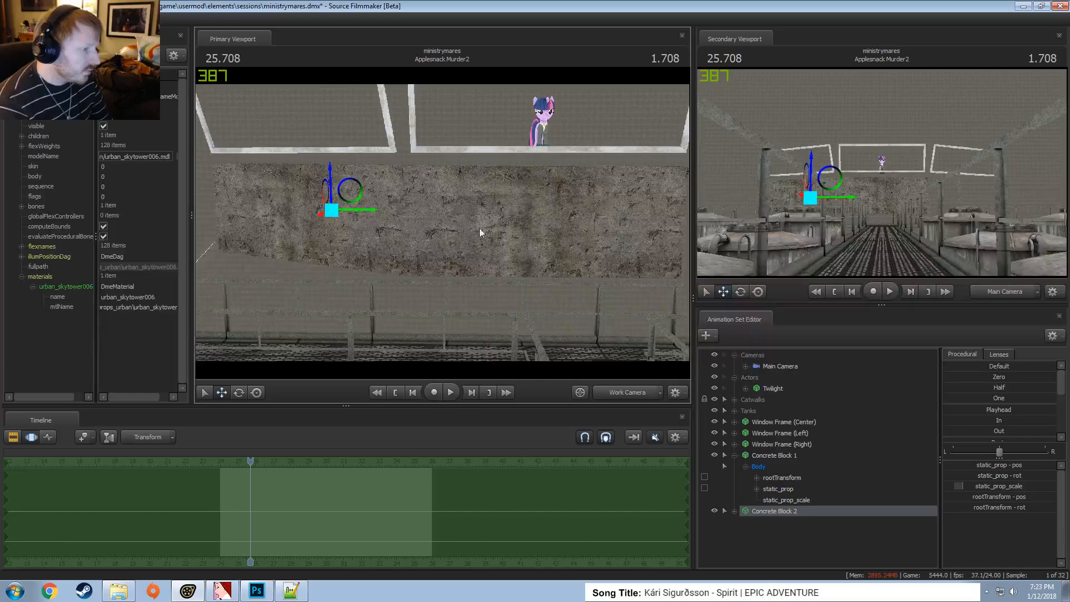
pyautogui.rightClick(781, 517)
pyautogui.rightClick(775, 533)
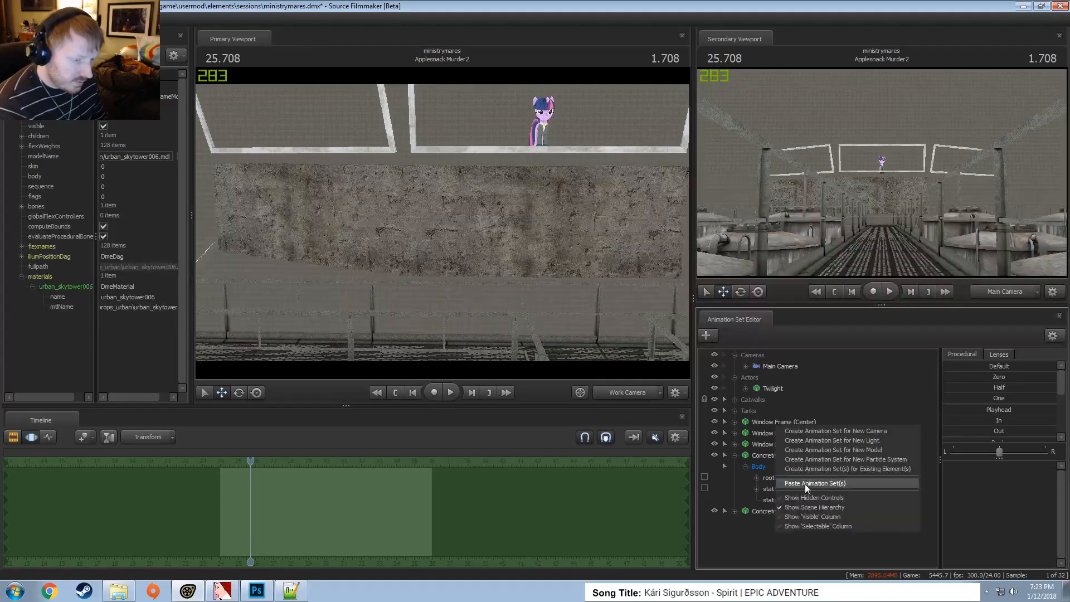
pyautogui.click(805, 484)
pyautogui.click(781, 523)
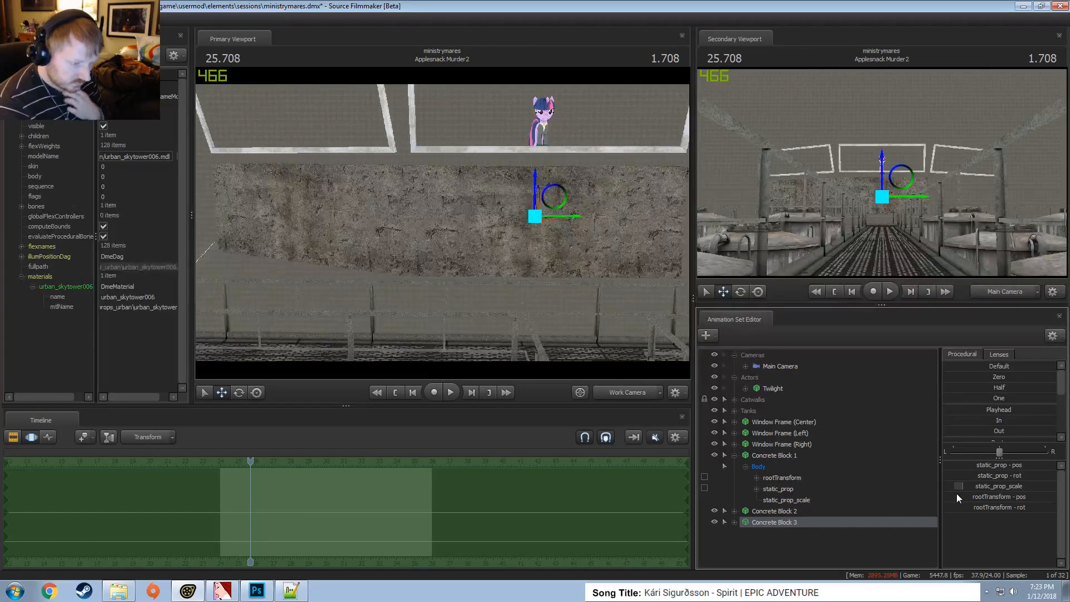
pyautogui.hotkey('ctrl', 'z')
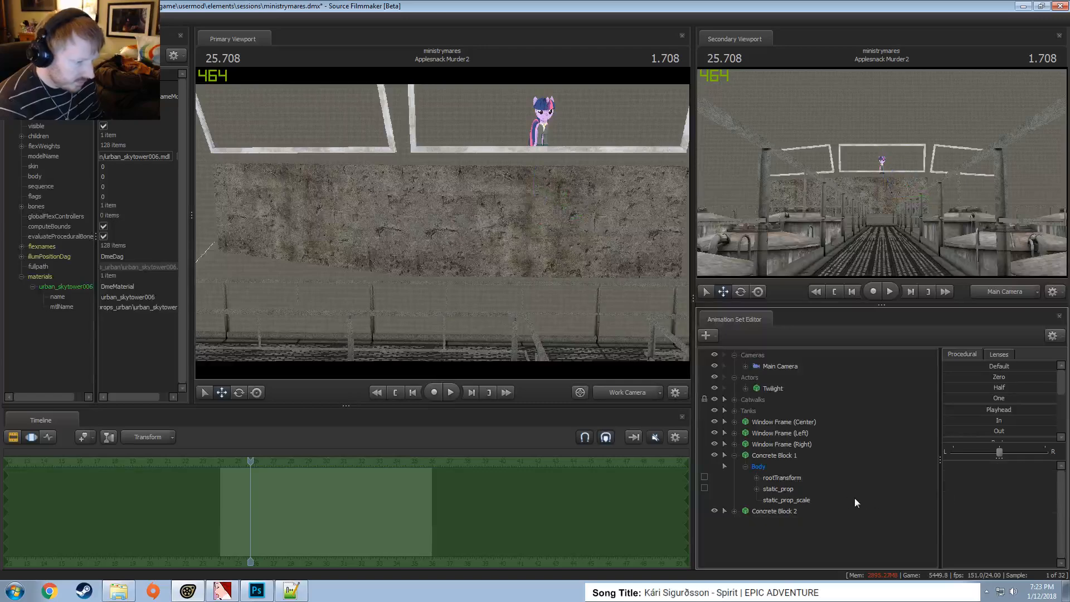
# Duplicate Concrete Block 2 as Concrete Block 3 by copying and pasting its animation set
pyautogui.click(777, 512)
pyautogui.rightClick(777, 512)
pyautogui.click(797, 364)
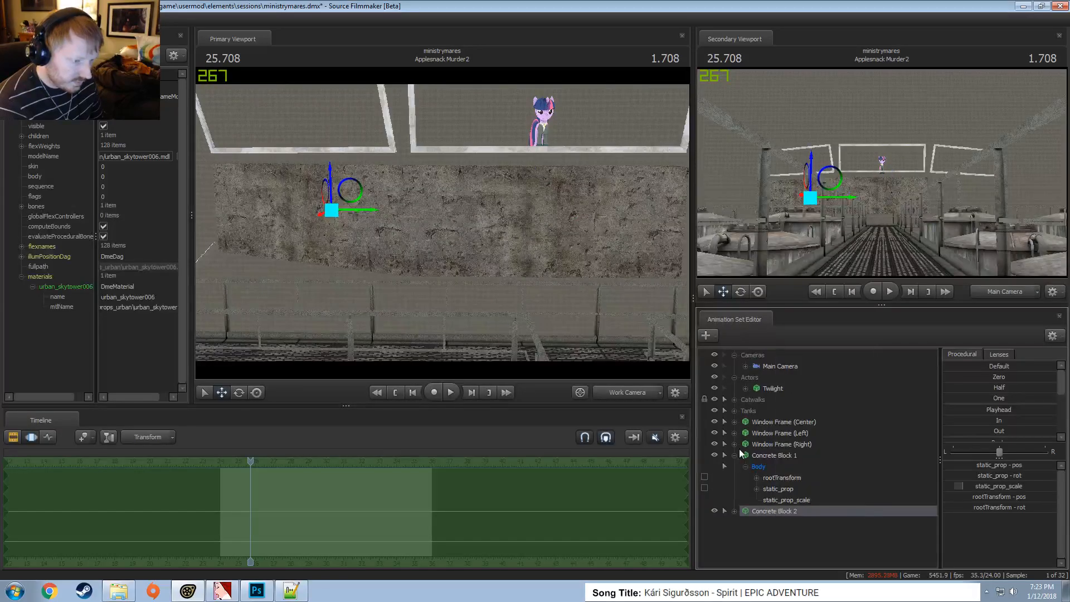
pyautogui.click(735, 456)
pyautogui.rightClick(774, 515)
pyautogui.click(813, 465)
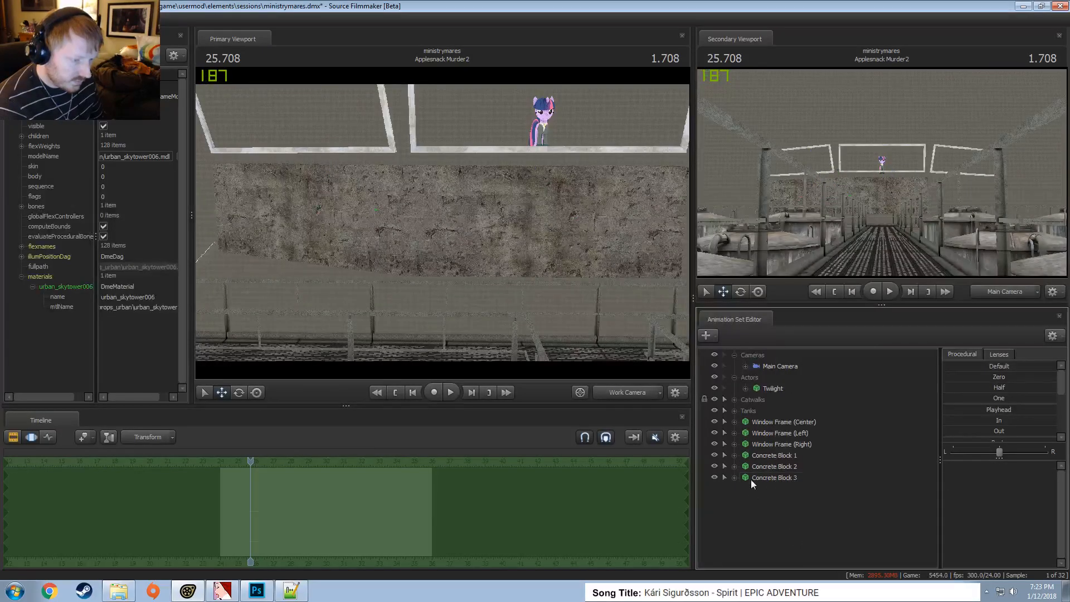
# Turn Concrete Block 3 to the opposite angle of Concrete Block 2 through the third value of its rootTransform rotation
pyautogui.click(750, 479)
pyautogui.click(734, 477)
pyautogui.click(746, 489)
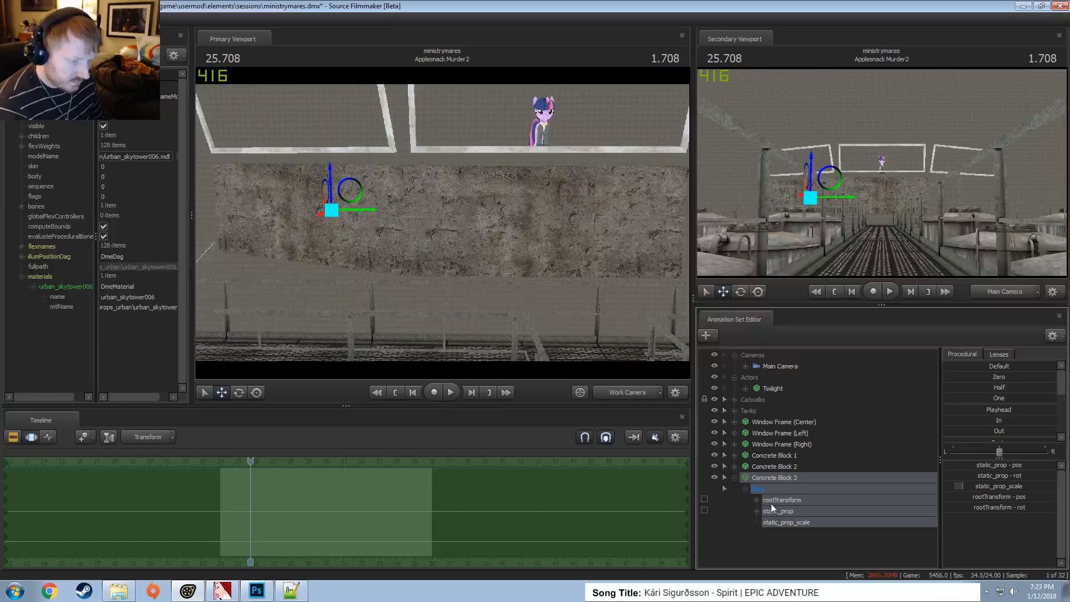
pyautogui.click(1008, 507)
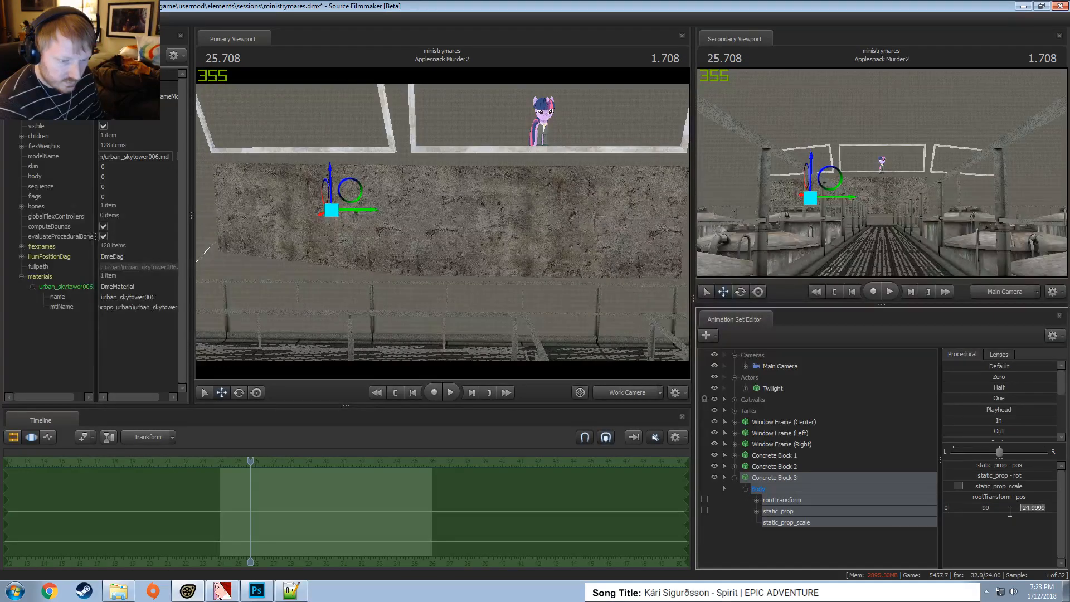
pyautogui.press('Return')
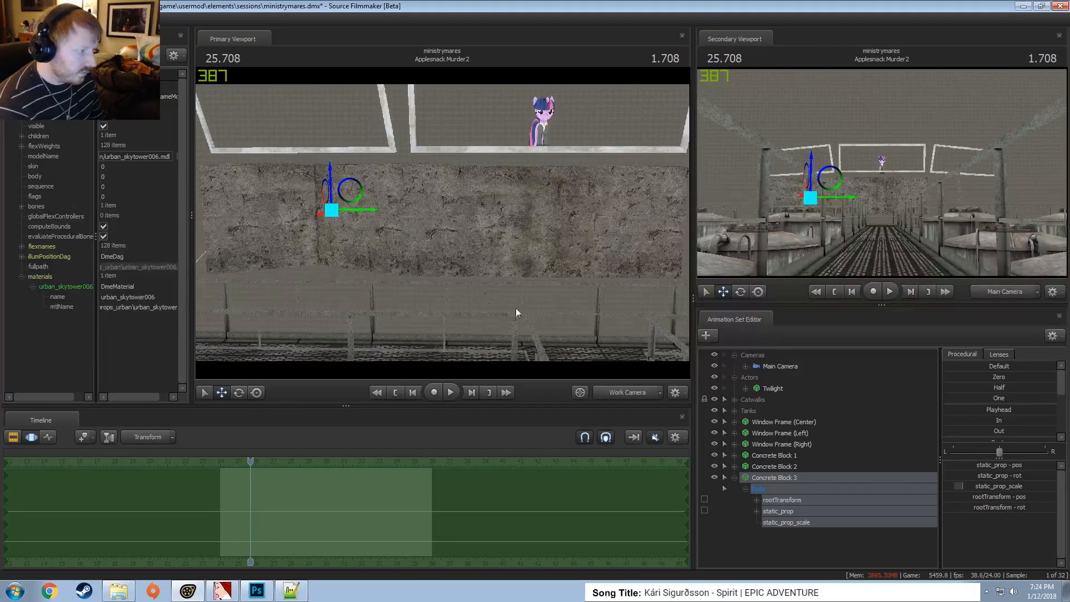
# Move Concrete Block 3 beneath the right window frame and fit its edge closely against the end of Concrete Block 1
pyautogui.moveTo(365, 212); pyautogui.dragTo(666, 209)
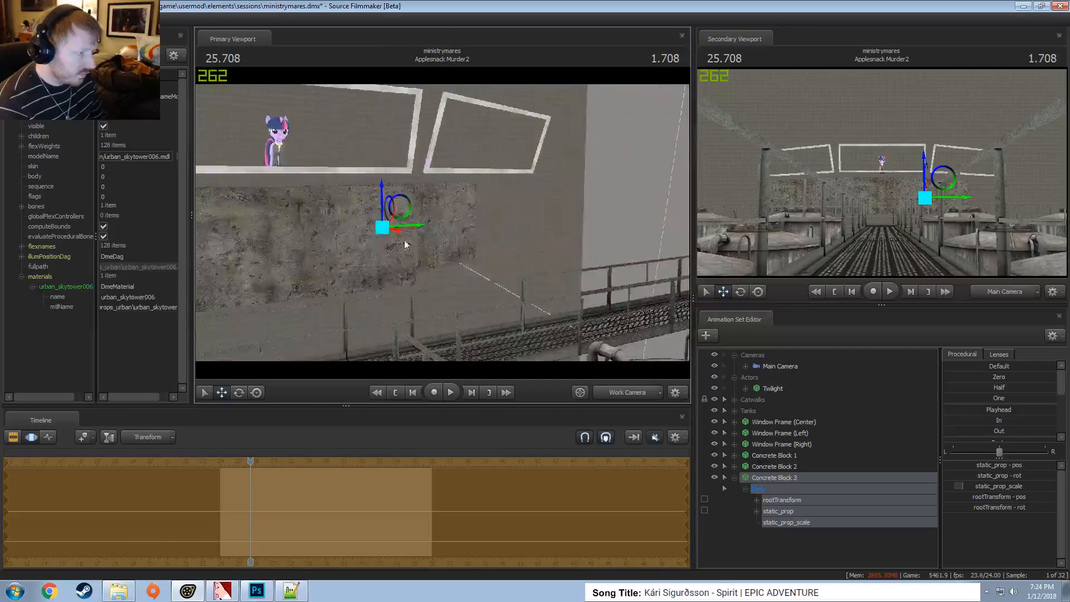
pyautogui.scroll(8, 491, 213)
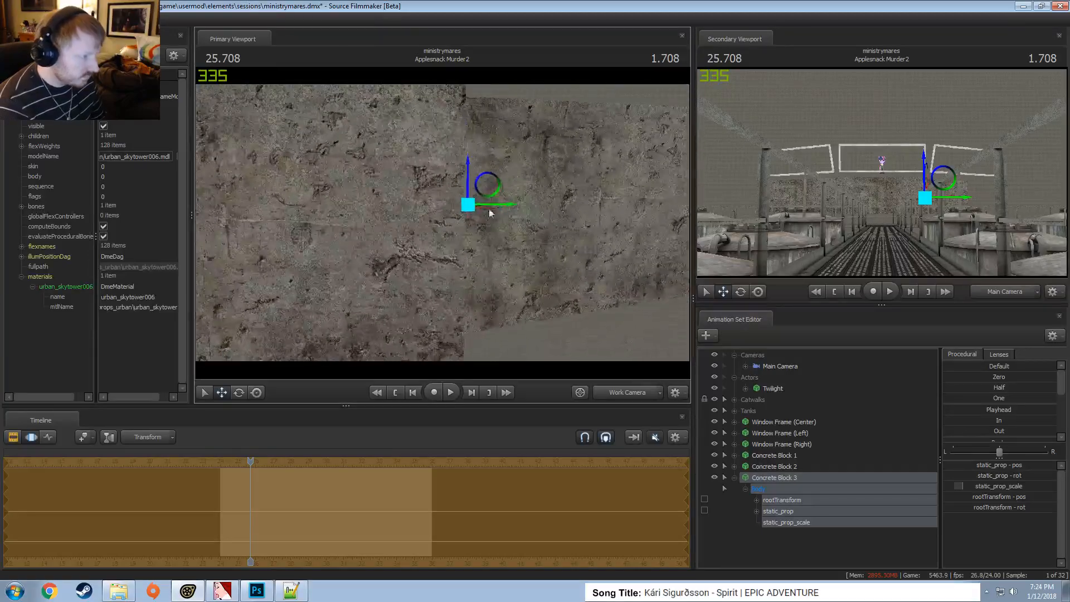
pyautogui.moveTo(508, 209); pyautogui.dragTo(676, 204)
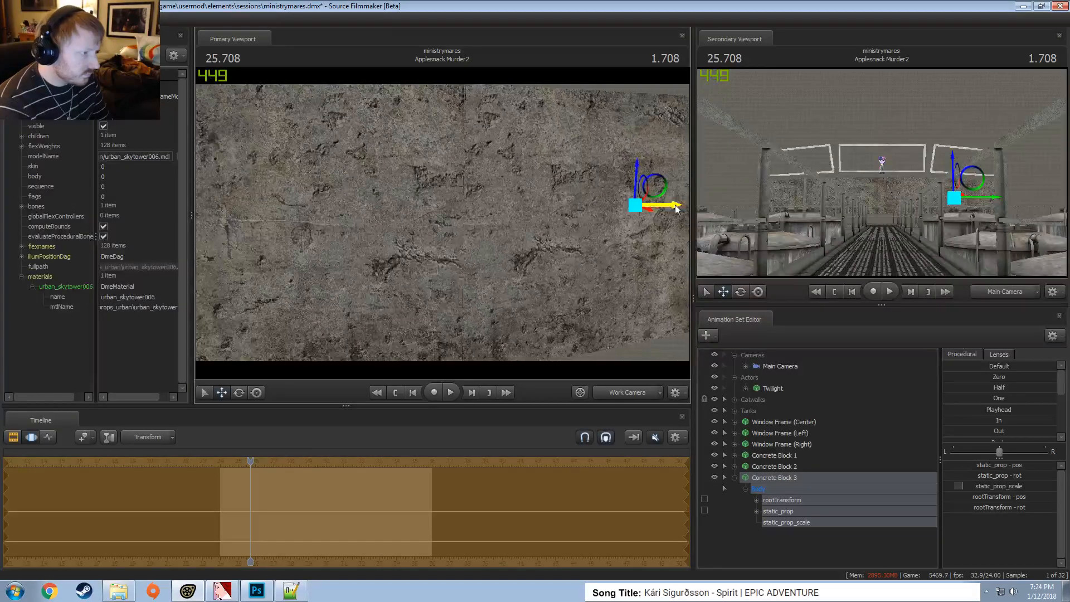
pyautogui.moveTo(555, 236); pyautogui.dragTo(556, 186)
pyautogui.press('w')
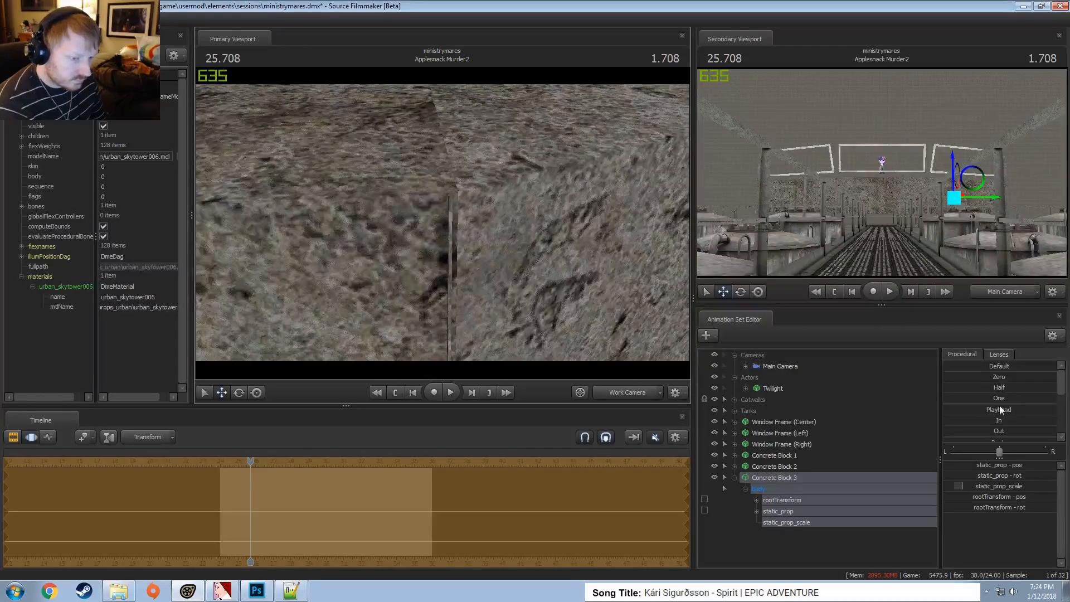
pyautogui.scroll(-1, 998, 421)
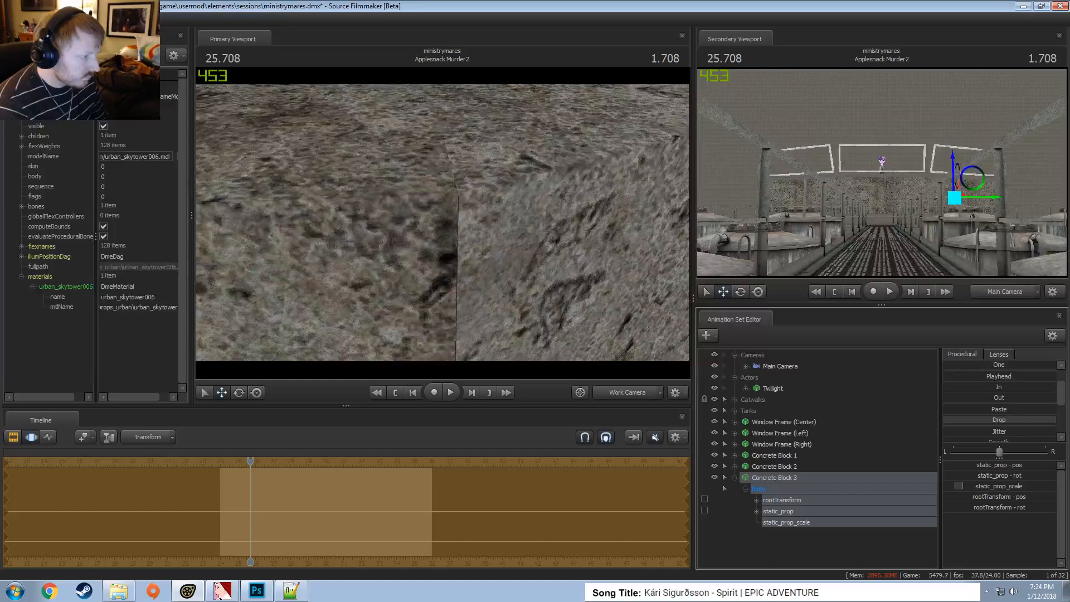
pyautogui.click(513, 257)
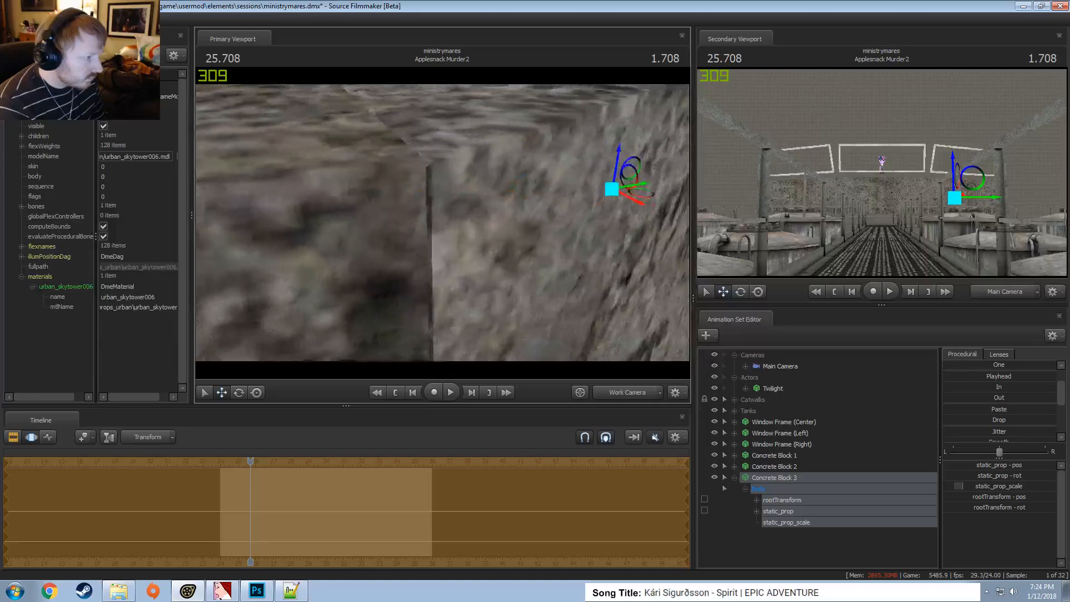
pyautogui.moveTo(512, 257); pyautogui.dragTo(577, 250)
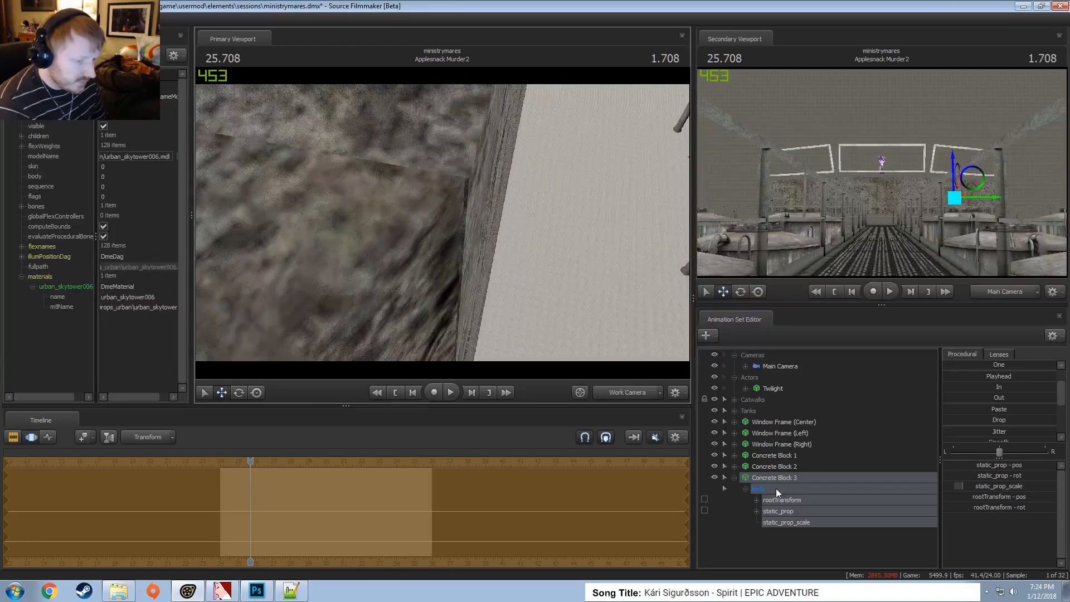
pyautogui.moveTo(501, 278); pyautogui.dragTo(423, 229)
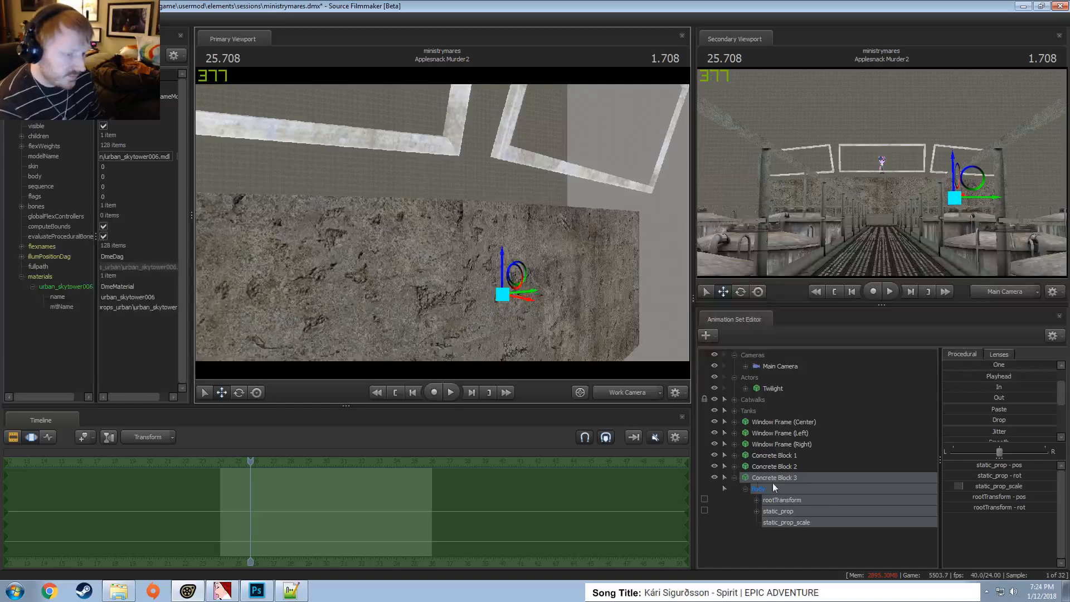
# Duplicate Concrete Block 1 as Concrete Block 4 by copying and pasting its animation set
pyautogui.click(735, 477)
pyautogui.click(771, 455)
pyautogui.rightClick(771, 455)
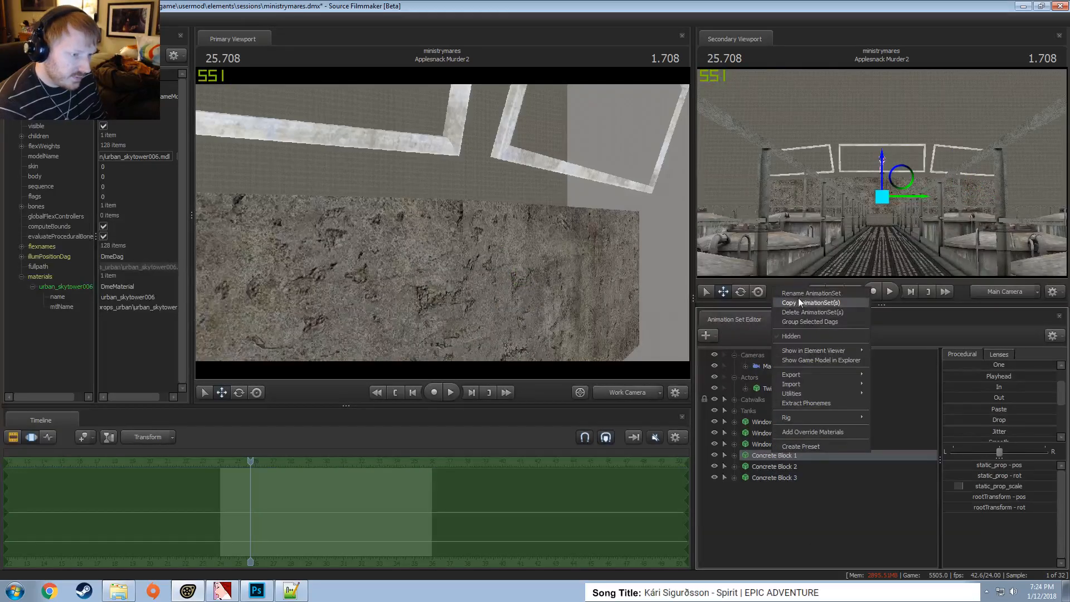
pyautogui.click(799, 302)
pyautogui.rightClick(792, 532)
pyautogui.click(829, 496)
pyautogui.click(781, 487)
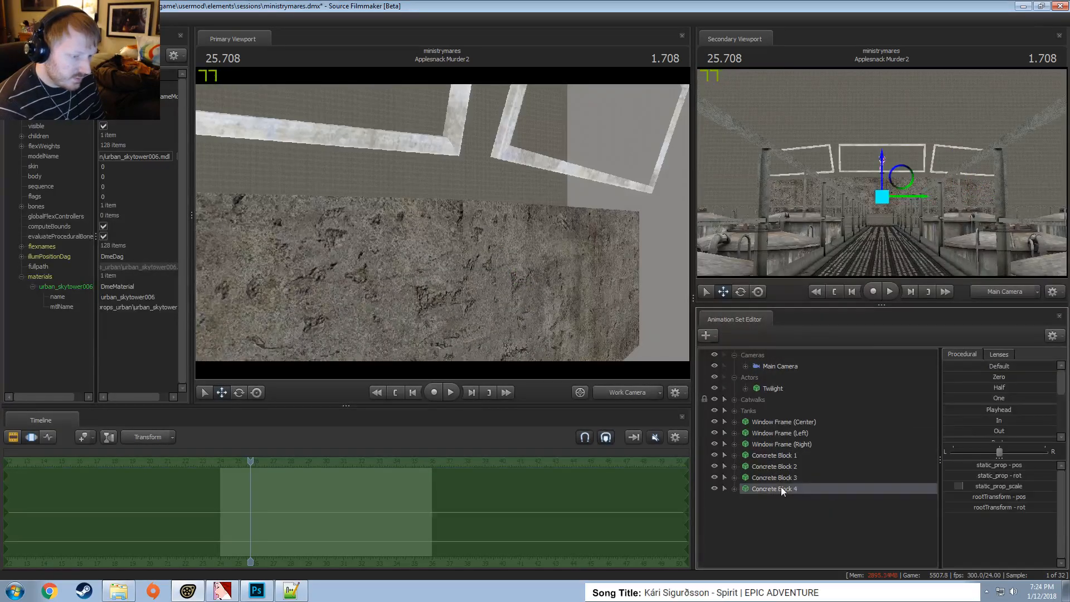
# Try to rotate Concrete Block 4 freehand with the rotate manipulator and undo the change
pyautogui.press('f')
pyautogui.press('e')
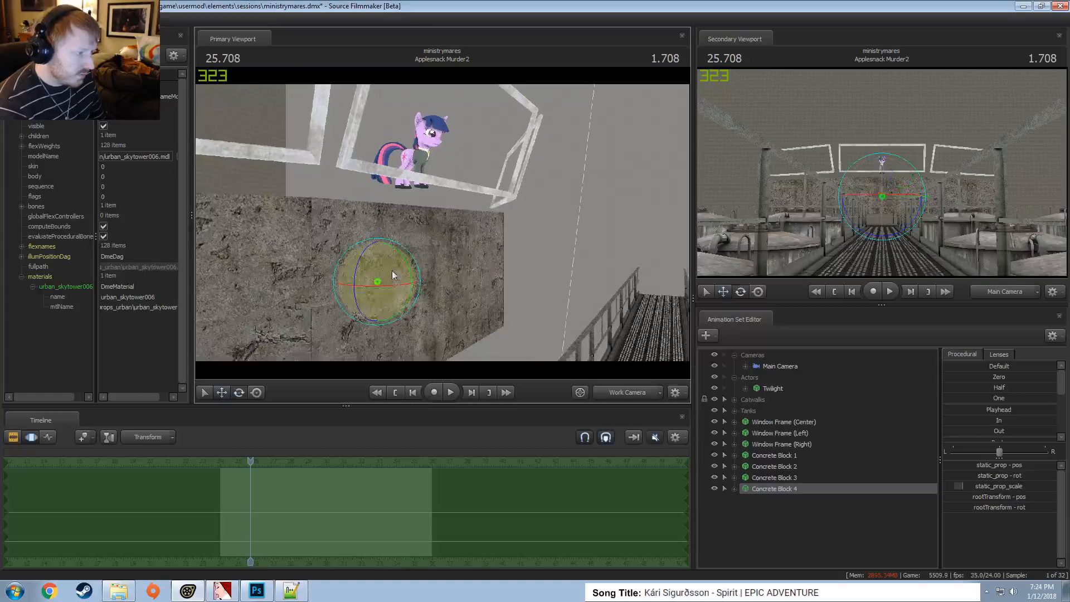
pyautogui.keyDown('alt'); pyautogui.moveTo(393, 271); pyautogui.dragTo(442, 223); pyautogui.keyUp('alt')
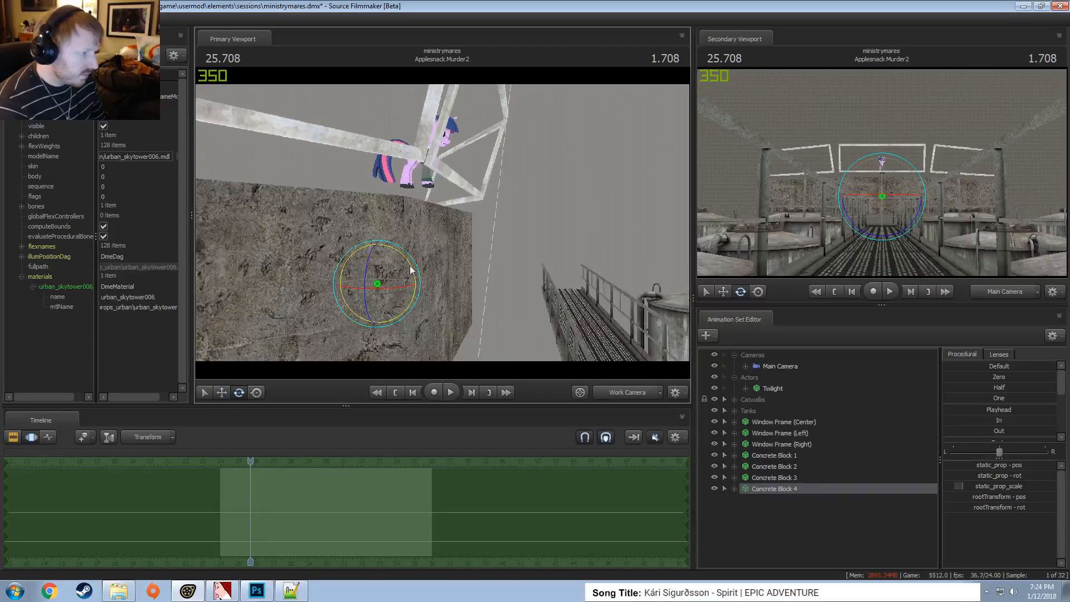
pyautogui.moveTo(410, 266); pyautogui.dragTo(218, 198)
pyautogui.press('w')
pyautogui.hotkey('ctrl', 'z')
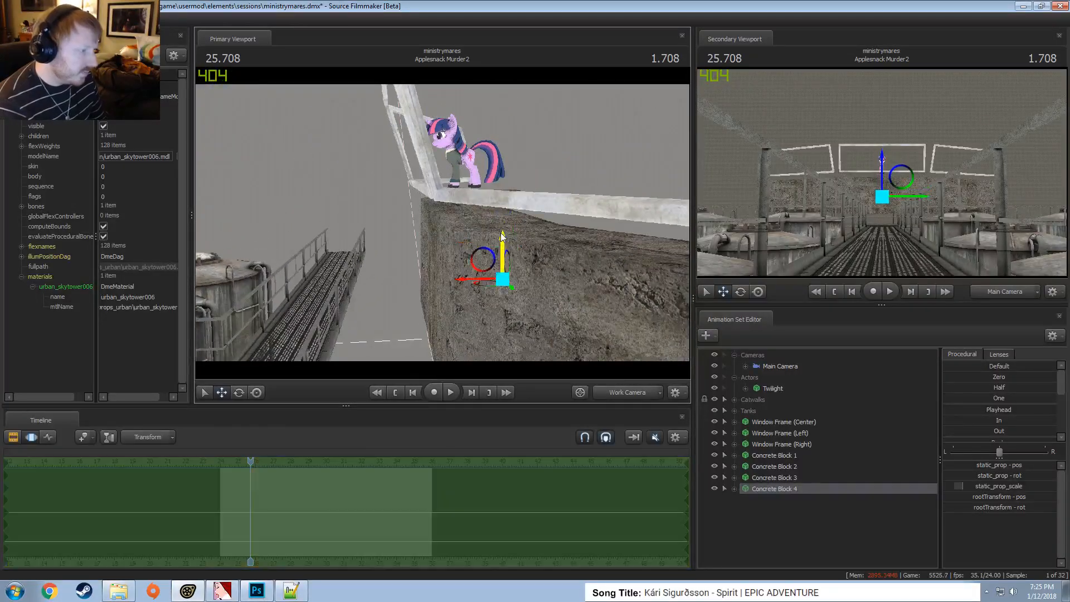
# Enter a new middle value for Concrete Block 4's rootTransform rotation
pyautogui.doubleClick(1011, 507)
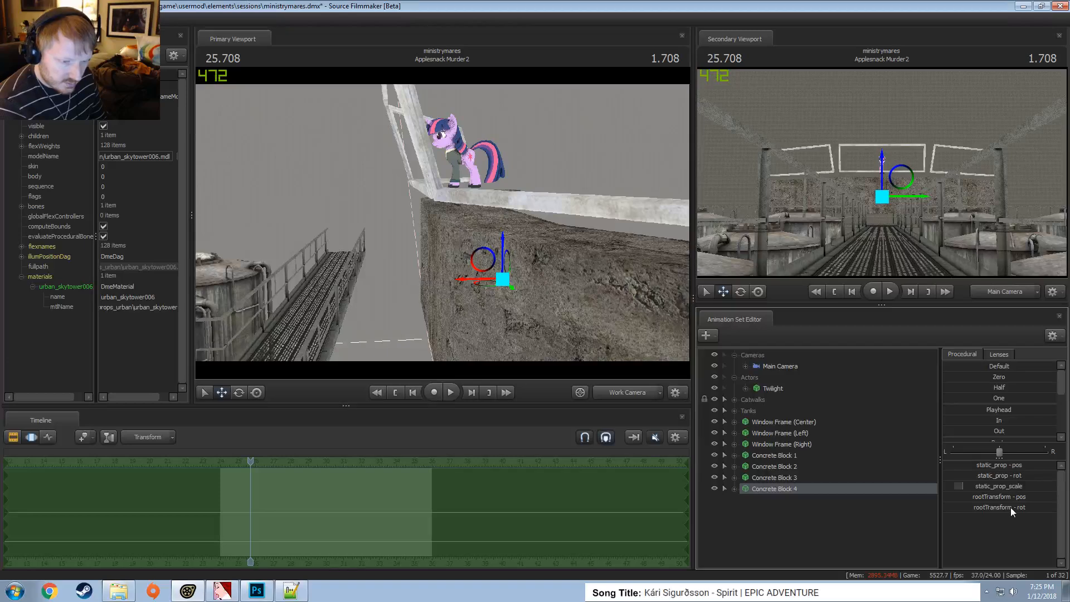
pyautogui.doubleClick(986, 508)
pyautogui.press('Return')
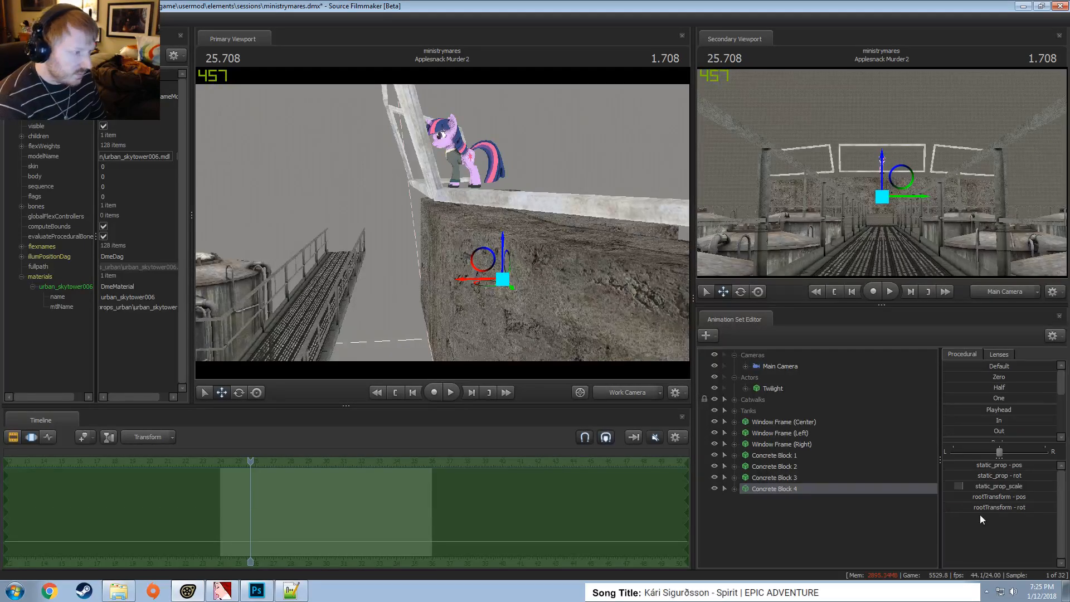
# Set the middle rootTransform rotation value of Concrete Block 4 to 180
pyautogui.moveTo(487, 262)
pyautogui.mouseDown()
pyautogui.moveTo(444, 256)
pyautogui.moveTo(475, 244)
pyautogui.moveTo(496, 263)
pyautogui.mouseUp()
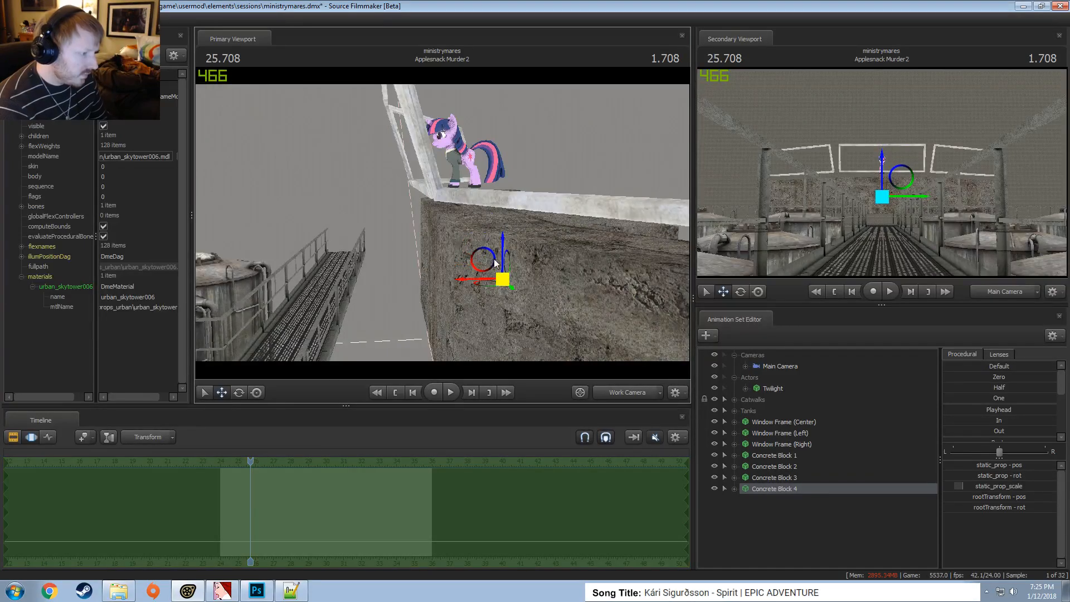
pyautogui.click(995, 506)
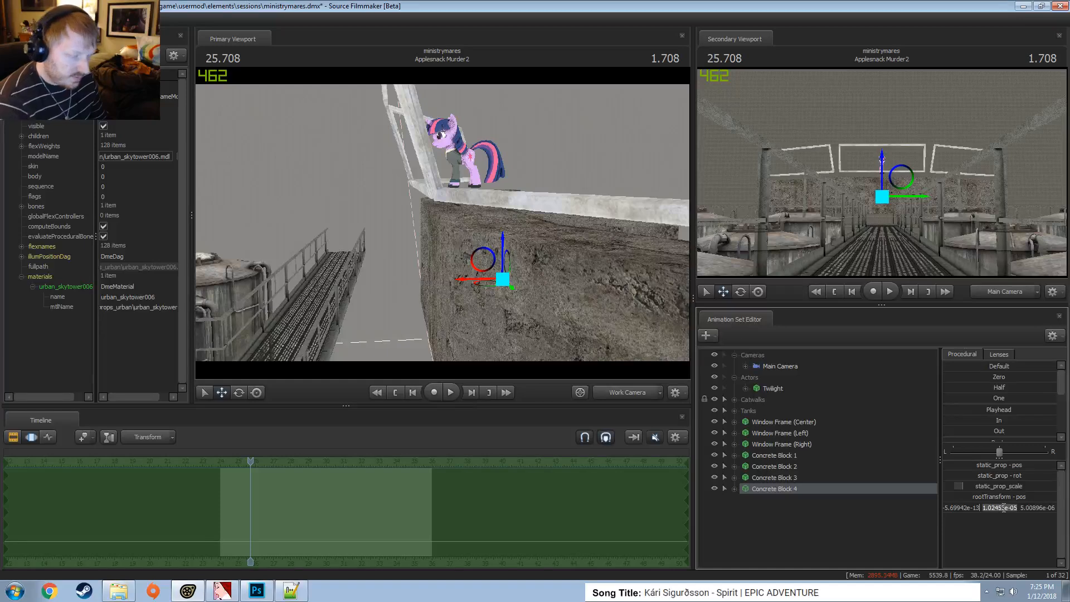
pyautogui.write('180')
pyautogui.press('Return')
# Raise Concrete Block 4 to the lower edge of the center window frame in the work camera view
pyautogui.moveTo(479, 253); pyautogui.dragTo(524, 163)
pyautogui.press('e')
pyautogui.press('w')
pyautogui.moveTo(443, 222)
pyautogui.keyDown('alt'); pyautogui.mouseDown()
pyautogui.moveTo(435, 206)
pyautogui.moveTo(413, 204)
pyautogui.moveTo(443, 222)
pyautogui.mouseUp(); pyautogui.keyUp('alt')
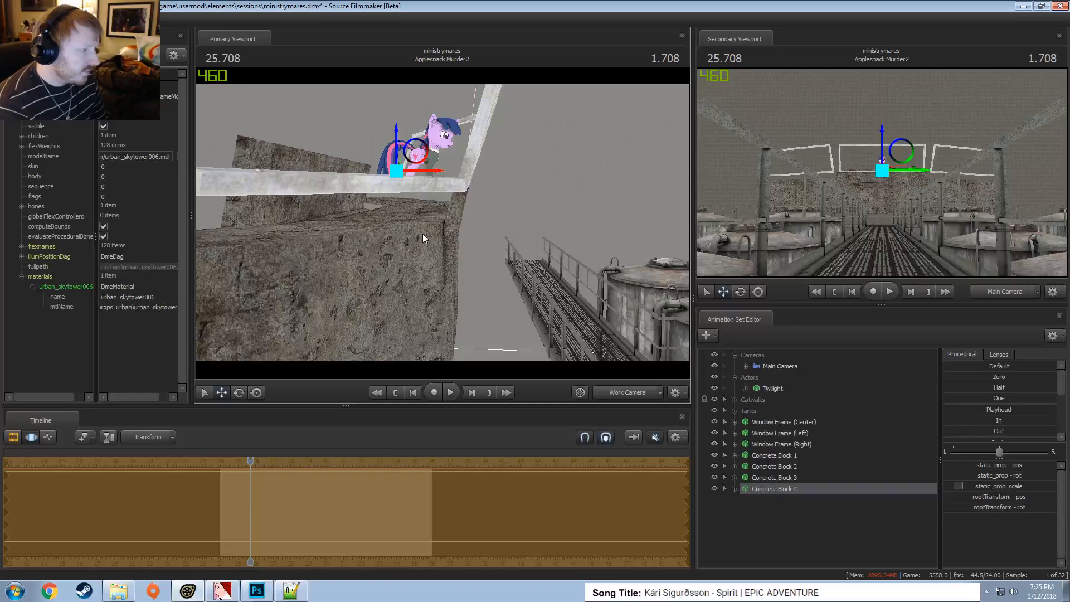
pyautogui.keyDown('alt'); pyautogui.moveTo(492, 191); pyautogui.dragTo(338, 227); pyautogui.keyUp('alt')
# Rotate Concrete Block 4 and lower it so it sits under the center window frame as part of the wall
pyautogui.press('e')
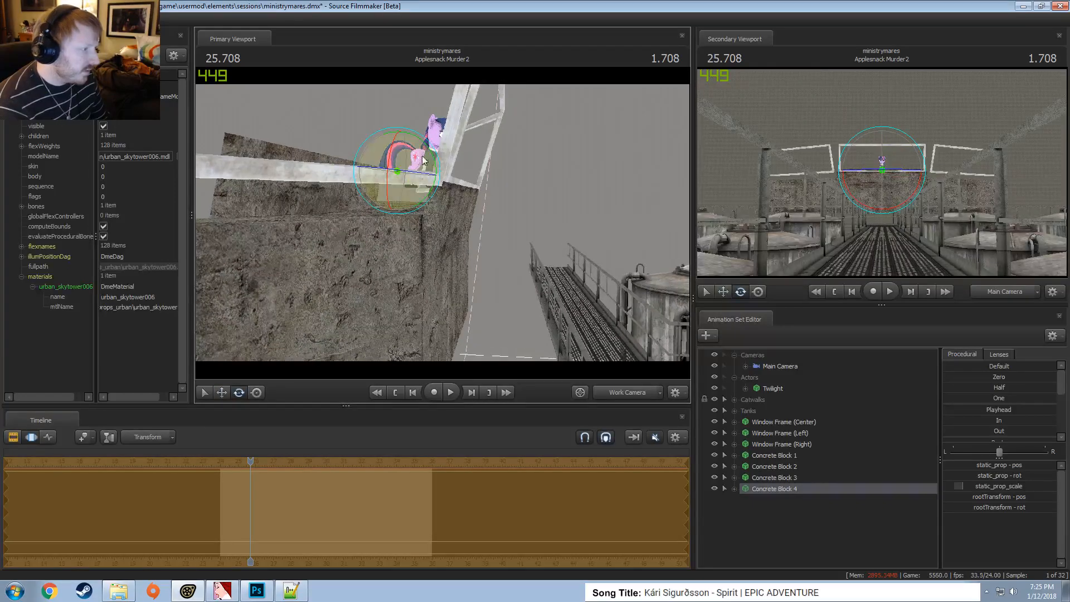
pyautogui.moveTo(430, 150); pyautogui.dragTo(450, 225)
pyautogui.press('w')
pyautogui.press('e')
pyautogui.press('w')
pyautogui.press('w')
pyautogui.press('e')
pyautogui.press('w')
pyautogui.press('e')
pyautogui.moveTo(404, 252)
pyautogui.mouseDown()
pyautogui.moveTo(390, 244)
pyautogui.moveTo(390, 257)
pyautogui.mouseUp()
pyautogui.press('w')
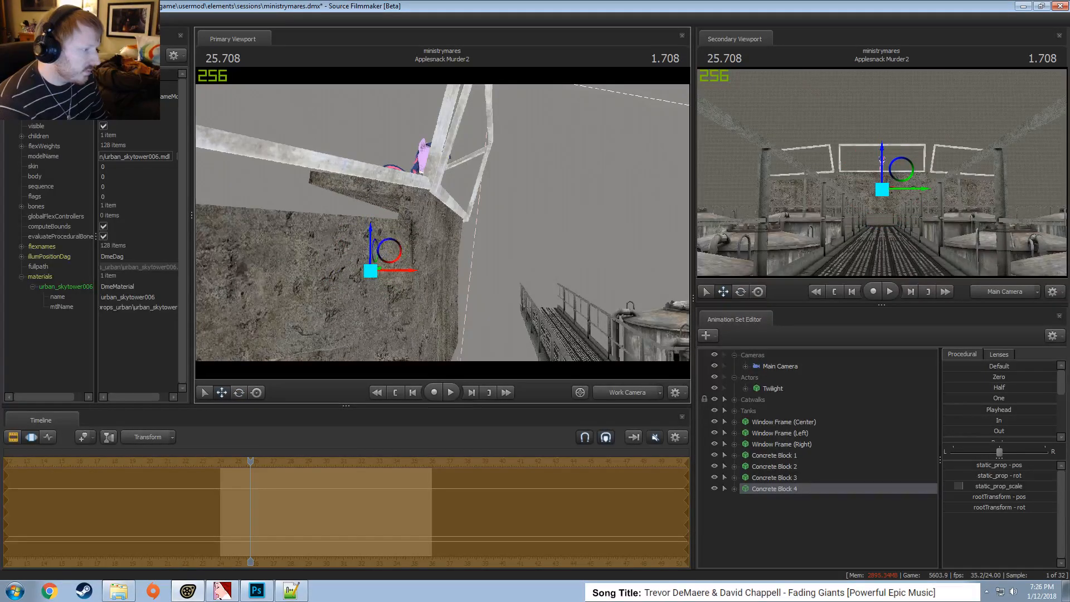
# Fine-tune the placement of Concrete Block 4 against the neighbouring blocks and apply the transform change
pyautogui.press('d')
pyautogui.moveTo(511, 218); pyautogui.dragTo(441, 225)
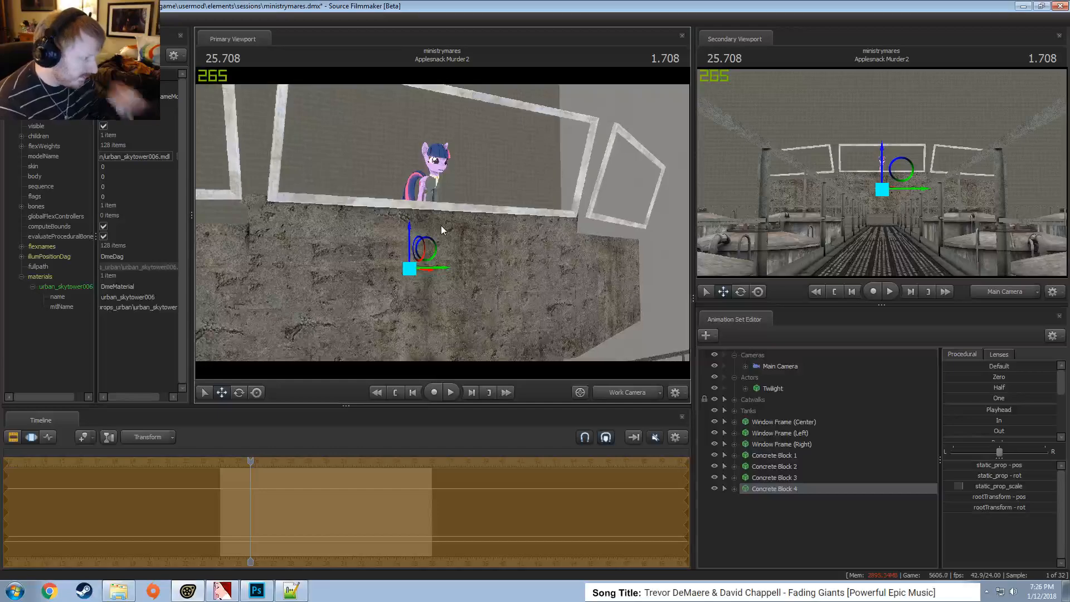
pyautogui.keyDown('alt'); pyautogui.moveTo(531, 225); pyautogui.dragTo(612, 222); pyautogui.keyUp('alt')
pyautogui.moveTo(449, 246)
pyautogui.keyDown('alt'); pyautogui.mouseDown()
pyautogui.moveTo(444, 262)
pyautogui.moveTo(402, 257)
pyautogui.moveTo(446, 258)
pyautogui.moveTo(468, 238)
pyautogui.moveTo(443, 226)
pyautogui.mouseUp(); pyautogui.keyUp('alt')
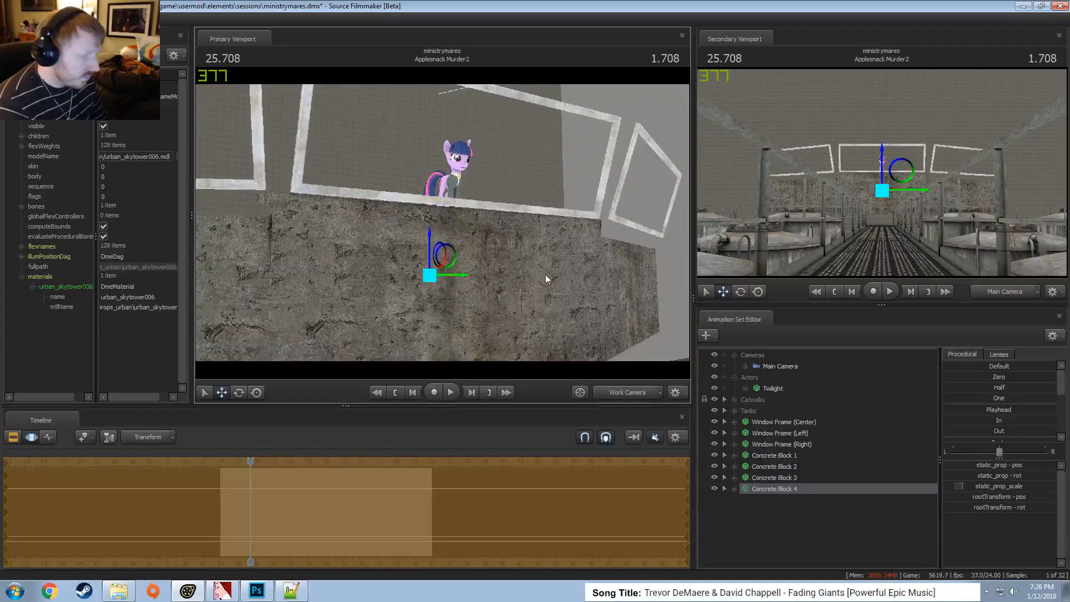
pyautogui.press('Return')
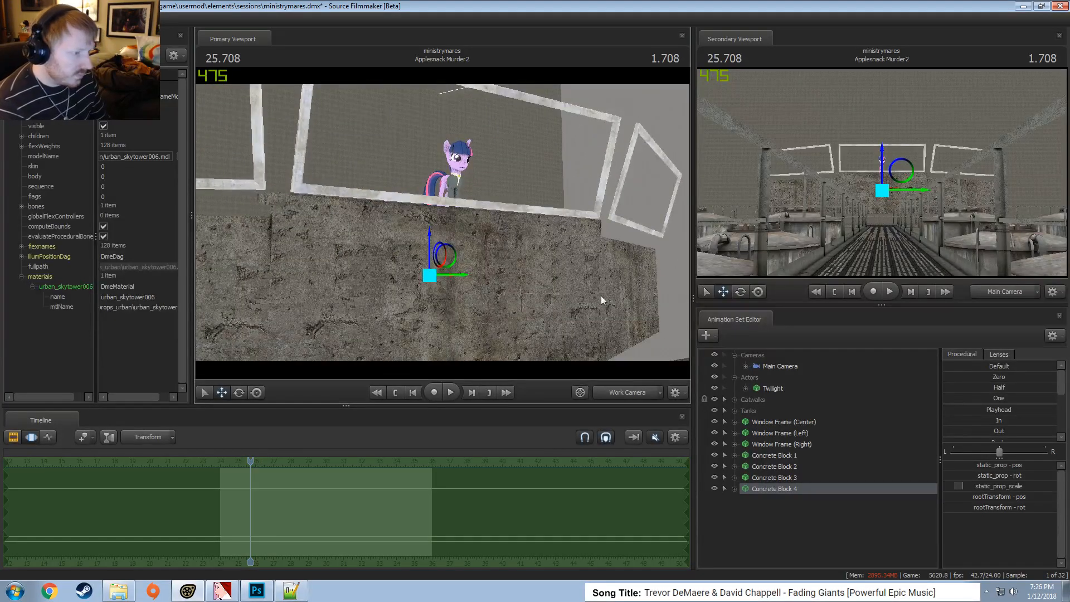
# Duplicate Concrete Block 2 in the animation set list by copying and pasting it, and select the copy
pyautogui.rightClick(795, 464)
pyautogui.click(821, 316)
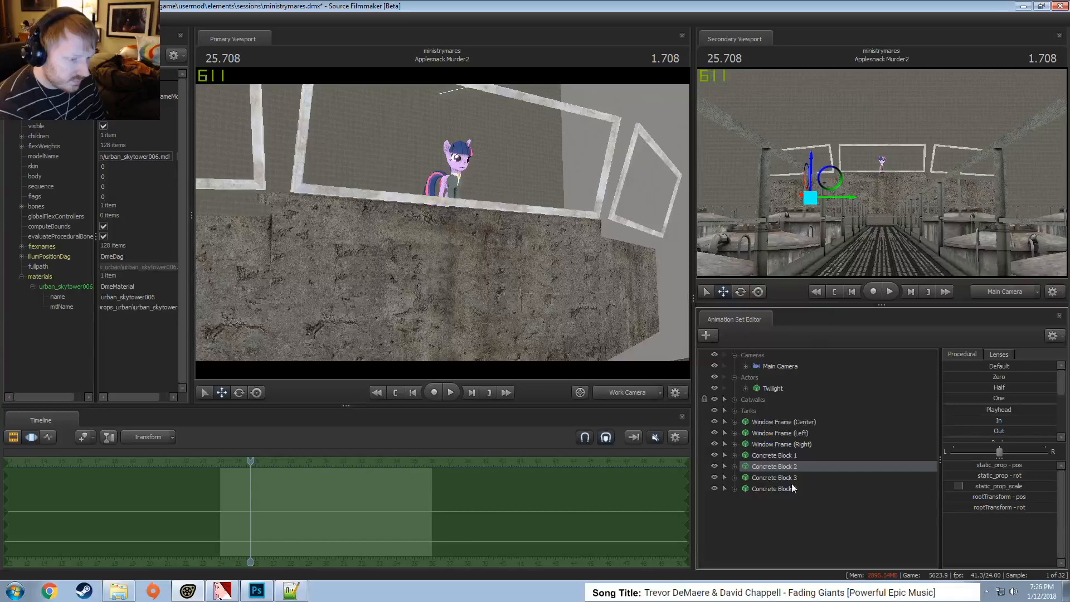
pyautogui.rightClick(790, 516)
pyautogui.click(817, 455)
pyautogui.click(771, 499)
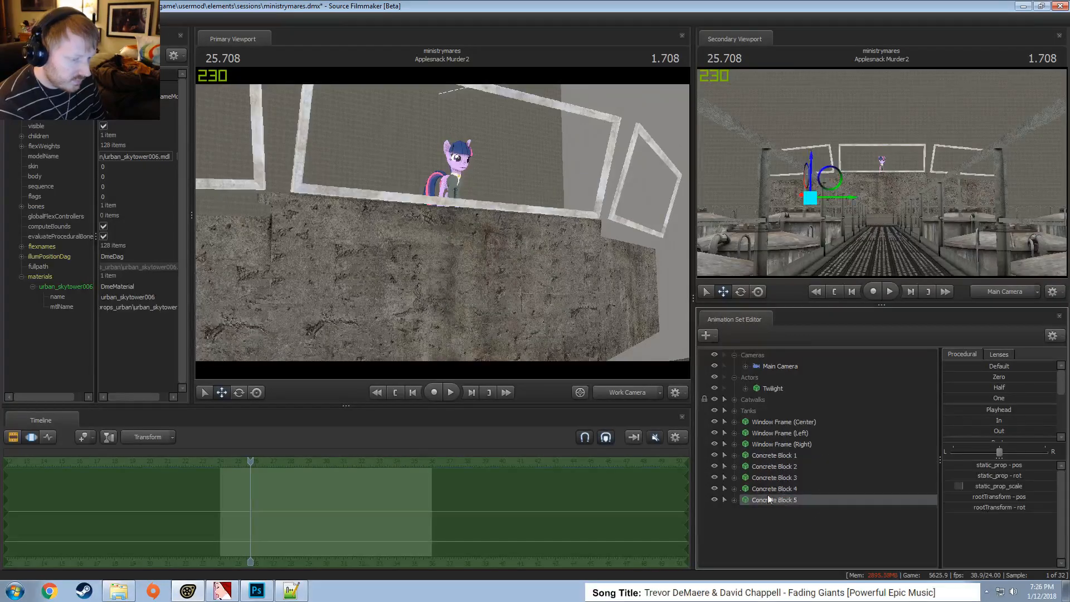
# Rotate and reposition Concrete Block 5 beneath the window platform, and switch the primary viewport to Main Camera
pyautogui.moveTo(540, 244); pyautogui.dragTo(425, 260)
pyautogui.press('a')
pyautogui.press('e')
pyautogui.press('a')
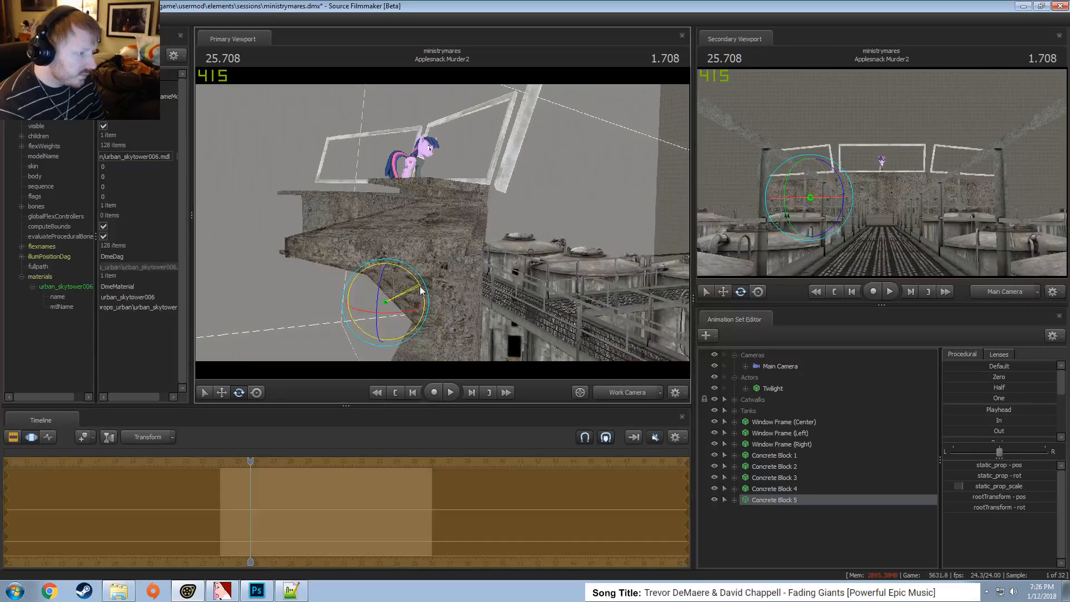
pyautogui.press('w')
pyautogui.moveTo(390, 271); pyautogui.dragTo(468, 264)
pyautogui.click(633, 393)
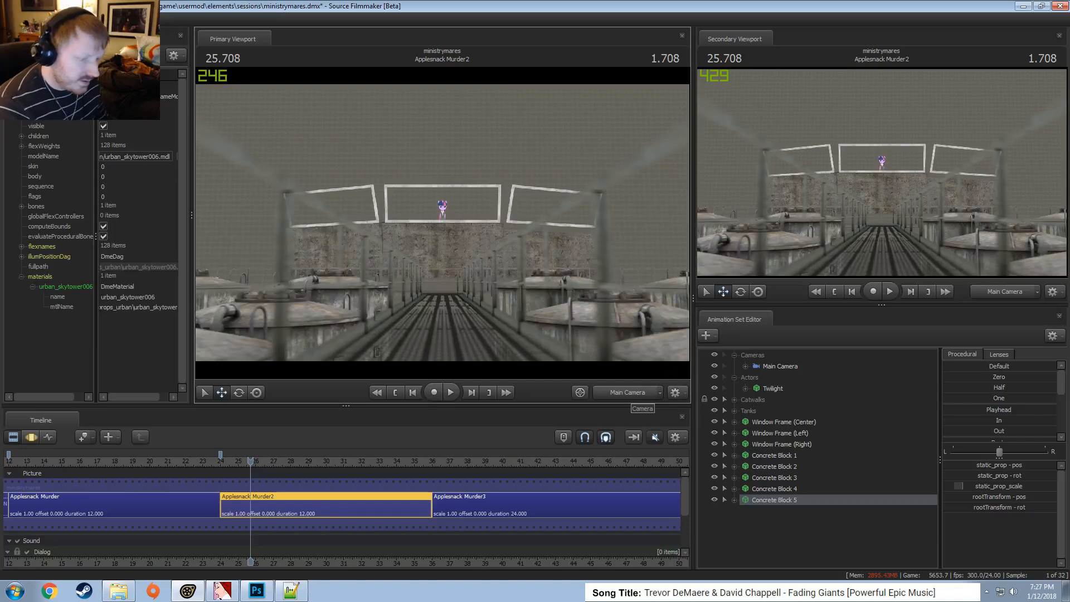
# Open the model picker for a new animation set and preview the first "concrete" models, including the de_vertigo props
pyautogui.rightClick(756, 440)
pyautogui.click(812, 463)
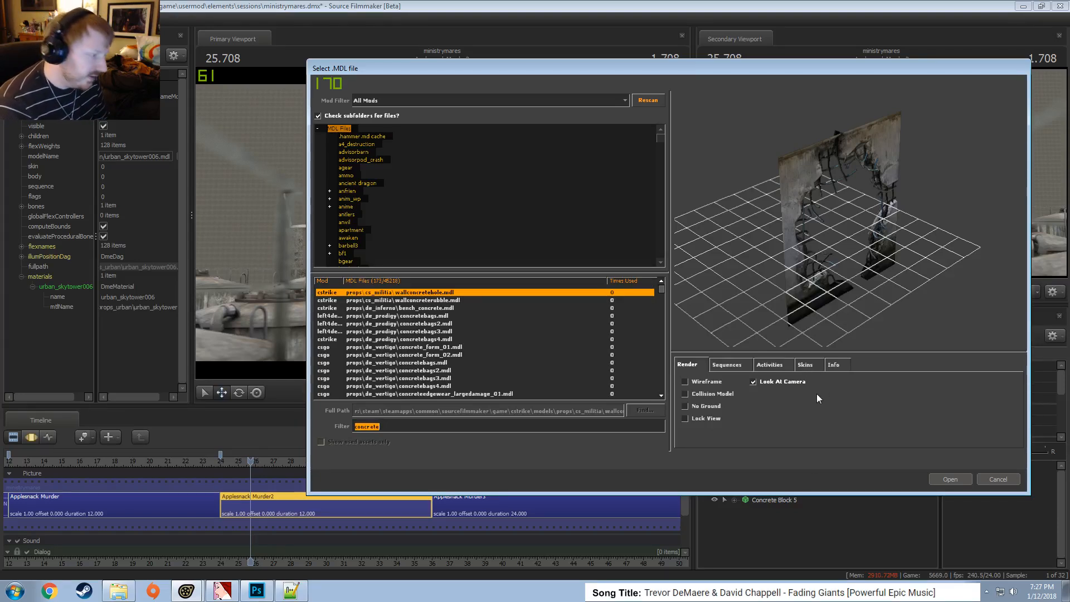
pyautogui.press('Down')
pyautogui.press('Down')
pyautogui.press('Down')
pyautogui.press('Down')
pyautogui.press('Down')
pyautogui.press('Down')
pyautogui.press('Down')
pyautogui.press('Down')
pyautogui.press('Down')
pyautogui.press('Down')
pyautogui.press('Down')
pyautogui.press('Down')
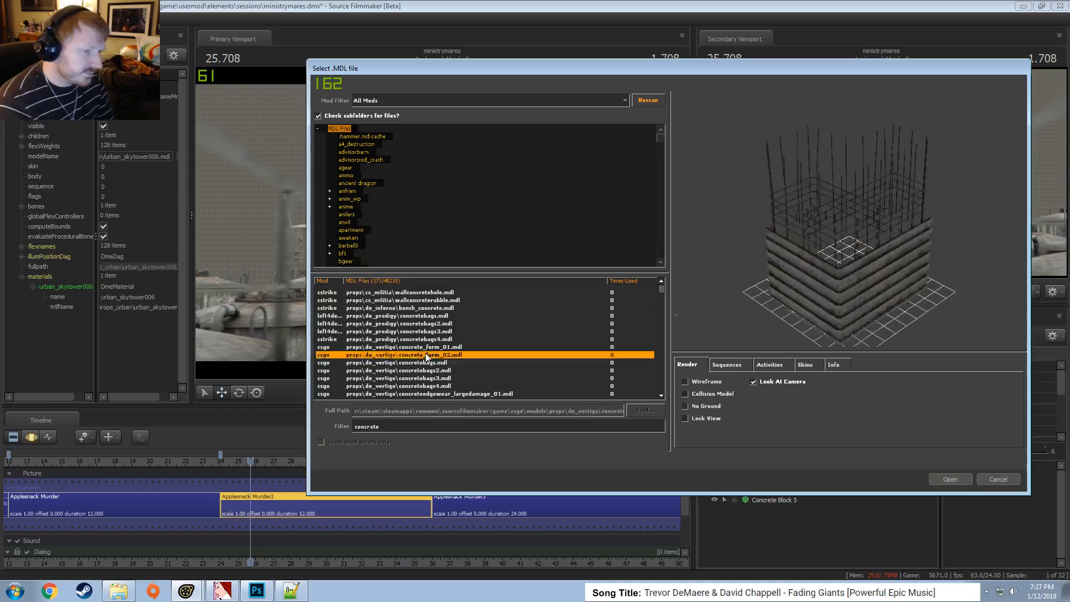
pyautogui.scroll(-10, 640, 309)
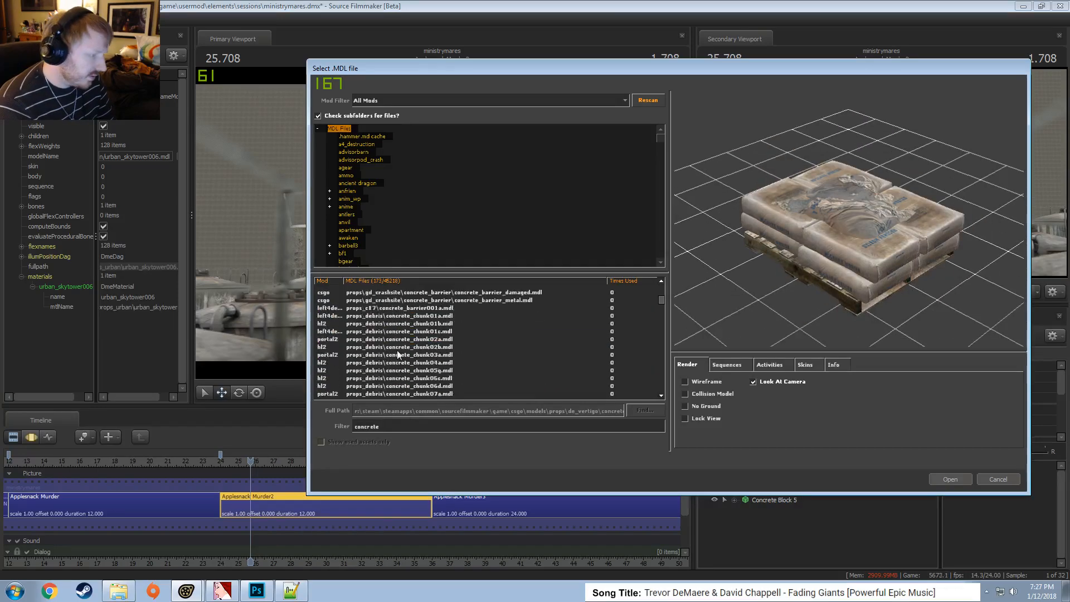
# Preview the concrete models from the kpa_watchtower_base walls back through the barriers, columns and props_urban pieces
pyautogui.click(406, 326)
pyautogui.press('Up')
pyautogui.press('Up')
pyautogui.press('Up')
pyautogui.press('Up')
pyautogui.press('Up')
pyautogui.press('Up')
pyautogui.press('Up')
pyautogui.press('Up')
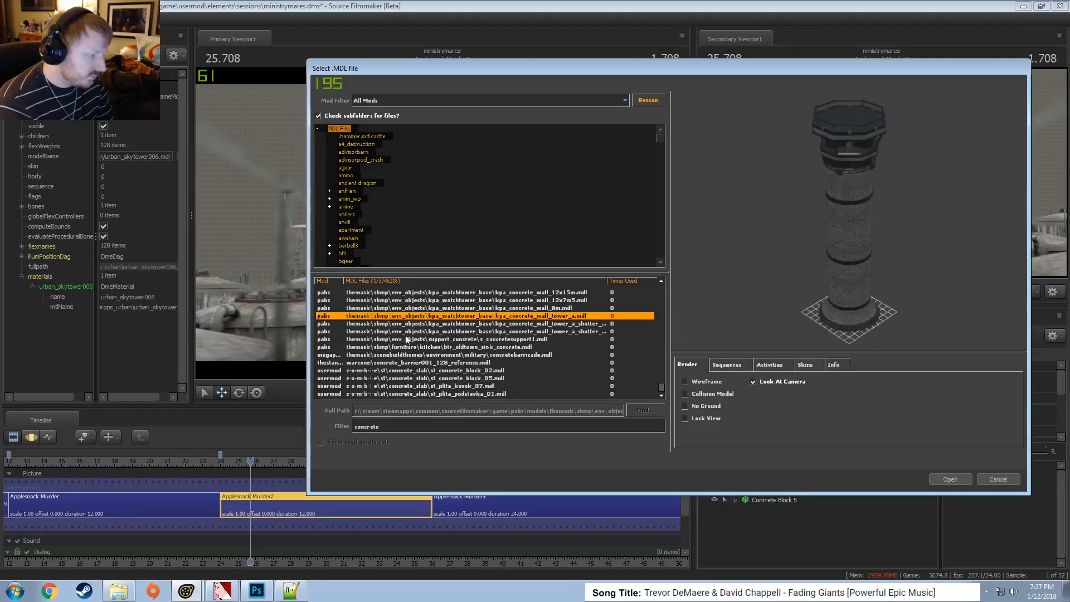
pyautogui.press('Up')
pyautogui.press('Up')
pyautogui.press('Up')
pyautogui.press('Up')
pyautogui.press('Up')
pyautogui.press('Up')
pyautogui.press('Up')
pyautogui.press('Up')
pyautogui.press('Up')
pyautogui.press('Up')
pyautogui.press('Up')
pyautogui.press('Up')
pyautogui.press('Up')
pyautogui.press('Up')
pyautogui.press('Up')
pyautogui.press('Up')
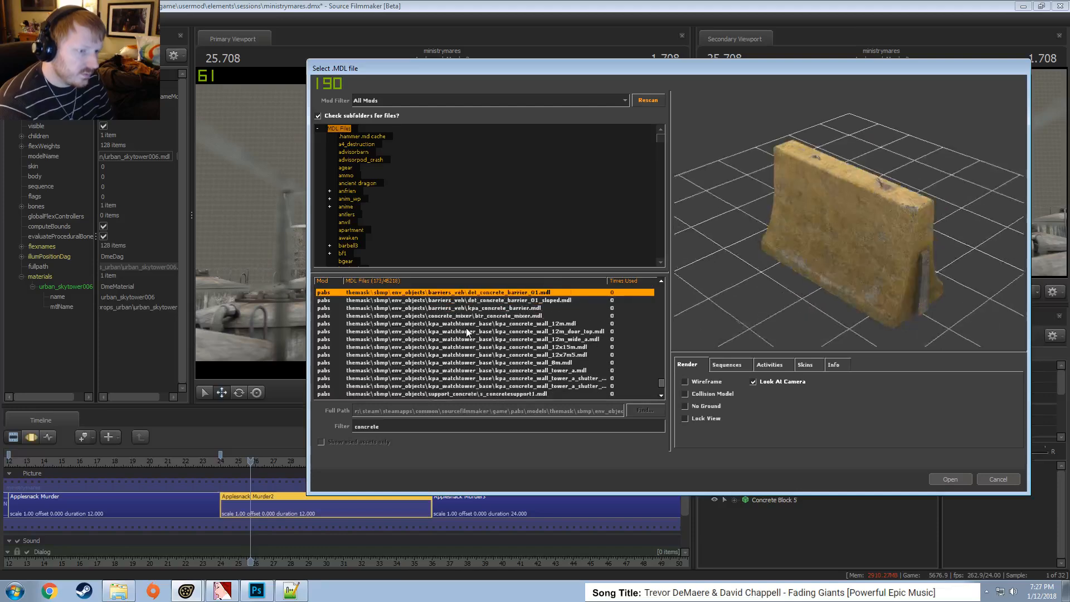
pyautogui.press('Up')
pyautogui.press('Up')
pyautogui.press('Up')
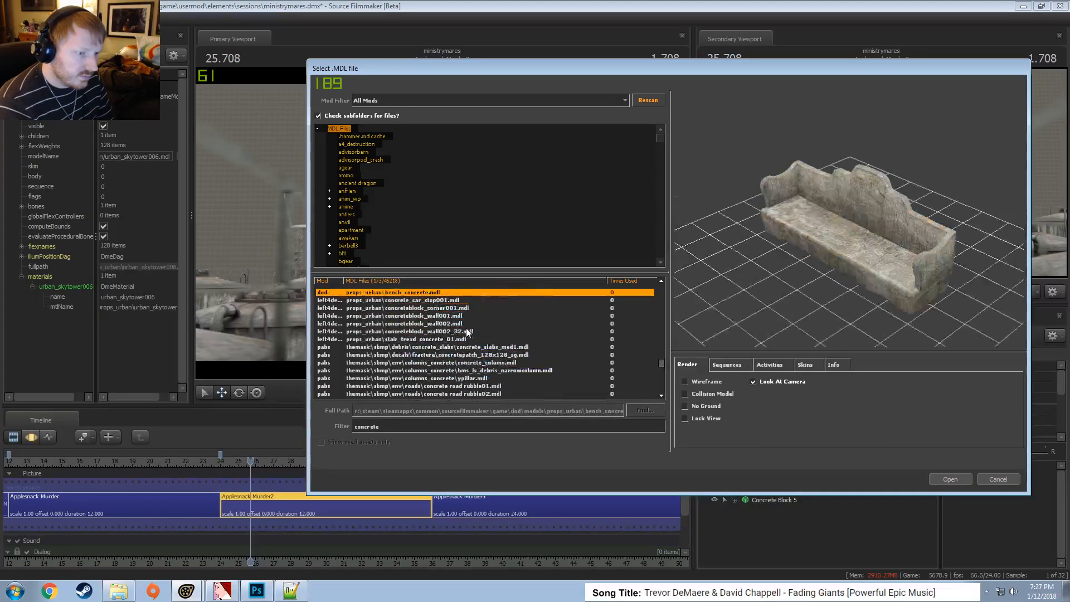
# Compare the concrete_slab models st_concrete_block_02, st_concrete_block_05 and st_plita_kusok_07 in the preview
pyautogui.scroll(-8, 417, 356)
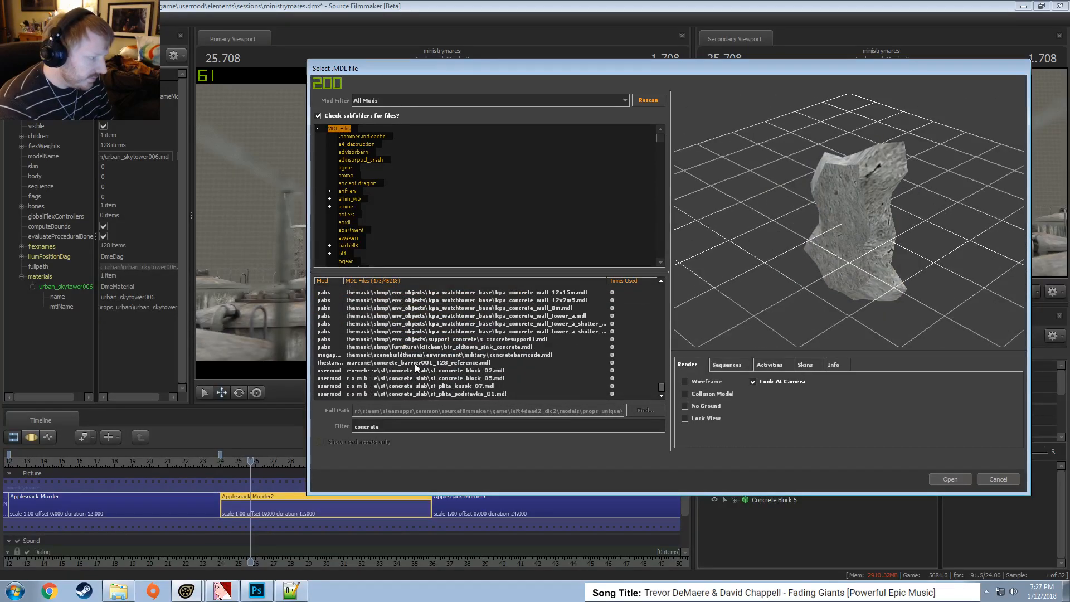
pyautogui.click(416, 370)
pyautogui.press('Down')
pyautogui.press('Down')
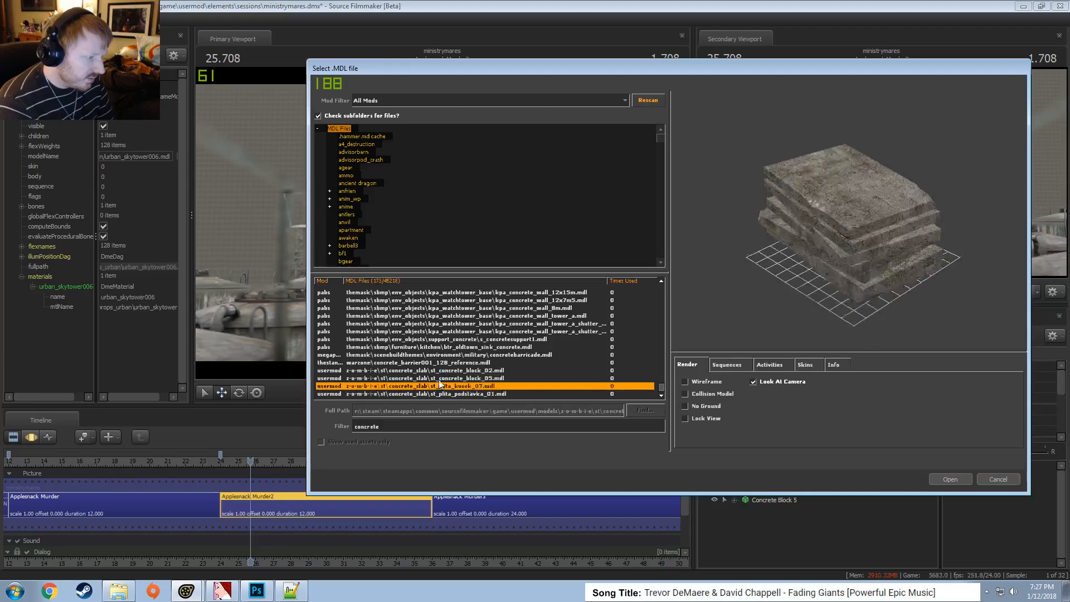
pyautogui.press('Up')
pyautogui.press('Up')
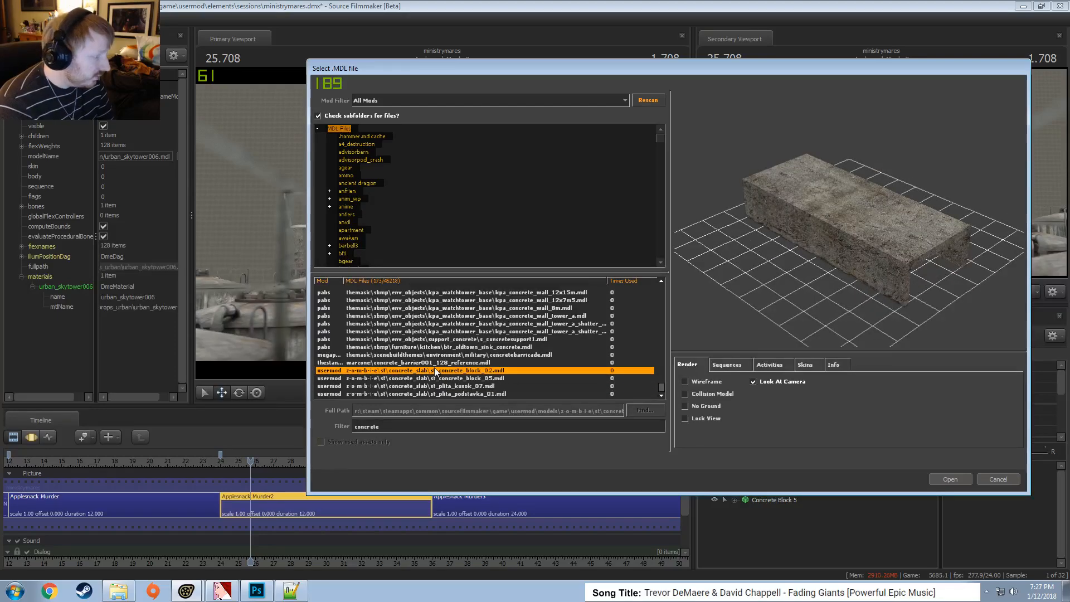
pyautogui.scroll(20, 454, 360)
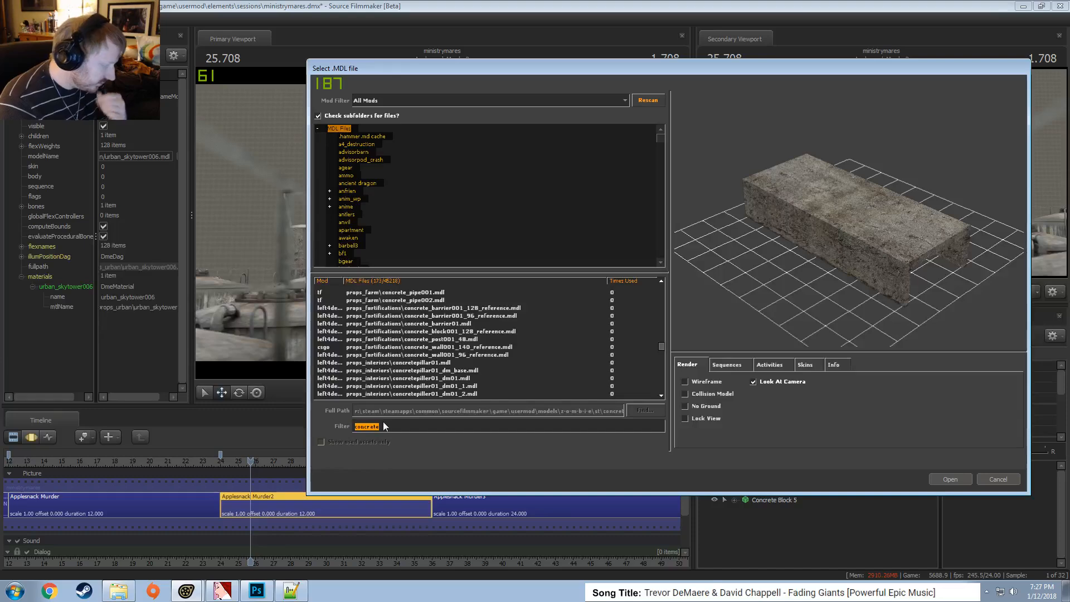
# Filter the models by "round" and preview the results from the a4_destruction elements through the hl2 items
pyautogui.write('round')
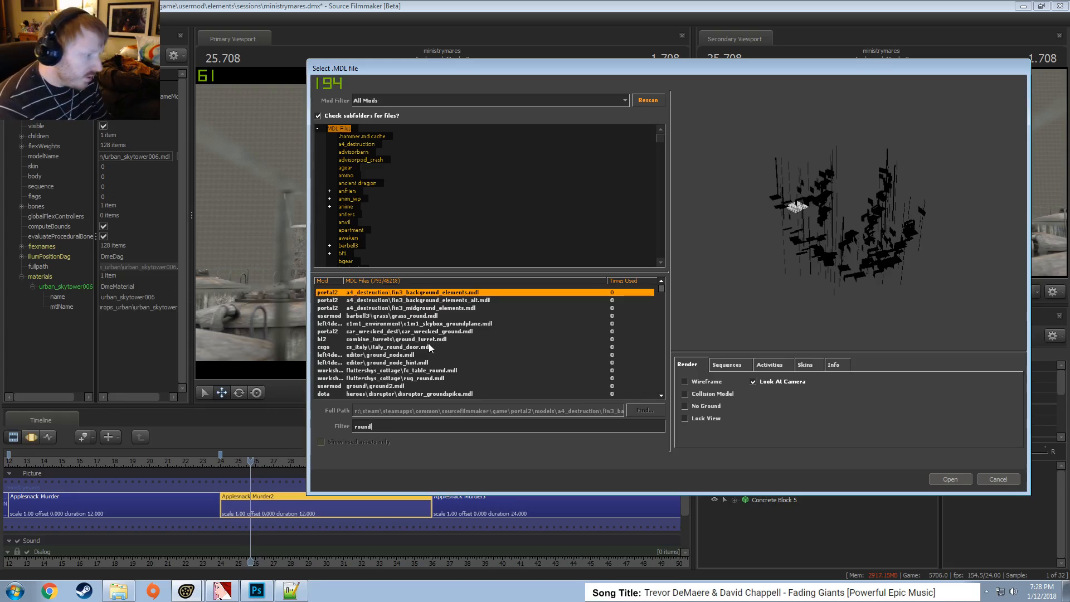
pyautogui.click(419, 316)
pyautogui.click(447, 301)
pyautogui.press('Down')
pyautogui.press('Down')
pyautogui.press('Down')
pyautogui.press('Down')
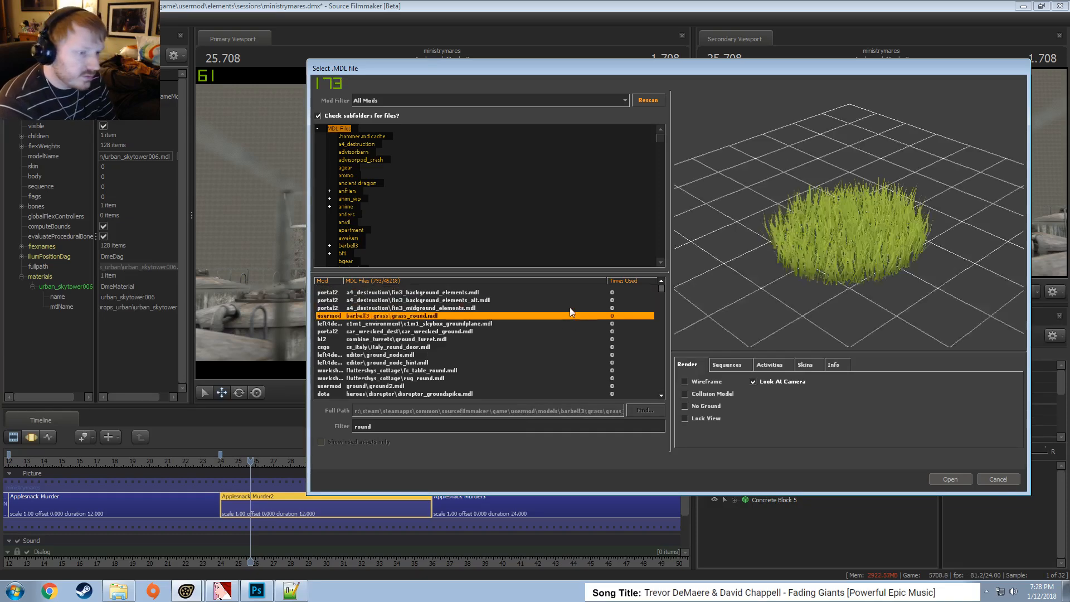
pyautogui.press('Up')
pyautogui.press('Down')
pyautogui.press('Down')
pyautogui.press('Down')
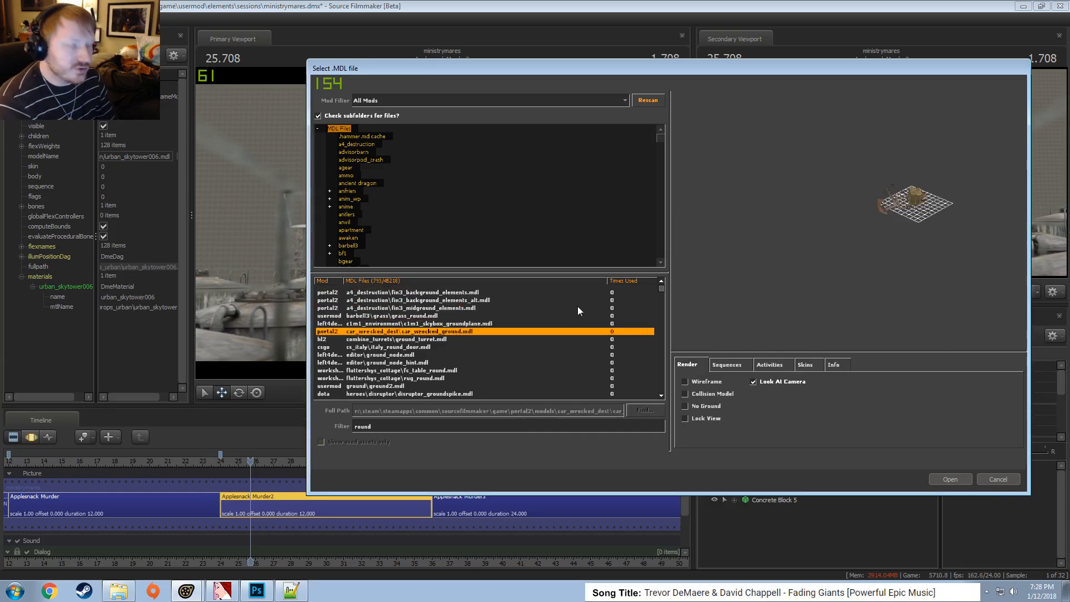
pyautogui.press('Up')
pyautogui.press('Down')
pyautogui.press('Down')
pyautogui.press('Down')
pyautogui.press('Down')
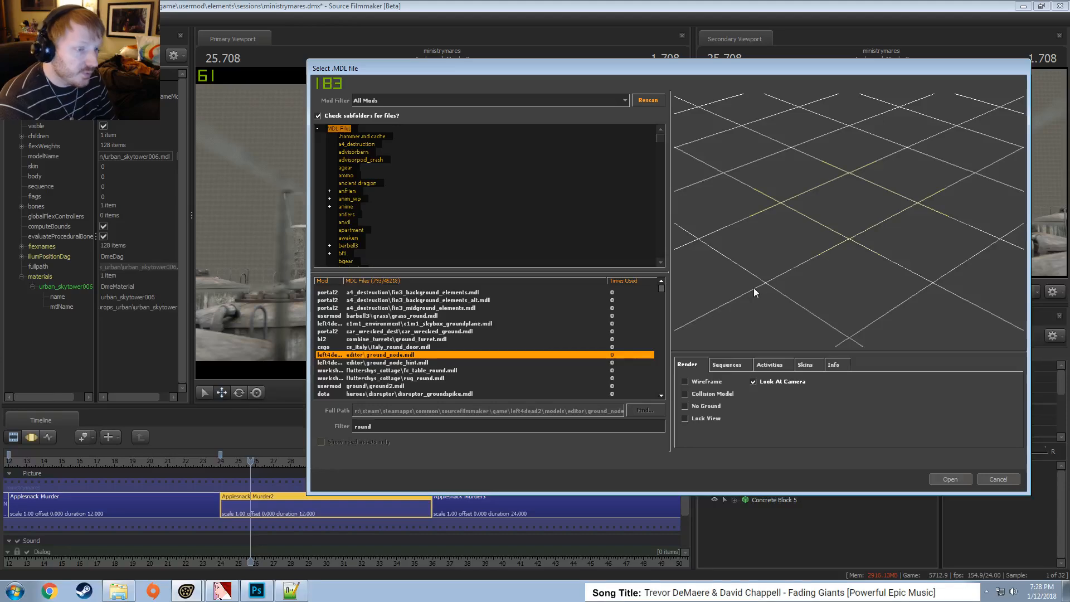
pyautogui.press('Down')
pyautogui.scroll(-2, 383, 353)
pyautogui.click(386, 350)
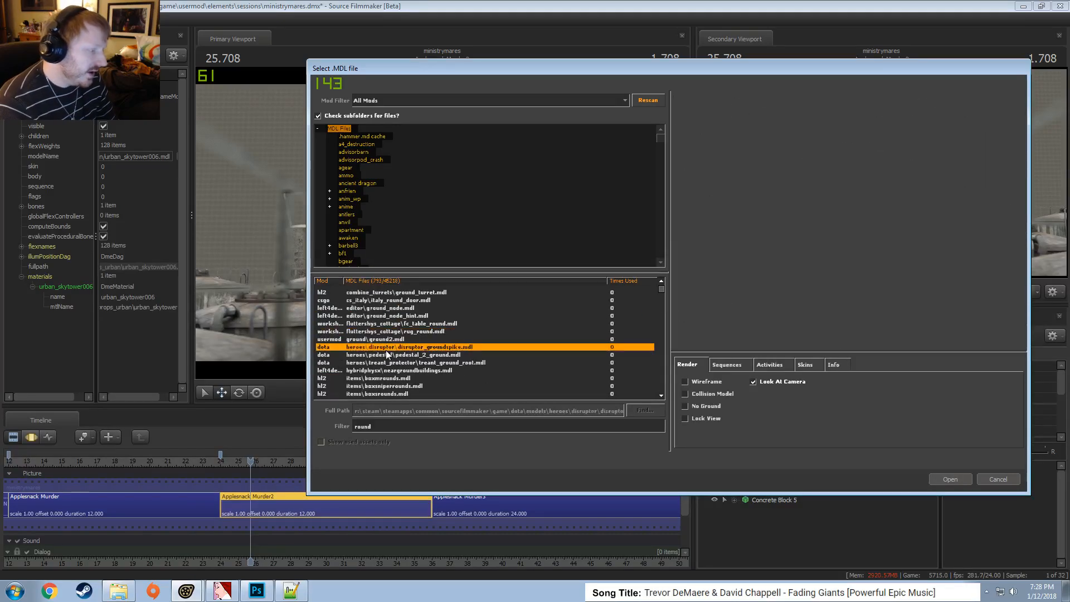
pyautogui.press('Down')
pyautogui.press('Down')
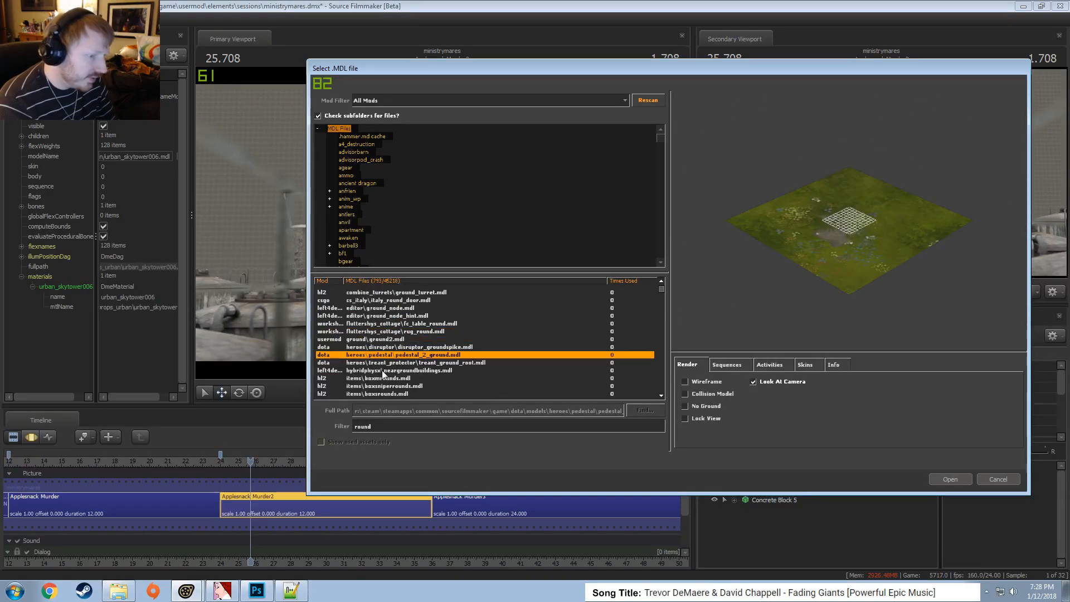
pyautogui.press('Down')
pyautogui.press('Down')
pyautogui.press('Down')
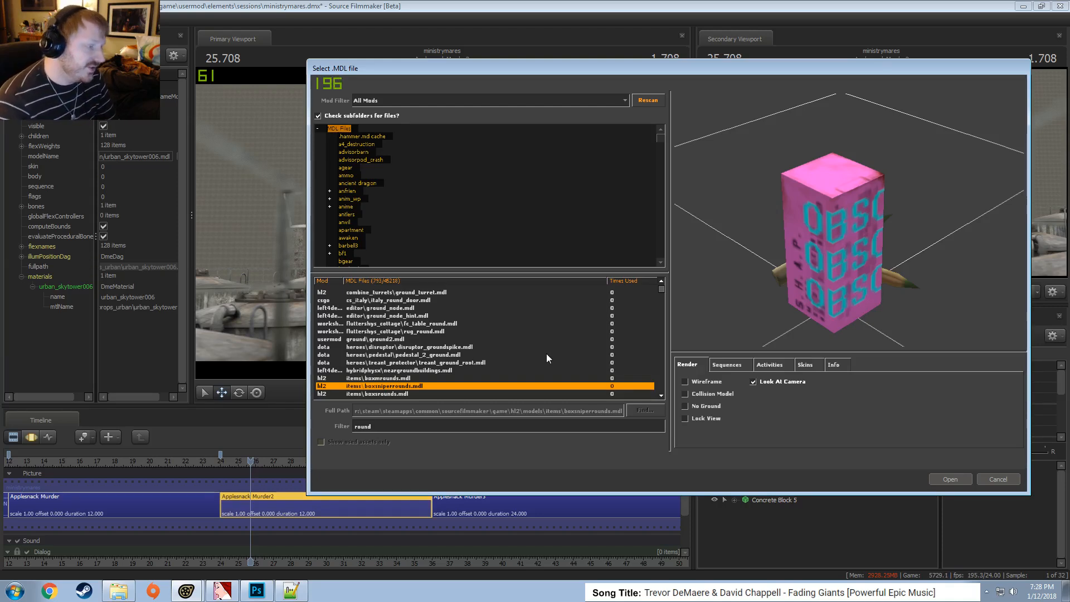
pyautogui.press('Down')
pyautogui.press('Down')
pyautogui.scroll(-1, 510, 339)
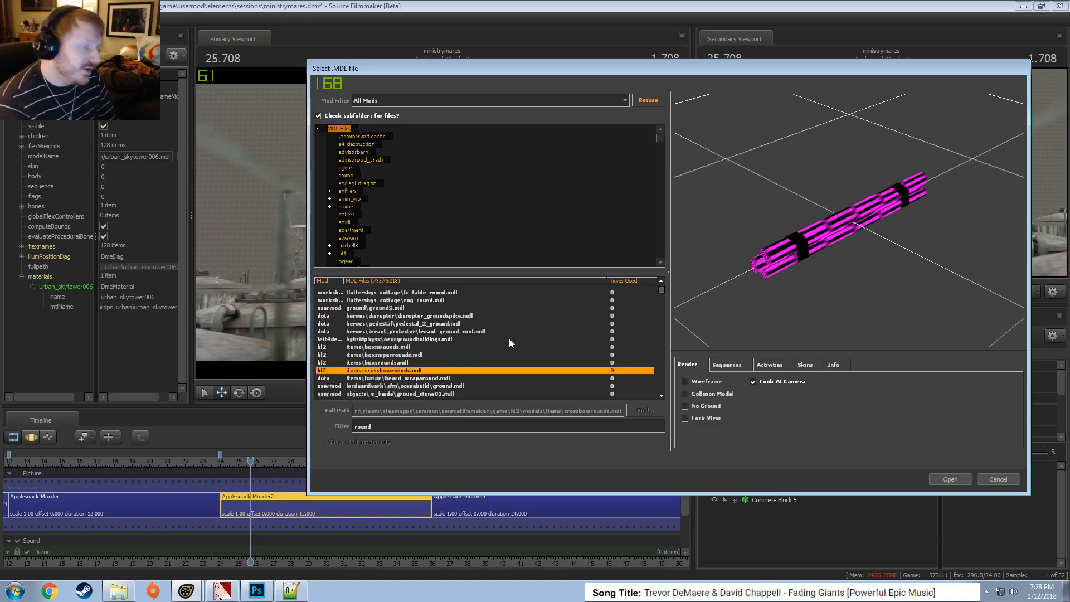
# Examine the perftest rocksground, ponyville_environments, de_overpass and groundrocksa models in the "round" results
pyautogui.scroll(-5, 509, 340)
pyautogui.click(401, 324)
pyautogui.click(396, 347)
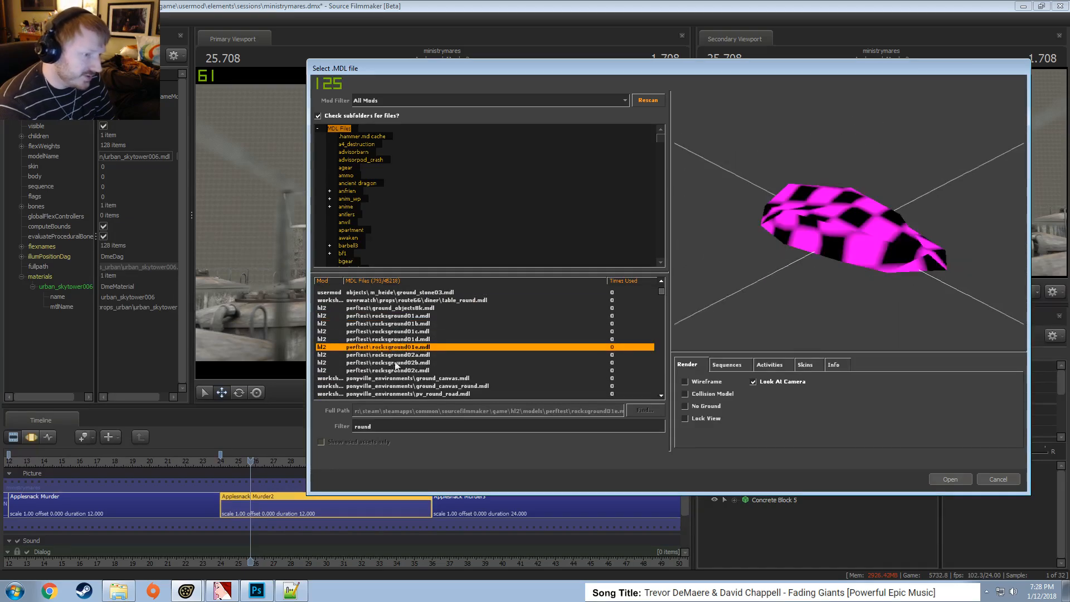
pyautogui.click(399, 371)
pyautogui.press('Down')
pyautogui.press('Down')
pyautogui.press('Down')
pyautogui.press('Down')
pyautogui.press('Down')
pyautogui.press('Down')
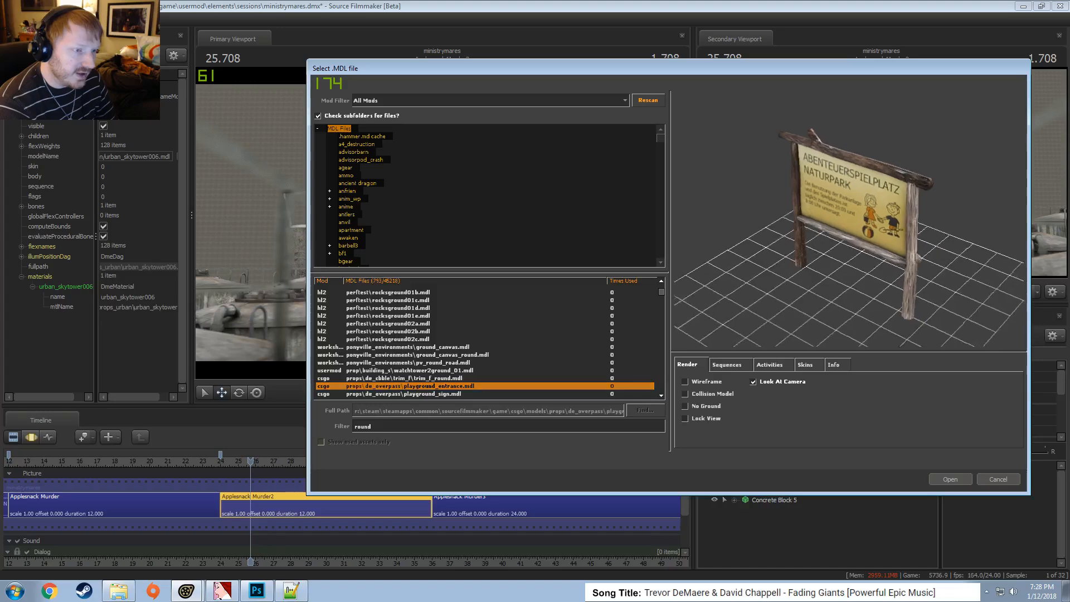
pyautogui.press('Down')
pyautogui.press('Down')
pyautogui.press('Down')
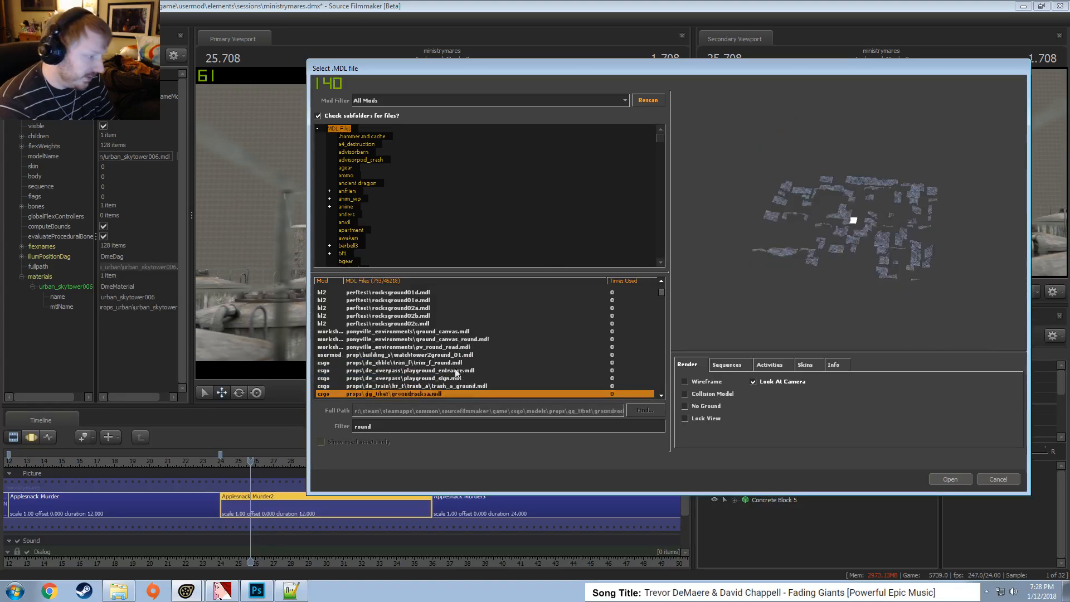
# Preview the "round" results from the round elevator and props_2fort groundlight models through playground_jungle_gym01b
pyautogui.scroll(-2, 434, 378)
pyautogui.click(412, 362)
pyautogui.press('Down')
pyautogui.press('Down')
pyautogui.press('Down')
pyautogui.press('Down')
pyautogui.press('Down')
pyautogui.press('Down')
pyautogui.press('Down')
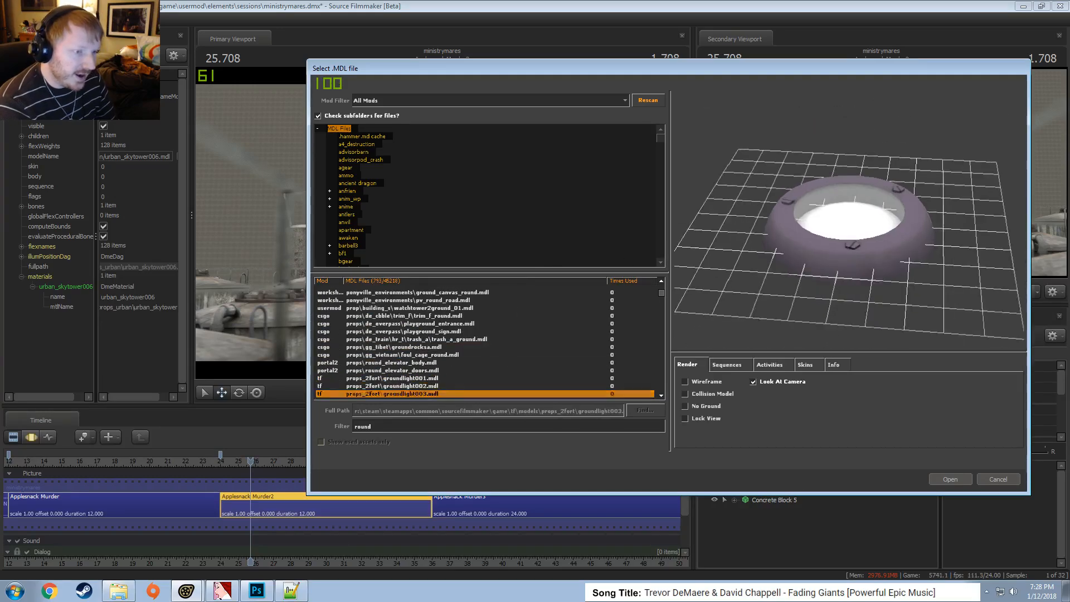
pyautogui.press('Down')
pyautogui.press('Down')
pyautogui.press('Down')
pyautogui.press('Down')
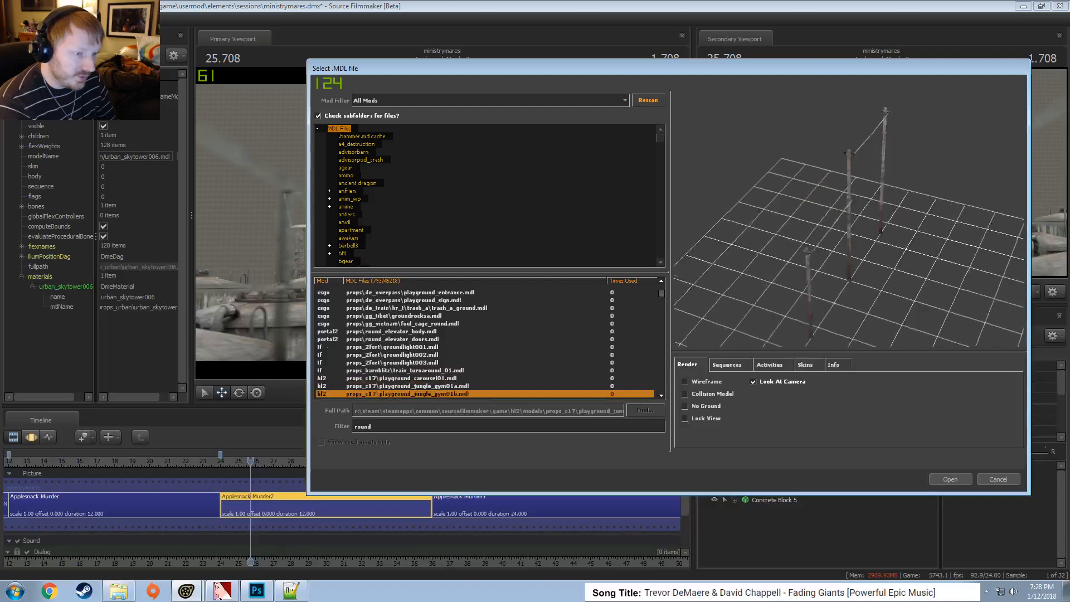
# Examine the playground swing, teeter-totter, slide and tic-tac-toe models, continuing through roundtable001 to the first props_fairgrounds items
pyautogui.press('Down')
pyautogui.press('Down')
pyautogui.press('Down')
pyautogui.press('Down')
pyautogui.press('Down')
pyautogui.press('Down')
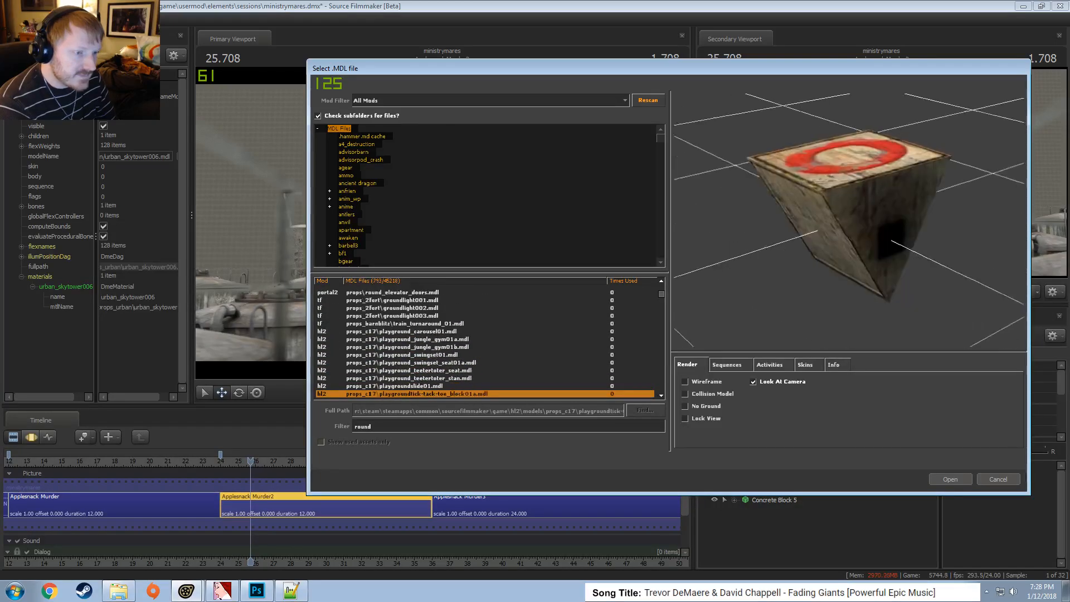
pyautogui.press('Down')
pyautogui.press('Down')
pyautogui.press('Down')
pyautogui.press('Down')
pyautogui.press('Down')
pyautogui.press('Down')
pyautogui.press('Down')
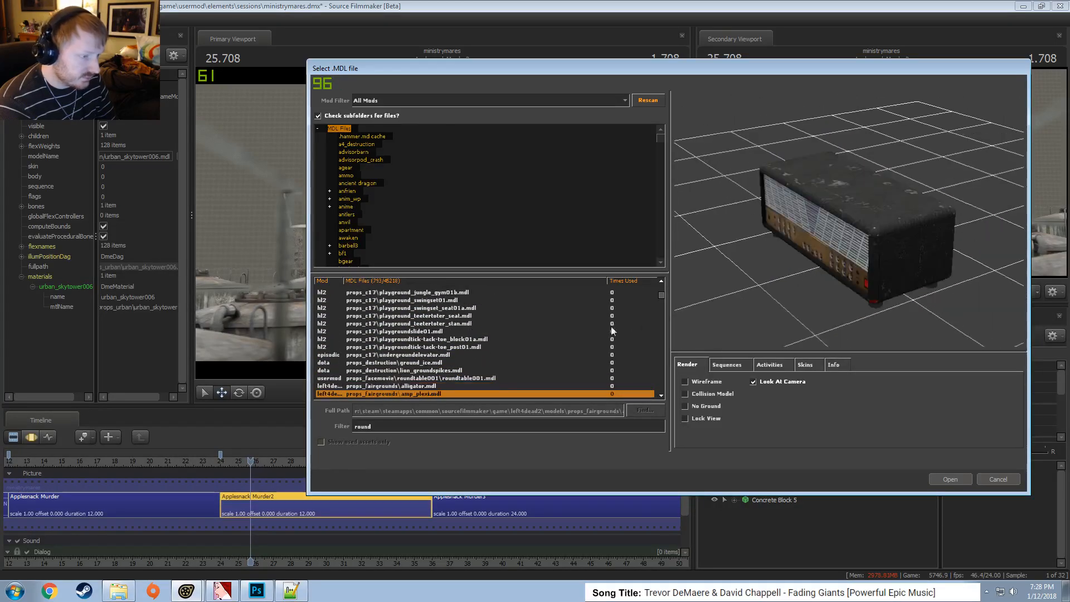
# Preview the props_fairgrounds amp stack and anvil case models through arcadegame01
pyautogui.press('Down')
pyautogui.press('Down')
pyautogui.press('Down')
pyautogui.press('Down')
pyautogui.press('Down')
pyautogui.press('Down')
pyautogui.press('Down')
pyautogui.press('Down')
pyautogui.press('Down')
pyautogui.press('Down')
pyautogui.press('Down')
pyautogui.press('Down')
pyautogui.press('Down')
pyautogui.press('Down')
pyautogui.press('Down')
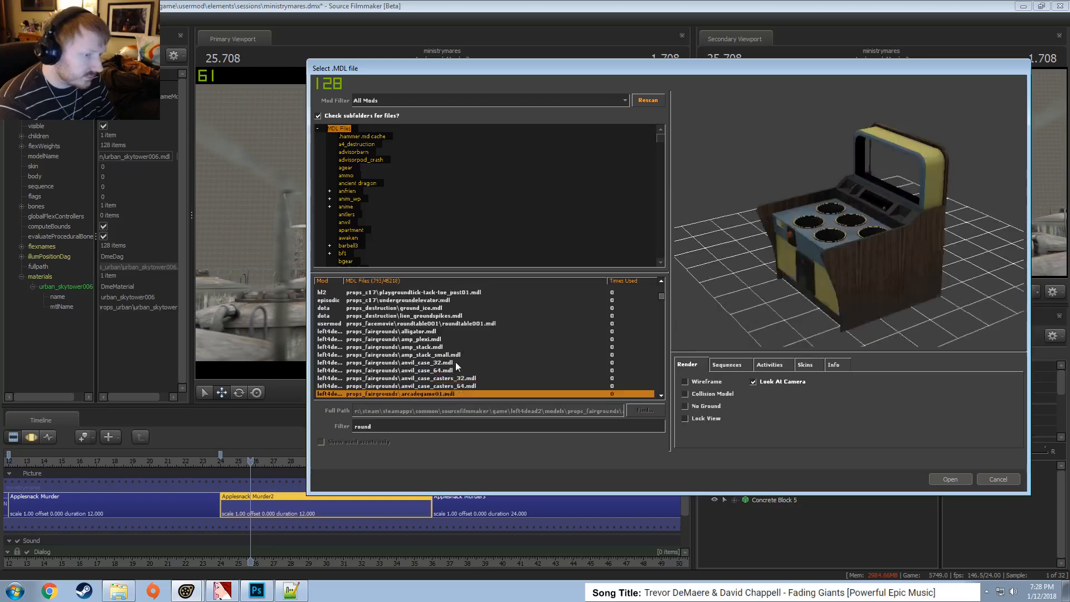
# Preview the props_fairgrounds models after arcadegame01 through the coaster supports, tracks and tunnel pieces
pyautogui.press('Down')
pyautogui.press('Down')
pyautogui.press('Down')
pyautogui.press('Down')
pyautogui.press('Down')
pyautogui.press('Down')
pyautogui.press('Down')
pyautogui.press('Down')
pyautogui.press('Down')
pyautogui.press('Down')
pyautogui.press('Down')
pyautogui.press('Down')
pyautogui.press('Down')
pyautogui.press('Down')
pyautogui.press('Down')
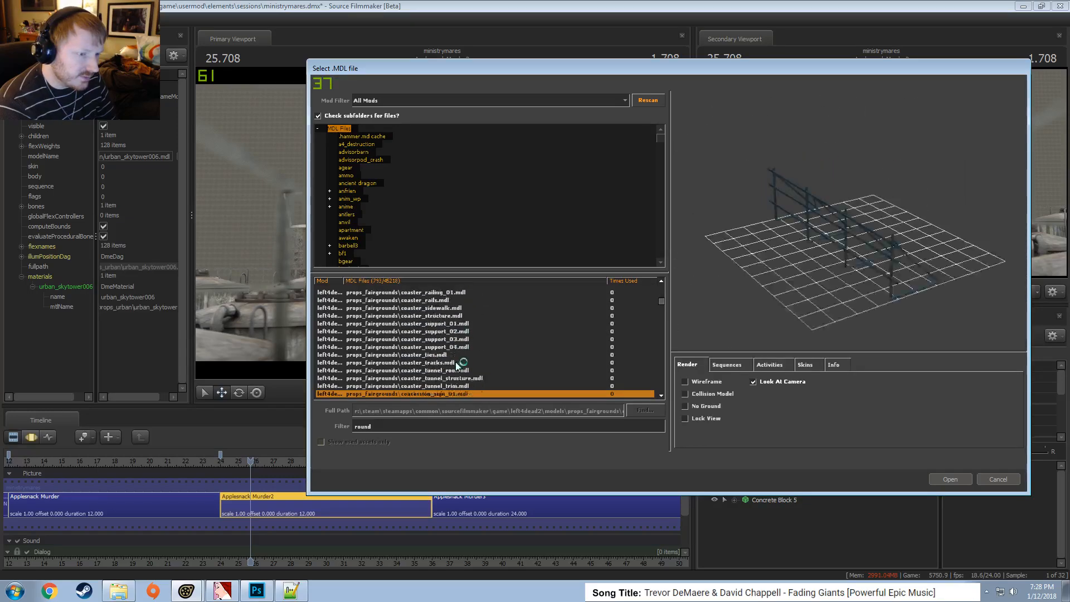
# Examine the props_fairgrounds drum, entrance, banner and electric box models through ferris_wheel_01
pyautogui.press('Down')
pyautogui.press('Down')
pyautogui.press('Down')
pyautogui.press('Down')
pyautogui.press('Down')
pyautogui.press('Down')
pyautogui.press('Down')
pyautogui.press('Down')
pyautogui.press('Down')
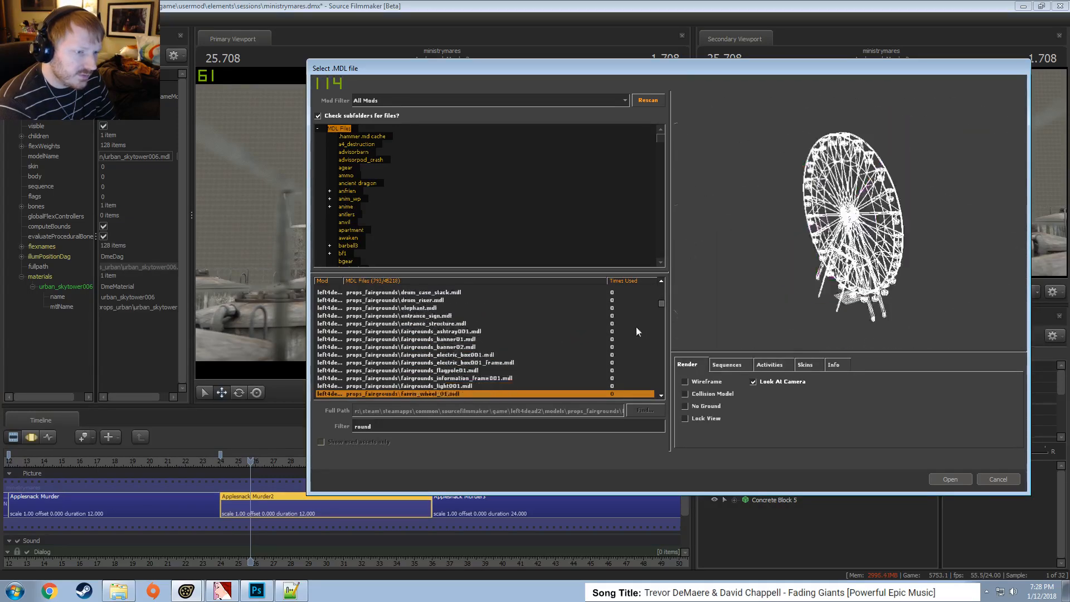
# Preview the props_fairgrounds foodcart, light and speaker models through gallery_panel_front
pyautogui.press('Down')
pyautogui.press('Down')
pyautogui.press('Down')
pyautogui.press('Down')
pyautogui.press('Down')
pyautogui.press('Down')
pyautogui.press('Down')
pyautogui.press('Down')
pyautogui.press('Down')
pyautogui.press('Down')
pyautogui.press('Down')
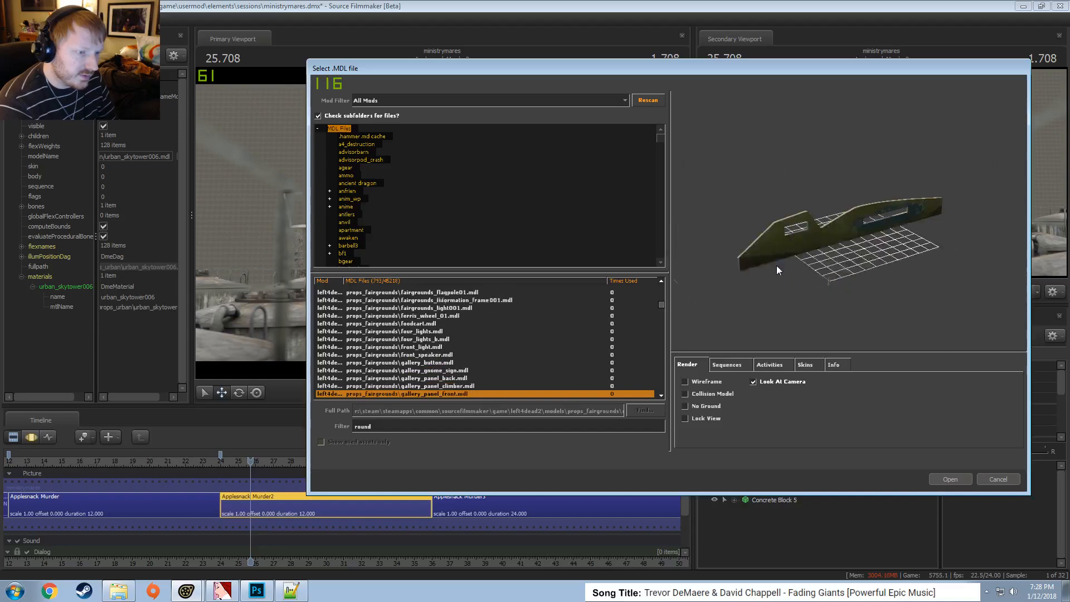
# Preview the props_fairgrounds gallery target and garbage models through garbage_popcorn_box
pyautogui.press('Down')
pyautogui.press('Down')
pyautogui.press('Down')
pyautogui.press('Down')
pyautogui.press('Down')
pyautogui.press('Down')
pyautogui.press('Down')
pyautogui.press('Down')
pyautogui.press('Down')
pyautogui.press('Down')
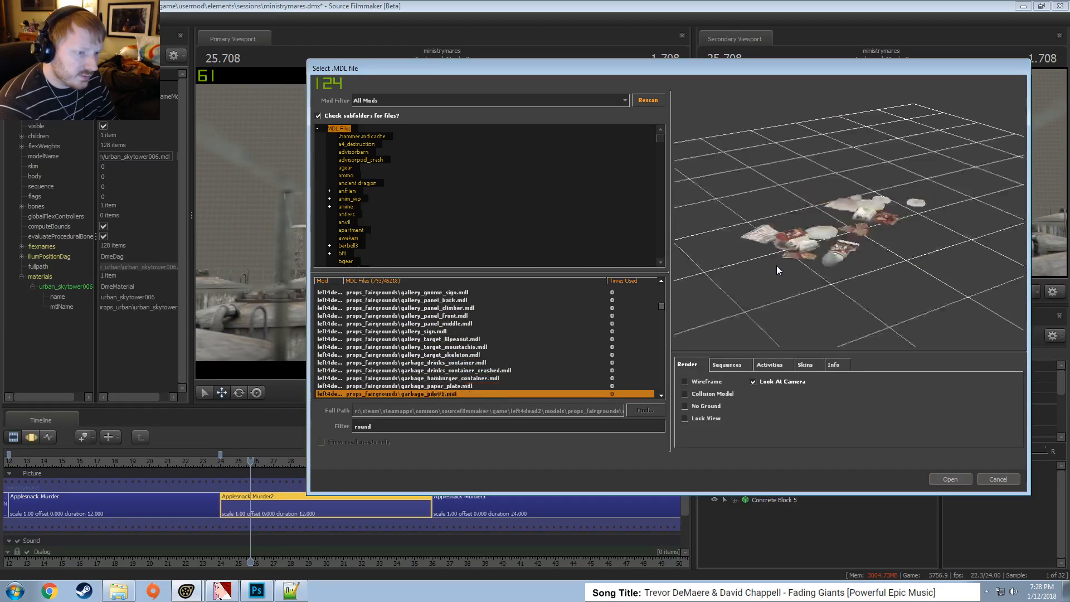
pyautogui.press('Down')
pyautogui.press('Down')
pyautogui.press('Down')
pyautogui.press('Down')
pyautogui.press('Down')
pyautogui.press('Down')
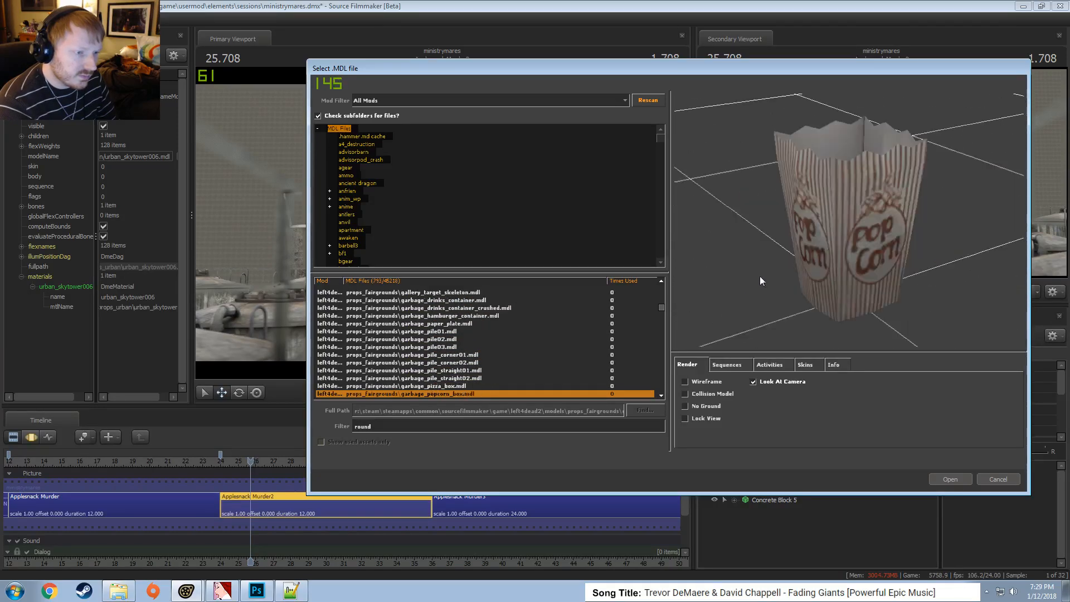
# Examine the props_fairgrounds giraffe, gnome closet, hanging amp and kiddyland ride models
pyautogui.press('Down')
pyautogui.press('Down')
pyautogui.press('Down')
pyautogui.press('Down')
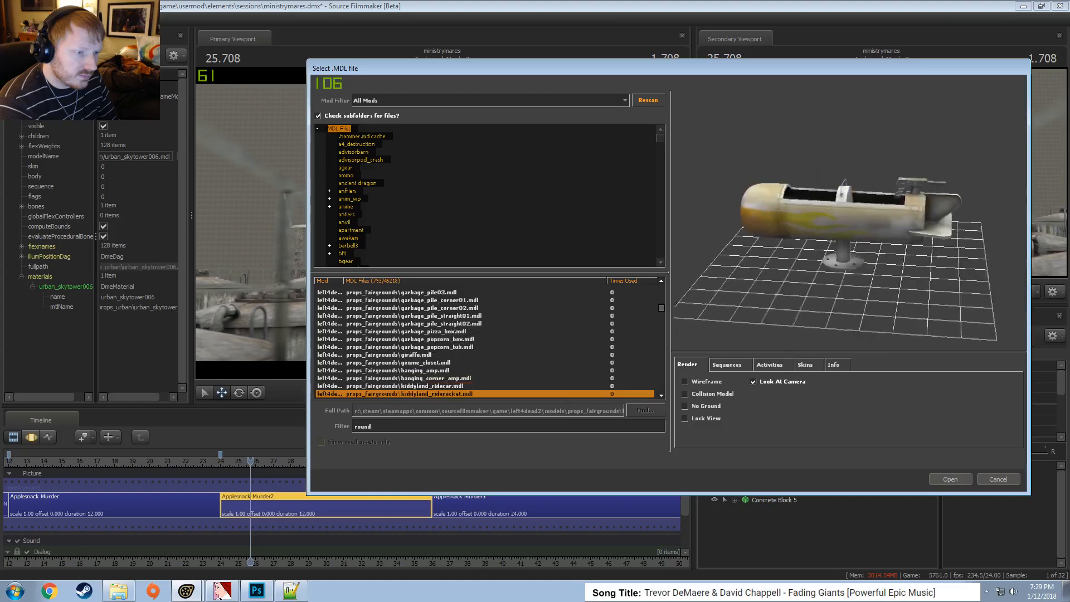
pyautogui.press('Down')
pyautogui.press('Down')
pyautogui.press('Down')
pyautogui.press('Down')
pyautogui.press('Down')
pyautogui.press('Down')
pyautogui.press('Down')
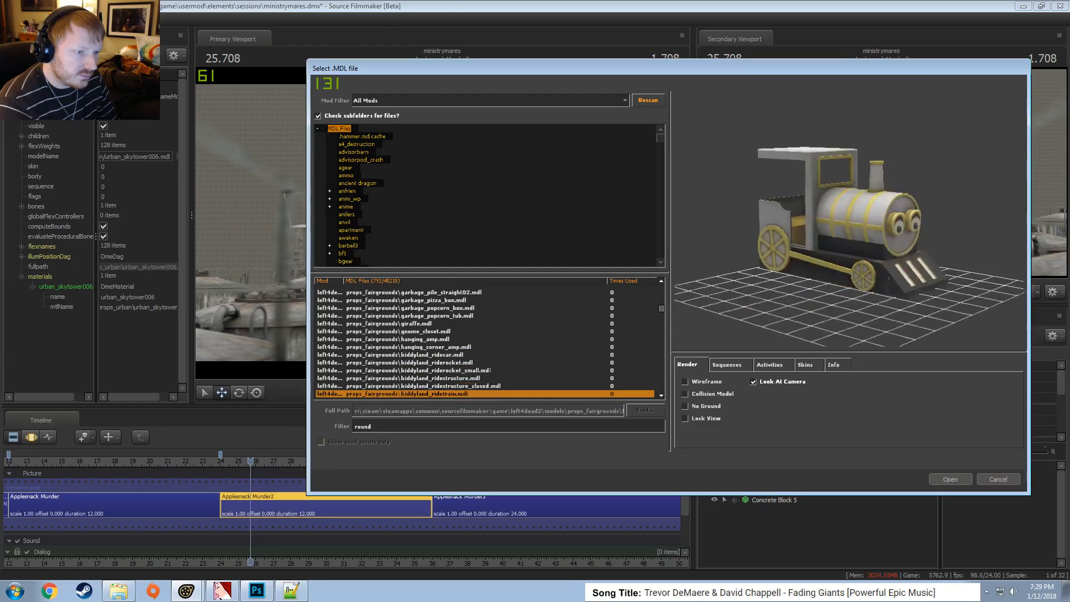
# Preview the props_fairgrounds lighting board, lilpeanut cutout and metal cart models through mic_stand
pyautogui.press('Down')
pyautogui.press('Down')
pyautogui.press('Down')
pyautogui.press('Down')
pyautogui.press('Down')
pyautogui.press('Down')
pyautogui.press('Down')
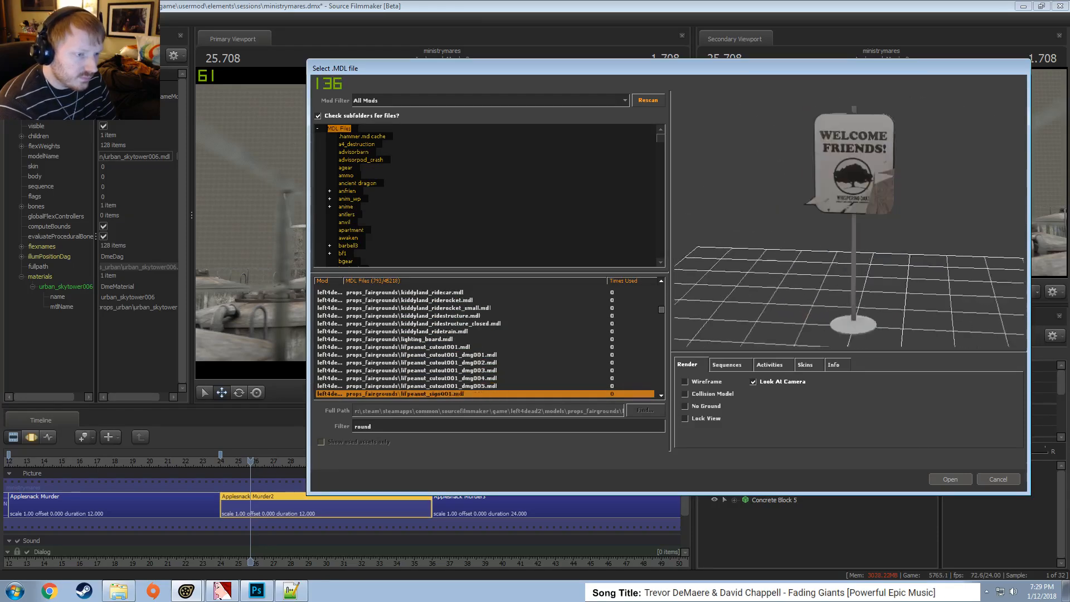
pyautogui.press('Down')
pyautogui.press('Down')
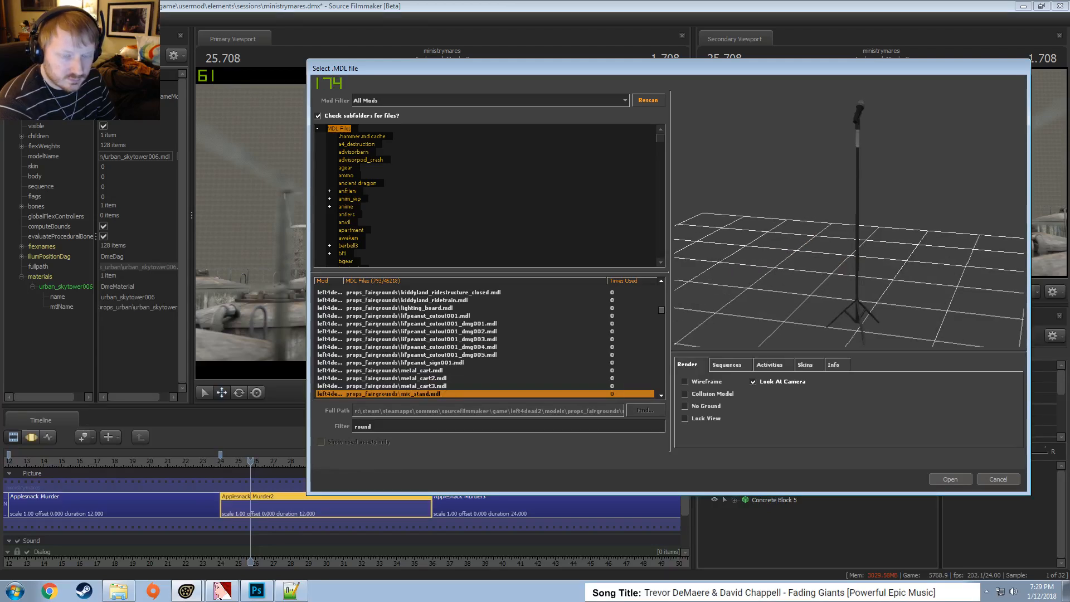
# Compare the monorail_column_01, monorail_curve_01, monorail_curve_02 and monorail_straight_512 models in the preview
pyautogui.press('Down')
pyautogui.press('Down')
pyautogui.press('Down')
pyautogui.press('Up')
pyautogui.press('Up')
pyautogui.press('Down')
pyautogui.press('Down')
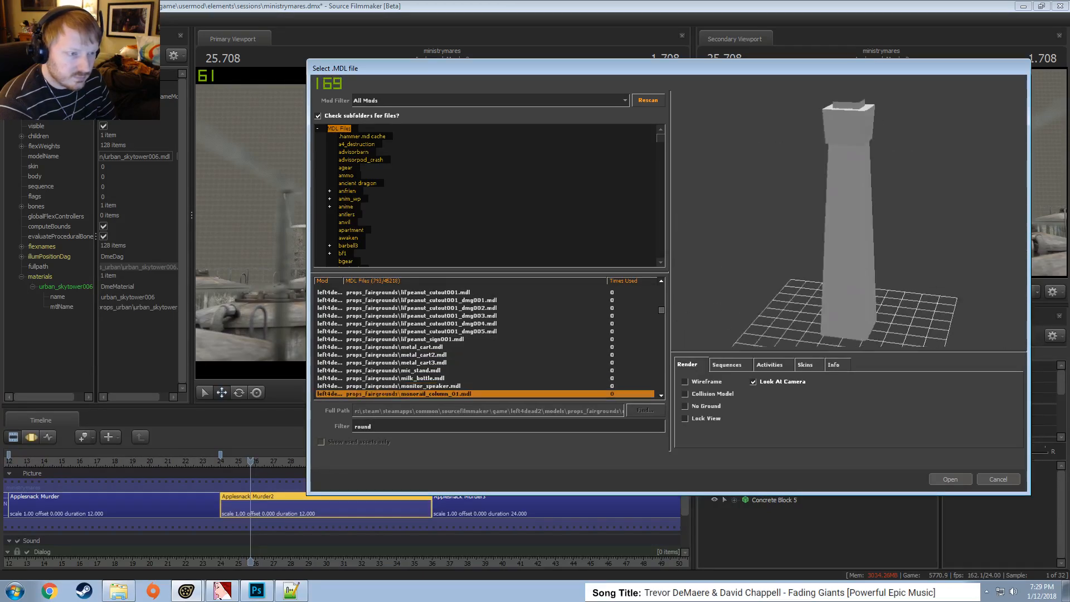
pyautogui.press('Down')
pyautogui.press('Down')
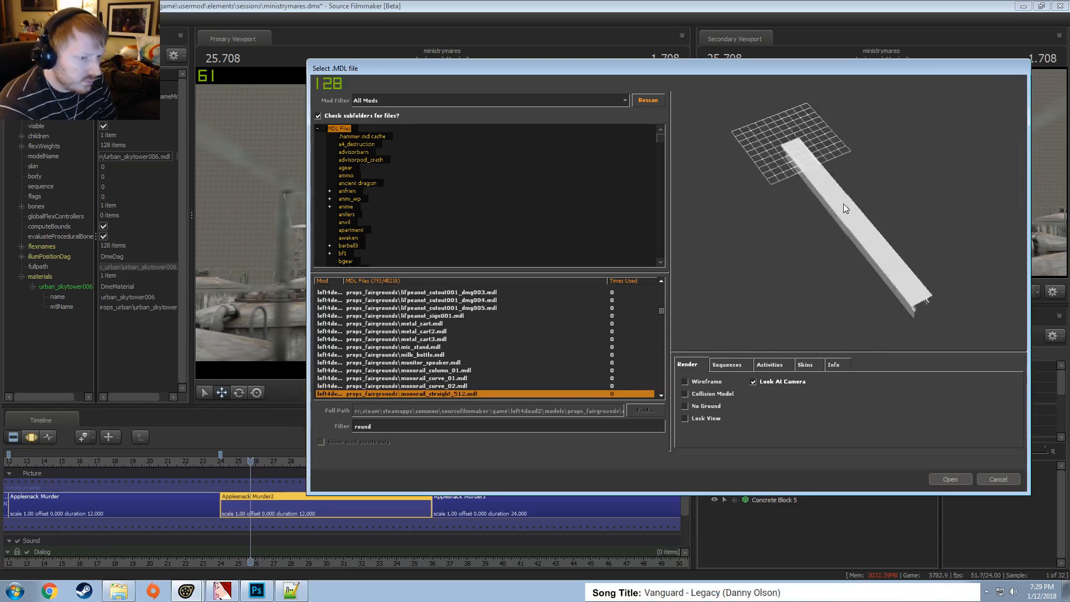
pyautogui.press('Up')
pyautogui.press('Down')
pyautogui.press('Up')
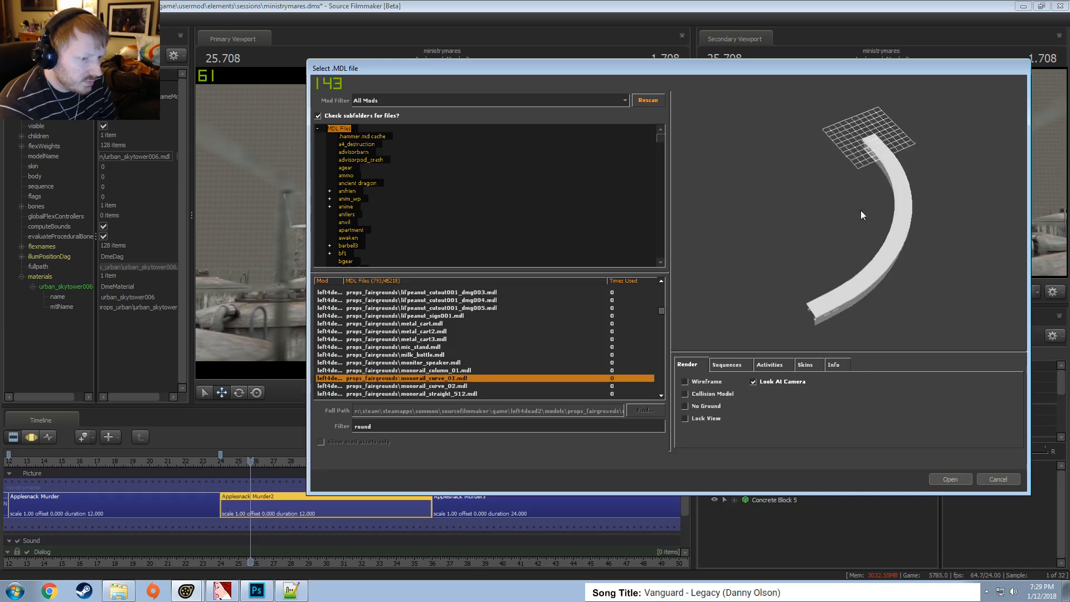
pyautogui.press('Down')
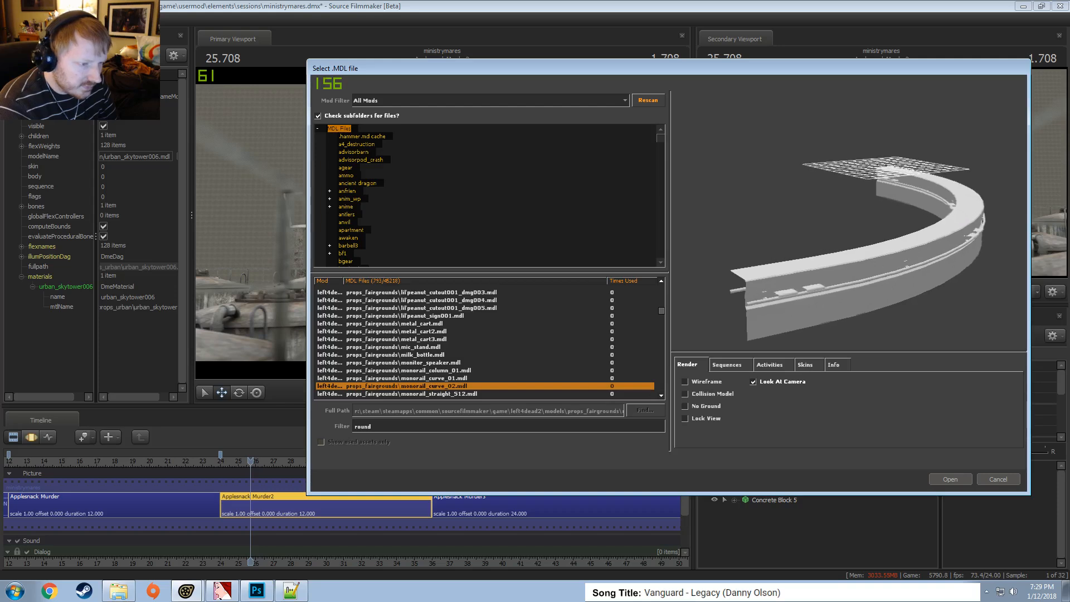
pyautogui.press('Down')
pyautogui.press('Down')
pyautogui.press('Down')
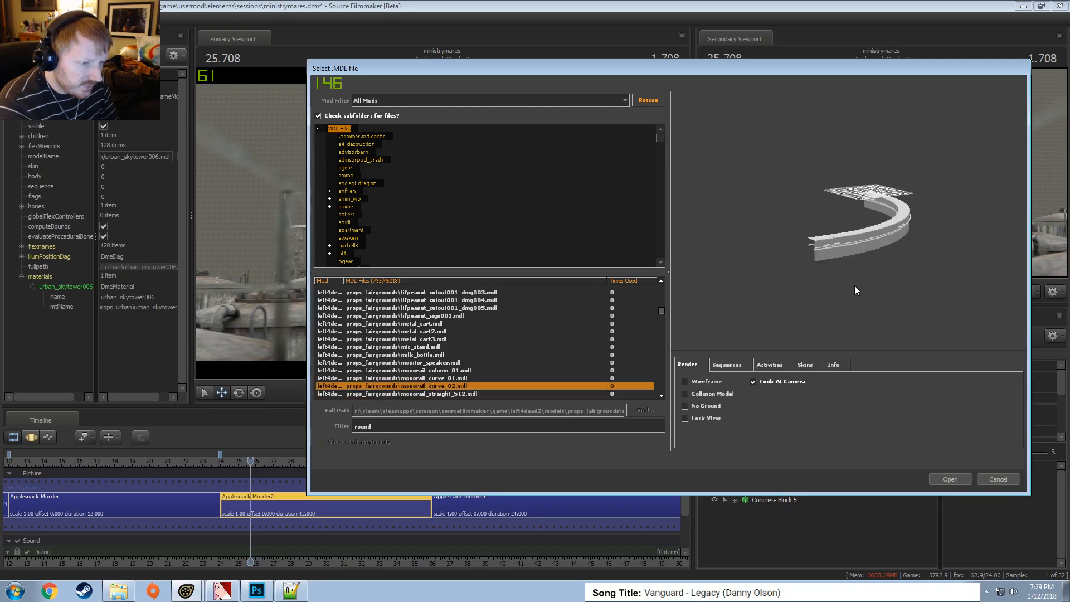
pyautogui.press('Up')
pyautogui.press('Up')
pyautogui.press('Up')
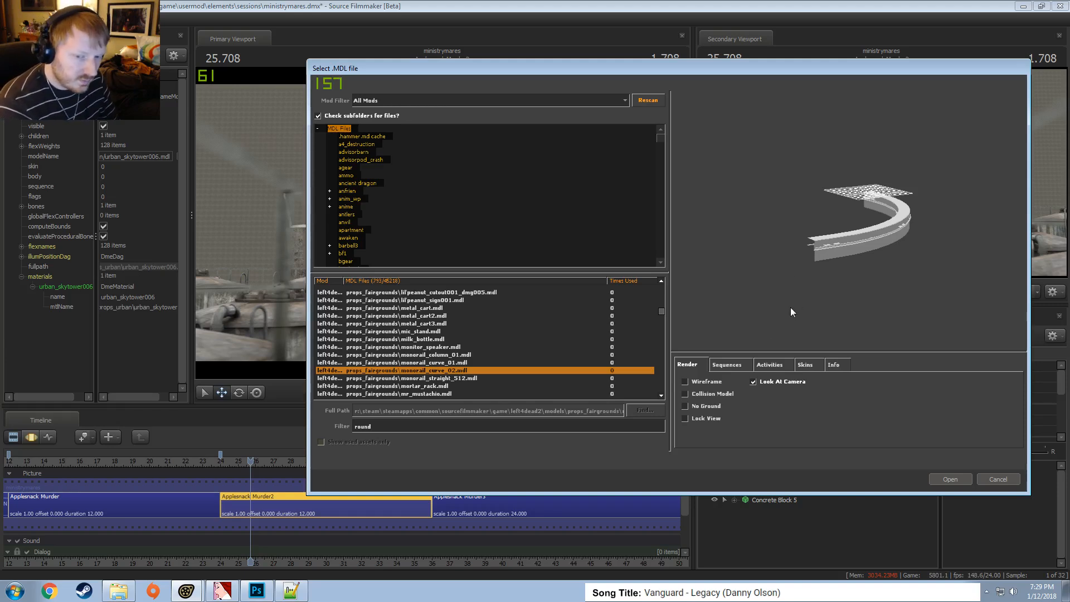
# Preview the props_fairgrounds models beyond the monorail pieces and add scaffold_arch to the Applesnack Murder2 set
pyautogui.press('Down')
pyautogui.press('Down')
pyautogui.press('Down')
pyautogui.press('Down')
pyautogui.press('Down')
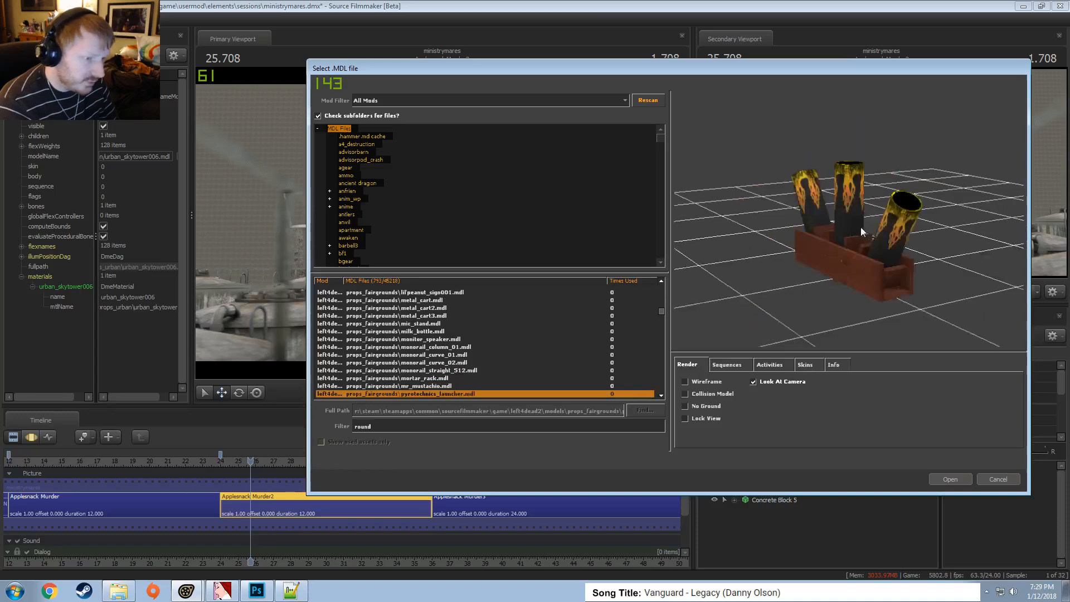
pyautogui.press('Down')
pyautogui.press('Down')
pyautogui.press('Down')
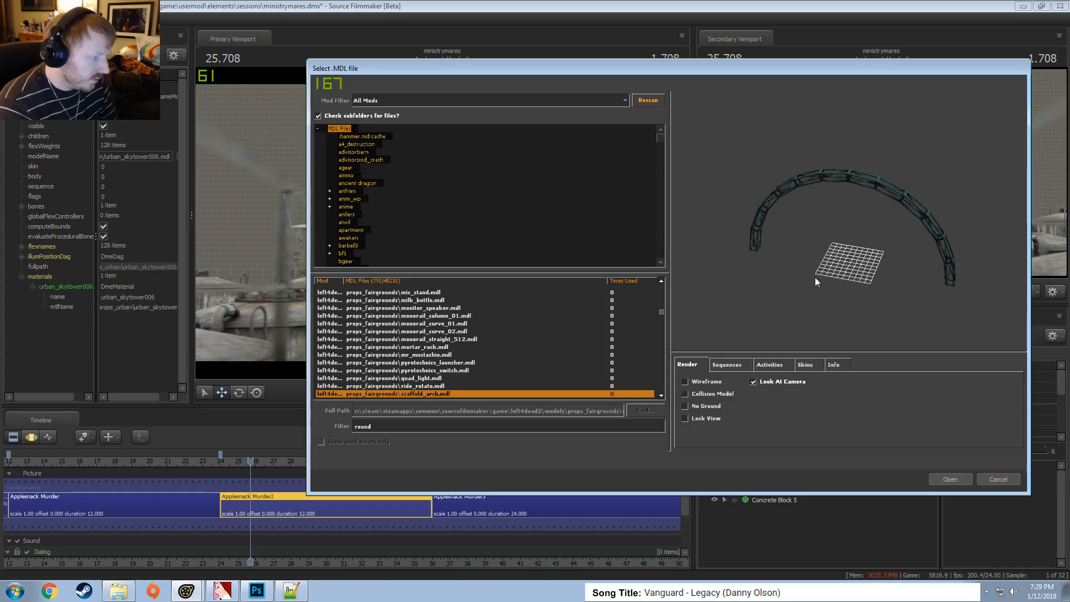
pyautogui.click(962, 484)
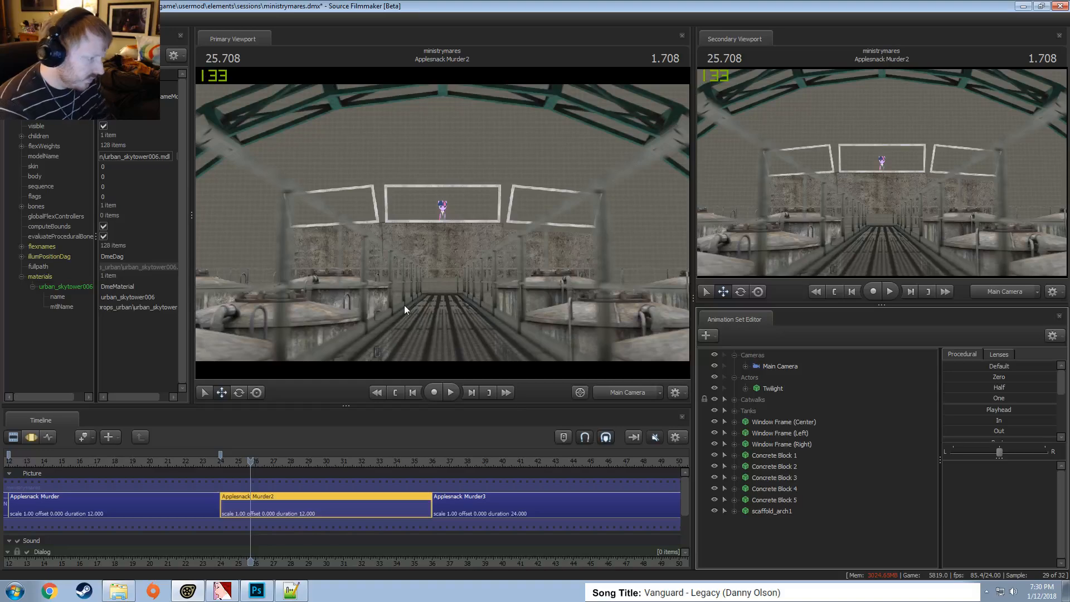
# Reopen the model library and preview the props_fairgrounds models from the coaster pieces through garbage_pizza_box
pyautogui.scroll(-20, 403, 308)
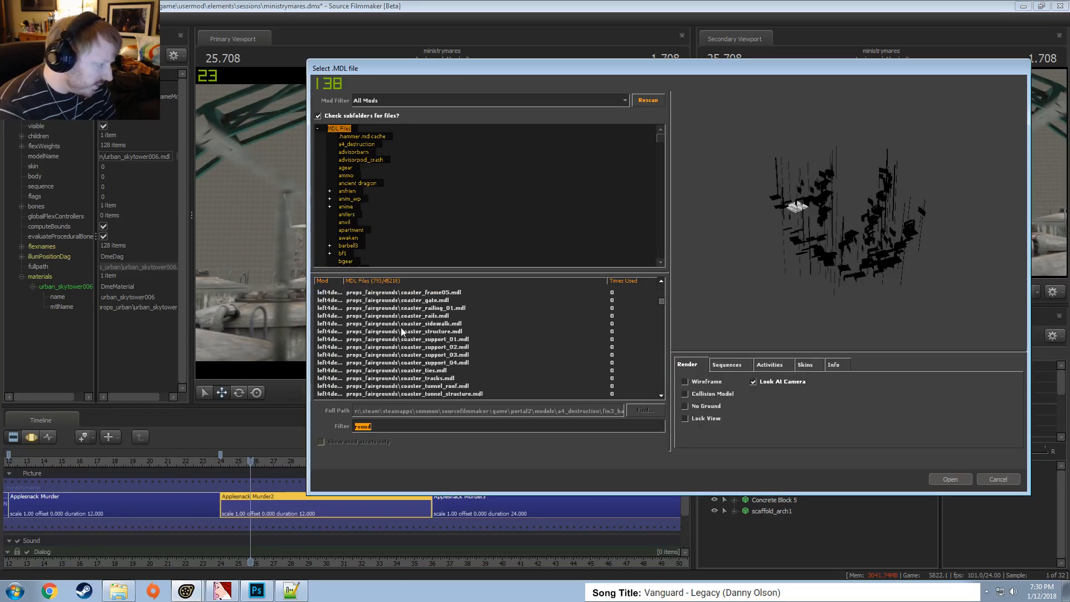
pyautogui.scroll(-7, 404, 338)
pyautogui.click(405, 339)
pyautogui.press('Down')
pyautogui.press('Down')
pyautogui.press('Down')
pyautogui.press('Down')
pyautogui.press('Down')
pyautogui.press('Down')
pyautogui.press('Down')
pyautogui.press('Down')
pyautogui.press('Down')
pyautogui.press('Down')
pyautogui.press('Down')
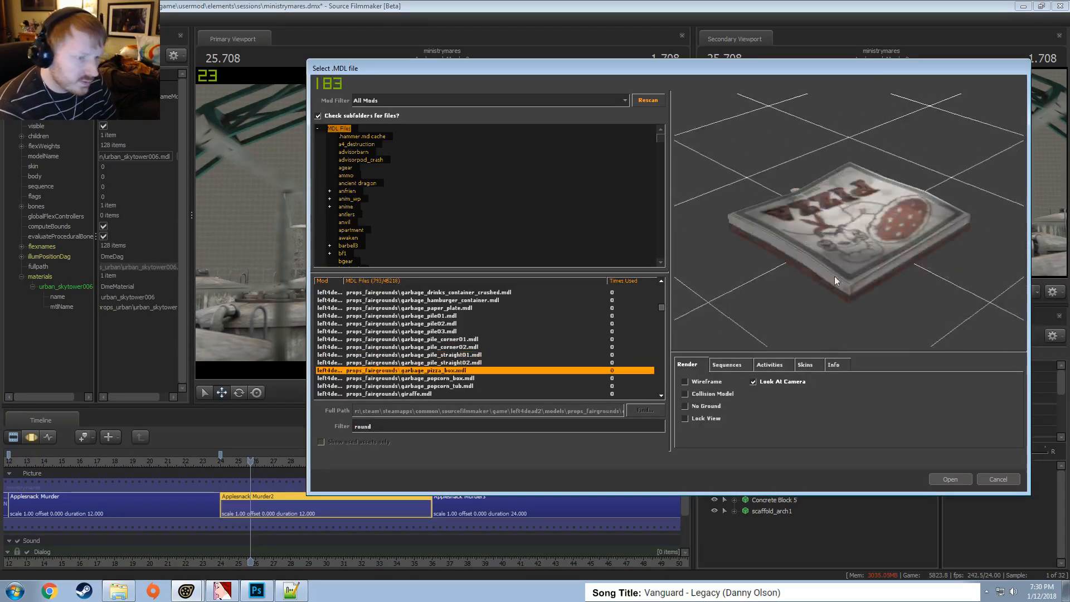
# Preview the props_fairgrounds models from garbage_popcorn_box through monorail_straight_512
pyautogui.press('Down')
pyautogui.press('Down')
pyautogui.press('Down')
pyautogui.press('Down')
pyautogui.press('Down')
pyautogui.press('Down')
pyautogui.press('Down')
pyautogui.press('Down')
pyautogui.press('Down')
pyautogui.press('Down')
pyautogui.press('Down')
pyautogui.press('Down')
pyautogui.press('Down')
pyautogui.press('Down')
pyautogui.press('Down')
pyautogui.press('Down')
pyautogui.press('Down')
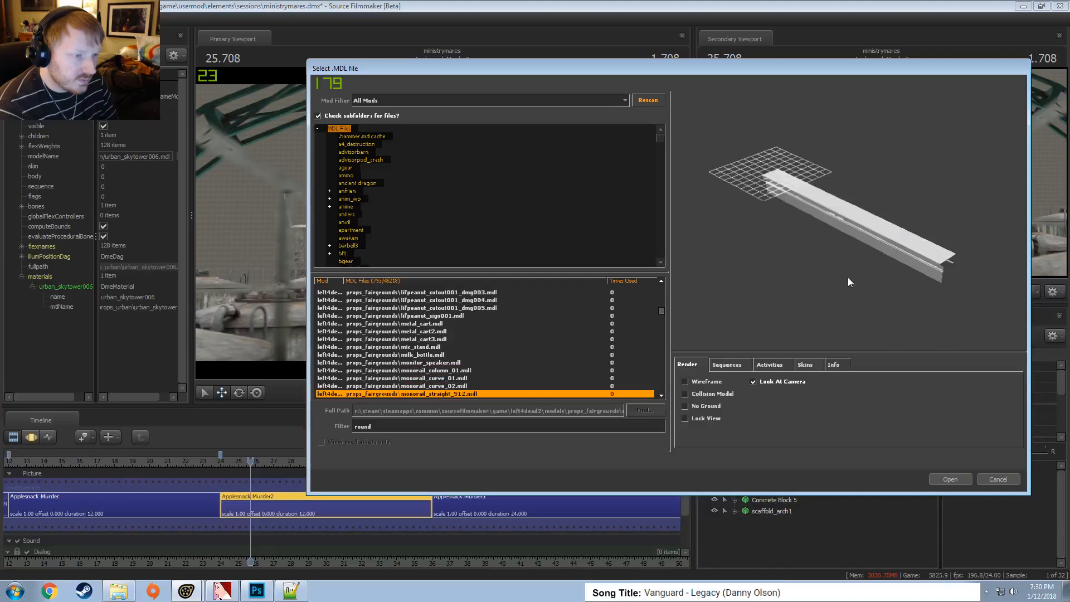
# Compare the straight and curved monorail models from several angles and add monorail_curve_01 to the Applesnack Murder2 set
pyautogui.press('Up')
pyautogui.press('Up')
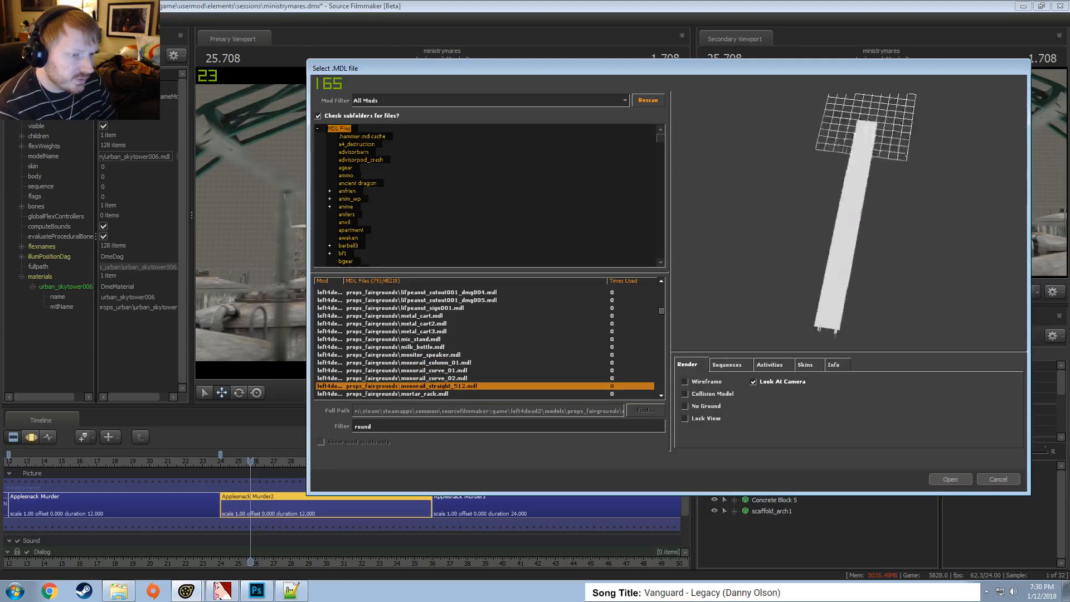
pyautogui.press('Down')
pyautogui.press('Up')
pyautogui.moveTo(850, 213); pyautogui.dragTo(914, 161)
pyautogui.press('Down')
pyautogui.press('Up')
pyautogui.press('Down')
pyautogui.press('Up')
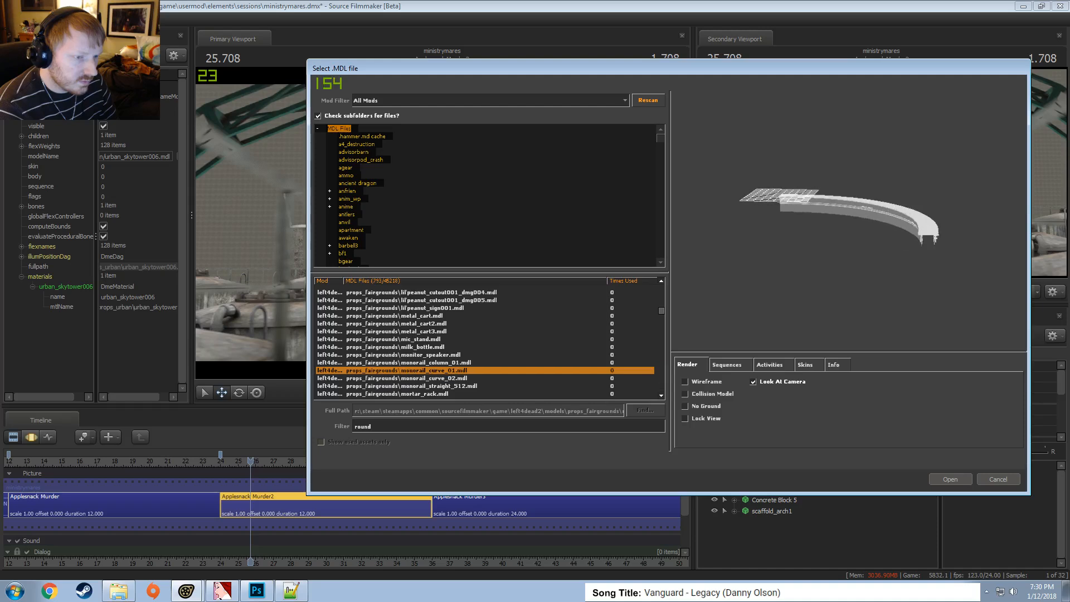
pyautogui.press('Down')
pyautogui.press('Up')
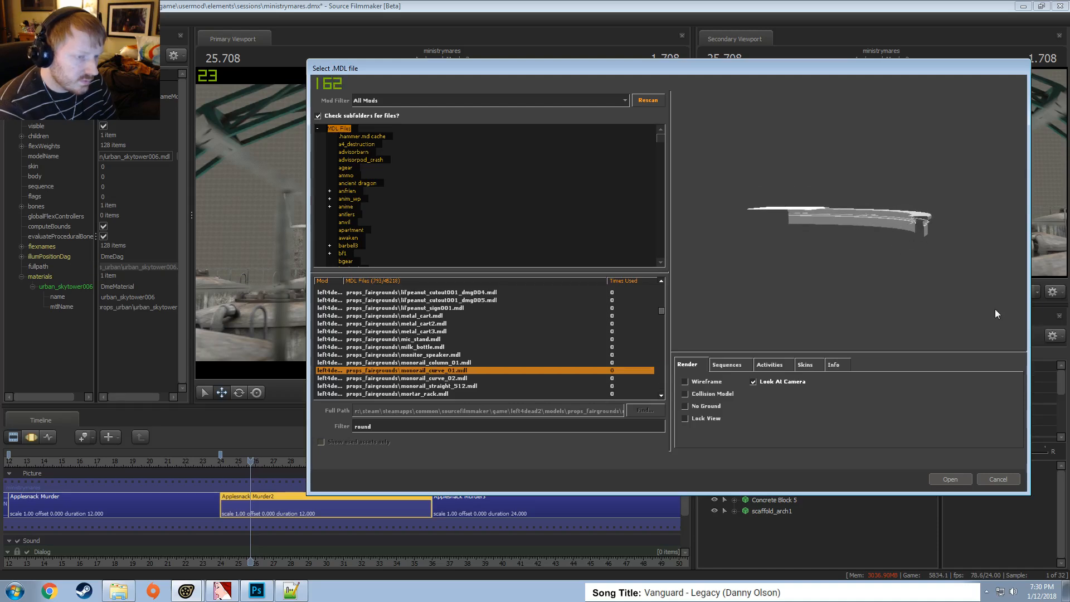
pyautogui.click(945, 480)
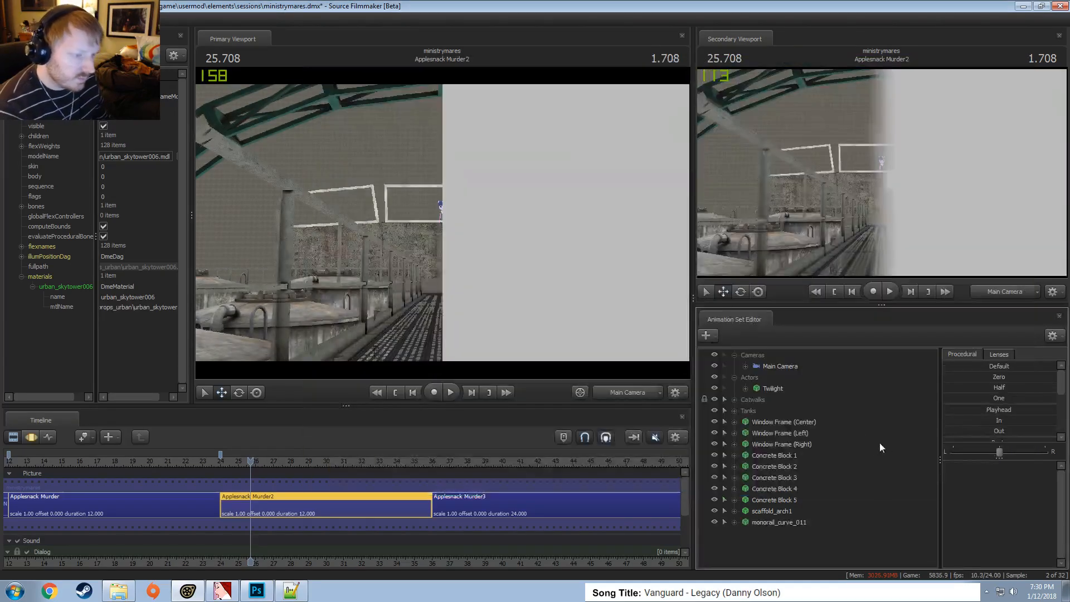
# Select the monorail curve, switch the primary viewport to the Work Camera and view the curve beside the catwalk
pyautogui.click(530, 226)
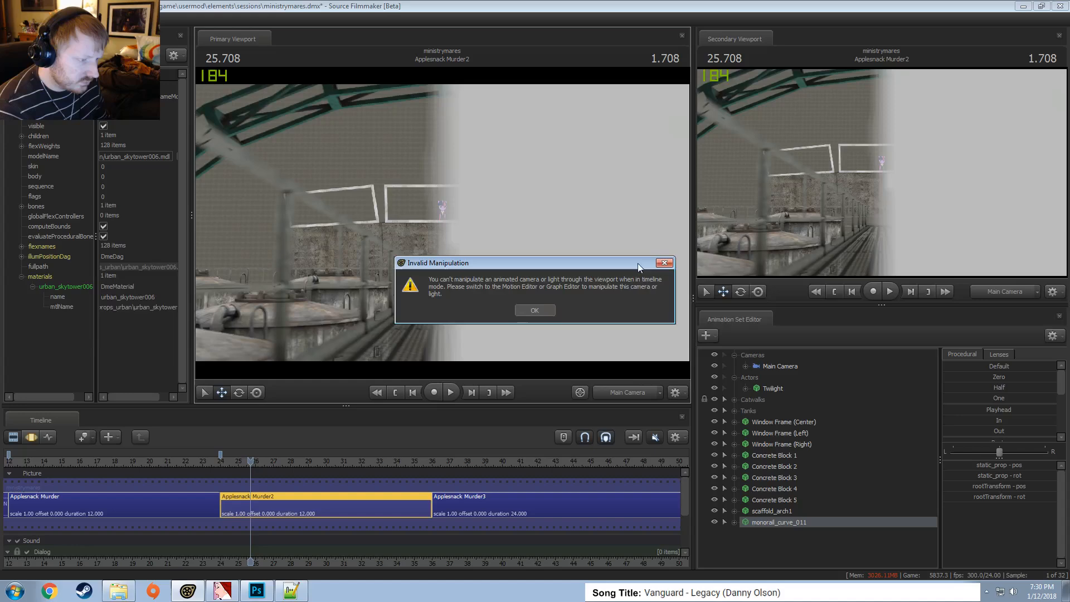
pyautogui.click(530, 309)
pyautogui.click(628, 393)
pyautogui.press('s')
pyautogui.moveTo(530, 251); pyautogui.dragTo(446, 273)
pyautogui.press('s')
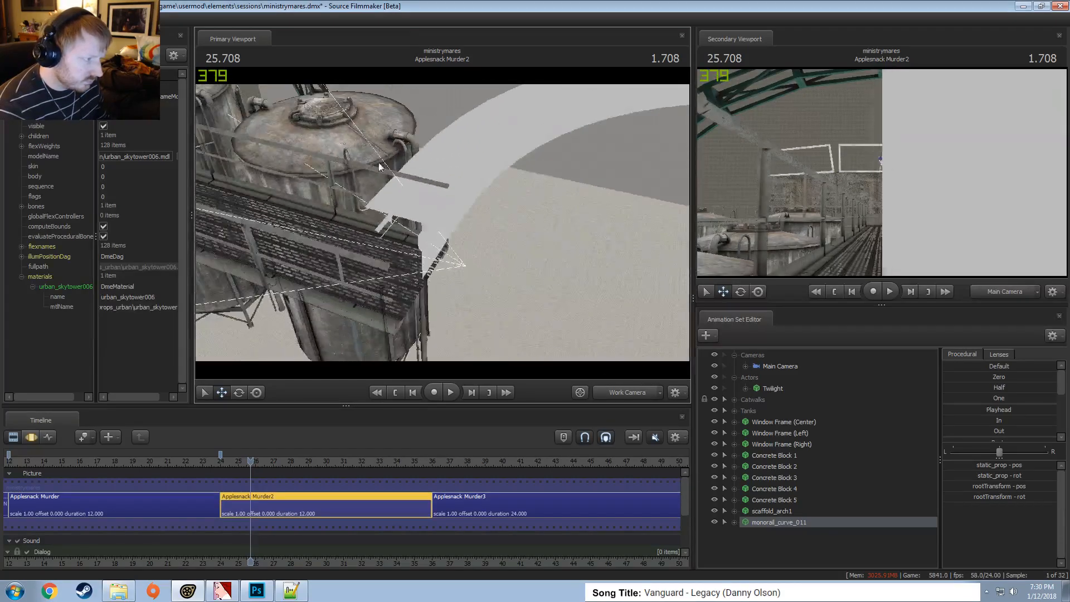
# Add override materials to the monorail curve and show its model in the Element Viewer
pyautogui.rightClick(789, 526)
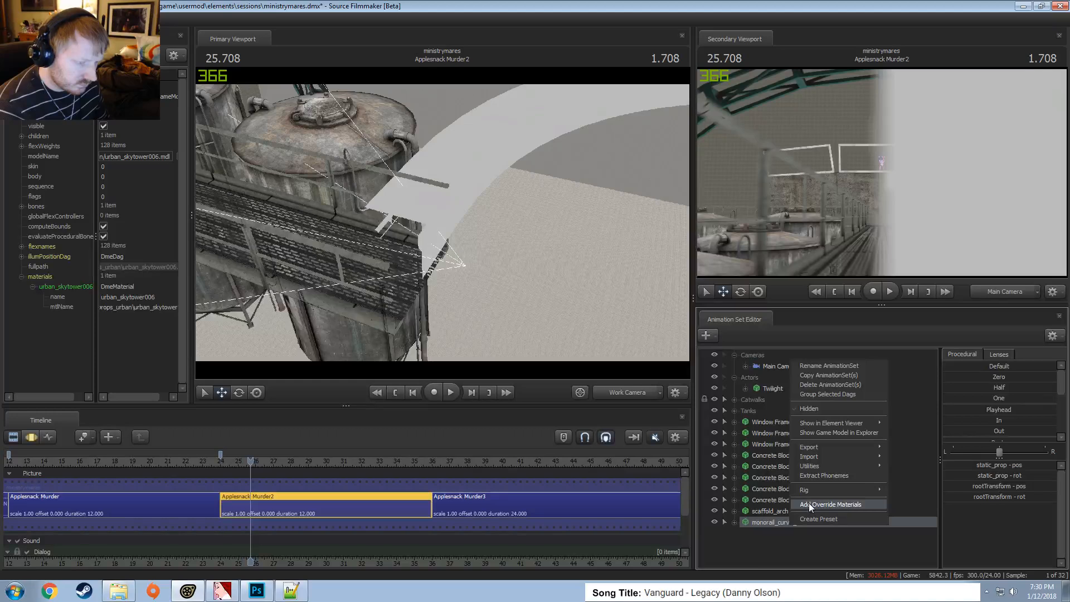
pyautogui.click(810, 505)
pyautogui.rightClick(783, 522)
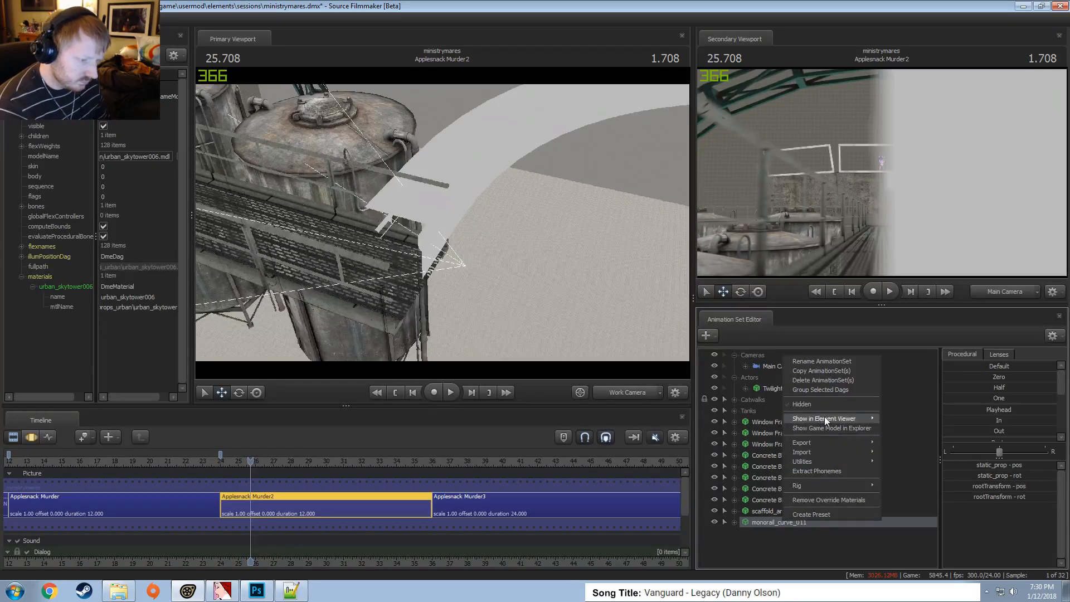
pyautogui.click(899, 430)
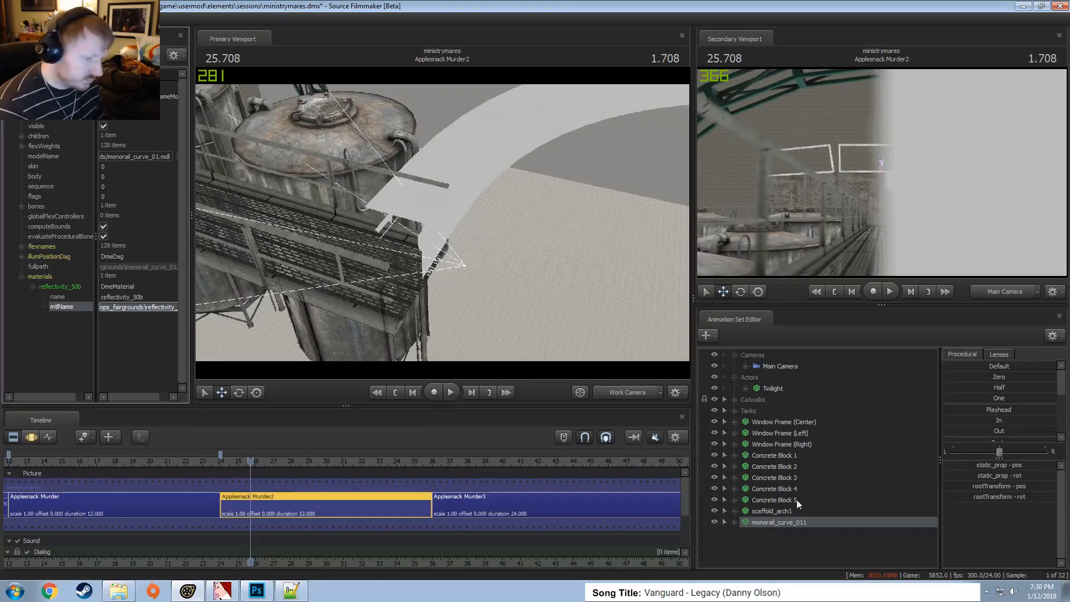
# Show the monorail curve's game model in Windows Explorer and go to the left4dead2 materials folder
pyautogui.rightClick(786, 527)
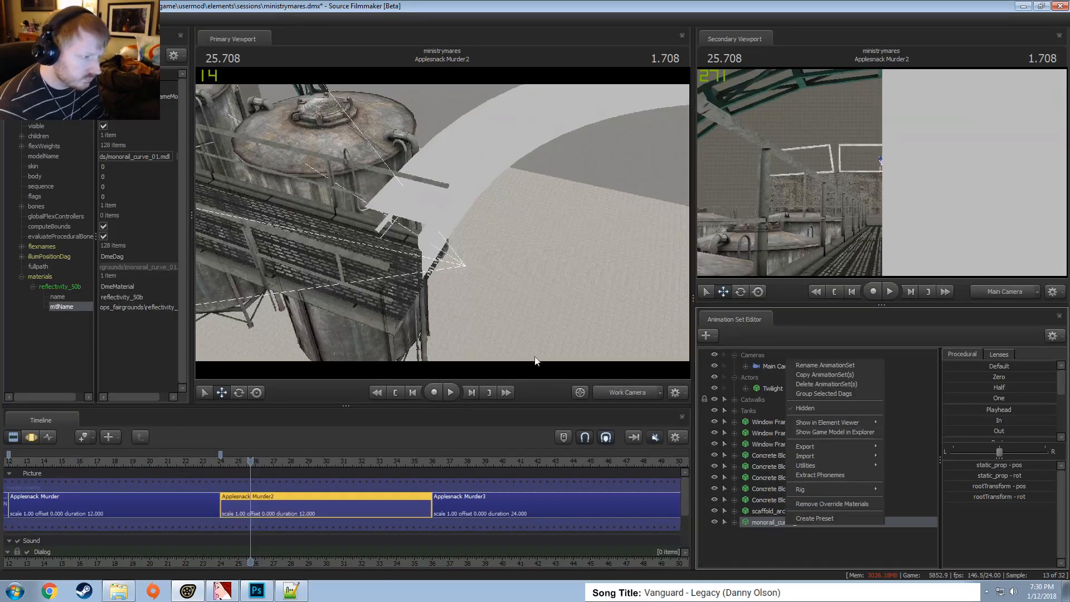
pyautogui.click(804, 432)
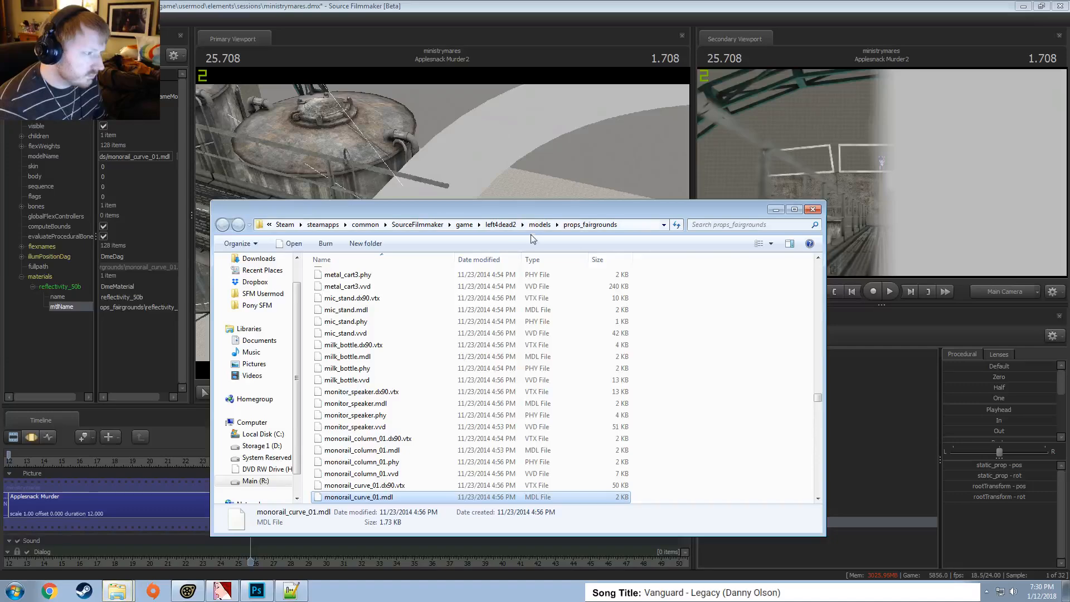
pyautogui.click(540, 224)
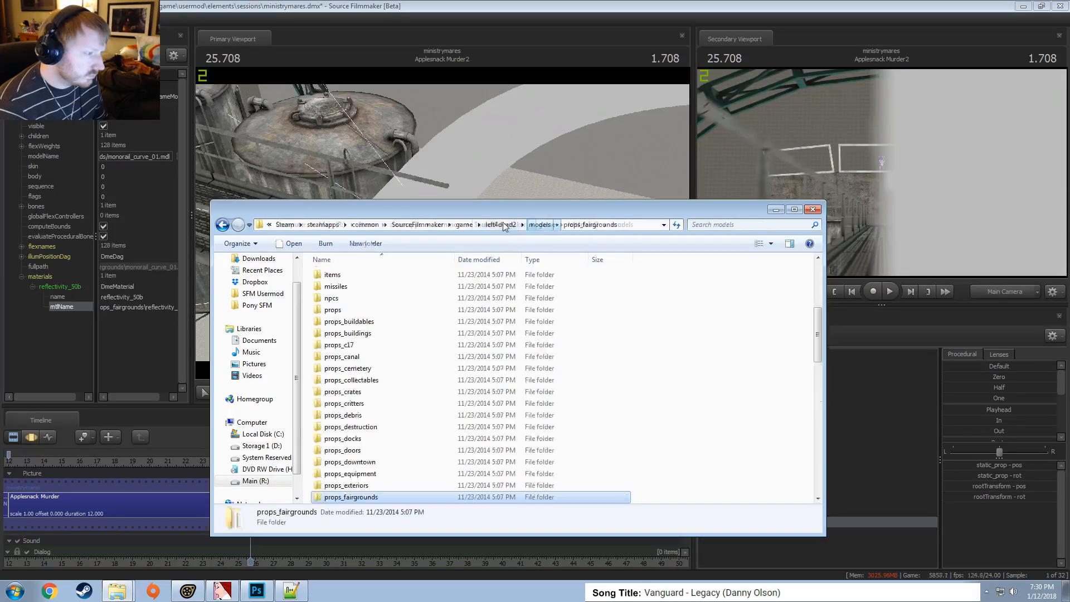
pyautogui.click(545, 225)
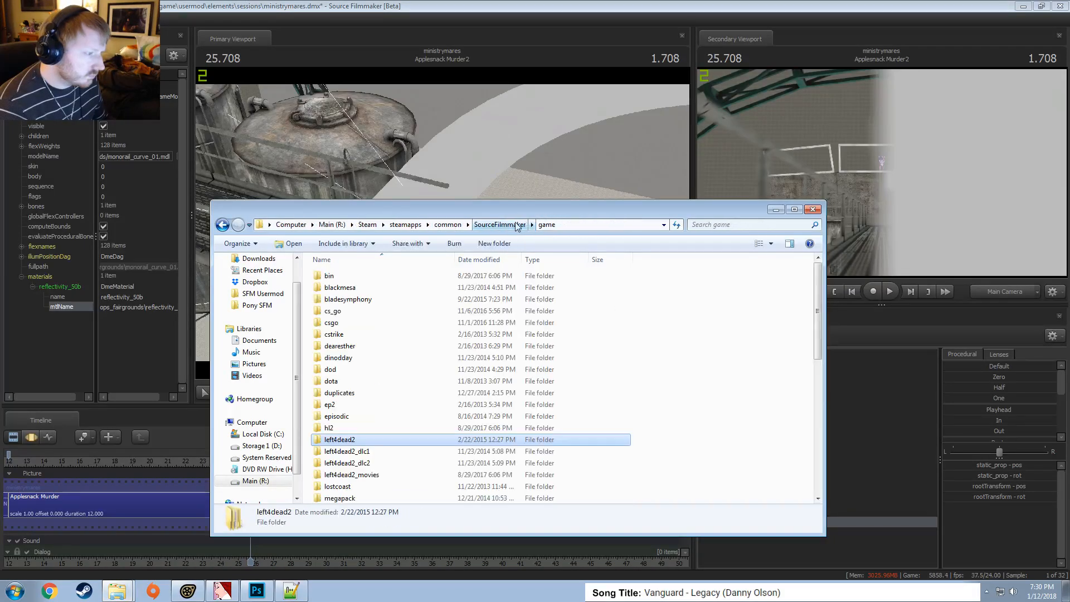
pyautogui.doubleClick(341, 440)
pyautogui.doubleClick(338, 288)
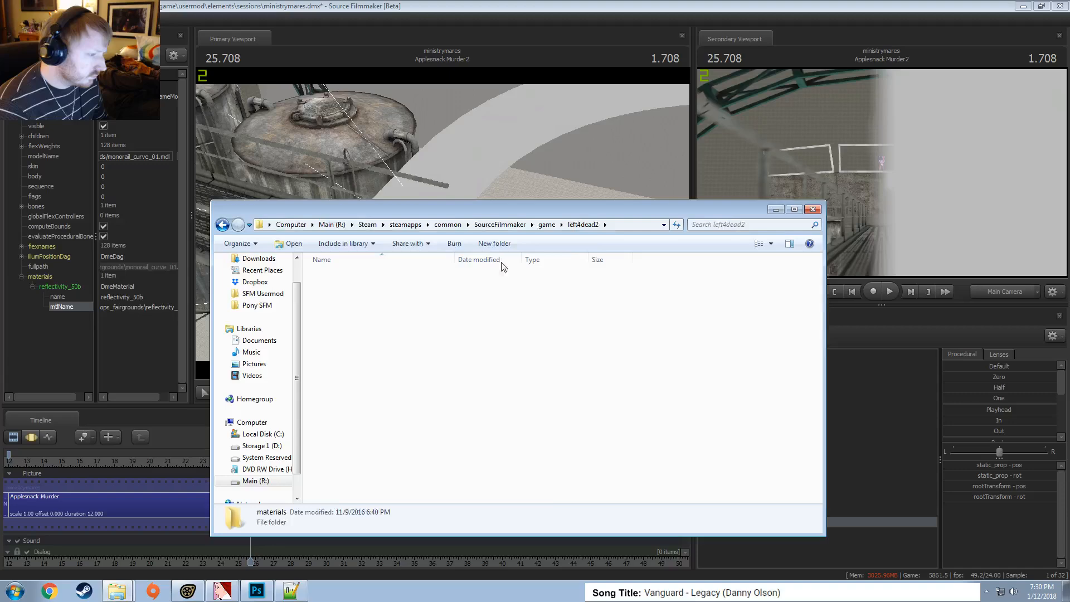
# Go to the models\props_fairgrounds subfolder inside the materials folder
pyautogui.click(629, 225)
pyautogui.write('\\')
pyautogui.write('models\\props_fairgrounds\\reflectivity_50b')
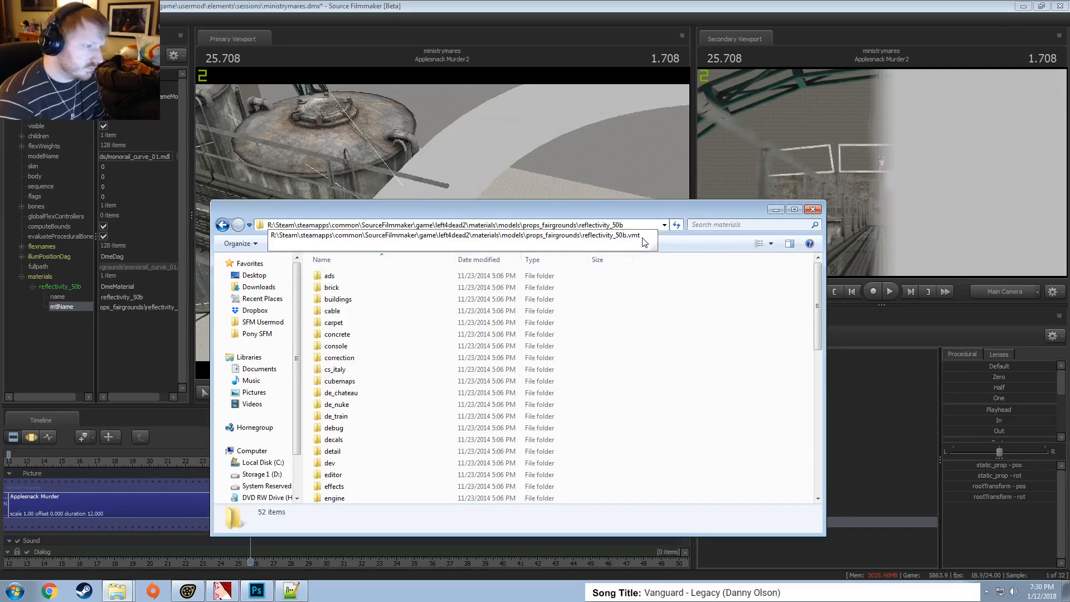
pyautogui.press('BackSpace')
pyautogui.press('BackSpace')
pyautogui.press('BackSpace')
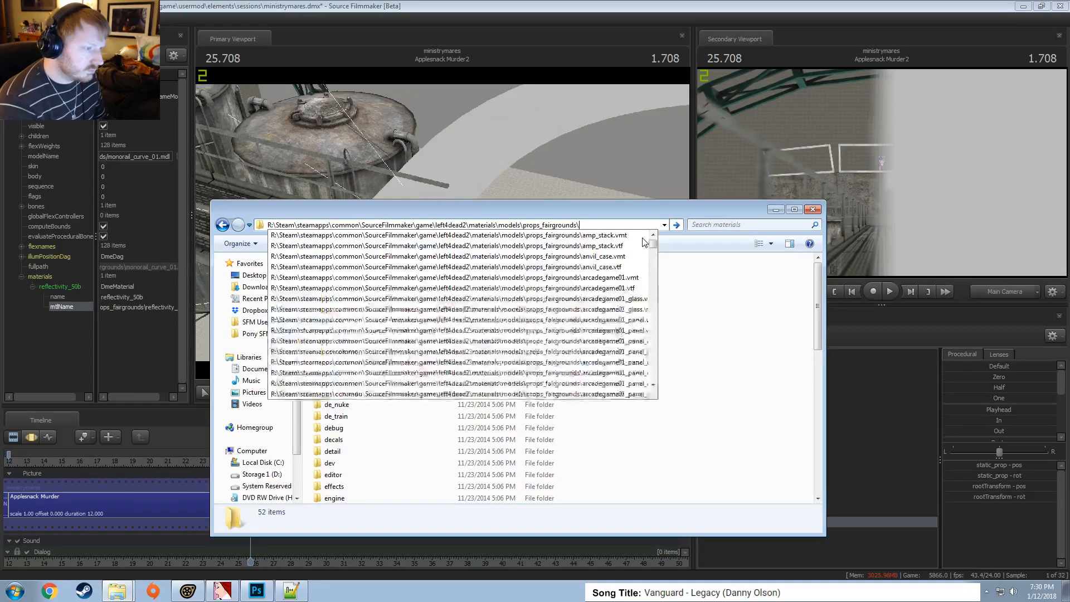
pyautogui.press('Return')
# Find reflectivity_50b.vmt among the props_fairgrounds materials and open it in Notepad++ to read its base texture path
pyautogui.scroll(-20, 322, 402)
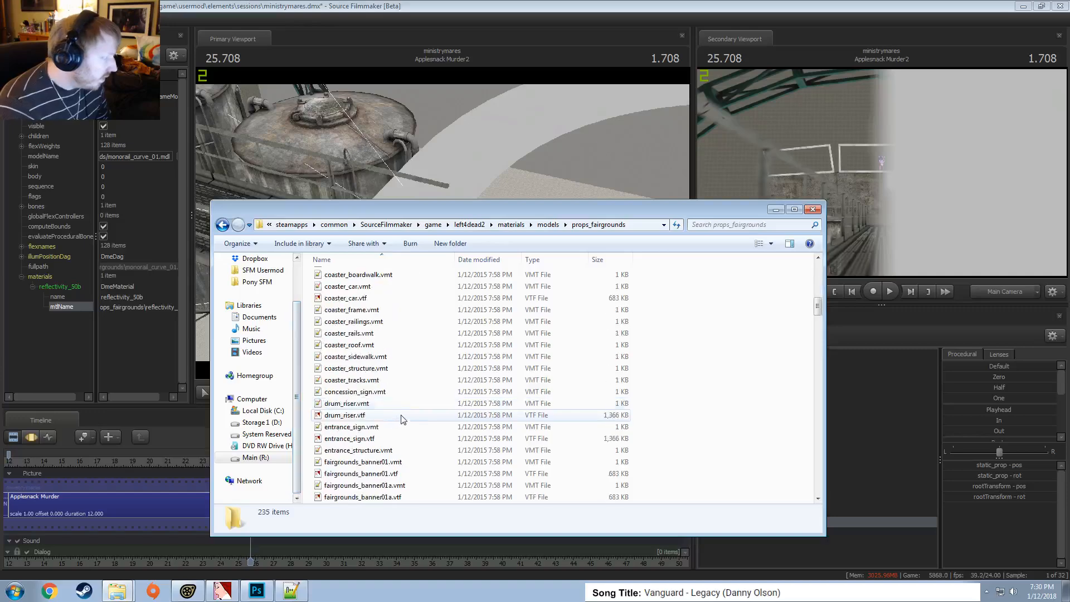
pyautogui.scroll(7, 425, 453)
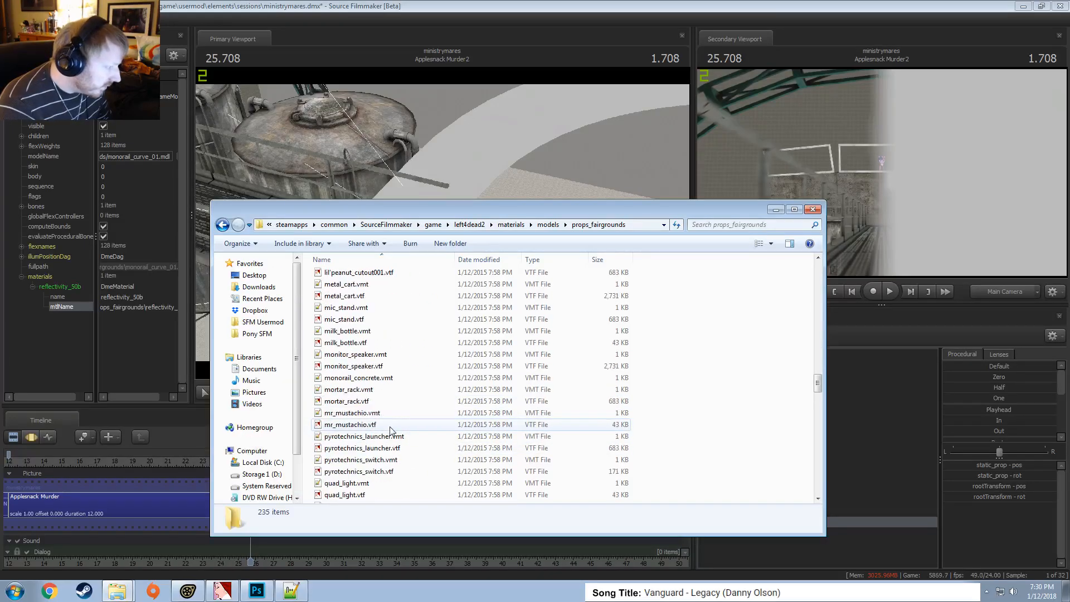
pyautogui.scroll(-13, 392, 429)
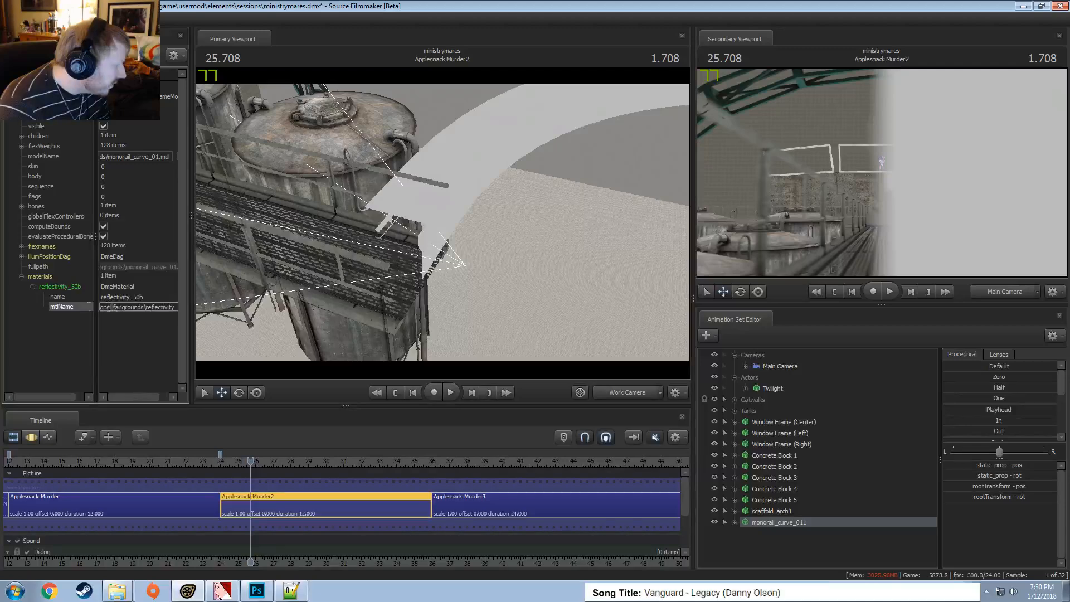
pyautogui.hotkey('alt', 'Tab')
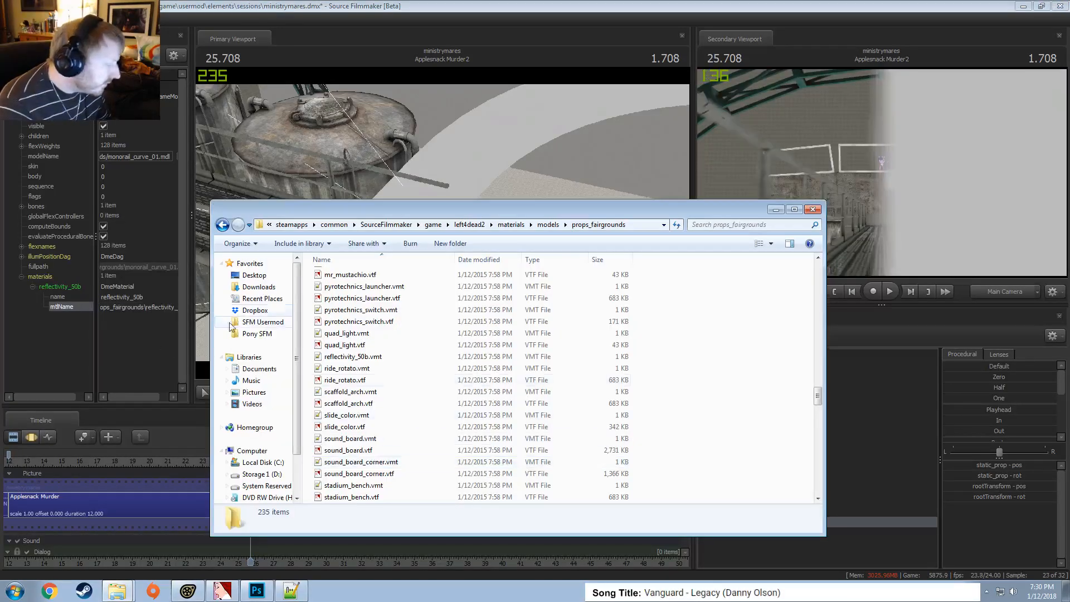
pyautogui.click(362, 391)
pyautogui.scroll(-15, 390, 399)
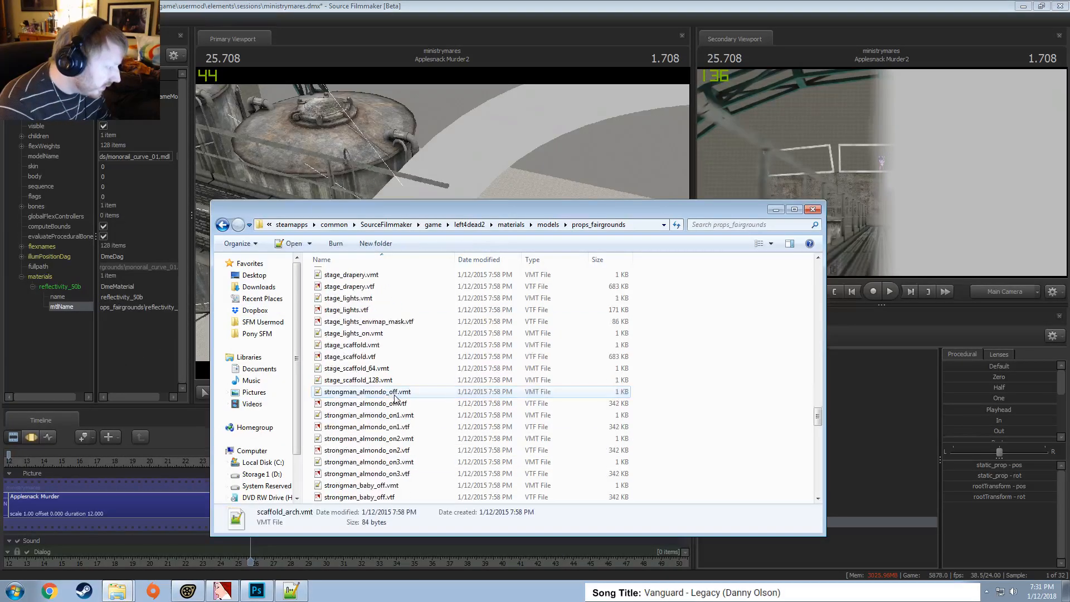
pyautogui.scroll(10, 395, 401)
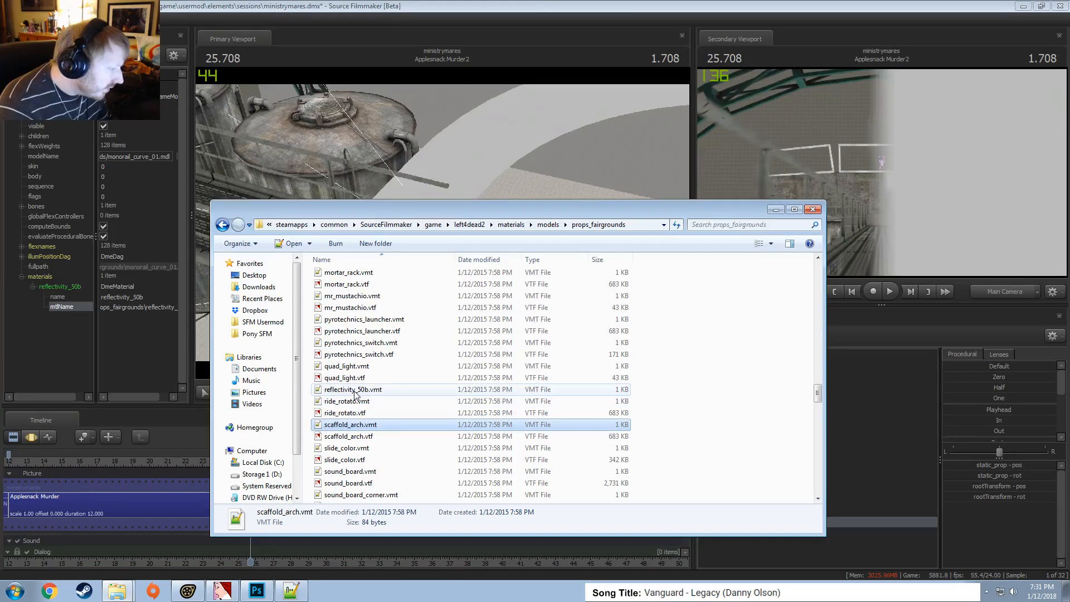
pyautogui.doubleClick(354, 391)
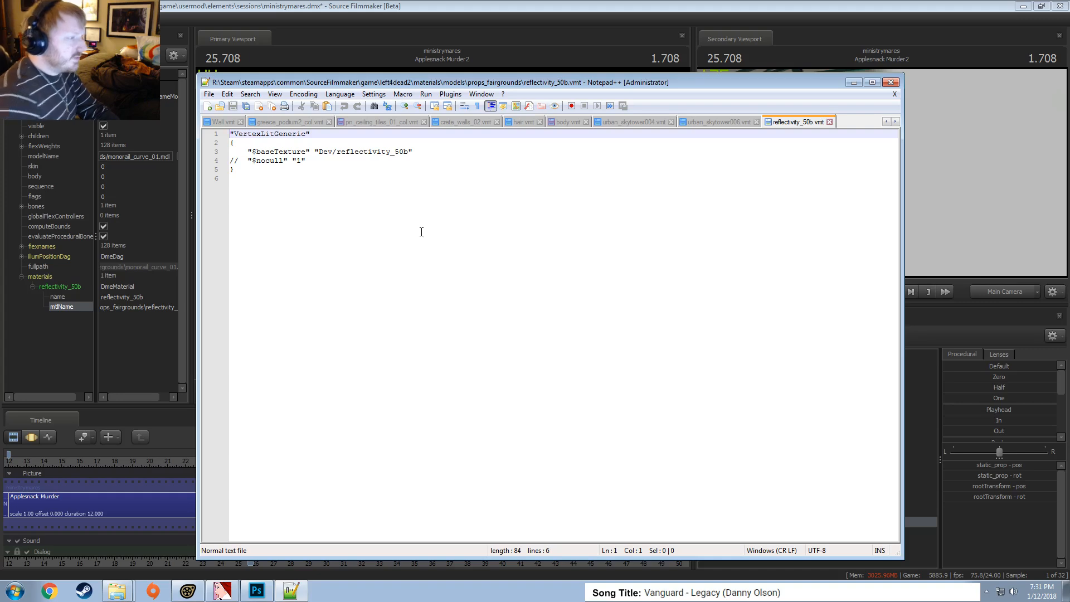
# Go to the left4dead2 materials\dev folder and view the reflectivity_50b.vtf texture
pyautogui.hotkey('alt', 'Tab')
pyautogui.click(547, 225)
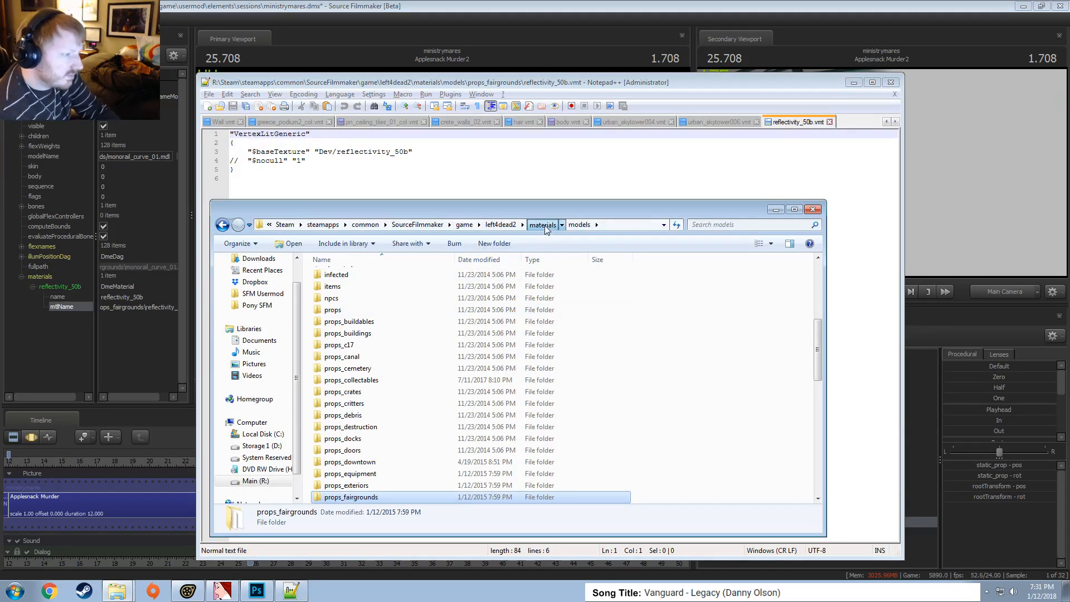
pyautogui.click(543, 225)
pyautogui.doubleClick(337, 369)
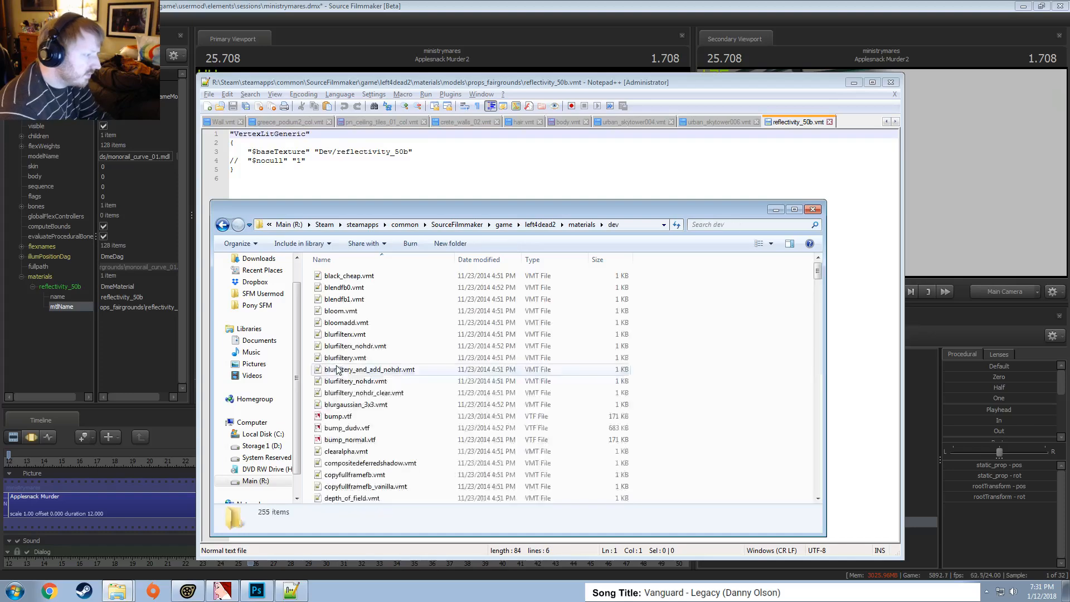
pyautogui.scroll(-20, 346, 379)
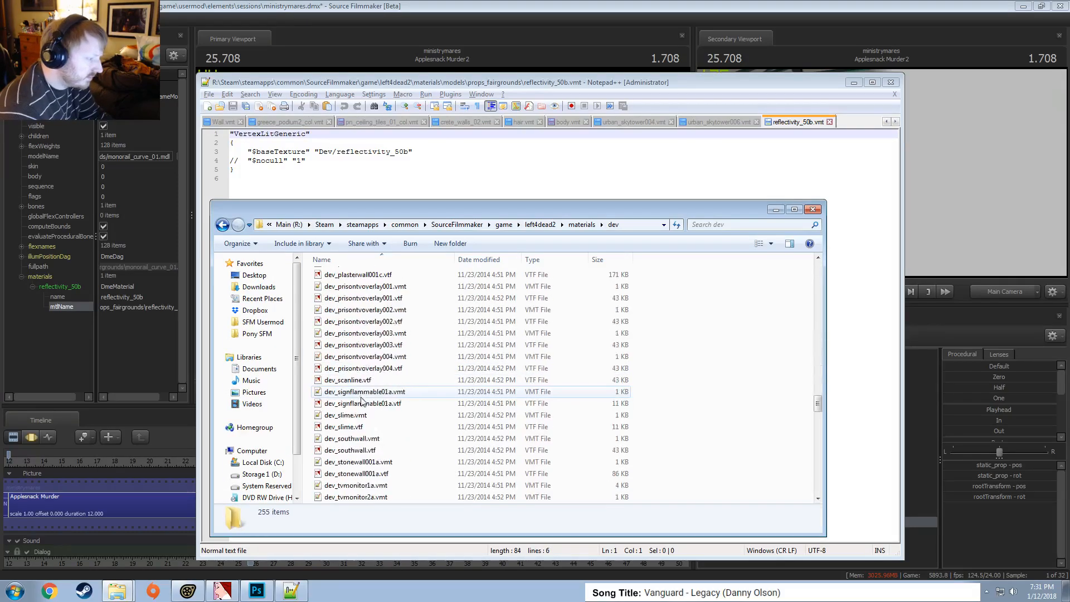
pyautogui.scroll(-15, 362, 401)
pyautogui.scroll(5, 371, 346)
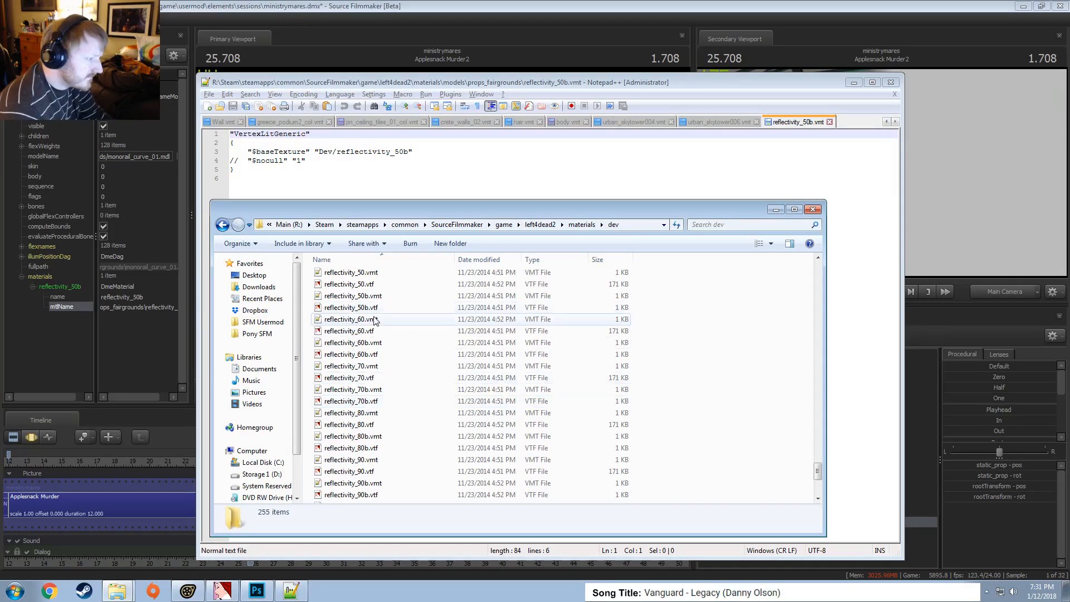
pyautogui.doubleClick(357, 307)
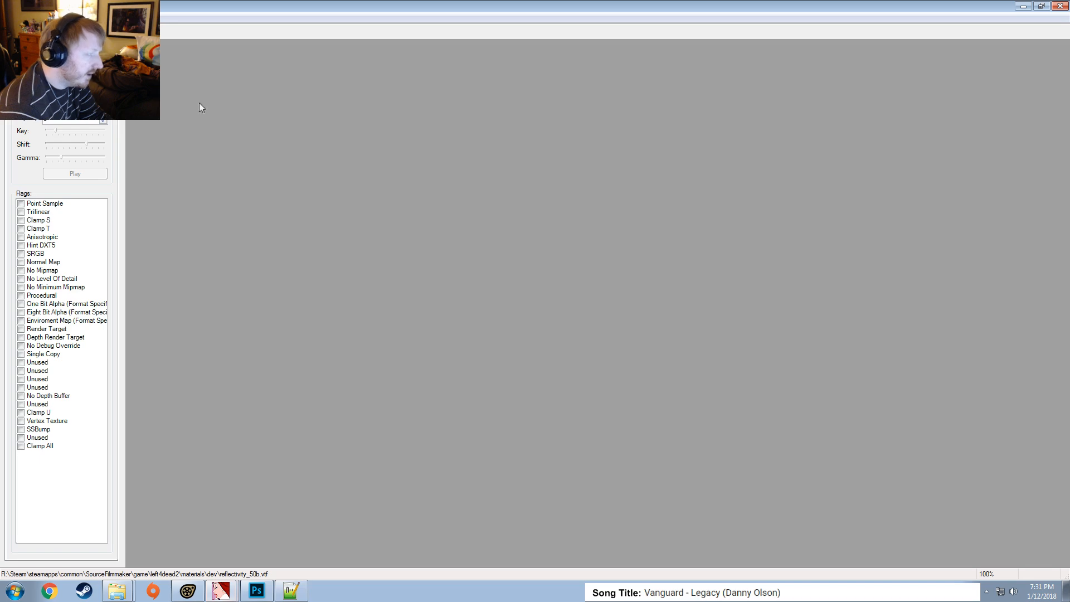
pyautogui.click(1026, 6)
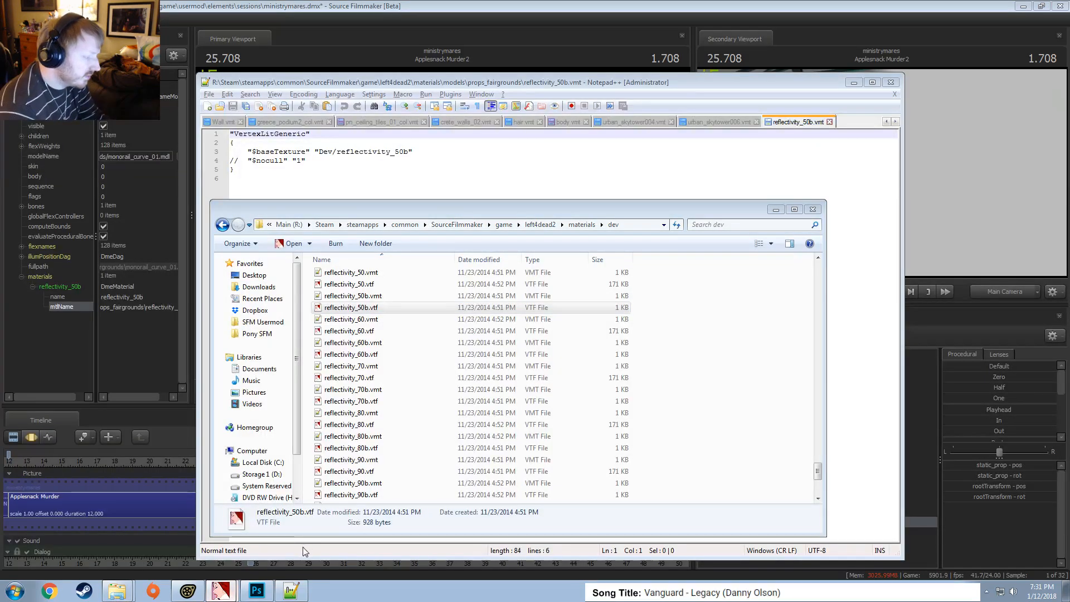
# Return to Source Filmmaker and delete the monorail curve's animation set
pyautogui.click(435, 8)
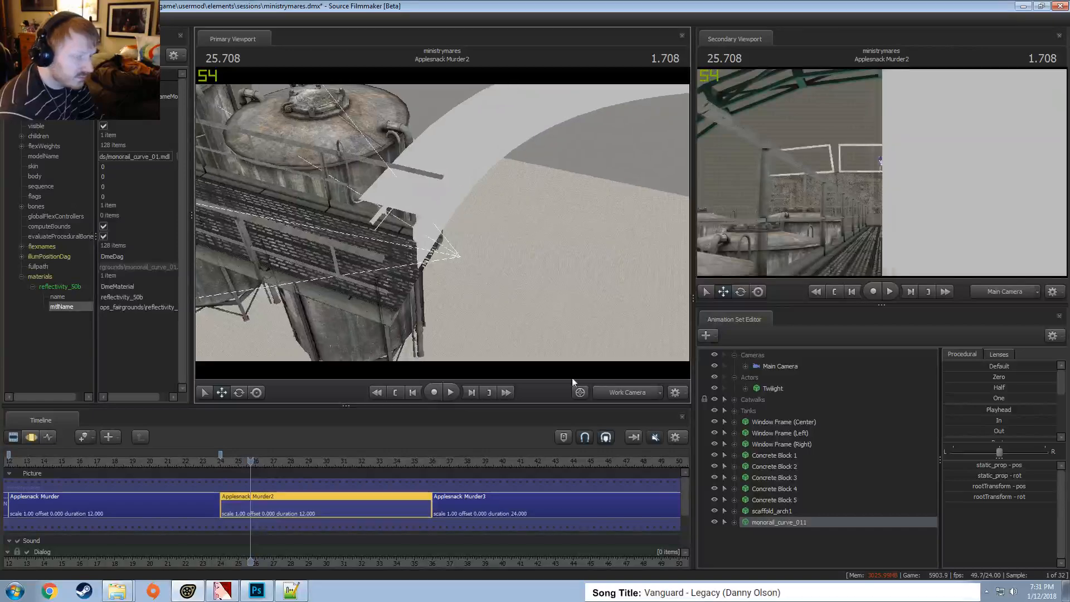
pyautogui.rightClick(775, 521)
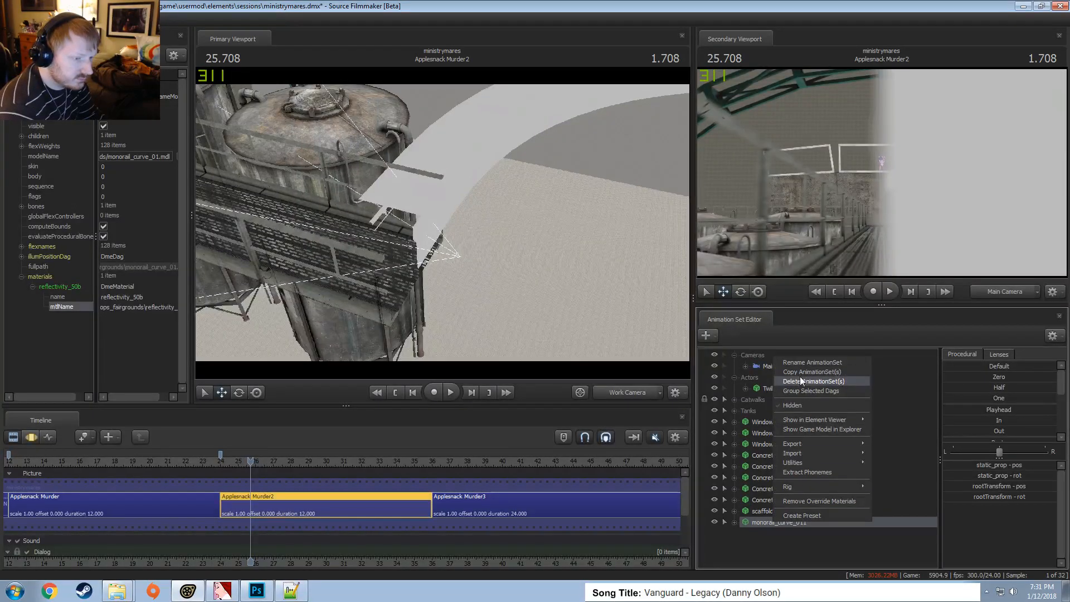
pyautogui.click(799, 380)
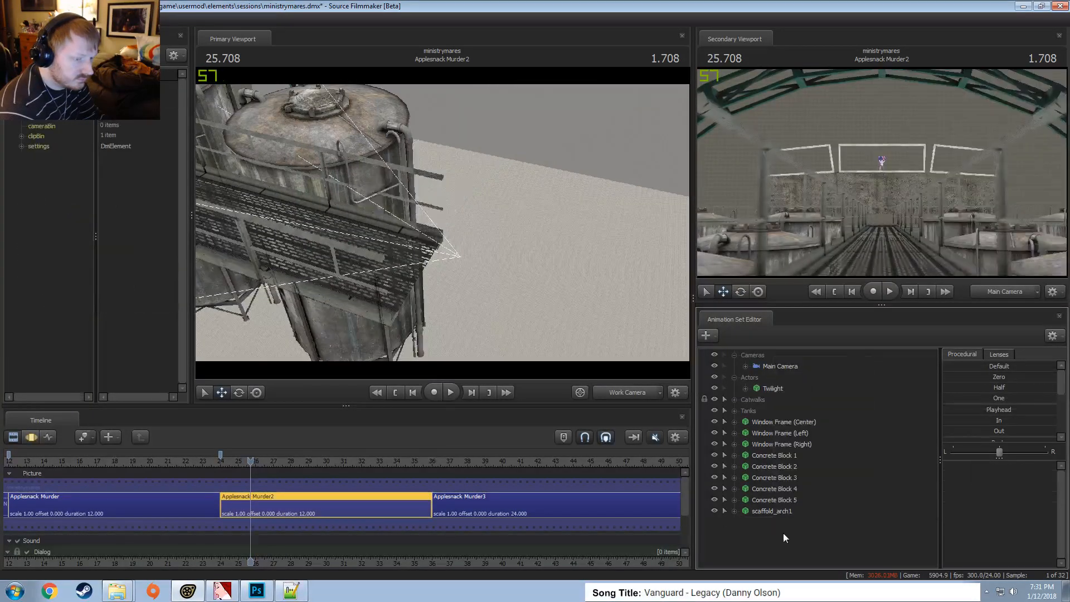
# Open the model browser for a new animation set and preview the "round"-filtered models from fluttershys_cottage down to props_fairgrounds\barn_truss_01.mdl
pyautogui.rightClick(784, 533)
pyautogui.click(828, 450)
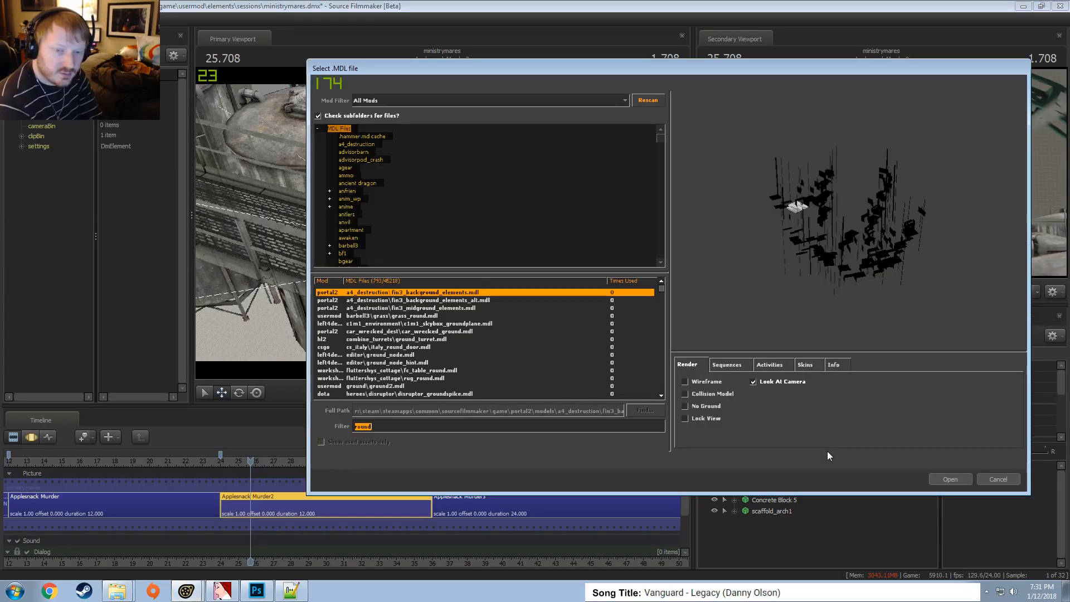
pyautogui.click(415, 361)
pyautogui.click(423, 378)
pyautogui.scroll(-12, 430, 379)
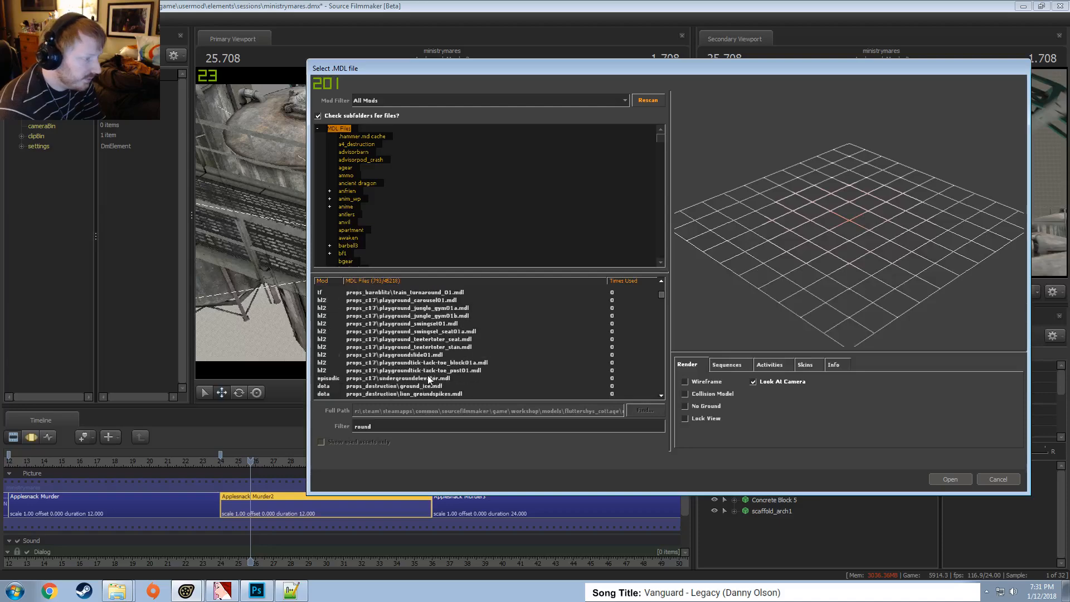
pyautogui.scroll(-6, 429, 377)
pyautogui.click(439, 334)
pyautogui.press('Down')
pyautogui.press('Down')
pyautogui.press('Down')
pyautogui.press('Down')
pyautogui.press('Down')
pyautogui.press('Down')
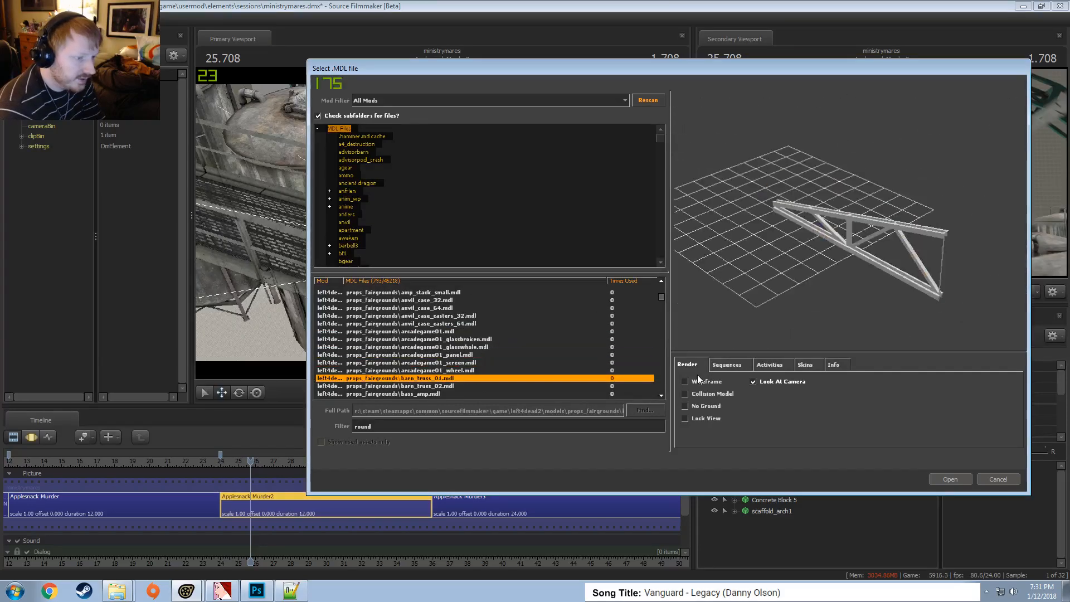
# Turn on the wireframe preview and examine the fairgrounds models from barn_truss_02.mdl through the building supports and bumper cars to coaster_boardwalk.mdl
pyautogui.click(699, 381)
pyautogui.press('Down')
pyautogui.press('Down')
pyautogui.press('Down')
pyautogui.press('Down')
pyautogui.press('Down')
pyautogui.press('Down')
pyautogui.press('Down')
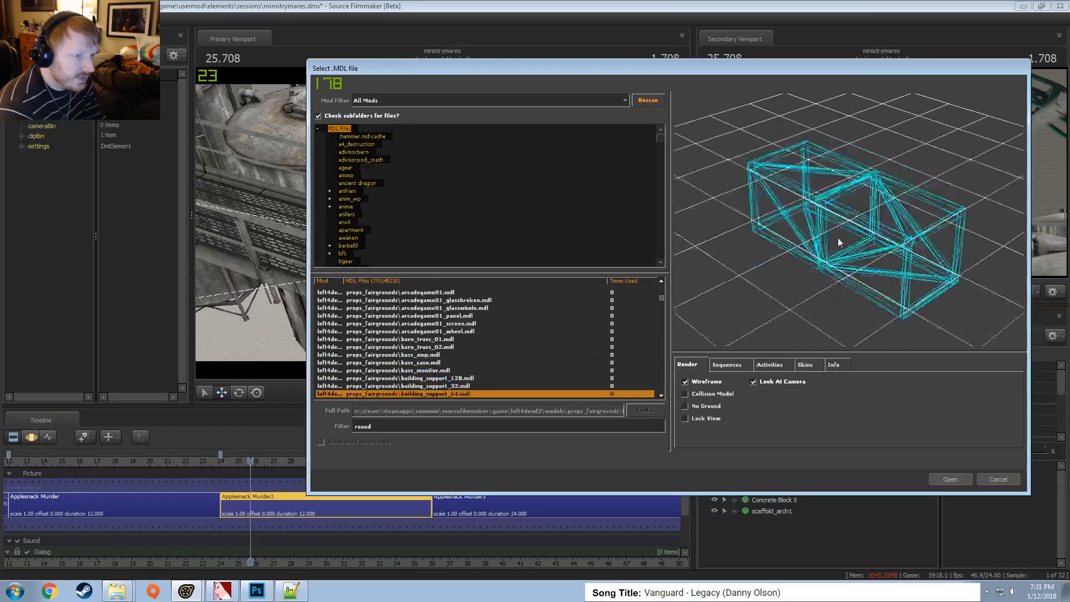
pyautogui.press('Down')
pyautogui.press('Down')
pyautogui.press('Down')
pyautogui.press('Down')
pyautogui.press('Down')
pyautogui.press('Down')
pyautogui.press('Down')
pyautogui.press('Down')
pyautogui.press('Down')
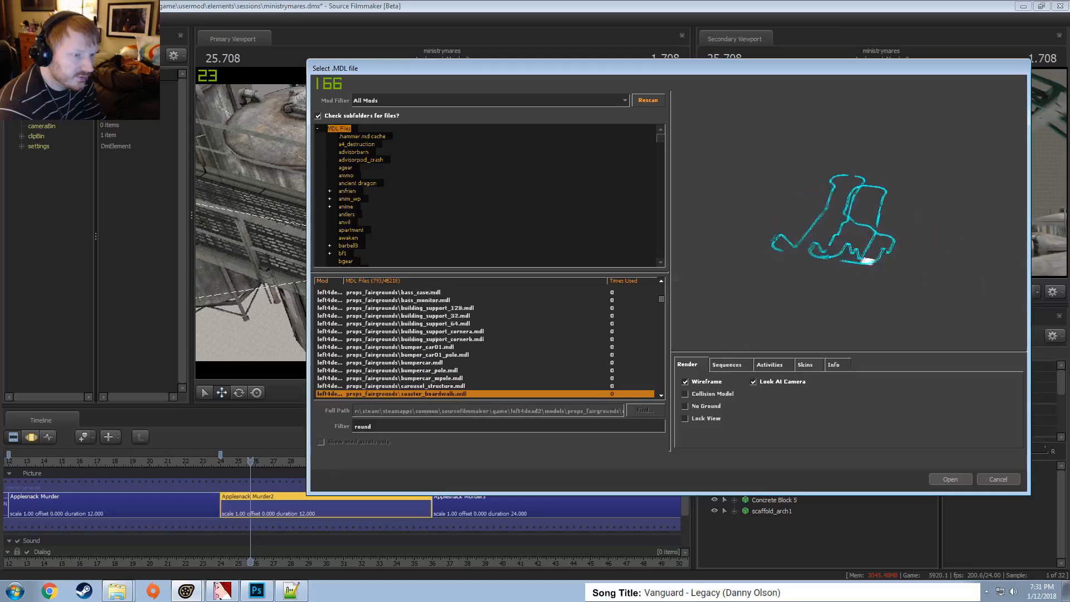
# Preview the roller-coaster frames, railing, rails, structure, supports and tracks down to coaster_tracks.mdl in wireframe
pyautogui.press('Down')
pyautogui.press('Down')
pyautogui.press('Down')
pyautogui.press('Down')
pyautogui.press('Down')
pyautogui.press('Down')
pyautogui.press('Down')
pyautogui.press('Down')
pyautogui.press('Down')
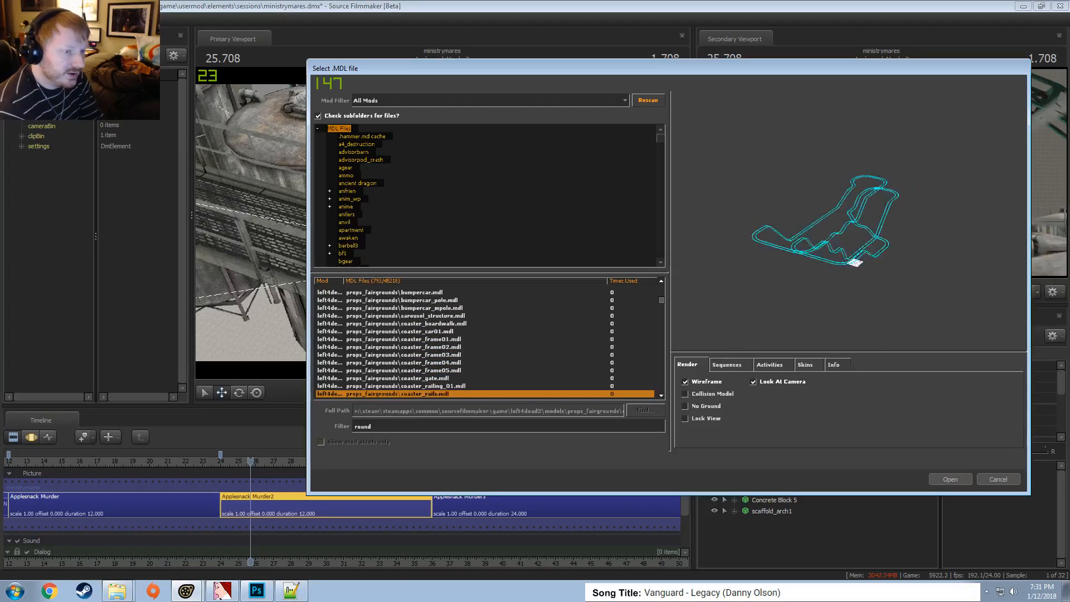
pyautogui.press('Down')
pyautogui.press('Down')
pyautogui.press('Down')
pyautogui.press('Down')
pyautogui.press('Down')
pyautogui.press('Down')
pyautogui.press('Down')
pyautogui.press('Down')
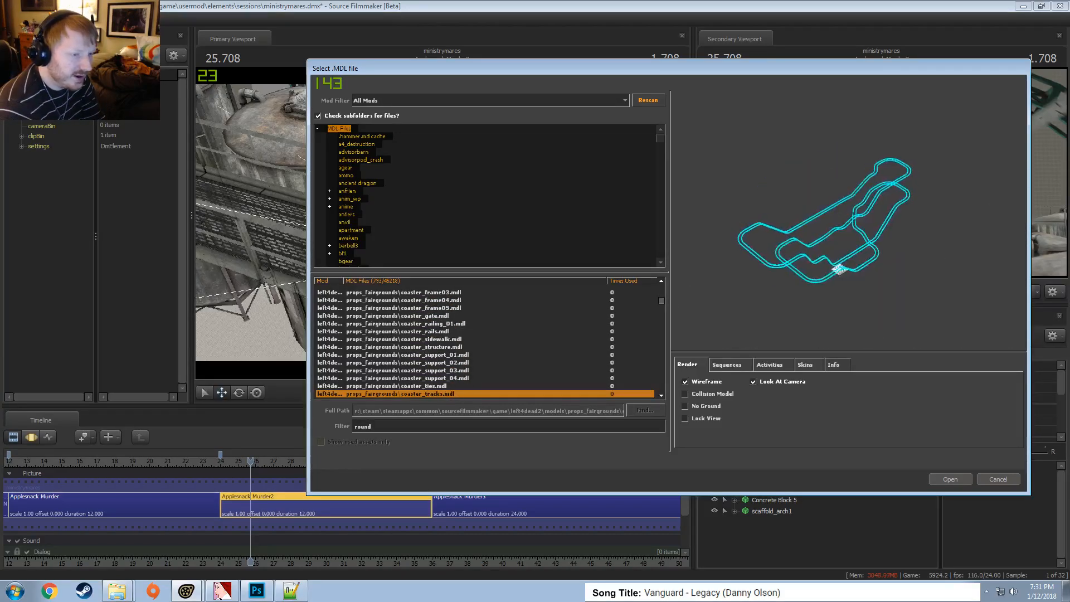
# Preview the coaster tunnel parts, concession signs, drum cases and entrance models down to fairgrounds_banner01.mdl
pyautogui.press('Down')
pyautogui.press('Down')
pyautogui.press('Down')
pyautogui.press('Down')
pyautogui.press('Down')
pyautogui.press('Down')
pyautogui.press('Down')
pyautogui.press('Down')
pyautogui.press('Down')
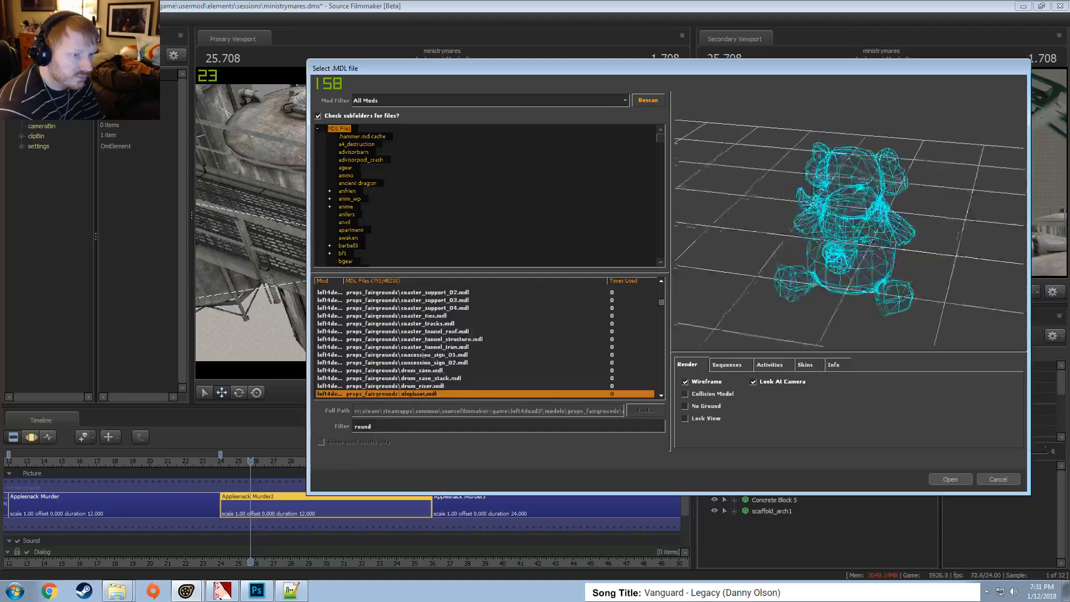
pyautogui.press('Down')
pyautogui.press('Down')
pyautogui.press('Down')
pyautogui.press('Down')
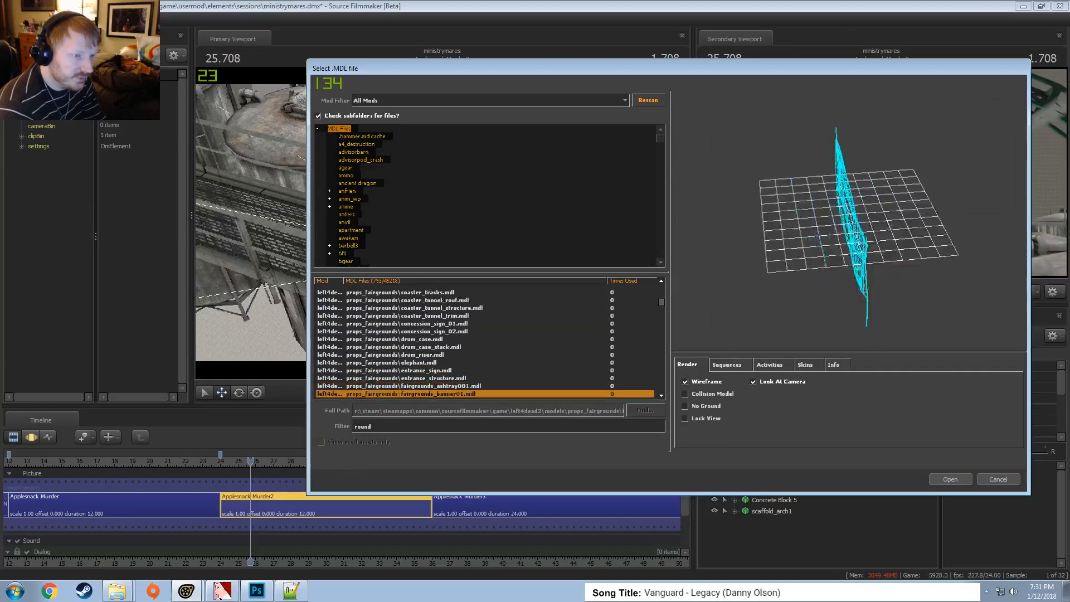
# Examine fairgrounds_banner02.mdl from the front with its textures shown, and restore the wireframe preview
pyautogui.press('Down')
pyautogui.press('Down')
pyautogui.press('Up')
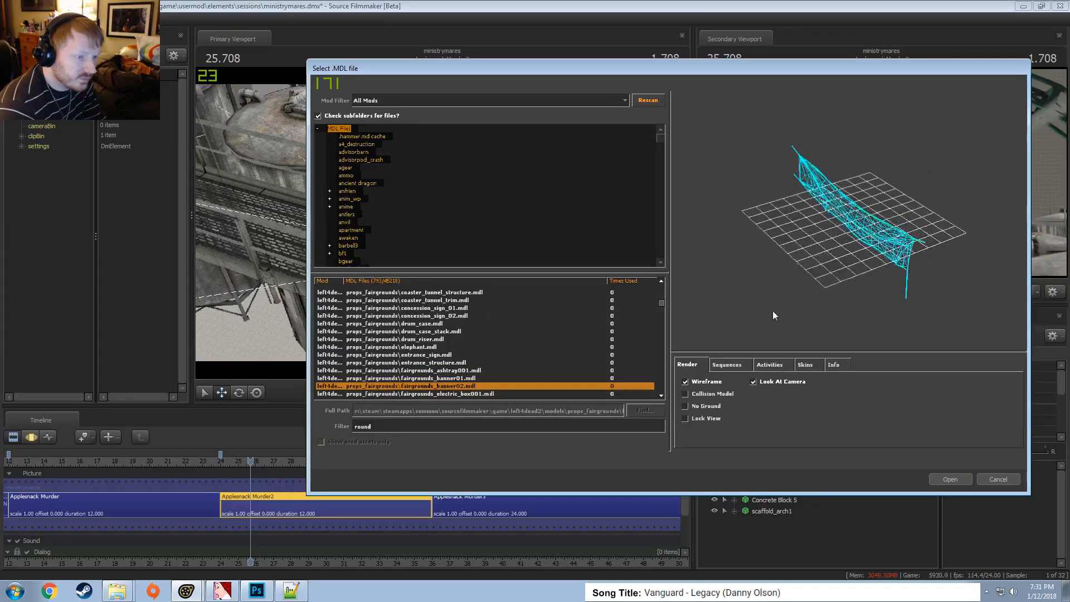
pyautogui.click(701, 383)
pyautogui.moveTo(806, 246); pyautogui.dragTo(855, 216)
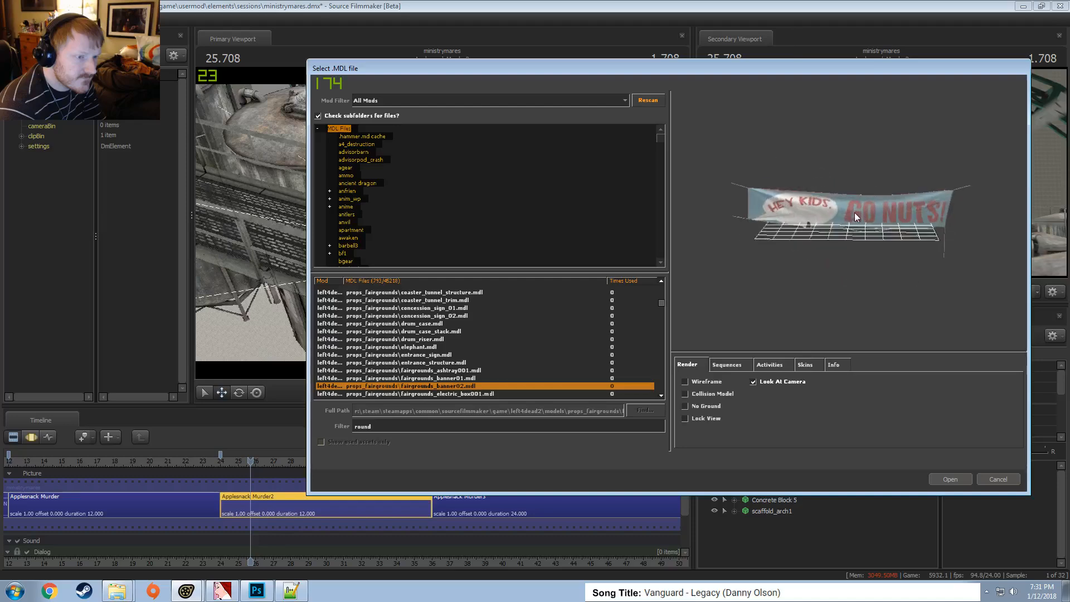
pyautogui.click(717, 384)
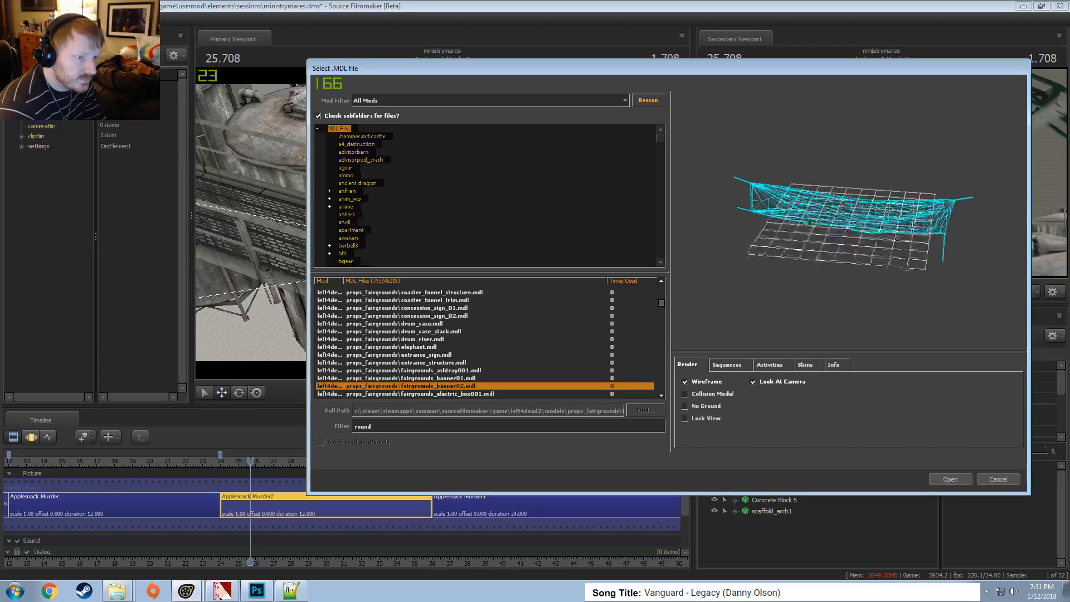
# Preview the electric box, flagpole, information frame and light models down to four_lights.mdl, and go back to examine ferris_wheel_01.mdl
pyautogui.press('Down')
pyautogui.press('Down')
pyautogui.press('Down')
pyautogui.press('Down')
pyautogui.press('Up')
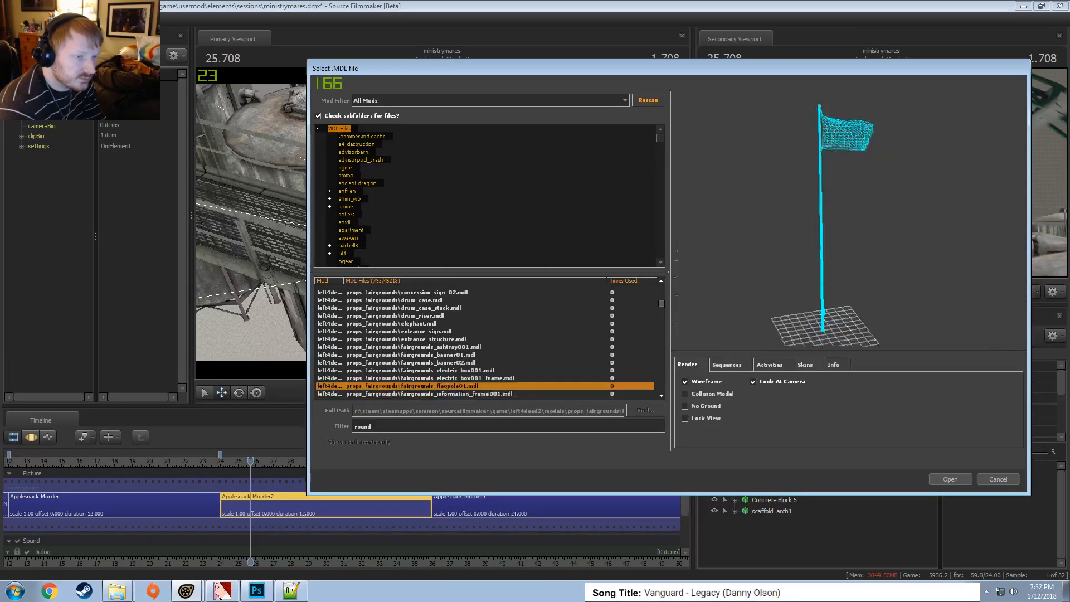
pyautogui.press('Down')
pyautogui.press('Down')
pyautogui.press('Down')
pyautogui.press('Down')
pyautogui.press('Down')
pyautogui.press('Down')
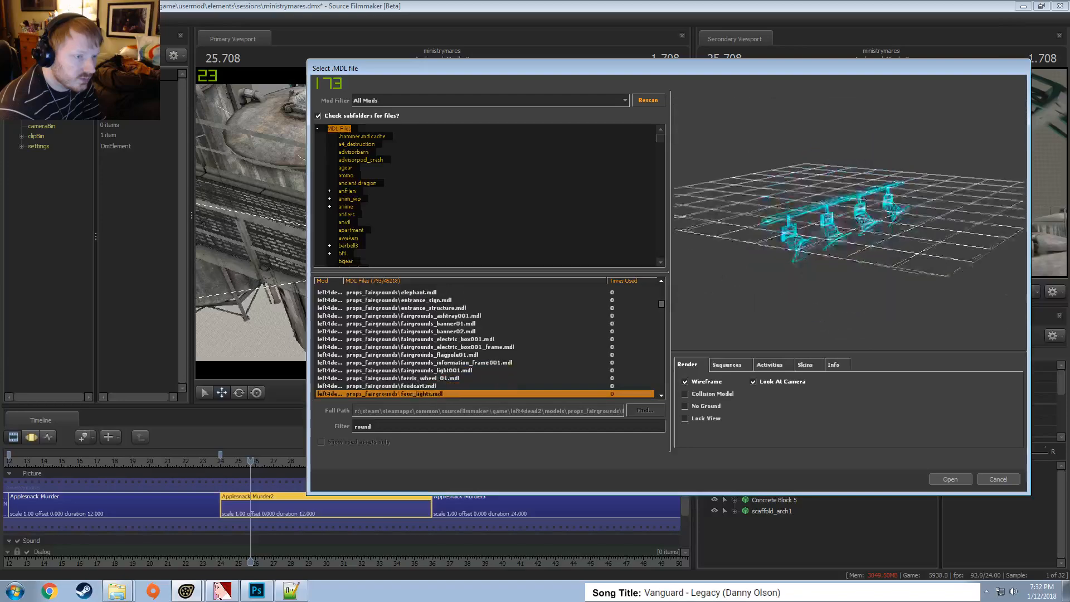
pyautogui.press('Up')
pyautogui.press('Up')
pyautogui.press('Up')
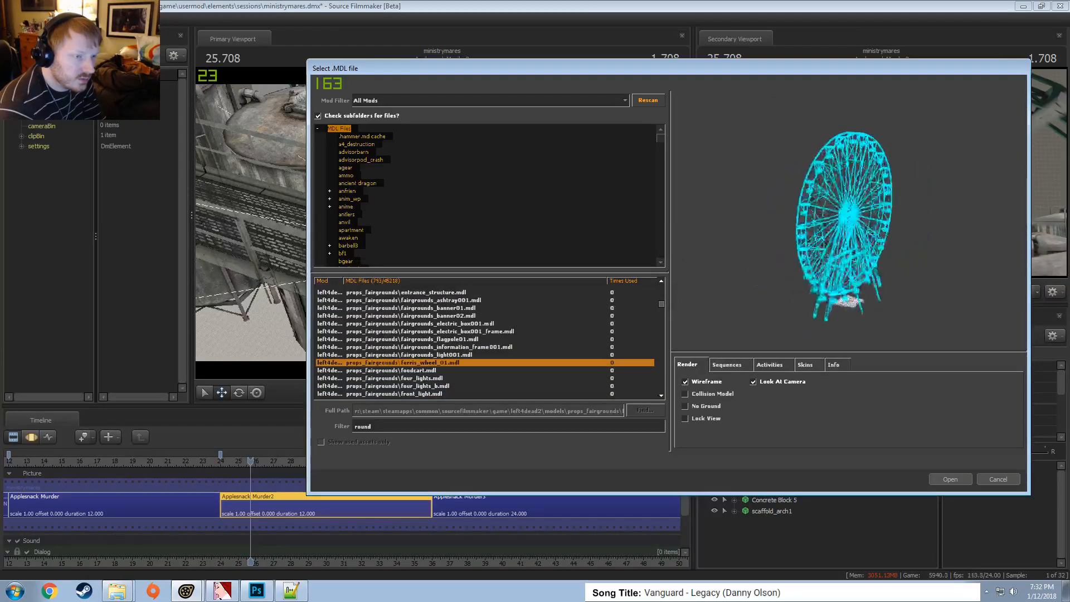
# Preview the food cart, four-light bars and front speaker in wireframe, and examine the truss shape of front_light.mdl
pyautogui.press('Down')
pyautogui.press('Down')
pyautogui.press('Down')
pyautogui.press('Down')
pyautogui.press('Down')
pyautogui.press('Down')
pyautogui.press('Up')
pyautogui.press('Up')
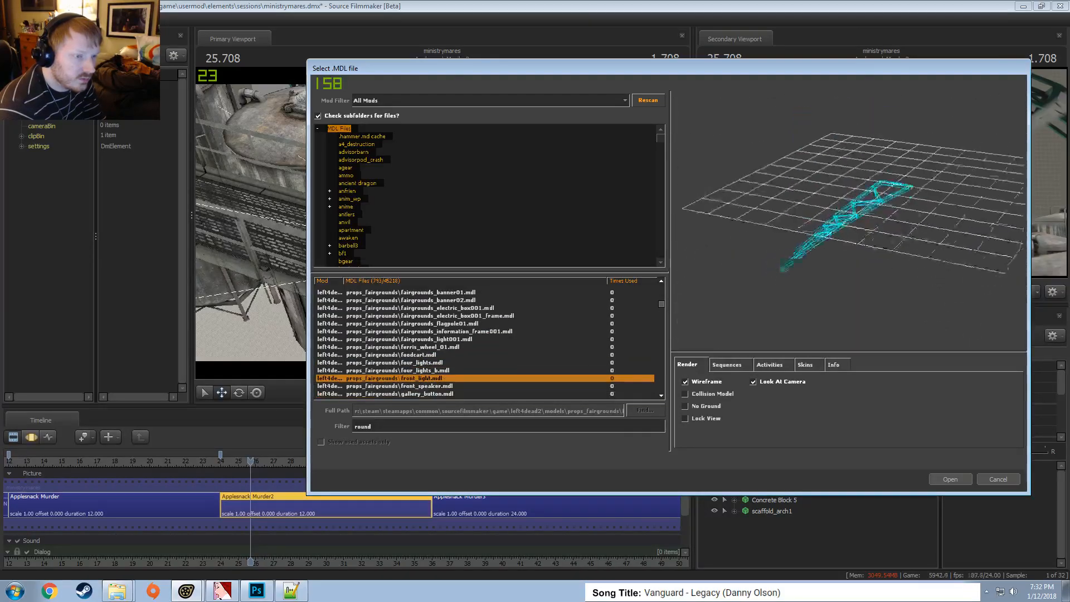
pyautogui.press('Down')
pyautogui.press('Up')
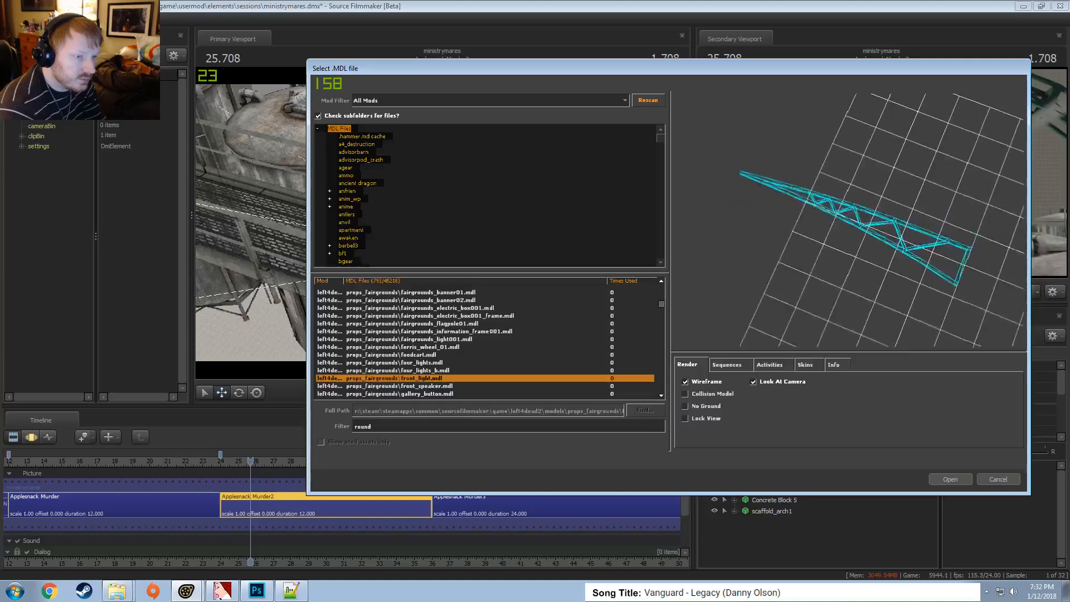
# Preview the shooting gallery models from gallery_button.mdl through the panels and sign to gallery_target_mustachio.mdl
pyautogui.press('Down')
pyautogui.press('Down')
pyautogui.press('Down')
pyautogui.press('Down')
pyautogui.press('Down')
pyautogui.press('Down')
pyautogui.press('Down')
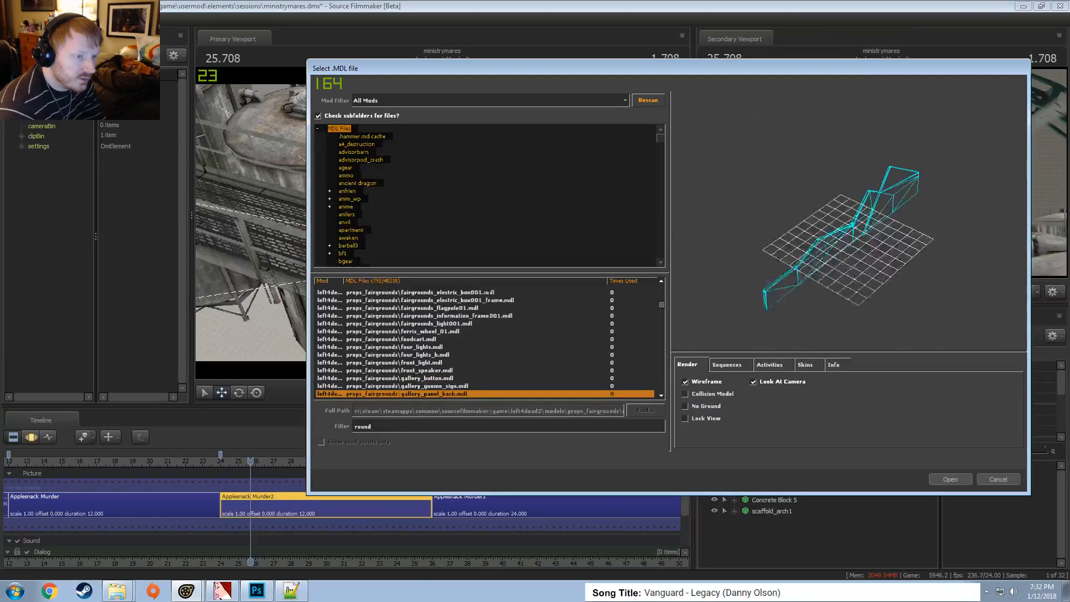
pyautogui.press('Down')
pyautogui.press('Down')
pyautogui.press('Down')
pyautogui.press('Down')
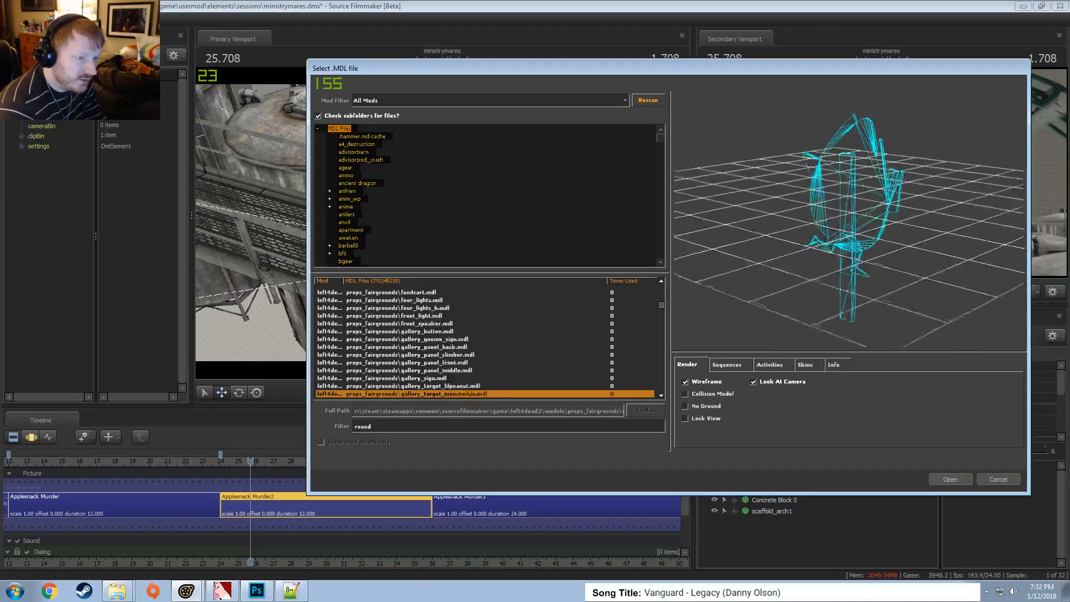
# Turn off the wireframe preview and look through the remaining gallery target and garbage models down to garbage_popcorn_box.mdl
pyautogui.click(709, 380)
pyautogui.press('Down')
pyautogui.press('Down')
pyautogui.press('Down')
pyautogui.press('Down')
pyautogui.press('Down')
pyautogui.press('Down')
pyautogui.press('Down')
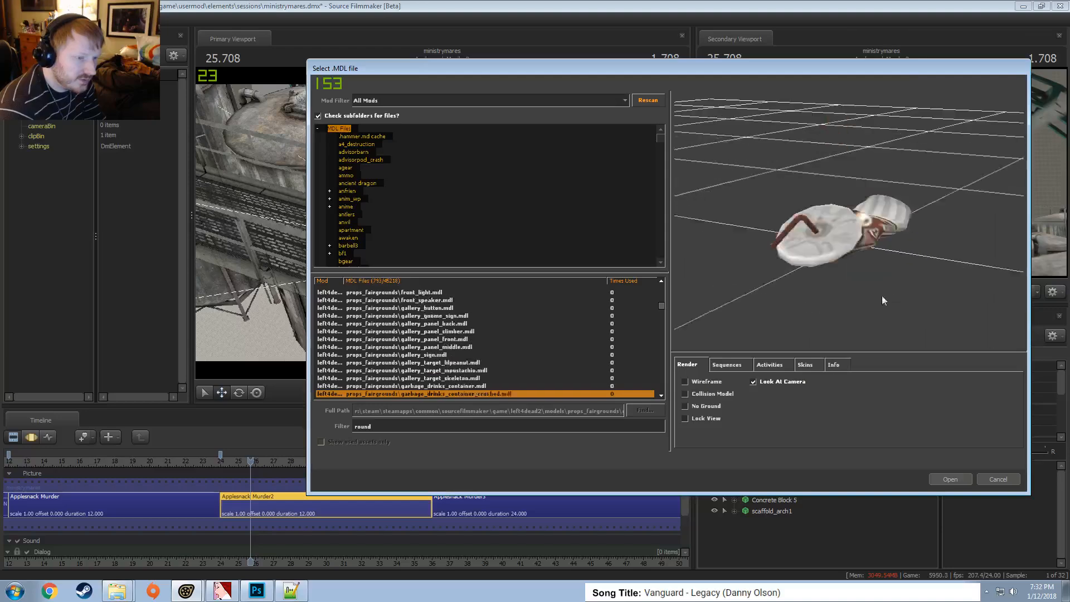
pyautogui.press('Down')
pyautogui.press('Down')
pyautogui.press('Down')
pyautogui.press('Down')
pyautogui.press('Down')
pyautogui.press('Down')
pyautogui.press('Down')
pyautogui.press('Down')
pyautogui.press('Down')
pyautogui.press('Down')
pyautogui.press('Down')
pyautogui.press('Down')
pyautogui.press('Down')
pyautogui.press('Down')
pyautogui.press('Down')
pyautogui.press('Down')
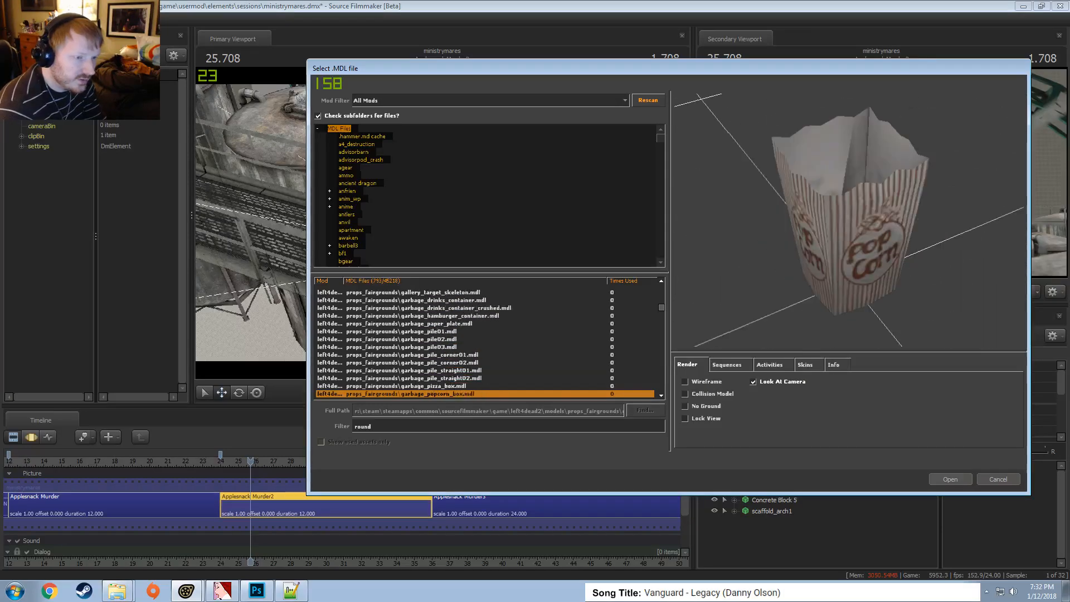
# Preview the fairgrounds models from the peanut cutouts through the metal carts, microphone stand and monorail column to monorail_curve_01.mdl
pyautogui.press('Down')
pyautogui.press('Down')
pyautogui.press('Down')
pyautogui.press('Down')
pyautogui.press('Down')
pyautogui.press('Down')
pyautogui.press('Down')
pyautogui.press('Down')
pyautogui.press('Down')
pyautogui.press('Down')
pyautogui.press('Down')
pyautogui.press('Down')
pyautogui.press('Down')
pyautogui.press('Down')
pyautogui.press('Down')
pyautogui.press('Down')
pyautogui.press('Down')
pyautogui.press('Down')
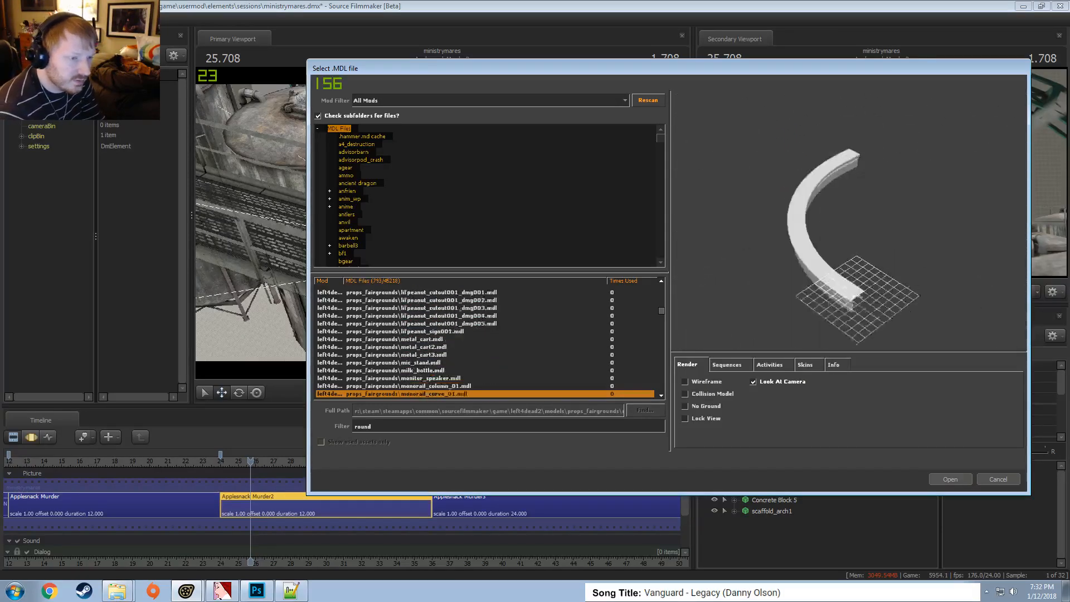
# Preview the fairgrounds models from the monorail parts to sound_board_corner.mdl, and go back to examine sound_board2.mdl
pyautogui.press('Down')
pyautogui.press('Down')
pyautogui.press('Down')
pyautogui.press('Down')
pyautogui.press('Down')
pyautogui.press('Down')
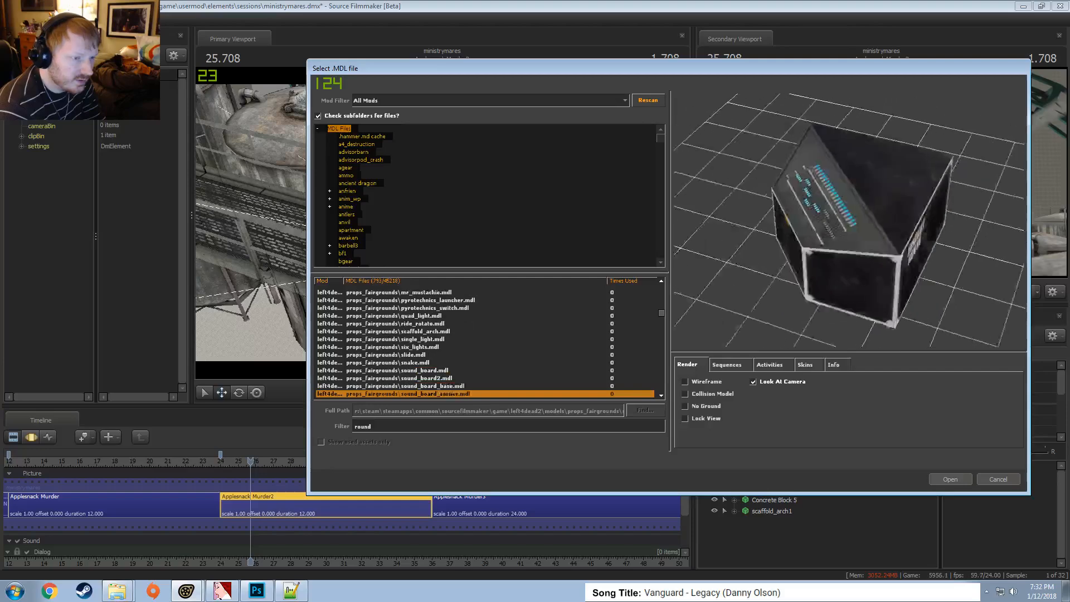
pyautogui.press('Up')
pyautogui.press('Up')
pyautogui.press('Up')
pyautogui.press('Up')
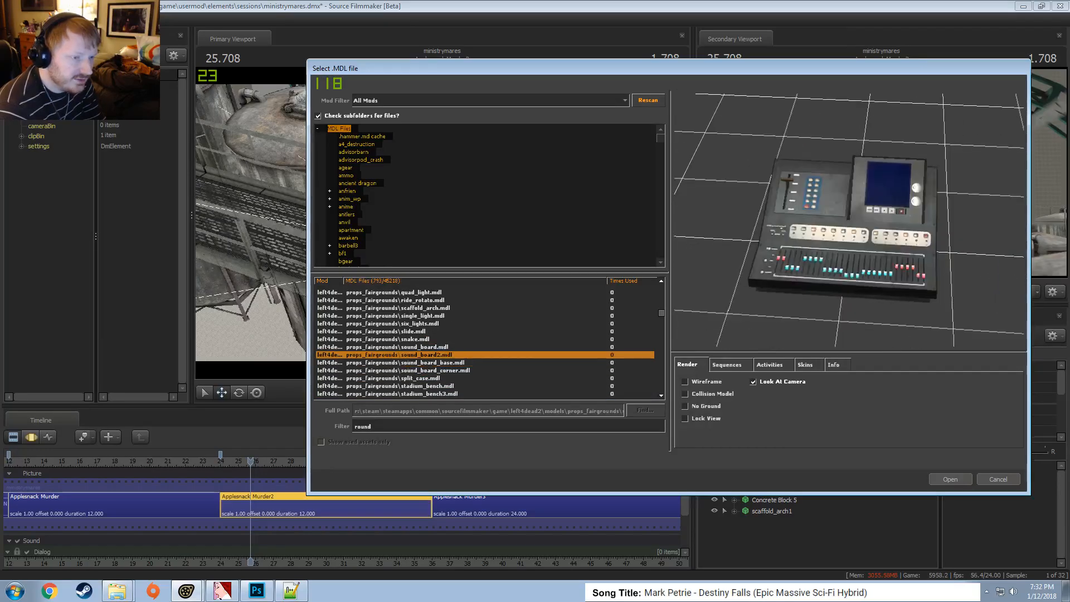
# Preview the fairgrounds models after sound_board2.mdl, from the sound board parts and split_case.mdl through the stadium benches
pyautogui.press('Down')
pyautogui.press('Down')
pyautogui.press('Down')
pyautogui.press('Down')
pyautogui.press('Down')
pyautogui.press('Down')
pyautogui.press('Down')
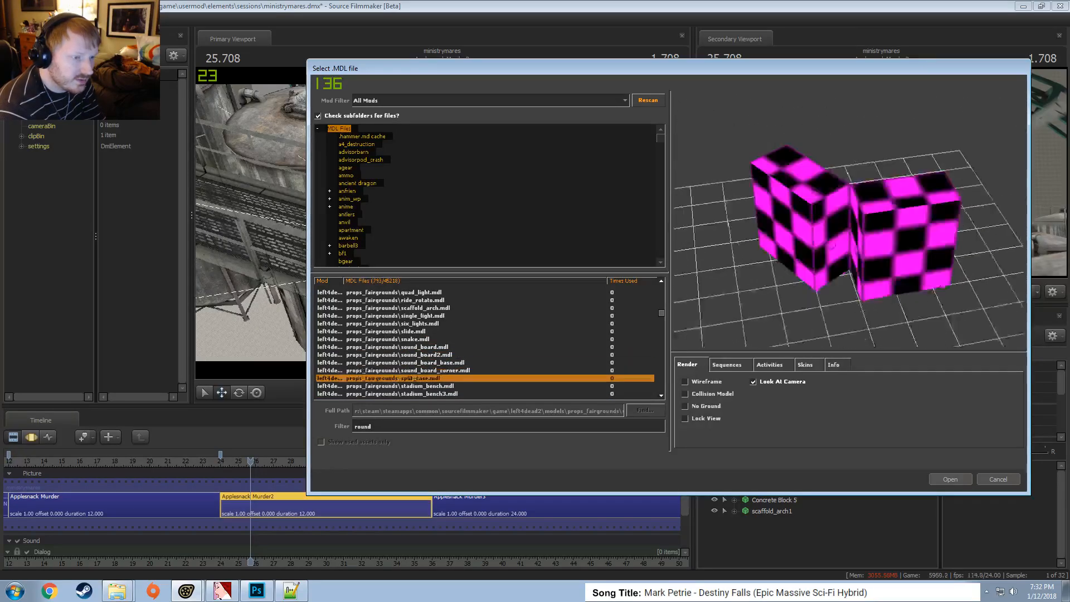
pyautogui.press('Down')
pyautogui.press('Down')
pyautogui.press('Down')
pyautogui.press('Down')
pyautogui.press('Down')
pyautogui.press('Down')
pyautogui.press('Down')
pyautogui.press('Down')
pyautogui.press('Down')
pyautogui.press('Down')
pyautogui.press('Down')
pyautogui.press('Down')
pyautogui.press('Down')
pyautogui.press('Down')
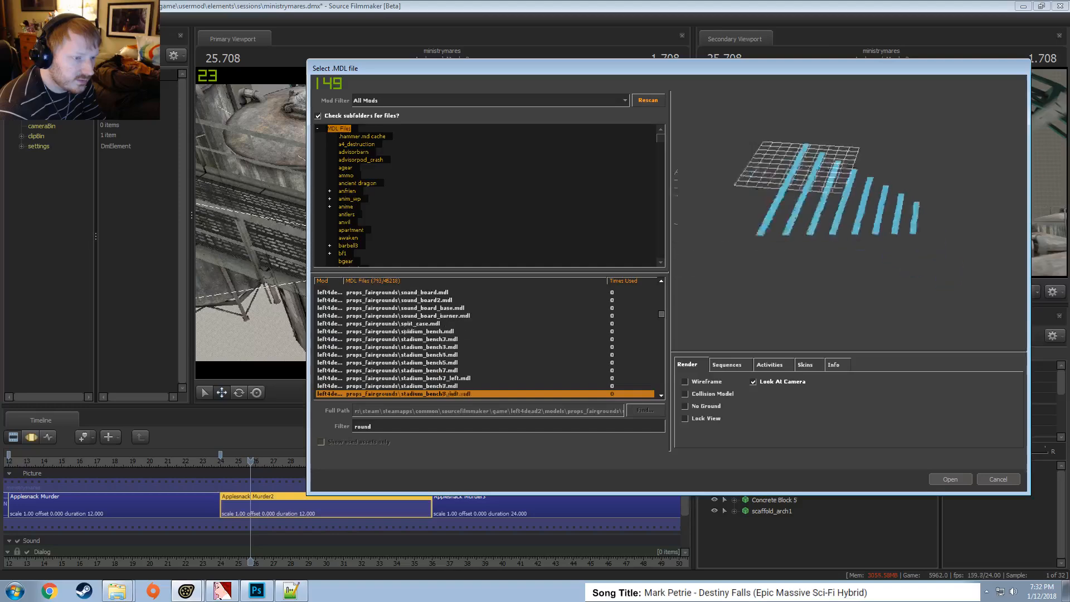
# Preview the custom stadium benches and the stage structure and scaffold models down to strongman_almondo.mdl
pyautogui.press('Down')
pyautogui.press('Down')
pyautogui.press('Down')
pyautogui.press('Down')
pyautogui.press('Down')
pyautogui.press('Down')
pyautogui.press('Down')
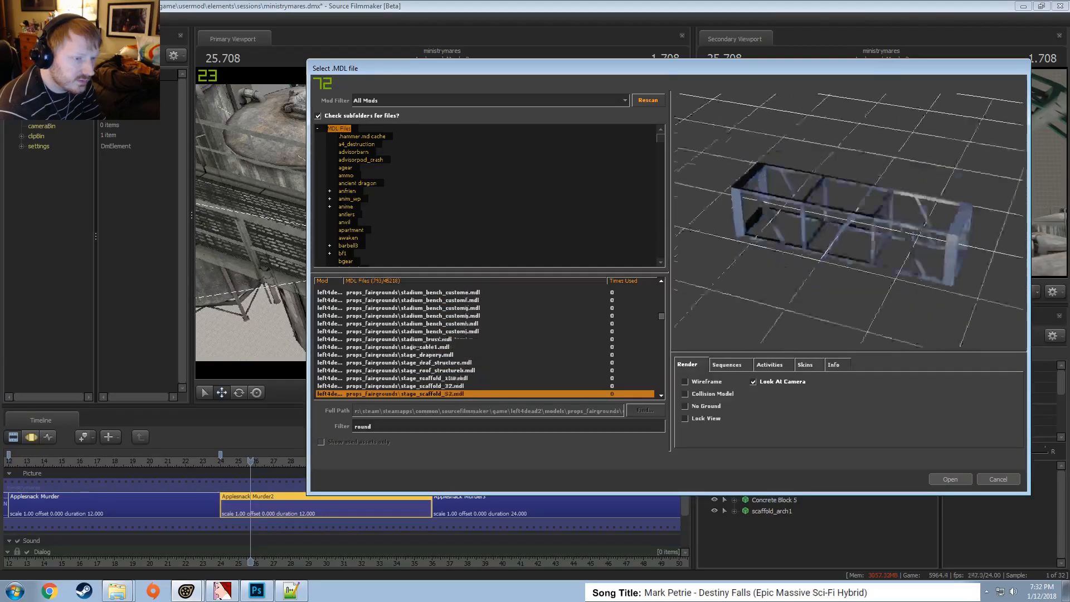
pyautogui.press('Down')
pyautogui.press('Down')
pyautogui.press('Down')
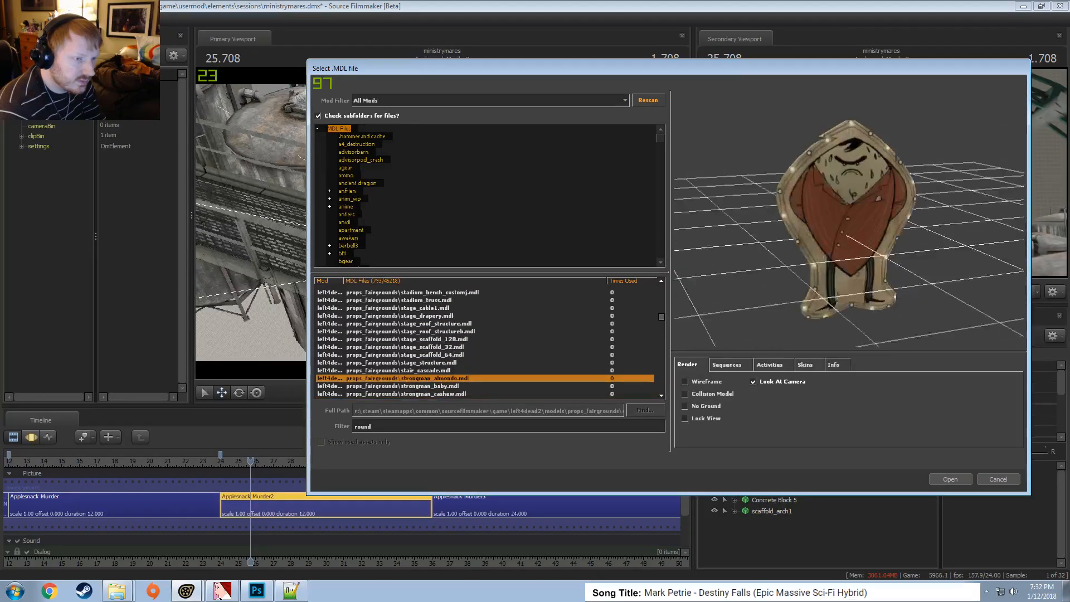
# Preview the remaining strongman figures and the strongman game parts down to strongmangame_tower.mdl
pyautogui.press('Down')
pyautogui.press('Down')
pyautogui.press('Down')
pyautogui.press('Down')
pyautogui.press('Down')
pyautogui.press('Down')
pyautogui.press('Down')
pyautogui.press('Down')
pyautogui.press('Down')
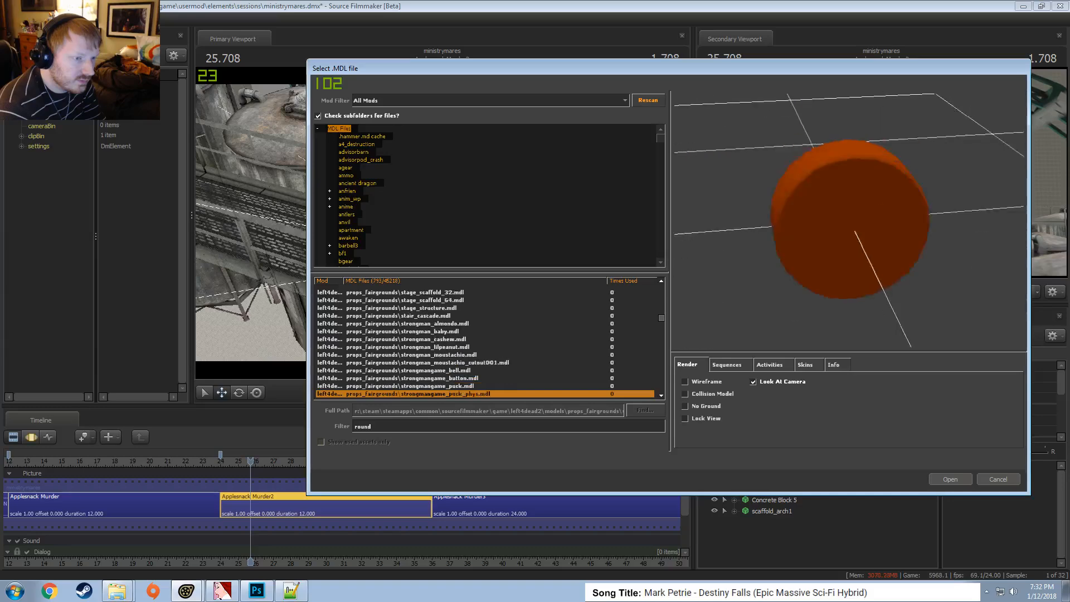
pyautogui.press('Down')
pyautogui.press('Down')
pyautogui.press('Down')
pyautogui.press('Down')
pyautogui.press('Down')
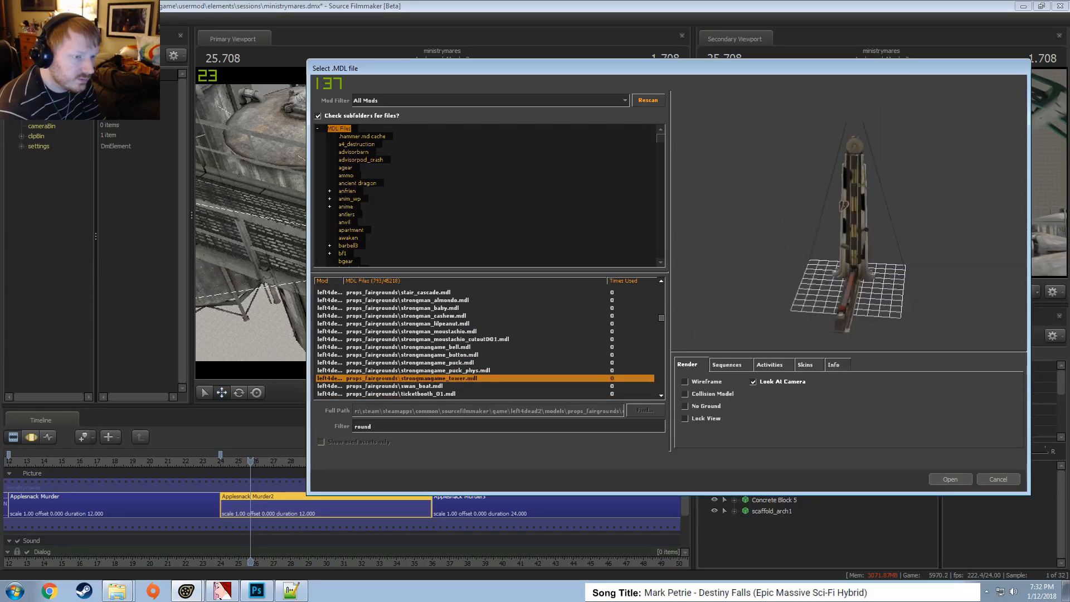
# Preview the models from swan_boat.mdl through the ticket booths and the tol_ props to track_column_01.mdl
pyautogui.press('Down')
pyautogui.press('Down')
pyautogui.press('Down')
pyautogui.press('Down')
pyautogui.press('Down')
pyautogui.press('Down')
pyautogui.press('Down')
pyautogui.press('Down')
pyautogui.press('Down')
pyautogui.press('Down')
pyautogui.press('Down')
pyautogui.press('Down')
pyautogui.press('Down')
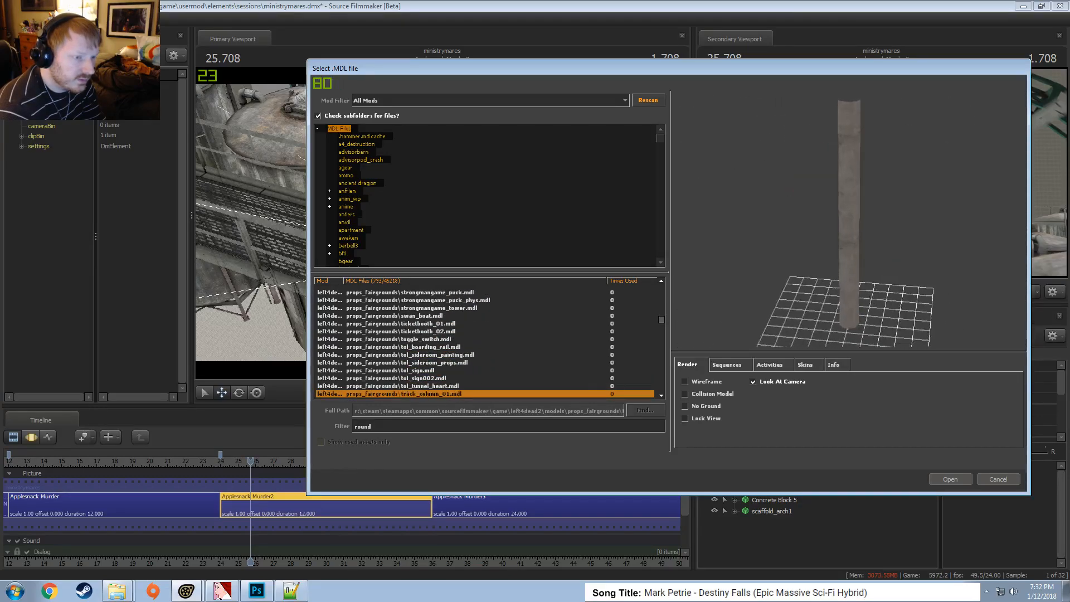
# Add the curved concrete track model track_curve_02.mdl to the shot and select its animation set
pyautogui.press('Up')
pyautogui.press('Up')
pyautogui.press('Up')
pyautogui.press('Up')
pyautogui.press('Up')
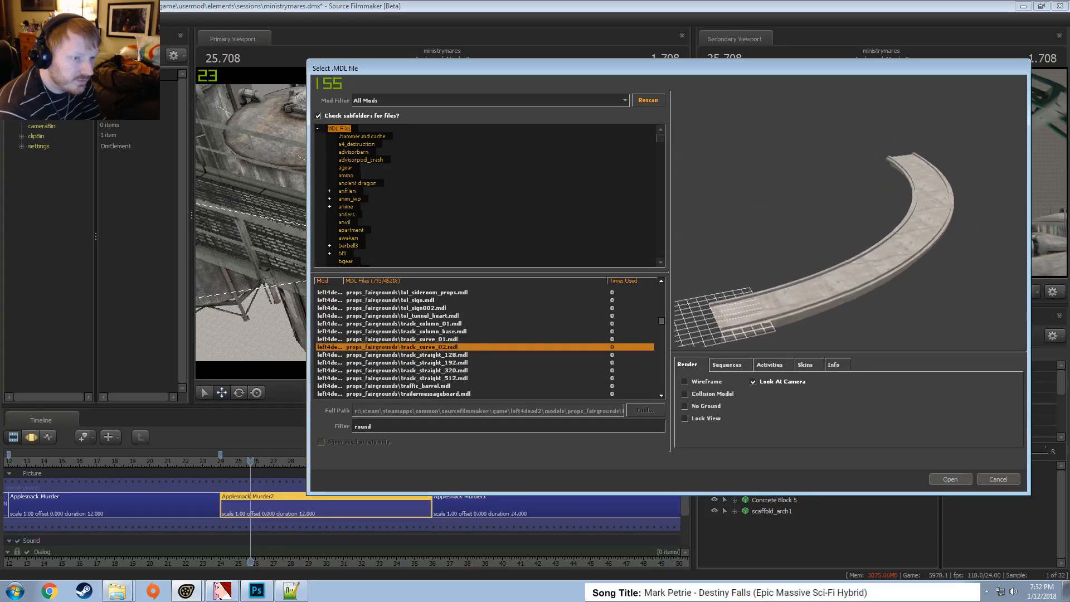
pyautogui.click(950, 478)
pyautogui.click(775, 522)
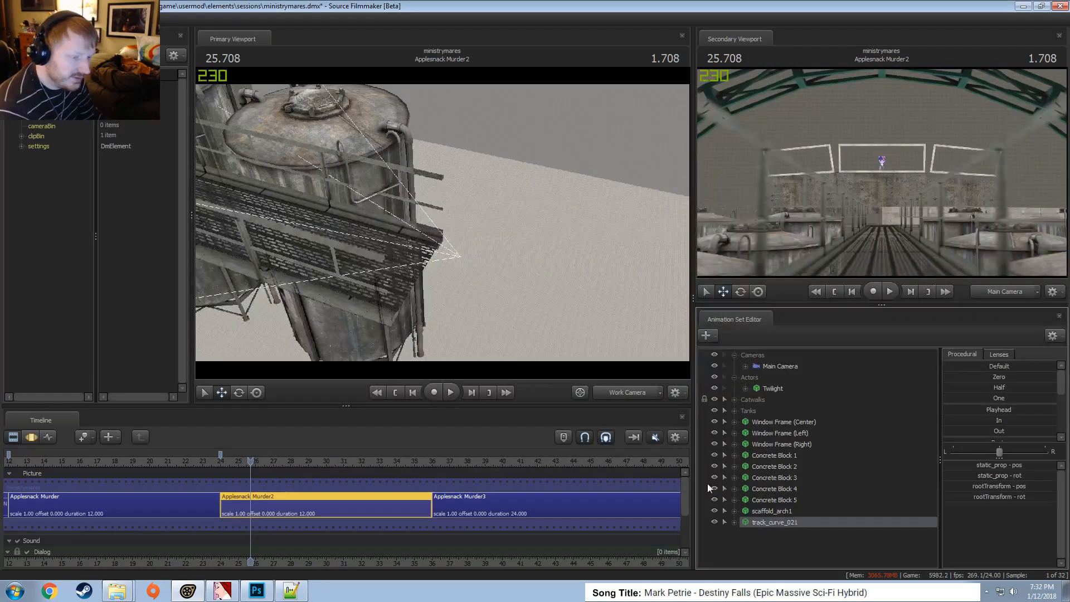
# Switch to the Motion Editor, set the curved track's root rotation about the vertical axis, and undo a first attempt at moving it
pyautogui.moveTo(442, 223)
pyautogui.keyDown('alt'); pyautogui.mouseDown()
pyautogui.moveTo(466, 228)
pyautogui.moveTo(480, 262)
pyautogui.moveTo(530, 265)
pyautogui.moveTo(425, 229)
pyautogui.mouseUp(); pyautogui.keyUp('alt')
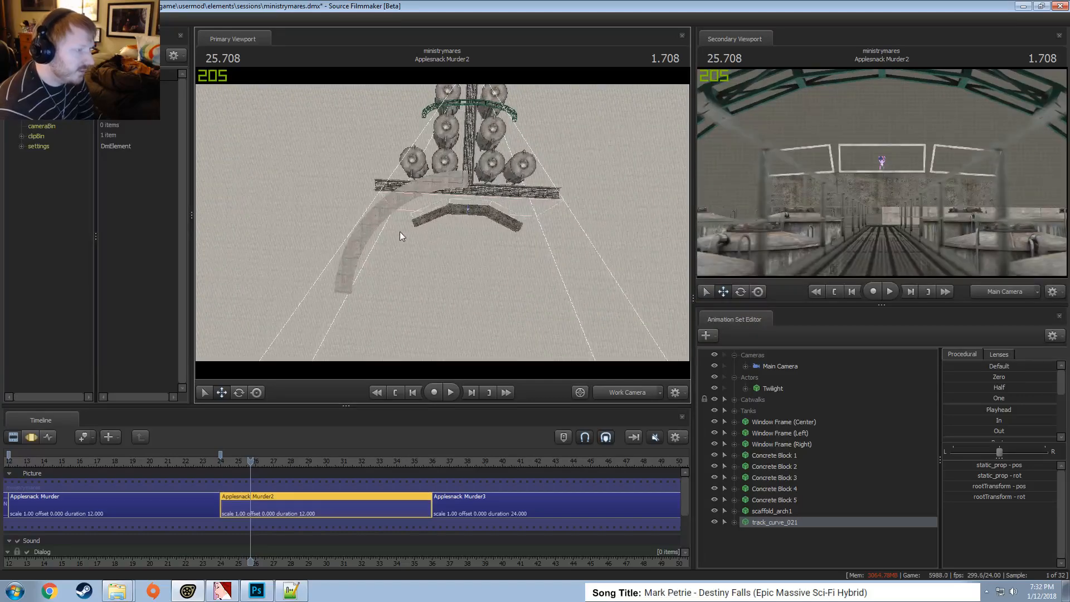
pyautogui.press('F3')
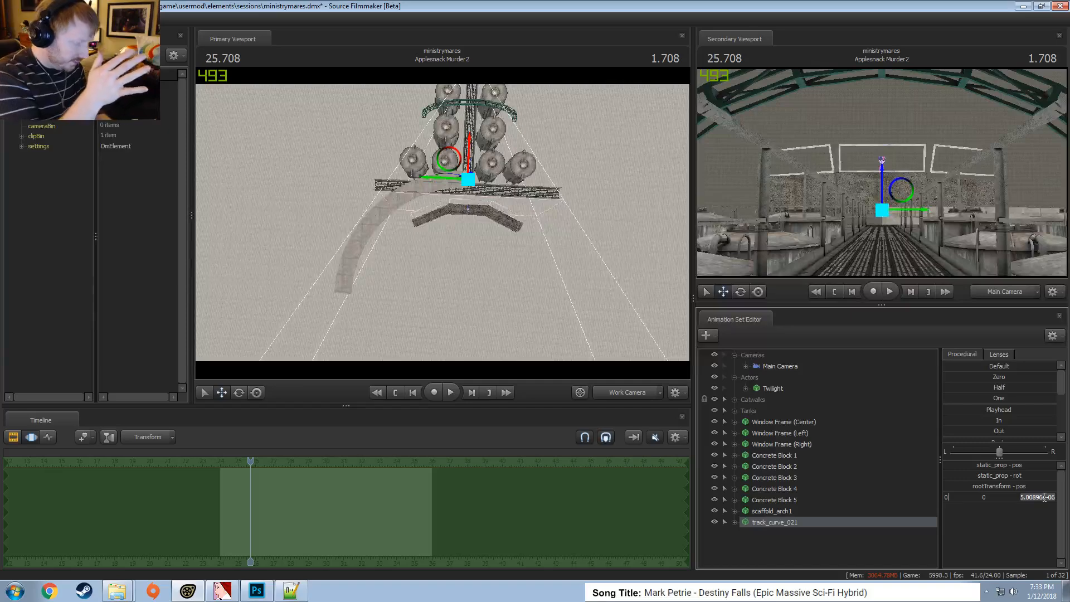
pyautogui.press('Return')
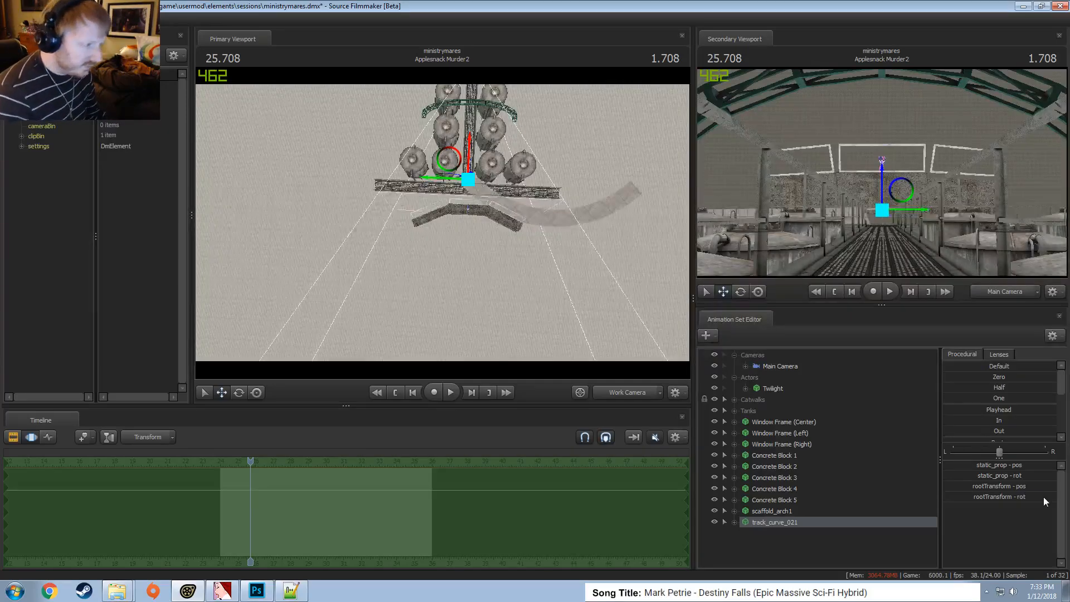
pyautogui.moveTo(445, 167); pyautogui.dragTo(392, 79)
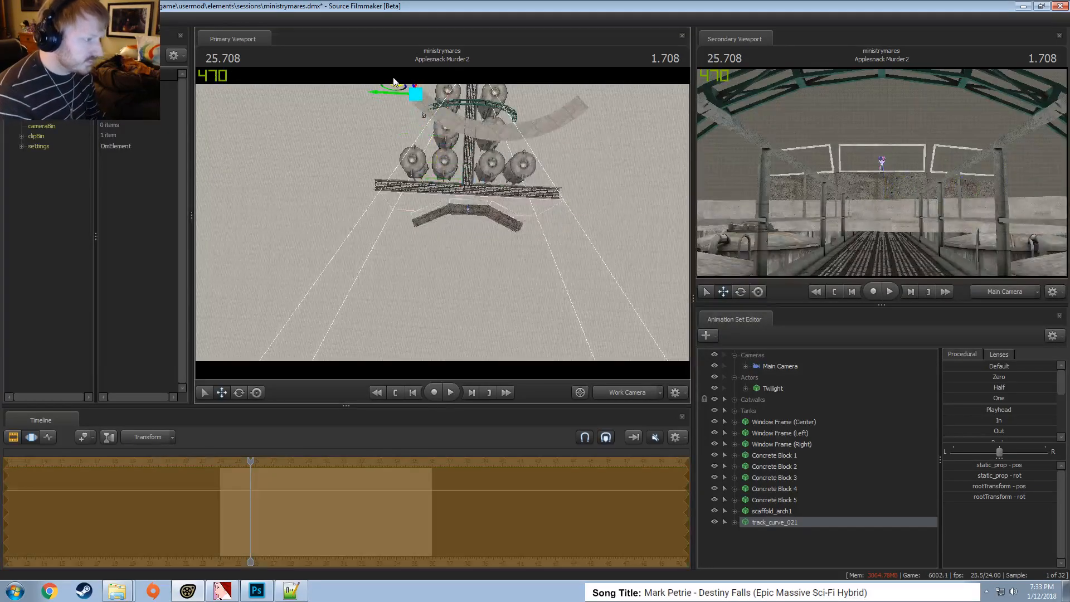
pyautogui.hotkey('ctrl', 'z')
# Move the curved track sideways to centre it on the catwalk, and shift it along the catwalk past the tanks and scaffold arch
pyautogui.moveTo(538, 272); pyautogui.dragTo(444, 218)
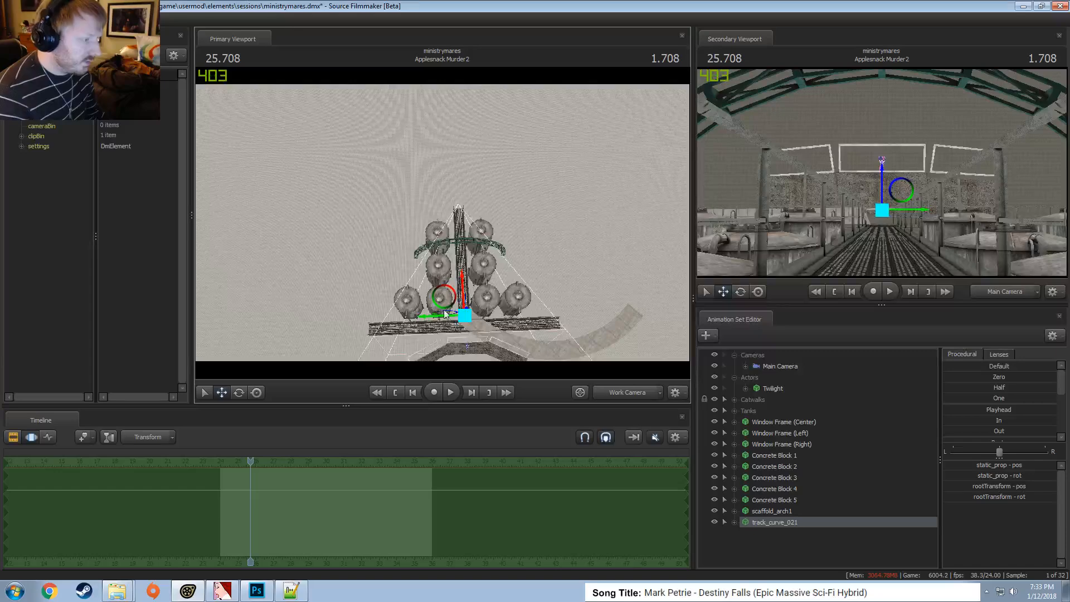
pyautogui.moveTo(445, 315); pyautogui.dragTo(289, 246)
pyautogui.press('w')
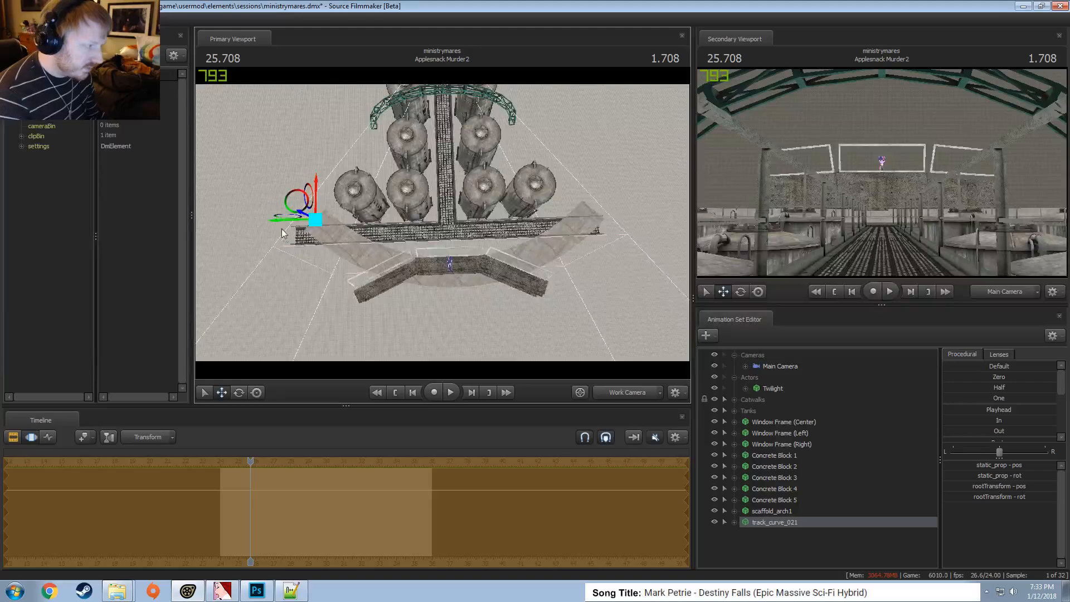
pyautogui.moveTo(317, 194); pyautogui.dragTo(372, 6)
pyautogui.moveTo(440, 195); pyautogui.dragTo(440, 131)
pyautogui.moveTo(319, 158); pyautogui.dragTo(313, 159)
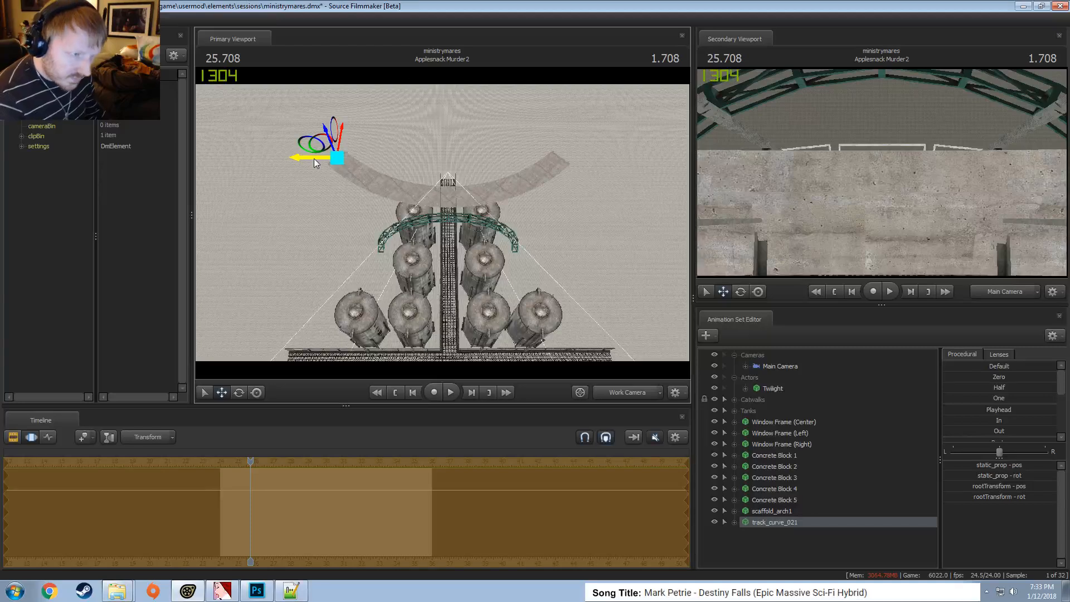
pyautogui.moveTo(314, 158); pyautogui.dragTo(313, 161)
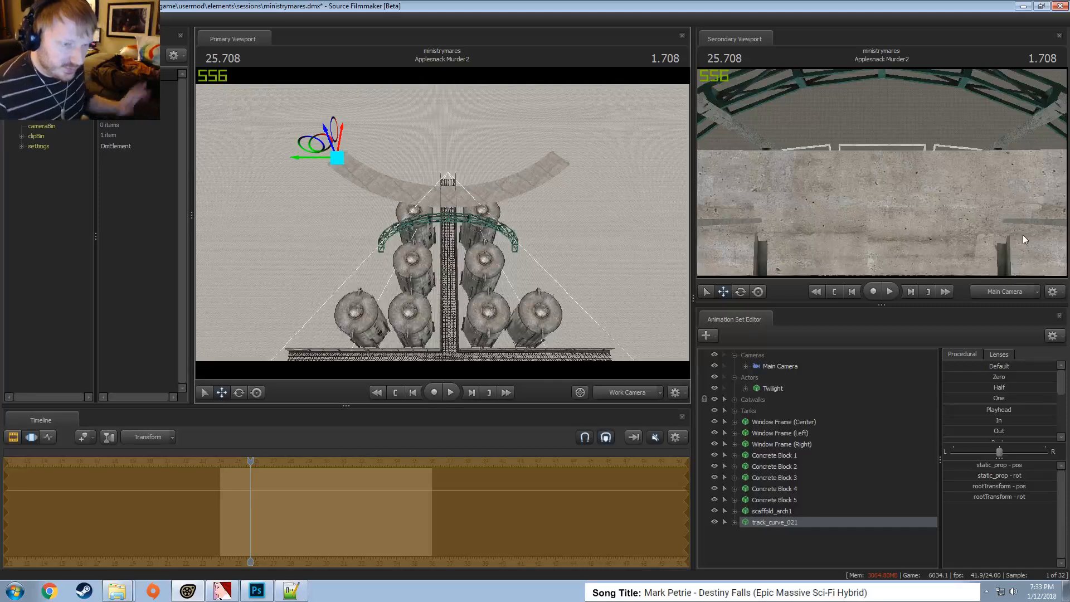
pyautogui.press('Return')
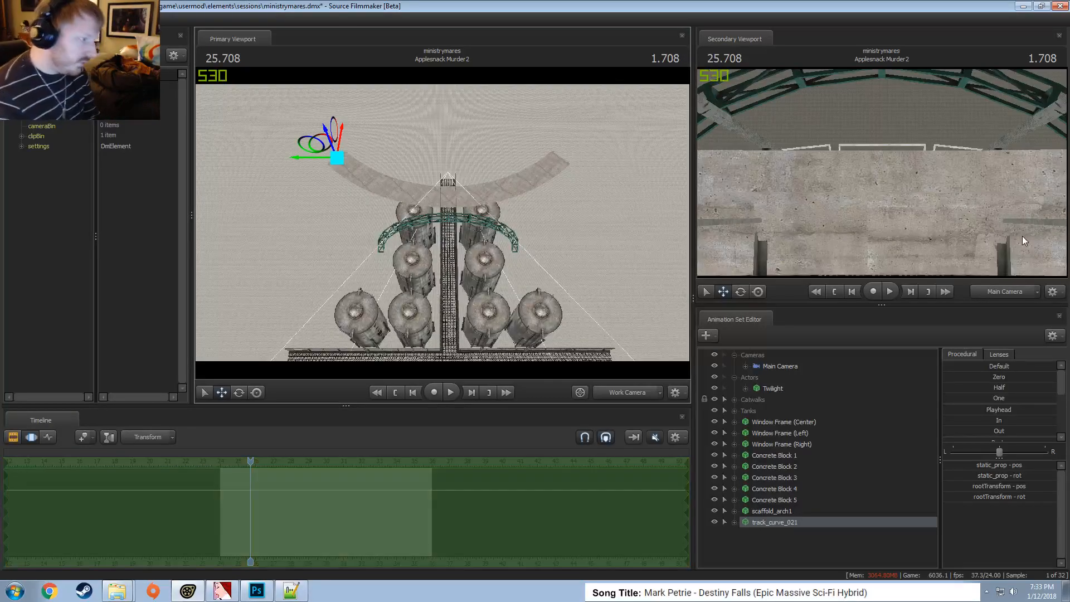
# Set the curved track's root rotation to 0, 0, -45
pyautogui.keyDown('alt'); pyautogui.moveTo(511, 198); pyautogui.dragTo(434, 223); pyautogui.keyUp('alt')
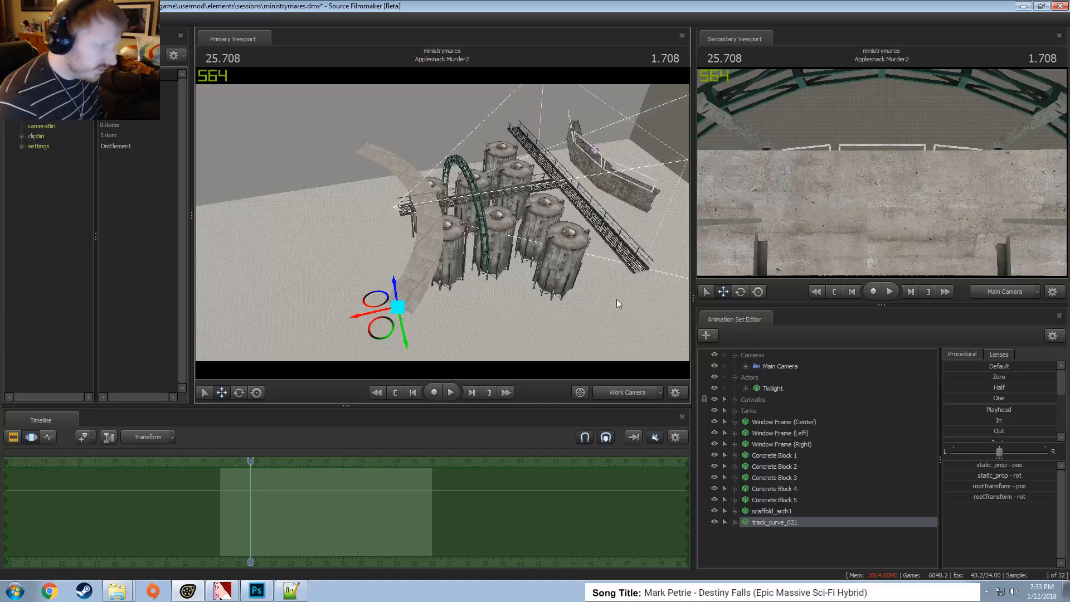
pyautogui.click(1008, 498)
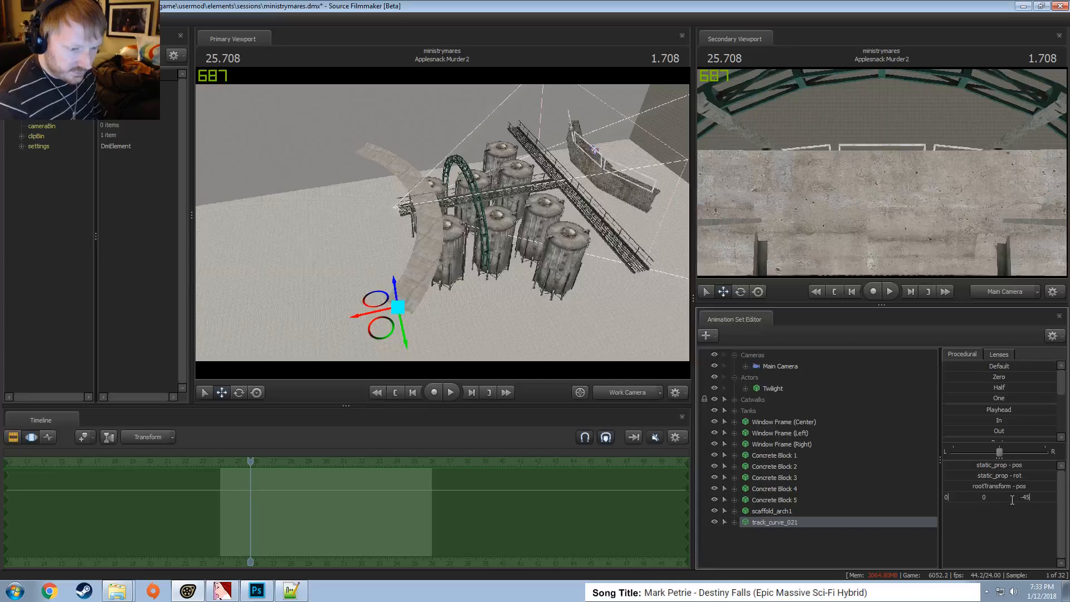
pyautogui.press('Return')
# Shift the curved track sideways and along the catwalk until it sits centred in the Main Camera view
pyautogui.moveTo(440, 243); pyautogui.dragTo(429, 62)
pyautogui.moveTo(413, 262)
pyautogui.mouseDown()
pyautogui.moveTo(440, 270)
pyautogui.moveTo(413, 263)
pyautogui.mouseUp()
pyautogui.moveTo(345, 172); pyautogui.dragTo(345, 158)
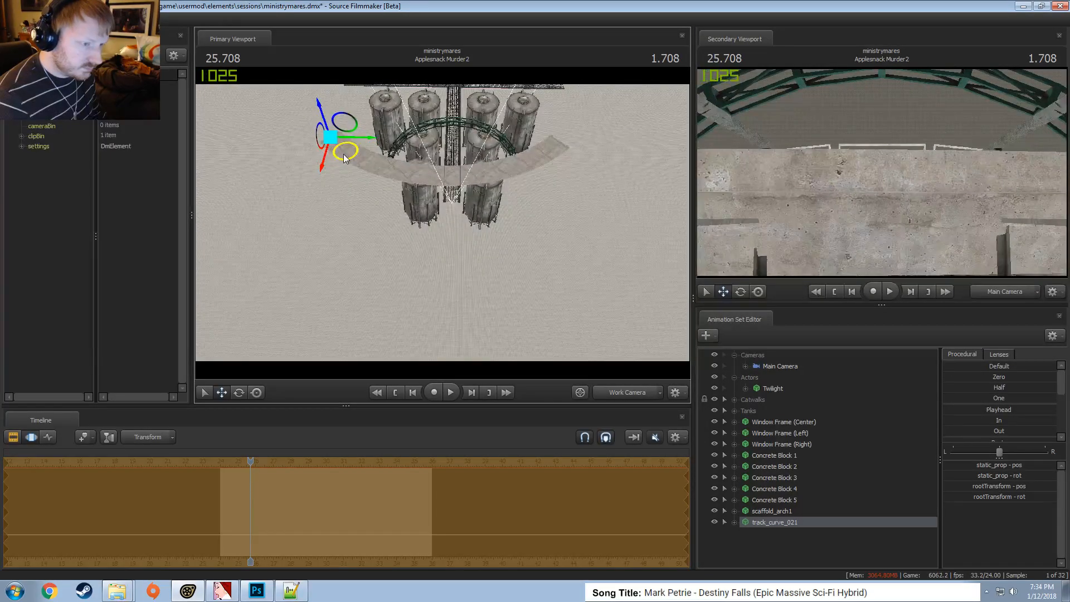
pyautogui.moveTo(357, 140); pyautogui.dragTo(367, 147)
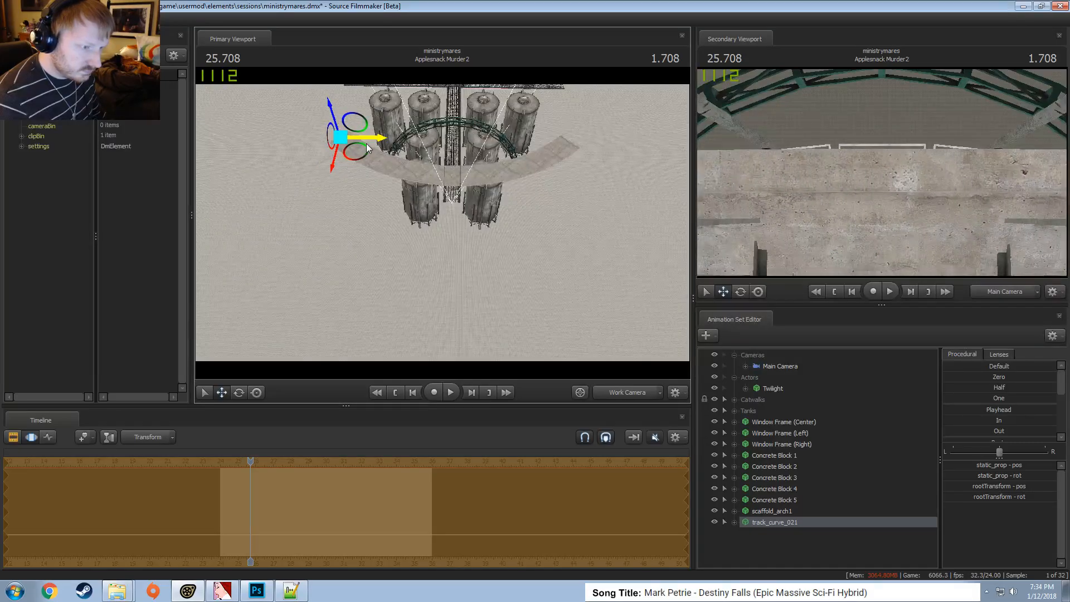
pyautogui.moveTo(441, 182); pyautogui.dragTo(438, 179)
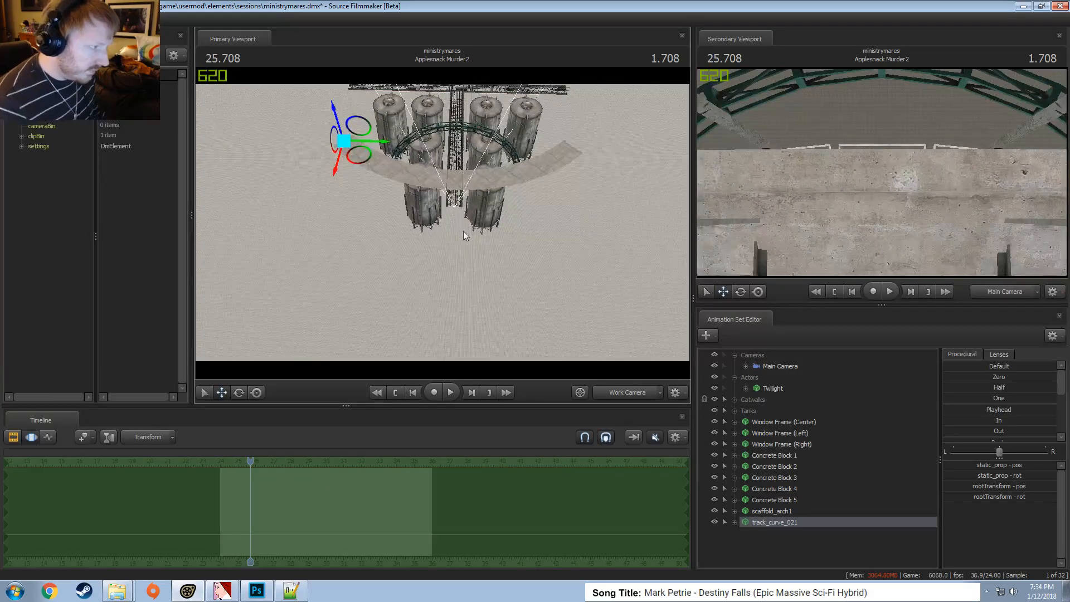
pyautogui.moveTo(465, 235); pyautogui.dragTo(422, 162)
pyautogui.moveTo(443, 119); pyautogui.dragTo(440, 116)
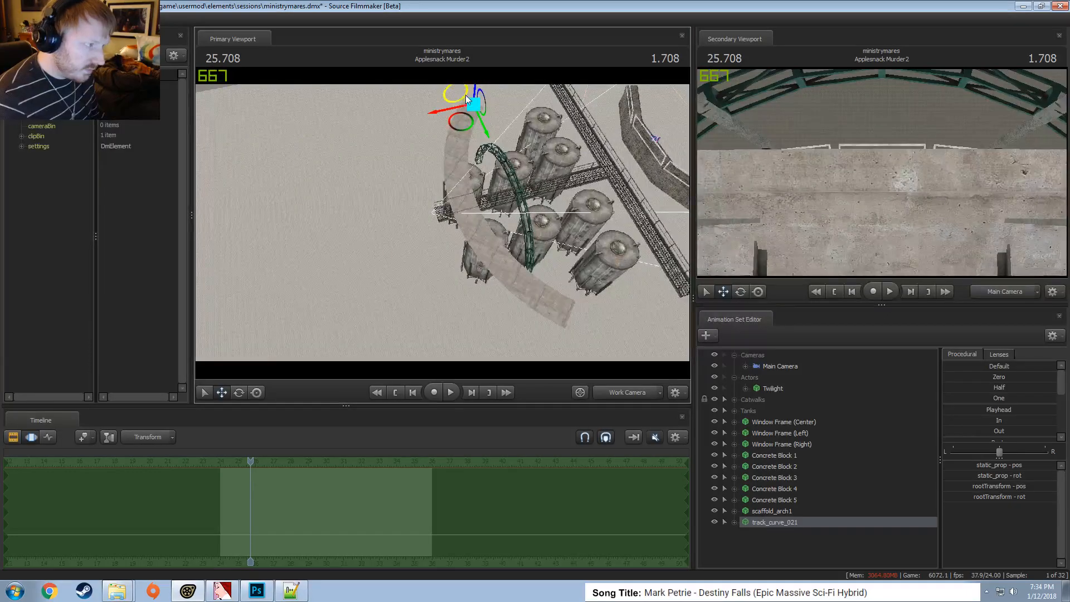
pyautogui.moveTo(433, 112); pyautogui.dragTo(436, 112)
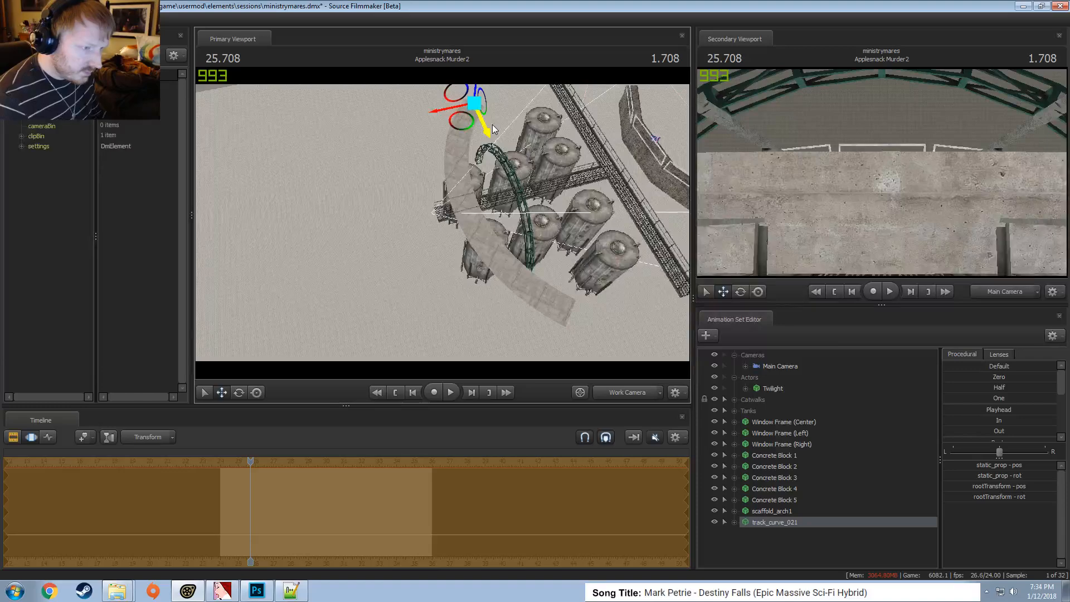
# Move the curved track across the set so it curves around the concrete block wall beneath the window frames
pyautogui.moveTo(493, 128); pyautogui.dragTo(415, 247)
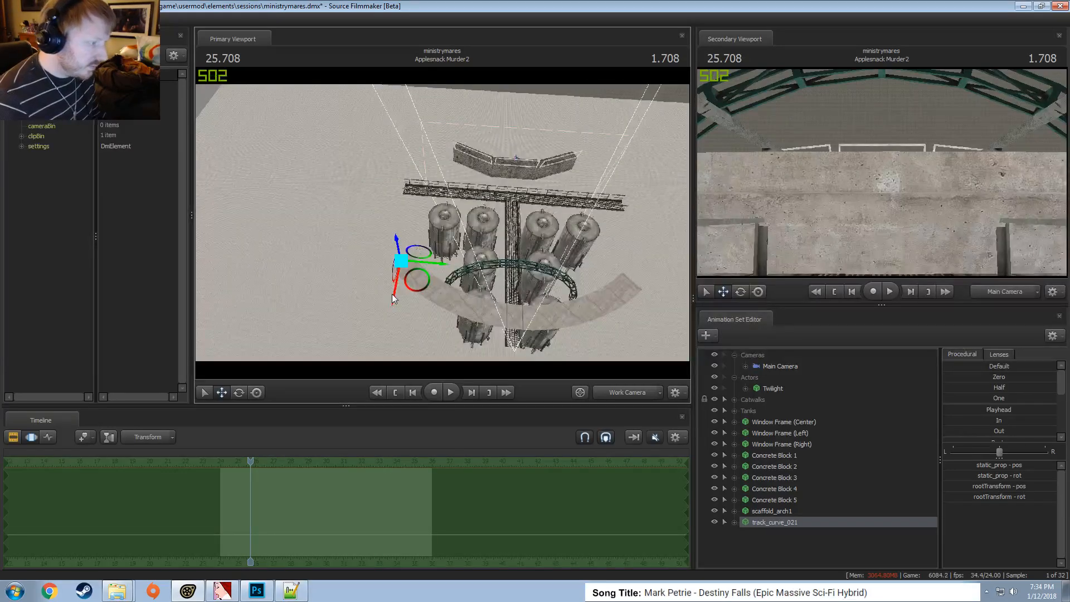
pyautogui.moveTo(393, 301); pyautogui.dragTo(429, 187)
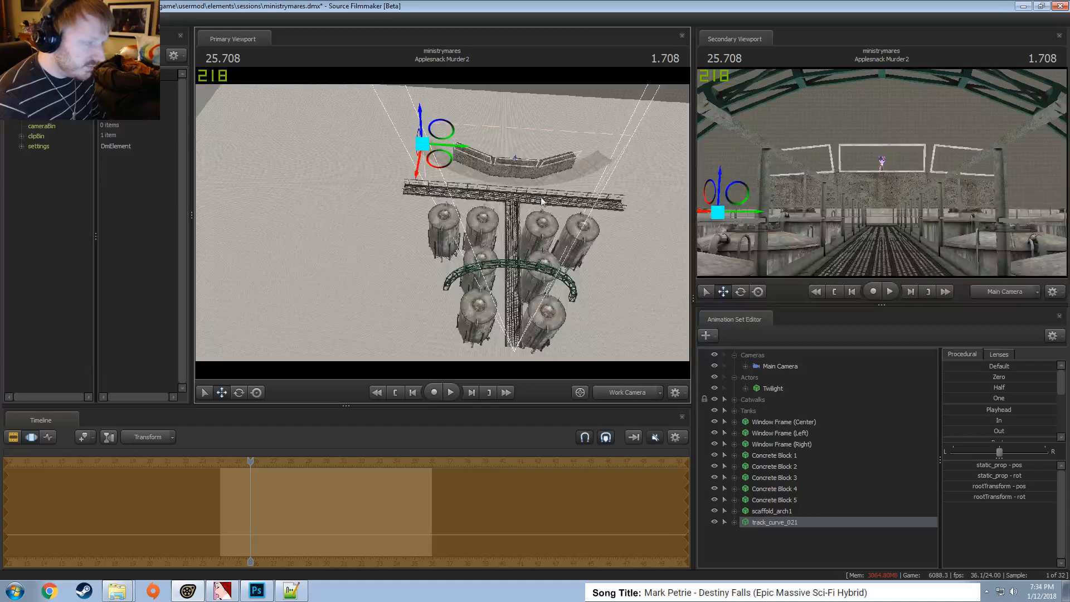
pyautogui.moveTo(468, 225); pyautogui.dragTo(524, 231)
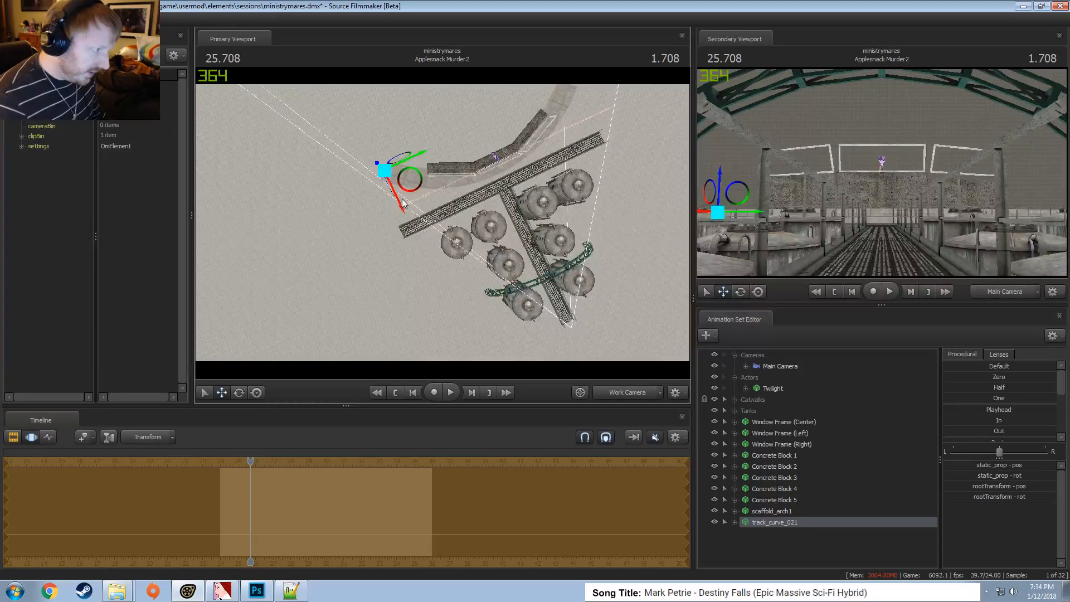
# Add a scale control to the static_prop transform of track_curve_021
pyautogui.click(734, 522)
pyautogui.click(780, 556)
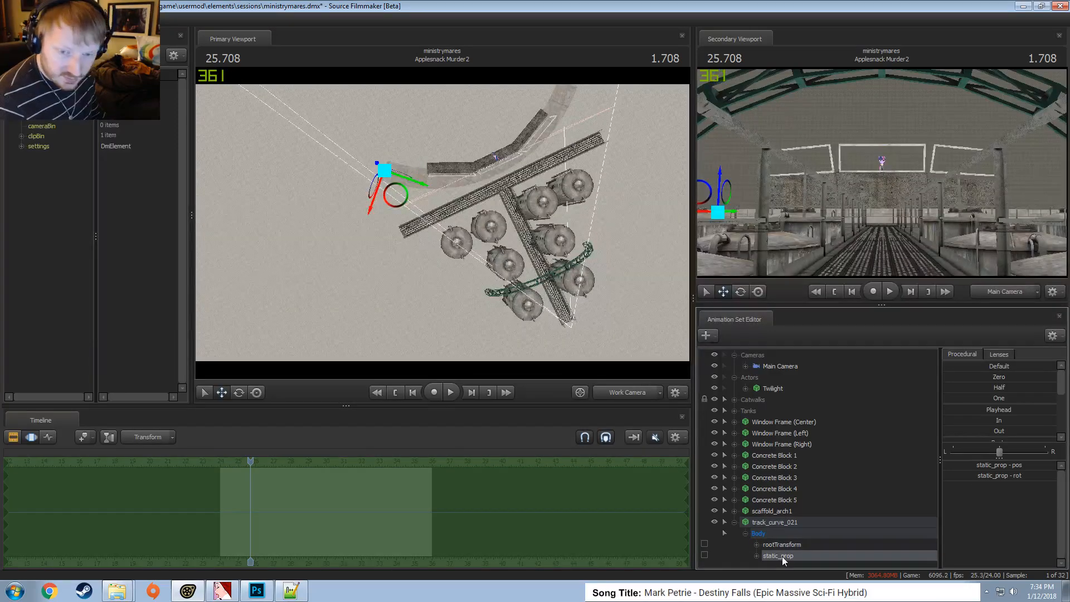
pyautogui.rightClick(782, 557)
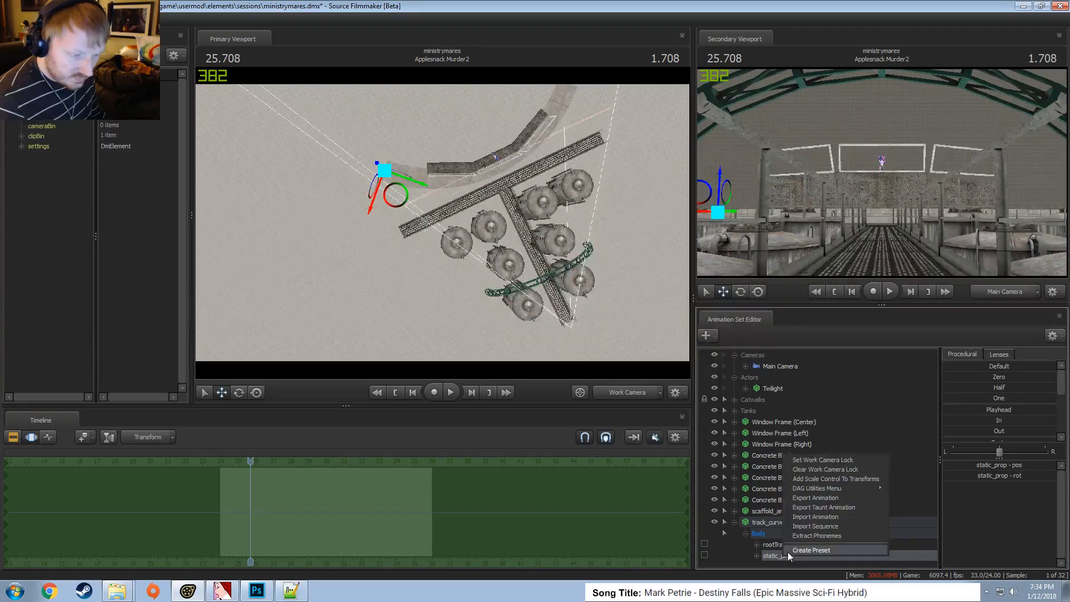
pyautogui.click(822, 477)
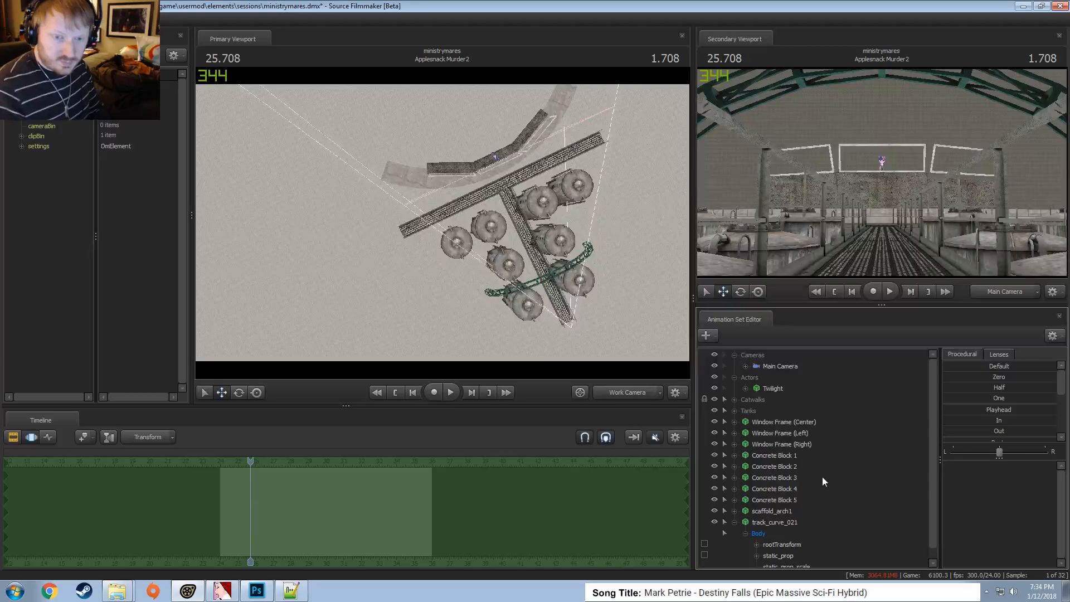
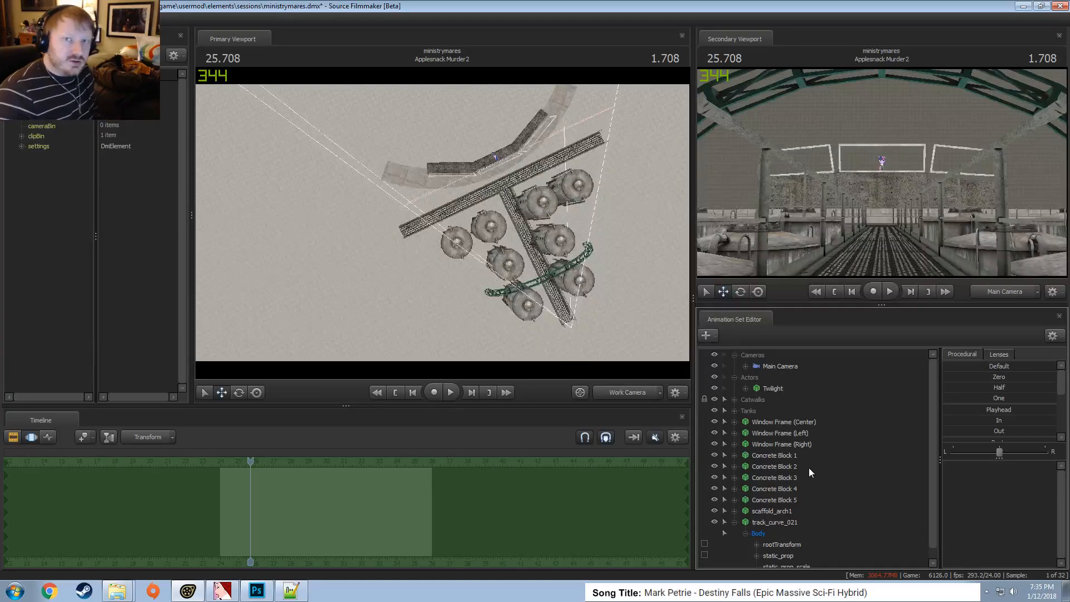
# Rename the track_curve_021 animation set to Concrete Curve 1
pyautogui.moveTo(431, 236); pyautogui.dragTo(446, 221)
pyautogui.press('w')
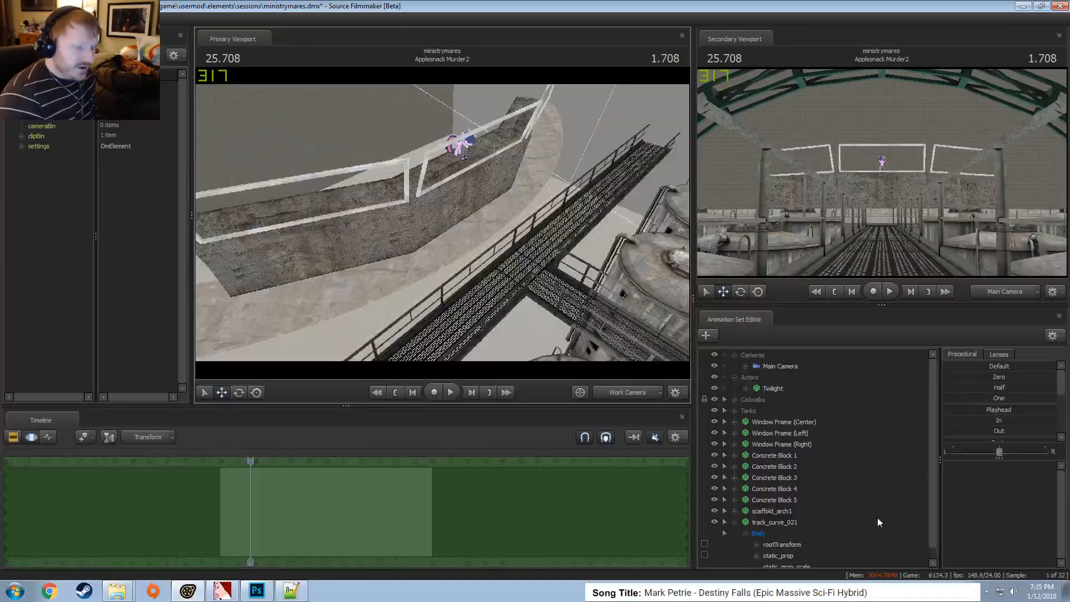
pyautogui.click(775, 523)
pyautogui.rightClick(778, 522)
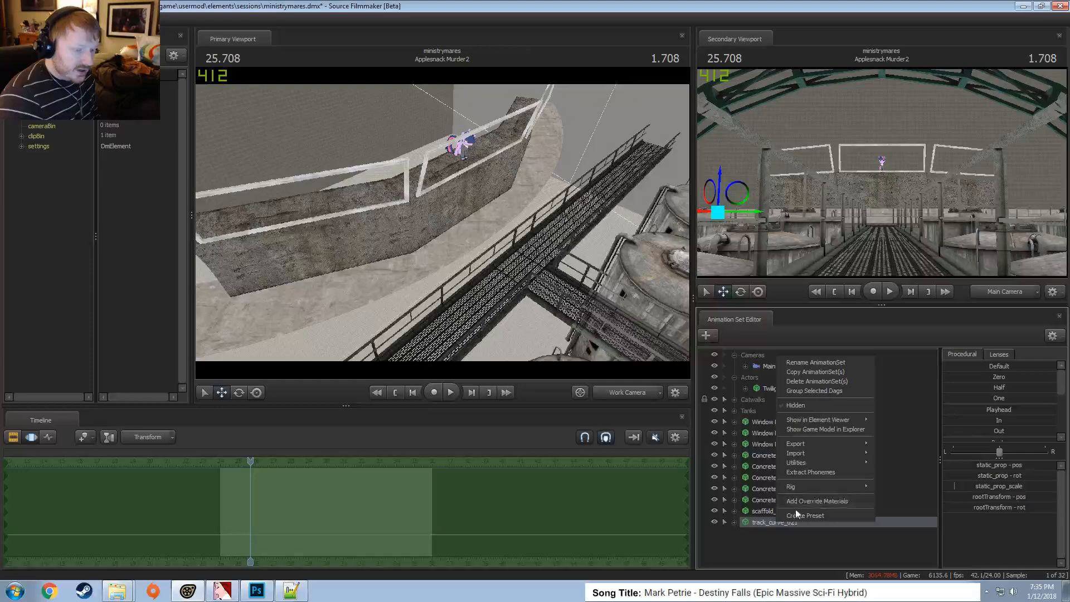
pyautogui.click(804, 362)
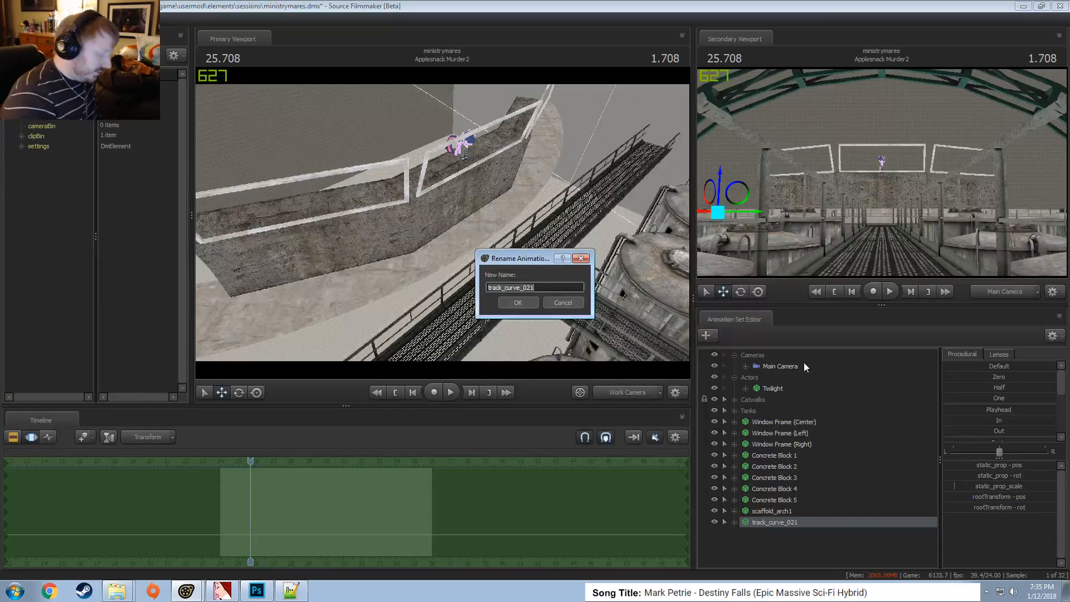
pyautogui.write('c')
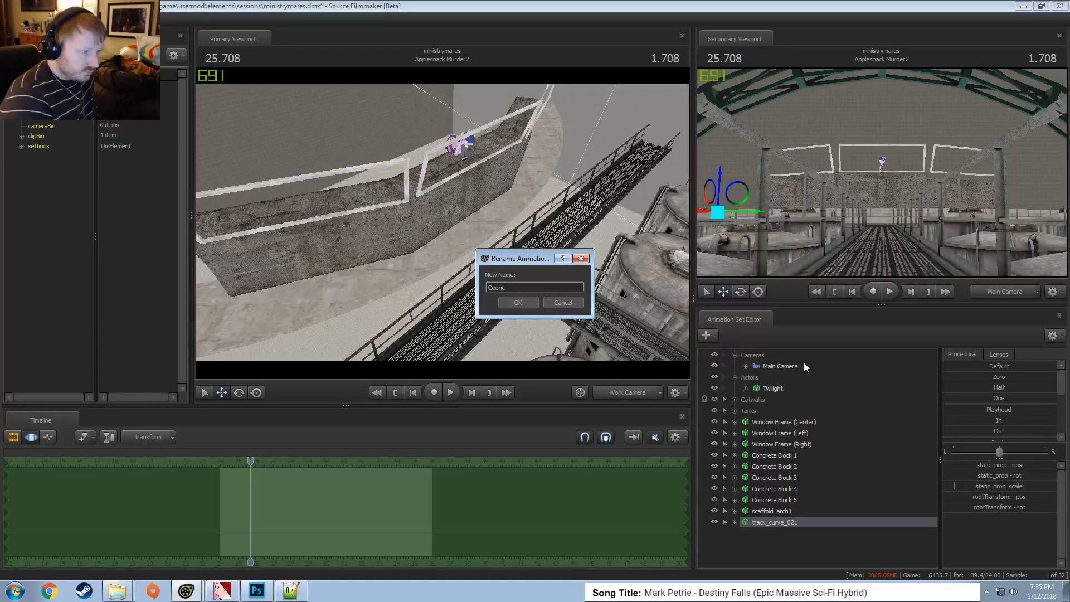
pyautogui.write('con')
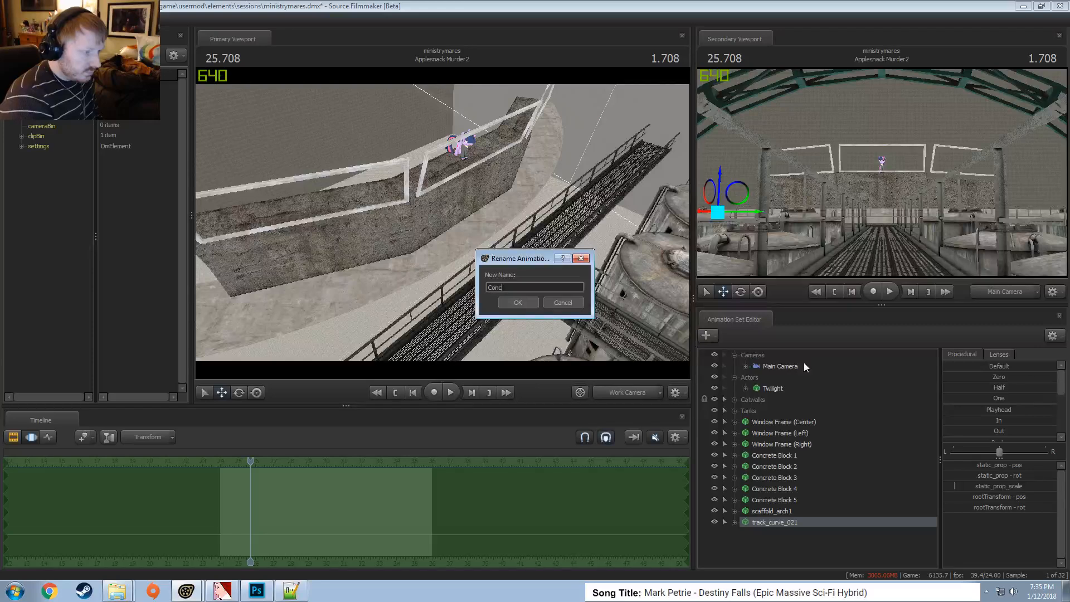
pyautogui.write('rete Curve 1')
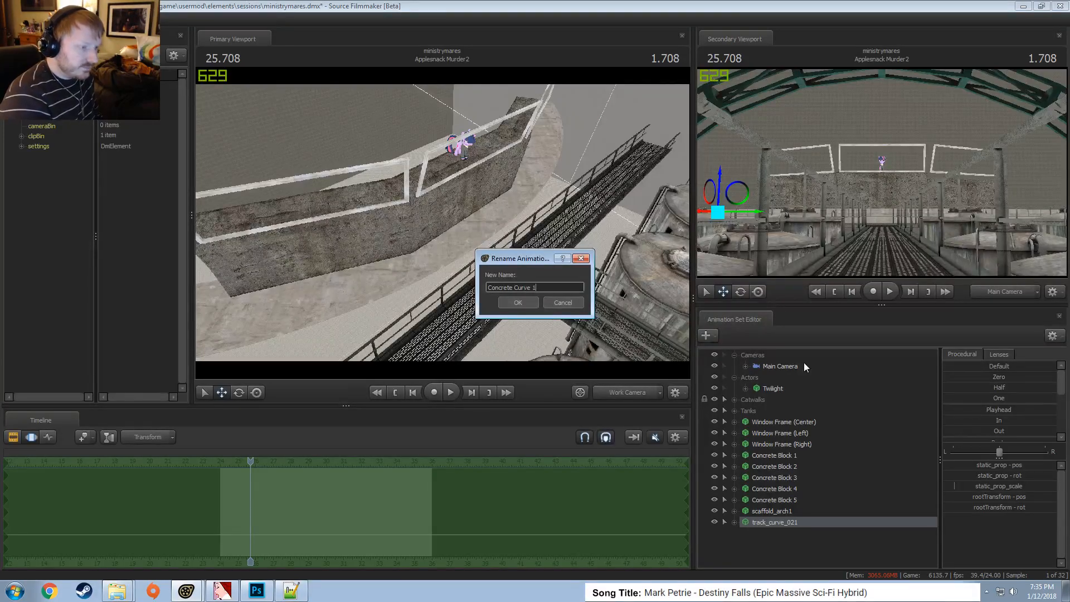
pyautogui.press('Return')
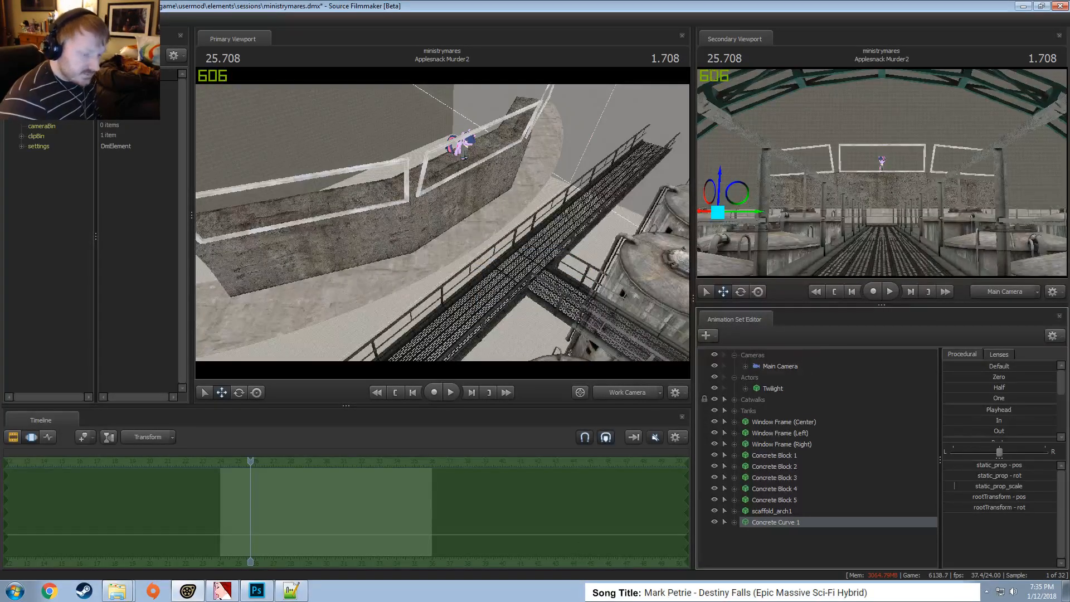
# Reduce the static_prop_scale of Concrete Curve 1 so its arc matches the width of the concrete block wall
pyautogui.click(735, 523)
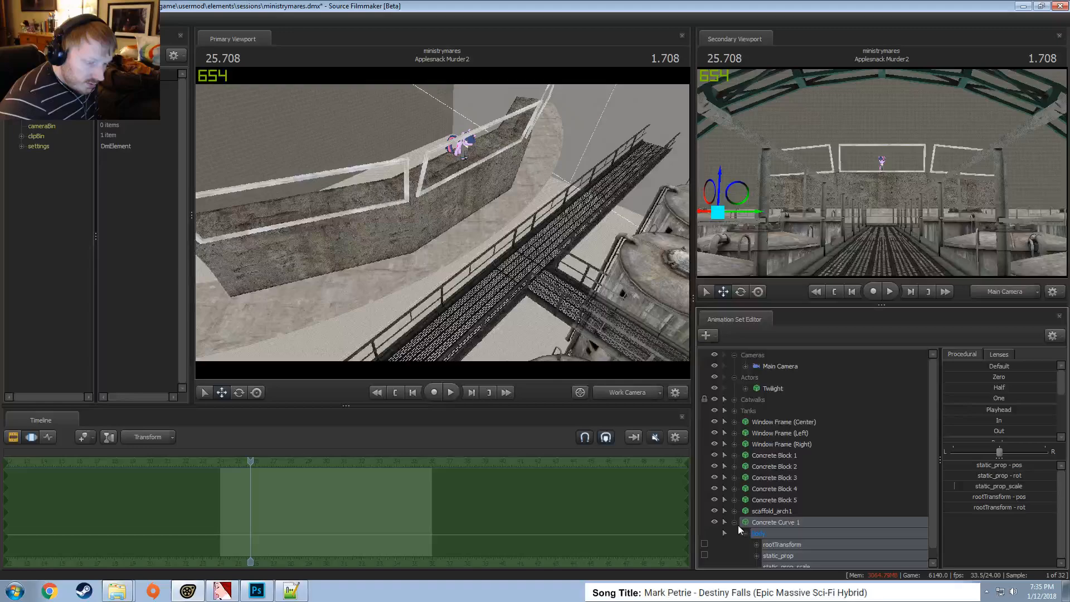
pyautogui.scroll(-1, 779, 553)
pyautogui.click(792, 554)
pyautogui.moveTo(1013, 464); pyautogui.dragTo(1011, 463)
pyautogui.click(789, 522)
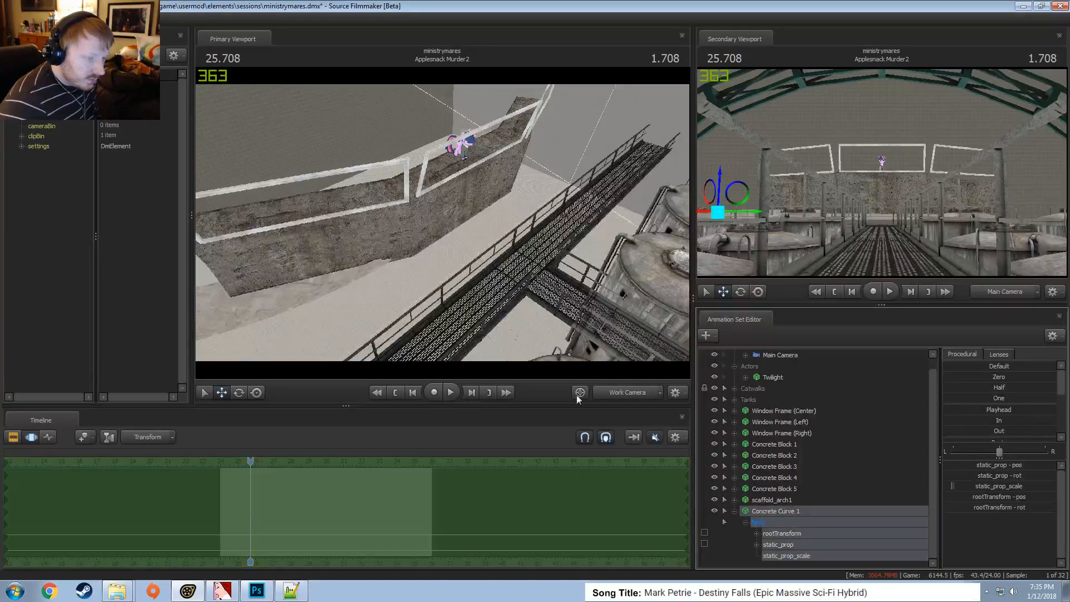
pyautogui.press('f')
pyautogui.moveTo(257, 186); pyautogui.dragTo(529, 223)
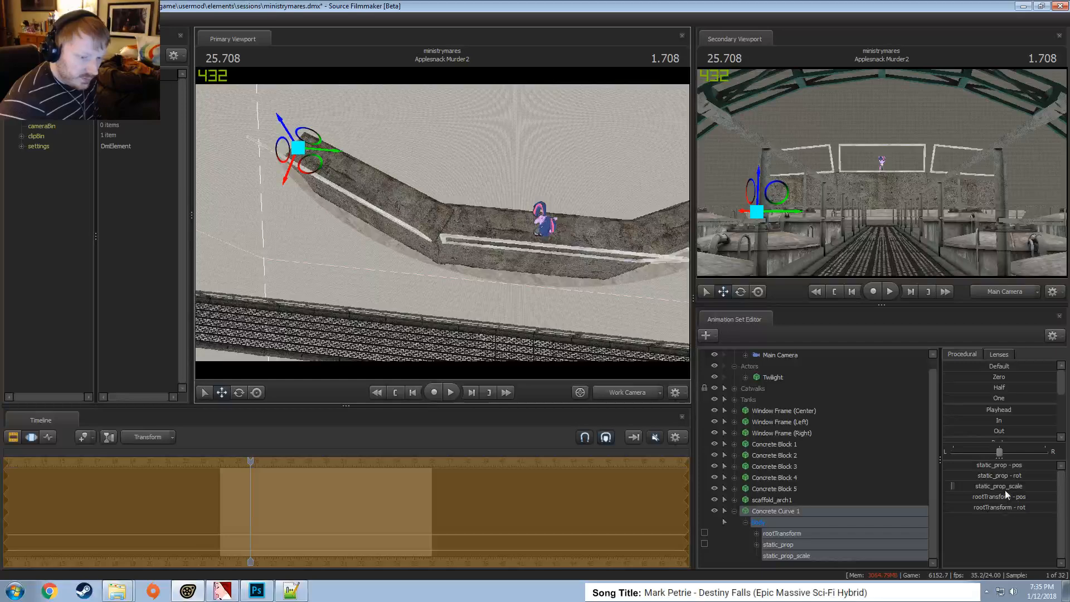
pyautogui.moveTo(1005, 490); pyautogui.dragTo(1008, 490)
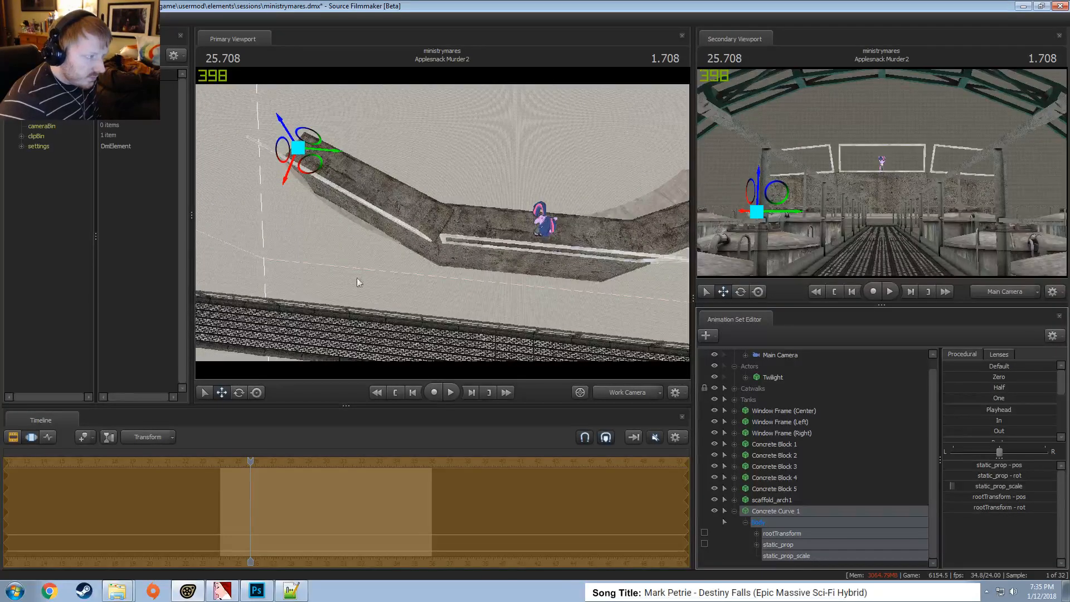
# Reposition Concrete Curve 1 so it is centred along the base of the concrete block wall
pyautogui.moveTo(313, 164); pyautogui.dragTo(326, 181)
pyautogui.moveTo(466, 241); pyautogui.dragTo(502, 233)
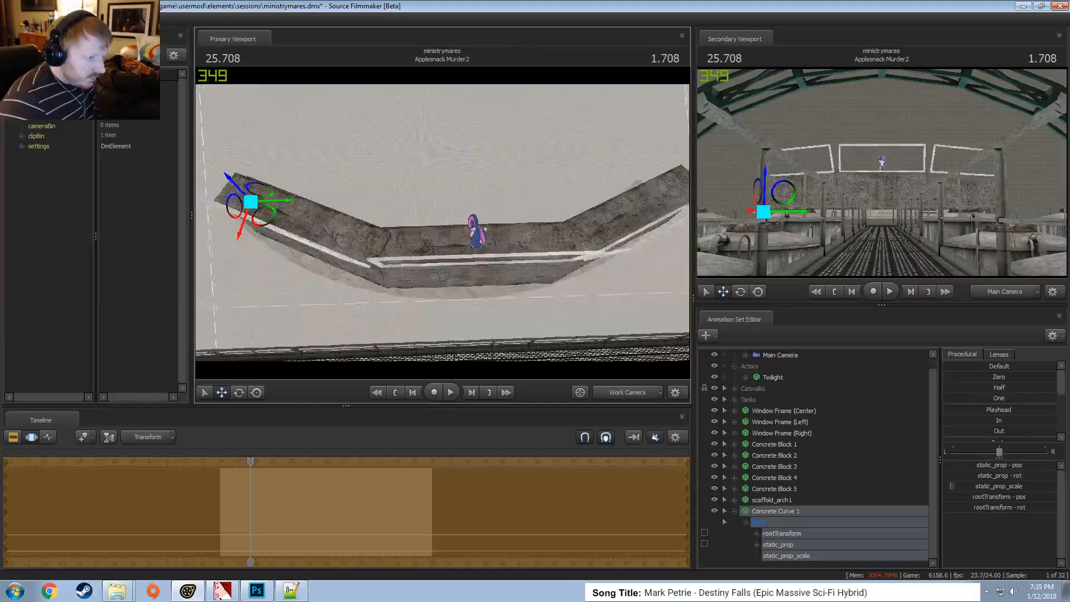
pyautogui.moveTo(295, 269); pyautogui.dragTo(306, 269)
pyautogui.moveTo(279, 223); pyautogui.dragTo(503, 235)
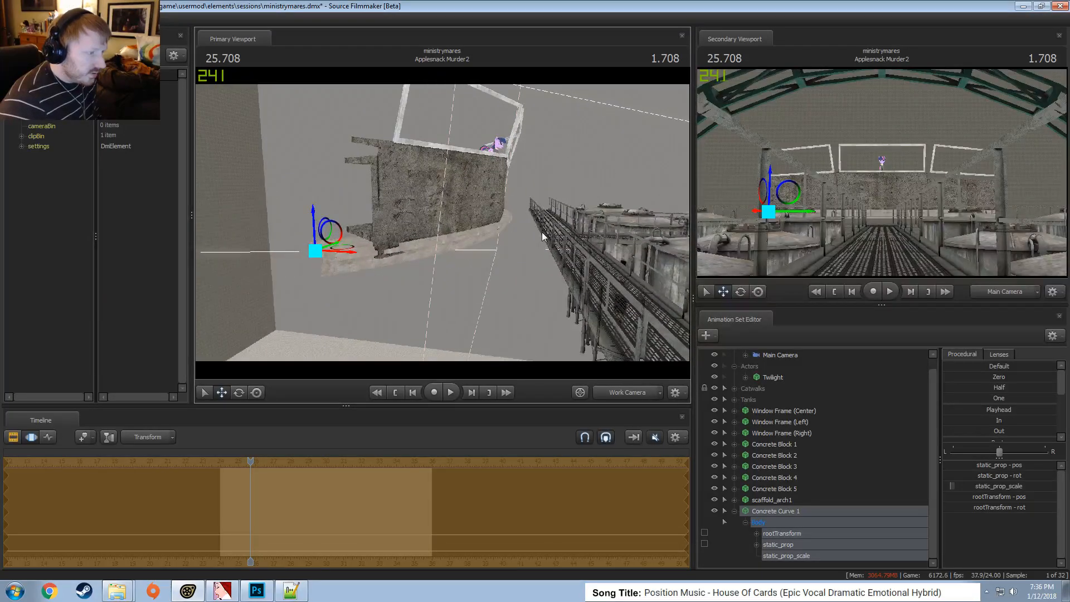
# Duplicate the Concrete Curve 1 animation set by copying and pasting it
pyautogui.rightClick(777, 512)
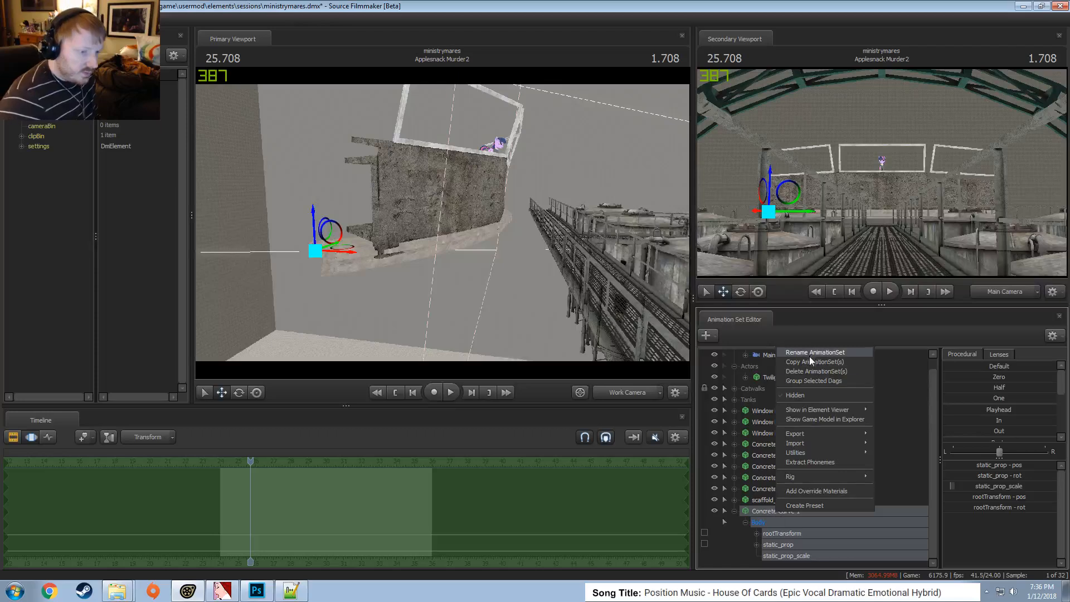
pyautogui.click(808, 362)
pyautogui.click(735, 511)
pyautogui.rightClick(764, 545)
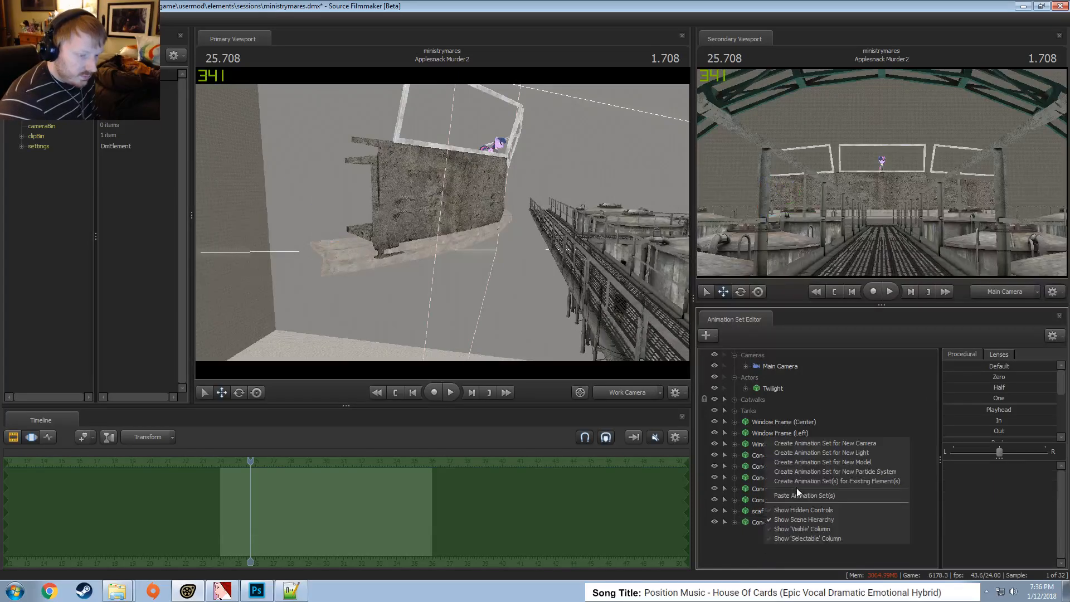
pyautogui.click(797, 494)
# Enlarge Concrete Curve 2 slightly and raise it from the wall's base to above the window frames
pyautogui.moveTo(971, 485); pyautogui.dragTo(972, 485)
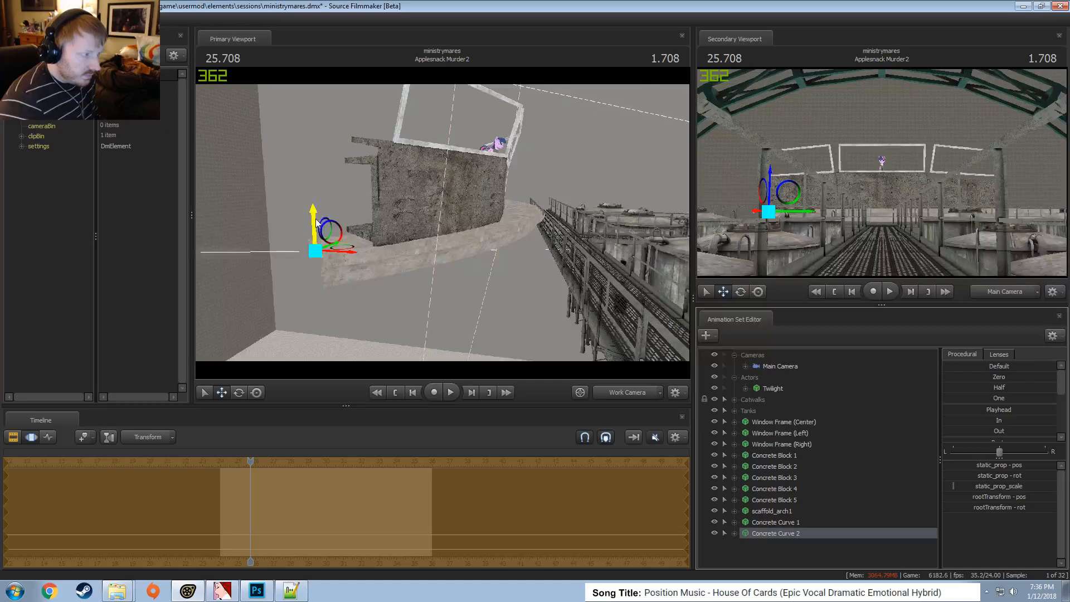
pyautogui.moveTo(316, 223); pyautogui.dragTo(366, 5)
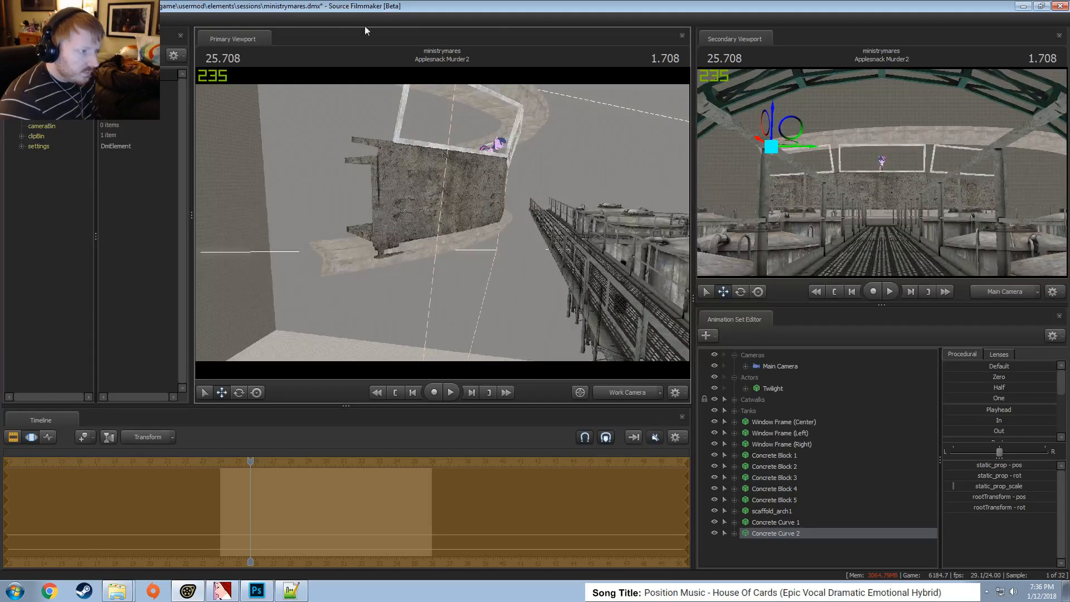
# Hide the Catwalks and Tanks groups to clear the view of the windows
pyautogui.moveTo(473, 160); pyautogui.dragTo(634, 407)
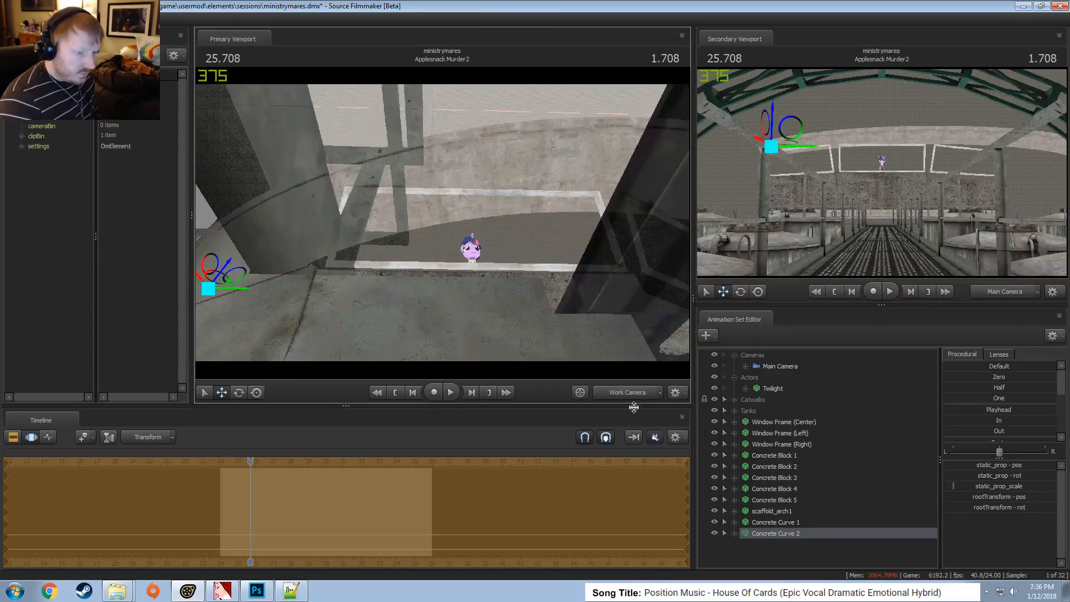
pyautogui.click(714, 399)
pyautogui.click(714, 411)
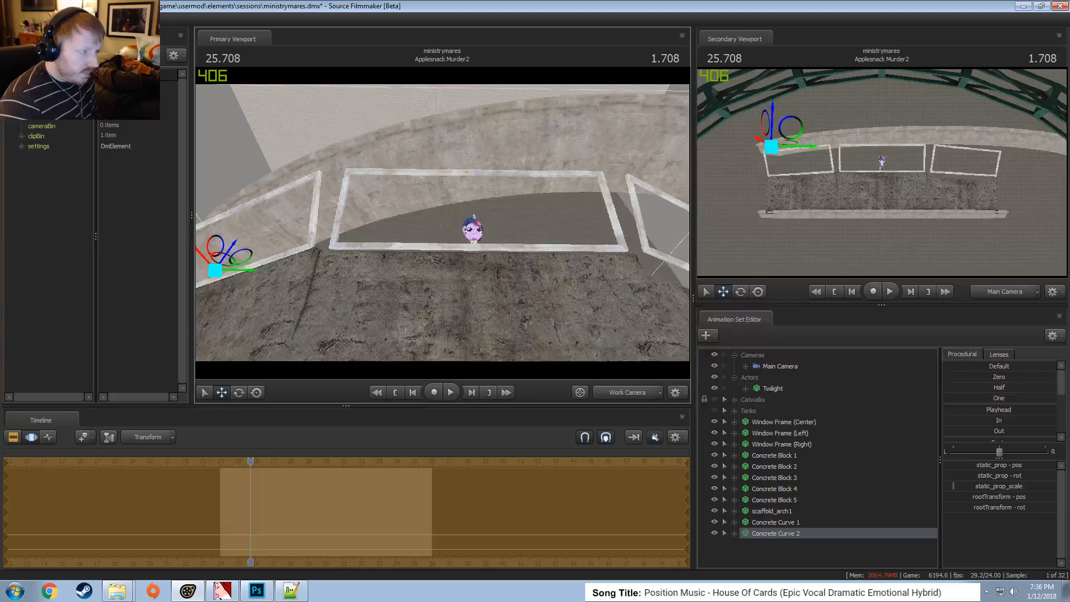
# Shift Concrete Curve 2 sideways and fine-tune its height and scale so it spans the tops of the three window frames
pyautogui.moveTo(282, 285); pyautogui.dragTo(212, 282)
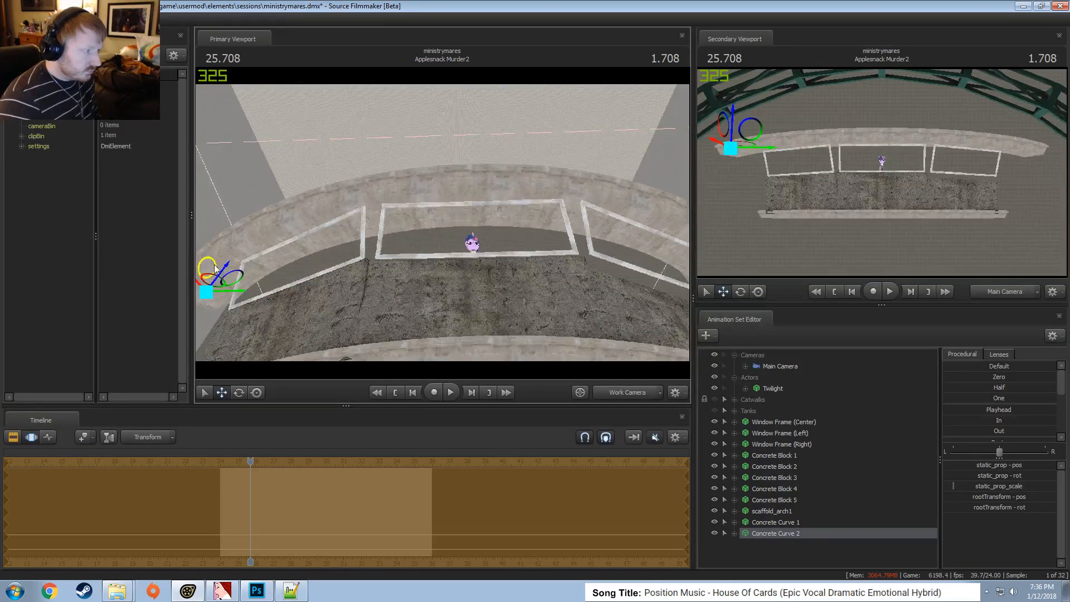
pyautogui.moveTo(224, 273); pyautogui.dragTo(216, 284)
pyautogui.moveTo(431, 194); pyautogui.dragTo(431, 179)
pyautogui.moveTo(337, 206); pyautogui.dragTo(336, 219)
pyautogui.moveTo(250, 240); pyautogui.dragTo(274, 187)
pyautogui.press('w')
pyautogui.moveTo(426, 253); pyautogui.dragTo(409, 231)
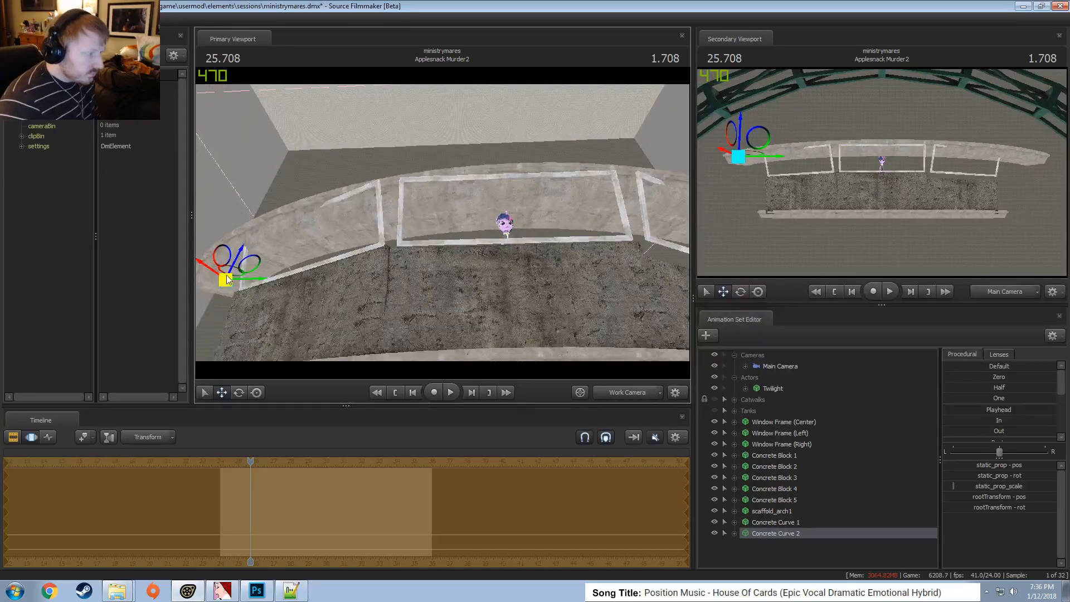
pyautogui.moveTo(230, 272); pyautogui.dragTo(230, 241)
pyautogui.moveTo(548, 136); pyautogui.dragTo(473, 177)
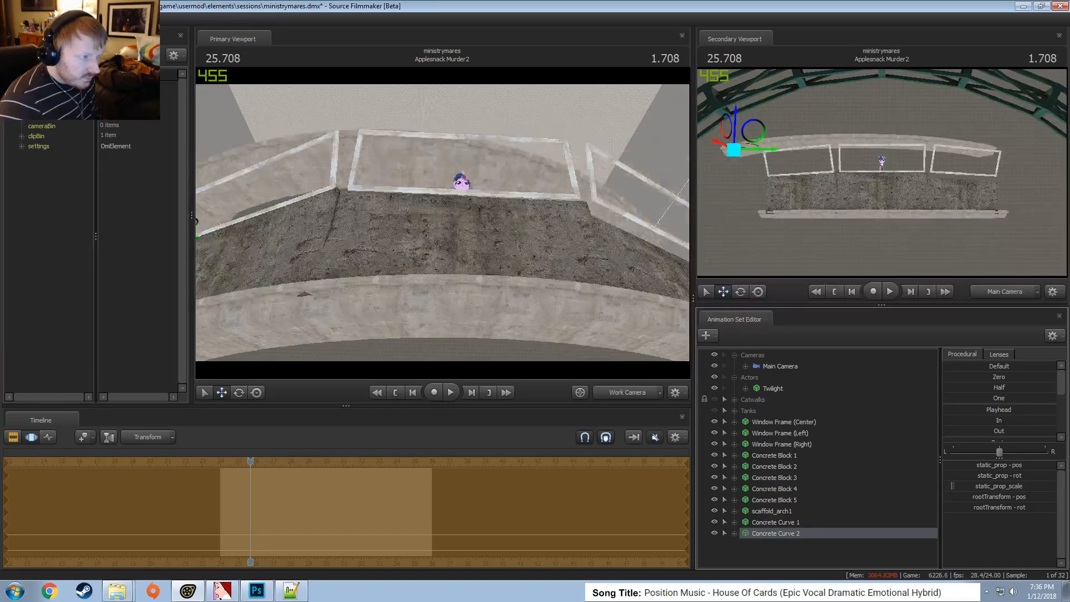
# Nudge Concrete Curve 2 sideways so it is centred over the window frames
pyautogui.moveTo(508, 330); pyautogui.dragTo(458, 242)
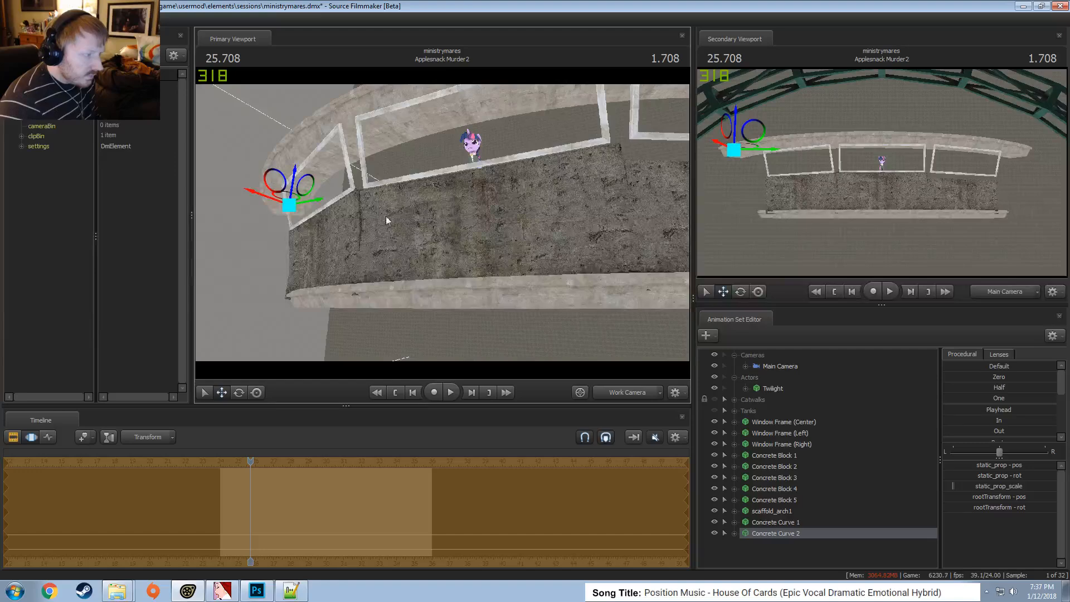
pyautogui.moveTo(386, 216); pyautogui.dragTo(378, 202)
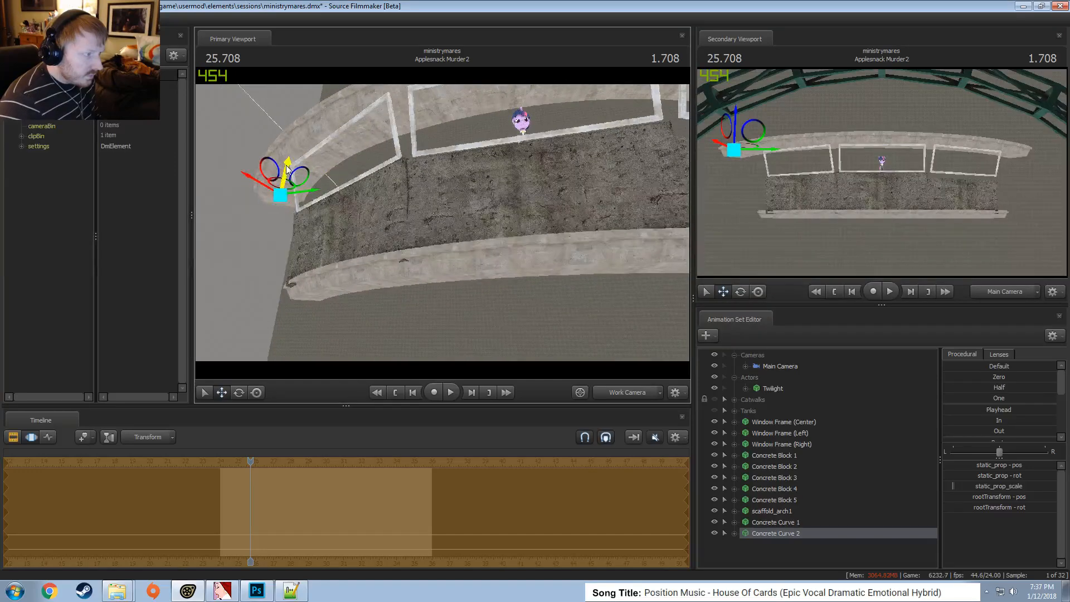
pyautogui.moveTo(315, 187); pyautogui.dragTo(307, 158)
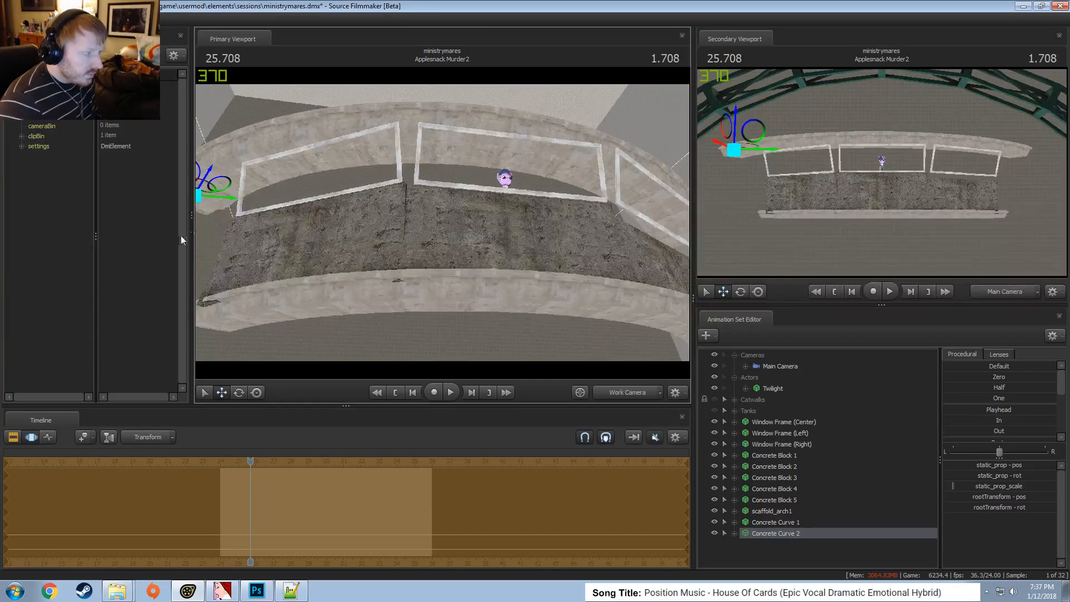
pyautogui.moveTo(215, 195); pyautogui.dragTo(228, 202)
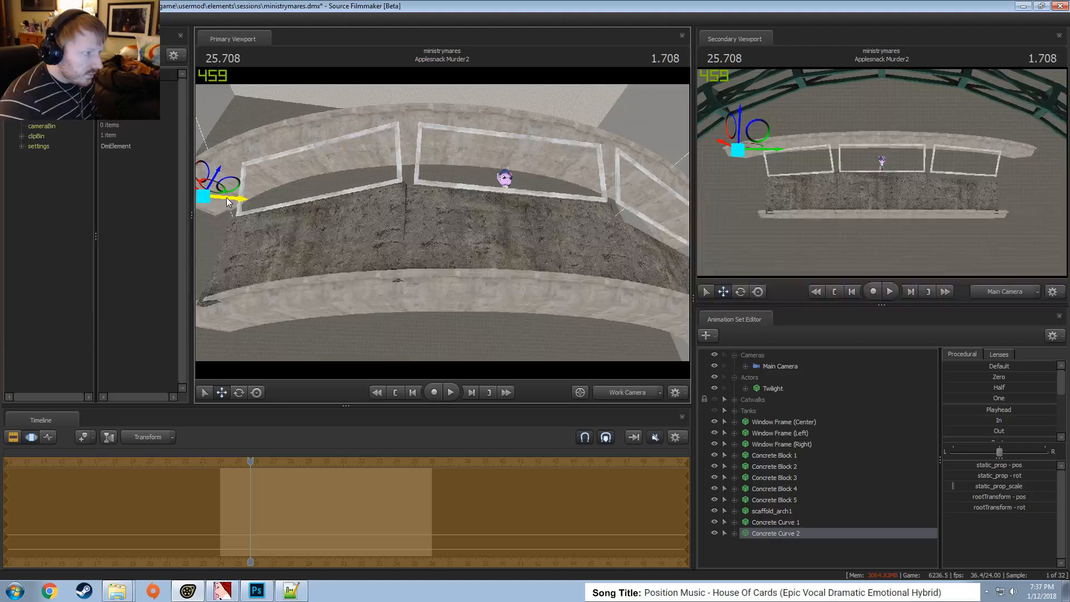
# Move Concrete Curve 2 forward so it overhangs the front of the window frames
pyautogui.moveTo(443, 225); pyautogui.dragTo(413, 272)
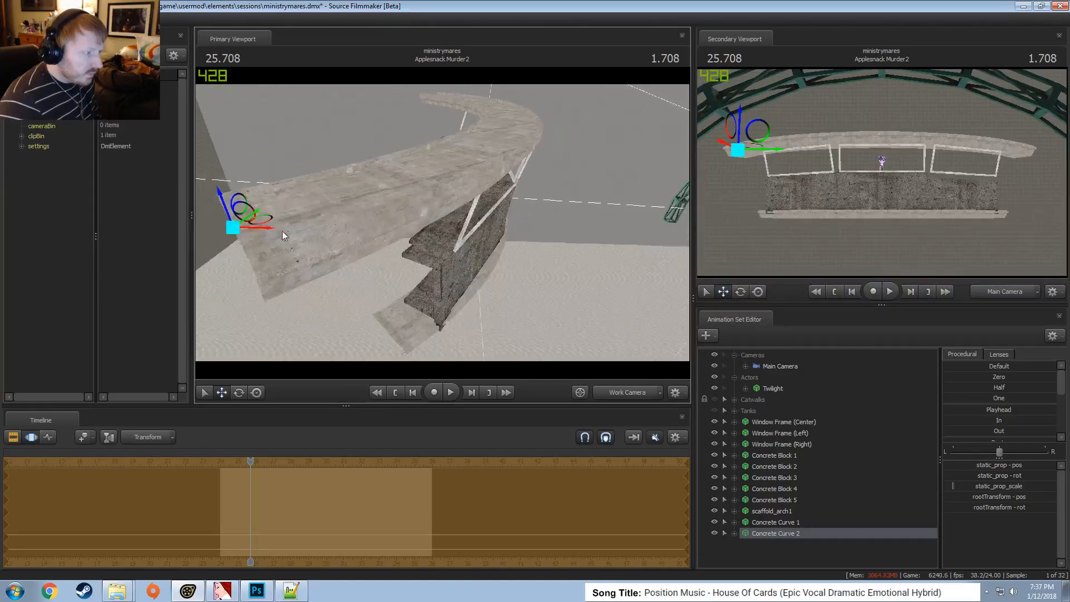
pyautogui.moveTo(273, 228); pyautogui.dragTo(293, 246)
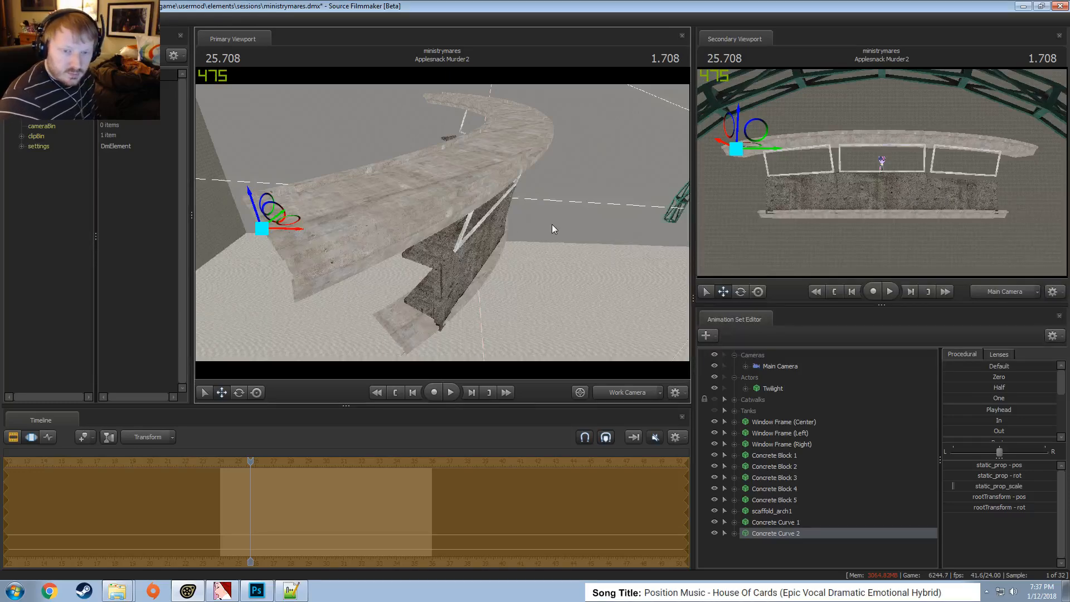
pyautogui.moveTo(564, 240); pyautogui.dragTo(301, 183)
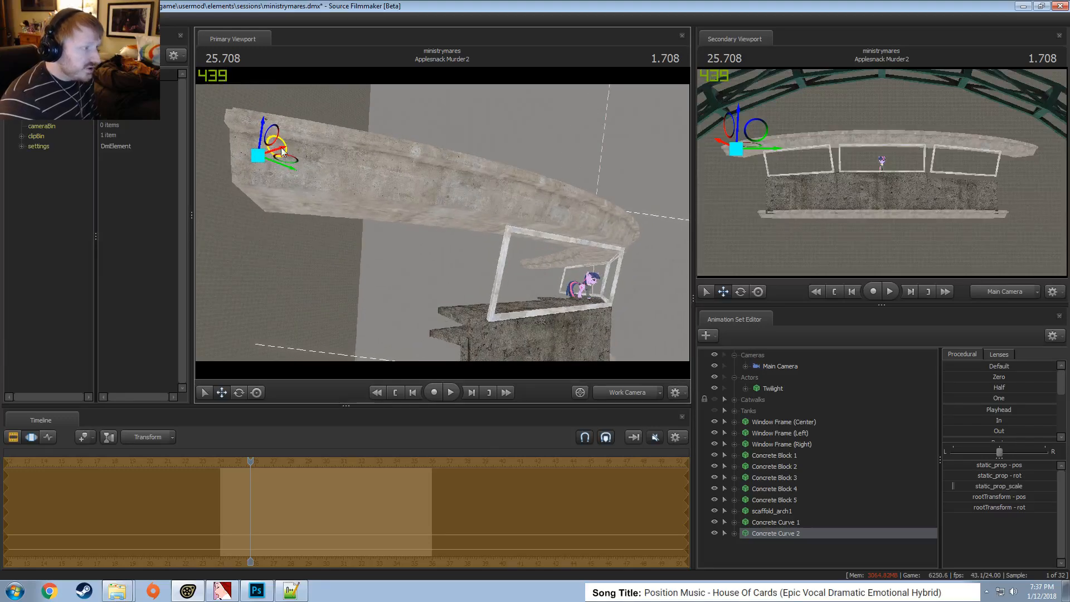
pyautogui.moveTo(274, 160); pyautogui.dragTo(280, 162)
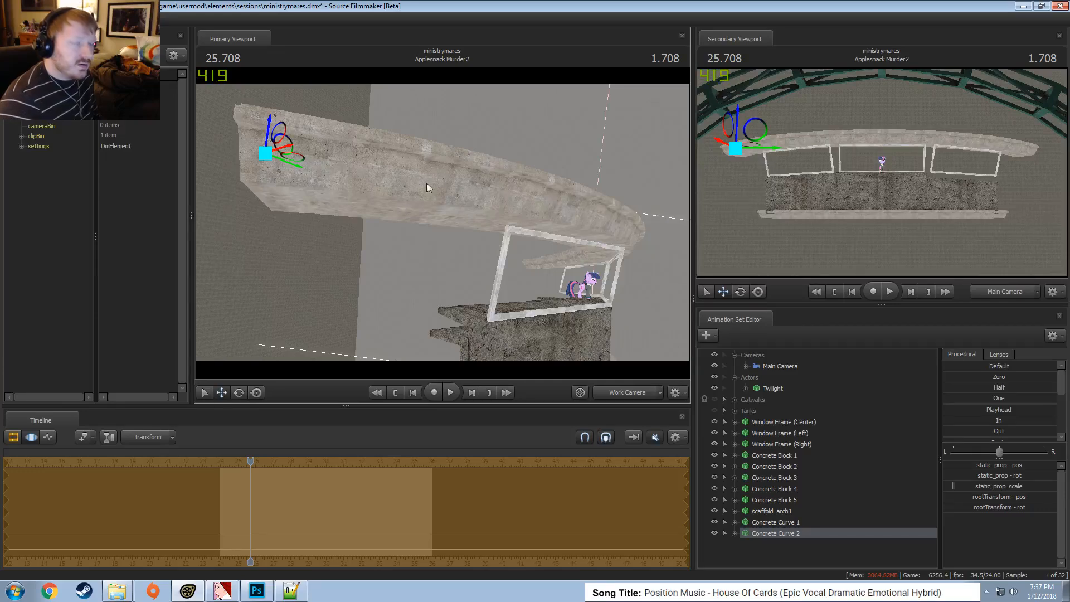
pyautogui.moveTo(427, 183); pyautogui.dragTo(362, 244)
pyautogui.moveTo(442, 223); pyautogui.dragTo(313, 133)
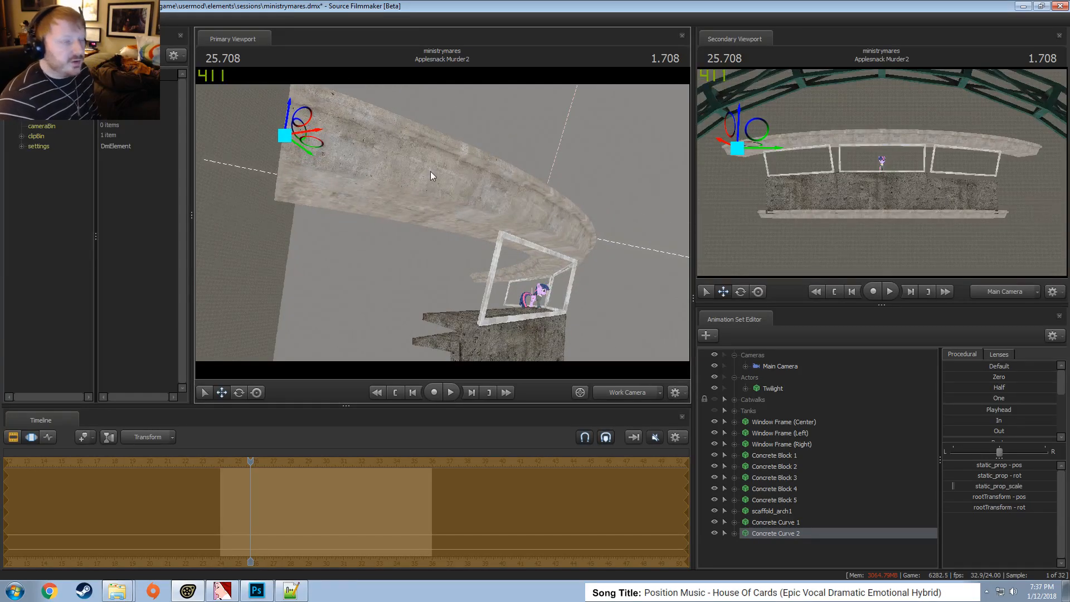
# Raise Concrete Curve 1 from the wall's base to its upper edge, directly beneath the window frames
pyautogui.moveTo(574, 199); pyautogui.dragTo(441, 227)
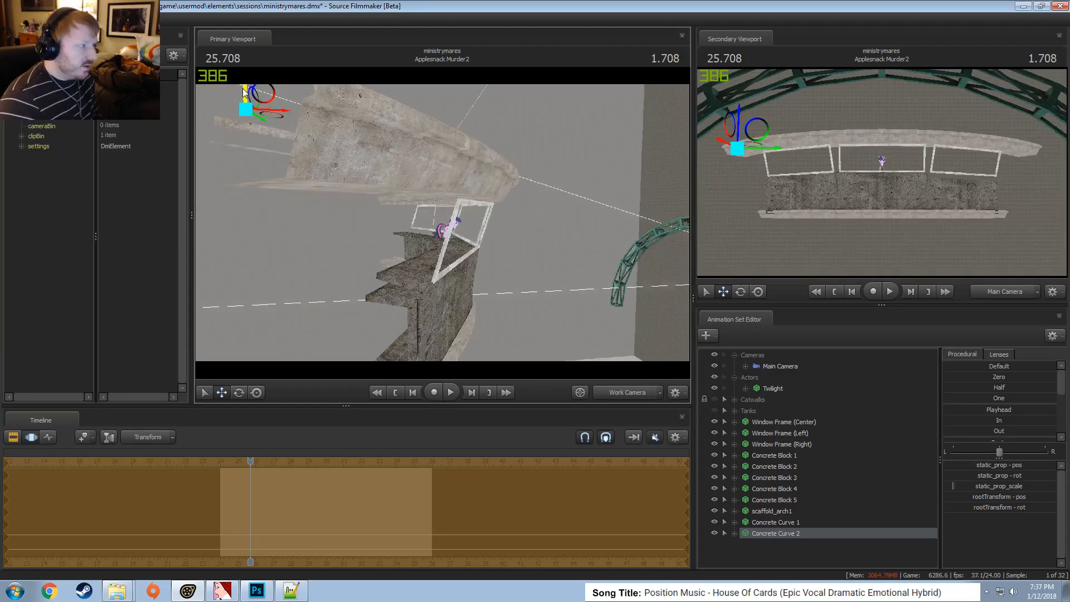
pyautogui.moveTo(480, 225); pyautogui.dragTo(433, 225)
pyautogui.moveTo(535, 277); pyautogui.dragTo(577, 280)
pyautogui.click(778, 521)
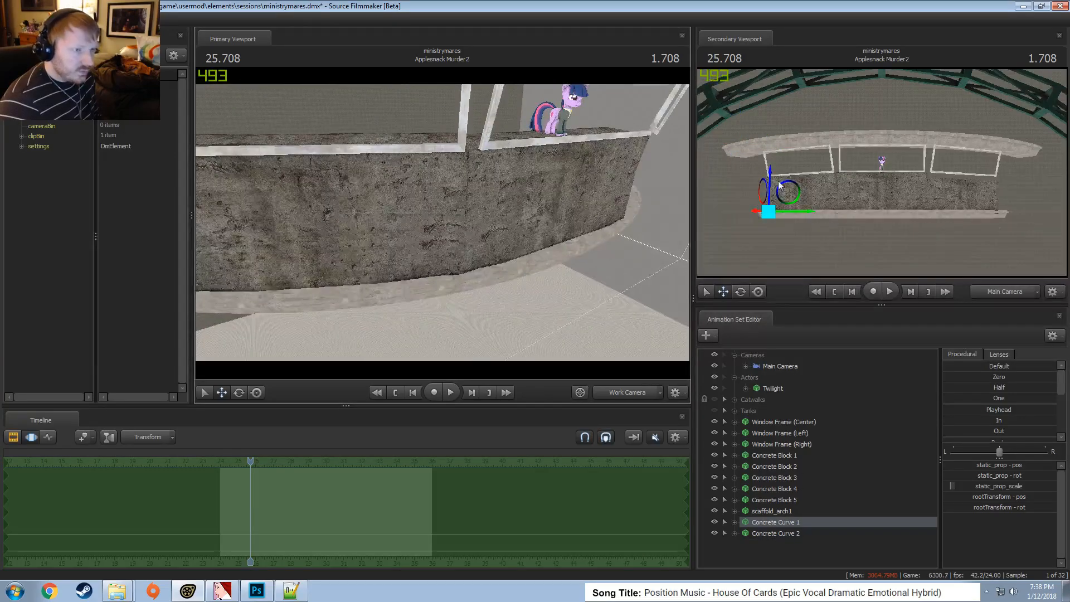
pyautogui.moveTo(771, 184); pyautogui.dragTo(777, 153)
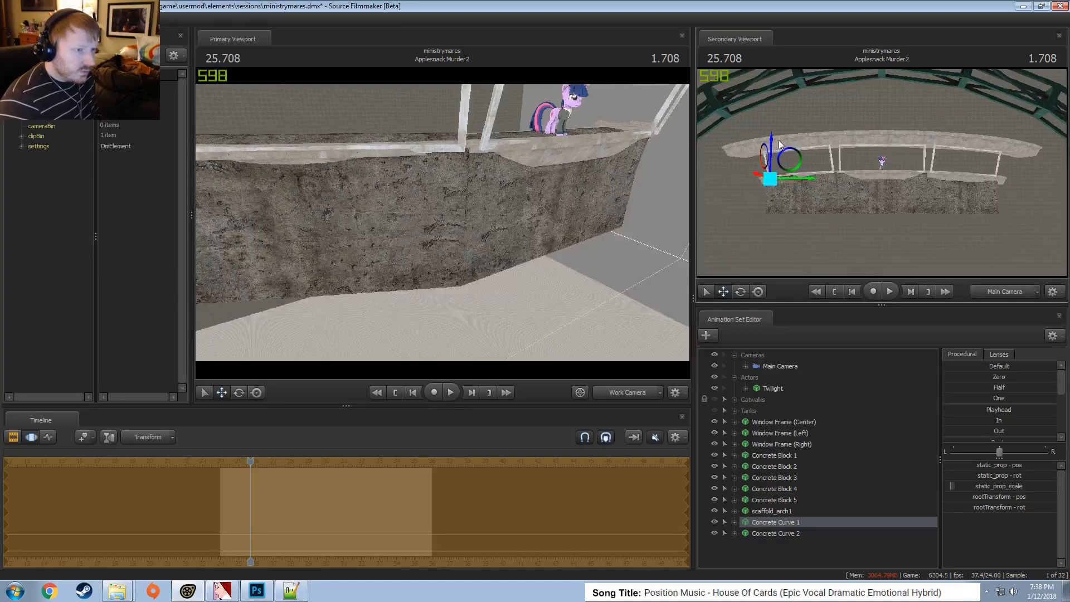
pyautogui.moveTo(774, 136); pyautogui.dragTo(777, 139)
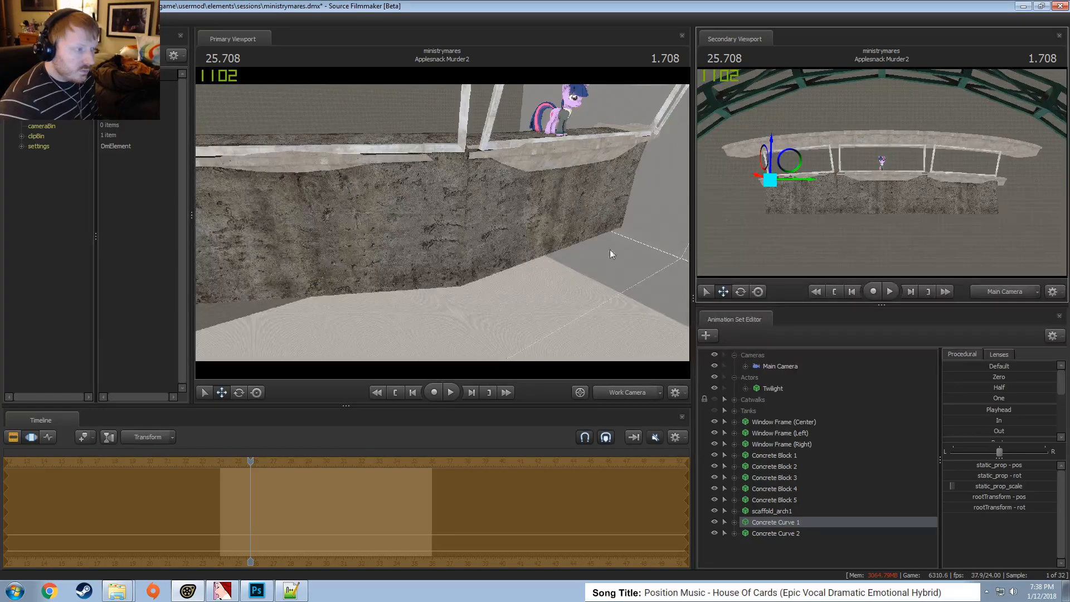
# Hide Concrete Blocks 1 to 5 so only the window frames and concrete curves remain in view
pyautogui.keyDown('alt'); pyautogui.moveTo(610, 249); pyautogui.dragTo(647, 248); pyautogui.keyUp('alt')
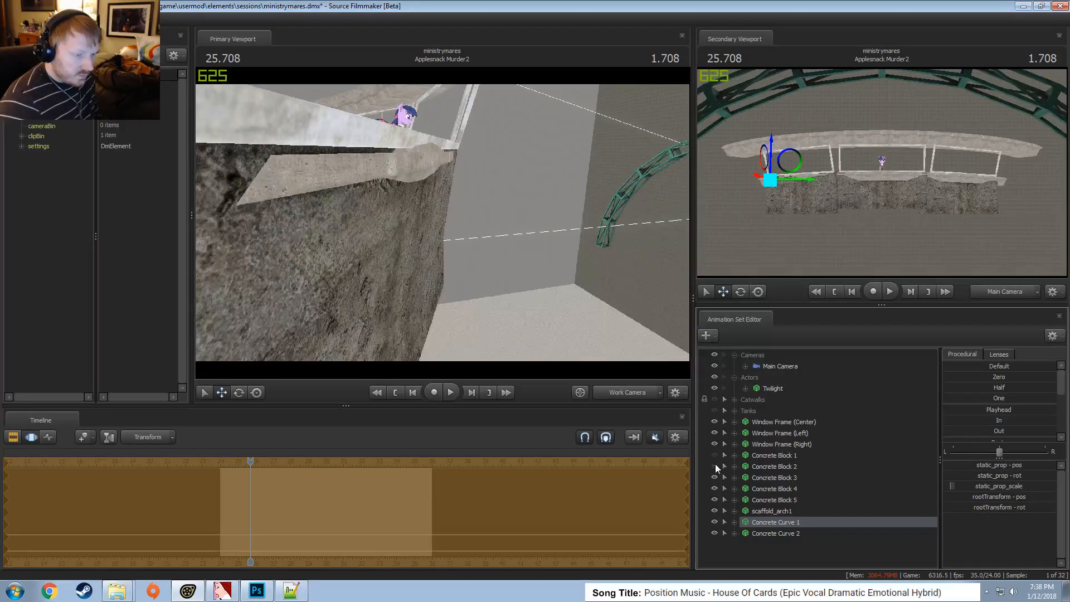
pyautogui.click(715, 488)
pyautogui.click(714, 499)
pyautogui.moveTo(483, 344); pyautogui.dragTo(484, 343)
pyautogui.moveTo(483, 236); pyautogui.dragTo(492, 227)
pyautogui.moveTo(352, 274); pyautogui.dragTo(346, 294)
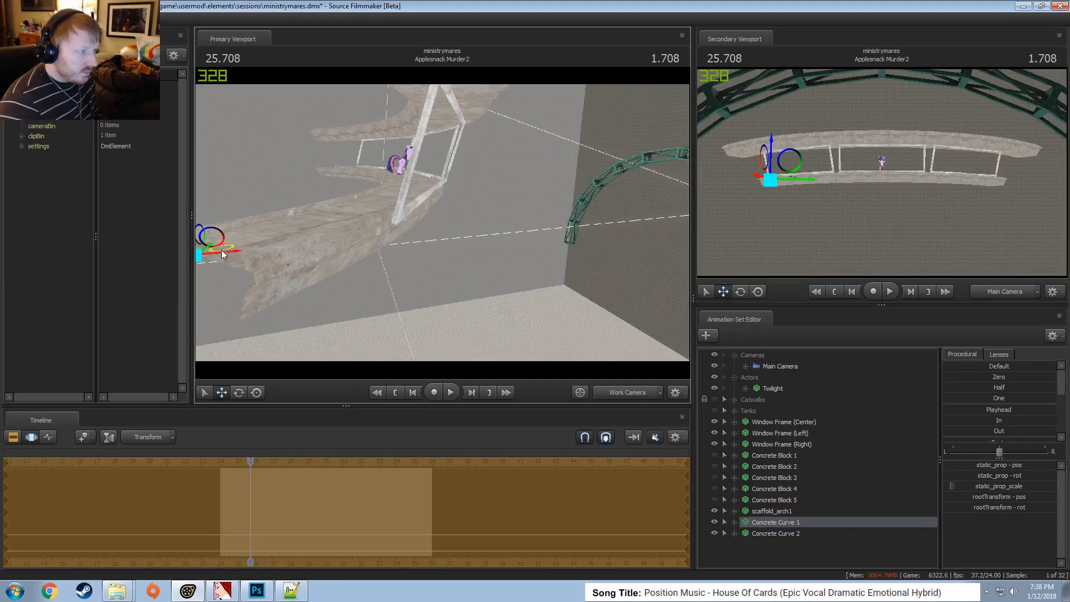
# Shift Concrete Curve 1 forward beneath the window frames and fine-tune its height against their lower edges
pyautogui.moveTo(224, 256); pyautogui.dragTo(257, 269)
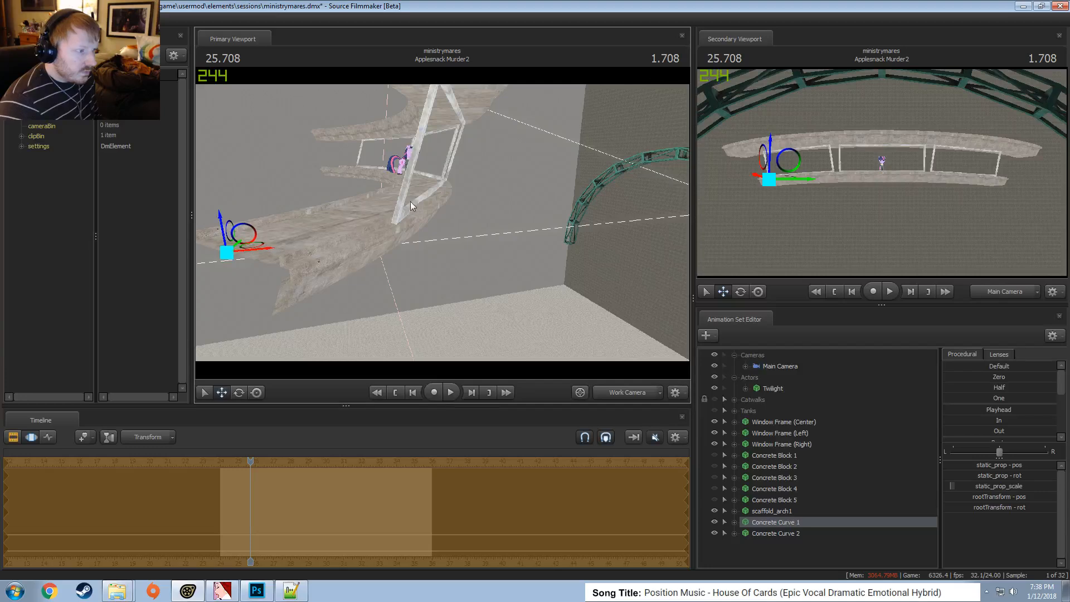
pyautogui.moveTo(411, 201); pyautogui.dragTo(390, 202)
pyautogui.moveTo(442, 223)
pyautogui.mouseDown()
pyautogui.moveTo(418, 223)
pyautogui.moveTo(465, 231)
pyautogui.moveTo(440, 221)
pyautogui.mouseUp()
pyautogui.moveTo(288, 232); pyautogui.dragTo(334, 253)
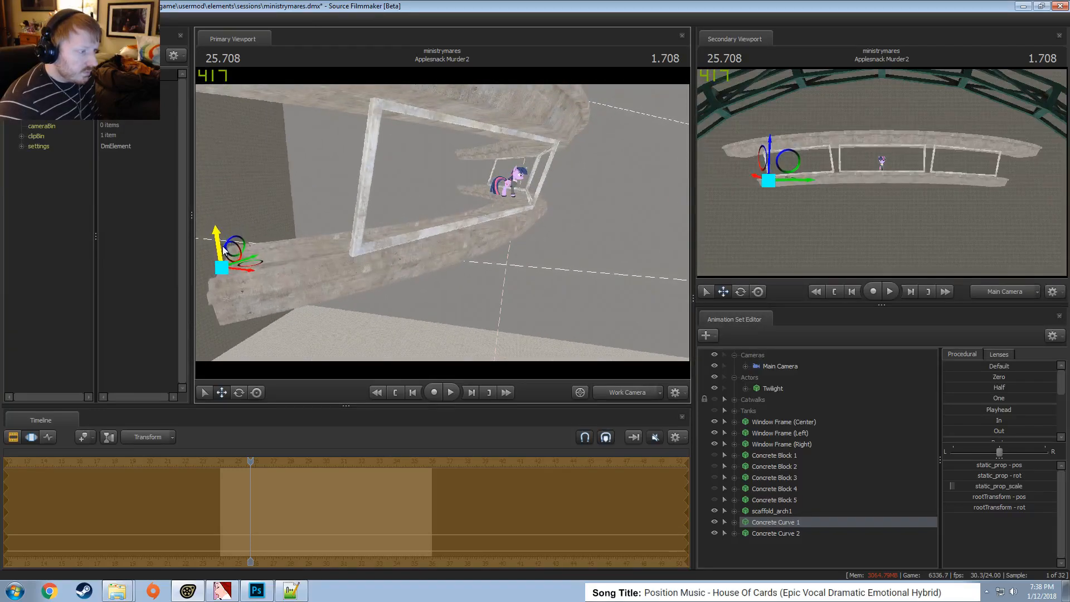
pyautogui.moveTo(353, 257); pyautogui.dragTo(404, 212)
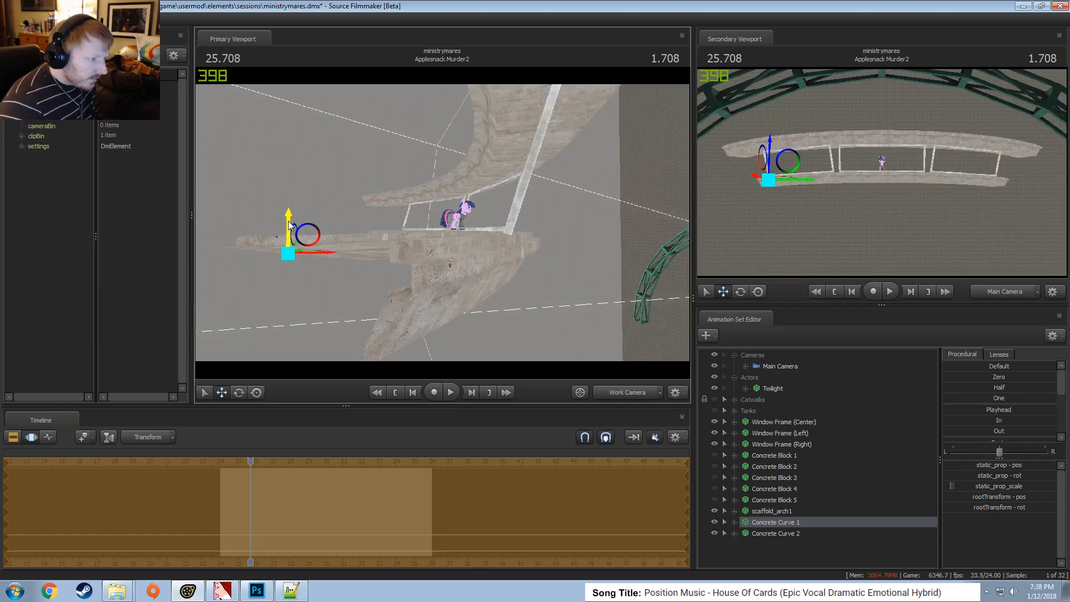
pyautogui.moveTo(312, 221); pyautogui.dragTo(308, 280)
pyautogui.moveTo(312, 317); pyautogui.dragTo(443, 222)
# Switch to the clip editor and unhide the Catwalks and Tanks groups
pyautogui.press('w')
pyautogui.press('d')
pyautogui.press('w')
pyautogui.press('d')
pyautogui.press('s')
pyautogui.press('a')
pyautogui.press('F2')
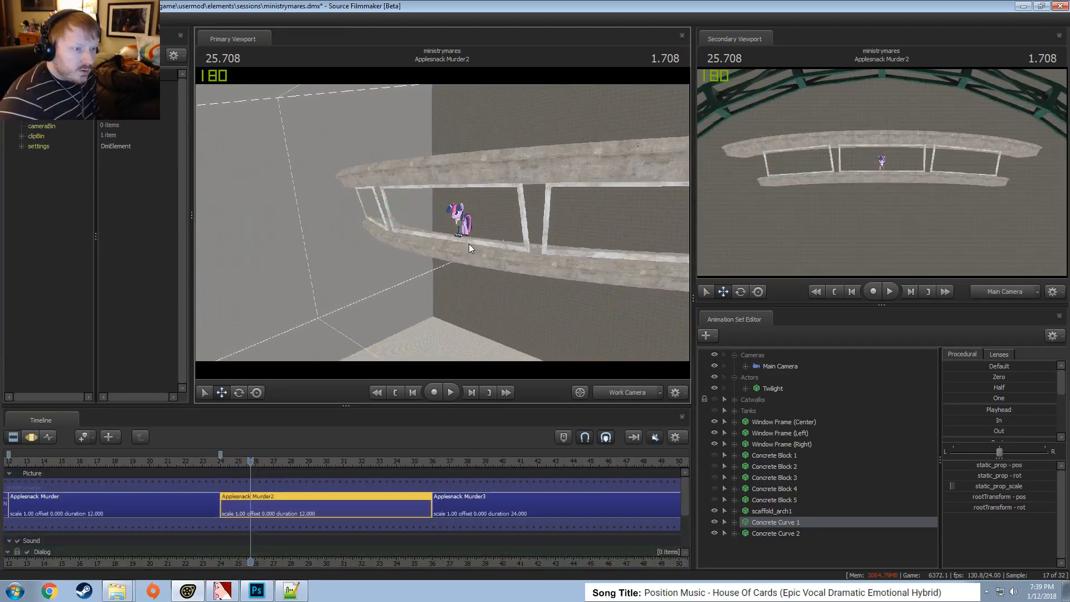
pyautogui.click(714, 399)
pyautogui.click(714, 411)
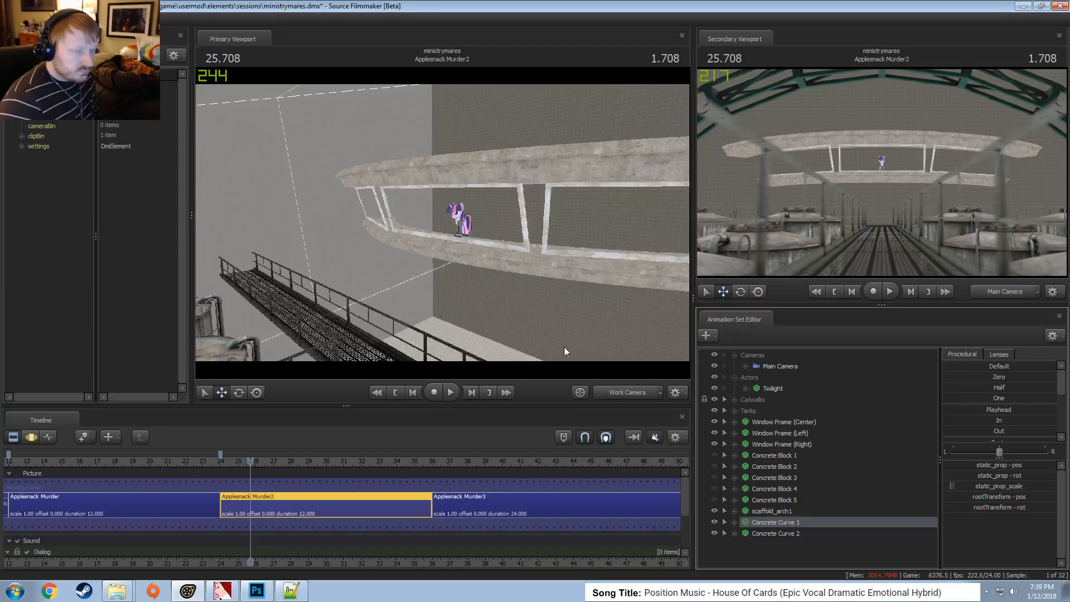
# Examine from the front, from above and along the ledge how the window frames sit between the two concrete curves
pyautogui.press('a')
pyautogui.moveTo(483, 252); pyautogui.dragTo(525, 245)
pyautogui.press('w')
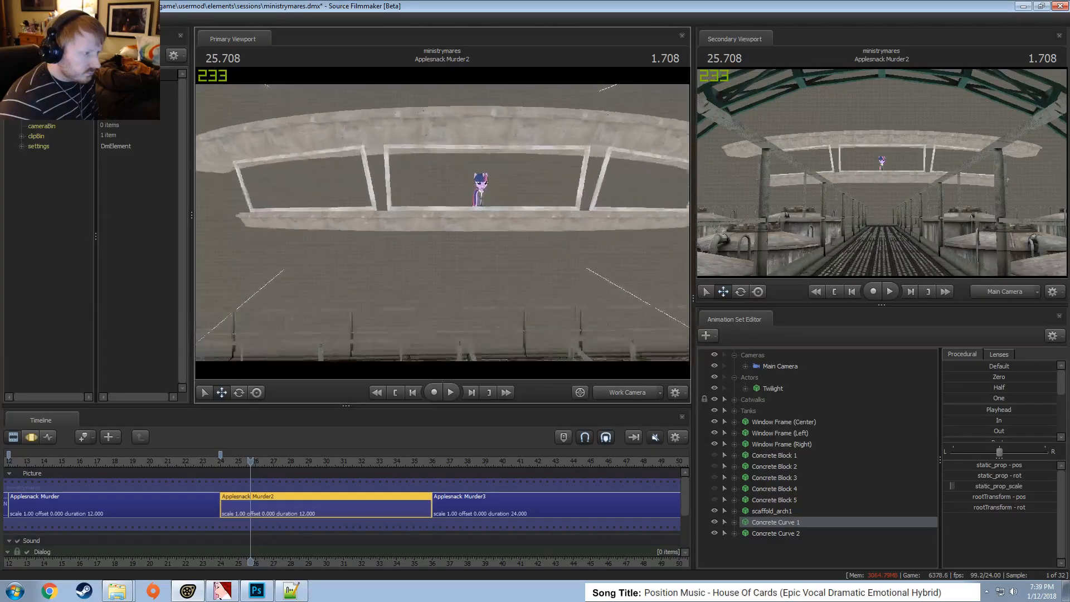
pyautogui.press('w')
pyautogui.moveTo(442, 223); pyautogui.dragTo(471, 214)
pyautogui.press('a')
pyautogui.press('x')
pyautogui.press('z')
pyautogui.moveTo(567, 249); pyautogui.dragTo(442, 221)
pyautogui.press('d')
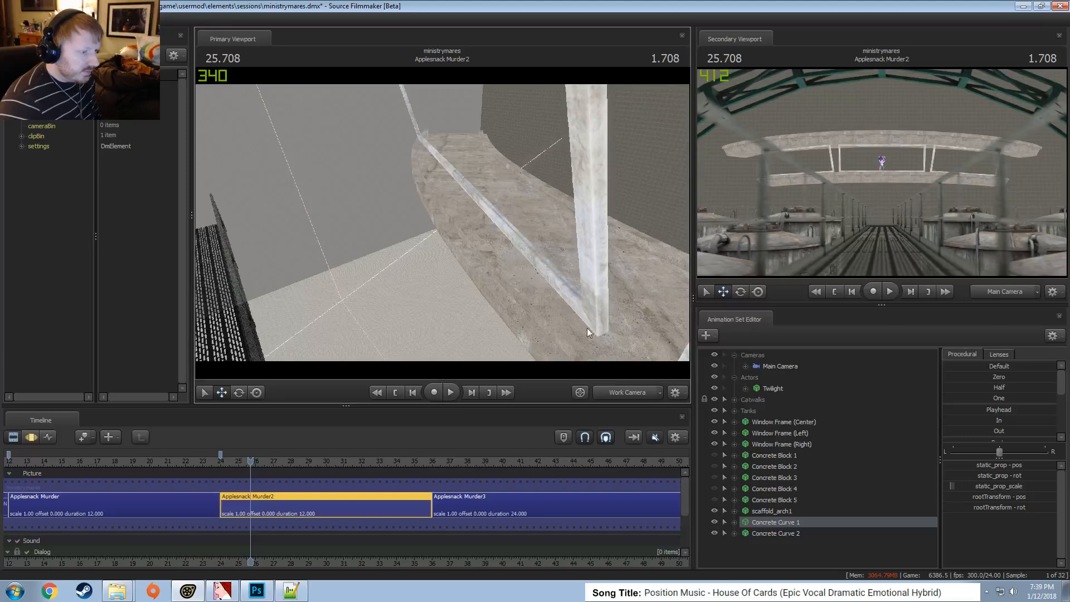
pyautogui.moveTo(550, 278); pyautogui.dragTo(442, 223)
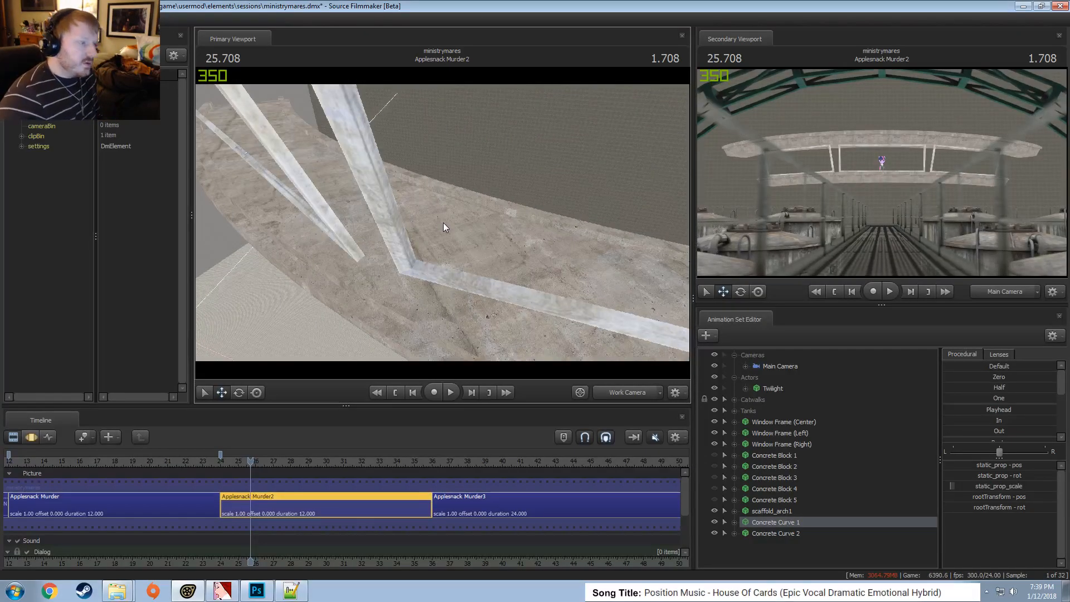
pyautogui.moveTo(444, 223); pyautogui.dragTo(433, 199)
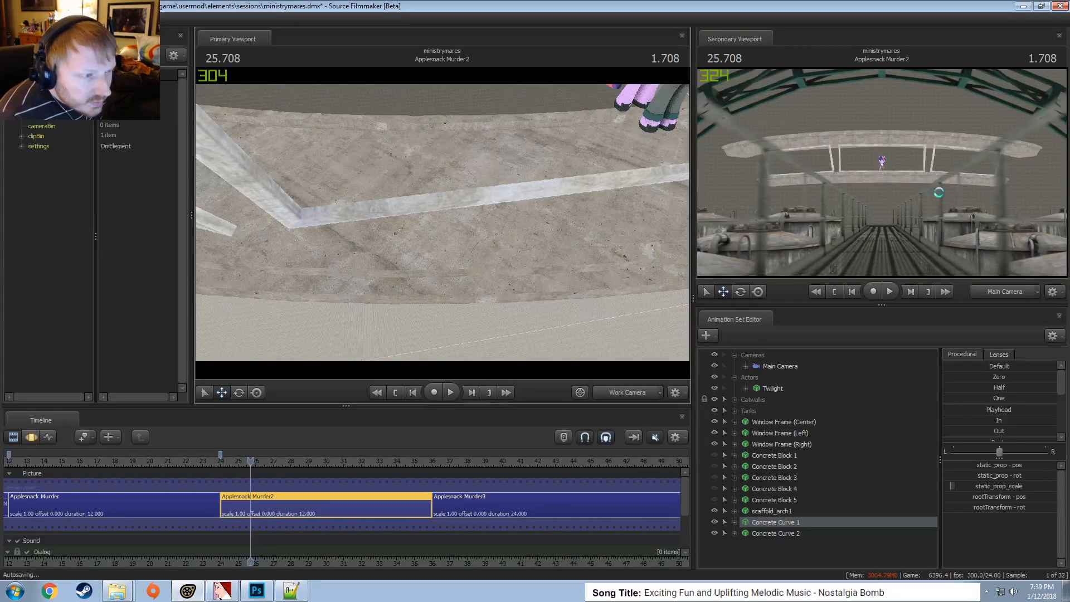
pyautogui.moveTo(625, 263); pyautogui.dragTo(627, 229)
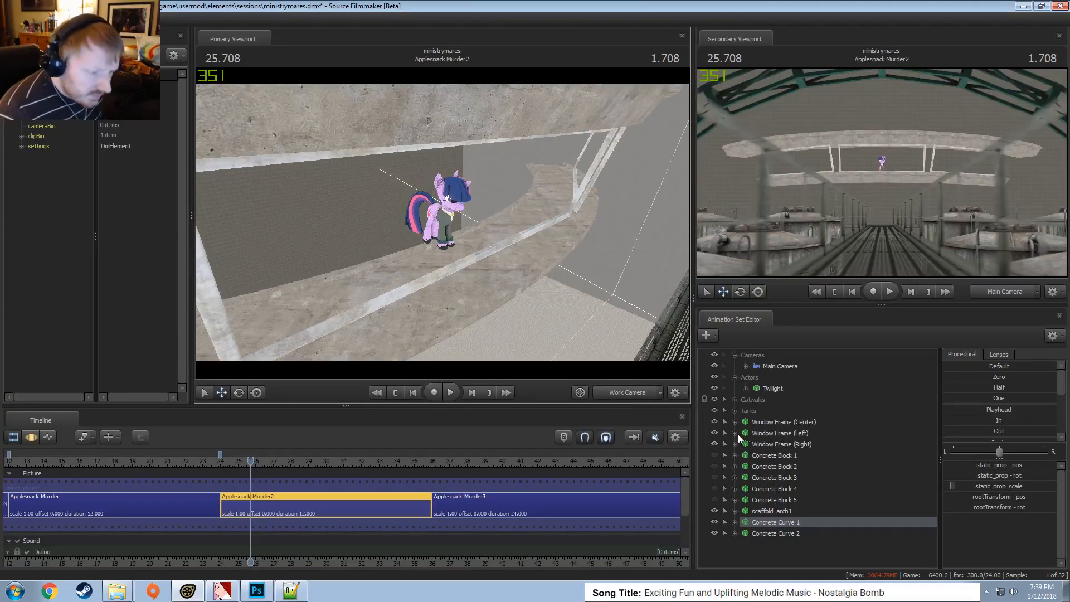
# Nudge Window Frame (Center) along its depth axis so its lower bar sits properly on Concrete Curve 1
pyautogui.click(785, 424)
pyautogui.moveTo(493, 174)
pyautogui.mouseDown()
pyautogui.moveTo(485, 167)
pyautogui.moveTo(545, 152)
pyautogui.moveTo(558, 163)
pyautogui.moveTo(425, 225)
pyautogui.moveTo(458, 230)
pyautogui.moveTo(485, 171)
pyautogui.mouseUp()
pyautogui.moveTo(525, 131); pyautogui.dragTo(521, 132)
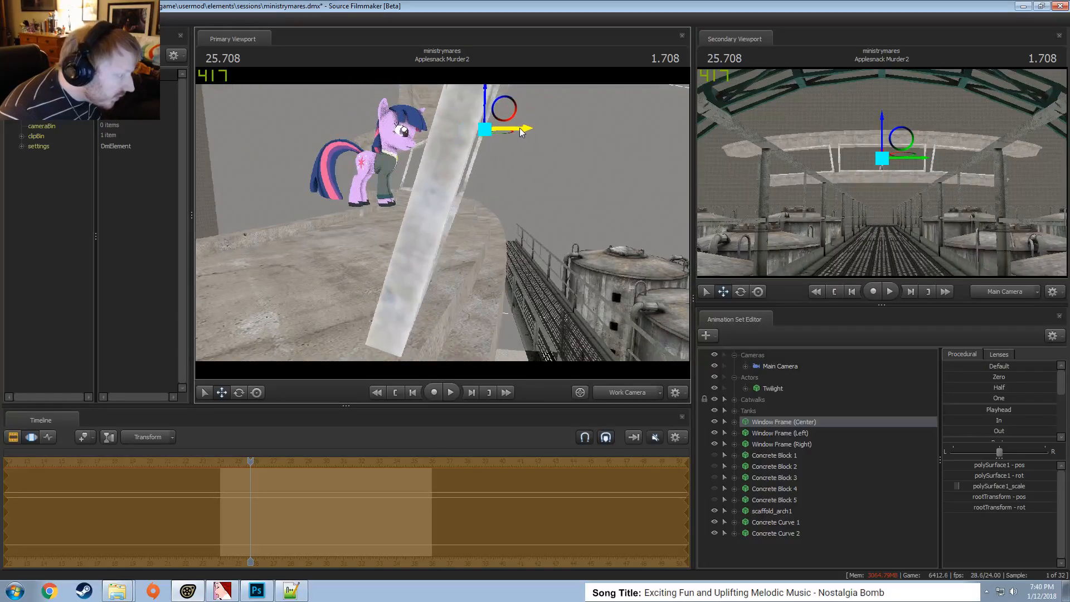
pyautogui.moveTo(443, 224); pyautogui.dragTo(410, 221)
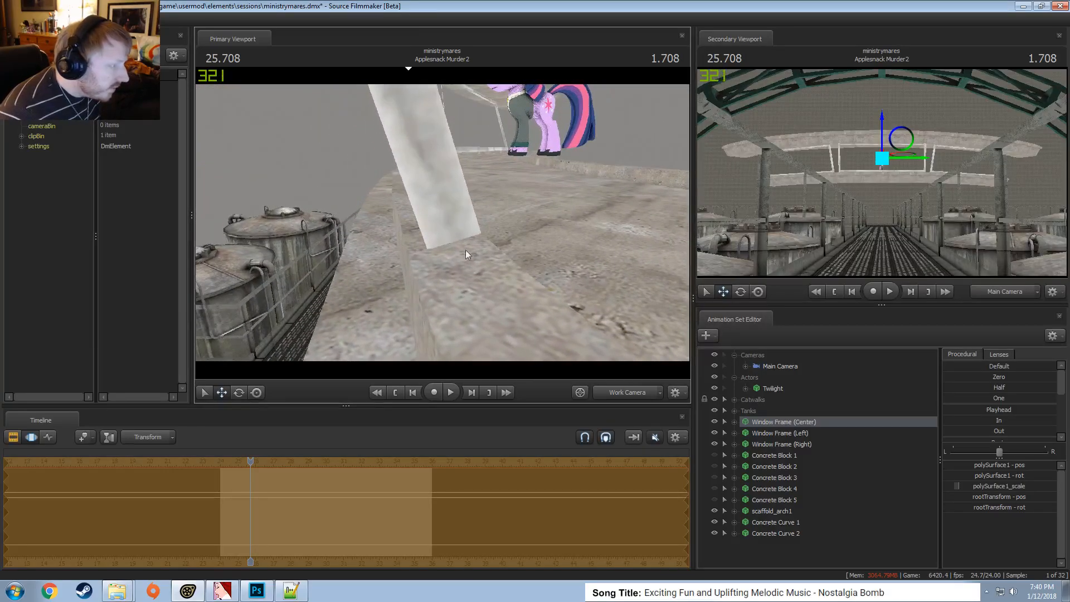
pyautogui.moveTo(432, 255); pyautogui.dragTo(486, 214)
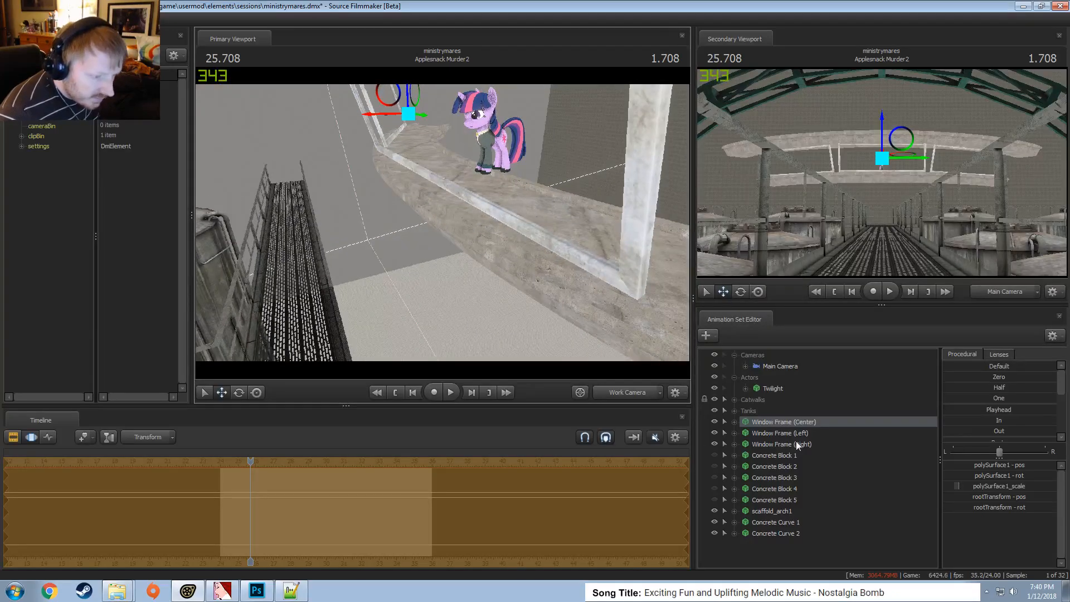
# Nudge Concrete Curve 1 sideways so its ends are centred beneath the three window frames
pyautogui.click(787, 522)
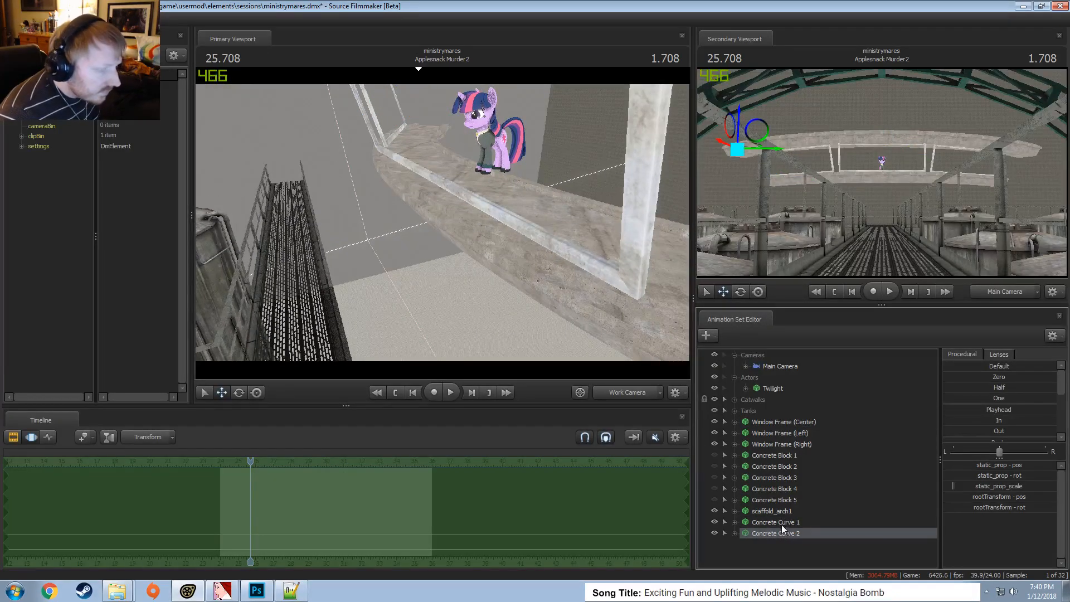
pyautogui.moveTo(465, 237); pyautogui.dragTo(441, 216)
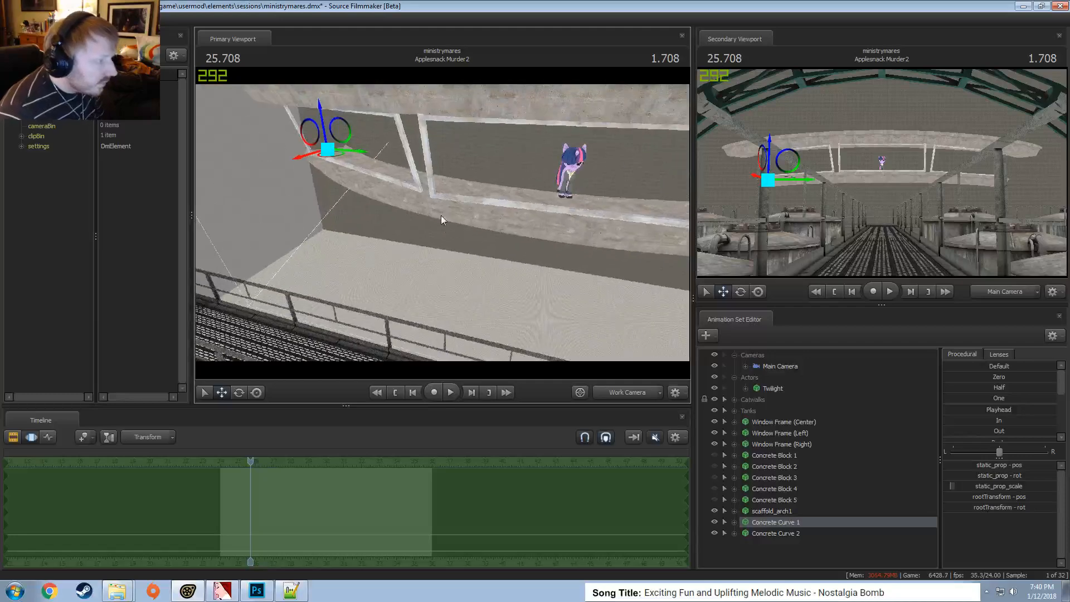
pyautogui.moveTo(356, 151); pyautogui.dragTo(437, 228)
pyautogui.press('w')
pyautogui.press('d')
pyautogui.press('s')
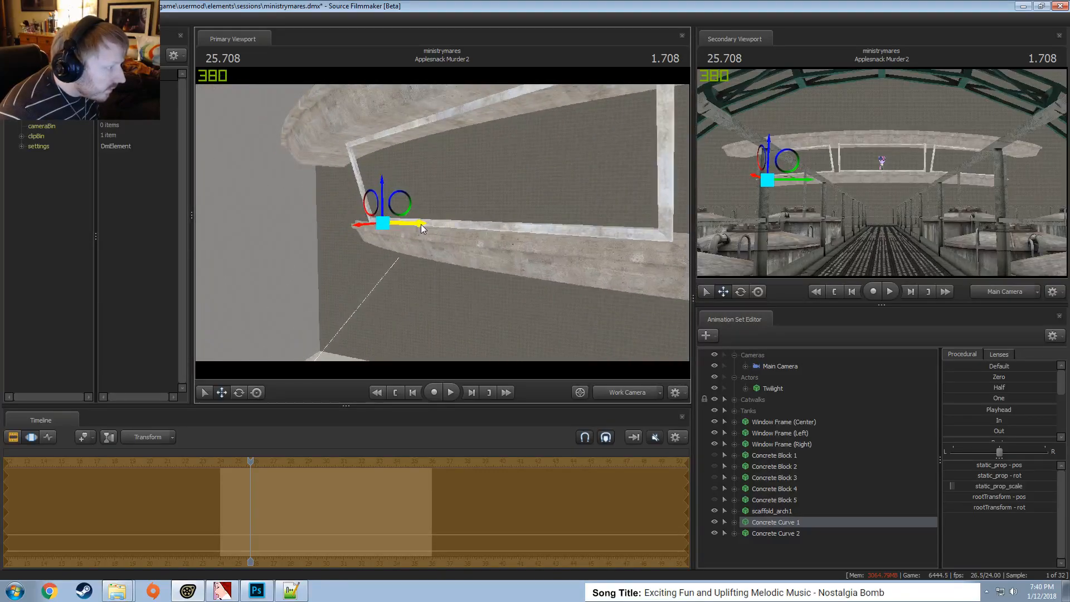
pyautogui.moveTo(586, 237); pyautogui.dragTo(624, 257)
pyautogui.press('w')
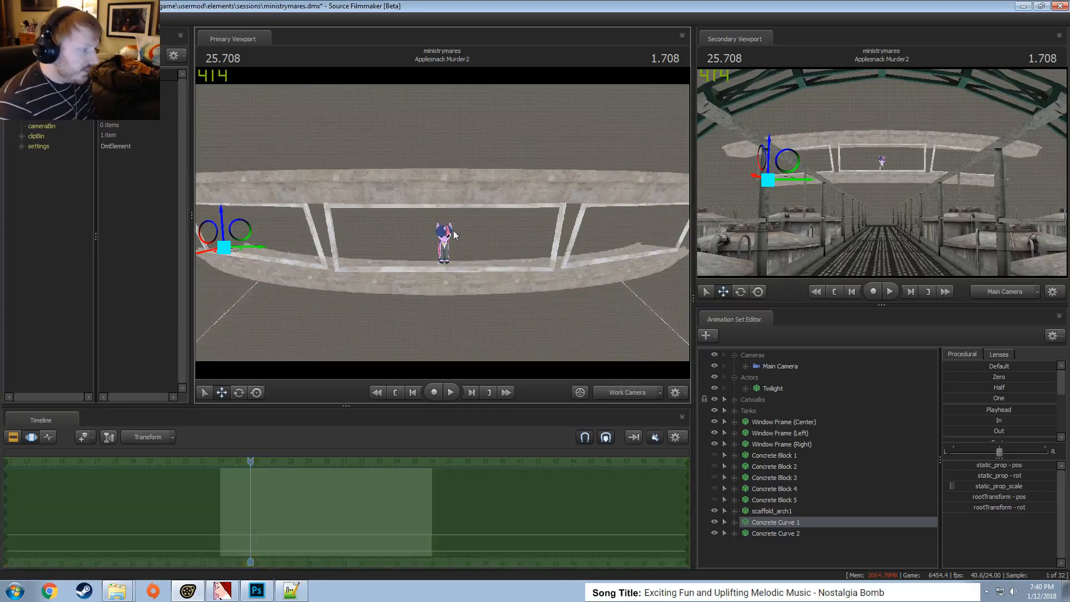
pyautogui.moveTo(443, 226); pyautogui.dragTo(473, 225)
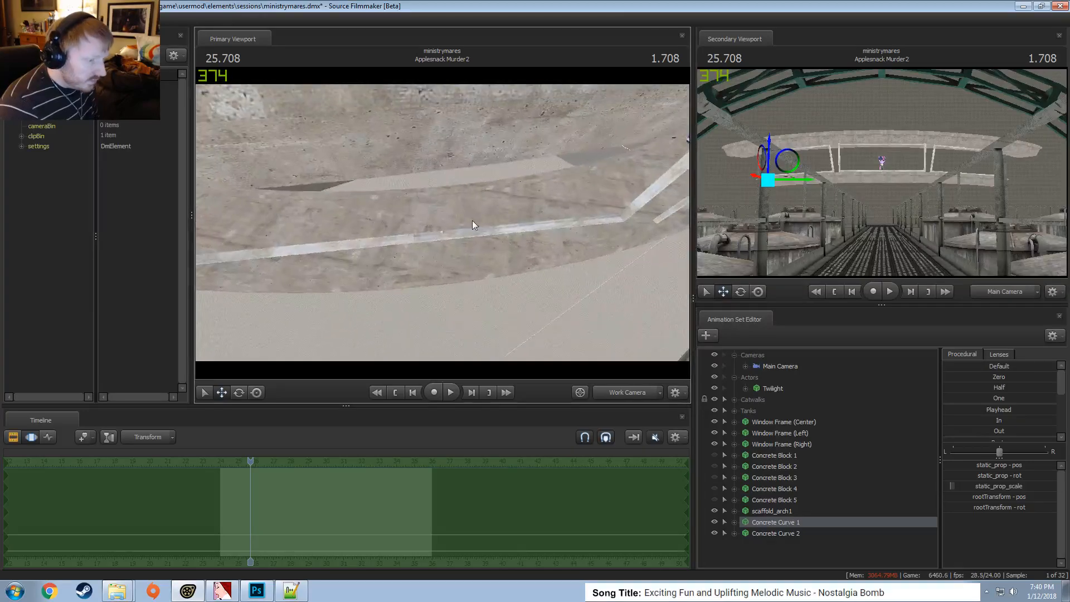
# Set the middle polySurface1 rotation value of Window Frame (Left) to -17
pyautogui.click(782, 435)
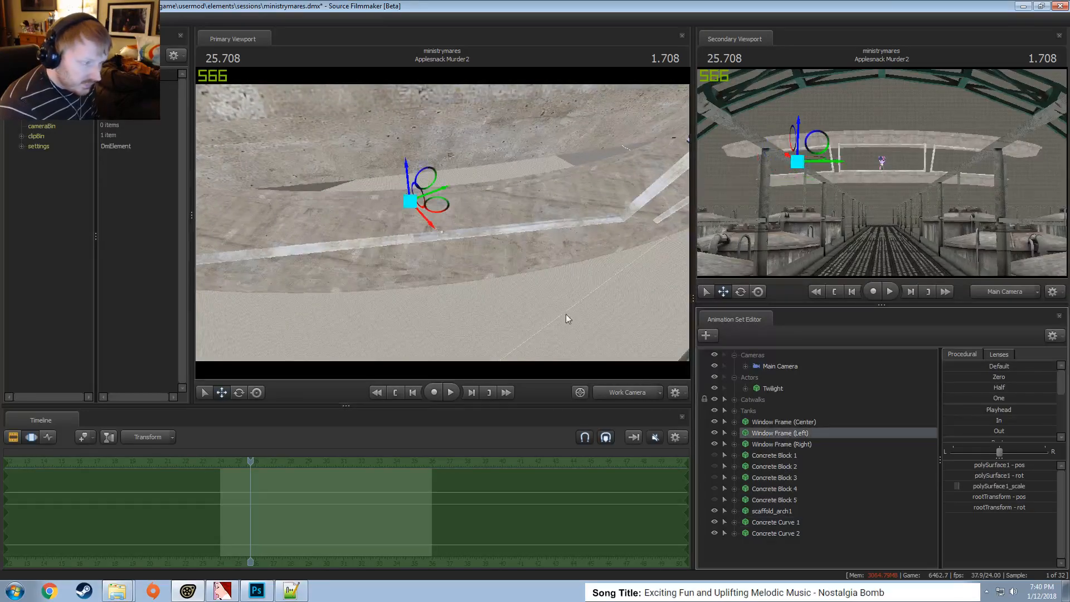
pyautogui.moveTo(567, 314); pyautogui.dragTo(491, 308)
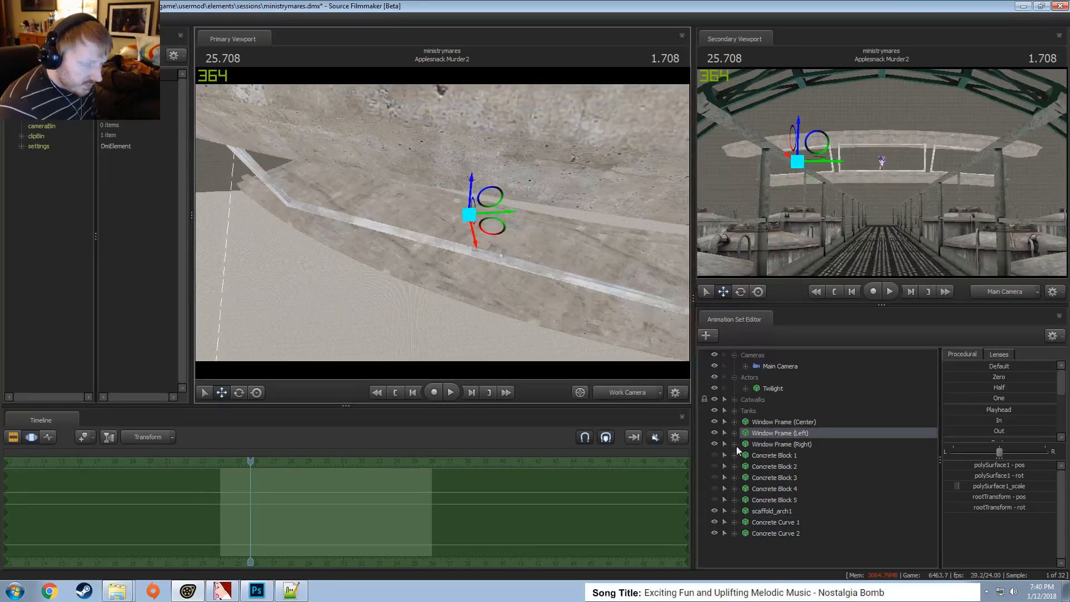
pyautogui.doubleClick(1005, 476)
pyautogui.moveTo(1012, 476); pyautogui.dragTo(977, 477)
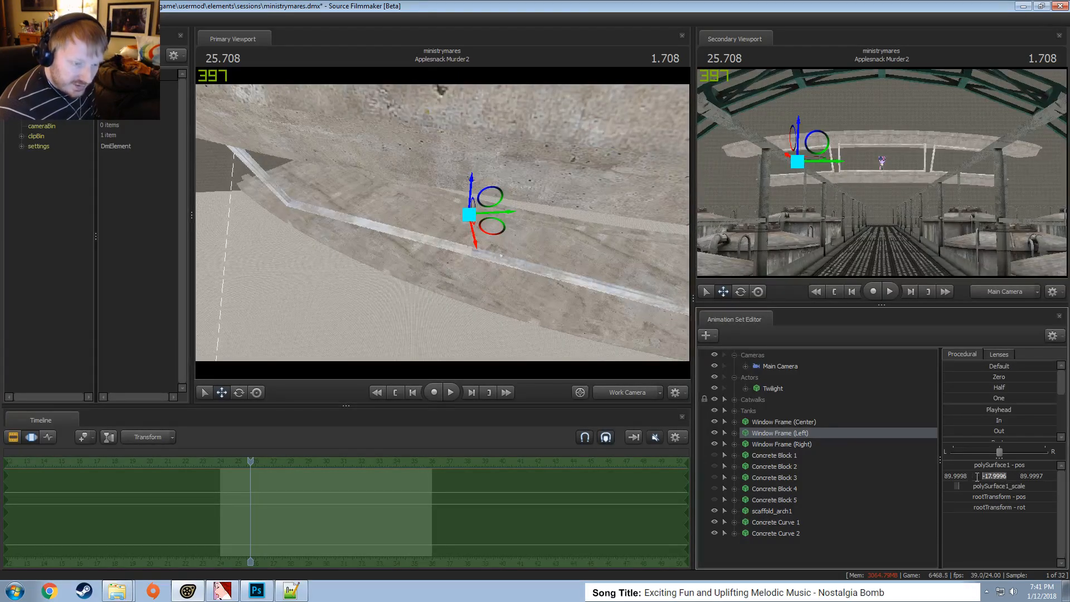
pyautogui.write('-17')
pyautogui.press('Return')
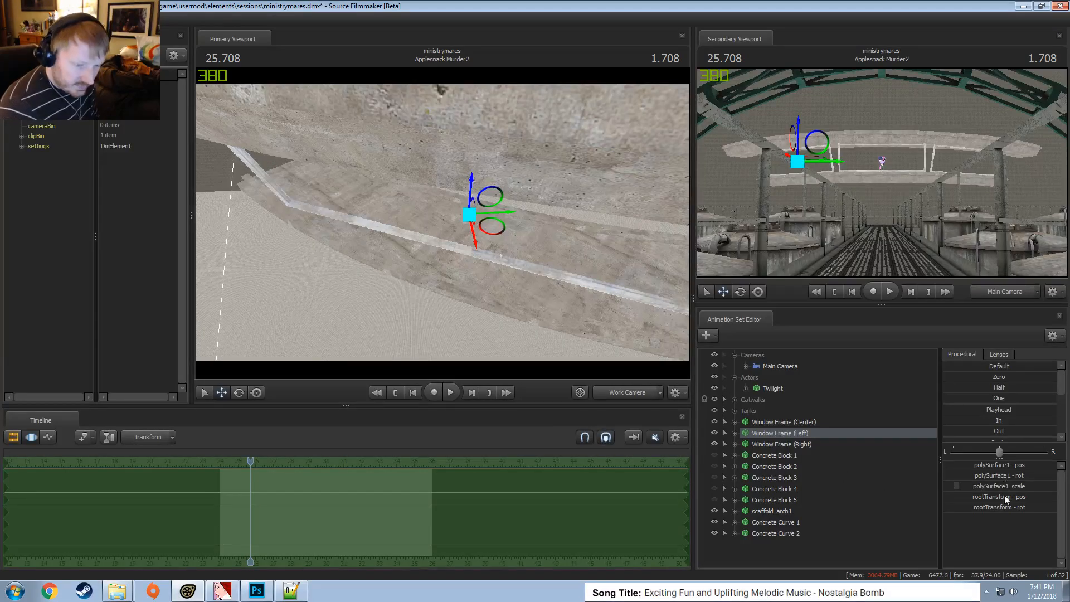
# Adjust the third rootTransform rotation value of Window Frame (Left) to turn it slightly along the curve
pyautogui.click(998, 508)
pyautogui.doubleClick(1024, 508)
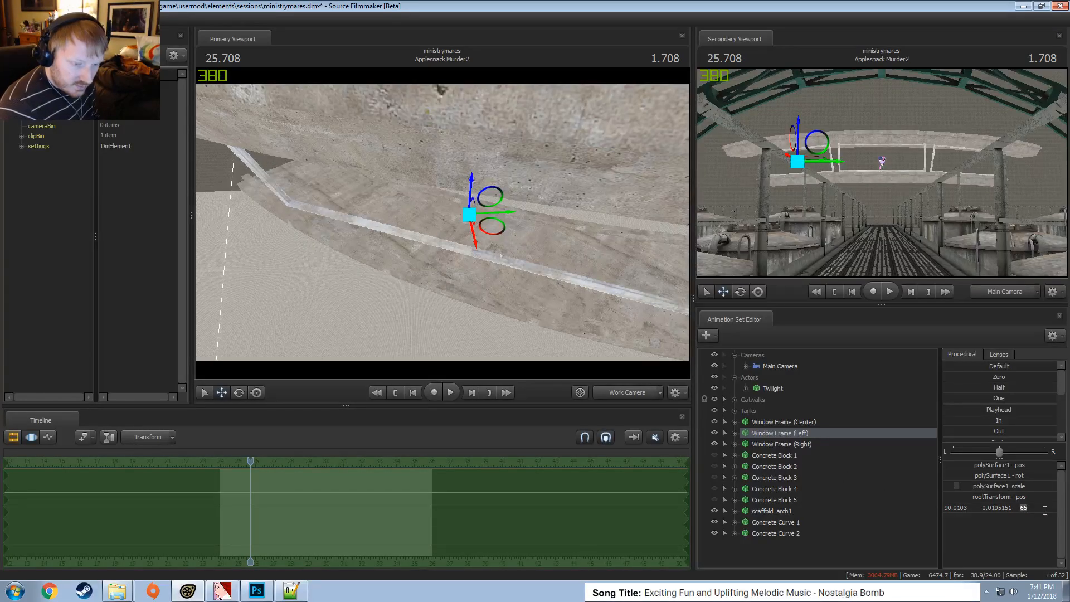
pyautogui.press('Return')
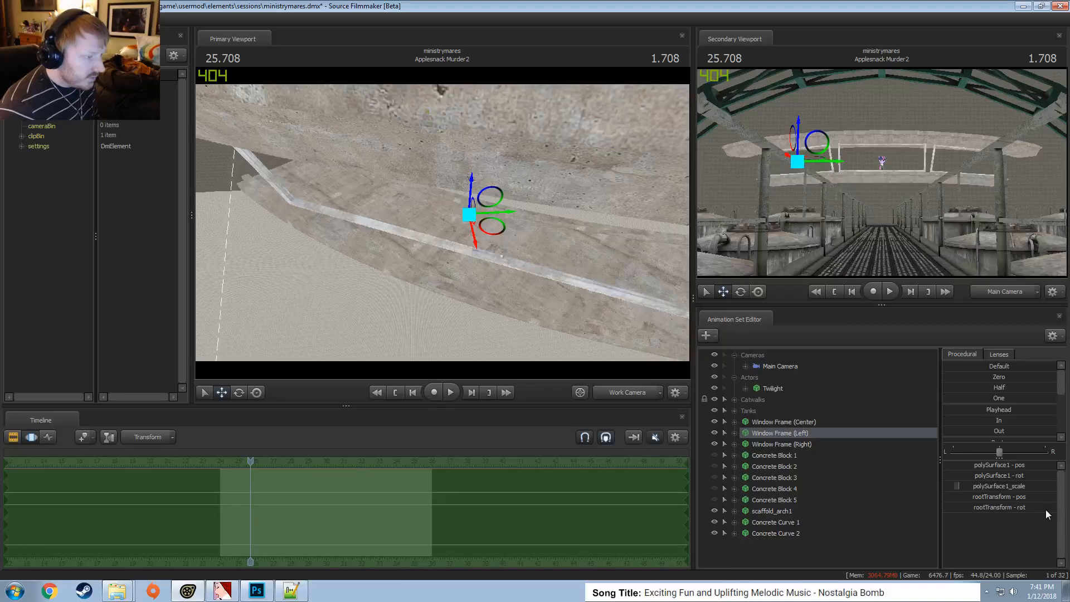
pyautogui.moveTo(493, 338); pyautogui.dragTo(400, 308)
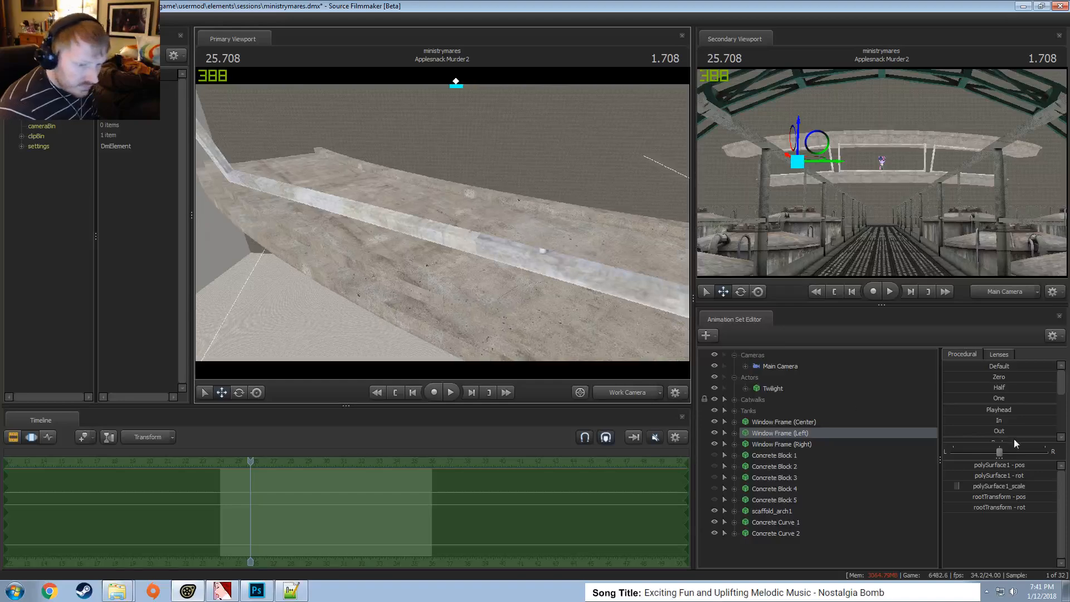
pyautogui.click(1014, 506)
pyautogui.write('54')
pyautogui.press('Return')
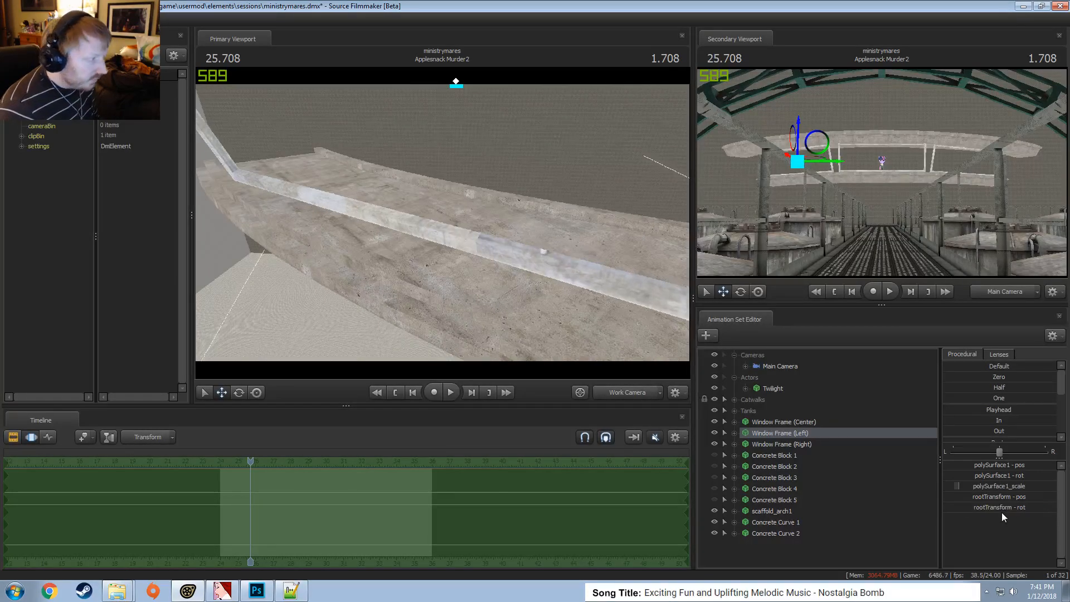
pyautogui.moveTo(502, 290); pyautogui.dragTo(563, 290)
pyautogui.moveTo(421, 255); pyautogui.dragTo(477, 224)
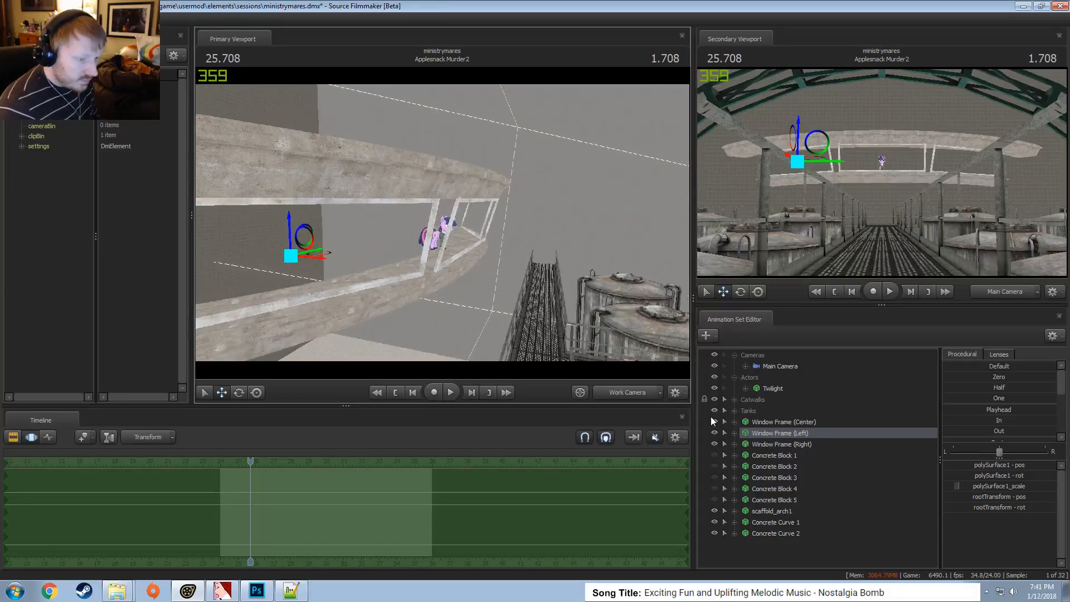
# Adjust the third rootTransform rotation value of Window Frame (Right) to mirror the left frame's angle
pyautogui.click(783, 445)
pyautogui.click(1021, 507)
pyautogui.click(1025, 507)
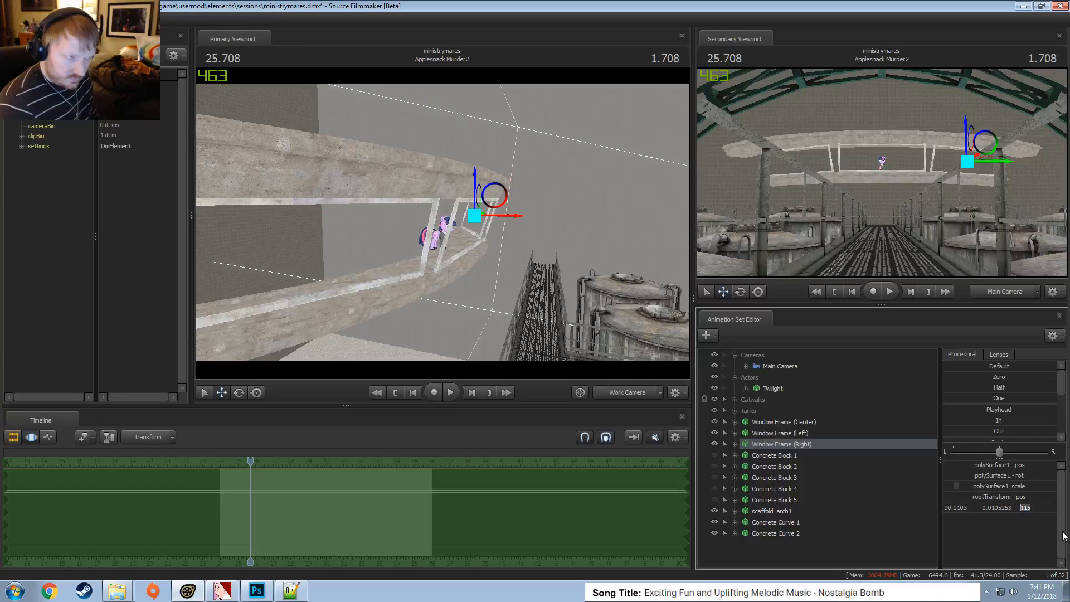
pyautogui.write('1')
pyautogui.press('Return')
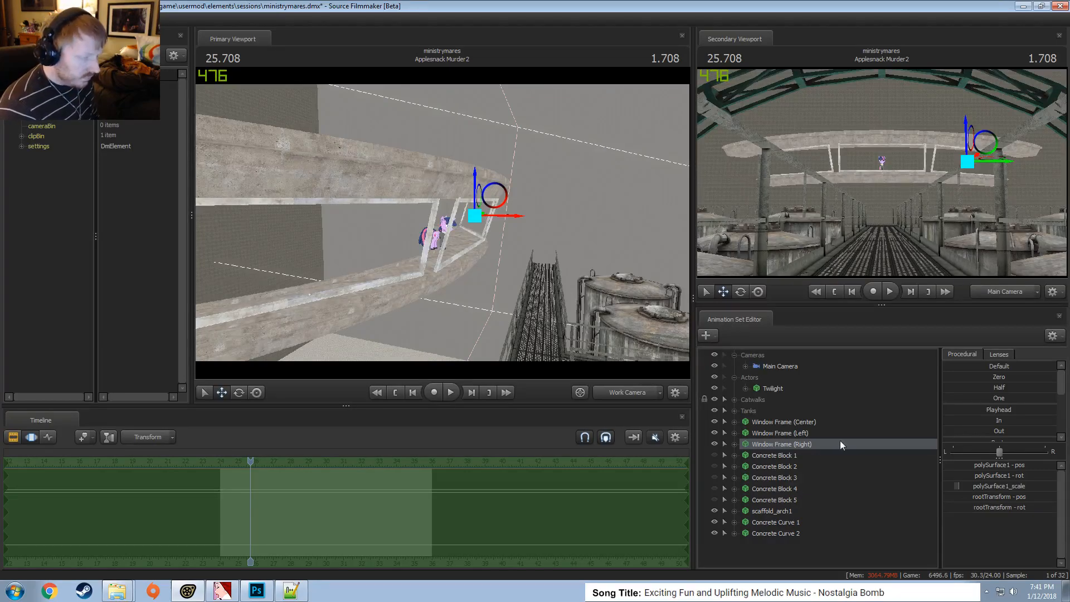
# Select Window Frame (Left) and Window Frame (Right) together and nudge them into line with the centre frame
pyautogui.keyDown('ctrl'); pyautogui.click(798, 434); pyautogui.keyUp('ctrl')
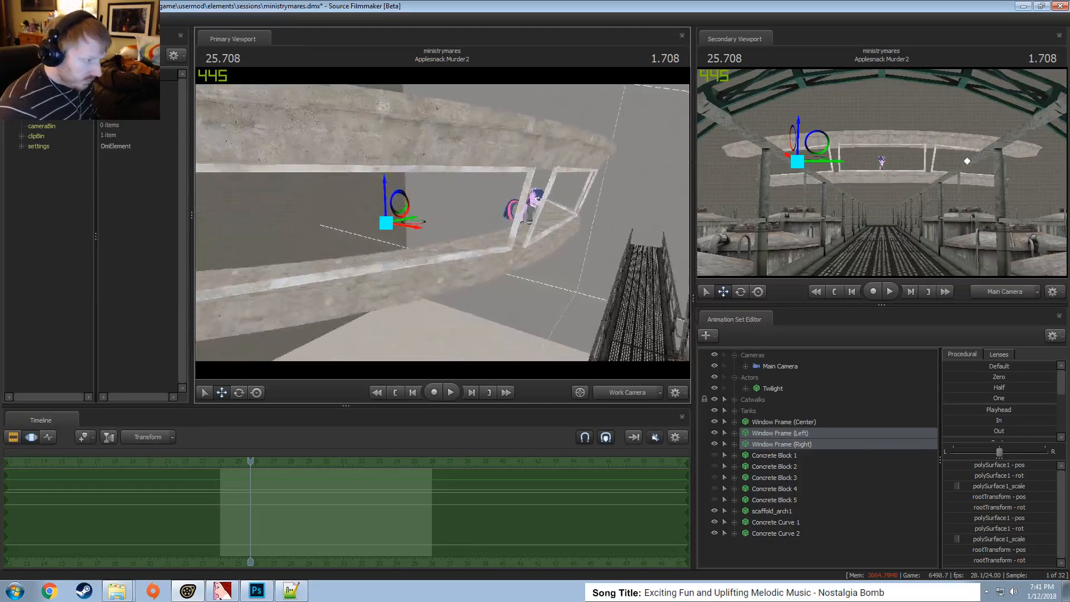
pyautogui.moveTo(319, 176); pyautogui.dragTo(304, 223)
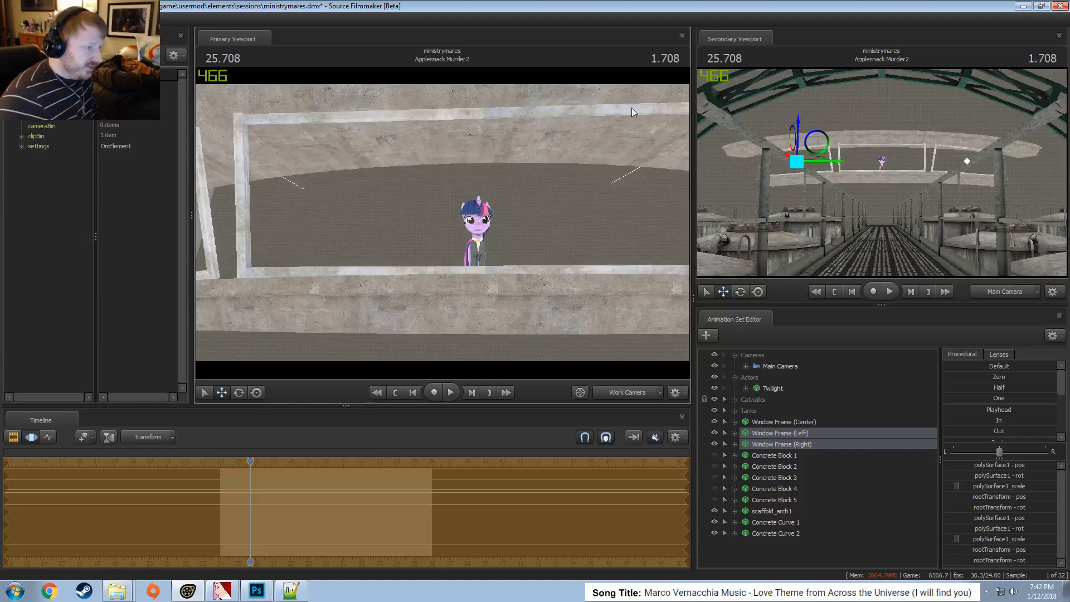
pyautogui.moveTo(631, 108); pyautogui.dragTo(591, 145)
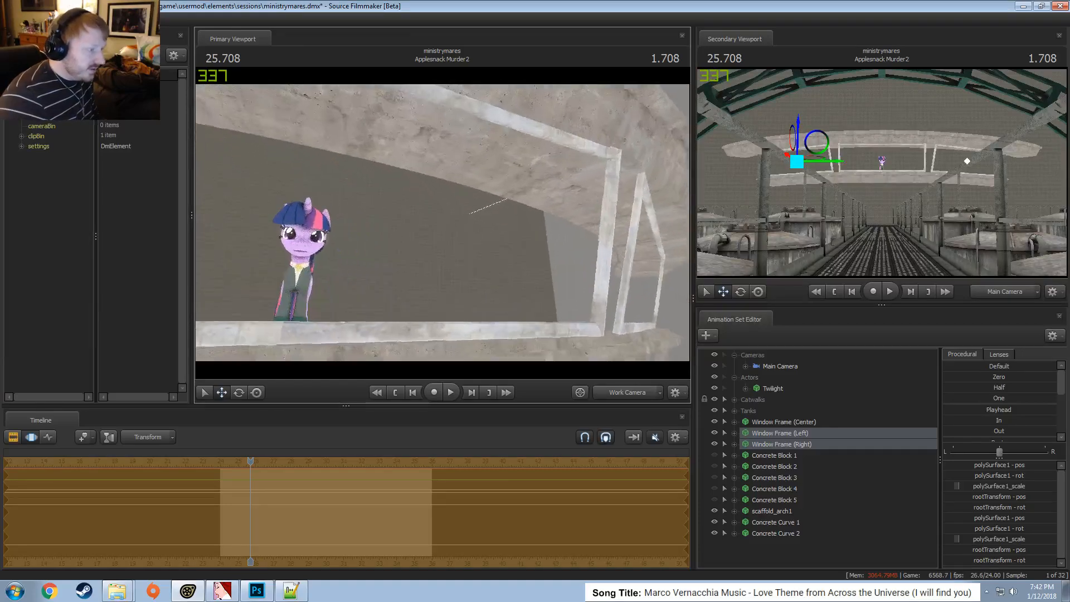
pyautogui.moveTo(443, 222)
pyautogui.mouseDown()
pyautogui.moveTo(429, 201)
pyautogui.moveTo(442, 223)
pyautogui.mouseUp()
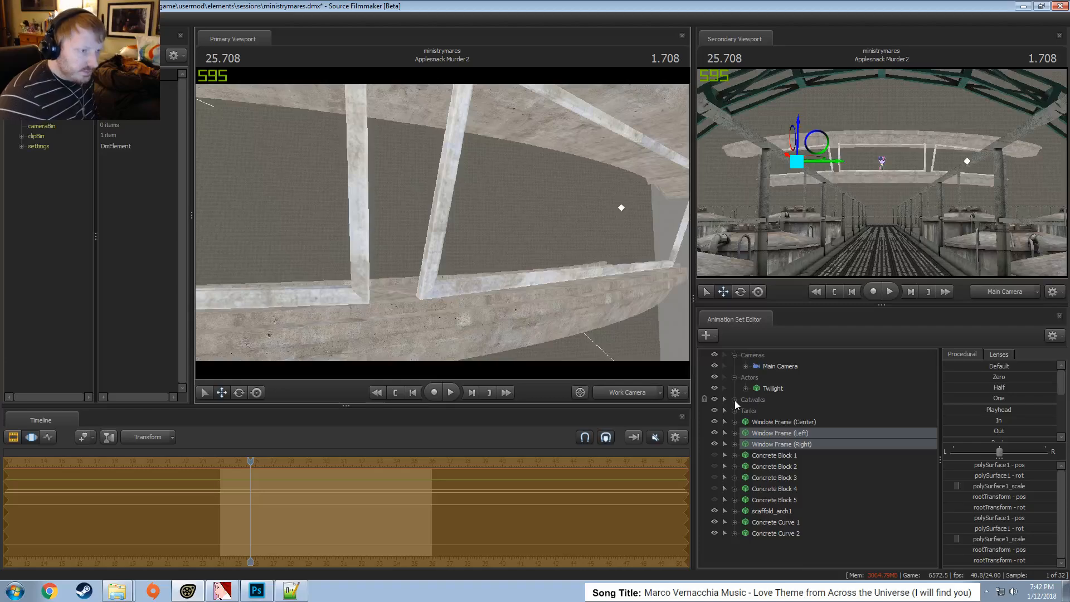
# Unhide Concrete Block 1, Concrete Block 2 and Concrete Block 3 beneath the lower concrete curve
pyautogui.moveTo(624, 329); pyautogui.dragTo(443, 223)
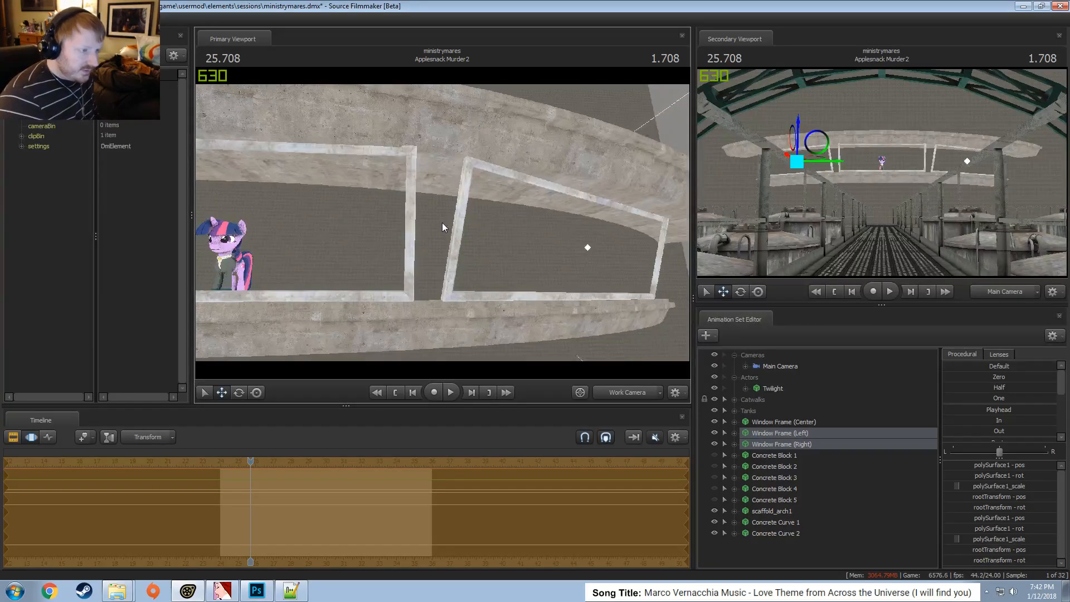
pyautogui.click(715, 455)
pyautogui.moveTo(624, 329); pyautogui.dragTo(445, 227)
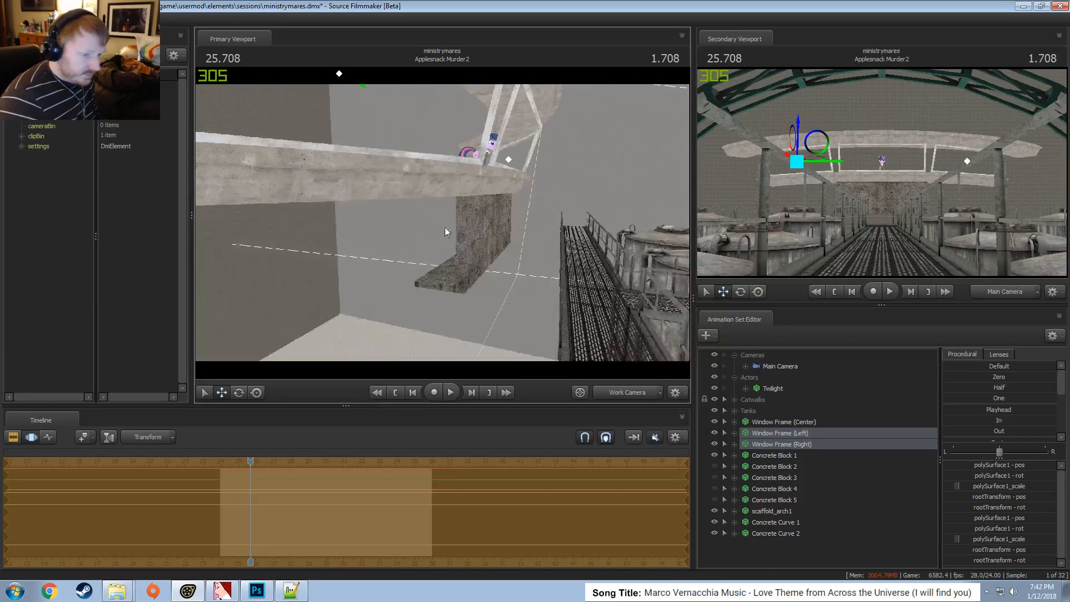
pyautogui.click(715, 478)
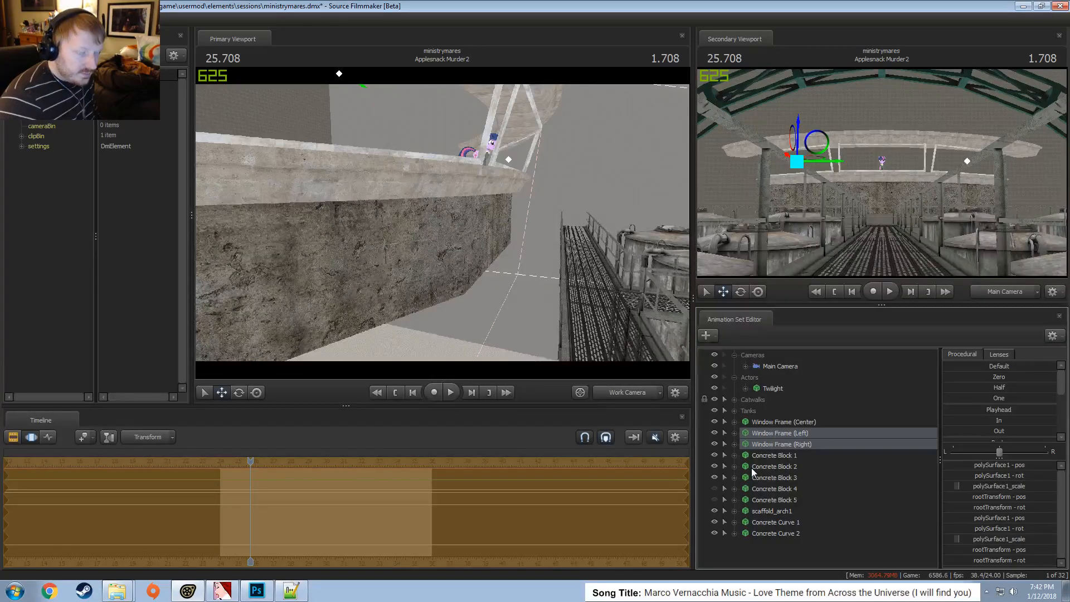
# Delete the hidden Concrete Block 4 and Concrete Block 5 animation sets together
pyautogui.click(781, 485)
pyautogui.keyDown('ctrl'); pyautogui.click(781, 497); pyautogui.keyUp('ctrl')
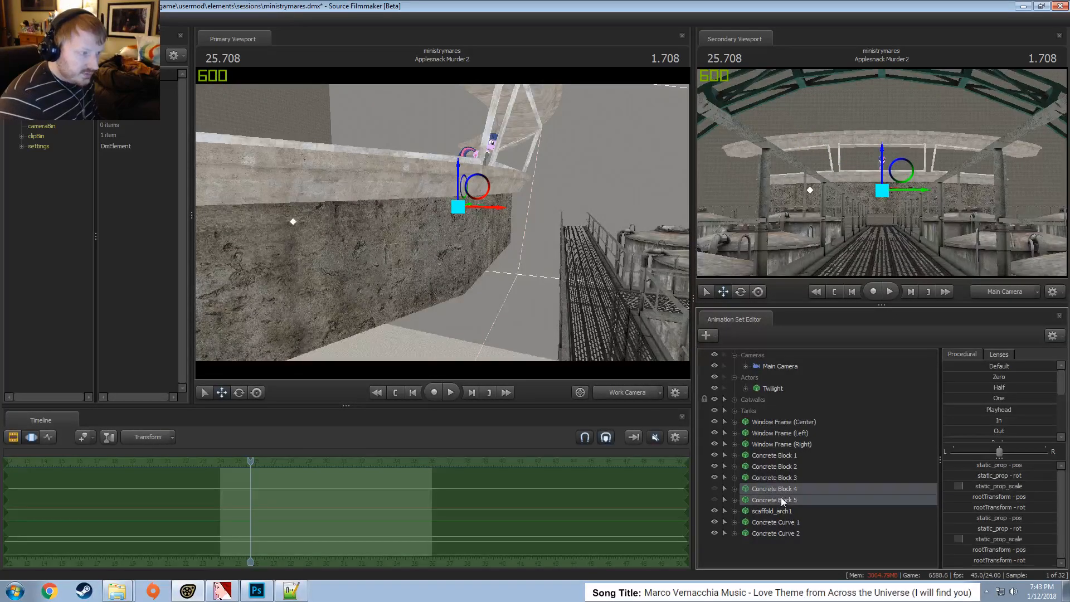
pyautogui.rightClick(781, 498)
pyautogui.click(821, 358)
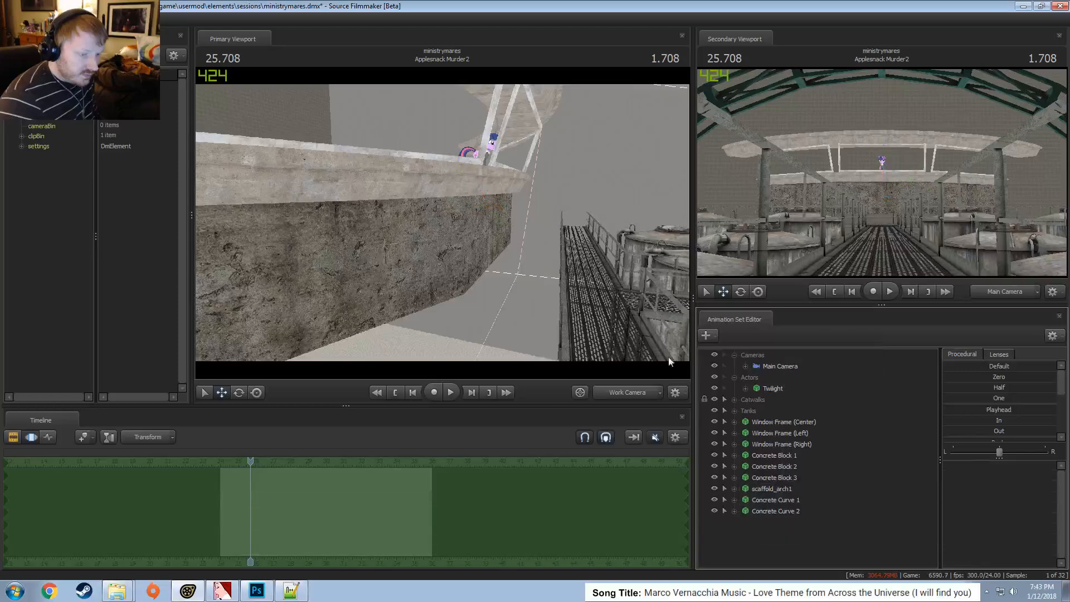
# Try setting the third rootTransform rotation value of Concrete Block 2 to -67
pyautogui.moveTo(474, 231); pyautogui.dragTo(534, 222)
pyautogui.press('w')
pyautogui.press('d')
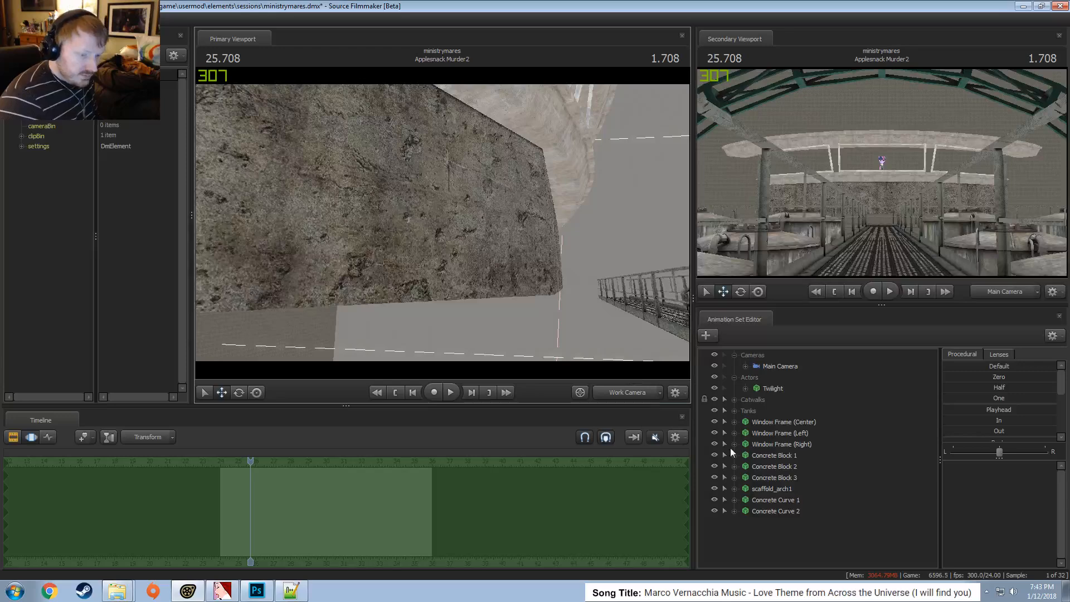
pyautogui.click(771, 465)
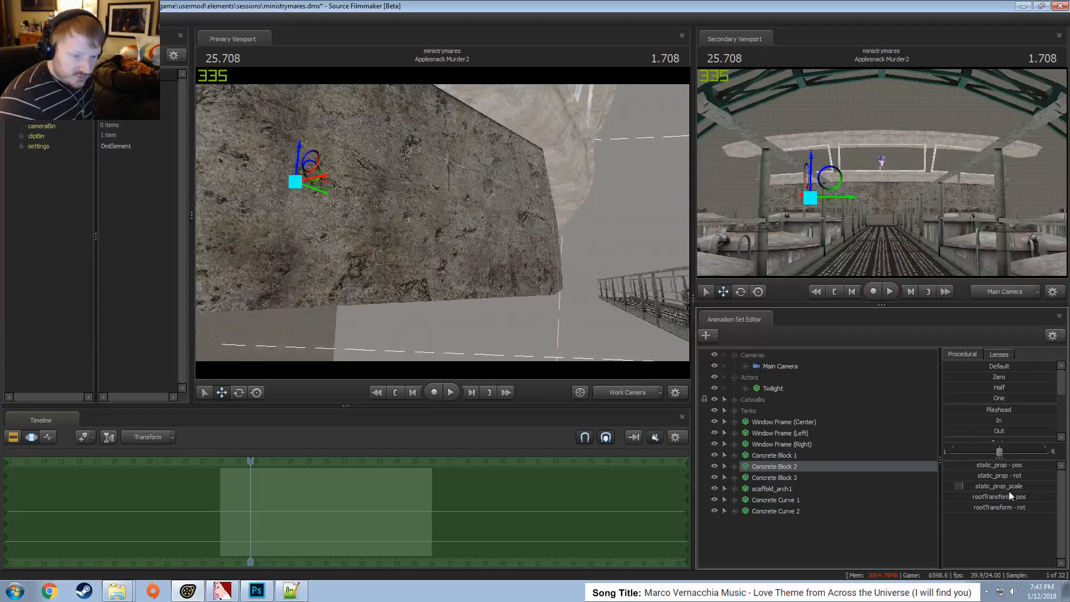
pyautogui.doubleClick(1019, 508)
pyautogui.moveTo(1046, 508); pyautogui.dragTo(1029, 509)
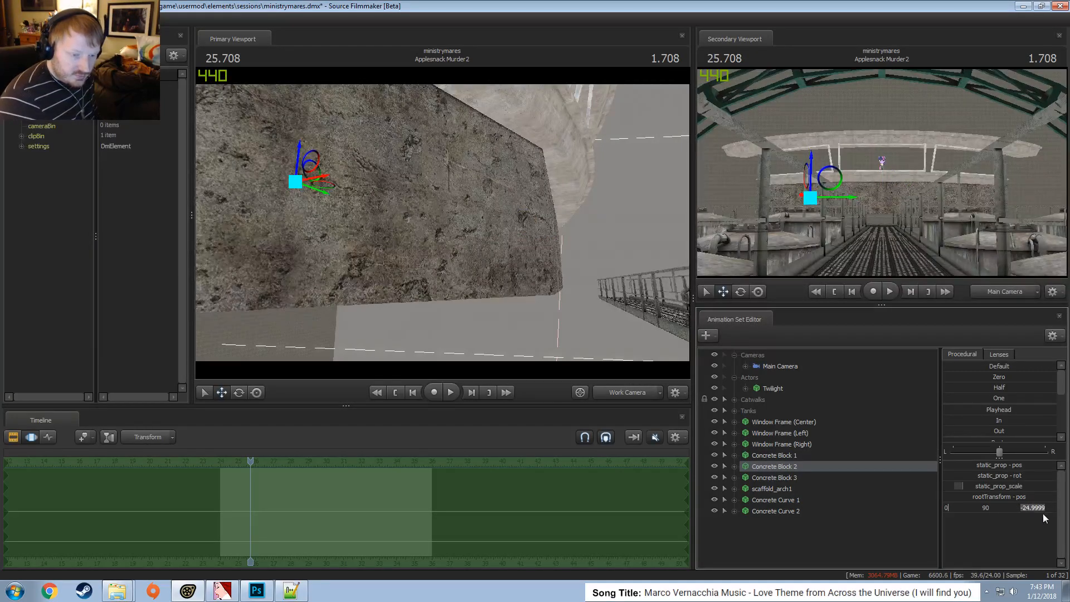
pyautogui.write('-')
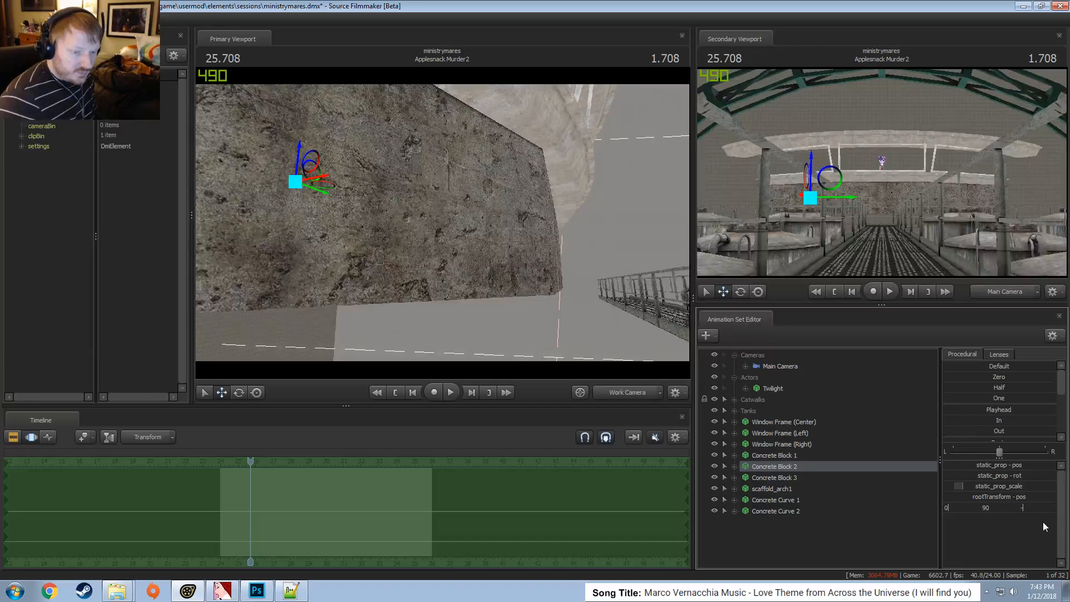
pyautogui.write('67')
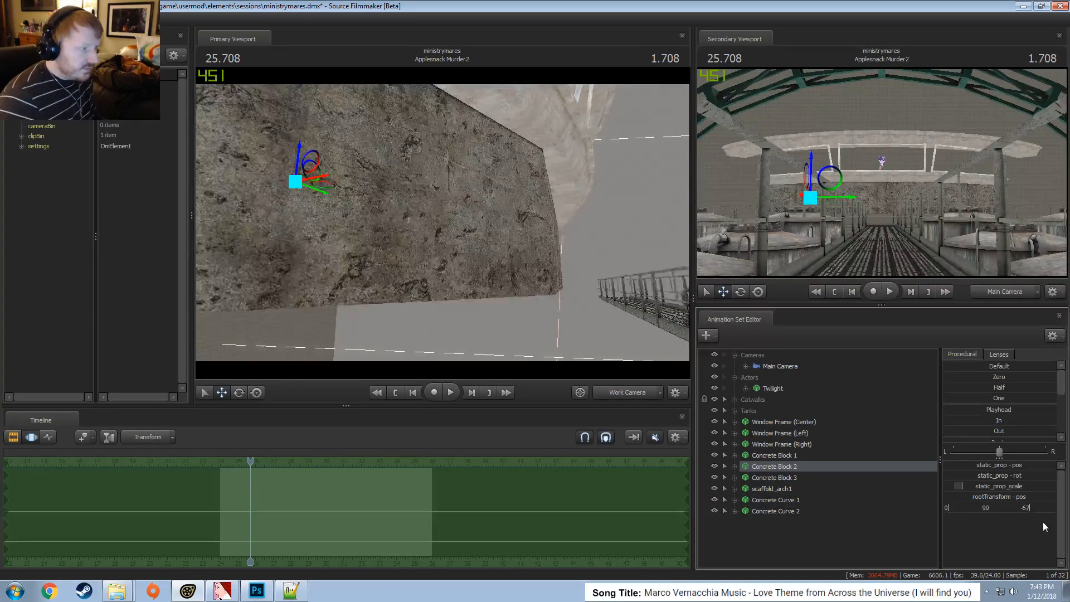
pyautogui.press('Return')
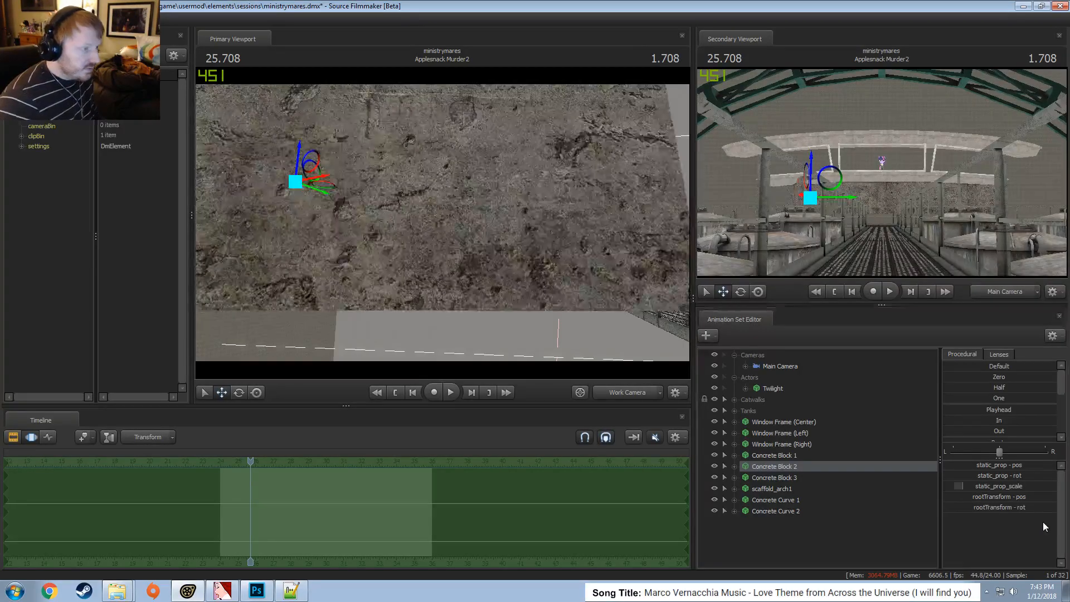
# Adjust the third rootTransform rotation value of Concrete Block 2 slightly and slide the block sideways to close the seam with the centre block
pyautogui.moveTo(608, 271); pyautogui.dragTo(457, 261)
pyautogui.click(995, 507)
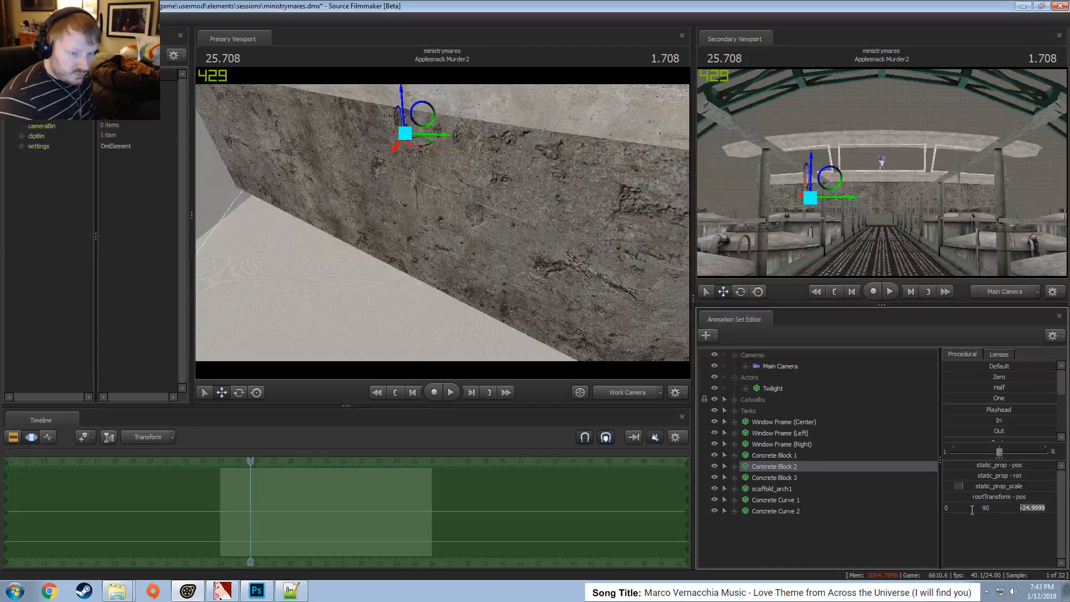
pyautogui.press('Return')
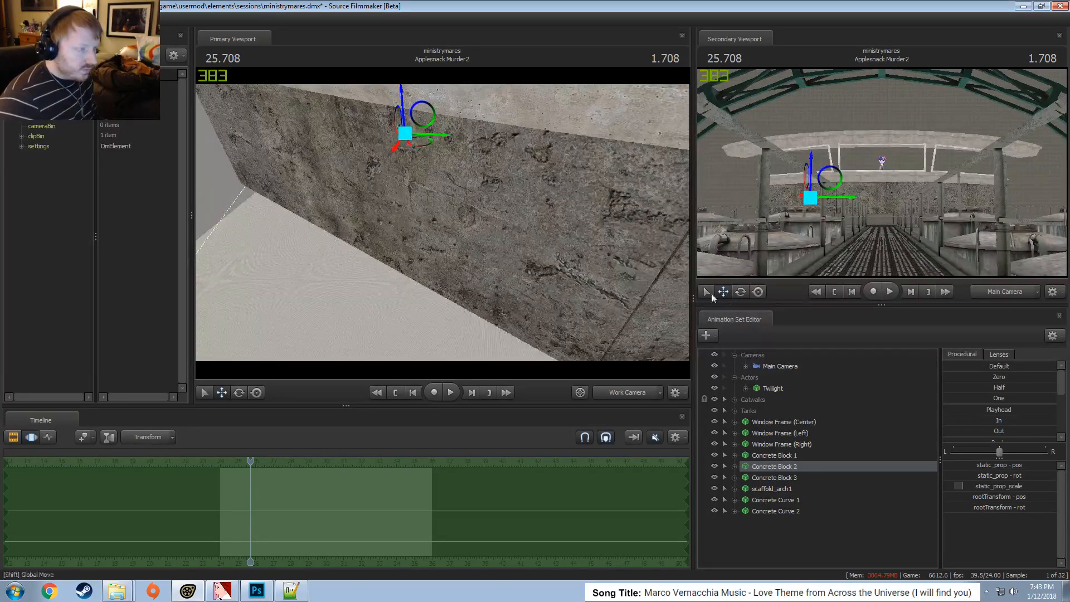
pyautogui.moveTo(602, 240); pyautogui.dragTo(672, 241)
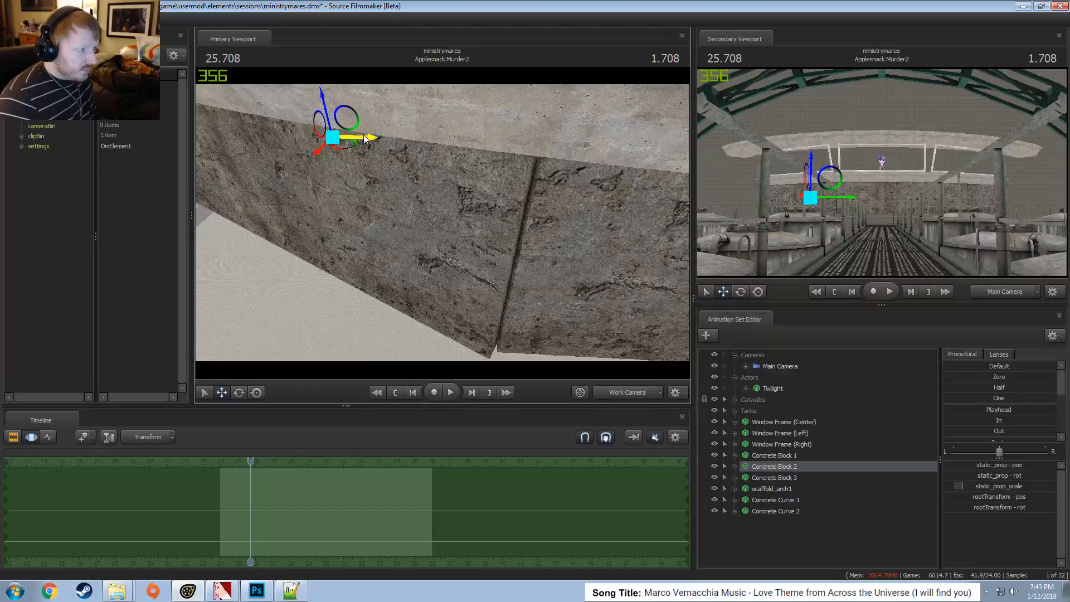
pyautogui.moveTo(364, 137)
pyautogui.mouseDown()
pyautogui.moveTo(328, 153)
pyautogui.moveTo(370, 140)
pyautogui.mouseUp()
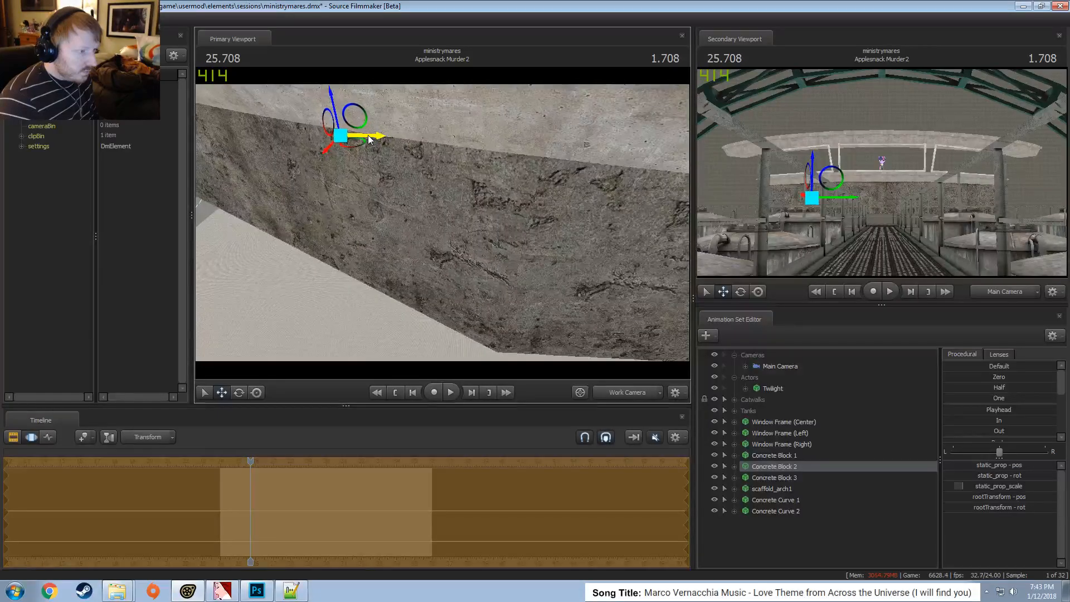
pyautogui.moveTo(484, 196); pyautogui.dragTo(452, 201)
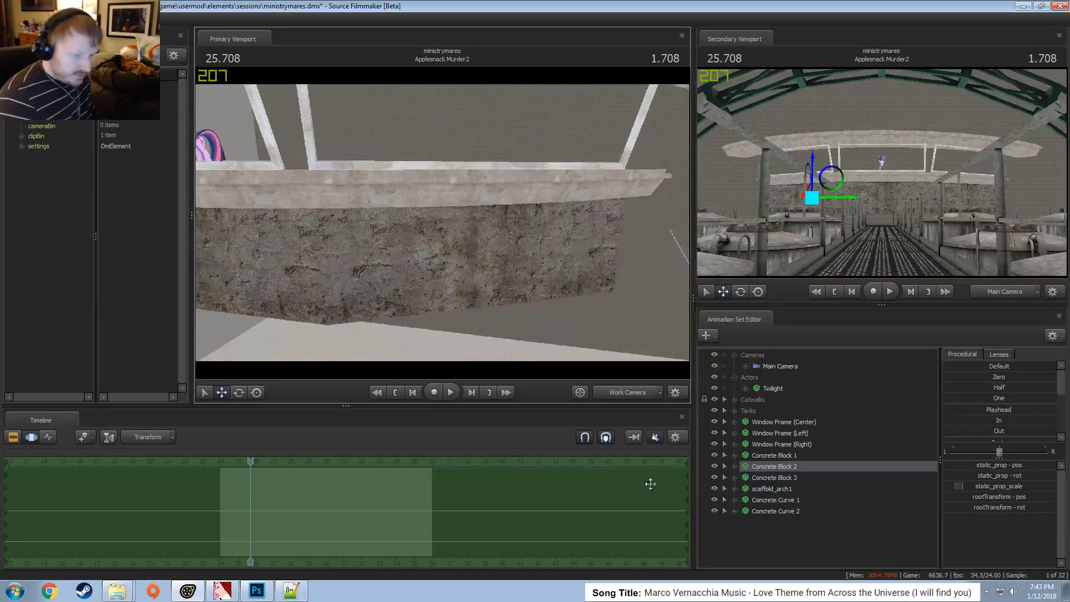
# Set the third rootTransform rotation value of Concrete Block 3 to 27
pyautogui.click(792, 479)
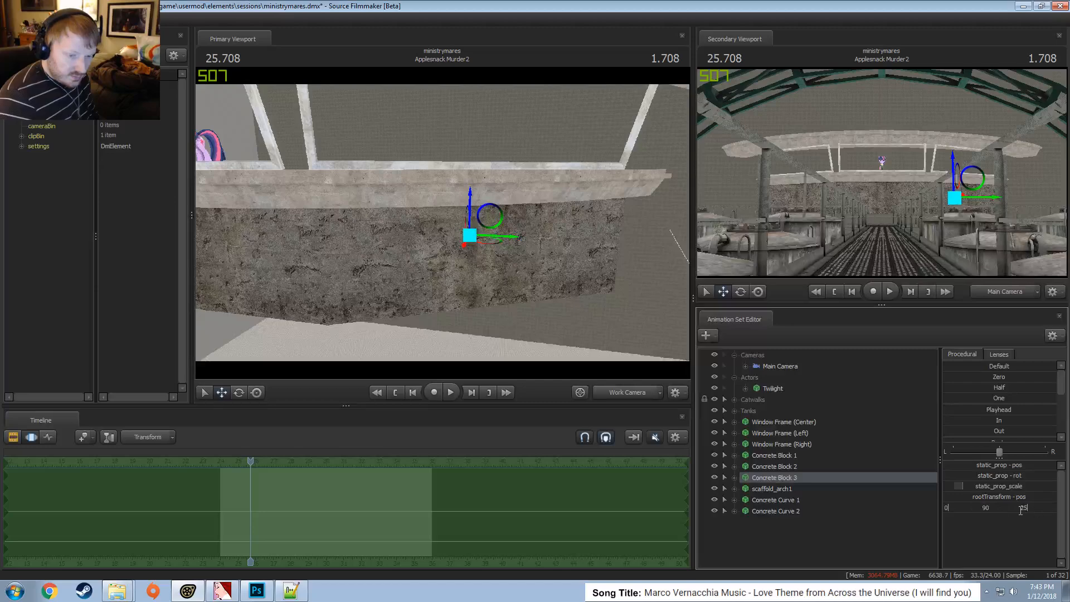
pyautogui.doubleClick(1022, 508)
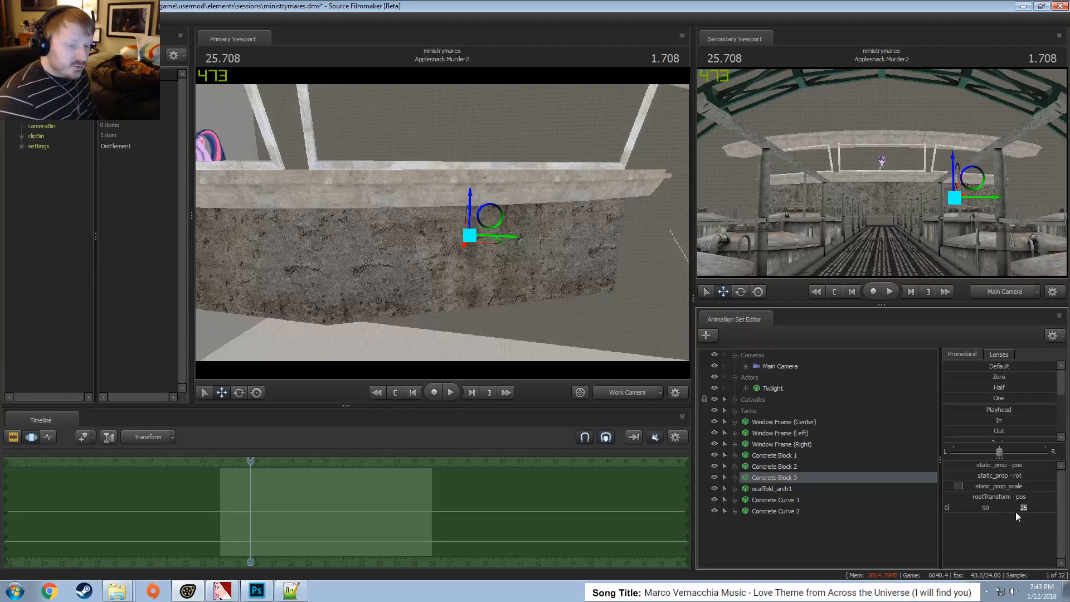
pyautogui.write('27')
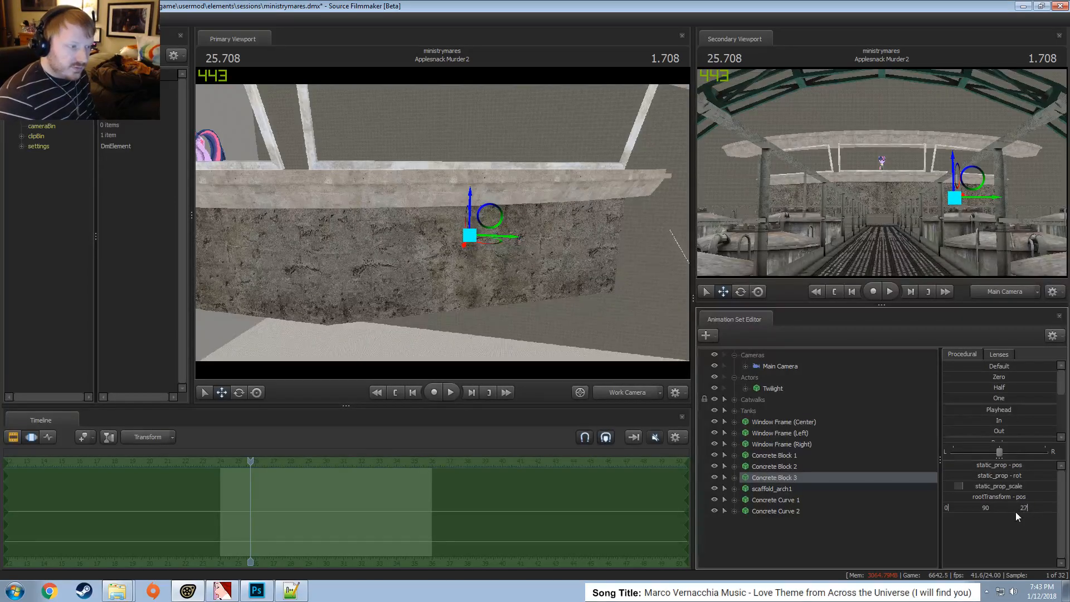
pyautogui.press('Return')
# Move Concrete Block 3 slightly until its edge meets the centre block without a visible seam
pyautogui.moveTo(446, 228); pyautogui.dragTo(446, 228)
pyautogui.press('w')
pyautogui.moveTo(559, 220); pyautogui.dragTo(494, 200)
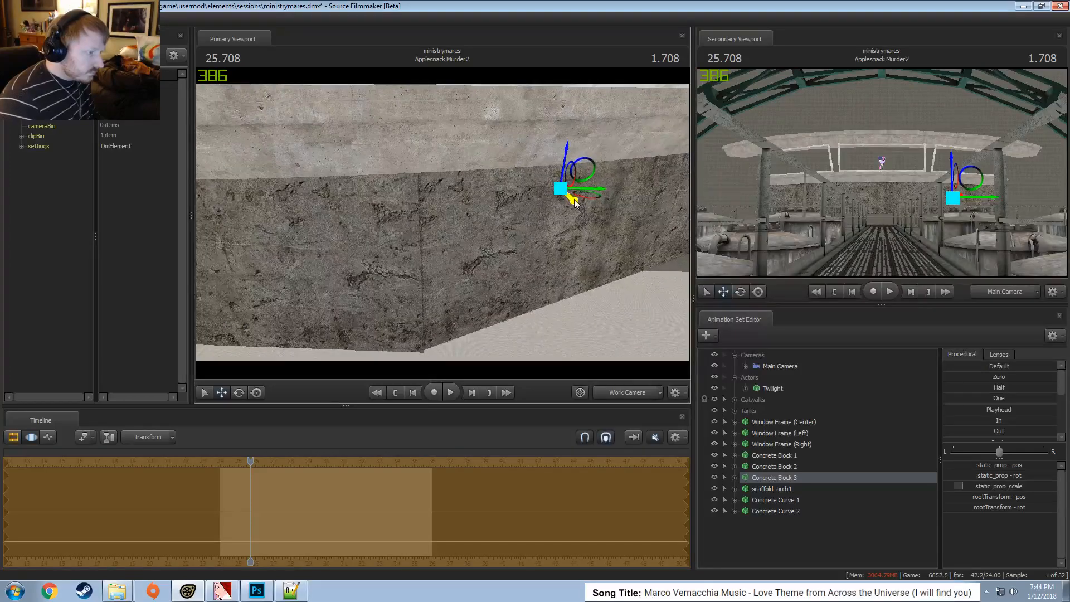
pyautogui.moveTo(576, 204); pyautogui.dragTo(577, 207)
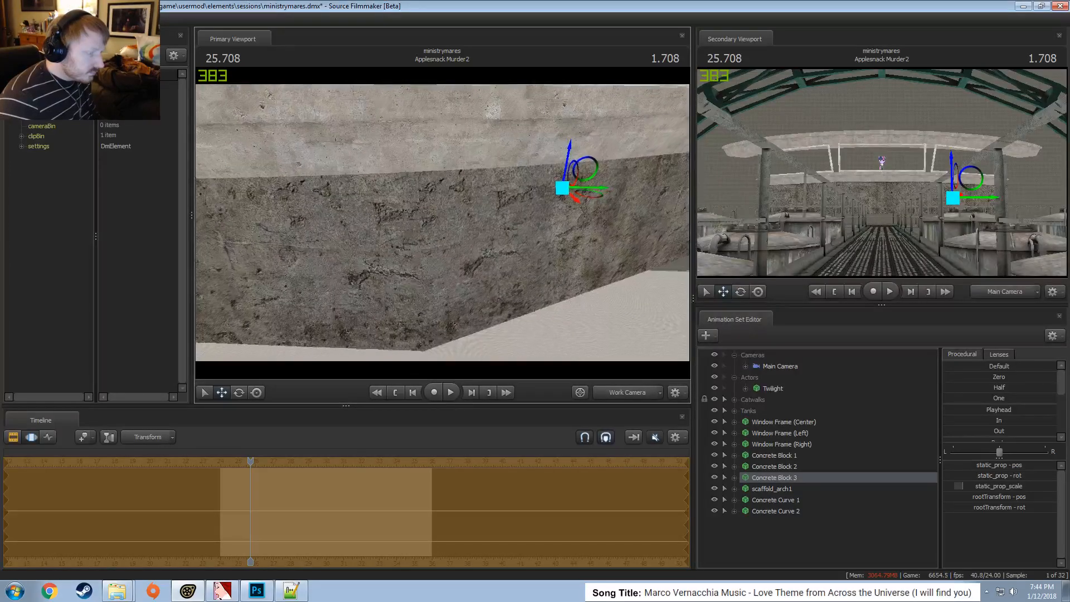
pyautogui.moveTo(440, 221)
pyautogui.mouseDown()
pyautogui.moveTo(413, 214)
pyautogui.moveTo(443, 223)
pyautogui.mouseUp()
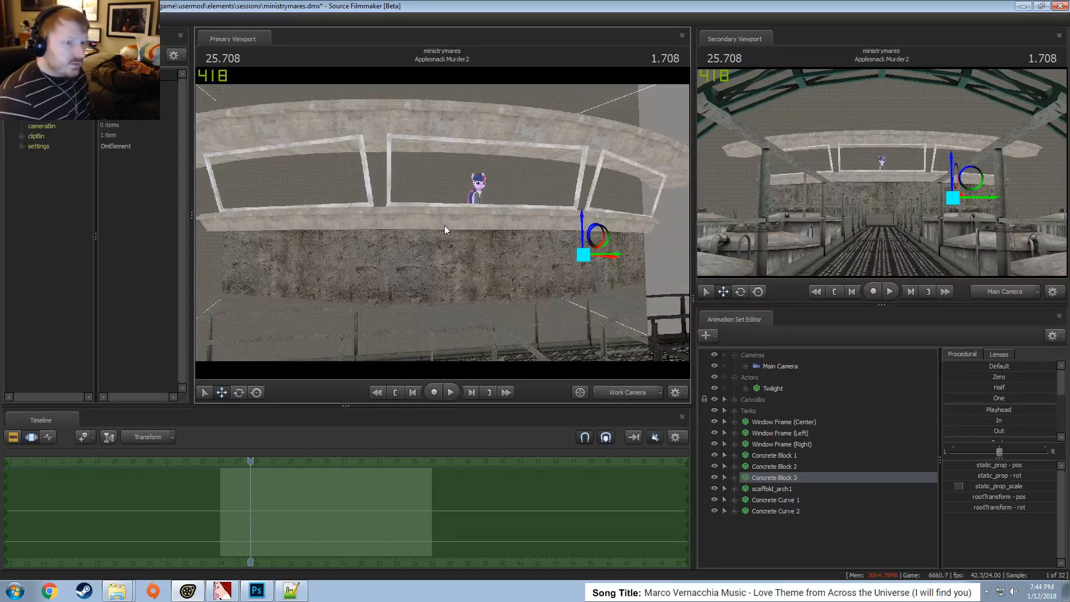
# Copy the Concrete Block 1 animation set and paste the duplicate into the Applesnack Murder2 shot
pyautogui.press('F2')
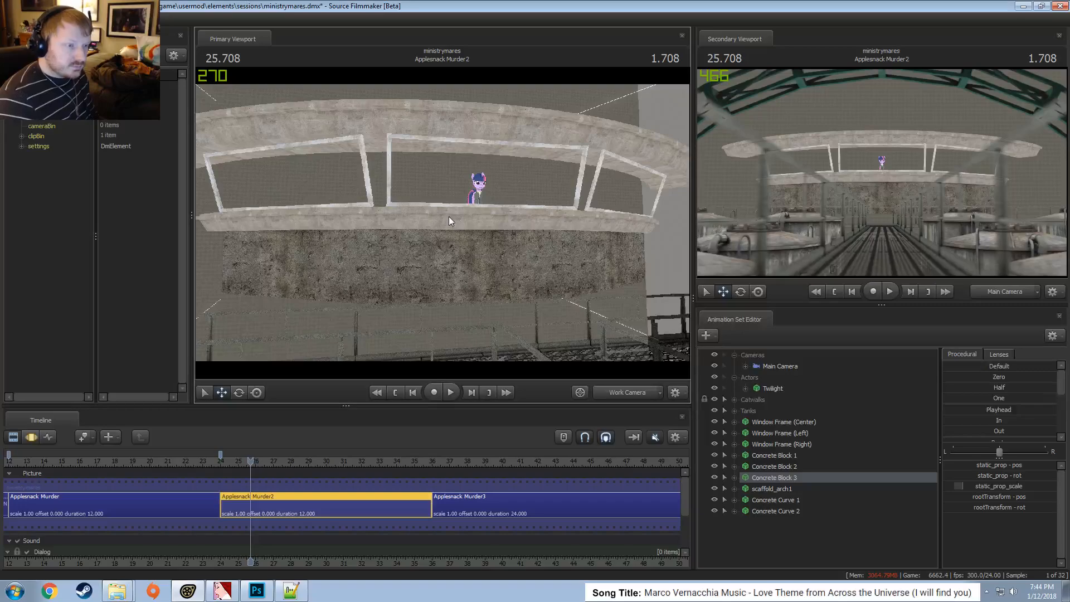
pyautogui.moveTo(449, 216); pyautogui.dragTo(449, 216)
pyautogui.press('s')
pyautogui.moveTo(492, 221); pyautogui.dragTo(444, 226)
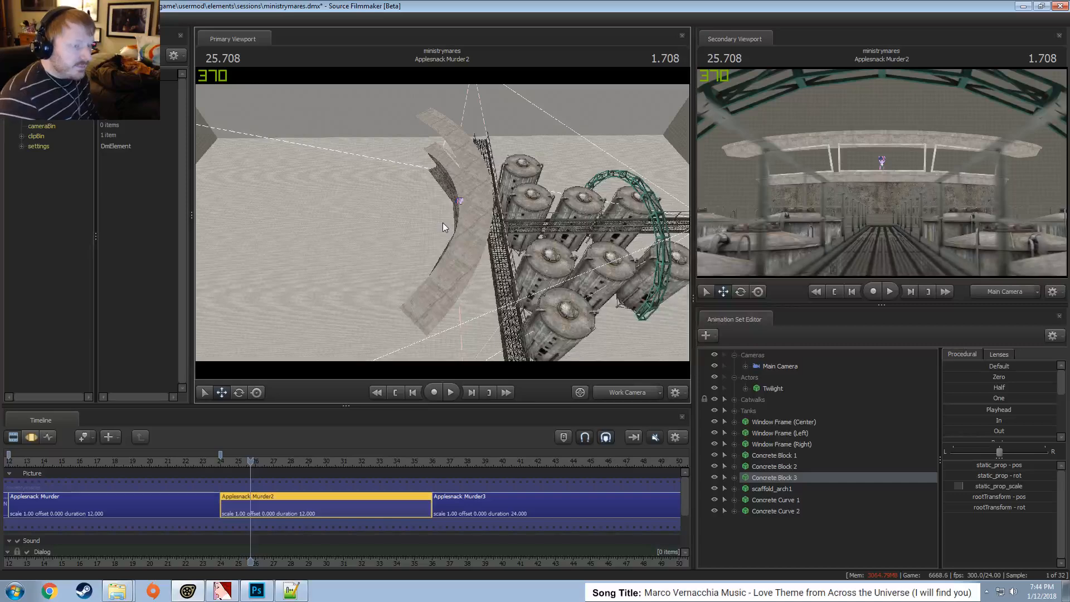
pyautogui.moveTo(453, 275); pyautogui.dragTo(452, 246)
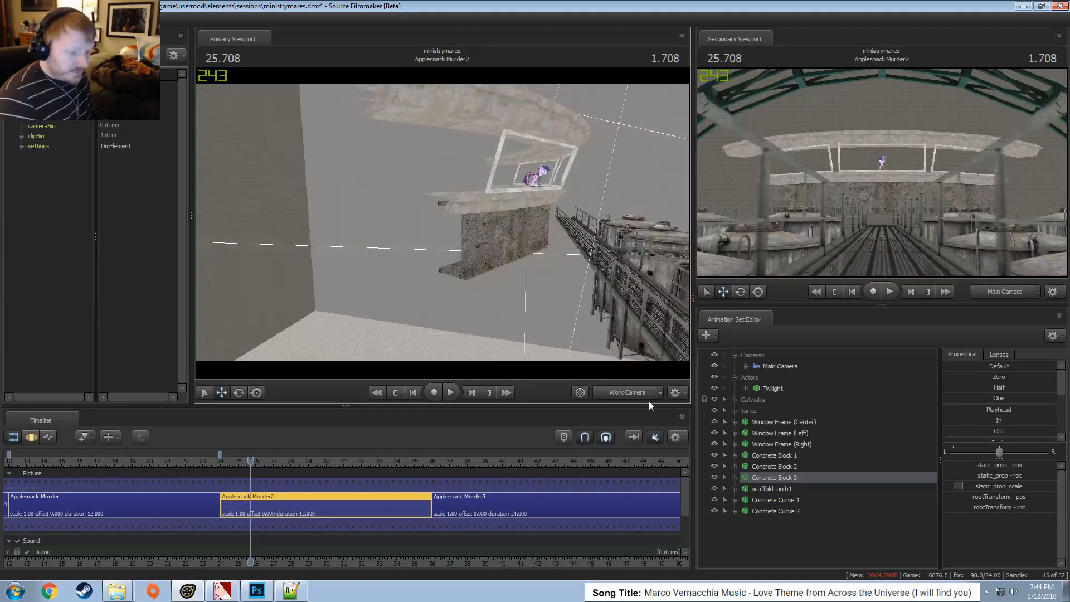
pyautogui.rightClick(787, 457)
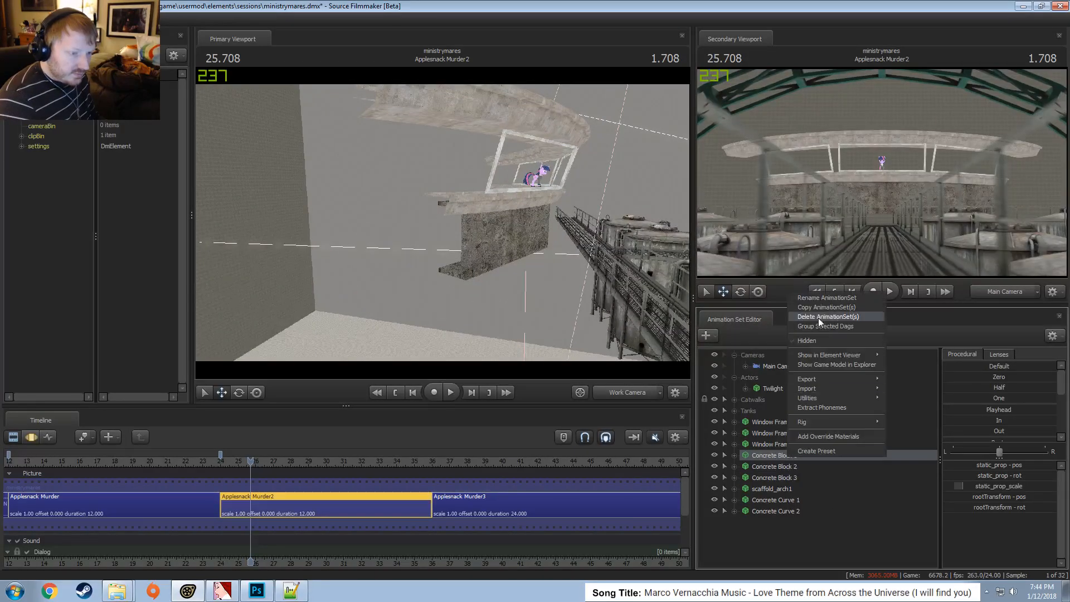
pyautogui.click(814, 310)
pyautogui.rightClick(788, 537)
pyautogui.click(828, 486)
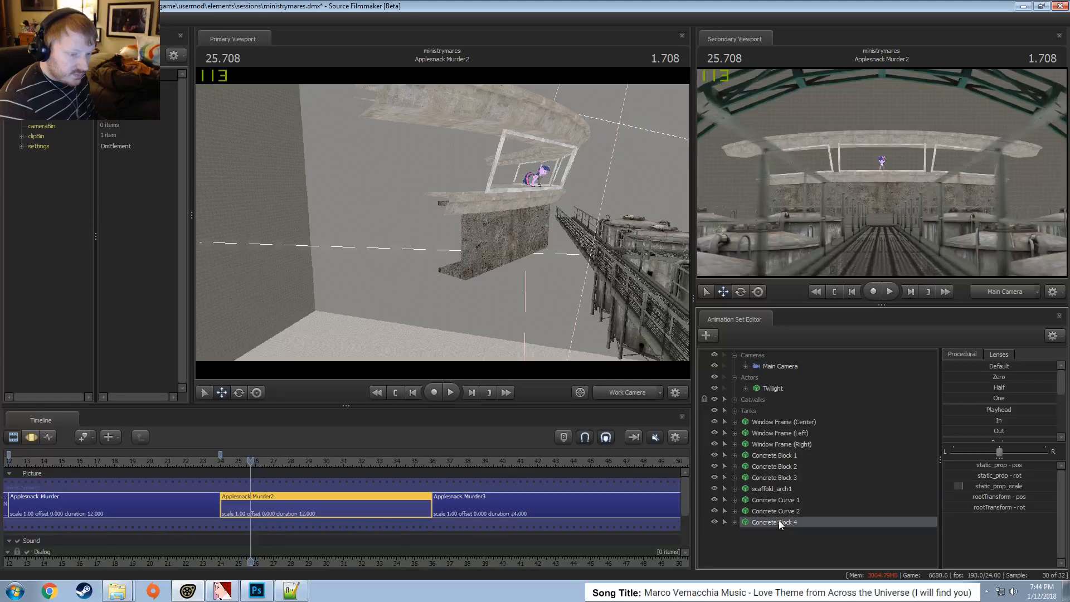
# Change the rootTransform rotation of scaffold_arch1 so the arch lies flat horizontally
pyautogui.click(773, 489)
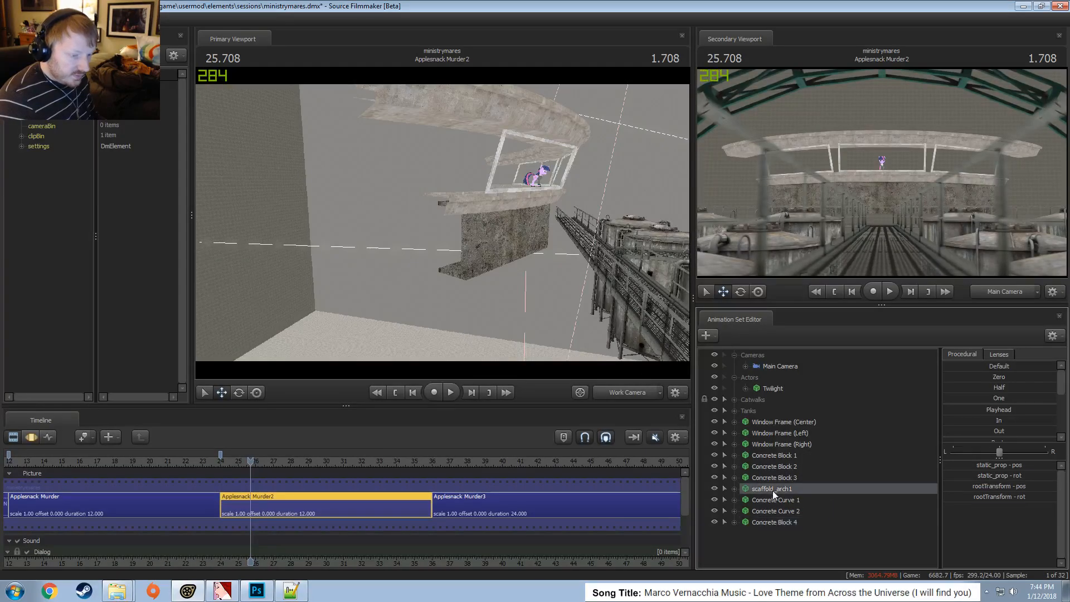
pyautogui.rightClick(774, 489)
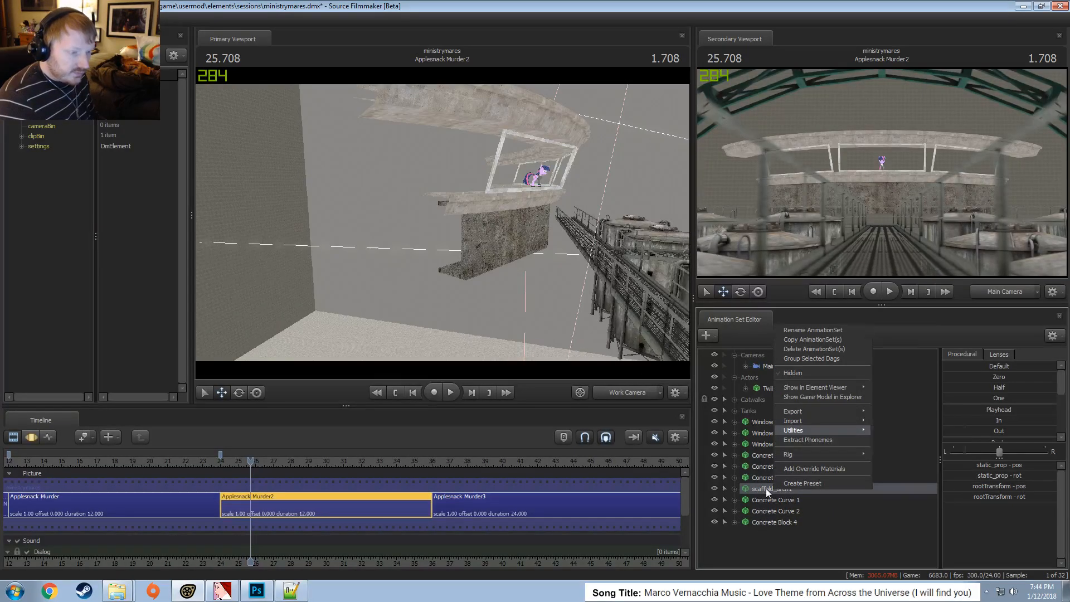
pyautogui.click(766, 489)
pyautogui.press('f')
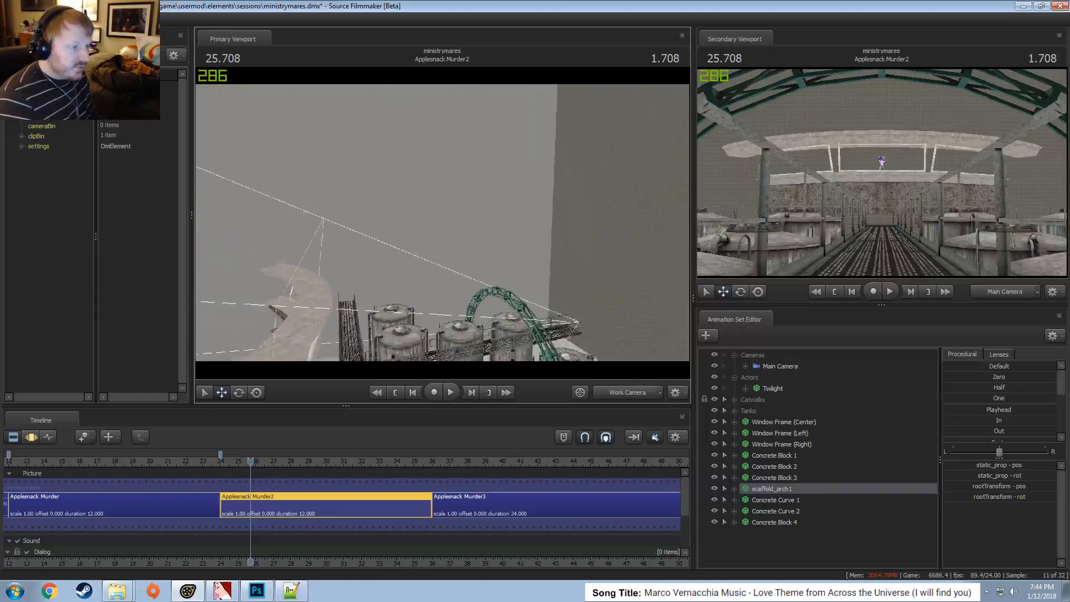
pyautogui.doubleClick(1015, 497)
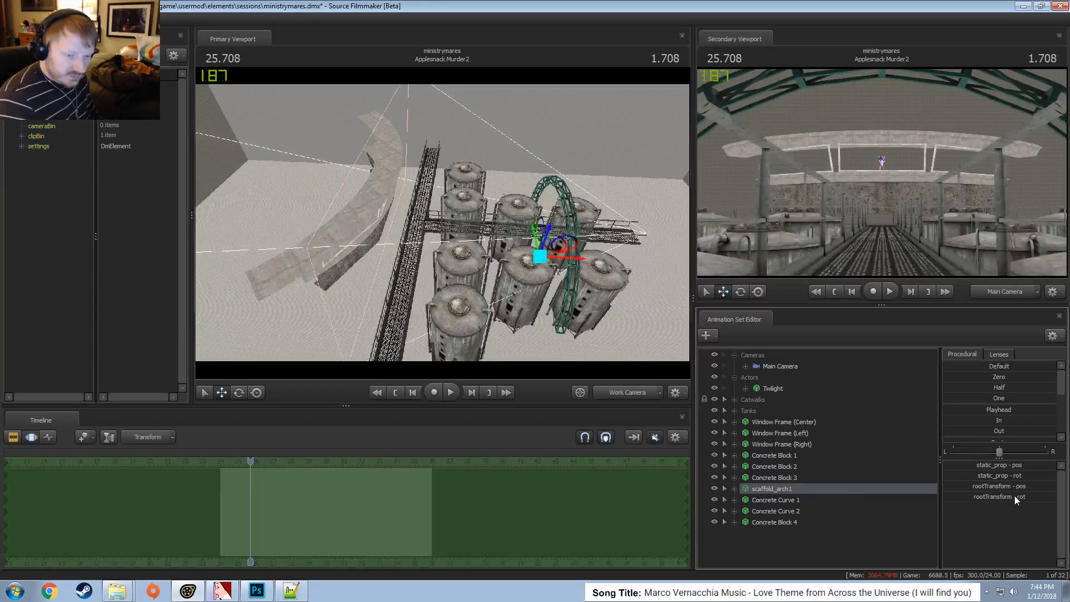
pyautogui.press('Return')
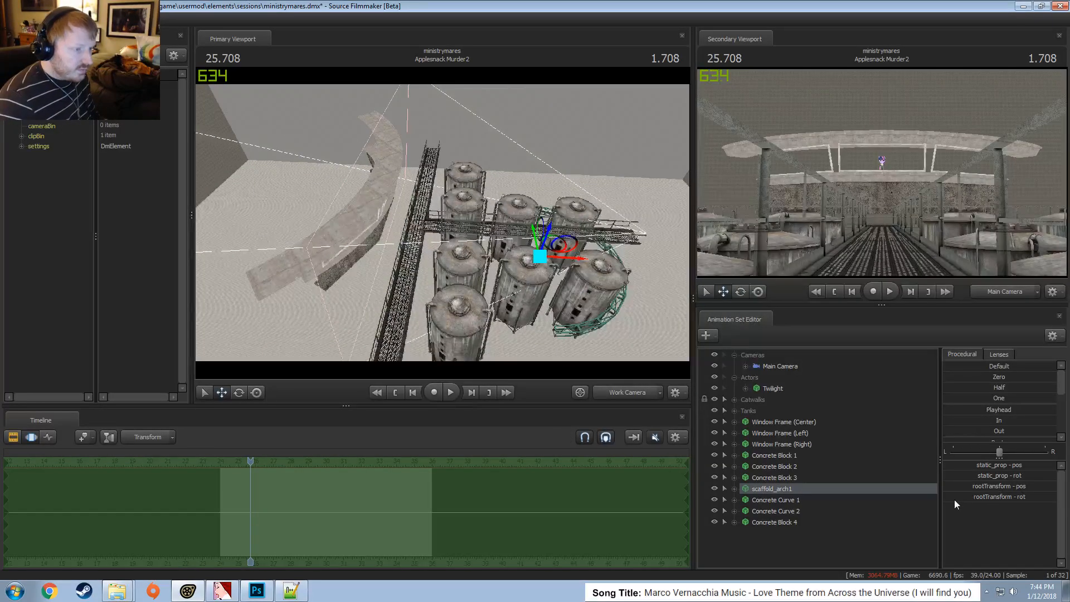
# Move scaffold_arch1 over to the concrete wall, just beneath the lower concrete curve and centred under the window frames
pyautogui.moveTo(555, 254); pyautogui.dragTo(351, 181)
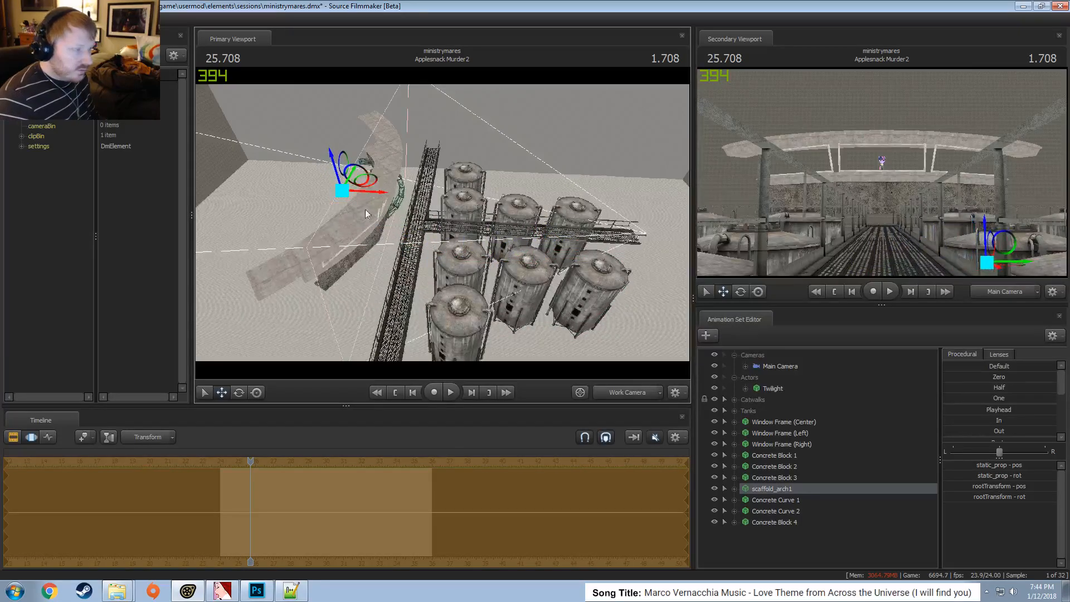
pyautogui.hotkey('ctrl', 'z')
pyautogui.keyDown('alt'); pyautogui.moveTo(429, 223); pyautogui.dragTo(432, 173); pyautogui.keyUp('alt')
pyautogui.moveTo(565, 225); pyautogui.dragTo(340, 169)
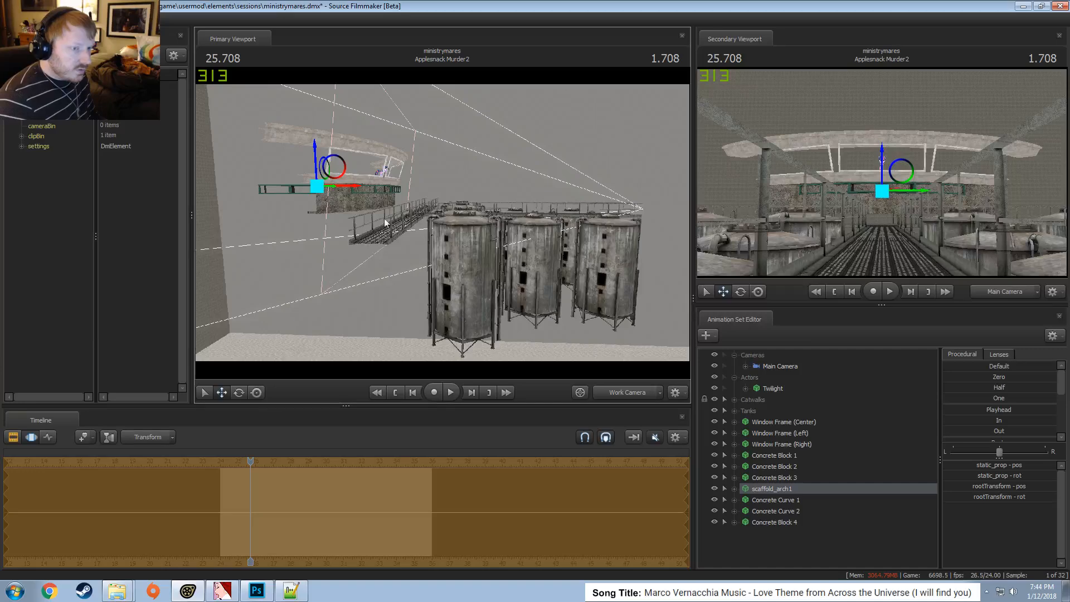
pyautogui.moveTo(383, 218); pyautogui.dragTo(443, 222)
pyautogui.press('w')
pyautogui.press('s')
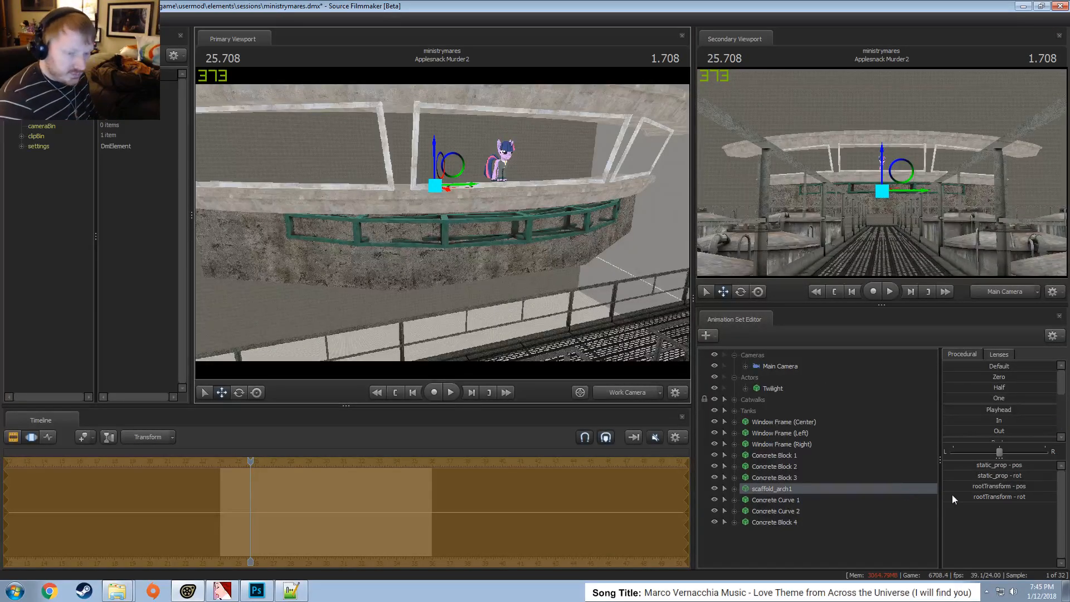
# Add a scale control to the static_prop transform of scaffold_arch1
pyautogui.click(735, 489)
pyautogui.click(746, 500)
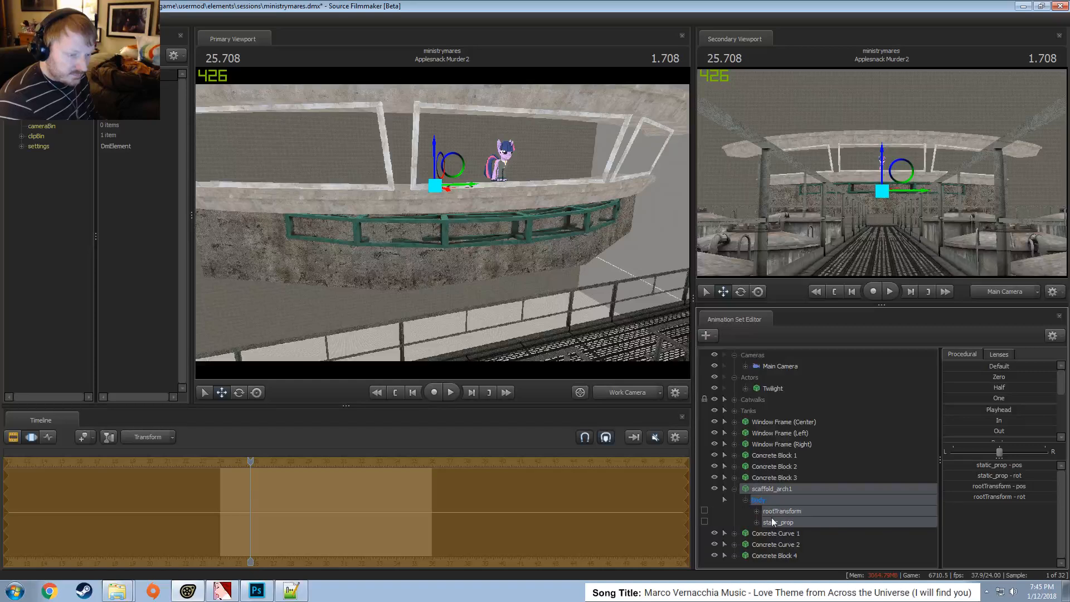
pyautogui.click(781, 521)
pyautogui.rightClick(781, 521)
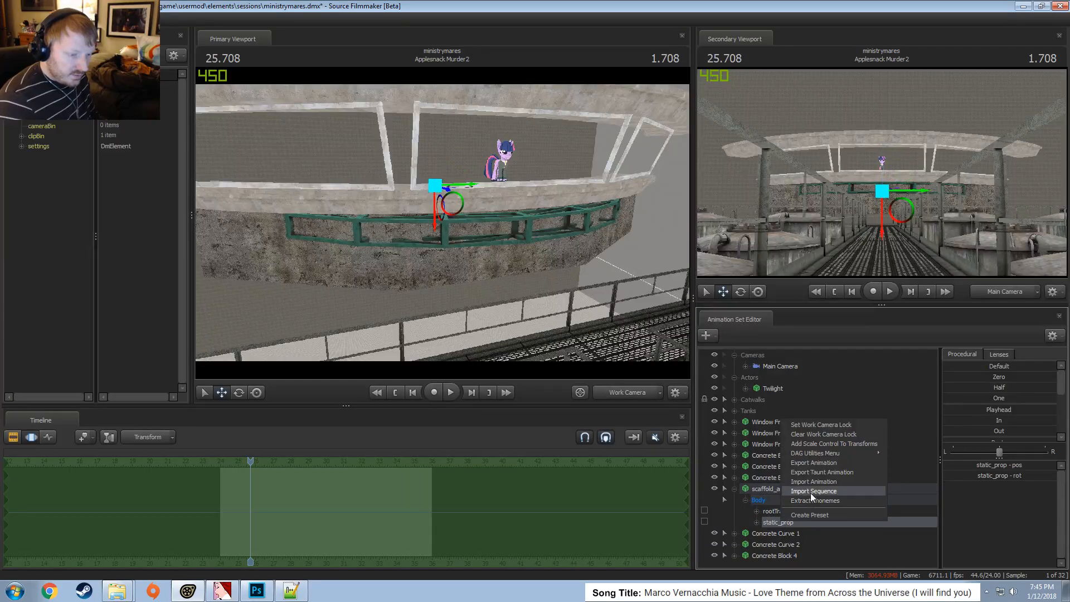
pyautogui.click(816, 444)
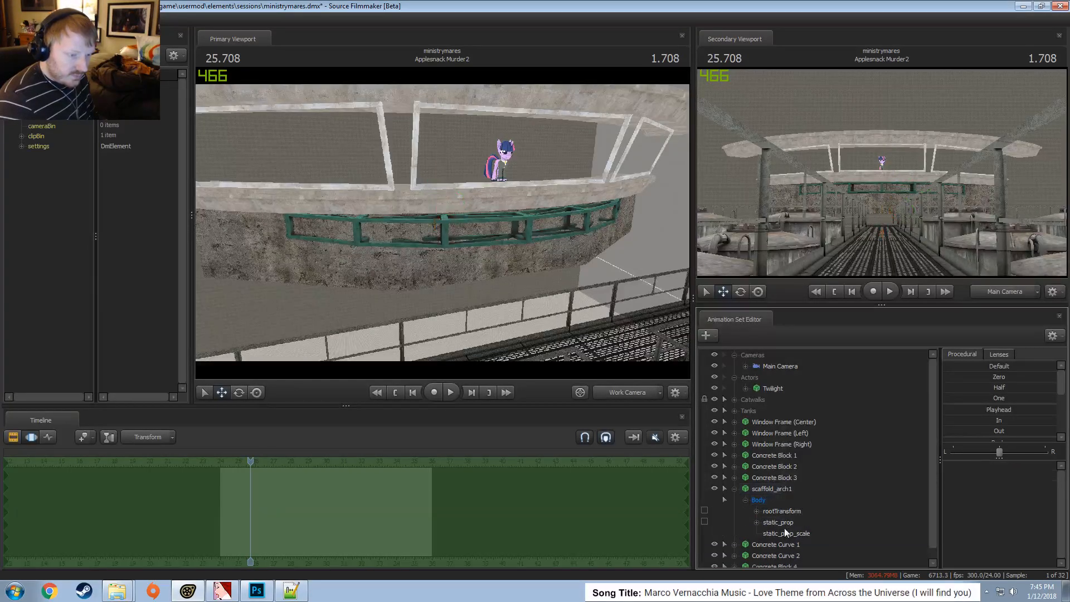
# Enlarge scaffold_arch1 with static_prop_scale and push it back so the wider arch wraps around the concrete wall
pyautogui.click(786, 532)
pyautogui.moveTo(985, 465); pyautogui.dragTo(1003, 464)
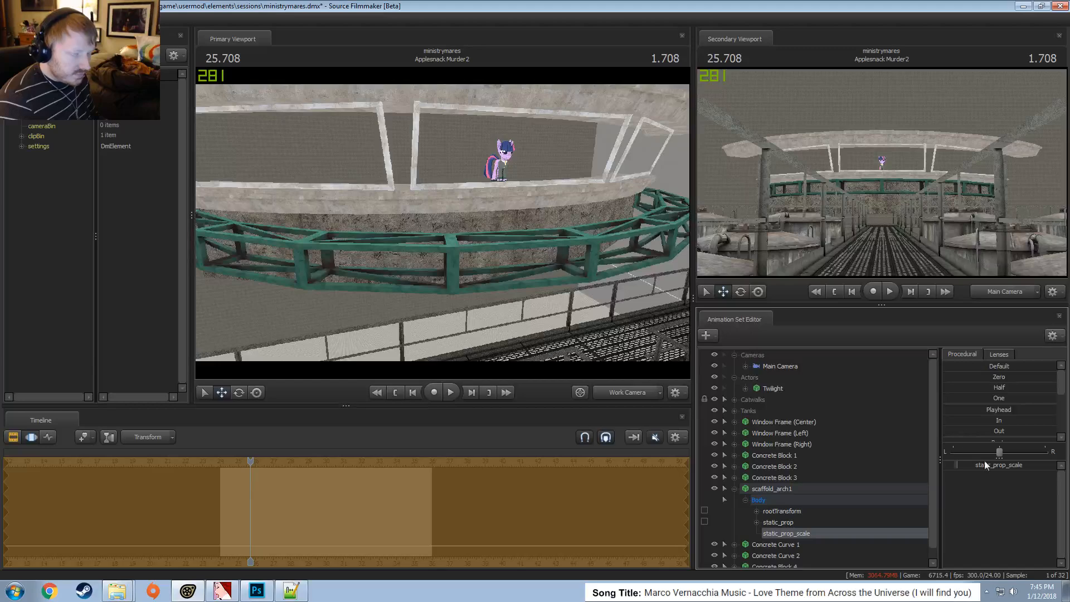
pyautogui.click(787, 488)
pyautogui.moveTo(487, 244); pyautogui.dragTo(481, 215)
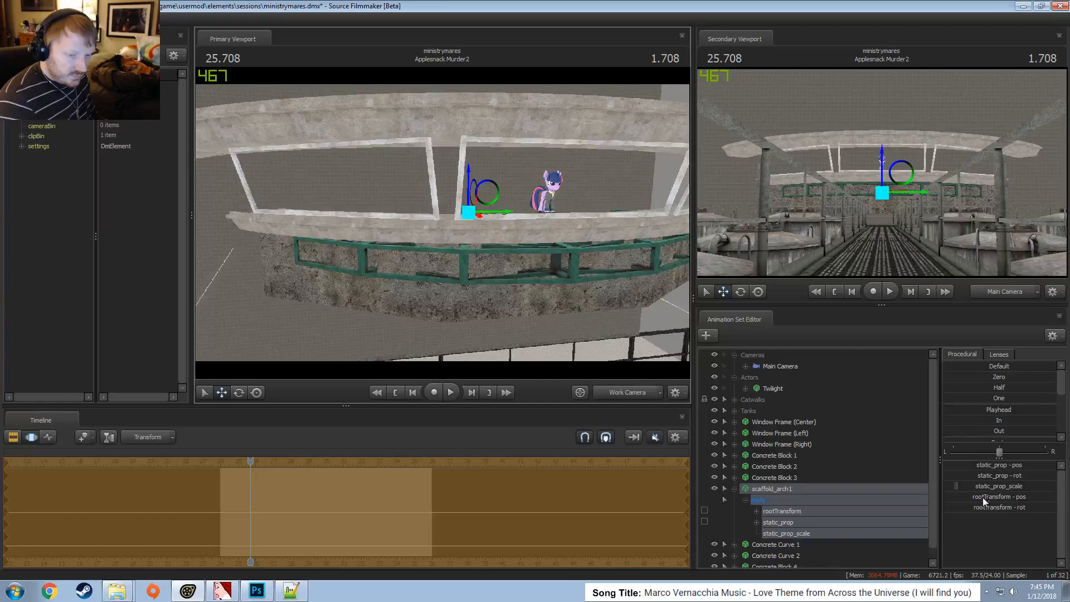
pyautogui.moveTo(982, 487); pyautogui.dragTo(986, 487)
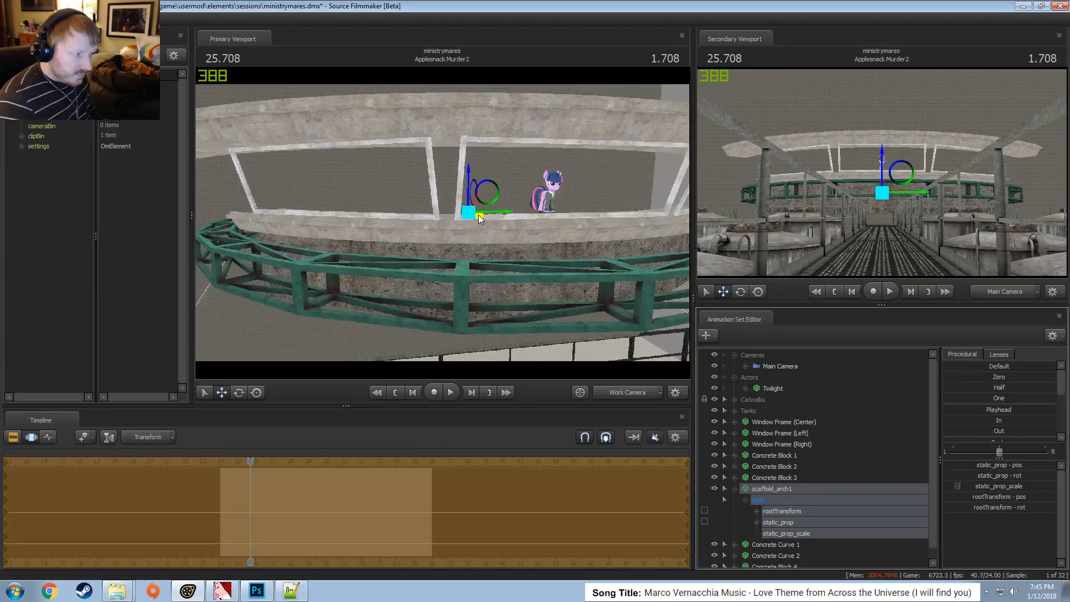
pyautogui.moveTo(478, 215); pyautogui.dragTo(470, 212)
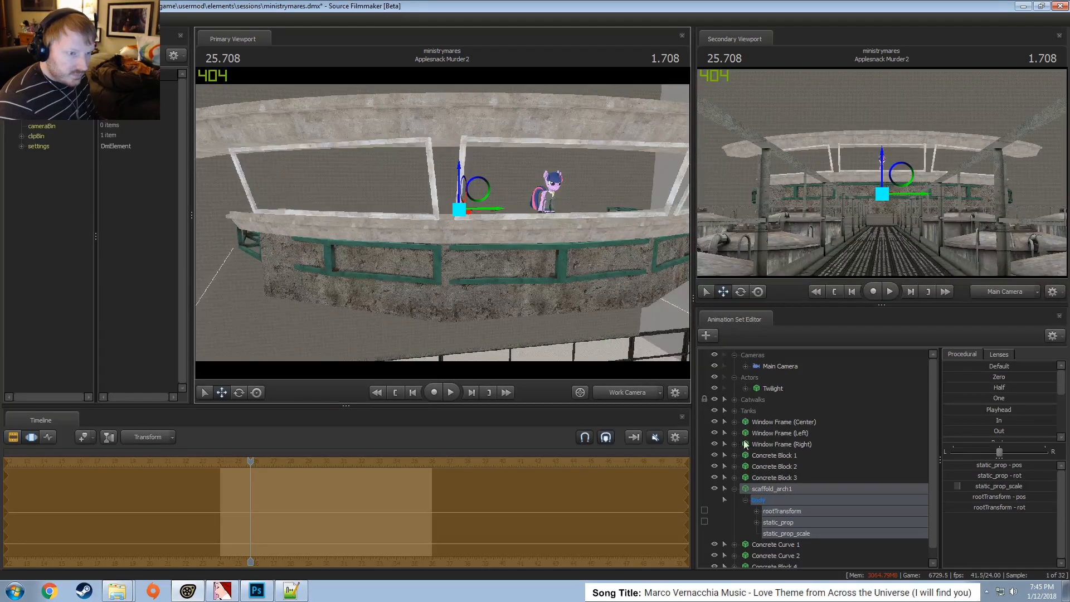
pyautogui.moveTo(983, 488); pyautogui.dragTo(984, 487)
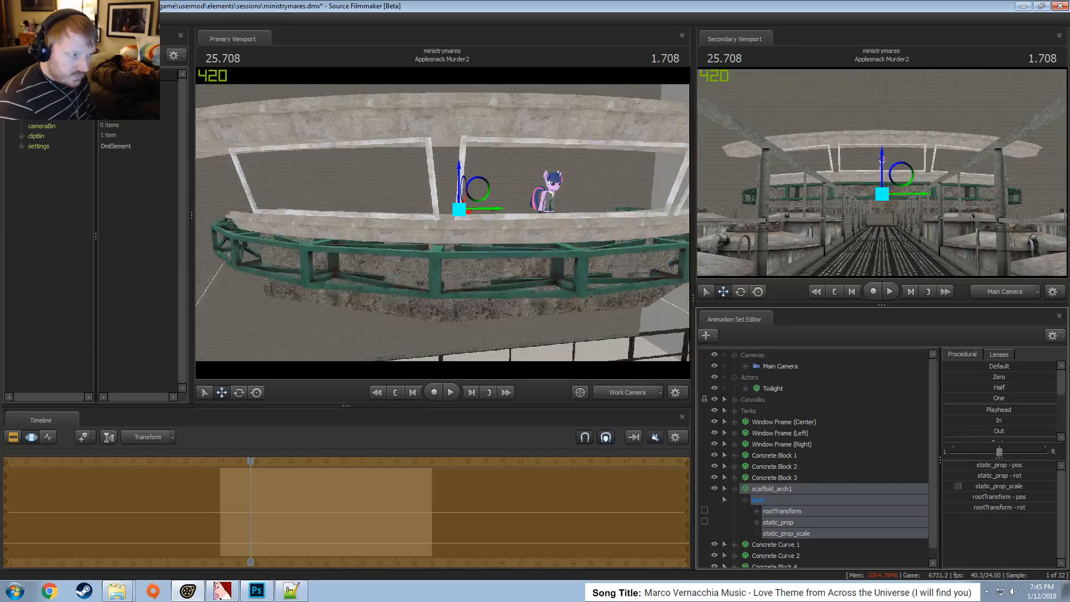
pyautogui.moveTo(469, 213)
pyautogui.mouseDown()
pyautogui.moveTo(444, 217)
pyautogui.moveTo(487, 221)
pyautogui.moveTo(459, 220)
pyautogui.mouseUp()
# Raise scaffold_arch1 until its upper rail tucks into the lower concrete curve
pyautogui.press('w')
pyautogui.press('F2')
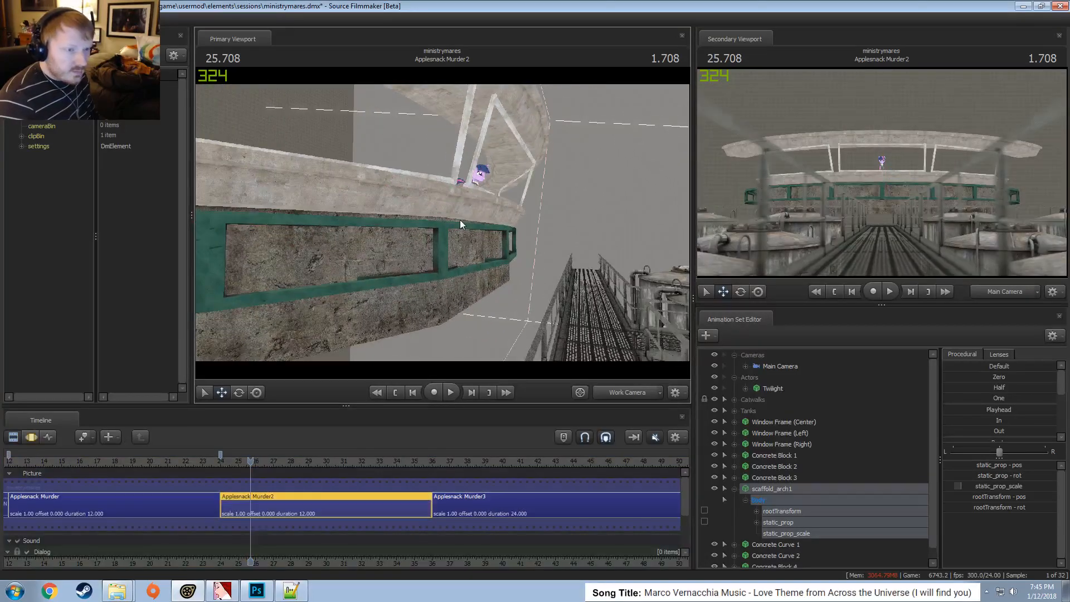
pyautogui.press('F3')
pyautogui.moveTo(242, 206); pyautogui.dragTo(241, 192)
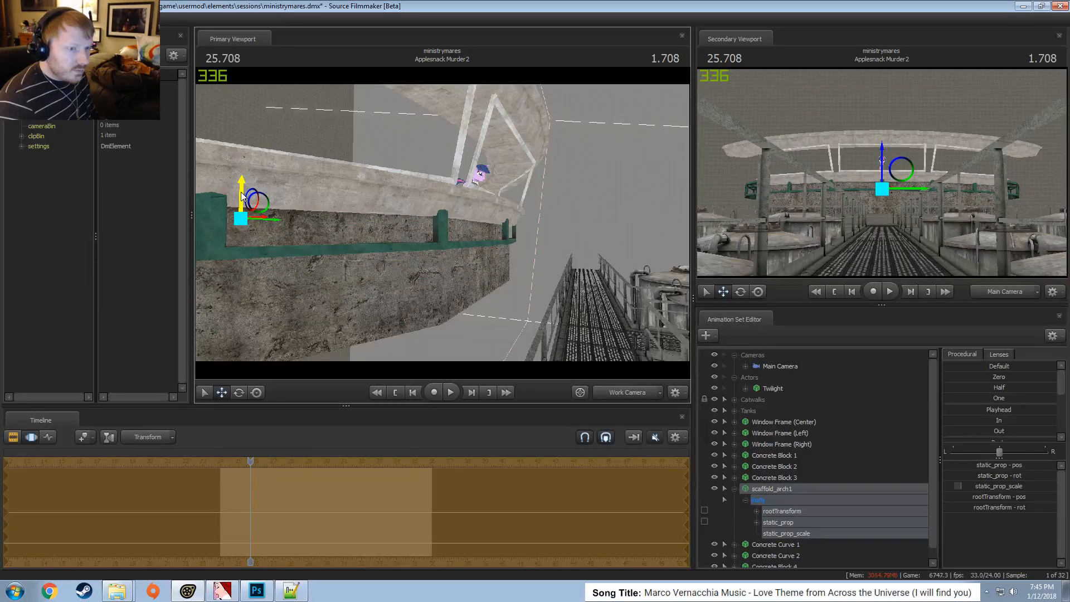
pyautogui.moveTo(468, 229); pyautogui.dragTo(398, 198)
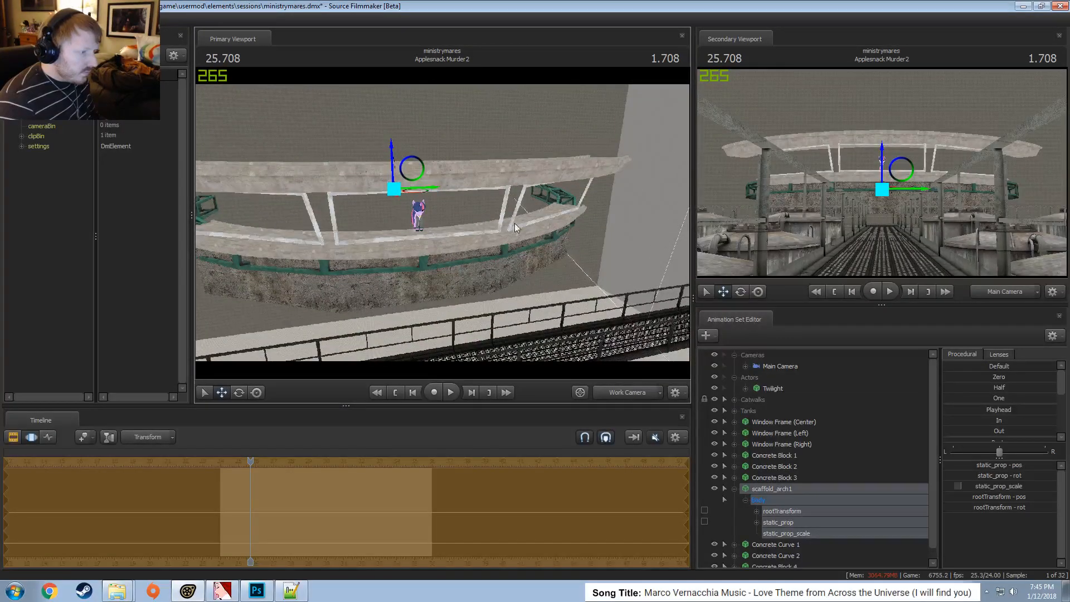
# Nudge scaffold_arch1 in depth so the arch follows the curved front of the concrete wall
pyautogui.keyDown('alt'); pyautogui.moveTo(515, 223); pyautogui.dragTo(601, 200); pyautogui.keyUp('alt')
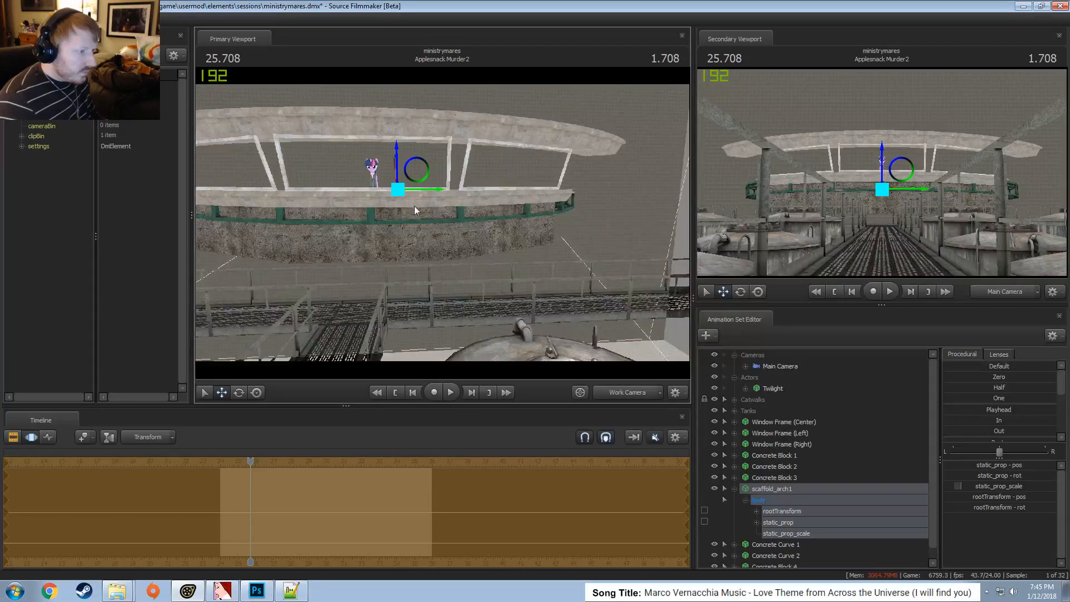
pyautogui.keyDown('alt'); pyautogui.moveTo(415, 209); pyautogui.dragTo(466, 221); pyautogui.keyUp('alt')
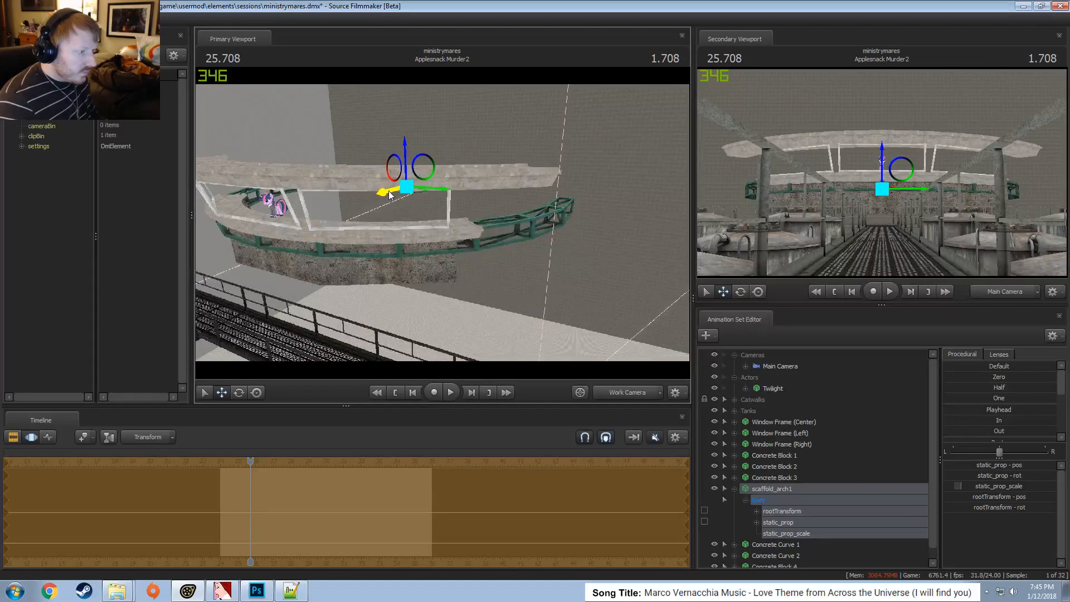
pyautogui.moveTo(389, 195); pyautogui.dragTo(392, 195)
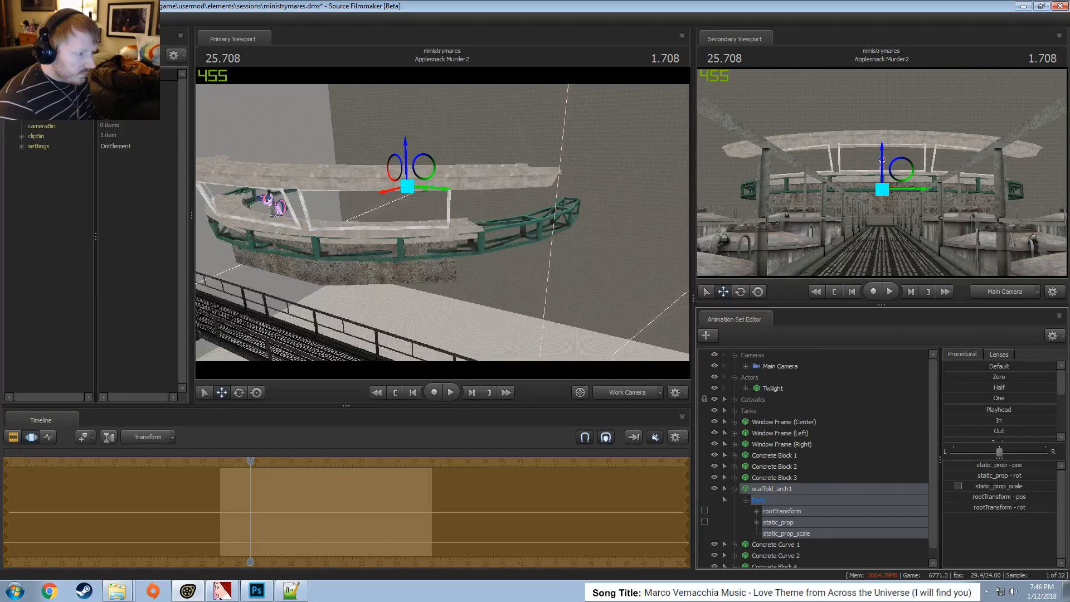
pyautogui.moveTo(389, 192); pyautogui.dragTo(392, 199)
pyautogui.keyDown('alt'); pyautogui.moveTo(309, 273); pyautogui.dragTo(442, 232); pyautogui.keyUp('alt')
pyautogui.press('F2')
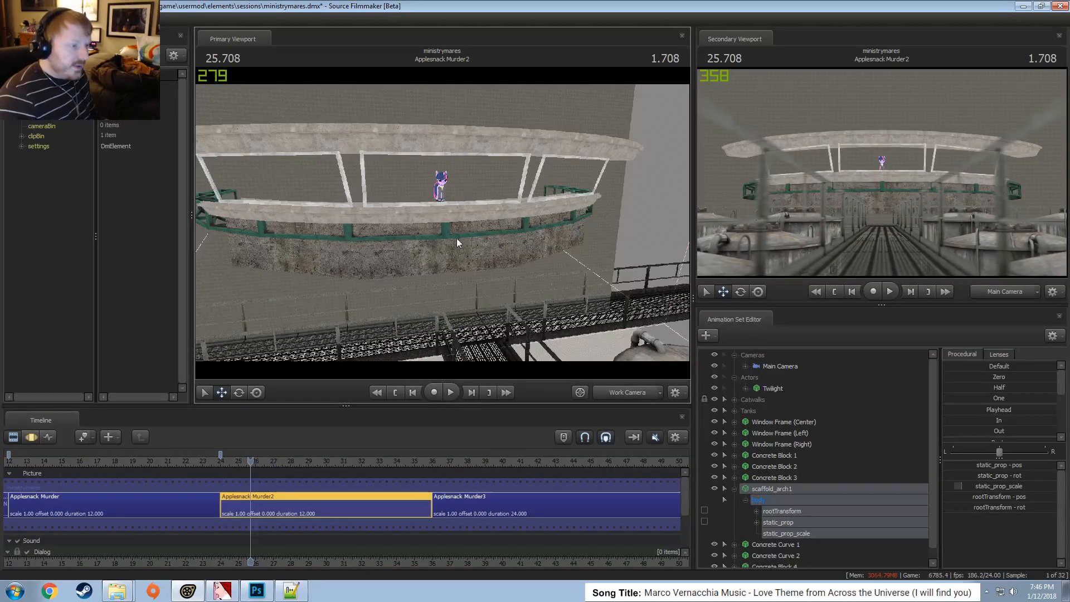
pyautogui.moveTo(457, 240); pyautogui.dragTo(517, 283)
pyautogui.press('w')
# Move Concrete Block 1 out to the left end of the concrete wall, beyond the angled block
pyautogui.click(778, 456)
pyautogui.press('F3')
pyautogui.press('s')
pyautogui.moveTo(636, 225); pyautogui.dragTo(268, 212)
pyautogui.press('s')
pyautogui.moveTo(474, 214); pyautogui.dragTo(591, 246)
pyautogui.press('a')
pyautogui.press('d')
pyautogui.moveTo(502, 246); pyautogui.dragTo(449, 275)
# Adjust the position of Concrete Block 1 until its edge meets the neighbouring angled block
pyautogui.keyDown('alt'); pyautogui.moveTo(449, 274); pyautogui.dragTo(417, 282); pyautogui.keyUp('alt')
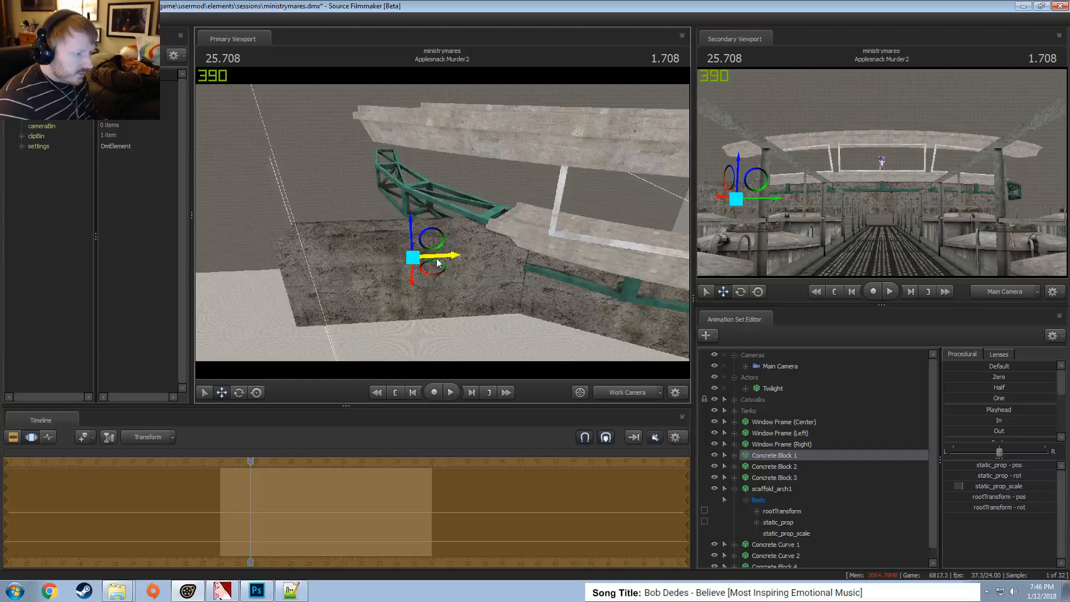
pyautogui.moveTo(375, 276); pyautogui.dragTo(391, 299)
pyautogui.press('w')
pyautogui.press('w')
pyautogui.moveTo(395, 204); pyautogui.dragTo(359, 274)
pyautogui.press('a')
pyautogui.press('s')
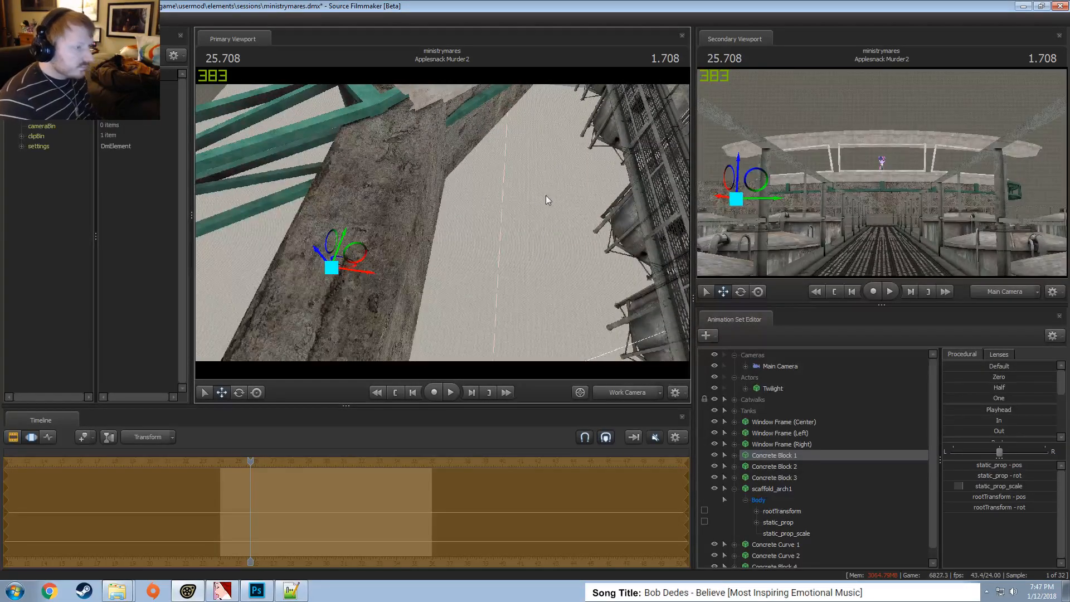
pyautogui.moveTo(547, 200); pyautogui.dragTo(442, 225)
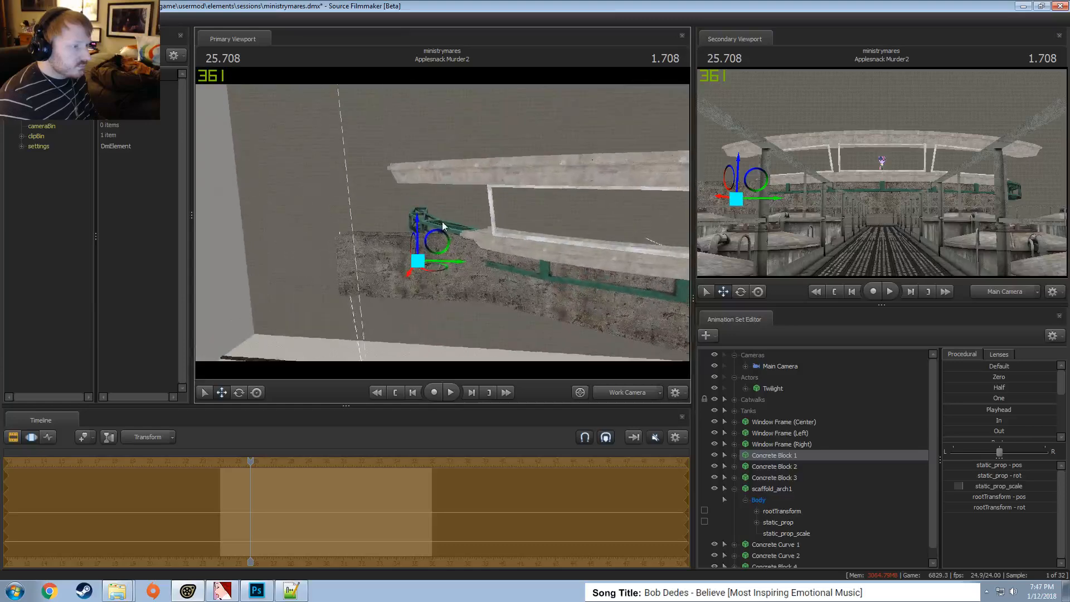
pyautogui.press('F1')
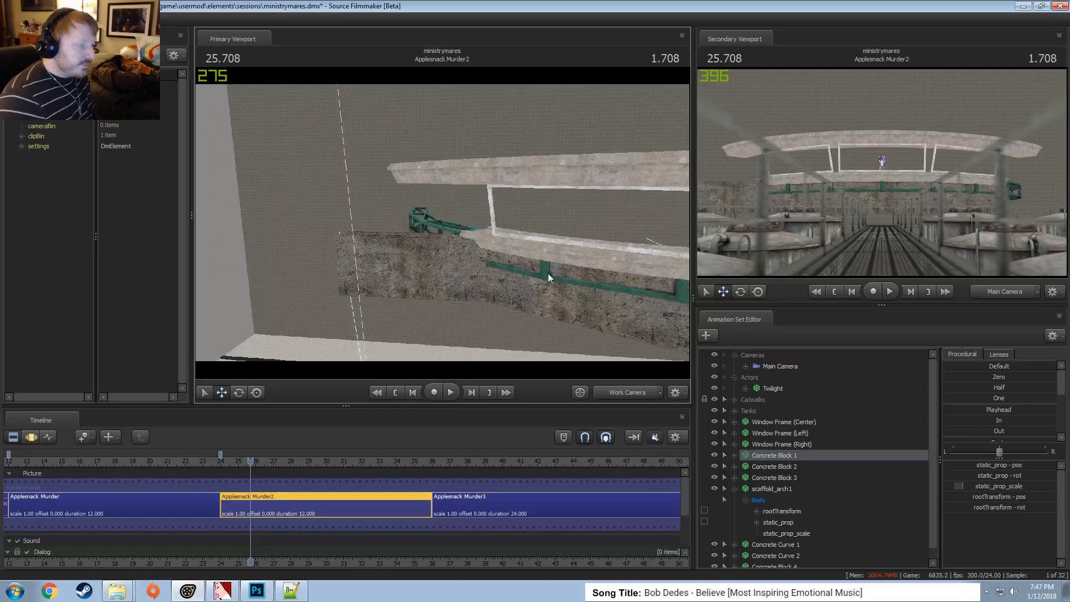
pyautogui.keyDown('alt'); pyautogui.moveTo(547, 273); pyautogui.dragTo(591, 313); pyautogui.keyUp('alt')
pyautogui.keyDown('alt'); pyautogui.moveTo(441, 219); pyautogui.dragTo(423, 218); pyautogui.keyUp('alt')
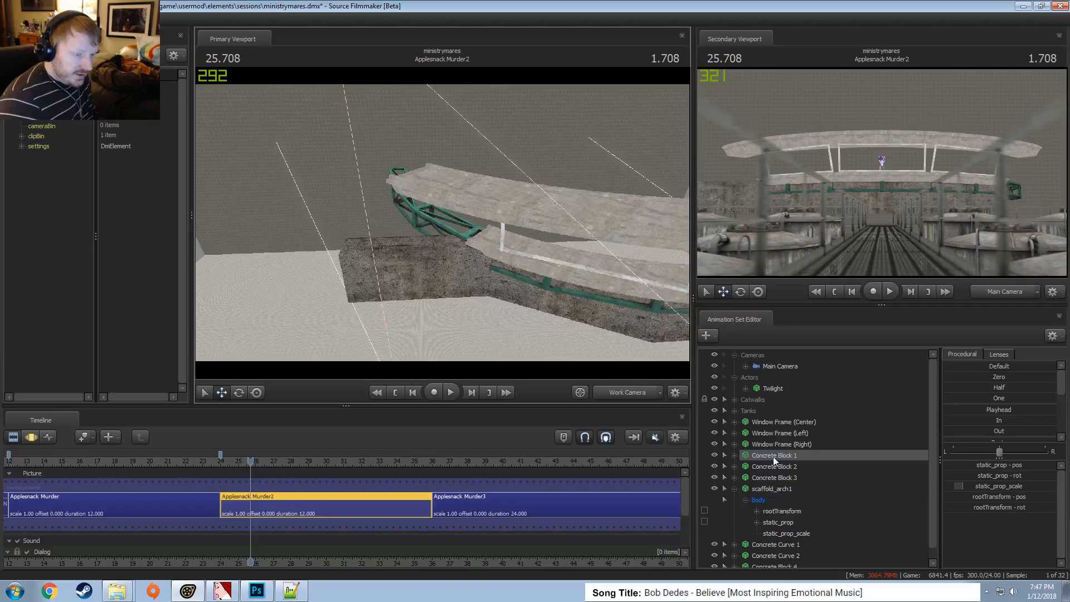
# Copy the Concrete Block 4 animation set and paste the duplicate into the Applesnack Murder2 shot
pyautogui.click(725, 489)
pyautogui.click(777, 521)
pyautogui.rightClick(778, 521)
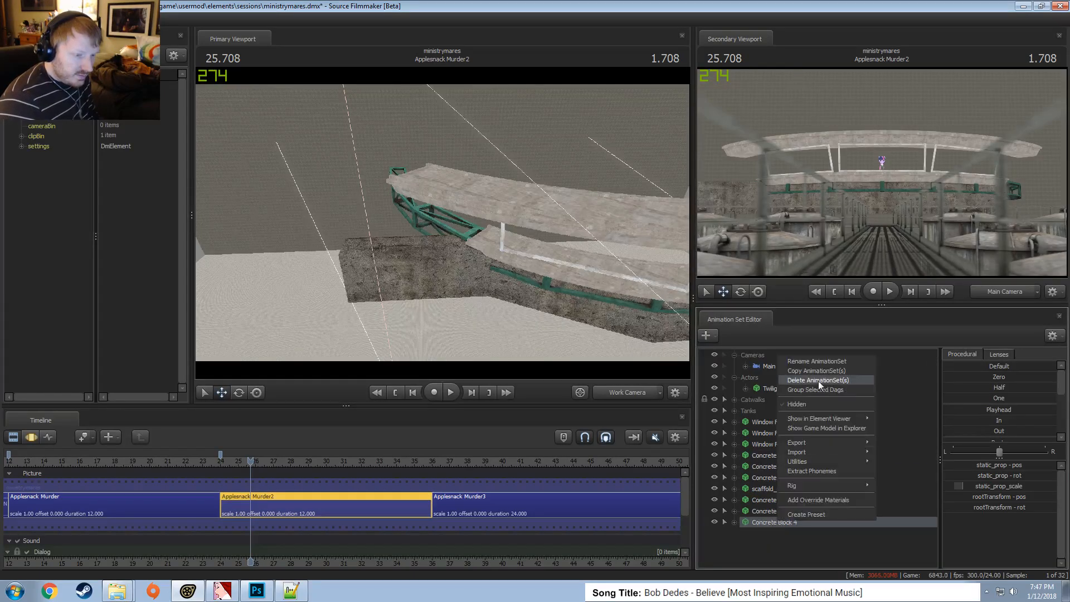
pyautogui.click(811, 370)
pyautogui.rightClick(771, 550)
pyautogui.click(775, 532)
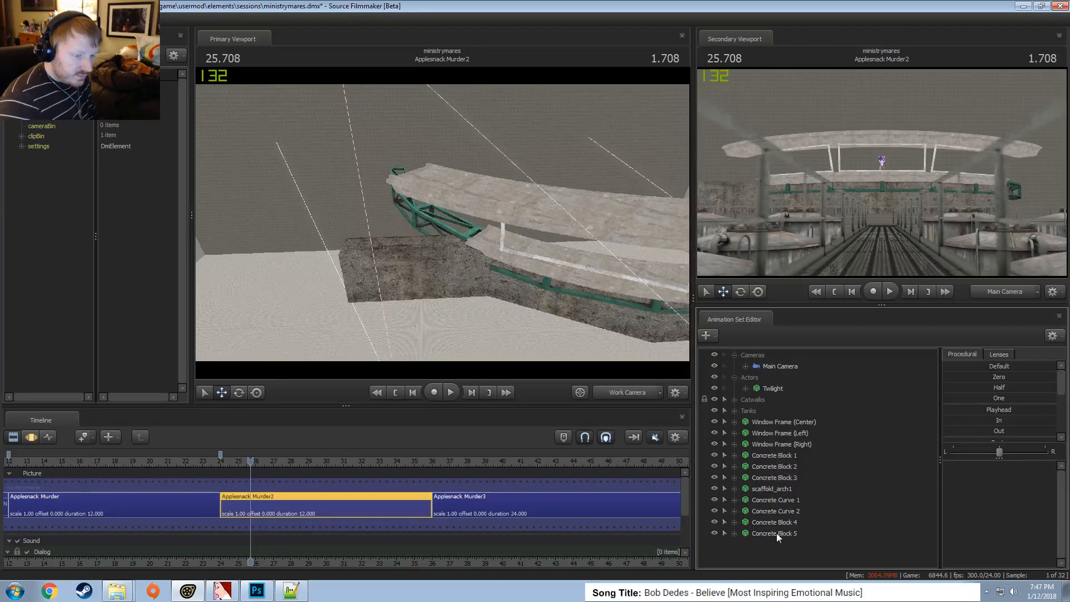
# Select each concrete block animation set in turn to check where every block sits in the set
pyautogui.press('F3')
pyautogui.press('F2')
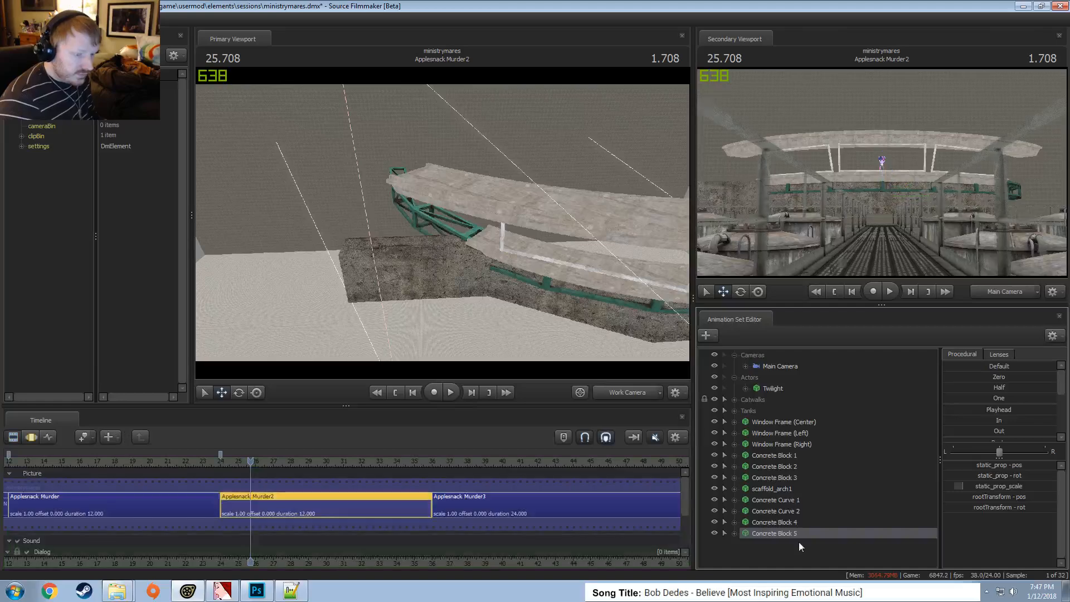
pyautogui.click(785, 521)
pyautogui.press('F3')
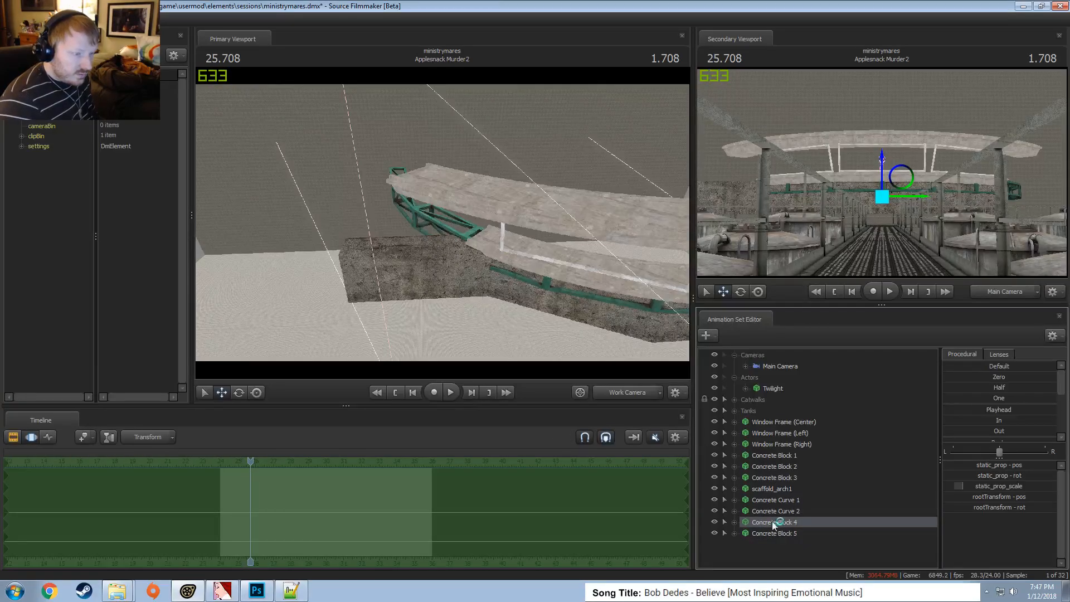
pyautogui.press('F2')
pyautogui.press('F3')
pyautogui.click(791, 478)
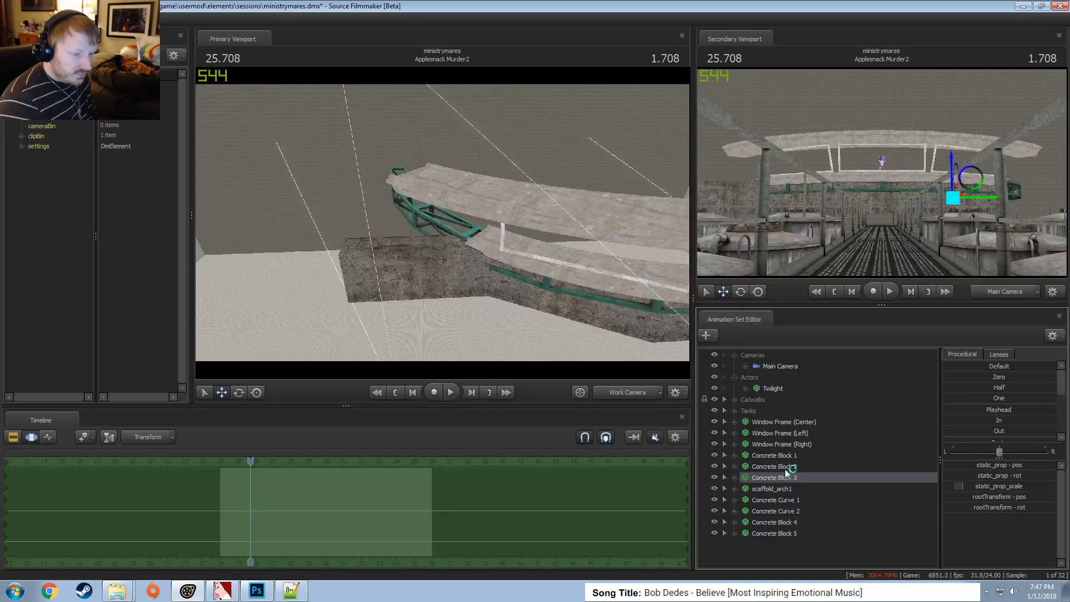
pyautogui.click(790, 467)
pyautogui.click(790, 456)
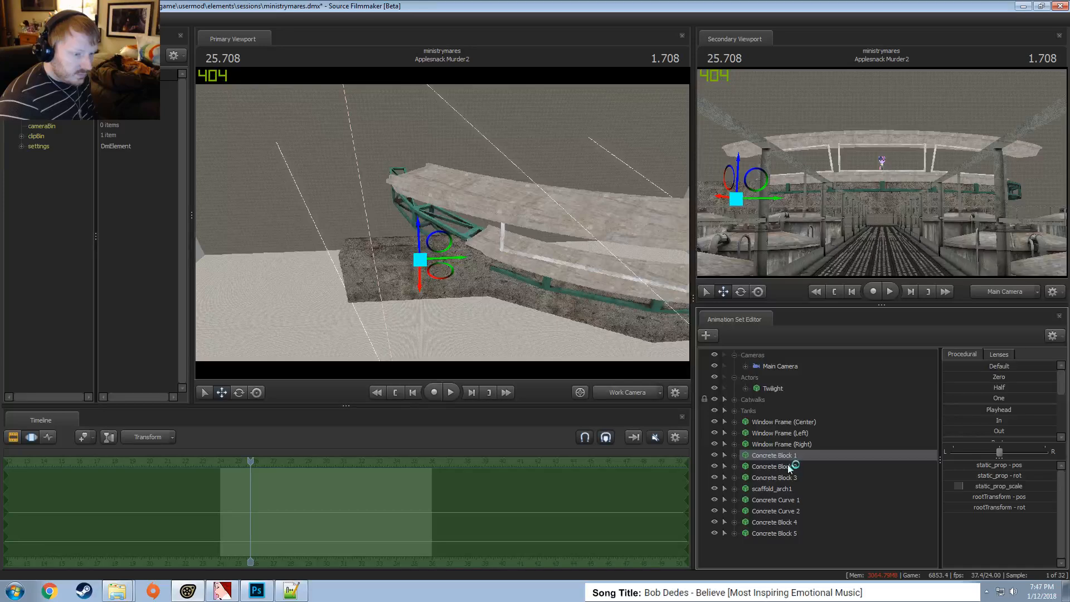
pyautogui.click(788, 524)
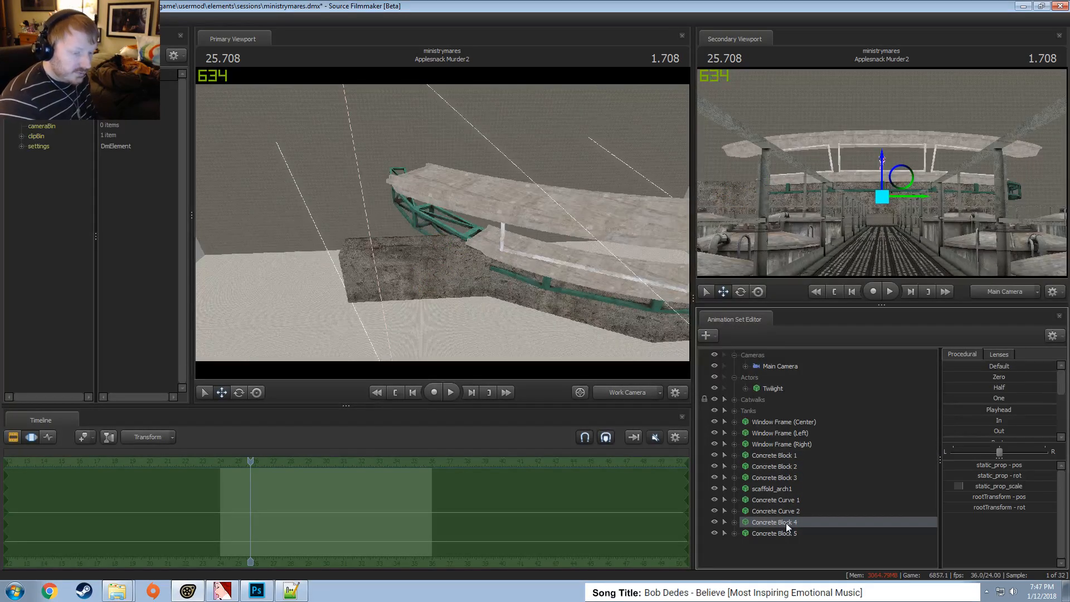
# Try to rename the Concrete Block 1 animation set
pyautogui.rightClick(790, 457)
pyautogui.click(825, 303)
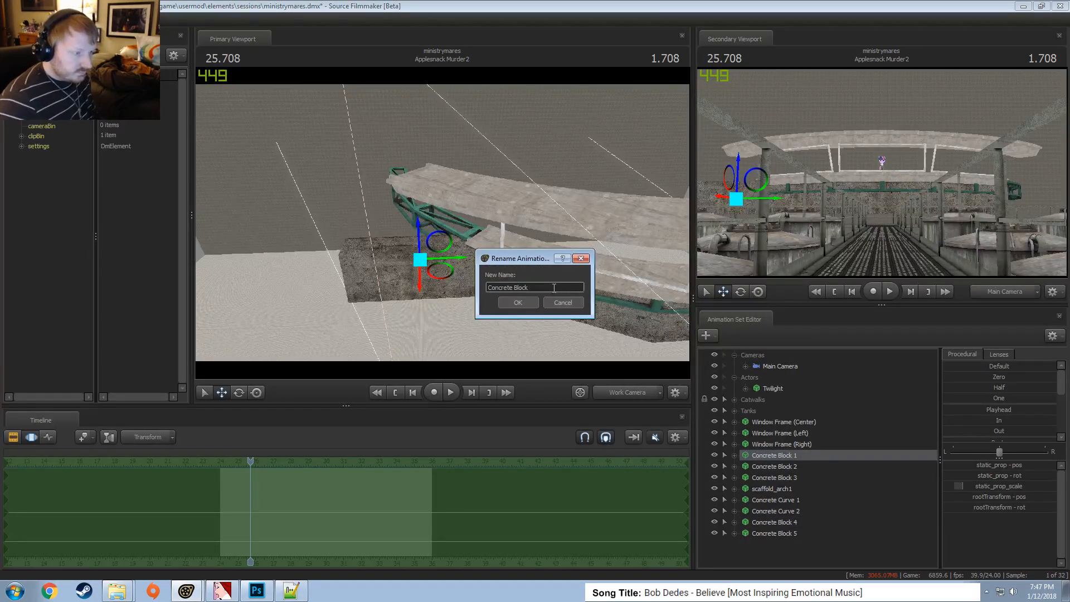
pyautogui.press('Return')
# Delete the duplicated Concrete Block 5 animation set
pyautogui.click(791, 521)
pyautogui.click(791, 533)
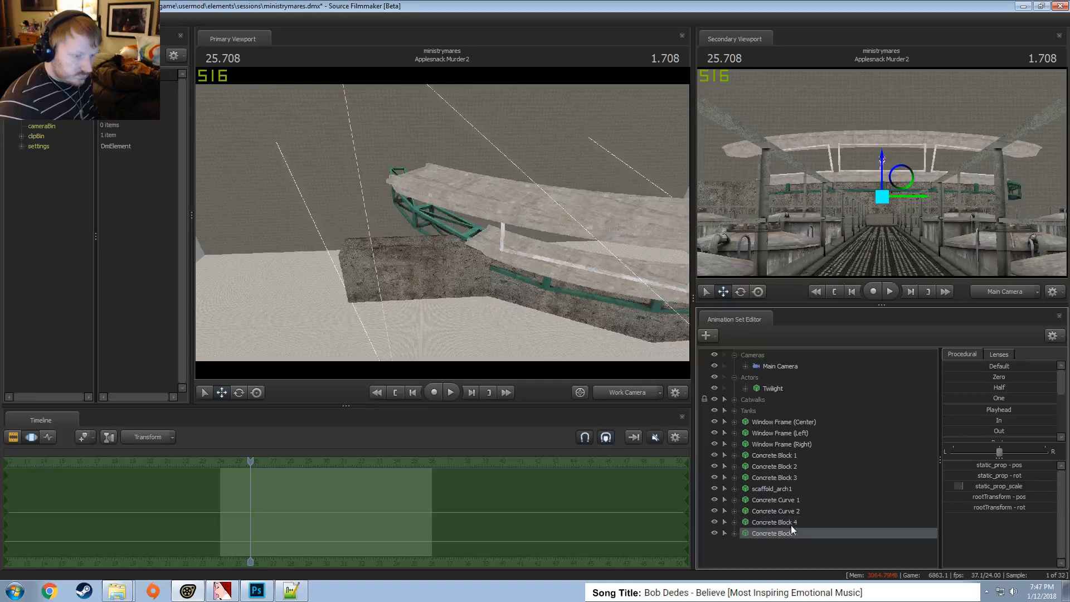
pyautogui.rightClick(792, 533)
pyautogui.click(825, 390)
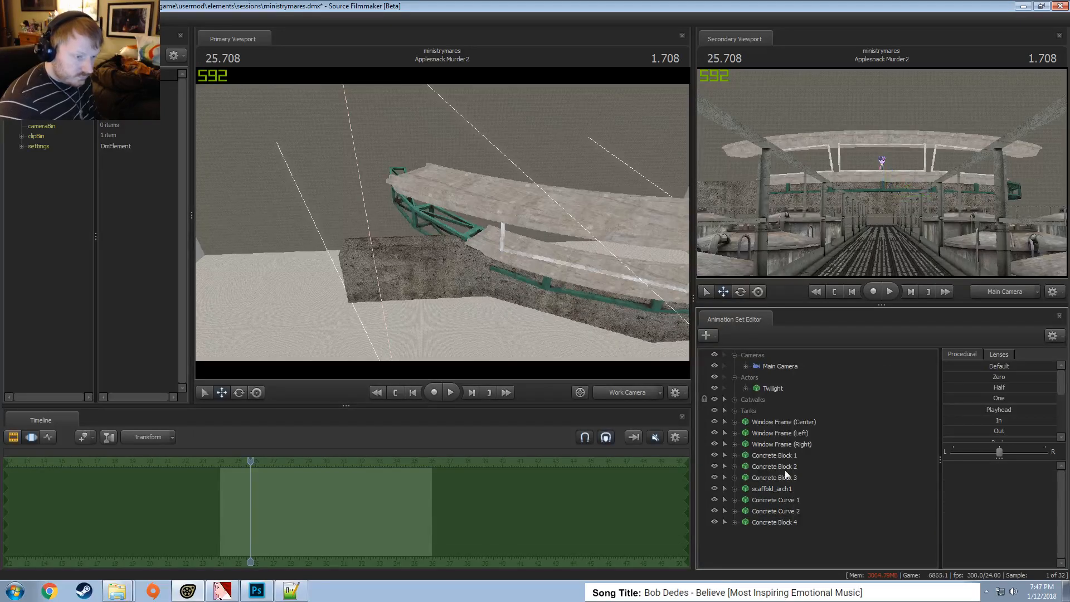
# Rename the Concrete Block 1 animation set as Concrete Block 5 and place it at the end of the list
pyautogui.click(786, 454)
pyautogui.rightClick(786, 454)
pyautogui.click(820, 294)
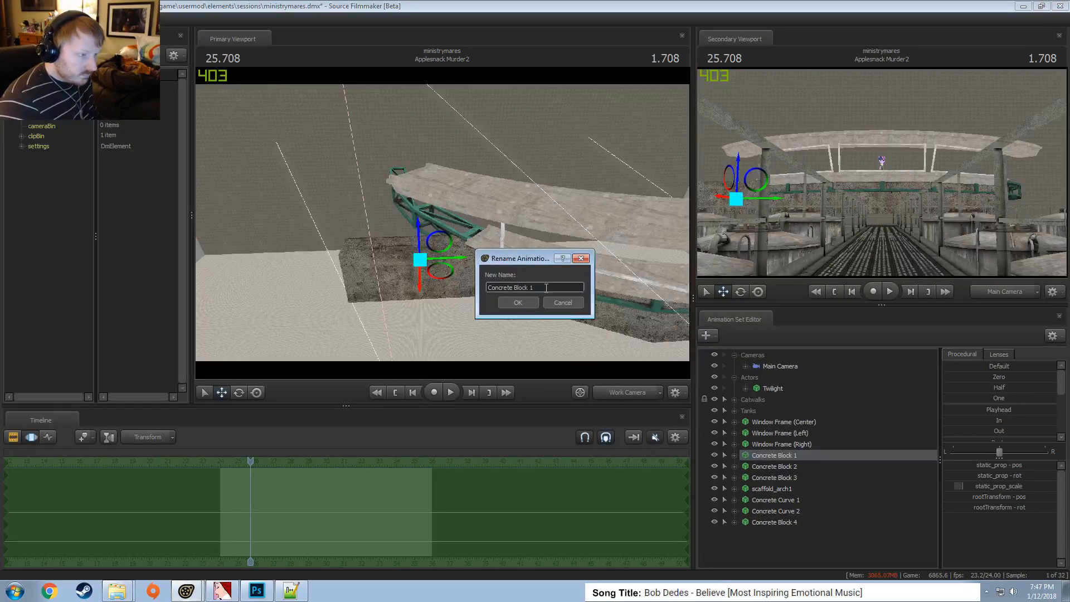
pyautogui.press('Return')
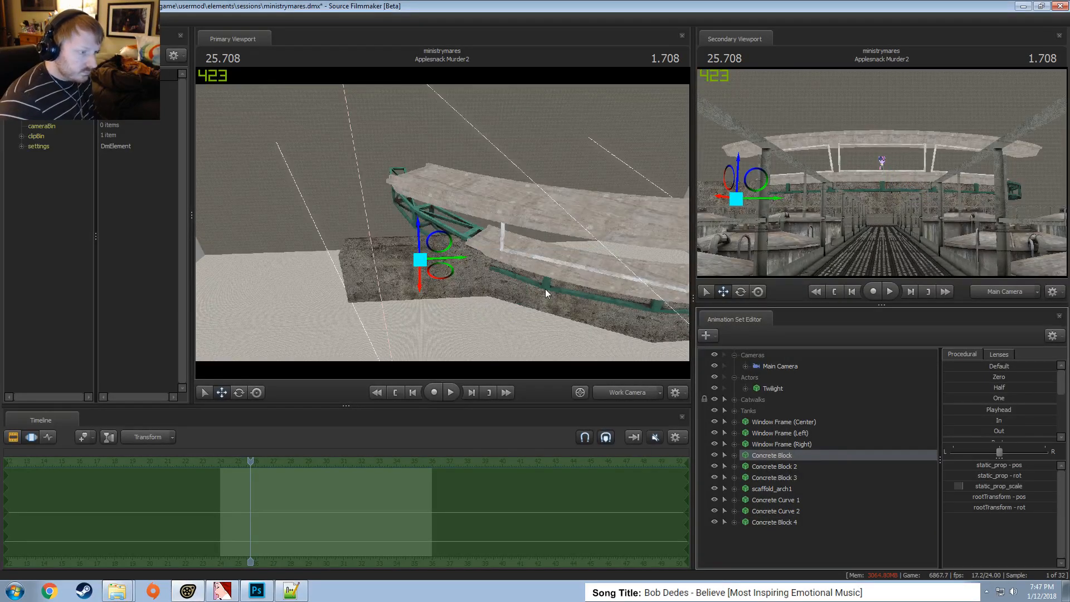
pyautogui.rightClick(788, 457)
pyautogui.click(831, 301)
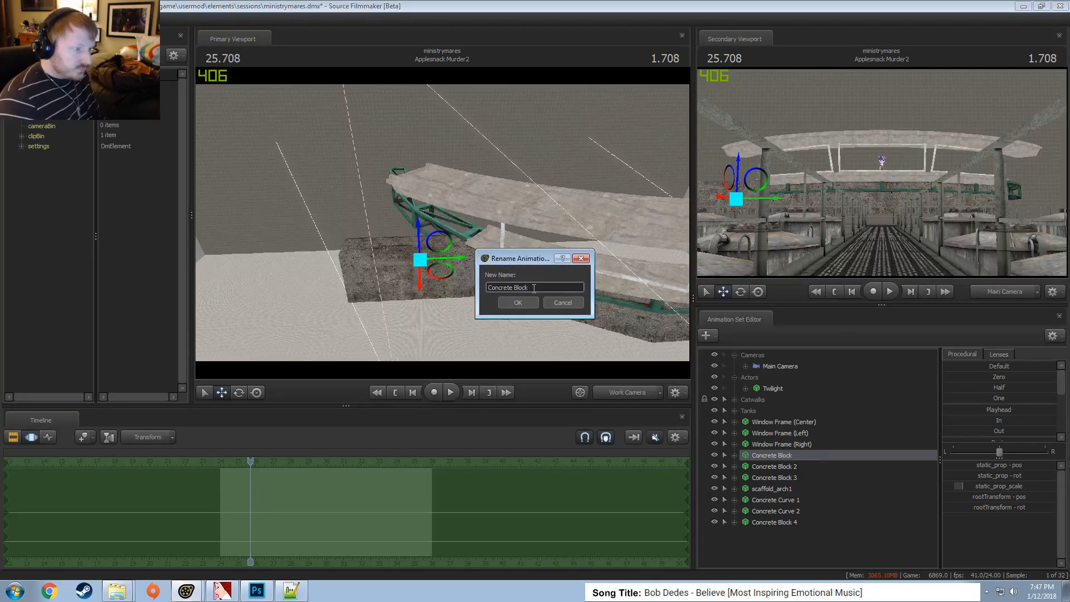
pyautogui.write('5')
pyautogui.press('Return')
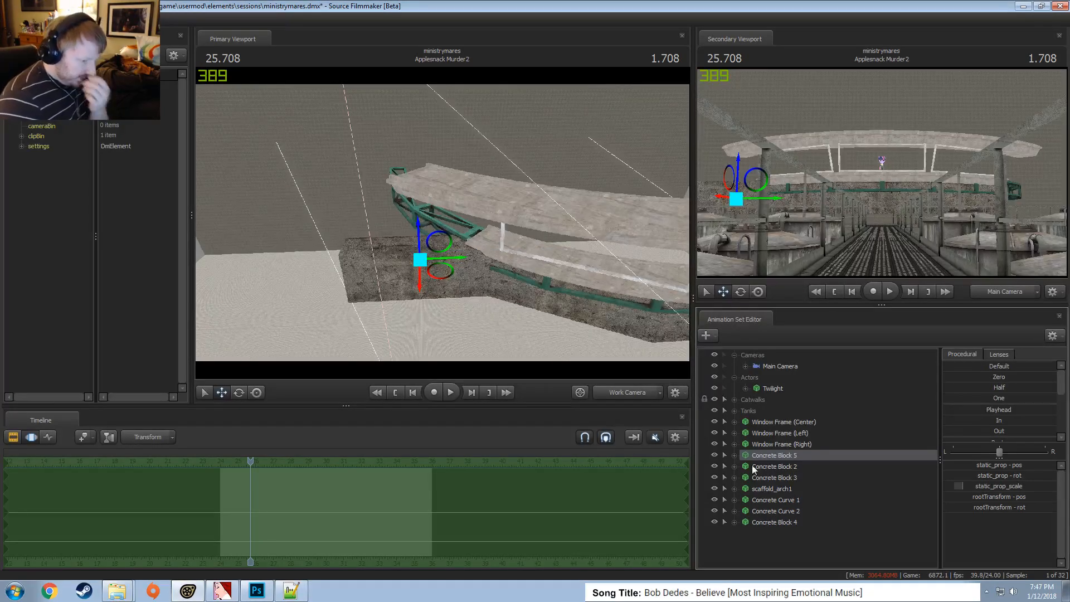
pyautogui.moveTo(786, 500); pyautogui.dragTo(785, 524)
# Rename the Concrete Block 4 animation set as Concrete Block 1
pyautogui.click(784, 511)
pyautogui.rightClick(784, 511)
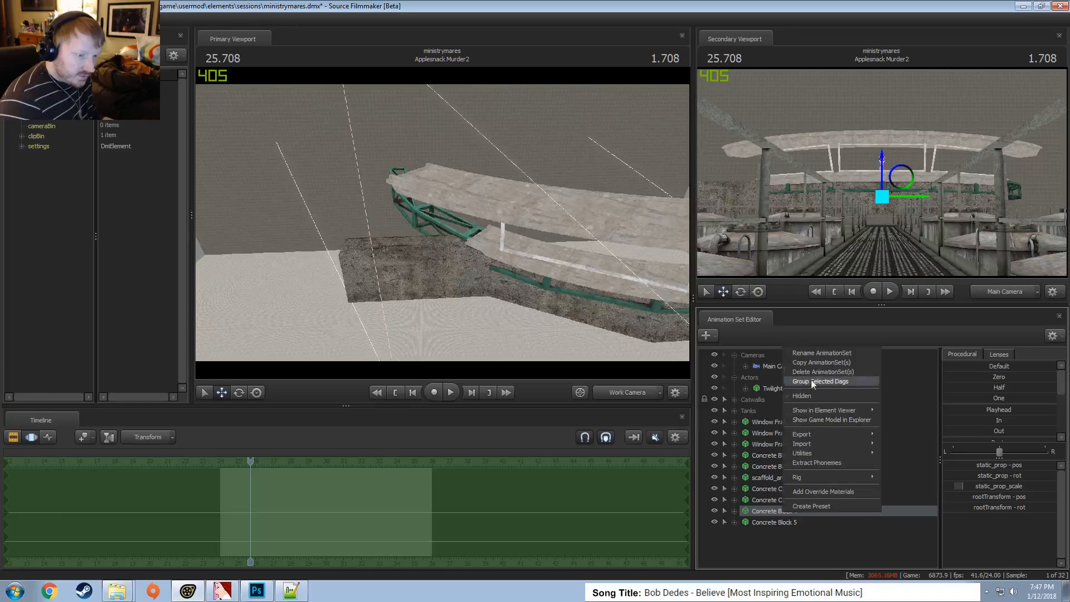
pyautogui.click(808, 353)
pyautogui.click(542, 286)
pyautogui.press('BackSpace')
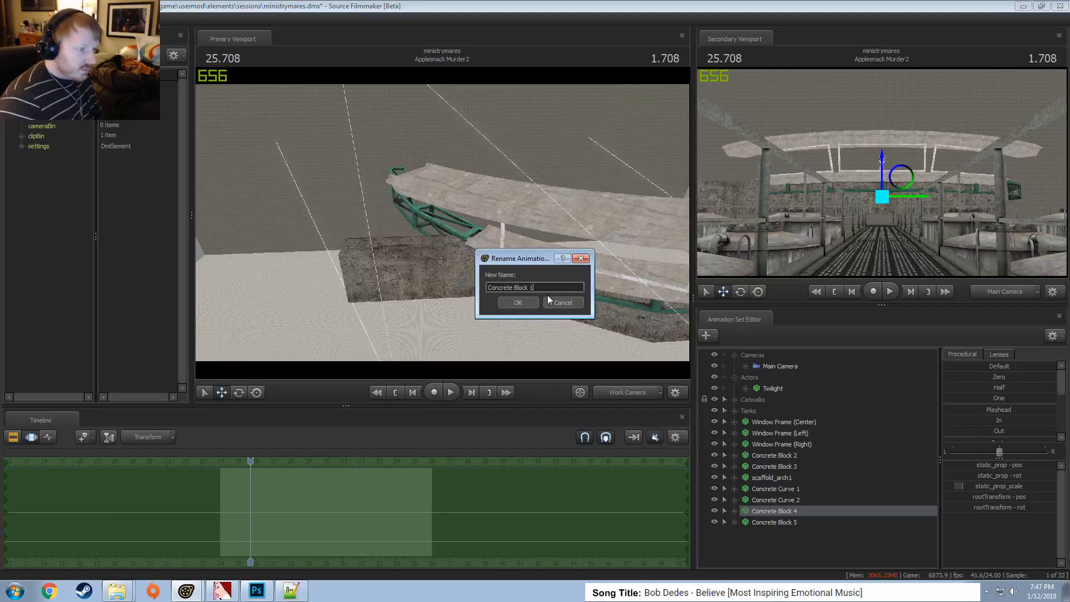
pyautogui.write('1')
pyautogui.press('Return')
# Inspect the game model elements of Concrete Block 1 and Concrete Block 5 to check which model each uses
pyautogui.rightClick(778, 511)
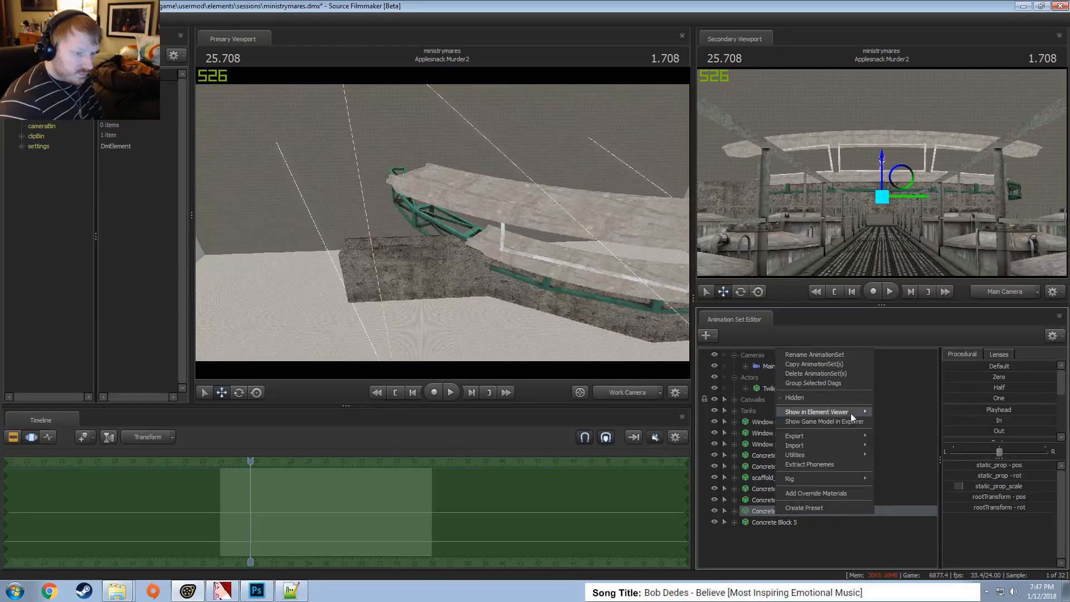
pyautogui.click(901, 414)
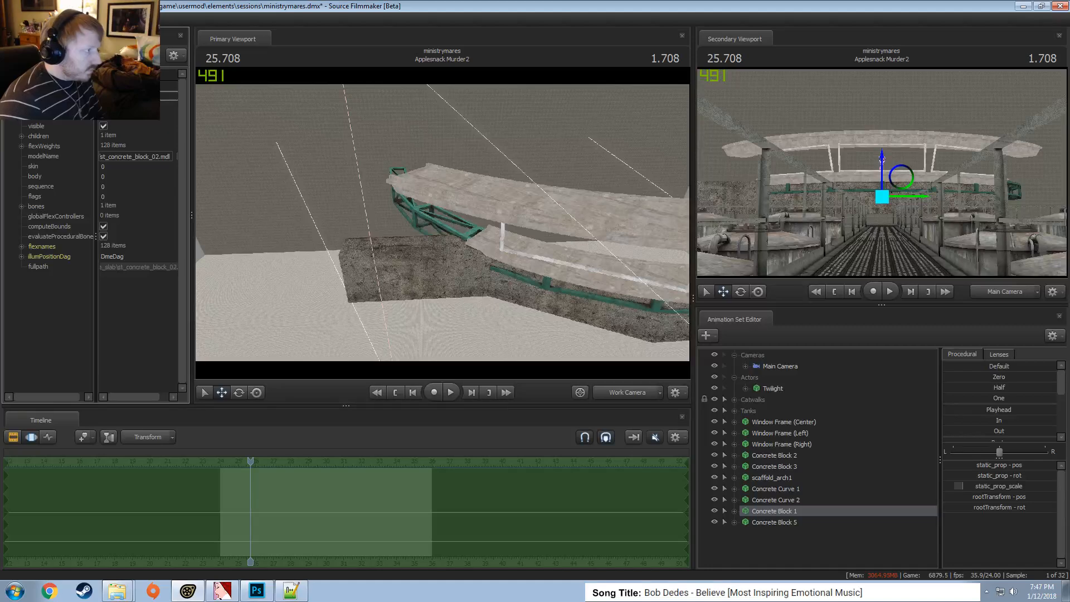
pyautogui.click(771, 518)
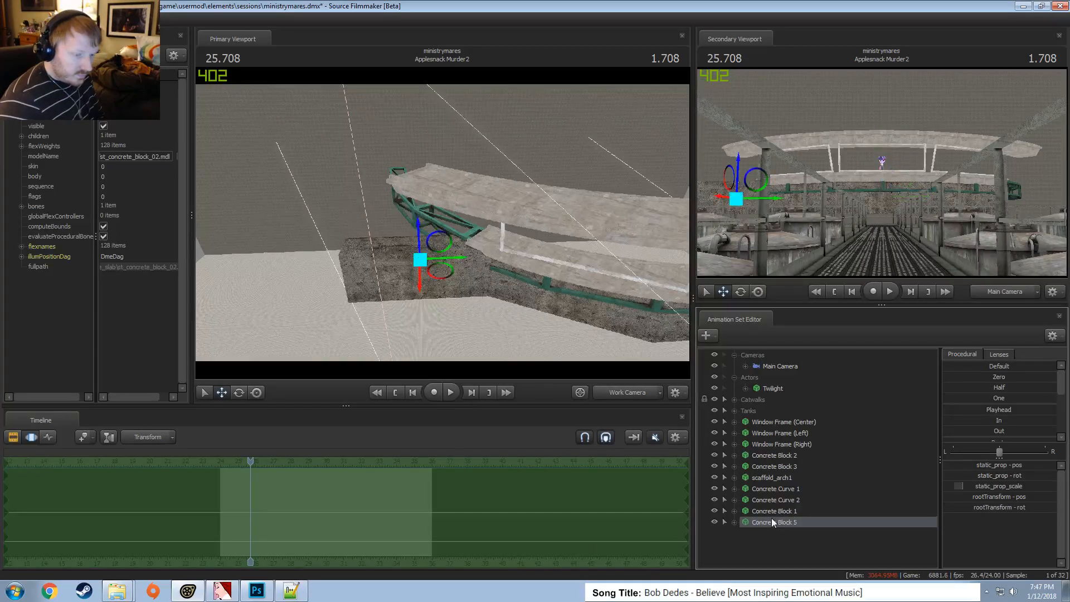
pyautogui.rightClick(772, 519)
pyautogui.click(819, 361)
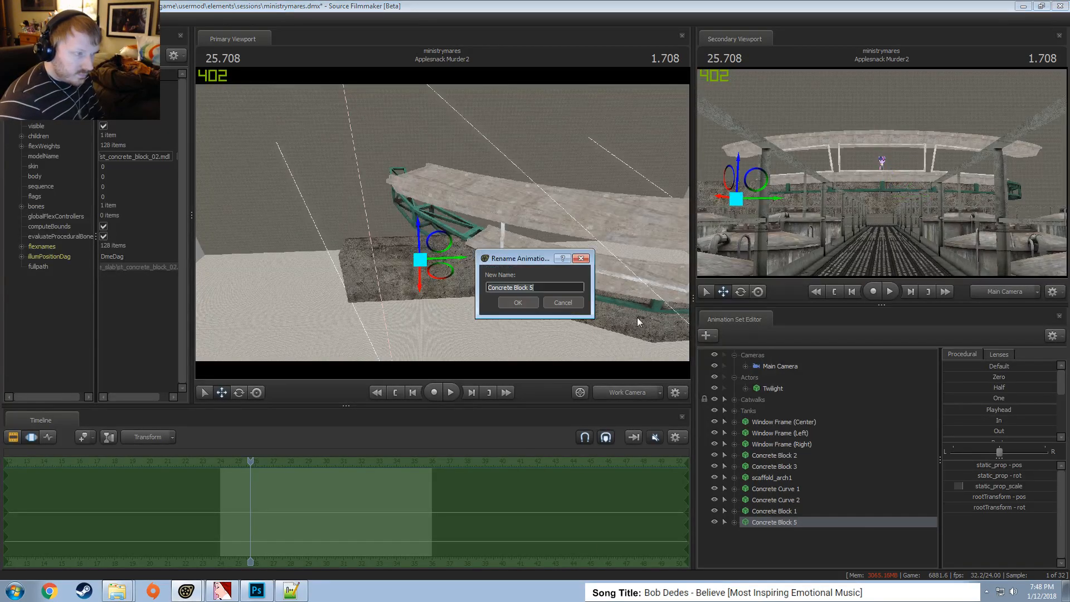
pyautogui.click(557, 302)
pyautogui.rightClick(824, 527)
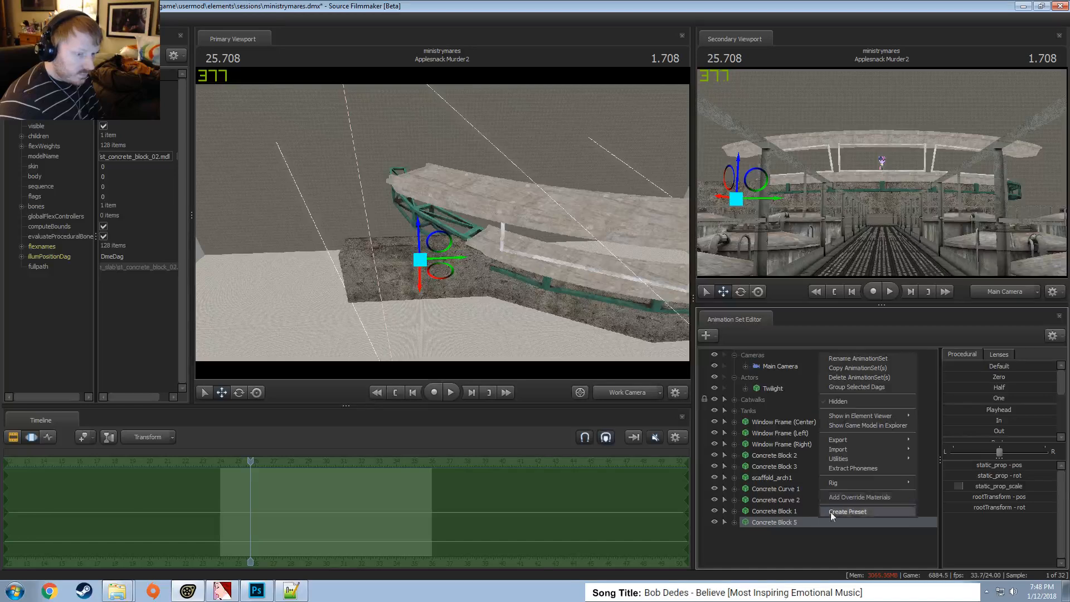
pyautogui.moveTo(864, 422)
pyautogui.click(948, 420)
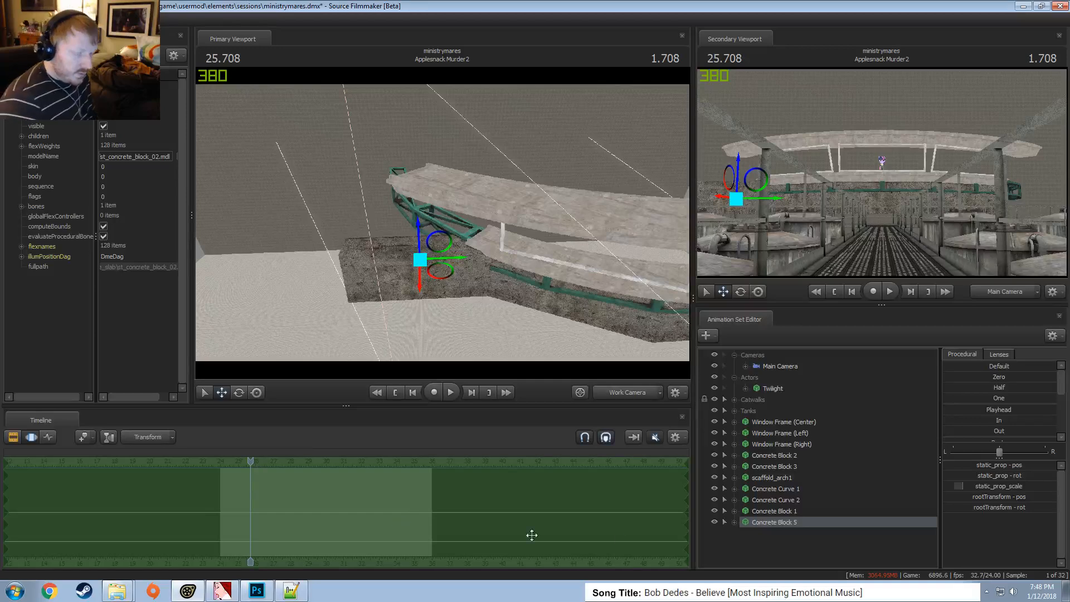
# Reorder the animation sets so Concrete Block 1 precedes Concrete Block 2 and scaffold_arch1 sits directly above the concrete blocks
pyautogui.click(785, 457)
pyautogui.moveTo(777, 512); pyautogui.dragTo(787, 452)
pyautogui.moveTo(775, 491); pyautogui.dragTo(780, 457)
# Rename scaffold_arch1 as Scaffold Under Curve and place it above the window frames in the animation set list
pyautogui.rightClick(778, 456)
pyautogui.click(813, 310)
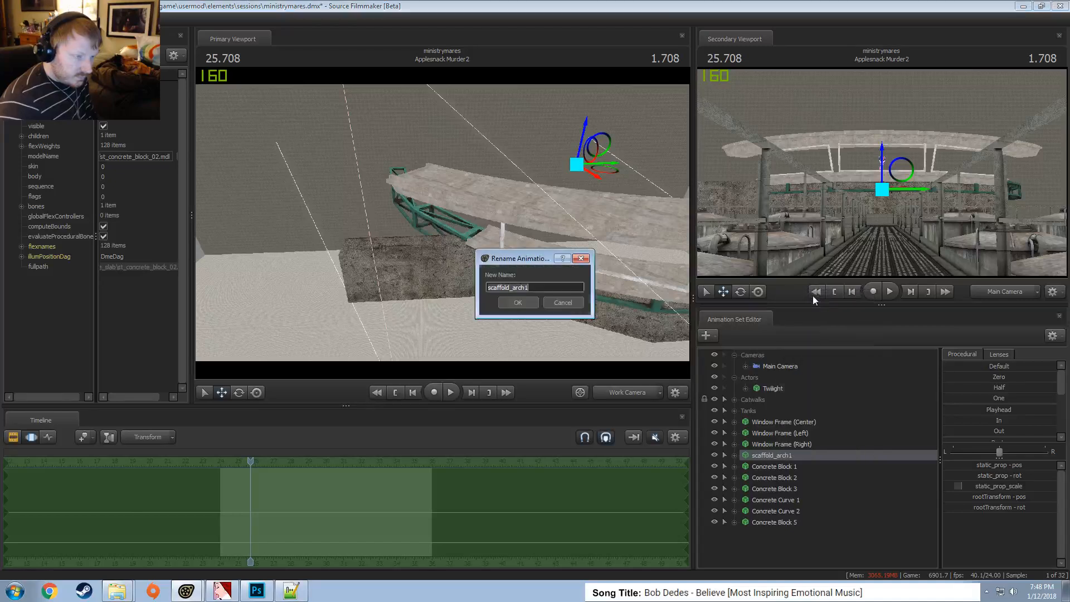
pyautogui.write('Scaffo')
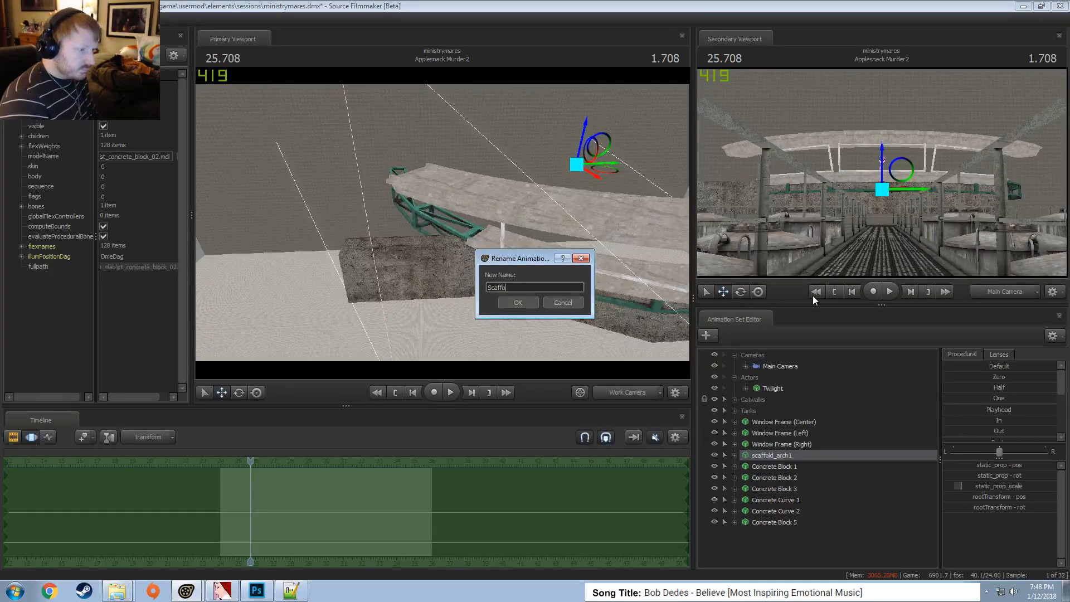
pyautogui.write('ld')
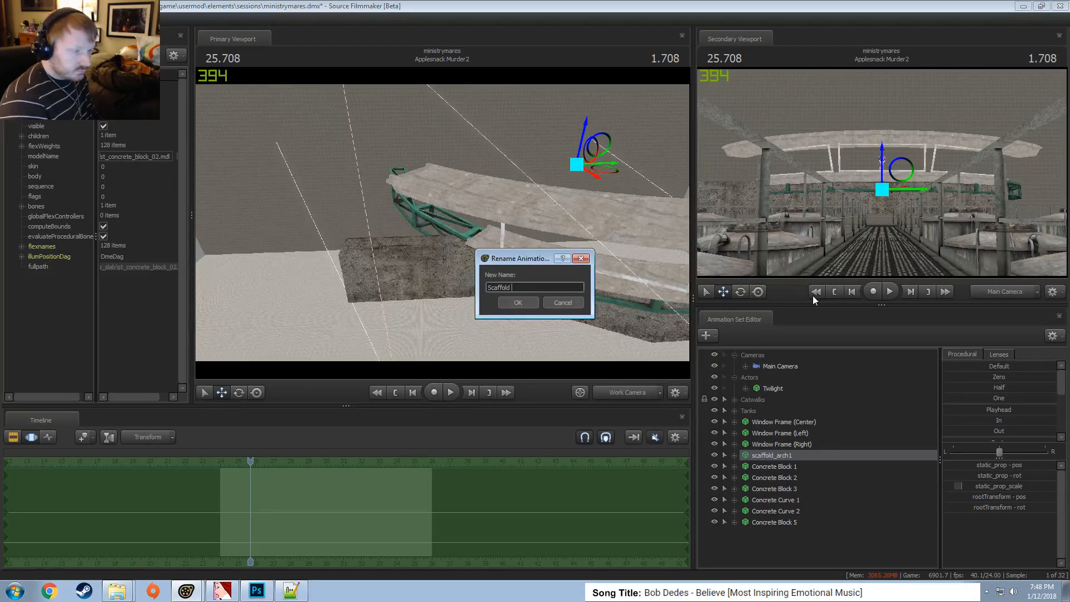
pyautogui.write(' Under Cur')
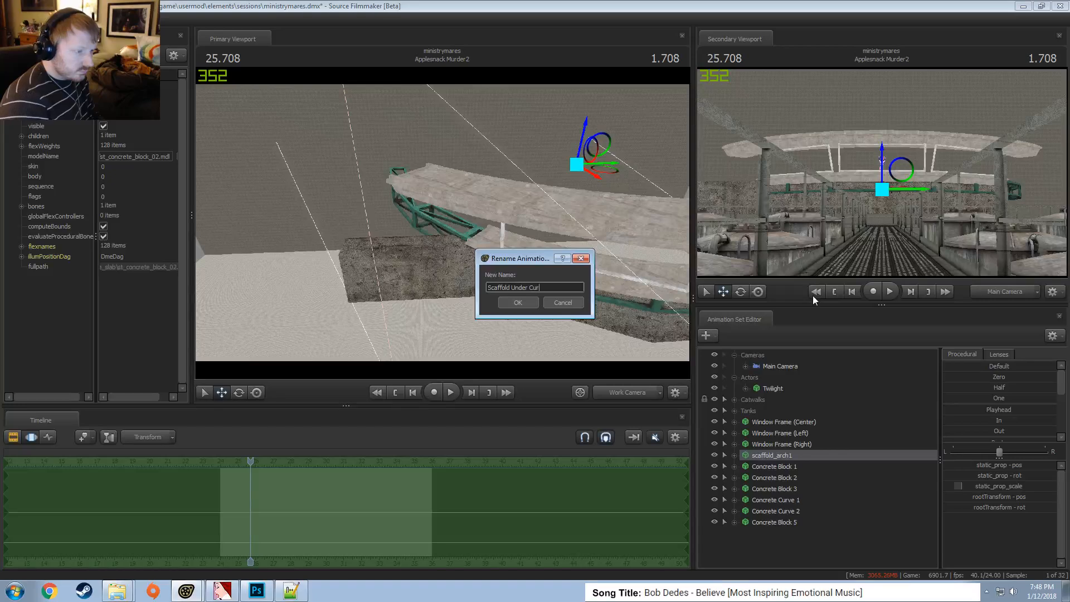
pyautogui.write('ve')
pyautogui.press('Return')
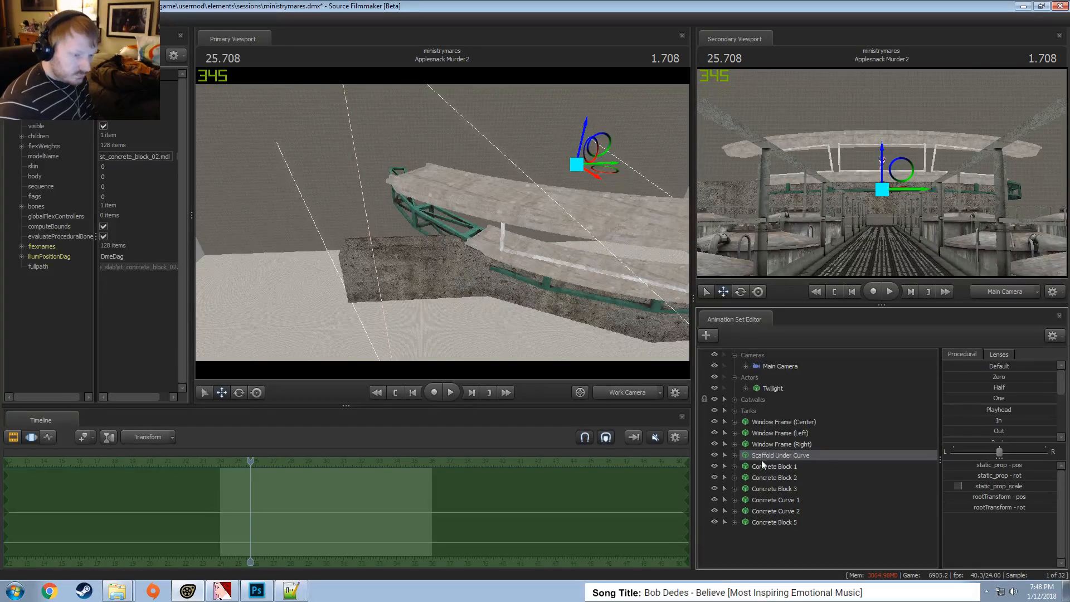
pyautogui.moveTo(761, 460); pyautogui.dragTo(764, 419)
# Move Concrete Curve 1 and Concrete Curve 2 together to directly below Scaffold Under Curve in the animation set list
pyautogui.click(788, 467)
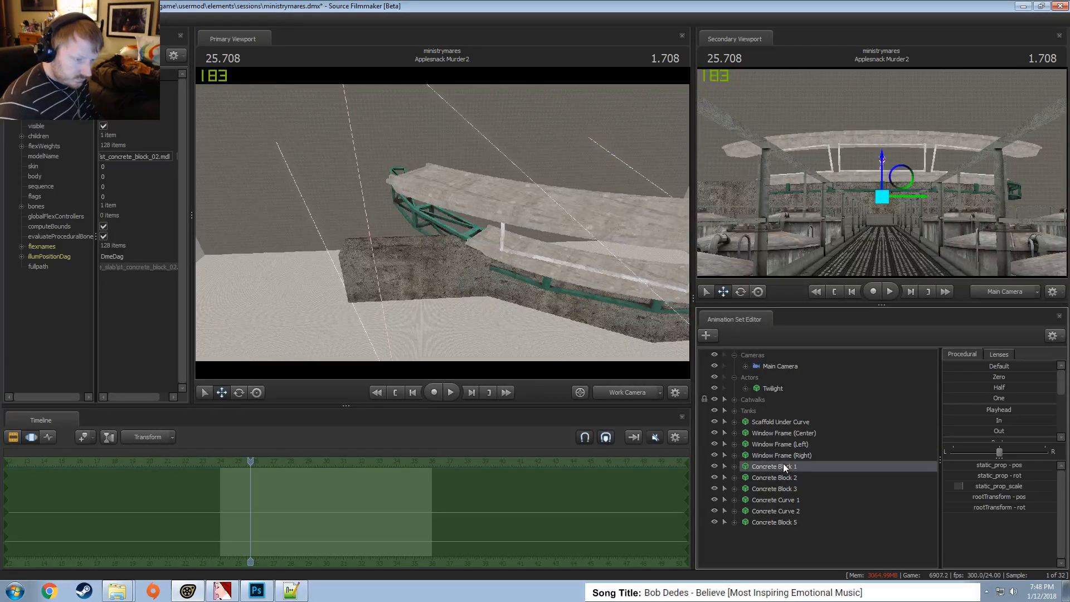
pyautogui.click(777, 511)
pyautogui.click(778, 521)
pyautogui.click(781, 509)
pyautogui.keyDown('ctrl'); pyautogui.click(789, 501); pyautogui.keyUp('ctrl')
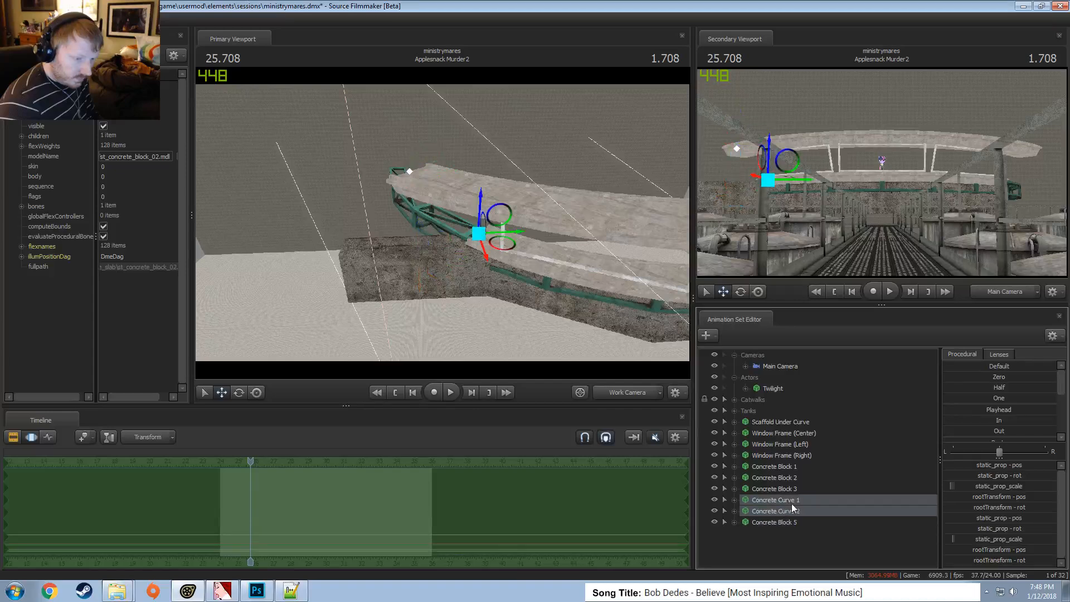
pyautogui.moveTo(790, 502); pyautogui.dragTo(791, 429)
# Duplicate the Concrete Block 5 animation set by copying and pasting it
pyautogui.click(784, 510)
pyautogui.click(779, 521)
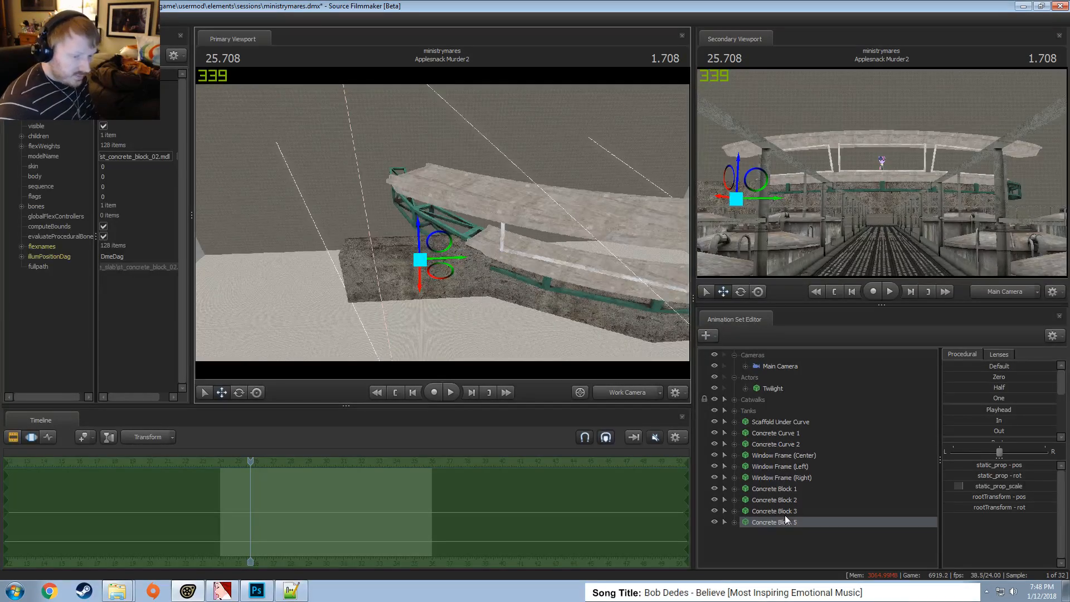
pyautogui.rightClick(784, 521)
pyautogui.click(808, 372)
pyautogui.rightClick(779, 556)
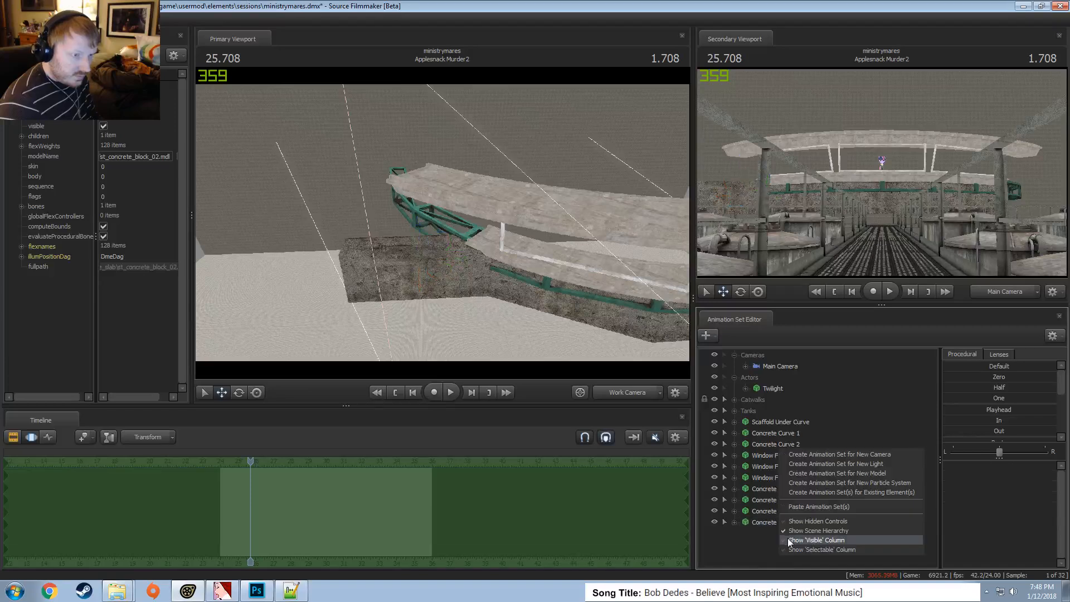
pyautogui.click(812, 508)
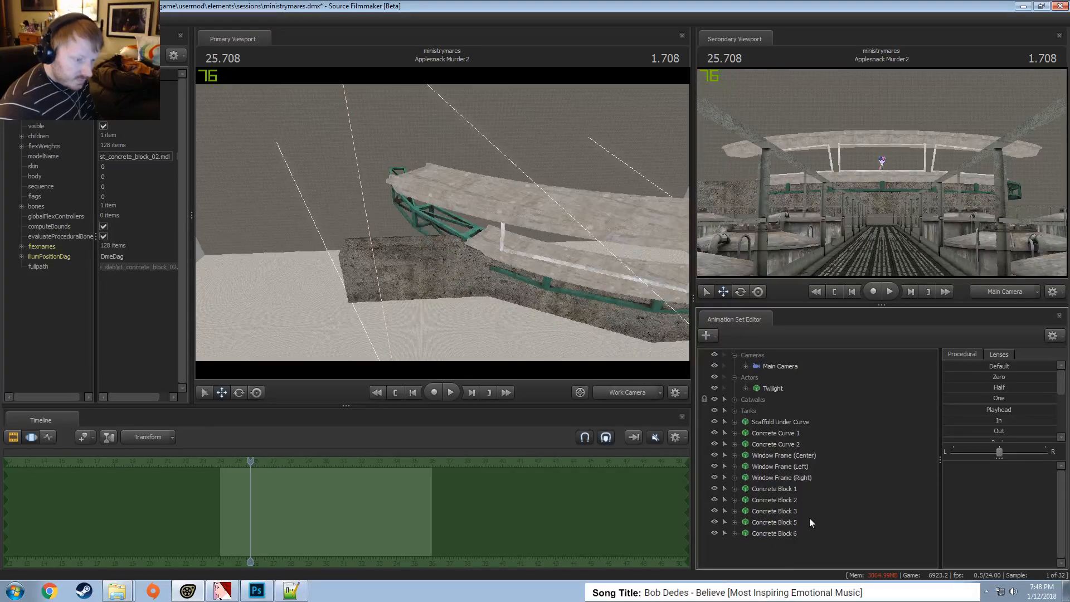
# Raise the duplicate, Concrete Block 6, straight up so it stacks on top of Concrete Block 5
pyautogui.click(799, 533)
pyautogui.moveTo(417, 234); pyautogui.dragTo(411, 182)
pyautogui.keyDown('alt'); pyautogui.moveTo(520, 226); pyautogui.dragTo(520, 226); pyautogui.keyUp('alt')
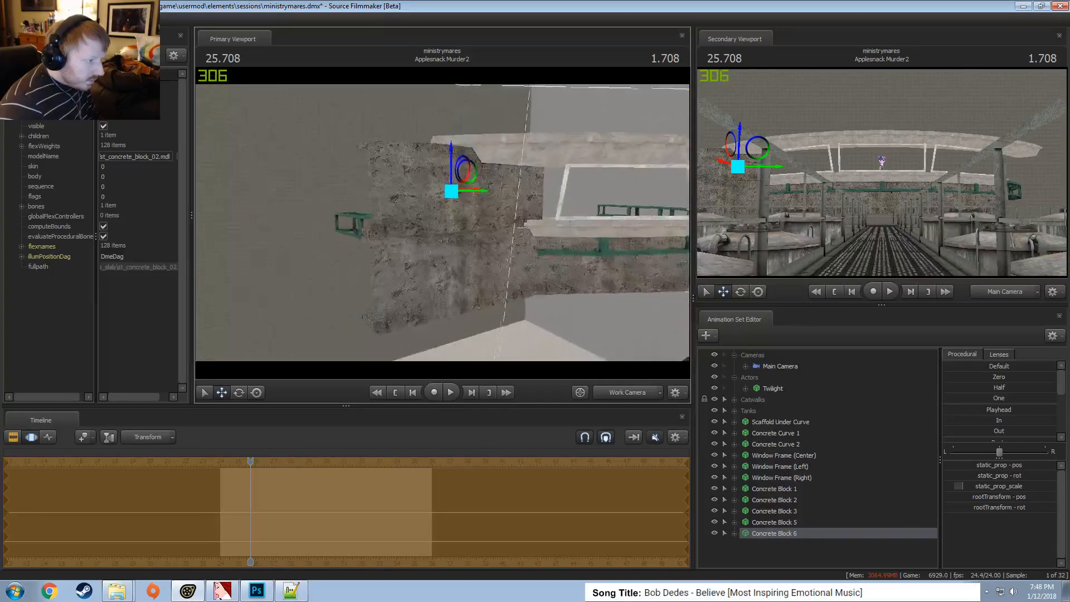
pyautogui.press('w')
pyautogui.moveTo(423, 222); pyautogui.dragTo(422, 222)
pyautogui.moveTo(439, 163); pyautogui.dragTo(439, 169)
pyautogui.moveTo(521, 230); pyautogui.dragTo(521, 231)
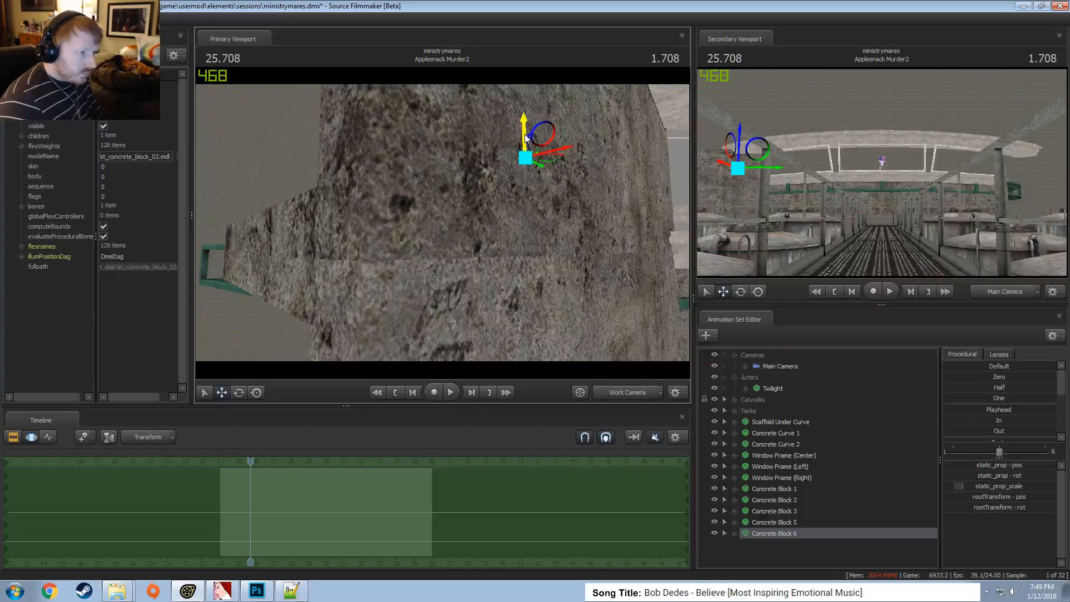
# Nudge Concrete Block 6 upward and partially apply the Drop preset to close the seam with the block below
pyautogui.moveTo(524, 126); pyautogui.dragTo(525, 124)
pyautogui.scroll(-1, 1002, 409)
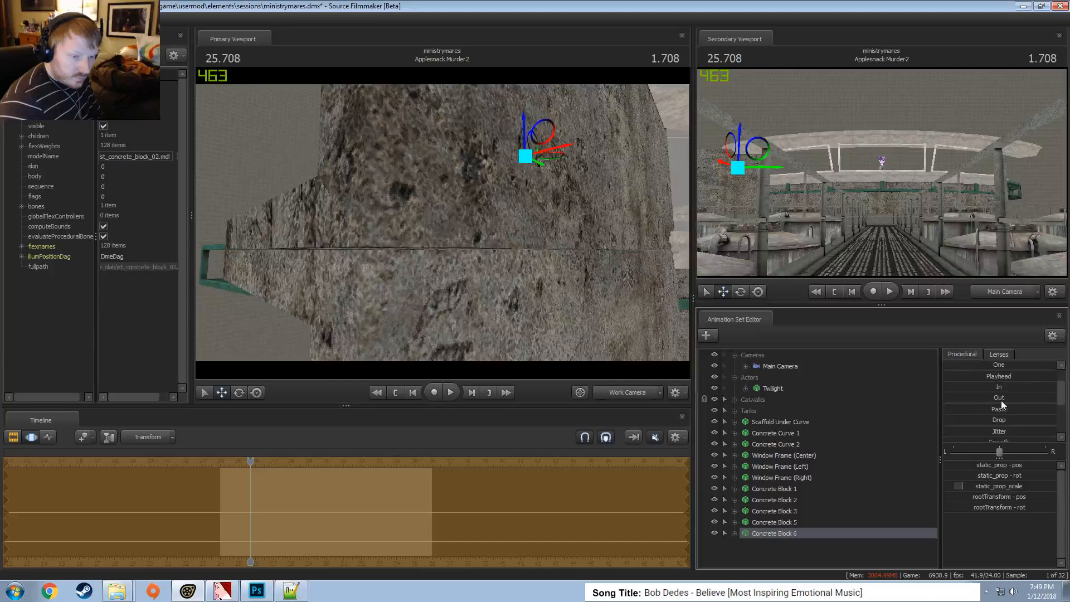
pyautogui.moveTo(998, 422); pyautogui.dragTo(959, 437)
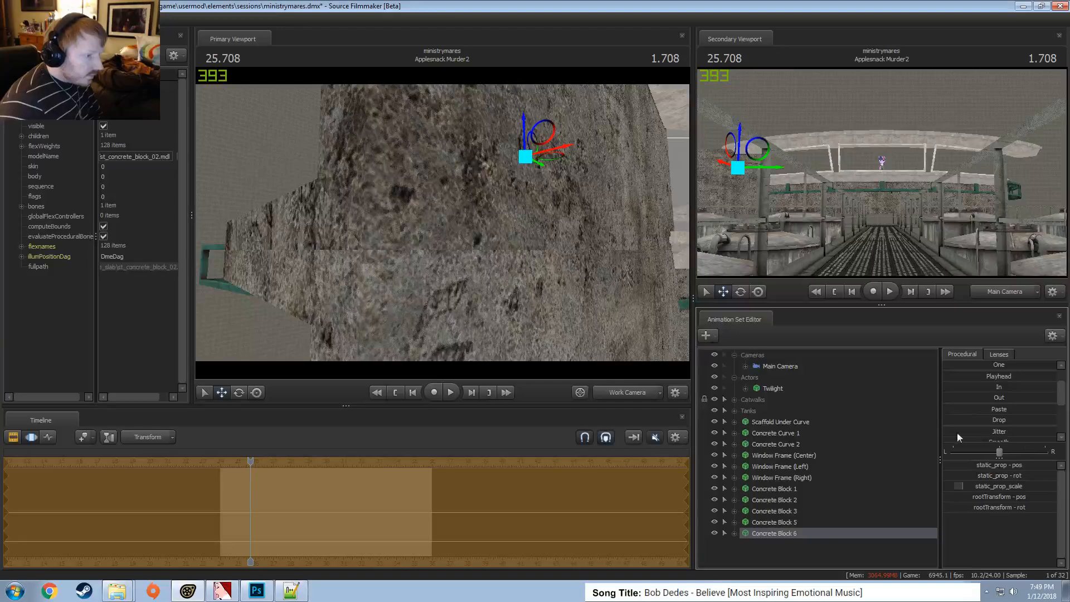
pyautogui.moveTo(567, 303); pyautogui.dragTo(443, 223)
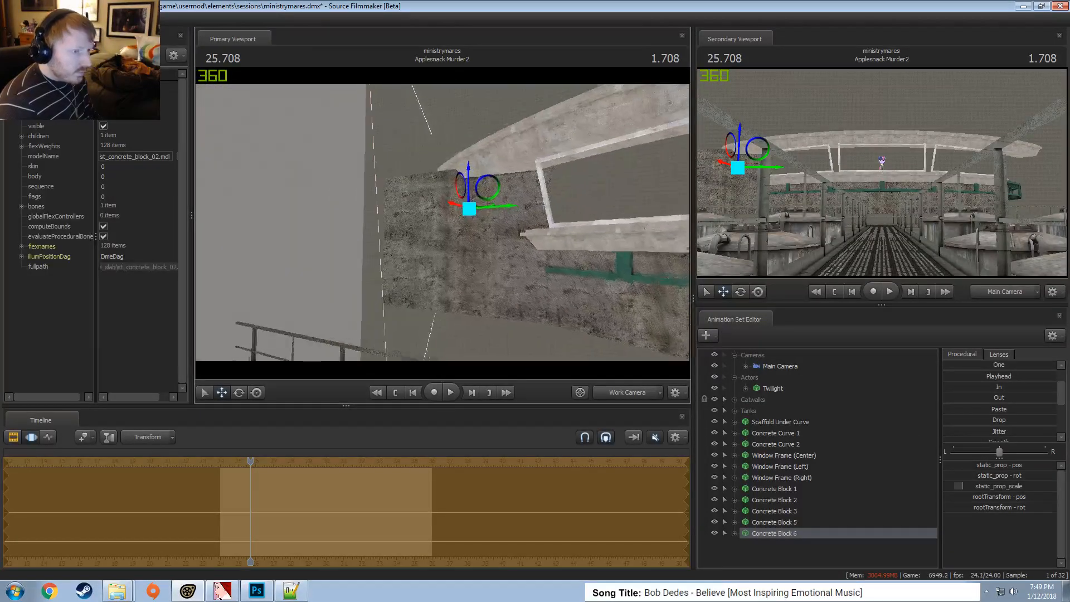
pyautogui.press('F2')
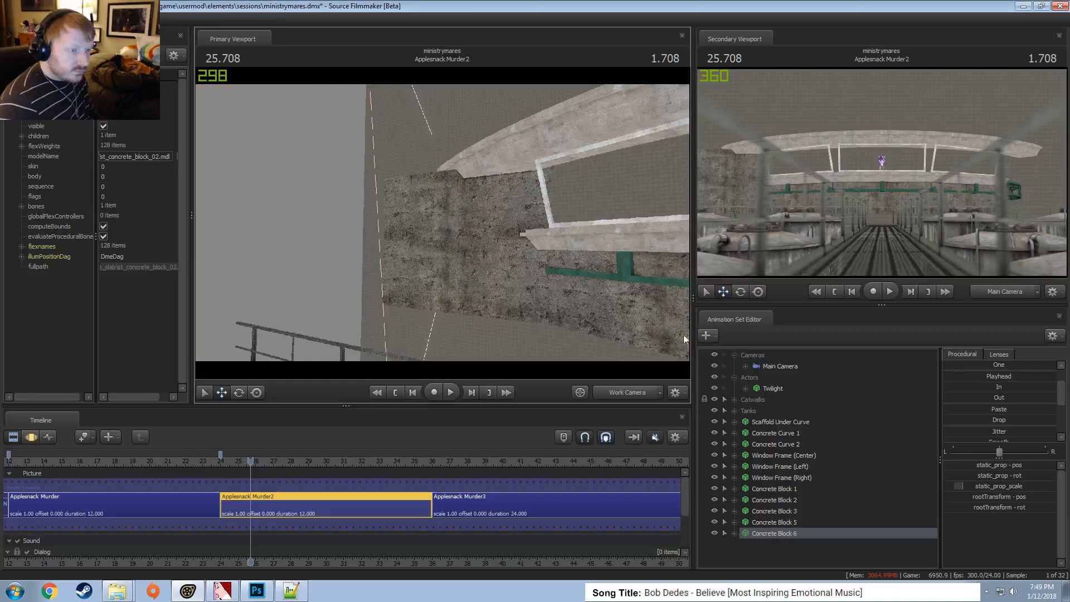
# Duplicate Concrete Block 5 and Concrete Block 6 together by copying and pasting both animation sets
pyautogui.rightClick(773, 533)
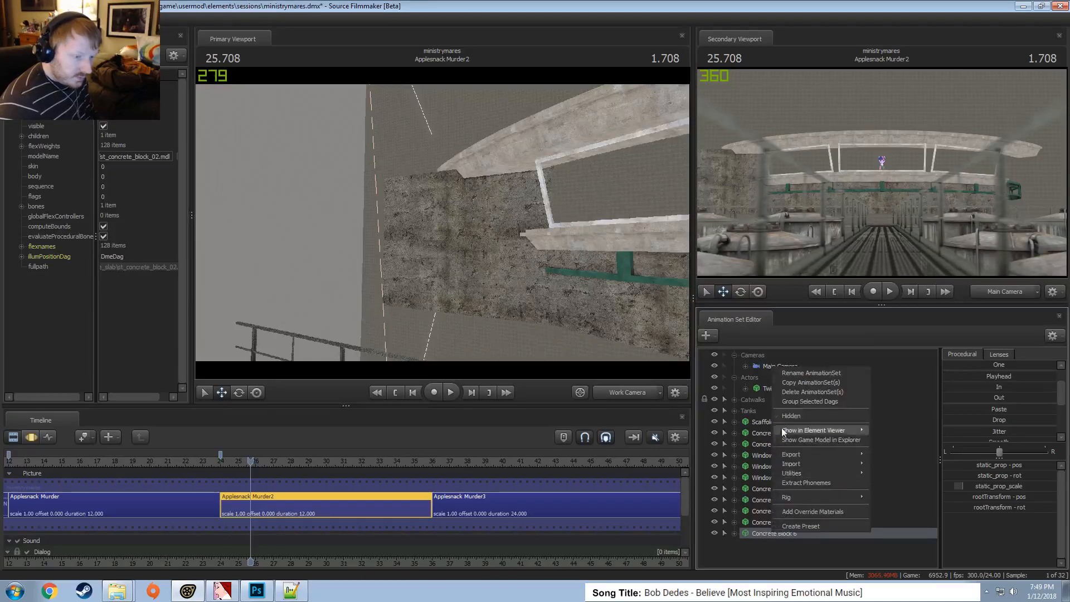
pyautogui.click(787, 386)
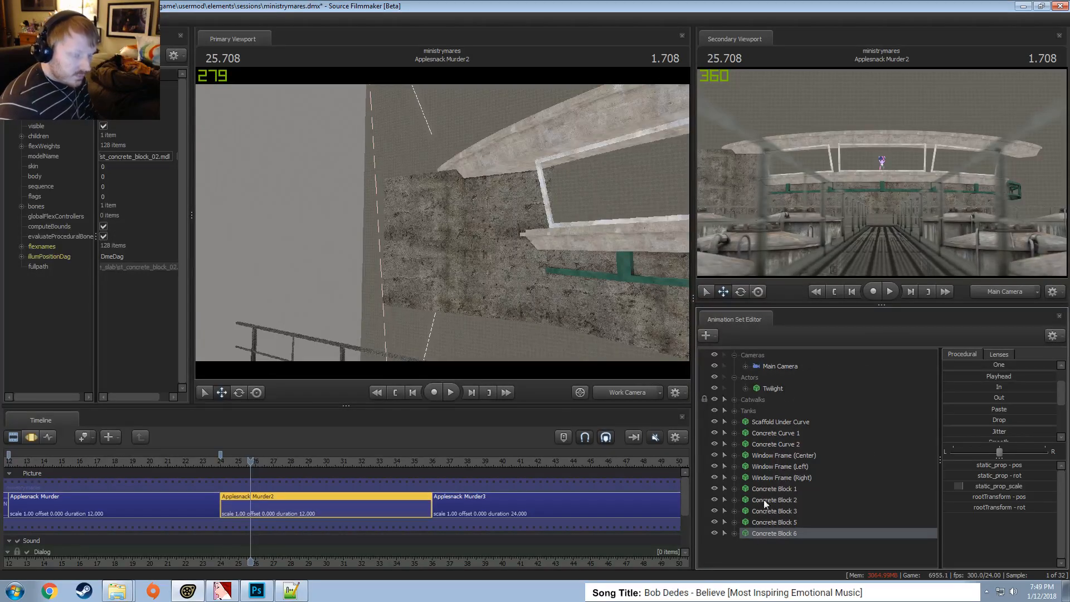
pyautogui.click(775, 522)
pyautogui.keyDown('ctrl'); pyautogui.click(782, 531); pyautogui.keyUp('ctrl')
pyautogui.rightClick(782, 532)
pyautogui.click(802, 382)
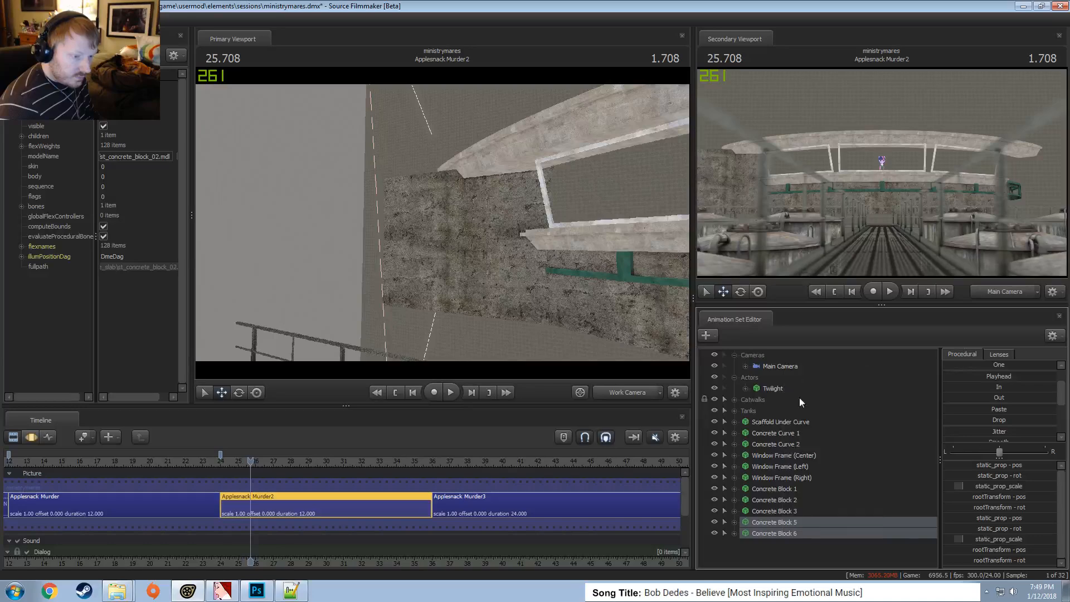
pyautogui.click(781, 544)
pyautogui.rightClick(780, 544)
pyautogui.click(807, 495)
# Raise Concrete Block 7 and Concrete Block 8 together so they stack on top of the existing two-block wall
pyautogui.click(775, 544)
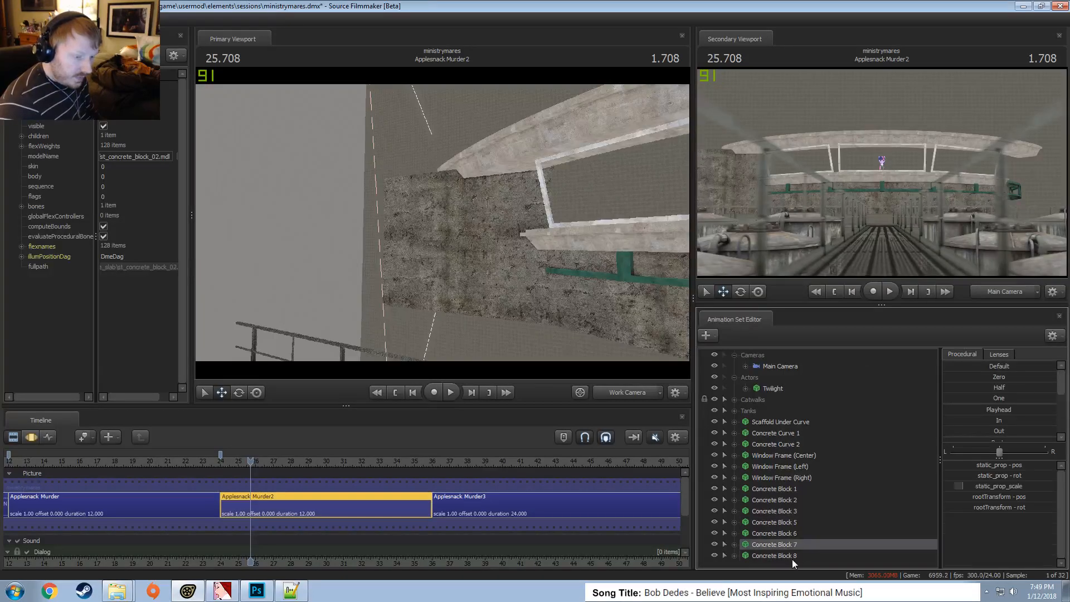
pyautogui.keyDown('ctrl'); pyautogui.click(792, 555); pyautogui.keyUp('ctrl')
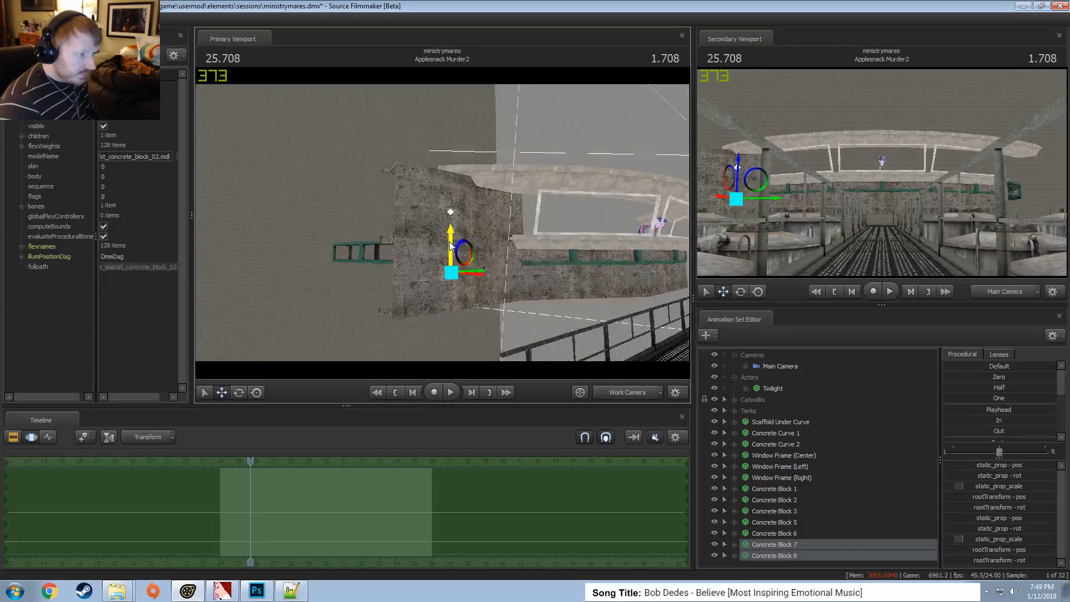
pyautogui.moveTo(463, 254); pyautogui.dragTo(461, 145)
pyautogui.press('w')
pyautogui.moveTo(443, 223)
pyautogui.mouseDown()
pyautogui.moveTo(432, 180)
pyautogui.moveTo(437, 239)
pyautogui.mouseUp()
pyautogui.moveTo(514, 132)
pyautogui.mouseDown()
pyautogui.moveTo(518, 99)
pyautogui.moveTo(516, 118)
pyautogui.mouseUp()
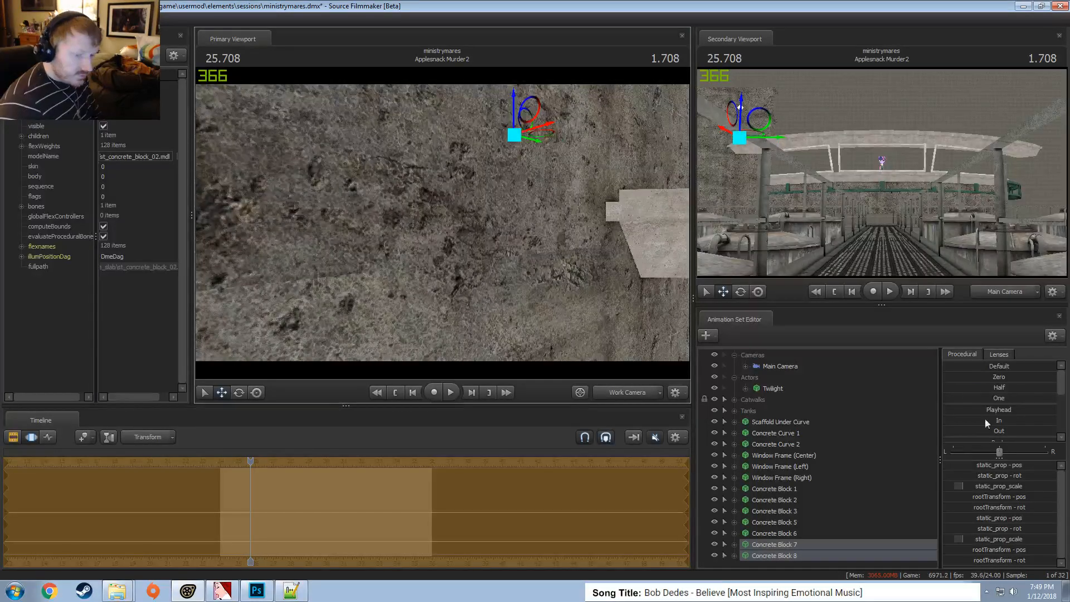
# Fine-tune the height of Concrete Blocks 7 and 8 with a partial Drop preset so they meet the wall below
pyautogui.scroll(-2, 1000, 441)
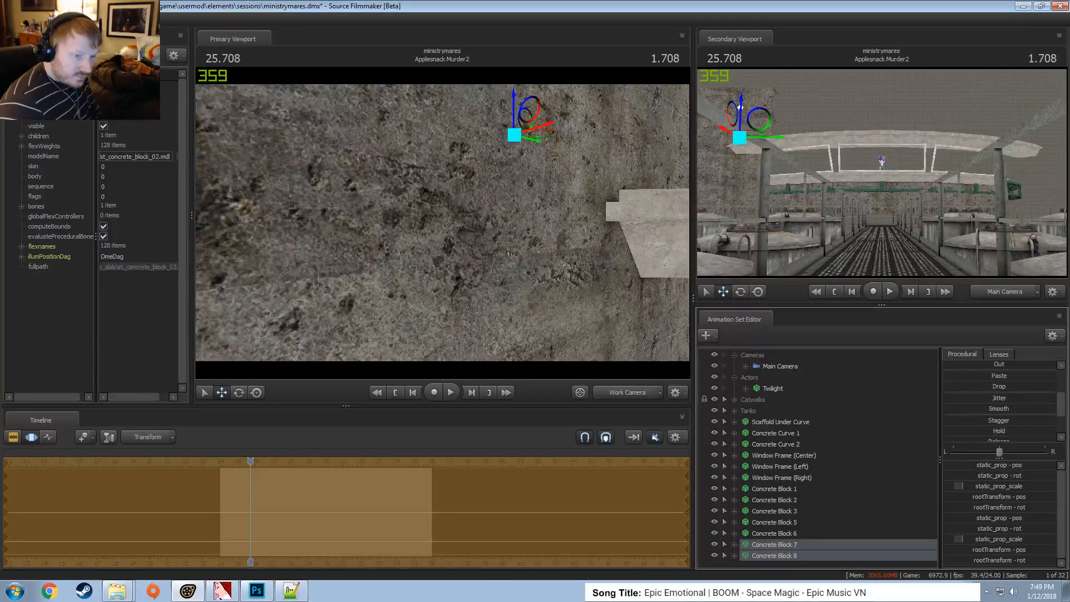
pyautogui.moveTo(953, 387); pyautogui.dragTo(989, 386)
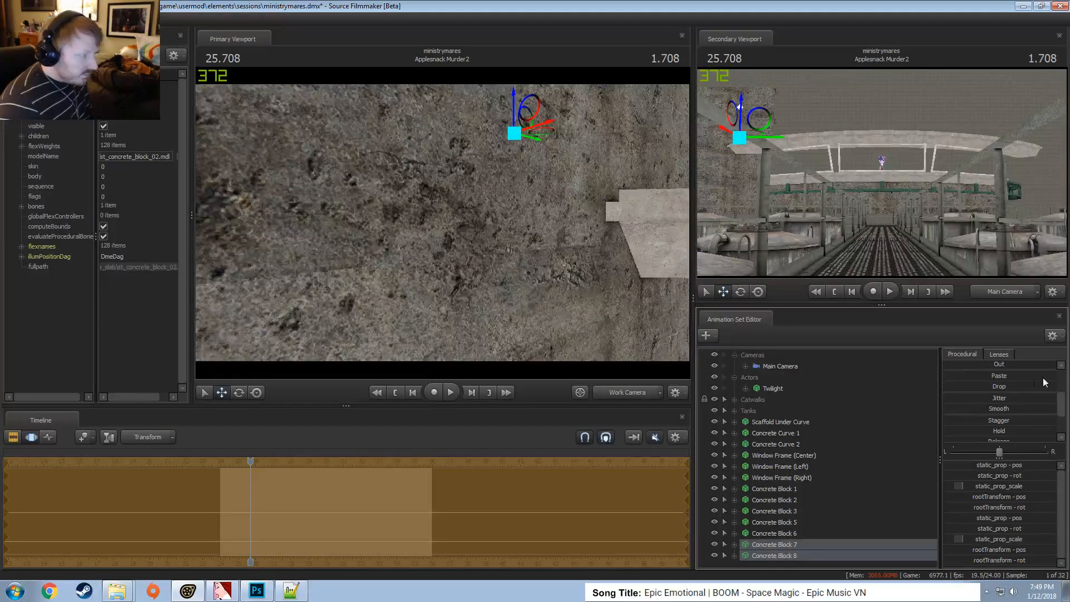
pyautogui.moveTo(557, 234)
pyautogui.mouseDown()
pyautogui.moveTo(530, 235)
pyautogui.moveTo(538, 238)
pyautogui.mouseUp()
pyautogui.press('s')
pyautogui.press('d')
pyautogui.moveTo(446, 223)
pyautogui.mouseDown()
pyautogui.moveTo(435, 222)
pyautogui.moveTo(452, 230)
pyautogui.mouseUp()
pyautogui.press('F2')
pyautogui.press('F3')
# Try rotating Concrete Block 6 by entering a value of 1 for its static_prop rotation
pyautogui.click(779, 536)
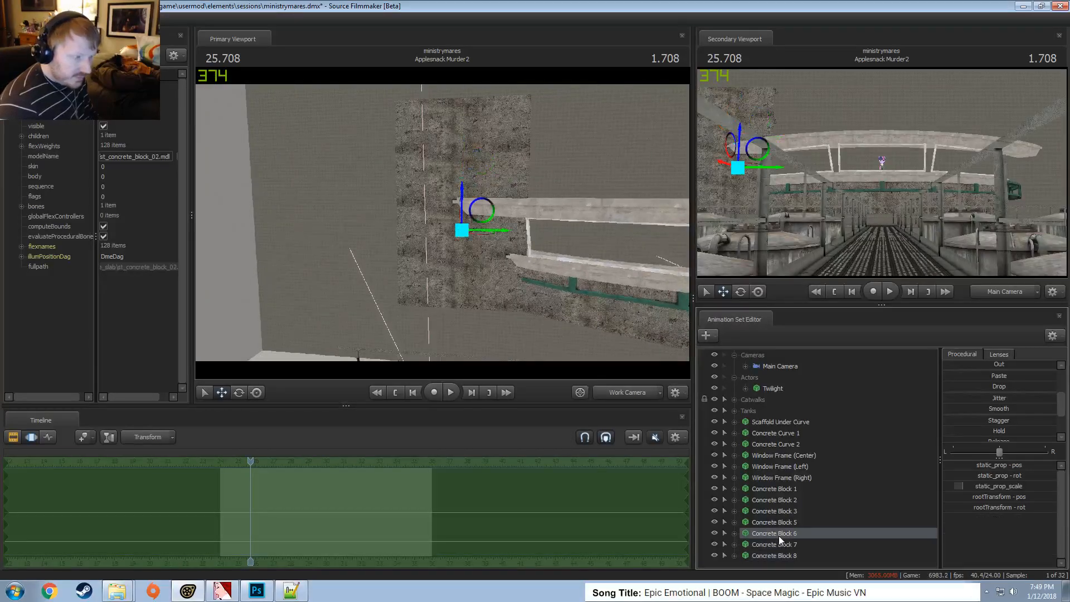
pyautogui.click(1017, 477)
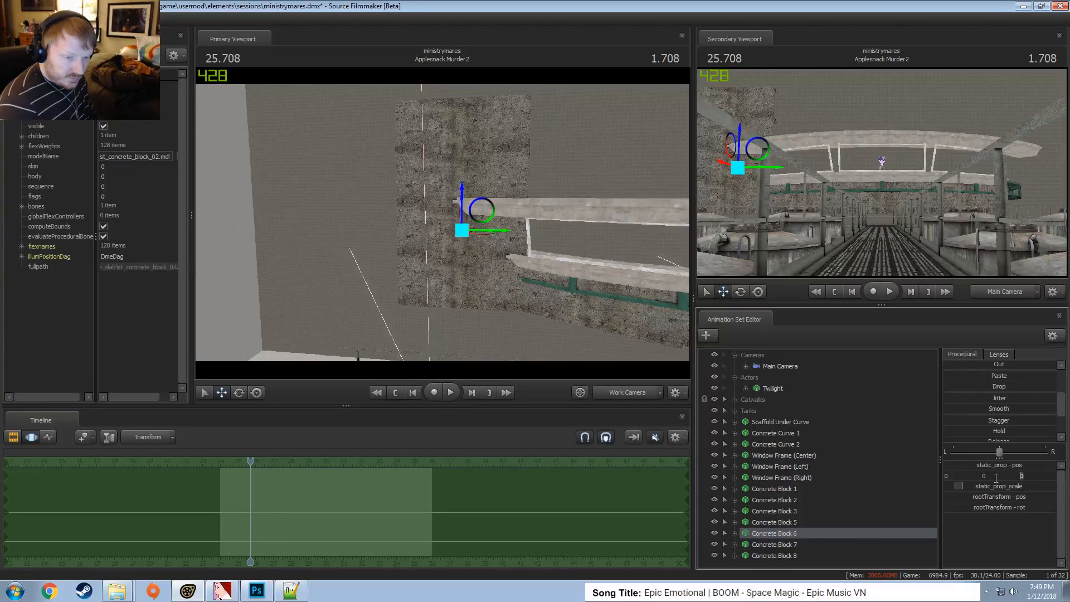
pyautogui.press('Tab')
pyautogui.click(990, 475)
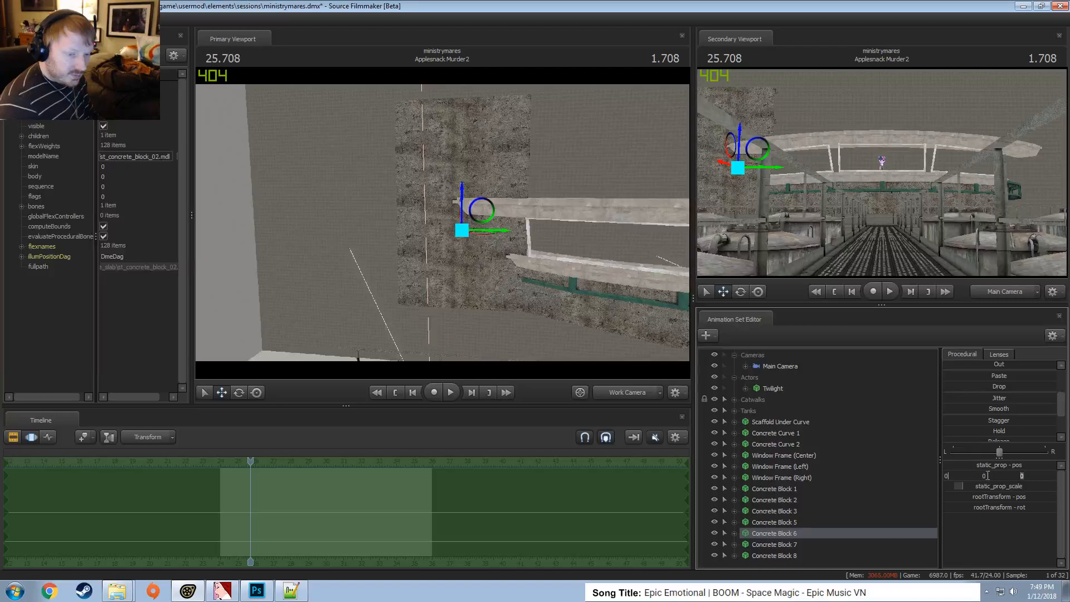
pyautogui.click(977, 476)
pyautogui.write('1')
pyautogui.press('Return')
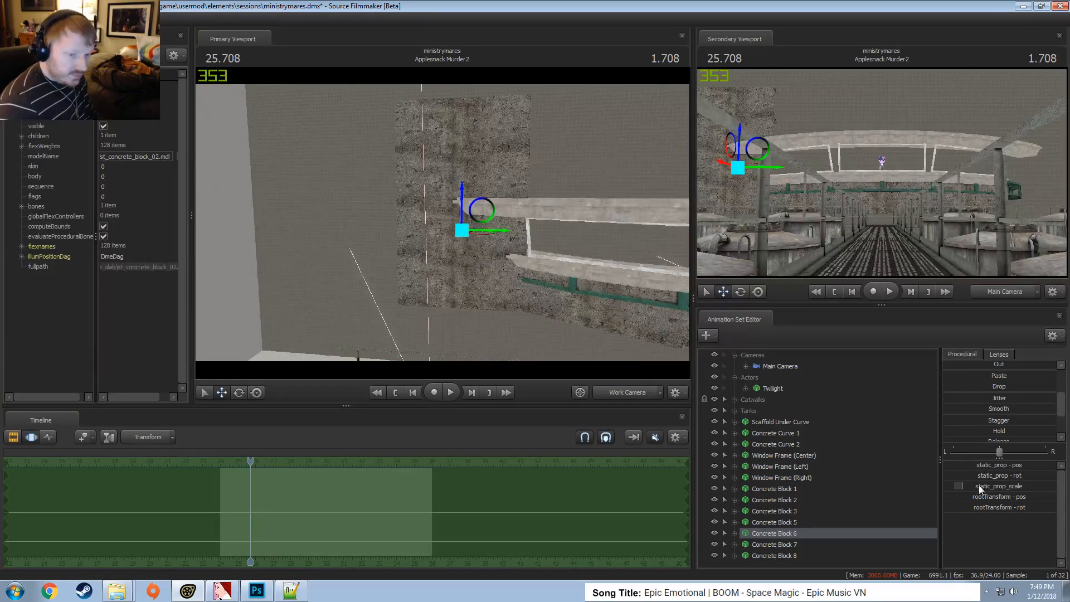
pyautogui.click(979, 475)
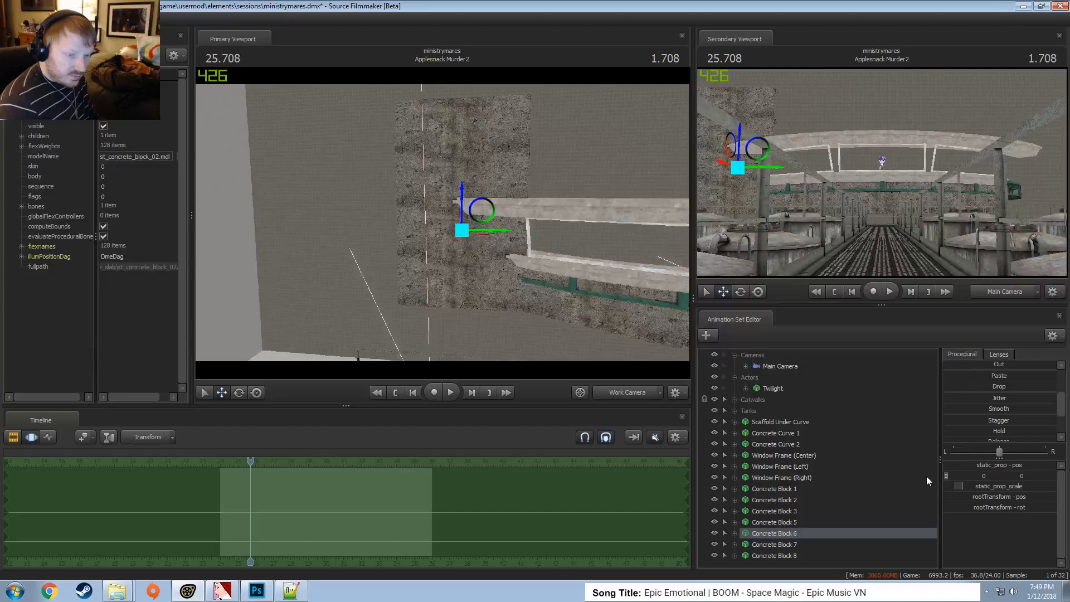
pyautogui.write('1')
pyautogui.press('Return')
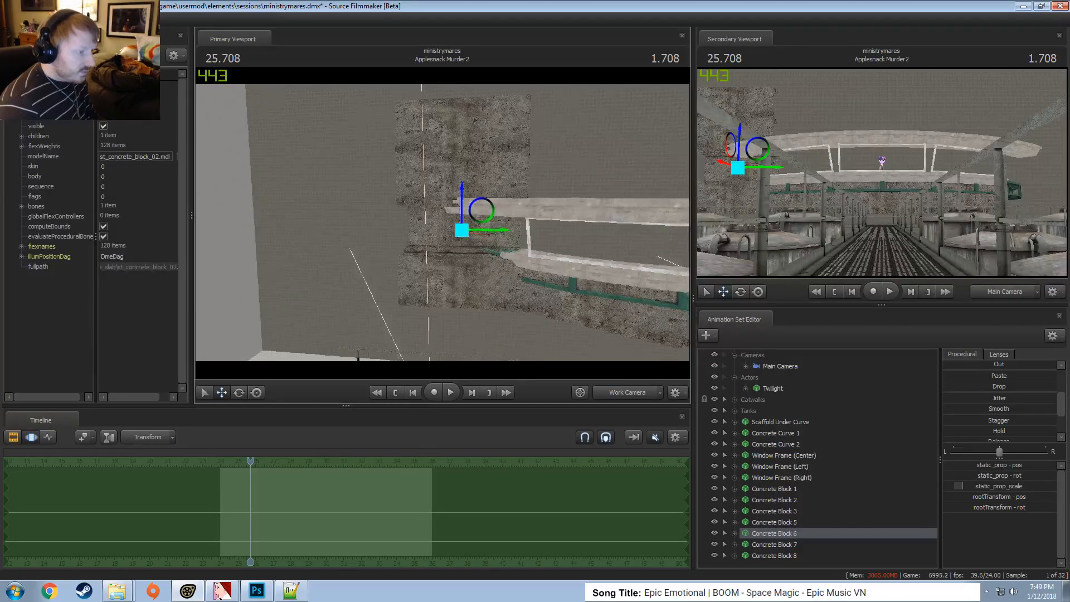
pyautogui.keyDown('alt'); pyautogui.moveTo(487, 202); pyautogui.dragTo(481, 231); pyautogui.keyUp('alt')
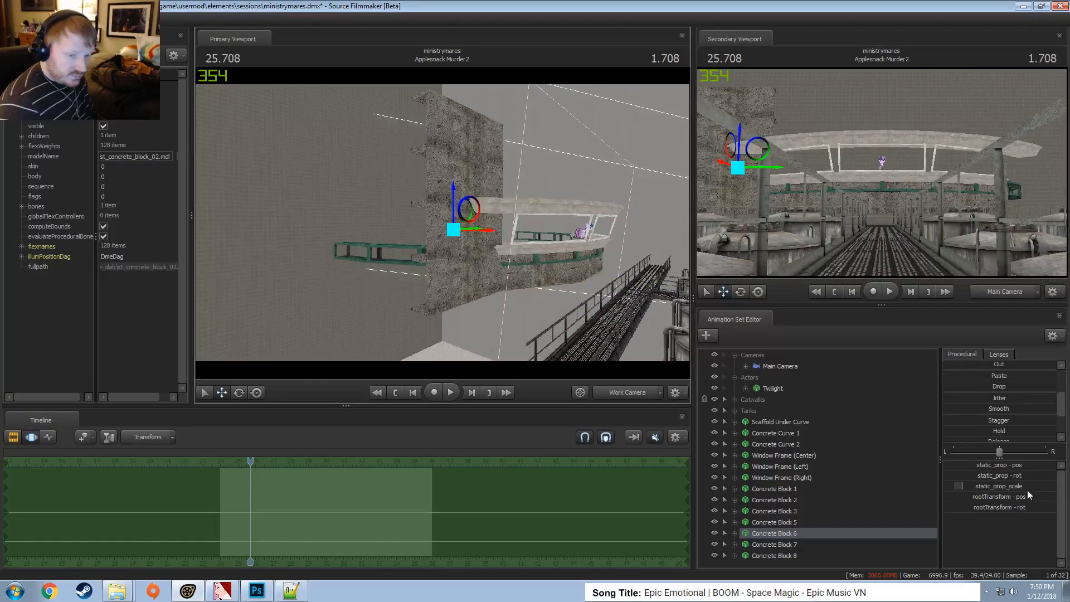
pyautogui.click(1031, 476)
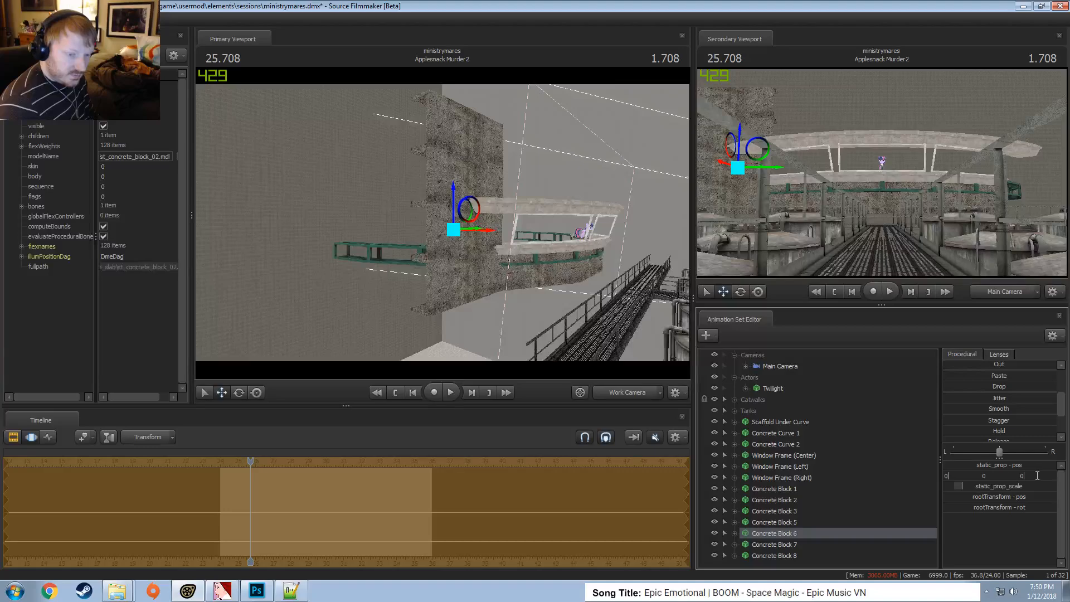
pyautogui.press('Return')
# Examine the seams around Concrete Block 6 up close for gaps between the stacked blocks
pyautogui.moveTo(557, 279); pyautogui.dragTo(390, 273)
pyautogui.press('w')
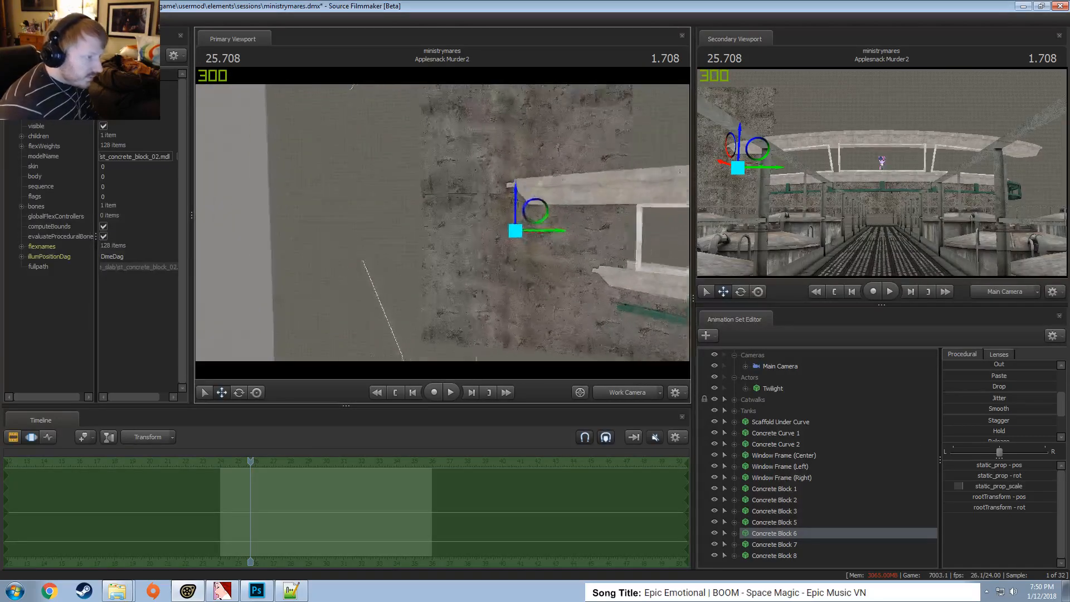
pyautogui.moveTo(446, 223); pyautogui.dragTo(455, 223)
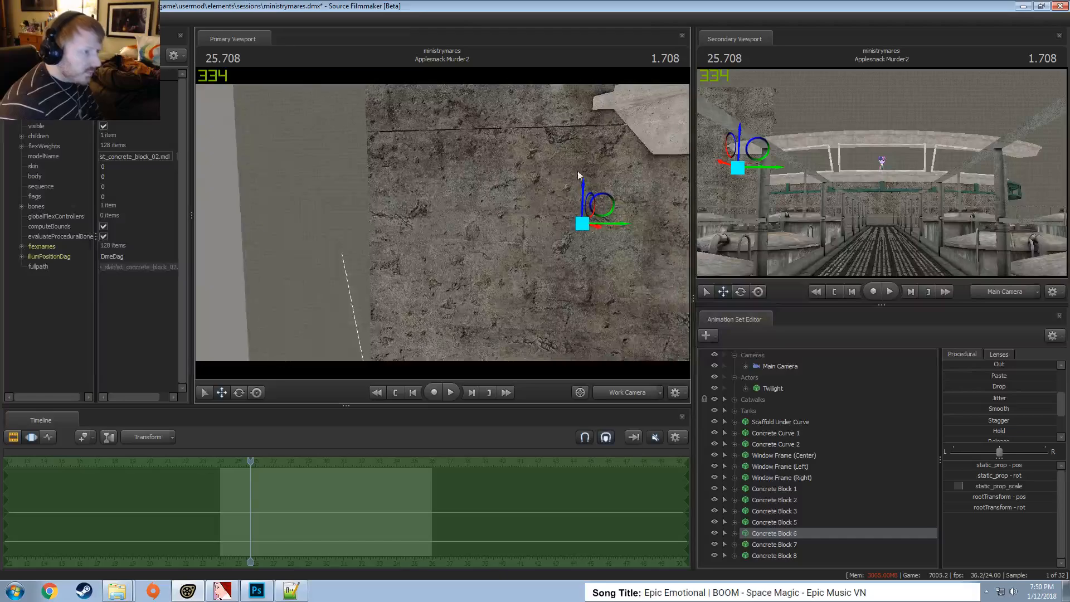
pyautogui.moveTo(589, 179); pyautogui.dragTo(640, 209)
pyautogui.press('s')
pyautogui.moveTo(443, 222); pyautogui.dragTo(443, 222)
pyautogui.press('F2')
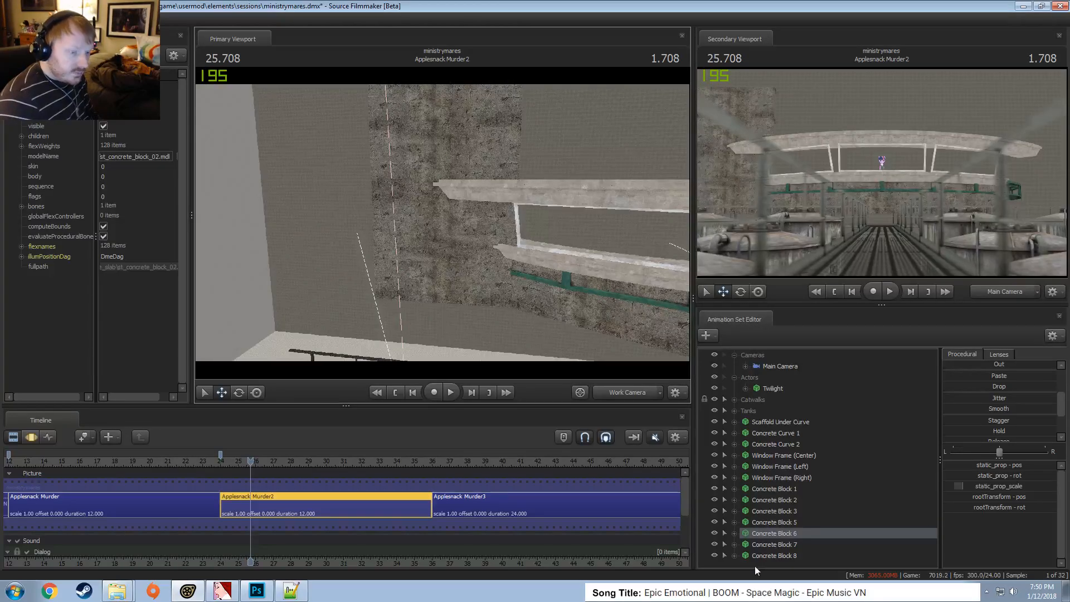
# Duplicate Concrete Block 6 by copying and pasting its animation set, collapsing the Cameras and Actors groups
pyautogui.click(773, 555)
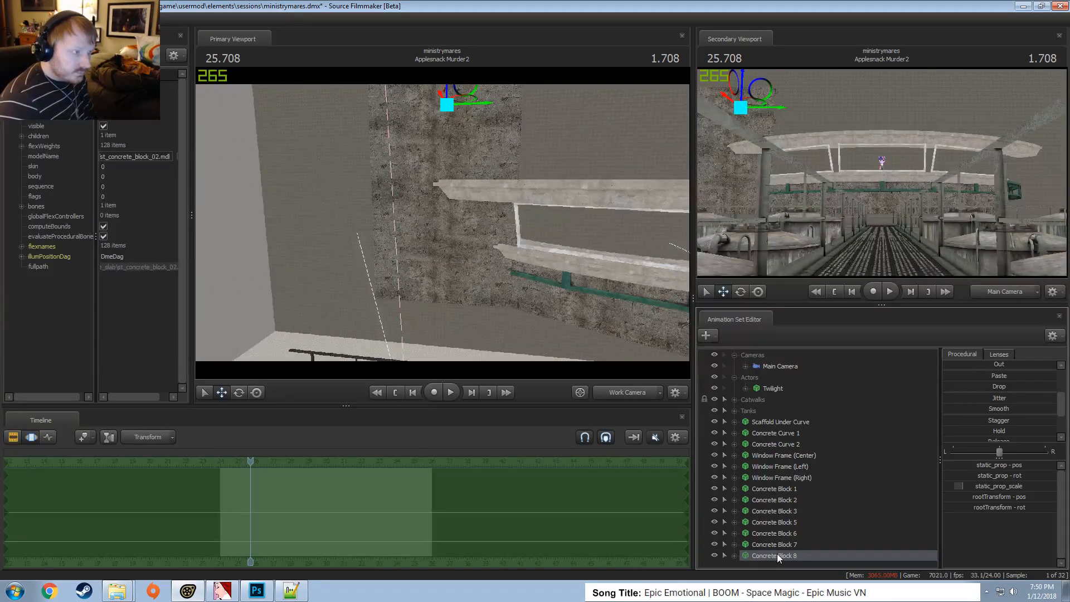
pyautogui.rightClick(777, 556)
pyautogui.click(757, 544)
pyautogui.rightClick(758, 542)
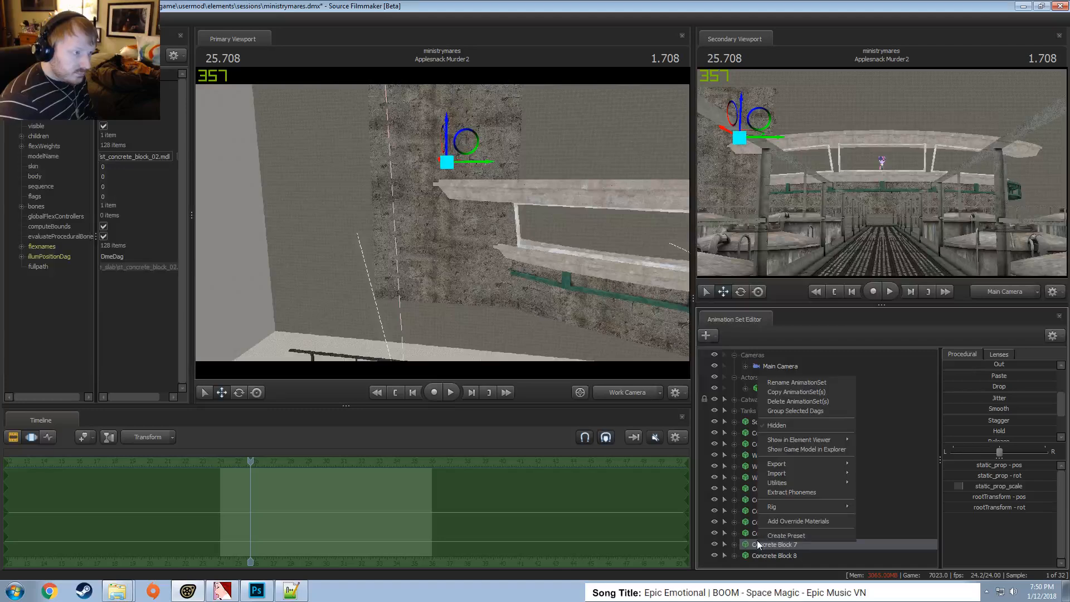
pyautogui.click(752, 533)
pyautogui.rightClick(751, 533)
pyautogui.click(778, 383)
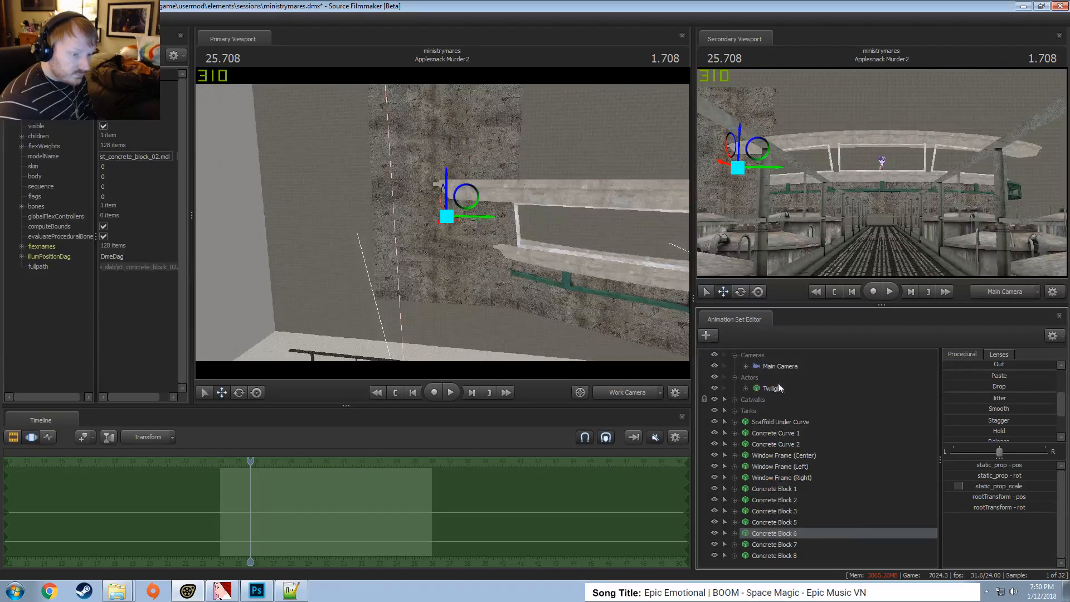
pyautogui.click(734, 377)
pyautogui.click(734, 355)
pyautogui.rightClick(749, 544)
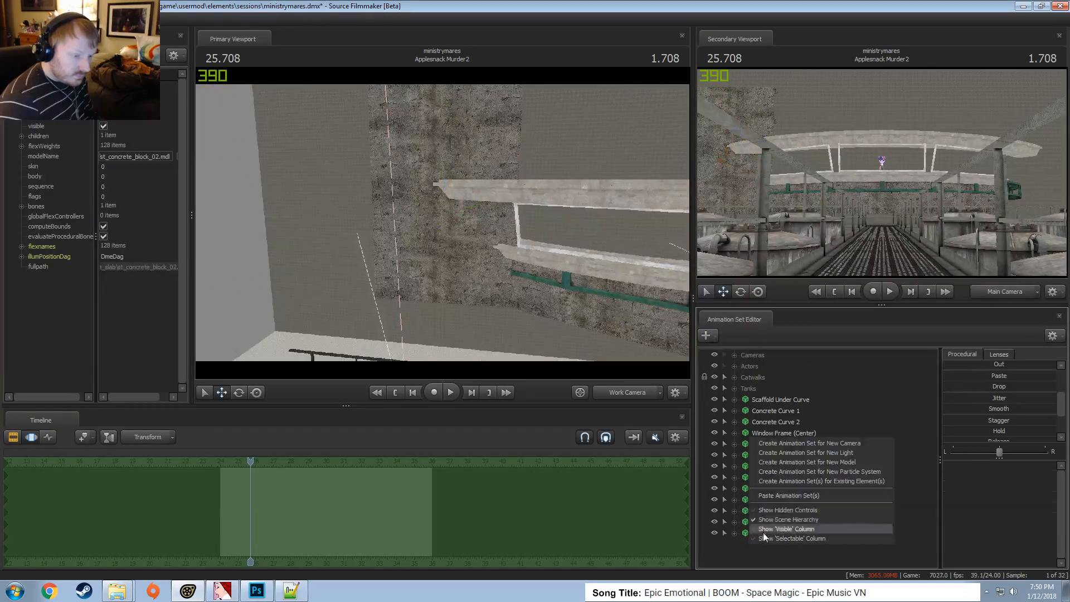
pyautogui.click(788, 495)
pyautogui.click(766, 544)
# Raise the duplicated Concrete Block 9 onto the top of the stacked wall so it meets the block below
pyautogui.moveTo(454, 111); pyautogui.dragTo(447, 245)
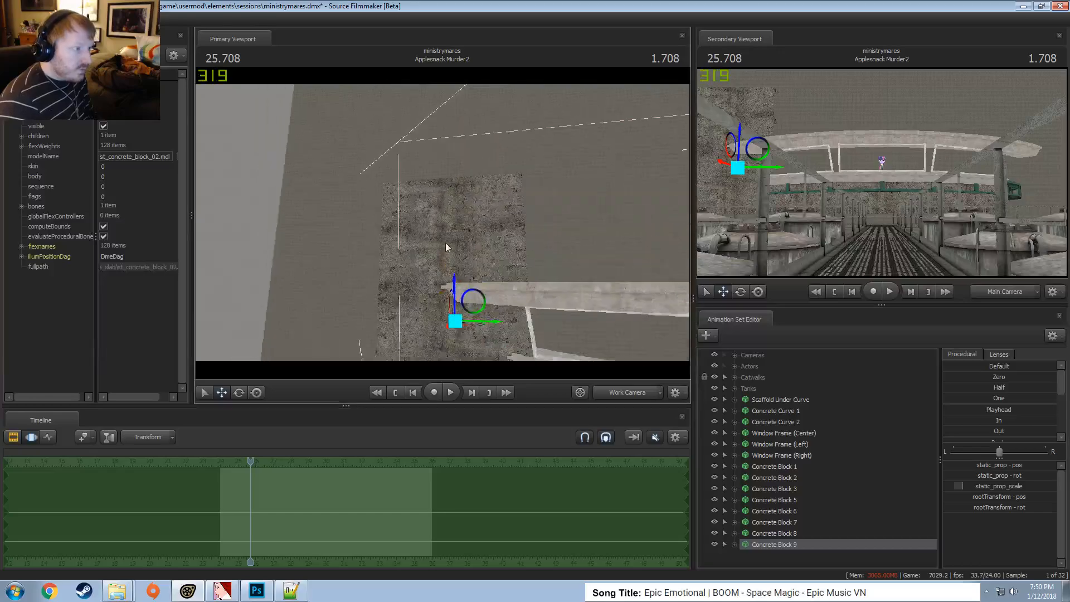
pyautogui.moveTo(454, 287); pyautogui.dragTo(484, 73)
pyautogui.press('w')
pyautogui.moveTo(456, 211)
pyautogui.mouseDown()
pyautogui.moveTo(456, 267)
pyautogui.moveTo(456, 211)
pyautogui.mouseUp()
pyautogui.press('d')
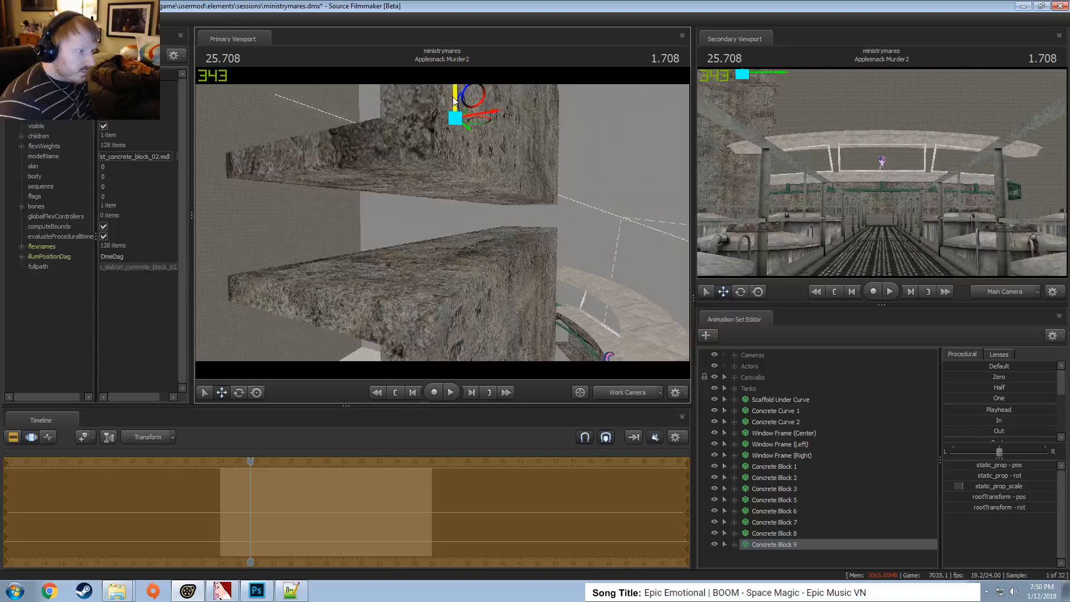
pyautogui.moveTo(454, 101); pyautogui.dragTo(521, 159)
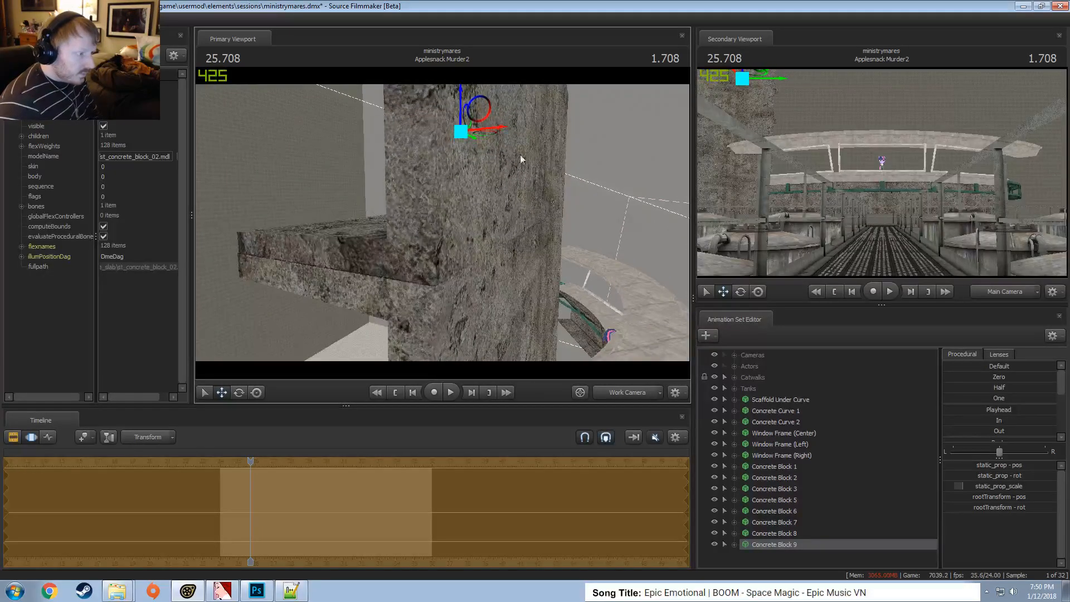
pyautogui.moveTo(489, 285); pyautogui.dragTo(589, 333)
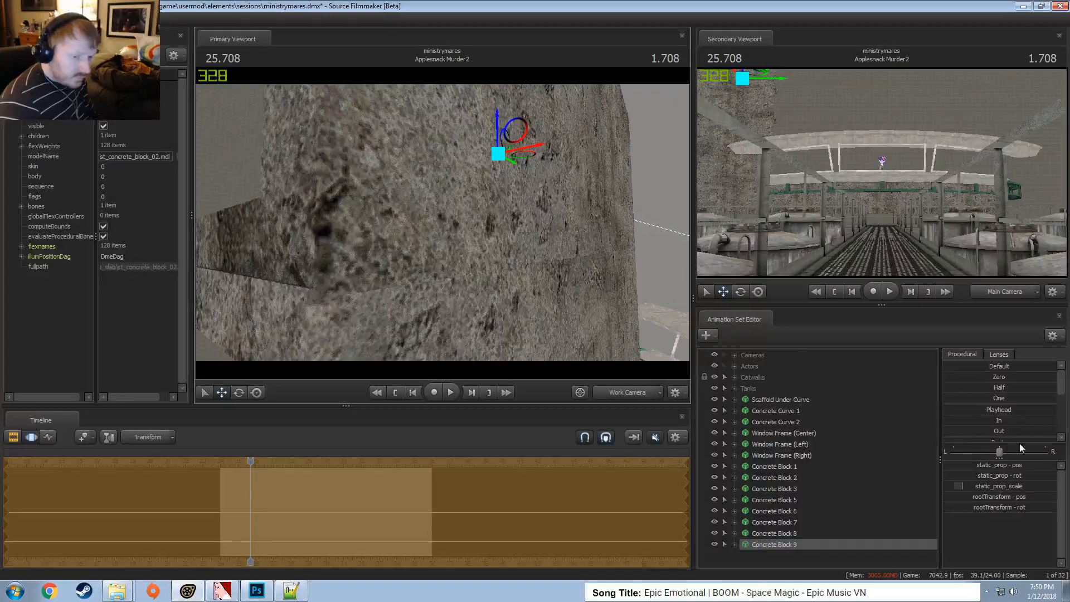
# Try lowering Concrete Block 9 with the Drop preset and undo the change
pyautogui.scroll(-1, 1004, 428)
pyautogui.moveTo(1002, 420)
pyautogui.mouseDown()
pyautogui.moveTo(1034, 420)
pyautogui.moveTo(1002, 421)
pyautogui.mouseUp()
pyautogui.press('Escape')
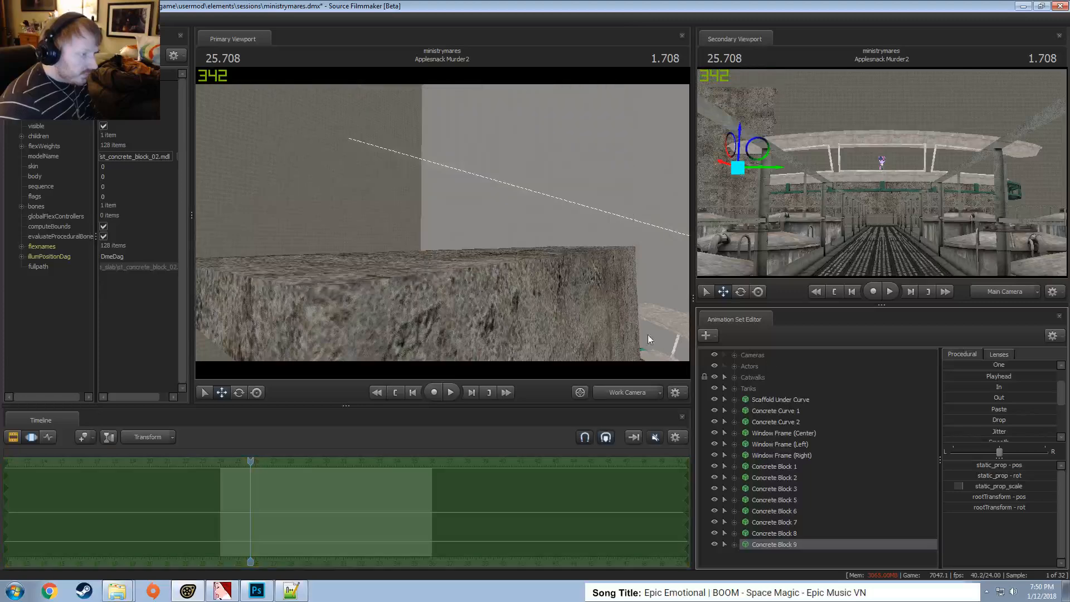
pyautogui.hotkey('ctrl', 'z')
pyautogui.hotkey('ctrl', 'z')
# Nudge Concrete Block 9's height and partially apply the Drop preset to close the seam with the block below
pyautogui.moveTo(497, 129); pyautogui.dragTo(496, 135)
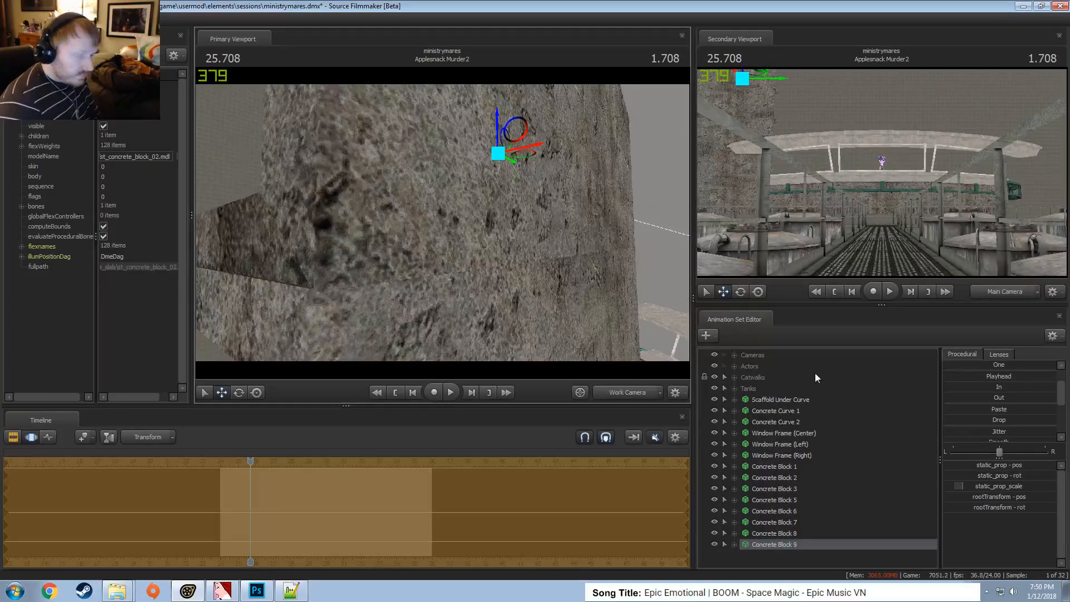
pyautogui.moveTo(498, 114); pyautogui.dragTo(497, 116)
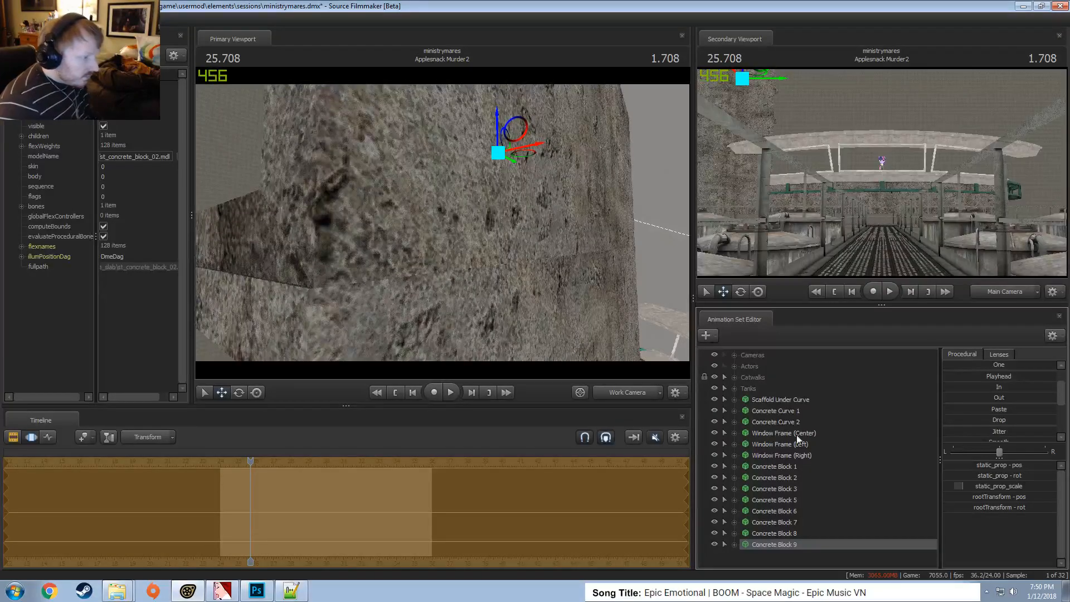
pyautogui.moveTo(579, 300); pyautogui.dragTo(443, 227)
pyautogui.click(771, 320)
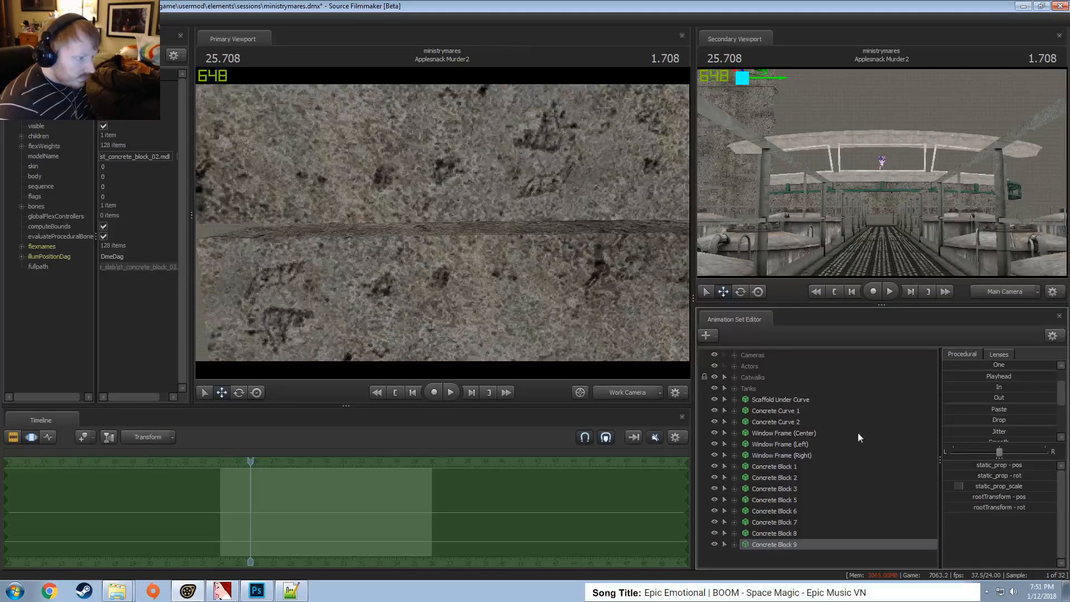
pyautogui.click(616, 379)
pyautogui.moveTo(1003, 421)
pyautogui.mouseDown()
pyautogui.moveTo(1028, 422)
pyautogui.moveTo(1014, 421)
pyautogui.mouseUp()
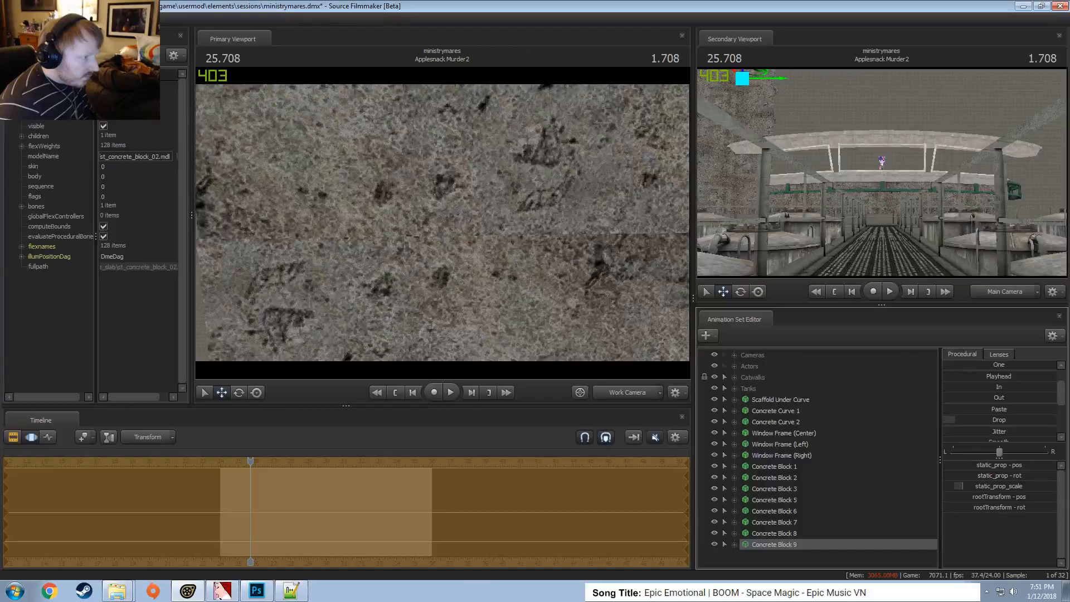
pyautogui.moveTo(468, 222); pyautogui.dragTo(493, 300, button='right')
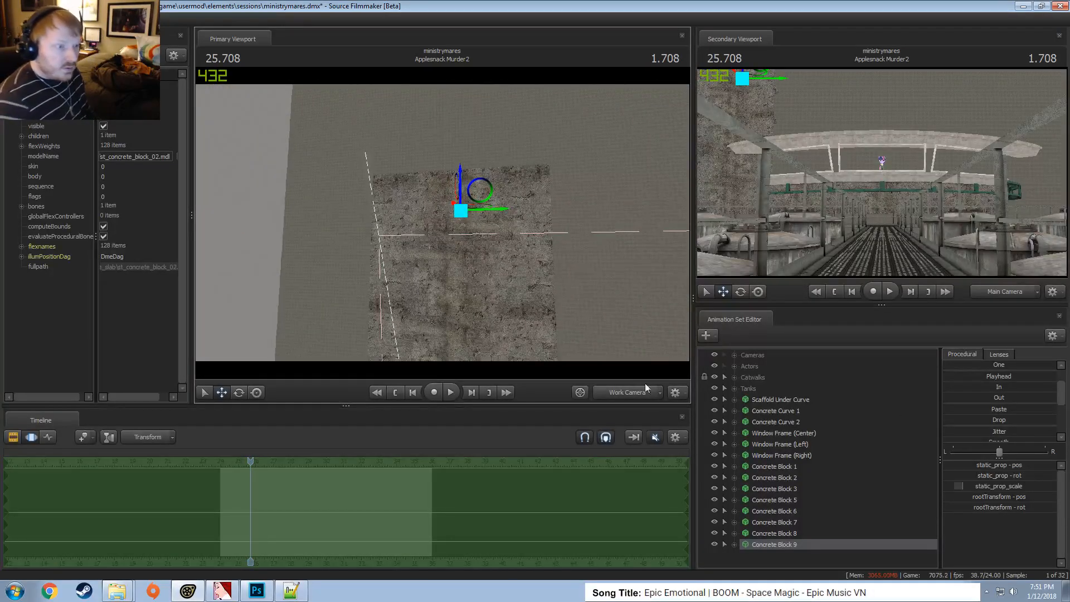
# Duplicate Concrete Blocks 5 through 9 together by copying and pasting their animation sets
pyautogui.click(790, 523)
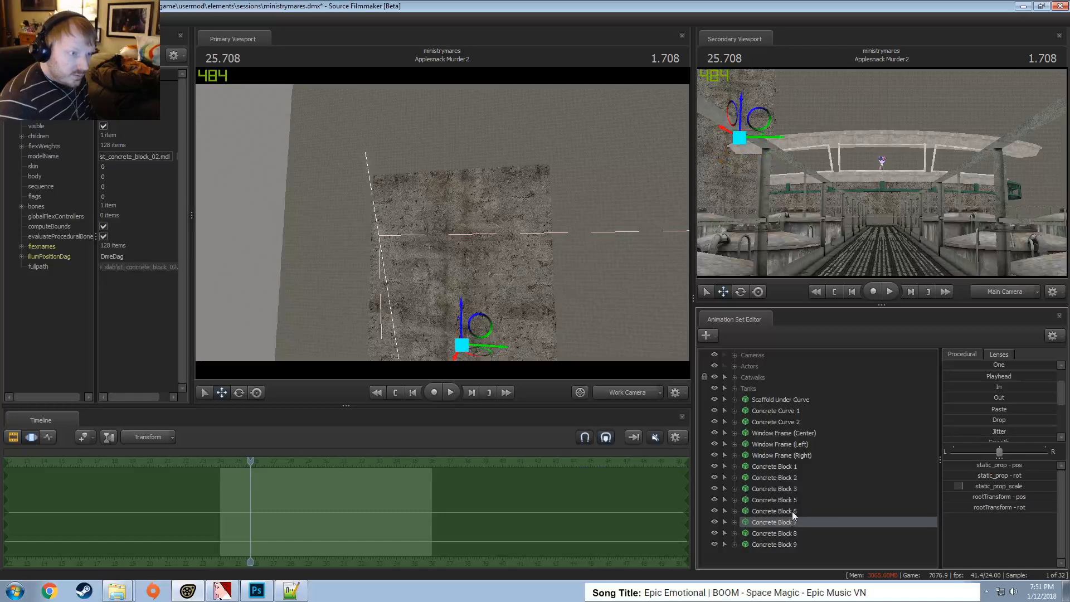
pyautogui.click(793, 511)
pyautogui.click(803, 500)
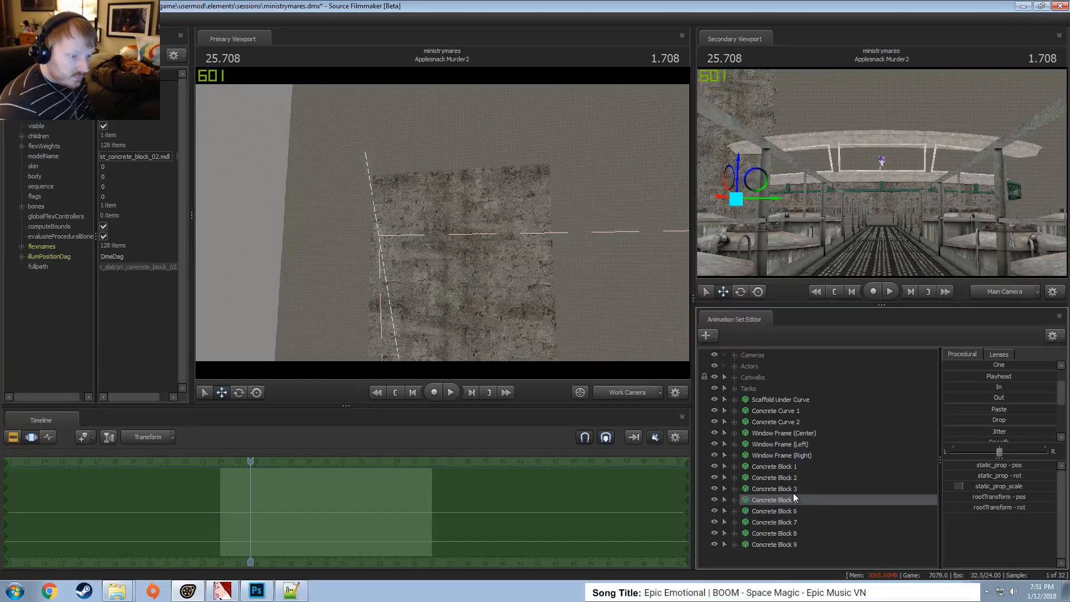
pyautogui.click(794, 490)
pyautogui.click(794, 500)
pyautogui.keyDown('shift'); pyautogui.click(785, 546); pyautogui.keyUp('shift')
pyautogui.rightClick(785, 546)
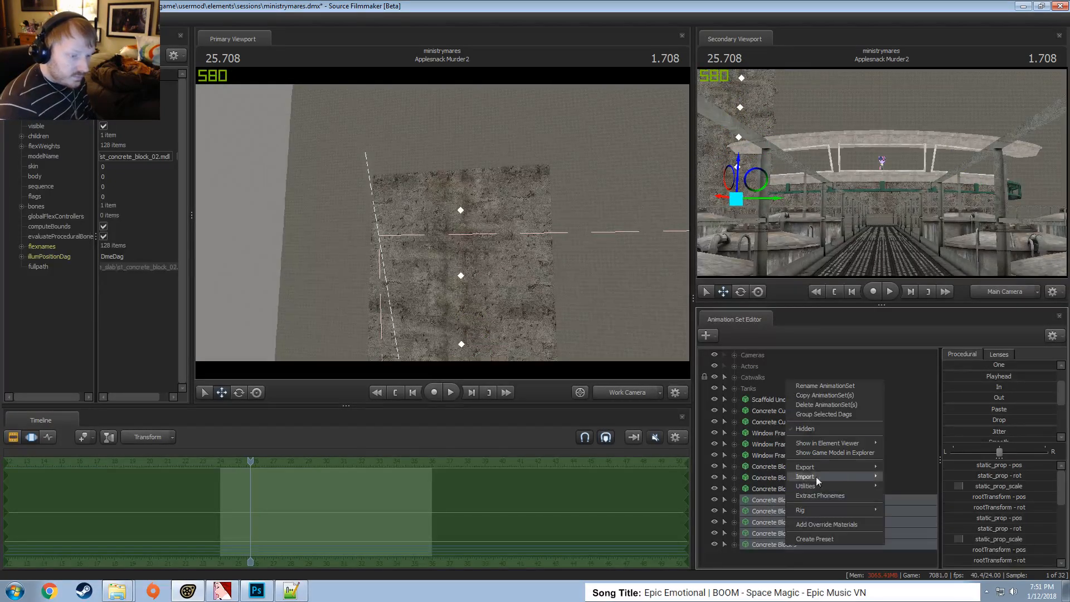
pyautogui.click(814, 396)
pyautogui.click(770, 556)
pyautogui.rightClick(771, 556)
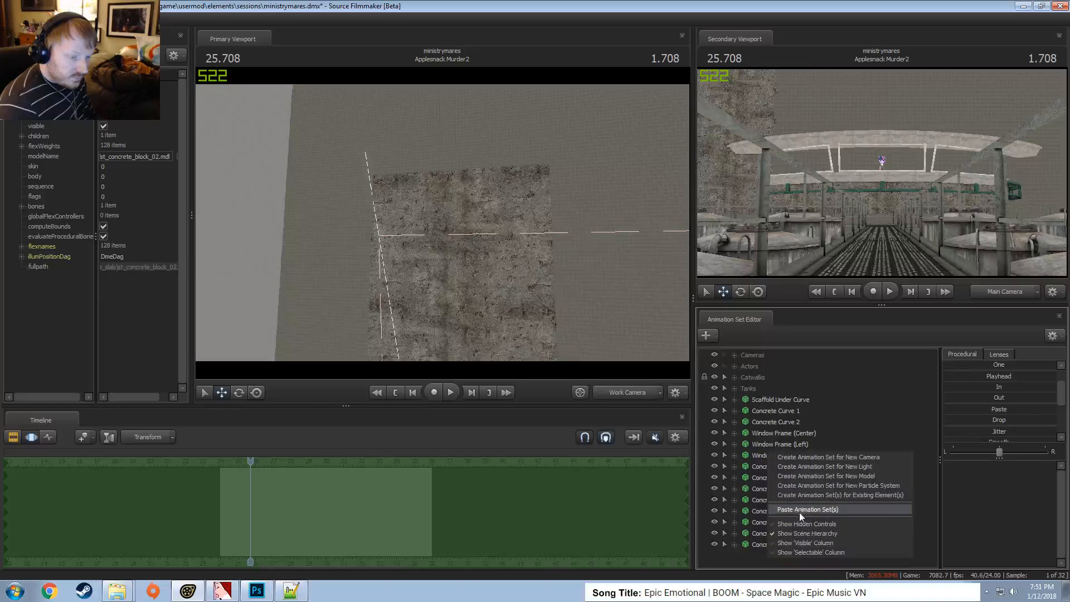
pyautogui.click(799, 512)
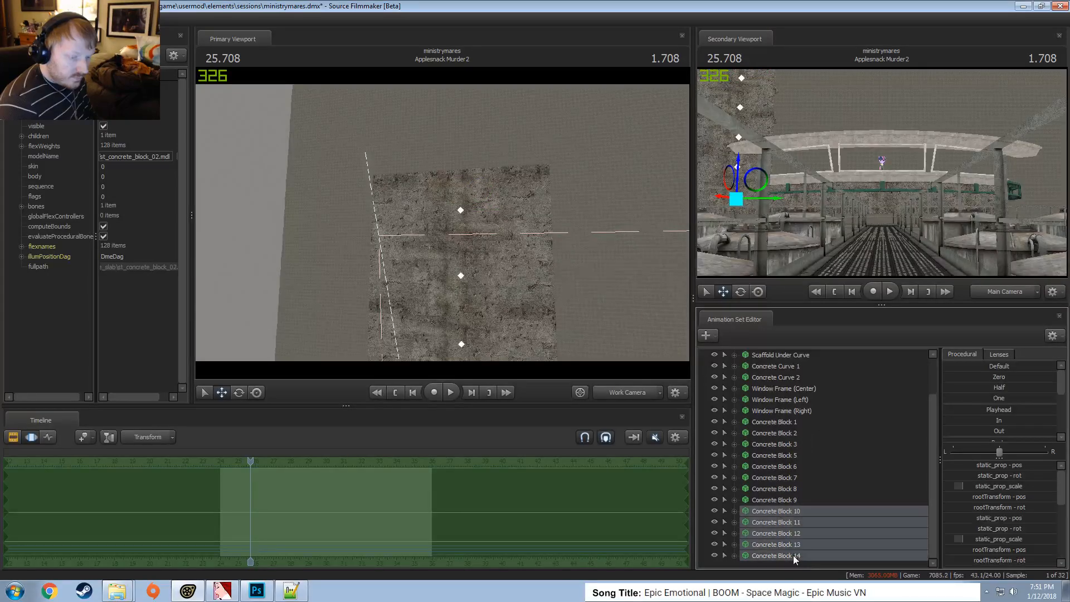
# Move the duplicated Concrete Blocks 10 through 14 across to the opposite end of the curved balcony and check their alignment
pyautogui.moveTo(443, 223); pyautogui.dragTo(352, 209)
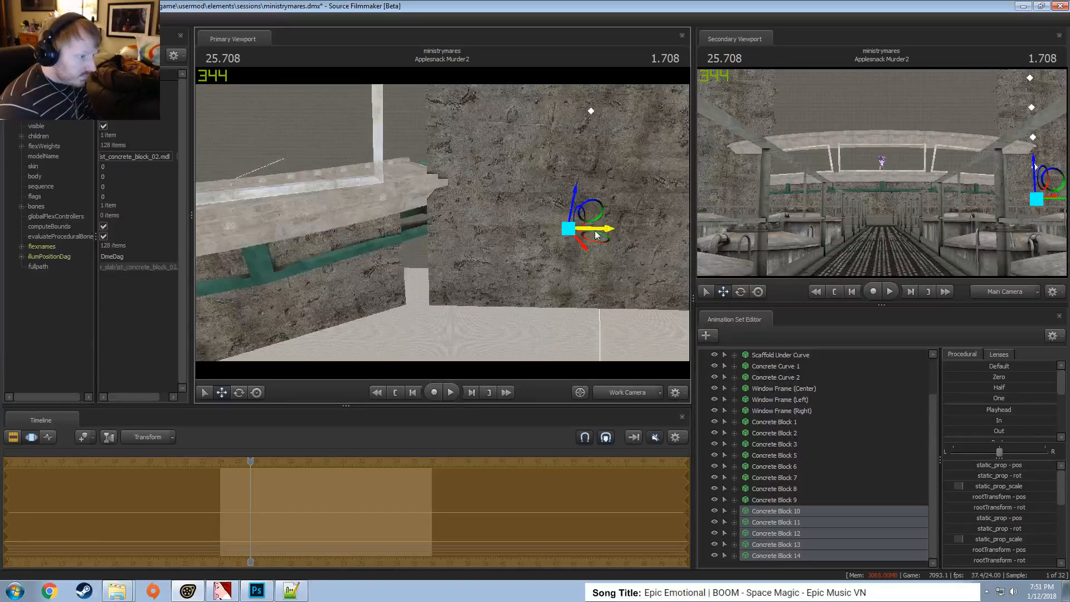
pyautogui.moveTo(596, 235); pyautogui.dragTo(456, 244)
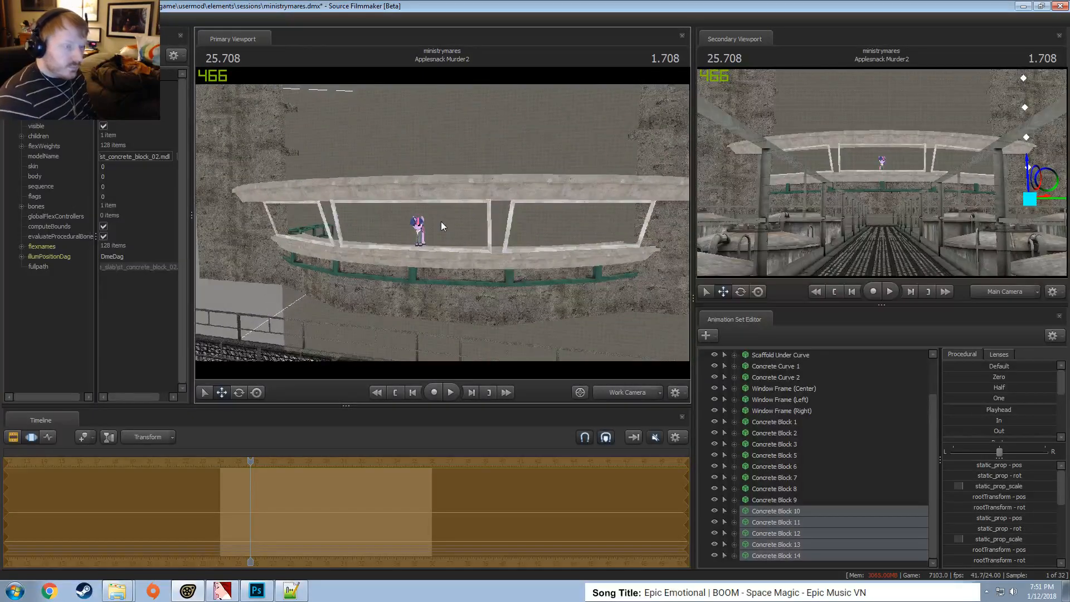
pyautogui.moveTo(467, 197); pyautogui.dragTo(443, 224)
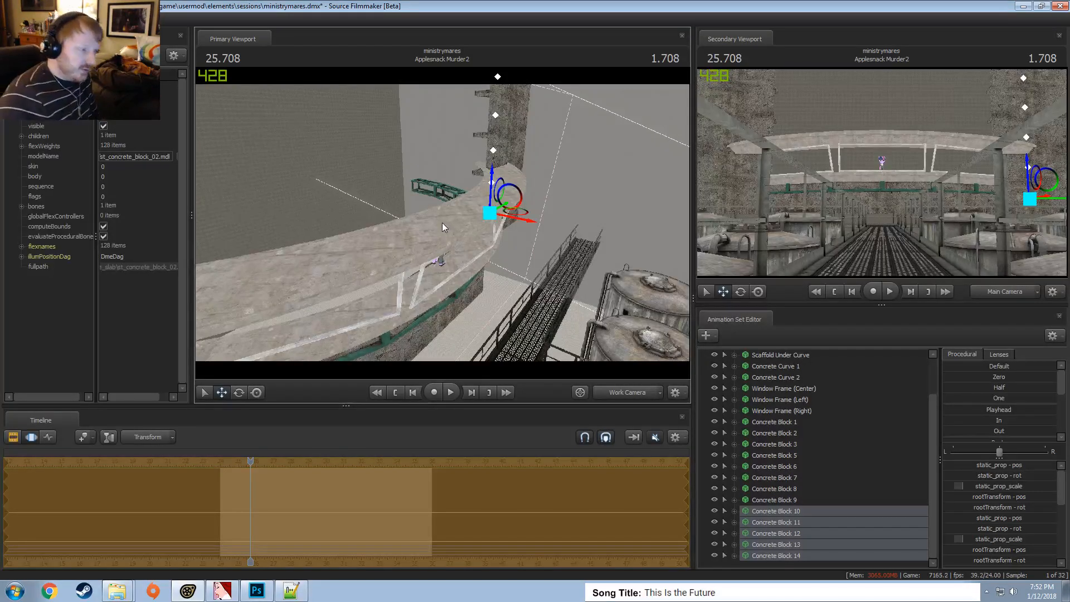
pyautogui.moveTo(442, 223)
pyautogui.mouseDown()
pyautogui.moveTo(438, 237)
pyautogui.moveTo(401, 246)
pyautogui.moveTo(410, 265)
pyautogui.moveTo(410, 245)
pyautogui.moveTo(374, 234)
pyautogui.moveTo(444, 227)
pyautogui.mouseUp()
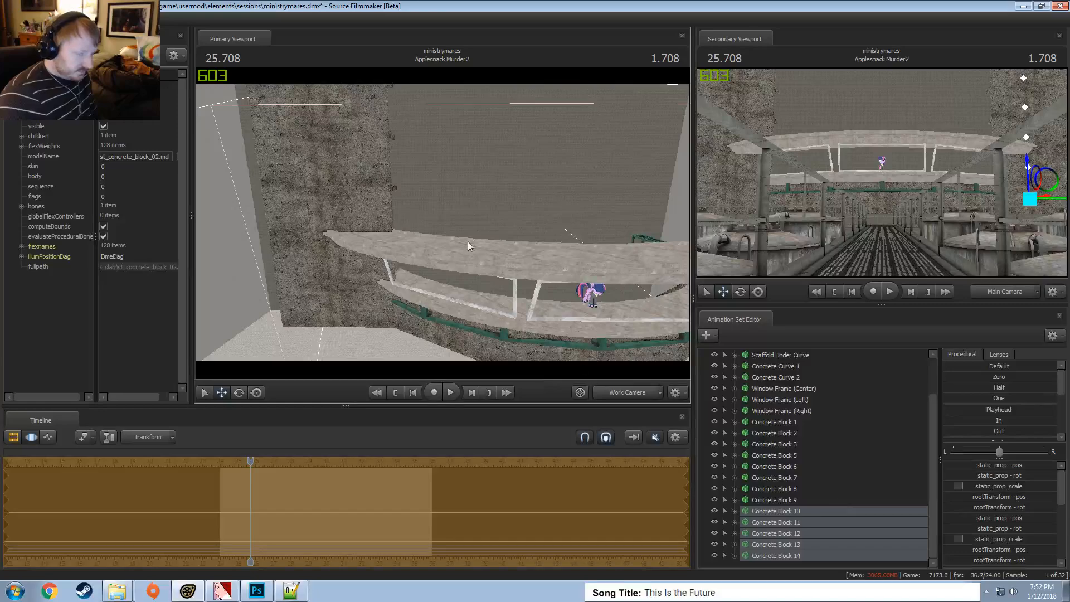
pyautogui.moveTo(480, 244); pyautogui.dragTo(443, 226)
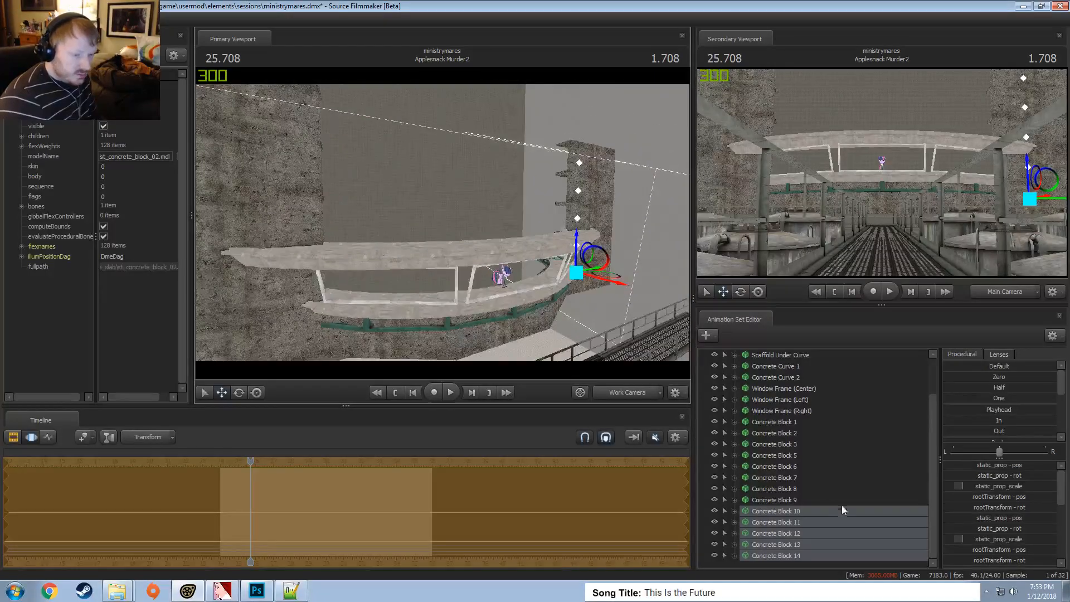
# Find the upper curve of the balcony among the animation sets and copy Concrete Curve 2
pyautogui.click(797, 467)
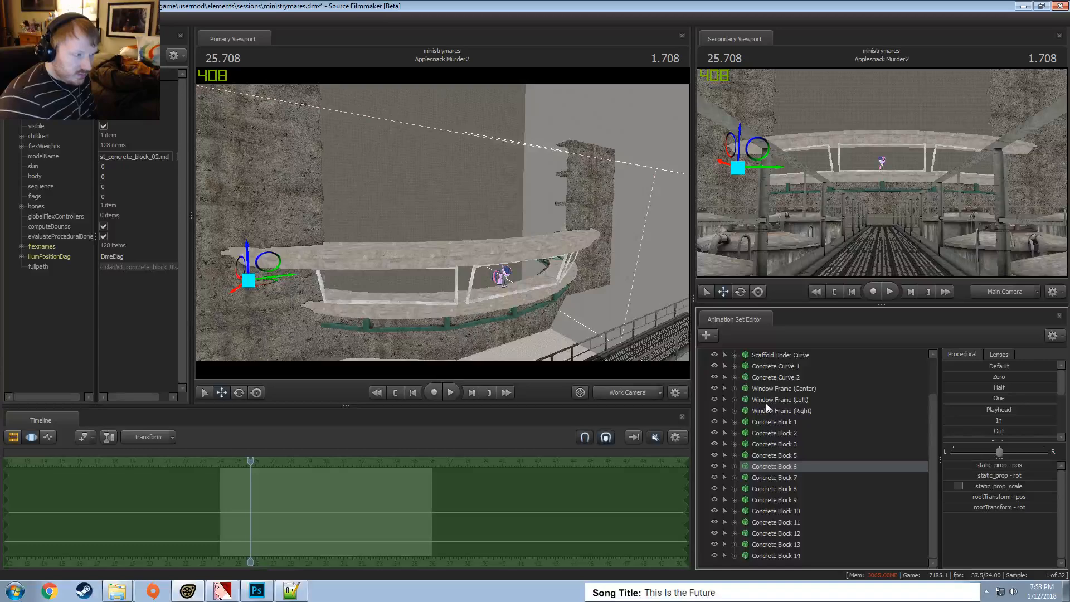
pyautogui.click(777, 422)
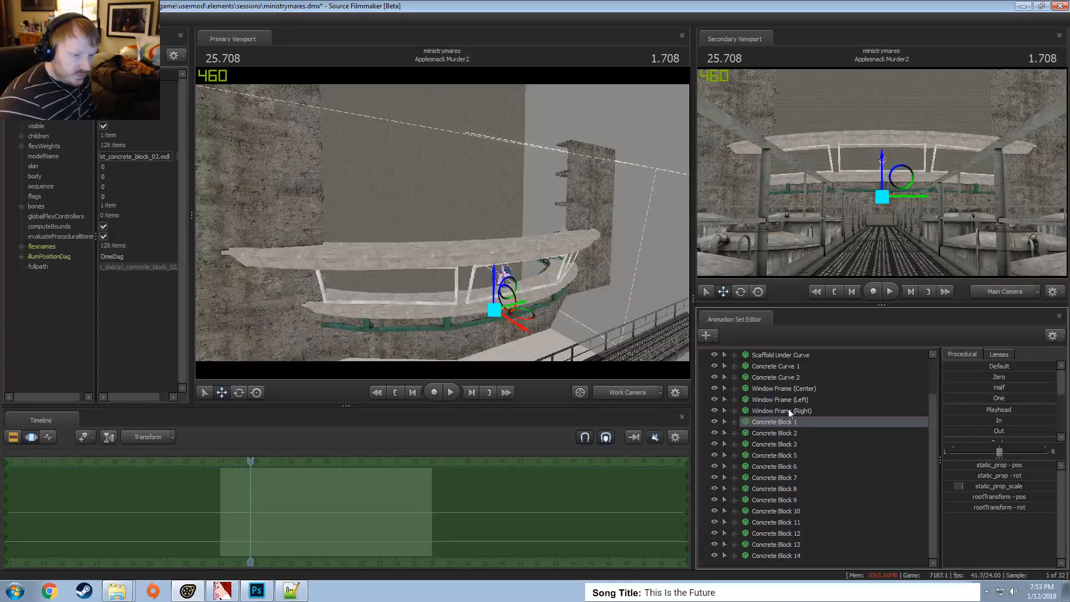
pyautogui.click(793, 378)
pyautogui.rightClick(787, 375)
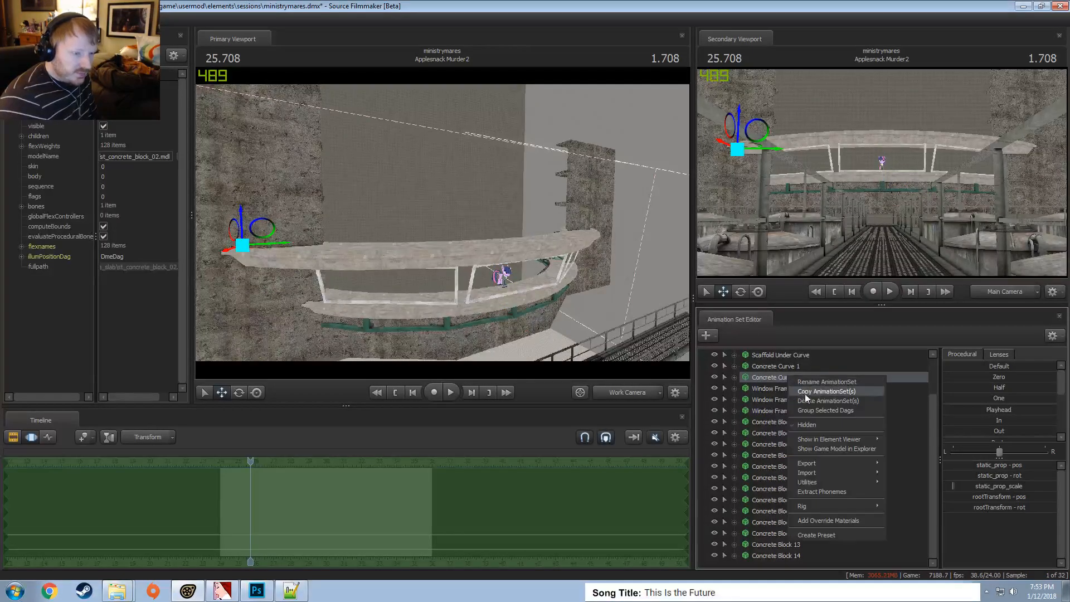
pyautogui.click(805, 393)
pyautogui.scroll(-2, 767, 440)
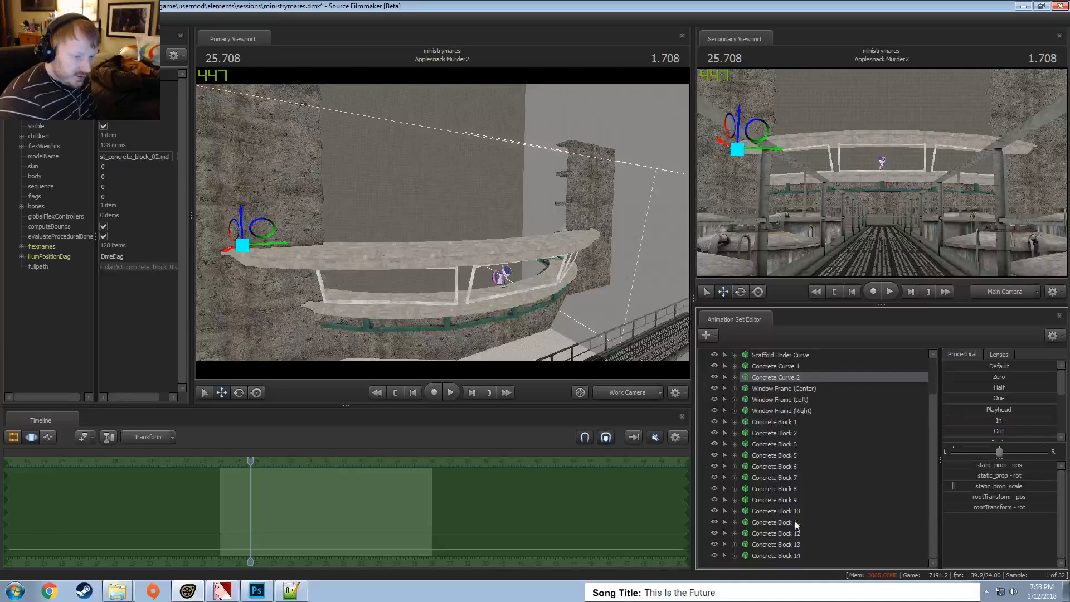
# Group all the Concrete Block animation sets together and rename the group to Concrete Blocks
pyautogui.click(794, 554)
pyautogui.keyDown('shift'); pyautogui.click(777, 423); pyautogui.keyUp('shift')
pyautogui.rightClick(779, 421)
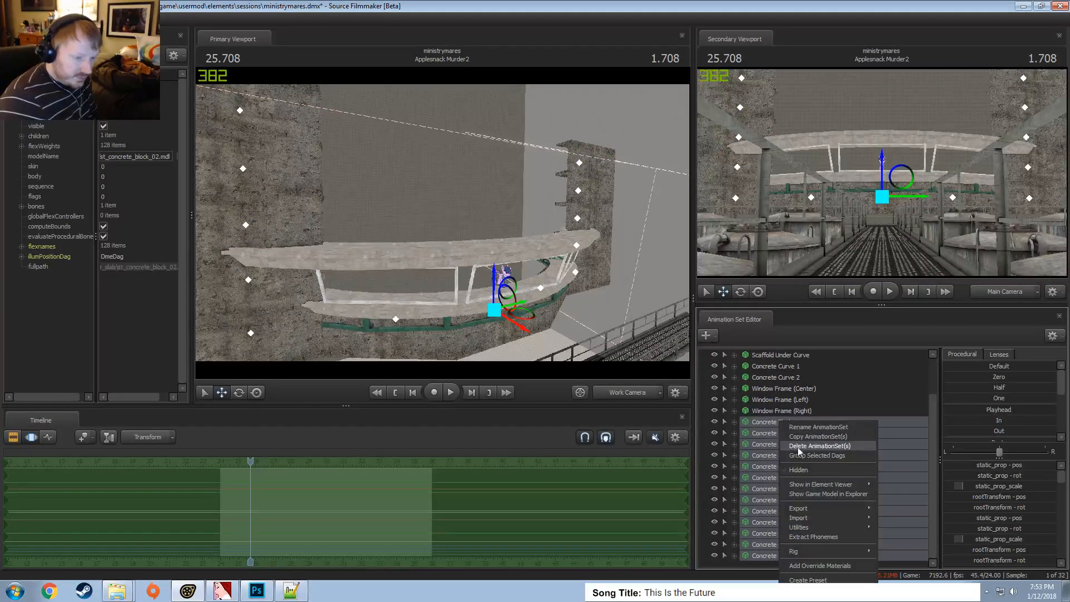
pyautogui.click(801, 456)
pyautogui.rightClick(774, 423)
pyautogui.rightClick(750, 465)
pyautogui.click(773, 472)
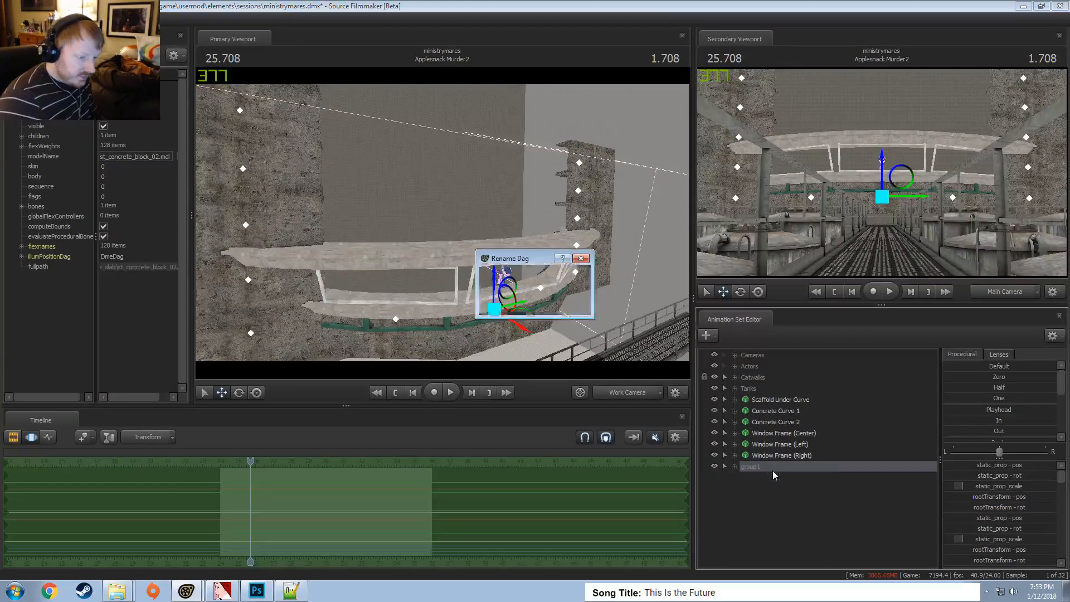
pyautogui.write('Concrete Bl')
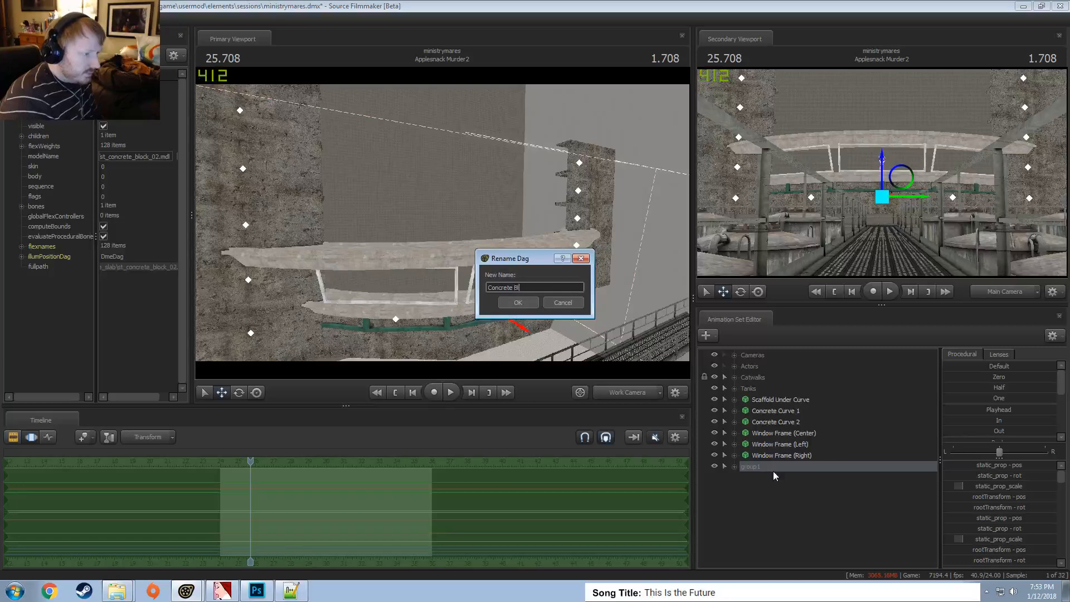
pyautogui.write('ocks')
pyautogui.press('Return')
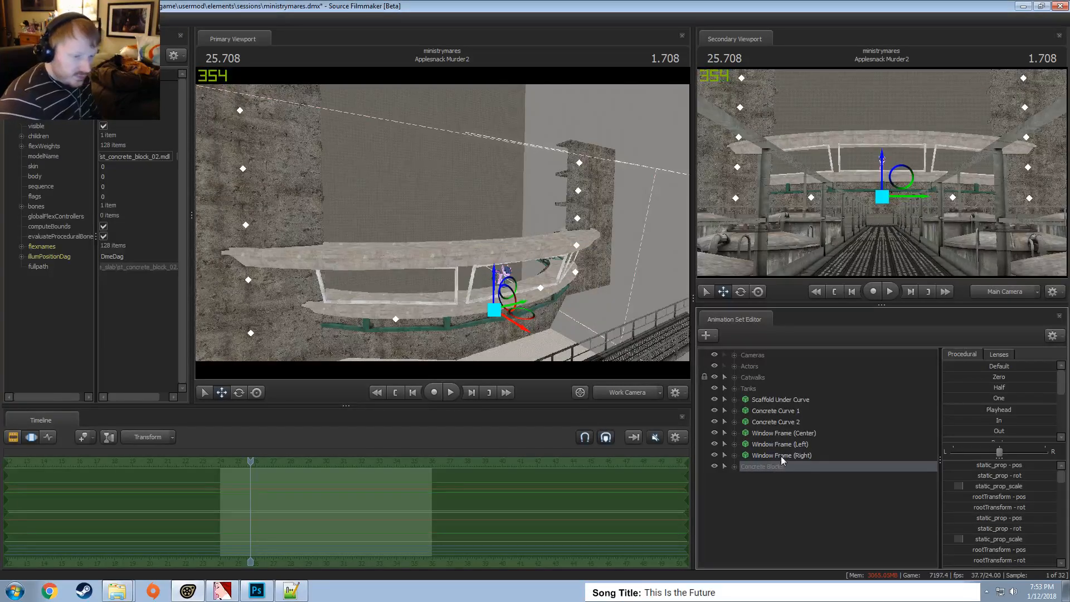
# Group Scaffold Under Curve, Concrete Curve 1 and Concrete Curve 2, and rename the group to Window Curve
pyautogui.click(775, 421)
pyautogui.keyDown('ctrl'); pyautogui.click(774, 411); pyautogui.keyUp('ctrl')
pyautogui.keyDown('ctrl'); pyautogui.click(781, 402); pyautogui.keyUp('ctrl')
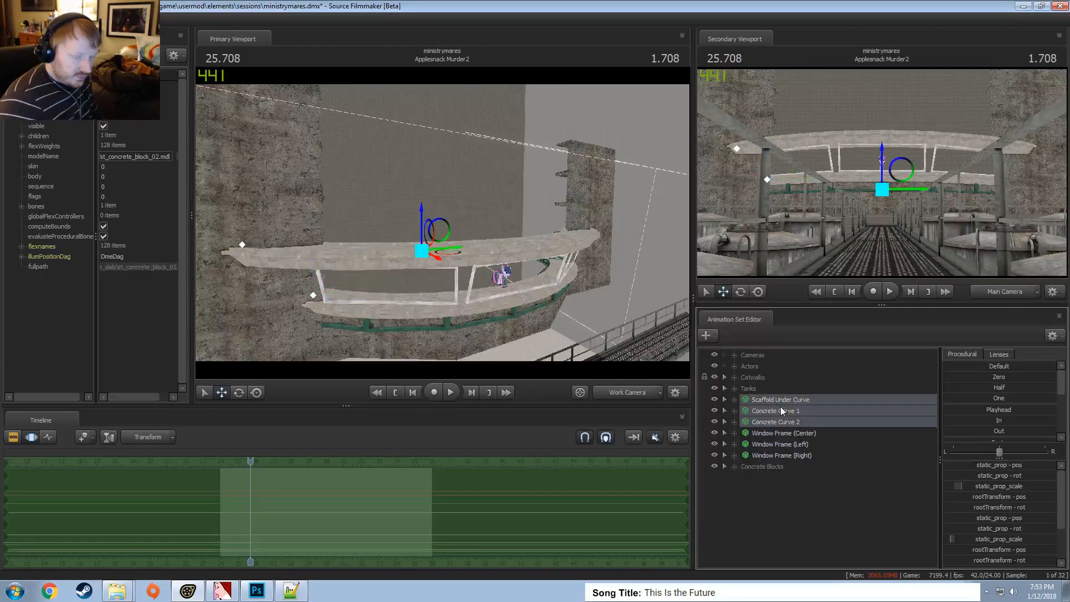
pyautogui.rightClick(781, 407)
pyautogui.click(804, 434)
pyautogui.rightClick(768, 402)
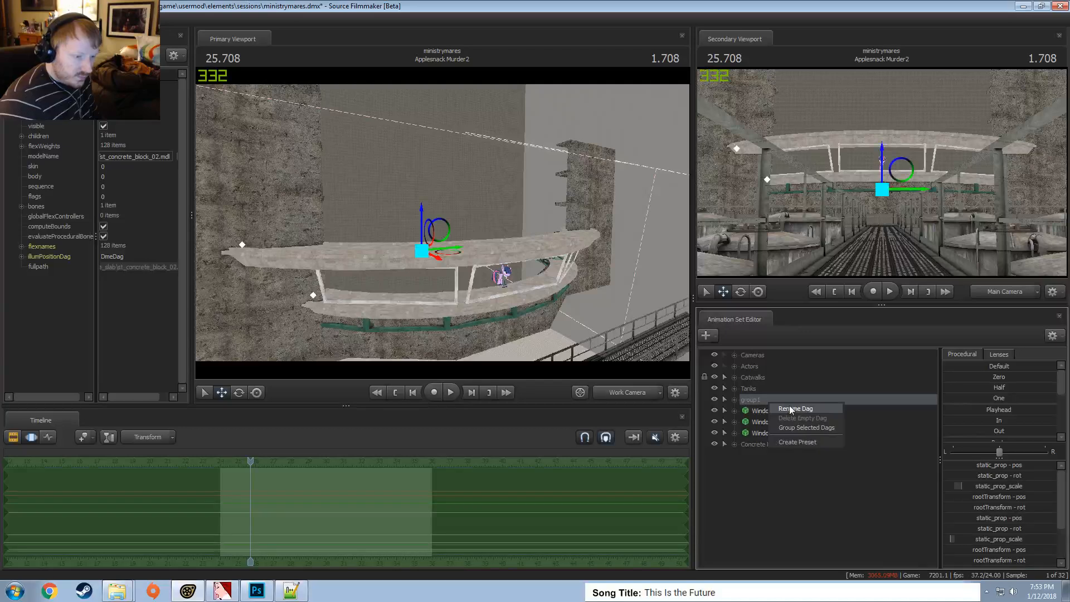
pyautogui.click(789, 406)
pyautogui.write('Window Curve')
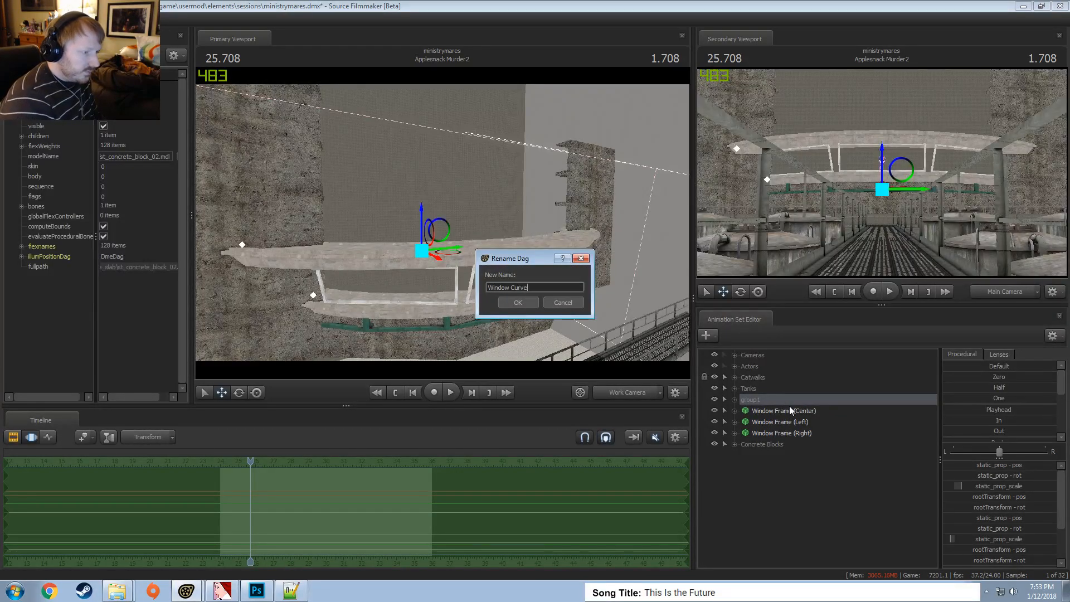
pyautogui.press('Return')
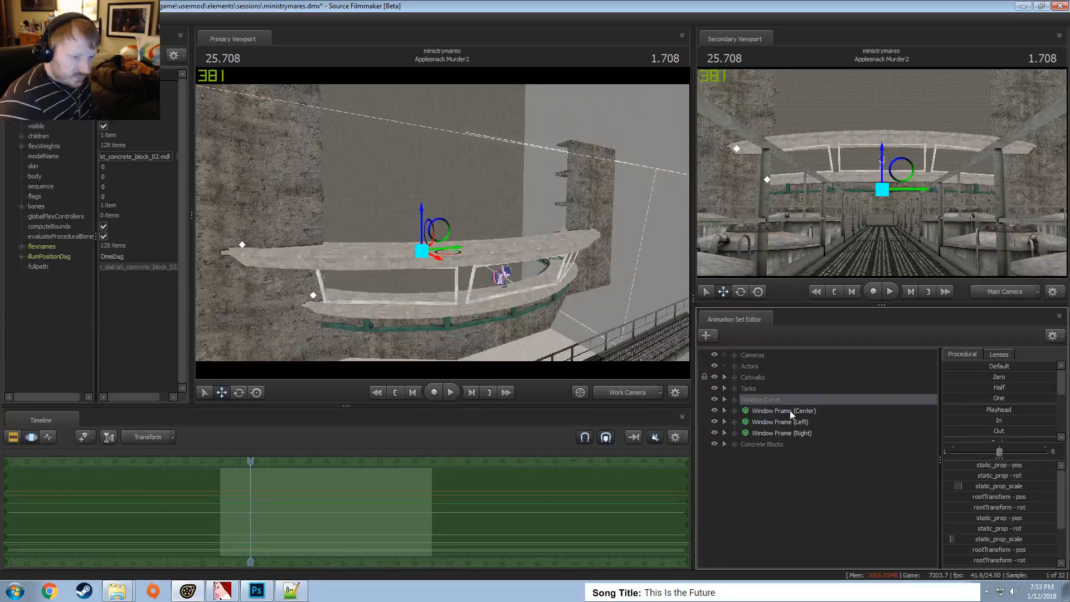
# Move the center, left and right Window Frame animation sets into the Window Curve group
pyautogui.click(790, 410)
pyautogui.keyDown('shift'); pyautogui.click(768, 428); pyautogui.keyUp('shift')
pyautogui.moveTo(768, 428); pyautogui.dragTo(758, 401)
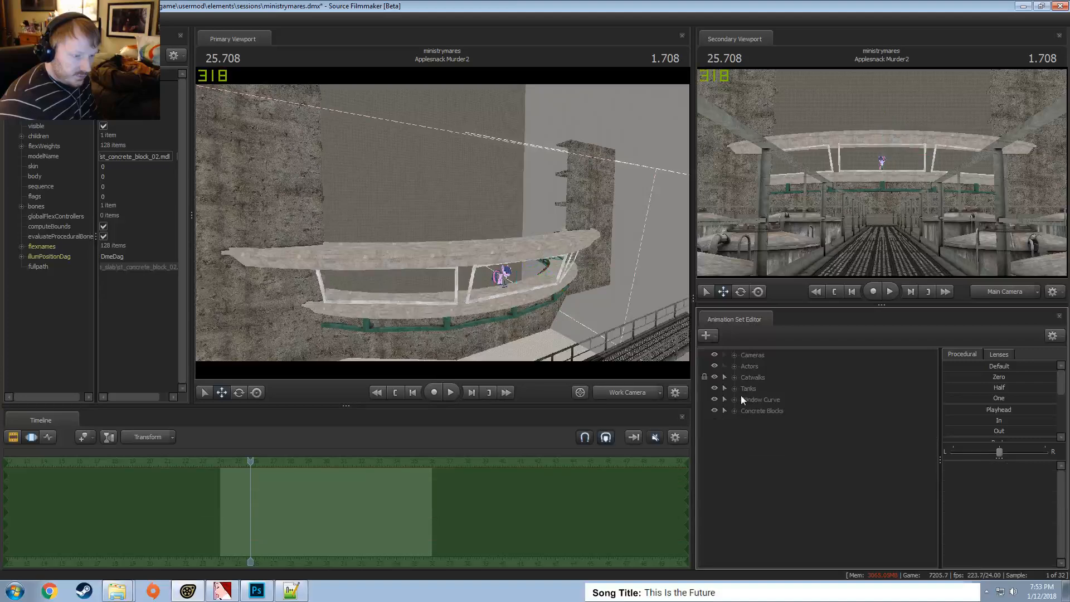
pyautogui.click(735, 400)
pyautogui.click(735, 399)
# Paste the copied concrete curve as a new animation set and select it
pyautogui.rightClick(780, 507)
pyautogui.click(790, 453)
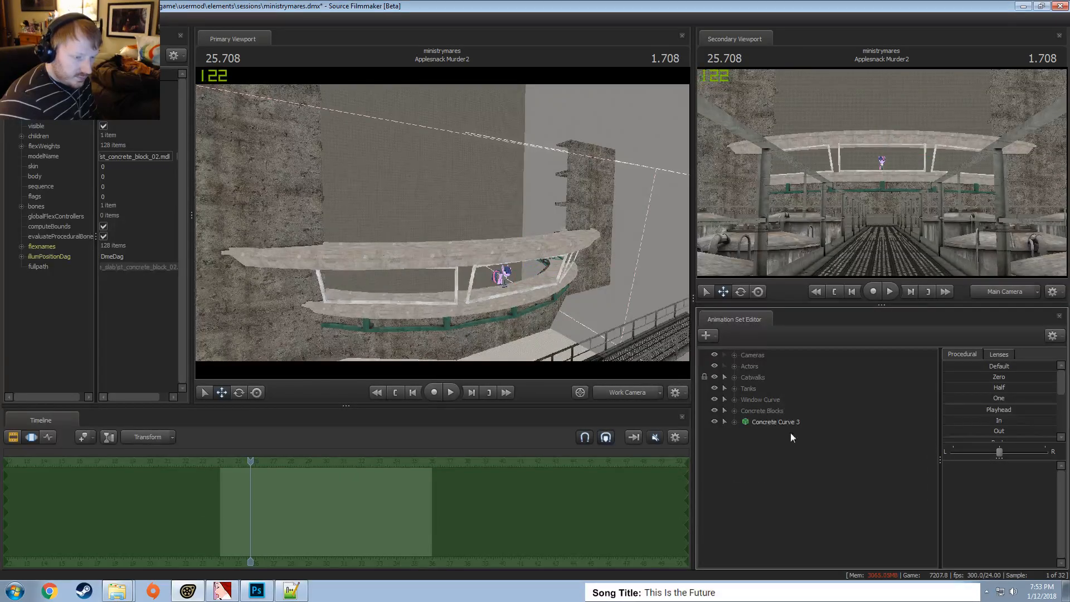
pyautogui.click(756, 421)
pyautogui.press('d')
pyautogui.moveTo(501, 312); pyautogui.dragTo(442, 223)
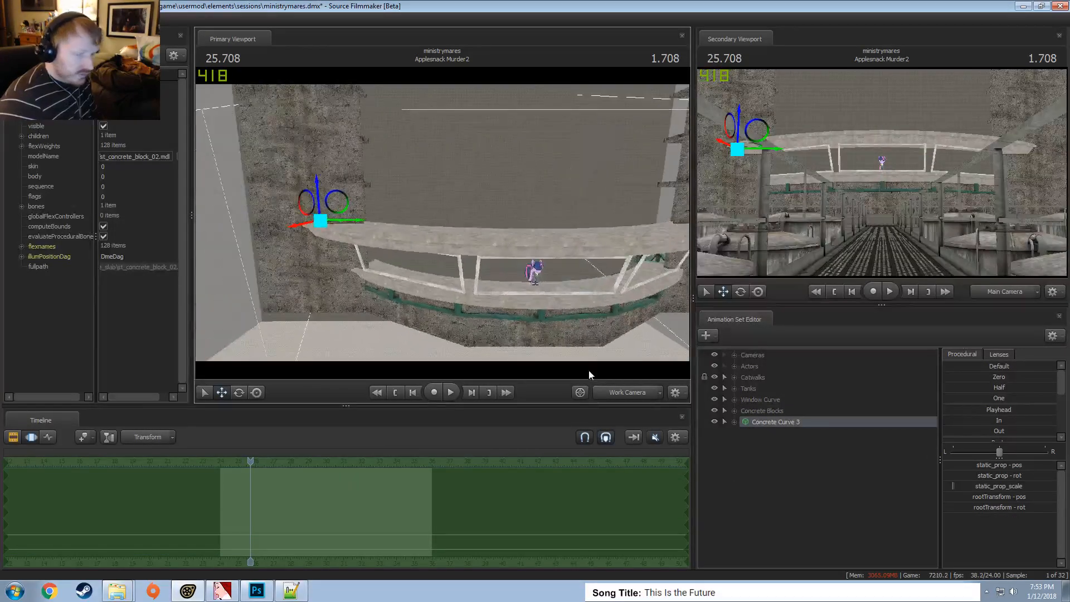
# Flip the pasted concrete curve 180 degrees through its rootTransform rotation and re-angle it, undoing a trial move in between
pyautogui.doubleClick(999, 508)
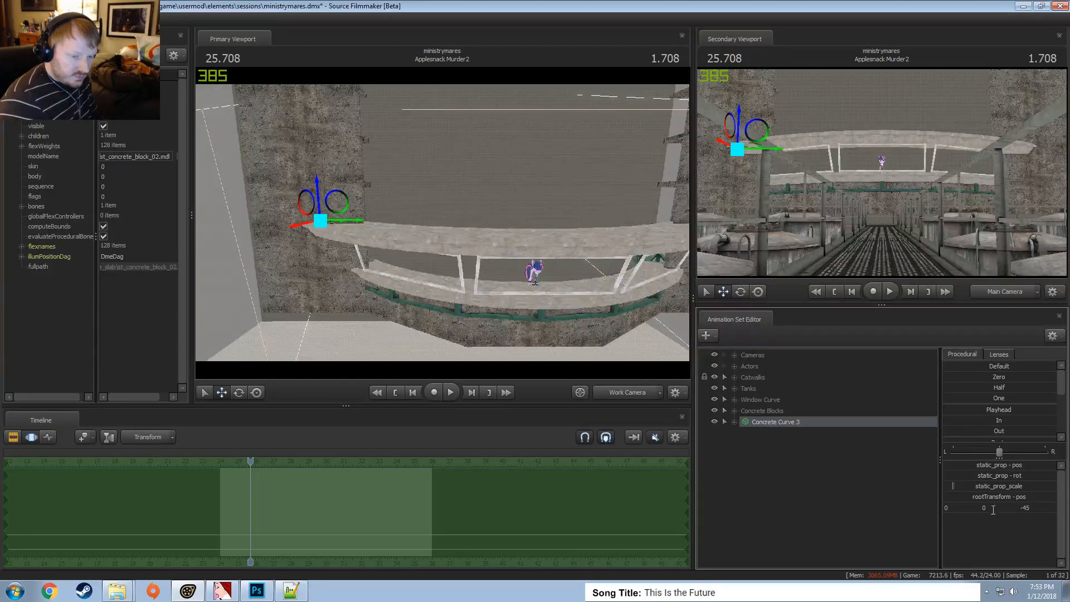
pyautogui.click(959, 521)
pyautogui.keyDown('alt'); pyautogui.moveTo(537, 345); pyautogui.dragTo(430, 214); pyautogui.keyUp('alt')
pyautogui.moveTo(330, 227); pyautogui.dragTo(536, 307)
pyautogui.keyDown('alt'); pyautogui.moveTo(536, 307); pyautogui.dragTo(455, 346); pyautogui.keyUp('alt')
pyautogui.hotkey('ctrl', 'z')
pyautogui.keyDown('alt'); pyautogui.moveTo(620, 404); pyautogui.dragTo(624, 413); pyautogui.keyUp('alt')
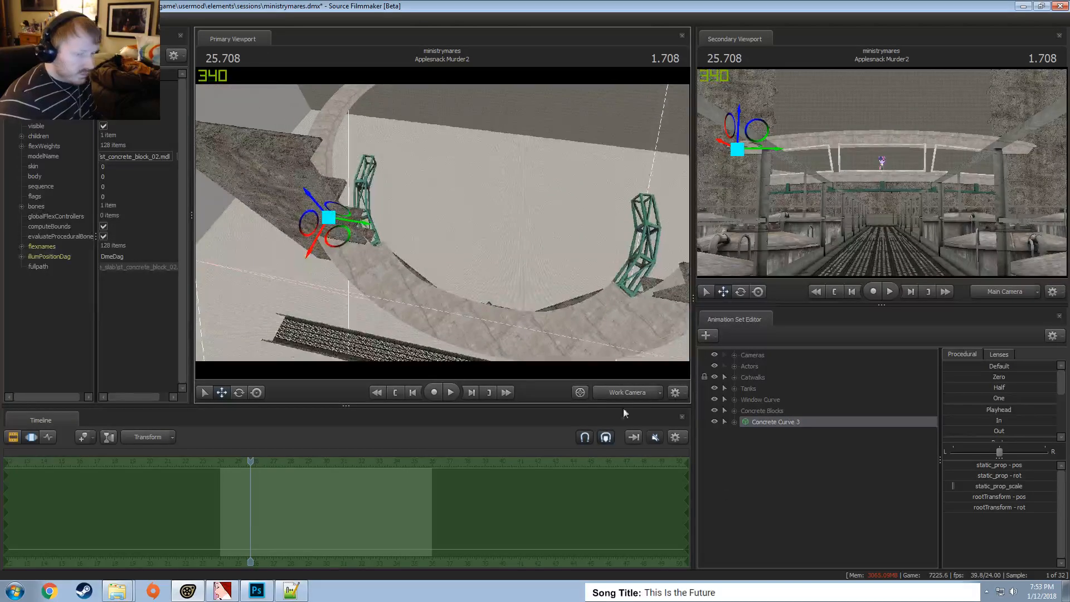
pyautogui.click(999, 508)
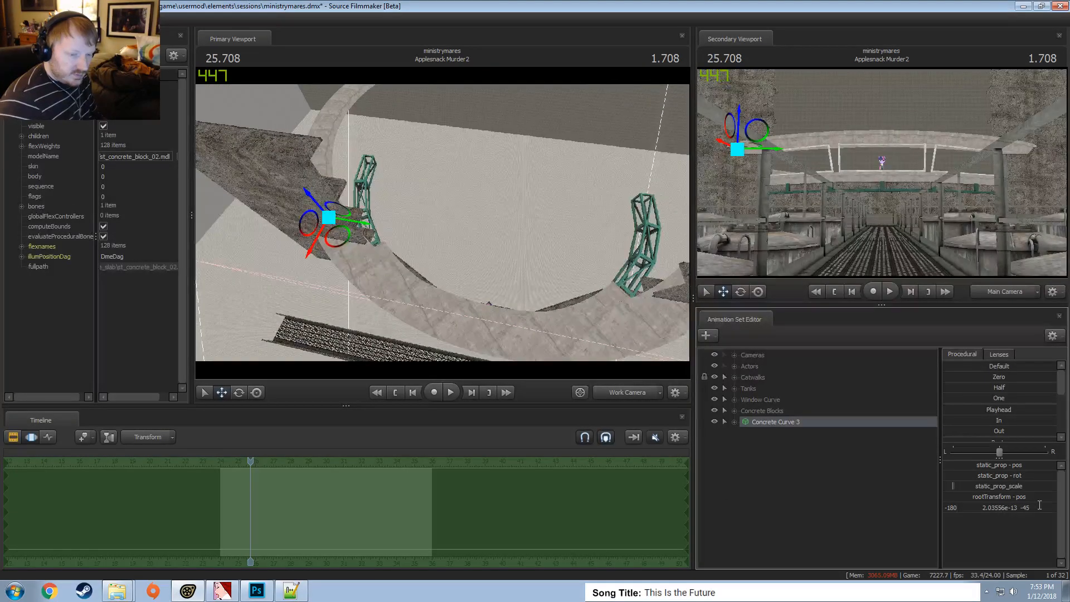
pyautogui.press('Return')
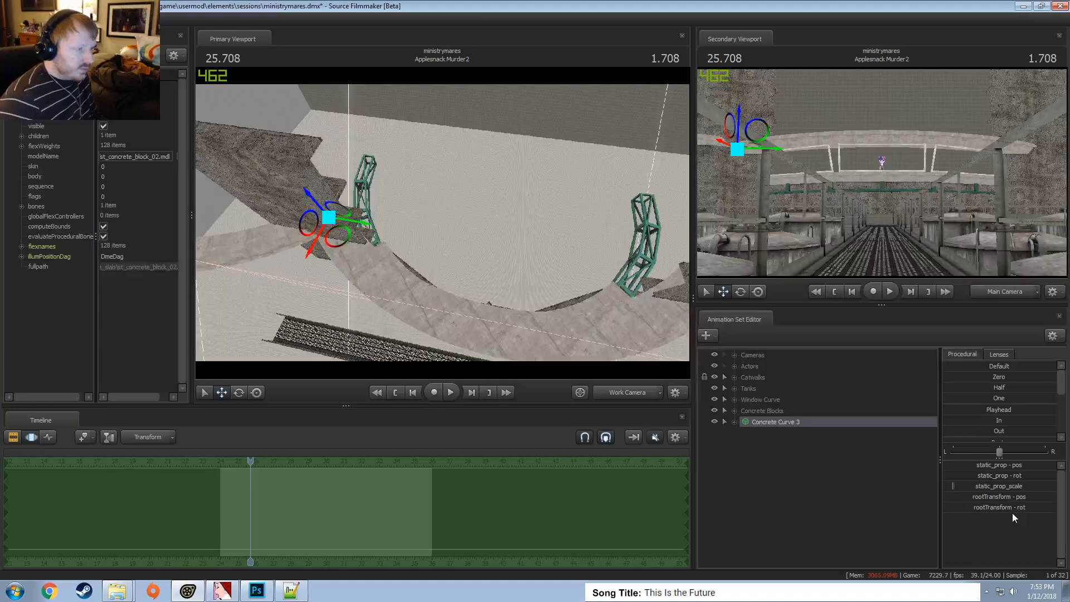
# Move the flipped Concrete Curve 3 across to the opposite end of the balcony, in line with the existing upper curve
pyautogui.keyDown('alt'); pyautogui.moveTo(557, 338); pyautogui.dragTo(449, 323); pyautogui.keyUp('alt')
pyautogui.moveTo(419, 253); pyautogui.dragTo(450, 199)
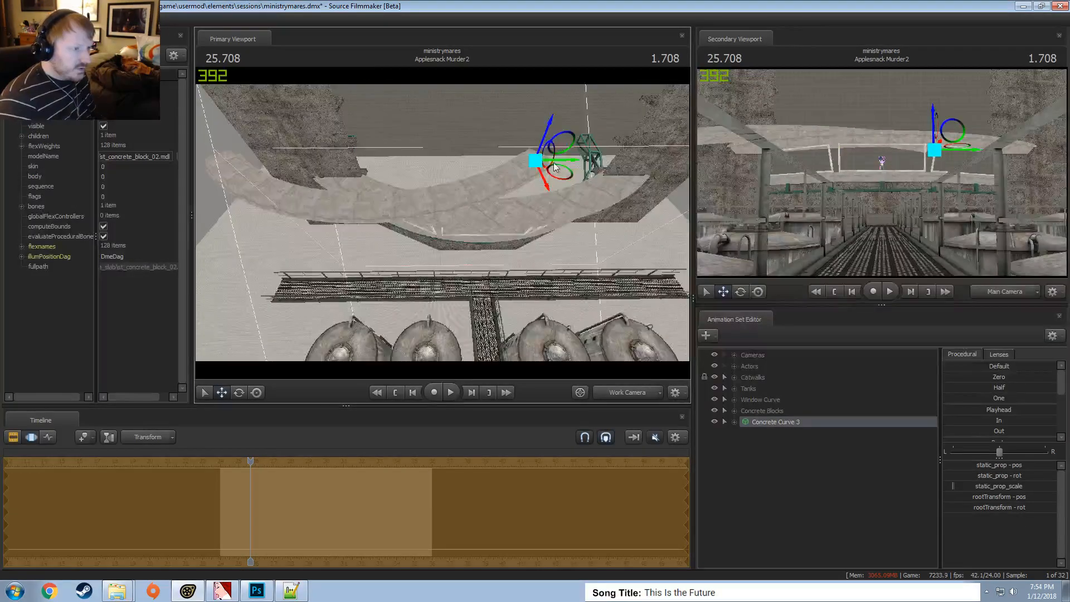
pyautogui.moveTo(554, 167); pyautogui.dragTo(666, 168)
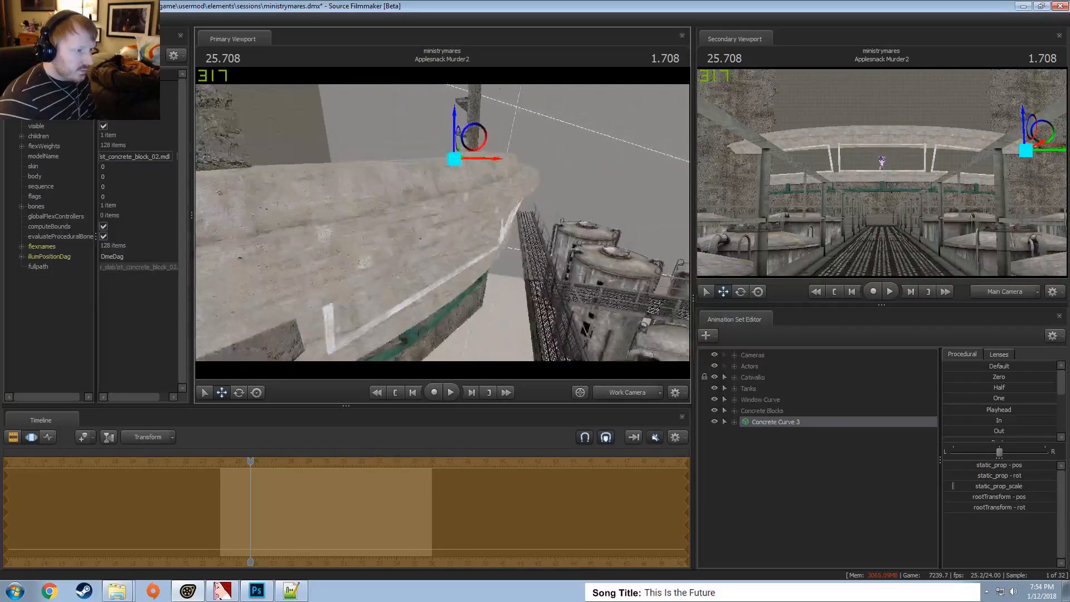
# Fine-tune Concrete Curve 3's height against the existing upper curve and check how they meet at the concrete wall
pyautogui.moveTo(443, 222)
pyautogui.mouseDown()
pyautogui.moveTo(449, 237)
pyautogui.moveTo(443, 222)
pyautogui.mouseUp()
pyautogui.moveTo(443, 133); pyautogui.dragTo(444, 134)
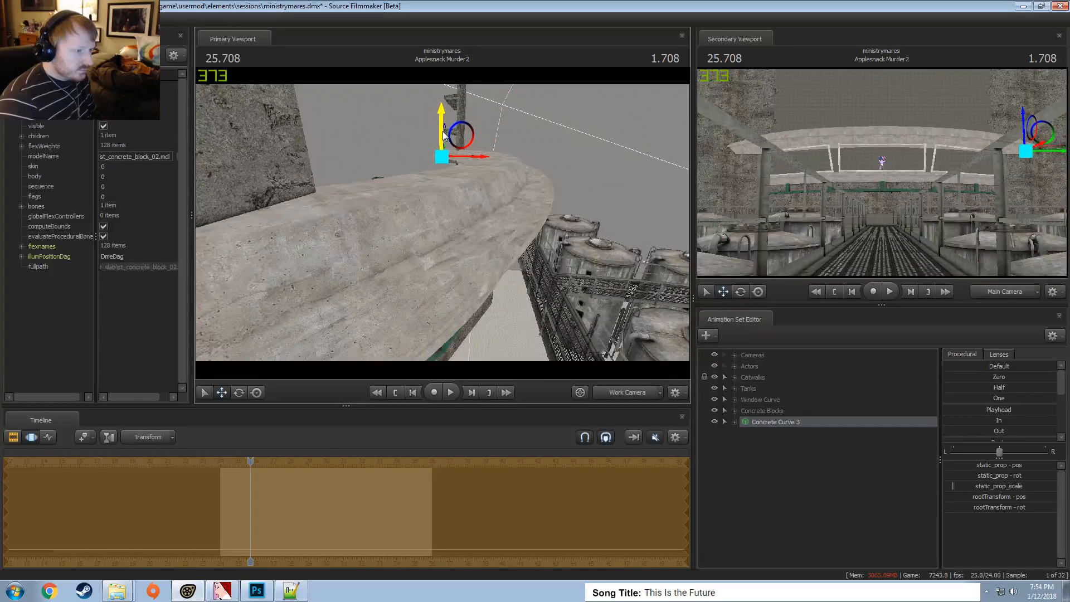
pyautogui.moveTo(446, 223)
pyautogui.keyDown('alt'); pyautogui.mouseDown()
pyautogui.moveTo(452, 241)
pyautogui.moveTo(443, 231)
pyautogui.mouseUp(); pyautogui.keyUp('alt')
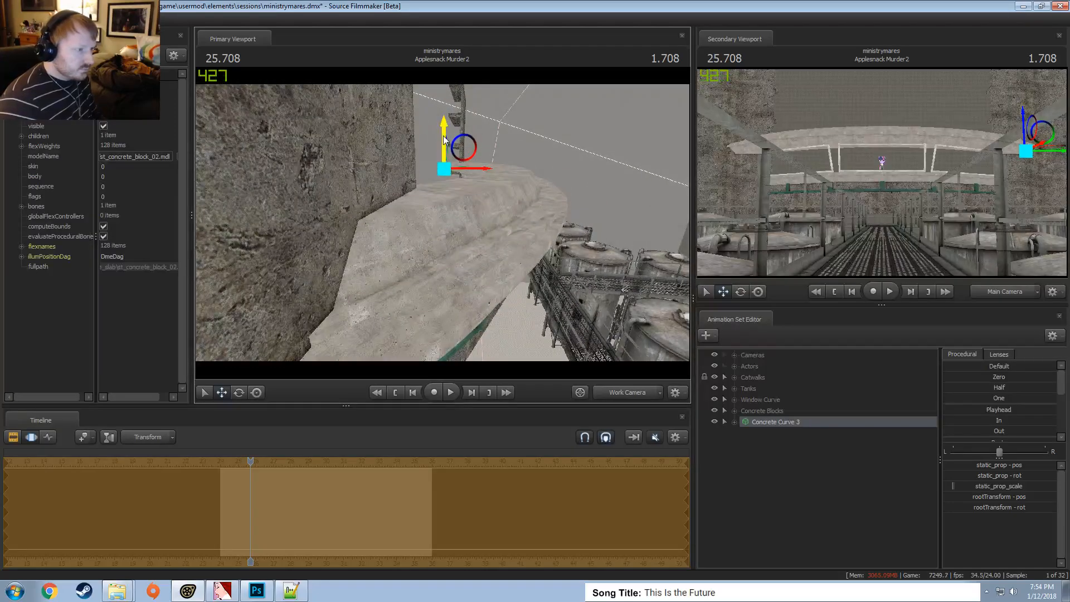
pyautogui.moveTo(444, 139); pyautogui.dragTo(444, 139)
pyautogui.press('s')
pyautogui.press('w')
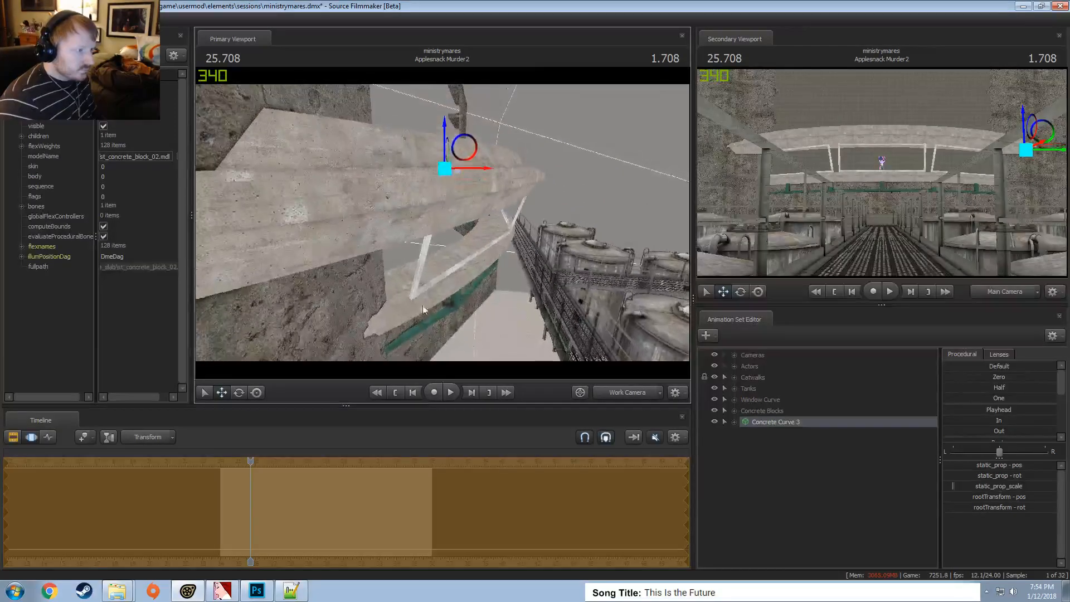
pyautogui.press('a')
pyautogui.press('x')
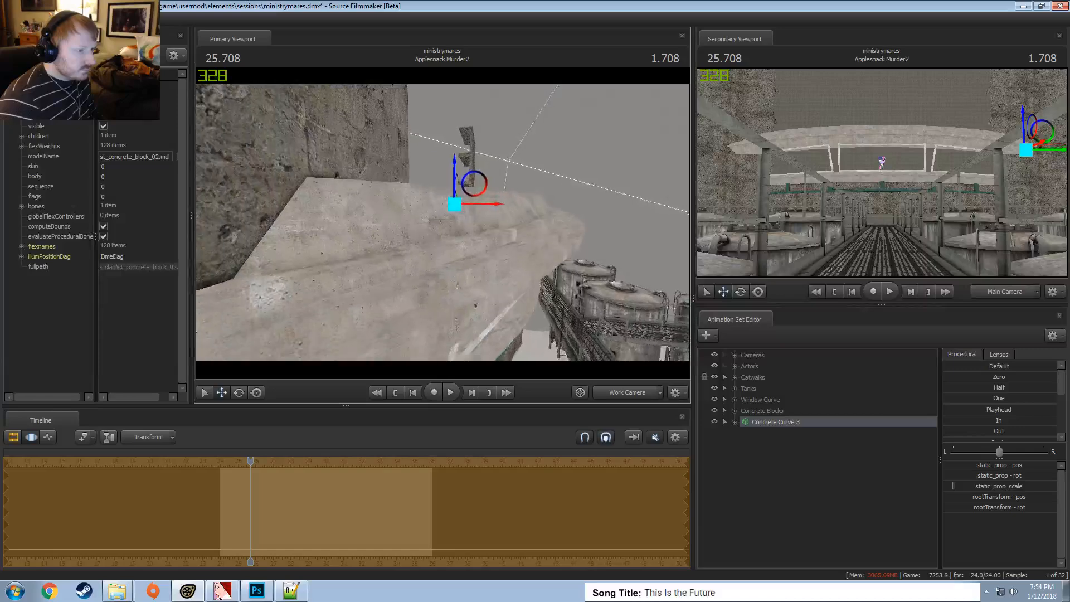
pyautogui.press('w')
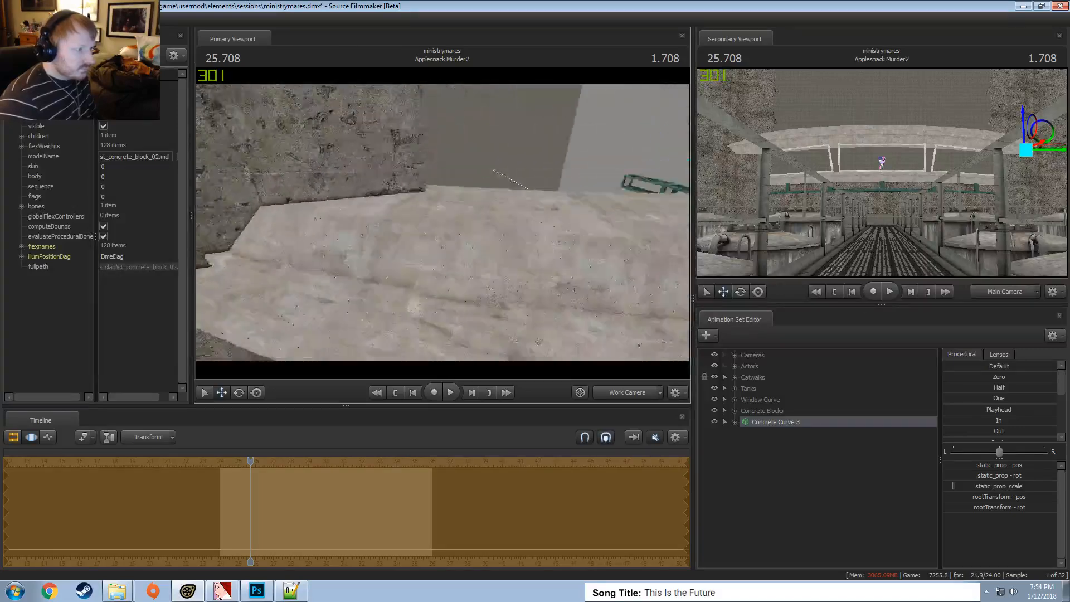
pyautogui.press('s')
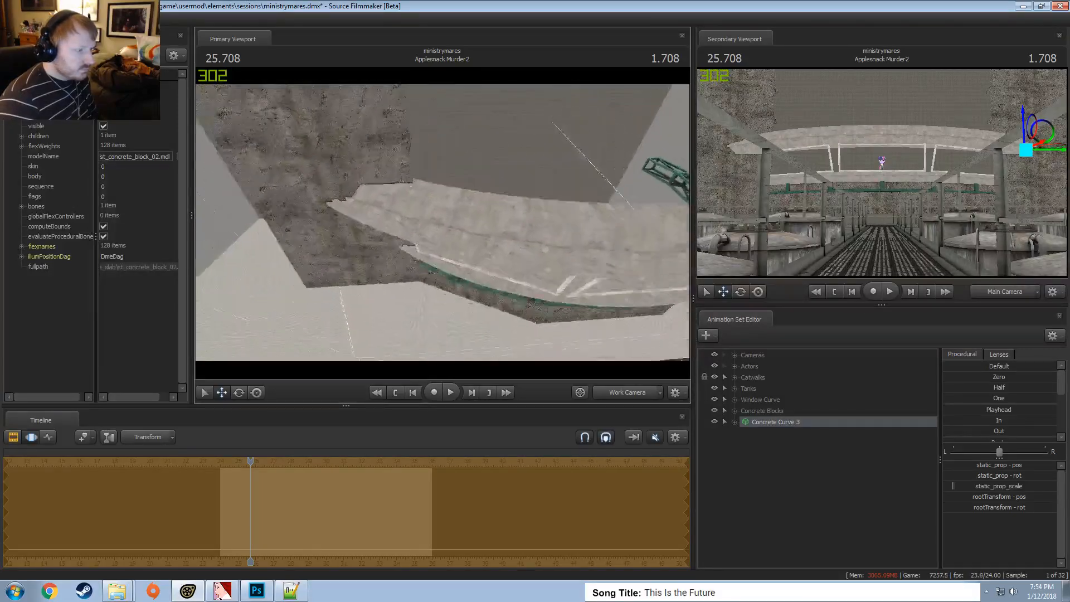
# Nudge Concrete Curve 3 sideways along its length so its ends line up with the concrete walls, and apply the change
pyautogui.press('s')
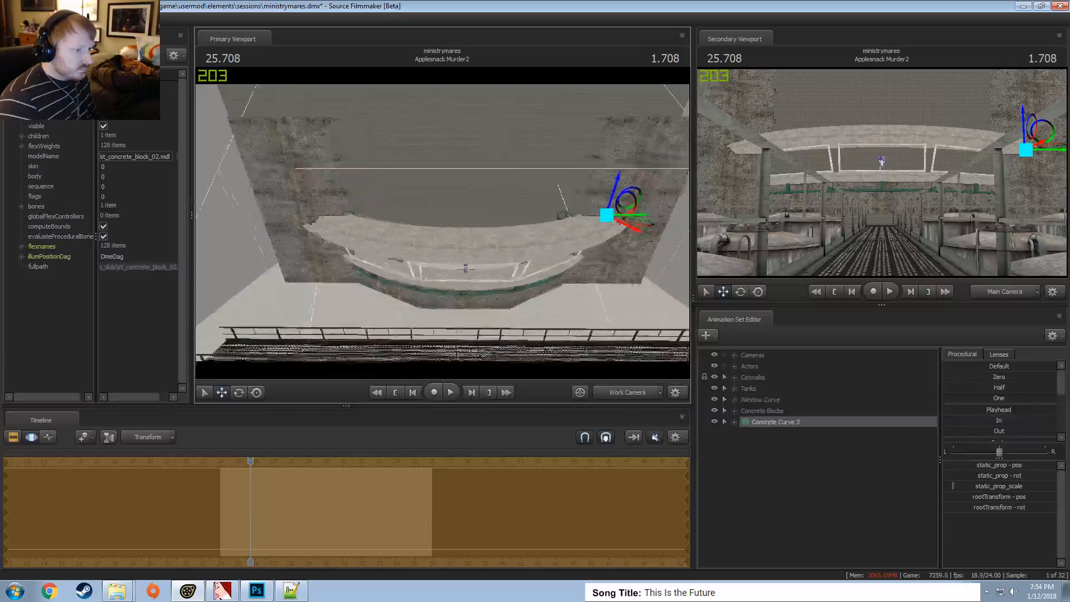
pyautogui.press('w')
pyautogui.press('w')
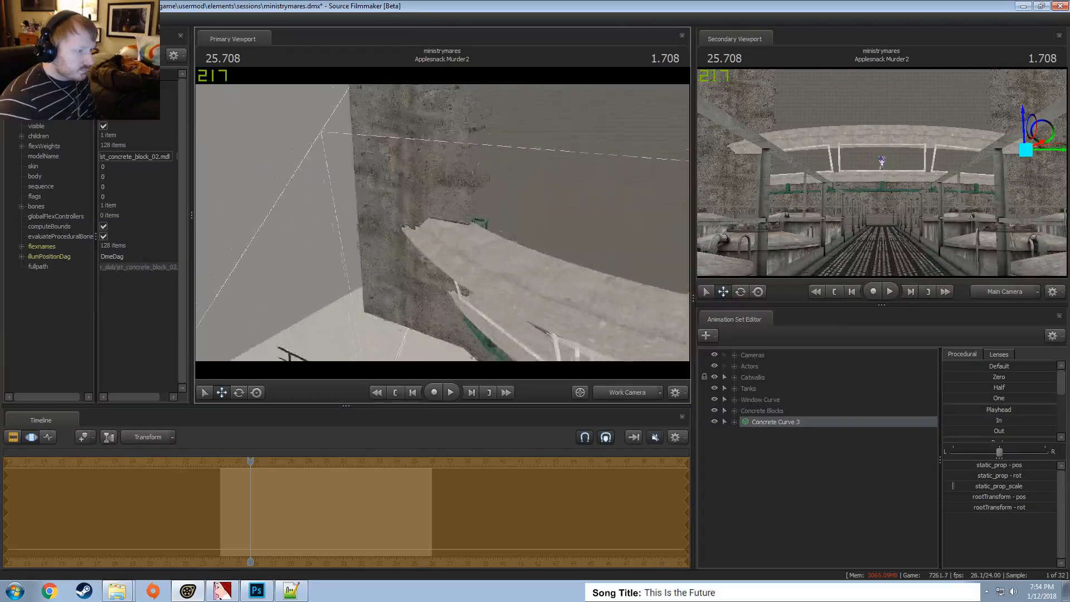
pyautogui.moveTo(443, 192); pyautogui.dragTo(549, 202)
pyautogui.moveTo(503, 309)
pyautogui.mouseDown()
pyautogui.moveTo(355, 306)
pyautogui.moveTo(502, 308)
pyautogui.mouseUp()
pyautogui.moveTo(432, 226); pyautogui.dragTo(497, 204)
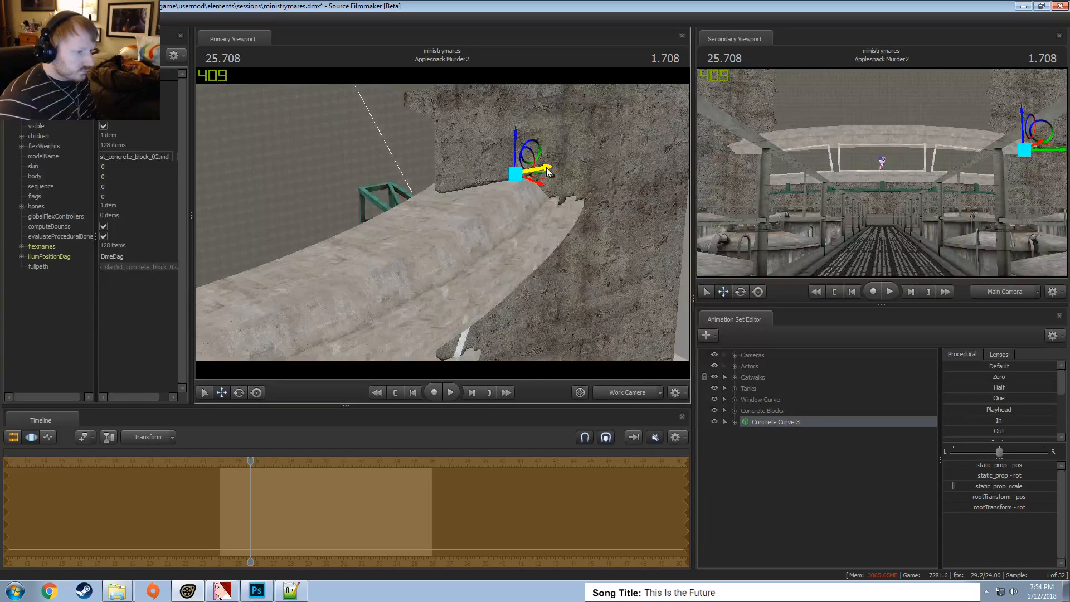
pyautogui.moveTo(503, 269); pyautogui.dragTo(362, 256)
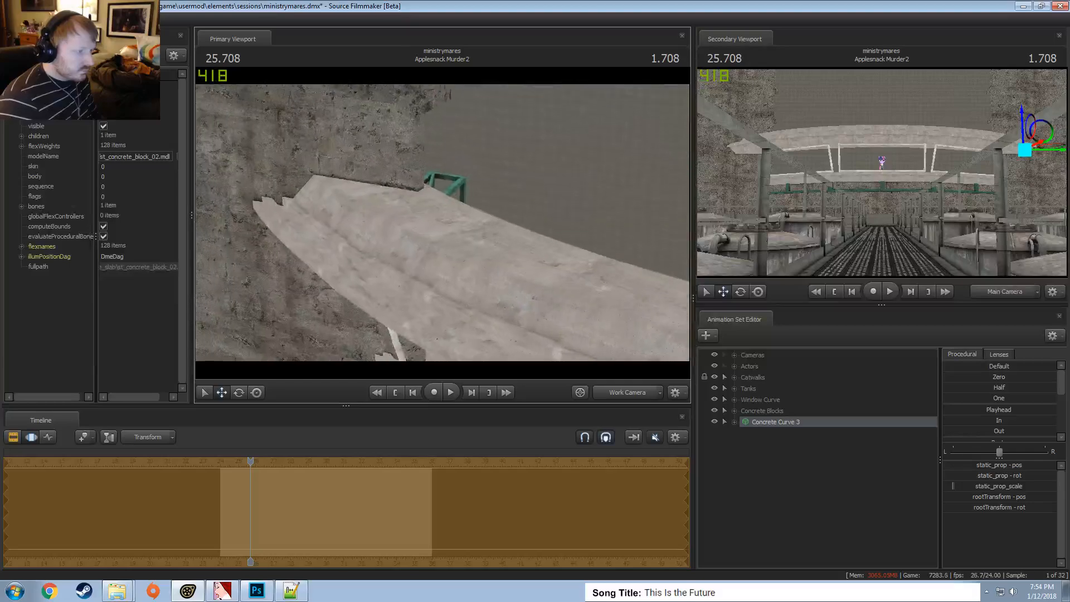
pyautogui.moveTo(507, 218); pyautogui.dragTo(500, 222)
pyautogui.press('Return')
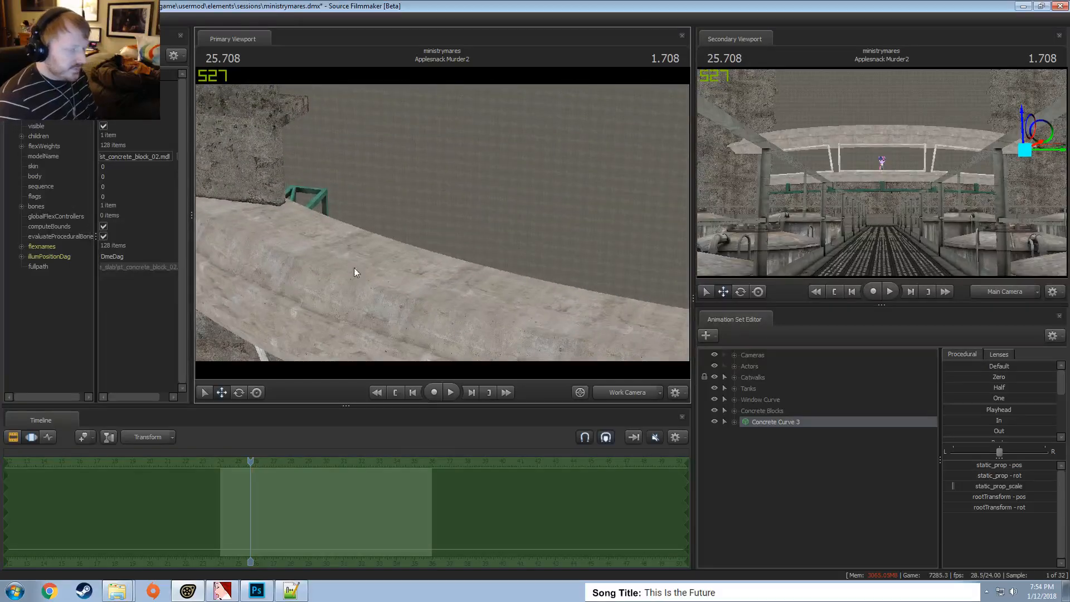
# Examine the upper concrete curve from the front, checking its fit against the window frames and the lower curve
pyautogui.click(639, 389)
pyautogui.keyDown('ctrl'); pyautogui.click(624, 396); pyautogui.keyUp('ctrl')
pyautogui.press('w')
pyautogui.moveTo(530, 296); pyautogui.dragTo(490, 254)
pyautogui.press('w')
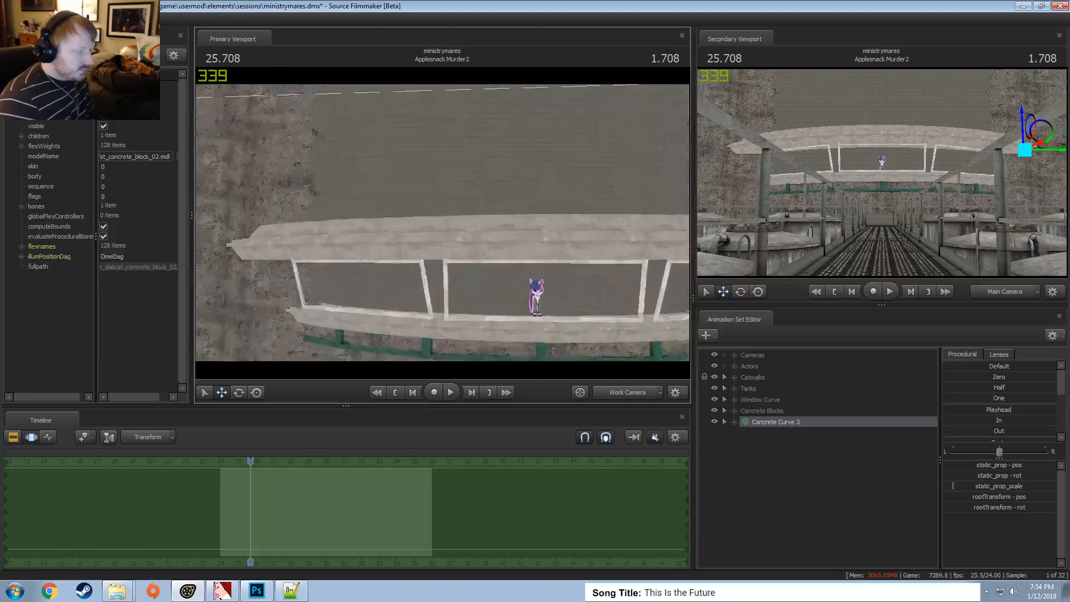
pyautogui.press('w')
pyautogui.moveTo(416, 198); pyautogui.dragTo(443, 218)
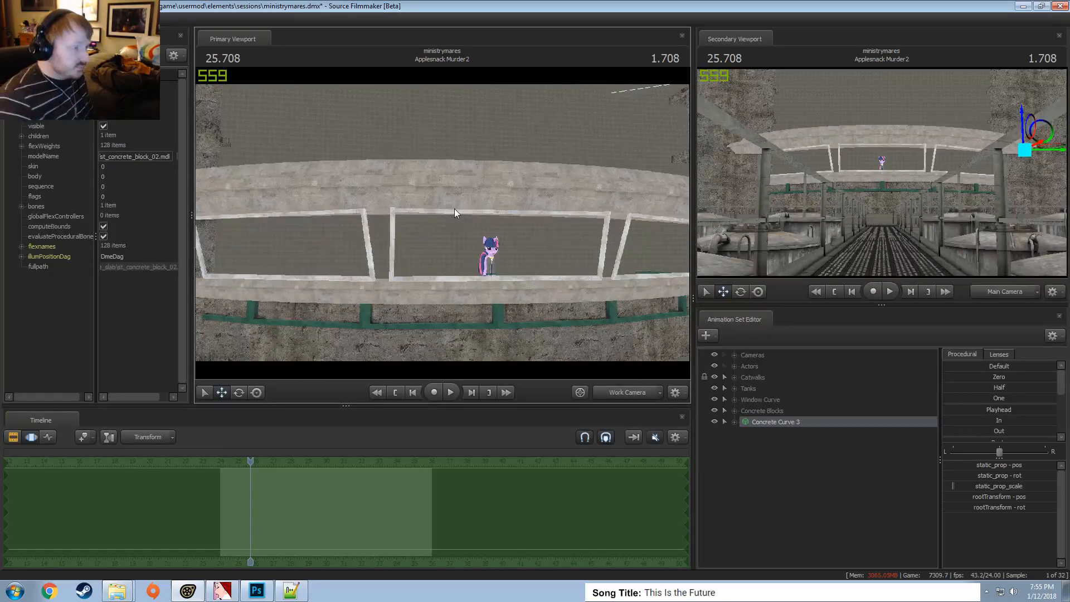
pyautogui.moveTo(403, 224); pyautogui.dragTo(440, 223)
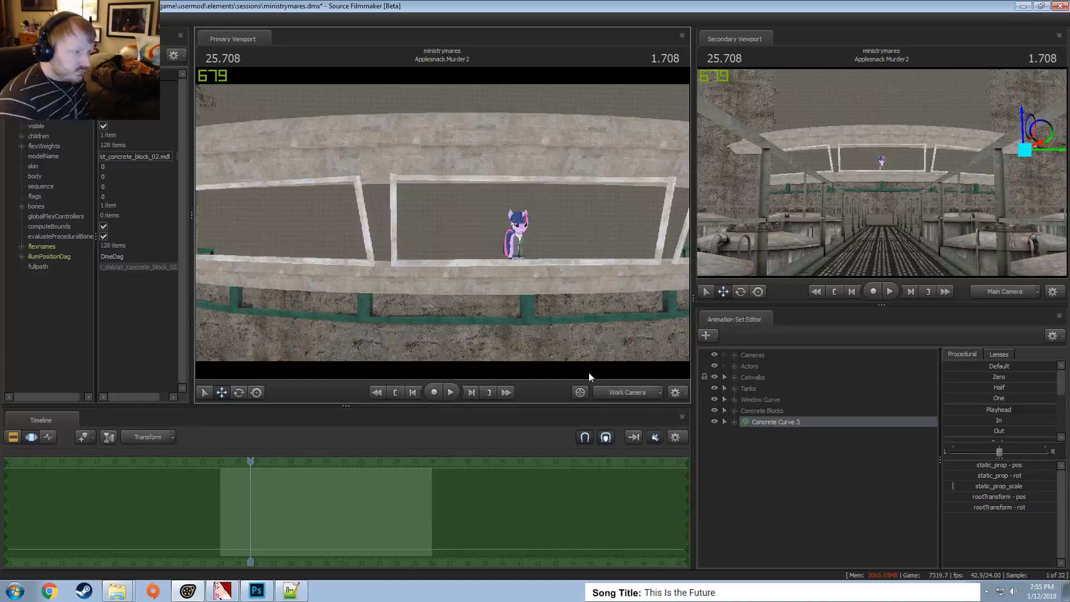
# Duplicate the Concrete Curve 3 animation set by copying and pasting it, and select the copy
pyautogui.rightClick(780, 423)
pyautogui.click(796, 438)
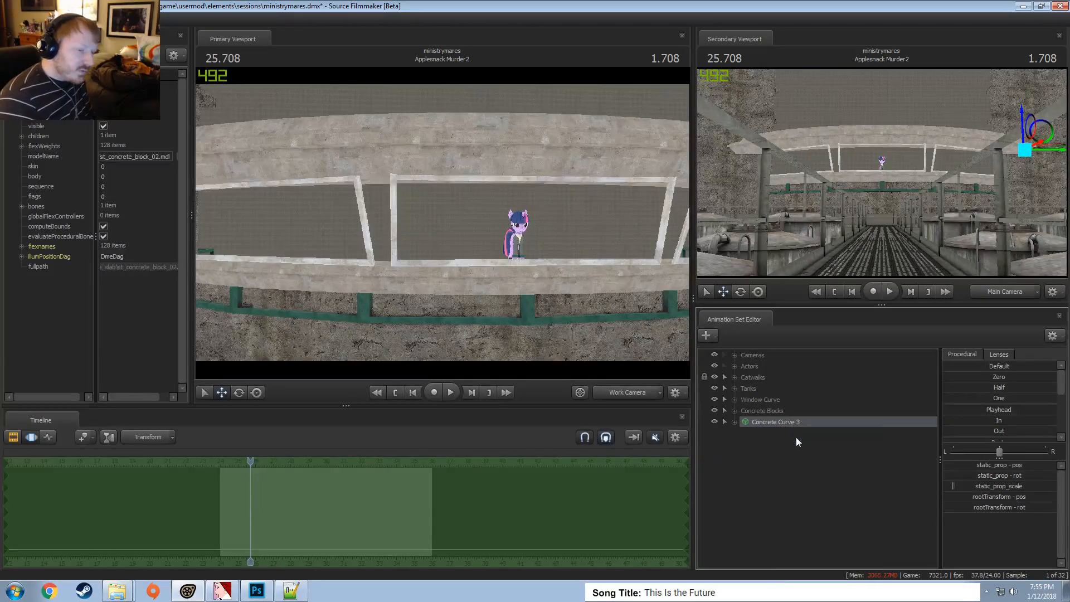
pyautogui.rightClick(769, 452)
pyautogui.click(787, 508)
pyautogui.click(778, 432)
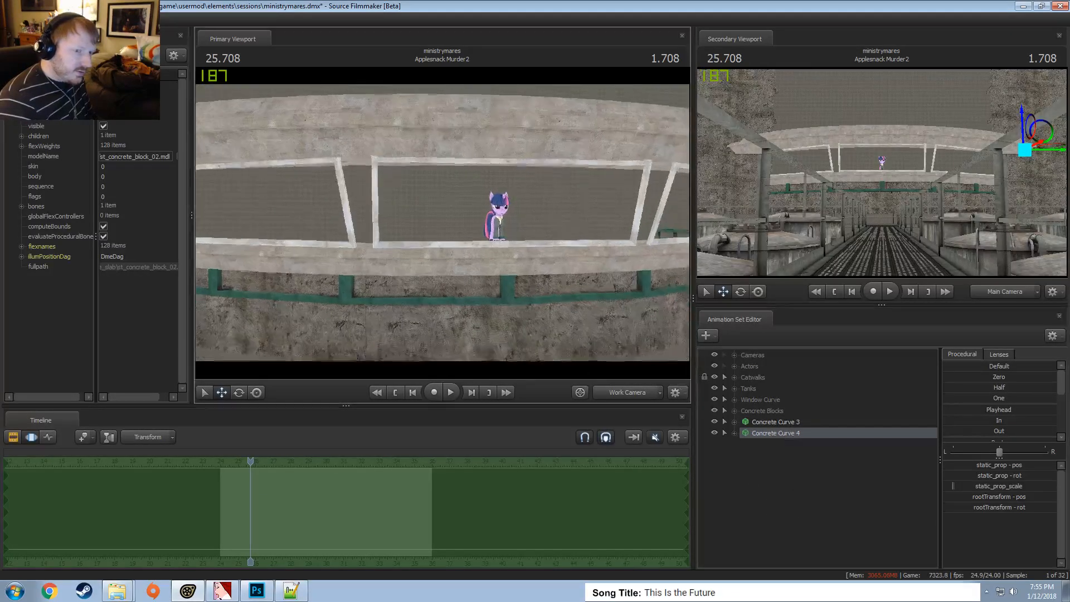
# Edit the root rotation of Concrete Curve 4 so the curve stands upright
pyautogui.moveTo(446, 223); pyautogui.dragTo(451, 239)
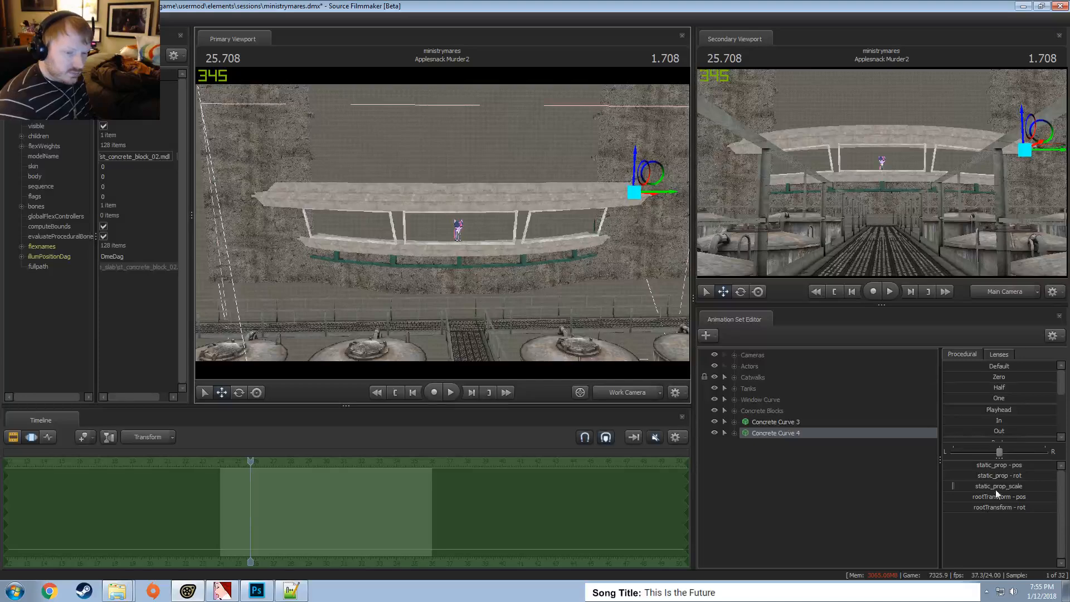
pyautogui.click(999, 506)
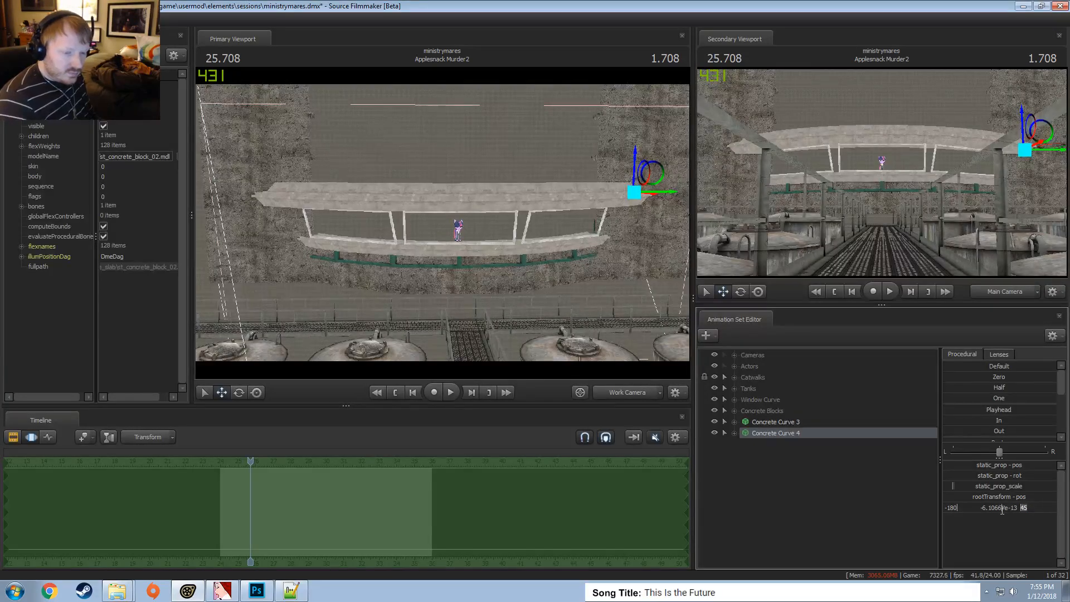
pyautogui.press('Return')
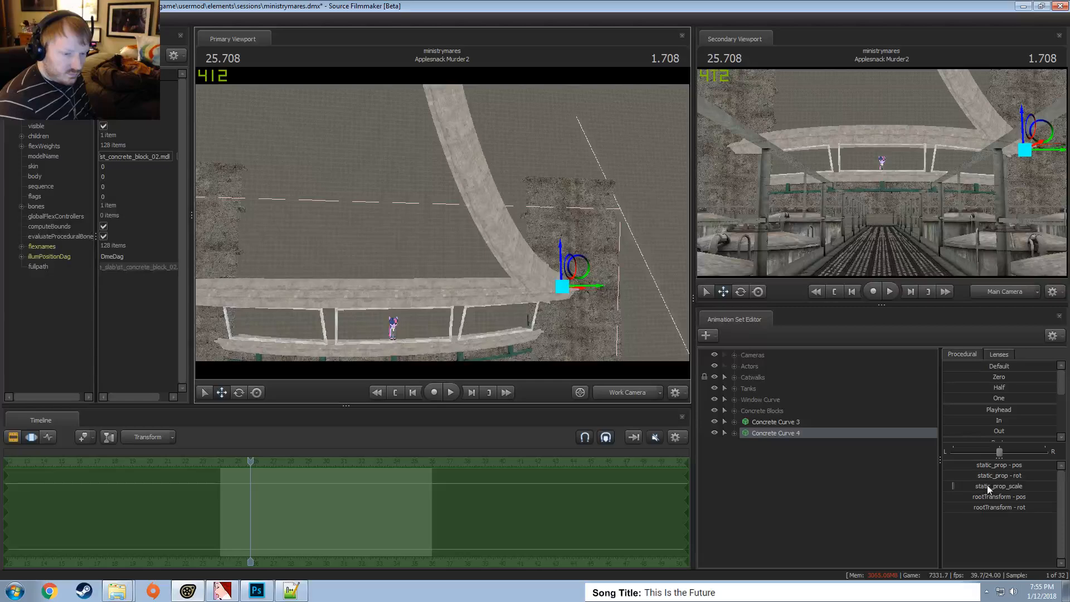
# Scale Concrete Curve 4 down to a thin post and move it near the gap beside the middle window frame
pyautogui.moveTo(988, 485); pyautogui.dragTo(967, 485)
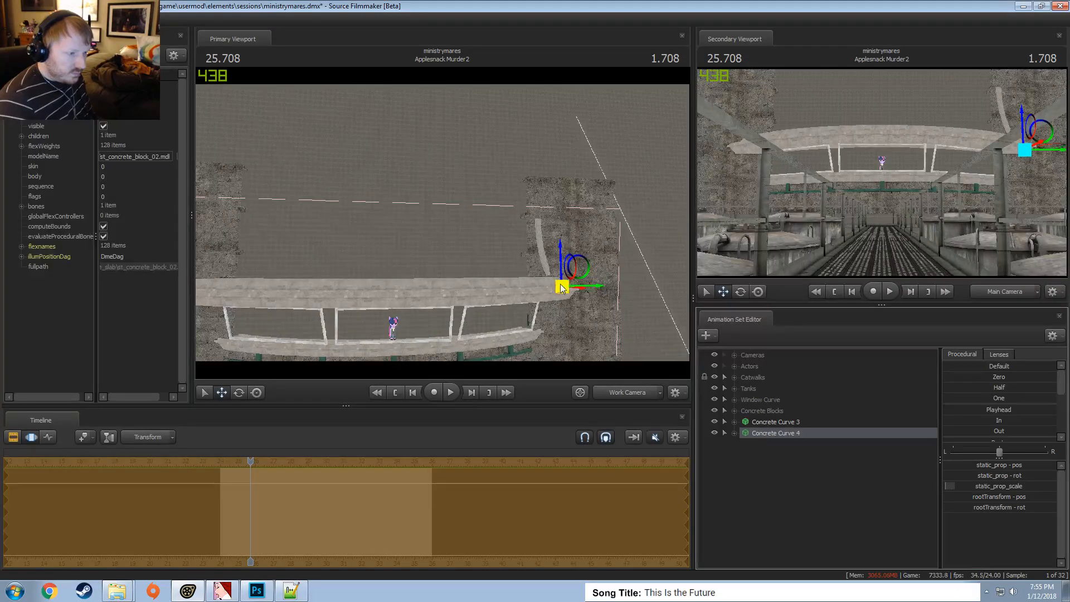
pyautogui.moveTo(560, 284); pyautogui.dragTo(343, 296)
pyautogui.moveTo(423, 236); pyautogui.dragTo(385, 196)
pyautogui.press('w')
pyautogui.press('e')
pyautogui.moveTo(454, 253); pyautogui.dragTo(533, 356)
pyautogui.press('w')
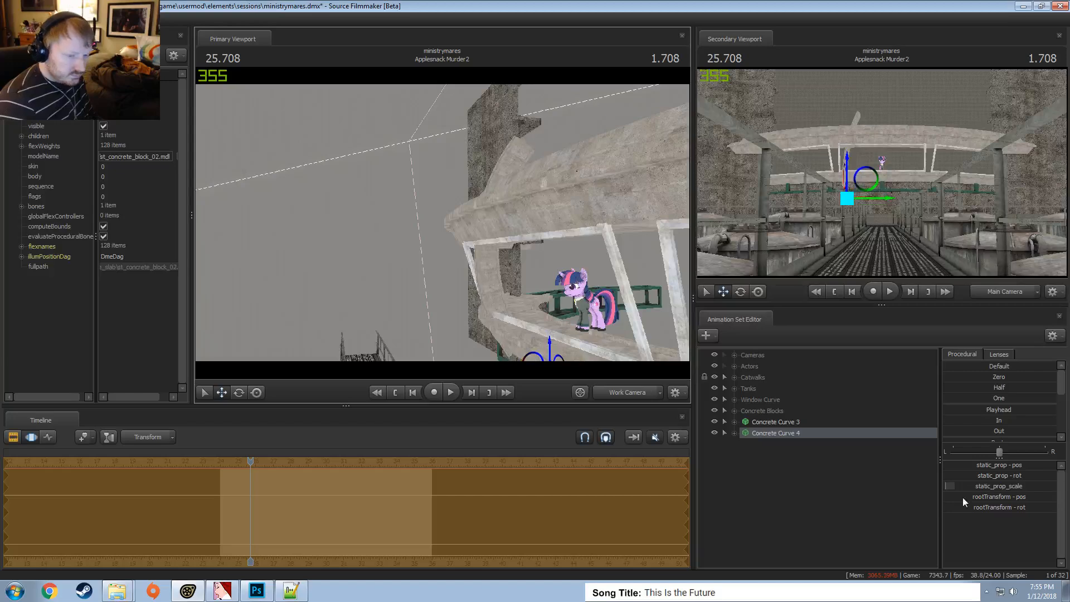
# Remap the static_prop_scale range of Concrete Curve 4 to a minimum of 0 and a maximum of 1
pyautogui.rightClick(978, 486)
pyautogui.click(1001, 501)
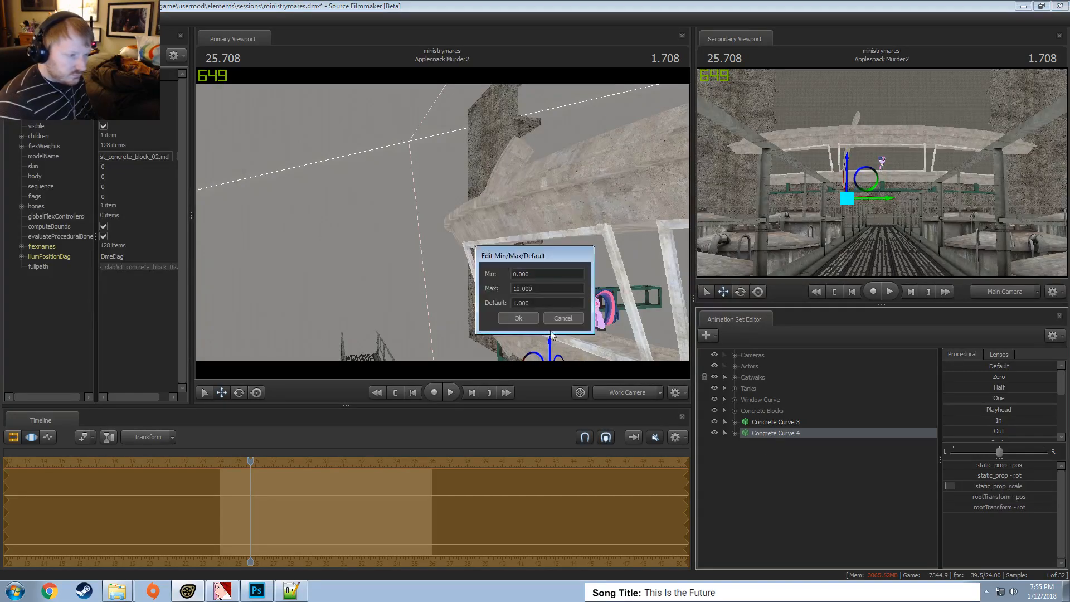
pyautogui.write('0')
pyautogui.press('Tab')
pyautogui.write('1')
pyautogui.press('Tab')
pyautogui.write('1')
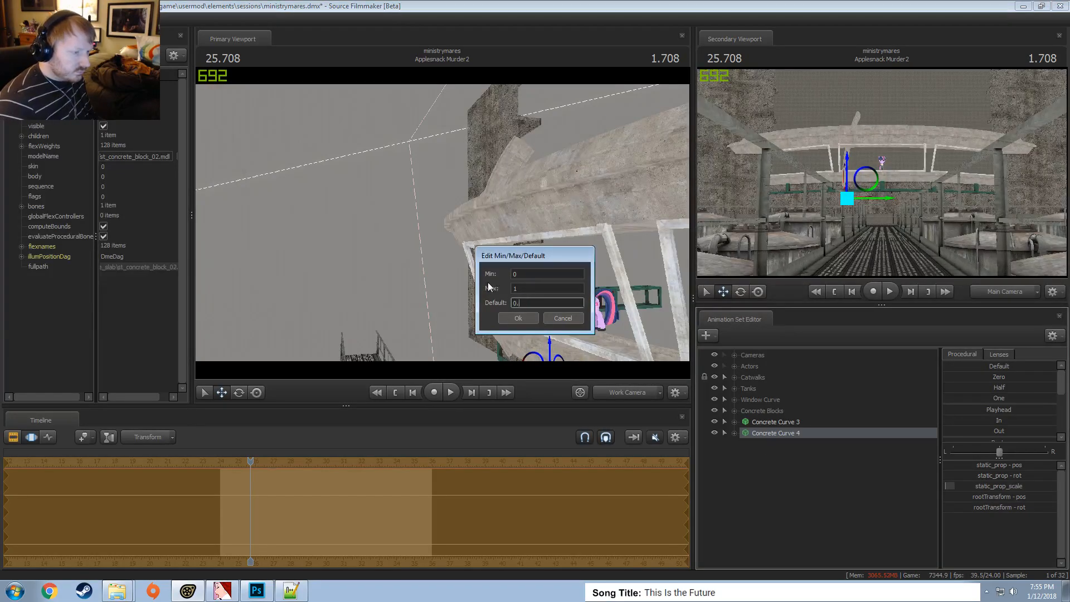
pyautogui.press('Return')
# Scale Concrete Curve 4 down further and raise it onto the lower curve beside the middle window frame
pyautogui.moveTo(984, 493); pyautogui.dragTo(972, 493)
pyautogui.moveTo(536, 268); pyautogui.dragTo(566, 288)
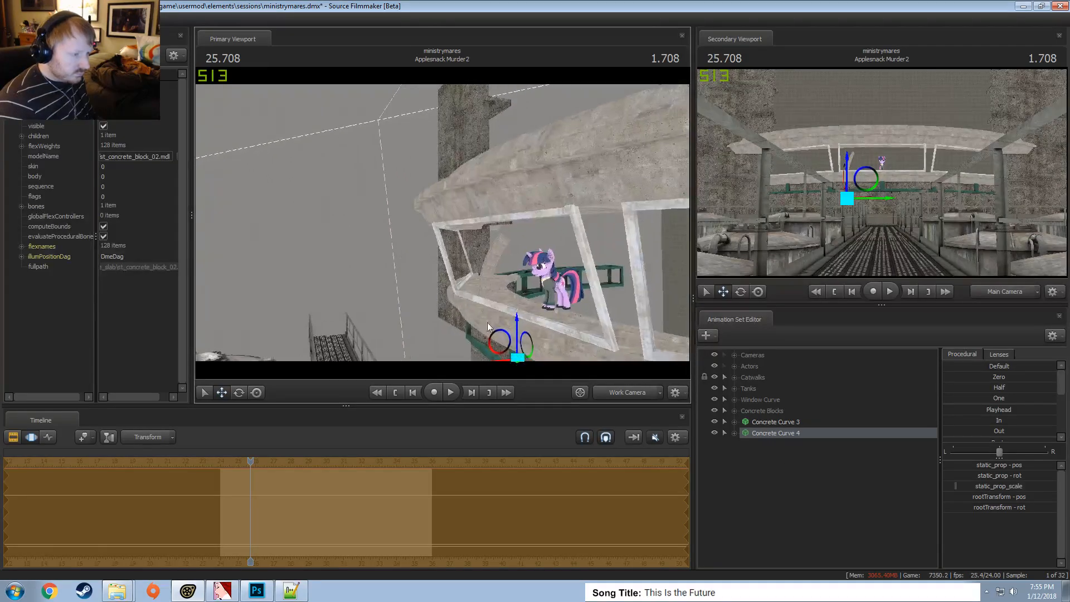
pyautogui.moveTo(497, 330); pyautogui.dragTo(482, 213)
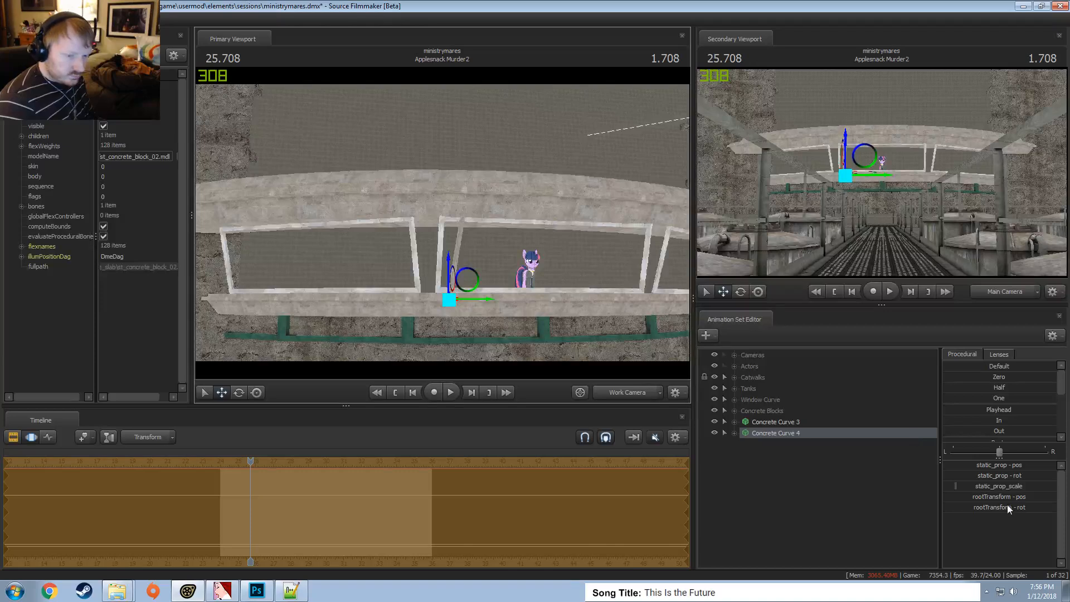
# Set the root rotation of Concrete Curve 4 to 0, 90 and 0
pyautogui.moveTo(1005, 510)
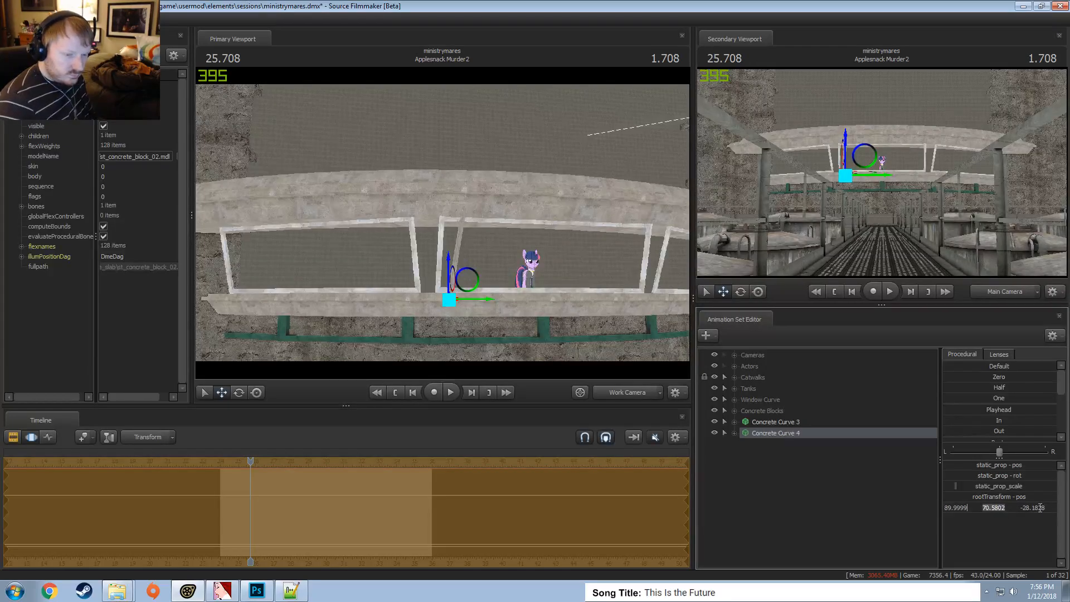
pyautogui.press('Return')
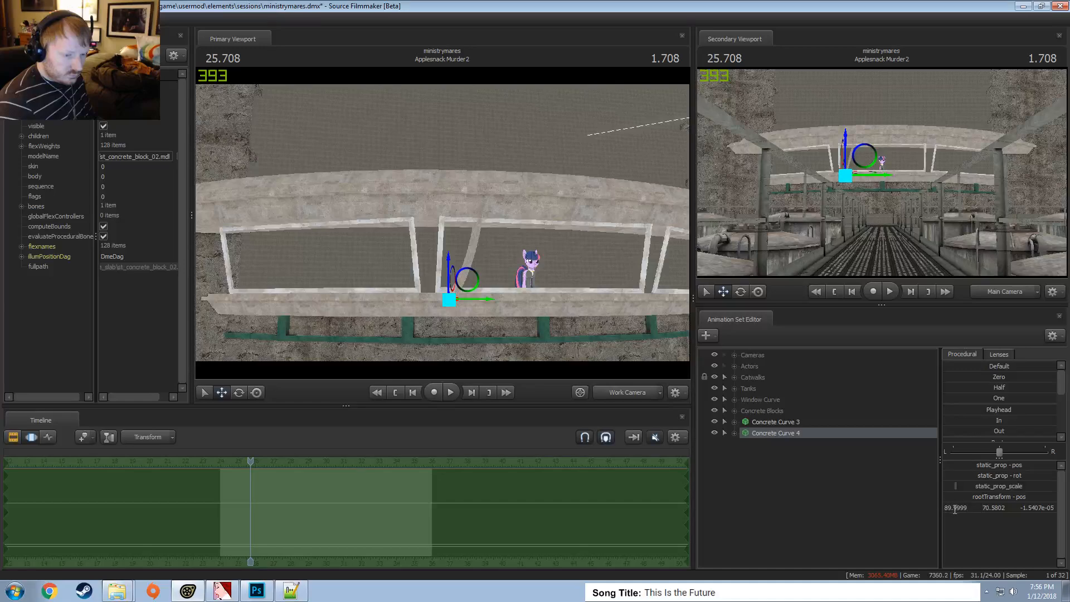
pyautogui.doubleClick(955, 510)
pyautogui.write('0')
pyautogui.press('Return')
pyautogui.keyDown('alt'); pyautogui.moveTo(468, 239); pyautogui.dragTo(418, 223); pyautogui.keyUp('alt')
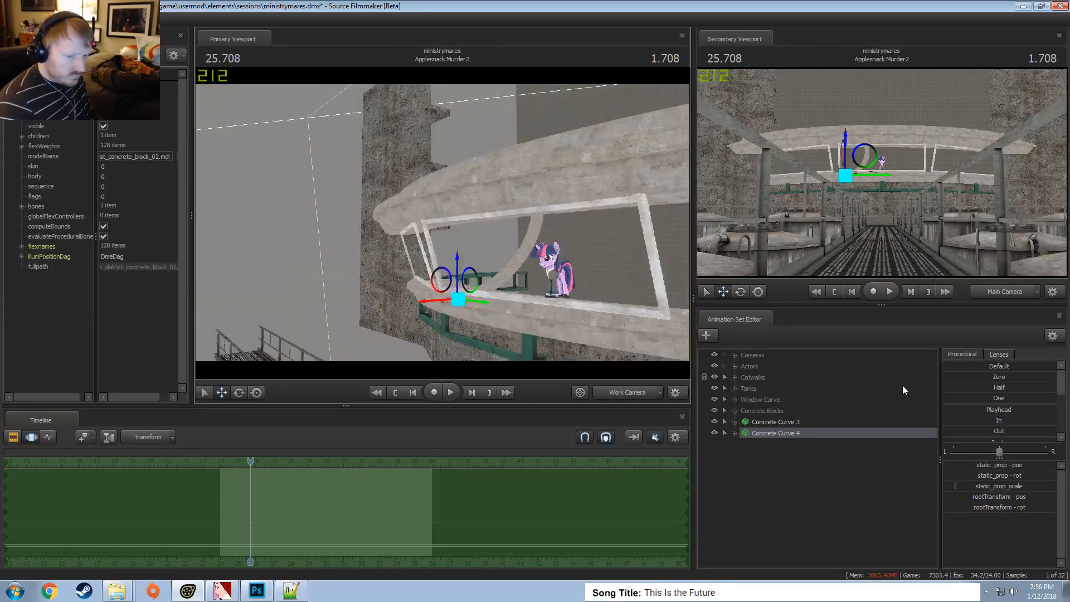
pyautogui.doubleClick(994, 508)
pyautogui.write('90')
pyautogui.press('Return')
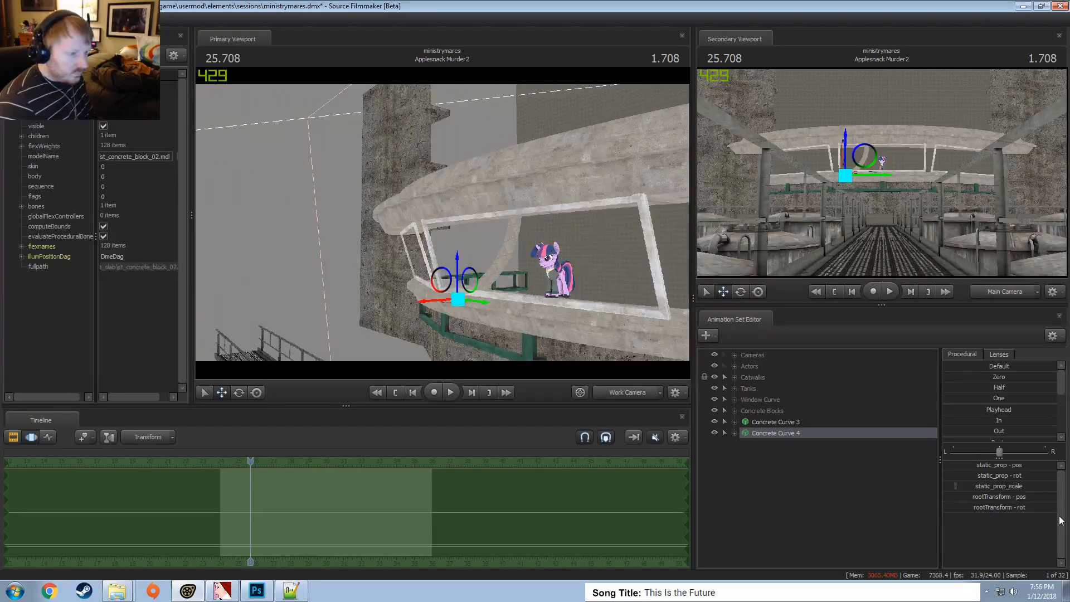
# Rotate Concrete Curve 4 about its vertical axis until it stands in the gap between the two window frames
pyautogui.keyDown('alt'); pyautogui.moveTo(614, 304); pyautogui.dragTo(677, 312); pyautogui.keyUp('alt')
pyautogui.press('e')
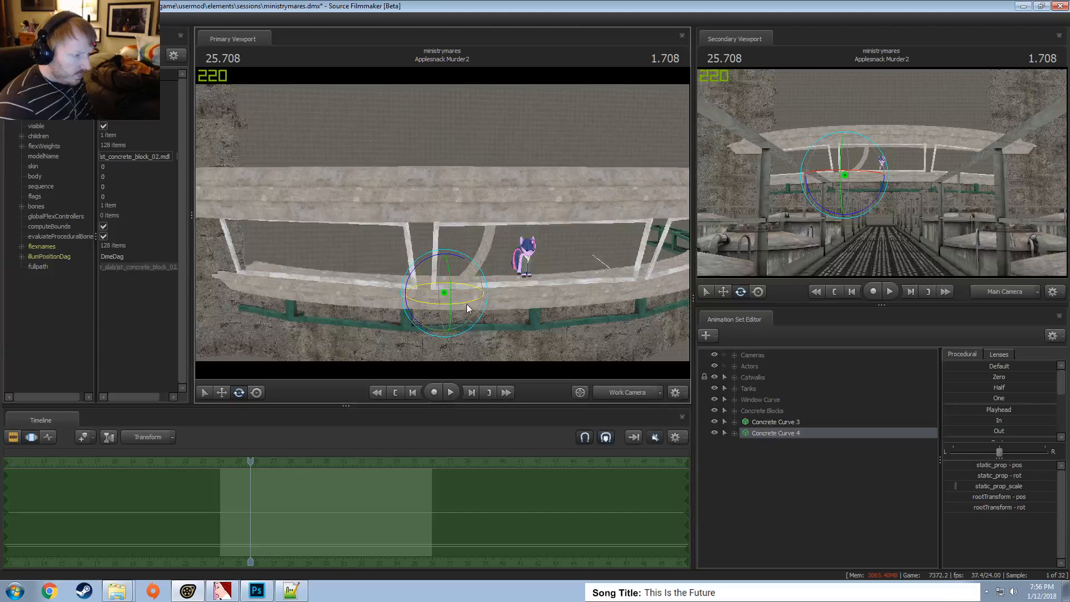
pyautogui.moveTo(467, 303); pyautogui.dragTo(385, 309)
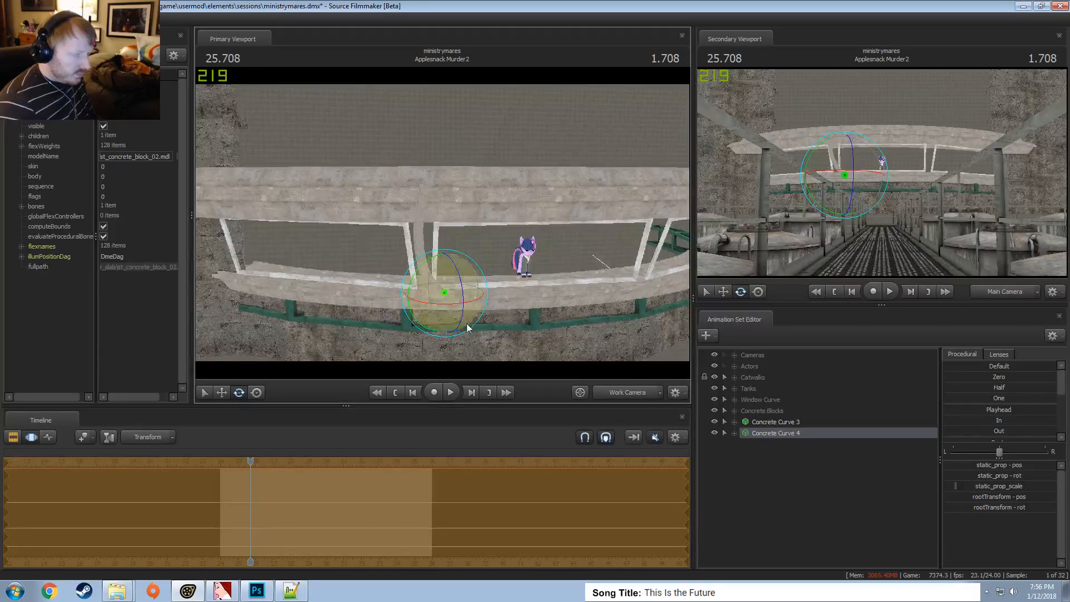
pyautogui.click(992, 507)
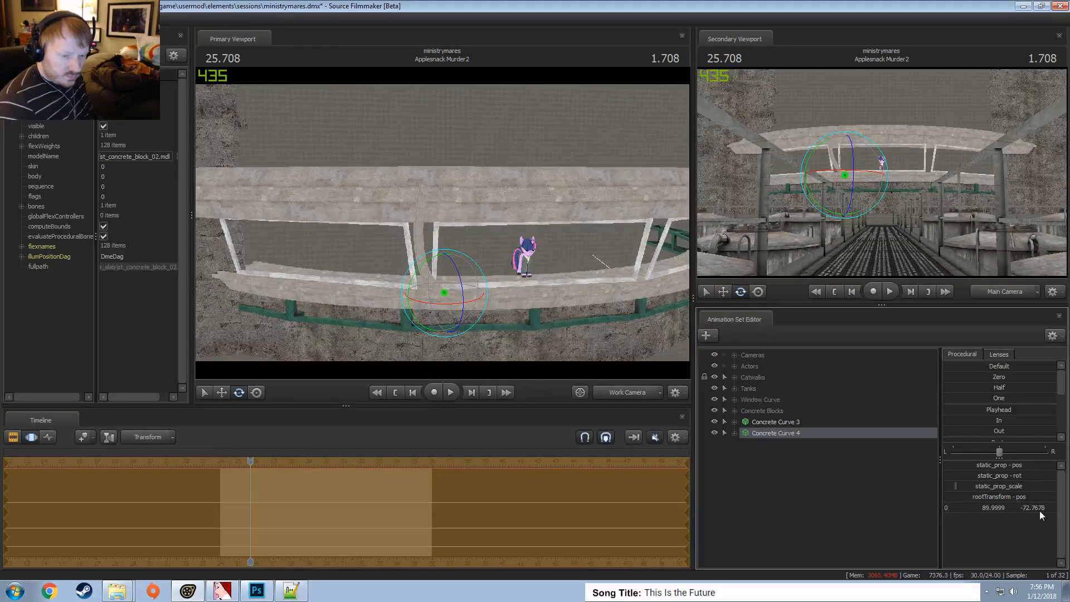
pyautogui.press('Return')
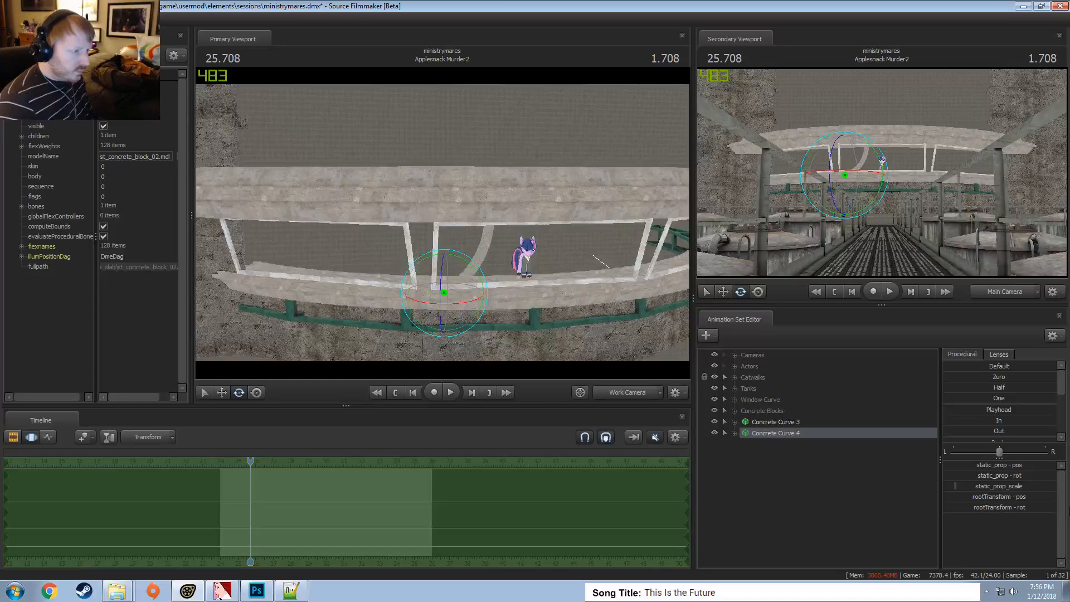
pyautogui.hotkey('ctrl', 'z')
# Adjust the third root rotation value of Concrete Curve 4, keeping the post within the gap between the window frames
pyautogui.doubleClick(1018, 506)
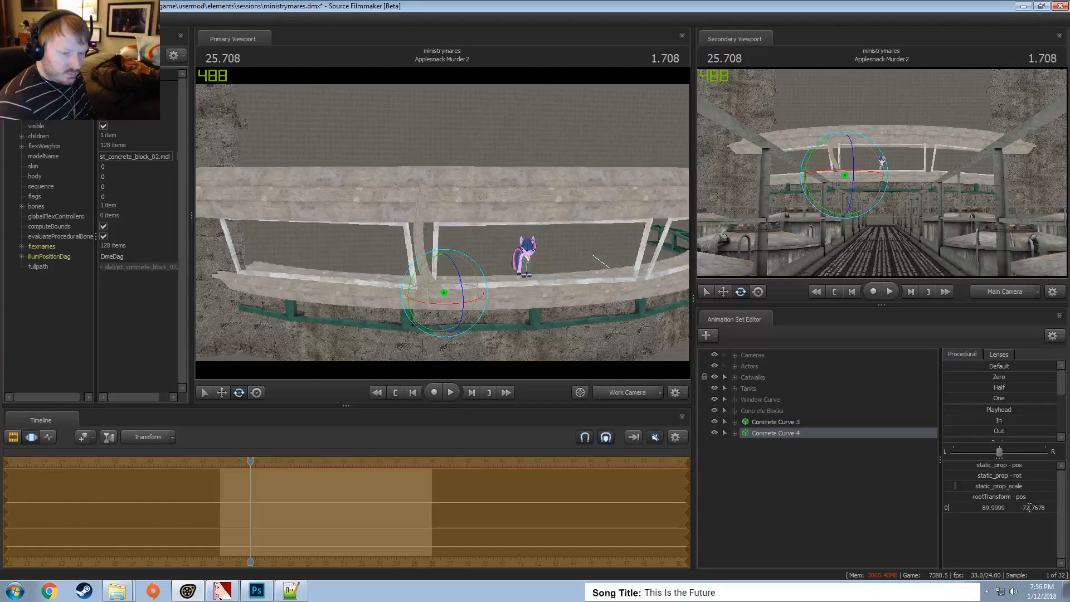
pyautogui.doubleClick(1030, 508)
pyautogui.press('Return')
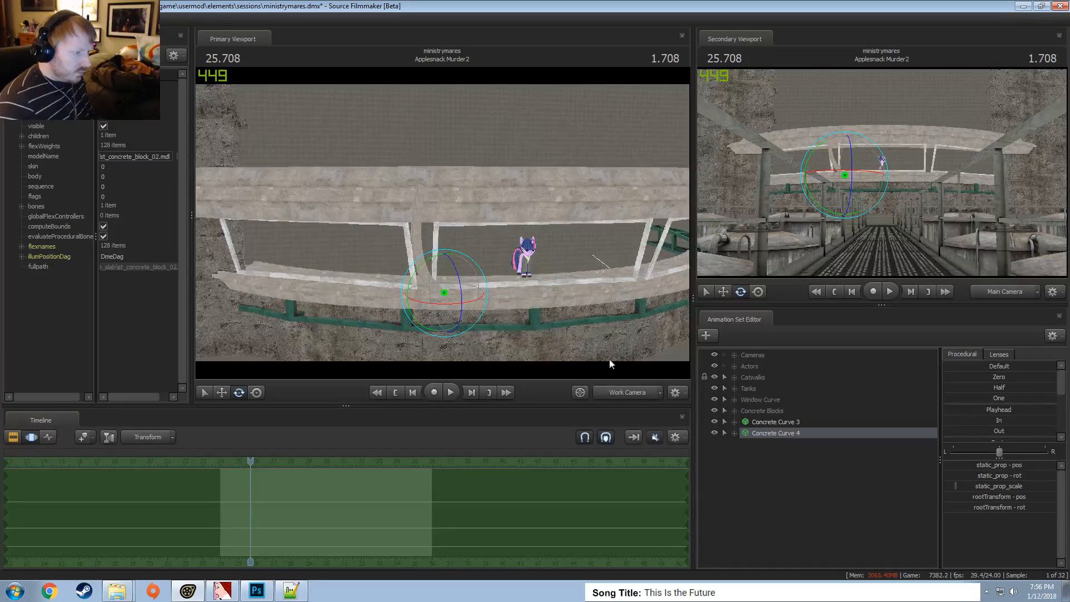
pyautogui.moveTo(610, 359); pyautogui.dragTo(442, 223)
pyautogui.press('w')
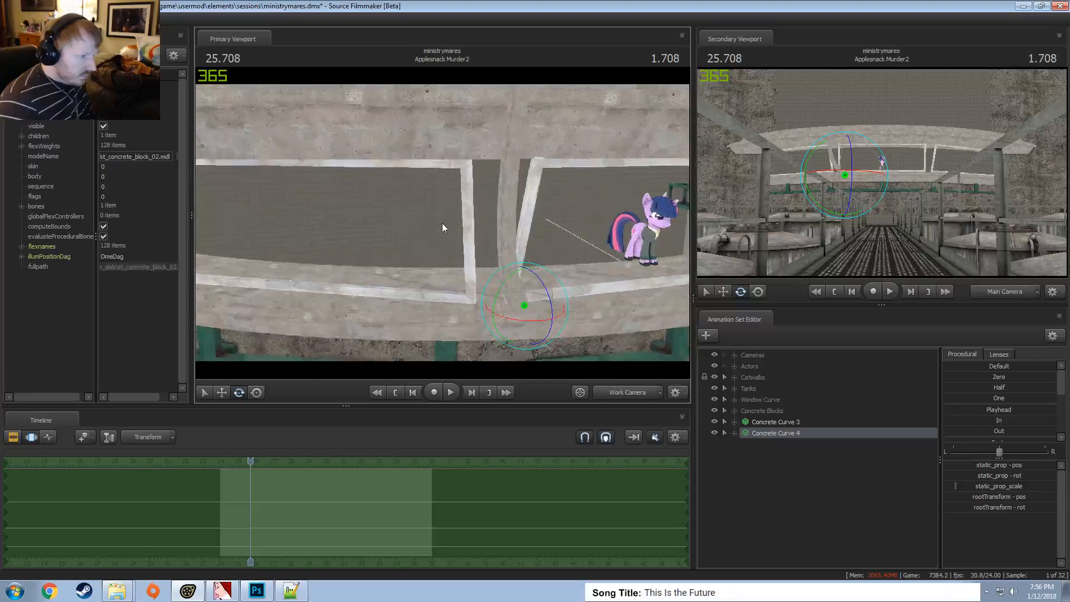
pyautogui.moveTo(518, 316); pyautogui.dragTo(529, 326)
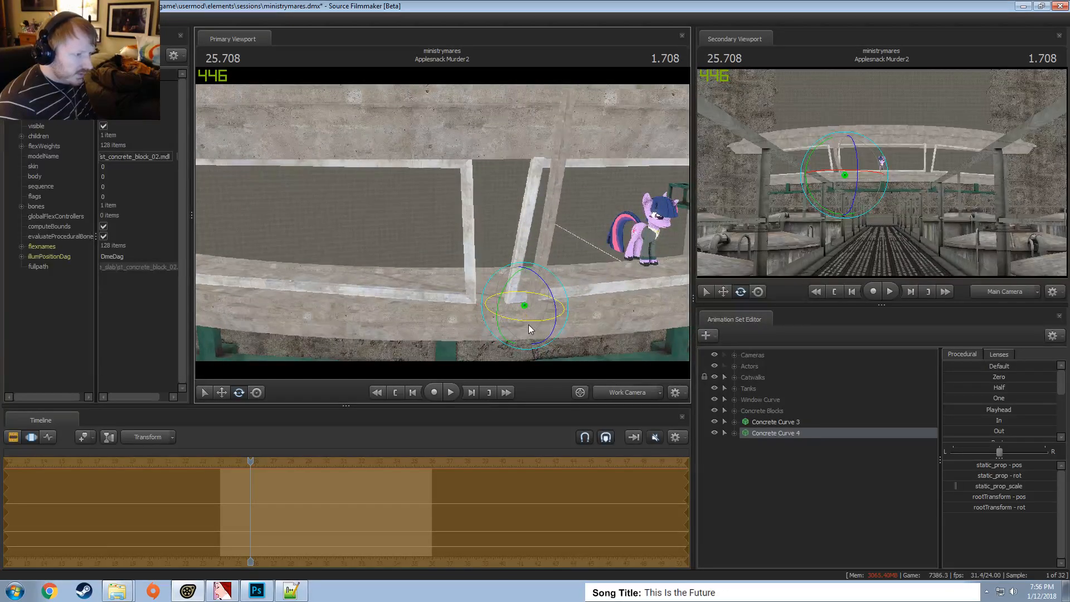
pyautogui.hotkey('ctrl', 'z')
# Inspect Concrete Curve 4 from several angles between the window frames and scale it up
pyautogui.keyDown('alt'); pyautogui.moveTo(464, 243); pyautogui.dragTo(446, 228); pyautogui.keyUp('alt')
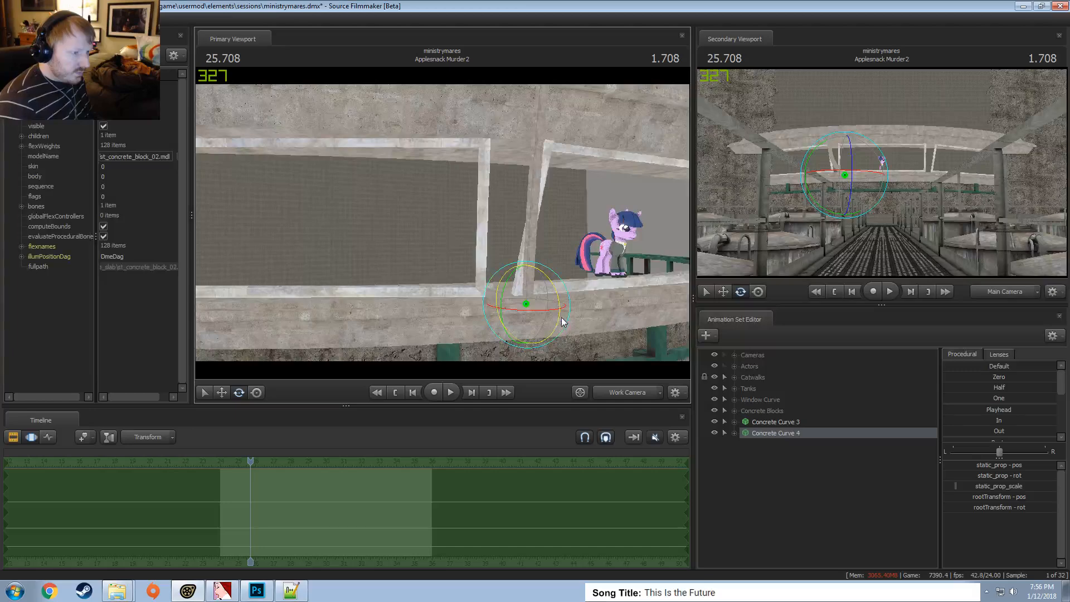
pyautogui.press('w')
pyautogui.keyDown('alt'); pyautogui.moveTo(552, 312); pyautogui.dragTo(504, 310); pyautogui.keyUp('alt')
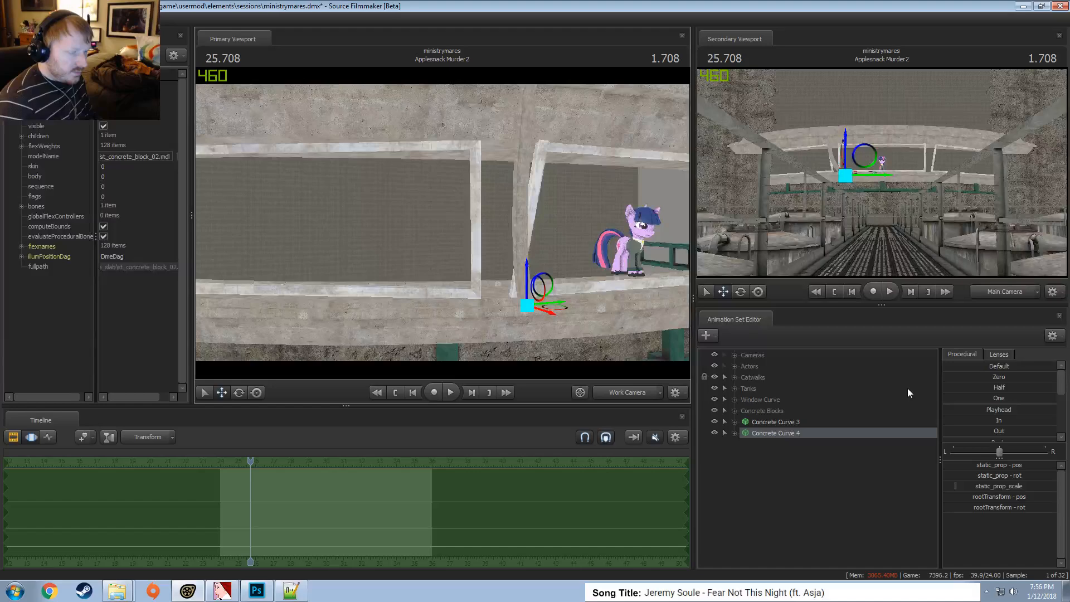
pyautogui.keyDown('alt'); pyautogui.moveTo(647, 270); pyautogui.dragTo(476, 254); pyautogui.keyUp('alt')
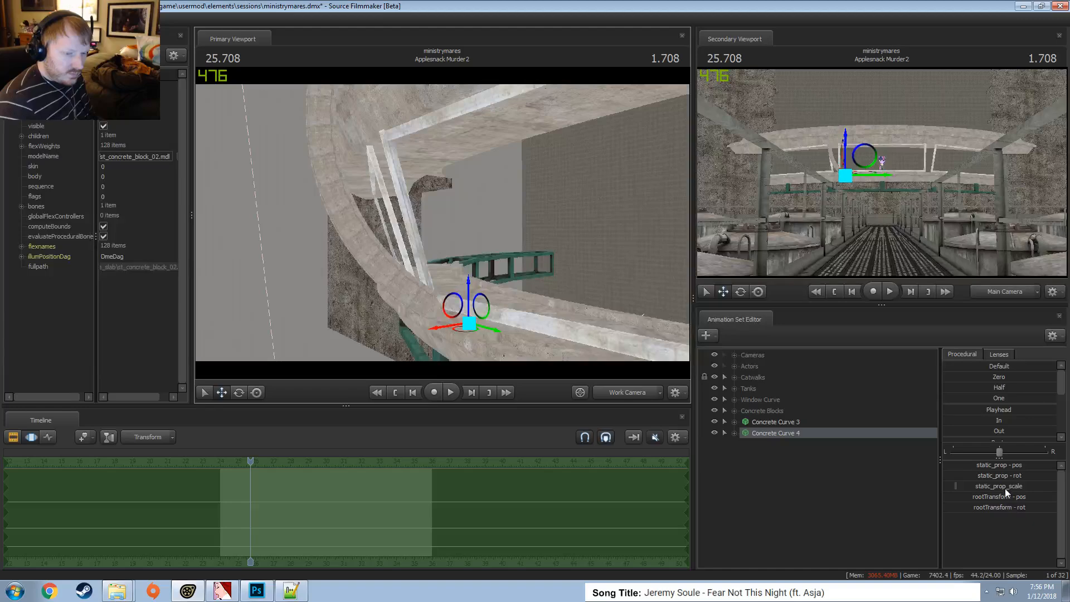
pyautogui.moveTo(1006, 488); pyautogui.dragTo(1029, 488)
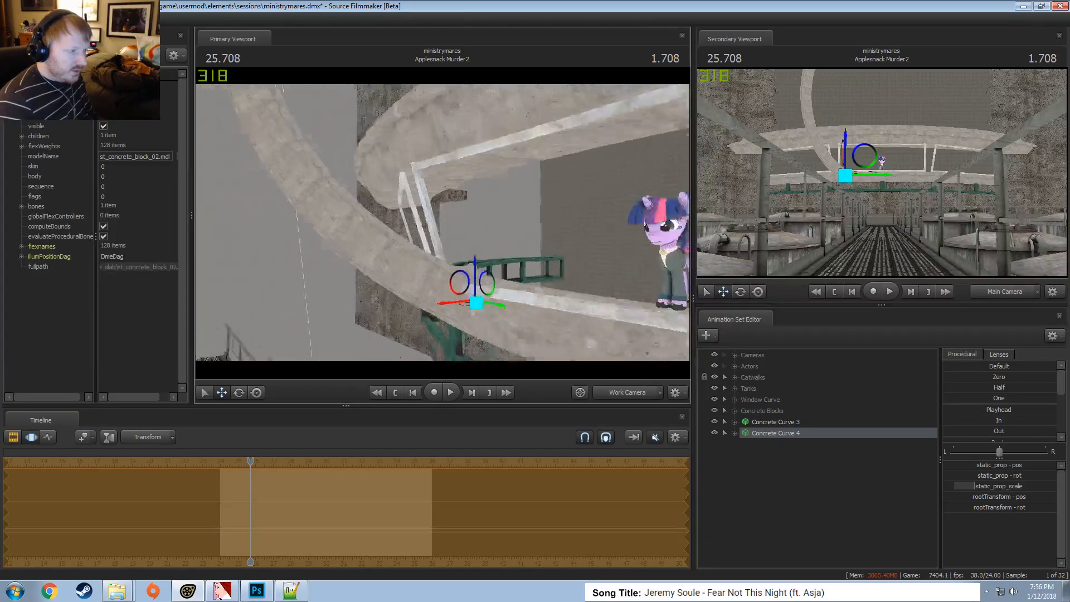
# Reposition the enlarged Concrete Curve 4 and rotate it towards the gap between the two window frames
pyautogui.press('s')
pyautogui.moveTo(437, 262); pyautogui.dragTo(443, 224)
pyautogui.press('e')
pyautogui.press('w')
pyautogui.press('e')
pyautogui.moveTo(507, 177)
pyautogui.mouseDown()
pyautogui.moveTo(500, 158)
pyautogui.moveTo(481, 183)
pyautogui.moveTo(500, 178)
pyautogui.mouseUp()
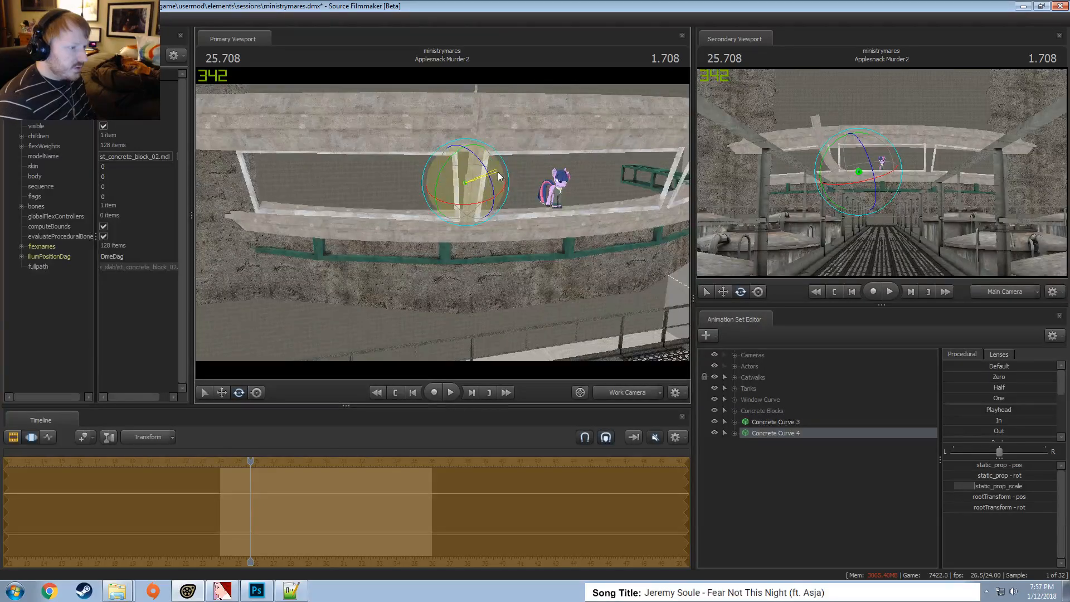
pyautogui.moveTo(423, 176); pyautogui.dragTo(464, 185)
# Scale Concrete Curve 4 up a little more and slide it sideways into the gap between the window frames
pyautogui.moveTo(995, 486); pyautogui.dragTo(1008, 486)
pyautogui.press('d')
pyautogui.moveTo(557, 273); pyautogui.dragTo(391, 209)
pyautogui.press('w')
pyautogui.press('d')
pyautogui.moveTo(536, 222); pyautogui.dragTo(753, 280)
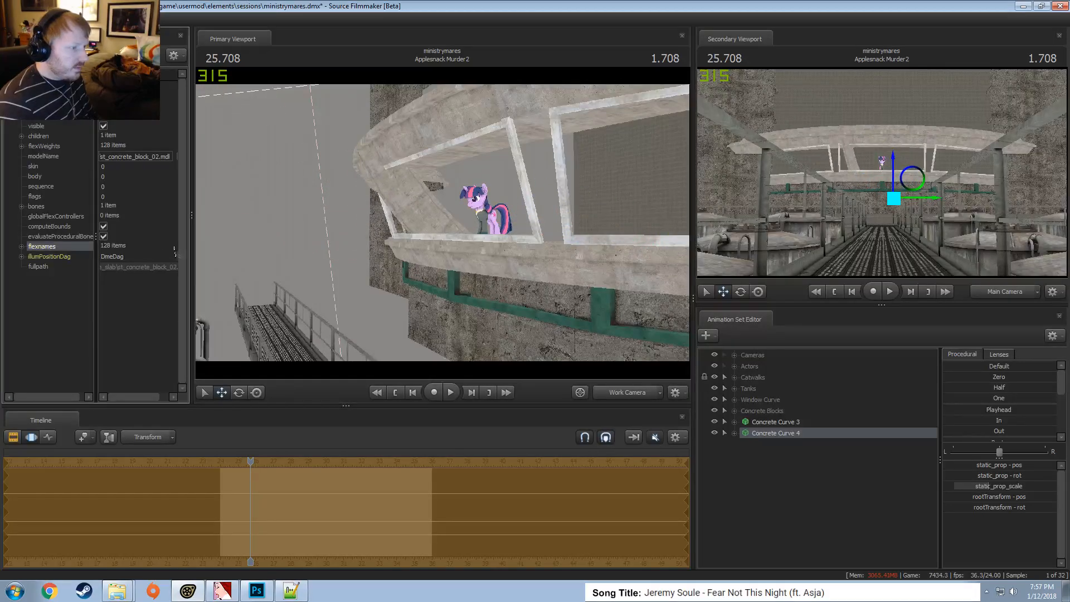
pyautogui.press('a')
pyautogui.moveTo(298, 230); pyautogui.dragTo(437, 216)
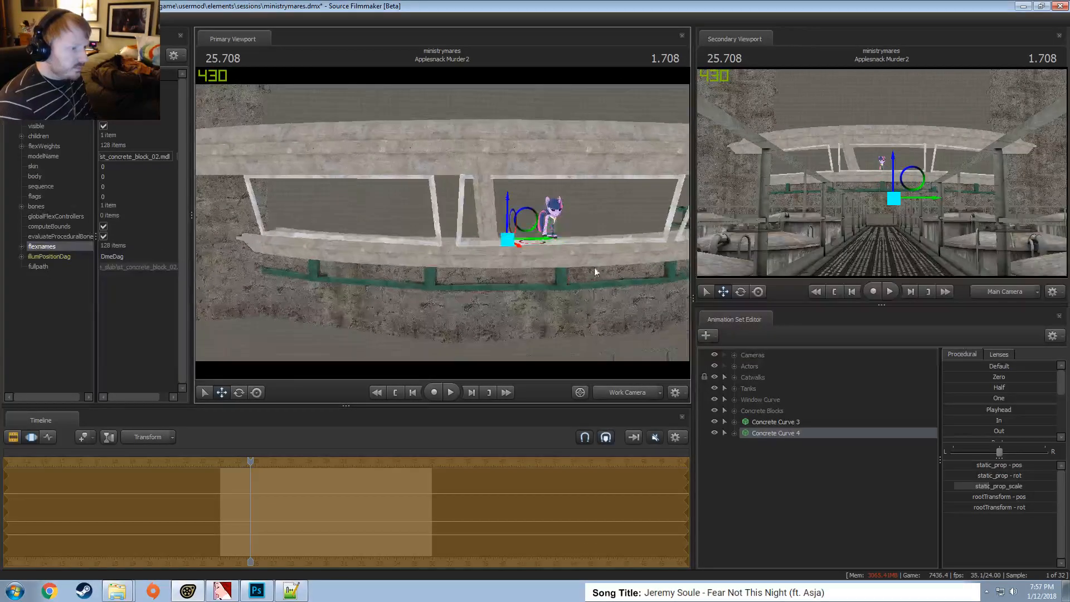
pyautogui.moveTo(529, 244); pyautogui.dragTo(484, 244)
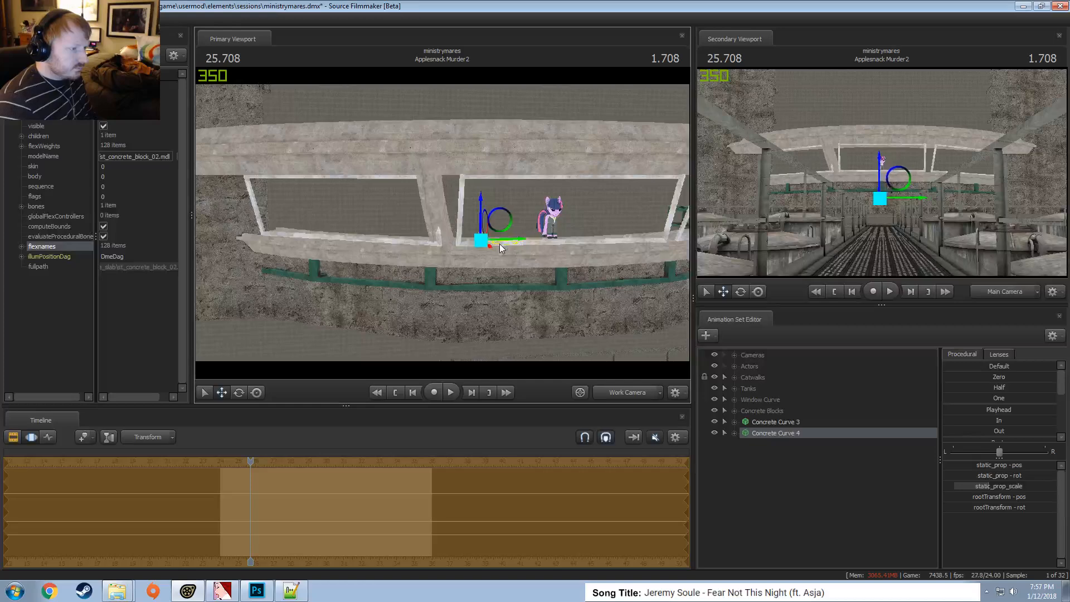
# Rotate Concrete Curve 4 on the global axes and shift it sideways to line up with the gap
pyautogui.press('e')
pyautogui.rightClick(487, 242)
pyautogui.click(487, 246)
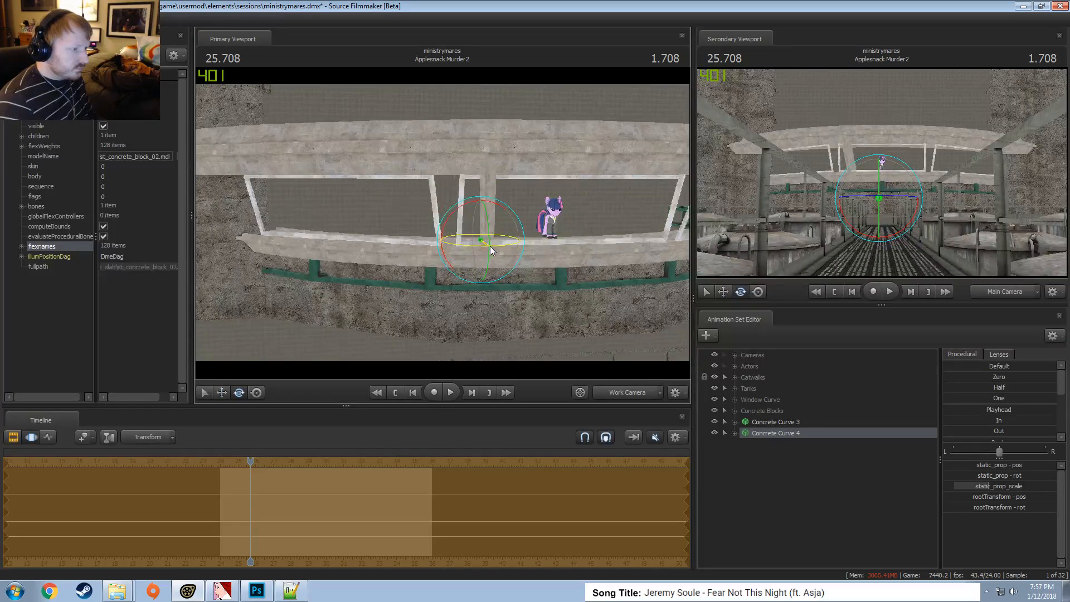
pyautogui.press('w')
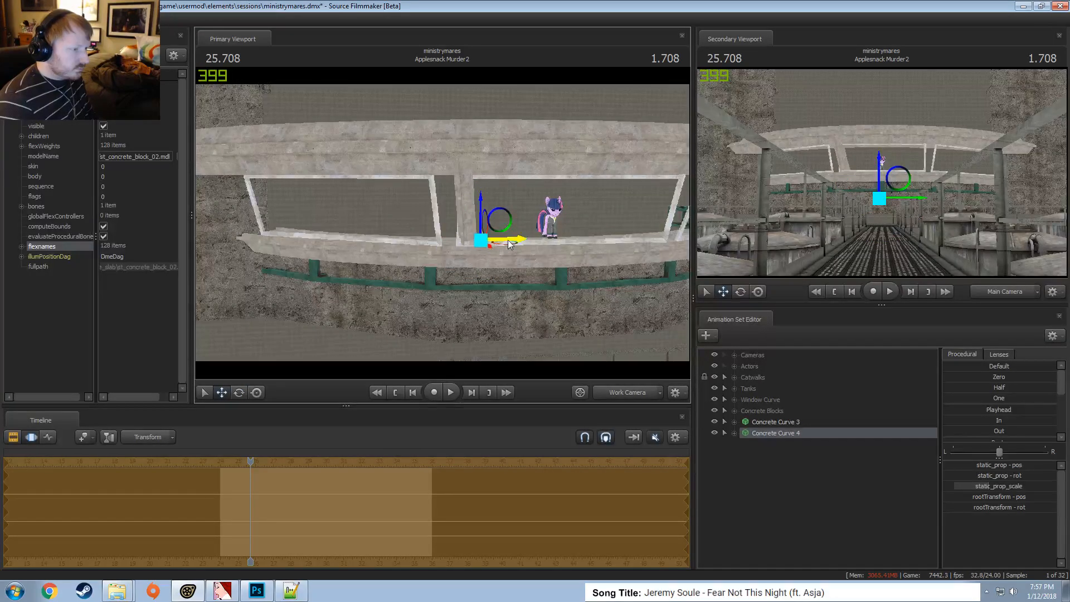
pyautogui.moveTo(509, 244); pyautogui.dragTo(524, 209)
# Check the post in the Clip Editor, and rotate only the static_prop control of Concrete Curve 4 in the Graph-free motion view
pyautogui.press('F2')
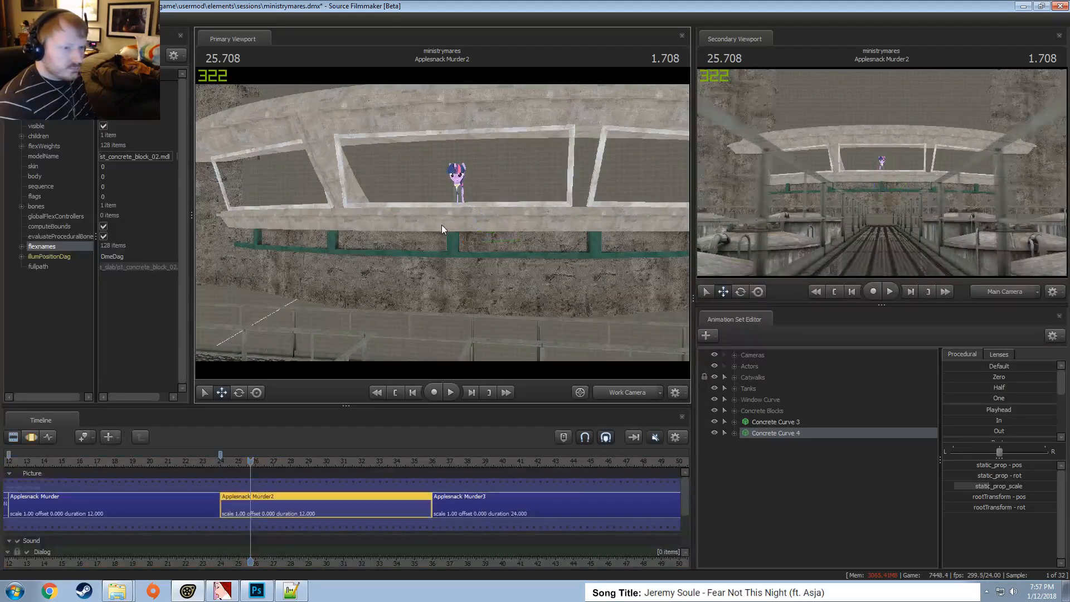
pyautogui.press('w')
pyautogui.moveTo(329, 182); pyautogui.dragTo(469, 222)
pyautogui.press('F3')
pyautogui.press('e')
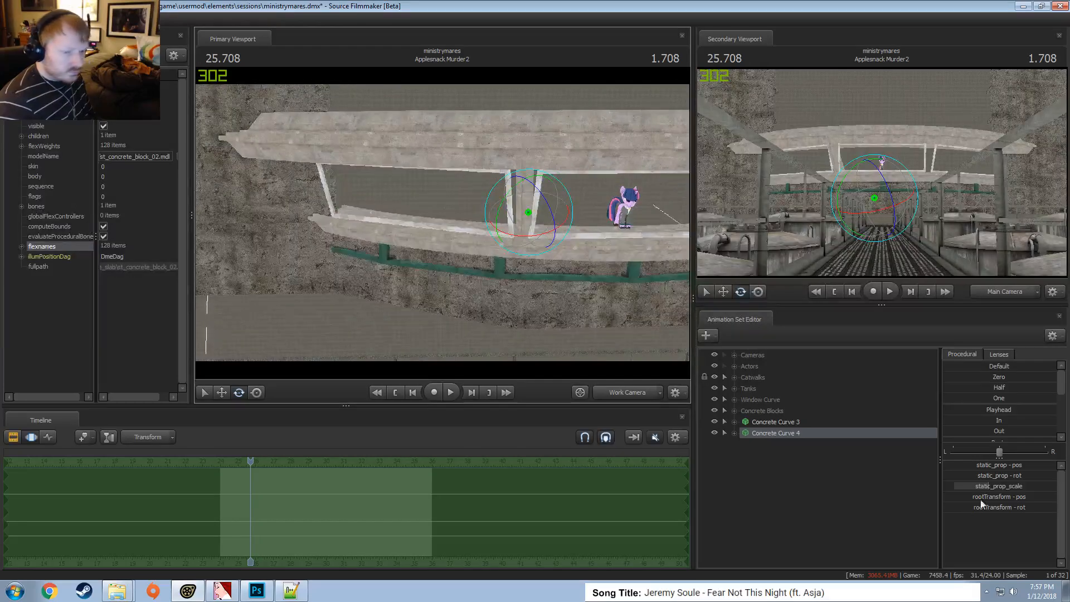
pyautogui.click(733, 433)
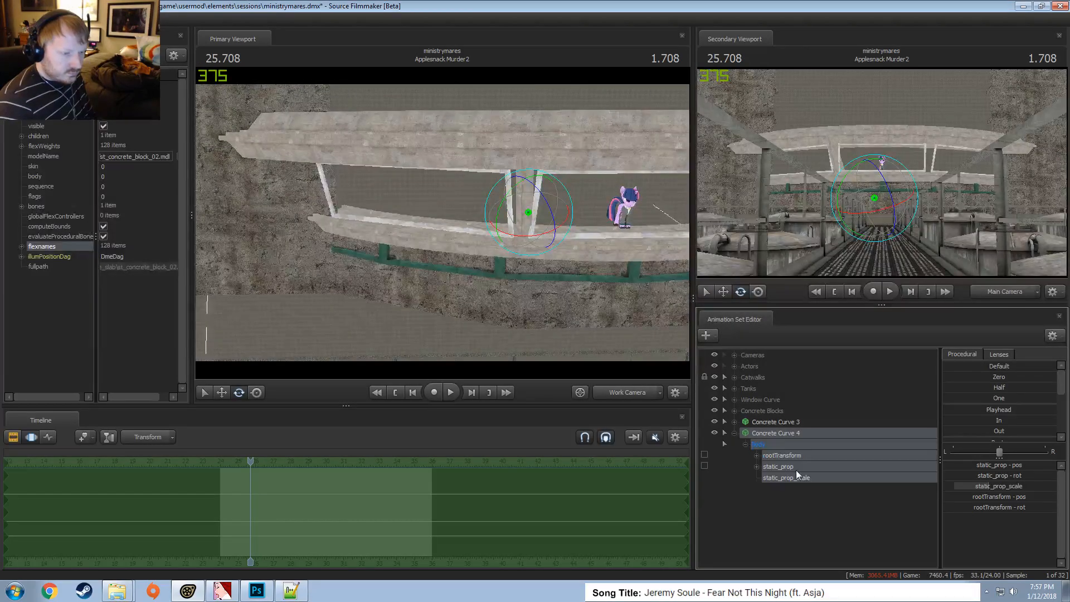
pyautogui.click(794, 467)
pyautogui.moveTo(625, 259); pyautogui.dragTo(362, 221)
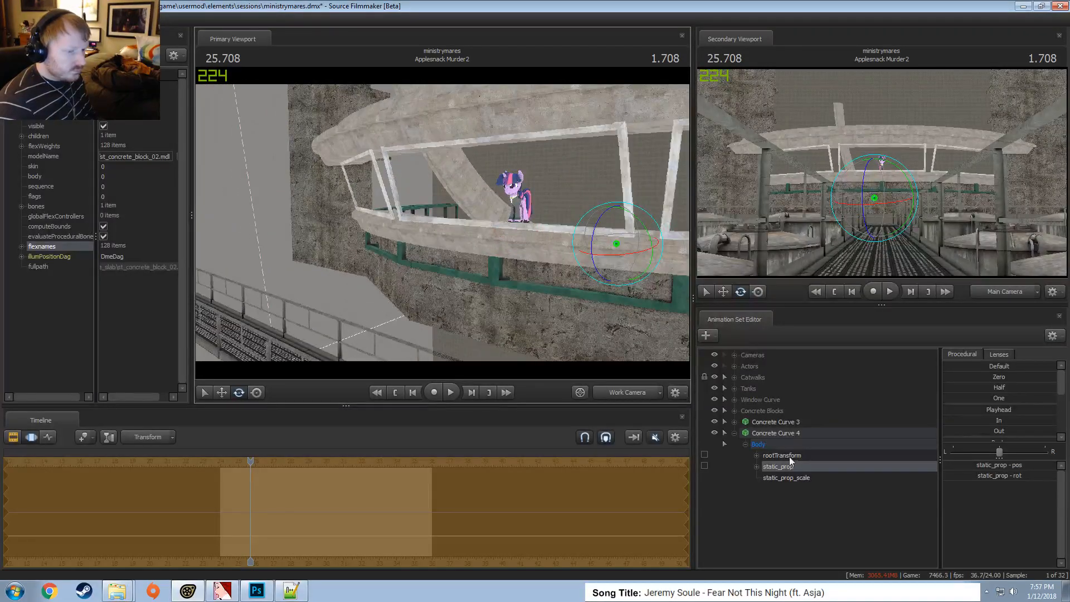
# Lower the rootTransform of Concrete Curve 4 until the post no longer sticks out above the upper concrete curve
pyautogui.press('w')
pyautogui.moveTo(490, 263); pyautogui.dragTo(501, 252)
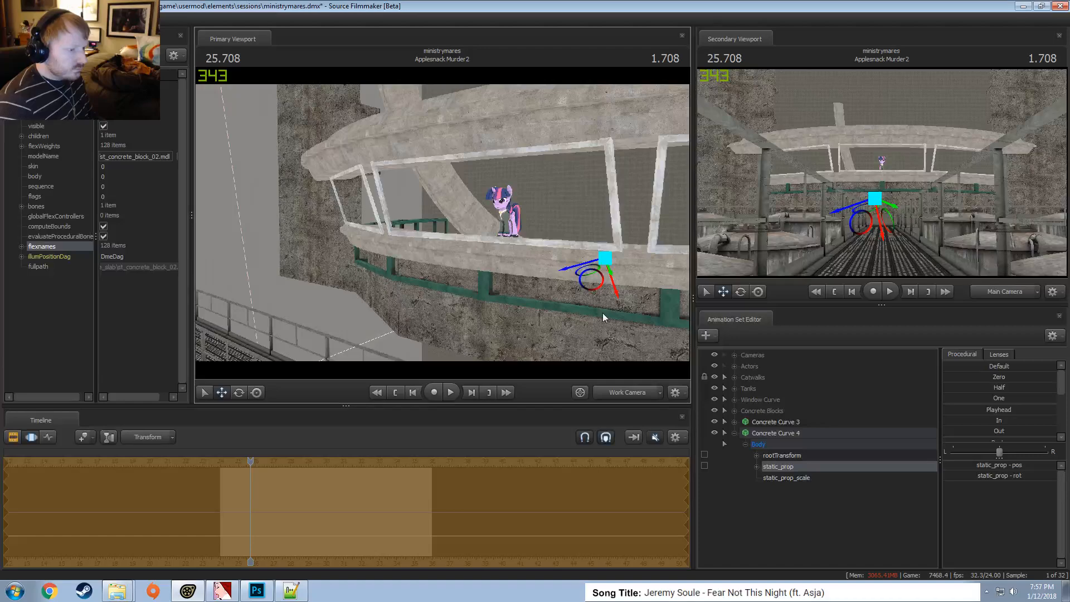
pyautogui.moveTo(603, 312); pyautogui.dragTo(610, 383)
pyautogui.click(785, 456)
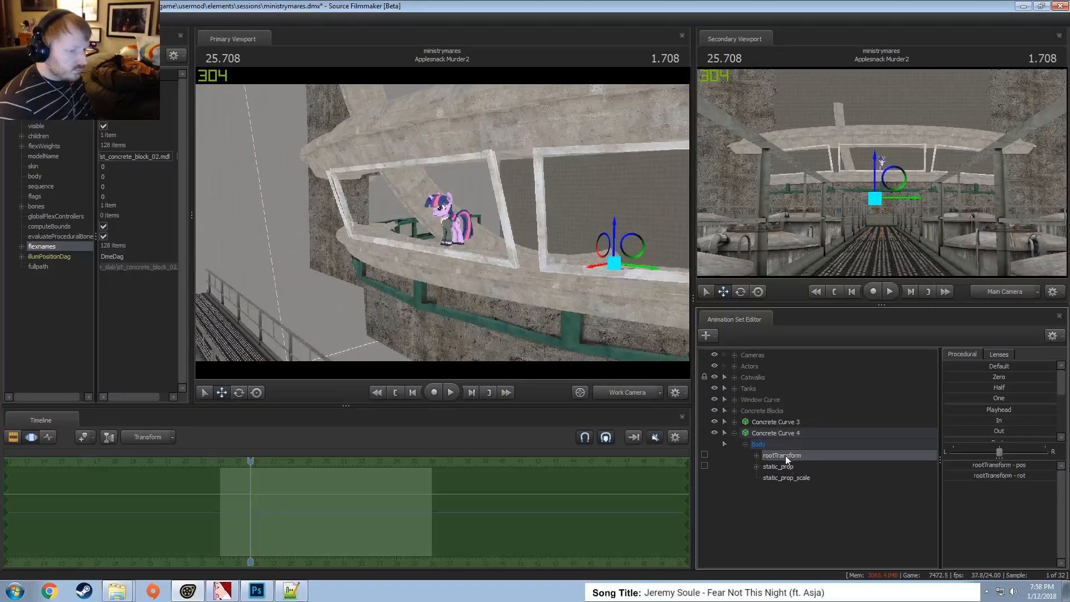
pyautogui.moveTo(611, 274); pyautogui.dragTo(605, 335)
pyautogui.press('a')
pyautogui.moveTo(231, 241); pyautogui.dragTo(346, 223)
pyautogui.press('w')
pyautogui.moveTo(443, 223); pyautogui.dragTo(362, 271)
pyautogui.press('d')
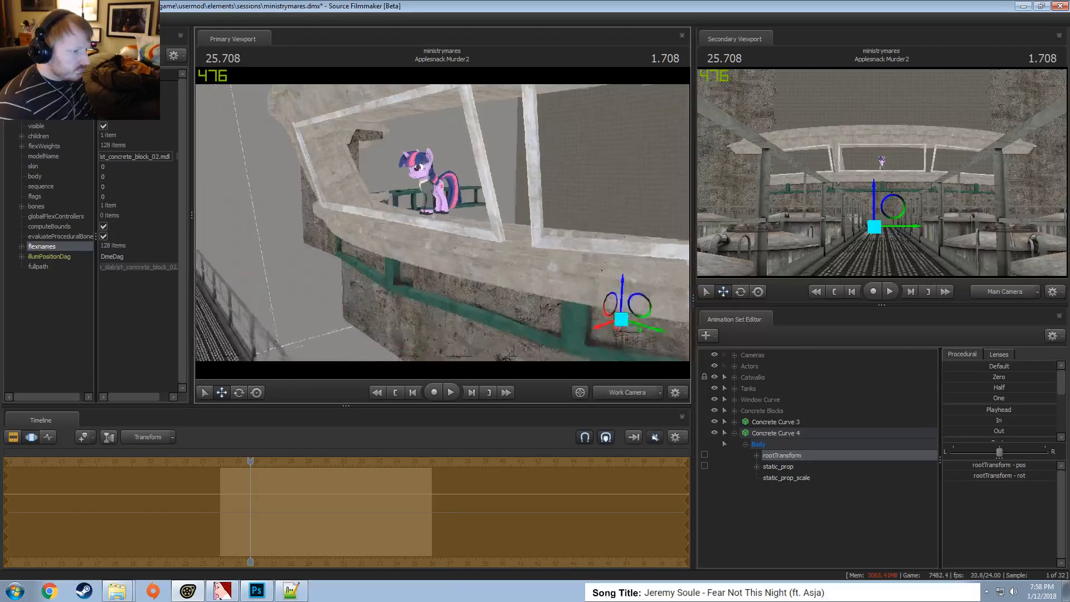
# Rotate the static_prop control of Concrete Curve 4 and raise its rootTransform slightly
pyautogui.press('e')
pyautogui.click(788, 467)
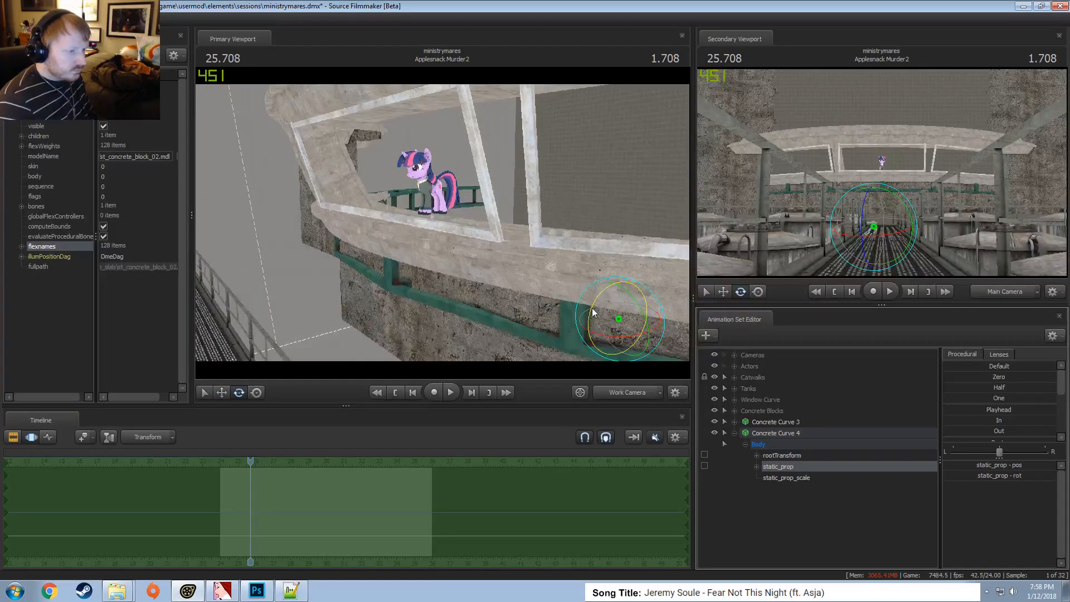
pyautogui.moveTo(591, 309); pyautogui.dragTo(634, 284)
pyautogui.click(785, 453)
pyautogui.press('w')
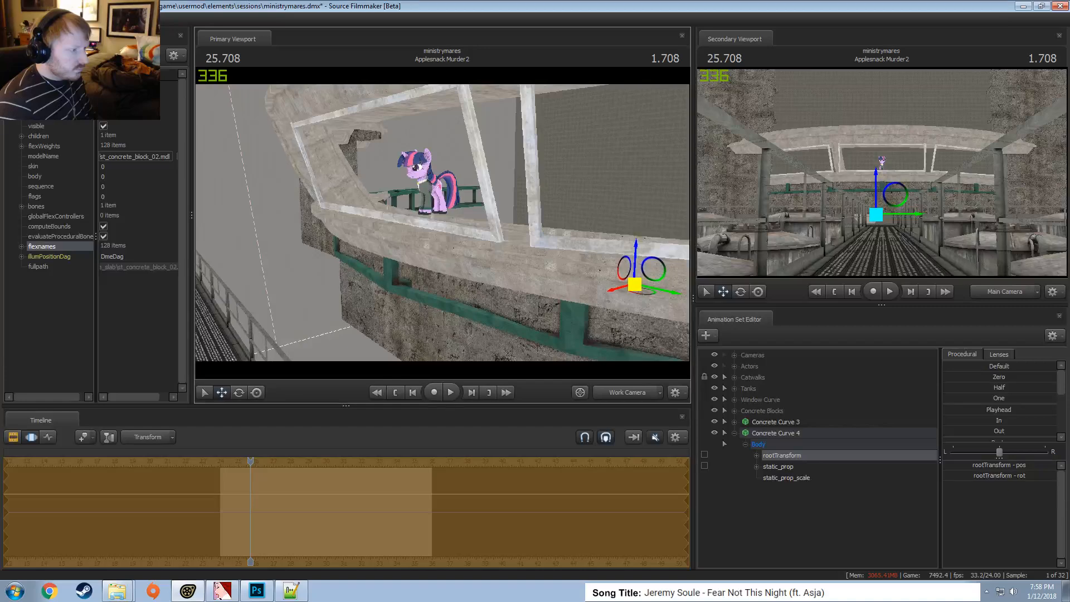
# Rotate the rootTransform of Concrete Curve 4 about its vertical axis, switching between local and global axes
pyautogui.click(159, 166)
pyautogui.moveTo(310, 186); pyautogui.dragTo(471, 239)
pyautogui.press('e')
pyautogui.rightClick(530, 255)
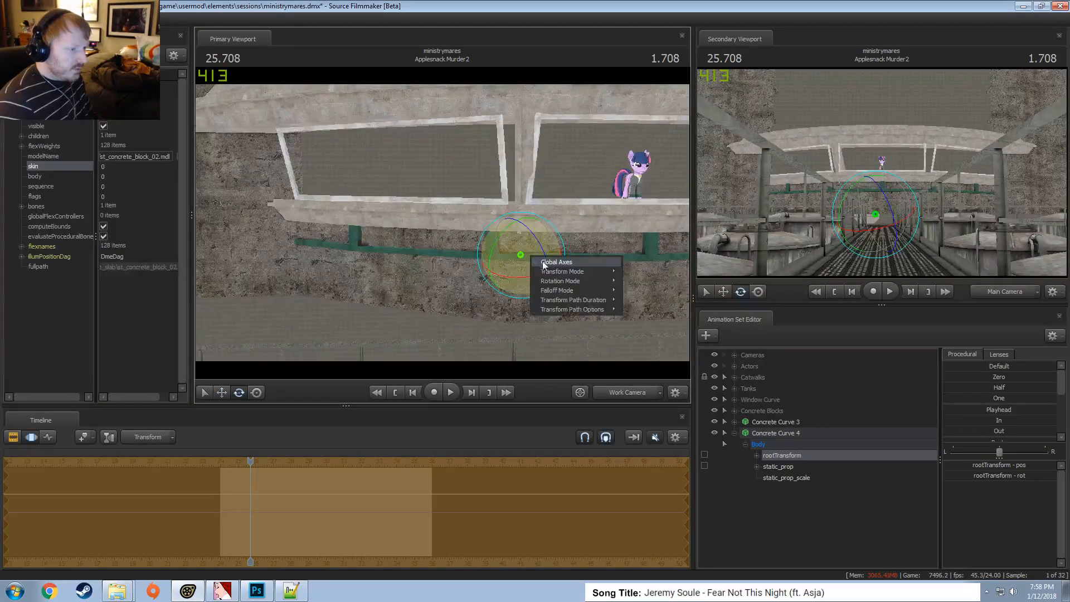
pyautogui.click(543, 262)
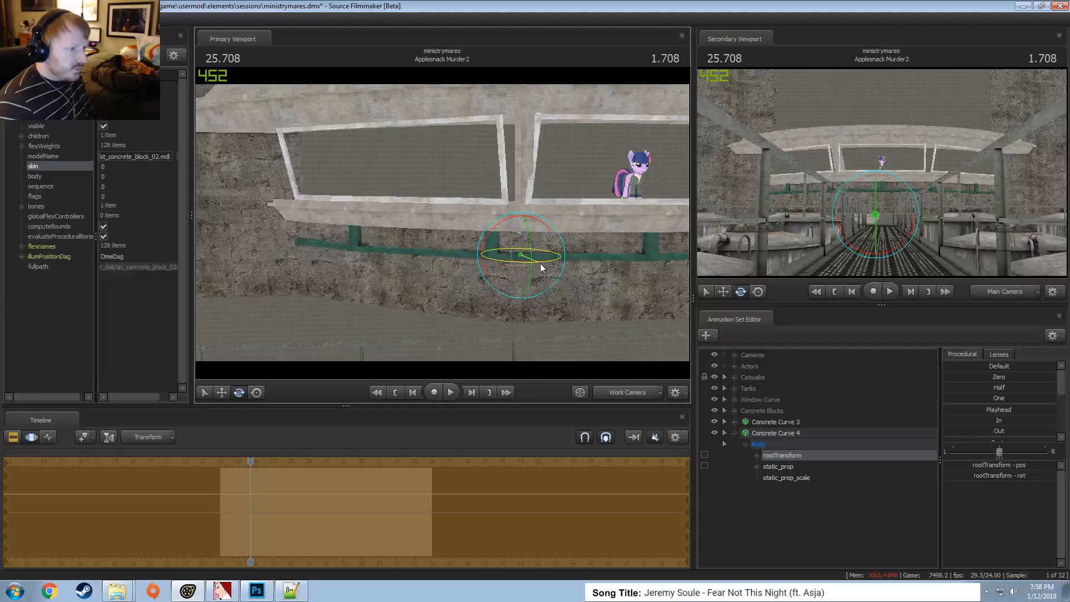
pyautogui.moveTo(540, 264); pyautogui.dragTo(632, 282)
# Delete the Concrete Curve 4 animation set and move Concrete Curve 3 into the Concrete Blocks group
pyautogui.click(805, 437)
pyautogui.rightClick(807, 434)
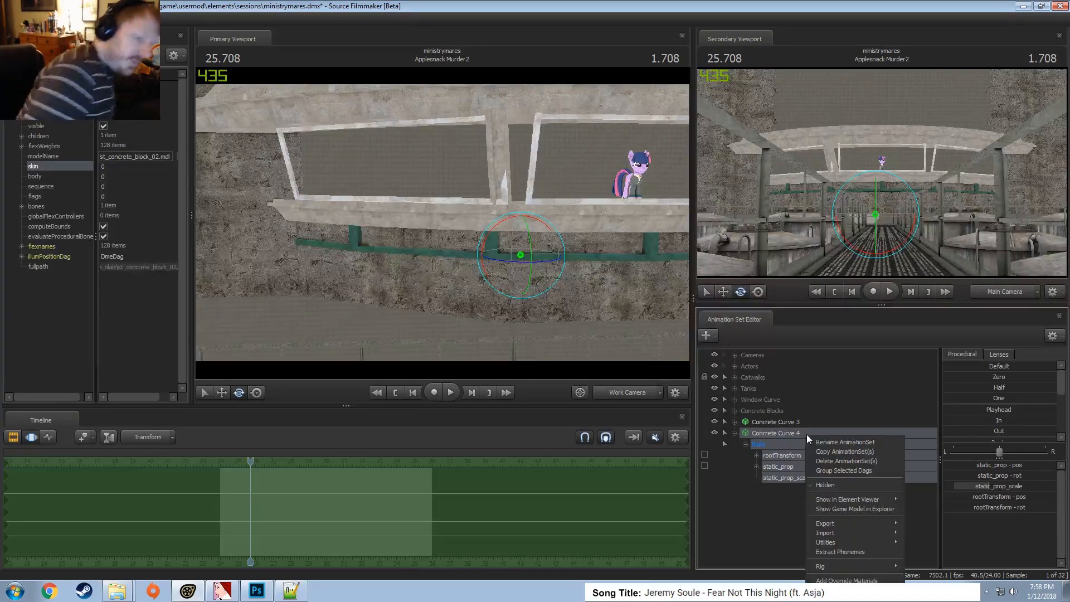
pyautogui.click(824, 462)
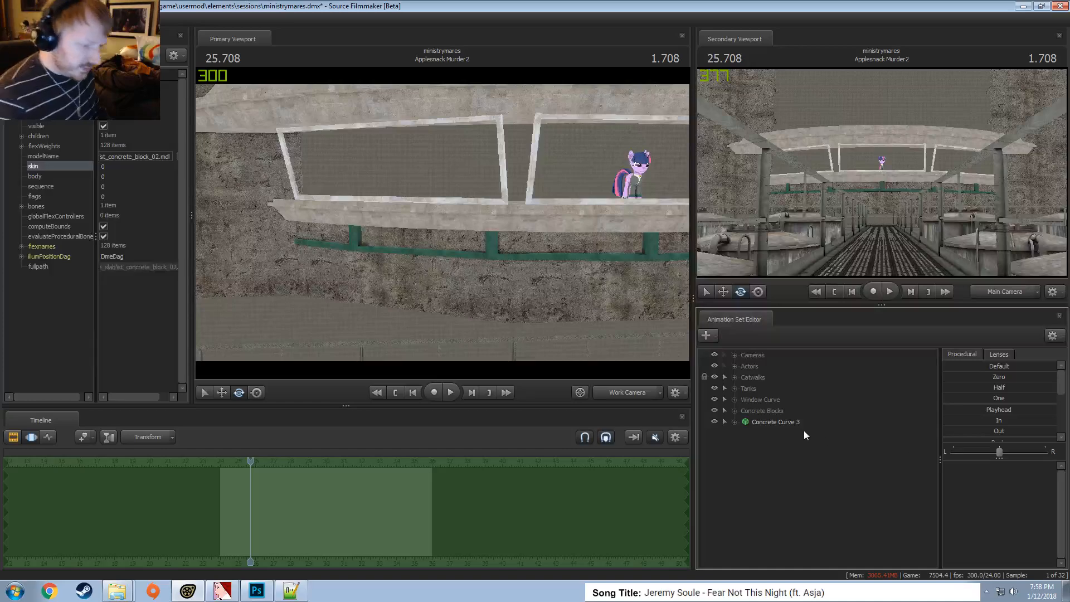
pyautogui.moveTo(791, 423); pyautogui.dragTo(776, 400)
# Start creating an animation set for a new model
pyautogui.press('a')
pyautogui.moveTo(540, 196); pyautogui.dragTo(585, 192)
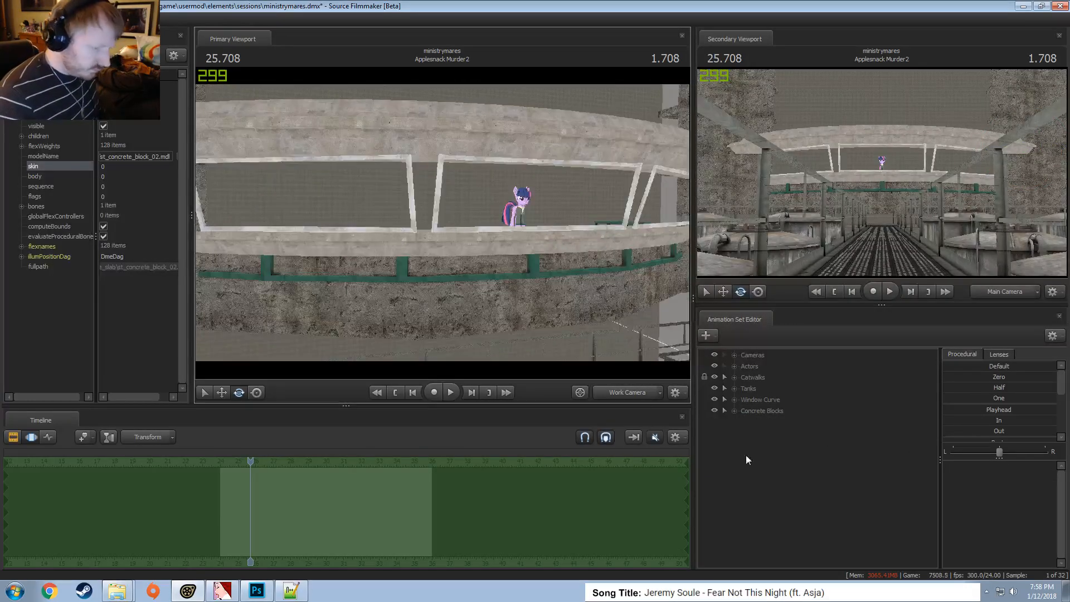
pyautogui.rightClick(768, 465)
pyautogui.click(831, 488)
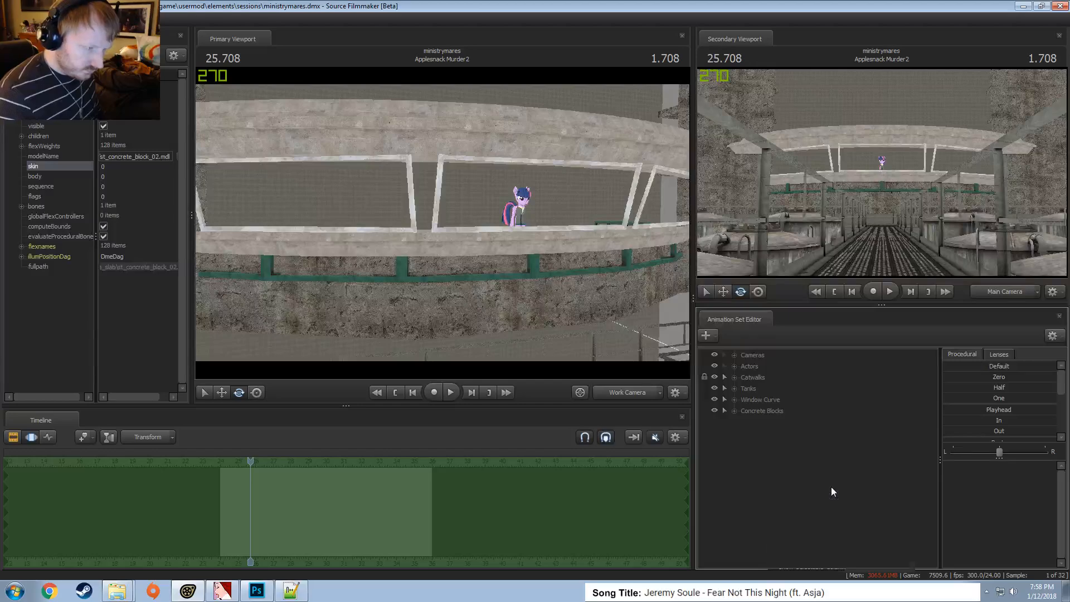
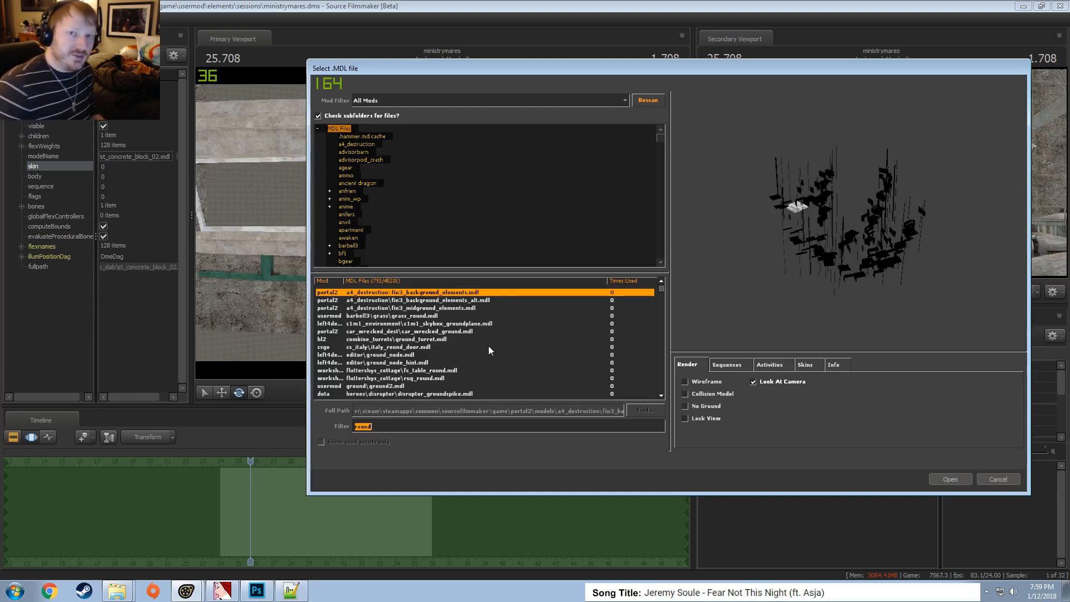
# Preview the models filtered by "round", looking for a prop that could serve as a window post
pyautogui.click(423, 325)
pyautogui.press('Down')
pyautogui.press('Down')
pyautogui.press('Down')
pyautogui.press('Down')
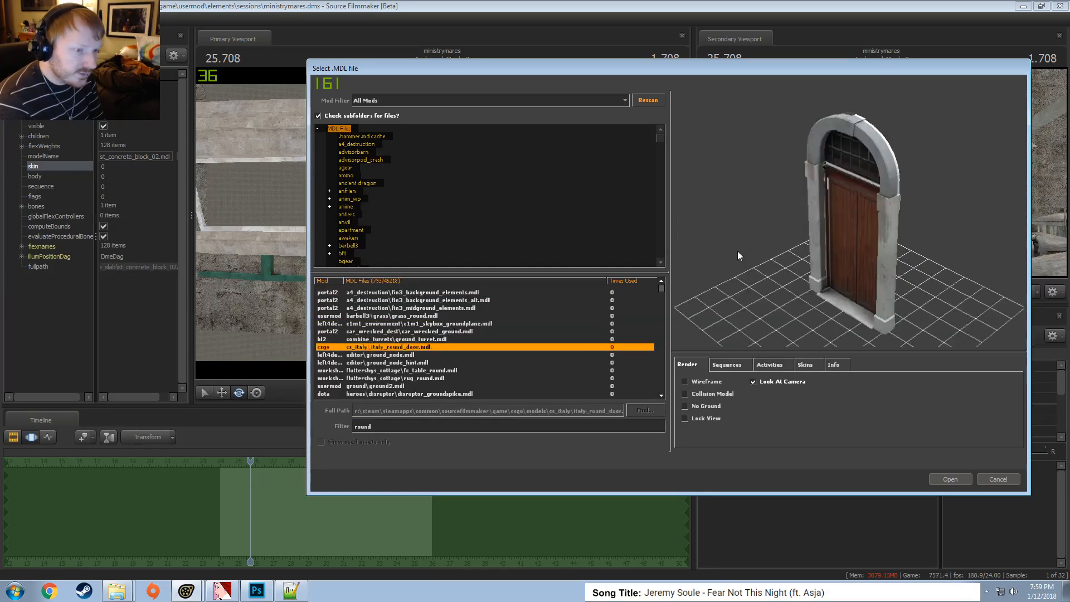
pyautogui.press('Down')
pyautogui.press('Down')
pyautogui.press('Down')
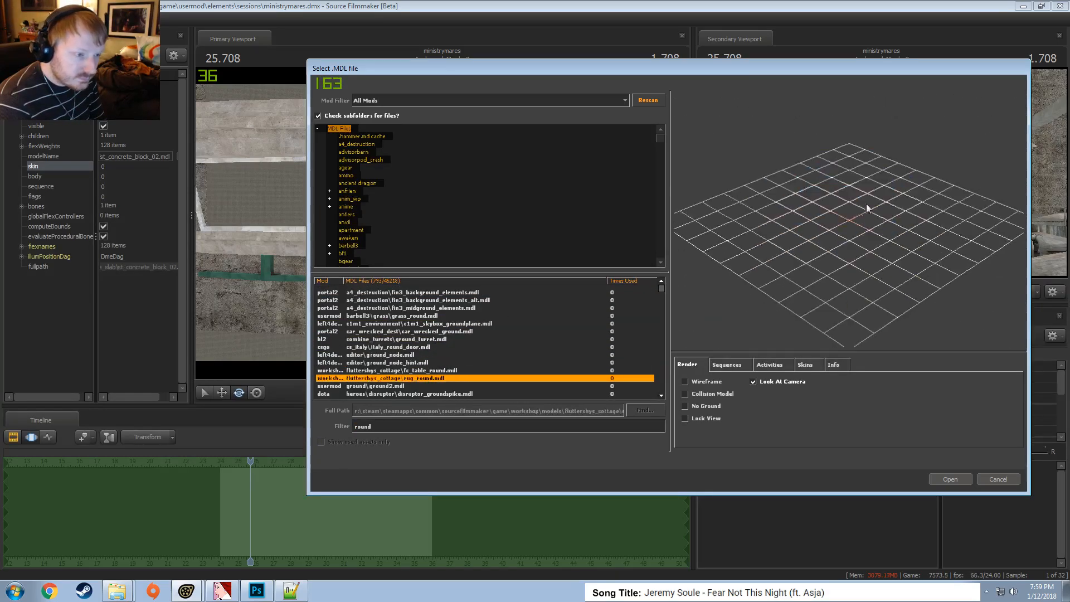
pyautogui.press('Up')
pyautogui.press('Up')
pyautogui.press('Up')
pyautogui.press('Up')
pyautogui.press('Up')
pyautogui.press('Up')
pyautogui.press('Up')
pyautogui.press('Up')
pyautogui.press('Up')
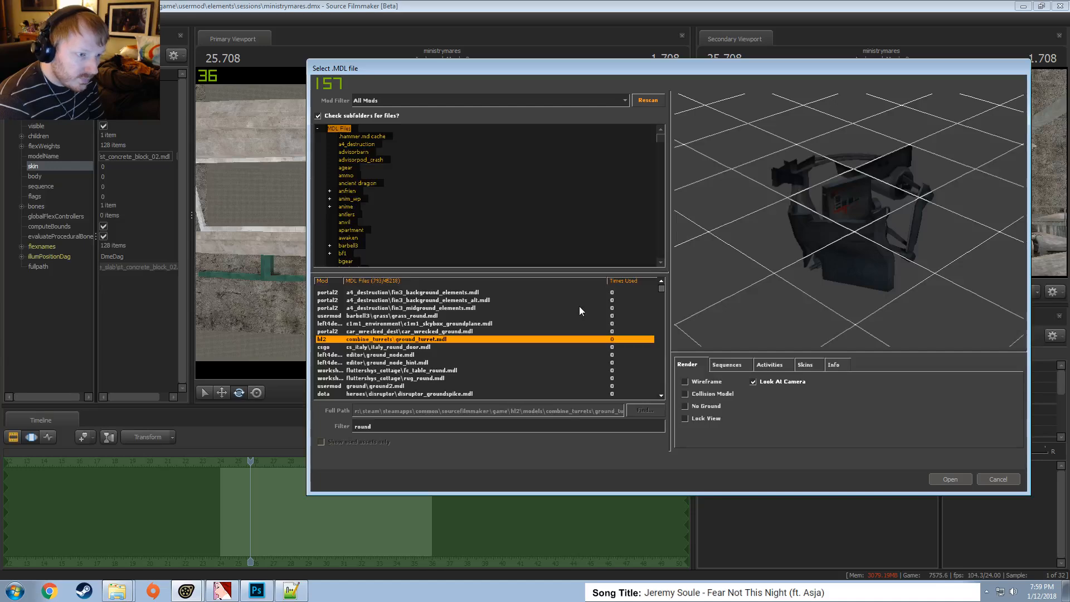
pyautogui.press('Down')
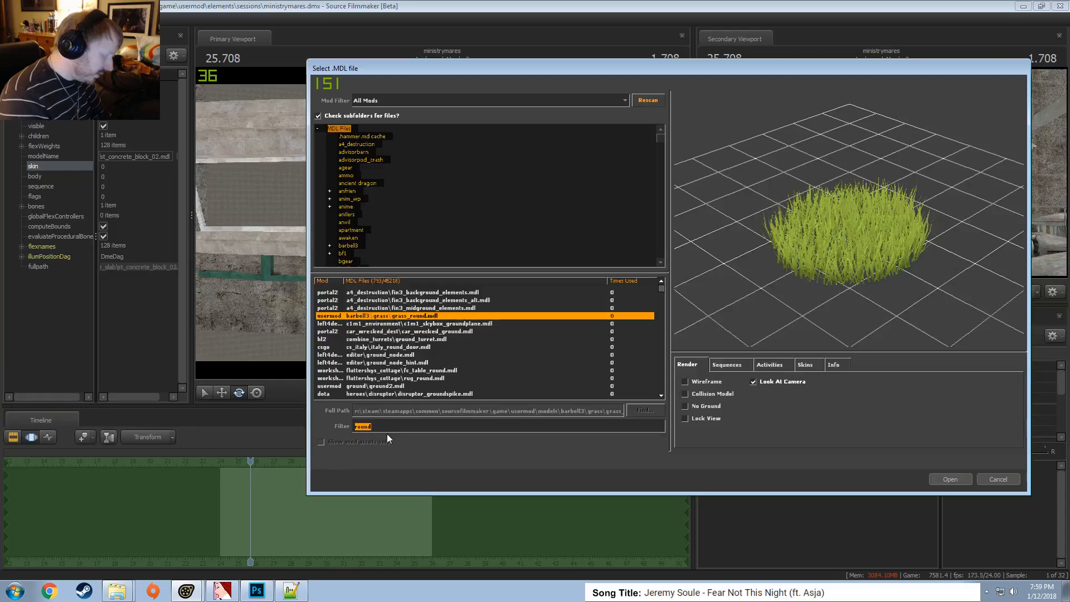
# Filter the model list by "concrete" and preview the matching props down to concrete_chunk01a.mdl
pyautogui.write('conrete')
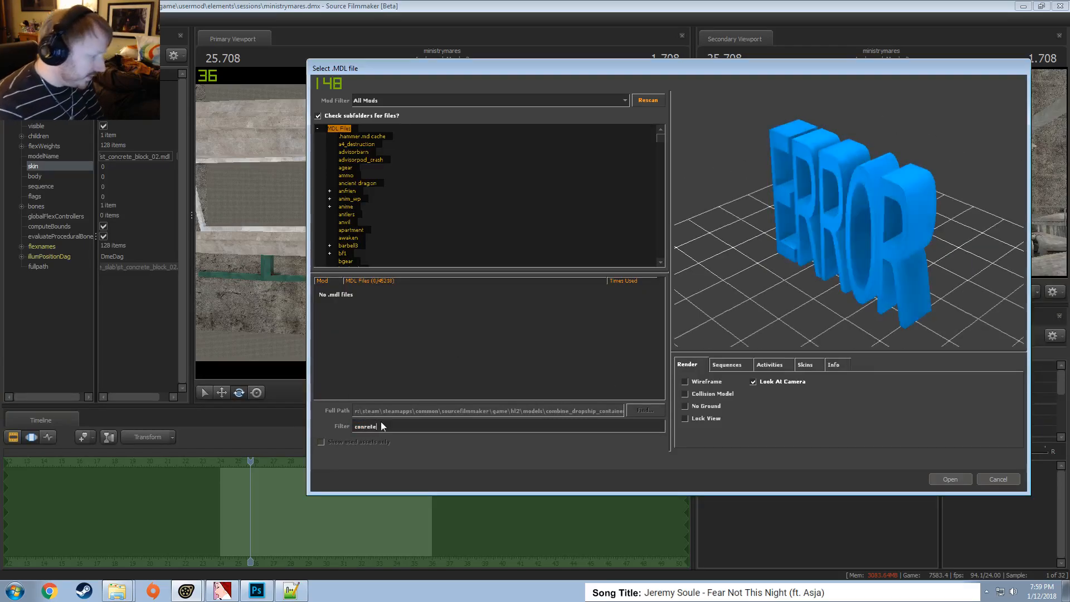
pyautogui.click(367, 429)
pyautogui.write('c')
pyautogui.press('Down')
pyautogui.press('Down')
pyautogui.press('Down')
pyautogui.press('Down')
pyautogui.press('Down')
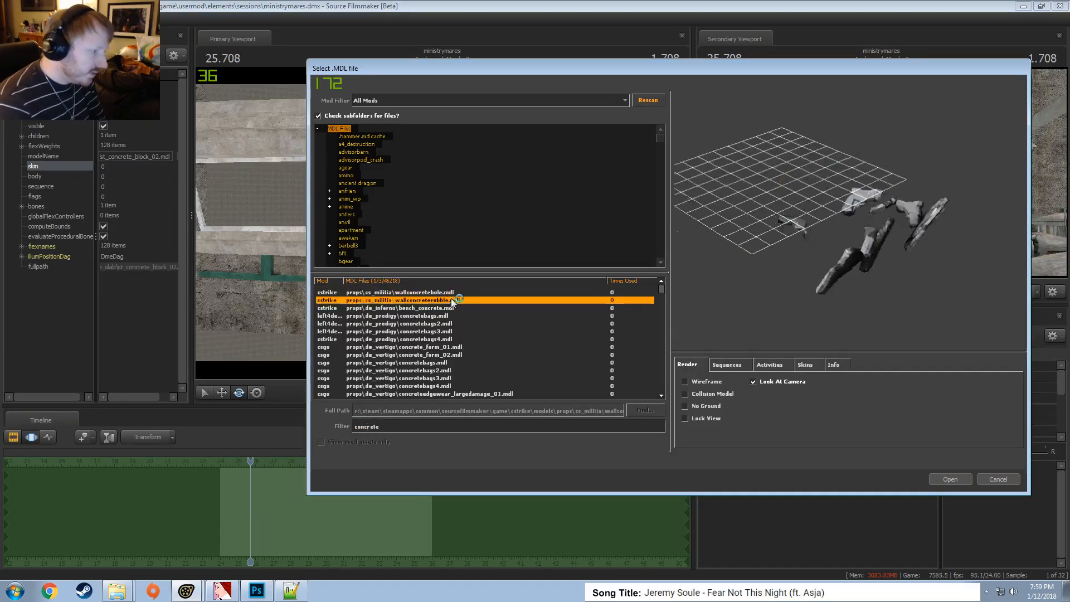
pyautogui.press('Down')
pyautogui.press('Down')
pyautogui.press('Down')
pyautogui.press('Down')
pyautogui.press('Down')
pyautogui.press('Down')
pyautogui.press('Down')
pyautogui.press('Down')
pyautogui.press('Down')
pyautogui.press('Down')
pyautogui.press('Down')
pyautogui.press('Down')
pyautogui.press('Down')
pyautogui.press('Down')
pyautogui.press('Down')
pyautogui.press('Down')
pyautogui.press('Down')
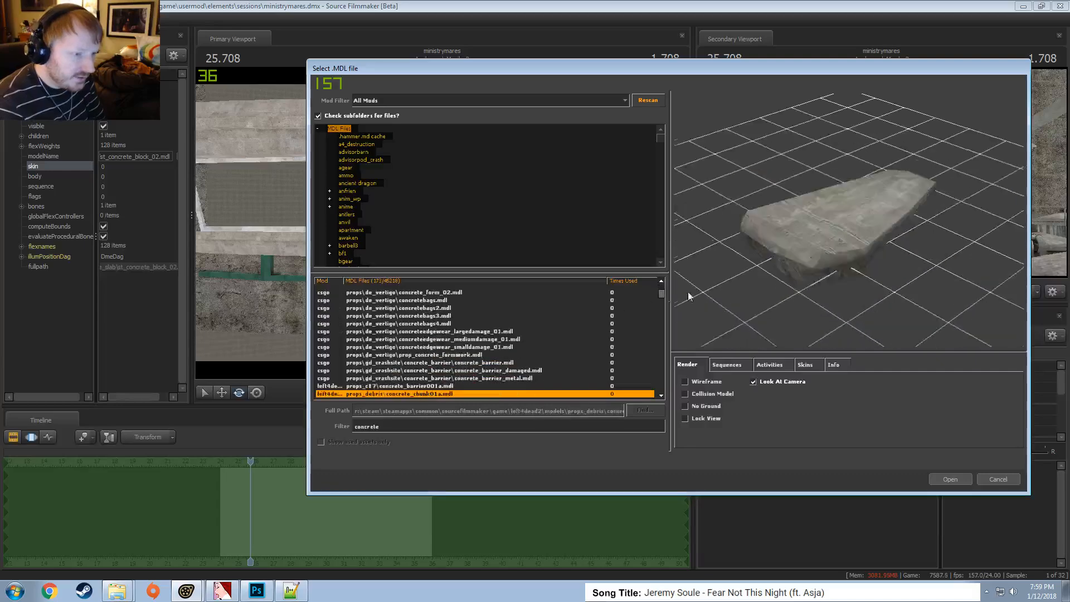
# Preview the concrete models from the debris chunks down to concrete_barrier01.mdl, looking for a post to fill the window gaps
pyautogui.press('Up')
pyautogui.press('Up')
pyautogui.press('Down')
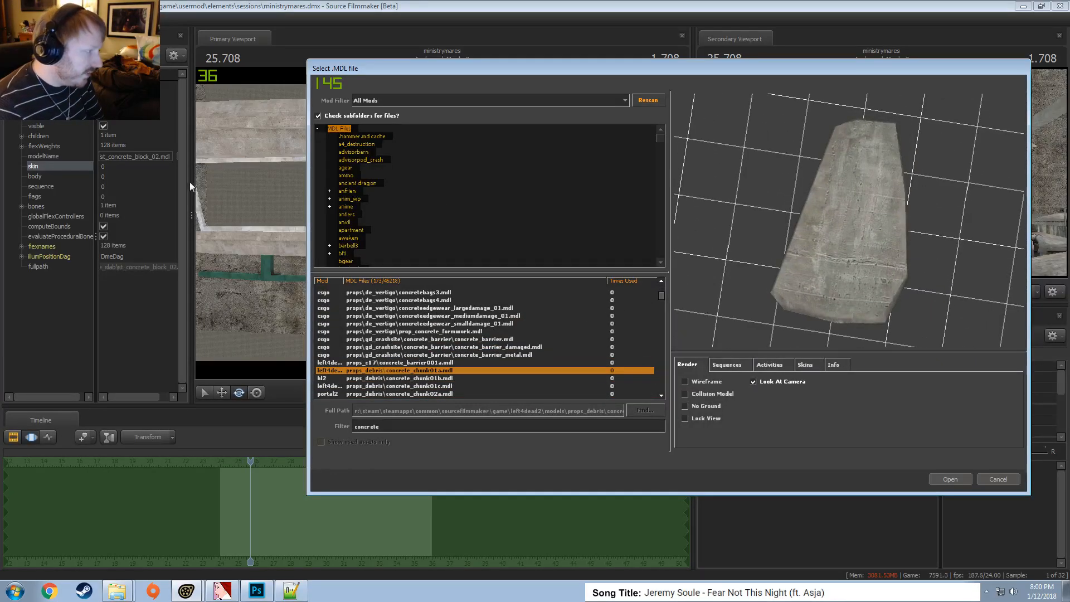
pyautogui.moveTo(771, 193); pyautogui.dragTo(797, 131)
pyautogui.press('Down')
pyautogui.press('Down')
pyautogui.press('Down')
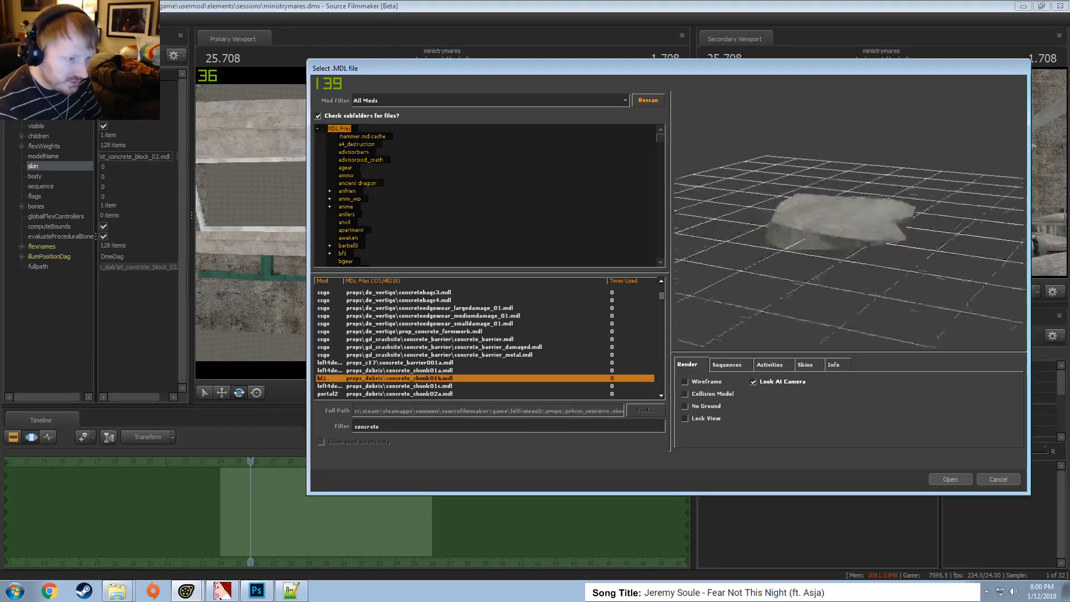
pyautogui.press('Down')
pyautogui.press('Down')
pyautogui.press('Down')
pyautogui.press('Down')
pyautogui.press('Down')
pyautogui.press('Down')
pyautogui.press('Down')
pyautogui.press('Down')
pyautogui.press('Down')
pyautogui.press('Down')
pyautogui.press('Down')
pyautogui.press('Down')
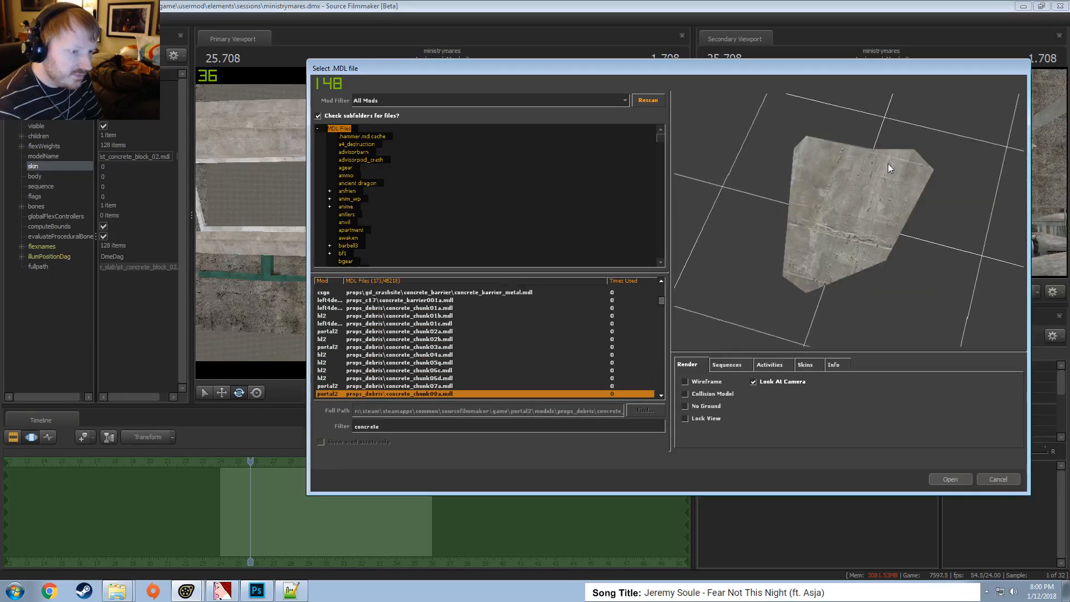
pyautogui.press('Down')
pyautogui.press('Down')
pyautogui.press('Down')
pyautogui.press('Down')
pyautogui.press('Down')
pyautogui.press('Down')
pyautogui.press('Down')
pyautogui.press('Down')
pyautogui.press('Down')
pyautogui.press('Down')
pyautogui.press('Down')
pyautogui.press('Down')
pyautogui.press('Down')
pyautogui.press('Down')
pyautogui.press('Down')
pyautogui.press('Down')
pyautogui.press('Down')
pyautogui.press('Down')
pyautogui.press('Down')
pyautogui.press('Down')
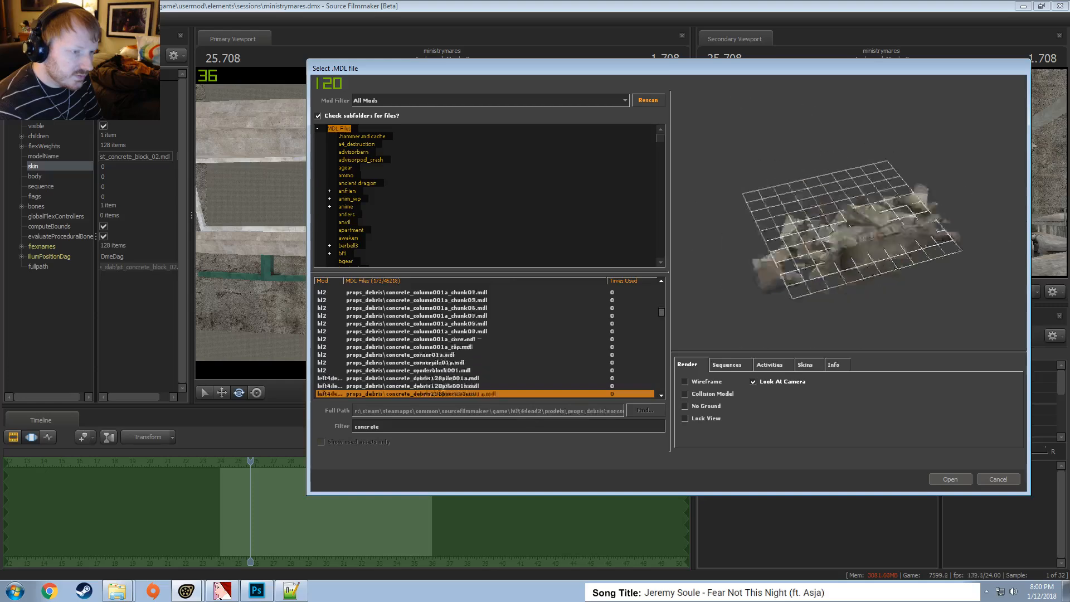
pyautogui.press('Down')
pyautogui.press('Down')
pyautogui.press('Down')
pyautogui.press('Down')
pyautogui.press('Down')
pyautogui.press('Down')
pyautogui.press('Down')
pyautogui.press('Down')
pyautogui.press('Down')
pyautogui.press('Down')
pyautogui.press('Down')
pyautogui.press('Down')
pyautogui.press('Down')
pyautogui.press('Down')
pyautogui.press('Down')
pyautogui.press('Down')
pyautogui.press('Down')
pyautogui.press('Down')
pyautogui.press('Down')
pyautogui.press('Down')
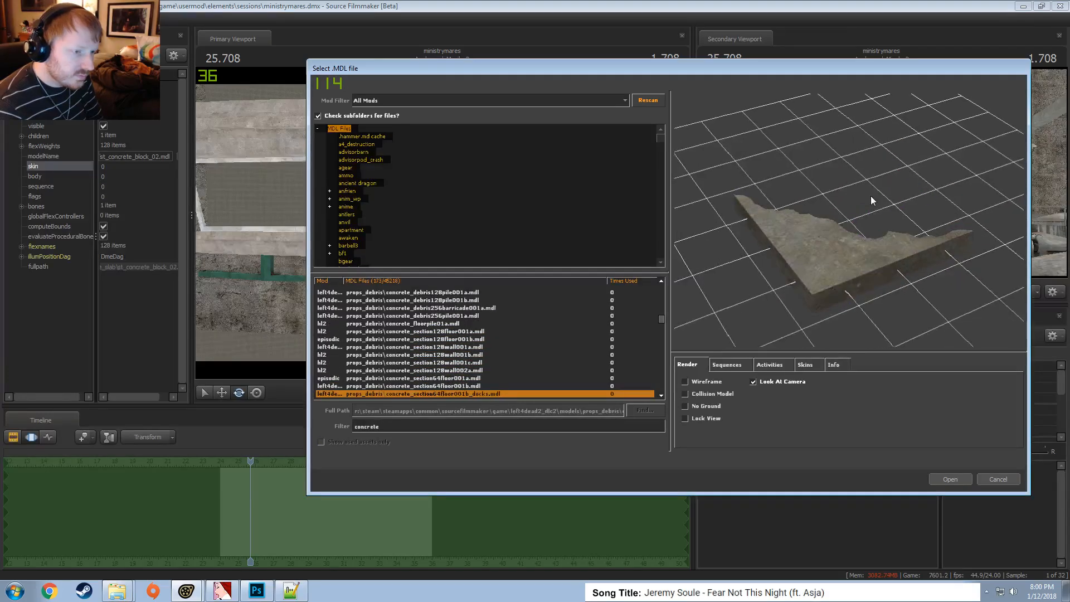
pyautogui.press('Down')
pyautogui.press('Down')
pyautogui.press('Down')
pyautogui.press('Down')
pyautogui.press('Down')
pyautogui.press('Down')
pyautogui.press('Down')
pyautogui.press('Down')
pyautogui.press('Down')
pyautogui.press('Down')
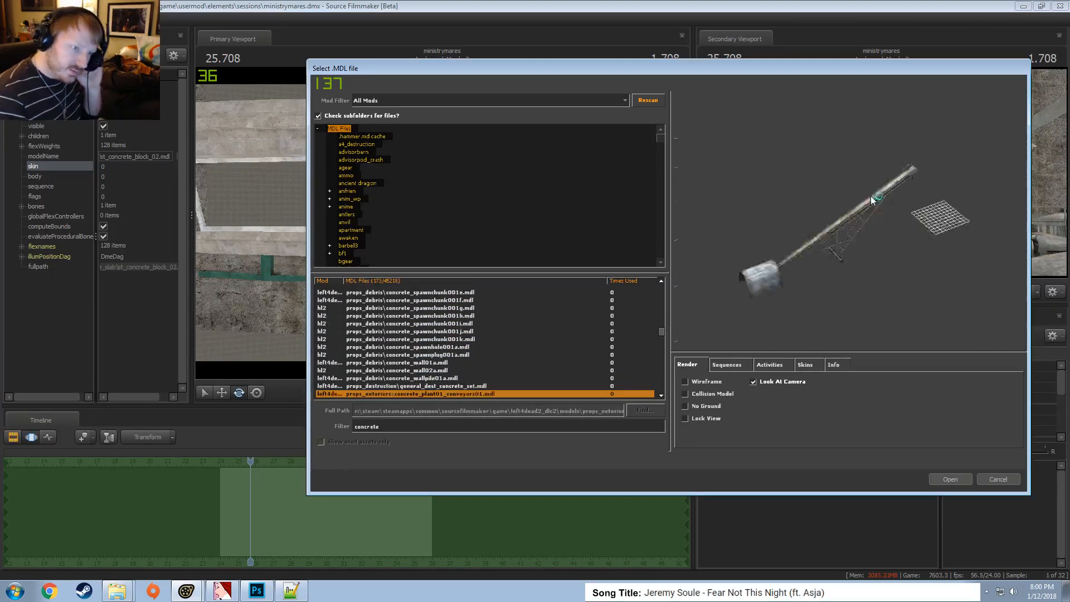
pyautogui.press('Down')
pyautogui.press('Down')
pyautogui.press('Down')
pyautogui.press('Down')
pyautogui.press('Down')
pyautogui.press('Down')
pyautogui.press('Down')
pyautogui.press('Down')
pyautogui.press('Down')
pyautogui.press('Down')
pyautogui.press('Down')
pyautogui.press('Down')
pyautogui.press('Down')
pyautogui.press('Down')
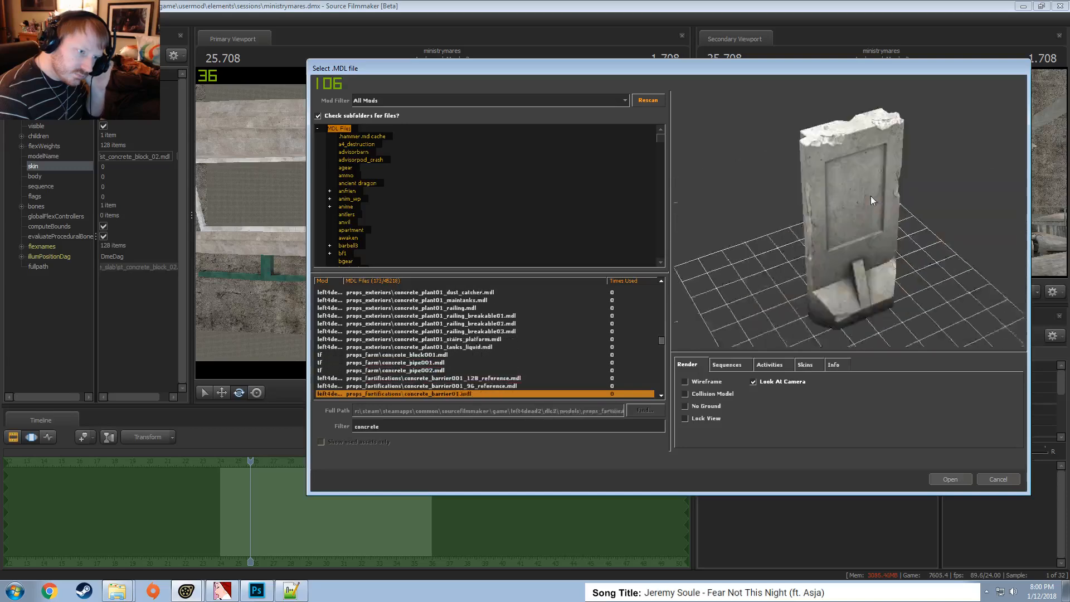
# Examine the concrete_barrier001_128_reference and concrete_barrier001_96_reference models, checking the 96 version's end profile and top edge up close
pyautogui.press('Up')
pyautogui.press('Up')
pyautogui.press('Up')
pyautogui.press('Up')
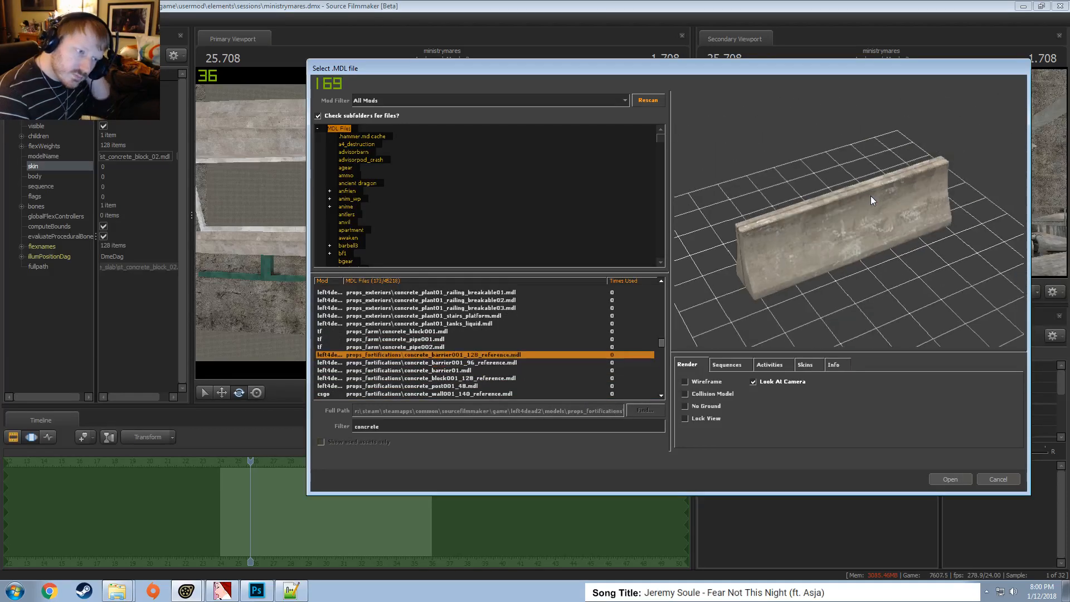
pyautogui.moveTo(870, 196); pyautogui.dragTo(844, 170)
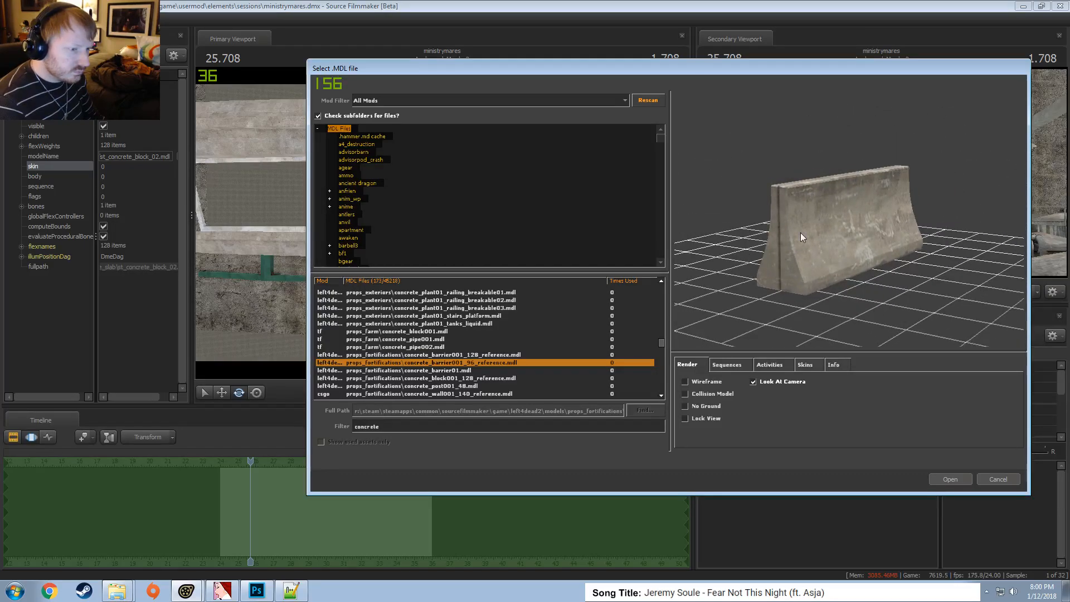
pyautogui.moveTo(801, 237); pyautogui.dragTo(903, 203)
pyautogui.moveTo(848, 223); pyautogui.dragTo(857, 187)
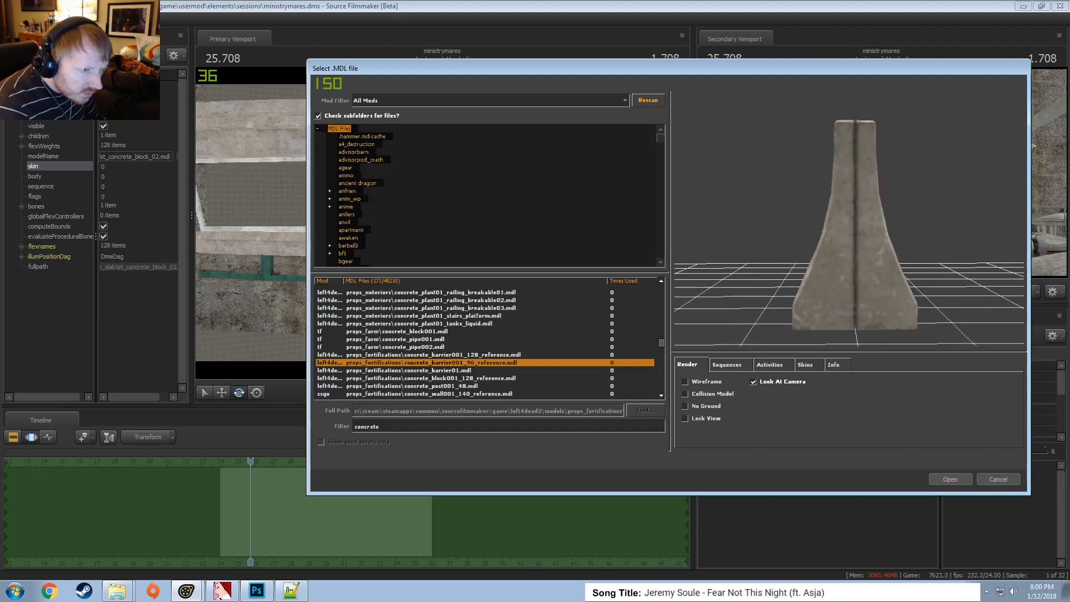
pyautogui.moveTo(857, 187); pyautogui.dragTo(858, 165, button='right')
pyautogui.moveTo(848, 223); pyautogui.dragTo(845, 210, button='right')
pyautogui.moveTo(845, 210); pyautogui.dragTo(819, 265, button='middle')
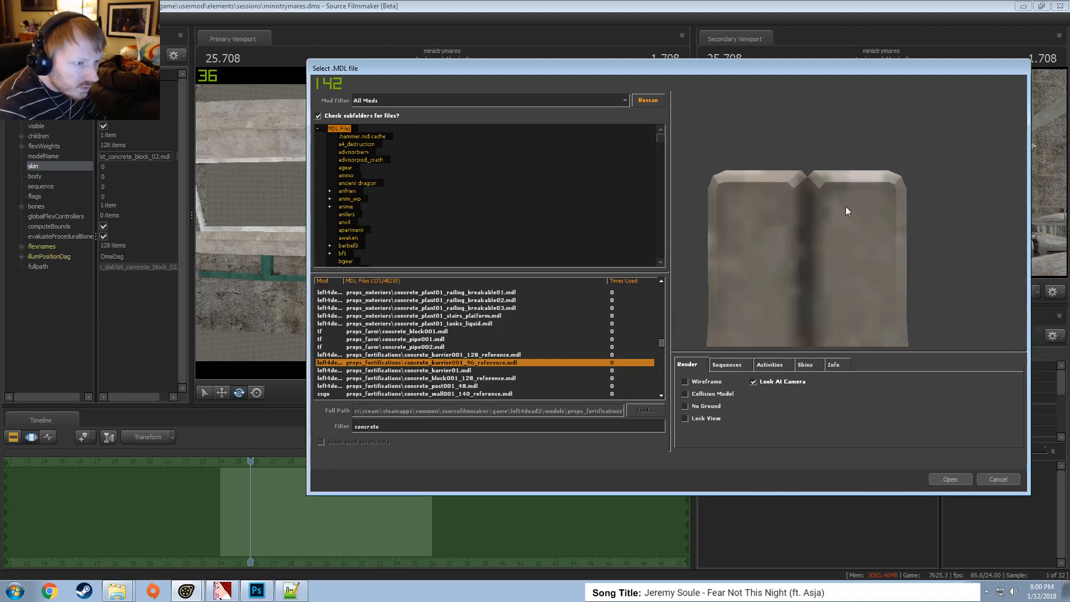
pyautogui.moveTo(819, 225); pyautogui.dragTo(820, 241, button='right')
pyautogui.moveTo(819, 241)
pyautogui.mouseDown()
pyautogui.moveTo(830, 265)
pyautogui.moveTo(817, 307)
pyautogui.moveTo(814, 242)
pyautogui.mouseUp()
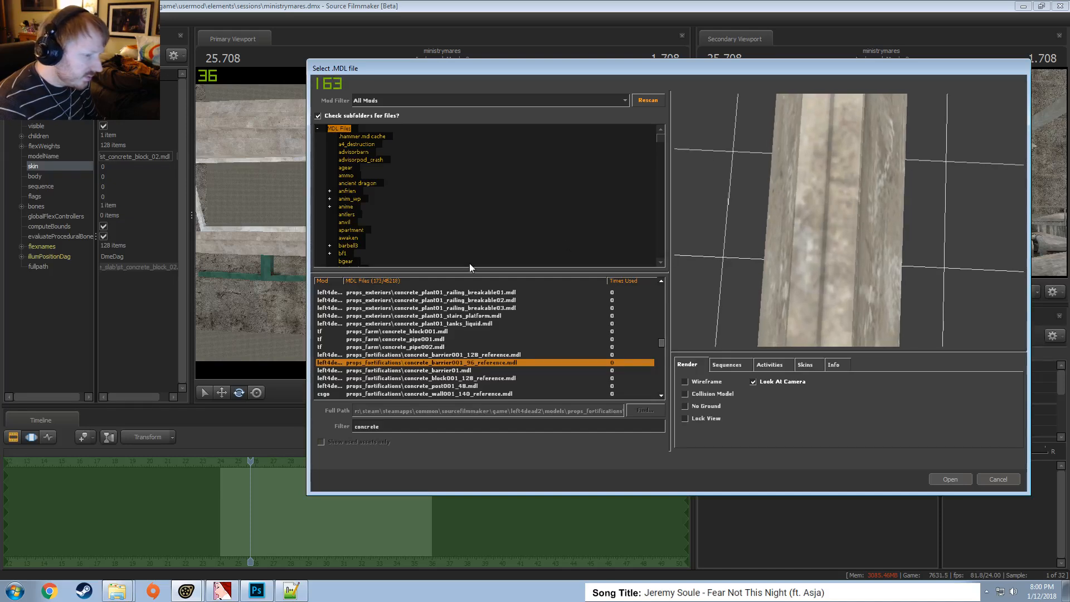
# Compare the neighbouring fortification barriers and load concrete_barrier001_128_reference.mdl as a new animation set
pyautogui.click(440, 363)
pyautogui.click(444, 371)
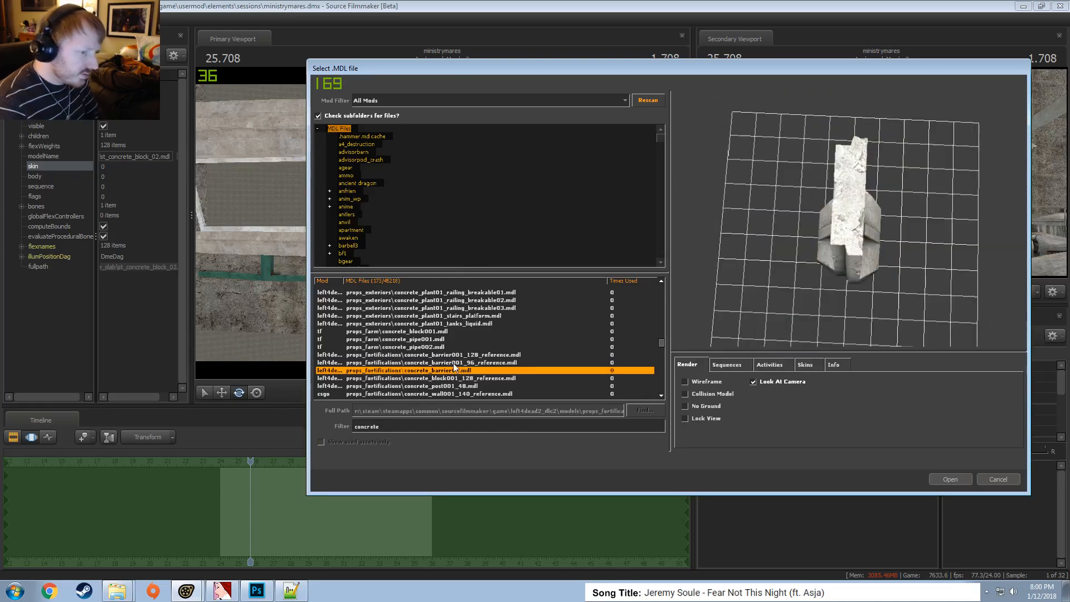
pyautogui.click(440, 363)
pyautogui.click(440, 355)
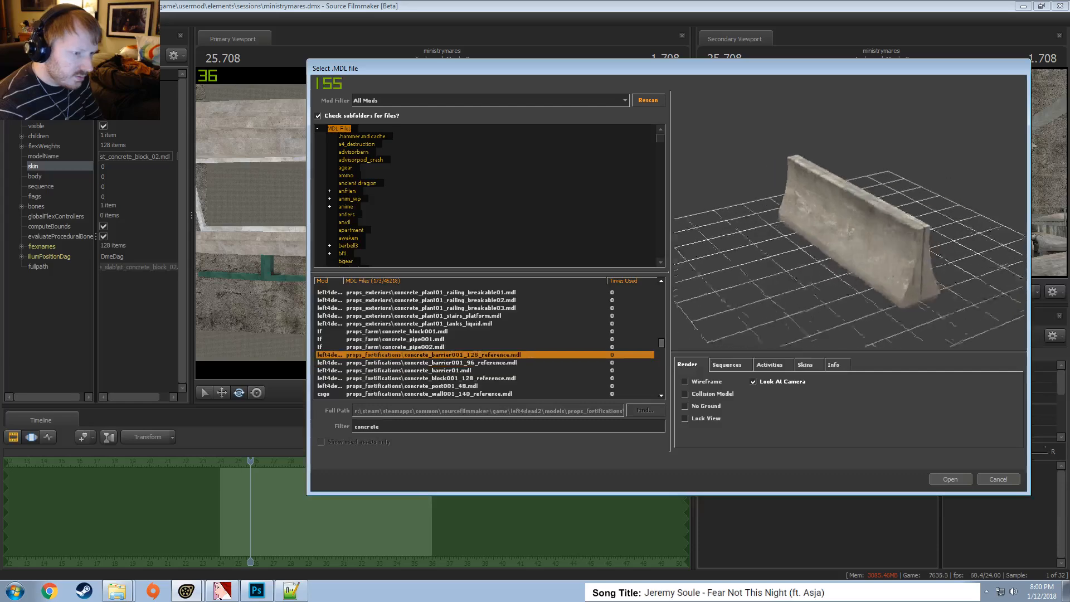
pyautogui.moveTo(848, 223)
pyautogui.mouseDown()
pyautogui.moveTo(903, 190)
pyautogui.moveTo(831, 229)
pyautogui.mouseUp()
pyautogui.press('Down')
pyautogui.press('Up')
pyautogui.press('Down')
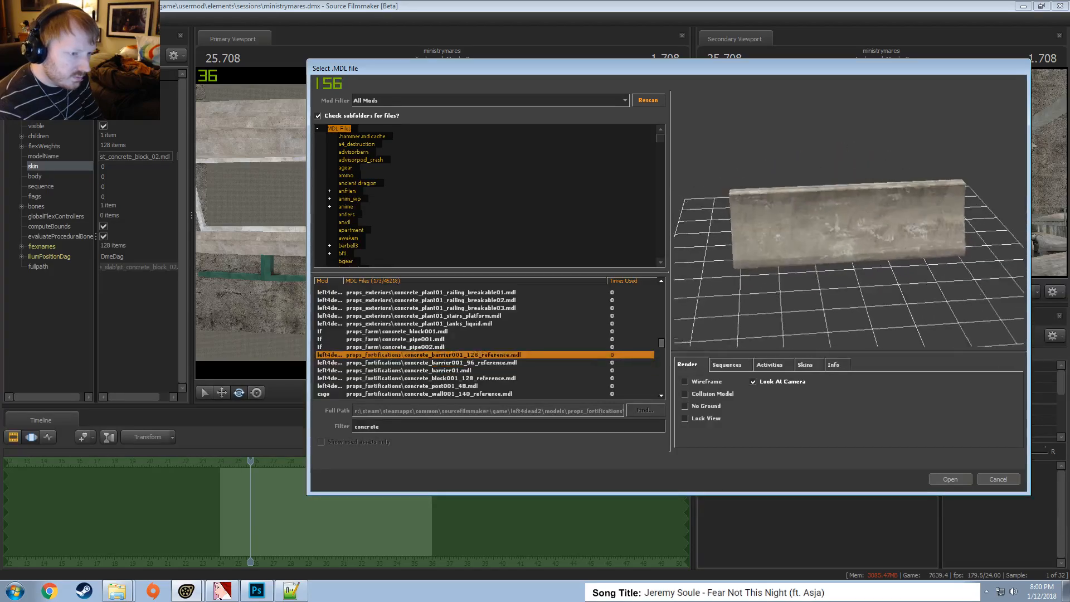
pyautogui.press('Up')
pyautogui.press('Up')
pyautogui.press('Down')
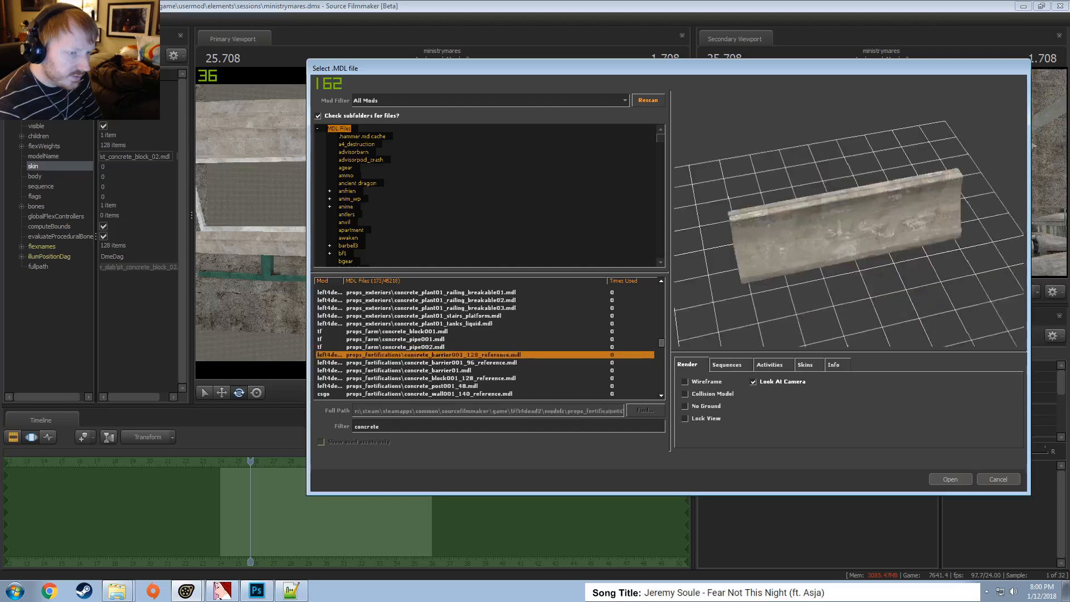
pyautogui.press('Up')
pyautogui.press('Up')
pyautogui.press('Up')
pyautogui.press('Down')
pyautogui.press('Down')
pyautogui.press('Down')
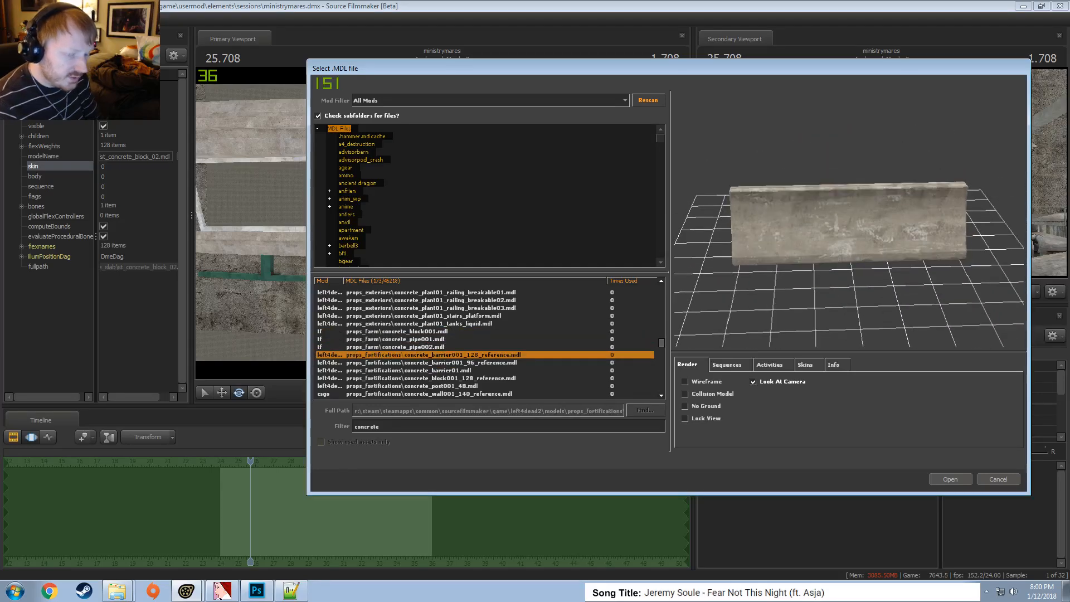
pyautogui.press('Return')
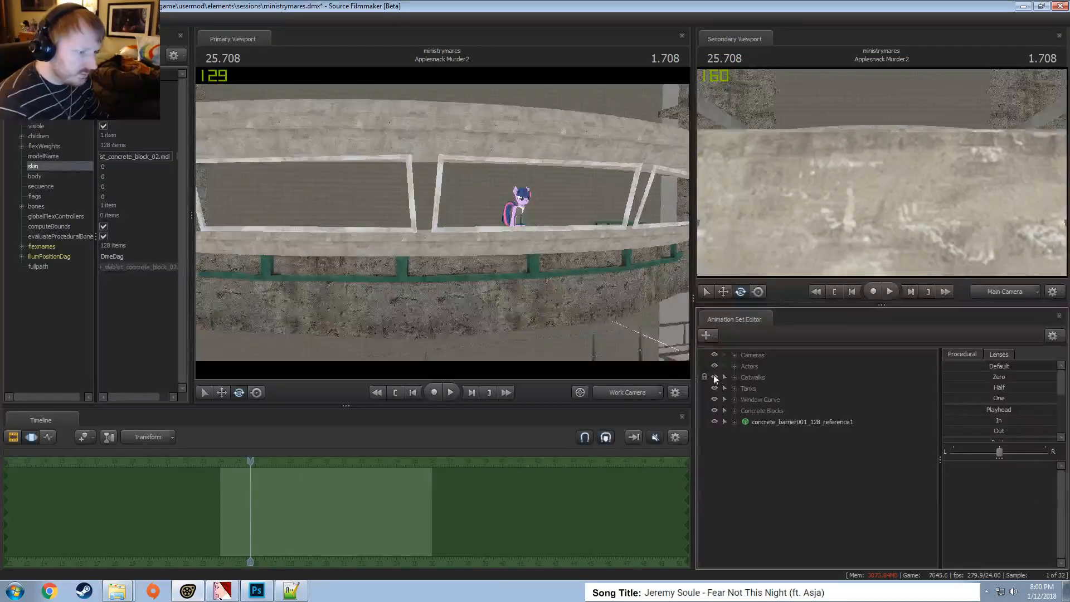
# Move the new concrete barrier to the balcony ledge in front of the gap between two window frames
pyautogui.click(777, 423)
pyautogui.press('s')
pyautogui.moveTo(519, 278); pyautogui.dragTo(460, 179)
pyautogui.press('w')
pyautogui.press('w')
pyautogui.moveTo(474, 234); pyautogui.dragTo(341, 215)
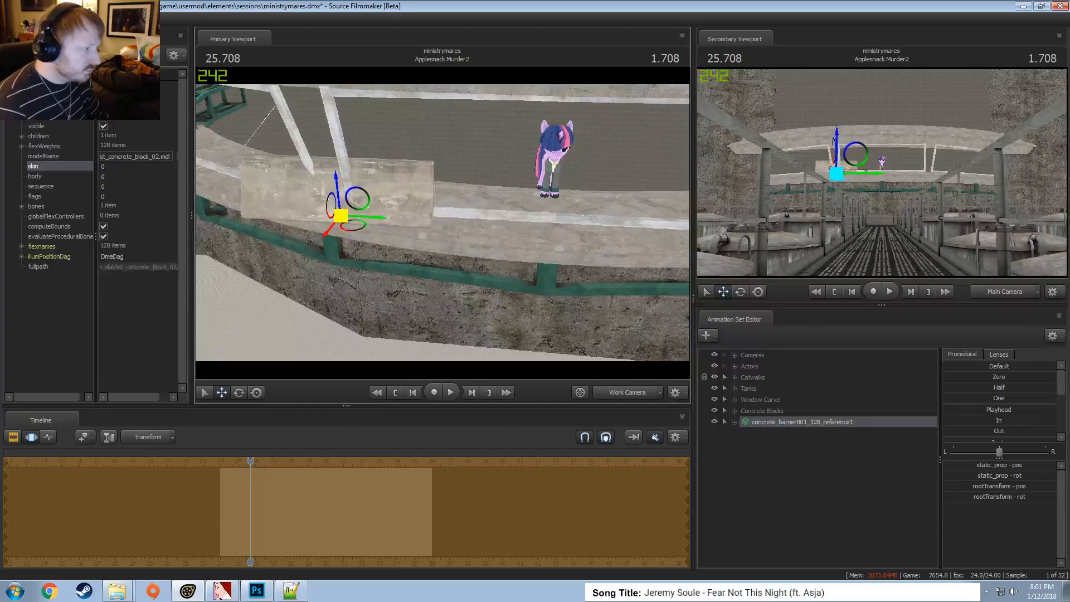
pyautogui.moveTo(510, 252); pyautogui.dragTo(450, 234)
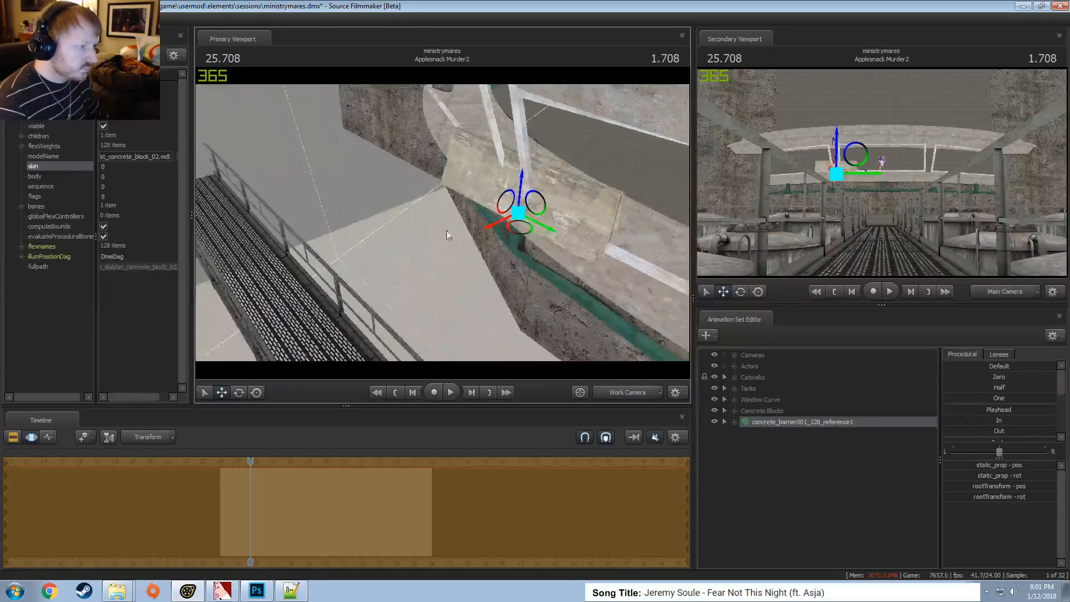
# Rotate the barrier end-on to the window gap and turn its static_prop bone so the block stands upright
pyautogui.press('e')
pyautogui.moveTo(514, 237); pyautogui.dragTo(449, 226)
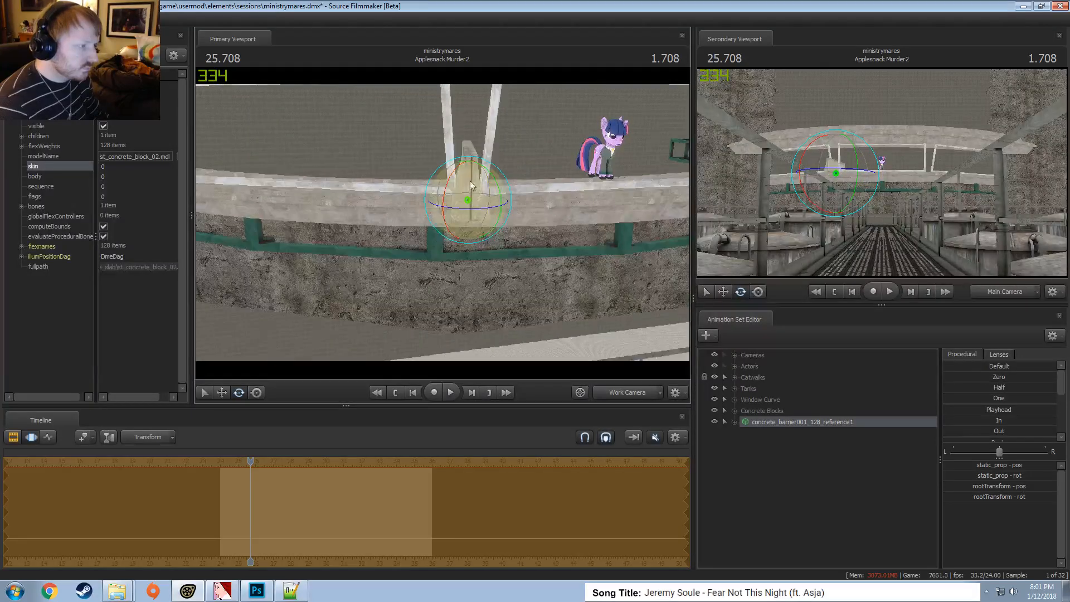
pyautogui.click(734, 422)
pyautogui.click(780, 455)
pyautogui.moveTo(473, 208); pyautogui.dragTo(449, 290)
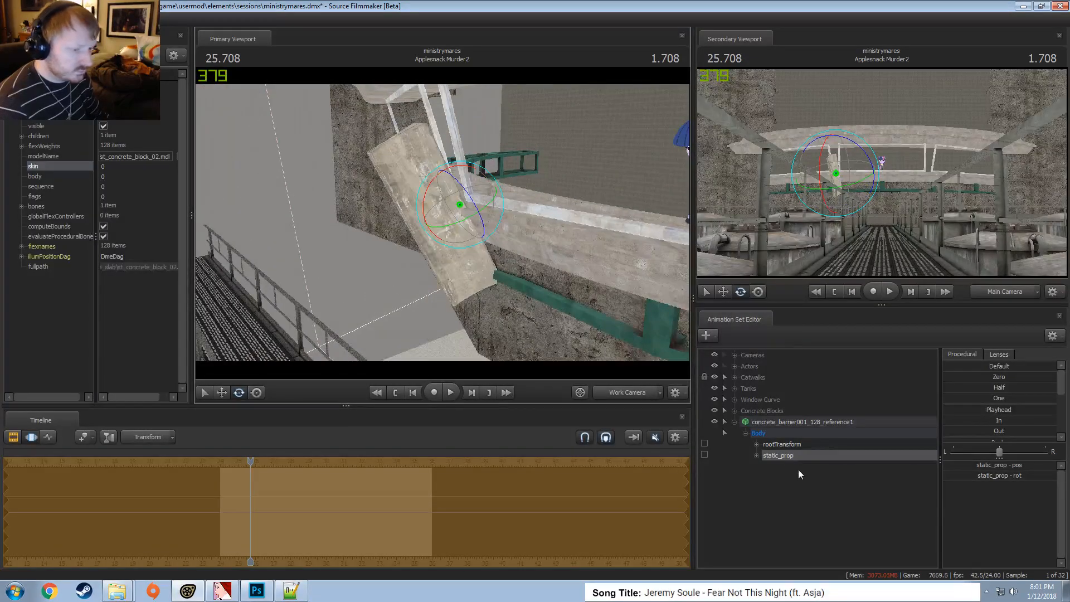
# Reset the stray third value in the barrier's rootTransform
pyautogui.click(782, 445)
pyautogui.moveTo(440, 223); pyautogui.dragTo(415, 207)
pyautogui.click(782, 454)
pyautogui.keyDown('alt'); pyautogui.moveTo(474, 235); pyautogui.dragTo(535, 256); pyautogui.keyUp('alt')
pyautogui.keyDown('alt'); pyautogui.moveTo(541, 307); pyautogui.dragTo(562, 330); pyautogui.keyUp('alt')
pyautogui.click(785, 444)
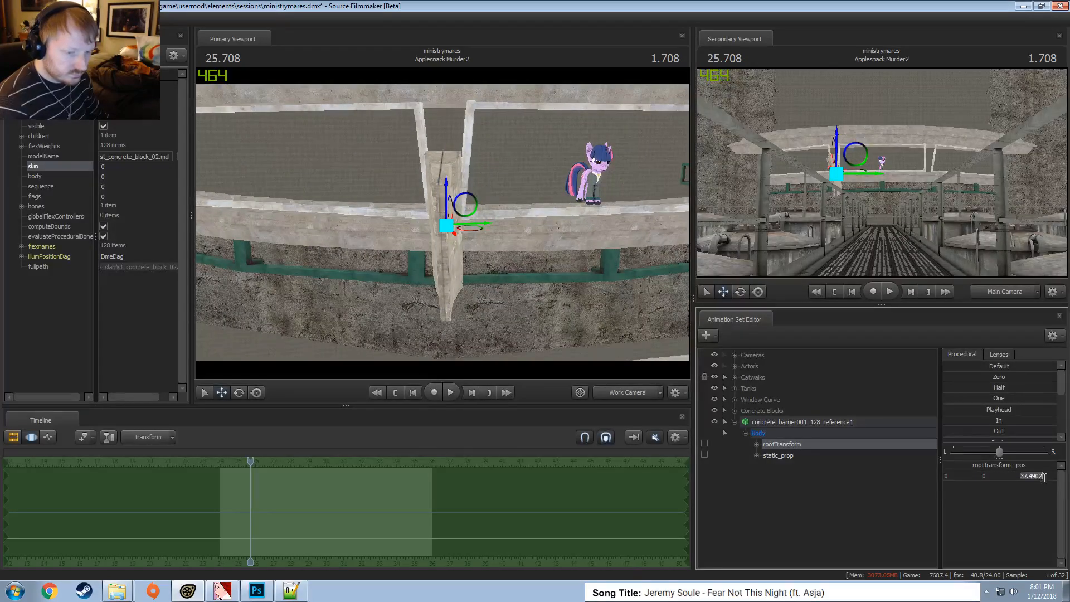
pyautogui.press('Return')
# Switch the manipulator's axis mode and rotate static_prop about the vertical axis so the barrier's narrow edge faces outward
pyautogui.click(779, 455)
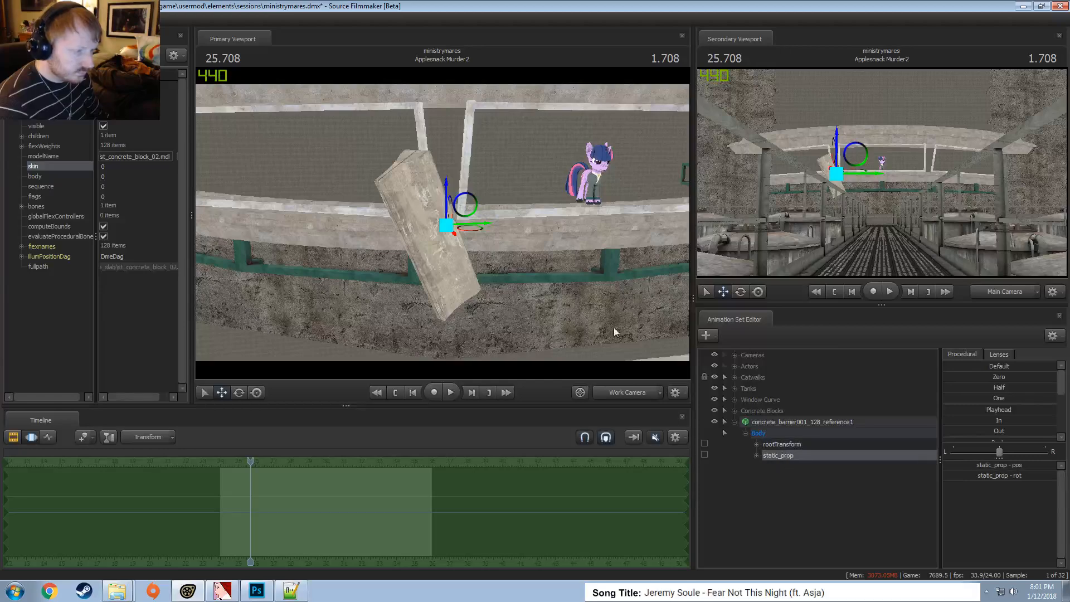
pyautogui.press('e')
pyautogui.keyDown('alt'); pyautogui.moveTo(556, 310); pyautogui.dragTo(443, 224); pyautogui.keyUp('alt')
pyautogui.rightClick(444, 227)
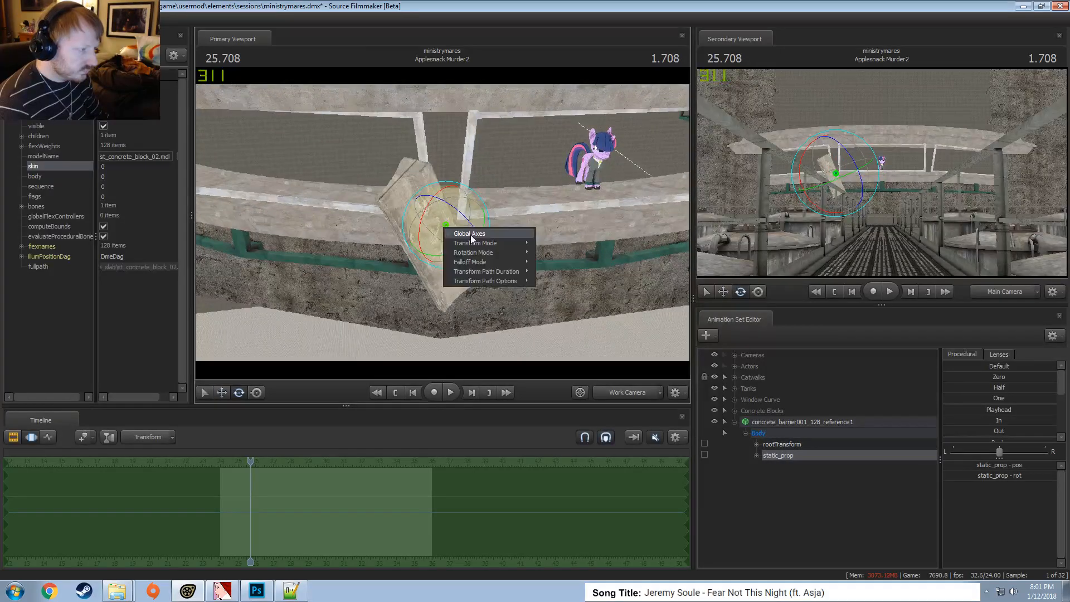
pyautogui.click(470, 234)
pyautogui.moveTo(446, 244); pyautogui.dragTo(470, 242)
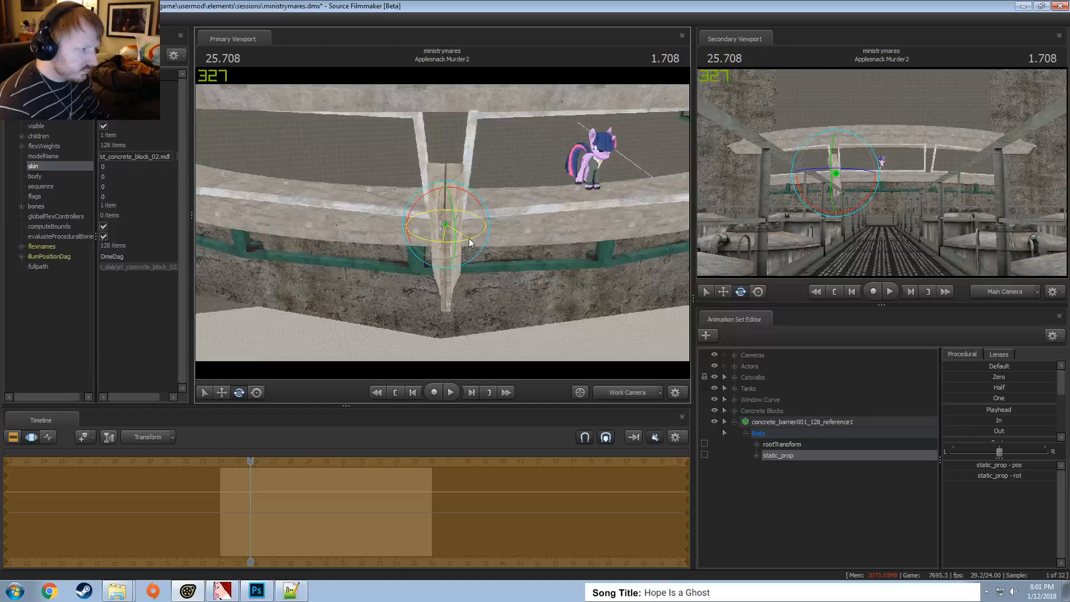
# Raise the upright barrier into the gap between the window frames and adjust its tilt to their slope
pyautogui.press('w')
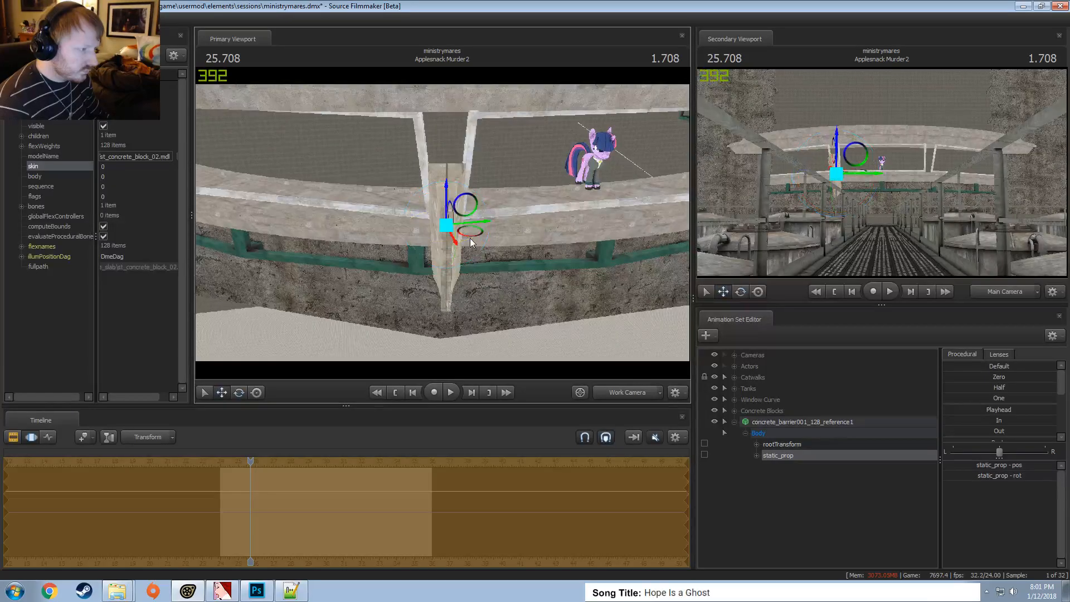
pyautogui.keyDown('alt'); pyautogui.moveTo(536, 204); pyautogui.dragTo(478, 162); pyautogui.keyUp('alt')
pyautogui.moveTo(443, 230); pyautogui.dragTo(455, 169)
pyautogui.press('e')
pyautogui.press('w')
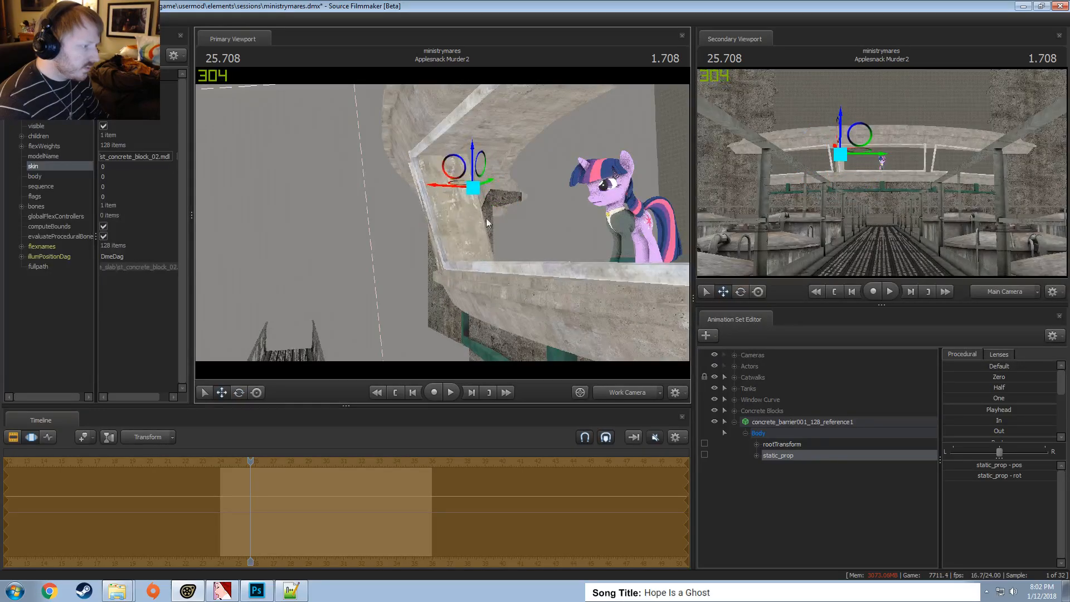
pyautogui.keyDown('alt'); pyautogui.moveTo(487, 218); pyautogui.dragTo(421, 164); pyautogui.keyUp('alt')
pyautogui.press('e')
pyautogui.press('w')
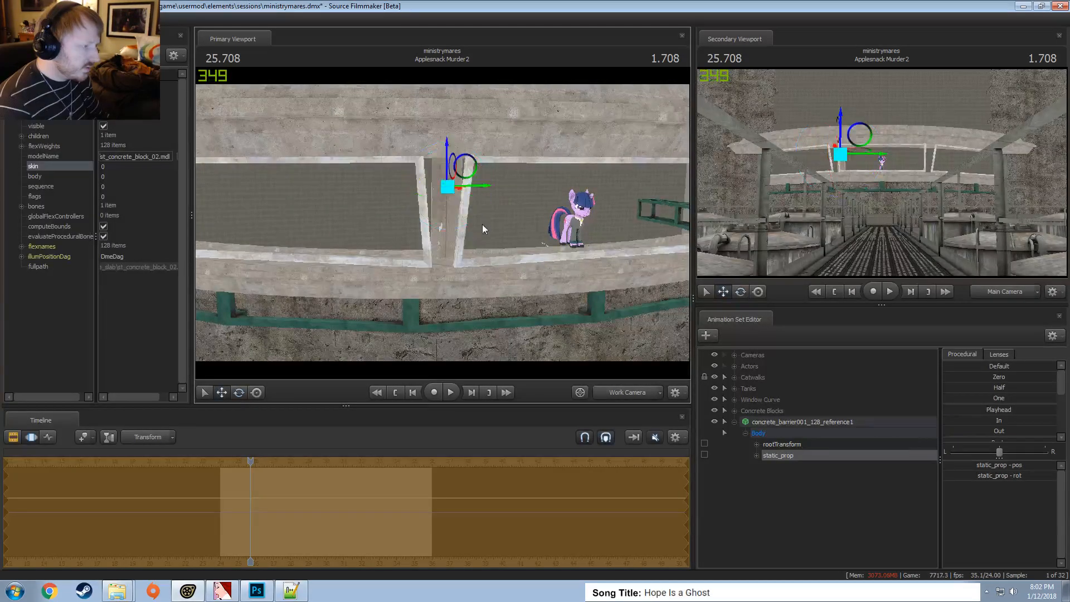
# Fine-tune the barrier's rotation and position so it sits centred between the two window frames
pyautogui.keyDown('alt'); pyautogui.moveTo(483, 224); pyautogui.dragTo(454, 204); pyautogui.keyUp('alt')
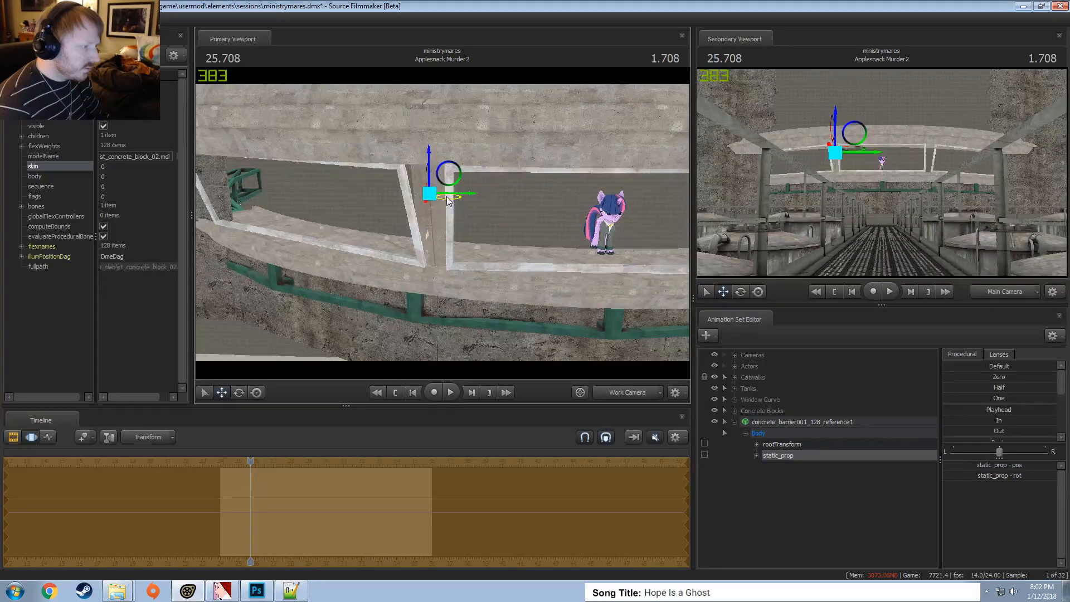
pyautogui.keyDown('alt'); pyautogui.moveTo(448, 201); pyautogui.dragTo(413, 177); pyautogui.keyUp('alt')
pyautogui.press('e')
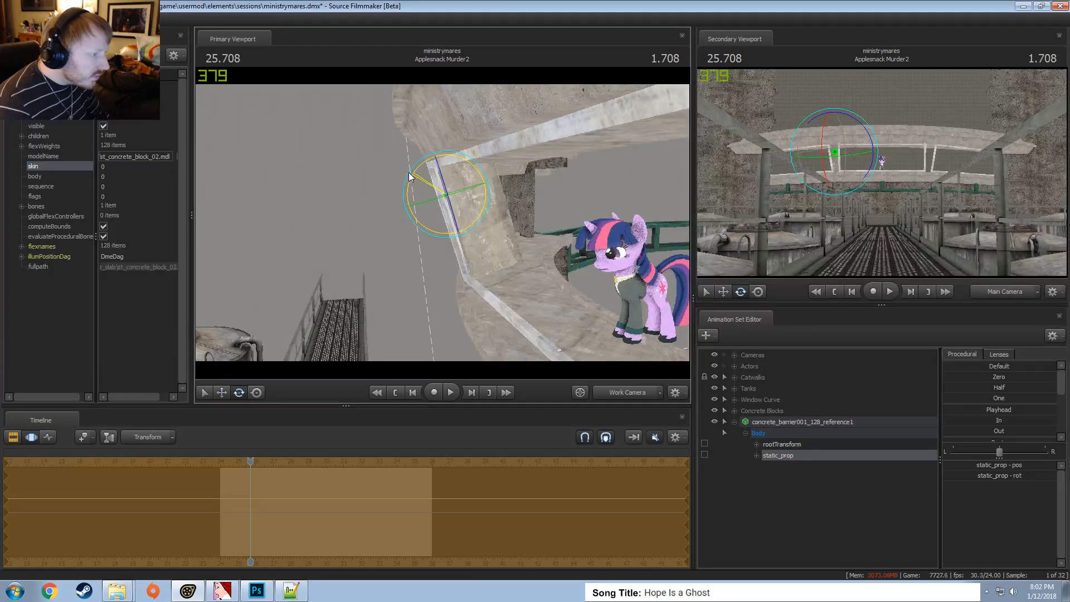
pyautogui.keyDown('alt'); pyautogui.moveTo(408, 204); pyautogui.dragTo(464, 214); pyautogui.keyUp('alt')
pyautogui.press('w')
pyautogui.moveTo(426, 178); pyautogui.dragTo(519, 172)
pyautogui.keyDown('alt'); pyautogui.moveTo(467, 267); pyautogui.dragTo(467, 195); pyautogui.keyUp('alt')
pyautogui.press('e')
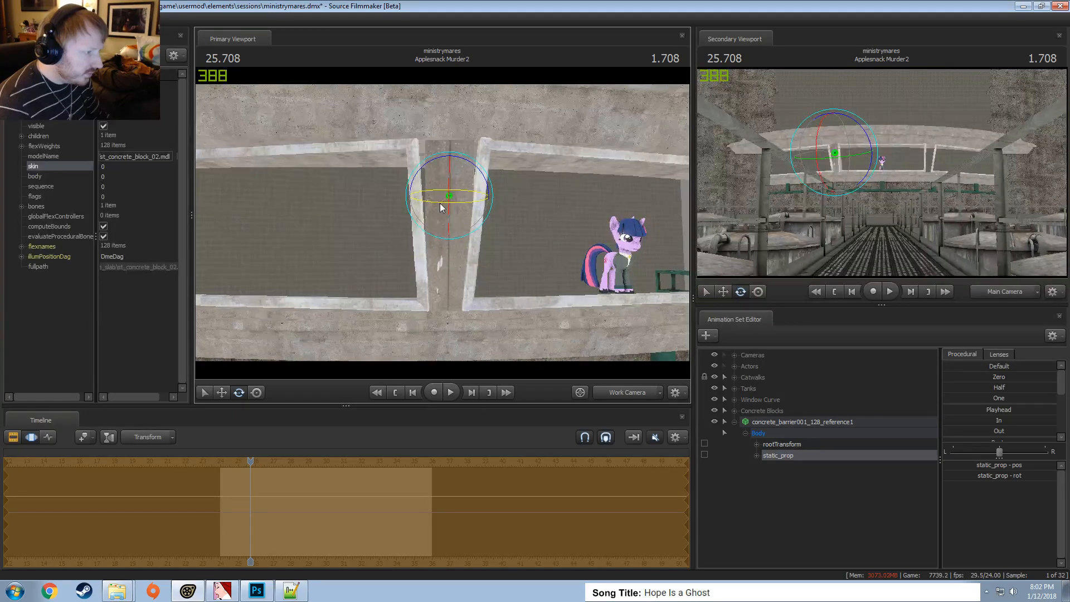
pyautogui.press('w')
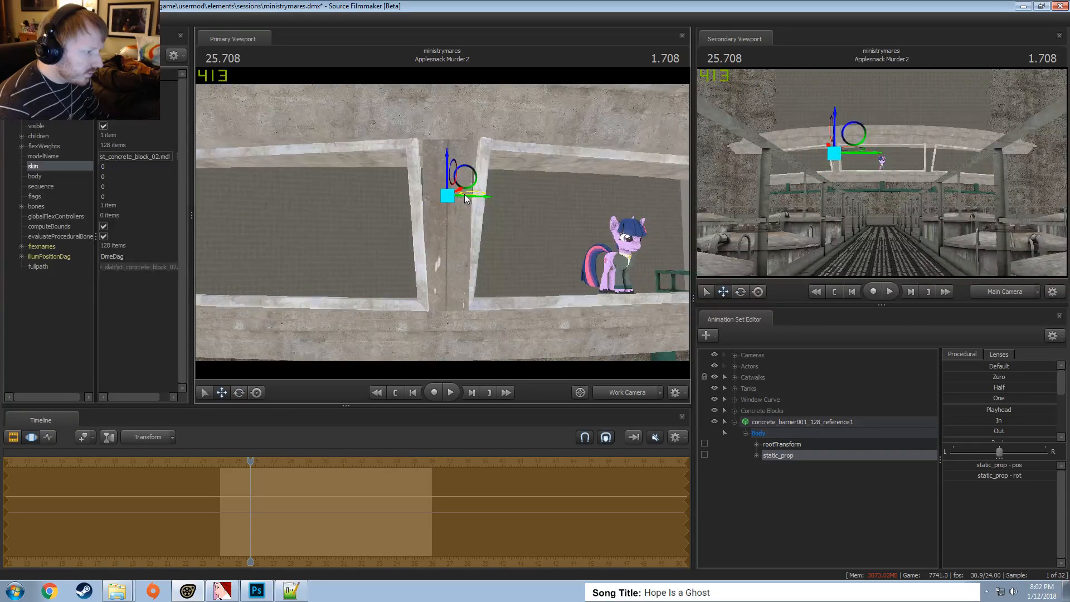
pyautogui.moveTo(466, 198); pyautogui.dragTo(467, 234)
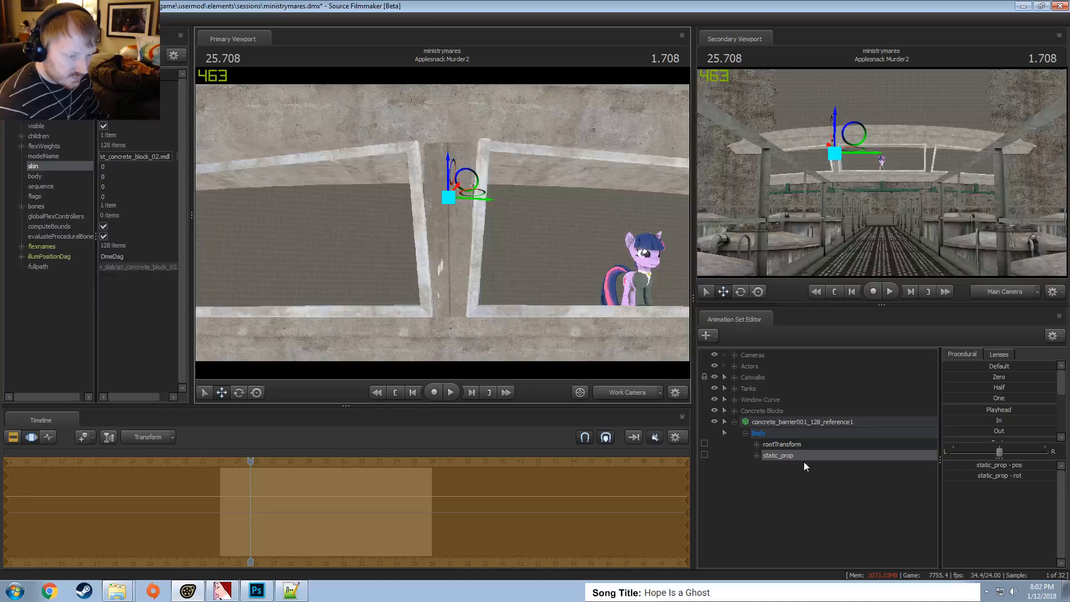
# Add a scale control to the barrier's static_prop bone
pyautogui.rightClick(776, 456)
pyautogui.click(800, 480)
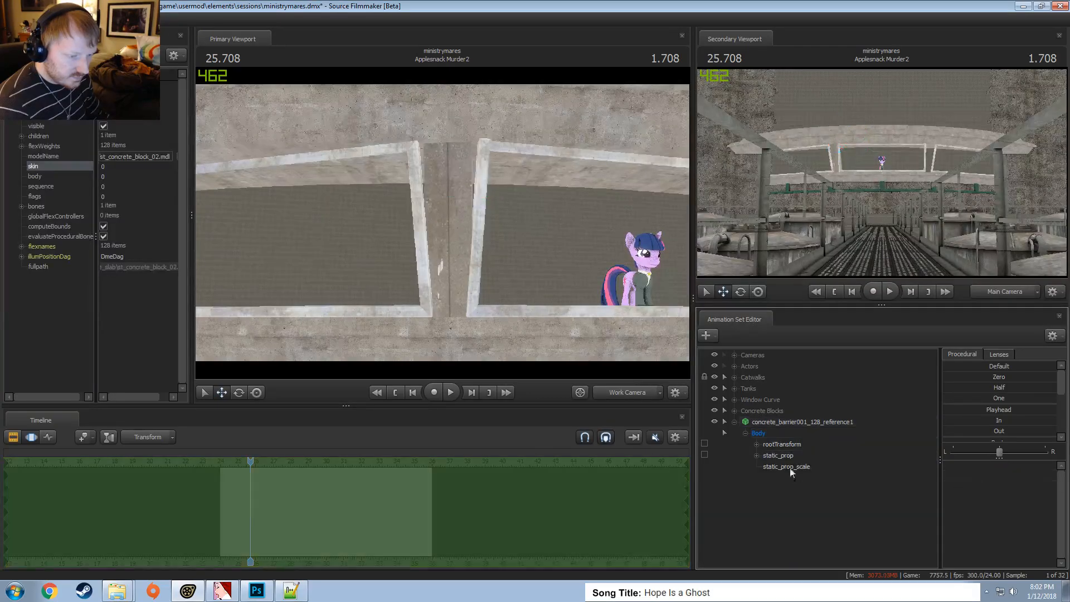
# Set the barrier's static_prop_scale to 0.105 and check its fit between the window frames from several angles
pyautogui.click(986, 460)
pyautogui.write('0.105')
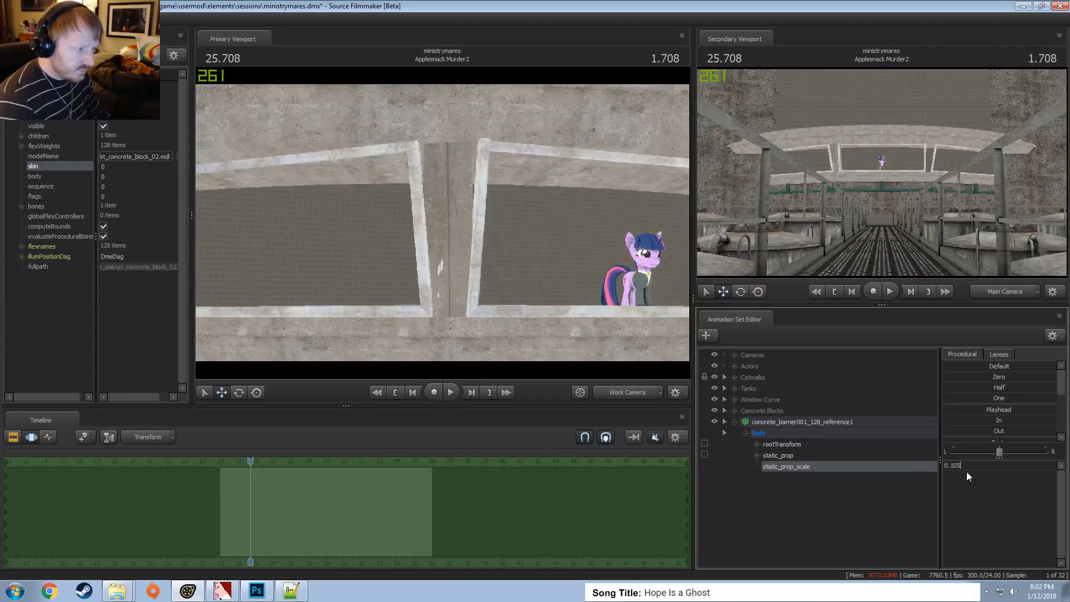
pyautogui.press('Return')
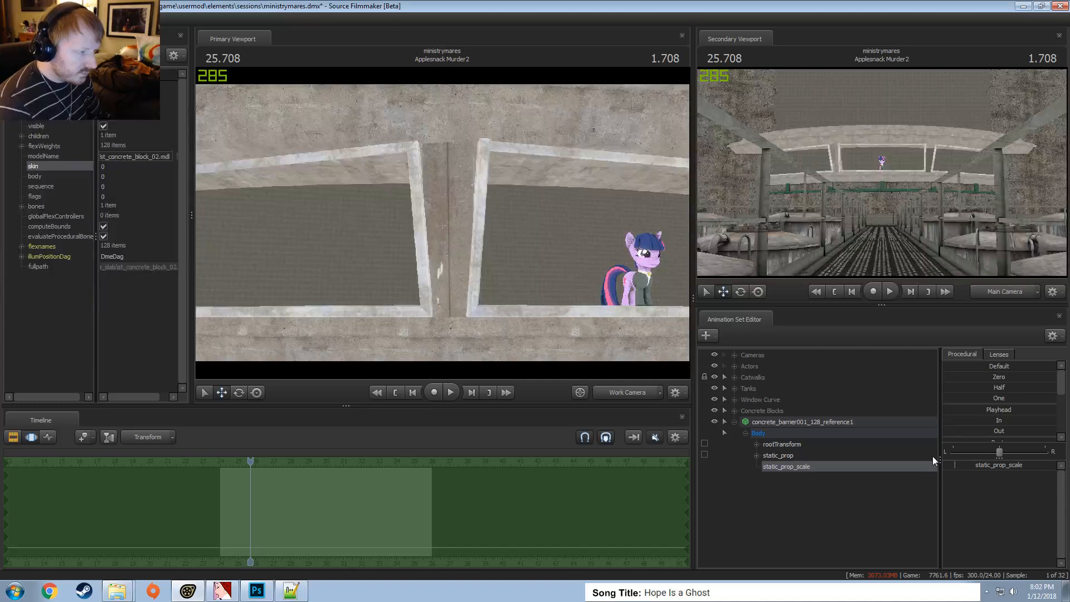
pyautogui.click(978, 464)
pyautogui.write('0.105')
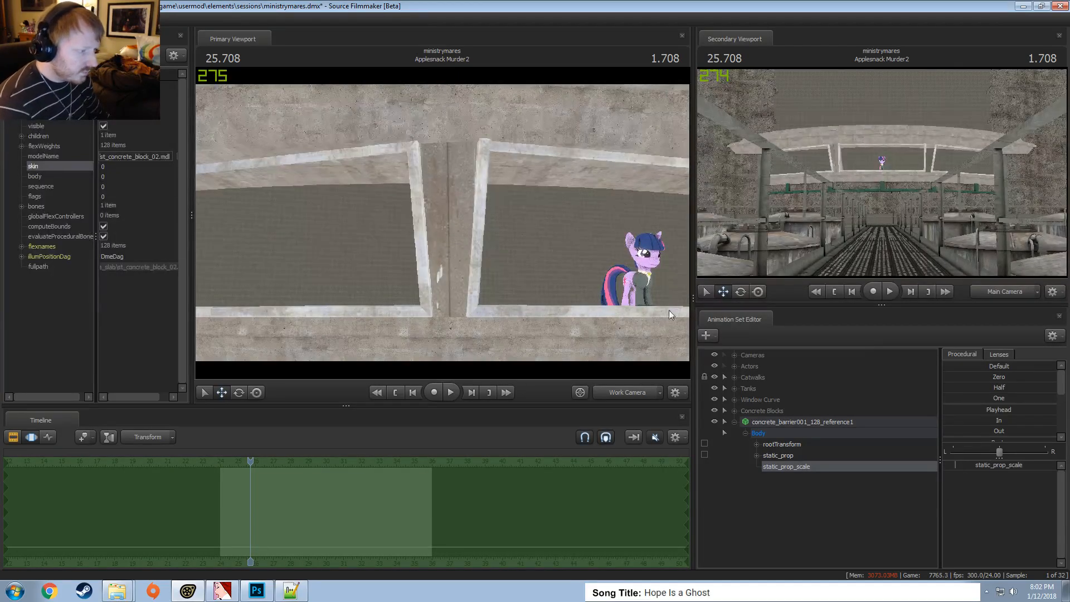
pyautogui.moveTo(669, 310); pyautogui.dragTo(639, 267)
pyautogui.moveTo(486, 223); pyautogui.dragTo(502, 251)
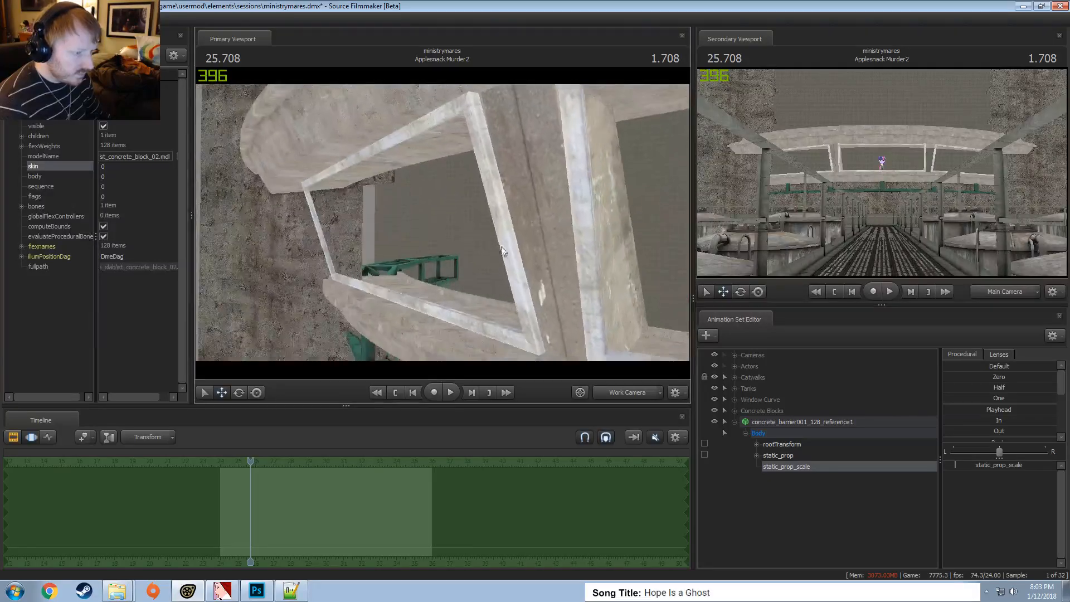
pyautogui.moveTo(590, 258); pyautogui.dragTo(555, 254)
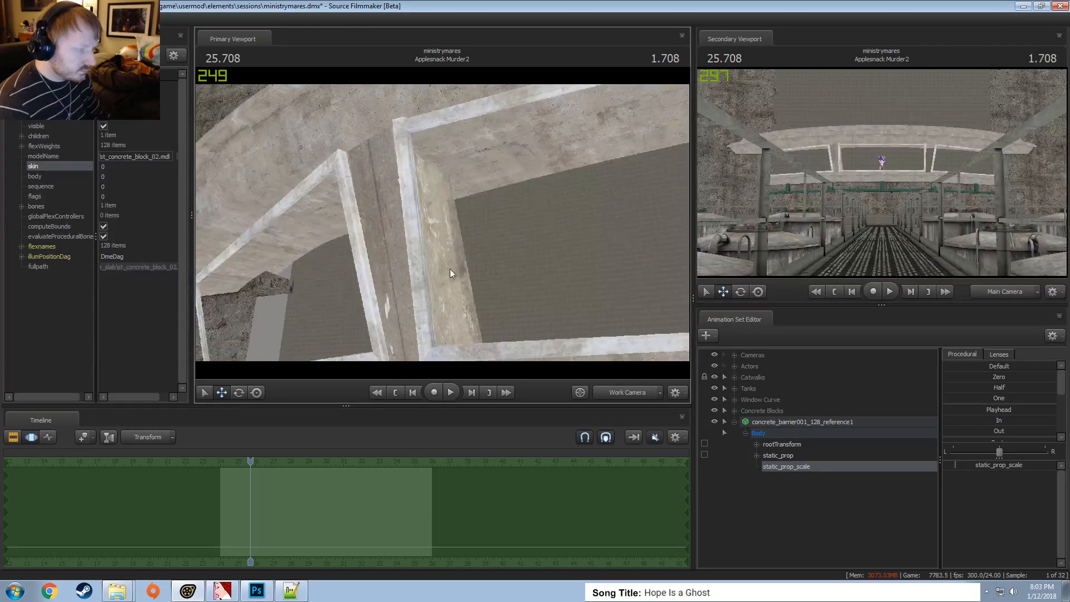
pyautogui.moveTo(442, 223); pyautogui.dragTo(442, 224)
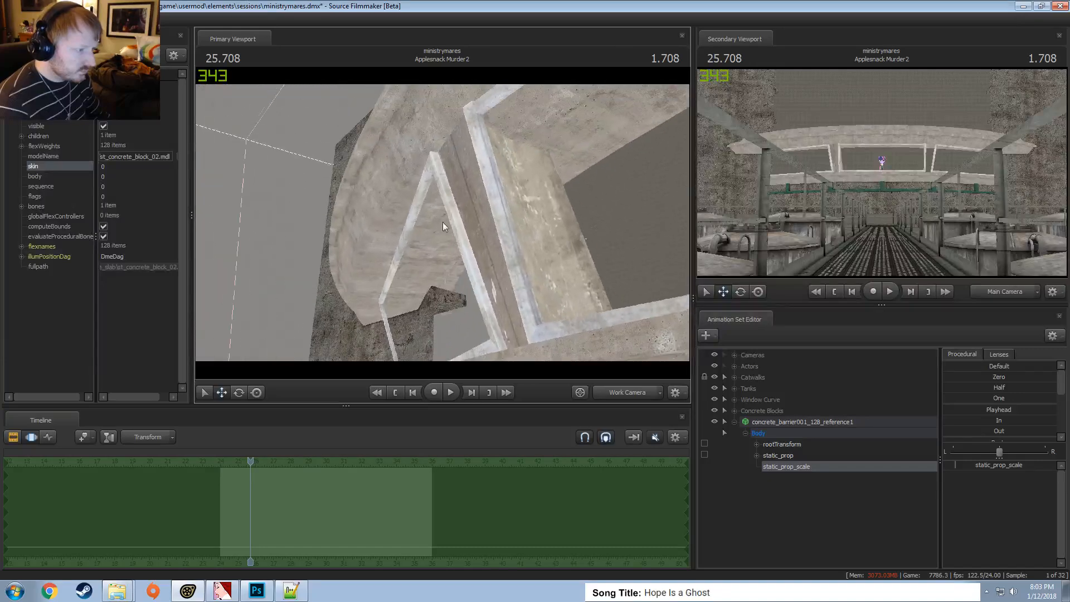
# Try lowering the barrier's static_prop, undo that move, and nudge its position to follow the window frames
pyautogui.click(780, 455)
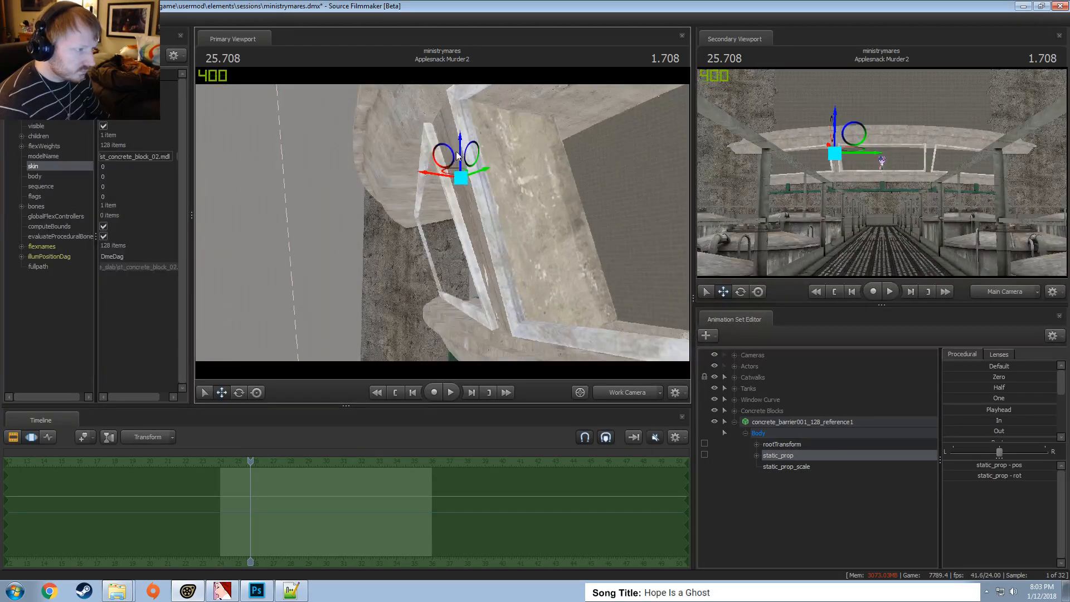
pyautogui.moveTo(456, 151); pyautogui.dragTo(507, 178)
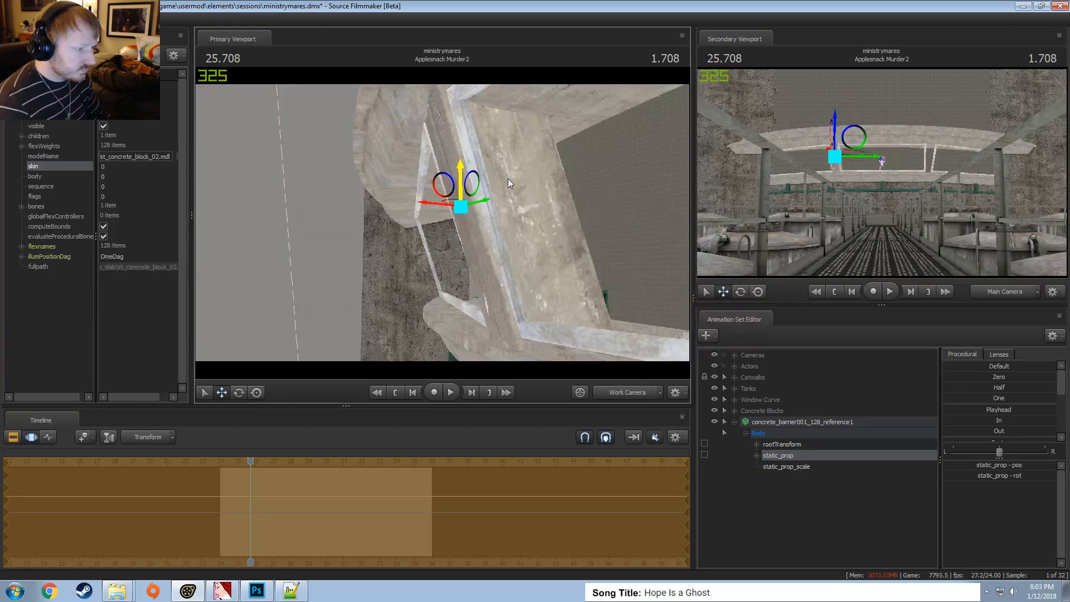
pyautogui.keyDown('alt'); pyautogui.moveTo(508, 219); pyautogui.dragTo(477, 222); pyautogui.keyUp('alt')
pyautogui.hotkey('ctrl', 'z')
pyautogui.moveTo(469, 184); pyautogui.dragTo(427, 253)
pyautogui.press('e')
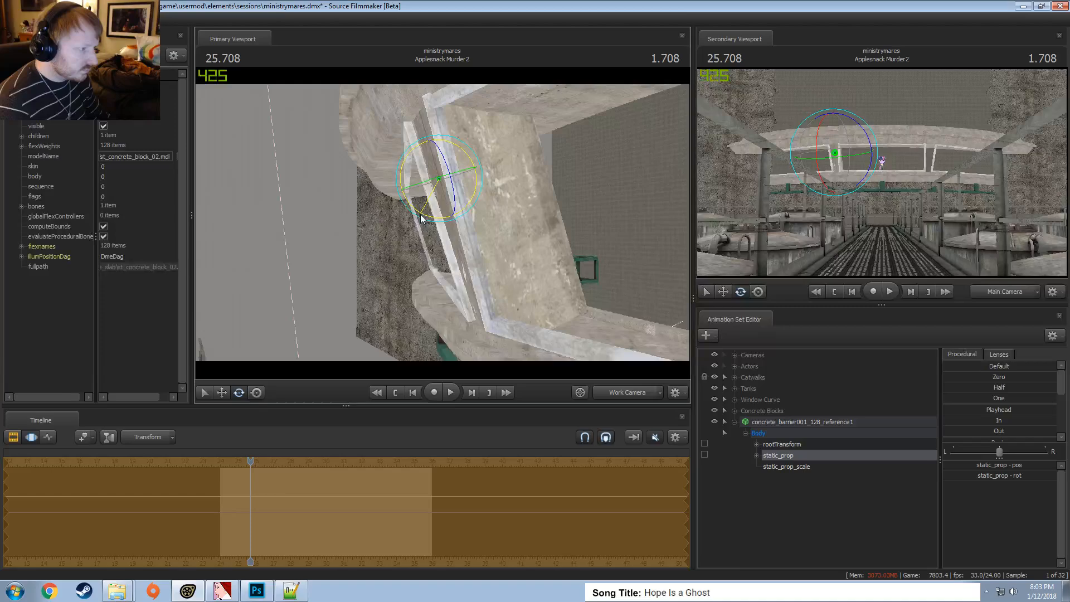
pyautogui.press('w')
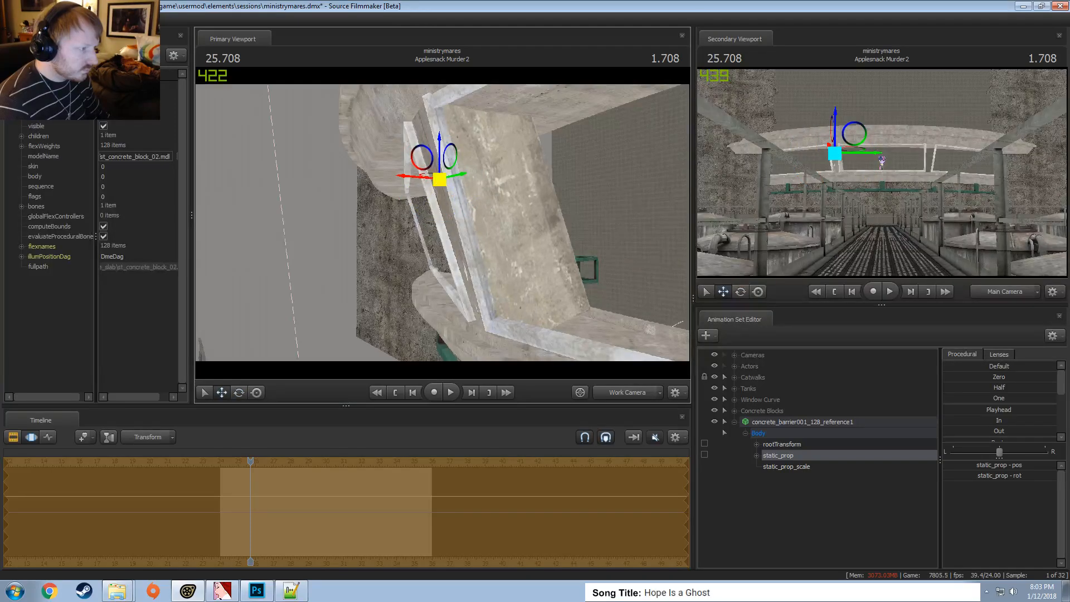
pyautogui.moveTo(440, 180); pyautogui.dragTo(436, 180)
pyautogui.keyDown('alt'); pyautogui.moveTo(440, 228); pyautogui.dragTo(442, 232); pyautogui.keyUp('alt')
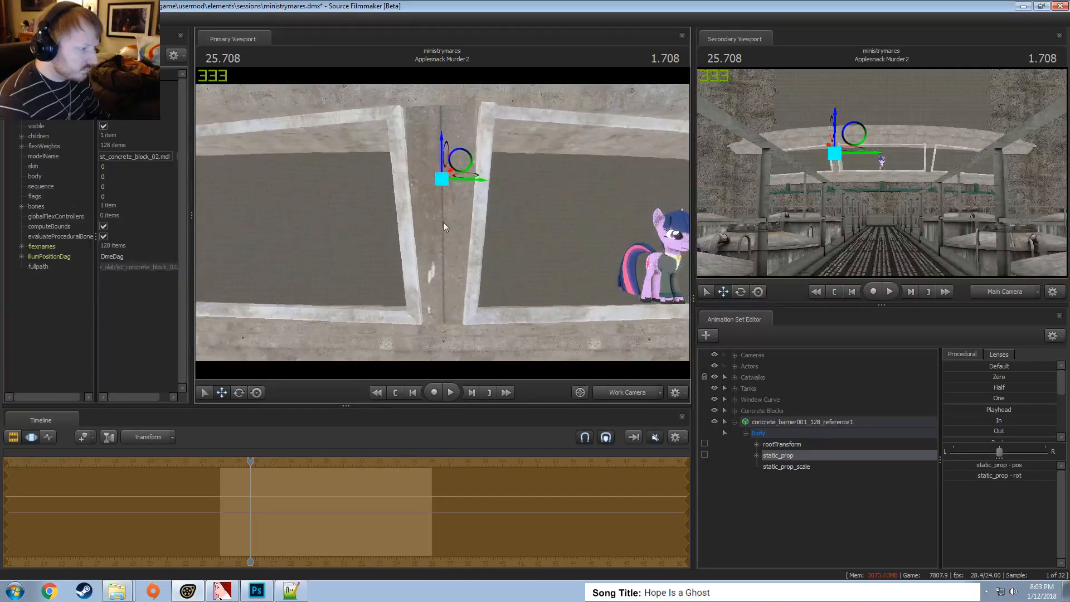
# Enter a revised static_prop_scale value for the barrier and review its width in the gap between the frames
pyautogui.click(851, 467)
pyautogui.doubleClick(995, 465)
pyautogui.moveTo(953, 466); pyautogui.dragTo(981, 465)
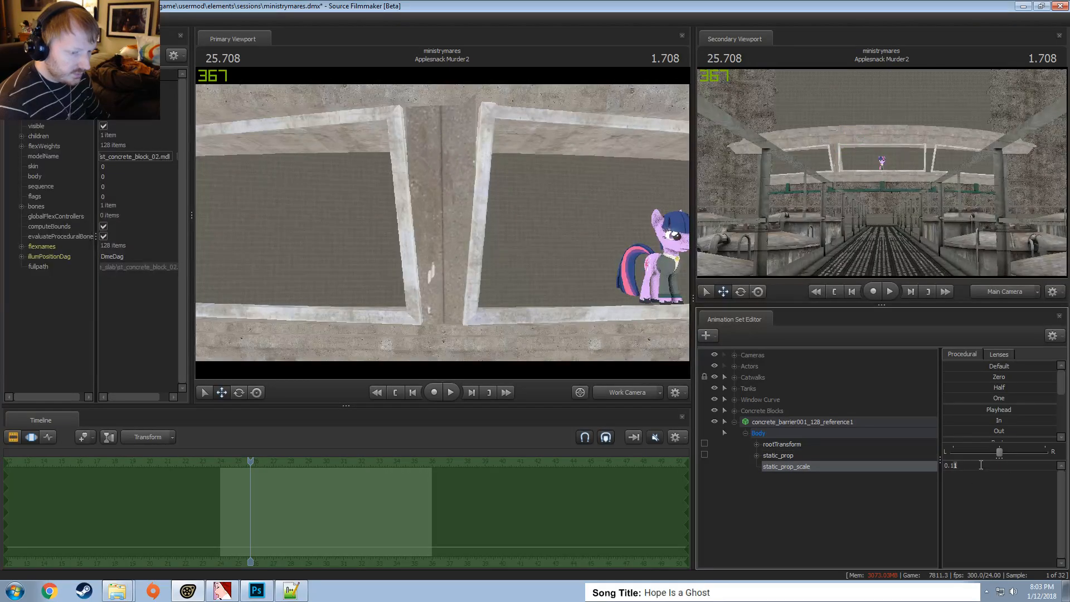
pyautogui.write('2')
pyautogui.press('Return')
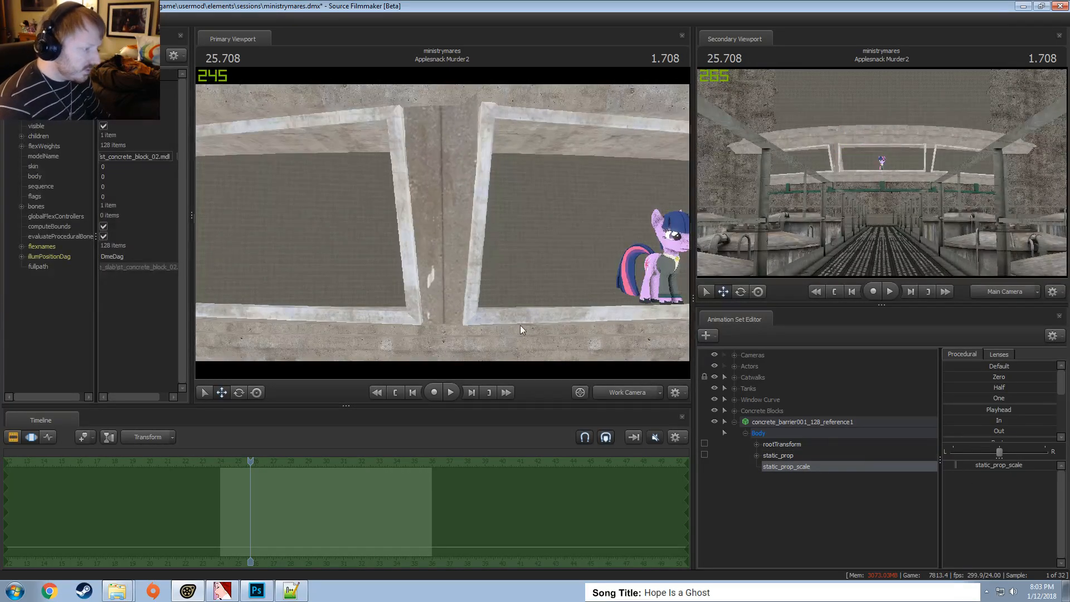
pyautogui.moveTo(523, 331); pyautogui.dragTo(442, 228)
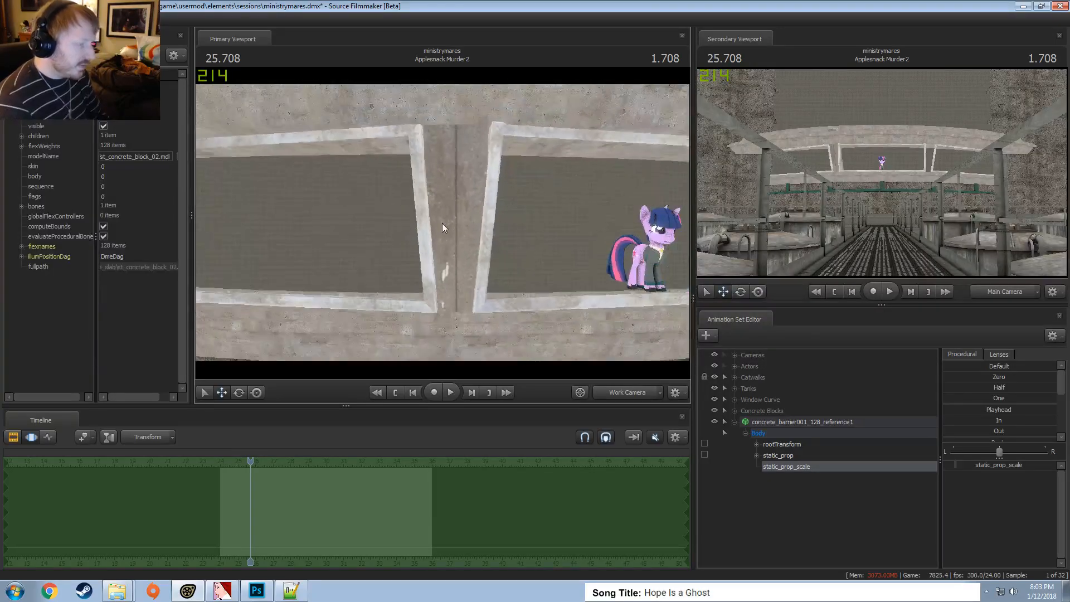
# Rotate the barrier's static_prop slightly, switching the manipulator's axis mode, and adjust its sideways position between the two frames
pyautogui.click(781, 456)
pyautogui.press('e')
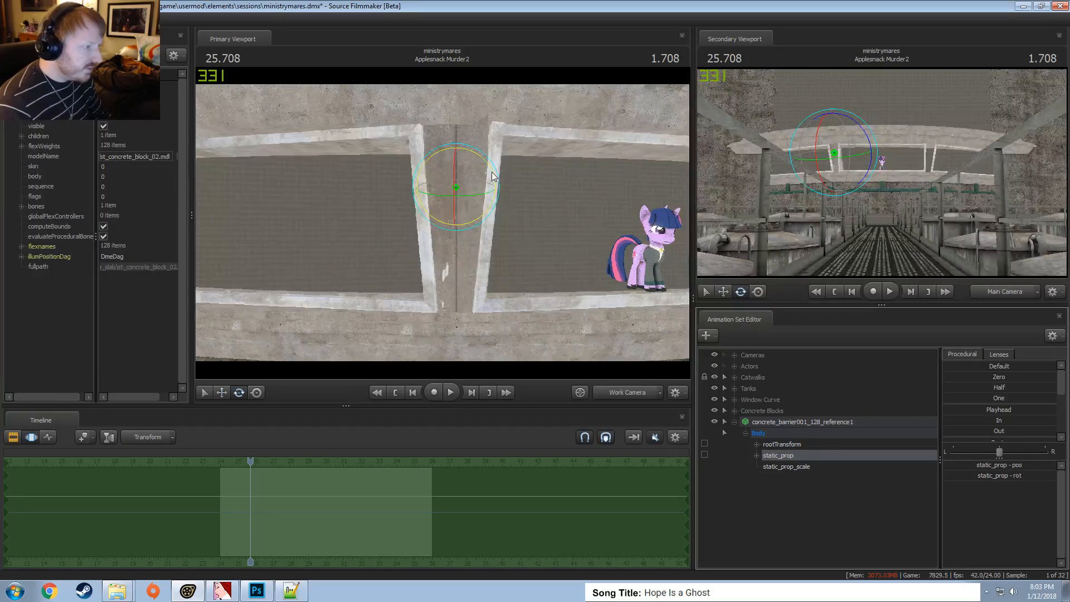
pyautogui.moveTo(493, 177); pyautogui.dragTo(454, 225)
pyautogui.press('w')
pyautogui.press('e')
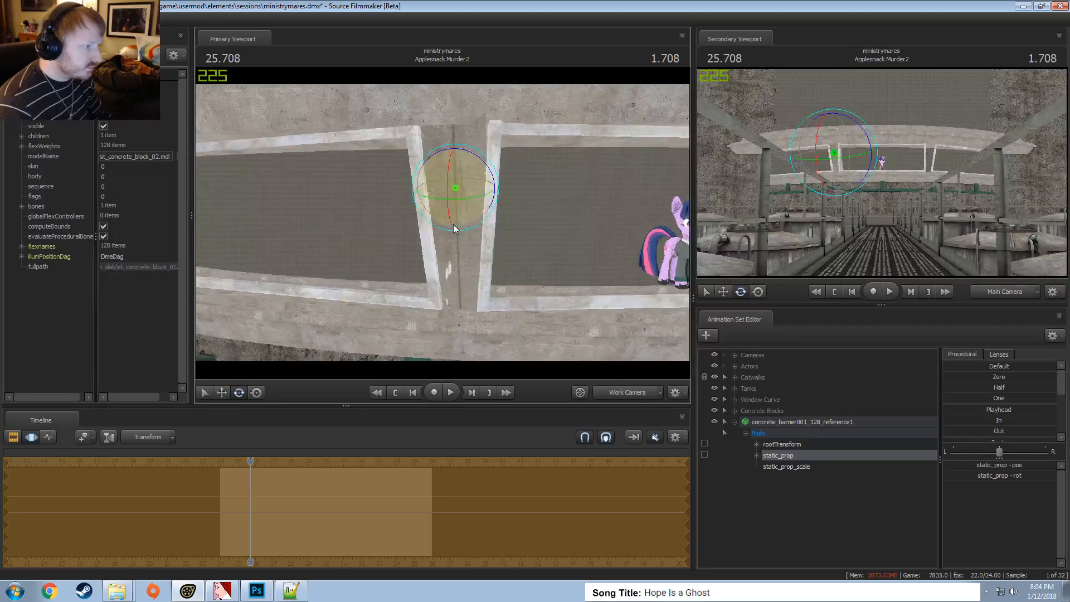
pyautogui.rightClick(475, 189)
pyautogui.click(482, 190)
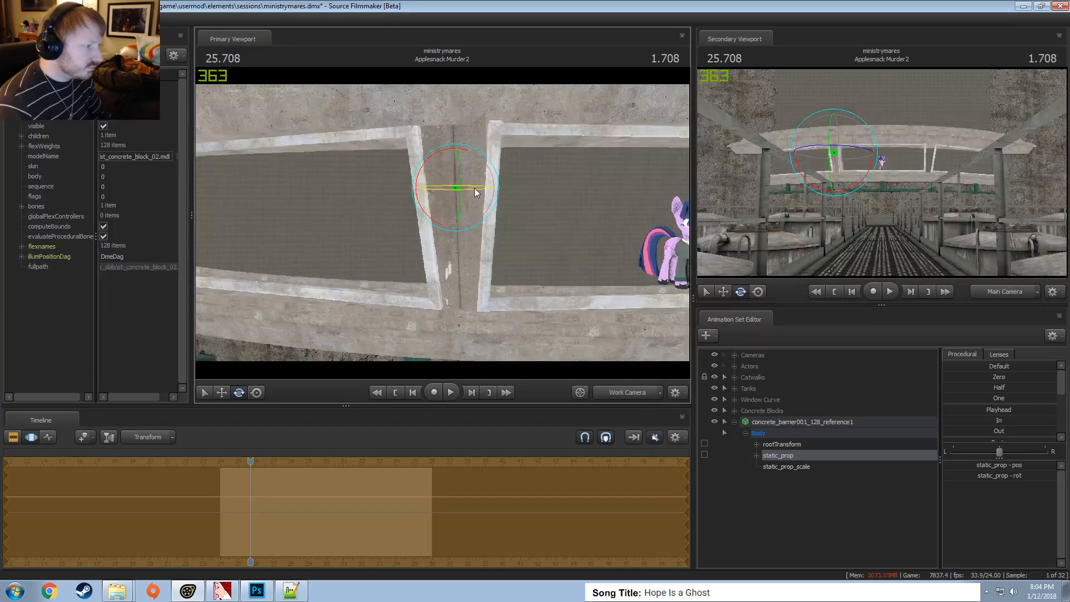
pyautogui.press('w')
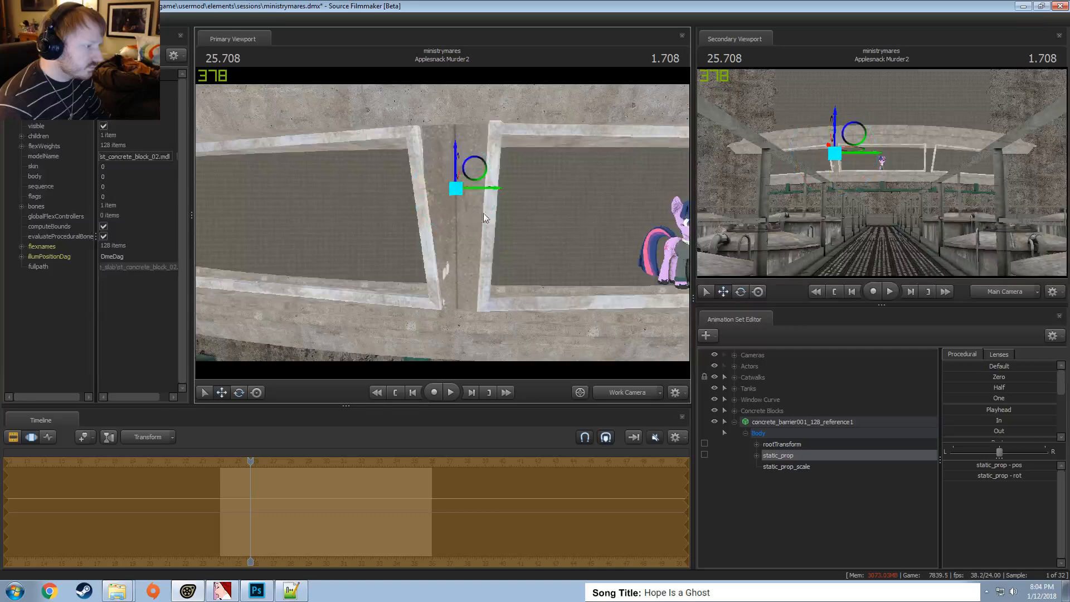
pyautogui.scroll(3, 479, 194)
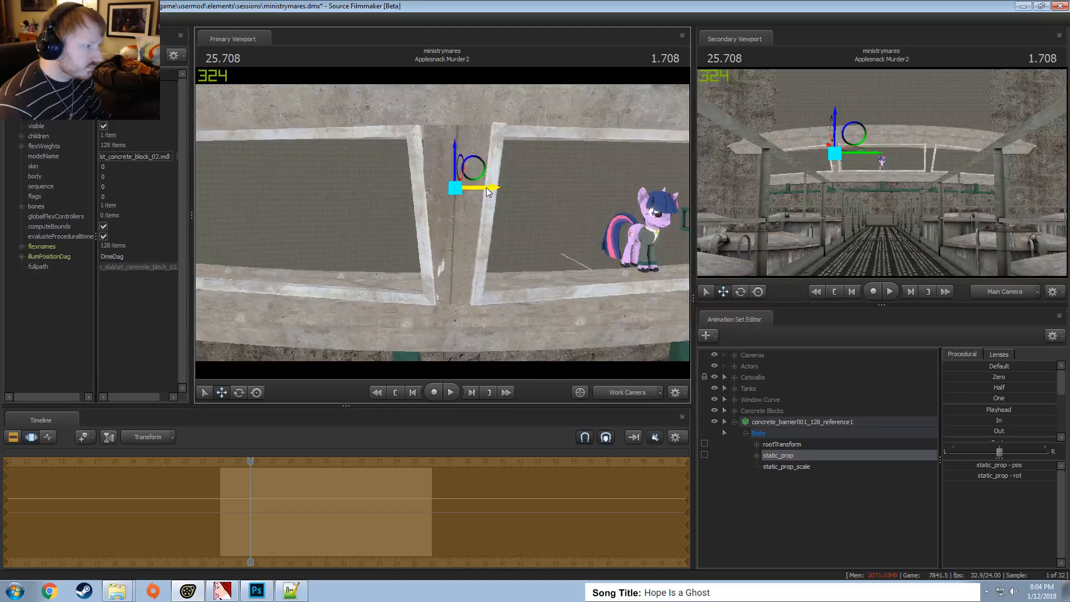
pyautogui.keyDown('alt'); pyautogui.moveTo(485, 190); pyautogui.dragTo(368, 192); pyautogui.keyUp('alt')
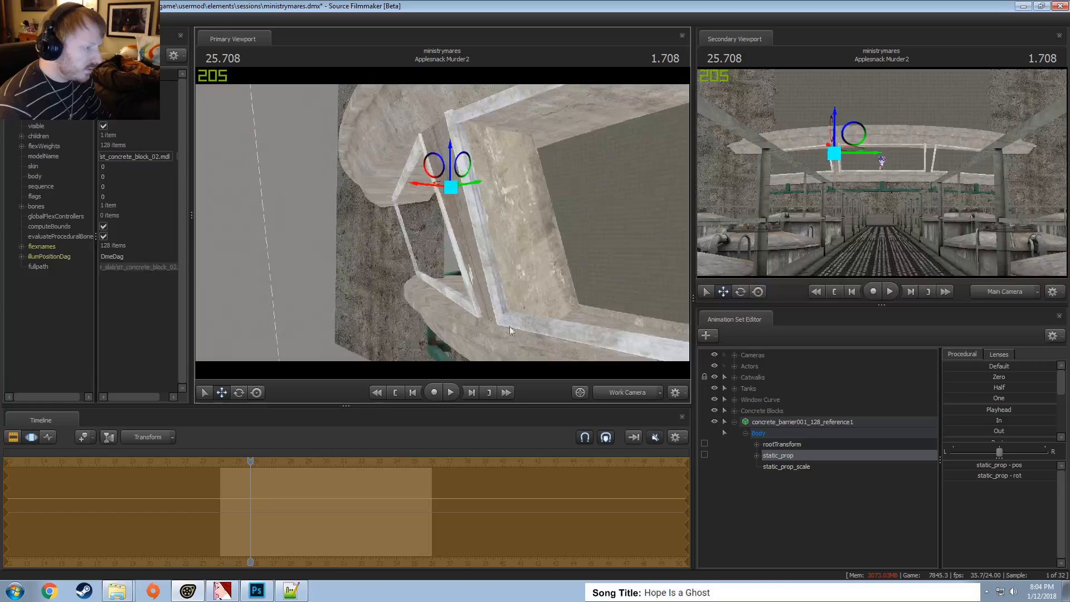
# Check the barrier post through the Main Camera in the Clip Editor, and return to the Work Camera and Motion Editor
pyautogui.click(609, 393)
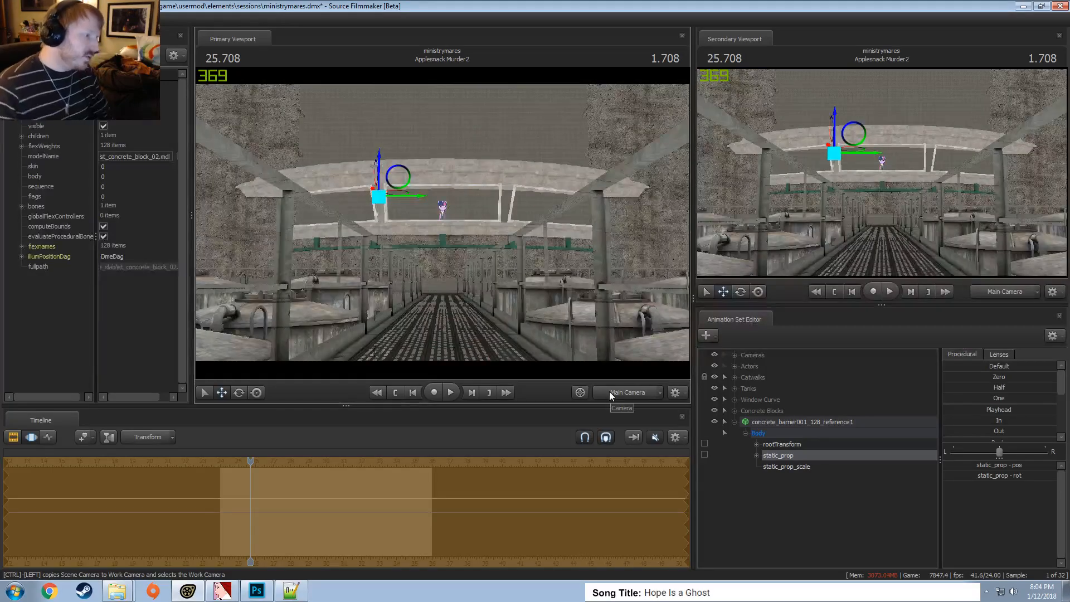
pyautogui.press('F3')
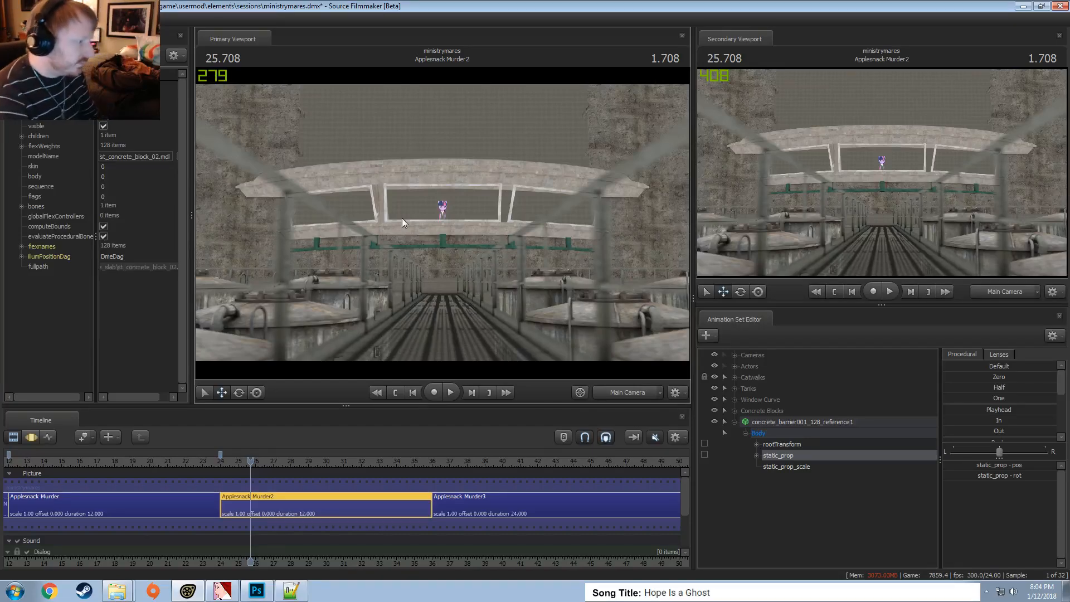
pyautogui.click(630, 393)
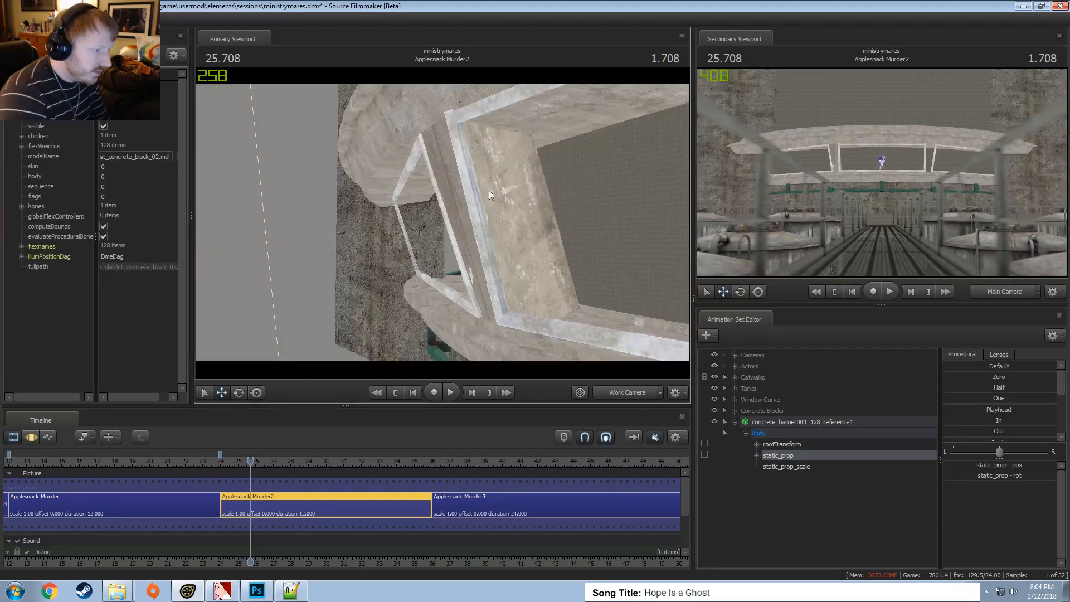
pyautogui.moveTo(506, 290)
pyautogui.mouseDown()
pyautogui.moveTo(526, 156)
pyautogui.moveTo(509, 196)
pyautogui.moveTo(506, 290)
pyautogui.mouseUp()
pyautogui.press('F3')
# Lower the barrier's static_prop slightly and fine-tune its rotation and sideways position to centre it between the frames
pyautogui.moveTo(443, 221); pyautogui.dragTo(443, 222)
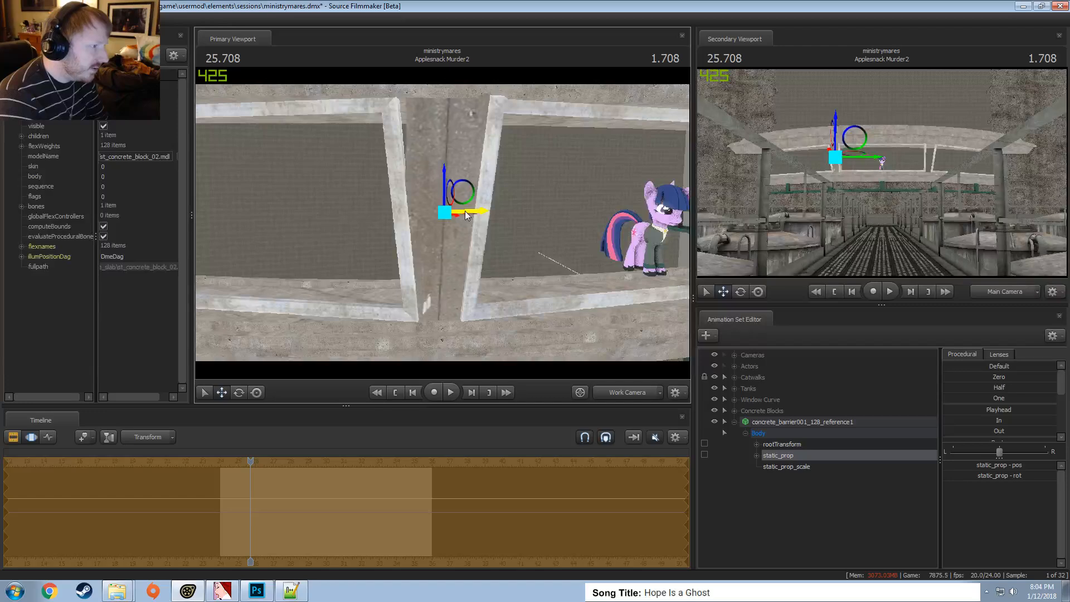
pyautogui.press('e')
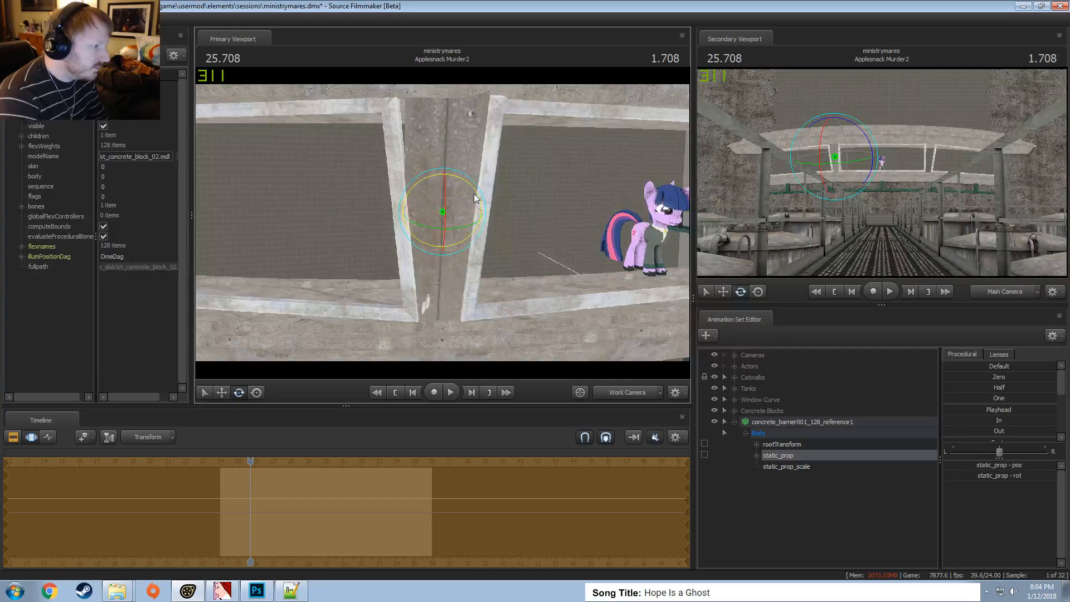
pyautogui.press('w')
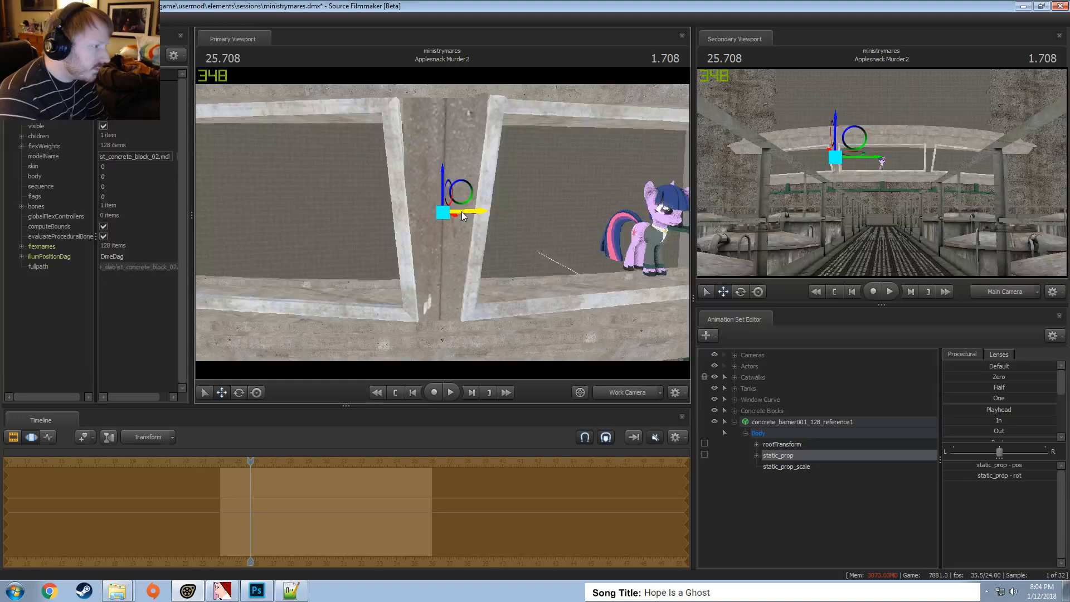
pyautogui.press('e')
pyautogui.press('w')
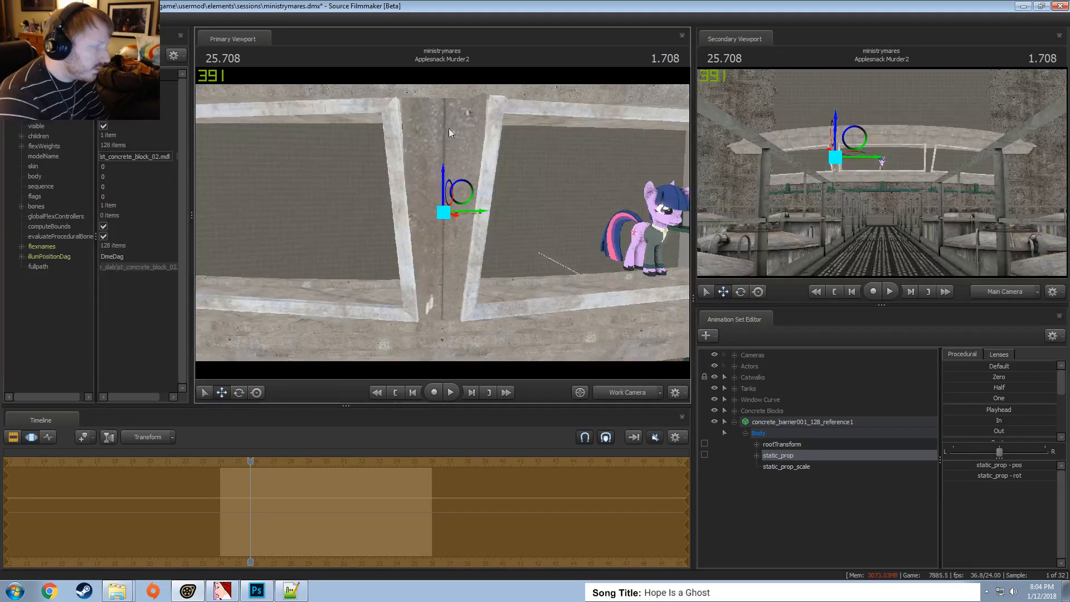
pyautogui.keyDown('alt'); pyautogui.moveTo(523, 179); pyautogui.dragTo(469, 182); pyautogui.keyUp('alt')
pyautogui.press('F2')
pyautogui.press('F3')
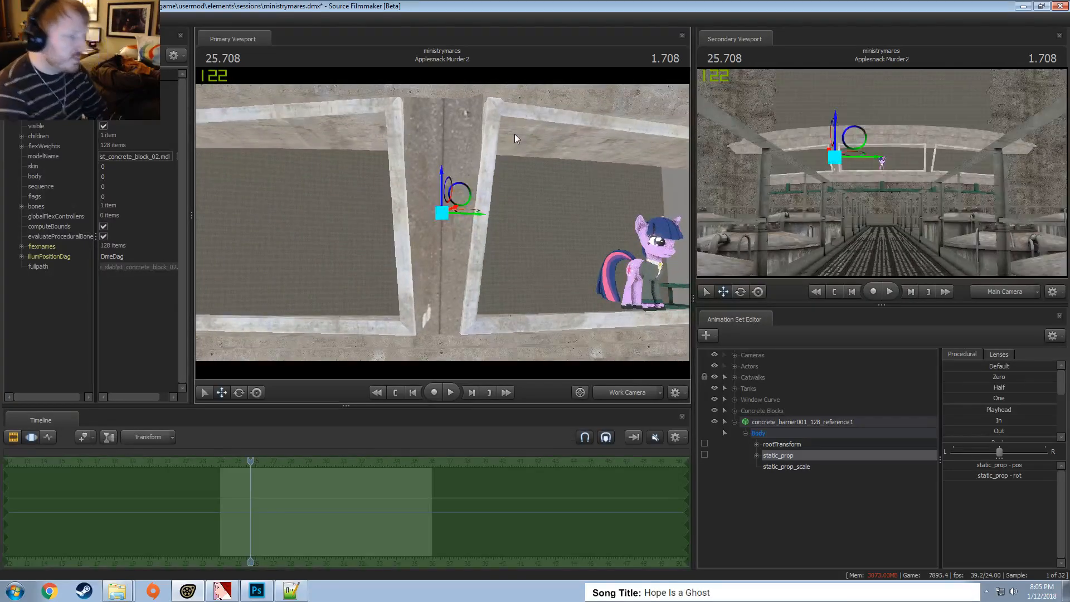
# Review the fitted barrier post in the Clip Editor up close and from the Main Camera
pyautogui.press('F2')
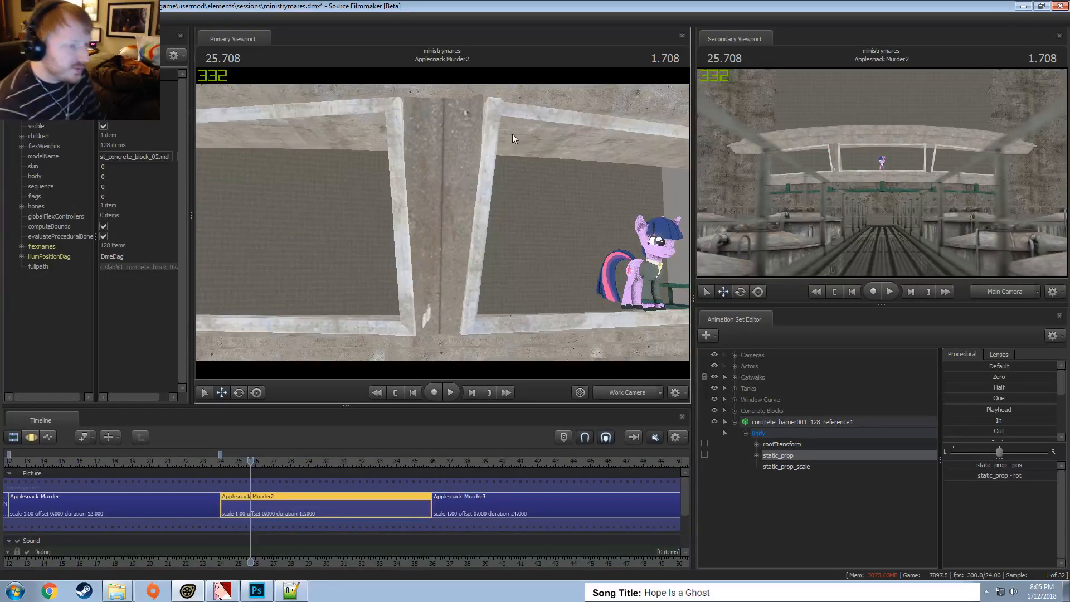
pyautogui.click(623, 392)
pyautogui.moveTo(535, 267); pyautogui.dragTo(454, 250)
pyautogui.press('w')
pyautogui.press('w')
pyautogui.press('s')
pyautogui.press('s')
pyautogui.click(581, 393)
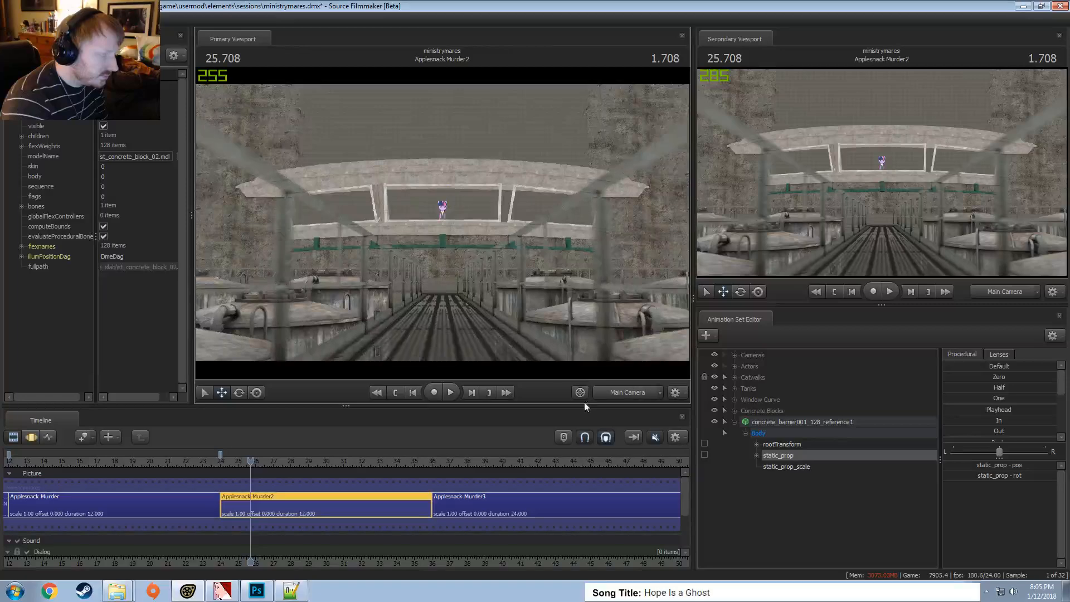
# Copy the concrete barrier's animation set
pyautogui.click(771, 423)
pyautogui.rightClick(772, 423)
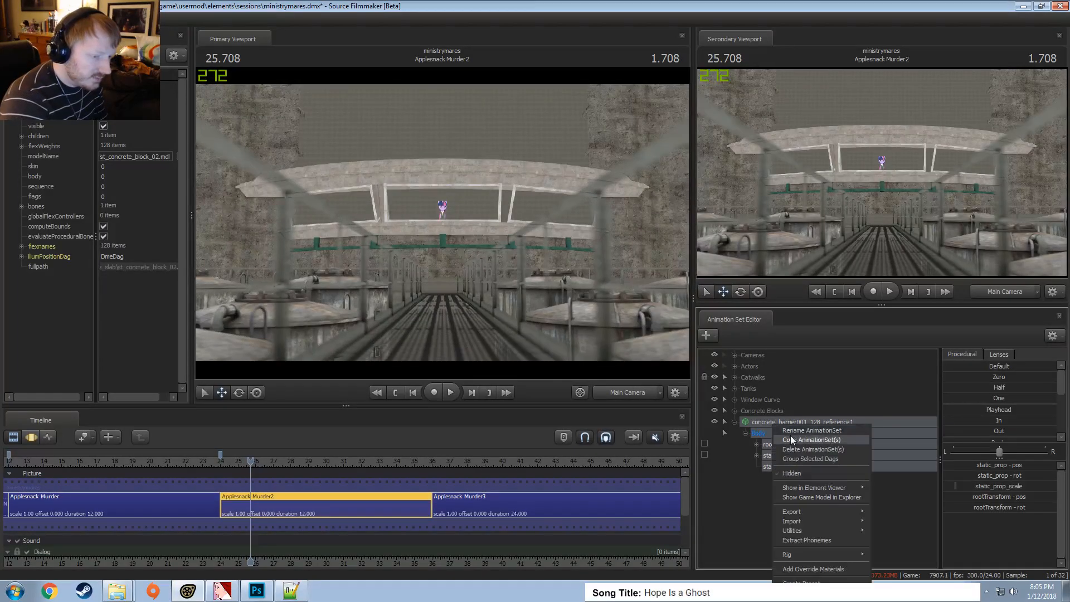
pyautogui.click(791, 439)
# Rename the concrete barrier's animation set to "Window Support 1"
pyautogui.rightClick(768, 422)
pyautogui.click(785, 430)
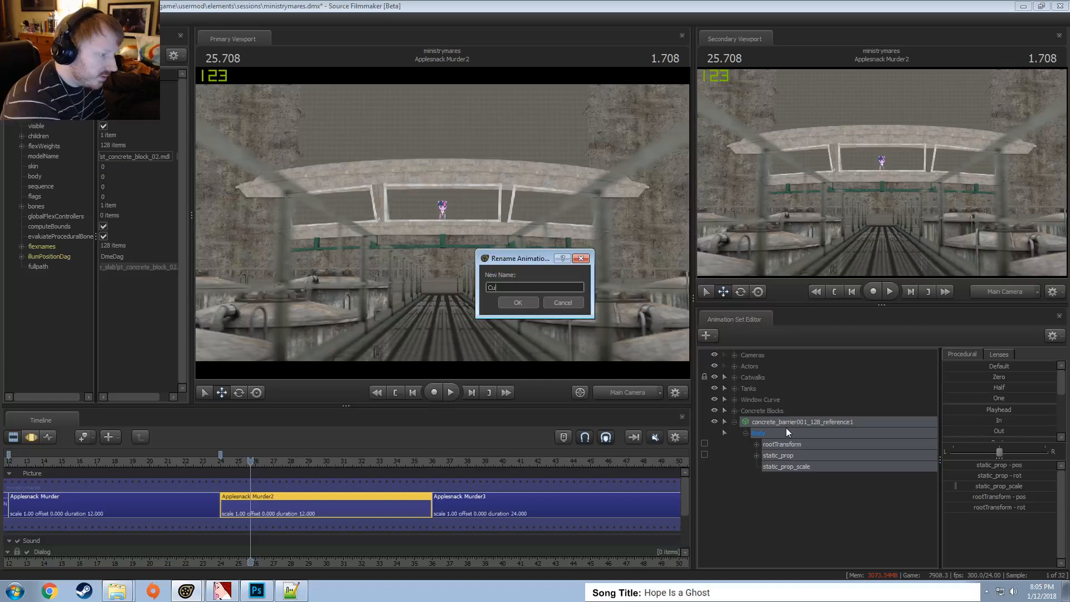
pyautogui.write('Window Support 1')
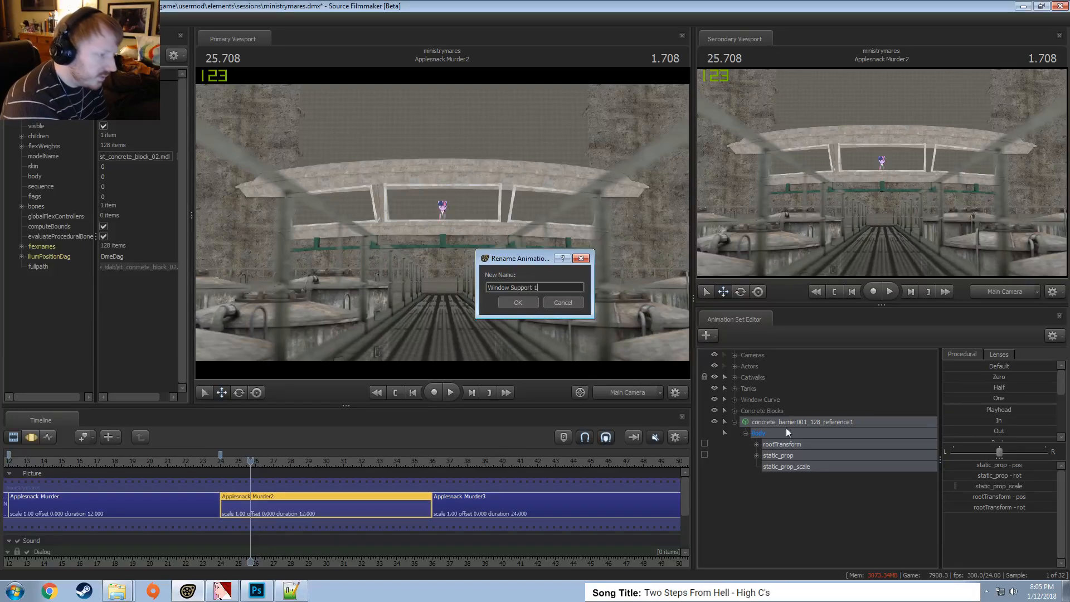
pyautogui.press('Return')
# Paste a copy of Window Support 1 and select it for motion editing in the Work Camera view
pyautogui.rightClick(768, 429)
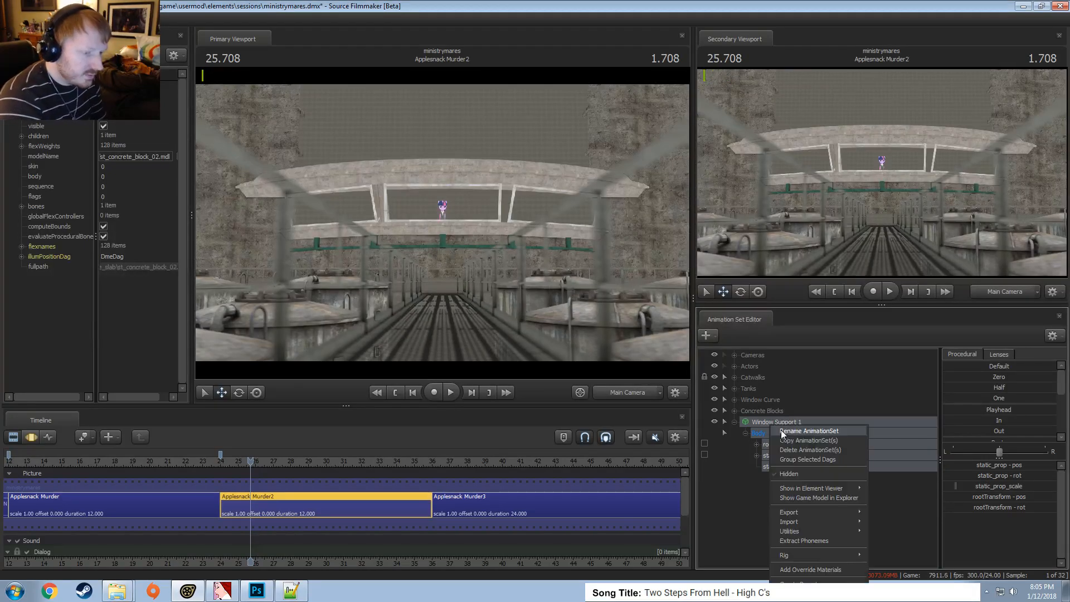
pyautogui.click(735, 422)
pyautogui.rightClick(759, 456)
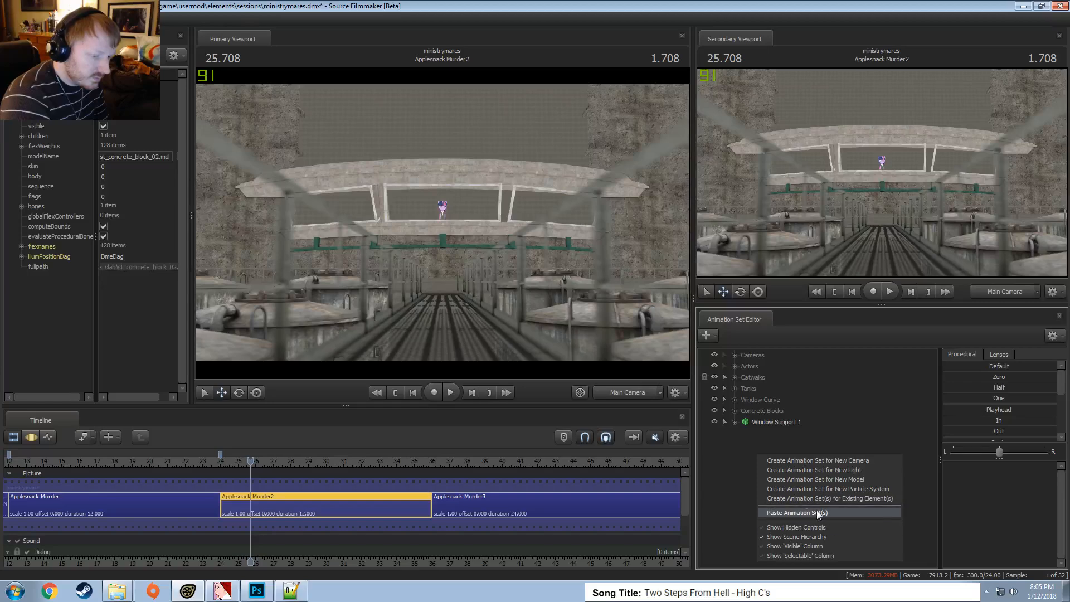
pyautogui.click(818, 510)
pyautogui.click(764, 435)
pyautogui.click(637, 392)
pyautogui.press('F3')
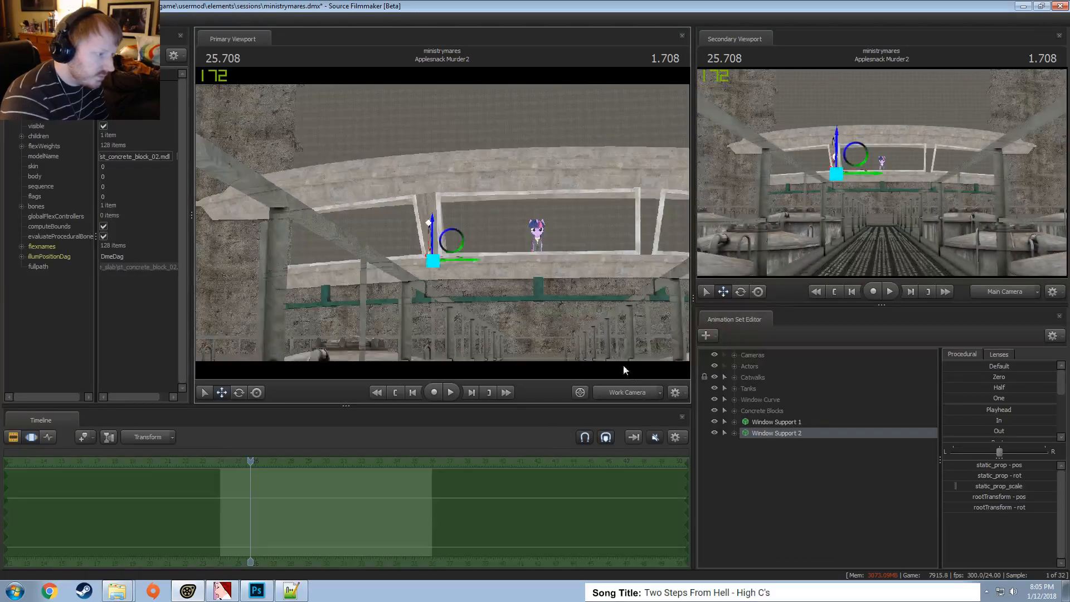
# Move Window Support 2 across the balcony into the gap between the centre and right window frames
pyautogui.moveTo(623, 366); pyautogui.dragTo(443, 253)
pyautogui.press('e')
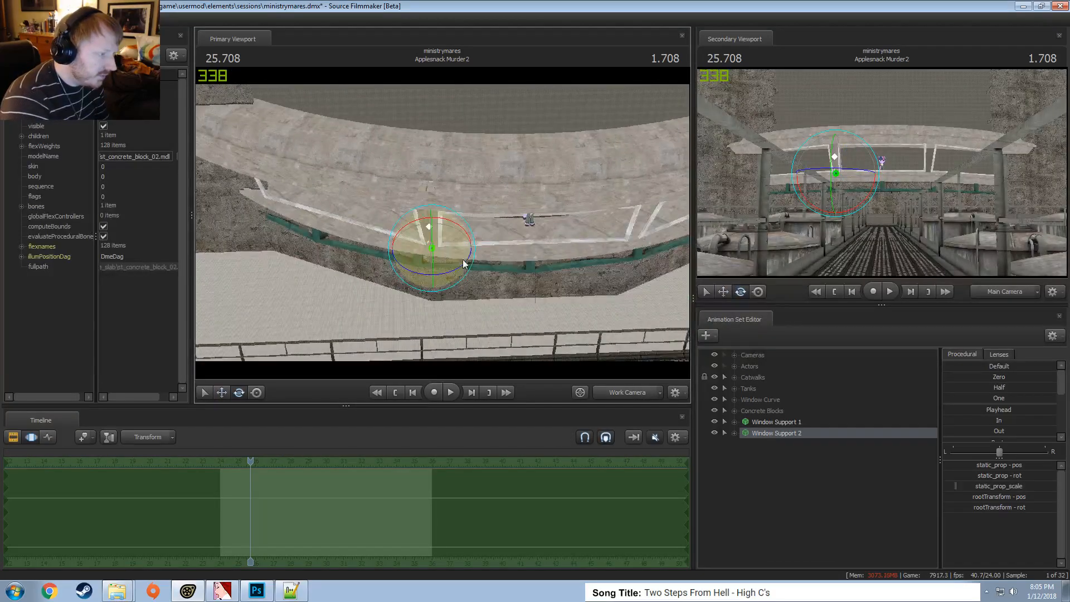
pyautogui.moveTo(549, 310); pyautogui.dragTo(597, 362)
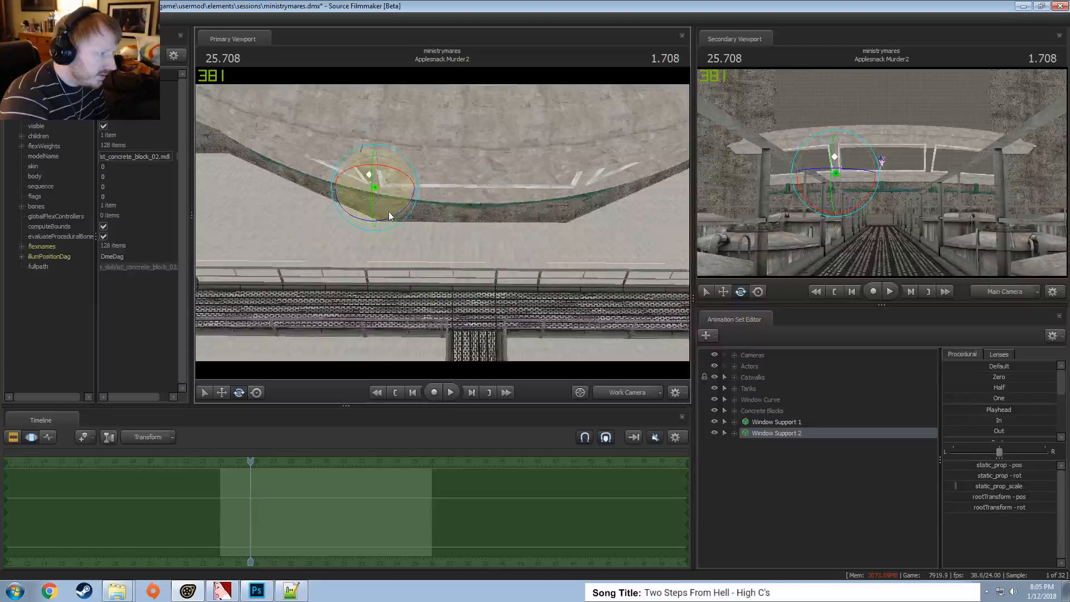
pyautogui.moveTo(390, 211); pyautogui.dragTo(623, 190)
pyautogui.press('w')
pyautogui.keyDown('alt'); pyautogui.moveTo(499, 215); pyautogui.dragTo(457, 150); pyautogui.keyUp('alt')
pyautogui.moveTo(443, 223)
pyautogui.mouseDown()
pyautogui.moveTo(504, 214)
pyautogui.moveTo(449, 228)
pyautogui.mouseUp()
pyautogui.press('w')
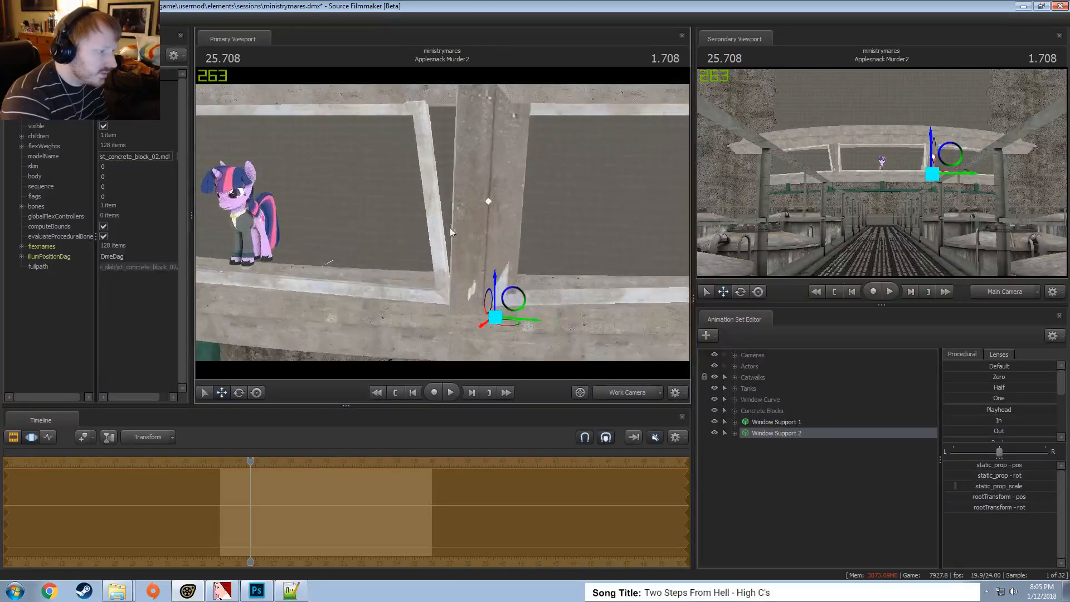
pyautogui.moveTo(529, 324); pyautogui.dragTo(502, 327)
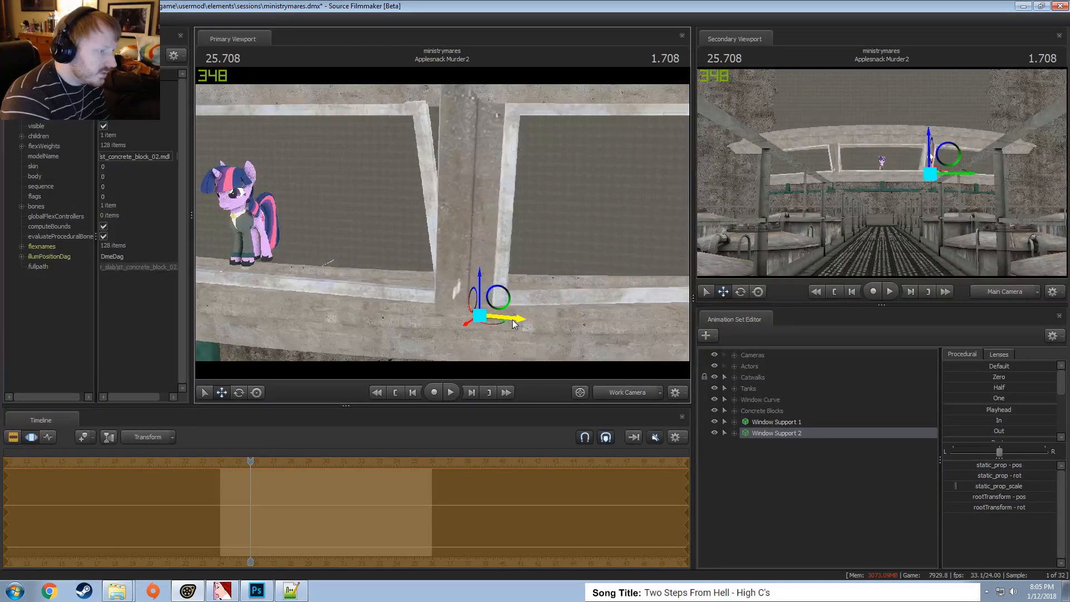
# Rotate Window Support 2 slightly about the vertical using the Global Axes setting and nudge it to fill the gap between the frames
pyautogui.press('e')
pyautogui.press('w')
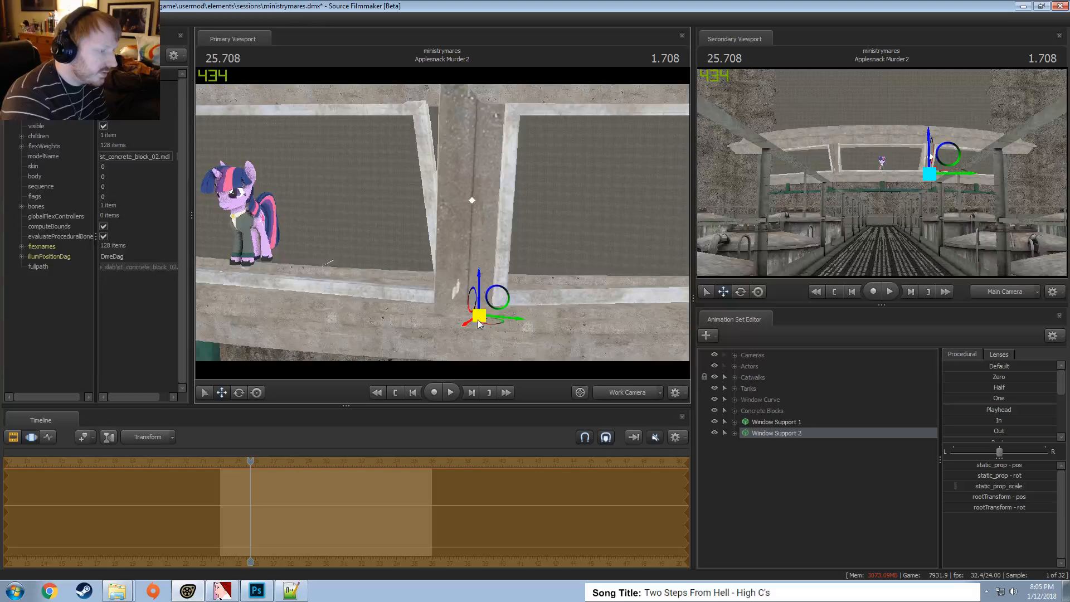
pyautogui.moveTo(470, 328); pyautogui.dragTo(471, 275)
pyautogui.press('e')
pyautogui.rightClick(483, 308)
pyautogui.click(468, 320)
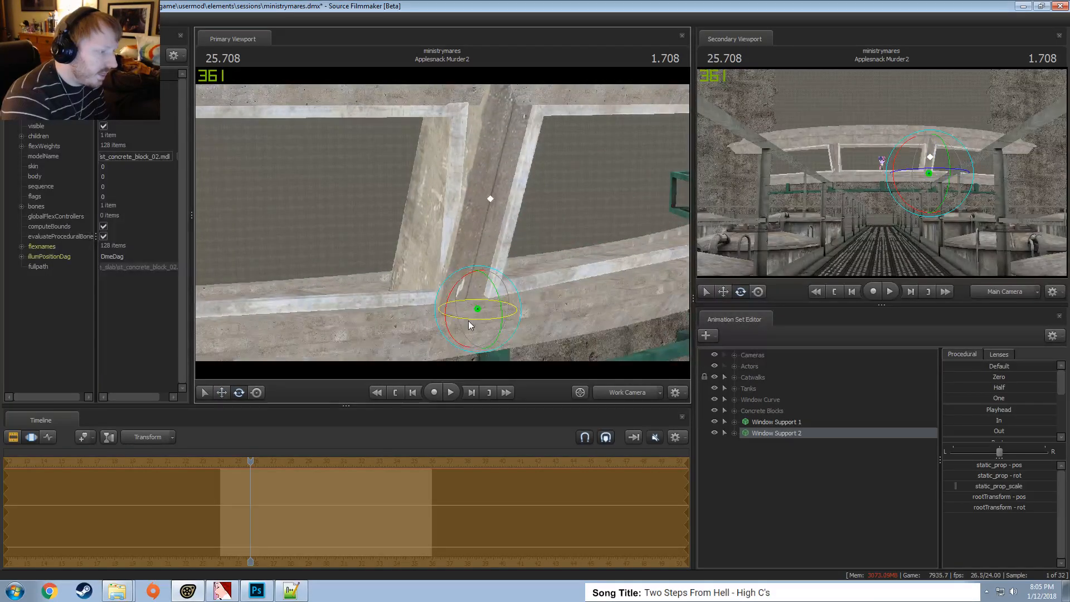
pyautogui.moveTo(469, 320)
pyautogui.mouseDown()
pyautogui.moveTo(426, 312)
pyautogui.moveTo(460, 322)
pyautogui.mouseUp()
pyautogui.press('w')
pyautogui.keyDown('alt'); pyautogui.moveTo(430, 199); pyautogui.dragTo(437, 223); pyautogui.keyUp('alt')
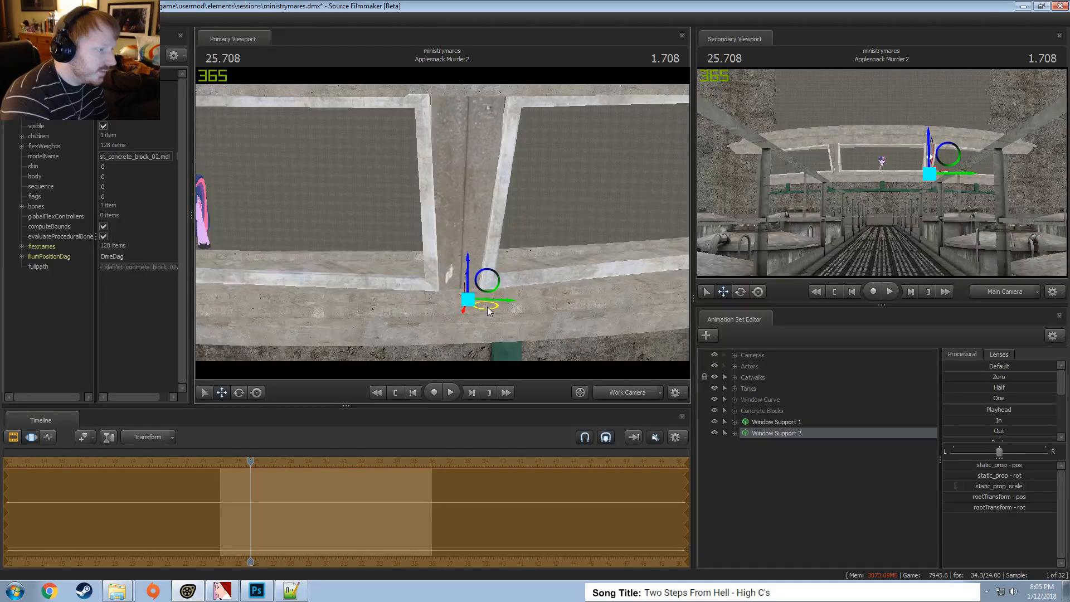
pyautogui.keyDown('alt'); pyautogui.moveTo(488, 311); pyautogui.dragTo(530, 246); pyautogui.keyUp('alt')
pyautogui.keyDown('alt'); pyautogui.moveTo(443, 223); pyautogui.dragTo(519, 214); pyautogui.keyUp('alt')
pyautogui.press('w')
# Paste another copy of the window support for the outer end of the left window frame
pyautogui.press('w')
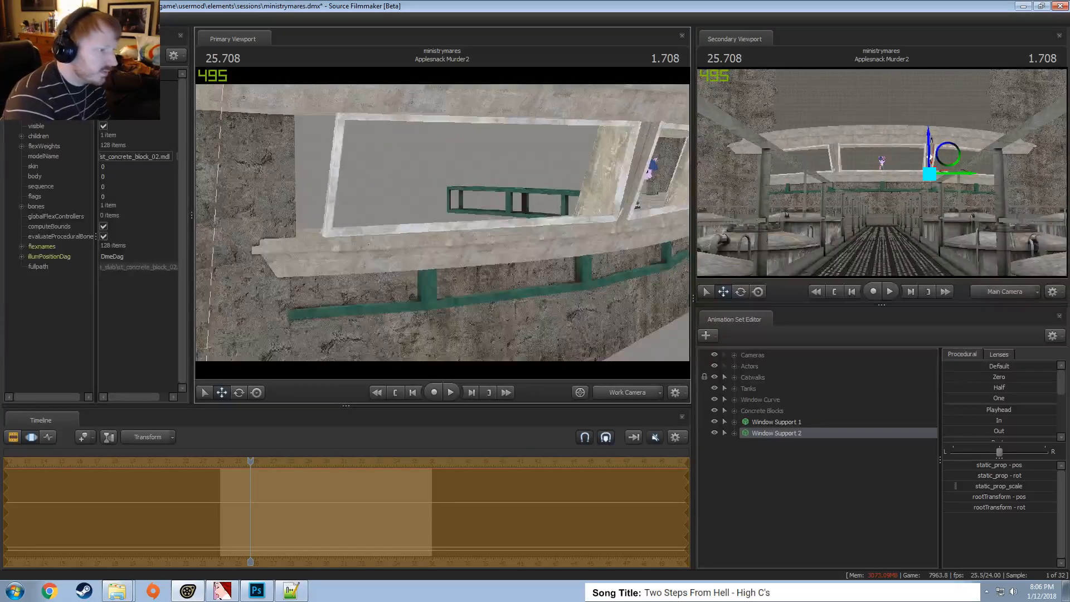
pyautogui.press('s')
pyautogui.moveTo(584, 296)
pyautogui.mouseDown()
pyautogui.moveTo(605, 298)
pyautogui.moveTo(568, 295)
pyautogui.moveTo(584, 296)
pyautogui.mouseUp()
pyautogui.press('w')
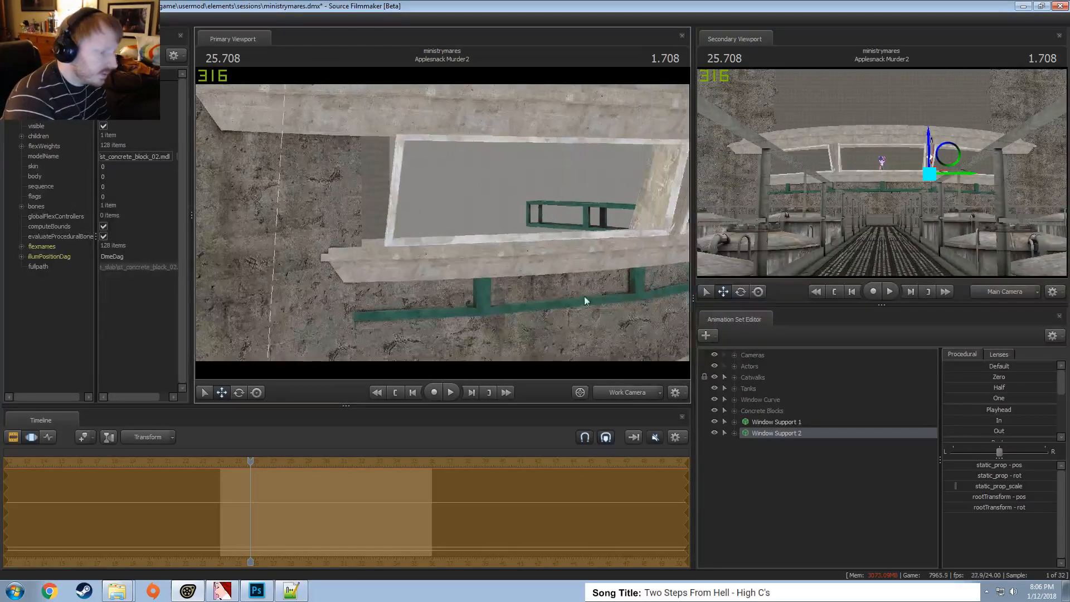
pyautogui.rightClick(842, 494)
pyautogui.click(878, 446)
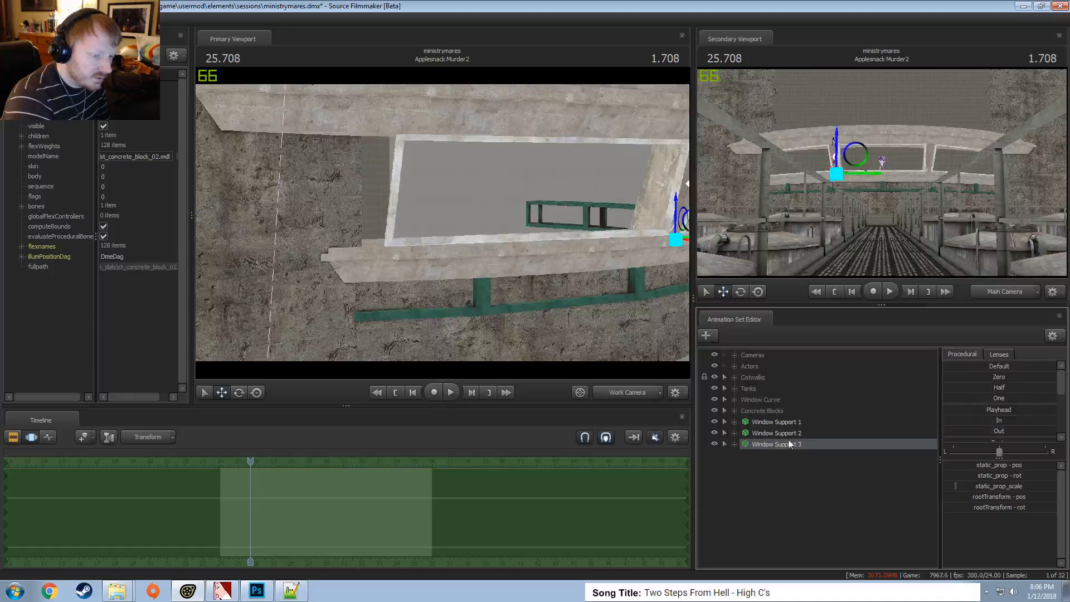
# Move Window Support 3 to the outer edge of the left window frame, at the end of the balcony
pyautogui.moveTo(446, 230); pyautogui.dragTo(470, 229)
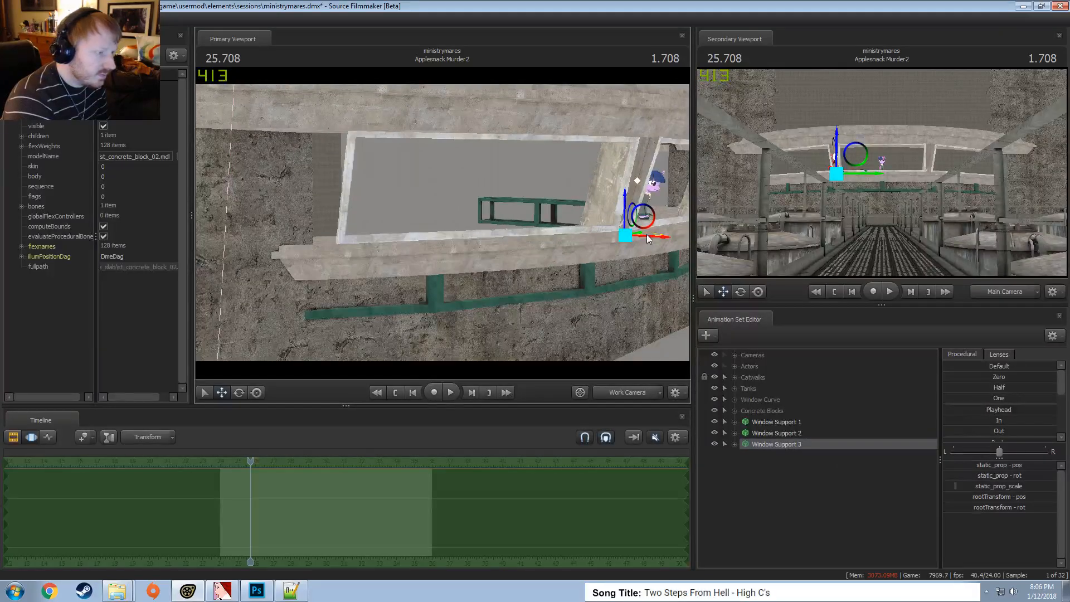
pyautogui.moveTo(640, 233); pyautogui.dragTo(329, 244)
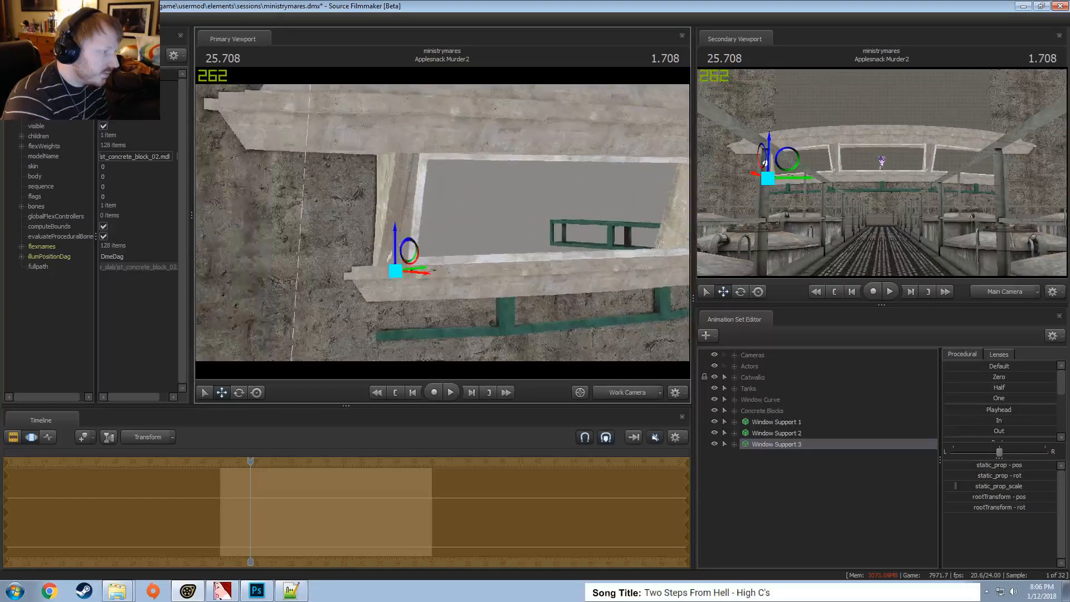
pyautogui.moveTo(433, 273); pyautogui.dragTo(391, 268)
# Toggle Global Axes and turn Window Support 3 about the vertical to follow the balcony's curve
pyautogui.press('e')
pyautogui.rightClick(433, 274)
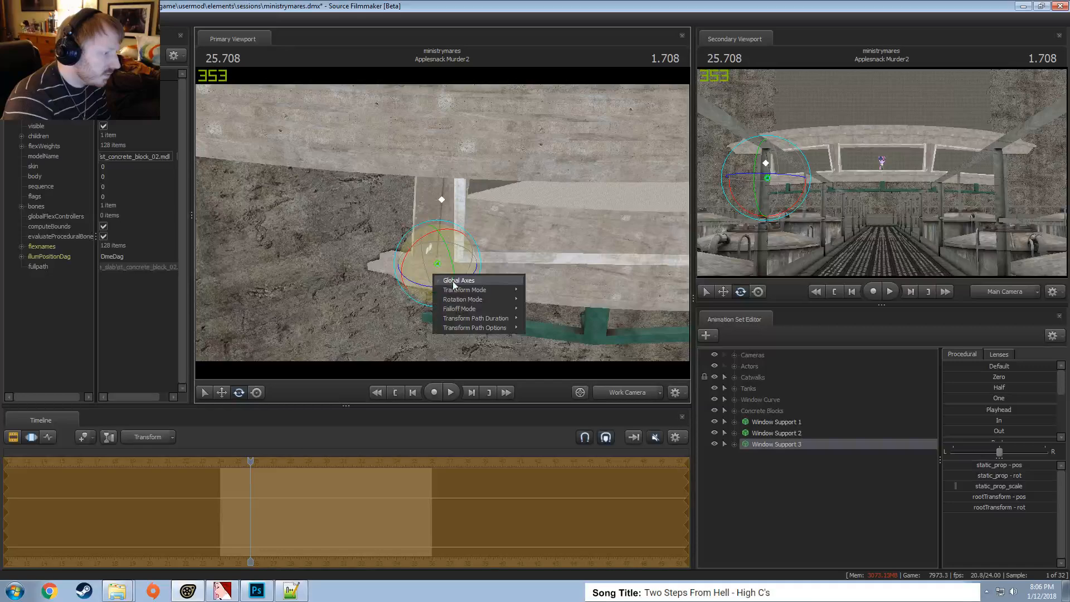
pyautogui.click(454, 282)
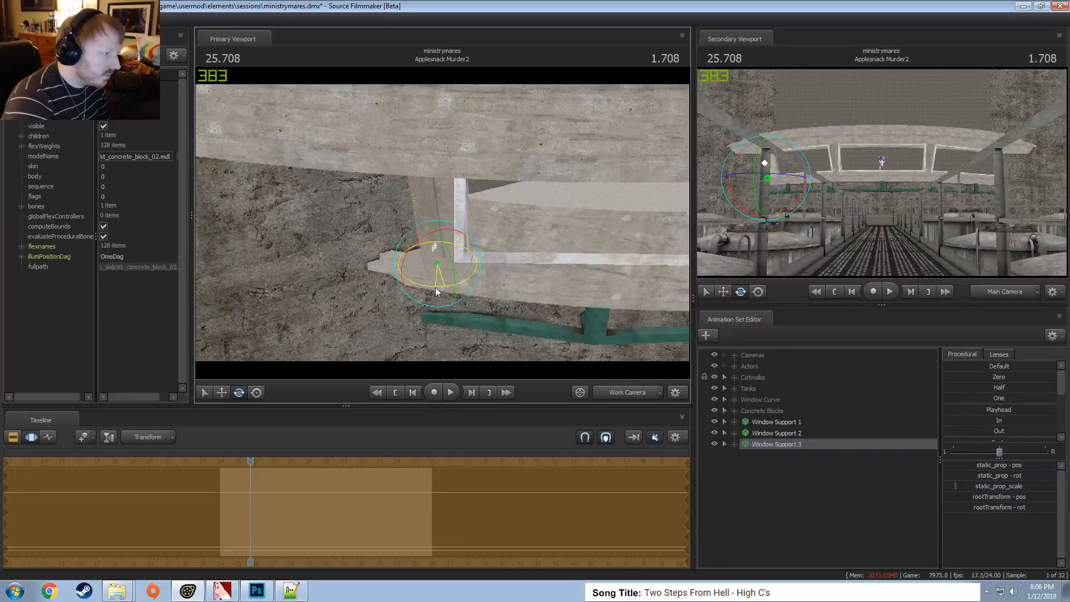
pyautogui.moveTo(436, 292); pyautogui.dragTo(436, 291)
pyautogui.keyDown('alt'); pyautogui.moveTo(436, 292); pyautogui.dragTo(446, 262); pyautogui.keyUp('alt')
pyautogui.press('w')
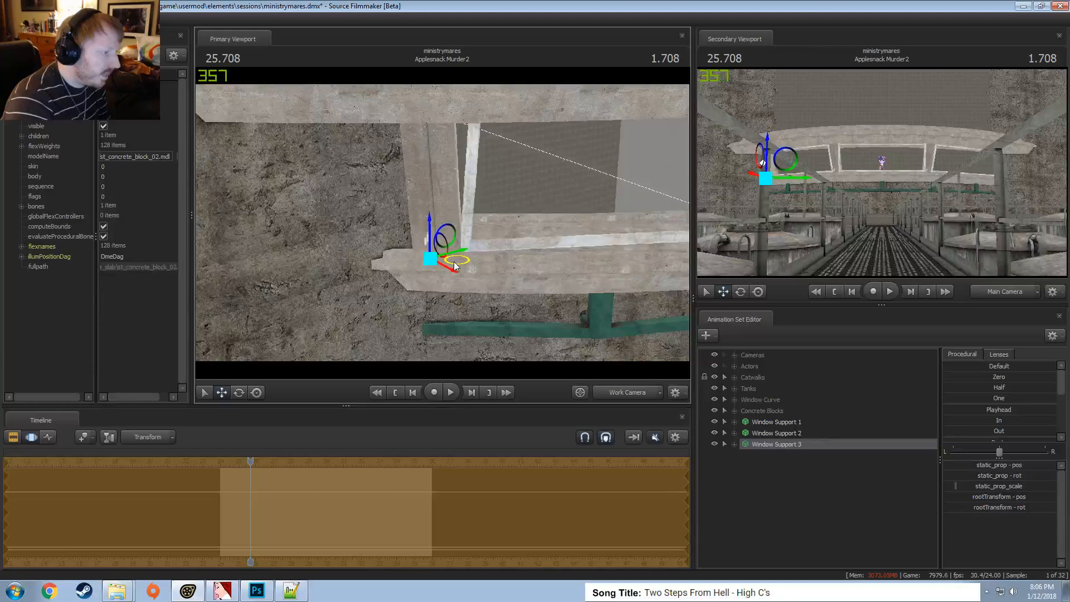
# Tilt Window Support 3 upright and fine-tune its rotation so it stands parallel to the left window frame's outer edge
pyautogui.press('e')
pyautogui.moveTo(450, 240); pyautogui.dragTo(428, 252)
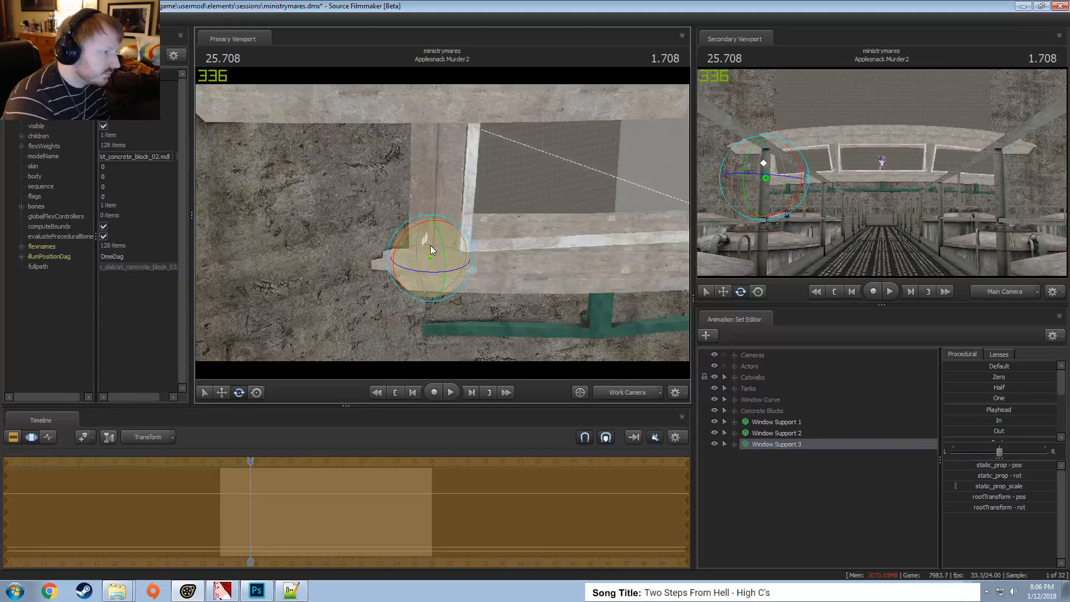
pyautogui.moveTo(431, 246)
pyautogui.keyDown('alt'); pyautogui.mouseDown()
pyautogui.moveTo(329, 237)
pyautogui.moveTo(407, 243)
pyautogui.moveTo(467, 265)
pyautogui.moveTo(447, 260)
pyautogui.mouseUp(); pyautogui.keyUp('alt')
pyautogui.press('w')
pyautogui.press('e')
pyautogui.moveTo(449, 219); pyautogui.dragTo(450, 218)
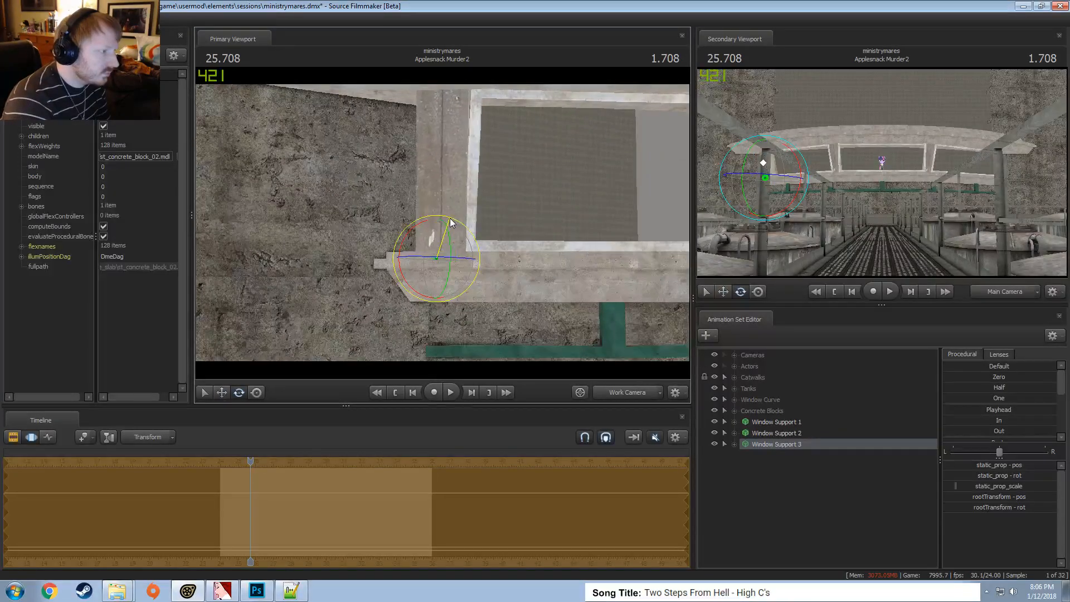
pyautogui.press('w')
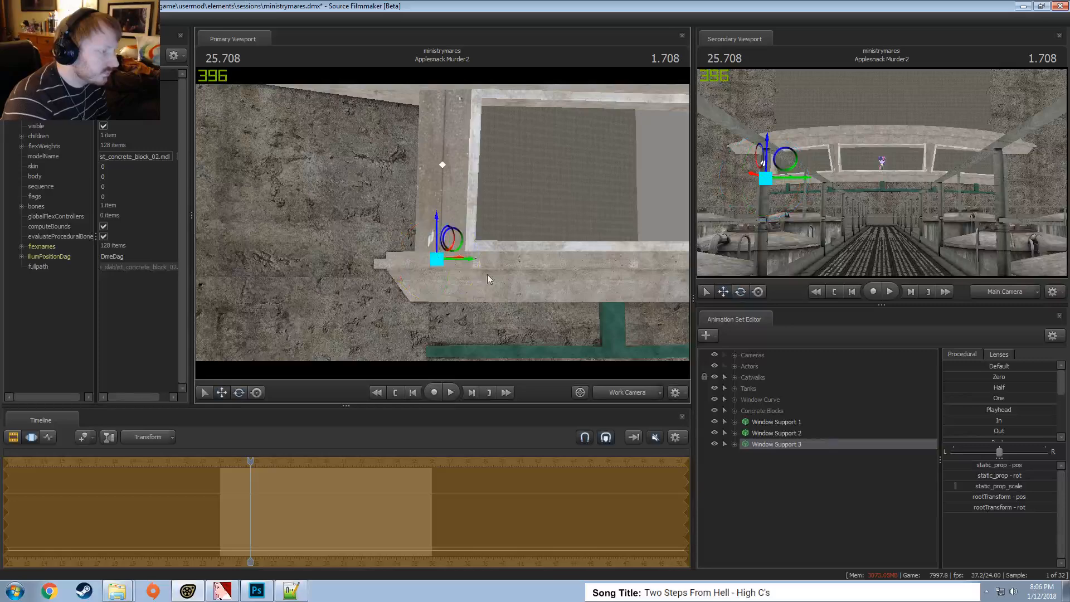
# Inspect the support at the left end of the balcony from several angles, up close and from afar in the Clip Editor
pyautogui.keyDown('alt'); pyautogui.moveTo(486, 278); pyautogui.dragTo(469, 260); pyautogui.keyUp('alt')
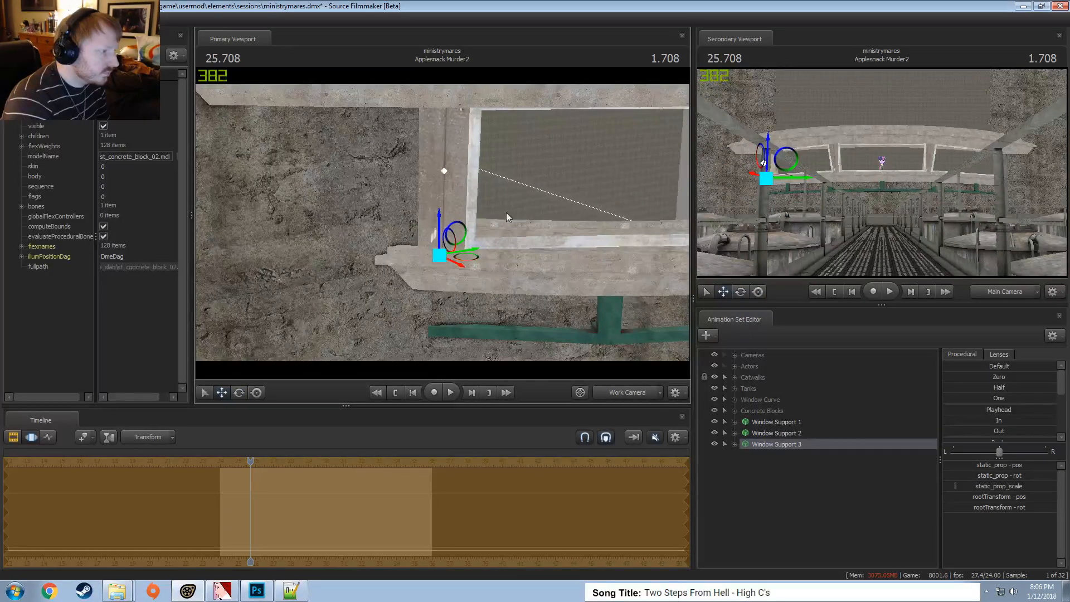
pyautogui.moveTo(506, 213); pyautogui.dragTo(507, 213)
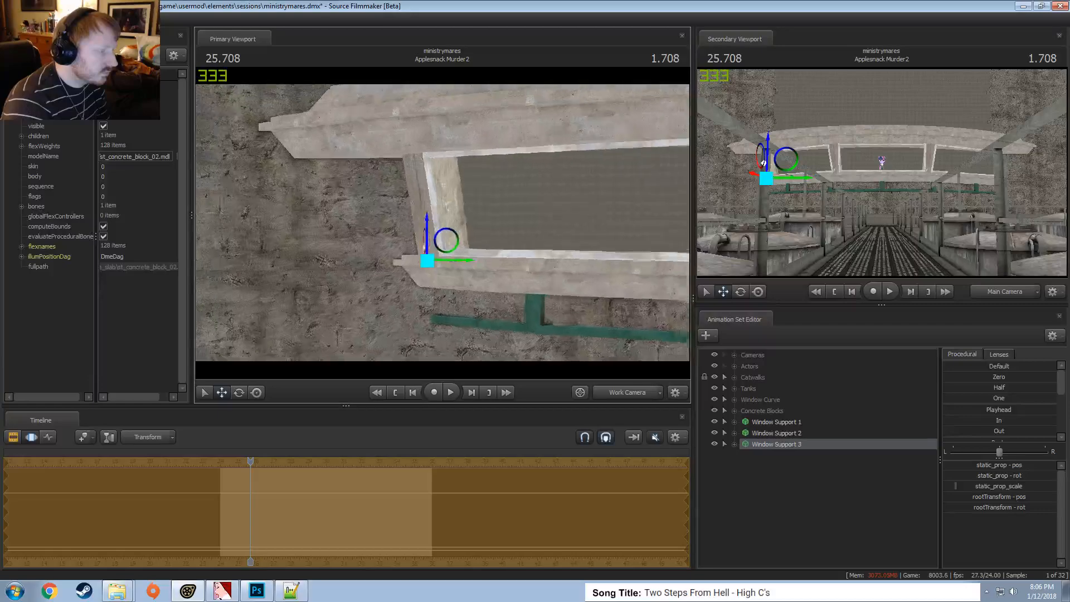
pyautogui.moveTo(443, 227); pyautogui.dragTo(443, 227)
pyautogui.press('F2')
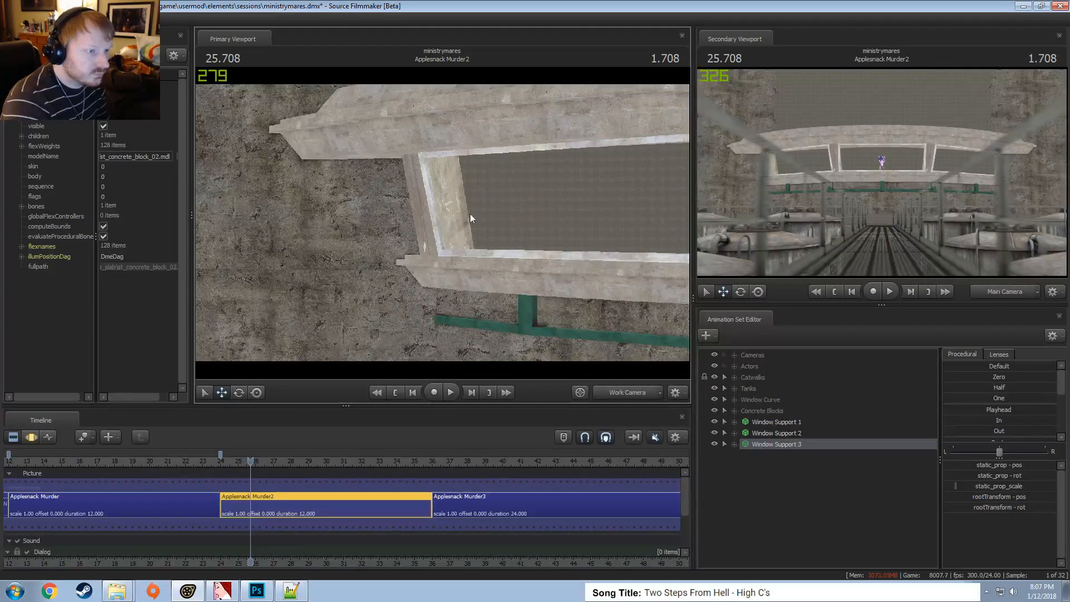
pyautogui.moveTo(512, 202); pyautogui.dragTo(511, 202)
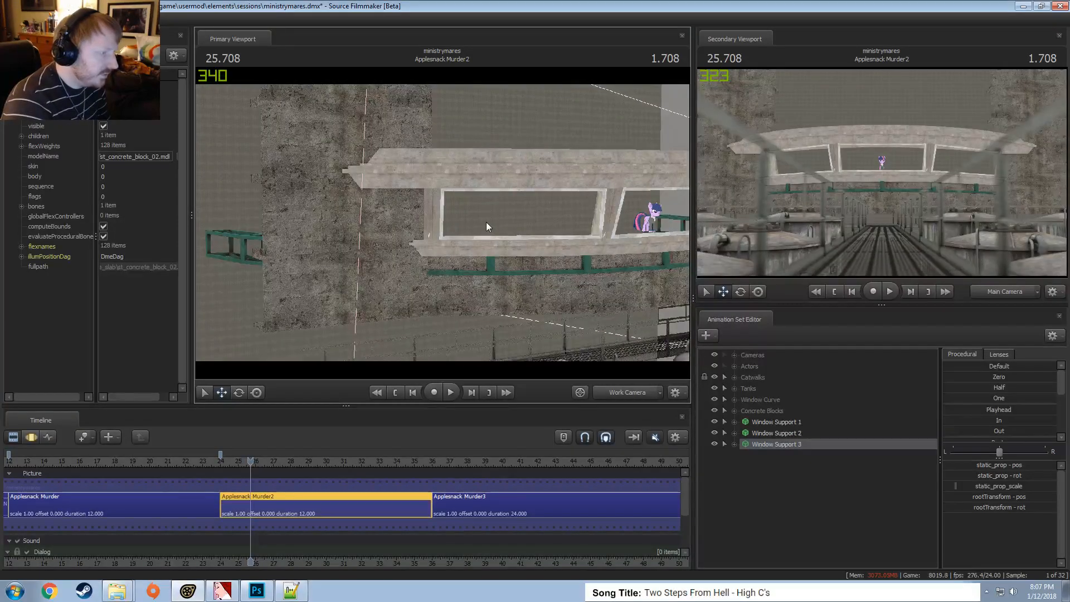
pyautogui.moveTo(486, 222); pyautogui.dragTo(483, 222)
pyautogui.moveTo(302, 193); pyautogui.dragTo(426, 224)
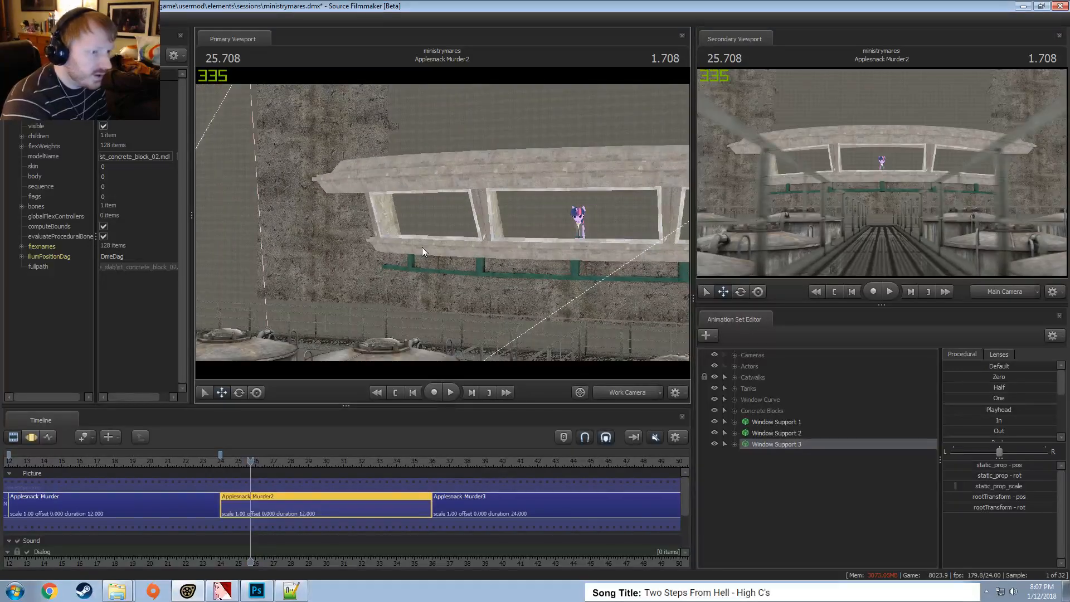
pyautogui.moveTo(416, 246); pyautogui.dragTo(416, 246)
# Copy Window Support 3, paste the duplicate animation set and select it
pyautogui.rightClick(779, 444)
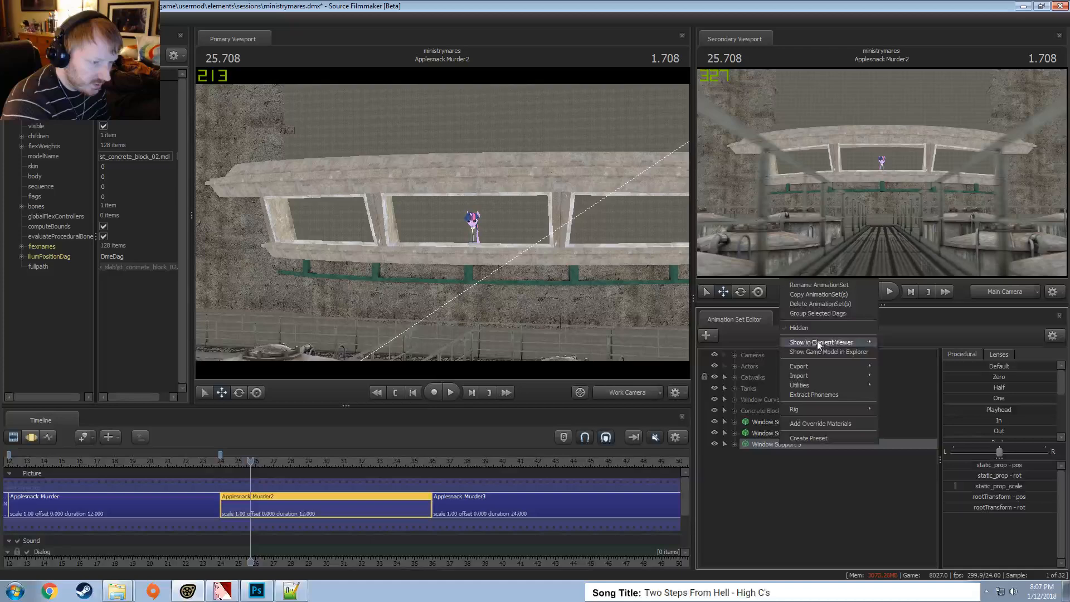
pyautogui.click(808, 297)
pyautogui.rightClick(805, 473)
pyautogui.click(840, 539)
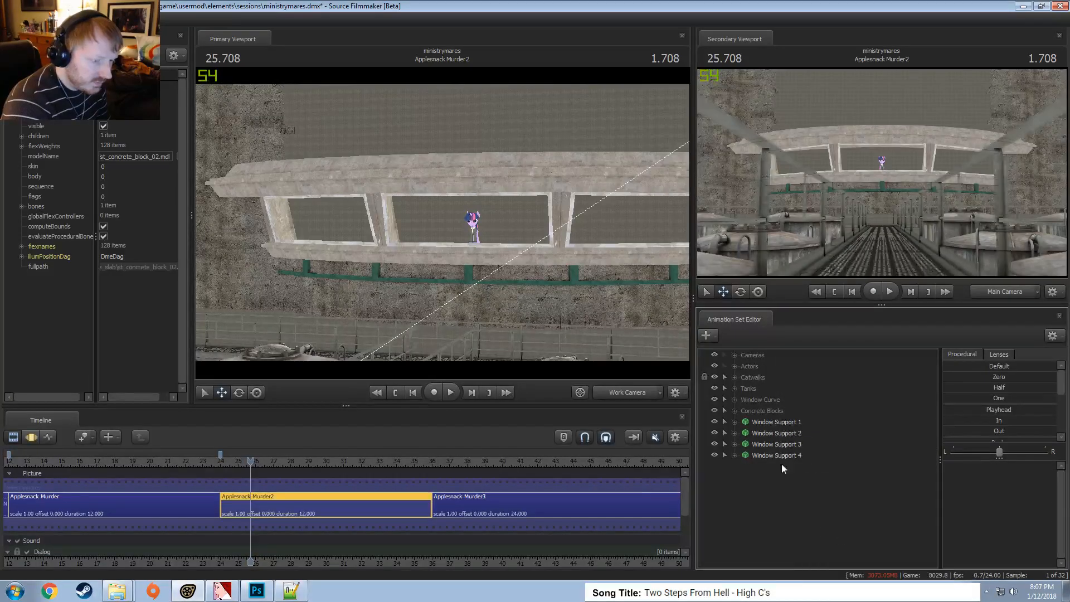
pyautogui.click(777, 455)
# Move Window Support 4 to the opposite end of the balcony and turn it with Global Axes toggled to suit the right window frame
pyautogui.moveTo(311, 245); pyautogui.dragTo(719, 245)
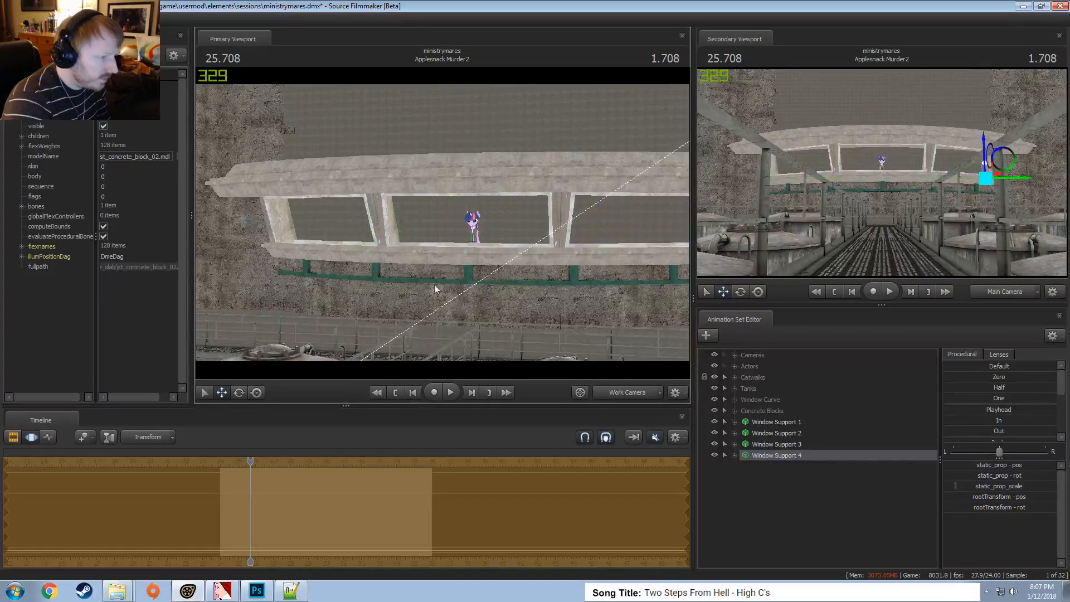
pyautogui.press('f')
pyautogui.keyDown('alt'); pyautogui.moveTo(434, 284); pyautogui.dragTo(363, 285); pyautogui.keyUp('alt')
pyautogui.press('w')
pyautogui.moveTo(454, 263)
pyautogui.mouseDown()
pyautogui.moveTo(462, 257)
pyautogui.moveTo(407, 292)
pyautogui.moveTo(440, 291)
pyautogui.moveTo(439, 230)
pyautogui.moveTo(442, 254)
pyautogui.mouseUp()
pyautogui.press('e')
pyautogui.rightClick(421, 283)
pyautogui.click(416, 294)
# Shift Window Support 4 outward and adjust its depth so it sits against the right window frame's outer edge
pyautogui.press('w')
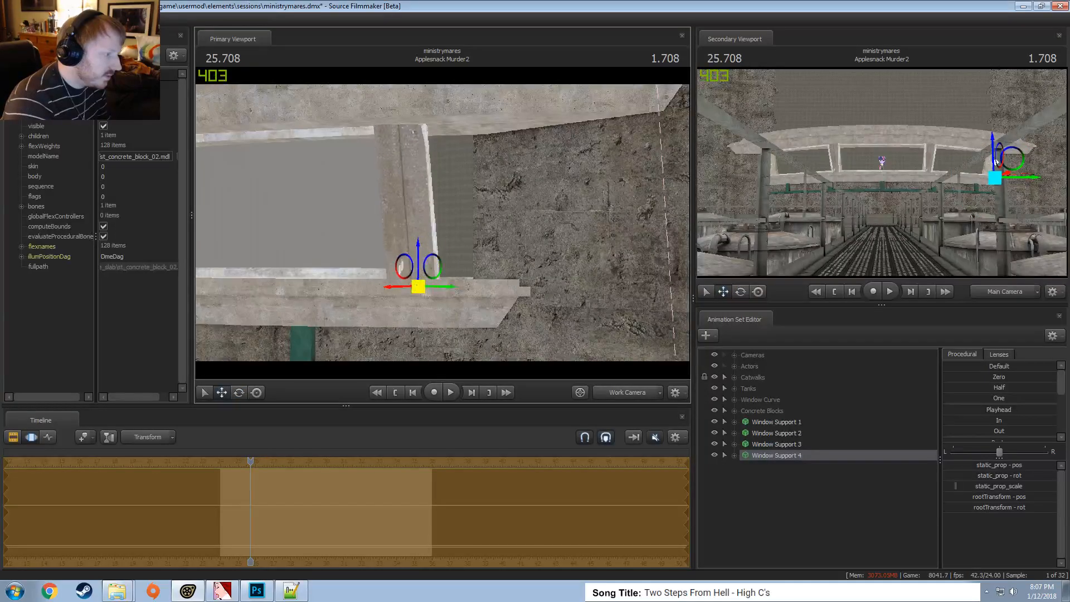
pyautogui.moveTo(997, 161); pyautogui.dragTo(1000, 163)
pyautogui.moveTo(474, 291); pyautogui.dragTo(469, 288)
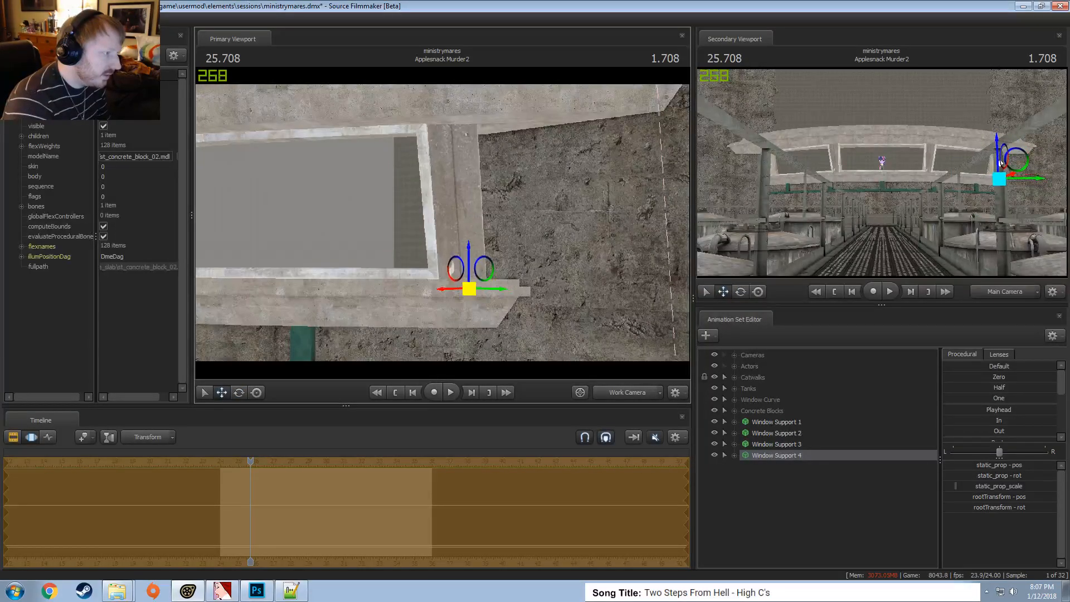
pyautogui.keyDown('alt'); pyautogui.moveTo(463, 199); pyautogui.dragTo(480, 290); pyautogui.keyUp('alt')
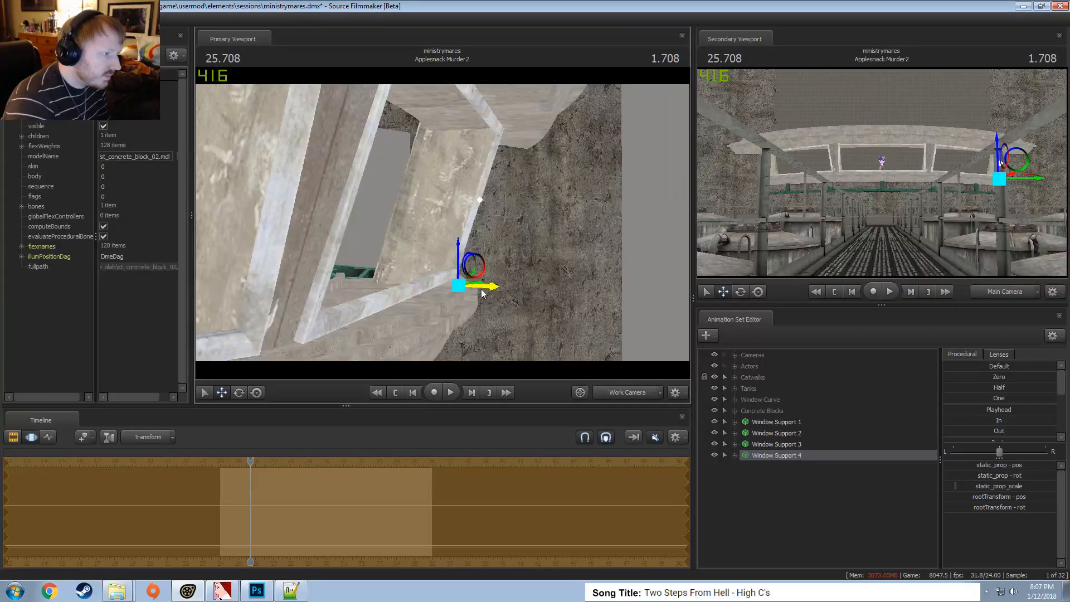
pyautogui.keyDown('alt'); pyautogui.moveTo(463, 251); pyautogui.dragTo(374, 252); pyautogui.keyUp('alt')
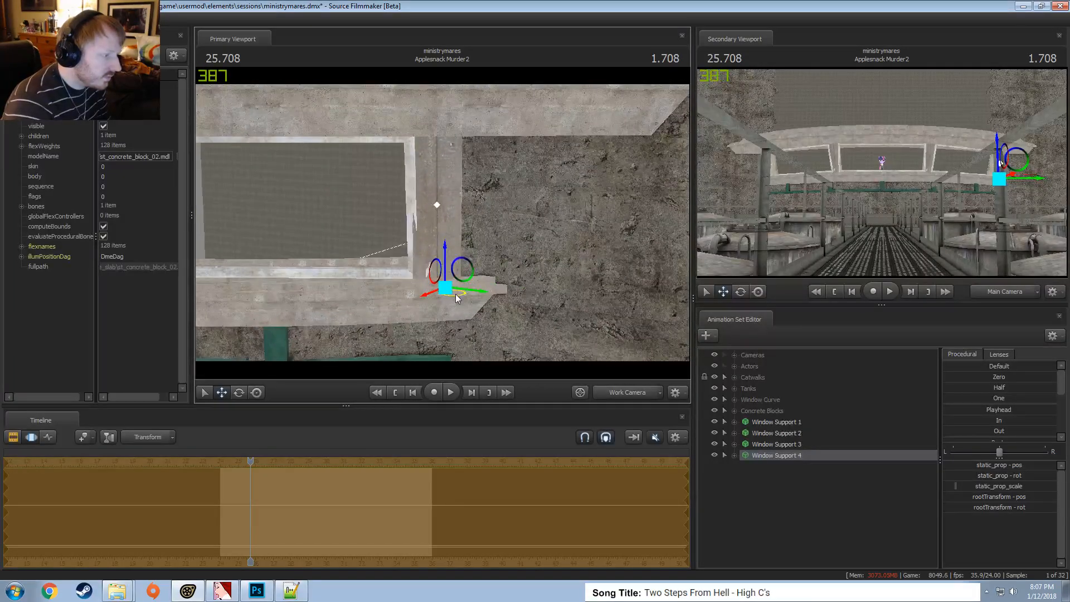
pyautogui.moveTo(456, 294); pyautogui.dragTo(529, 204)
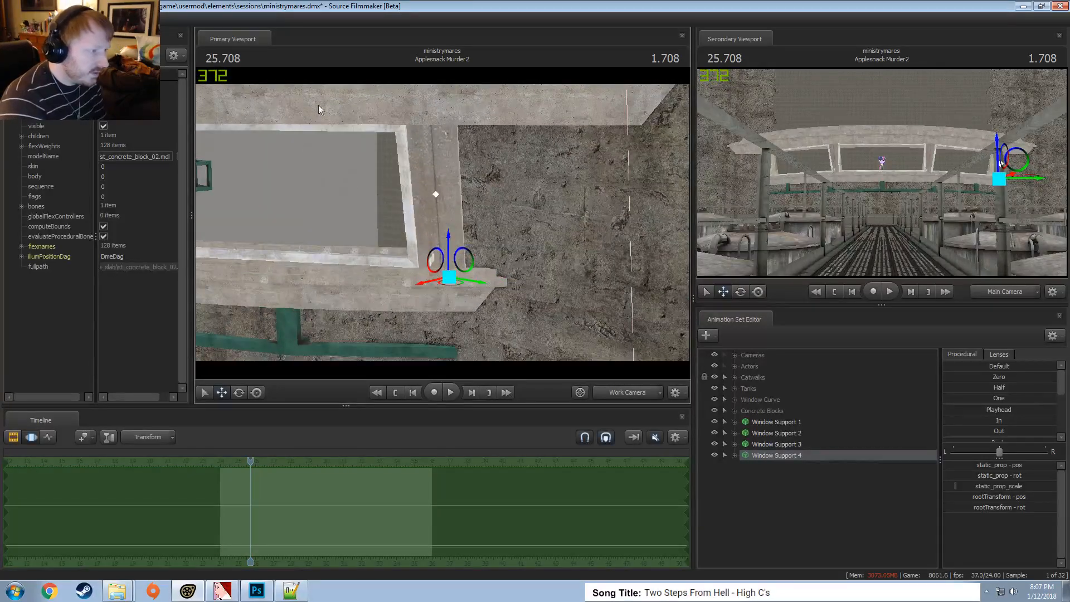
# Select blocks in the Concrete Blocks group one by one to identify the wall block beside the right window frame
pyautogui.click(734, 411)
pyautogui.click(792, 493)
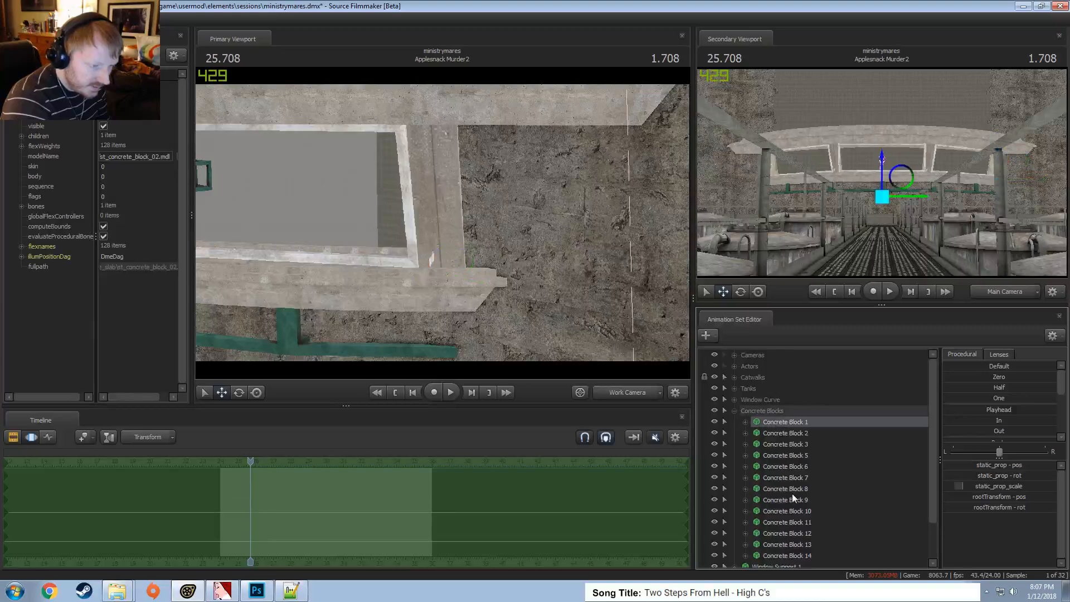
pyautogui.scroll(-2, 792, 502)
pyautogui.click(788, 512)
pyautogui.moveTo(546, 323); pyautogui.dragTo(564, 307)
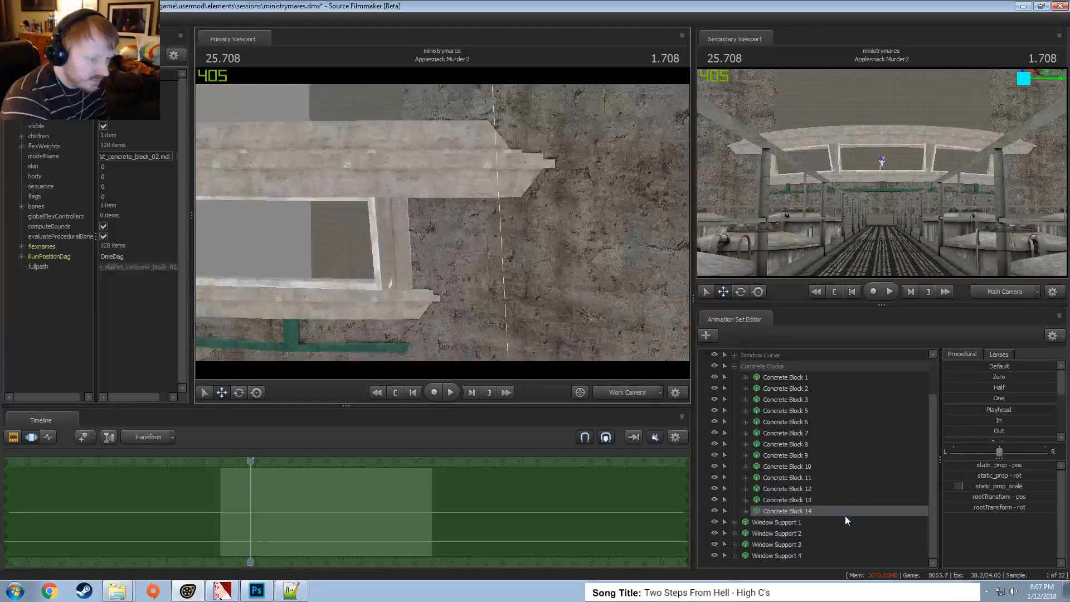
pyautogui.click(798, 489)
pyautogui.click(798, 468)
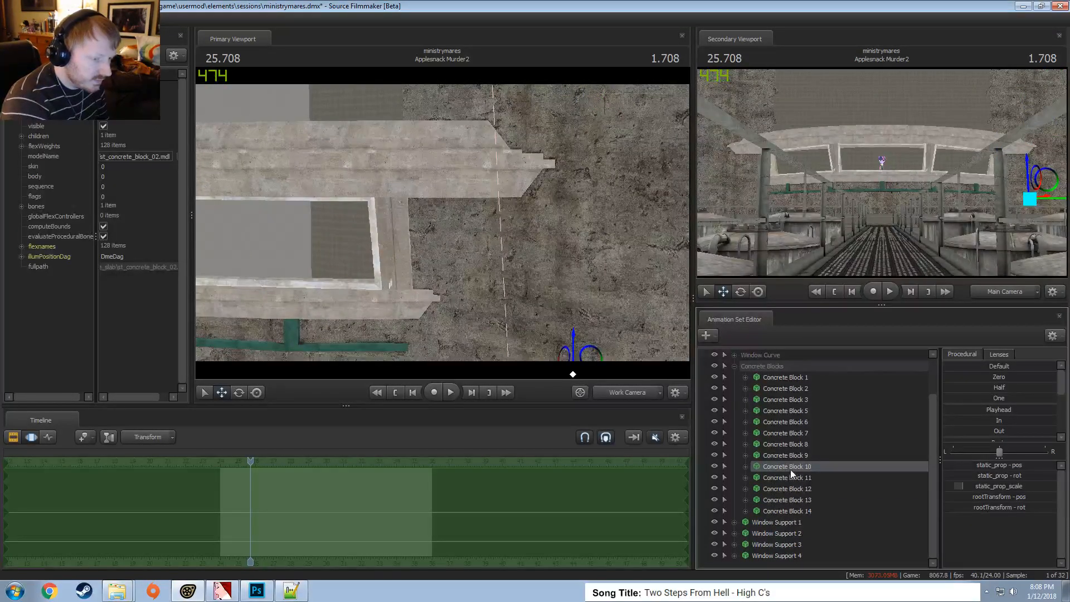
pyautogui.click(794, 473)
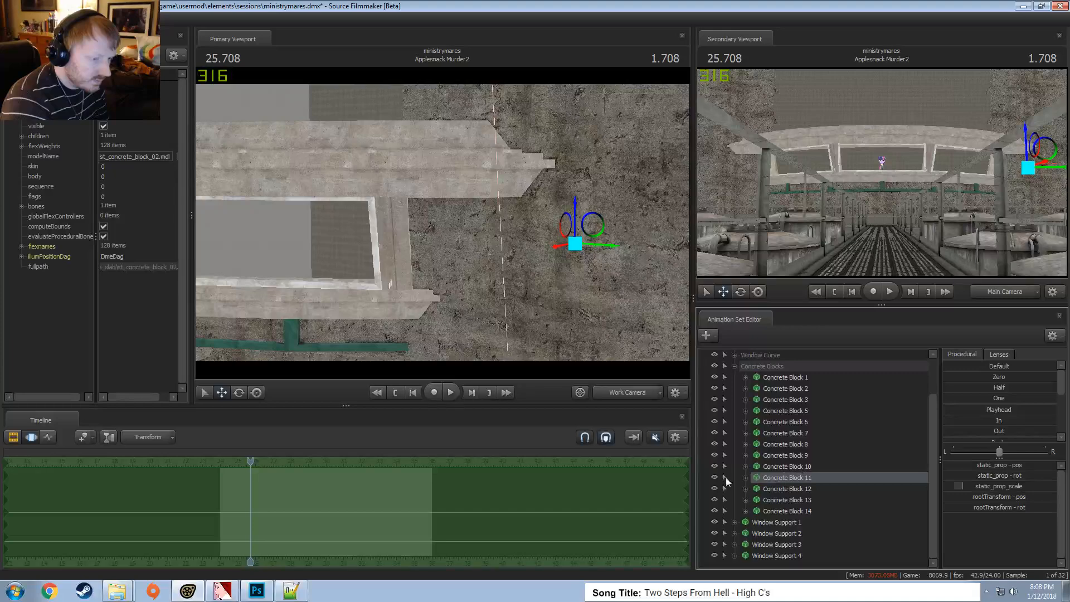
pyautogui.click(714, 477)
# Copy Concrete Block 11, paste the duplicate animation set and select the new Concrete Block 15
pyautogui.rightClick(794, 479)
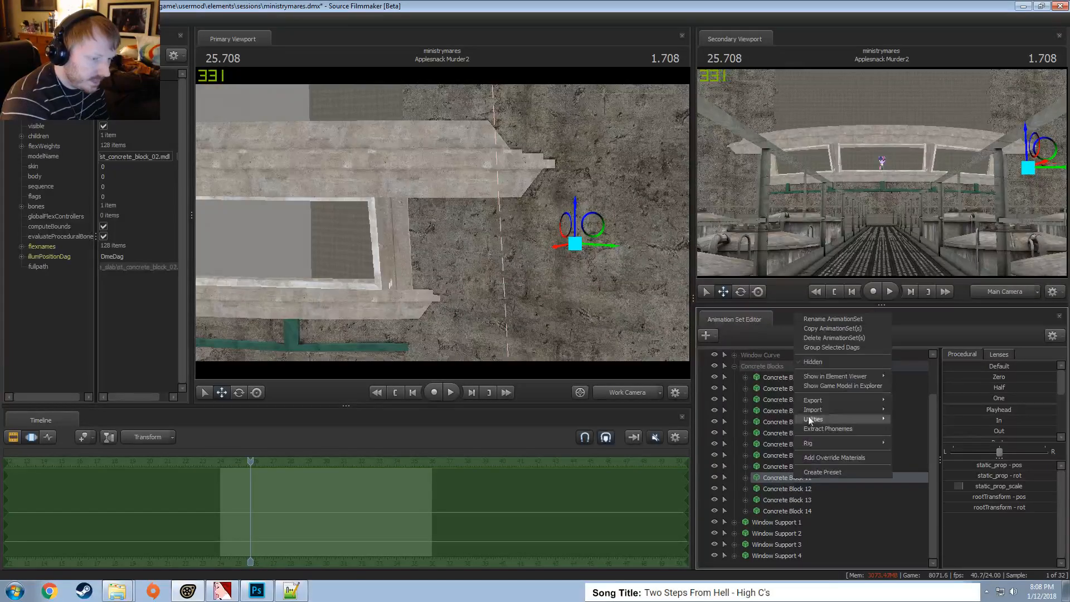
pyautogui.click(818, 328)
pyautogui.click(735, 368)
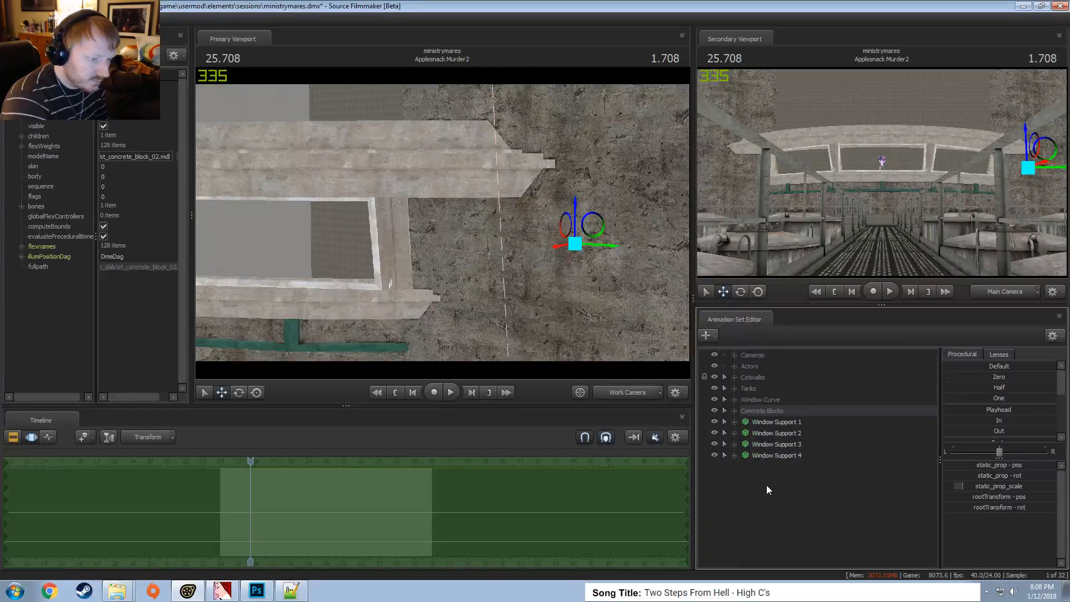
pyautogui.rightClick(767, 486)
pyautogui.click(820, 553)
pyautogui.click(781, 468)
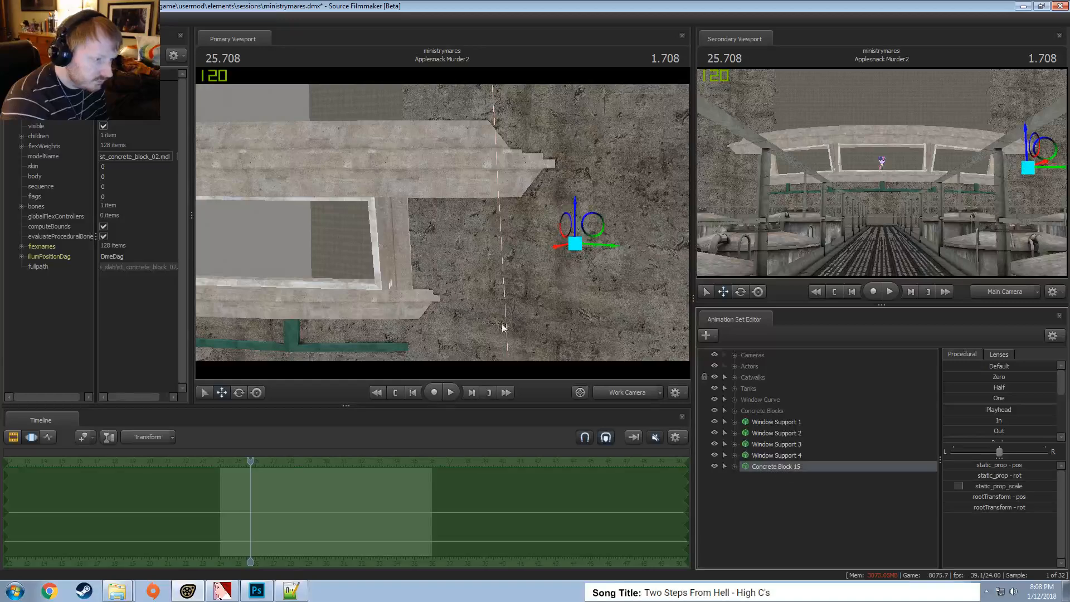
# Turn Concrete Block 15 at an angle to the wall and shift it inward toward the right end of the balcony
pyautogui.press('e')
pyautogui.rightClick(585, 246)
pyautogui.click(607, 252)
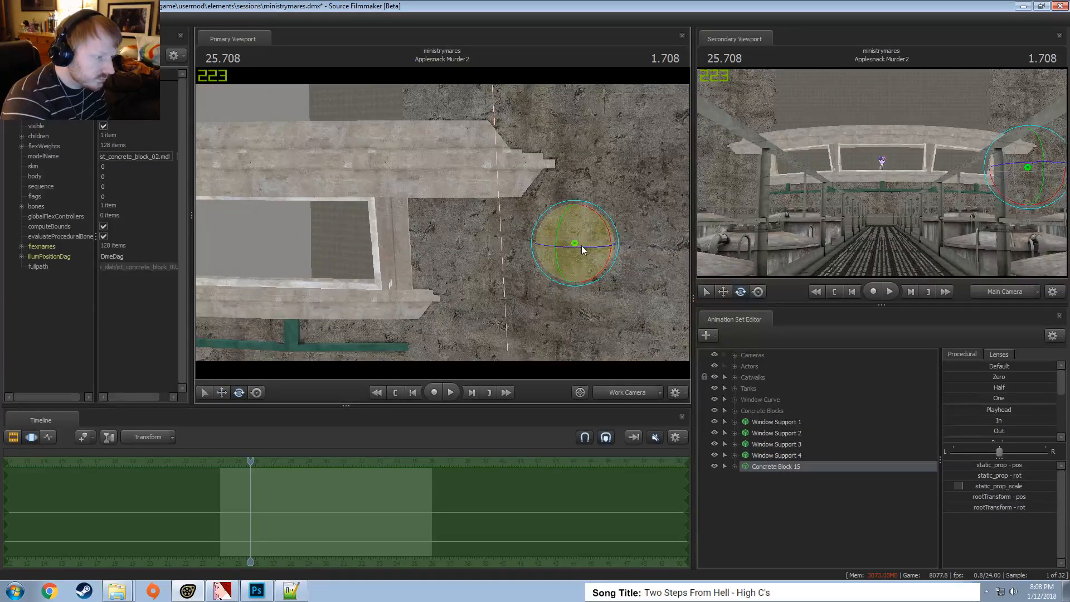
pyautogui.rightClick(577, 249)
pyautogui.click(598, 260)
pyautogui.moveTo(576, 247); pyautogui.dragTo(313, 262)
pyautogui.press('w')
pyautogui.press('w')
pyautogui.press('e')
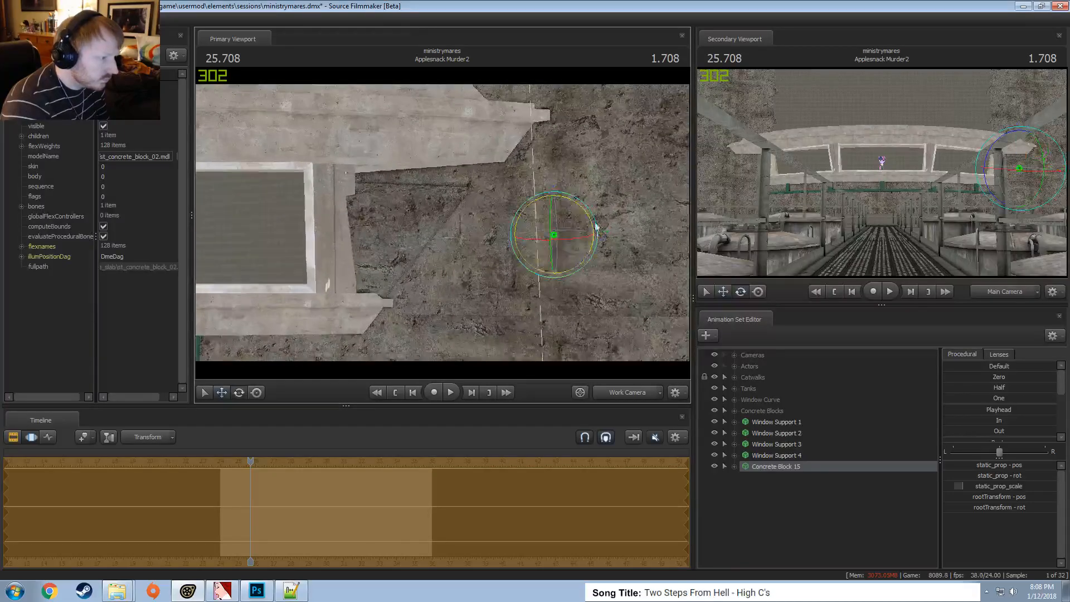
# Adjust the rotation of Concrete Block 15 and raise it slightly beside the right window support
pyautogui.moveTo(573, 210); pyautogui.dragTo(441, 232)
pyautogui.press('w')
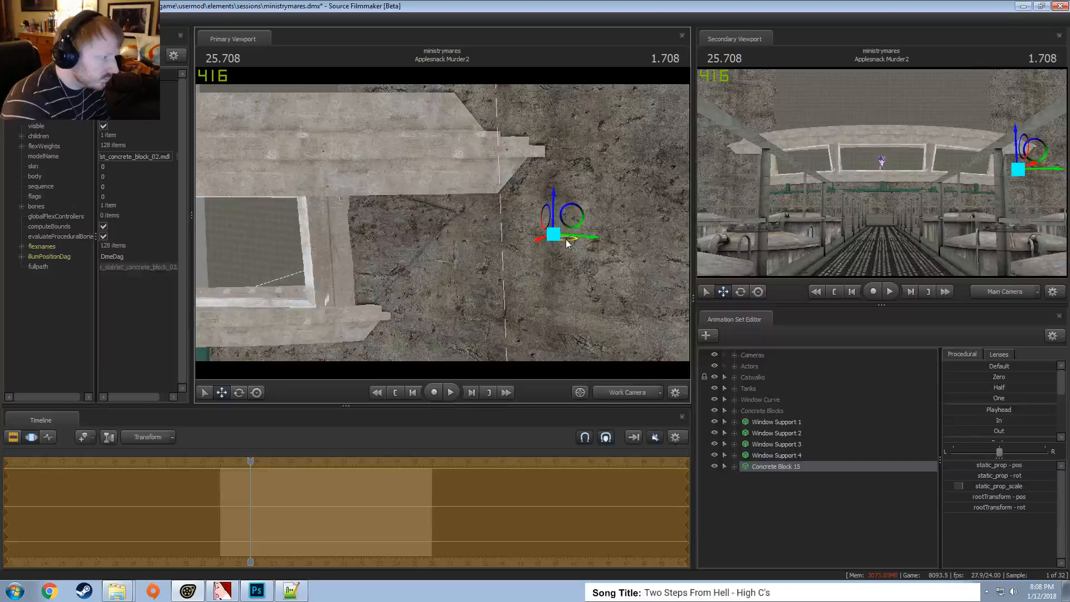
pyautogui.moveTo(555, 212); pyautogui.dragTo(552, 191)
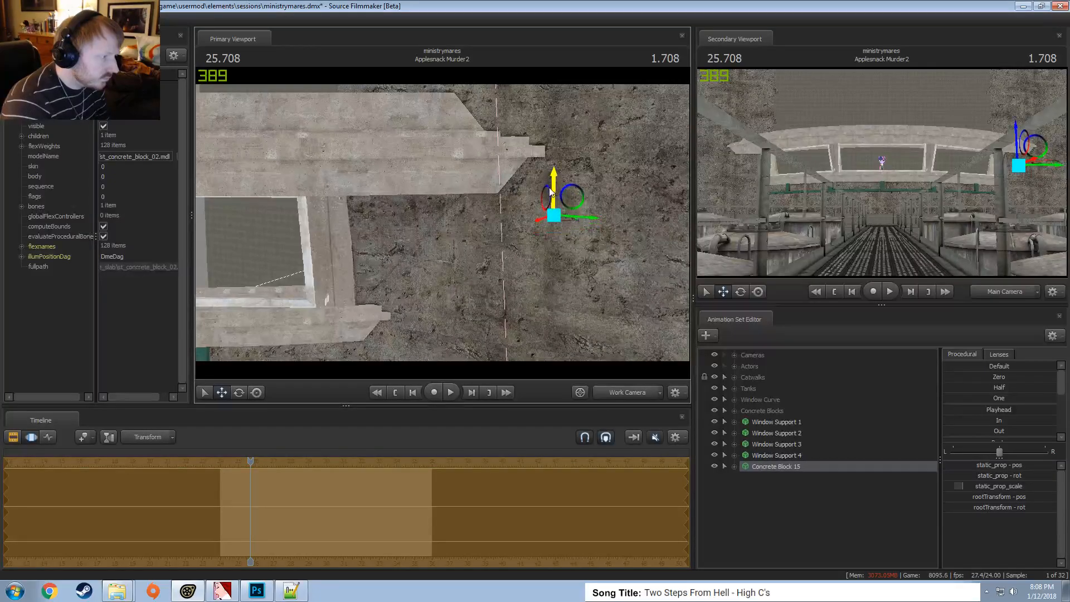
pyautogui.moveTo(459, 234); pyautogui.dragTo(471, 205)
pyautogui.press('e')
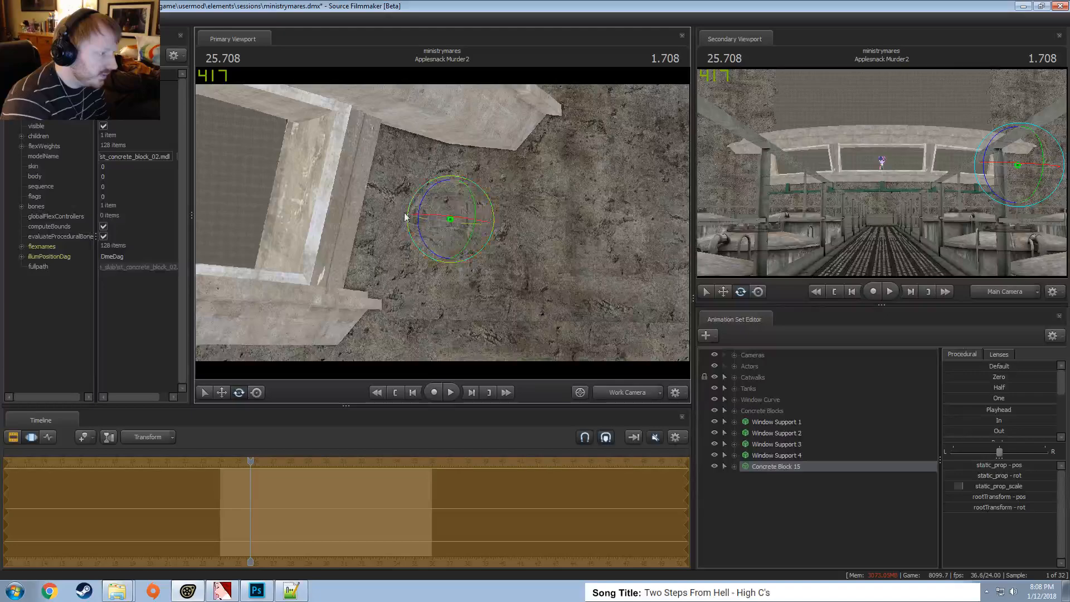
pyautogui.moveTo(405, 218); pyautogui.dragTo(321, 290)
pyautogui.press('w')
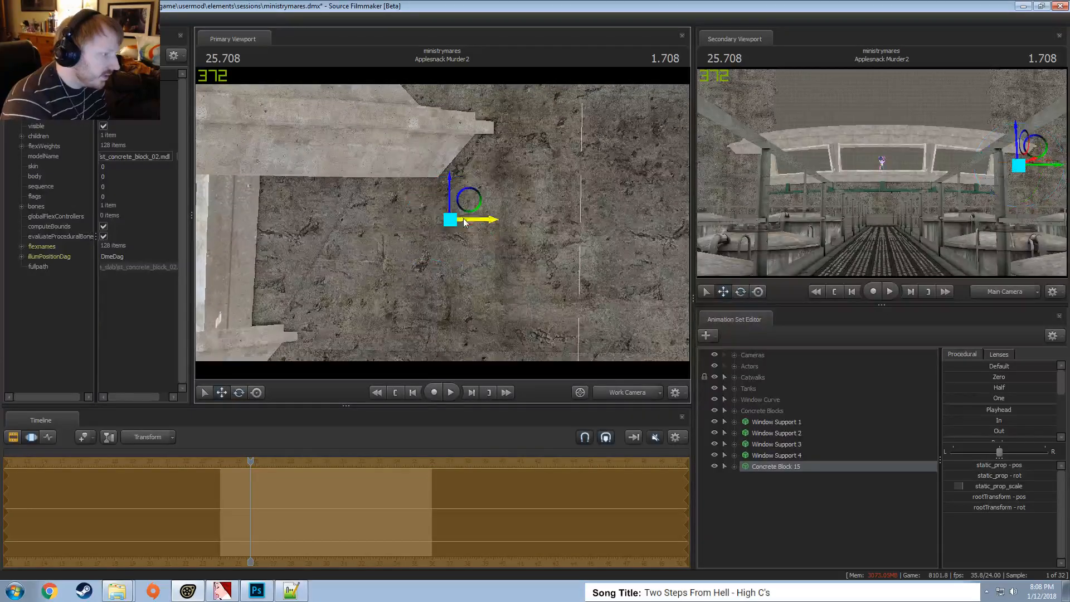
# Shift Concrete Block 15 outward in small moves and fine-tune its turn to close the gap at the balcony's right end
pyautogui.keyDown('alt'); pyautogui.moveTo(463, 220); pyautogui.dragTo(502, 279); pyautogui.keyUp('alt')
pyautogui.press('e')
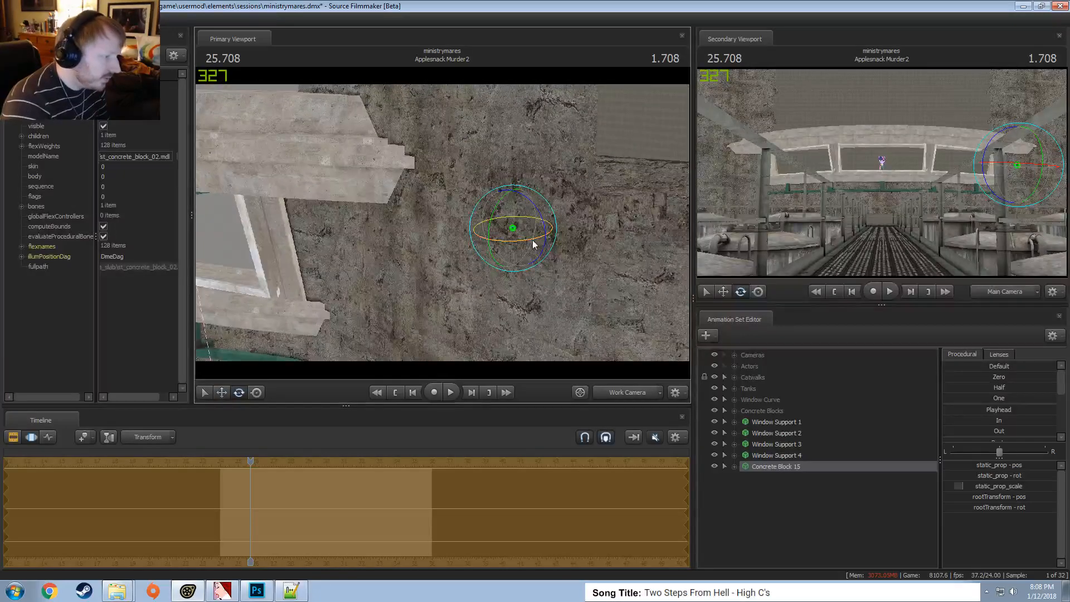
pyautogui.moveTo(534, 244); pyautogui.dragTo(530, 246)
pyautogui.press('w')
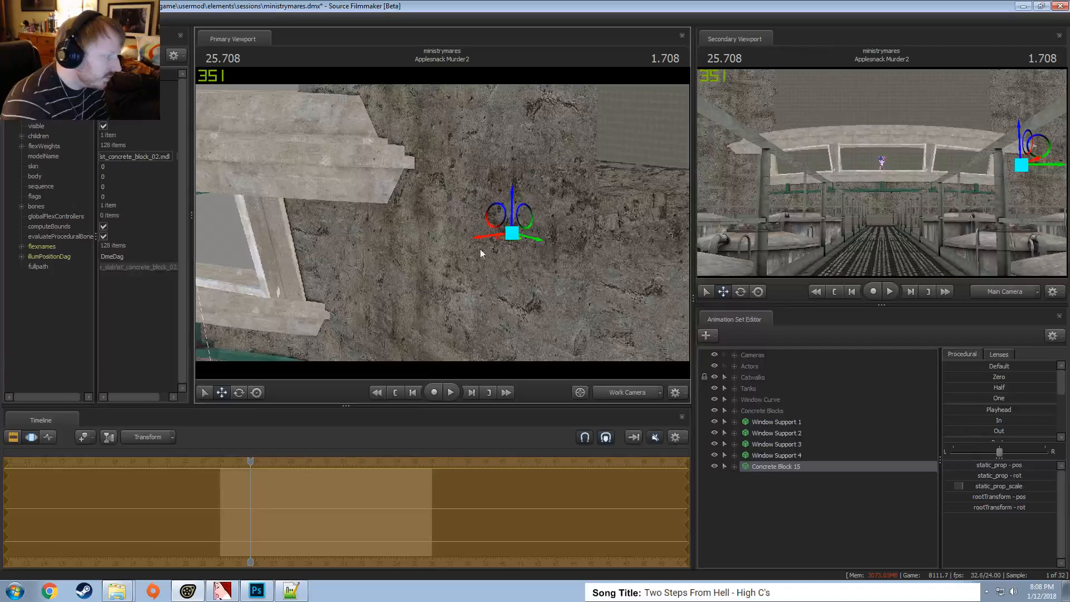
pyautogui.moveTo(480, 249); pyautogui.dragTo(460, 218)
pyautogui.press('e')
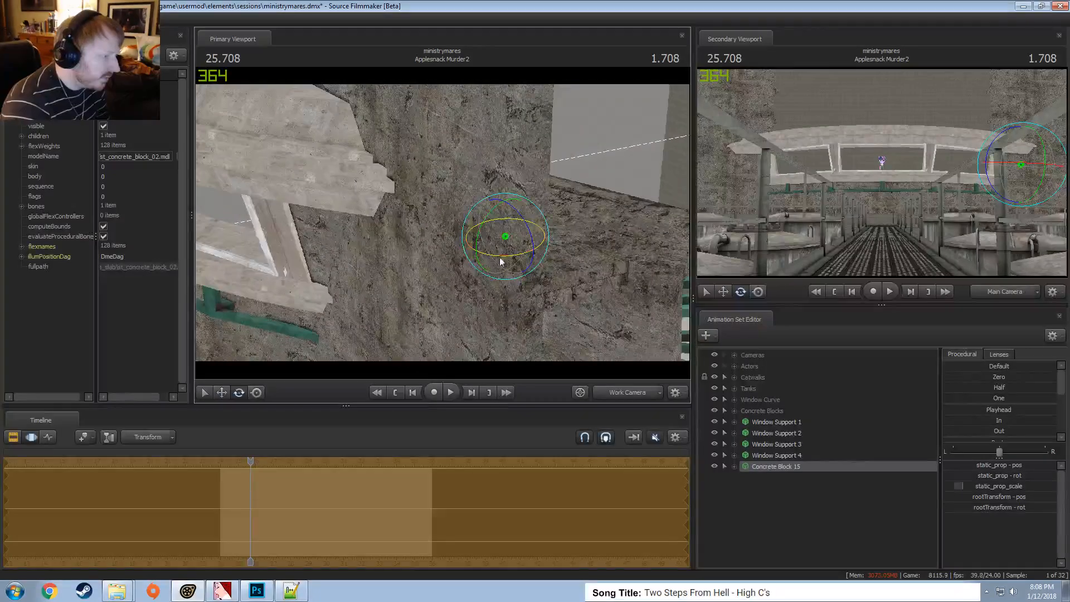
pyautogui.press('w')
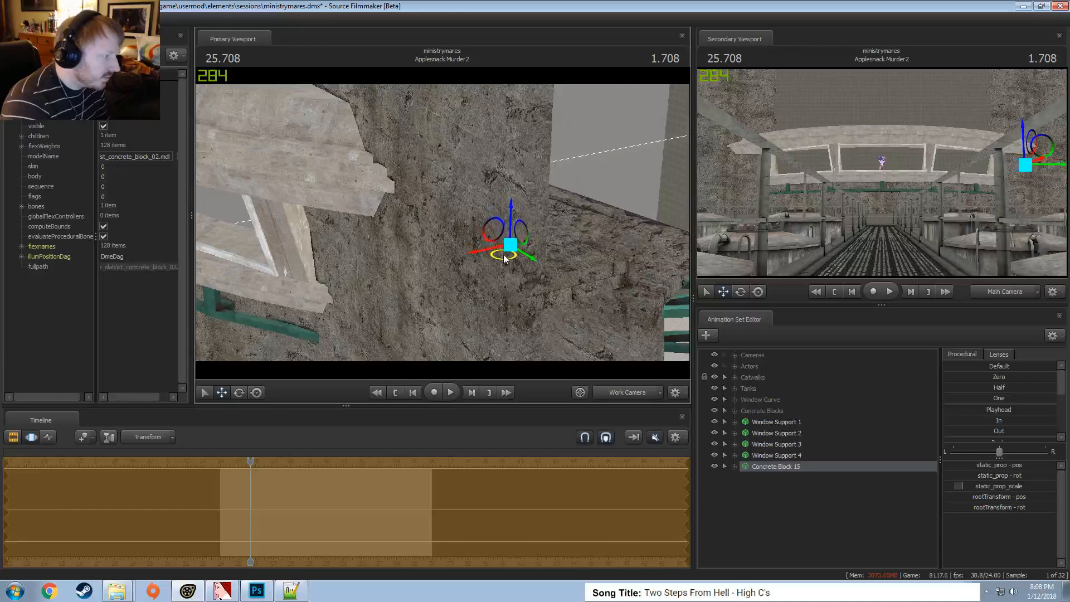
# Examine the fit of Concrete Block 15 against the balcony's right end from several angles, including in the Clip Editor
pyautogui.moveTo(496, 263); pyautogui.dragTo(442, 218)
pyautogui.press('e')
pyautogui.moveTo(461, 148); pyautogui.dragTo(430, 156)
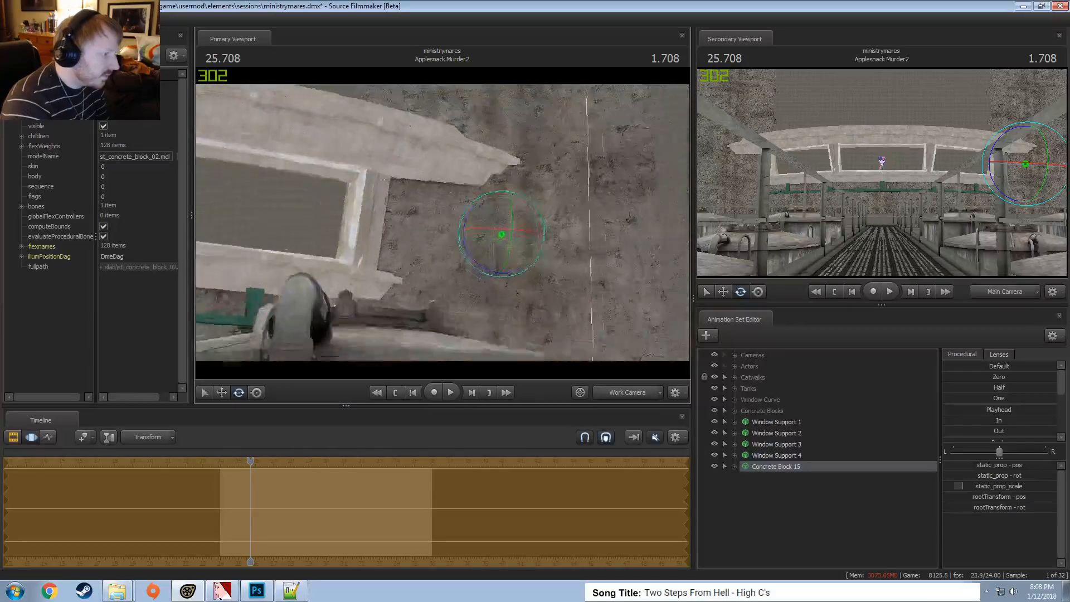
pyautogui.moveTo(412, 218)
pyautogui.mouseDown()
pyautogui.moveTo(432, 219)
pyautogui.moveTo(412, 219)
pyautogui.mouseUp()
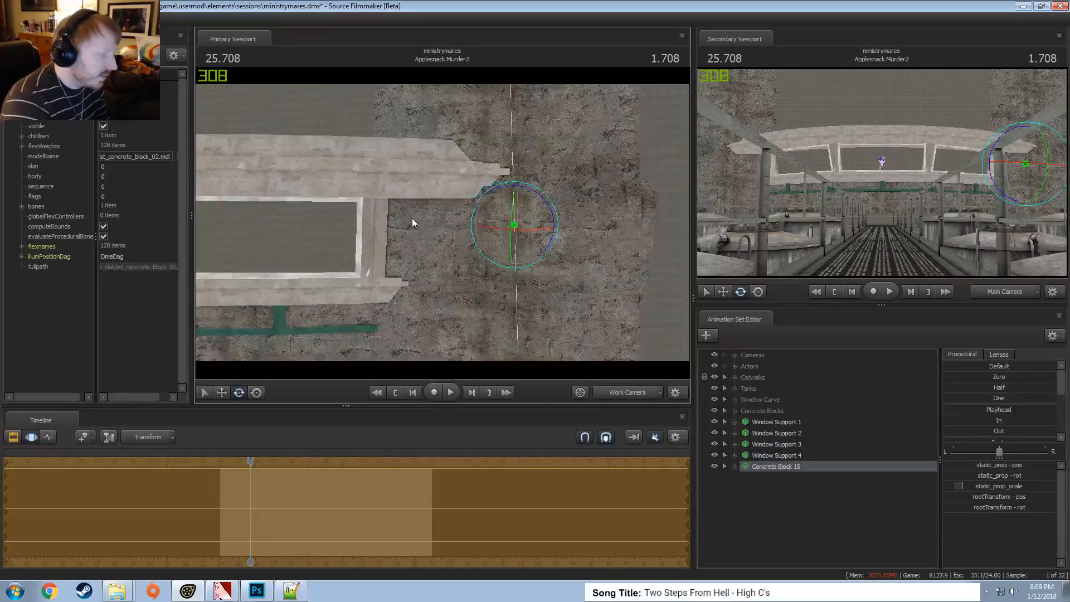
pyautogui.hotkey('ctrl', '1')
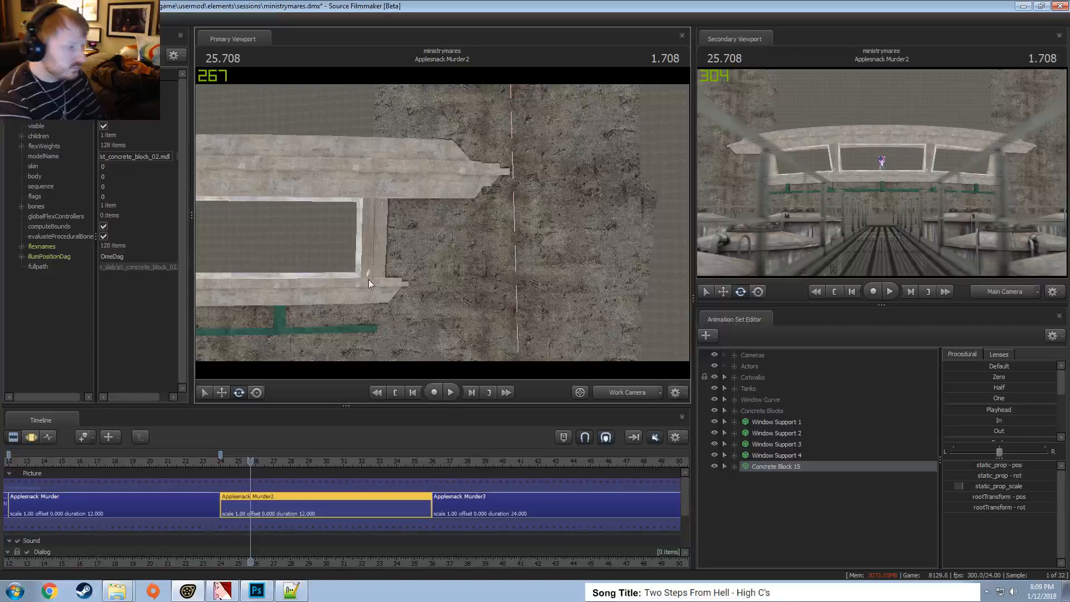
pyautogui.moveTo(369, 279); pyautogui.dragTo(337, 292)
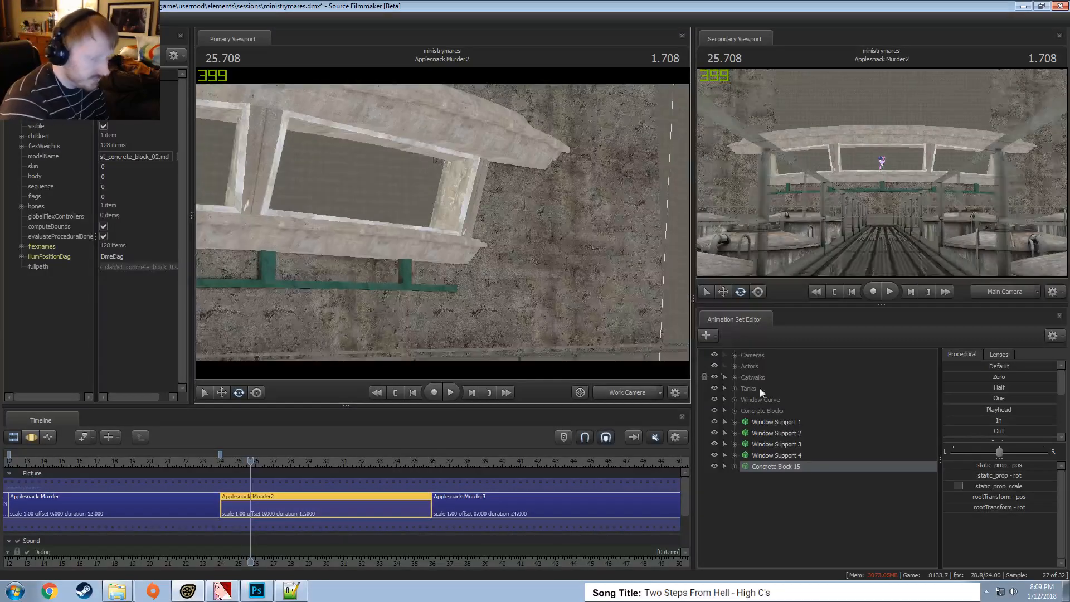
# Move the view to the balcony's left end and identify the wall block there by selecting blocks in the Concrete Blocks group
pyautogui.click(734, 400)
pyautogui.click(734, 400)
pyautogui.click(734, 411)
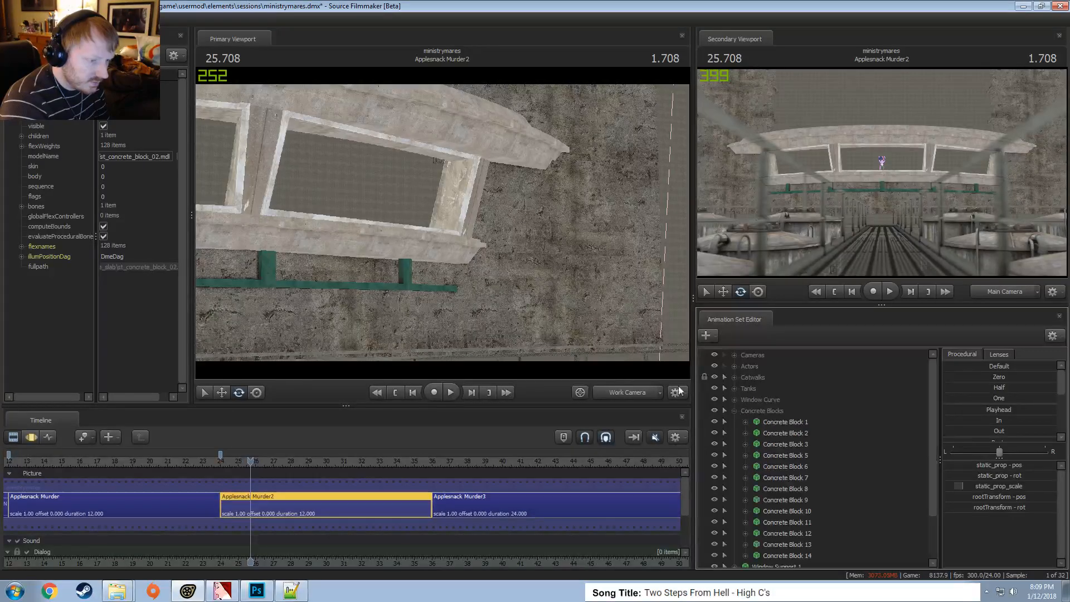
pyautogui.moveTo(557, 279); pyautogui.dragTo(304, 266)
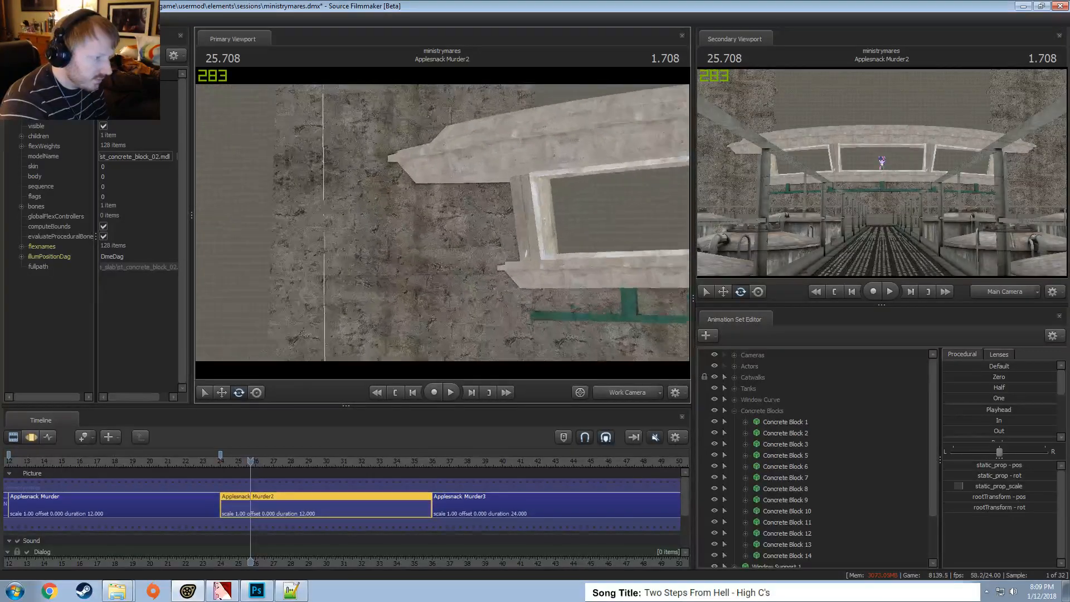
pyautogui.scroll(-1, 780, 505)
pyautogui.click(801, 516)
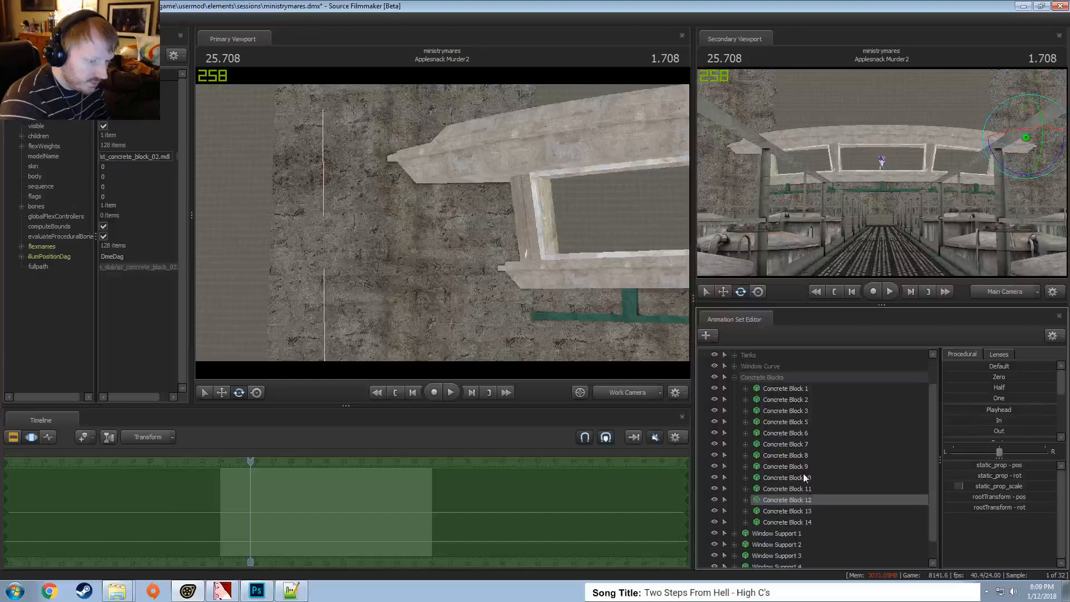
pyautogui.click(803, 444)
pyautogui.click(805, 434)
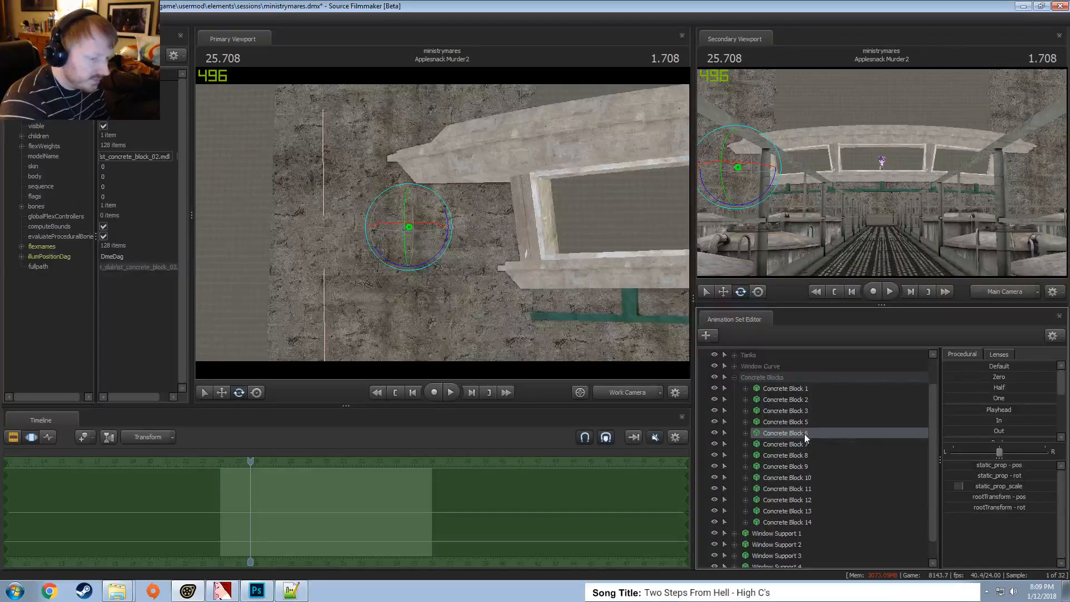
# Duplicate Concrete Block 6 and select the pasted copy, moving Concrete Block 15 into the Concrete Blocks group along the way
pyautogui.rightClick(804, 434)
pyautogui.click(824, 449)
pyautogui.click(734, 377)
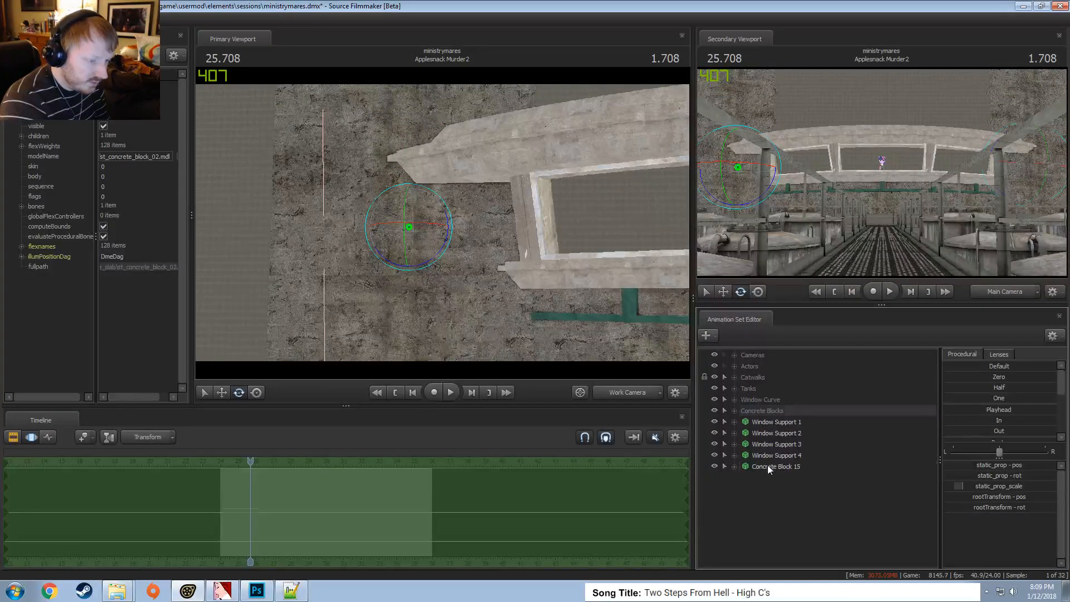
pyautogui.moveTo(767, 468); pyautogui.dragTo(762, 413)
pyautogui.rightClick(734, 548)
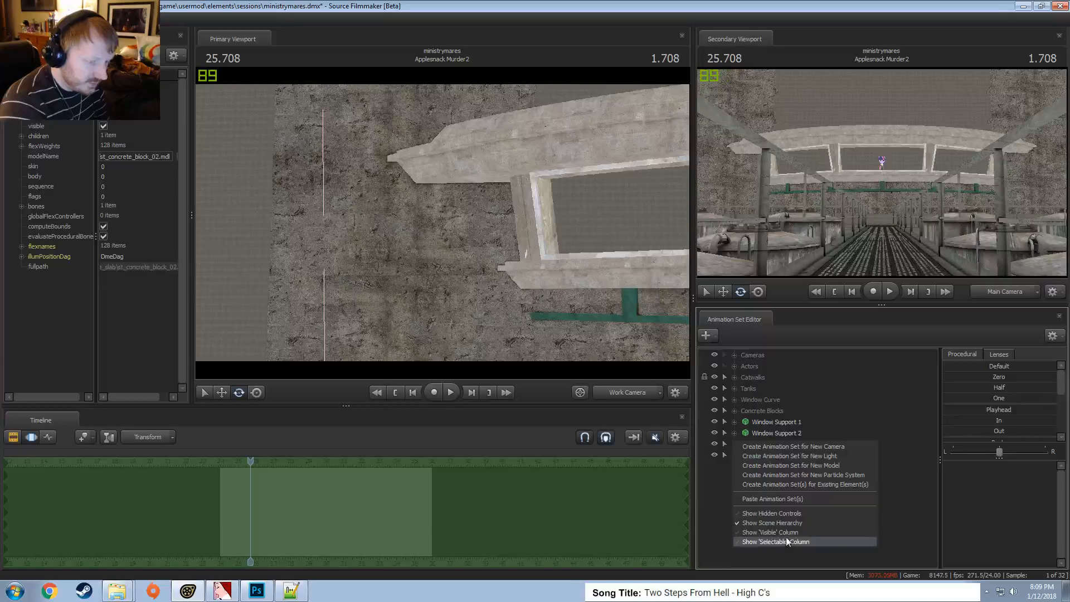
pyautogui.click(772, 500)
pyautogui.click(774, 468)
# Turn Concrete Block 16 at an angle to the wall and move it toward the left end of the balcony
pyautogui.moveTo(446, 226); pyautogui.dragTo(443, 223)
pyautogui.press('w')
pyautogui.moveTo(342, 239); pyautogui.dragTo(443, 223)
pyautogui.press('q')
pyautogui.press('e')
pyautogui.press('w')
pyautogui.press('e')
pyautogui.moveTo(360, 191); pyautogui.dragTo(390, 145)
pyautogui.moveTo(360, 250); pyautogui.dragTo(356, 249)
pyautogui.press('w')
pyautogui.keyDown('alt'); pyautogui.moveTo(386, 283); pyautogui.dragTo(477, 263); pyautogui.keyUp('alt')
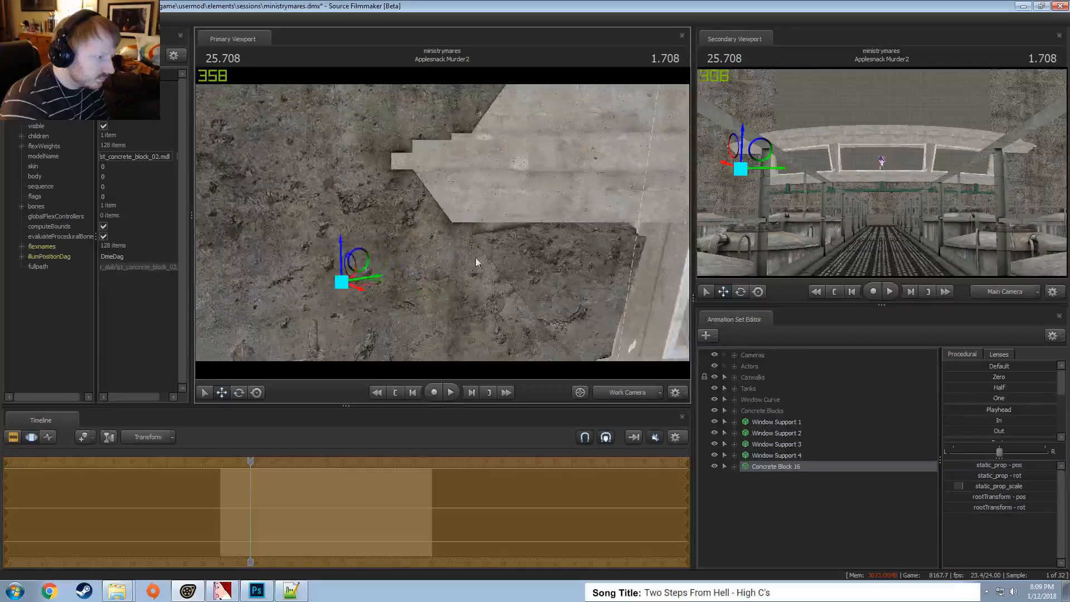
# Fine-tune the position of Concrete Block 16 against the balcony's left end, raise it slightly and check it through the Main Camera
pyautogui.press('w')
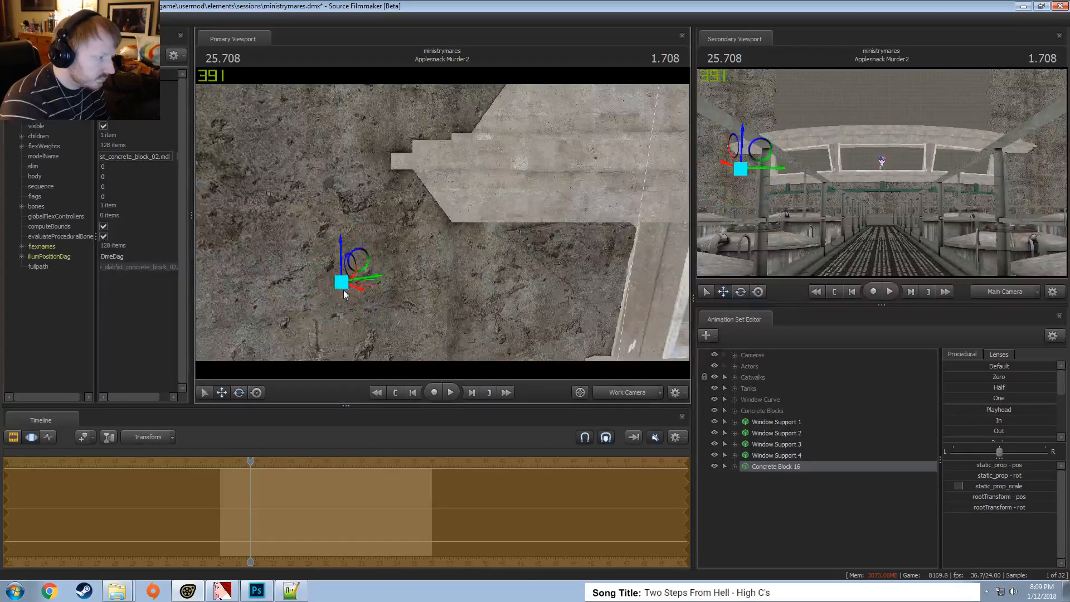
pyautogui.moveTo(369, 292); pyautogui.dragTo(446, 231)
pyautogui.press('e')
pyautogui.press('w')
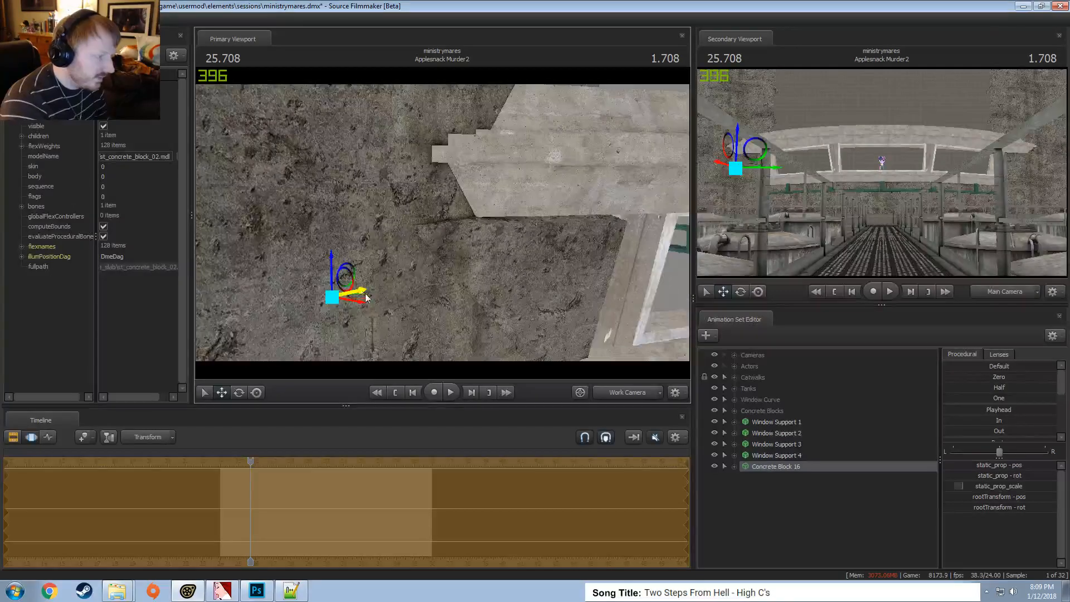
pyautogui.moveTo(366, 297); pyautogui.dragTo(366, 295)
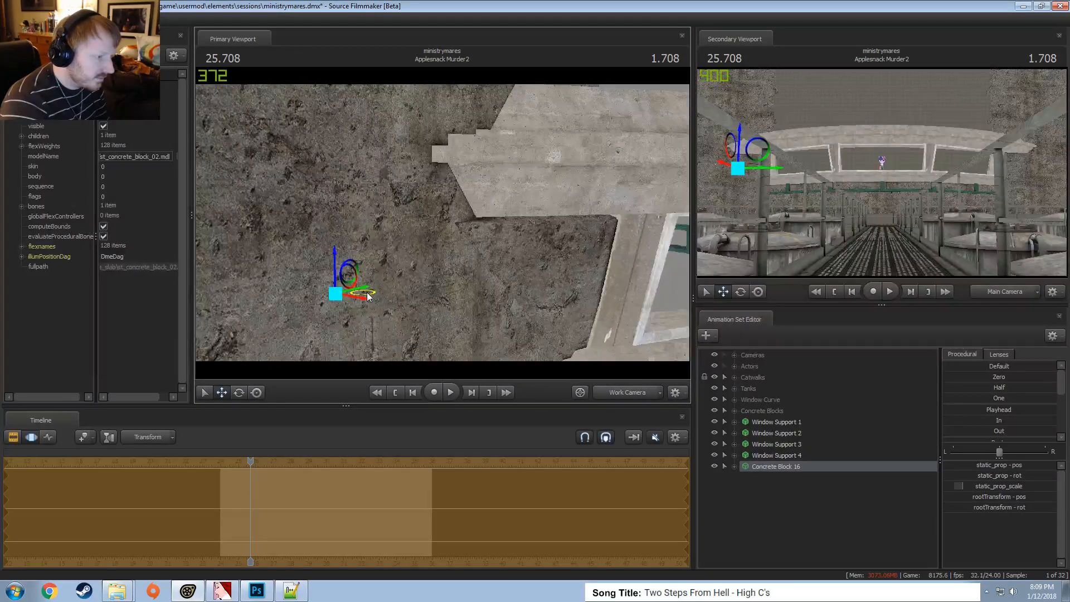
pyautogui.moveTo(338, 269); pyautogui.dragTo(336, 244)
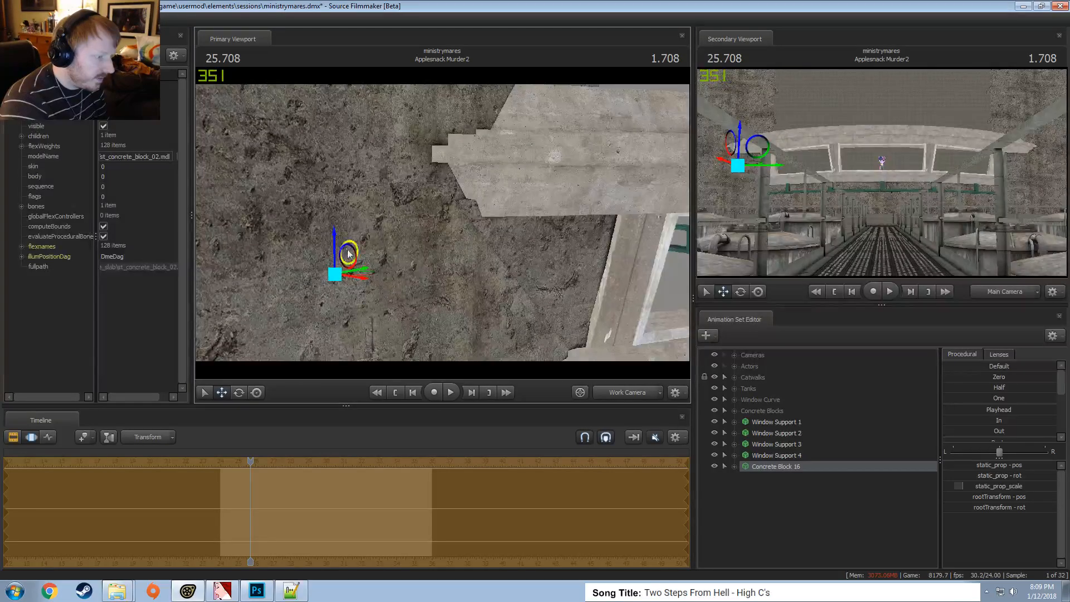
pyautogui.moveTo(357, 284); pyautogui.dragTo(357, 294)
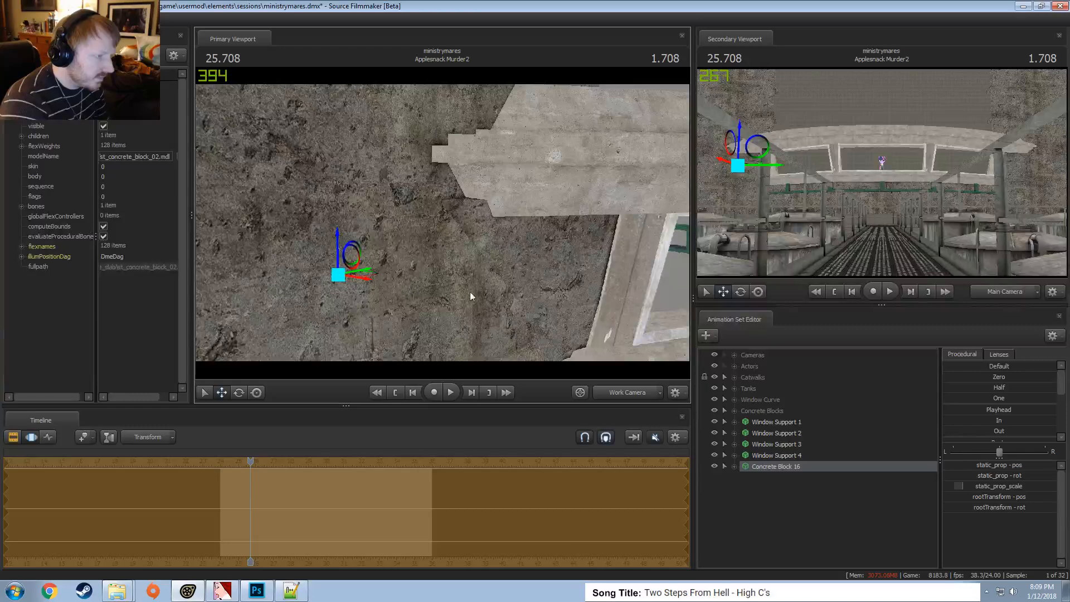
pyautogui.moveTo(471, 297)
pyautogui.mouseDown()
pyautogui.moveTo(521, 300)
pyautogui.moveTo(535, 287)
pyautogui.moveTo(404, 264)
pyautogui.moveTo(441, 273)
pyautogui.moveTo(463, 305)
pyautogui.mouseUp()
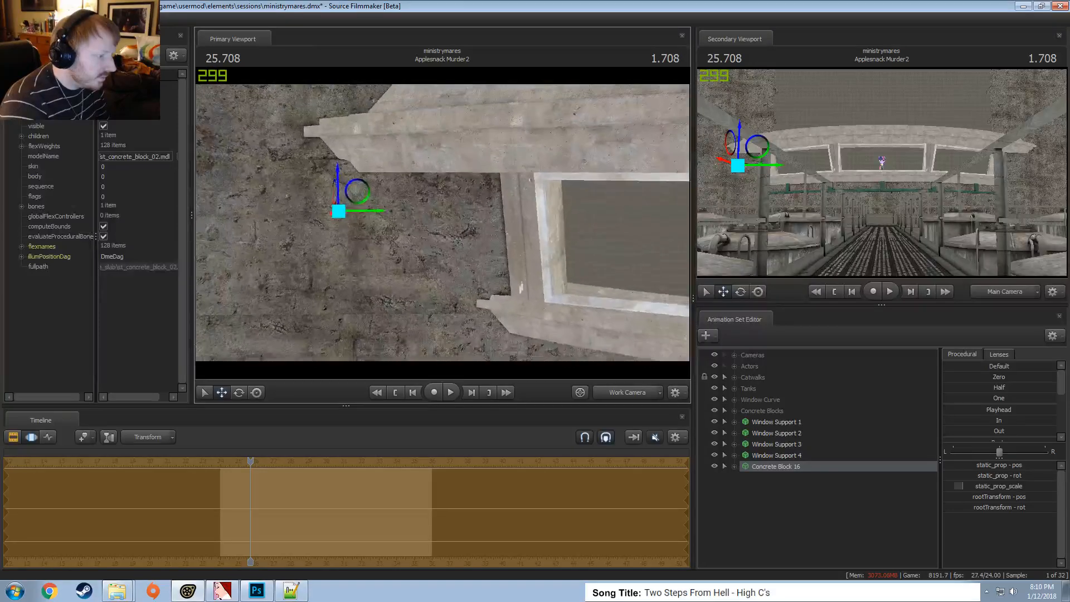
pyautogui.click(635, 394)
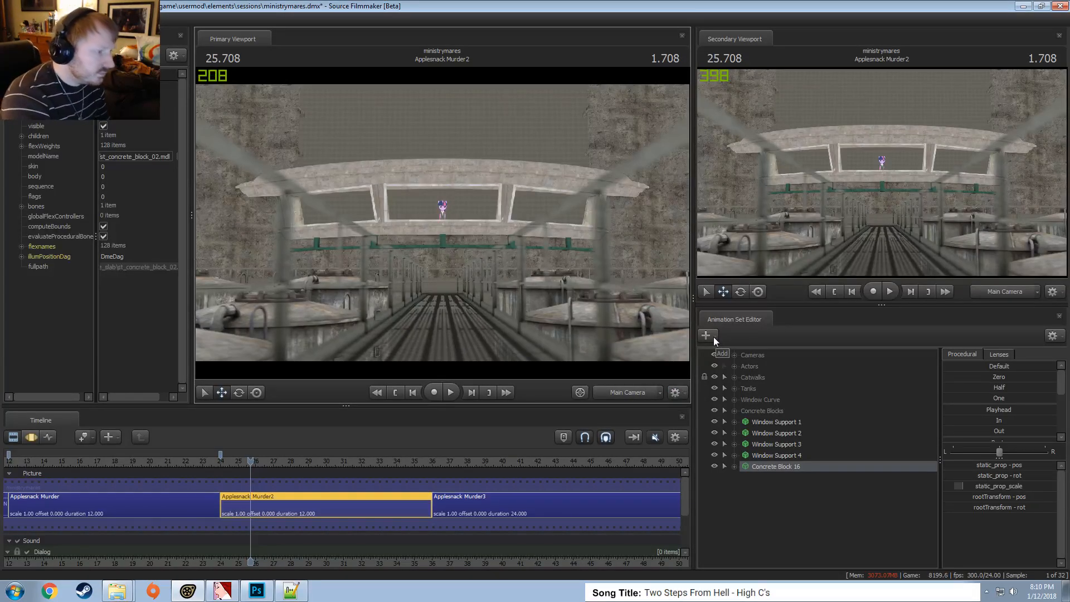
# Return to the work camera, switch to the Motion Editor and select the three stacked wall blocks at the balcony's left end
pyautogui.click(491, 265)
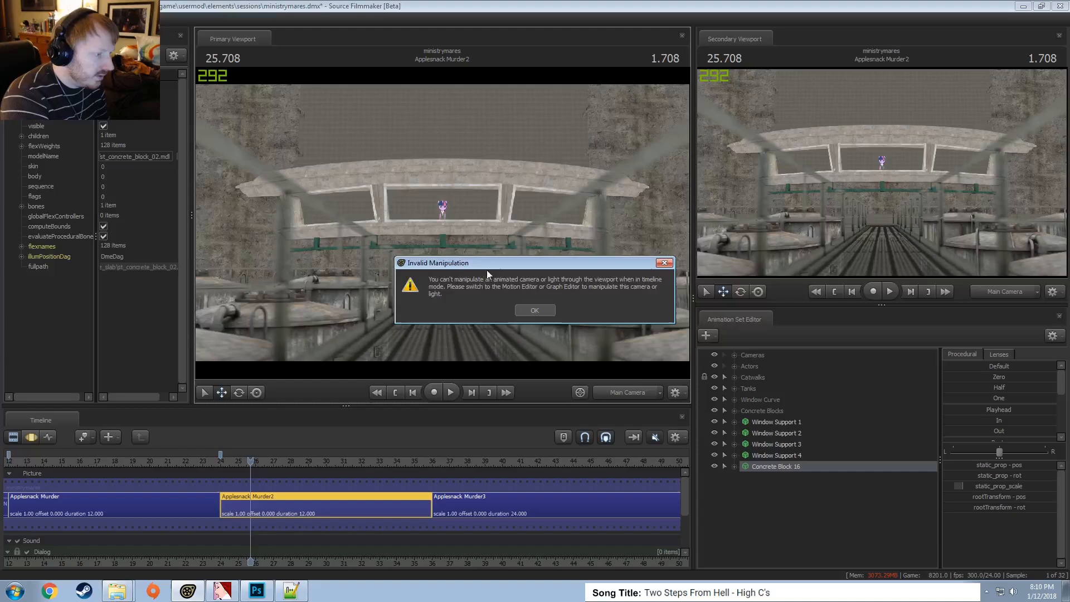
pyautogui.click(535, 310)
pyautogui.click(630, 393)
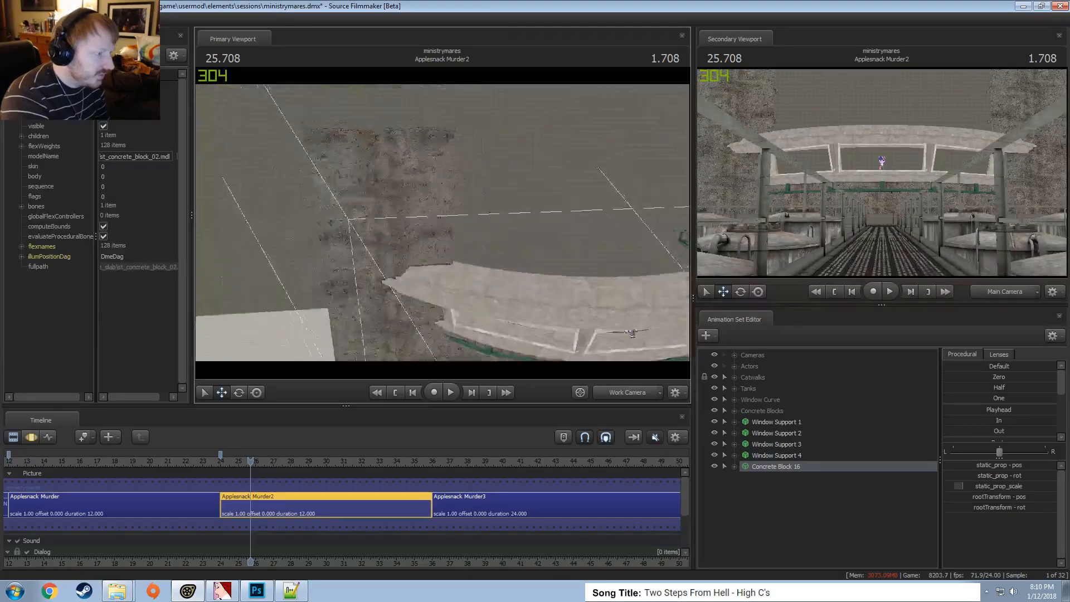
pyautogui.moveTo(366, 178); pyautogui.dragTo(367, 212)
pyautogui.press('F3')
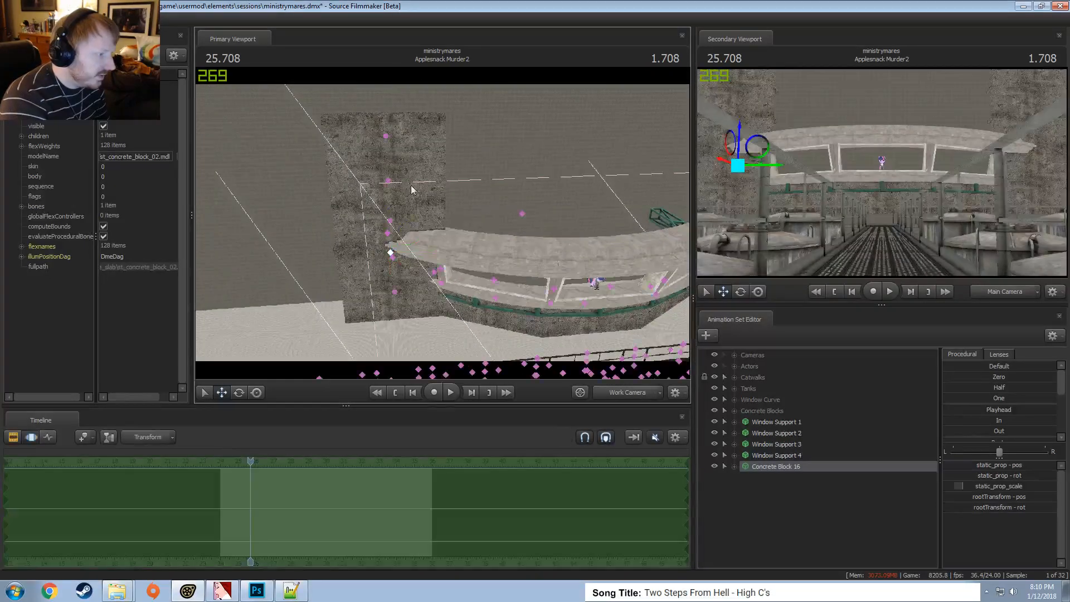
pyautogui.keyDown('ctrl'); pyautogui.moveTo(400, 229); pyautogui.dragTo(401, 230); pyautogui.keyUp('ctrl')
pyautogui.keyDown('alt'); pyautogui.moveTo(495, 202); pyautogui.dragTo(495, 173); pyautogui.keyUp('alt')
# Copy Concrete Blocks 7, 8 and 9 from the Concrete Blocks group and paste the duplicates as new animation sets
pyautogui.click(734, 411)
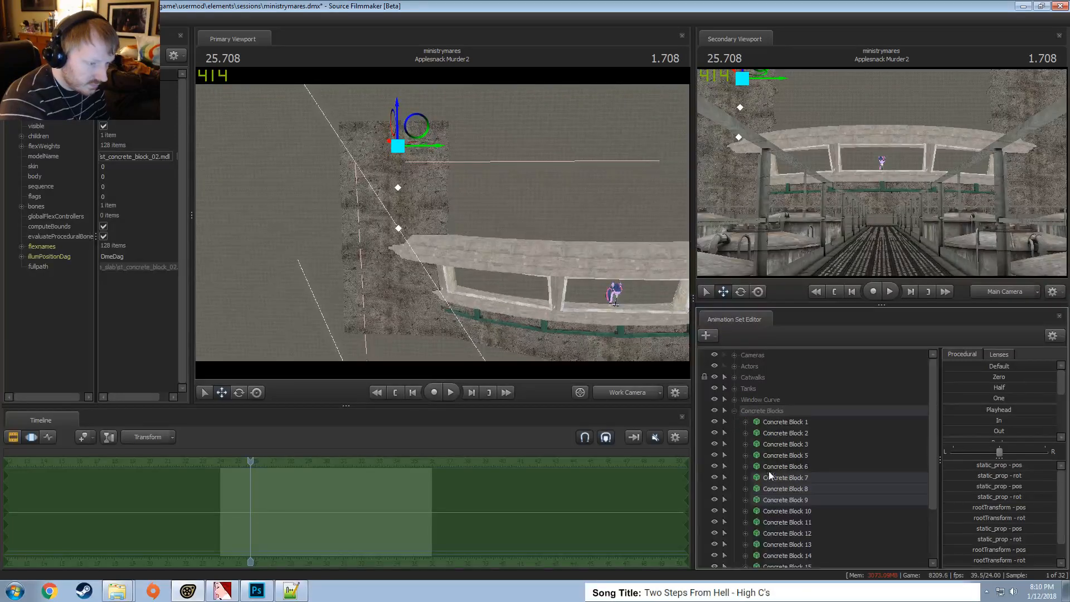
pyautogui.moveTo(769, 478); pyautogui.dragTo(775, 496)
pyautogui.rightClick(782, 497)
pyautogui.click(796, 346)
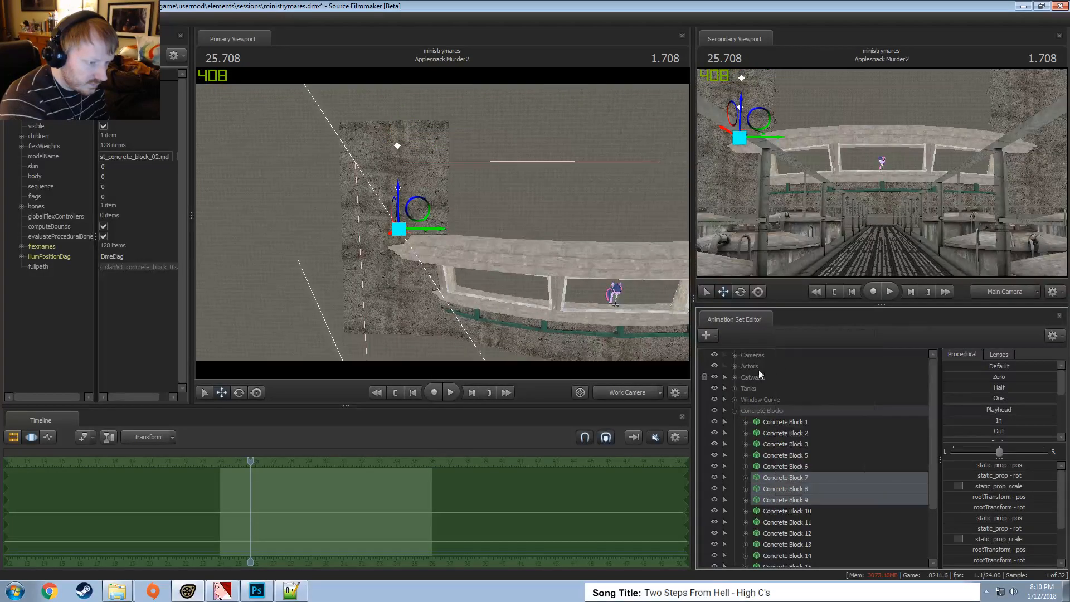
pyautogui.click(734, 411)
pyautogui.click(754, 499)
pyautogui.rightClick(753, 498)
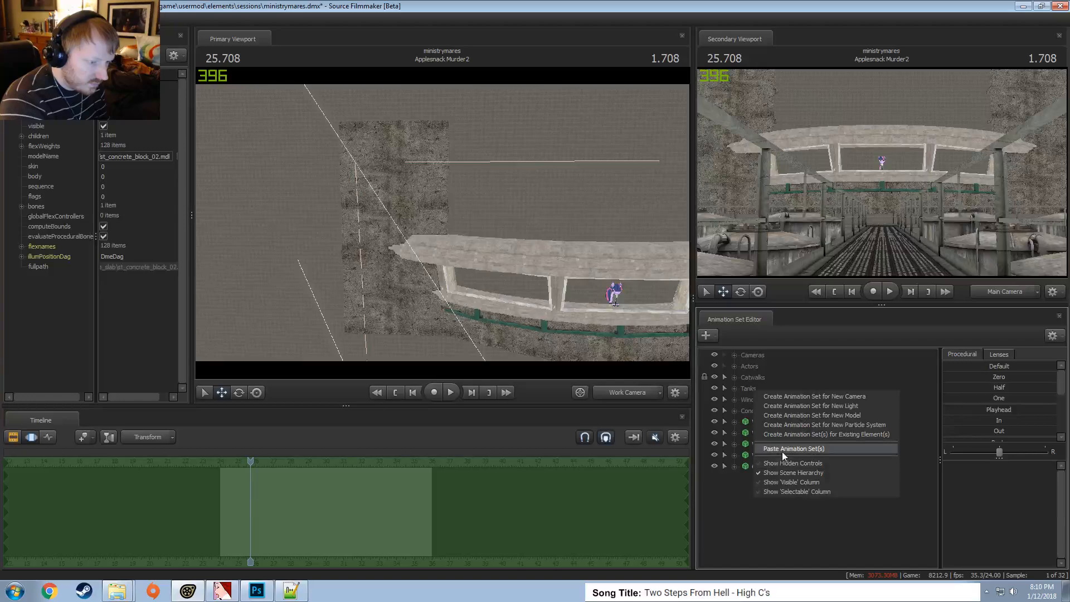
pyautogui.click(782, 451)
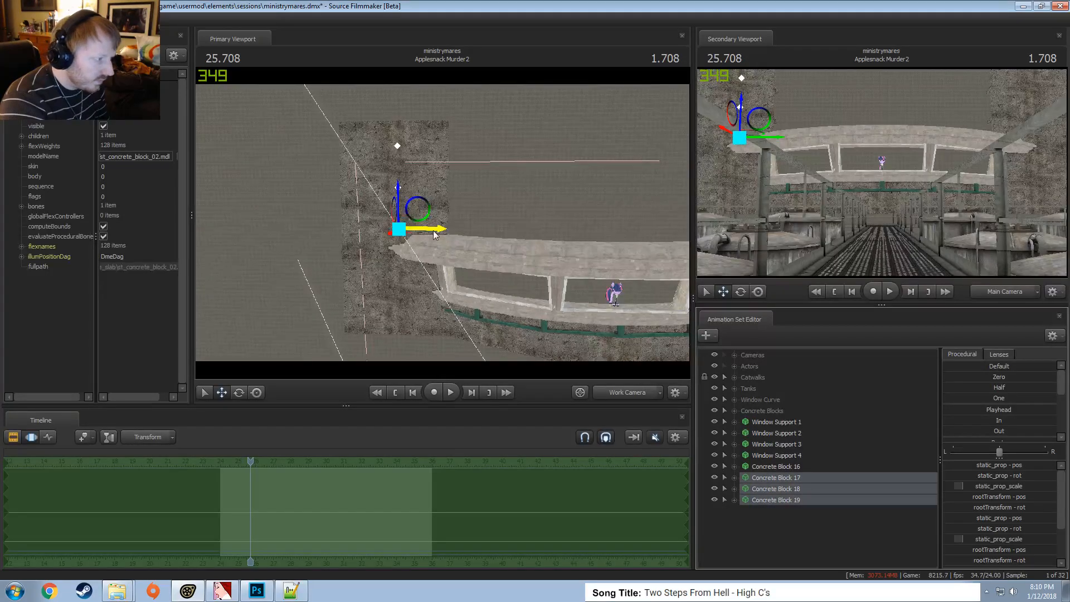
# Move Concrete Blocks 17 to 19 along the wall to sit beside the originals and raise them slightly above the balcony roof
pyautogui.moveTo(435, 234); pyautogui.dragTo(537, 223)
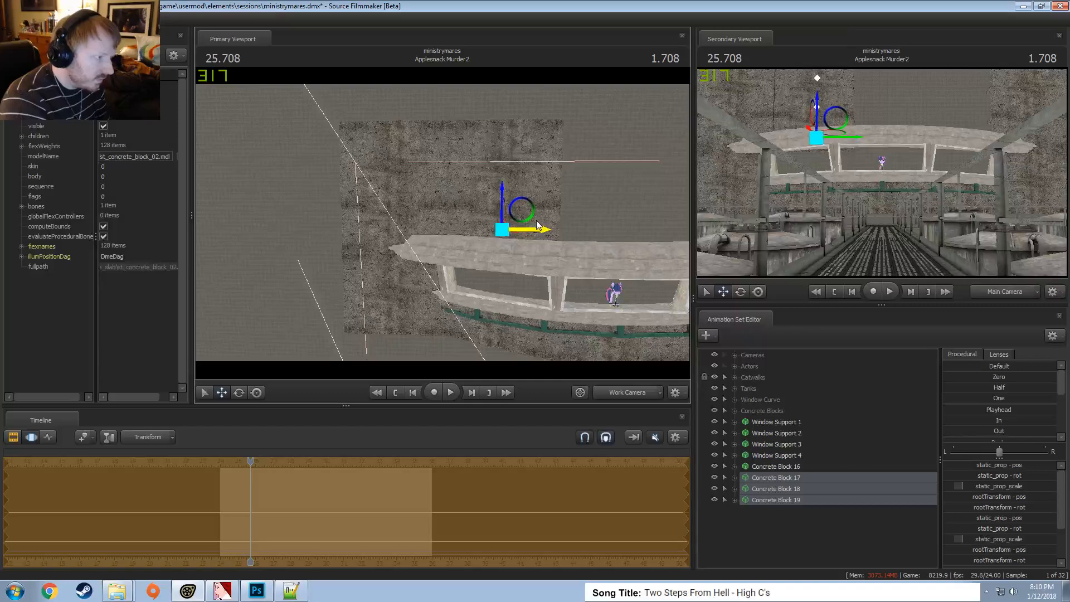
pyautogui.moveTo(443, 236); pyautogui.dragTo(445, 220, button='right')
pyautogui.moveTo(518, 233); pyautogui.dragTo(531, 190)
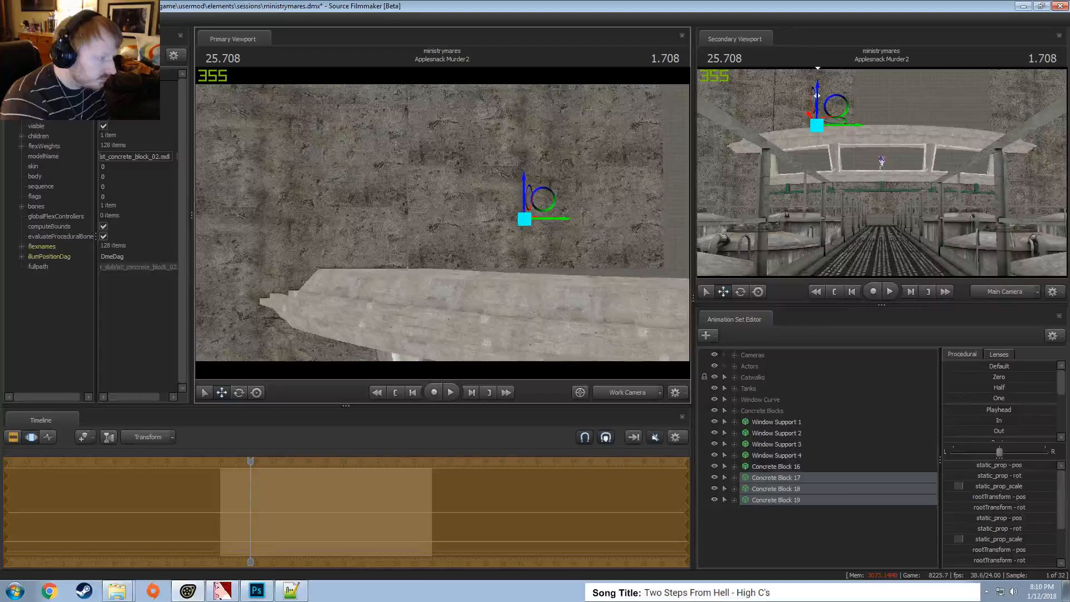
# Fine-tune the sideways position of Concrete Blocks 17 to 19 and close their seam with a partial blend of the Drop preset
pyautogui.moveTo(533, 191); pyautogui.dragTo(526, 241, button='right')
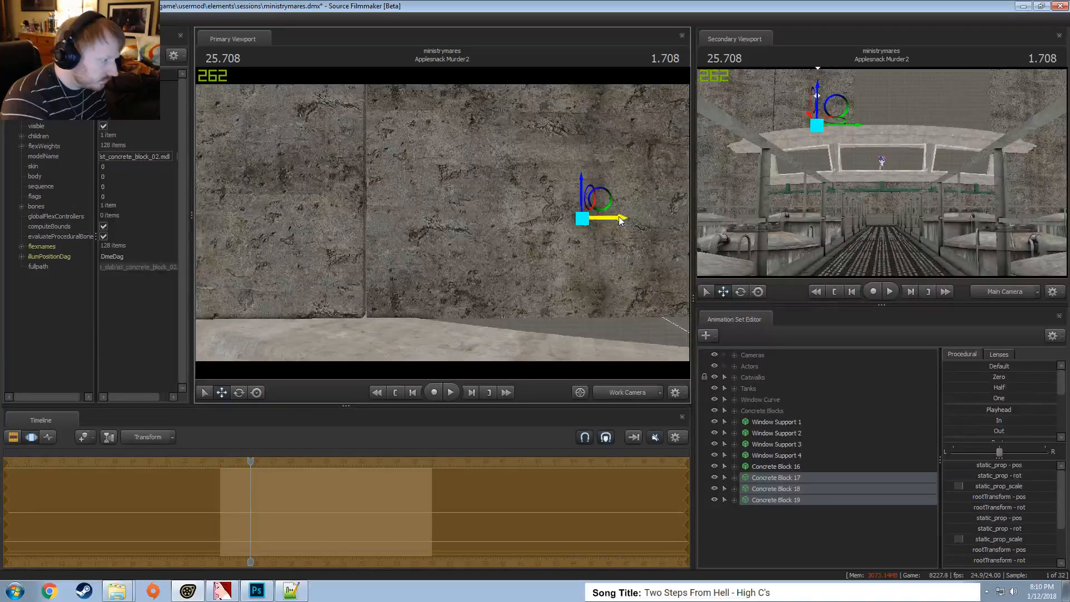
pyautogui.moveTo(616, 217); pyautogui.dragTo(611, 195)
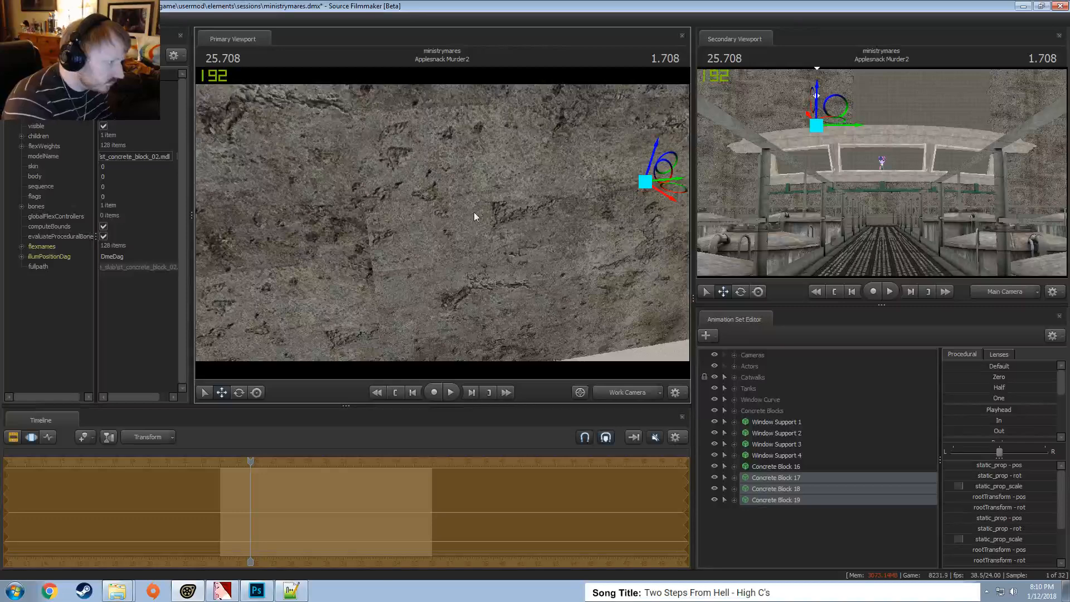
pyautogui.moveTo(678, 181); pyautogui.dragTo(682, 180)
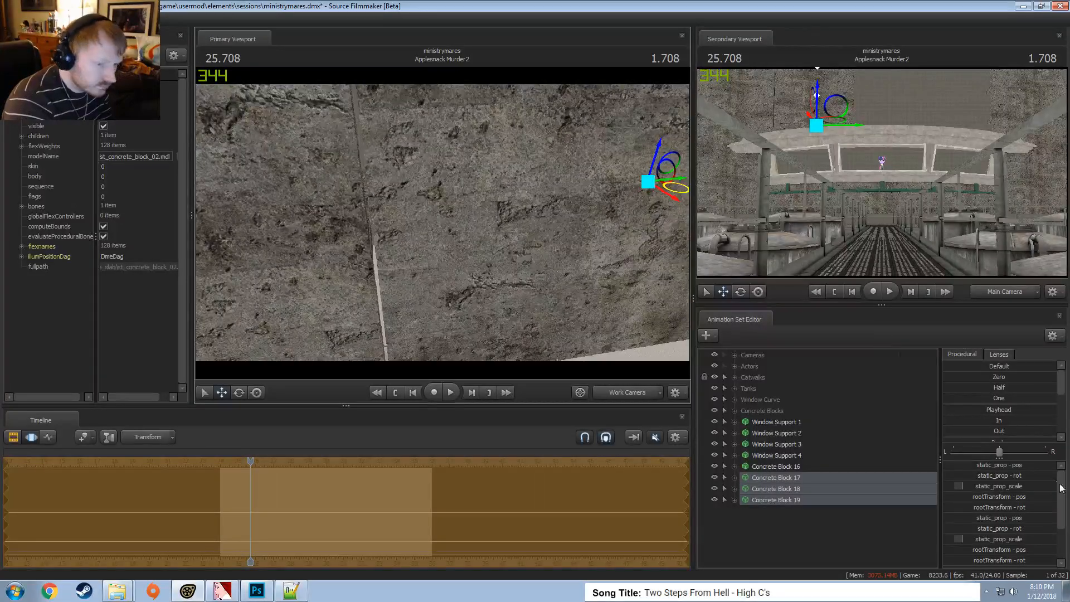
pyautogui.scroll(-1, 999, 401)
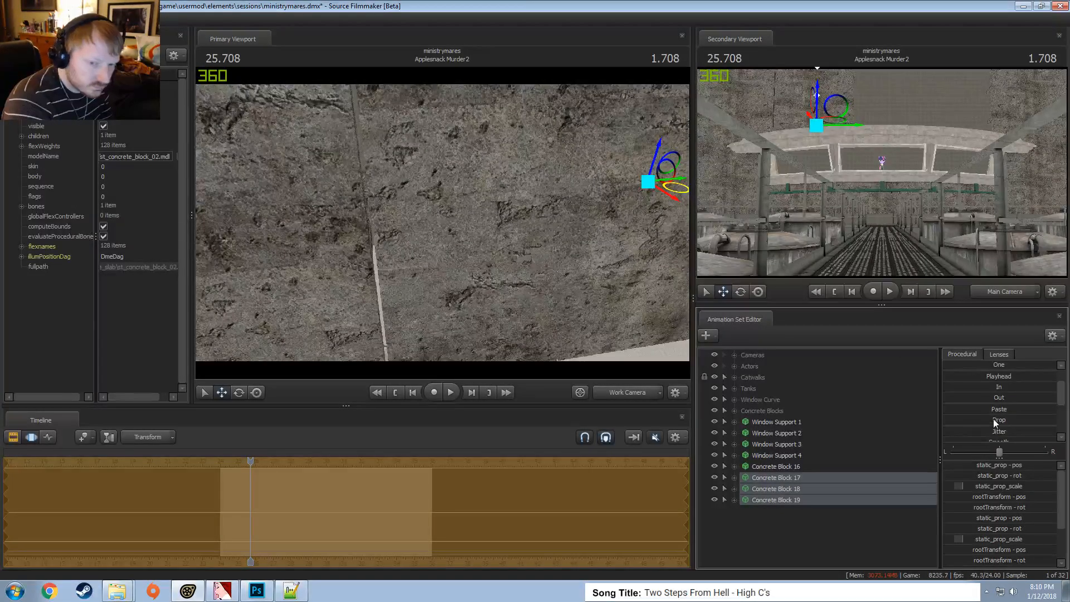
pyautogui.moveTo(953, 419); pyautogui.dragTo(990, 419)
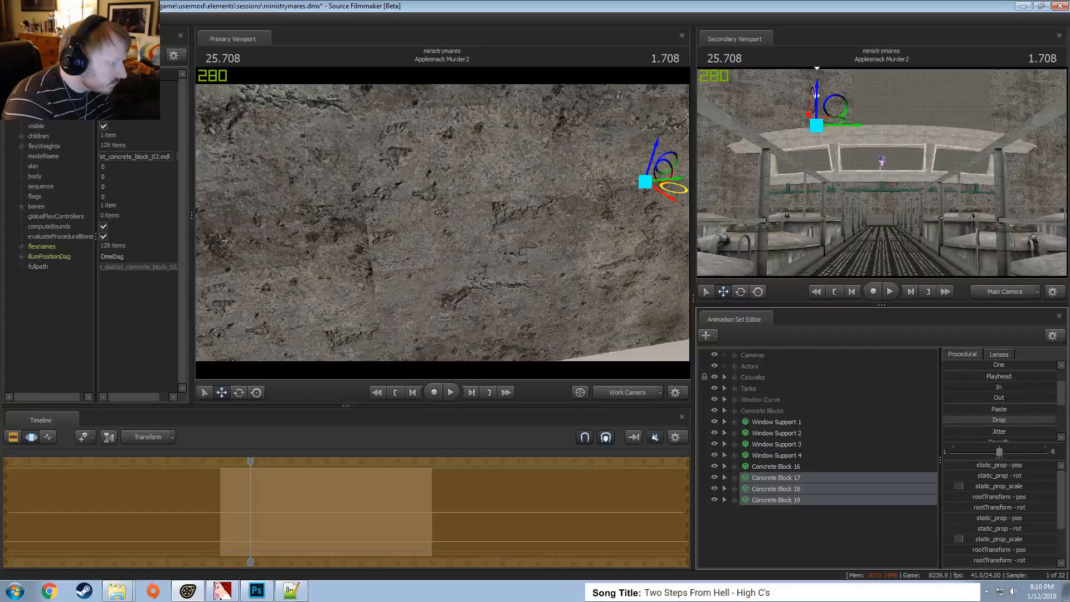
pyautogui.moveTo(479, 278); pyautogui.dragTo(442, 222)
pyautogui.press('s')
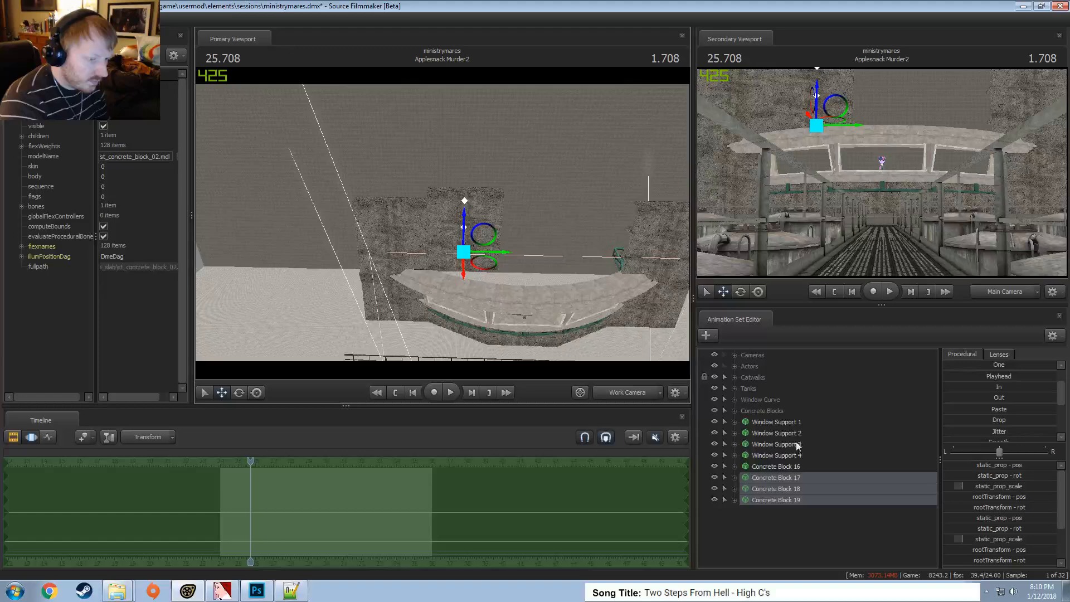
# Duplicate Concrete Blocks 17 to 19 and move the pasted copies across the wall to the existing blocks at the balcony's right end
pyautogui.rightClick(794, 484)
pyautogui.click(830, 334)
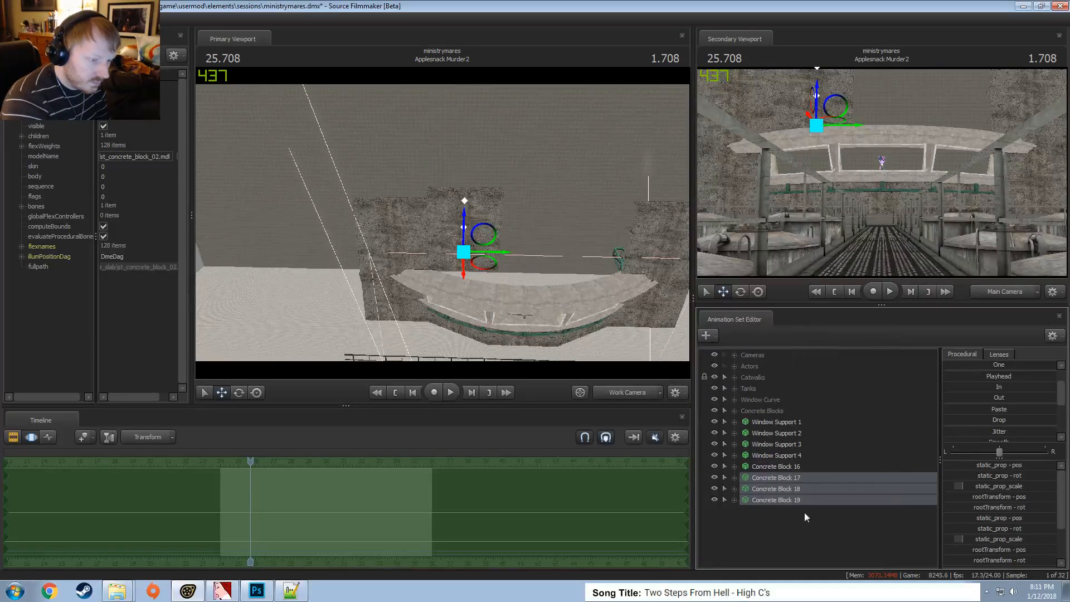
pyautogui.rightClick(805, 513)
pyautogui.click(842, 487)
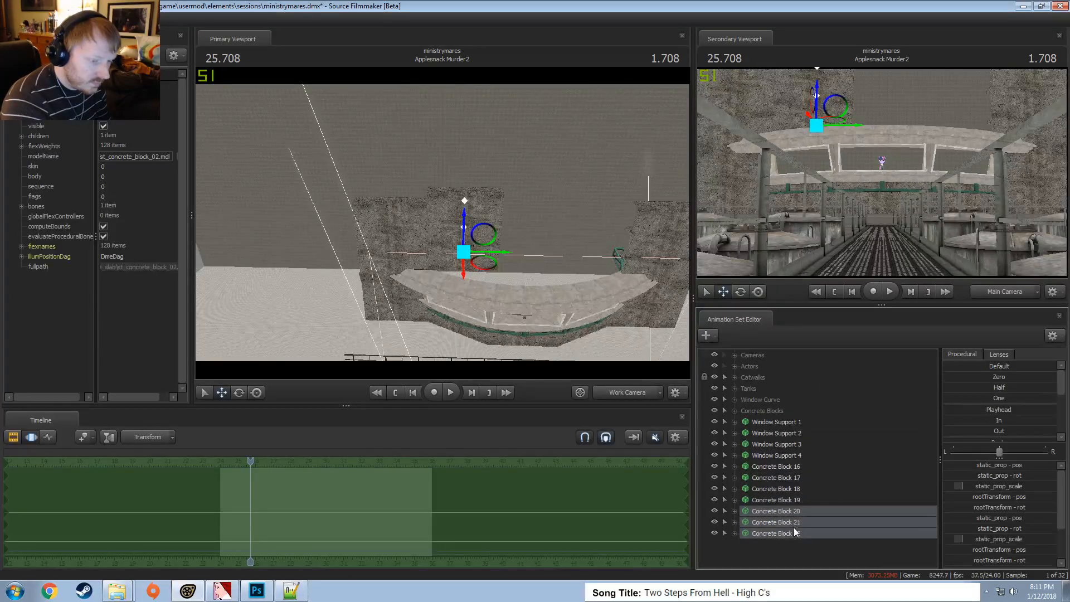
pyautogui.moveTo(392, 241); pyautogui.dragTo(393, 190)
pyautogui.moveTo(500, 206); pyautogui.dragTo(504, 193)
pyautogui.moveTo(366, 243); pyautogui.dragTo(366, 243)
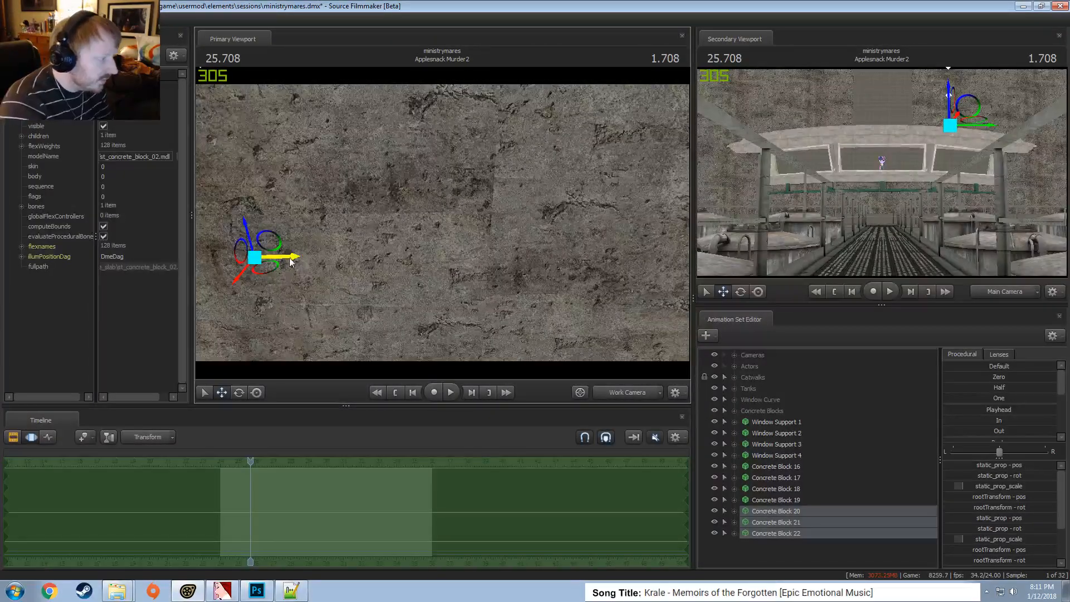
# Nudge Concrete Blocks 20 to 22 sideways and close the seam to the right-end wall by partially blending in the Drop preset
pyautogui.moveTo(291, 262); pyautogui.dragTo(289, 260)
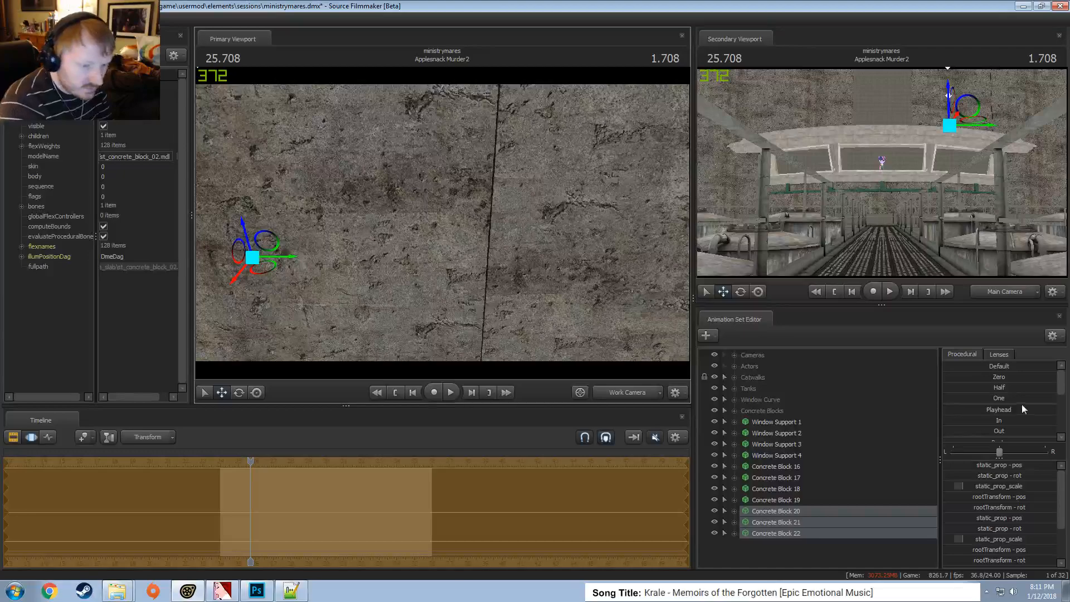
pyautogui.scroll(-1, 998, 430)
pyautogui.moveTo(950, 420); pyautogui.dragTo(1002, 420)
pyautogui.moveTo(524, 262); pyautogui.dragTo(445, 227)
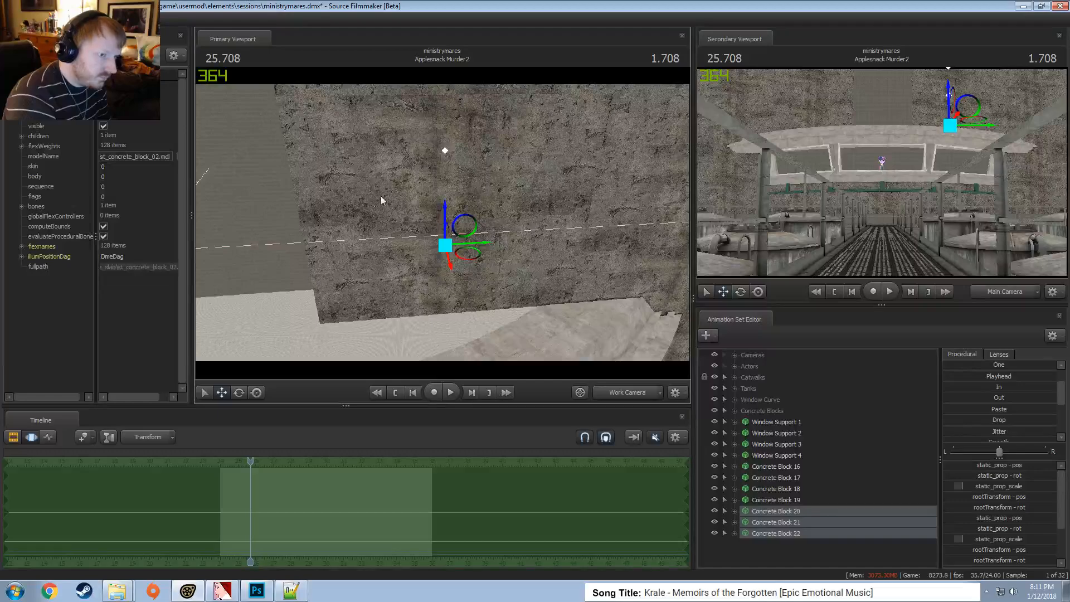
# Duplicate Concrete Blocks 20 to 22 and select the pasted Concrete Blocks 23 to 25
pyautogui.moveTo(361, 212); pyautogui.dragTo(301, 211)
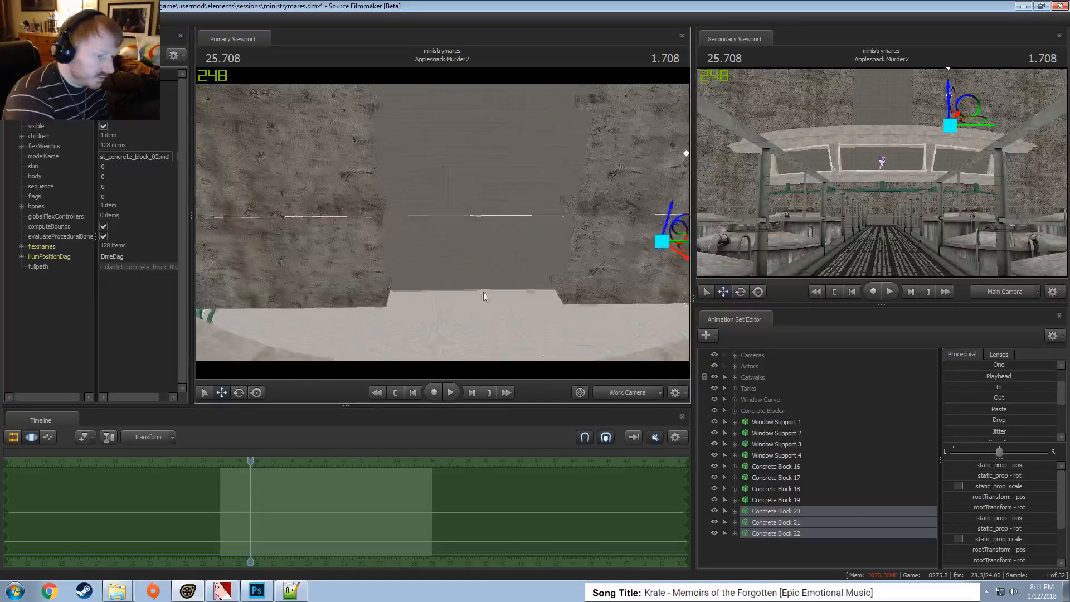
pyautogui.rightClick(782, 519)
pyautogui.click(813, 369)
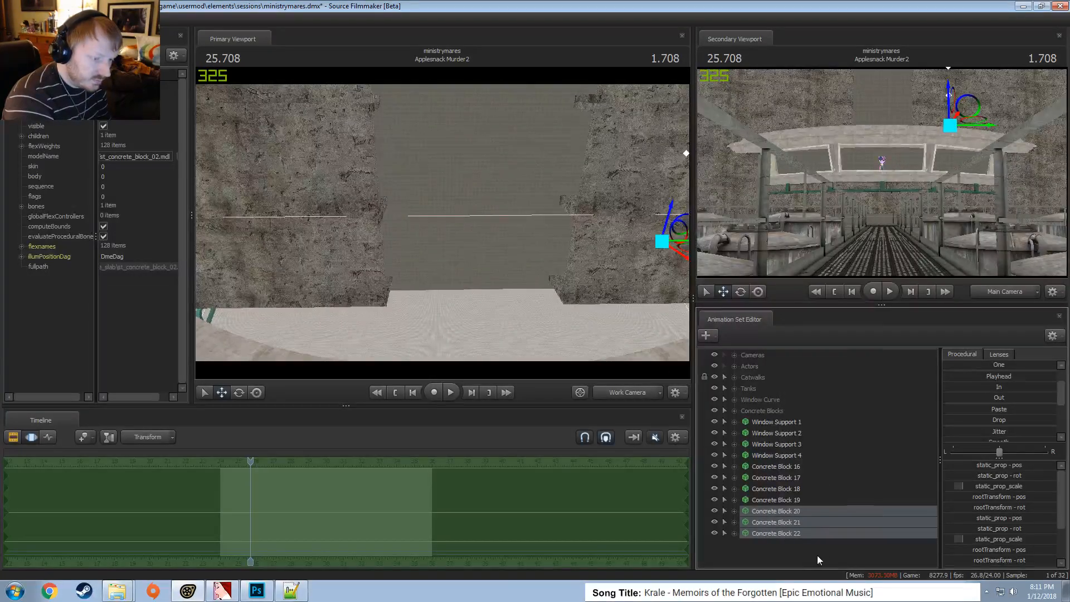
pyautogui.rightClick(818, 555)
pyautogui.click(838, 509)
pyautogui.click(777, 543)
pyautogui.keyDown('shift'); pyautogui.click(776, 564); pyautogui.keyUp('shift')
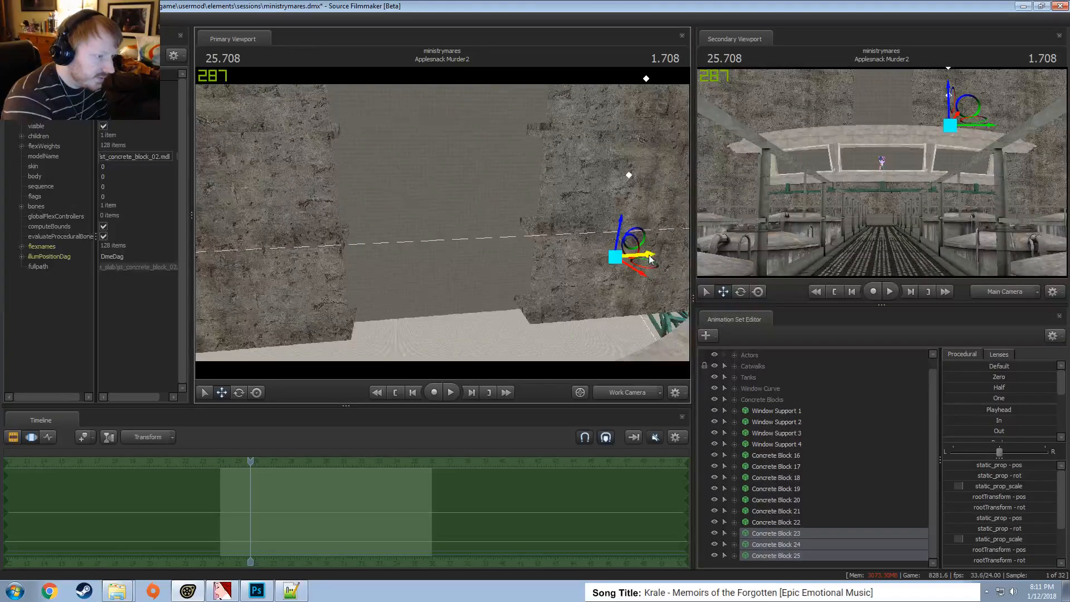
# Move Concrete Blocks 23 to 25 into the remaining central wall gap above the balcony and check their fit up close
pyautogui.moveTo(651, 260); pyautogui.dragTo(462, 298)
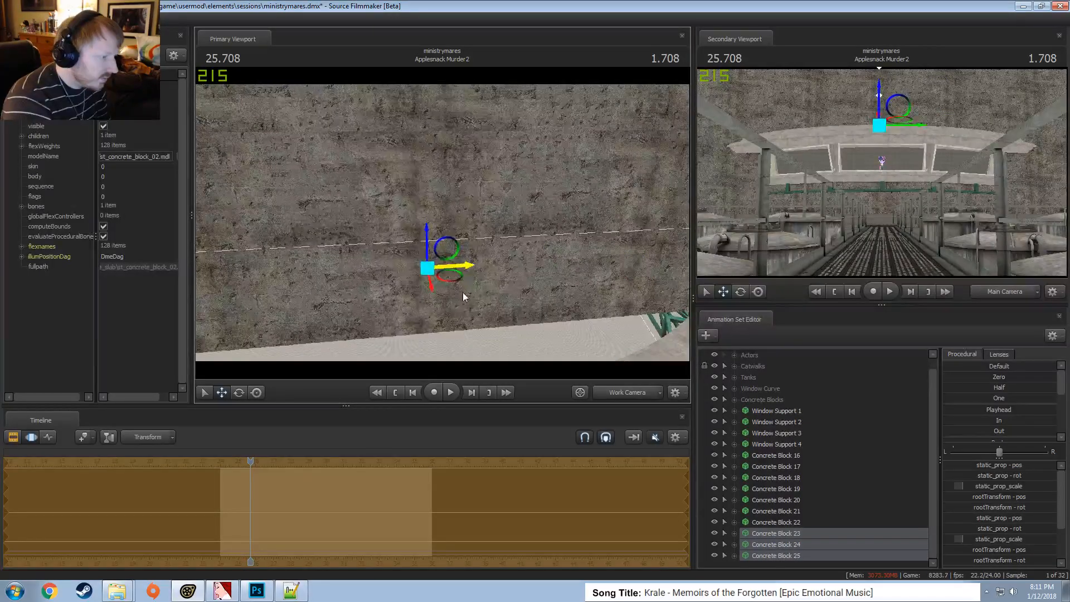
pyautogui.moveTo(513, 339)
pyautogui.keyDown('alt'); pyautogui.mouseDown()
pyautogui.moveTo(558, 357)
pyautogui.moveTo(514, 351)
pyautogui.mouseUp(); pyautogui.keyUp('alt')
pyautogui.press('Return')
pyautogui.keyDown('alt'); pyautogui.moveTo(511, 288); pyautogui.dragTo(427, 272); pyautogui.keyUp('alt')
pyautogui.moveTo(486, 293); pyautogui.dragTo(605, 232)
pyautogui.moveTo(442, 222); pyautogui.dragTo(442, 222)
# Return to the Clip Editor and inspect the wall around the balcony from a distance for remaining gaps
pyautogui.press('F2')
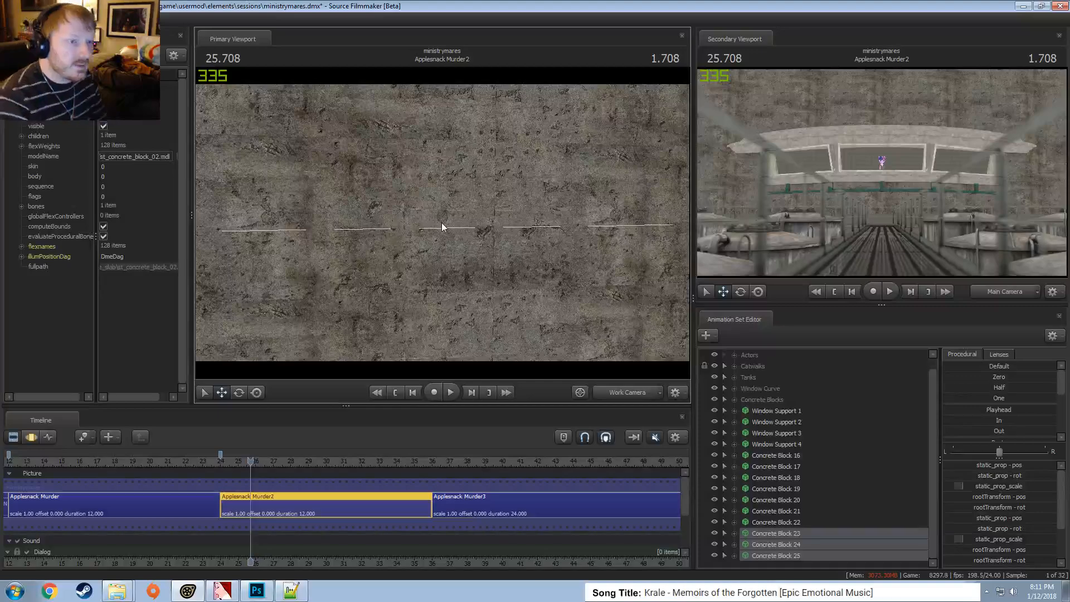
pyautogui.moveTo(443, 222); pyautogui.dragTo(443, 223)
pyautogui.press('s')
pyautogui.press('F3')
pyautogui.press('F2')
pyautogui.press('w')
pyautogui.press('s')
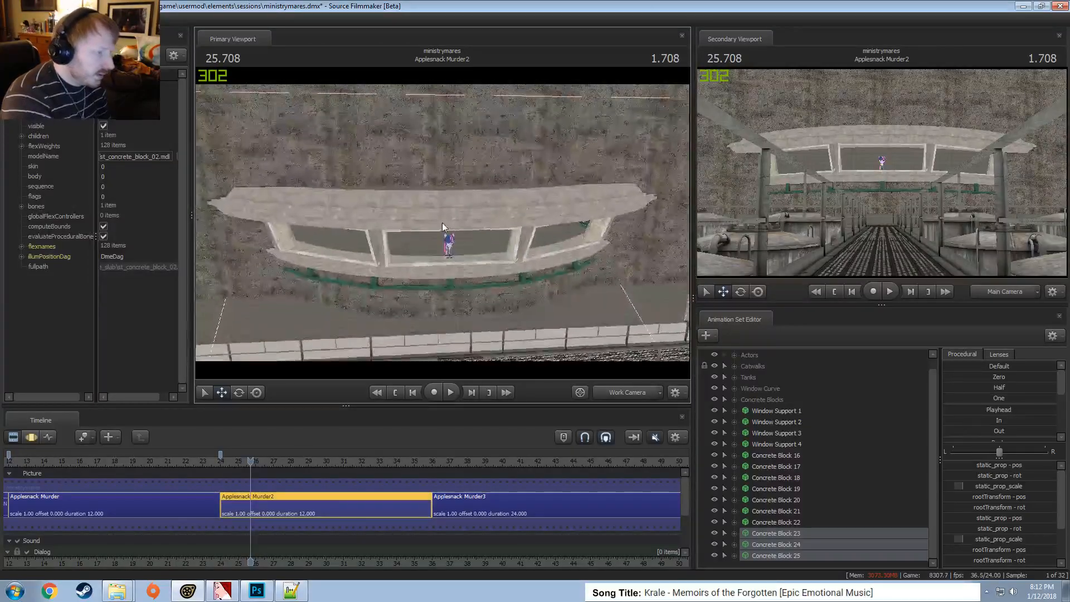
# Move Concrete Blocks 16 to 25 into the Concrete Blocks group and file Window Supports 1 to 4 into a group
pyautogui.click(780, 454)
pyautogui.keyDown('shift'); pyautogui.click(781, 553); pyautogui.keyUp('shift')
pyautogui.moveTo(781, 553); pyautogui.dragTo(769, 402)
pyautogui.click(782, 453)
pyautogui.keyDown('shift'); pyautogui.click(778, 423); pyautogui.keyUp('shift')
# Examine the balcony, the wall and the pony's placement behind the central window from the catwalk and from inside
pyautogui.moveTo(538, 284); pyautogui.dragTo(444, 222)
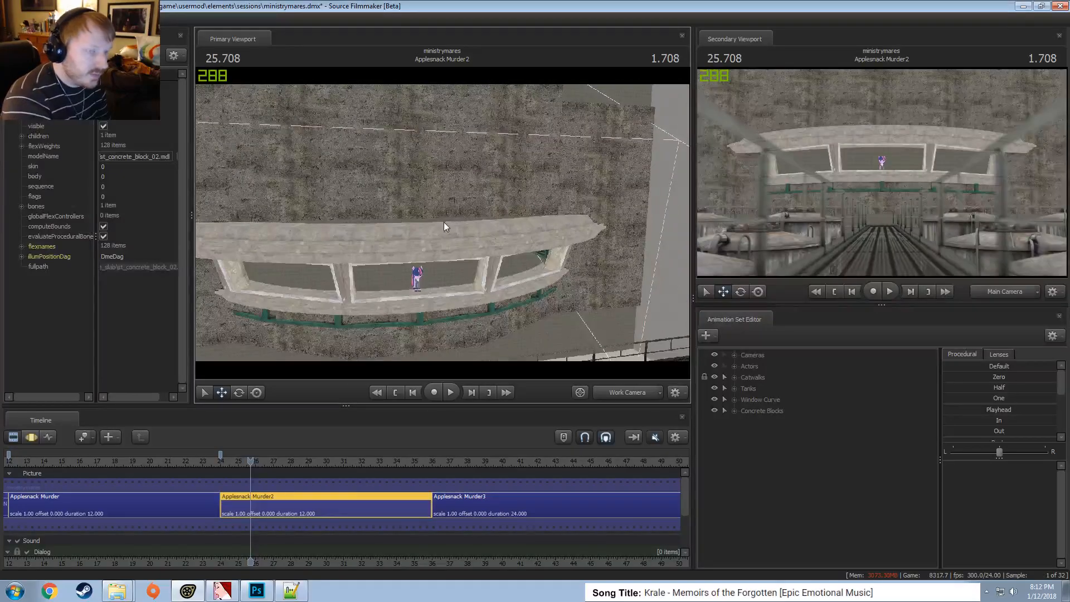
pyautogui.moveTo(410, 243); pyautogui.dragTo(443, 222)
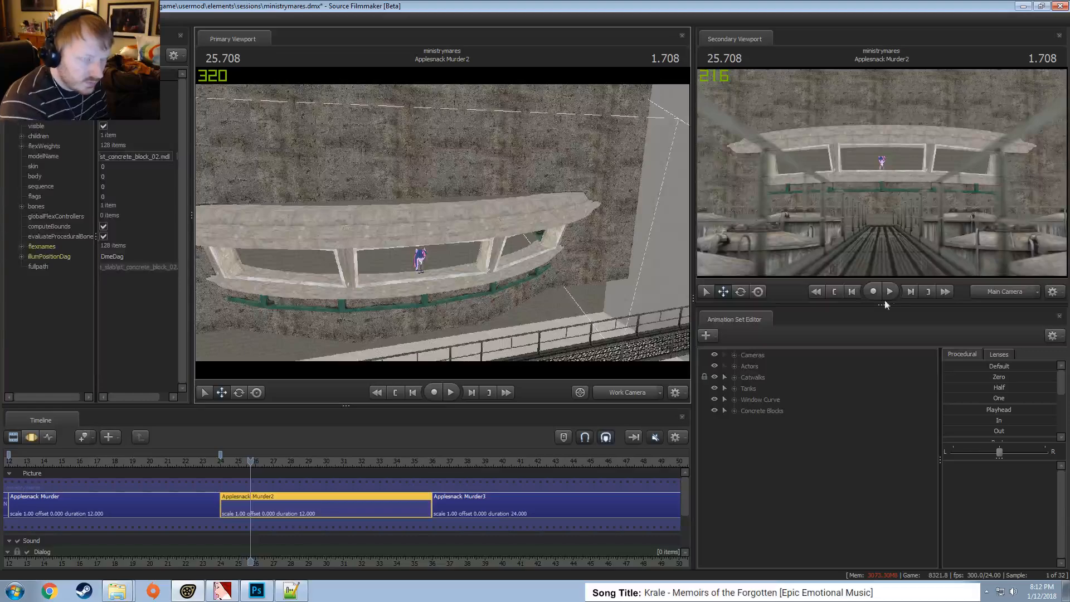
pyautogui.click(606, 437)
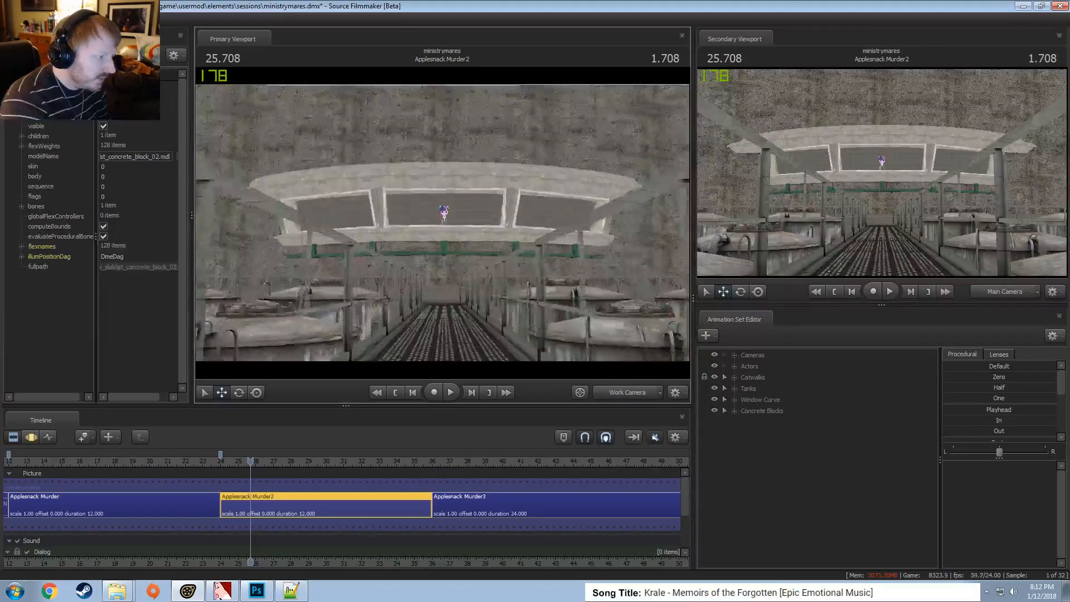
pyautogui.press('w')
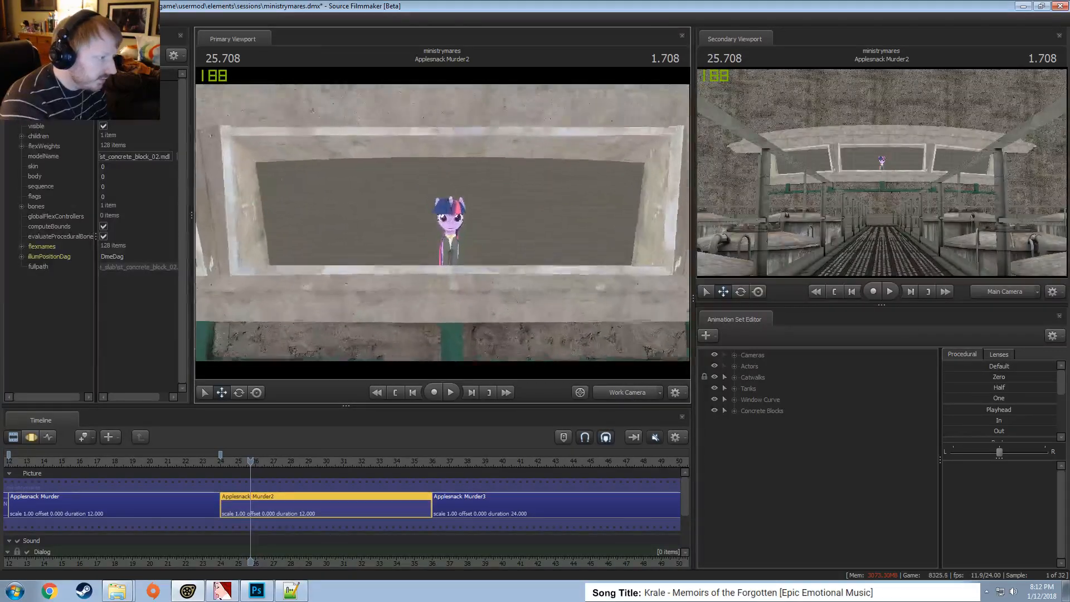
pyautogui.press('s')
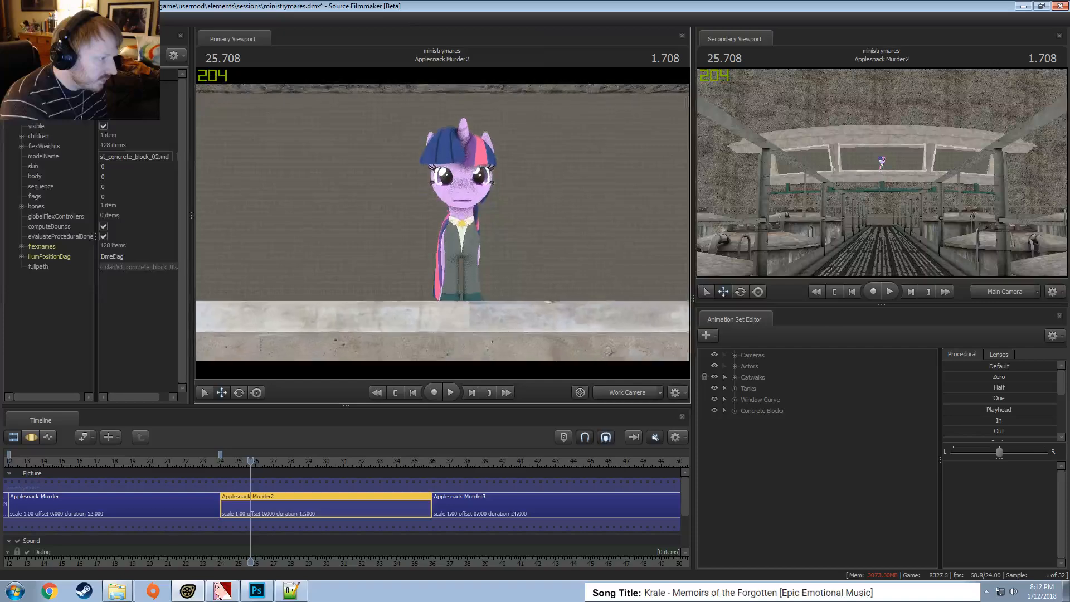
pyautogui.press('s')
pyautogui.press('w')
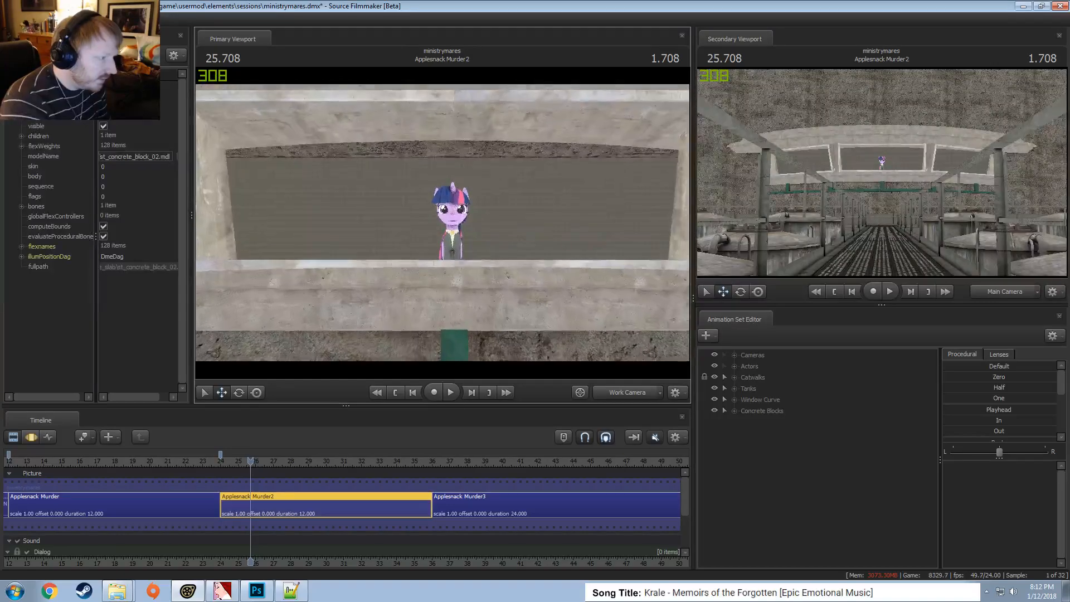
pyautogui.press('w')
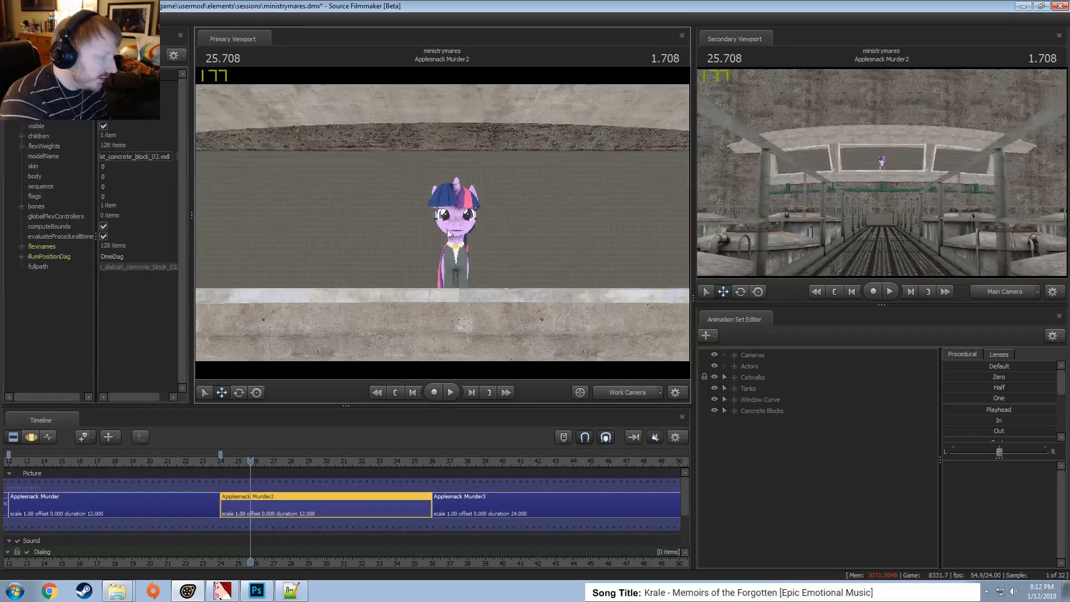
pyautogui.press('a')
pyautogui.moveTo(449, 233); pyautogui.dragTo(491, 220)
pyautogui.press('w')
pyautogui.press('a')
pyautogui.press('w')
pyautogui.press('s')
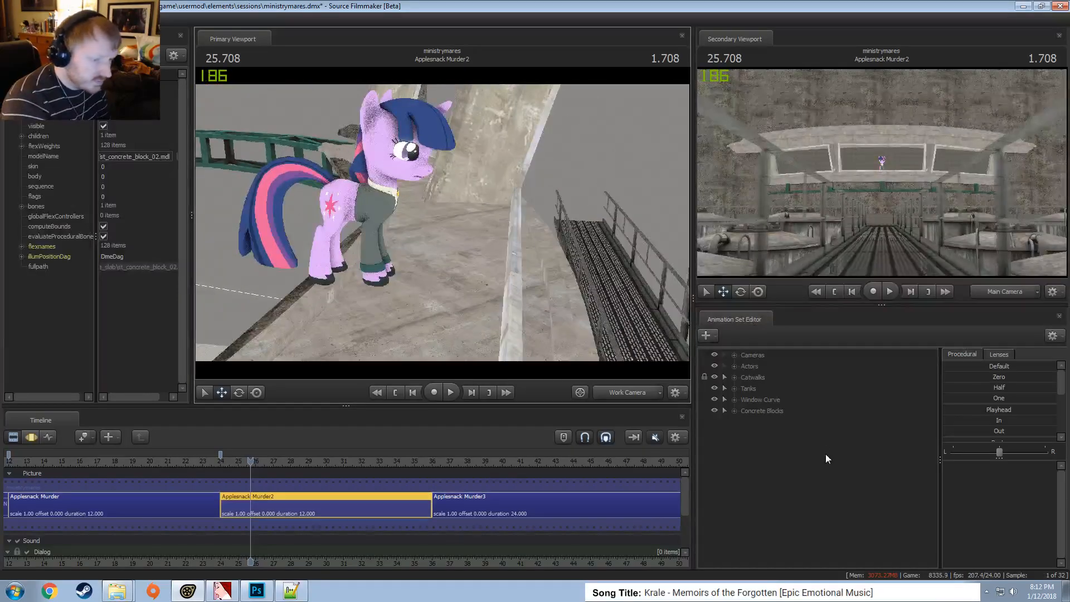
# Nudge the pony in the Actors group slightly forward toward the central balcony window, checking its footing on the floor
pyautogui.click(749, 367)
pyautogui.moveTo(388, 285); pyautogui.dragTo(440, 218)
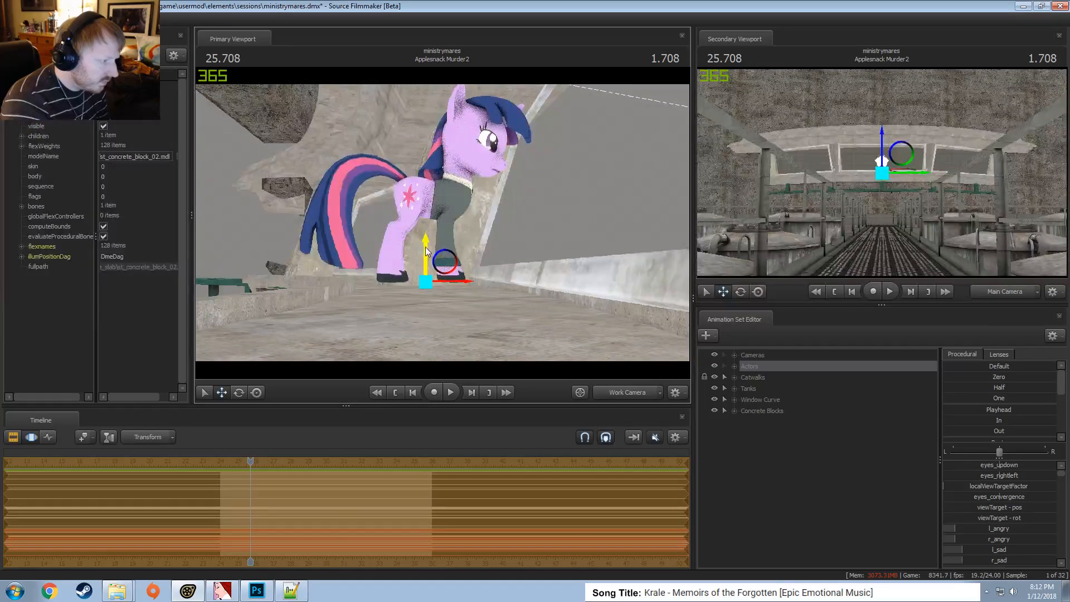
pyautogui.press('F2')
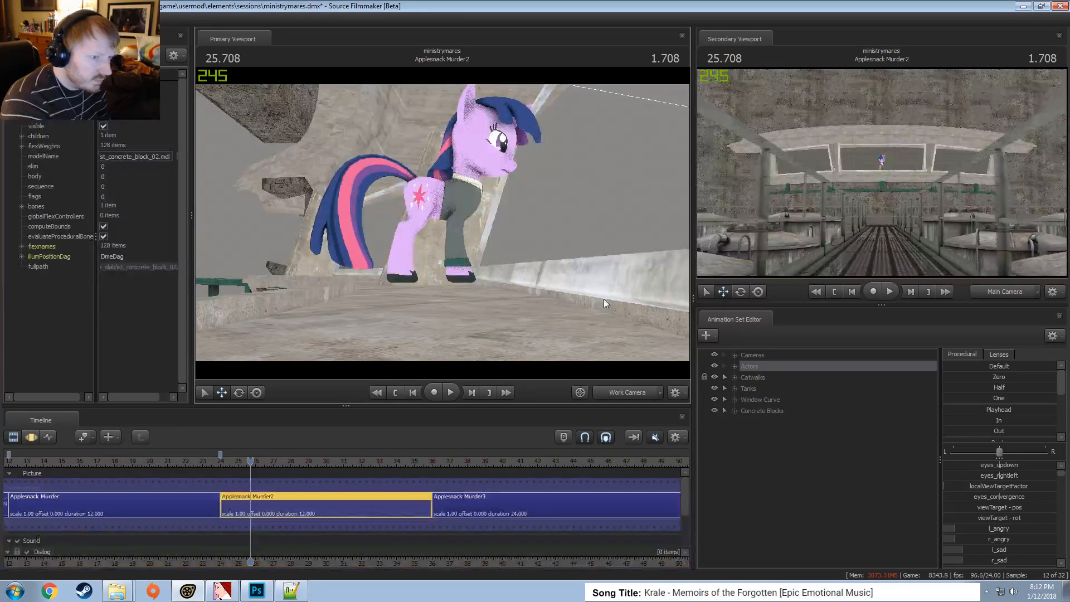
pyautogui.keyDown('alt'); pyautogui.moveTo(443, 223); pyautogui.dragTo(440, 224); pyautogui.keyUp('alt')
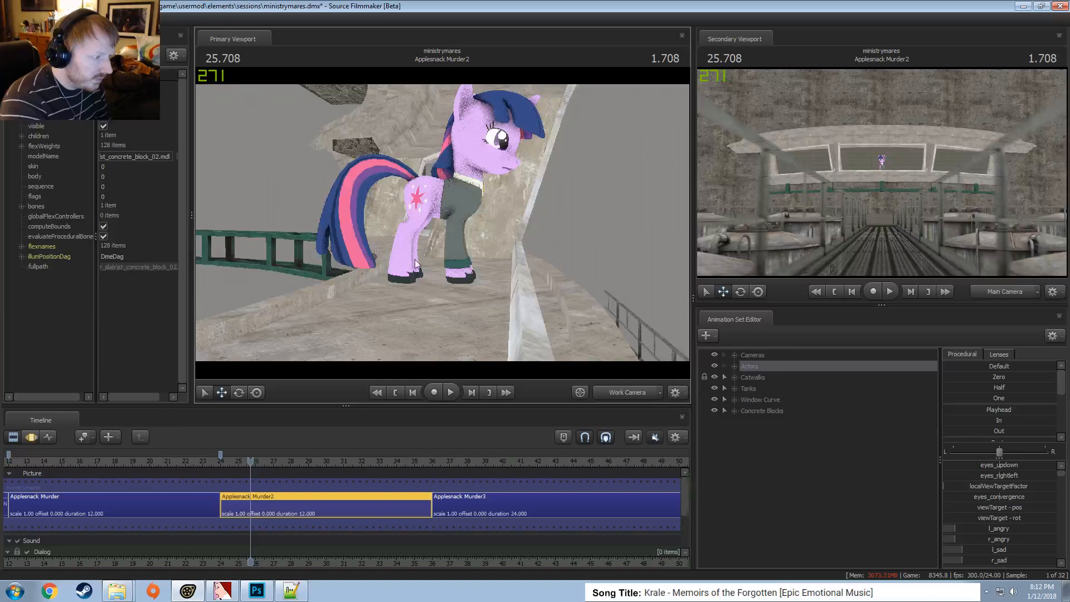
pyautogui.press('F3')
pyautogui.moveTo(468, 283); pyautogui.dragTo(479, 283)
# Examine the pony behind the window and the whole balcony wall from outside, up close and from across the tanks
pyautogui.keyDown('alt'); pyautogui.moveTo(577, 227); pyautogui.dragTo(444, 227); pyautogui.keyUp('alt')
pyautogui.press('s')
pyautogui.press('F2')
pyautogui.press('w')
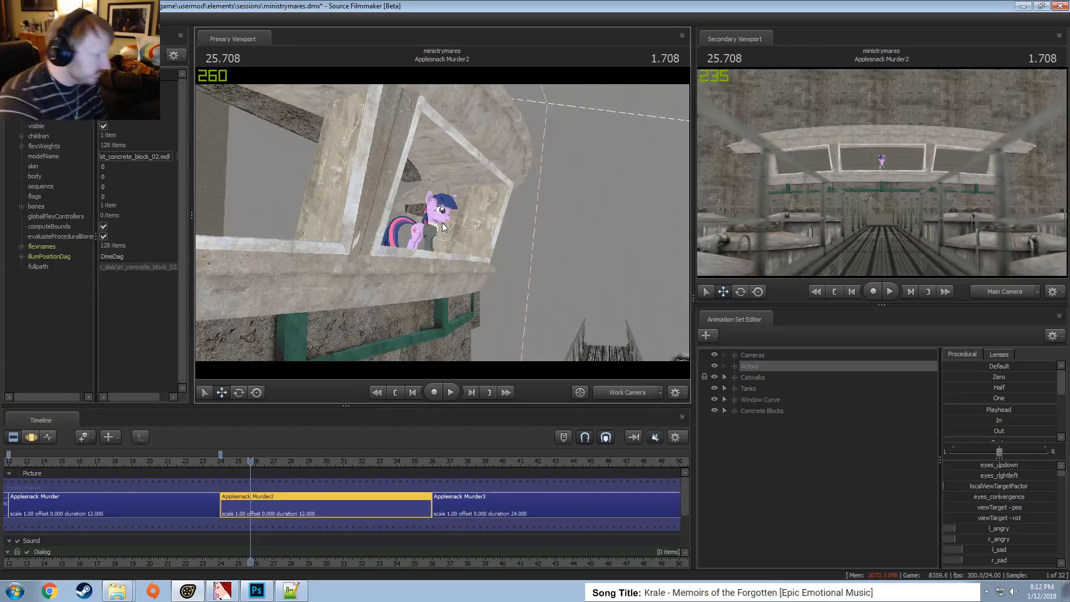
pyautogui.press('d')
pyautogui.moveTo(443, 222); pyautogui.dragTo(413, 223)
pyautogui.press('s')
pyautogui.press('a')
pyautogui.press('d')
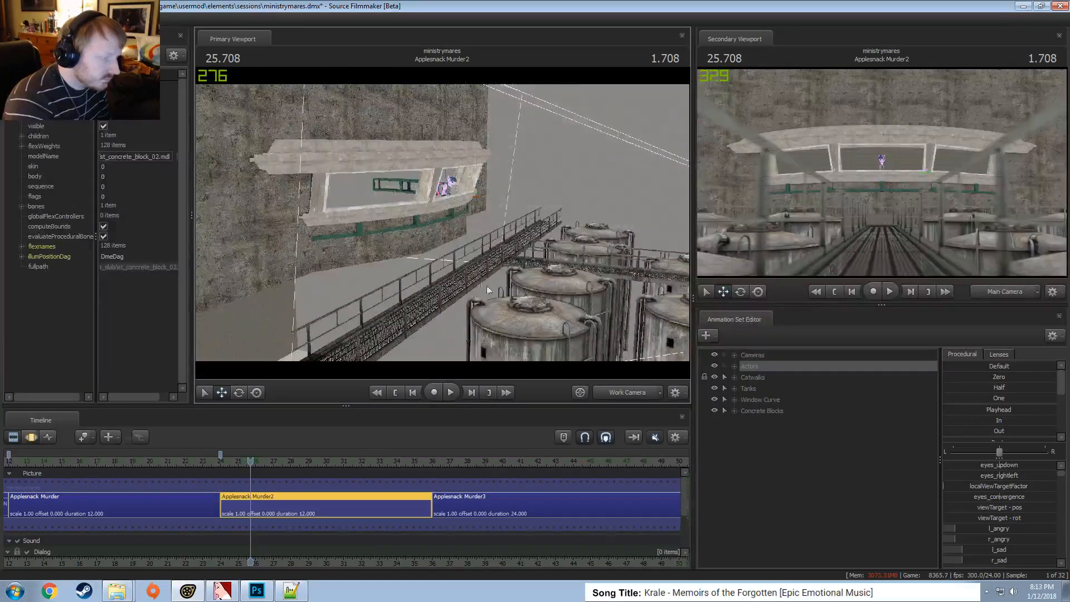
pyautogui.press('F3')
pyautogui.keyDown('alt'); pyautogui.moveTo(474, 273); pyautogui.dragTo(385, 275); pyautogui.keyUp('alt')
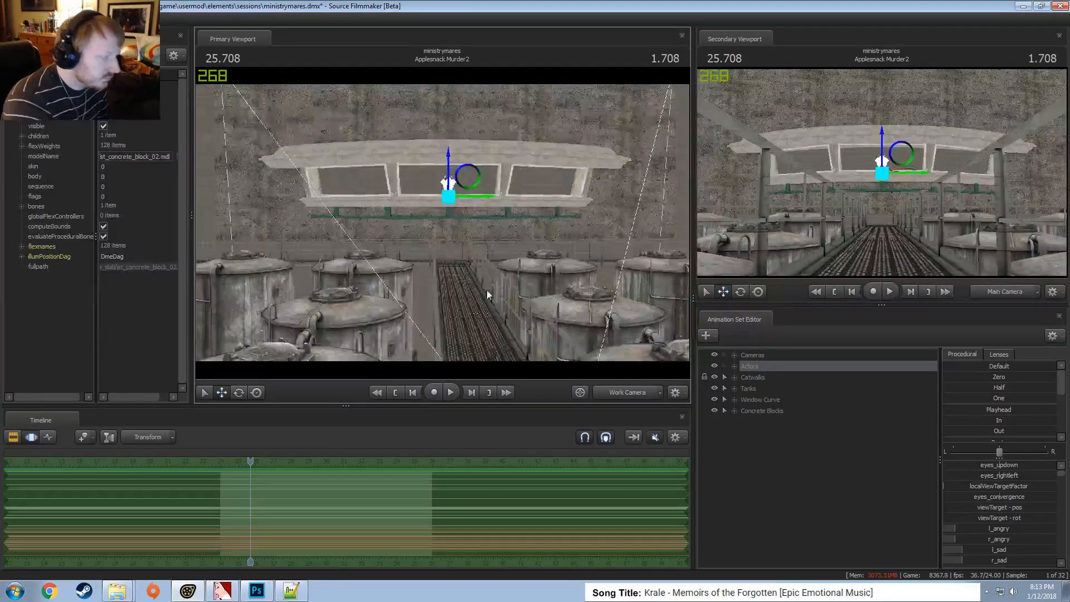
pyautogui.moveTo(487, 290); pyautogui.dragTo(462, 294)
pyautogui.press('F2')
# Restrict selection to the Concrete Blocks group and select the five lowest wall blocks beneath the balcony
pyautogui.press('F3')
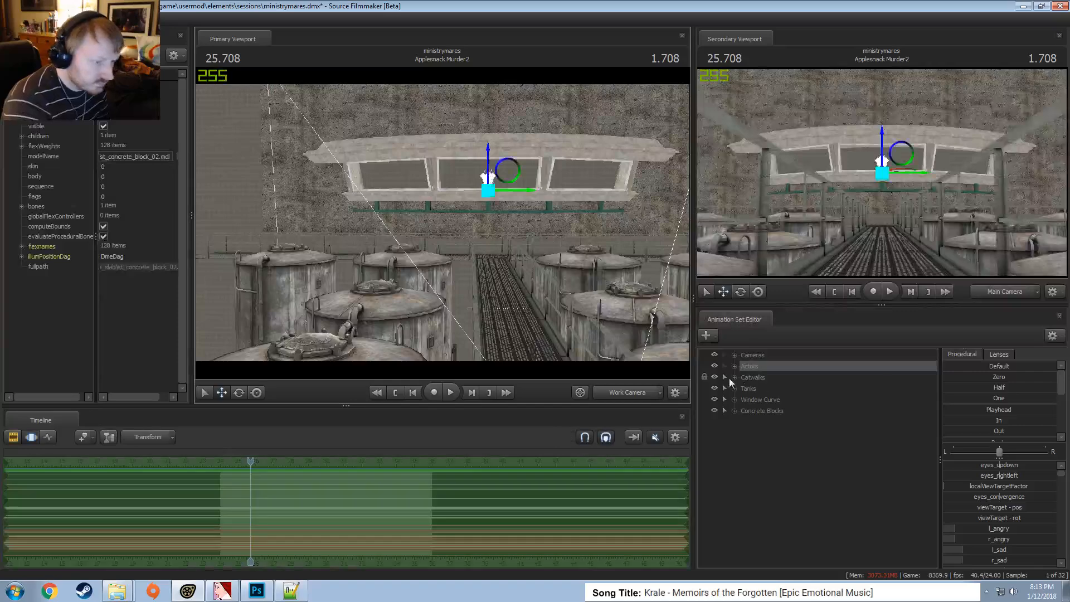
pyautogui.click(714, 377)
pyautogui.click(714, 376)
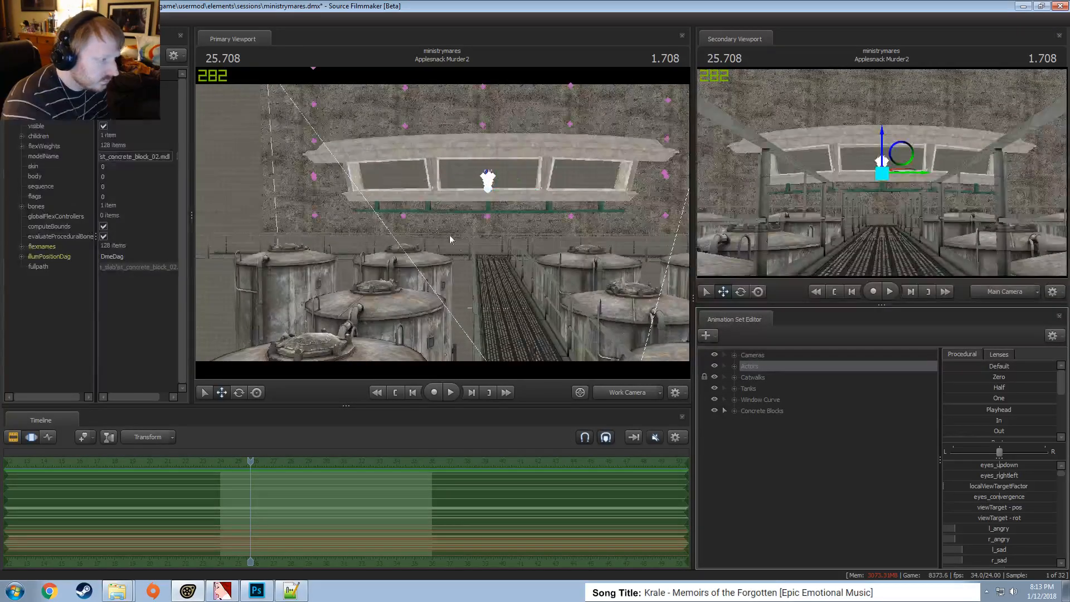
pyautogui.click(293, 204)
pyautogui.keyDown('ctrl'); pyautogui.moveTo(669, 200); pyautogui.dragTo(365, 206); pyautogui.keyUp('ctrl')
pyautogui.moveTo(315, 241); pyautogui.dragTo(365, 226)
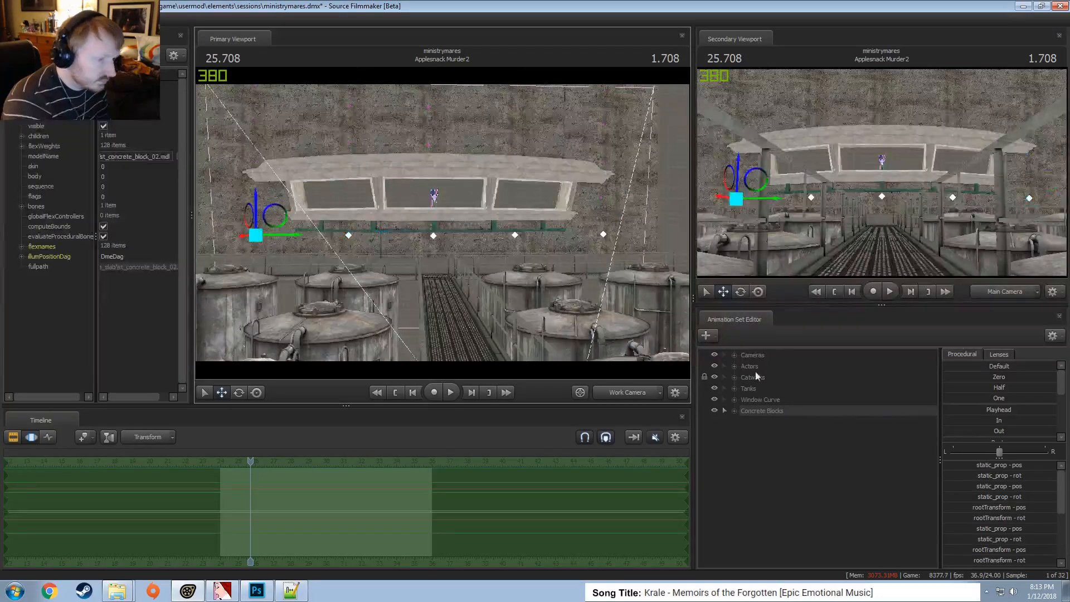
# Copy the animation sets of Concrete Blocks 1, 2, 3, 5 and 10
pyautogui.click(734, 401)
pyautogui.click(734, 401)
pyautogui.click(735, 410)
pyautogui.scroll(-4, 777, 457)
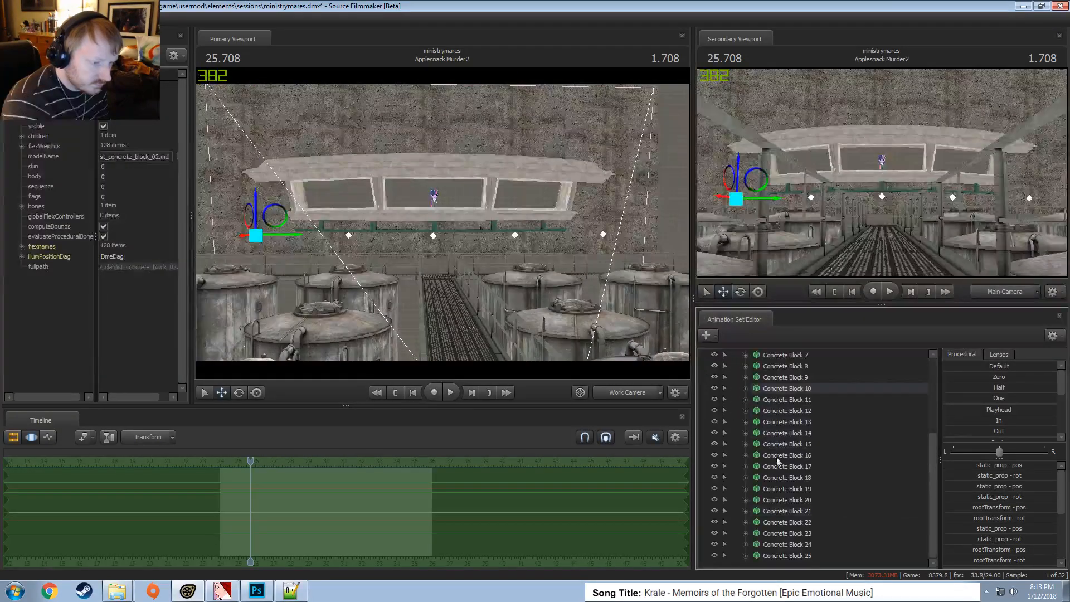
pyautogui.scroll(2, 792, 452)
pyautogui.click(794, 455)
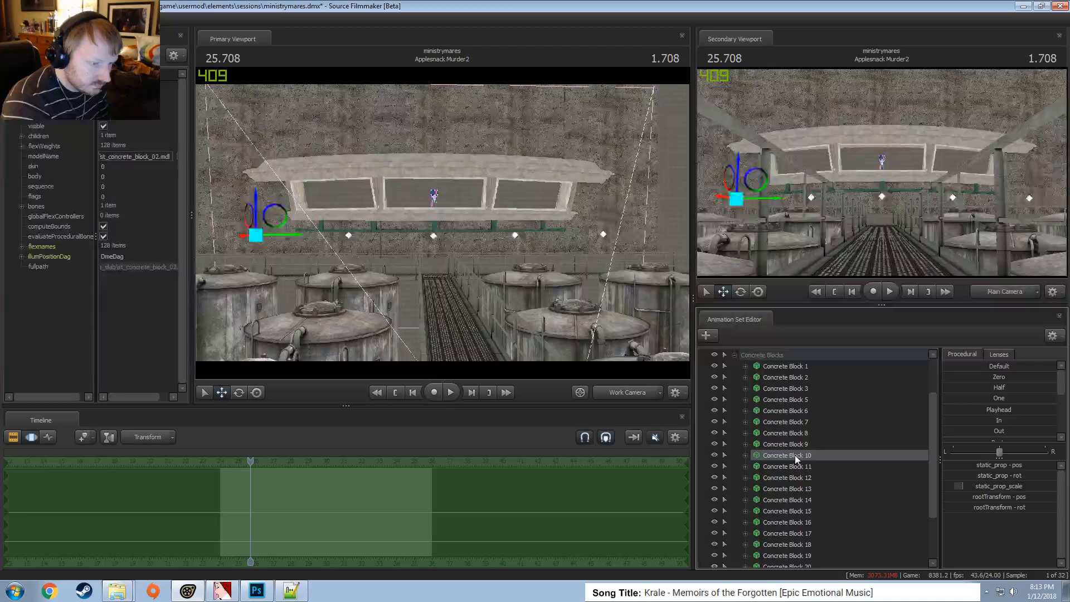
pyautogui.keyDown('ctrl'); pyautogui.click(808, 399); pyautogui.keyUp('ctrl')
pyautogui.keyDown('ctrl'); pyautogui.click(808, 389); pyautogui.keyUp('ctrl')
pyautogui.keyDown('ctrl'); pyautogui.click(807, 376); pyautogui.keyUp('ctrl')
pyautogui.keyDown('ctrl'); pyautogui.click(808, 366); pyautogui.keyUp('ctrl')
pyautogui.rightClick(808, 368)
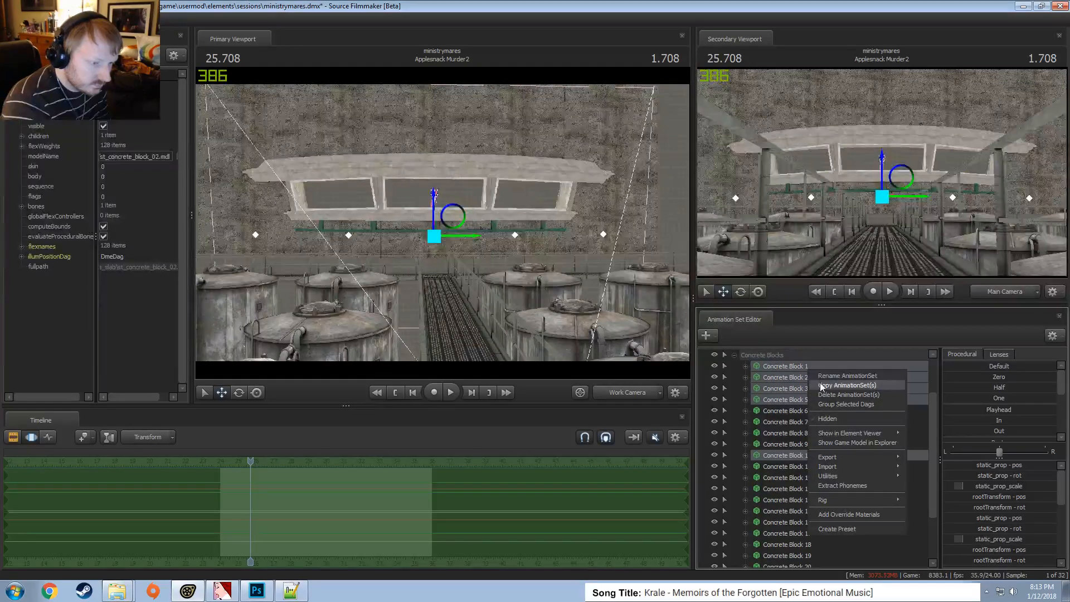
pyautogui.click(823, 384)
# Collapse the Concrete Blocks group and paste the copied block animation sets
pyautogui.click(733, 356)
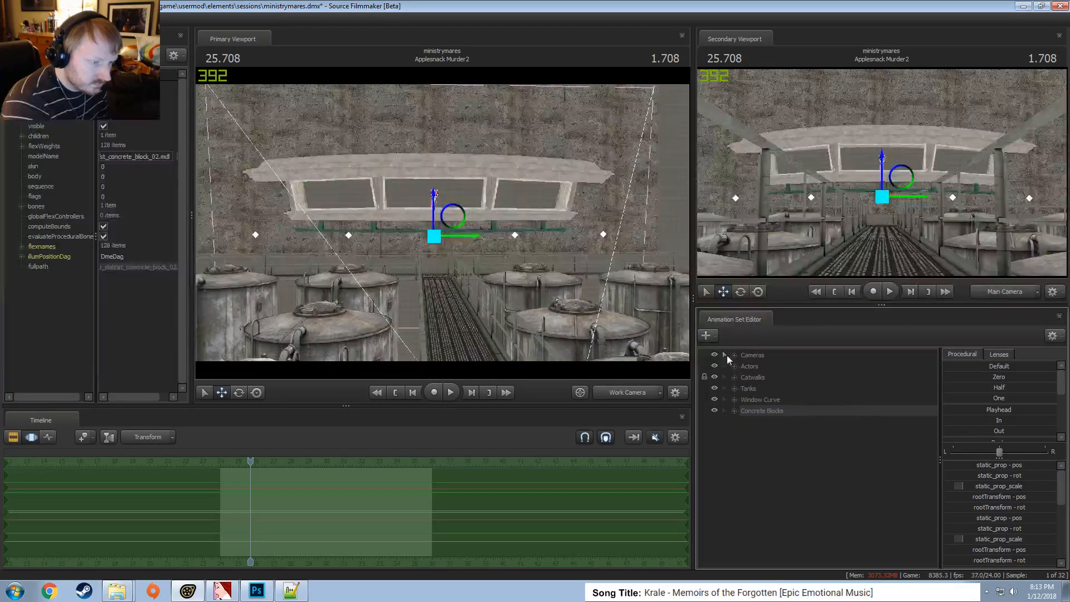
pyautogui.rightClick(748, 446)
pyautogui.click(773, 504)
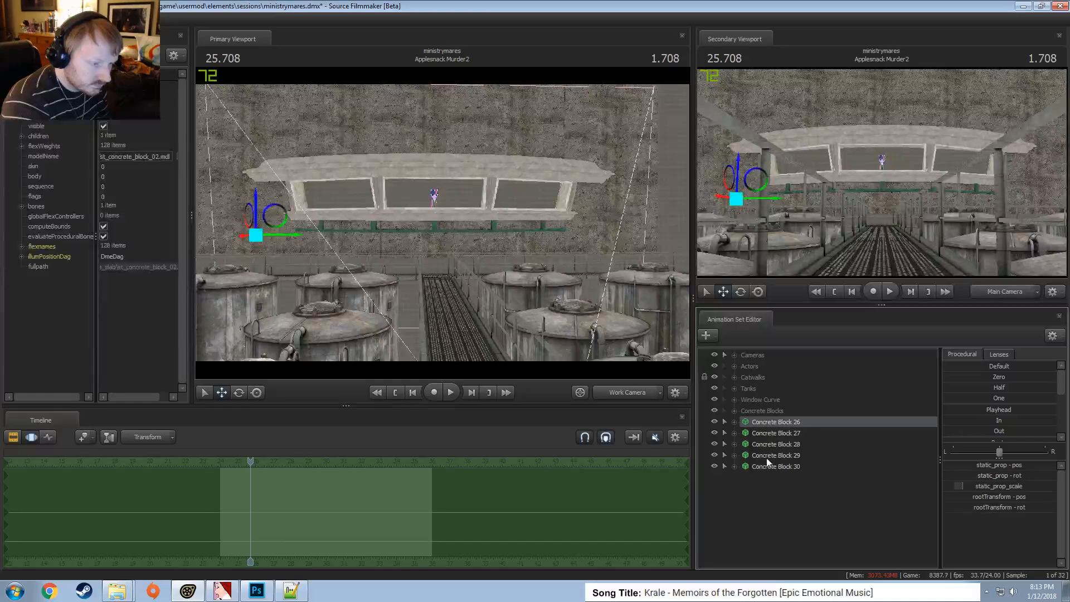
# Lower Concrete Blocks 26 to 30 together to form a new row directly beneath the existing wall blocks
pyautogui.moveTo(443, 223)
pyautogui.mouseDown()
pyautogui.moveTo(437, 235)
pyautogui.moveTo(487, 251)
pyautogui.moveTo(440, 217)
pyautogui.mouseUp()
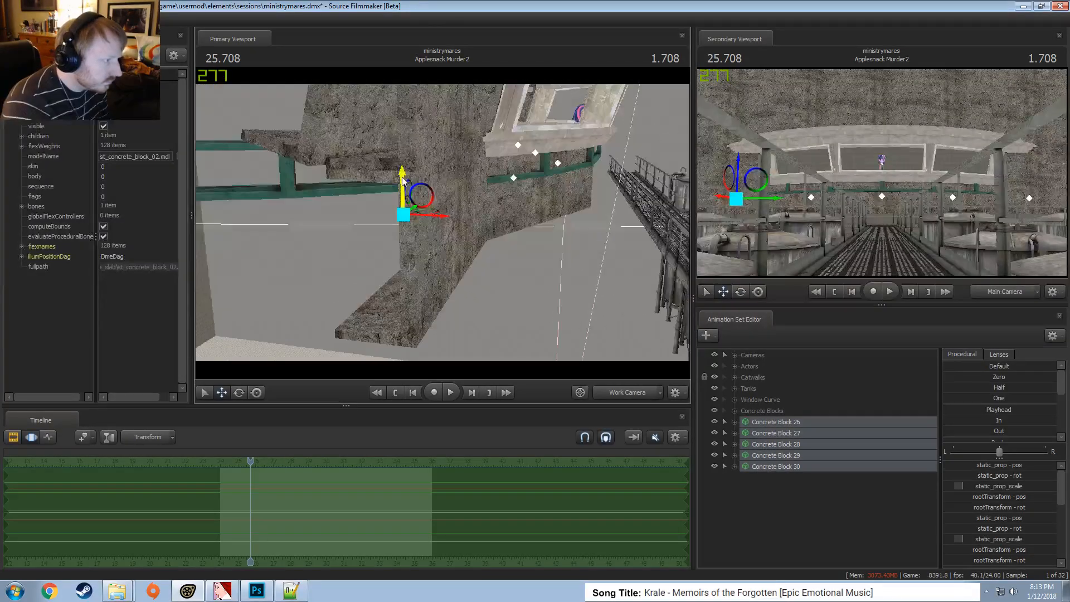
pyautogui.moveTo(403, 181); pyautogui.dragTo(425, 322)
pyautogui.moveTo(458, 279); pyautogui.dragTo(401, 237)
pyautogui.press('Return')
pyautogui.moveTo(460, 184); pyautogui.dragTo(444, 225)
pyautogui.moveTo(428, 296); pyautogui.dragTo(419, 257)
# Fine-tune the height of Concrete Blocks 26 to 30 at the seam and check the wall from farther away
pyautogui.press('w')
pyautogui.moveTo(603, 332); pyautogui.dragTo(602, 338)
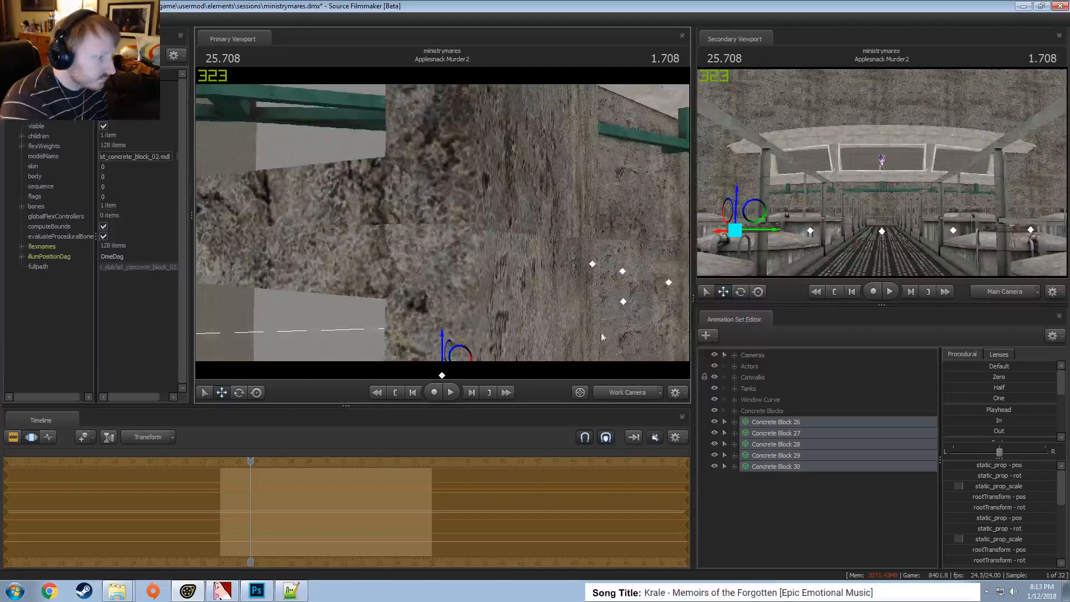
pyautogui.scroll(-1, 995, 392)
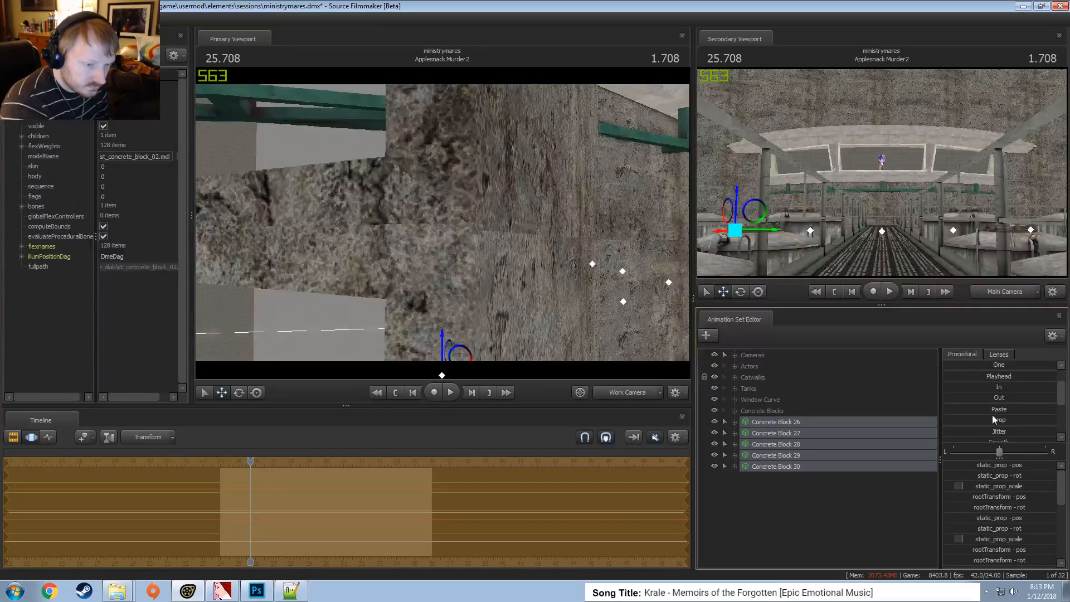
pyautogui.moveTo(946, 419); pyautogui.dragTo(976, 420)
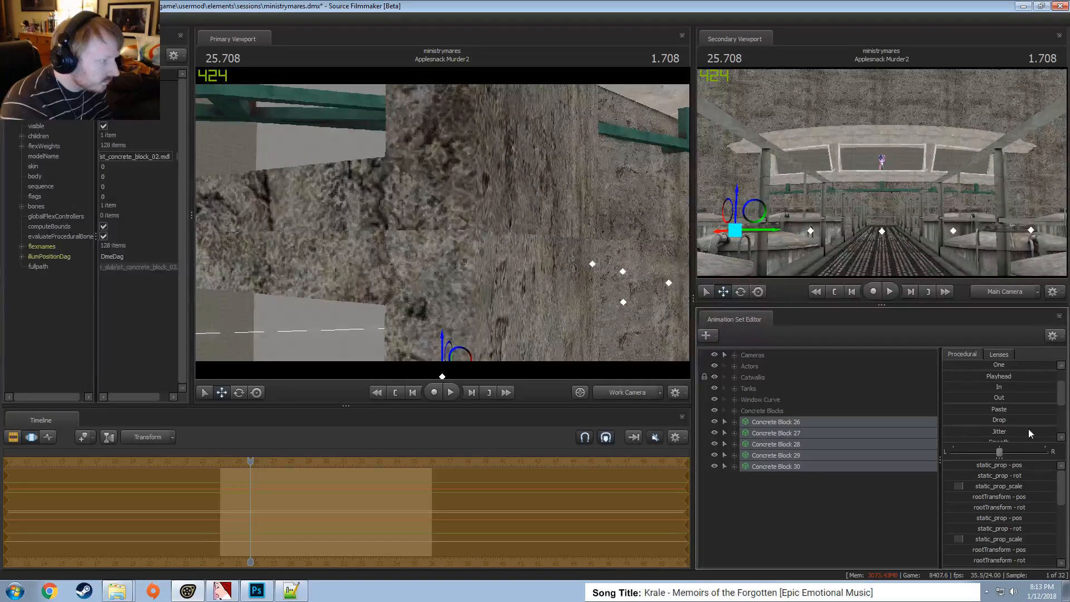
pyautogui.press('Return')
pyautogui.moveTo(464, 204); pyautogui.dragTo(442, 222)
pyautogui.press('F2')
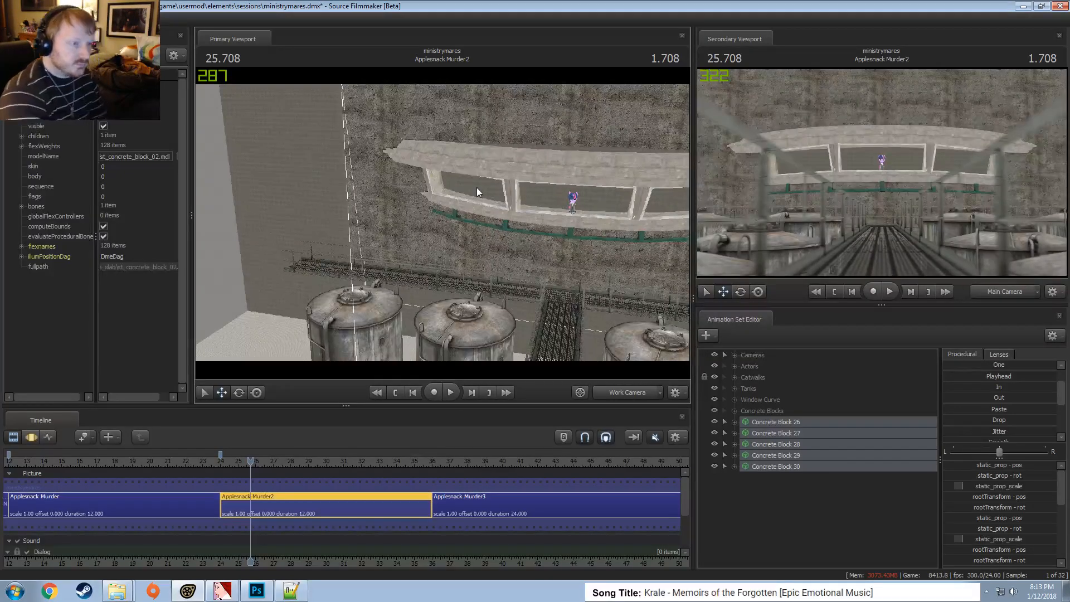
pyautogui.moveTo(532, 205); pyautogui.dragTo(444, 225)
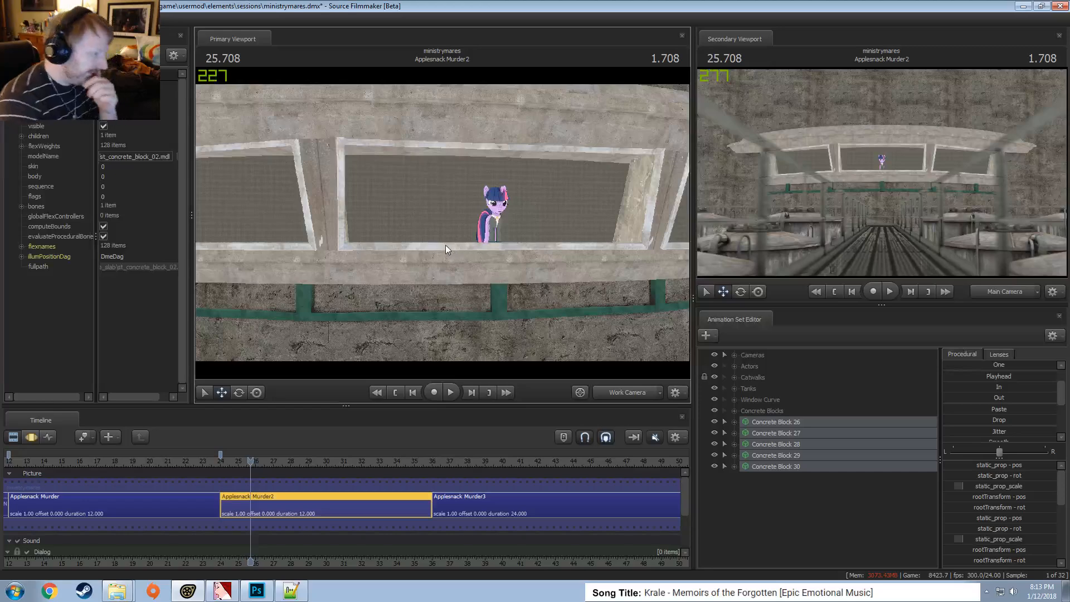
# Enable lighting for the scene and return to the Clip Editor
pyautogui.rightClick(444, 277)
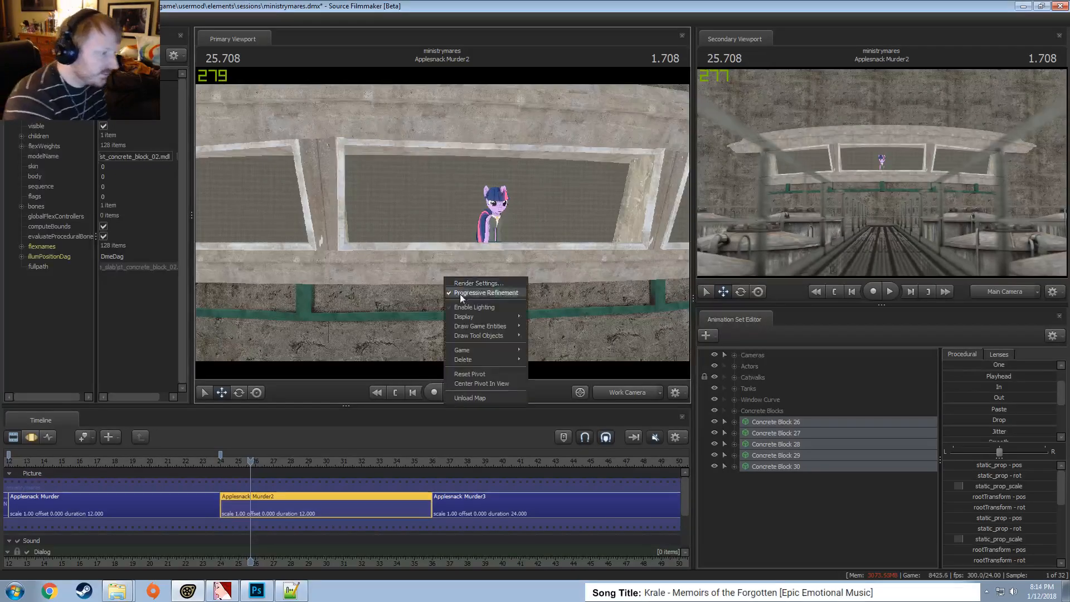
pyautogui.click(473, 305)
pyautogui.press('F3')
pyautogui.press('F2')
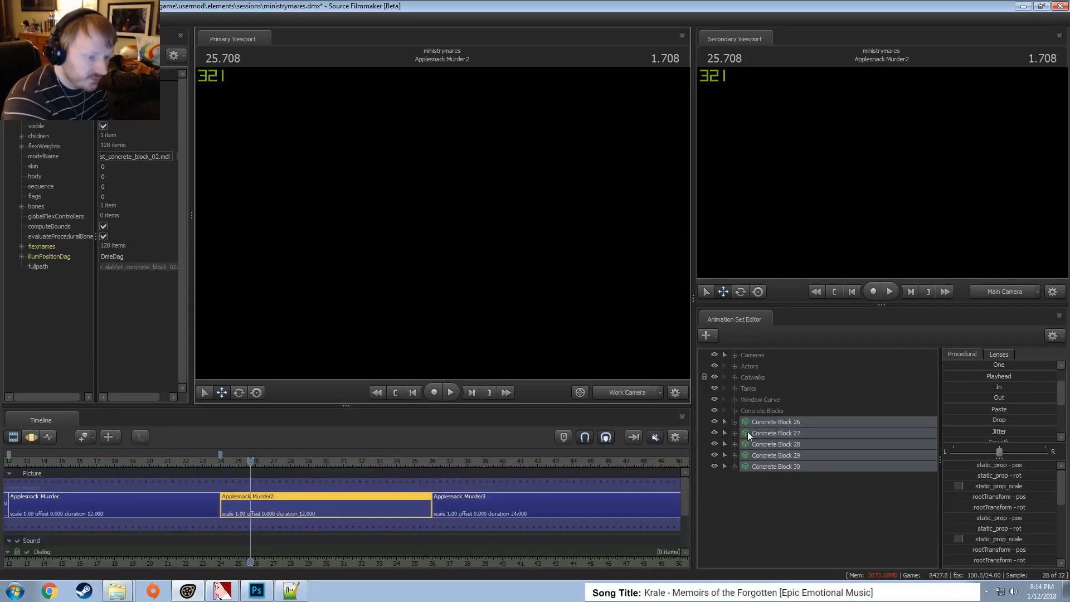
# Move Concrete Blocks 26 to 30 into the Concrete Blocks group
pyautogui.moveTo(765, 425); pyautogui.dragTo(764, 414)
pyautogui.rightClick(758, 443)
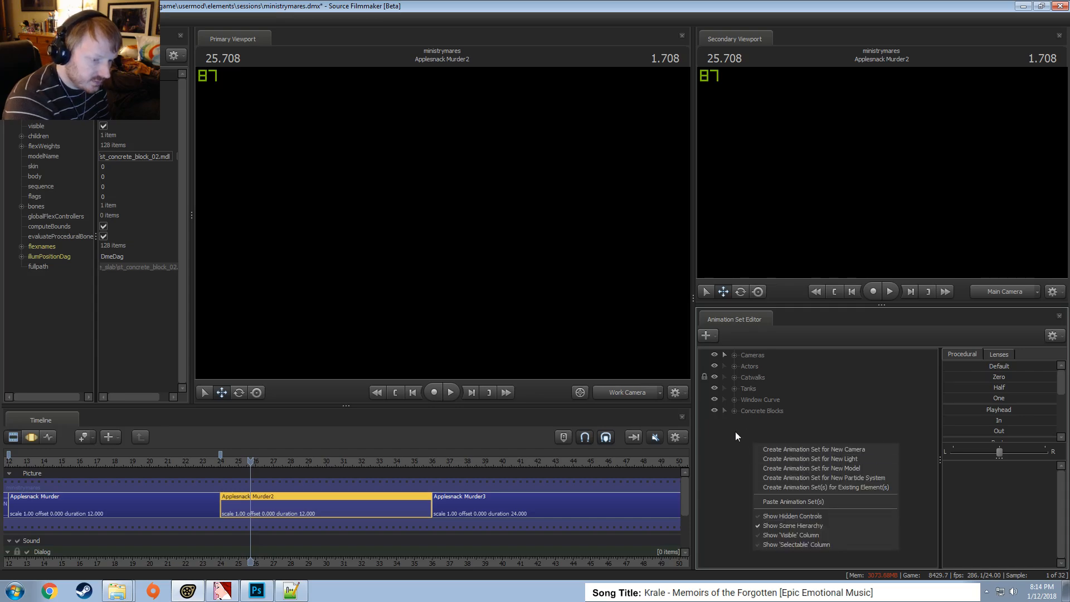
pyautogui.click(736, 433)
# Disable lighting for the scene
pyautogui.rightClick(517, 216)
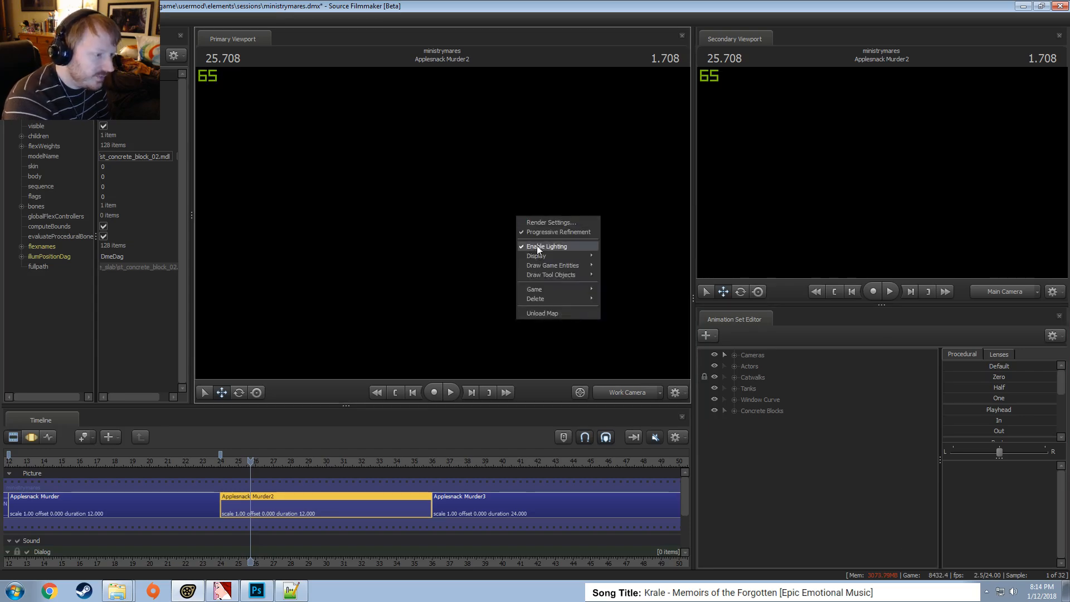
pyautogui.click(544, 260)
pyautogui.press('F2')
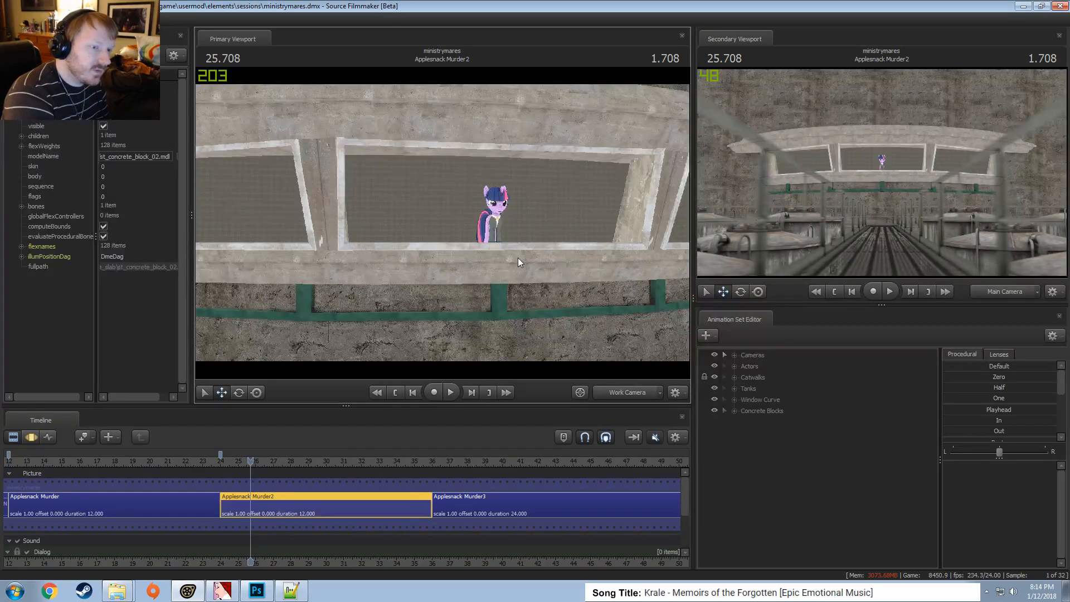
# Turn scene lighting on and create an animation set for a new light
pyautogui.rightClick(782, 467)
pyautogui.rightClick(638, 279)
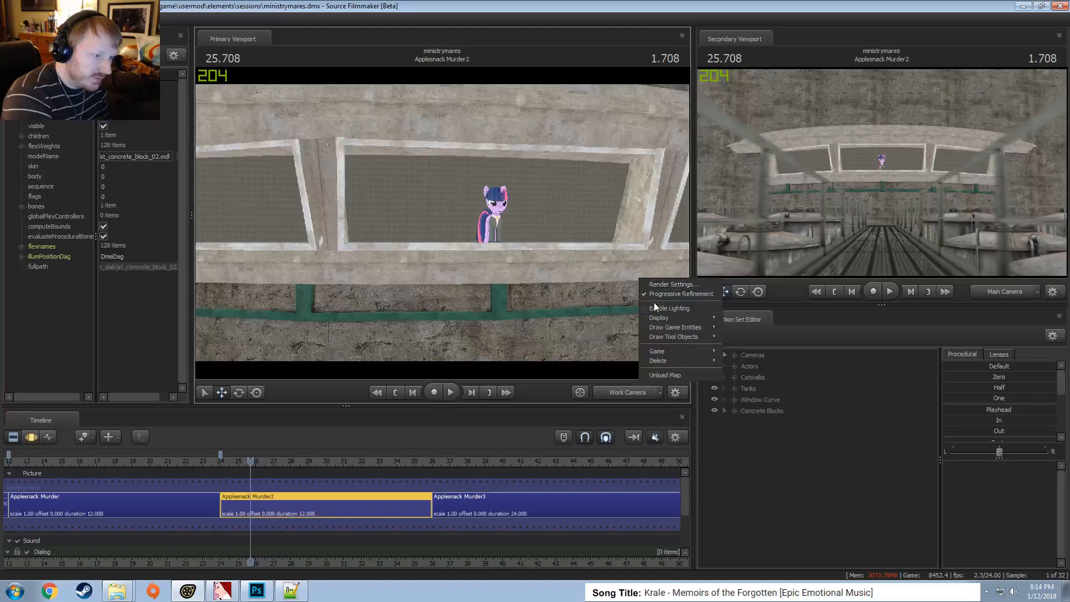
pyautogui.click(656, 308)
pyautogui.press('F3')
pyautogui.rightClick(806, 479)
pyautogui.click(865, 497)
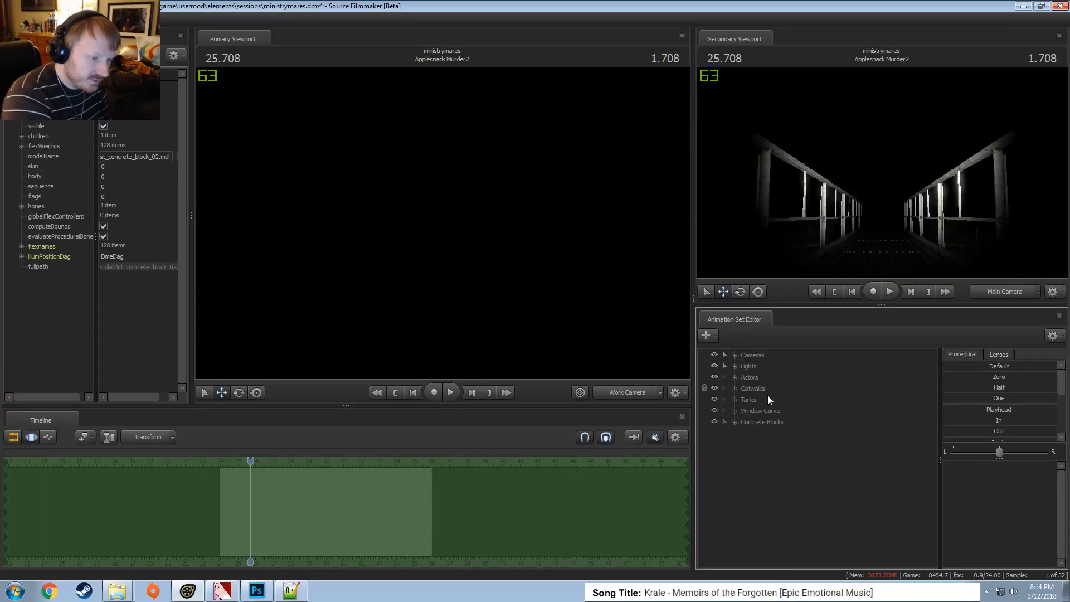
# Show the viewport through light1 and move the light back from the catwalk
pyautogui.click(735, 366)
pyautogui.click(768, 378)
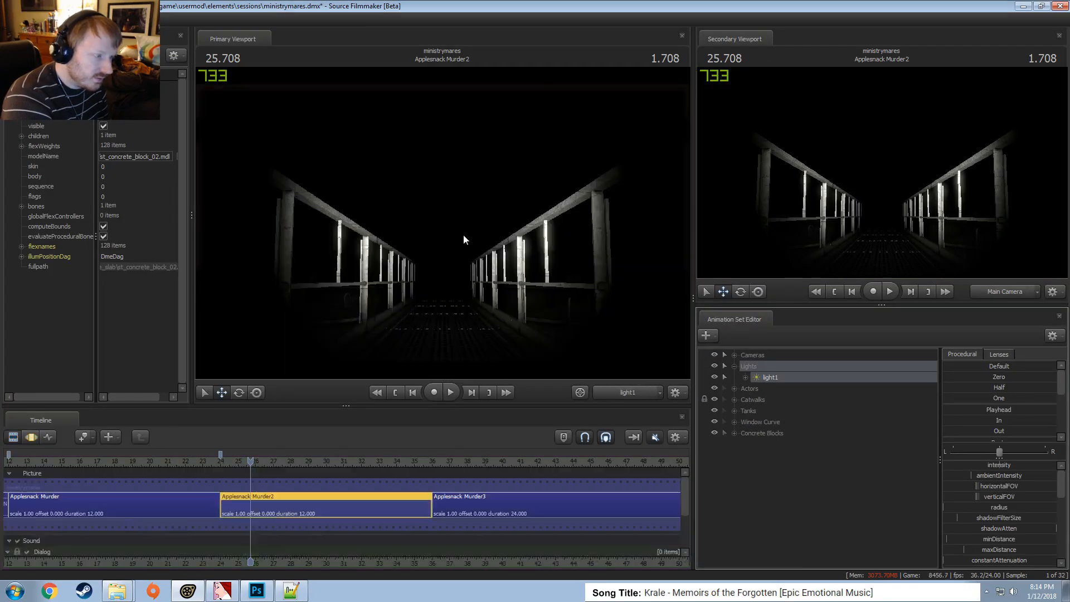
pyautogui.moveTo(484, 225); pyautogui.dragTo(475, 260)
# Widen light1's horizontalFOV and raise its maxDistance and farZAtten so the beam reaches the balcony wall
pyautogui.moveTo(992, 487); pyautogui.dragTo(1036, 490)
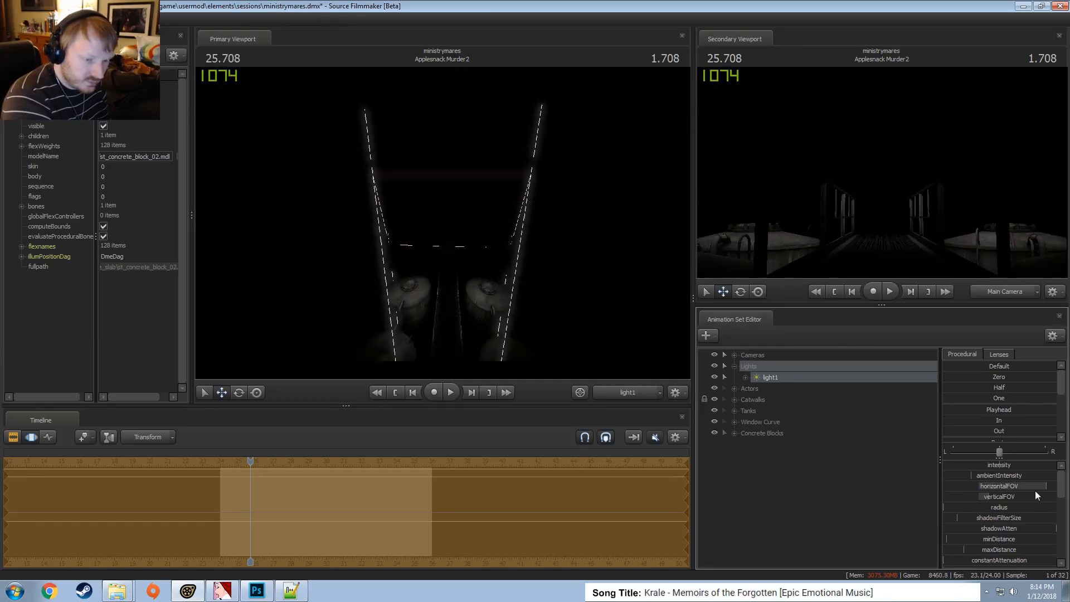
pyautogui.scroll(-2, 1012, 552)
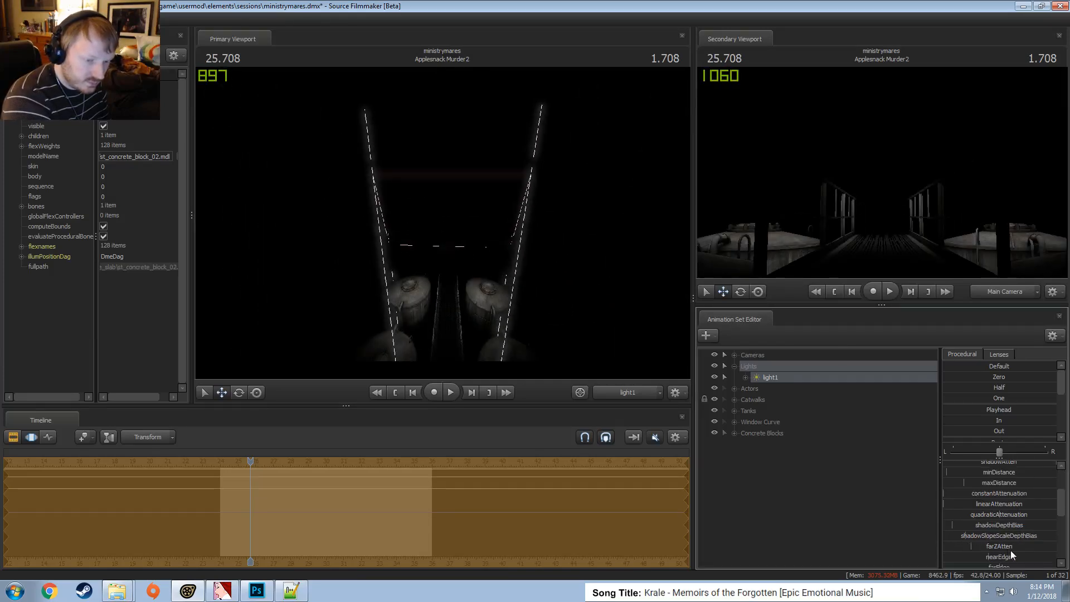
pyautogui.moveTo(985, 483); pyautogui.dragTo(1051, 483)
pyautogui.moveTo(999, 546); pyautogui.dragTo(1068, 546)
# Fly light1 far back and high above the tanks, aiming it at the balcony from the right side
pyautogui.press('s')
pyautogui.moveTo(463, 324); pyautogui.dragTo(421, 339)
pyautogui.press('w')
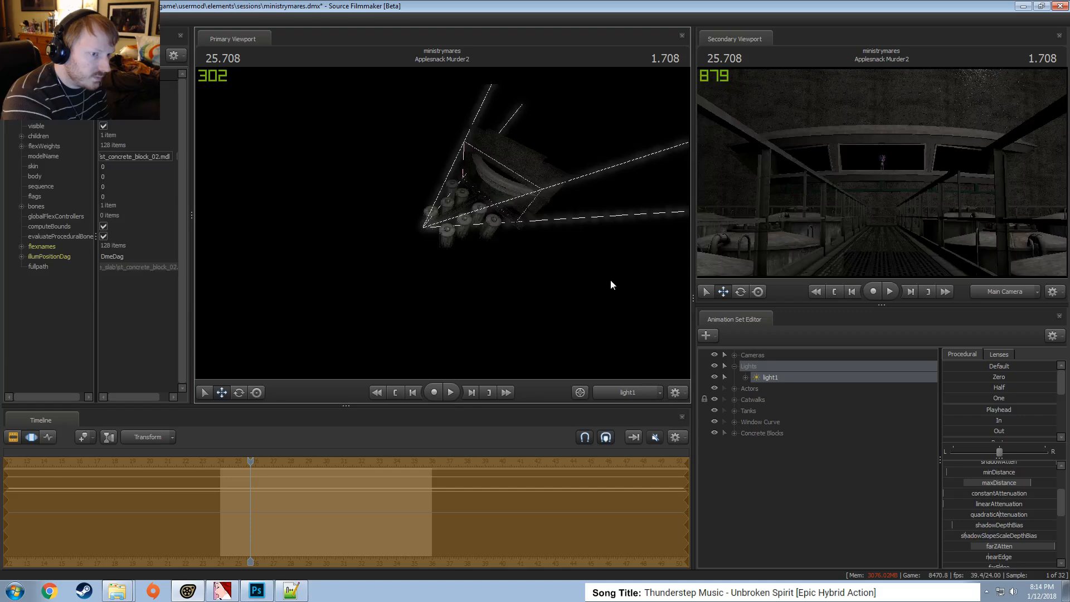
pyautogui.press('w')
pyautogui.moveTo(611, 281); pyautogui.dragTo(503, 298)
# Lower light1 and shift it around the right side of the tanks, aiming it across the catwalk and balcony
pyautogui.press('s')
pyautogui.press('a')
pyautogui.press('d')
pyautogui.press('z')
pyautogui.press('s')
pyautogui.press('x')
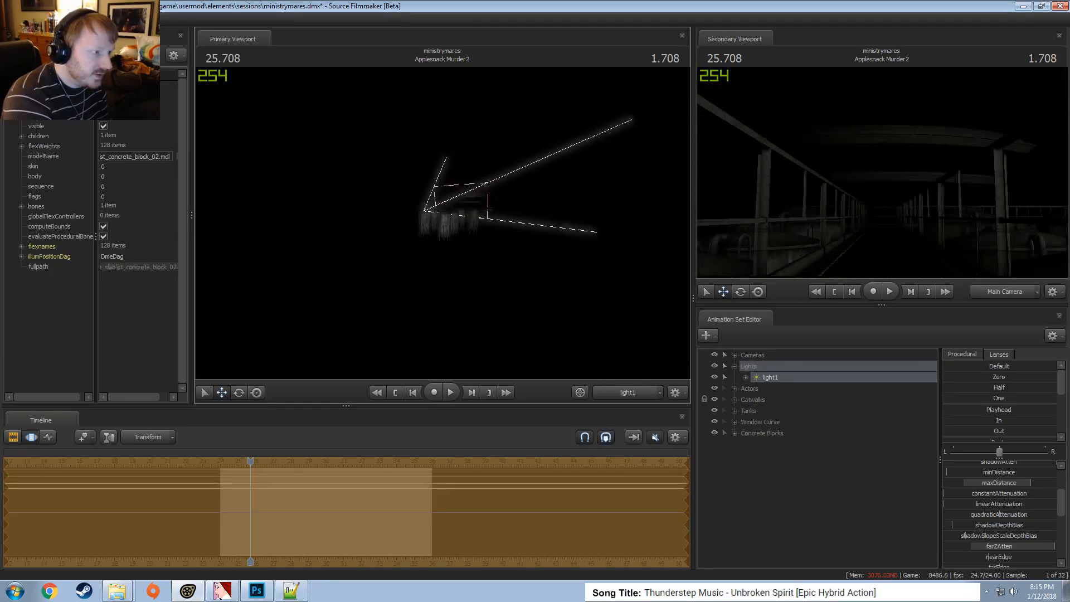
pyautogui.press('w')
pyautogui.moveTo(451, 231); pyautogui.dragTo(443, 223)
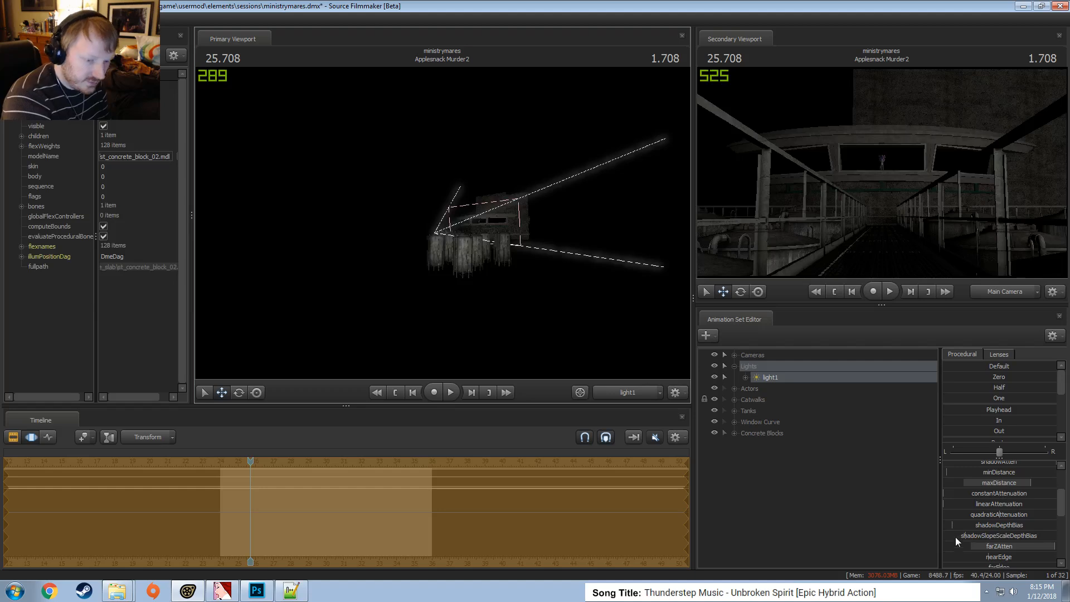
# Raise light1's maxDistance to its limit and fly the light around to the left side, aimed at the balcony
pyautogui.moveTo(999, 482); pyautogui.dragTo(1032, 483)
pyautogui.press('a')
pyautogui.moveTo(305, 236); pyautogui.dragTo(388, 255)
pyautogui.press('d')
pyautogui.press('z')
pyautogui.press('a')
pyautogui.press('a')
pyautogui.press('d')
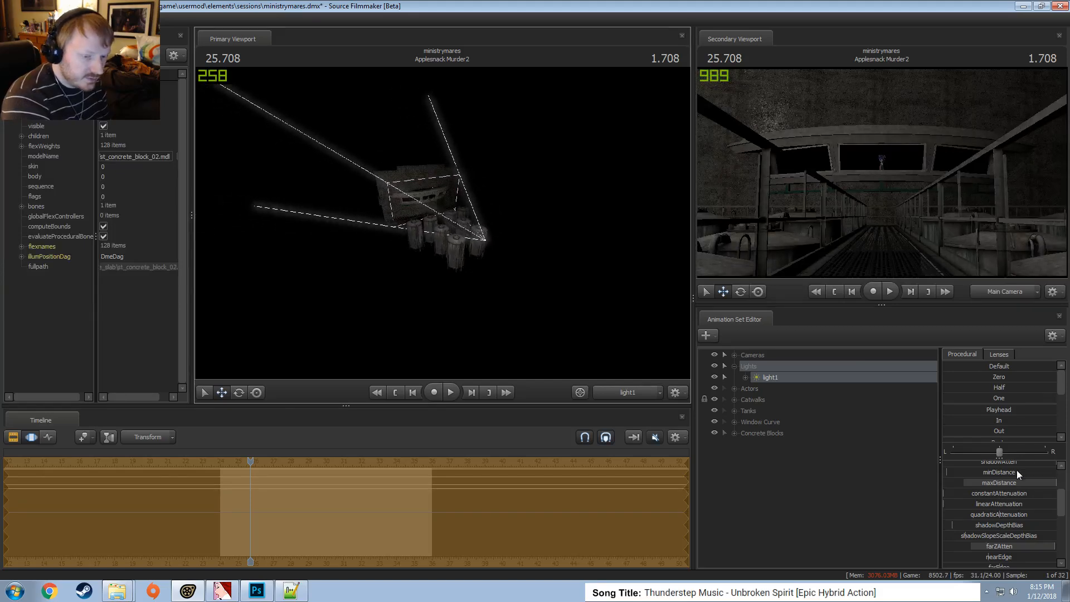
# Reduce light1's intensity to dim the scene
pyautogui.scroll(2, 1017, 470)
pyautogui.moveTo(1018, 466); pyautogui.dragTo(975, 466)
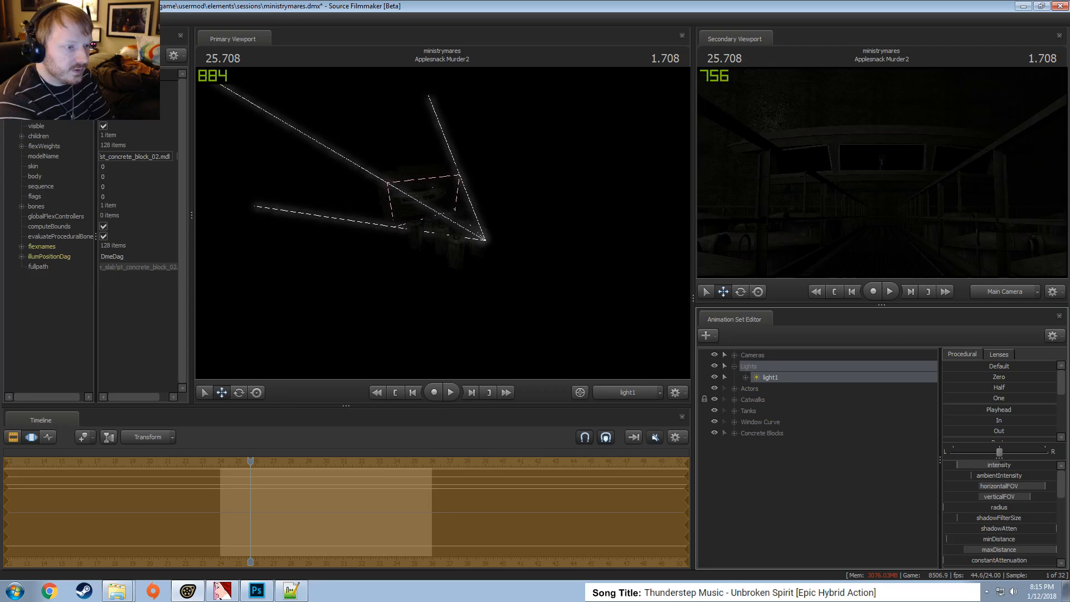
# Fine-tune light1's position and aim toward the balcony, raising its intensity slightly
pyautogui.moveTo(458, 252)
pyautogui.mouseDown()
pyautogui.moveTo(463, 264)
pyautogui.moveTo(470, 253)
pyautogui.moveTo(457, 245)
pyautogui.mouseUp()
pyautogui.scroll(5, 467, 252)
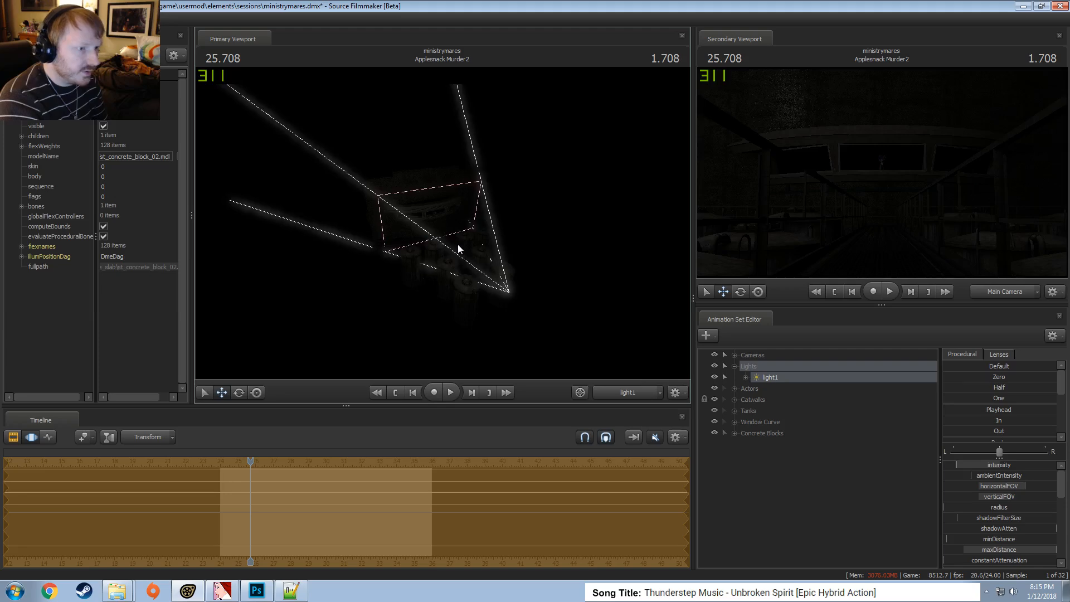
pyautogui.moveTo(962, 464); pyautogui.dragTo(963, 464)
pyautogui.moveTo(574, 279)
pyautogui.mouseDown()
pyautogui.moveTo(590, 291)
pyautogui.moveTo(579, 287)
pyautogui.mouseUp()
# Rename light1 as Ambient 1
pyautogui.doubleClick(782, 376)
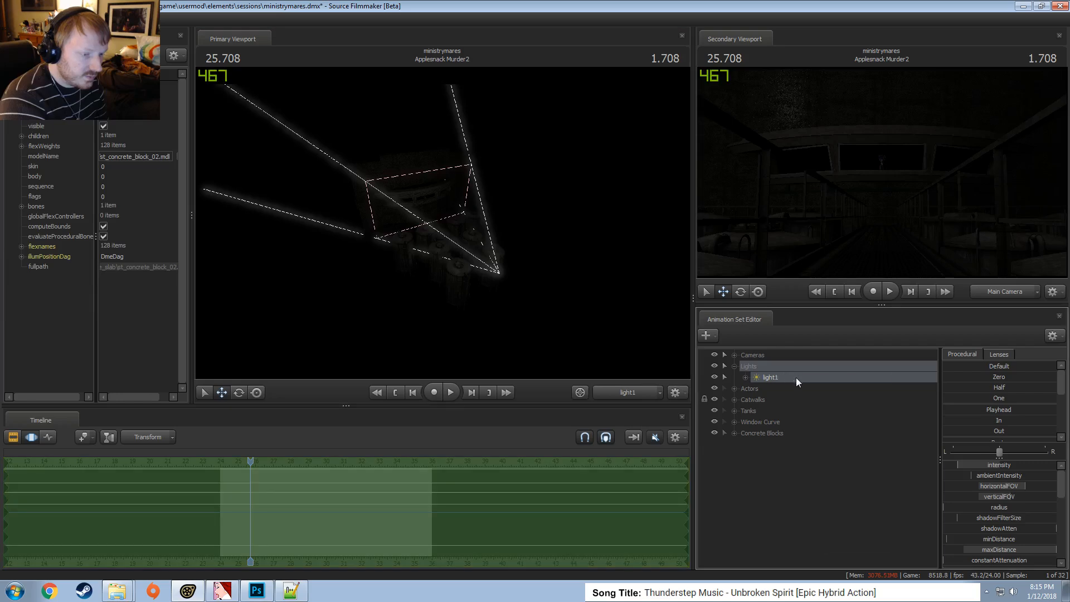
pyautogui.write('Ambient 1')
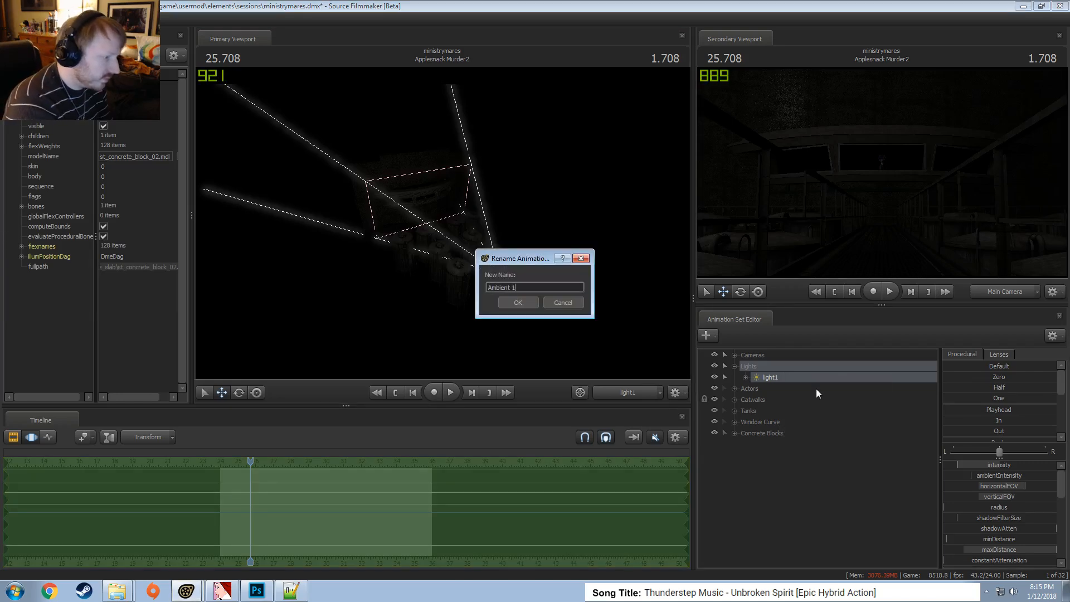
pyautogui.press('Return')
# Duplicate the Ambient 1 light and move the copy to the opposite side of the tanks, aimed across at the balcony
pyautogui.rightClick(807, 377)
pyautogui.click(824, 391)
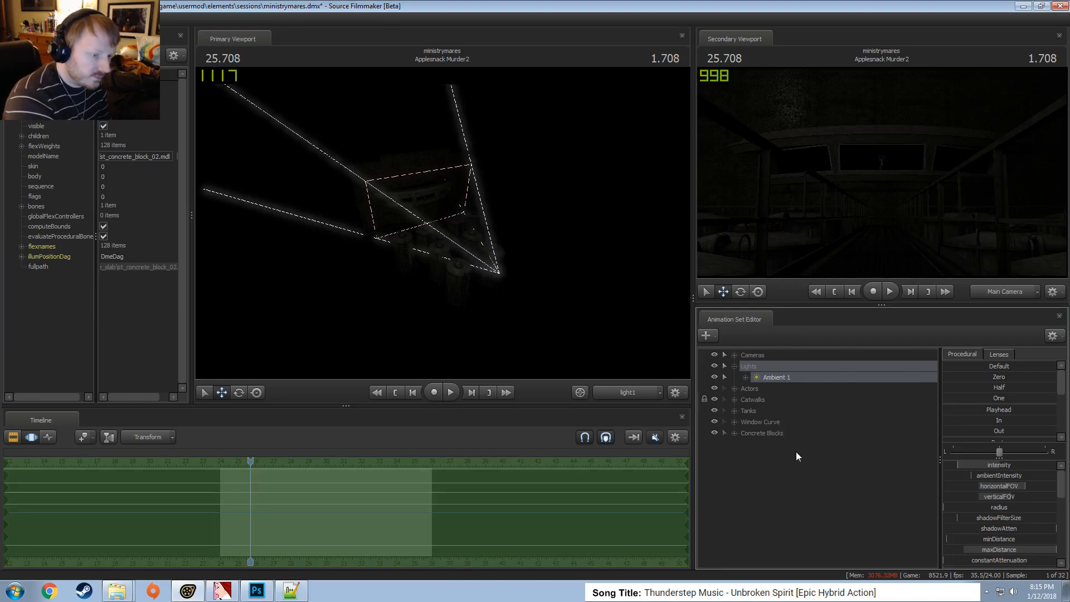
pyautogui.rightClick(796, 452)
pyautogui.click(835, 511)
pyautogui.moveTo(770, 442); pyautogui.dragTo(442, 222)
pyautogui.press('F2')
pyautogui.press('F3')
pyautogui.press('F2')
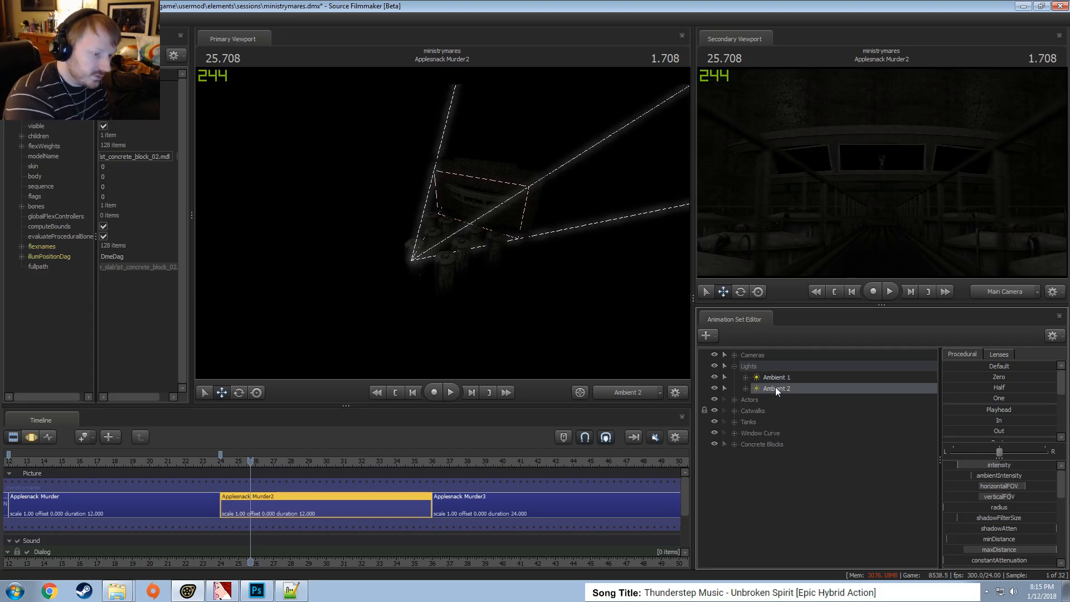
# Show Concrete Block 1's model in the Element Viewer and copy the mtlName path of its crete_walls_02 material
pyautogui.click(734, 367)
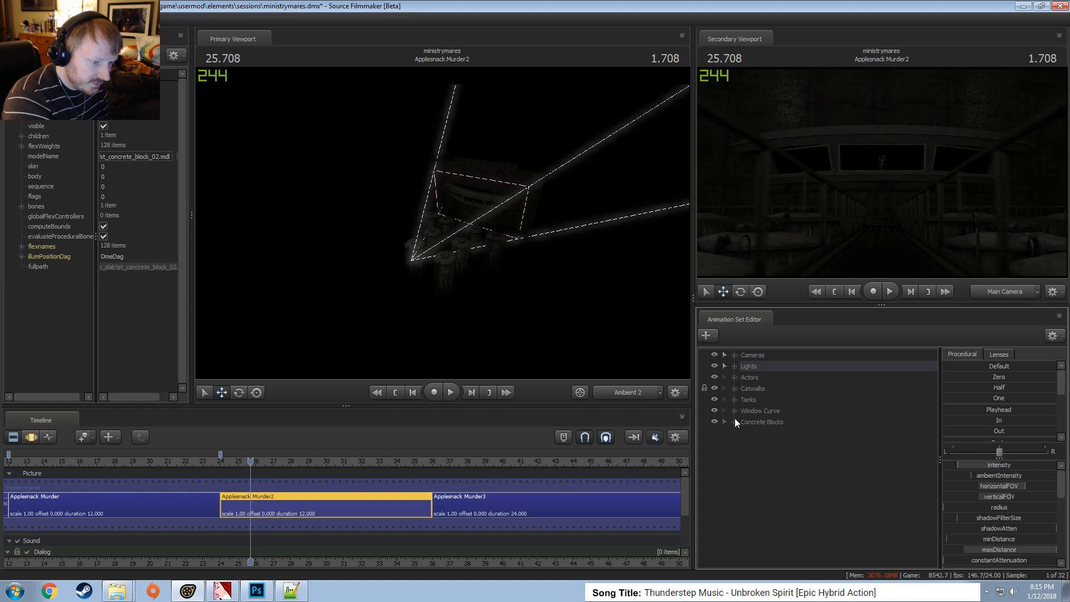
pyautogui.click(735, 422)
pyautogui.click(780, 435)
pyautogui.rightClick(783, 441)
pyautogui.click(829, 419)
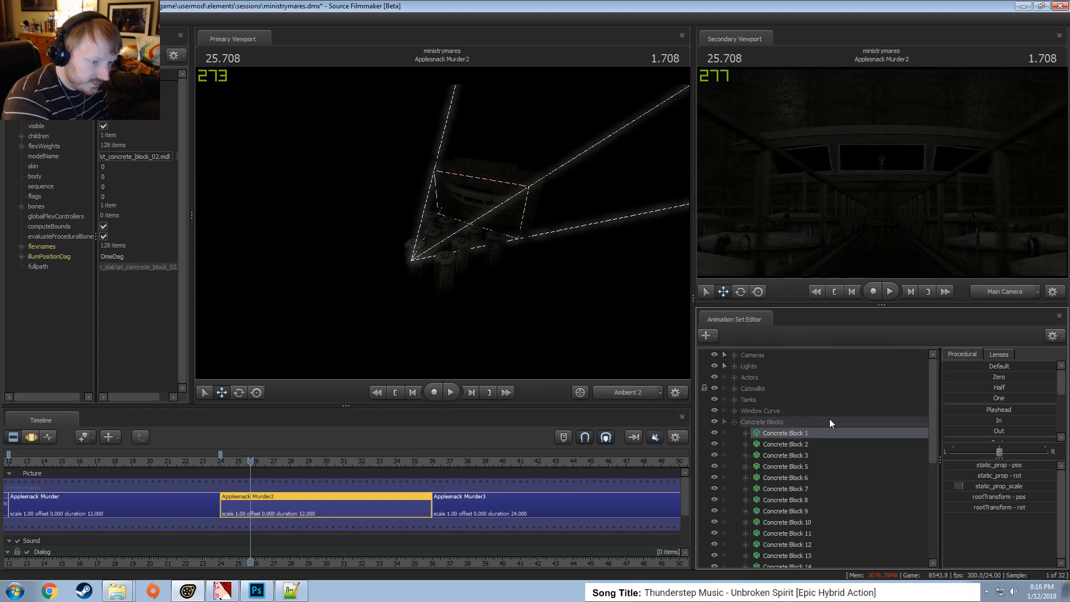
pyautogui.rightClick(778, 437)
pyautogui.moveTo(818, 334)
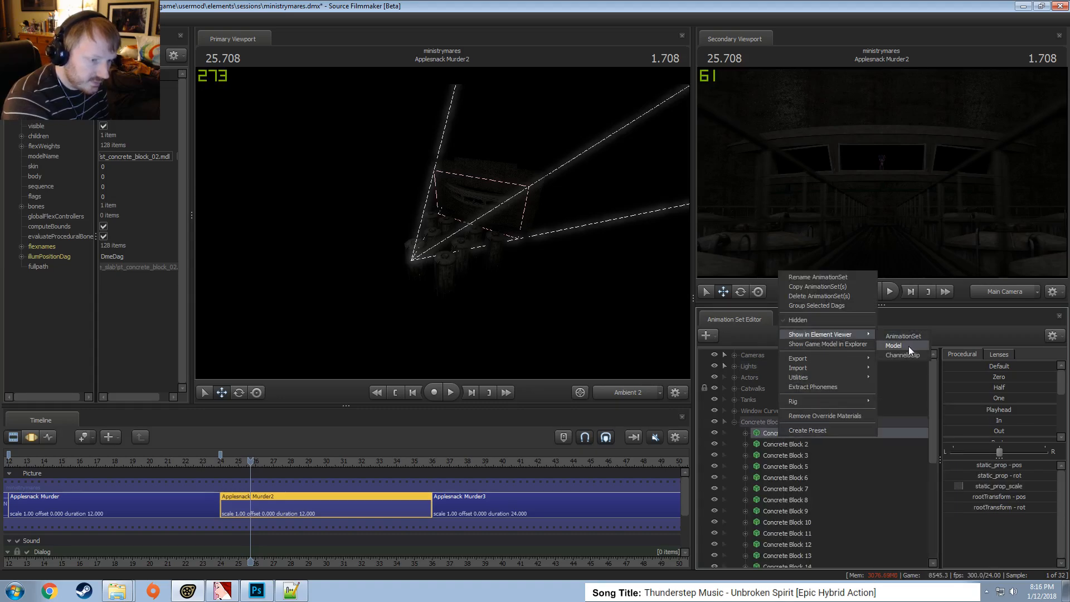
pyautogui.click(909, 345)
pyautogui.click(21, 277)
pyautogui.click(33, 286)
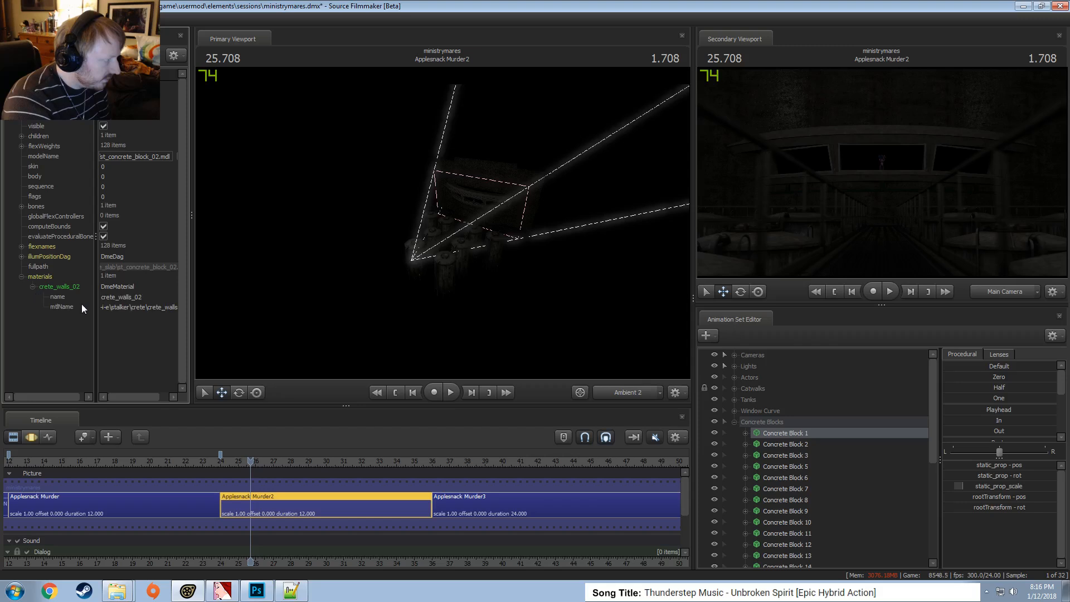
pyautogui.click(72, 307)
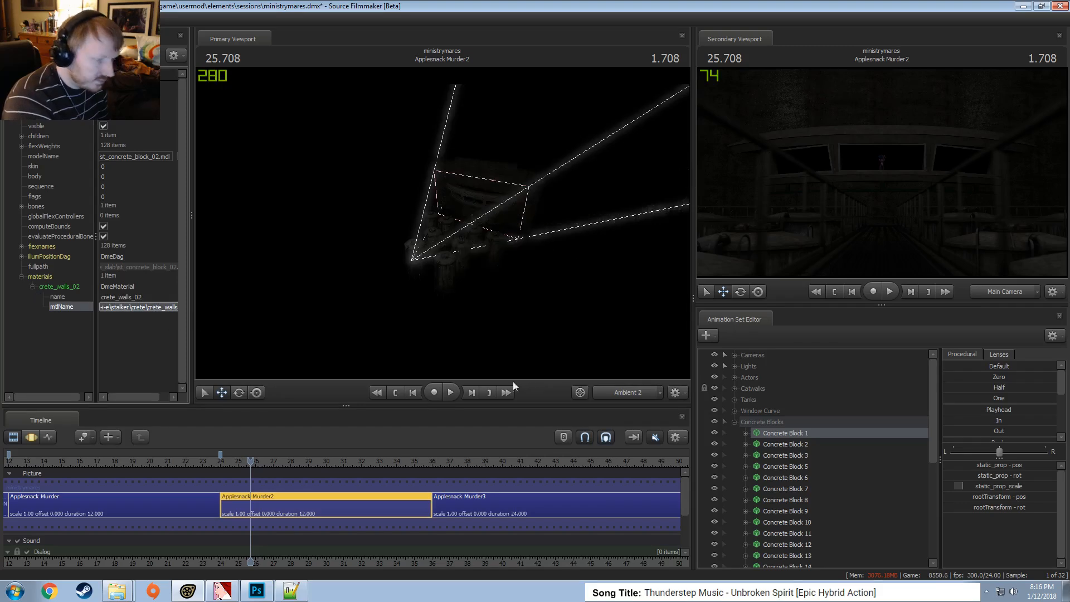
# Show Concrete Block 1's game model in Explorer and browse to the usermod materials folder
pyautogui.rightClick(778, 435)
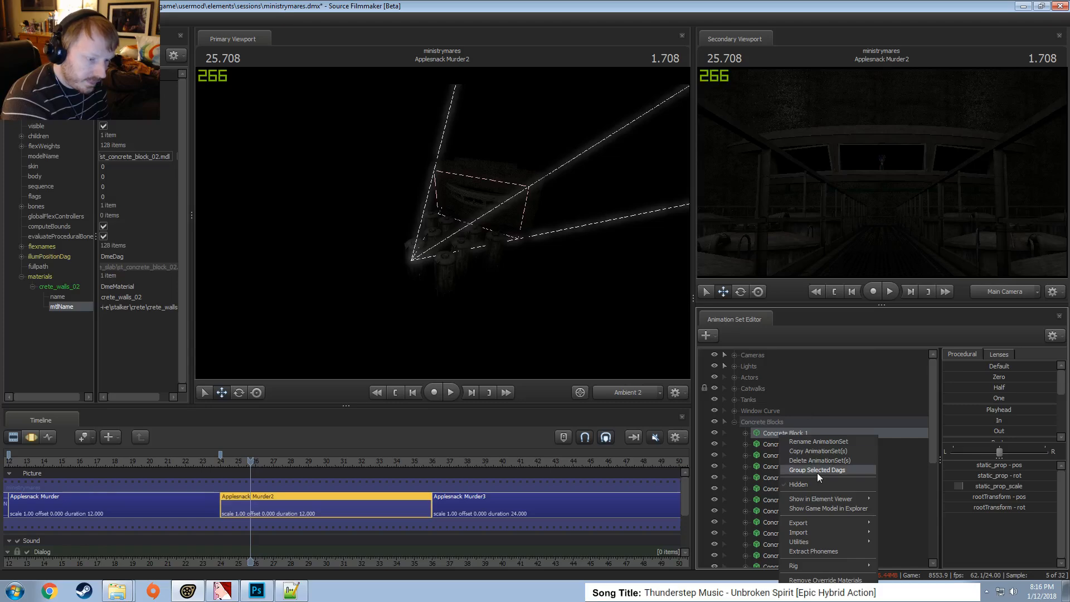
pyautogui.click(814, 510)
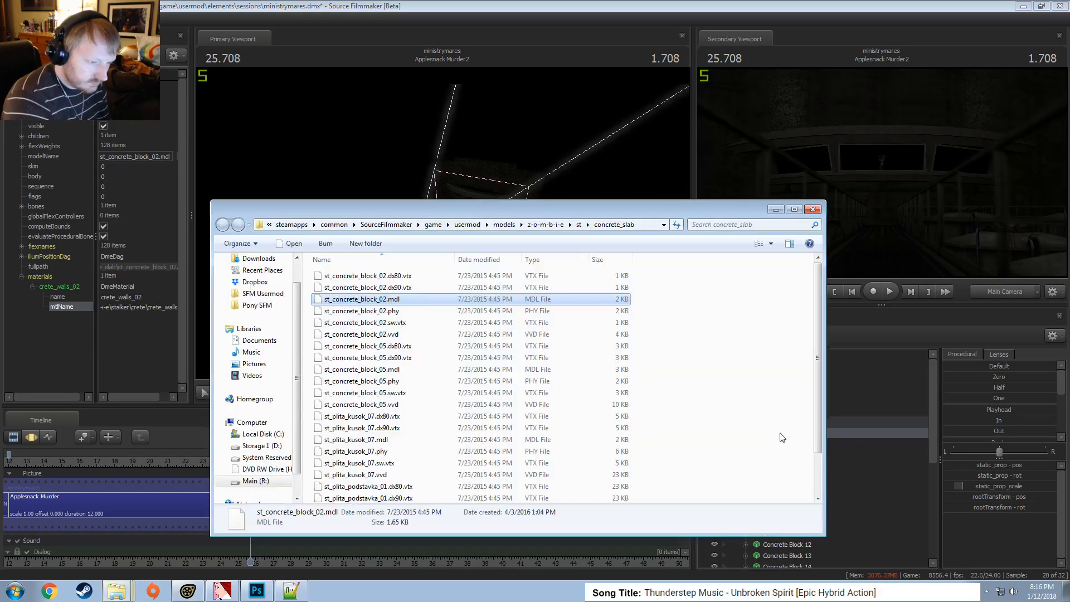
pyautogui.rightClick(841, 434)
pyautogui.click(855, 507)
pyautogui.hotkey('alt', 'Tab')
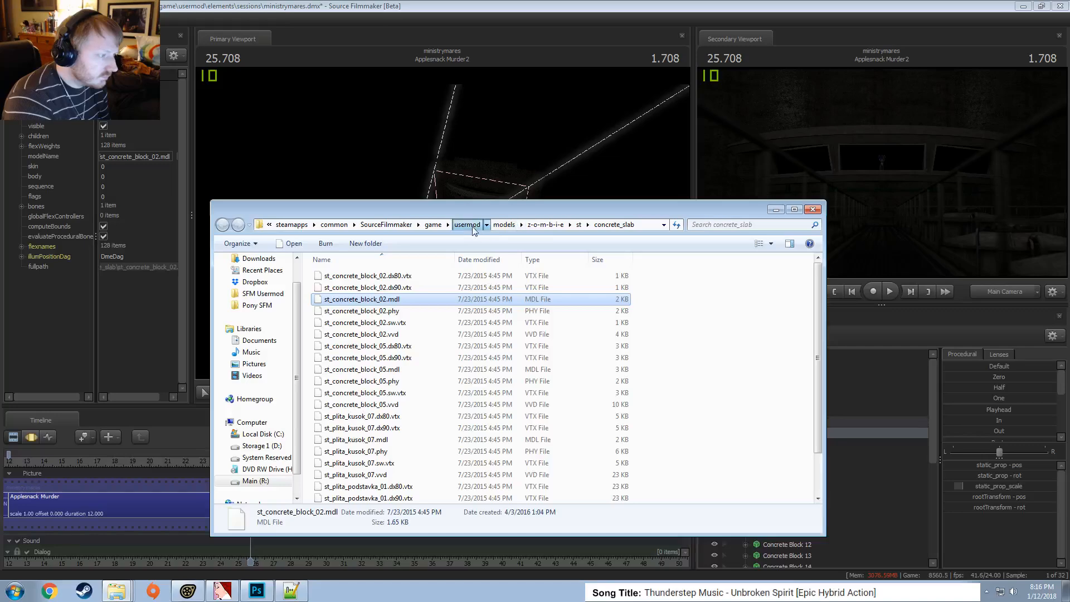
pyautogui.click(467, 224)
pyautogui.press('Up')
pyautogui.press('Return')
# Go to the models\z-o-m-b-i-e\stalker\crete folder under materials and open crete_walls_02.vmt in Notepad++
pyautogui.click(641, 225)
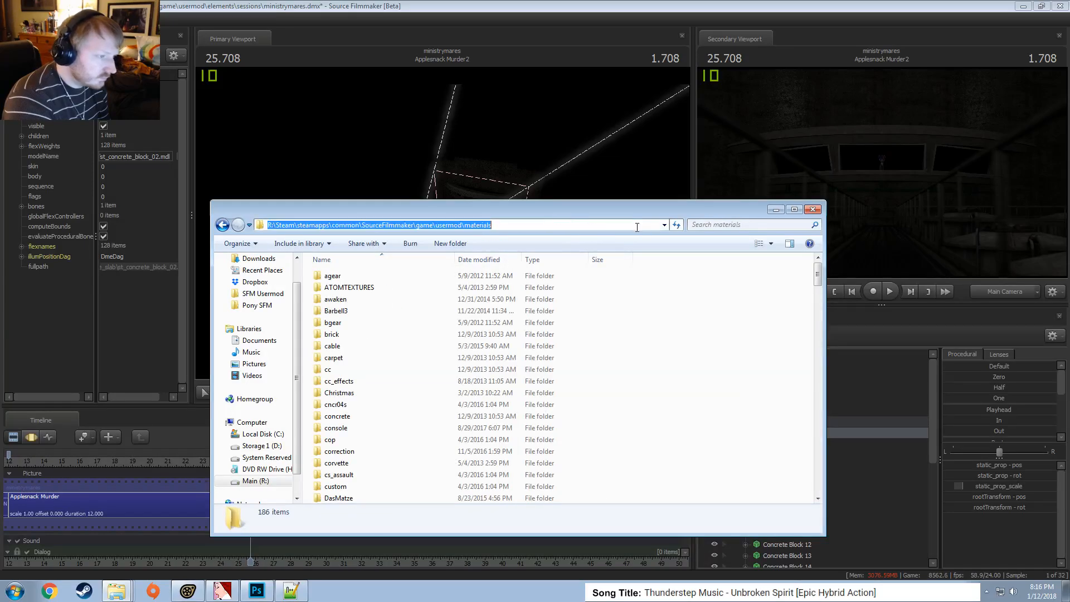
pyautogui.write('R:\\Steam\\steamapps\\common\\SourceFilmmaker\\game\\usermod\\materials\\models\\z-o-m-b-i-e\\stalker\\crete\\crete_walls_02')
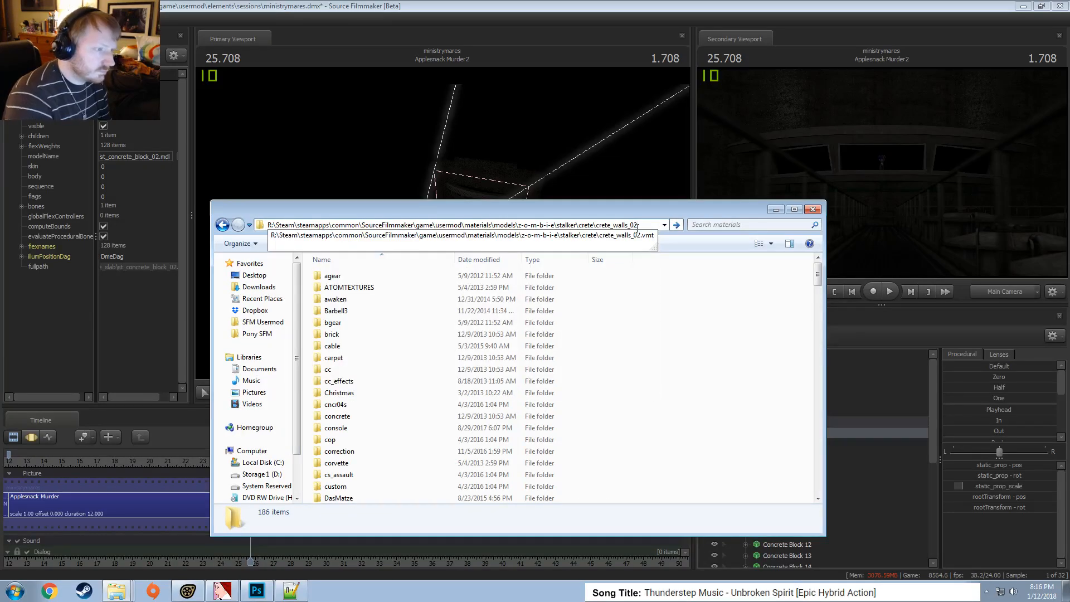
pyautogui.press('BackSpace')
pyautogui.press('BackSpace')
pyautogui.press('BackSpace')
pyautogui.press('BackSpace')
pyautogui.press('BackSpace')
pyautogui.press('BackSpace')
pyautogui.press('BackSpace')
pyautogui.press('BackSpace')
pyautogui.press('BackSpace')
pyautogui.press('BackSpace')
pyautogui.press('Return')
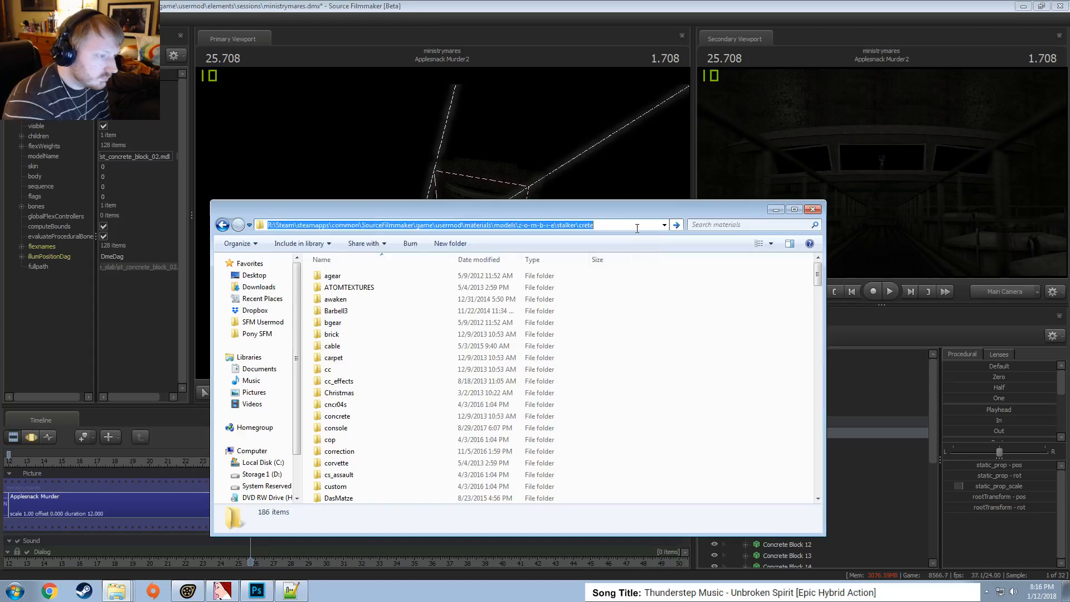
pyautogui.click(338, 288)
pyautogui.doubleClick(337, 288)
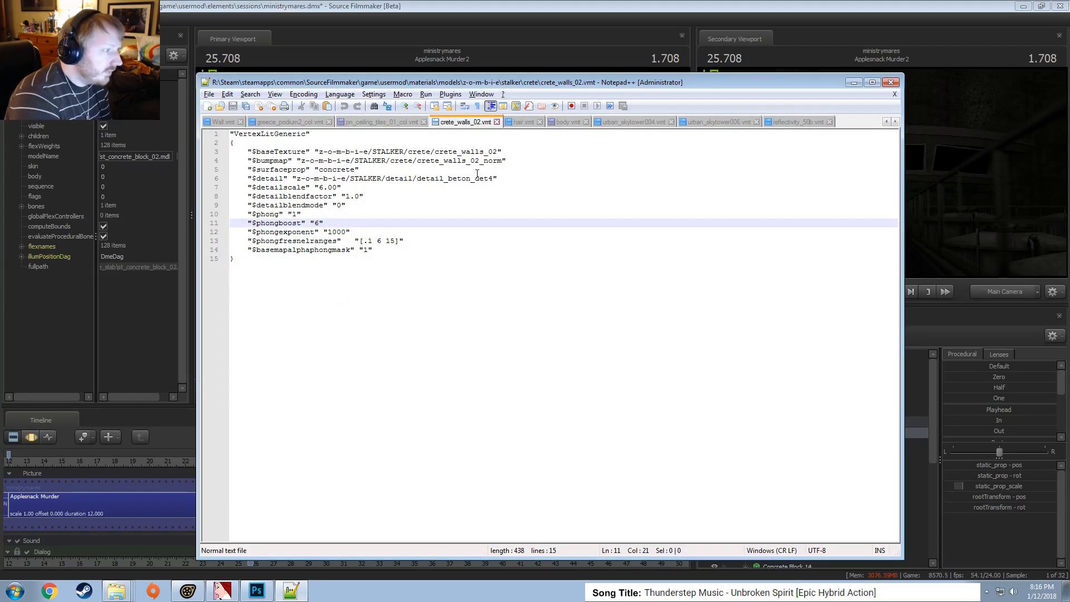
# Set $phongexponent to 100 in crete_walls_02.vmt and save the file
pyautogui.click(435, 153)
pyautogui.hotkey('alt', 'Tab')
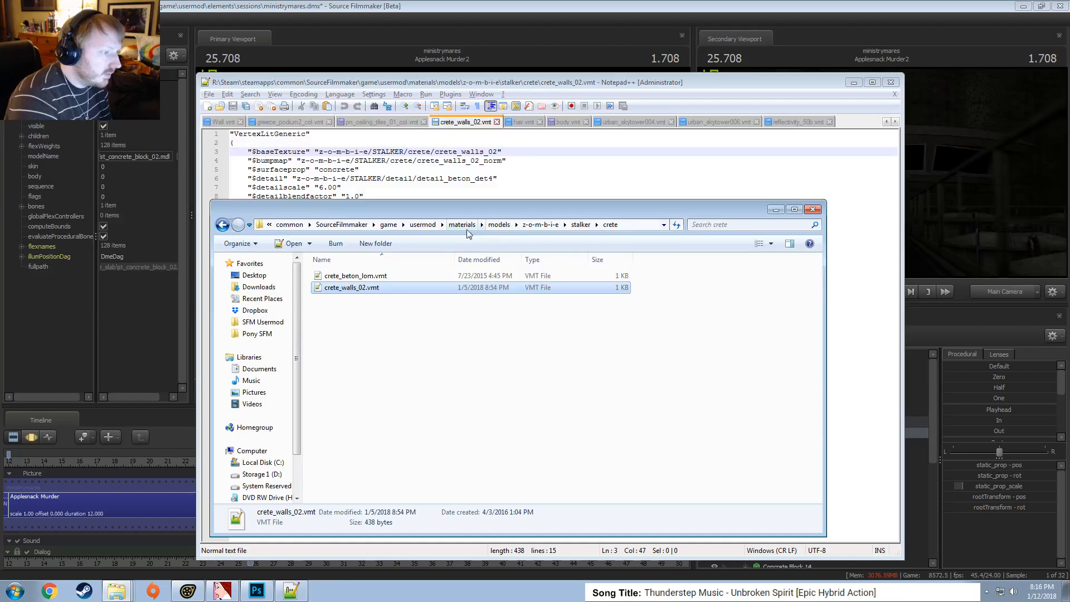
pyautogui.hotkey('alt', 'Tab')
pyautogui.hotkey('alt', 'Tab')
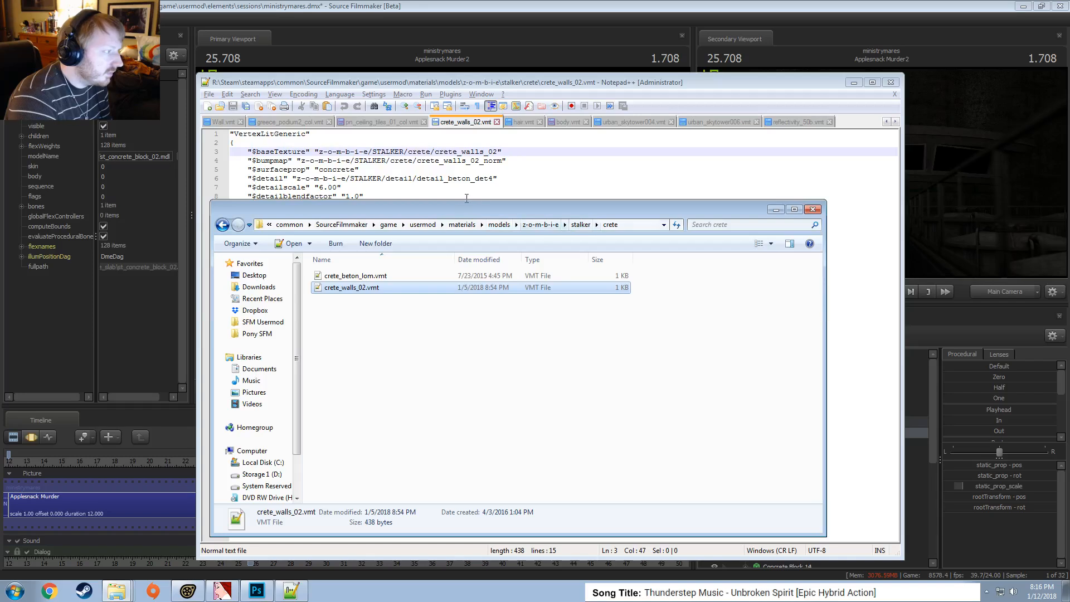
pyautogui.click(393, 160)
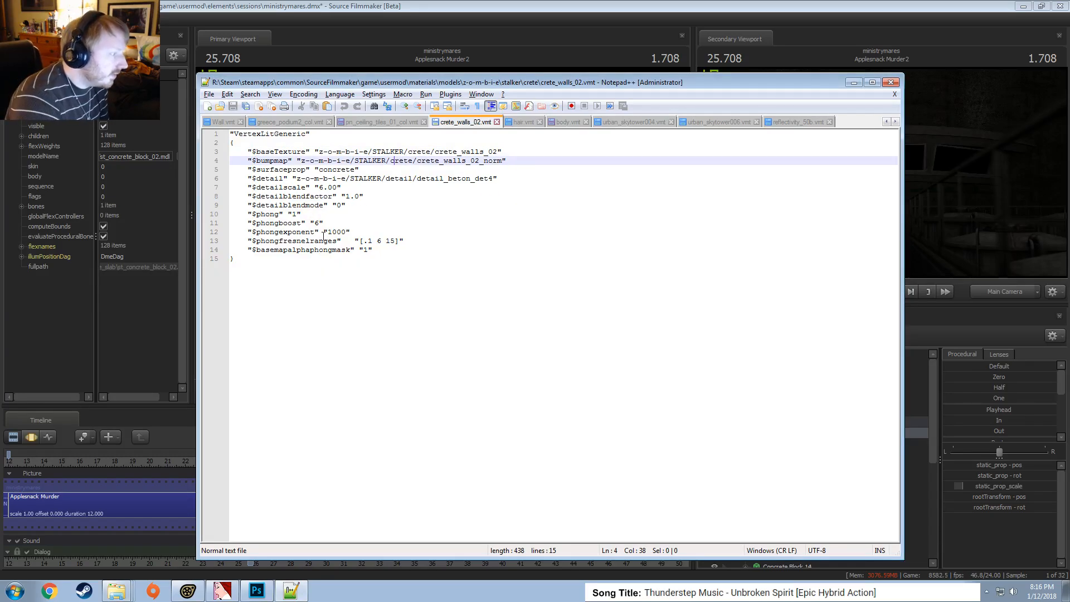
pyautogui.click(334, 232)
pyautogui.press('BackSpace')
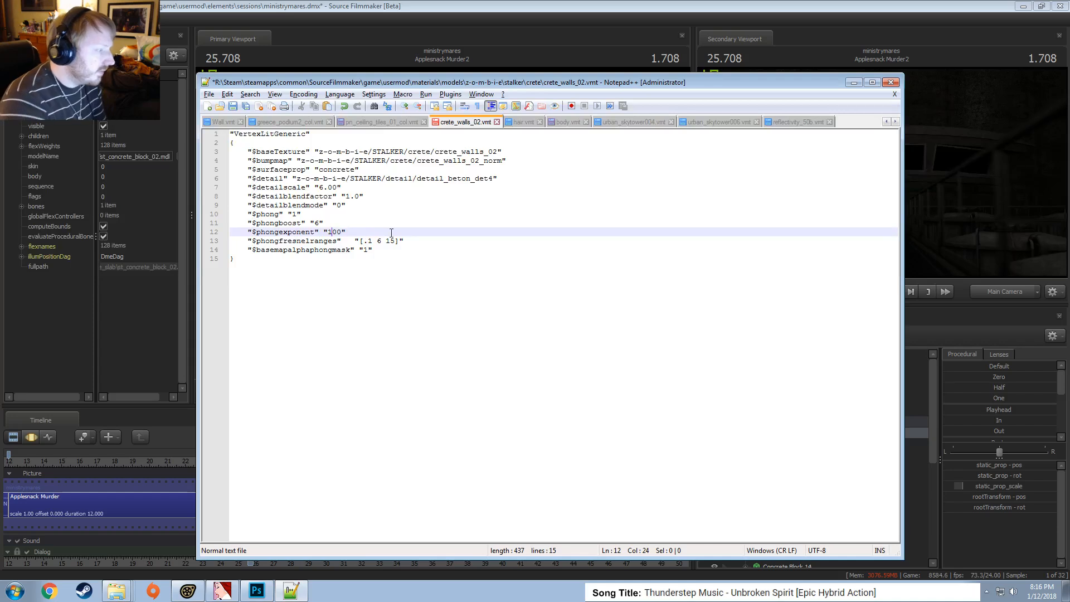
pyautogui.hotkey('ctrl', 's')
# Return to Source Filmmaker, save the session and restart the program
pyautogui.click(165, 550)
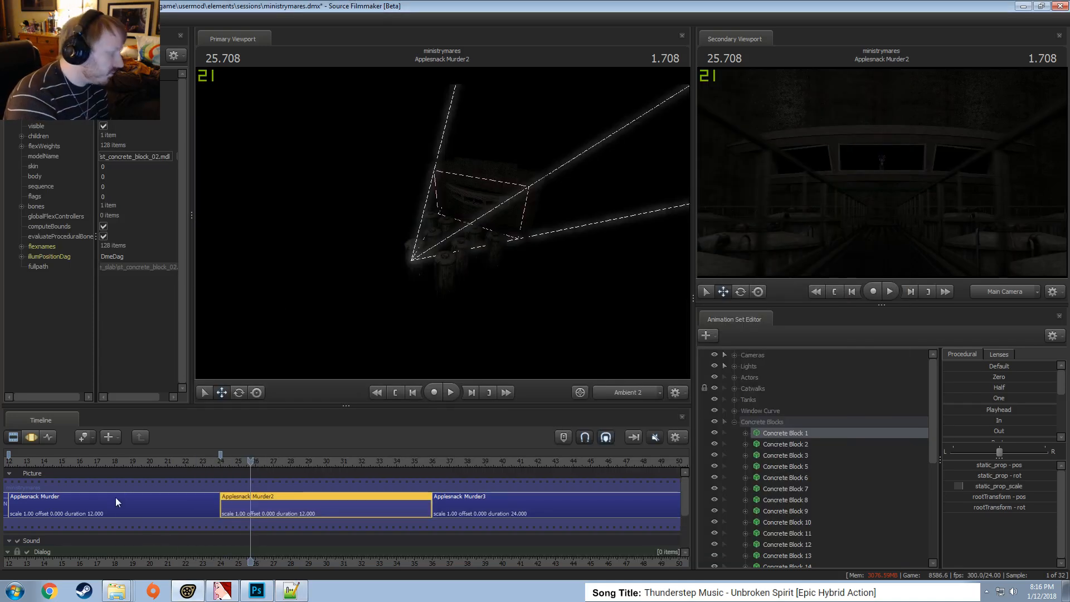
pyautogui.click(86, 19)
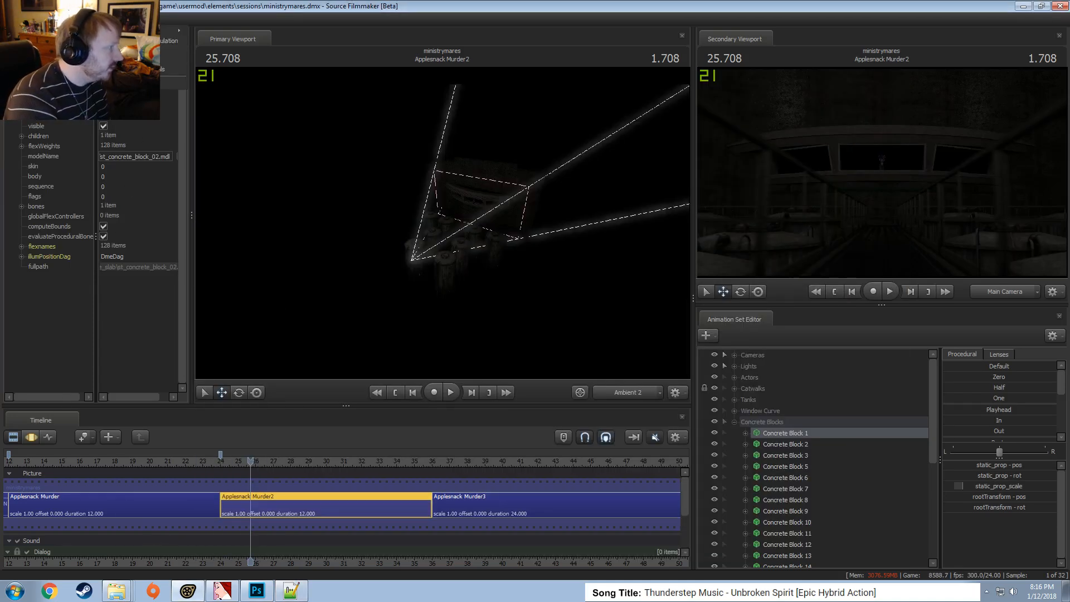
pyautogui.click(134, 69)
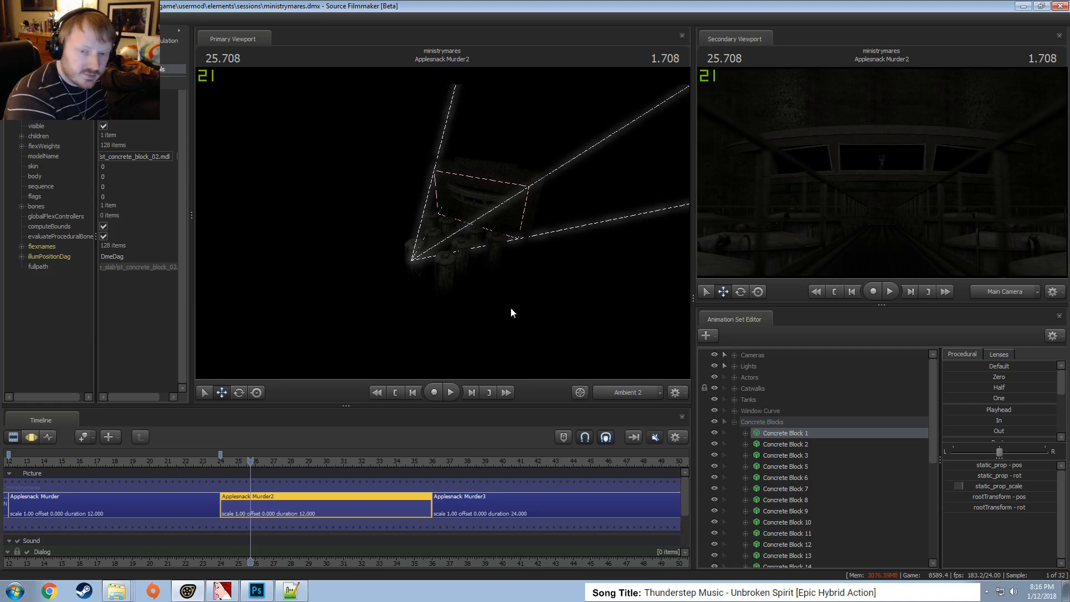
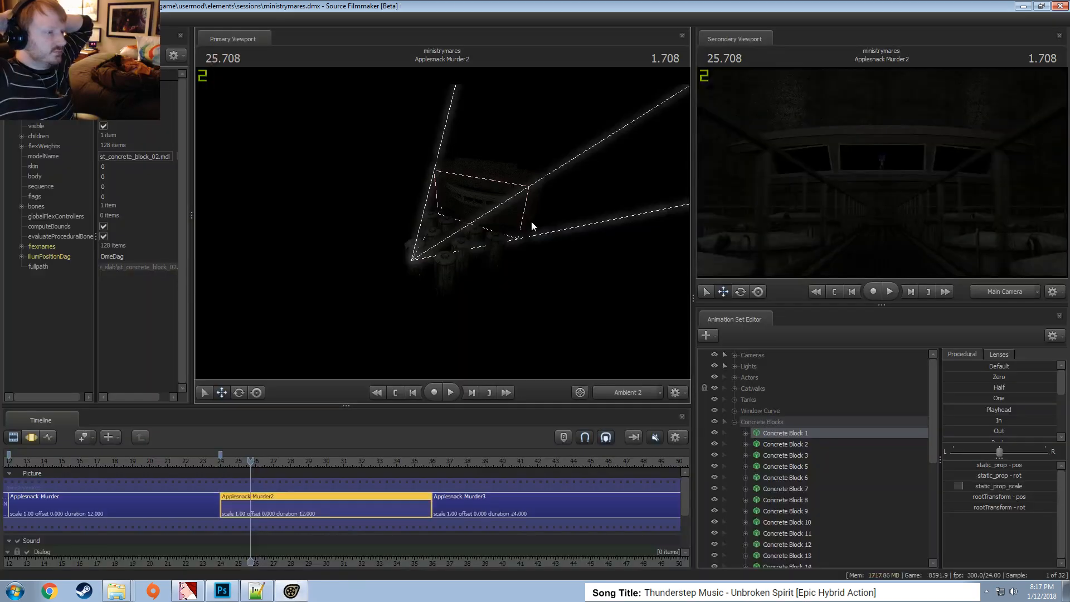
# Switch the primary viewport to the Work Camera and examine the concrete wall above the balcony windows
pyautogui.click(627, 392)
pyautogui.moveTo(456, 256); pyautogui.dragTo(453, 237)
pyautogui.press('w')
# In Notepad++, set $phongexponent to 10 and $phongboost to 0.2 in crete_walls_02.vmt, and save it
pyautogui.hotkey('alt', 'Tab')
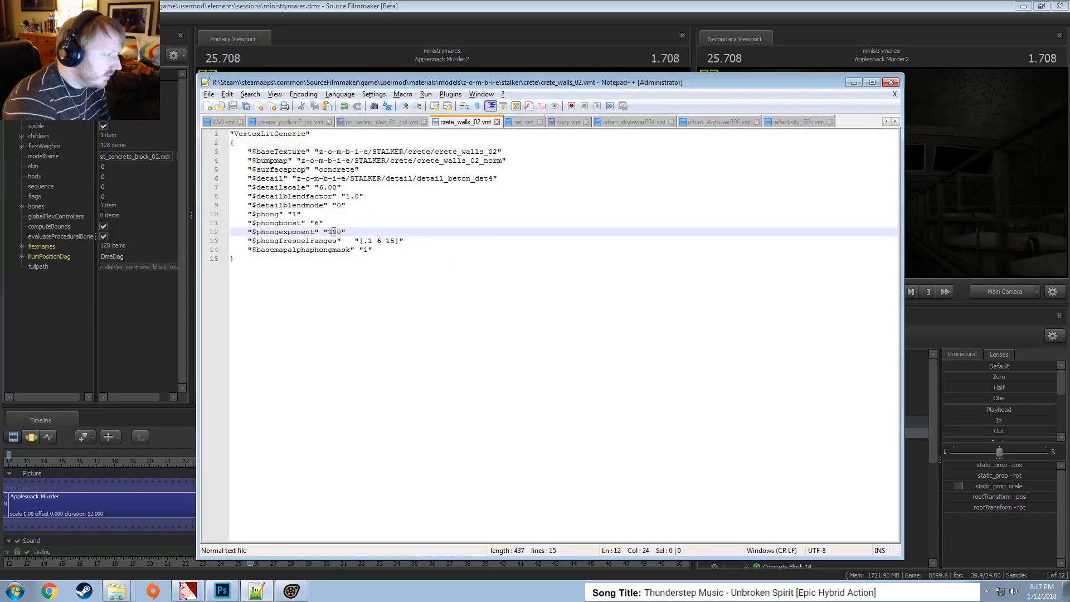
pyautogui.press('BackSpace')
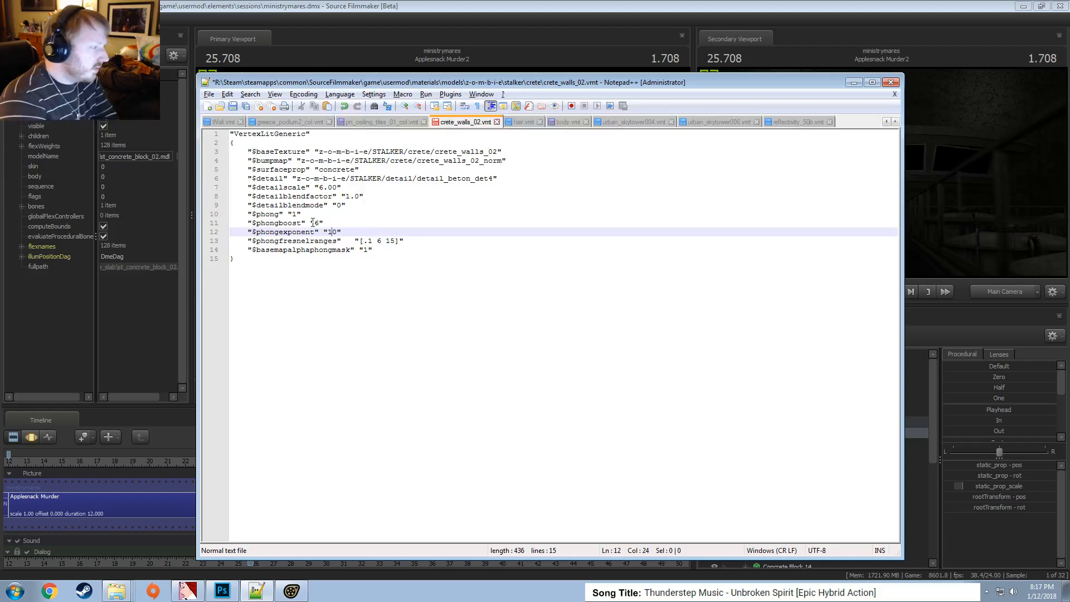
pyautogui.click(320, 223)
pyautogui.write('0.2')
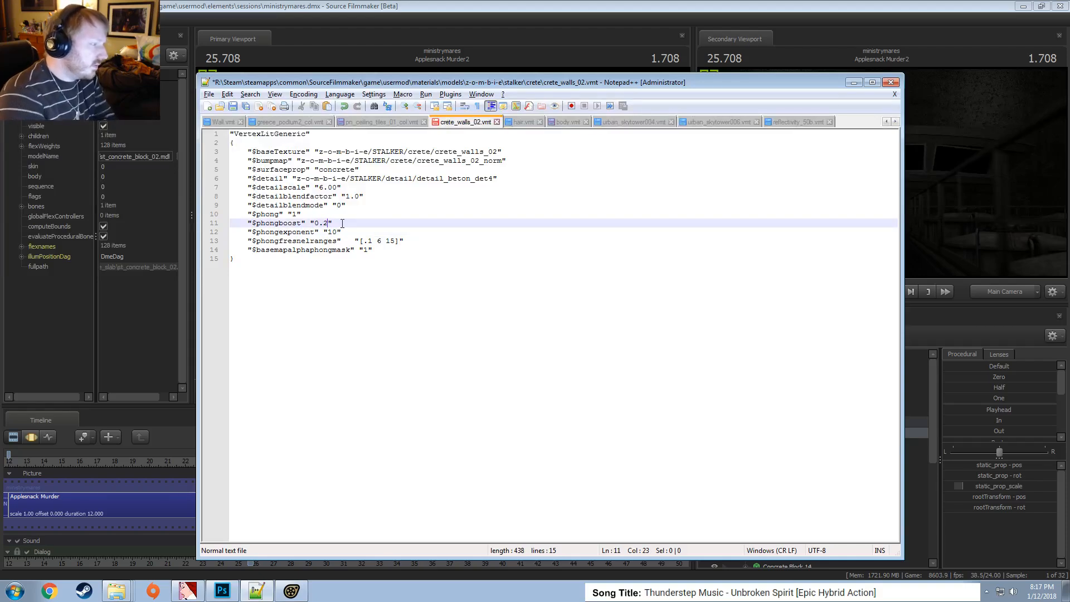
pyautogui.hotkey('ctrl', 's')
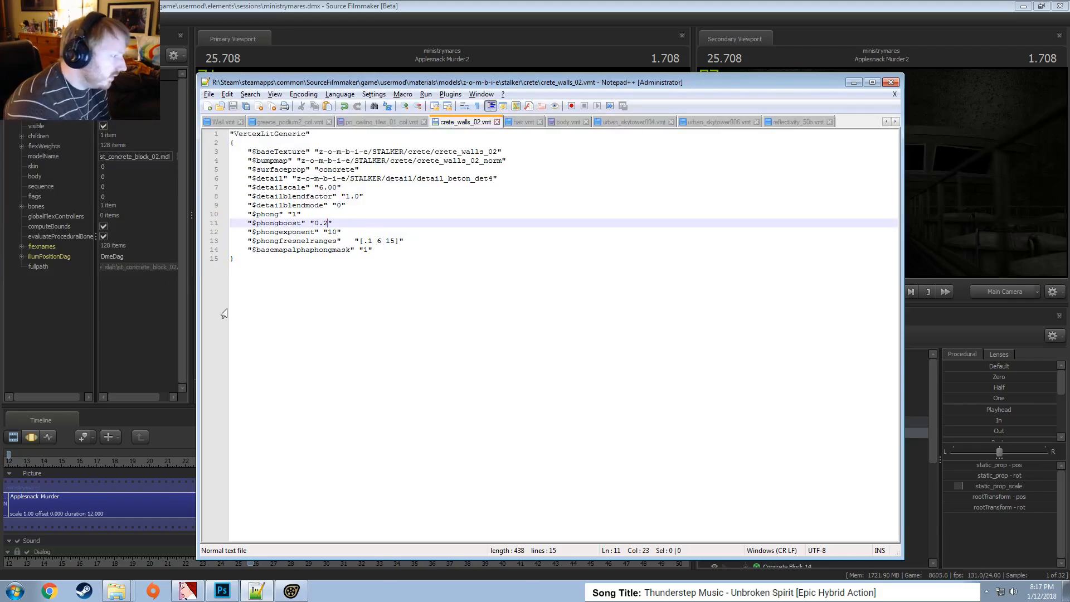
# Back in Source Filmmaker, run mat_reloadmaterial crete_walls_02 in the console and examine the concrete wall up close
pyautogui.doubleClick(468, 151)
pyautogui.click(75, 329)
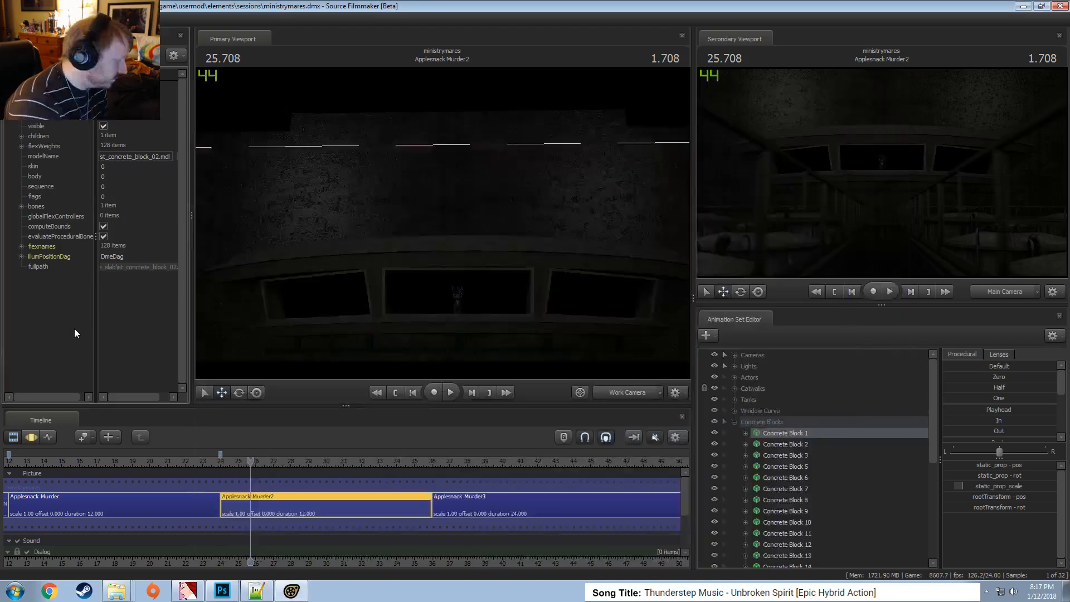
pyautogui.press('`')
pyautogui.write('mat_reloadmater')
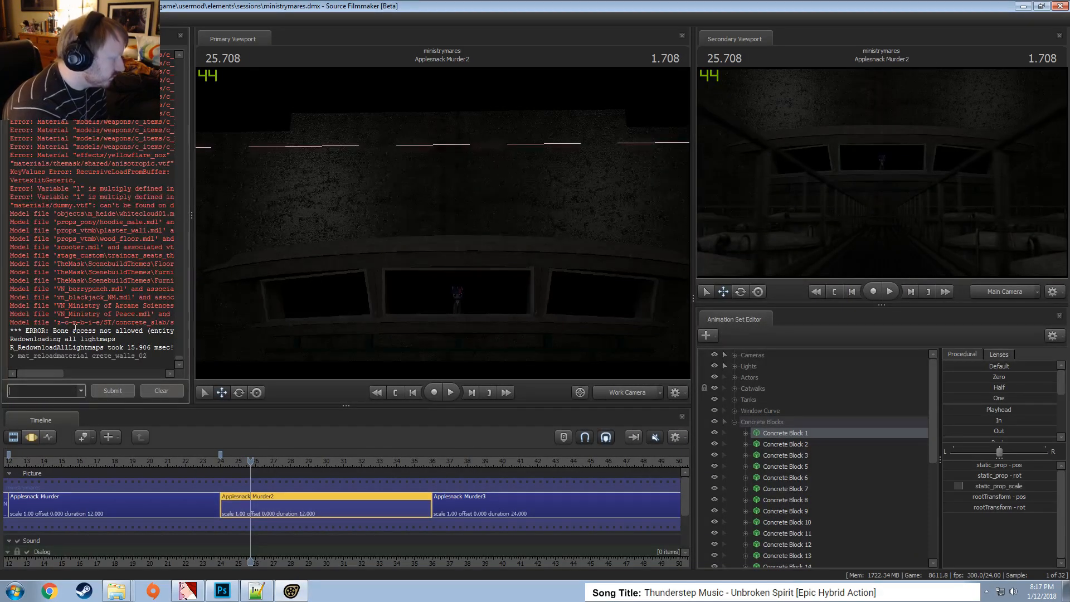
pyautogui.moveTo(560, 264); pyautogui.dragTo(560, 263)
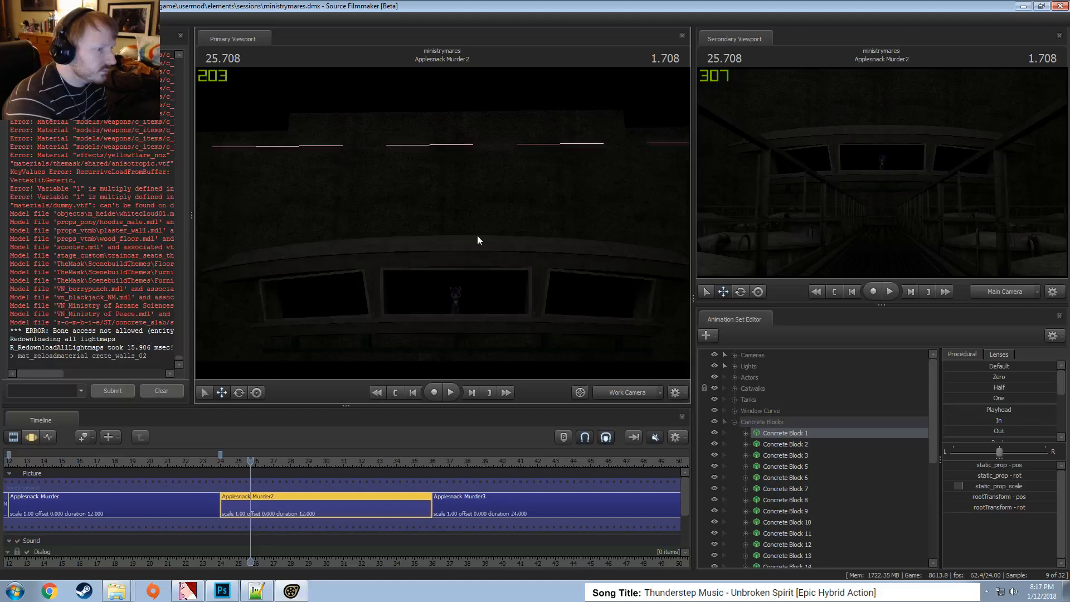
pyautogui.moveTo(478, 285); pyautogui.dragTo(478, 237)
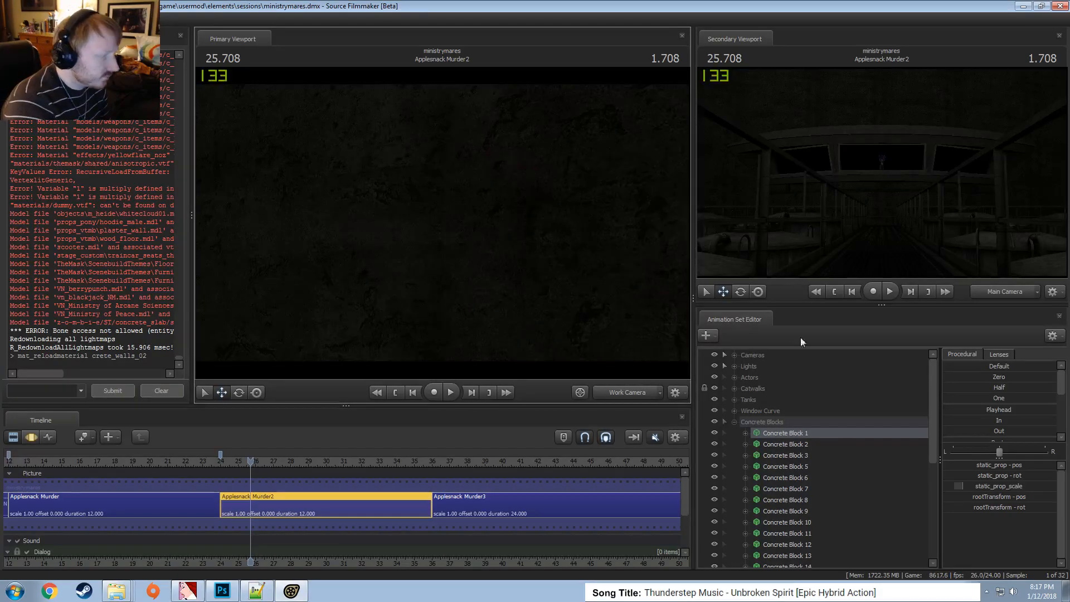
# Collapse the Concrete Blocks group, create a new light and select it in the Lights group
pyautogui.press('Left')
pyautogui.press('Left')
pyautogui.rightClick(802, 477)
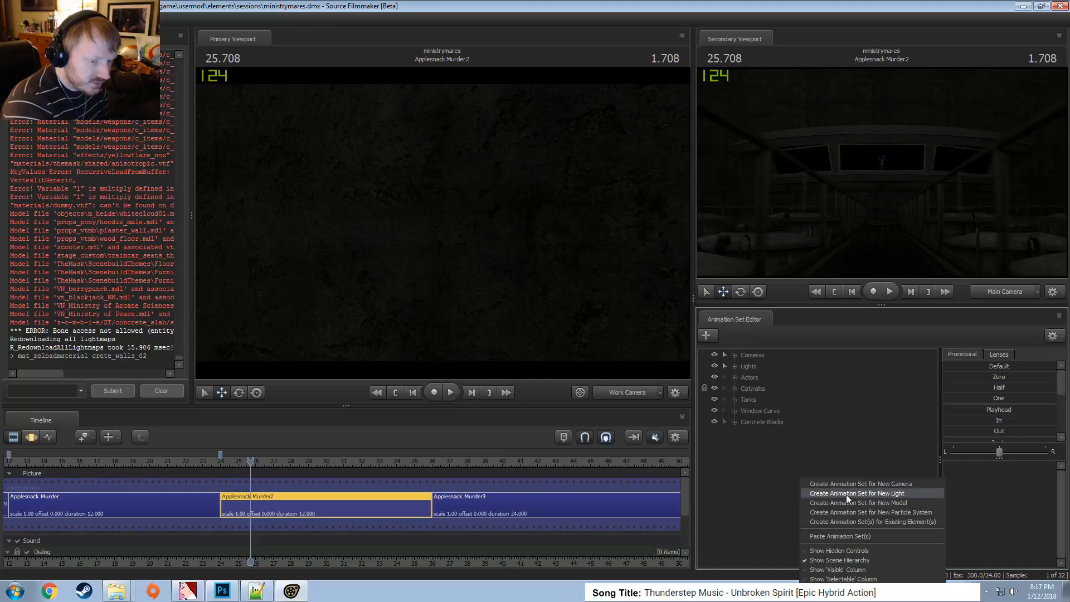
pyautogui.click(846, 494)
pyautogui.click(735, 366)
pyautogui.click(772, 399)
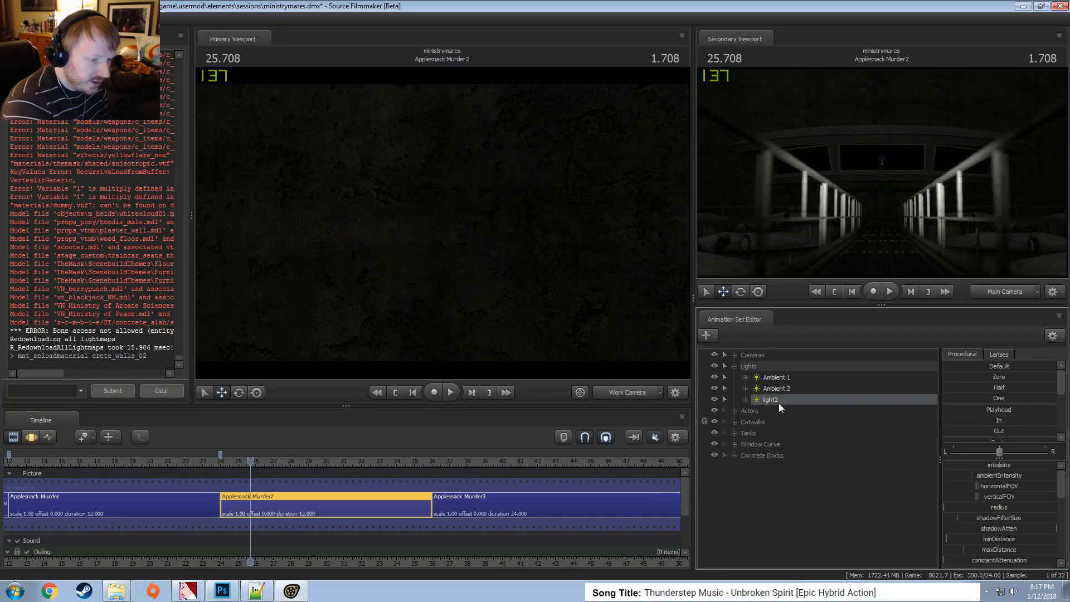
# Look through light2 in the primary viewport, raise its farZAtten, and aim it at the concrete wall beneath the balcony windows
pyautogui.moveTo(522, 241); pyautogui.dragTo(432, 206)
pyautogui.press('s')
pyautogui.press('d')
pyautogui.scroll(5, 486, 220)
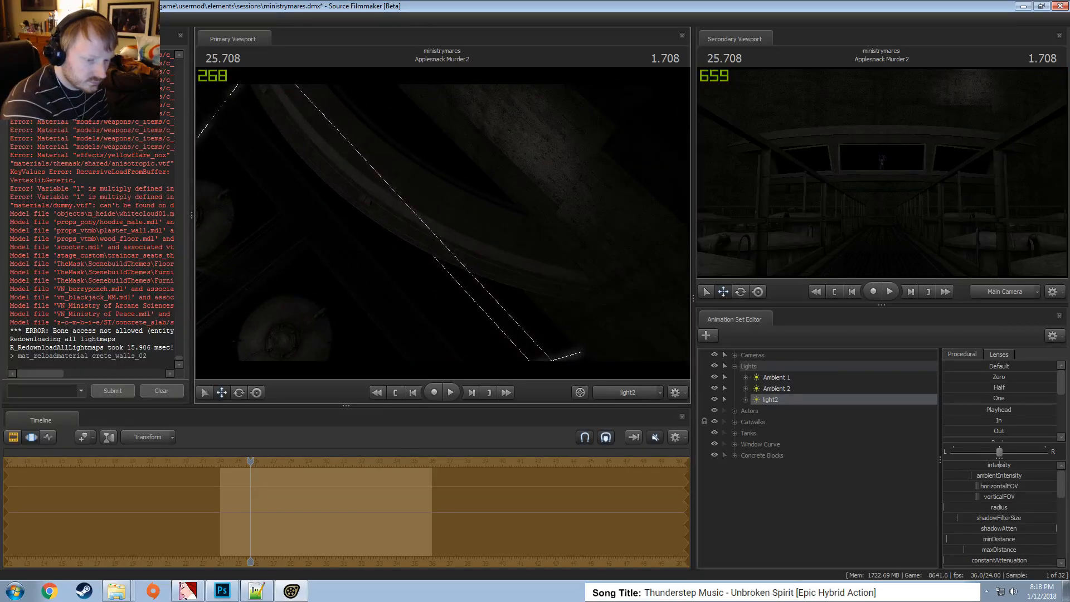
pyautogui.scroll(-3, 1012, 557)
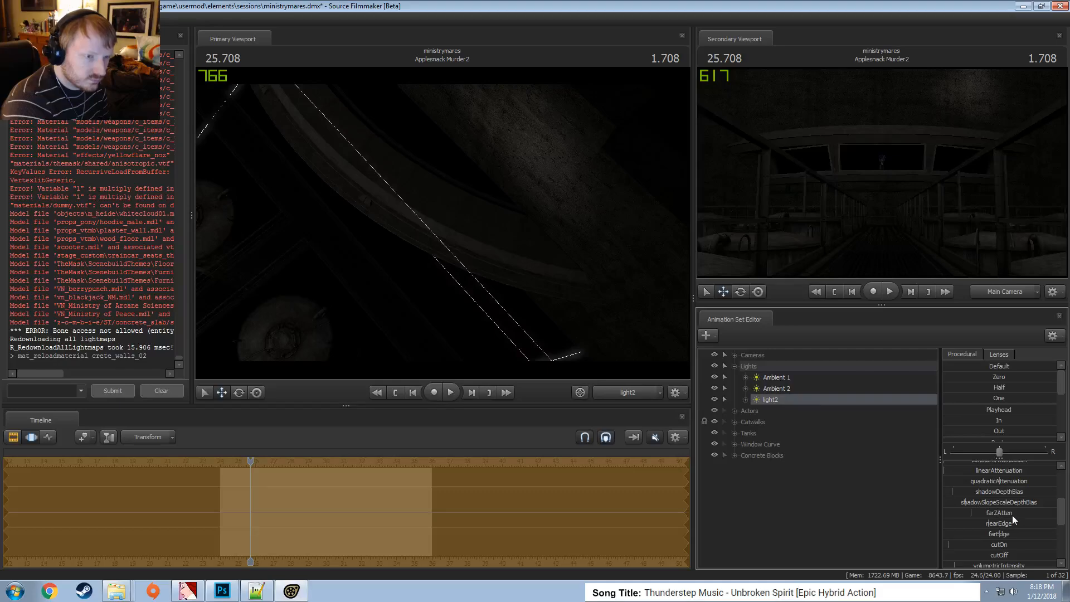
pyautogui.moveTo(988, 516); pyautogui.dragTo(1016, 516)
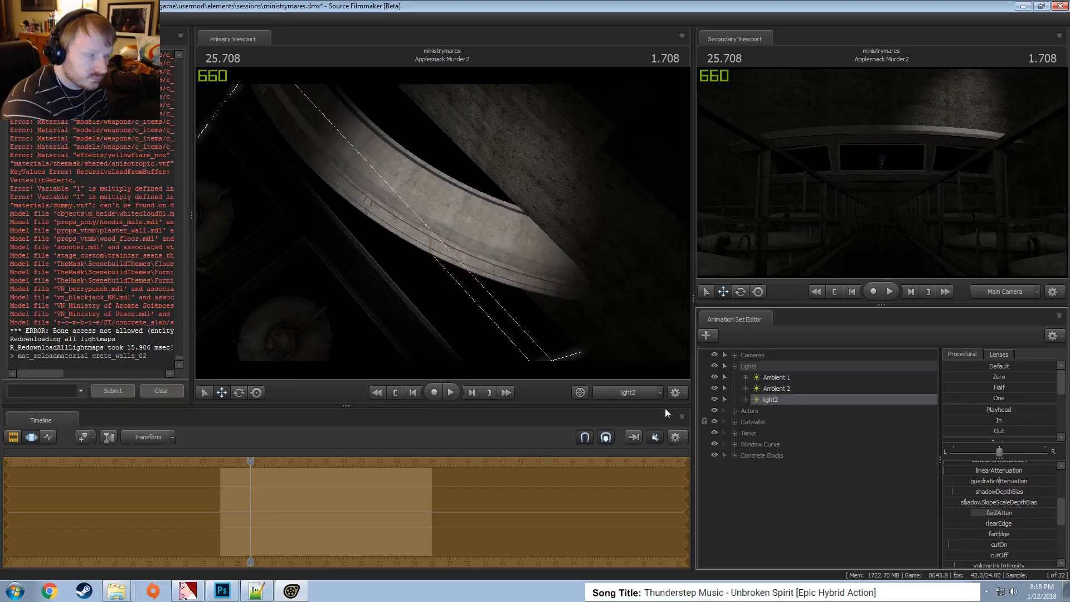
pyautogui.moveTo(474, 251); pyautogui.dragTo(453, 240)
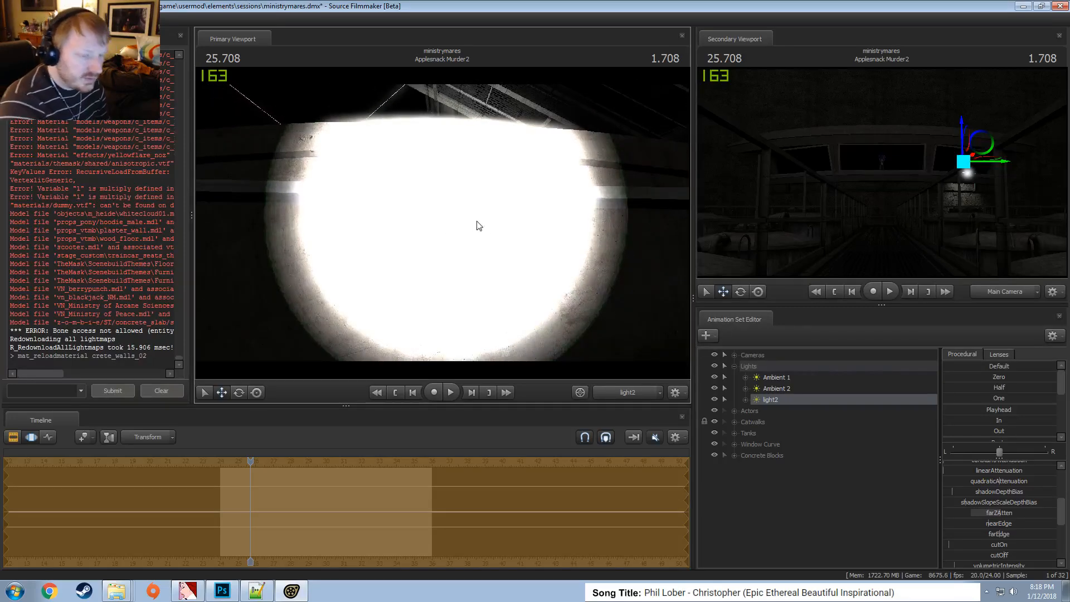
# Raise light2's minDistance, and switch the primary viewport back to the Work Camera facing the lit balcony wall
pyautogui.scroll(3, 1034, 500)
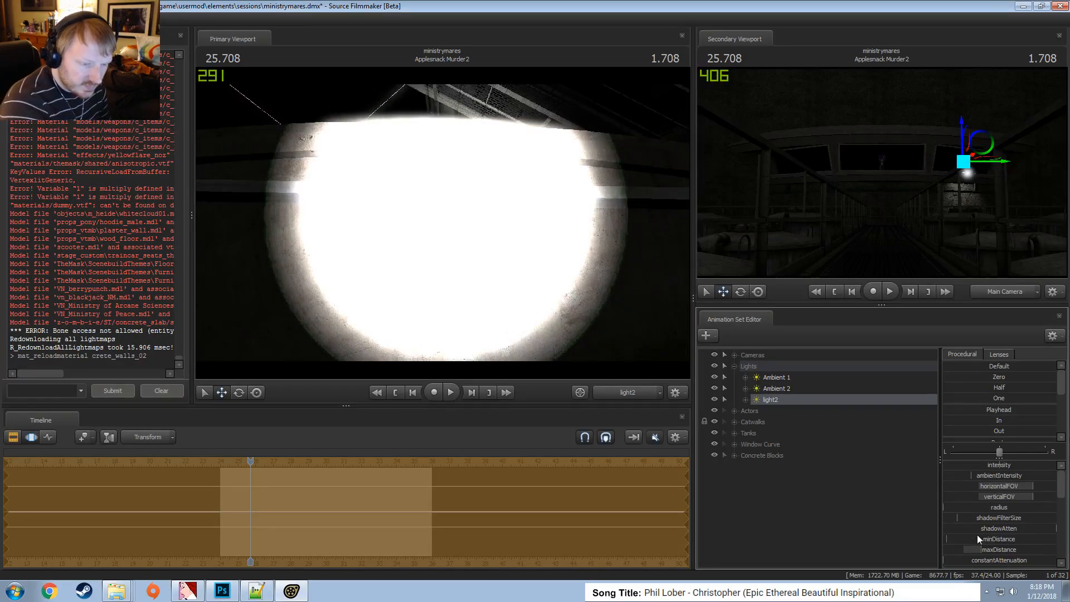
pyautogui.moveTo(978, 539); pyautogui.dragTo(1002, 539)
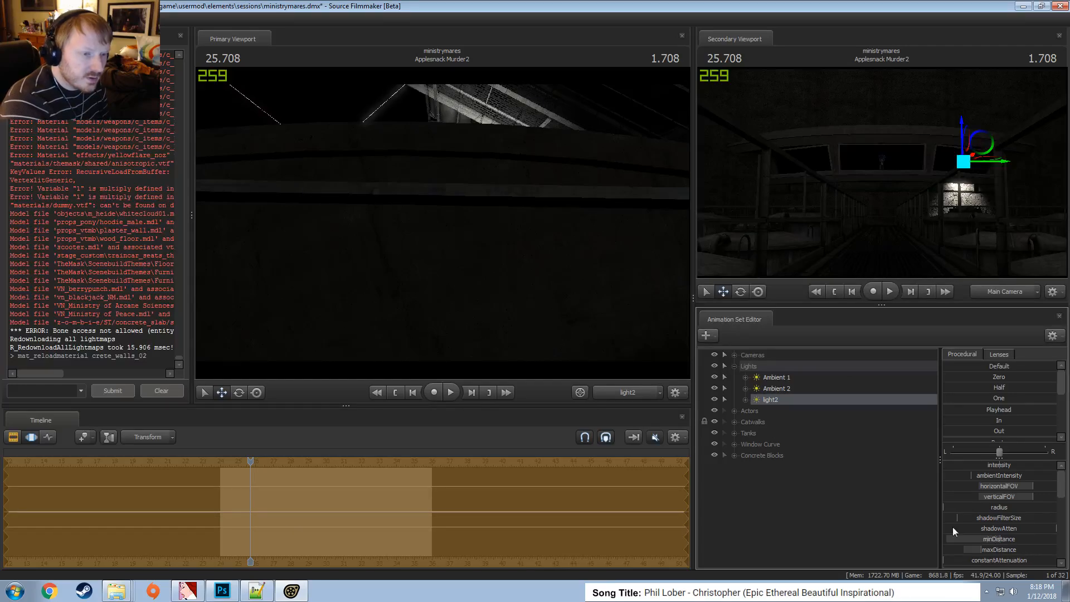
pyautogui.moveTo(443, 222); pyautogui.dragTo(491, 283)
pyautogui.click(626, 392)
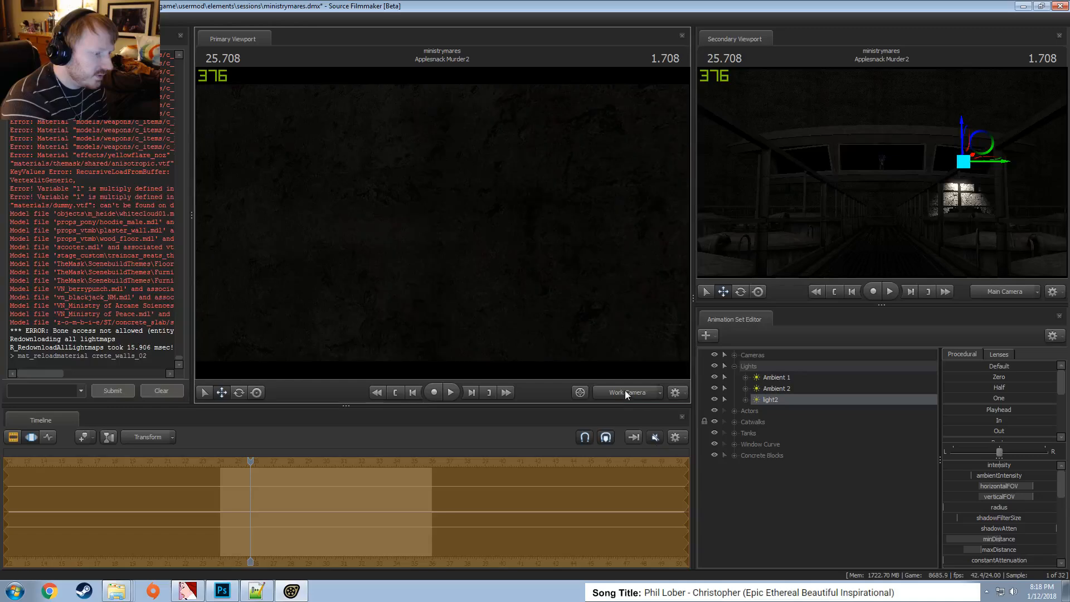
pyautogui.click(627, 391)
pyautogui.press('w')
pyautogui.moveTo(483, 233)
pyautogui.mouseDown()
pyautogui.moveTo(481, 245)
pyautogui.moveTo(483, 232)
pyautogui.mouseUp()
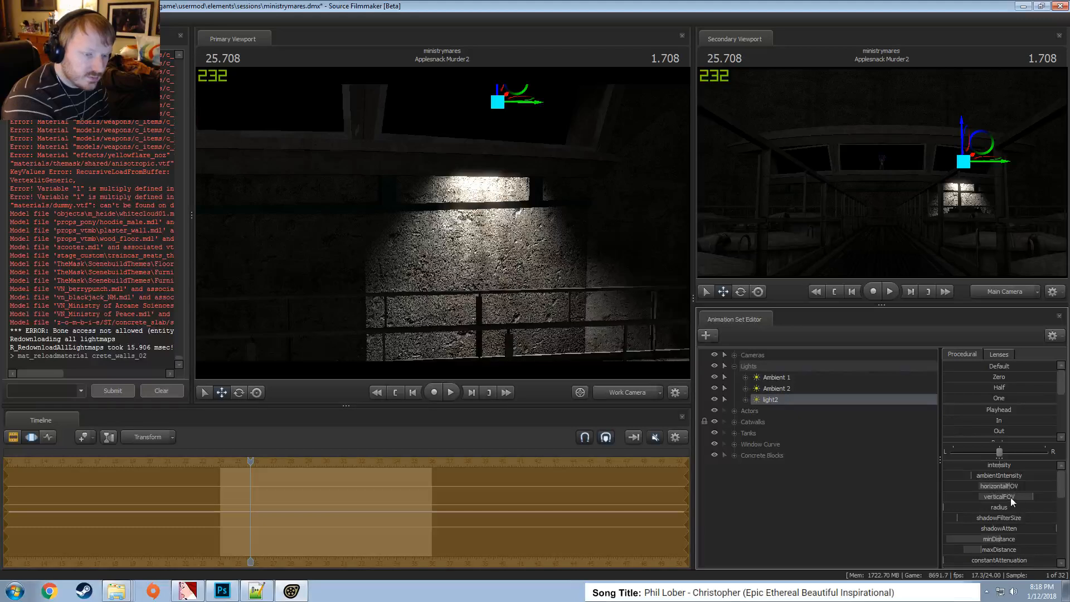
# Try a narrower verticalFOV and a much lower intensity on light2, placed slightly lower on the balcony wall
pyautogui.moveTo(1013, 501); pyautogui.dragTo(998, 502)
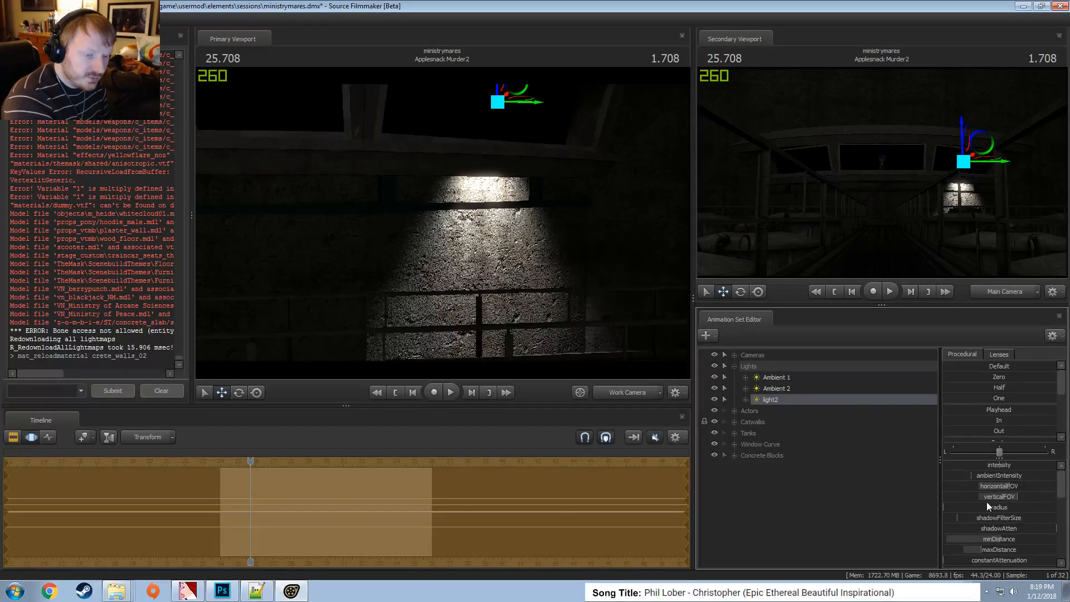
pyautogui.moveTo(998, 465); pyautogui.dragTo(949, 464)
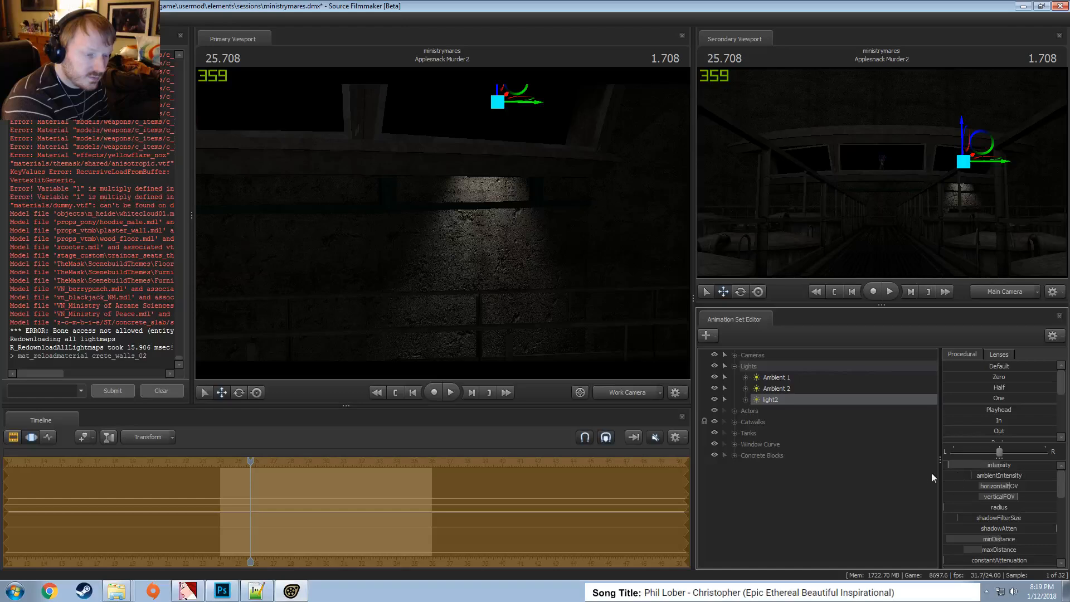
pyautogui.moveTo(494, 83); pyautogui.dragTo(498, 111)
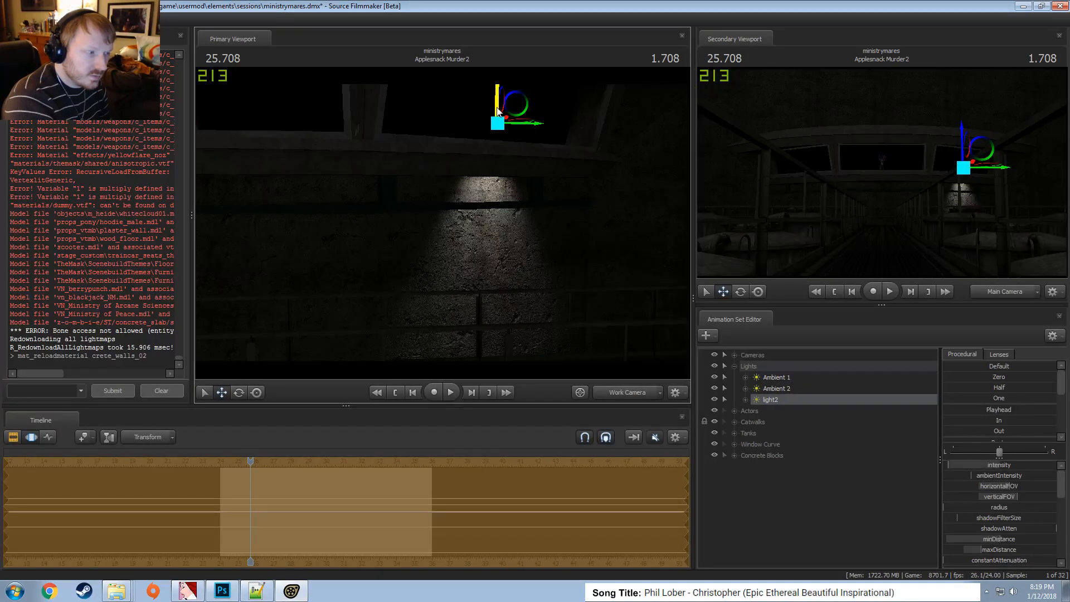
# Try to shift light2 horizontally relative to the balcony wall, checking its beam from the side and front
pyautogui.keyDown('alt'); pyautogui.moveTo(457, 199); pyautogui.dragTo(524, 200); pyautogui.keyUp('alt')
pyautogui.press('e')
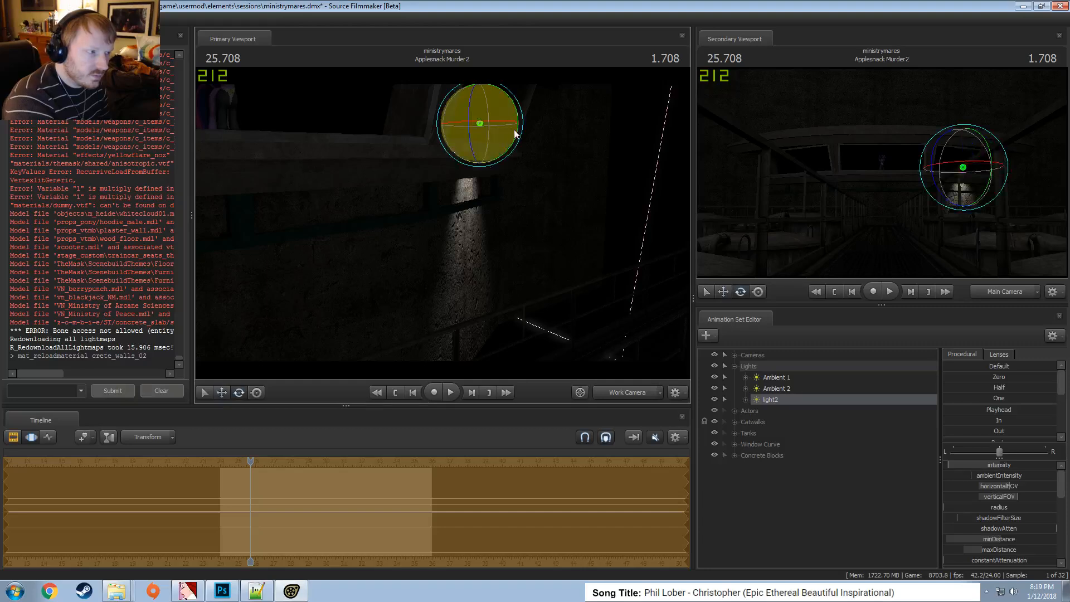
pyautogui.moveTo(514, 131); pyautogui.dragTo(464, 197)
pyautogui.press('w')
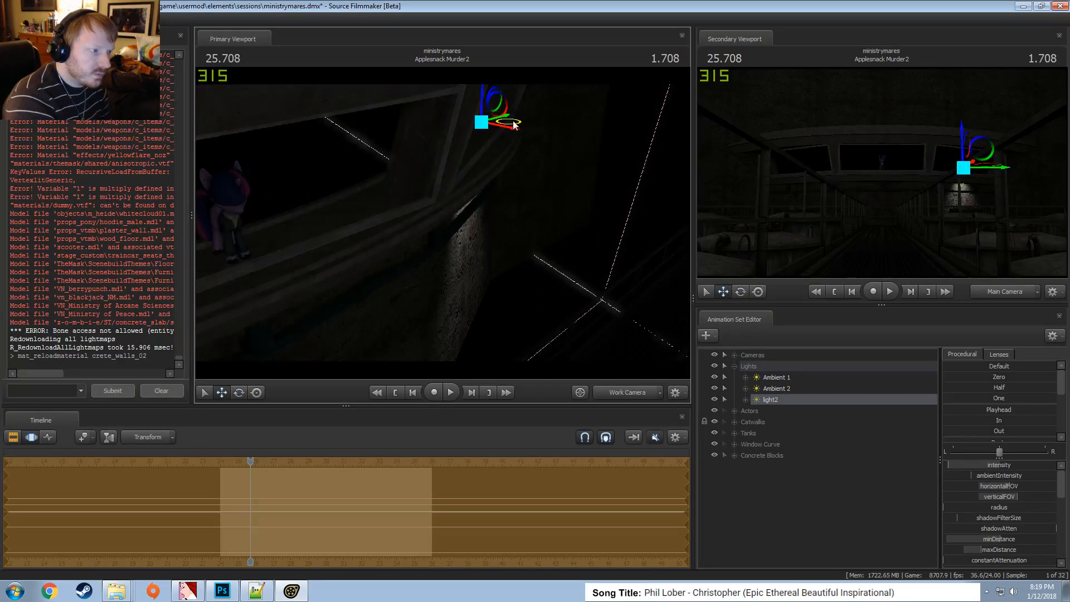
pyautogui.moveTo(514, 125)
pyautogui.mouseDown()
pyautogui.moveTo(540, 132)
pyautogui.moveTo(506, 131)
pyautogui.moveTo(516, 134)
pyautogui.mouseUp()
pyautogui.keyDown('alt'); pyautogui.moveTo(502, 236); pyautogui.dragTo(652, 493); pyautogui.keyUp('alt')
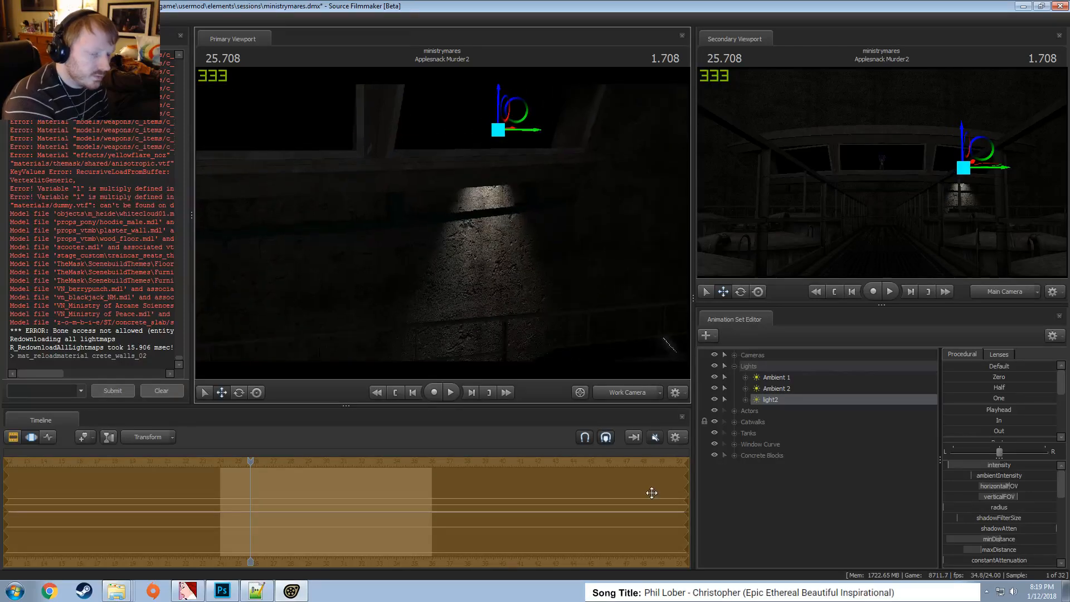
# Try light2 farther out from the wall with a lower minDistance and a much larger shadowFilterSize
pyautogui.moveTo(991, 537); pyautogui.dragTo(967, 539)
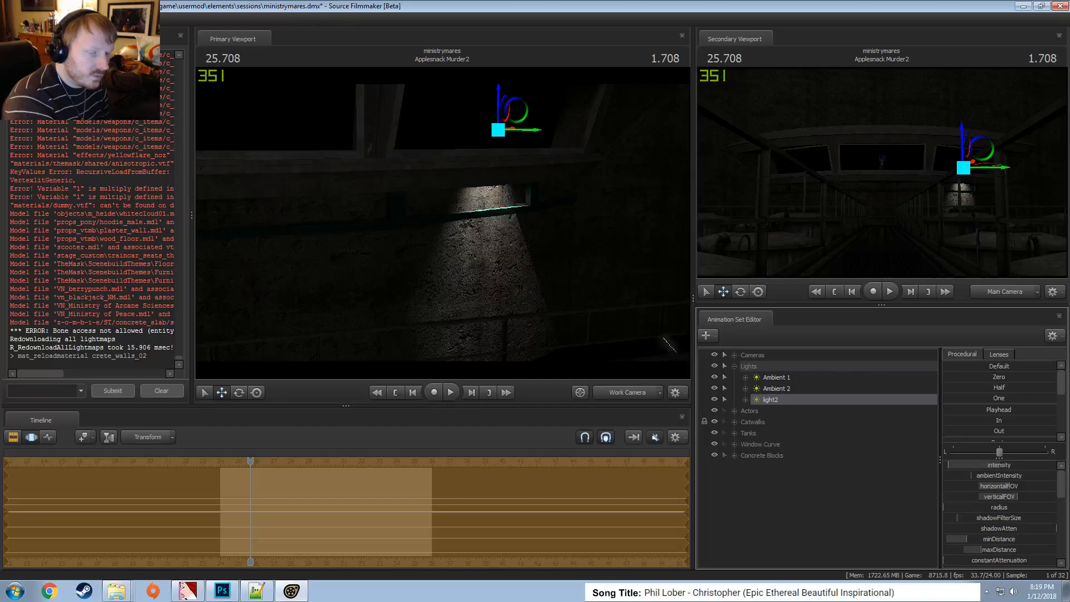
pyautogui.keyDown('alt'); pyautogui.moveTo(538, 290); pyautogui.dragTo(443, 245); pyautogui.keyUp('alt')
pyautogui.keyDown('alt'); pyautogui.moveTo(511, 145); pyautogui.dragTo(460, 213); pyautogui.keyUp('alt')
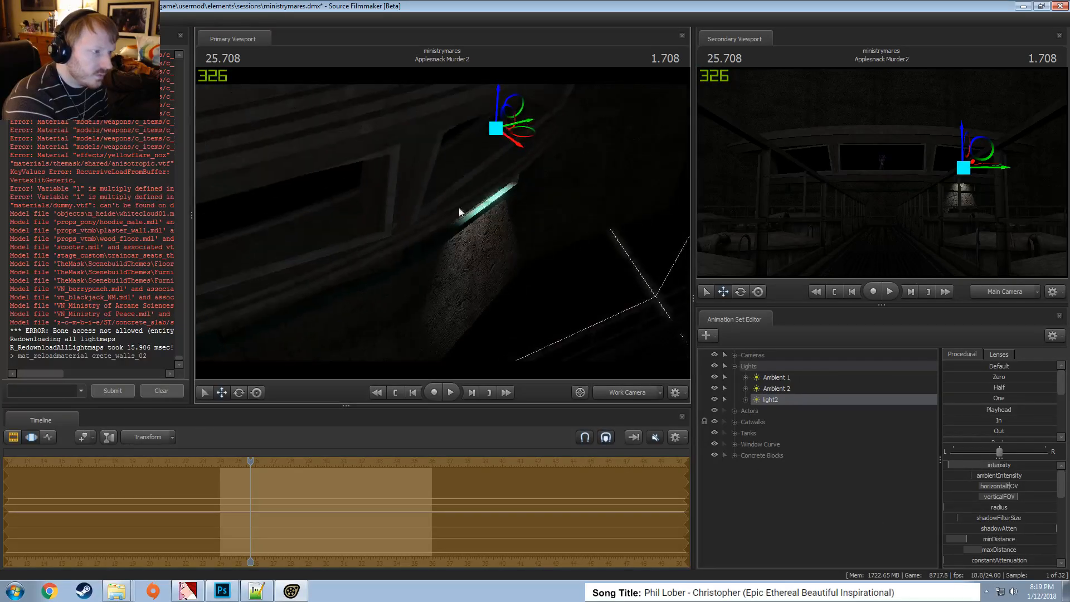
pyautogui.moveTo(522, 130); pyautogui.dragTo(530, 137)
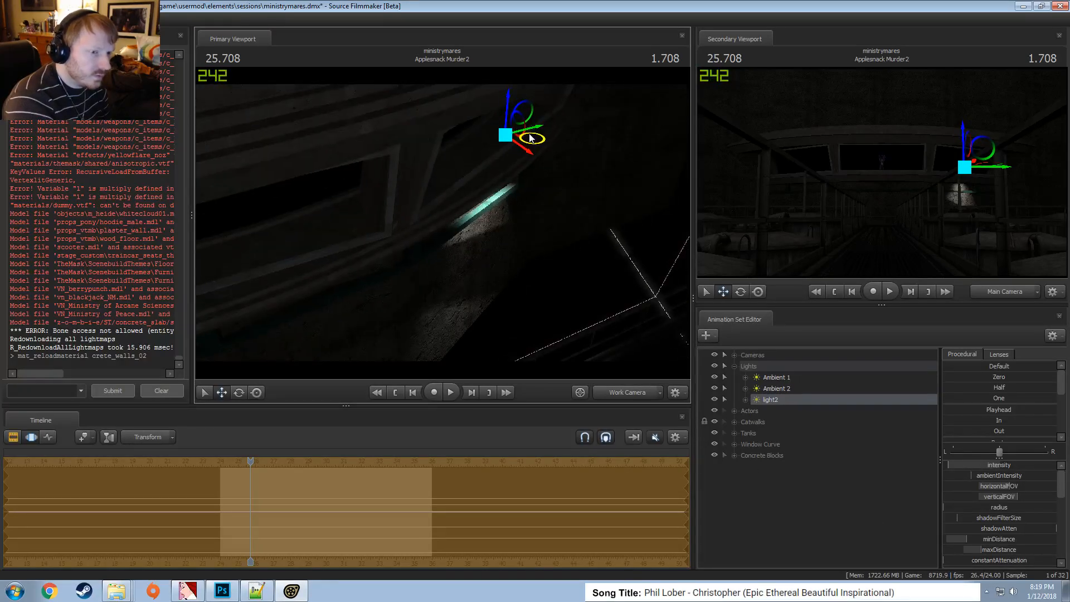
pyautogui.keyDown('alt'); pyautogui.moveTo(458, 224); pyautogui.dragTo(545, 224); pyautogui.keyUp('alt')
pyautogui.moveTo(539, 148); pyautogui.dragTo(544, 152)
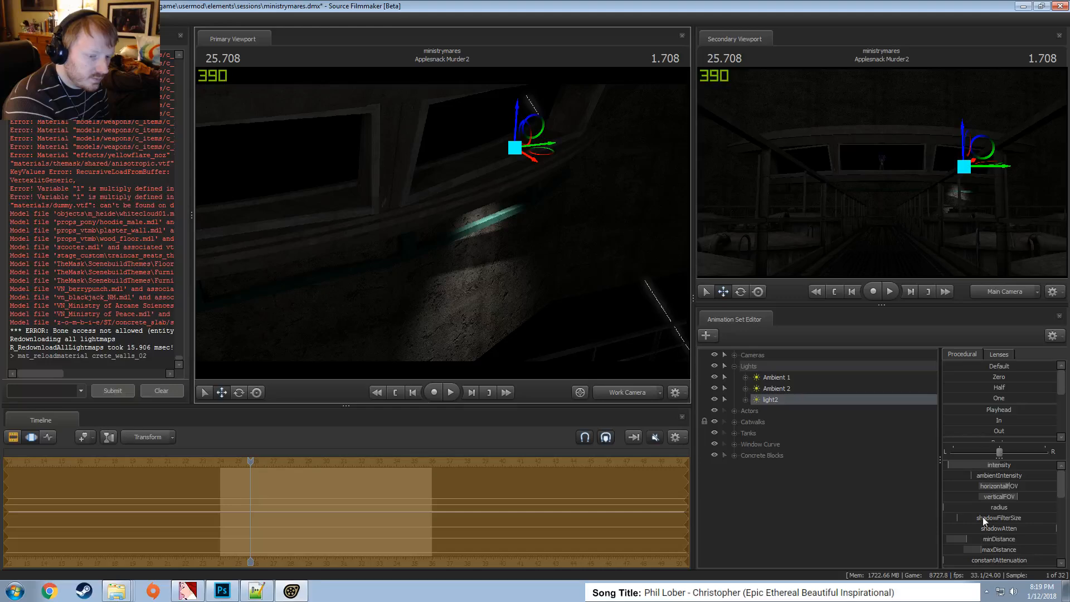
pyautogui.moveTo(982, 517); pyautogui.dragTo(1047, 518)
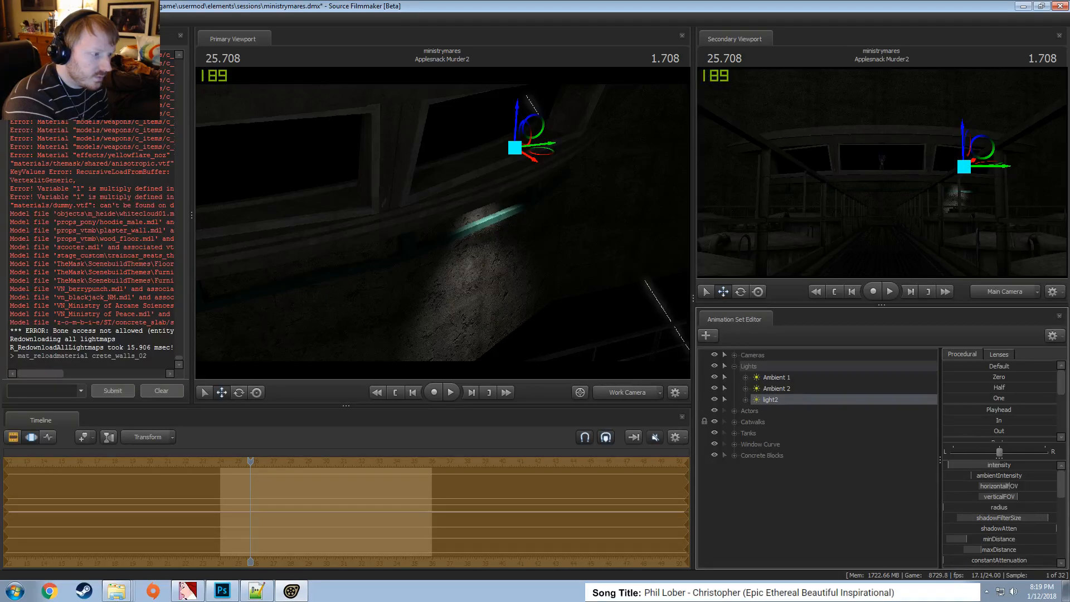
# Examine the lit wall below the balcony, and undo light2's last position, intensity, FOV and shadow adjustments
pyautogui.press('F2')
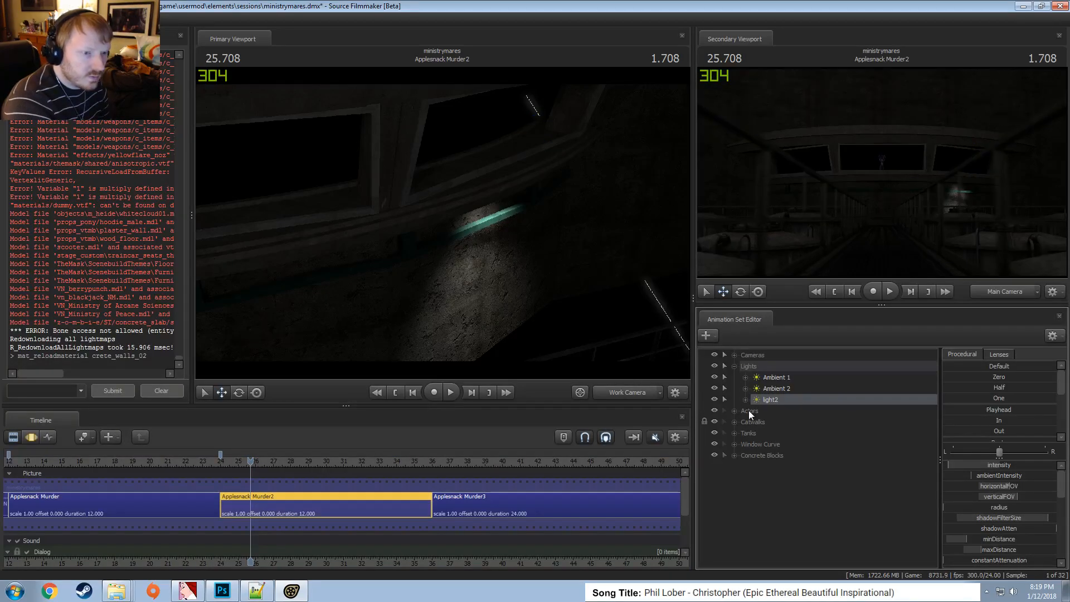
pyautogui.moveTo(558, 290); pyautogui.dragTo(490, 280)
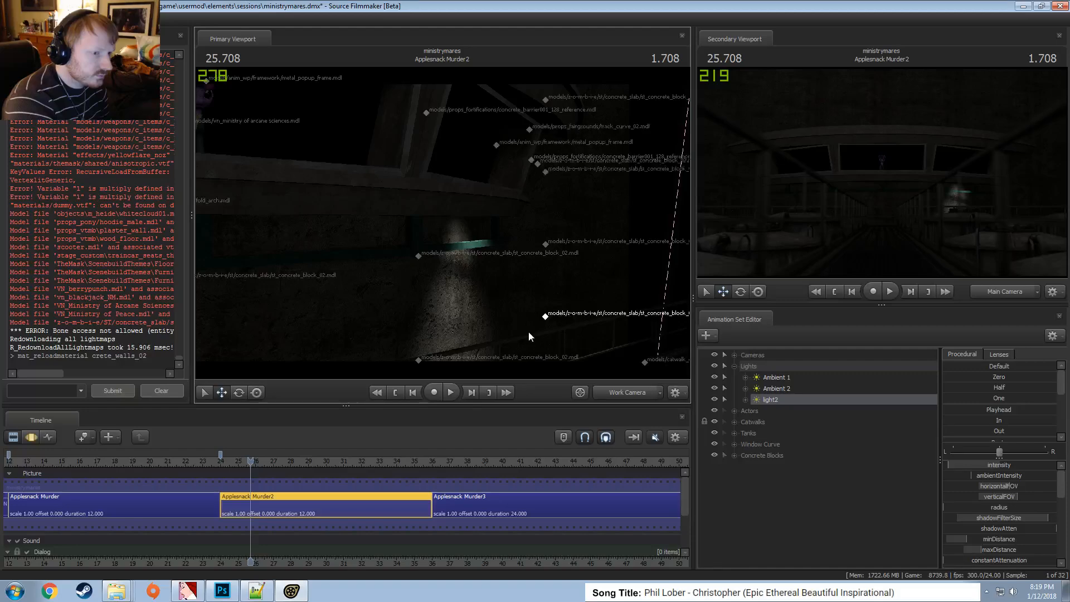
pyautogui.press('F3')
pyautogui.press('F2')
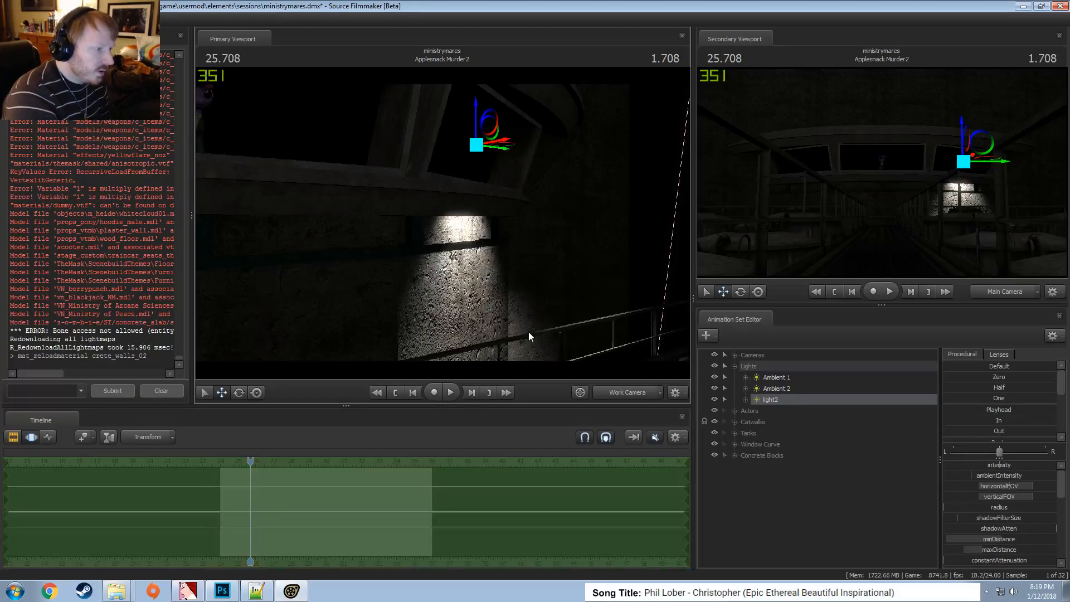
# Raise light2 above the balcony's end window and aim it away from the wall toward the tanks
pyautogui.moveTo(531, 238); pyautogui.dragTo(473, 171)
pyautogui.press('s')
pyautogui.press('F3')
pyautogui.press('e')
pyautogui.press('w')
# Enable volumetrics on light2, and narrow its beam by reducing horizontalFOV and verticalFOV
pyautogui.rightClick(787, 398)
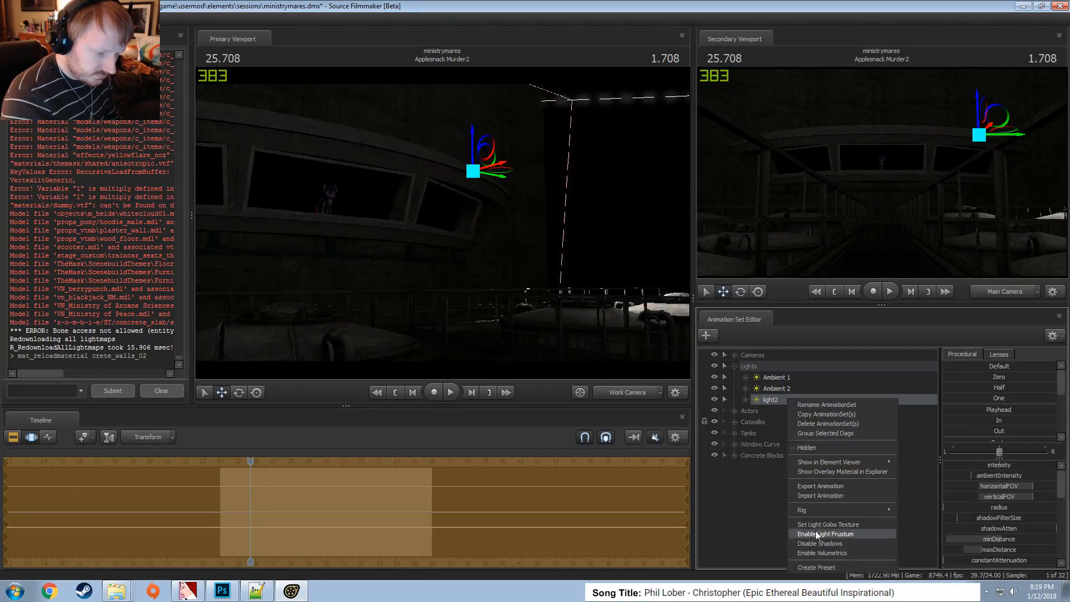
pyautogui.click(817, 553)
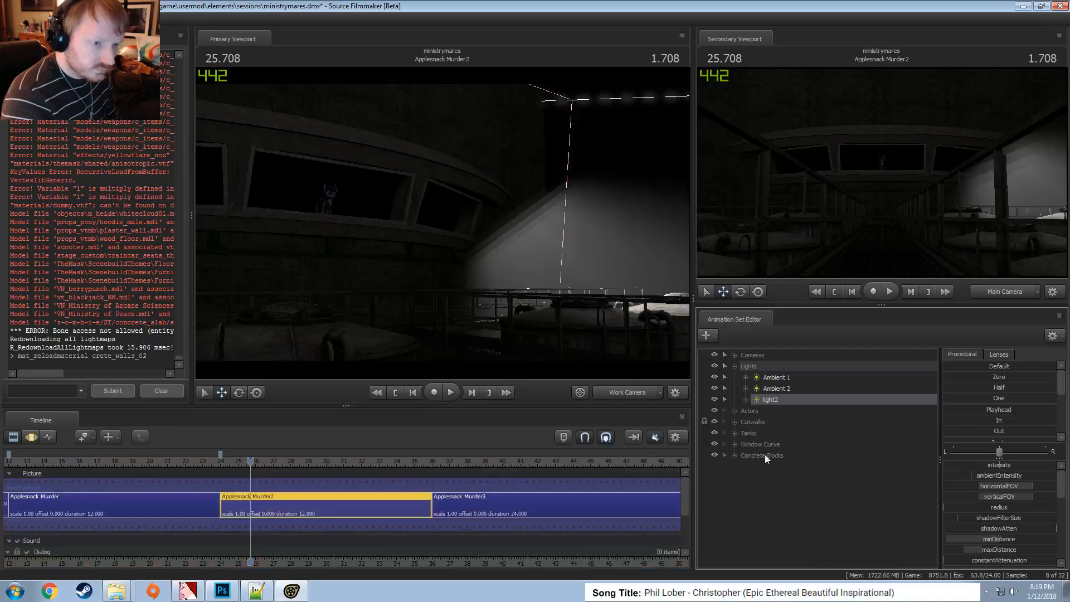
pyautogui.keyDown('alt'); pyautogui.moveTo(491, 211); pyautogui.dragTo(515, 259); pyautogui.keyUp('alt')
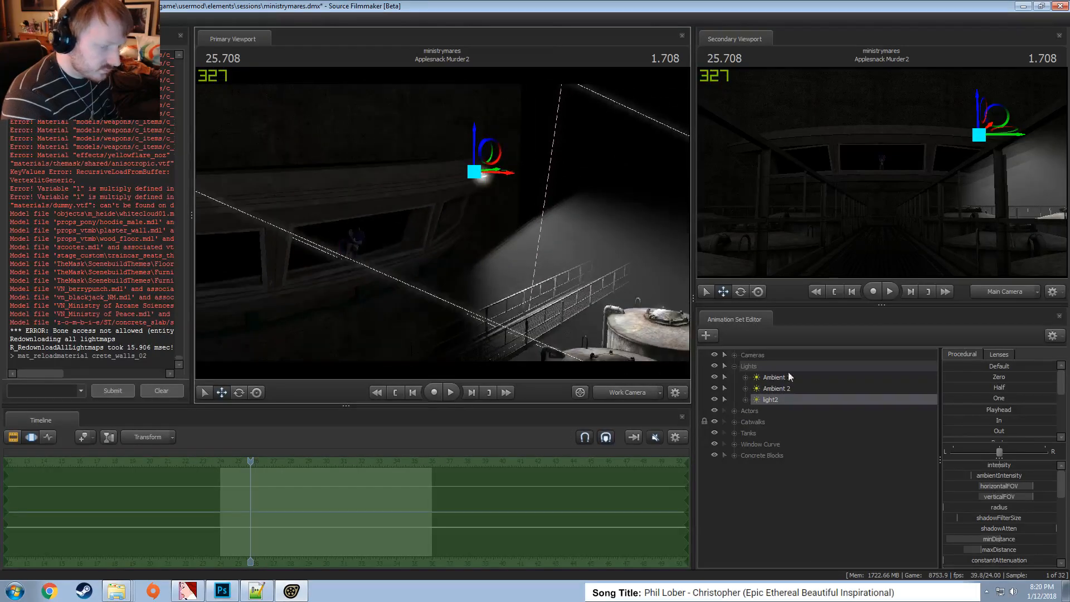
pyautogui.click(1011, 486)
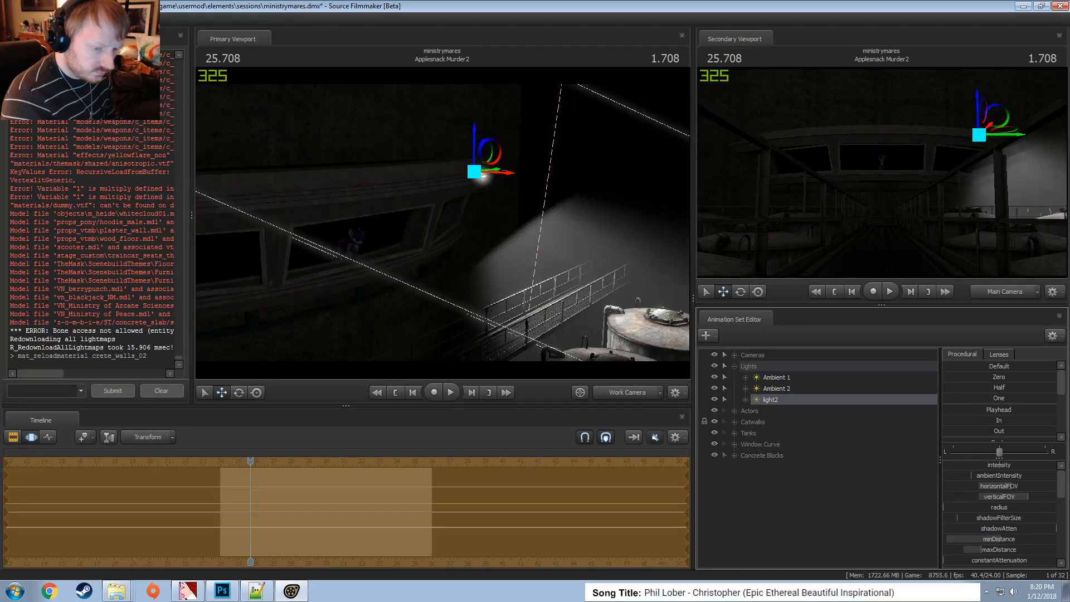
pyautogui.moveTo(1015, 488); pyautogui.dragTo(1002, 510)
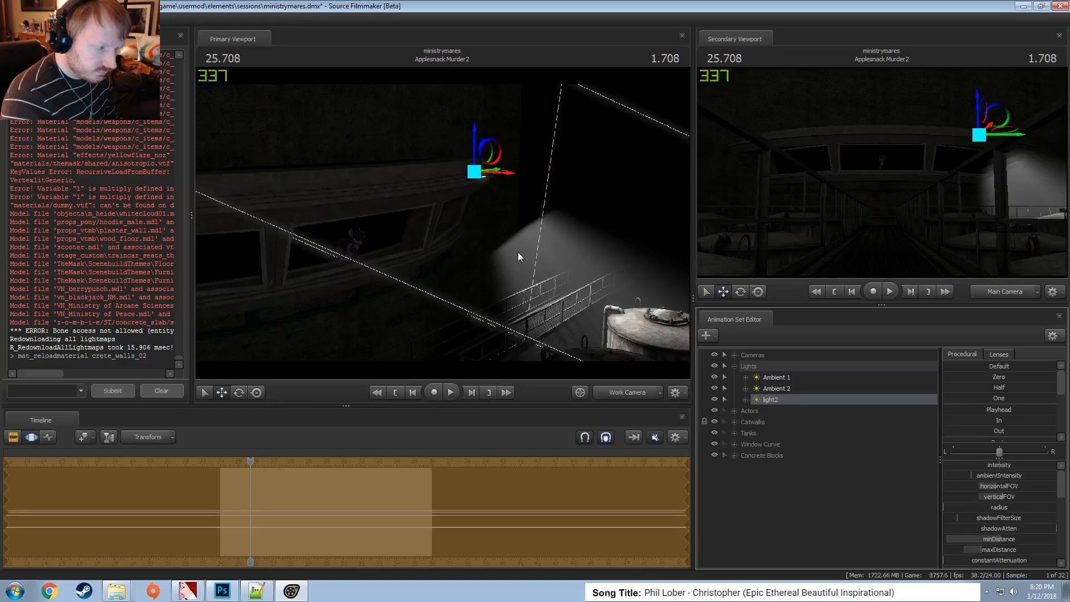
pyautogui.keyDown('alt'); pyautogui.moveTo(517, 252); pyautogui.dragTo(453, 232); pyautogui.keyUp('alt')
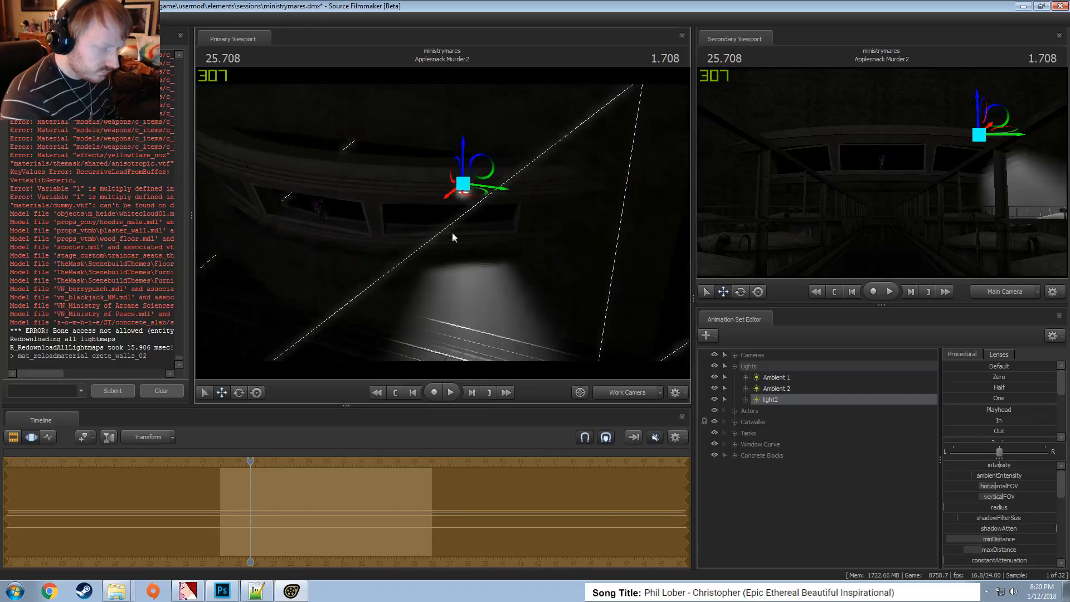
# Show light2's light properties in the Element Viewer and enable uberlight
pyautogui.rightClick(784, 400)
pyautogui.moveTo(815, 464)
pyautogui.click(932, 474)
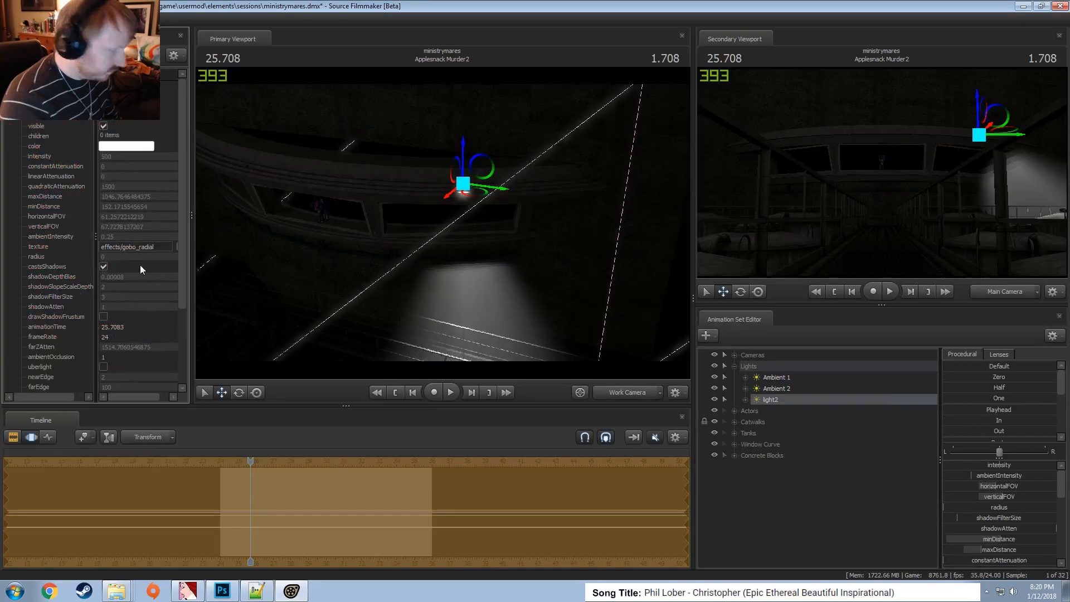
pyautogui.click(103, 367)
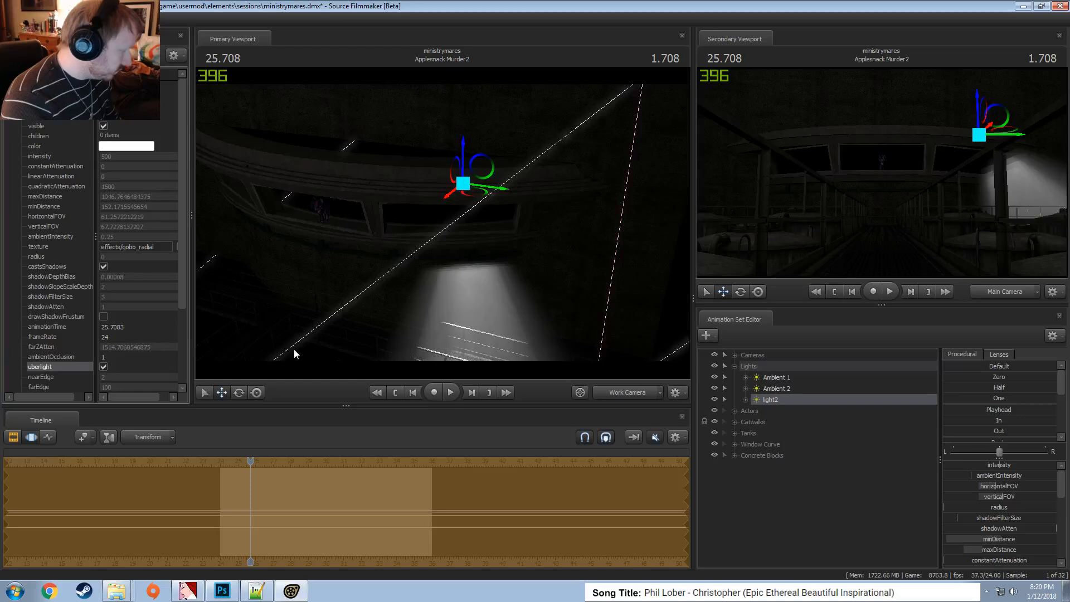
# Reduce light2's uberlight height slightly, and adjust its edgeHeight
pyautogui.scroll(-2, 1000, 523)
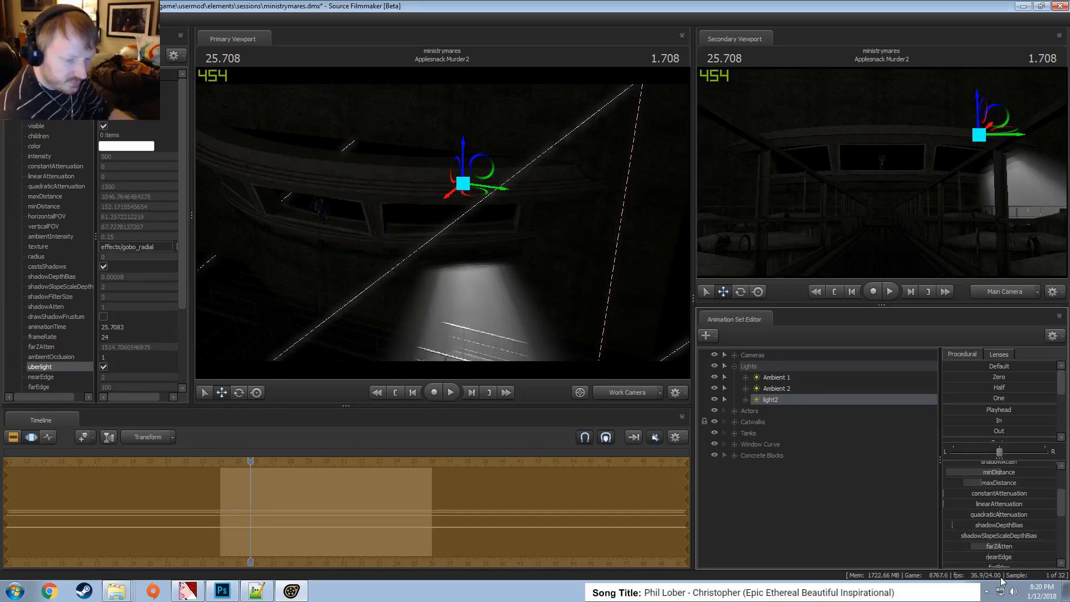
pyautogui.scroll(-4, 998, 533)
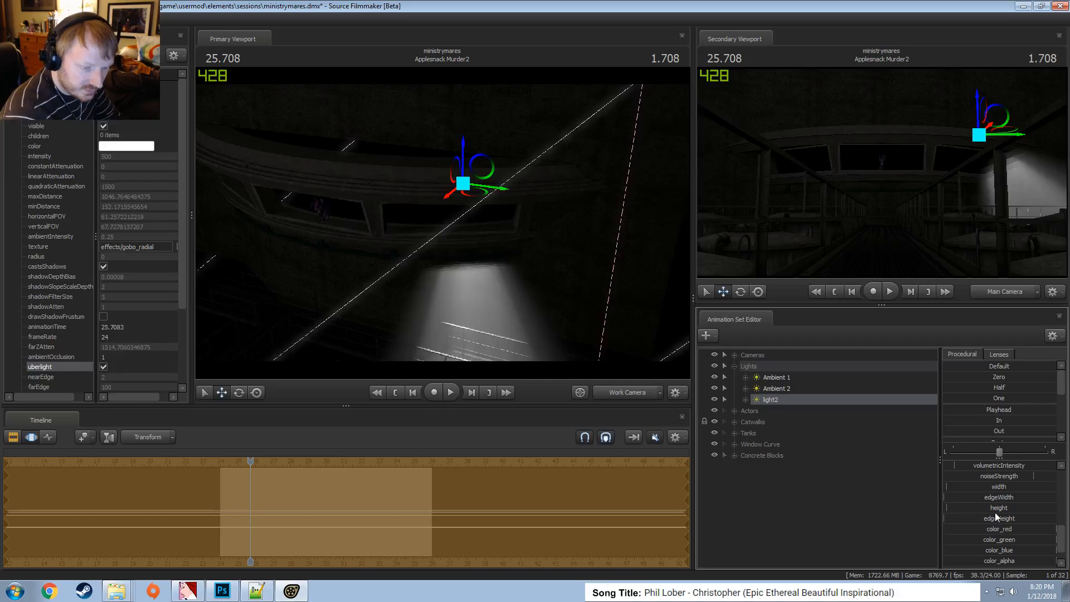
pyautogui.moveTo(999, 508); pyautogui.dragTo(998, 508)
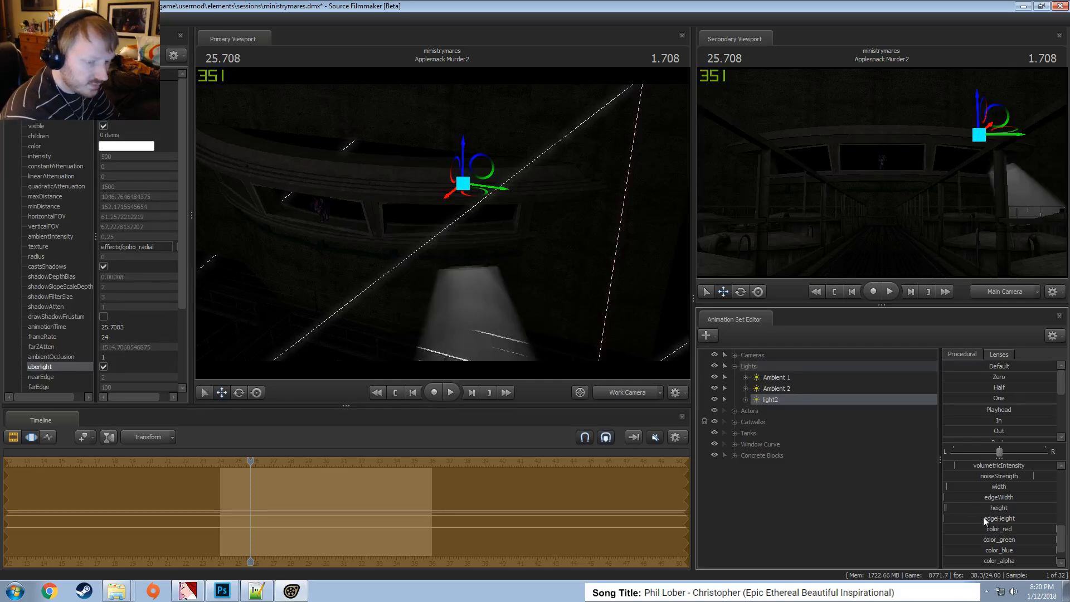
pyautogui.moveTo(975, 517); pyautogui.dragTo(976, 517)
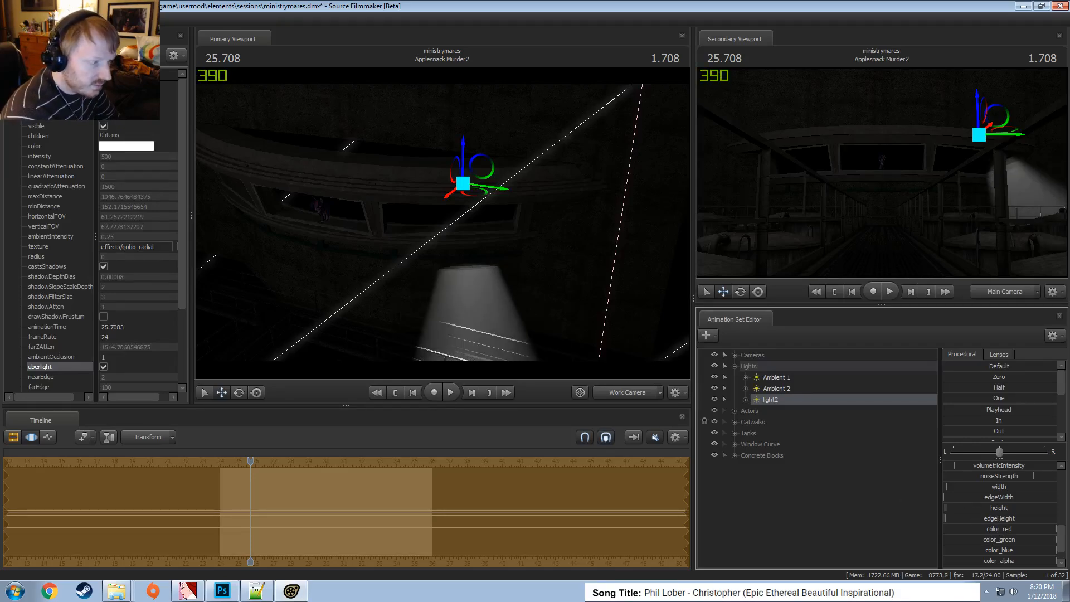
# Rotate light2 so its beam points out past the balcony's end, and increase its uberlight width and edgeWidth
pyautogui.keyDown('alt'); pyautogui.moveTo(547, 311); pyautogui.dragTo(485, 251); pyautogui.keyUp('alt')
pyautogui.press('e')
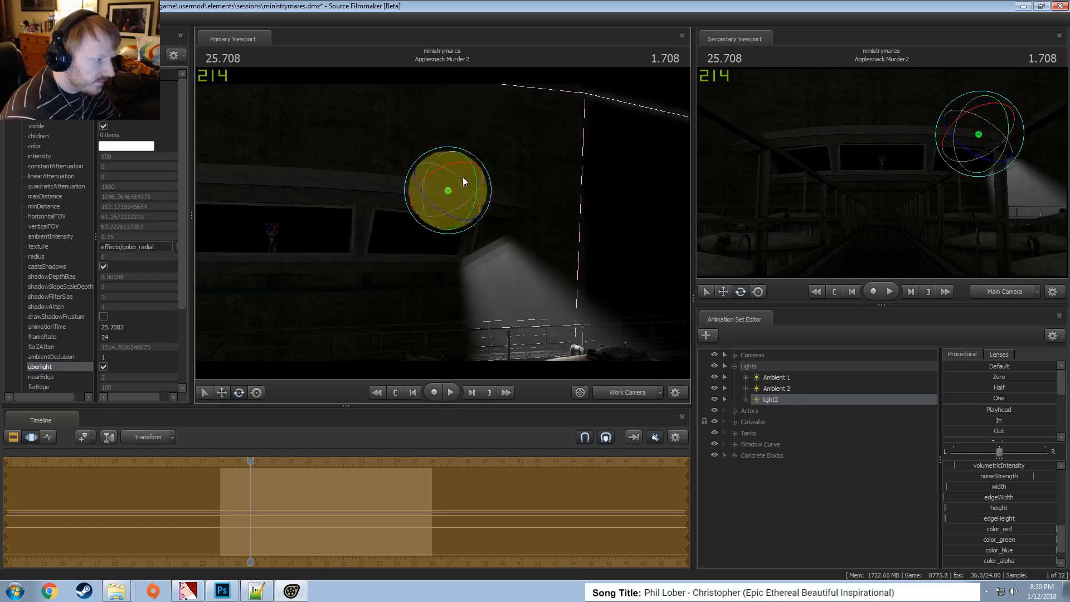
pyautogui.moveTo(463, 176); pyautogui.dragTo(481, 191)
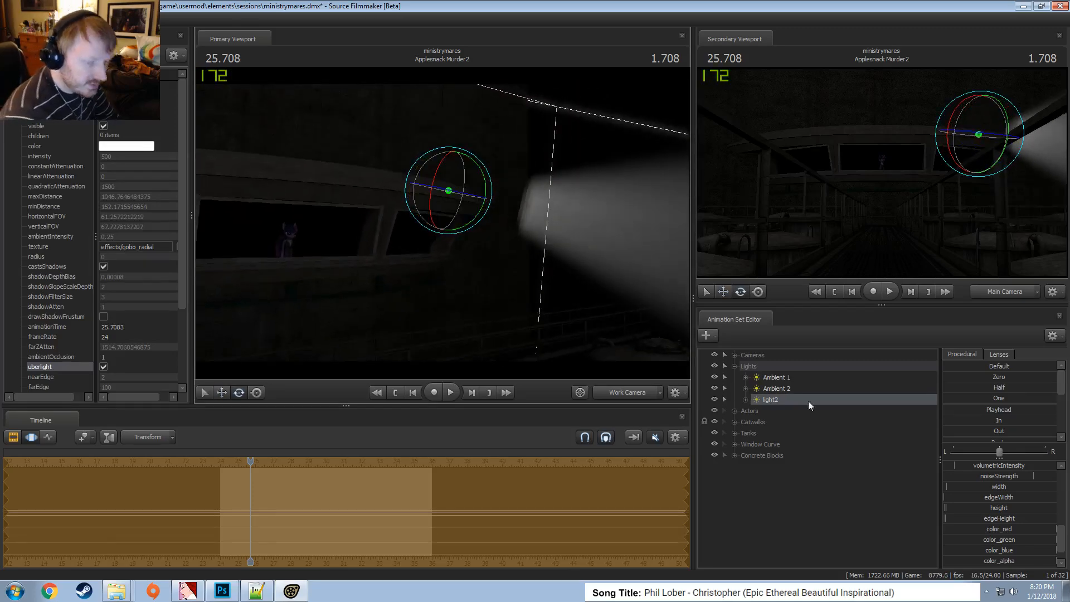
pyautogui.moveTo(999, 507)
pyautogui.mouseDown()
pyautogui.moveTo(986, 507)
pyautogui.moveTo(1000, 509)
pyautogui.moveTo(1001, 486)
pyautogui.mouseUp()
# Move light2 back along its horizontal axis, behind the balcony's curved edge
pyautogui.keyDown('alt'); pyautogui.moveTo(614, 221); pyautogui.dragTo(468, 245); pyautogui.keyUp('alt')
pyautogui.press('w')
pyautogui.keyDown('alt'); pyautogui.moveTo(452, 207); pyautogui.dragTo(458, 302); pyautogui.keyUp('alt')
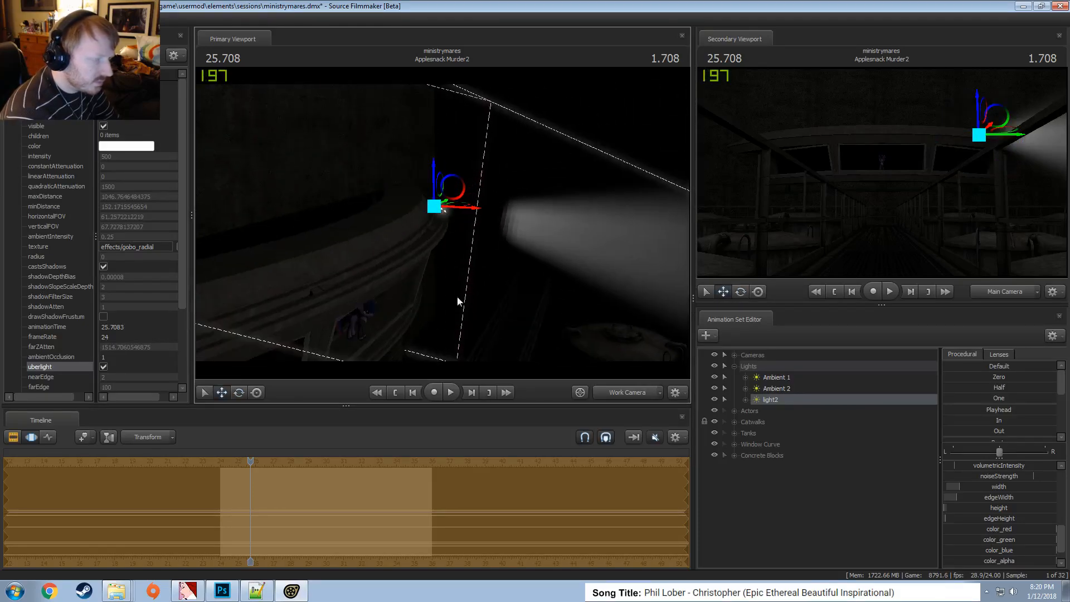
pyautogui.press('F2')
pyautogui.press('F3')
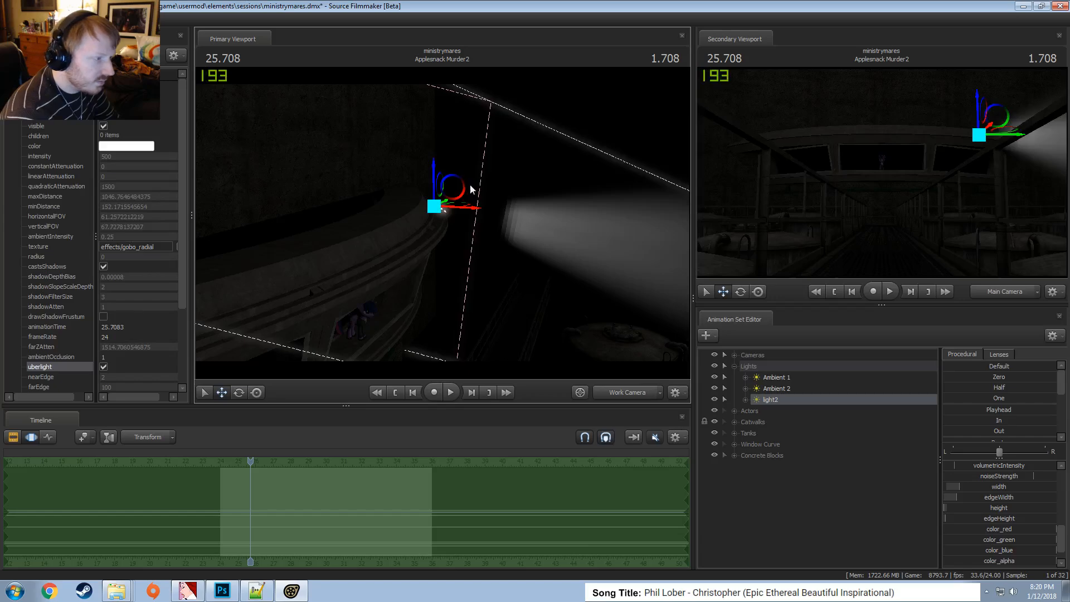
pyautogui.moveTo(467, 207); pyautogui.dragTo(394, 215)
pyautogui.press('F2')
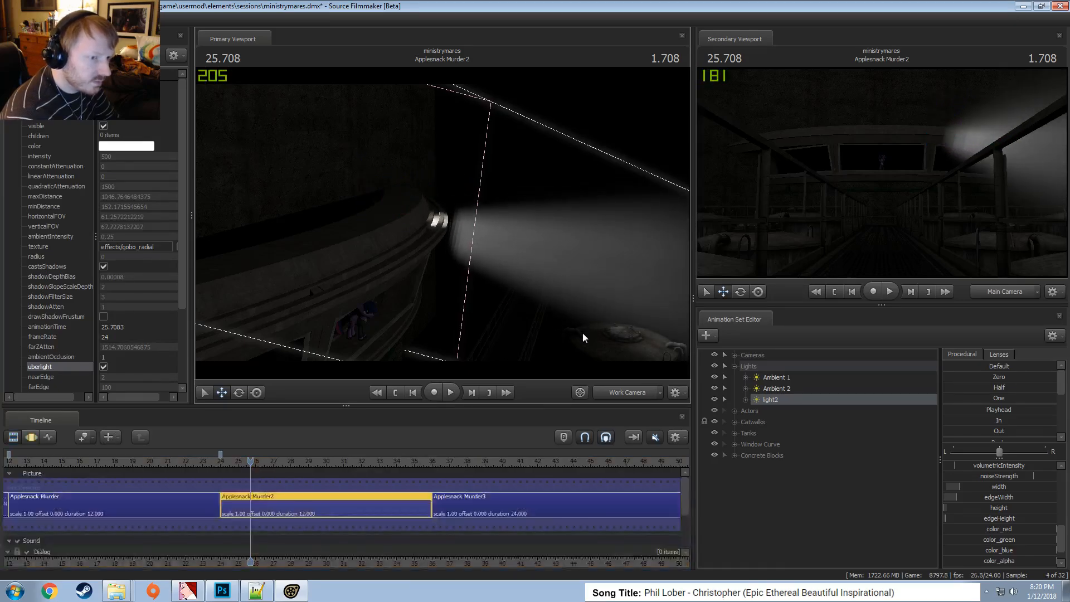
pyautogui.press('F3')
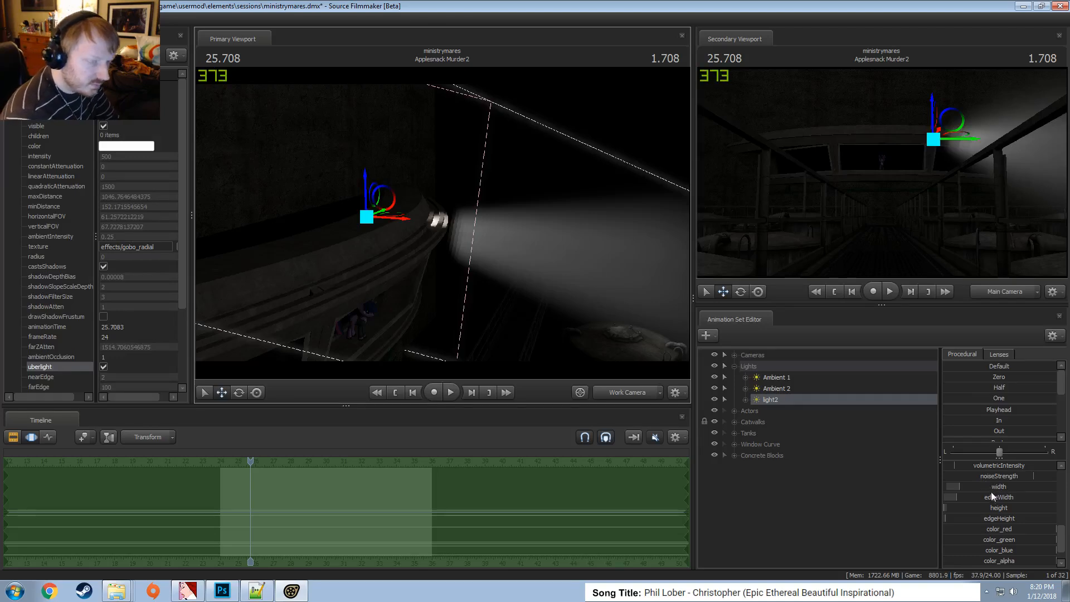
# Adjust light2's cutOff, raise the farEdge maximum to 600, and set farEdge to about 512
pyautogui.scroll(1, 981, 503)
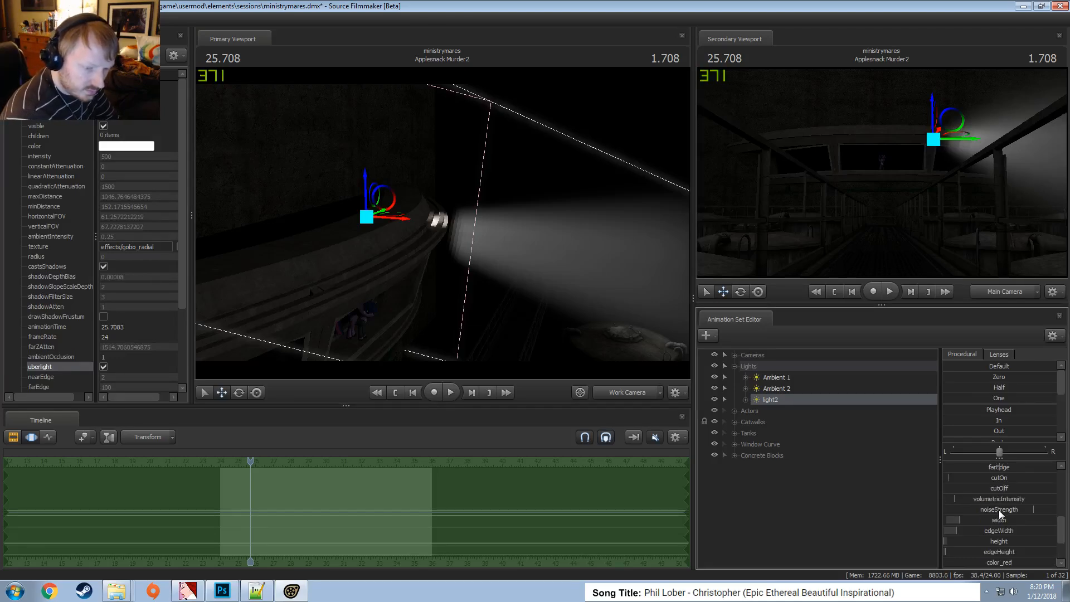
pyautogui.moveTo(1003, 489); pyautogui.dragTo(1010, 467)
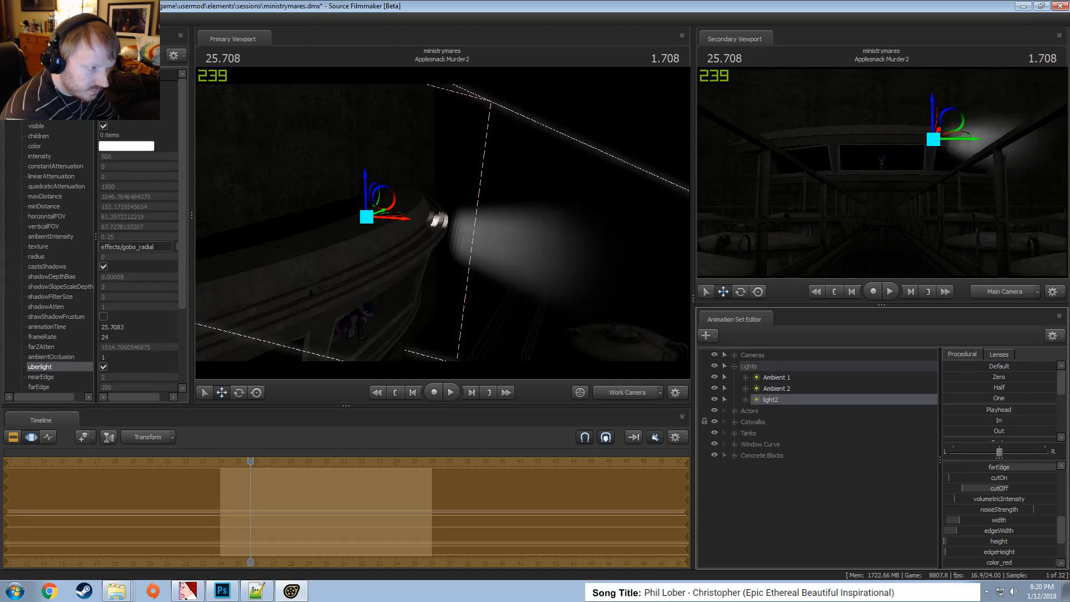
pyautogui.rightClick(997, 468)
pyautogui.click(1006, 473)
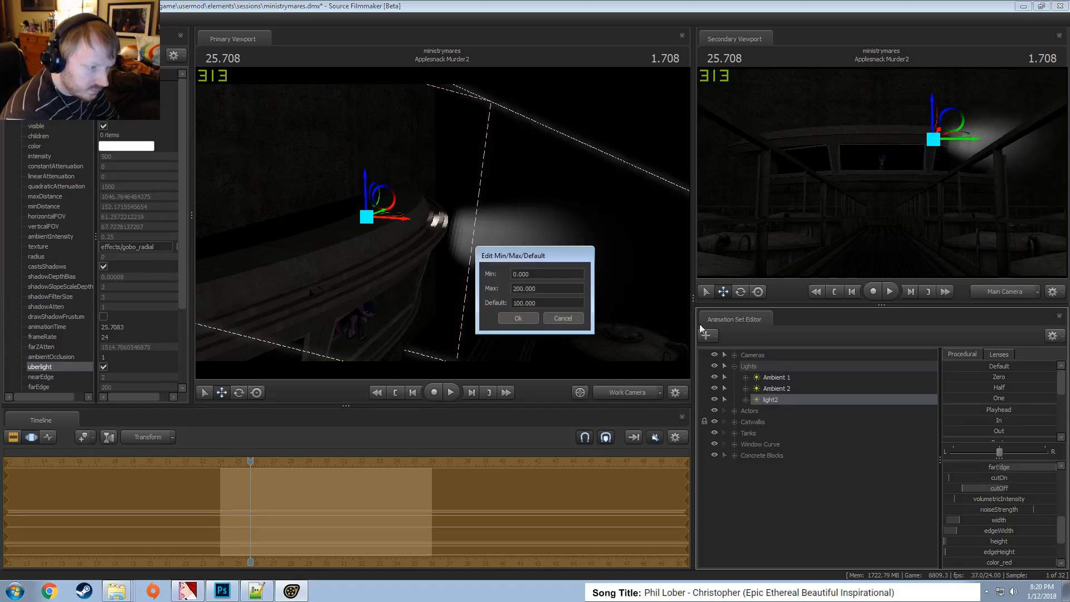
pyautogui.write('6')
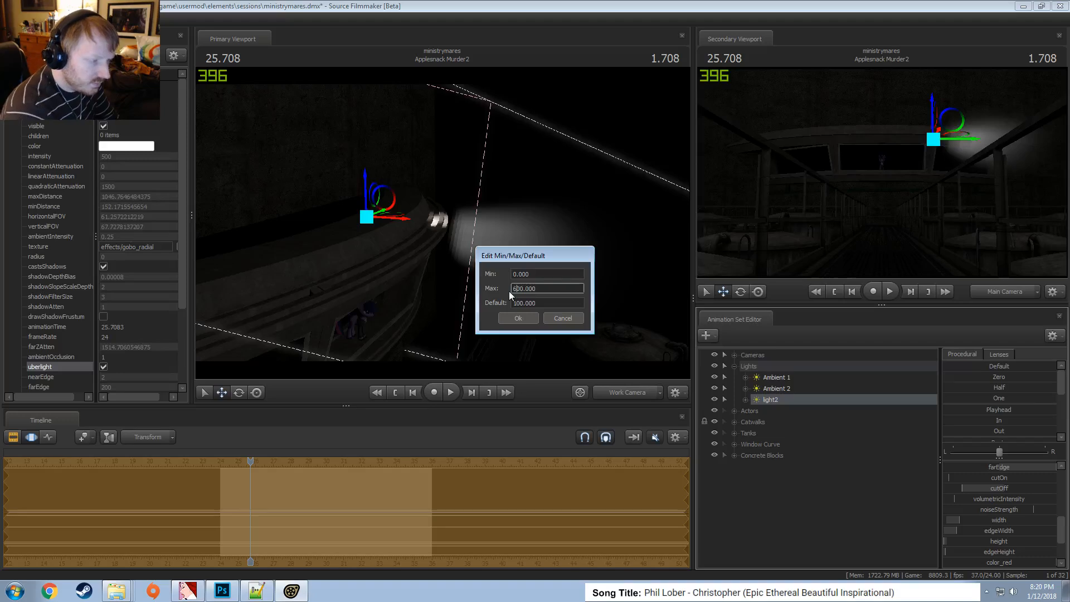
pyautogui.press('Return')
pyautogui.moveTo(976, 467); pyautogui.dragTo(1040, 467)
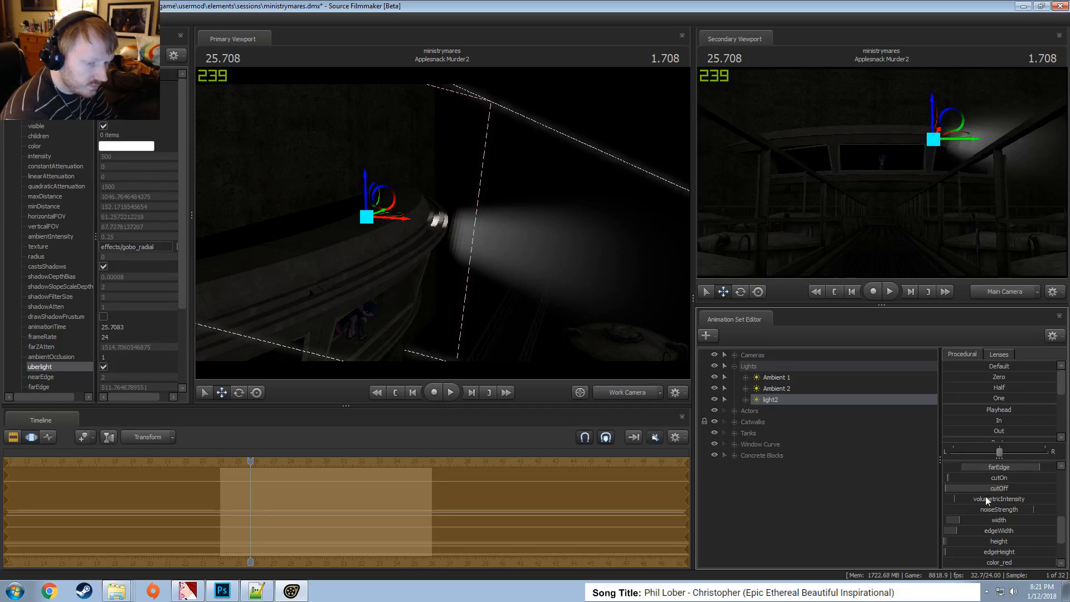
# Shift light2 slightly toward the balcony's outer edge and reduce its minDistance to about 98
pyautogui.scroll(5, 987, 500)
pyautogui.moveTo(993, 541); pyautogui.dragTo(997, 540)
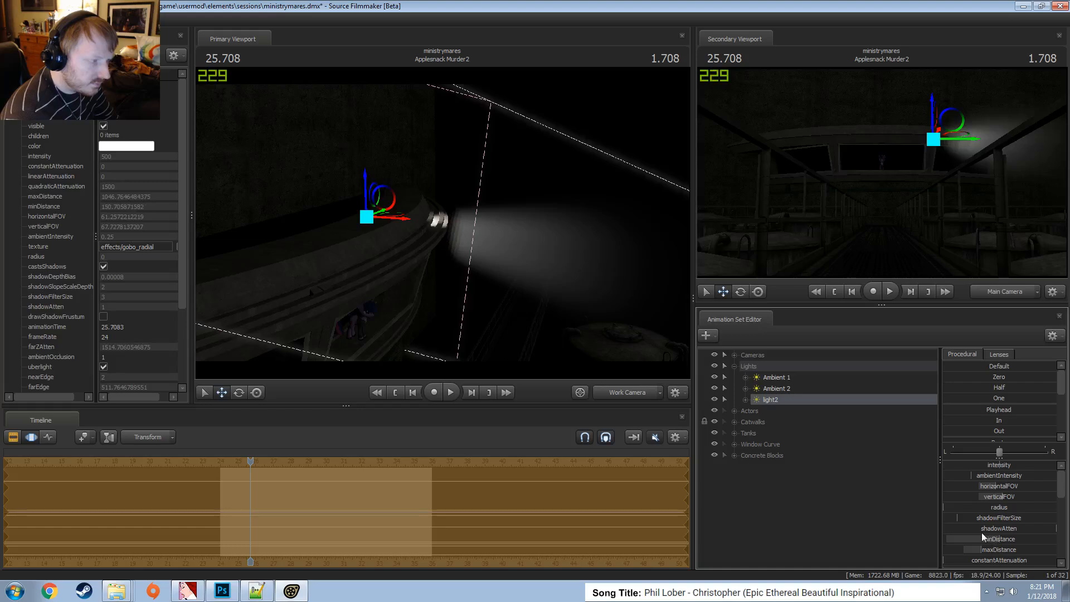
pyautogui.keyDown('alt'); pyautogui.moveTo(520, 281); pyautogui.dragTo(519, 312); pyautogui.keyUp('alt')
pyautogui.moveTo(393, 214); pyautogui.dragTo(423, 216)
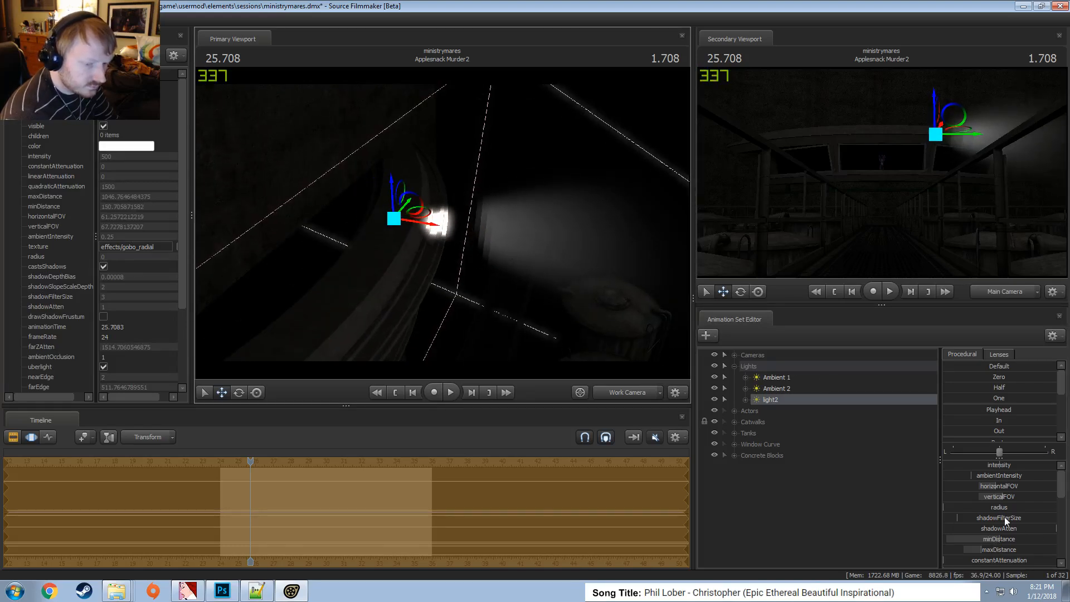
pyautogui.moveTo(1000, 543); pyautogui.dragTo(981, 540)
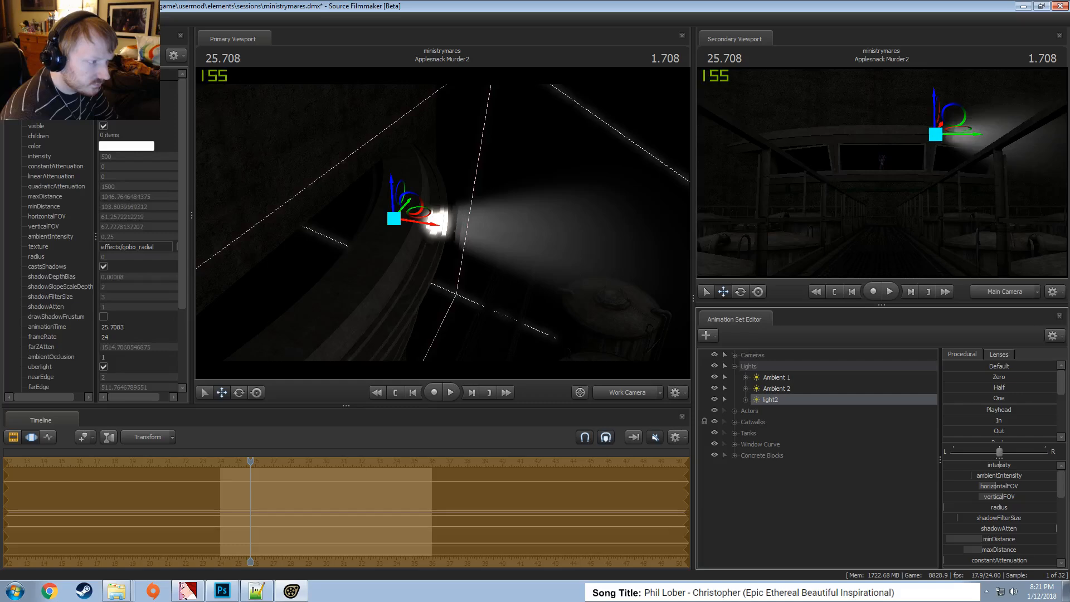
# Move light2 farther outward at the balcony's end and increase its cutOn distance
pyautogui.press('F2')
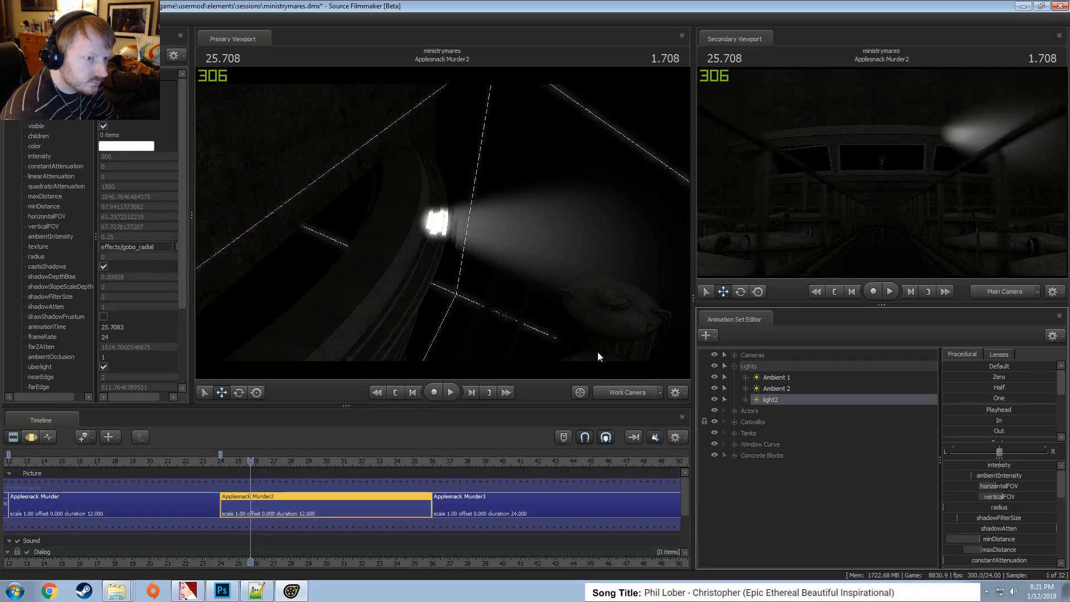
pyautogui.moveTo(494, 277); pyautogui.dragTo(578, 227)
pyautogui.press('F3')
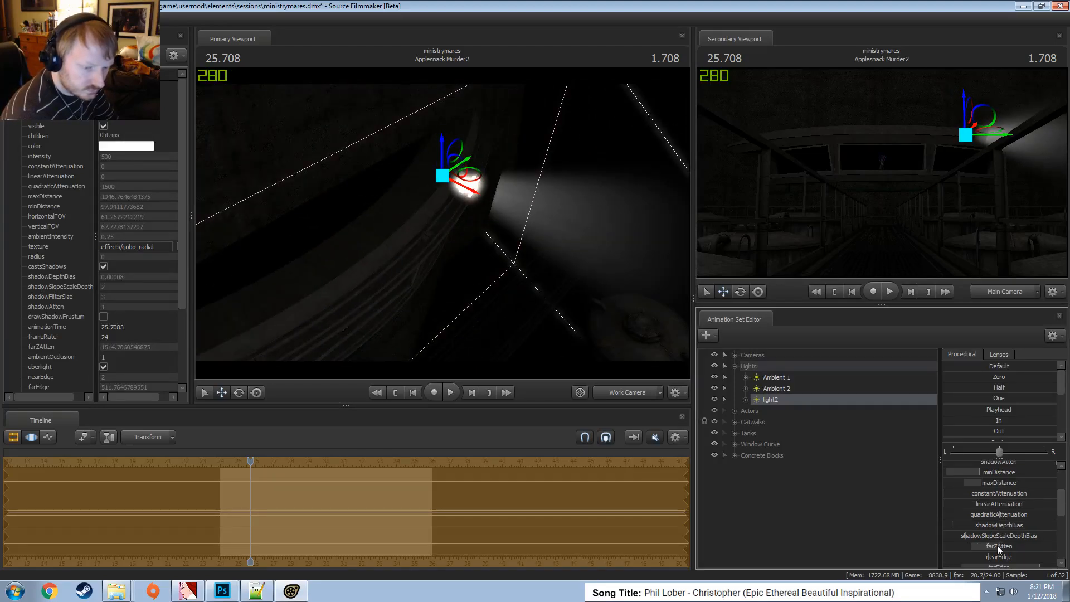
pyautogui.scroll(-3, 997, 545)
pyautogui.moveTo(971, 545)
pyautogui.mouseDown()
pyautogui.moveTo(1006, 545)
pyautogui.moveTo(983, 545)
pyautogui.mouseUp()
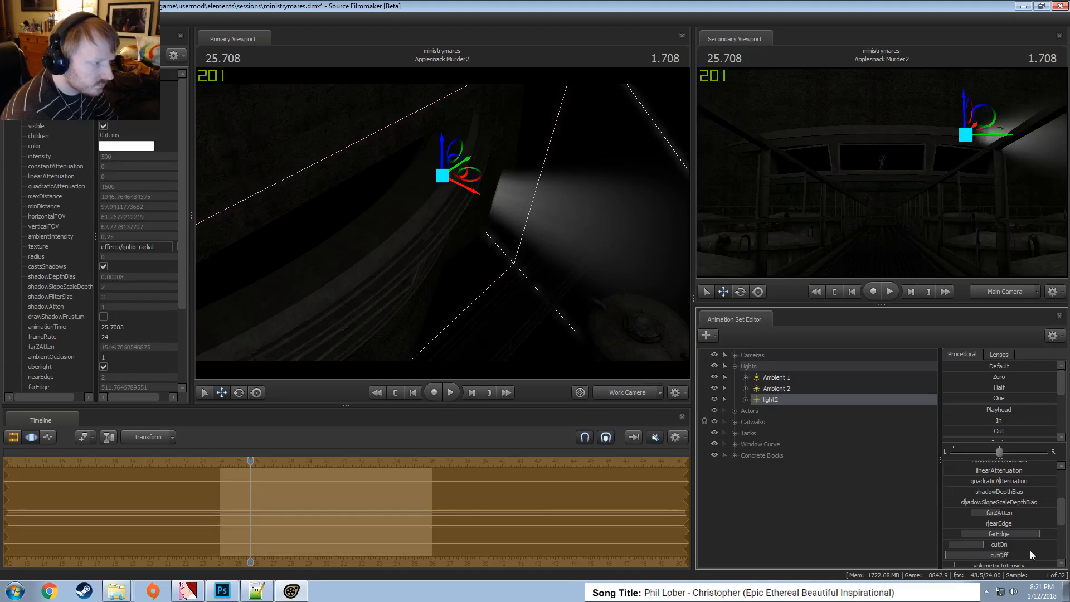
pyautogui.press('F3')
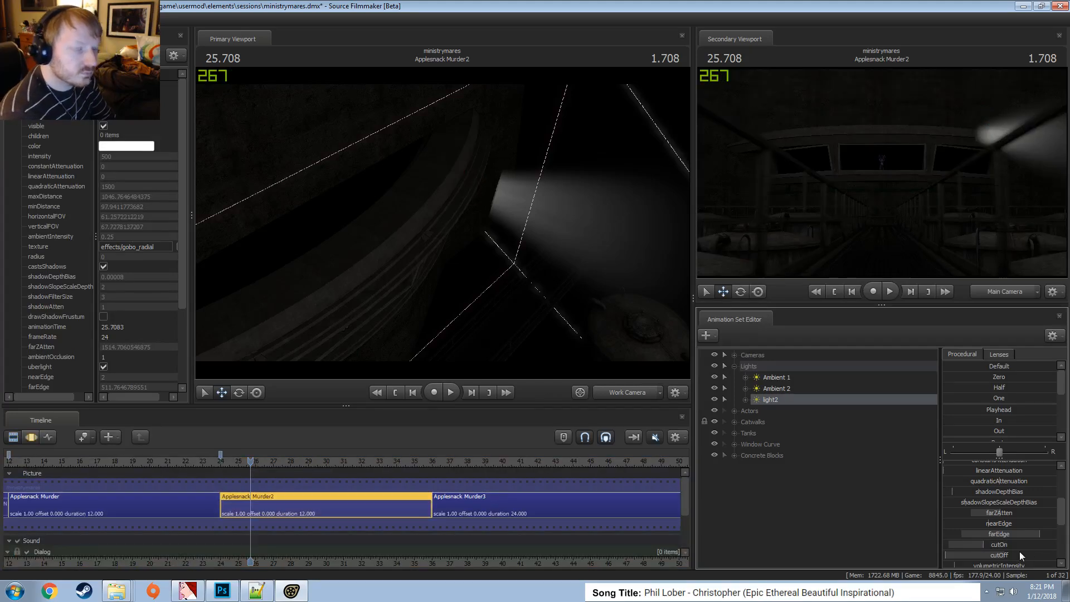
pyautogui.press('F3')
# Tilt light2's beam slightly downward and raise the light a little above the balcony window
pyautogui.keyDown('alt'); pyautogui.moveTo(557, 332); pyautogui.dragTo(491, 251); pyautogui.keyUp('alt')
pyautogui.press('e')
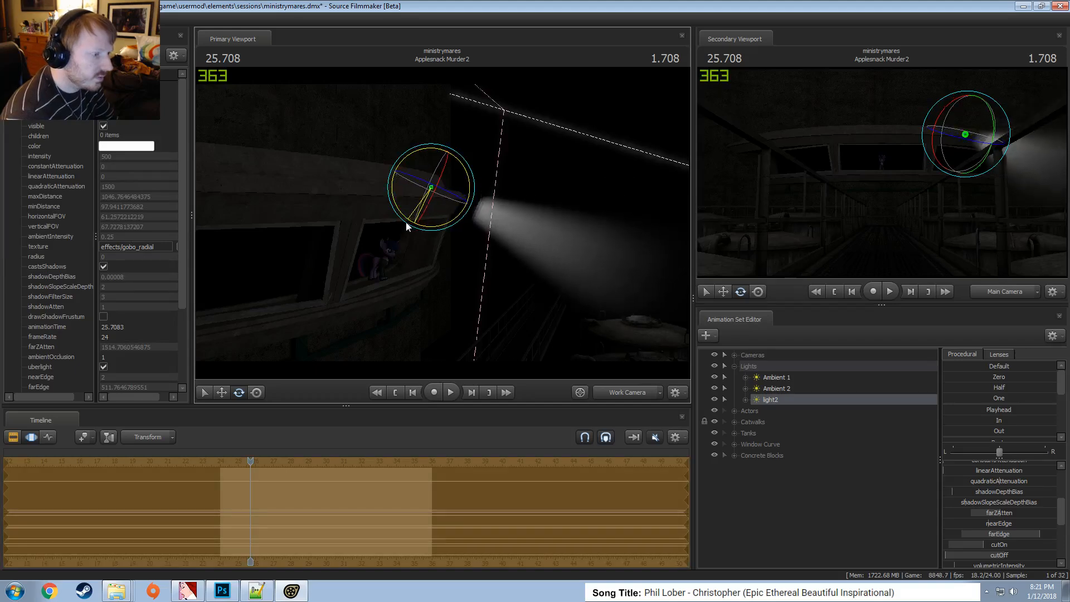
pyautogui.press('w')
pyautogui.moveTo(453, 174); pyautogui.dragTo(458, 159)
# Disable shadows on light2 and check its beam without the manipulator from a wider angle
pyautogui.rightClick(802, 403)
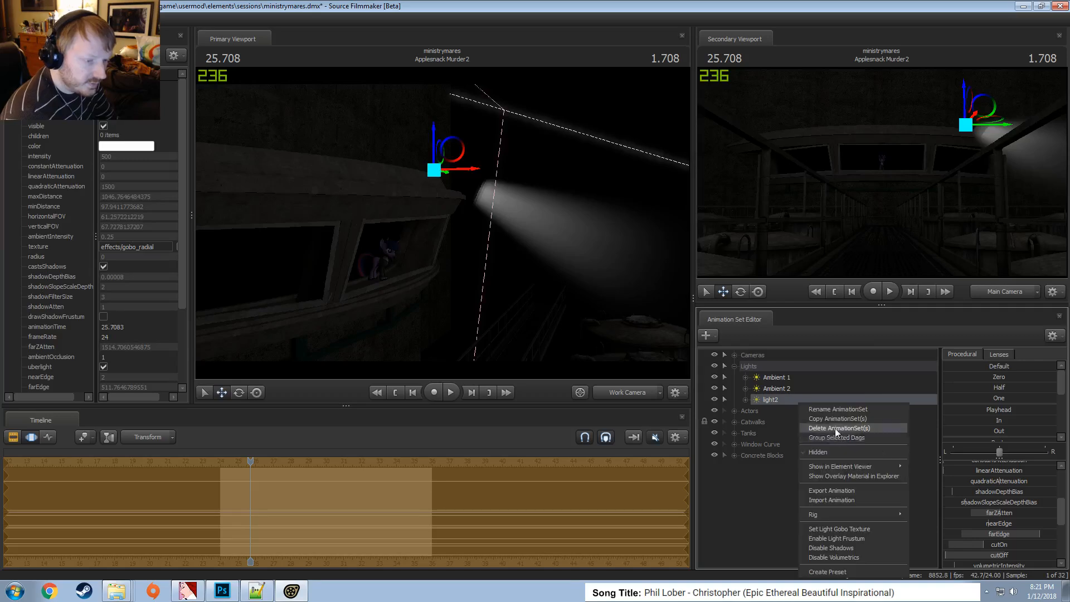
pyautogui.click(831, 548)
pyautogui.press('F2')
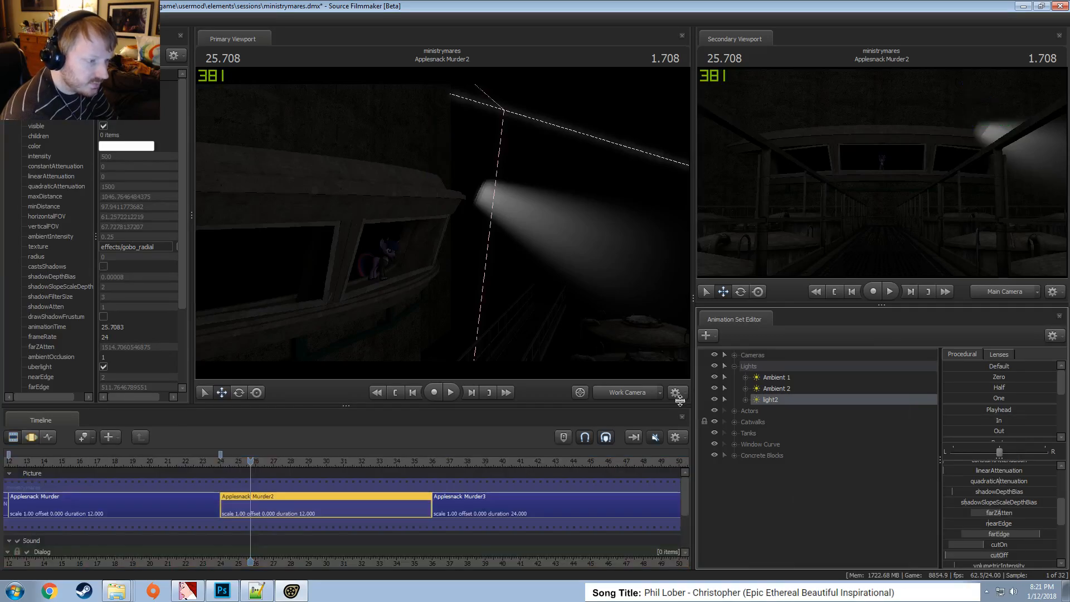
pyautogui.press('F3')
pyautogui.moveTo(596, 292); pyautogui.dragTo(647, 334)
pyautogui.moveTo(443, 223); pyautogui.dragTo(443, 223)
pyautogui.press('F2')
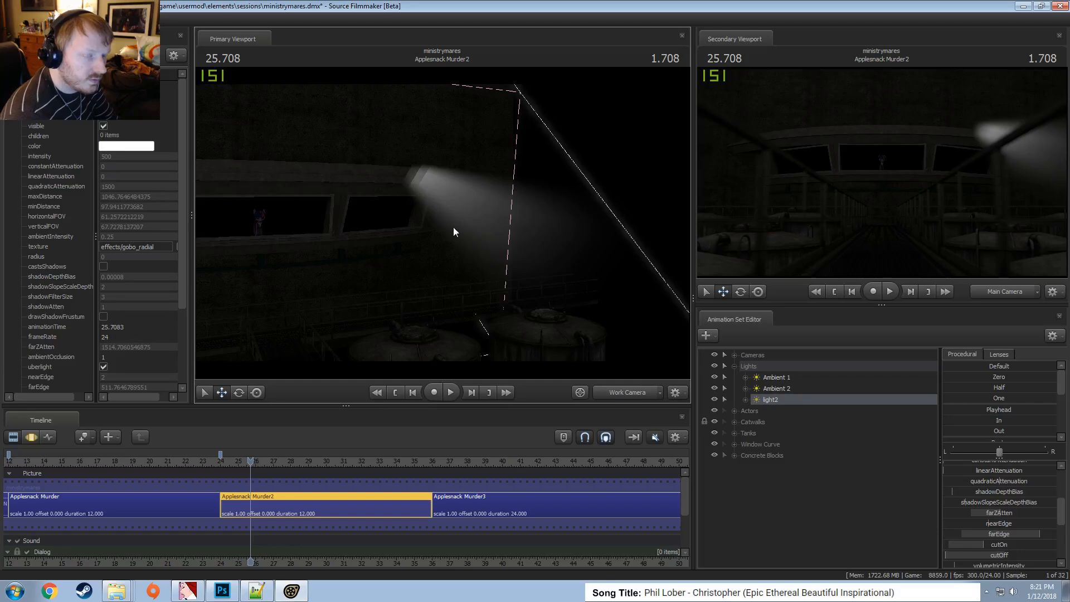
# Collapse the Lights group, start adding a new model, and filter the model list by "flood"
pyautogui.click(734, 366)
pyautogui.rightClick(751, 473)
pyautogui.click(815, 497)
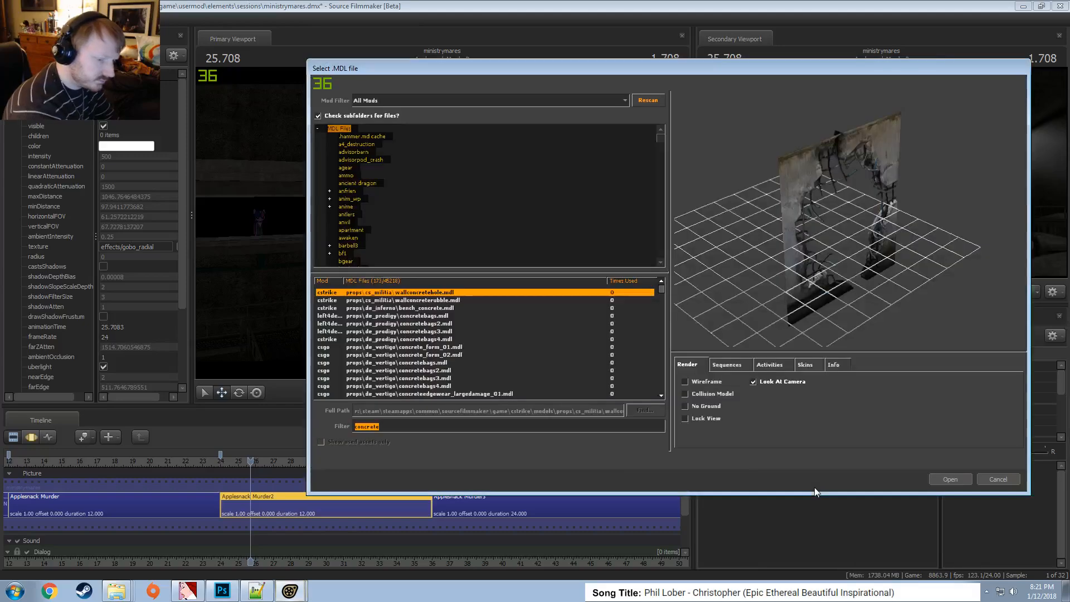
pyautogui.write('flood')
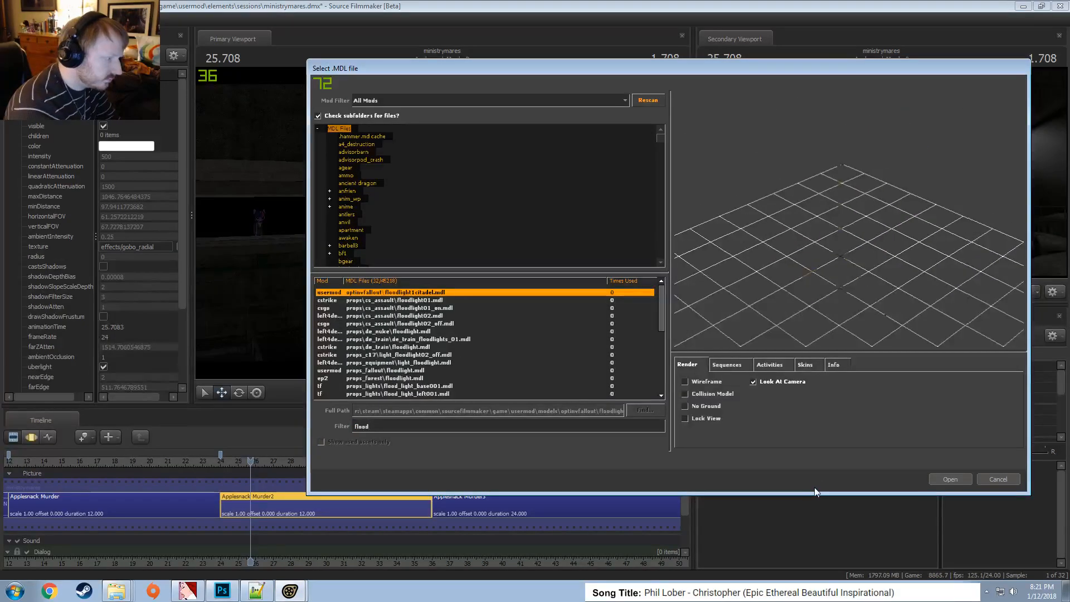
# Preview the floodlight models and add cf_flood_light_a_sg.mdl to the scene
pyautogui.press('Down')
pyautogui.press('Down')
pyautogui.press('Down')
pyautogui.press('Down')
pyautogui.press('Down')
pyautogui.press('Down')
pyautogui.press('Down')
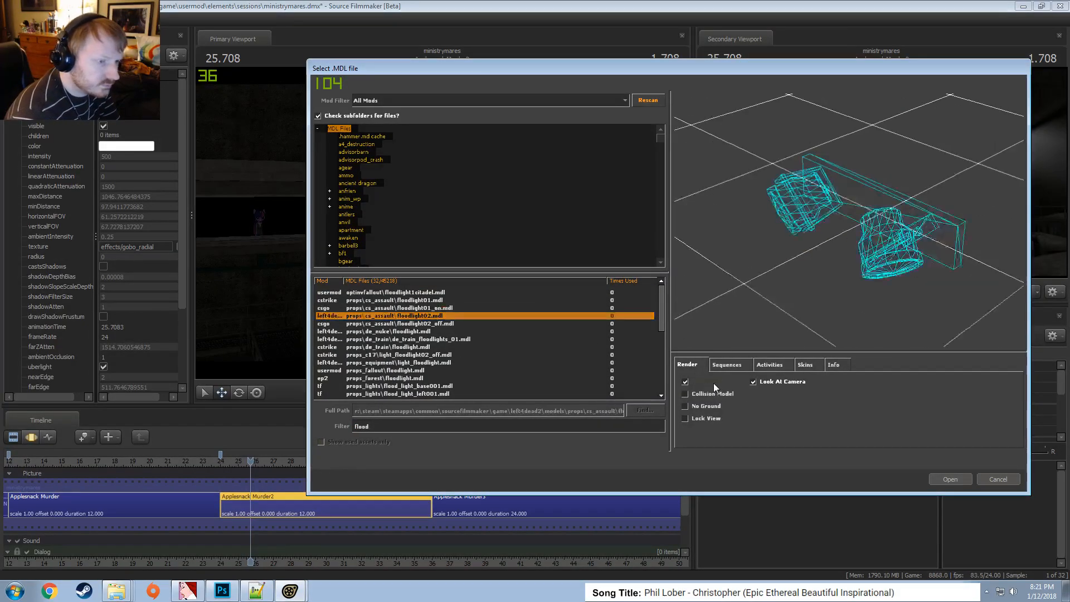
pyautogui.press('Down')
pyautogui.press('Down')
pyautogui.press('Down')
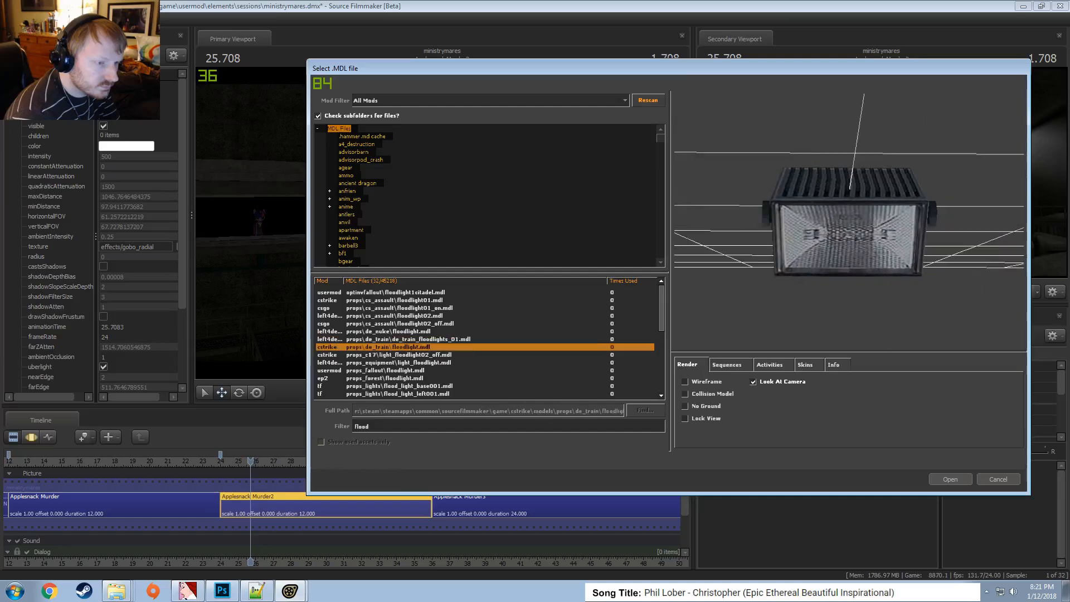
pyautogui.press('Down')
pyautogui.press('Down')
pyautogui.press('Down')
pyautogui.press('Down')
pyautogui.press('Down')
pyautogui.press('Down')
pyautogui.press('Down')
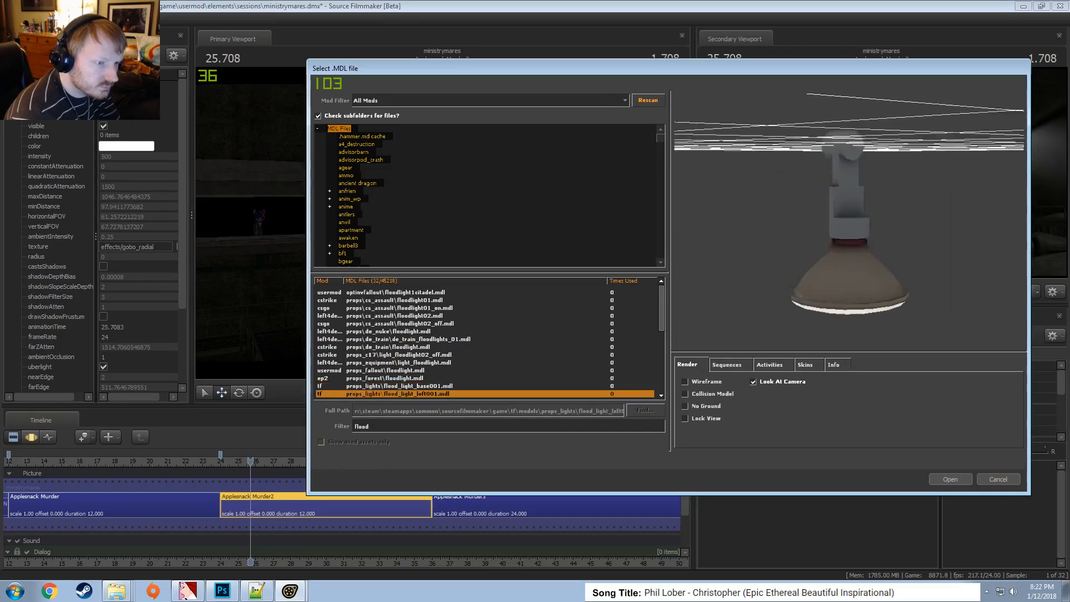
pyautogui.press('Down')
pyautogui.press('Down')
pyautogui.press('Down')
pyautogui.press('Down')
pyautogui.press('Down')
pyautogui.press('Down')
pyautogui.press('Down')
pyautogui.press('Down')
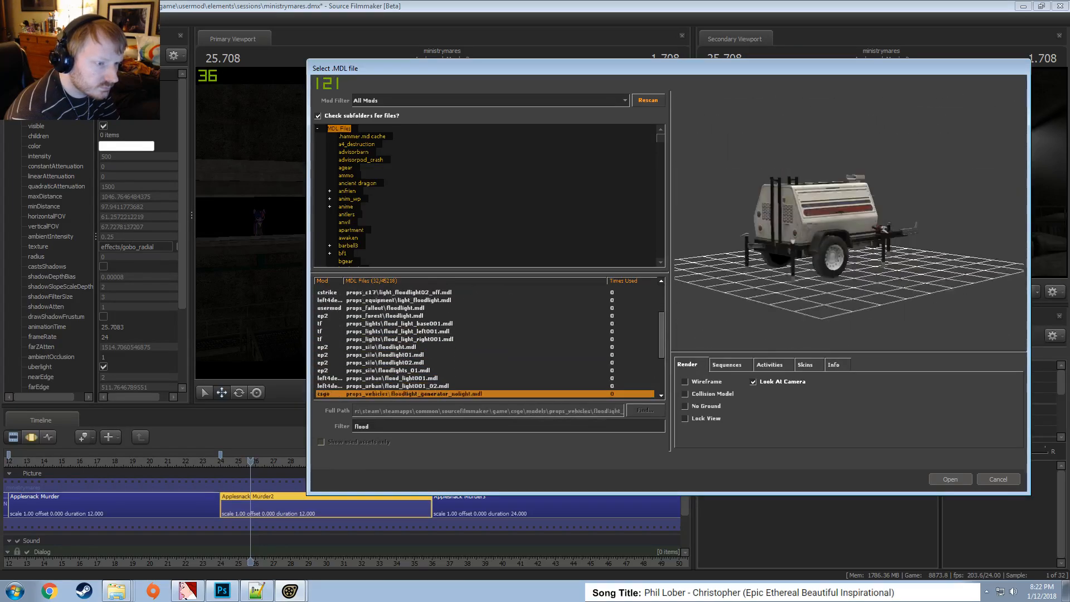
pyautogui.press('Down')
pyautogui.press('Down')
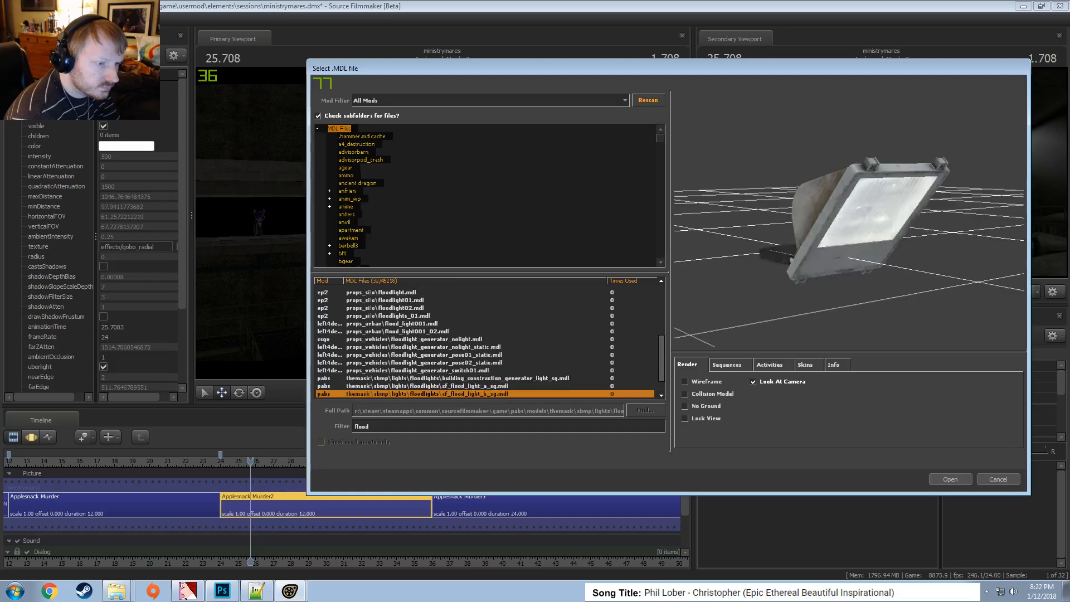
pyautogui.press('Down')
pyautogui.press('Down')
pyautogui.press('Down')
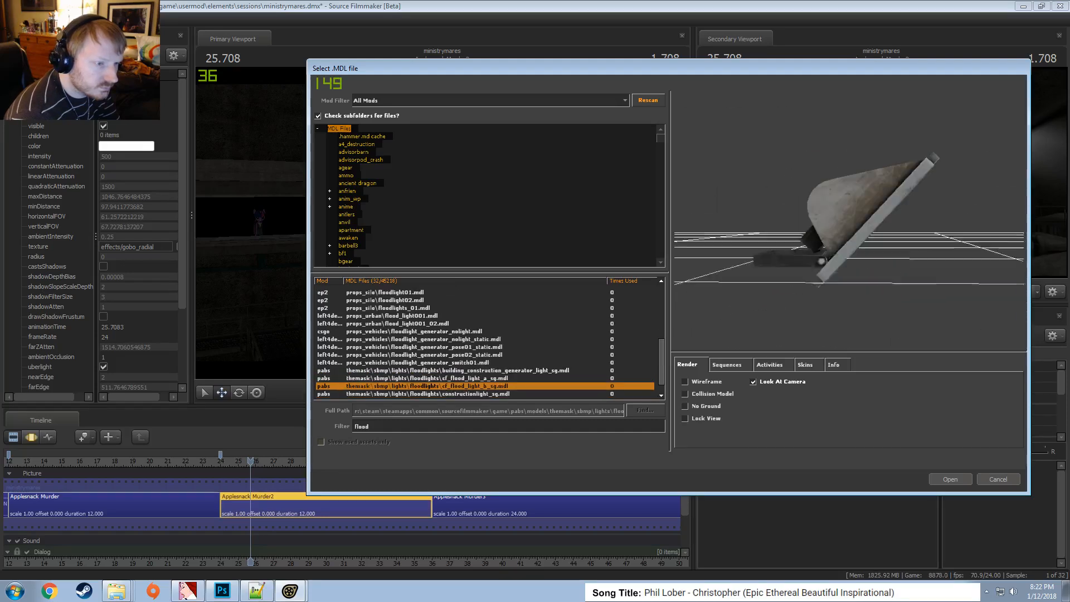
pyautogui.press('Down')
pyautogui.press('Up')
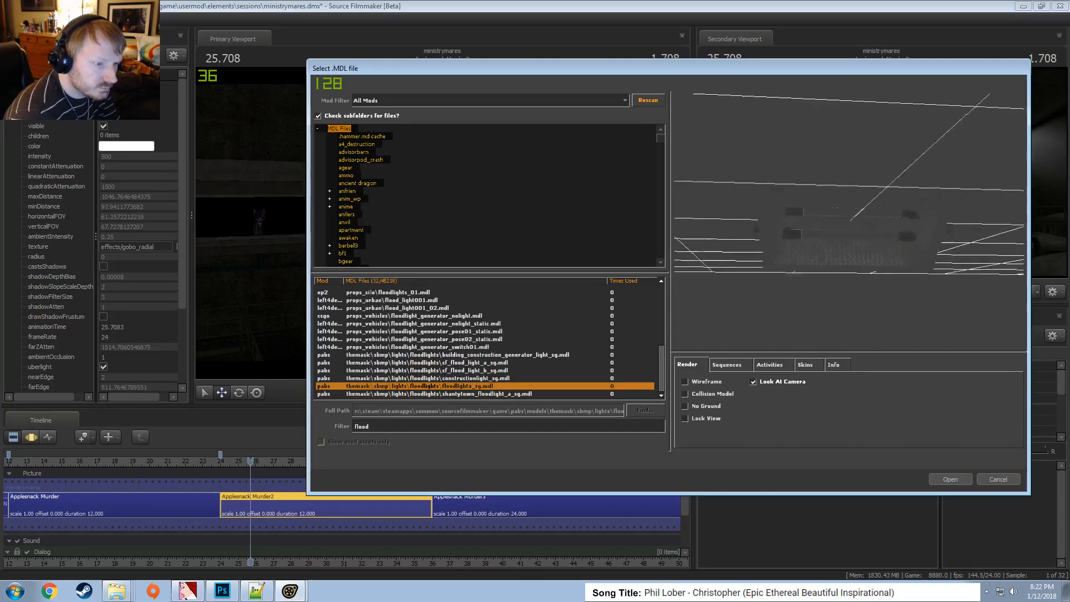
pyautogui.press('Up')
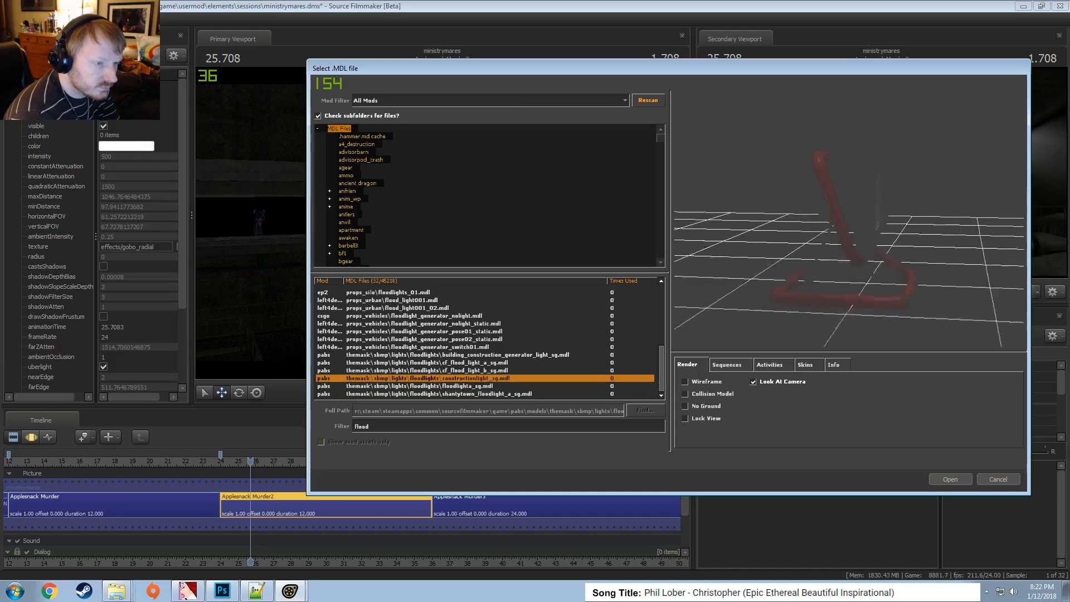
pyautogui.press('Down')
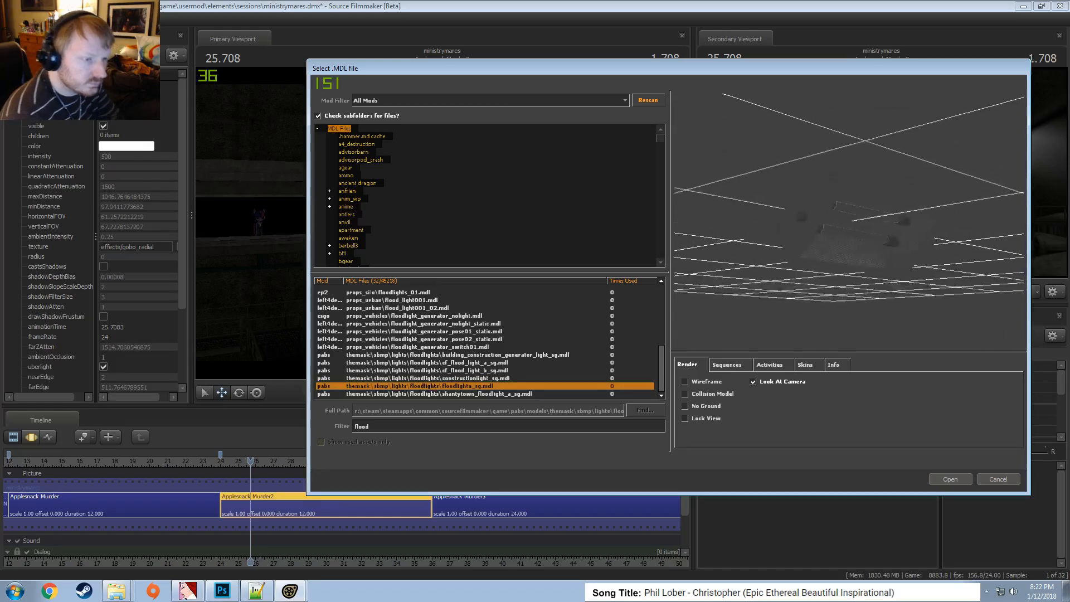
pyautogui.press('Up')
pyautogui.press('Up')
pyautogui.press('Up')
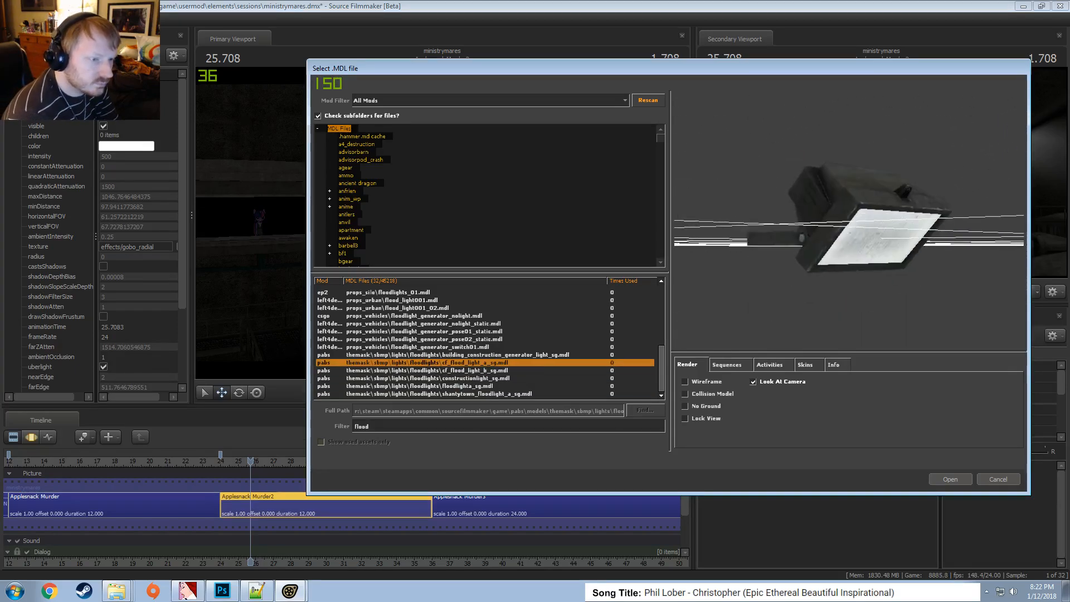
pyautogui.click(949, 480)
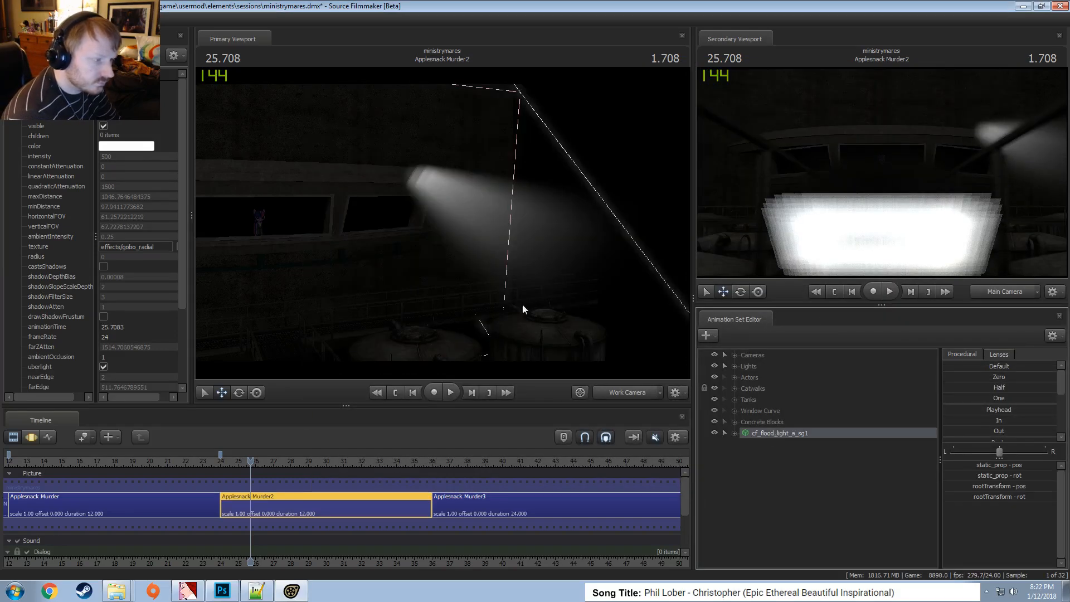
# Move the floodlight model in the Motion Editor from the catwalk up to the spotlight beam's source above the balcony windows
pyautogui.press('F2')
pyautogui.press('s')
pyautogui.moveTo(479, 217)
pyautogui.mouseDown()
pyautogui.moveTo(478, 245)
pyautogui.moveTo(479, 217)
pyautogui.mouseUp()
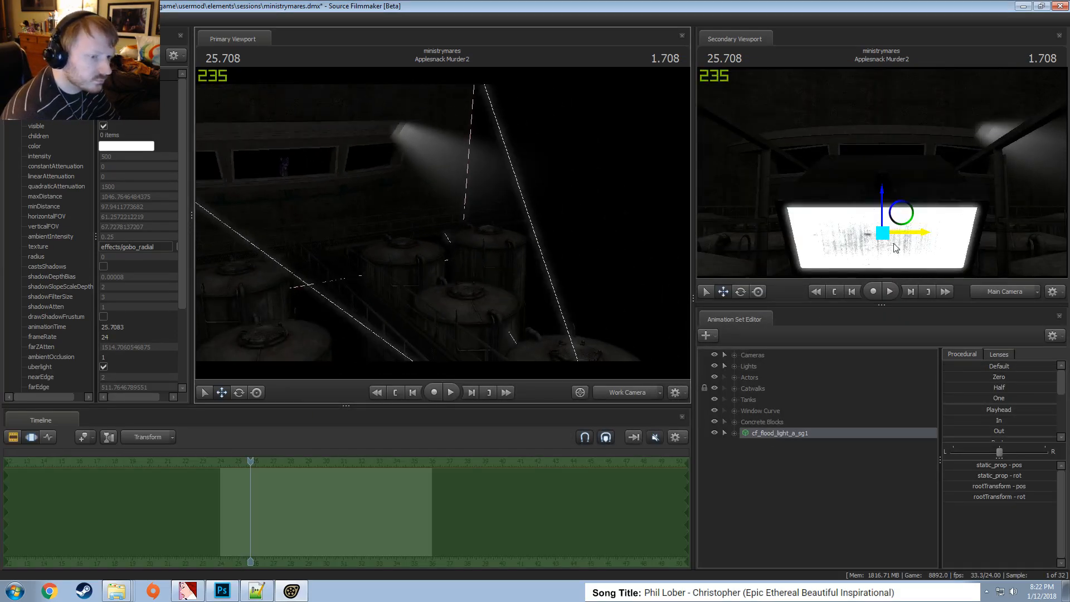
pyautogui.moveTo(883, 233); pyautogui.dragTo(965, 132)
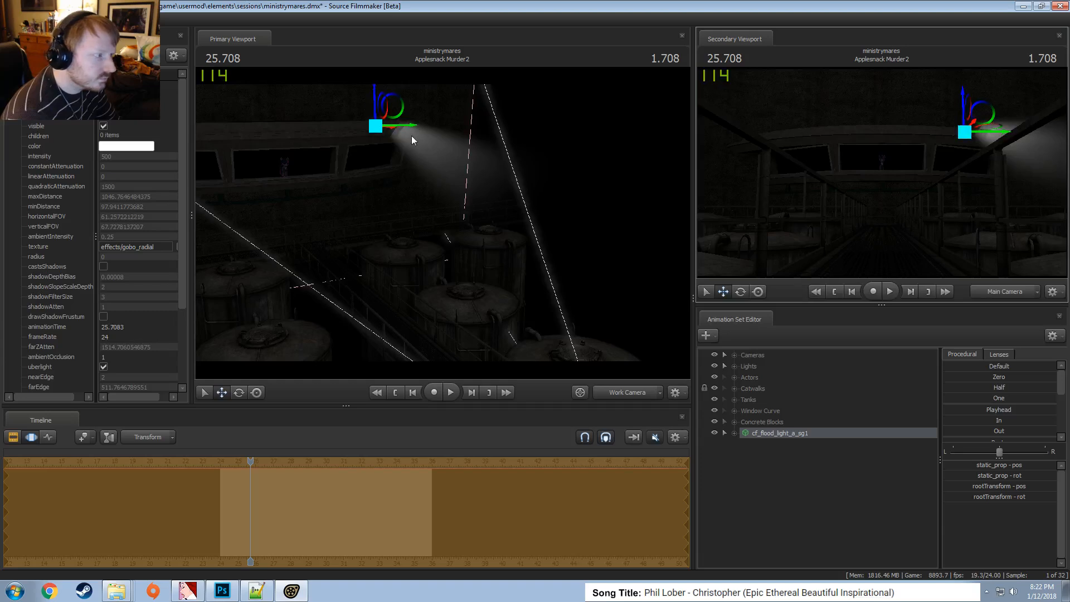
pyautogui.press('w')
pyautogui.moveTo(411, 135); pyautogui.dragTo(390, 126)
pyautogui.press('r')
pyautogui.moveTo(389, 192); pyautogui.dragTo(410, 201)
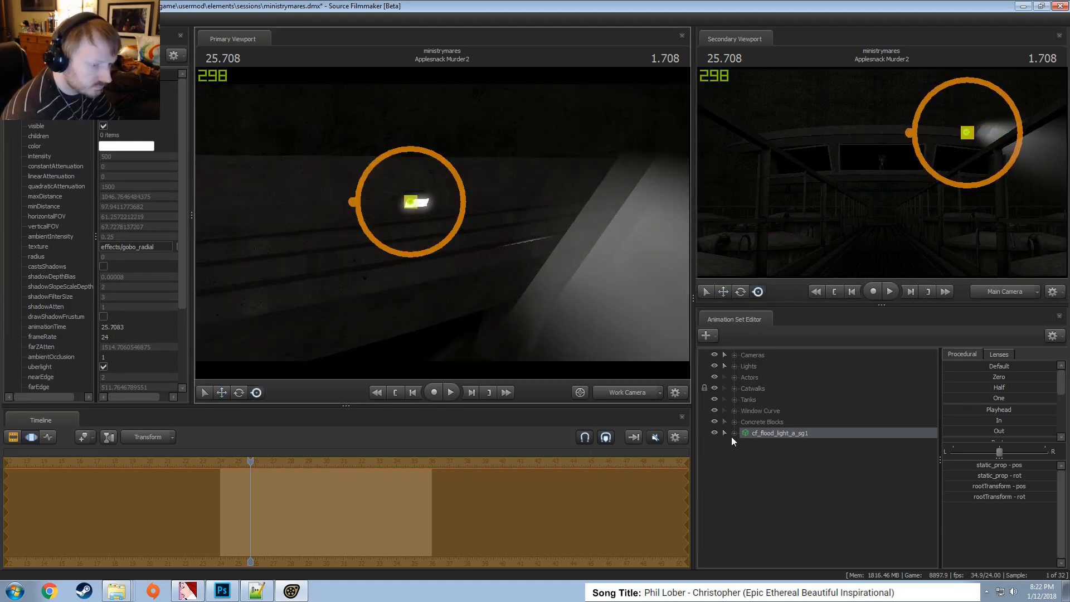
# Add a scale control to the floodlight's static_prop bone and enlarge the fixture with static_prop_scale
pyautogui.click(734, 434)
pyautogui.click(777, 469)
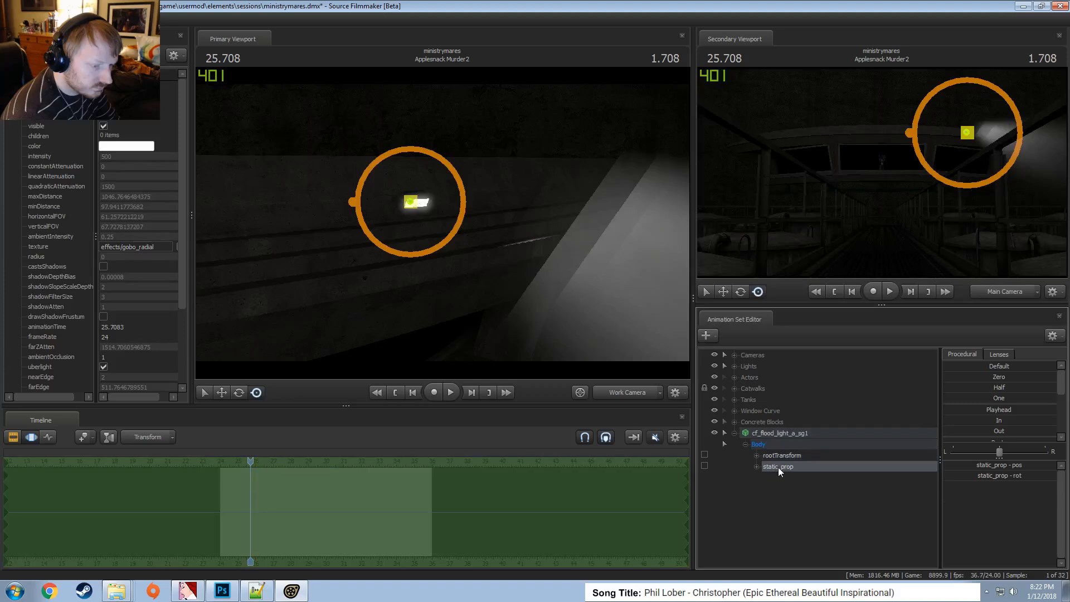
pyautogui.rightClick(778, 467)
pyautogui.click(820, 493)
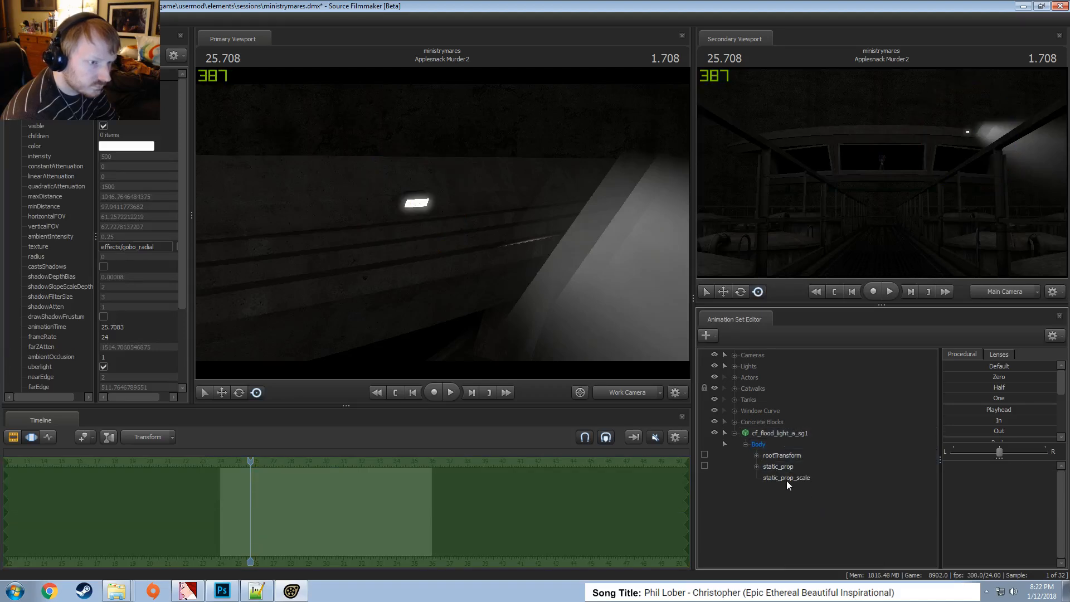
pyautogui.click(804, 477)
pyautogui.moveTo(993, 466); pyautogui.dragTo(1020, 478)
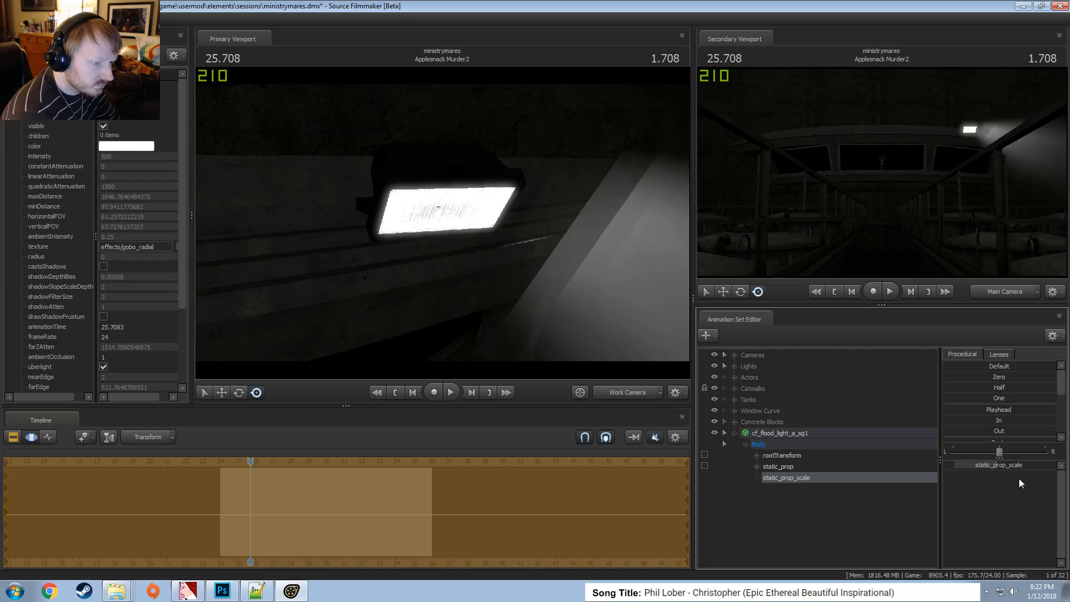
# Adjust the position and rotation of the cf_flood_light_a_sg1 model so the fixture lines up with its volumetric beam
pyautogui.click(805, 436)
pyautogui.keyDown('alt'); pyautogui.moveTo(444, 223); pyautogui.dragTo(438, 198); pyautogui.keyUp('alt')
pyautogui.press('e')
pyautogui.press('w')
pyautogui.press('e')
pyautogui.press('w')
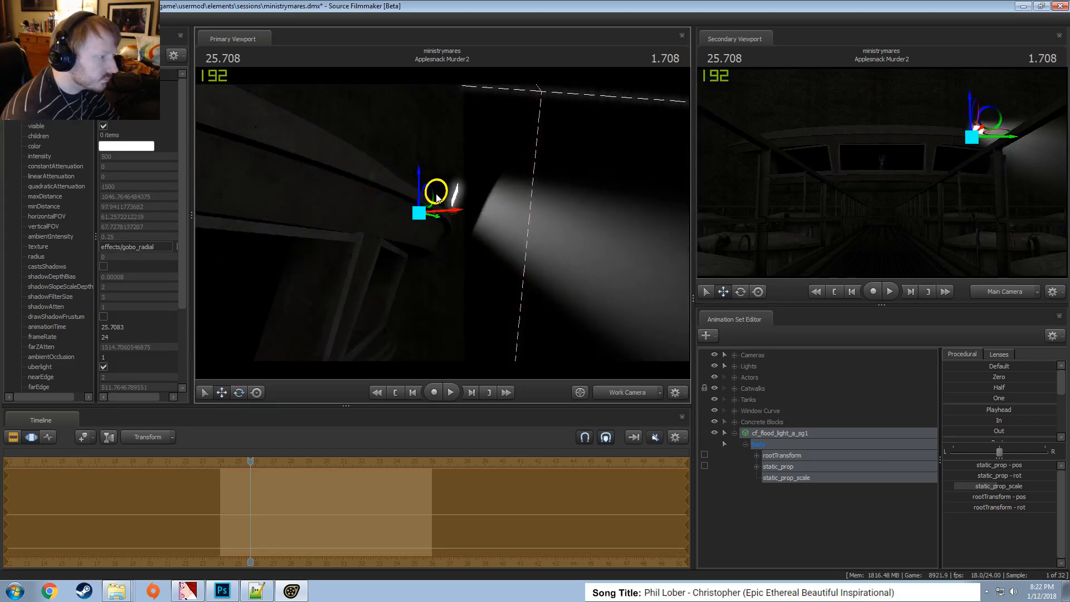
pyautogui.press('F2')
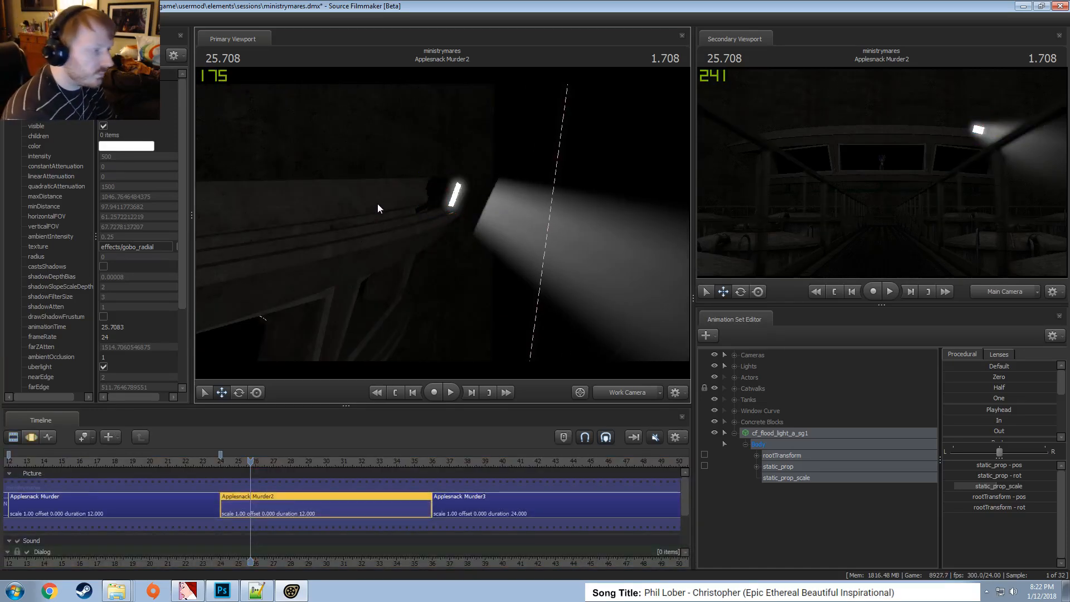
pyautogui.keyDown('alt'); pyautogui.moveTo(491, 243); pyautogui.dragTo(485, 212); pyautogui.keyUp('alt')
pyautogui.press('F3')
pyautogui.press('F2')
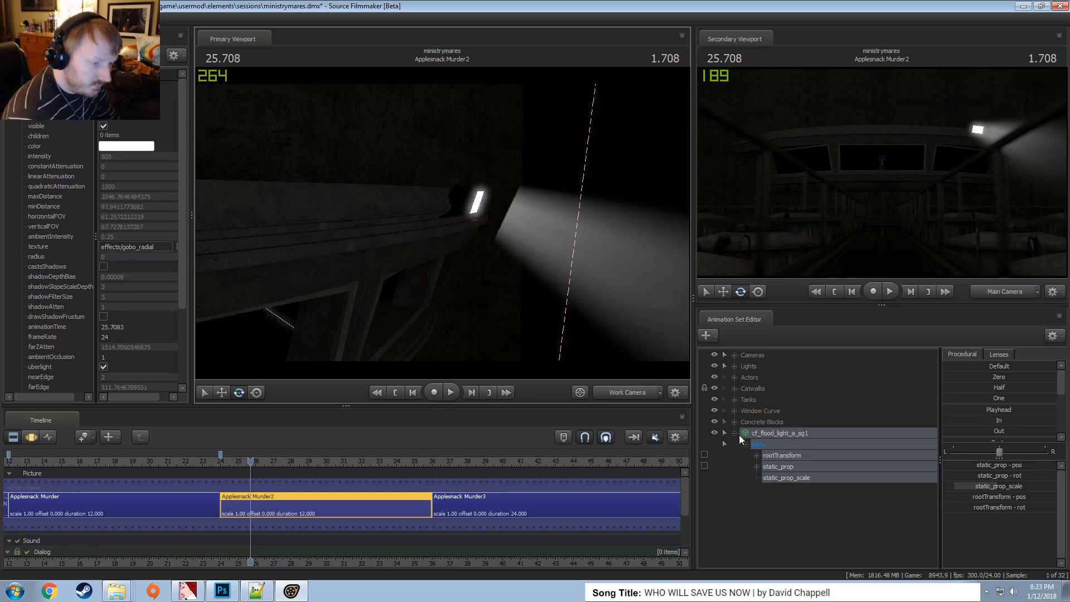
# Collapse the flood light model's controls and create a new light in the Applesnack Murder2 shot
pyautogui.click(735, 434)
pyautogui.click(769, 457)
pyautogui.rightClick(770, 457)
pyautogui.click(803, 473)
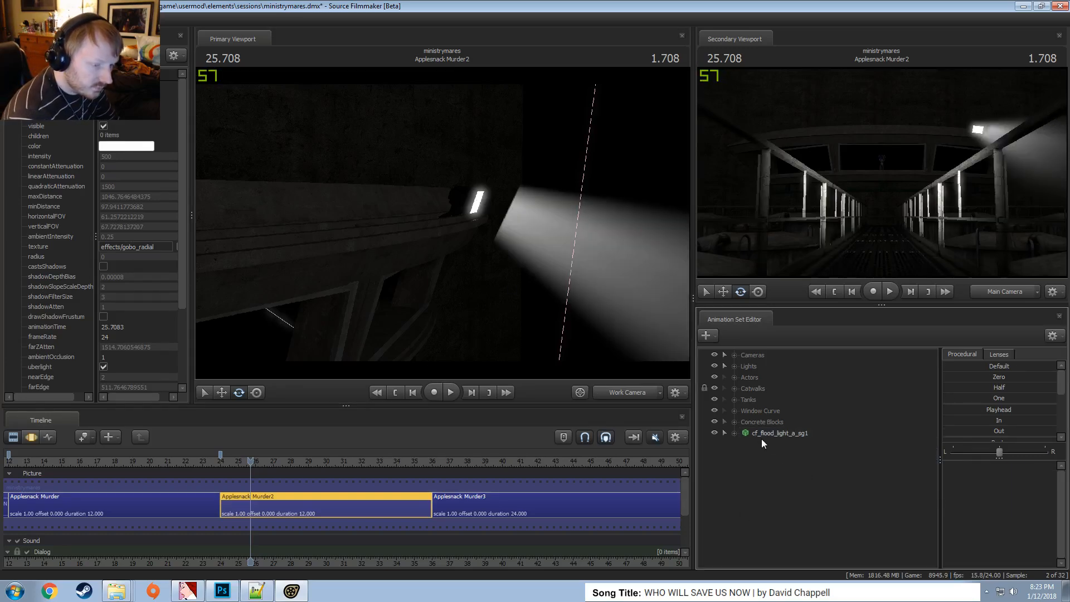
# View the scene through light2 to identify it, and rename it "Flood Light 1"
pyautogui.moveTo(770, 411); pyautogui.dragTo(417, 223)
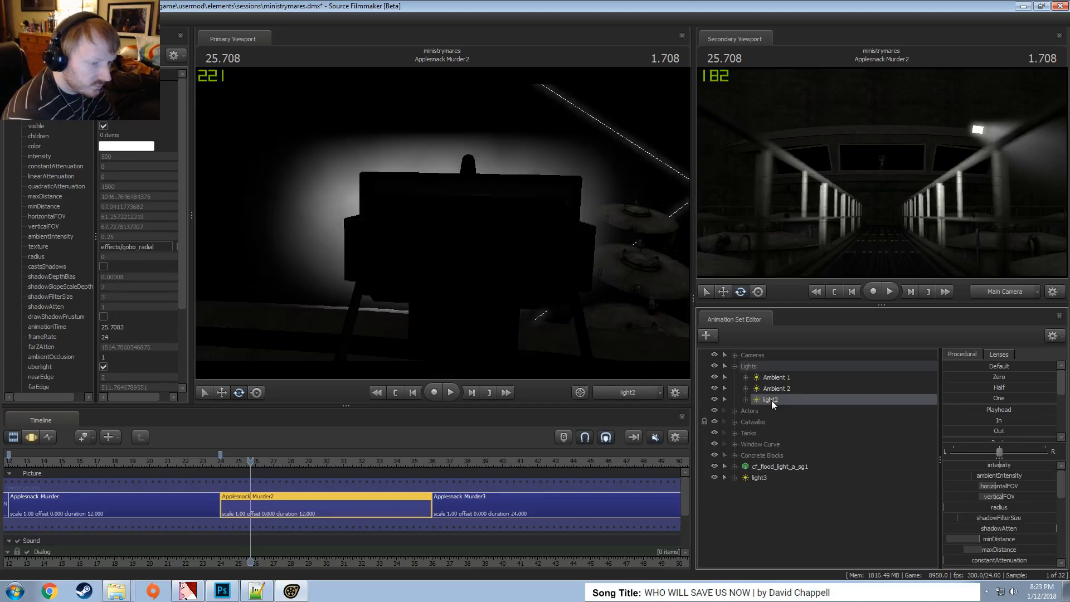
pyautogui.moveTo(764, 479); pyautogui.dragTo(749, 501)
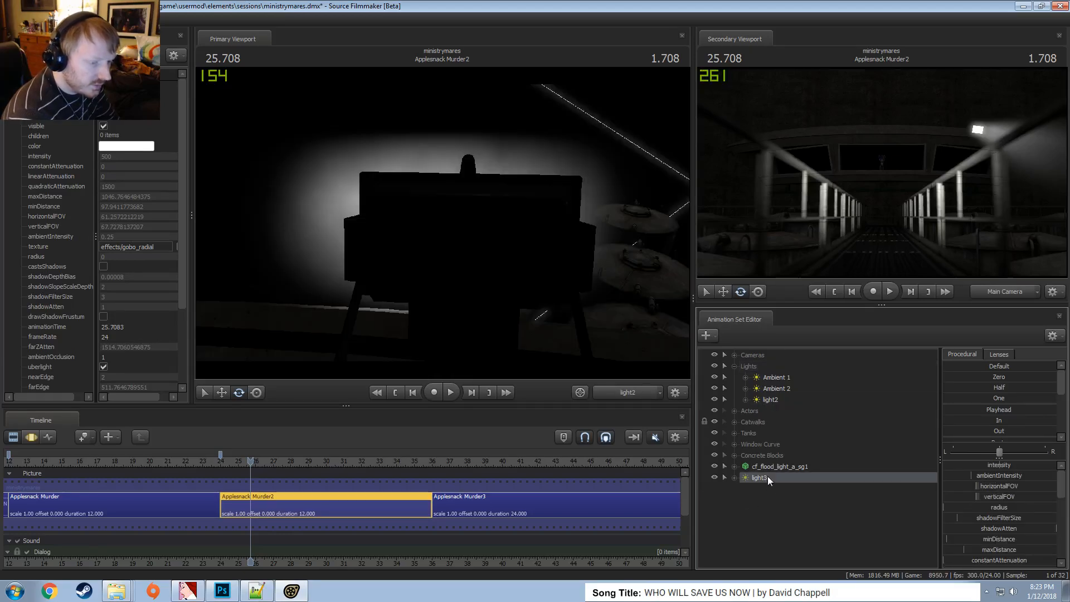
pyautogui.click(766, 400)
pyautogui.rightClick(773, 397)
pyautogui.click(804, 403)
pyautogui.write('S')
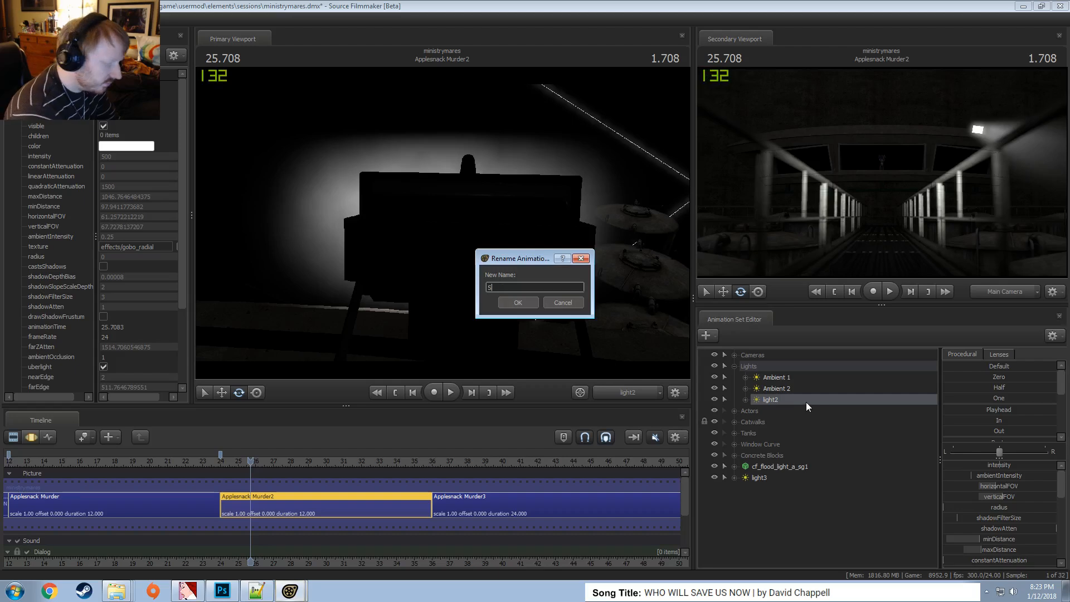
pyautogui.write('lood L')
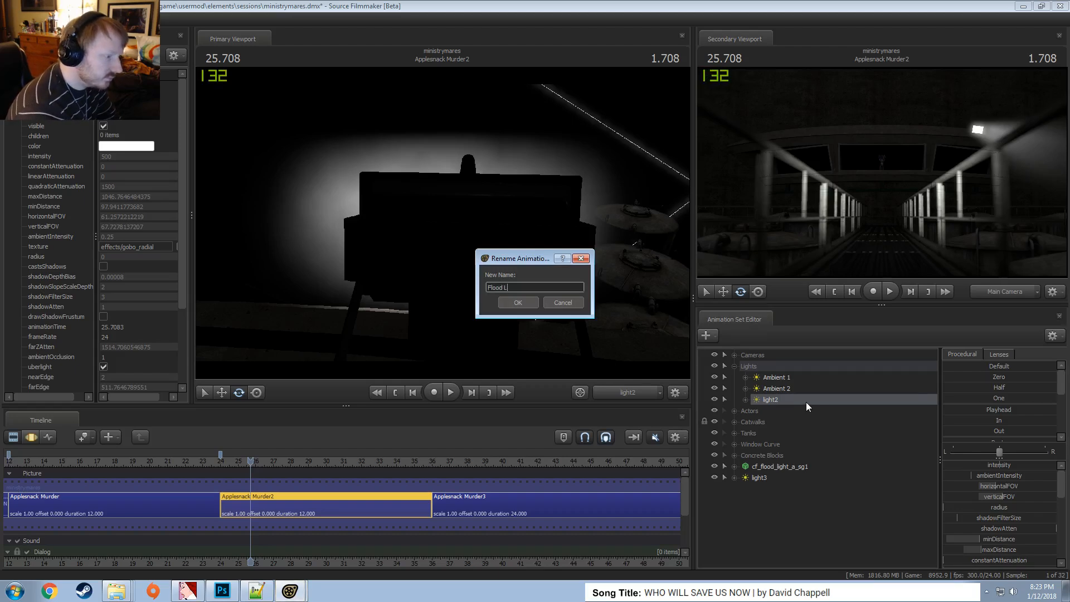
pyautogui.write('ight 1')
pyautogui.press('Return')
# Look through light3, aim it at the flood light fixture from the front, and narrow its horizontal and vertical FOV to about 26.6
pyautogui.click(756, 478)
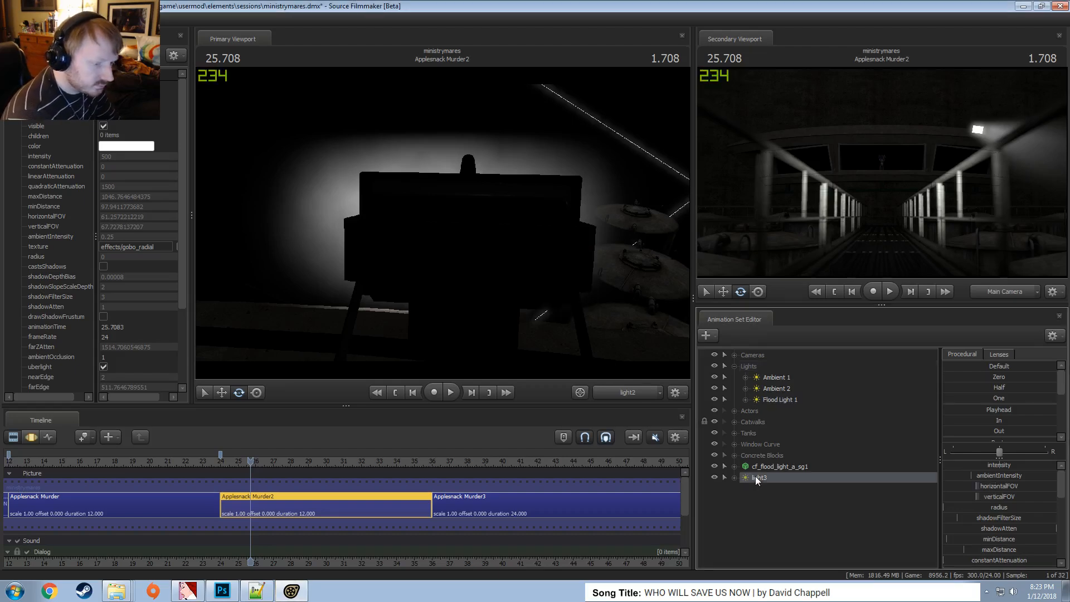
pyautogui.rightClick(756, 477)
pyautogui.click(762, 472)
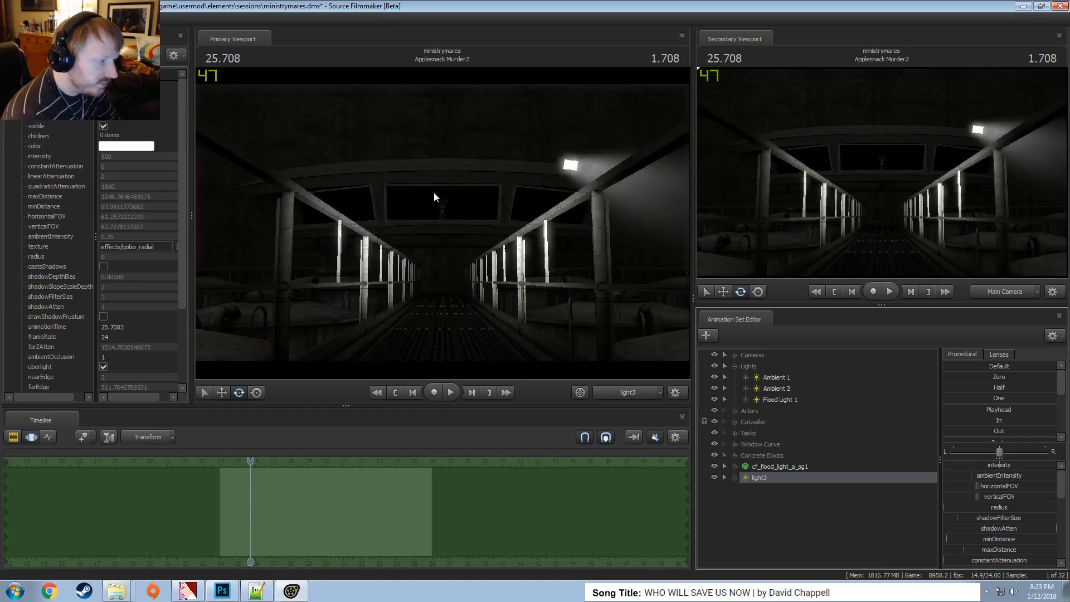
pyautogui.press('w')
pyautogui.moveTo(433, 192); pyautogui.dragTo(443, 223)
pyautogui.press('s')
pyautogui.press('w')
pyautogui.press('s')
pyautogui.scroll(5, 494, 181)
pyautogui.scroll(-2, 494, 181)
pyautogui.press('s')
pyautogui.scroll(4, 498, 179)
pyautogui.scroll(3, 492, 217)
pyautogui.scroll(-5, 494, 196)
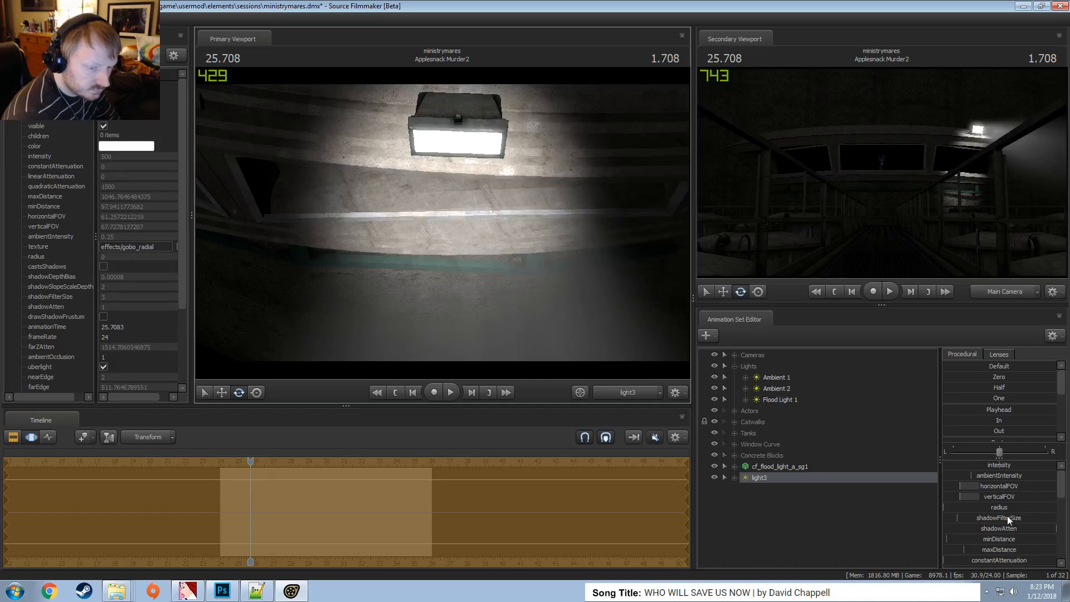
# Show light3's properties in the element viewer and enable its uberlight option
pyautogui.scroll(-1, 1008, 517)
pyautogui.rightClick(763, 477)
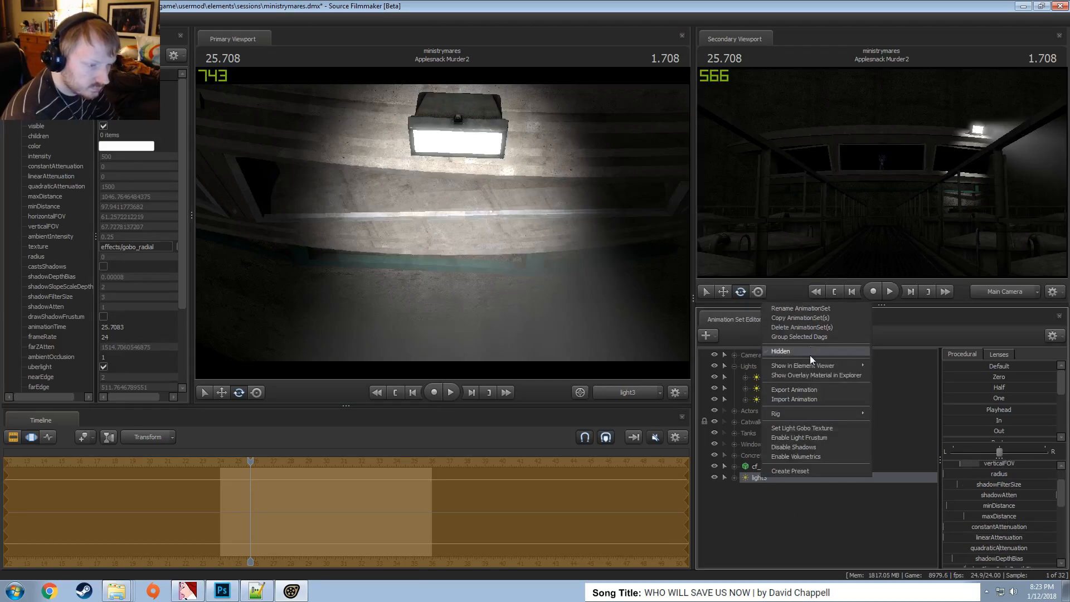
pyautogui.click(909, 375)
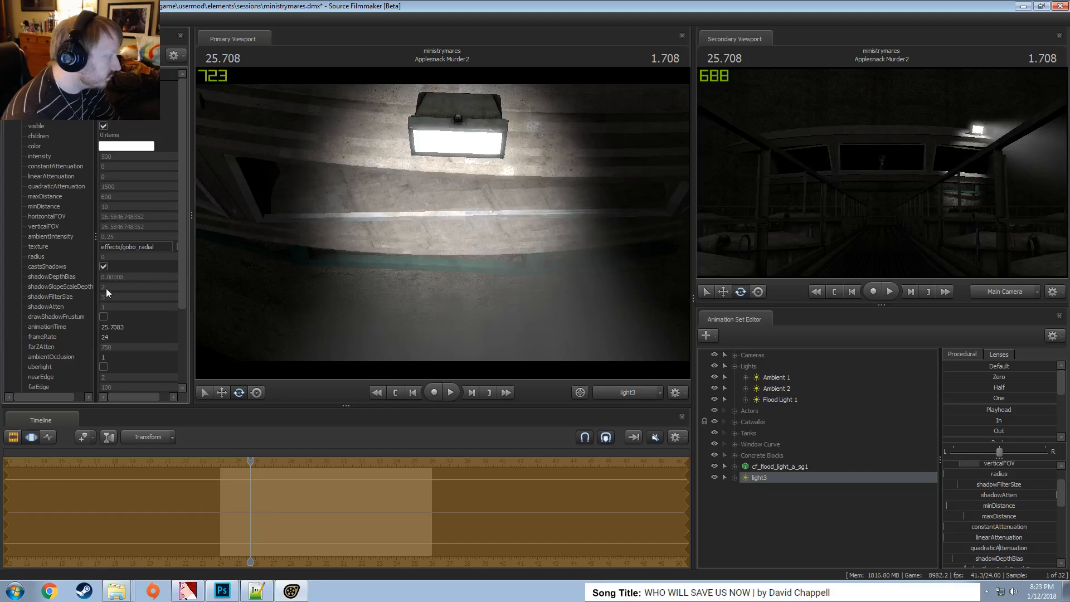
pyautogui.click(103, 367)
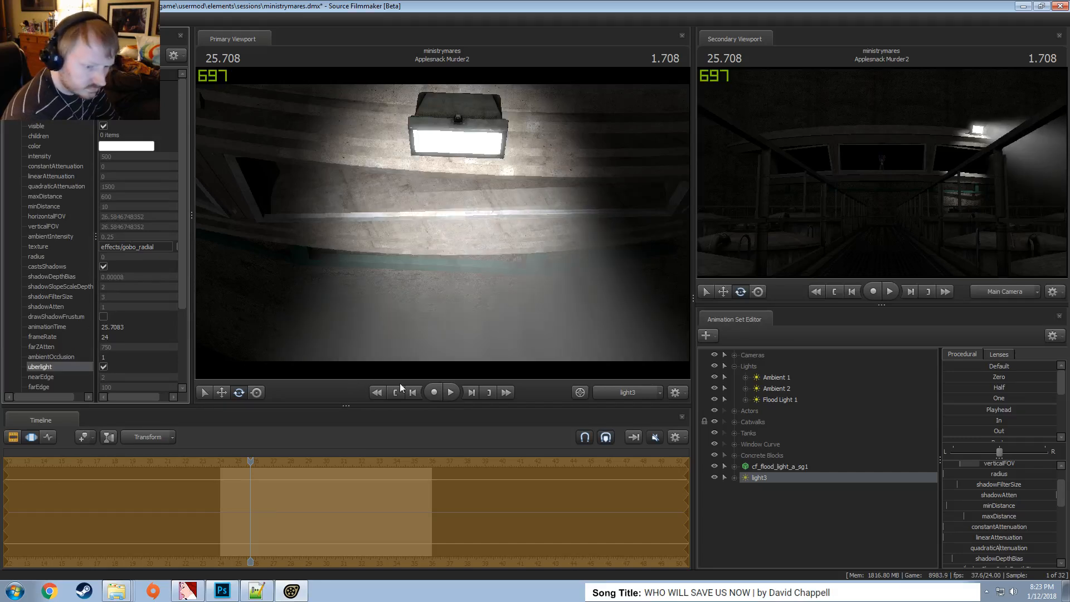
# Lower light3's cutOff to shorten its beam and slightly re-aim it around the flood light fixture
pyautogui.scroll(-2, 1002, 532)
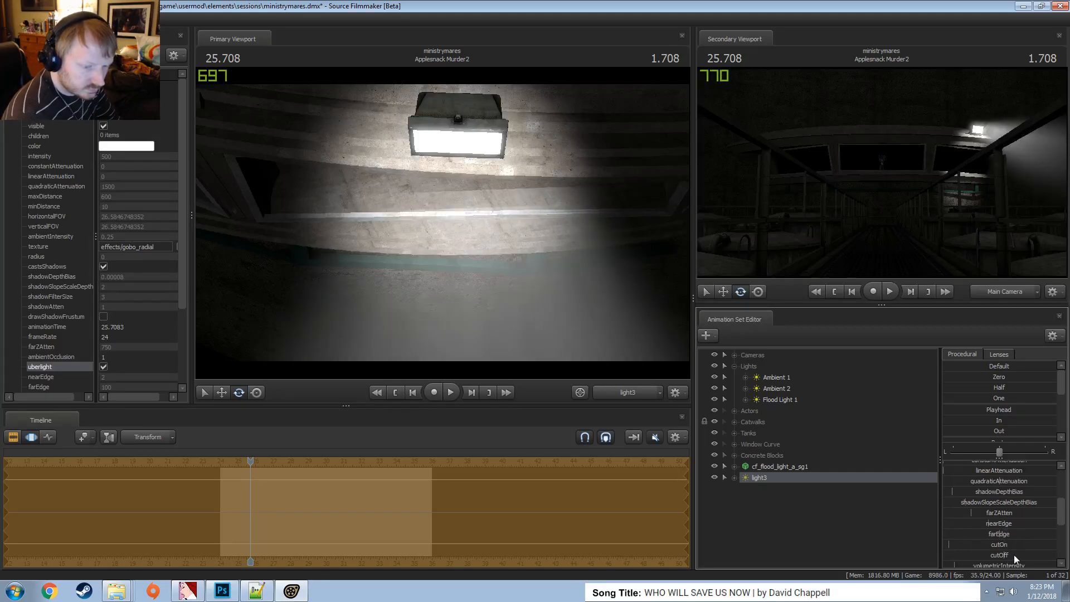
pyautogui.moveTo(1015, 554); pyautogui.dragTo(975, 554)
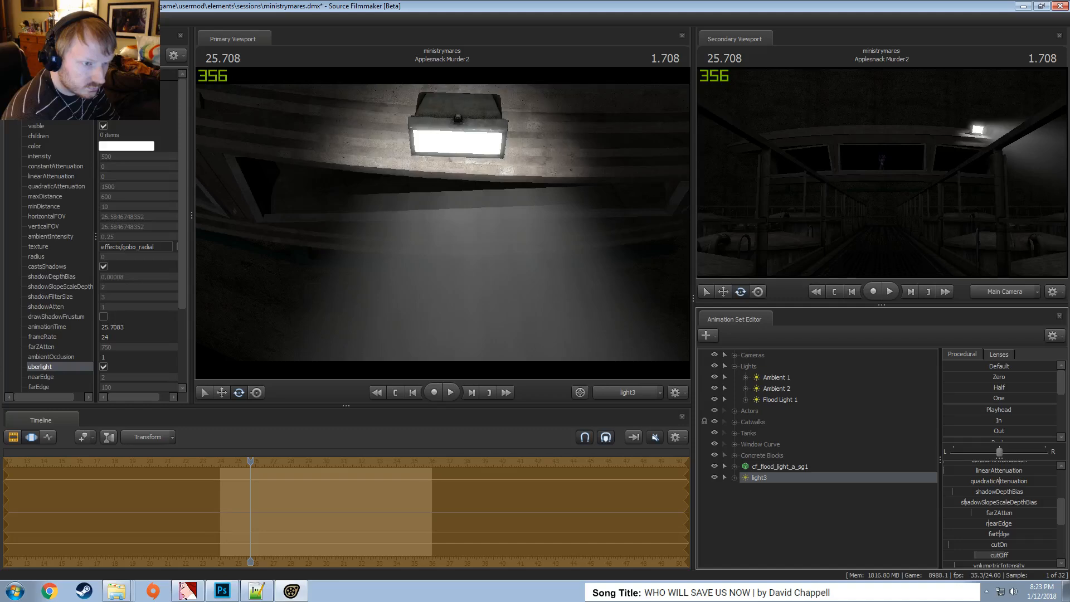
pyautogui.moveTo(538, 255); pyautogui.dragTo(535, 275)
pyautogui.press('F3')
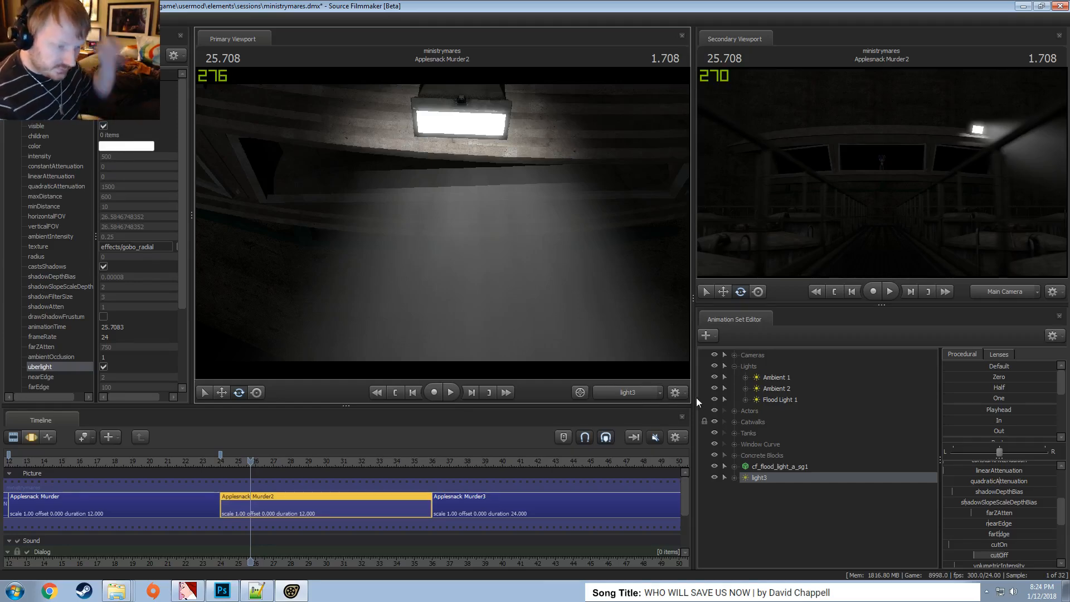
# Disable shadows on light3 to compare the lighting, and re-enable them
pyautogui.rightClick(766, 478)
pyautogui.click(816, 449)
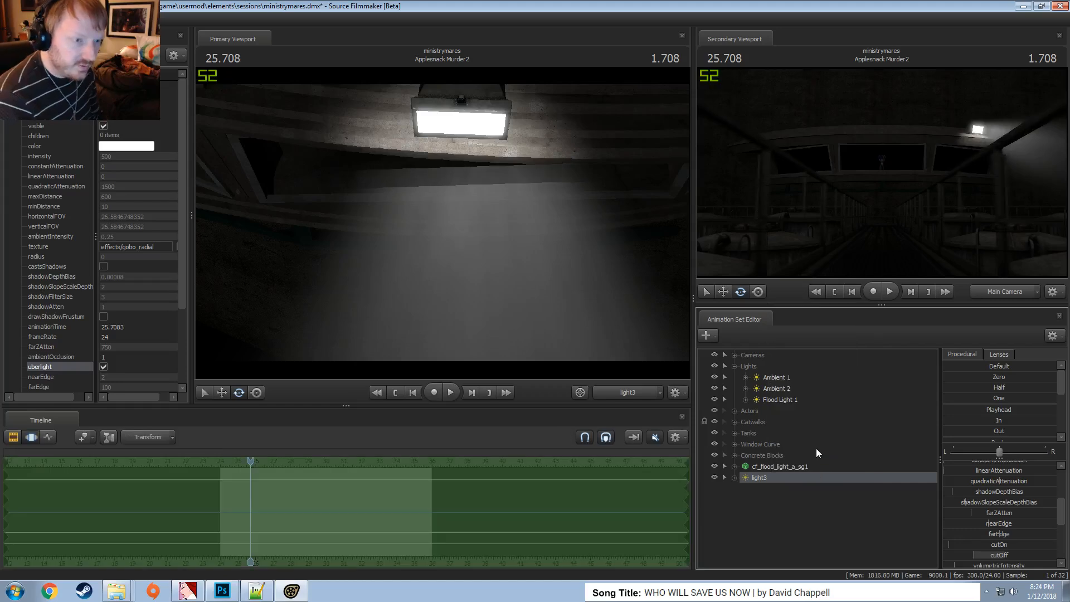
pyautogui.rightClick(771, 478)
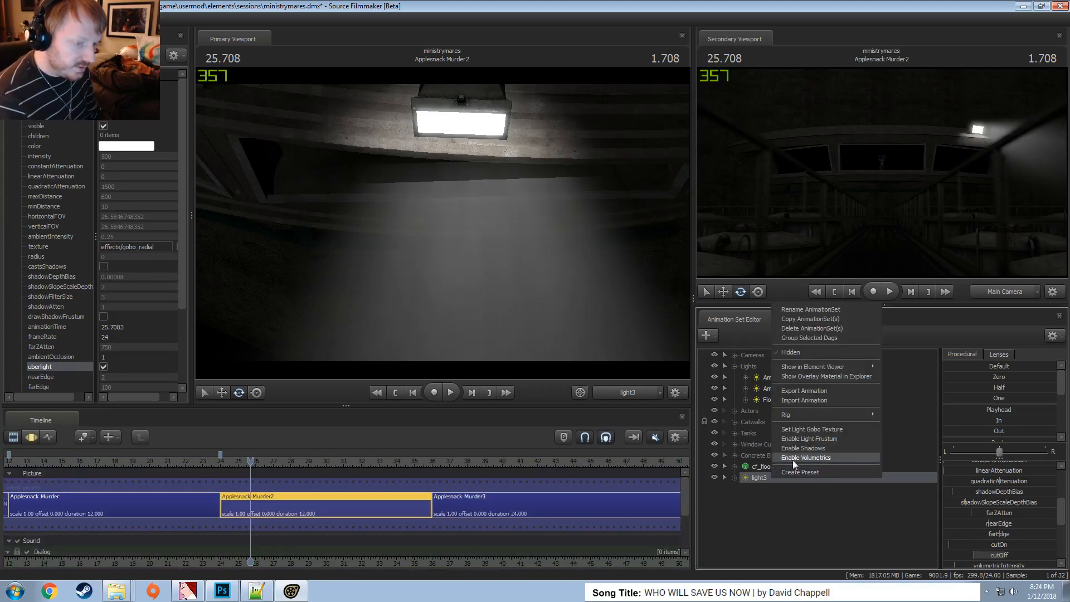
pyautogui.click(799, 450)
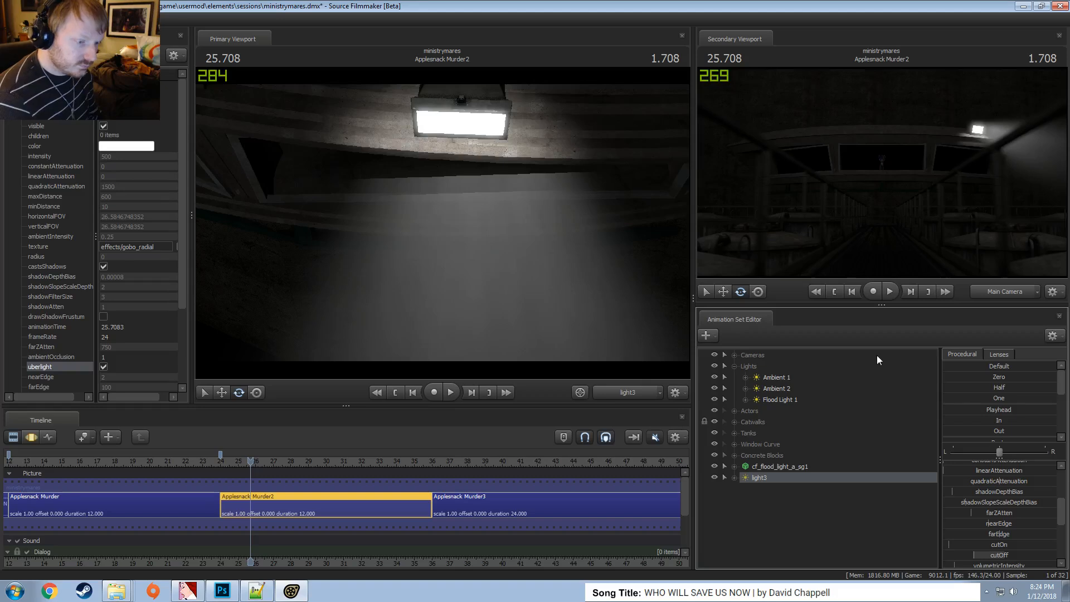
# Rename light3 as "Flood Light Ambient 1"
pyautogui.rightClick(761, 478)
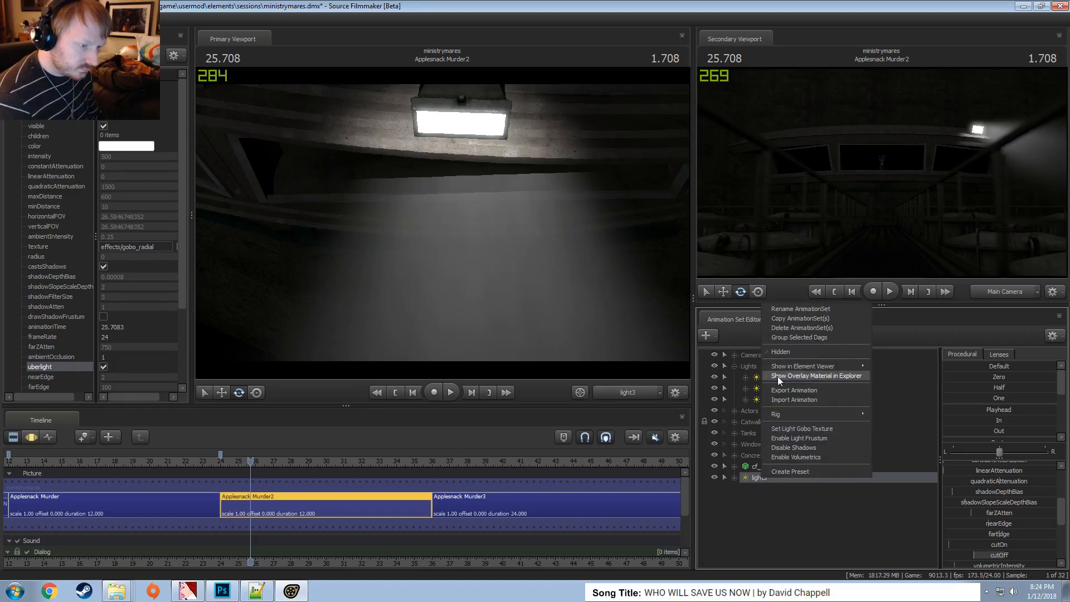
pyautogui.click(789, 309)
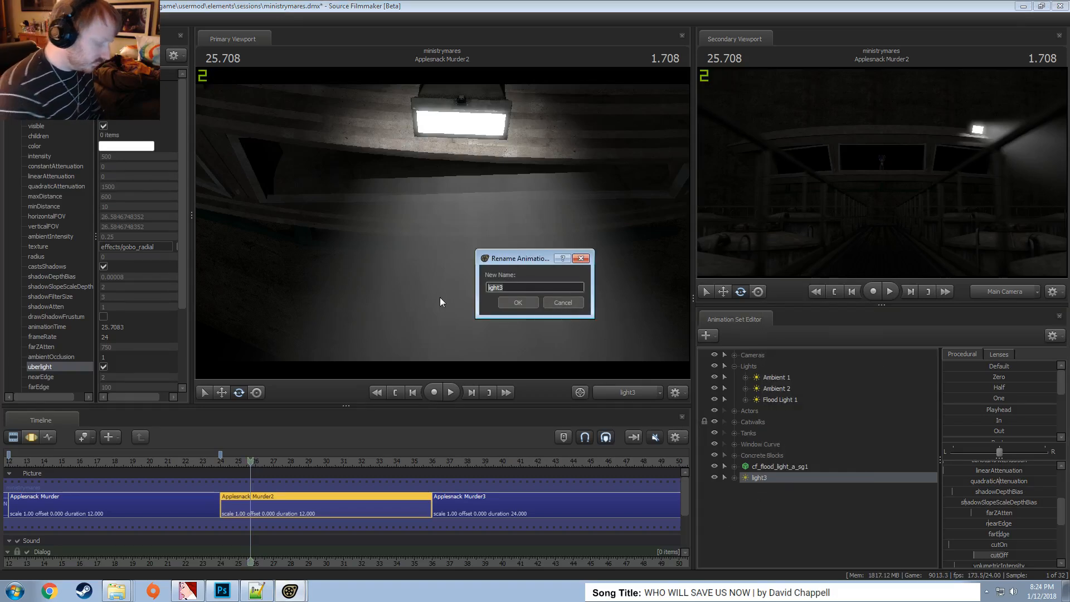
pyautogui.write('Flood Light')
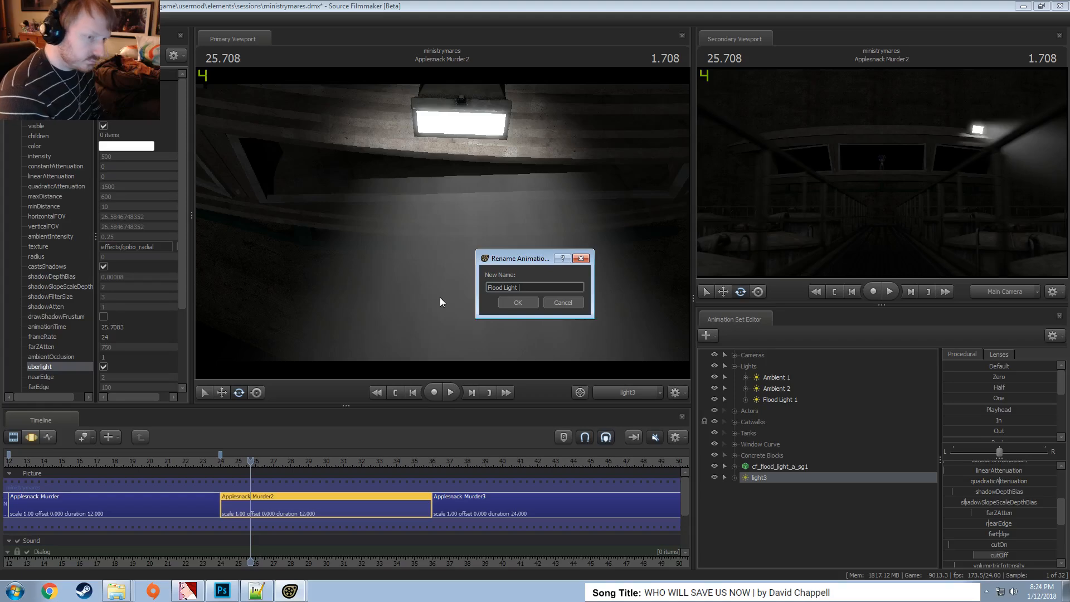
pyautogui.write(' AM')
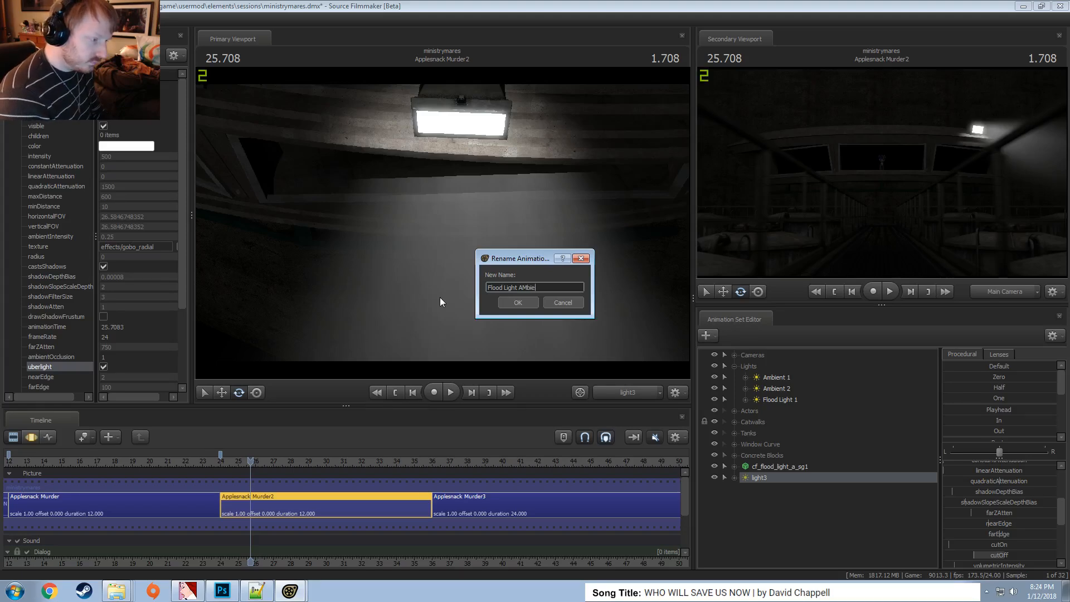
pyautogui.press('BackSpace')
pyautogui.write('mbient ')
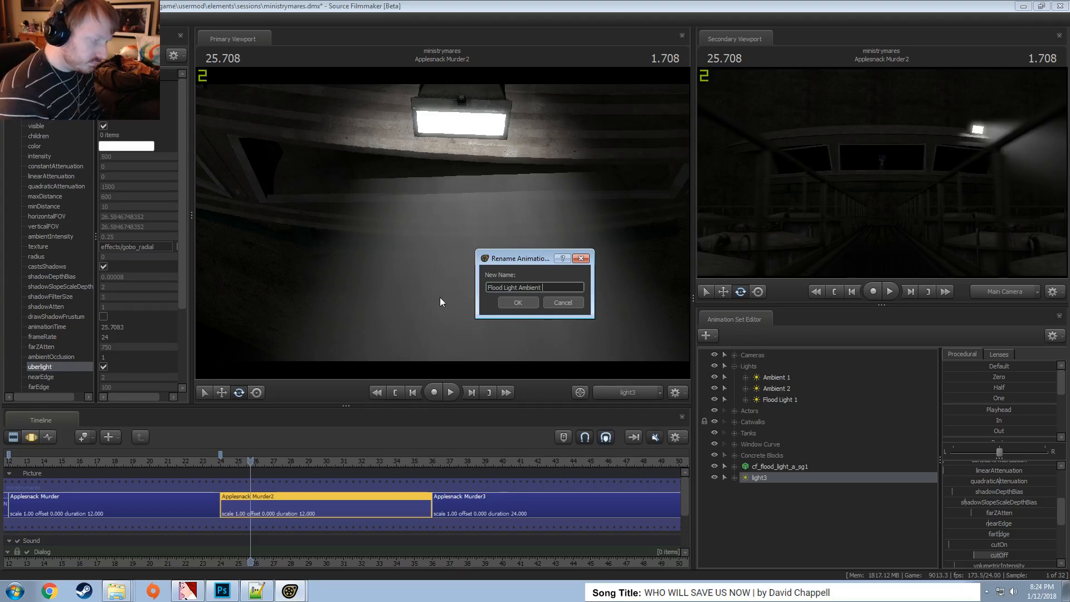
pyautogui.write('1')
pyautogui.press('Return')
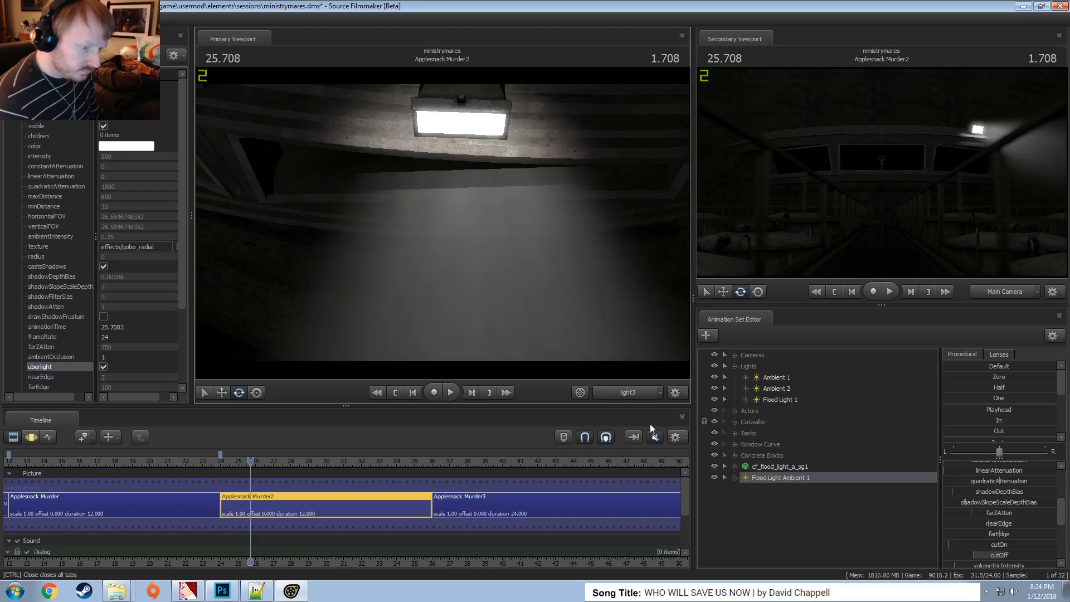
pyautogui.rightClick(767, 467)
pyautogui.click(787, 299)
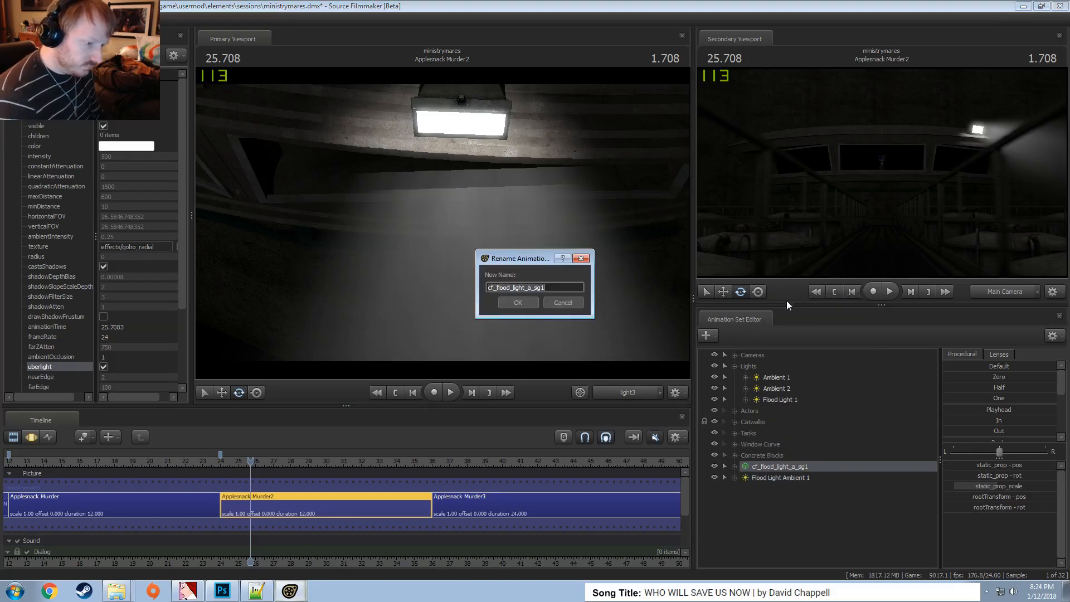
pyautogui.press('Escape')
# Rename the light in the Lights group called Flood Light 1 as "Flood Light Volumetric 1"
pyautogui.click(795, 398)
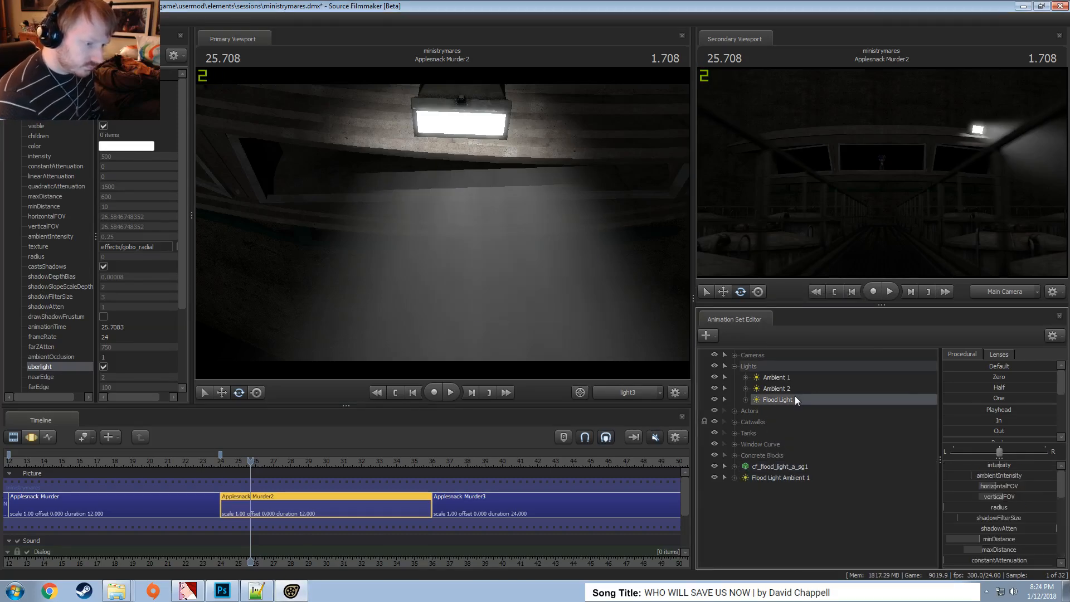
pyautogui.rightClick(795, 400)
pyautogui.click(813, 402)
pyautogui.click(520, 288)
pyautogui.write('1')
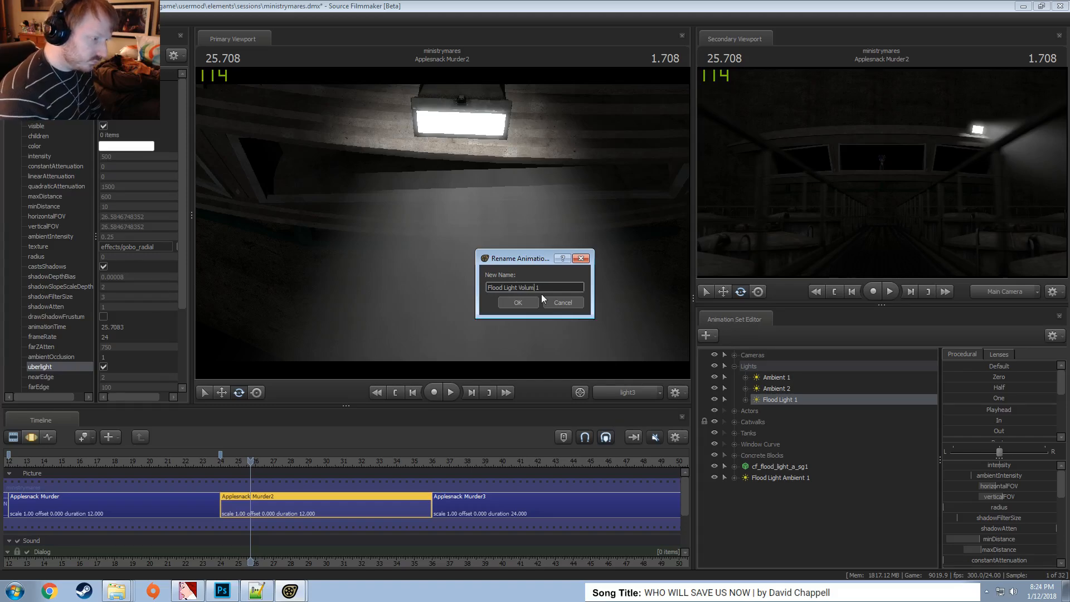
pyautogui.write('etric')
pyautogui.press('Return')
# Rename the cf_flood_light_a_sg1 model as "Flood Light 1"
pyautogui.click(761, 467)
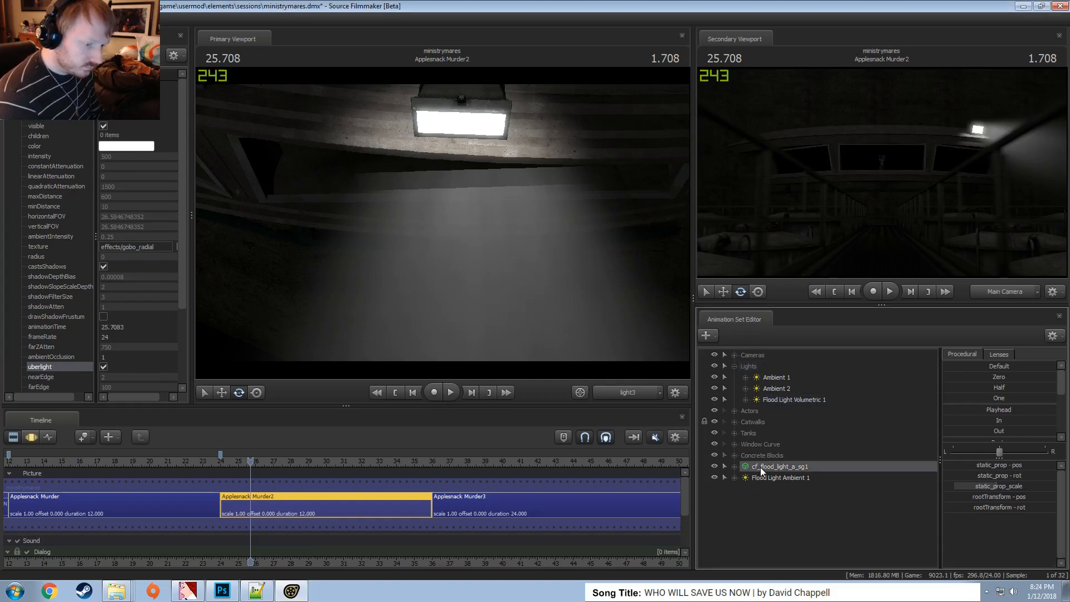
pyautogui.rightClick(760, 467)
pyautogui.click(784, 300)
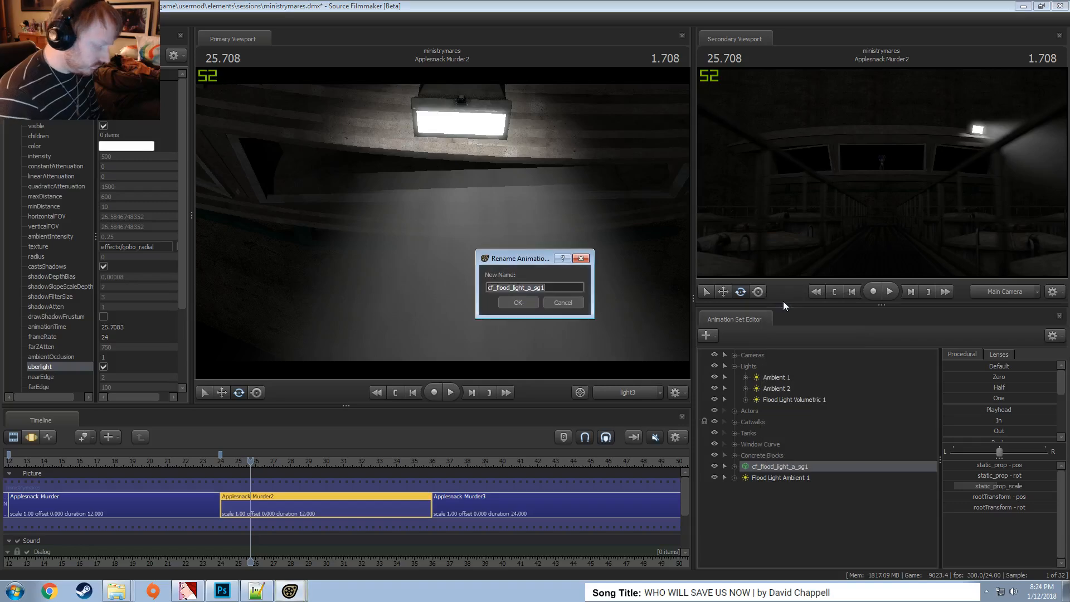
pyautogui.write('Flood Lig')
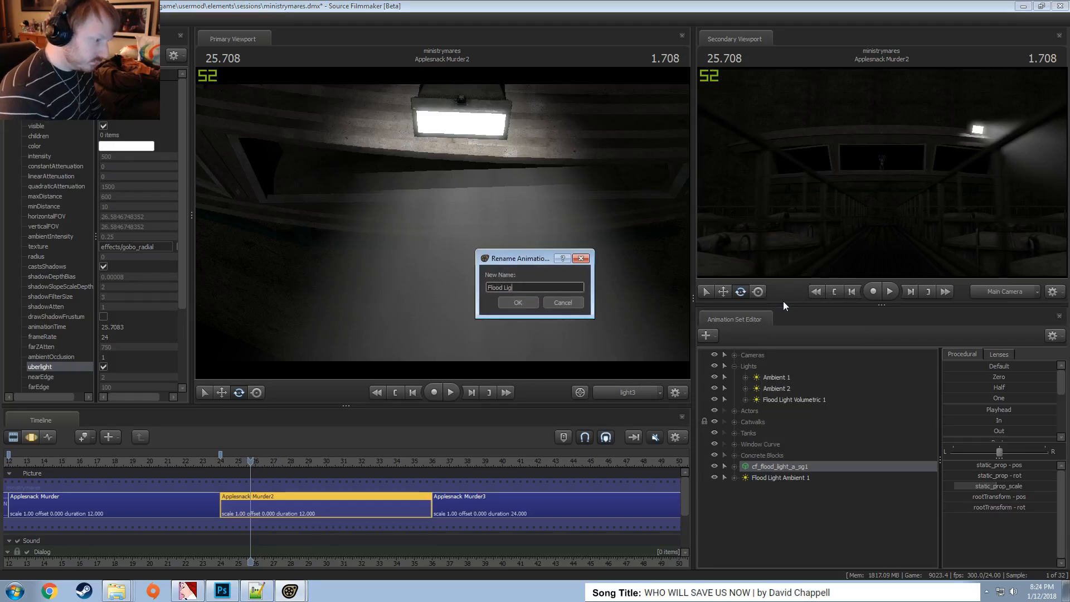
pyautogui.write('ht 1')
pyautogui.press('Return')
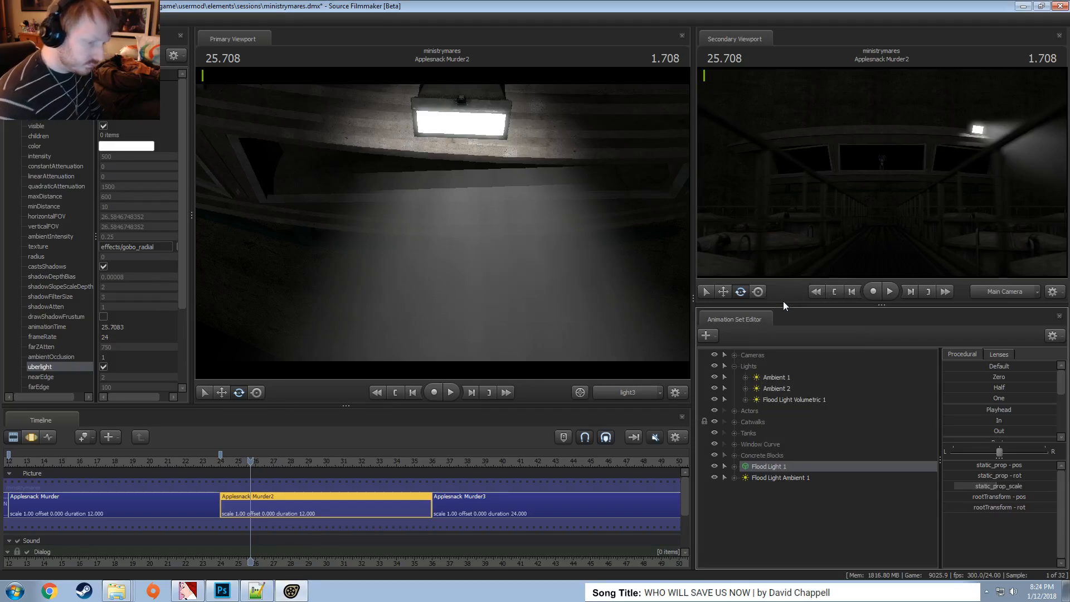
# Lock Flood Light Ambient 1's transform to the rootTransform of the Flood Light 1 model
pyautogui.click(786, 401)
pyautogui.click(776, 467)
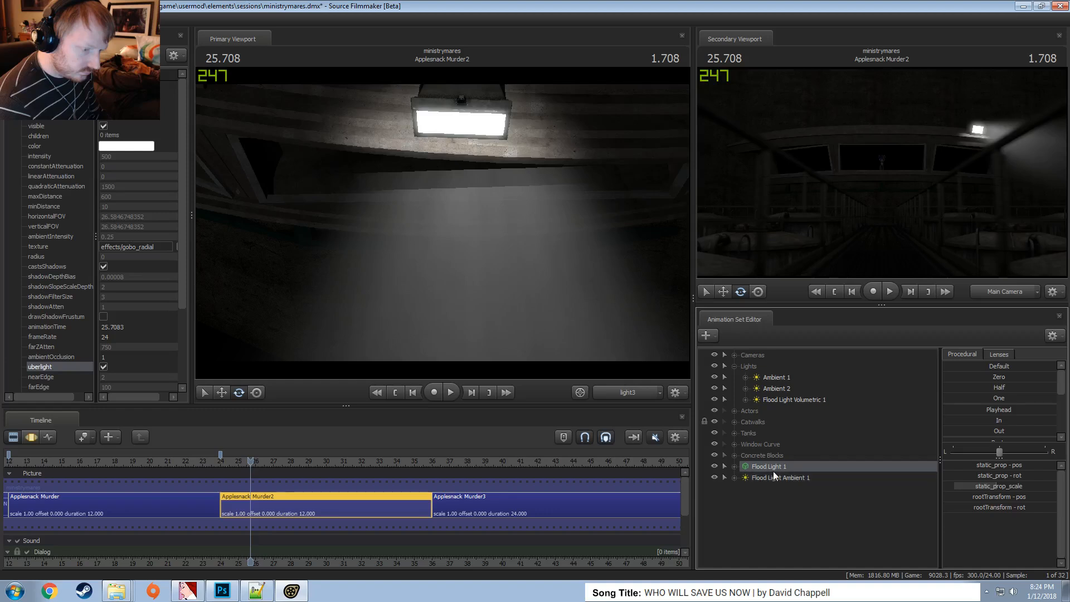
pyautogui.click(735, 466)
pyautogui.click(735, 488)
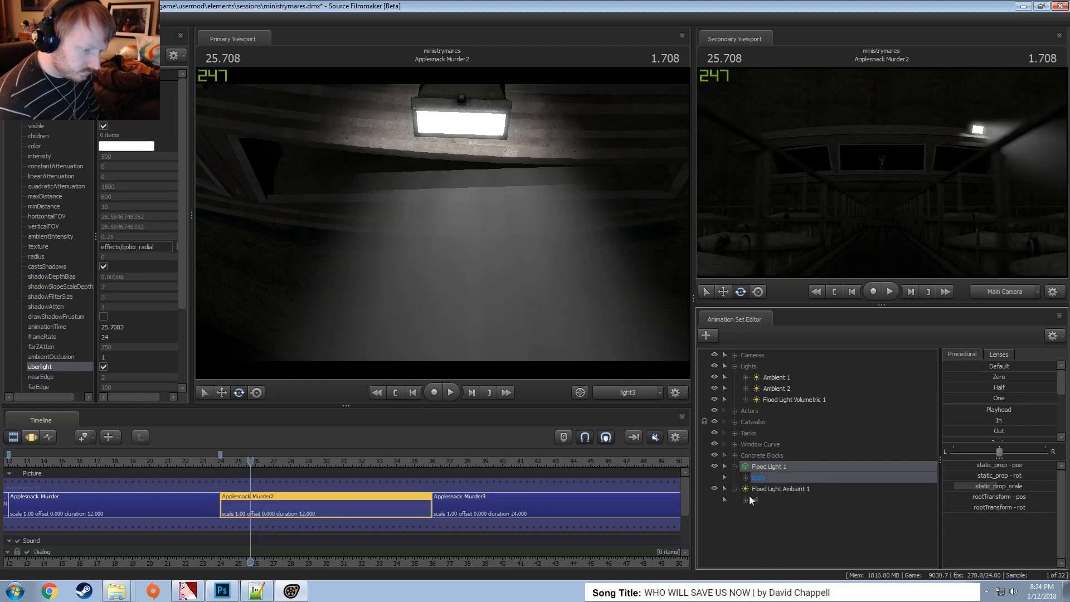
pyautogui.click(746, 500)
pyautogui.click(746, 478)
pyautogui.scroll(-3, 758, 499)
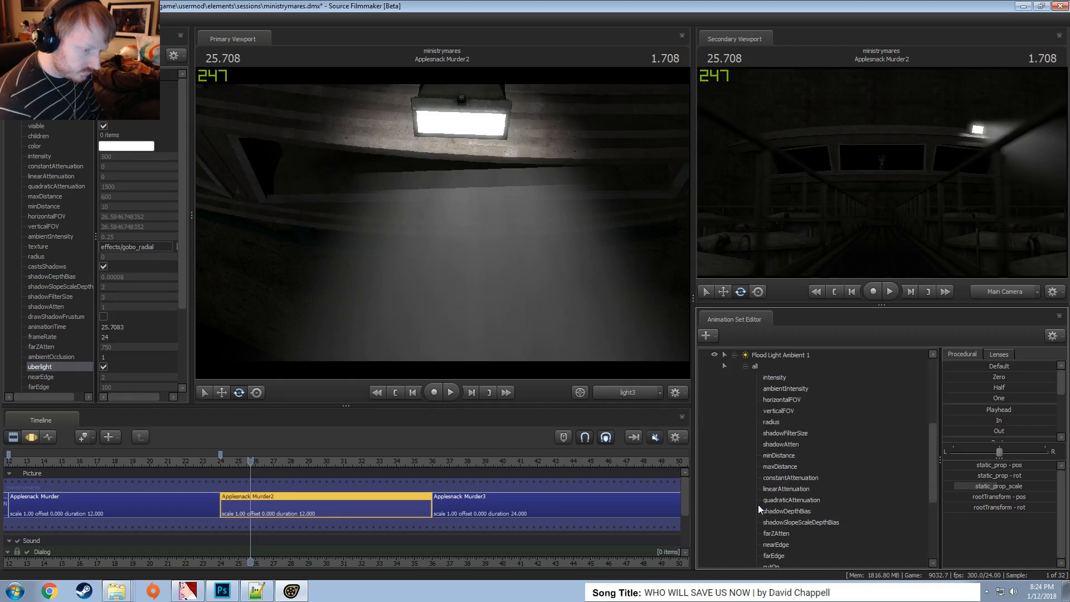
pyautogui.click(781, 389)
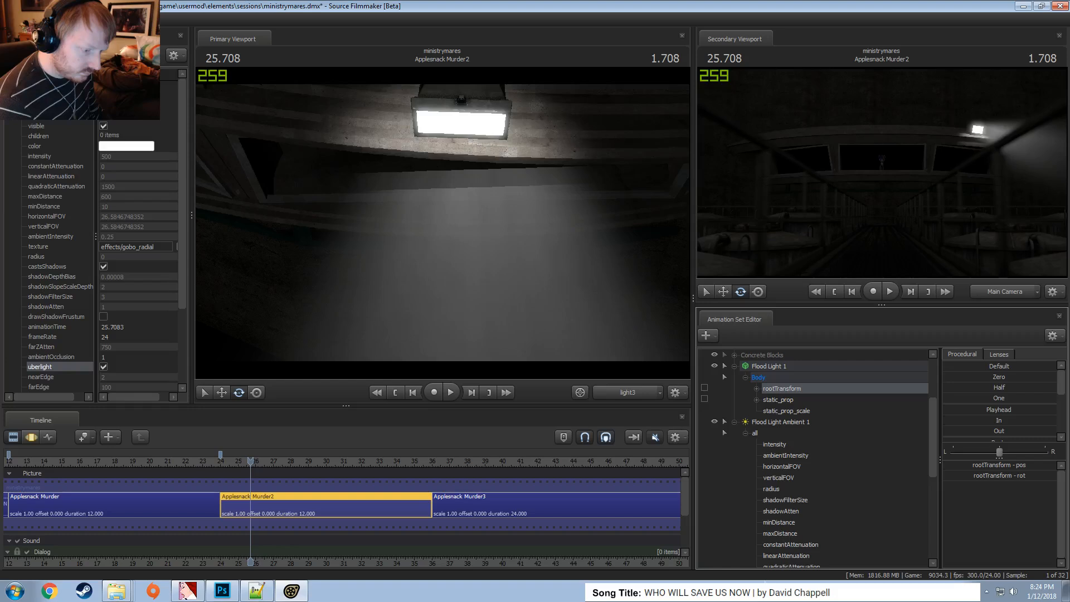
pyautogui.scroll(-6, 772, 571)
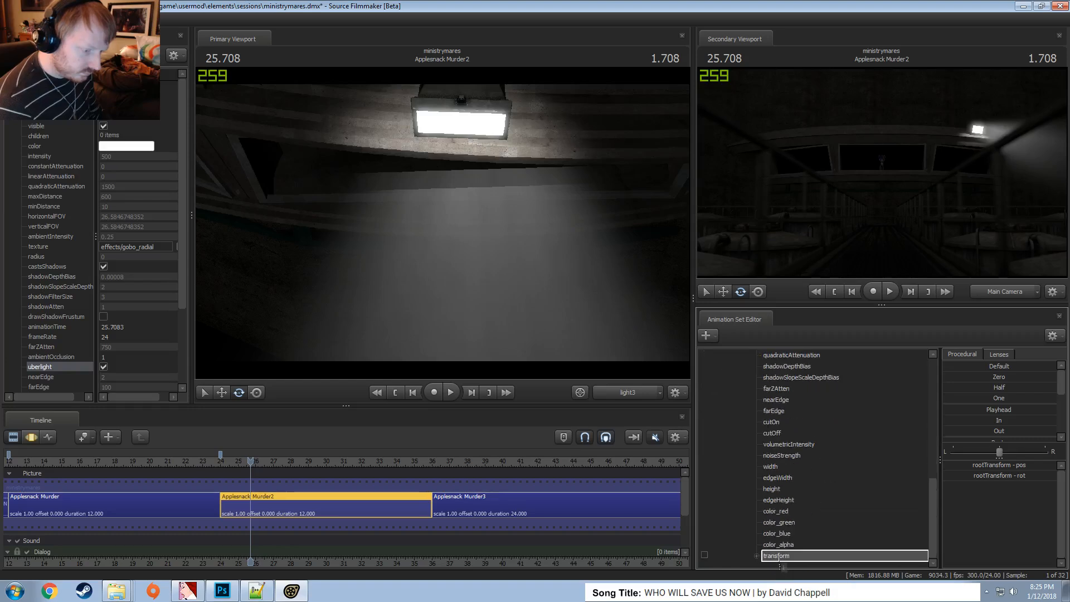
# Lock Flood Light Volumetric 1's transform to the rootTransform of the Flood Light 1 model
pyautogui.scroll(9, 778, 557)
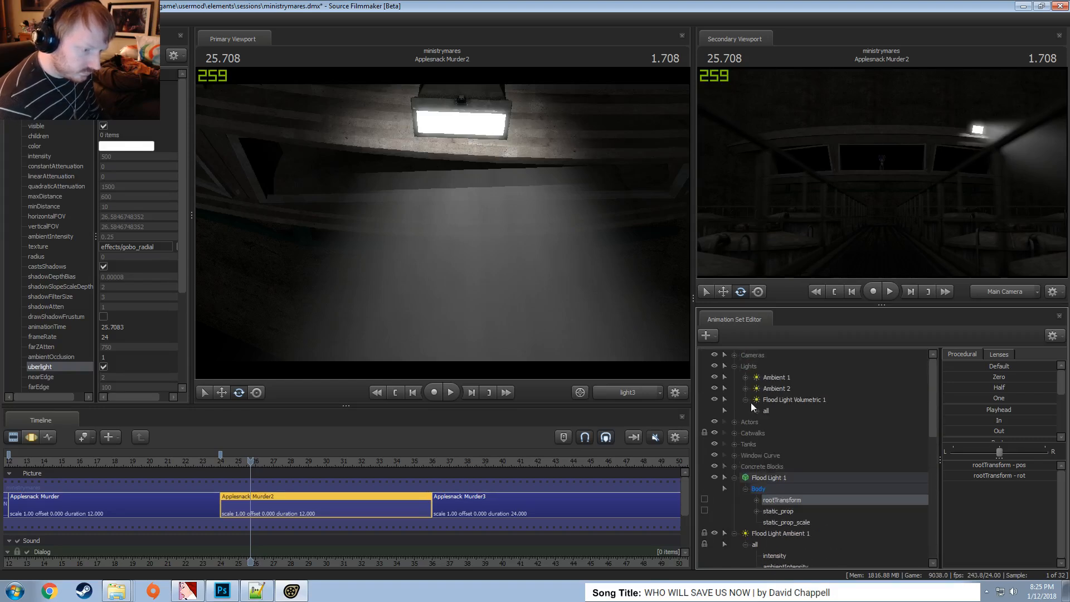
pyautogui.click(757, 411)
pyautogui.scroll(-7, 777, 459)
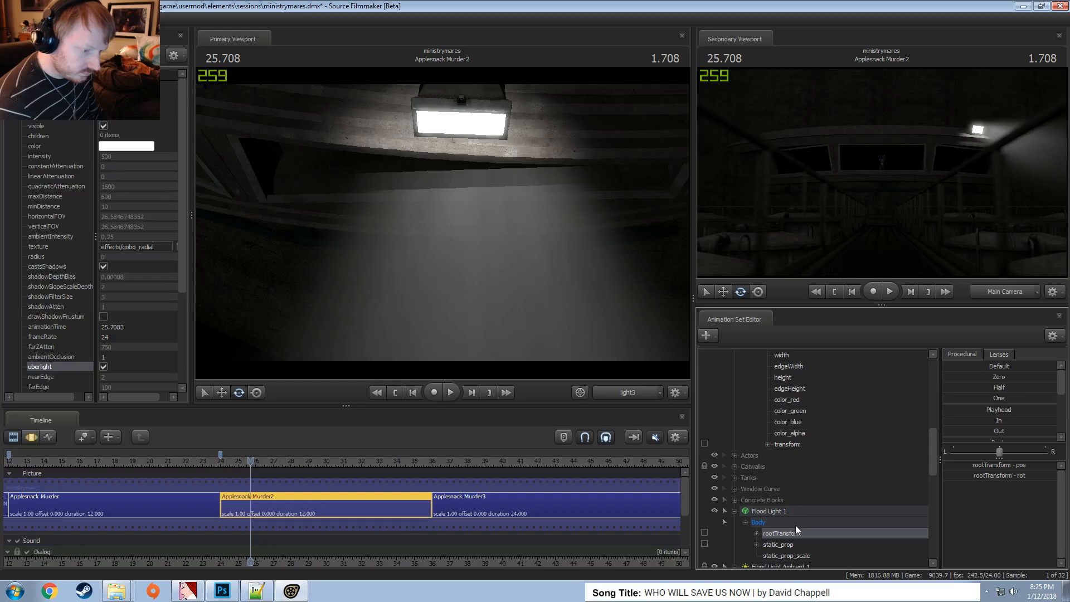
pyautogui.scroll(7, 775, 452)
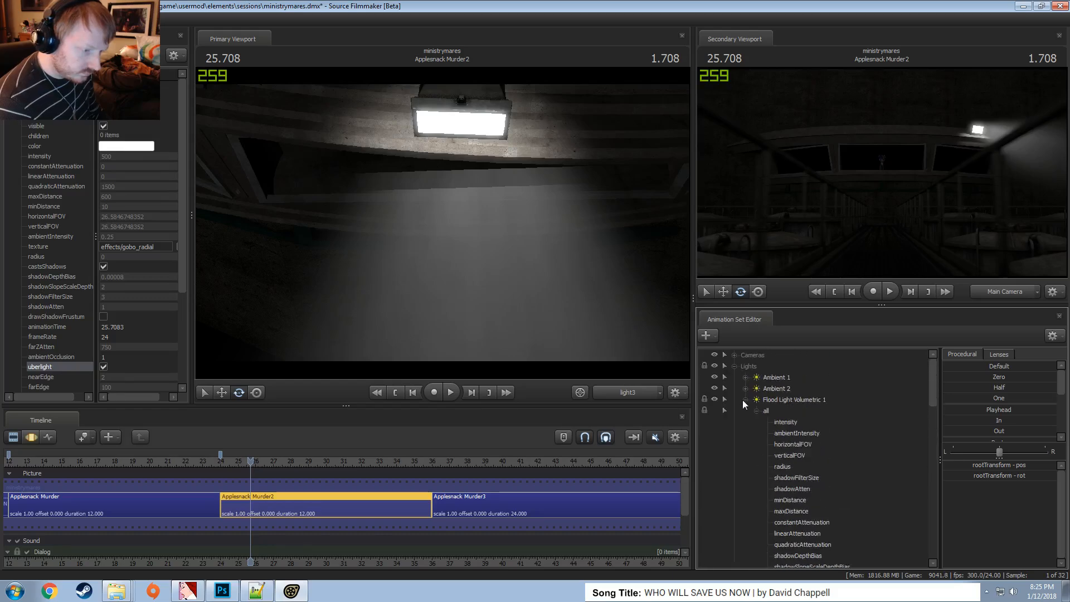
pyautogui.click(745, 400)
pyautogui.click(770, 467)
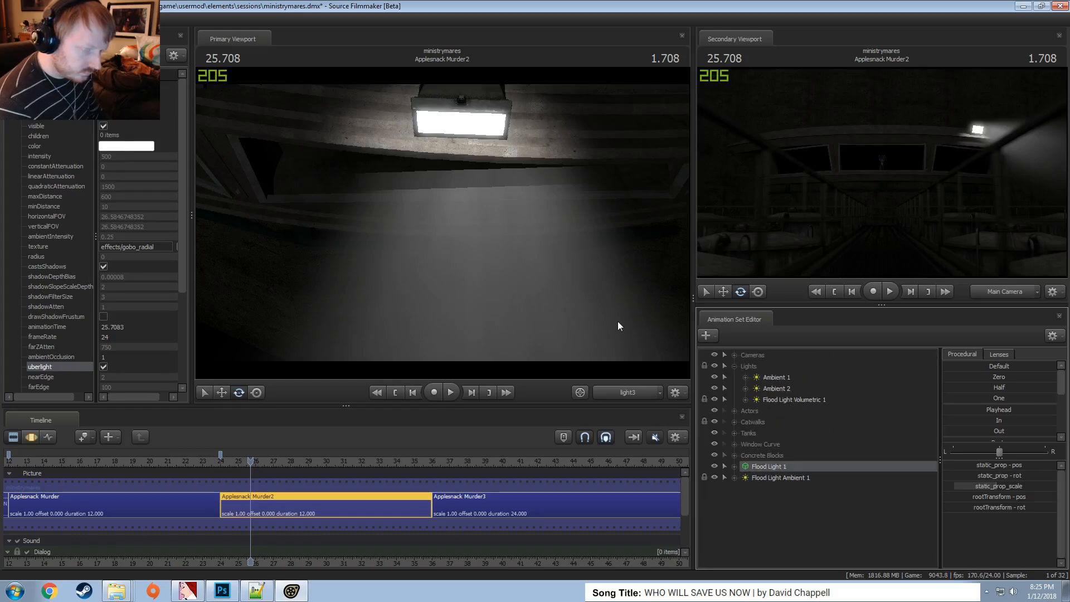
# Copy Flood Light Volumetric 1, Flood Light 1 and Flood Light Ambient 1 together and paste them as a second fixture set
pyautogui.rightClick(778, 466)
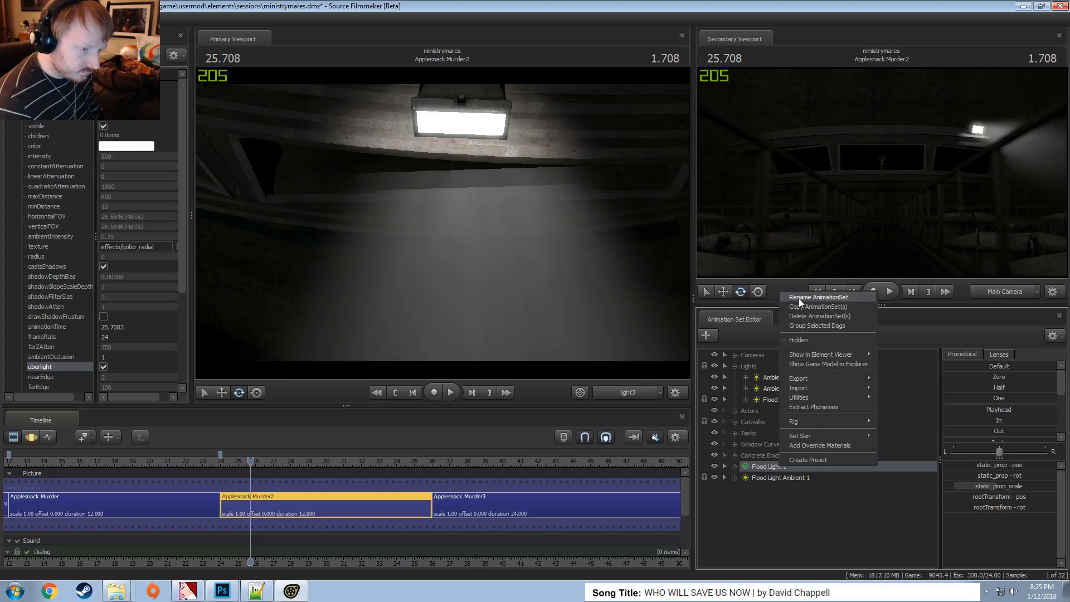
pyautogui.click(772, 400)
pyautogui.keyDown('ctrl'); pyautogui.click(762, 477); pyautogui.keyUp('ctrl')
pyautogui.keyDown('ctrl'); pyautogui.click(767, 468); pyautogui.keyUp('ctrl')
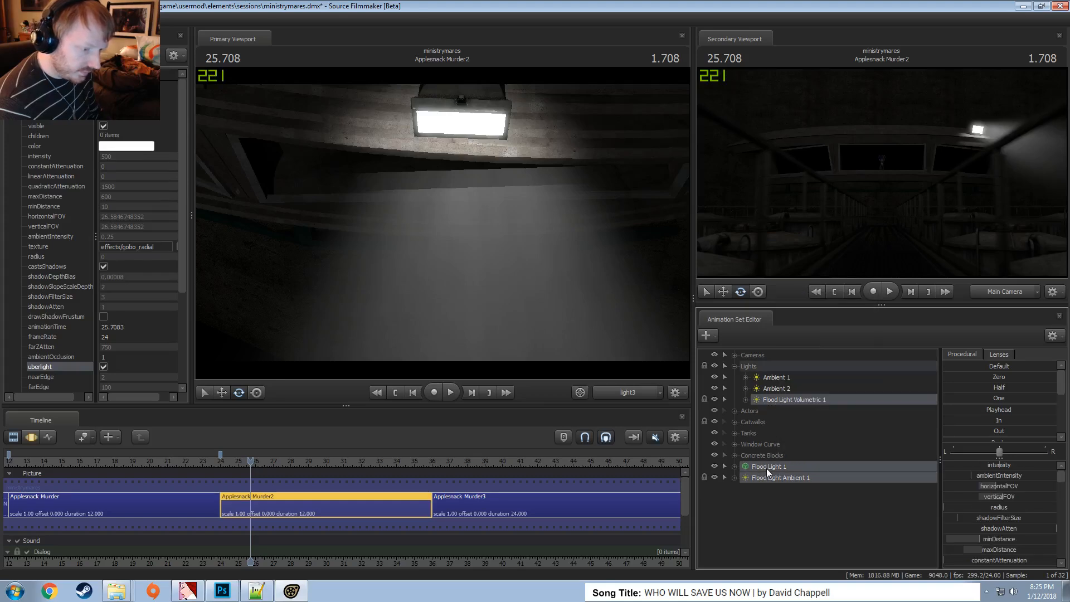
pyautogui.rightClick(767, 468)
pyautogui.click(794, 310)
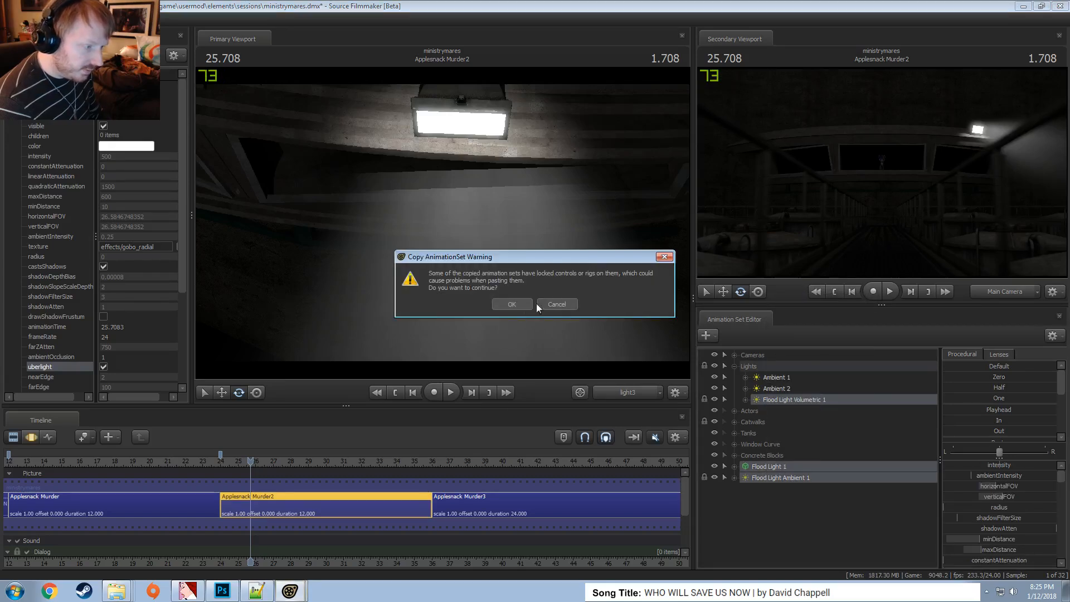
pyautogui.click(507, 305)
pyautogui.rightClick(797, 540)
pyautogui.click(820, 493)
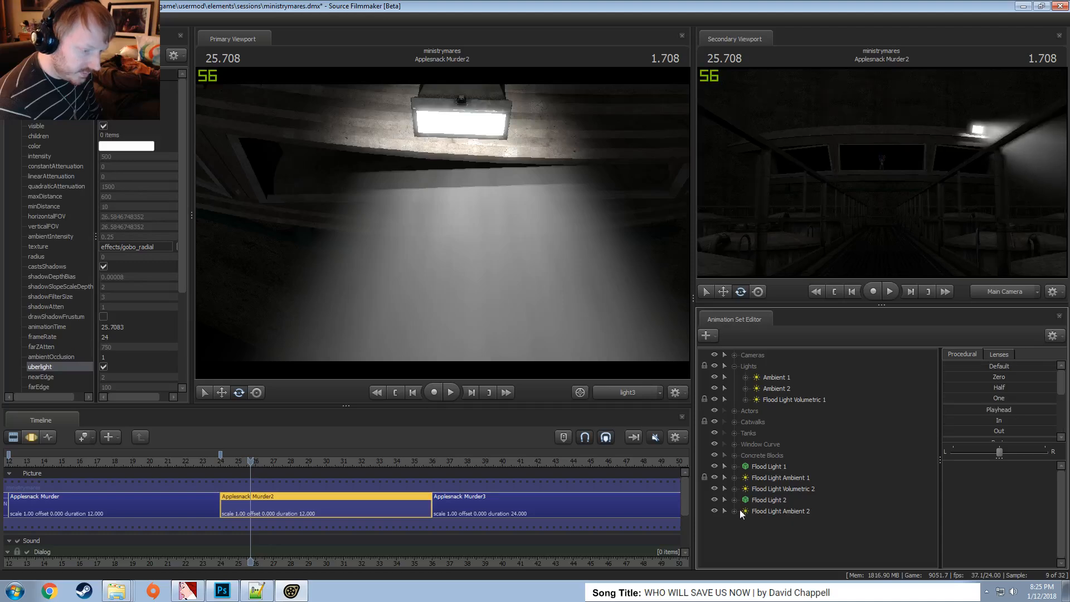
# Order Flood Light 2 below Flood Light Ambient 2 and lock the transforms of Volumetric 2 and Ambient 2 to its rootTransform
pyautogui.click(757, 500)
pyautogui.moveTo(762, 512); pyautogui.dragTo(758, 511)
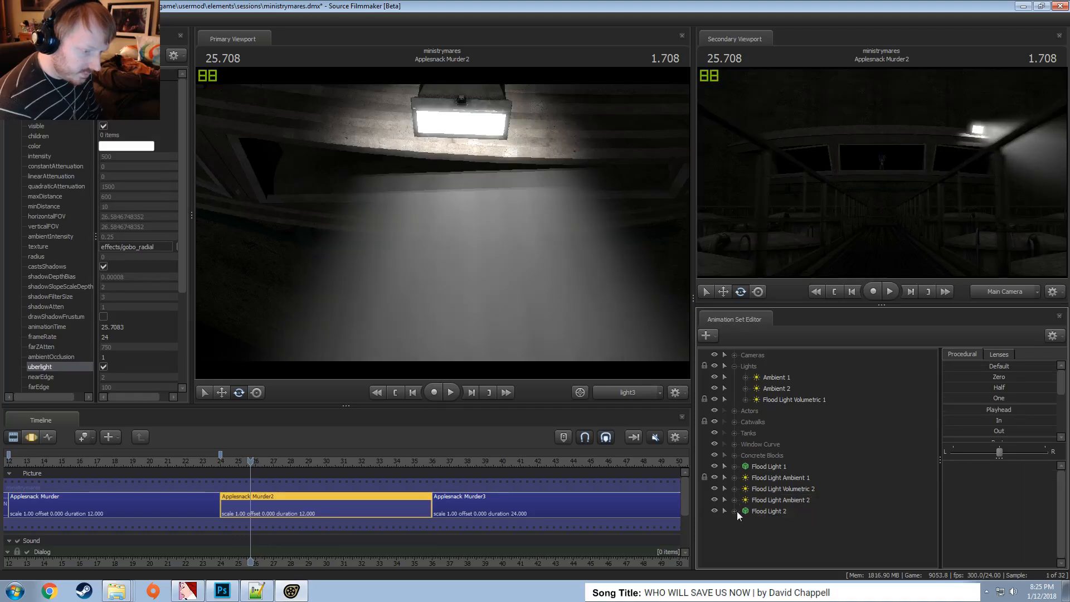
pyautogui.click(735, 500)
pyautogui.click(735, 489)
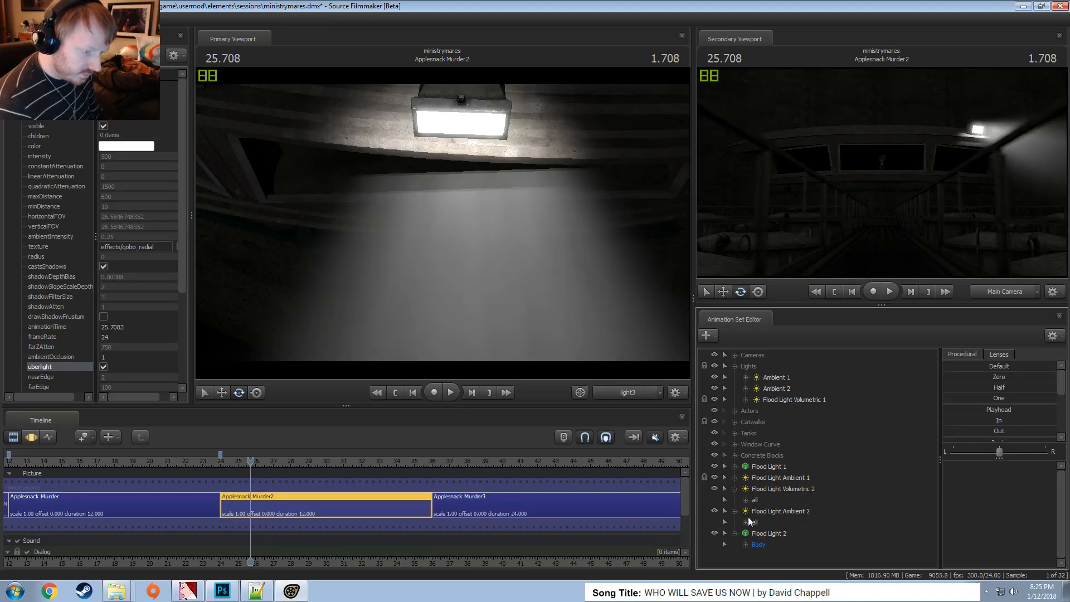
pyautogui.click(747, 544)
pyautogui.click(745, 523)
pyautogui.click(746, 501)
pyautogui.scroll(-20, 752, 535)
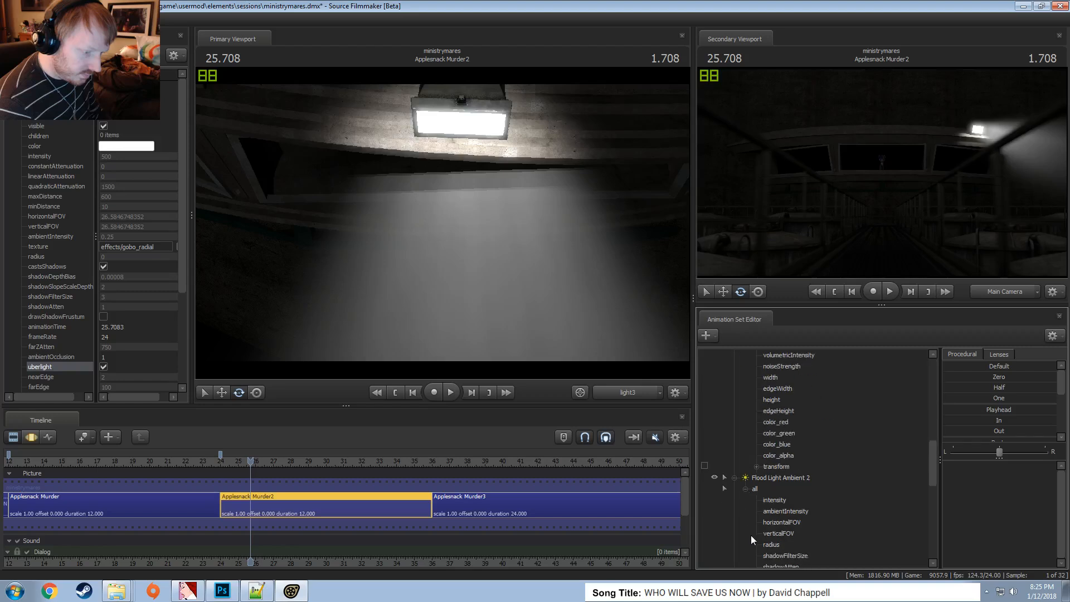
pyautogui.click(780, 533)
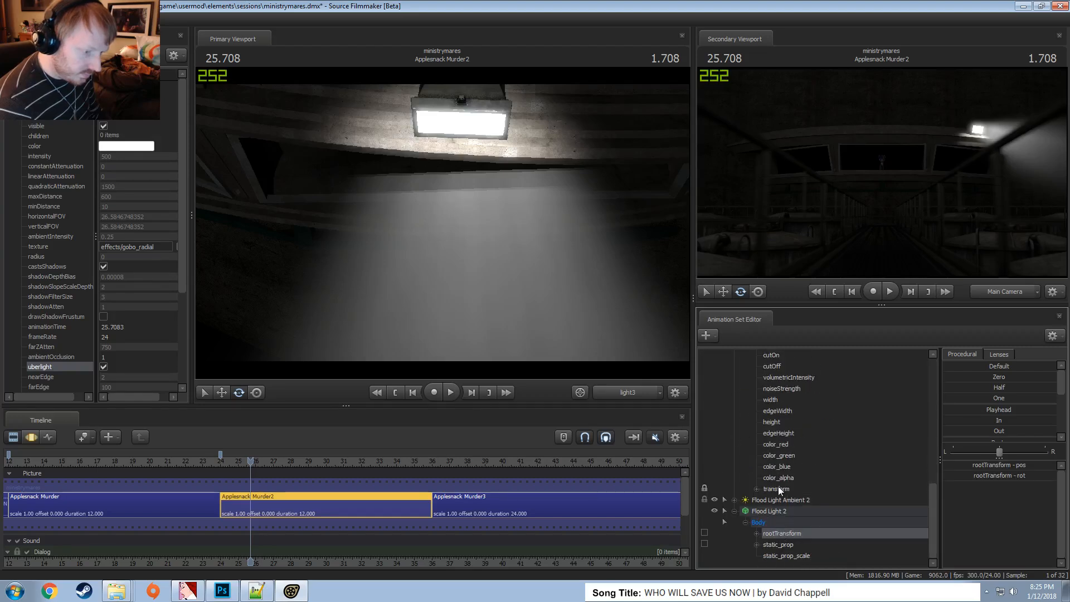
pyautogui.scroll(8, 778, 486)
pyautogui.click(735, 367)
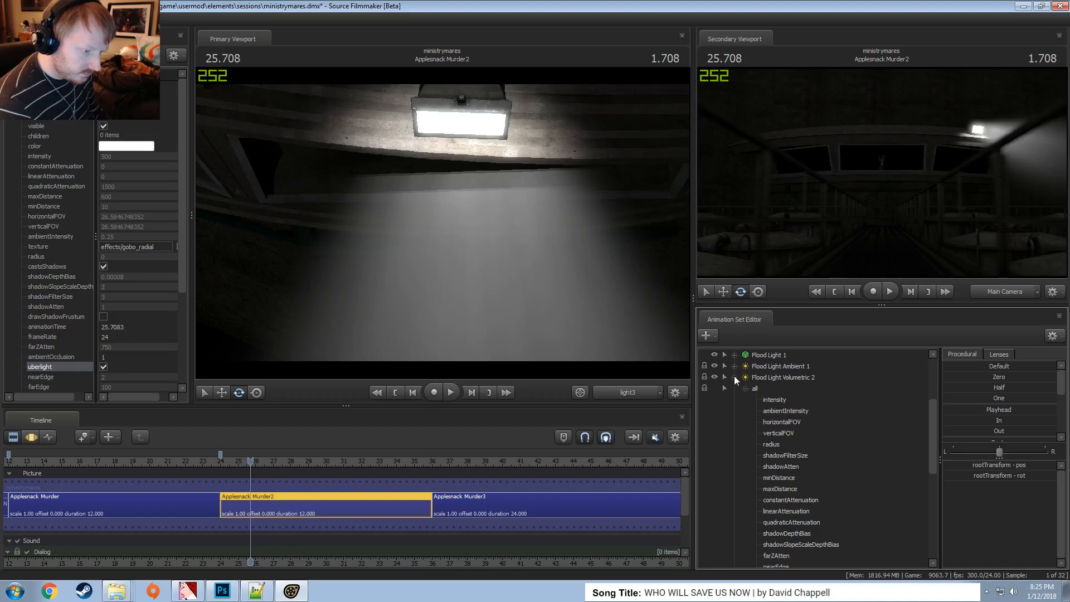
pyautogui.click(735, 378)
pyautogui.click(774, 511)
pyautogui.keyDown('shift'); pyautogui.click(779, 489); pyautogui.keyUp('shift')
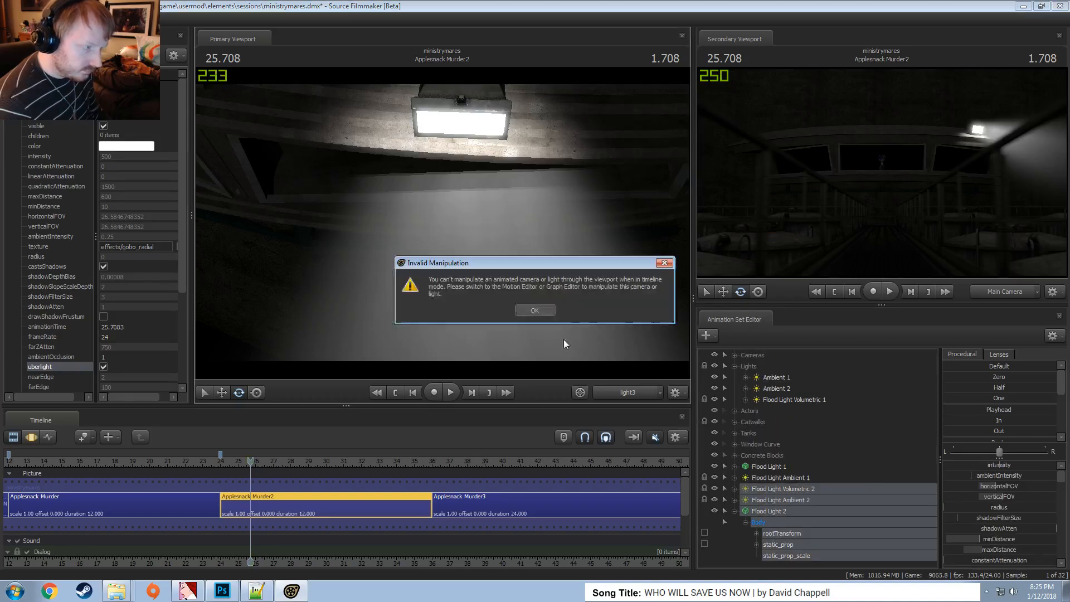
pyautogui.click(542, 324)
# Select Flood Light 2 in the Motion Editor and view the fixture through the Work Camera
pyautogui.click(798, 511)
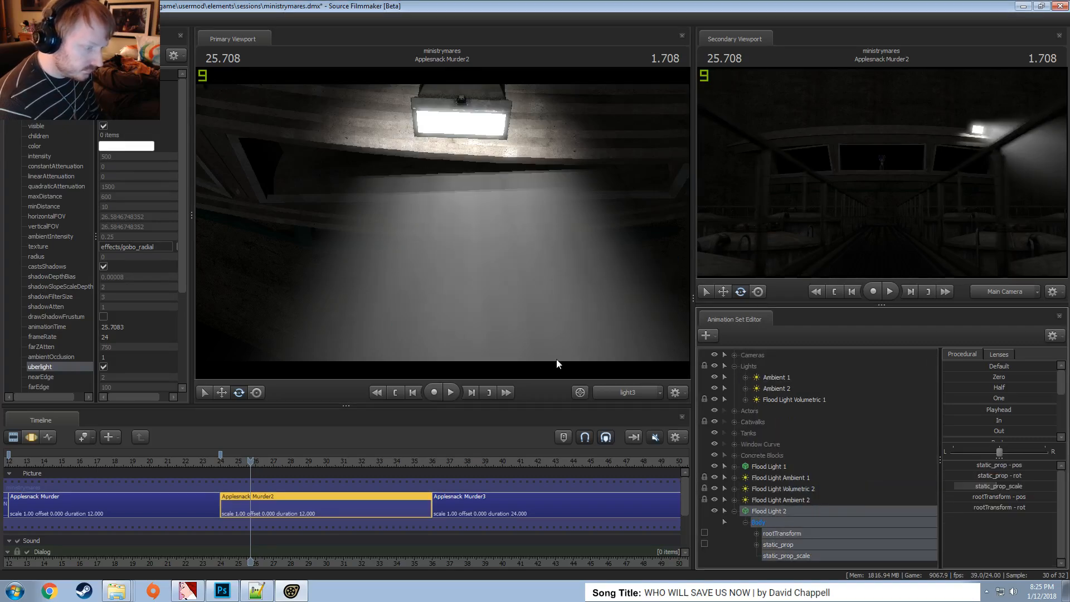
pyautogui.press('F3')
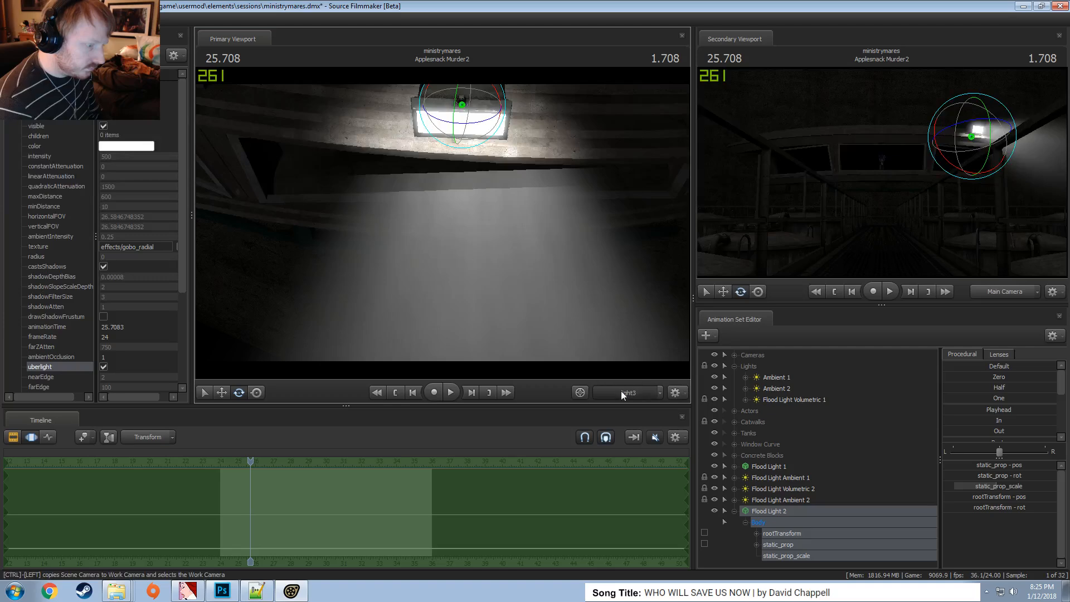
pyautogui.click(622, 391)
pyautogui.press('s')
pyautogui.moveTo(460, 240)
pyautogui.mouseDown()
pyautogui.moveTo(424, 227)
pyautogui.moveTo(454, 232)
pyautogui.mouseUp()
pyautogui.press('s')
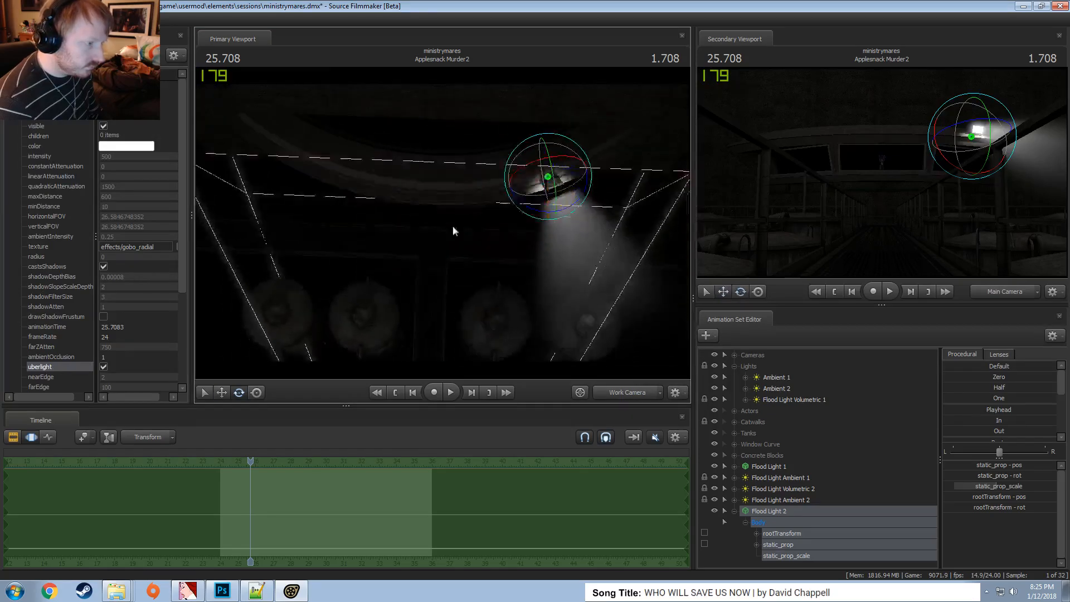
# Turn on Global Axes for the manipulator and rotate Flood Light 2 about the vertical axis toward the opposite side
pyautogui.press('w')
pyautogui.press('e')
pyautogui.rightClick(572, 186)
pyautogui.click(589, 194)
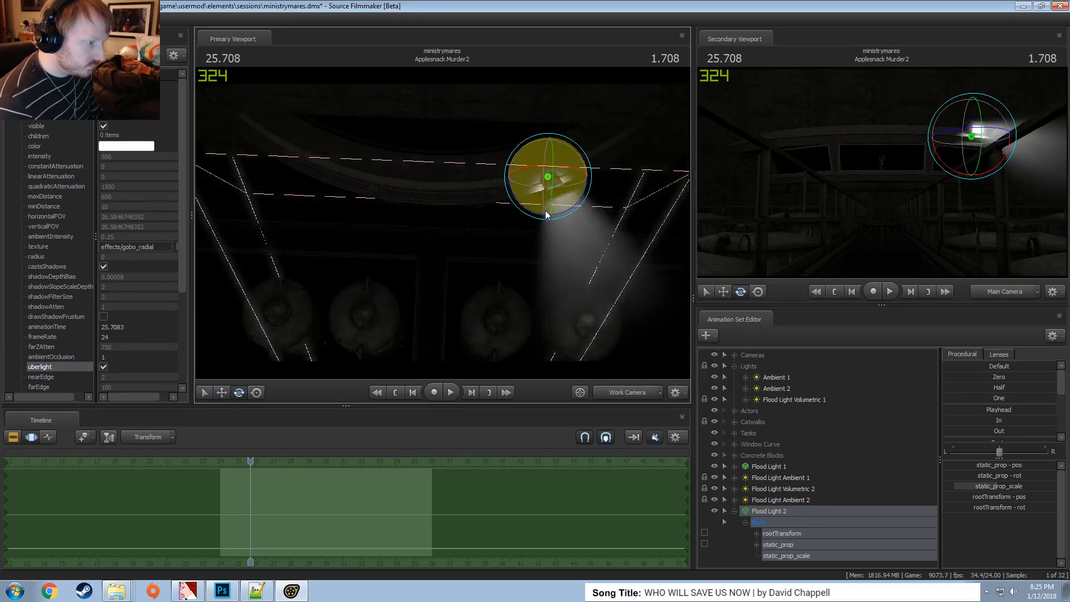
pyautogui.moveTo(558, 214); pyautogui.dragTo(545, 217)
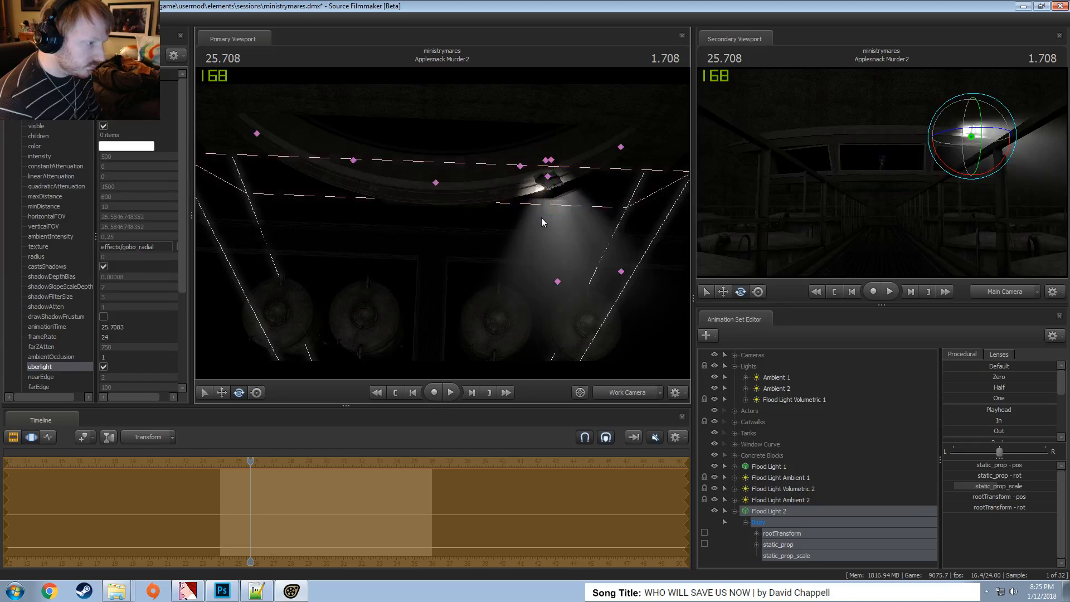
# Set the rotation mode to Local and turn Flood Light 2 further about the vertical axis
pyautogui.rightClick(562, 186)
pyautogui.moveTo(587, 210)
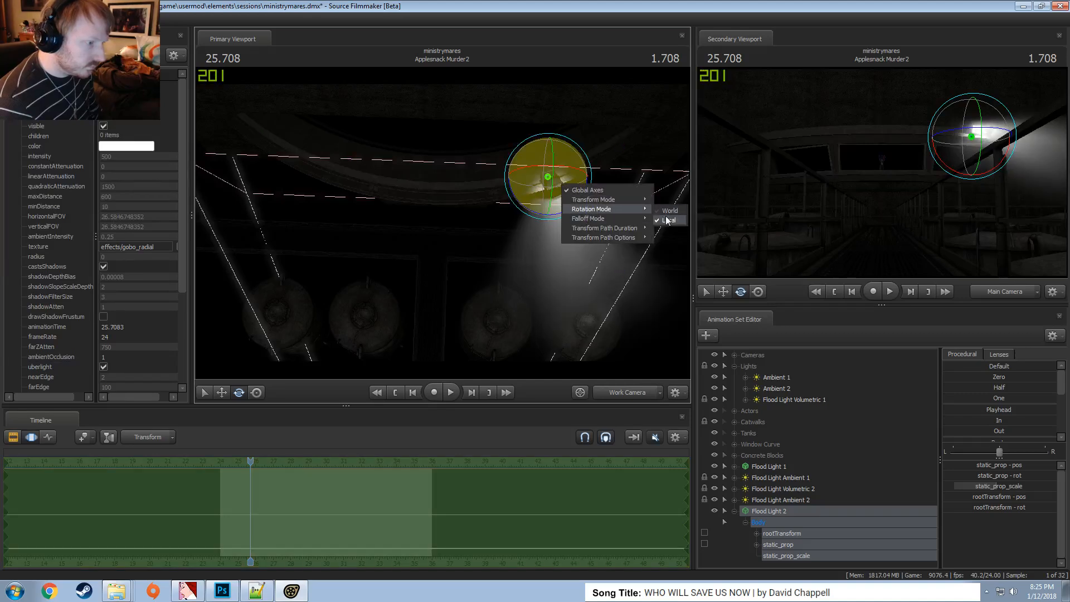
pyautogui.click(677, 220)
pyautogui.moveTo(571, 214); pyautogui.dragTo(545, 217)
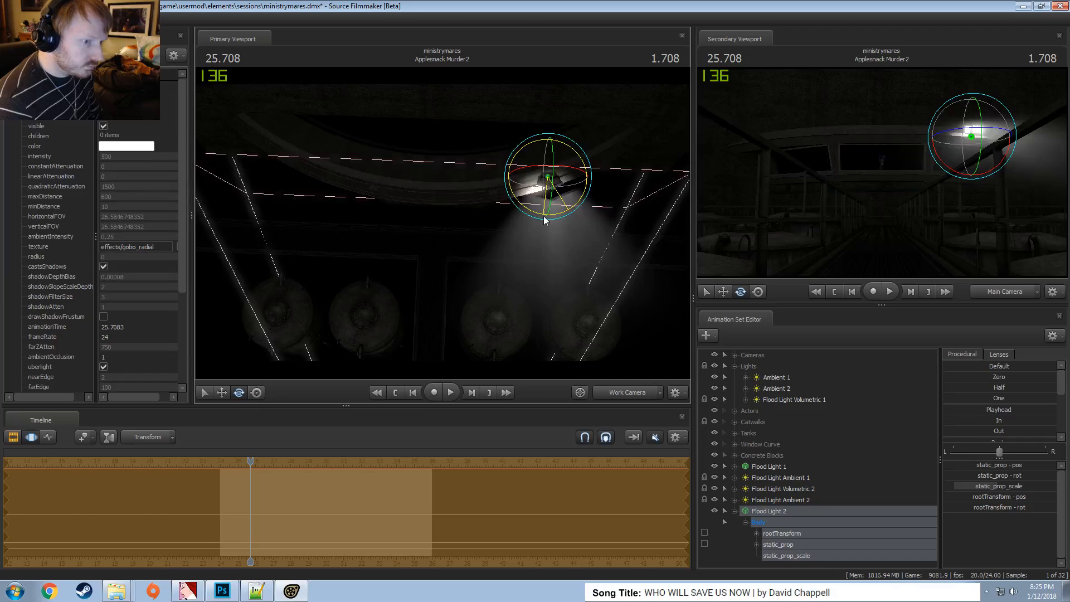
# Move Flood Light 2 sideways to the opposite end of the overhead beam, fine-tuning its position to mirror Flood Light 1
pyautogui.press('w')
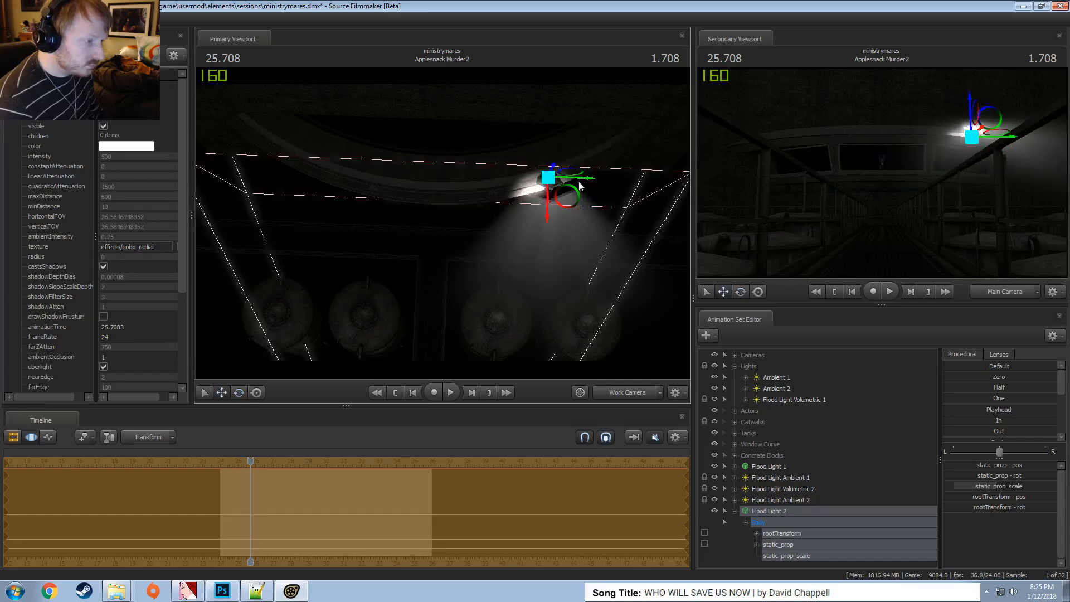
pyautogui.moveTo(580, 179); pyautogui.dragTo(413, 192)
pyautogui.moveTo(466, 291); pyautogui.dragTo(410, 281)
pyautogui.moveTo(446, 240)
pyautogui.mouseDown()
pyautogui.moveTo(449, 218)
pyautogui.moveTo(444, 227)
pyautogui.mouseUp()
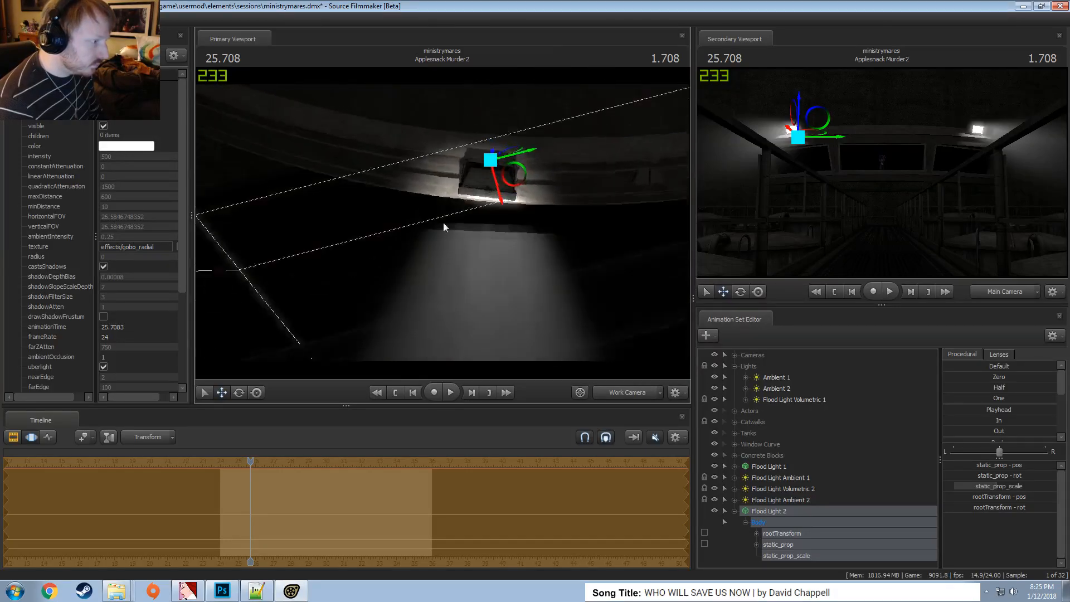
pyautogui.moveTo(529, 157); pyautogui.dragTo(499, 163)
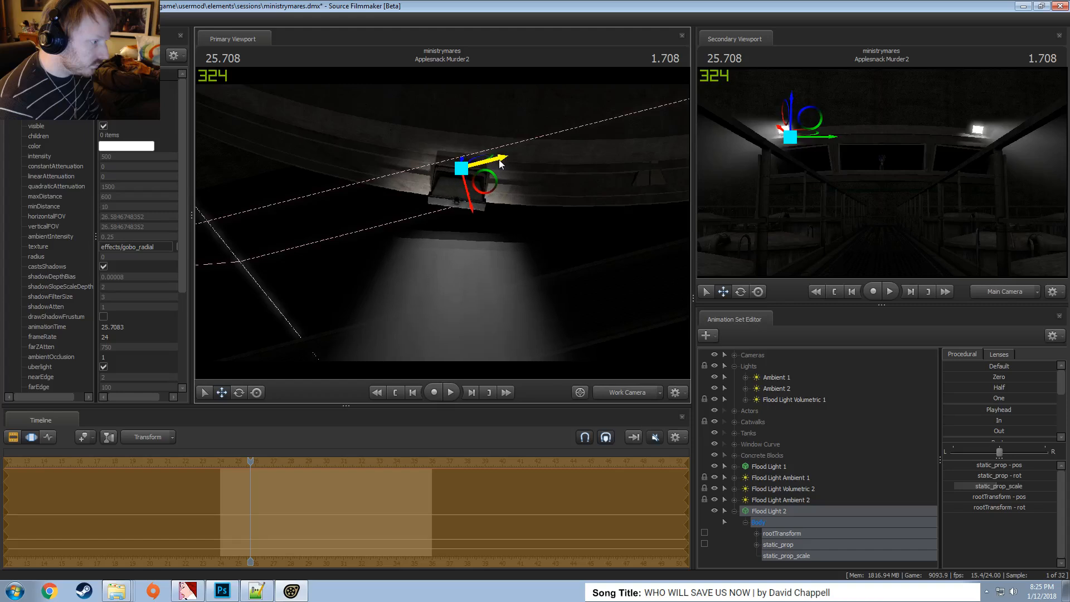
pyautogui.press('F2')
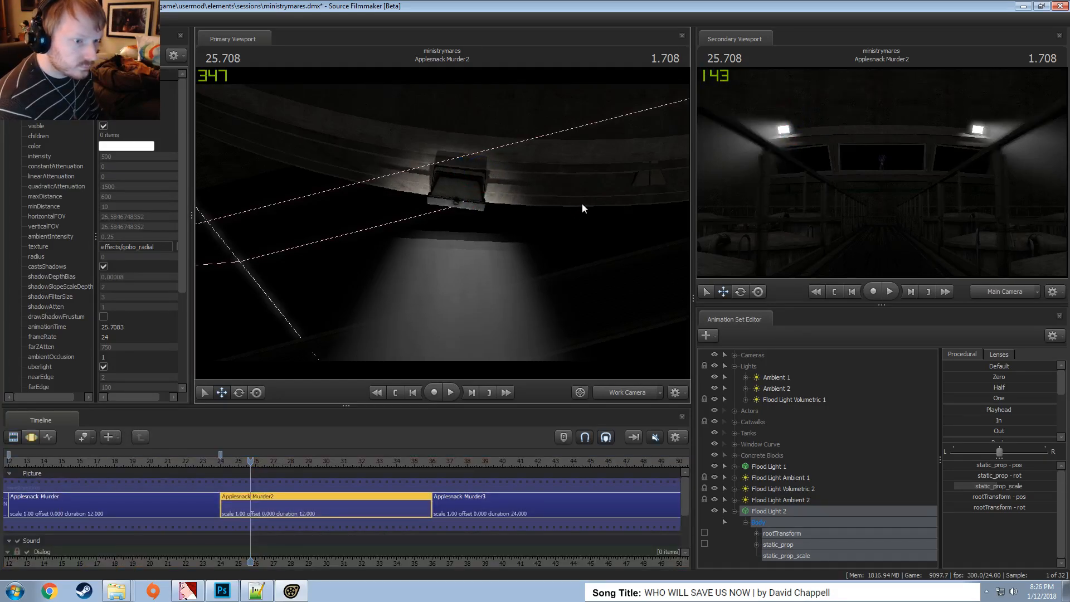
pyautogui.press('F3')
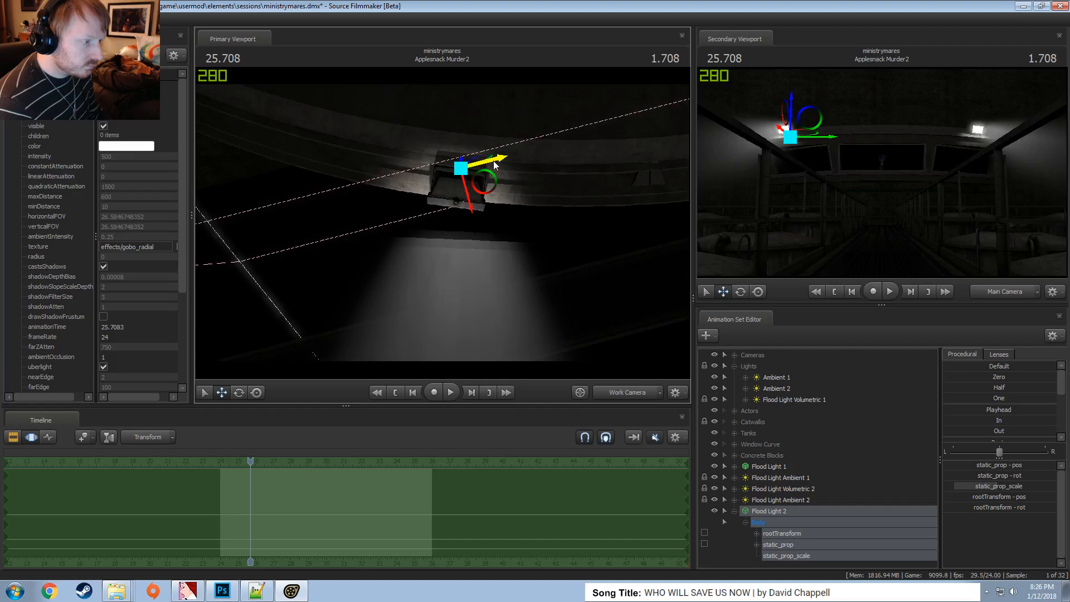
pyautogui.press('F2')
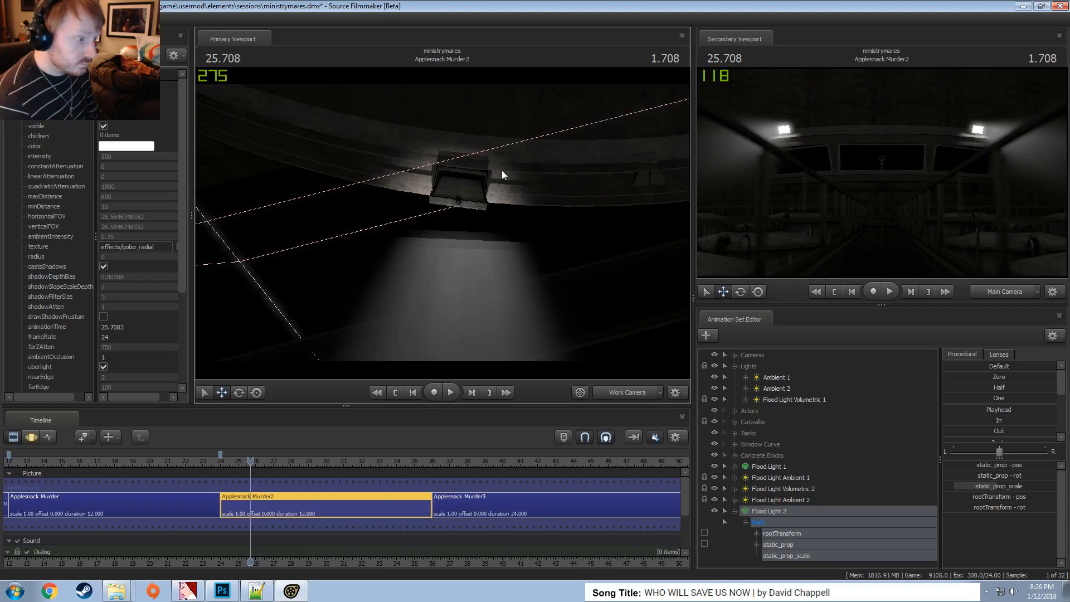
# Select Flood Light Volumetric 1 and Flood Light Volumetric 2 together in the Motion Editor and nudge both slightly along the vertical axis
pyautogui.moveTo(502, 169); pyautogui.dragTo(473, 274)
pyautogui.click(781, 499)
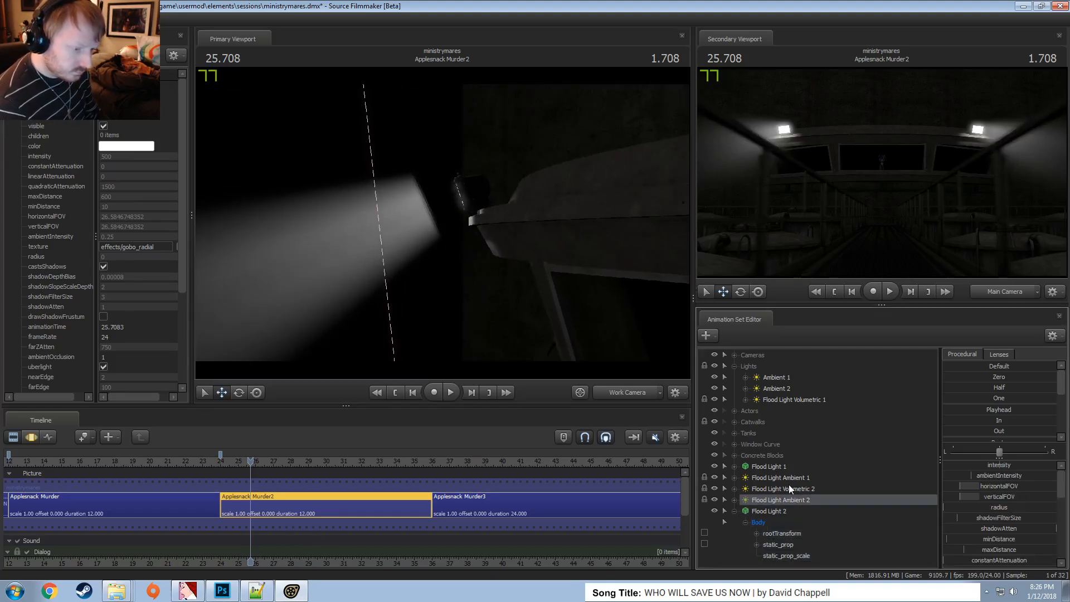
pyautogui.click(791, 490)
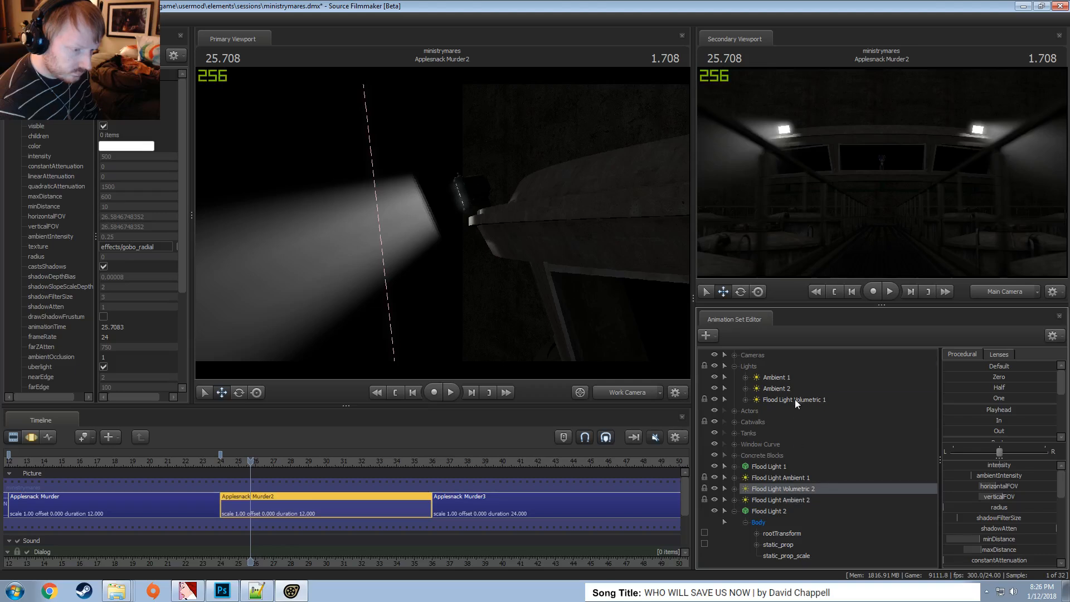
pyautogui.keyDown('ctrl'); pyautogui.click(795, 399); pyautogui.keyUp('ctrl')
pyautogui.press('F3')
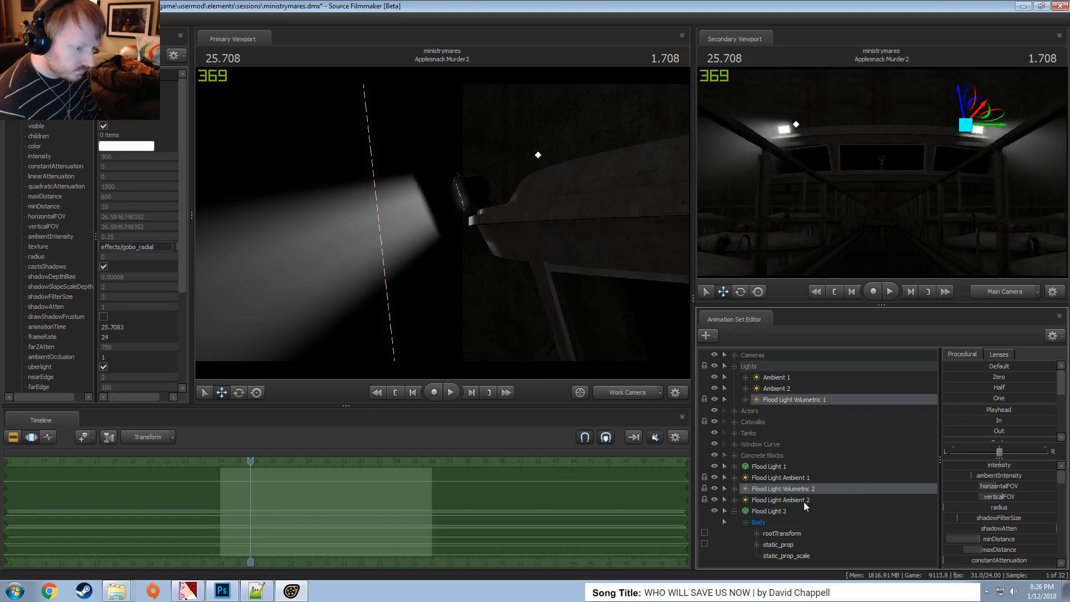
pyautogui.keyDown('ctrl'); pyautogui.click(818, 487); pyautogui.keyUp('ctrl')
pyautogui.keyDown('ctrl'); pyautogui.click(817, 487); pyautogui.keyUp('ctrl')
pyautogui.moveTo(545, 126); pyautogui.dragTo(547, 126)
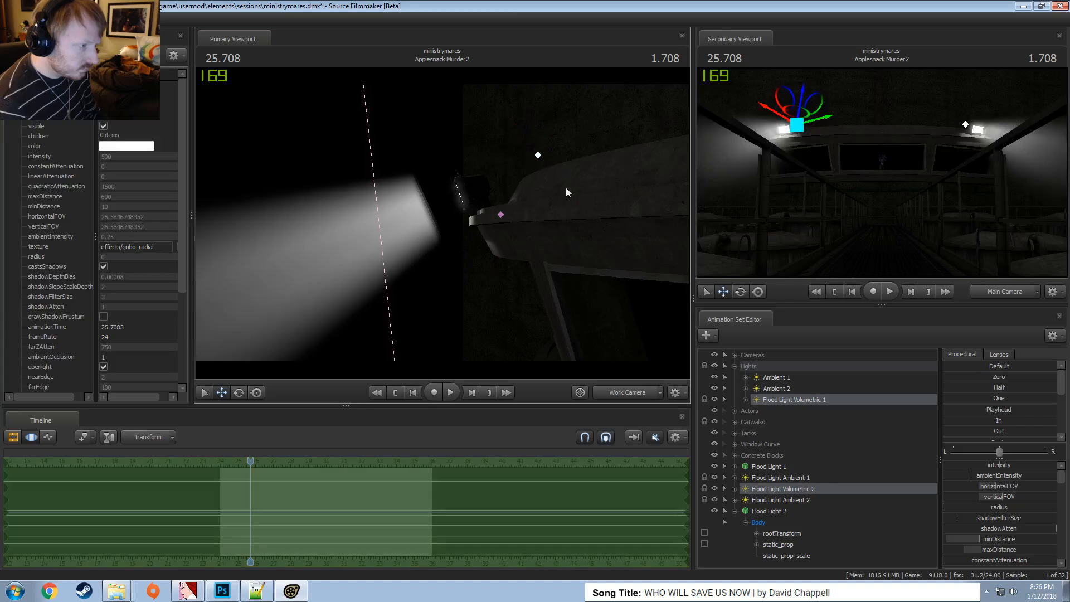
pyautogui.rightClick(533, 148)
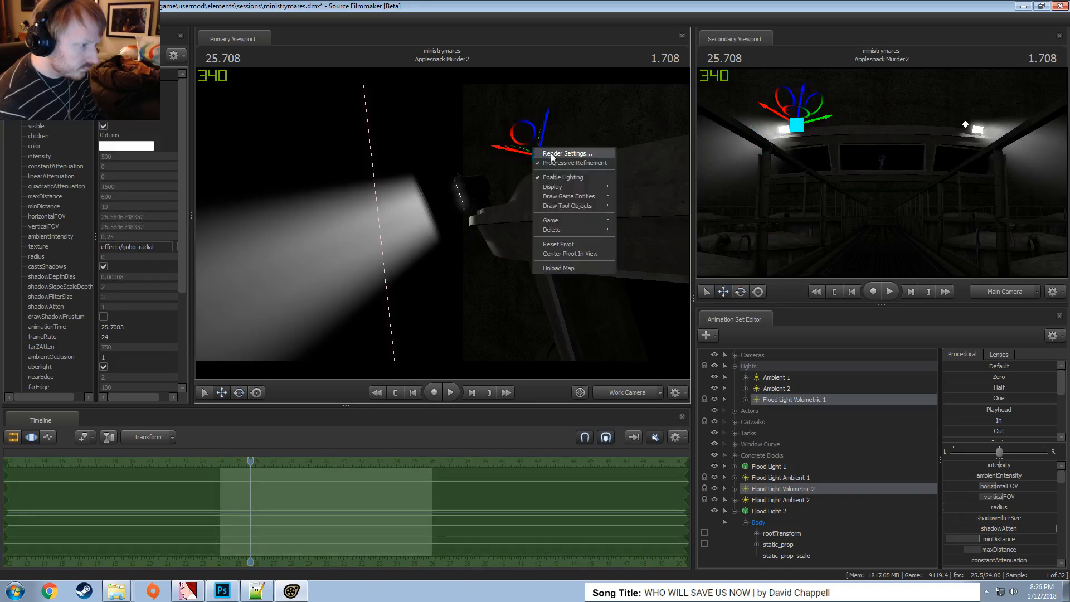
pyautogui.click(524, 134)
pyautogui.rightClick(540, 159)
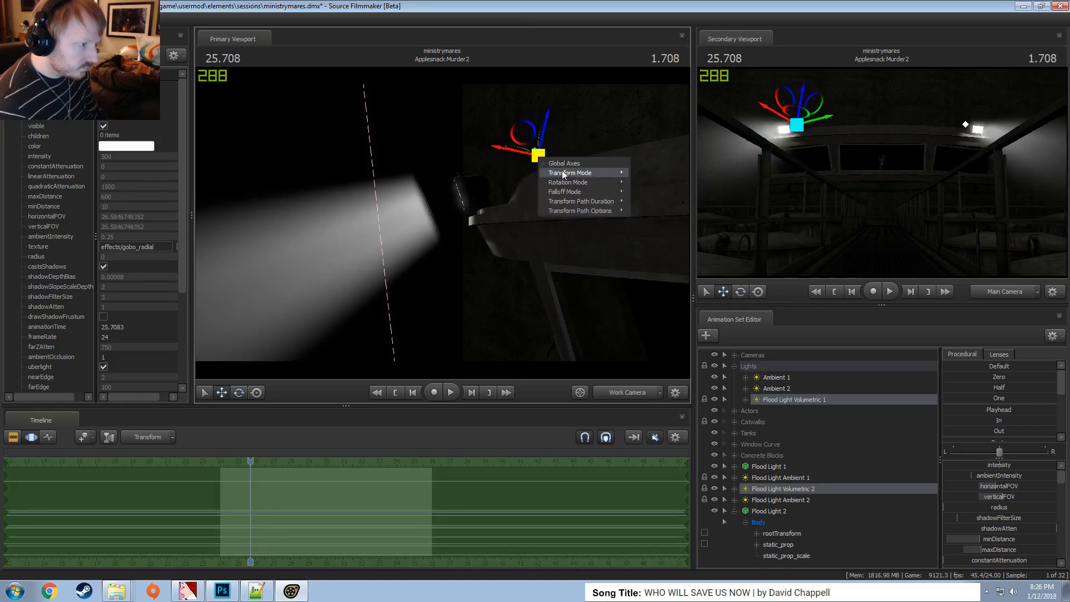
pyautogui.click(558, 173)
pyautogui.moveTo(540, 128); pyautogui.dragTo(541, 128)
pyautogui.press('F2')
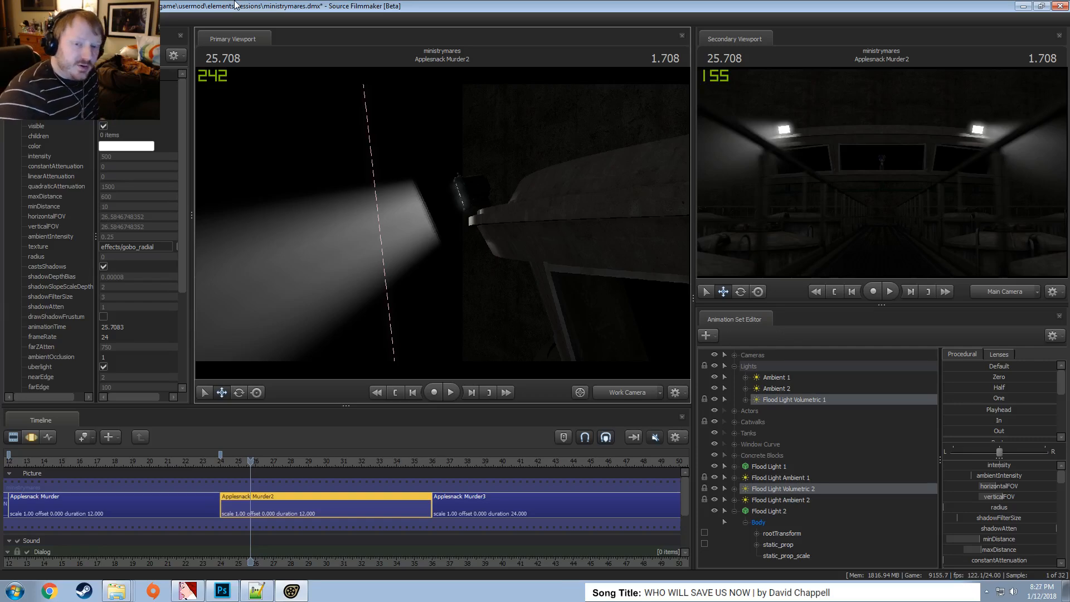
# Examine the lit fixture on the overhead beam, then the pony standing behind the beam's window, through the Work Camera
pyautogui.keyDown('alt'); pyautogui.moveTo(365, 146); pyautogui.dragTo(445, 209); pyautogui.keyUp('alt')
pyautogui.press('F3')
pyautogui.press('F2')
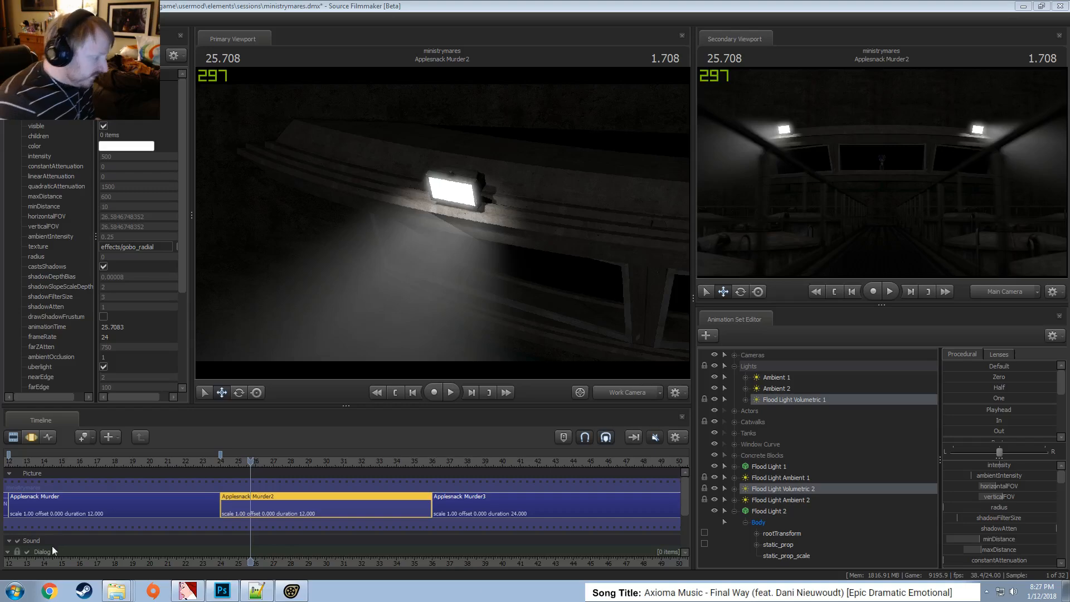
pyautogui.moveTo(248, 464)
pyautogui.mouseDown()
pyautogui.moveTo(239, 465)
pyautogui.moveTo(253, 464)
pyautogui.mouseUp()
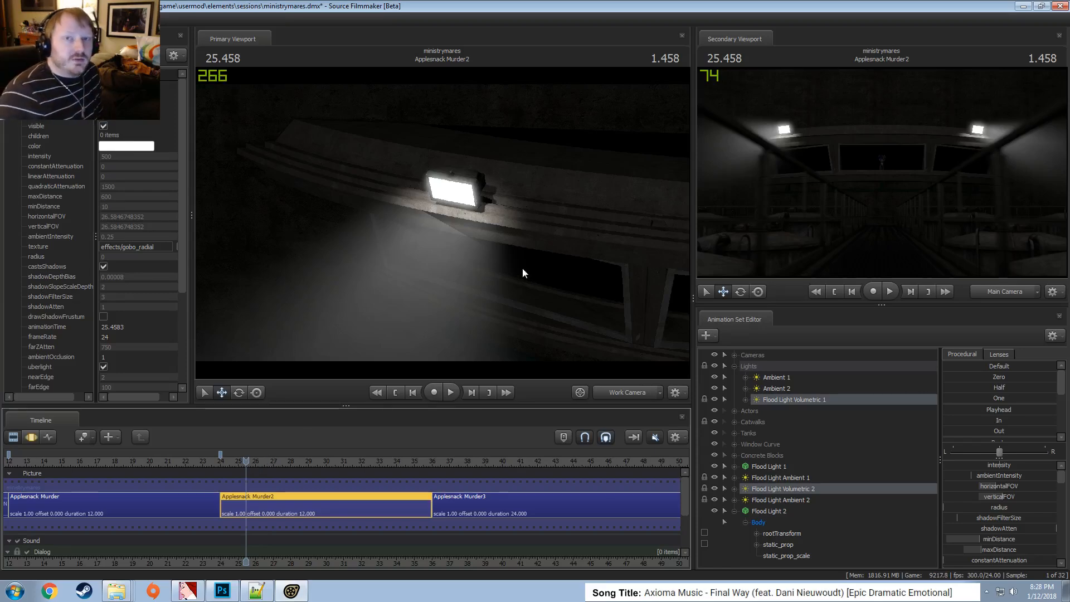
pyautogui.moveTo(523, 269); pyautogui.dragTo(680, 194)
pyautogui.press('w')
pyautogui.moveTo(443, 222)
pyautogui.mouseDown()
pyautogui.moveTo(459, 222)
pyautogui.moveTo(443, 222)
pyautogui.mouseUp()
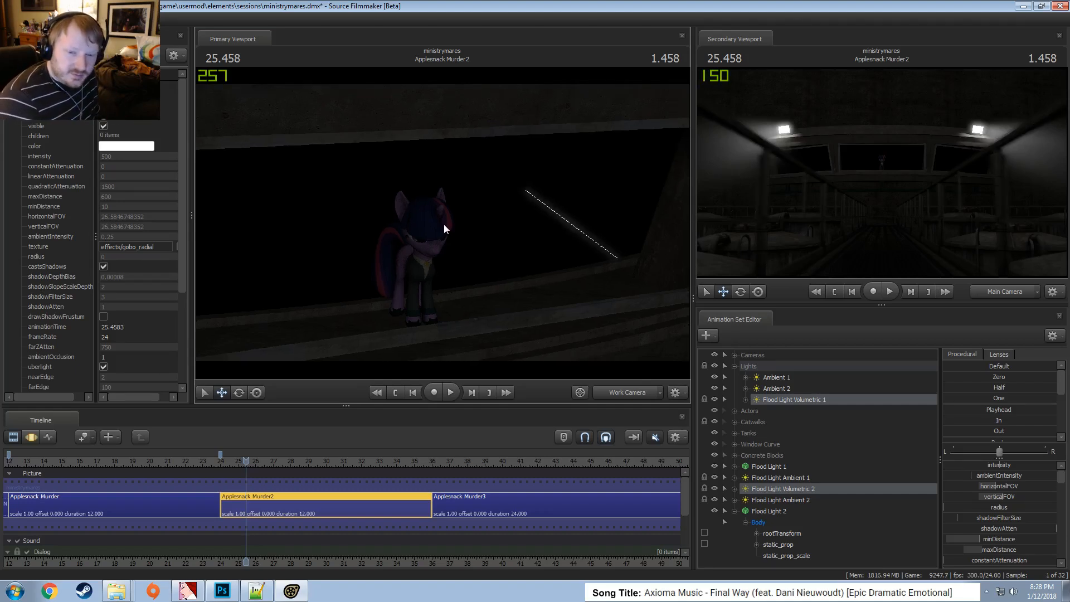
pyautogui.moveTo(431, 223)
pyautogui.mouseDown()
pyautogui.moveTo(440, 232)
pyautogui.moveTo(441, 222)
pyautogui.mouseUp()
pyautogui.press('w')
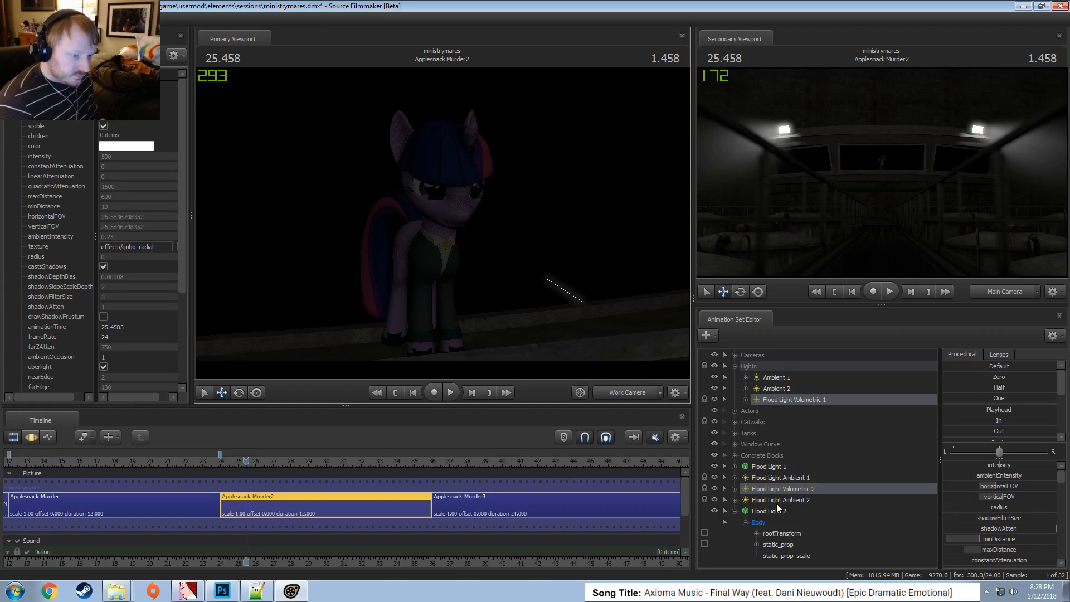
# Move the remaining flood lights into the Lights group, ordered as Ambient 1, Volumetric 1, Ambient 2 and Volumetric 2, and collapse the group
pyautogui.moveTo(788, 489); pyautogui.dragTo(789, 406)
pyautogui.moveTo(785, 490); pyautogui.dragTo(773, 397)
pyautogui.moveTo(783, 501); pyautogui.dragTo(784, 419)
pyautogui.click(786, 433)
pyautogui.keyDown('shift'); pyautogui.click(787, 401); pyautogui.keyUp('shift')
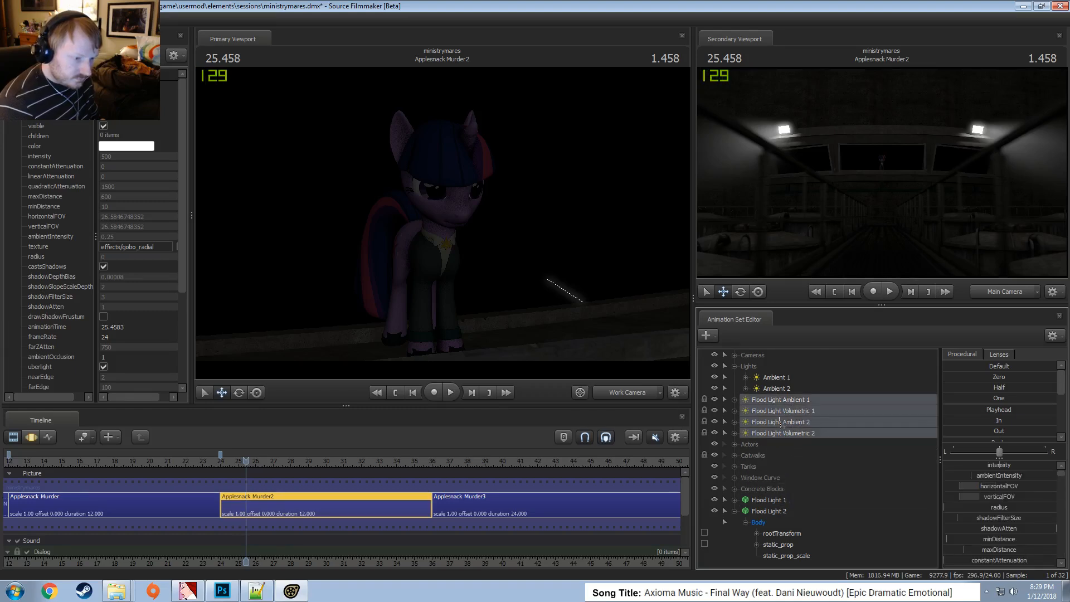
pyautogui.click(735, 366)
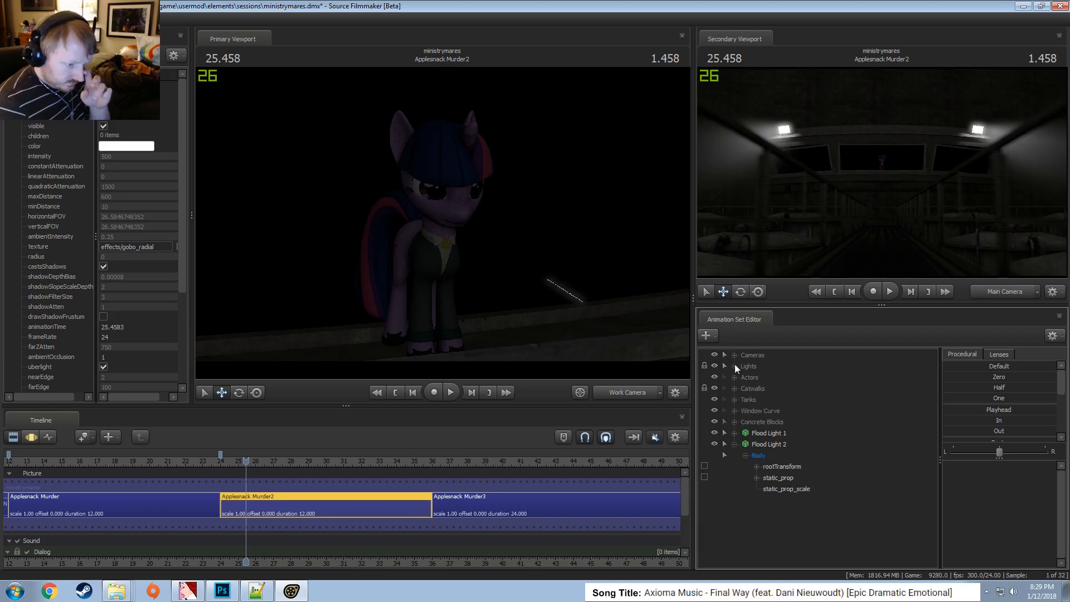
# Group the Flood Light 1 and Flood Light 2 models and rename the group as Flood Lights
pyautogui.click(734, 445)
pyautogui.click(758, 445)
pyautogui.keyDown('shift'); pyautogui.click(767, 433); pyautogui.keyUp('shift')
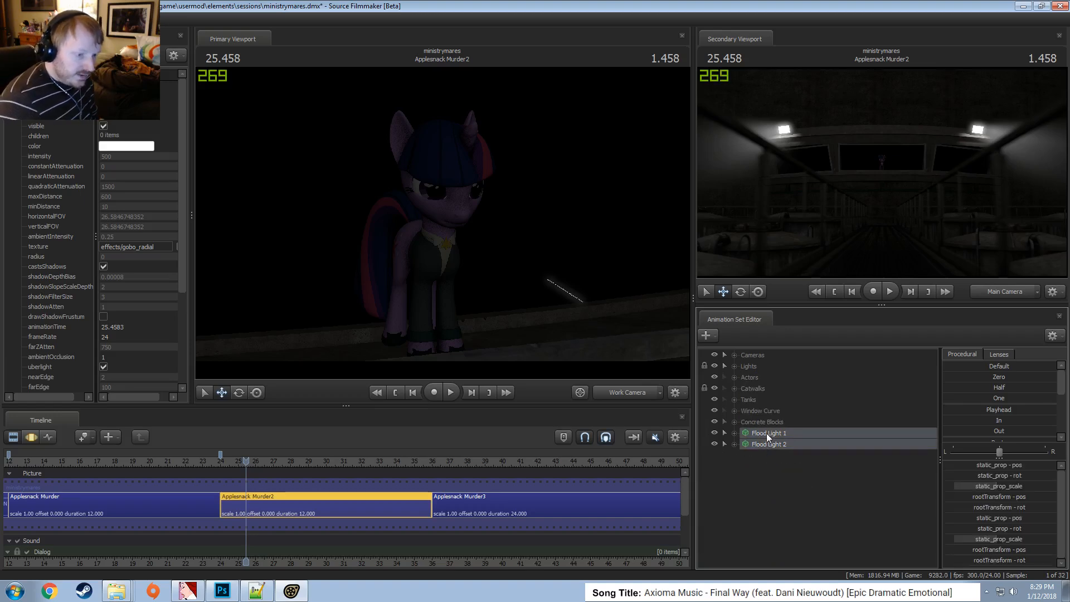
pyautogui.rightClick(769, 434)
pyautogui.click(805, 293)
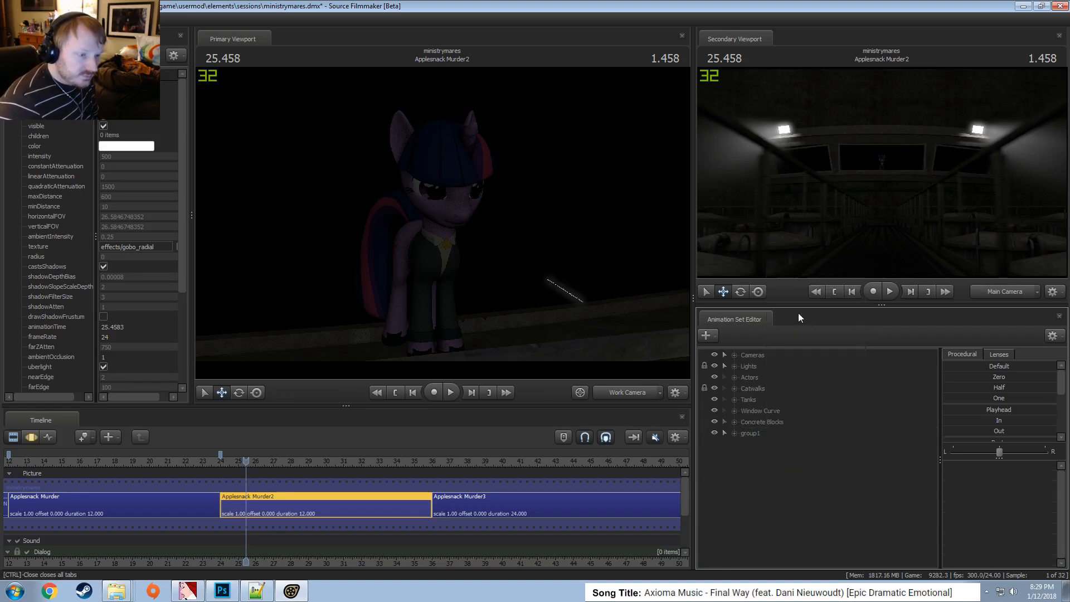
pyautogui.rightClick(769, 433)
pyautogui.click(788, 437)
pyautogui.write('Flo')
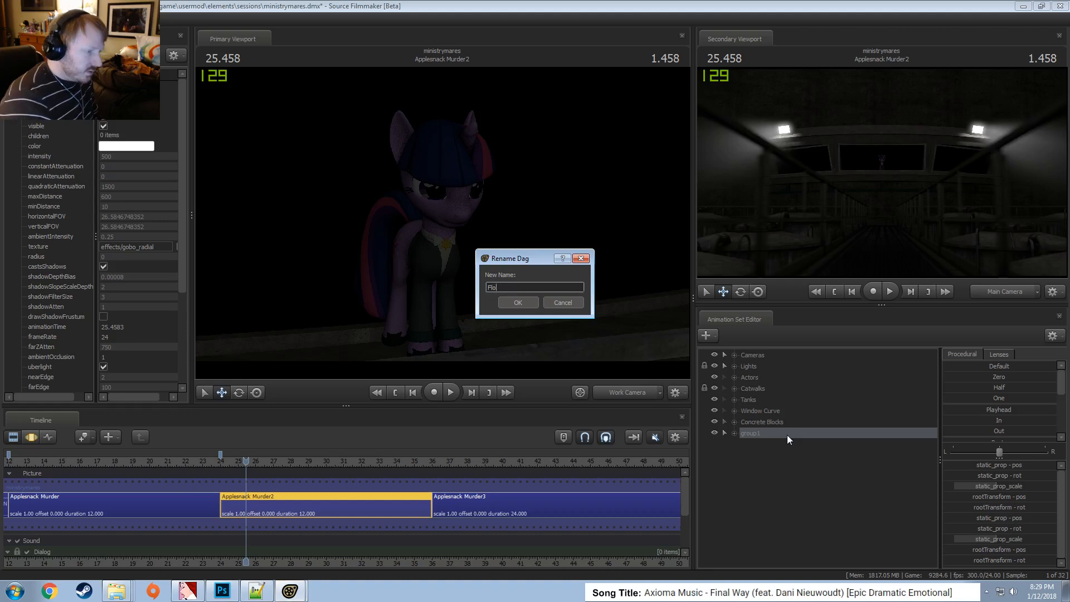
pyautogui.write('od Lights')
pyautogui.press('Return')
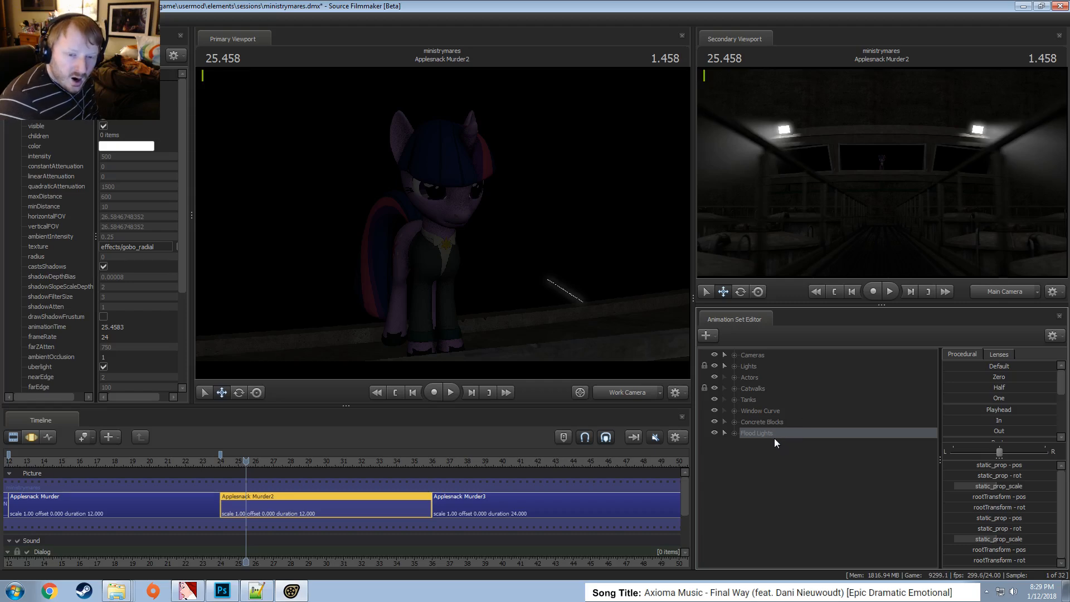
# Switch the primary viewport to the Main Camera and create a new light in the shot
pyautogui.click(619, 395)
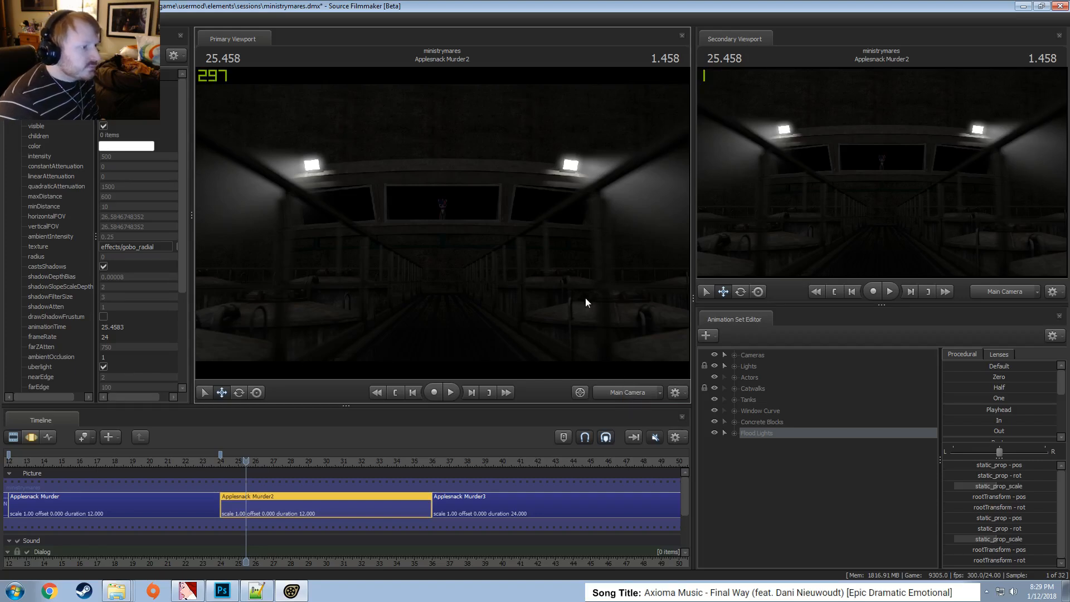
pyautogui.click(764, 462)
pyautogui.rightClick(775, 473)
pyautogui.click(827, 486)
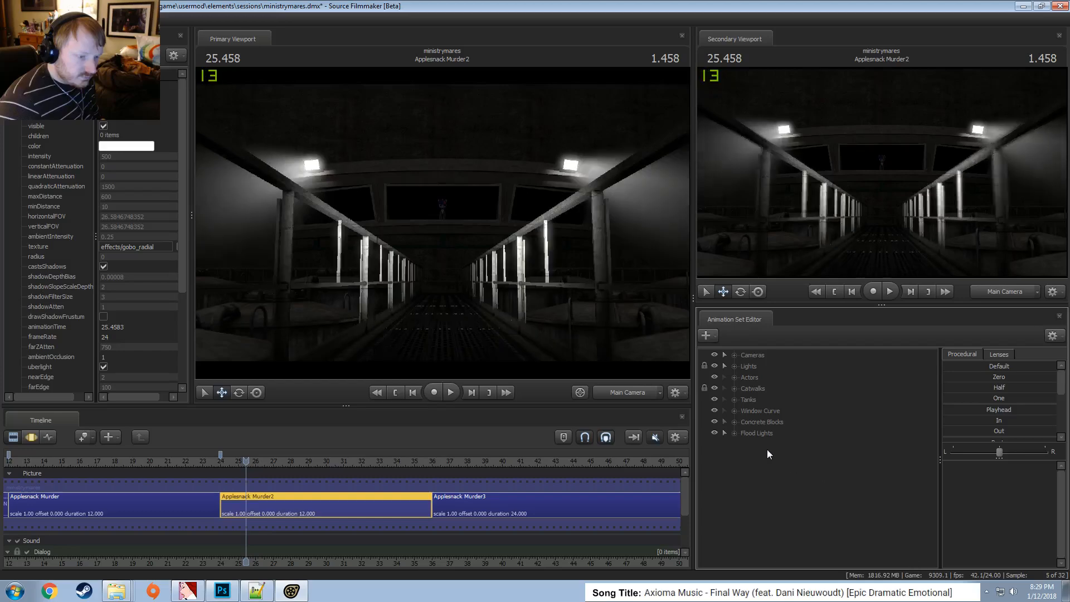
pyautogui.click(735, 366)
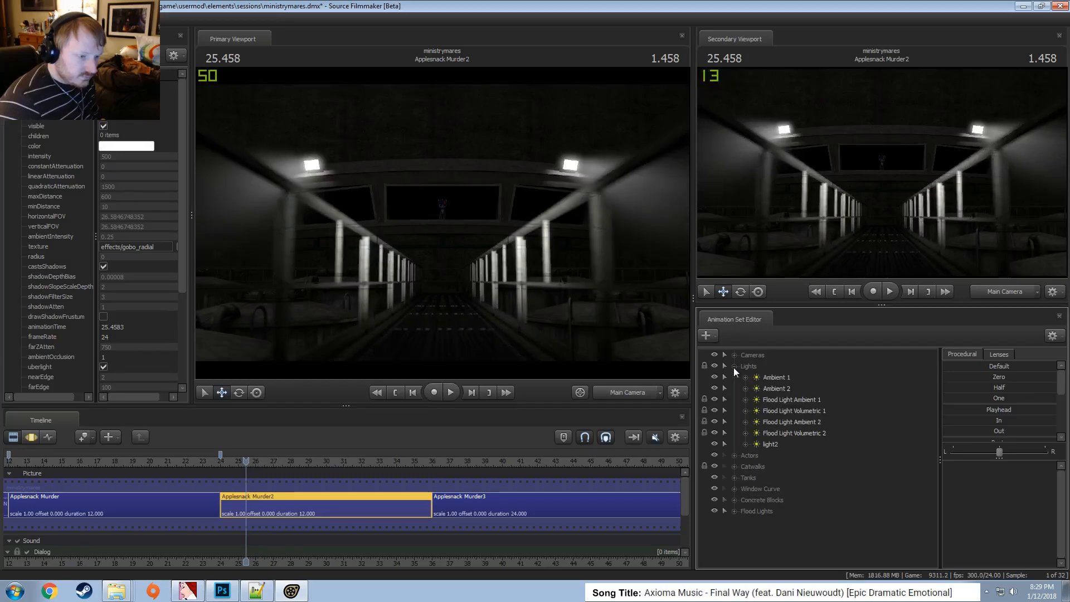
# Look through light2 in the Motion Editor, aim it at the tanks near the walkway and widen its field of view to 120
pyautogui.click(778, 444)
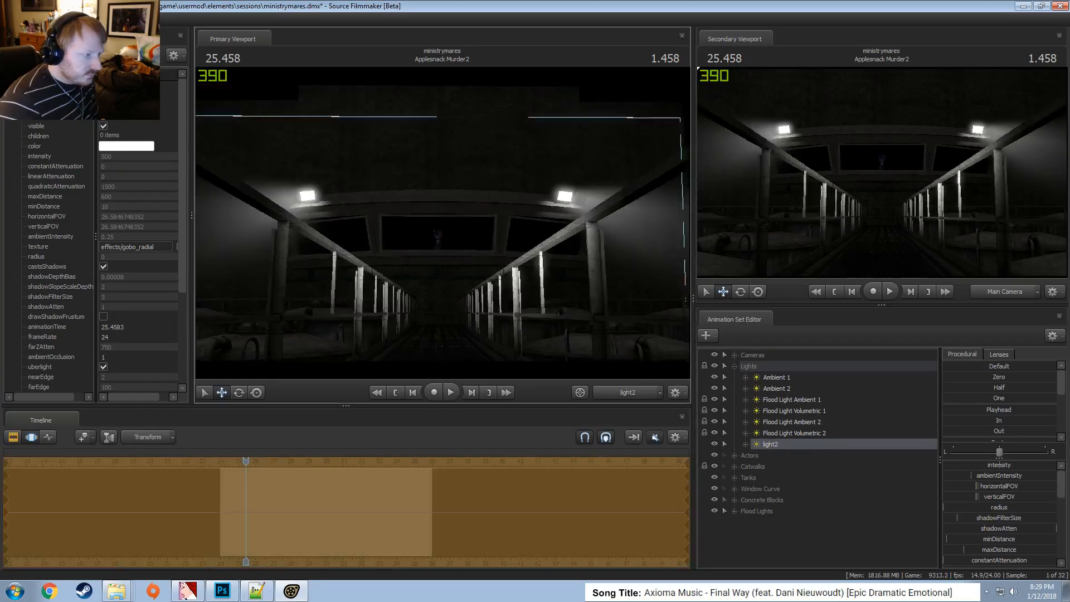
pyautogui.moveTo(443, 223)
pyautogui.mouseDown()
pyautogui.moveTo(479, 217)
pyautogui.moveTo(513, 257)
pyautogui.moveTo(557, 223)
pyautogui.moveTo(479, 245)
pyautogui.moveTo(474, 217)
pyautogui.moveTo(444, 201)
pyautogui.moveTo(412, 218)
pyautogui.moveTo(421, 245)
pyautogui.moveTo(440, 223)
pyautogui.moveTo(460, 224)
pyautogui.moveTo(443, 225)
pyautogui.mouseUp()
pyautogui.scroll(-5, 454, 215)
pyautogui.press('w')
pyautogui.scroll(-2, 455, 223)
pyautogui.scroll(-1, 446, 225)
pyautogui.moveTo(549, 297); pyautogui.dragTo(522, 297)
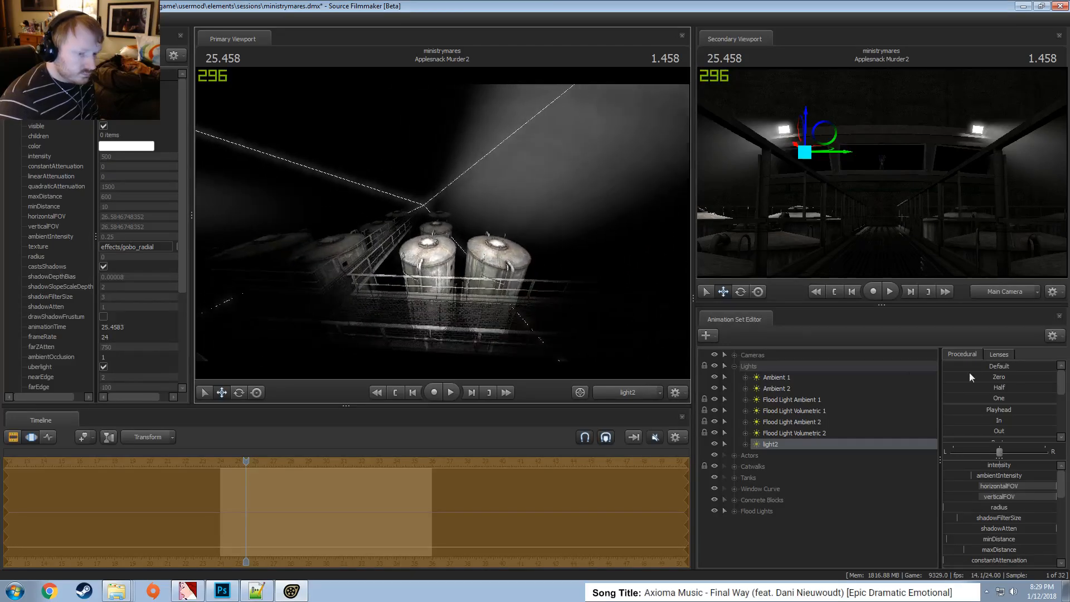
# Raise light2's minDistance to the maximum of its slider range
pyautogui.scroll(-5, 998, 502)
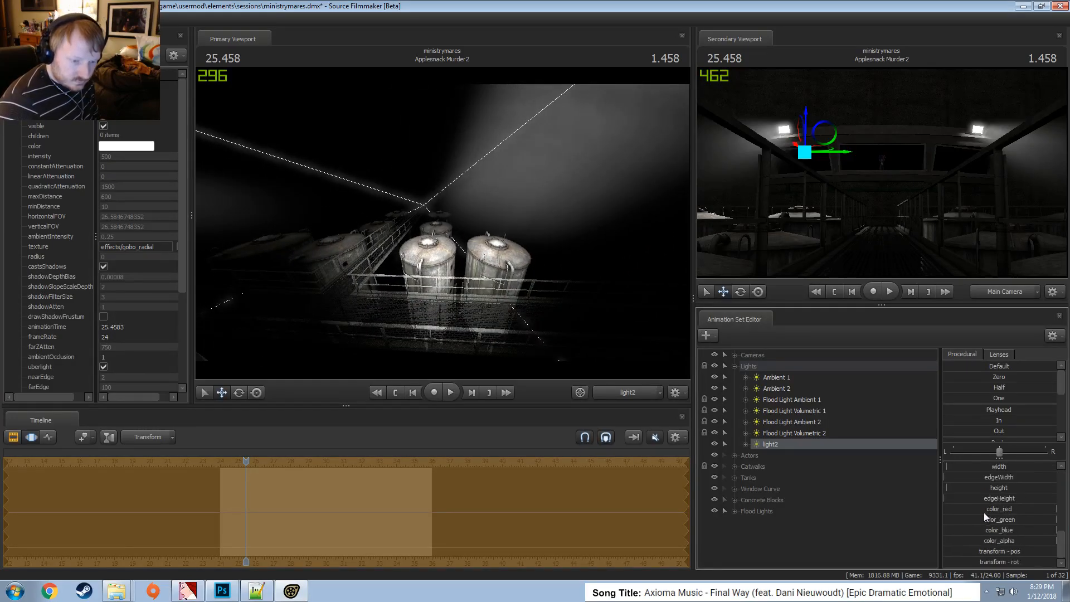
pyautogui.scroll(3, 997, 529)
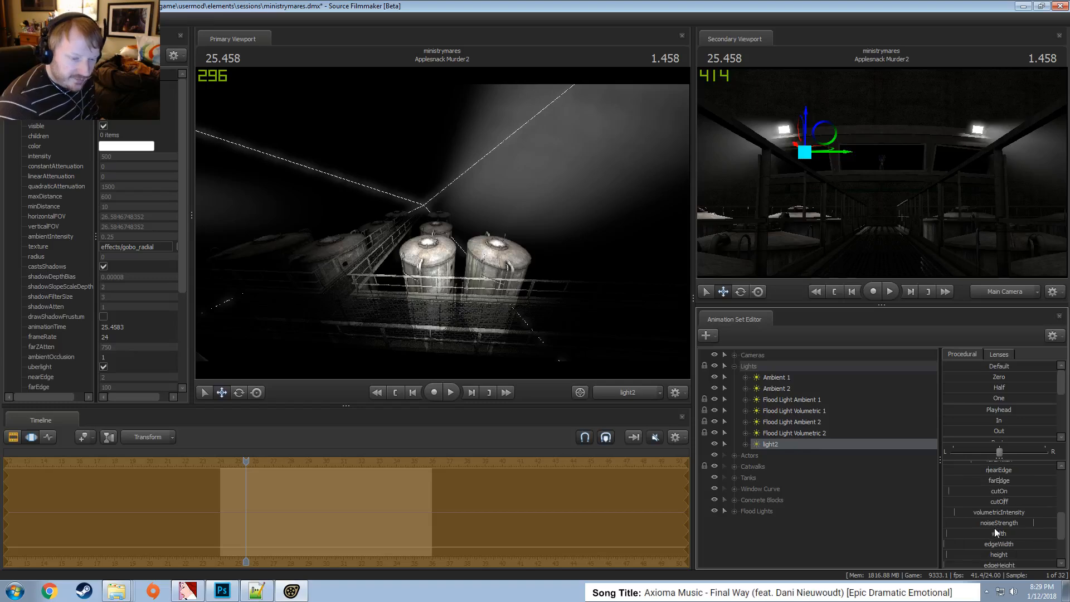
pyautogui.scroll(3, 992, 504)
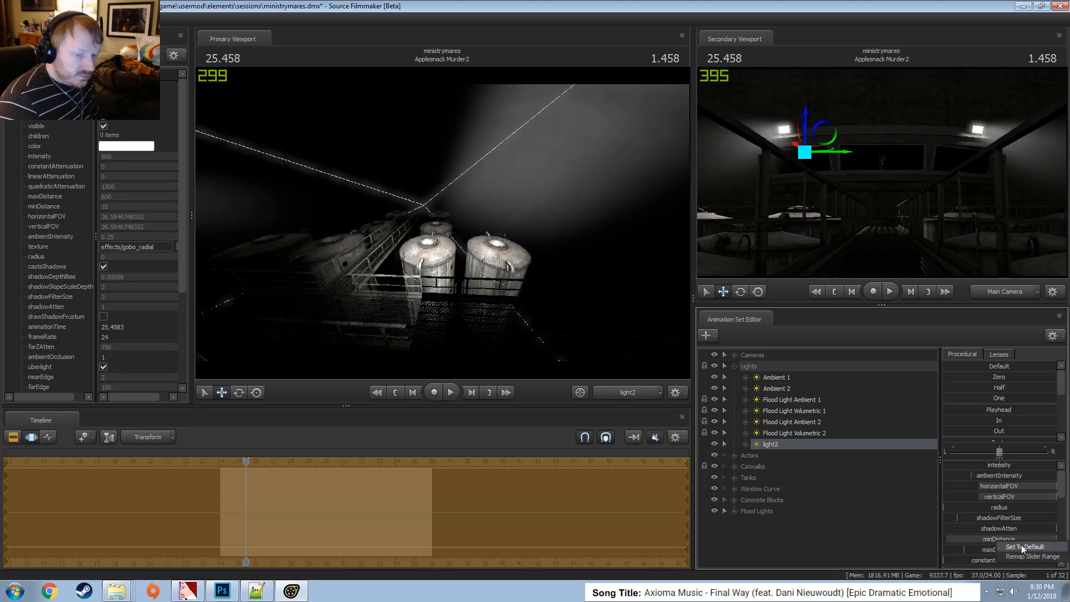
pyautogui.press('F2')
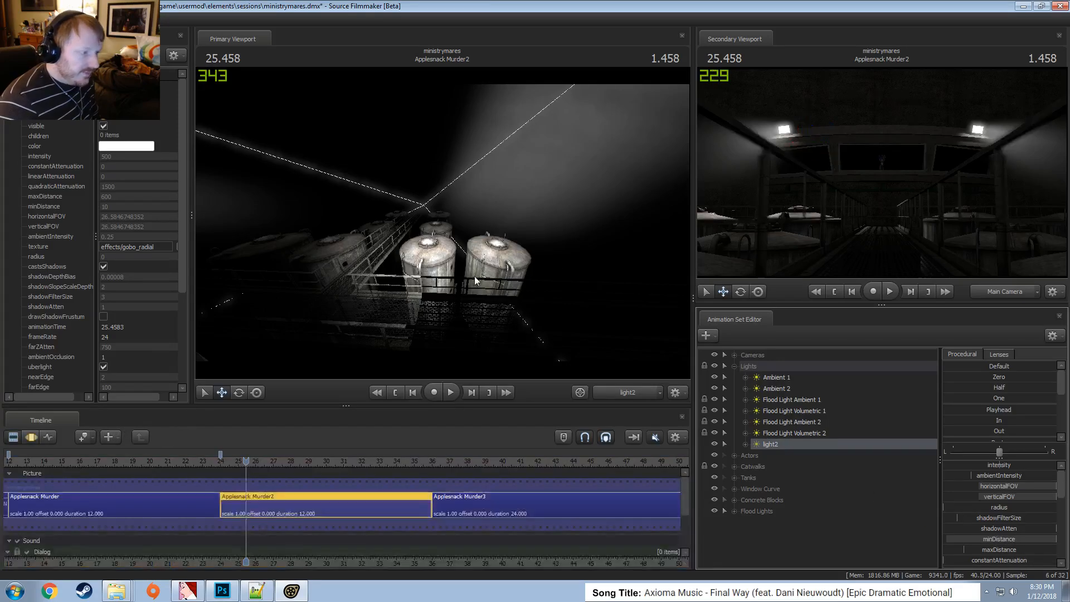
# Pull light2 back through the window into the control room, keeping it aimed at the tanks
pyautogui.press('F3')
pyautogui.moveTo(474, 276); pyautogui.dragTo(476, 280)
pyautogui.press('s')
pyautogui.press('s')
pyautogui.press('s')
pyautogui.press('w')
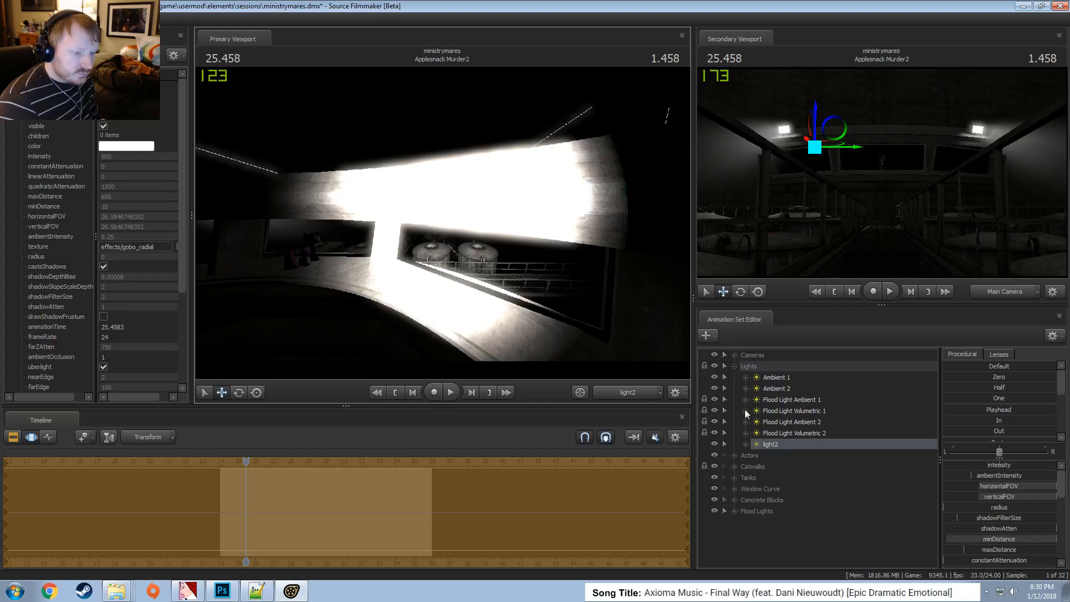
# Show light2 in the Element Viewer and enable its uberlight option
pyautogui.rightClick(782, 443)
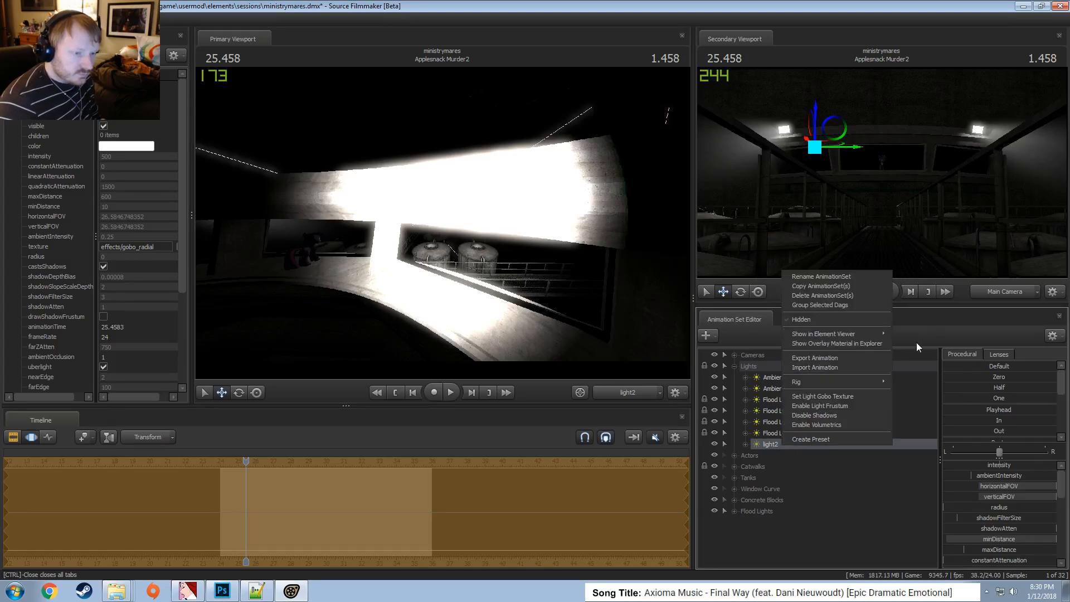
pyautogui.press('Escape')
pyautogui.click(103, 367)
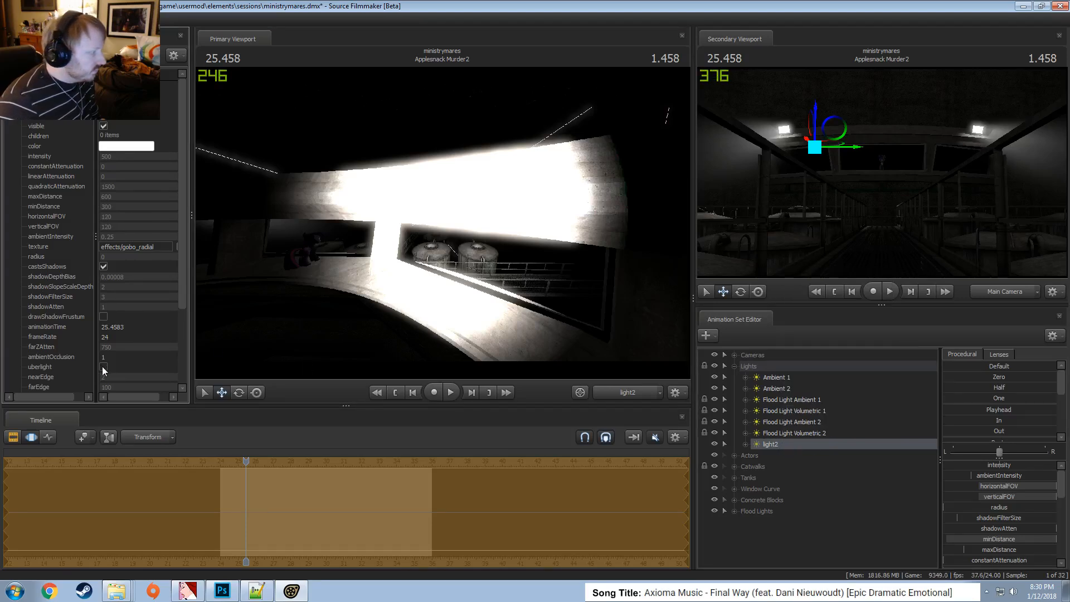
pyautogui.click(104, 367)
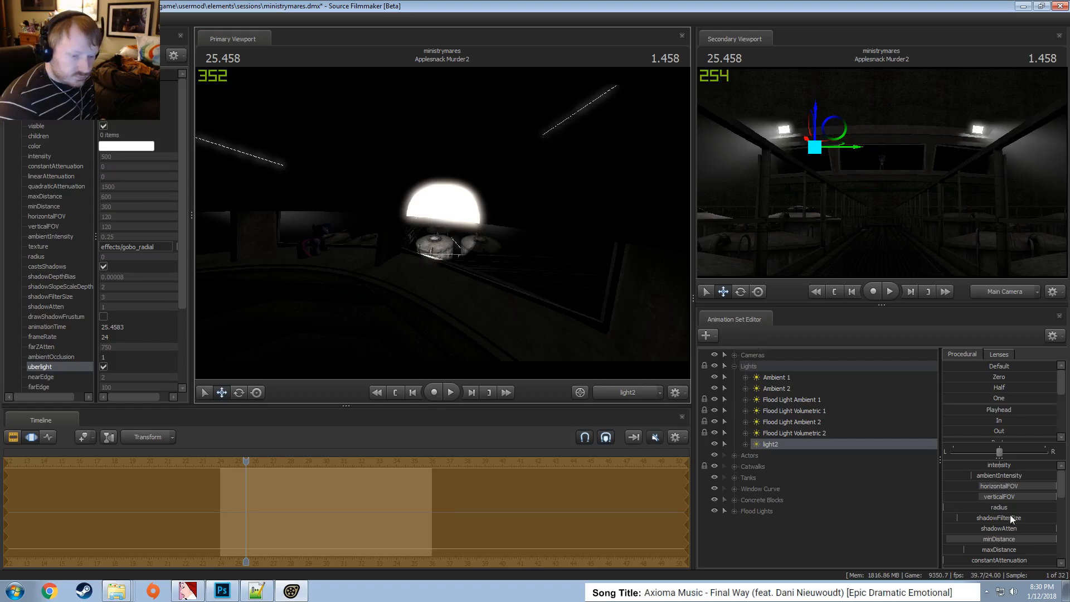
# Increase light2's width, edgeWidth, height and edgeHeight slightly
pyautogui.scroll(-7, 995, 525)
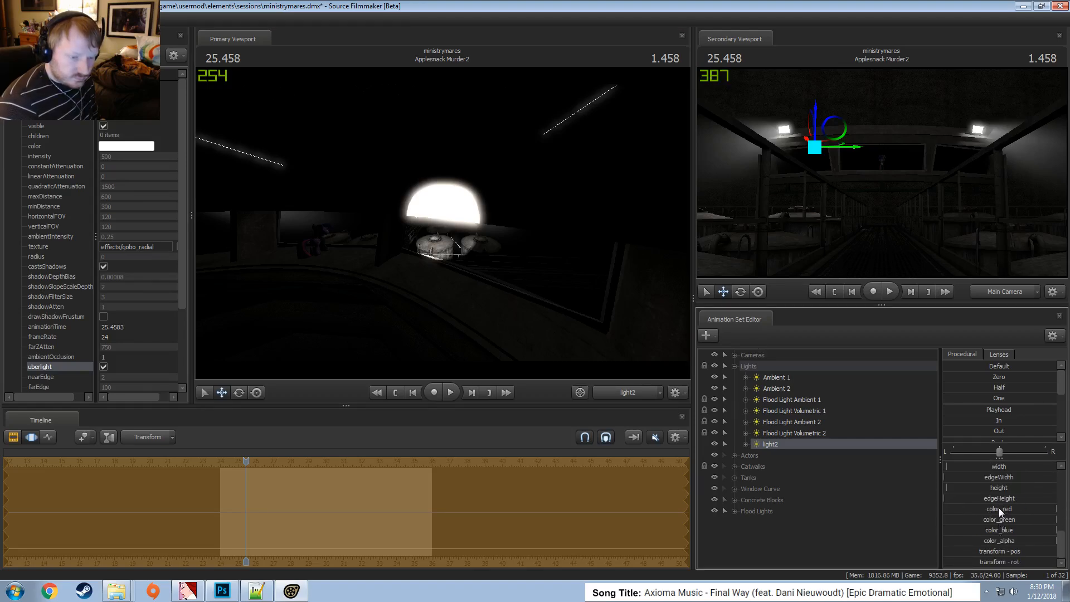
pyautogui.scroll(1, 998, 483)
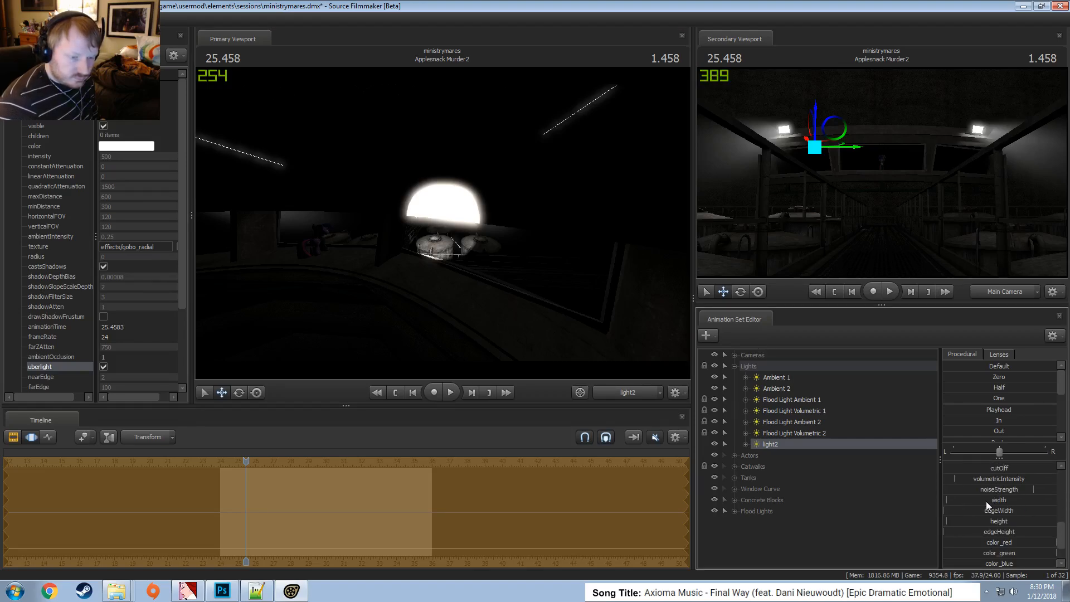
pyautogui.moveTo(967, 501); pyautogui.dragTo(994, 535)
# Move light2 closer to the window and narrow its field of view to about 103.2
pyautogui.press('w')
pyautogui.moveTo(540, 340); pyautogui.dragTo(539, 339)
pyautogui.scroll(5, 539, 339)
pyautogui.scroll(1, 996, 515)
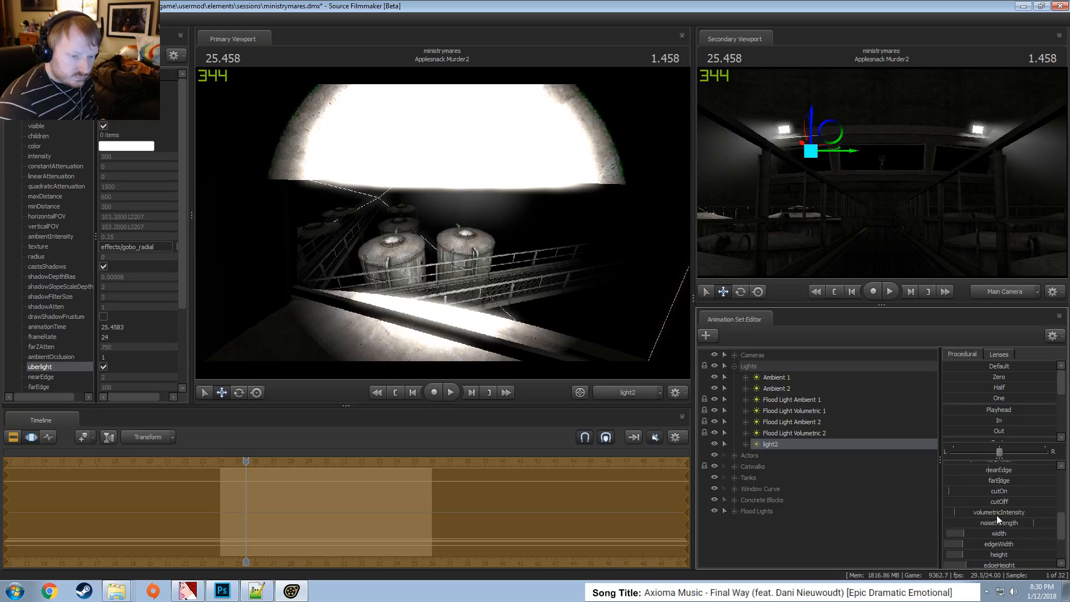
# Raise light2's cutOn to about three quarters of its slider and adjust the light's aim at the tanks
pyautogui.moveTo(994, 493); pyautogui.dragTo(1027, 492)
pyautogui.moveTo(519, 267); pyautogui.dragTo(519, 268)
pyautogui.moveTo(443, 223); pyautogui.dragTo(440, 222)
pyautogui.press('F2')
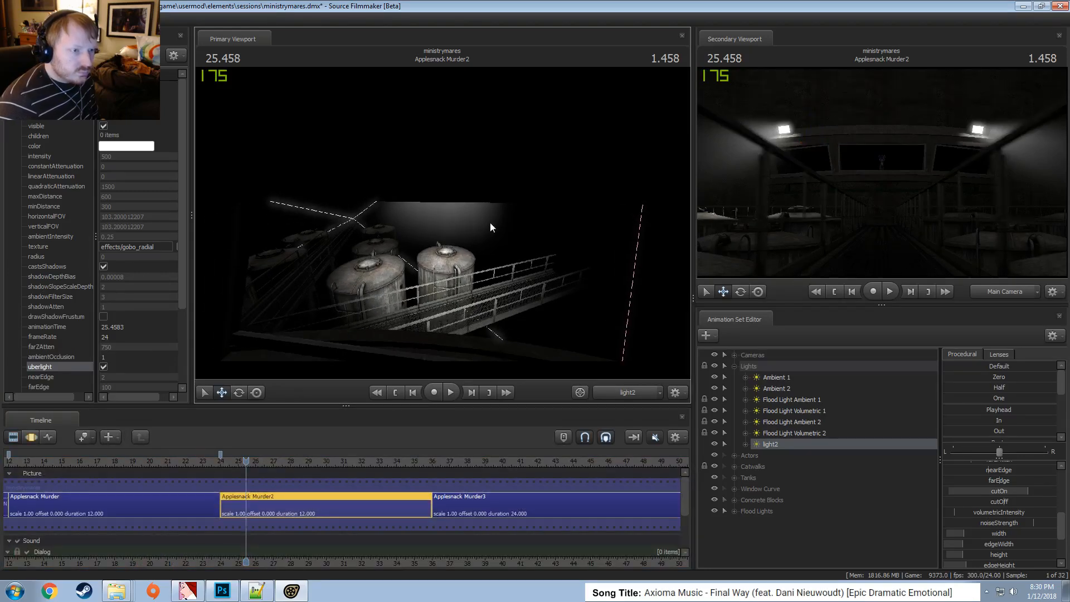
# Re-aim light2 so its beam centres on the tanks behind the catwalk railing
pyautogui.press('F3')
pyautogui.moveTo(507, 224); pyautogui.dragTo(533, 329)
# Turn light2's shadows off and back on to compare the lighting on the tanks
pyautogui.rightClick(810, 444)
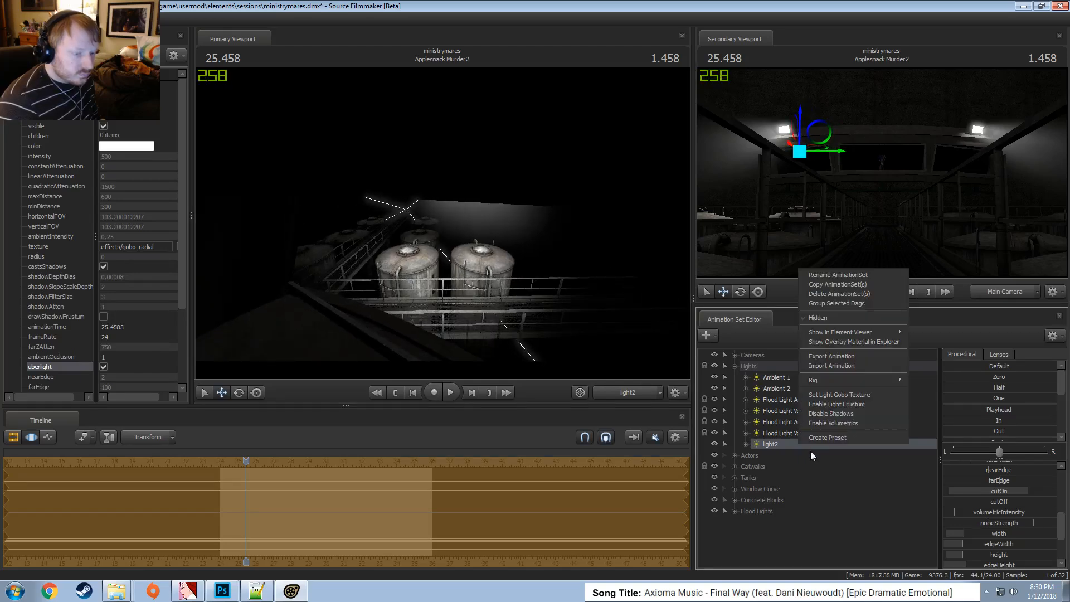
pyautogui.click(833, 413)
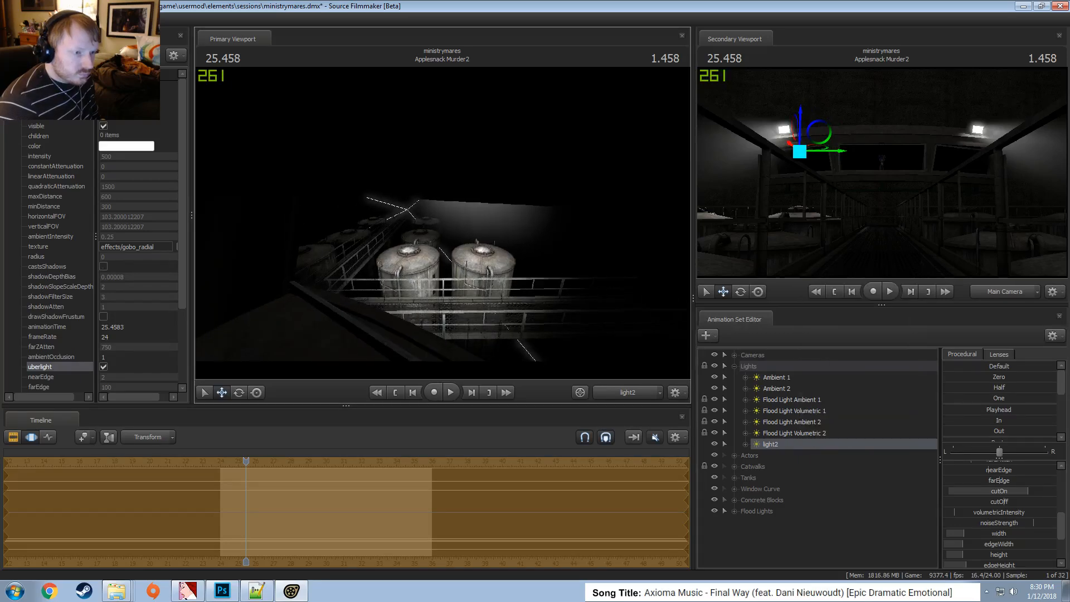
pyautogui.rightClick(777, 446)
pyautogui.click(805, 412)
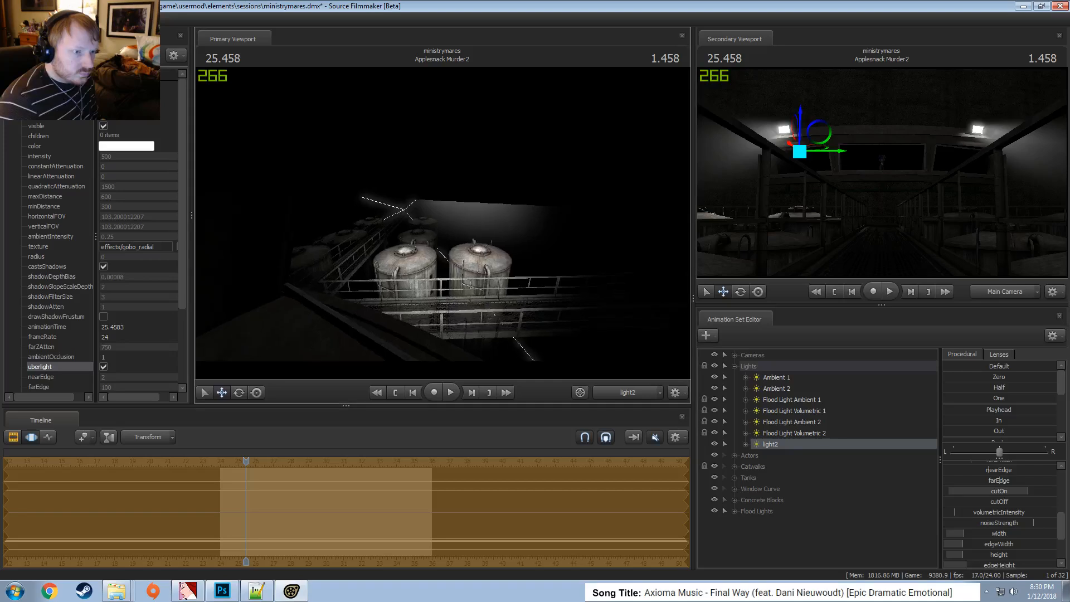
# Move light2 beneath the left flood light fixture and tilt its aim across the tanks
pyautogui.moveTo(443, 223)
pyautogui.mouseDown()
pyautogui.moveTo(441, 233)
pyautogui.moveTo(438, 186)
pyautogui.moveTo(440, 222)
pyautogui.moveTo(463, 221)
pyautogui.mouseUp()
pyautogui.press('x')
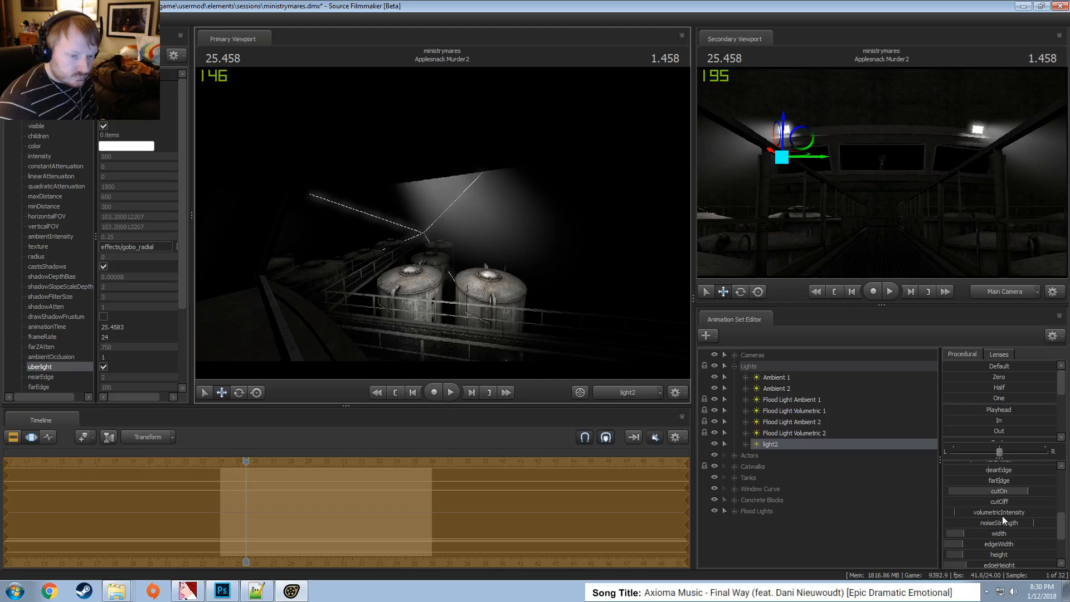
# Raise light2's maxDistance to about 2473.5 and farZAtten to about 1691.2, and lower minDistance to about 264.8
pyautogui.scroll(5, 1002, 504)
pyautogui.scroll(2, 1003, 504)
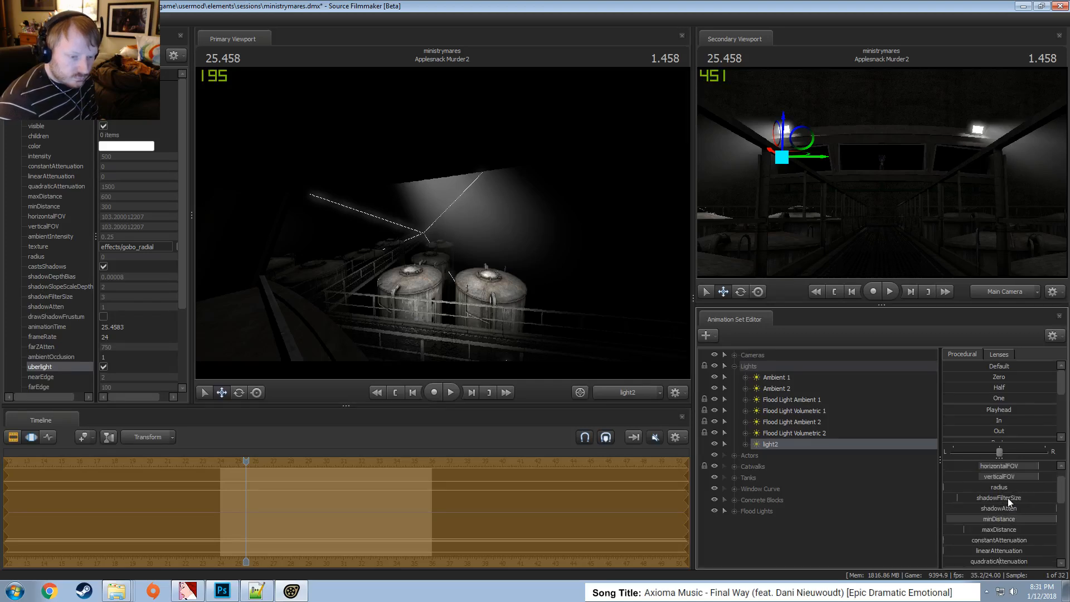
pyautogui.scroll(-7, 988, 499)
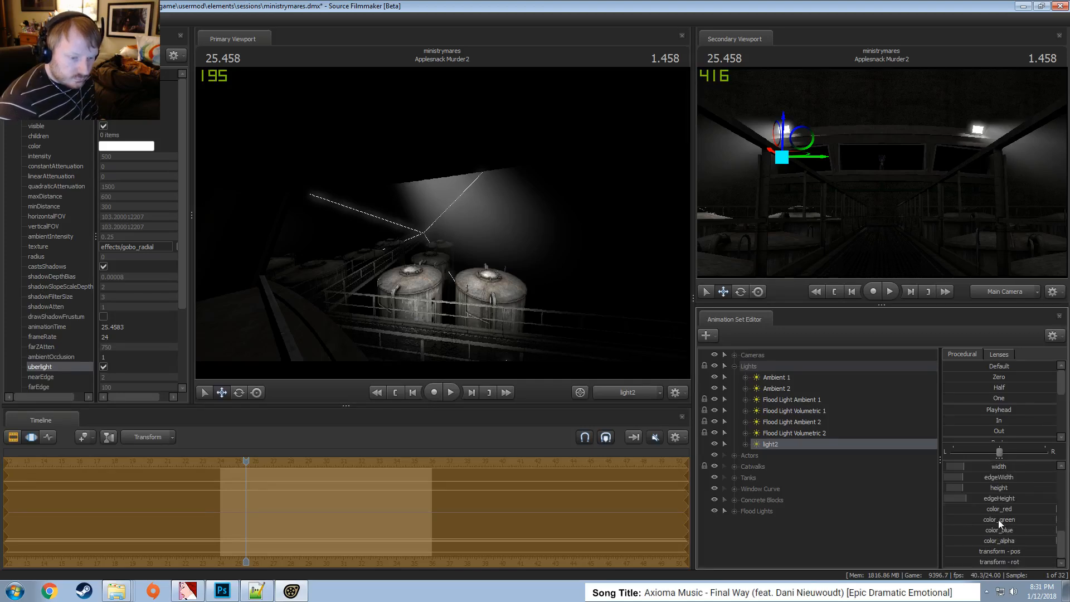
pyautogui.scroll(3, 998, 520)
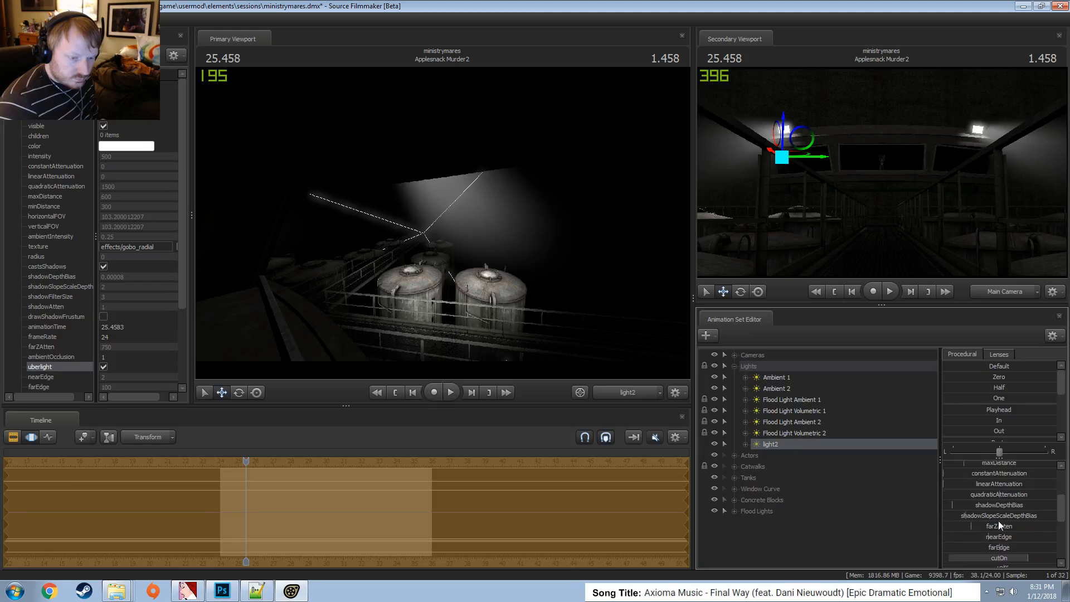
pyautogui.scroll(5, 998, 521)
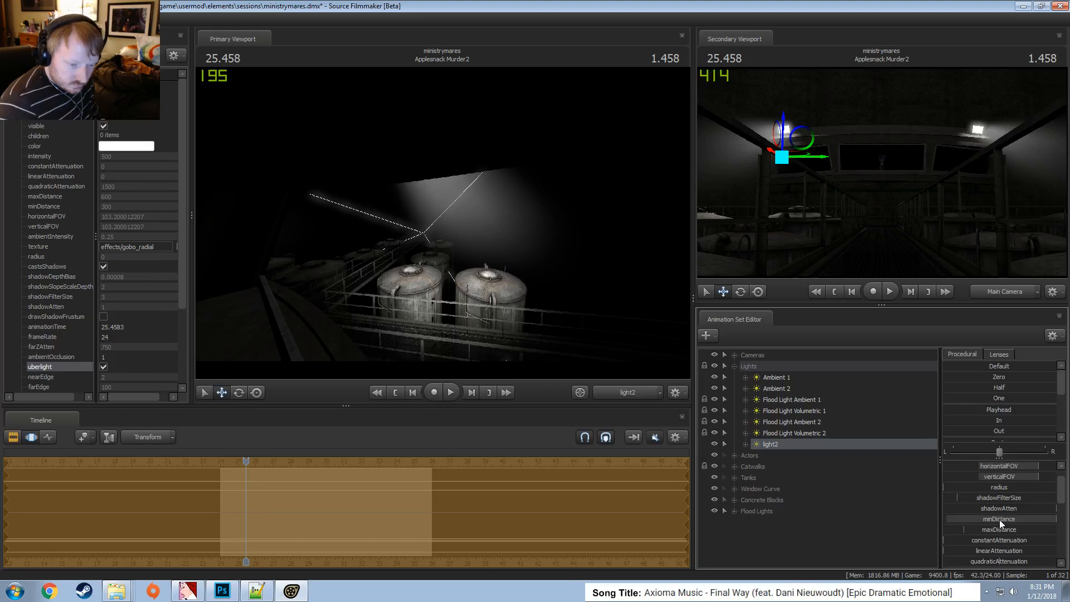
pyautogui.moveTo(996, 529); pyautogui.dragTo(1009, 527)
pyautogui.scroll(-3, 1010, 538)
pyautogui.moveTo(483, 273); pyautogui.dragTo(494, 270)
pyautogui.scroll(3, 986, 502)
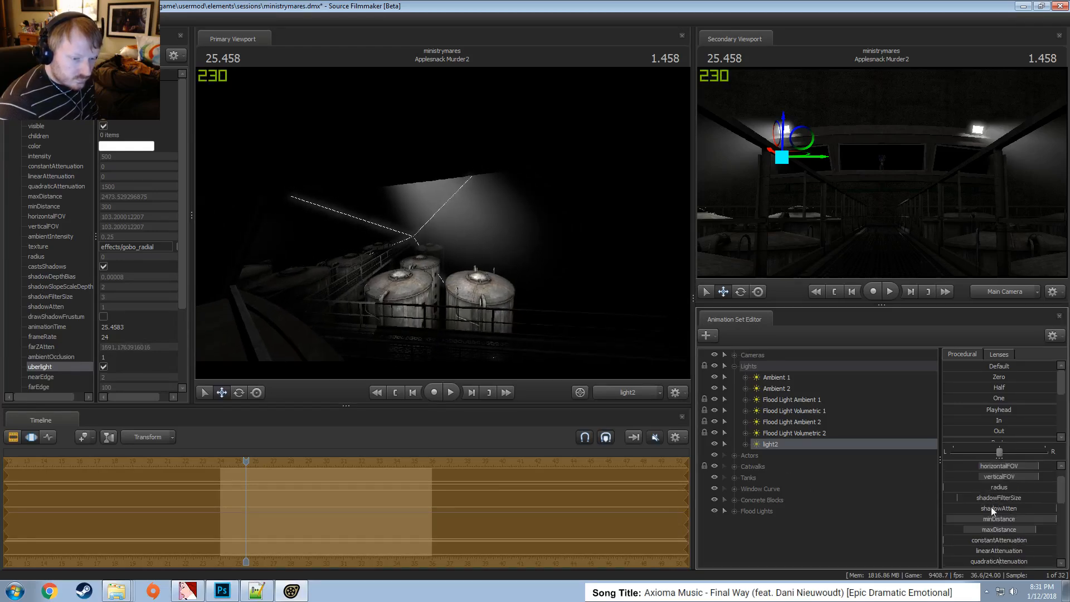
pyautogui.moveTo(999, 519); pyautogui.dragTo(986, 519)
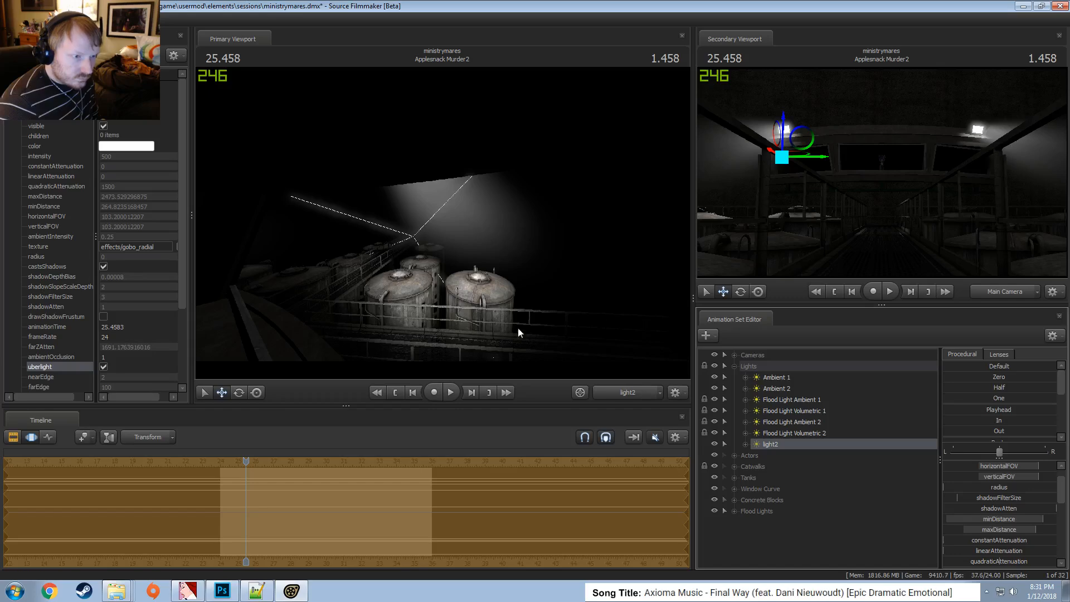
# Lower light2 slightly below the fixture and widen its field of view to 120
pyautogui.moveTo(519, 333); pyautogui.dragTo(488, 332)
pyautogui.press('z')
pyautogui.press('x')
pyautogui.scroll(-7, 487, 335)
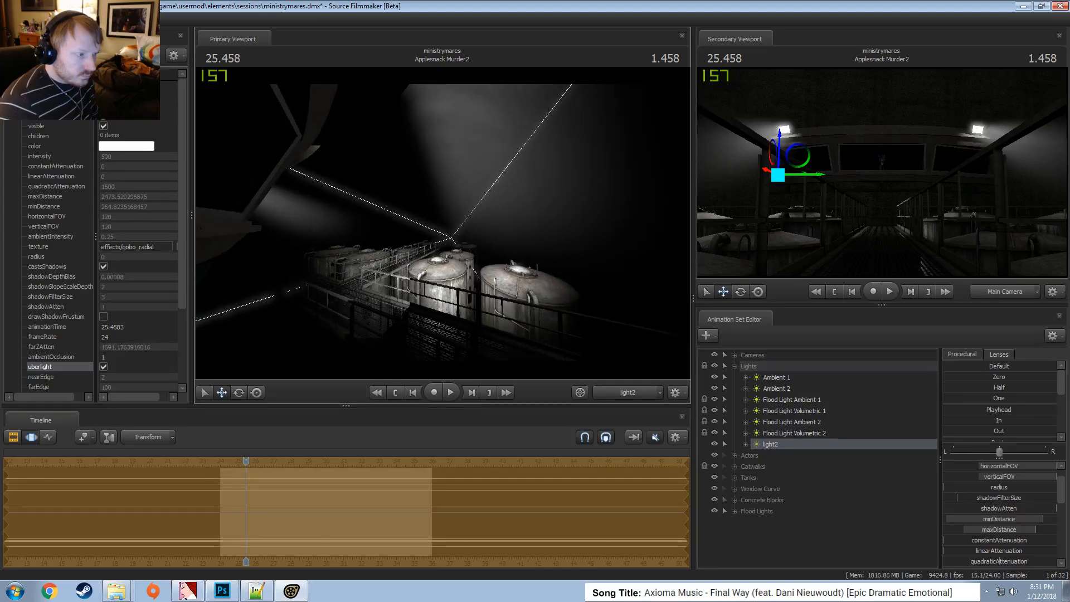
# Set light2's maxDistance and farZAtten to 3000 and touch up its aim along the tank rows
pyautogui.moveTo(1011, 535); pyautogui.dragTo(1043, 533)
pyautogui.scroll(-2, 1034, 541)
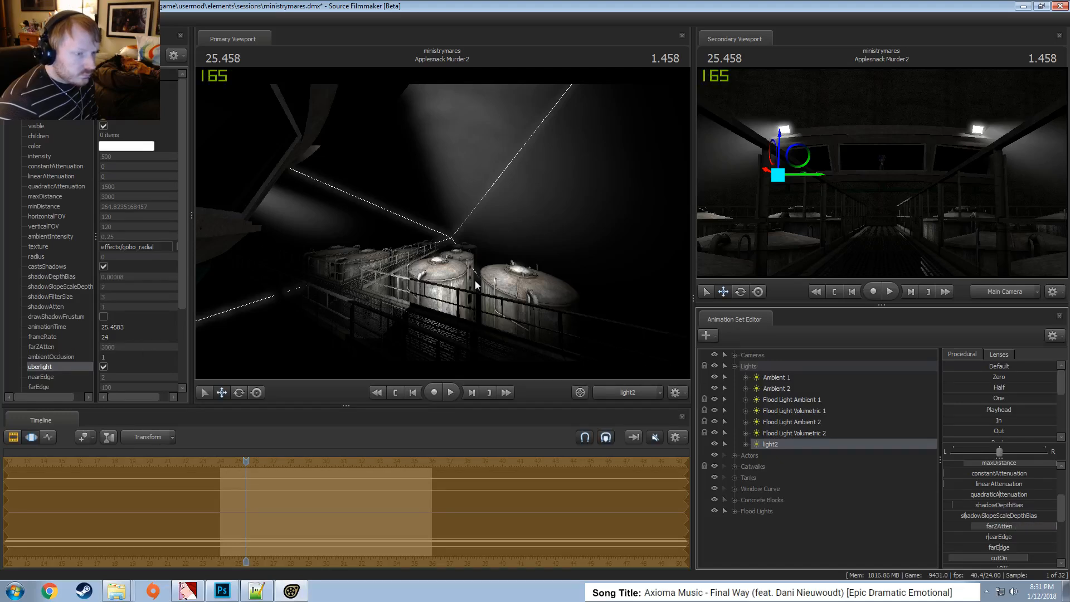
pyautogui.moveTo(439, 273); pyautogui.dragTo(443, 267)
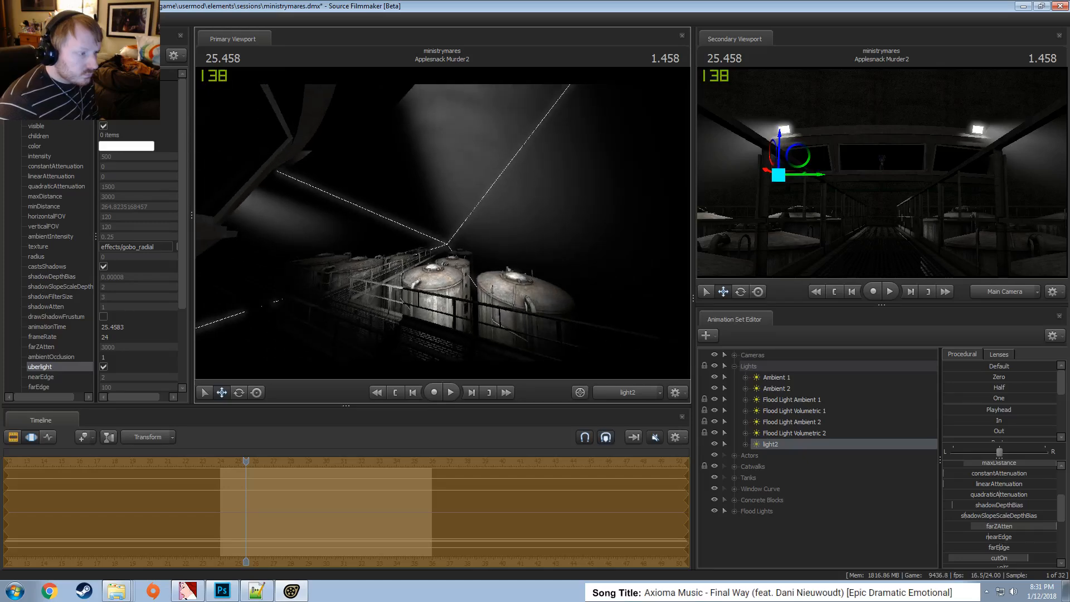
# Check light2 from above with the work camera and adjust its distance falloff on the nearest tanks
pyautogui.keyDown('ctrl'); pyautogui.click(628, 395); pyautogui.keyUp('ctrl')
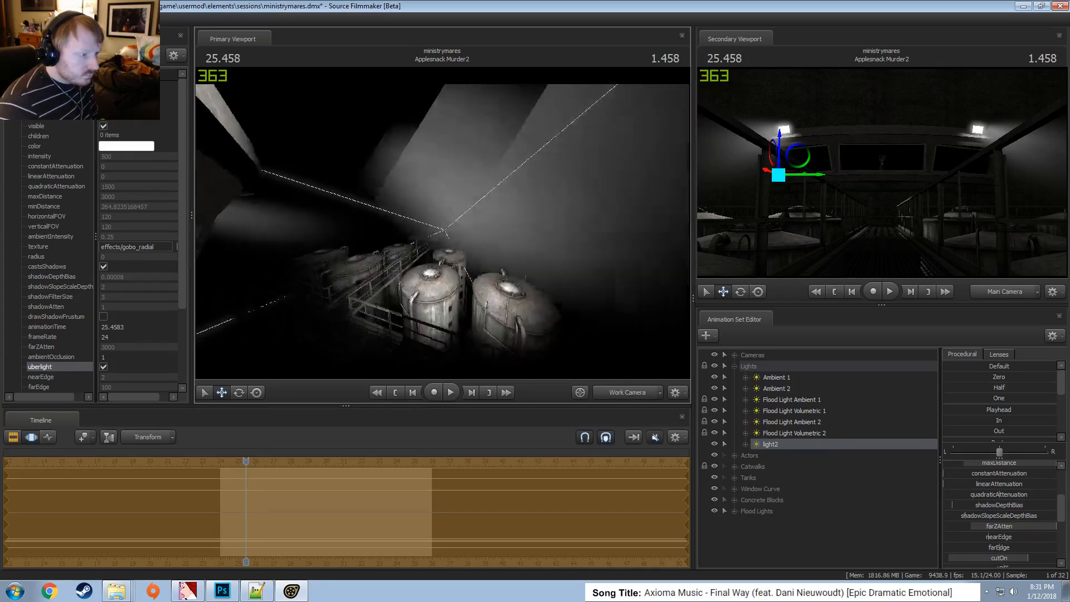
pyautogui.moveTo(442, 223)
pyautogui.mouseDown()
pyautogui.moveTo(388, 217)
pyautogui.moveTo(443, 227)
pyautogui.mouseUp()
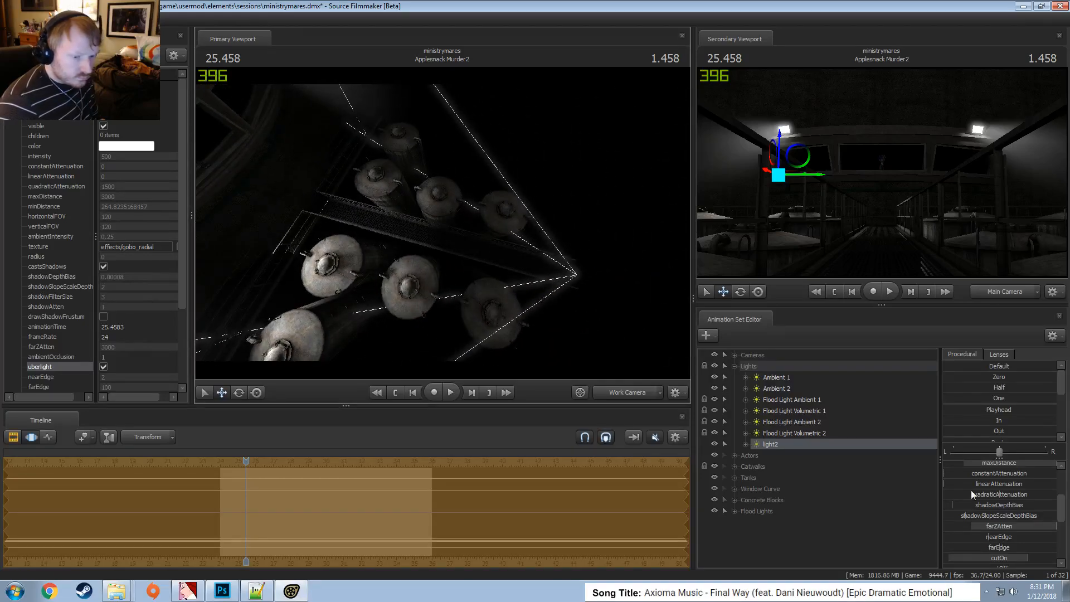
pyautogui.moveTo(993, 529); pyautogui.dragTo(1045, 537)
pyautogui.scroll(-1, 978, 558)
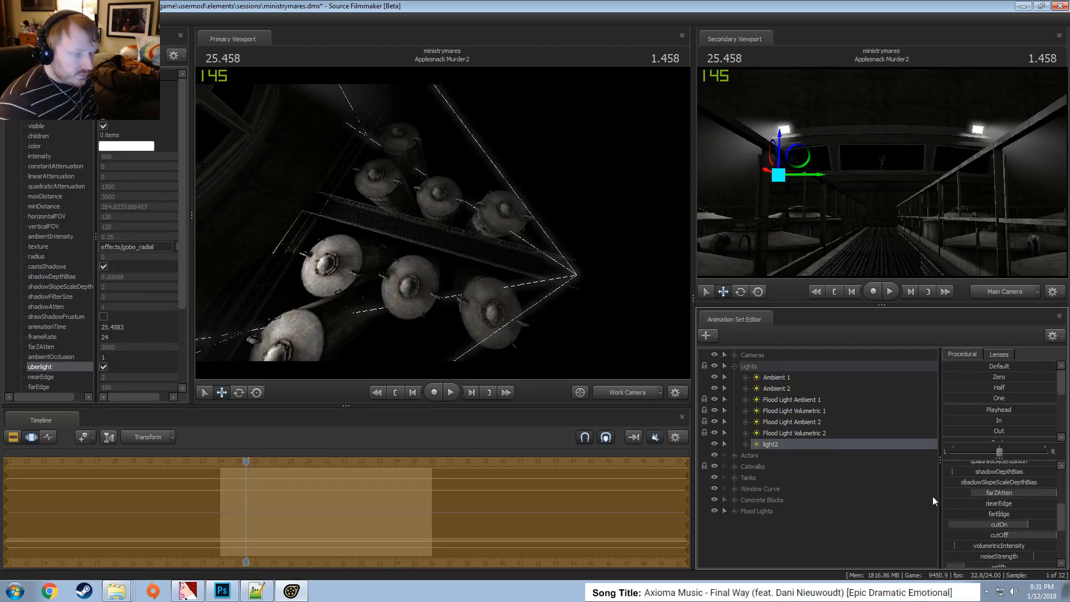
# Look through light2 again and pull it back so its beam covers the tanks and catwalk
pyautogui.moveTo(770, 445); pyautogui.dragTo(516, 243)
pyautogui.press('F2')
pyautogui.click(474, 217)
pyautogui.press('F3')
pyautogui.press('s')
pyautogui.press('z')
# Narrow light2's field of view to about 70.8 and re-aim it at the front tanks
pyautogui.scroll(7, 516, 244)
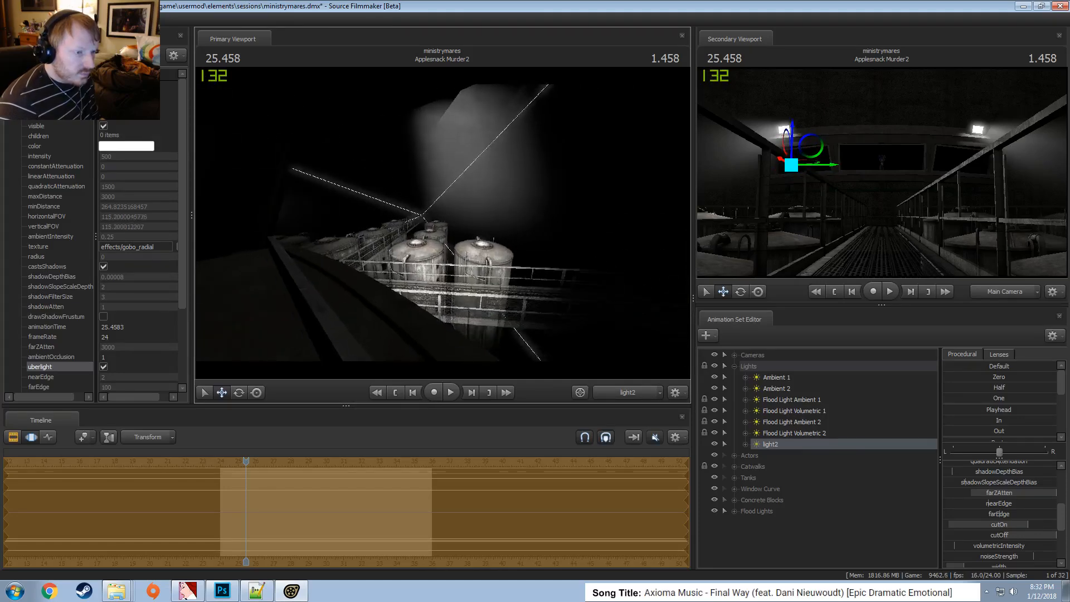
pyautogui.scroll(9, 442, 225)
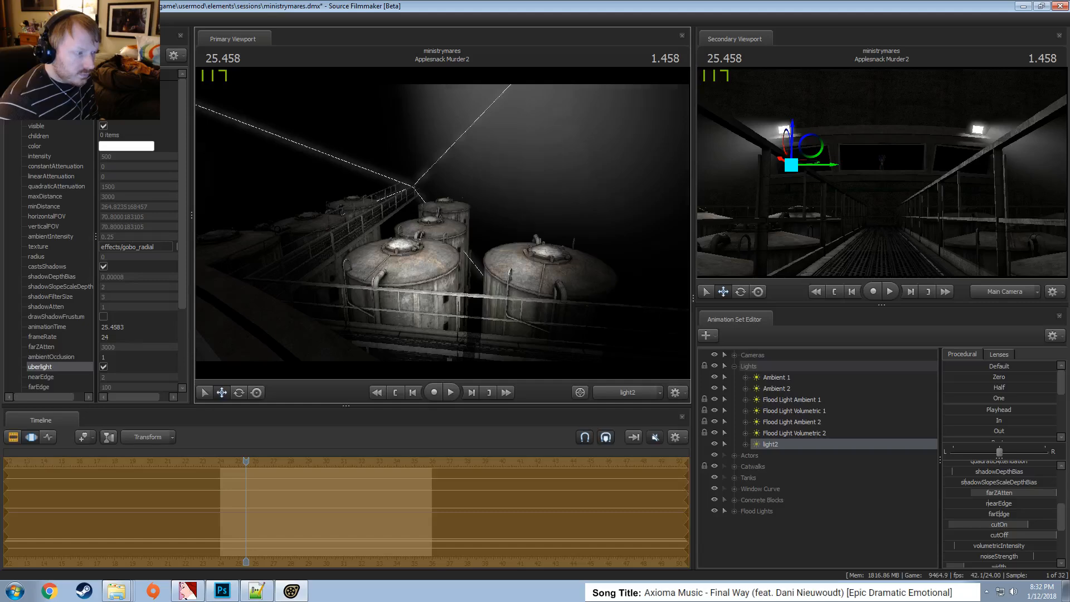
pyautogui.moveTo(515, 244); pyautogui.dragTo(542, 252)
pyautogui.press('F2')
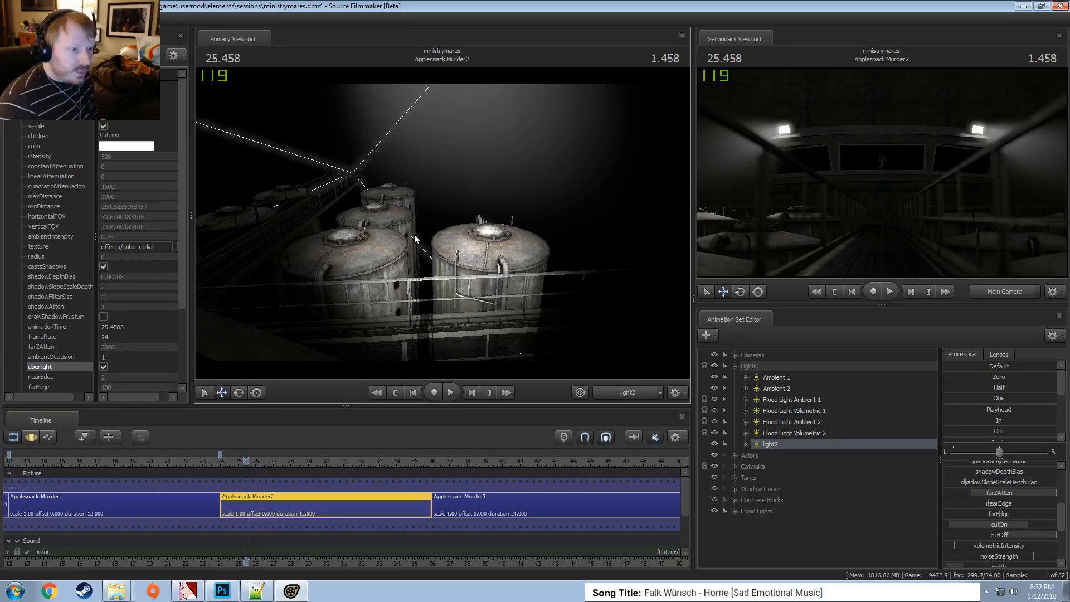
# Rename light2 as Flood Light Shadowed 1
pyautogui.rightClick(782, 444)
pyautogui.click(807, 276)
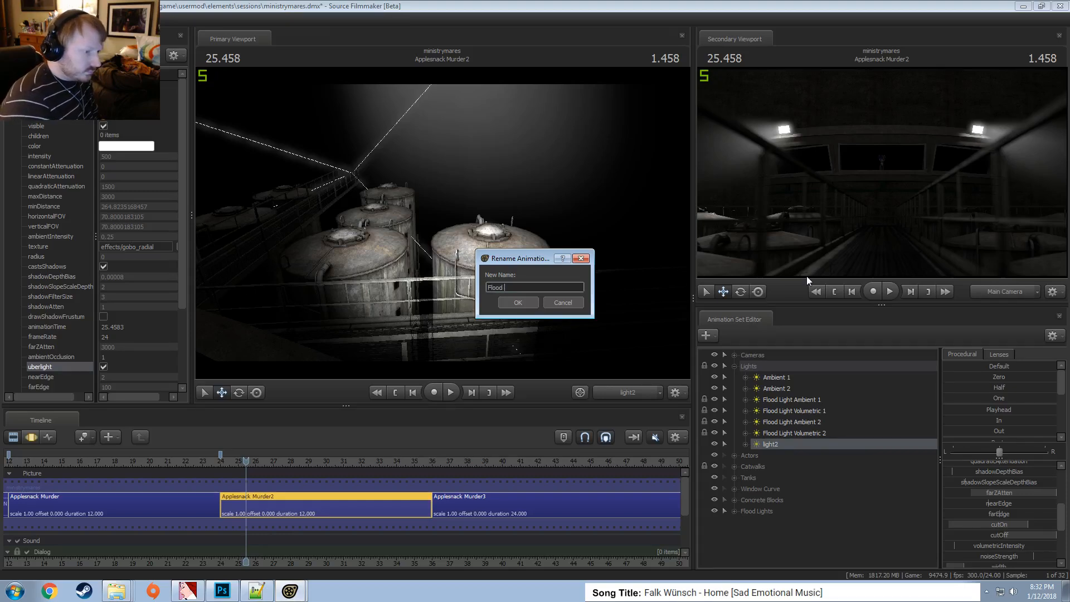
pyautogui.write('Flood Light Shadowed 1')
pyautogui.press('Return')
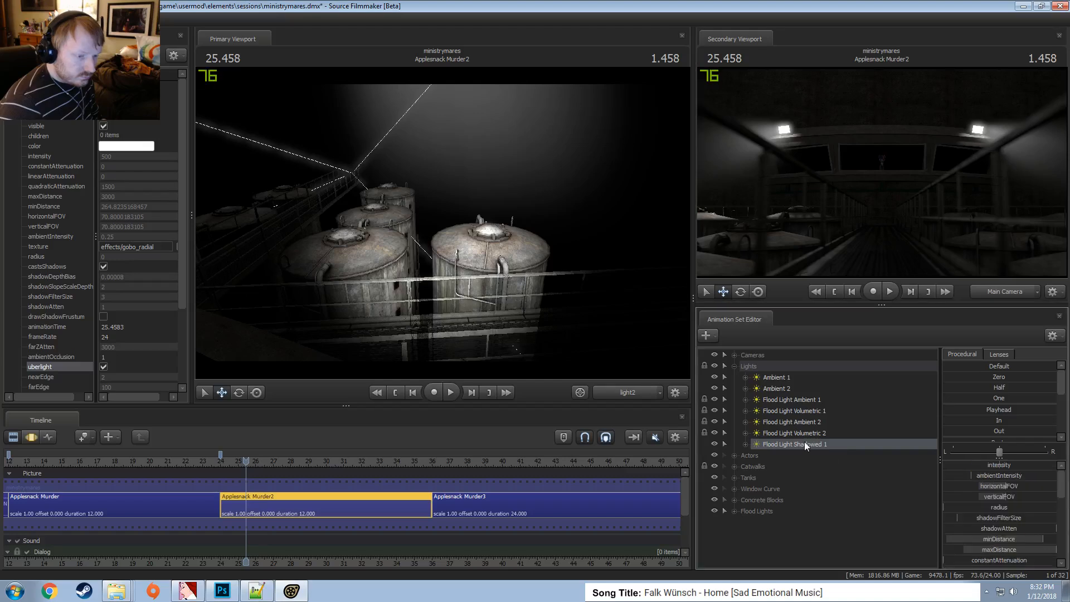
# Duplicate the Flood Light Shadowed 1 animation set by copying and pasting it
pyautogui.rightClick(805, 442)
pyautogui.click(841, 286)
pyautogui.rightClick(782, 527)
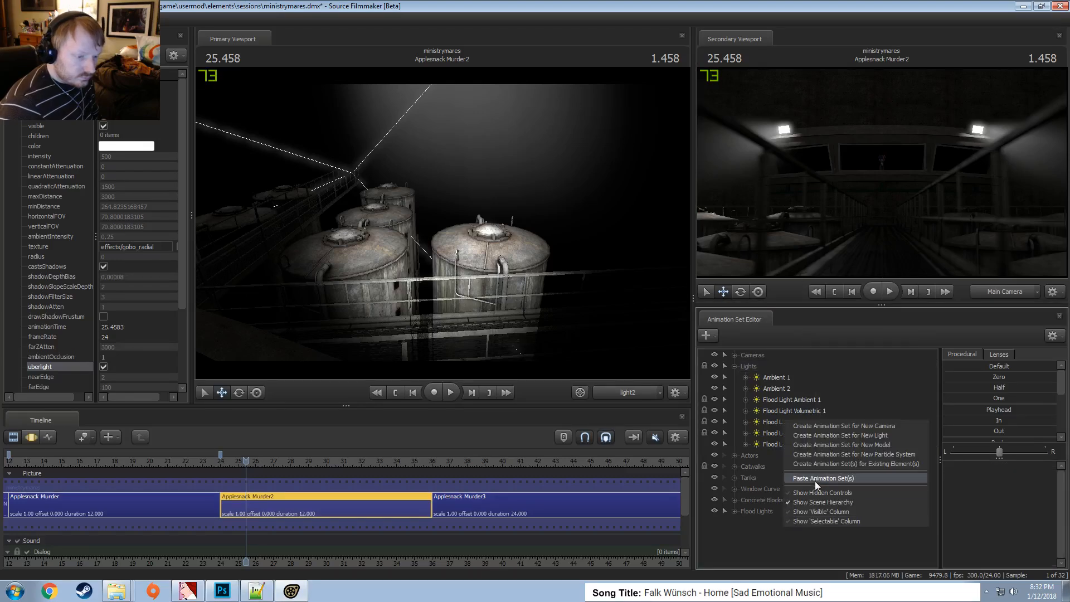
pyautogui.click(815, 481)
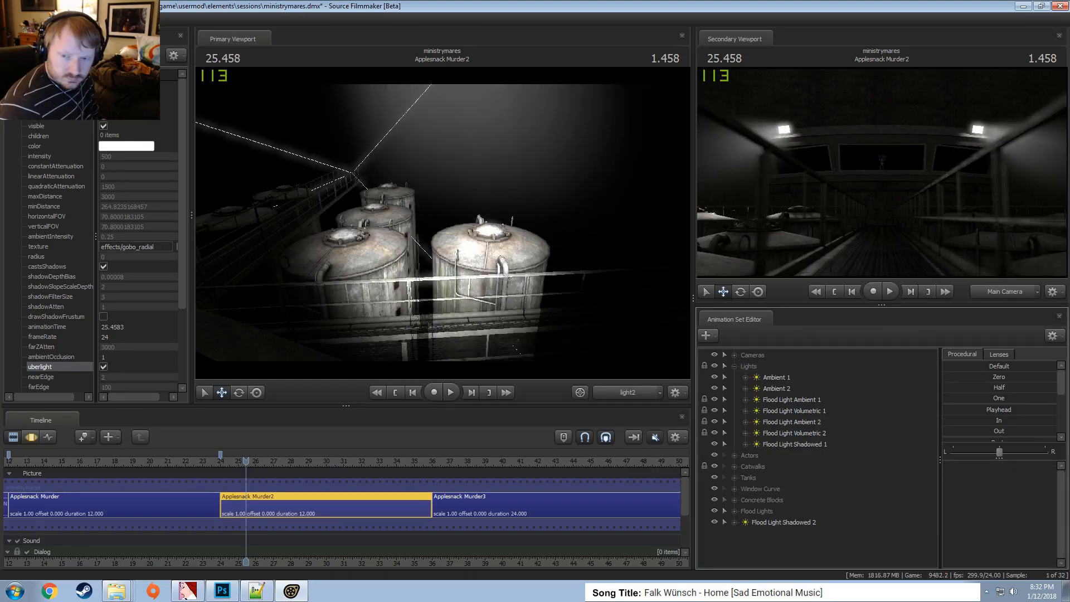
# Look through Flood Light Shadowed 2, move it to the right flood light fixture and aim it at the opposite tanks
pyautogui.click(800, 527)
pyautogui.moveTo(511, 167); pyautogui.dragTo(479, 203)
pyautogui.press('F3')
pyautogui.press('a')
pyautogui.press('a')
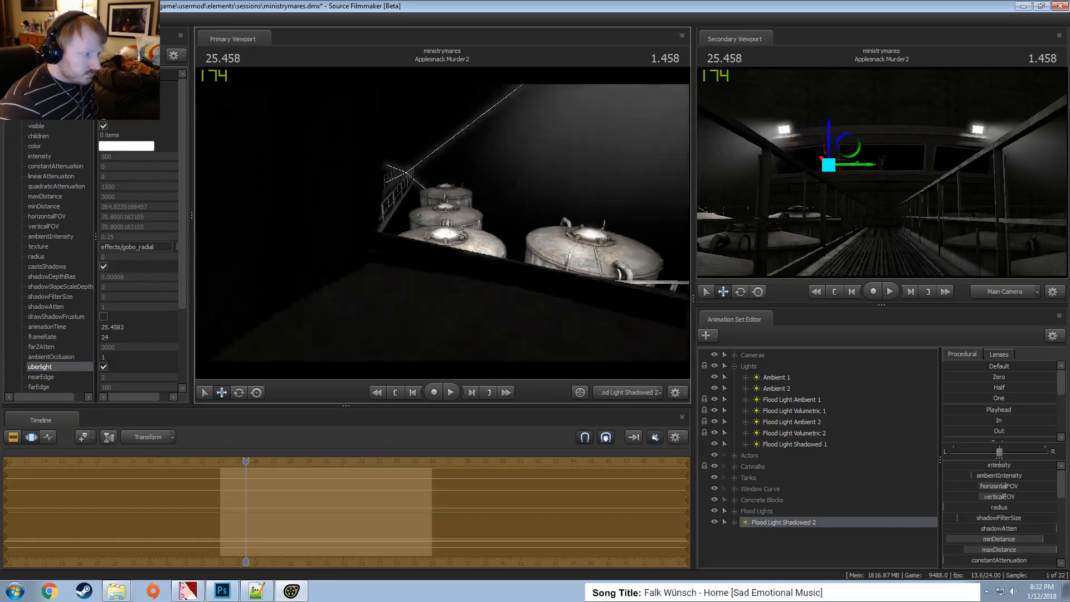
pyautogui.press('a')
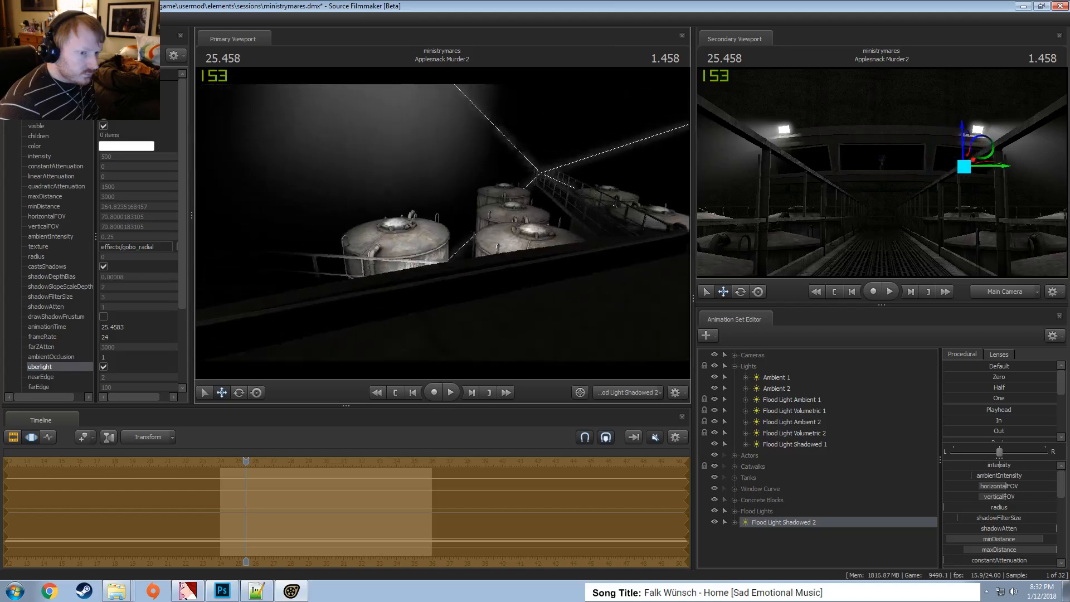
pyautogui.press('a')
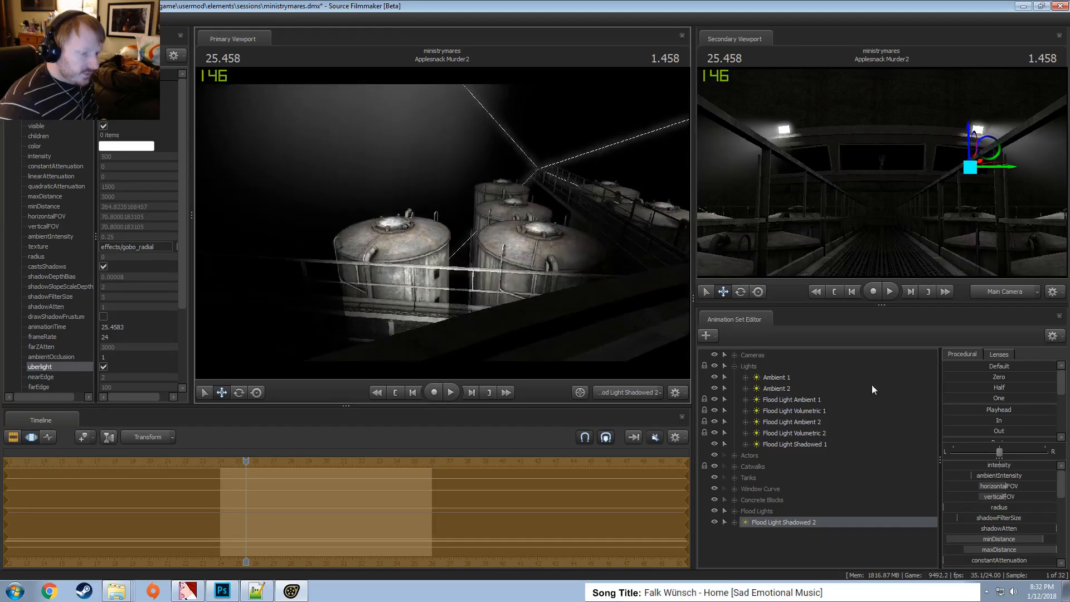
# Compare Flood Light Shadowed 2 with Flood Light Shadowed 1 and fine-tune its position and aim to mirror it
pyautogui.click(789, 444)
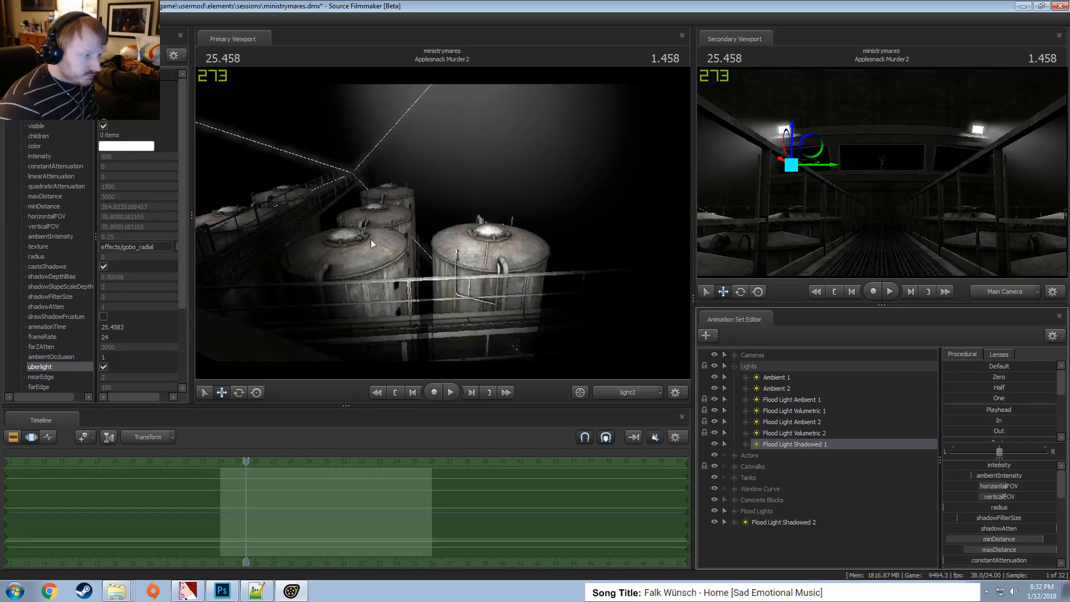
pyautogui.click(771, 521)
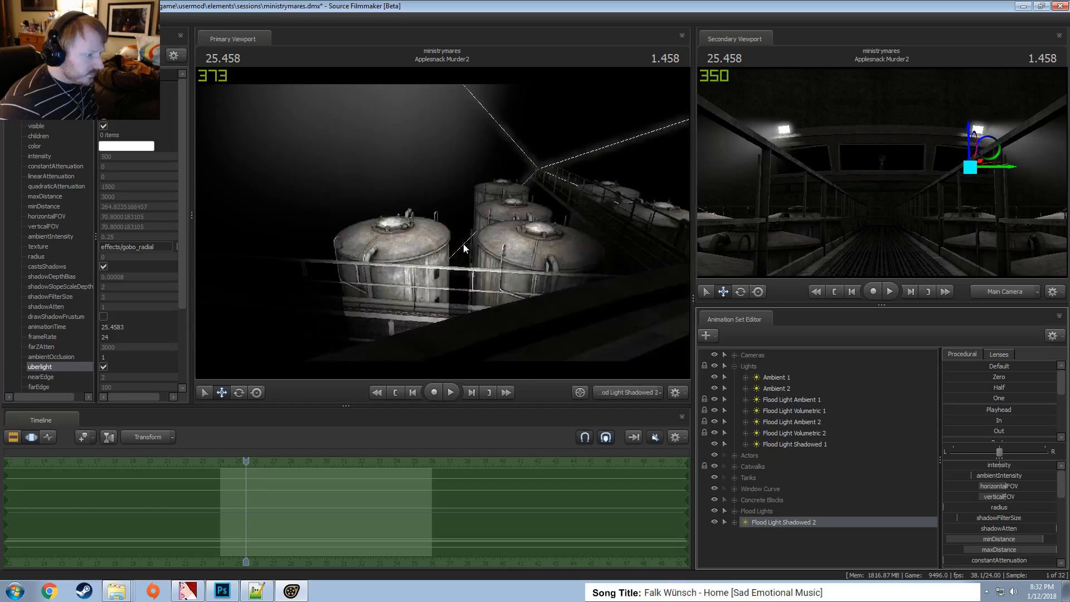
pyautogui.press('a')
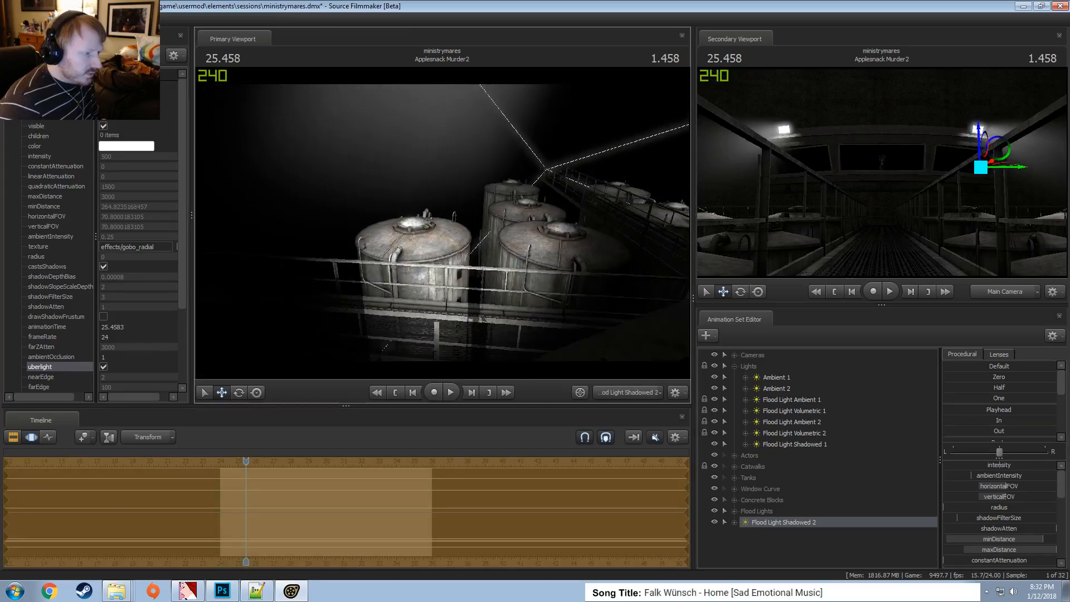
pyautogui.click(813, 446)
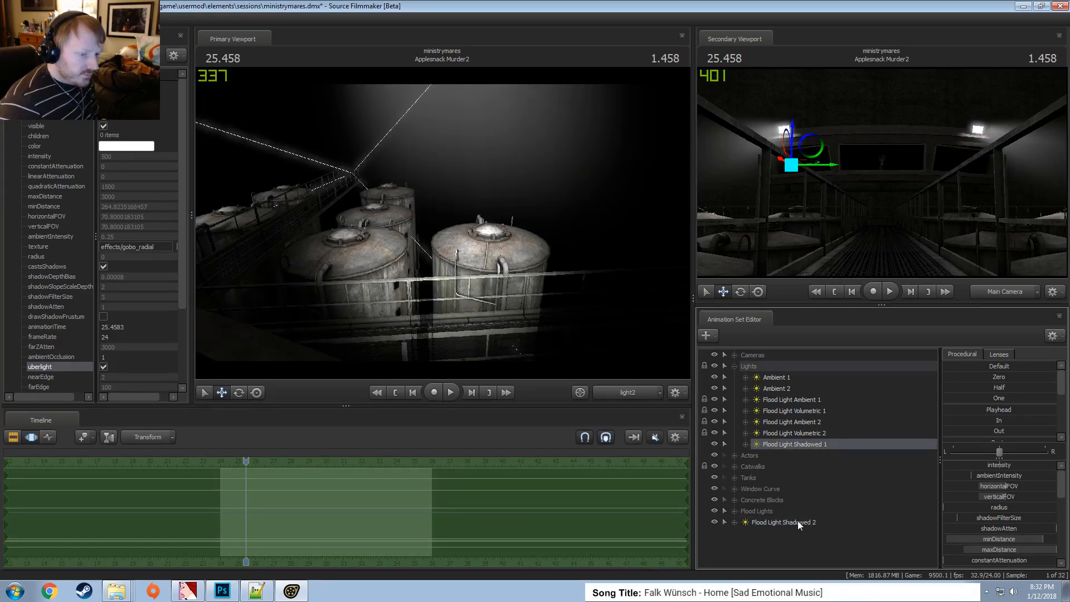
pyautogui.click(799, 523)
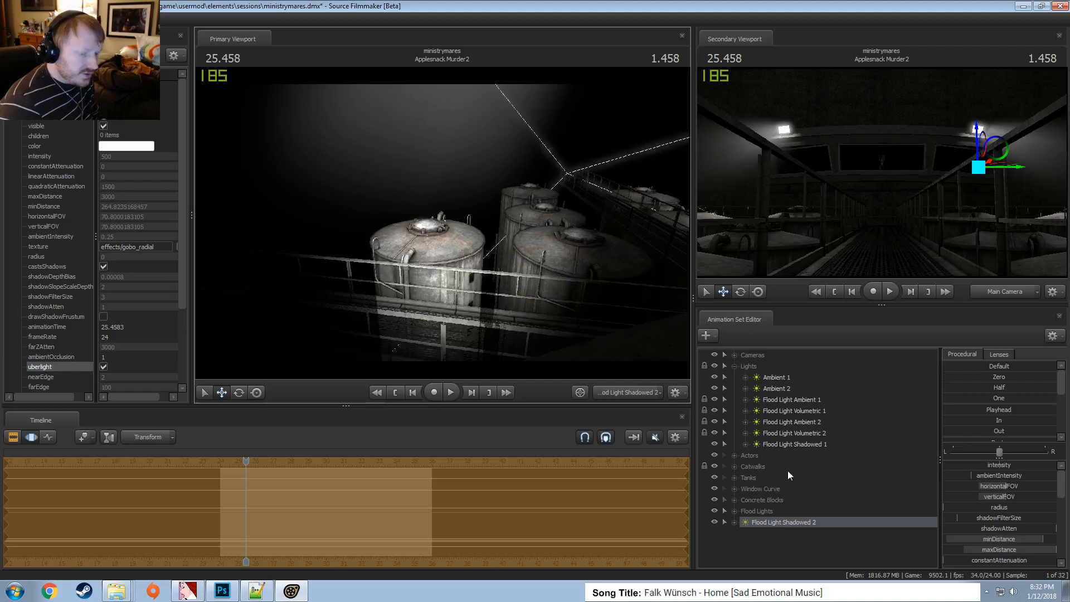
pyautogui.click(795, 444)
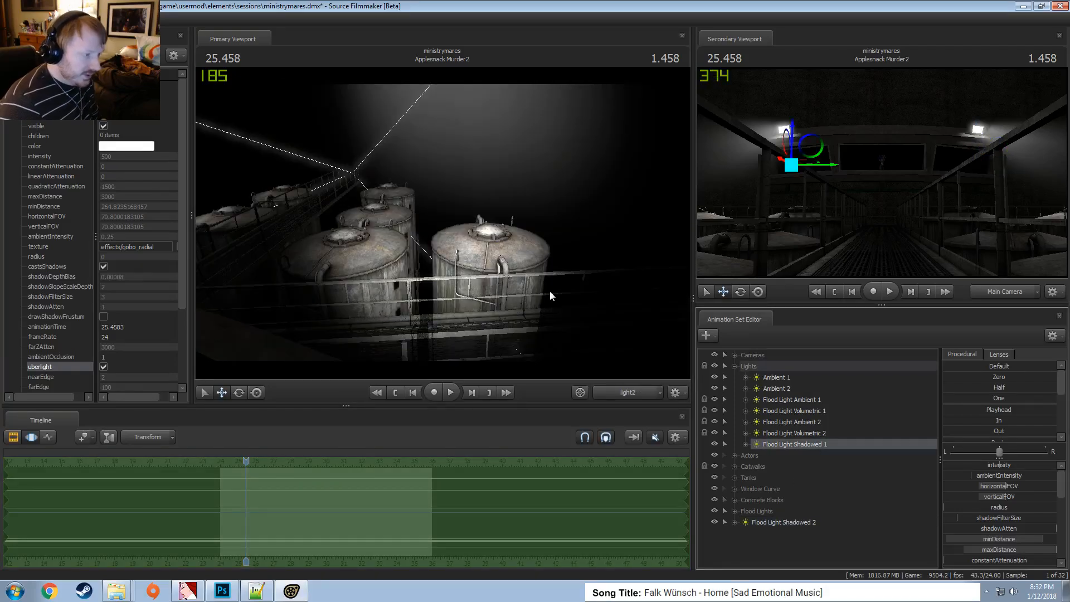
pyautogui.click(772, 523)
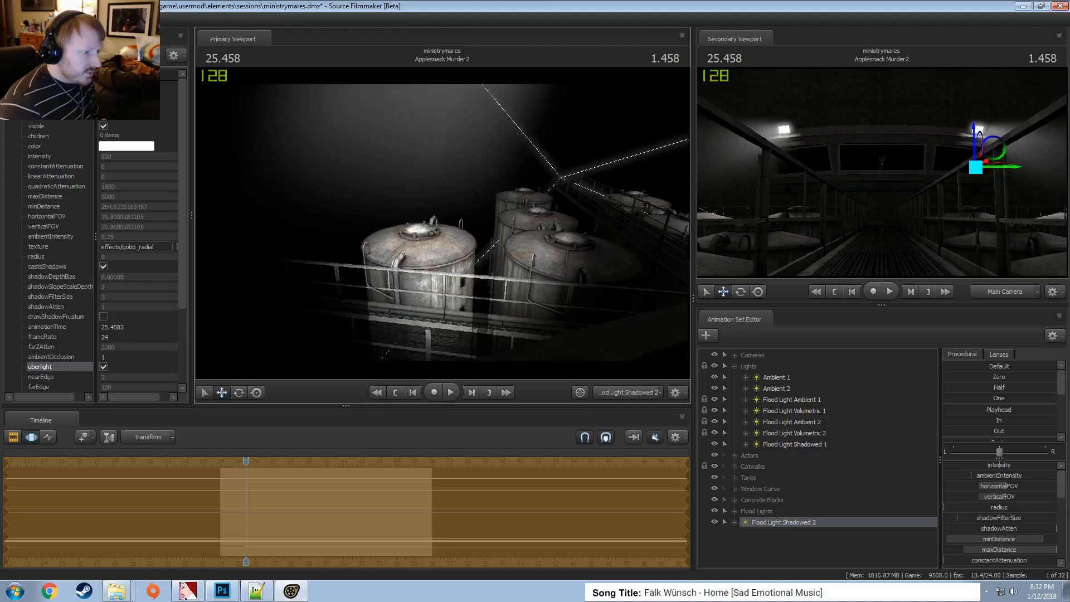
pyautogui.moveTo(444, 227)
pyautogui.mouseDown()
pyautogui.moveTo(463, 219)
pyautogui.moveTo(440, 227)
pyautogui.mouseUp()
pyautogui.press('F2')
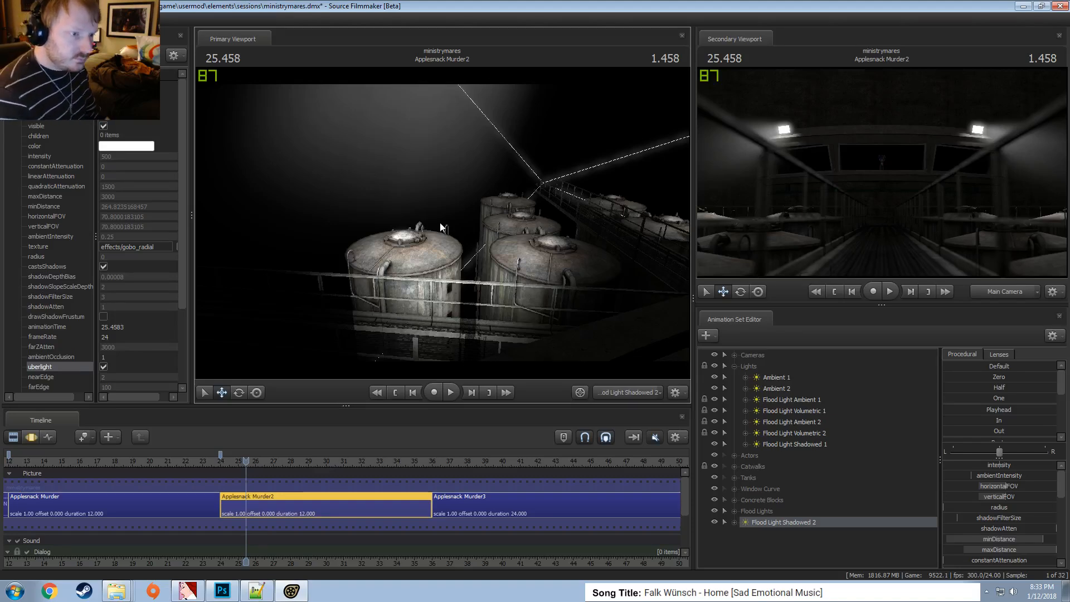
# Move Flood Light Shadowed 2 into the Lights group and arrange the shadowed lights with their matching ambient and volumetric lights
pyautogui.click(737, 364)
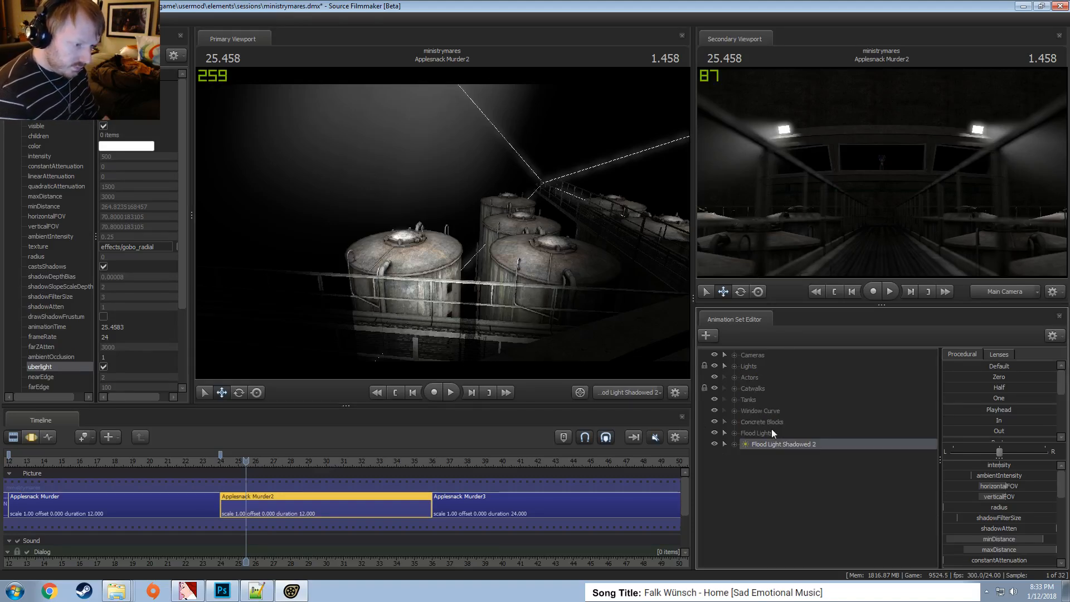
pyautogui.click(734, 365)
pyautogui.moveTo(776, 522); pyautogui.dragTo(815, 424)
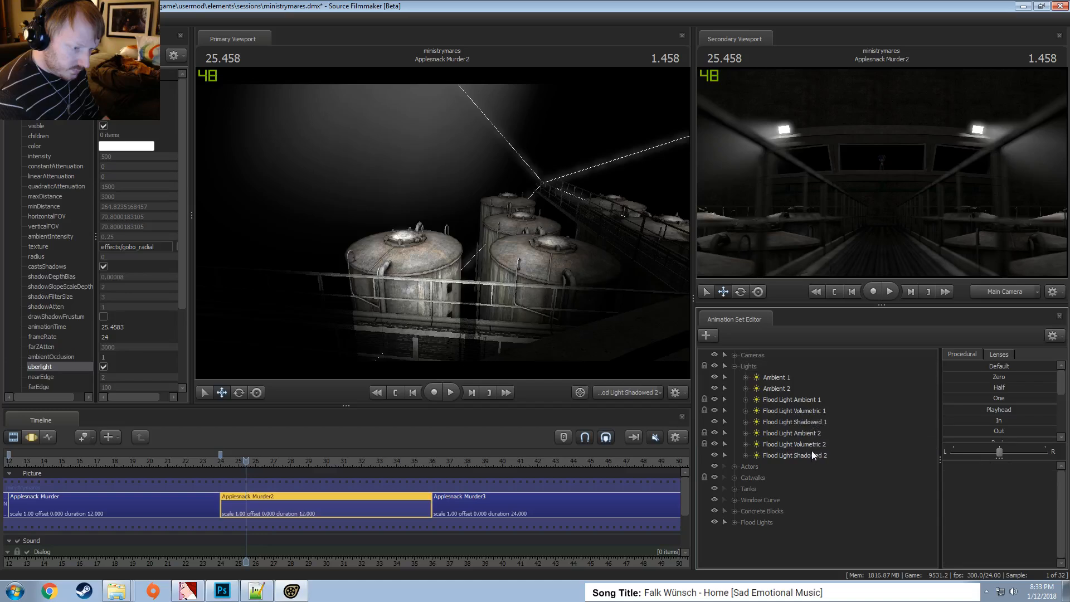
pyautogui.click(733, 366)
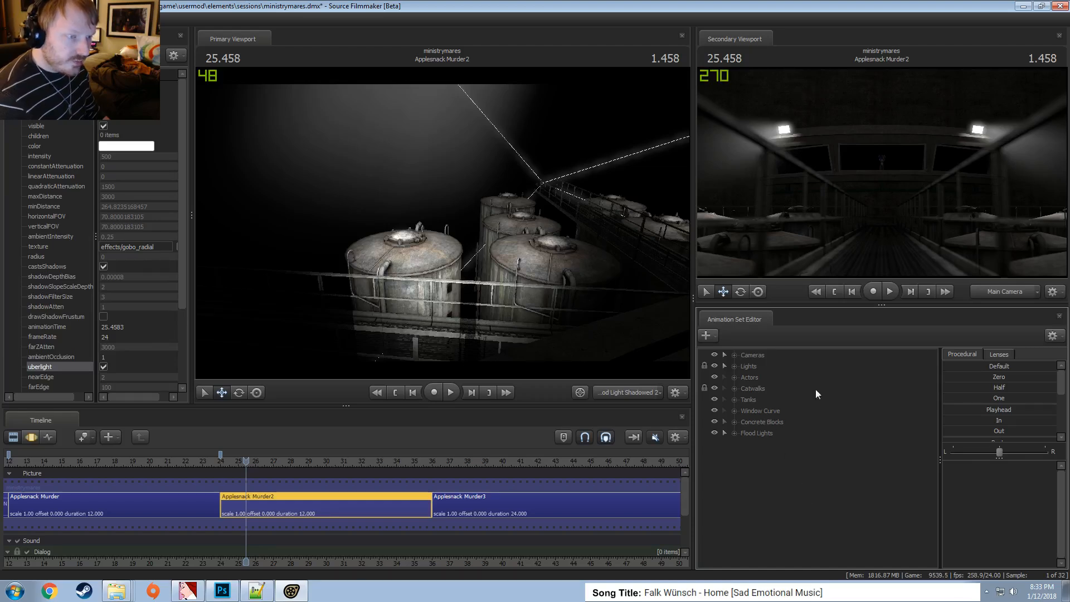
# Start creating an animation set for a new model and filter the model list by "pipes"
pyautogui.rightClick(746, 478)
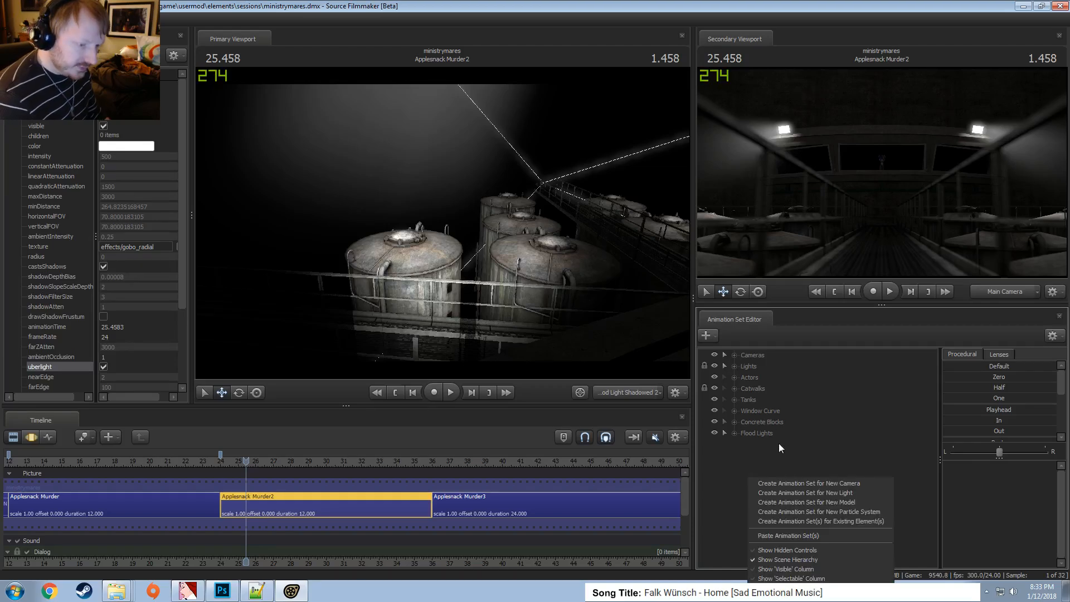
pyautogui.click(804, 499)
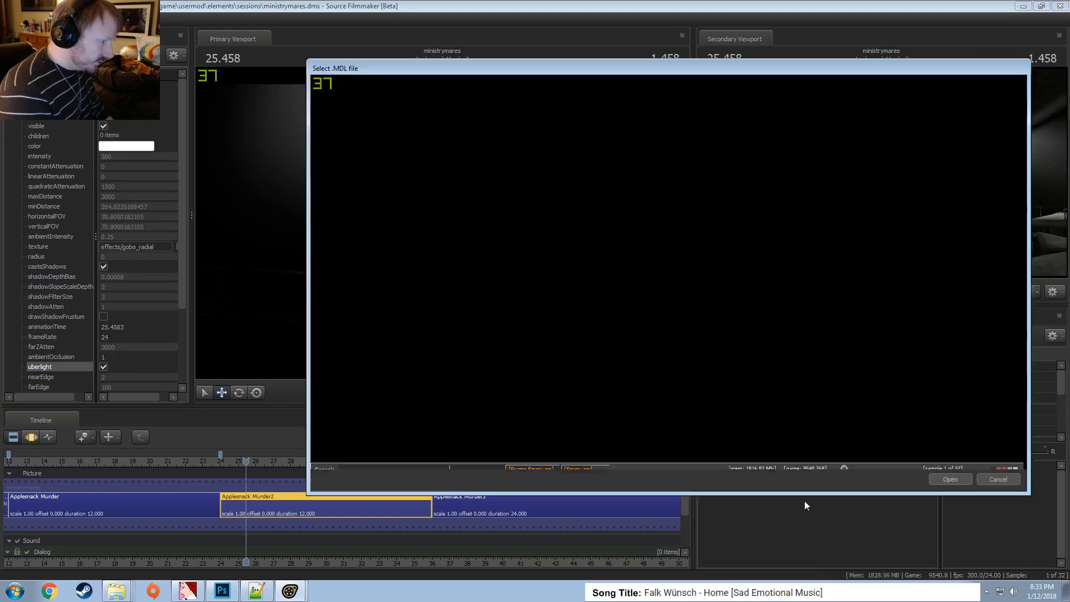
pyautogui.write('pipes')
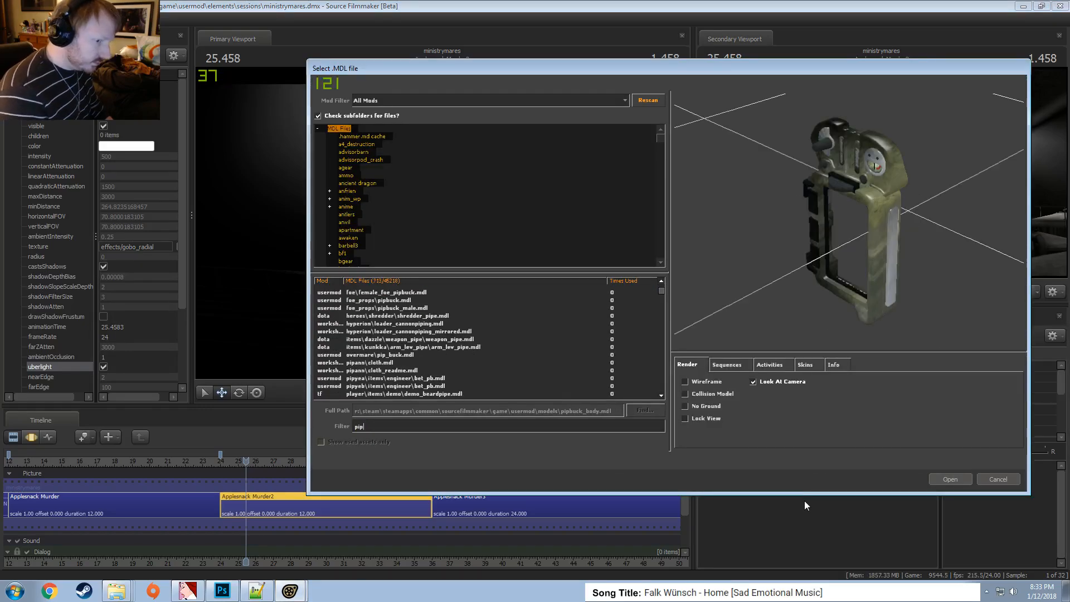
# Browse the filtered pipe models with wireframe preview enabled, from the props_c17 and props_combine entries through props_mill
pyautogui.click(393, 324)
pyautogui.press('Down')
pyautogui.press('Down')
pyautogui.press('Down')
pyautogui.press('Down')
pyautogui.press('Down')
pyautogui.press('Down')
pyautogui.press('Down')
pyautogui.press('Down')
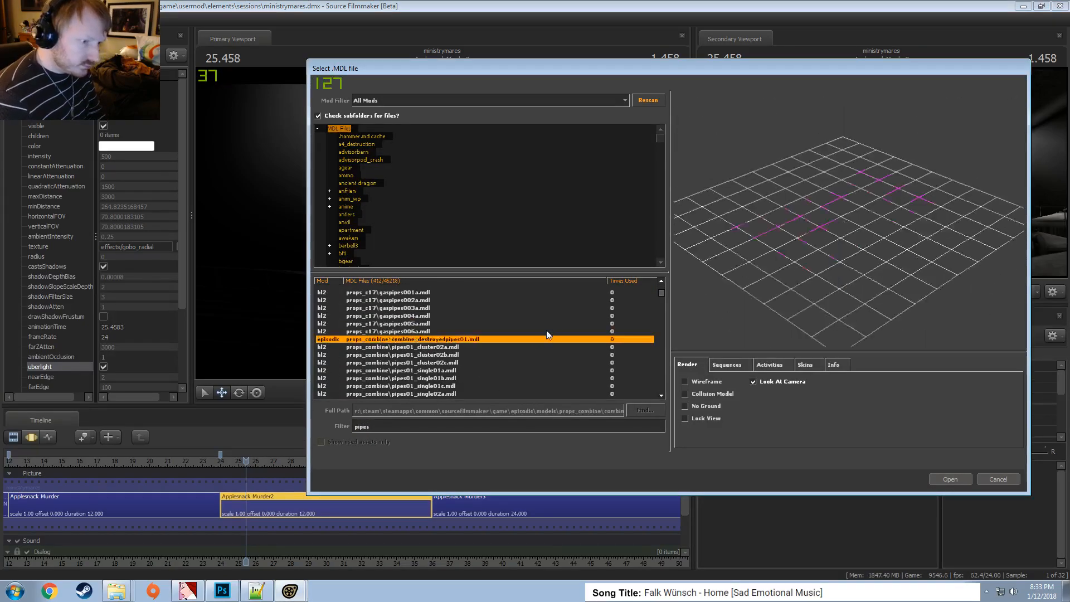
pyautogui.click(715, 377)
pyautogui.press('Down')
pyautogui.press('Down')
pyautogui.press('Down')
pyautogui.press('Down')
pyautogui.press('Down')
pyautogui.press('Down')
pyautogui.press('Down')
pyautogui.press('Down')
pyautogui.press('Down')
pyautogui.press('Down')
pyautogui.press('Down')
pyautogui.press('Down')
pyautogui.press('Down')
pyautogui.press('Down')
pyautogui.press('Down')
pyautogui.press('Down')
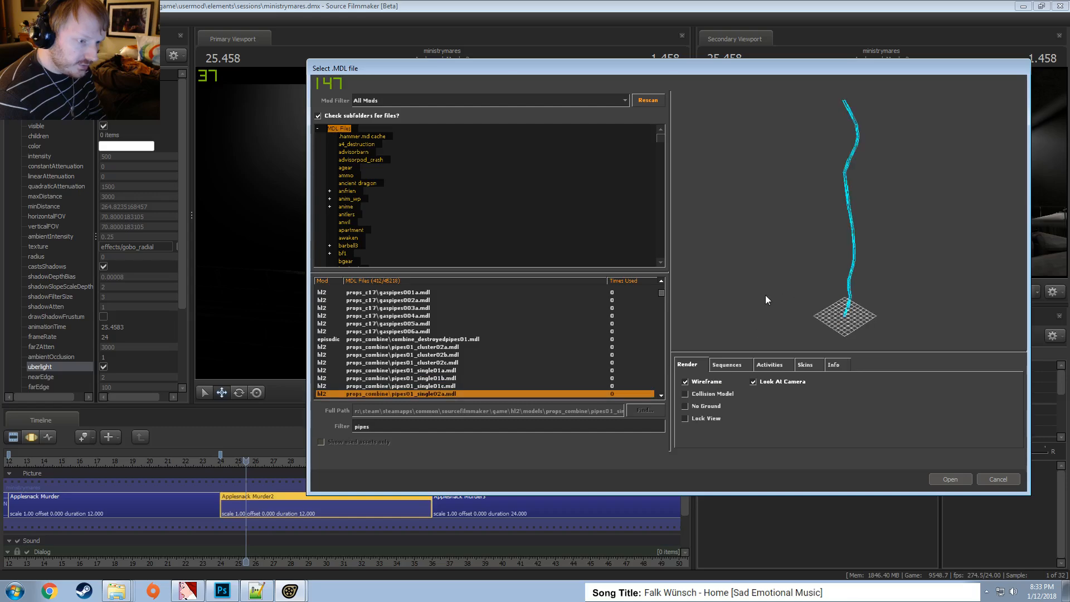
pyautogui.press('Down')
pyautogui.press('Down')
pyautogui.press('Down')
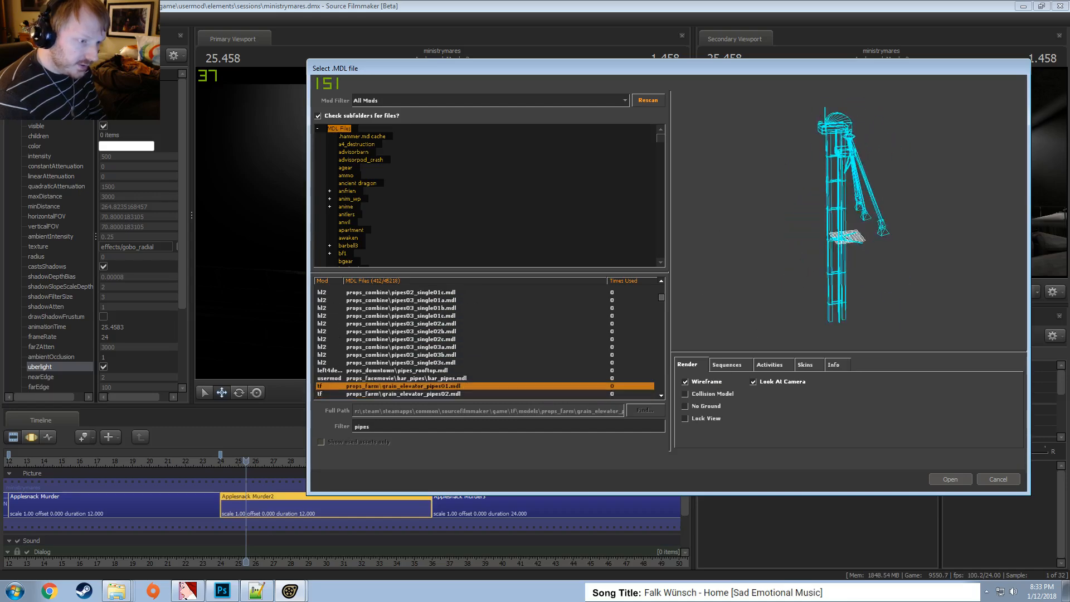
pyautogui.press('Down')
pyautogui.press('Down')
pyautogui.press('Down')
pyautogui.press('Down')
pyautogui.press('Down')
pyautogui.press('Down')
pyautogui.press('Down')
pyautogui.press('Down')
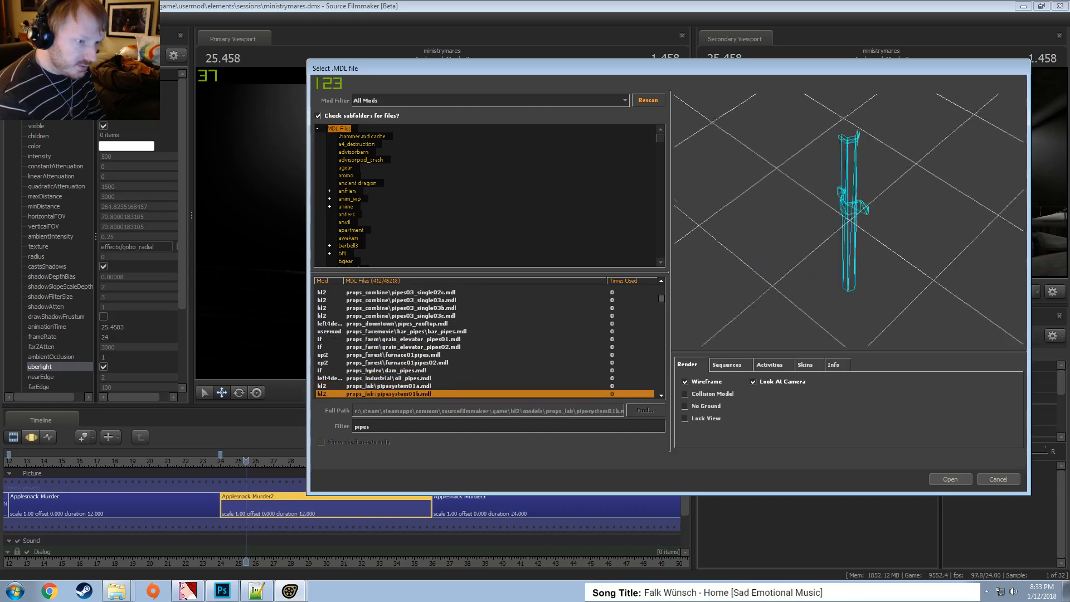
pyautogui.press('Down')
pyautogui.press('Down')
pyautogui.press('Down')
pyautogui.press('Down')
pyautogui.press('Down')
pyautogui.press('Down')
pyautogui.press('Down')
pyautogui.press('Down')
pyautogui.press('Down')
pyautogui.press('Down')
pyautogui.press('Down')
pyautogui.press('Down')
pyautogui.press('Down')
pyautogui.press('Down')
pyautogui.press('Down')
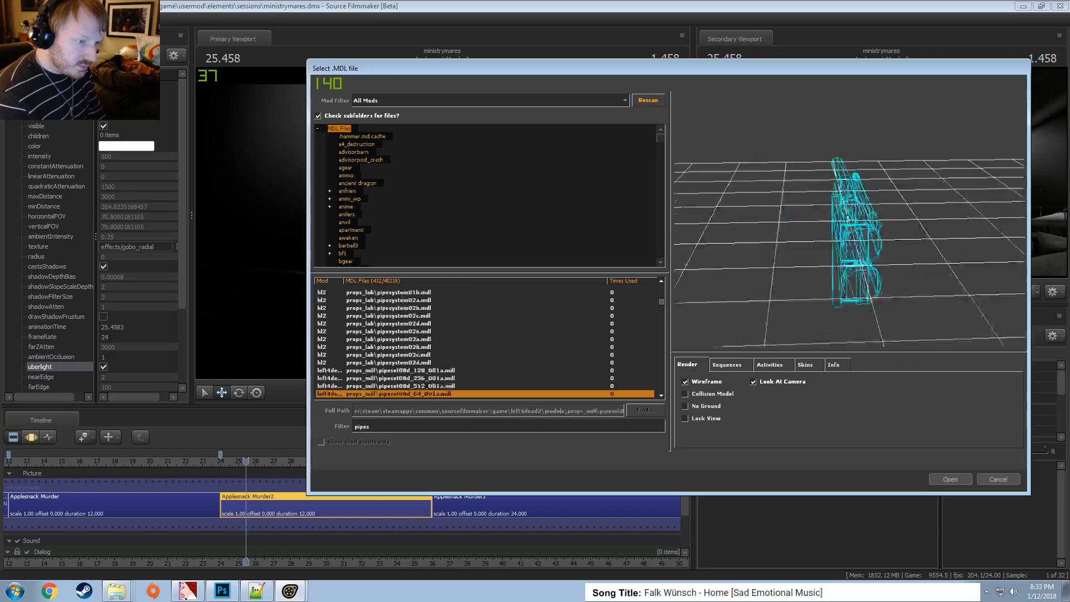
pyautogui.press('Down')
pyautogui.press('Down')
pyautogui.press('Up')
pyautogui.press('Up')
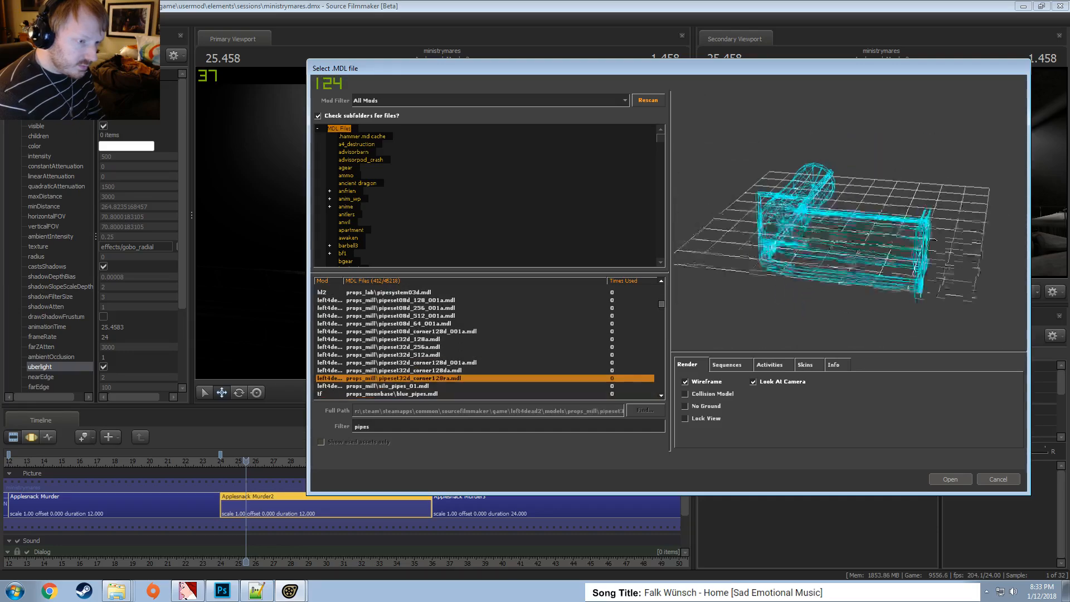
pyautogui.press('Up')
pyautogui.press('Down')
pyautogui.press('Down')
pyautogui.press('Up')
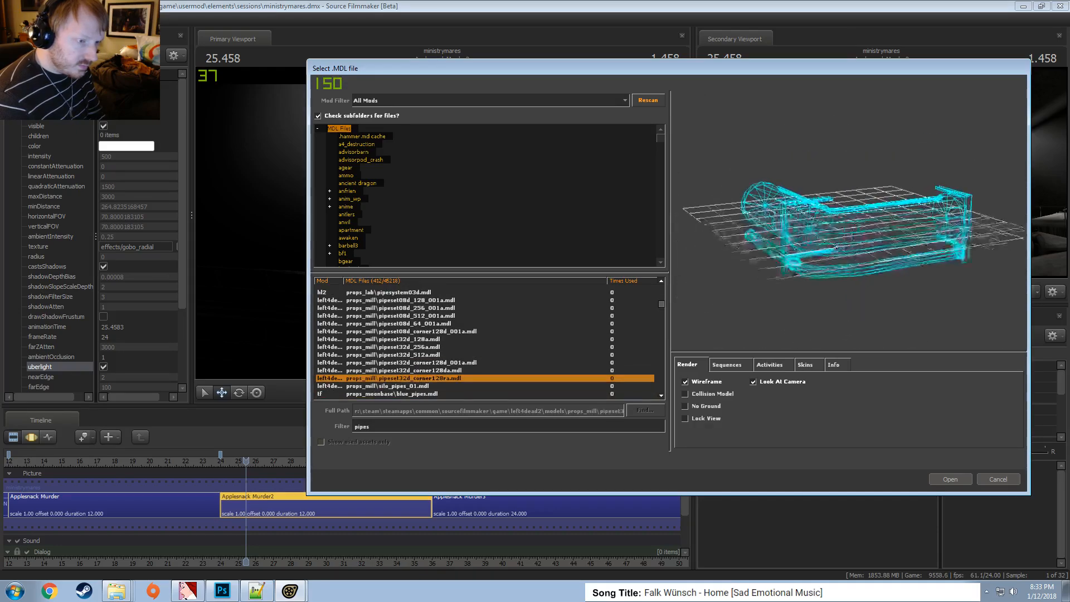
pyautogui.press('Up')
pyautogui.press('Down')
pyautogui.press('Down')
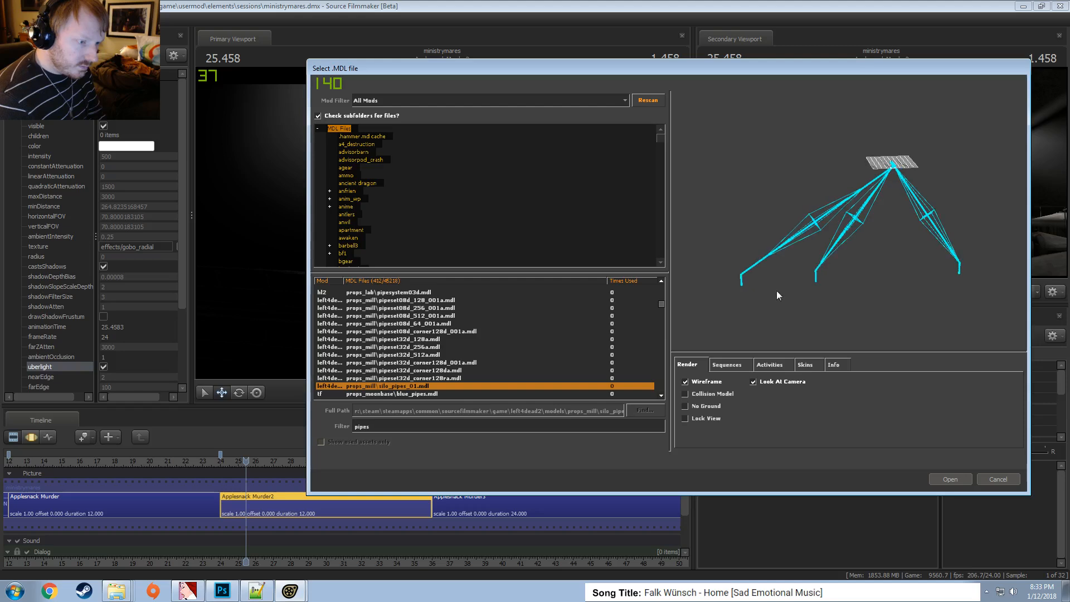
# Inspect the silo_pipes_01 model up close with the wireframe preview off, and restore the wireframe display
pyautogui.moveTo(836, 235); pyautogui.dragTo(836, 207)
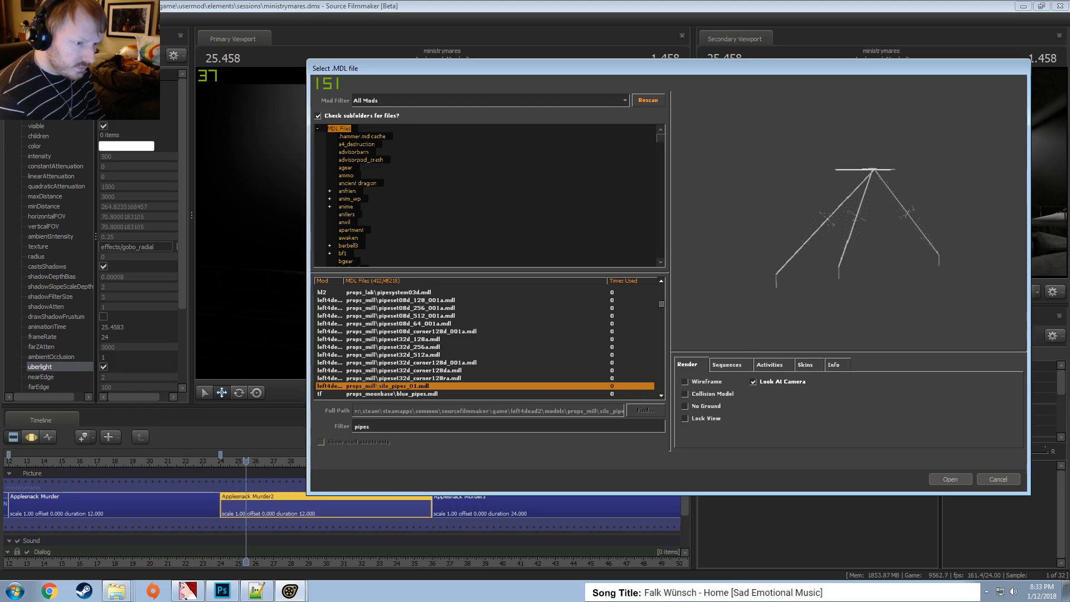
pyautogui.moveTo(836, 223); pyautogui.dragTo(836, 179, button='right')
pyautogui.moveTo(837, 223); pyautogui.dragTo(870, 207)
pyautogui.moveTo(845, 269); pyautogui.dragTo(843, 256)
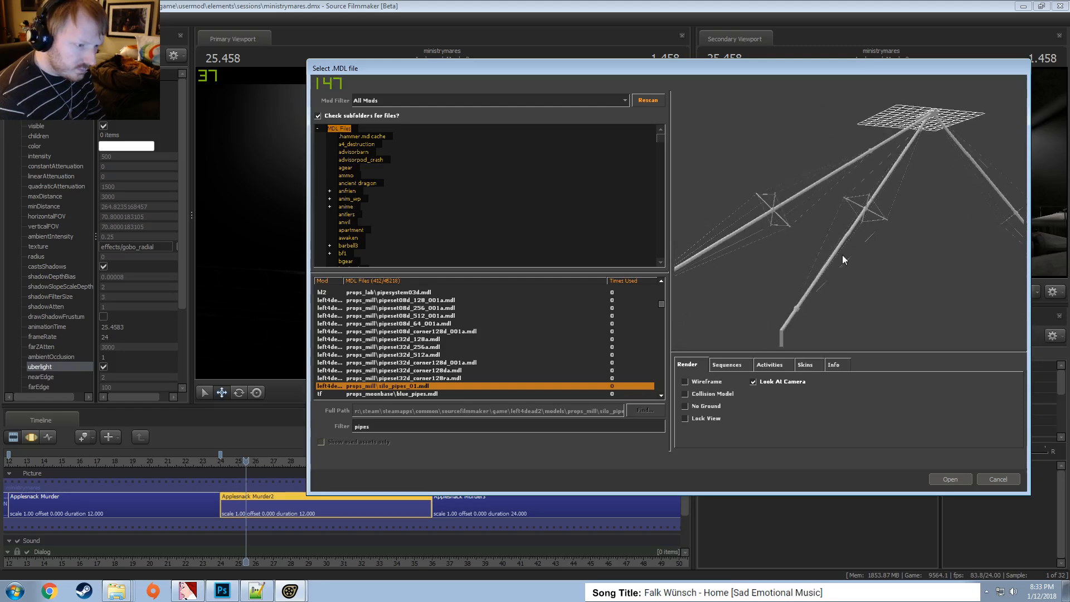
pyautogui.click(700, 384)
# Compare the props_moonbase pipe models and load moon_bluebase_pipes03.mdl into the shot
pyautogui.press('Down')
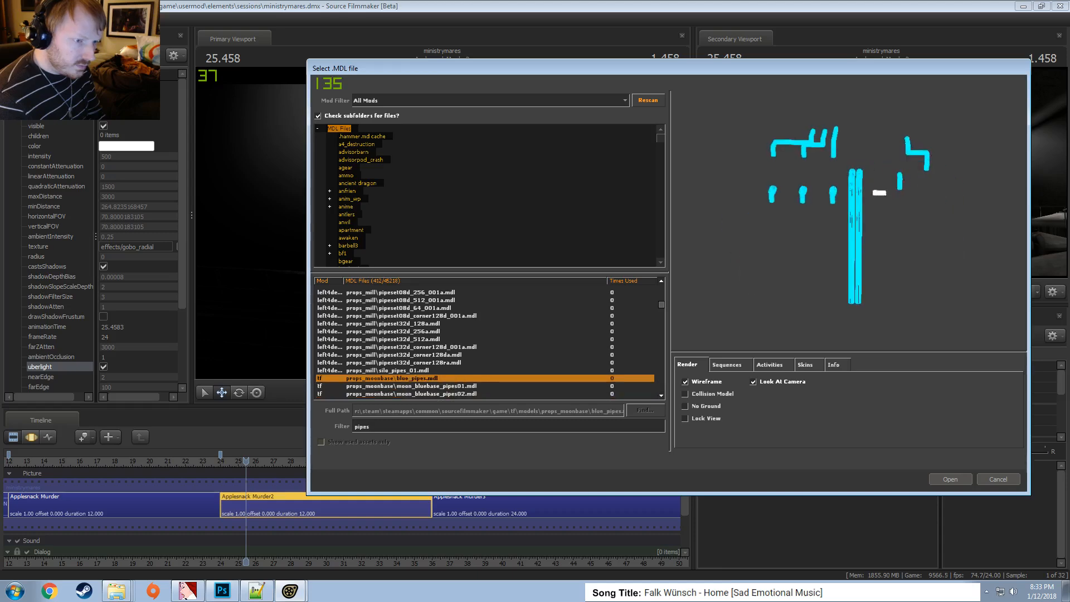
pyautogui.moveTo(847, 223); pyautogui.dragTo(881, 212)
pyautogui.press('Down')
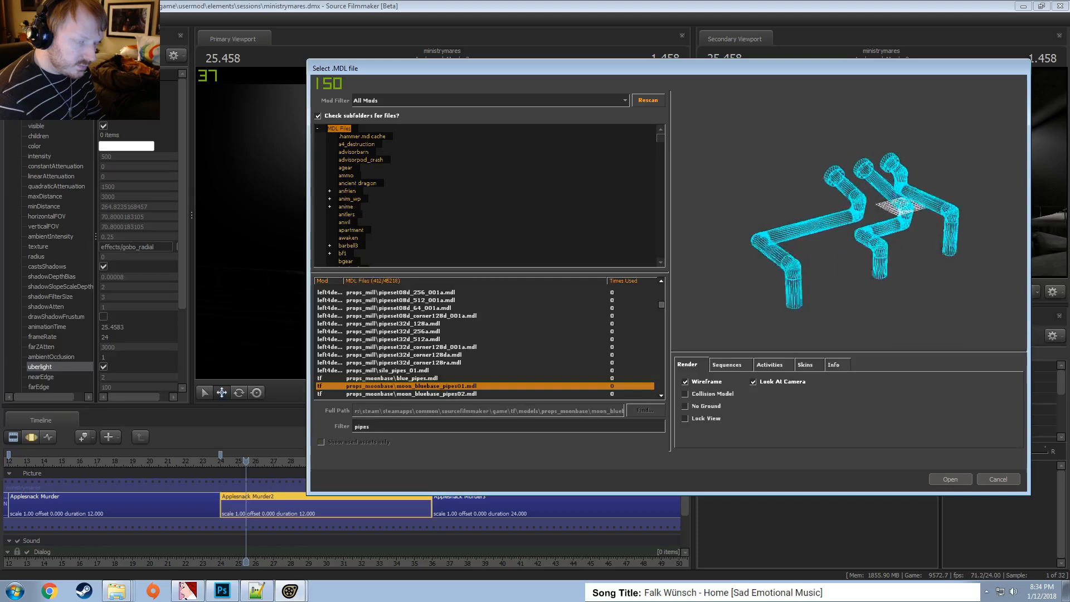
pyautogui.press('Down')
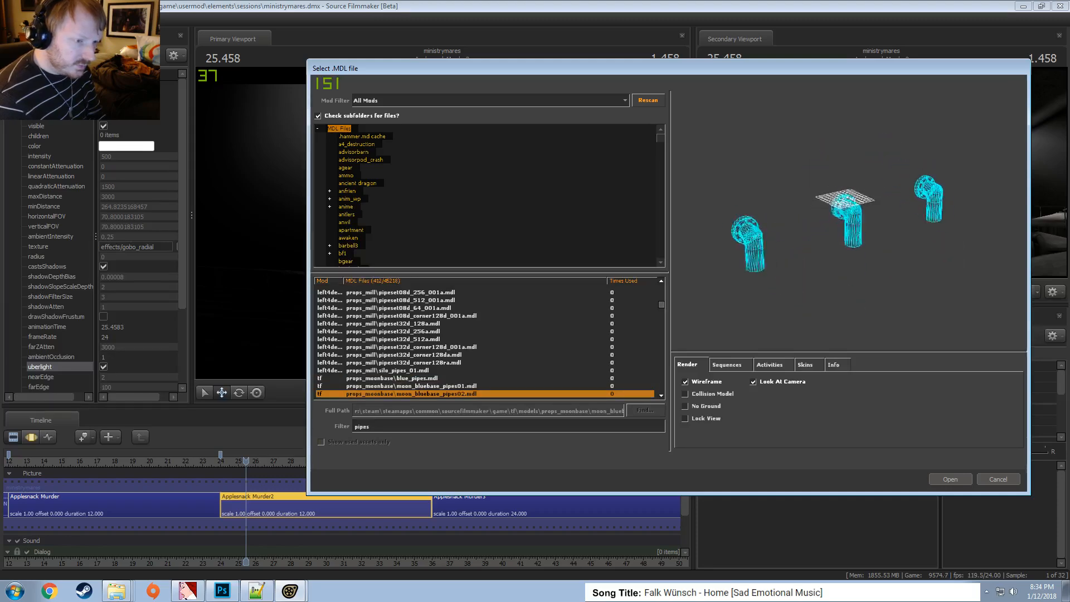
pyautogui.press('Down')
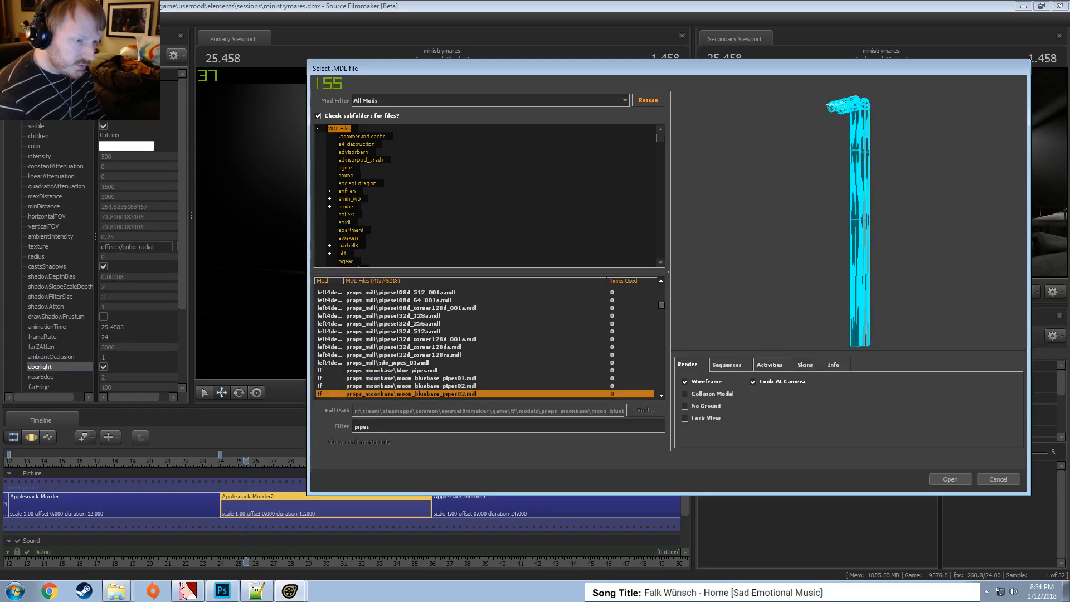
pyautogui.press('Up')
pyautogui.press('Down')
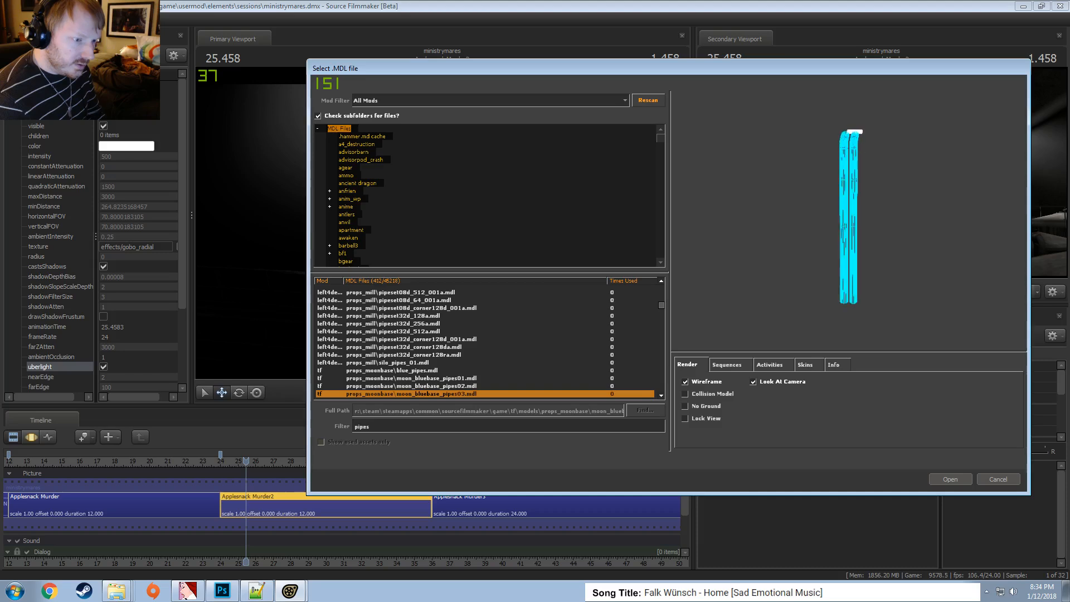
pyautogui.click(951, 479)
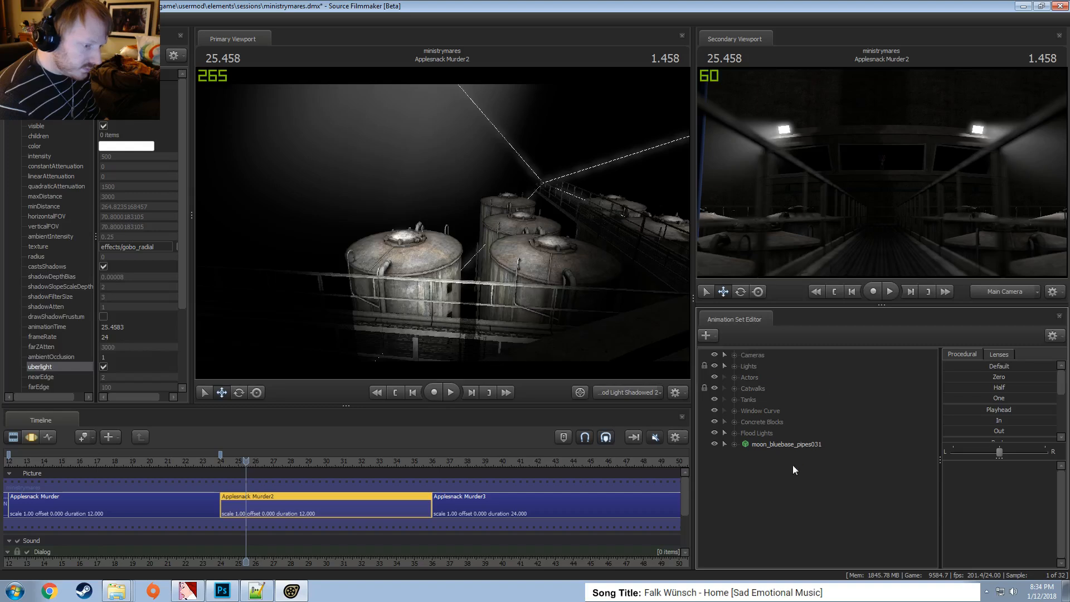
# Switch the primary viewport from the flood light's view to the work camera, frame the new pipe model, and disable lighting
pyautogui.click(792, 444)
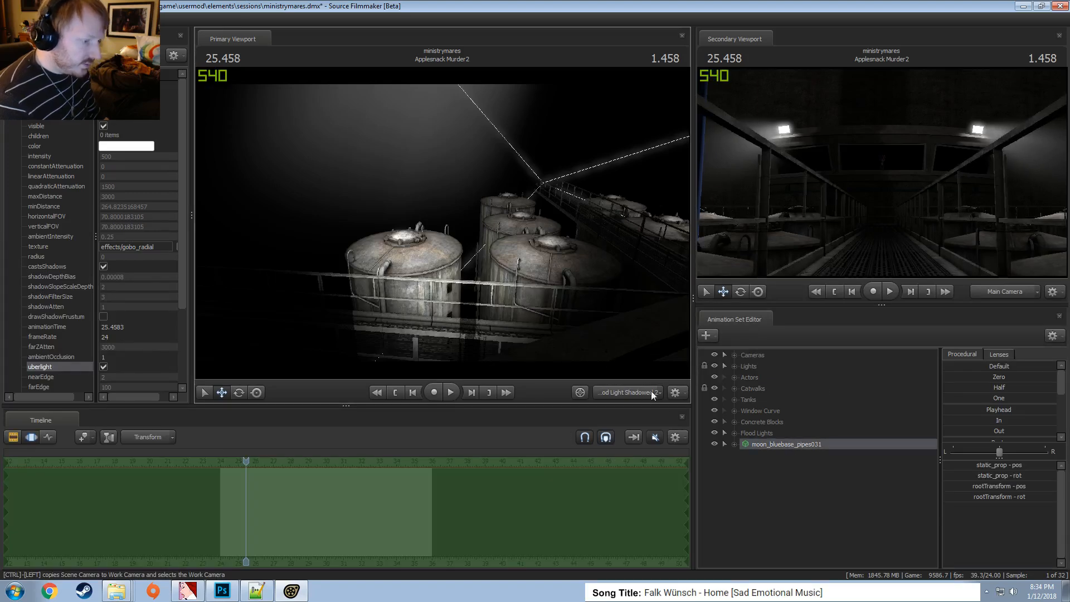
pyautogui.click(651, 393)
pyautogui.click(618, 391)
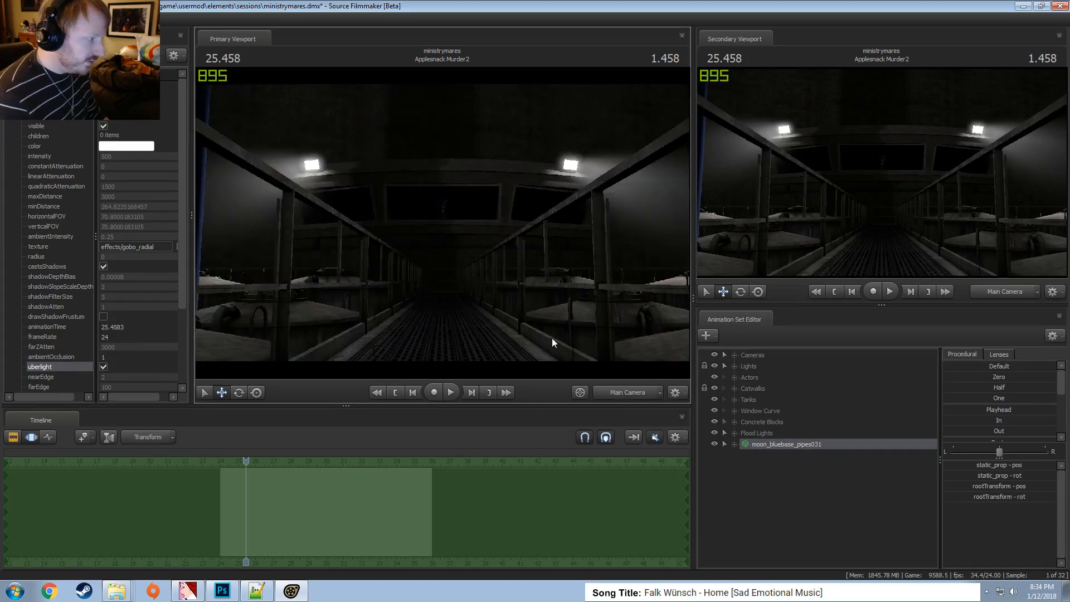
pyautogui.press('F4')
pyautogui.moveTo(443, 223); pyautogui.dragTo(652, 434)
pyautogui.click(776, 445)
pyautogui.moveTo(557, 268); pyautogui.dragTo(527, 326)
pyautogui.press('F2')
pyautogui.press('F3')
pyautogui.moveTo(504, 270)
pyautogui.mouseDown()
pyautogui.moveTo(491, 262)
pyautogui.moveTo(504, 270)
pyautogui.mouseUp()
pyautogui.rightClick(586, 325)
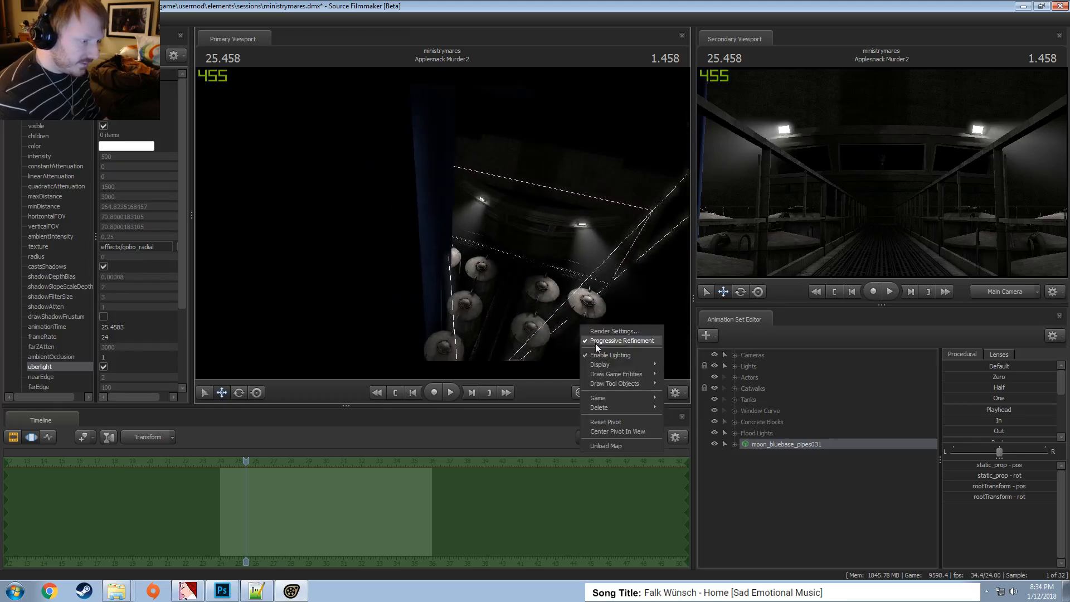
pyautogui.click(596, 353)
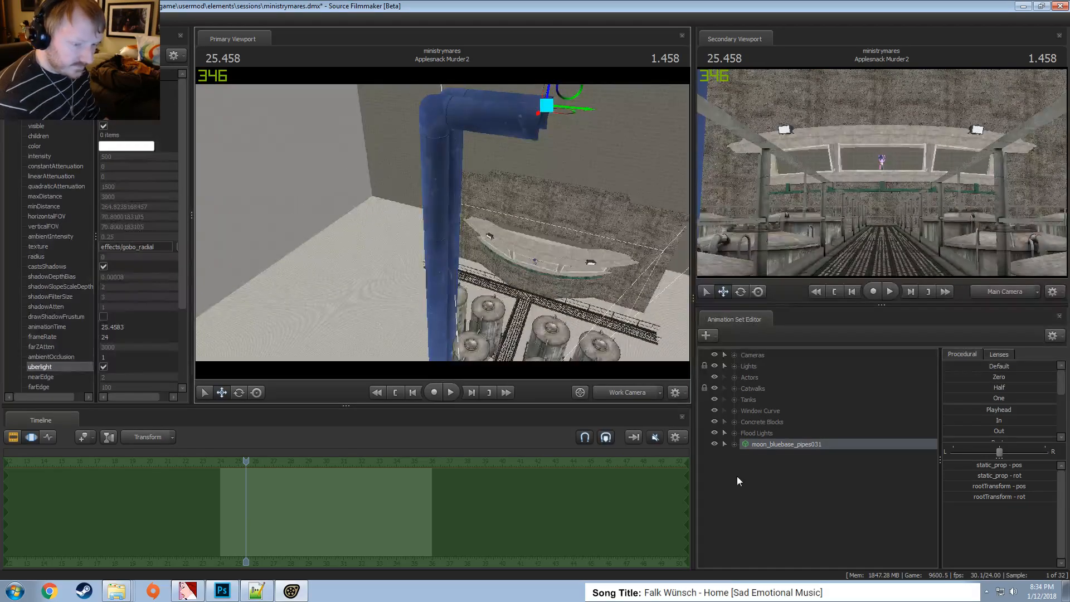
# Add a scale control to the pipe model's static_prop transform and scale the pipes down to fit the room
pyautogui.click(734, 445)
pyautogui.click(746, 456)
pyautogui.rightClick(777, 477)
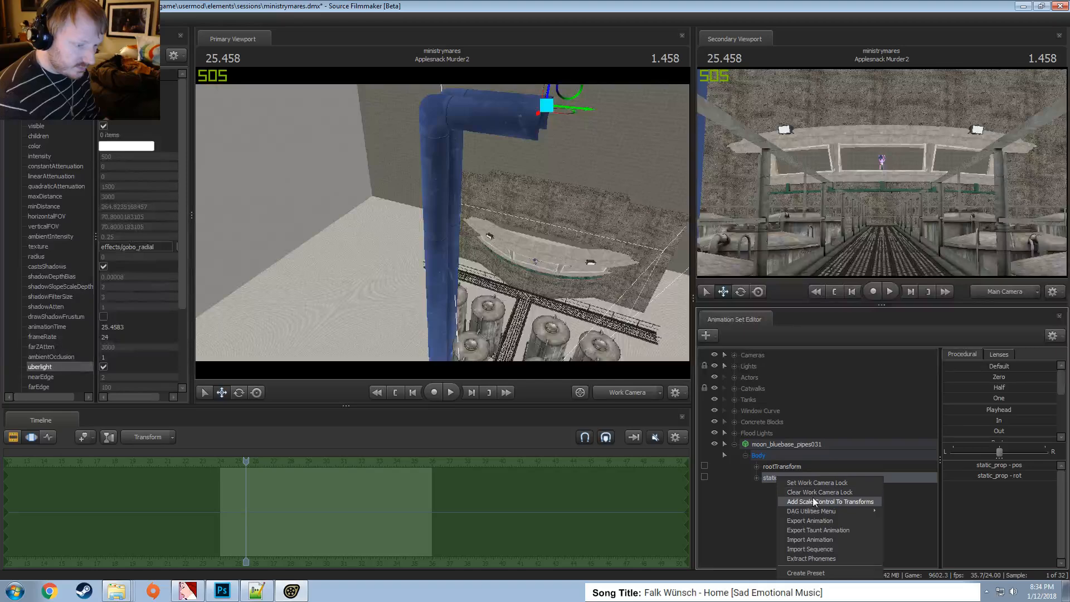
pyautogui.click(813, 501)
pyautogui.moveTo(1011, 467); pyautogui.dragTo(953, 467)
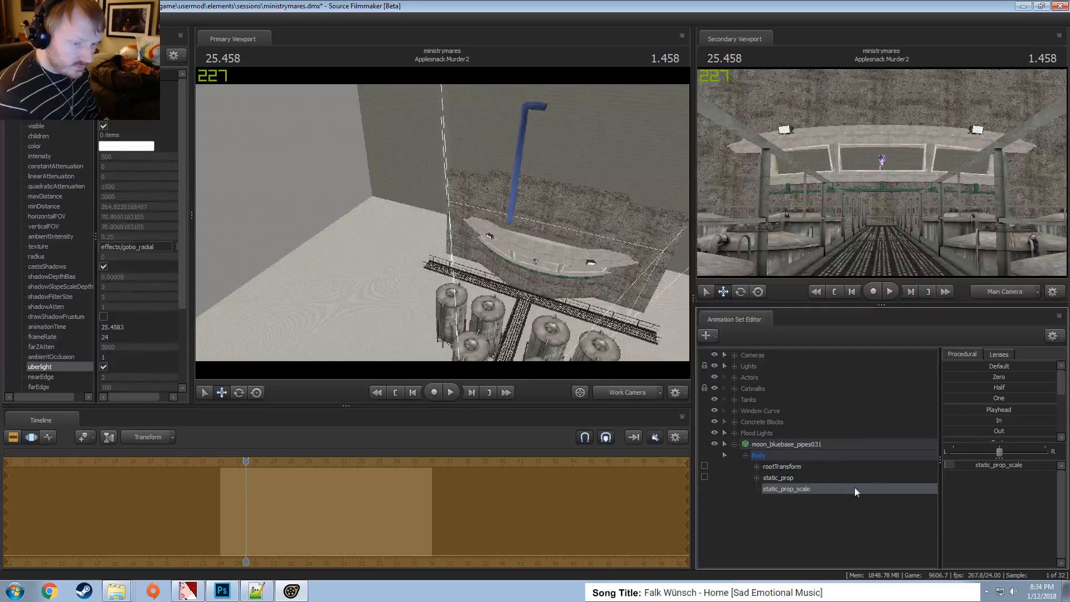
# Set the pipe model's rootTransform Z rotation to 90 degrees
pyautogui.click(782, 466)
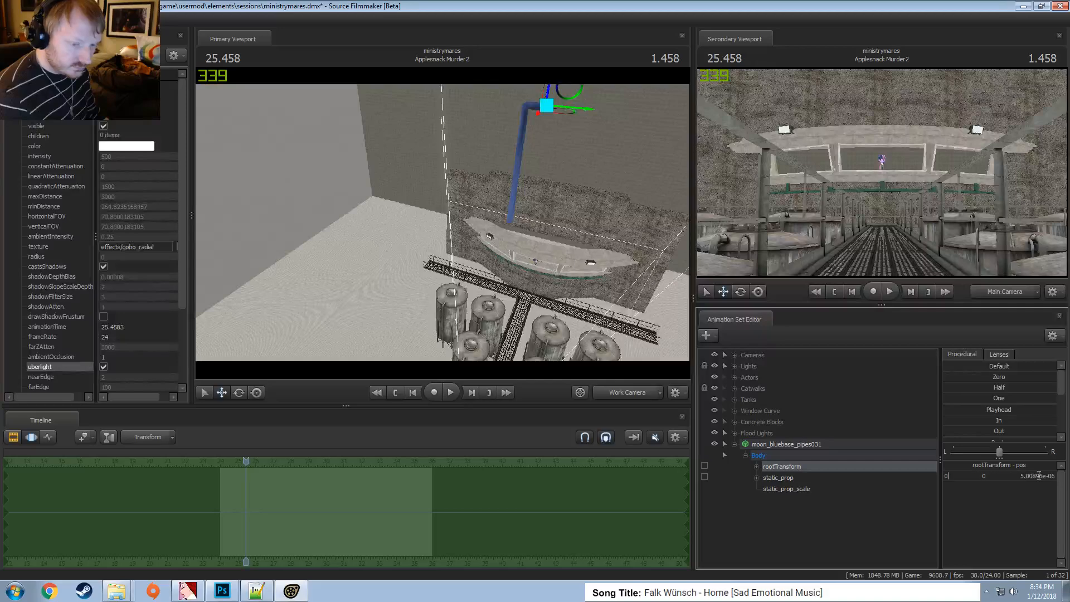
pyautogui.write('90')
pyautogui.press('Return')
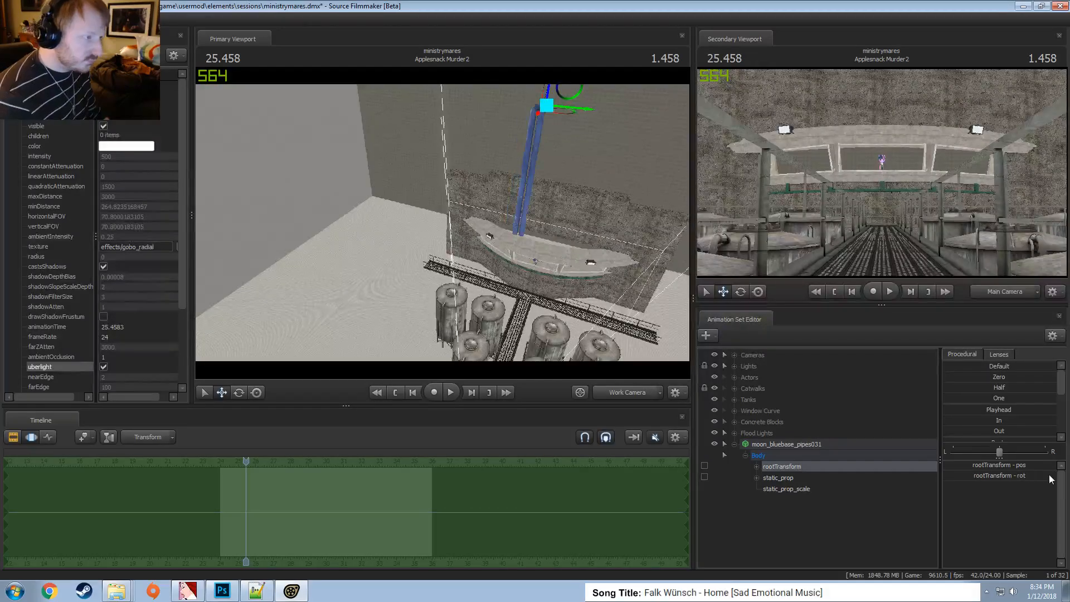
# Move the pipes against the concrete back wall, just left of the control room window curve
pyautogui.moveTo(572, 115); pyautogui.dragTo(483, 139)
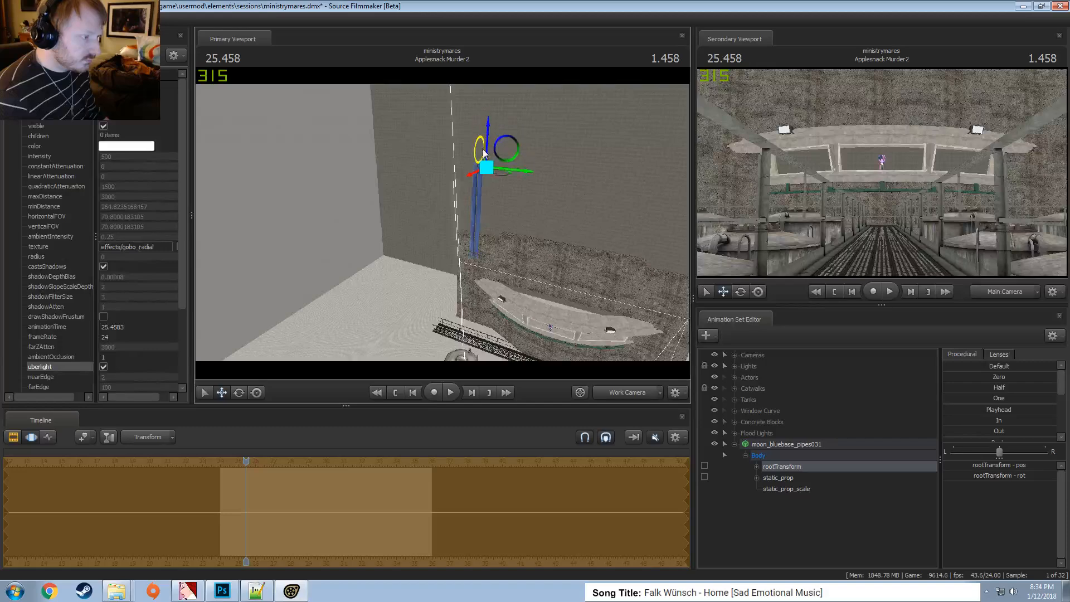
pyautogui.moveTo(484, 223); pyautogui.dragTo(422, 222)
pyautogui.hotkey('ctrl', '1')
pyautogui.press('F3')
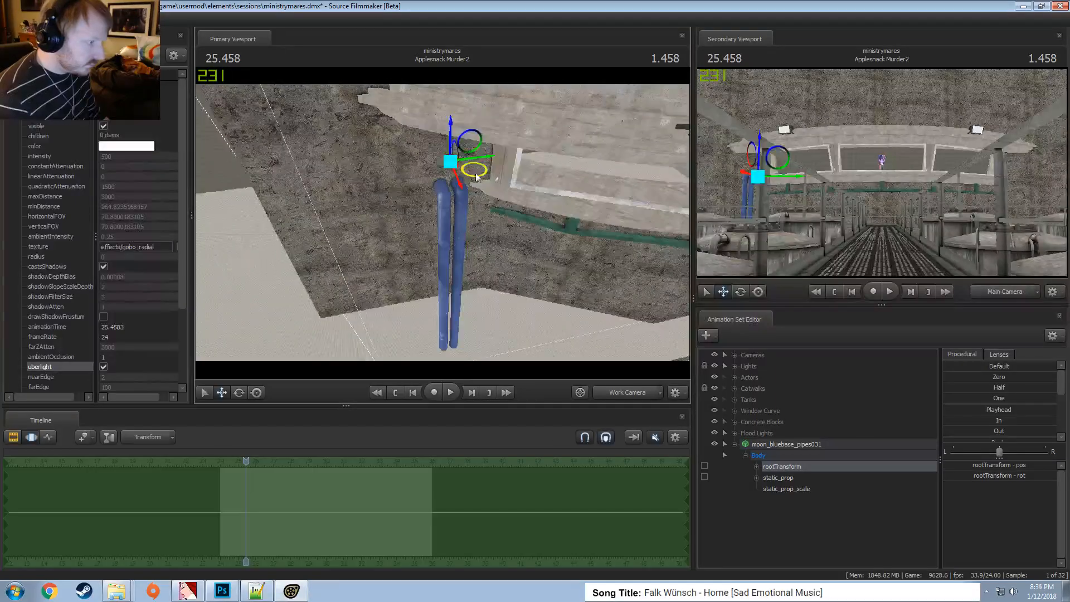
pyautogui.moveTo(477, 177); pyautogui.dragTo(452, 143)
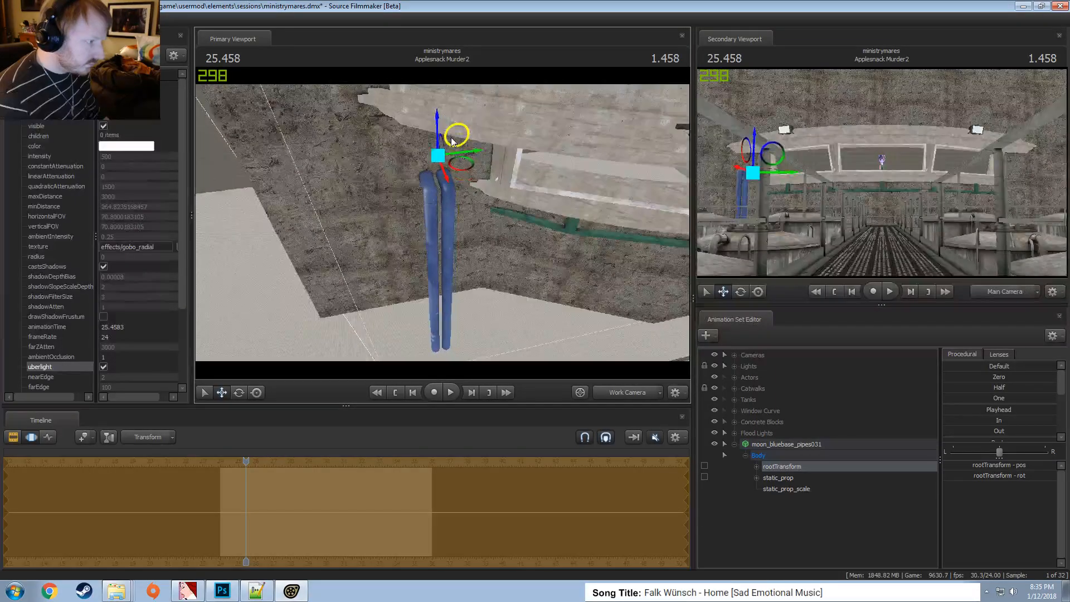
# Re-enable viewport lighting and return the timeline to the clip editor
pyautogui.rightClick(518, 182)
pyautogui.click(554, 212)
pyautogui.press('F2')
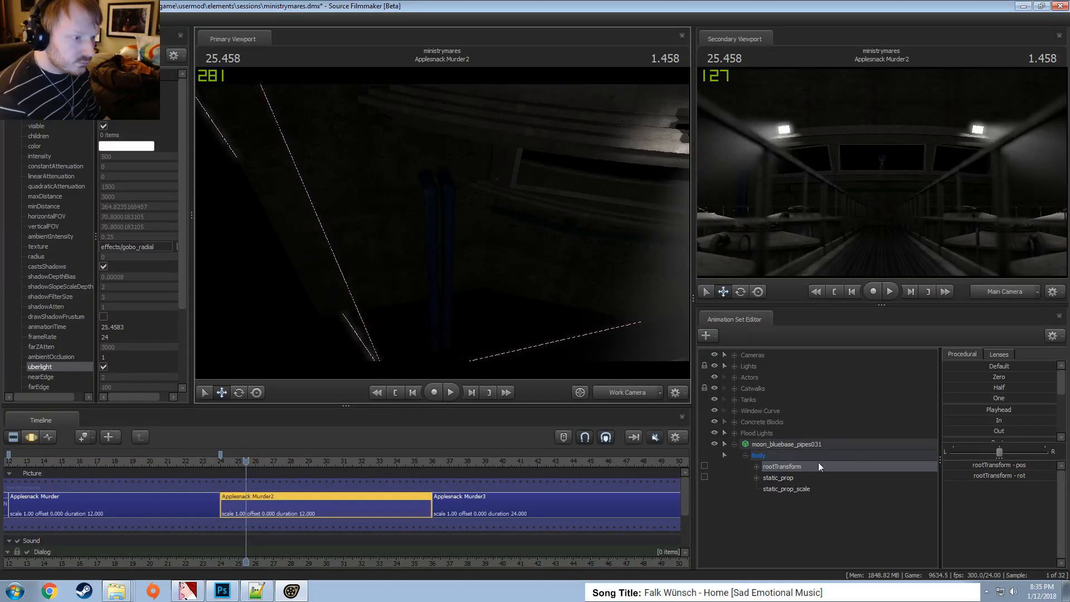
# Collapse the moon_bluebase_pipes031 animation set and rename it to Pipes 1
pyautogui.click(735, 444)
pyautogui.rightClick(778, 442)
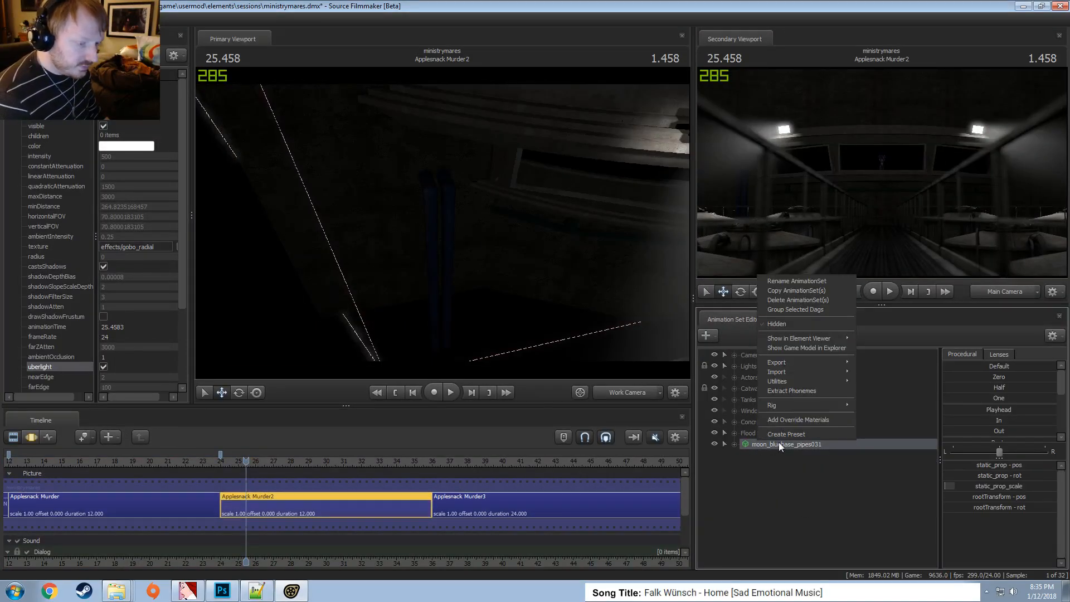
pyautogui.click(783, 280)
pyautogui.write('Pipes 1')
pyautogui.press('Return')
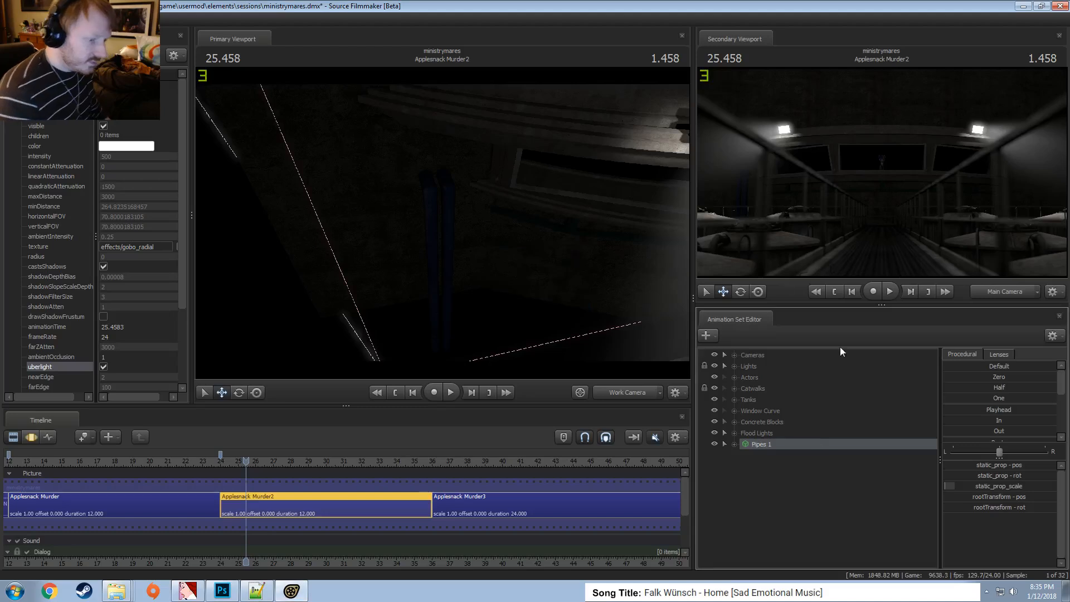
# Begin an animation set for a new model and preview the wall_pipes models in the pipes-filtered model list
pyautogui.rightClick(804, 470)
pyautogui.click(846, 496)
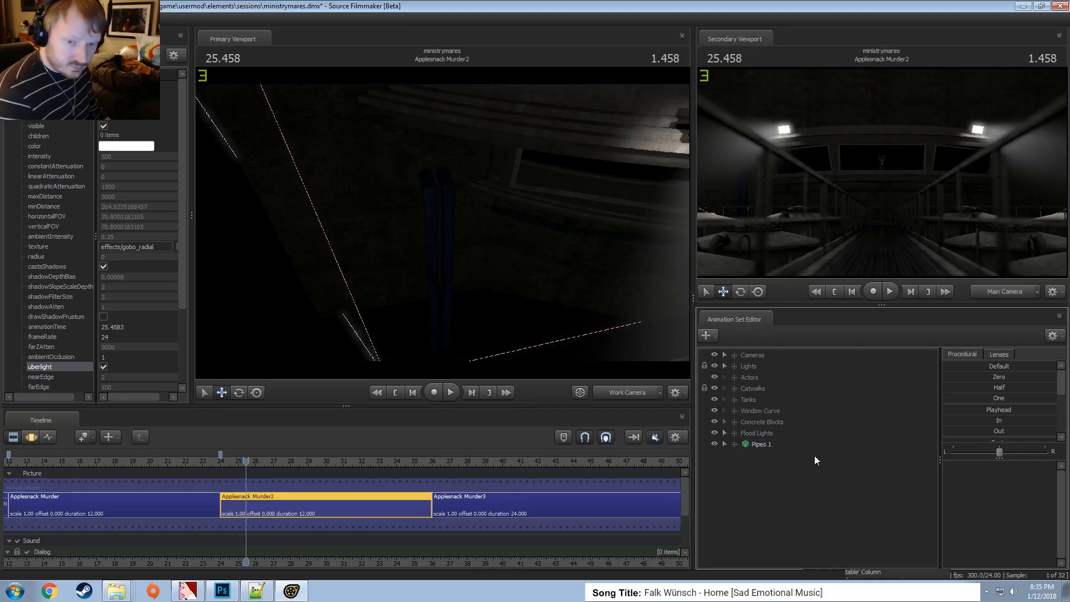
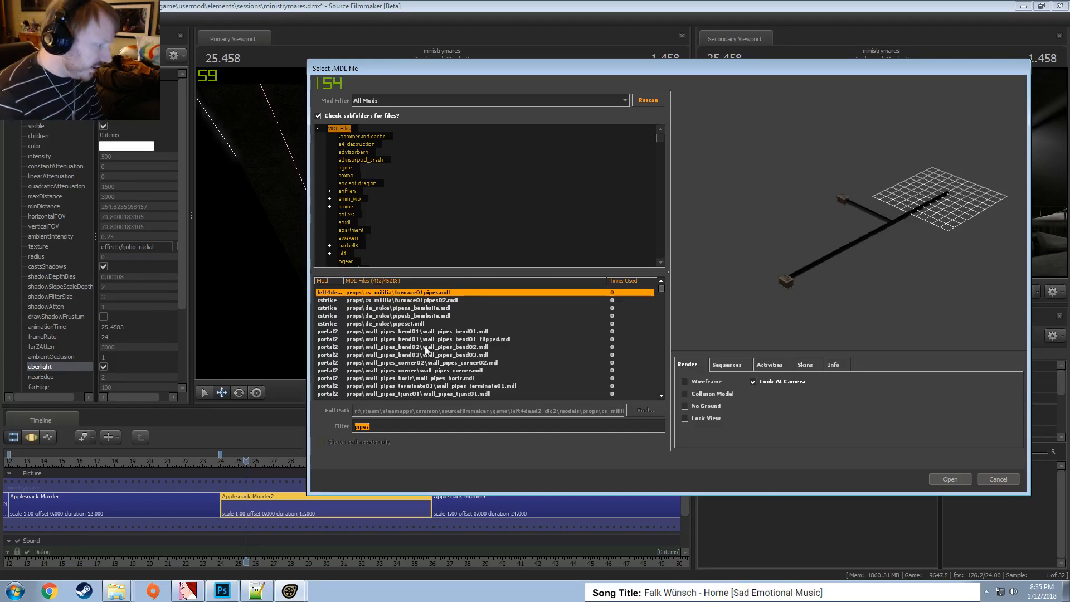
pyautogui.press('Down')
pyautogui.press('Down')
pyautogui.press('Down')
pyautogui.press('Down')
pyautogui.press('Down')
pyautogui.press('Down')
pyautogui.press('Down')
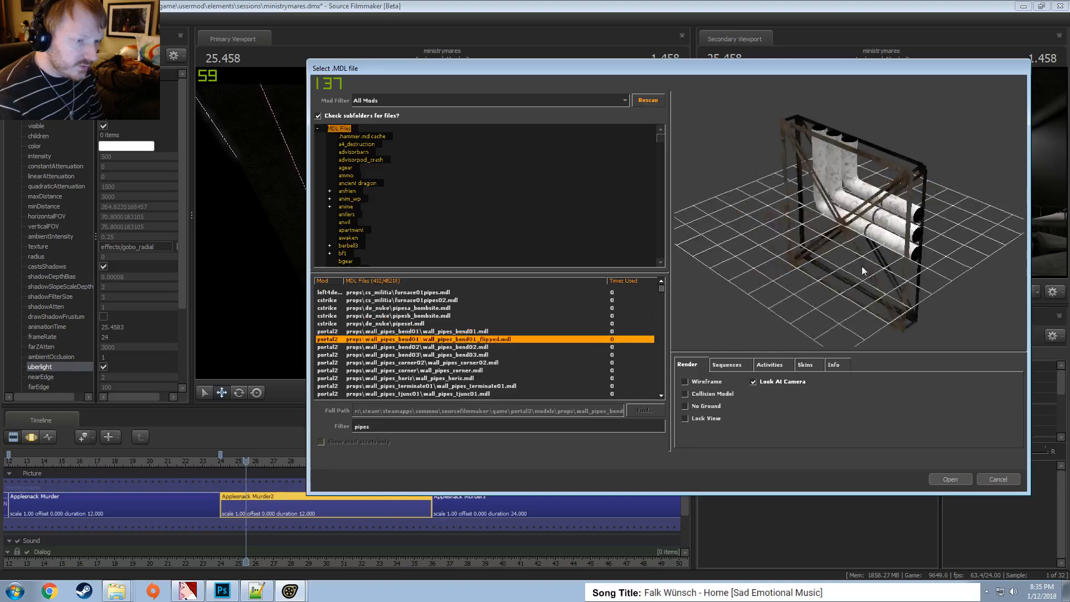
pyautogui.press('Up')
pyautogui.press('Up')
pyautogui.press('Up')
pyautogui.press('Up')
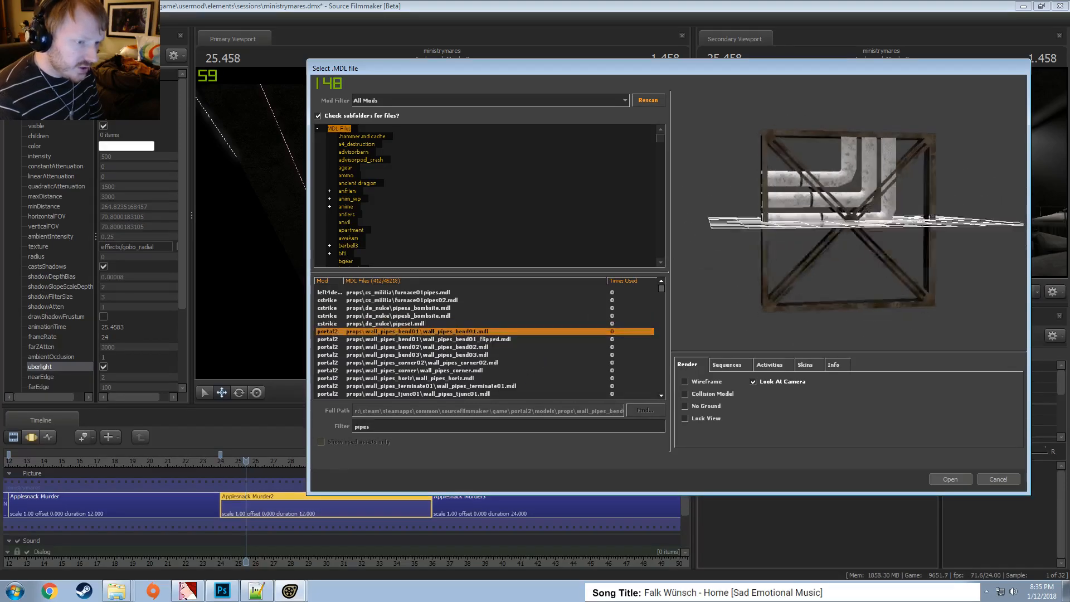
pyautogui.press('Down')
pyautogui.press('Down')
pyautogui.press('Down')
pyautogui.press('Down')
pyautogui.press('Down')
pyautogui.press('Down')
pyautogui.press('Down')
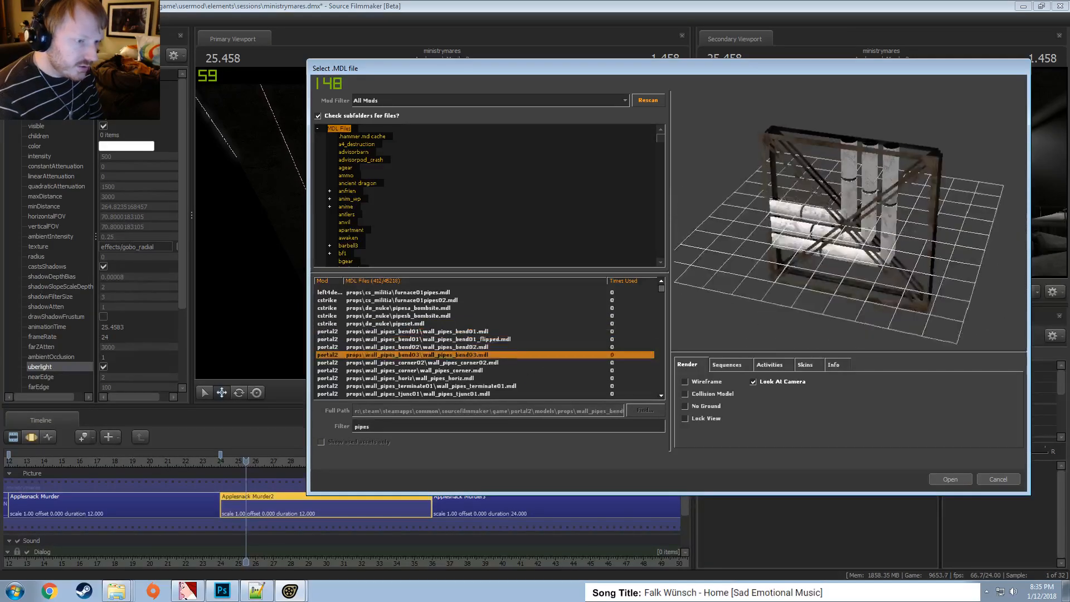
pyautogui.press('Down')
pyautogui.press('Down')
pyautogui.press('Down')
pyautogui.press('Down')
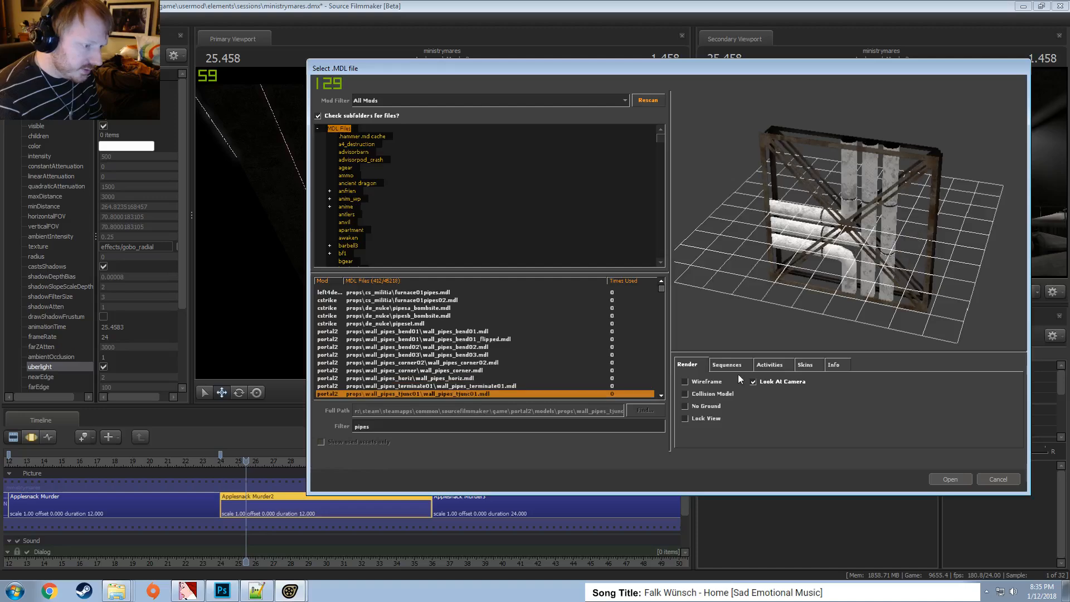
# Preview the remaining pipe models in wireframe and add props_c17\gaspipes001a.mdl to the scene
pyautogui.click(714, 382)
pyautogui.press('Down')
pyautogui.press('Down')
pyautogui.press('Down')
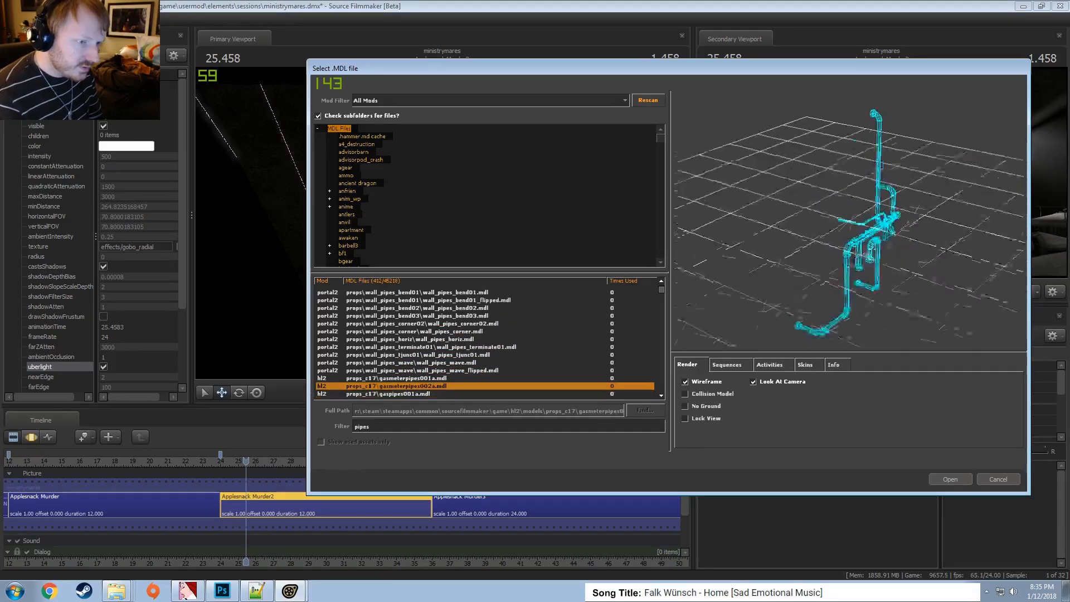
pyautogui.press('Down')
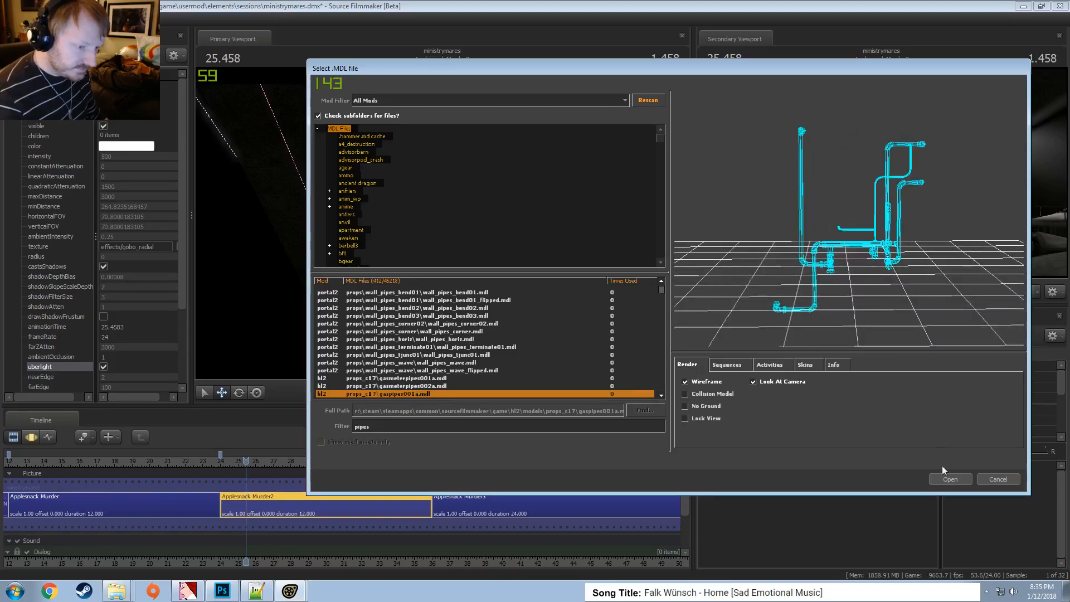
pyautogui.click(951, 479)
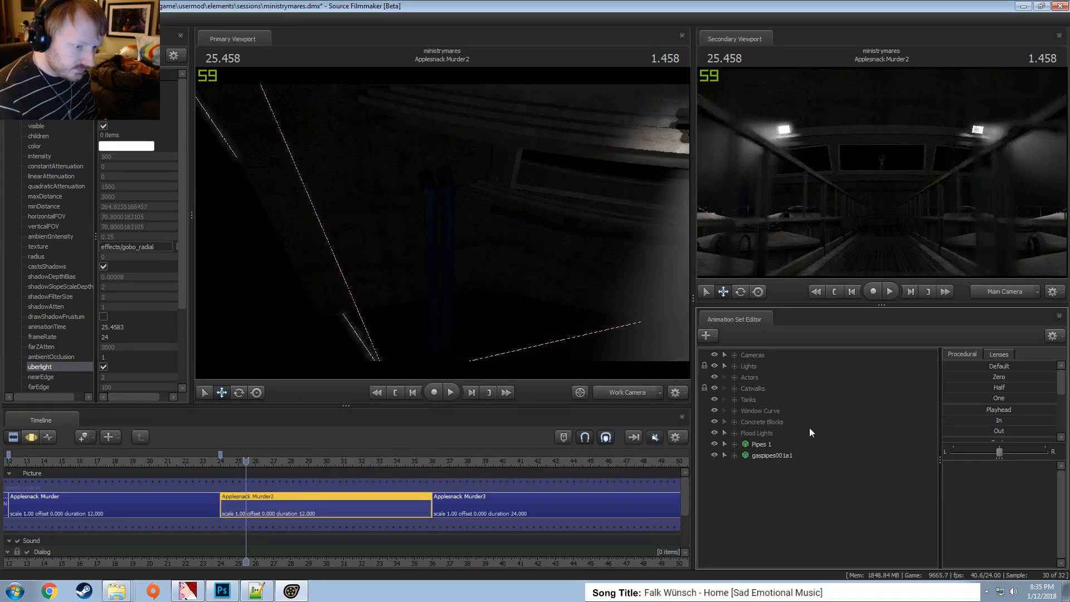
# Turn off viewport lighting and select the newly added gas pipes model, framing the area around the tanks
pyautogui.rightClick(544, 246)
pyautogui.click(566, 273)
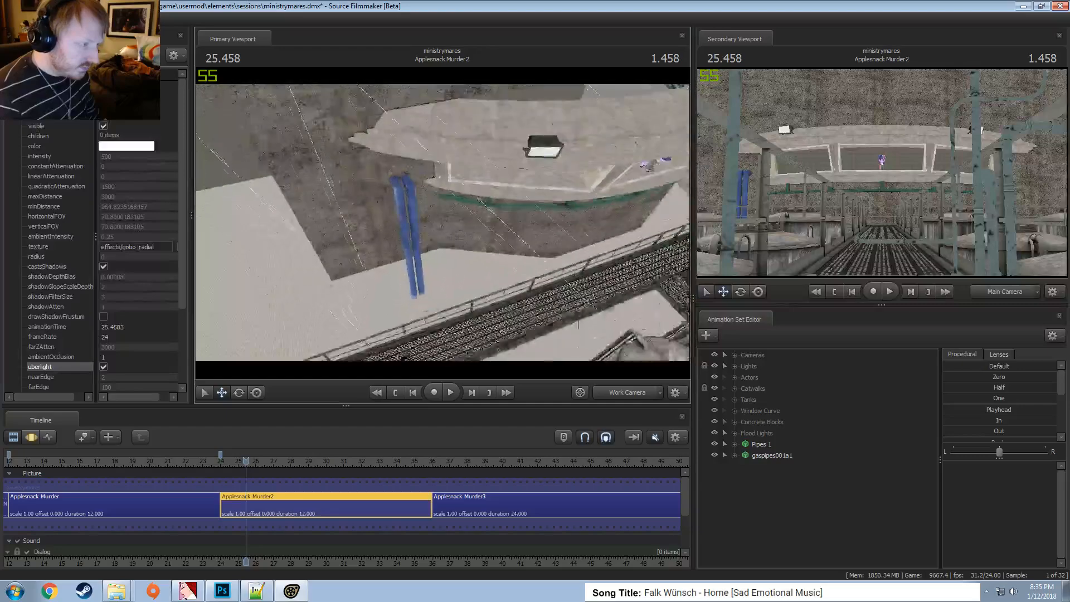
pyautogui.moveTo(567, 273)
pyautogui.mouseDown()
pyautogui.moveTo(566, 290)
pyautogui.moveTo(597, 284)
pyautogui.moveTo(580, 295)
pyautogui.moveTo(569, 287)
pyautogui.mouseUp()
pyautogui.click(749, 457)
pyautogui.press('w')
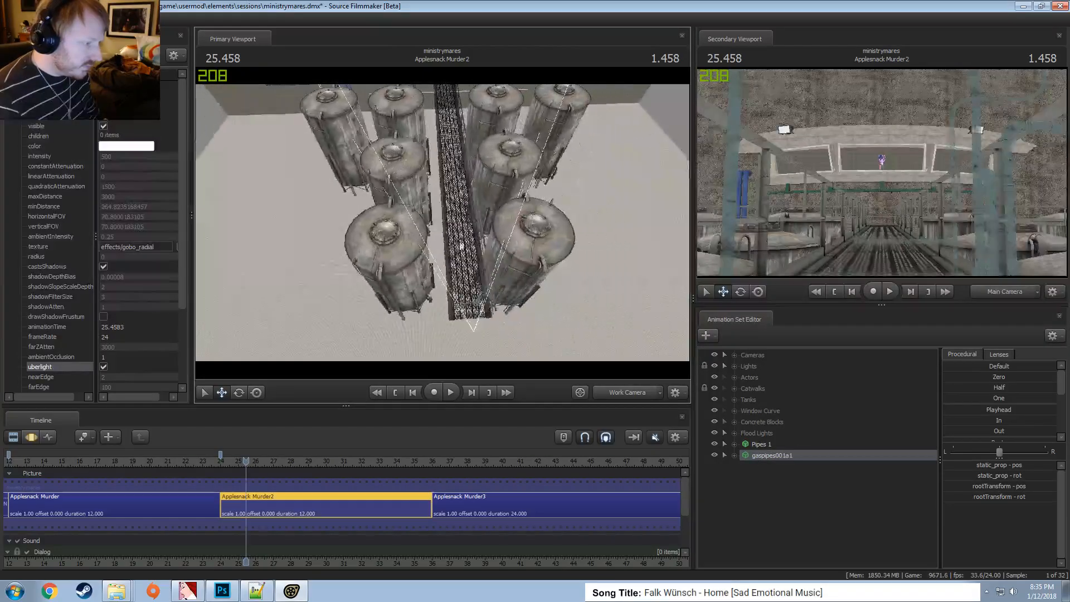
# In the motion editor, add a scale control to the gas pipes' static_prop transform and scale the pipes up
pyautogui.press('F3')
pyautogui.click(735, 456)
pyautogui.click(775, 489)
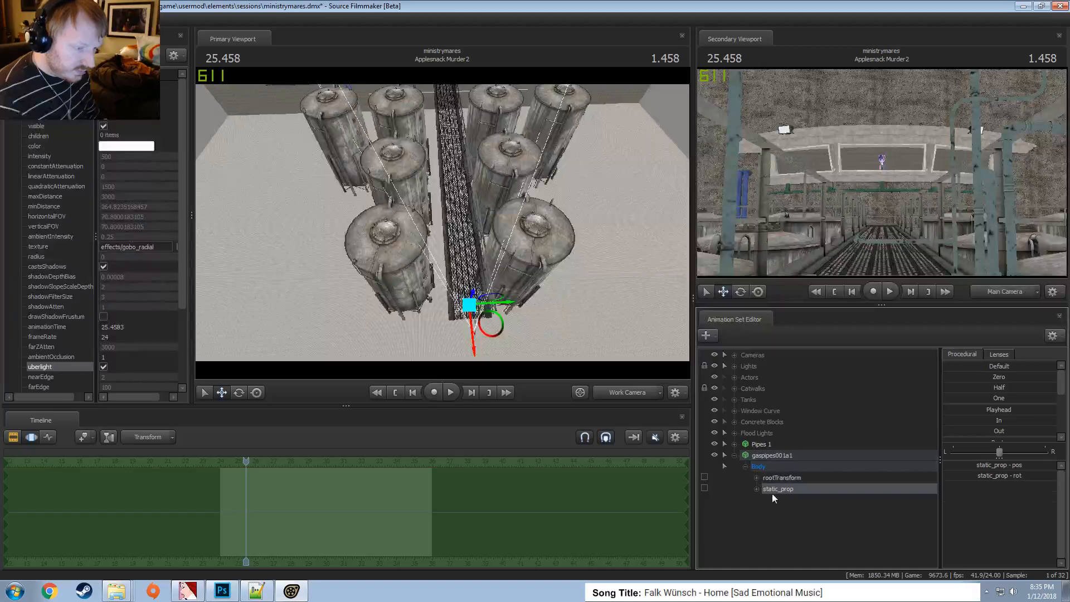
pyautogui.rightClick(778, 490)
pyautogui.click(812, 519)
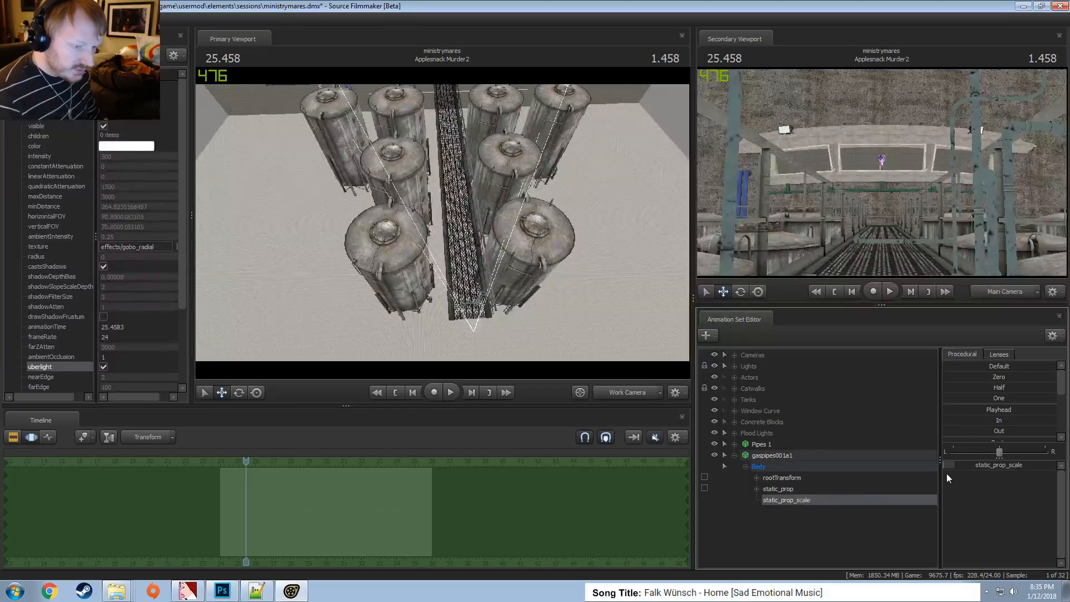
pyautogui.moveTo(965, 467); pyautogui.dragTo(999, 465)
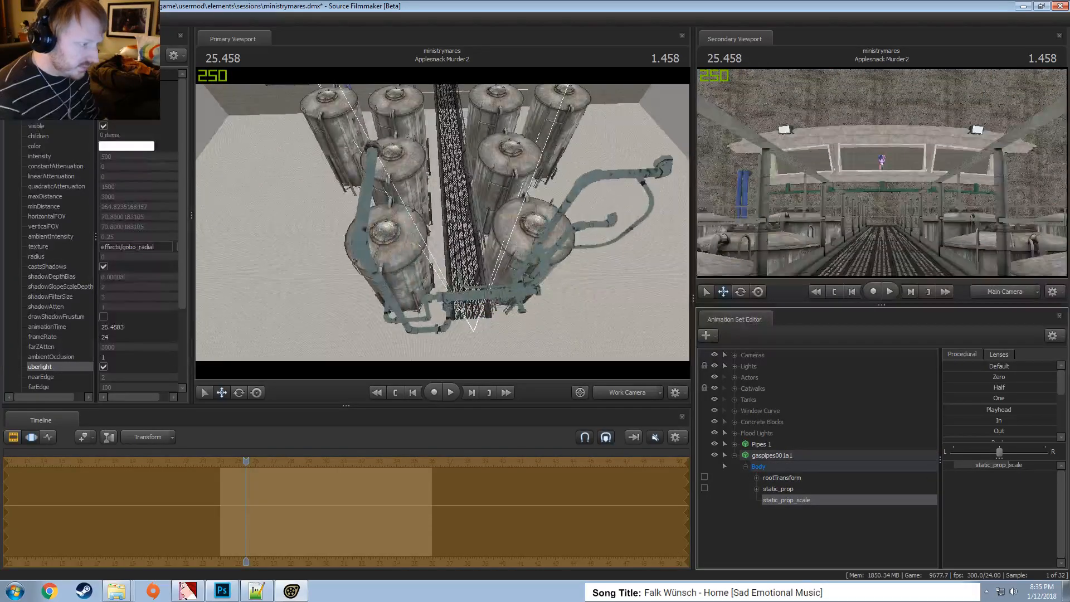
# Move the whole gas pipes model toward the concrete back wall, to the right of the control room window curve
pyautogui.click(758, 467)
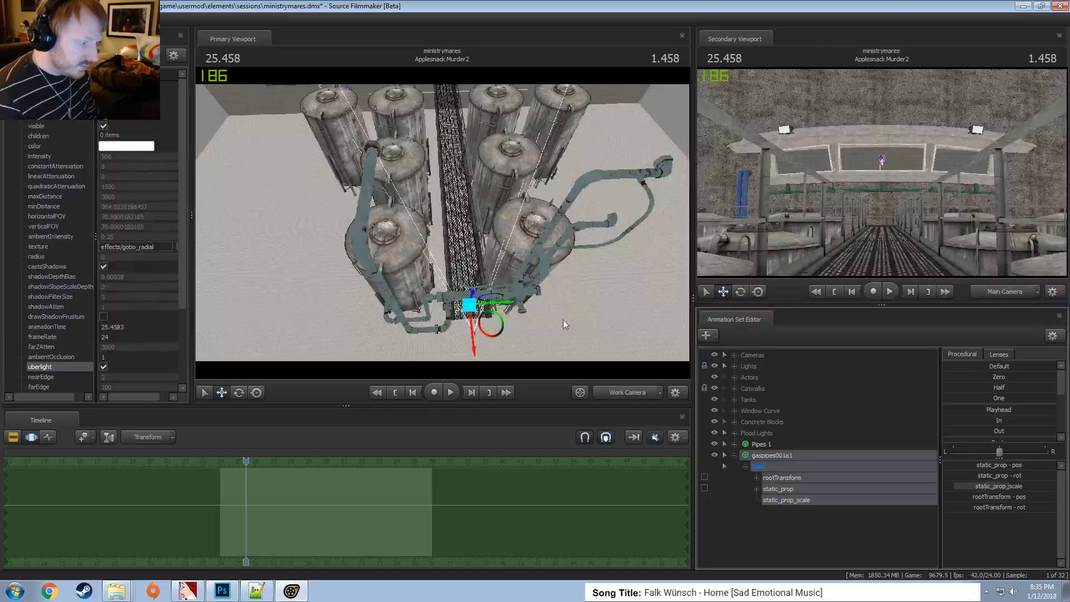
pyautogui.moveTo(504, 295); pyautogui.dragTo(530, 136)
pyautogui.moveTo(526, 184); pyautogui.dragTo(545, 120)
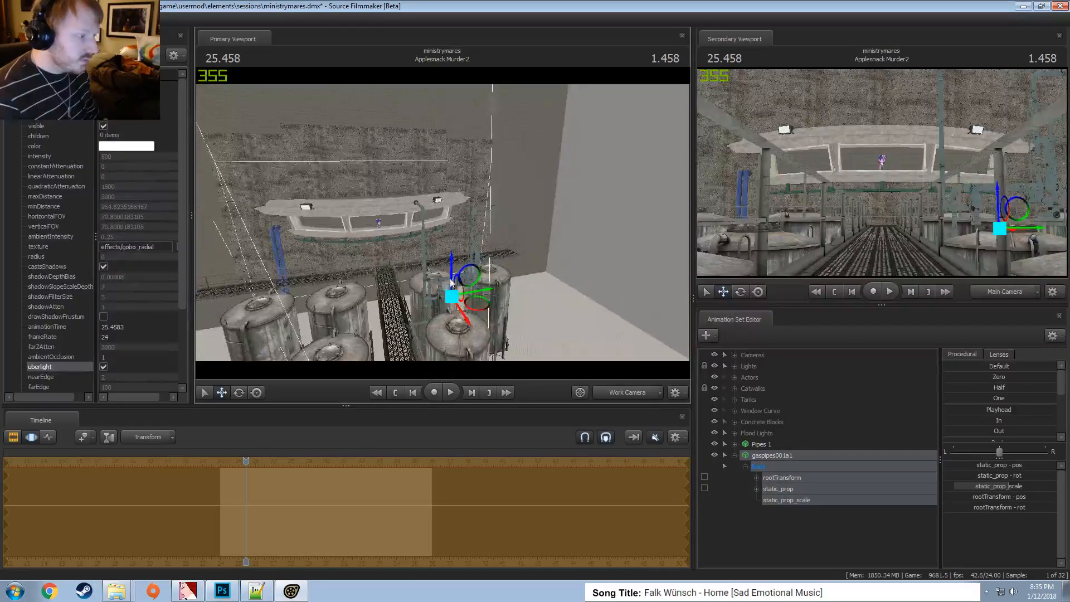
pyautogui.moveTo(484, 308); pyautogui.dragTo(478, 280)
pyautogui.press('w')
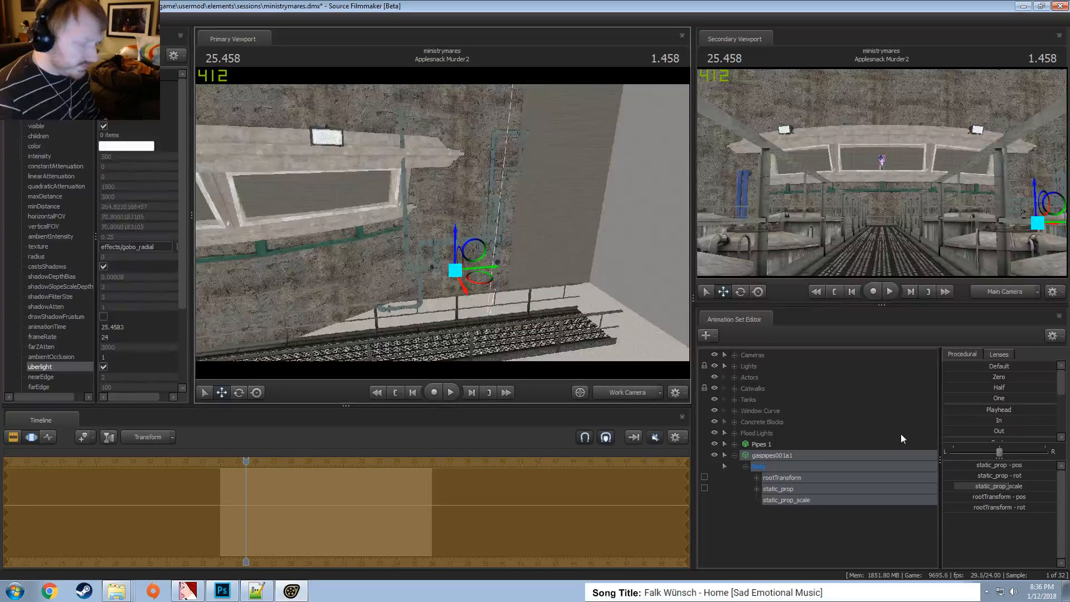
# Try a different rootTransform rotation on the gas pipes, then undo it
pyautogui.doubleClick(1008, 507)
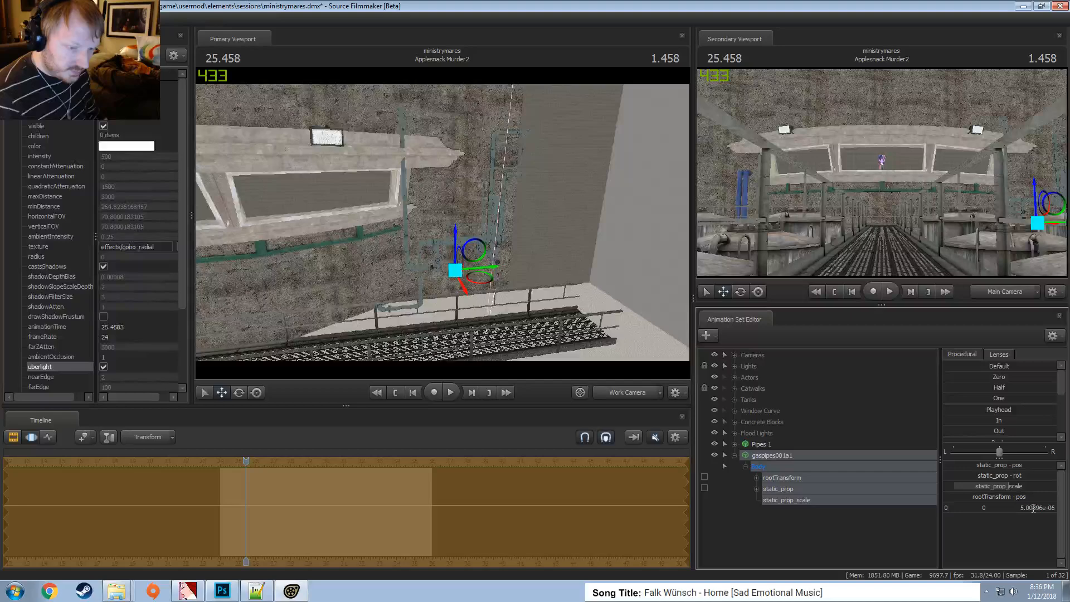
pyautogui.write('1')
pyautogui.press('Return')
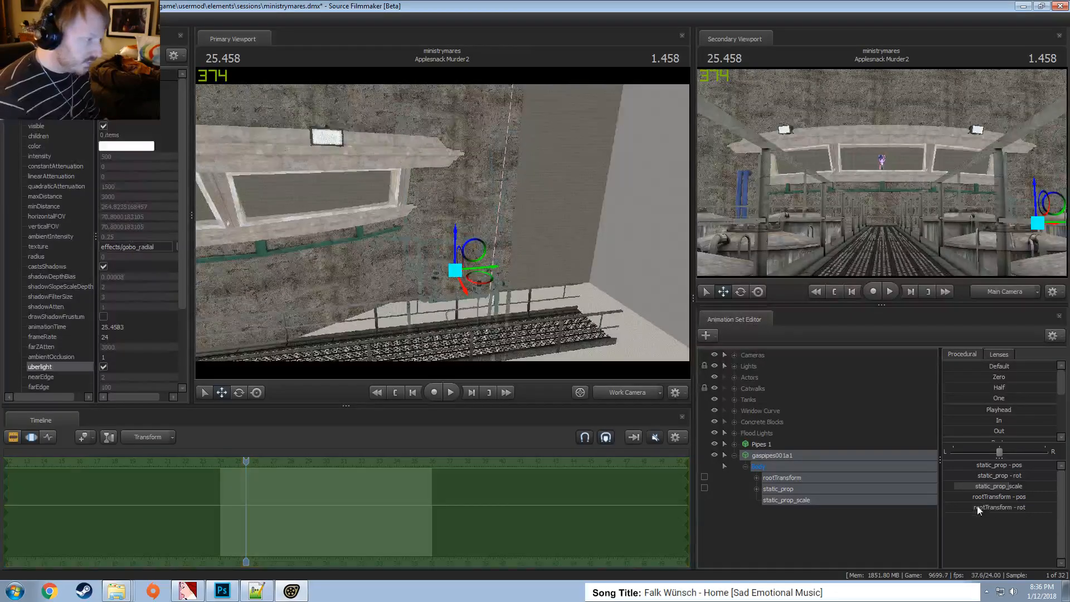
pyautogui.moveTo(483, 256); pyautogui.dragTo(483, 162)
pyautogui.hotkey('ctrl', 'z')
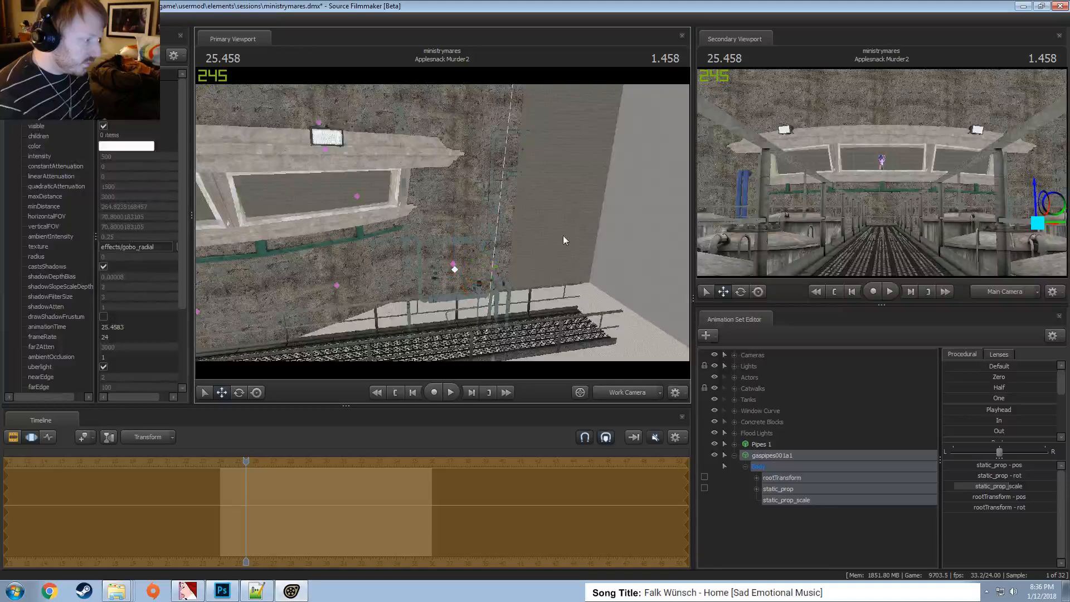
# Set the gas pipes' rootTransform X rotation to 90 degrees
pyautogui.doubleClick(969, 507)
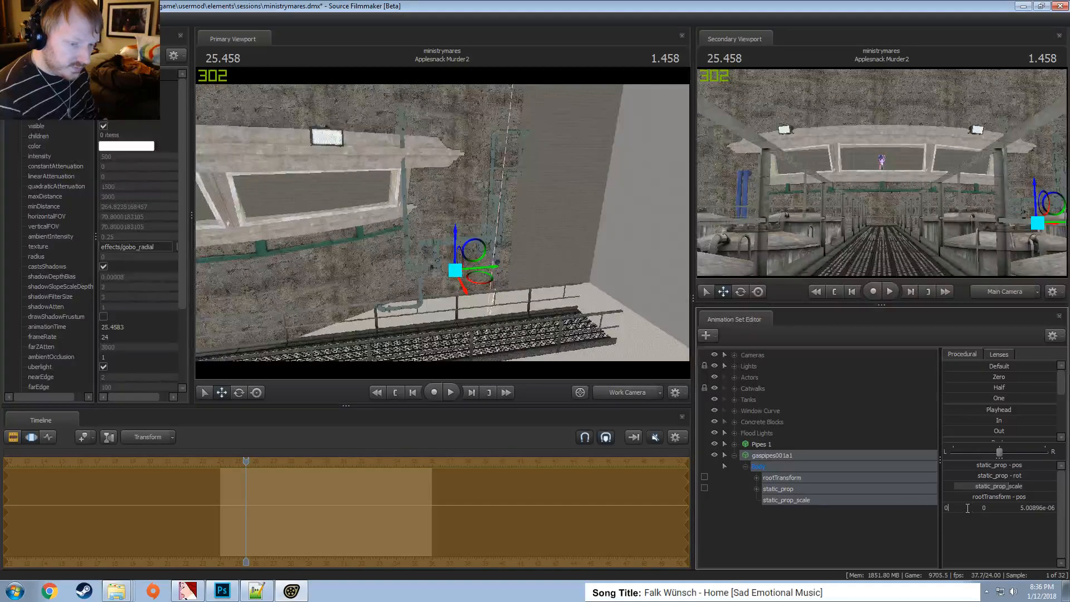
pyautogui.write('90')
pyautogui.press('Return')
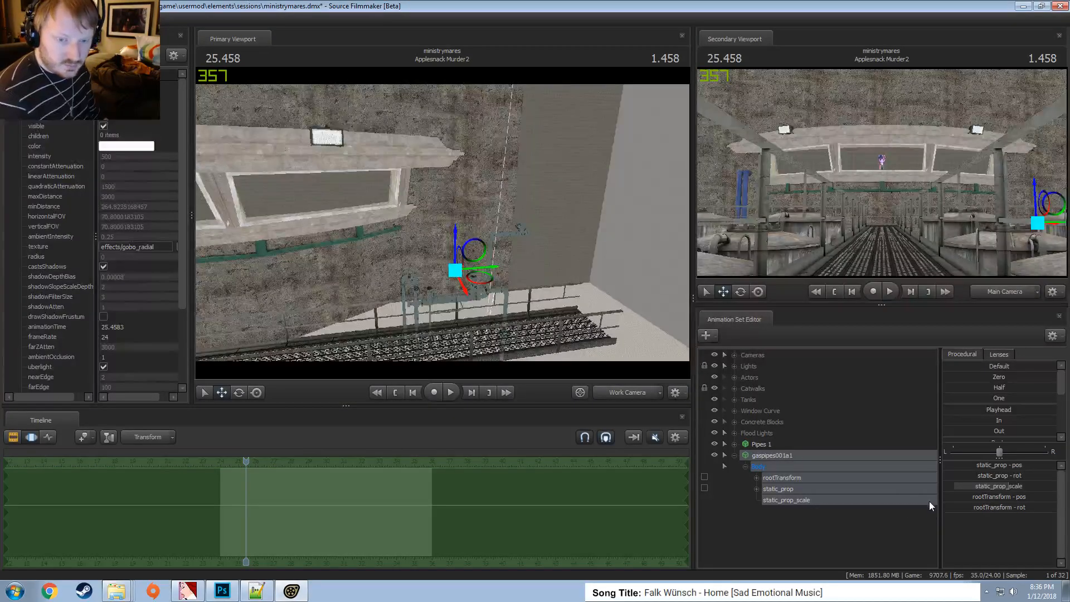
# Position the gas pipes flush against the back wall, between the window curve and the room's right corner
pyautogui.moveTo(463, 265); pyautogui.dragTo(453, 221)
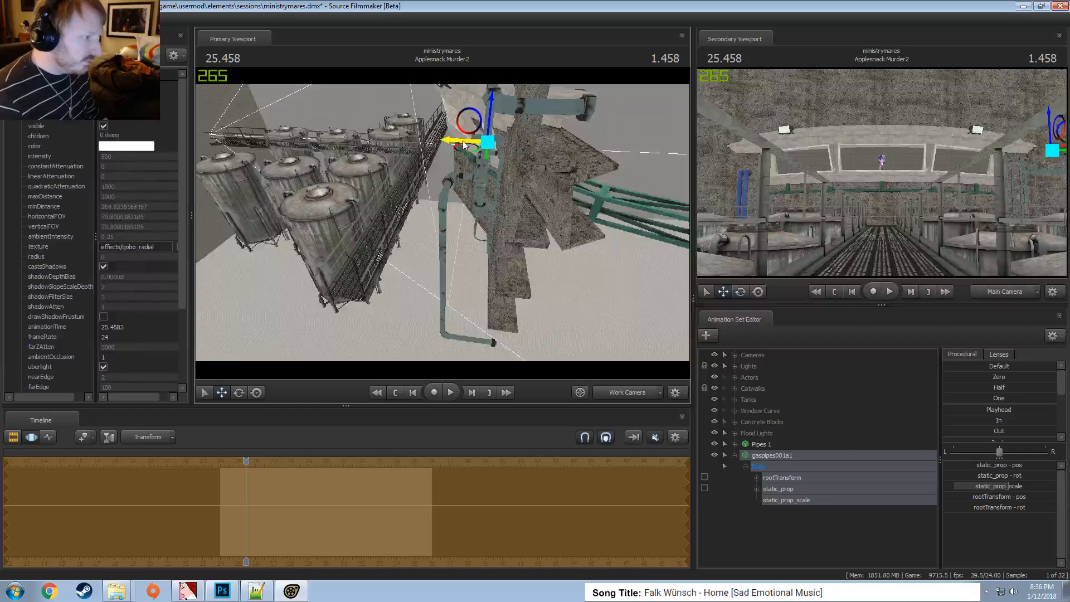
pyautogui.moveTo(464, 146); pyautogui.dragTo(457, 213)
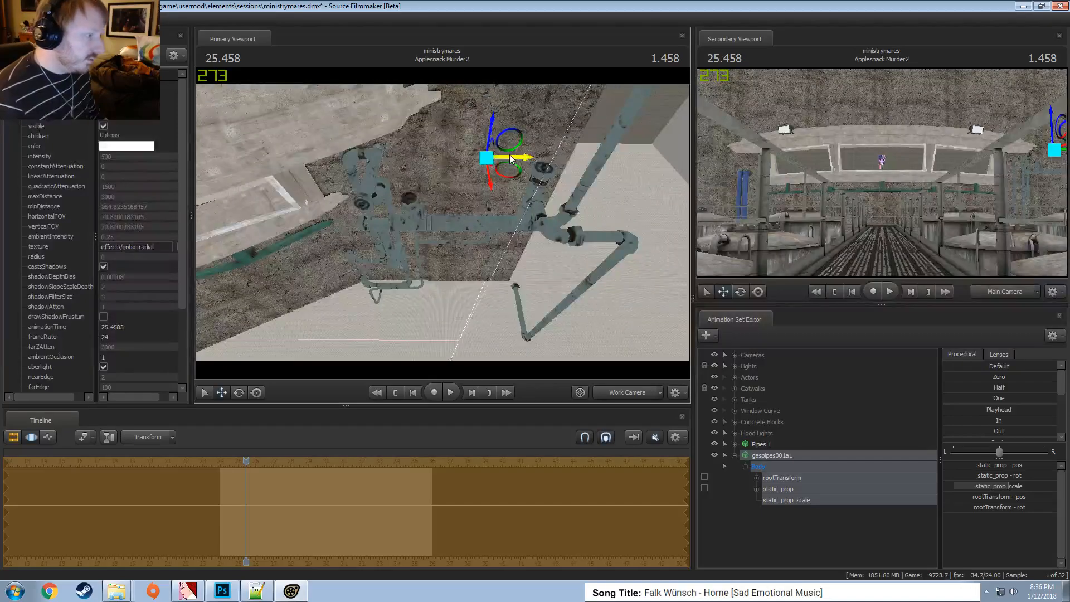
pyautogui.moveTo(510, 155); pyautogui.dragTo(508, 191)
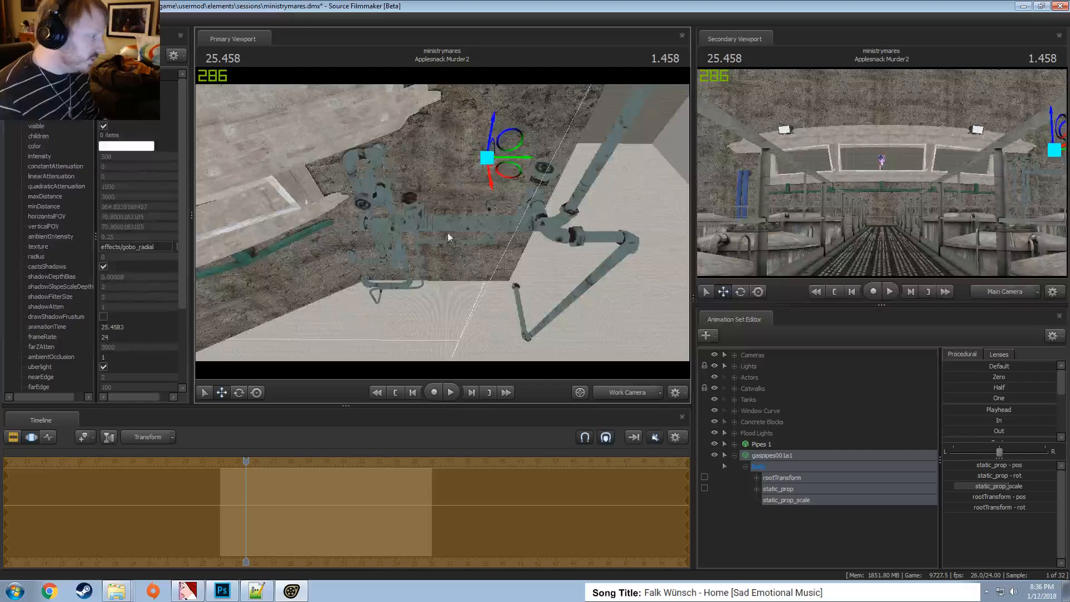
pyautogui.moveTo(448, 233); pyautogui.dragTo(427, 210)
pyautogui.moveTo(383, 140); pyautogui.dragTo(428, 152)
pyautogui.moveTo(432, 224); pyautogui.dragTo(432, 225)
# Check the gas pipes with viewport lighting on, switch the primary viewport to the Main Camera, and turn lighting back off
pyautogui.press('F2')
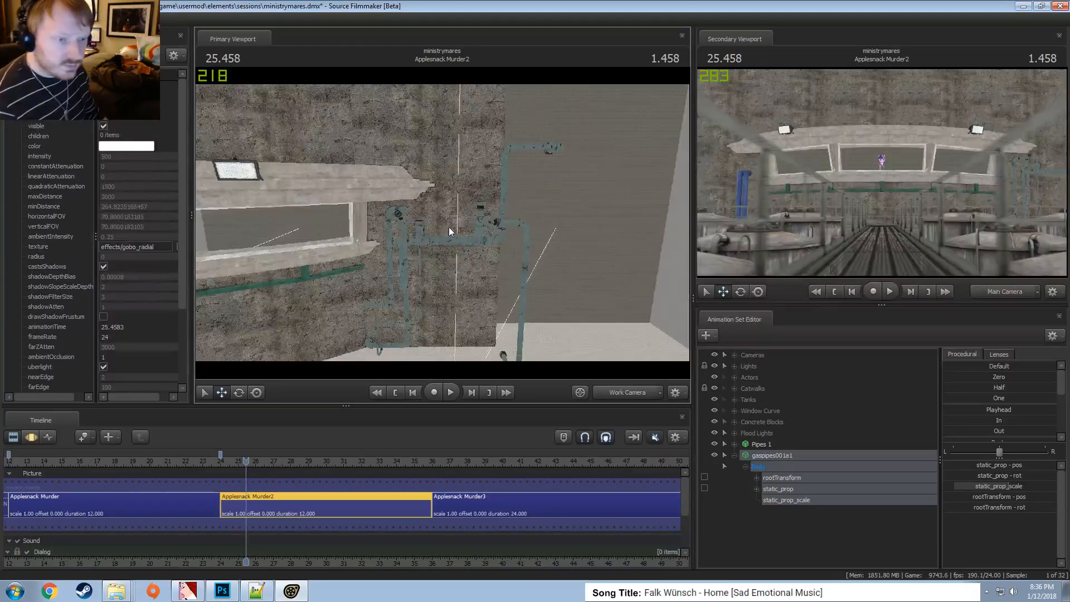
pyautogui.rightClick(569, 205)
pyautogui.click(588, 234)
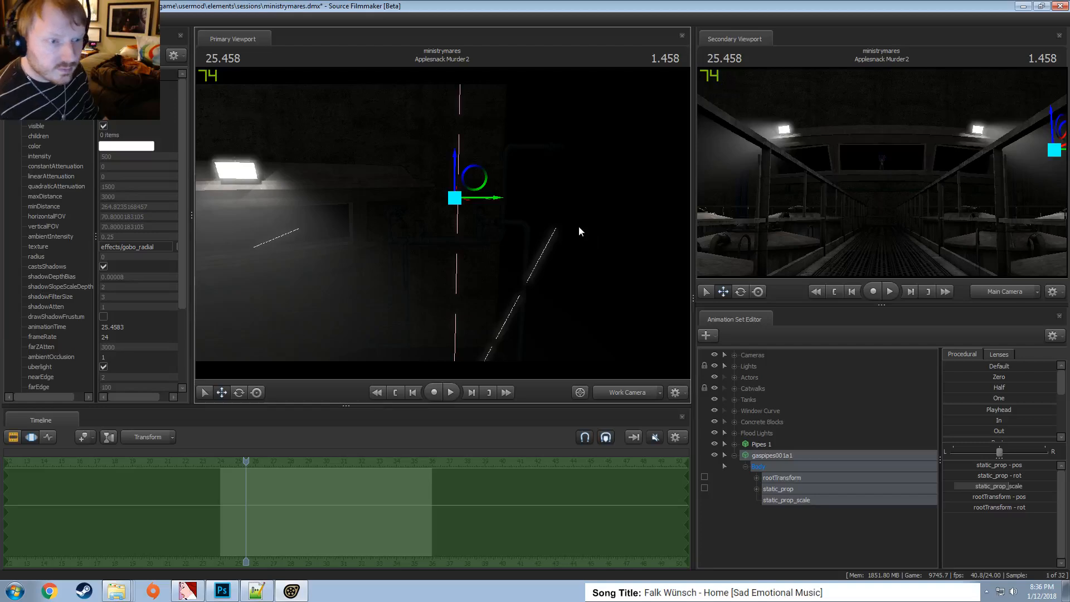
pyautogui.moveTo(636, 263); pyautogui.dragTo(636, 262)
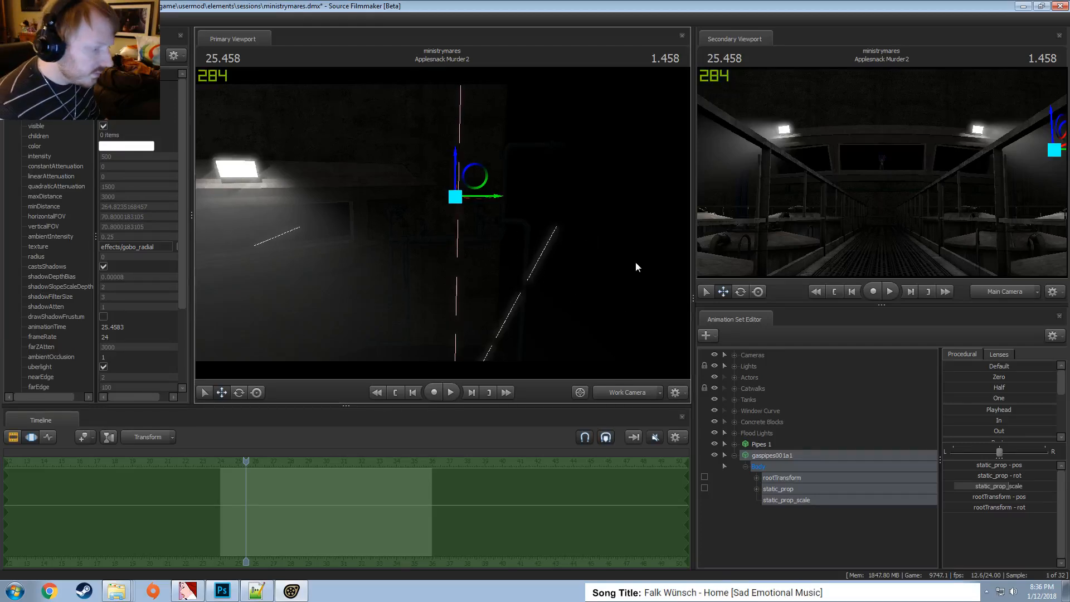
pyautogui.click(622, 393)
pyautogui.press('F3')
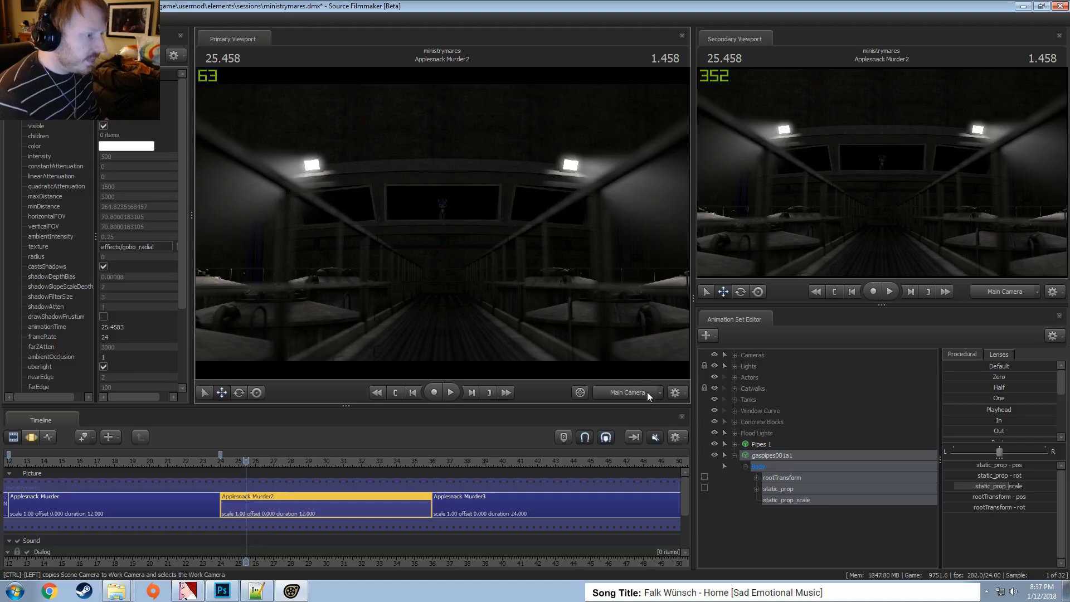
pyautogui.rightClick(602, 233)
pyautogui.click(618, 265)
pyautogui.press('F3')
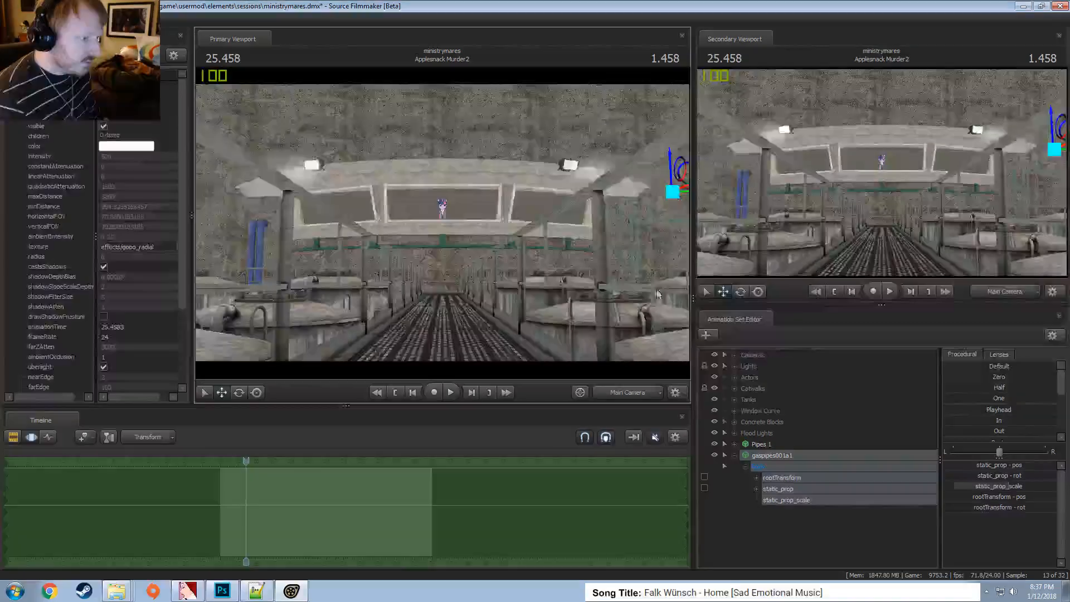
# Browse the pipe models for a new animation set, previewing the gas pipe and gas meter pipe variants
pyautogui.click(735, 455)
pyautogui.rightClick(762, 474)
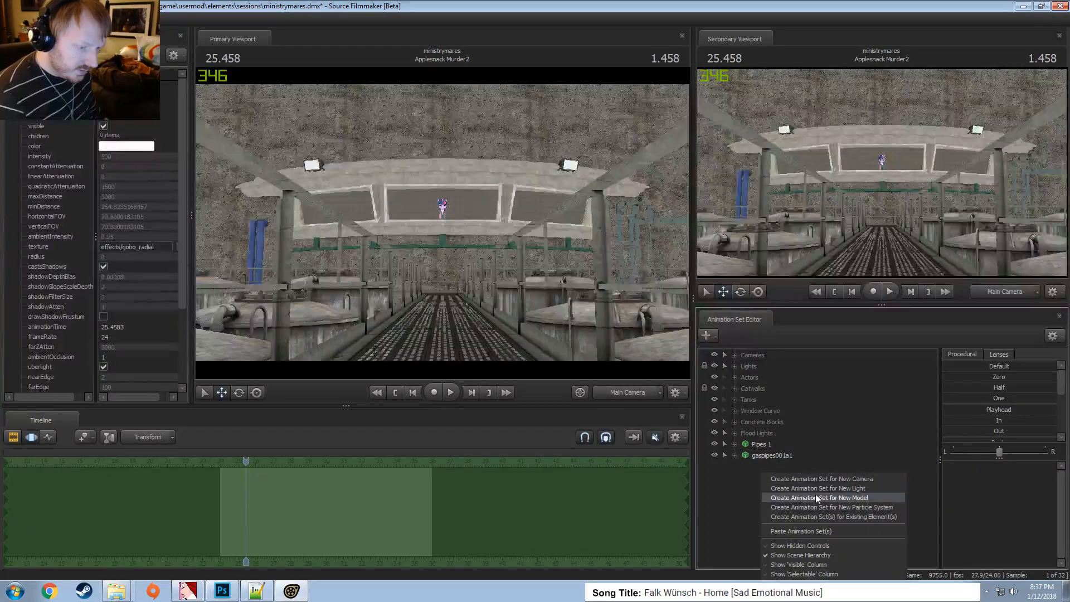
pyautogui.click(816, 497)
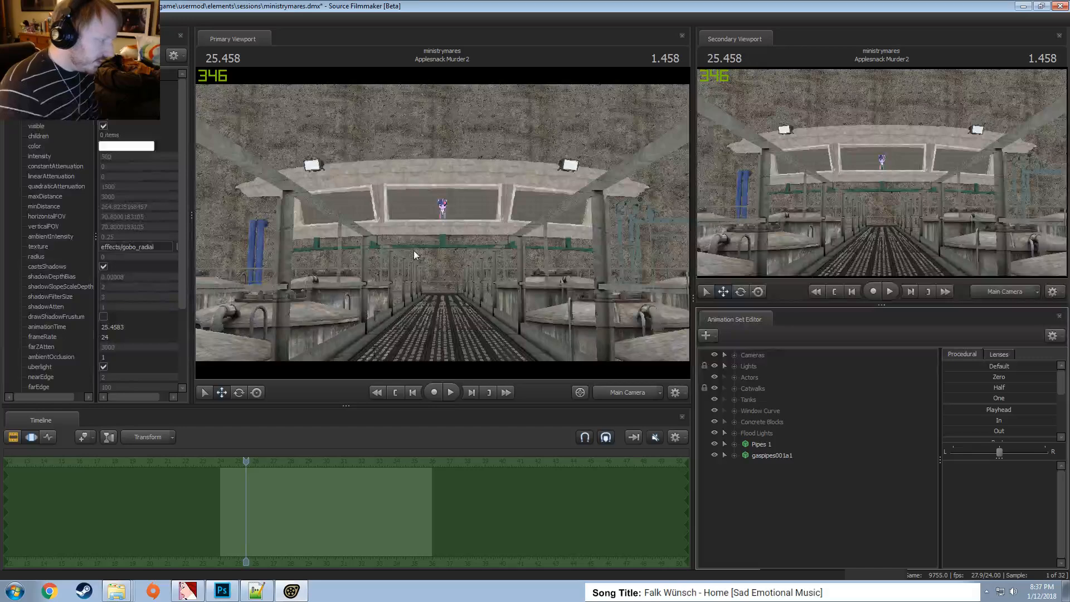
pyautogui.scroll(-6, 413, 310)
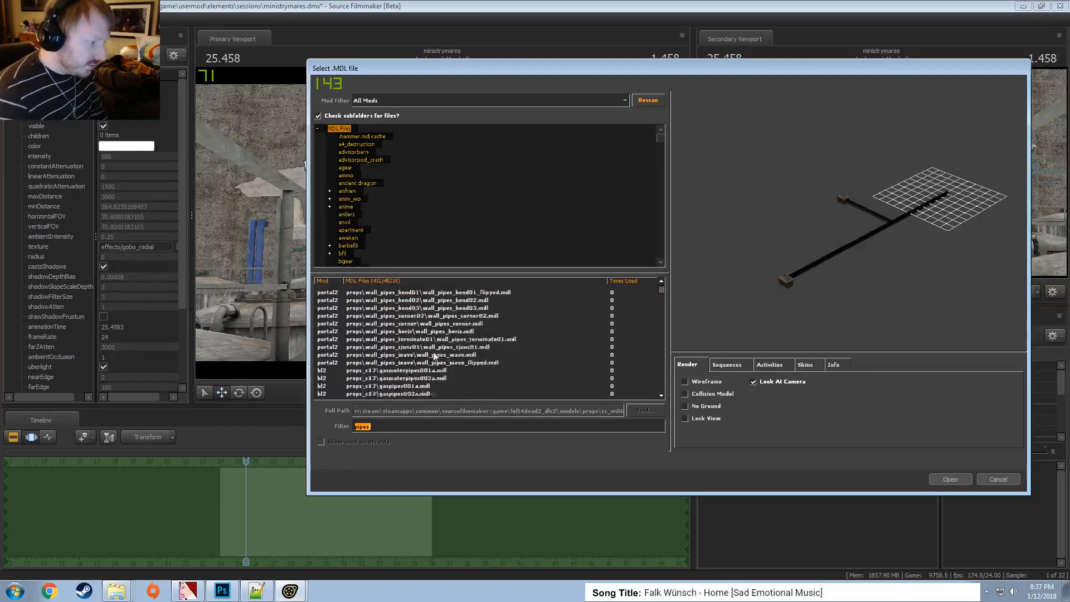
pyautogui.click(423, 315)
pyautogui.press('Up')
pyautogui.press('Up')
pyautogui.press('Up')
pyautogui.moveTo(874, 250); pyautogui.dragTo(850, 220)
pyautogui.press('Up')
pyautogui.press('Down')
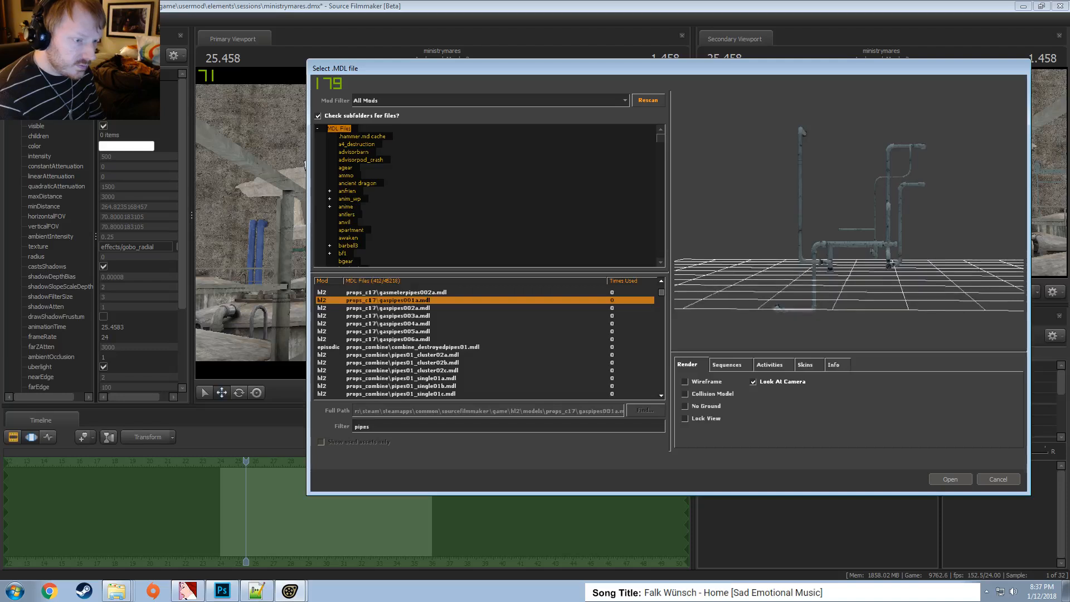
pyautogui.press('Up')
pyautogui.press('Up')
pyautogui.press('Up')
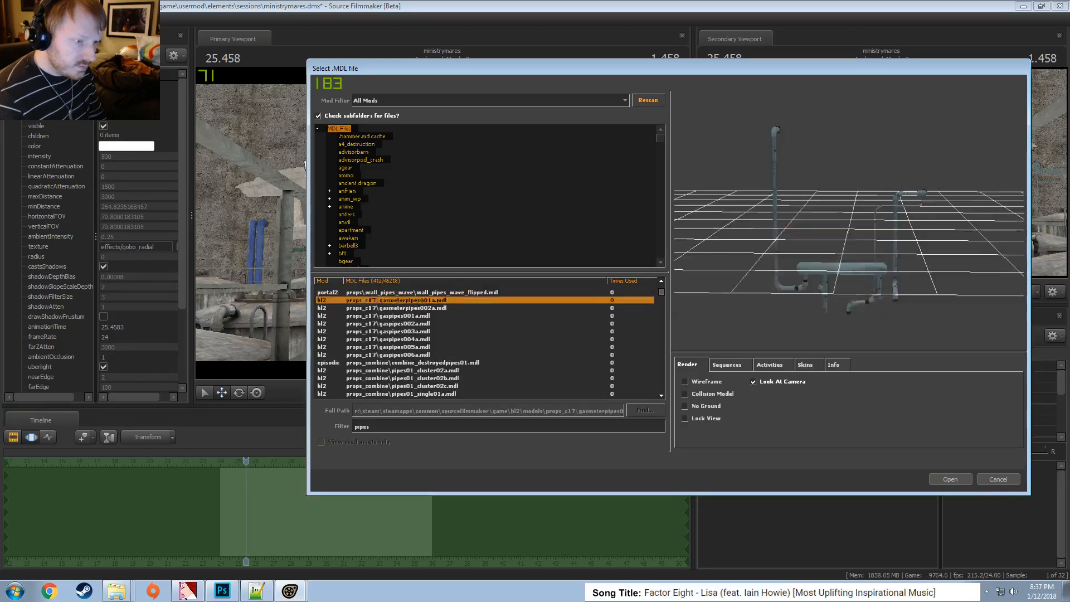
pyautogui.press('Down')
pyautogui.press('Down')
pyautogui.press('Down')
pyautogui.press('Down')
pyautogui.press('Down')
pyautogui.press('Down')
pyautogui.press('Down')
pyautogui.press('Up')
pyautogui.press('Up')
pyautogui.press('Up')
pyautogui.press('Up')
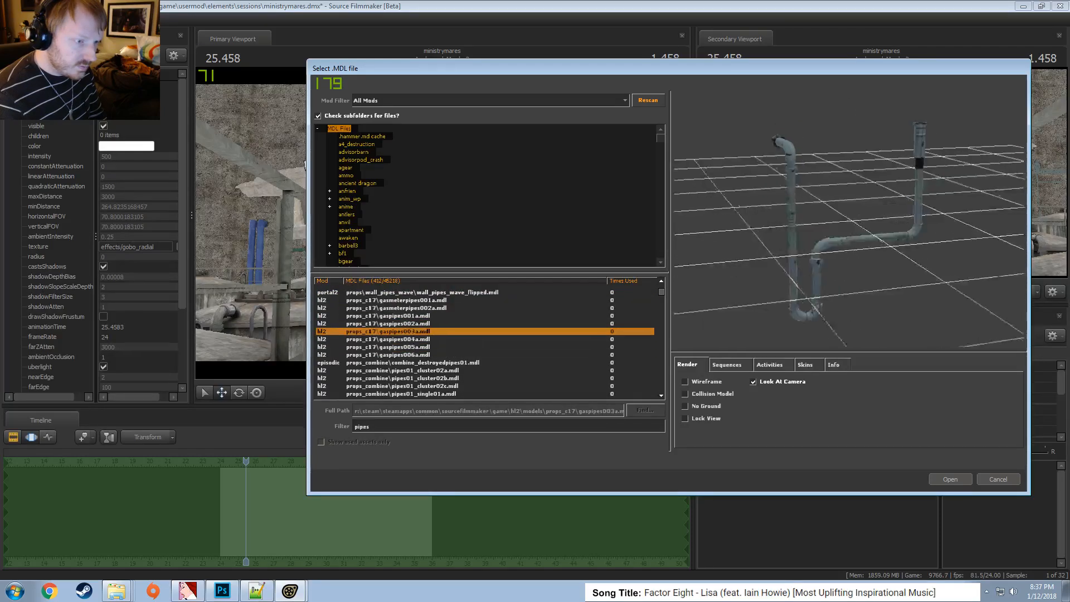
# Add the gasmeterpipes001a.mdl model to the shot as a new animation set
pyautogui.press('Up')
pyautogui.press('Up')
pyautogui.press('Up')
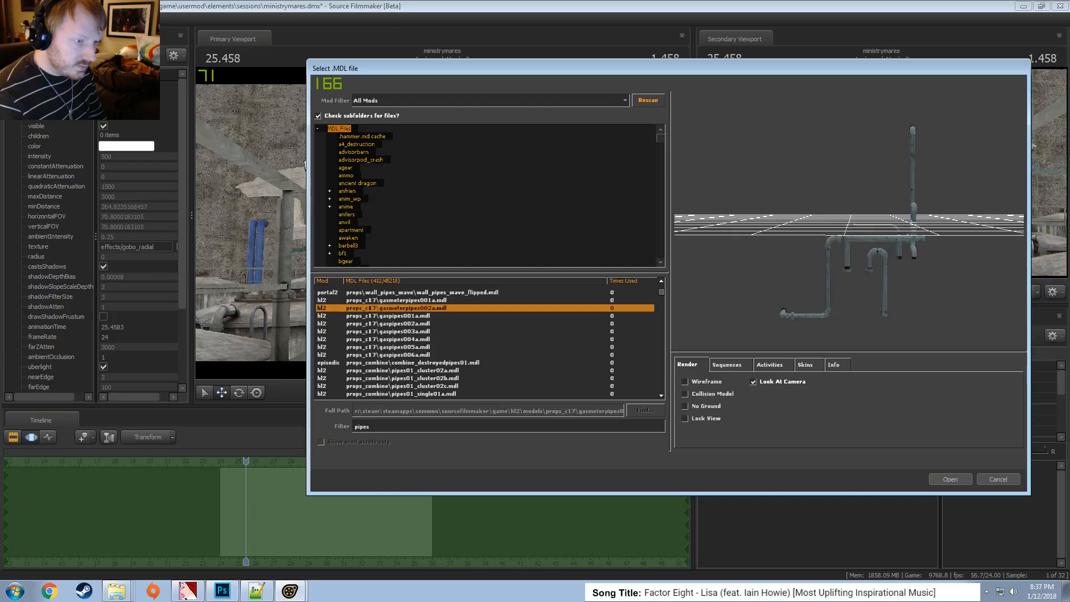
pyautogui.press('Down')
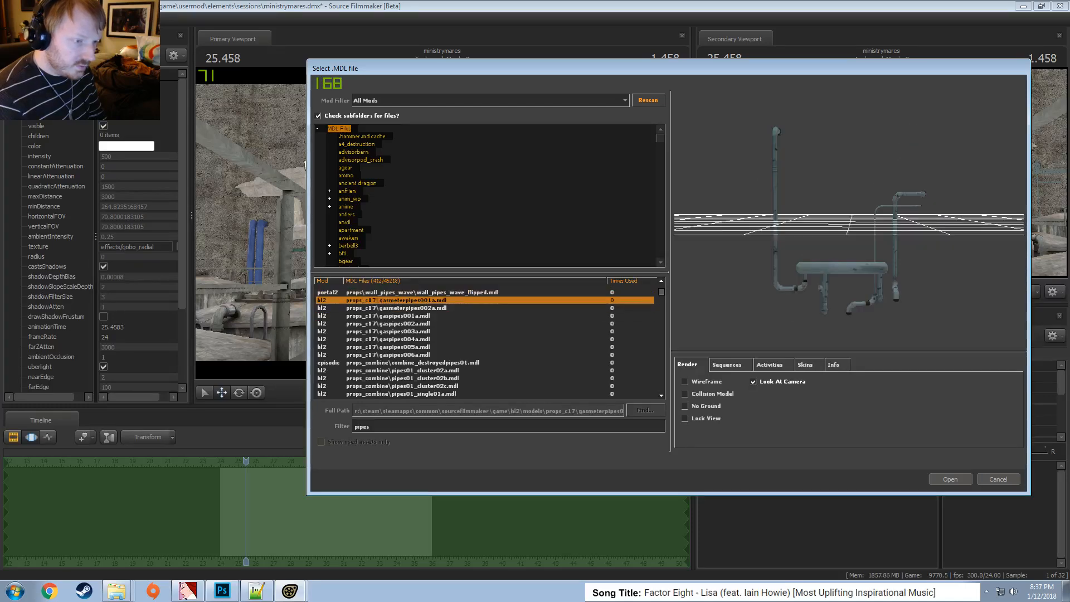
pyautogui.click(947, 477)
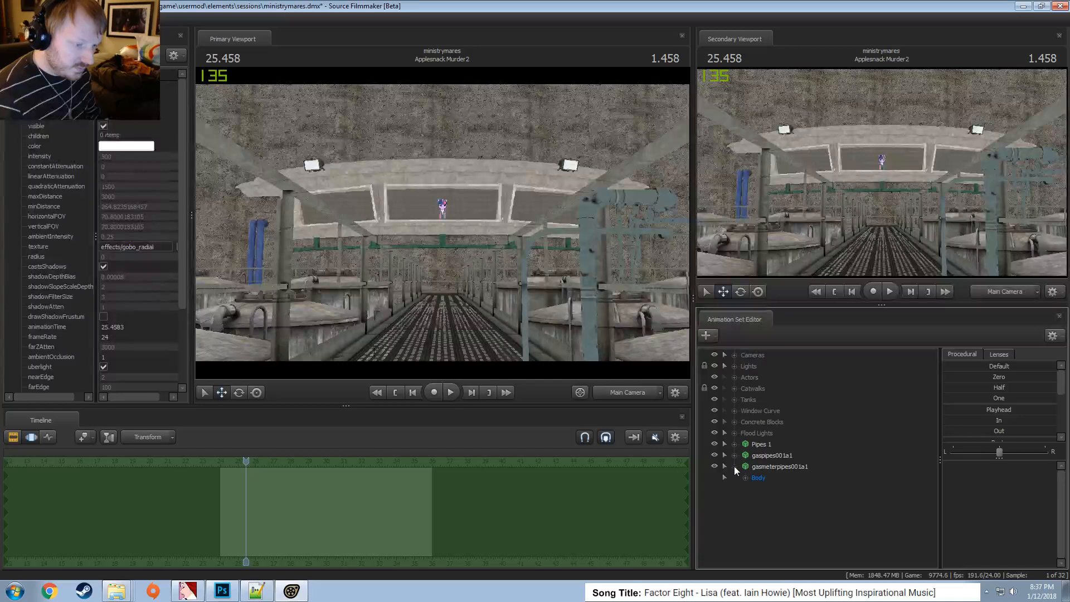
# Add a scale control to the gas meter pipes and match their scale and placement to the existing gas pipes
pyautogui.click(780, 499)
pyautogui.rightClick(784, 499)
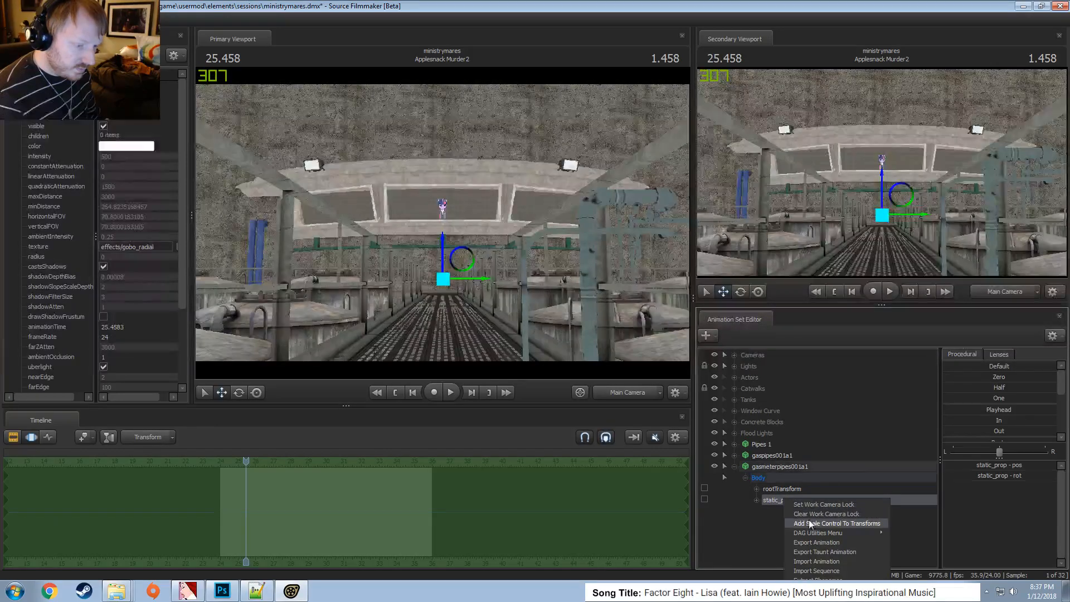
pyautogui.click(809, 521)
pyautogui.click(786, 465)
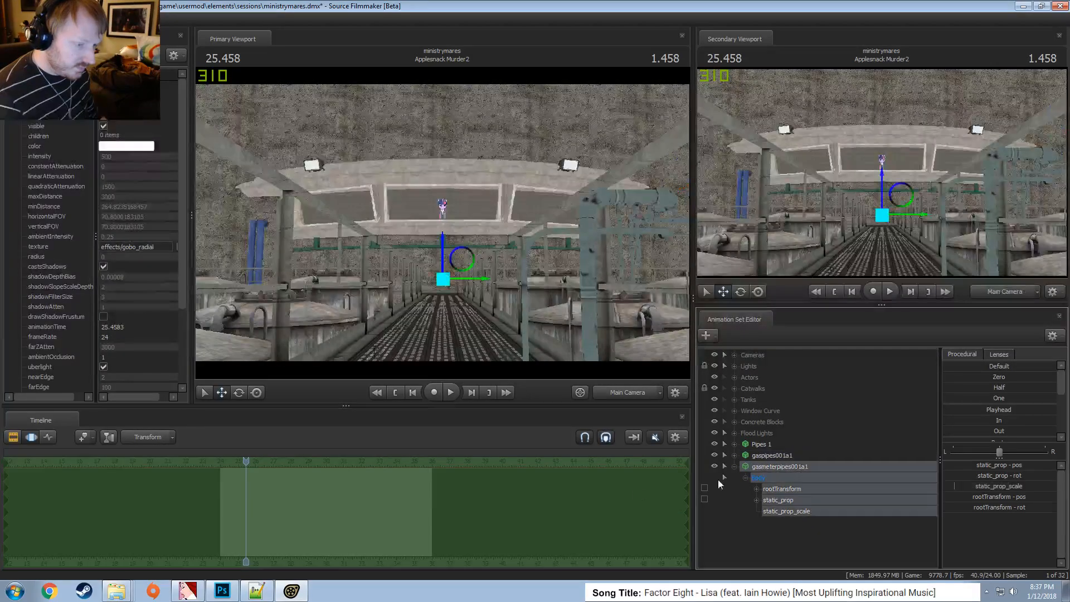
pyautogui.press('Return')
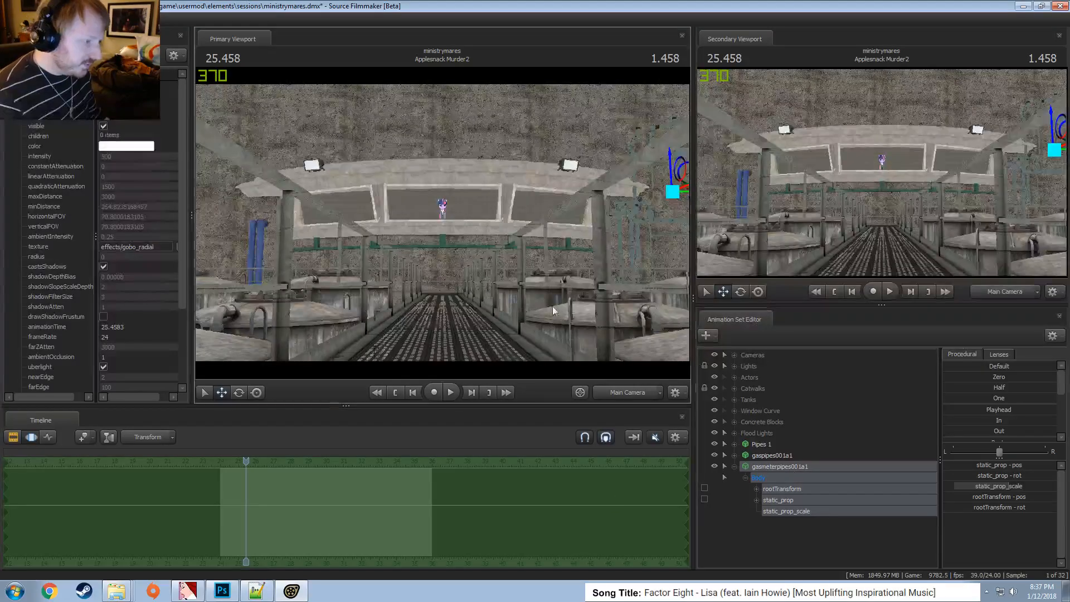
# Move the gas meter pipes along the back wall to the room's left corner, beside the blue Pipes 1 model
pyautogui.moveTo(439, 231); pyautogui.dragTo(446, 248)
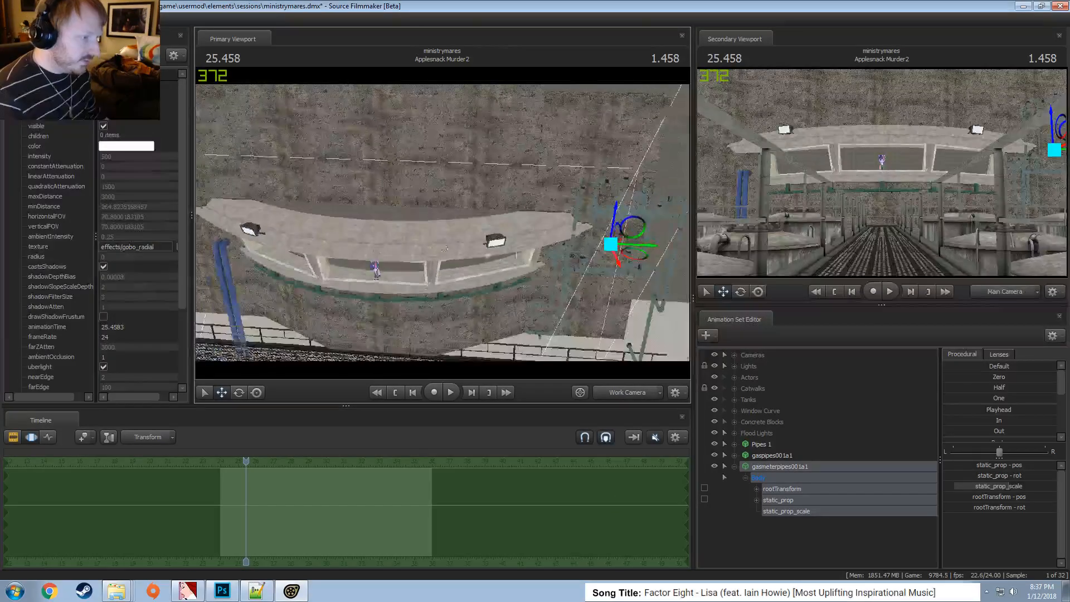
pyautogui.moveTo(623, 247); pyautogui.dragTo(169, 231)
pyautogui.moveTo(267, 234)
pyautogui.mouseDown()
pyautogui.moveTo(240, 226)
pyautogui.moveTo(262, 229)
pyautogui.mouseUp()
pyautogui.moveTo(330, 248); pyautogui.dragTo(443, 226)
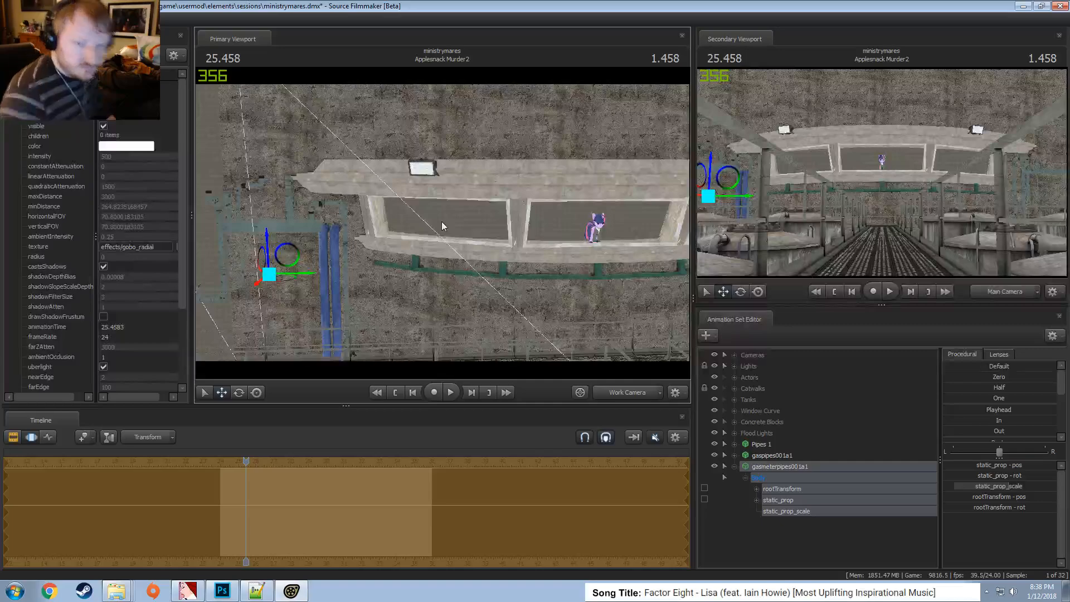
# Shift Pipes 1 left and down so the blue pipes sit beneath the gas meter pipes' horizontal run
pyautogui.moveTo(442, 222)
pyautogui.mouseDown()
pyautogui.moveTo(418, 224)
pyautogui.moveTo(435, 238)
pyautogui.mouseUp()
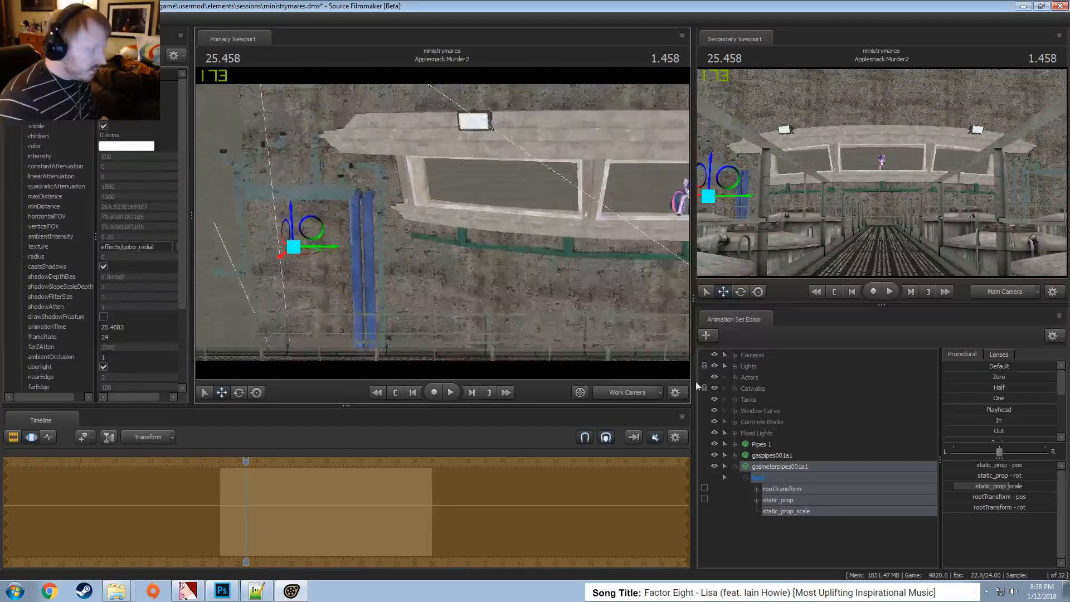
pyautogui.click(763, 444)
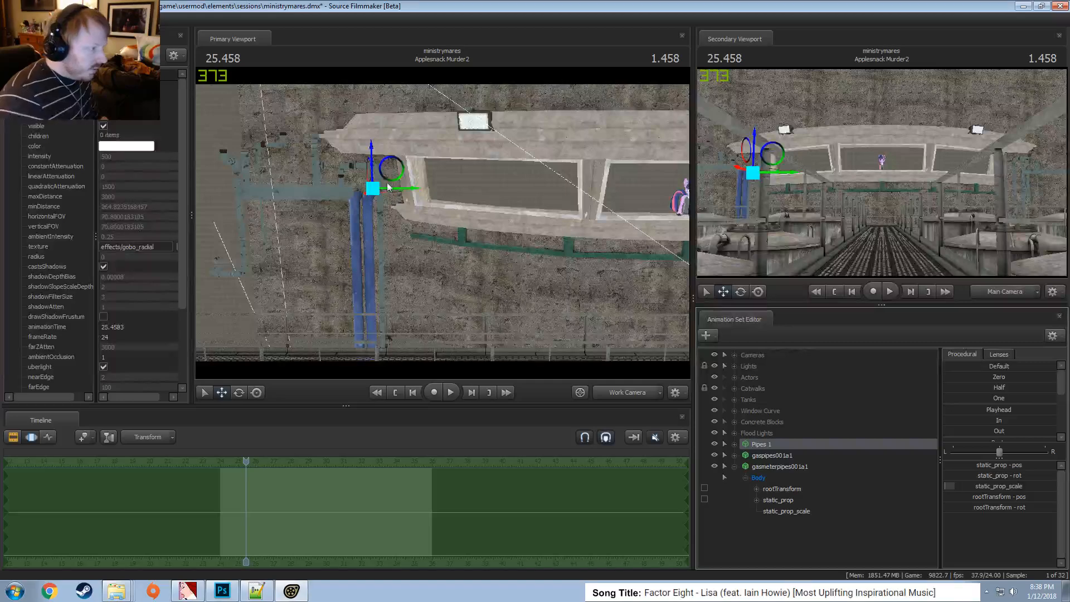
pyautogui.moveTo(390, 170); pyautogui.dragTo(361, 196)
# Duplicate the gaspipes001a1 animation set by copying and pasting it in the shot
pyautogui.press('F2')
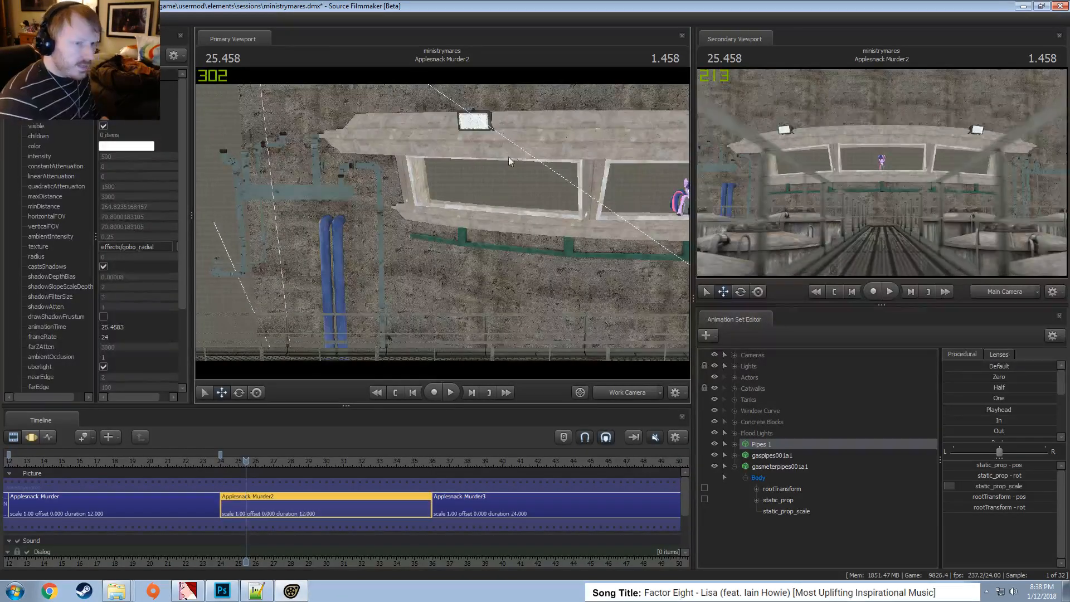
pyautogui.rightClick(773, 455)
pyautogui.click(815, 304)
pyautogui.rightClick(792, 527)
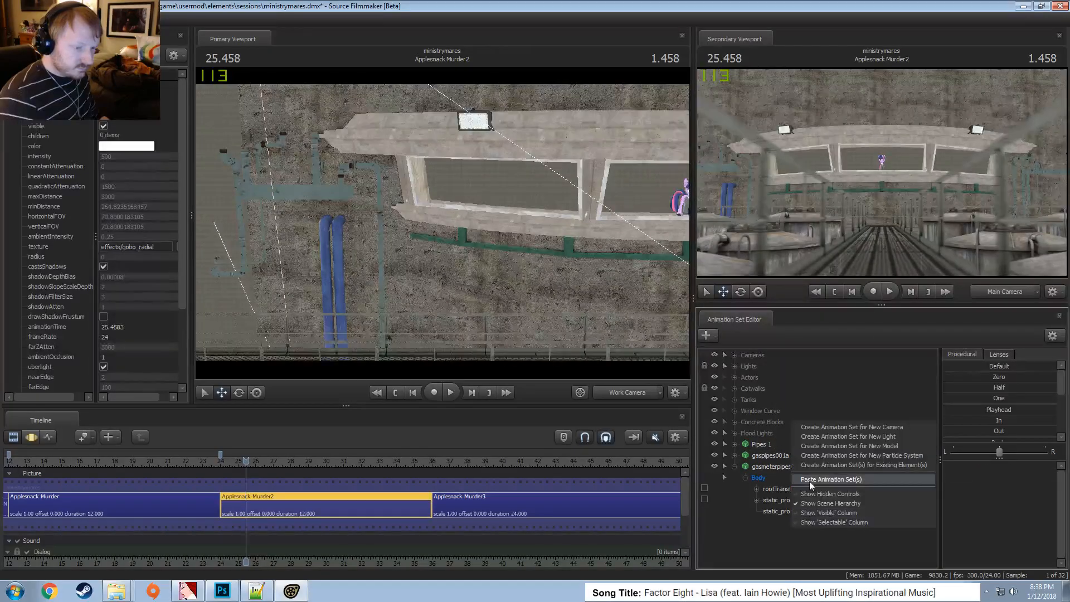
pyautogui.click(830, 479)
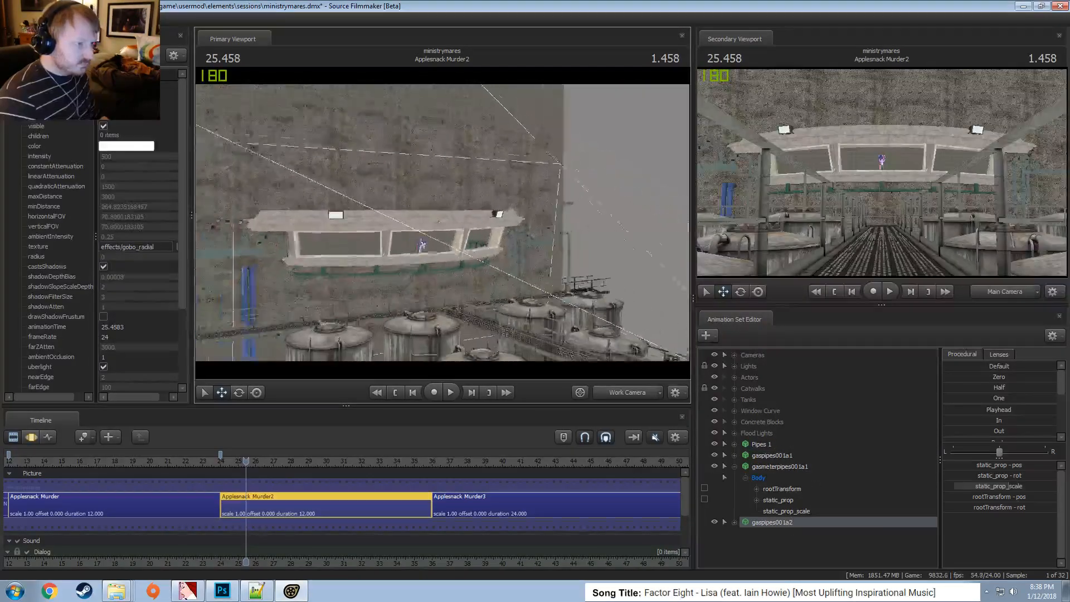
# Move the duplicated gas pipes across the back wall to the room's upper left corner
pyautogui.moveTo(460, 260); pyautogui.dragTo(460, 260)
pyautogui.press('F3')
pyautogui.moveTo(574, 214); pyautogui.dragTo(221, 147)
pyautogui.press('w')
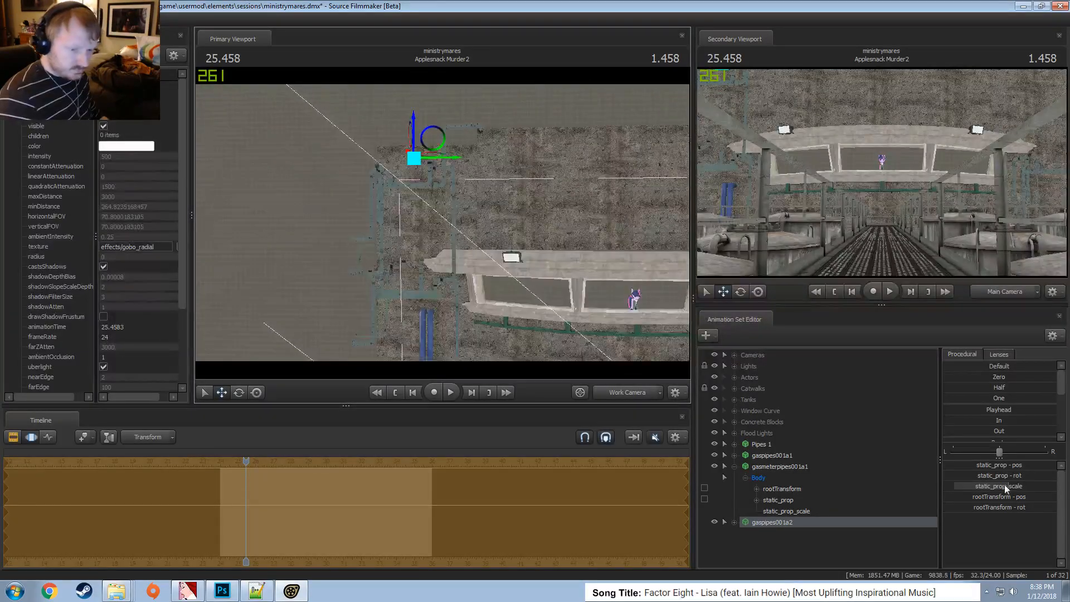
# Change the duplicated gas pipes' rootTransform X rotation so they face a different way on the wall
pyautogui.click(1003, 507)
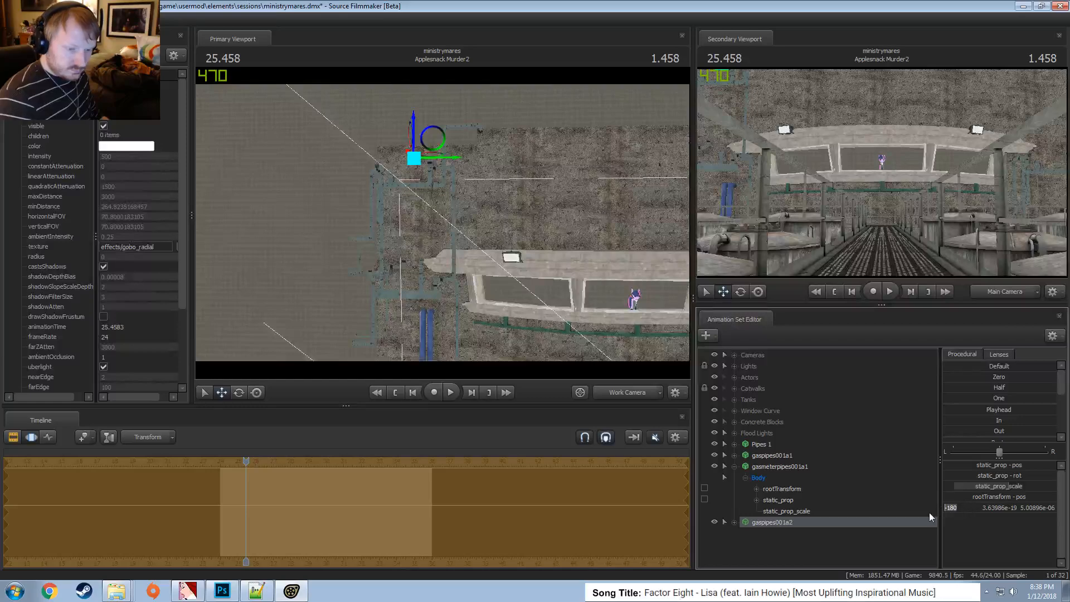
pyautogui.press('Return')
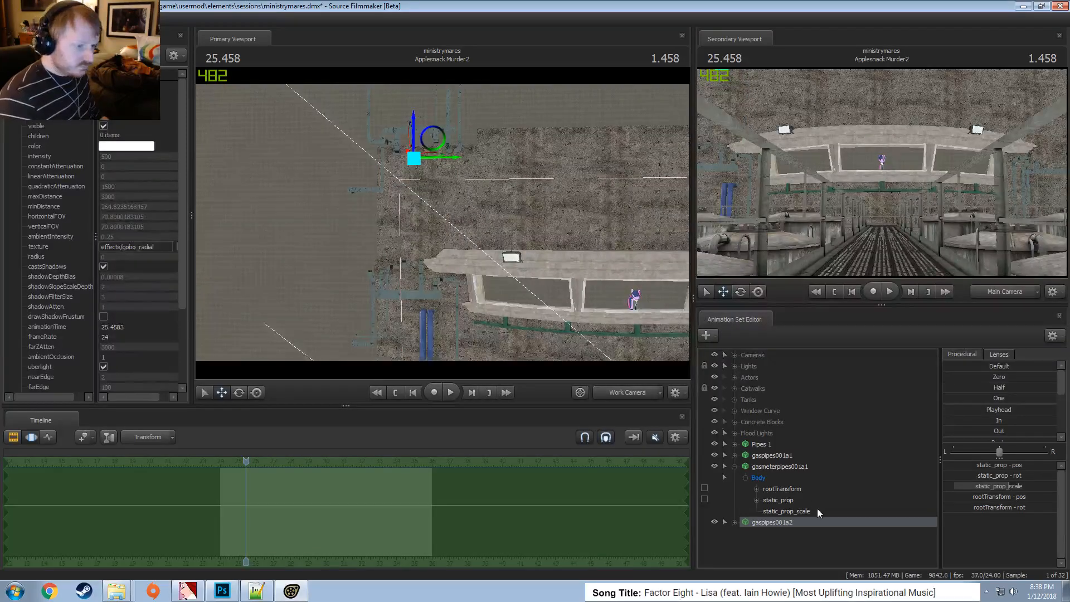
pyautogui.click(776, 466)
pyautogui.click(771, 519)
# Position the duplicated gas pipes against the back wall at the window curve's left end, just above the gas meter pipes
pyautogui.press('w')
pyautogui.moveTo(451, 200)
pyautogui.mouseDown()
pyautogui.moveTo(445, 190)
pyautogui.moveTo(450, 199)
pyautogui.mouseUp()
pyautogui.moveTo(439, 155); pyautogui.dragTo(446, 218)
pyautogui.press('w')
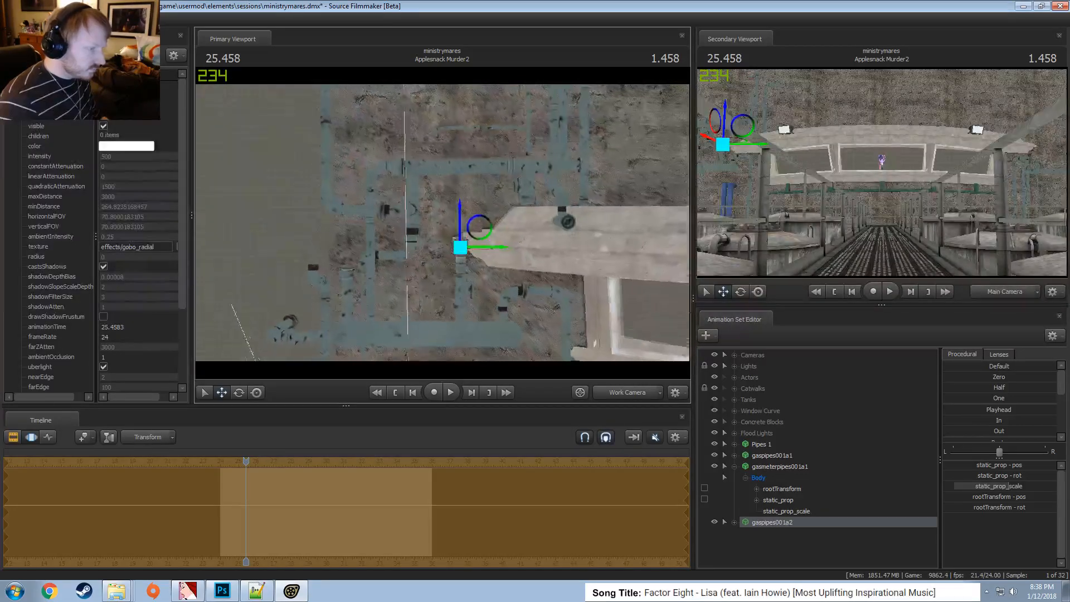
pyautogui.press('F2')
pyautogui.moveTo(448, 153); pyautogui.dragTo(479, 232)
pyautogui.press('F3')
pyautogui.keyDown('alt'); pyautogui.moveTo(480, 167); pyautogui.dragTo(441, 220); pyautogui.keyUp('alt')
pyautogui.press('s')
pyautogui.press('F2')
pyautogui.press('F3')
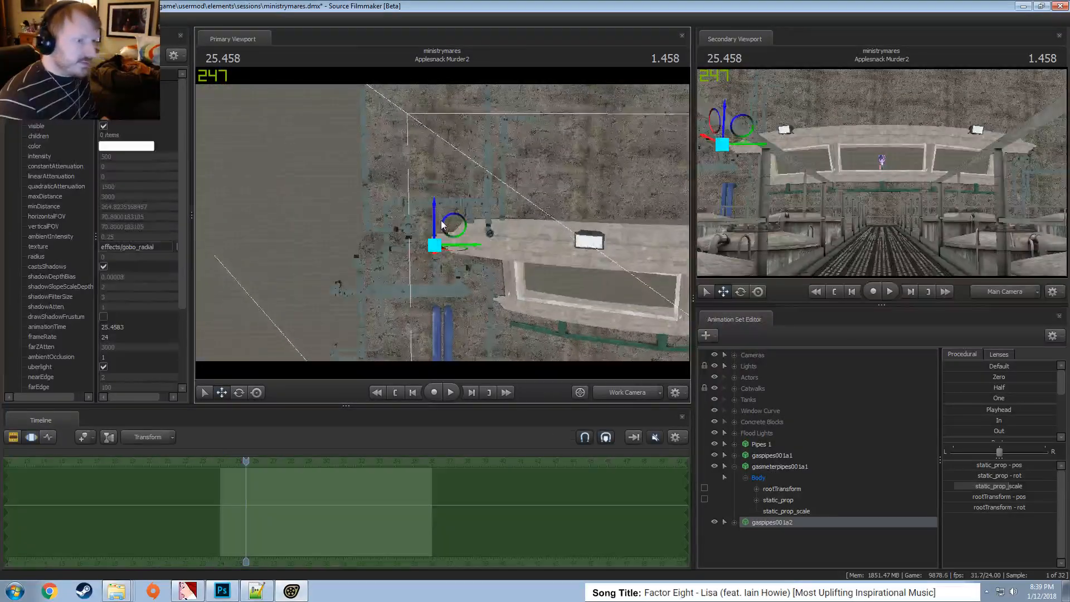
# Enable lighting in the primary viewport and view the shot through the Main Camera
pyautogui.press('F2')
pyautogui.rightClick(587, 179)
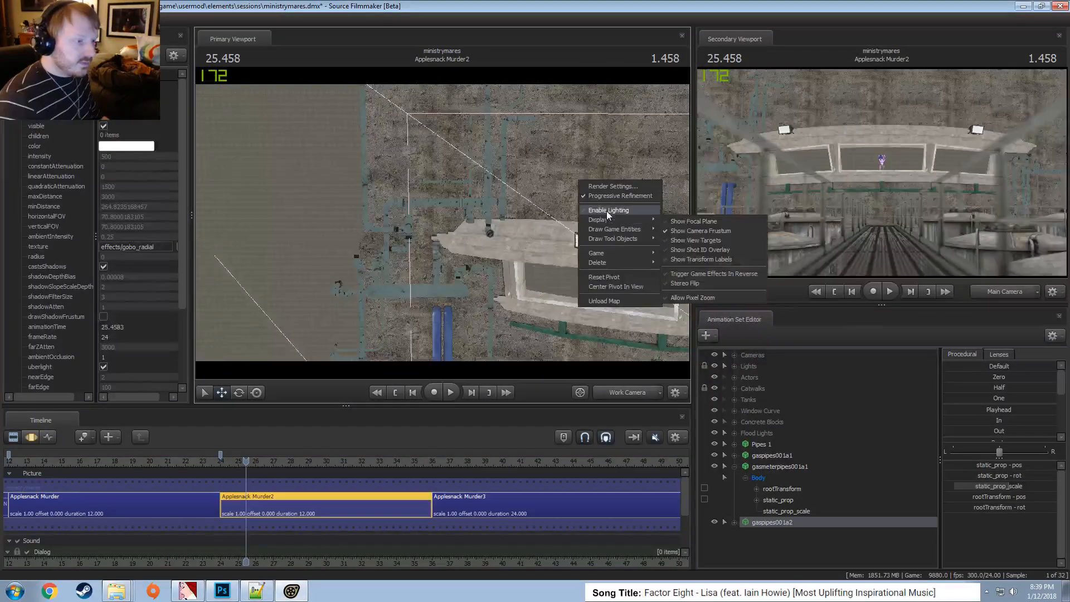
pyautogui.click(606, 209)
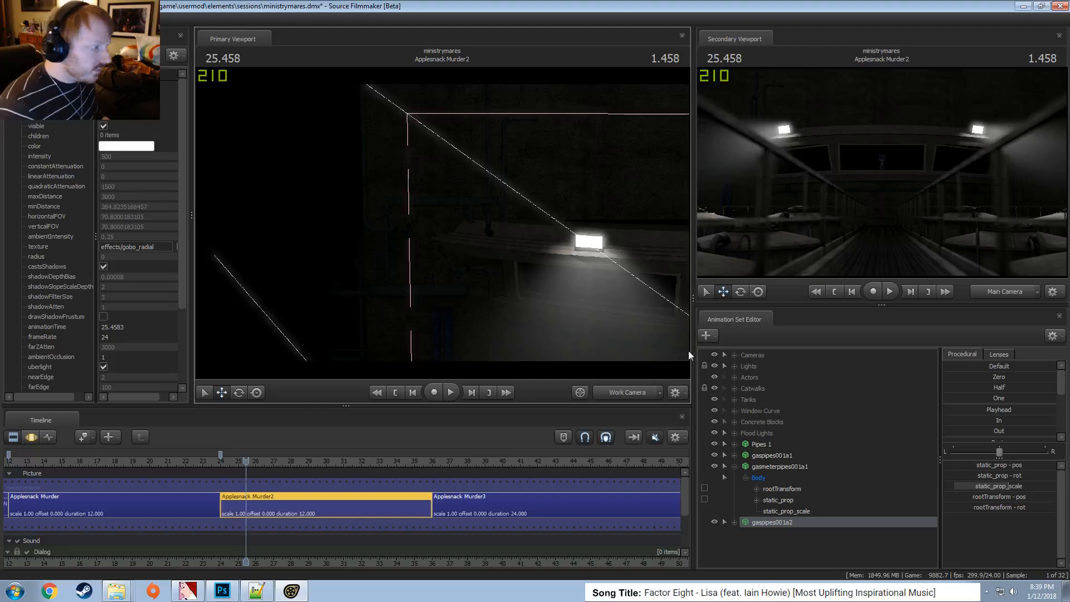
pyautogui.click(632, 393)
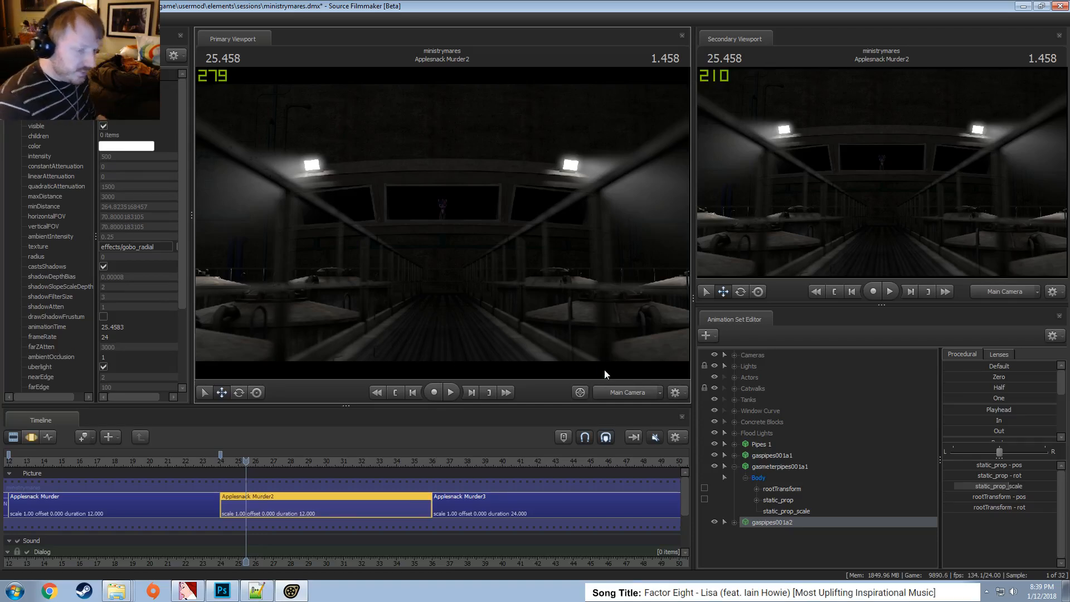
# Disable the shadows of the Ambient 1 light for comparison, and enable them again
pyautogui.click(734, 366)
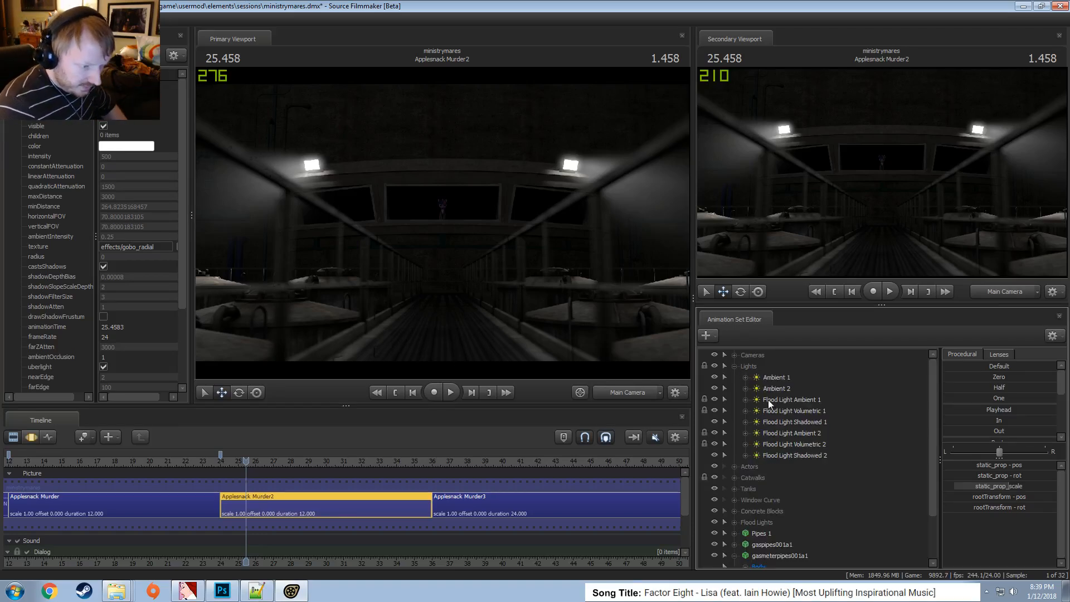
pyautogui.click(774, 379)
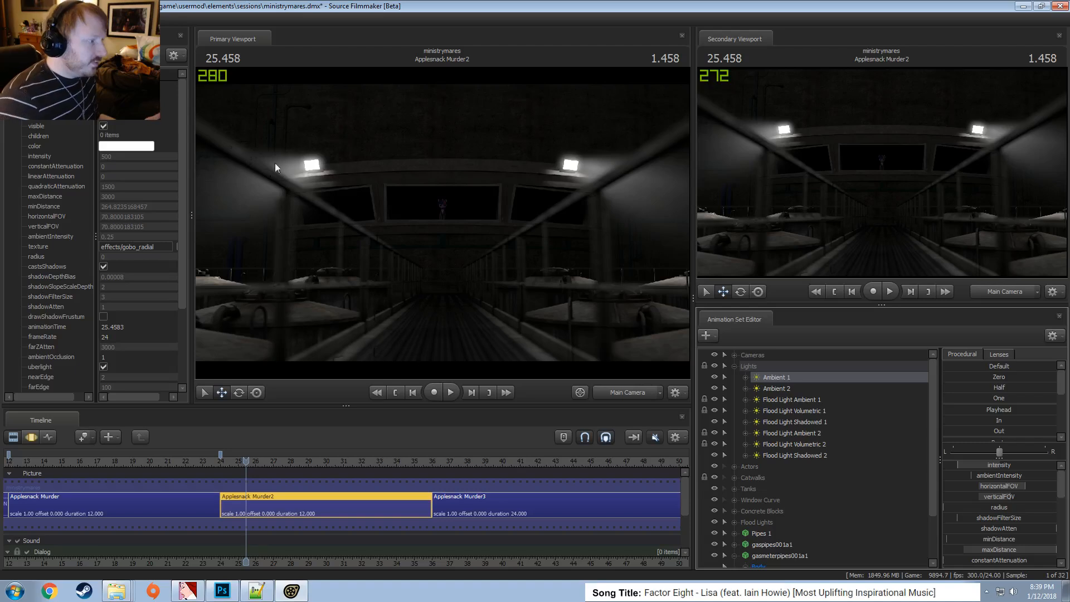
pyautogui.rightClick(769, 383)
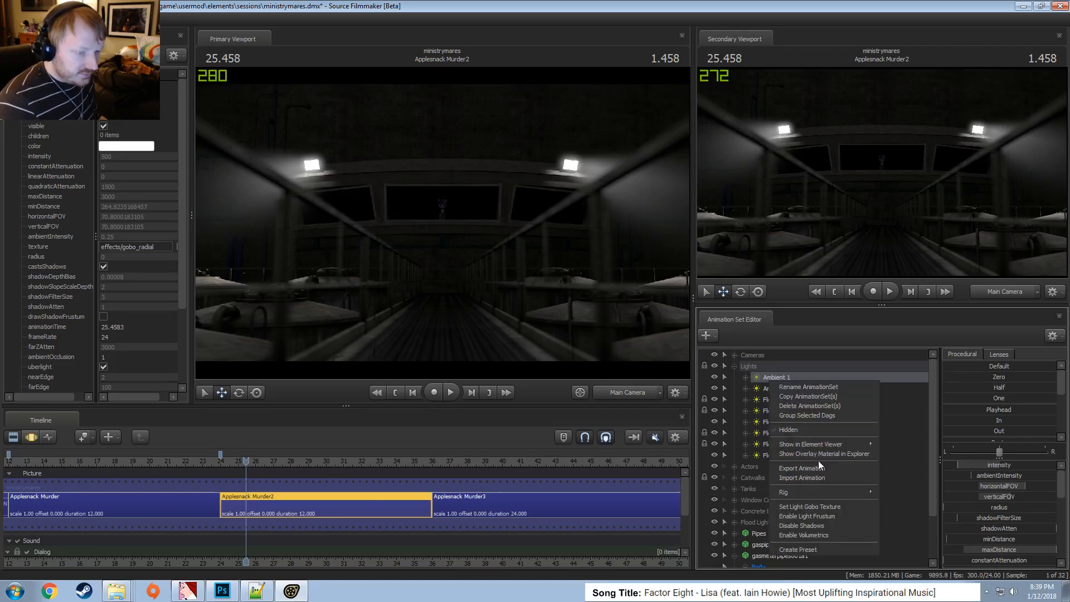
pyautogui.click(810, 525)
pyautogui.rightClick(783, 379)
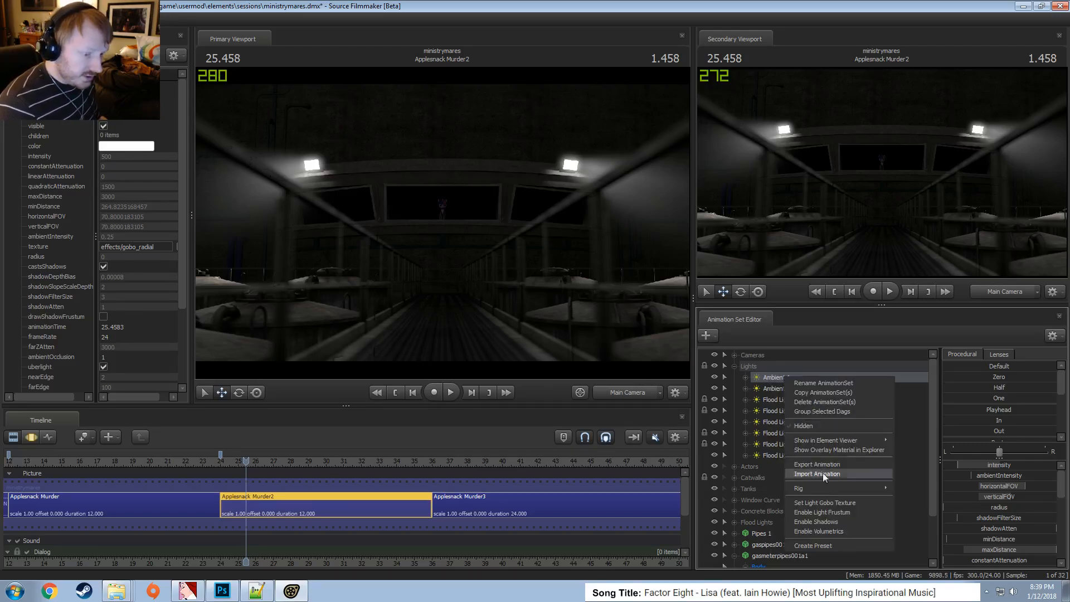
pyautogui.click(824, 521)
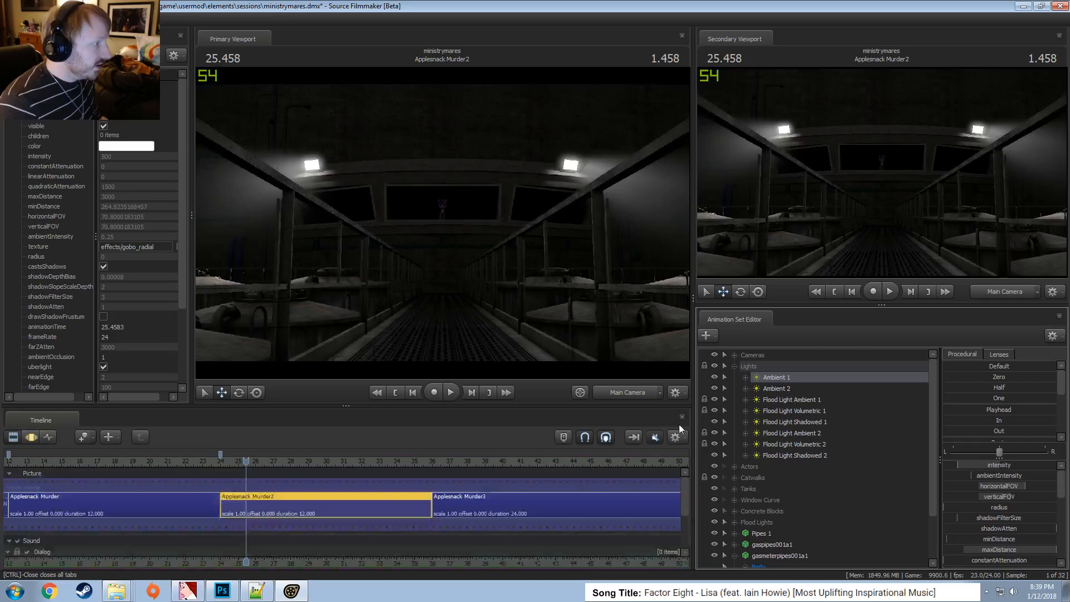
# Lower shadowAtten to its minimum on both the Ambient 1 and Ambient 2 lights
pyautogui.press('F3')
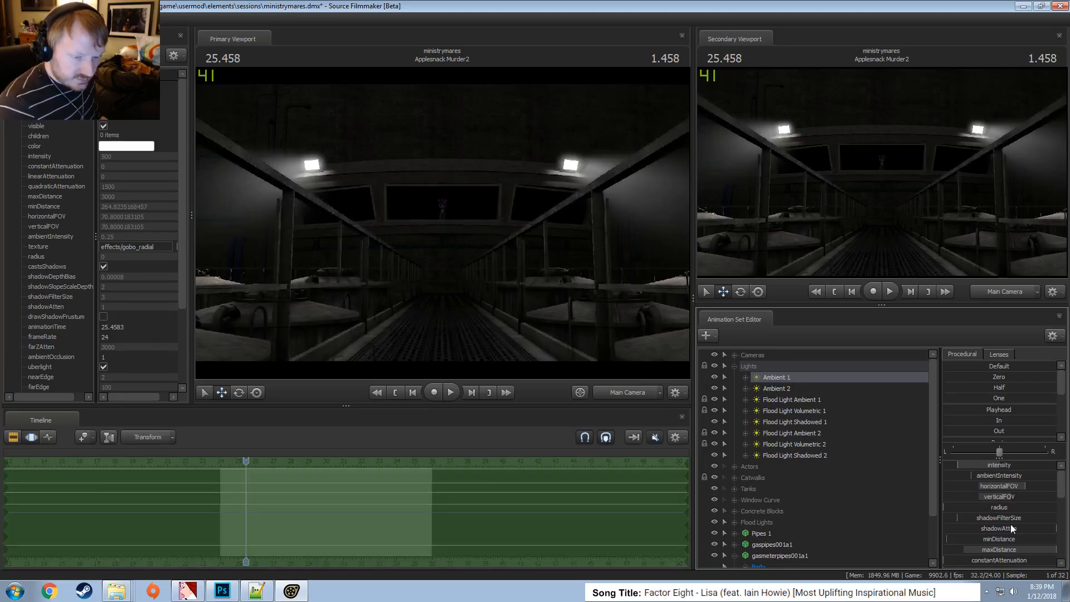
pyautogui.click(1007, 530)
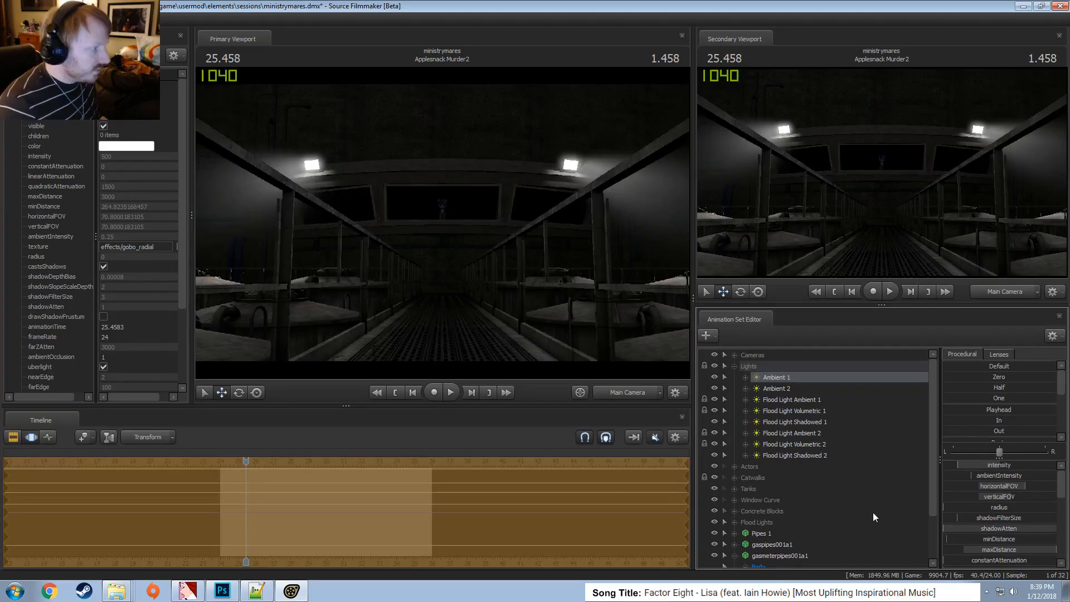
pyautogui.click(781, 389)
pyautogui.click(1023, 531)
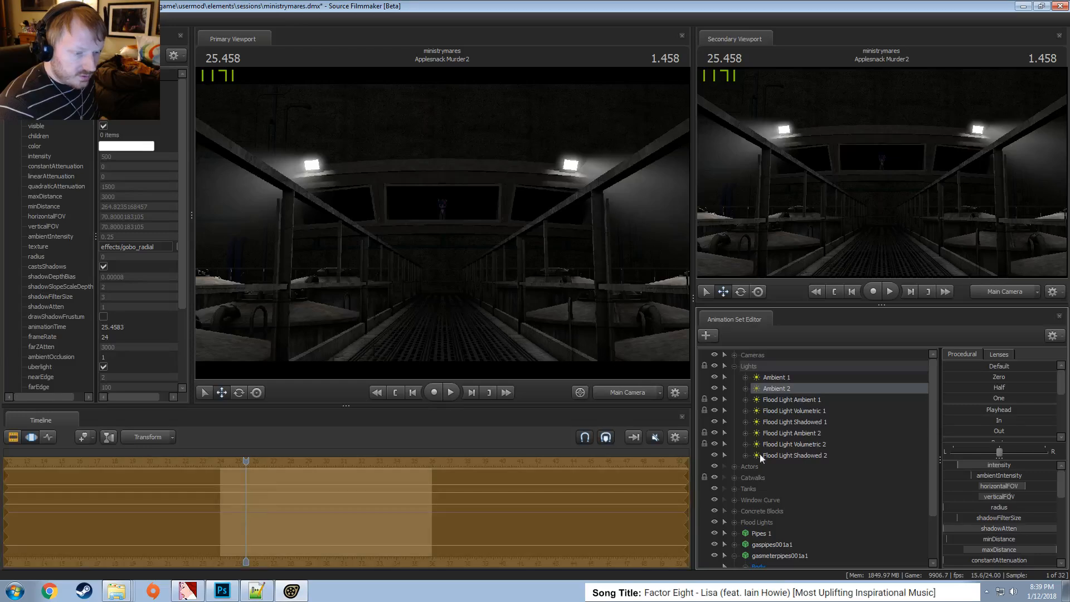
# Match the Work Camera to the Main Camera in the primary viewport and move it close to the pipes on the back wall
pyautogui.moveTo(1028, 488); pyautogui.dragTo(1010, 488)
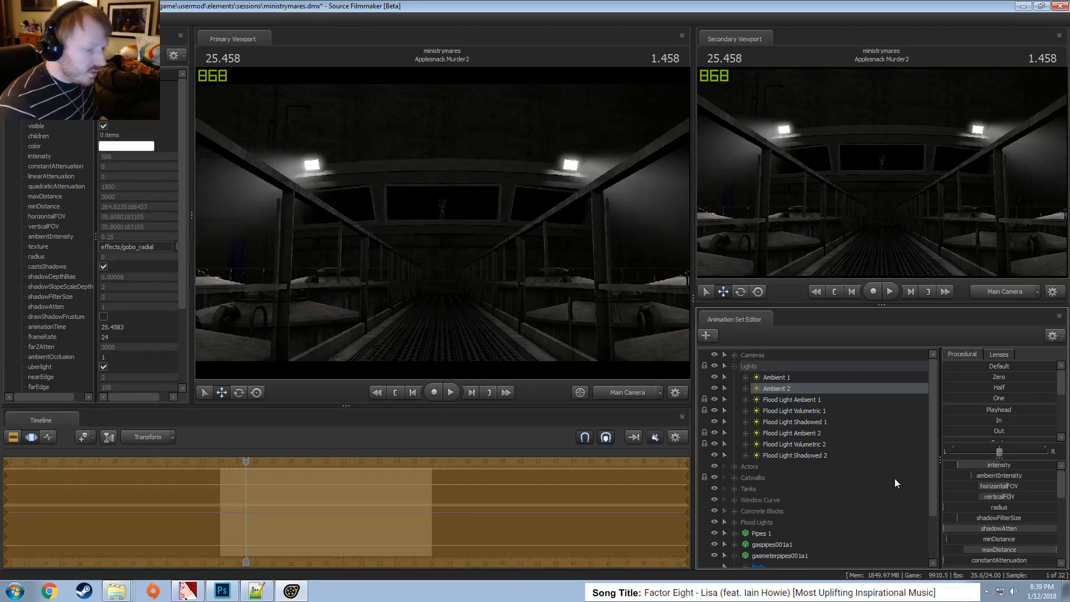
pyautogui.press('F2')
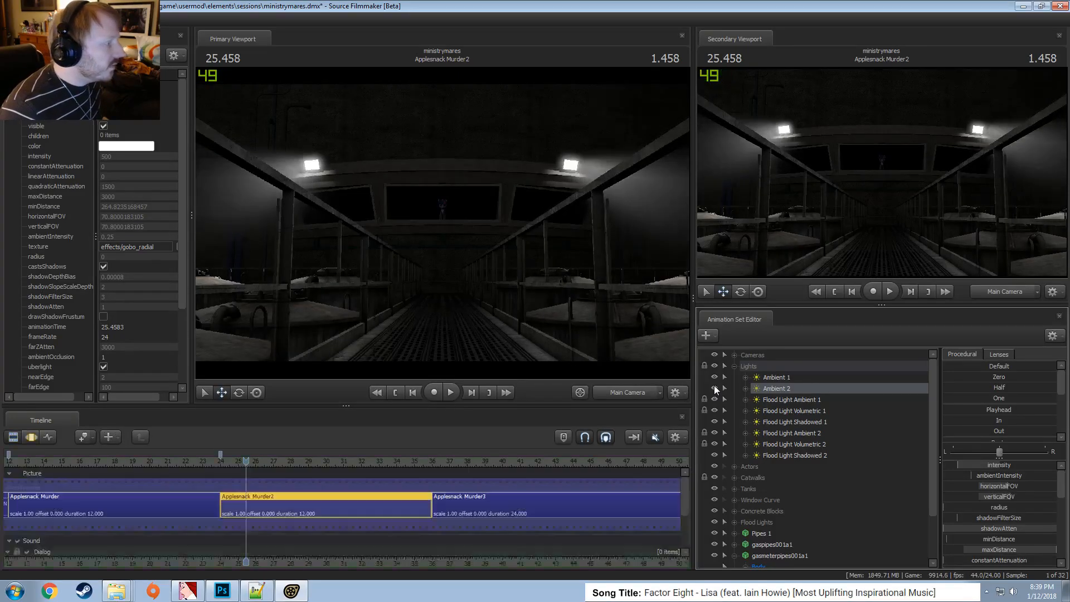
pyautogui.click(608, 393)
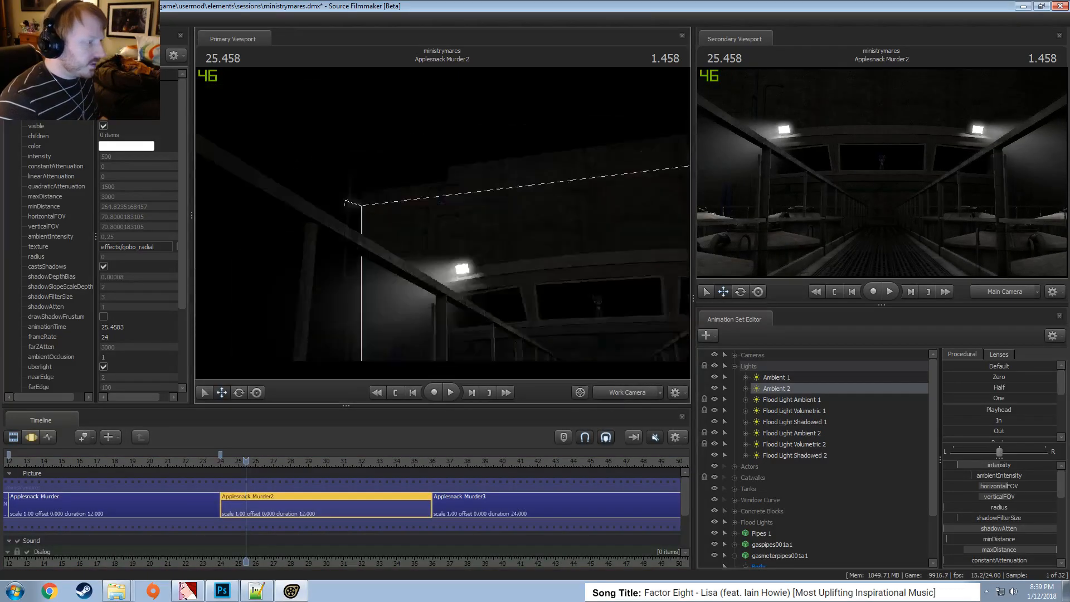
pyautogui.moveTo(530, 268); pyautogui.dragTo(608, 312)
pyautogui.keyDown('ctrl'); pyautogui.click(638, 397); pyautogui.keyUp('ctrl')
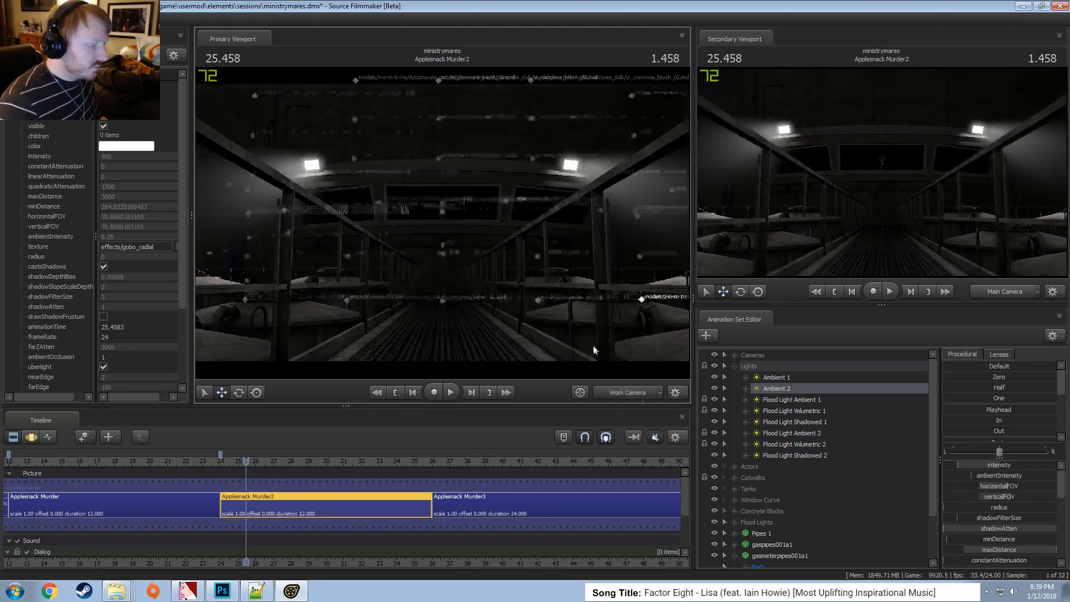
pyautogui.moveTo(592, 349); pyautogui.dragTo(473, 324)
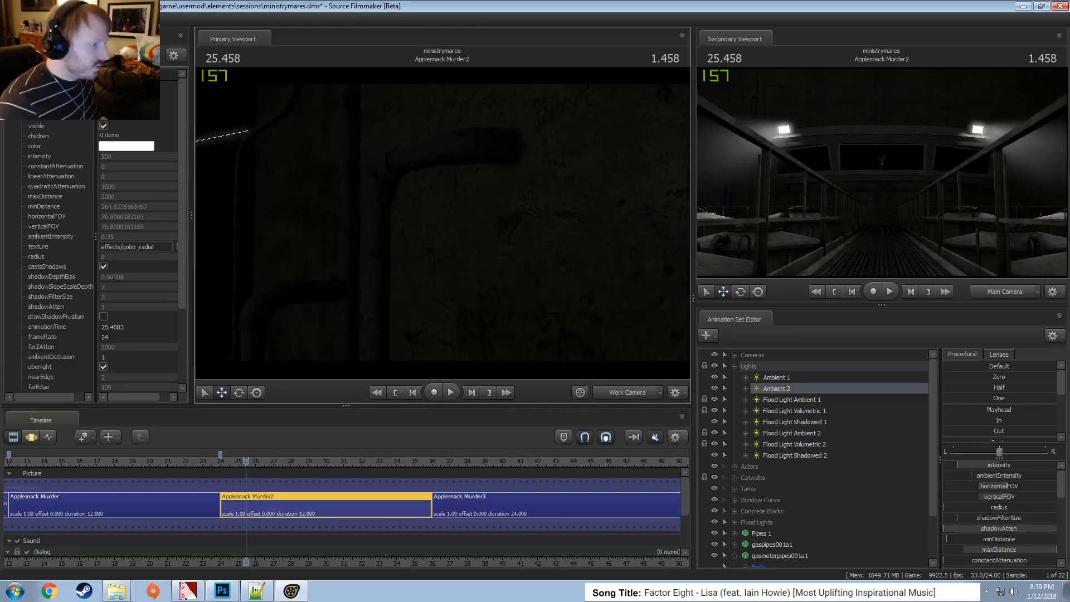
# Hide the Ambient 2 light and lower the shadowFilterSize of Ambient 1
pyautogui.click(717, 387)
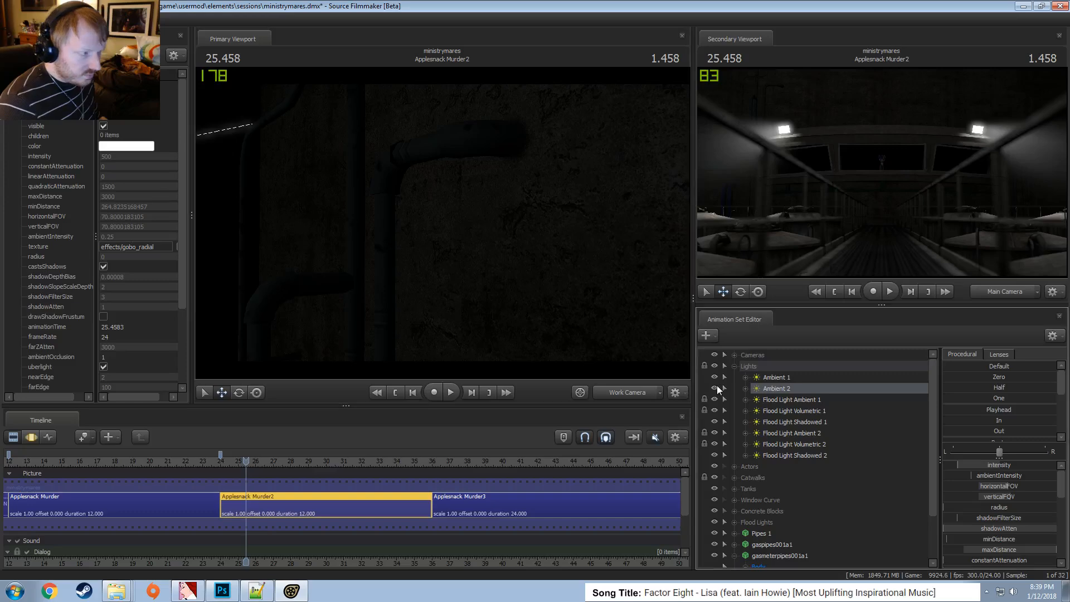
pyautogui.click(792, 381)
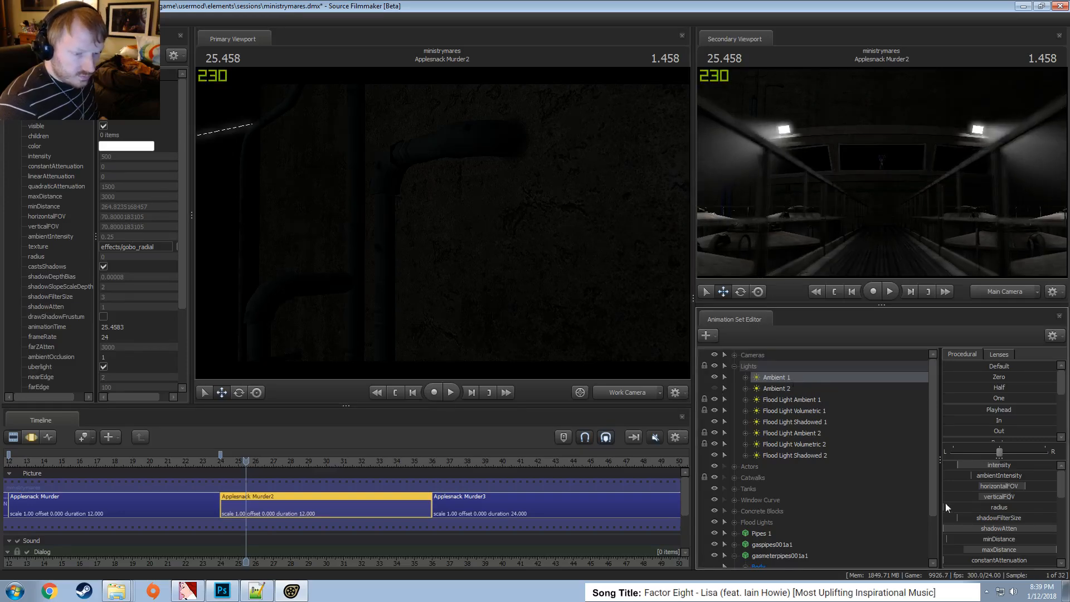
pyautogui.press('F3')
pyautogui.moveTo(1006, 528); pyautogui.dragTo(948, 529)
pyautogui.moveTo(947, 529); pyautogui.dragTo(1005, 518)
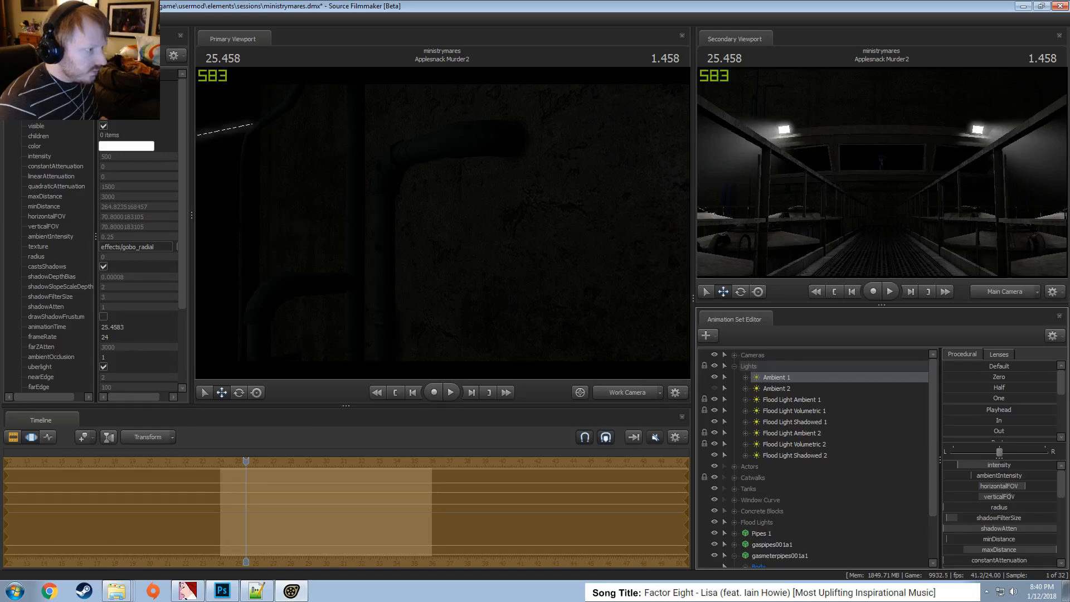
# Examine Ambient 1's shadows on the wall pipes through the Work Camera, and return the primary viewport to the Main Camera
pyautogui.moveTo(446, 223); pyautogui.dragTo(449, 245)
pyautogui.press('s')
pyautogui.press('z')
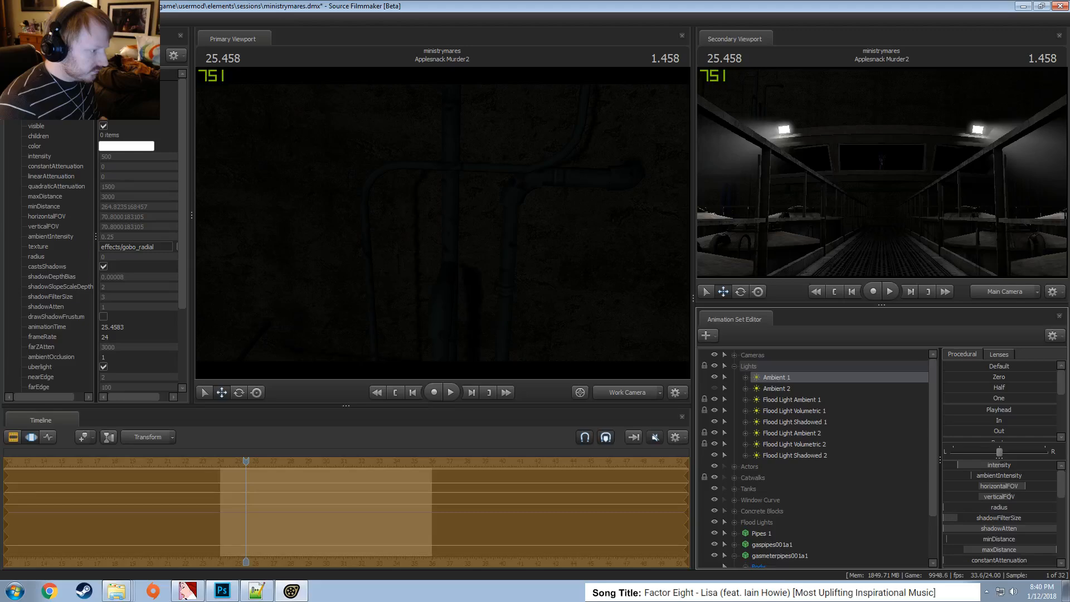
pyautogui.moveTo(625, 324); pyautogui.dragTo(524, 320)
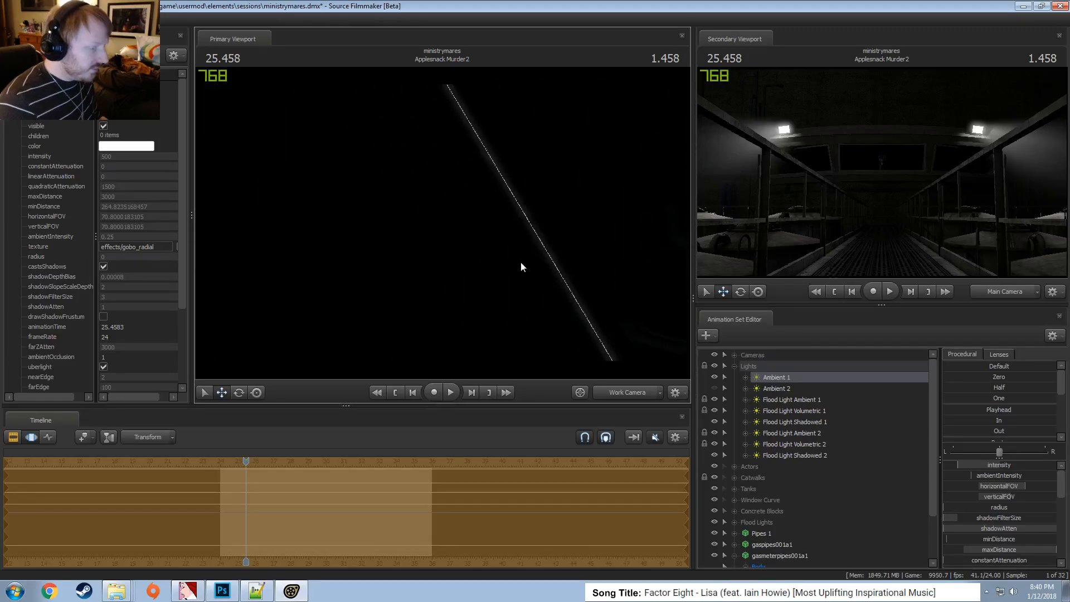
pyautogui.click(619, 392)
pyautogui.keyDown('ctrl'); pyautogui.click(621, 393); pyautogui.keyUp('ctrl')
pyautogui.moveTo(608, 334); pyautogui.dragTo(453, 219)
pyautogui.press('F2')
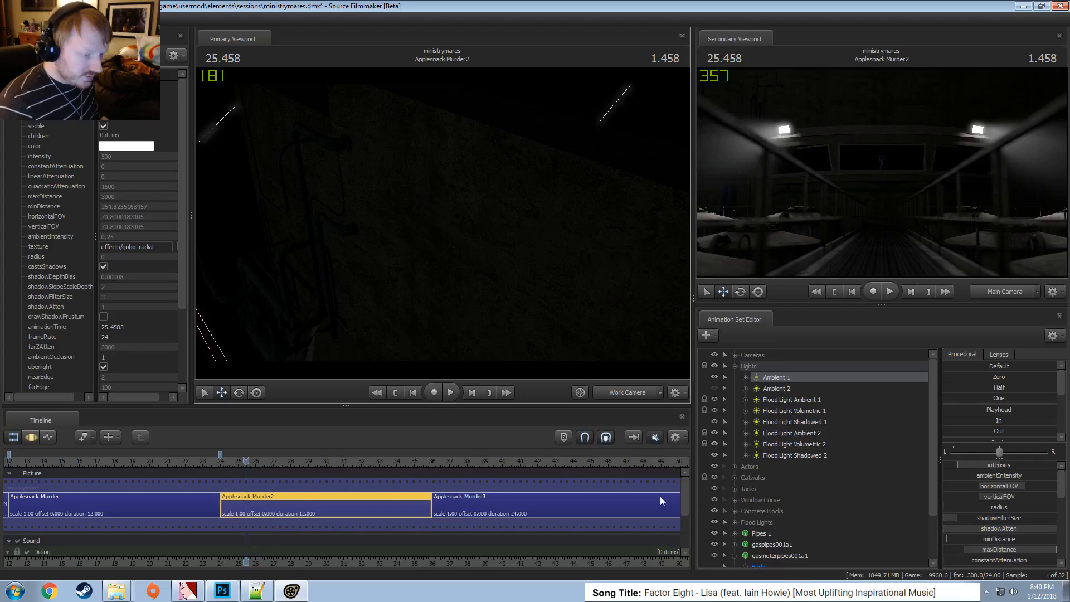
pyautogui.click(626, 392)
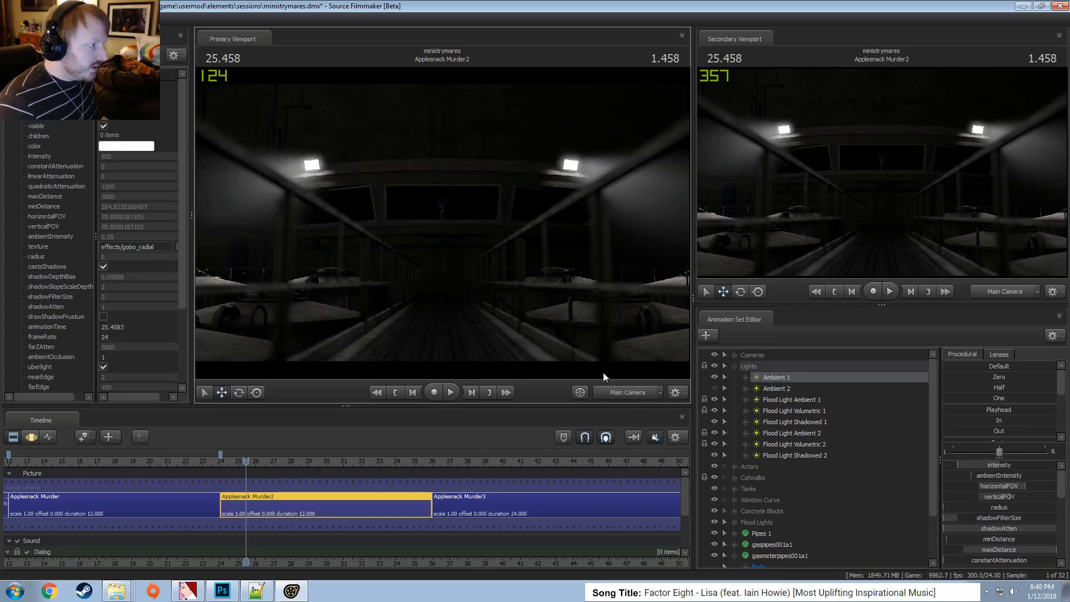
# View the scene from the Ambient 1 light in the primary viewport and show the wall pipes close up through the secondary viewport's Work Camera
pyautogui.doubleClick(774, 378)
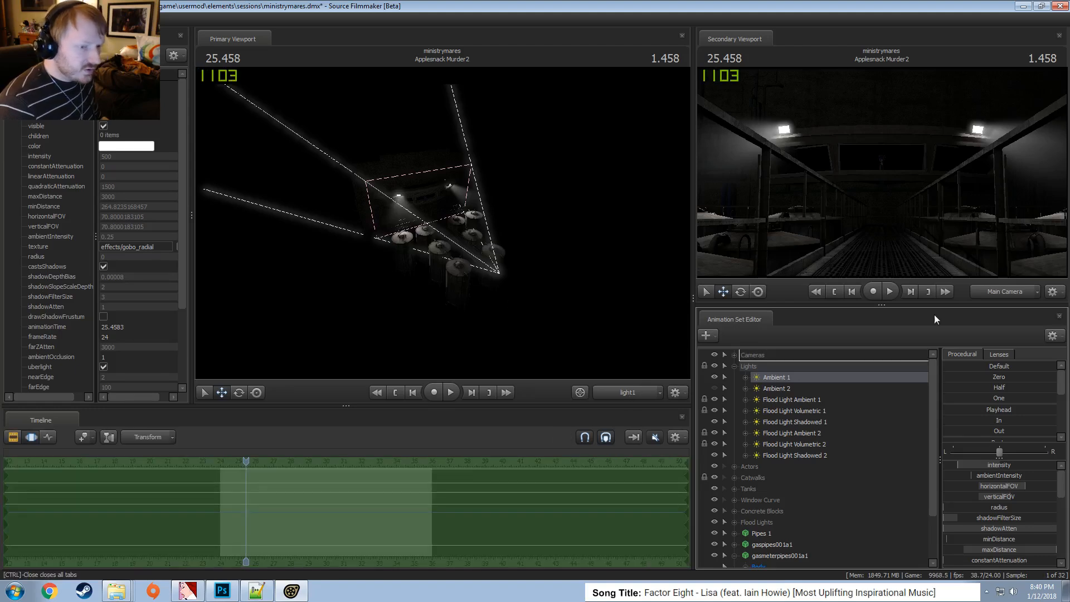
pyautogui.keyDown('ctrl'); pyautogui.click(999, 291); pyautogui.keyUp('ctrl')
pyautogui.moveTo(922, 258); pyautogui.dragTo(881, 247)
pyautogui.press('w')
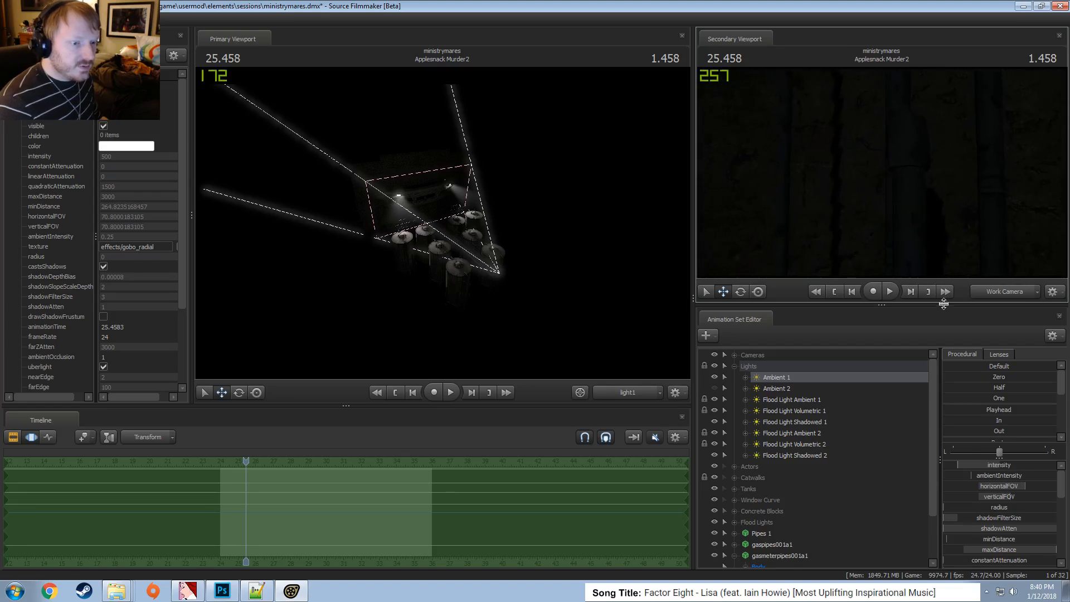
# Raise Ambient 1's intensity, narrow its horizontal and vertical FOV, and adjust its position to frame the wall and tanks
pyautogui.moveTo(999, 470); pyautogui.dragTo(1022, 470)
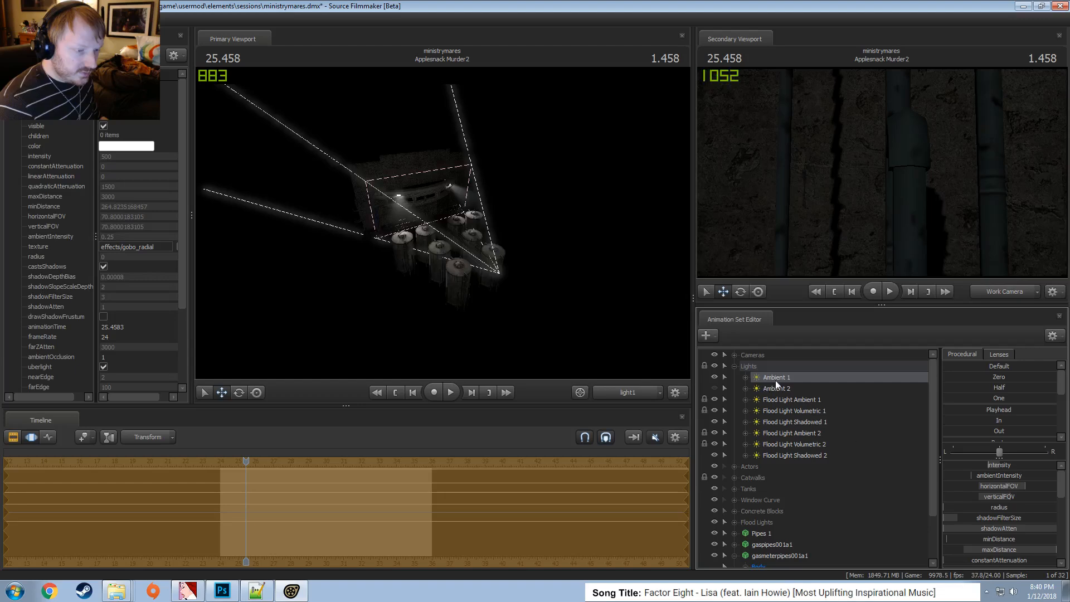
pyautogui.moveTo(1017, 489)
pyautogui.mouseDown()
pyautogui.moveTo(984, 486)
pyautogui.moveTo(1003, 500)
pyautogui.mouseUp()
pyautogui.moveTo(1002, 501); pyautogui.dragTo(999, 501)
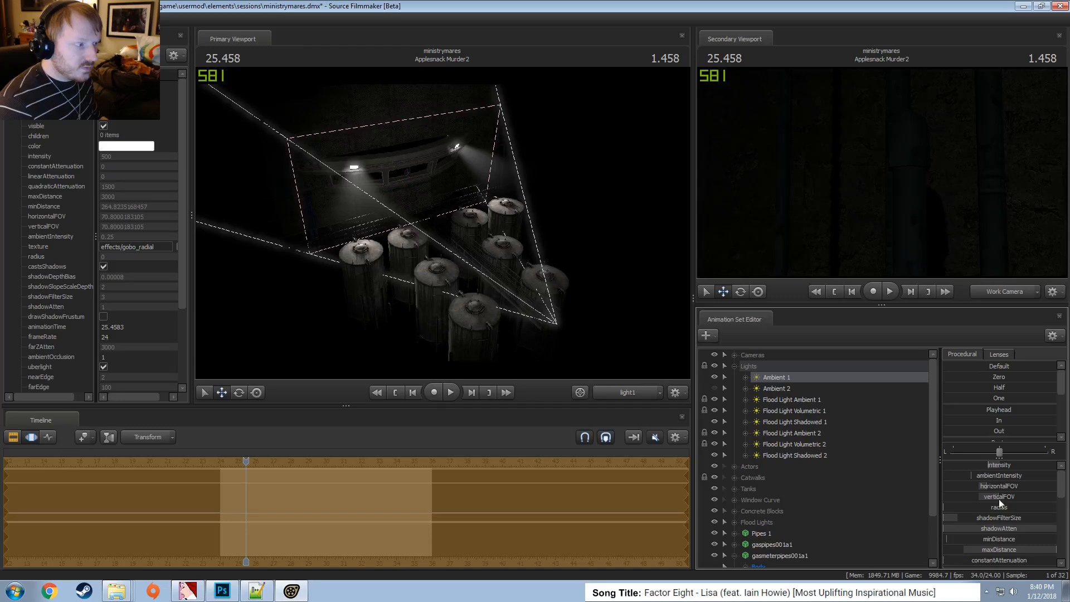
pyautogui.moveTo(446, 223); pyautogui.dragTo(477, 251)
# Remap the slider ranges of Ambient 1's maxDistance and farZAtten to larger maximums
pyautogui.rightClick(1004, 544)
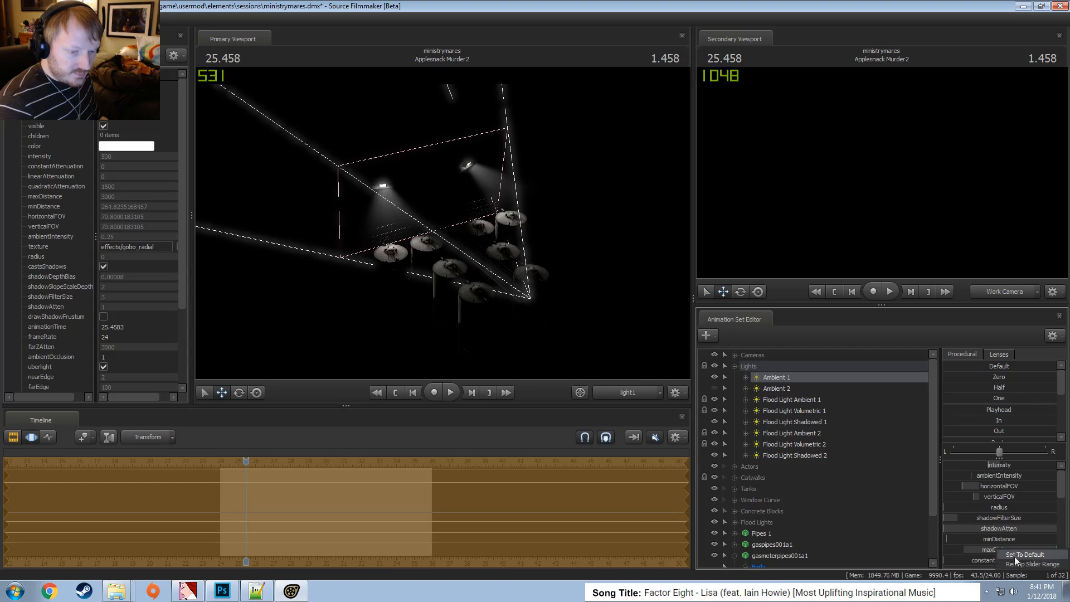
pyautogui.click(1043, 557)
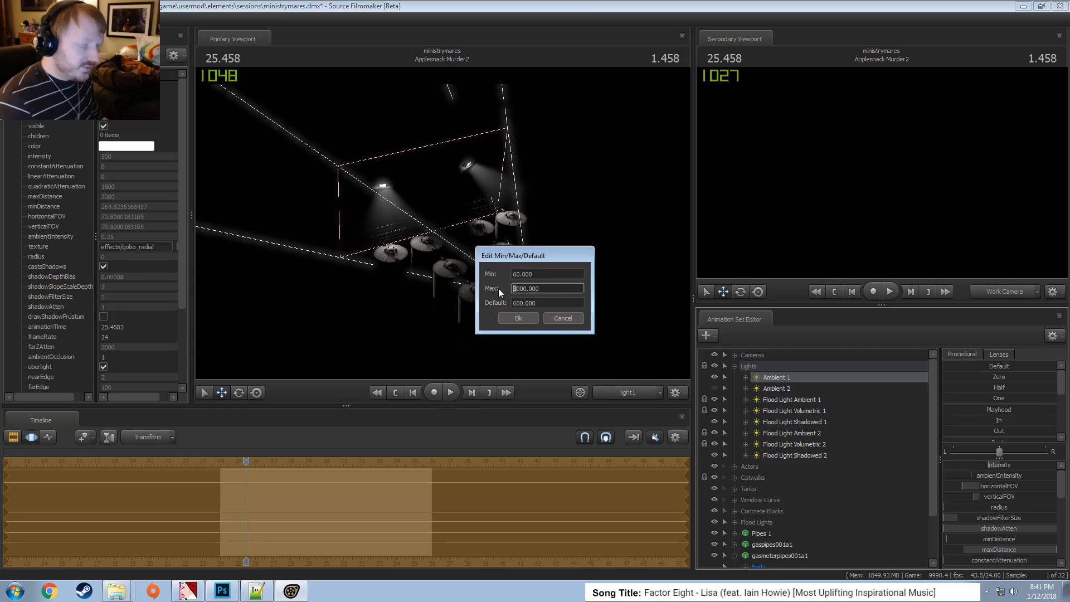
pyautogui.press('Return')
pyautogui.scroll(-2, 1004, 518)
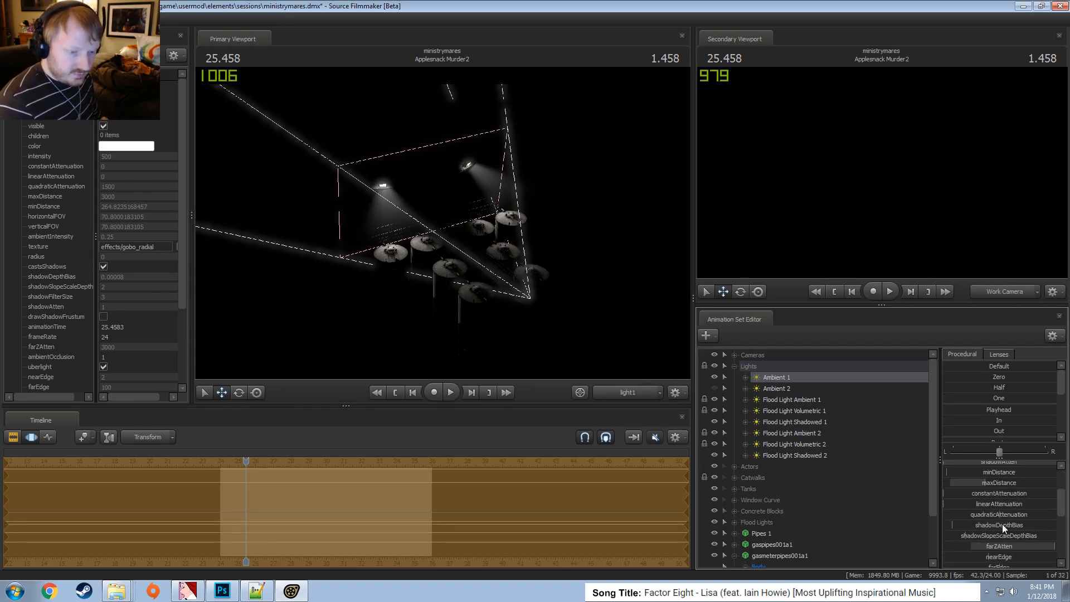
pyautogui.rightClick(997, 546)
pyautogui.click(1009, 563)
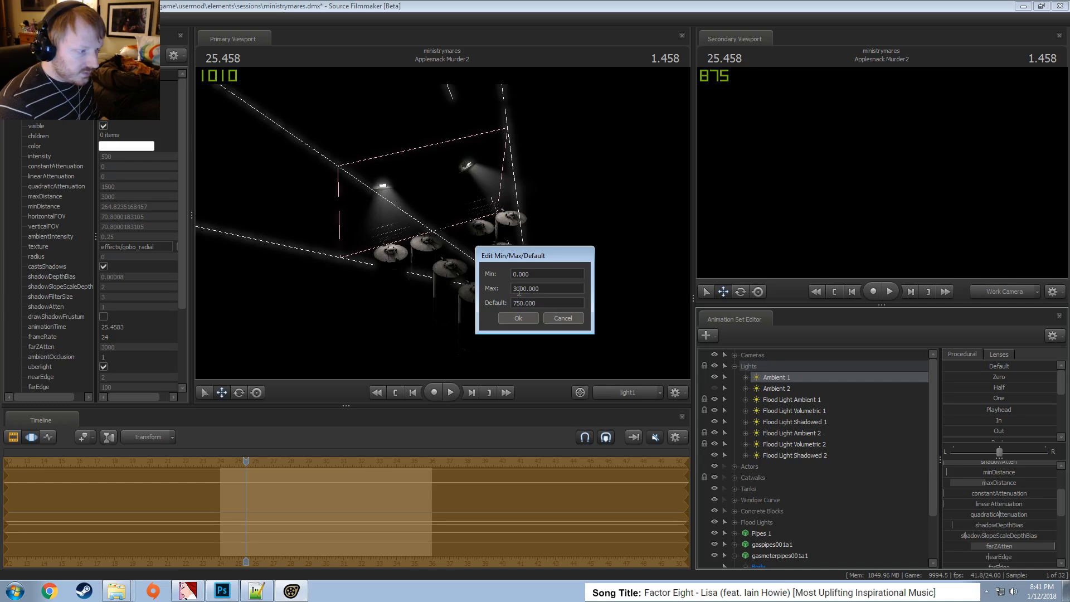
pyautogui.press('Return')
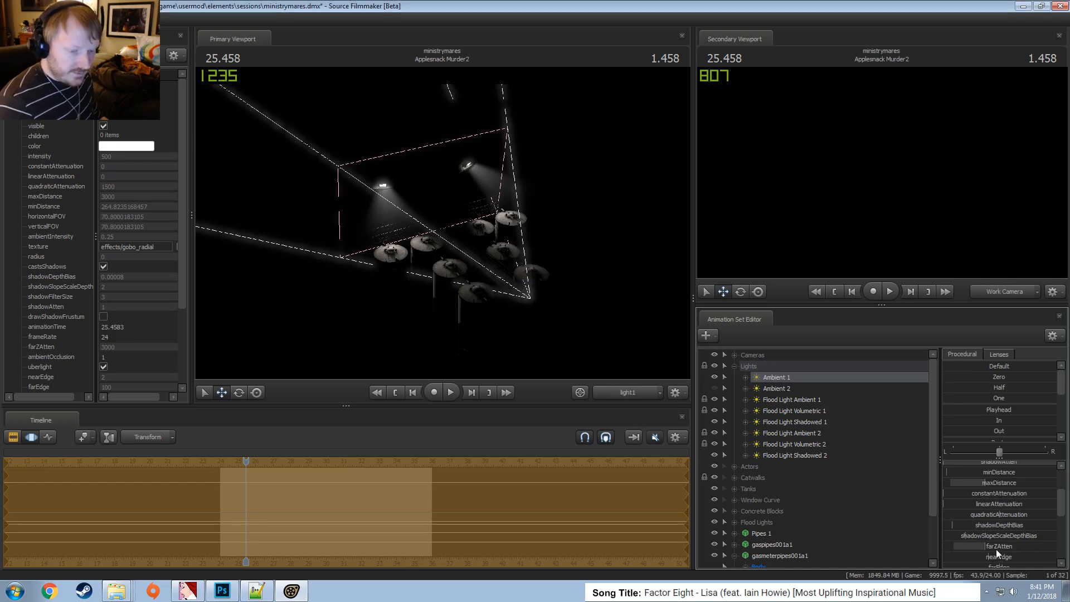
# Increase Ambient 1's maxDistance so its light reaches the back wall, and raise its minDistance to the maximum
pyautogui.scroll(1, 1000, 519)
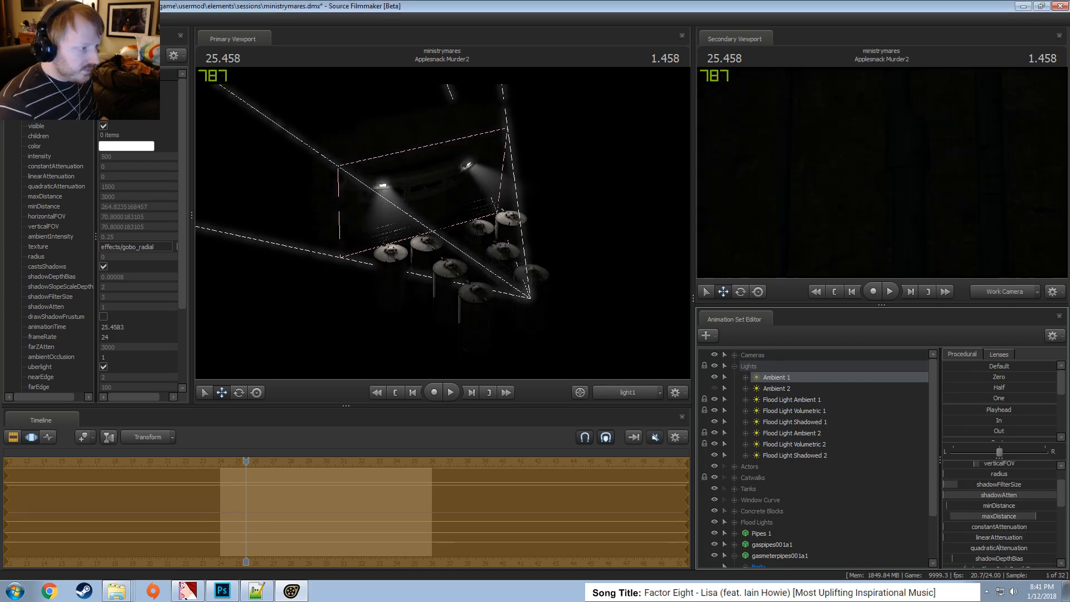
pyautogui.scroll(1, 981, 475)
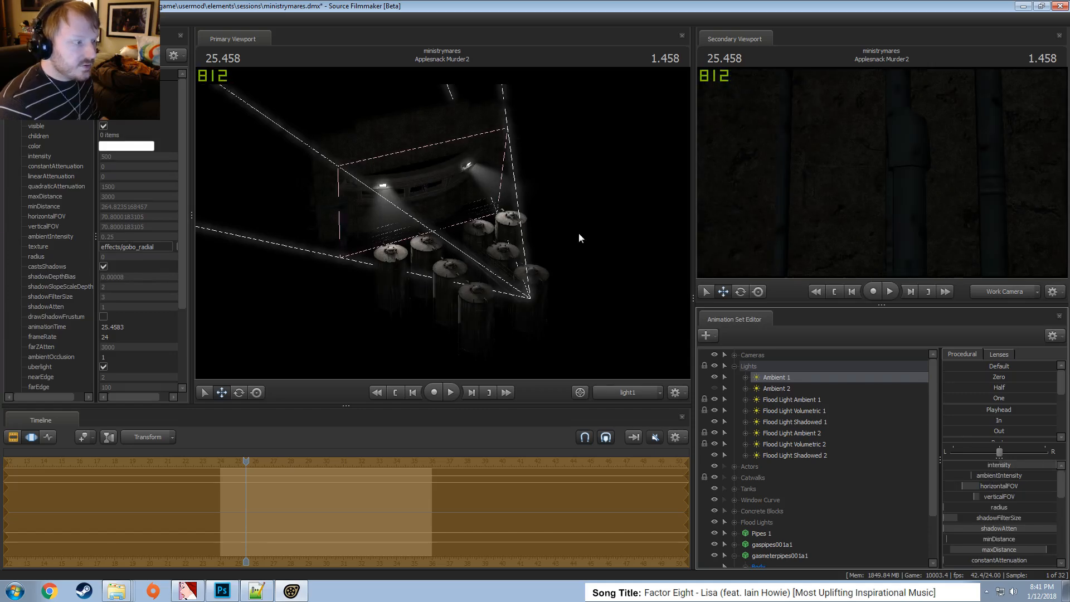
pyautogui.moveTo(578, 234); pyautogui.dragTo(575, 231)
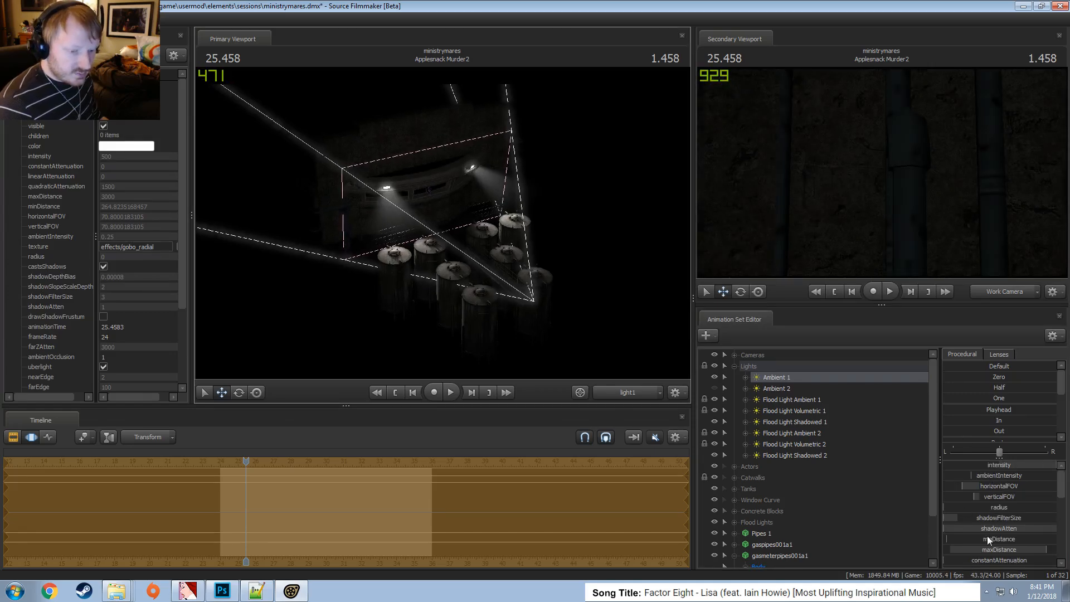
pyautogui.moveTo(986, 540); pyautogui.dragTo(1056, 539)
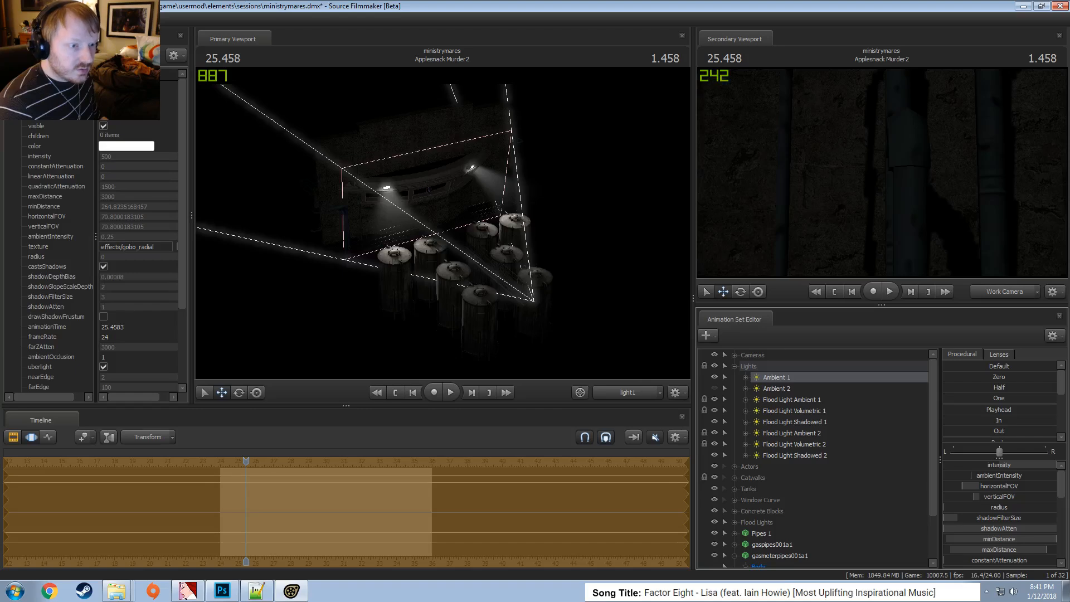
# Re-aim the Ambient 1 light and narrow its field of view to frame the back wall, flood lights and tanks
pyautogui.moveTo(474, 317); pyautogui.dragTo(439, 319)
pyautogui.scroll(10, 478, 341)
pyautogui.scroll(8, 443, 322)
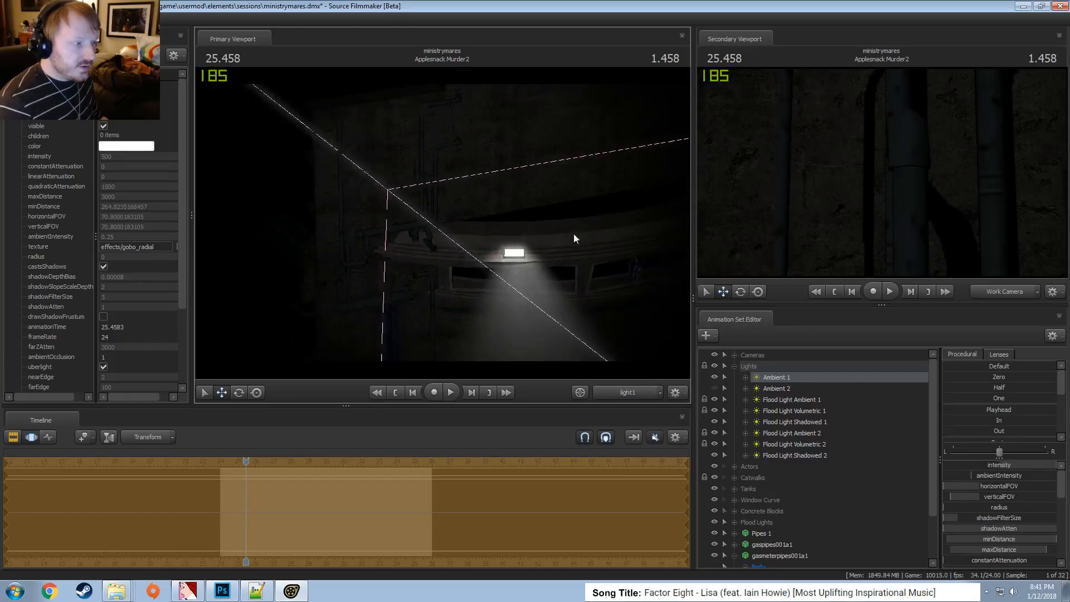
pyautogui.moveTo(574, 233)
pyautogui.mouseDown()
pyautogui.moveTo(557, 224)
pyautogui.moveTo(598, 239)
pyautogui.moveTo(587, 236)
pyautogui.mouseUp()
pyautogui.scroll(-8, 573, 231)
pyautogui.scroll(-10, 573, 231)
pyautogui.moveTo(442, 223); pyautogui.dragTo(406, 244)
pyautogui.scroll(6, 401, 240)
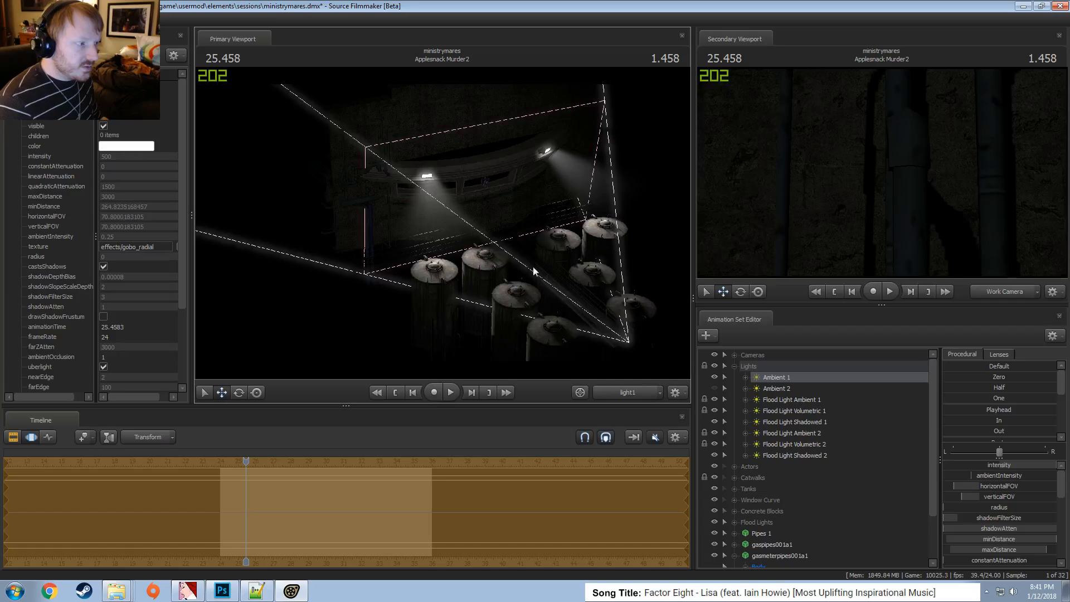
# View the shot through the Main Camera, lower Ambient 1's intensity and raise its shadowFilterSize
pyautogui.click(628, 391)
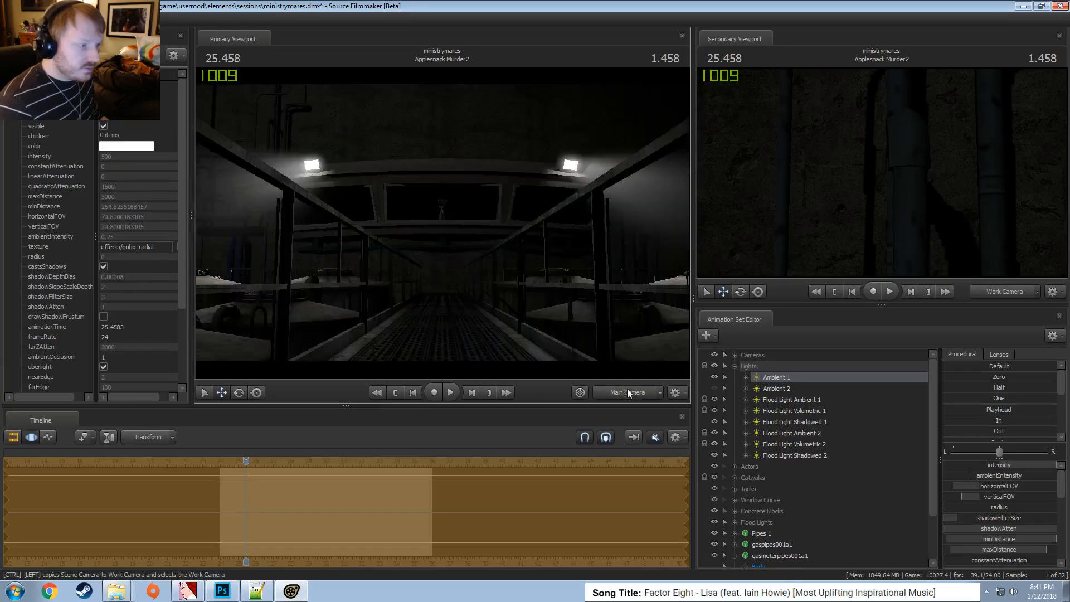
pyautogui.moveTo(1025, 468); pyautogui.dragTo(997, 465)
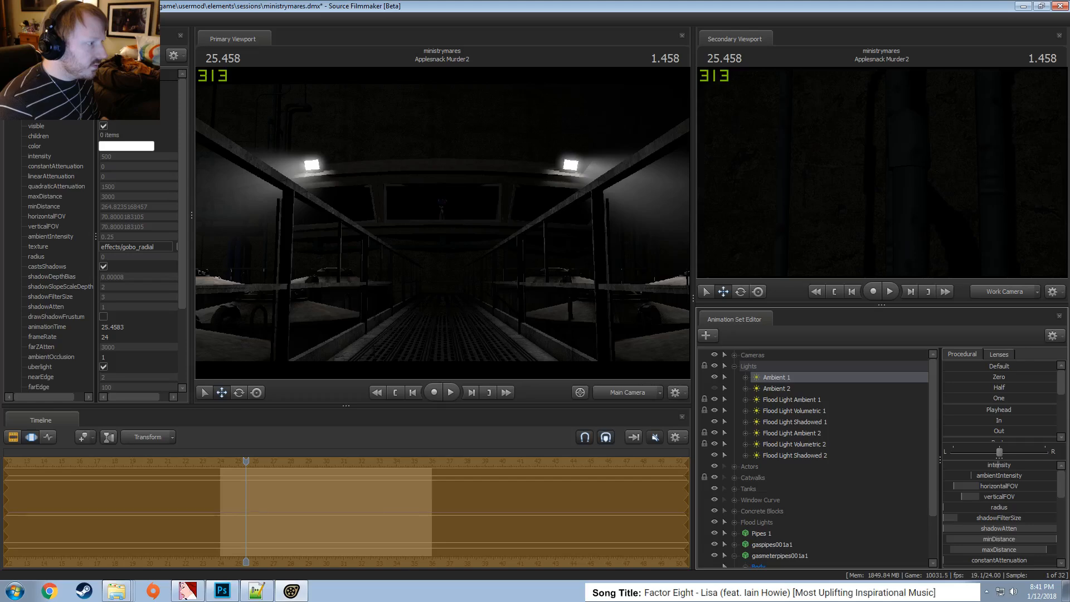
pyautogui.moveTo(998, 519); pyautogui.dragTo(1008, 519)
# Delete the Ambient 2 animation set in the clip editor
pyautogui.press('F2')
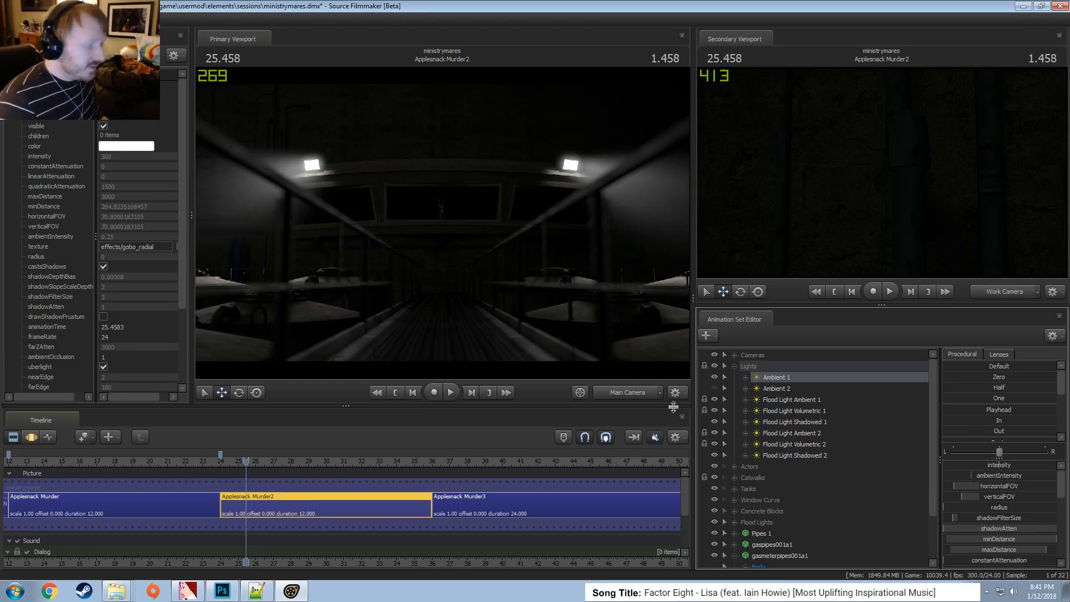
pyautogui.click(774, 388)
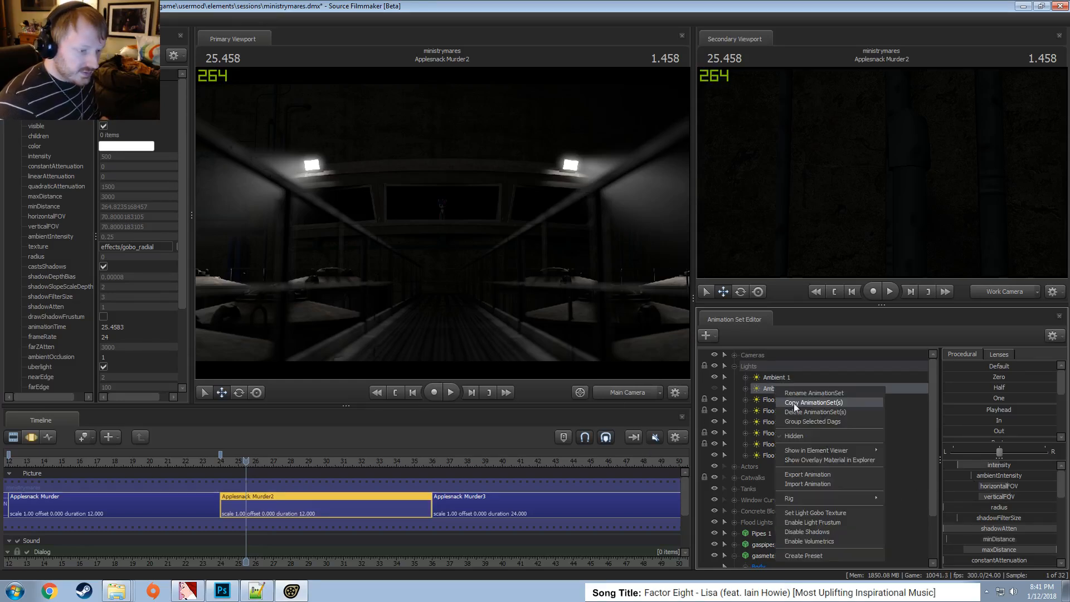
pyautogui.rightClick(781, 392)
pyautogui.click(805, 415)
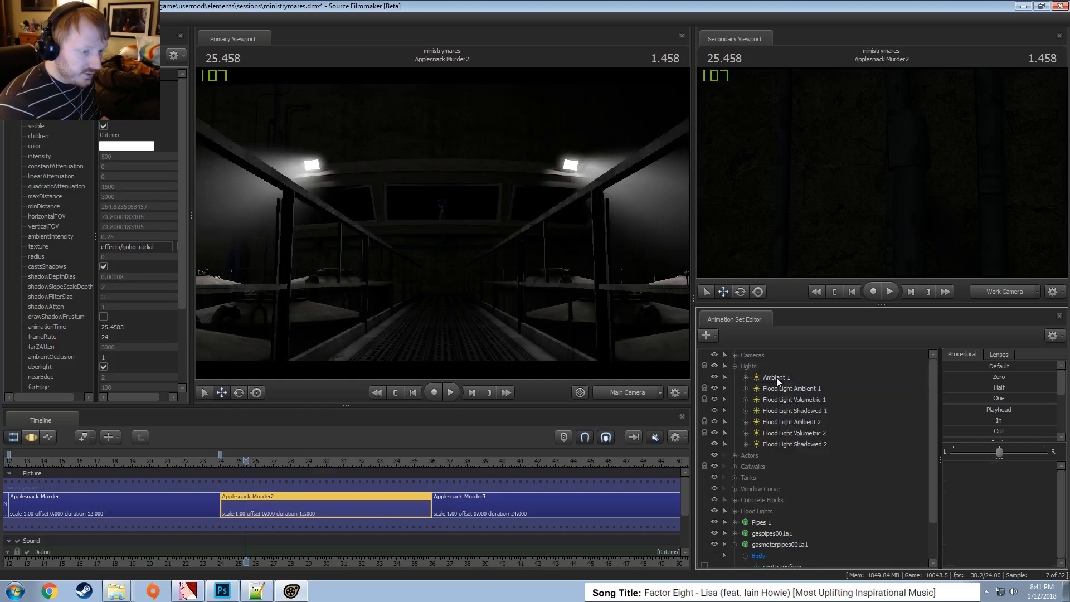
# Copy the Ambient 1 animation set and paste it as a new light, collapsing the Lights group and the gas meter pipes' controls
pyautogui.rightClick(778, 377)
pyautogui.click(791, 393)
pyautogui.click(734, 367)
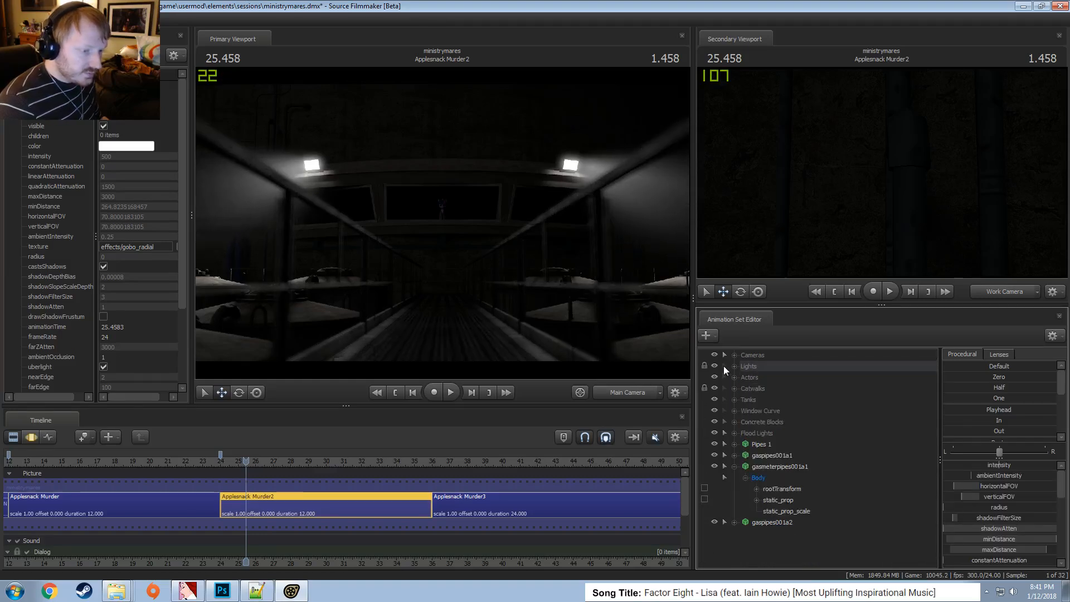
pyautogui.click(735, 467)
pyautogui.click(769, 464)
pyautogui.rightClick(781, 516)
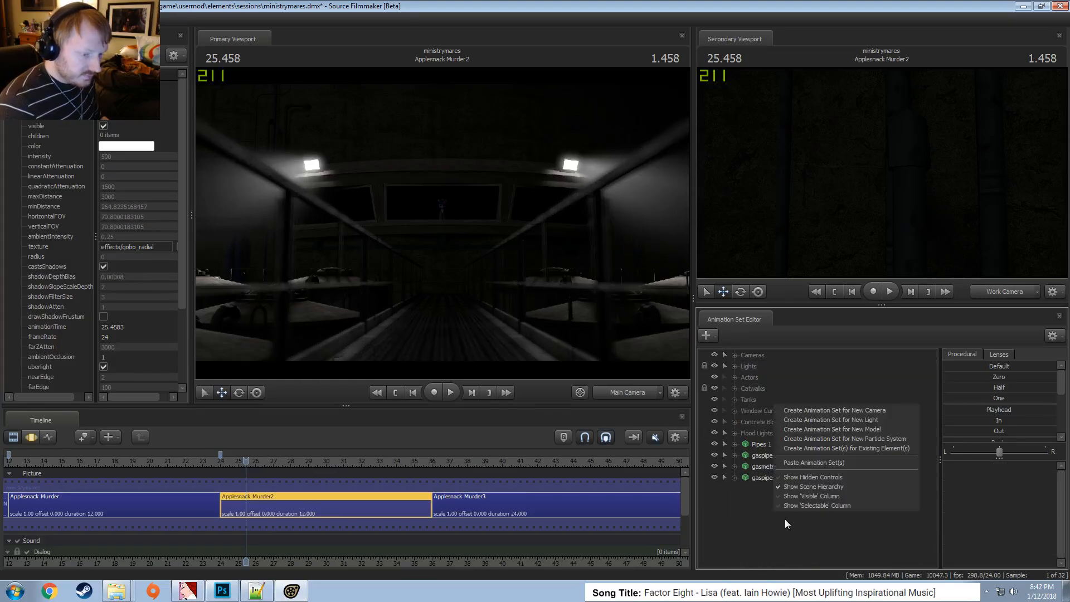
pyautogui.click(808, 461)
# View the scene from the pasted Ambient 2 light and move it to the opposite side, angled back at the wall and tanks
pyautogui.moveTo(771, 490); pyautogui.dragTo(450, 229)
pyautogui.press('F3')
pyautogui.press('d')
pyautogui.press('d')
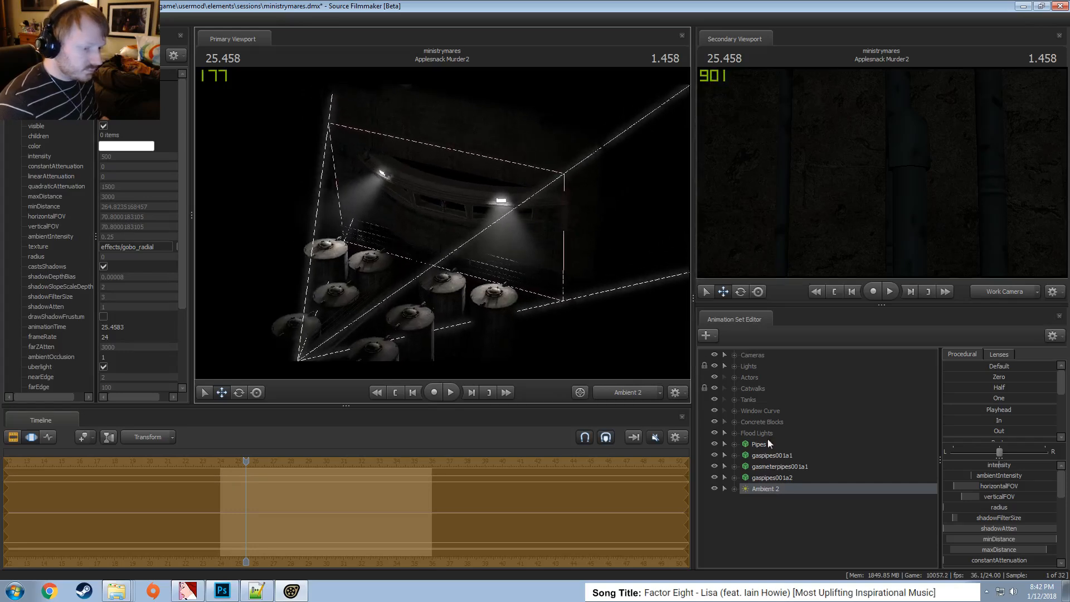
# Put the Ambient 2 animation set into the Lights group and expand the group to list all the lights
pyautogui.moveTo(764, 488); pyautogui.dragTo(459, 243)
pyautogui.click(759, 366)
pyautogui.click(733, 368)
pyautogui.click(734, 378)
pyautogui.click(734, 366)
pyautogui.click(734, 366)
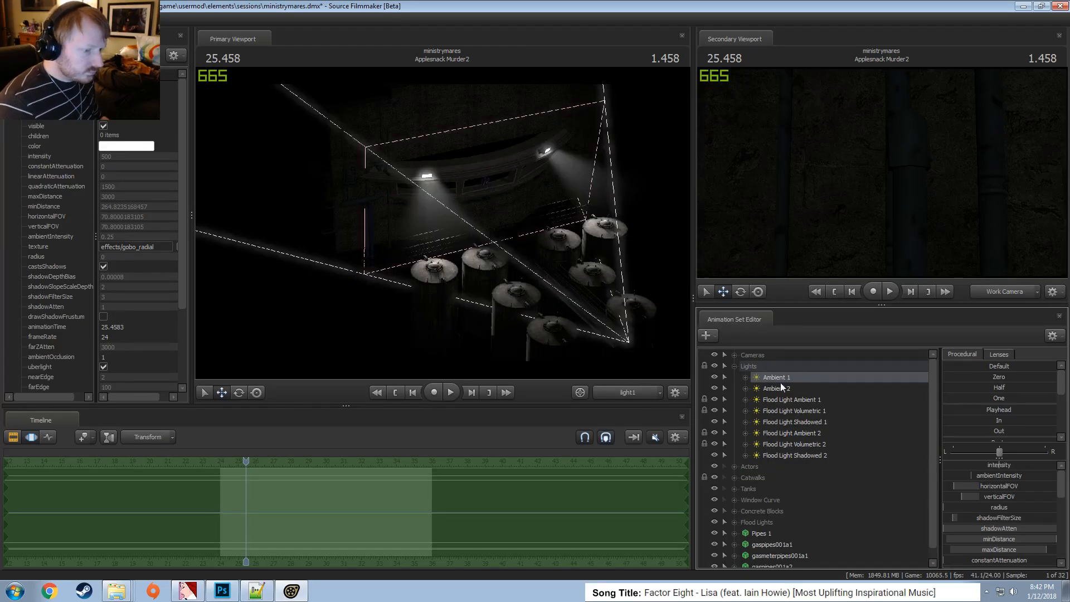
# Compare the views from Ambient 1 and Ambient 2, adjusting Ambient 2's angle to mirror Ambient 1's framing of the wall and tanks
pyautogui.moveTo(781, 386); pyautogui.dragTo(443, 220)
pyautogui.moveTo(785, 378); pyautogui.dragTo(535, 257)
pyautogui.moveTo(790, 386); pyautogui.dragTo(409, 329)
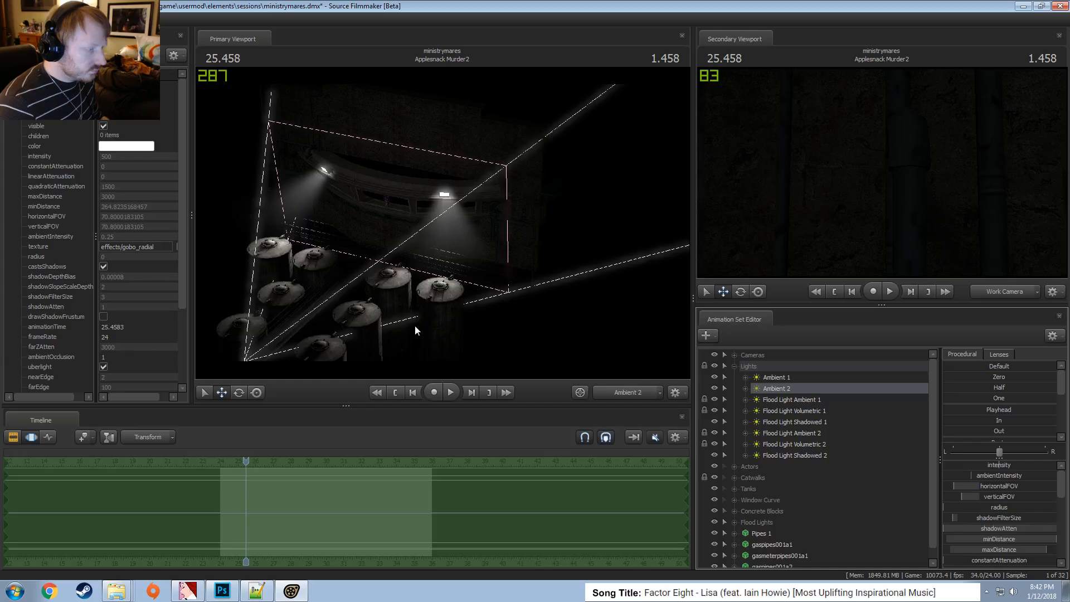
pyautogui.click(788, 380)
pyautogui.click(789, 389)
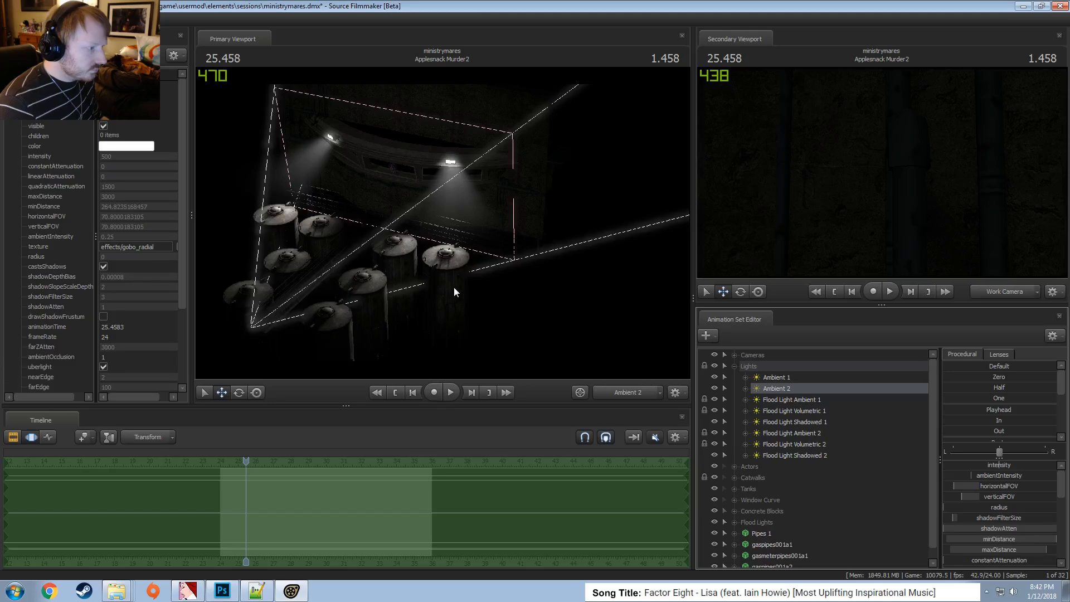
pyautogui.click(778, 379)
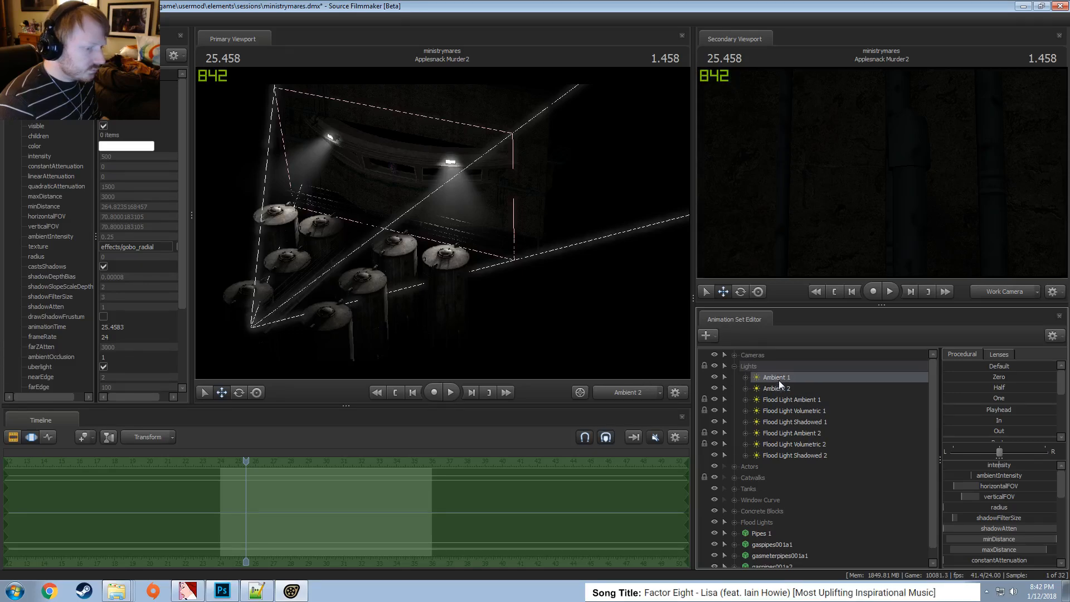
pyautogui.click(781, 389)
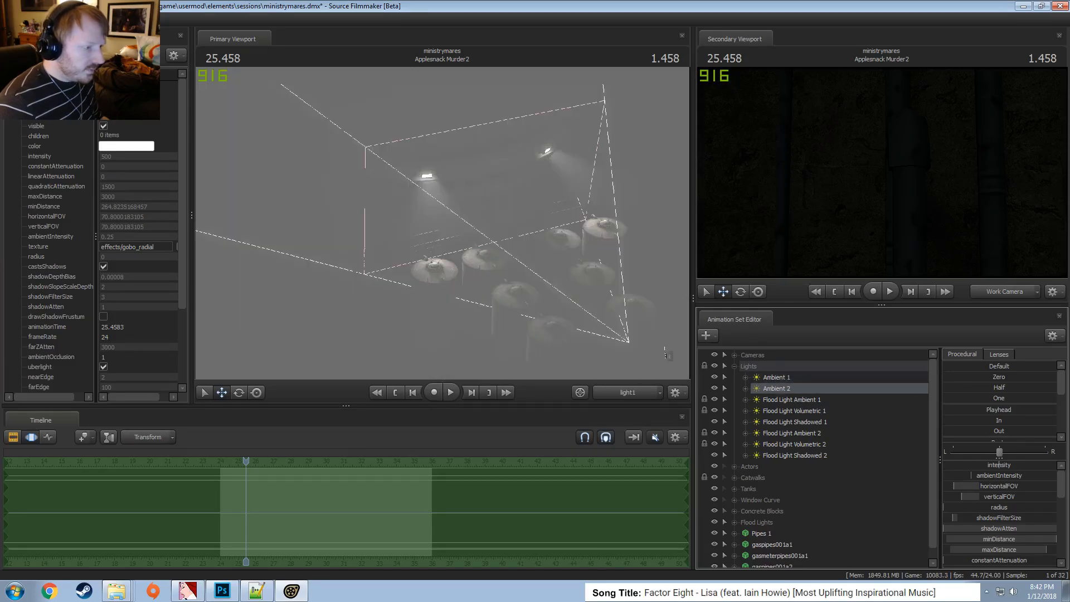
pyautogui.moveTo(453, 292); pyautogui.dragTo(449, 276)
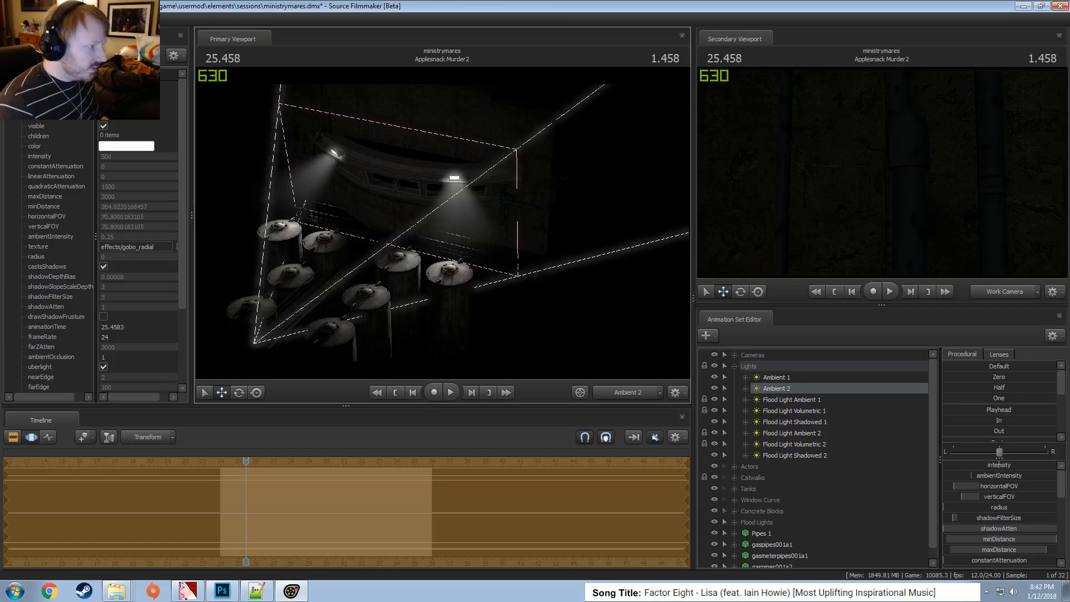
pyautogui.click(761, 377)
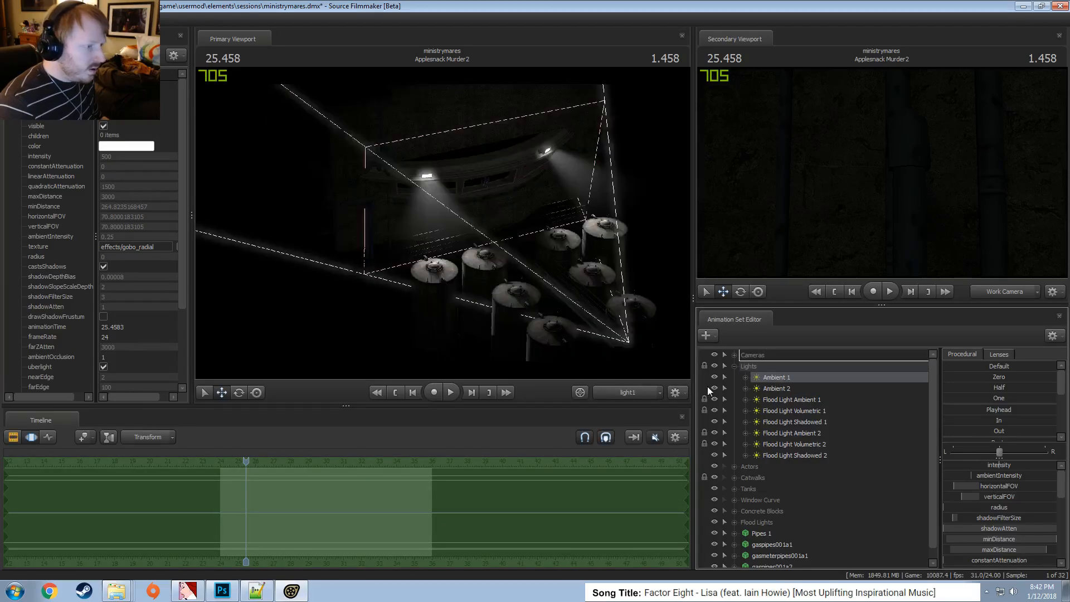
pyautogui.click(787, 389)
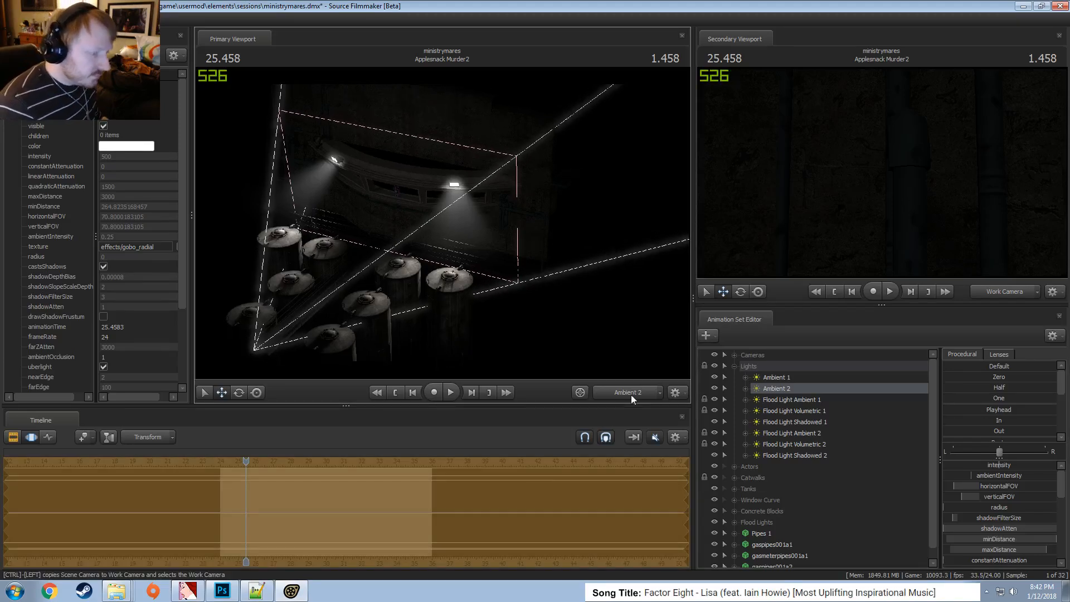
# View the shot through the Main Camera in the clip editor and save the session
pyautogui.press('F2')
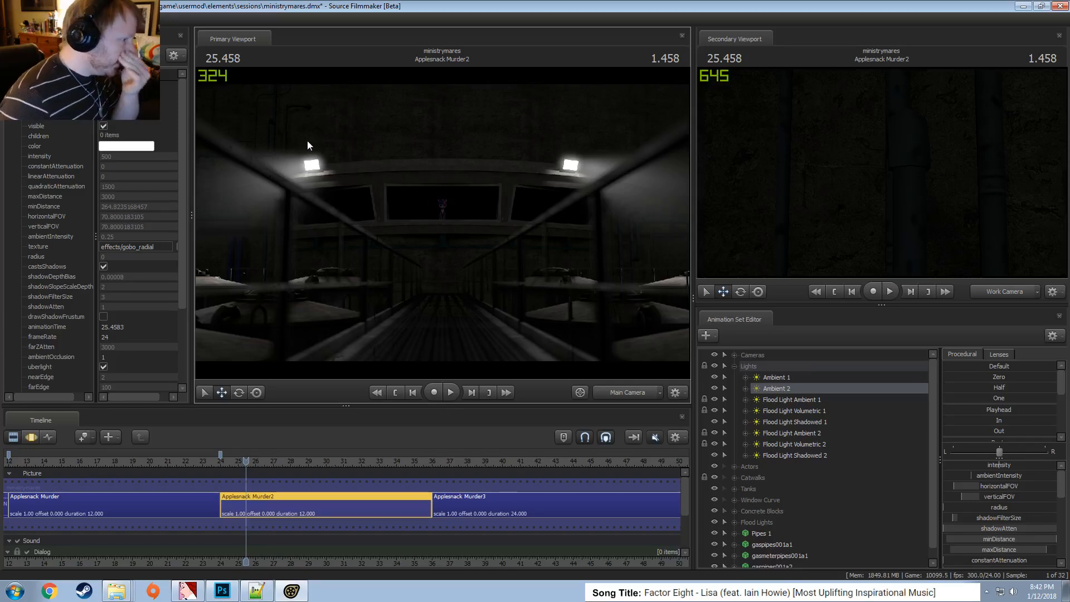
pyautogui.hotkey('ctrl', 's')
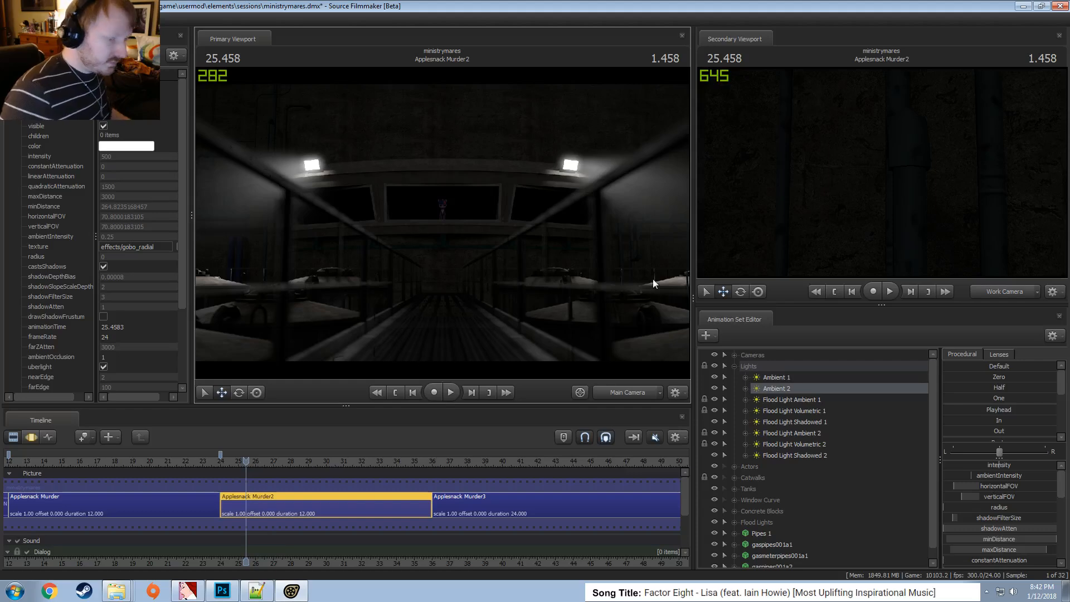
# Show the Main Camera in the secondary viewport and tilt Ambient 1 and Ambient 2 farther down toward the tanks
pyautogui.moveTo(785, 379); pyautogui.dragTo(415, 210)
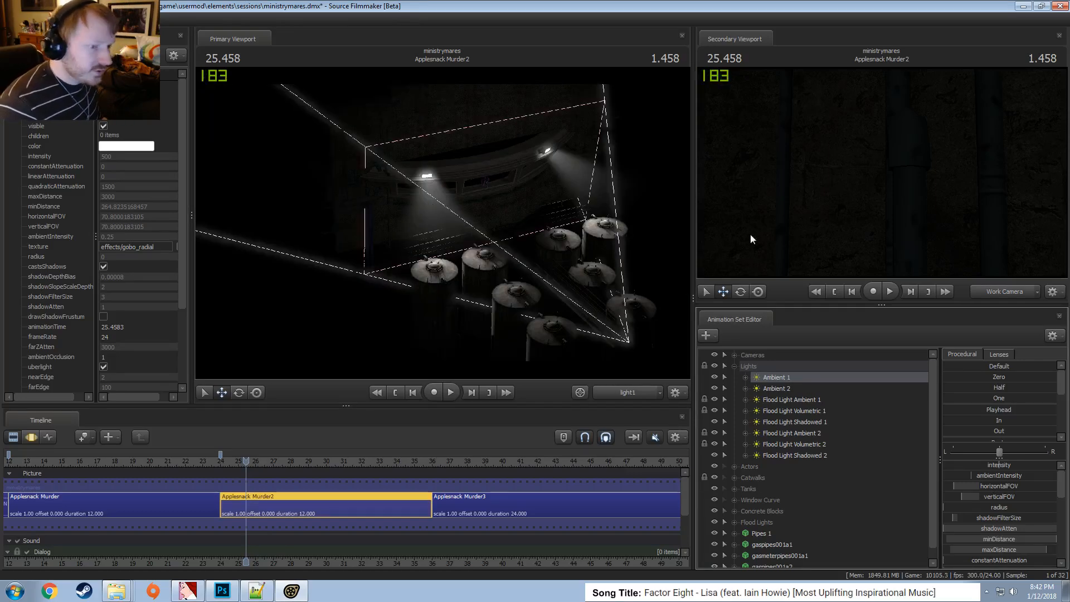
pyautogui.click(1000, 290)
pyautogui.click(992, 294)
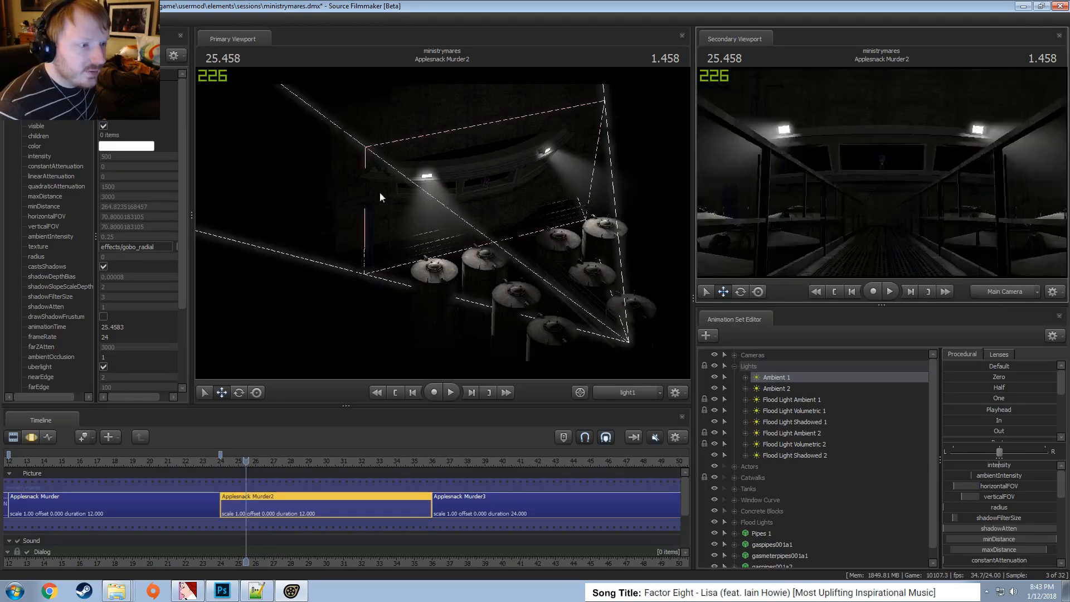
pyautogui.click(379, 194)
pyautogui.press('F3')
pyautogui.moveTo(367, 199); pyautogui.dragTo(365, 222)
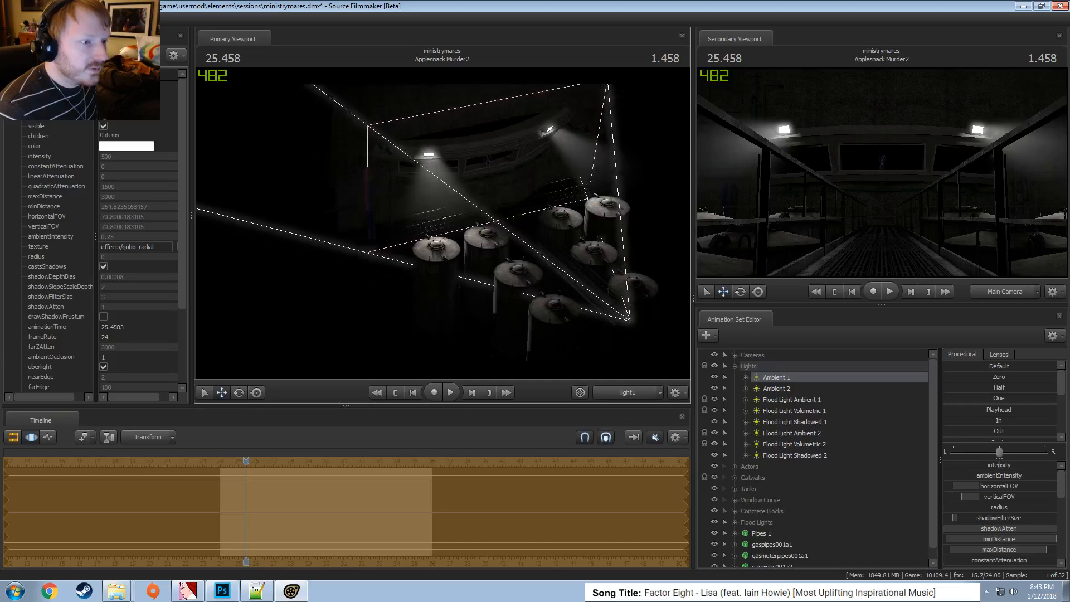
pyautogui.moveTo(445, 198); pyautogui.dragTo(442, 222)
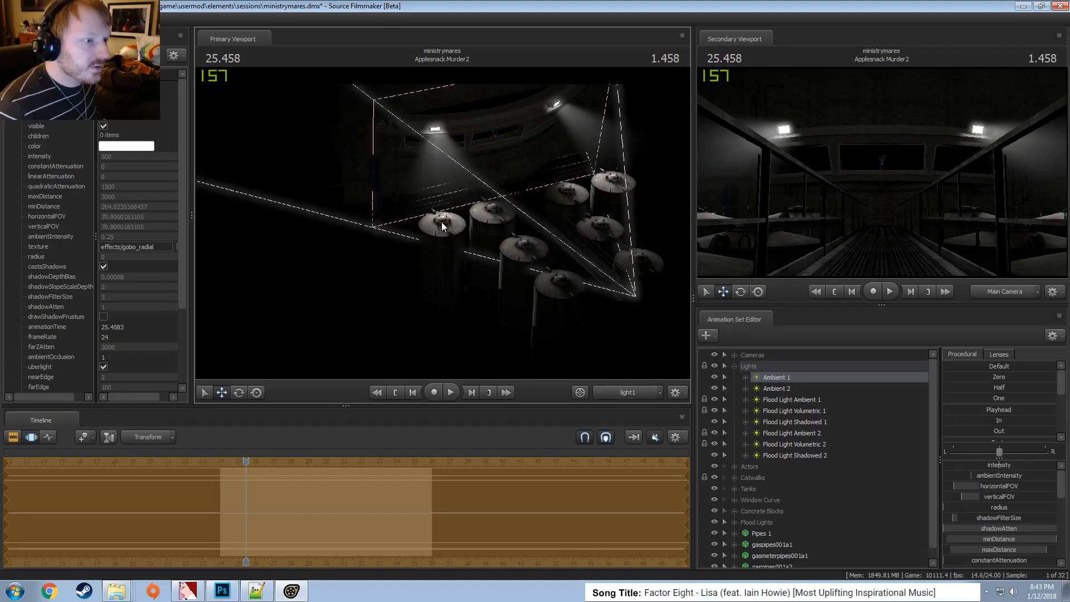
pyautogui.moveTo(796, 389); pyautogui.dragTo(451, 249)
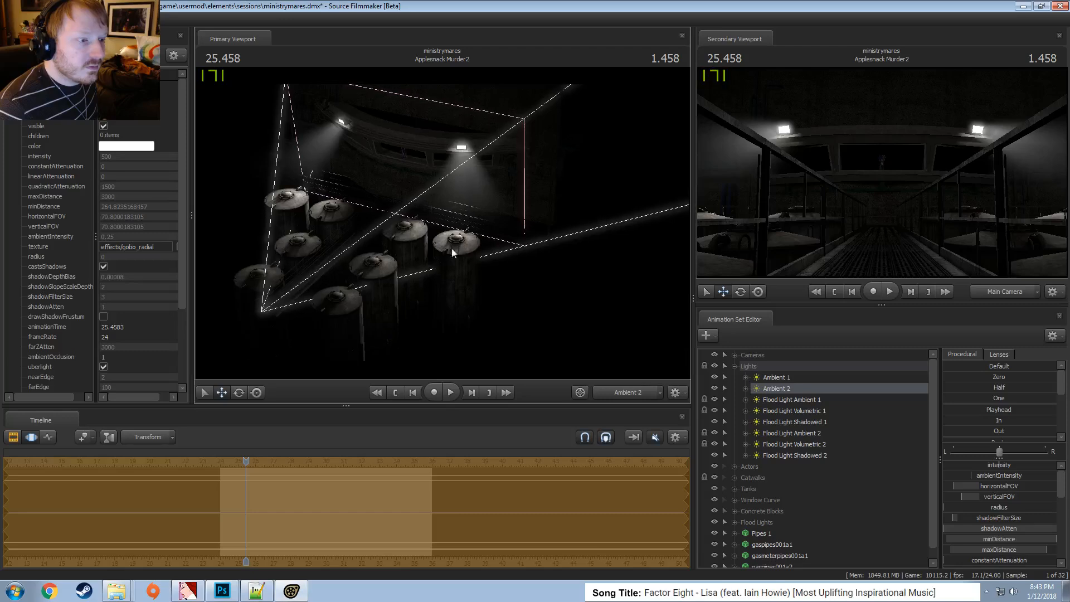
# Check the ambient lights' effect through the Main Camera by toggling their visibility, and save the session
pyautogui.click(623, 392)
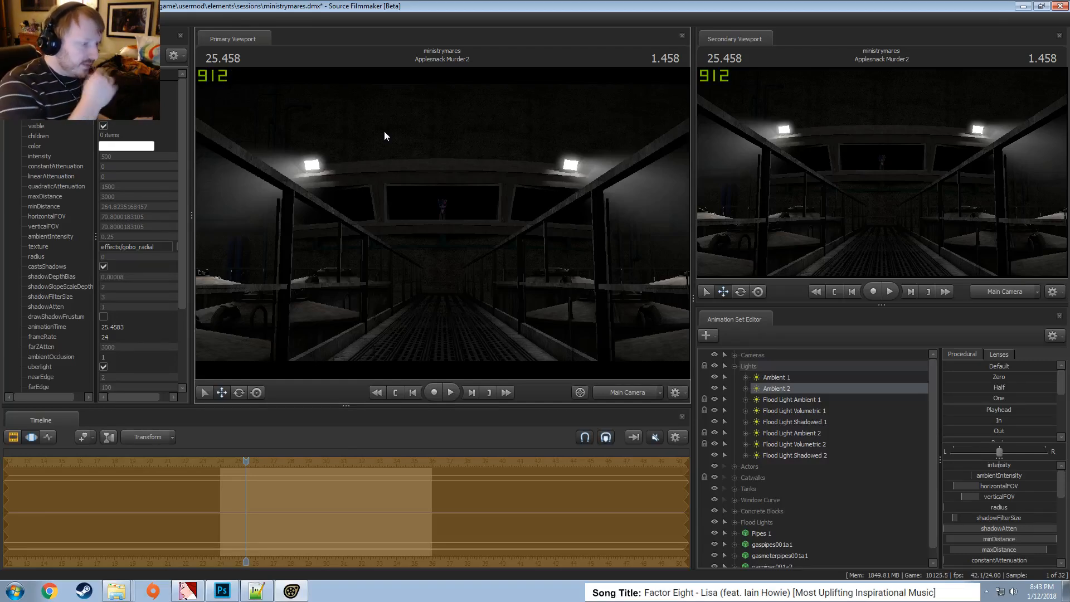
pyautogui.click(714, 378)
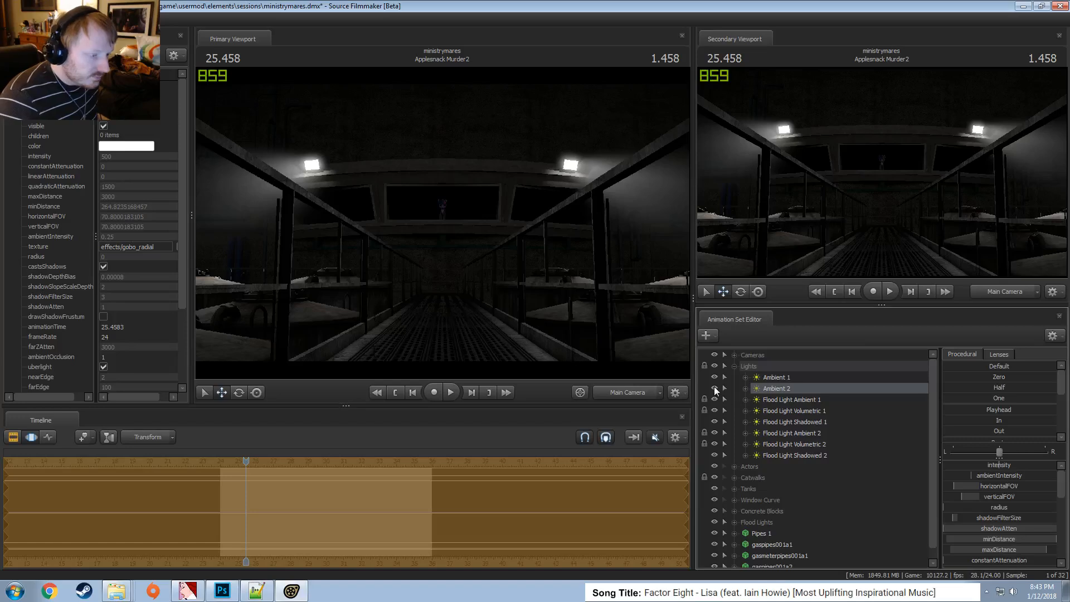
pyautogui.click(716, 380)
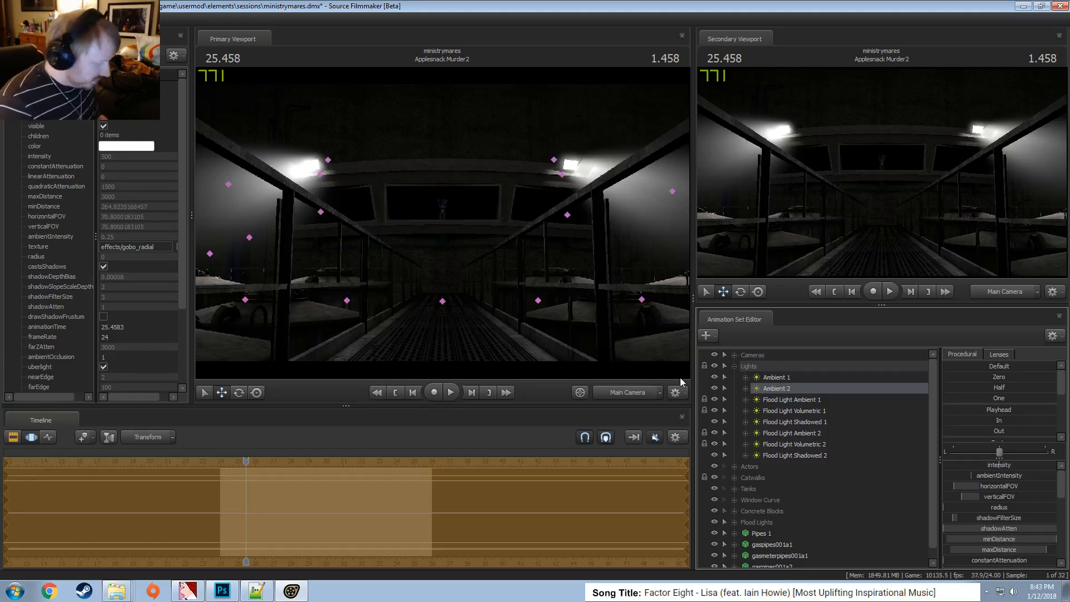
pyautogui.hotkey('ctrl', 's')
# Copy the Ambient 1 animation set from the Lights group and paste it as a new light
pyautogui.click(734, 367)
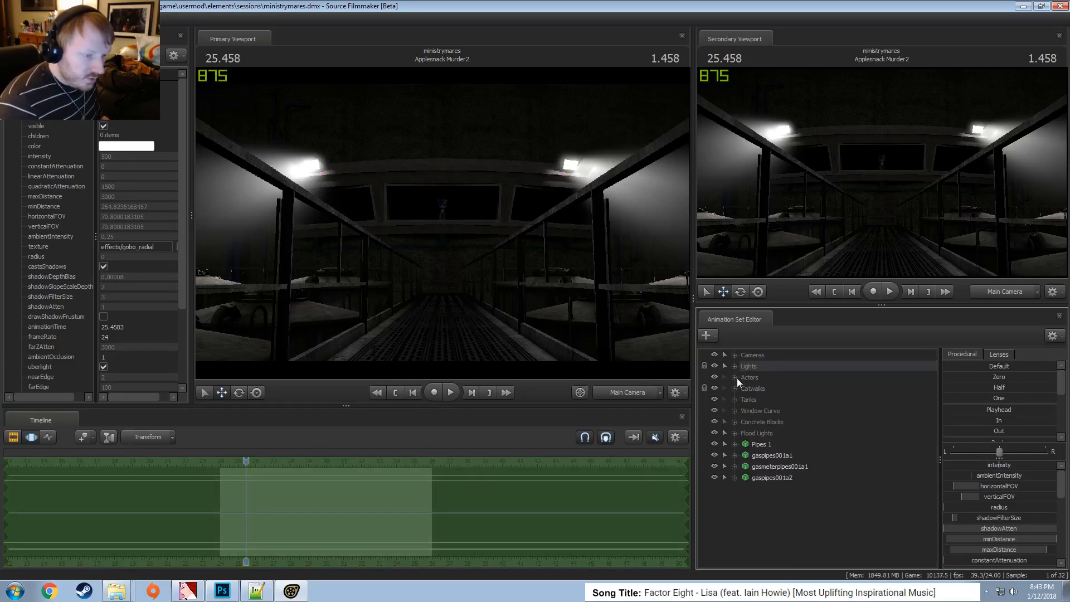
pyautogui.click(734, 367)
pyautogui.rightClick(777, 379)
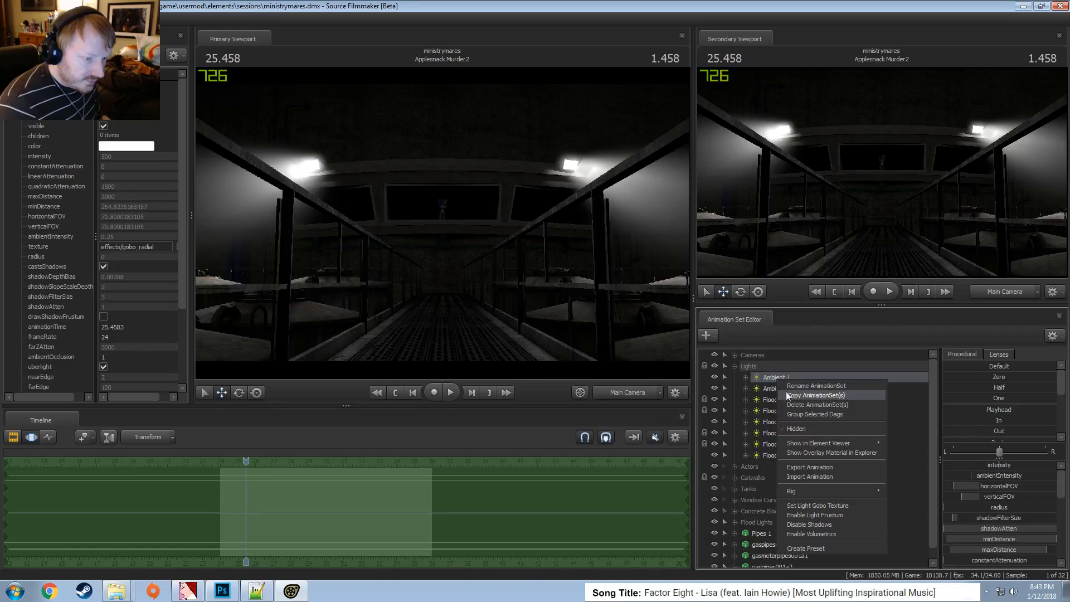
pyautogui.click(788, 396)
pyautogui.click(735, 366)
pyautogui.rightClick(787, 422)
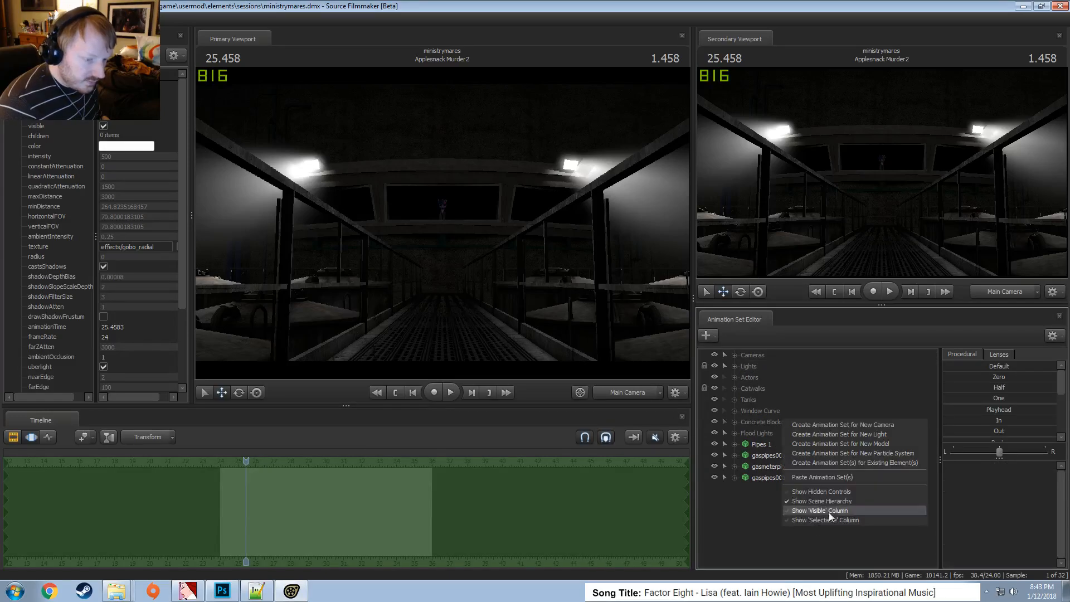
pyautogui.click(821, 477)
# View the scene from the pasted Ambient 3 light and enable its volumetrics in the motion editor
pyautogui.moveTo(813, 489); pyautogui.dragTo(503, 237)
pyautogui.press('F2')
pyautogui.click(490, 188)
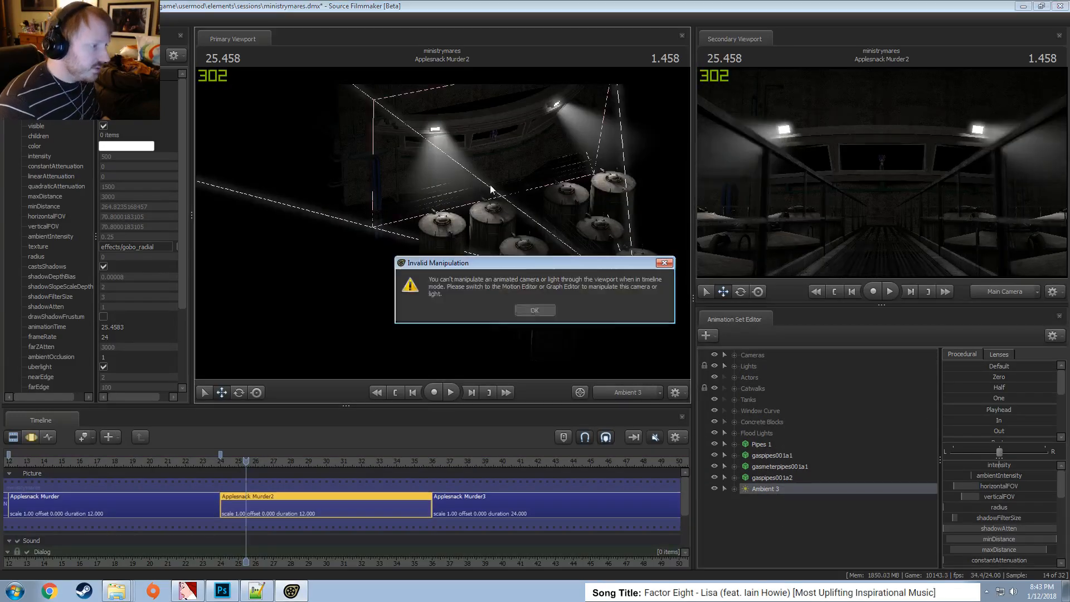
pyautogui.click(534, 310)
pyautogui.press('F3')
pyautogui.rightClick(788, 488)
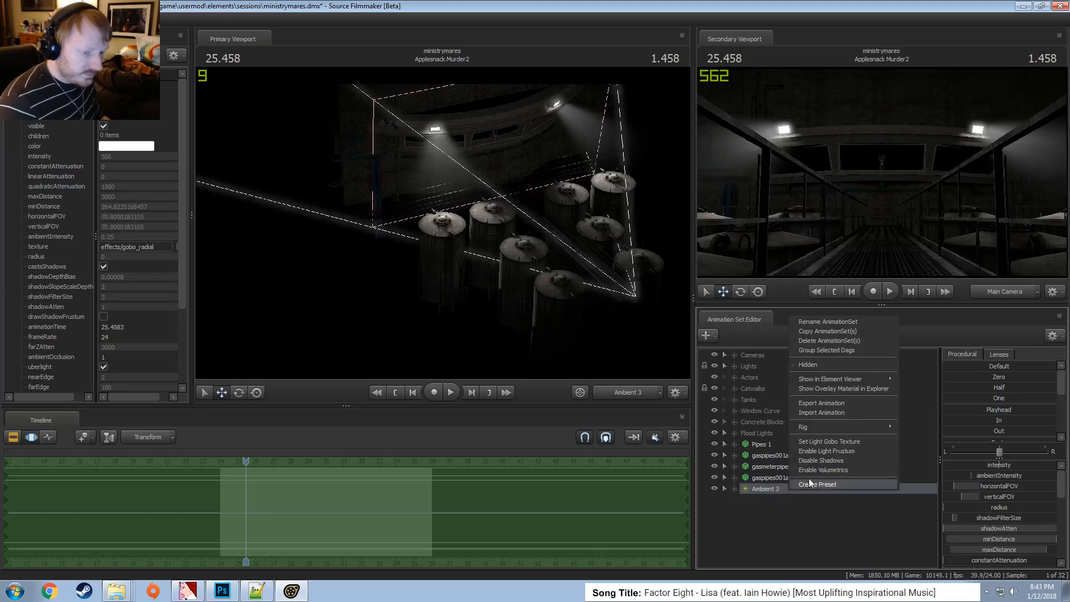
pyautogui.click(808, 470)
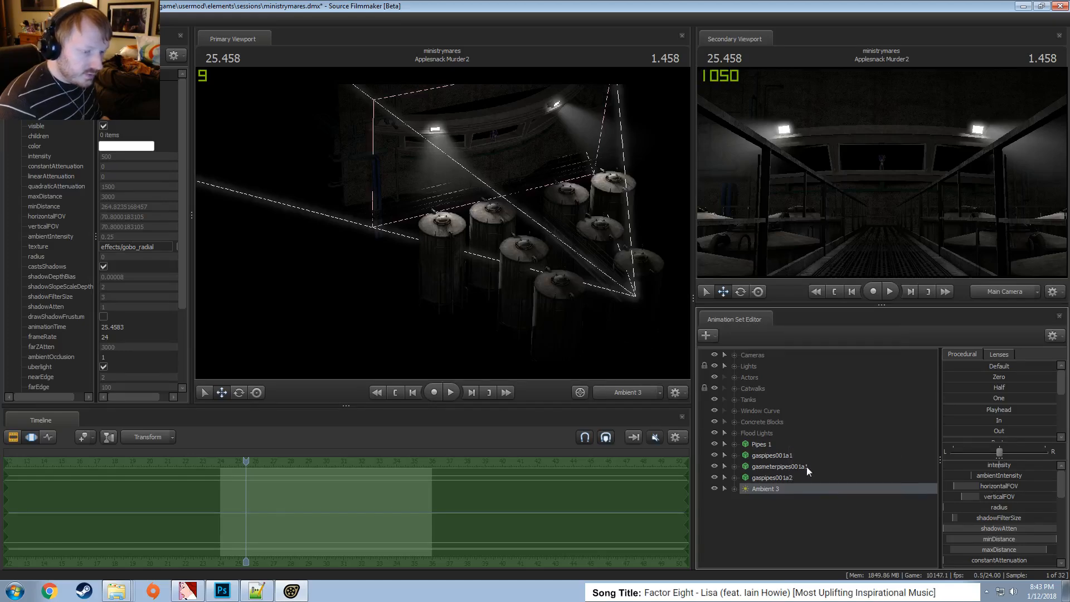
# Move Ambient 3 so that it is centred on the window structure and faces it straight on
pyautogui.moveTo(490, 240); pyautogui.dragTo(429, 164)
pyautogui.press('s')
pyautogui.press('x')
pyautogui.press('F2')
pyautogui.press('F3')
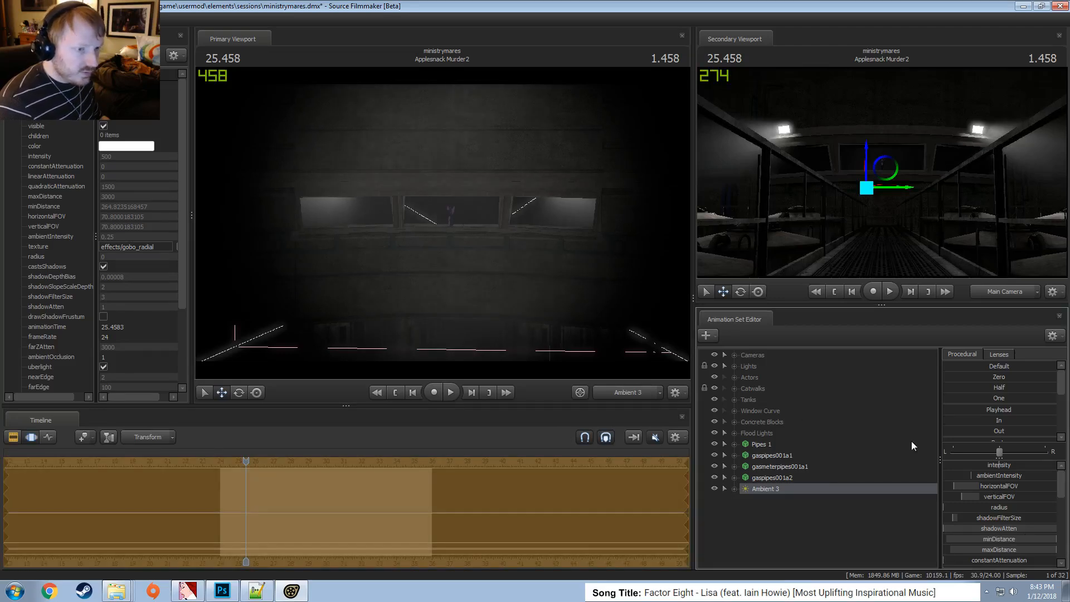
# Set the maximum of Ambient 3's minDistance range to 2000 and raise its minDistance to nearly full, checking from the Work Camera
pyautogui.rightClick(998, 539)
pyautogui.click(1045, 549)
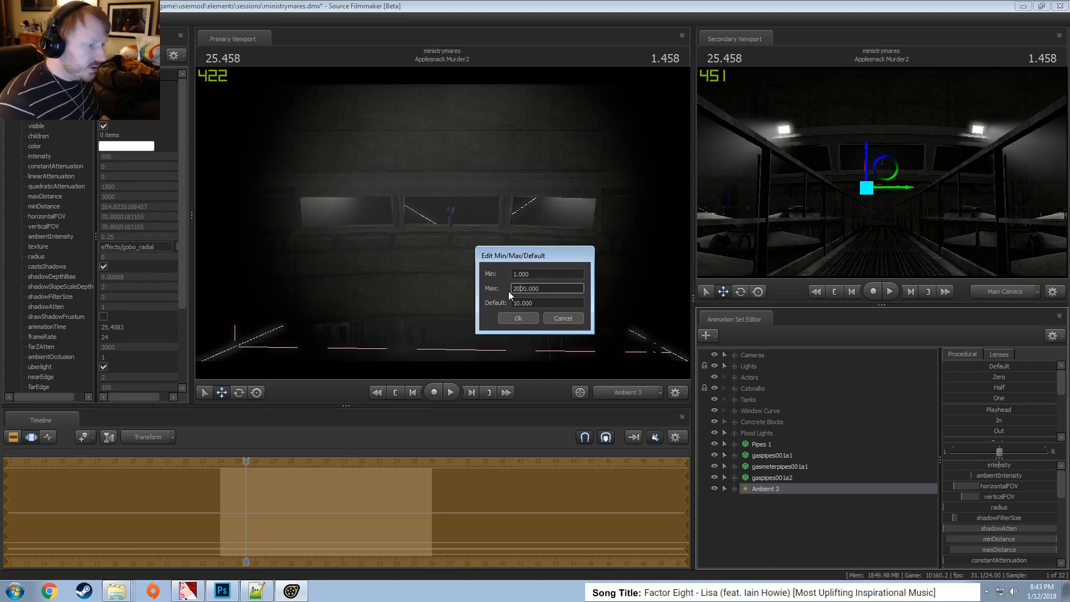
pyautogui.press('Return')
pyautogui.click(630, 392)
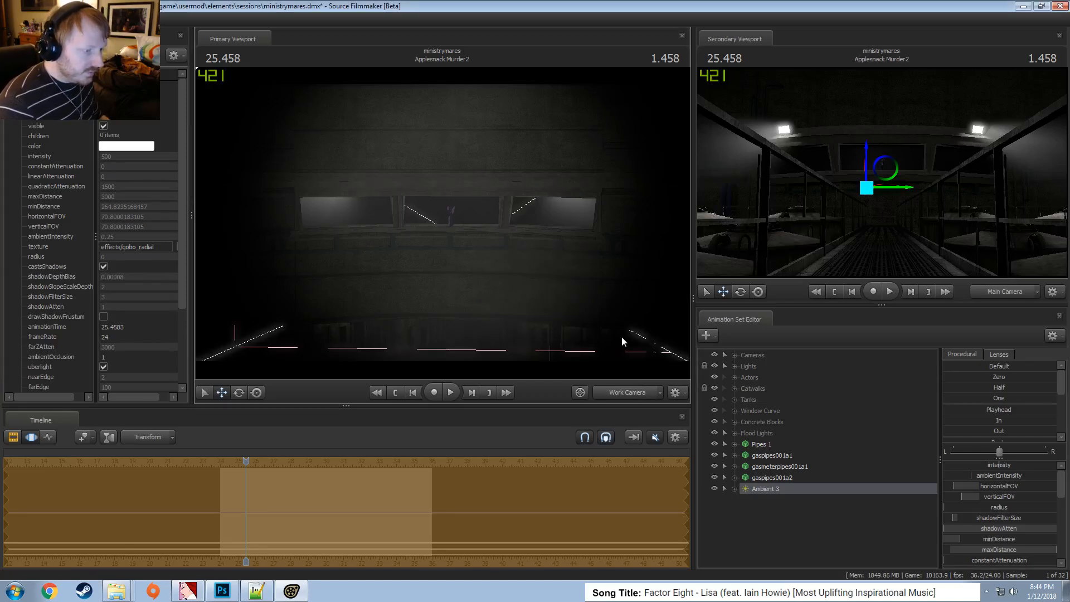
pyautogui.moveTo(623, 339); pyautogui.dragTo(655, 285)
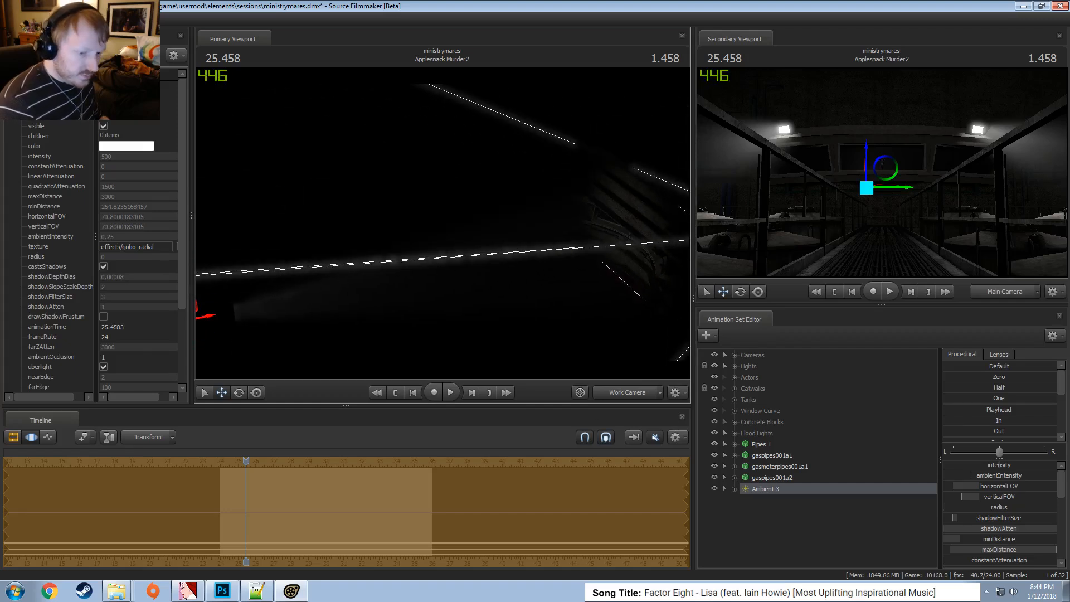
pyautogui.moveTo(970, 540); pyautogui.dragTo(1063, 540)
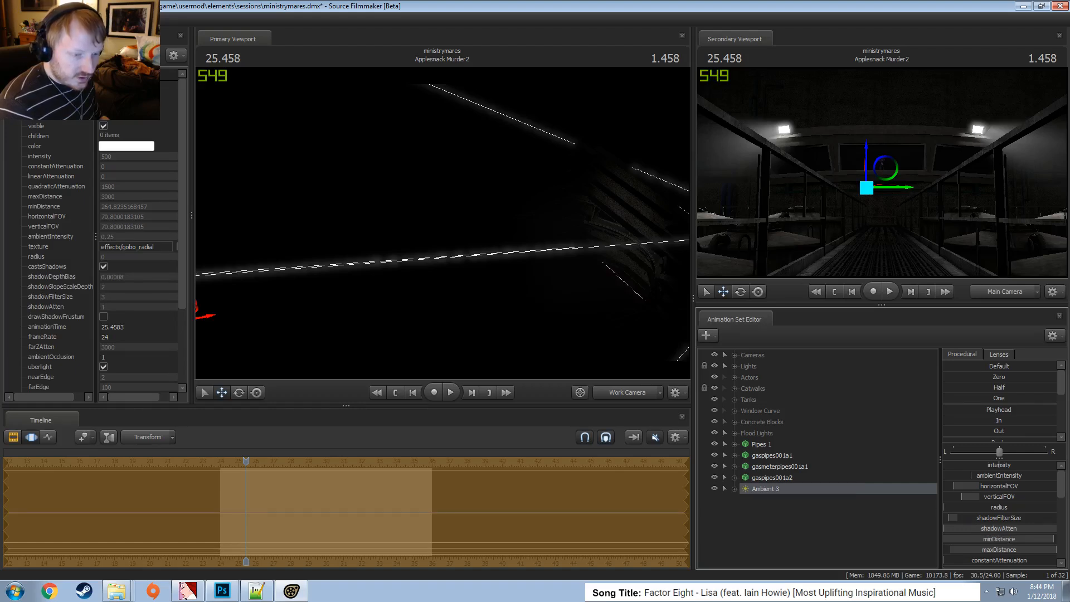
# Enable the light frustum of Ambient 3 and view its full extent from the Work Camera
pyautogui.moveTo(624, 279); pyautogui.dragTo(650, 276)
pyautogui.moveTo(429, 236)
pyautogui.mouseDown()
pyautogui.moveTo(439, 233)
pyautogui.moveTo(428, 236)
pyautogui.mouseUp()
pyautogui.rightClick(763, 489)
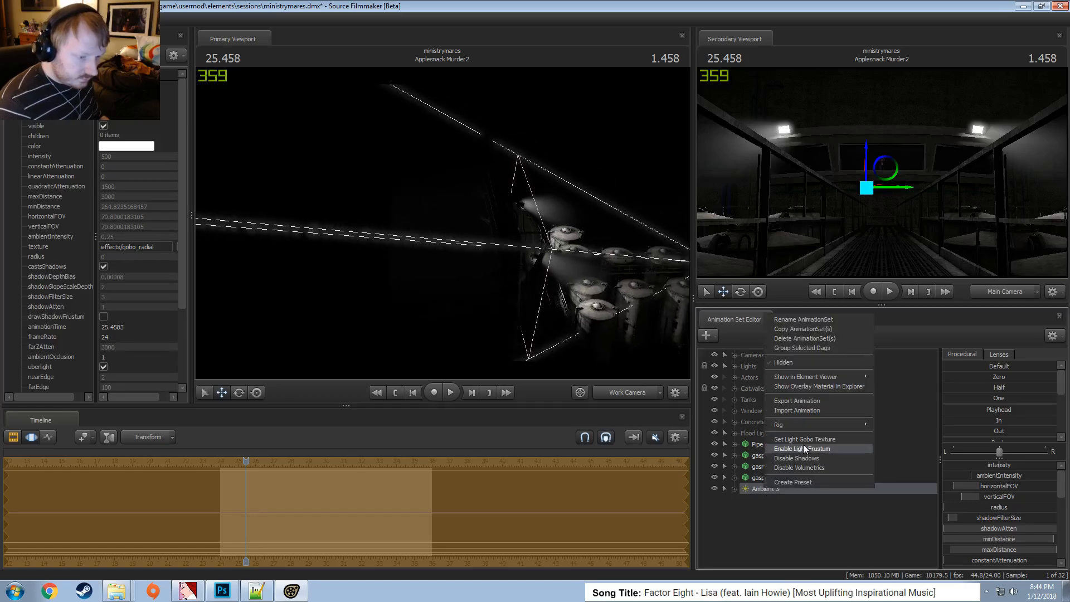
pyautogui.click(804, 445)
pyautogui.moveTo(443, 223)
pyautogui.mouseDown()
pyautogui.moveTo(357, 214)
pyautogui.moveTo(480, 223)
pyautogui.moveTo(407, 214)
pyautogui.moveTo(478, 232)
pyautogui.moveTo(435, 222)
pyautogui.mouseUp()
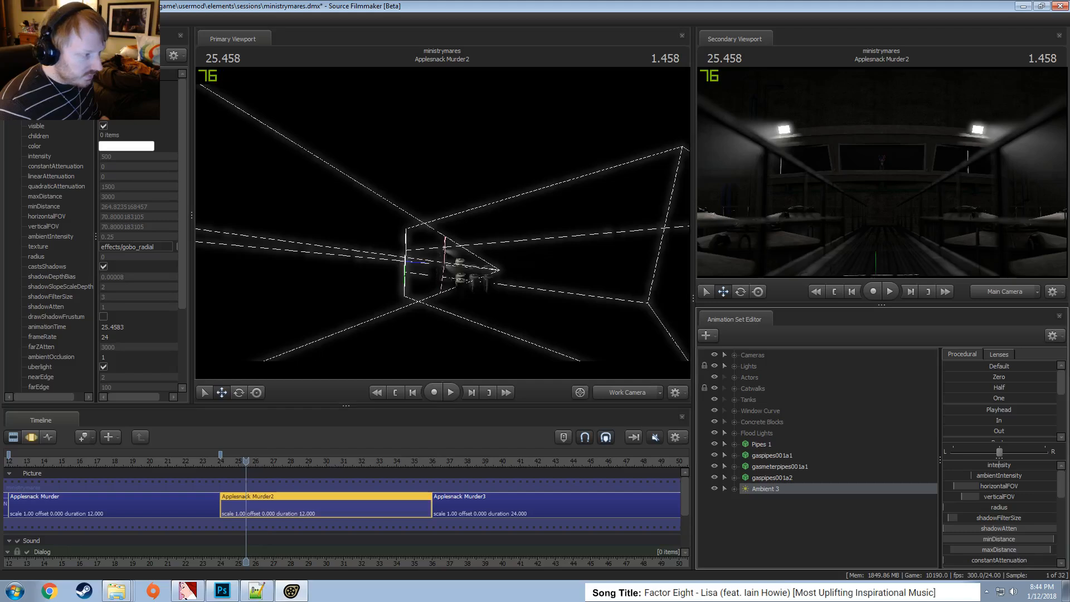
# Lower Ambient 3's maxDistance to shorten its reach around the tanks, and return to the clip editor
pyautogui.press('F3')
pyautogui.moveTo(1042, 550); pyautogui.dragTo(986, 550)
pyautogui.press('F2')
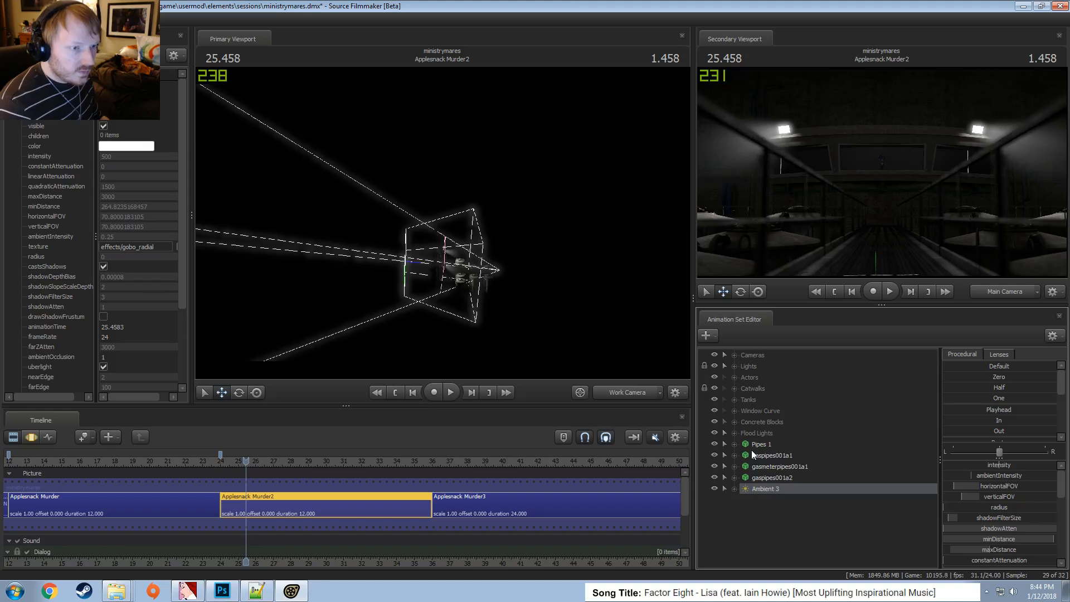
# Inspect Ambient 3's shortened frustum from a closer angle and disable its light frustum display
pyautogui.moveTo(501, 302); pyautogui.dragTo(579, 408)
pyautogui.press('w')
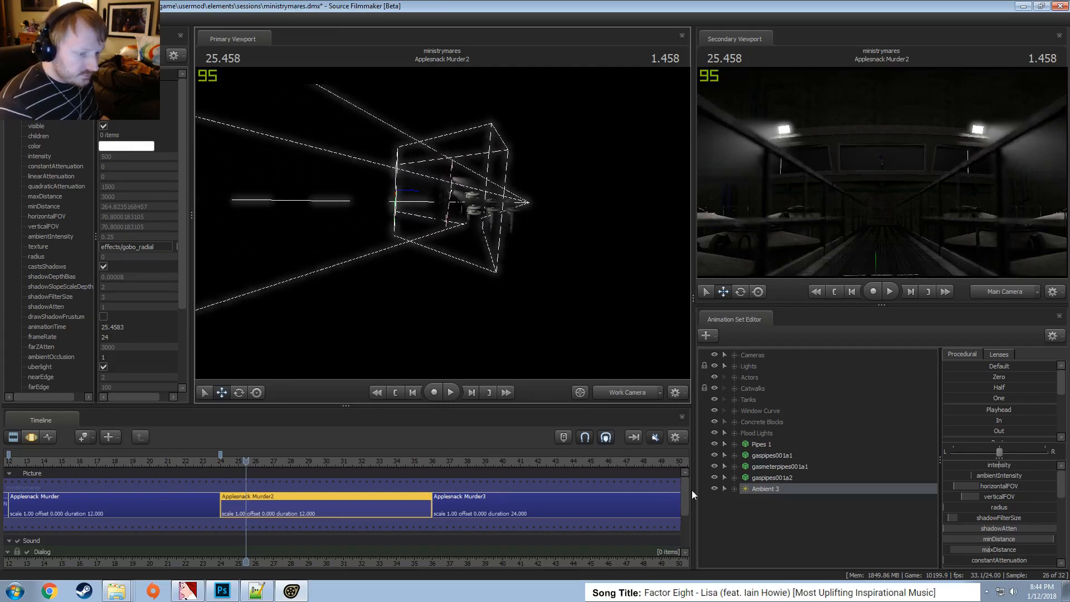
pyautogui.rightClick(773, 489)
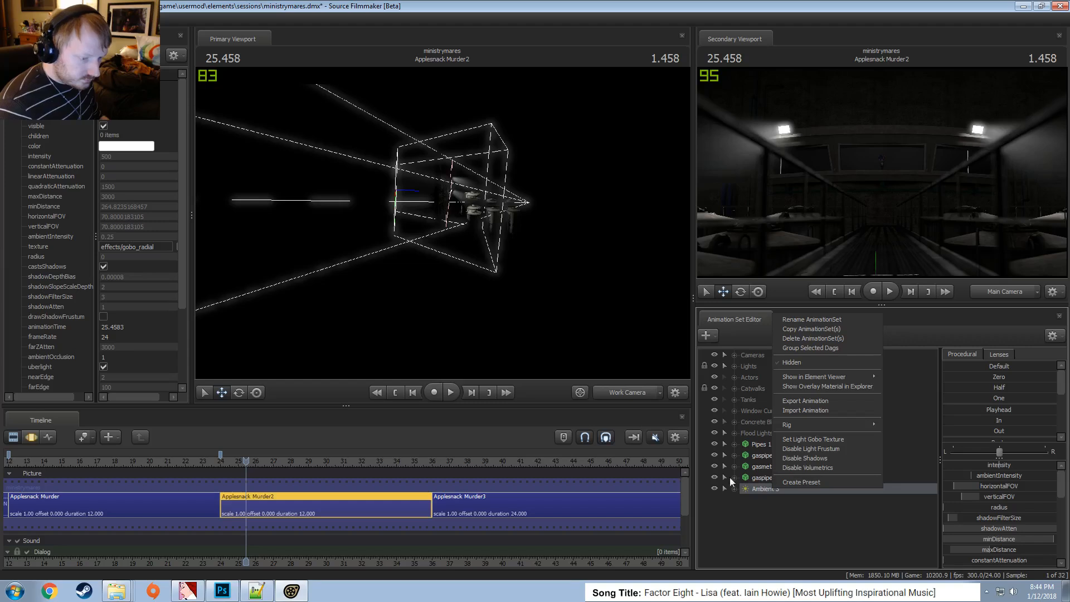
pyautogui.click(801, 448)
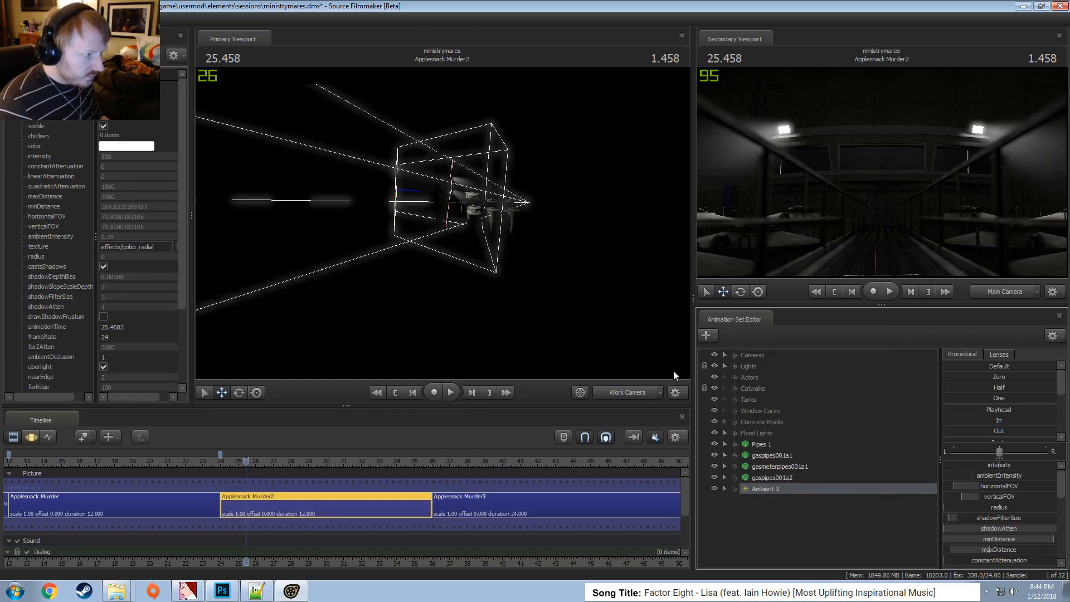
# Show Ambient 3's attributes in the element viewer and enable its uberlight option
pyautogui.rightClick(768, 483)
pyautogui.click(886, 388)
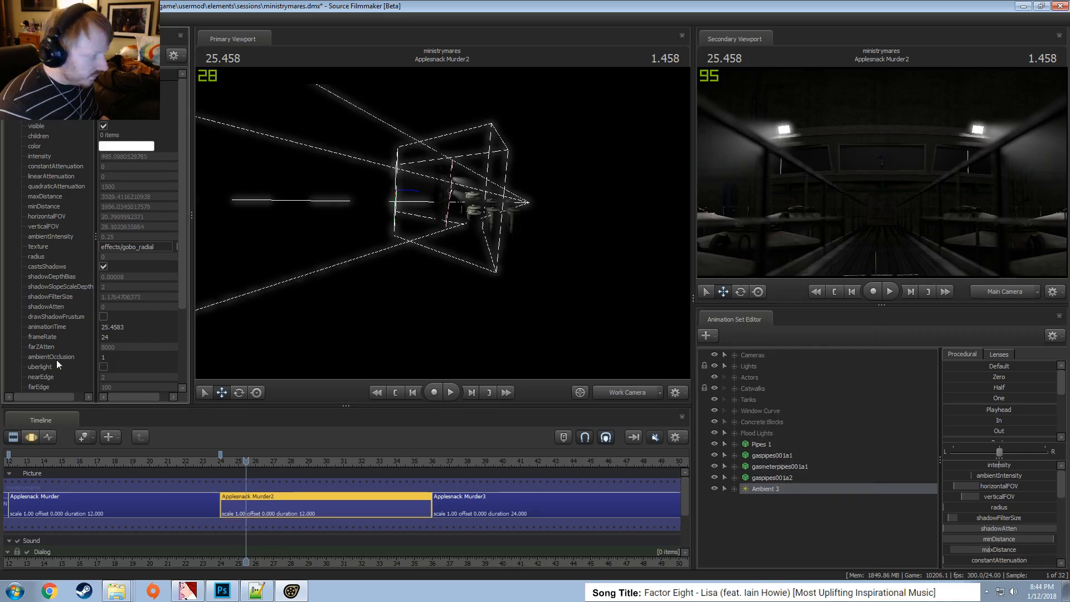
pyautogui.scroll(-1, 90, 378)
pyautogui.click(103, 339)
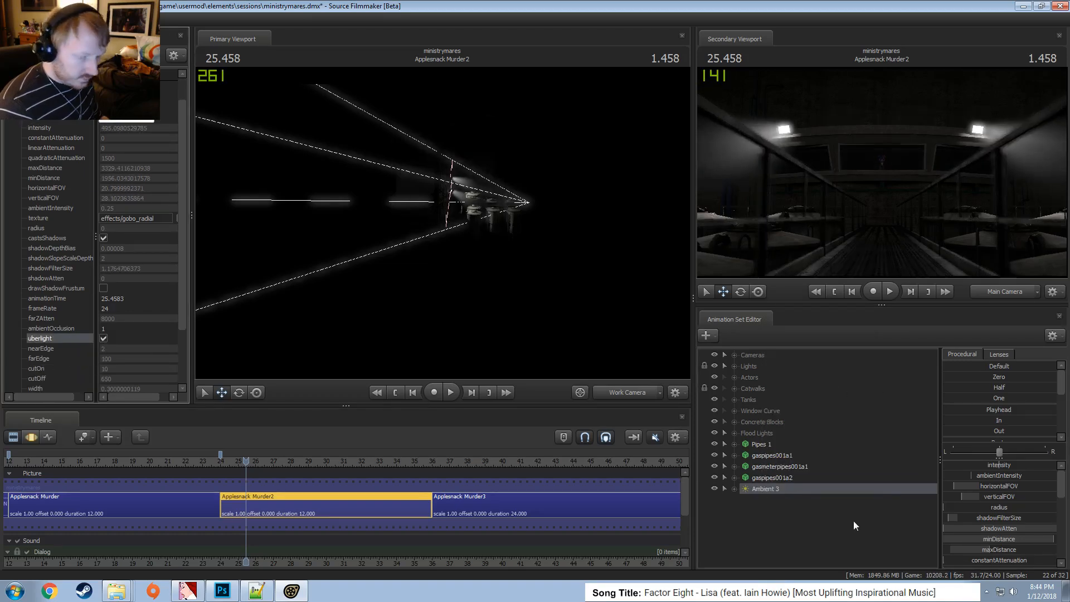
# Set the maximum of Ambient 3's cutOff range to 9000 and raise its cutOff to about 7356
pyautogui.rightClick(788, 489)
pyautogui.scroll(-4, 989, 535)
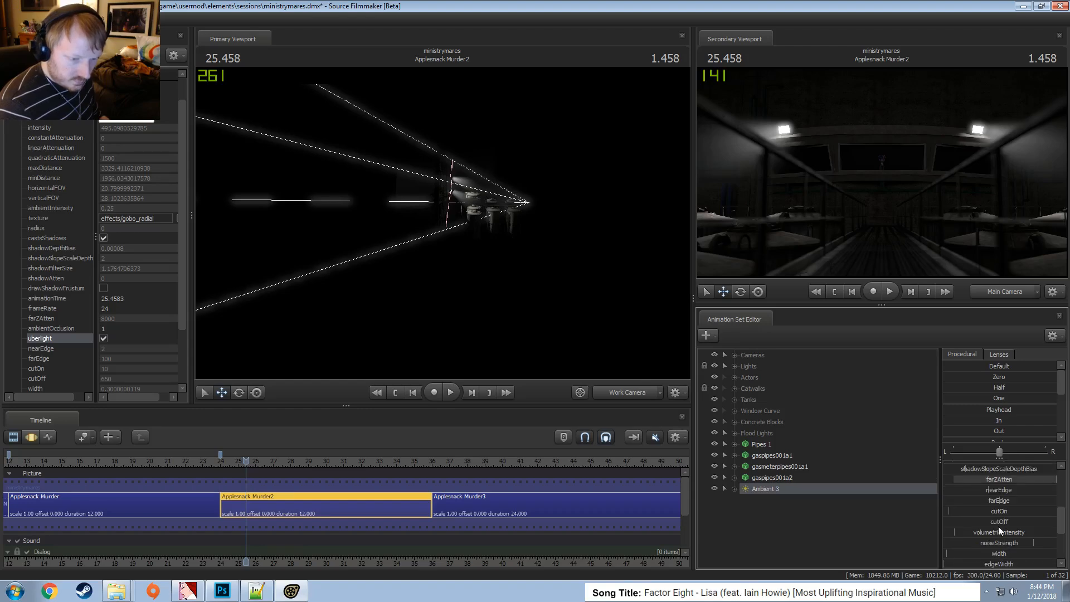
pyautogui.rightClick(999, 524)
pyautogui.click(1026, 536)
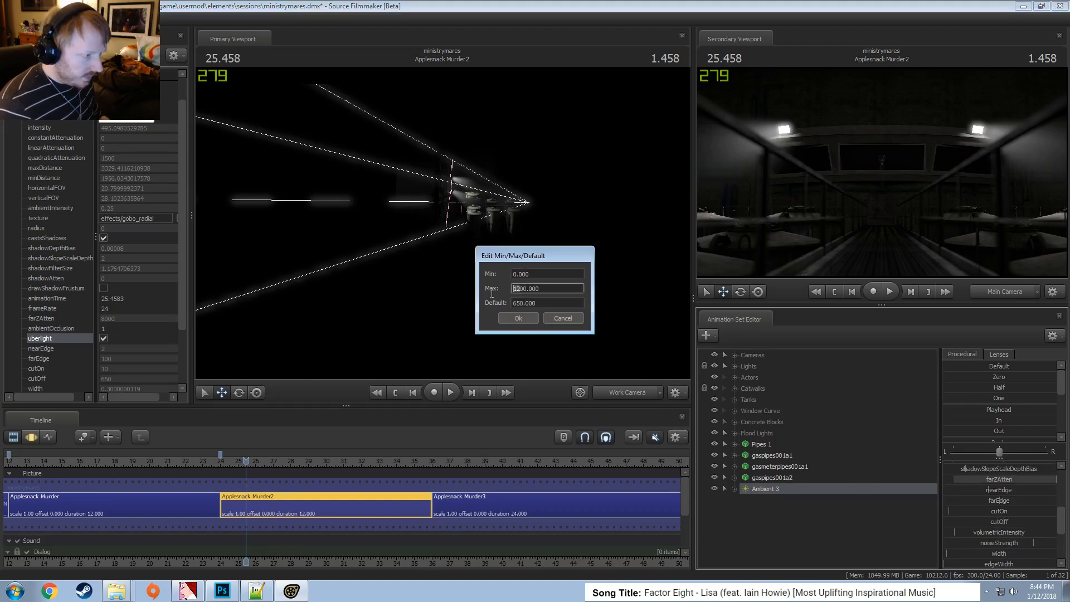
pyautogui.write('90')
pyautogui.press('Return')
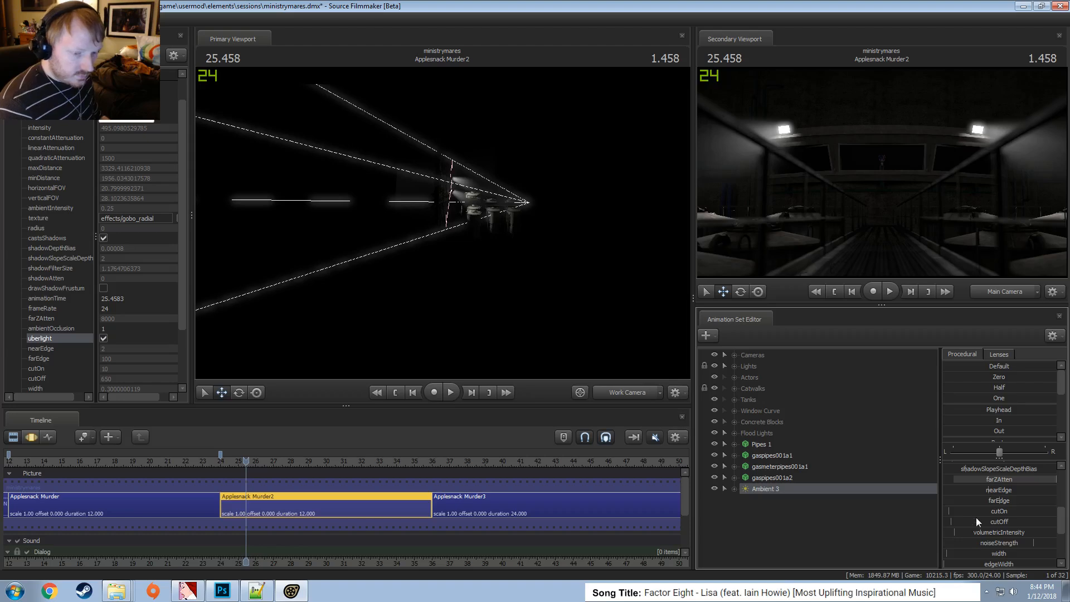
pyautogui.moveTo(976, 520); pyautogui.dragTo(1058, 538)
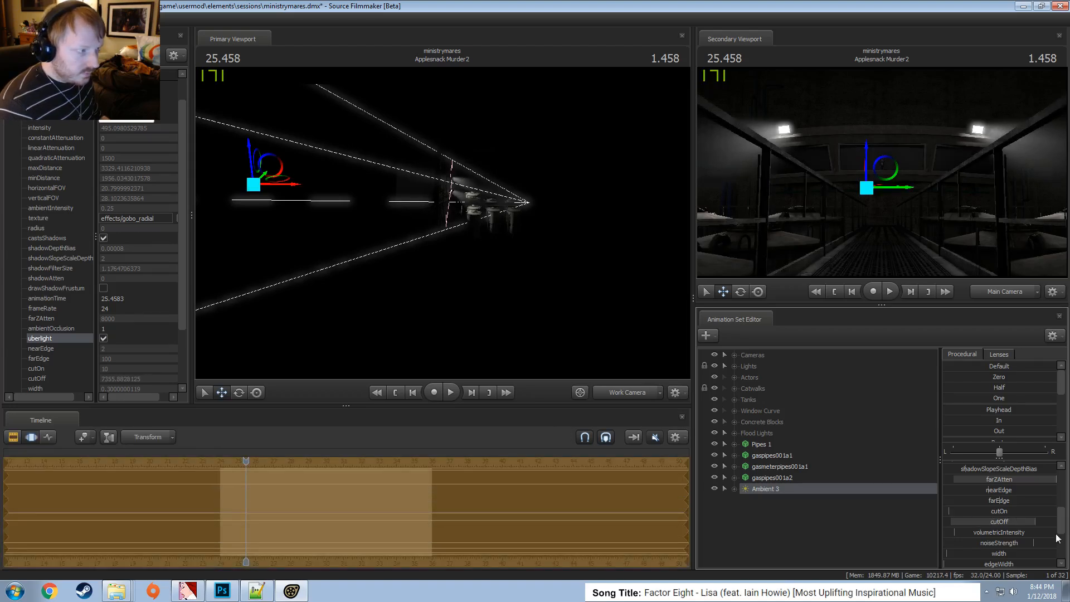
# Extend Ambient 3's minDistance range to set minDistance to about 2353, and raise volumetricIntensity to its maximum
pyautogui.moveTo(618, 357); pyautogui.dragTo(618, 330)
pyautogui.press('w')
pyautogui.press('w')
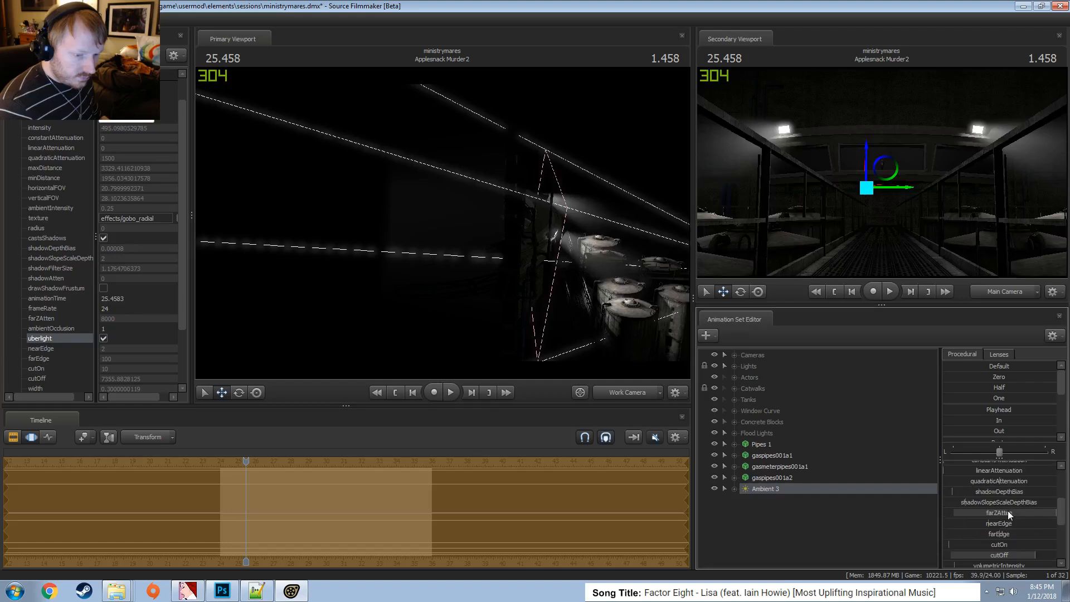
pyautogui.scroll(3, 1008, 511)
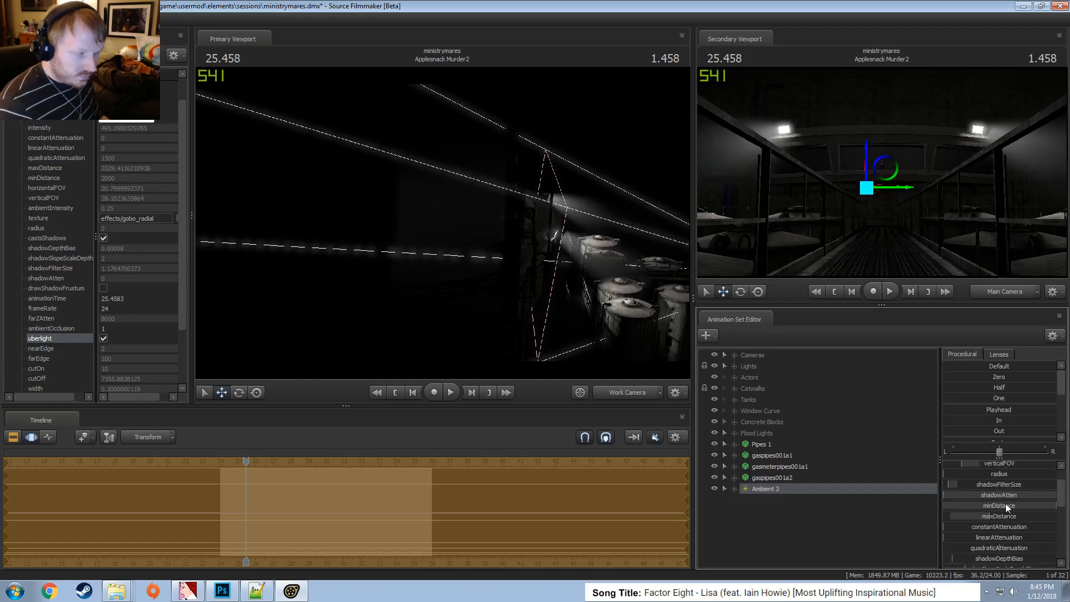
pyautogui.rightClick(1003, 505)
pyautogui.click(1014, 521)
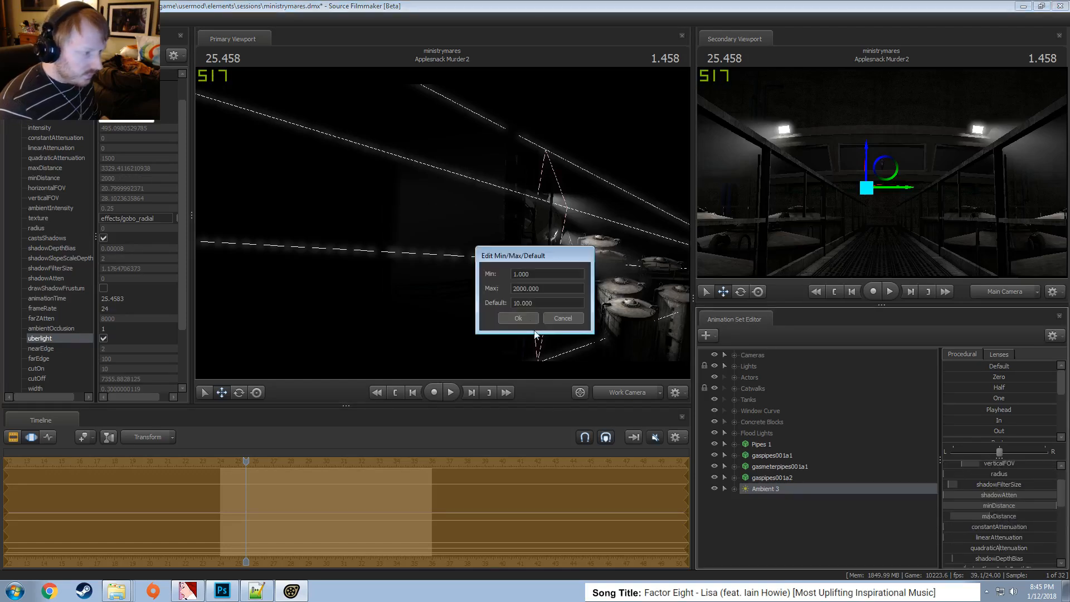
pyautogui.press('Return')
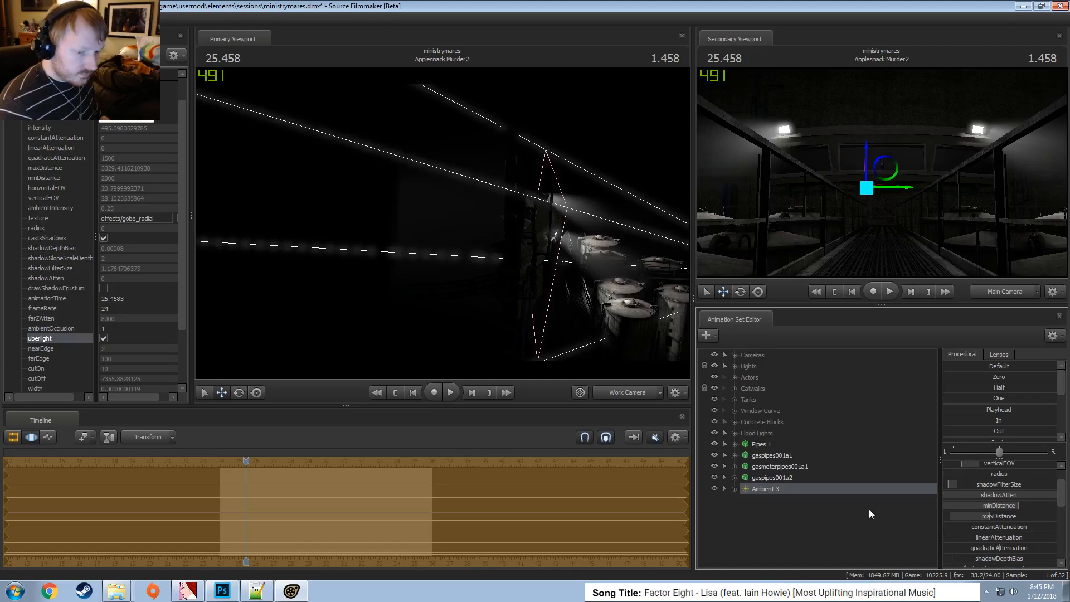
pyautogui.moveTo(978, 505); pyautogui.dragTo(1000, 505)
pyautogui.scroll(-5, 995, 536)
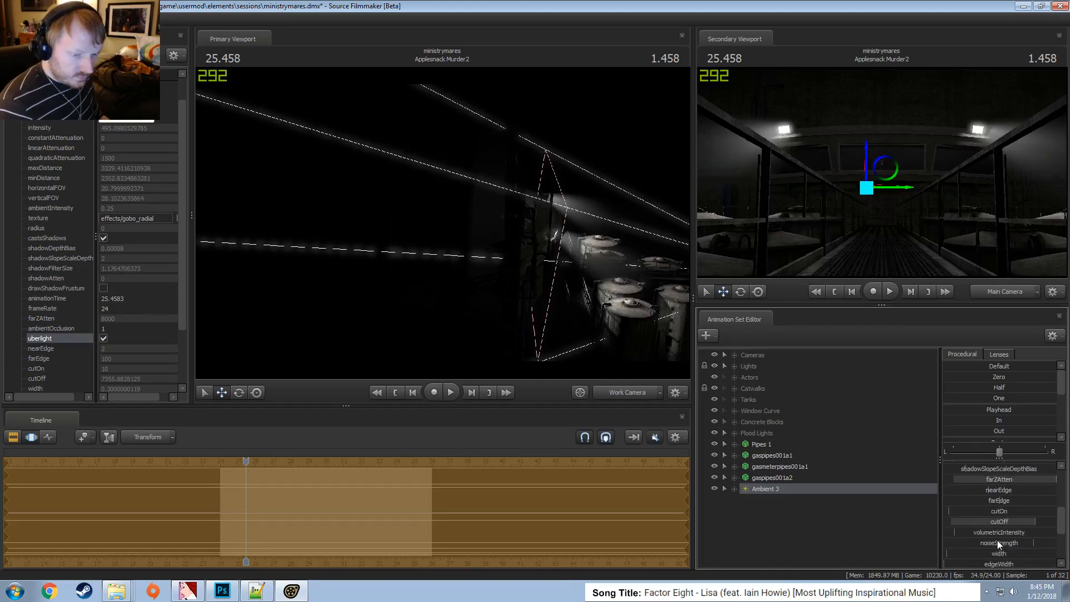
pyautogui.moveTo(991, 499); pyautogui.dragTo(1059, 499)
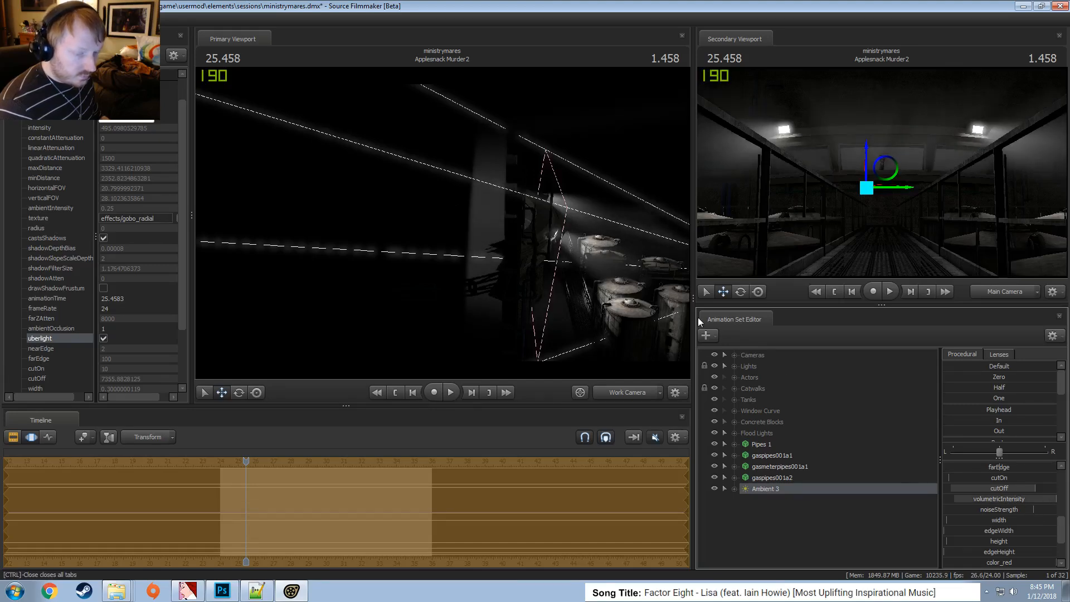
# Set the maximum of Ambient 3's height range to 1 and redefine its default
pyautogui.scroll(-1, 994, 499)
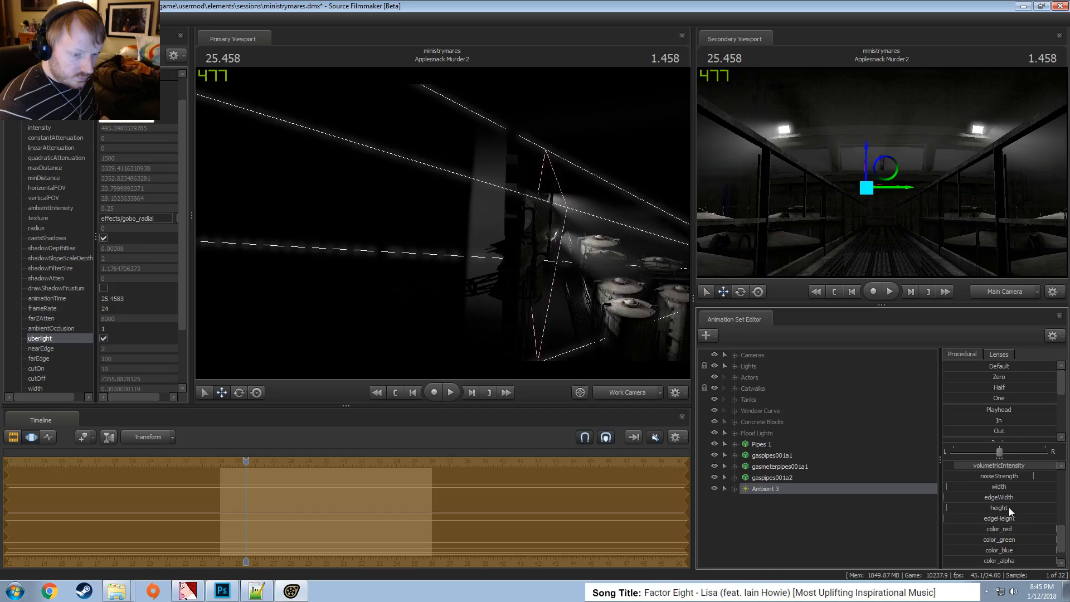
pyautogui.rightClick(1009, 507)
pyautogui.click(1028, 513)
pyautogui.doubleClick(523, 288)
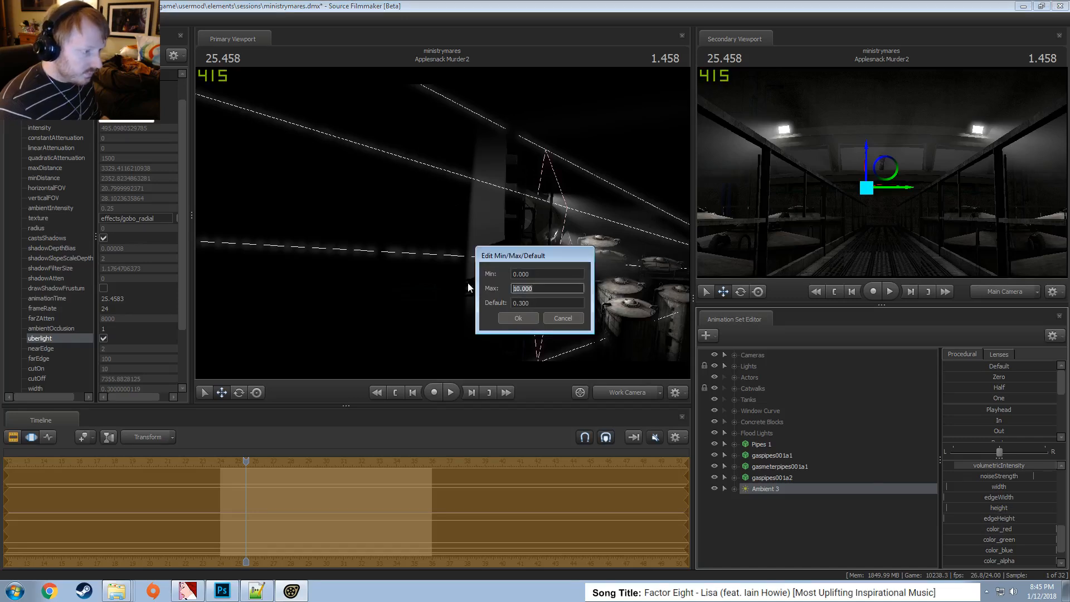
pyautogui.write('1')
pyautogui.press('Tab')
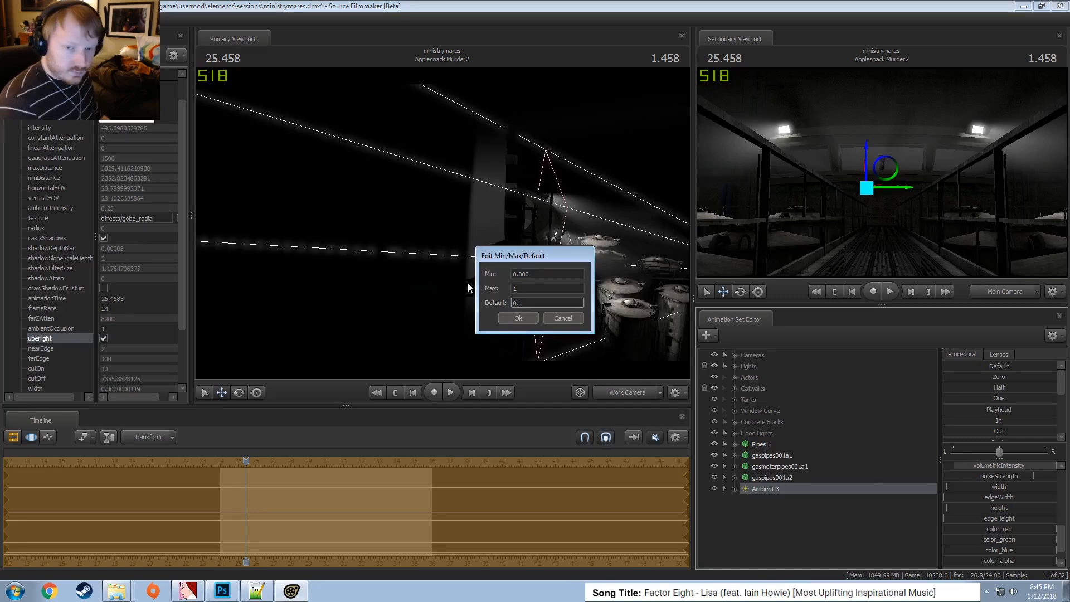
pyautogui.press('Return')
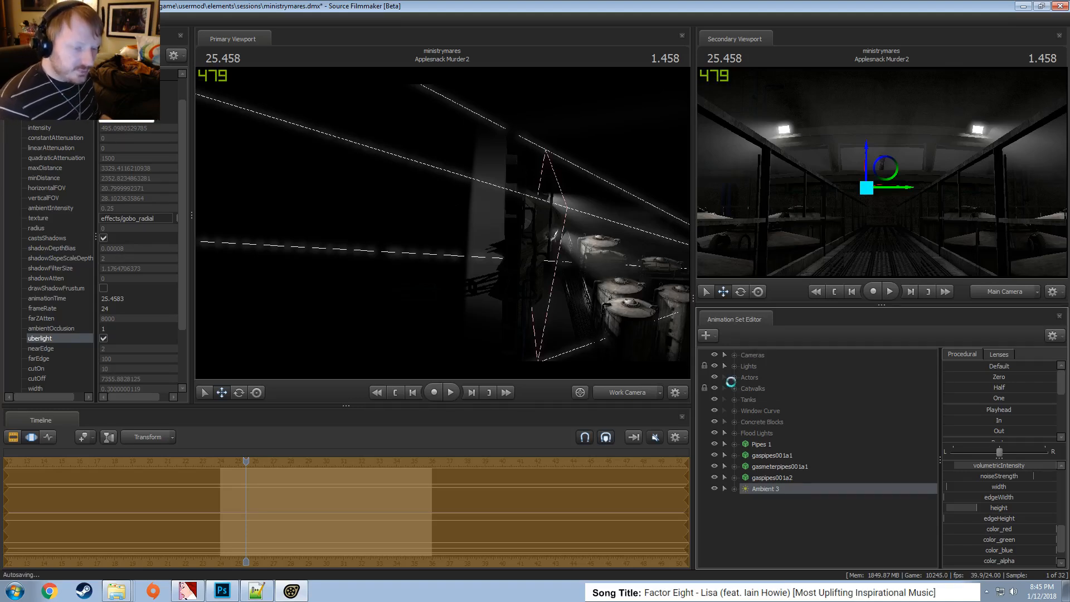
# Reduce the maximum of Ambient 3's edgeHeight range and lower its height to nearly zero
pyautogui.rightClick(993, 519)
pyautogui.click(1001, 534)
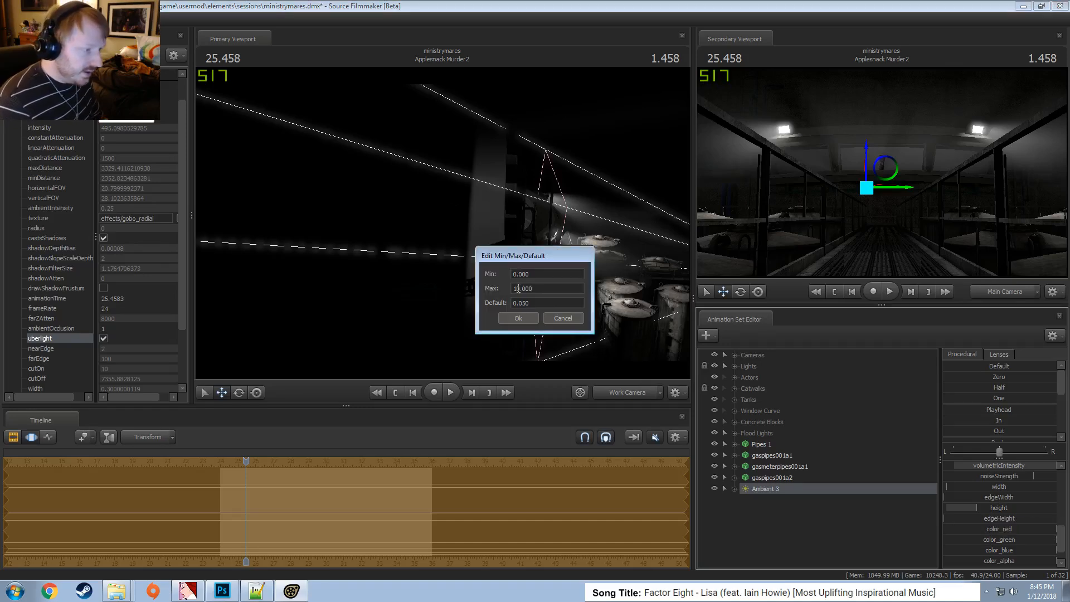
pyautogui.click(518, 317)
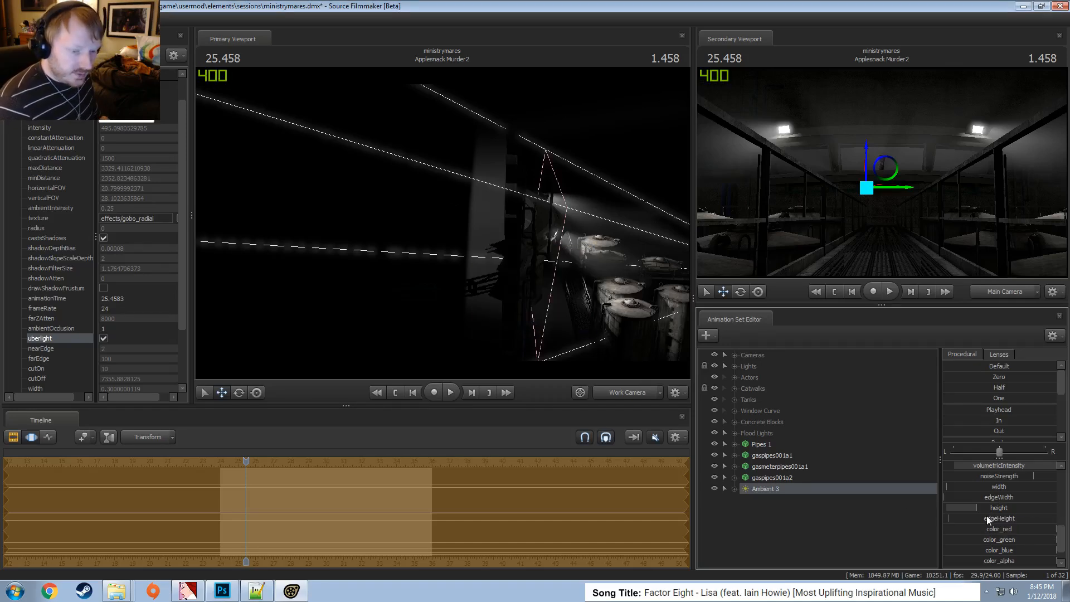
pyautogui.moveTo(988, 509); pyautogui.dragTo(957, 509)
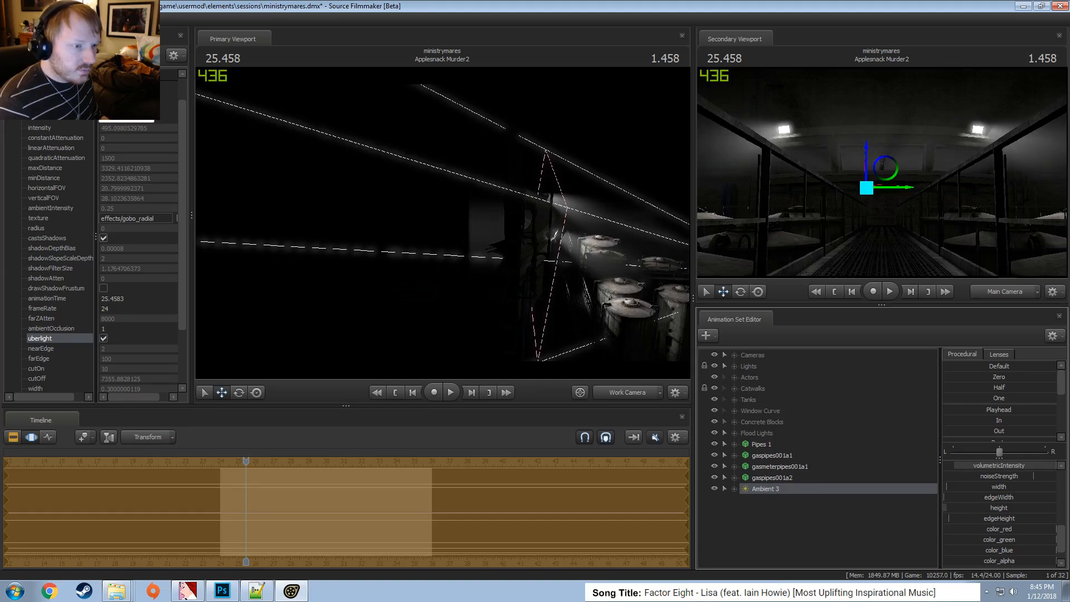
pyautogui.moveTo(957, 510); pyautogui.dragTo(955, 510)
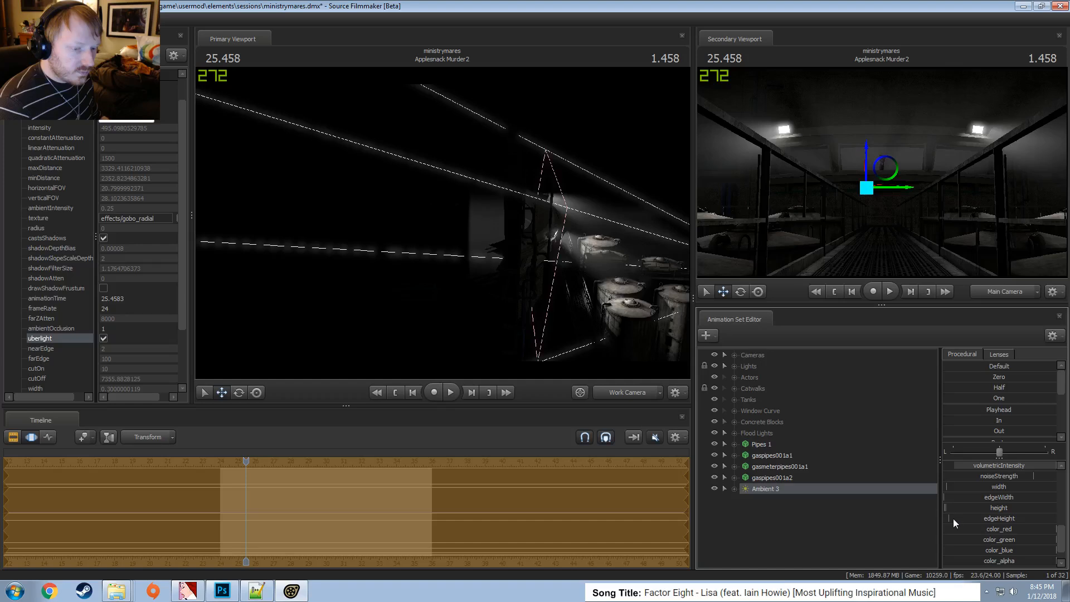
# Move Ambient 3 sideways and up to centre it on the window in the Main Camera shot, and return to the clip editor
pyautogui.moveTo(446, 232); pyautogui.dragTo(435, 226)
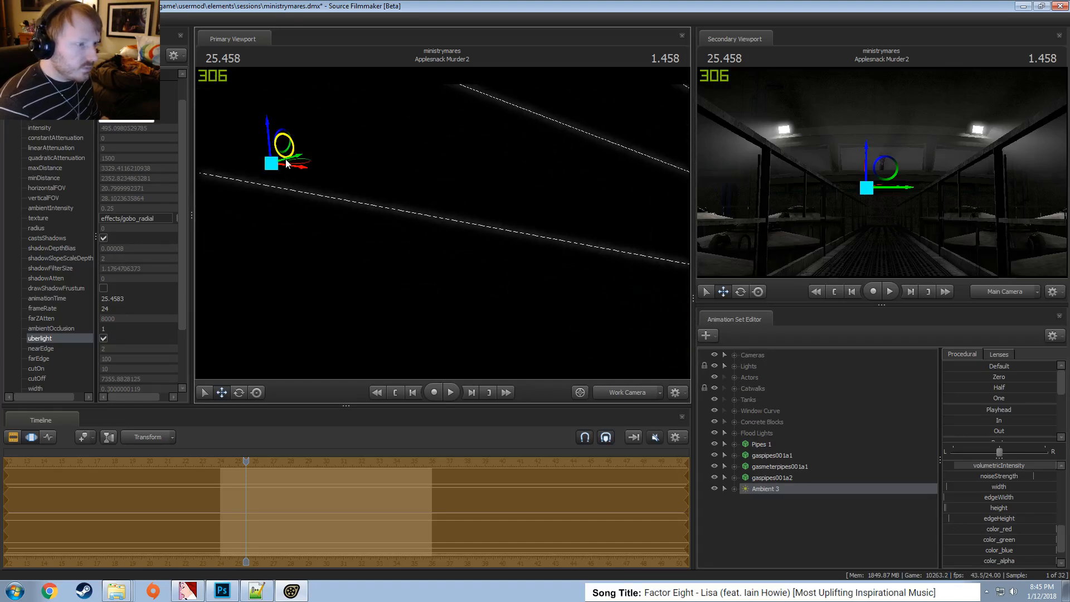
pyautogui.moveTo(286, 164); pyautogui.dragTo(306, 166)
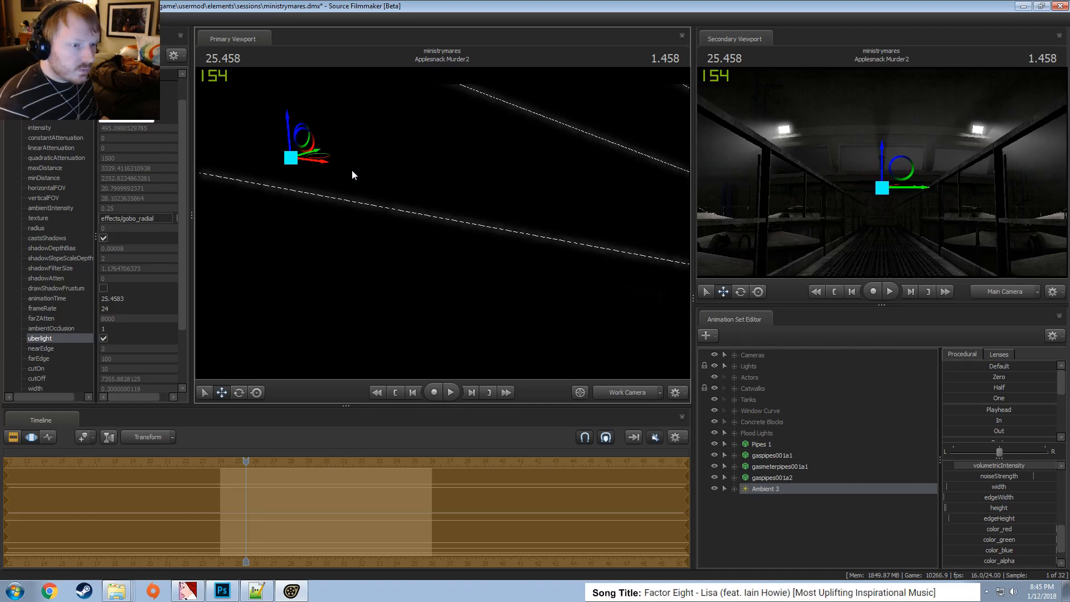
pyautogui.moveTo(885, 165); pyautogui.dragTo(880, 128)
pyautogui.press('e')
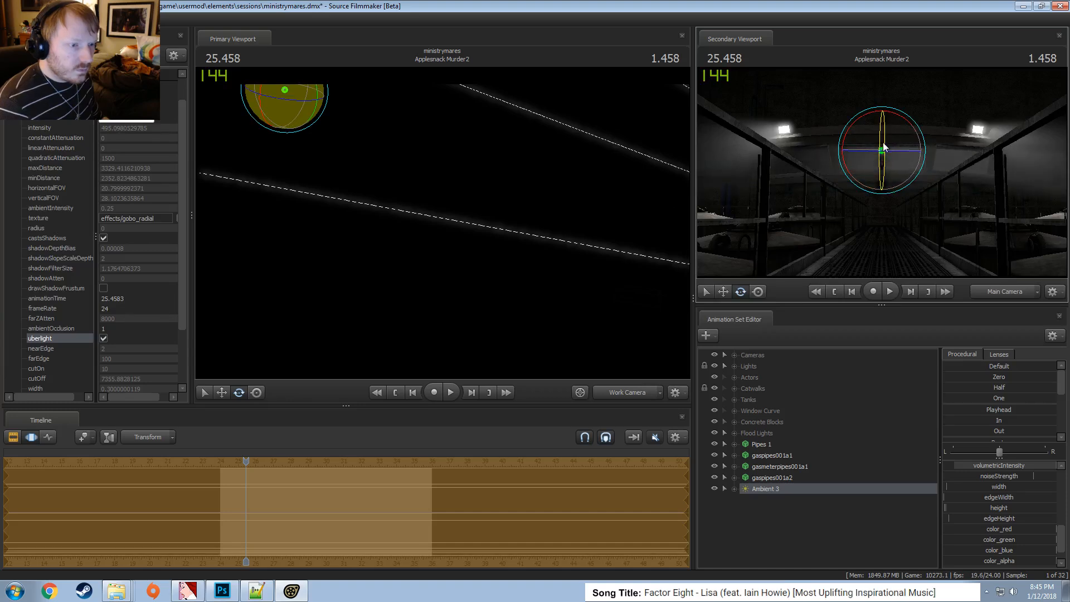
pyautogui.press('F3')
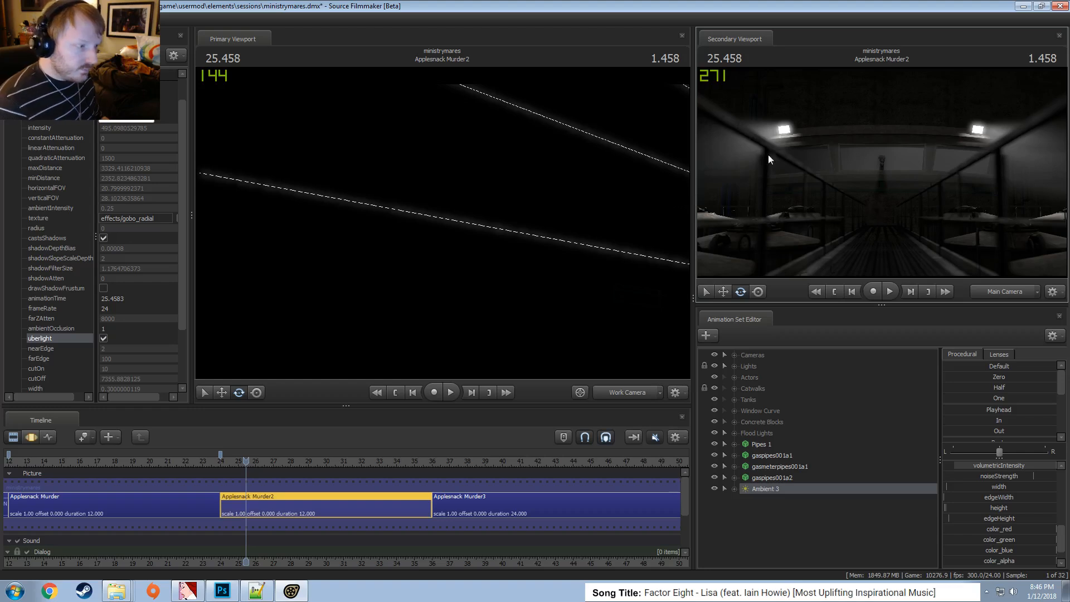
# Lower Ambient 3's cutOff to about 2856 while viewing the light around the tanks
pyautogui.moveTo(491, 195); pyautogui.dragTo(530, 189)
pyautogui.press('w')
pyautogui.moveTo(443, 223); pyautogui.dragTo(442, 223)
pyautogui.press('F4')
pyautogui.scroll(2, 1007, 519)
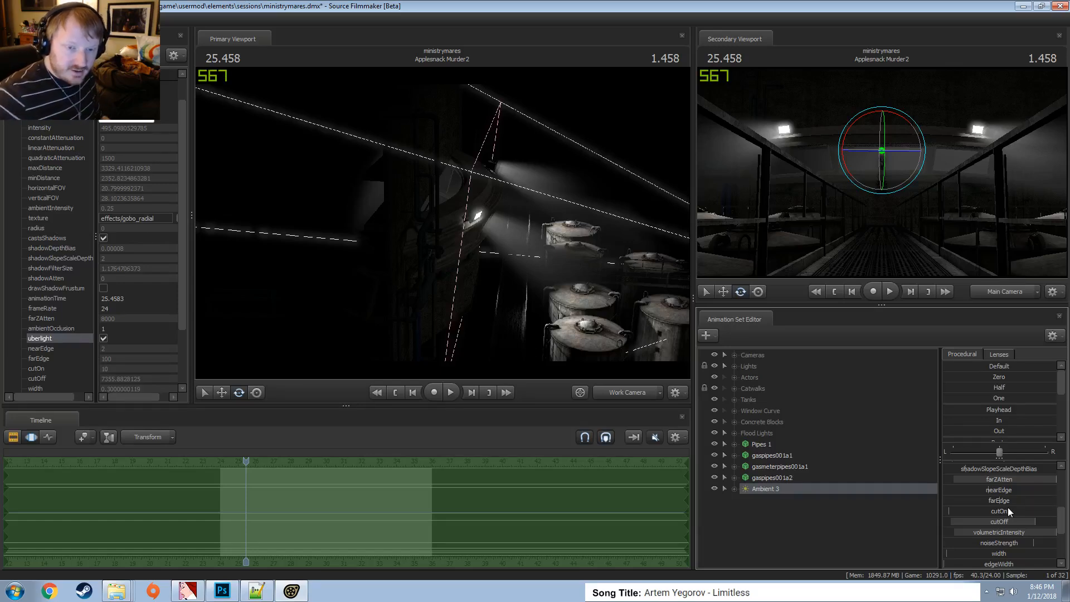
pyautogui.press('F2')
pyautogui.press('F3')
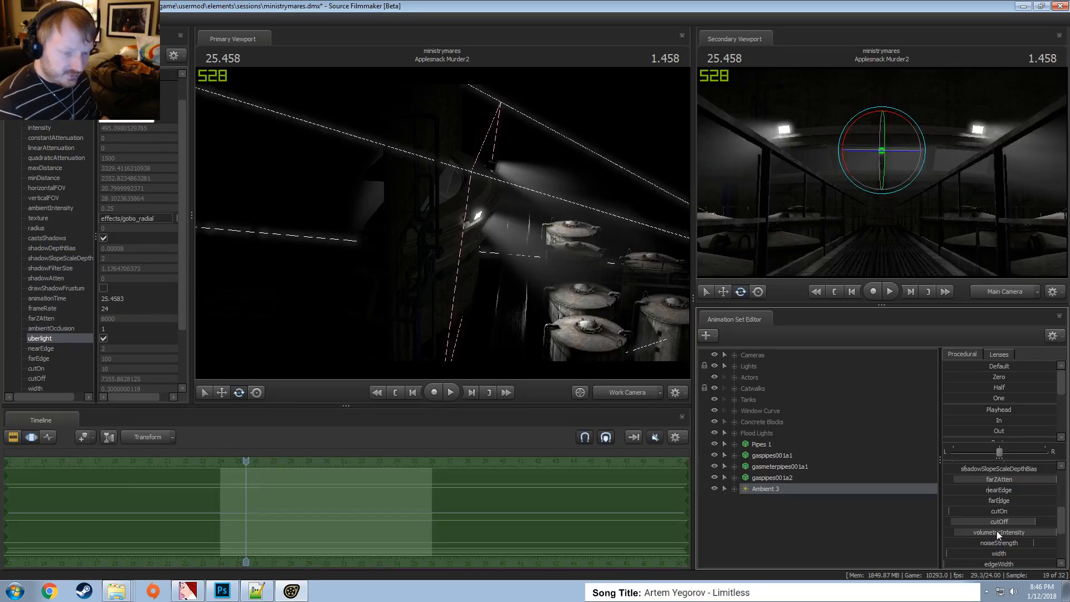
pyautogui.moveTo(1009, 527); pyautogui.dragTo(952, 526)
# Inspect the shortened light from the Work Camera, then view the shot through the Main Camera in the clip editor
pyautogui.moveTo(443, 223); pyautogui.dragTo(360, 195)
pyautogui.press('w')
pyautogui.press('w')
pyautogui.press('s')
pyautogui.click(625, 395)
pyautogui.press('F3')
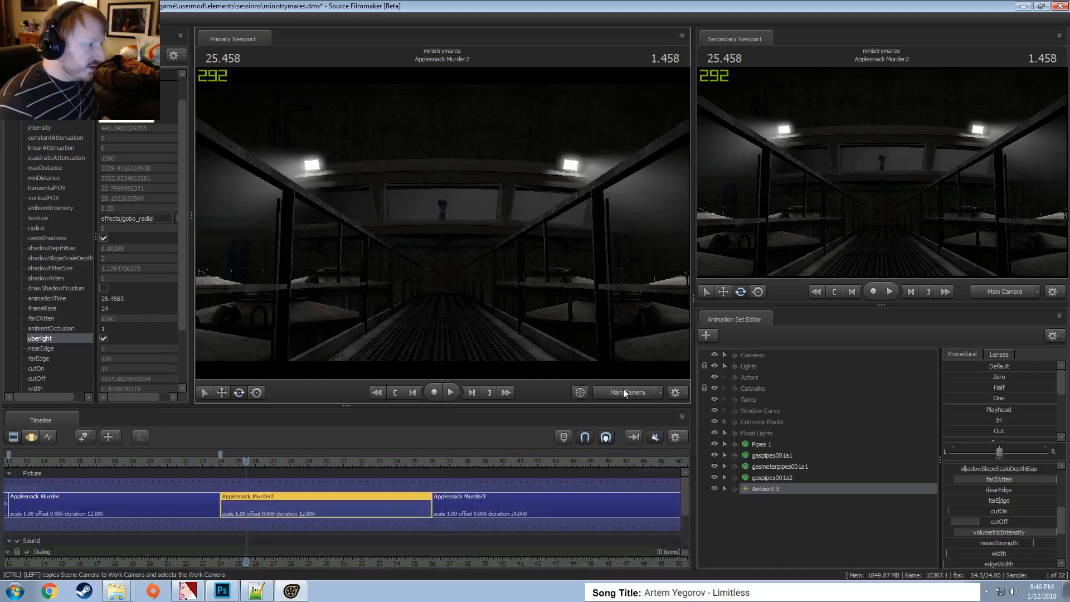
# Raise Ambient 3's minDistance to about 2617 and compare the shot in the clip editor
pyautogui.scroll(3, 995, 520)
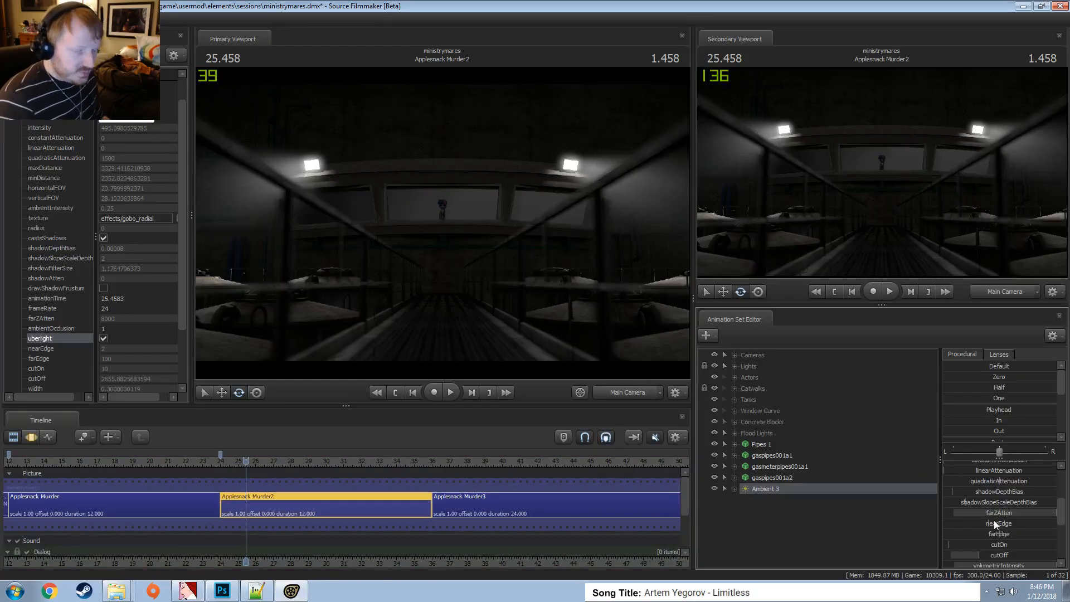
pyautogui.scroll(3, 998, 513)
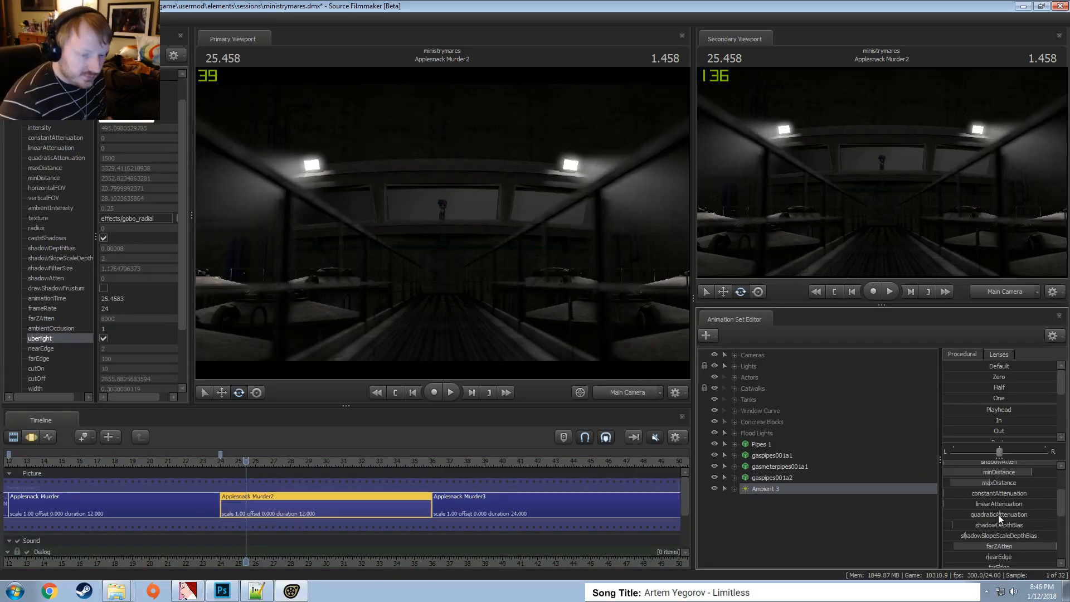
pyautogui.moveTo(1001, 472); pyautogui.dragTo(1042, 472)
pyautogui.press('F2')
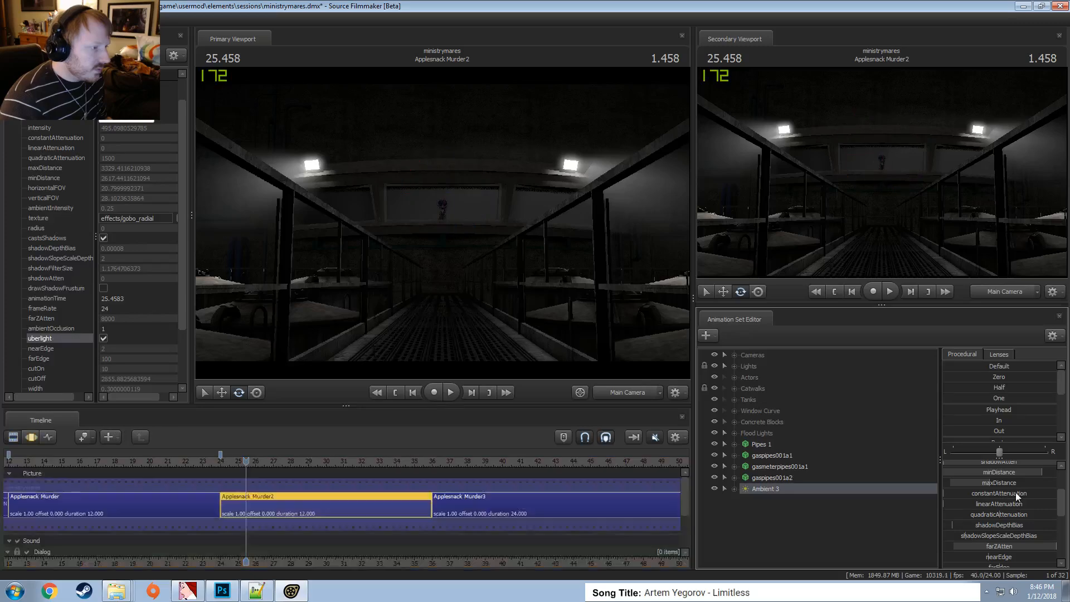
pyautogui.press('F3')
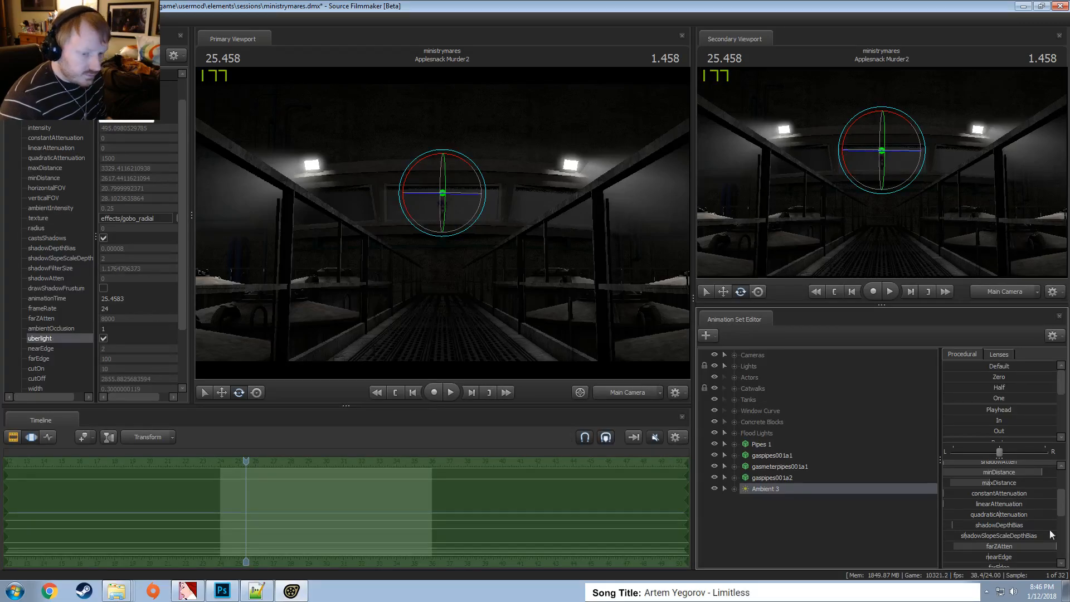
pyautogui.press('F2')
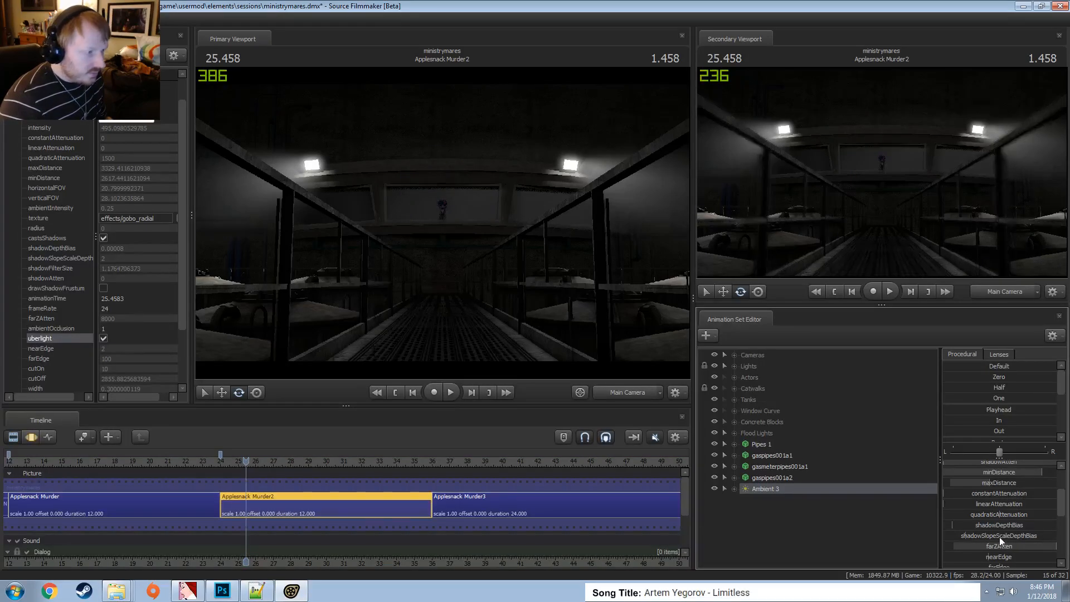
# Set Ambient 3's minDistance to 2000 and check the shot in the clip editor
pyautogui.press('F3')
pyautogui.press('F3')
pyautogui.moveTo(1042, 472); pyautogui.dragTo(1019, 472)
pyautogui.press('F2')
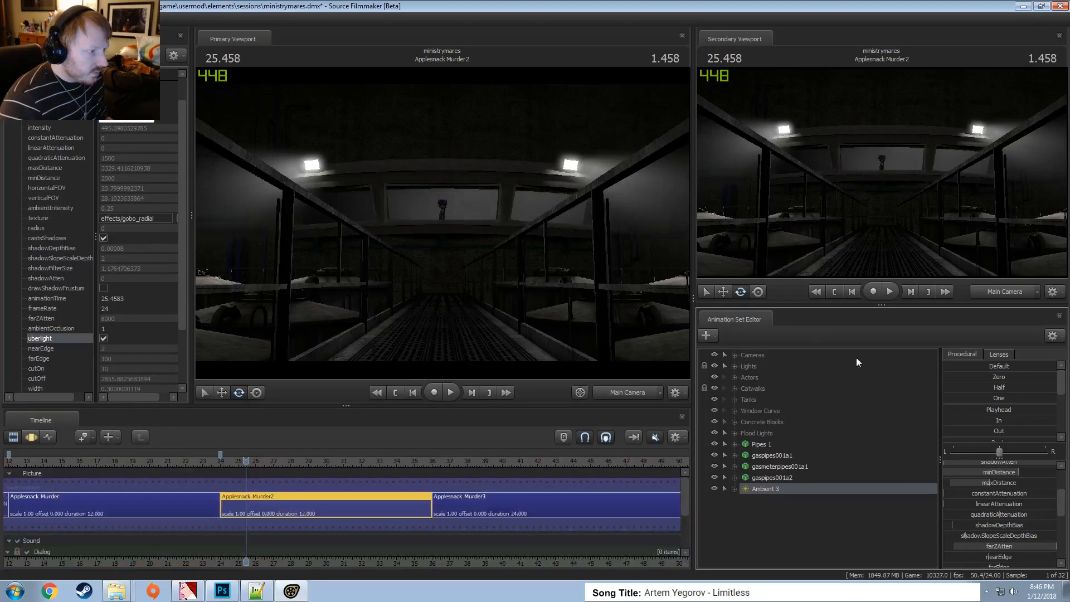
# Nudge Ambient 3 slightly sideways in the Main Camera view and return to the motion editor
pyautogui.press('F3')
pyautogui.moveTo(460, 195); pyautogui.dragTo(457, 195)
pyautogui.press('w')
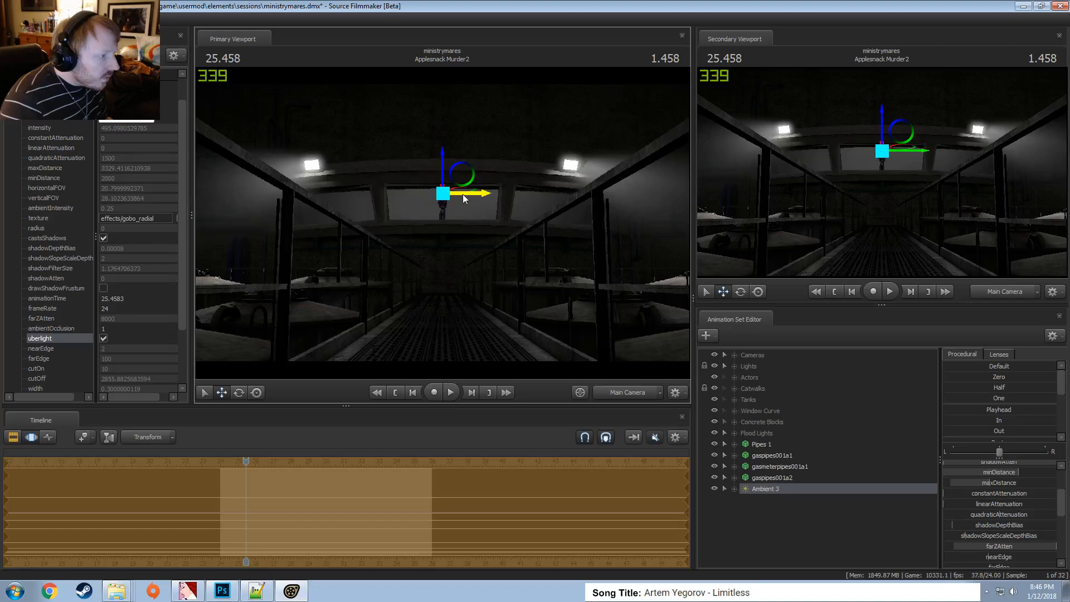
pyautogui.press('F2')
pyautogui.press('F3')
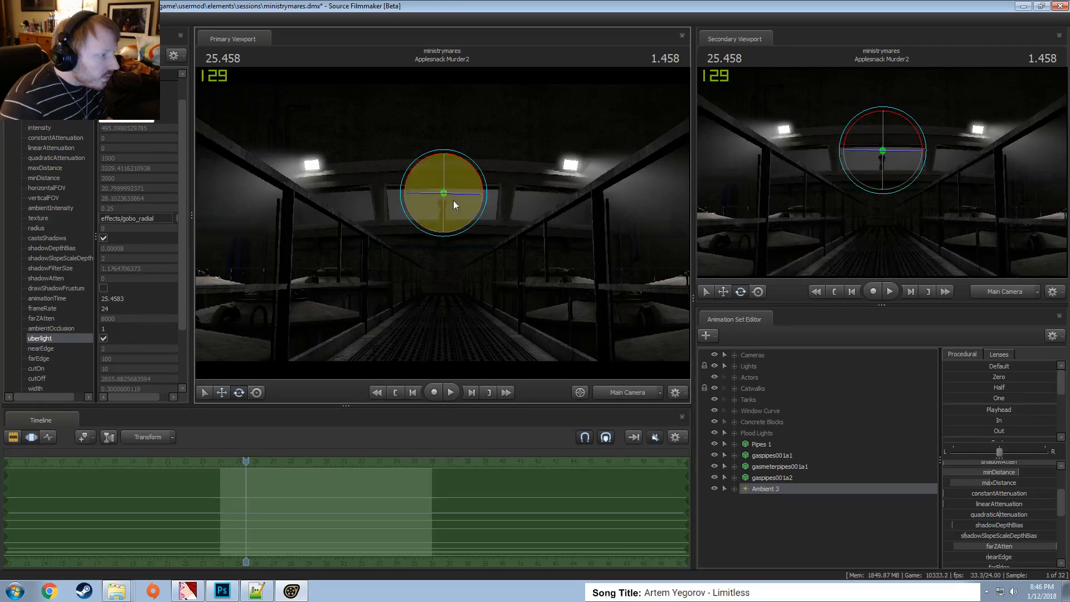
# Lower Ambient 3 slightly in the Main Camera view and re-aim it at the centre window
pyautogui.click(443, 186)
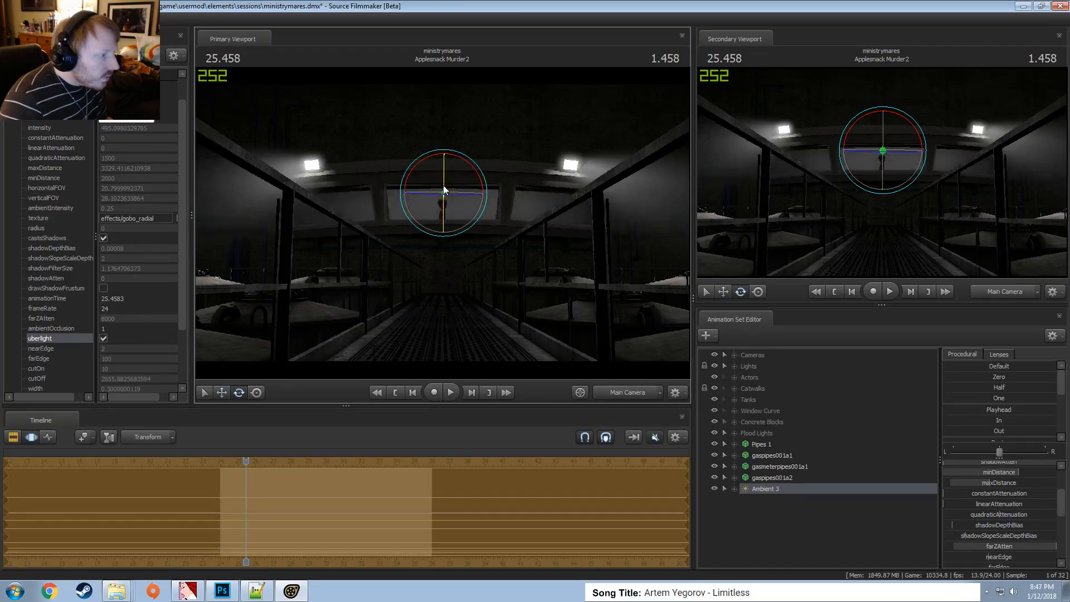
pyautogui.press('w')
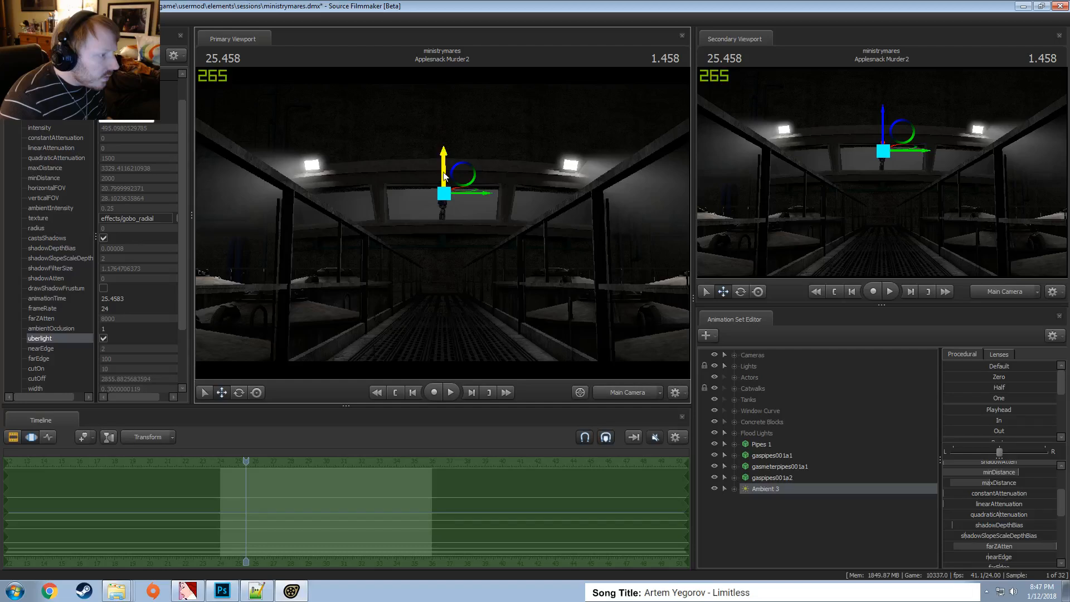
pyautogui.moveTo(445, 165); pyautogui.dragTo(450, 180)
pyautogui.press('e')
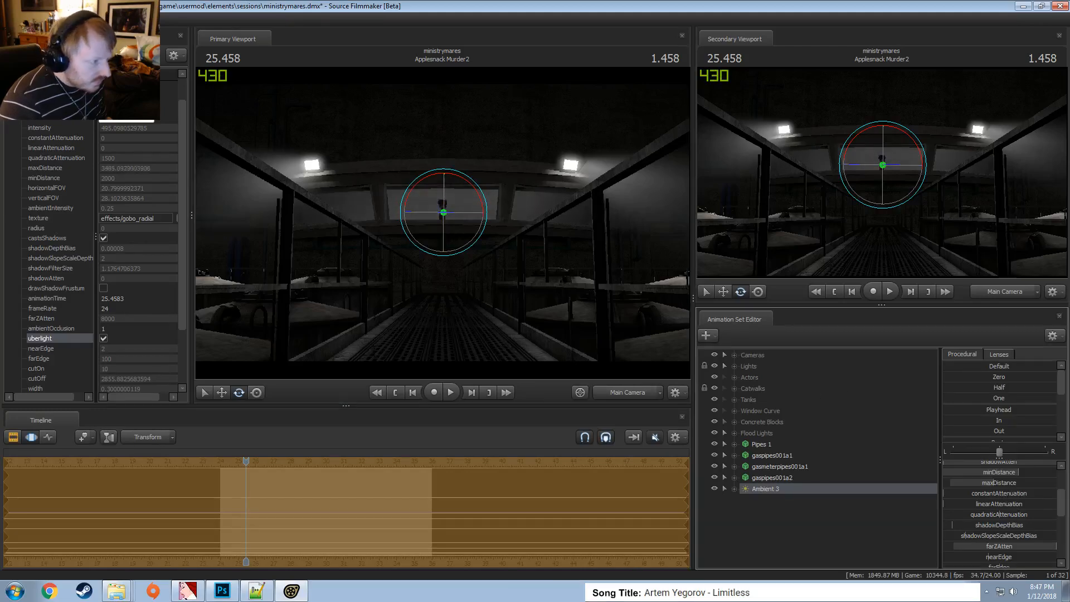
# Raise Ambient 3's minDistance to about 2132 and check the shot in the clip editor
pyautogui.scroll(1, 999, 497)
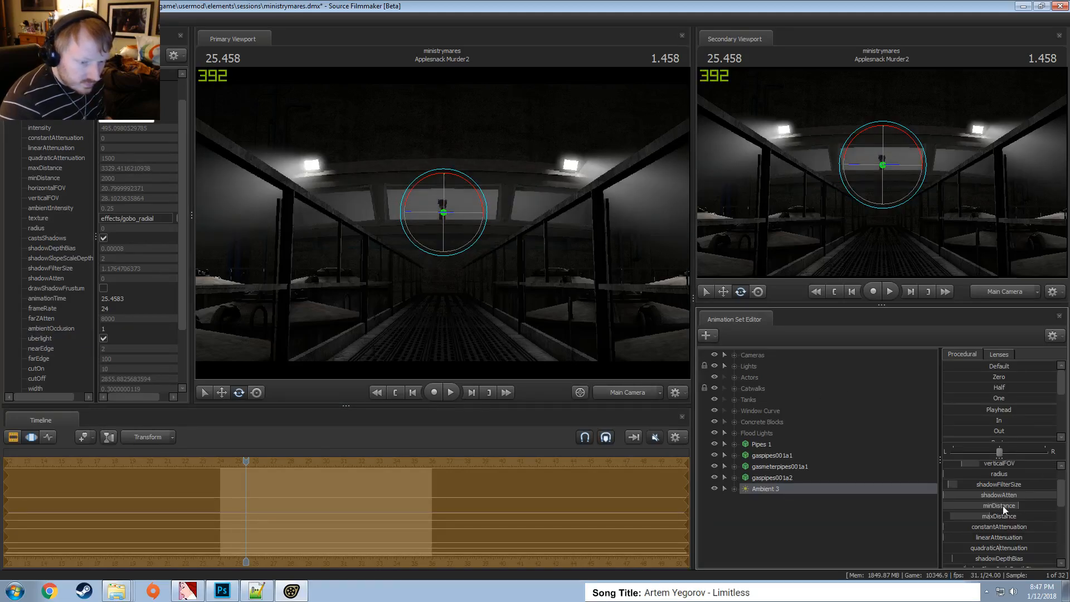
pyautogui.moveTo(1003, 506); pyautogui.dragTo(1025, 506)
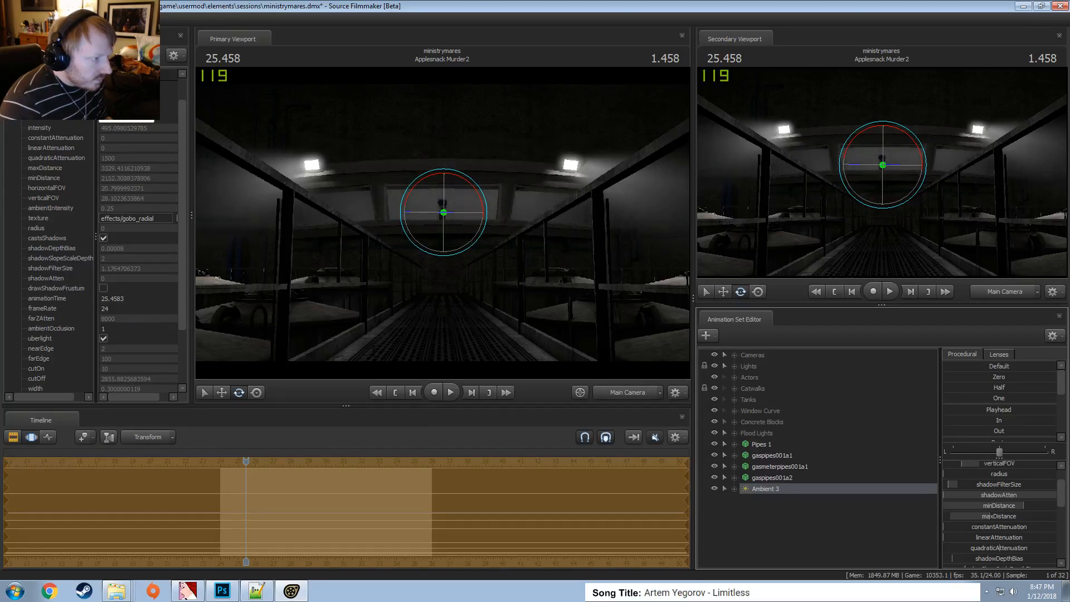
pyautogui.scroll(1, 1009, 523)
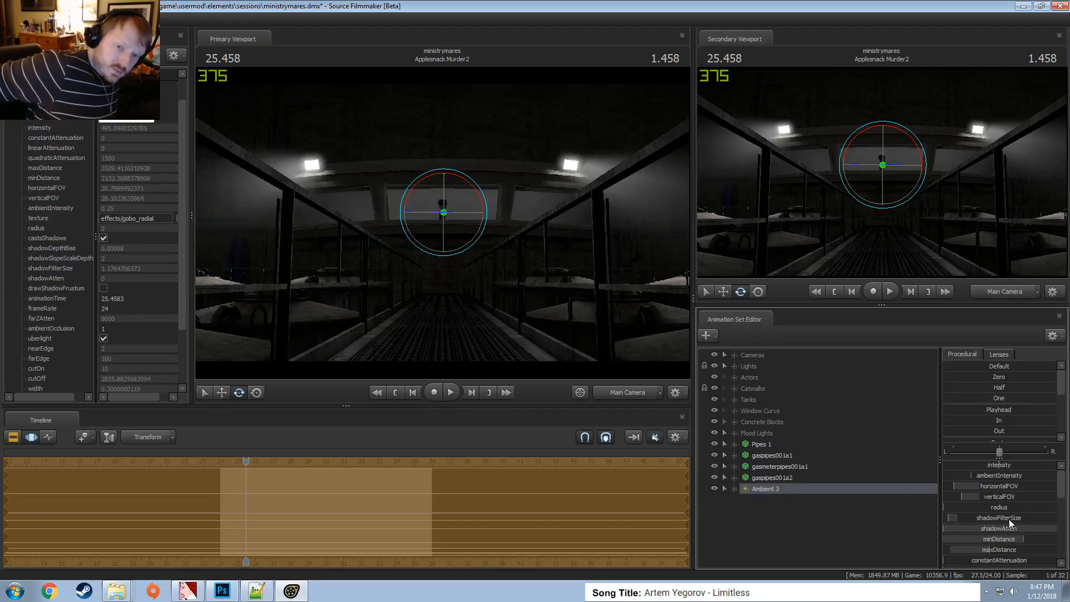
pyautogui.press('F2')
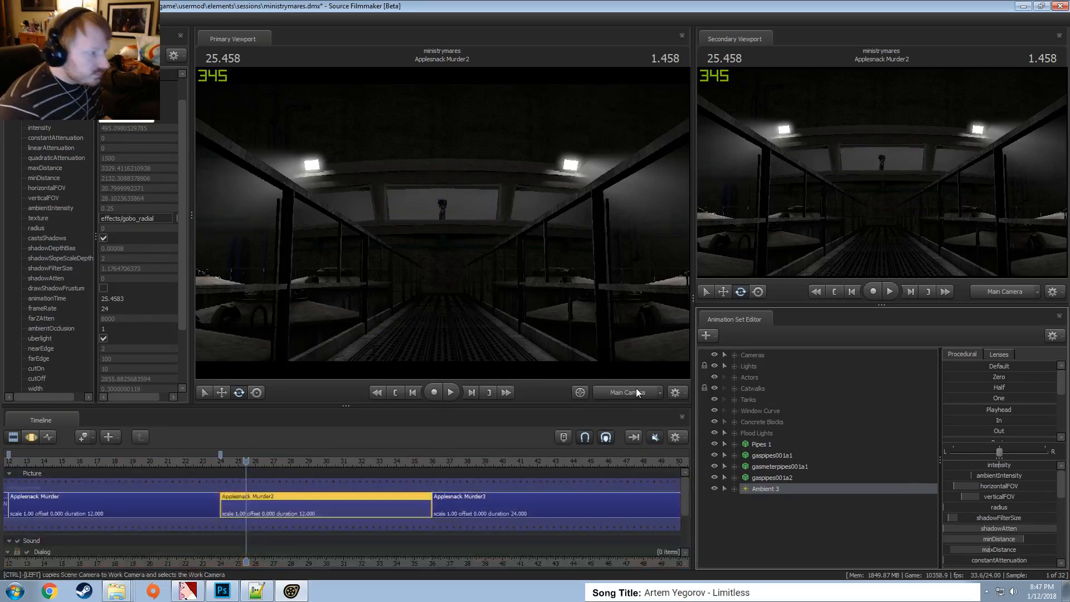
# View the windows through the Work Camera and set Ambient 3's minDistance to about 2382 and maxDistance to about 2901
pyautogui.click(630, 393)
pyautogui.press('w')
pyautogui.moveTo(442, 223)
pyautogui.mouseDown()
pyautogui.moveTo(404, 223)
pyautogui.moveTo(397, 209)
pyautogui.moveTo(442, 227)
pyautogui.mouseUp()
pyautogui.press('d')
pyautogui.press('s')
pyautogui.press('F3')
pyautogui.moveTo(1026, 540); pyautogui.dragTo(1033, 539)
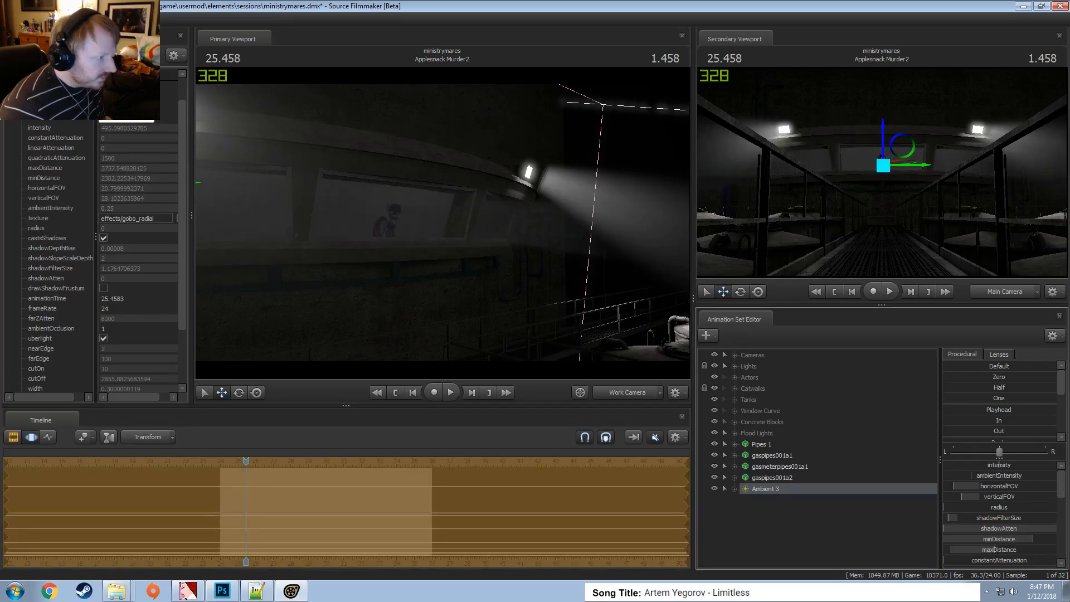
pyautogui.moveTo(995, 549); pyautogui.dragTo(983, 549)
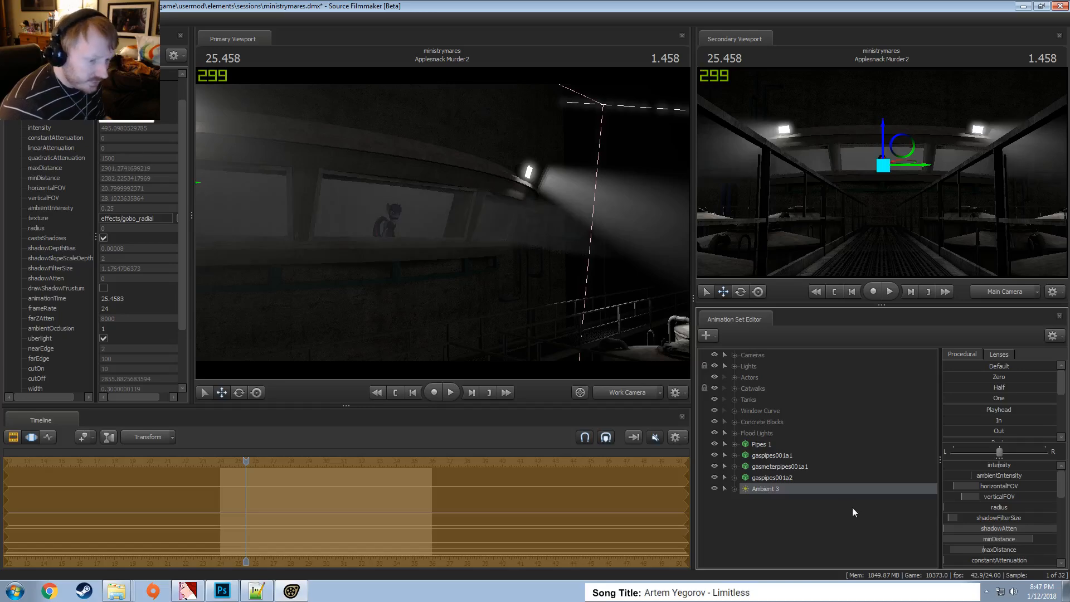
# Inspect the windows with Ambient 3 deselected, and set the light's shadowFilterSize to 0
pyautogui.rightClick(824, 489)
pyautogui.click(808, 506)
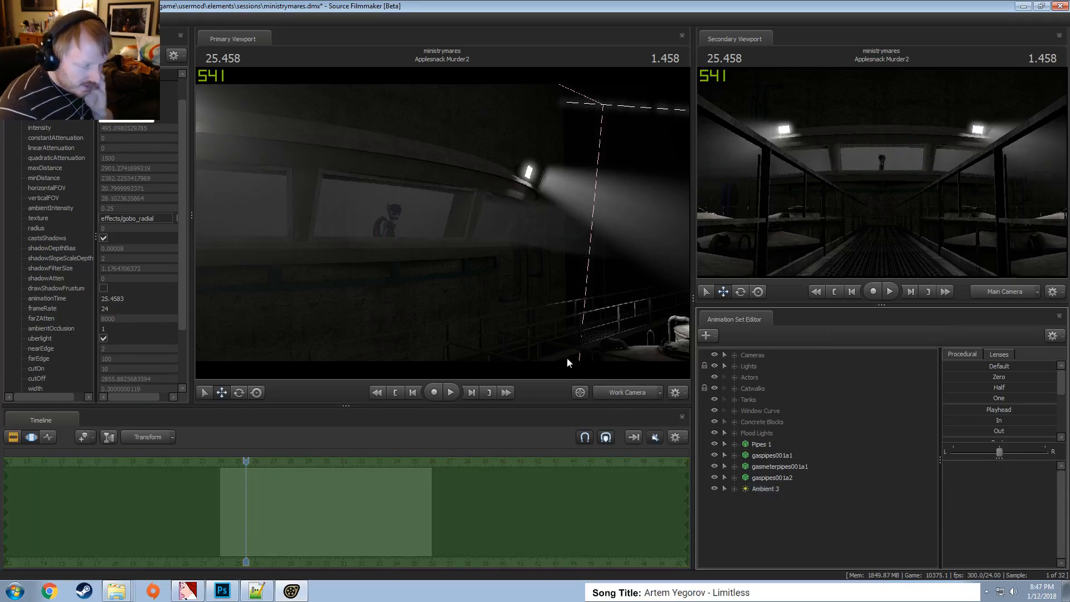
pyautogui.moveTo(460, 221); pyautogui.dragTo(471, 230)
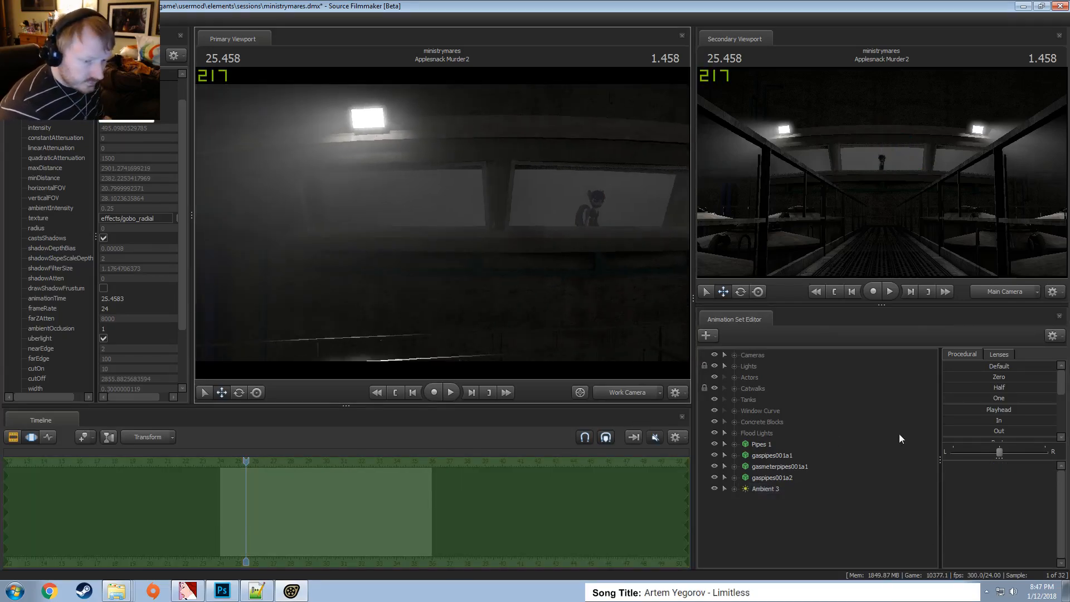
pyautogui.click(760, 489)
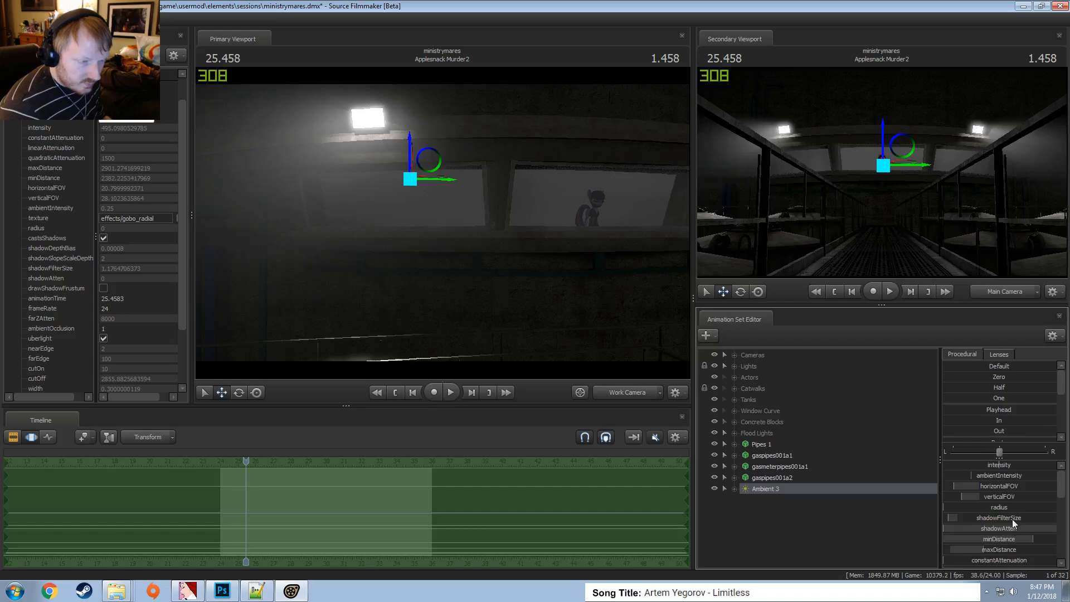
pyautogui.click(1013, 523)
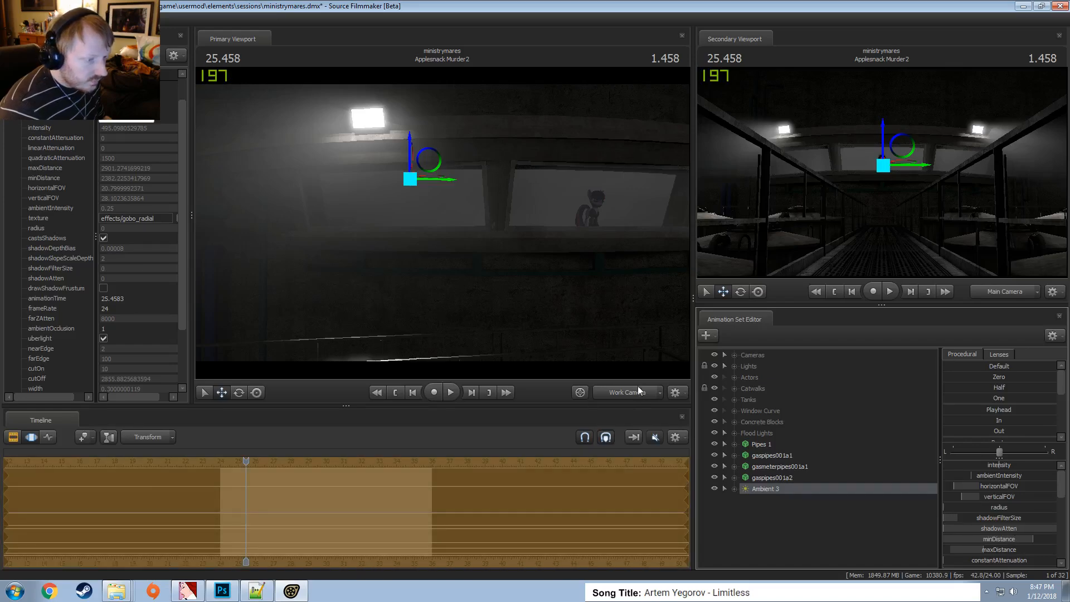
# Lower and re-aim Ambient 3 through the Main Camera, and check the shot in the clip editor
pyautogui.click(625, 393)
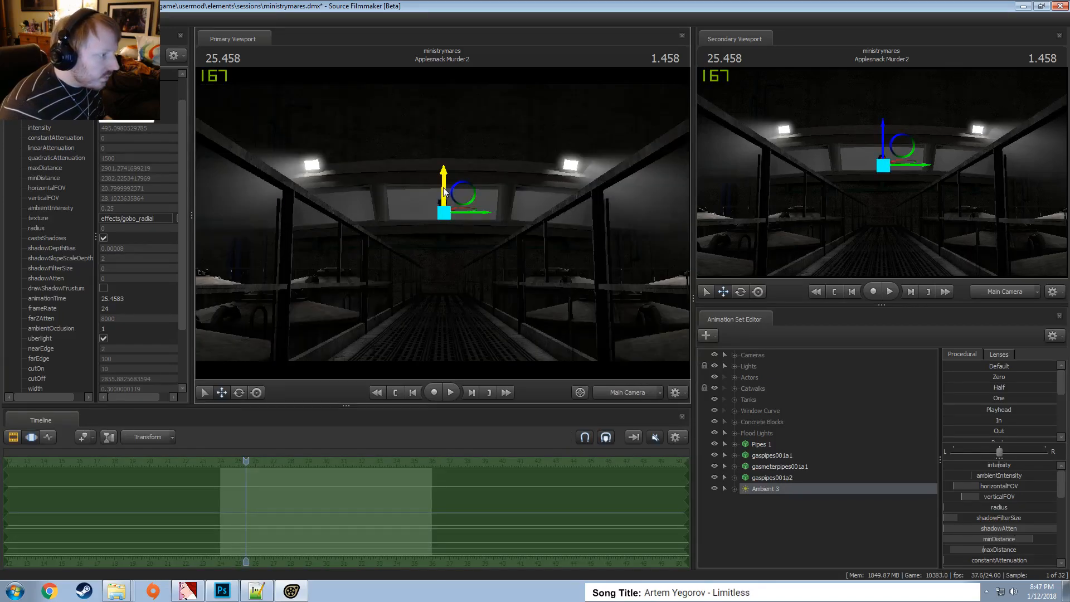
pyautogui.moveTo(444, 191); pyautogui.dragTo(450, 201)
pyautogui.press('e')
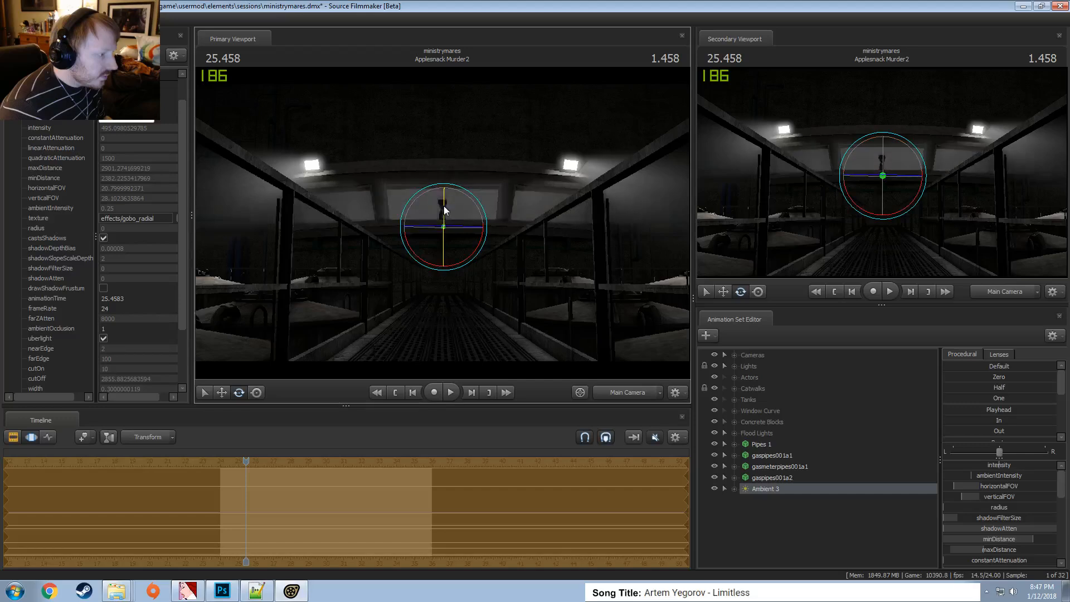
pyautogui.press('w')
pyautogui.moveTo(444, 206); pyautogui.dragTo(446, 217)
pyautogui.press('F2')
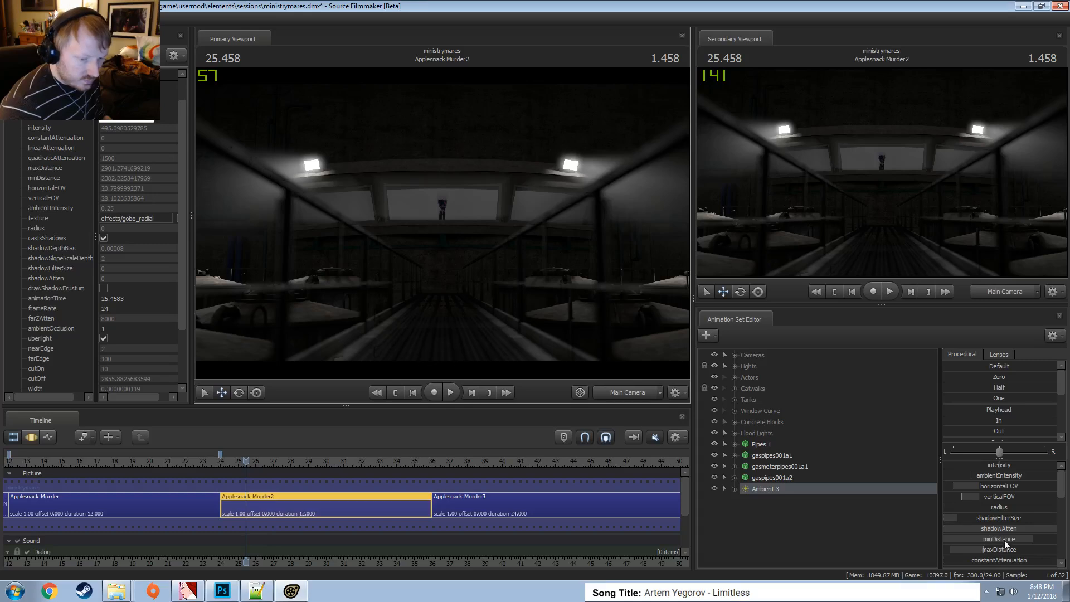
# Move Ambient 3 slightly further down, adjust its tilt toward the windows, and compare the result in the clip editor
pyautogui.scroll(-5, 998, 544)
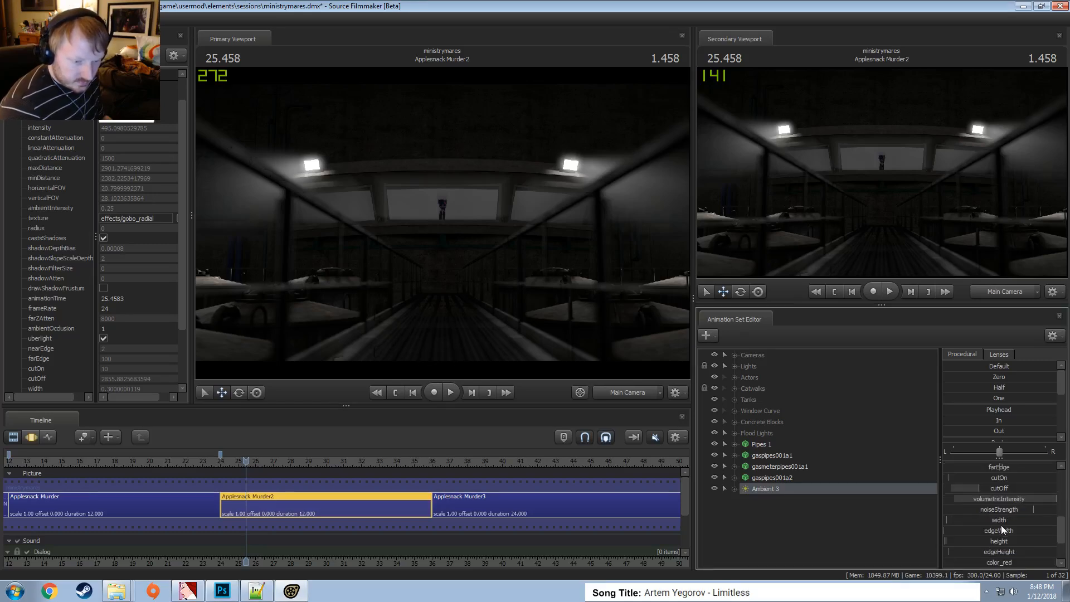
pyautogui.scroll(-5, 1001, 525)
pyautogui.press('F3')
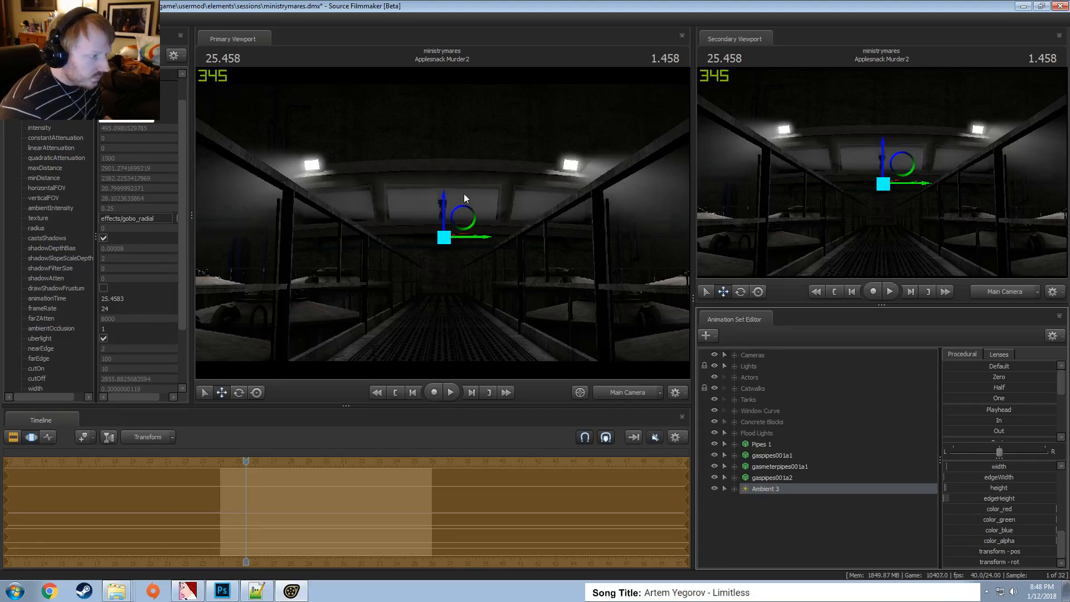
pyautogui.press('e')
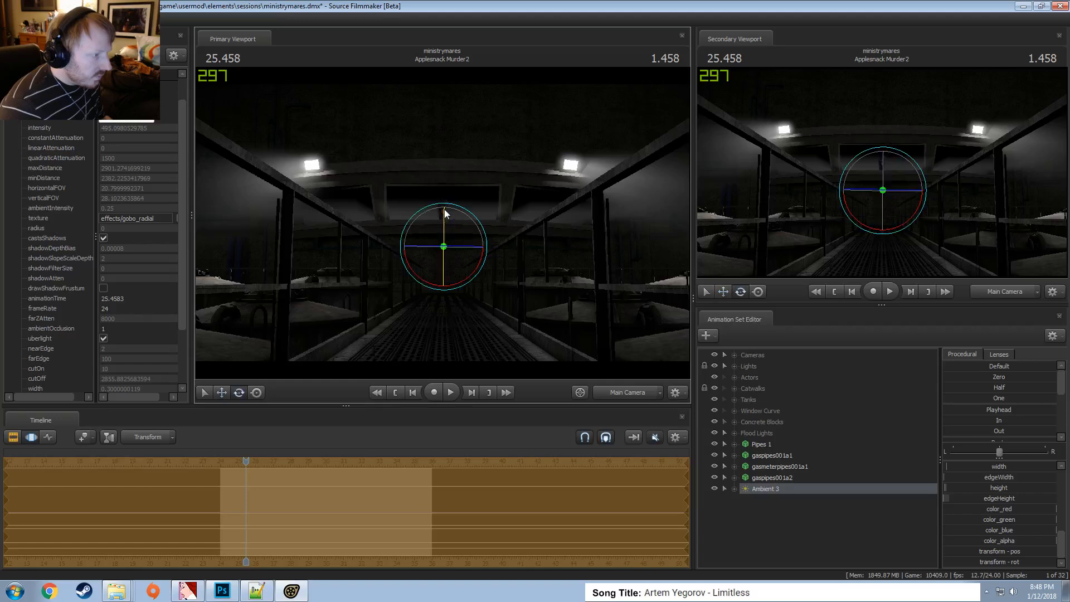
pyautogui.press('F2')
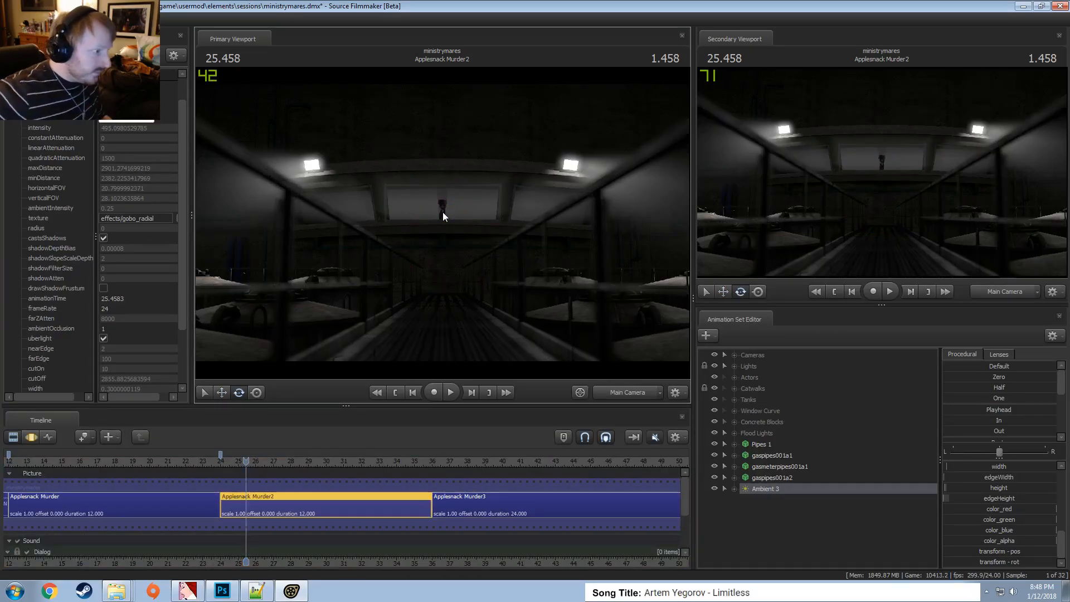
pyautogui.press('F3')
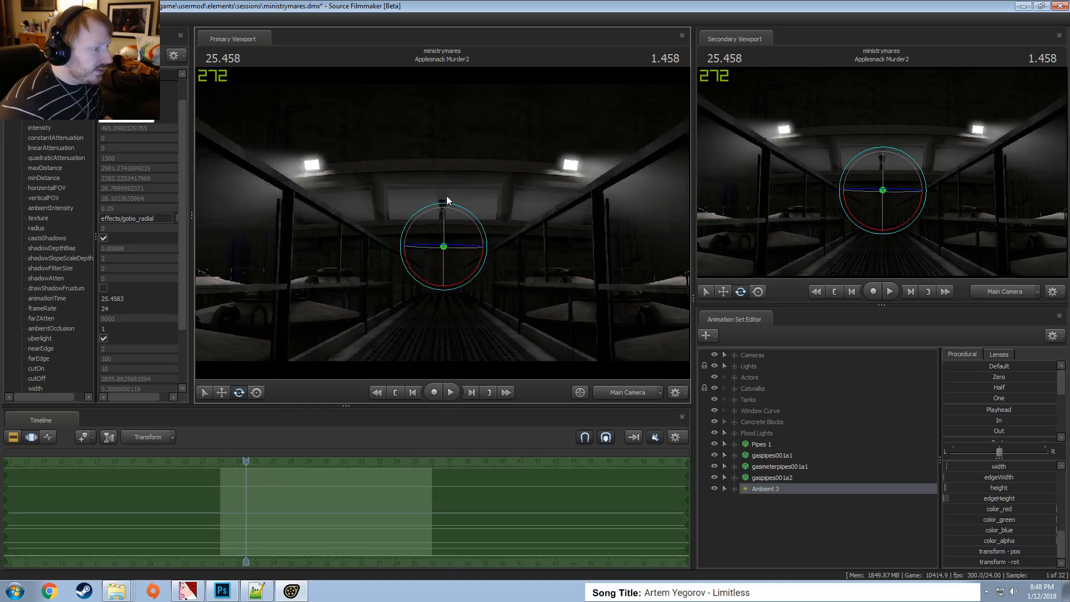
pyautogui.moveTo(443, 204); pyautogui.dragTo(474, 215)
pyautogui.hotkey('ctrl', 'z')
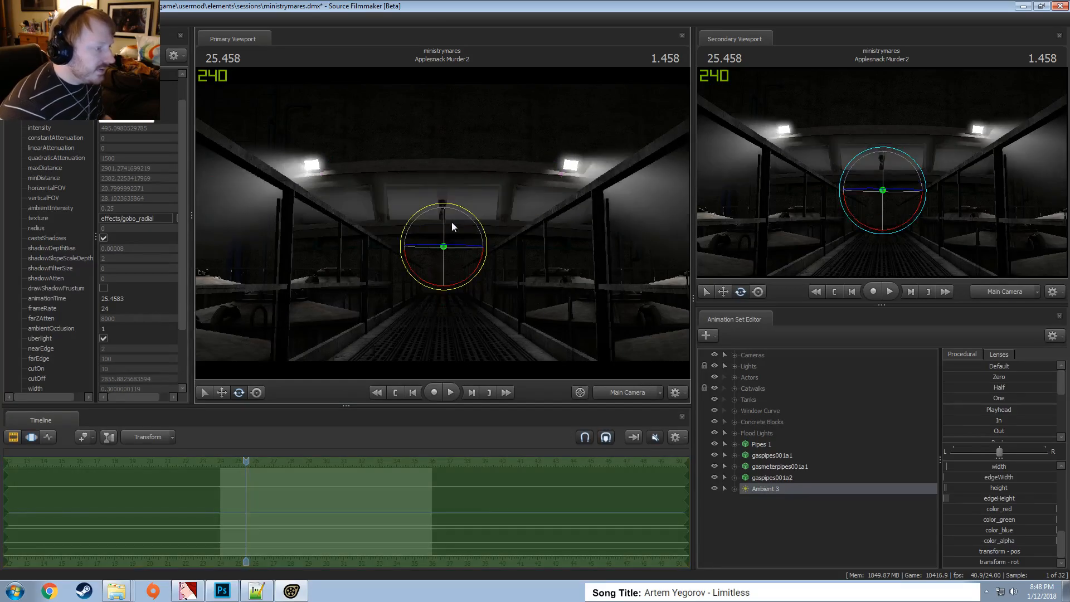
pyautogui.press('F2')
# Raise Ambient 3 a little, rotate it back onto the windows, and review the shot in the clip editor
pyautogui.press('w')
pyautogui.press('F3')
pyautogui.click(444, 217)
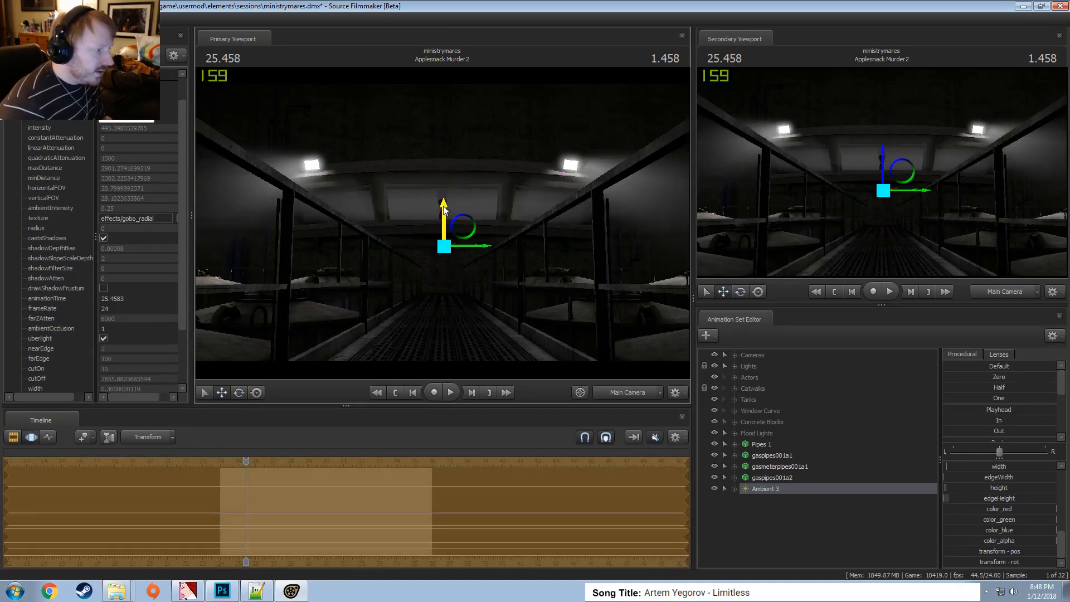
pyautogui.press('e')
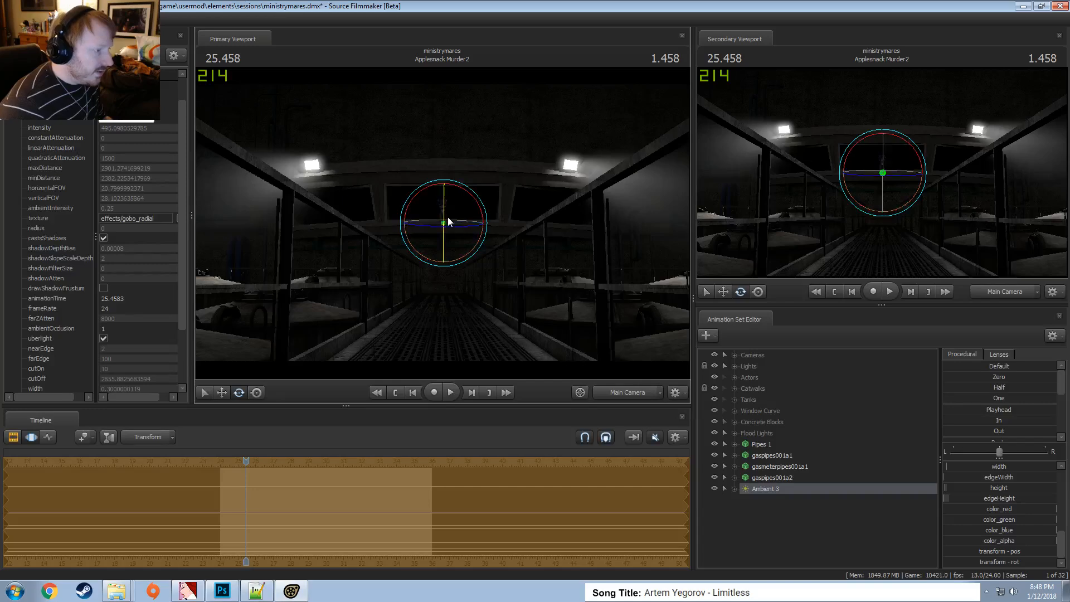
pyautogui.press('F2')
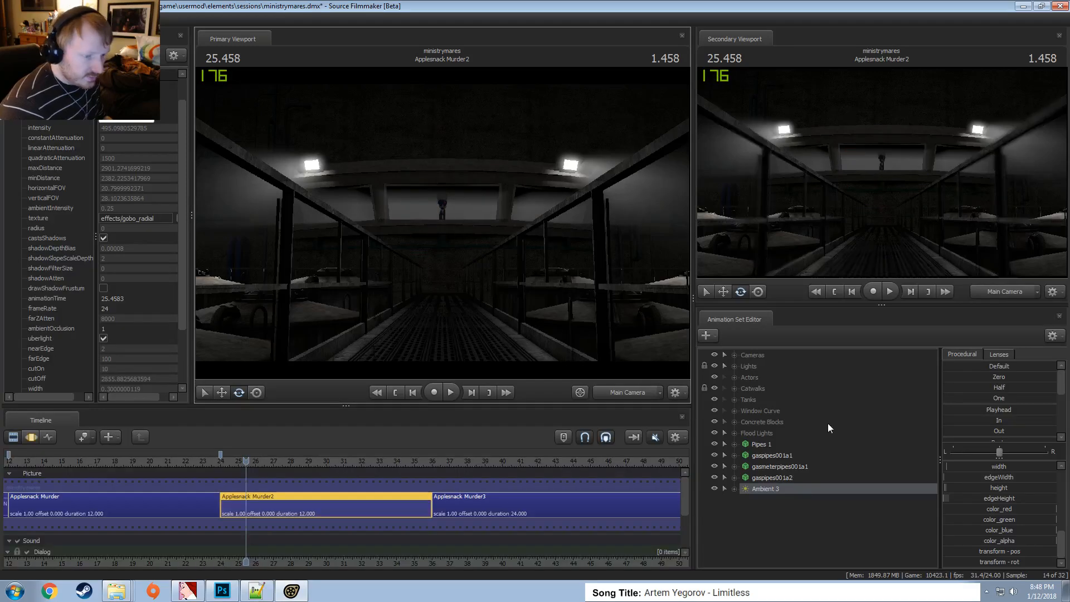
pyautogui.scroll(1, 970, 522)
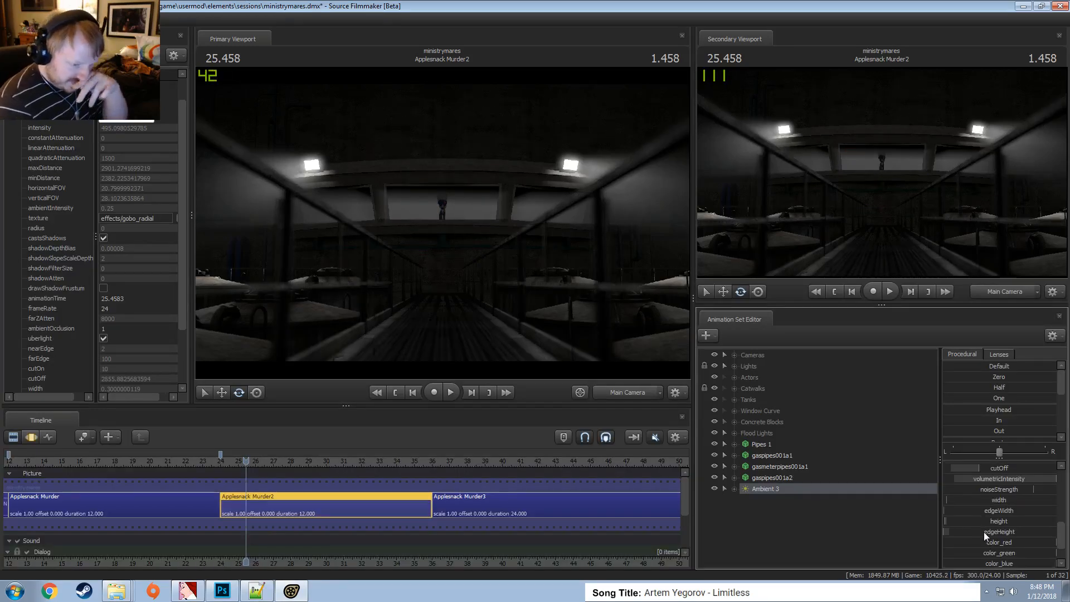
pyautogui.press('F3')
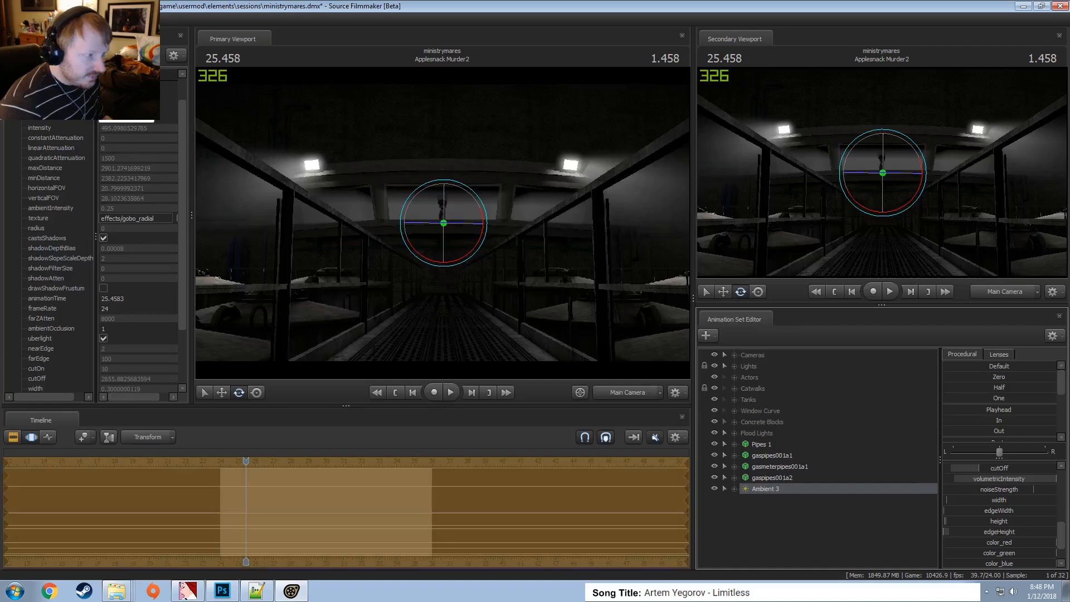
pyautogui.press('F2')
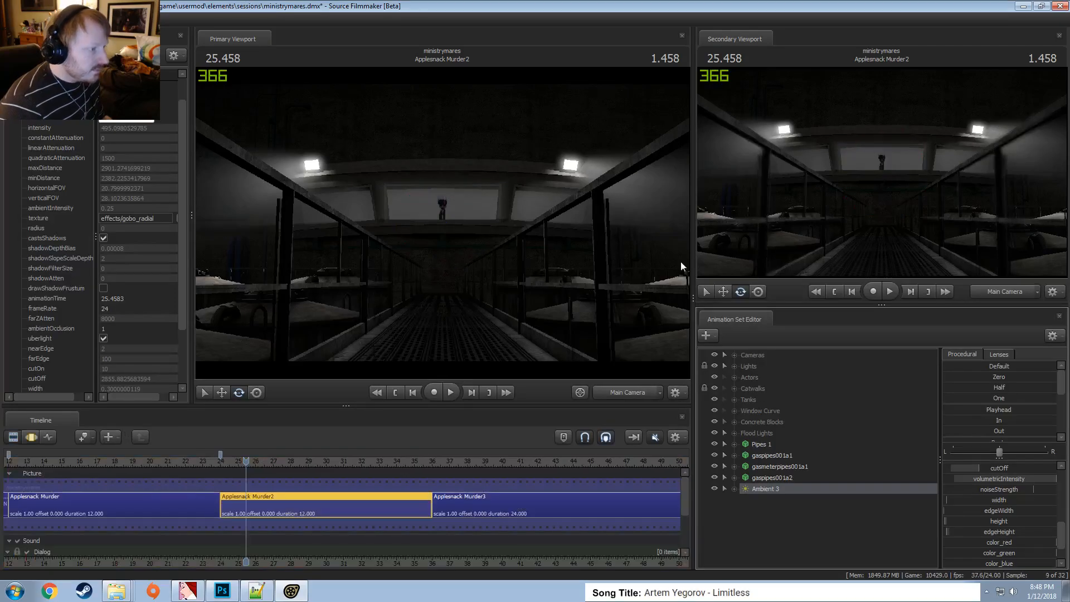
# Move Ambient 3 well above the windows in the Main Camera view and tilt it down toward them
pyautogui.press('F4')
pyautogui.press('w')
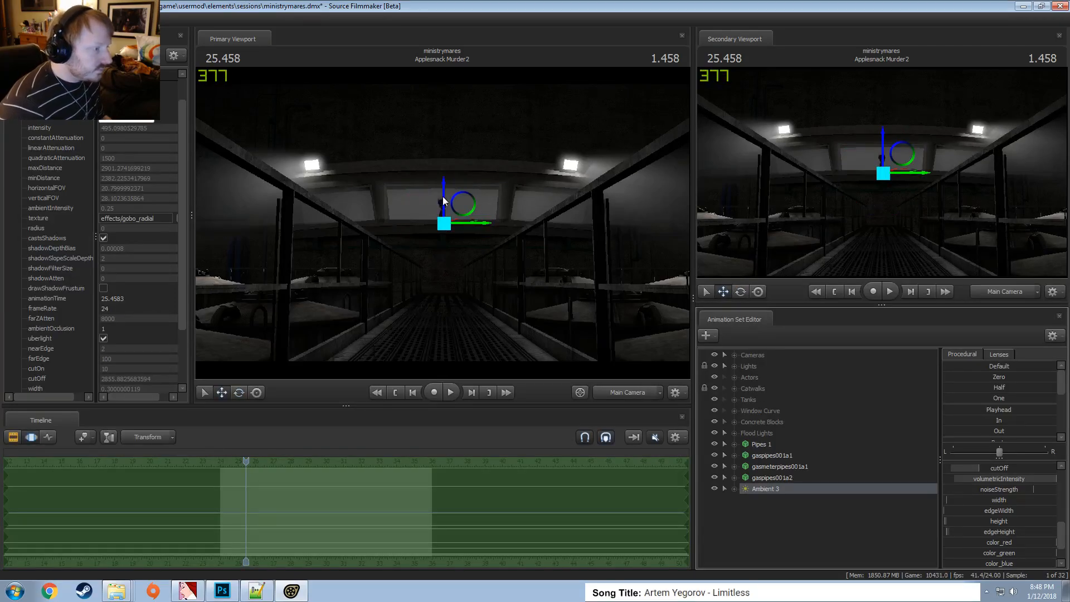
pyautogui.press('F3')
pyautogui.moveTo(443, 193); pyautogui.dragTo(443, 178)
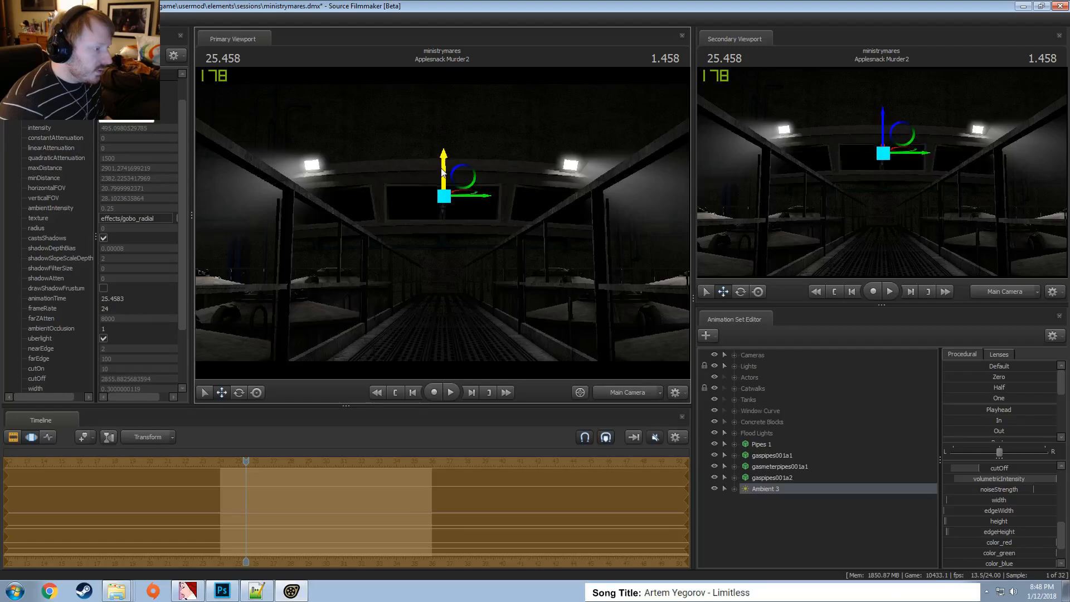
pyautogui.press('e')
pyautogui.moveTo(444, 171); pyautogui.dragTo(446, 134)
pyautogui.press('w')
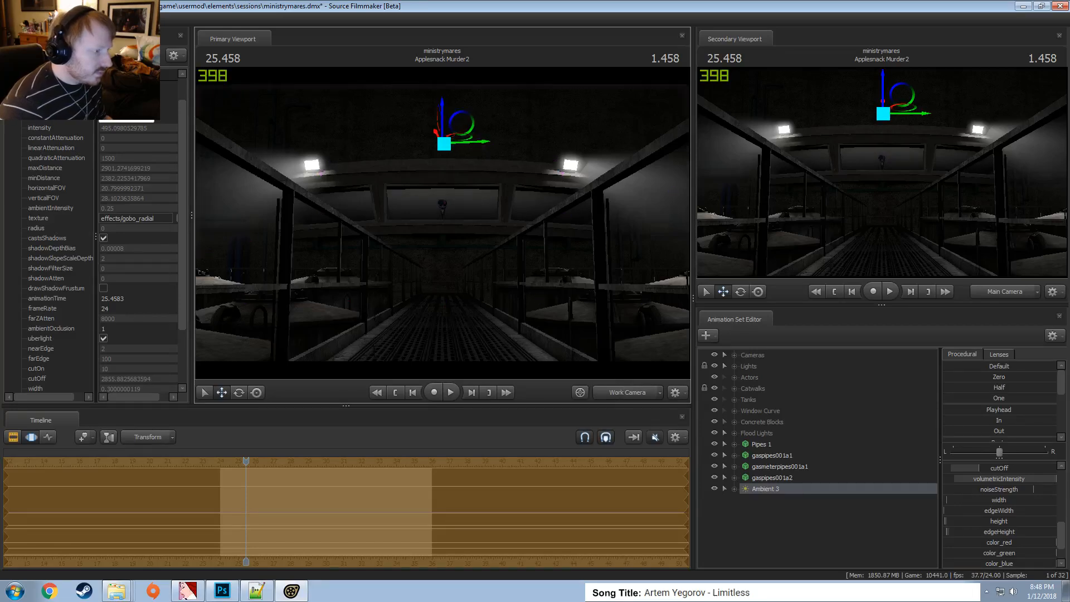
# Shift Ambient 3 slightly from the Work Camera and inspect its light around the window structure in the clip editor
pyautogui.click(628, 392)
pyautogui.moveTo(443, 223); pyautogui.dragTo(471, 209)
pyautogui.press('d')
pyautogui.press('s')
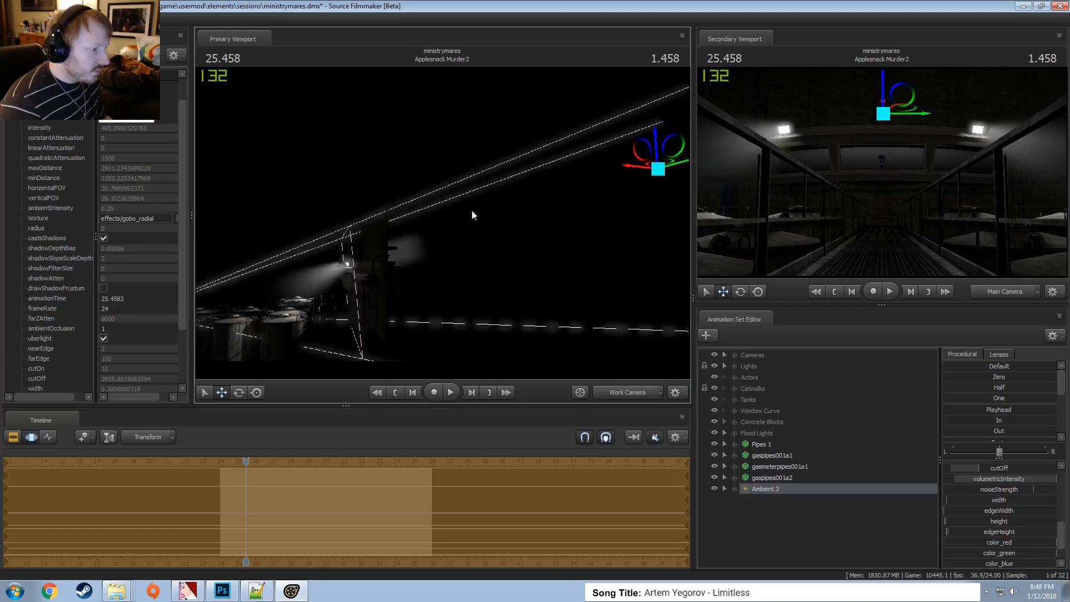
pyautogui.moveTo(650, 151); pyautogui.dragTo(639, 161)
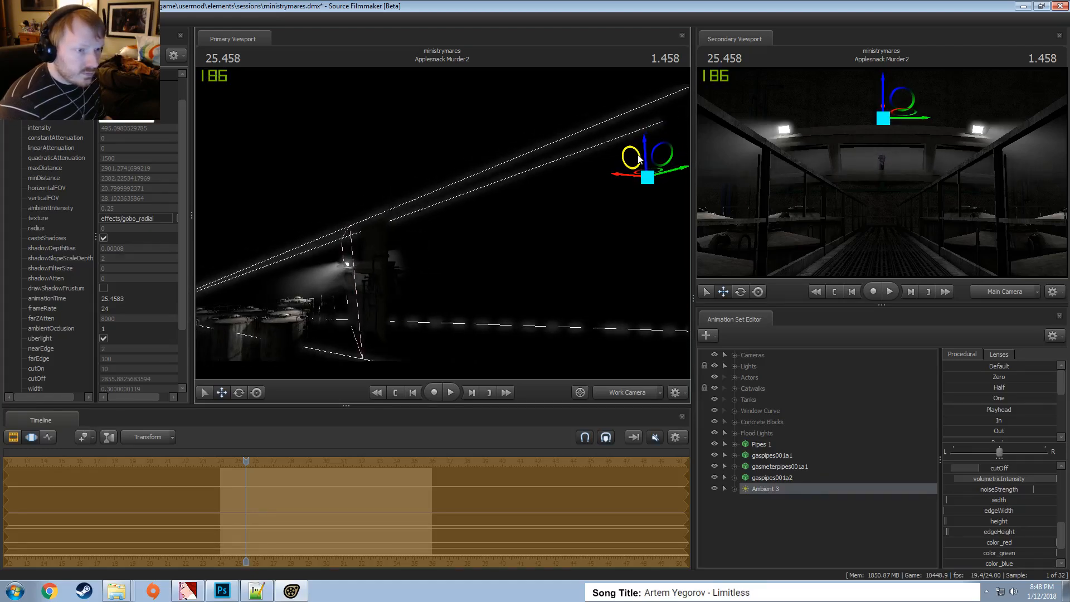
pyautogui.press('F3')
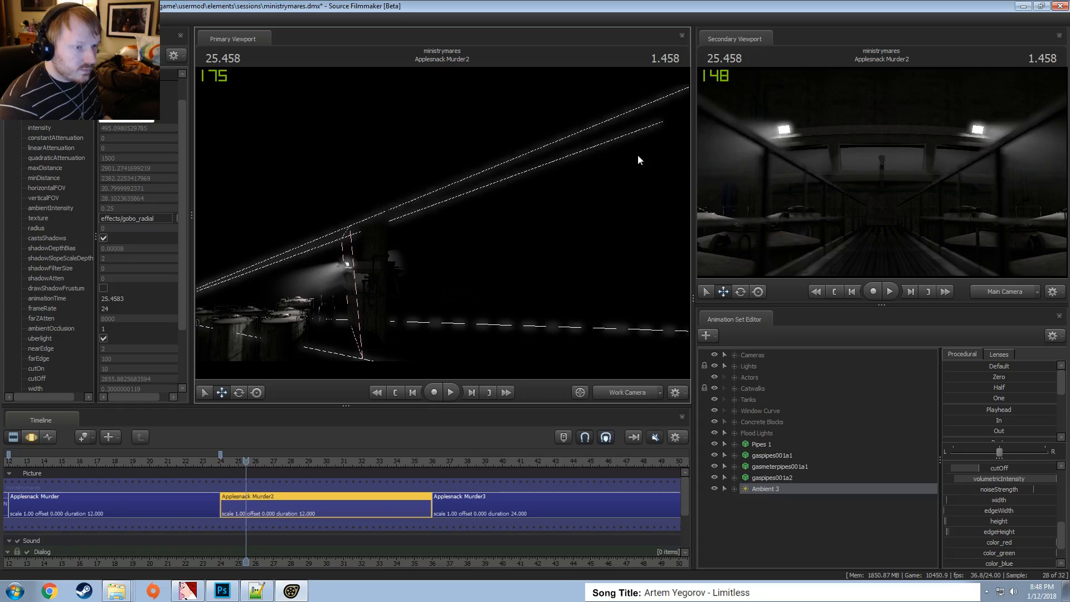
pyautogui.moveTo(535, 166); pyautogui.dragTo(487, 357)
pyautogui.moveTo(444, 223)
pyautogui.mouseDown()
pyautogui.moveTo(441, 187)
pyautogui.moveTo(445, 229)
pyautogui.mouseUp()
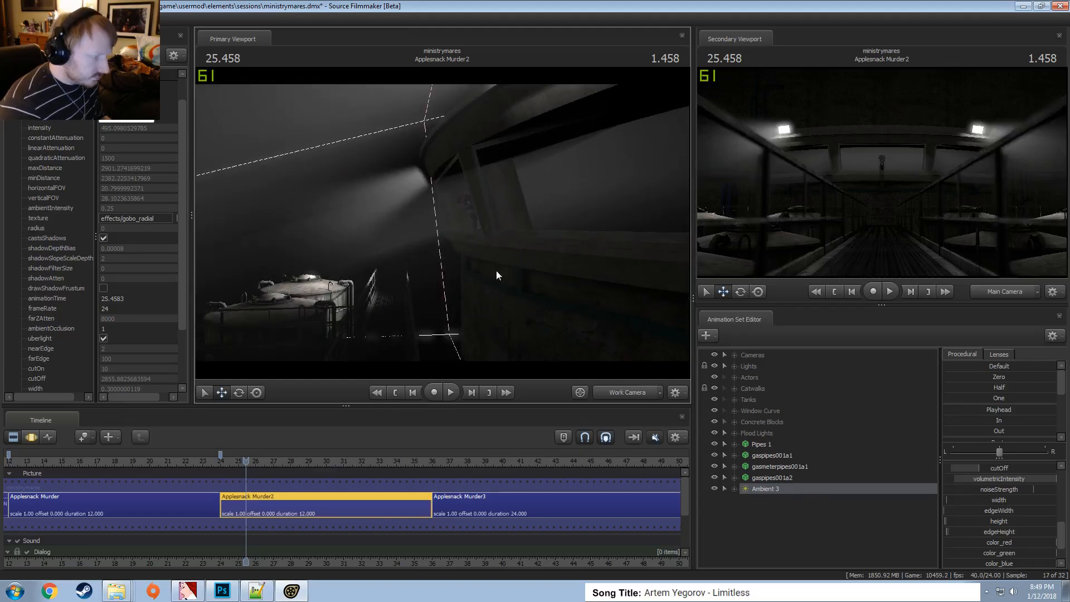
# Raise Ambient 3's farEdge to about 197, set its cutOff to about 2679, and inspect the light through the Main Camera and Work Camera
pyautogui.moveTo(996, 471); pyautogui.dragTo(1001, 501)
pyautogui.scroll(1, 999, 488)
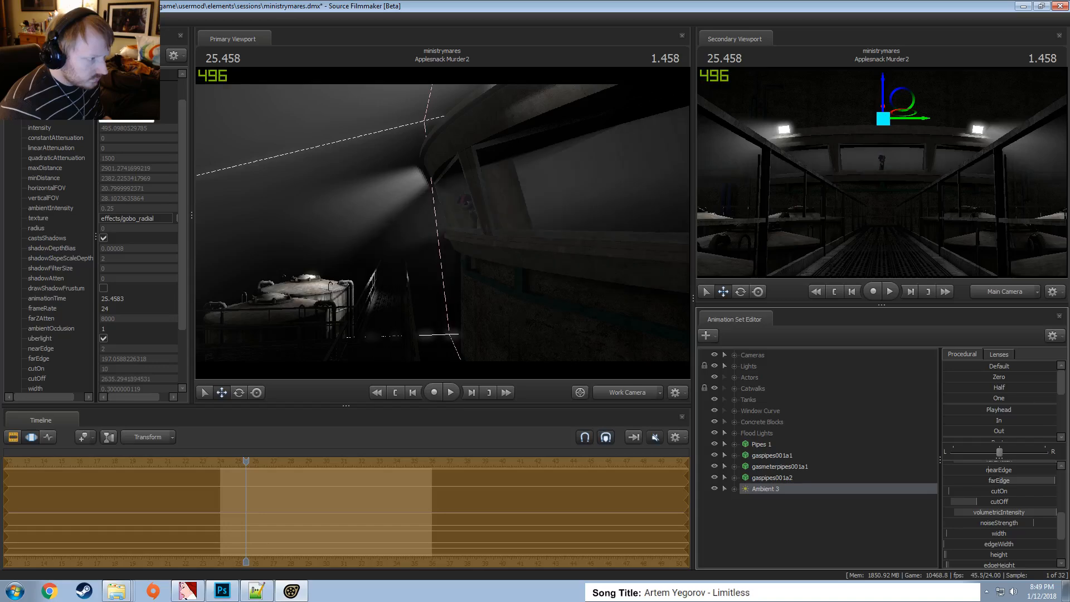
pyautogui.click(630, 394)
pyautogui.press('F2')
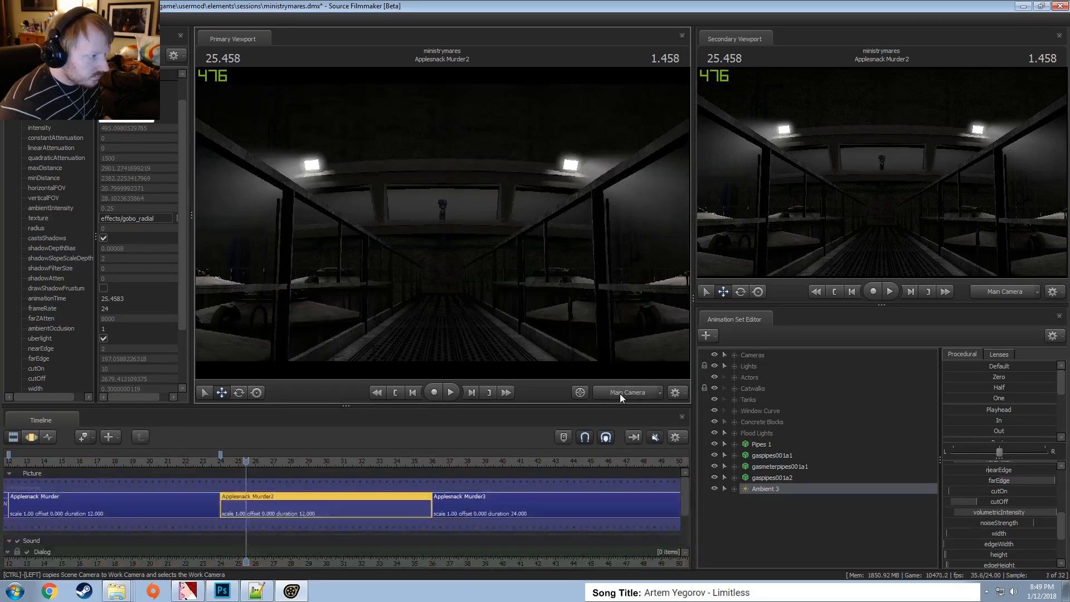
pyautogui.click(620, 394)
pyautogui.press('s')
pyautogui.moveTo(511, 296); pyautogui.dragTo(559, 294)
pyautogui.press('w')
pyautogui.press('s')
# Raise Ambient 3's cutOn to 200 and extend the cutOn slider's maximum beyond 200
pyautogui.press('F3')
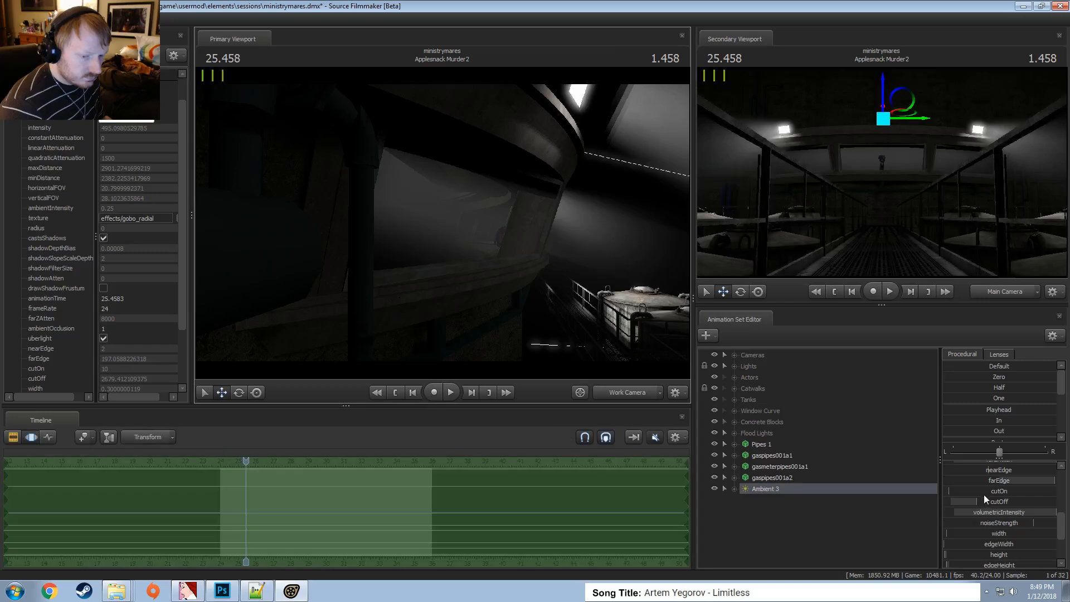
pyautogui.moveTo(992, 490); pyautogui.dragTo(1012, 509)
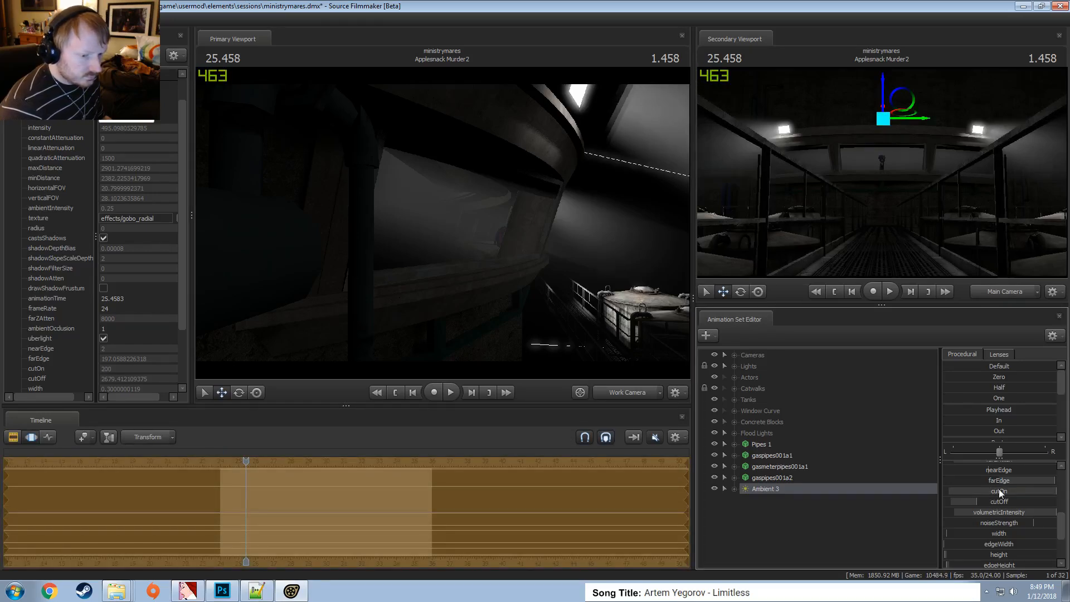
pyautogui.rightClick(999, 490)
pyautogui.click(1012, 508)
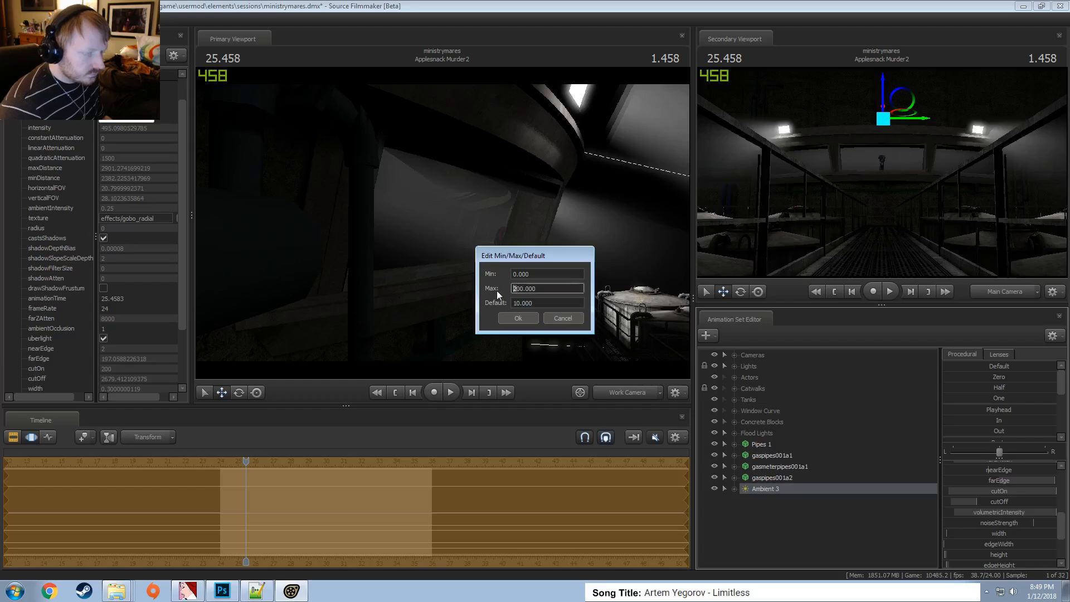
pyautogui.press('Return')
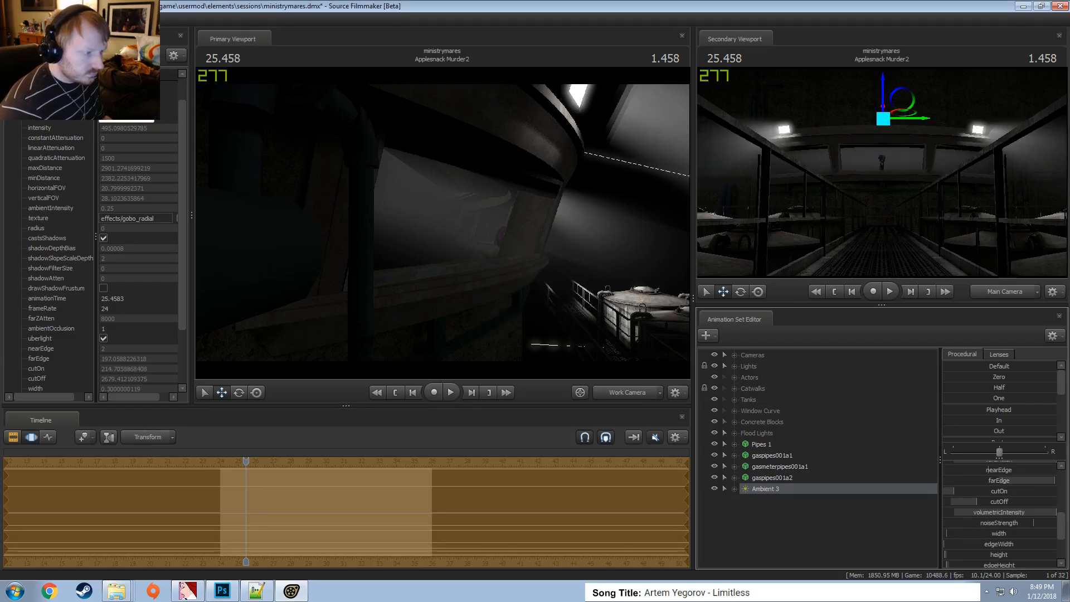
# Raise the Ambient 3 light's cutOn to 2700 and nearEdge to about 191, extending the nearEdge slider's maximum
pyautogui.moveTo(954, 492); pyautogui.dragTo(1039, 491)
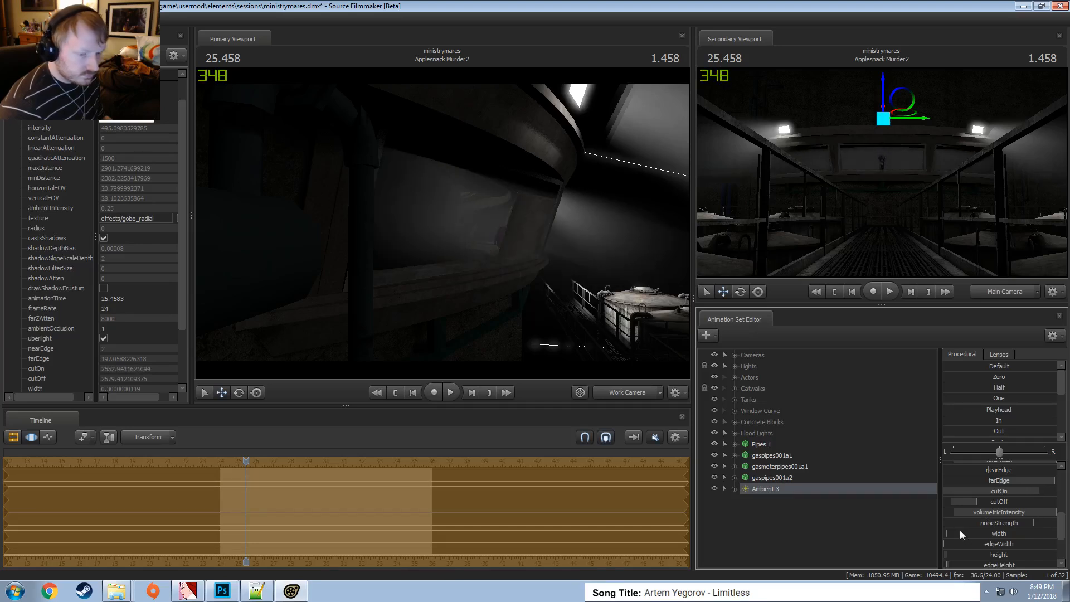
pyautogui.moveTo(1005, 471); pyautogui.dragTo(1057, 470)
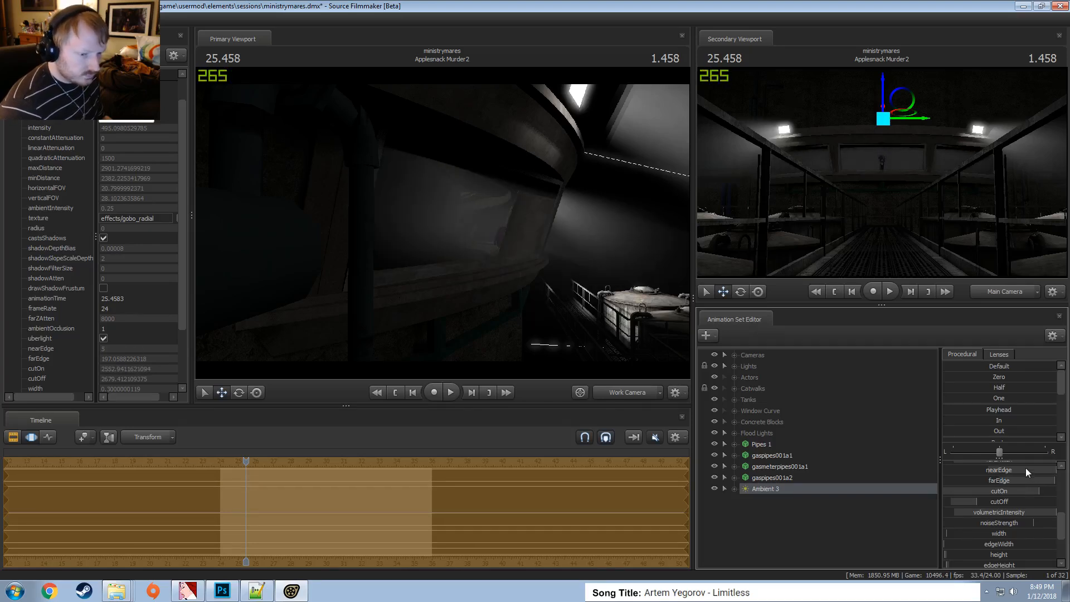
pyautogui.rightClick(1016, 469)
pyautogui.click(1005, 479)
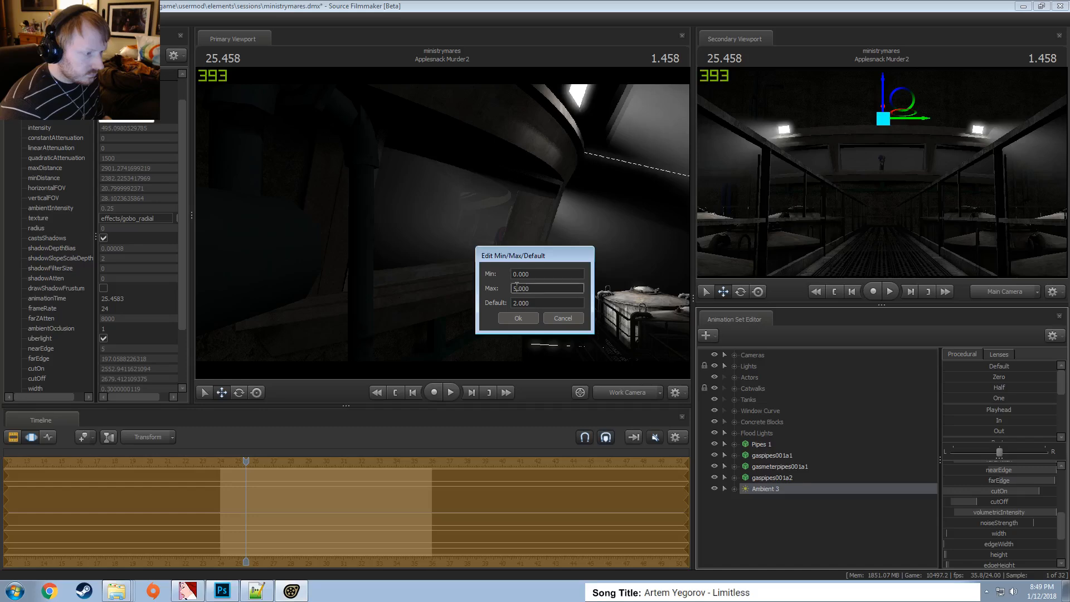
pyautogui.click(518, 318)
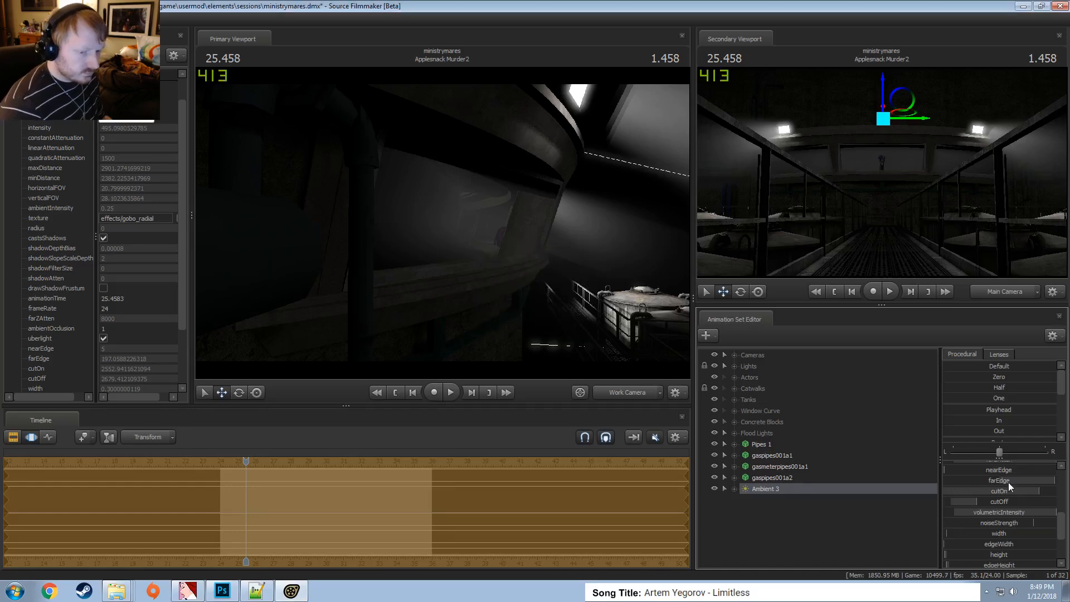
pyautogui.moveTo(995, 473); pyautogui.dragTo(1008, 491)
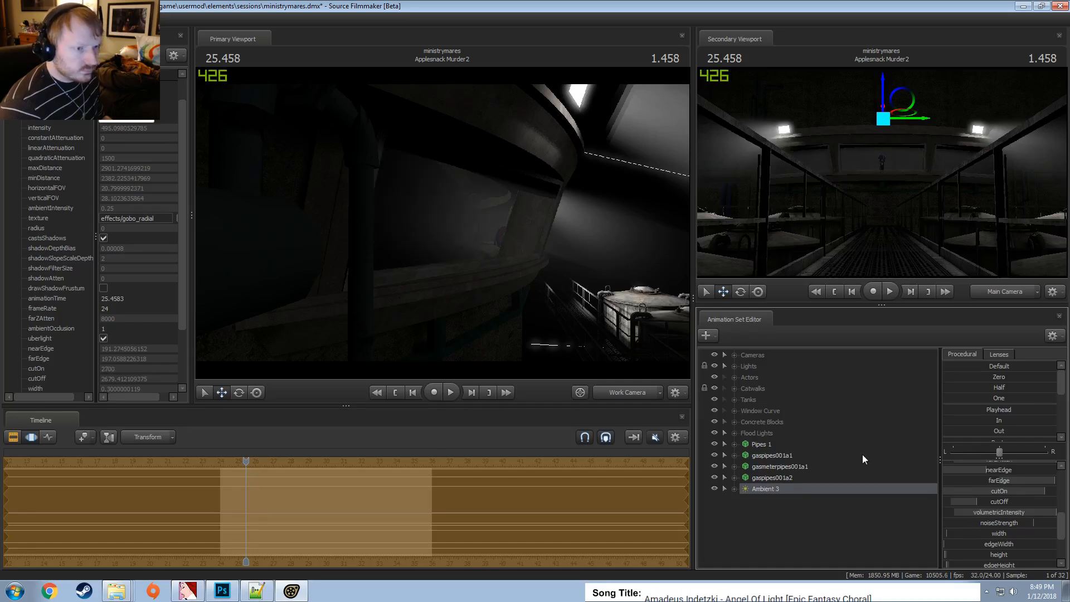
# Move the Ambient 3 light slightly upward, check the observation windows from farther back, and switch to the Clip Editor
pyautogui.moveTo(896, 102); pyautogui.dragTo(897, 102)
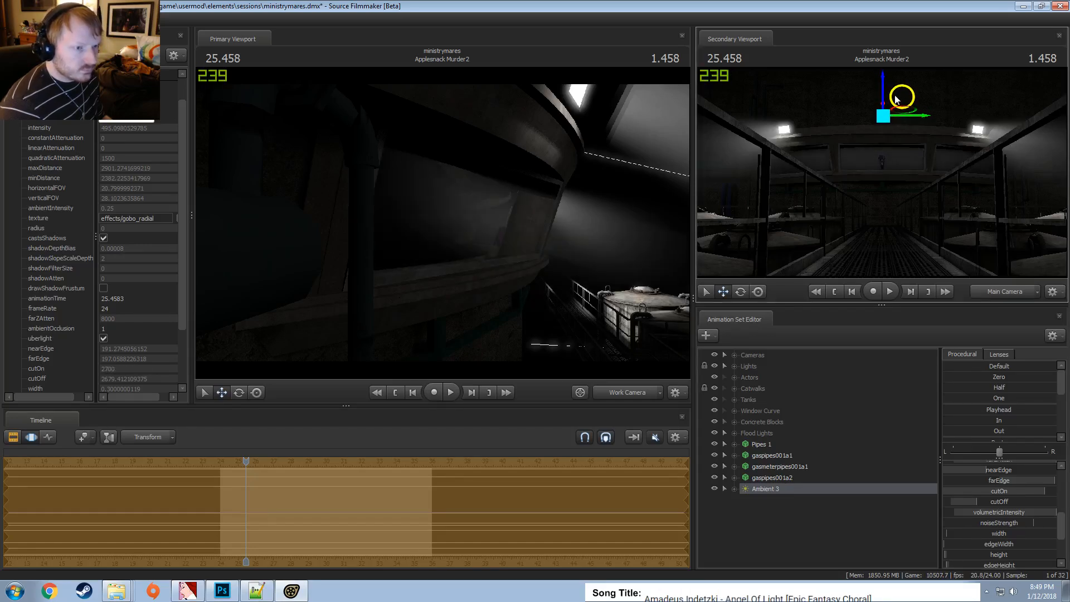
pyautogui.moveTo(579, 268); pyautogui.dragTo(558, 262)
pyautogui.press('s')
pyautogui.moveTo(442, 223); pyautogui.dragTo(454, 248)
pyautogui.press('F1')
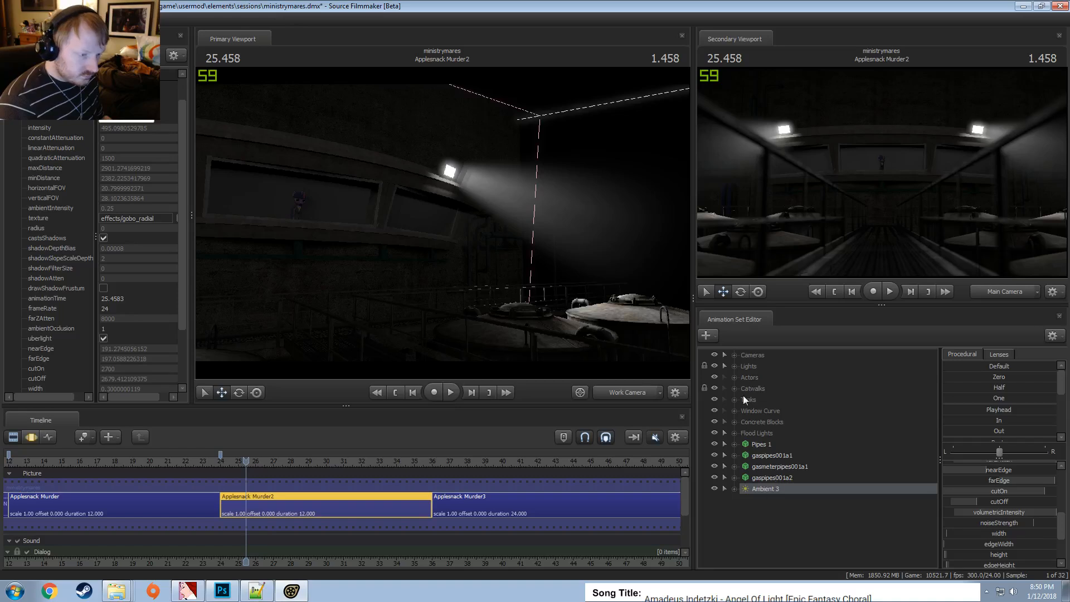
# Create an animation set for a new light in the Applesnack Murder2 shot
pyautogui.click(735, 367)
pyautogui.click(735, 366)
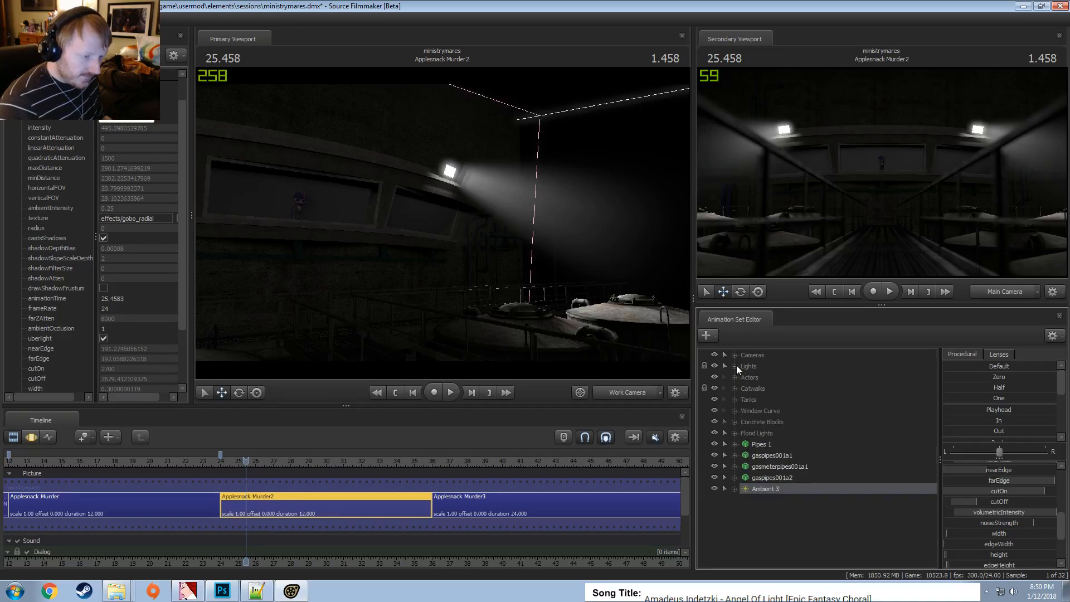
pyautogui.rightClick(775, 501)
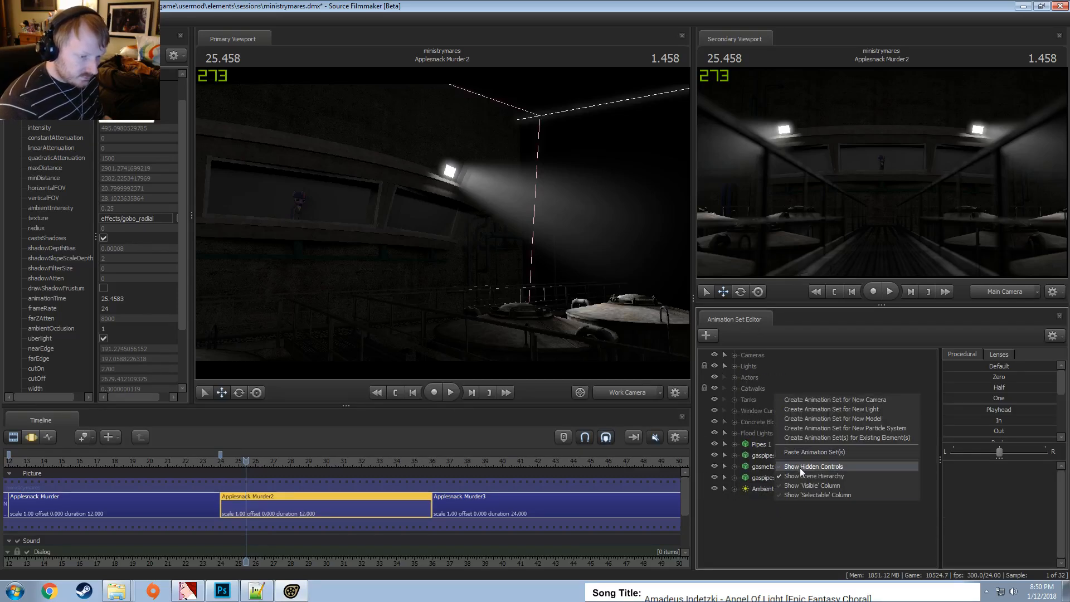
pyautogui.click(816, 410)
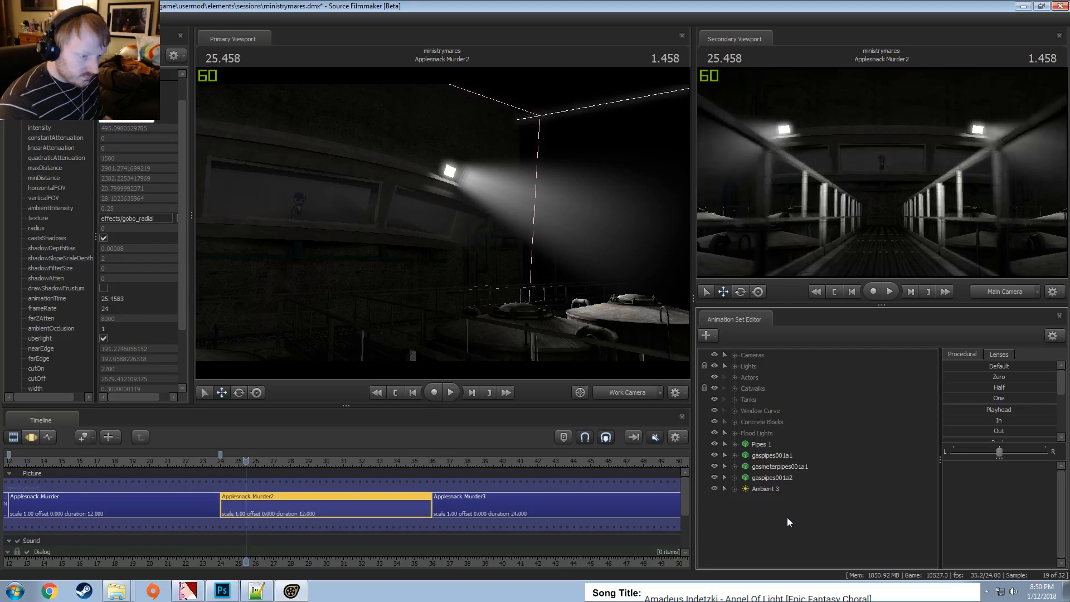
# Rename the Ambient 3 light as Observation Volumetric
pyautogui.click(777, 489)
pyautogui.rightClick(778, 489)
pyautogui.click(796, 317)
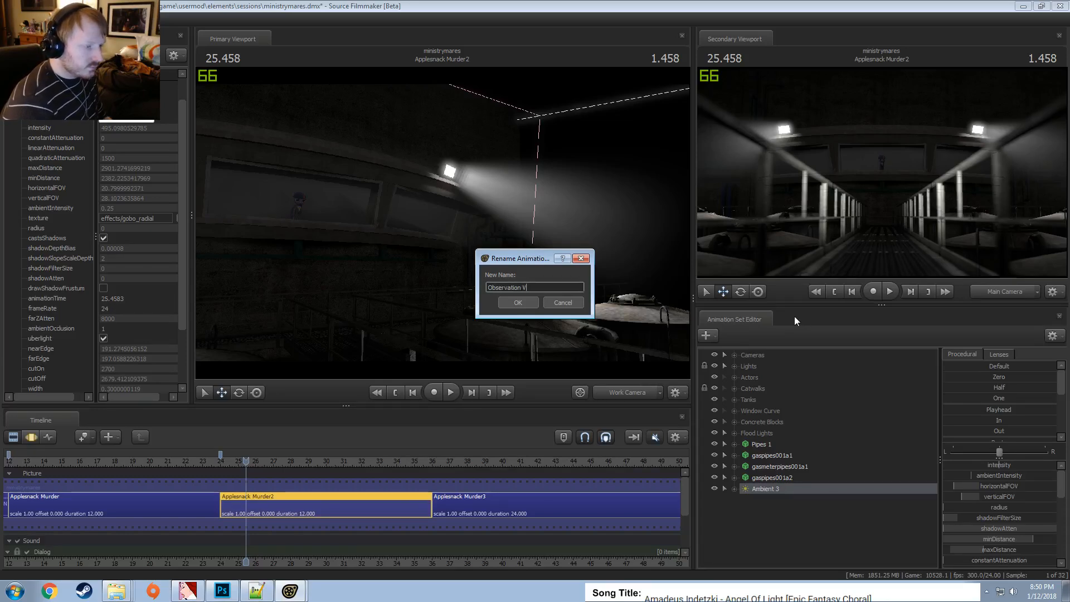
pyautogui.write('c')
pyautogui.press('Return')
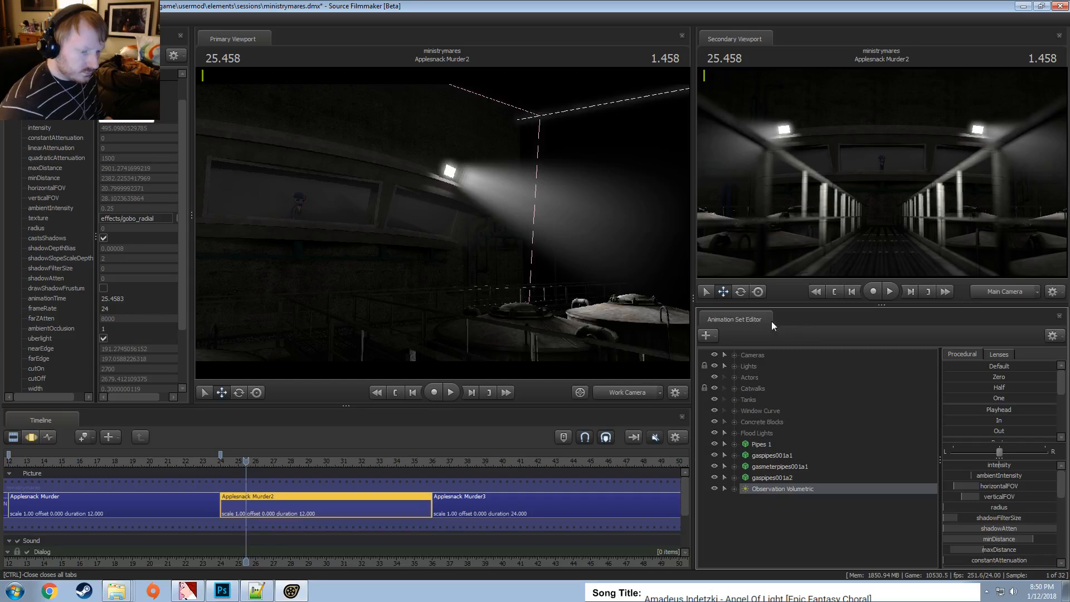
# Look through light2 from the Lights group in the primary viewport and switch to the Motion Editor
pyautogui.click(734, 366)
pyautogui.moveTo(777, 465); pyautogui.dragTo(511, 330)
pyautogui.press('F2')
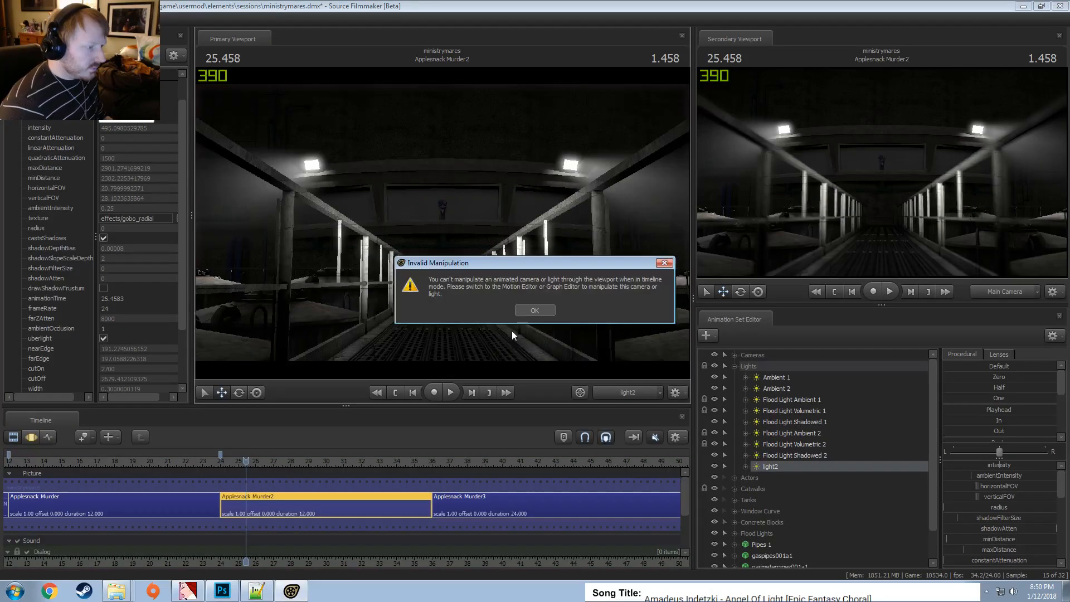
pyautogui.click(536, 309)
pyautogui.press('F3')
# Fly light2 to a spot behind and to one side of the pony at the observation window, aimed at her
pyautogui.moveTo(521, 272); pyautogui.dragTo(444, 227)
pyautogui.press('w')
pyautogui.press('w')
pyautogui.press('s')
pyautogui.press('s')
pyautogui.press('F3')
pyautogui.press('F2')
pyautogui.press('F3')
pyautogui.press('F2')
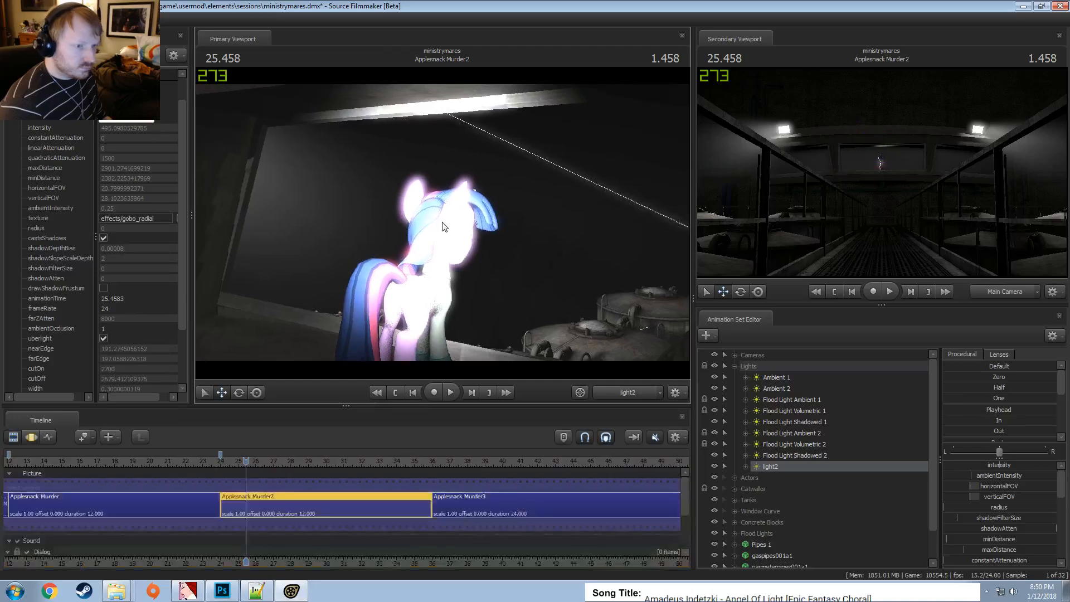
pyautogui.press('F3')
pyautogui.press('F2')
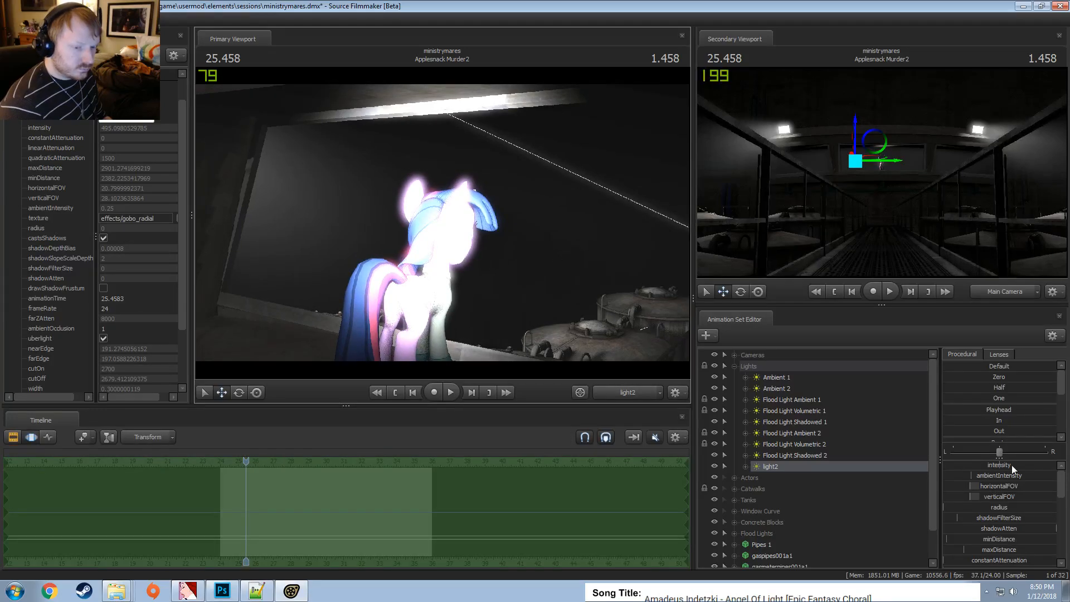
# Lower light2's intensity and narrow its field of view around the pony
pyautogui.moveTo(979, 466); pyautogui.dragTo(960, 467)
pyautogui.press('F3')
pyautogui.press('F2')
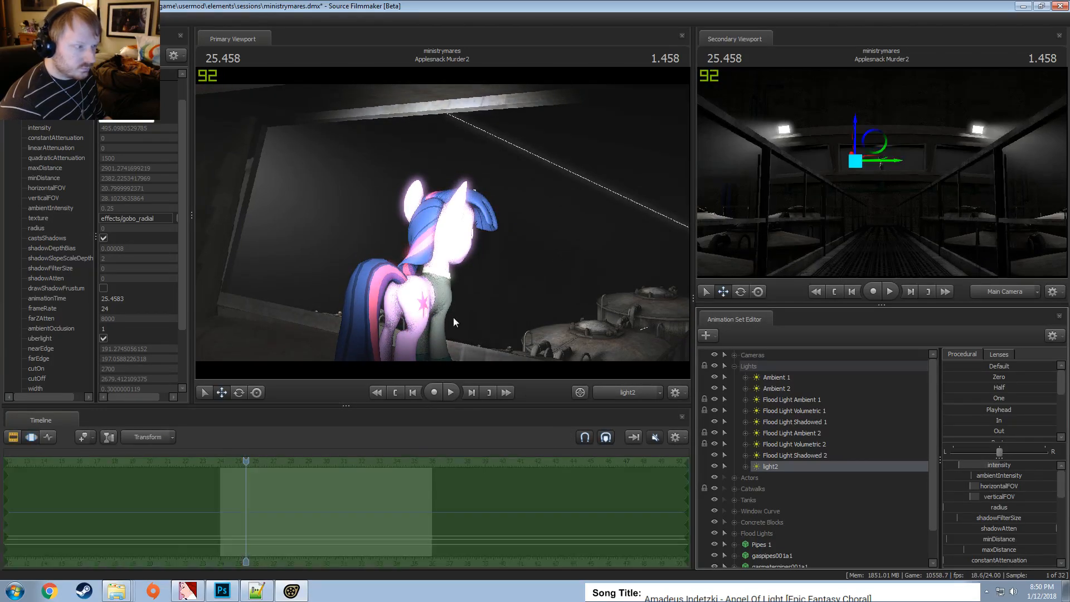
pyautogui.moveTo(454, 320); pyautogui.dragTo(449, 339)
pyautogui.scroll(4, 443, 223)
# Return to the Clip Editor and rename light2 as Twilight Rim Left
pyautogui.rightClick(793, 468)
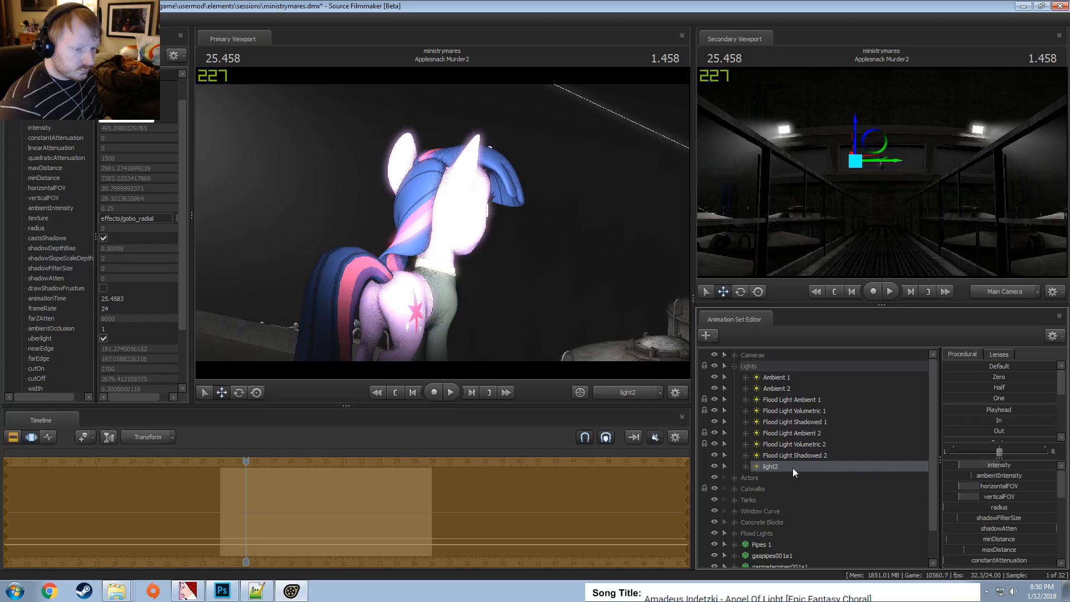
pyautogui.click(817, 449)
pyautogui.press('F2')
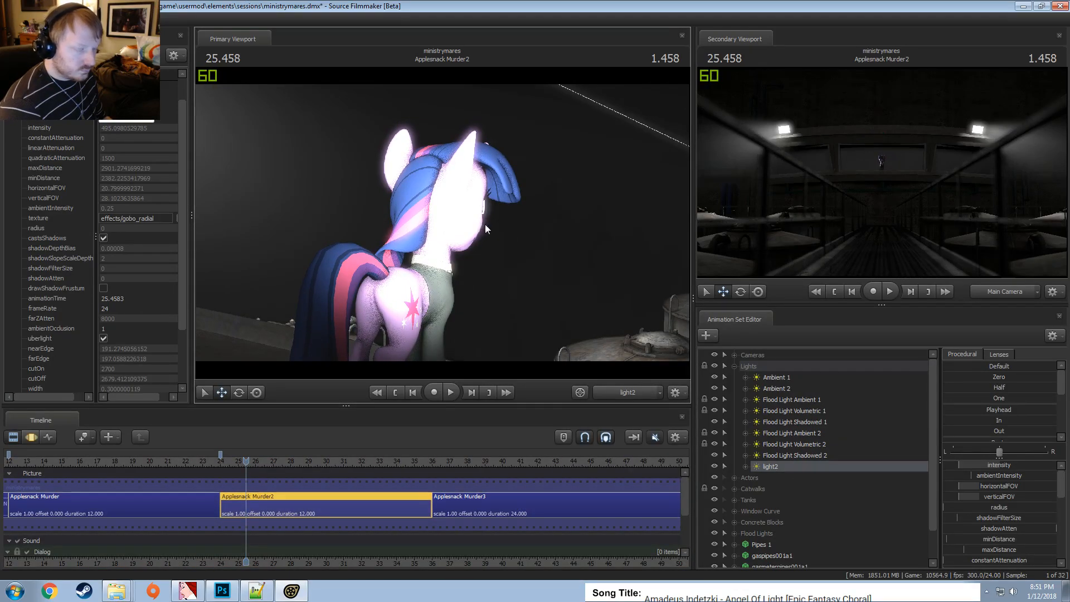
pyautogui.rightClick(770, 468)
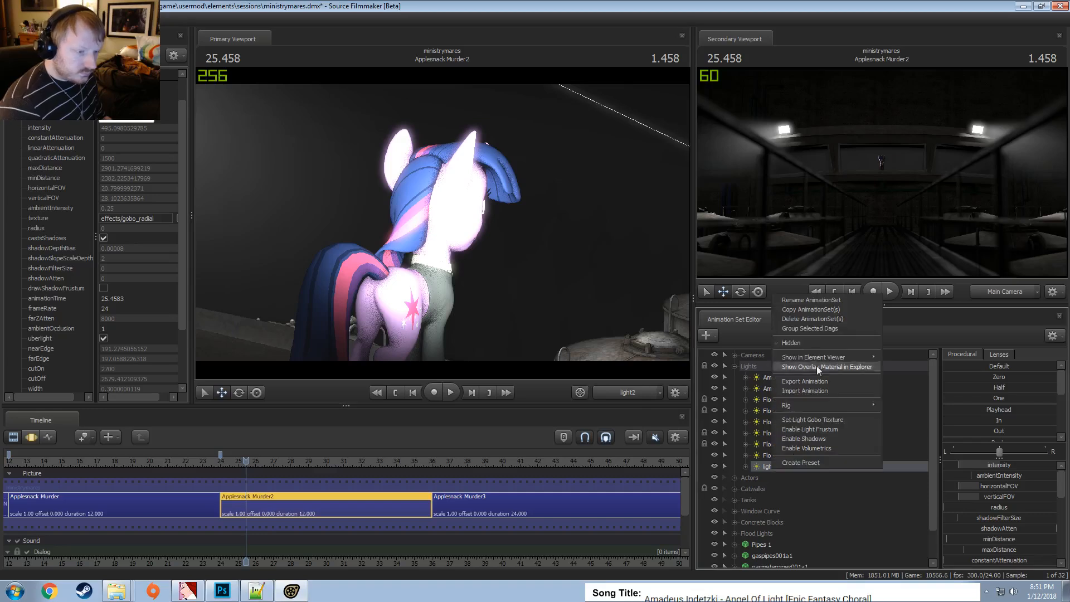
pyautogui.click(807, 302)
pyautogui.write('TRwilight Rim Left')
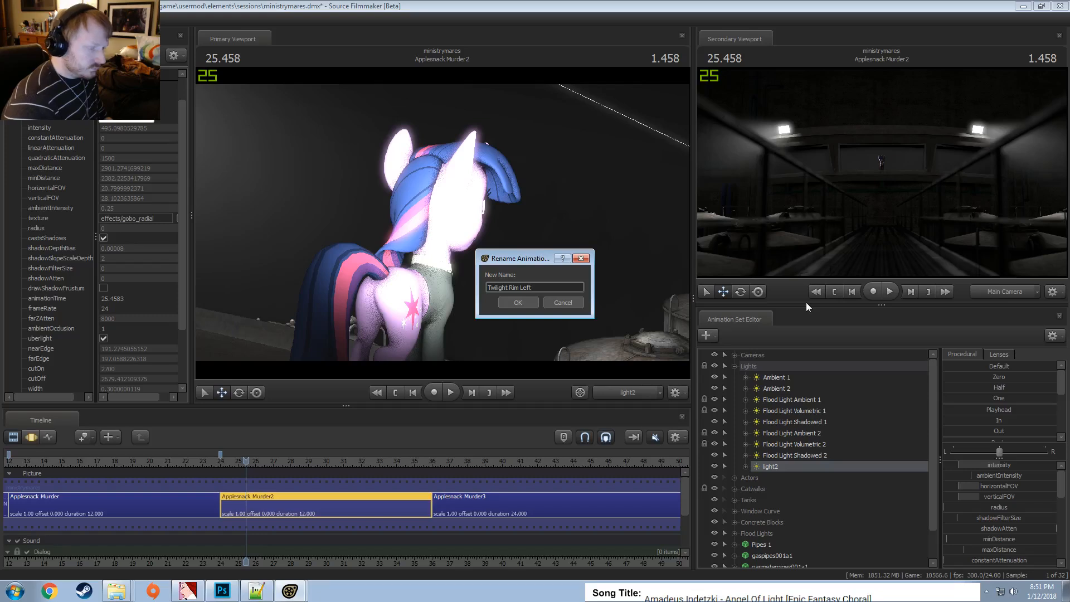
pyautogui.press('Return')
# Copy the Twilight Rim Left animation set and collapse the Lights group
pyautogui.rightClick(784, 468)
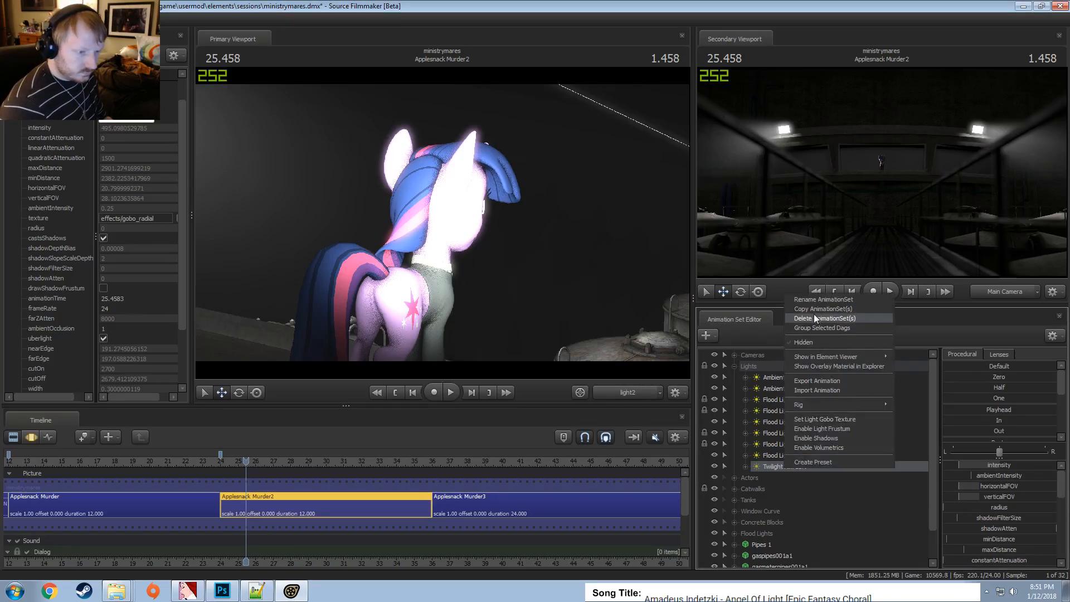
pyautogui.click(814, 318)
pyautogui.click(735, 367)
# Group Pipes 1, gaspipes001a1, gasmeterpipes001a1 and gaspipes001a2, naming the group Pipes
pyautogui.click(783, 479)
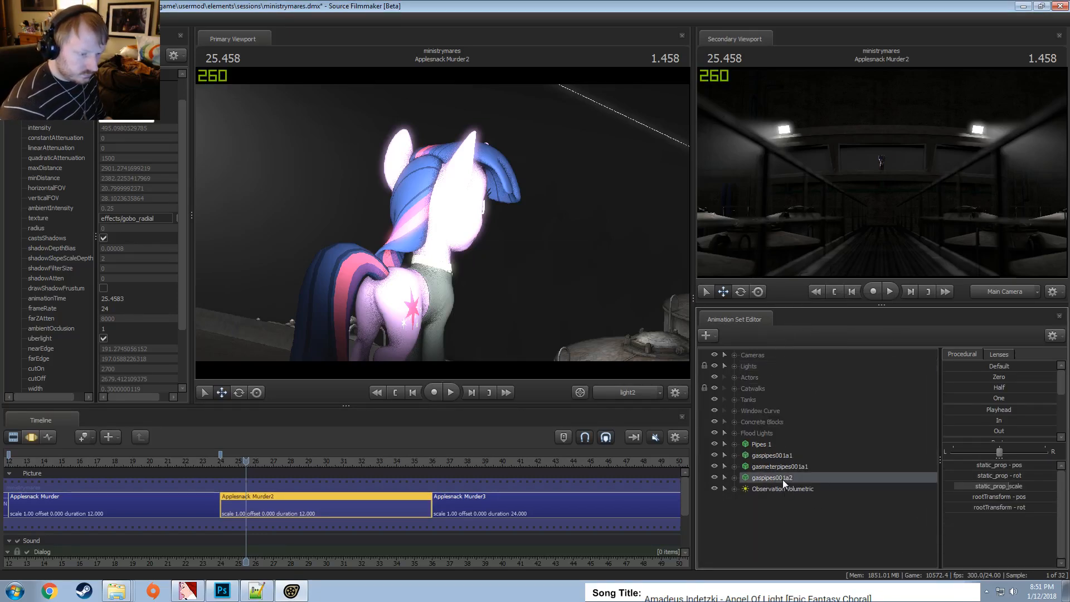
pyautogui.keyDown('shift'); pyautogui.click(765, 443); pyautogui.keyUp('shift')
pyautogui.rightClick(781, 447)
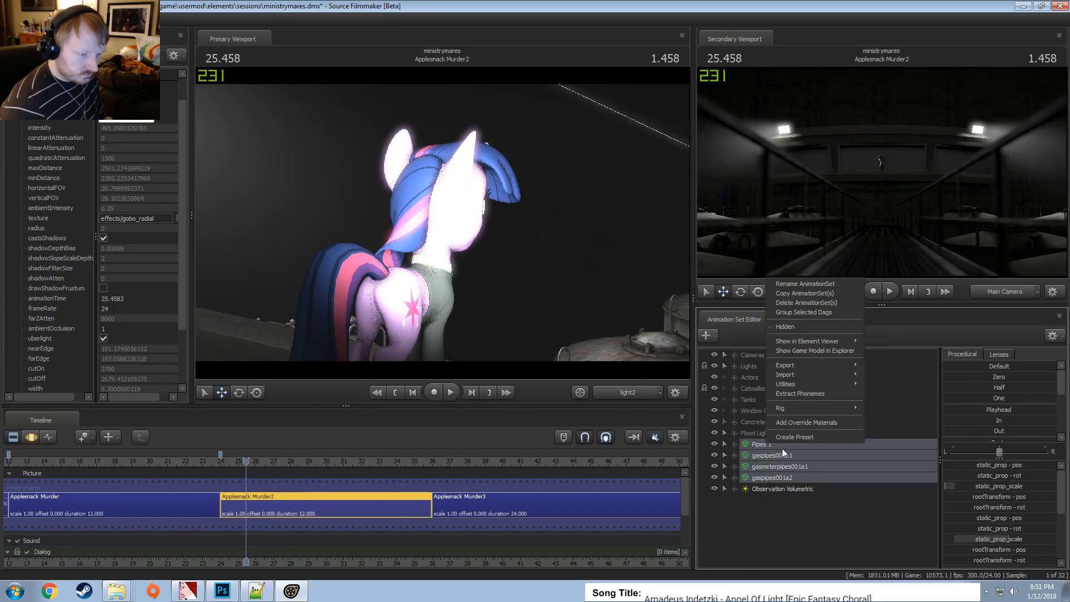
pyautogui.click(797, 313)
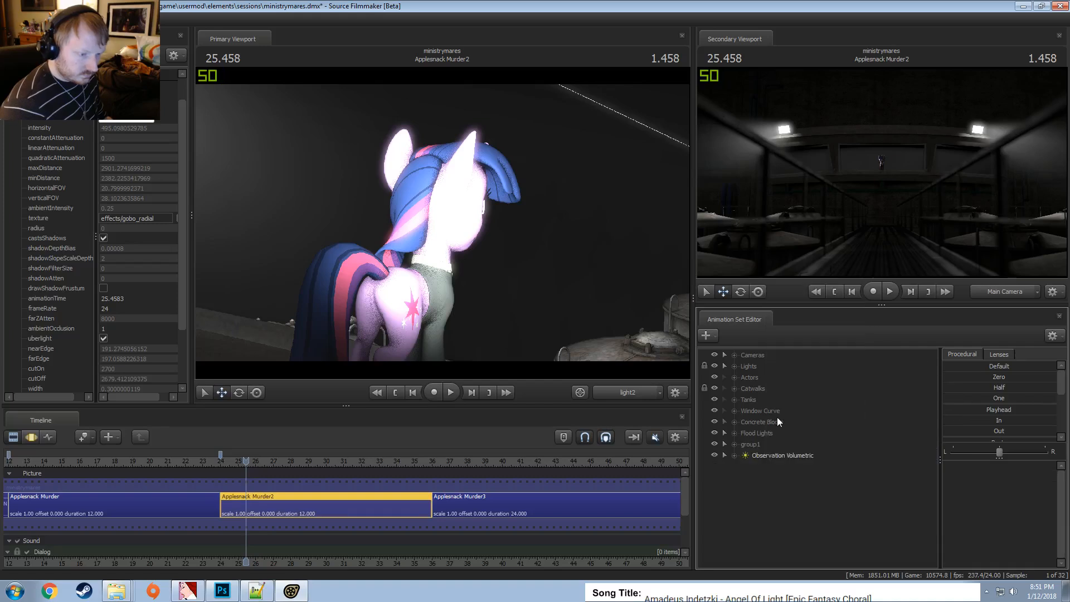
pyautogui.rightClick(785, 449)
pyautogui.click(785, 449)
pyautogui.write('Pipes')
pyautogui.press('Return')
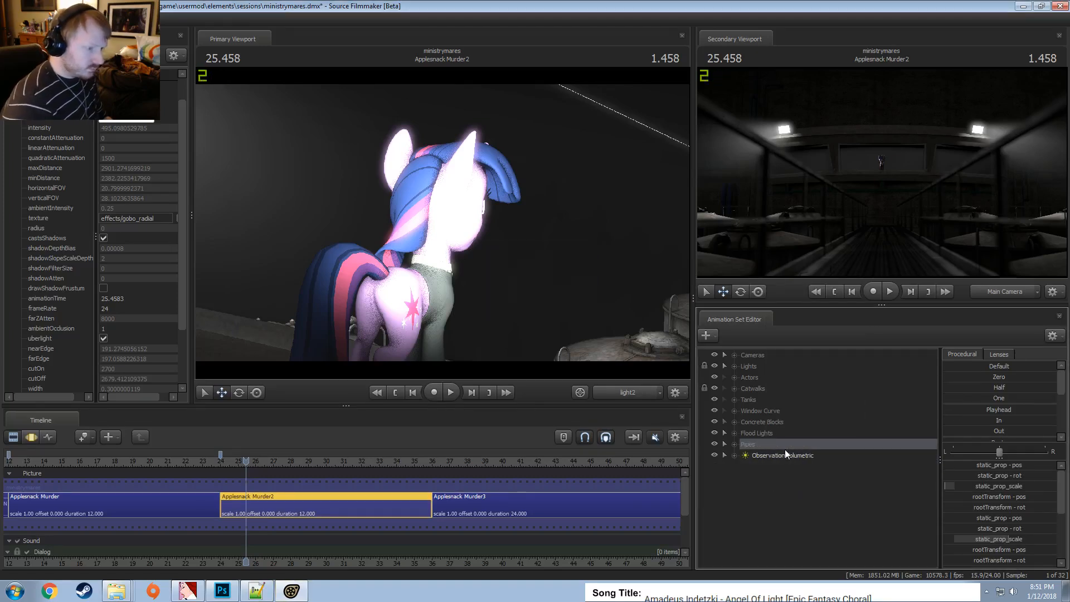
# Paste the copied rim light and rename the duplicate as Twilight Rim Right
pyautogui.rightClick(809, 471)
pyautogui.click(841, 529)
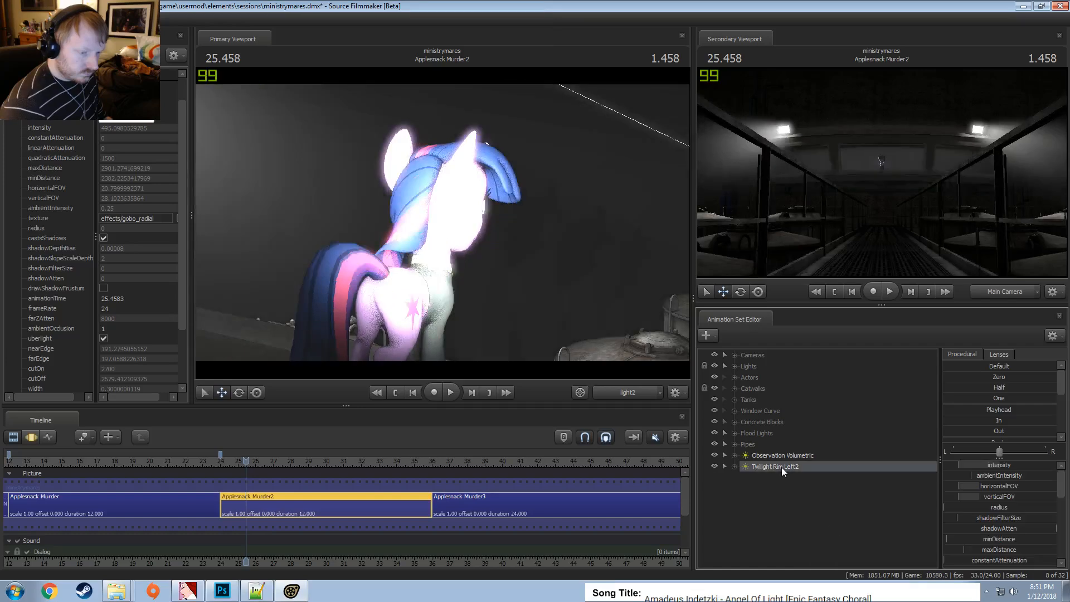
pyautogui.rightClick(782, 467)
pyautogui.click(802, 299)
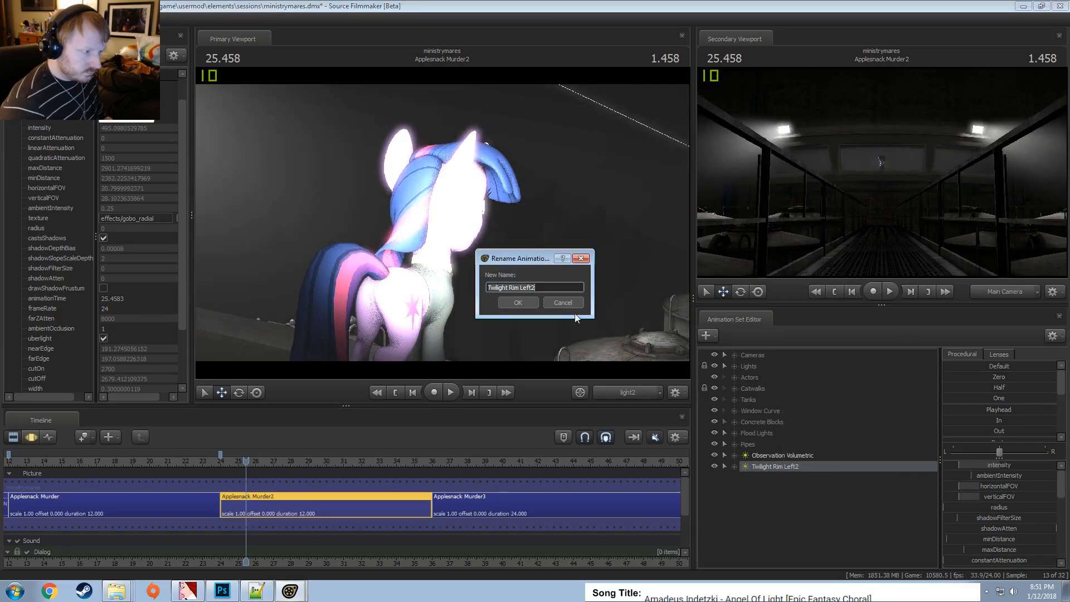
pyautogui.click(547, 289)
pyautogui.press('BackSpace')
pyautogui.press('BackSpace')
pyautogui.press('BackSpace')
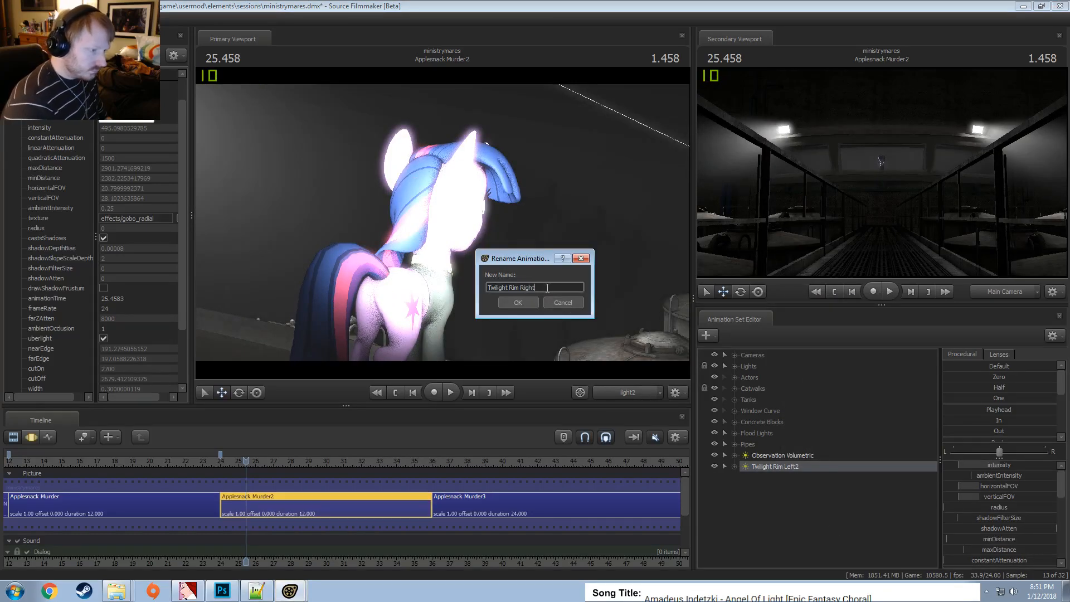
pyautogui.press('Return')
# Place Twilight Rim Right behind the pony's opposite side, checking her front with the Work Camera in the secondary viewport
pyautogui.click(782, 469)
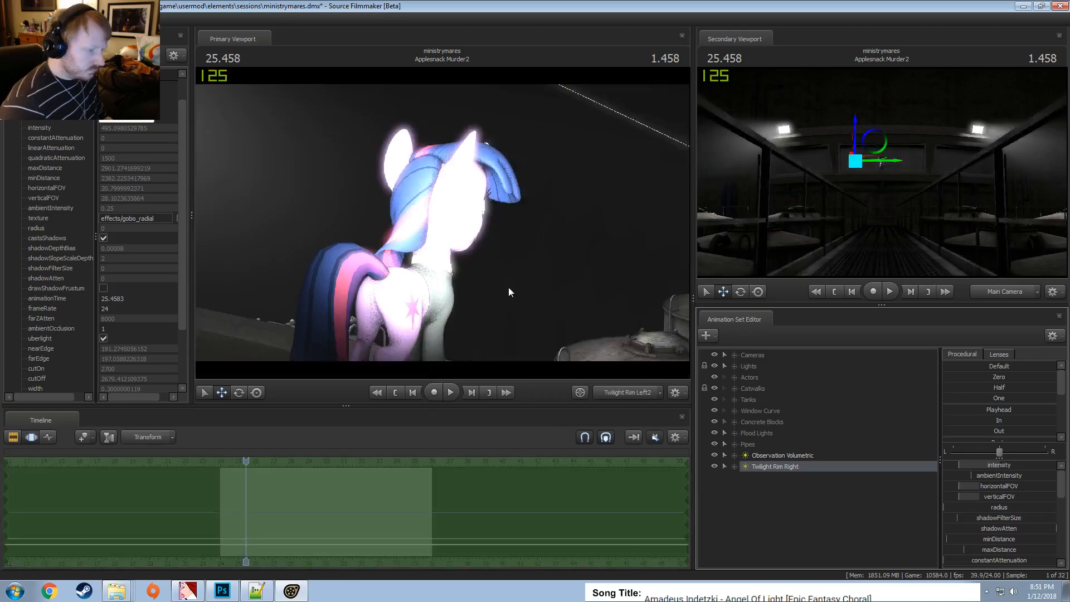
pyautogui.moveTo(509, 287); pyautogui.dragTo(491, 223)
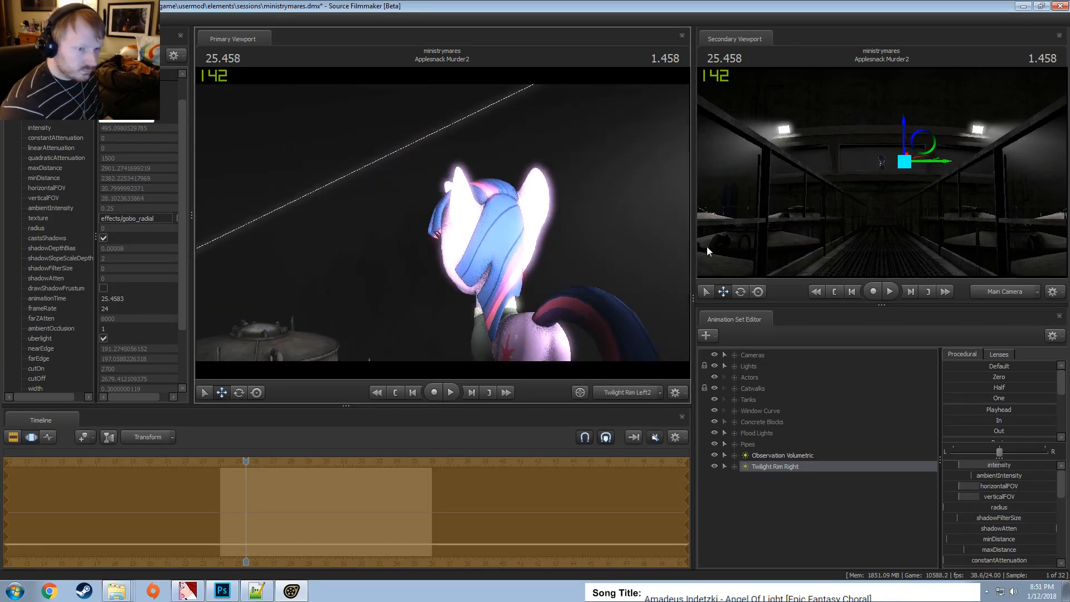
pyautogui.keyDown('ctrl'); pyautogui.click(991, 291); pyautogui.keyUp('ctrl')
pyautogui.press('w')
pyautogui.moveTo(936, 223); pyautogui.dragTo(941, 188)
pyautogui.moveTo(475, 249); pyautogui.dragTo(517, 276)
pyautogui.press('F2')
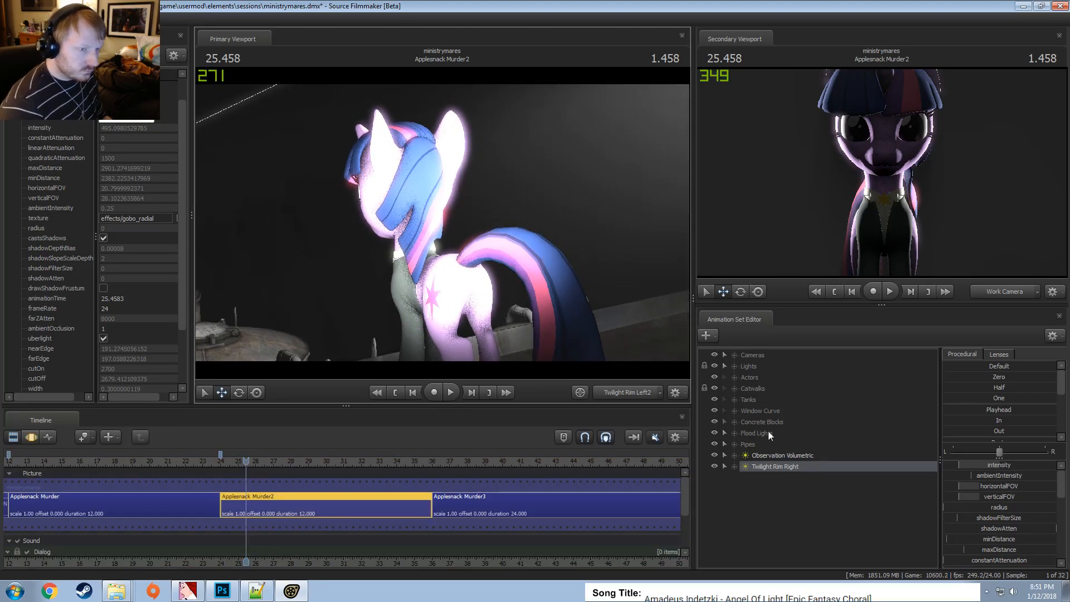
# Set the primary viewport to the Main Camera and move Twilight Rim Right into the Lights group
pyautogui.click(620, 392)
pyautogui.click(620, 392)
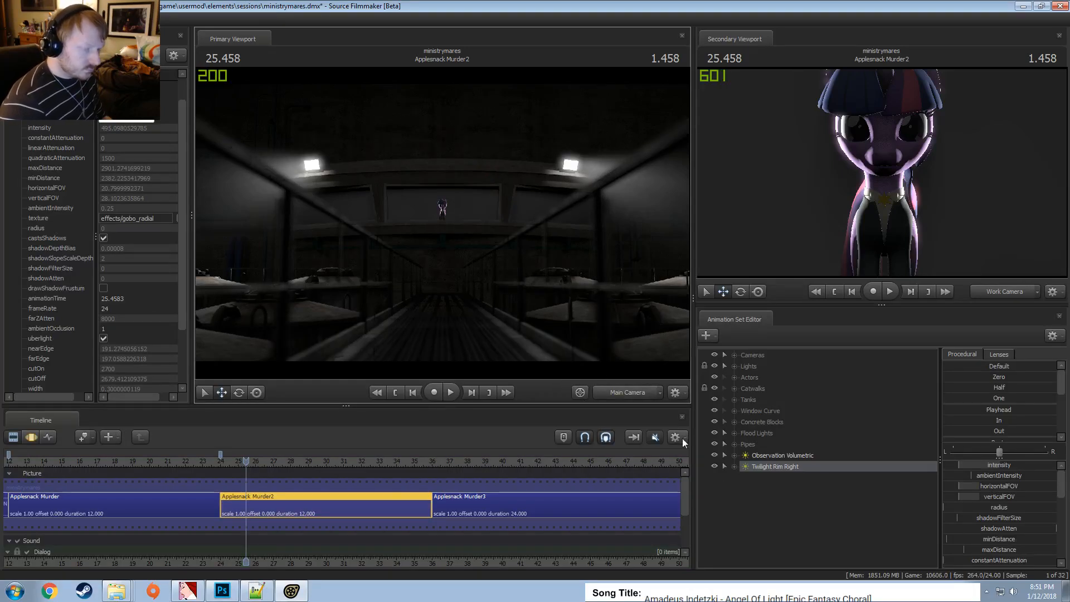
pyautogui.rightClick(765, 467)
pyautogui.click(734, 367)
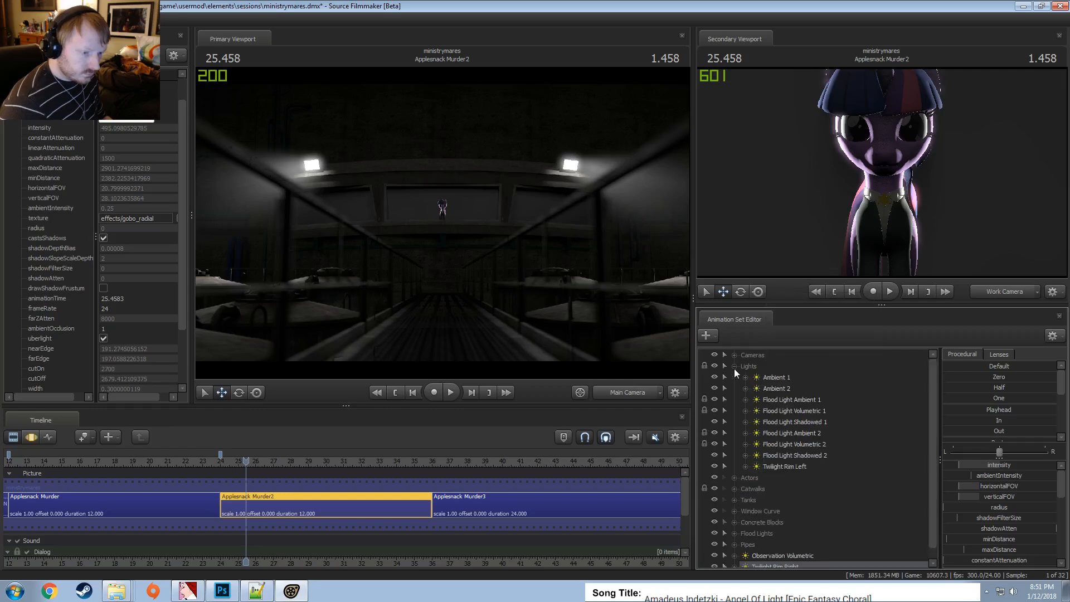
pyautogui.moveTo(795, 550); pyautogui.dragTo(788, 460)
# Copy the Twilight Rim Left light and paste a duplicate outside the Lights group
pyautogui.rightClick(794, 456)
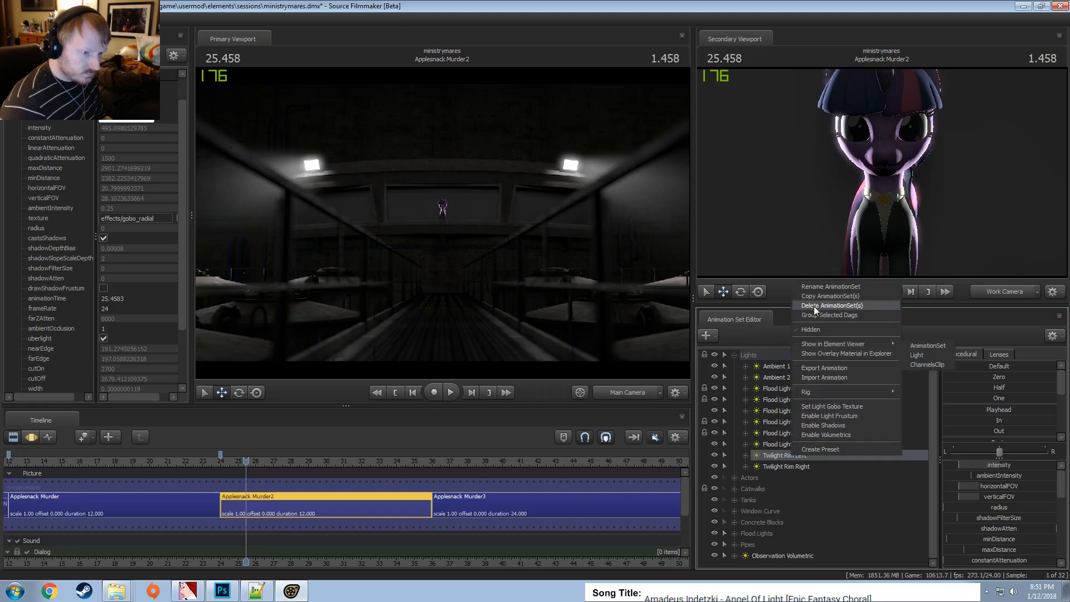
pyautogui.click(814, 306)
pyautogui.click(735, 356)
pyautogui.rightClick(757, 498)
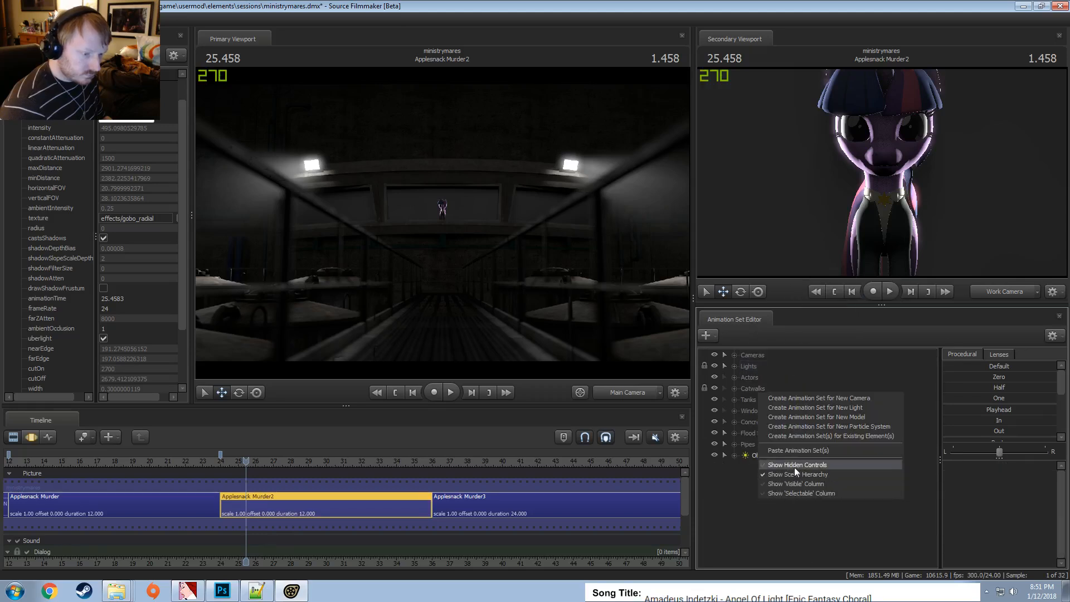
pyautogui.click(795, 468)
# Look through the duplicated light and position it beside the pony so it illuminates her side and head
pyautogui.moveTo(592, 339); pyautogui.dragTo(574, 323)
pyautogui.press('F3')
pyautogui.moveTo(498, 236)
pyautogui.mouseDown()
pyautogui.moveTo(508, 235)
pyautogui.moveTo(467, 230)
pyautogui.moveTo(484, 229)
pyautogui.mouseUp()
pyautogui.press('d')
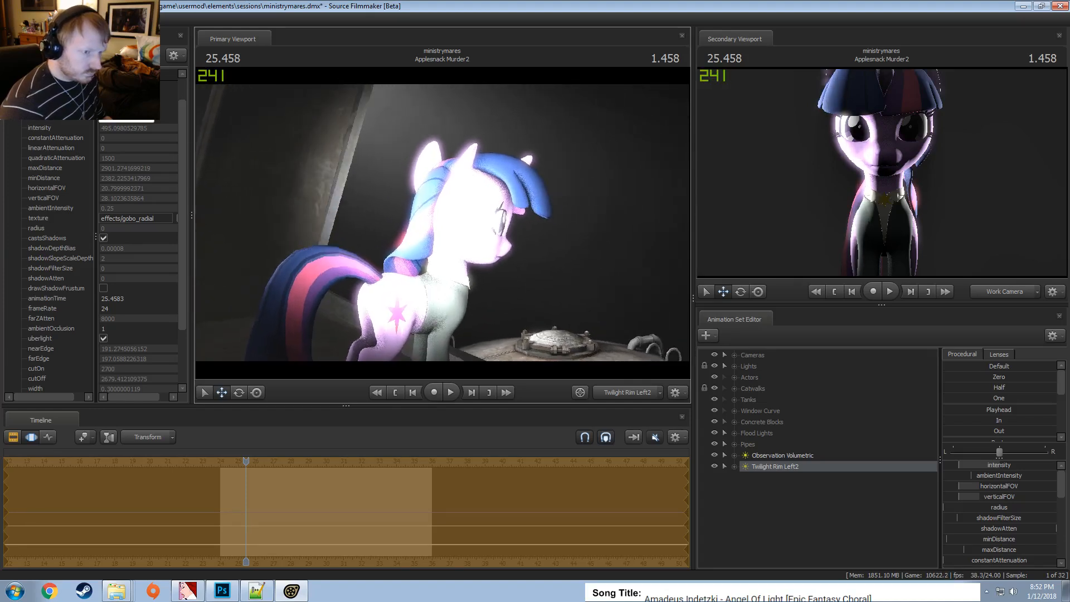
# Raise the duplicated light's radius and lower its intensity, checking the effect through the Main Camera in the secondary viewport
pyautogui.click(981, 503)
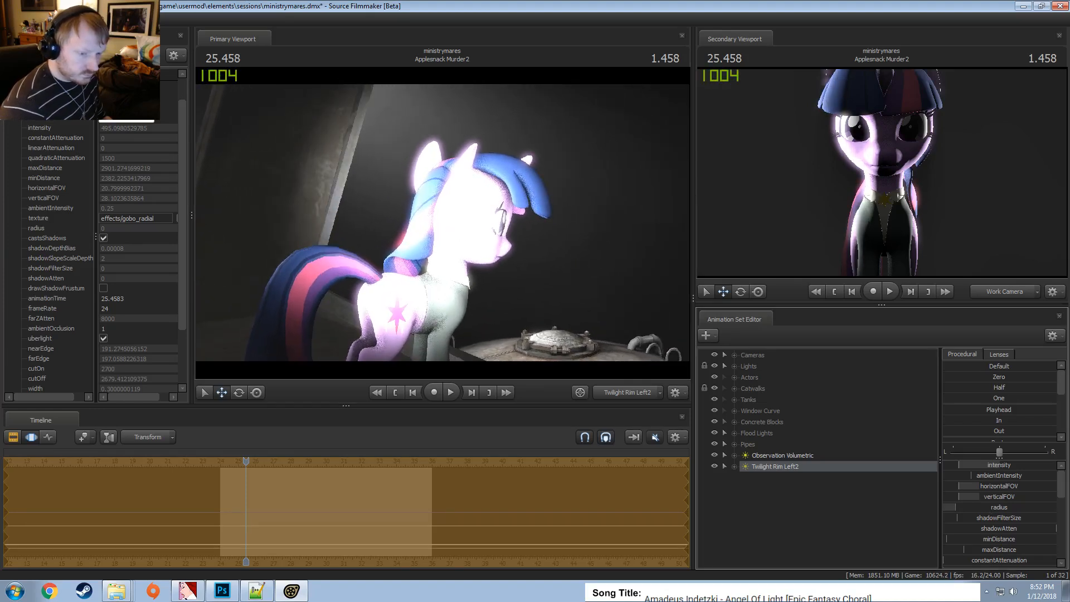
pyautogui.press('F2')
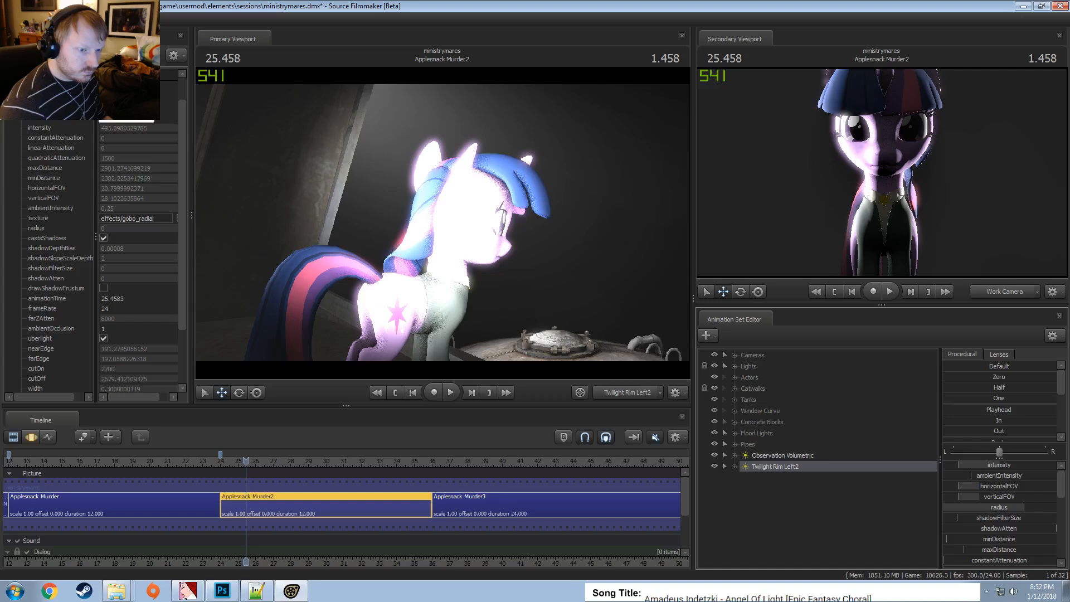
pyautogui.click(1020, 290)
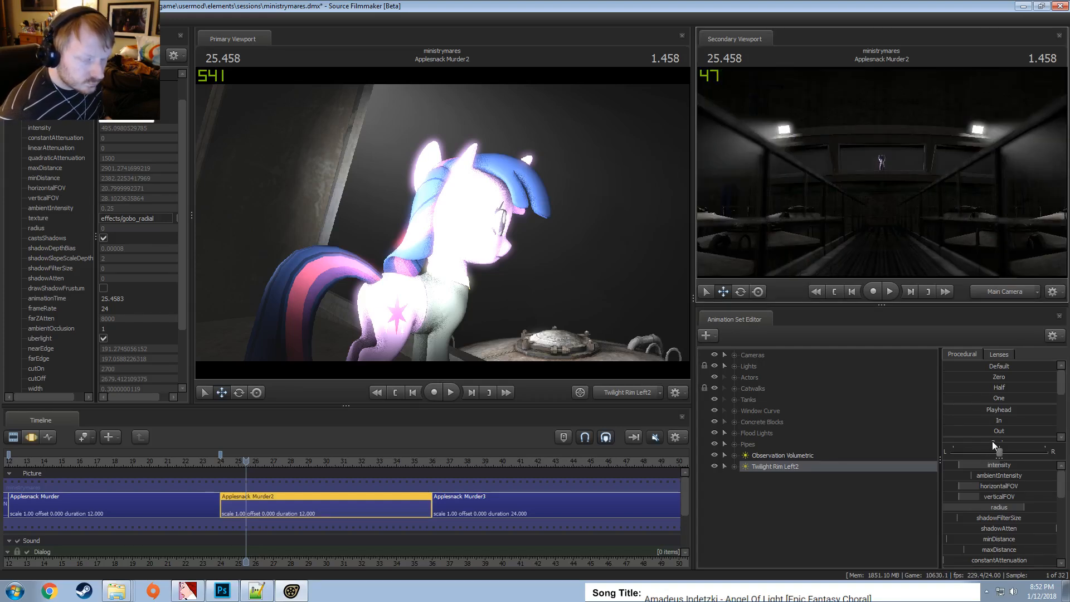
pyautogui.press('F3')
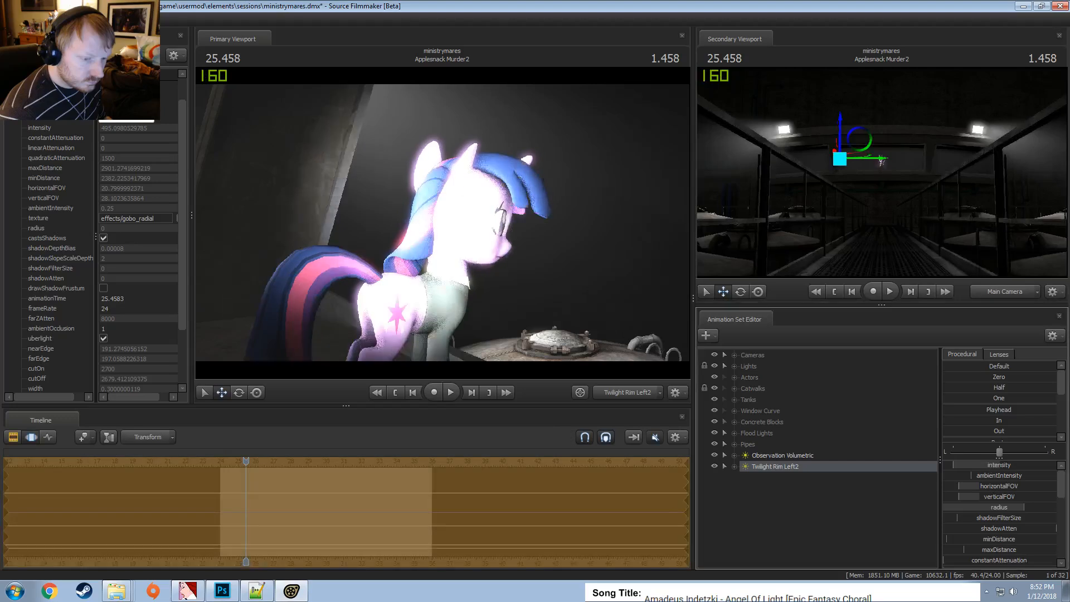
pyautogui.press('F2')
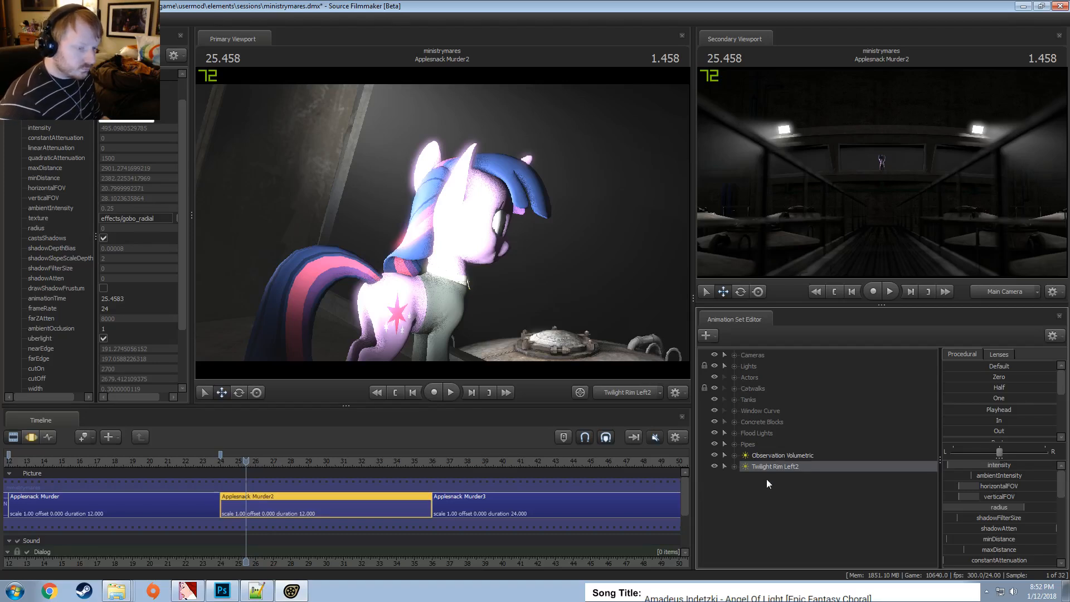
# Rename the Twilight Rim Left2 light as Twilight Main Left
pyautogui.rightClick(782, 467)
pyautogui.click(853, 297)
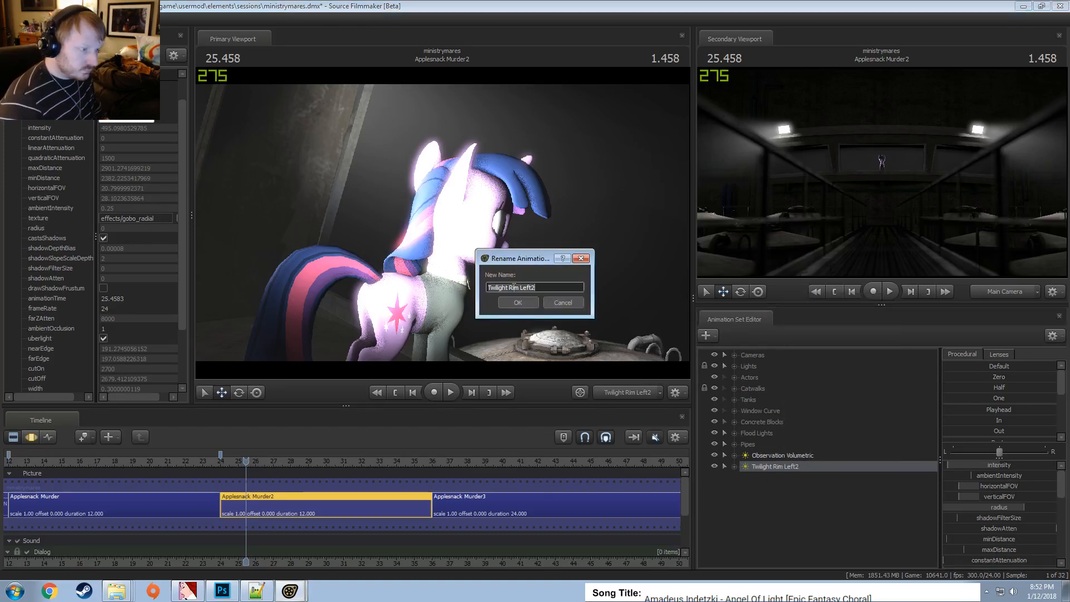
pyautogui.press('End')
pyautogui.press('BackSpace')
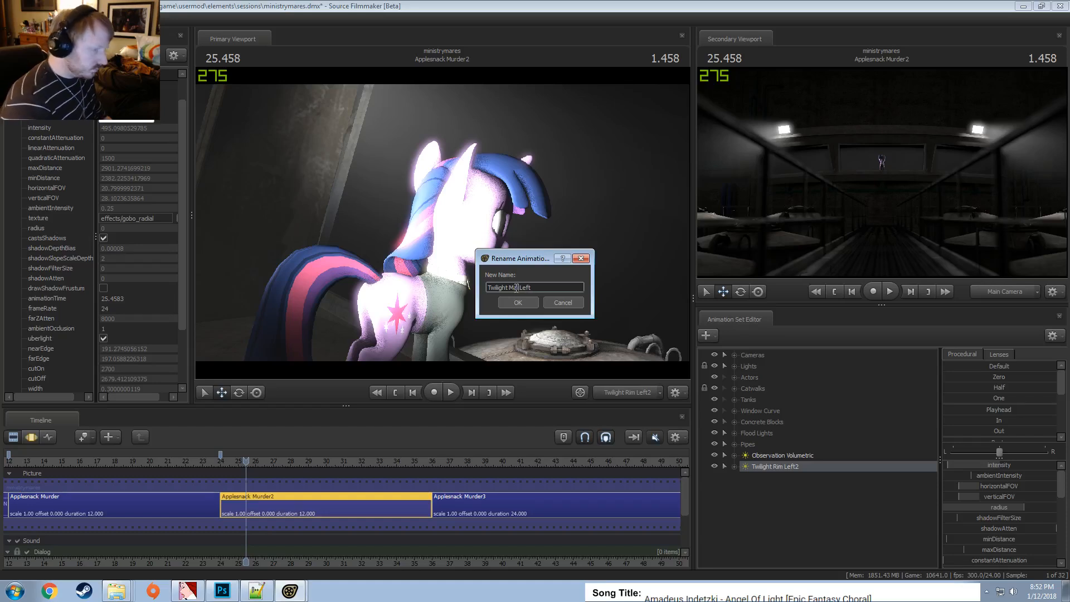
pyautogui.press('Return')
# Copy and paste Twilight Main Left, renaming the duplicate as Twilight Main Right
pyautogui.rightClick(753, 466)
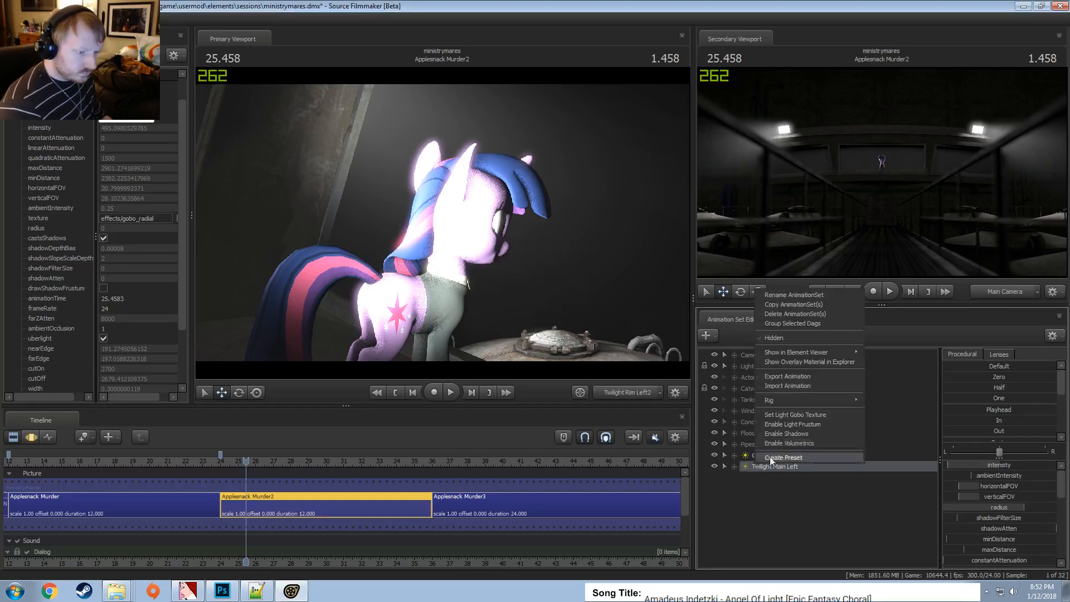
pyautogui.click(777, 305)
pyautogui.rightClick(797, 512)
pyautogui.click(826, 466)
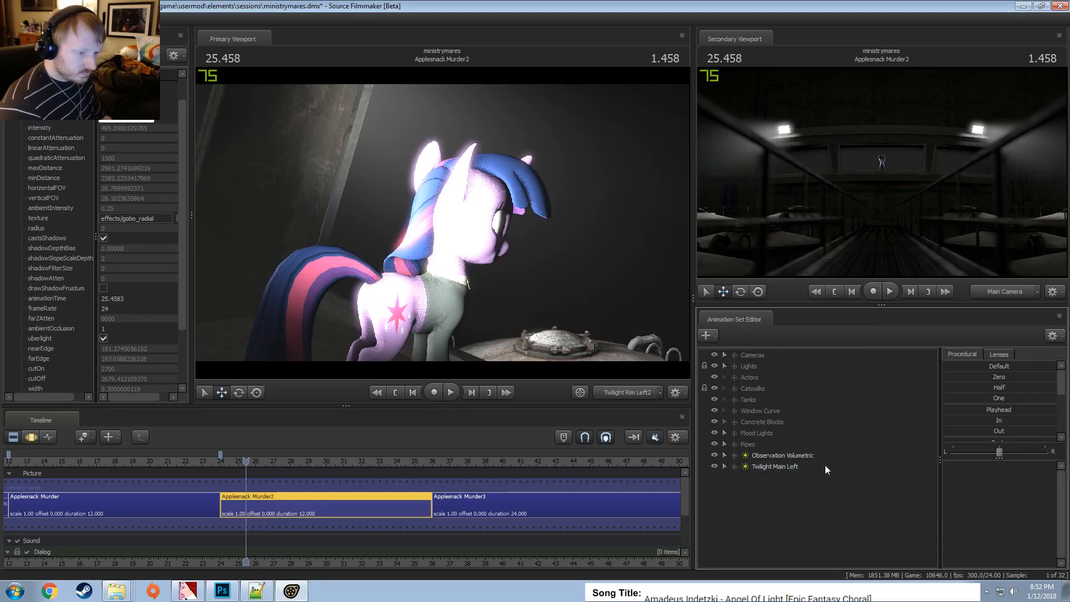
pyautogui.rightClick(777, 477)
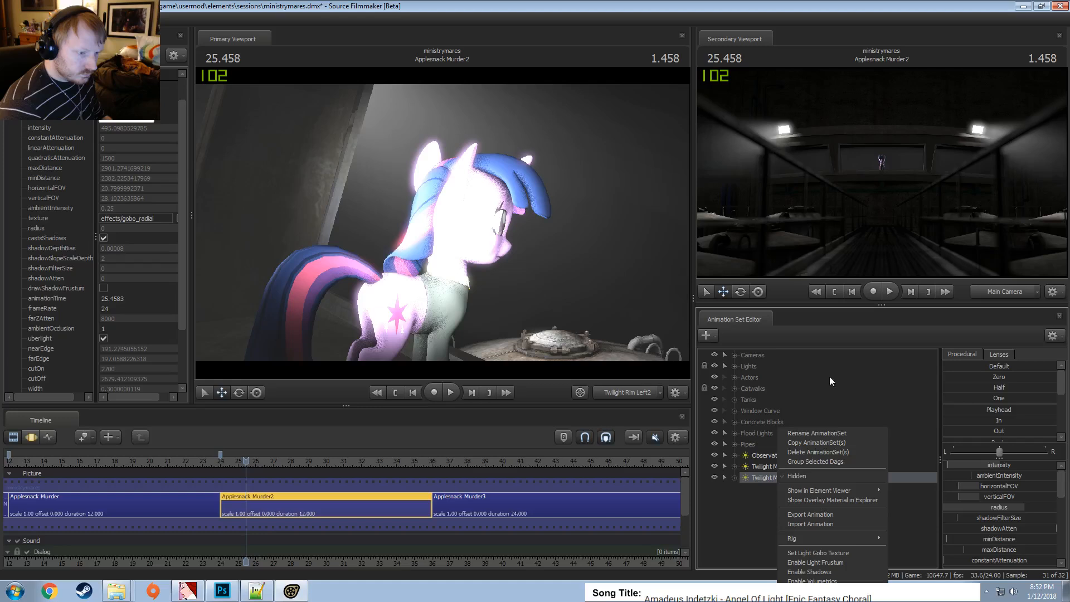
pyautogui.click(832, 435)
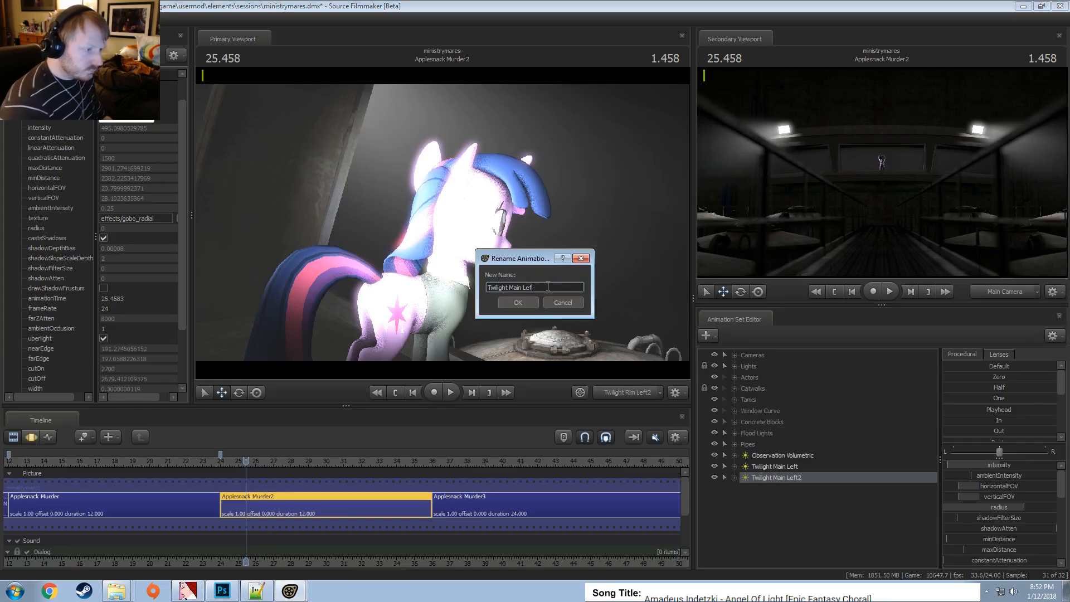
pyautogui.write('Right')
pyautogui.press('Return')
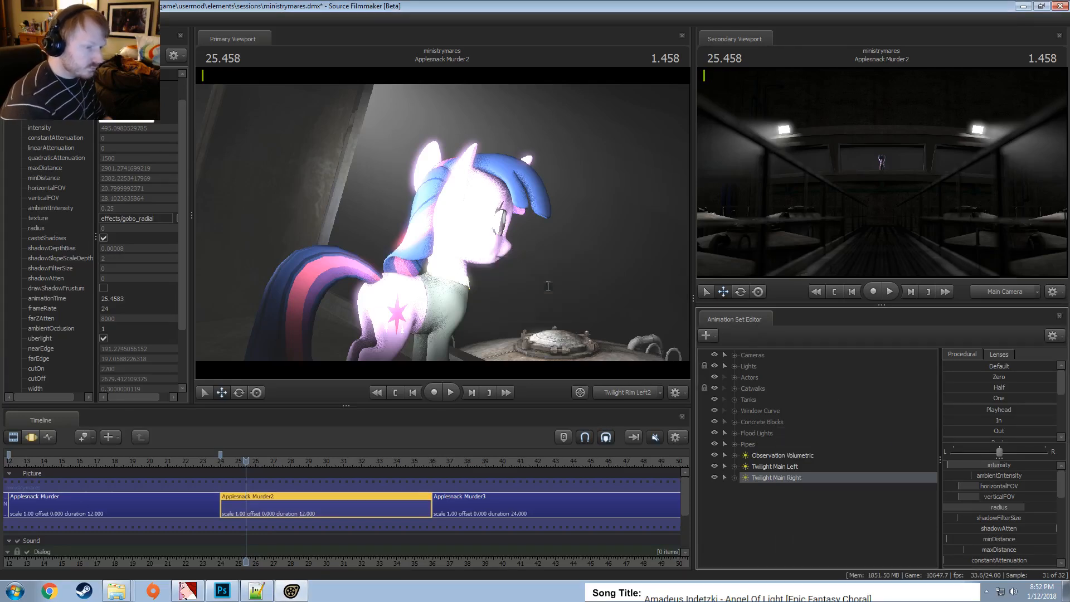
# Expand the Lights group and hide Twilight Rim Left and Twilight Rim Right
pyautogui.click(734, 365)
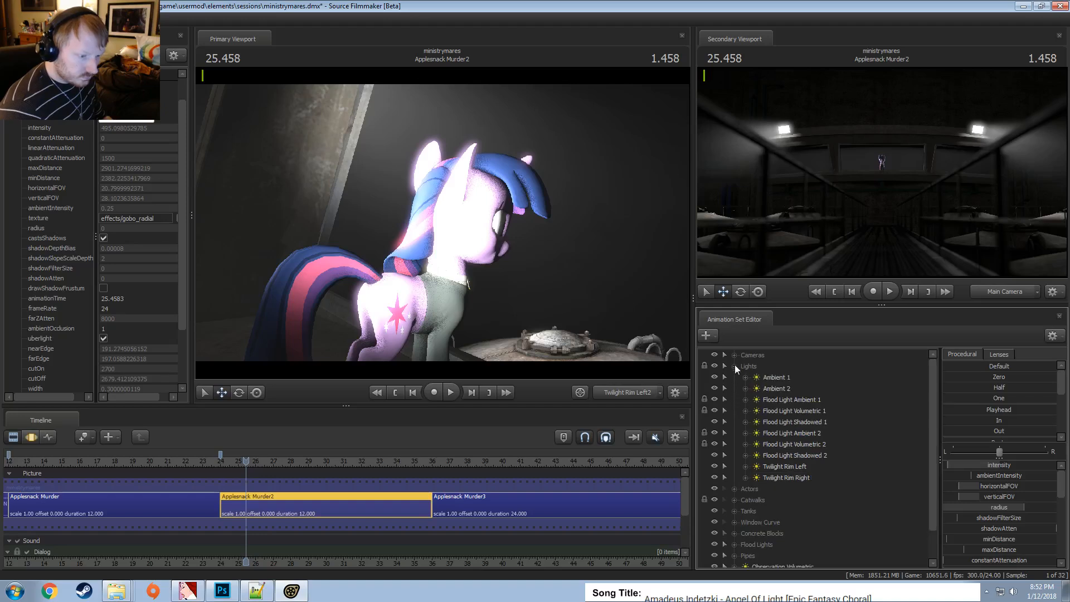
pyautogui.scroll(-2, 747, 396)
pyautogui.click(714, 443)
pyautogui.click(714, 433)
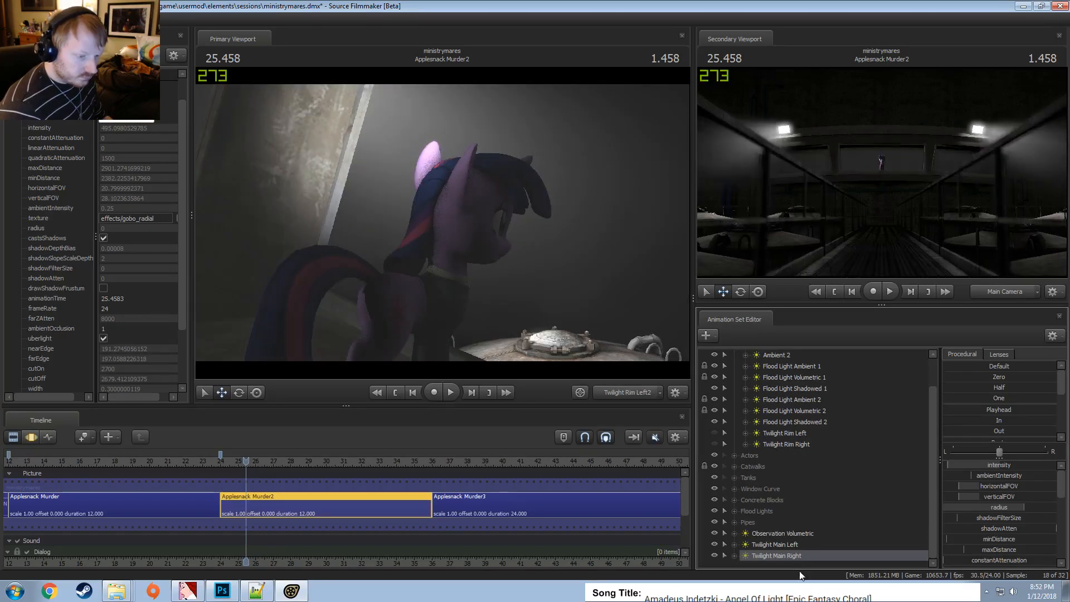
# Look through Twilight Main Right and place it on the pony's opposite side, with the Work Camera showing her front in the secondary viewport
pyautogui.keyDown('ctrl'); pyautogui.moveTo(777, 556); pyautogui.dragTo(624, 323); pyautogui.keyUp('ctrl')
pyautogui.scroll(3, 808, 424)
pyautogui.click(1012, 292)
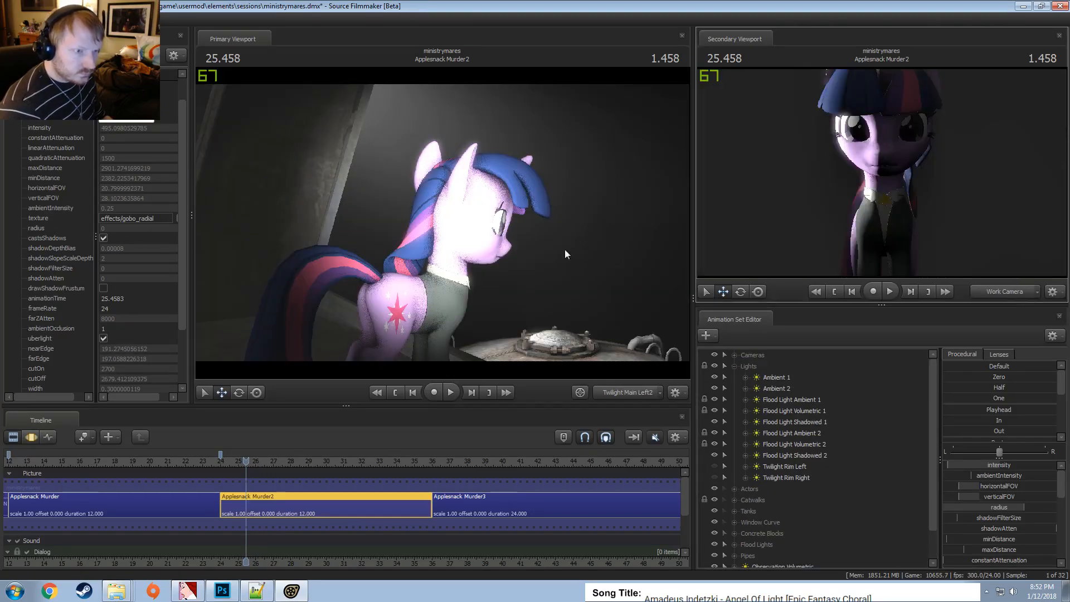
pyautogui.press('F3')
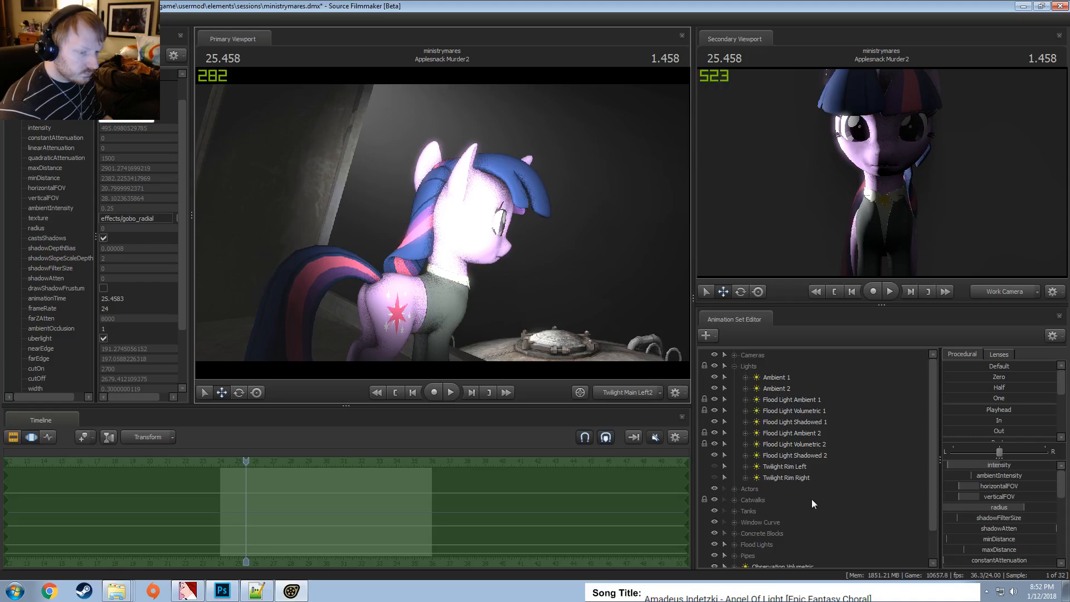
pyautogui.click(800, 478)
pyautogui.scroll(-1, 800, 489)
pyautogui.click(787, 556)
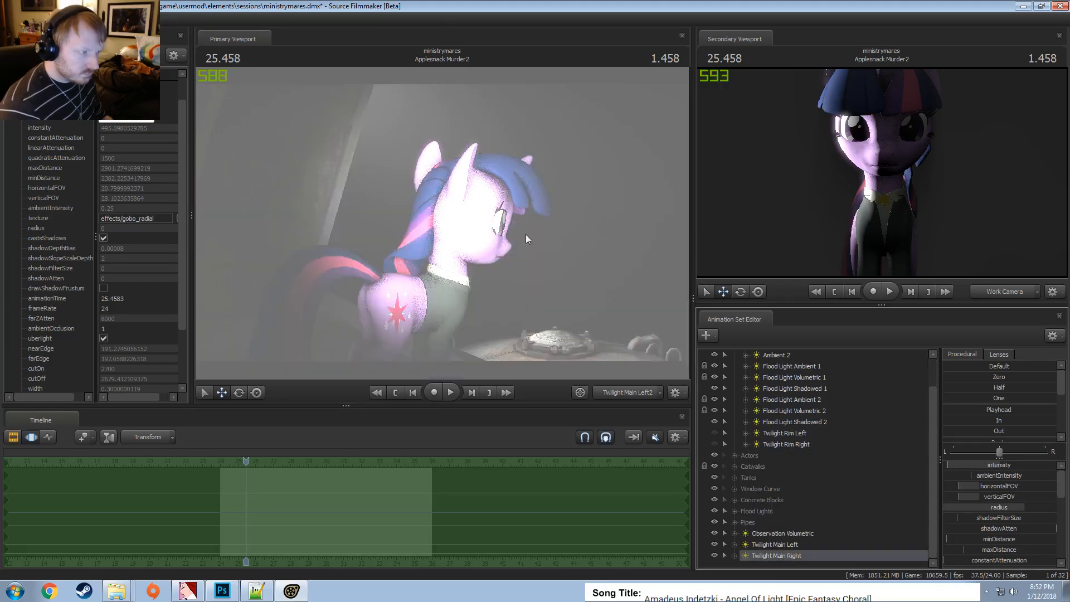
pyautogui.moveTo(527, 234); pyautogui.dragTo(664, 225)
pyautogui.press('a')
pyautogui.moveTo(399, 208); pyautogui.dragTo(442, 223)
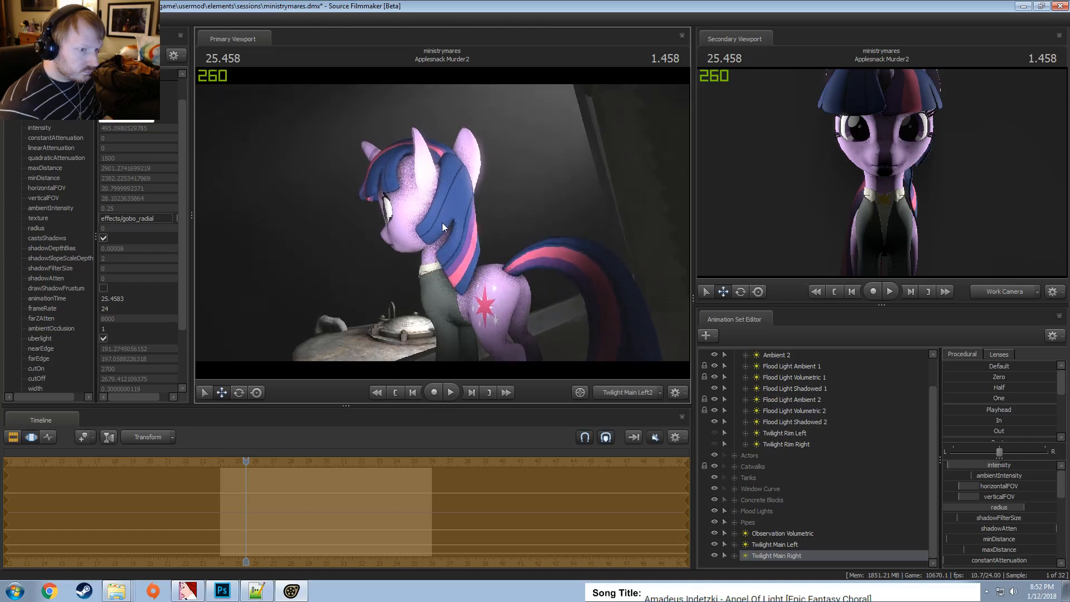
# Show both Twilight rim lights again and return the primary viewport to the Main Camera
pyautogui.click(715, 444)
pyautogui.click(714, 433)
pyautogui.press('F2')
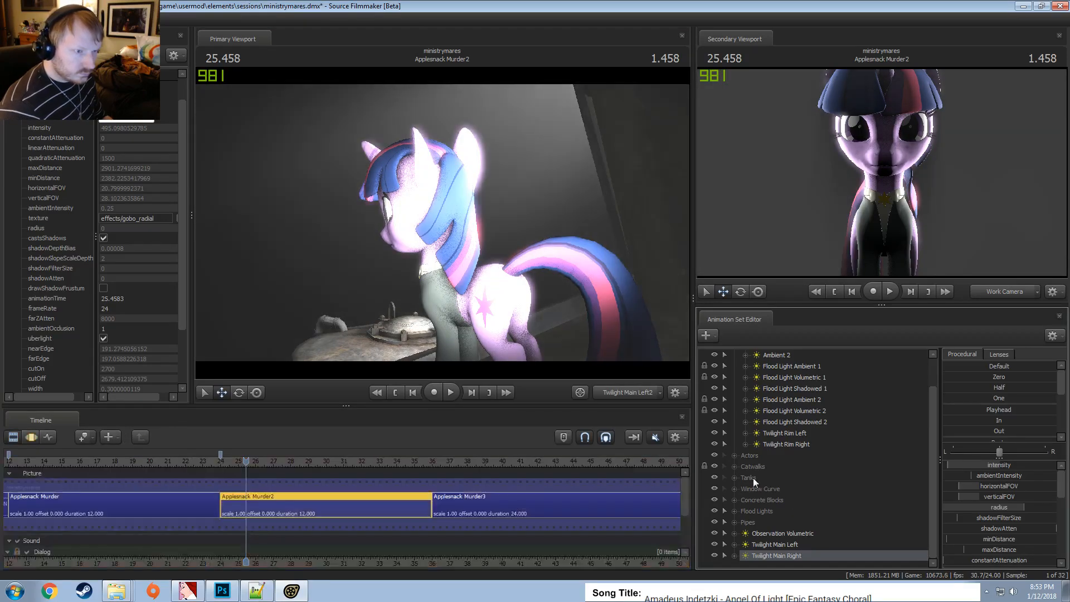
pyautogui.click(627, 392)
pyautogui.click(618, 381)
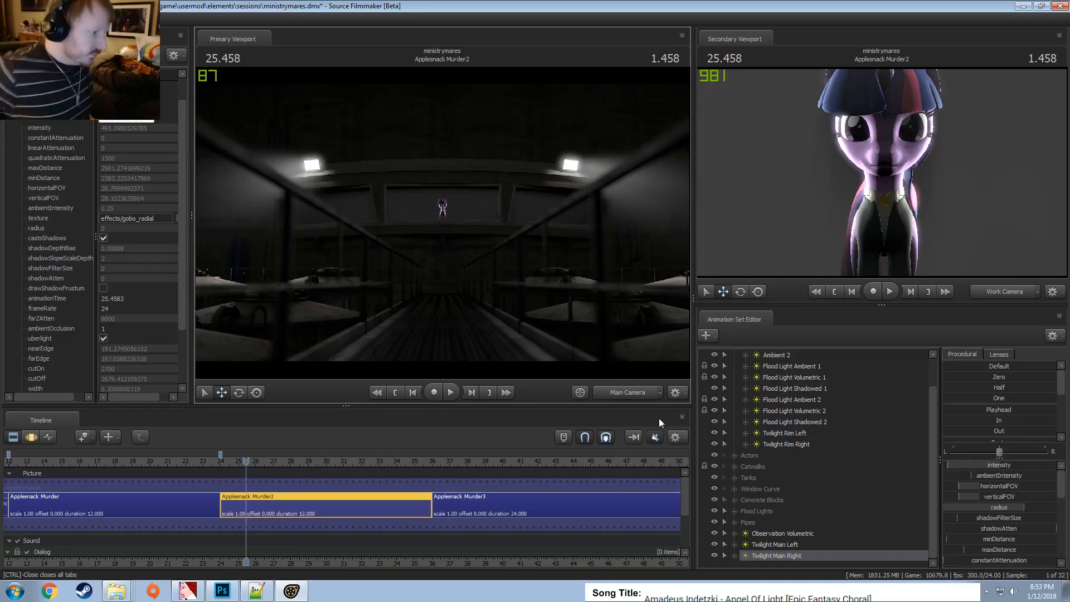
# Move Twilight Main Left and Twilight Main Right into the Lights group and collapse the group
pyautogui.keyDown('shift'); pyautogui.click(767, 544); pyautogui.keyUp('shift')
pyautogui.moveTo(774, 556); pyautogui.dragTo(784, 450)
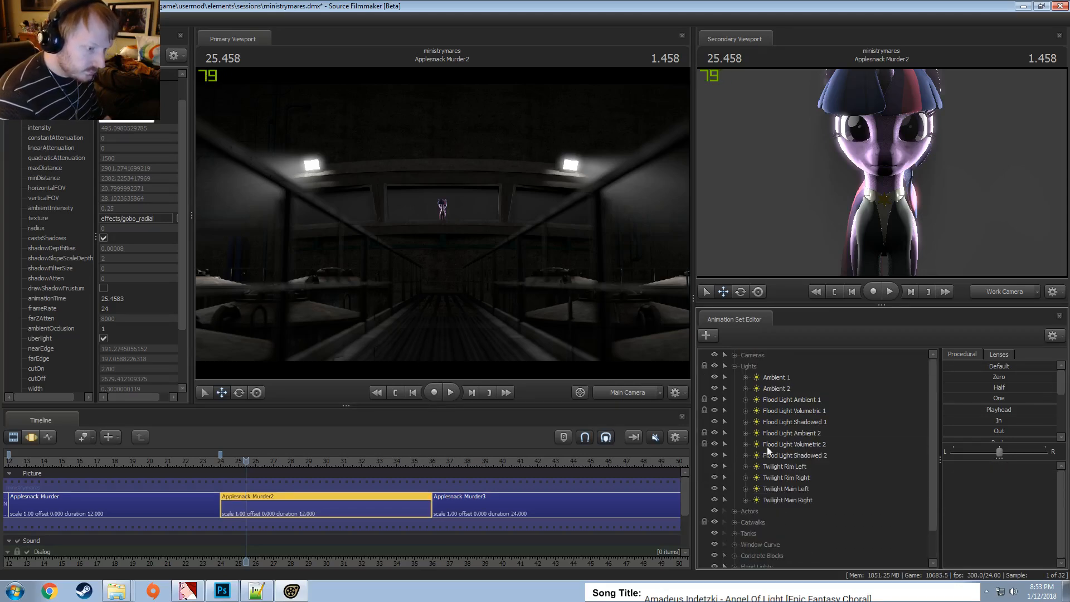
pyautogui.click(735, 367)
# Paste another copy of the main light and aim it from the front at the concrete ledge below Twilight, backing the Work Camera away
pyautogui.rightClick(761, 493)
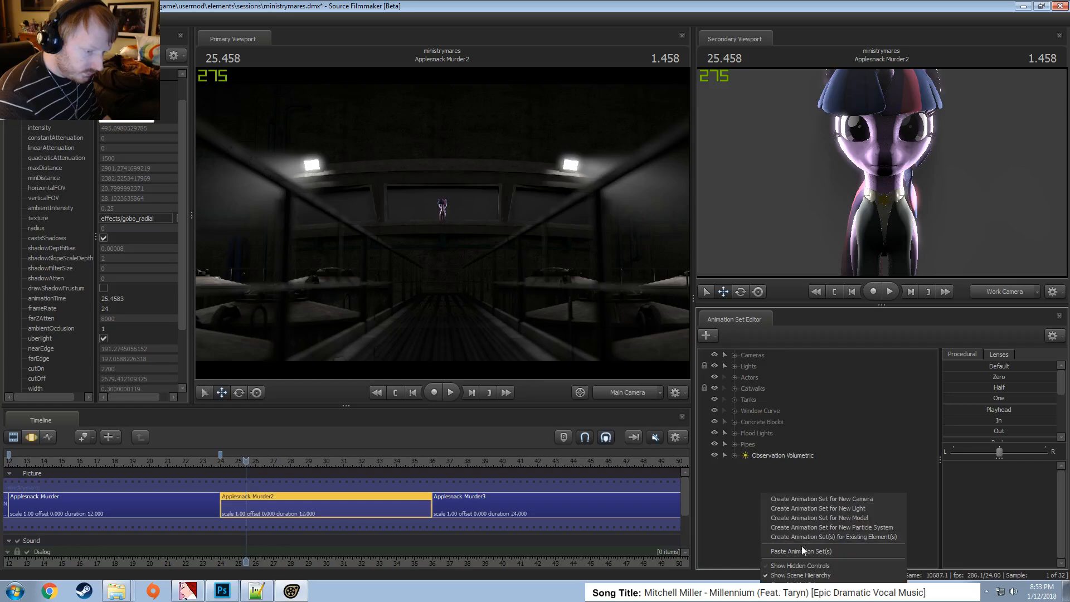
pyautogui.click(801, 551)
pyautogui.click(742, 466)
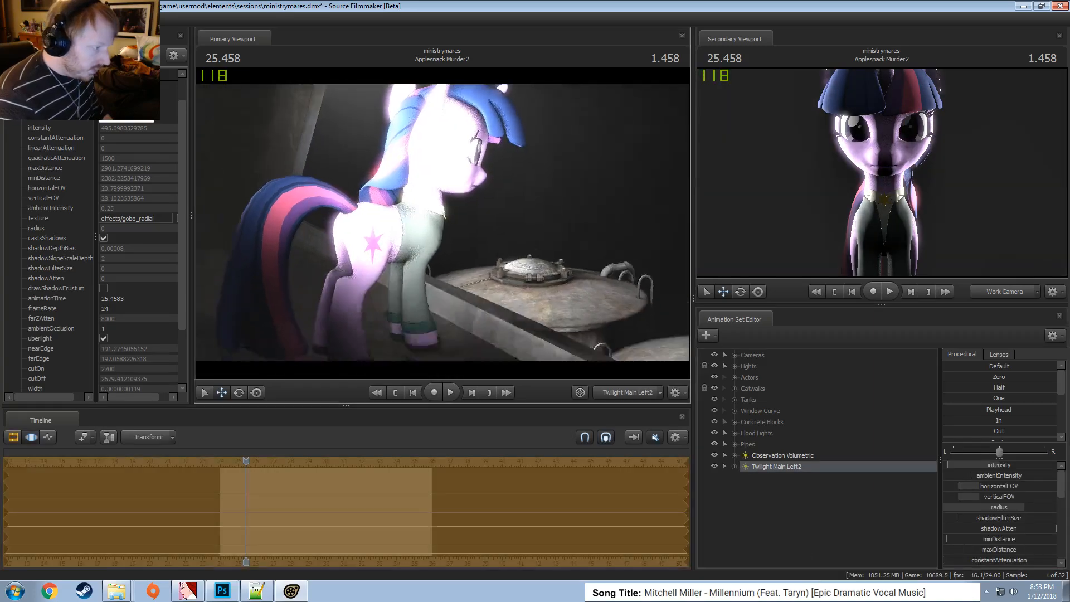
pyautogui.moveTo(442, 223)
pyautogui.mouseDown()
pyautogui.moveTo(446, 249)
pyautogui.moveTo(502, 274)
pyautogui.moveTo(424, 245)
pyautogui.moveTo(451, 245)
pyautogui.moveTo(401, 240)
pyautogui.moveTo(443, 234)
pyautogui.moveTo(445, 219)
pyautogui.mouseUp()
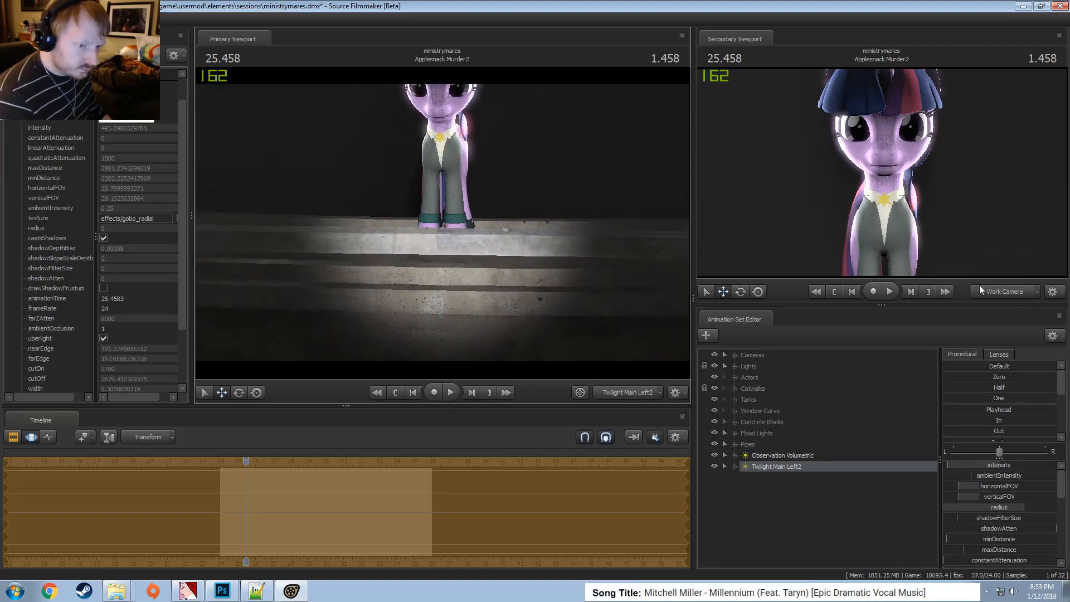
pyautogui.moveTo(886, 212); pyautogui.dragTo(885, 214)
pyautogui.press('s')
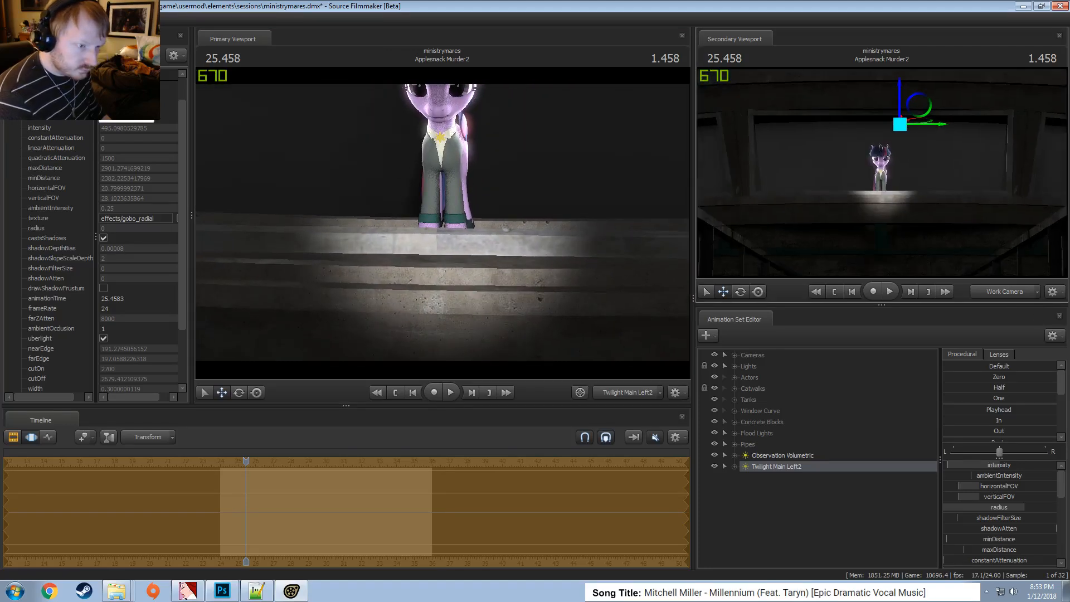
# Show the new front light in the Element Viewer and enable its uberlight option
pyautogui.rightClick(798, 467)
pyautogui.moveTo(895, 352)
pyautogui.click(924, 368)
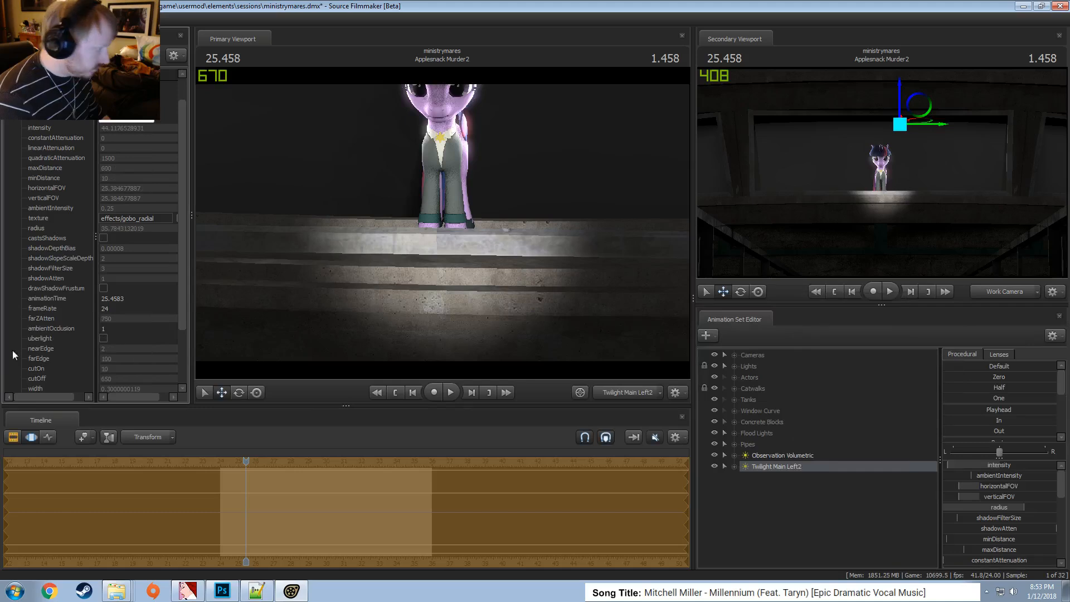
pyautogui.click(103, 339)
# Remap the front light's height slider range to a maximum of 1
pyautogui.scroll(-1, 967, 513)
pyautogui.scroll(-5, 970, 513)
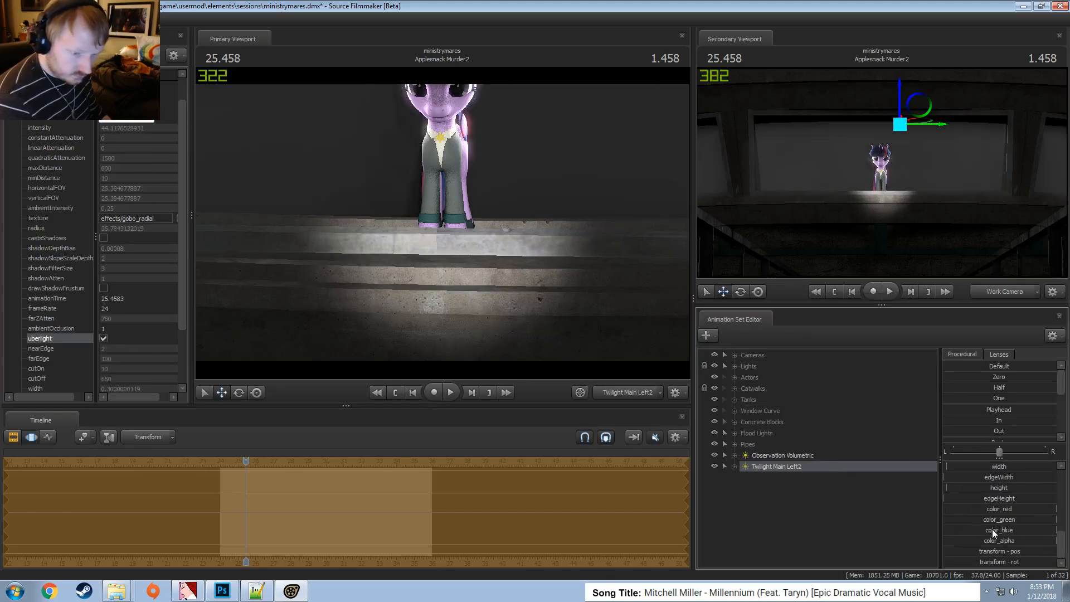
pyautogui.rightClick(1000, 493)
pyautogui.click(1014, 508)
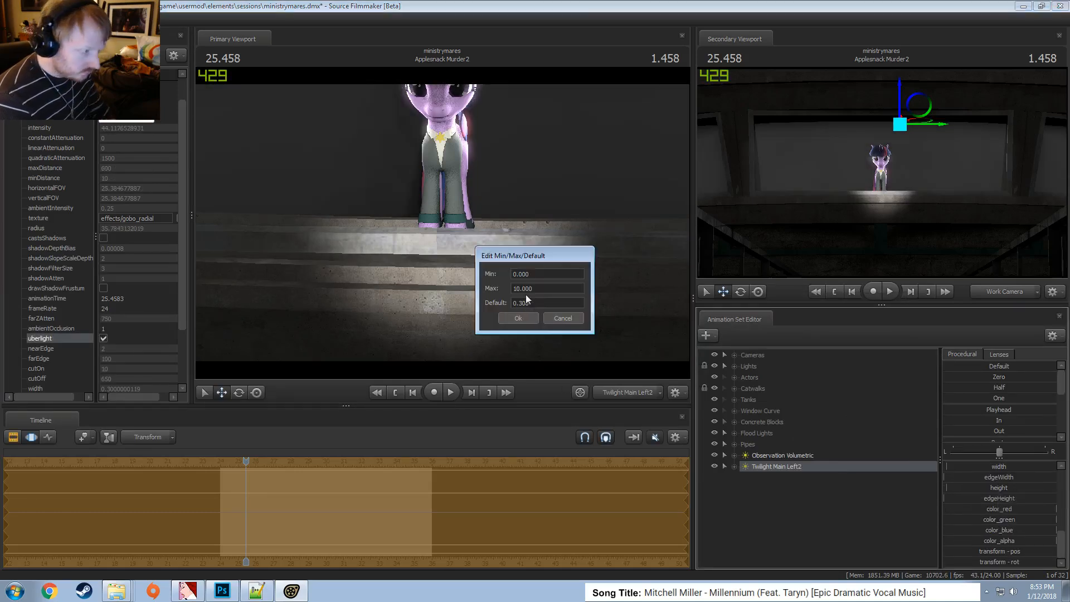
pyautogui.doubleClick(524, 291)
pyautogui.write('1')
pyautogui.click(519, 317)
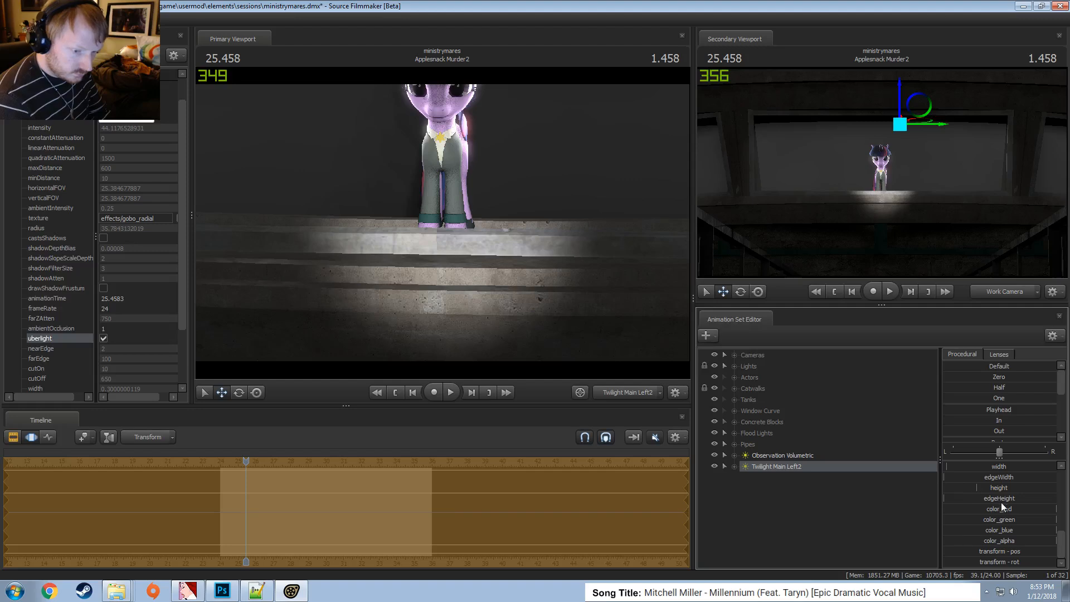
# Remap the front light's edgeHeight slider range by editing its maximum
pyautogui.rightClick(1001, 503)
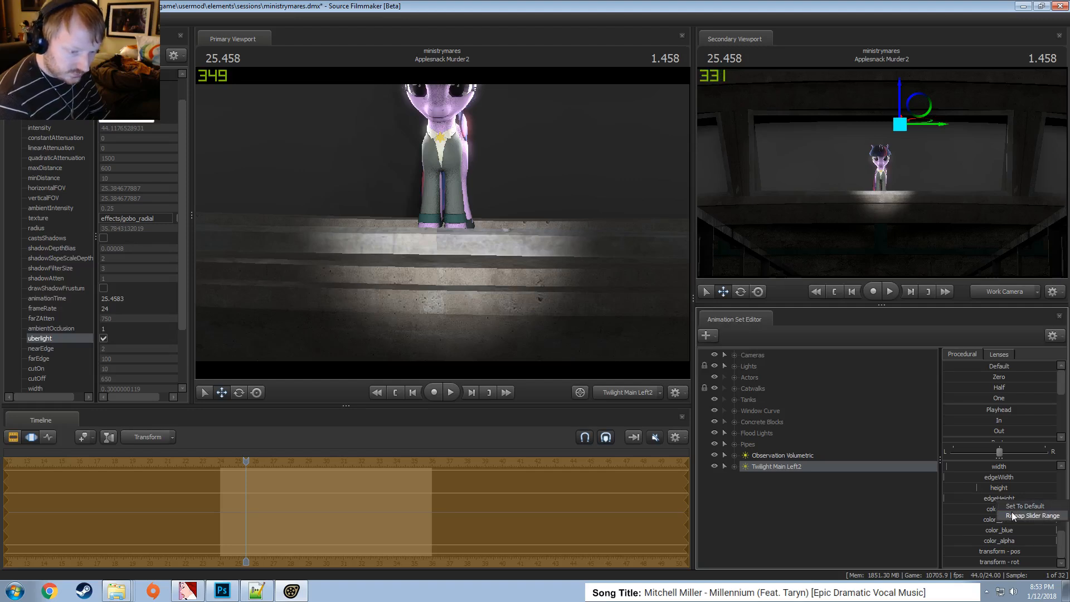
pyautogui.click(1013, 516)
pyautogui.click(519, 289)
pyautogui.press('BackSpace')
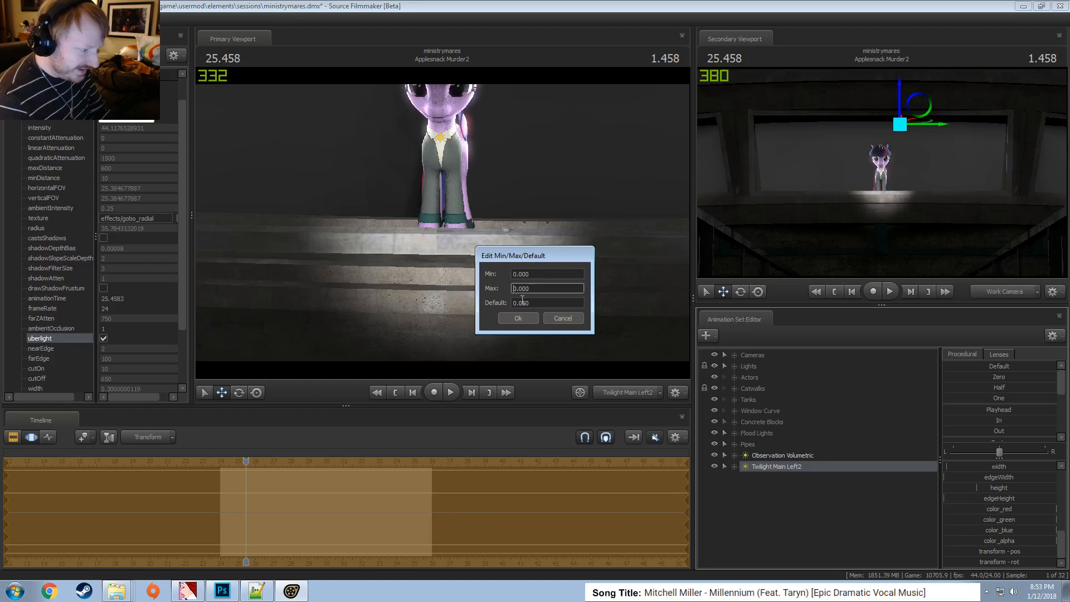
pyautogui.press('Return')
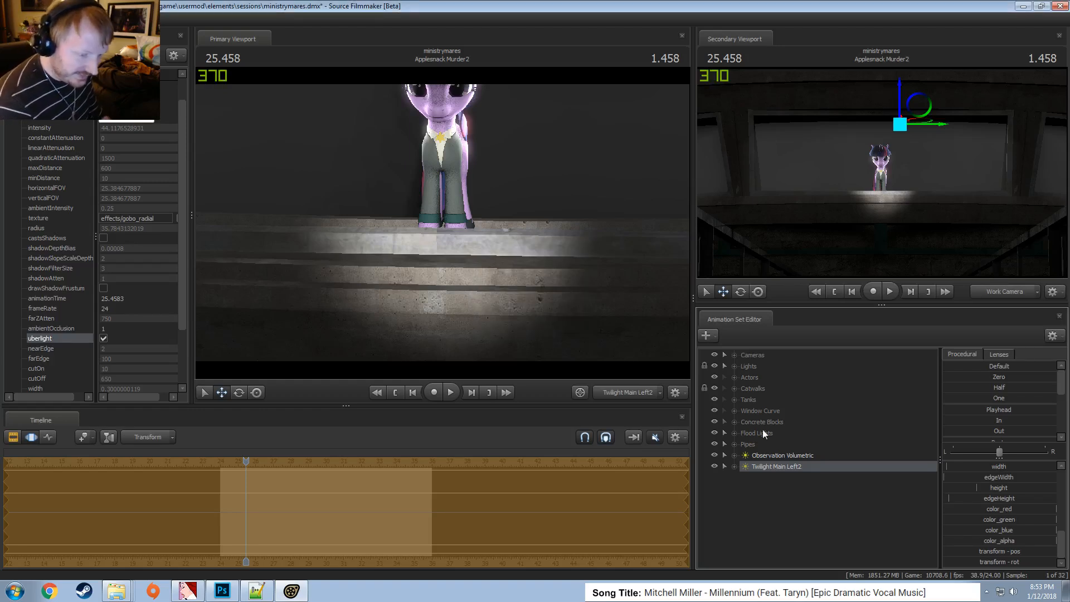
# Rename the front ledge light's animation set as "Window Rim Center"
pyautogui.click(777, 467)
pyautogui.rightClick(778, 466)
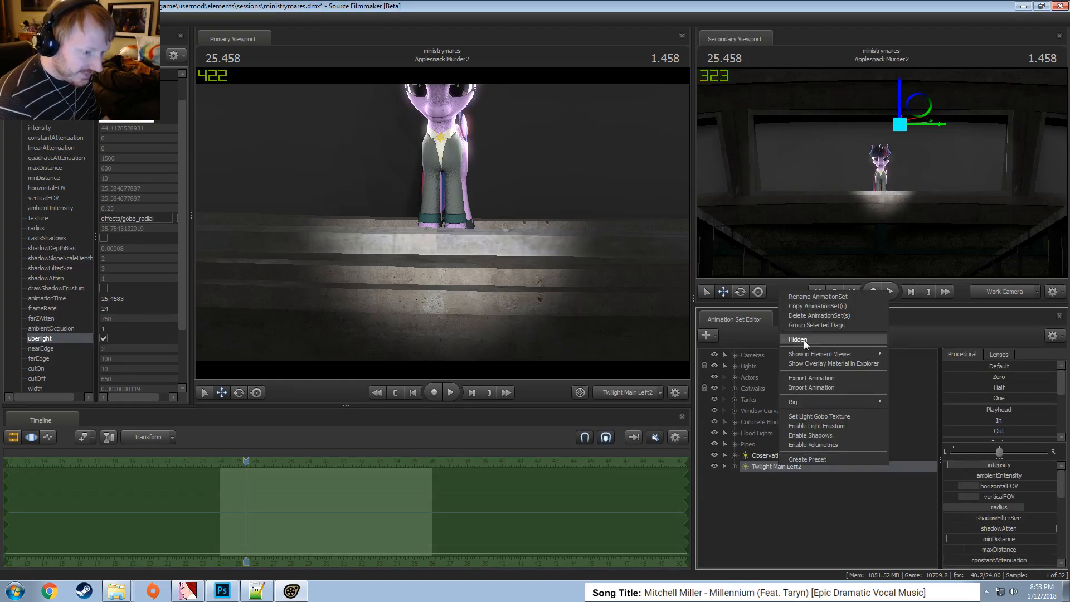
pyautogui.click(812, 301)
pyautogui.write('Twiligh')
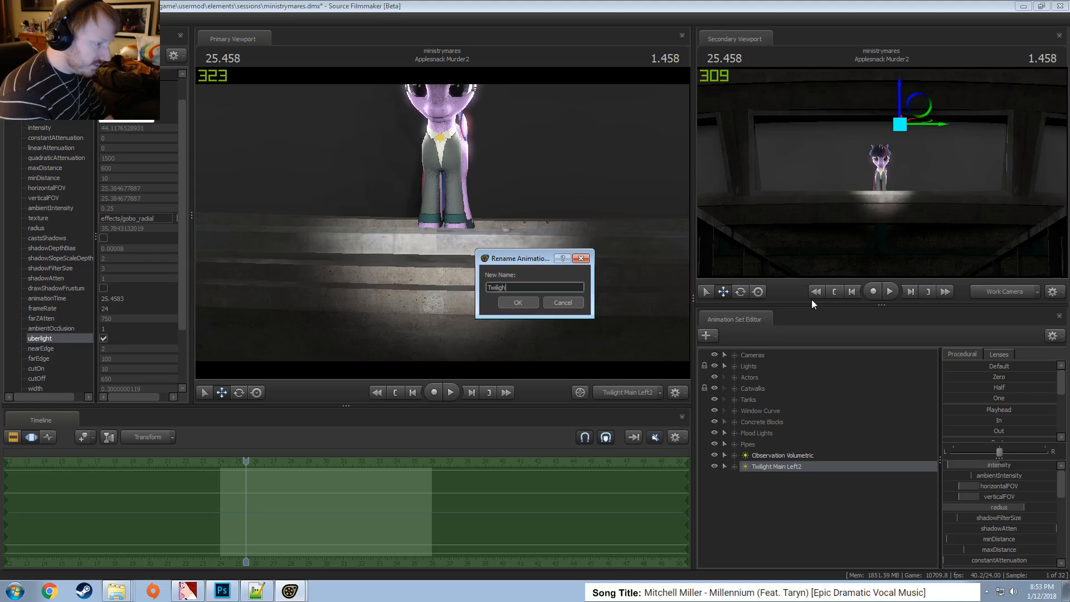
pyautogui.write('t')
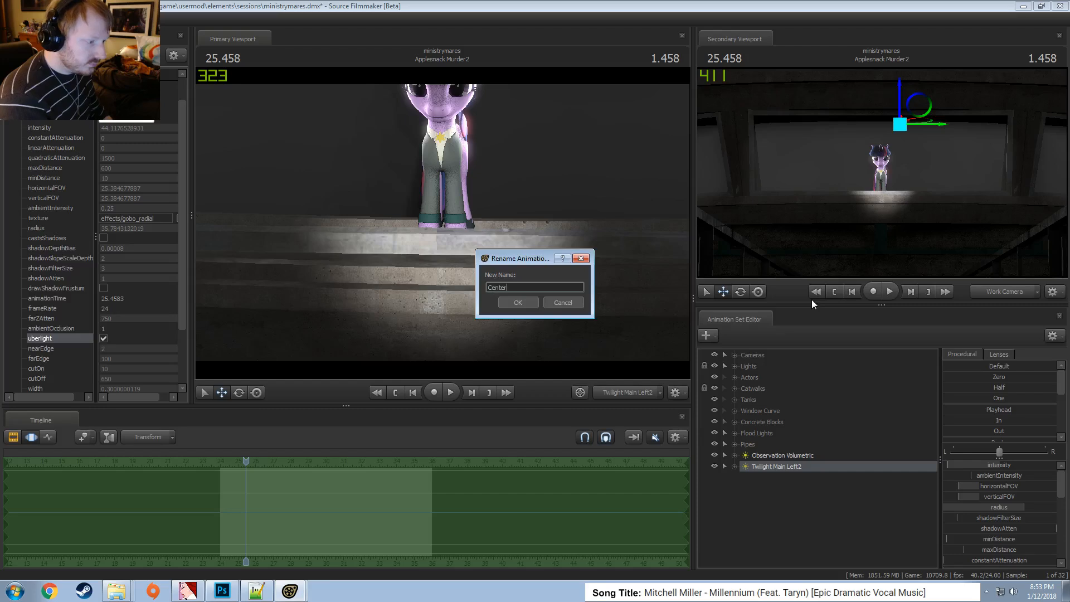
pyautogui.press('BackSpace')
pyautogui.press('BackSpace')
pyautogui.press('BackSpace')
pyautogui.press('BackSpace')
pyautogui.press('BackSpace')
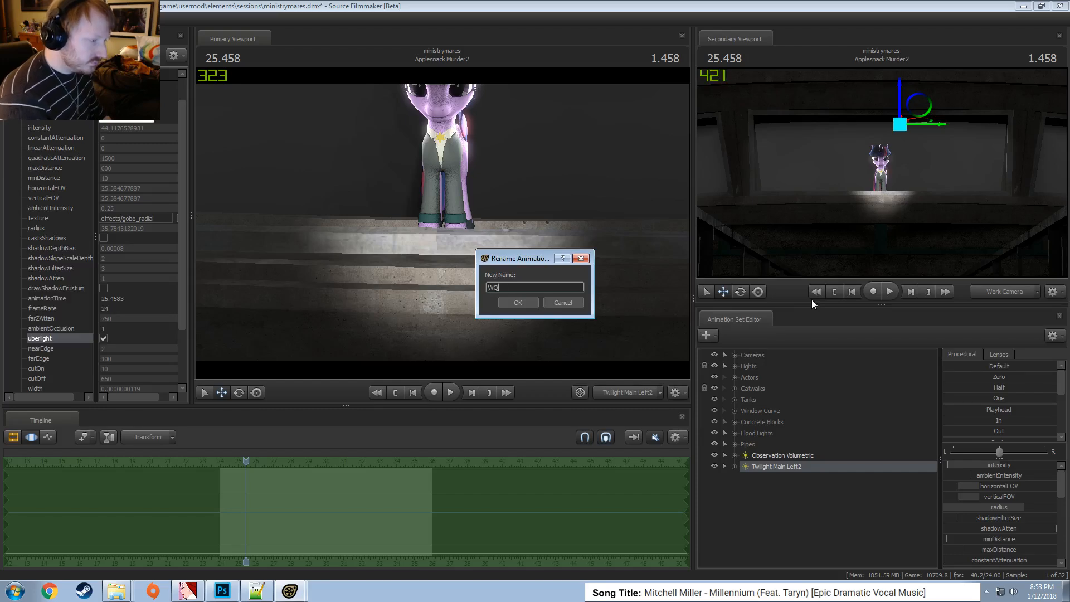
pyautogui.write('Window Cen')
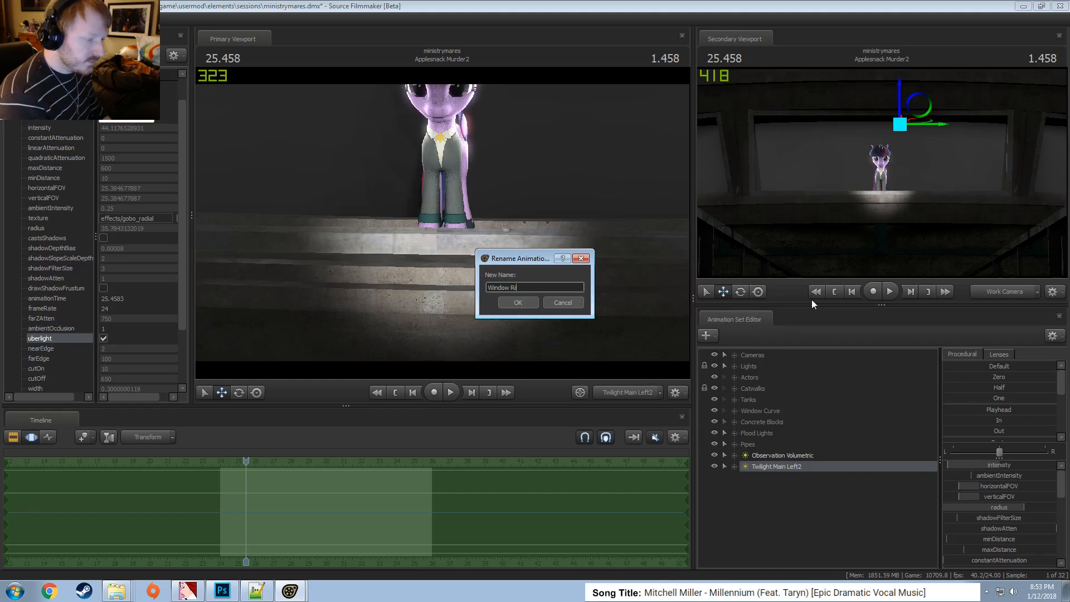
pyautogui.write('enter')
pyautogui.press('Return')
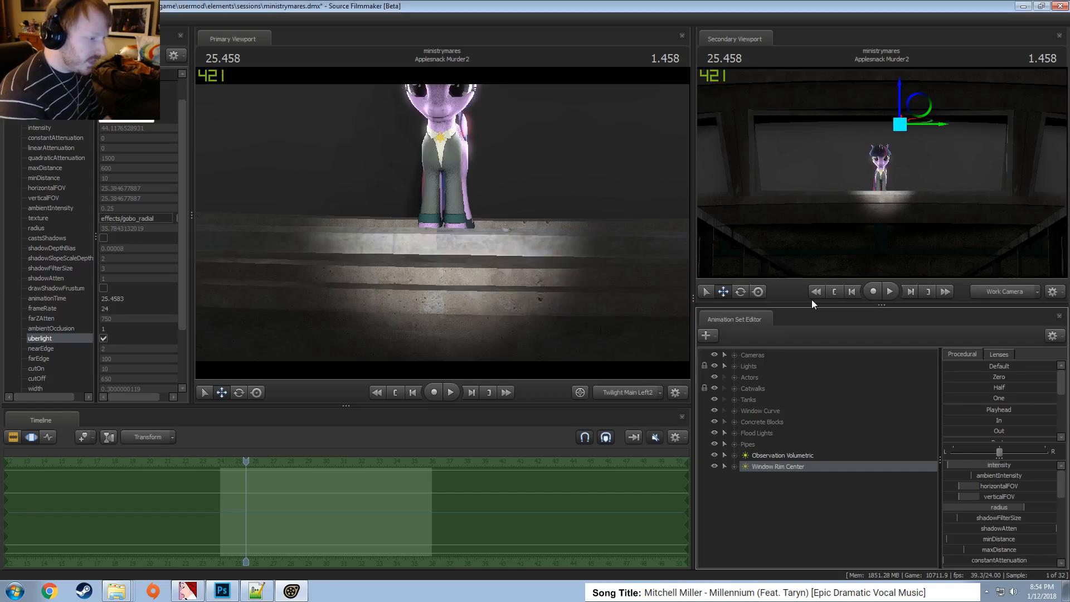
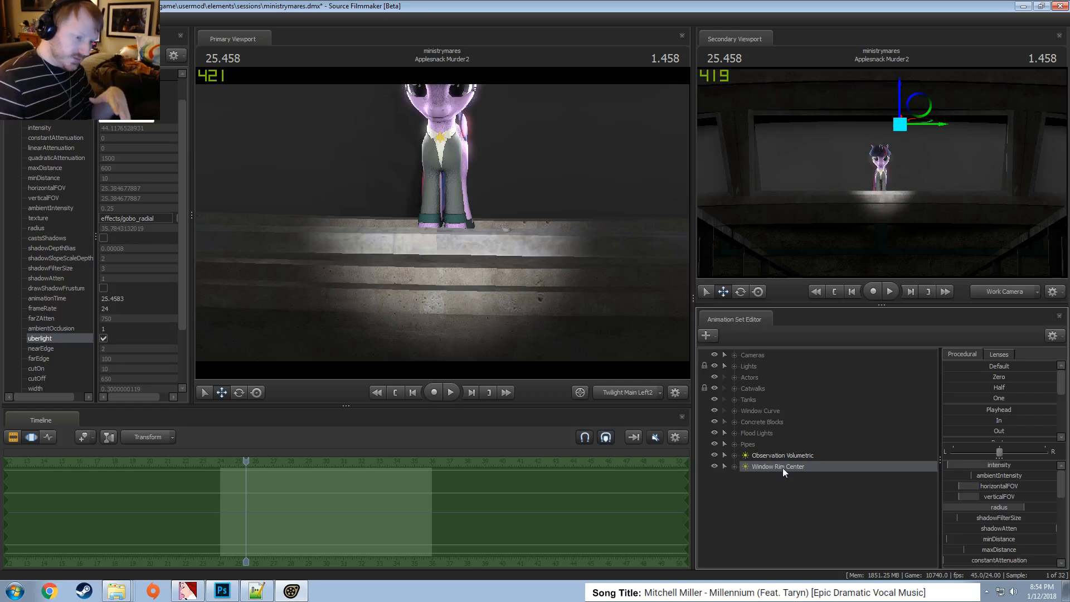
# Aim the Window Rim Center light at the ledge below Twilight and reduce its height to shrink the beam to a thin strip
pyautogui.moveTo(783, 467); pyautogui.dragTo(516, 240)
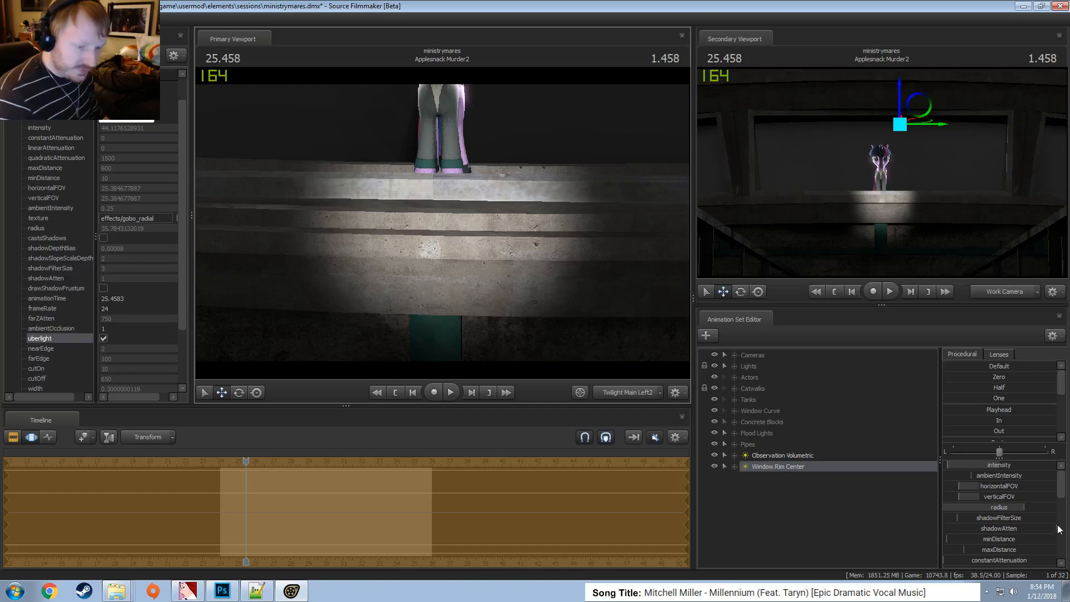
pyautogui.scroll(-5, 1005, 550)
pyautogui.scroll(-3, 1005, 549)
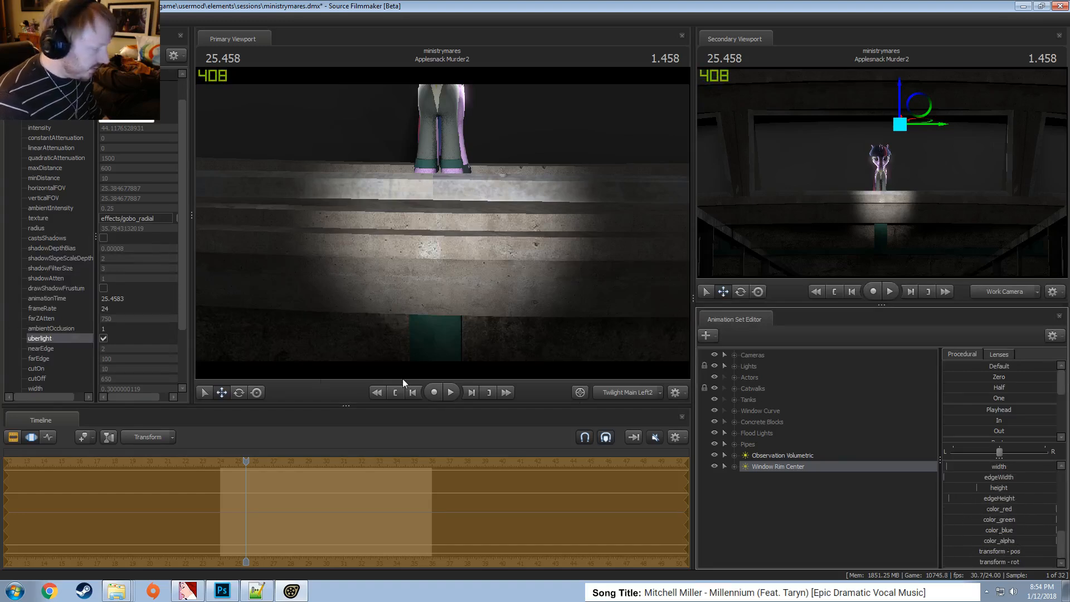
pyautogui.rightClick(792, 464)
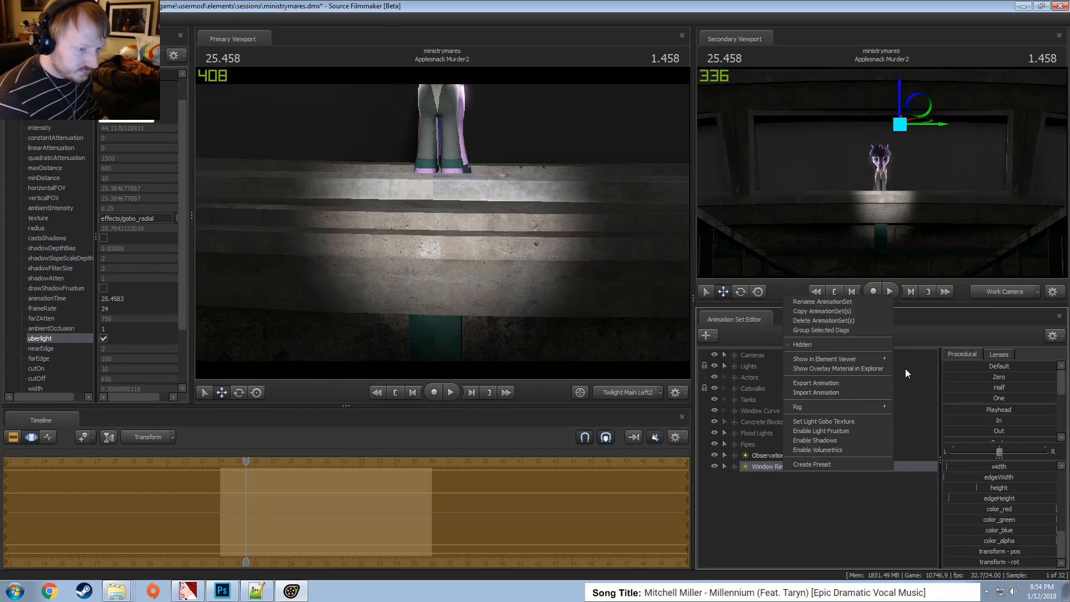
pyautogui.click(920, 373)
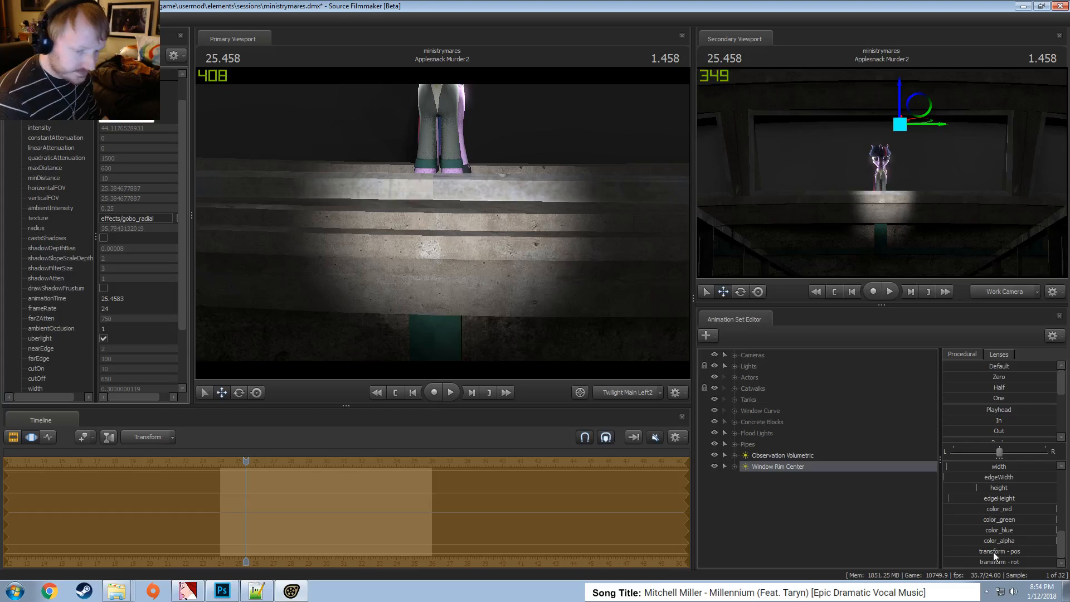
pyautogui.scroll(1, 1002, 514)
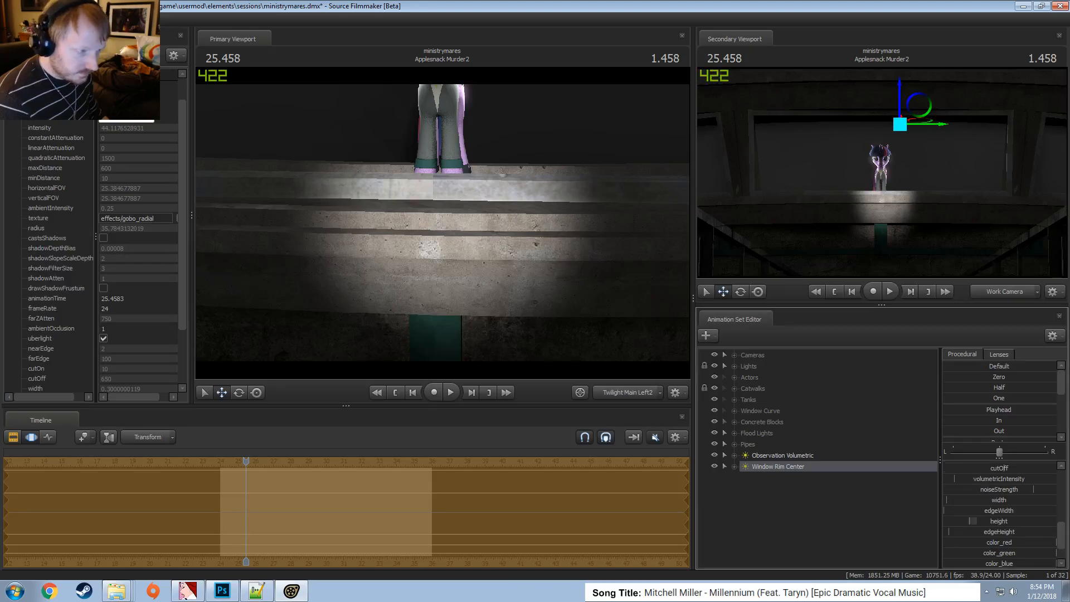
pyautogui.moveTo(998, 525); pyautogui.dragTo(981, 525)
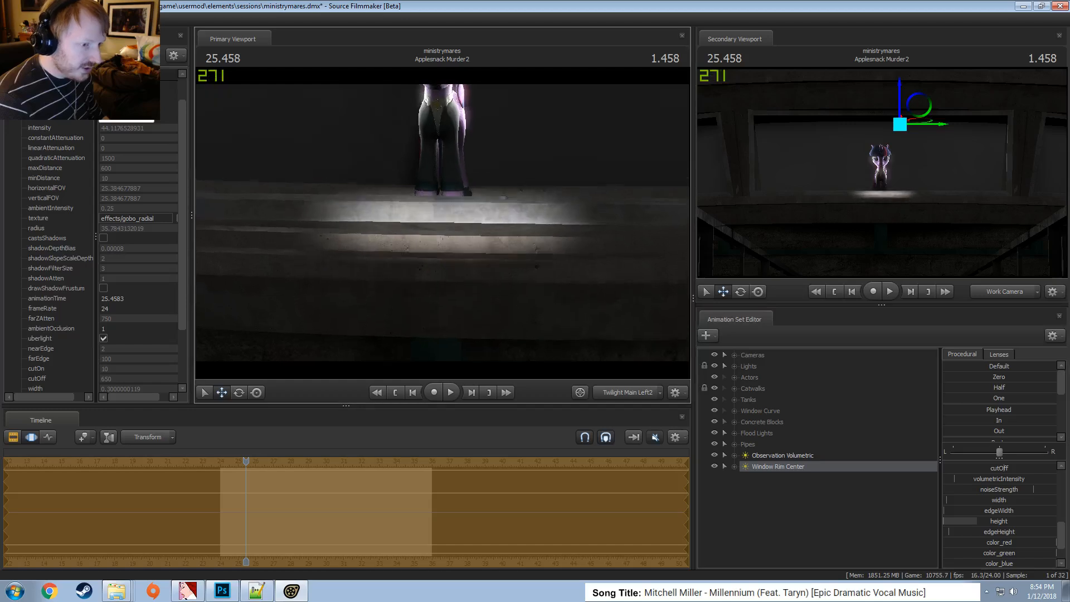
# Broaden the light's field of view to about 100 degrees and its width to about 0.99, centring it on Twilight's ledge
pyautogui.scroll(-14, 443, 223)
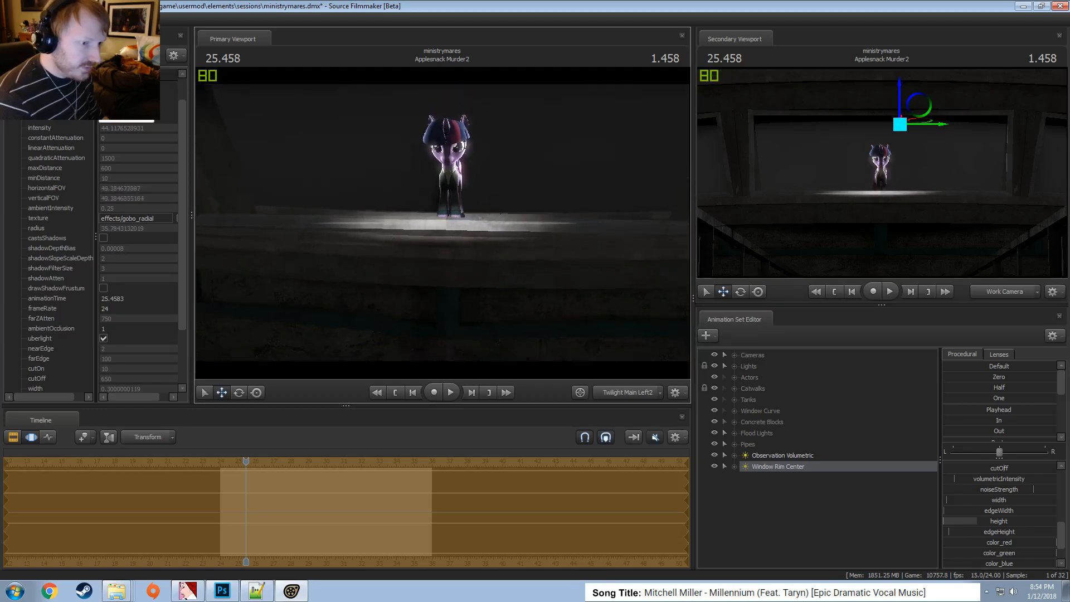
pyautogui.scroll(-10, 517, 301)
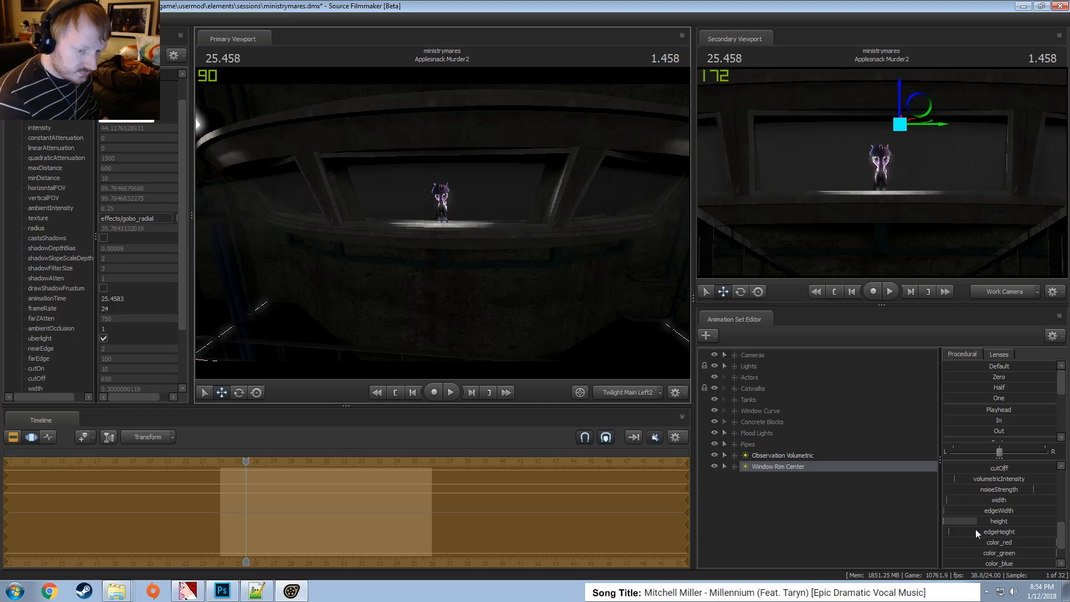
pyautogui.moveTo(992, 519); pyautogui.dragTo(985, 503)
pyautogui.moveTo(469, 268); pyautogui.dragTo(451, 269)
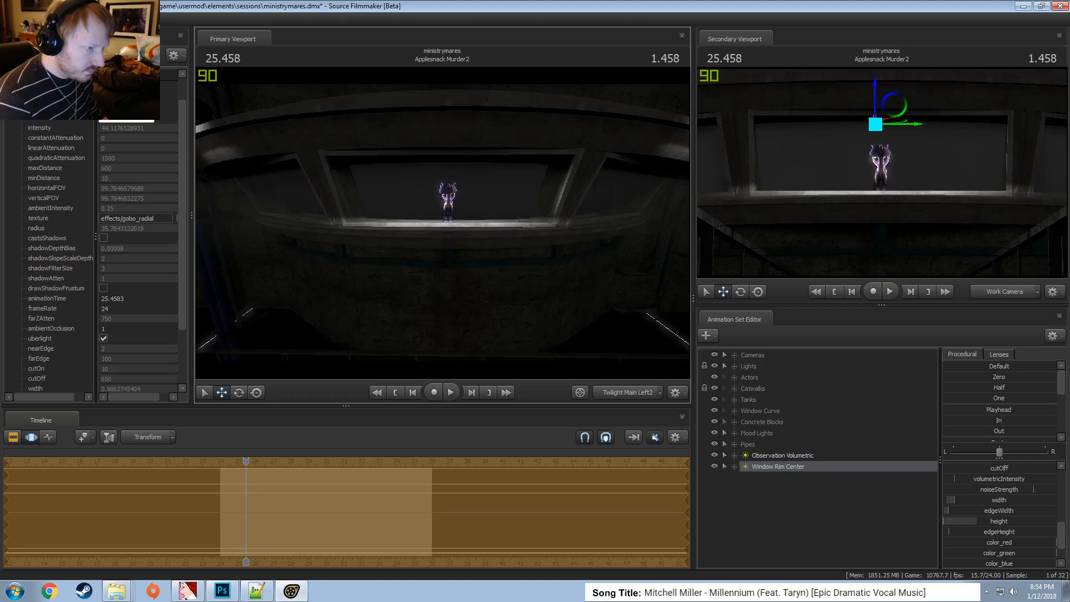
# Narrow the light's field of view to about 80 degrees and lower its farEdge to about 3.9
pyautogui.scroll(6, 450, 269)
pyautogui.scroll(2, 450, 268)
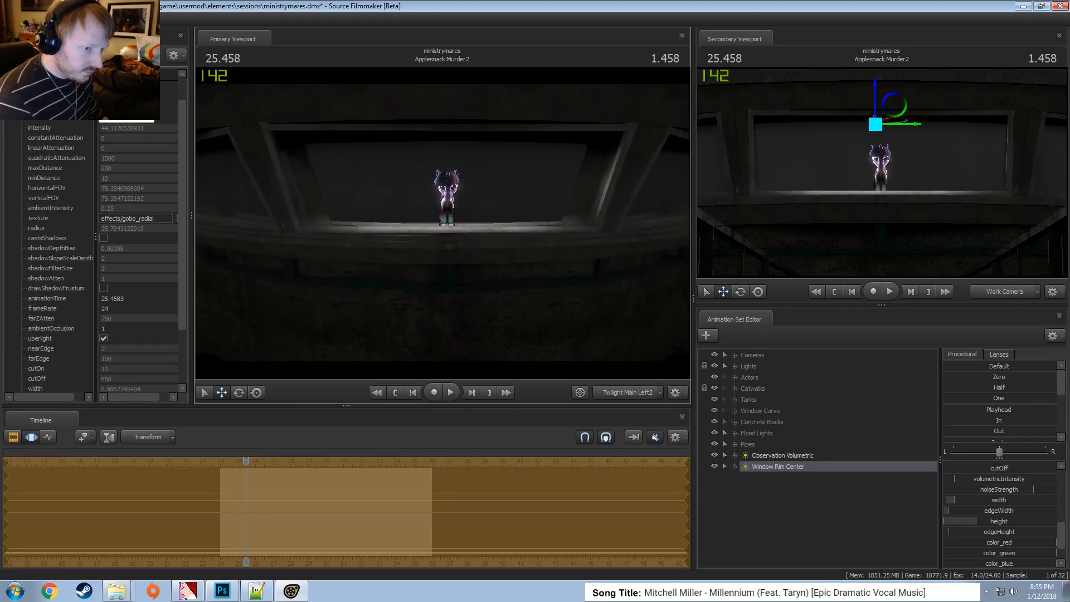
pyautogui.scroll(-1, 450, 269)
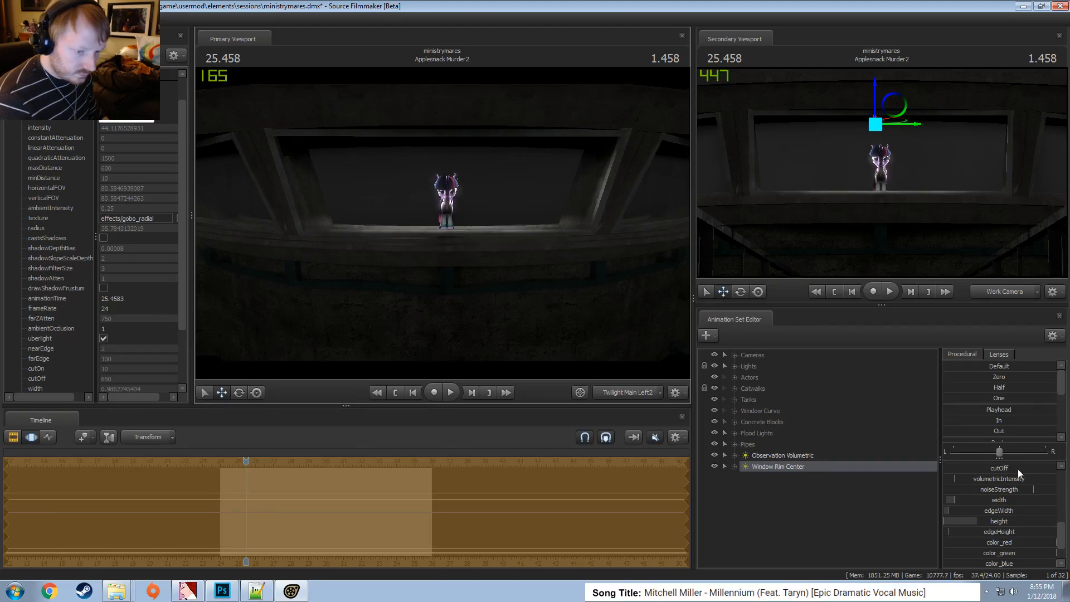
pyautogui.scroll(1, 1018, 469)
pyautogui.moveTo(1002, 481); pyautogui.dragTo(963, 501)
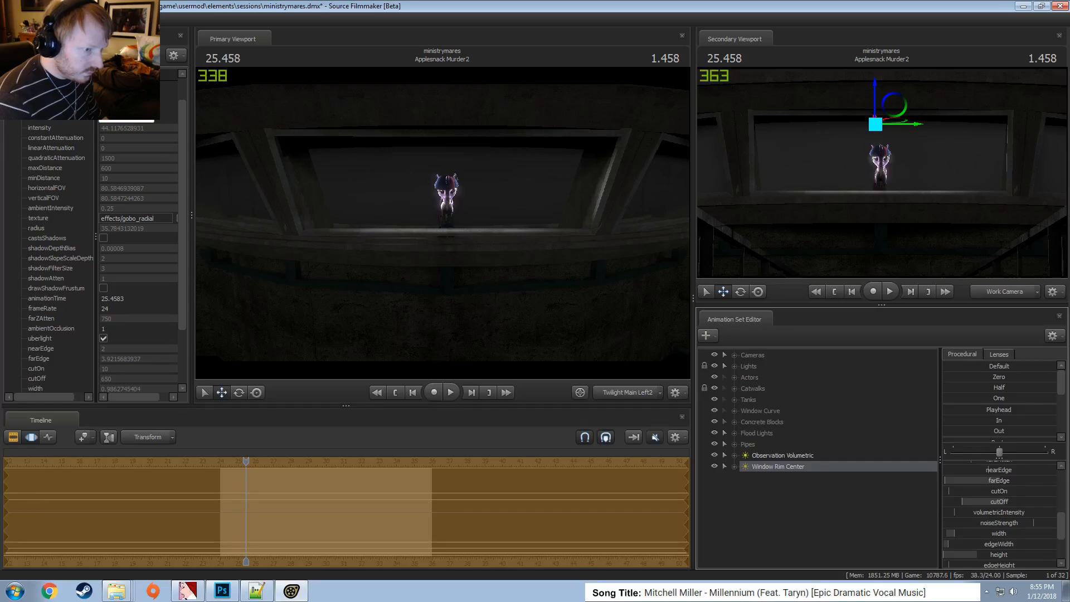
# Fly the Work Camera up close around Twilight to examine how the lights fall on her face and body
pyautogui.press('F3')
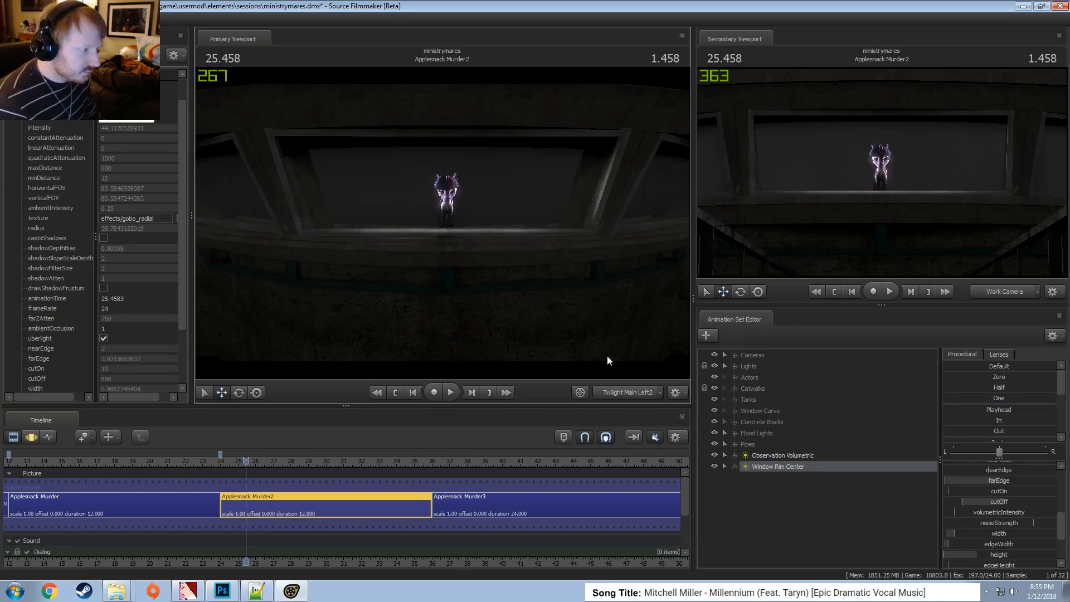
pyautogui.click(641, 389)
pyautogui.moveTo(608, 335); pyautogui.dragTo(604, 330)
pyautogui.press('w')
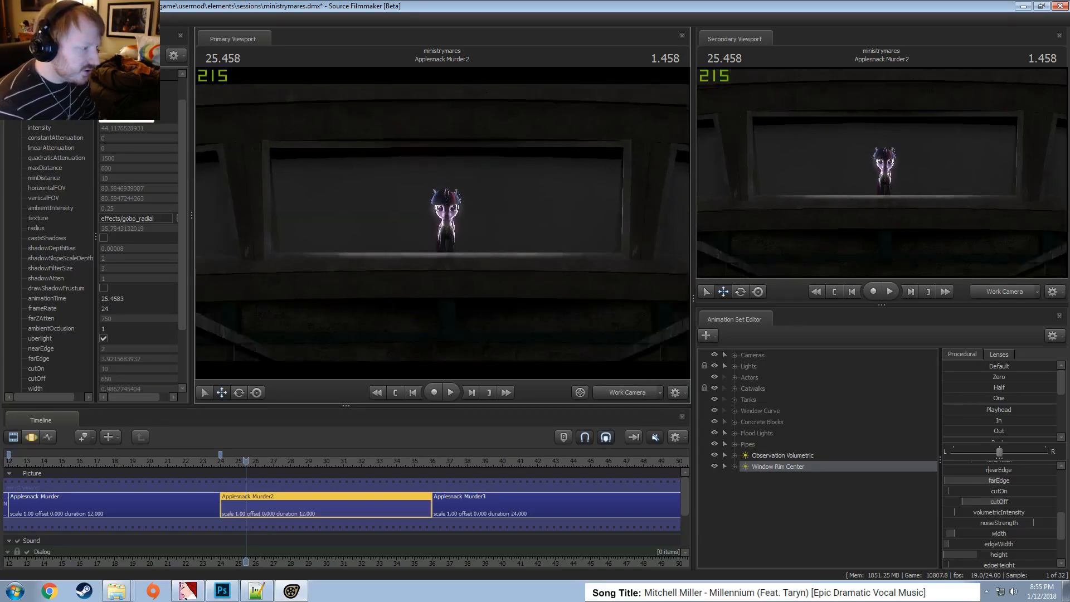
pyautogui.press('w')
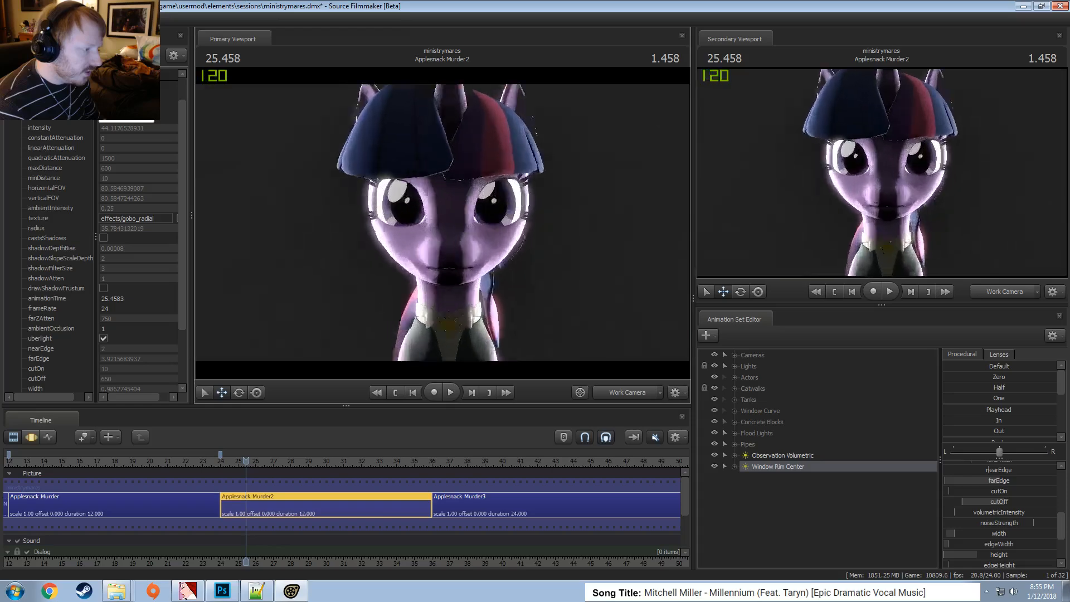
pyautogui.press('w')
pyautogui.press('a')
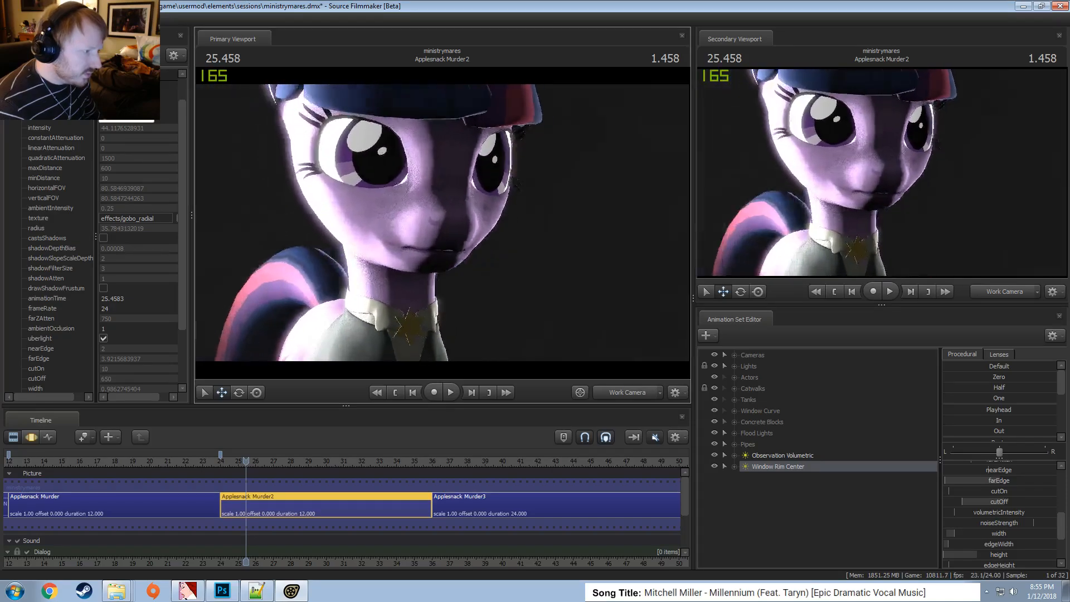
pyautogui.press('a')
pyautogui.press('s')
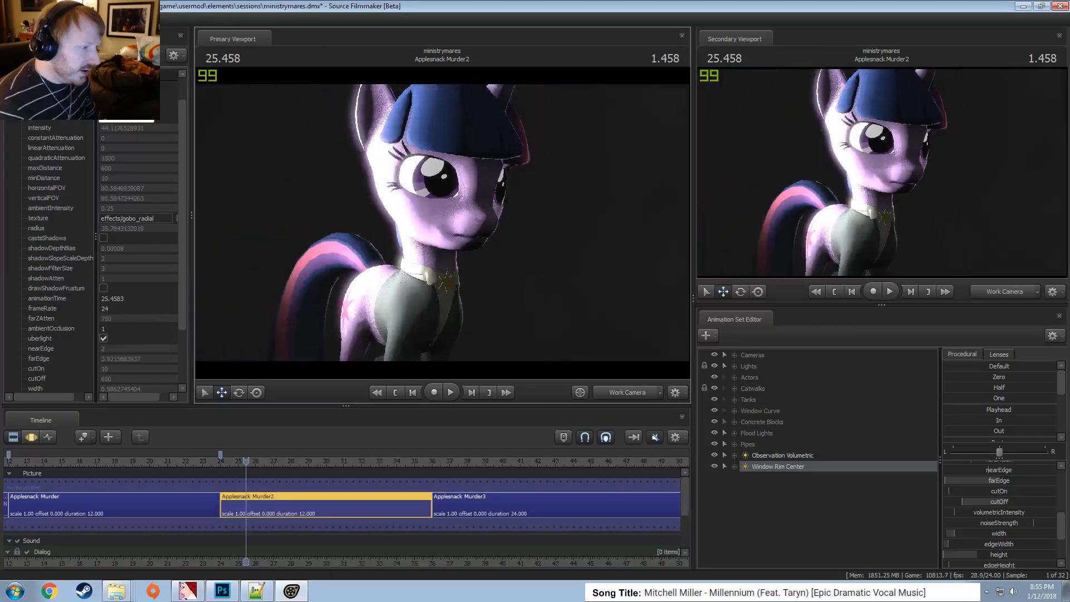
pyautogui.press('s')
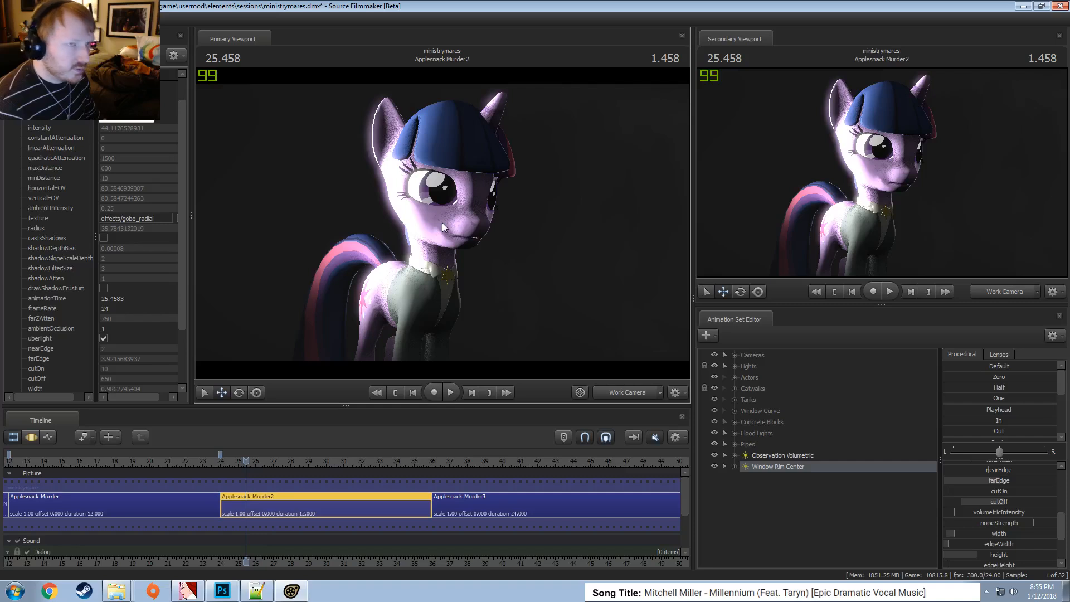
# Return the primary viewport to the Main Camera and set the Window Rim Center light's radius to 0
pyautogui.click(611, 392)
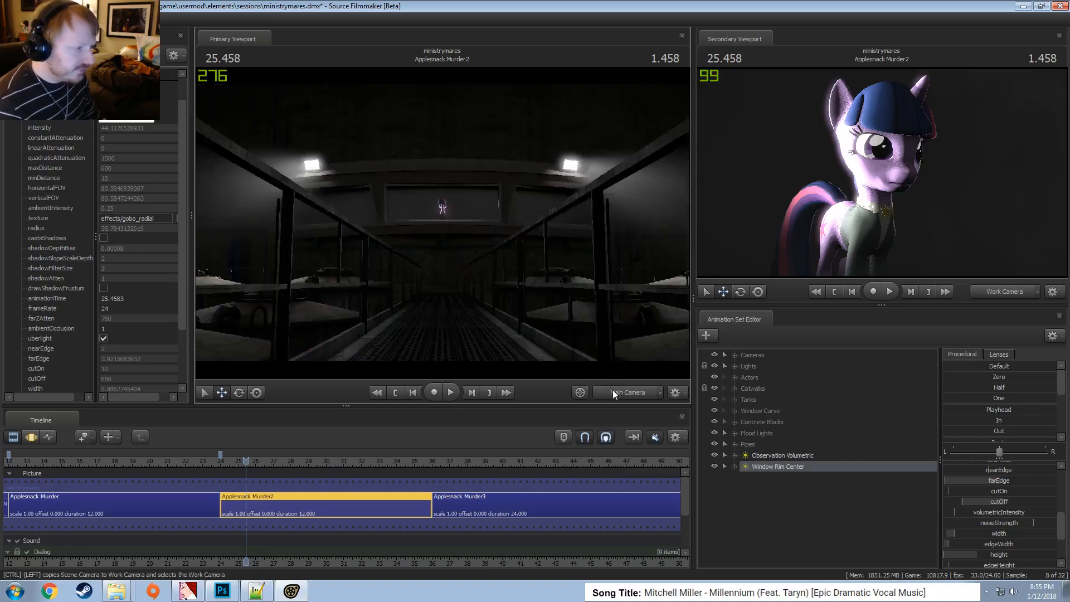
pyautogui.press('F3')
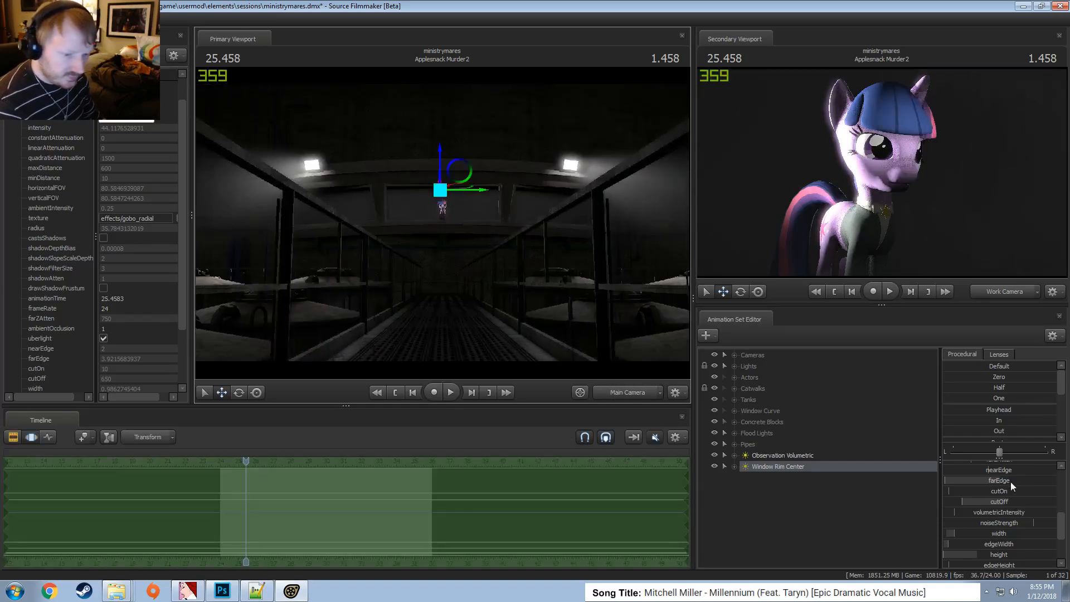
pyautogui.scroll(7, 1009, 480)
pyautogui.moveTo(1018, 509); pyautogui.dragTo(875, 502)
pyautogui.press('F2')
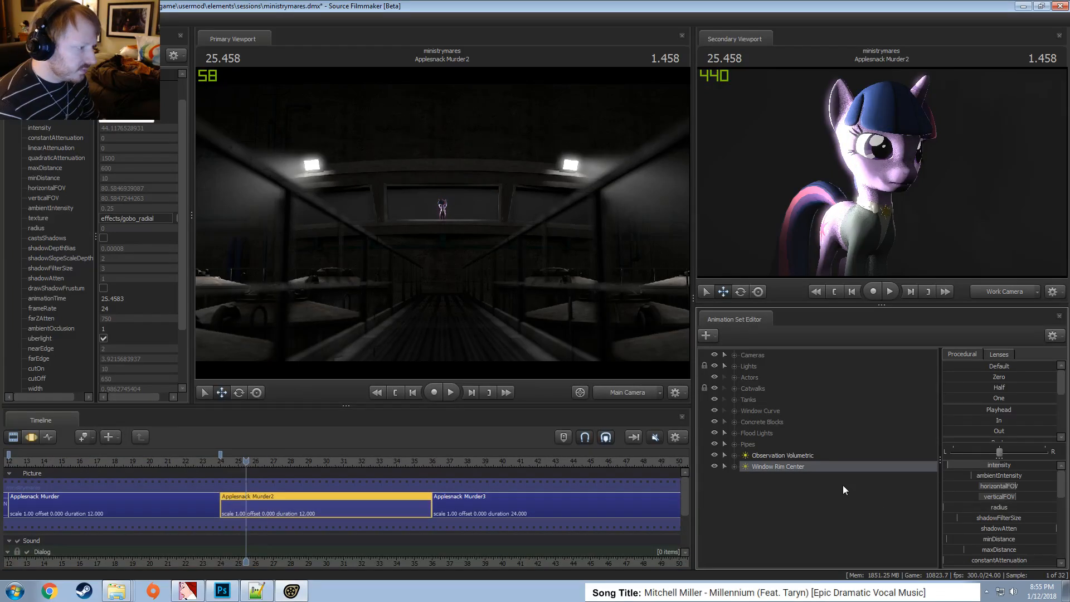
# Rename the Window Rim Center animation set as "Window Rim Center 1"
pyautogui.rightClick(786, 467)
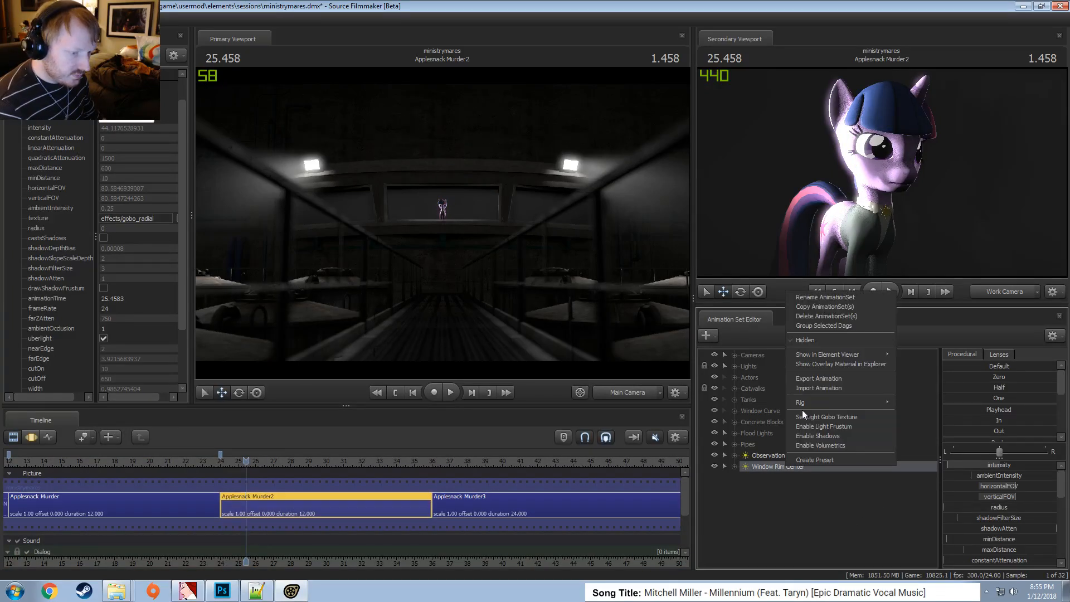
pyautogui.click(821, 308)
pyautogui.rightClick(791, 467)
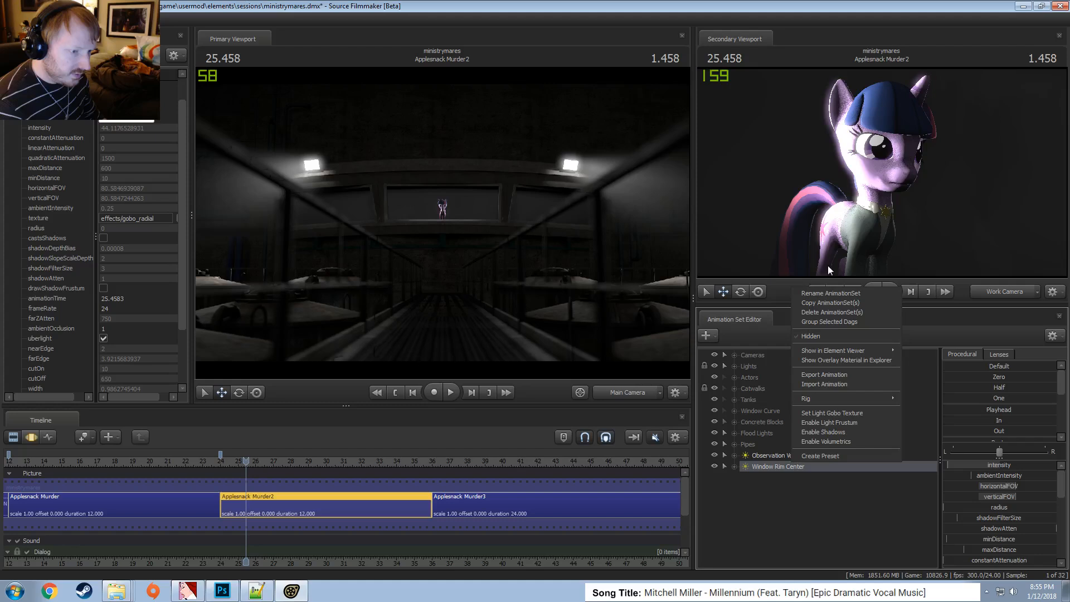
pyautogui.click(819, 293)
pyautogui.click(527, 304)
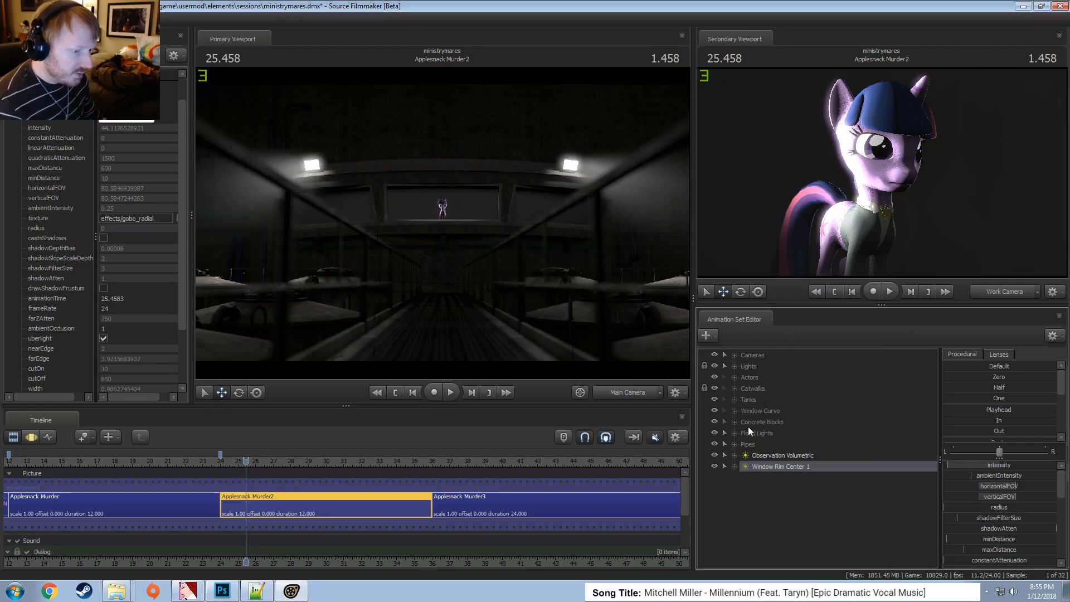
# Duplicate the Window Rim Center 1 light and look through the copy in the primary viewport, backing the Work Camera away from Twilight
pyautogui.rightClick(768, 464)
pyautogui.click(815, 305)
pyautogui.rightClick(791, 487)
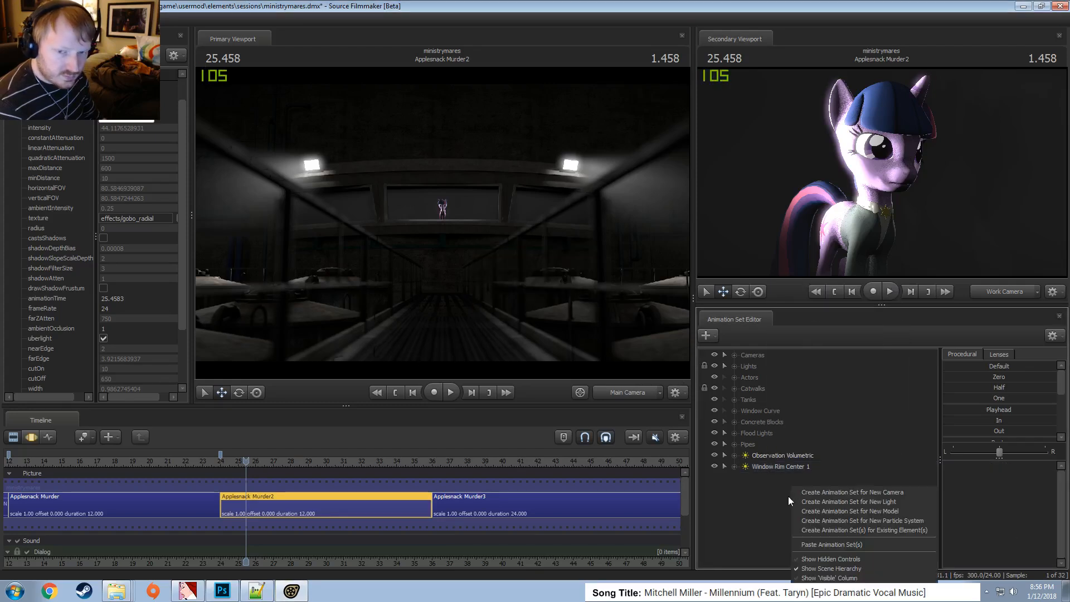
pyautogui.click(826, 543)
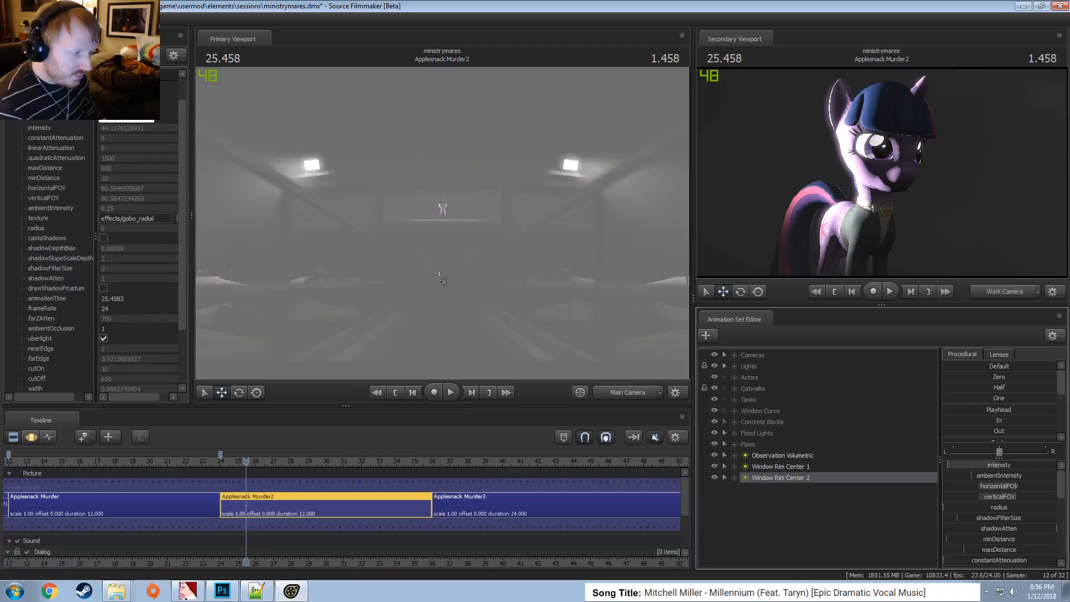
pyautogui.press('F3')
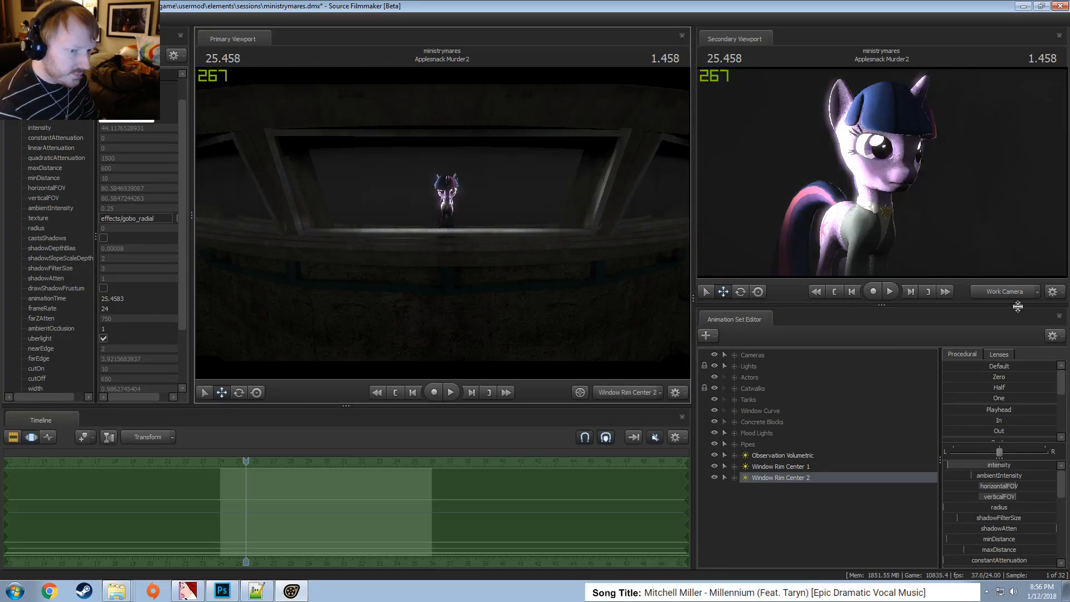
pyautogui.press('w')
pyautogui.moveTo(882, 176); pyautogui.dragTo(882, 177)
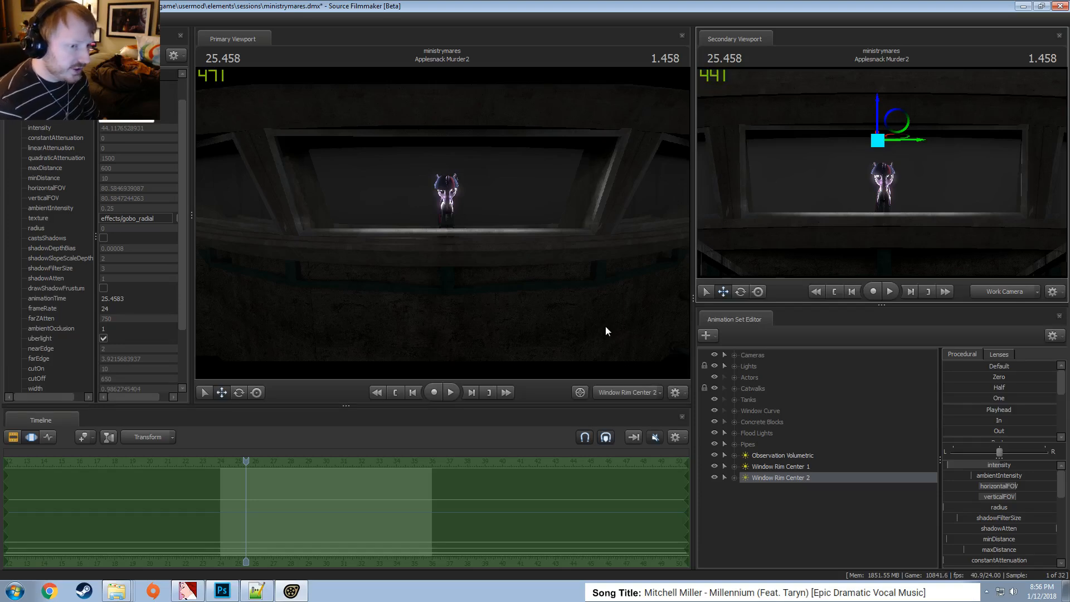
# Reposition and aim the Window Rim Center 2 light so it falls along the window ledge below Twilight
pyautogui.press('F2')
pyautogui.press('F3')
pyautogui.moveTo(532, 316); pyautogui.dragTo(535, 331)
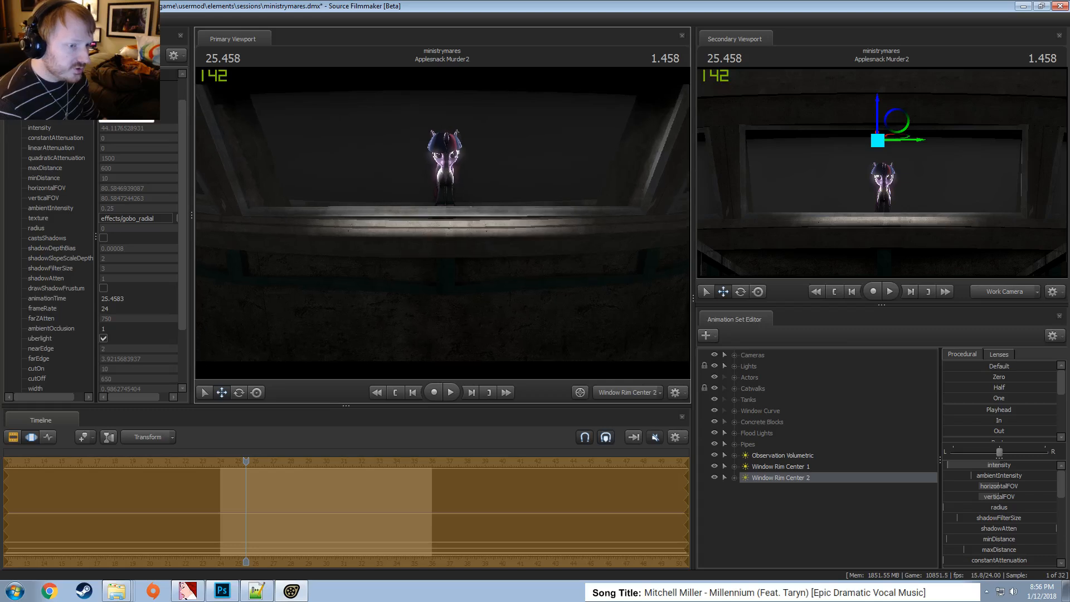
pyautogui.scroll(-3, 1015, 530)
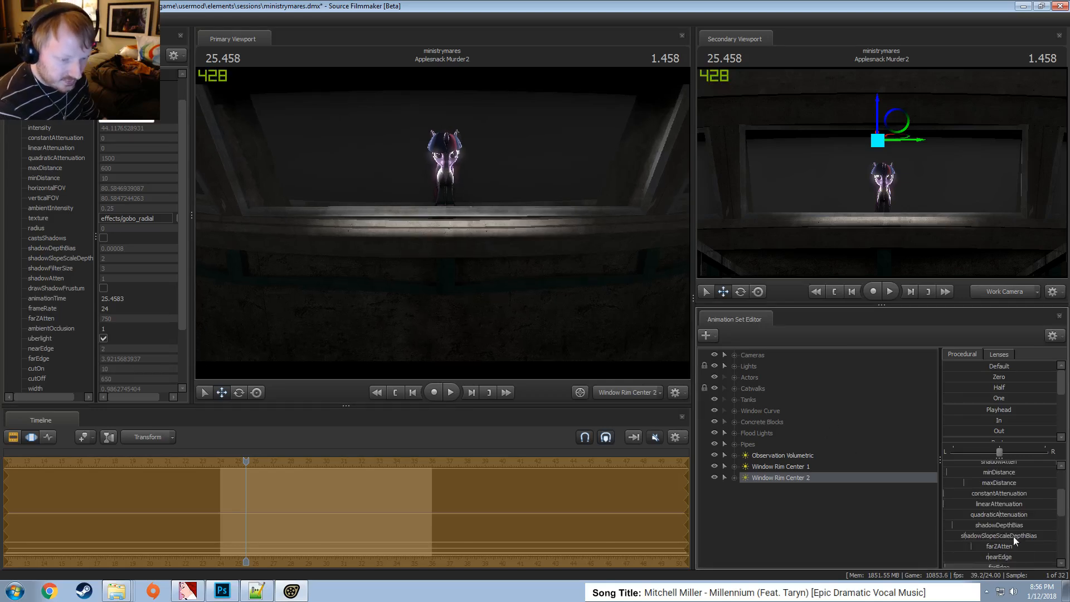
pyautogui.moveTo(1004, 556); pyautogui.dragTo(1001, 556)
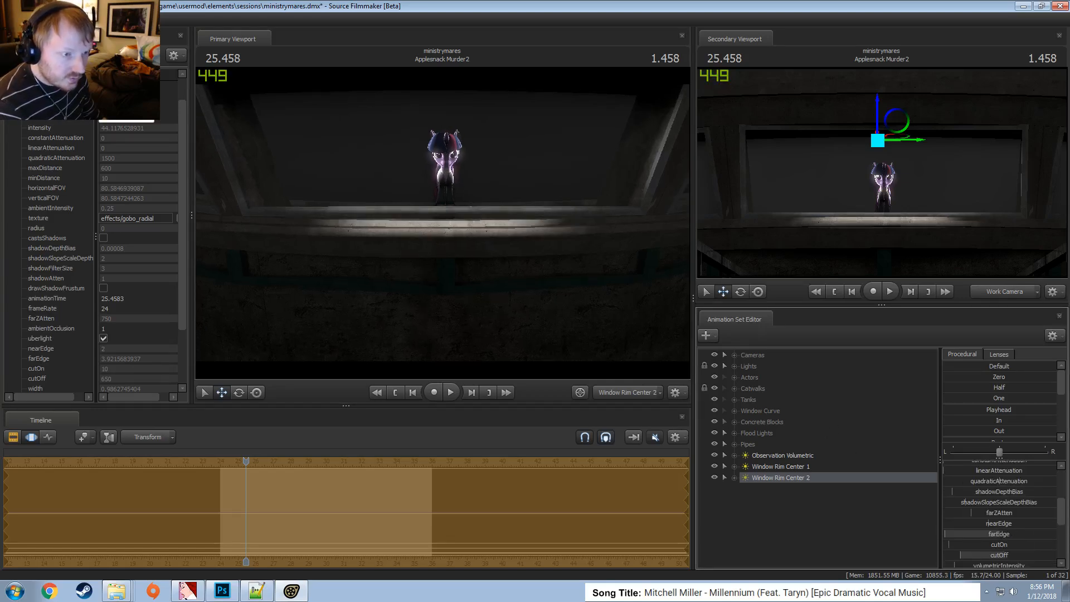
pyautogui.moveTo(427, 332); pyautogui.dragTo(428, 325)
pyautogui.press('s')
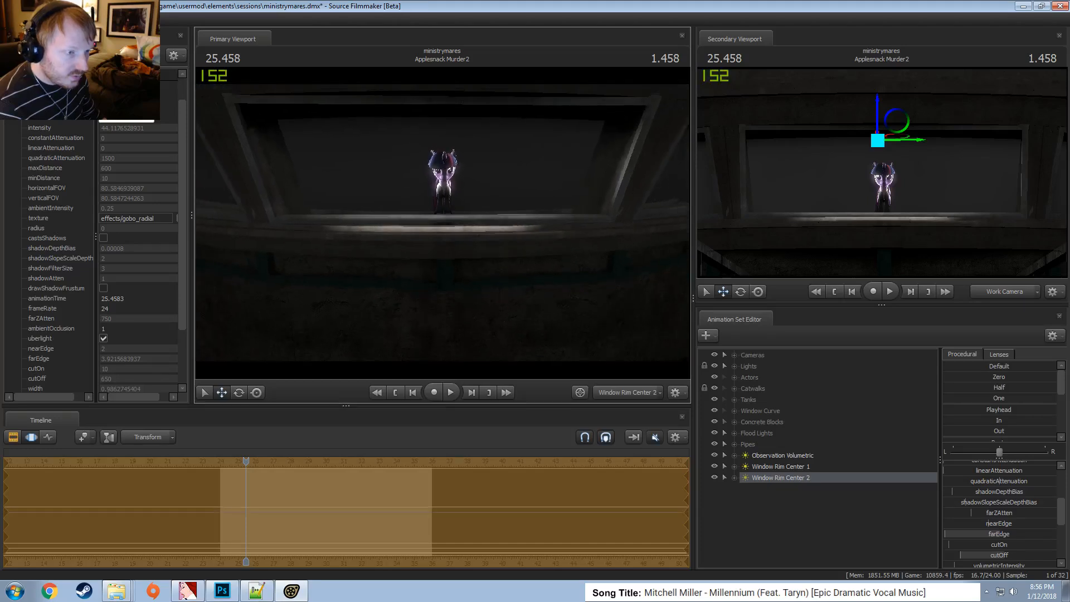
pyautogui.press('s')
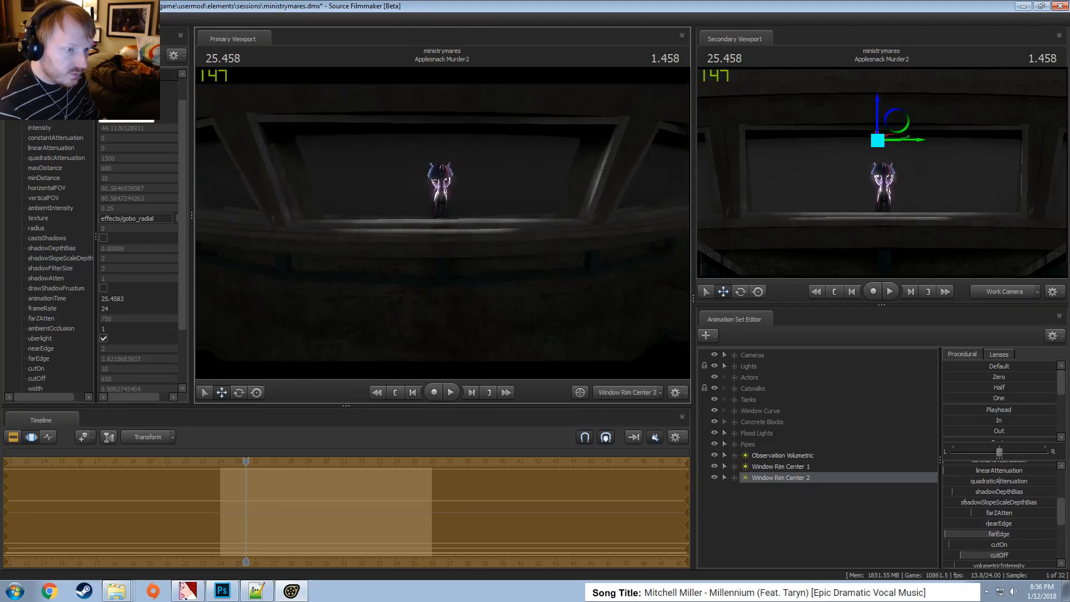
pyautogui.press('a')
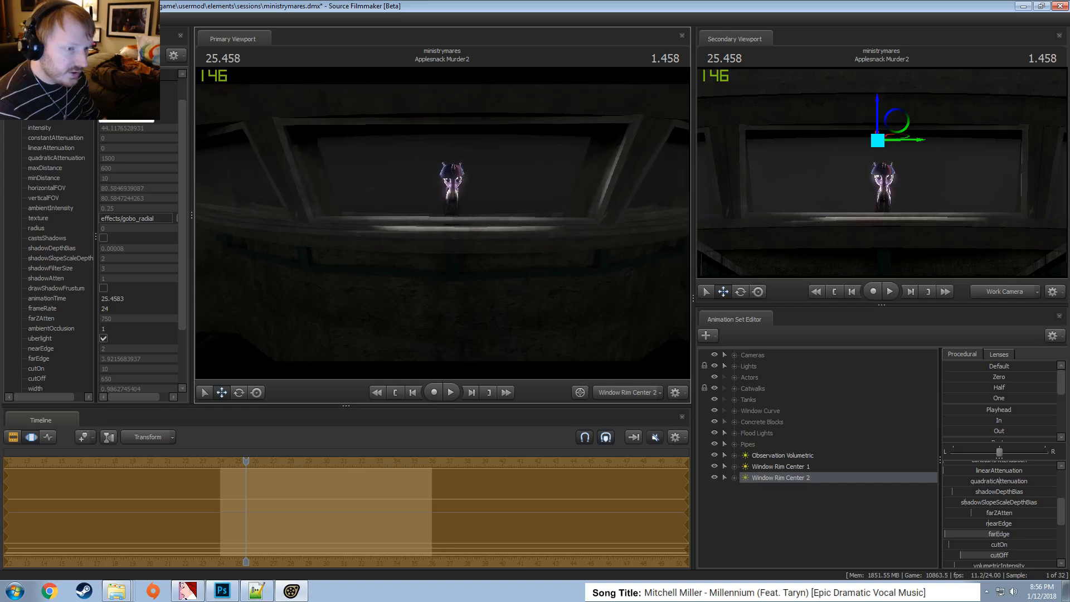
pyautogui.press('a')
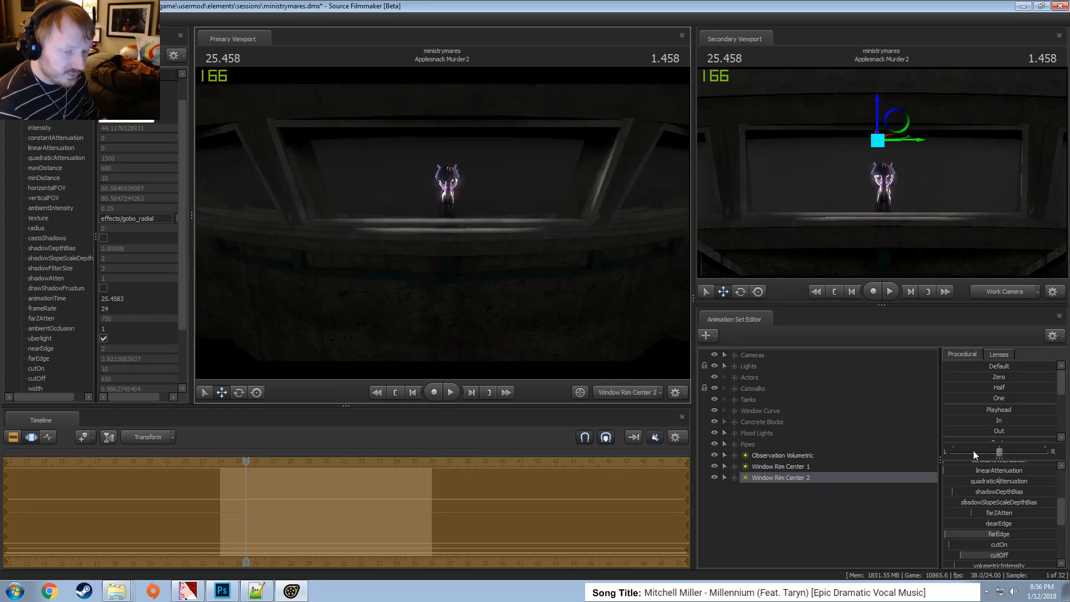
# Edit the intensity range of Window Rim Center 2, adjust its intensity, and return the primary viewport to the Main Camera
pyautogui.scroll(3, 998, 470)
pyautogui.rightClick(998, 470)
pyautogui.click(1015, 480)
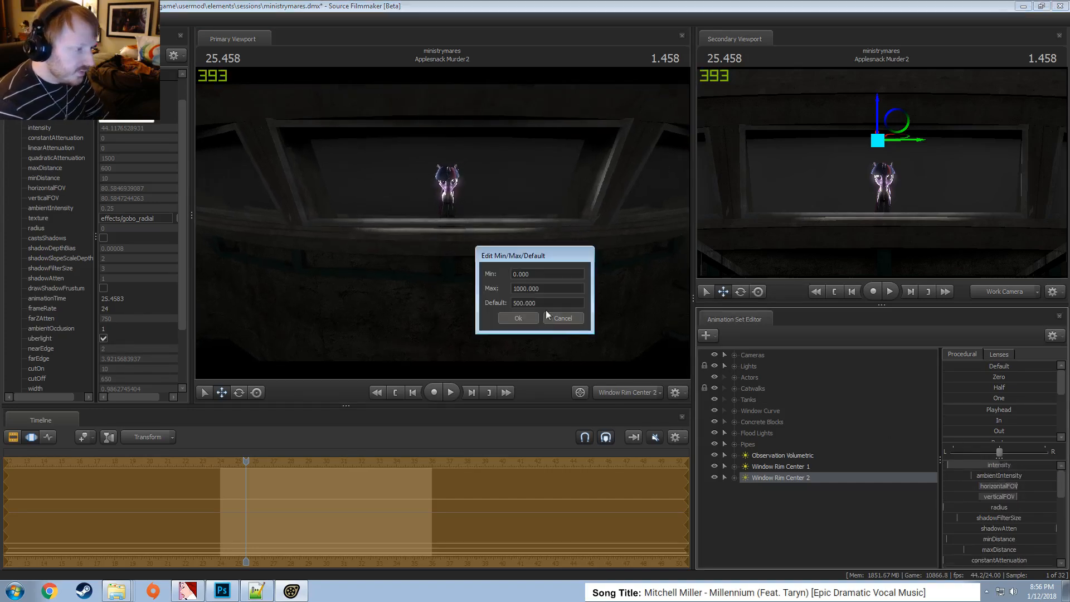
pyautogui.click(523, 303)
pyautogui.click(521, 318)
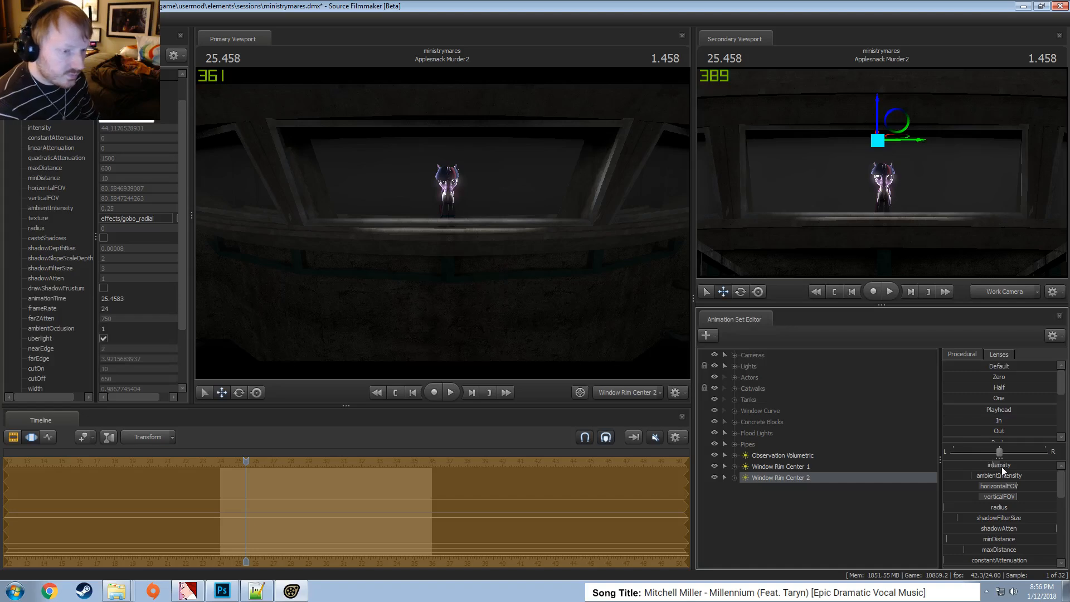
pyautogui.moveTo(1003, 467); pyautogui.dragTo(974, 467)
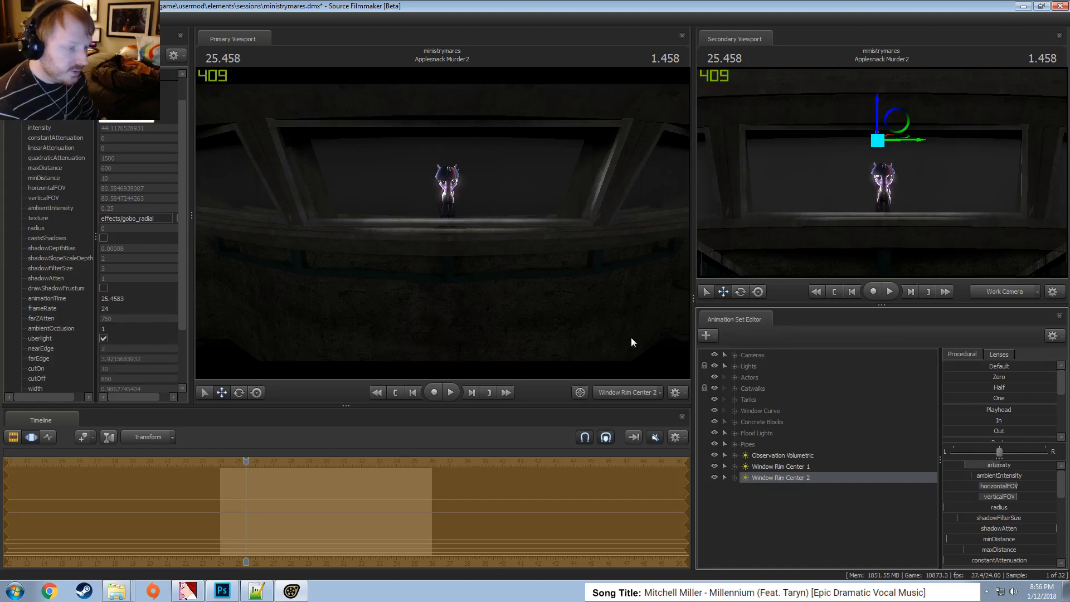
pyautogui.click(617, 390)
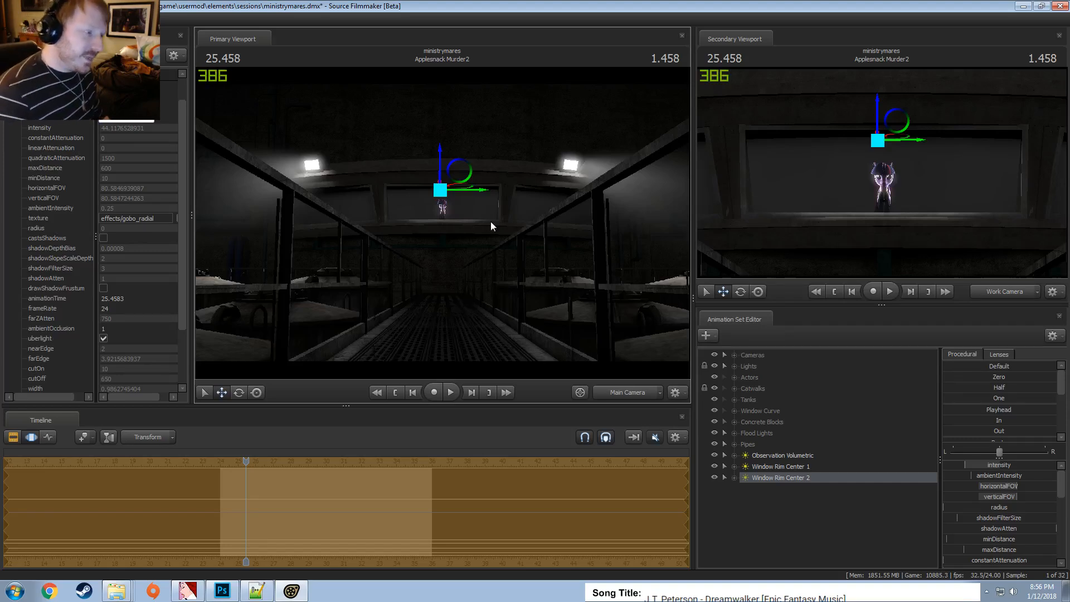
# Copy the Twilight Rim Left animation set from the Lights group
pyautogui.click(735, 366)
pyautogui.click(770, 379)
pyautogui.rightClick(788, 467)
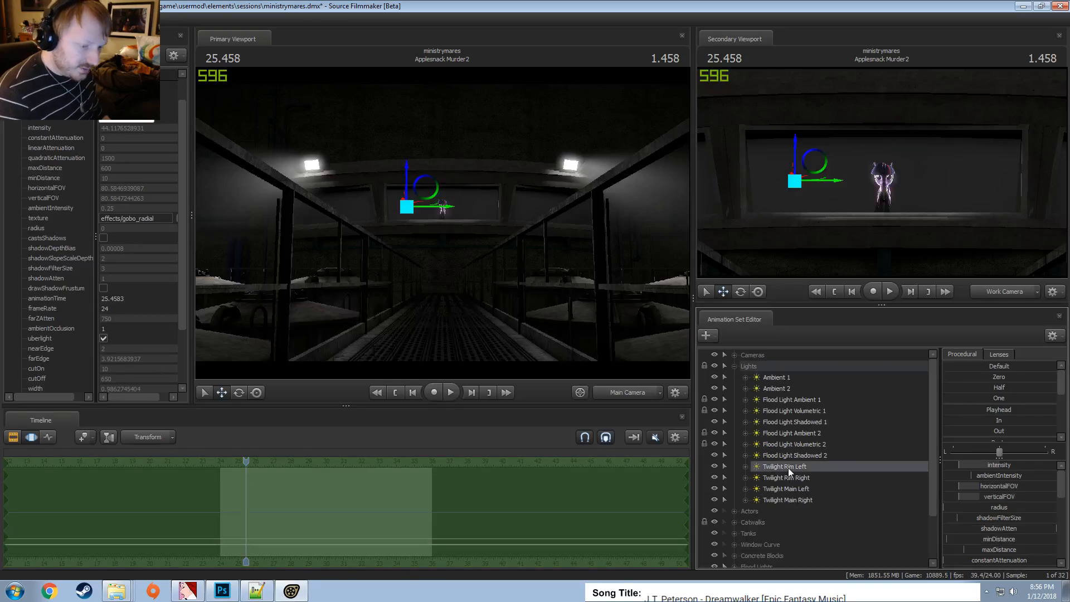
pyautogui.click(806, 308)
pyautogui.click(734, 367)
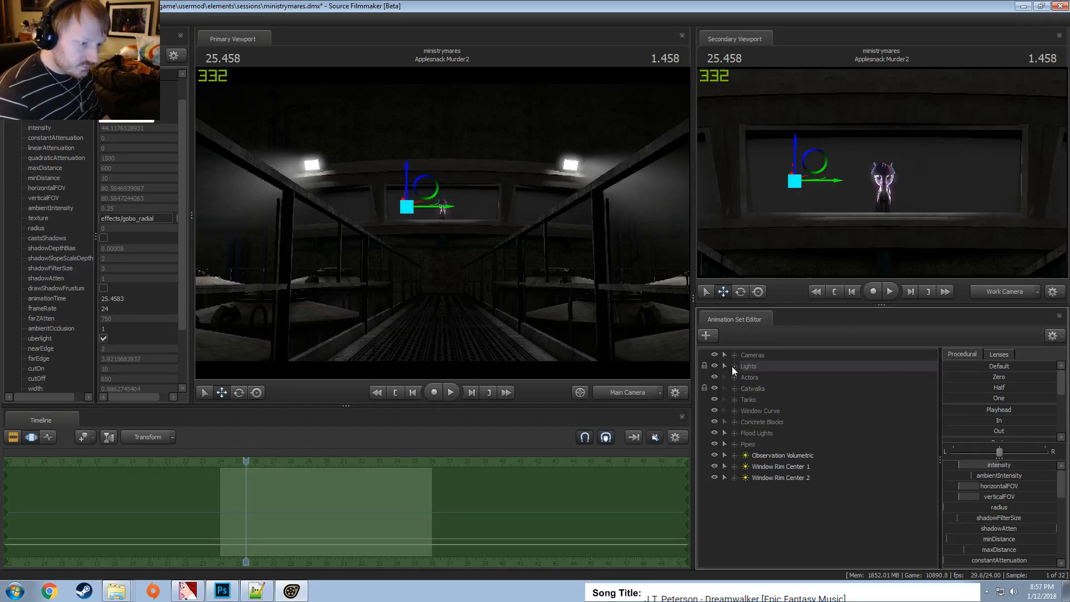
# Hide Window Rim Center 1 and 2, paste the copied Twilight Rim Left light, and look through it in the primary viewport
pyautogui.rightClick(764, 513)
pyautogui.click(714, 478)
pyautogui.click(715, 467)
pyautogui.rightClick(767, 509)
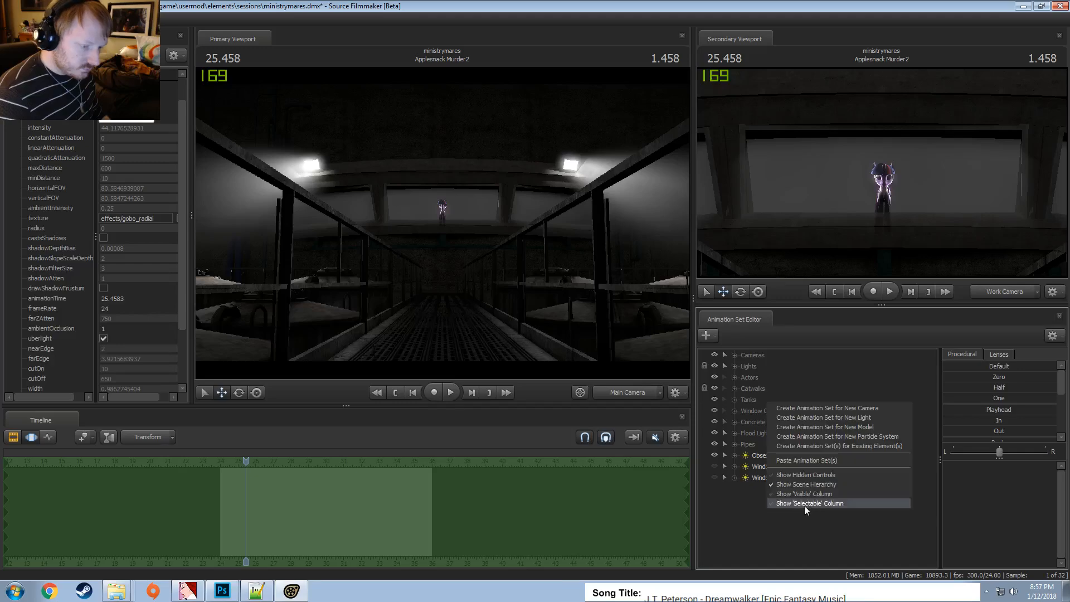
pyautogui.click(811, 460)
pyautogui.click(763, 489)
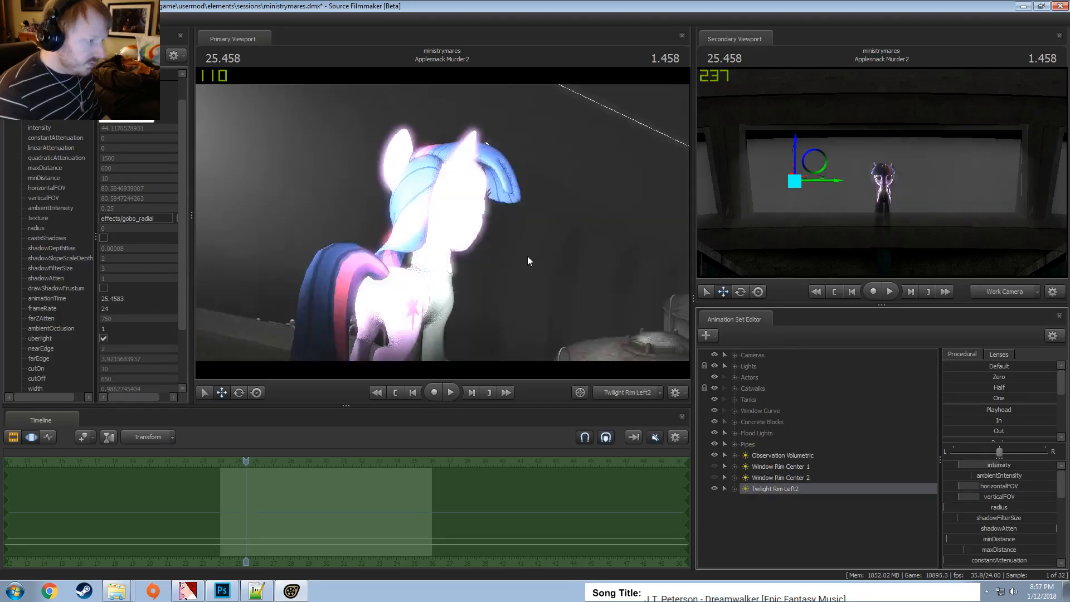
# Move the pasted Twilight Rim Left copy directly behind Twilight, facing her back and the window ledge
pyautogui.moveTo(528, 257); pyautogui.dragTo(520, 314)
pyautogui.press('a')
pyautogui.press('d')
pyautogui.press('z')
pyautogui.press('a')
pyautogui.press('s')
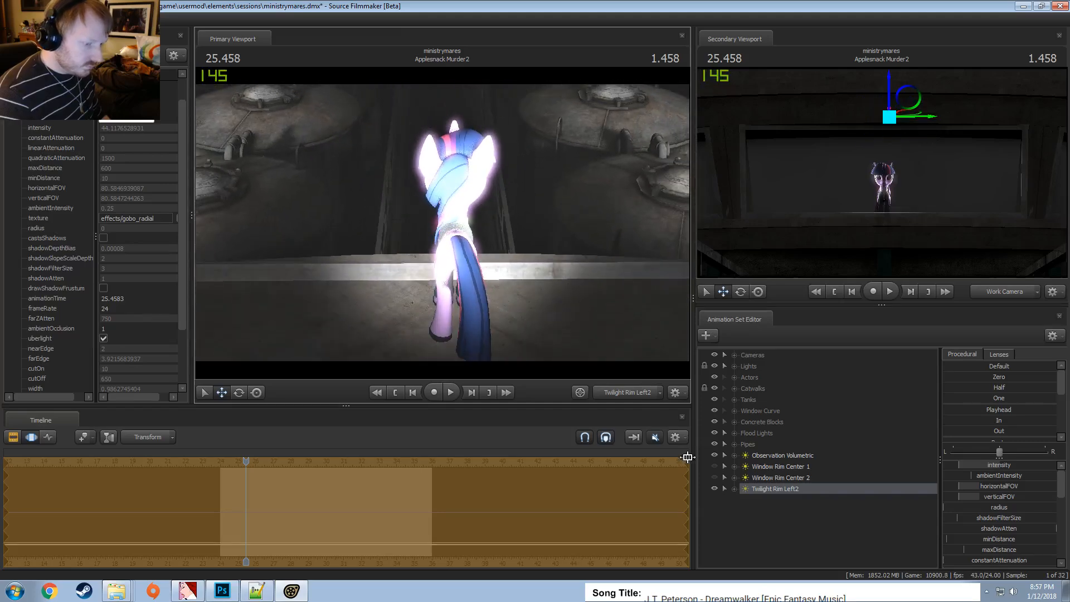
# Enable shadows on the Twilight Rim Left copy and raise the light above the window opening
pyautogui.rightClick(764, 489)
pyautogui.click(793, 457)
pyautogui.moveTo(535, 268); pyautogui.dragTo(527, 301)
pyautogui.press('z')
pyautogui.press('x')
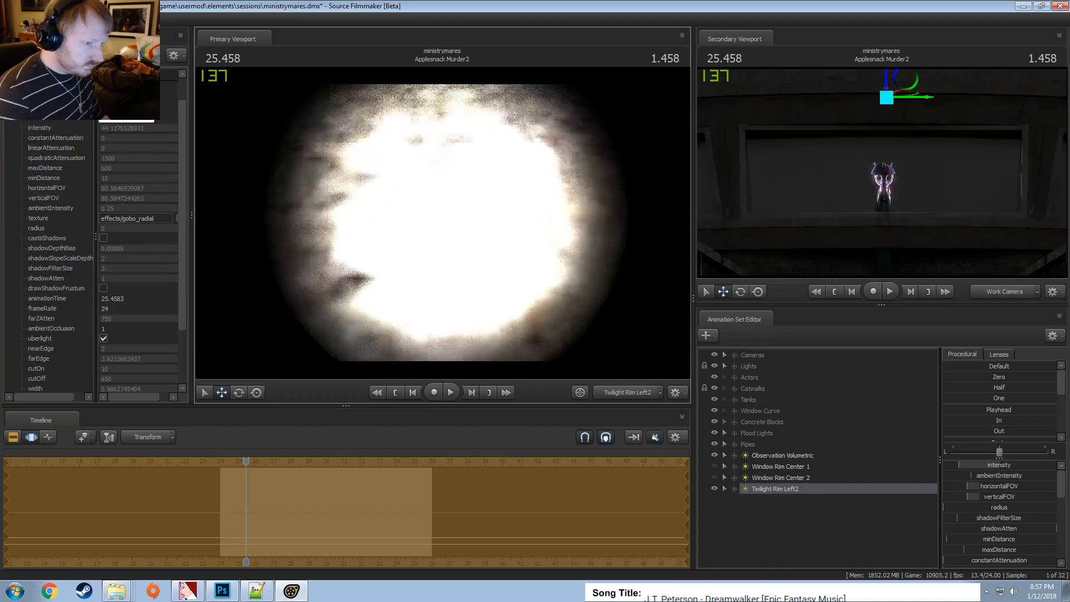
pyautogui.moveTo(439, 227); pyautogui.dragTo(445, 227)
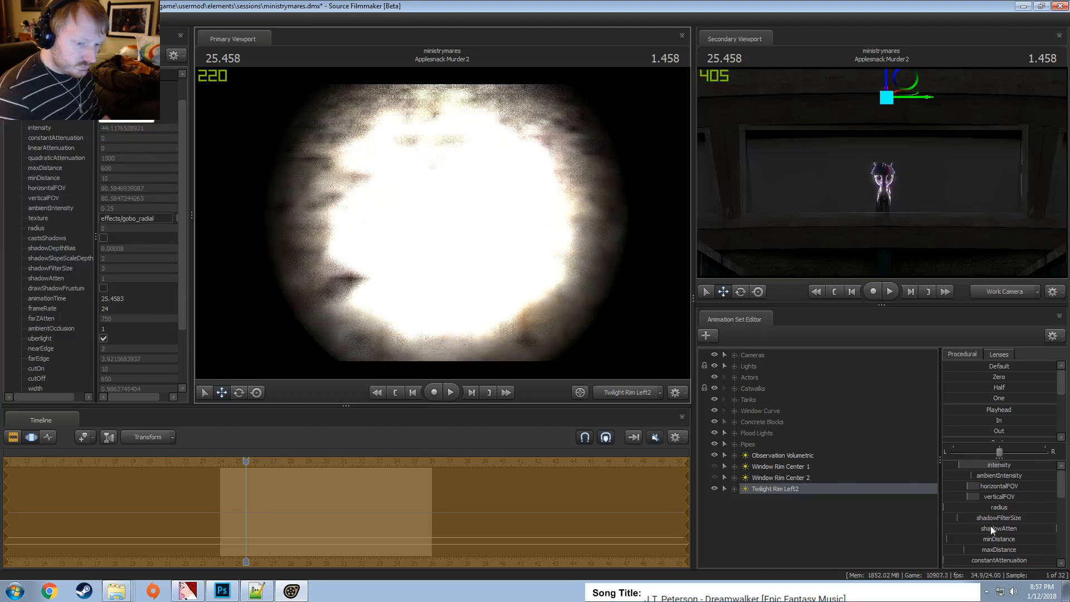
# Increase the Twilight Rim Left copy's minDistance and field of view, and move the light higher above the window
pyautogui.moveTo(985, 539); pyautogui.dragTo(992, 539)
pyautogui.keyDown('shift'); pyautogui.moveTo(509, 256); pyautogui.dragTo(508, 280, button='right'); pyautogui.keyUp('shift')
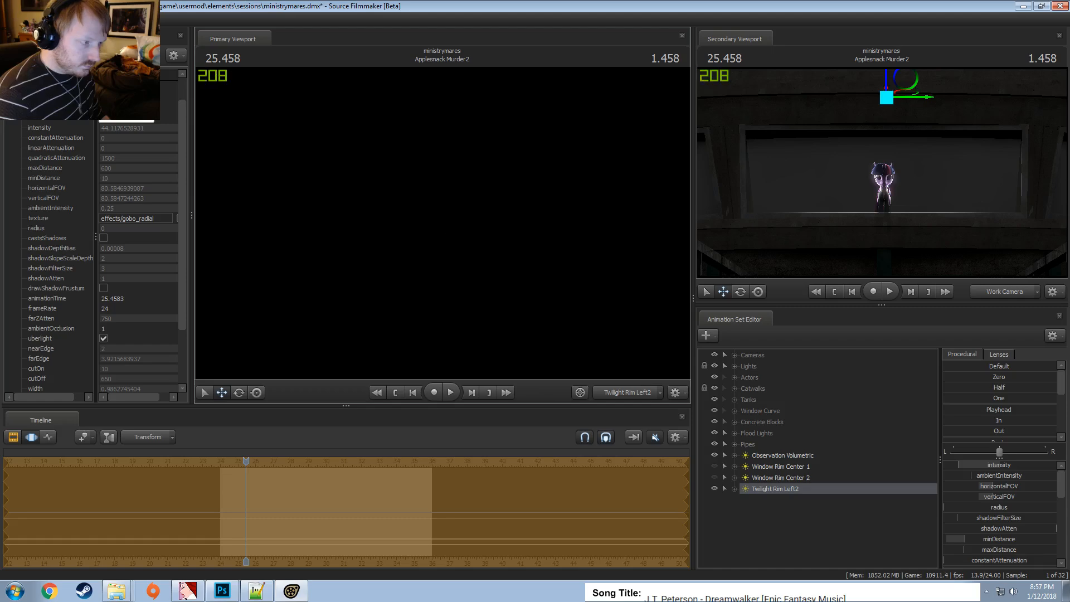
pyautogui.press('s')
pyautogui.moveTo(442, 223); pyautogui.dragTo(442, 231)
pyautogui.press('x')
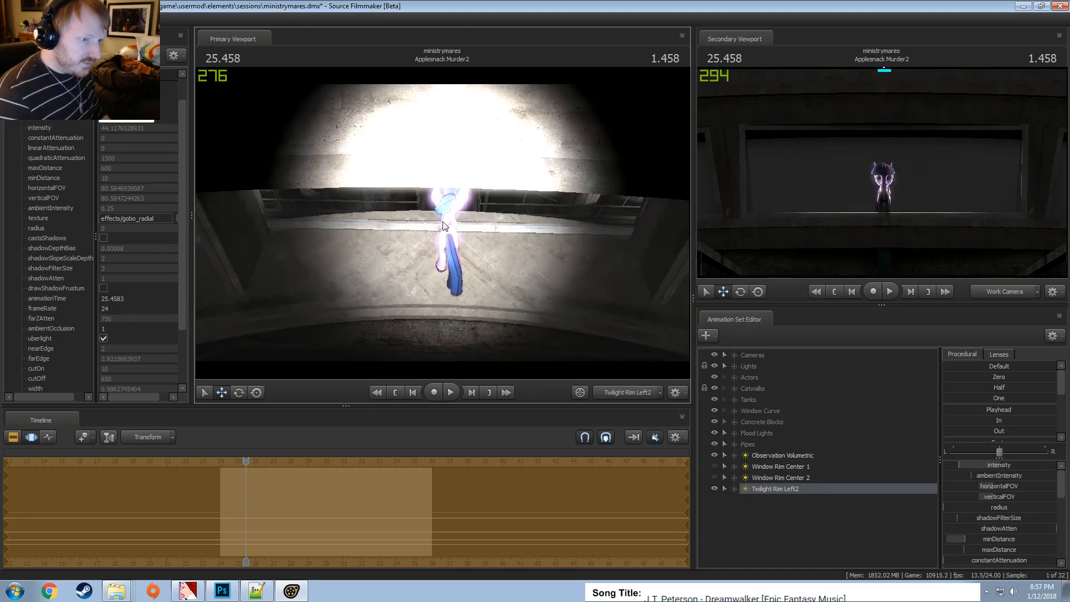
pyautogui.press('z')
pyautogui.moveTo(457, 183); pyautogui.dragTo(445, 227)
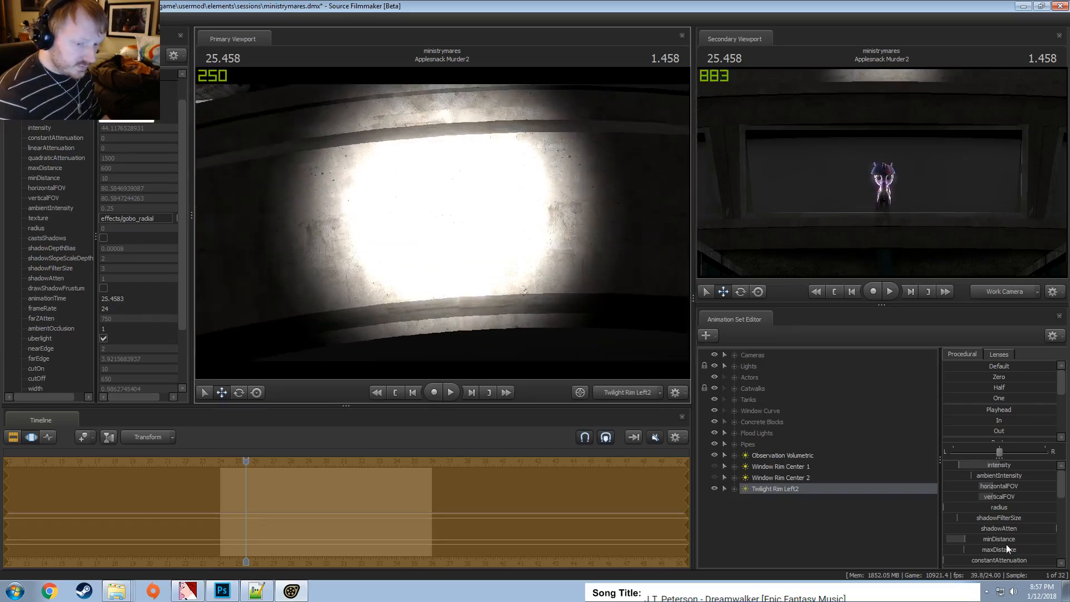
# Raise the Twilight Rim Left copy's minDistance to nearly its maximum and re-aim the light toward the window ledge
pyautogui.moveTo(1005, 540); pyautogui.dragTo(1048, 540)
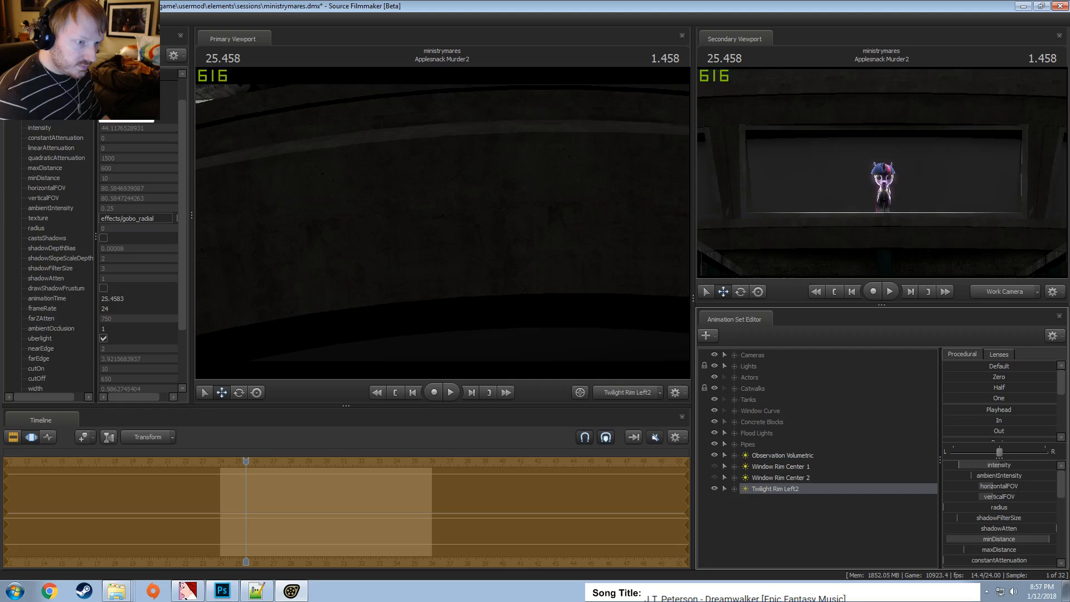
pyautogui.moveTo(577, 355)
pyautogui.mouseDown()
pyautogui.moveTo(578, 334)
pyautogui.moveTo(577, 345)
pyautogui.mouseUp()
pyautogui.moveTo(442, 231); pyautogui.dragTo(441, 206)
pyautogui.press('d')
pyautogui.press('z')
pyautogui.press('x')
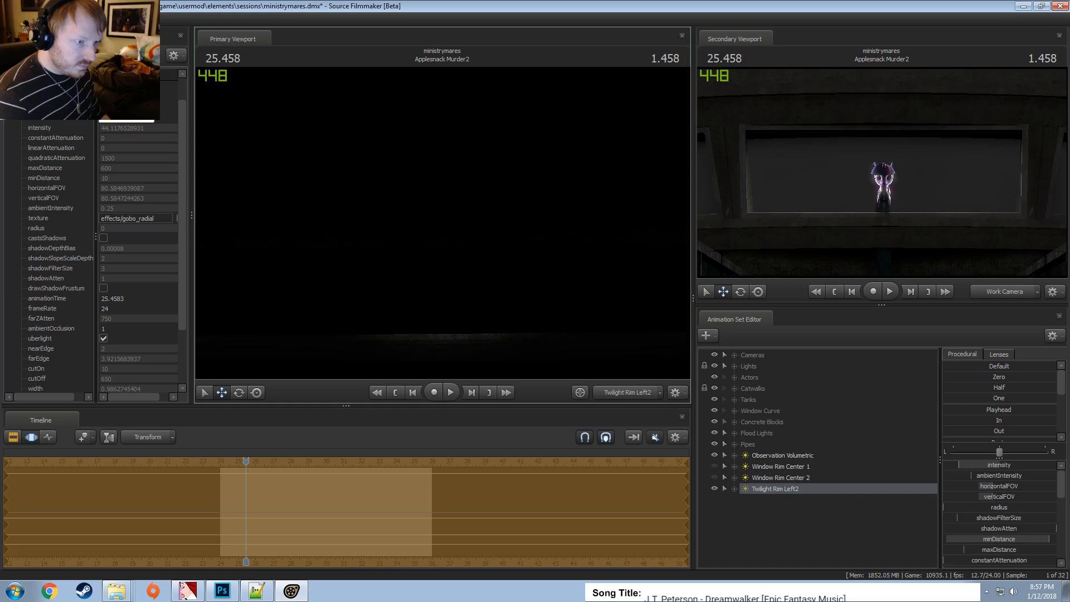
pyautogui.press('x')
pyautogui.moveTo(441, 223); pyautogui.dragTo(442, 222)
pyautogui.press('z')
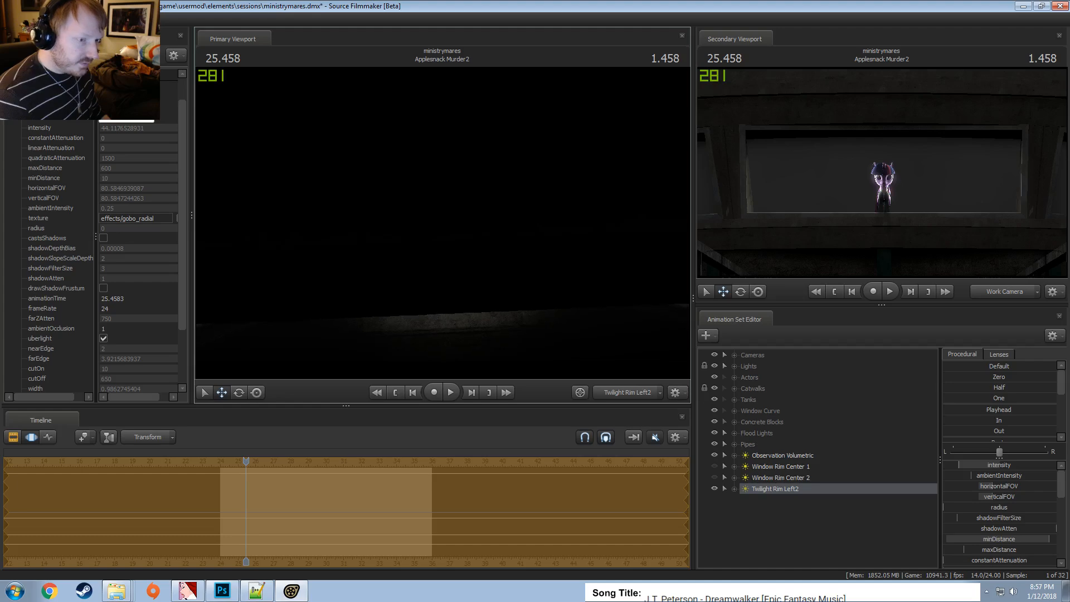
# Examine the light on the ledge at Twilight's feet through the Work Camera, and check the shot from the Main Camera
pyautogui.click(631, 392)
pyautogui.click(631, 391)
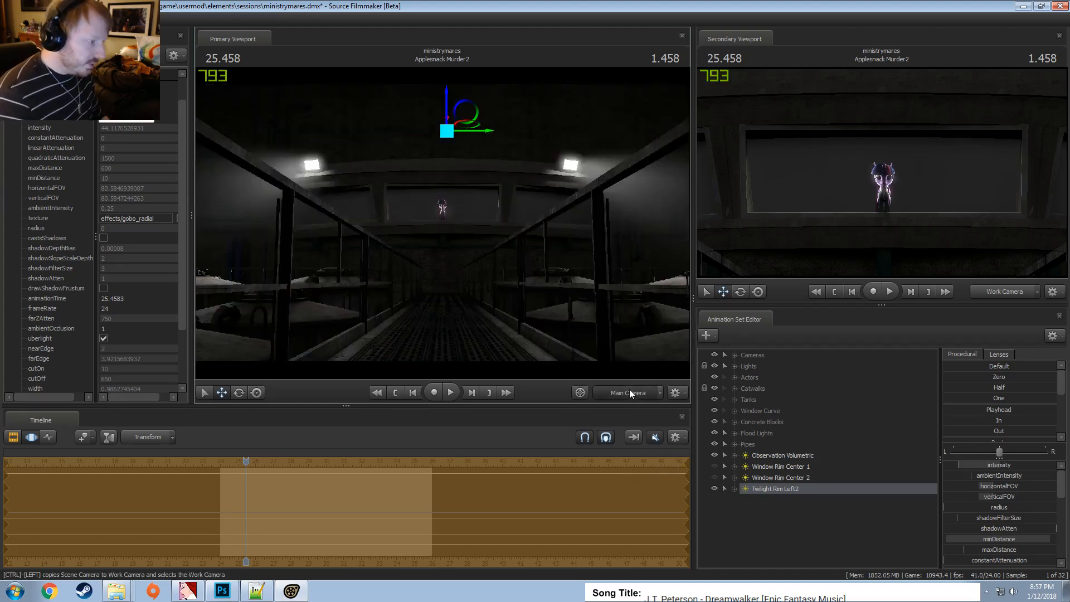
pyautogui.click(630, 390)
pyautogui.press('s')
pyautogui.moveTo(442, 223)
pyautogui.mouseDown()
pyautogui.moveTo(444, 245)
pyautogui.moveTo(443, 222)
pyautogui.mouseUp()
pyautogui.press('w')
pyautogui.press('w')
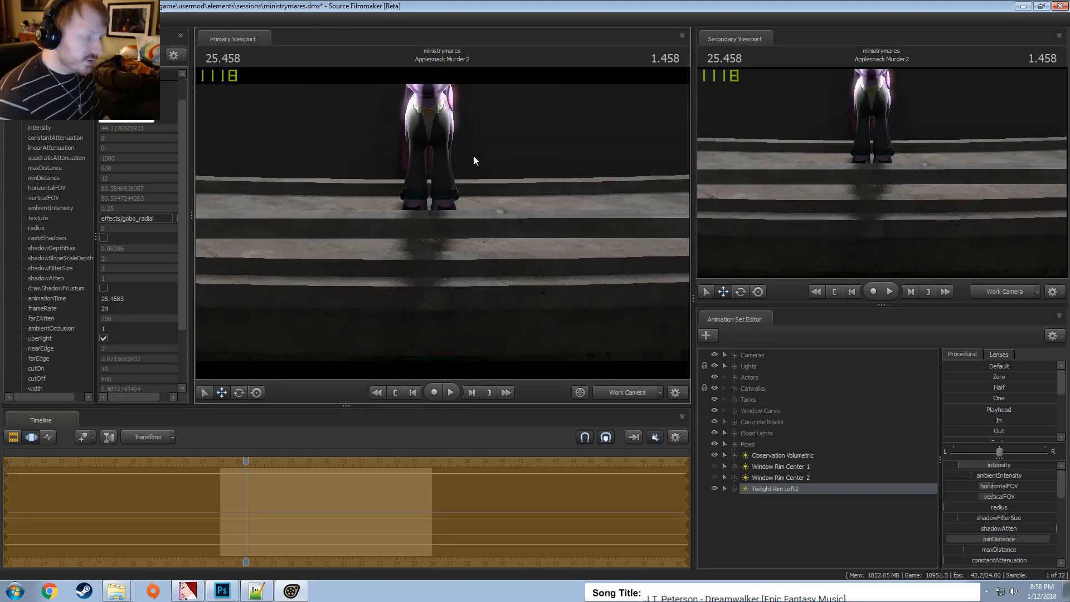
pyautogui.click(626, 394)
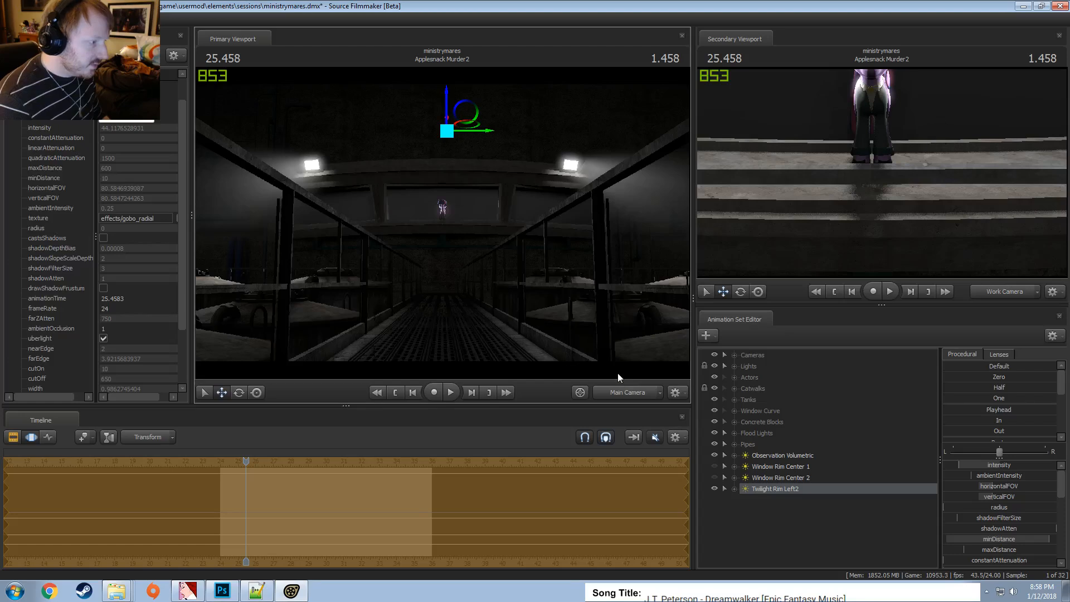
pyautogui.press('F2')
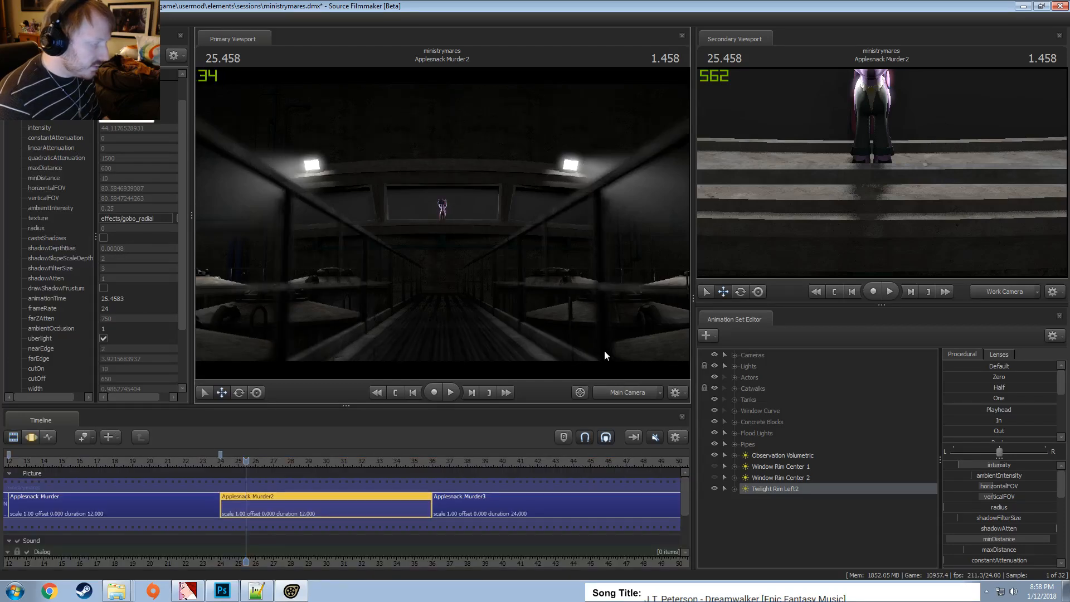
# Unhide the Window Rim Center lights and delete the hidden Twilight Rim Left copy
pyautogui.click(714, 489)
pyautogui.click(715, 467)
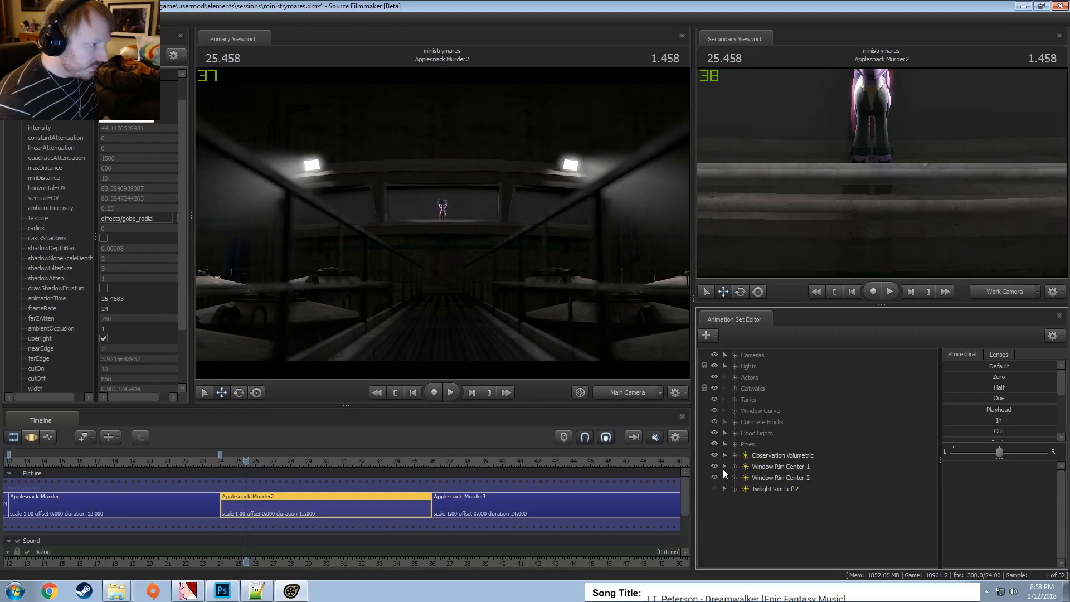
pyautogui.click(770, 490)
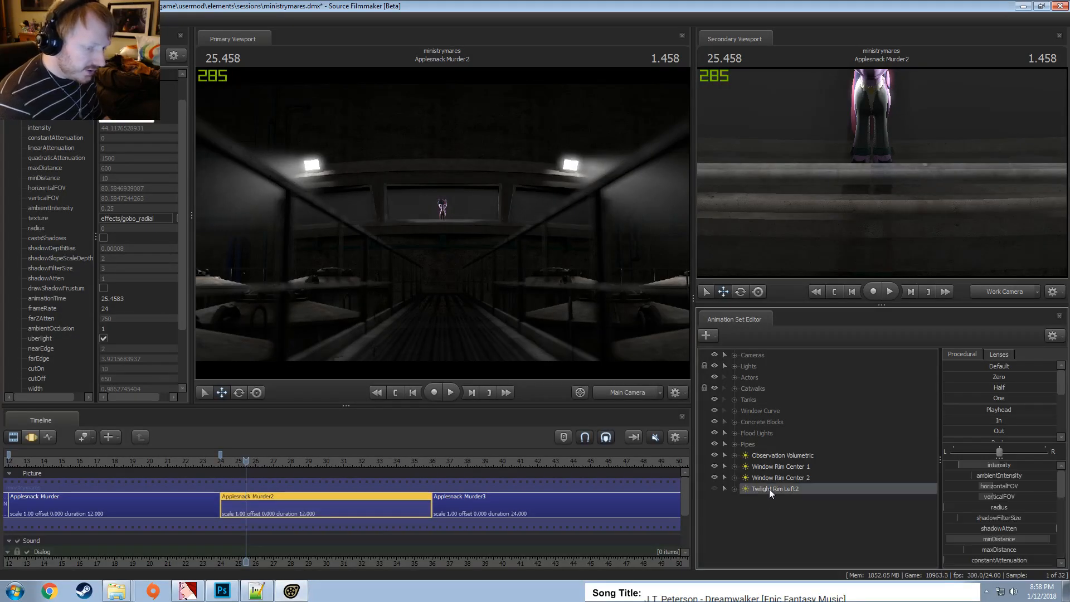
pyautogui.rightClick(753, 489)
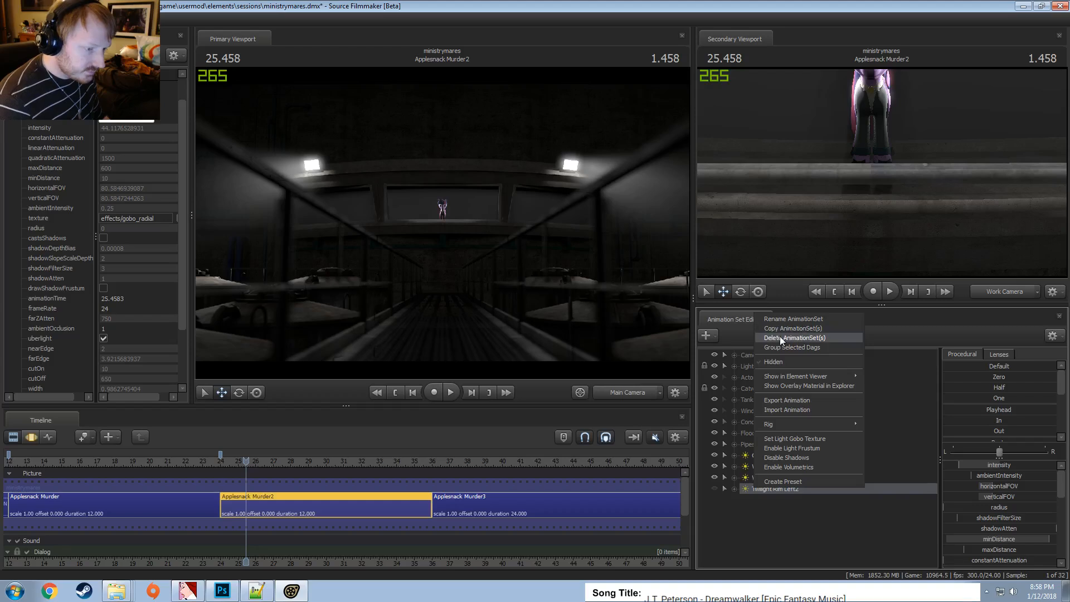
pyautogui.click(780, 336)
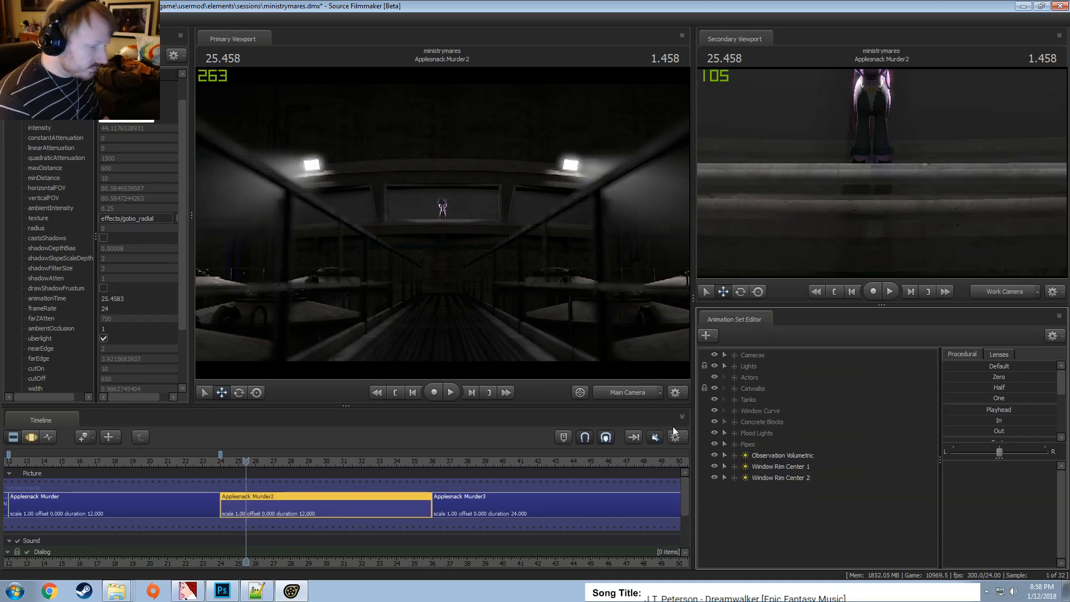
# Duplicate the Window Rim Center 1 animation set as Window Rim Center 3
pyautogui.rightClick(794, 470)
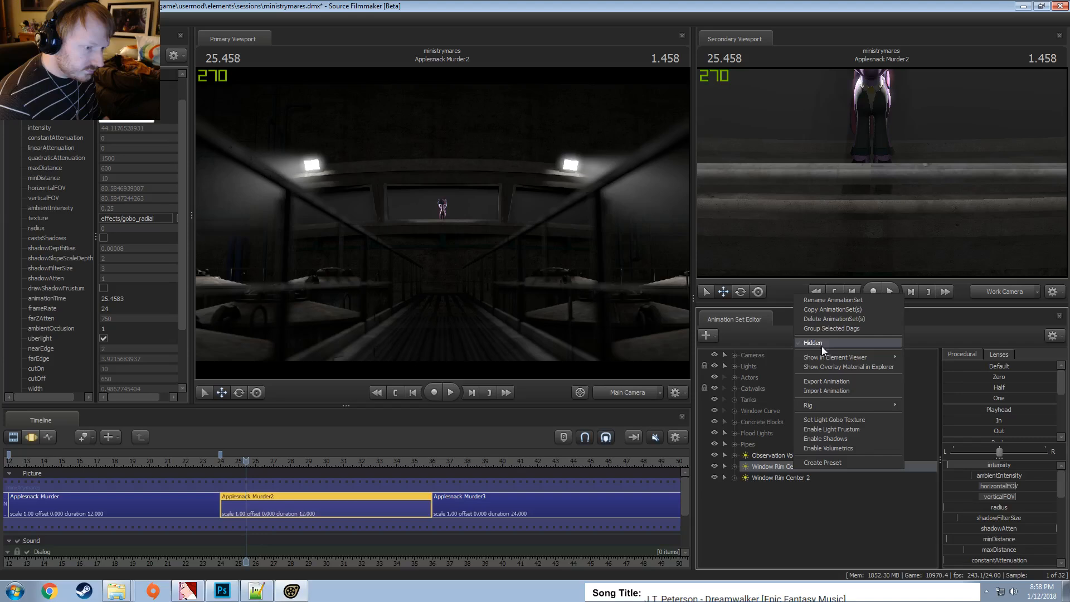
pyautogui.click(820, 312)
pyautogui.rightClick(781, 544)
pyautogui.click(795, 494)
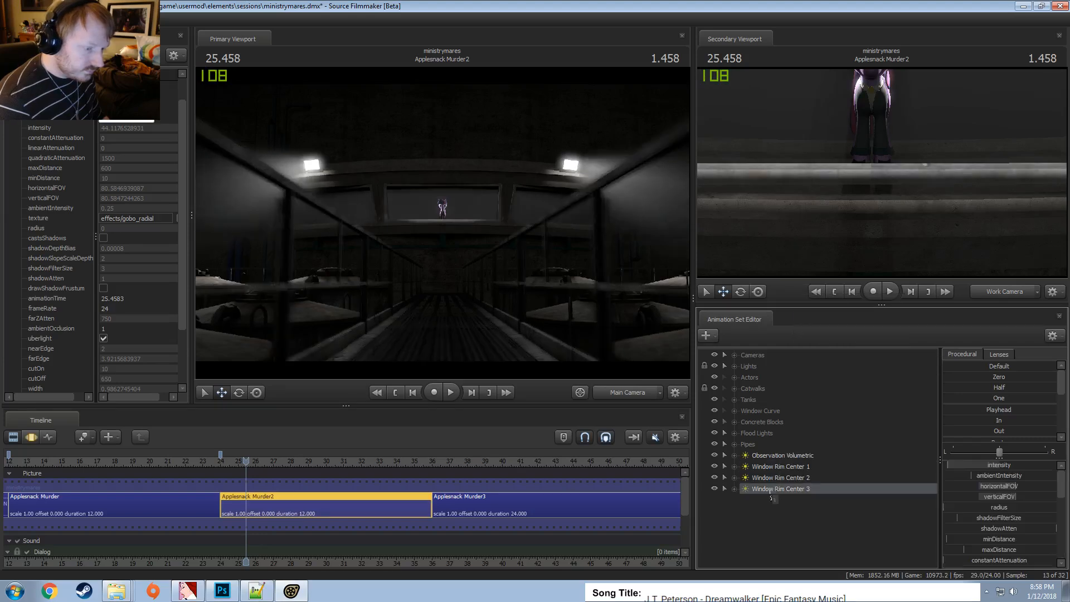
# Aim the Window Rim Center 3 light at the window frame by looking through it, and raise its cutOff slightly
pyautogui.press('F3')
pyautogui.moveTo(453, 275); pyautogui.dragTo(453, 192)
pyautogui.press('x')
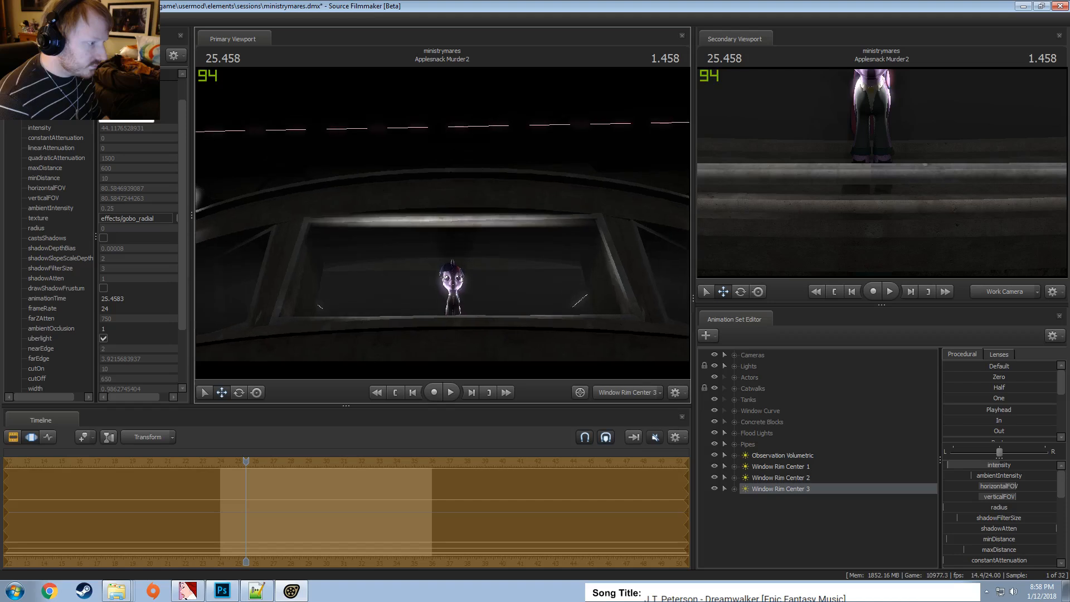
pyautogui.scroll(-3, 1014, 534)
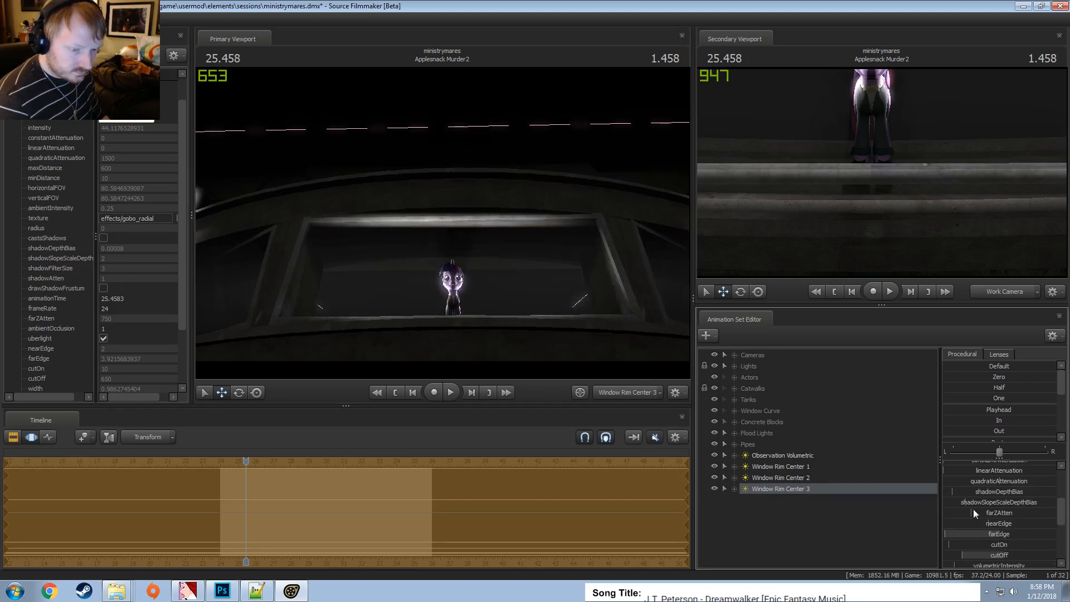
pyautogui.scroll(3, 987, 512)
pyautogui.scroll(-5, 1000, 517)
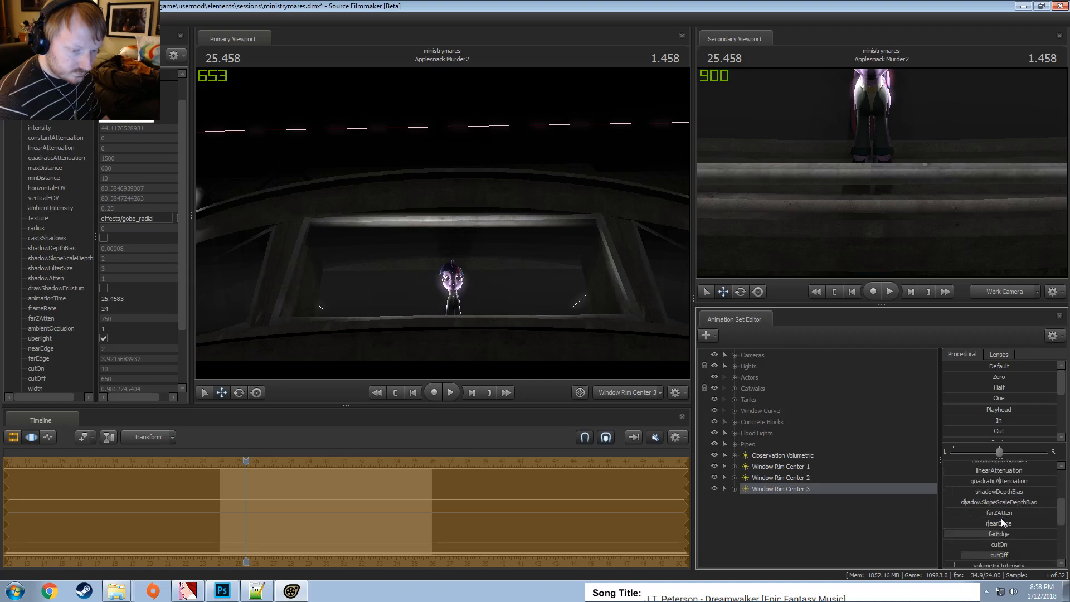
pyautogui.moveTo(998, 545); pyautogui.dragTo(443, 225)
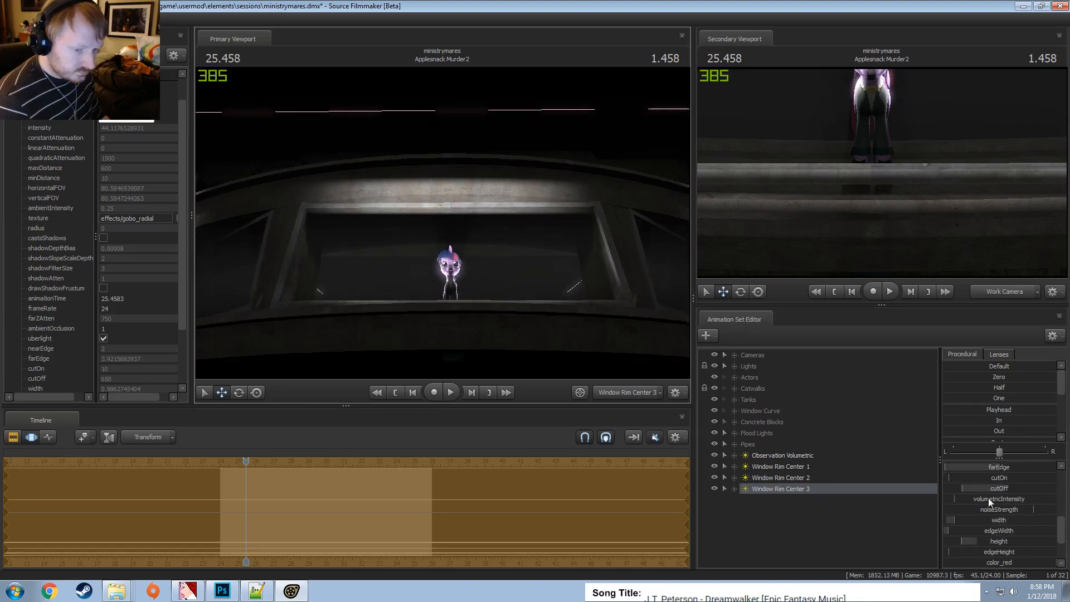
pyautogui.moveTo(988, 489); pyautogui.dragTo(995, 489)
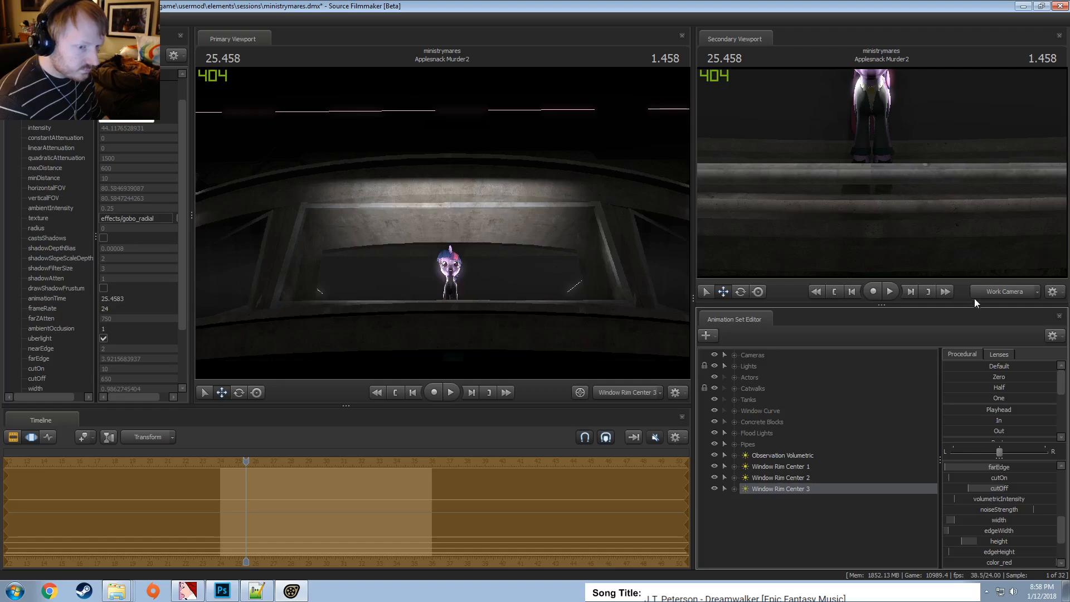
# Reposition Window Rim Center 3 at the window's centre, level with Twilight, and check it from the Work Camera and Main Camera
pyautogui.click(997, 291)
pyautogui.press('w')
pyautogui.moveTo(903, 184); pyautogui.dragTo(883, 174)
pyautogui.press('w')
pyautogui.moveTo(557, 231)
pyautogui.mouseDown()
pyautogui.moveTo(557, 241)
pyautogui.moveTo(608, 234)
pyautogui.moveTo(524, 227)
pyautogui.moveTo(547, 223)
pyautogui.mouseUp()
pyautogui.press('a')
pyautogui.press('w')
pyautogui.press('d')
pyautogui.press('a')
pyautogui.press('w')
pyautogui.press('s')
pyautogui.press('z')
pyautogui.press('s')
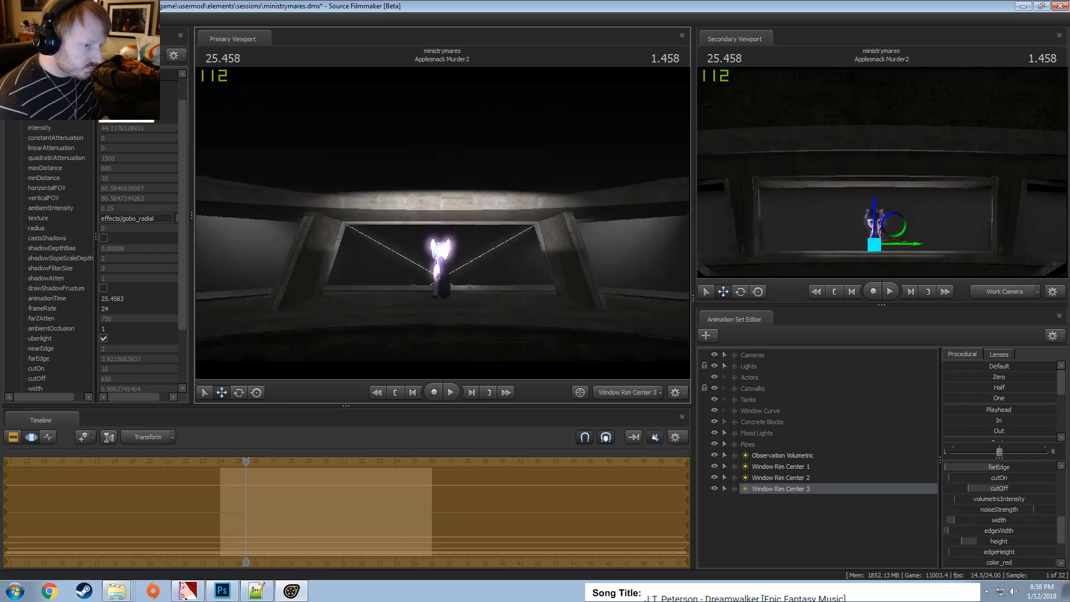
pyautogui.moveTo(459, 231); pyautogui.dragTo(453, 233)
pyautogui.press('F2')
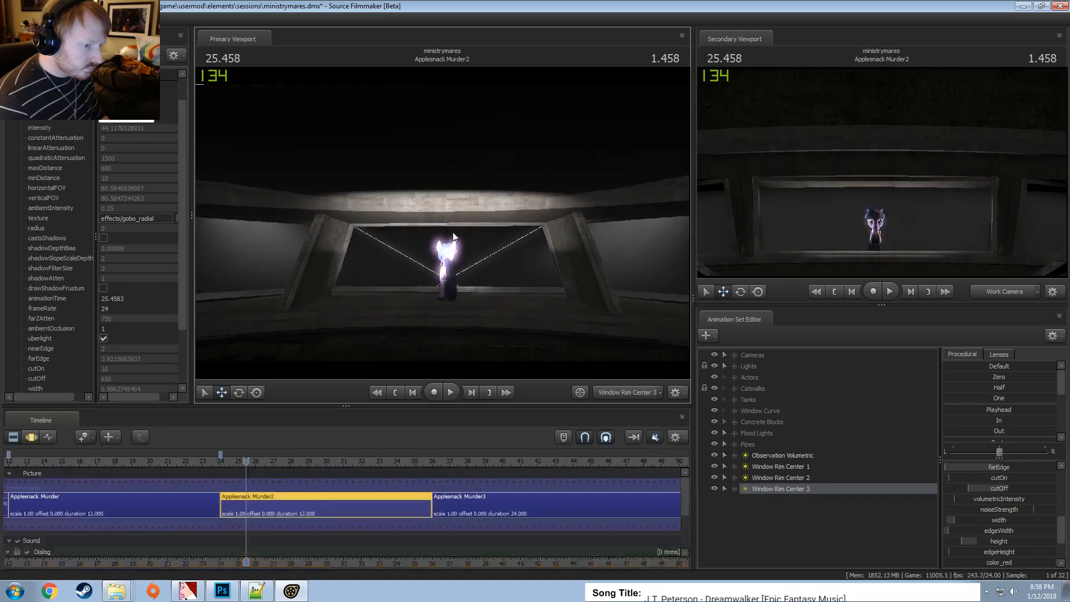
pyautogui.click(626, 394)
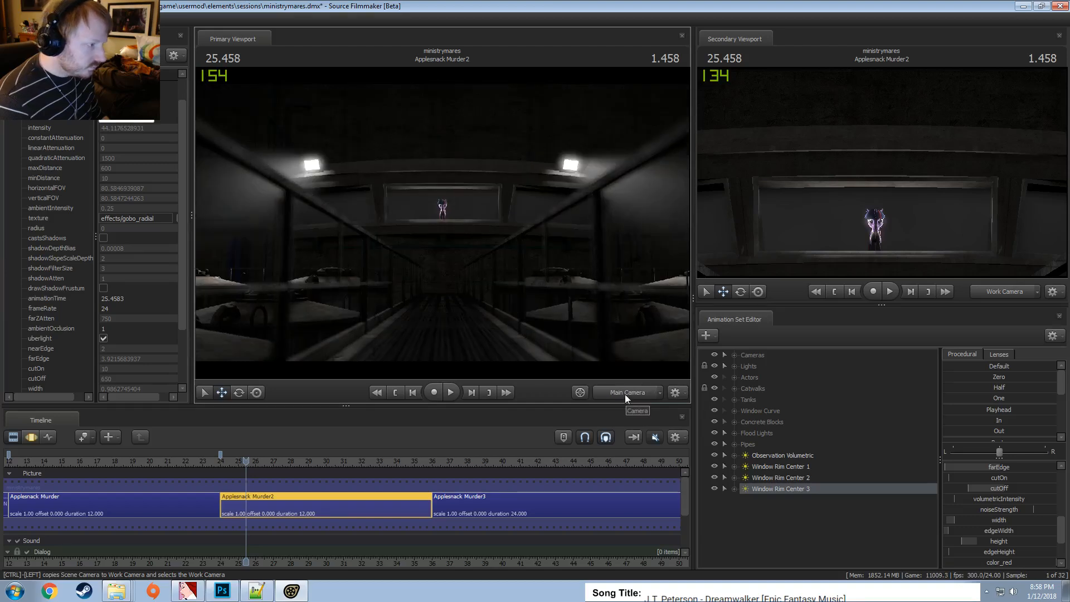
# Widen Window Rim Center 1 to about 81.66 horizontalFOV and 82.20 verticalFOV, and slightly widen both fields of view on Window Rim Center 2
pyautogui.click(802, 470)
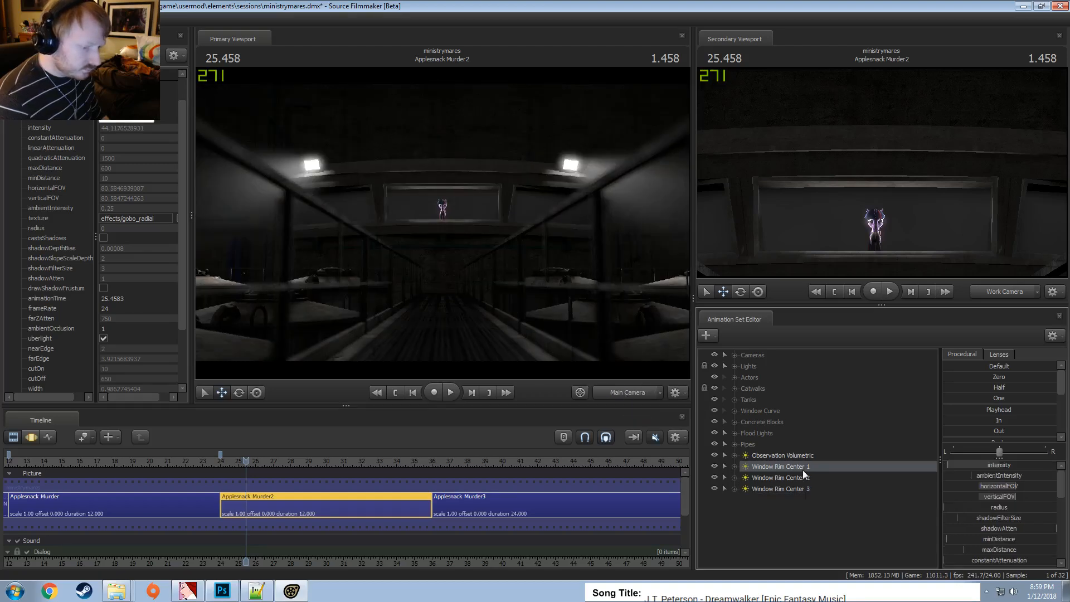
pyautogui.press('F3')
pyautogui.moveTo(1015, 486); pyautogui.dragTo(1018, 486)
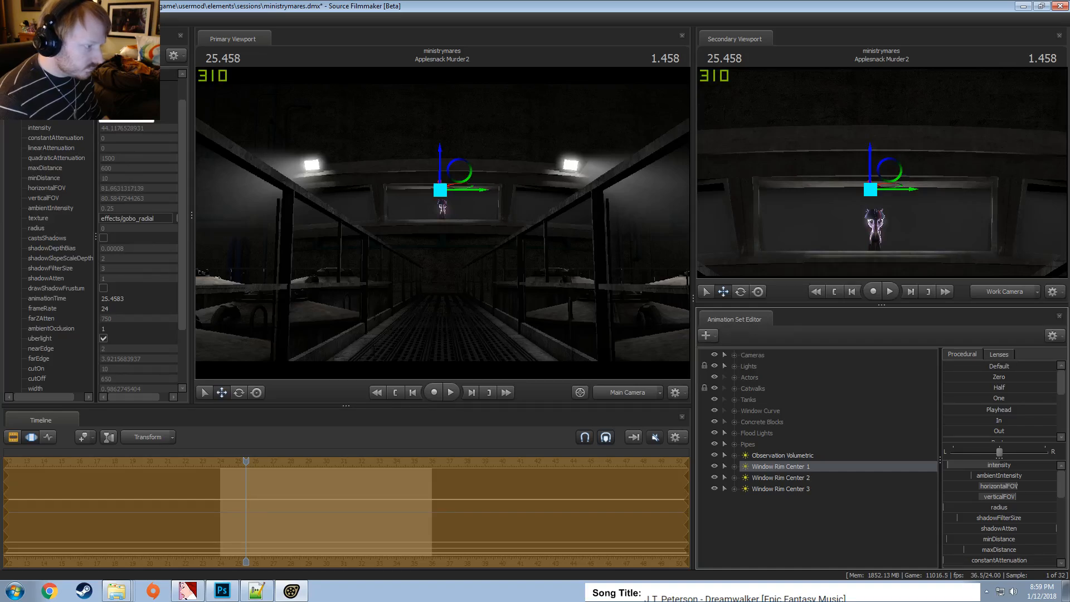
pyautogui.click(882, 480)
pyautogui.click(1012, 487)
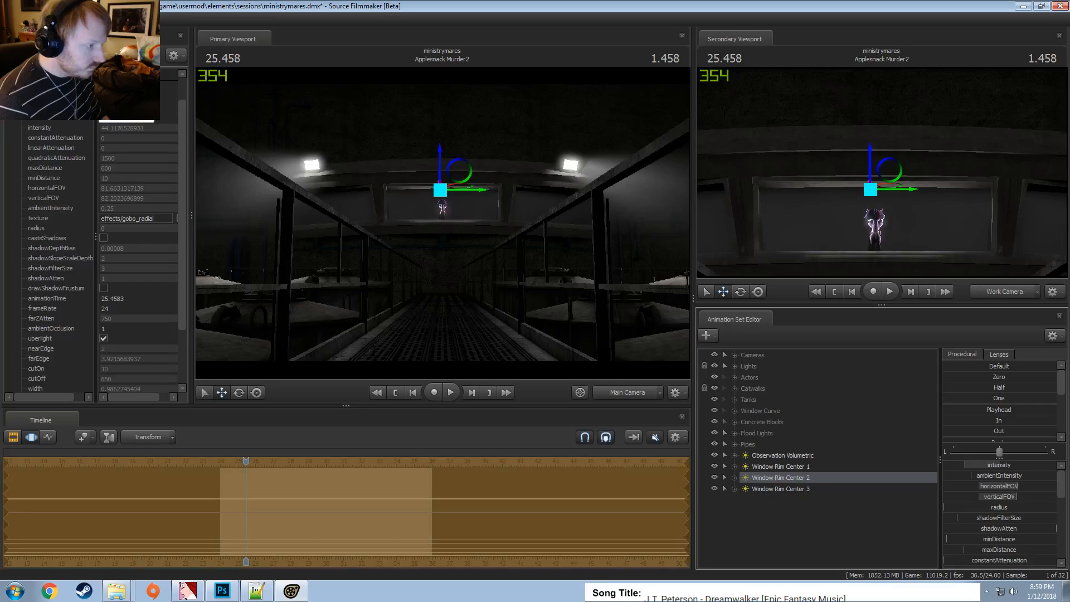
pyautogui.click(1011, 496)
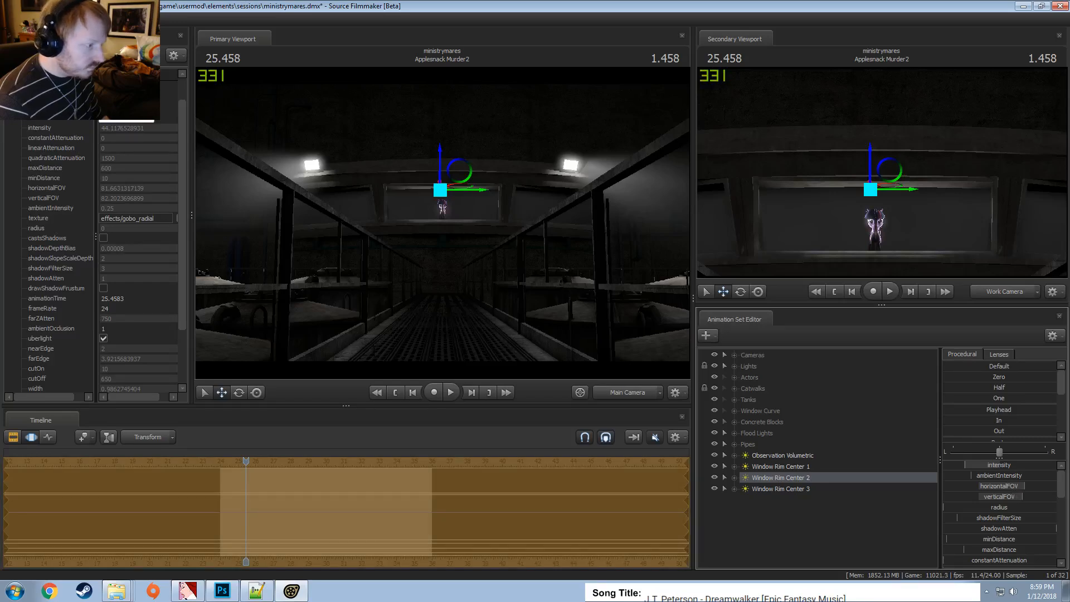
pyautogui.press('F2')
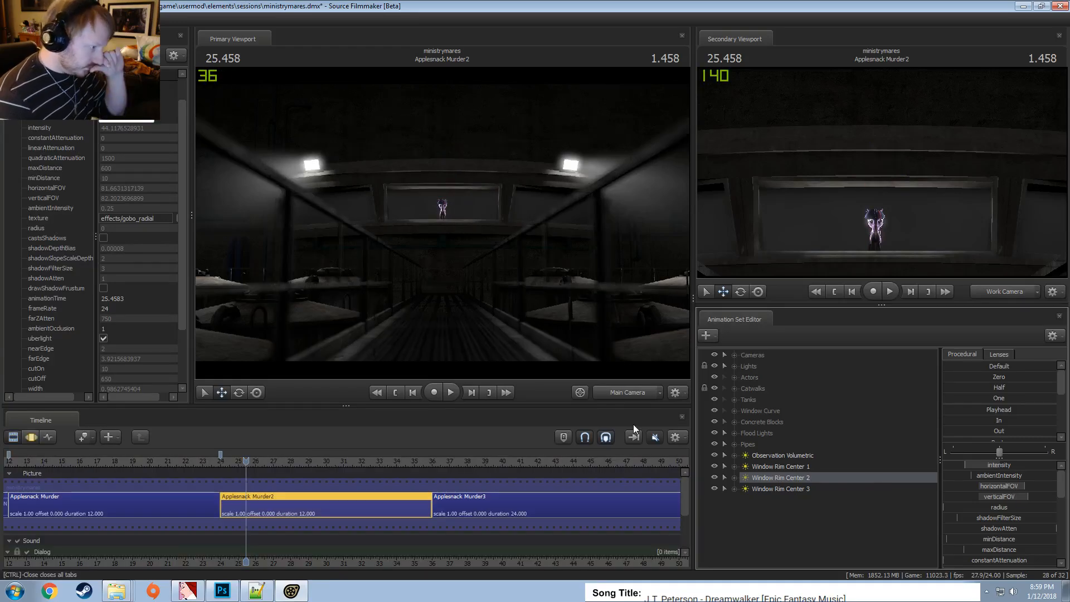
# Set Window Rim Center 1 to about 98.04 intensity, 76.27 horizontalFOV and 77.35 verticalFOV
pyautogui.click(821, 468)
pyautogui.press('F3')
pyautogui.moveTo(965, 466); pyautogui.dragTo(966, 466)
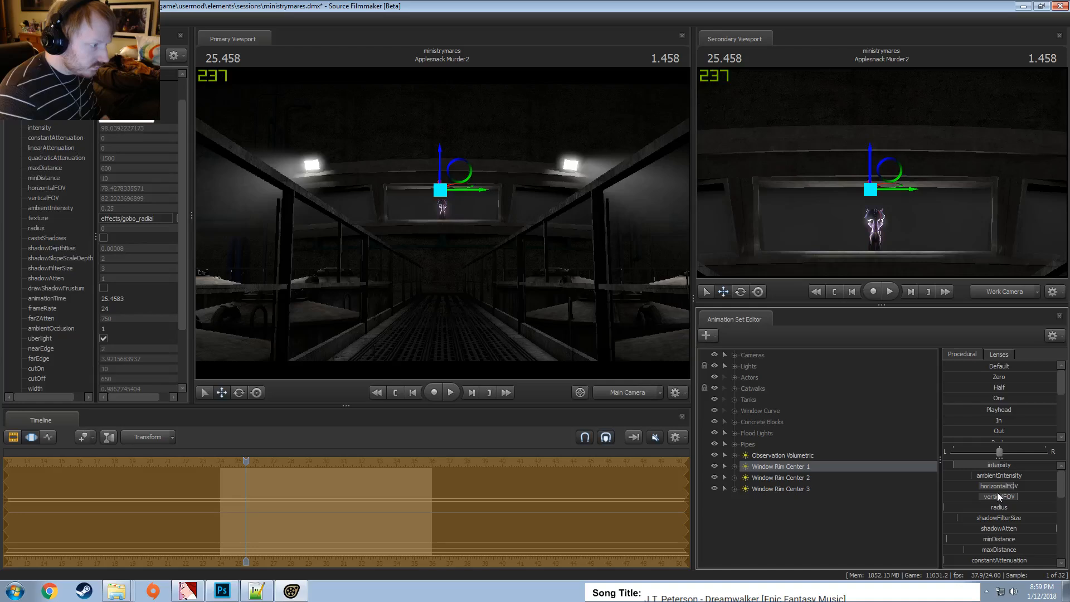
pyautogui.moveTo(1002, 487); pyautogui.dragTo(999, 497)
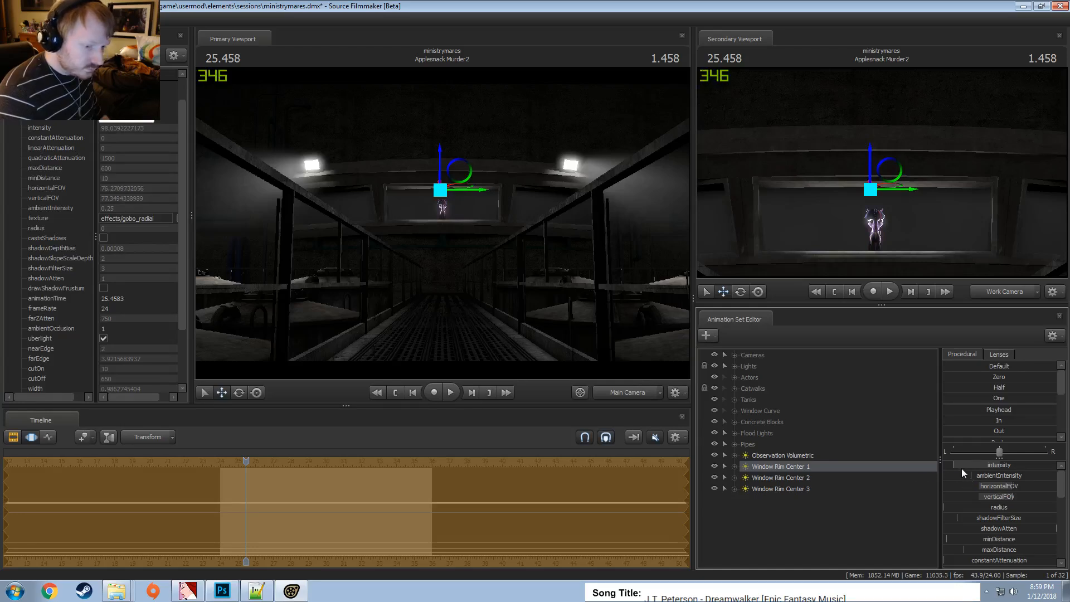
# Fine-tune the intensity of Window Rim Center 2 against the Main Camera view, and save the session
pyautogui.click(834, 478)
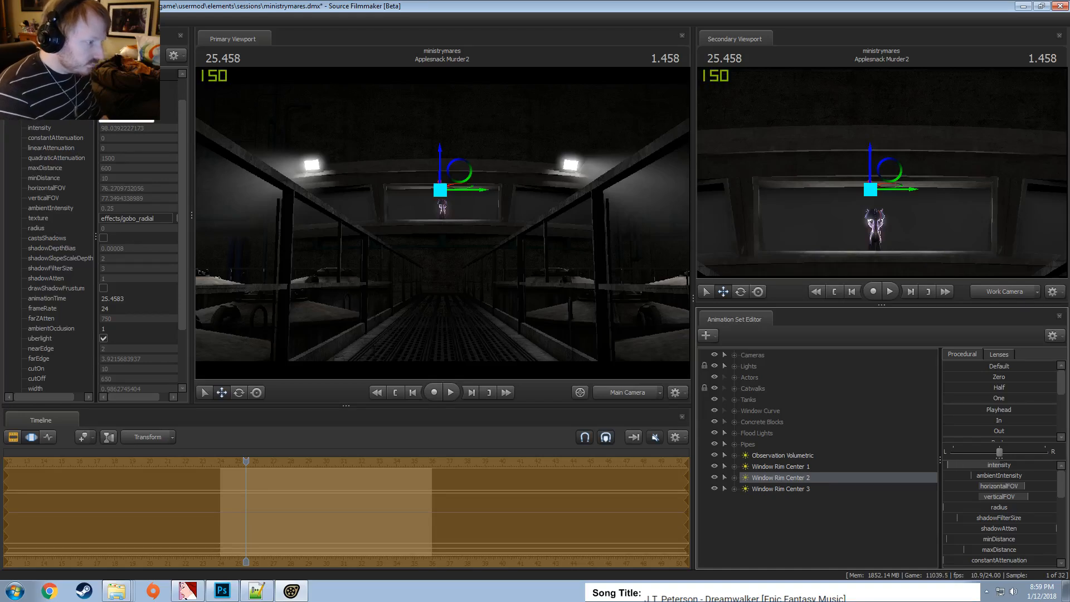
pyautogui.moveTo(981, 466); pyautogui.dragTo(985, 466)
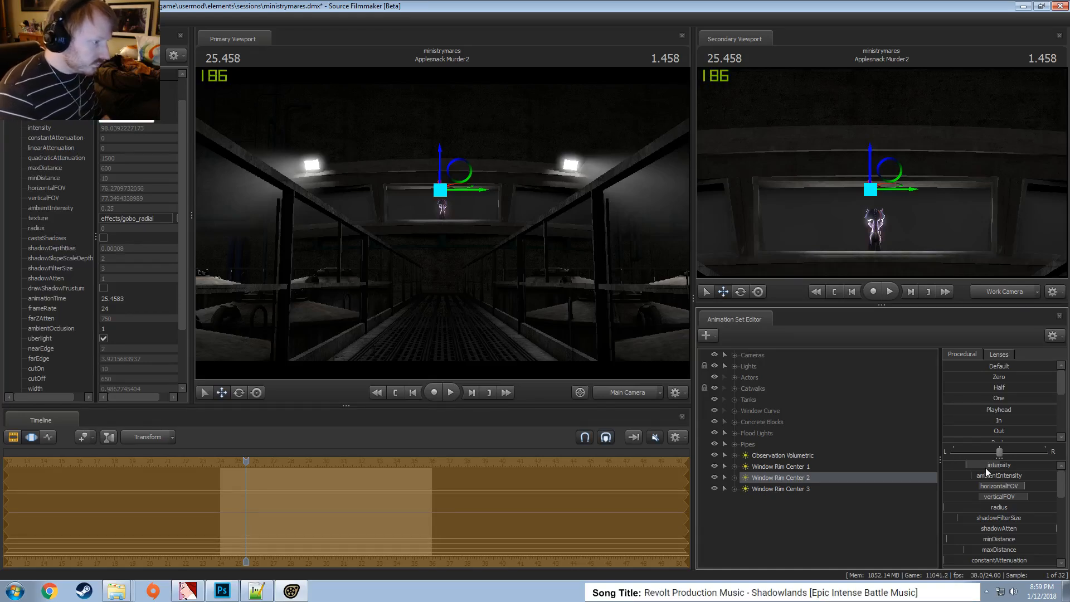
pyautogui.press('F2')
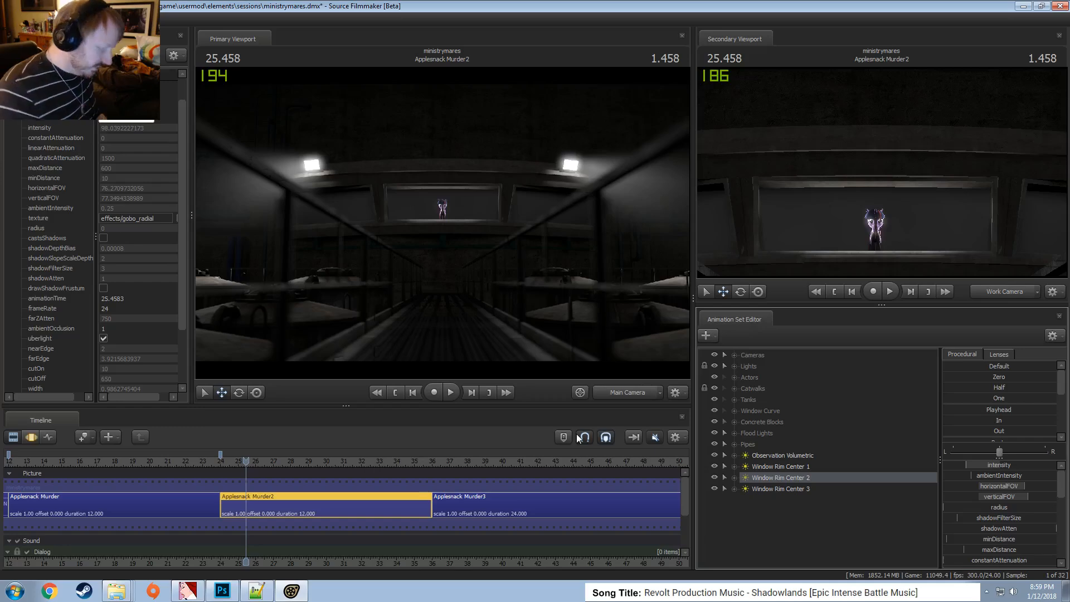
# Start creating an animation set for a new model and filter the model list by "tech"
pyautogui.rightClick(797, 508)
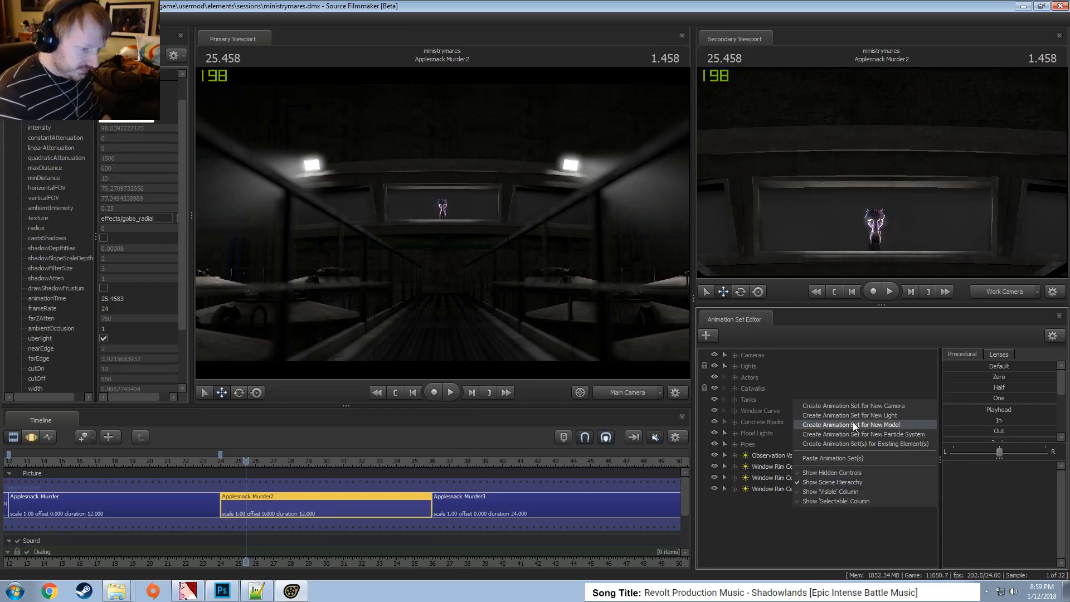
pyautogui.click(853, 425)
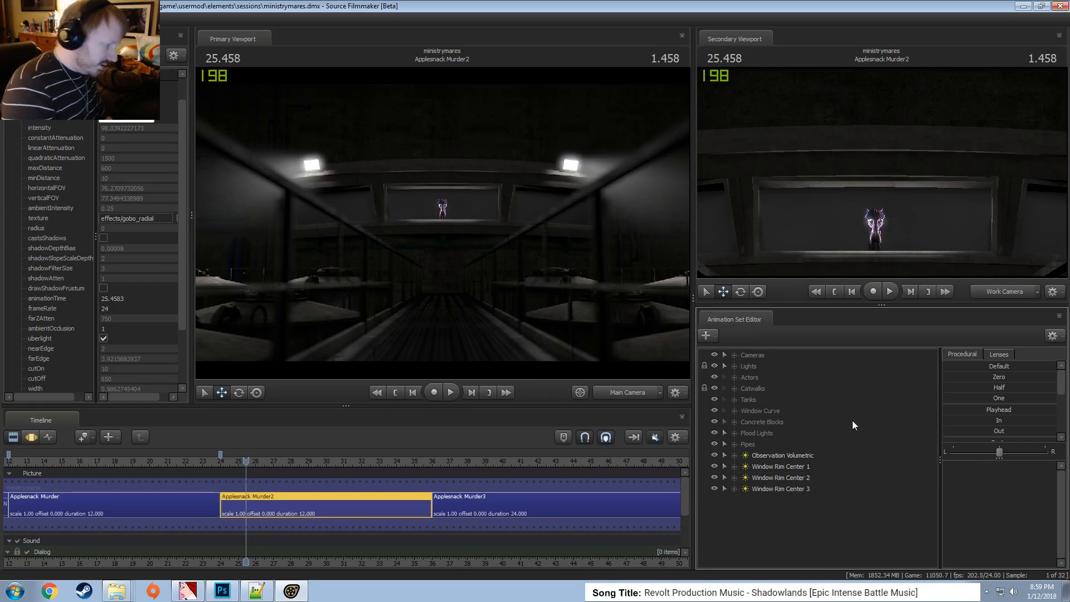
pyautogui.write('t')
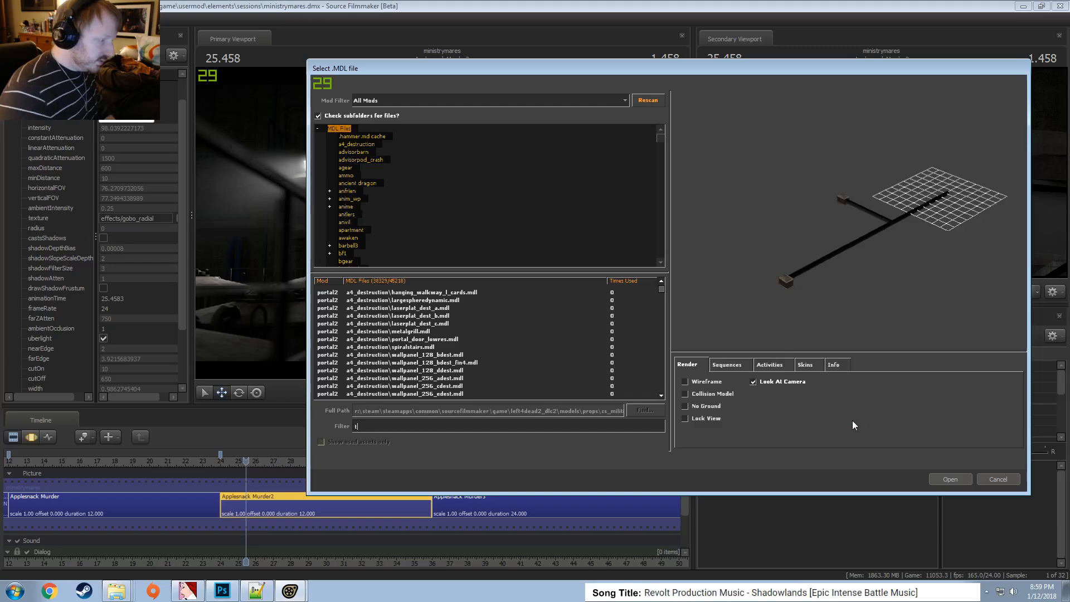
pyautogui.write('ech')
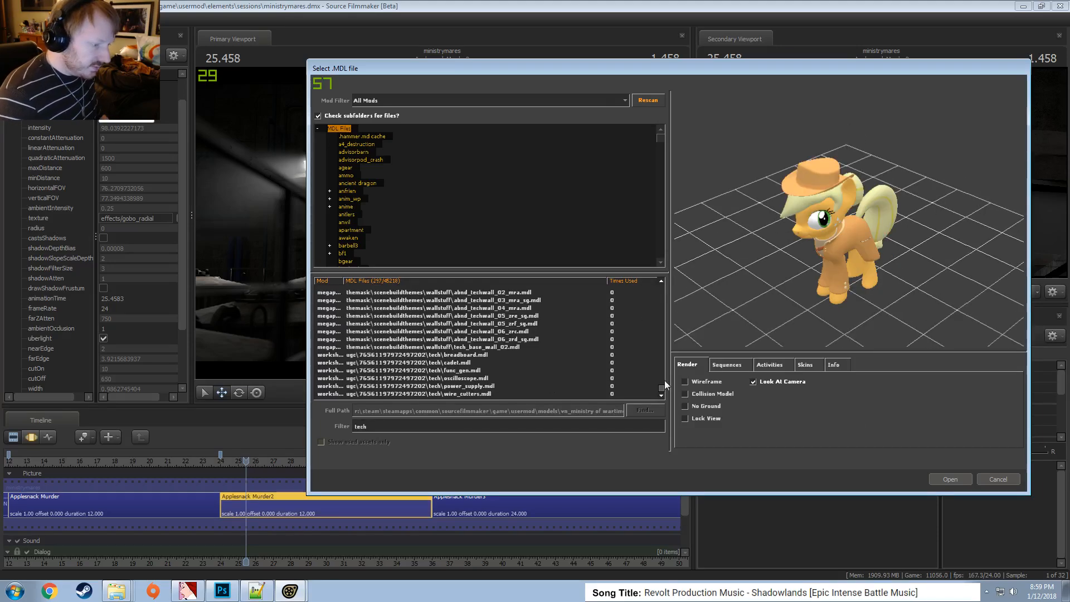
# Preview the tech wall models in the wallstuff folder, orbiting the preview to see their fronts
pyautogui.click(391, 317)
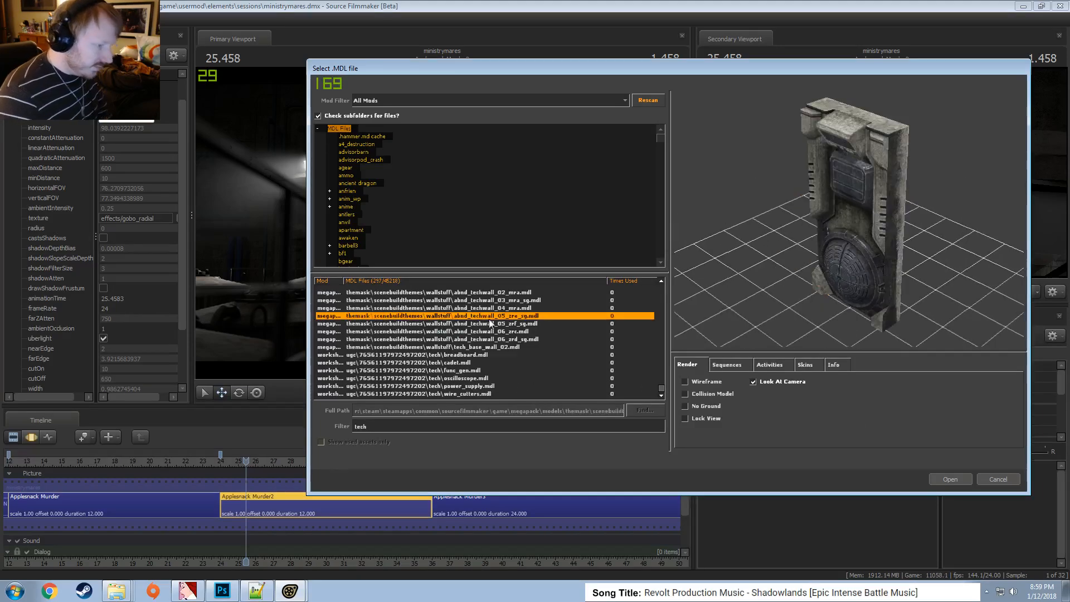
pyautogui.press('Up')
pyautogui.press('Up')
pyautogui.moveTo(862, 245); pyautogui.dragTo(874, 230)
pyautogui.press('Down')
pyautogui.press('Down')
pyautogui.press('Down')
pyautogui.press('Down')
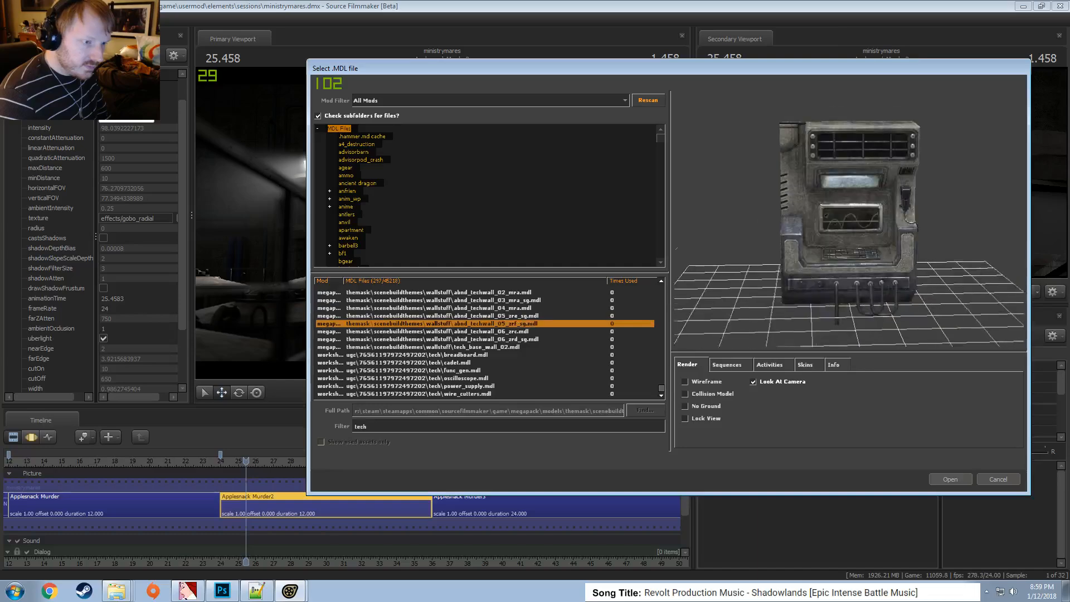
pyautogui.press('Up')
pyautogui.press('Up')
pyautogui.press('Up')
pyautogui.press('Up')
pyautogui.press('Up')
pyautogui.press('Up')
pyautogui.press('Up')
pyautogui.press('Up')
pyautogui.press('Up')
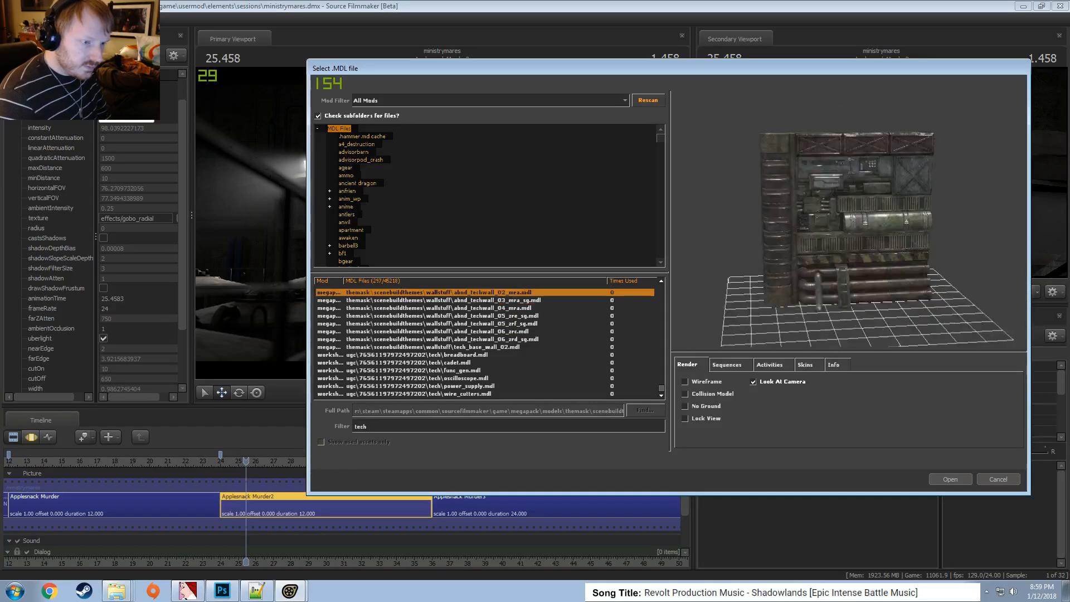
# Preview the tech support pillar, trim, pipe and machinery models in the filtered list
pyautogui.press('Up')
pyautogui.press('Up')
pyautogui.press('Up')
pyautogui.press('Up')
pyautogui.press('Up')
pyautogui.press('Up')
pyautogui.press('Up')
pyautogui.press('Up')
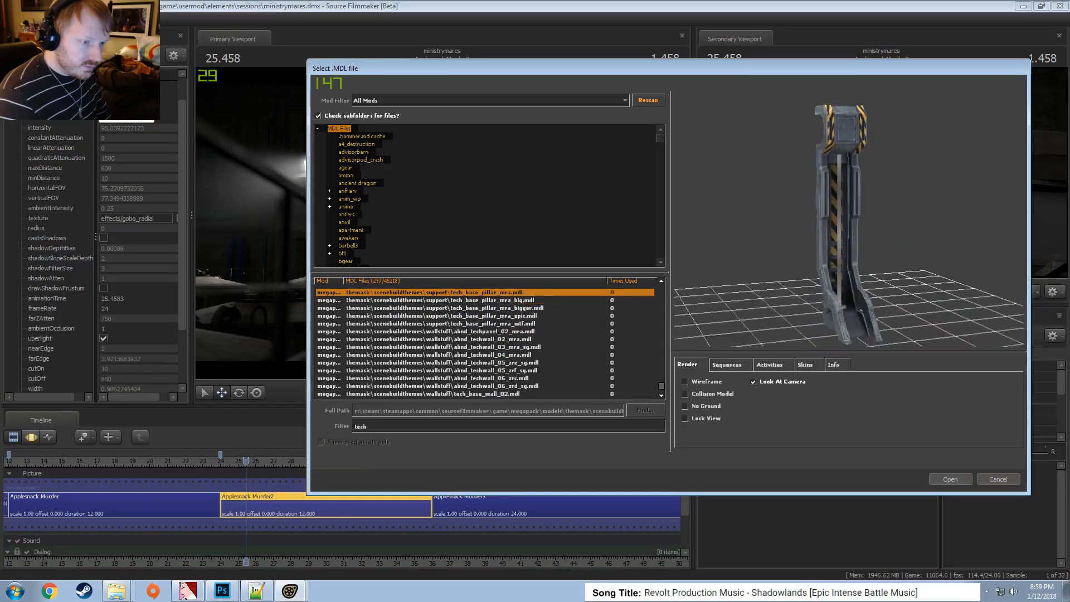
pyautogui.press('Up')
pyautogui.press('Up')
pyautogui.press('Up')
pyautogui.press('Up')
pyautogui.press('Up')
pyautogui.press('Up')
pyautogui.press('Up')
pyautogui.press('Up')
pyautogui.press('Up')
pyautogui.press('Up')
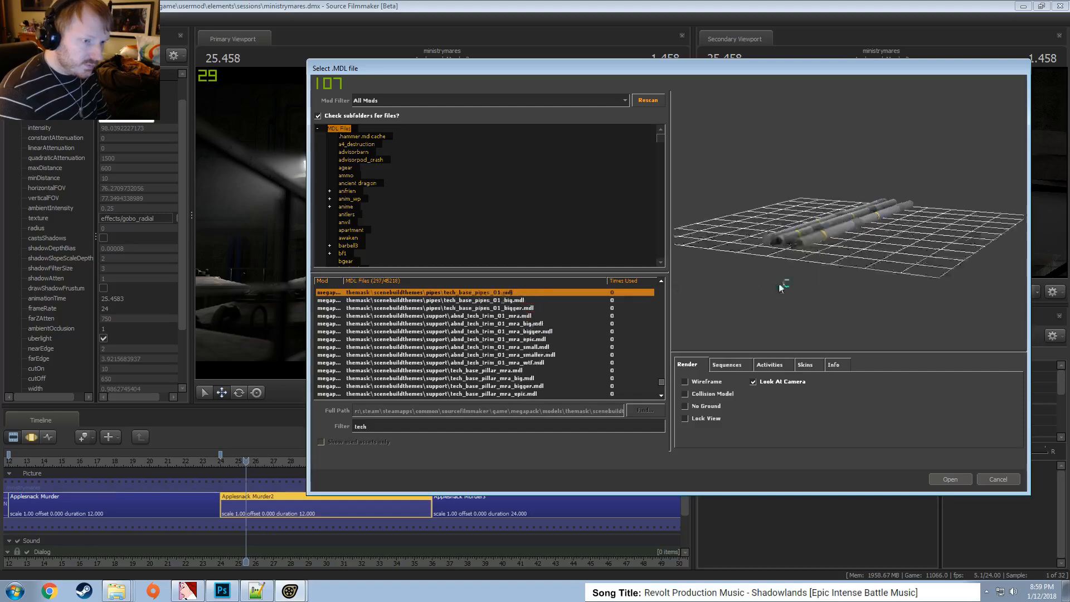
pyautogui.press('Up')
pyautogui.press('Up')
pyautogui.press('Down')
pyautogui.press('Down')
pyautogui.press('Down')
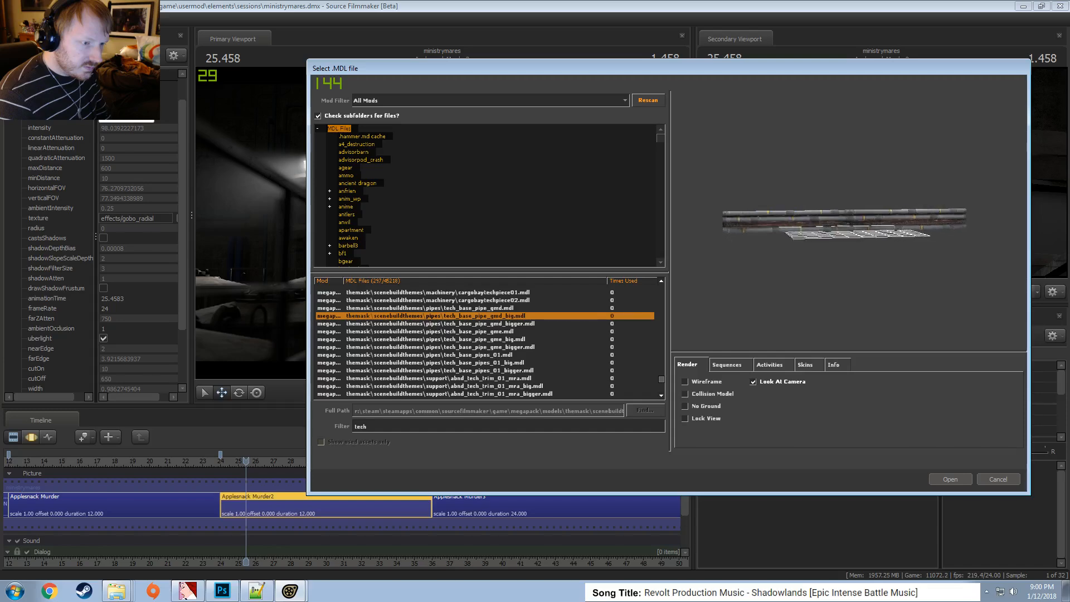
pyautogui.press('Up')
pyautogui.press('Up')
pyautogui.press('Up')
pyautogui.press('Up')
pyautogui.press('Up')
pyautogui.press('Down')
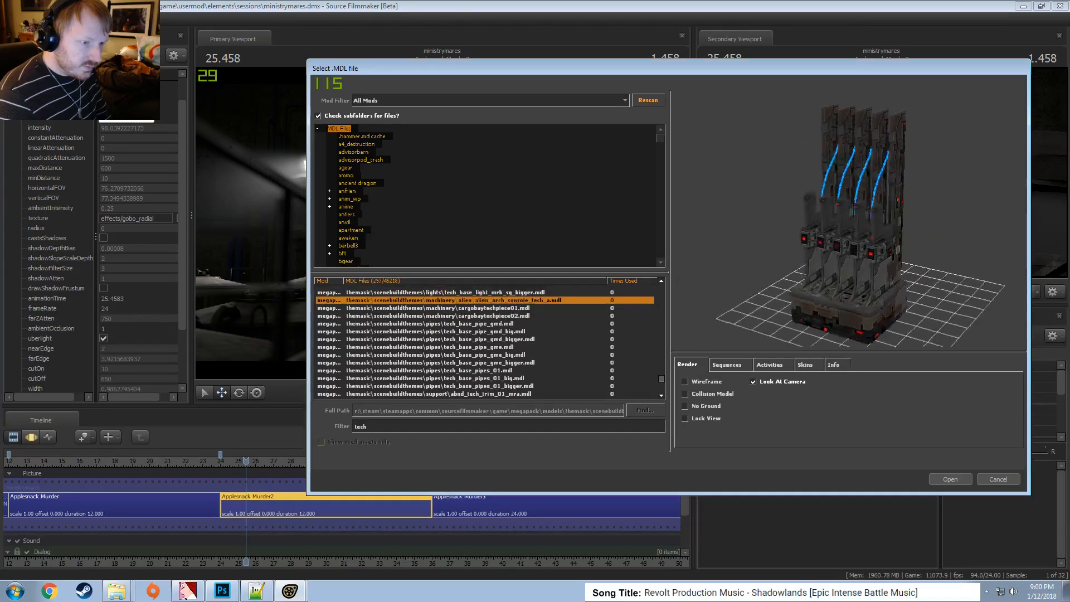
# Preview the tech light and light fixture models in the lights folder
pyautogui.press('Up')
pyautogui.press('Up')
pyautogui.press('Up')
pyautogui.press('Up')
pyautogui.press('Up')
pyautogui.press('Up')
pyautogui.press('Up')
pyautogui.press('Up')
pyautogui.press('Up')
pyautogui.press('Up')
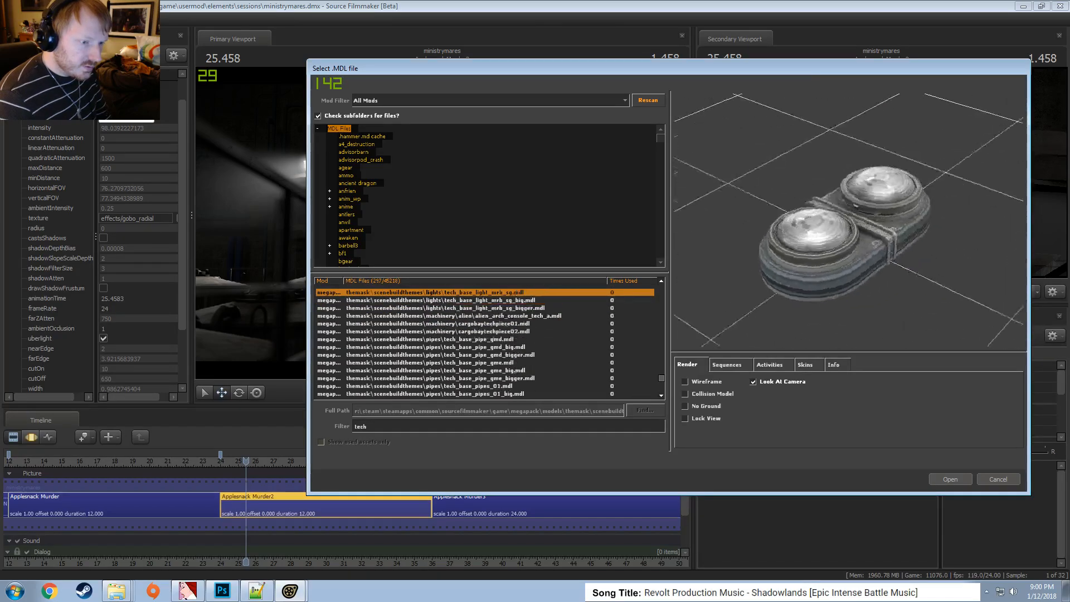
pyautogui.press('Up')
pyautogui.press('Up')
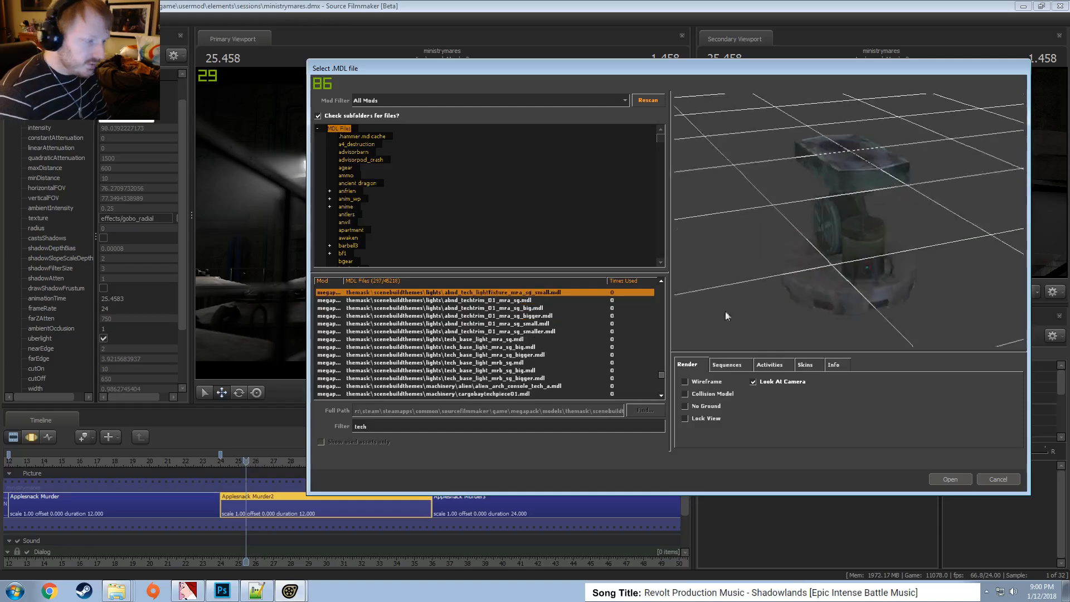
pyautogui.scroll(4, 498, 378)
pyautogui.click(436, 345)
pyautogui.press('Up')
pyautogui.press('Up')
pyautogui.press('Up')
pyautogui.press('Up')
pyautogui.press('Up')
pyautogui.press('Up')
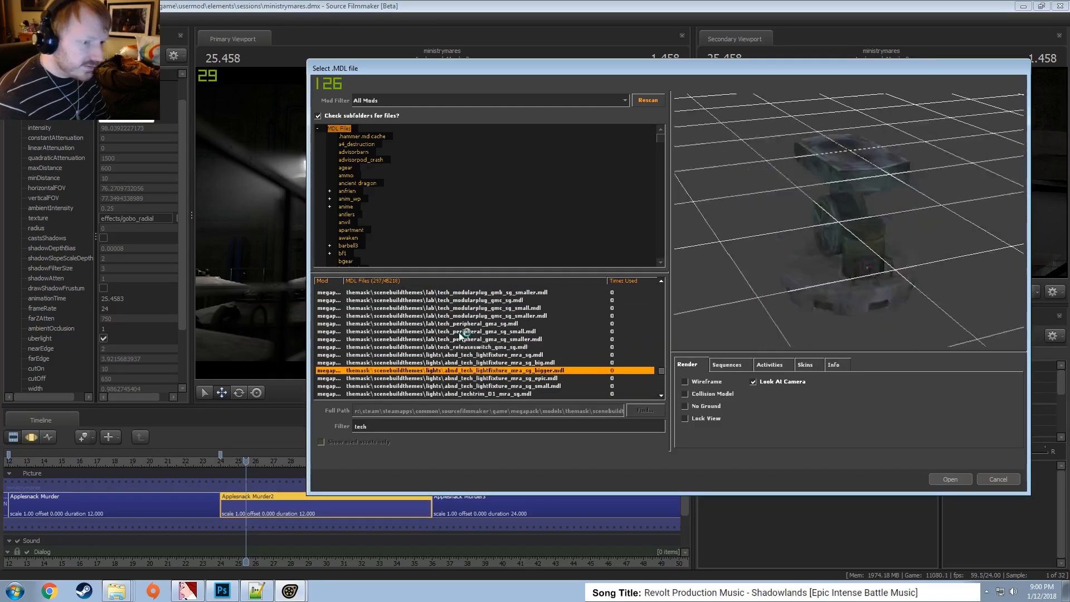
# Preview the peripheral, modular plug, work bench and console models of the lab folder in the tech-filtered list
pyautogui.press('Up')
pyautogui.press('Up')
pyautogui.press('Up')
pyautogui.press('Up')
pyautogui.press('Up')
pyautogui.press('Up')
pyautogui.press('Up')
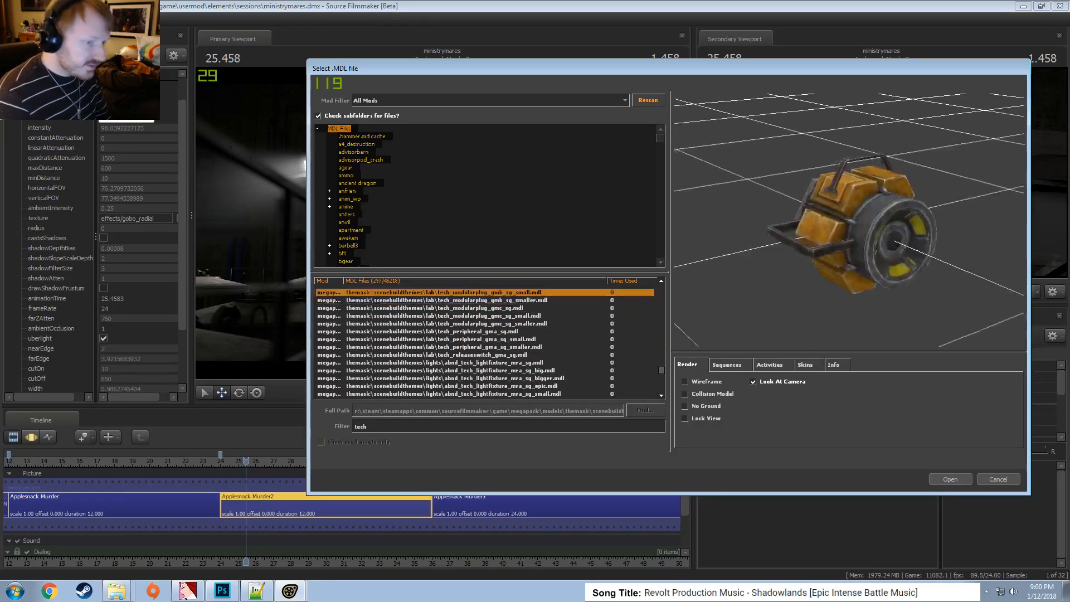
pyautogui.press('Up')
pyautogui.press('Up')
pyautogui.press('Up')
pyautogui.press('Up')
pyautogui.press('Up')
pyautogui.press('Up')
pyautogui.press('Up')
pyautogui.press('Up')
pyautogui.press('Up')
pyautogui.press('Up')
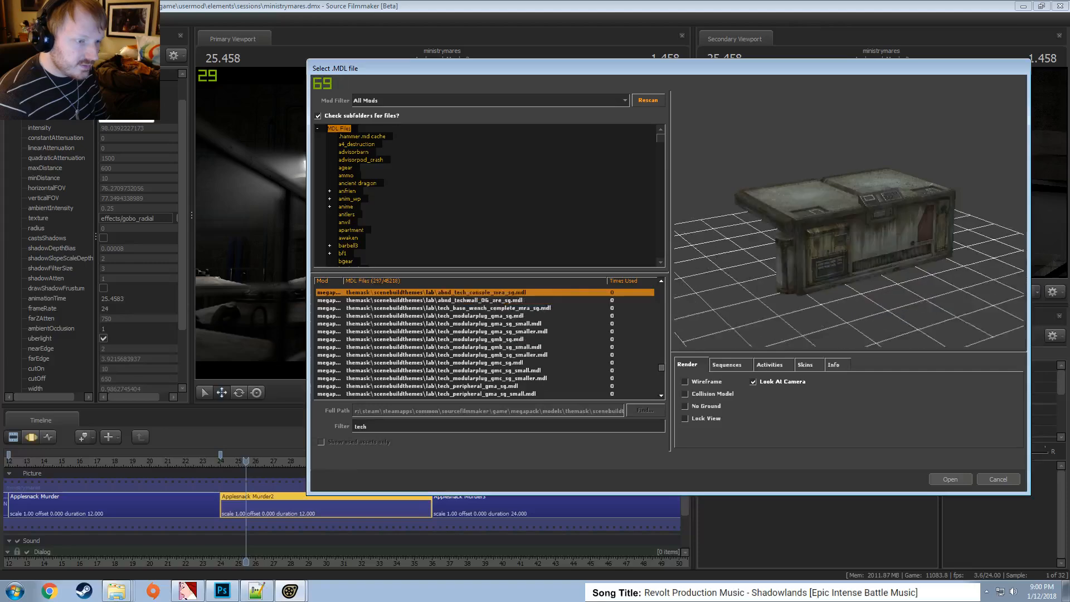
# Preview the abnd_tech_window_01 size variants and the abnd_techpanel_01_mra kitchen panel
pyautogui.press('Up')
pyautogui.press('Up')
pyautogui.press('Up')
pyautogui.press('Up')
pyautogui.press('Up')
pyautogui.press('Up')
pyautogui.press('Up')
pyautogui.press('Up')
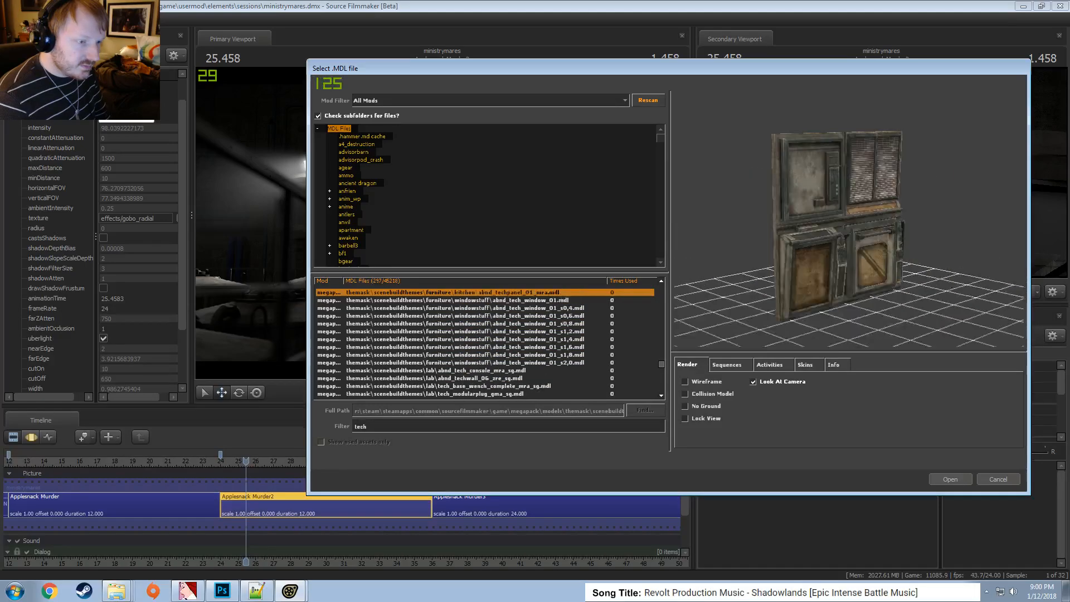
# Preview the tech door, mining floor and ceiling models and the high-tech lights and tables
pyautogui.press('Up')
pyautogui.press('Up')
pyautogui.press('Up')
pyautogui.press('Up')
pyautogui.press('Up')
pyautogui.press('Up')
pyautogui.press('Up')
pyautogui.press('Up')
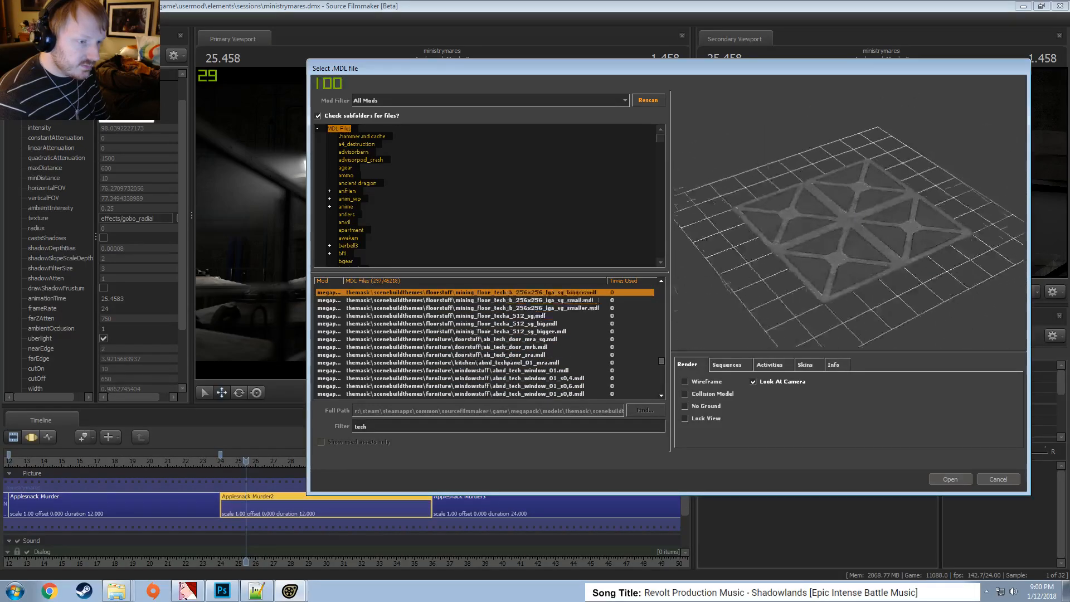
pyautogui.press('Up')
pyautogui.press('Up')
pyautogui.press('Up')
pyautogui.press('Up')
pyautogui.press('Up')
pyautogui.press('Up')
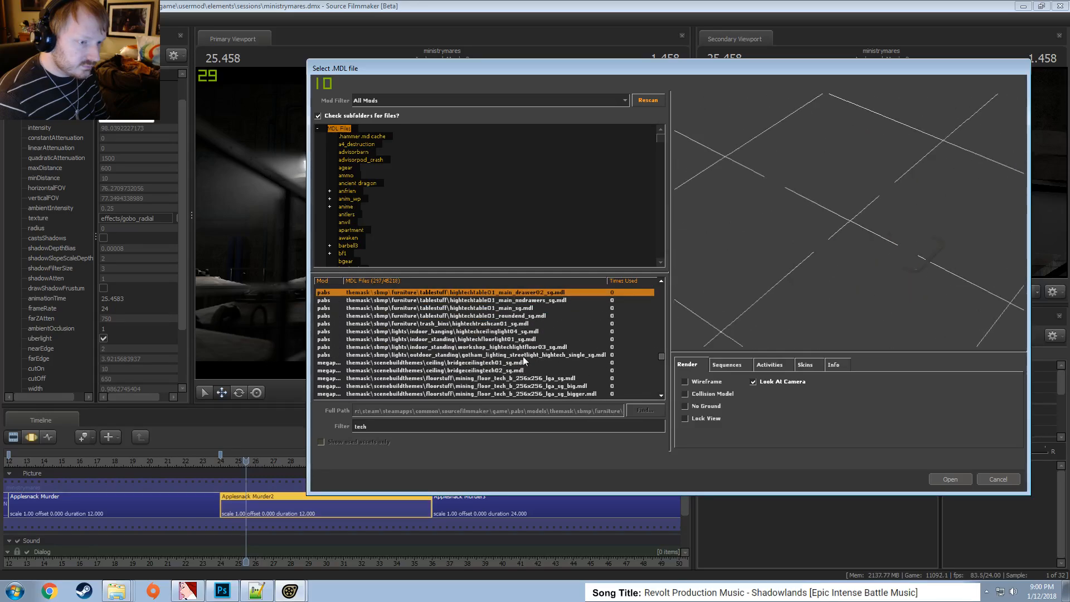
# Return to the wallstuff folder and preview its tech panel and tech wall models again
pyautogui.scroll(-7, 435, 378)
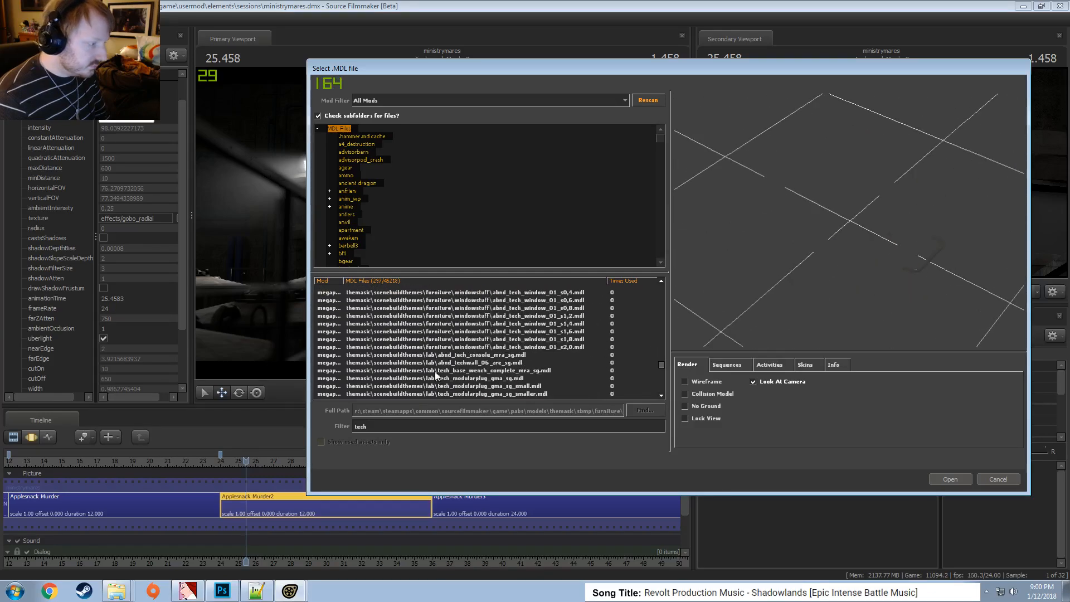
pyautogui.scroll(-8, 436, 375)
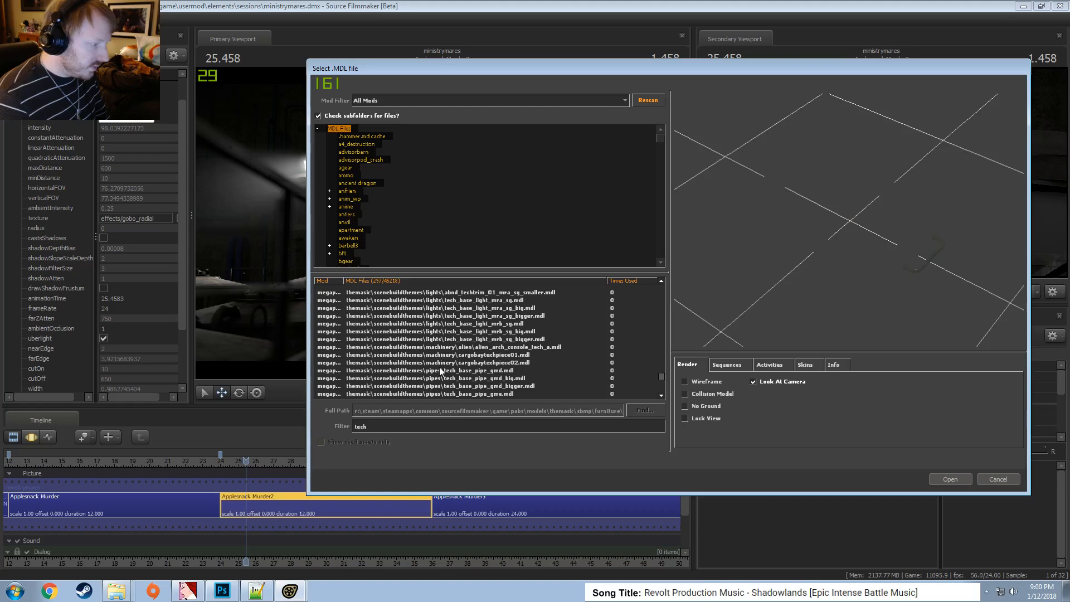
pyautogui.scroll(-5, 457, 347)
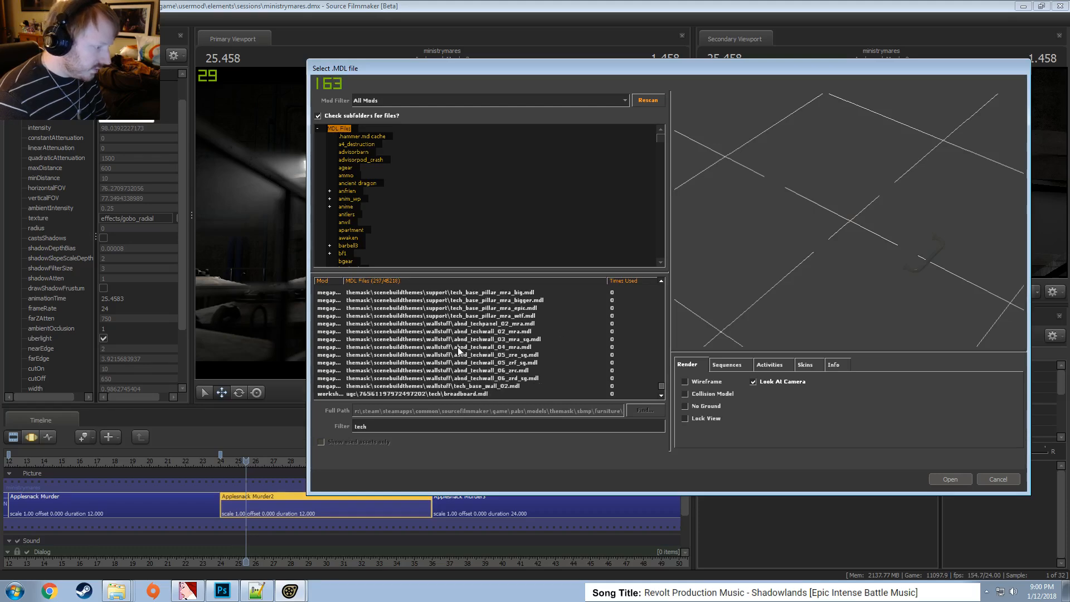
pyautogui.click(457, 358)
pyautogui.click(462, 324)
pyautogui.press('Down')
pyautogui.press('Down')
pyautogui.press('Down')
pyautogui.press('Down')
pyautogui.press('Down')
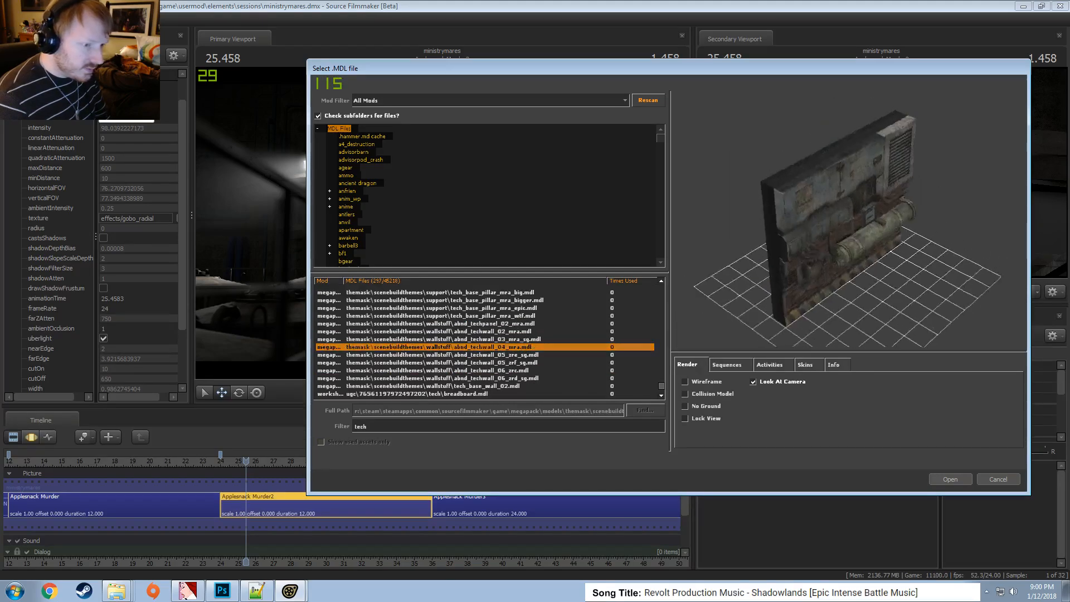
# Orbit the abnd_techwall_04_mra preview to view its front and compare it with the neighbouring models
pyautogui.moveTo(848, 223)
pyautogui.mouseDown()
pyautogui.moveTo(781, 231)
pyautogui.moveTo(858, 232)
pyautogui.mouseUp()
pyautogui.moveTo(859, 232); pyautogui.dragTo(850, 195, button='right')
pyautogui.moveTo(849, 221)
pyautogui.mouseDown()
pyautogui.moveTo(825, 220)
pyautogui.moveTo(880, 220)
pyautogui.moveTo(855, 220)
pyautogui.mouseUp()
pyautogui.press('Up')
pyautogui.press('Up')
pyautogui.press('Up')
pyautogui.press('Up')
pyautogui.press('Up')
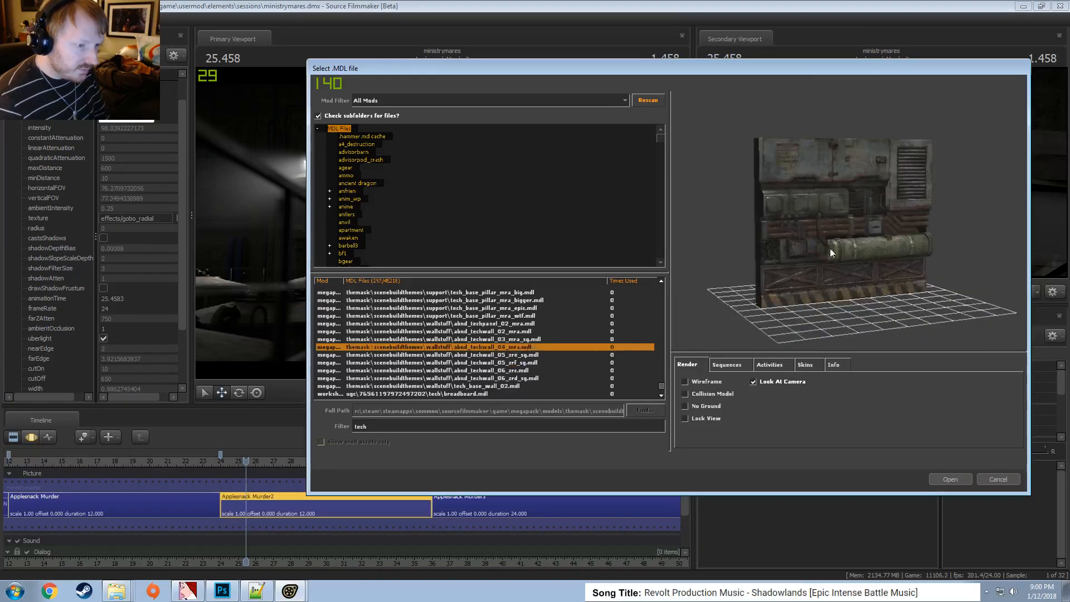
# Preview the workshop tech models from the breadboard to the wire cutters
pyautogui.scroll(-2, 412, 381)
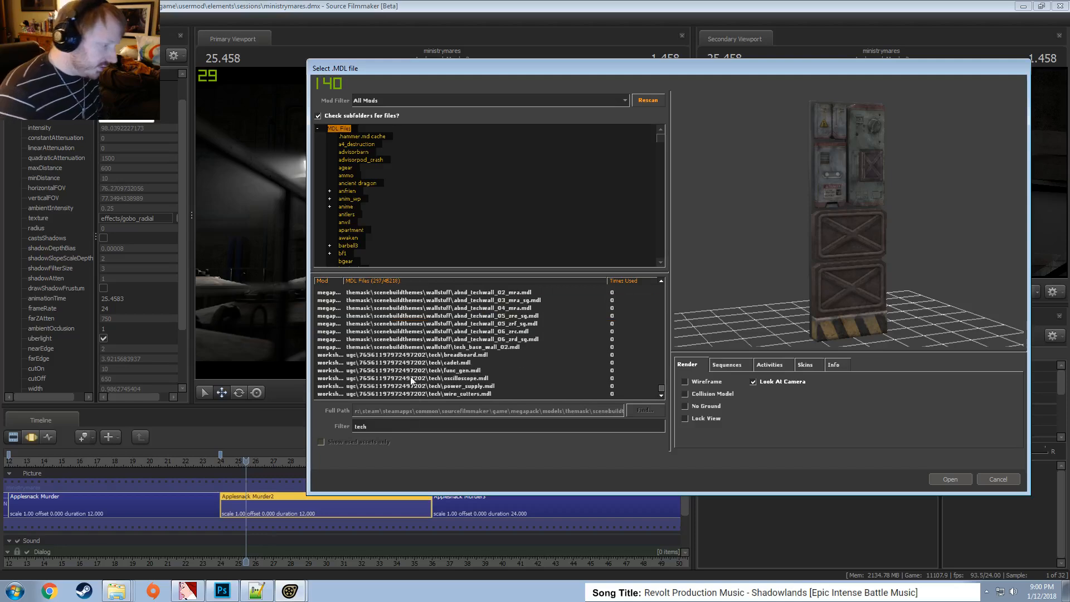
pyautogui.click(415, 385)
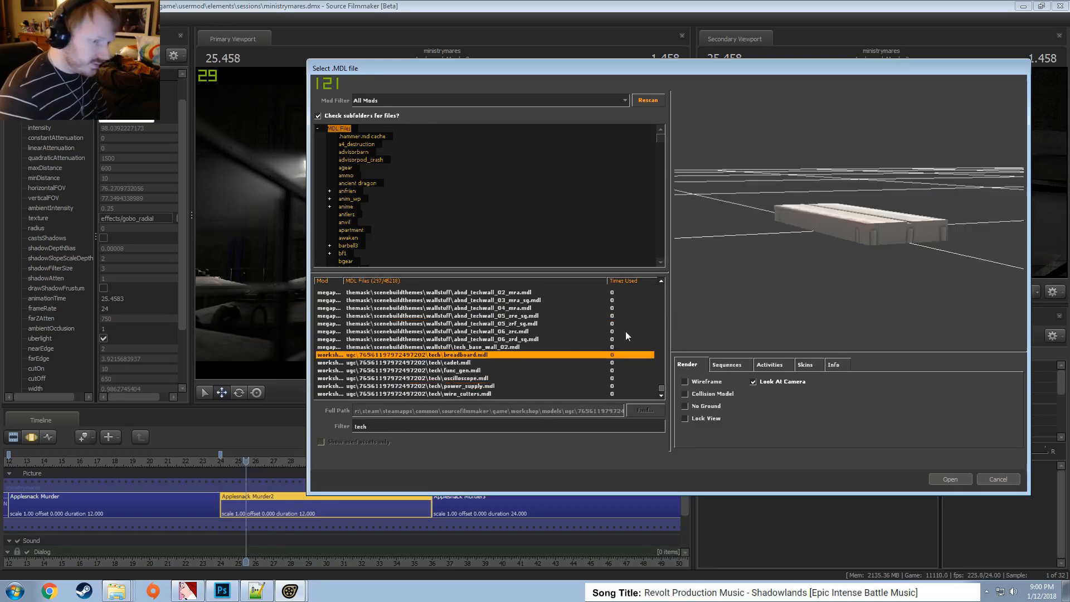
pyautogui.press('Down')
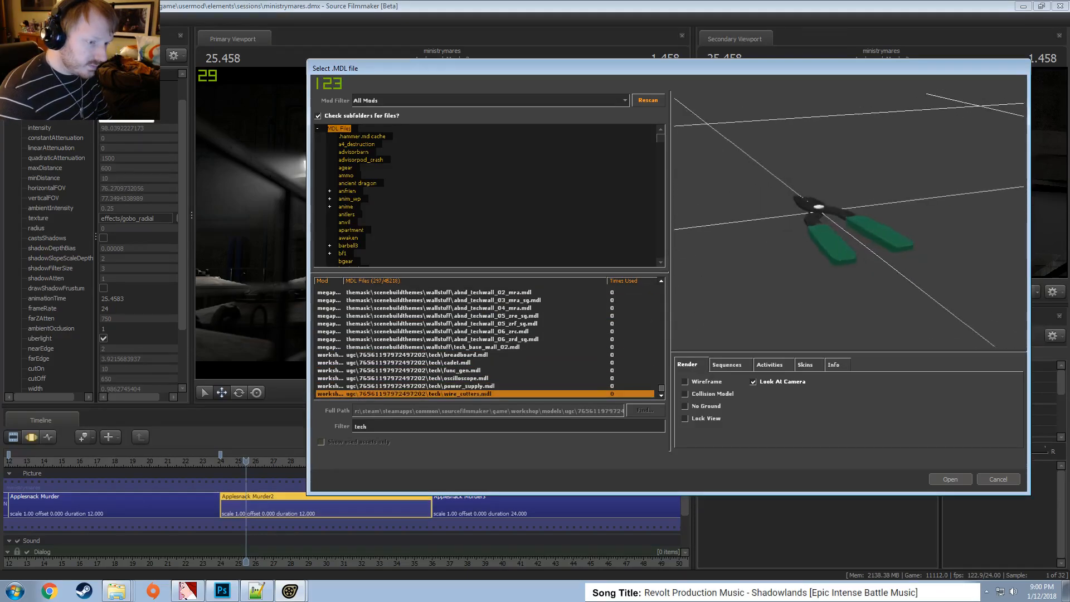
# Filter the model list by "computer" and preview the lab CPU machine, small box and laptop models
pyautogui.click(348, 428)
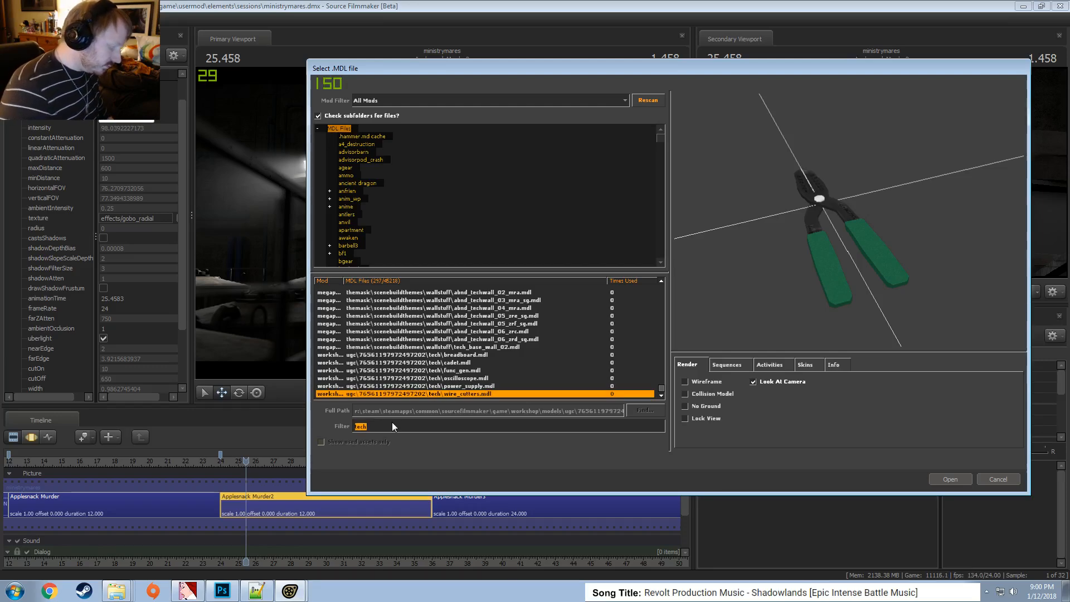
pyautogui.write('computer')
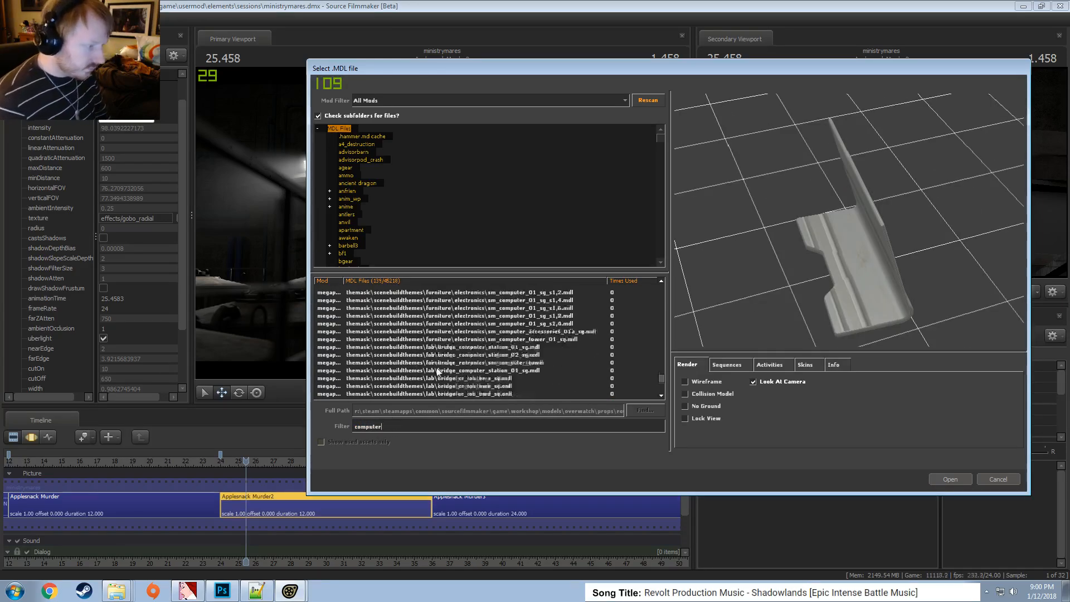
pyautogui.click(449, 362)
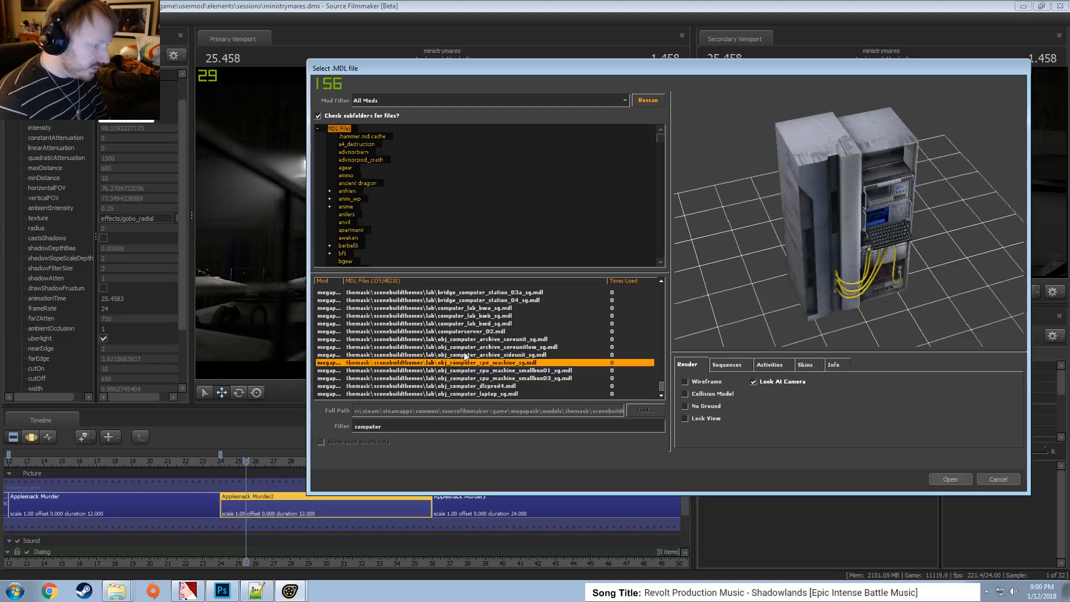
pyautogui.press('Down')
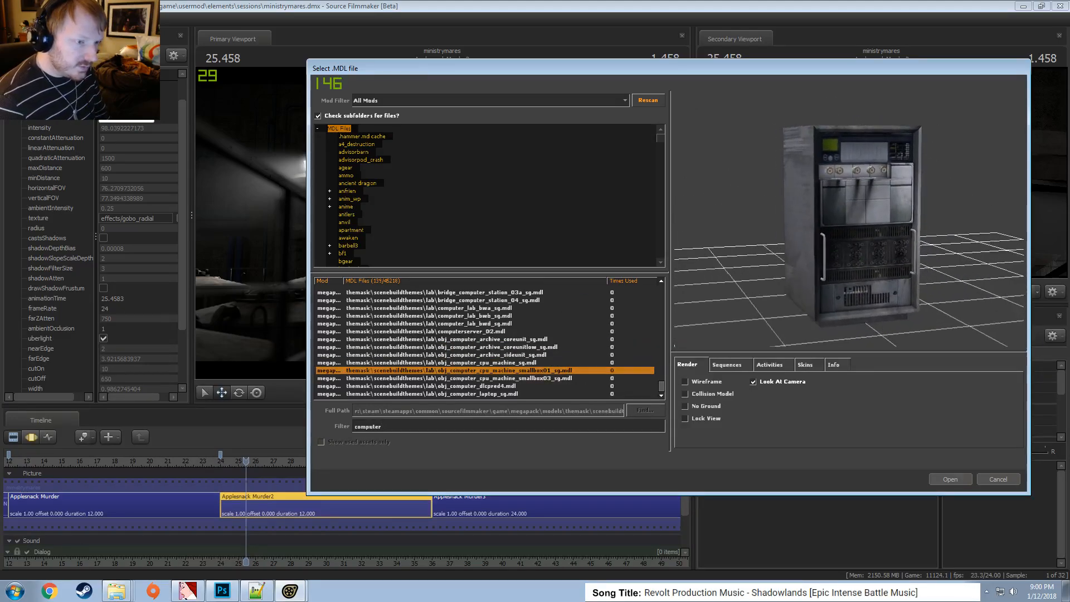
pyautogui.press('Down')
pyautogui.press('Down')
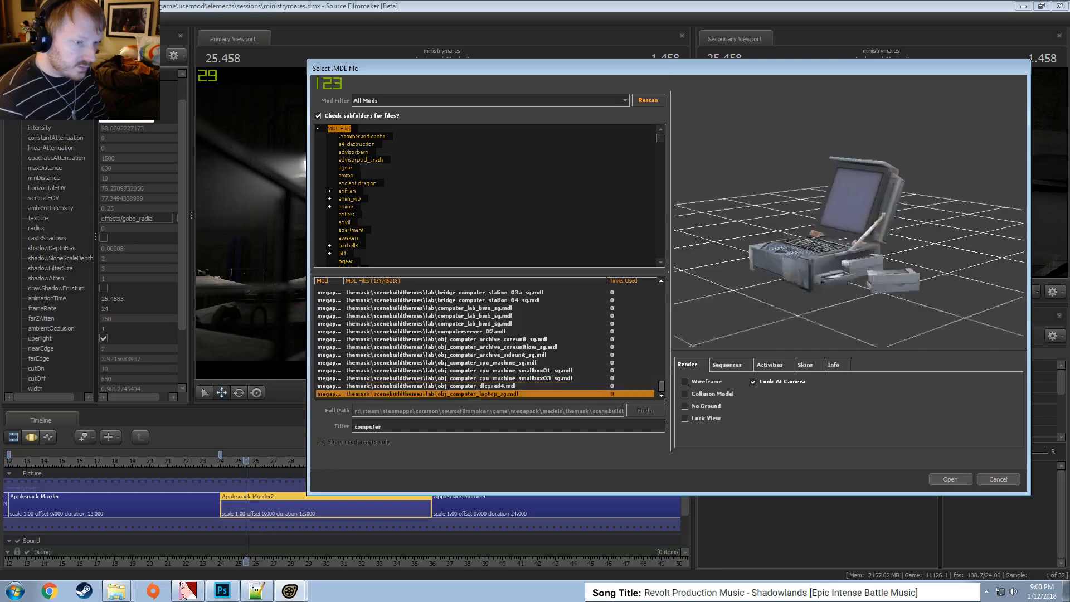
# Add the obj_computer_cpu_machine_smallbox01_sg model to the scene as a new animation set
pyautogui.press('Up')
pyautogui.press('Up')
pyautogui.press('Up')
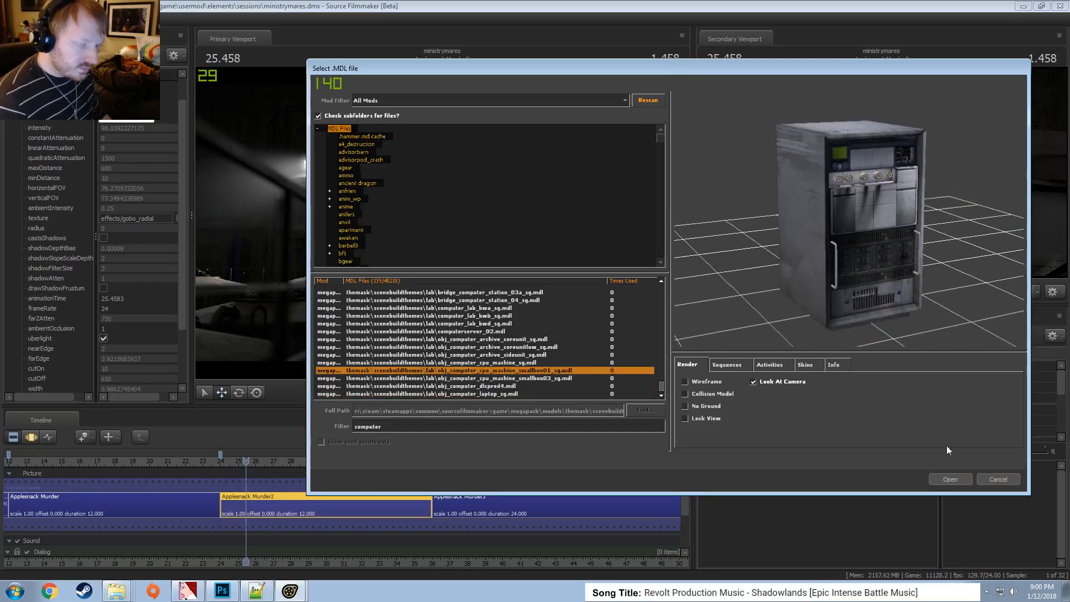
pyautogui.click(950, 479)
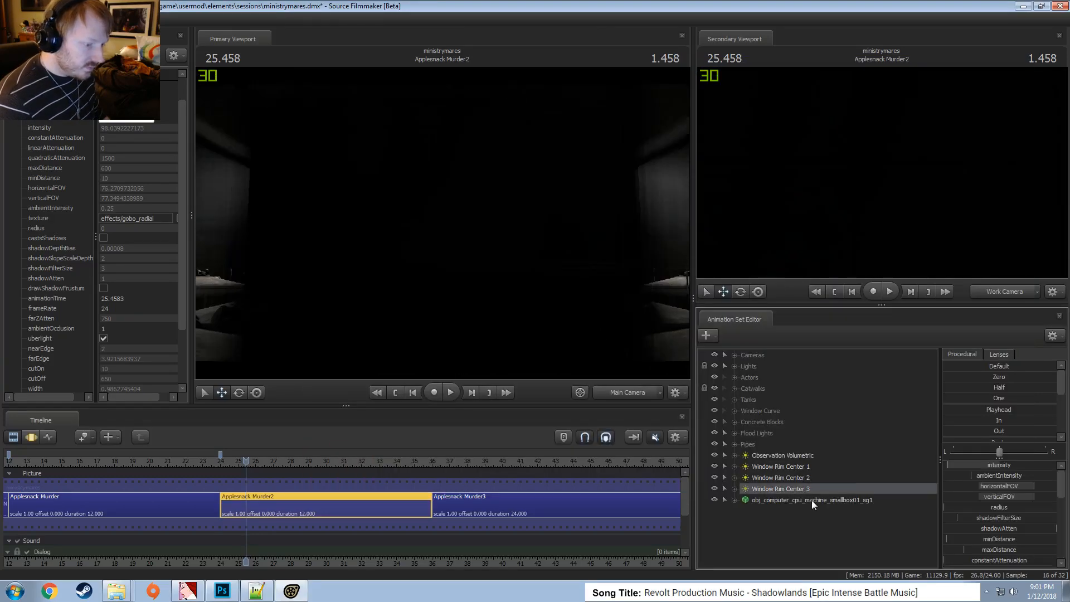
# Switch the primary viewport to the work camera and move the computer cabinet up beside Twilight at the observation window
pyautogui.keyDown('ctrl'); pyautogui.click(637, 393); pyautogui.keyUp('ctrl')
pyautogui.press('s')
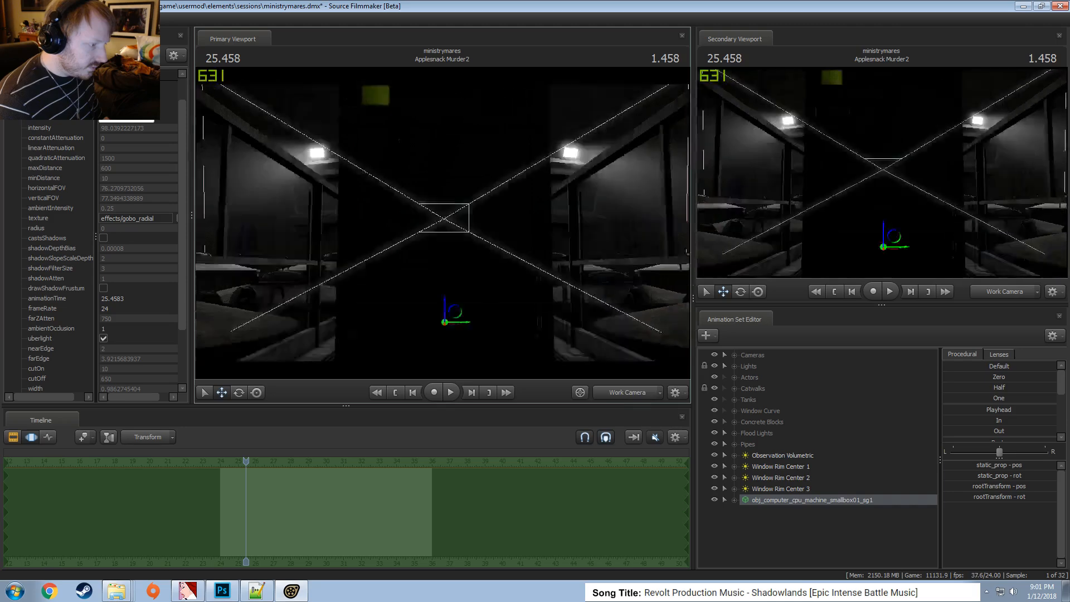
pyautogui.press('r')
pyautogui.moveTo(445, 301); pyautogui.dragTo(440, 175)
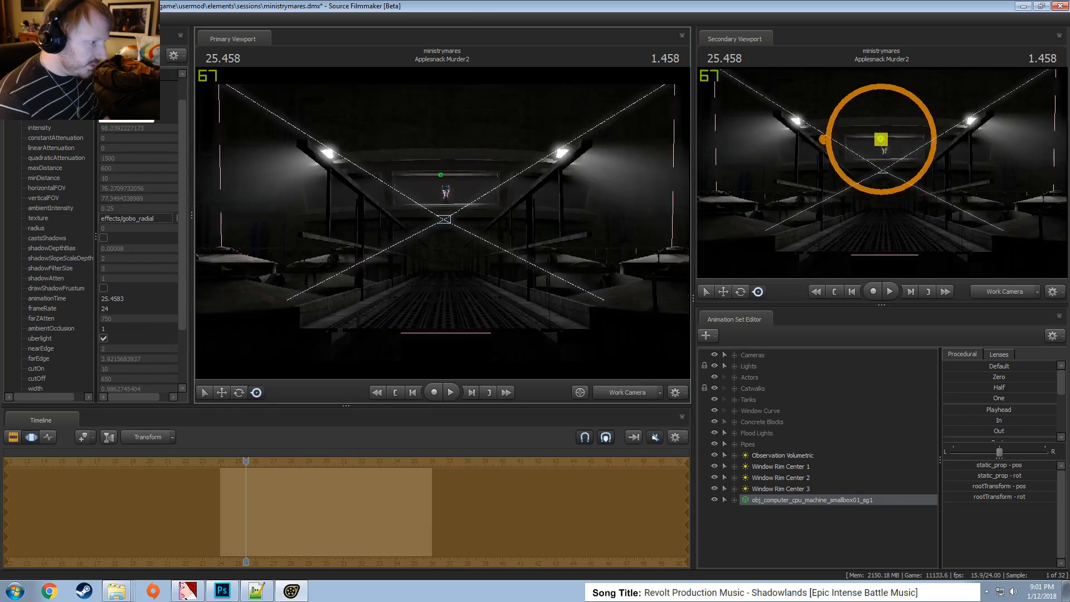
pyautogui.press('w')
pyautogui.moveTo(450, 251)
pyautogui.mouseDown()
pyautogui.moveTo(463, 205)
pyautogui.moveTo(434, 329)
pyautogui.moveTo(456, 258)
pyautogui.mouseUp()
# Add a scale control to the cabinet's static_prop bone and enlarge the cabinet well above Twilight's height
pyautogui.click(735, 500)
pyautogui.click(746, 512)
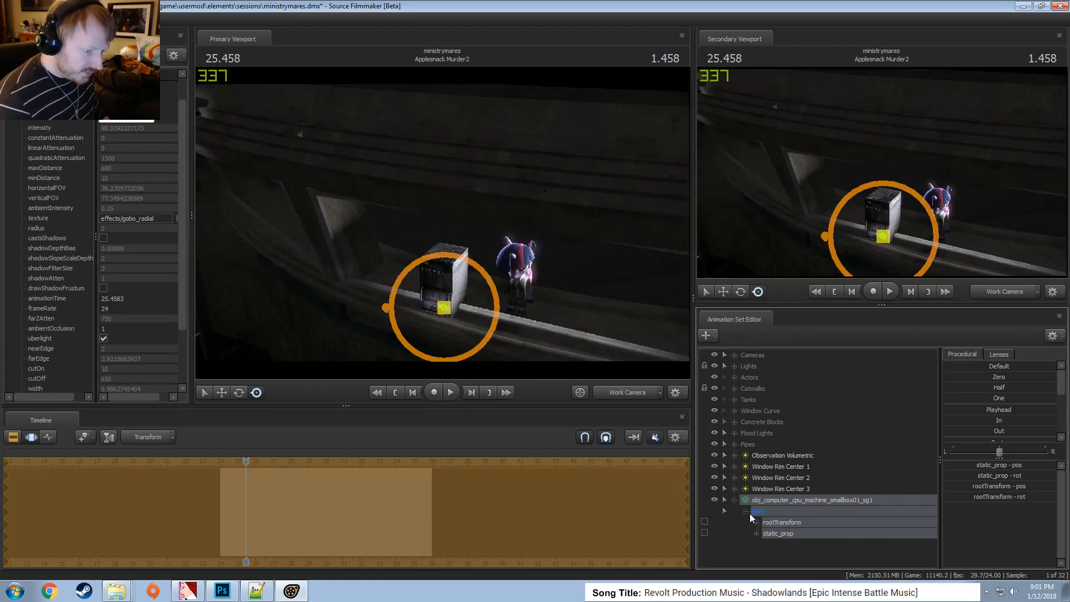
pyautogui.rightClick(783, 538)
pyautogui.moveTo(818, 463)
pyautogui.click(919, 471)
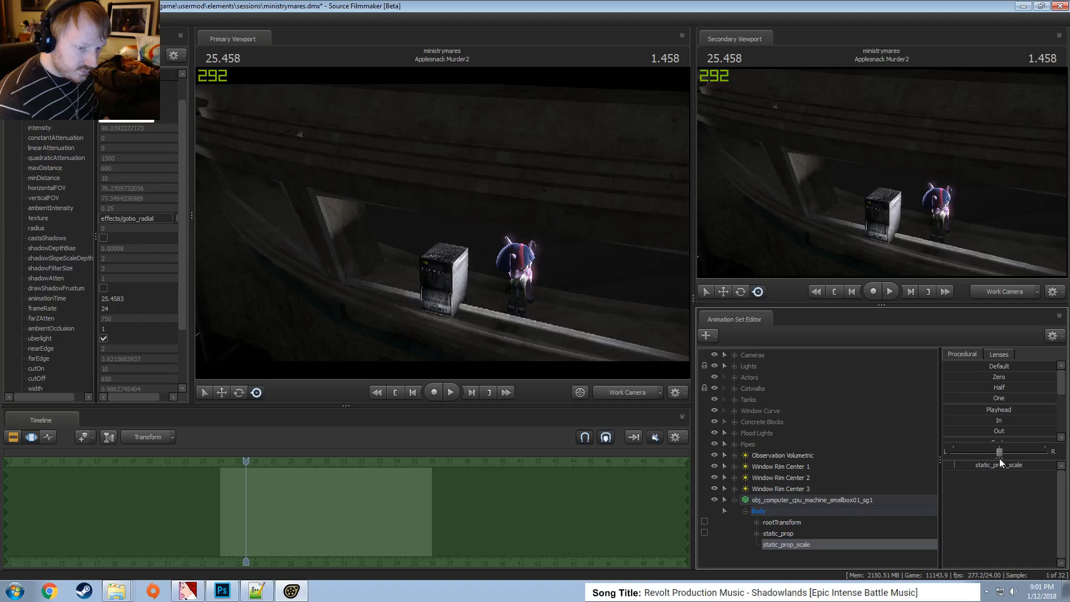
pyautogui.moveTo(1000, 465); pyautogui.dragTo(1026, 465)
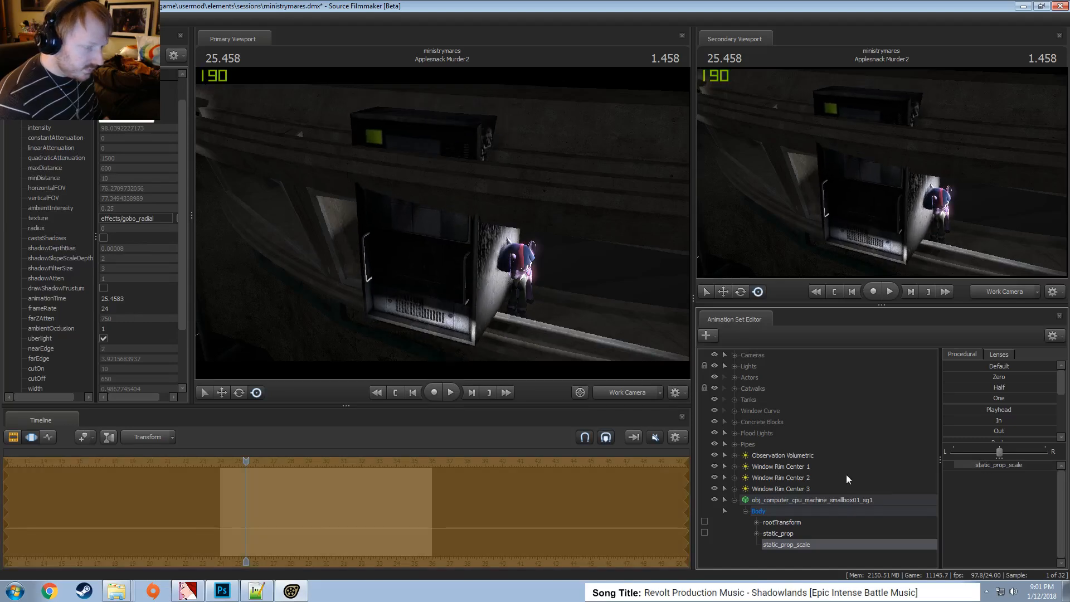
# Move the enlarged cabinet aside, with the viewport lighting off and the main camera shown in the secondary viewport
pyautogui.click(791, 499)
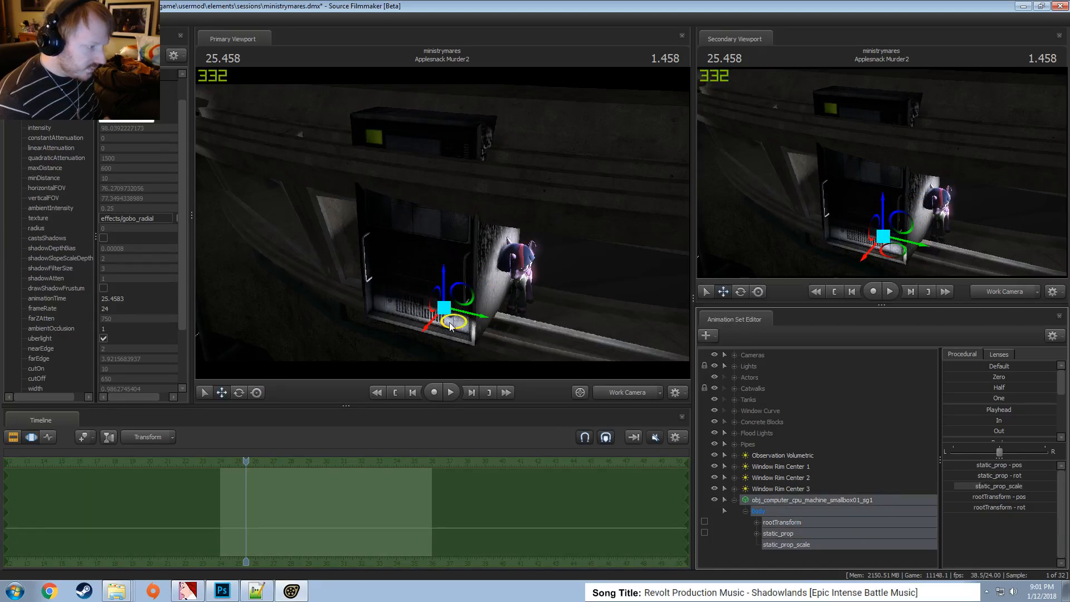
pyautogui.moveTo(451, 327); pyautogui.dragTo(970, 271)
pyautogui.rightClick(560, 216)
pyautogui.click(580, 246)
pyautogui.click(1015, 292)
# Position and turn the computer cabinet on the green framework beyond the end of the observation window
pyautogui.keyDown('alt'); pyautogui.moveTo(537, 191); pyautogui.dragTo(486, 252); pyautogui.keyUp('alt')
pyautogui.press('w')
pyautogui.press('e')
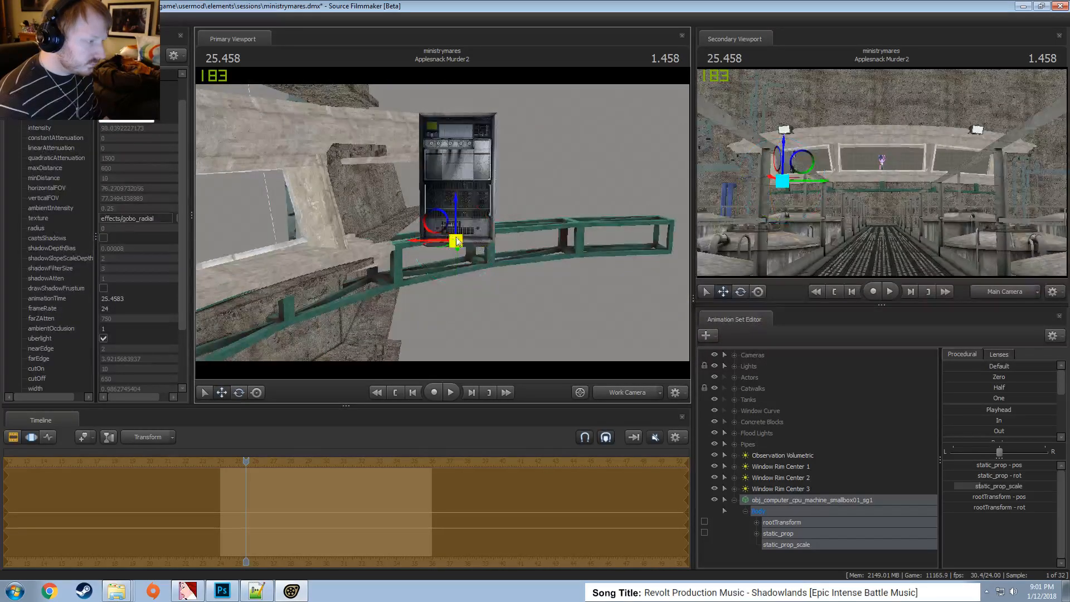
pyautogui.moveTo(439, 247); pyautogui.dragTo(468, 258)
pyautogui.press('F2')
pyautogui.moveTo(500, 219); pyautogui.dragTo(445, 226)
pyautogui.press('s')
pyautogui.press('w')
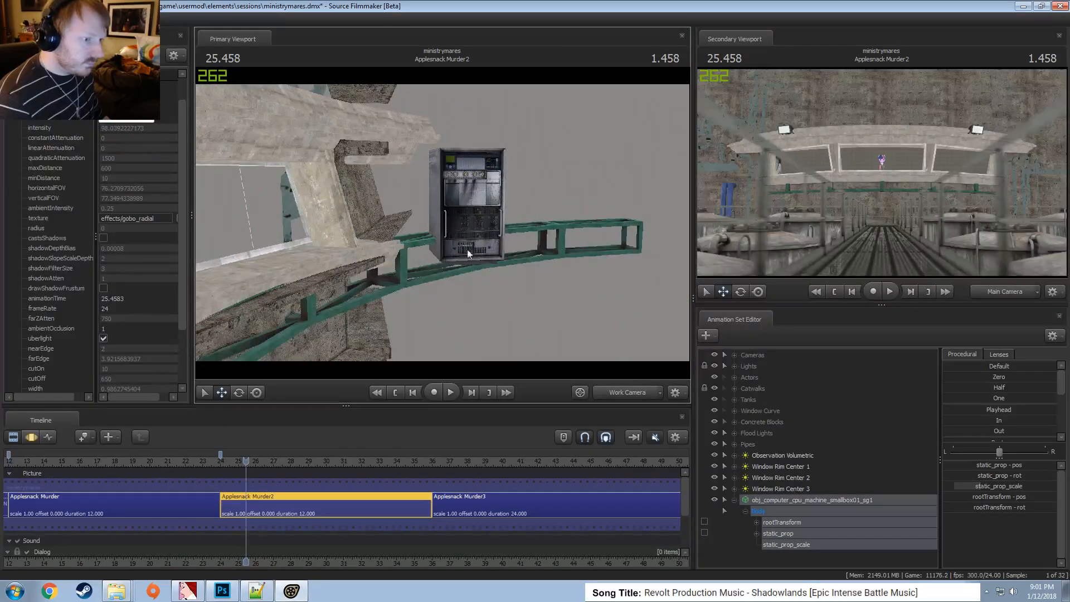
# Start creating an animation set for another model and filter the model list by "monitor"
pyautogui.click(735, 501)
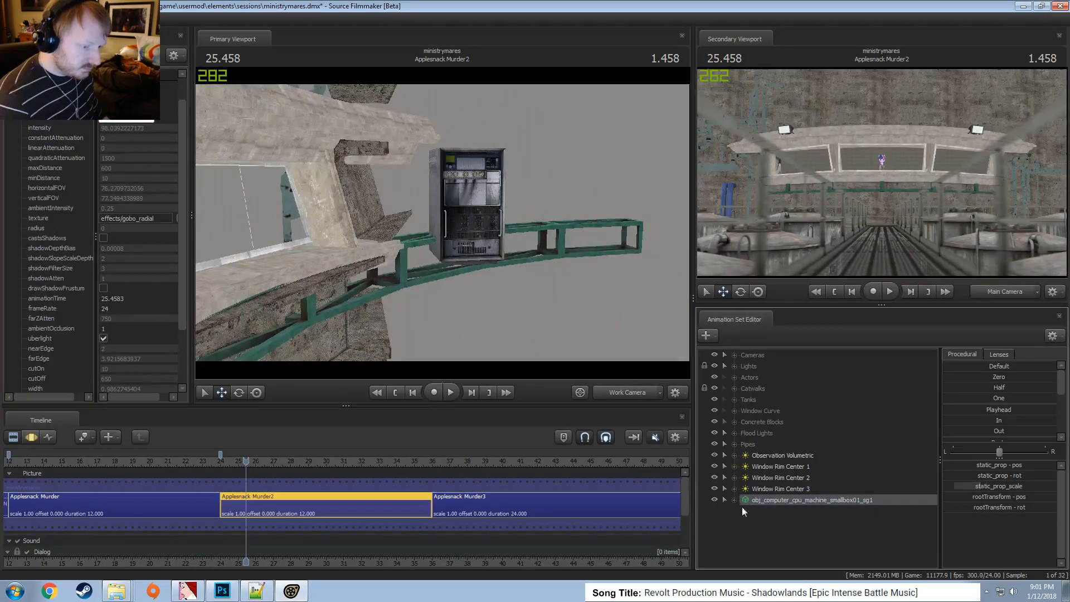
pyautogui.rightClick(771, 535)
pyautogui.click(867, 455)
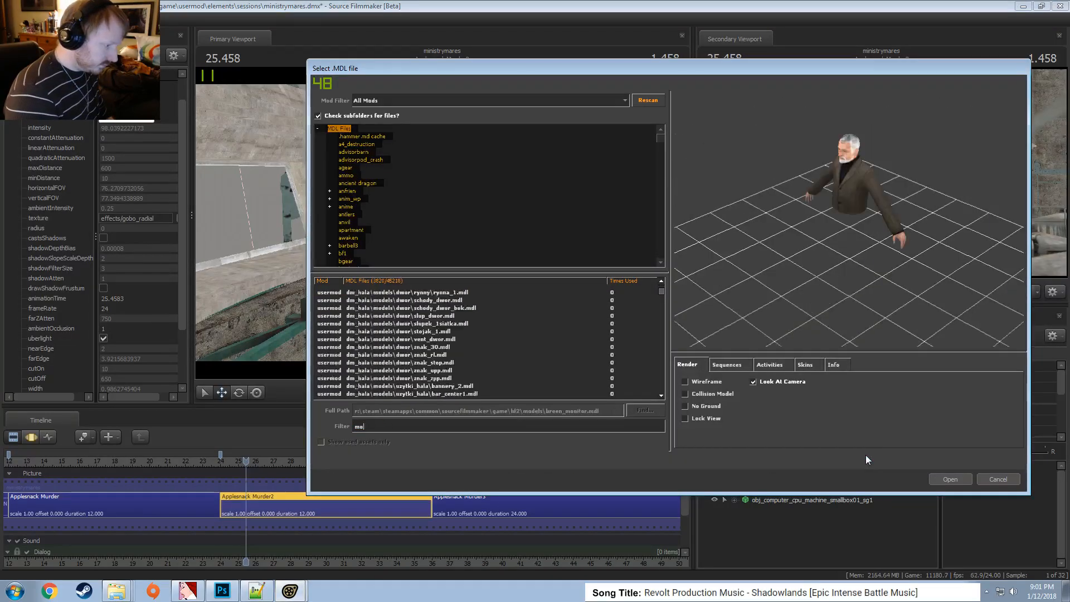
pyautogui.scroll(10, 360, 335)
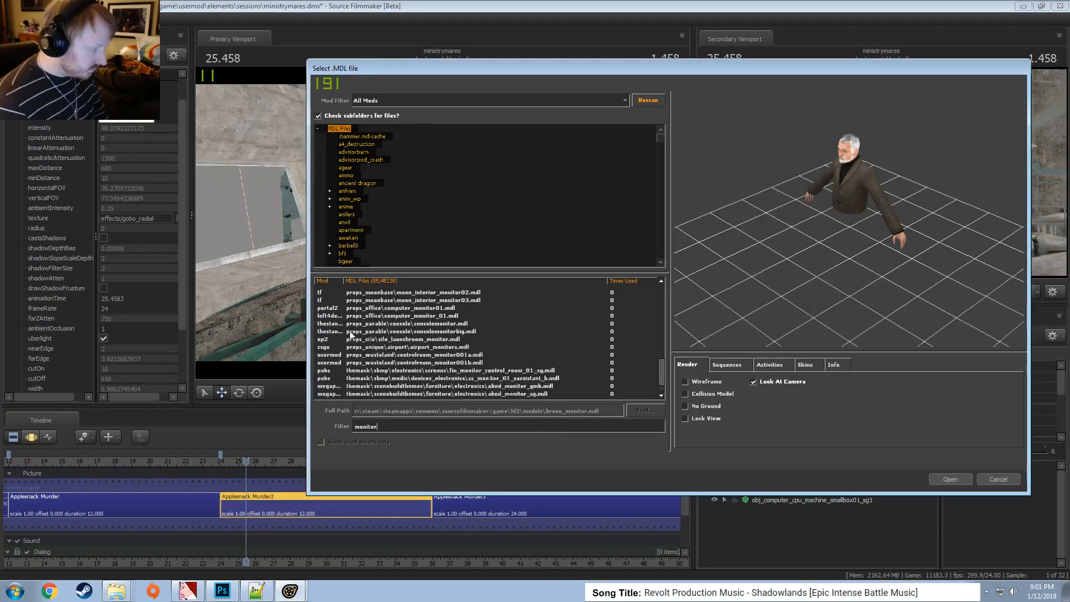
# Preview the character, combine room and Borderlands monitor models and the first cs_office computer monitors
pyautogui.press('Down')
pyautogui.press('Down')
pyautogui.press('Down')
pyautogui.press('Down')
pyautogui.press('Down')
pyautogui.press('Down')
pyautogui.press('Down')
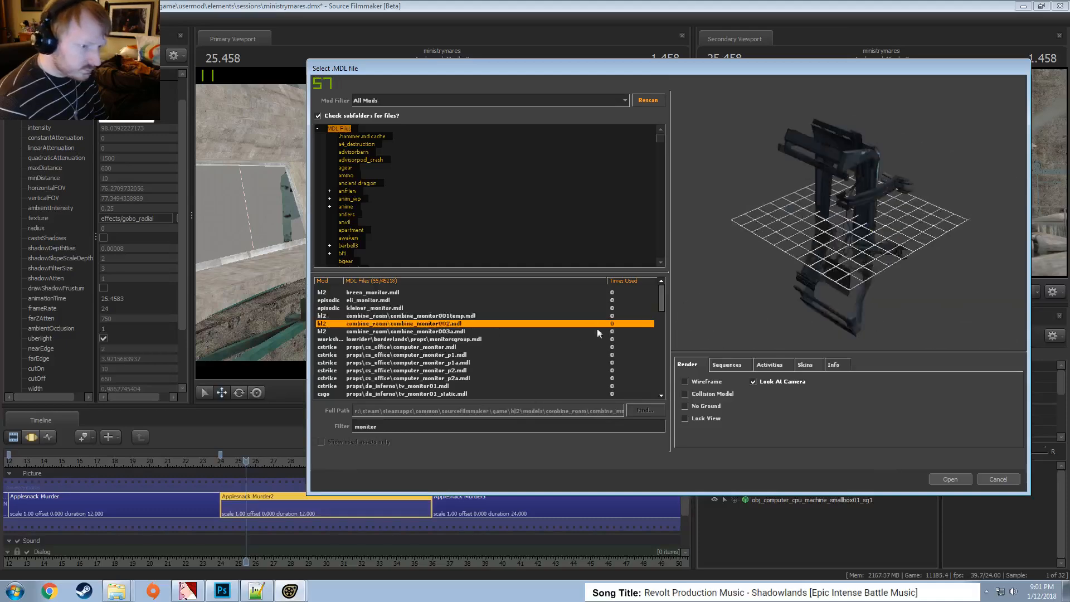
pyautogui.press('Down')
pyautogui.press('Down')
pyautogui.press('Down')
pyautogui.press('Down')
pyautogui.press('Down')
pyautogui.press('Up')
pyautogui.press('Up')
pyautogui.press('Up')
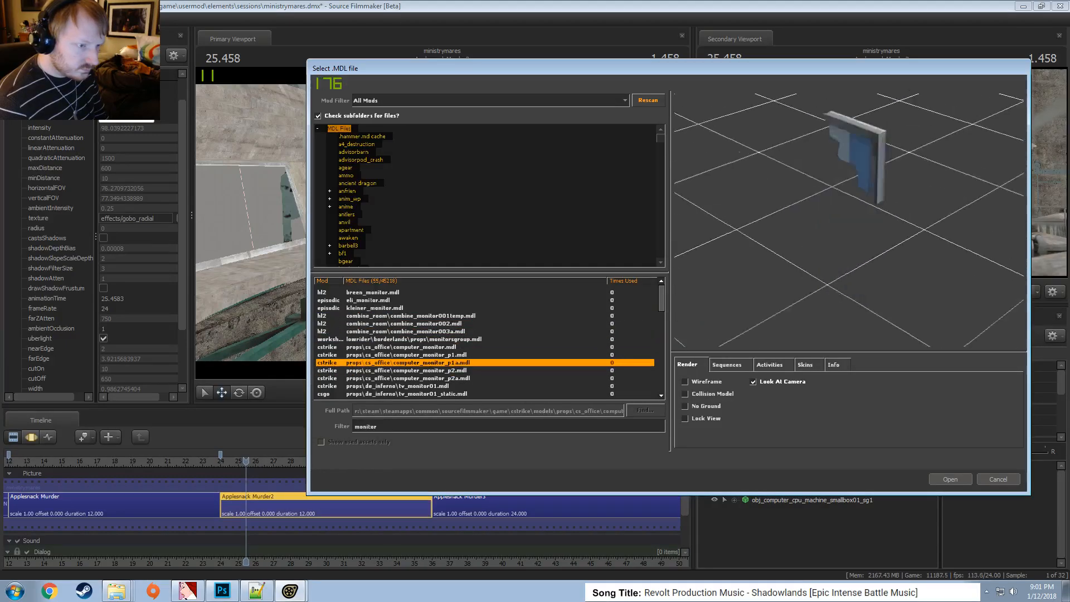
# Orbit the preview and compare the cs_office computer monitor variants, continuing to the de_inferno TV monitor
pyautogui.moveTo(806, 253); pyautogui.dragTo(920, 198)
pyautogui.press('Up')
pyautogui.press('Down')
pyautogui.press('Down')
pyautogui.press('Up')
pyautogui.press('Up')
pyautogui.press('Down')
pyautogui.press('Up')
pyautogui.press('Down')
pyautogui.press('Down')
pyautogui.press('Down')
pyautogui.press('Down')
pyautogui.press('Down')
pyautogui.press('Down')
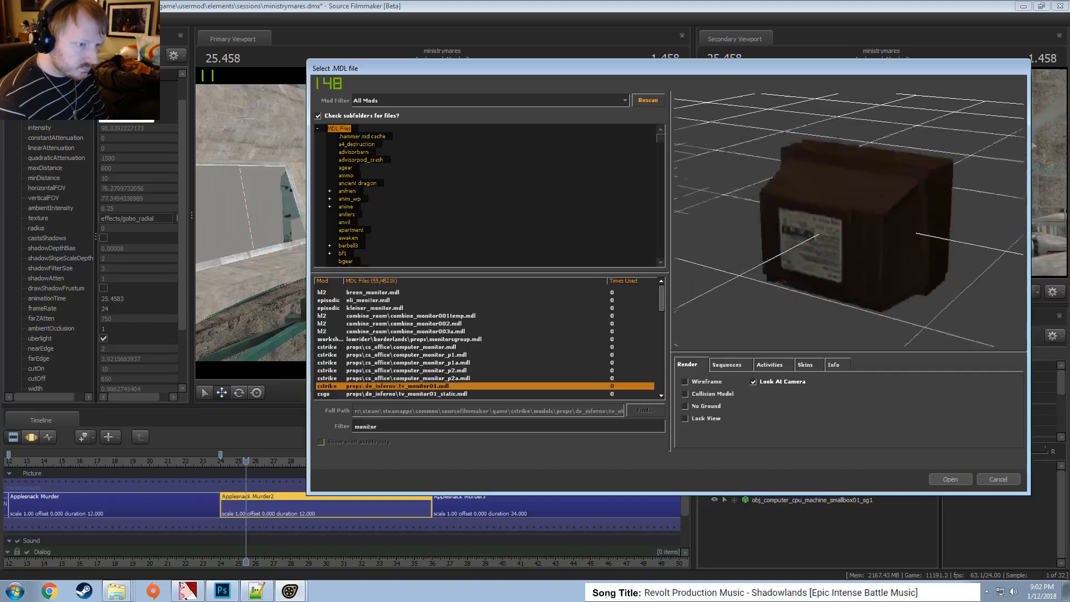
# Preview the monitor models from the static de_inferno TV through the lab, c17, combine and debris monitors to the fairgrounds bass monitor
pyautogui.press('Down')
pyautogui.press('Down')
pyautogui.press('Down')
pyautogui.press('Down')
pyautogui.press('Down')
pyautogui.press('Down')
pyautogui.press('Down')
pyautogui.press('Down')
pyautogui.press('Down')
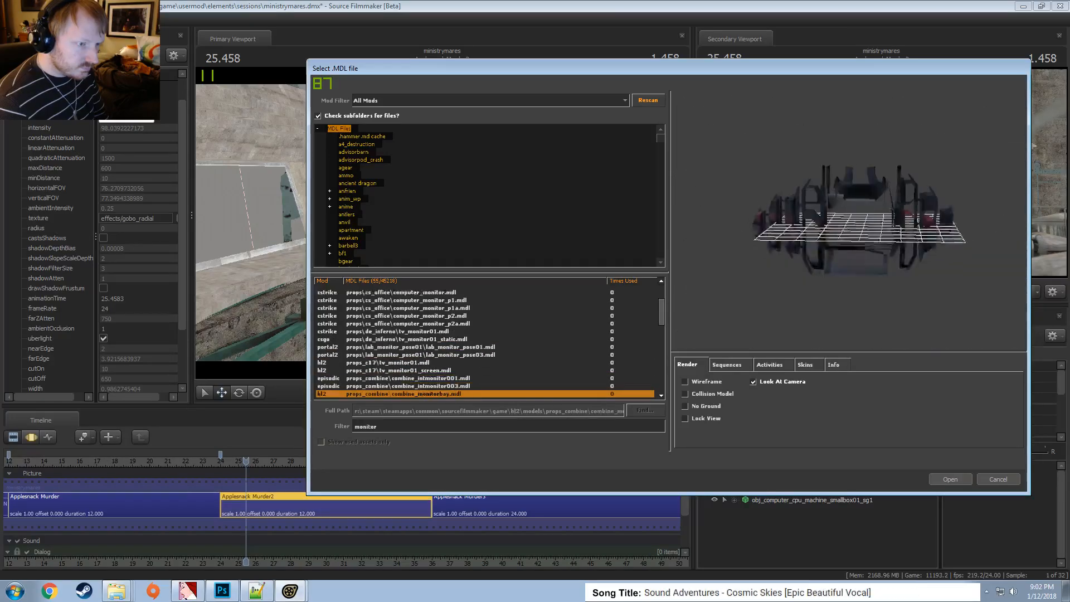
pyautogui.press('Down')
pyautogui.press('Down')
pyautogui.press('Down')
pyautogui.press('Down')
pyautogui.press('Down')
pyautogui.press('Down')
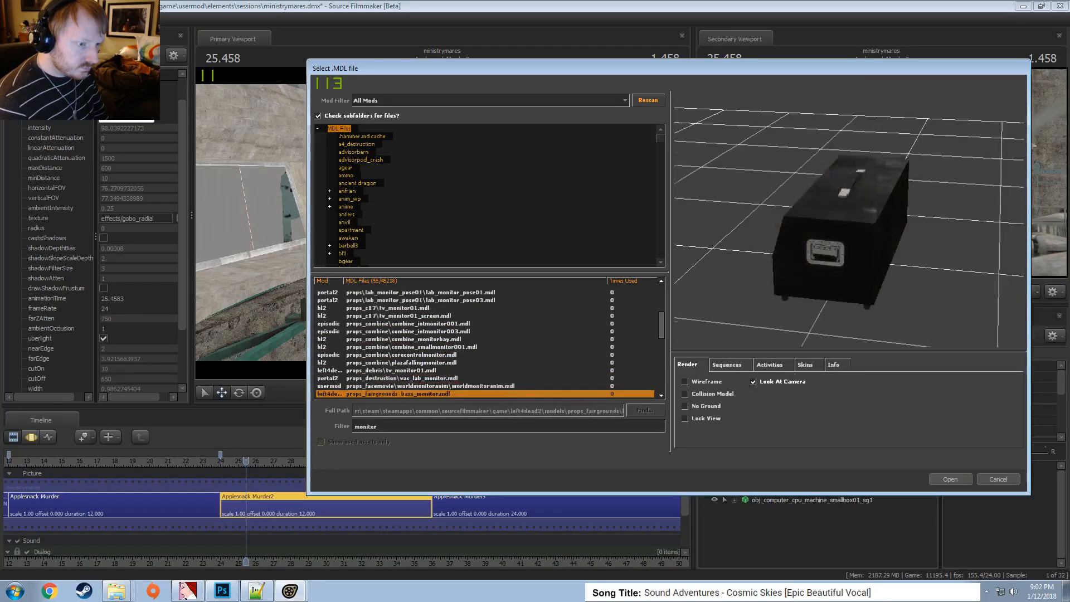
# Preview the props_interiors computer monitor variants and the props_lab monitors, monitor01a and monitor01b
pyautogui.press('Down')
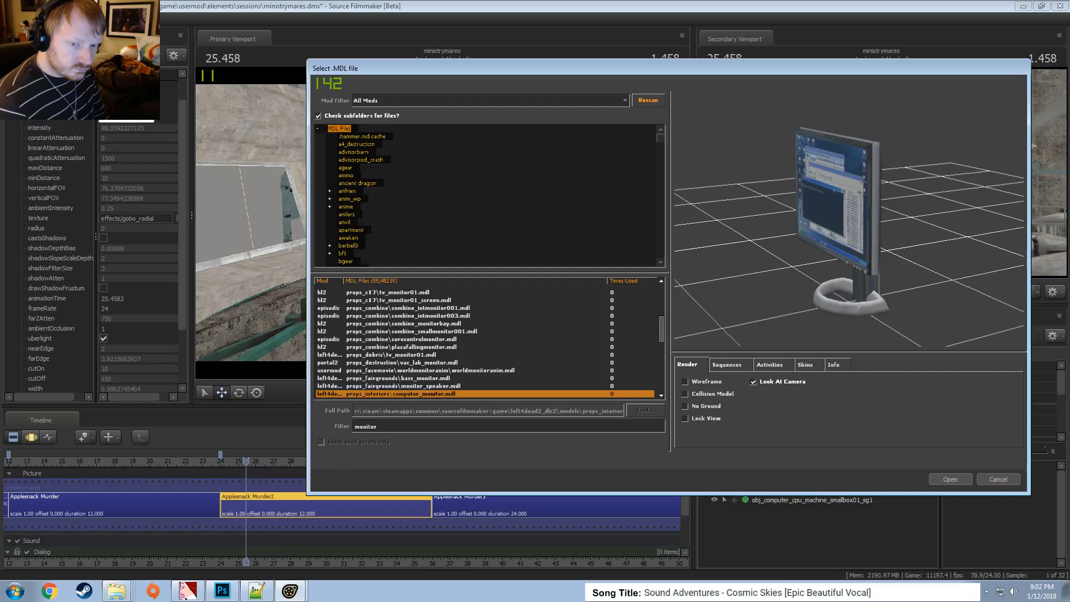
pyautogui.press('Down')
pyautogui.press('Down')
pyautogui.press('Down')
pyautogui.press('Down')
pyautogui.press('Down')
pyautogui.press('Down')
pyautogui.press('Down')
pyautogui.press('Down')
pyautogui.press('Down')
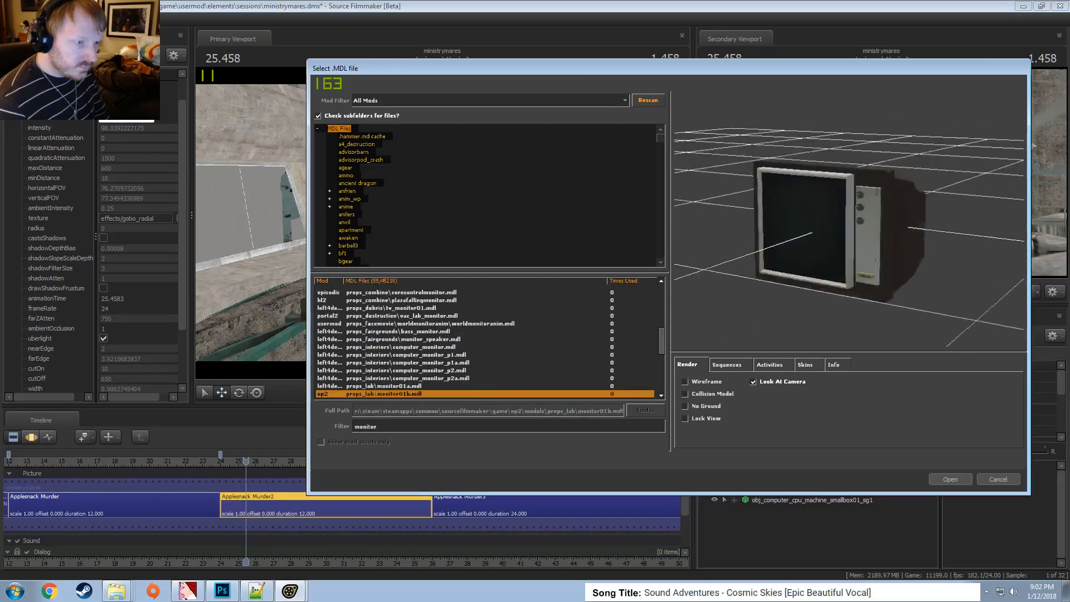
# Preview the moonbase, props_office, console, silo and airport monitors, continuing to the wasteland controlroom_monitor001a
pyautogui.press('Down')
pyautogui.press('Down')
pyautogui.press('Down')
pyautogui.press('Down')
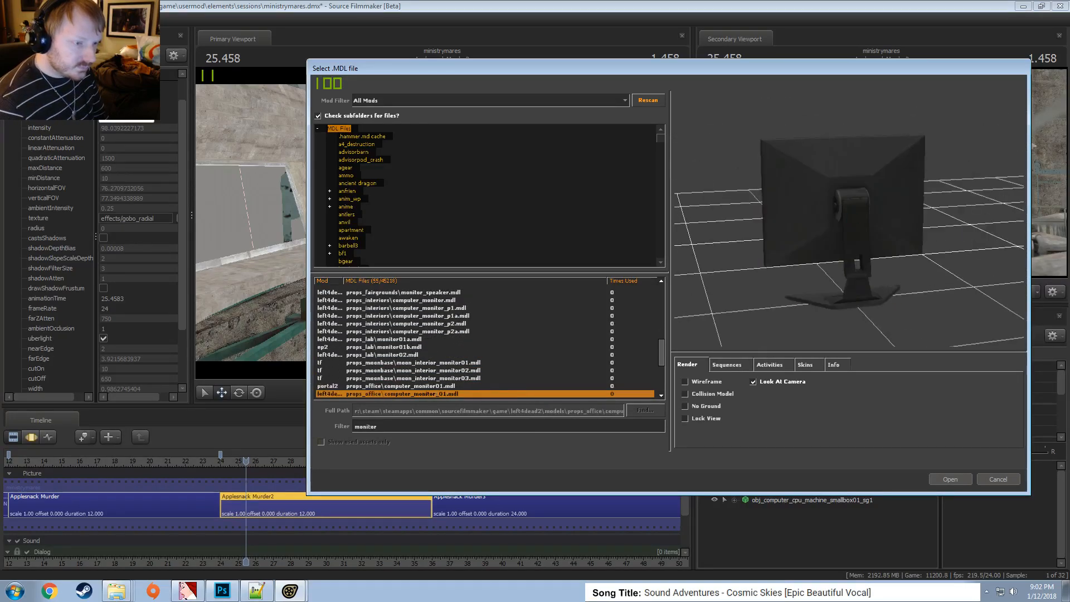
pyautogui.press('Up')
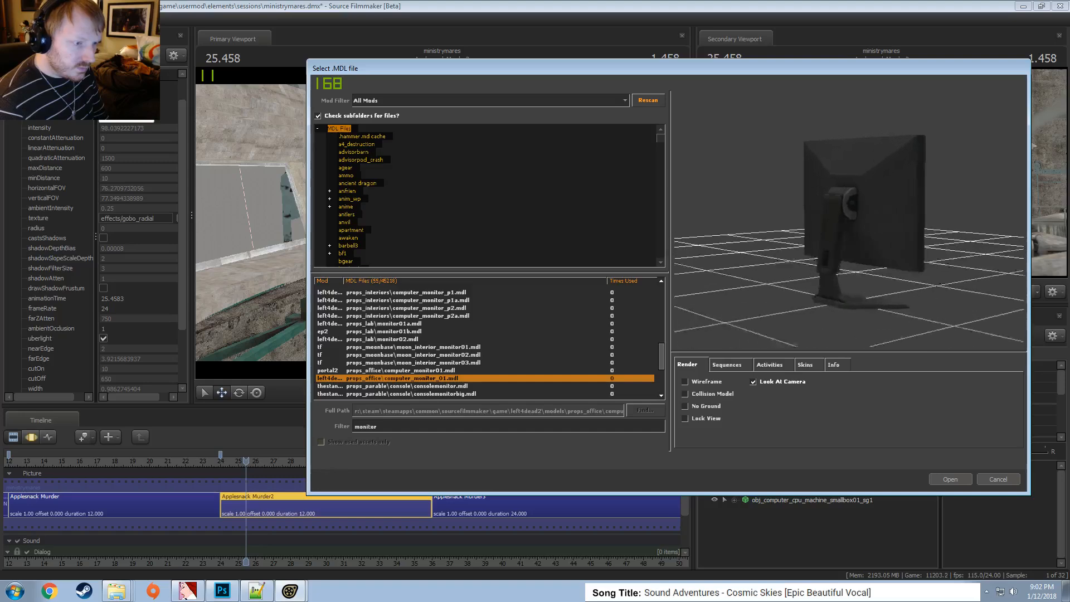
pyautogui.press('Down')
pyautogui.press('Down')
pyautogui.press('Down')
pyautogui.press('Down')
pyautogui.press('Down')
pyautogui.press('Down')
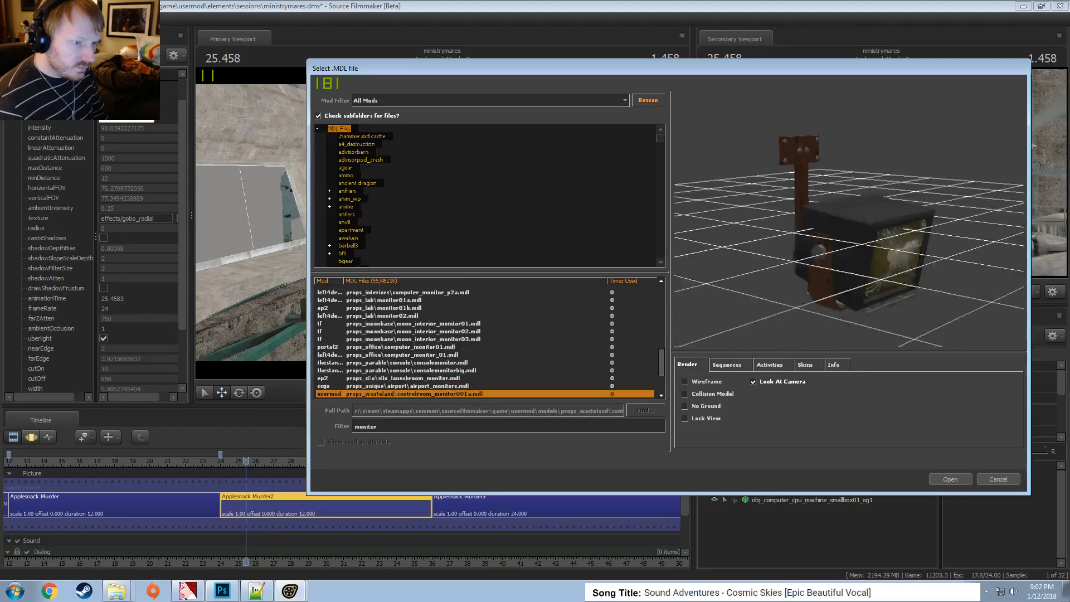
# Preview the second wasteland control room monitor and the themask monitor models, ending at the medical heart monitor
pyautogui.press('Down')
pyautogui.press('Down')
pyautogui.press('Down')
pyautogui.press('Down')
pyautogui.press('Down')
pyautogui.press('Down')
pyautogui.press('Down')
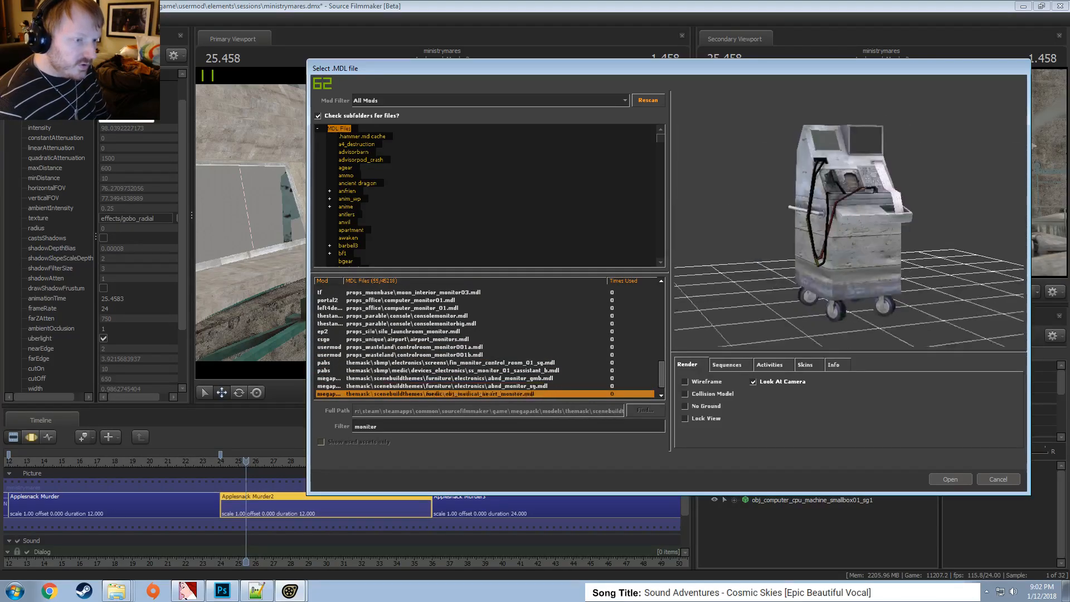
# Review the themask, wasteland, airport and silo monitors again in reverse order, back to the props_parable consolemonitor
pyautogui.press('Up')
pyautogui.press('Up')
pyautogui.press('Up')
pyautogui.press('Up')
pyautogui.press('Up')
pyautogui.press('Up')
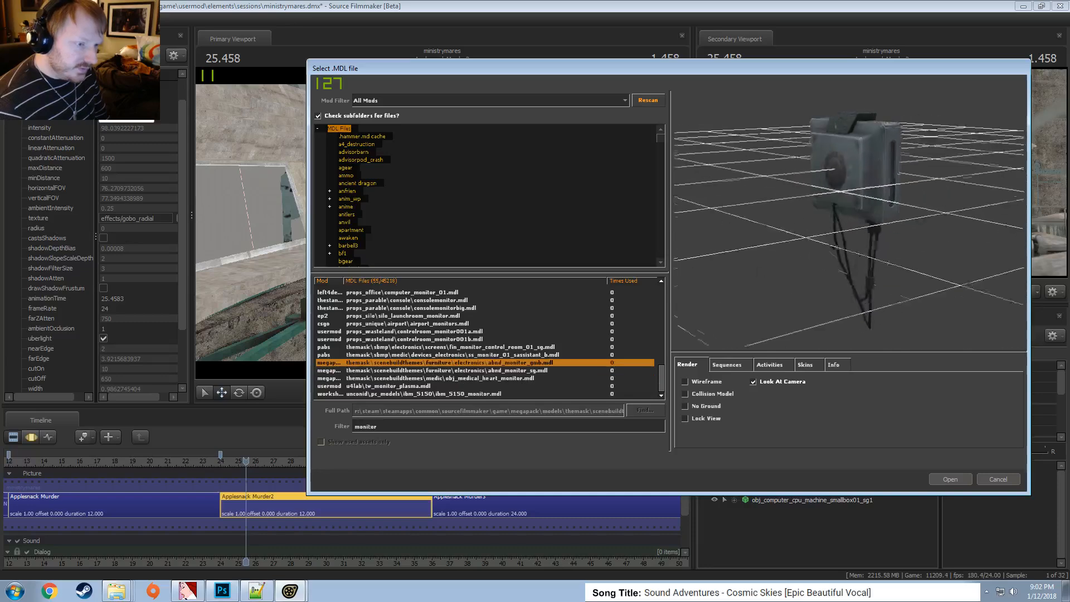
pyautogui.press('Up')
pyautogui.press('Up')
pyautogui.press('Up')
pyautogui.press('Up')
pyautogui.press('Up')
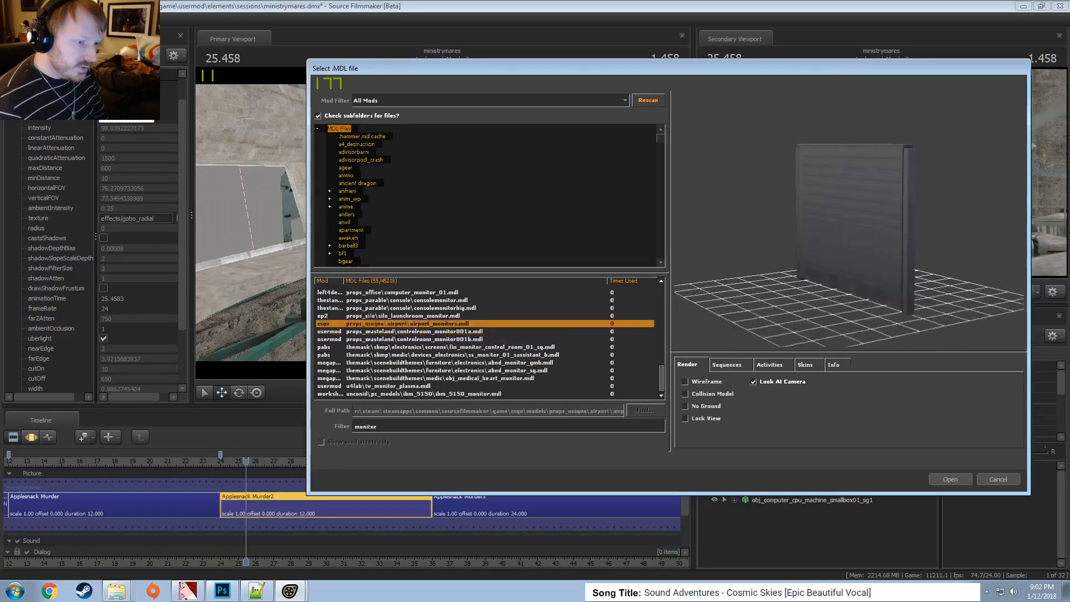
pyautogui.press('Down')
pyautogui.press('Up')
pyautogui.press('Up')
pyautogui.press('Up')
pyautogui.press('Up')
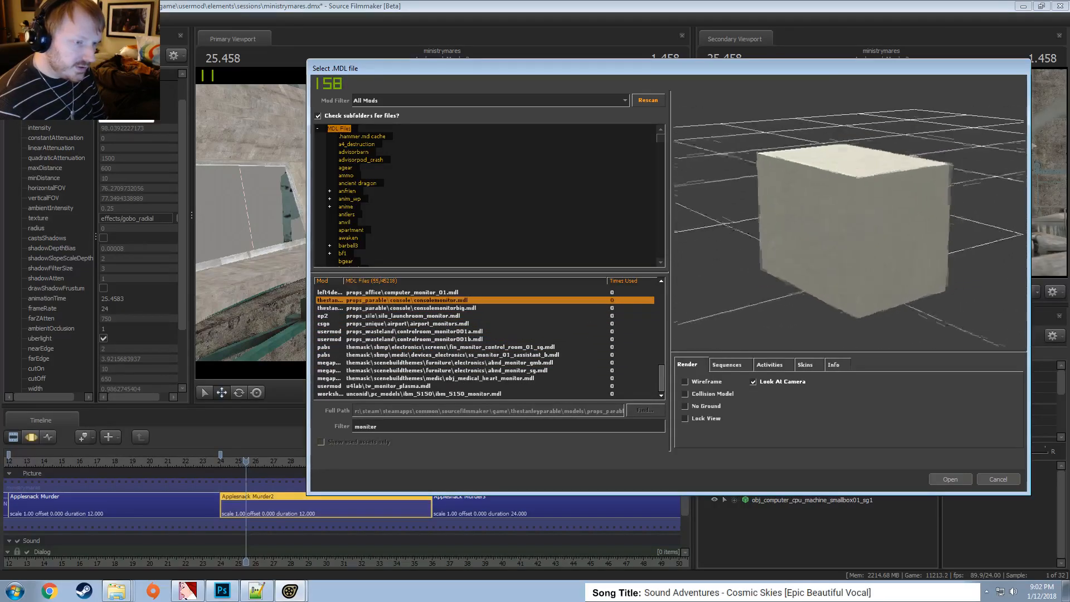
# Go back past the office and moonbase monitors and compare monitor01b with monitor01a in props_lab
pyautogui.press('Up')
pyautogui.press('Up')
pyautogui.press('Up')
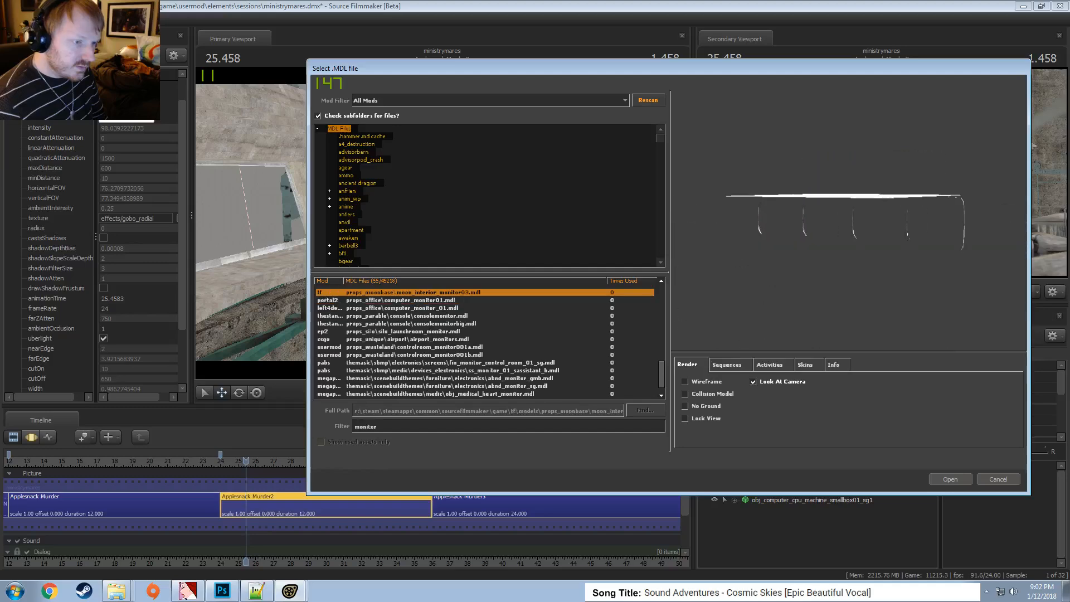
pyautogui.press('Up')
pyautogui.press('Up')
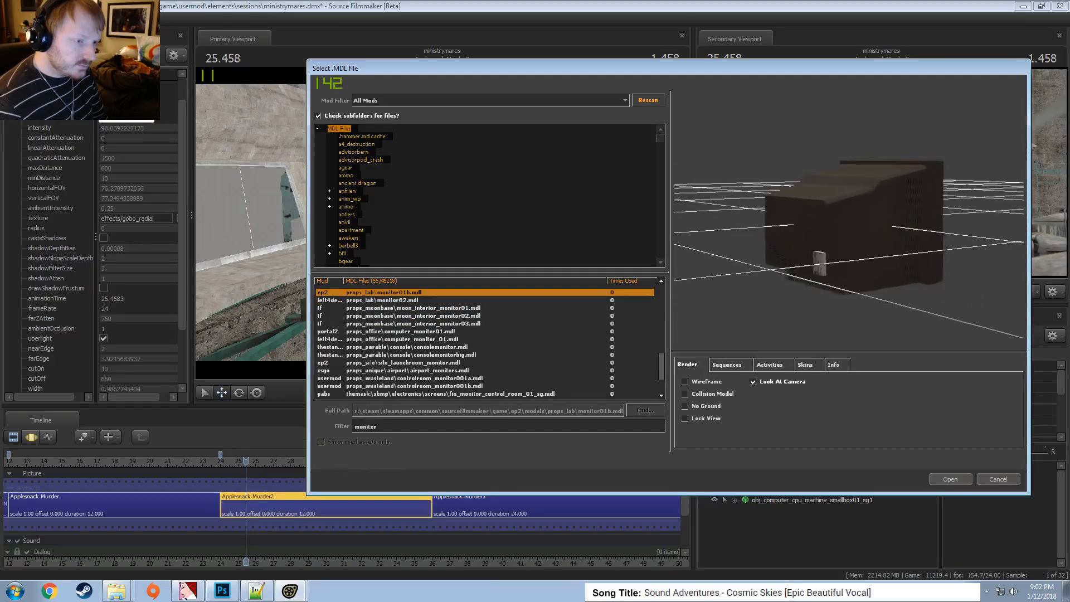
pyautogui.press('Up')
pyautogui.press('Up')
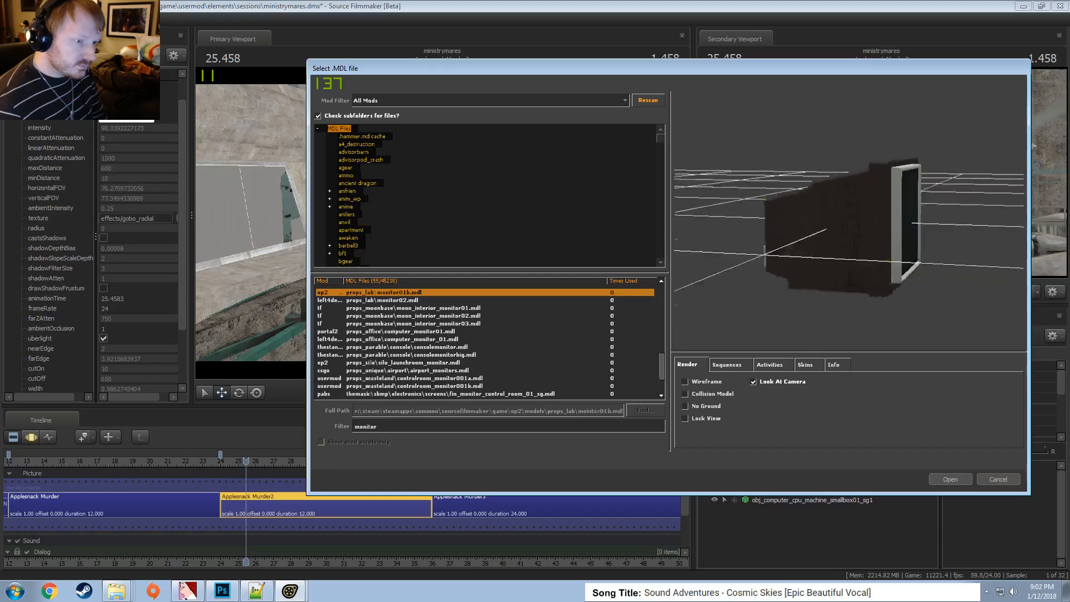
pyautogui.press('Down')
pyautogui.press('Down')
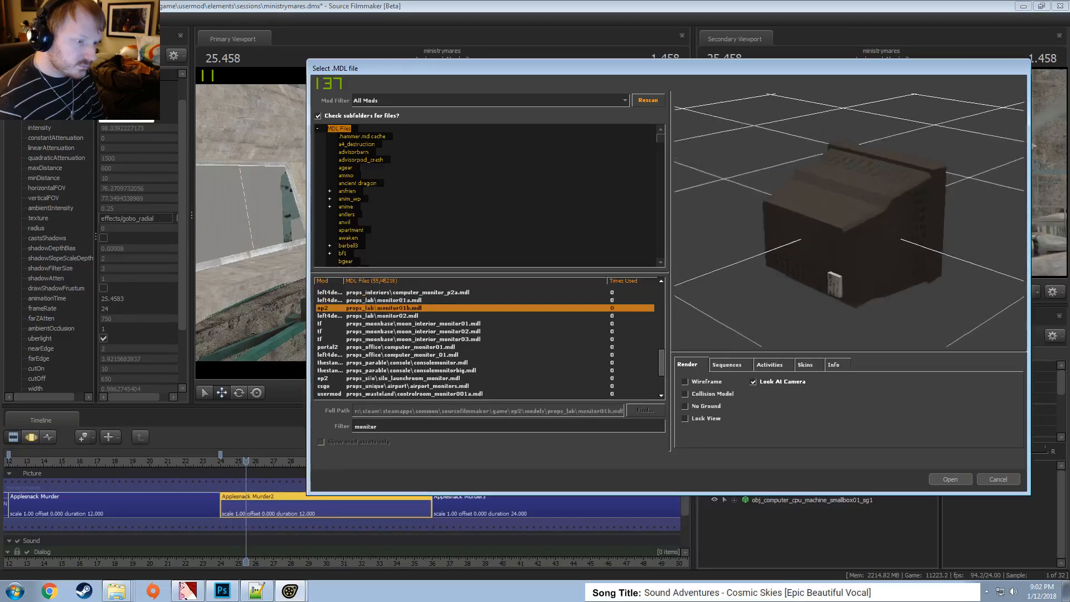
pyautogui.press('Up')
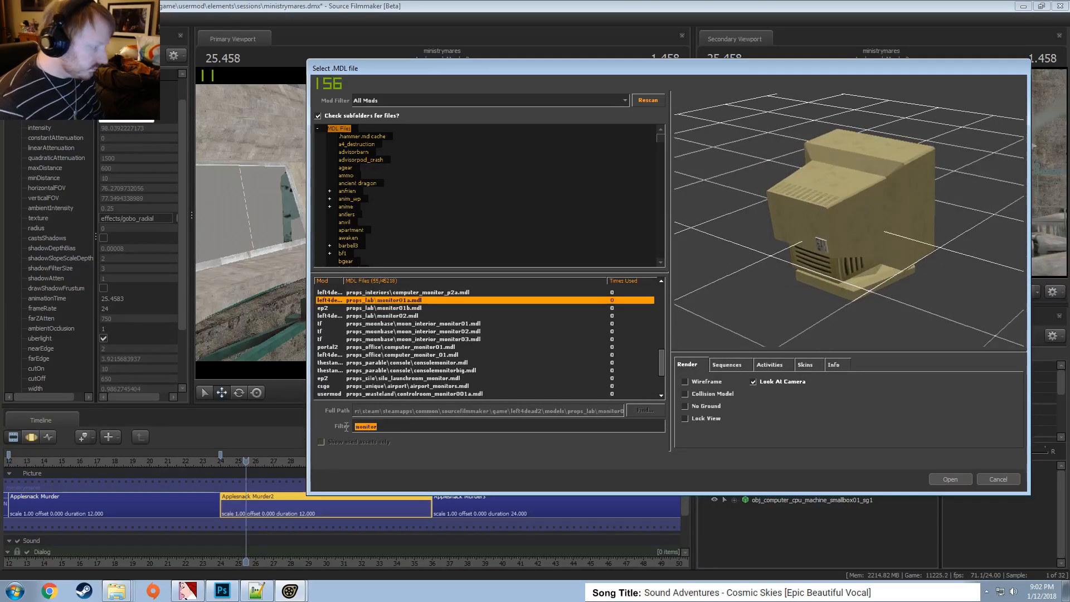
# Filter the model list by "fallout" and preview the first creature models up to the centaur variants
pyautogui.write('fallout')
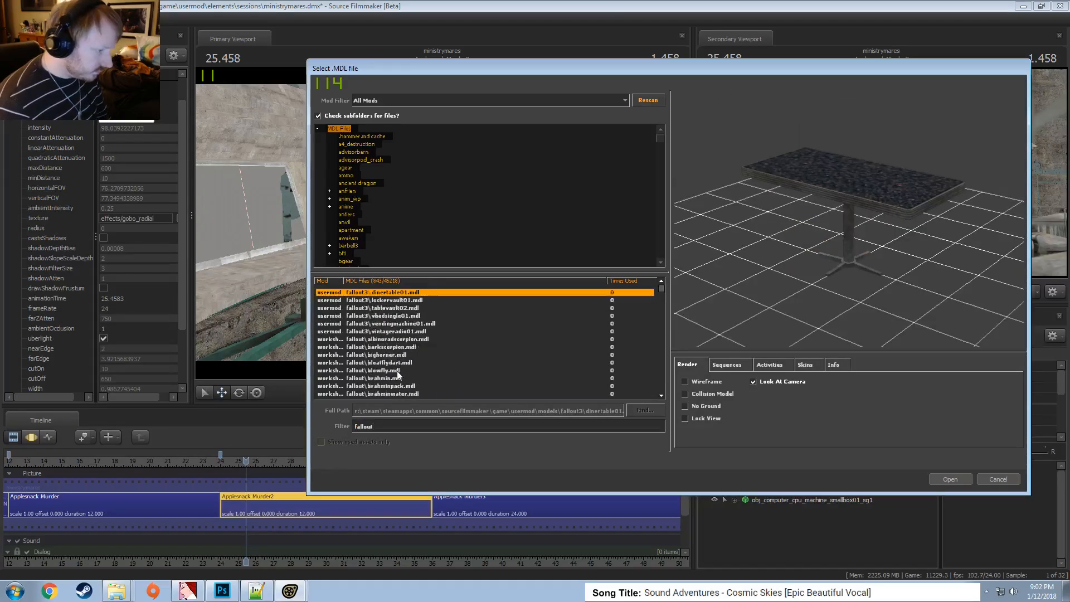
pyautogui.click(401, 340)
pyautogui.press('Down')
pyautogui.press('Down')
pyautogui.press('Down')
pyautogui.press('Down')
pyautogui.press('Down')
pyautogui.press('Down')
pyautogui.press('Down')
pyautogui.press('Down')
pyautogui.press('Down')
pyautogui.press('Down')
pyautogui.press('Down')
pyautogui.press('Down')
pyautogui.press('Down')
pyautogui.press('Down')
pyautogui.press('Down')
pyautogui.press('Down')
pyautogui.press('Down')
pyautogui.press('Down')
pyautogui.press('Down')
pyautogui.press('Down')
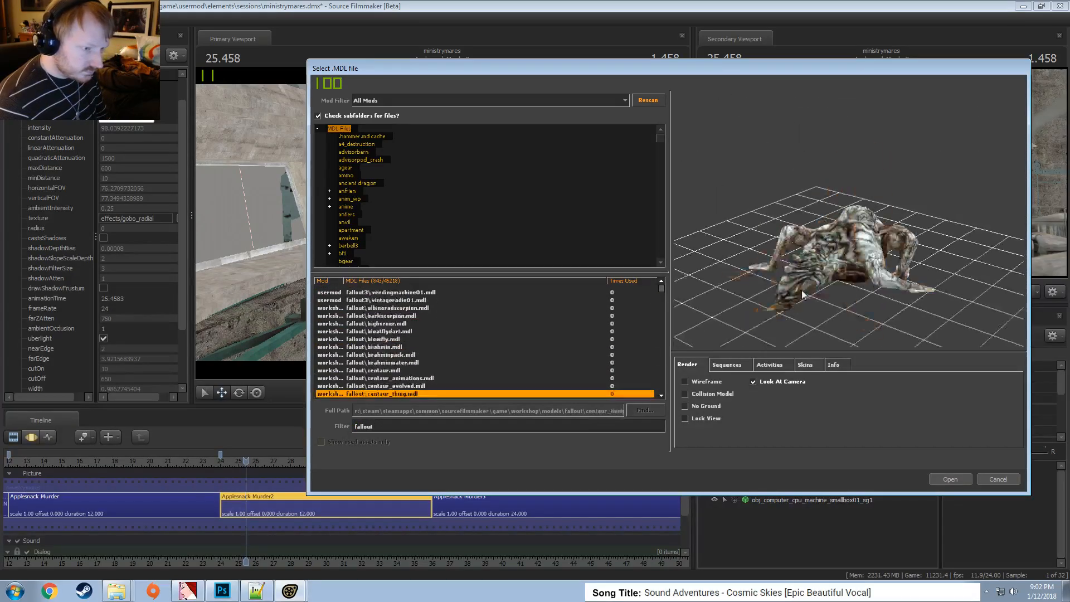
# Browse further through the fallout creatures, previewing the vertibird, supermutant and fallout_equestria spritebot models
pyautogui.scroll(-5, 402, 354)
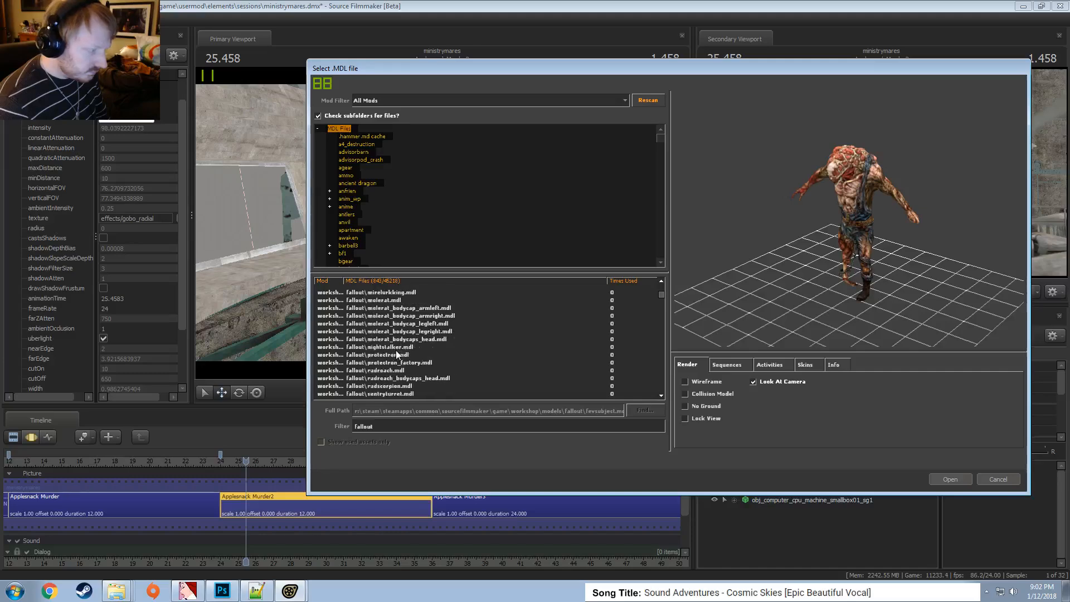
pyautogui.click(397, 356)
pyautogui.scroll(-2, 397, 359)
pyautogui.click(404, 370)
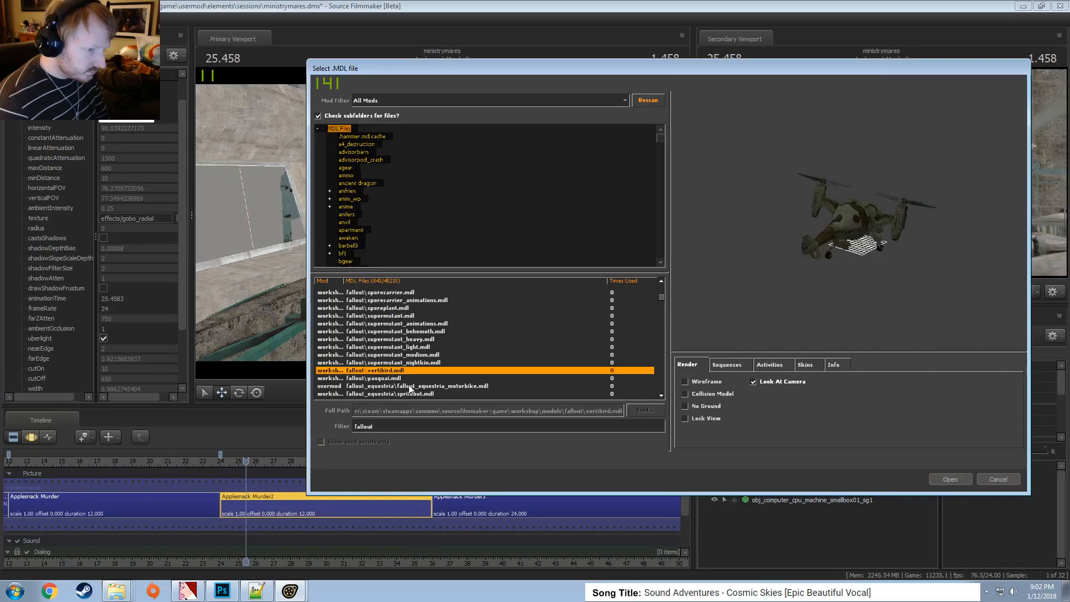
pyautogui.click(418, 384)
pyautogui.click(404, 354)
pyautogui.click(422, 318)
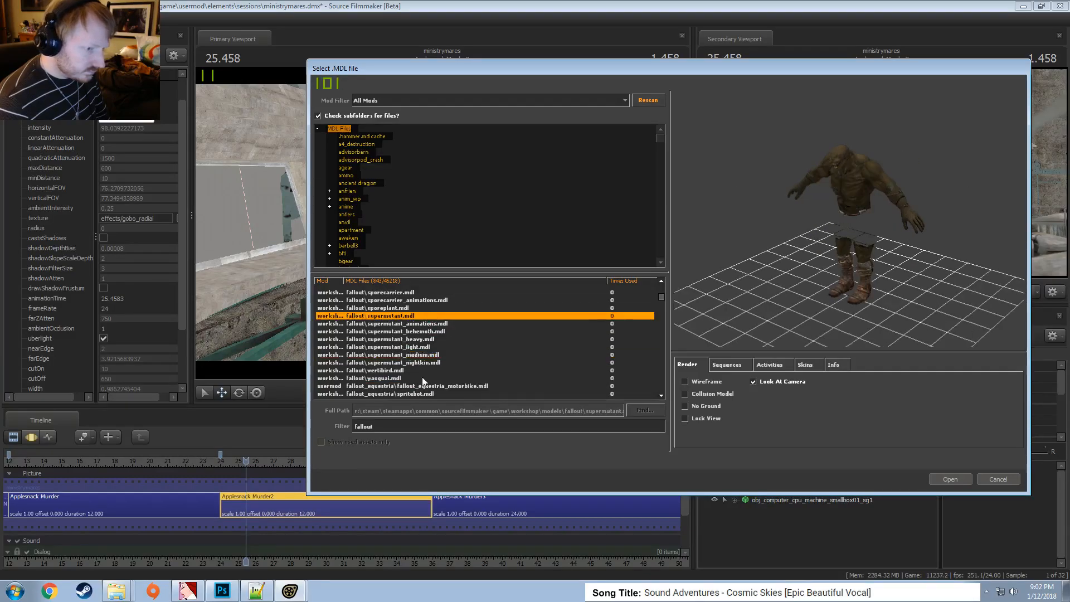
pyautogui.click(424, 377)
pyautogui.press('Down')
pyautogui.press('Down')
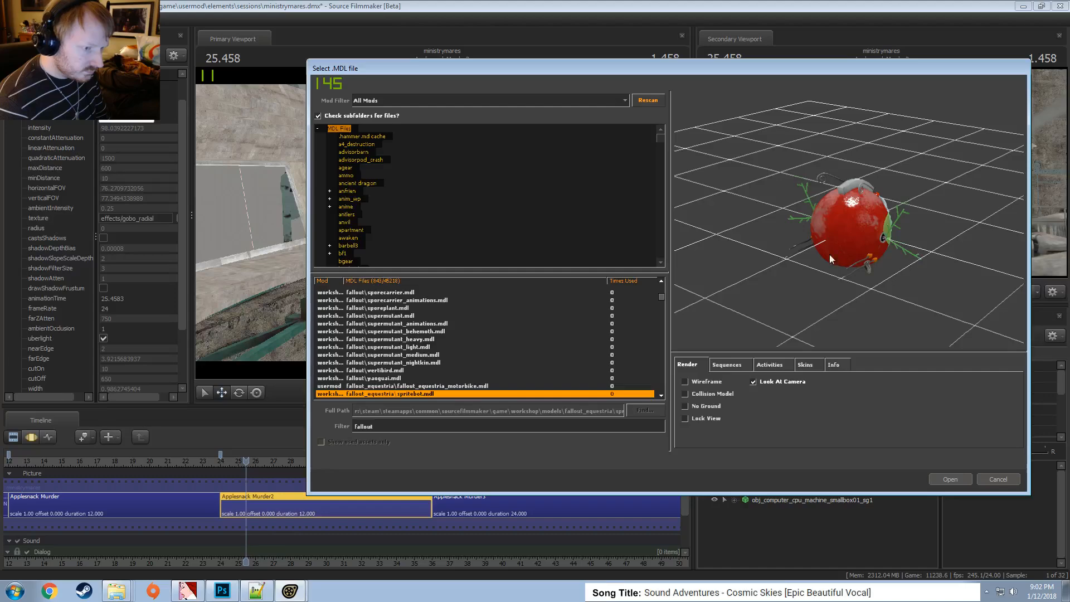
# Preview the Fallout 4 deathclaw variants and the first optinvfallout props, from the atomic bomb to the bed mattress
pyautogui.press('Down')
pyautogui.press('Down')
pyautogui.press('Down')
pyautogui.press('Down')
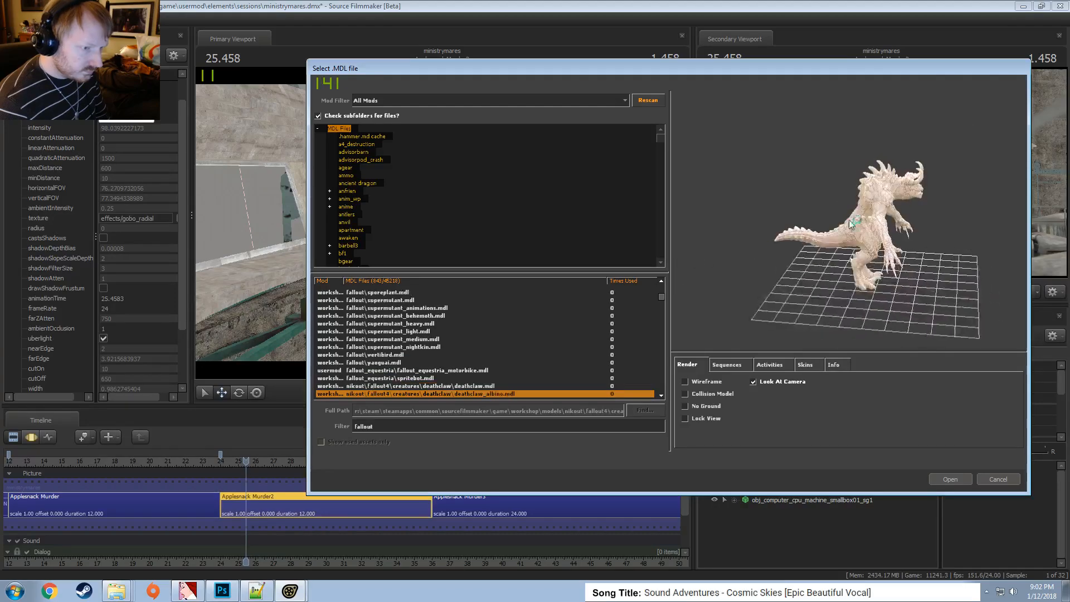
pyautogui.press('Down')
pyautogui.press('Down')
pyautogui.press('Down')
pyautogui.press('Down')
pyautogui.press('Down')
pyautogui.press('Down')
pyautogui.press('Down')
pyautogui.press('Down')
pyautogui.press('Down')
pyautogui.press('Down')
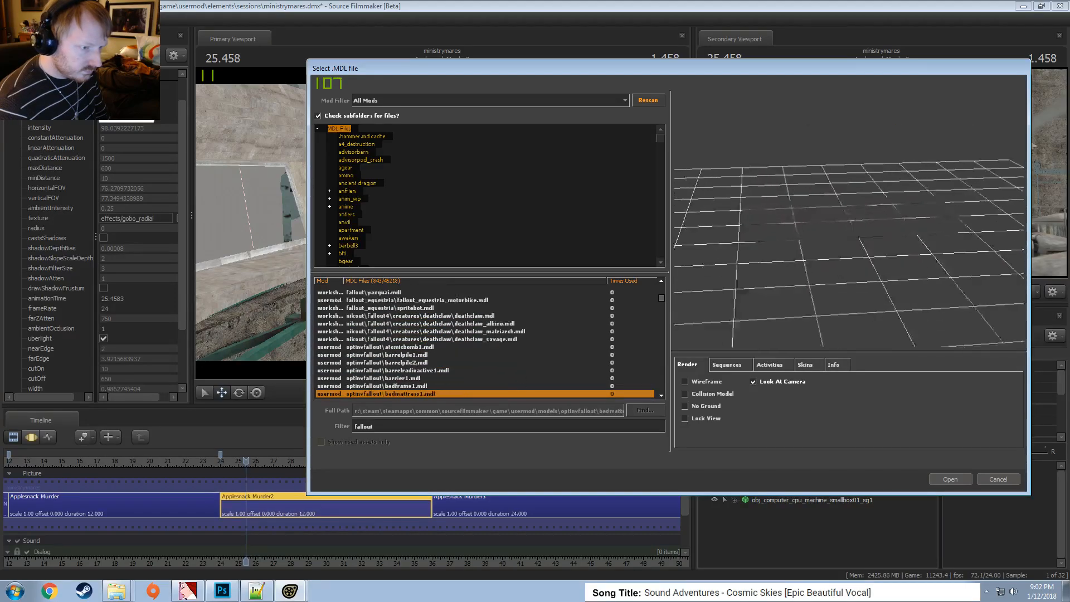
# Preview the optinvfallout billboard, campfire, camp log and car models, continuing to the ceiling fan
pyautogui.press('Down')
pyautogui.press('Down')
pyautogui.press('Down')
pyautogui.press('Down')
pyautogui.press('Down')
pyautogui.press('Down')
pyautogui.press('Down')
pyautogui.press('Down')
pyautogui.press('Down')
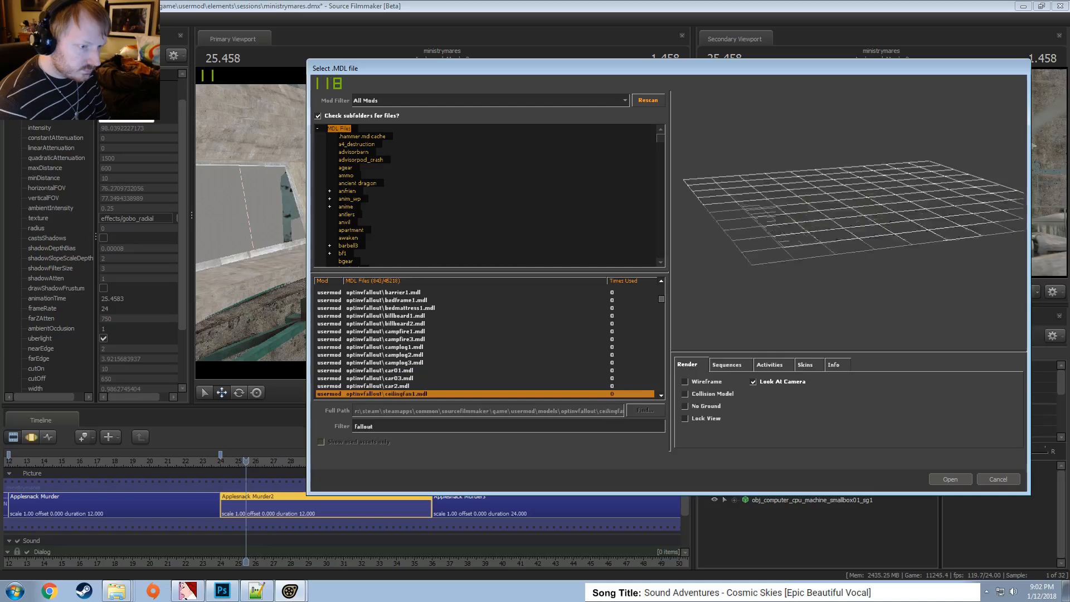
# Preview the optinvfallout models after the ceiling fan, including the enhall, enlight and enneure1 pieces and the skybox buildings
pyautogui.press('Down')
pyautogui.press('Down')
pyautogui.press('Down')
pyautogui.press('Down')
pyautogui.press('Down')
pyautogui.press('Down')
pyautogui.press('Down')
pyautogui.press('Down')
pyautogui.press('Down')
pyautogui.press('Down')
pyautogui.press('Down')
pyautogui.press('Down')
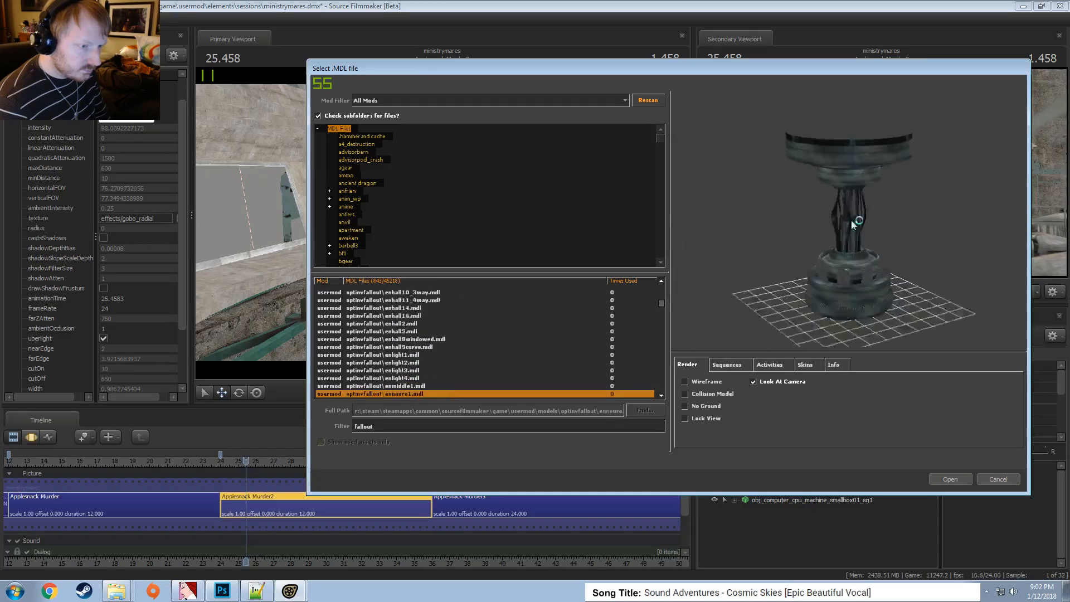
pyautogui.press('Down')
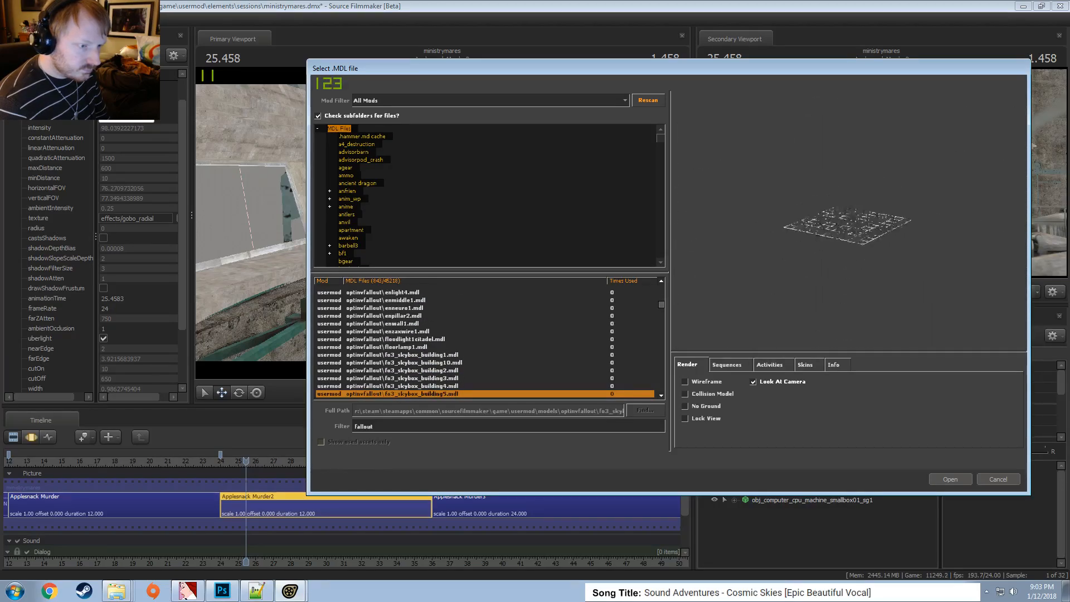
# Preview the remaining optinvfallout skybox buildings, fridge, fuel tank, garbage can and gas station models, ending at headpike1
pyautogui.press('Down')
pyautogui.press('Down')
pyautogui.press('Down')
pyautogui.press('Down')
pyautogui.press('Down')
pyautogui.press('Down')
pyautogui.press('Down')
pyautogui.press('Down')
pyautogui.press('Down')
pyautogui.press('Down')
pyautogui.press('Down')
pyautogui.press('Down')
pyautogui.press('Down')
pyautogui.press('Down')
pyautogui.press('Down')
pyautogui.press('Down')
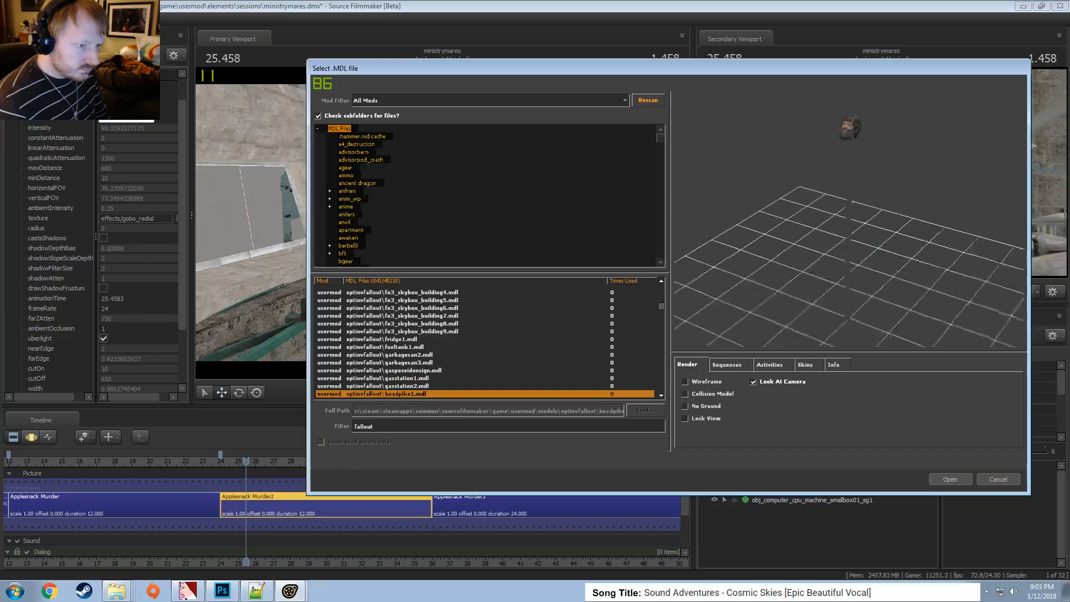
# Preview the optinvfallout head pike, legion target, mannequin, metal box, meat wall and mojave cabinet and counter models
pyautogui.press('Down')
pyautogui.press('Down')
pyautogui.press('Down')
pyautogui.press('Down')
pyautogui.press('Down')
pyautogui.press('Down')
pyautogui.press('Down')
pyautogui.press('Down')
pyautogui.press('Down')
pyautogui.press('Down')
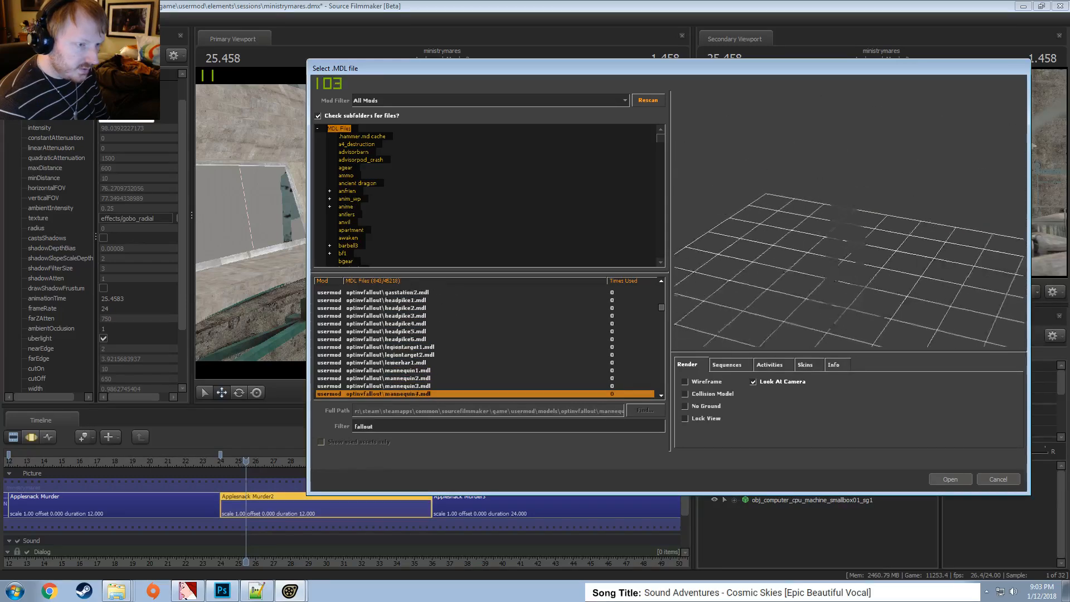
pyautogui.press('Down')
pyautogui.press('Down')
pyautogui.press('Down')
pyautogui.press('Down')
pyautogui.press('Down')
pyautogui.press('Down')
pyautogui.press('Down')
pyautogui.press('Down')
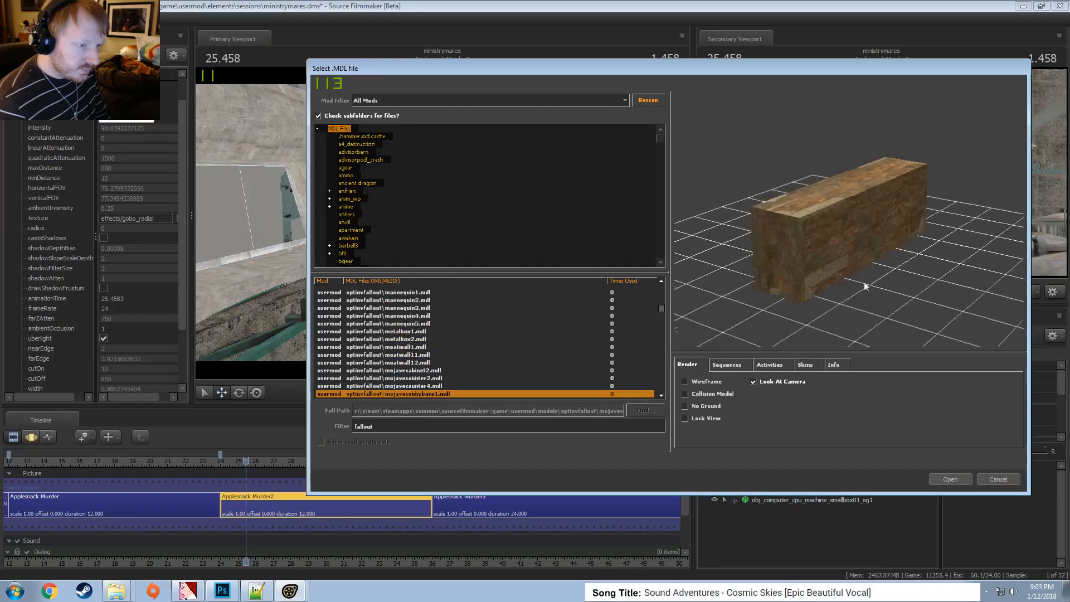
# Skim the optinvfallout list and preview the models from mojaveexpressmailer1 through the office furniture to officetypewriter1
pyautogui.scroll(15, 401, 371)
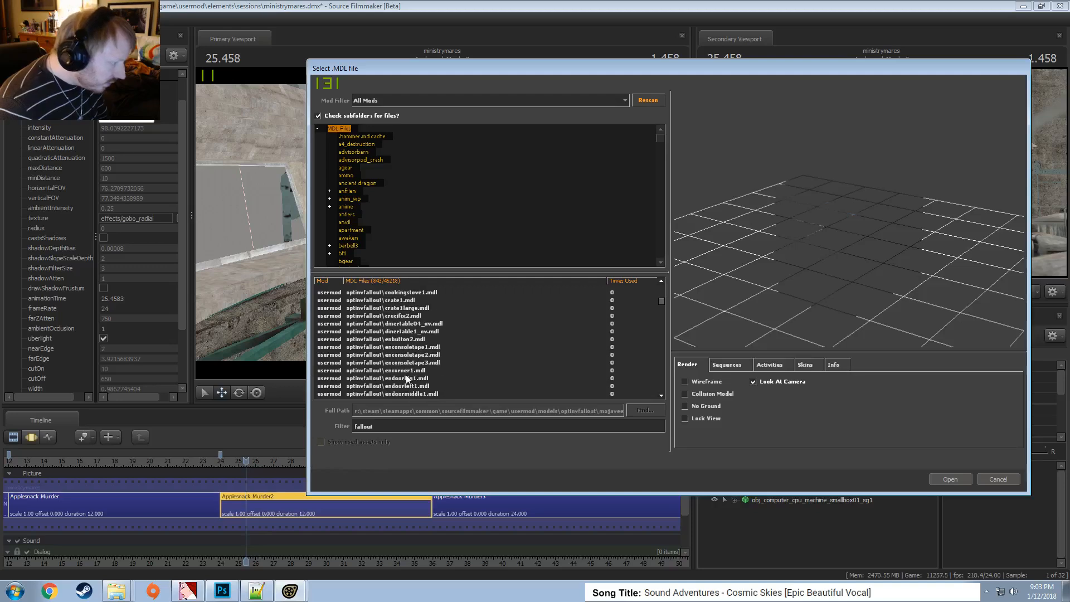
pyautogui.scroll(-10, 407, 374)
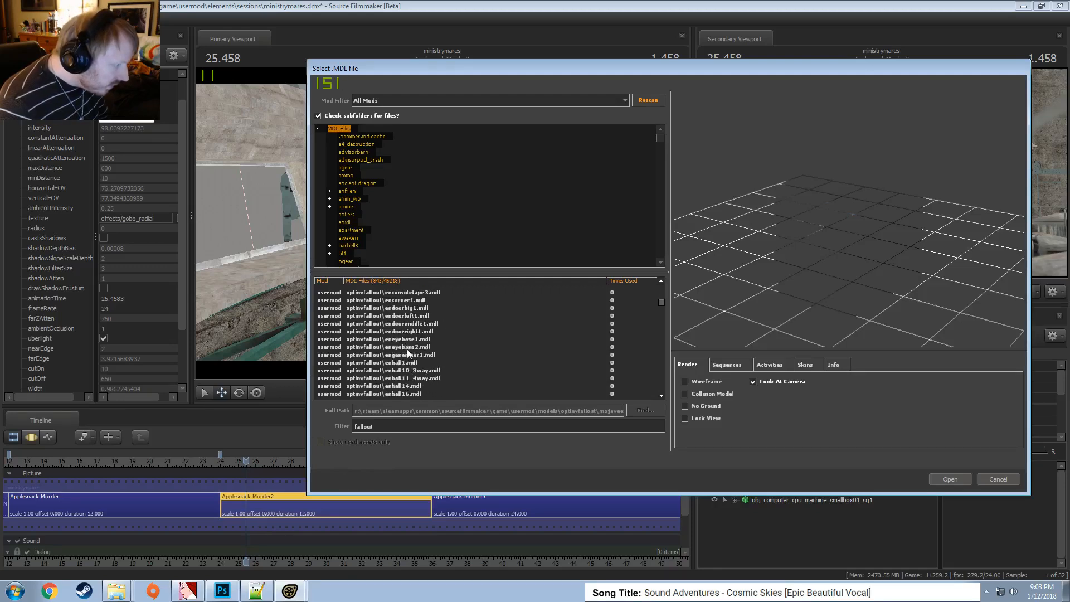
pyautogui.scroll(-15, 409, 354)
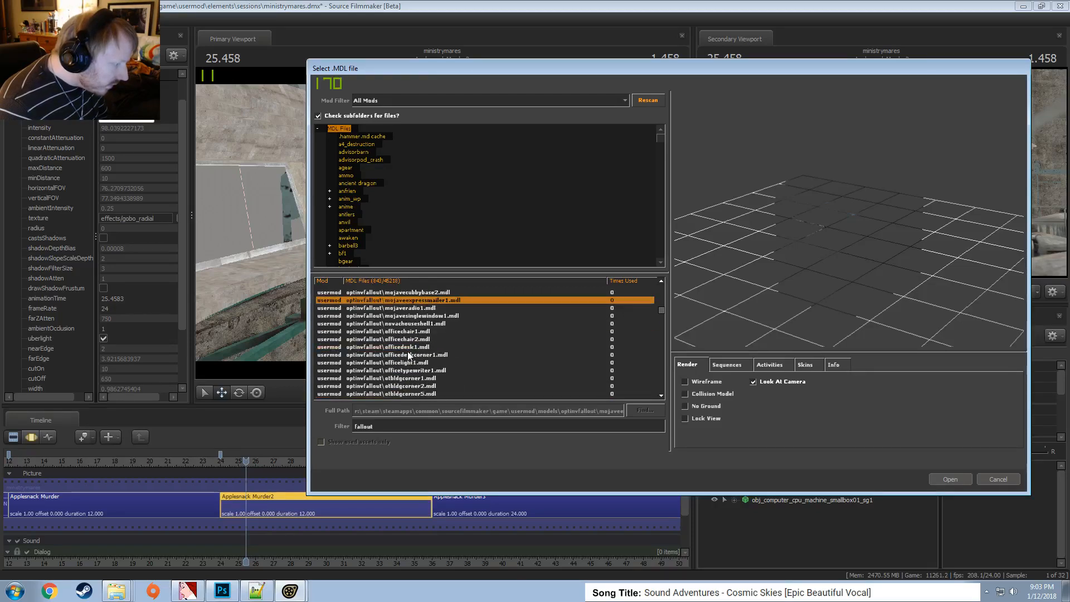
pyautogui.scroll(10, 407, 351)
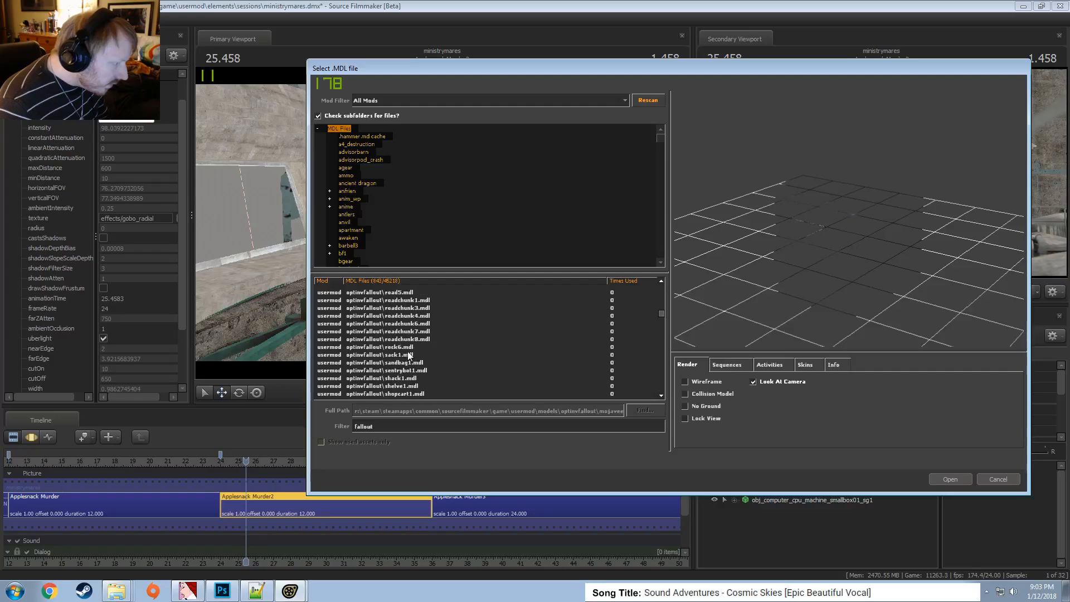
pyautogui.scroll(4, 405, 352)
pyautogui.scroll(-4, 406, 352)
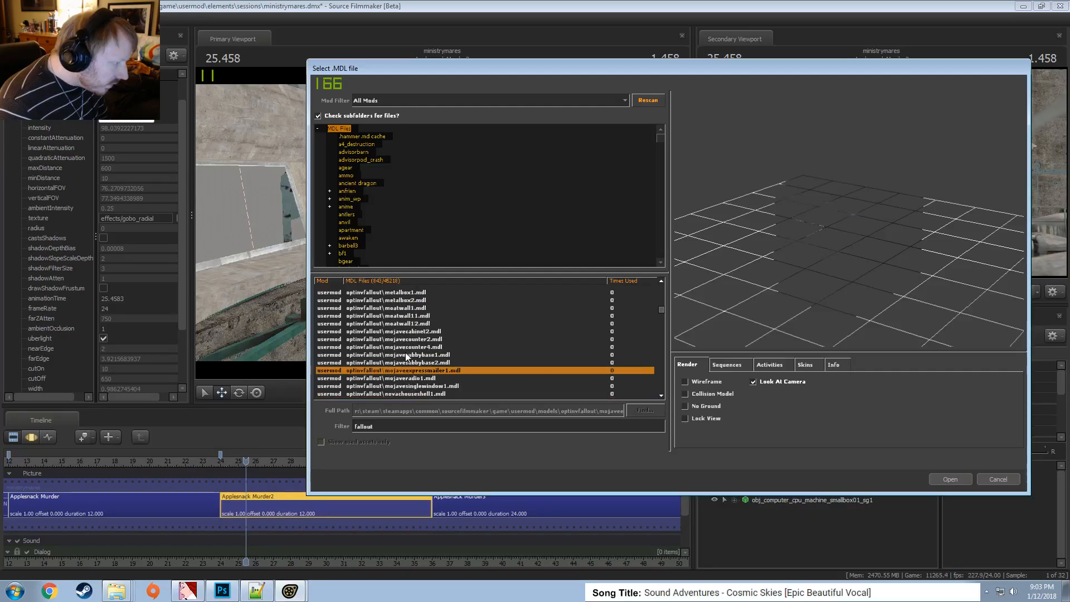
pyautogui.press('Down')
pyautogui.press('Down')
pyautogui.press('Down')
pyautogui.press('Down')
pyautogui.press('Down')
pyautogui.press('Down')
pyautogui.press('Down')
pyautogui.press('Down')
pyautogui.press('Down')
pyautogui.press('Down')
pyautogui.press('Down')
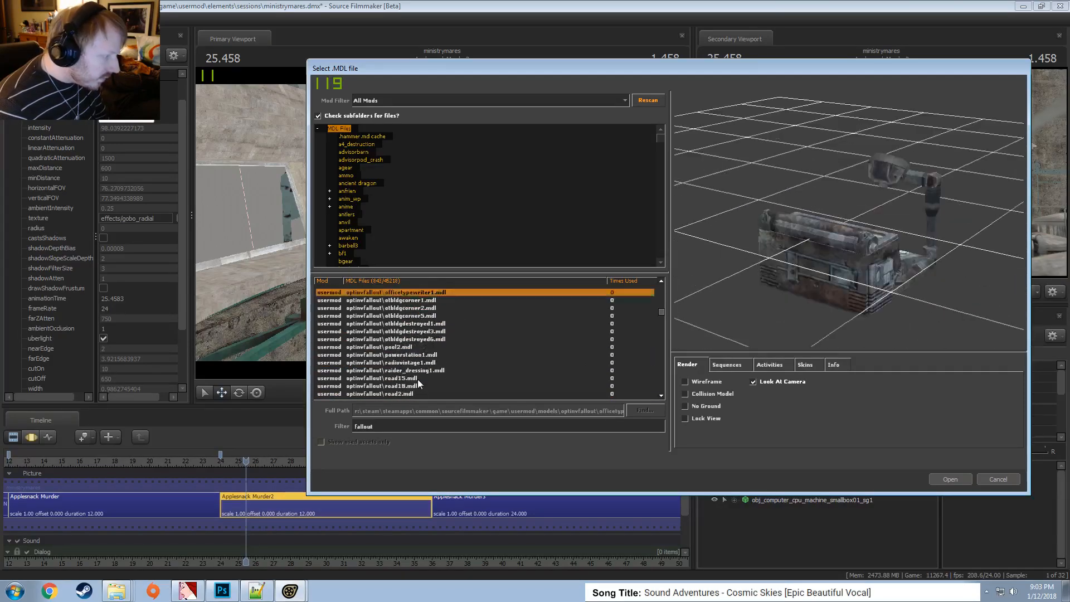
# Recheck the optinvfallout office models, continuing through the otbldg building pieces, pool, power station and vintage radio to raider_dressing1
pyautogui.scroll(2, 418, 383)
pyautogui.press('Up')
pyautogui.press('Up')
pyautogui.press('Up')
pyautogui.press('Up')
pyautogui.scroll(-4, 418, 383)
pyautogui.press('Down')
pyautogui.press('Down')
pyautogui.press('Down')
pyautogui.press('Down')
pyautogui.press('Down')
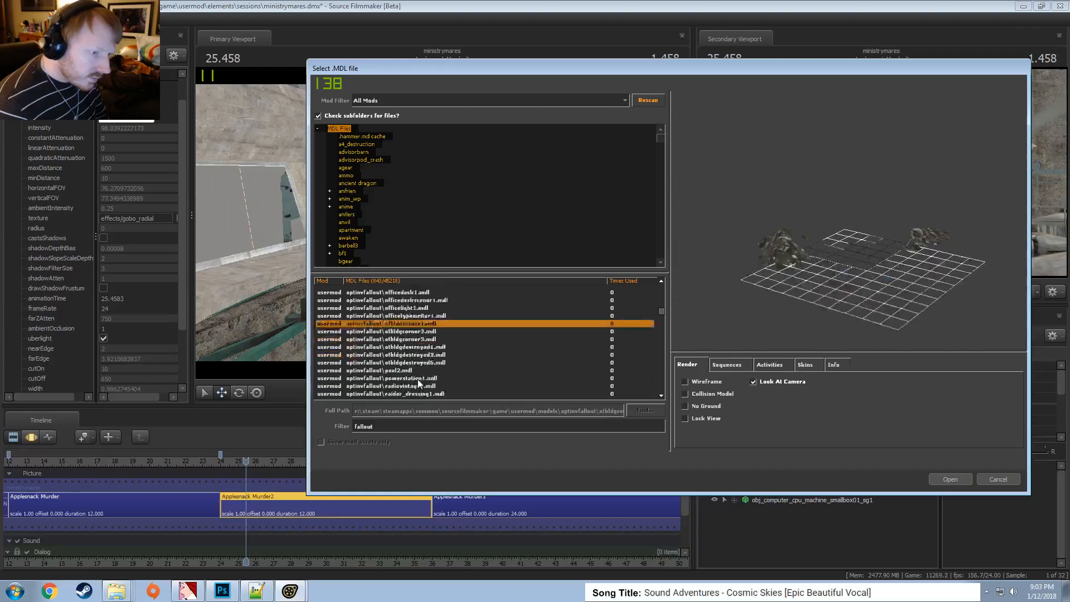
pyautogui.press('Down')
pyautogui.press('Down')
pyautogui.press('Down')
pyautogui.press('Down')
pyautogui.press('Down')
pyautogui.press('Down')
pyautogui.press('Down')
pyautogui.press('Down')
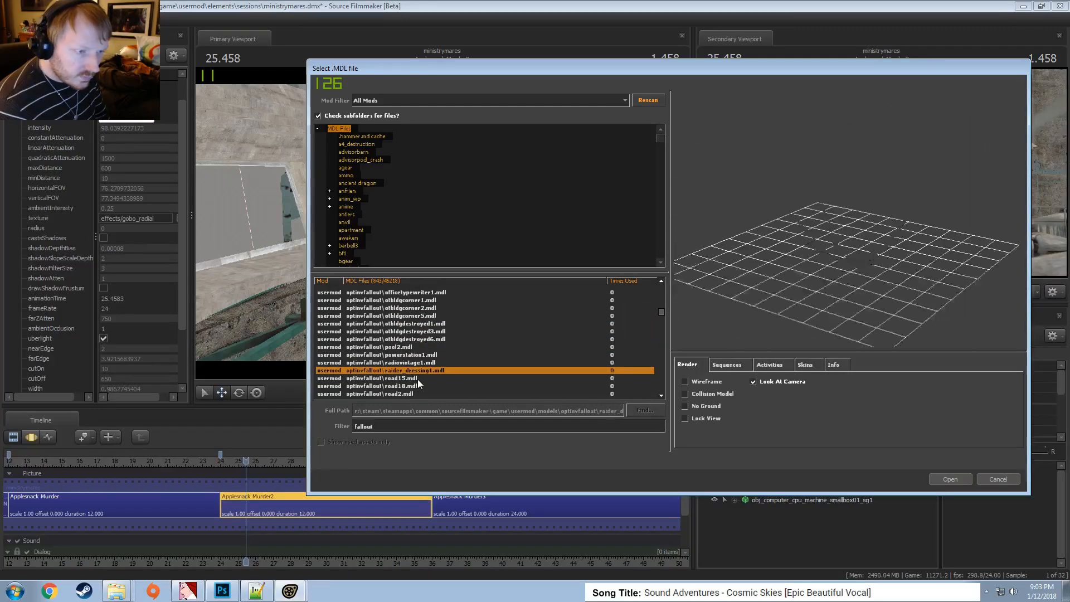
# Preview the optinvfallout road pieces and skim the rest of that folder's models to reach the props_fallout entries
pyautogui.press('Down')
pyautogui.press('Down')
pyautogui.press('Down')
pyautogui.press('Down')
pyautogui.press('Down')
pyautogui.press('Down')
pyautogui.press('Down')
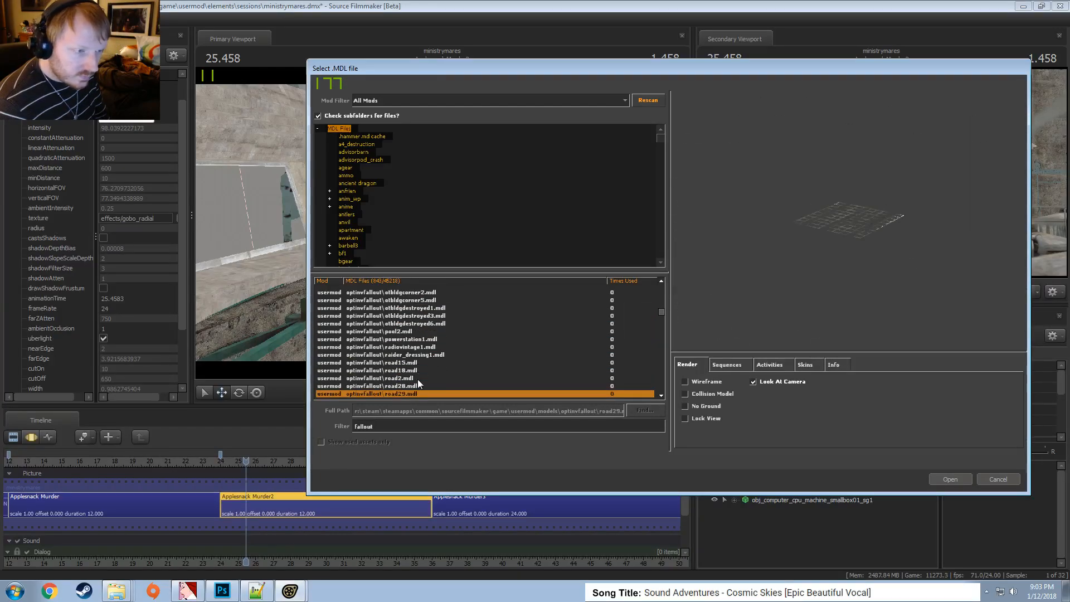
pyautogui.scroll(-8, 450, 367)
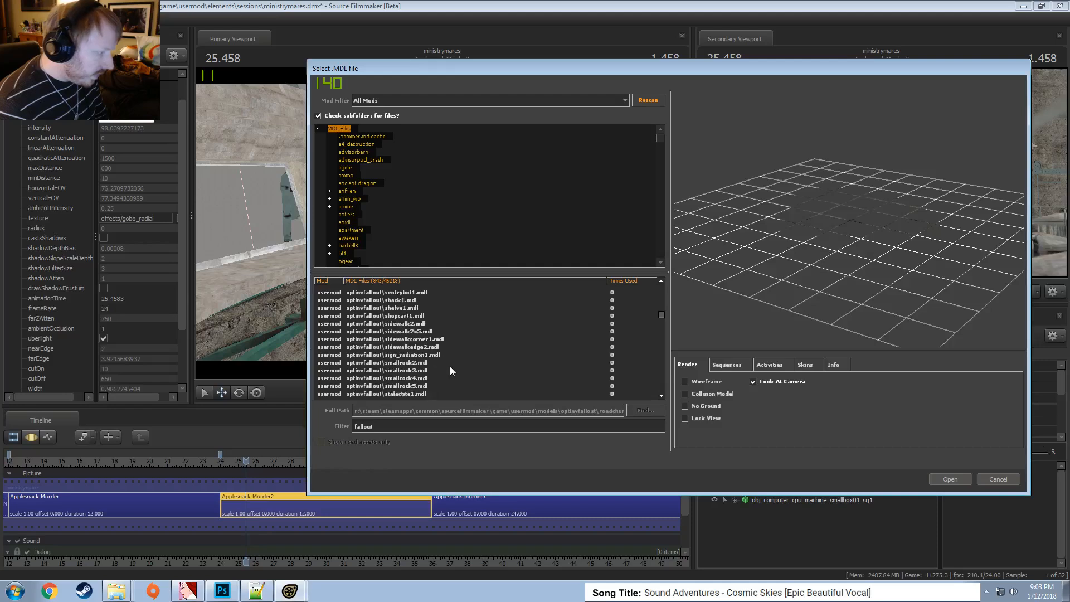
pyautogui.scroll(-6, 451, 368)
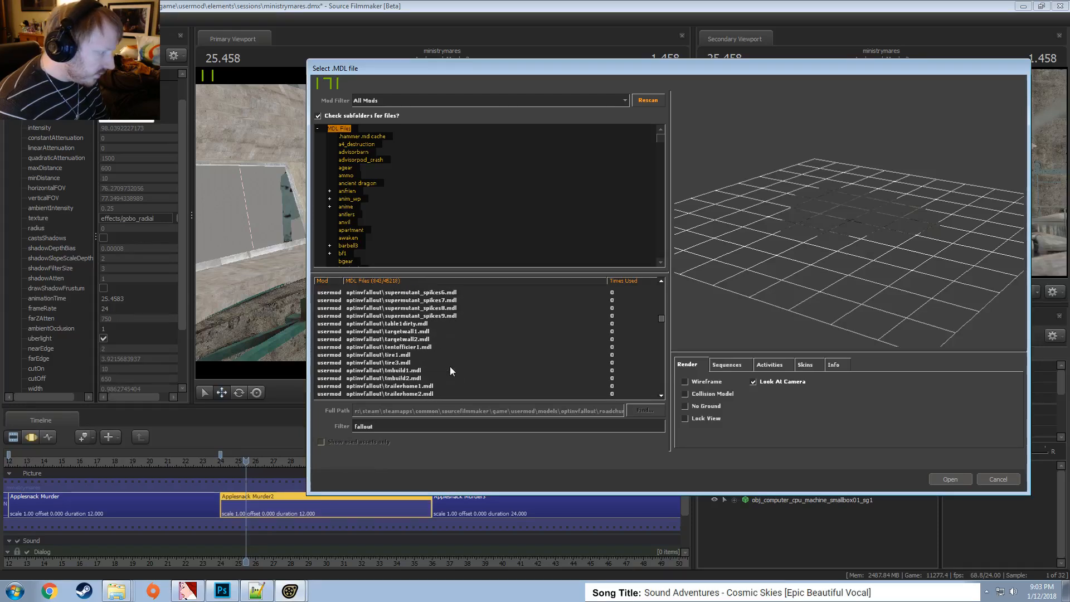
pyautogui.scroll(-4, 450, 368)
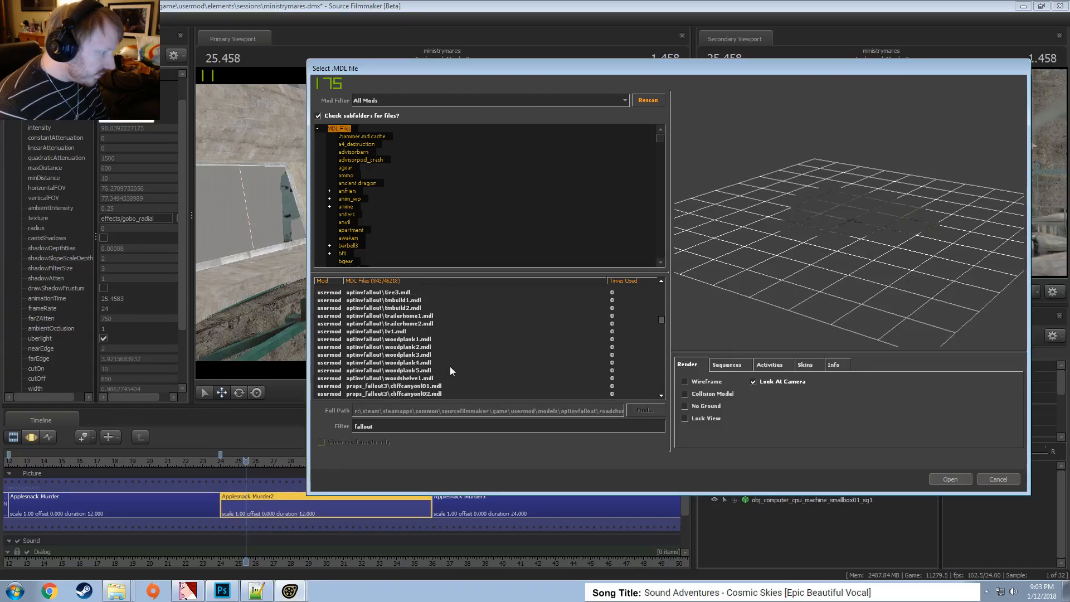
pyautogui.scroll(-3, 450, 368)
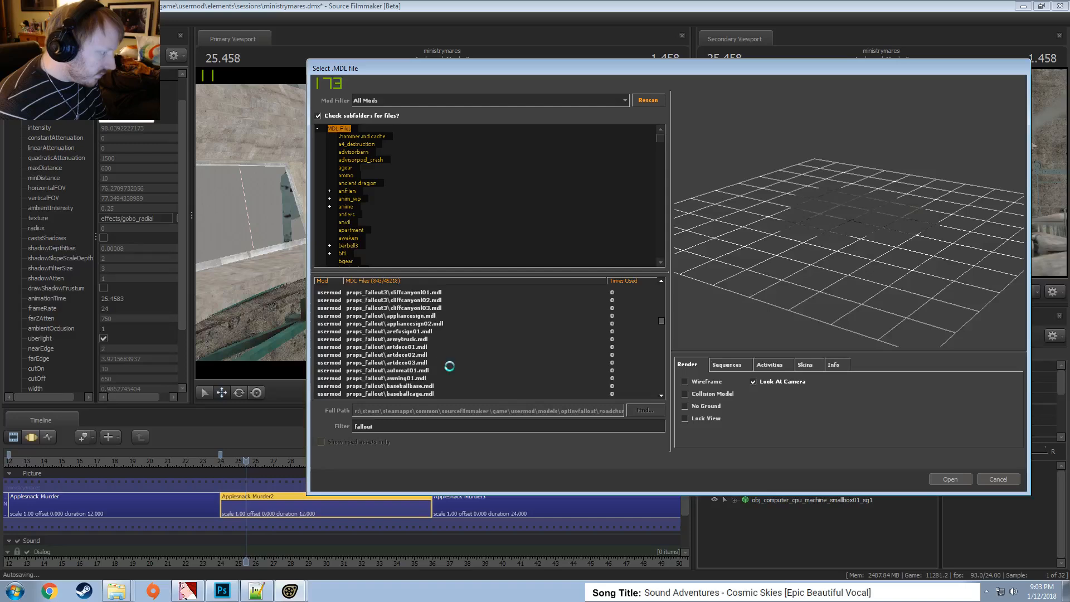
# Preview the first props_fallout models, comparing the appliance sign, arefusign01, armytruck and artdeco01
pyautogui.click(414, 322)
pyautogui.press('Down')
pyautogui.press('Down')
pyautogui.press('Down')
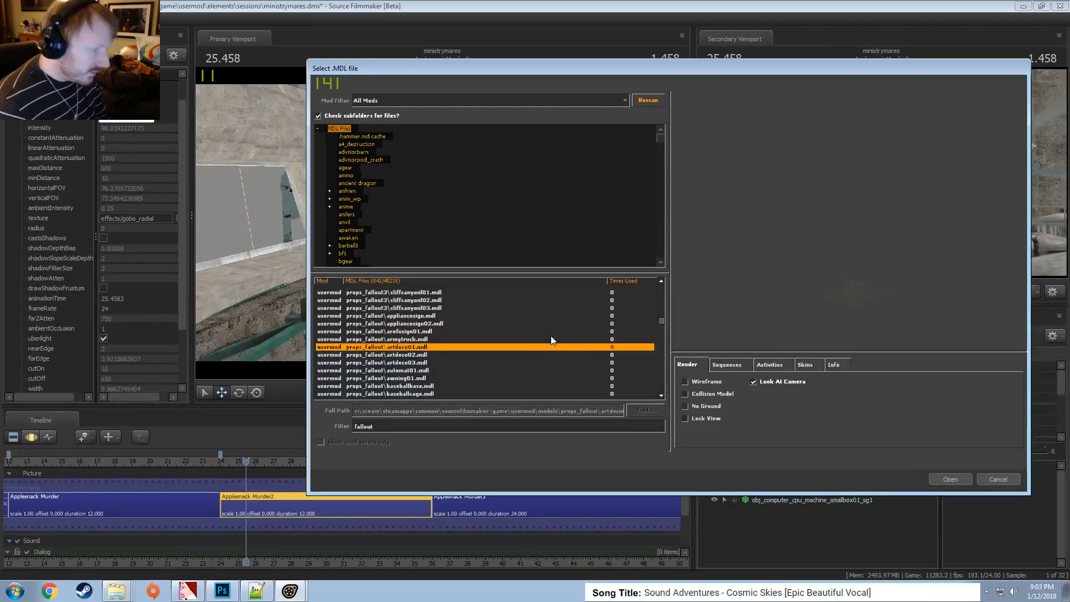
pyautogui.press('Up')
pyautogui.press('Up')
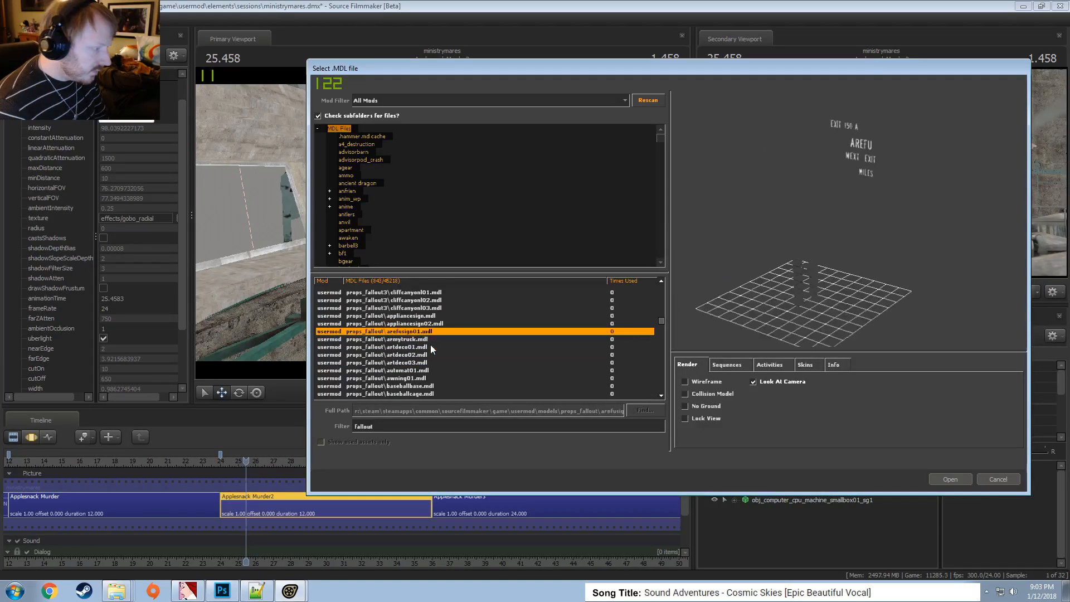
pyautogui.press('Down')
pyautogui.press('Down')
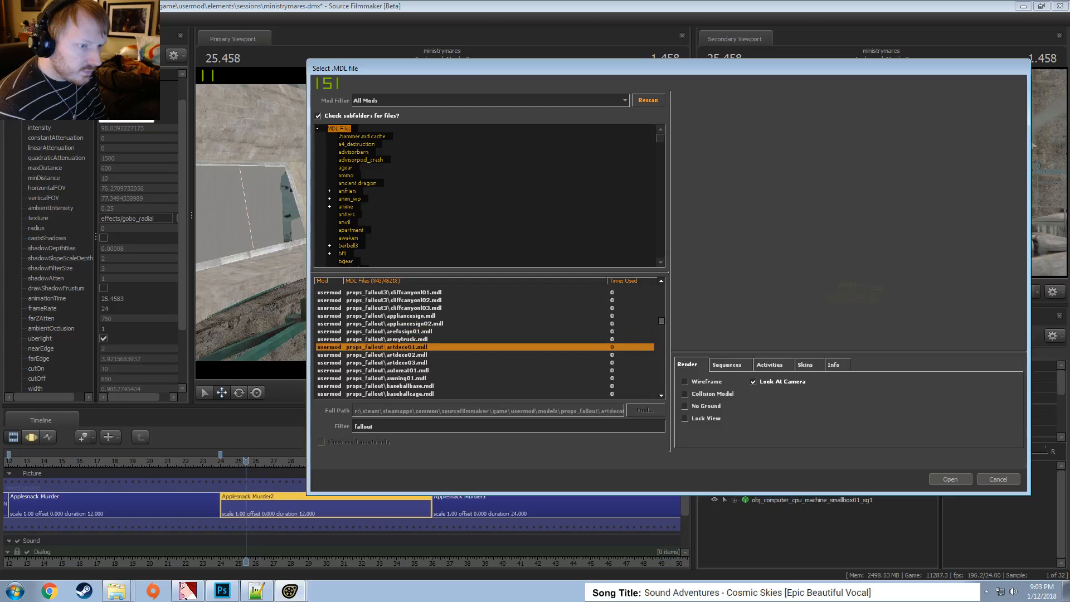
pyautogui.press('Up')
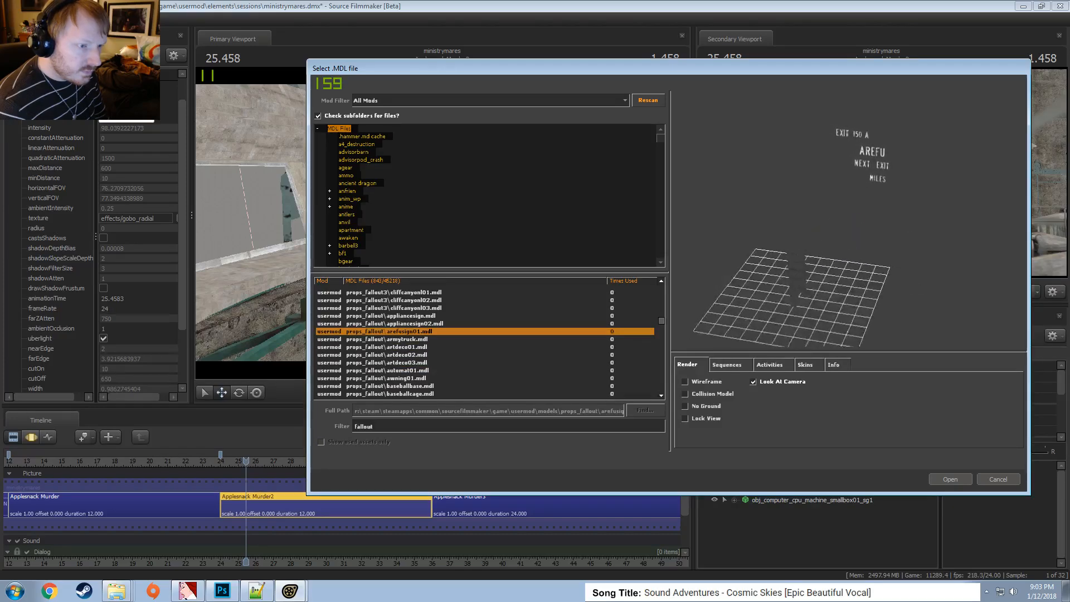
# Preview the props_fallout models from armytruck through the baseball cage, billboards and boats to building2
pyautogui.press('Down')
pyautogui.press('Down')
pyautogui.press('Down')
pyautogui.press('Down')
pyautogui.press('Down')
pyautogui.press('Down')
pyautogui.press('Down')
pyautogui.press('Down')
pyautogui.press('Down')
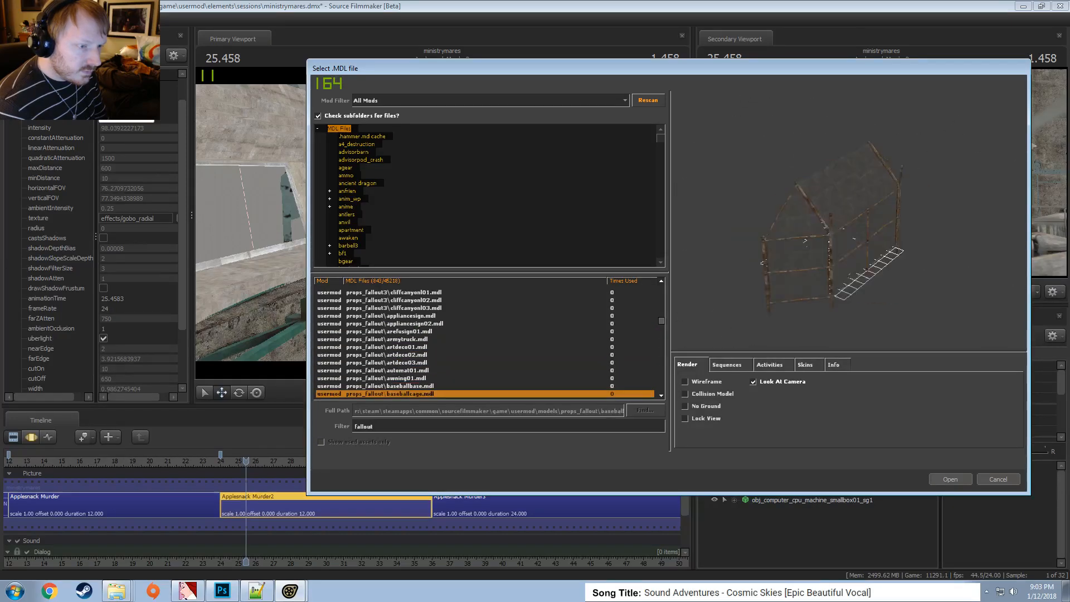
pyautogui.press('Down')
pyautogui.press('Down')
pyautogui.press('Down')
pyautogui.press('Down')
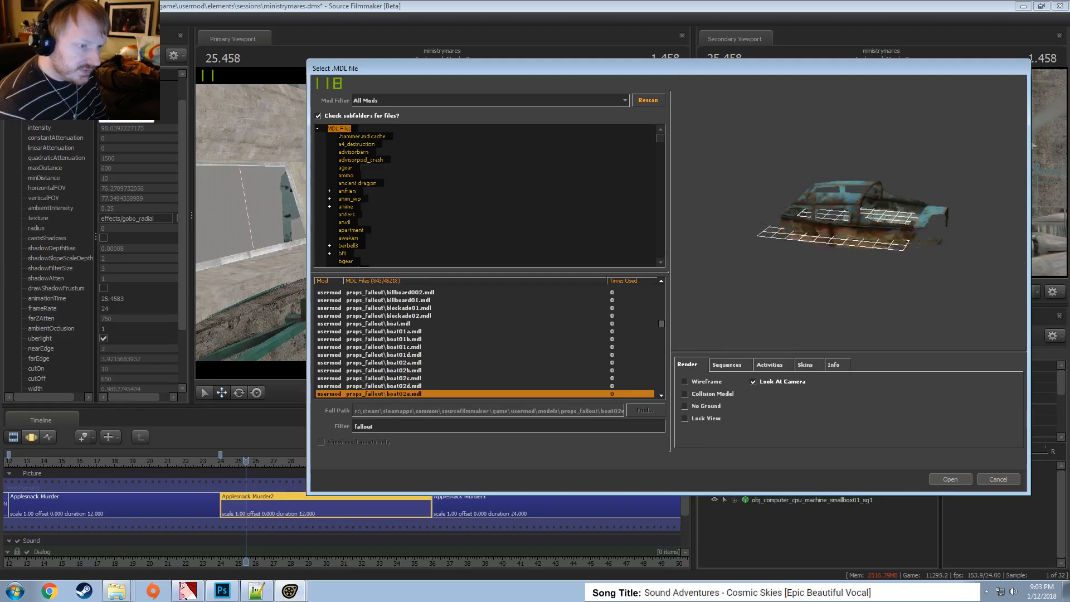
pyautogui.press('Down')
pyautogui.press('Down')
pyautogui.press('Down')
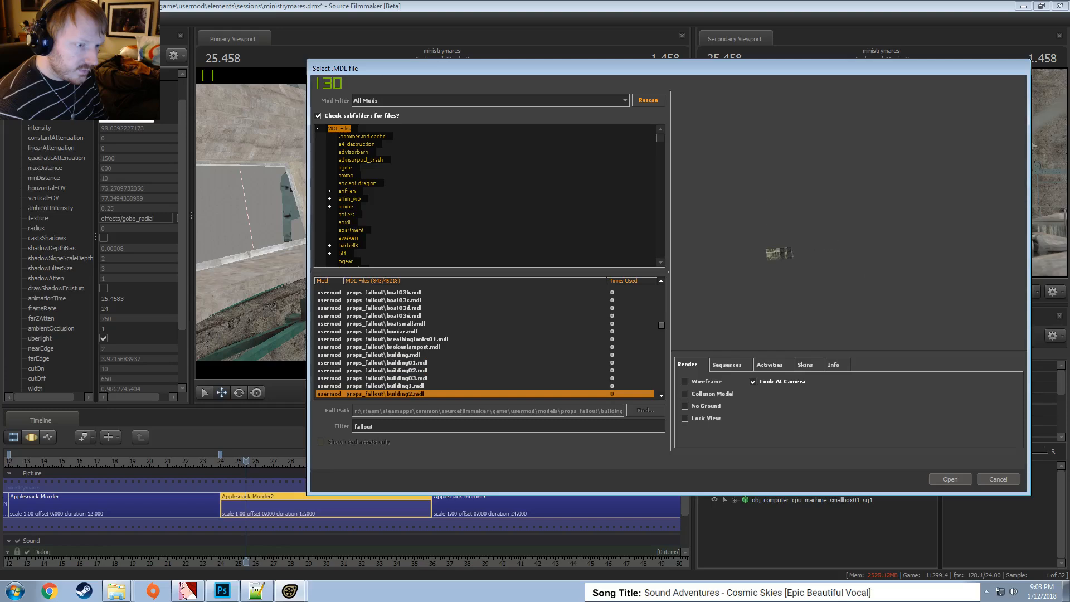
# Preview the props_fallout building chunk, bunker, bus, cabinet and camper models, ending at car01wreck
pyautogui.press('Down')
pyautogui.press('Down')
pyautogui.press('Down')
pyautogui.press('Down')
pyautogui.press('Down')
pyautogui.press('Down')
pyautogui.press('Down')
pyautogui.press('Down')
pyautogui.press('Down')
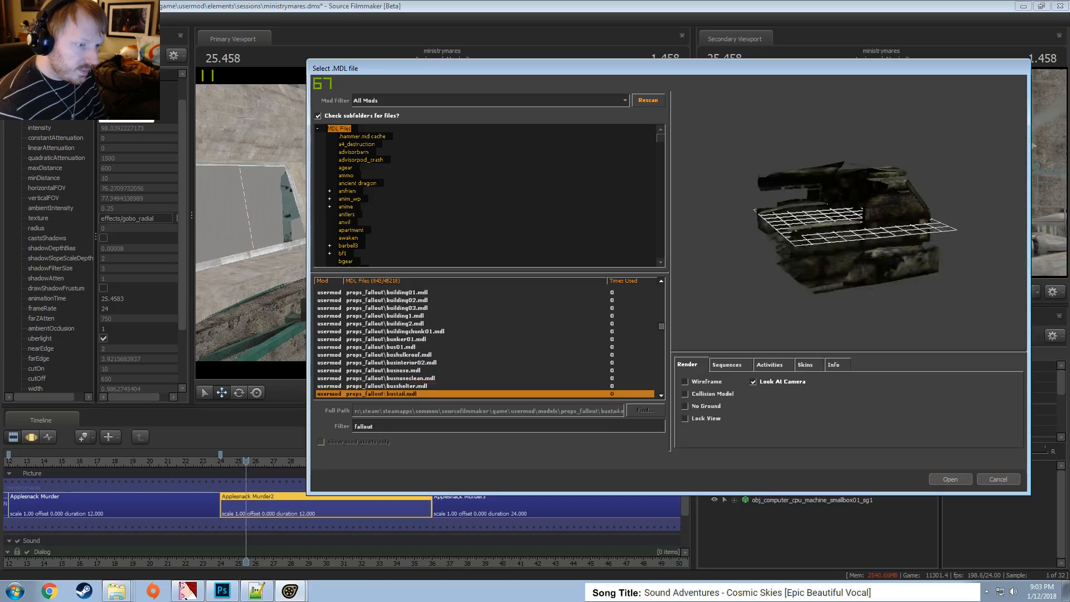
pyautogui.press('Down')
pyautogui.press('Down')
pyautogui.press('Down')
pyautogui.press('Down')
pyautogui.press('Down')
pyautogui.press('Down')
pyautogui.press('Down')
pyautogui.press('Down')
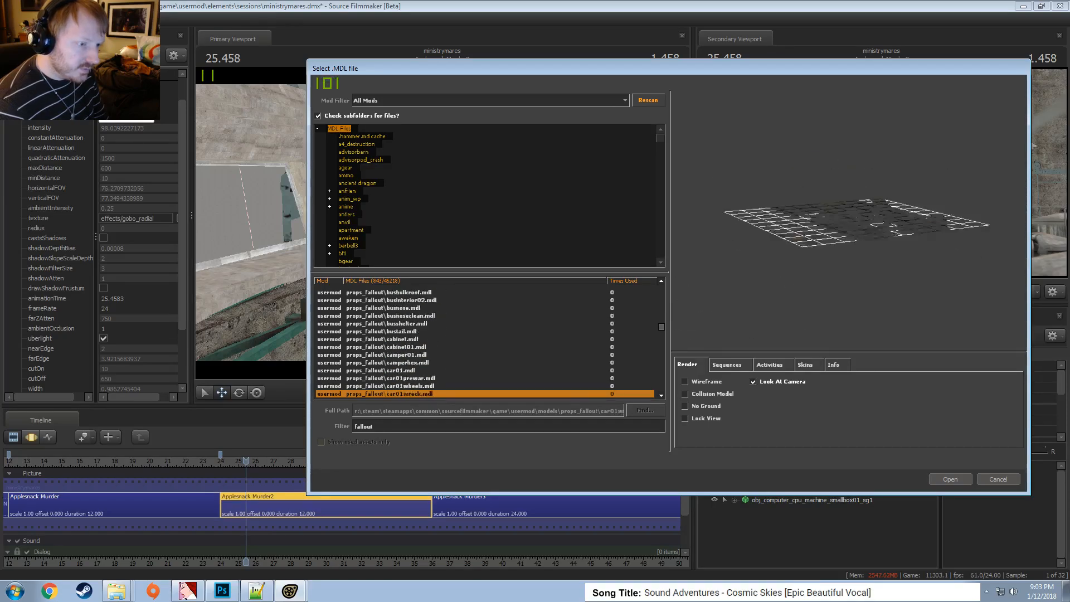
# Preview the props_fallout car02 and car03 variants, continuing through car10 to car10hulk
pyautogui.press('Down')
pyautogui.press('Down')
pyautogui.press('Down')
pyautogui.press('Down')
pyautogui.press('Down')
pyautogui.press('Down')
pyautogui.press('Down')
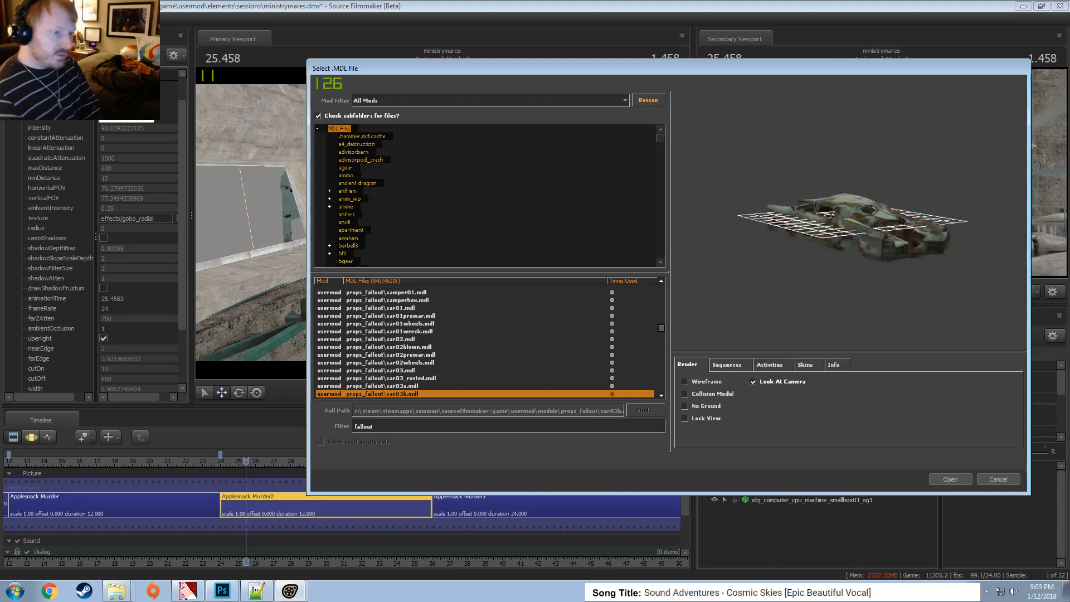
pyautogui.press('Down')
pyautogui.press('Down')
pyautogui.press('Down')
pyautogui.press('Down')
pyautogui.press('Down')
pyautogui.press('Down')
pyautogui.press('Down')
pyautogui.press('Down')
pyautogui.press('Down')
pyautogui.press('Down')
pyautogui.press('Down')
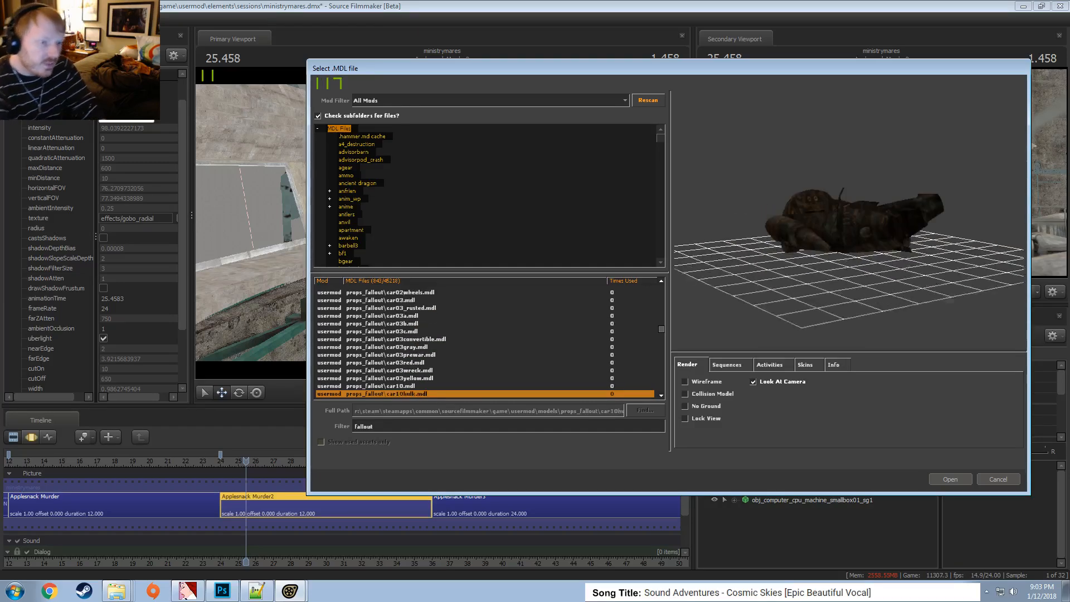
# Preview the props_fallout models from caravangrill through the car stacks, cash register, chair and checkout to cleancar02
pyautogui.press('Down')
pyautogui.press('Down')
pyautogui.press('Down')
pyautogui.press('Down')
pyautogui.press('Down')
pyautogui.press('Down')
pyautogui.press('Down')
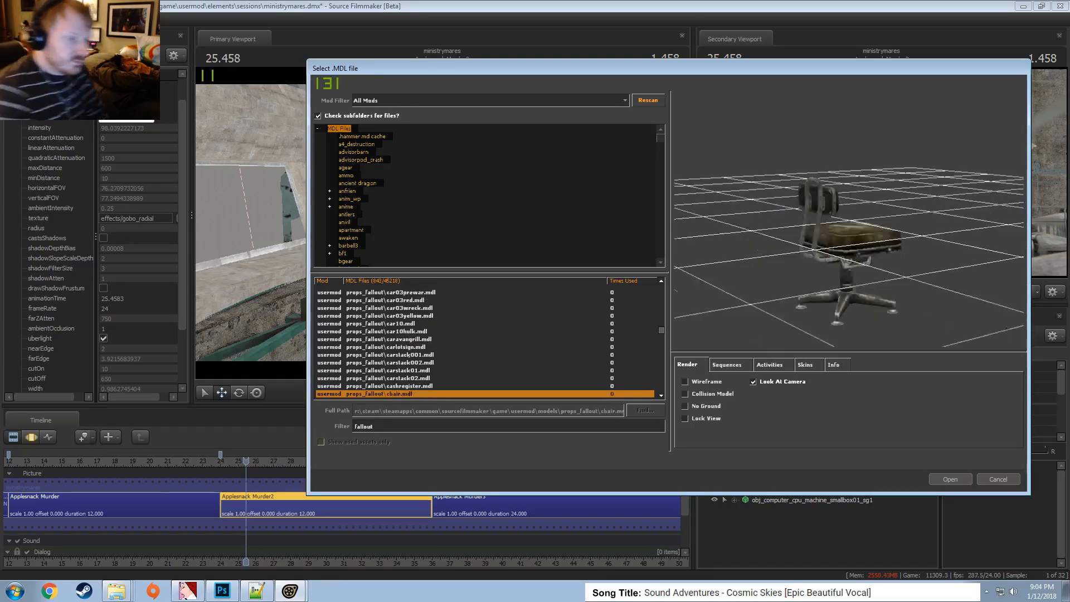
pyautogui.press('Down')
pyautogui.press('Down')
pyautogui.press('Down')
pyautogui.press('Down')
pyautogui.press('Down')
pyautogui.press('Down')
pyautogui.press('Down')
pyautogui.press('Down')
pyautogui.press('Down')
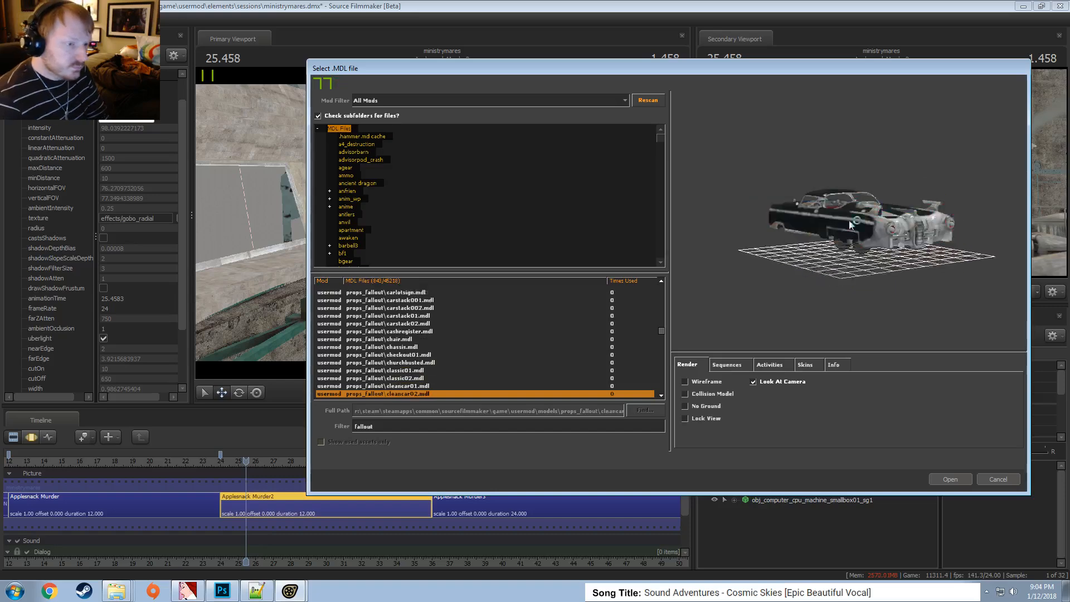
# Preview the props_fallout models from clock and coffee through the console01 to console08 variants
pyautogui.press('Down')
pyautogui.press('Down')
pyautogui.press('Down')
pyautogui.press('Down')
pyautogui.press('Down')
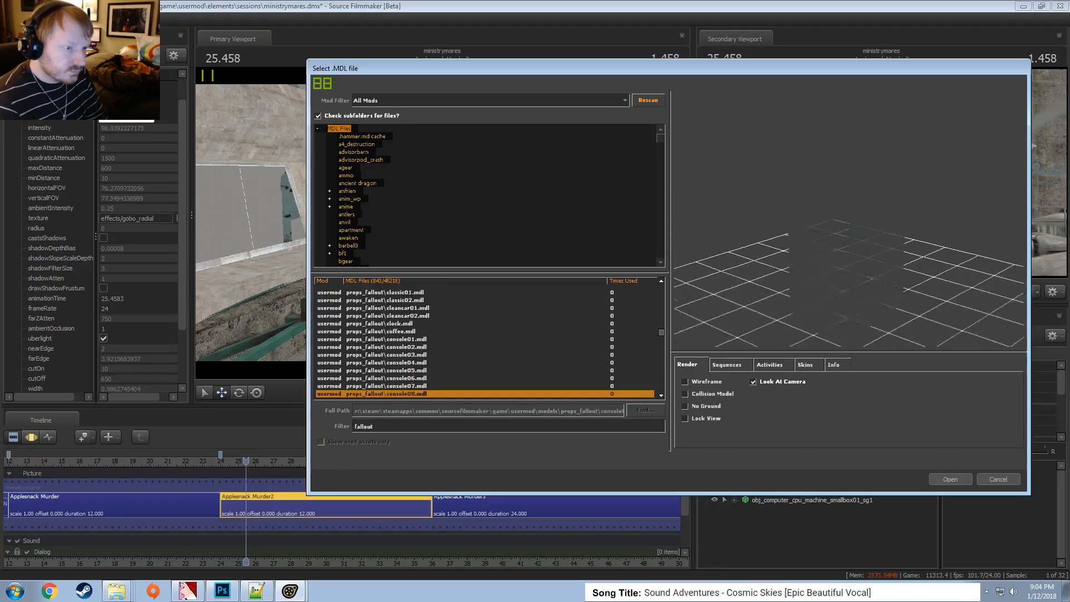
# Show the model preview in wireframe and continue through the cooking stove and corner stores to cranedest01
pyautogui.click(737, 379)
pyautogui.press('Down')
pyautogui.press('Down')
pyautogui.press('Down')
pyautogui.press('Down')
pyautogui.press('Down')
pyautogui.press('Down')
pyautogui.press('Down')
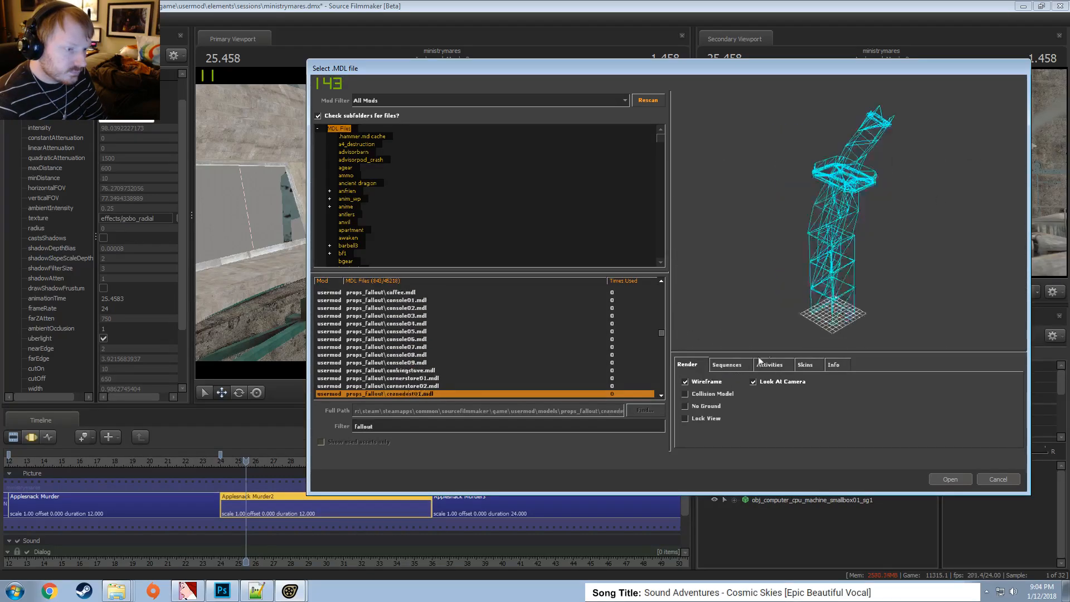
# Preview the props_fallout models from cranedest02 through the crate, desk and diesel generator to the diner
pyautogui.press('Down')
pyautogui.press('Down')
pyautogui.press('Down')
pyautogui.press('Down')
pyautogui.press('Down')
pyautogui.press('Down')
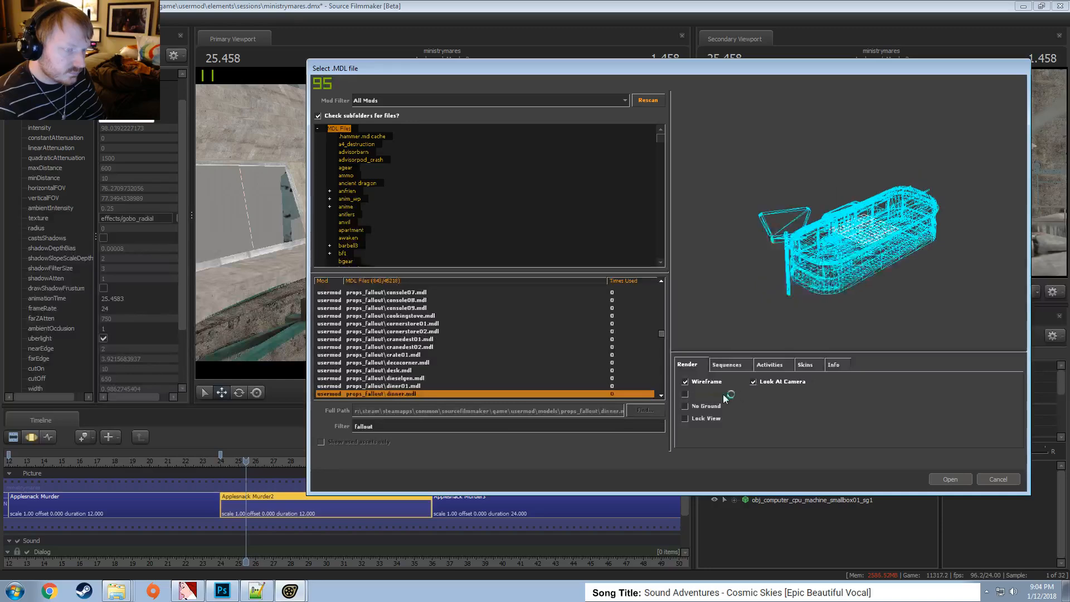
# Preview the props_fallout models from dirtybird through the dlc03 and dlc04 props to dlc05console2
pyautogui.press('Down')
pyautogui.press('Down')
pyautogui.press('Down')
pyautogui.press('Down')
pyautogui.press('Down')
pyautogui.press('Down')
pyautogui.press('Down')
pyautogui.press('Down')
pyautogui.press('Down')
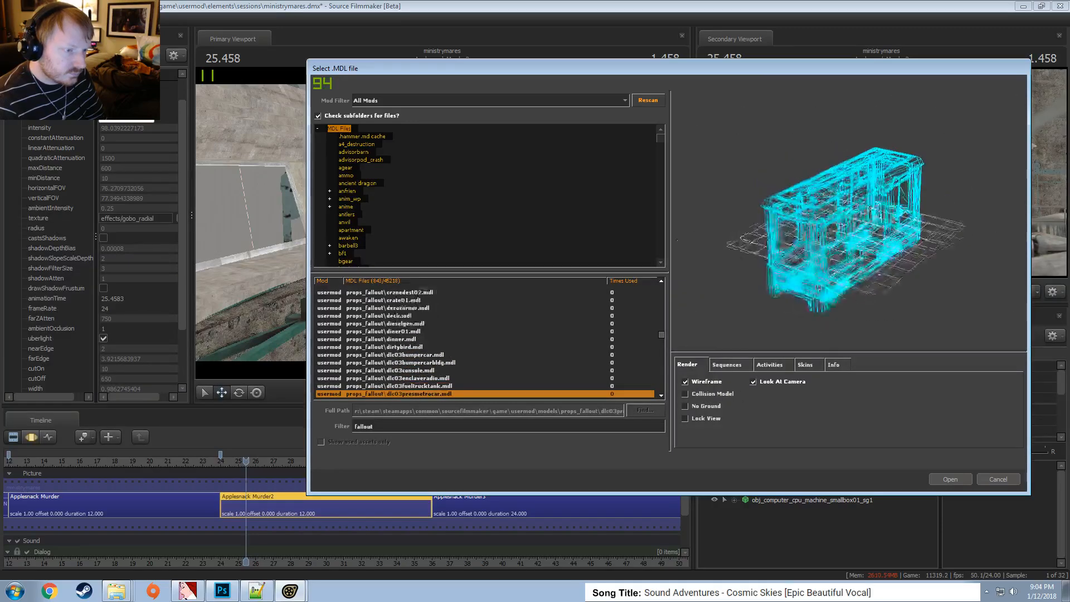
pyautogui.press('Up')
pyautogui.press('Up')
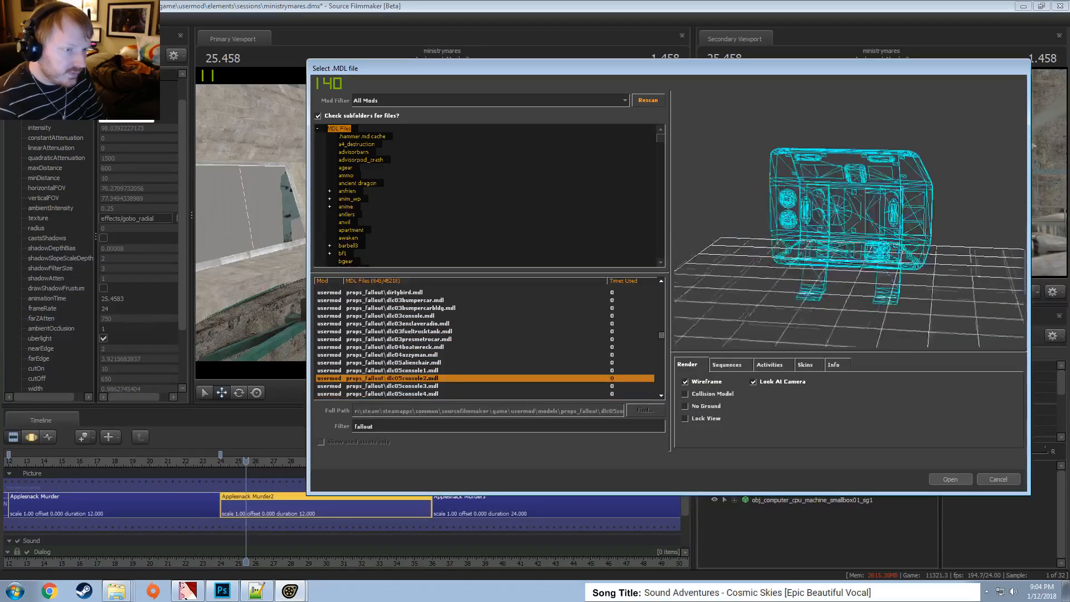
# Turn off the wireframe preview, compare the dlc05console models, and load dlc05console3.mdl into the shot
pyautogui.click(707, 382)
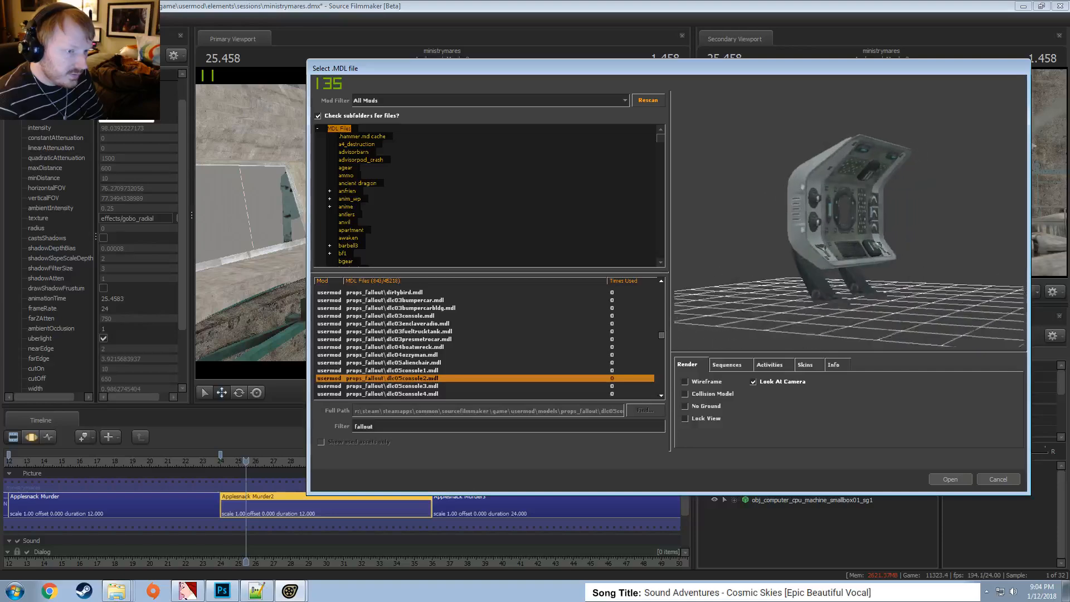
pyautogui.moveTo(806, 296)
pyautogui.mouseDown()
pyautogui.moveTo(792, 295)
pyautogui.moveTo(834, 288)
pyautogui.moveTo(812, 299)
pyautogui.mouseUp()
pyautogui.moveTo(811, 299); pyautogui.dragTo(811, 279, button='right')
pyautogui.moveTo(812, 278); pyautogui.dragTo(856, 279)
pyautogui.press('Down')
pyautogui.press('Down')
pyautogui.press('Up')
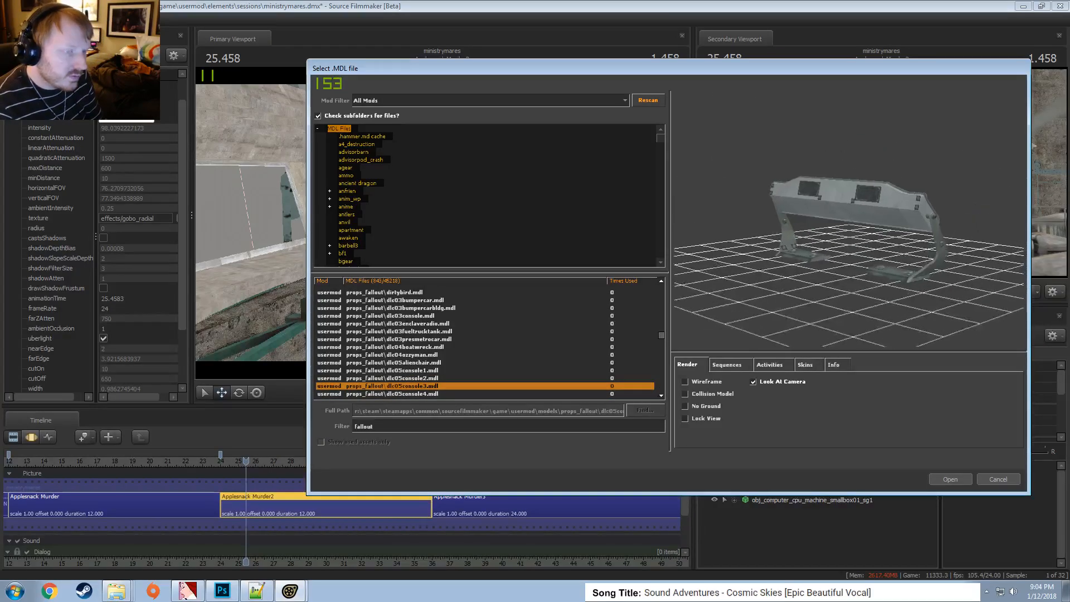
pyautogui.moveTo(826, 135); pyautogui.dragTo(828, 136)
pyautogui.click(959, 480)
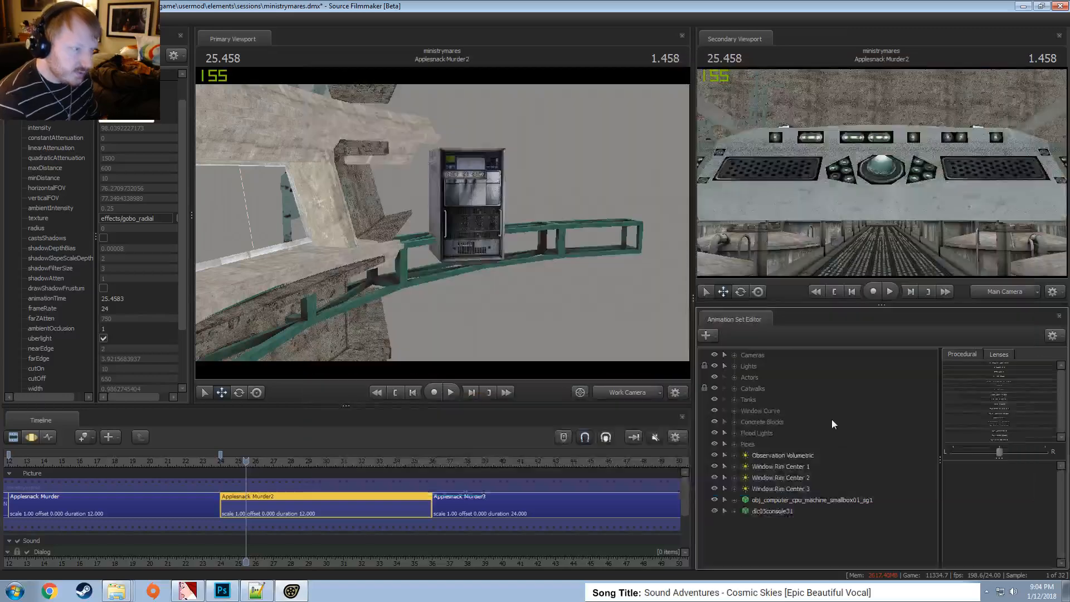
# Move the dlc05console31 prop away from the shot camera to the left observation window
pyautogui.click(800, 501)
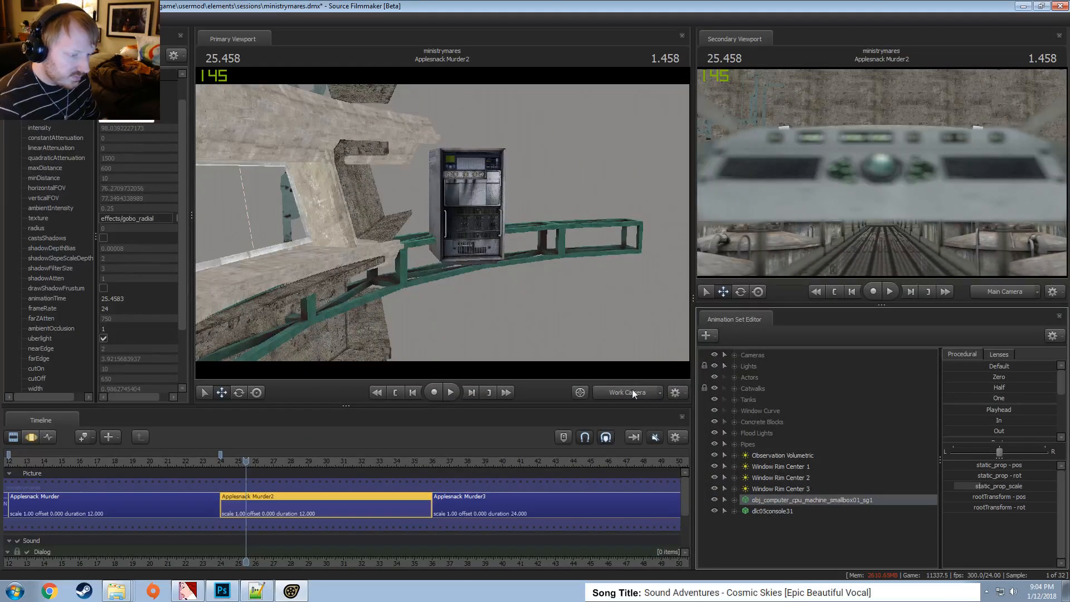
pyautogui.press('s')
pyautogui.moveTo(566, 281); pyautogui.dragTo(449, 231)
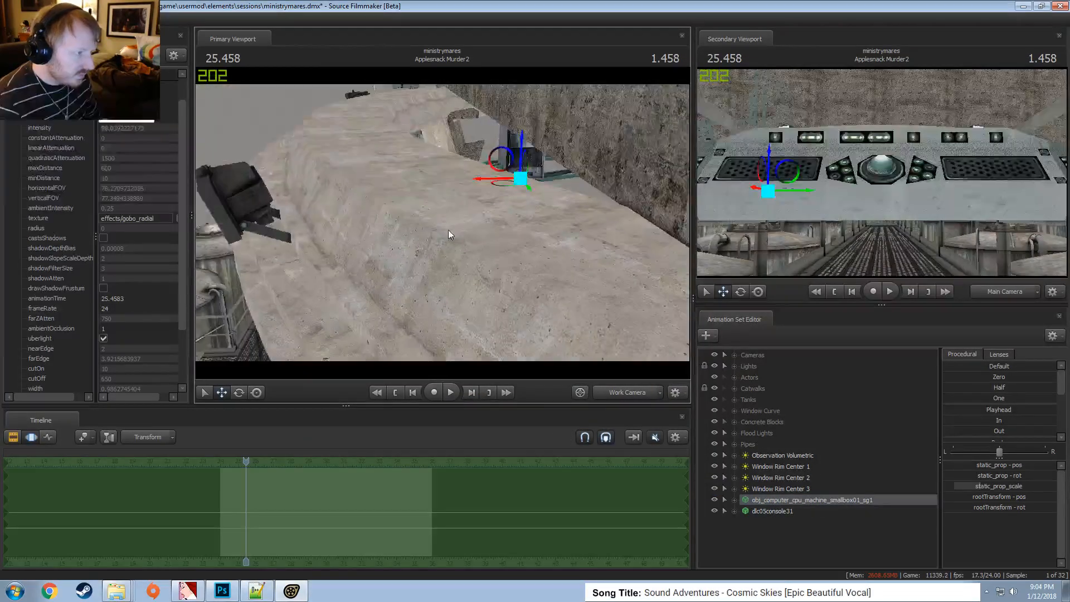
pyautogui.click(789, 511)
pyautogui.press('F2')
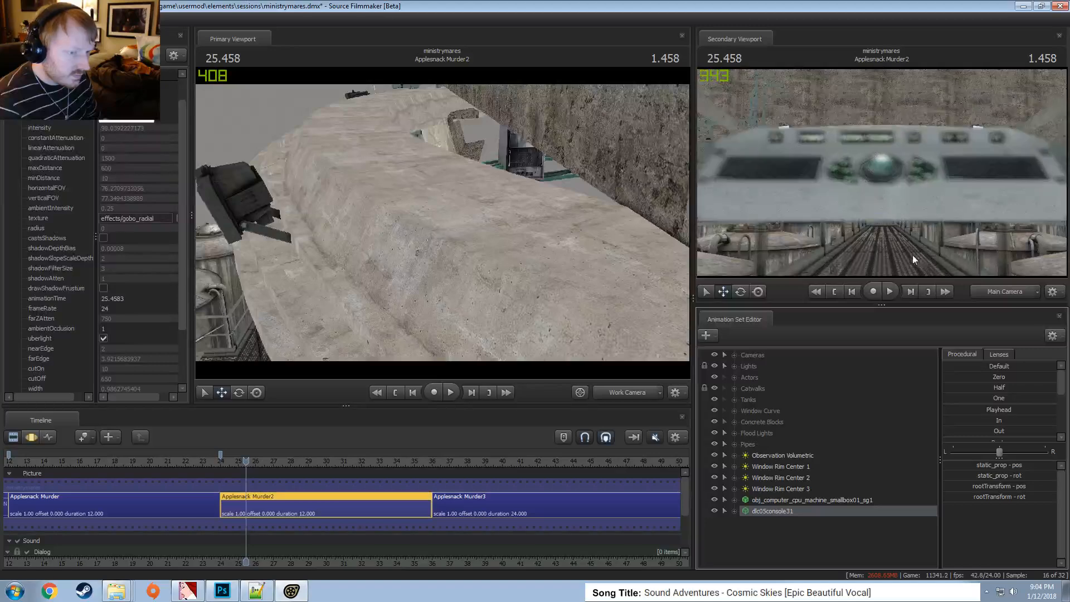
pyautogui.press('F3')
pyautogui.moveTo(621, 236); pyautogui.dragTo(446, 220)
pyautogui.moveTo(503, 171); pyautogui.dragTo(719, 206)
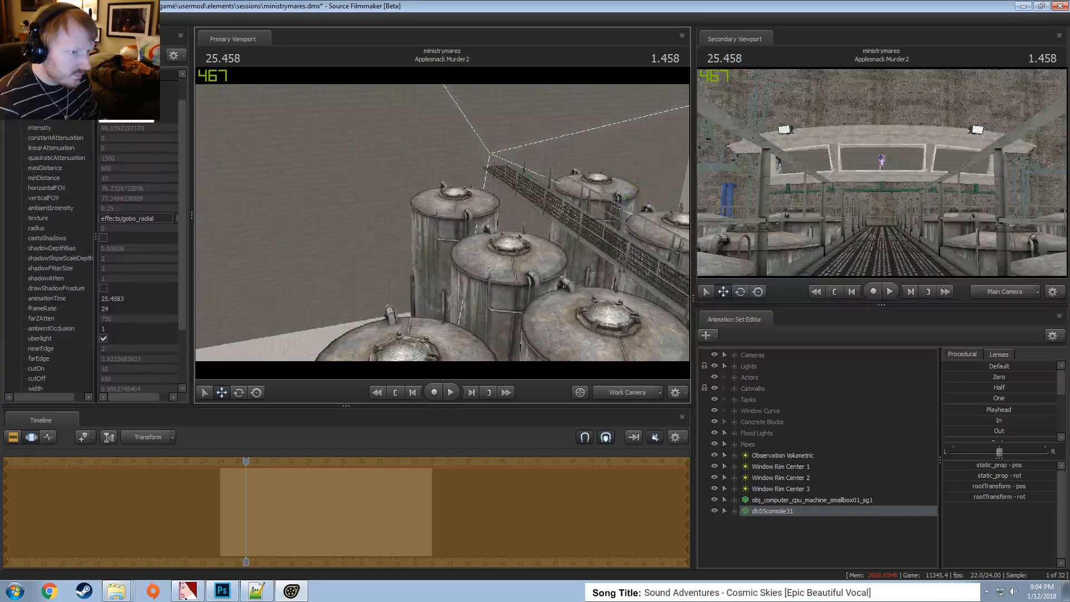
pyautogui.moveTo(615, 91); pyautogui.dragTo(506, 160)
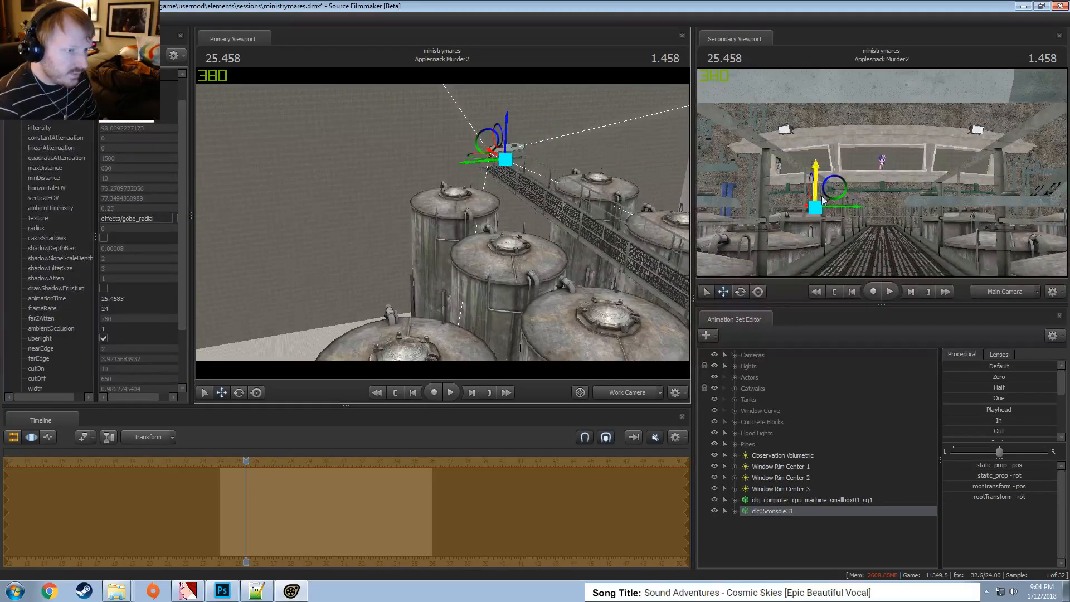
pyautogui.moveTo(822, 209); pyautogui.dragTo(780, 178)
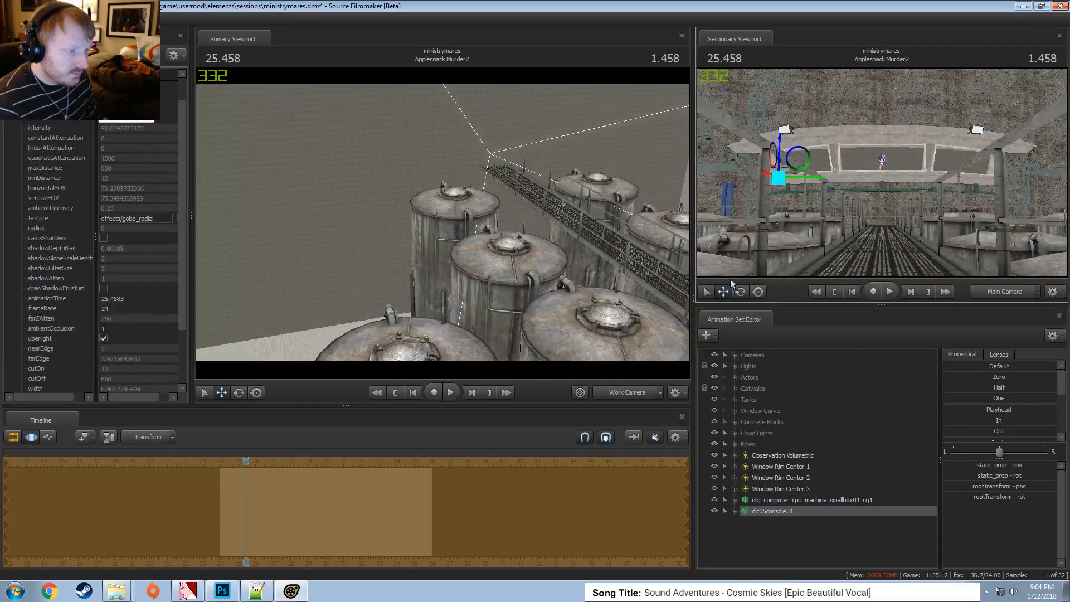
# Position the console on the left window's sill and rotate it to line up with the angled window
pyautogui.press('w')
pyautogui.moveTo(602, 246); pyautogui.dragTo(672, 245)
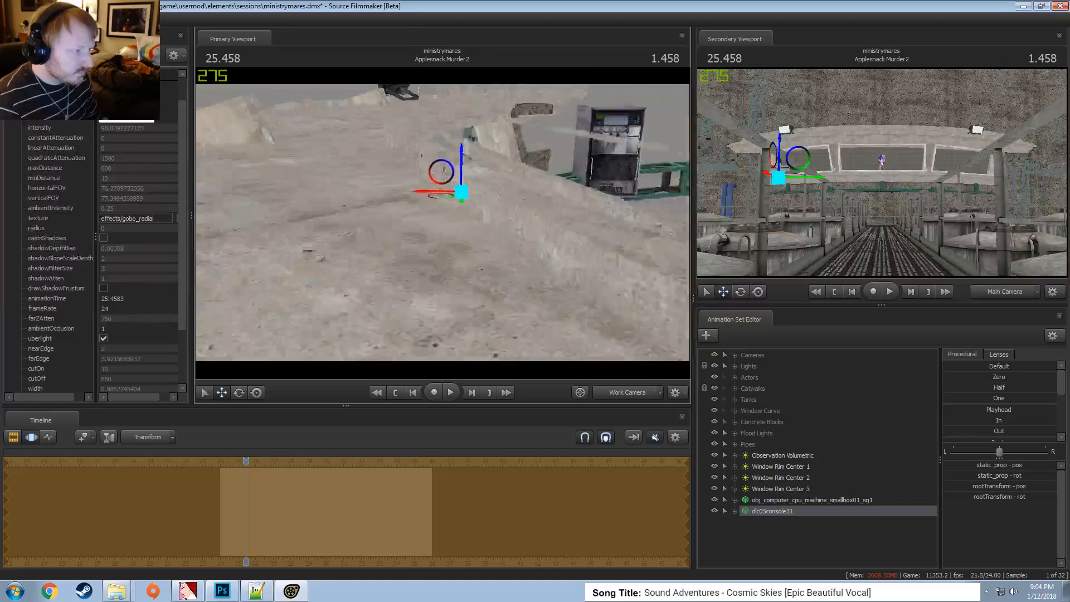
pyautogui.moveTo(442, 223); pyautogui.dragTo(596, 215)
pyautogui.press('e')
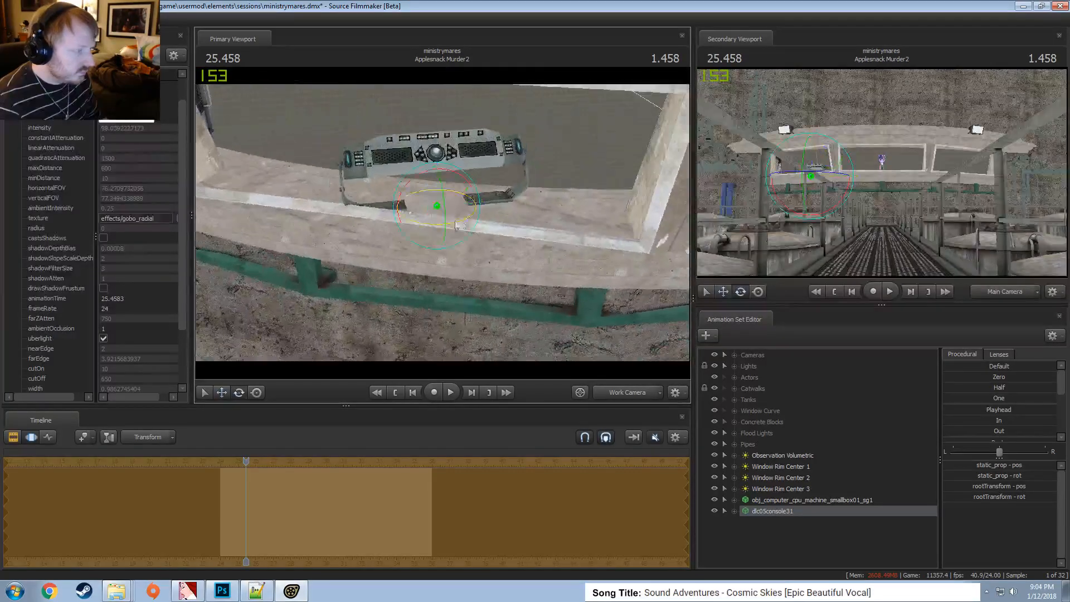
pyautogui.moveTo(435, 228); pyautogui.dragTo(446, 195)
pyautogui.press('w')
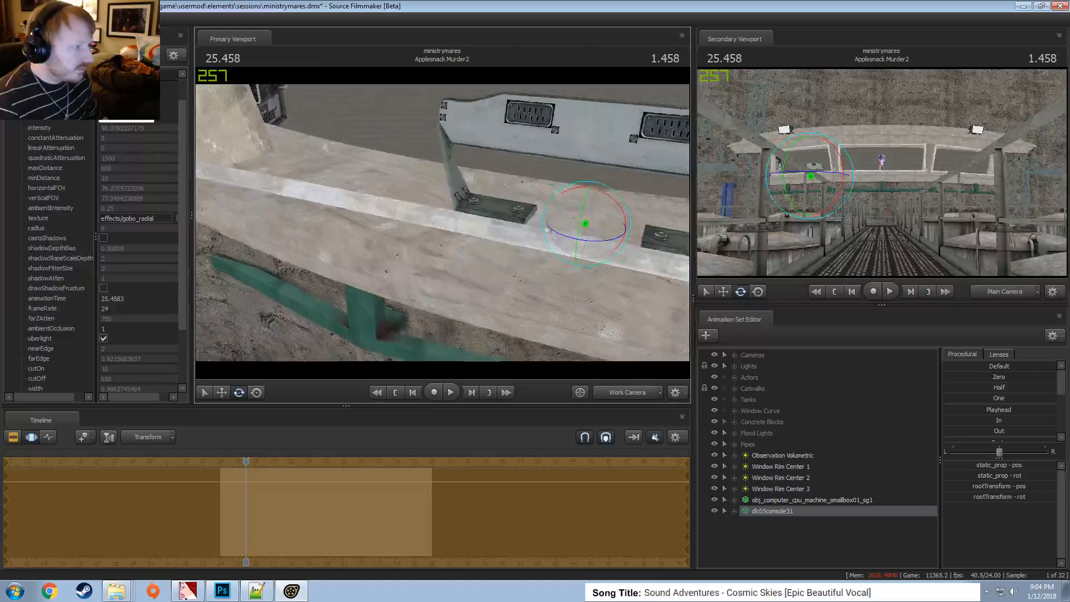
pyautogui.press('r')
pyautogui.press('w')
pyautogui.moveTo(592, 250); pyautogui.dragTo(543, 230)
pyautogui.press('d')
pyautogui.moveTo(444, 225); pyautogui.dragTo(379, 235)
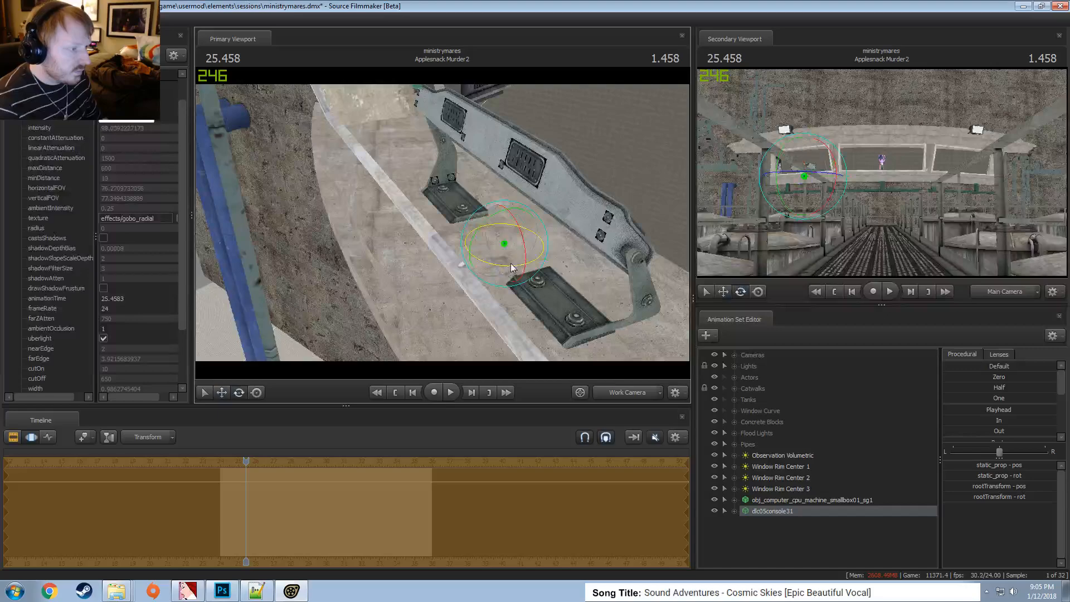
# Check the console's feet from both sides and adjust its height on the concrete sill
pyautogui.press('F2')
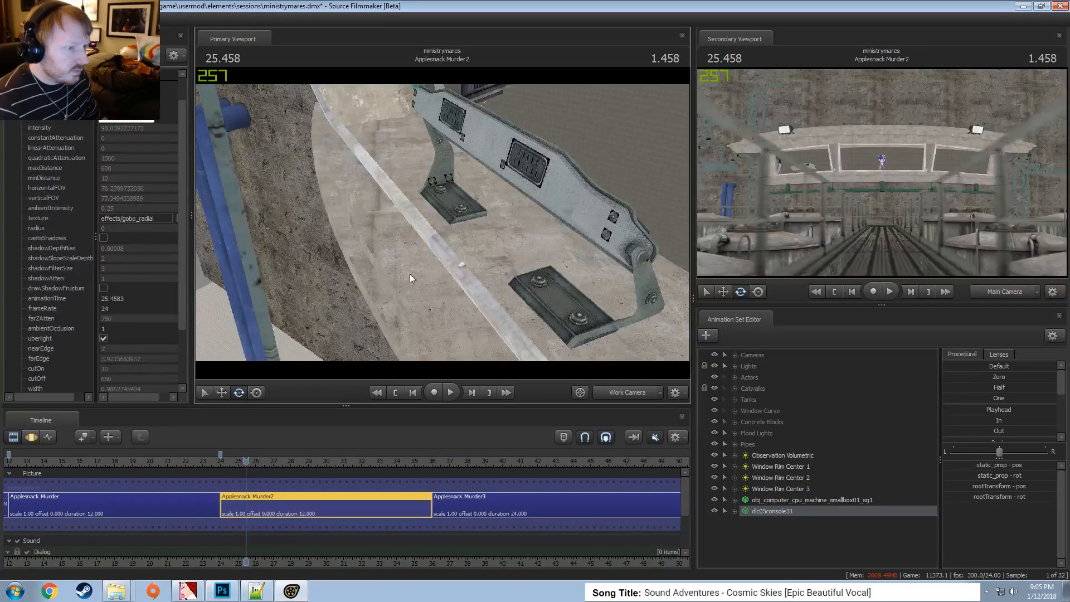
pyautogui.moveTo(362, 249); pyautogui.dragTo(441, 237)
pyautogui.press('F3')
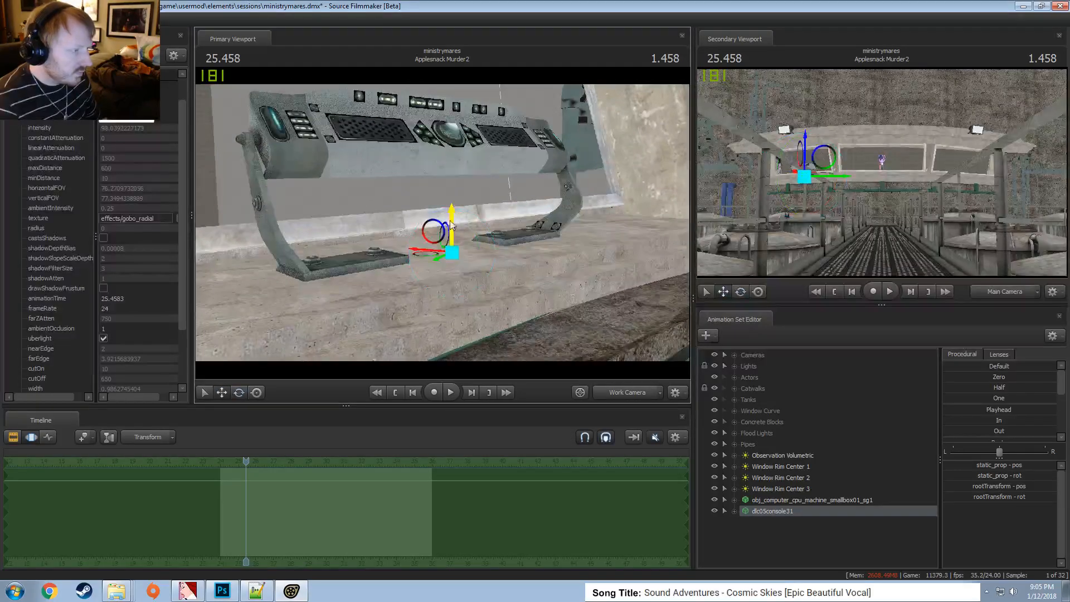
pyautogui.keyDown('alt'); pyautogui.moveTo(452, 230); pyautogui.dragTo(843, 417); pyautogui.keyUp('alt')
# Rename the dlc05console31 animation set as Console 1
pyautogui.rightClick(771, 514)
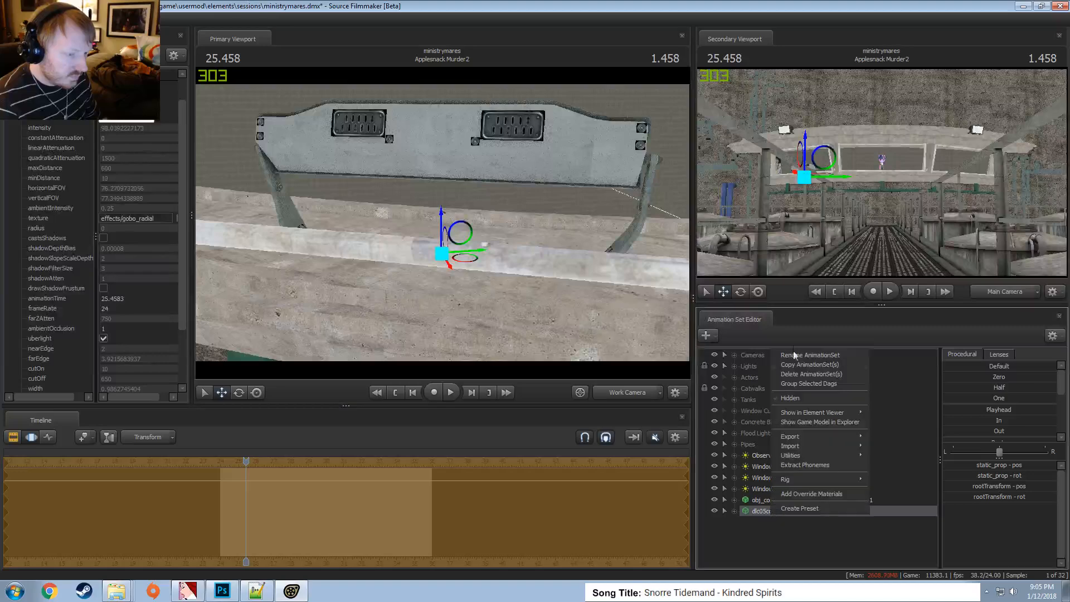
pyautogui.click(793, 353)
pyautogui.write('CV')
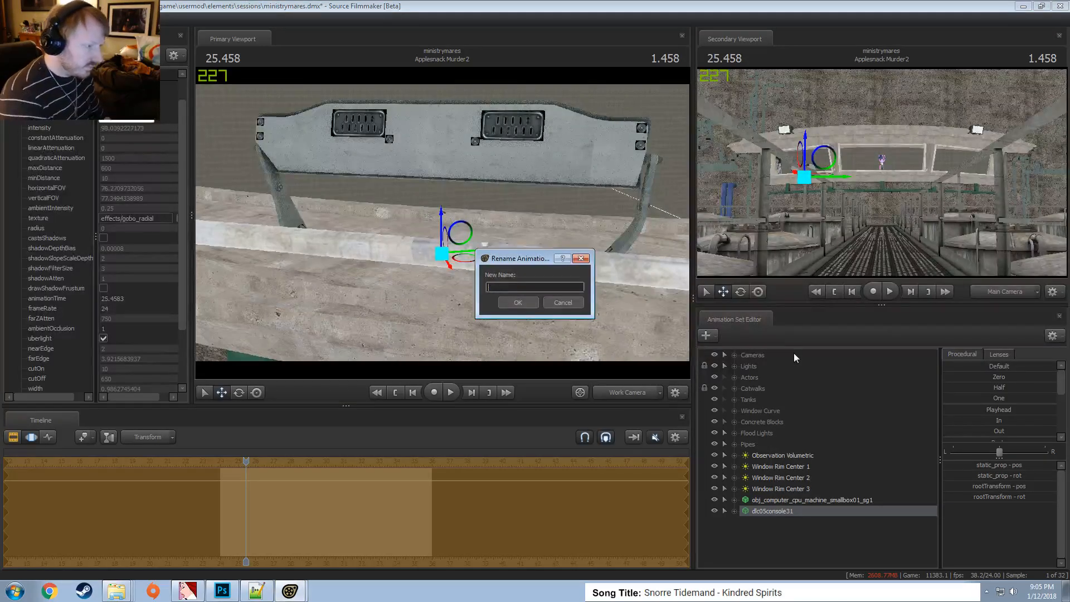
pyautogui.write('nsole 1')
pyautogui.press('Return')
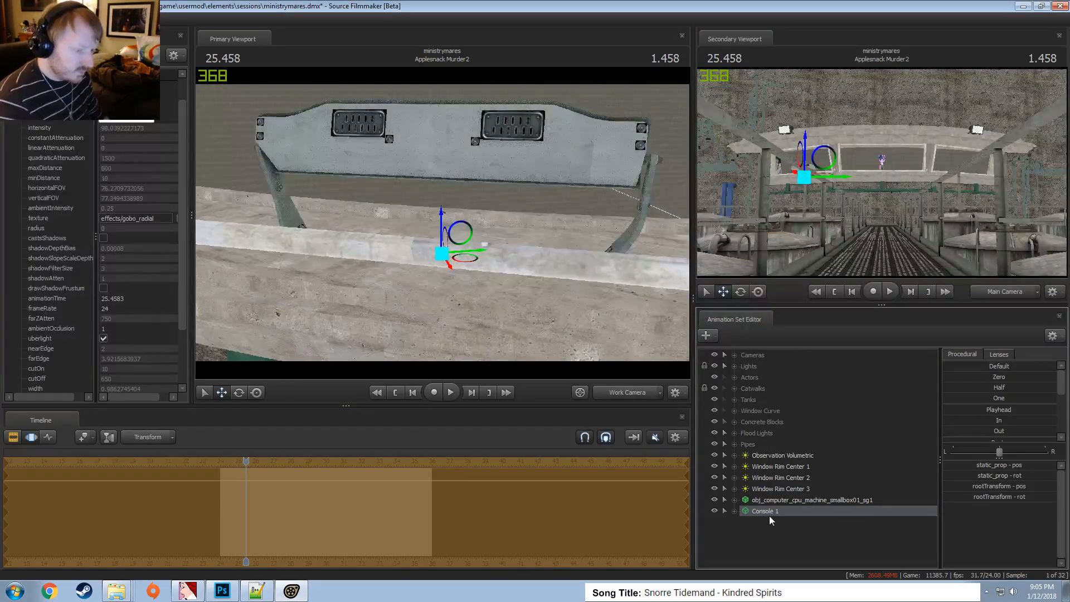
# Duplicate the Console 1 animation set by copying and pasting it
pyautogui.rightClick(766, 513)
pyautogui.click(787, 364)
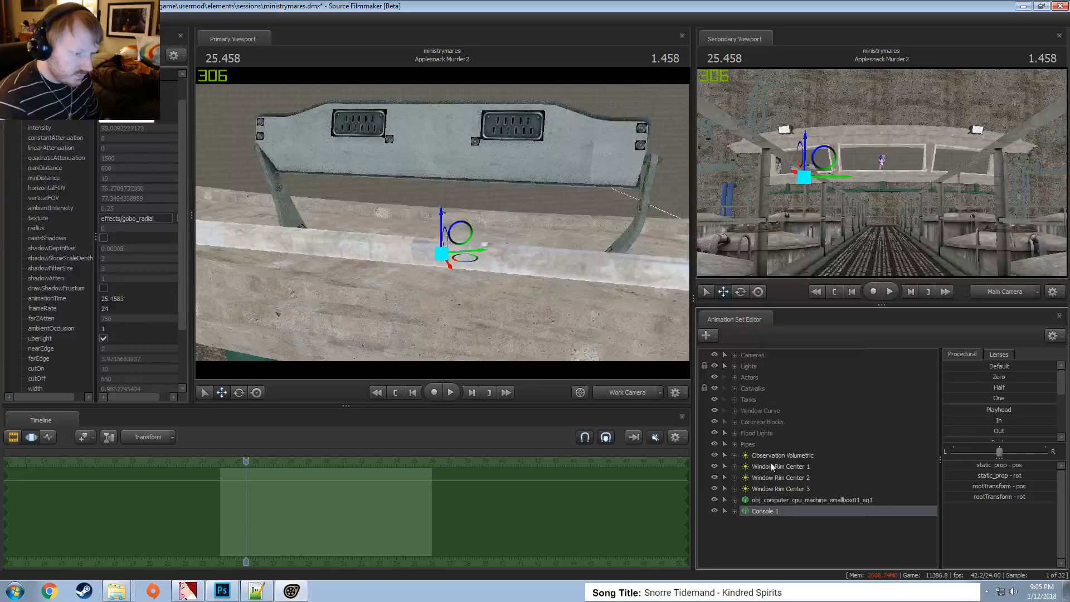
pyautogui.rightClick(774, 531)
pyautogui.click(813, 488)
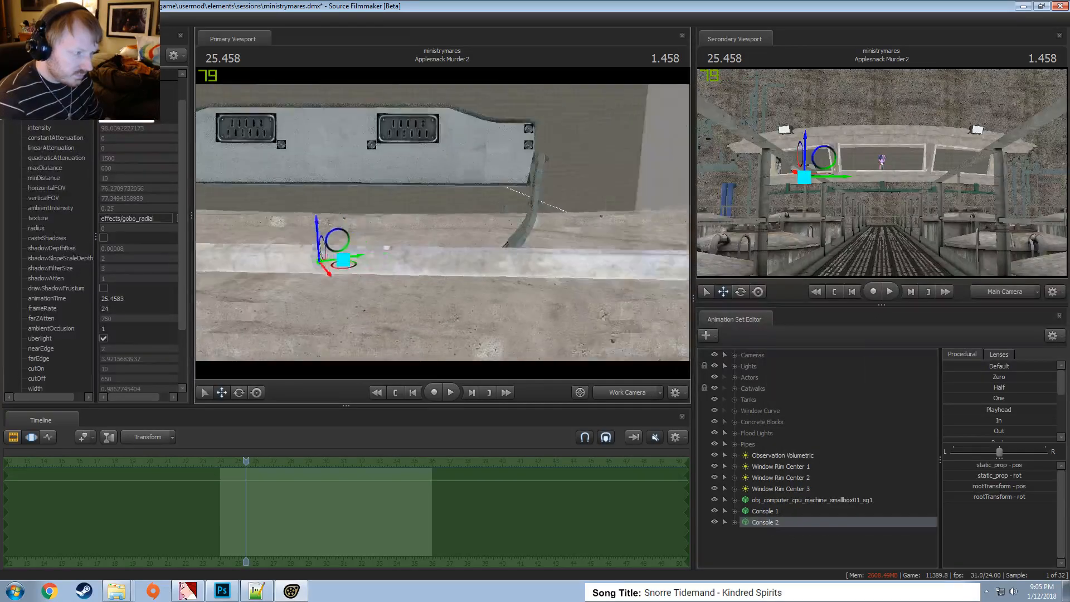
# Move Console 2 onto the right observation window's sill and rotate it to follow that window's angle
pyautogui.press('s')
pyautogui.moveTo(442, 223); pyautogui.dragTo(495, 234)
pyautogui.press('d')
pyautogui.press('w')
pyautogui.moveTo(496, 234)
pyautogui.keyDown('alt'); pyautogui.mouseDown()
pyautogui.moveTo(485, 268)
pyautogui.moveTo(508, 249)
pyautogui.moveTo(495, 246)
pyautogui.mouseUp(); pyautogui.keyUp('alt')
pyautogui.press('e')
pyautogui.press('w')
pyautogui.keyDown('alt'); pyautogui.moveTo(495, 247); pyautogui.dragTo(458, 225); pyautogui.keyUp('alt')
pyautogui.press('F2')
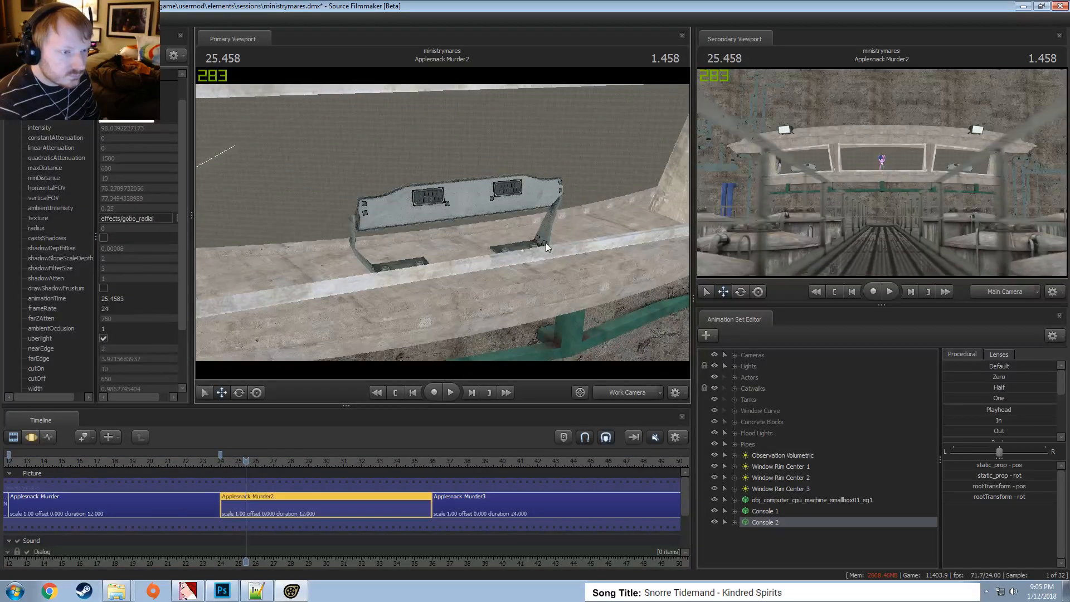
pyautogui.moveTo(546, 243); pyautogui.dragTo(451, 224)
pyautogui.press('F3')
pyautogui.press('F2')
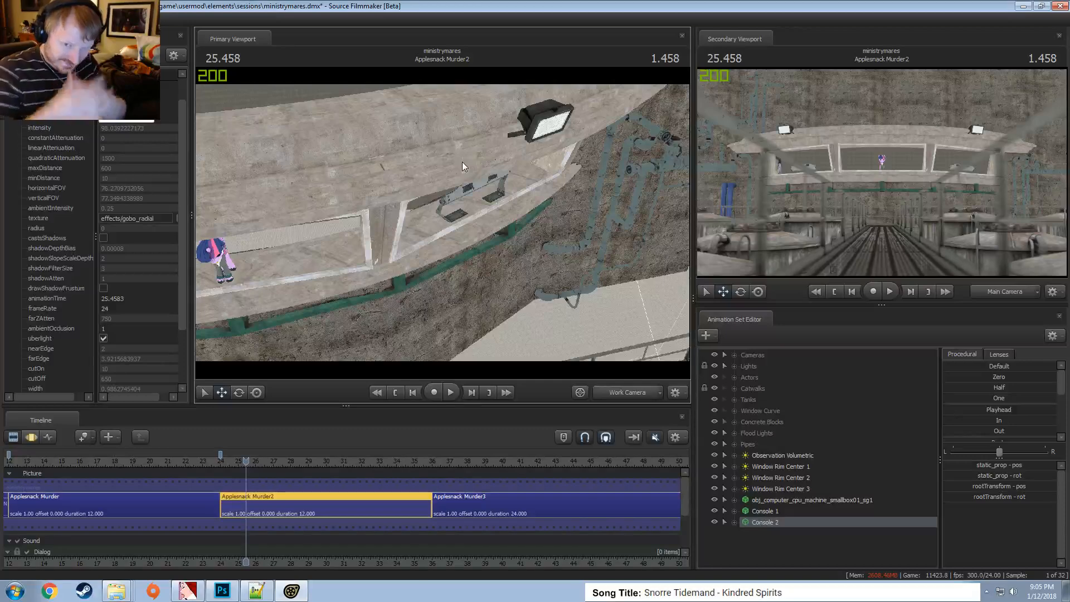
# Frame the left window and Twilight from the front with the work camera and enable lighting in the primary viewport
pyautogui.click(483, 196)
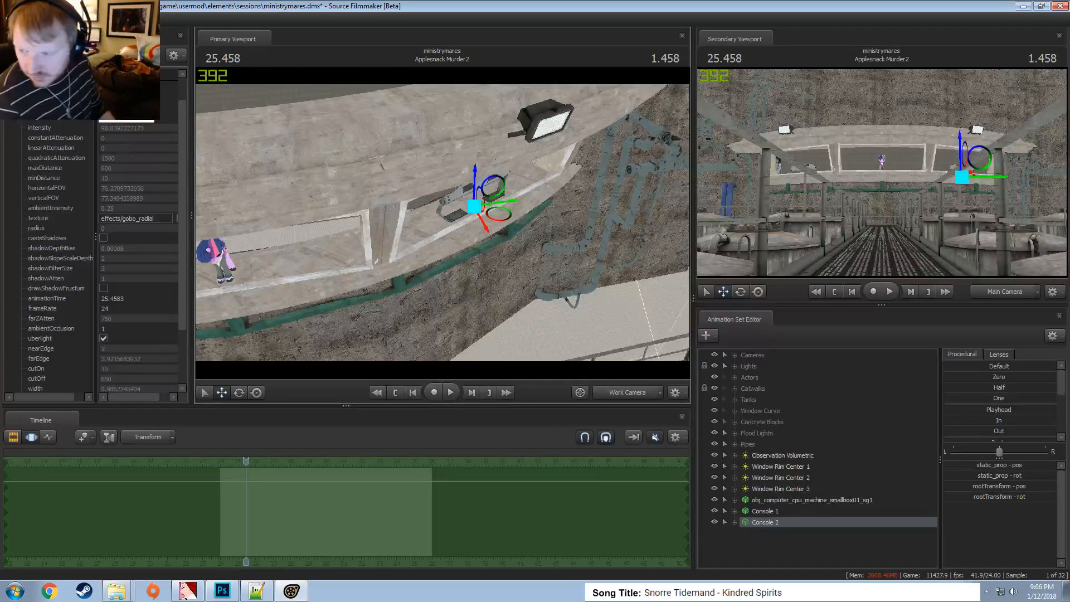
pyautogui.moveTo(412, 240); pyautogui.dragTo(371, 223)
pyautogui.moveTo(442, 223)
pyautogui.mouseDown()
pyautogui.moveTo(412, 214)
pyautogui.moveTo(442, 223)
pyautogui.mouseUp()
pyautogui.press('F2')
pyautogui.rightClick(447, 228)
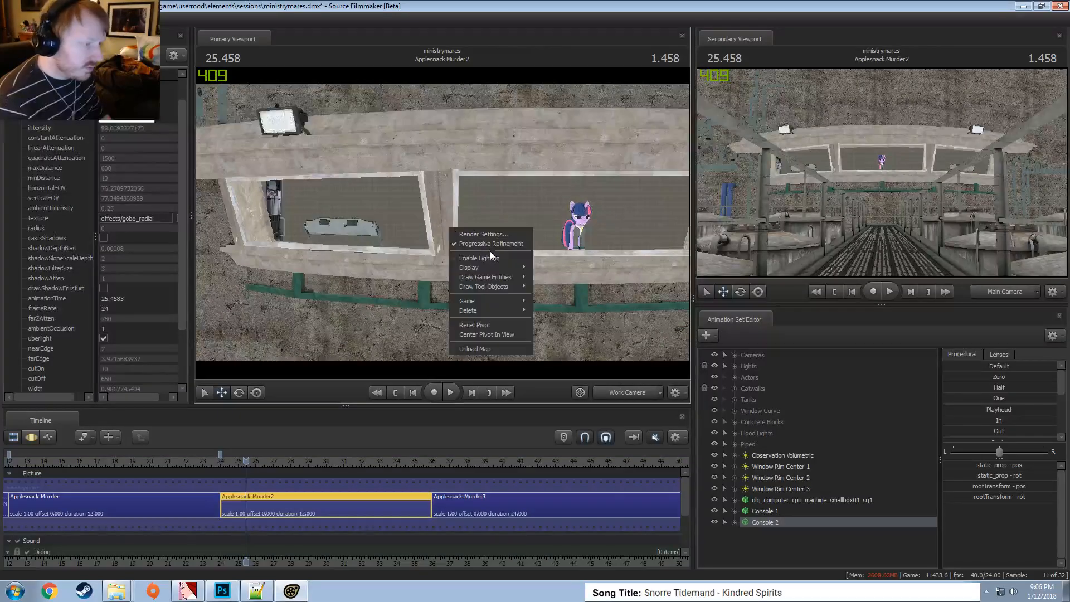
pyautogui.click(480, 252)
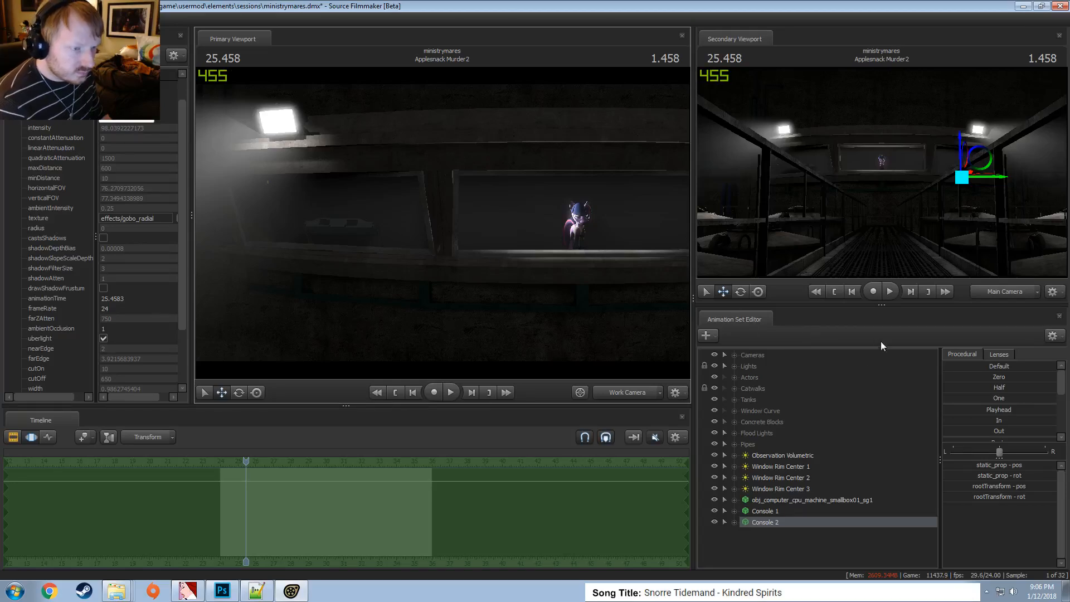
# Rename the obj_computer_cpu_machine_smallbox01_sg1 animation set as Computer 1
pyautogui.click(772, 513)
pyautogui.click(785, 500)
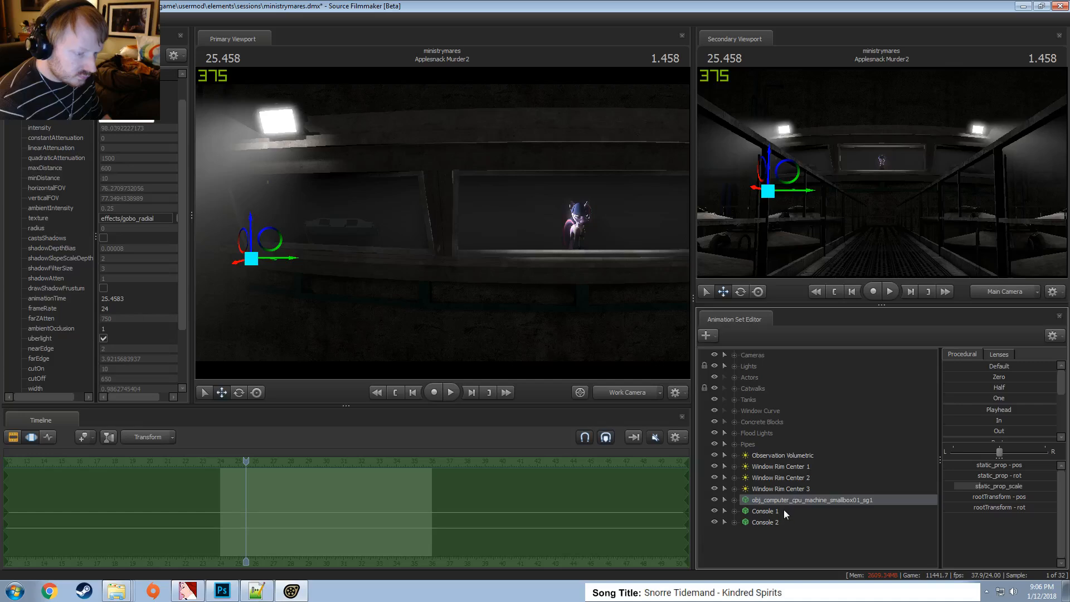
pyautogui.rightClick(785, 501)
pyautogui.click(833, 333)
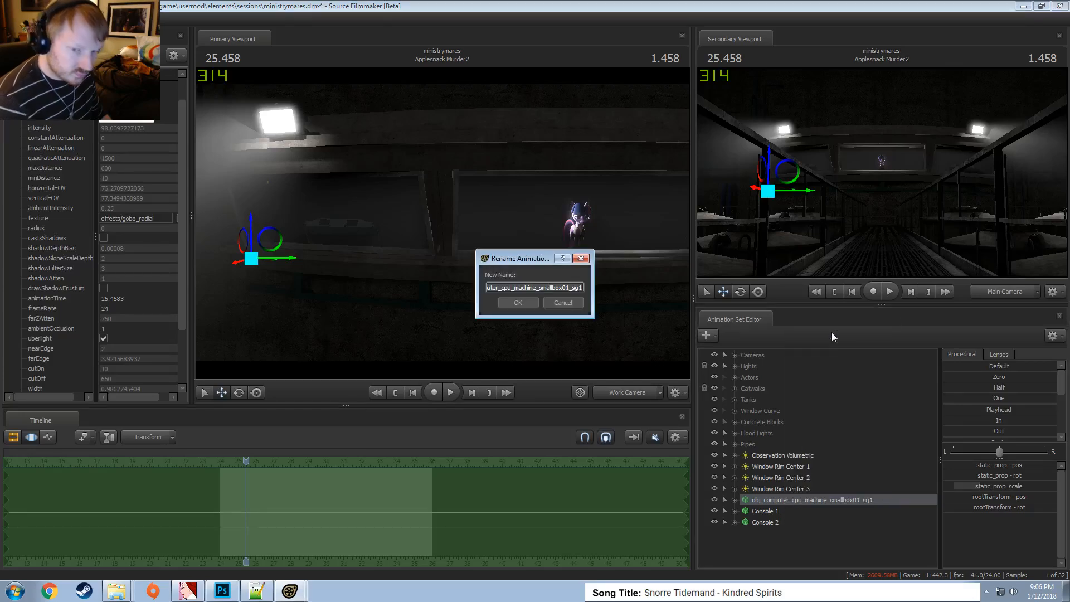
pyautogui.write('Computer 1')
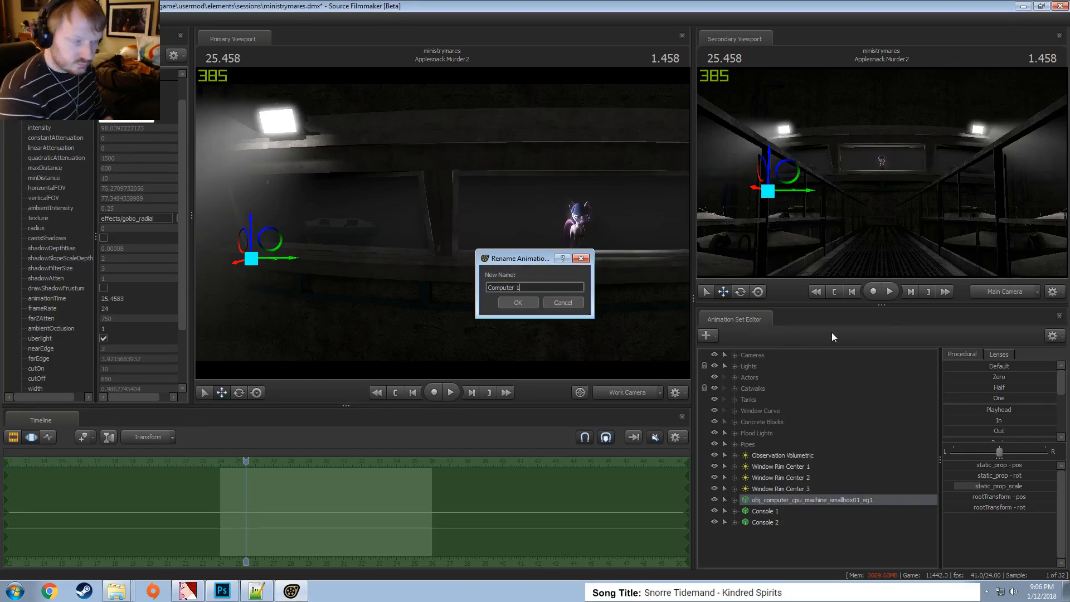
pyautogui.press('Return')
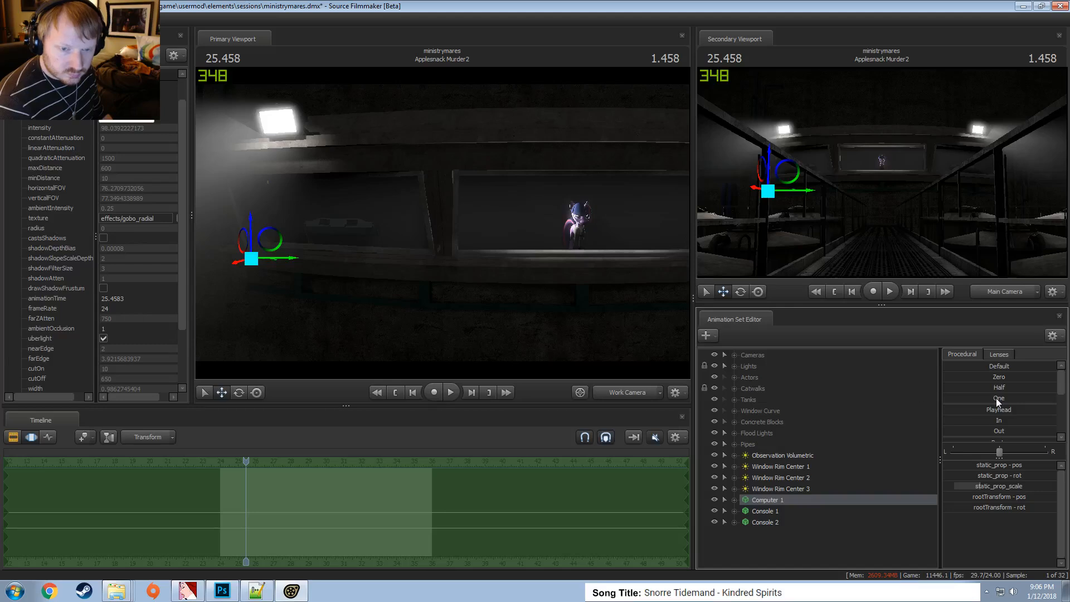
# Group the Computer 1, Console 1 and Console 2 animation sets together and name the group Tech
pyautogui.keyDown('shift'); pyautogui.click(779, 524); pyautogui.keyUp('shift')
pyautogui.rightClick(780, 524)
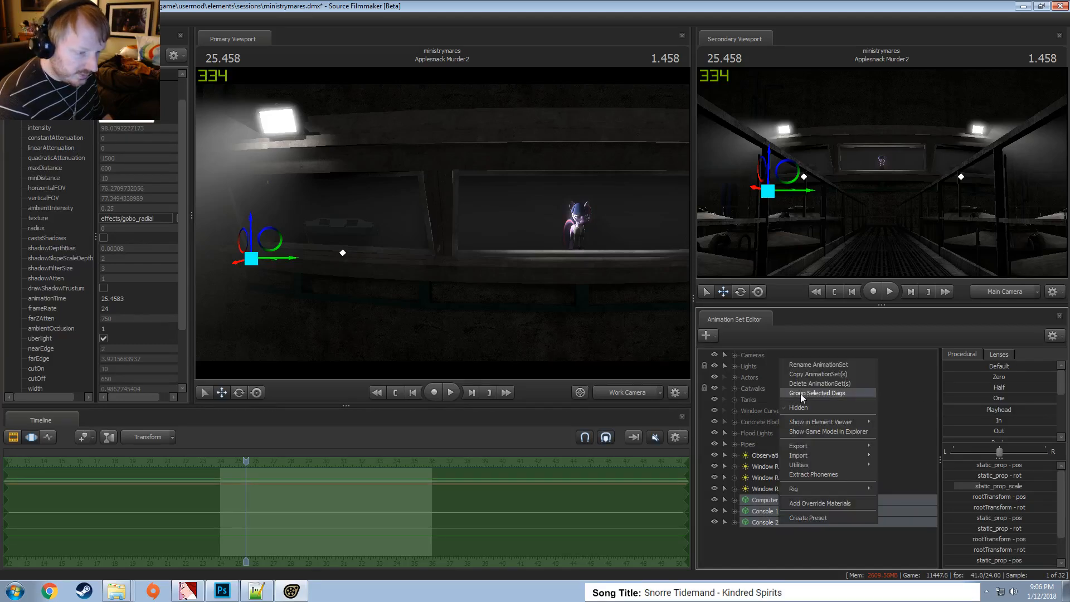
pyautogui.click(801, 394)
pyautogui.rightClick(756, 497)
pyautogui.click(787, 503)
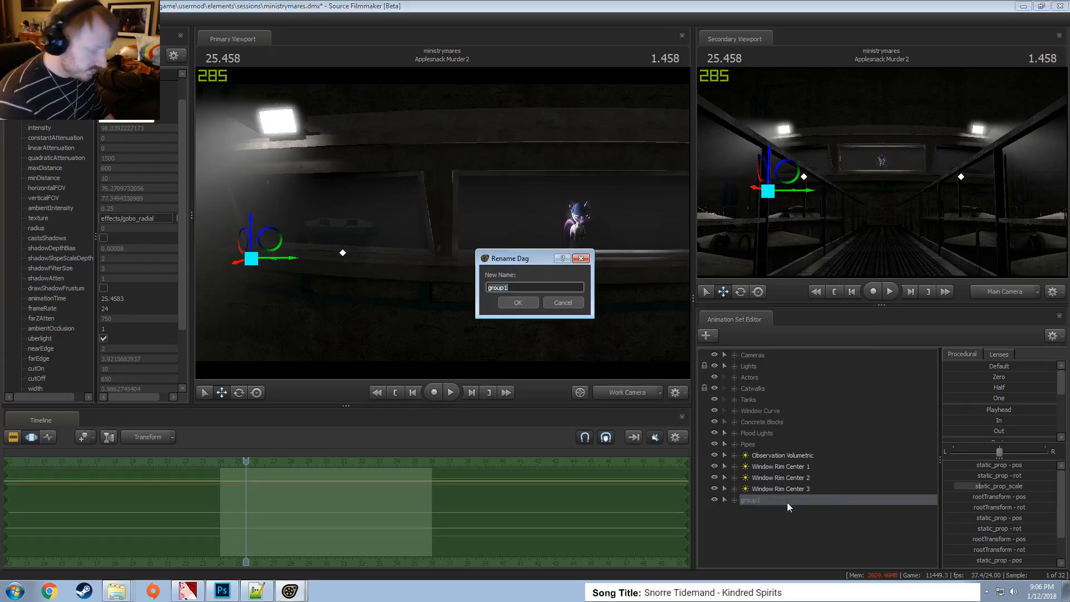
pyautogui.write('Tech')
pyautogui.press('Return')
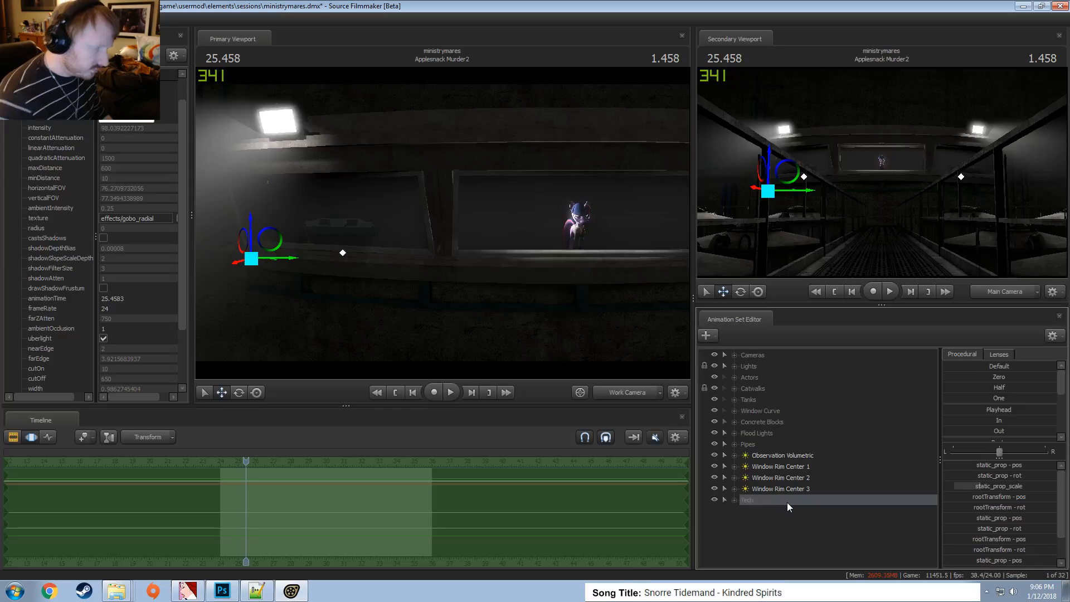
# Move Observation Volumetric and the Window Rim Center 1, 2 and 3 lights into the Lights group
pyautogui.rightClick(758, 502)
pyautogui.rightClick(741, 514)
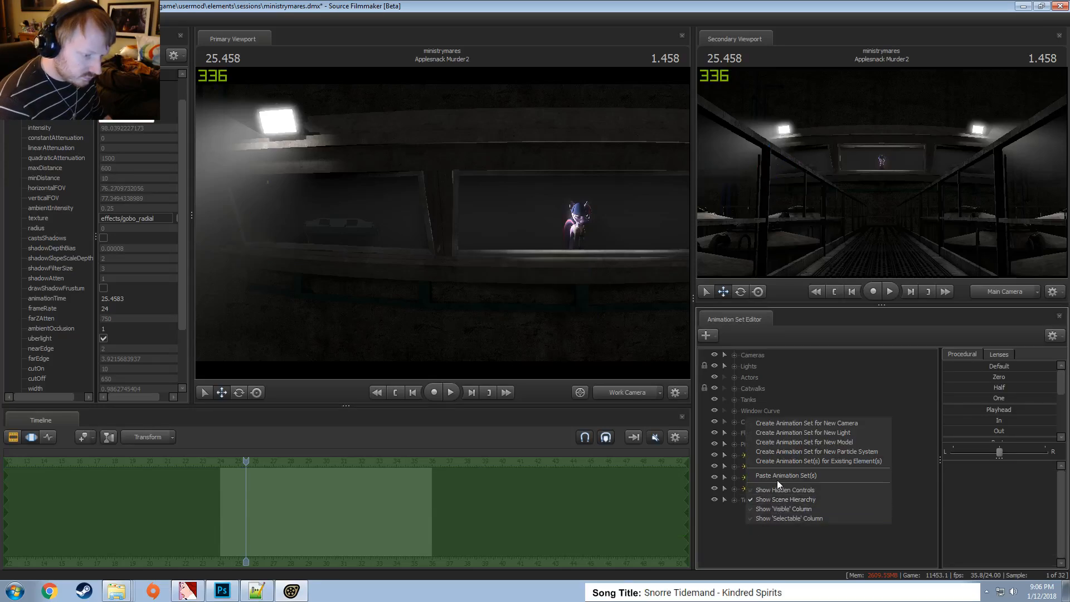
pyautogui.click(741, 533)
pyautogui.click(785, 466)
pyautogui.rightClick(785, 457)
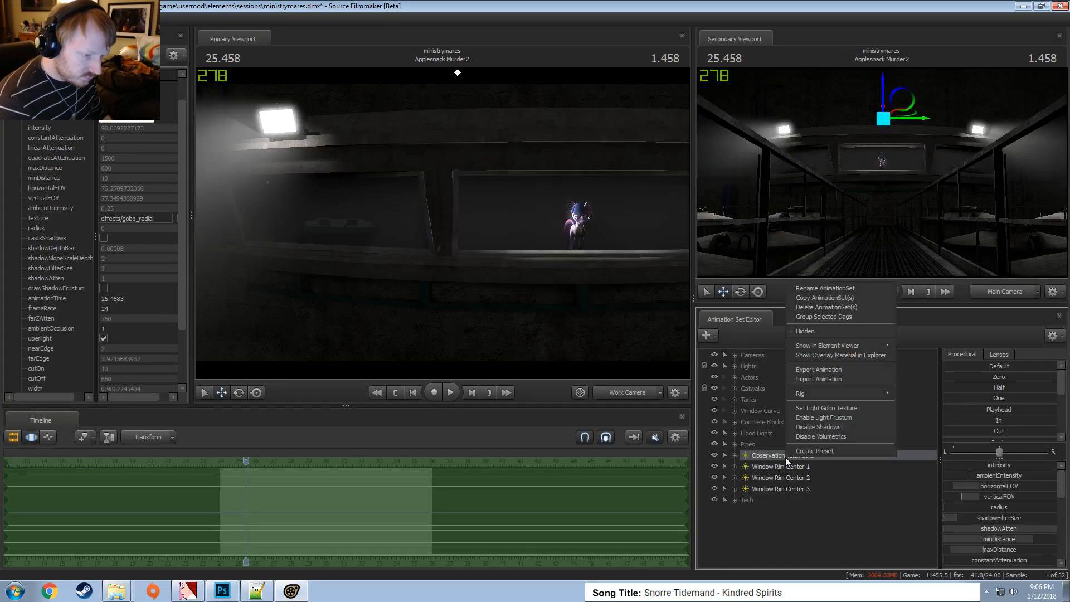
pyautogui.rightClick(791, 537)
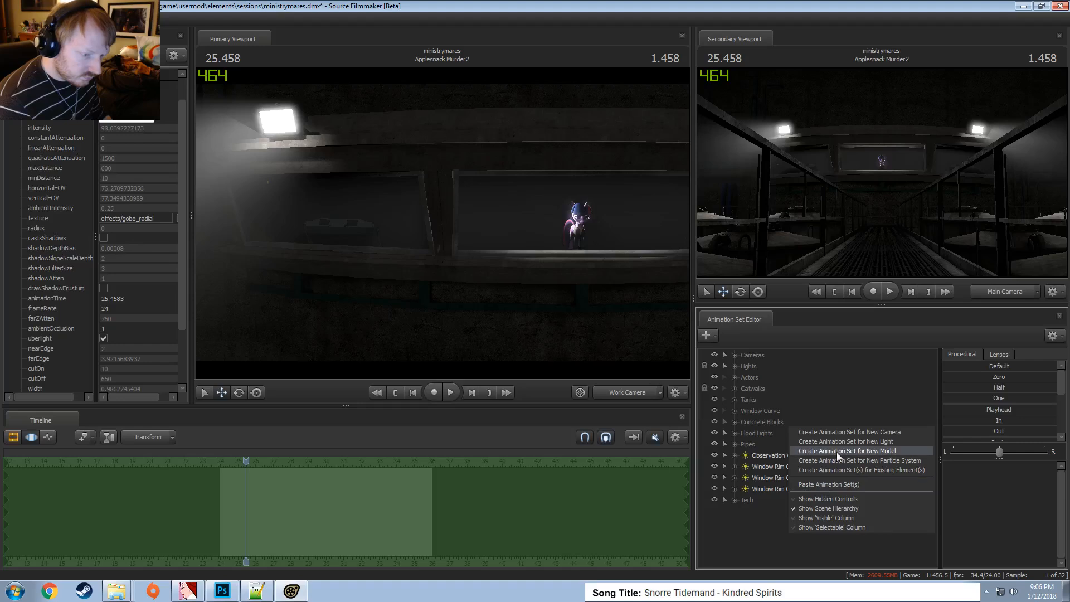
pyautogui.press('Escape')
pyautogui.click(797, 488)
pyautogui.keyDown('shift'); pyautogui.click(792, 457); pyautogui.keyUp('shift')
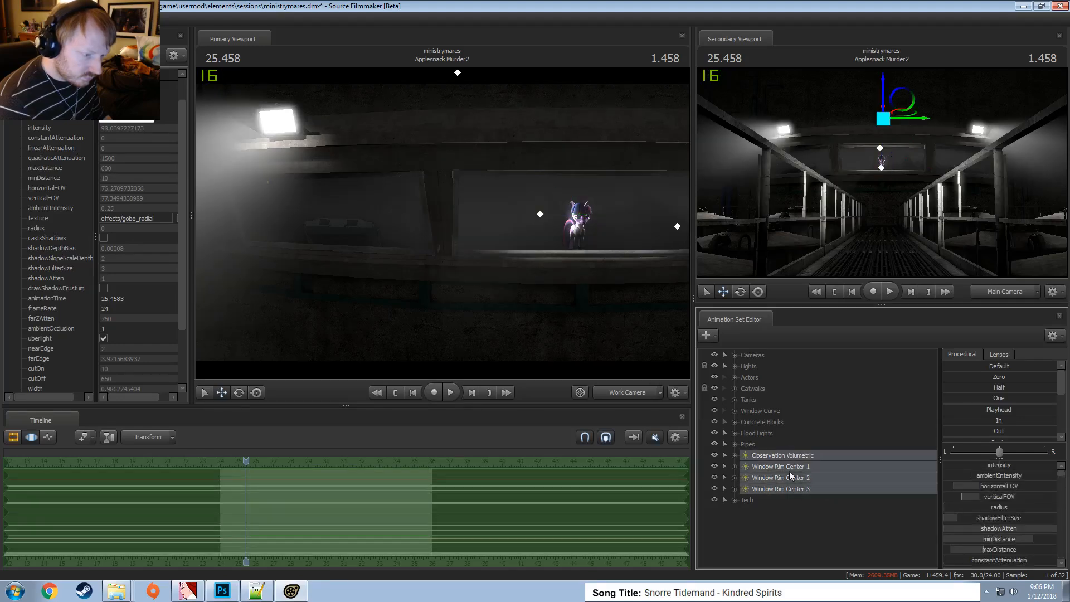
pyautogui.moveTo(746, 374); pyautogui.dragTo(730, 366)
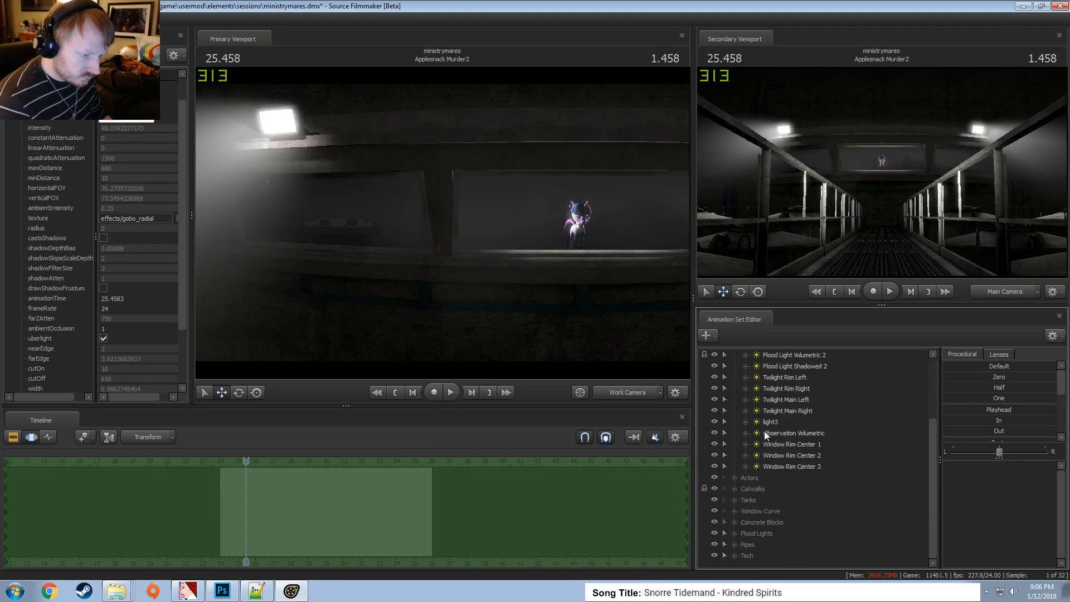
# Look through light3, aim it at the console behind the left observation window, and adjust its maxDistance
pyautogui.click(780, 457)
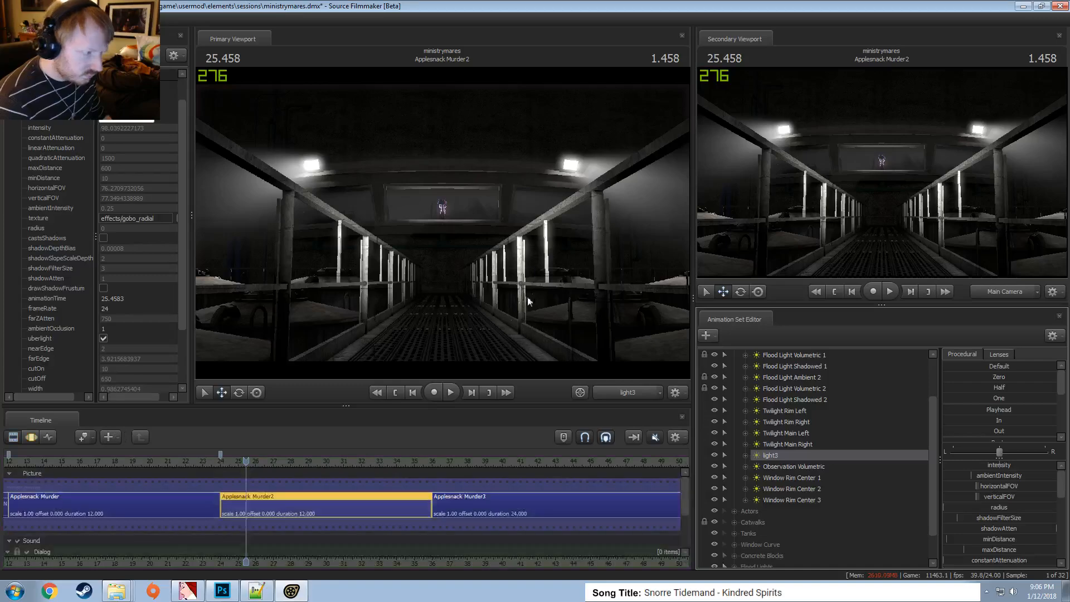
pyautogui.press('w')
pyautogui.moveTo(501, 308); pyautogui.dragTo(357, 318)
pyautogui.moveTo(457, 240); pyautogui.dragTo(307, 223)
pyautogui.press('d')
pyautogui.press('s')
pyautogui.moveTo(444, 223)
pyautogui.mouseDown()
pyautogui.moveTo(429, 207)
pyautogui.moveTo(474, 285)
pyautogui.moveTo(468, 301)
pyautogui.moveTo(480, 229)
pyautogui.moveTo(413, 178)
pyautogui.moveTo(460, 225)
pyautogui.moveTo(502, 223)
pyautogui.moveTo(429, 225)
pyautogui.moveTo(454, 223)
pyautogui.mouseUp()
pyautogui.press('s')
pyautogui.press('w')
pyautogui.scroll(3, 443, 223)
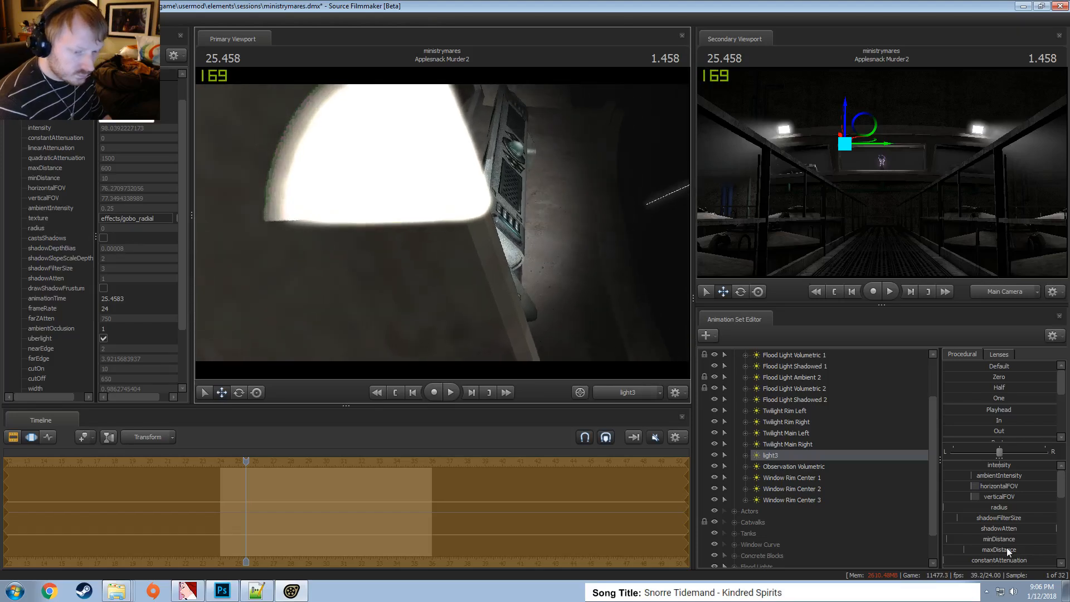
pyautogui.moveTo(1006, 549); pyautogui.dragTo(989, 548)
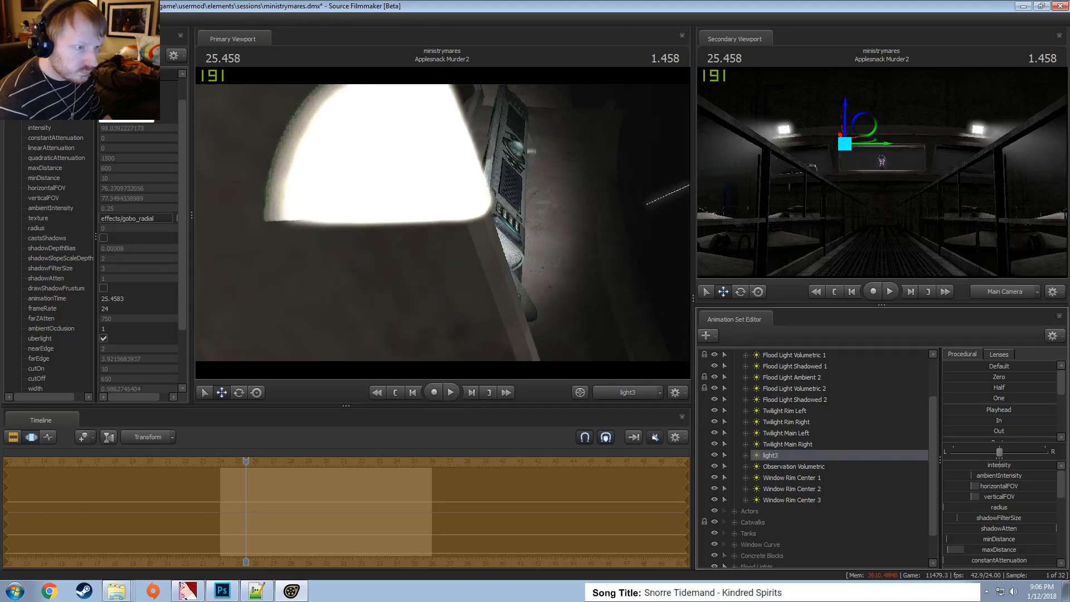
pyautogui.press('F2')
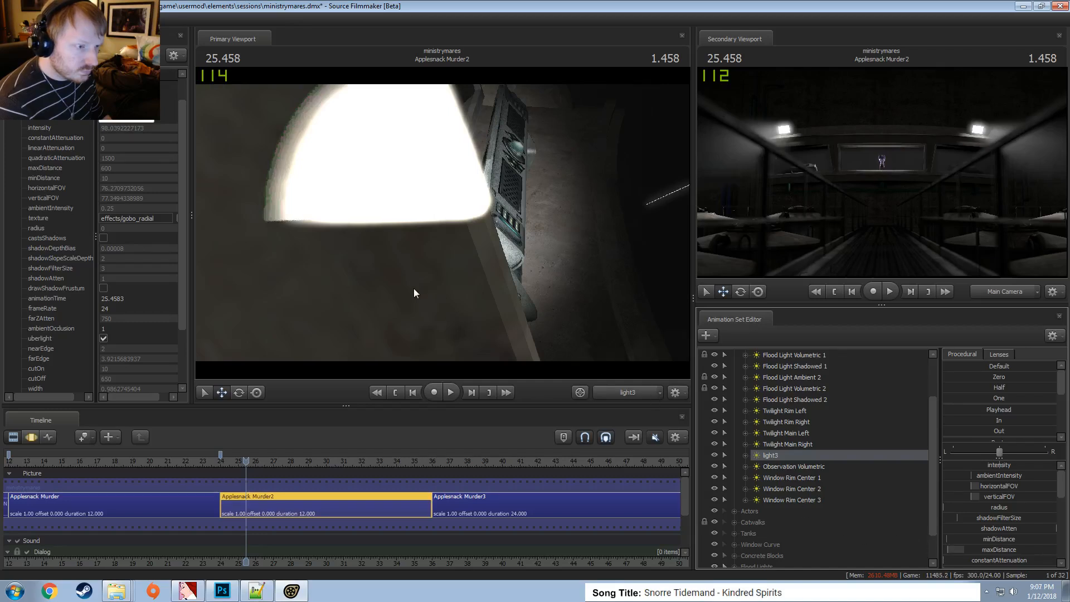
# Try positioning light3 farther left so it faces the left window's console head-on
pyautogui.press('F3')
pyautogui.moveTo(442, 223); pyautogui.dragTo(504, 176)
pyautogui.press('z')
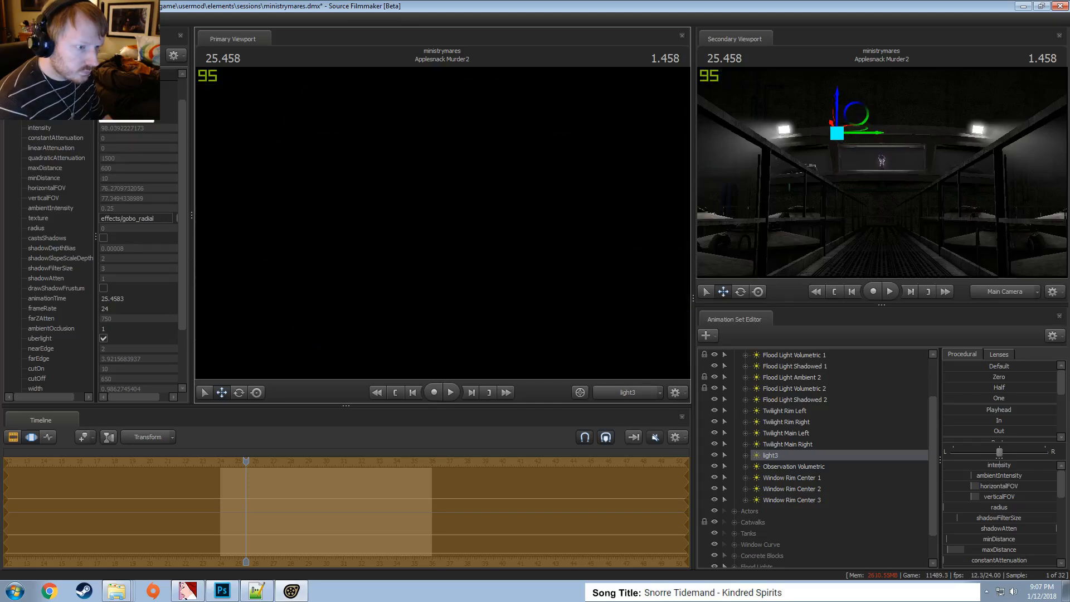
pyautogui.press('x')
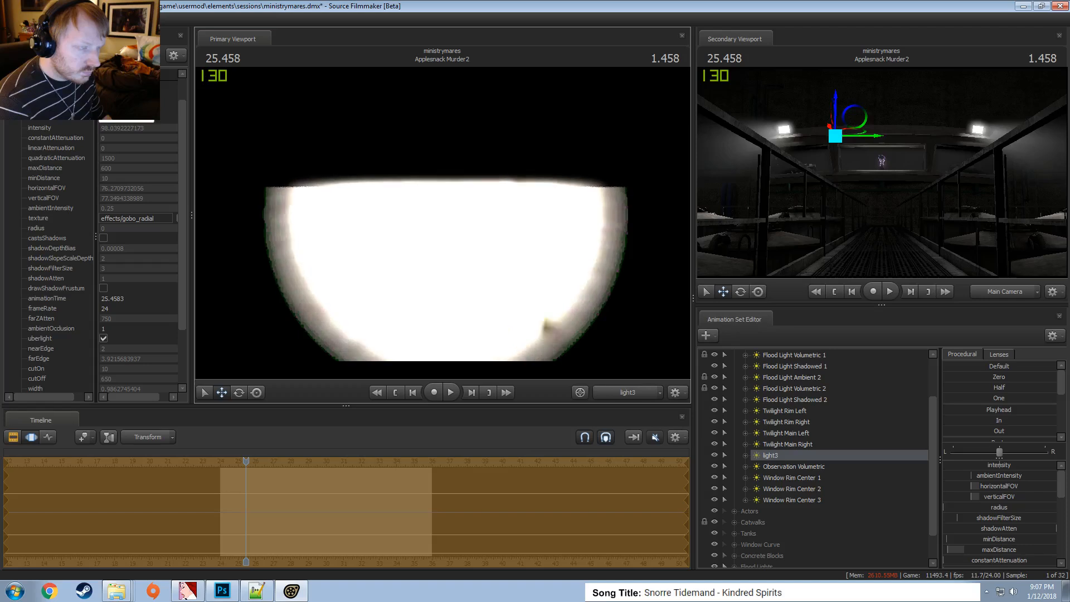
pyautogui.press('d')
pyautogui.press('z')
pyautogui.press('x')
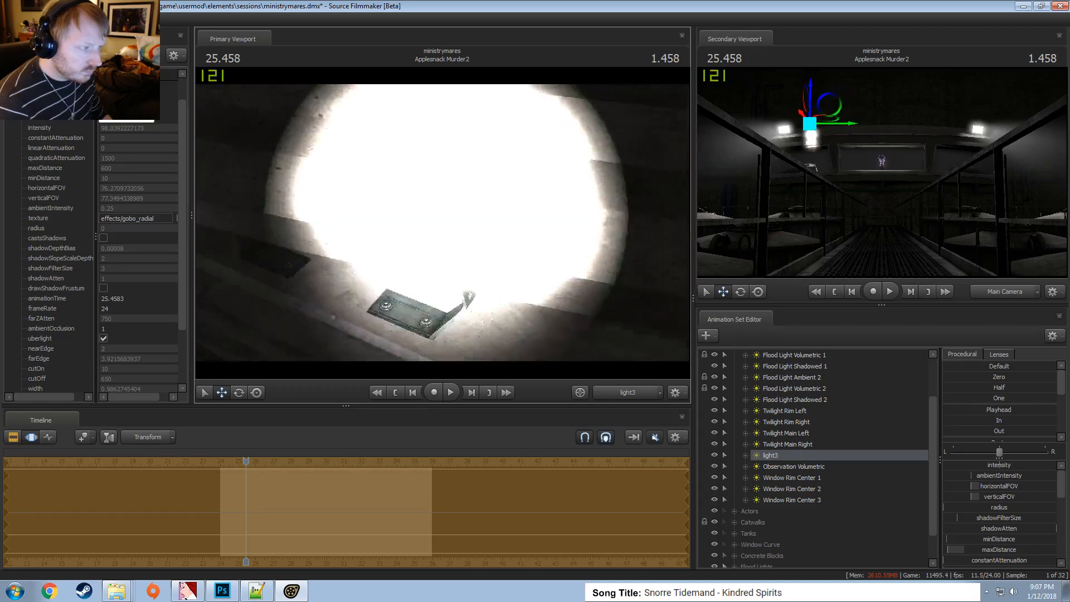
pyautogui.press('d')
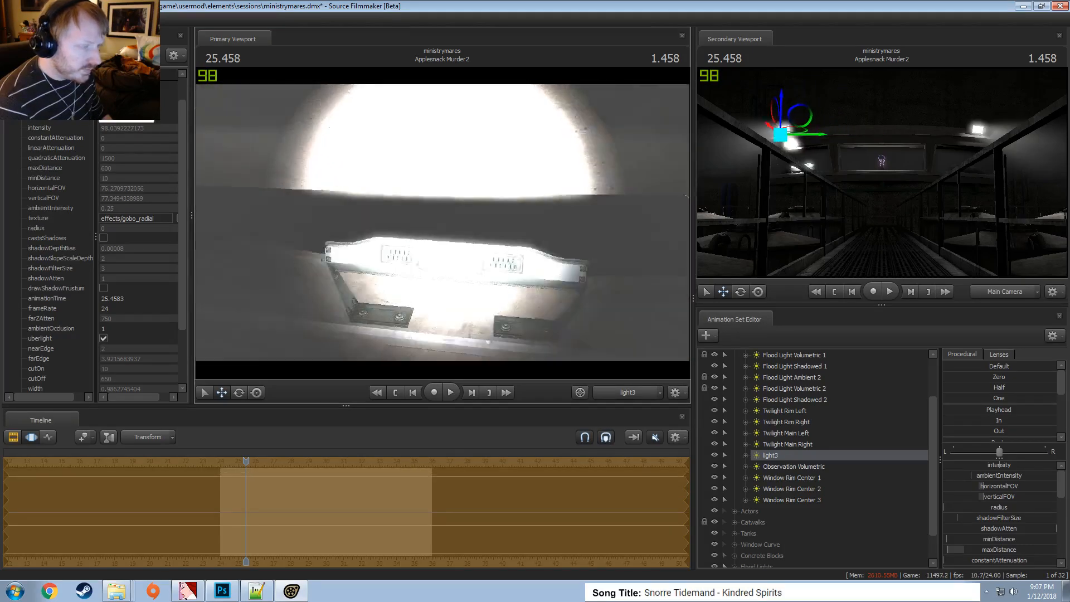
pyautogui.press('w')
pyautogui.press('z')
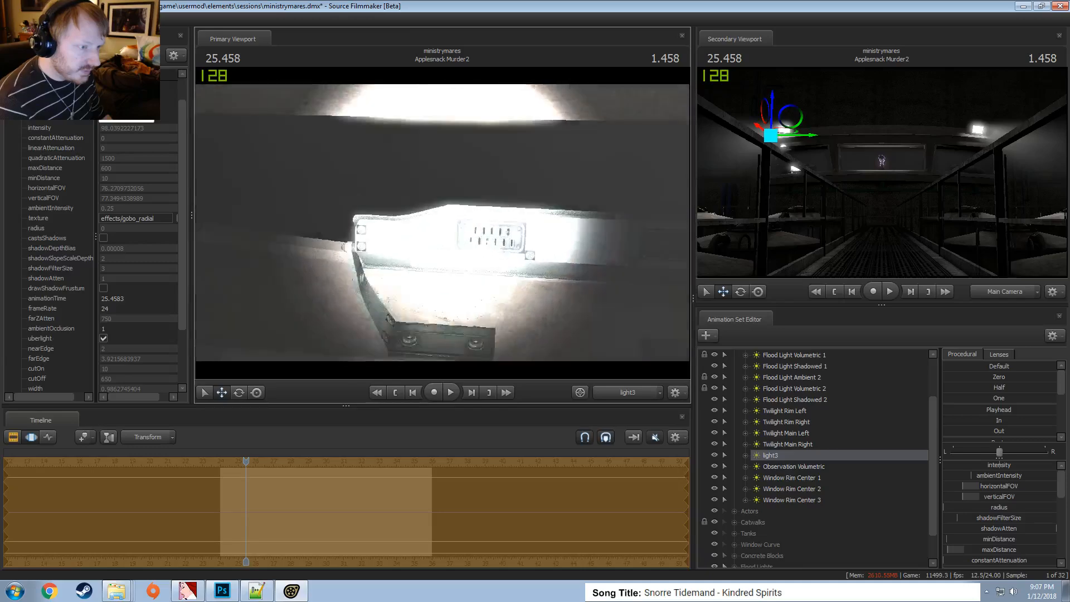
# Move light3 back toward Twilight's window and angle it sideways toward the left observation window
pyautogui.press('w')
pyautogui.press('s')
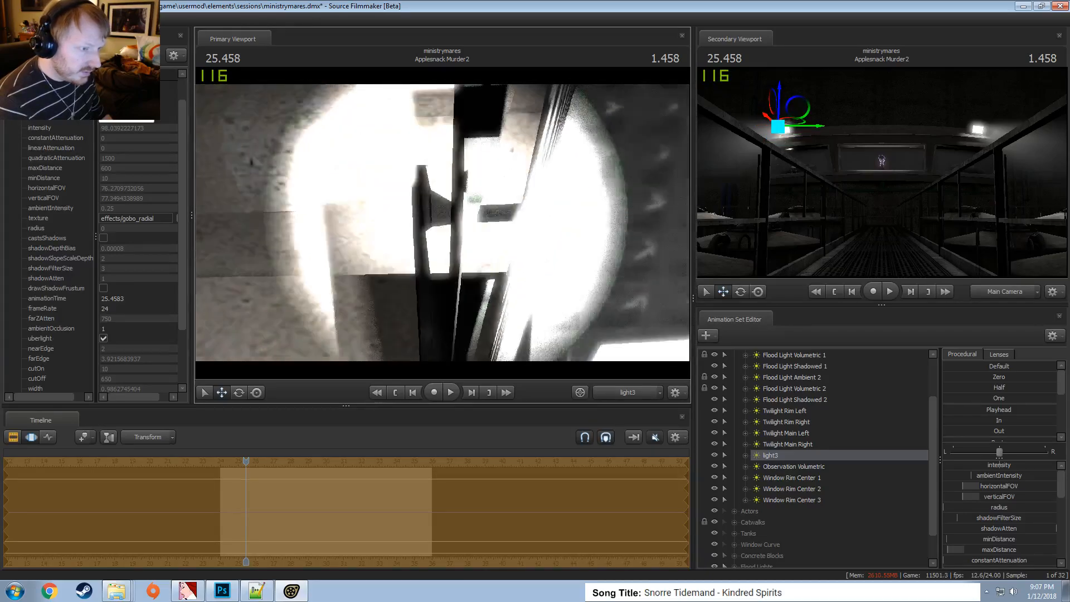
pyautogui.press('z')
pyautogui.press('d')
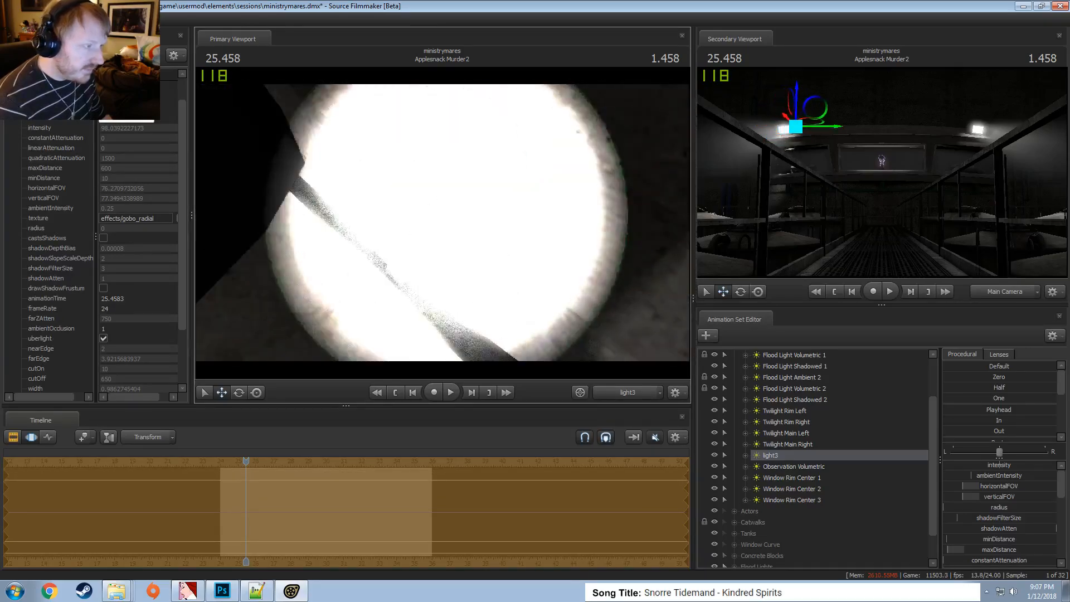
pyautogui.press('s')
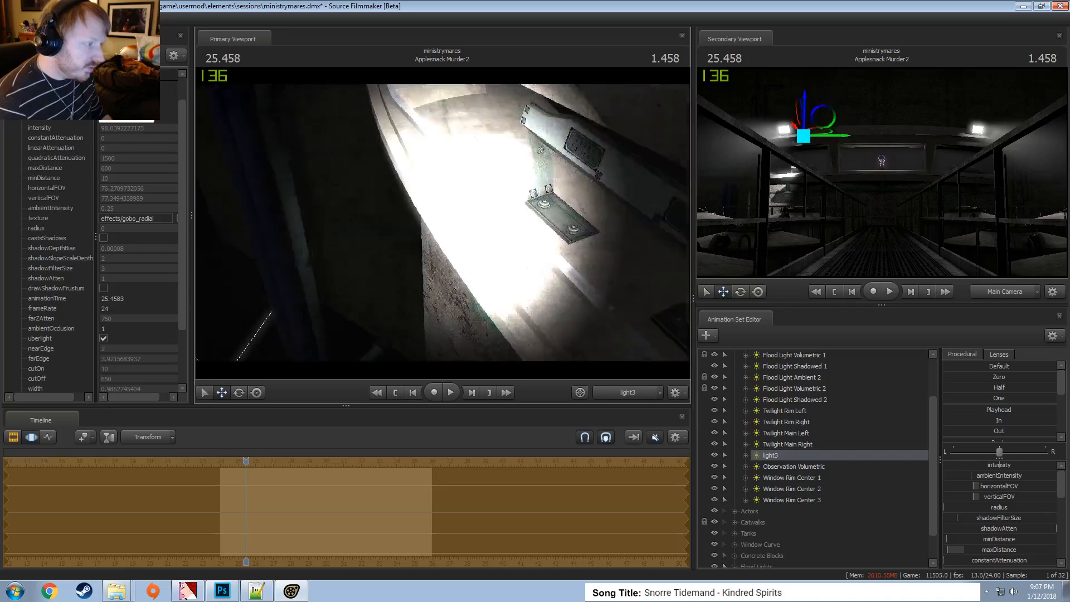
pyautogui.press('s')
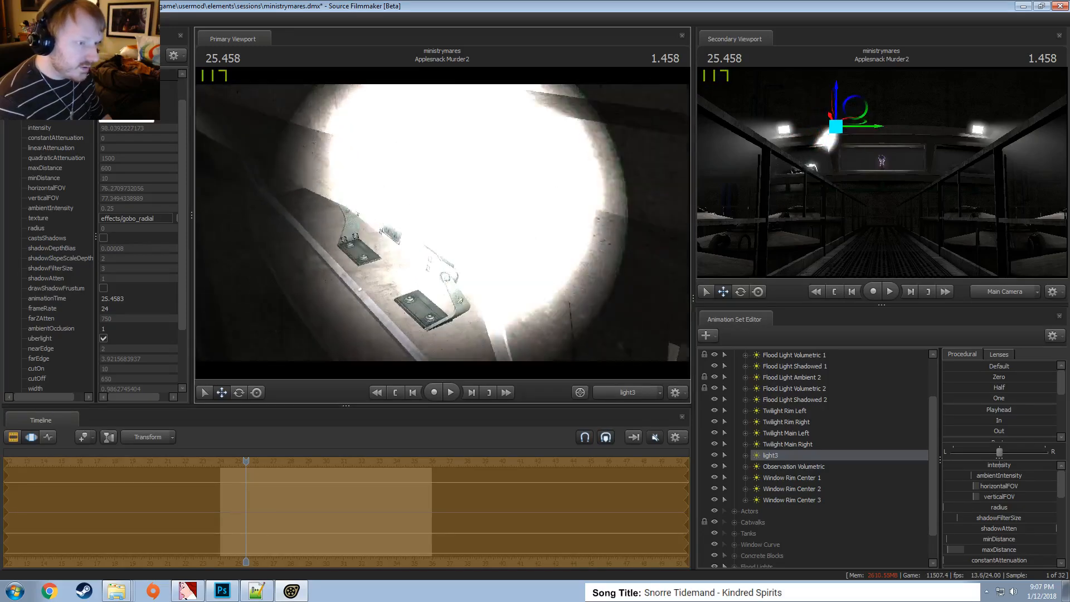
pyautogui.press('d')
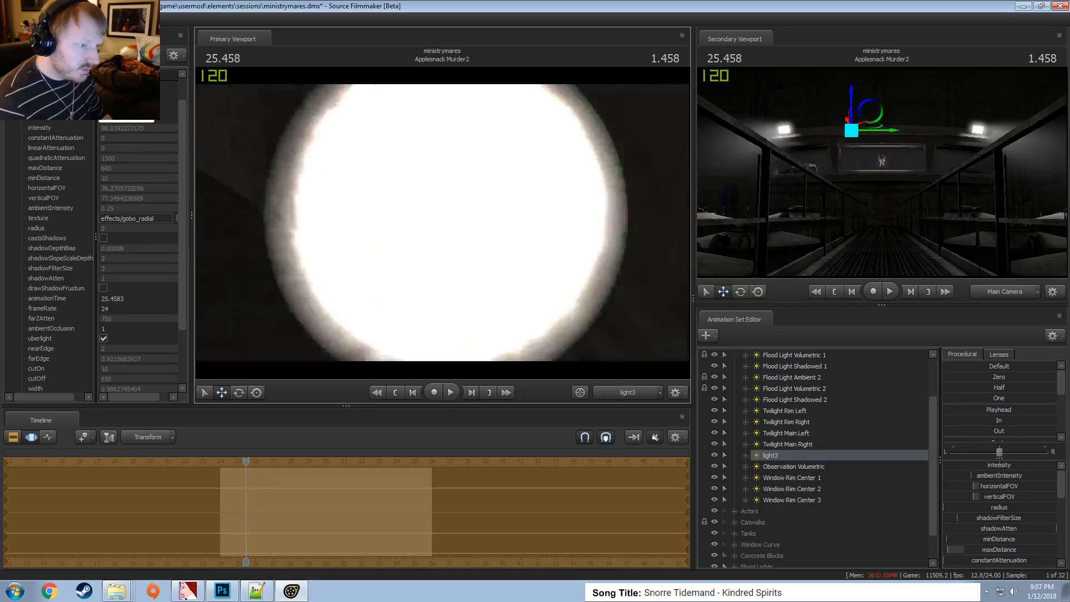
pyautogui.rightClick(778, 455)
pyautogui.click(810, 435)
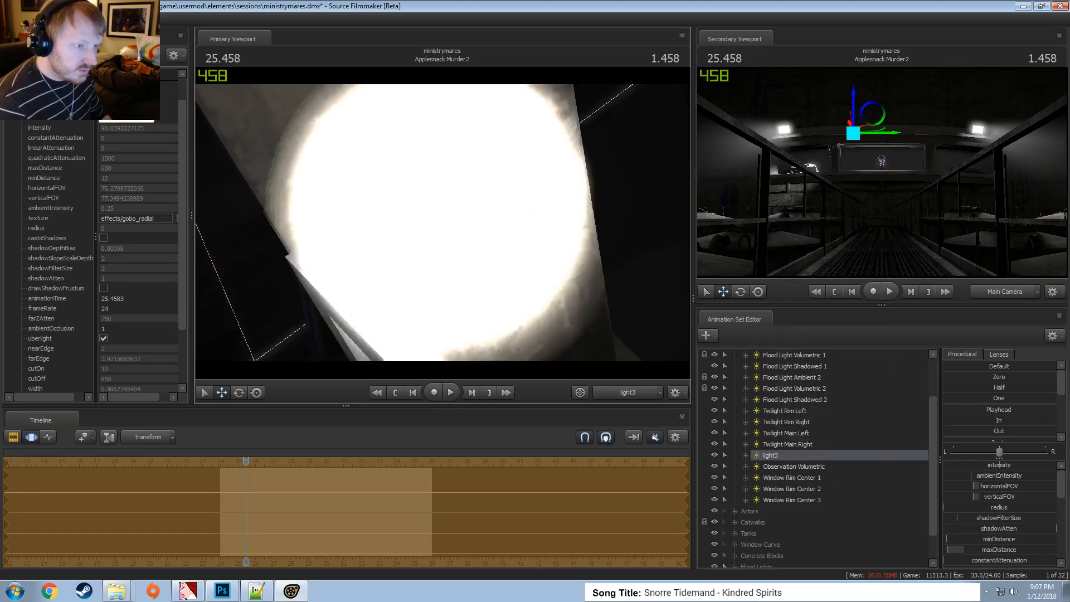
pyautogui.press('d')
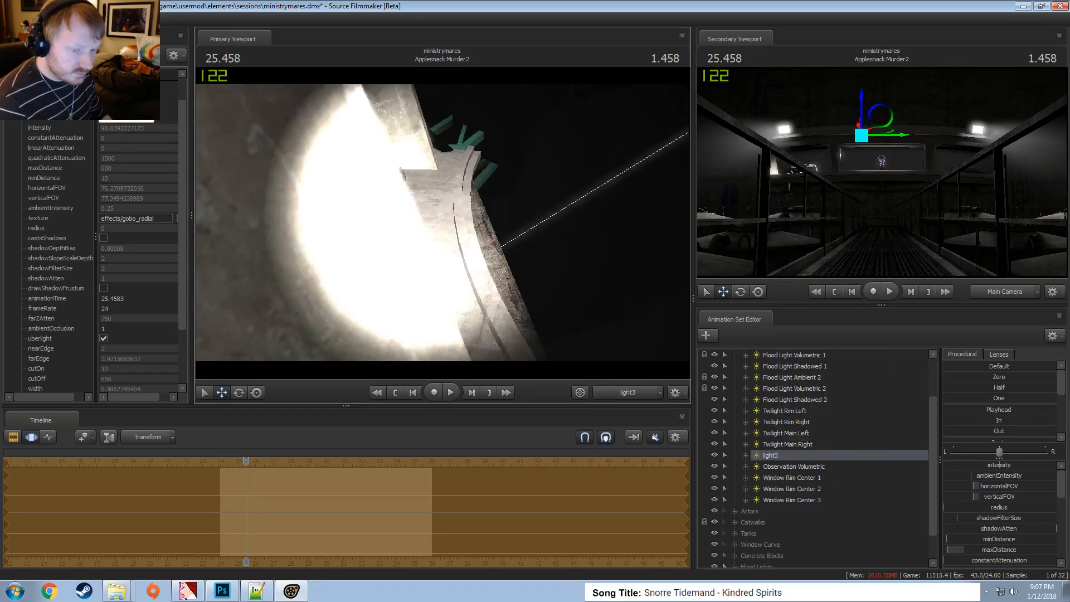
# Lower light3's intensity and reposition it to shine diagonally along the left window's console
pyautogui.moveTo(1009, 466); pyautogui.dragTo(955, 467)
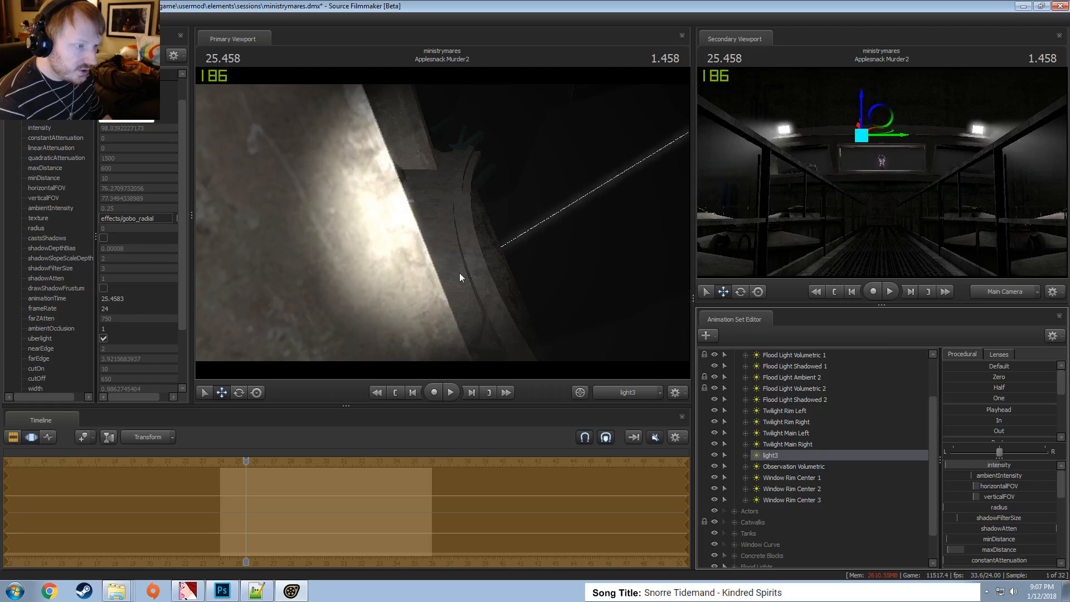
pyautogui.press('a')
pyautogui.moveTo(460, 277)
pyautogui.mouseDown()
pyautogui.moveTo(479, 253)
pyautogui.moveTo(443, 271)
pyautogui.mouseUp()
pyautogui.press('w')
pyautogui.moveTo(443, 223); pyautogui.dragTo(471, 202)
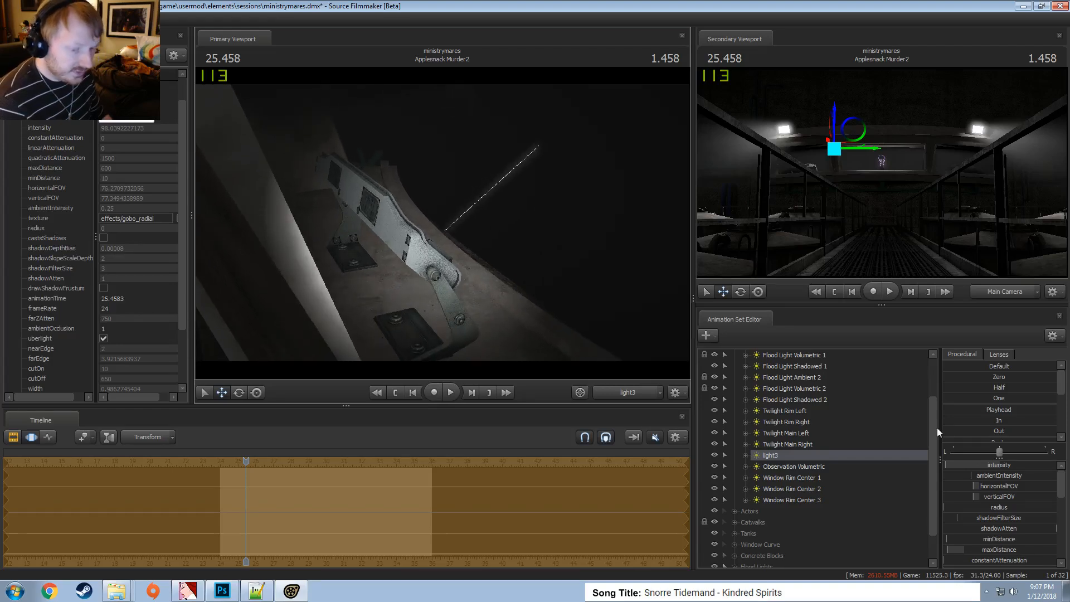
# Raise light3's maxDistance slightly and fine-tune its aim on the console
pyautogui.moveTo(995, 549); pyautogui.dragTo(1000, 549)
pyautogui.moveTo(495, 342); pyautogui.dragTo(509, 331)
pyautogui.moveTo(457, 243); pyautogui.dragTo(446, 242)
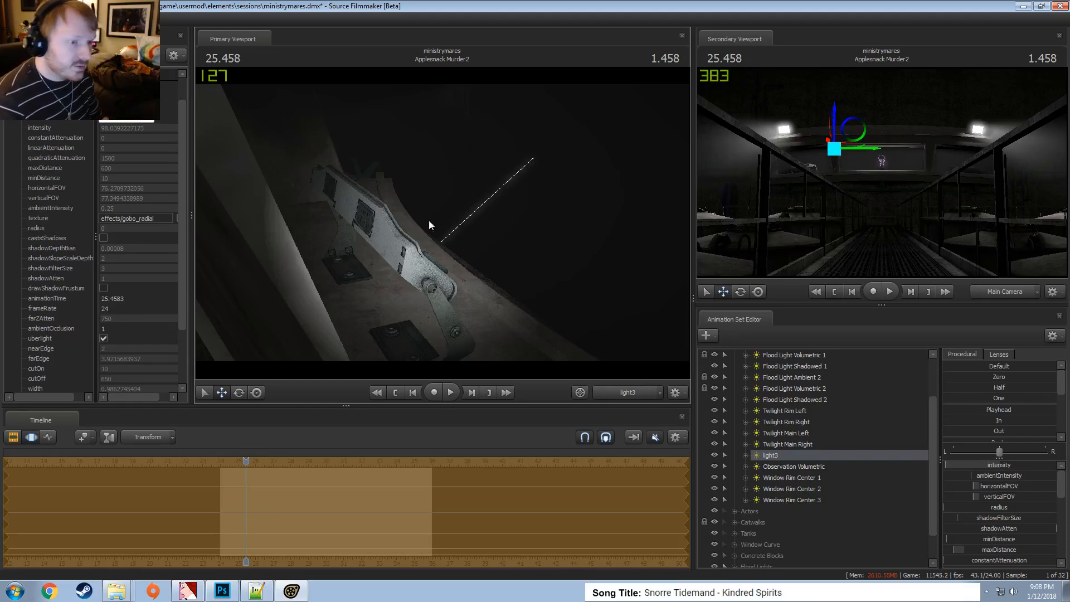
# Show the Main Camera in the primary viewport and the Work Camera in the secondary viewport
pyautogui.press('F3')
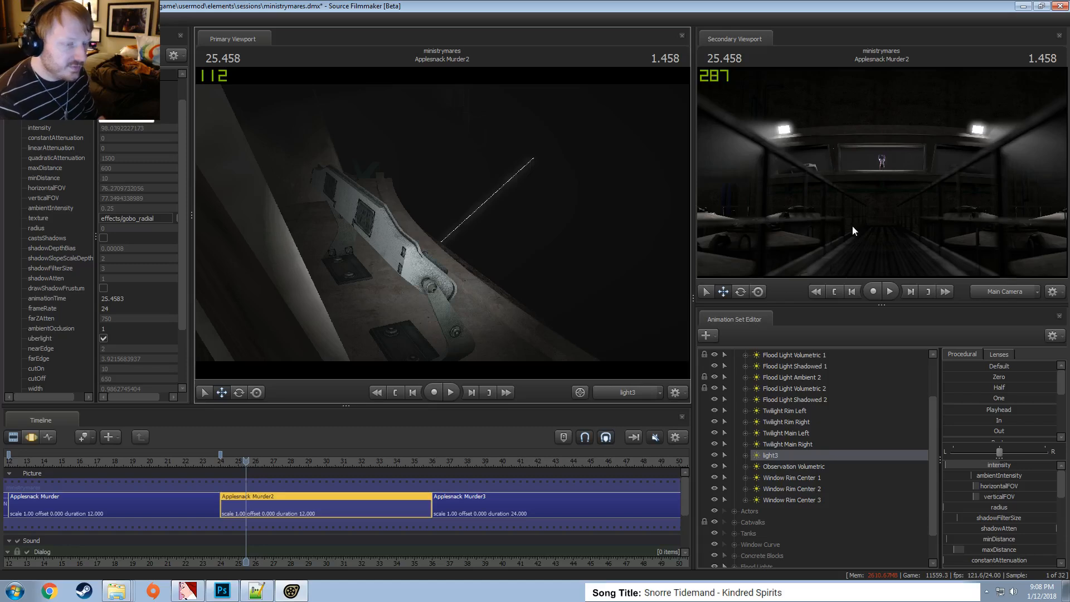
pyautogui.click(995, 292)
pyautogui.click(994, 293)
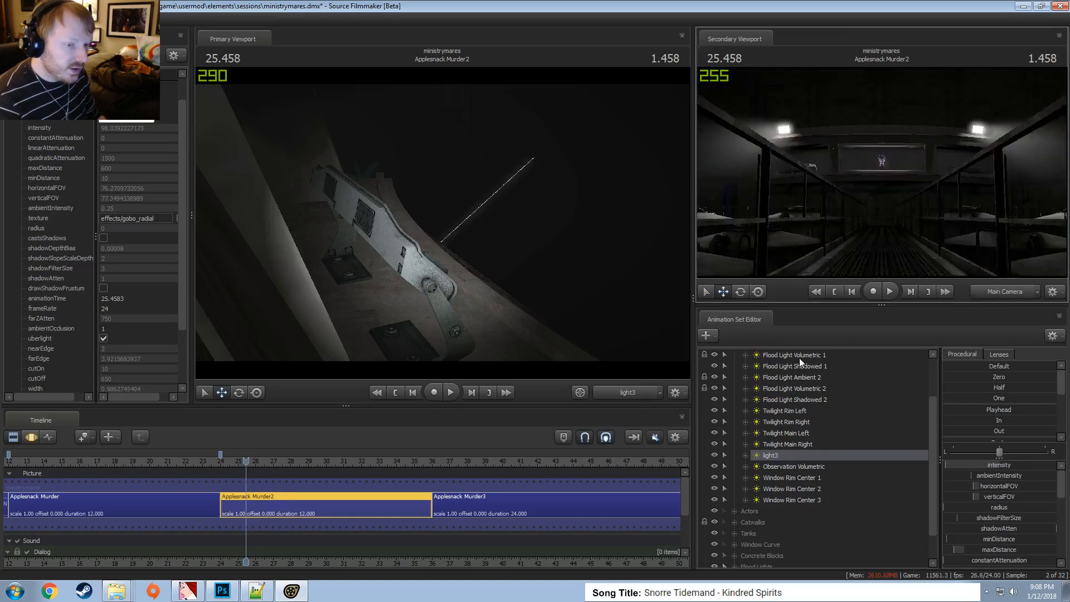
pyautogui.click(623, 396)
pyautogui.click(623, 395)
pyautogui.click(1007, 291)
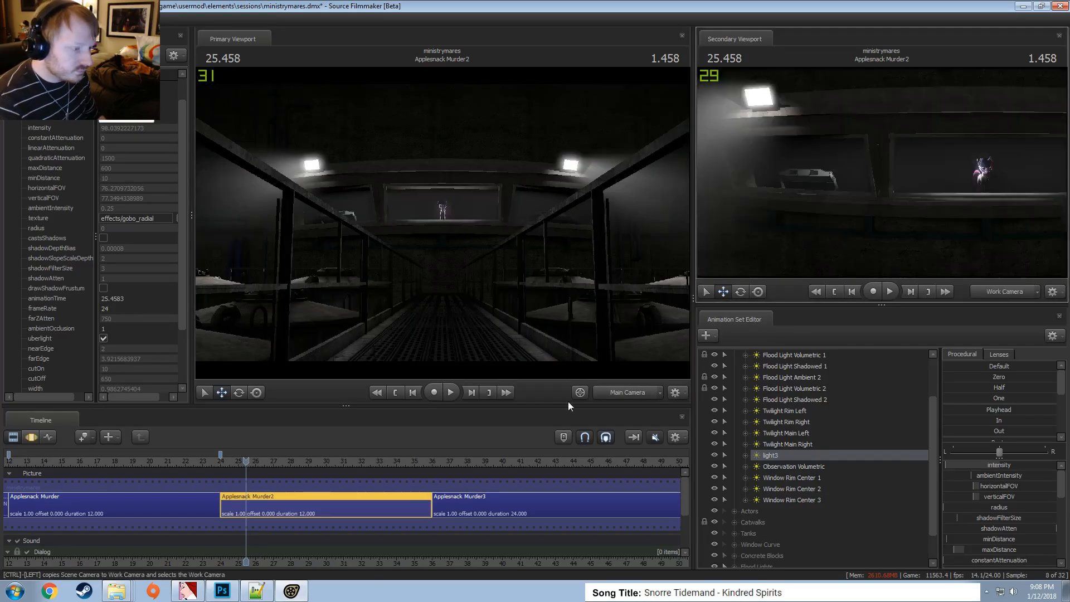
# Enlarge the primary viewport and match the Work Camera to the Main Camera's view
pyautogui.moveTo(529, 406); pyautogui.dragTo(528, 477)
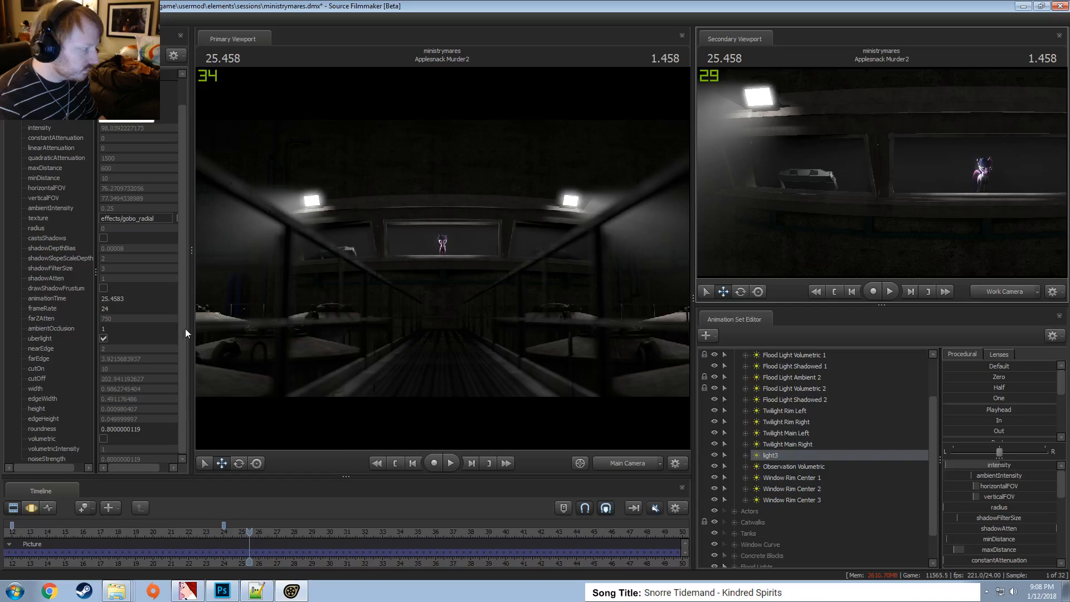
pyautogui.moveTo(186, 333); pyautogui.dragTo(53, 334)
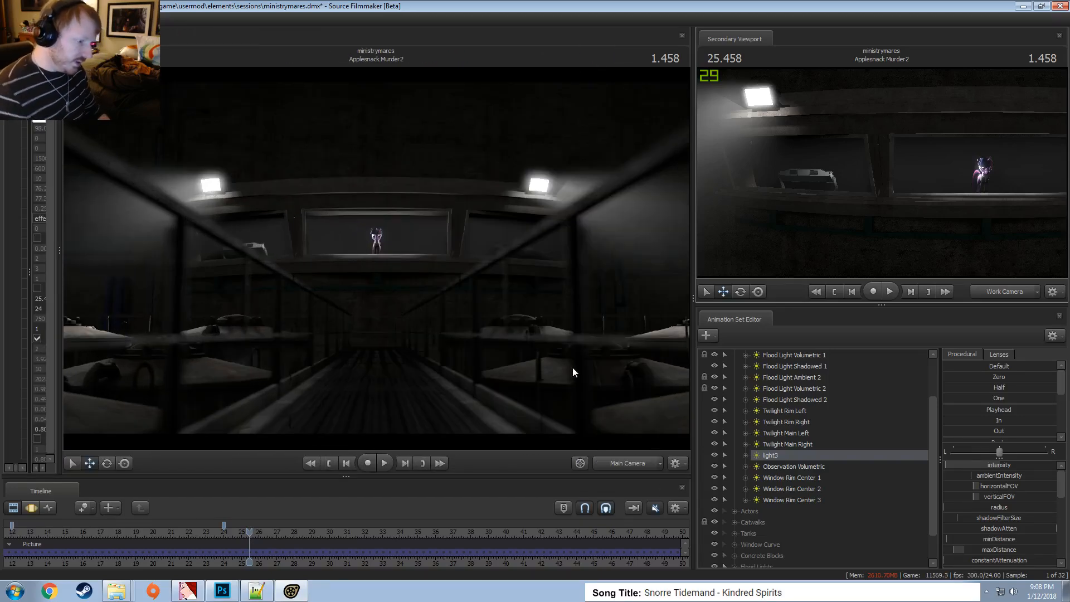
pyautogui.keyDown('ctrl'); pyautogui.click(623, 458); pyautogui.keyUp('ctrl')
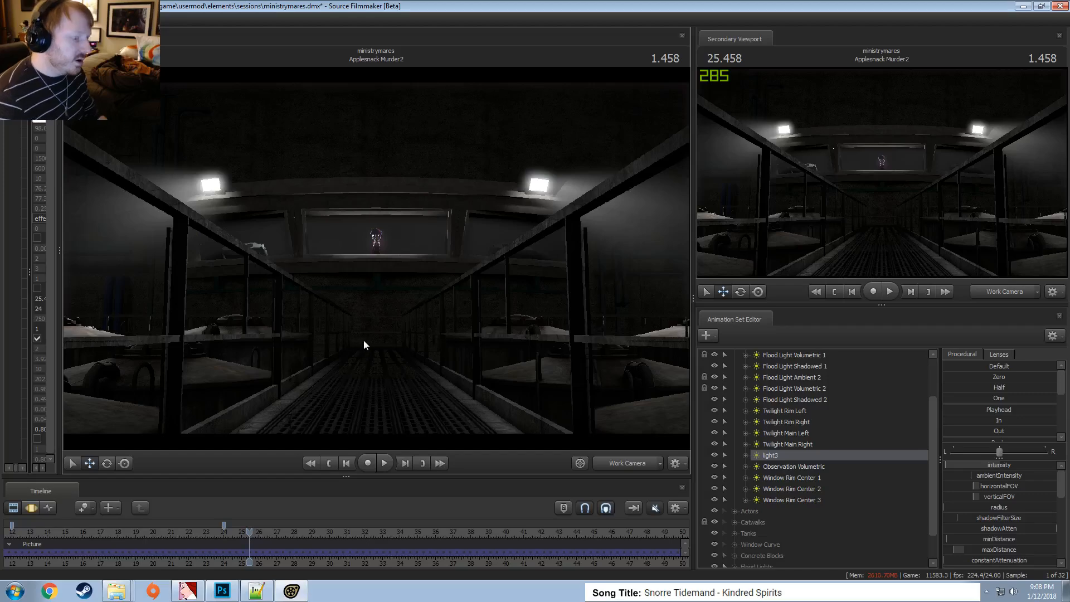
# Close the current session and reopen ministrymares.dmx from the sessions folder
pyautogui.hotkey('alt', 'F4')
pyautogui.click(504, 305)
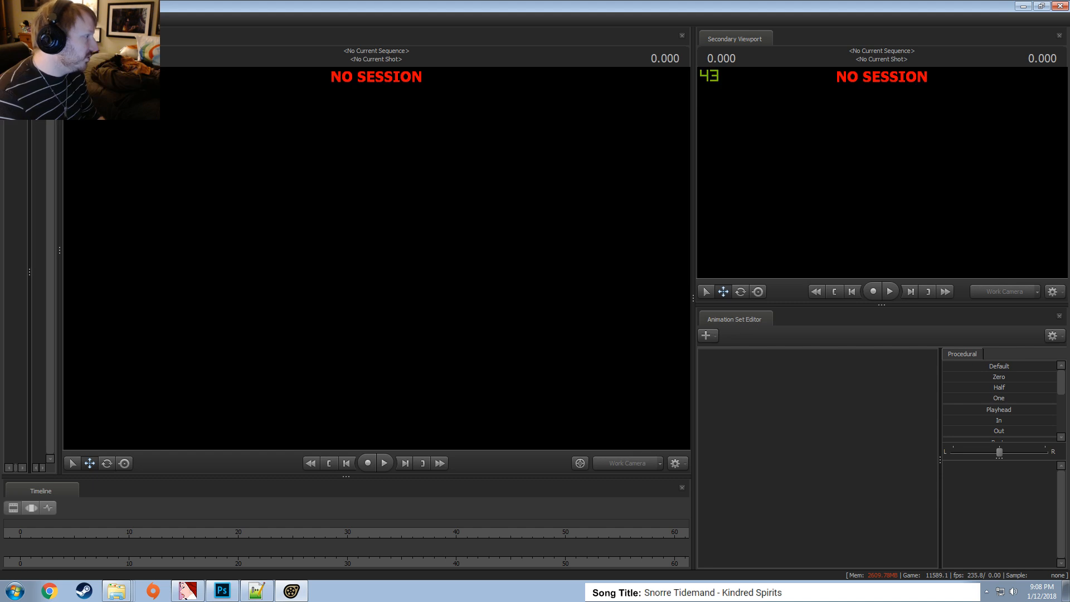
pyautogui.click(10, 19)
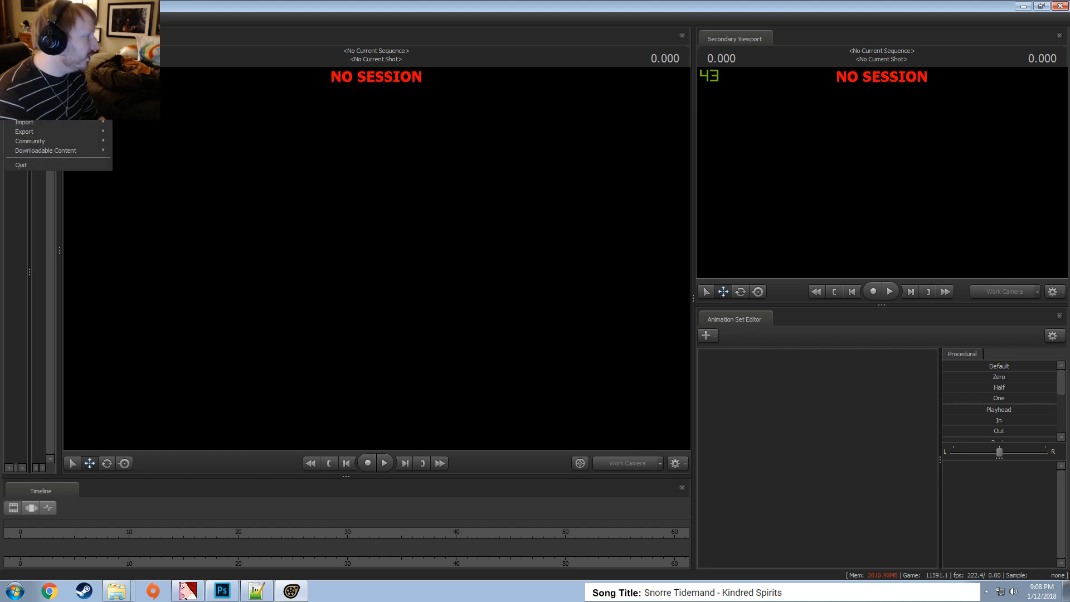
pyautogui.click(24, 40)
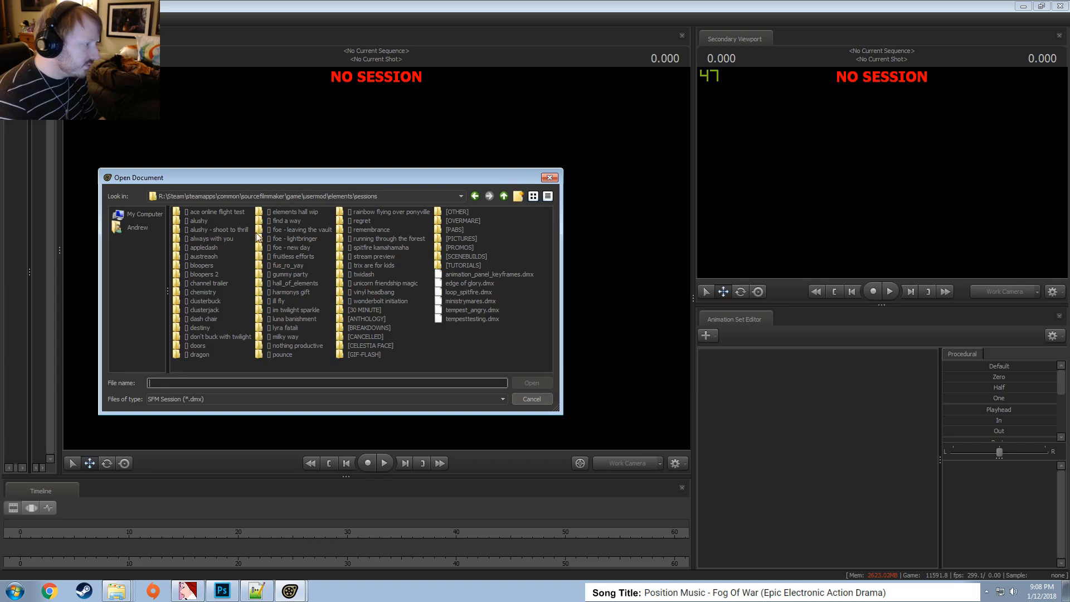
pyautogui.doubleClick(477, 301)
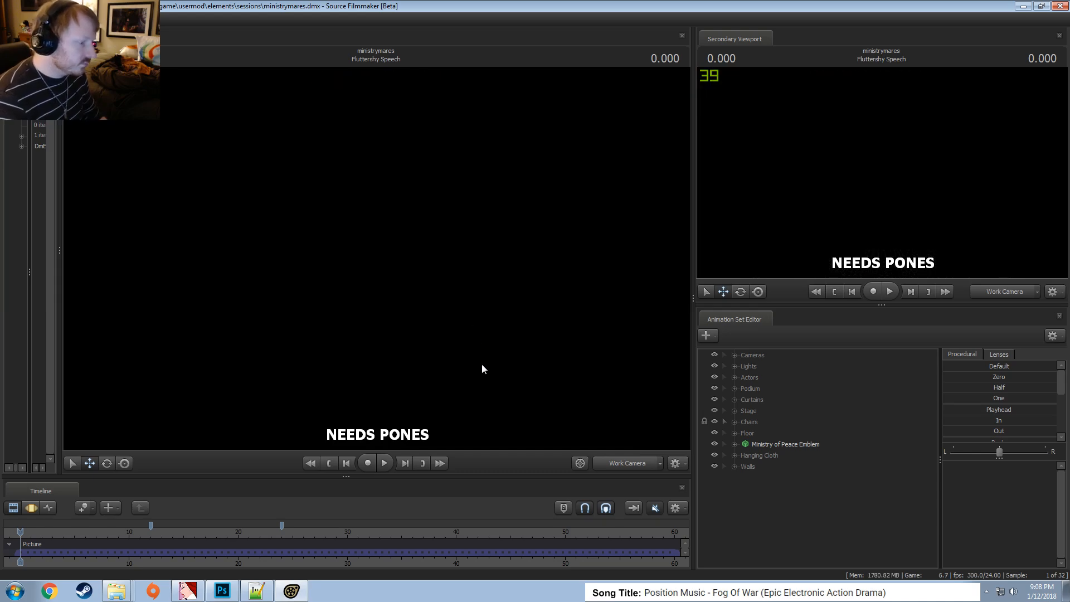
# Show the scene camera in the primary viewport and enlarge the timeline until the shot names show
pyautogui.click(628, 465)
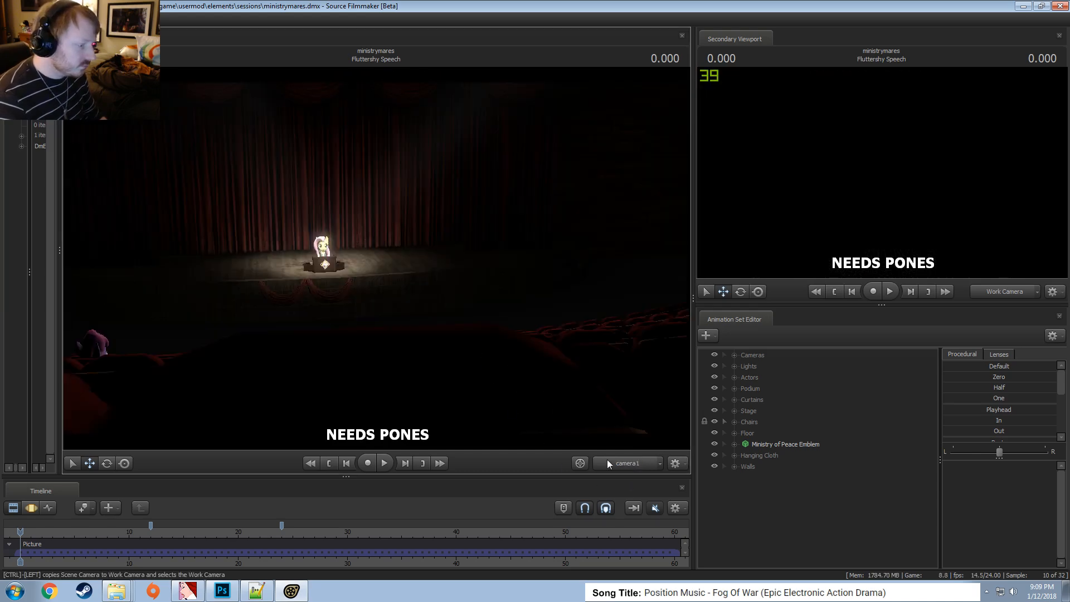
pyautogui.scroll(-1, 334, 524)
pyautogui.moveTo(449, 477); pyautogui.dragTo(443, 444)
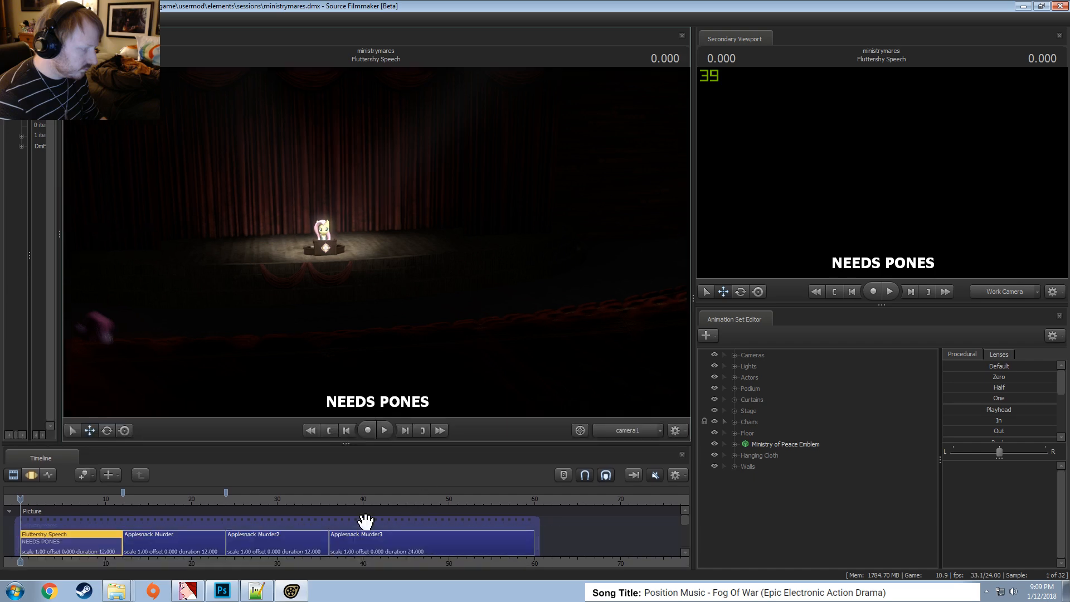
# Rename the Applesnack Murder2 shot as Maripony
pyautogui.click(257, 548)
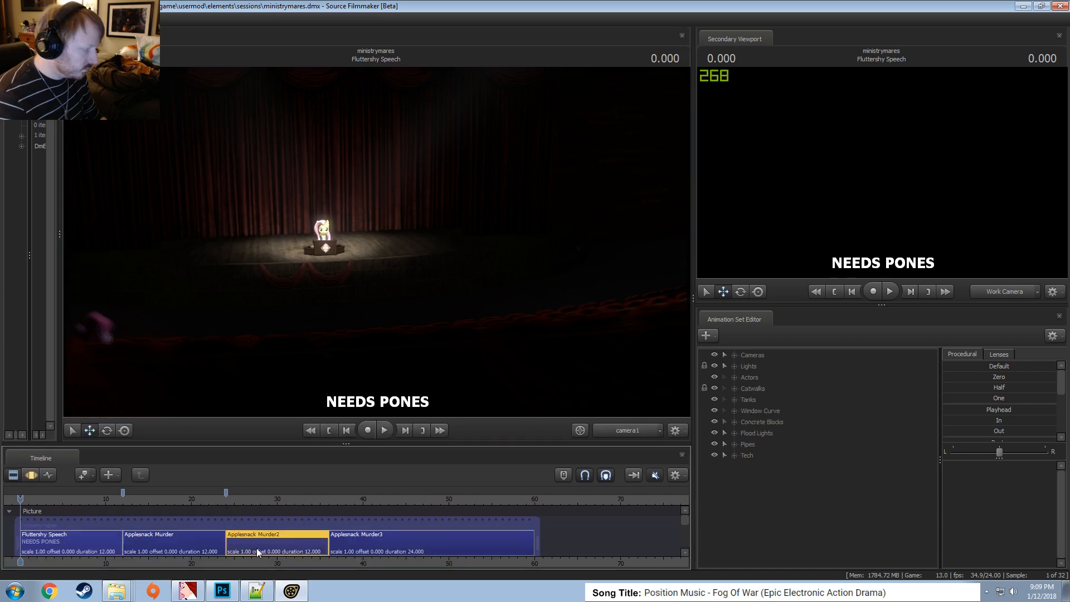
pyautogui.rightClick(266, 543)
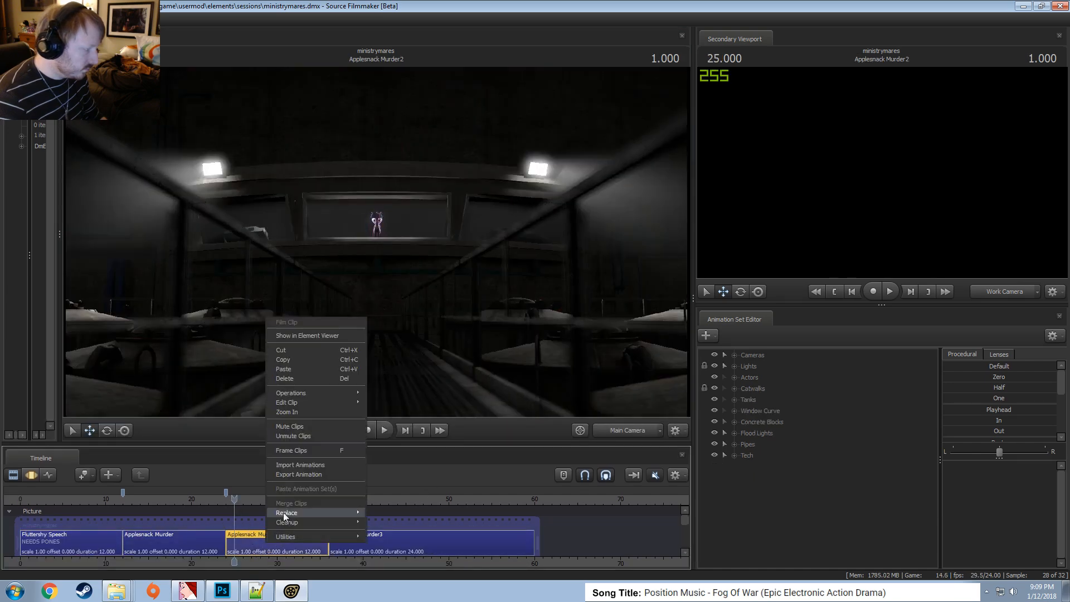
pyautogui.moveTo(288, 403)
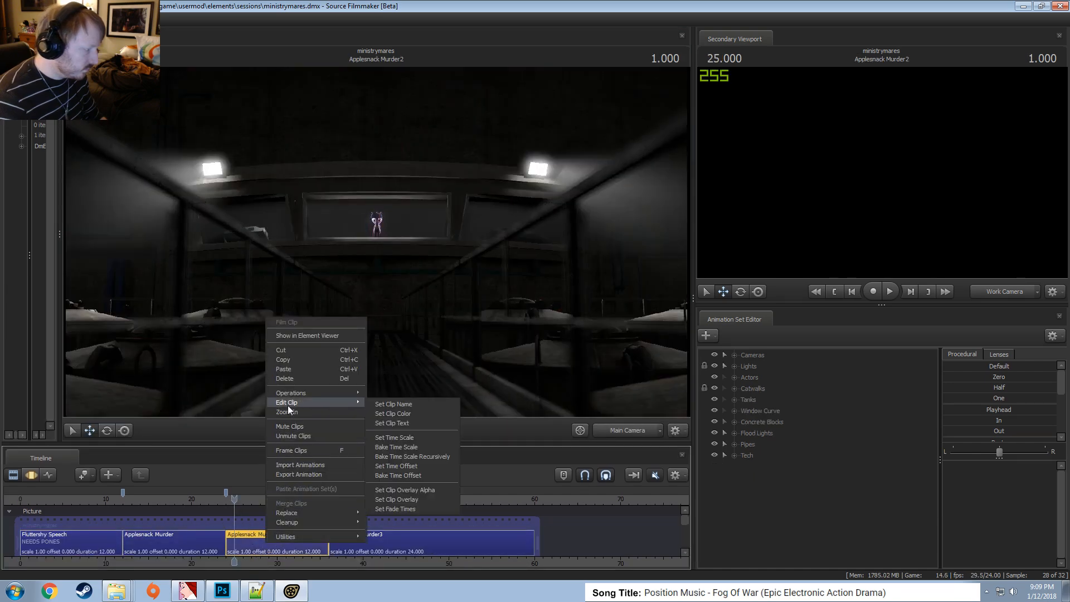
pyautogui.click(413, 403)
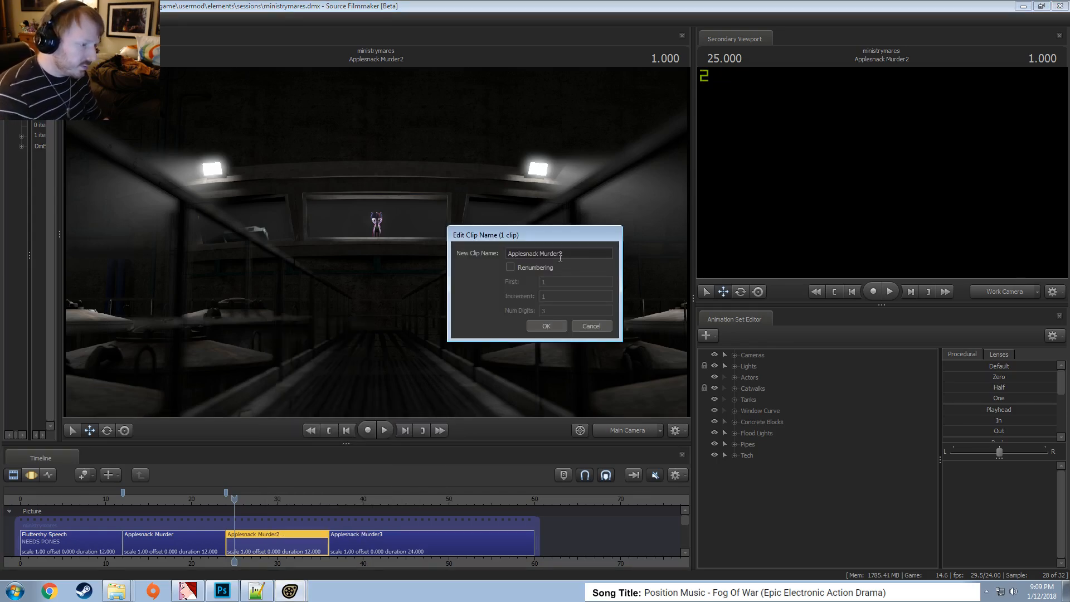
pyautogui.moveTo(565, 255); pyautogui.dragTo(410, 253)
pyautogui.write('Maripony')
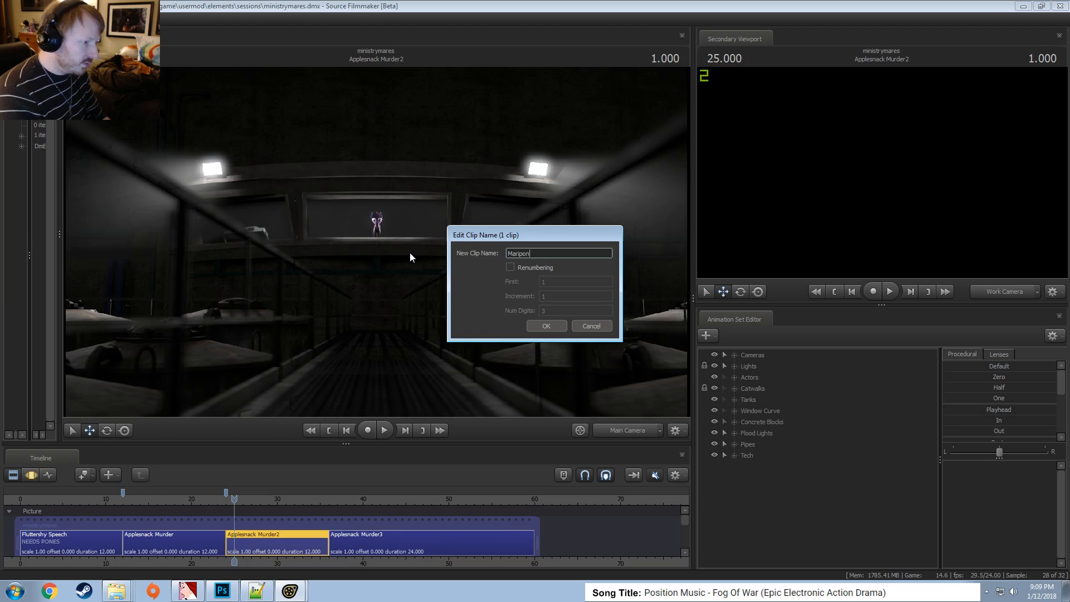
pyautogui.press('Return')
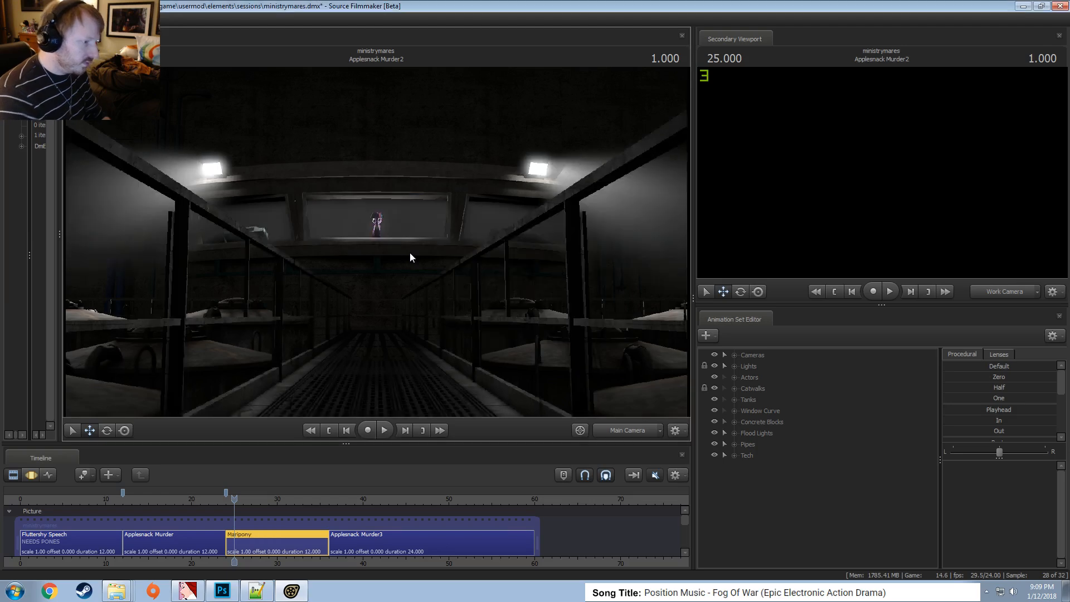
# Switch the primary viewport to the Work Camera and view the set from behind the Main Camera
pyautogui.click(624, 434)
pyautogui.moveTo(379, 284); pyautogui.dragTo(379, 284)
pyautogui.press('w')
pyautogui.press('s')
pyautogui.moveTo(376, 242); pyautogui.dragTo(377, 242)
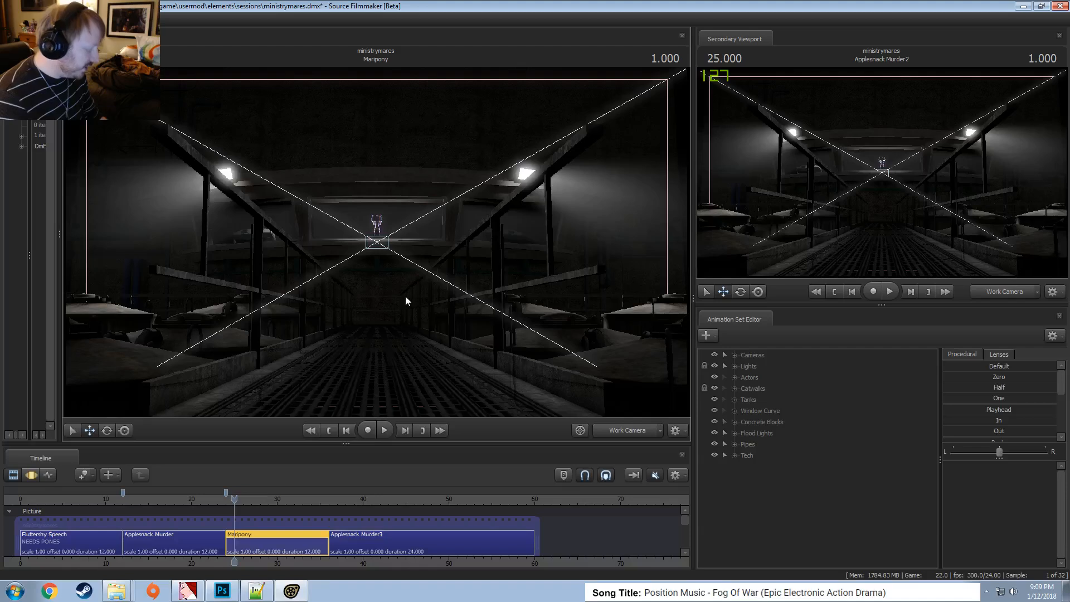
# Remove the keyboard binding from the desktop Close command and close the keyboard shortcut editor
pyautogui.click(12, 20)
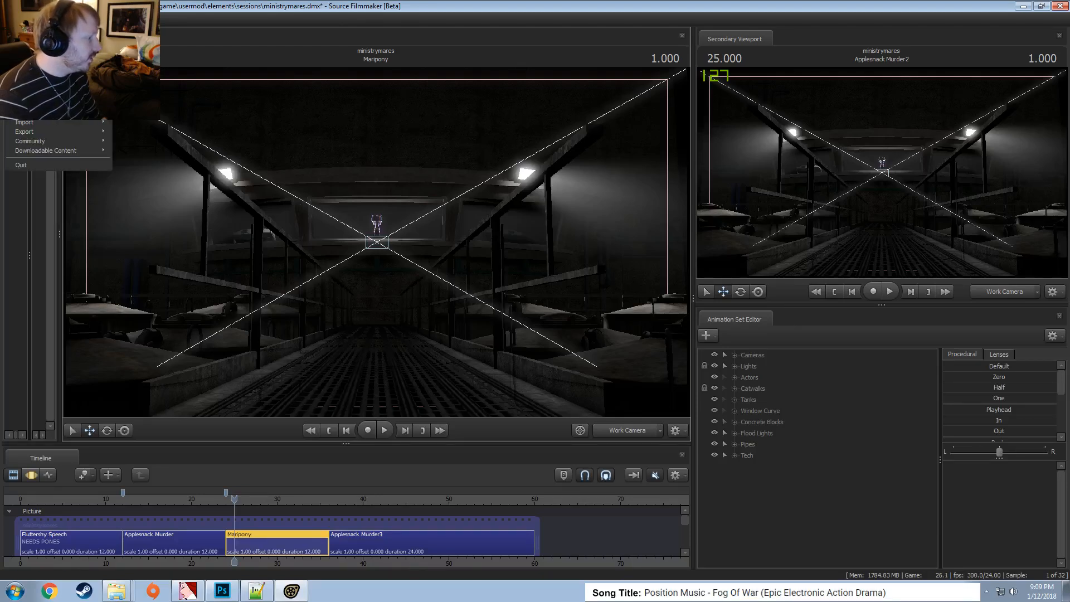
pyautogui.click(24, 75)
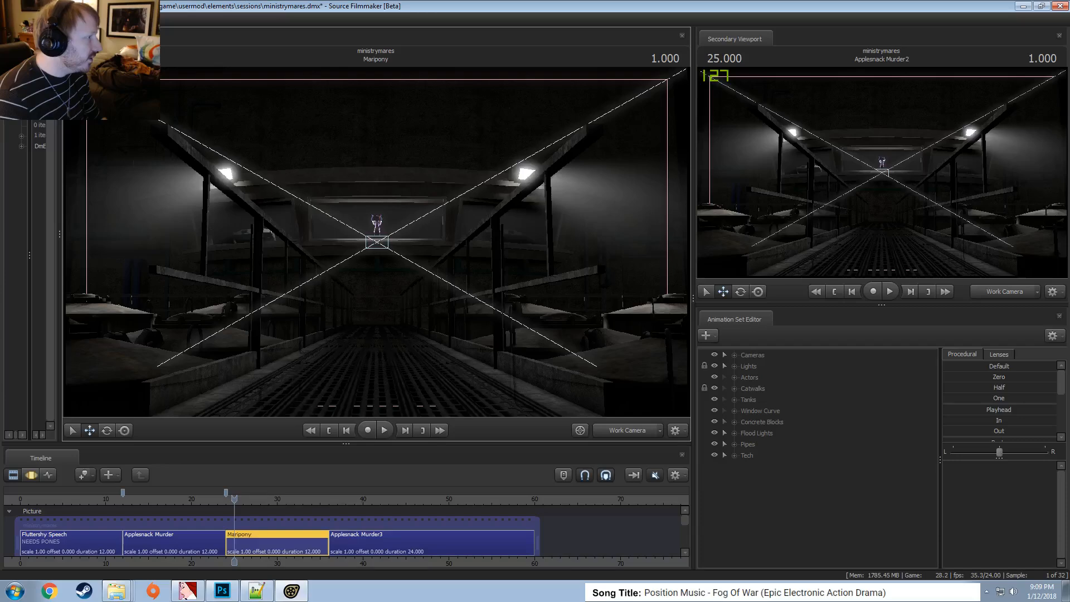
pyautogui.click(151, 19)
pyautogui.click(173, 41)
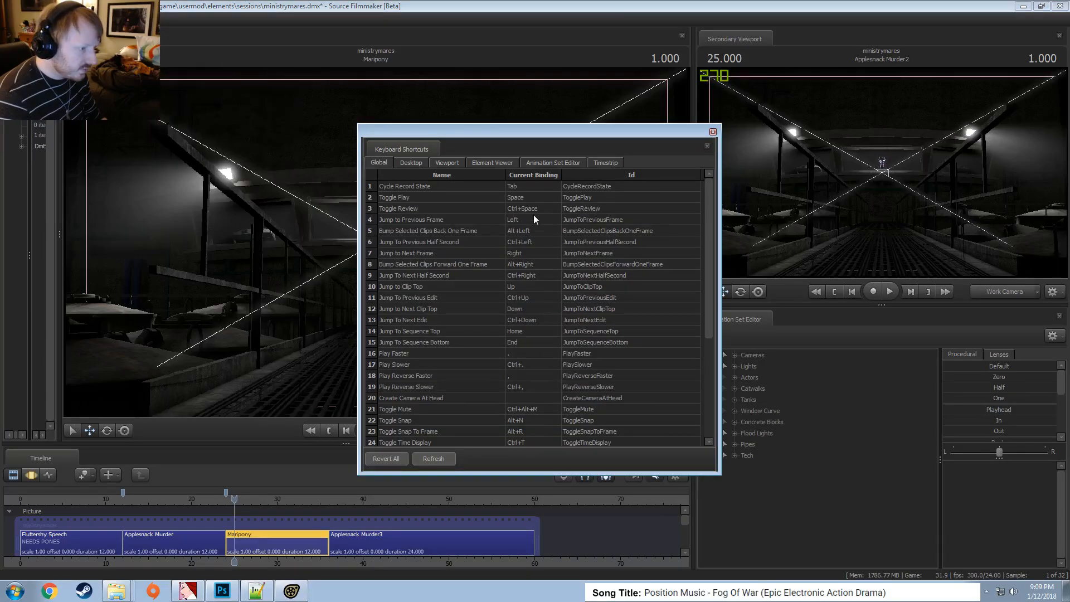
pyautogui.scroll(-2, 424, 348)
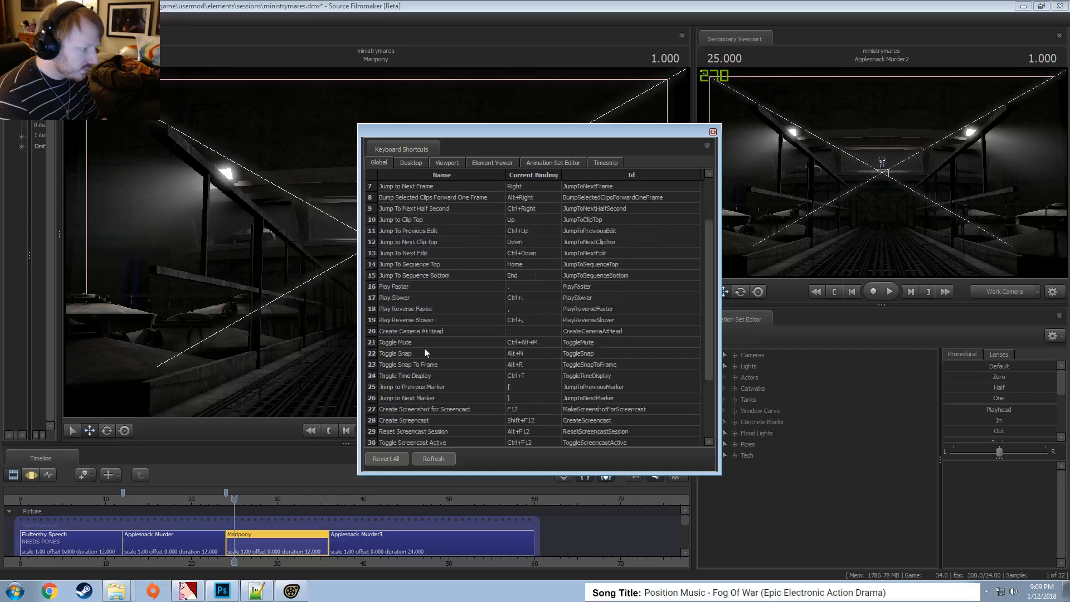
pyautogui.click(410, 162)
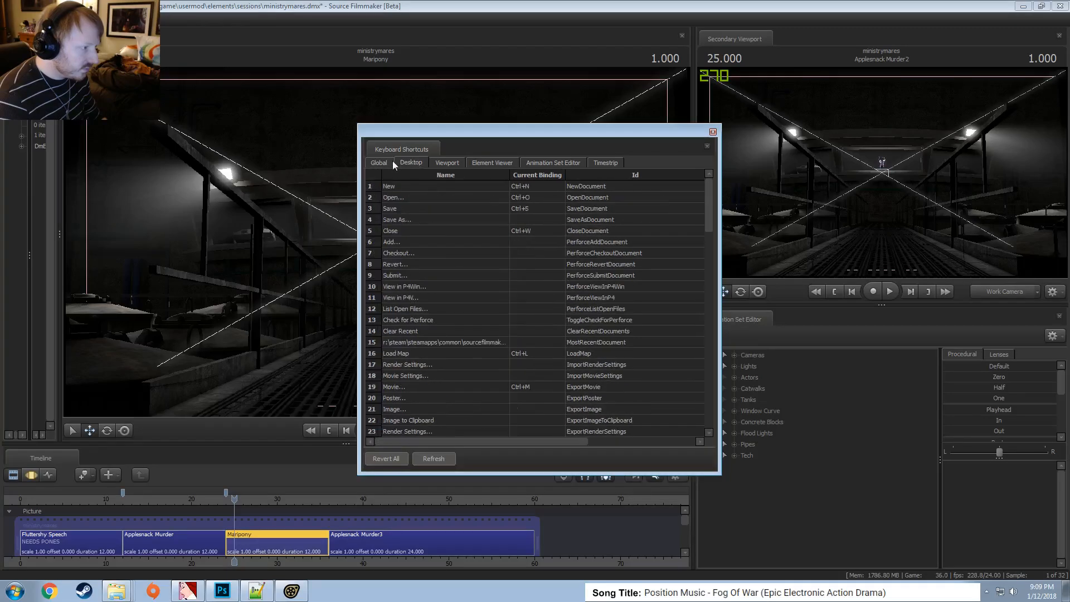
pyautogui.doubleClick(533, 231)
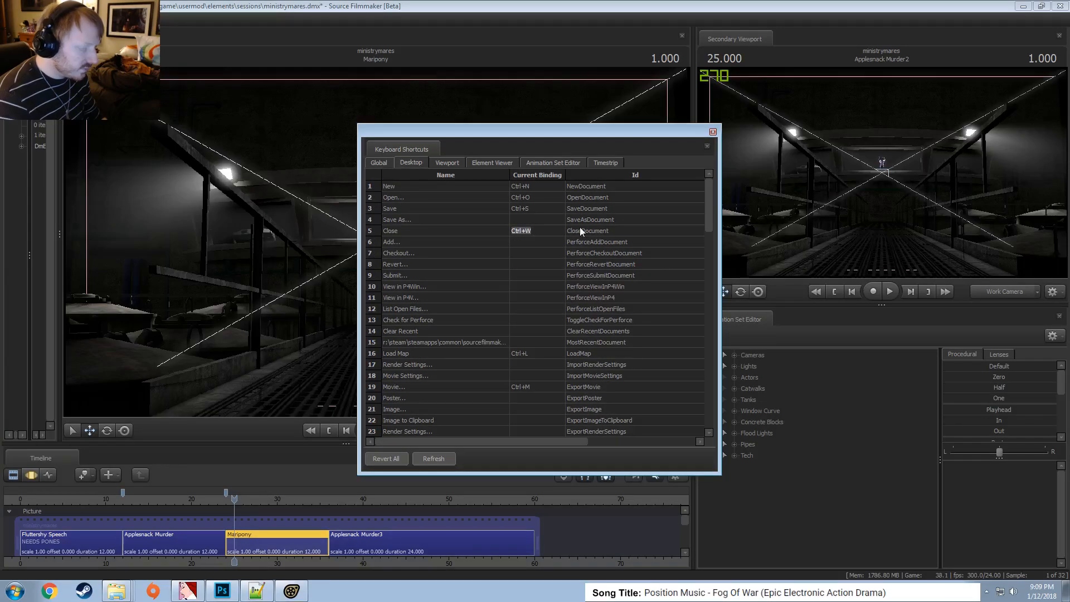
pyautogui.press('BackSpace')
pyautogui.click(644, 200)
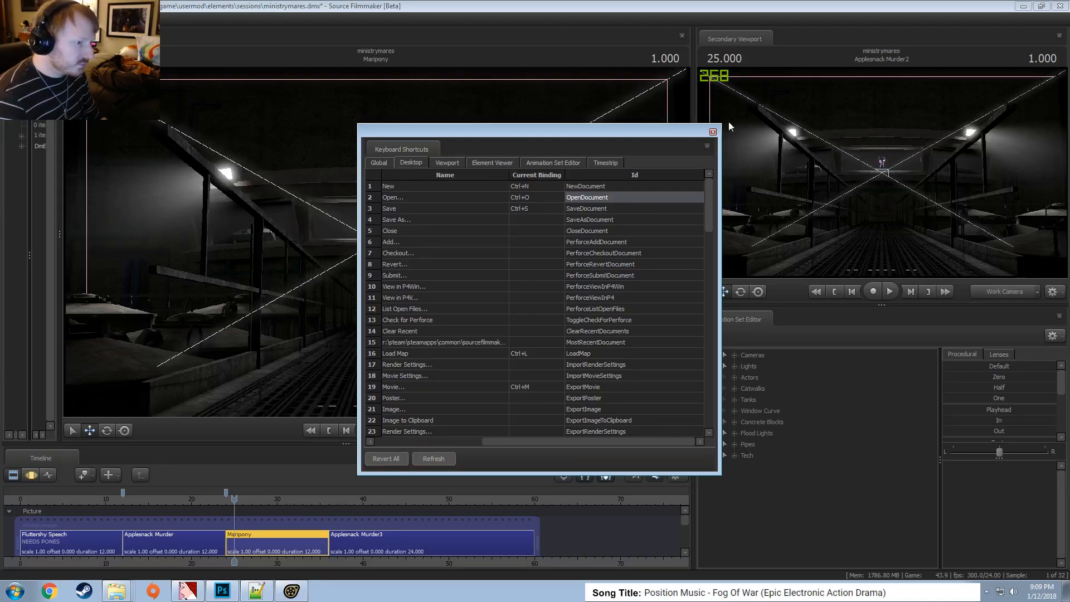
pyautogui.click(714, 132)
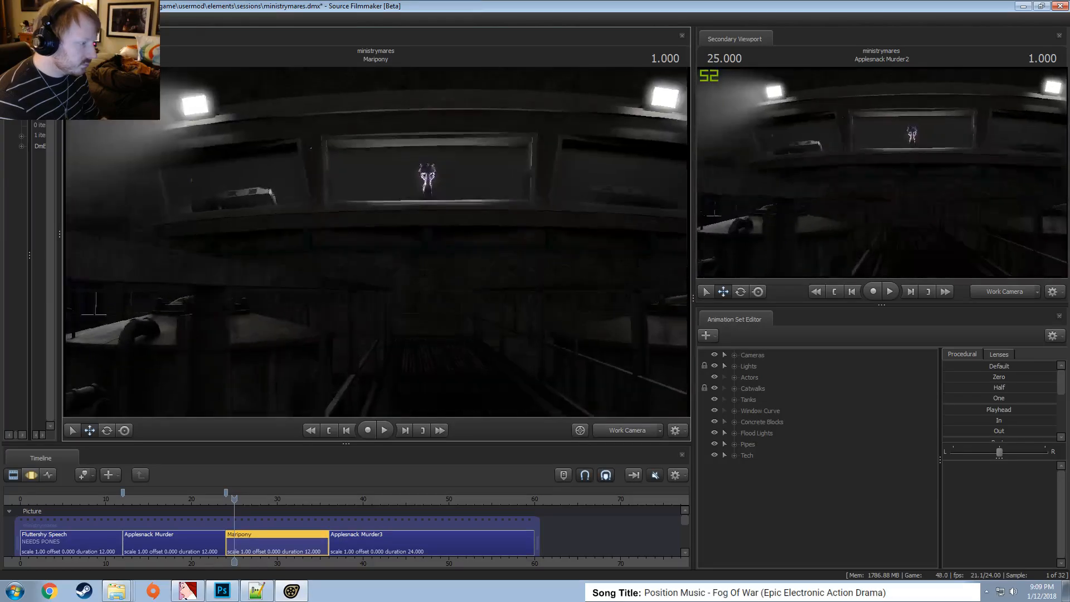
# Save the session with the renamed Maripony shot
pyautogui.press('s')
pyautogui.moveTo(401, 246); pyautogui.dragTo(377, 241)
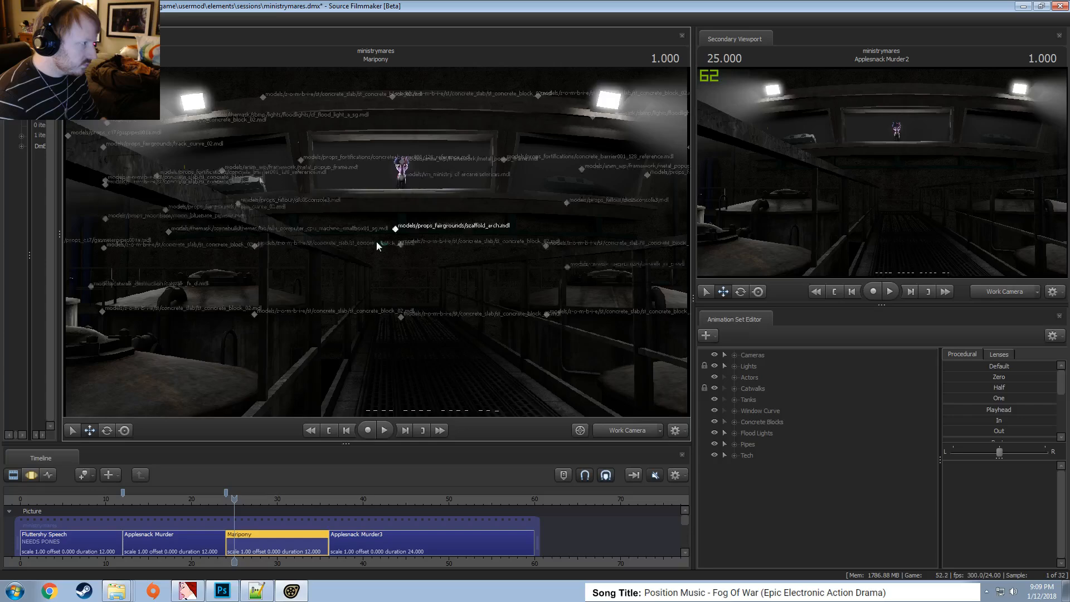
pyautogui.hotkey('ctrl', 's')
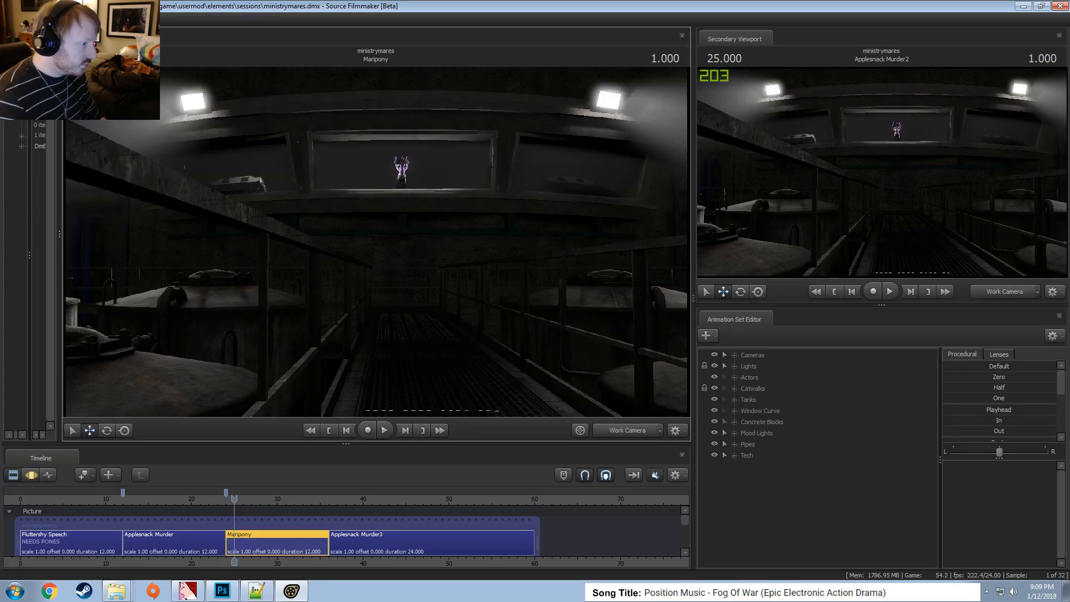
# Match the Work Camera to the Main Camera's view of the catwalk
pyautogui.press('s')
pyautogui.moveTo(376, 242); pyautogui.dragTo(375, 251)
pyautogui.press('d')
pyautogui.click(623, 429)
pyautogui.click(623, 430)
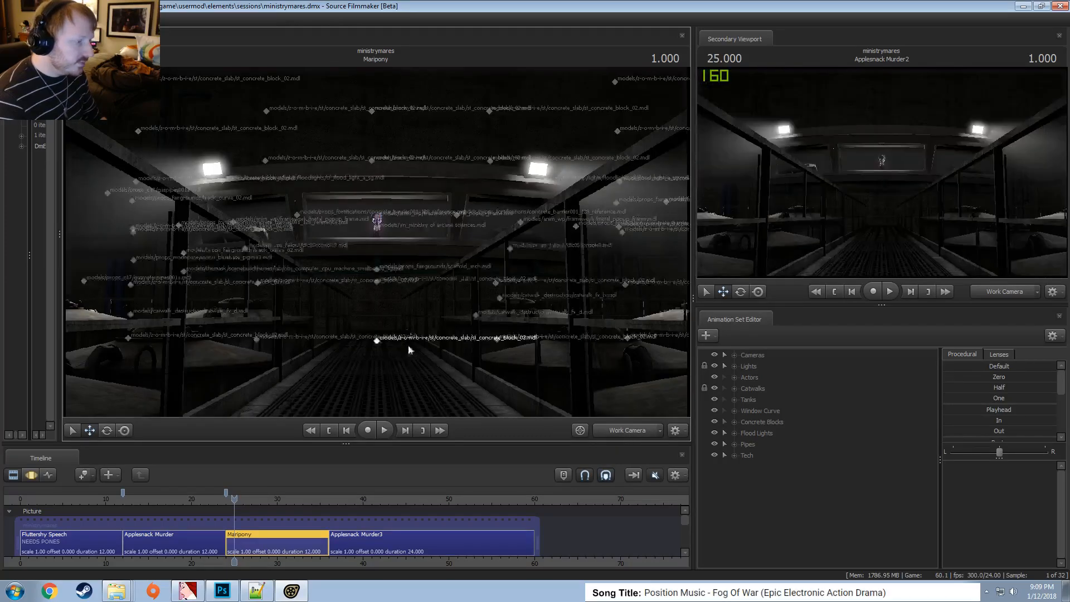
# Examine Twilight up close in the central observation window through the Work Camera
pyautogui.keyDown('ctrl'); pyautogui.keyDown('shift'); pyautogui.click(392, 303); pyautogui.keyUp('shift'); pyautogui.keyUp('ctrl')
pyautogui.moveTo(390, 307); pyautogui.dragTo(377, 246)
pyautogui.press('w')
pyautogui.press('x')
pyautogui.press('s')
pyautogui.press('x')
pyautogui.press('w')
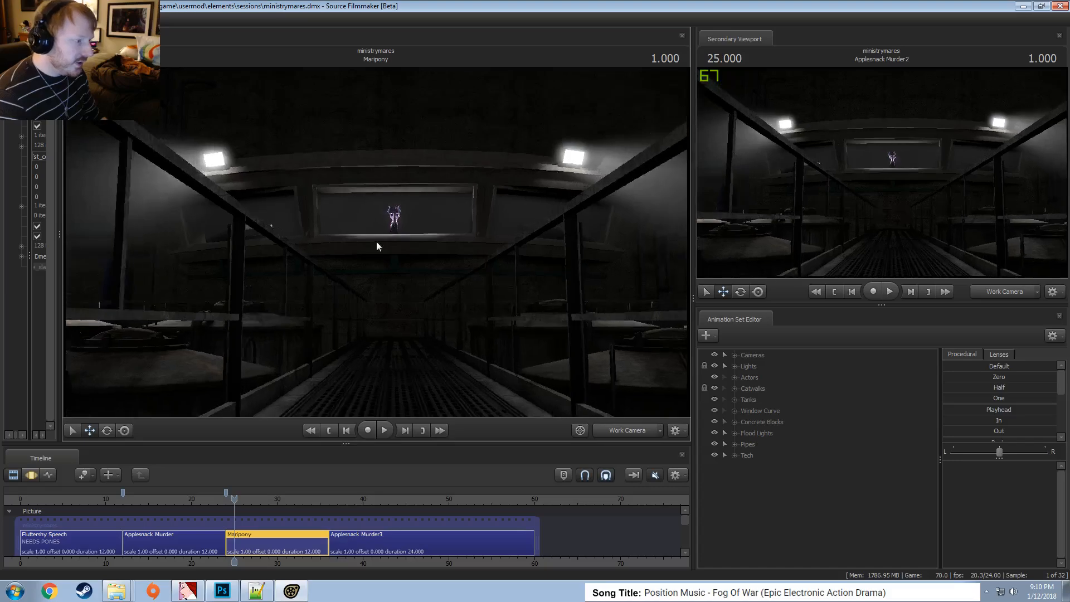
pyautogui.press('w')
pyautogui.moveTo(439, 268); pyautogui.dragTo(440, 269)
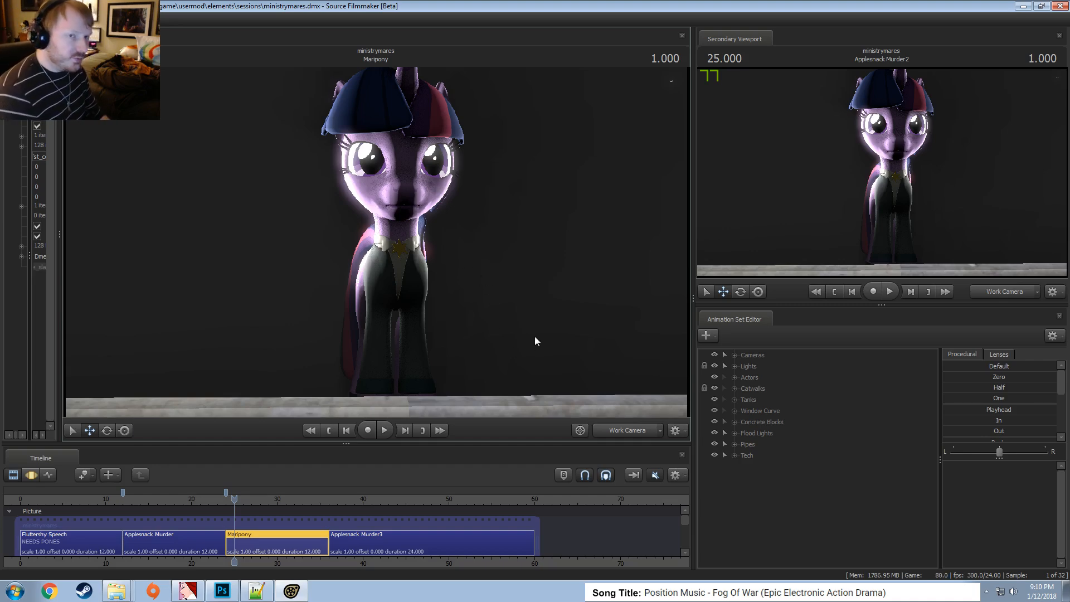
# Return the Work Camera to the Main Camera's framing
pyautogui.keyDown('ctrl'); pyautogui.click(506, 335); pyautogui.keyUp('ctrl')
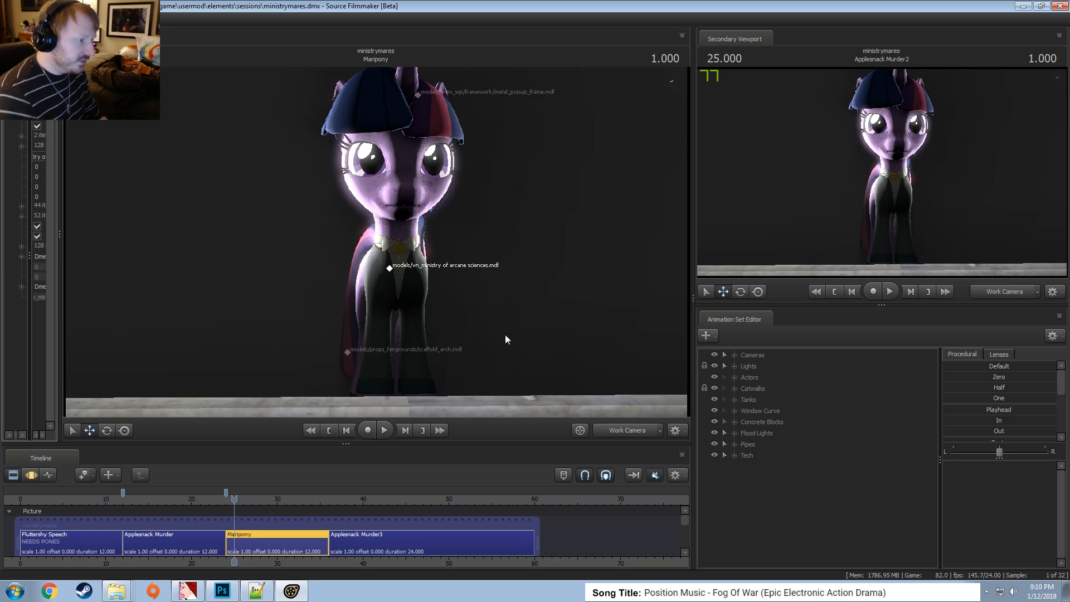
pyautogui.click(625, 431)
pyautogui.keyDown('ctrl'); pyautogui.click(624, 434); pyautogui.keyUp('ctrl')
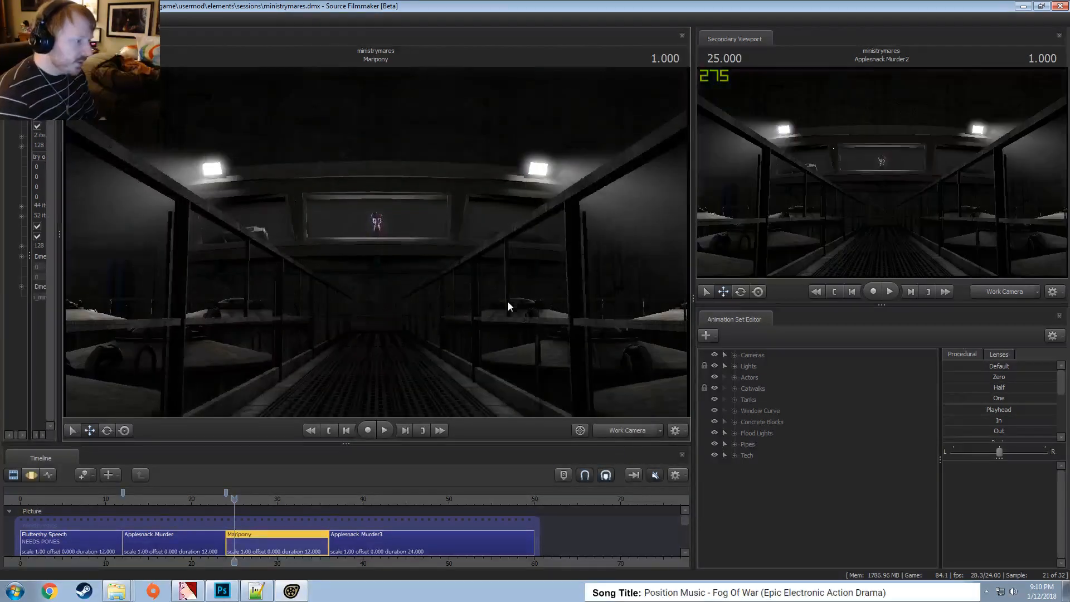
# Examine the catwalk, tanks and observation windows from different positions around the Main Camera
pyautogui.moveTo(508, 301); pyautogui.dragTo(536, 296)
pyautogui.press('s')
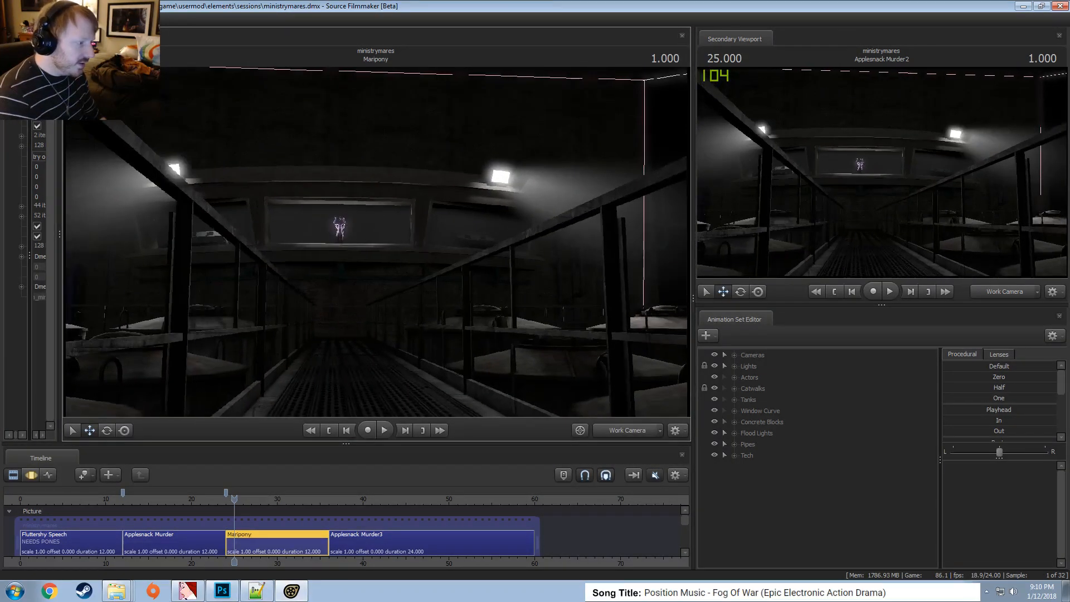
pyautogui.press('a')
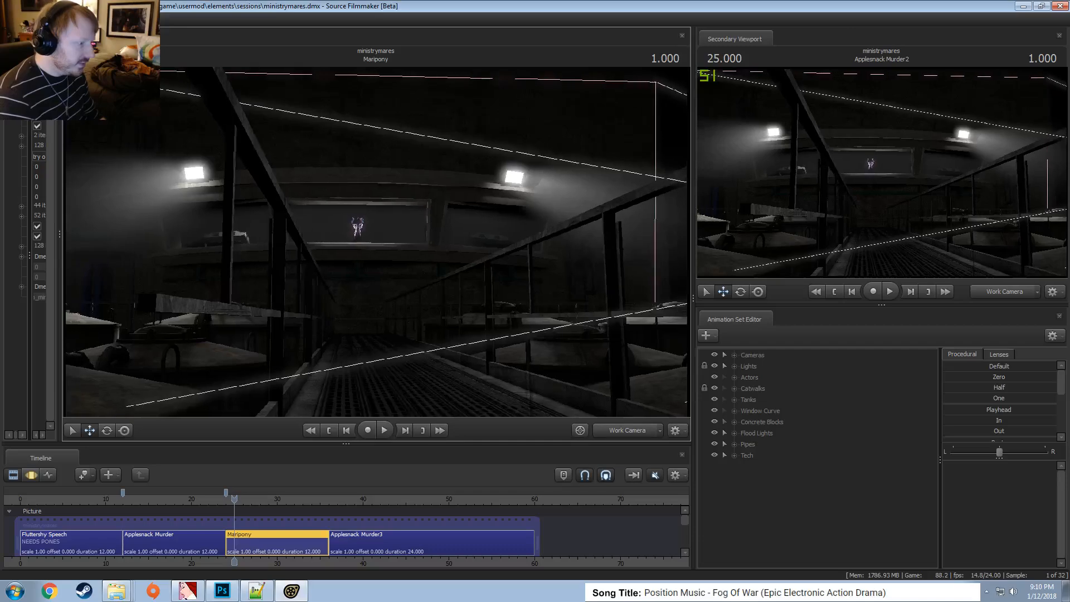
pyautogui.press('a')
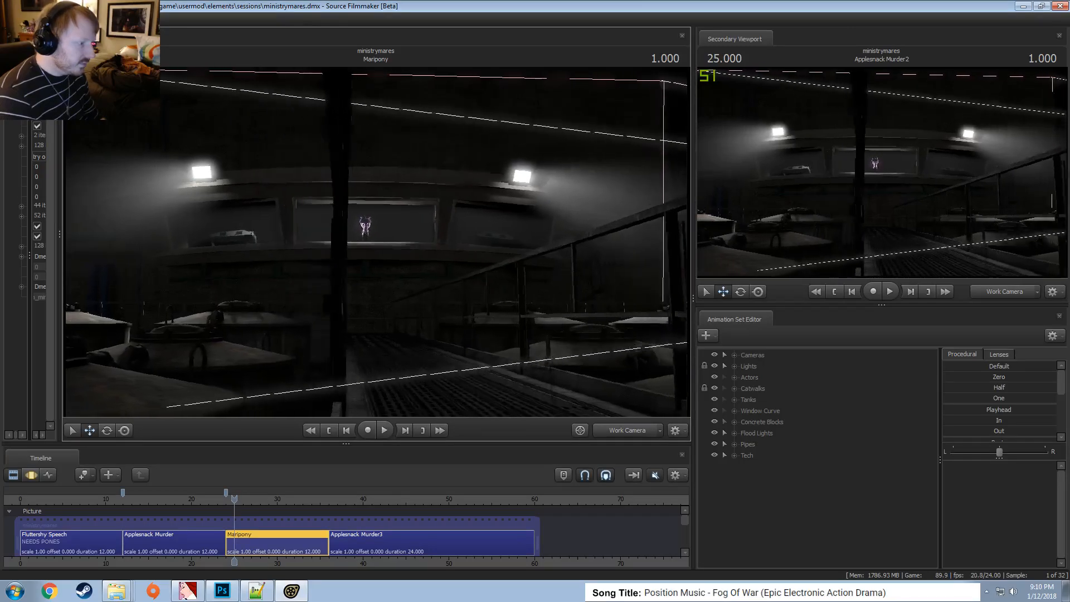
pyautogui.press('a')
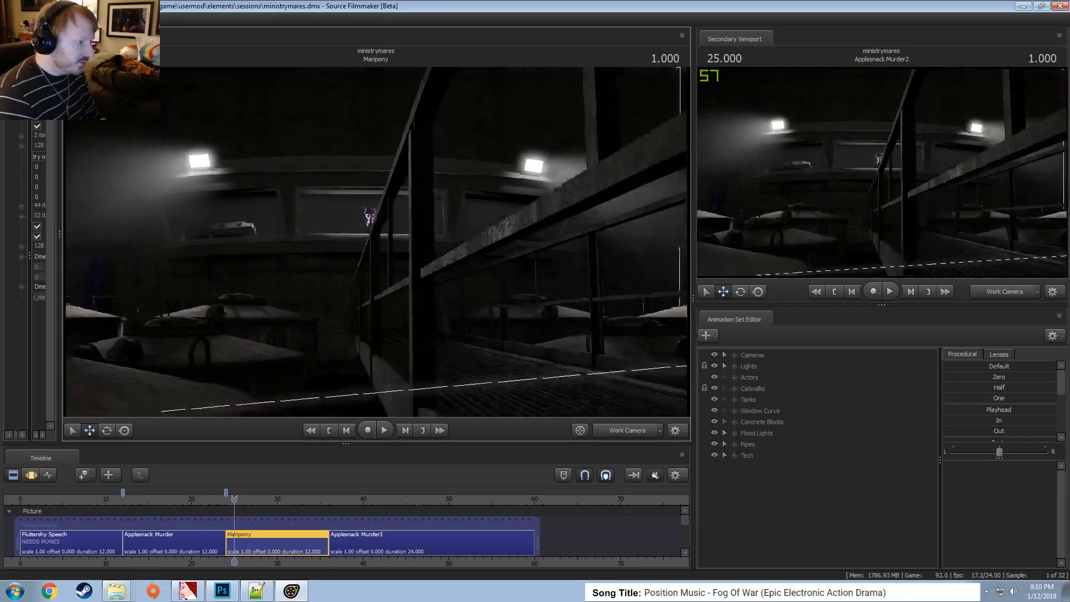
pyautogui.press('a')
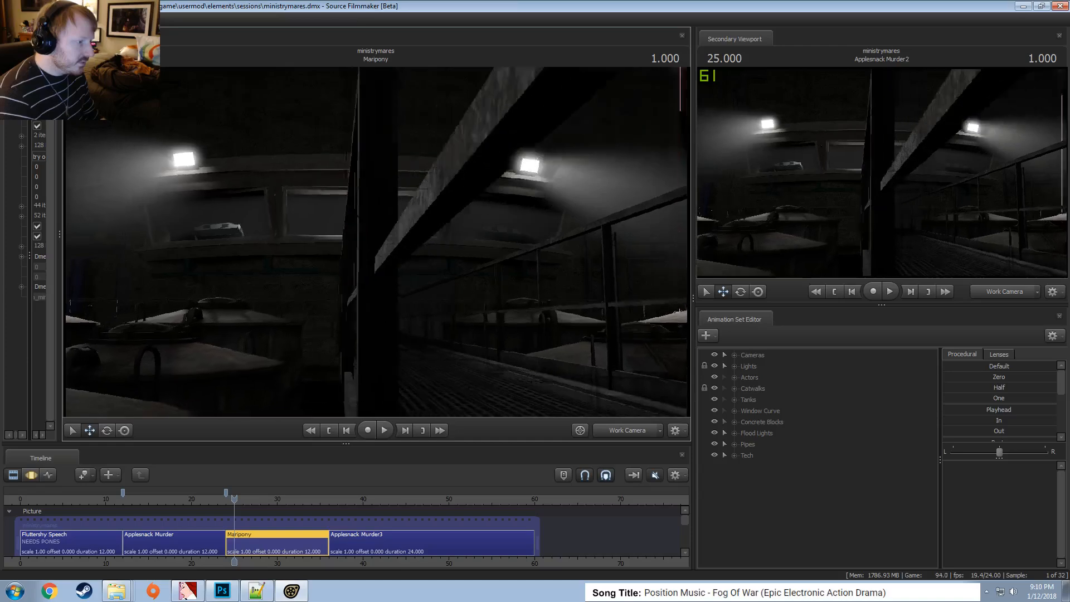
pyautogui.press('d')
pyautogui.press('w')
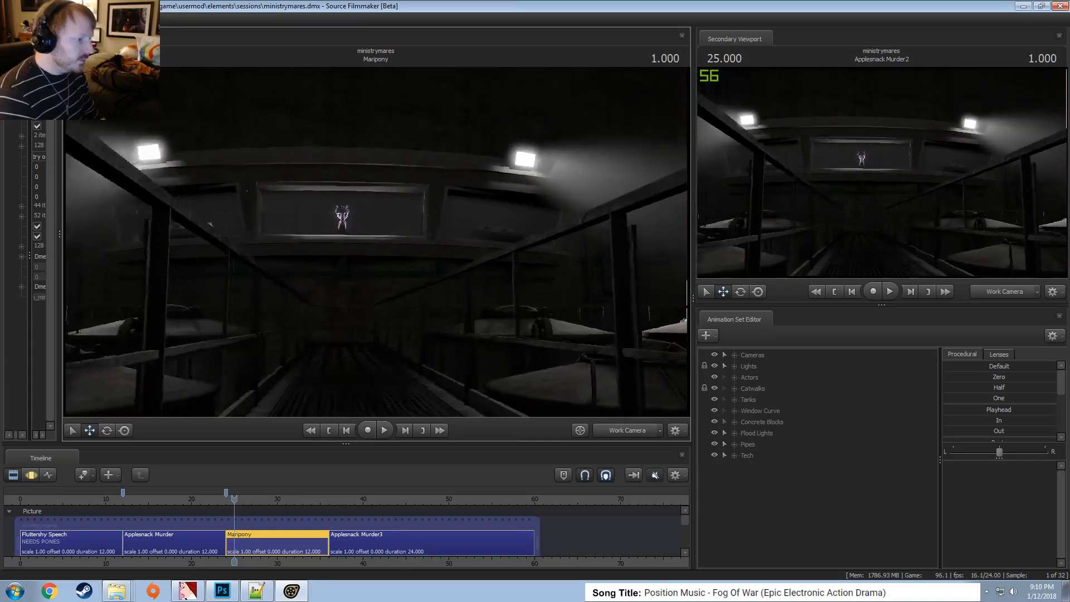
pyautogui.press('w')
pyautogui.press('s')
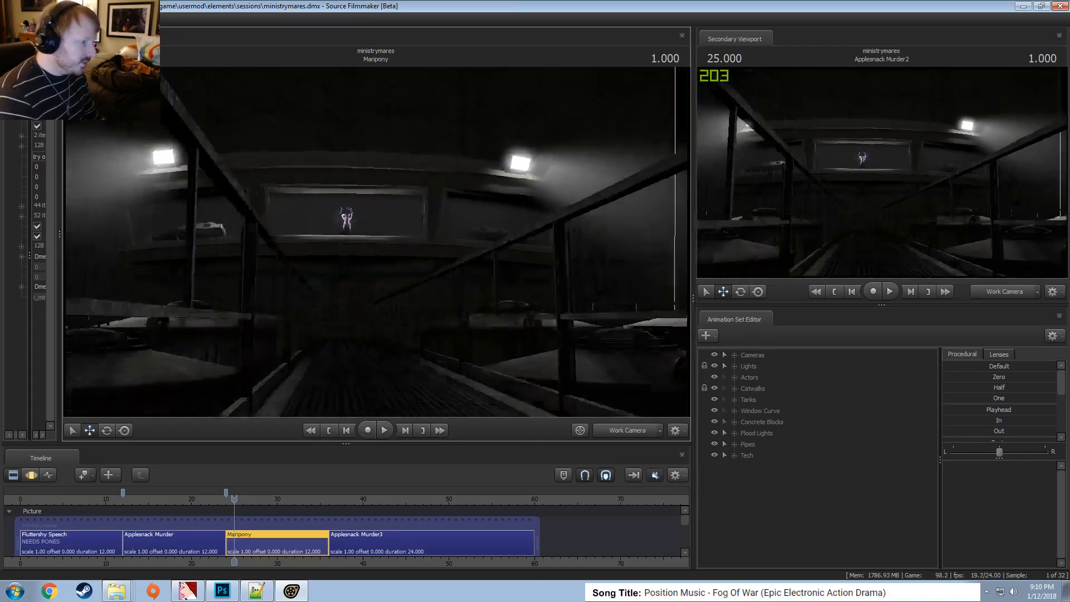
# Examine the observation windows, flood lights and tanks from positions on either side of the catwalk railings
pyautogui.press('a')
pyautogui.press('a')
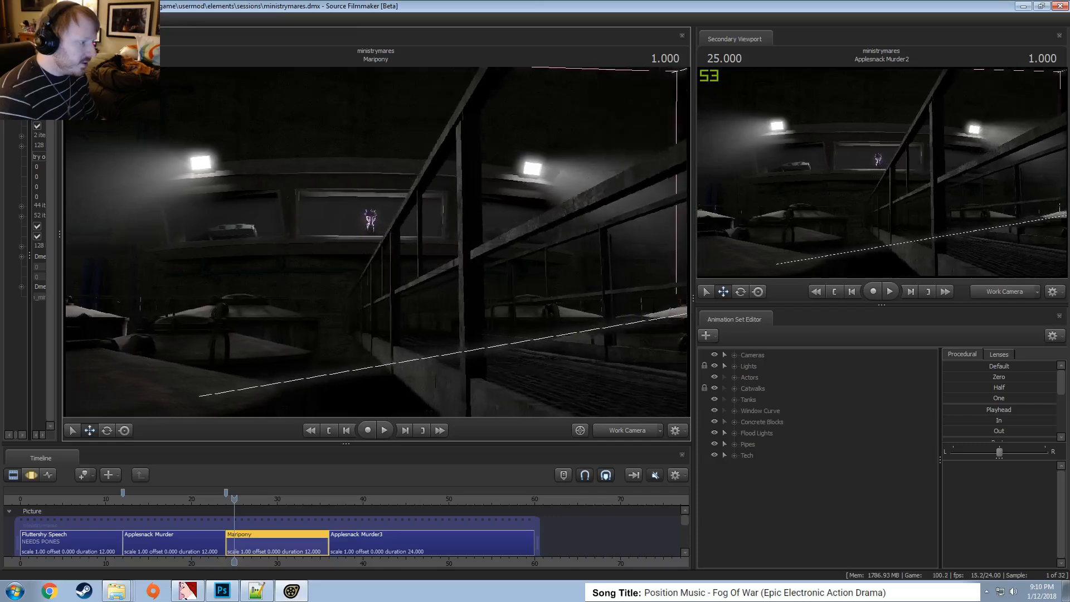
pyautogui.press('a')
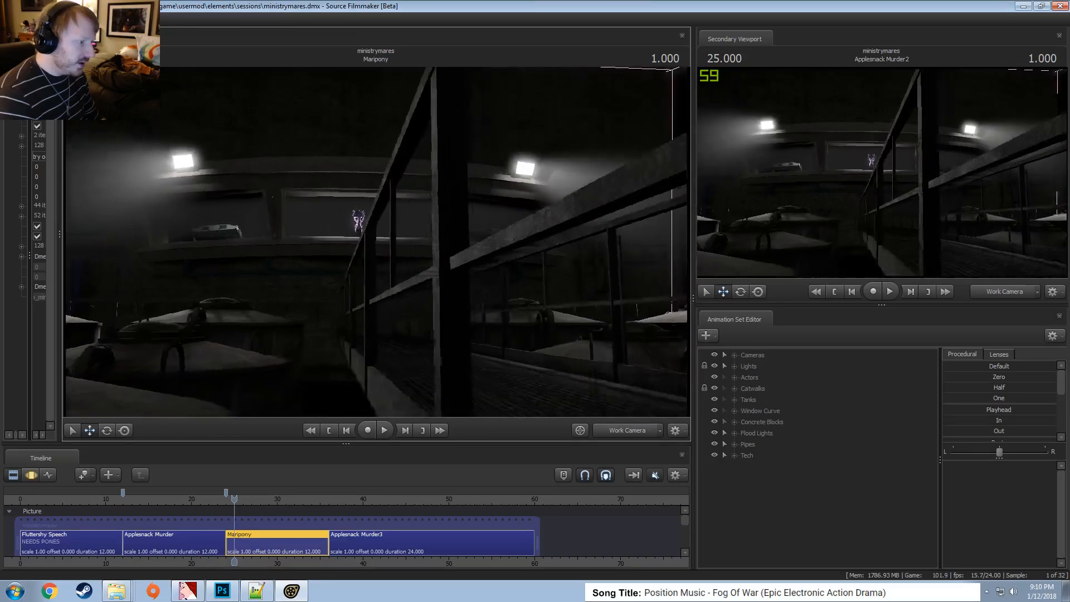
pyautogui.press('a')
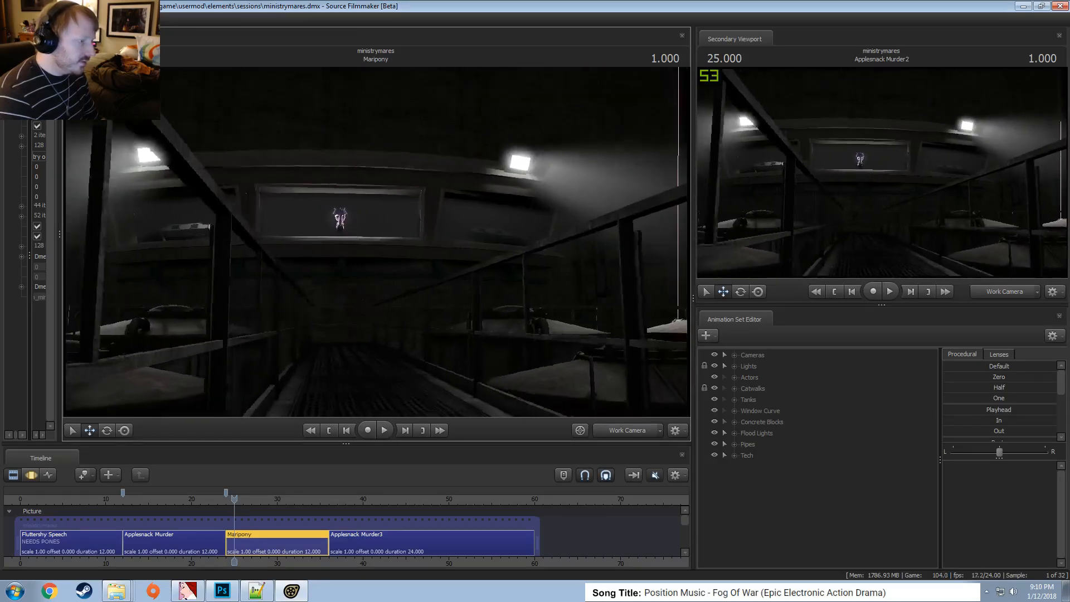
pyautogui.press('a')
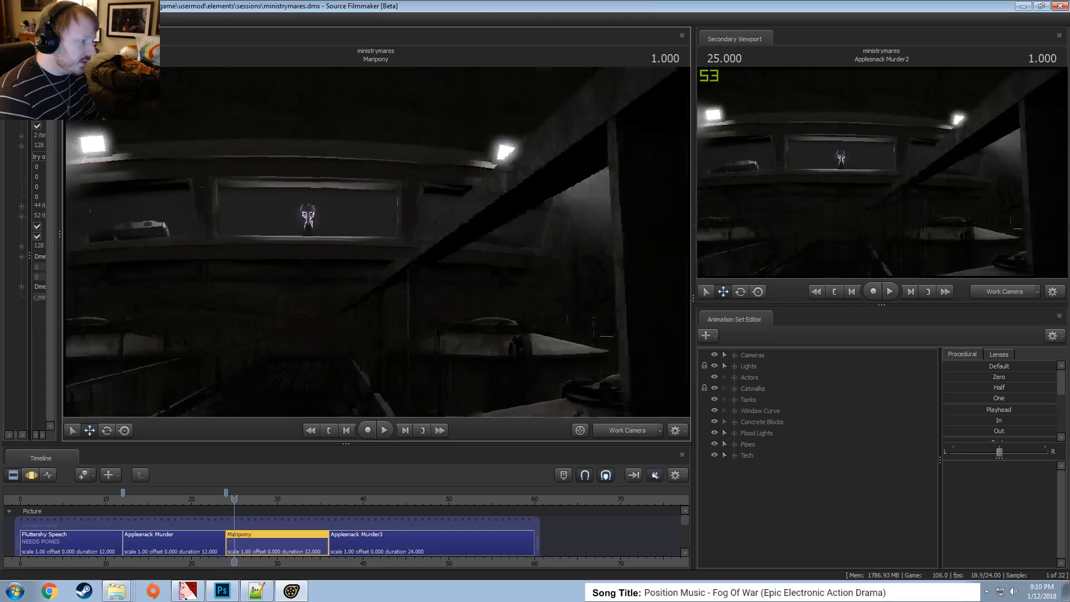
# Examine Twilight's face and outfit up close in the central observation window
pyautogui.press('w')
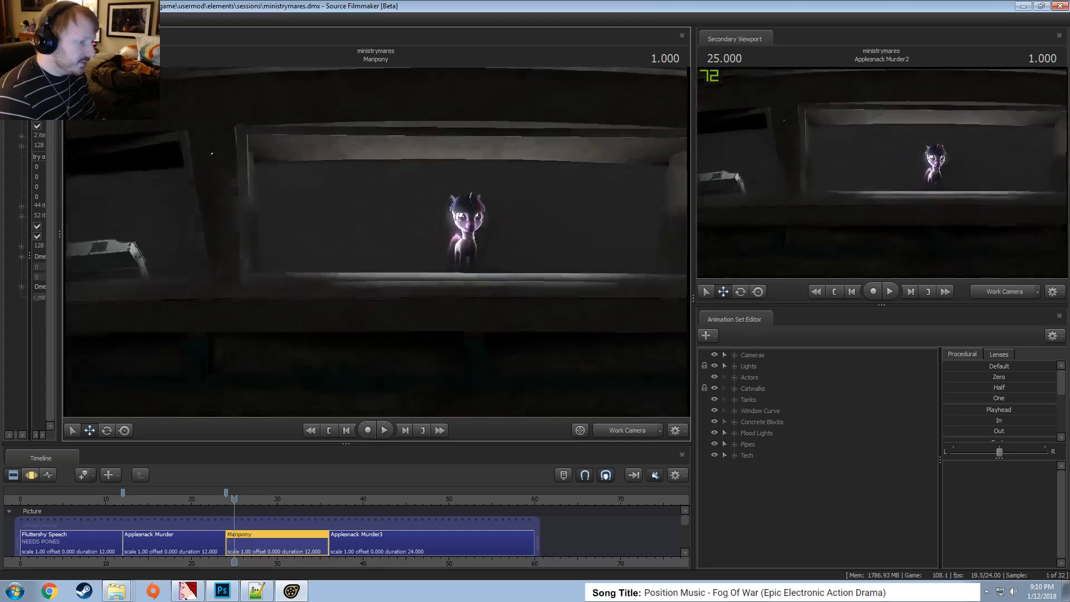
pyautogui.press('w')
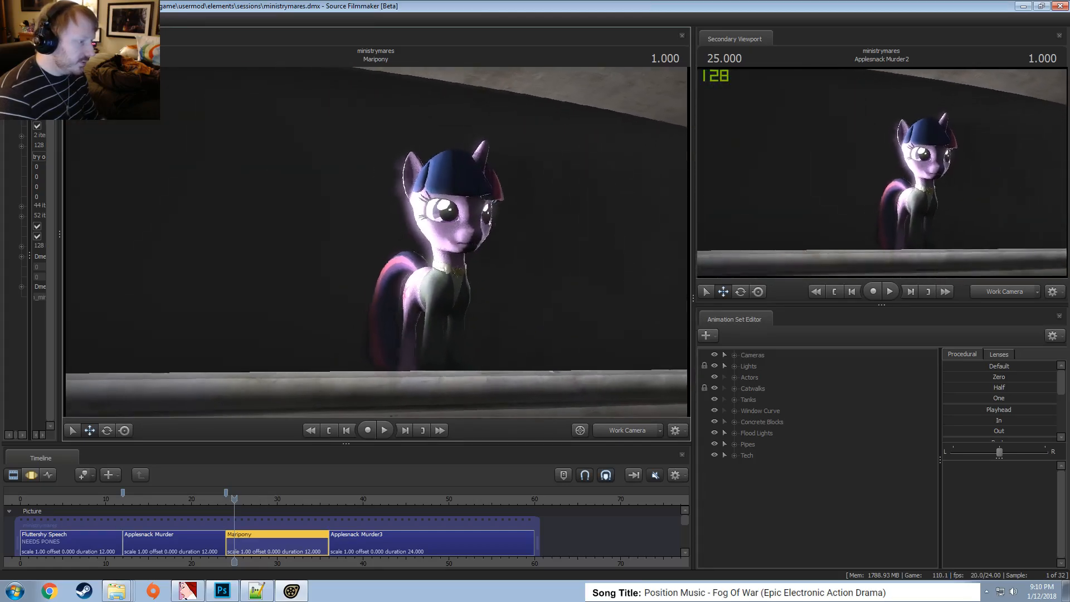
pyautogui.press('w')
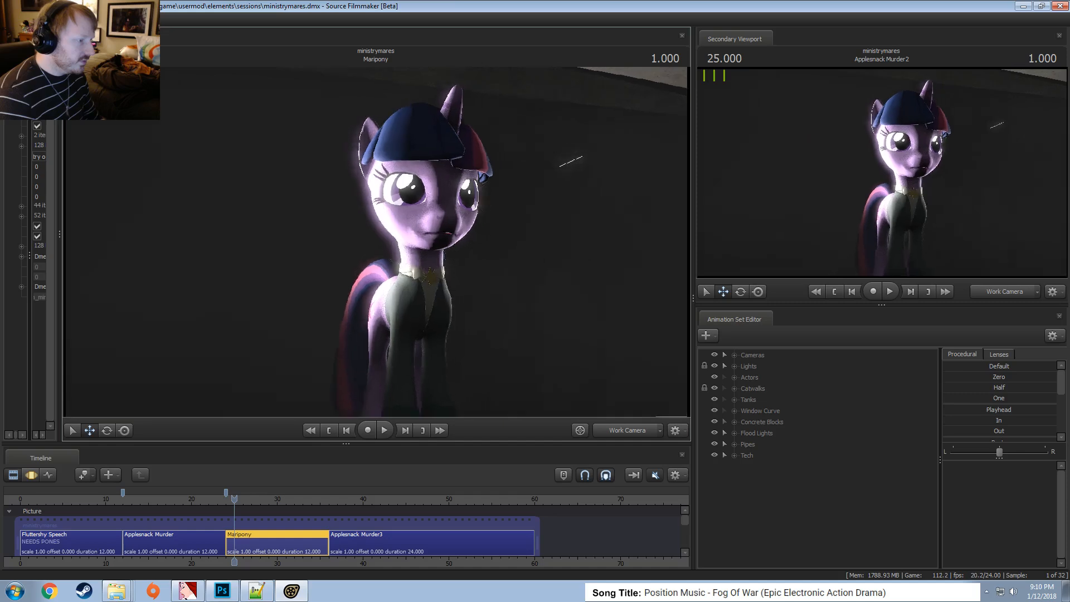
pyautogui.press('w')
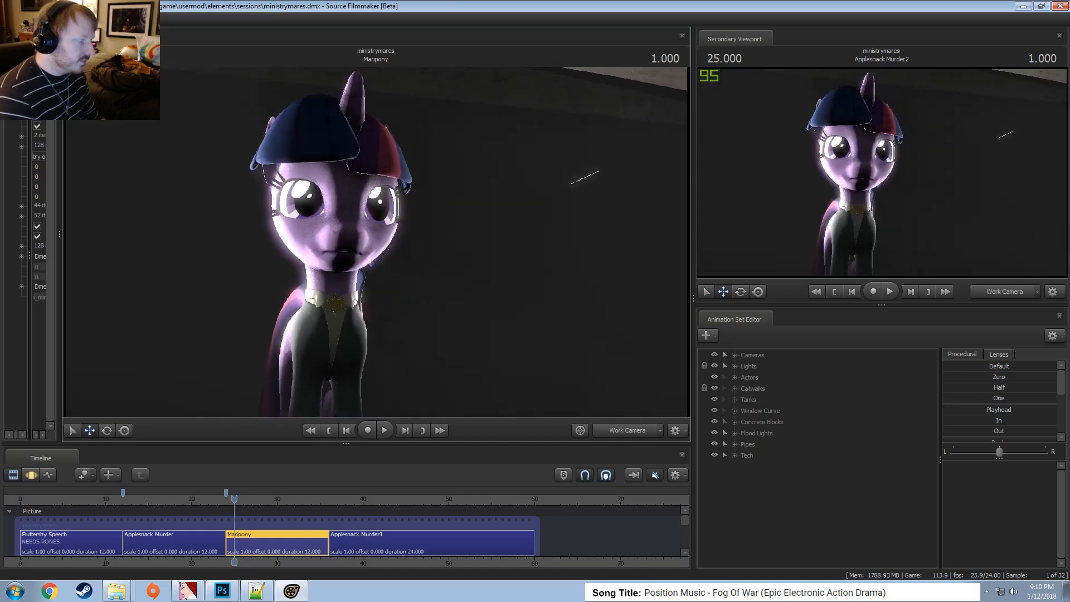
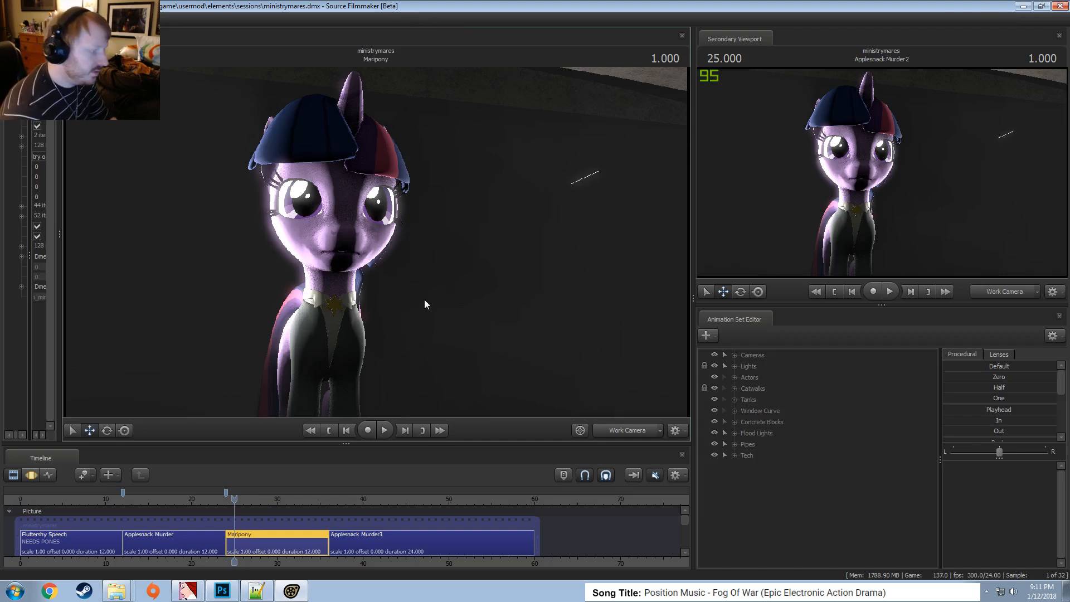
# Close Notepad++ and the File Explorer windows for the crete and dev material folders
pyautogui.click(256, 591)
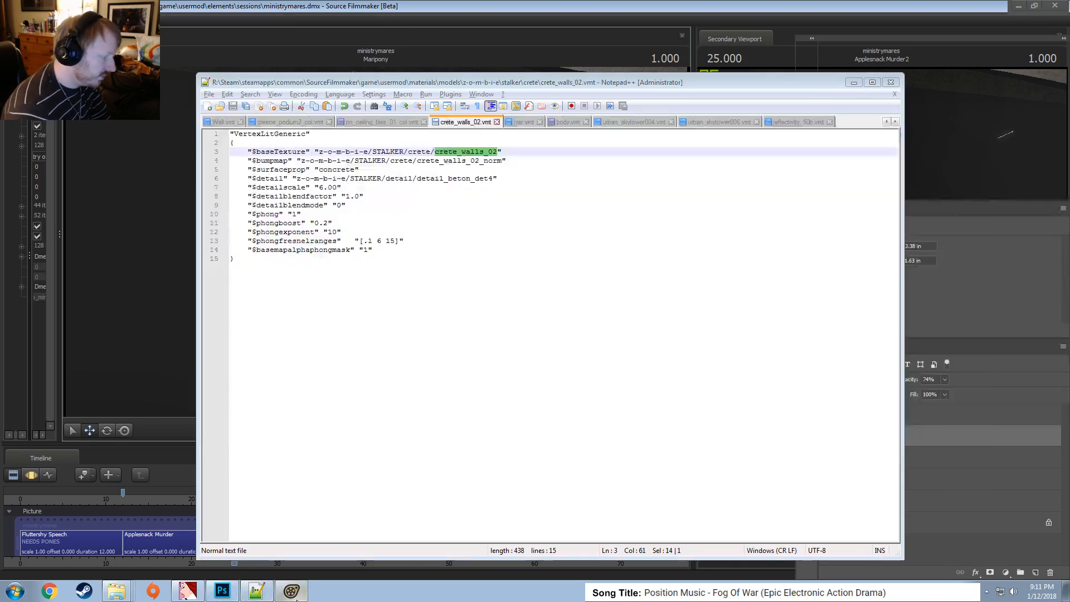
pyautogui.click(891, 82)
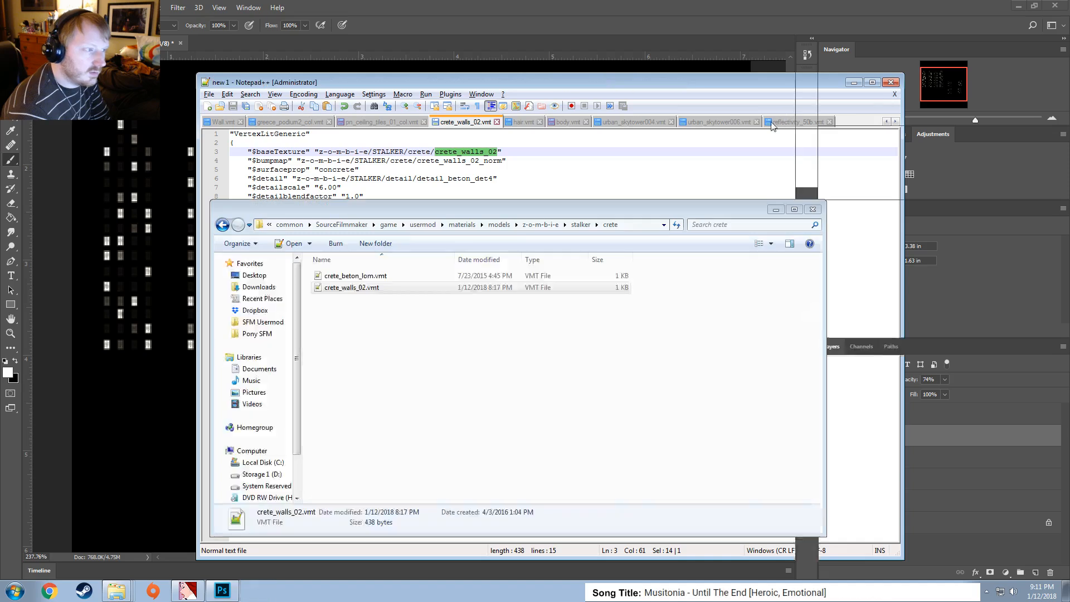
pyautogui.hotkey('alt', 'Left')
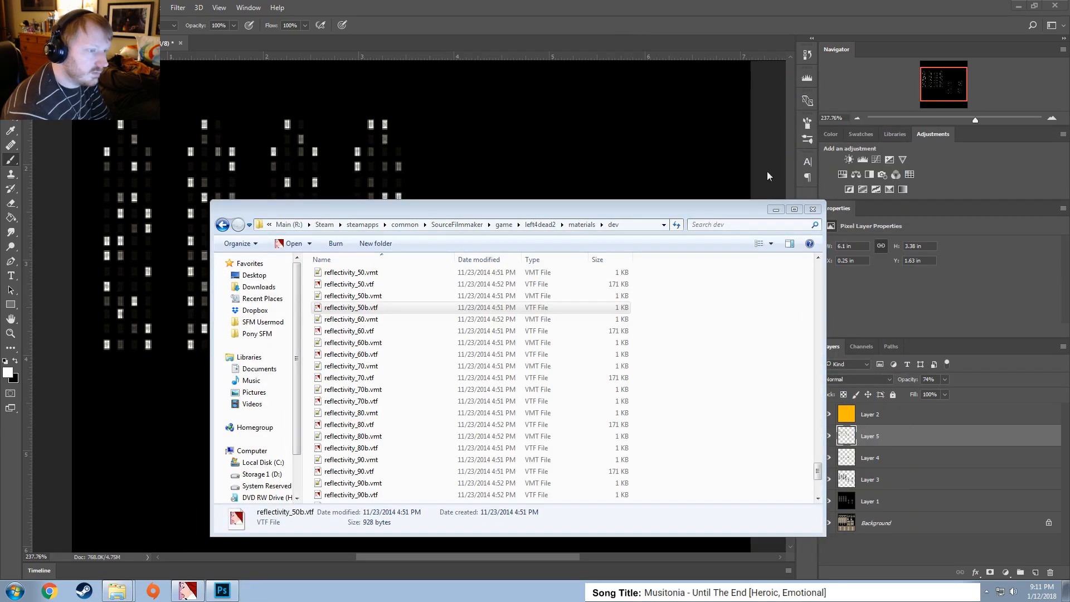
pyautogui.click(813, 212)
# Close Photoshop, the props_urban folder window and the VTF texture editor to clear the desktop
pyautogui.click(1055, 6)
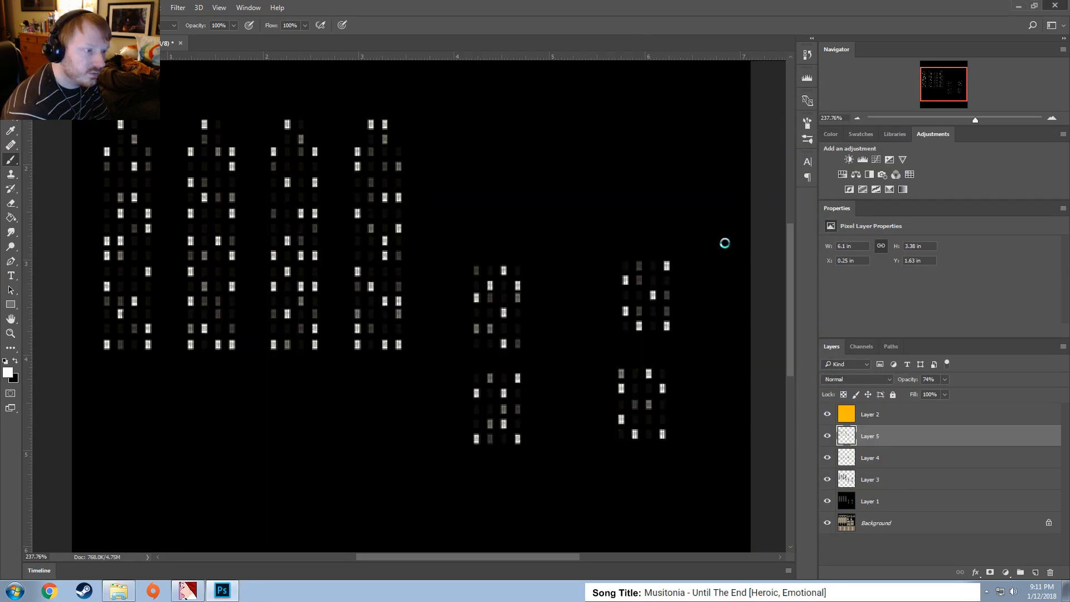
pyautogui.click(556, 221)
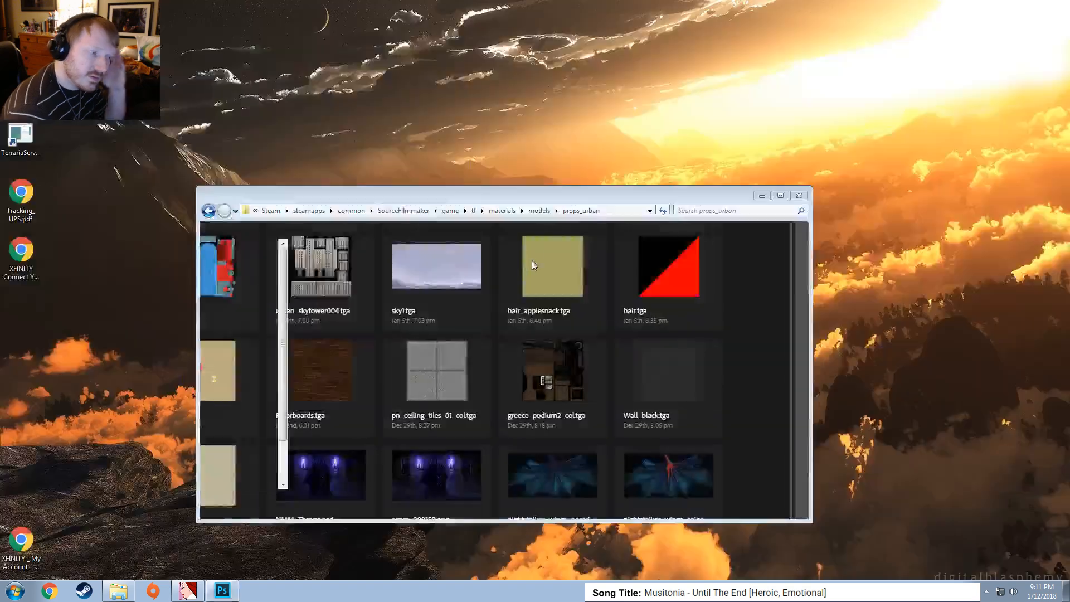
pyautogui.click(801, 196)
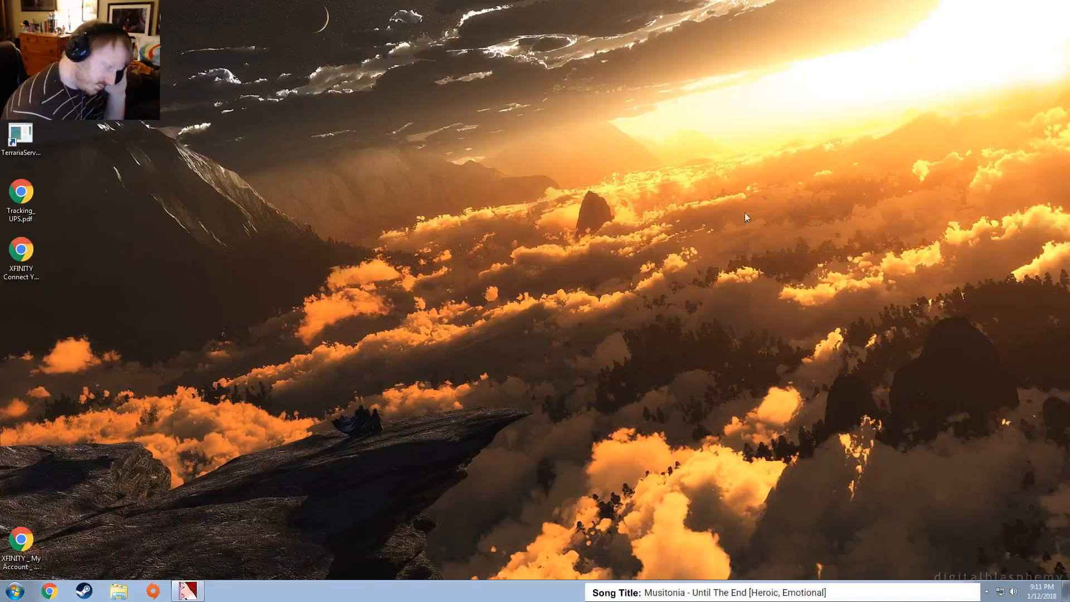
pyautogui.click(188, 591)
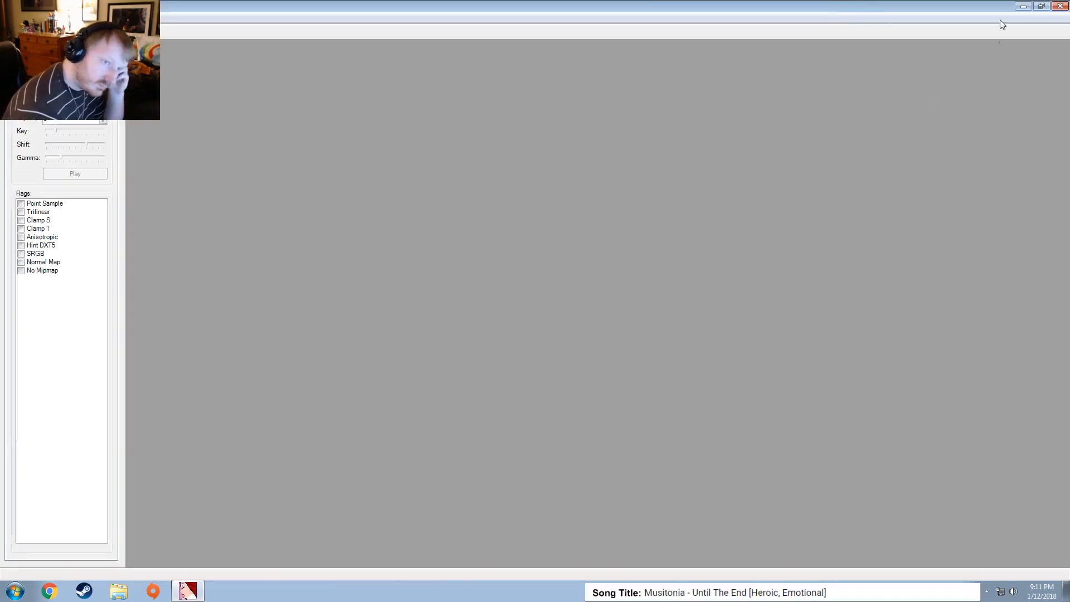
pyautogui.click(1060, 6)
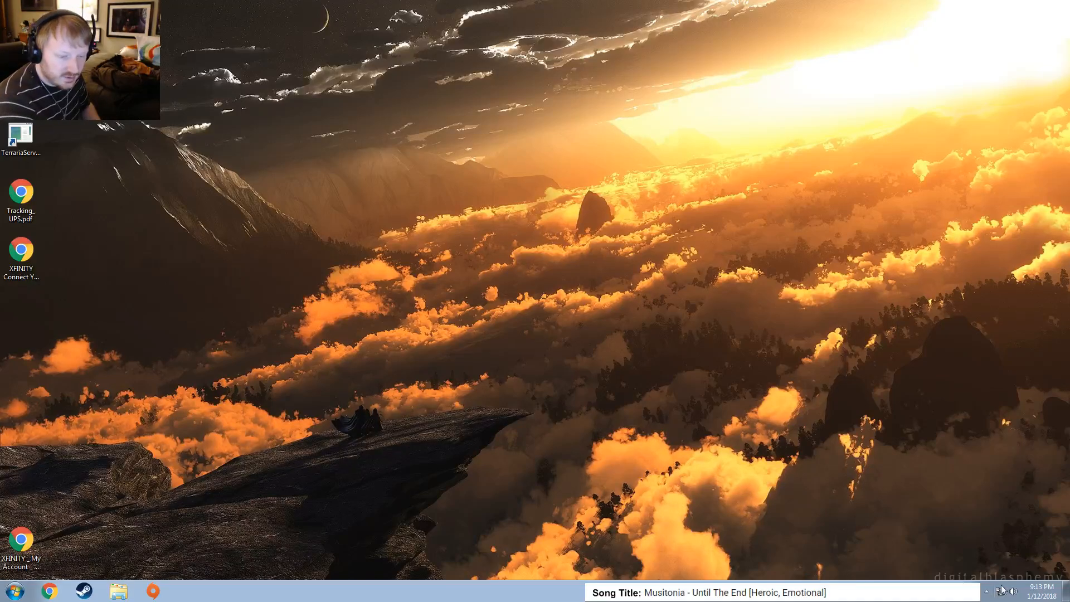
# Check the current date and time in the system calendar and dismiss it
pyautogui.click(1041, 592)
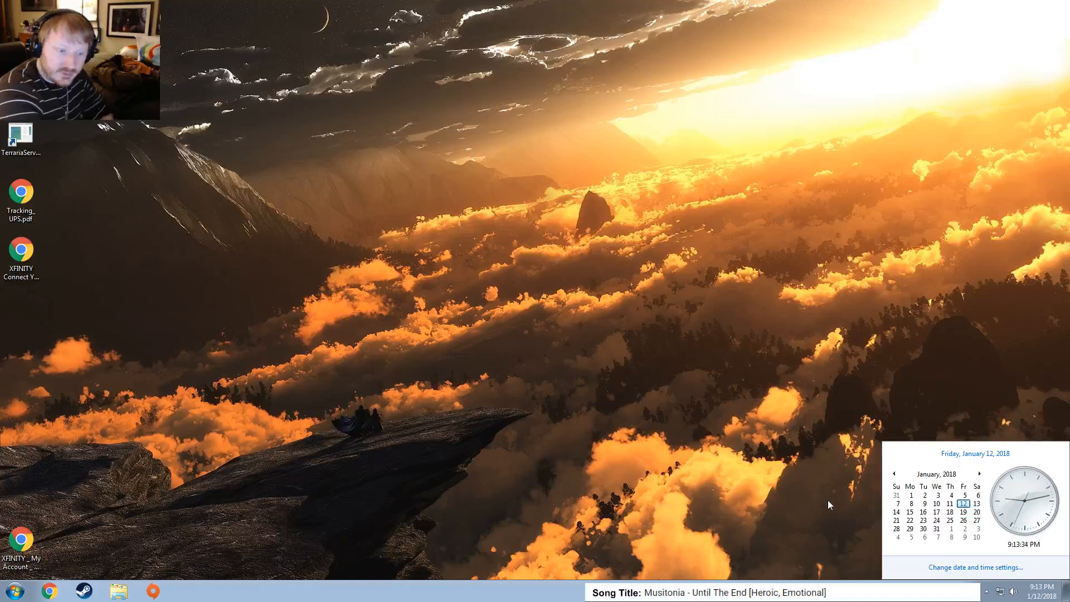
pyautogui.click(894, 305)
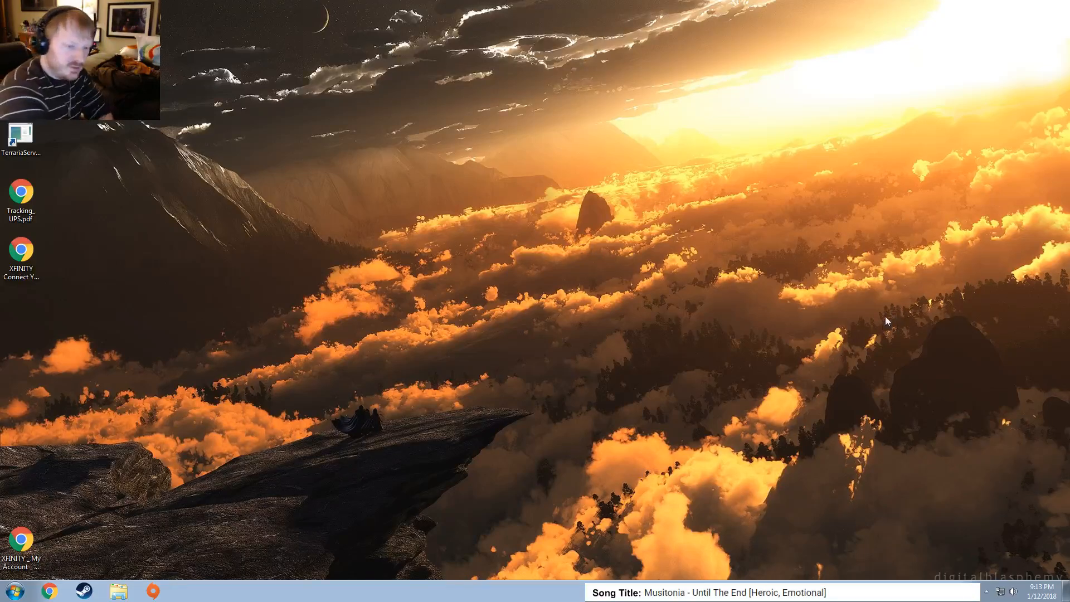